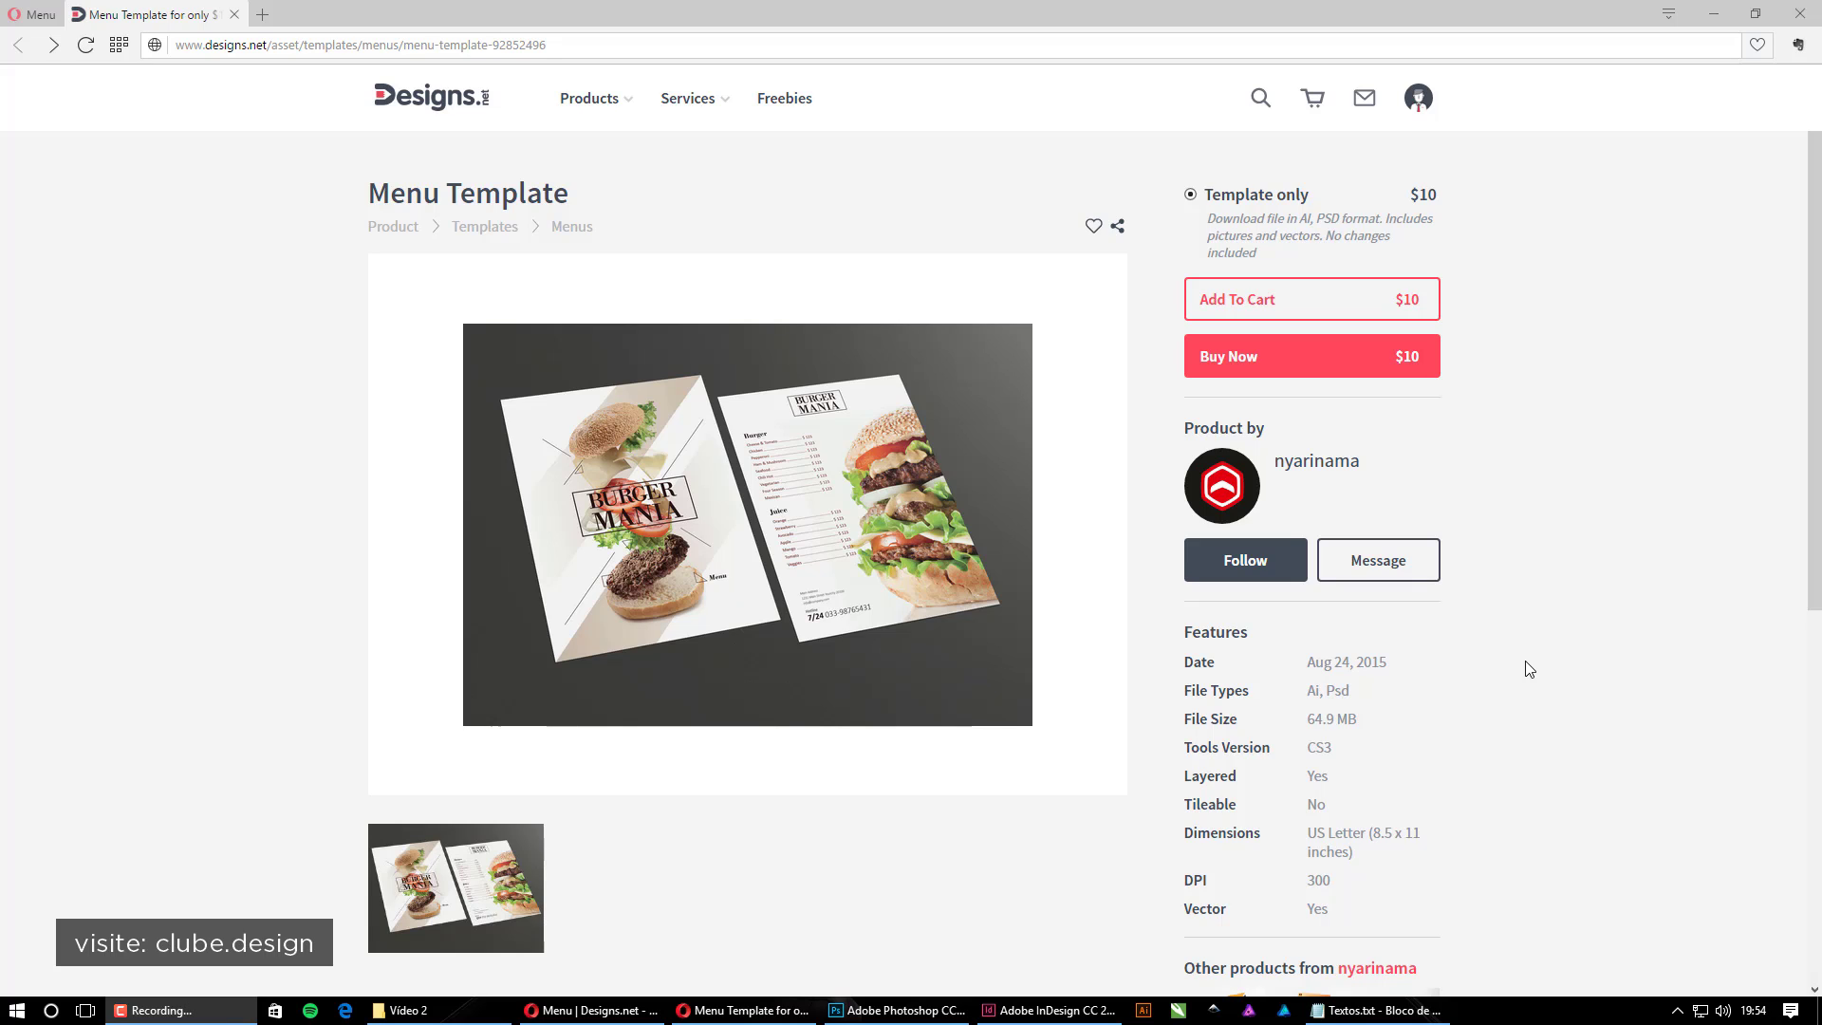
Open the Designs.net homepage in a new tab and examine its top-selling product and service categories
middle_click(406, 76)
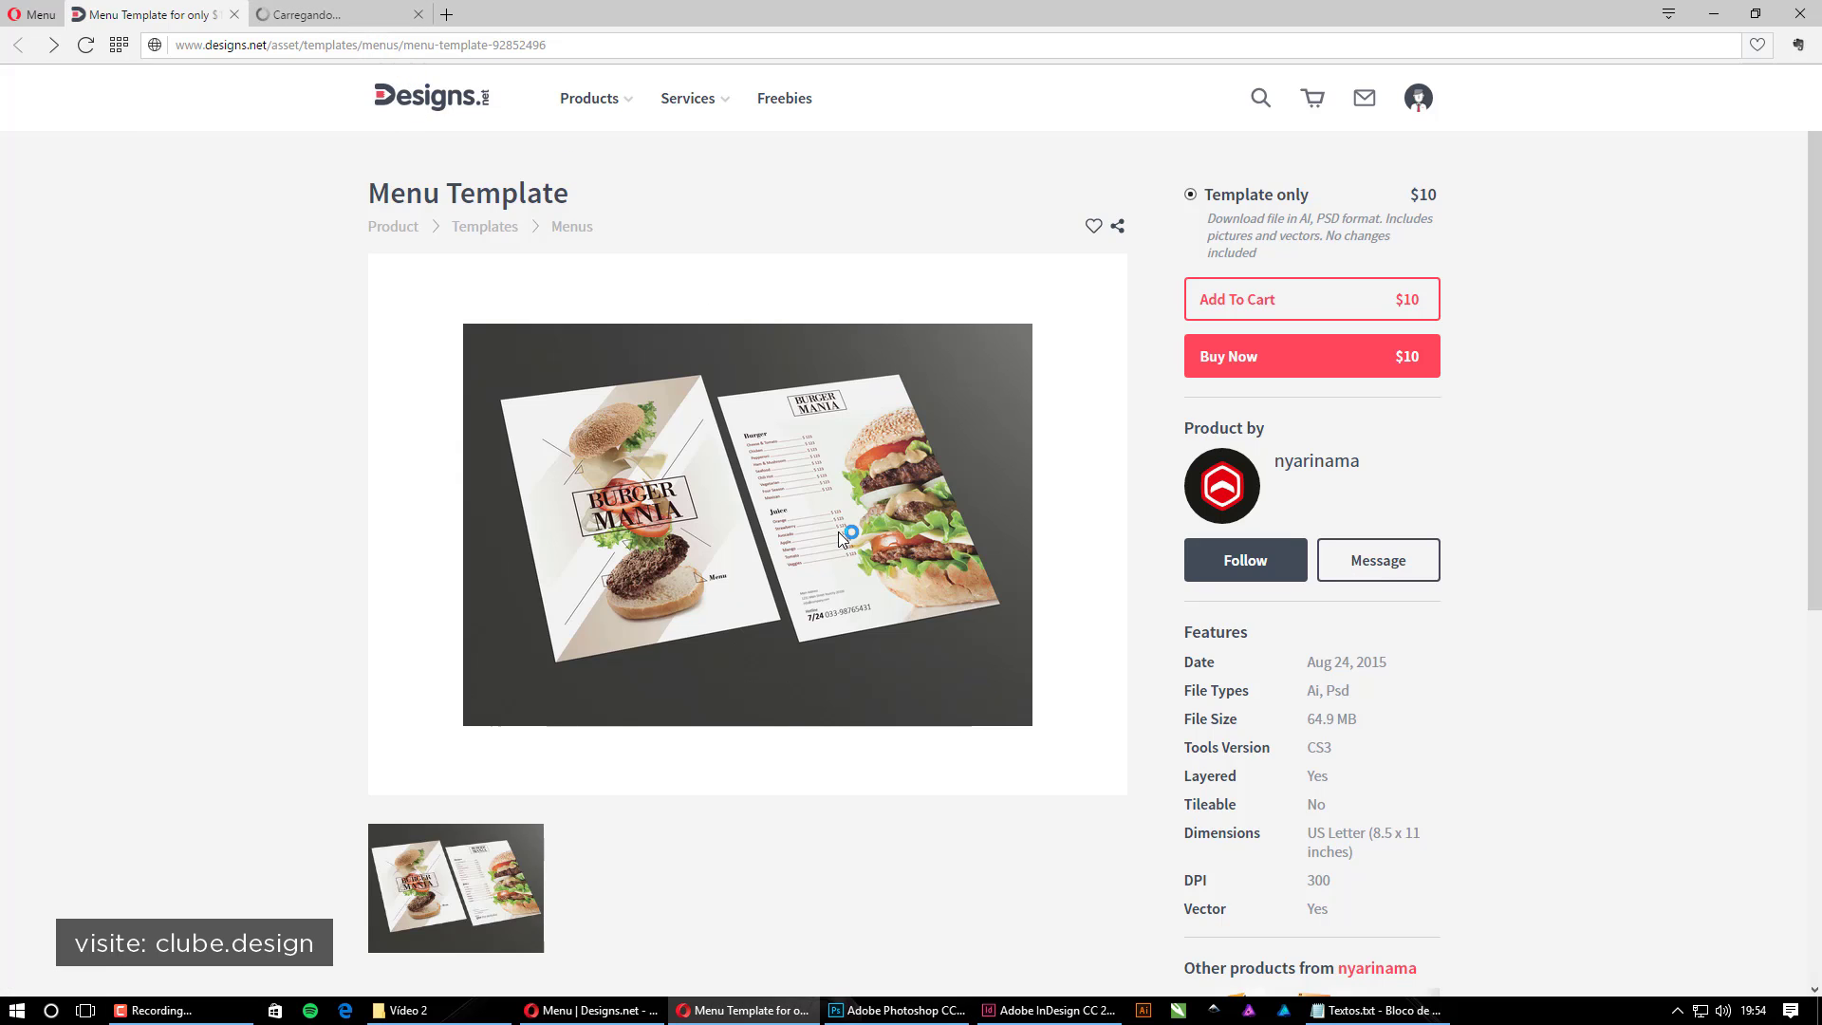
left_click(339, 16)
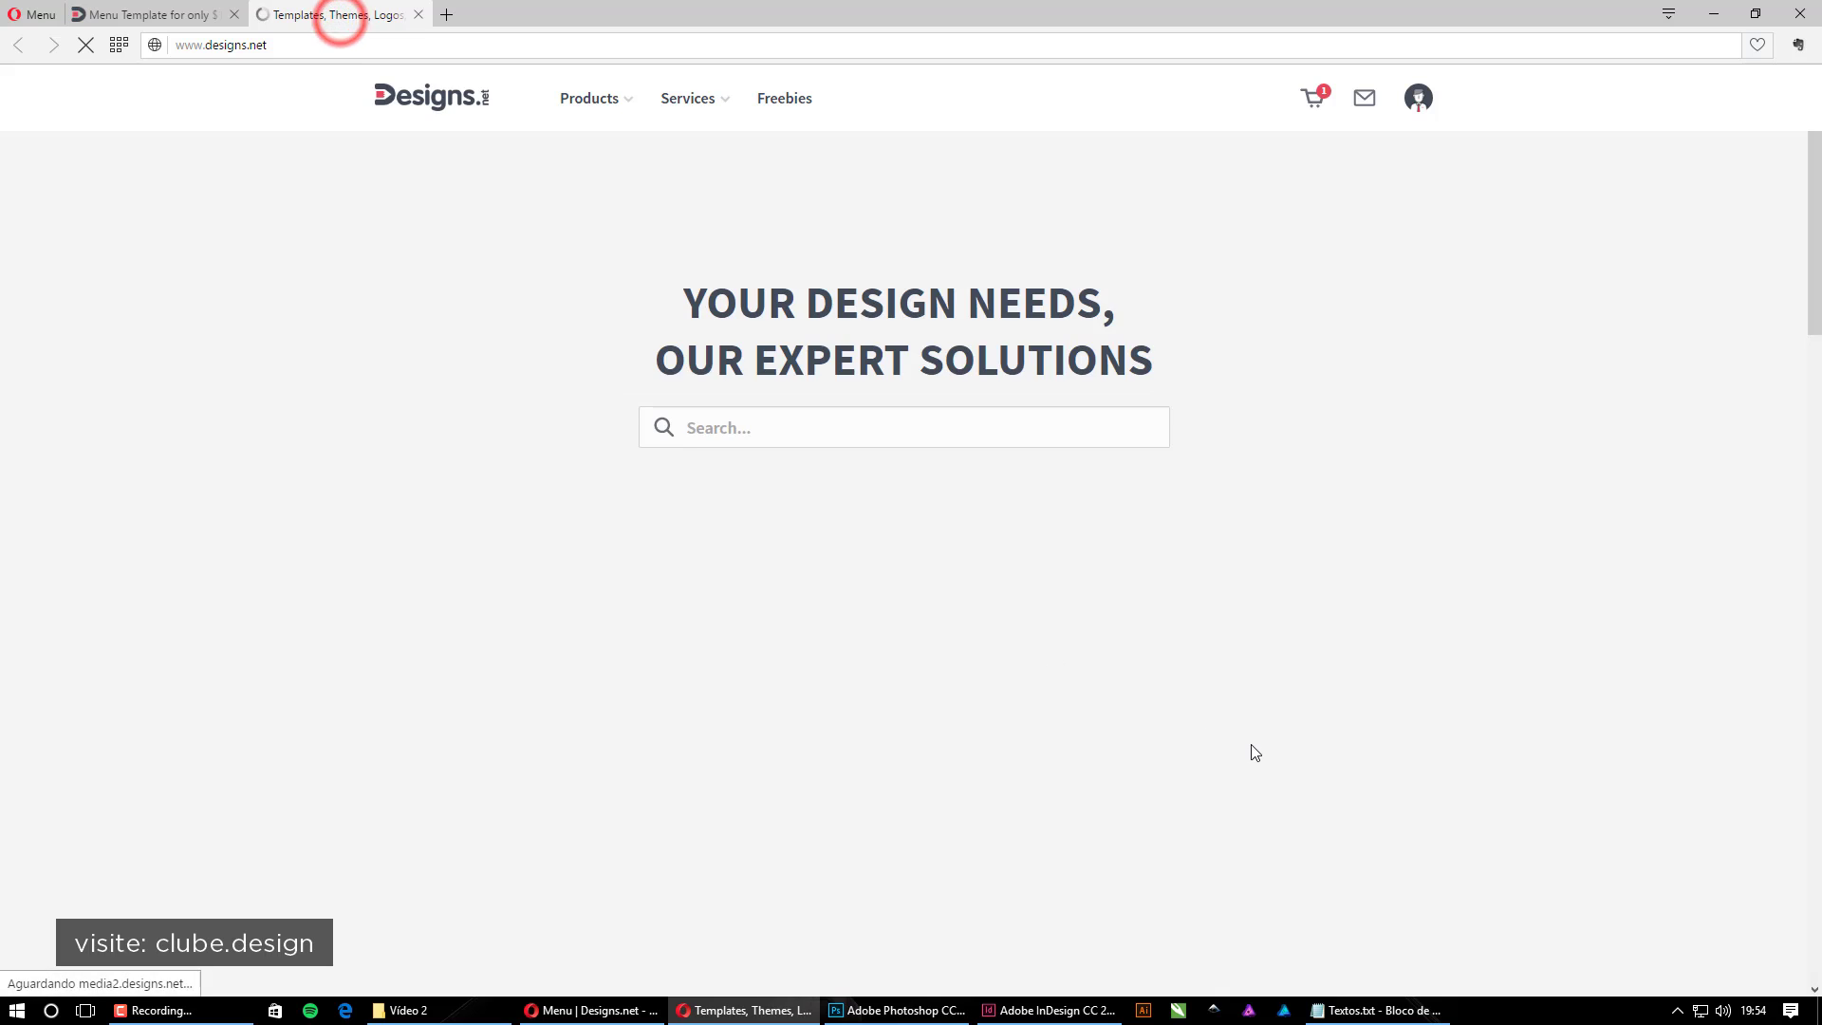
scroll(1255, 753, "down", 5)
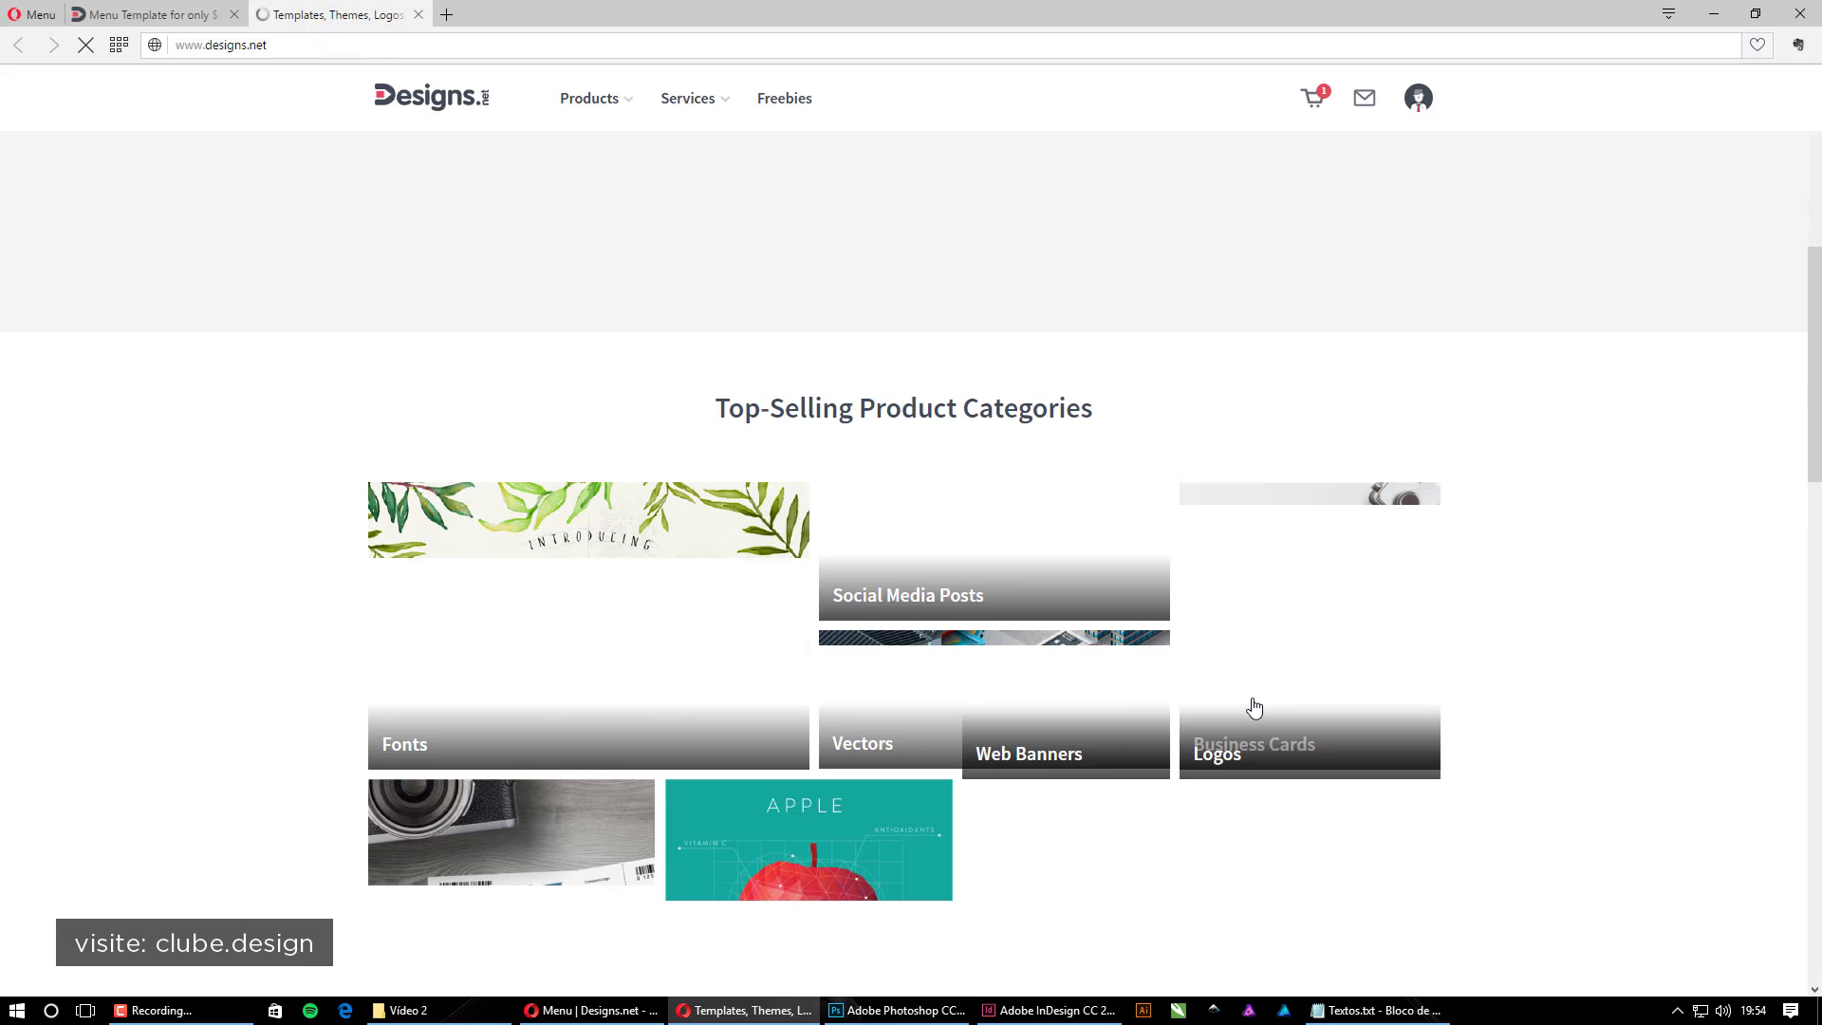
scroll(1254, 707, "down", 1)
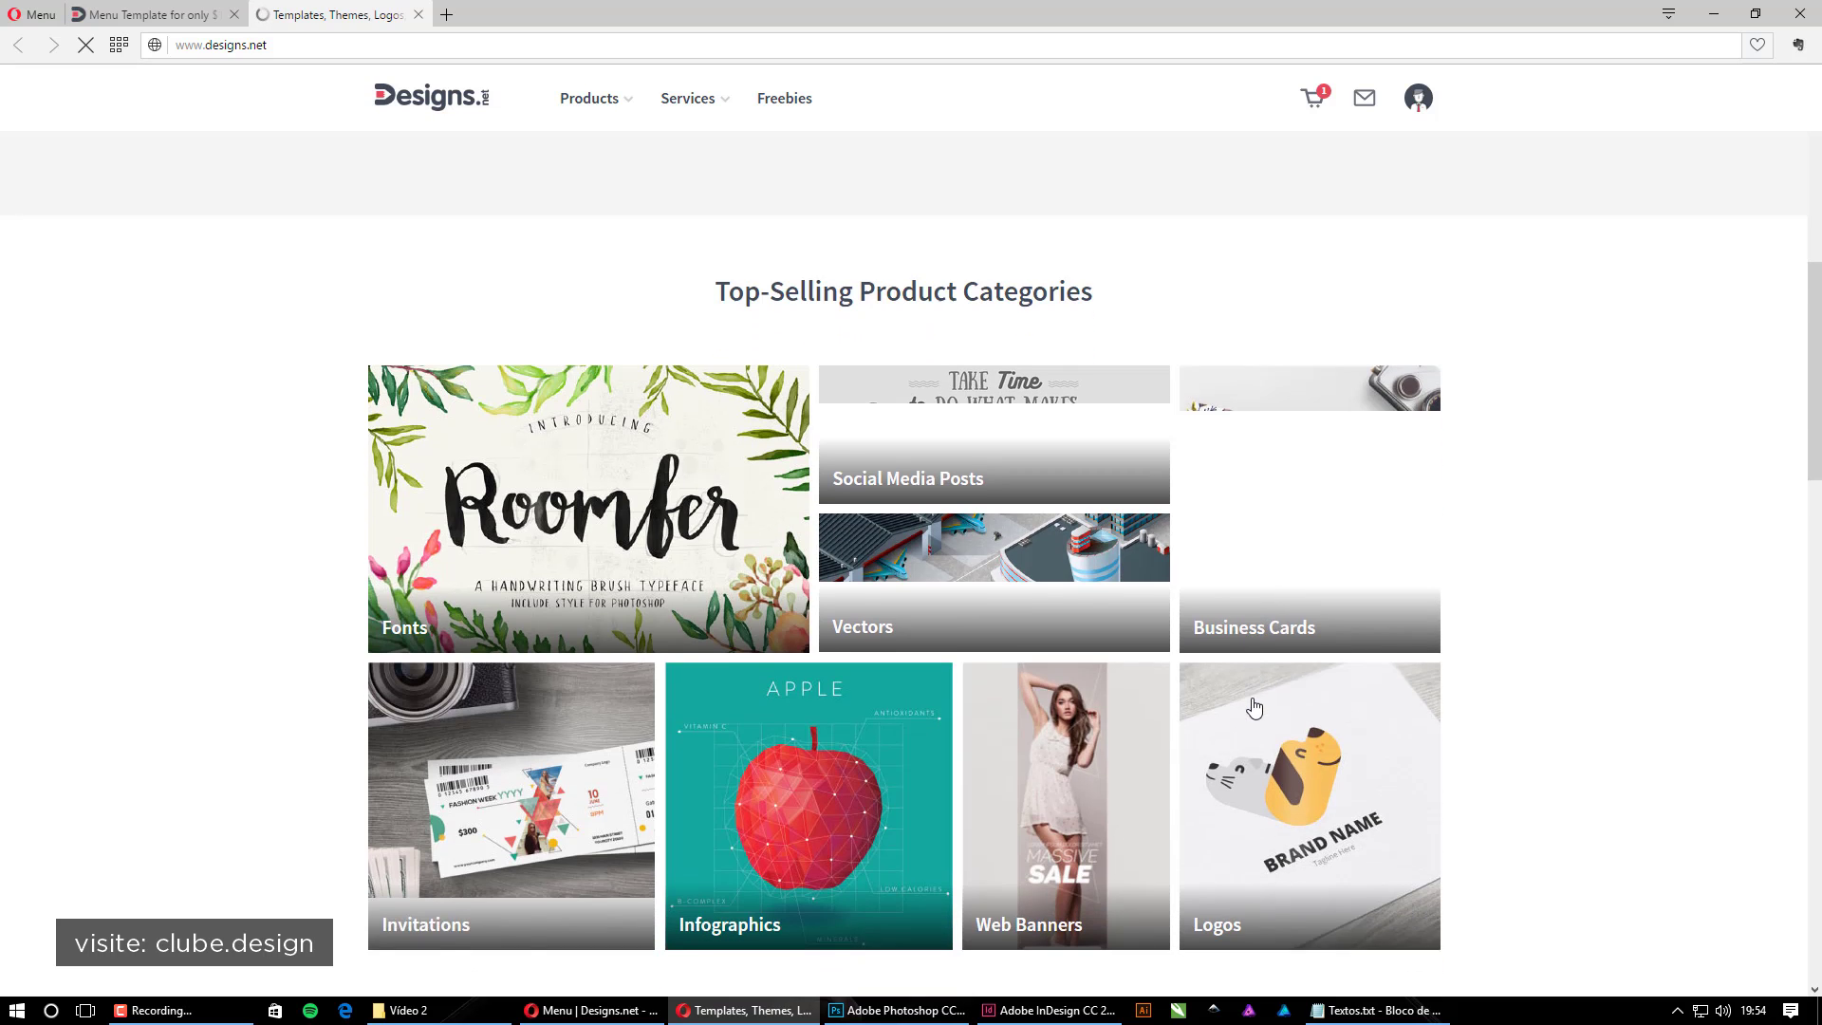
scroll(1254, 708, "down", 2)
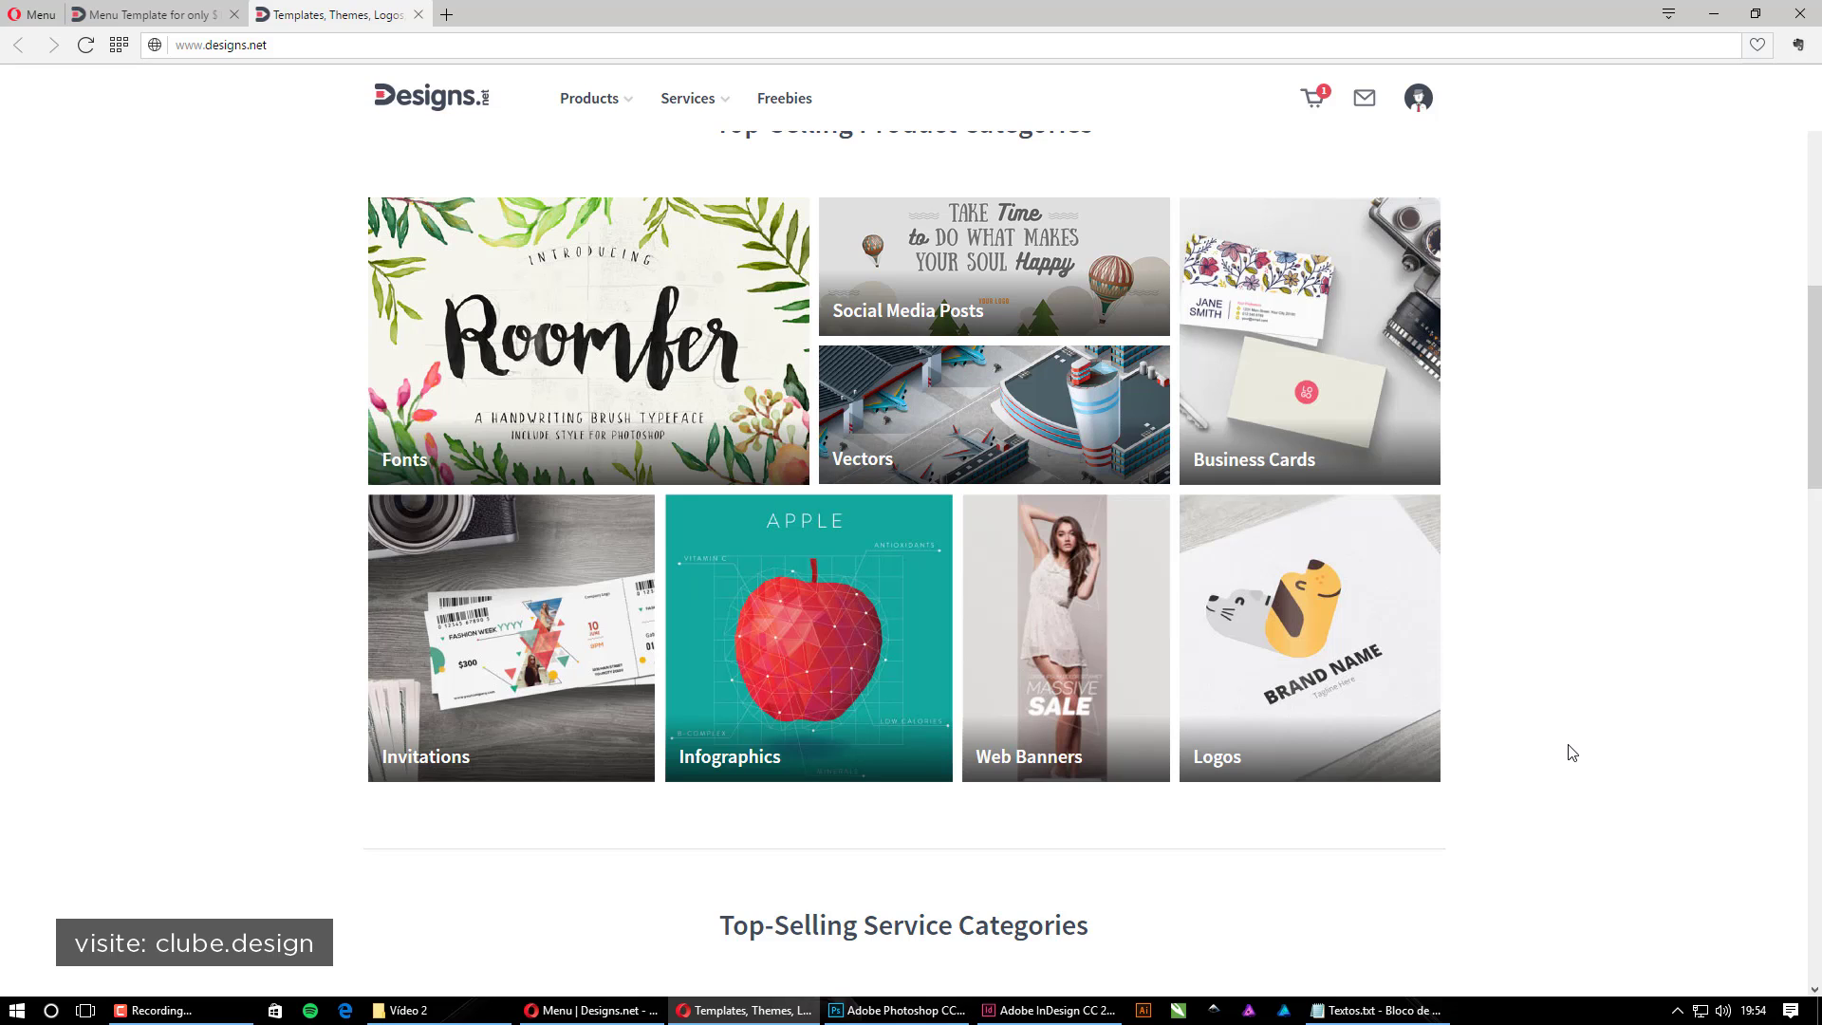
scroll(1093, 579, "down", 3)
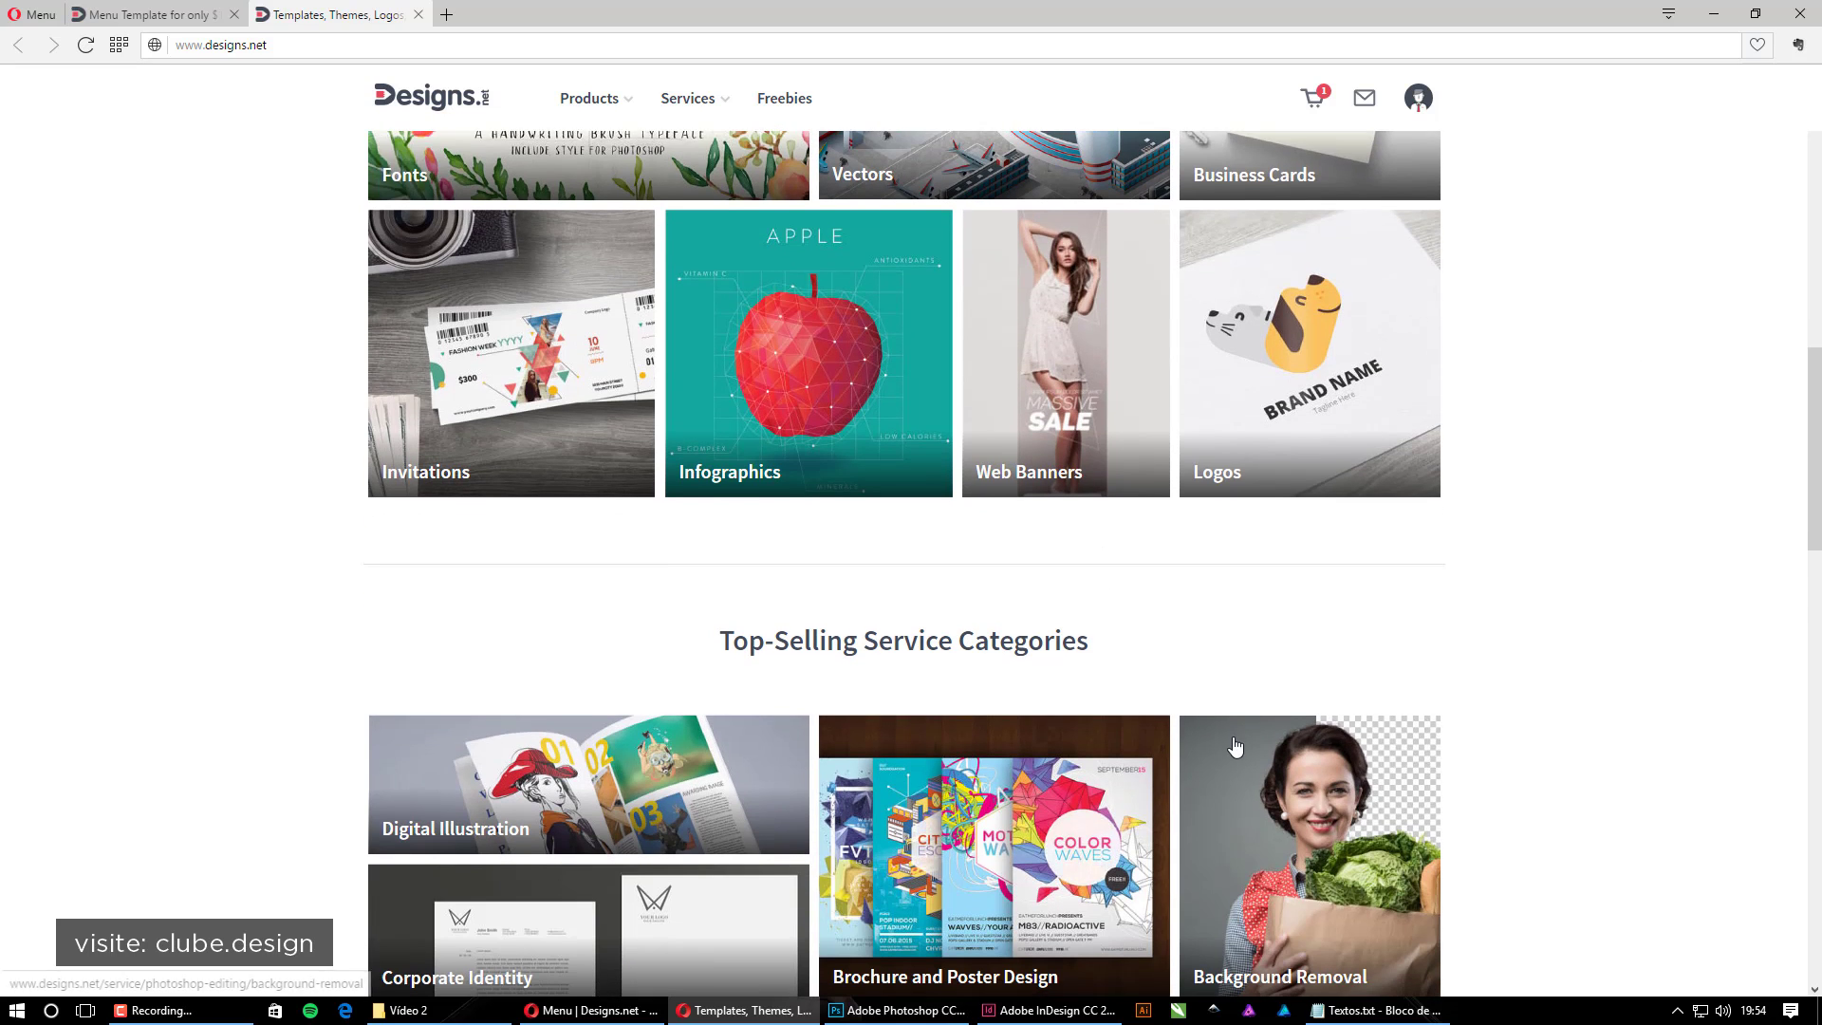
scroll(1235, 747, "down", 3)
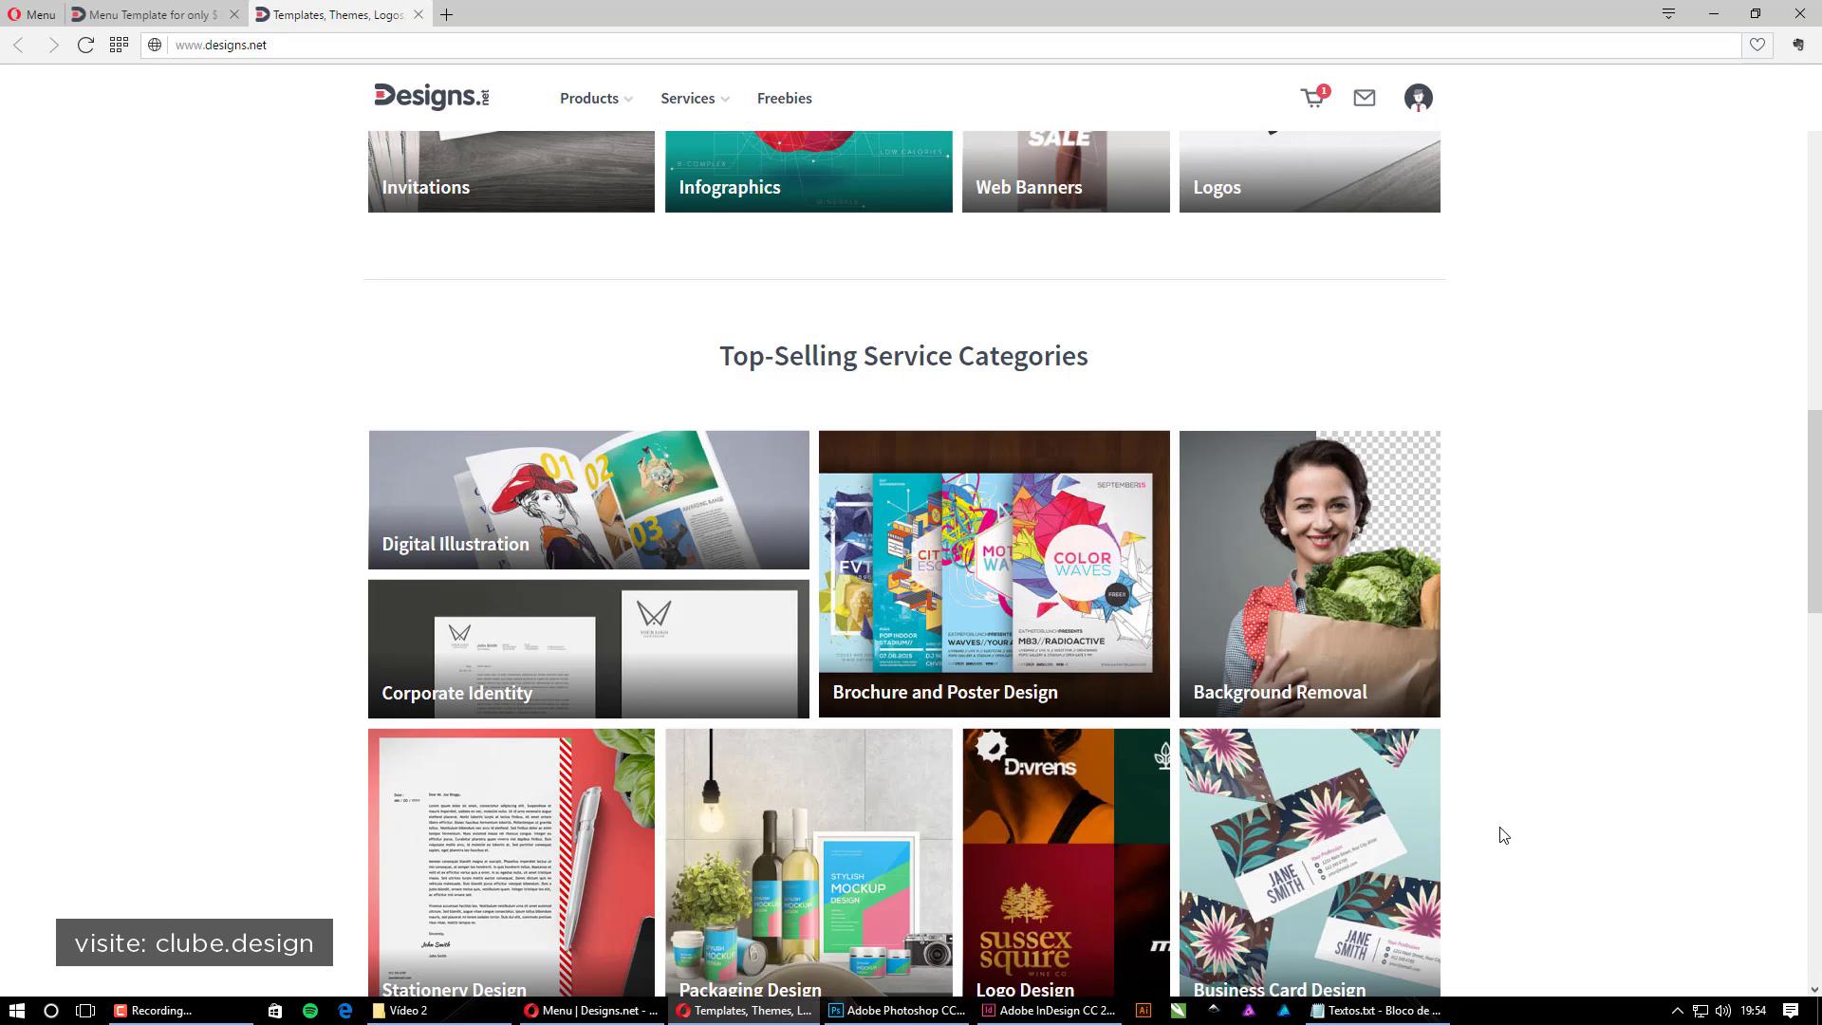
scroll(1471, 839, "down", 4)
scroll(1470, 847, "up", 3)
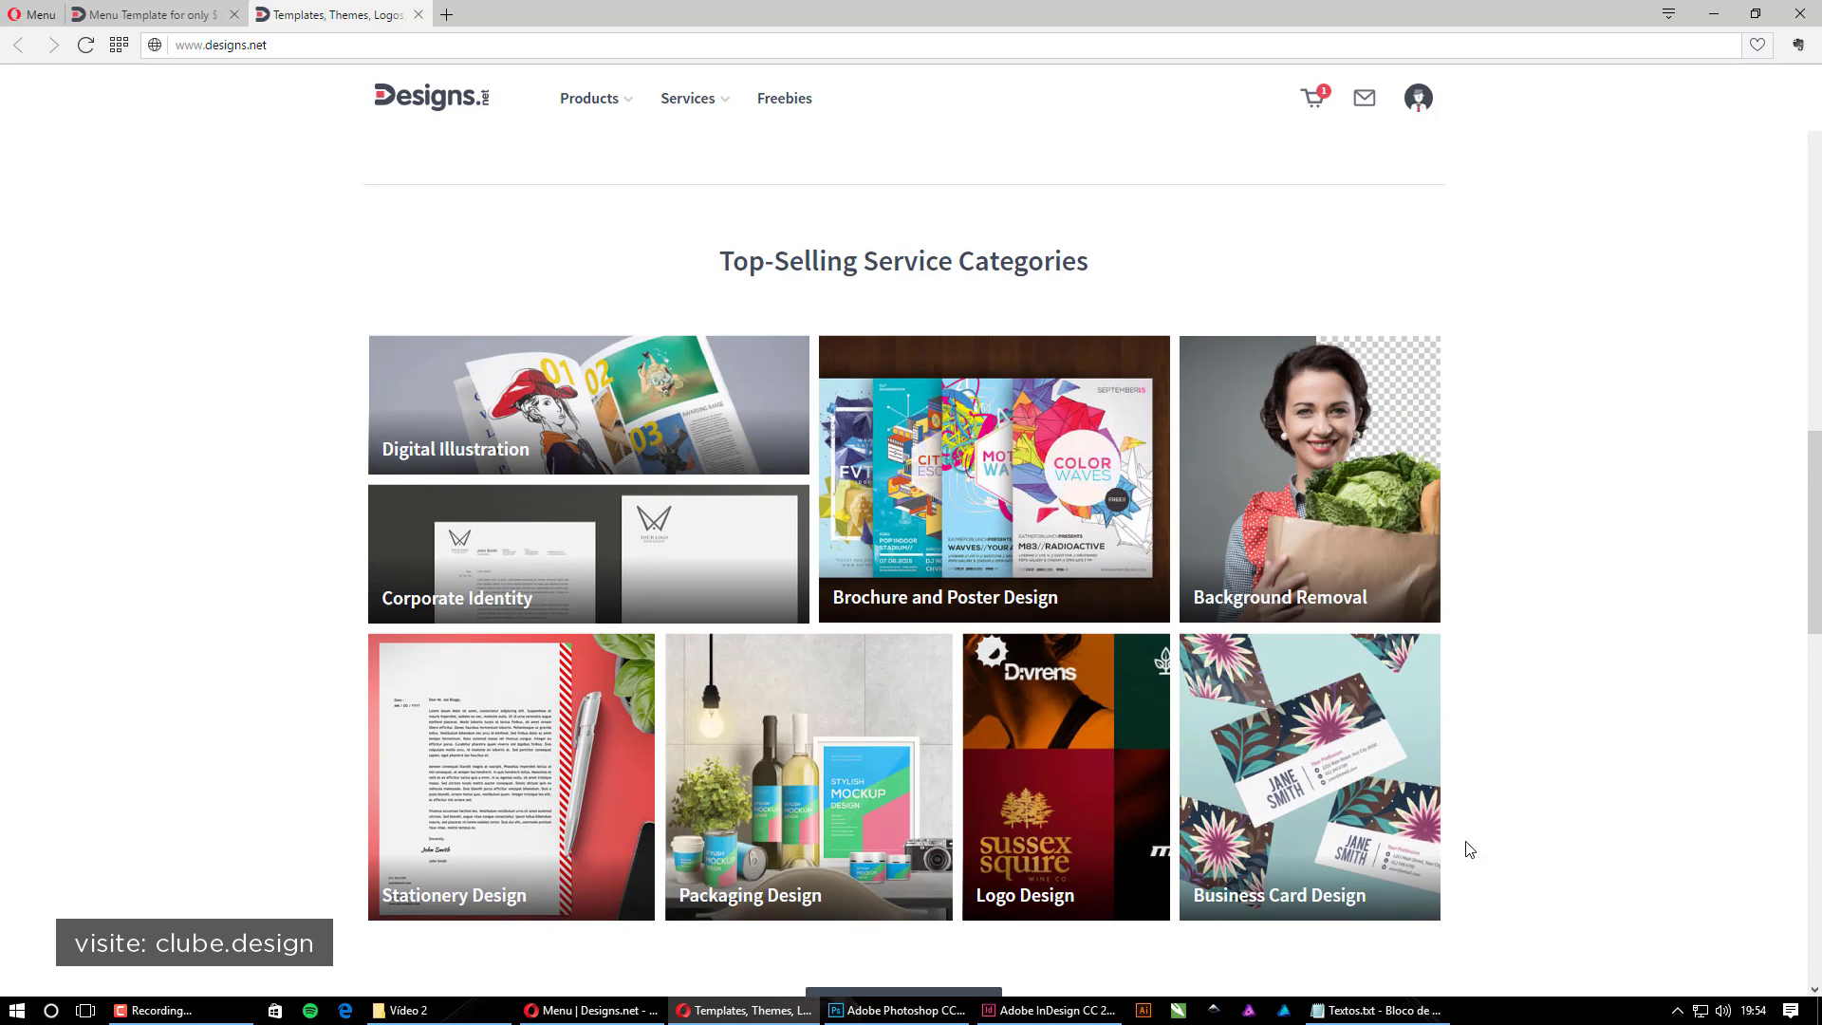
scroll(1466, 853, "up", 3)
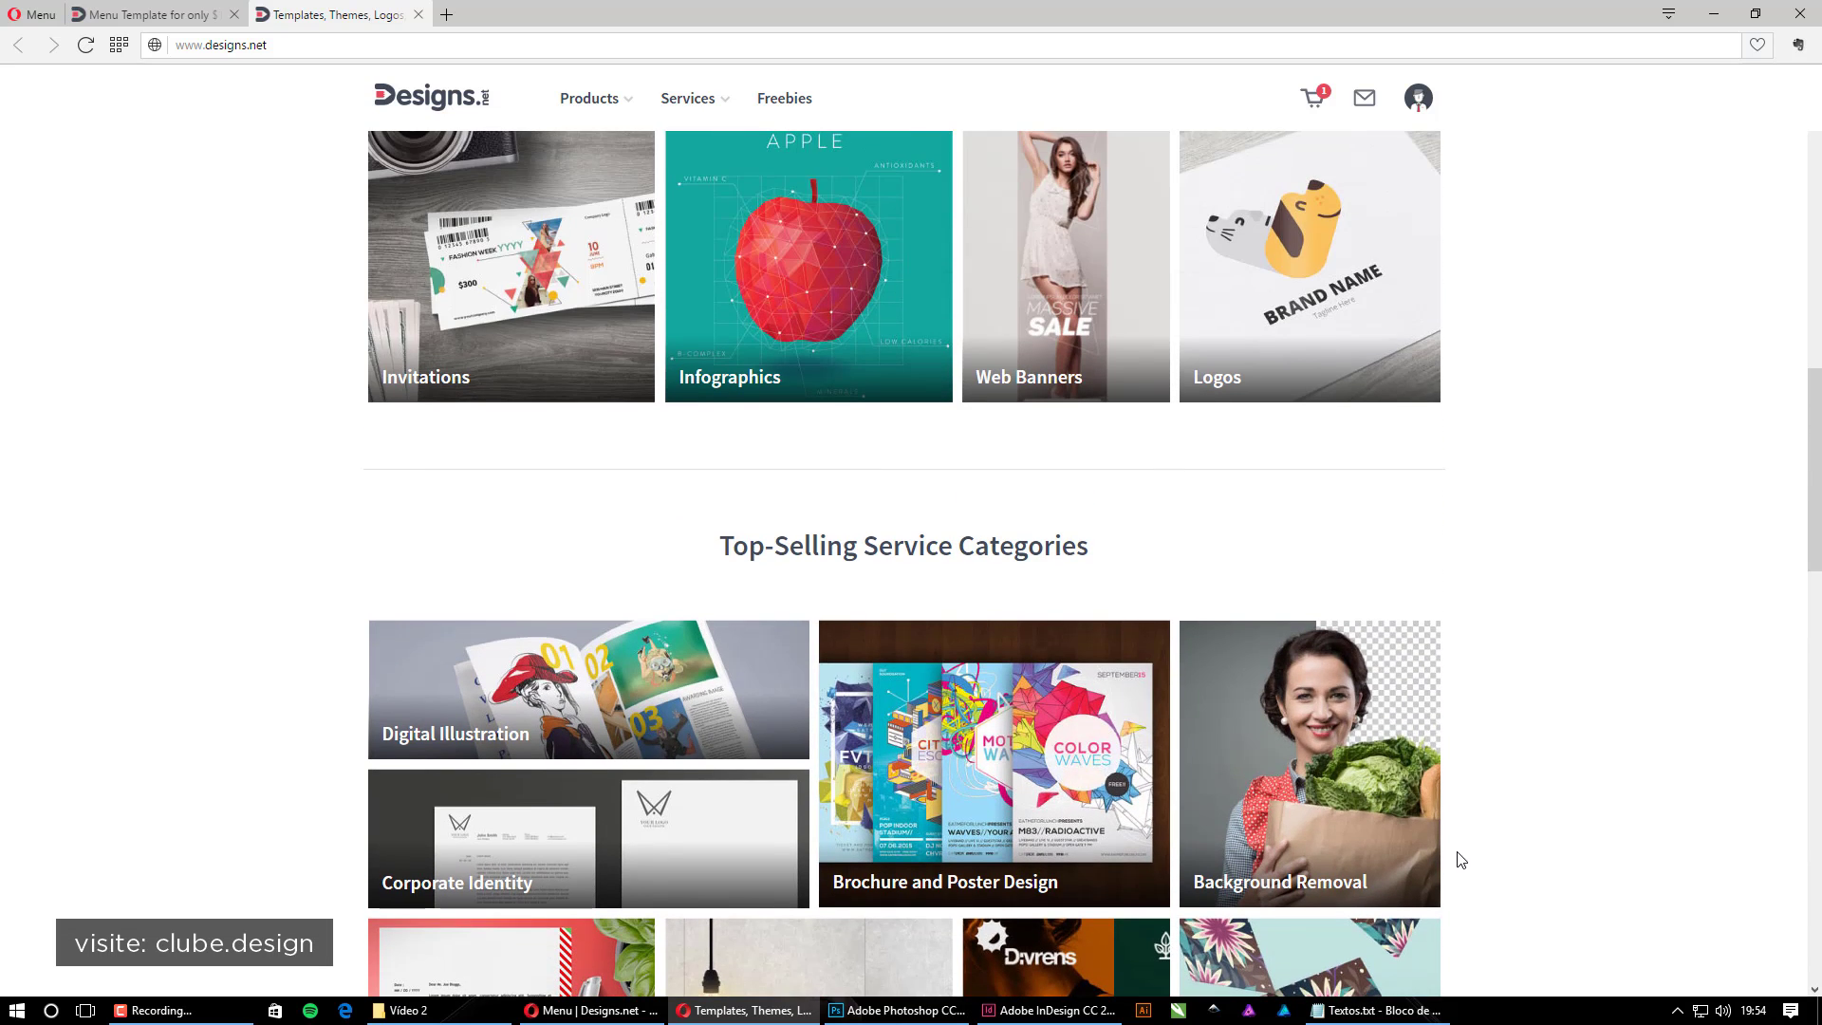
scroll(1461, 860, "up", 6)
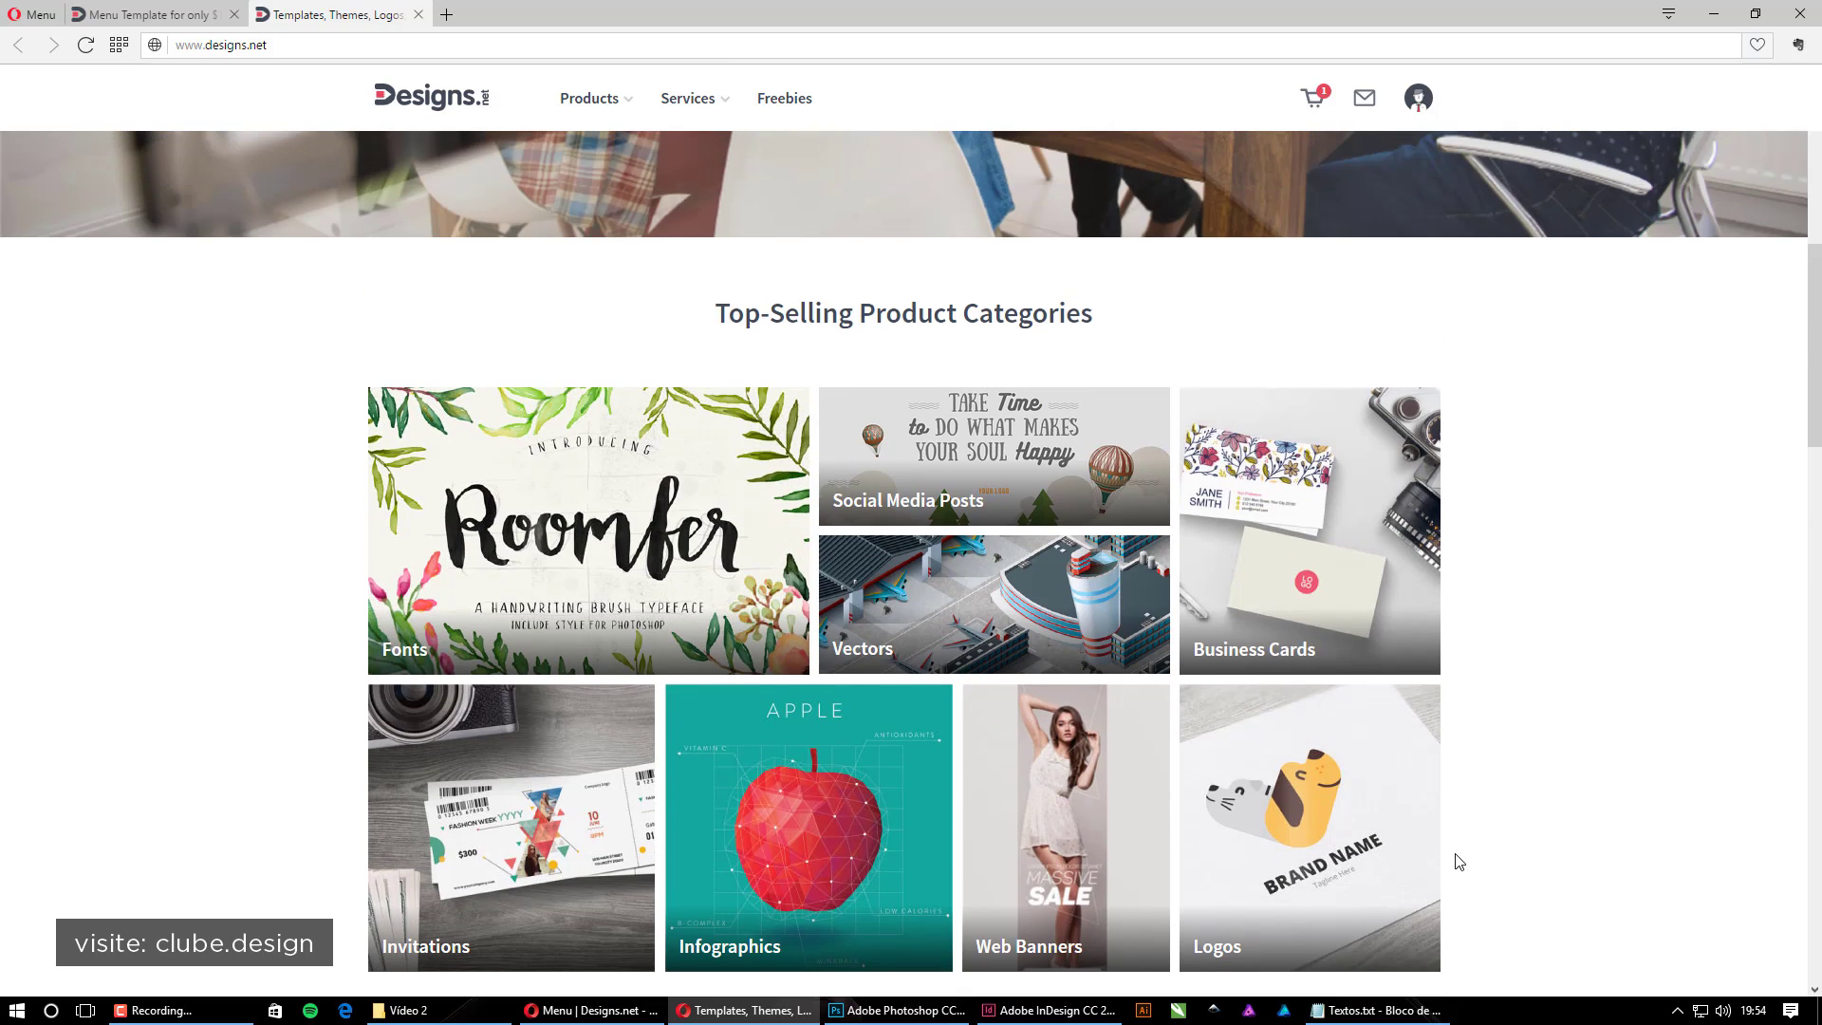
scroll(1458, 861, "up", 7)
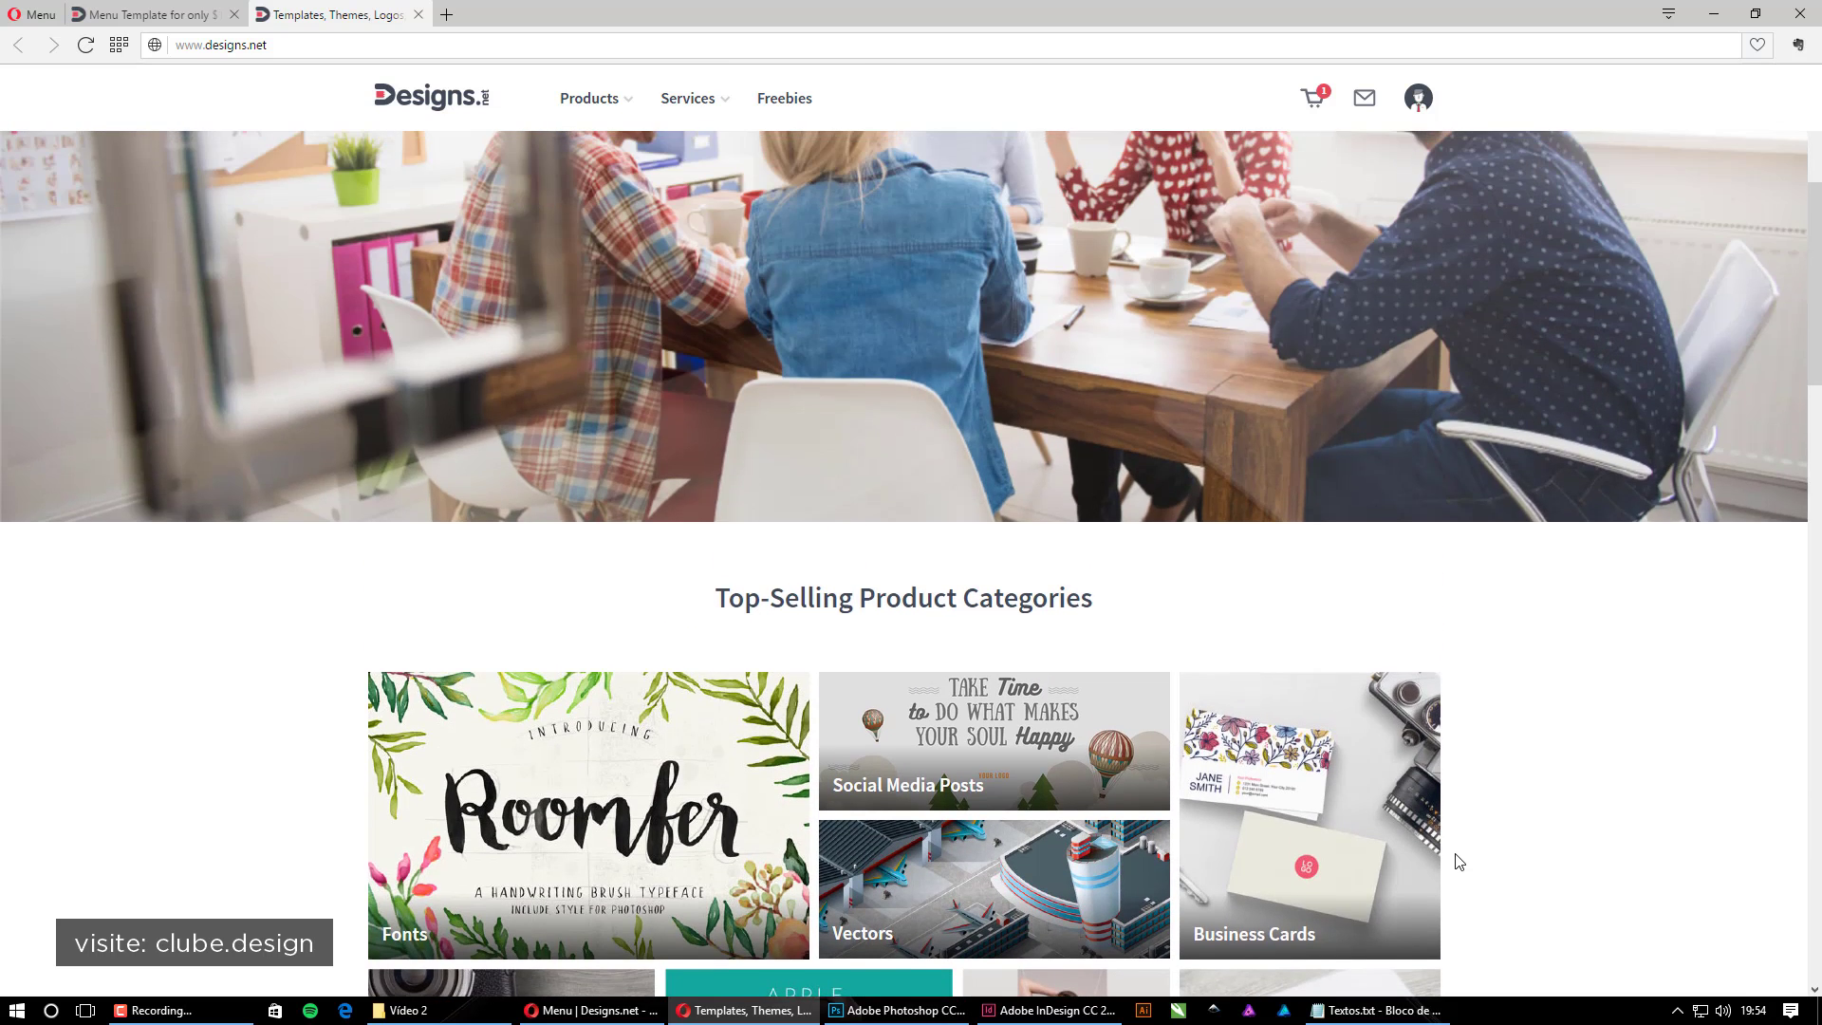
scroll(1458, 860, "down", 9)
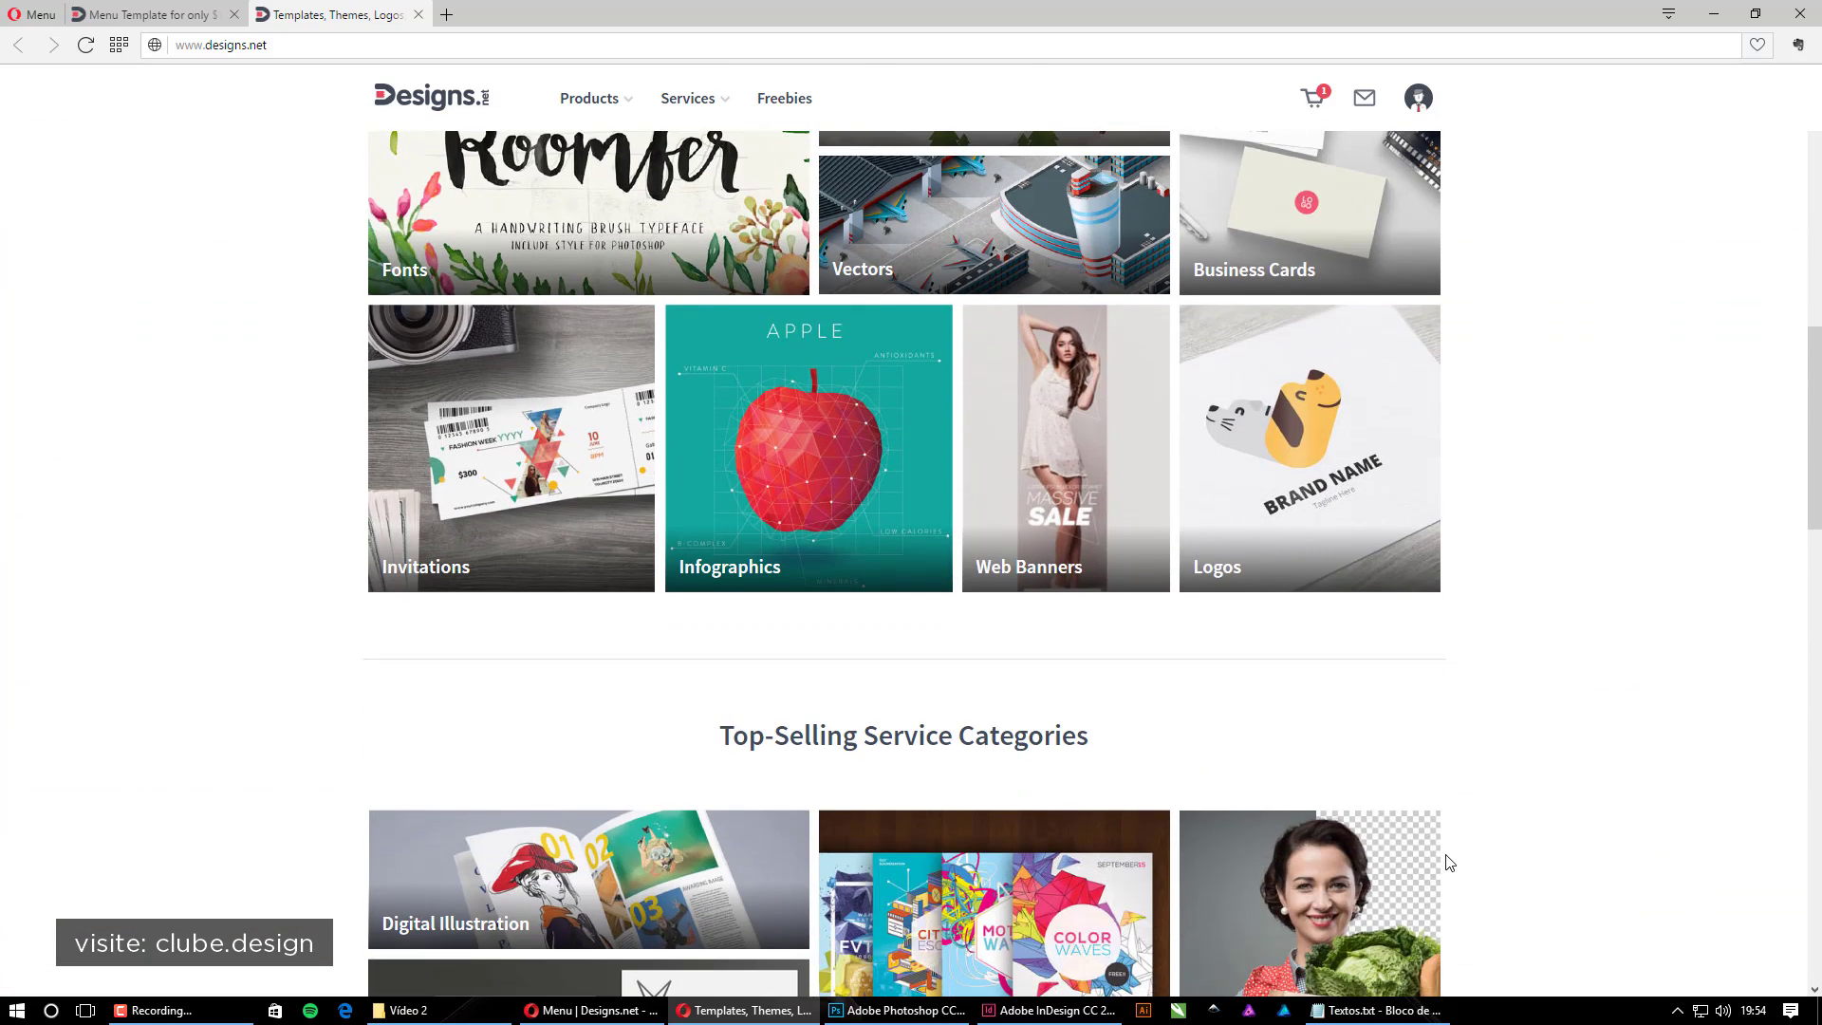
scroll(1443, 843, "up", 3)
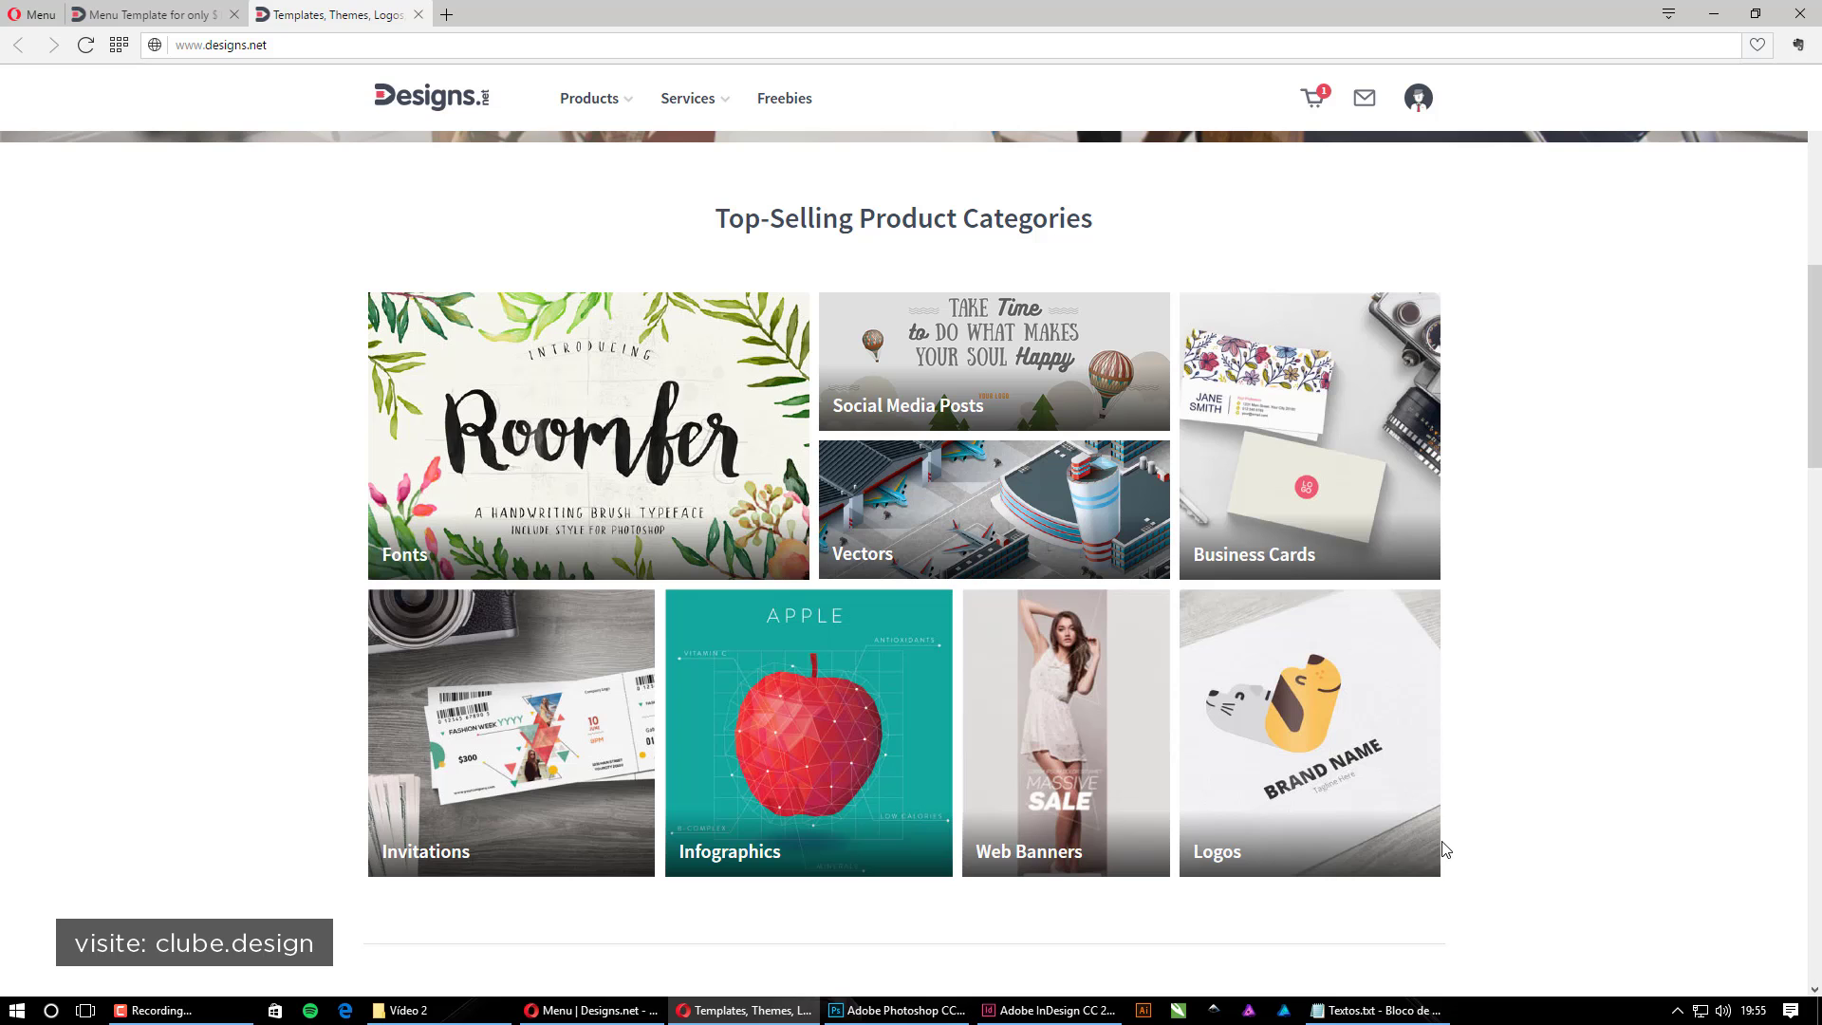
scroll(1444, 847, "up", 7)
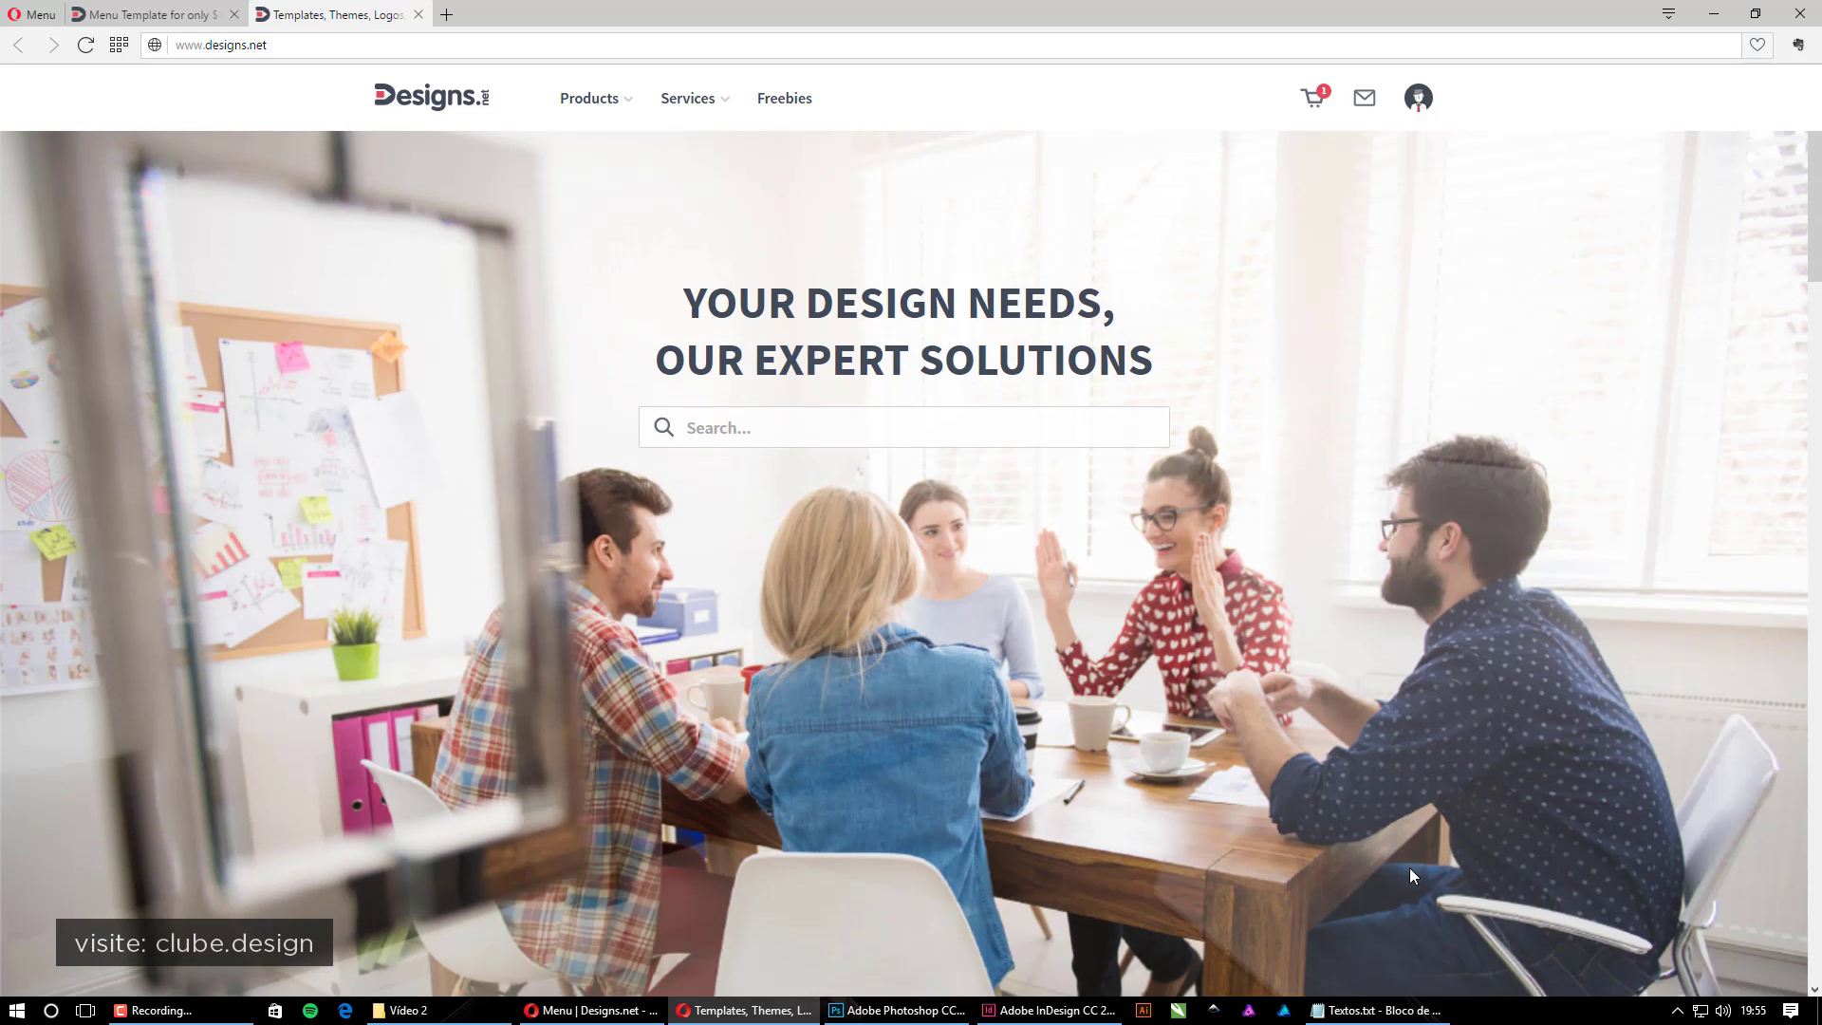
Review the Burger Mania menu template page and the project images and text files in the Vídeo 2 folder
left_click(152, 19)
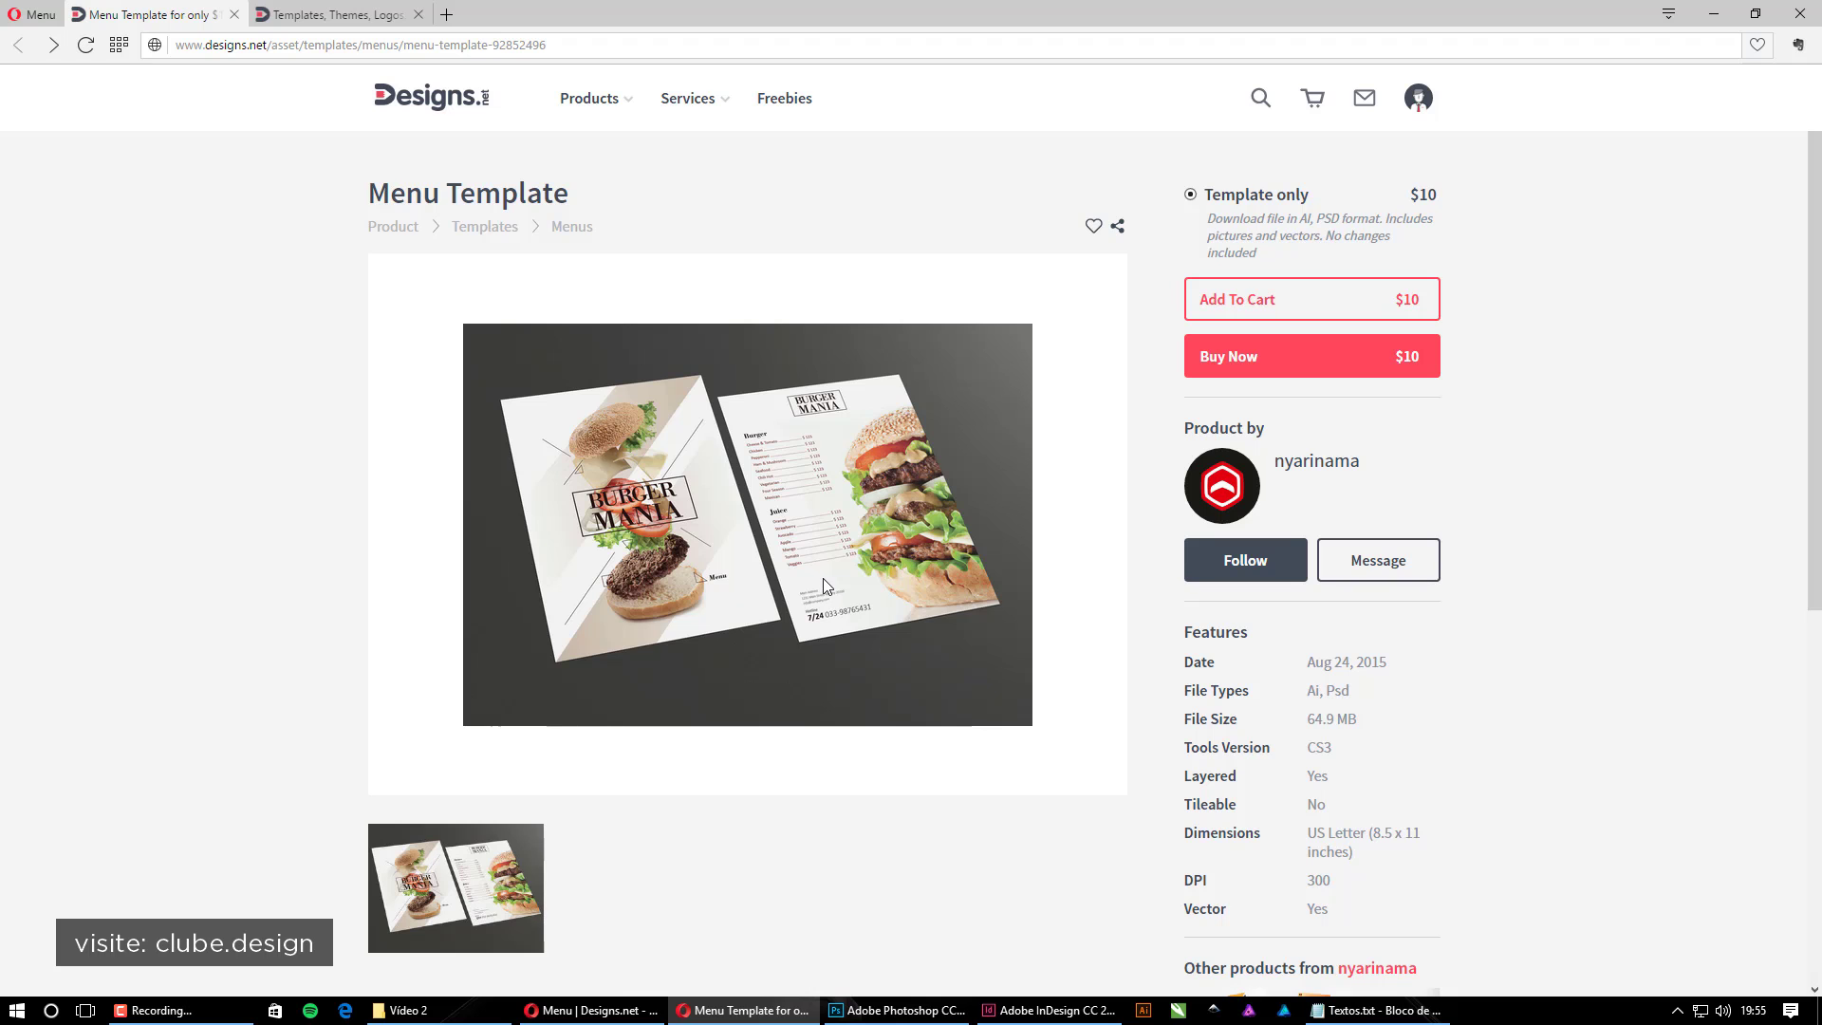
left_click(1013, 1009)
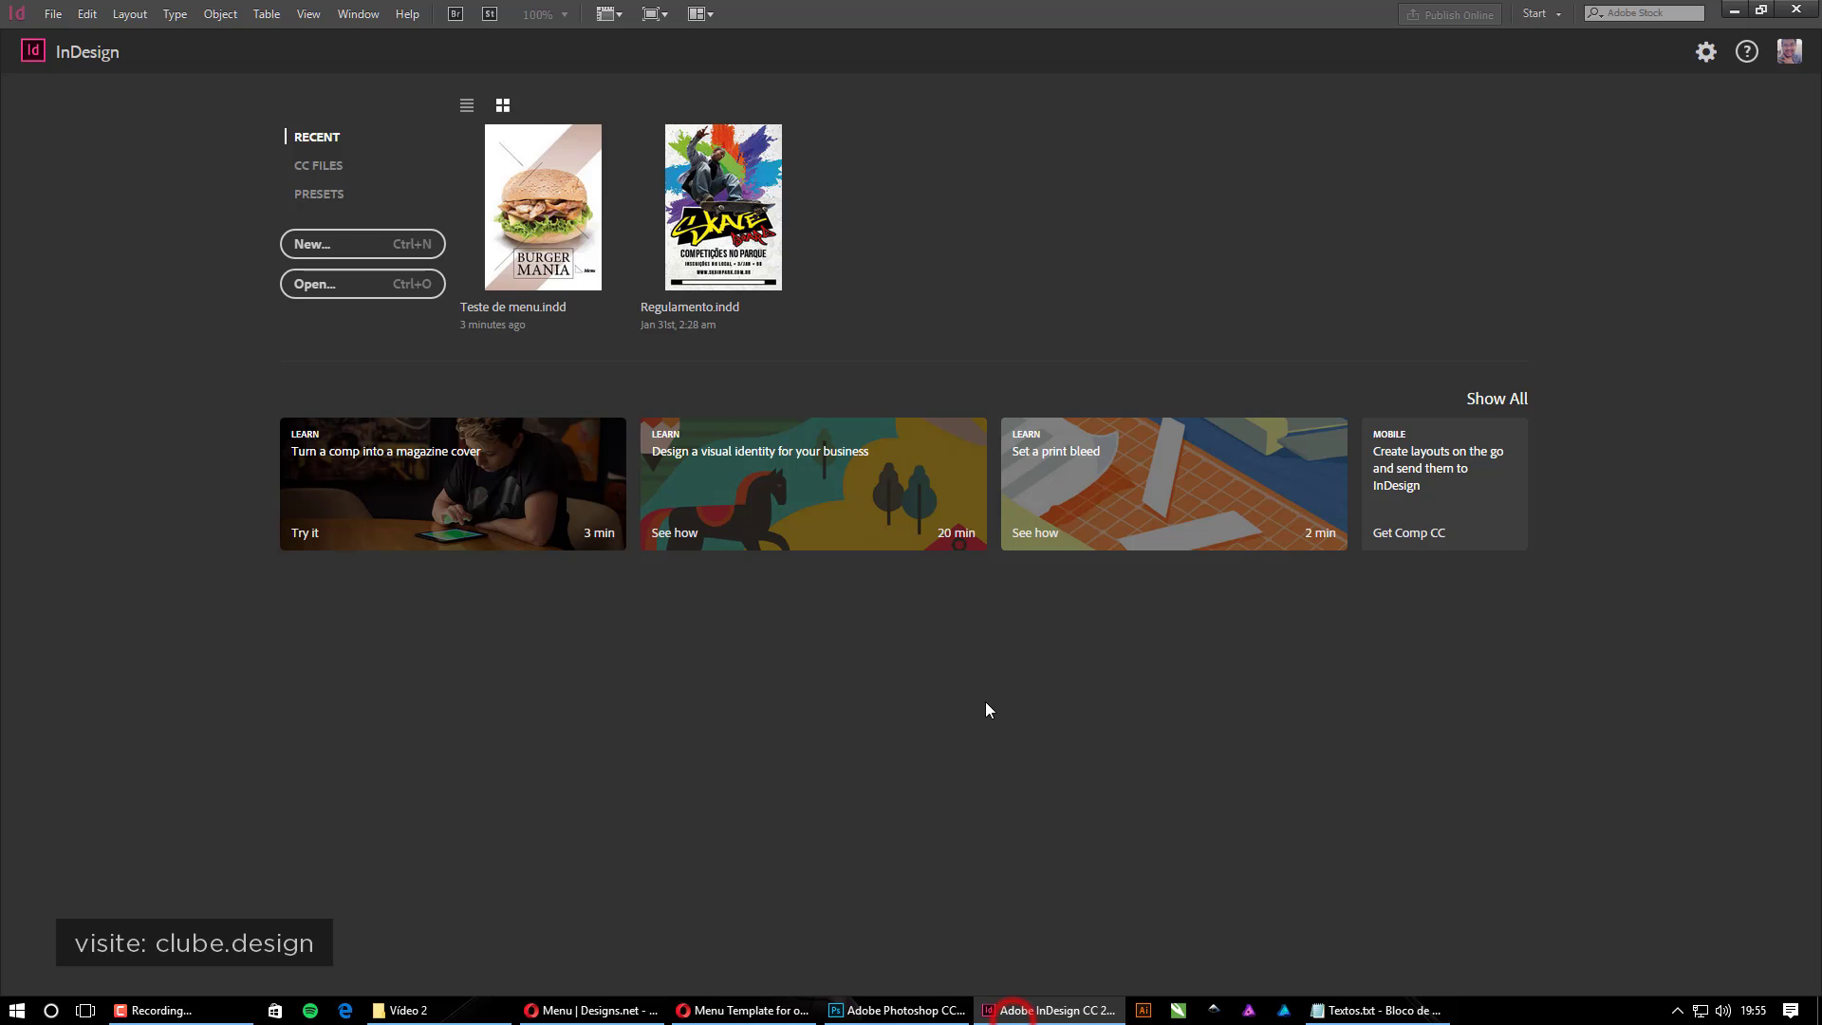
left_click(1003, 1013)
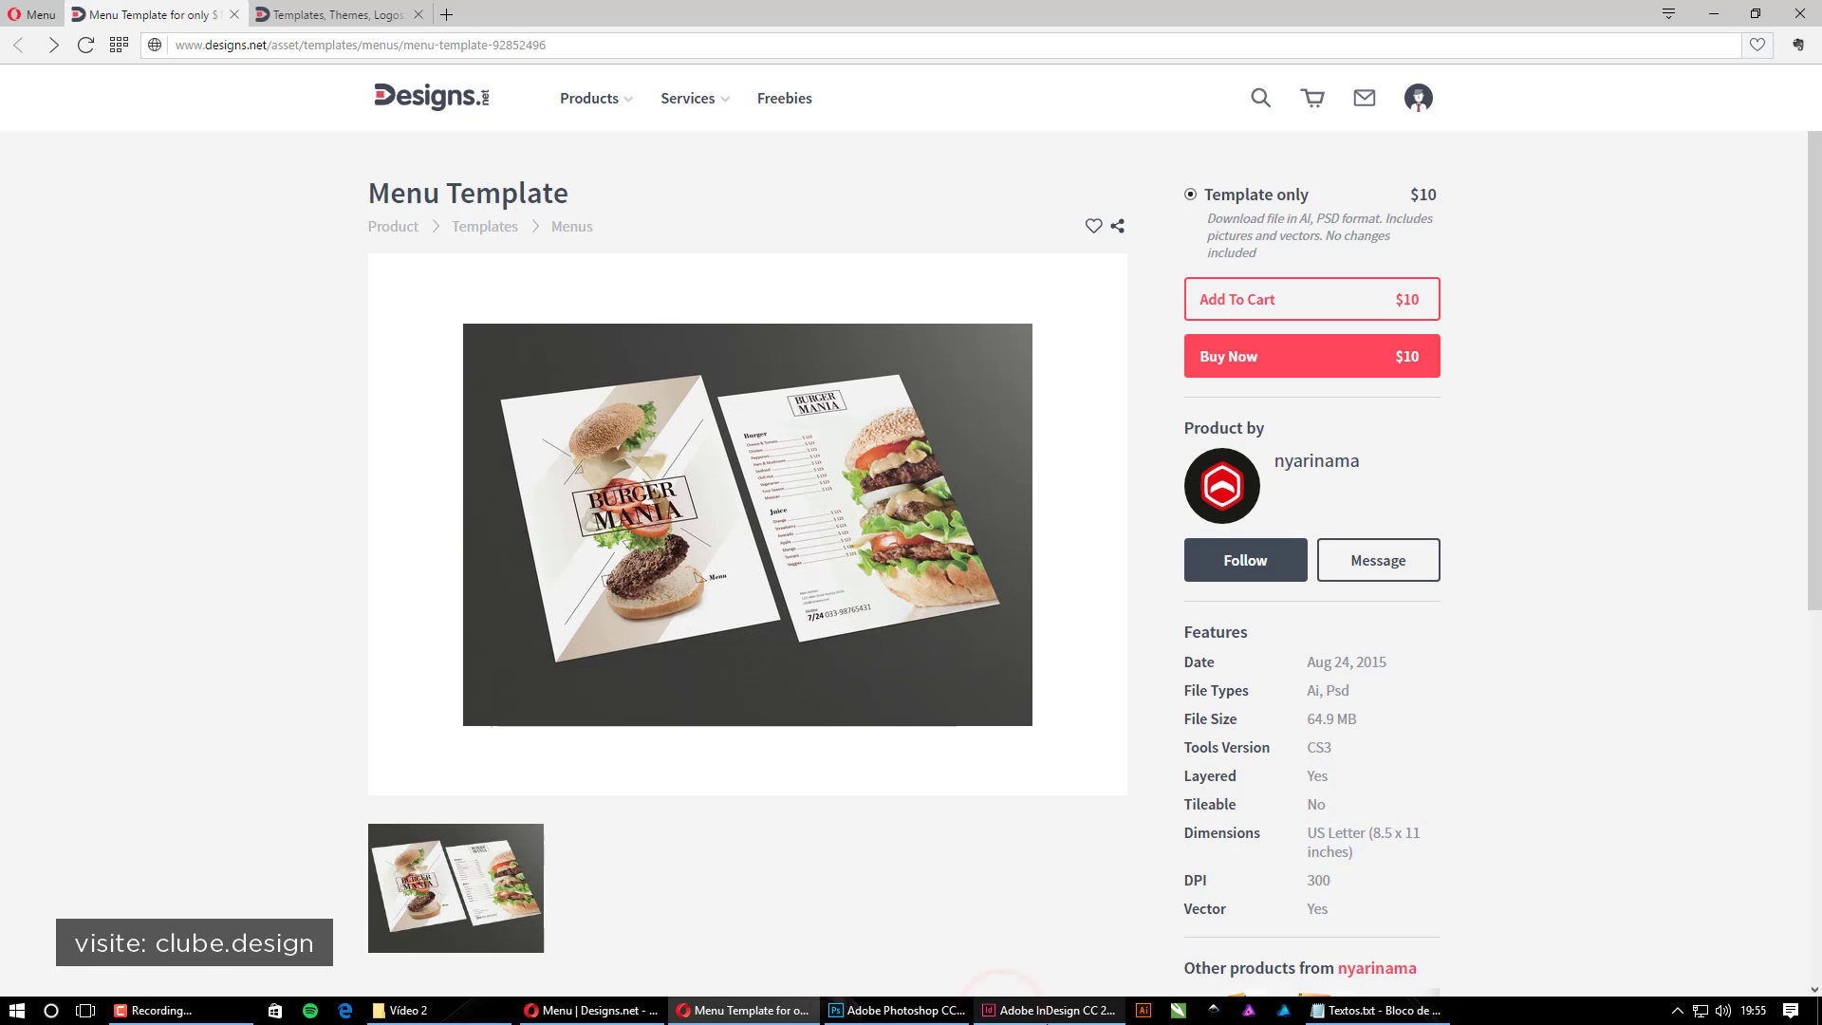
left_click(1047, 1017)
left_click(1025, 1010)
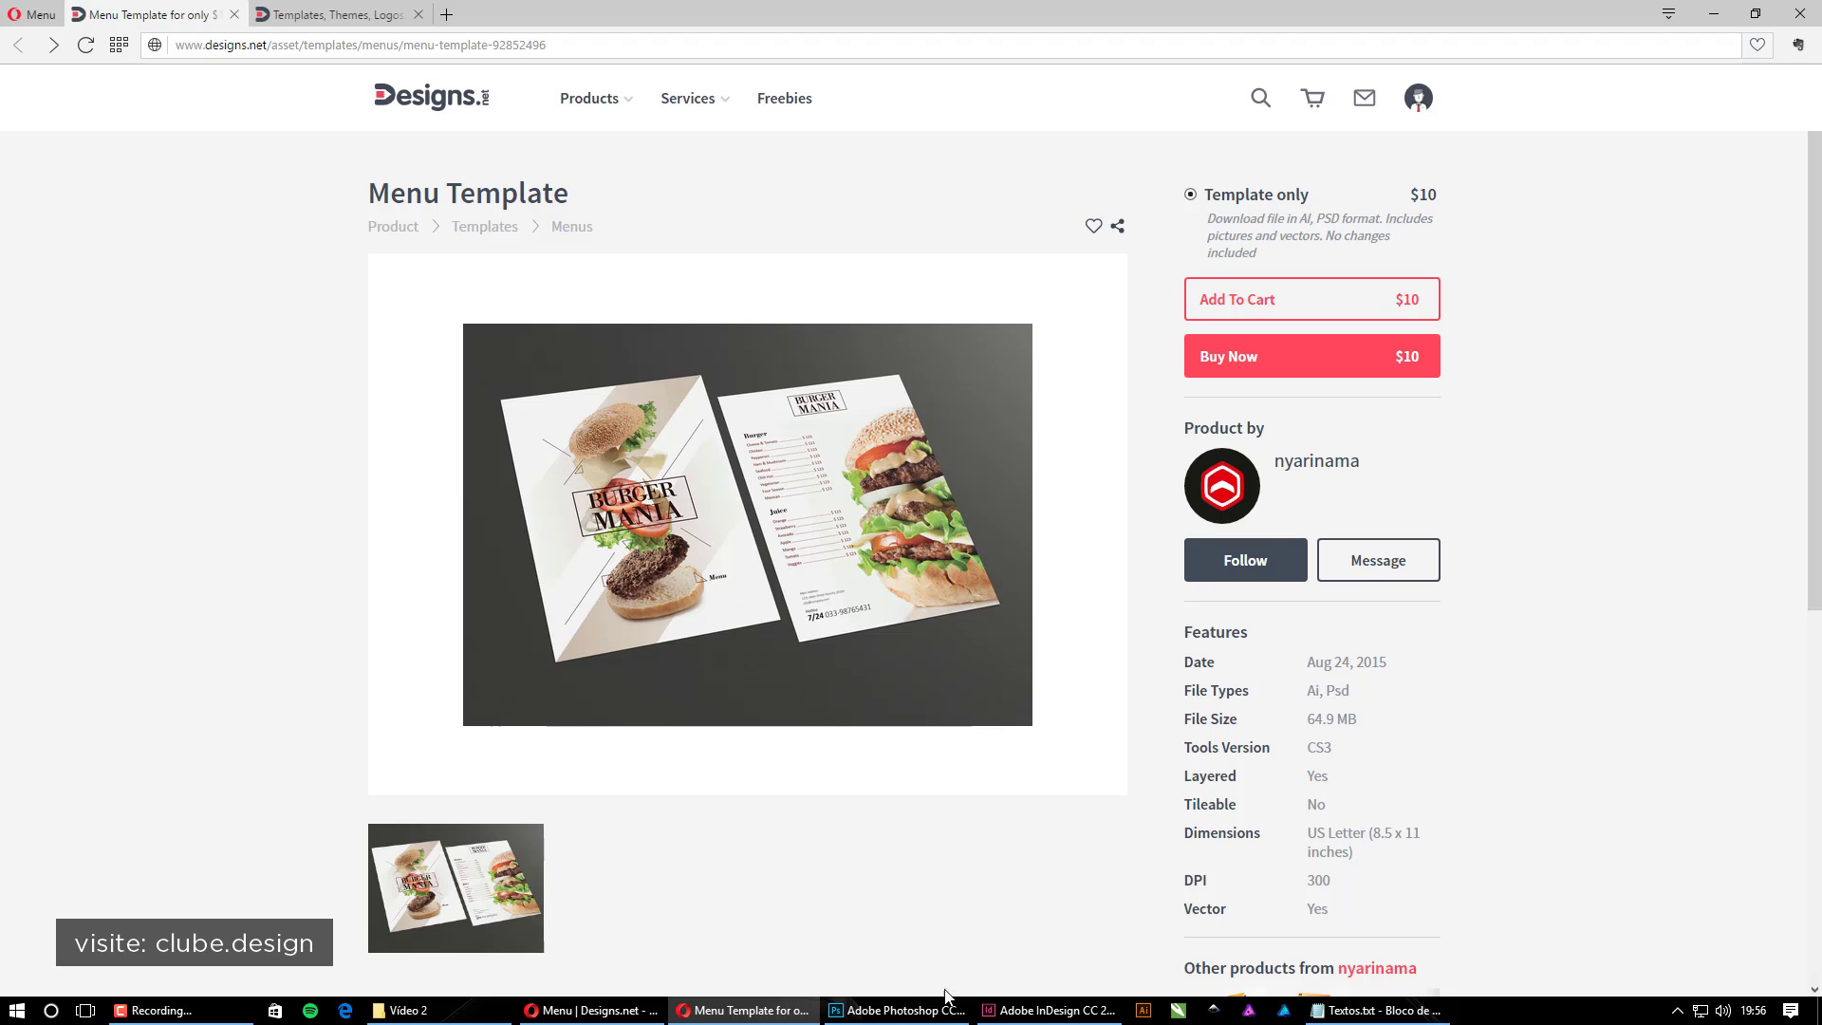
left_click(1029, 1010)
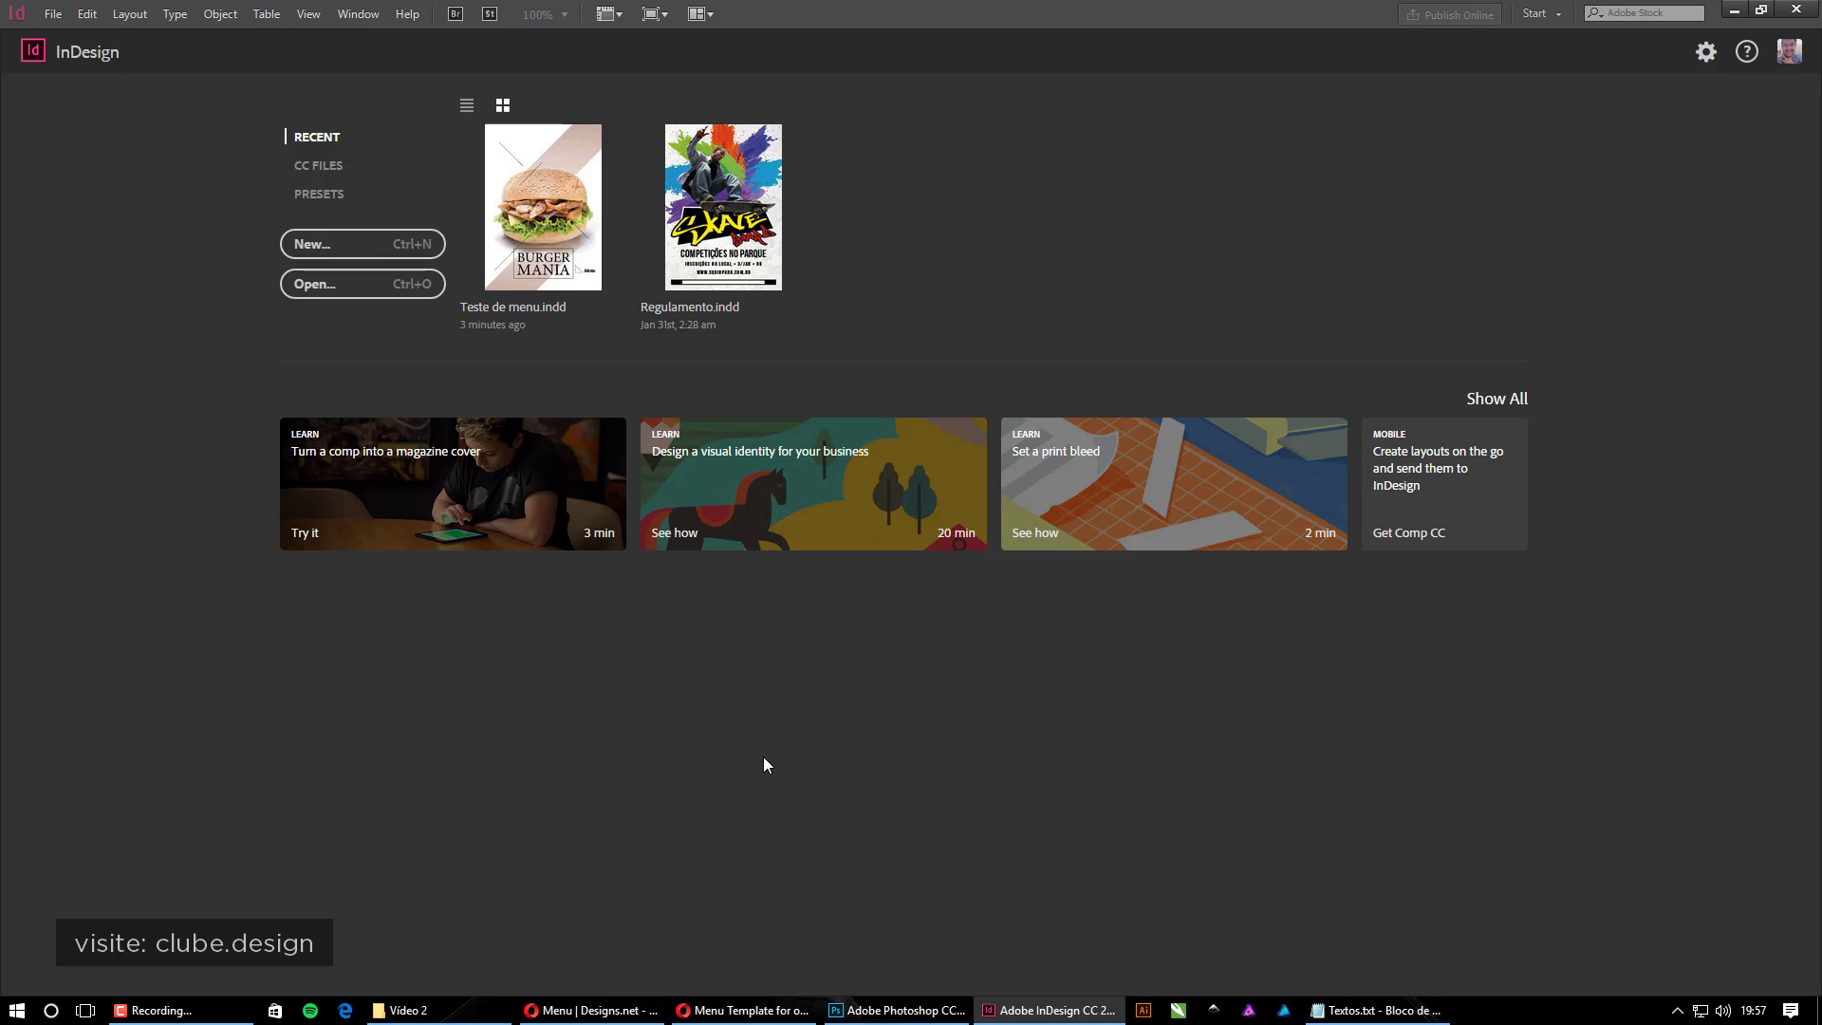
left_click(489, 1009)
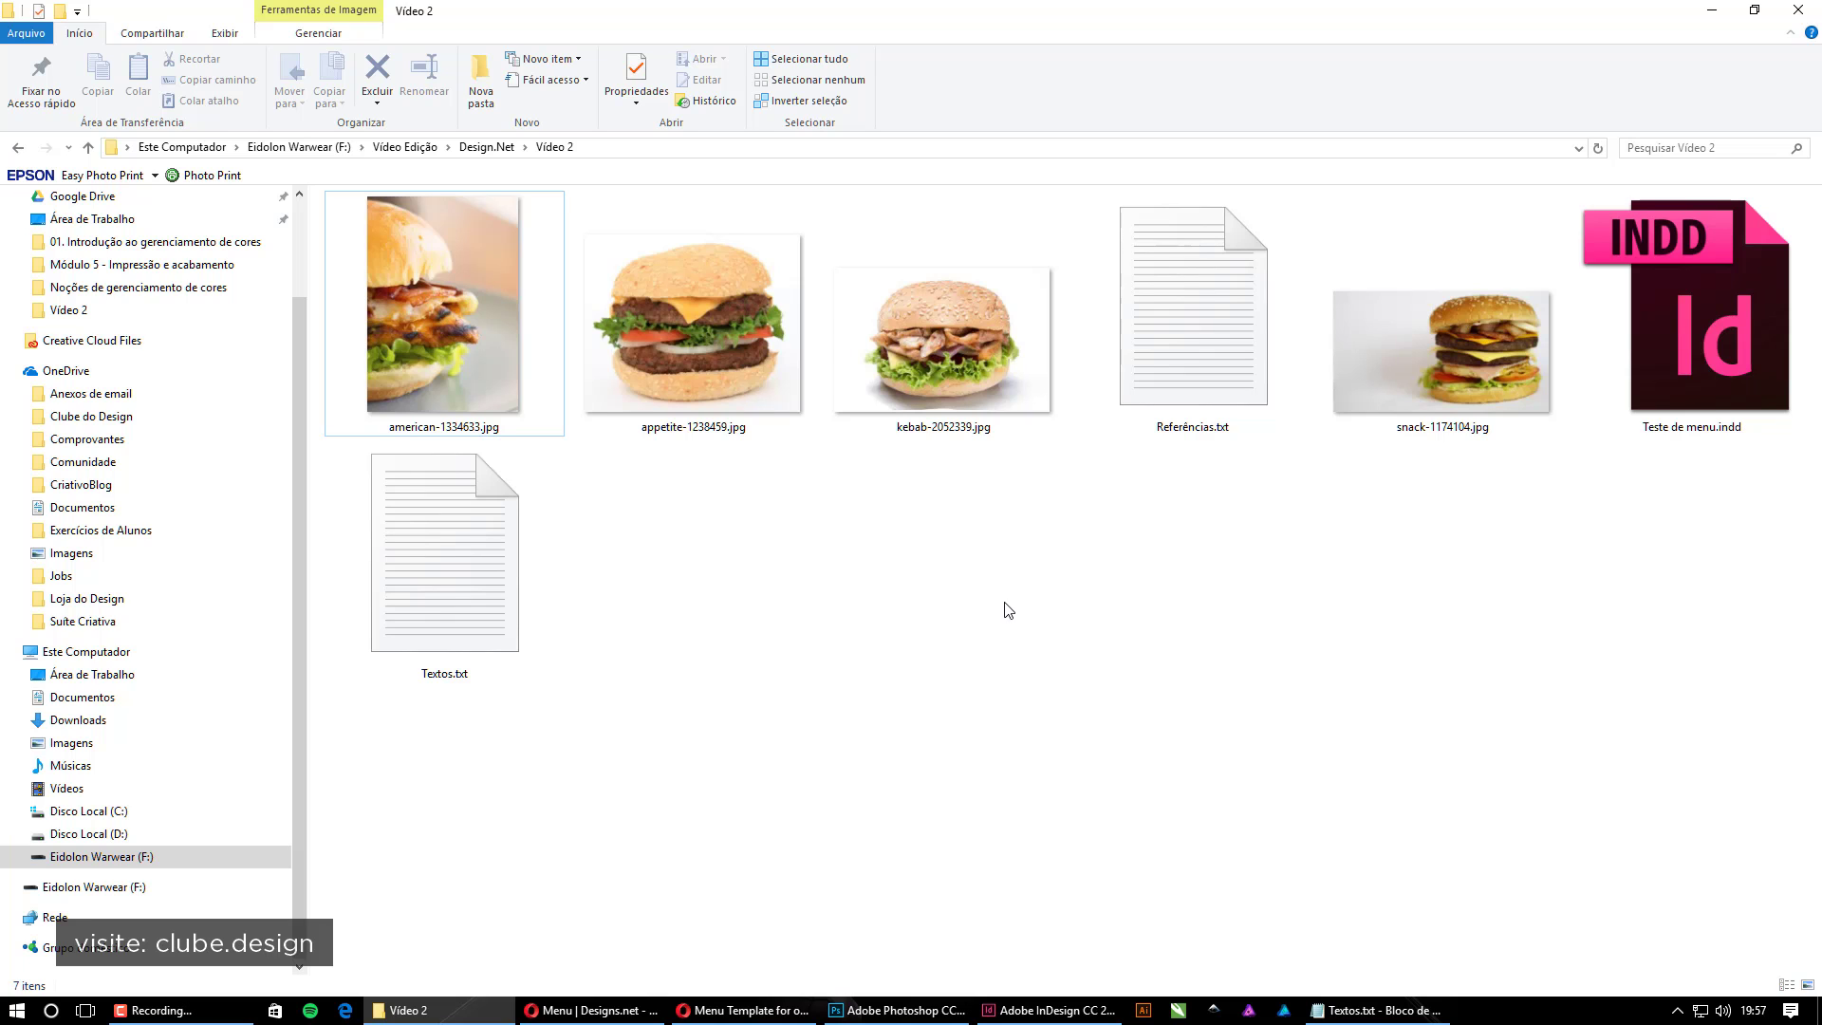
Switch to InDesign and start a new A4 print document with 2 pages and facing pages turned off
left_click(1044, 1009)
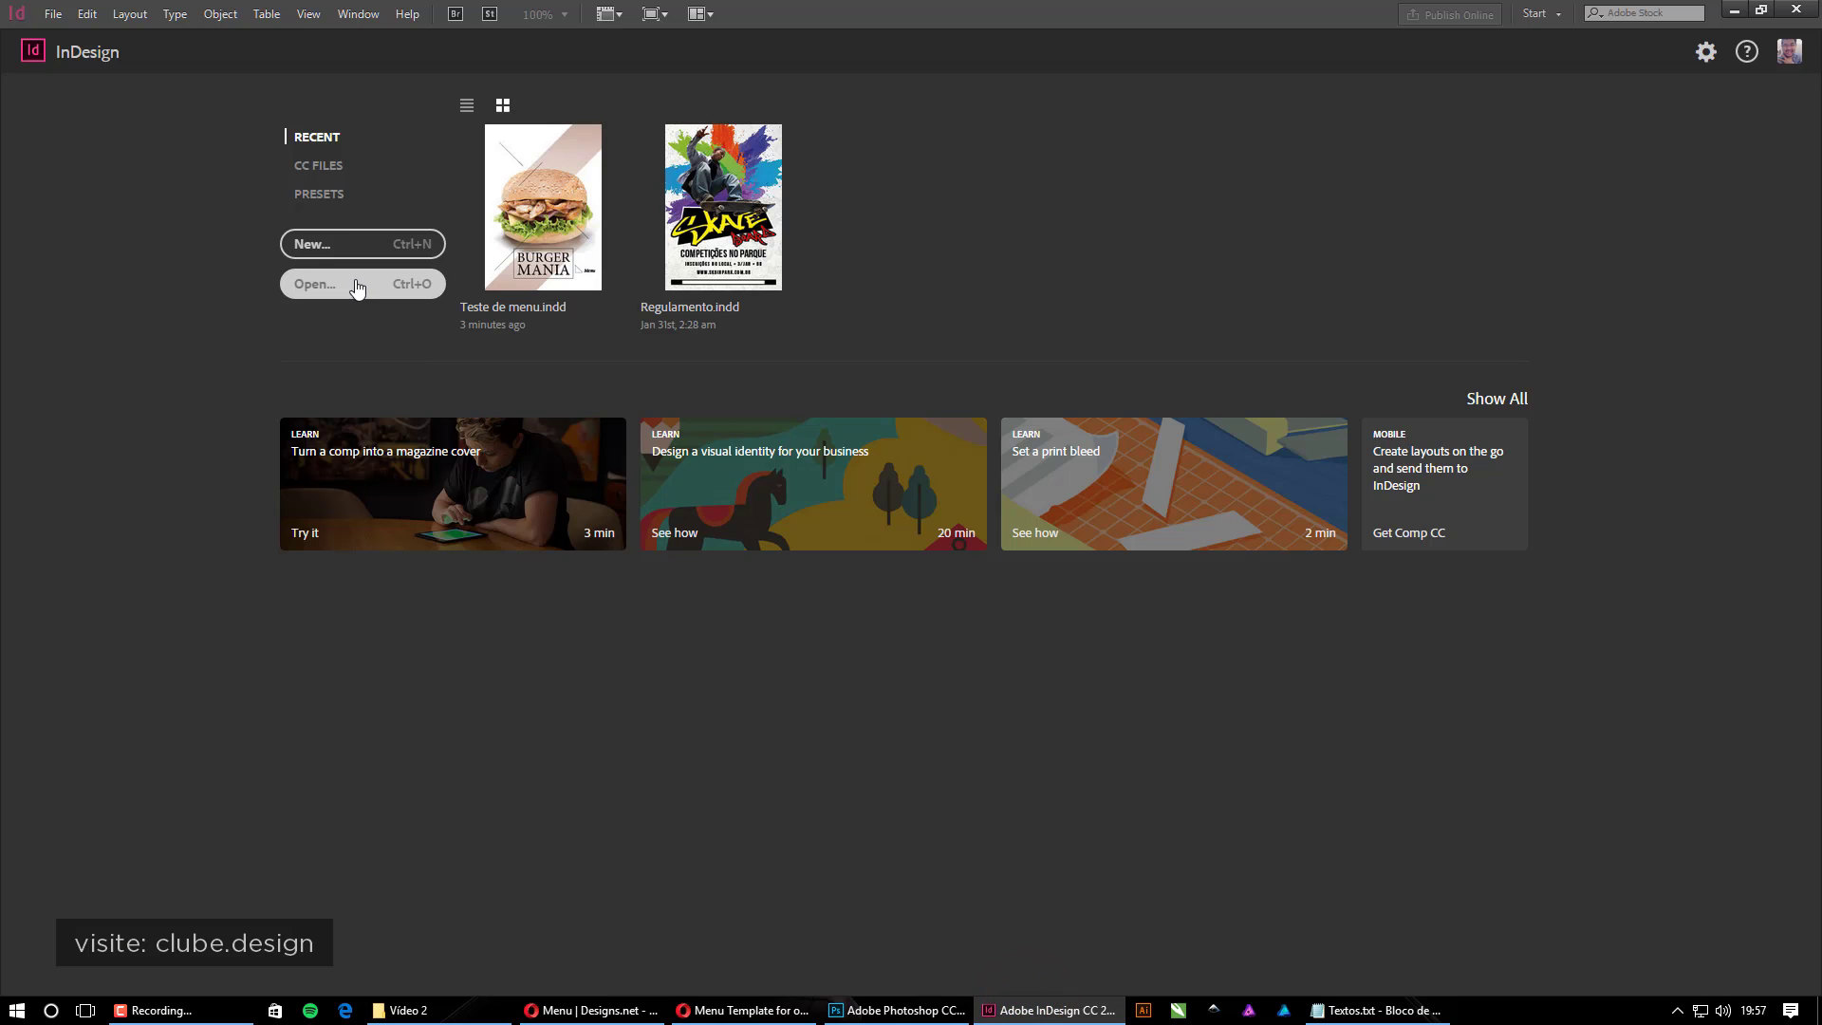
left_click(334, 247)
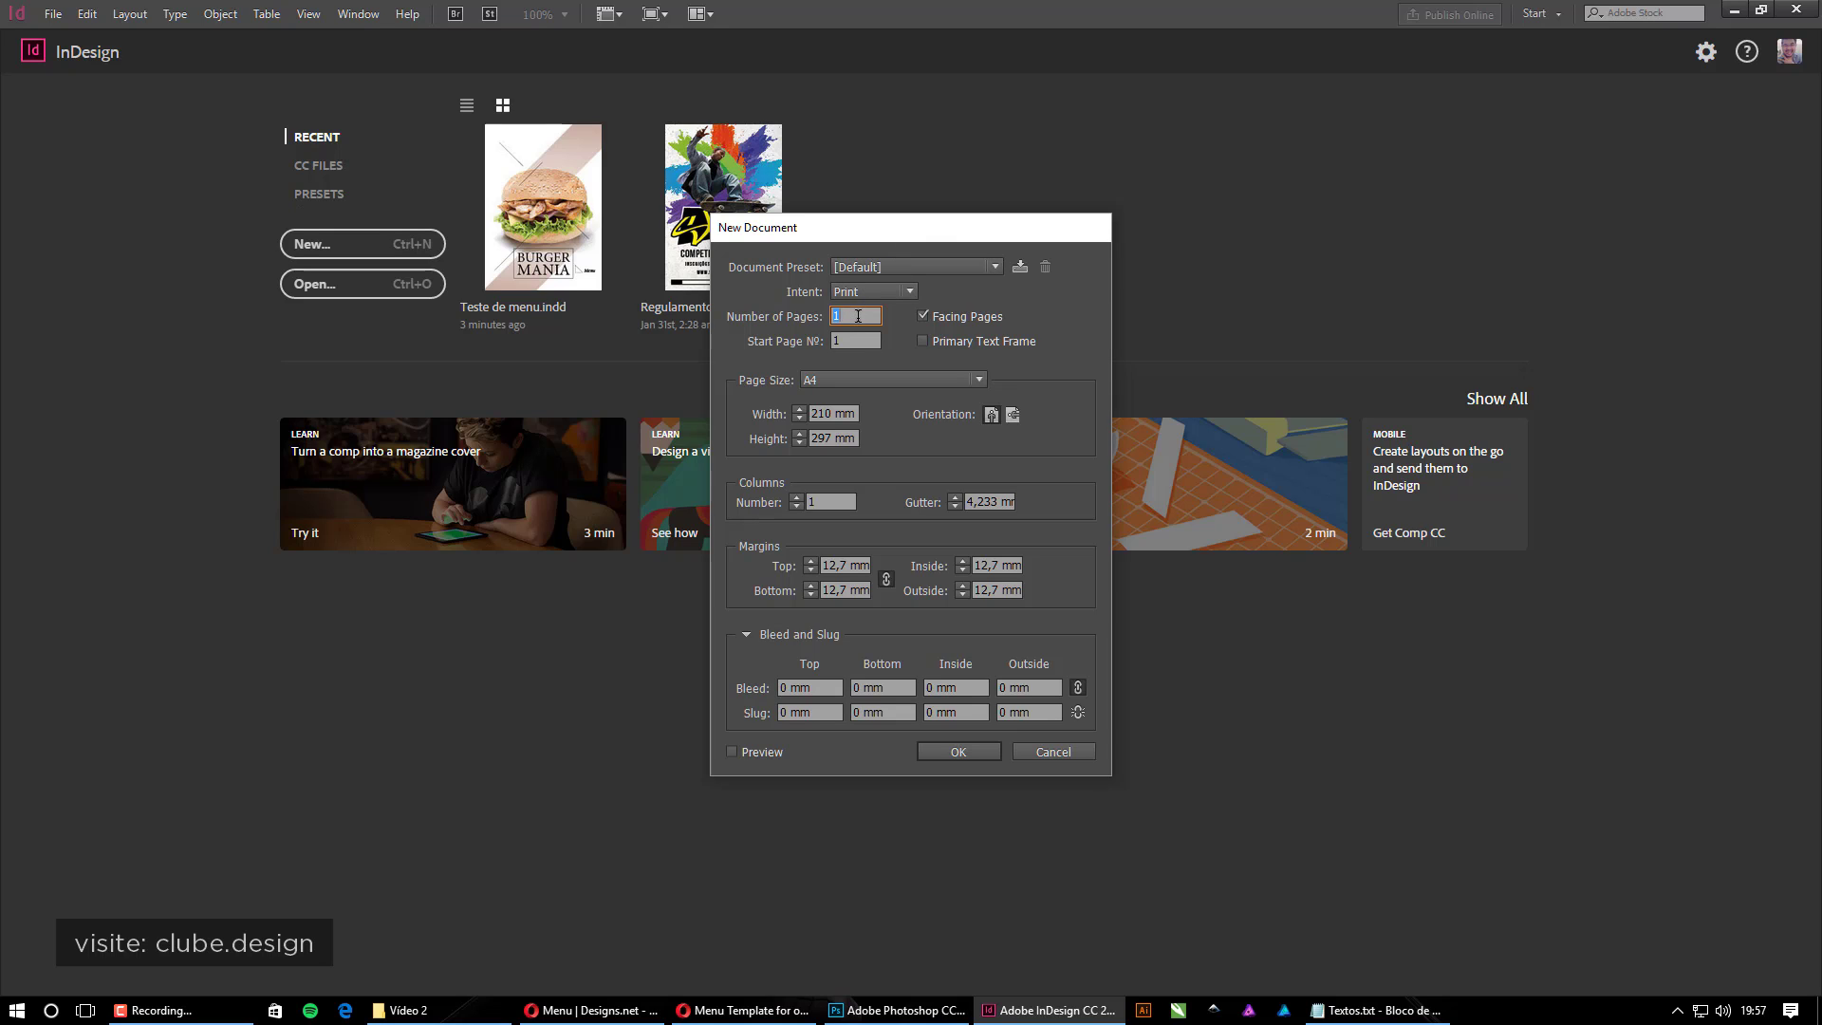
type("2")
left_click(923, 315)
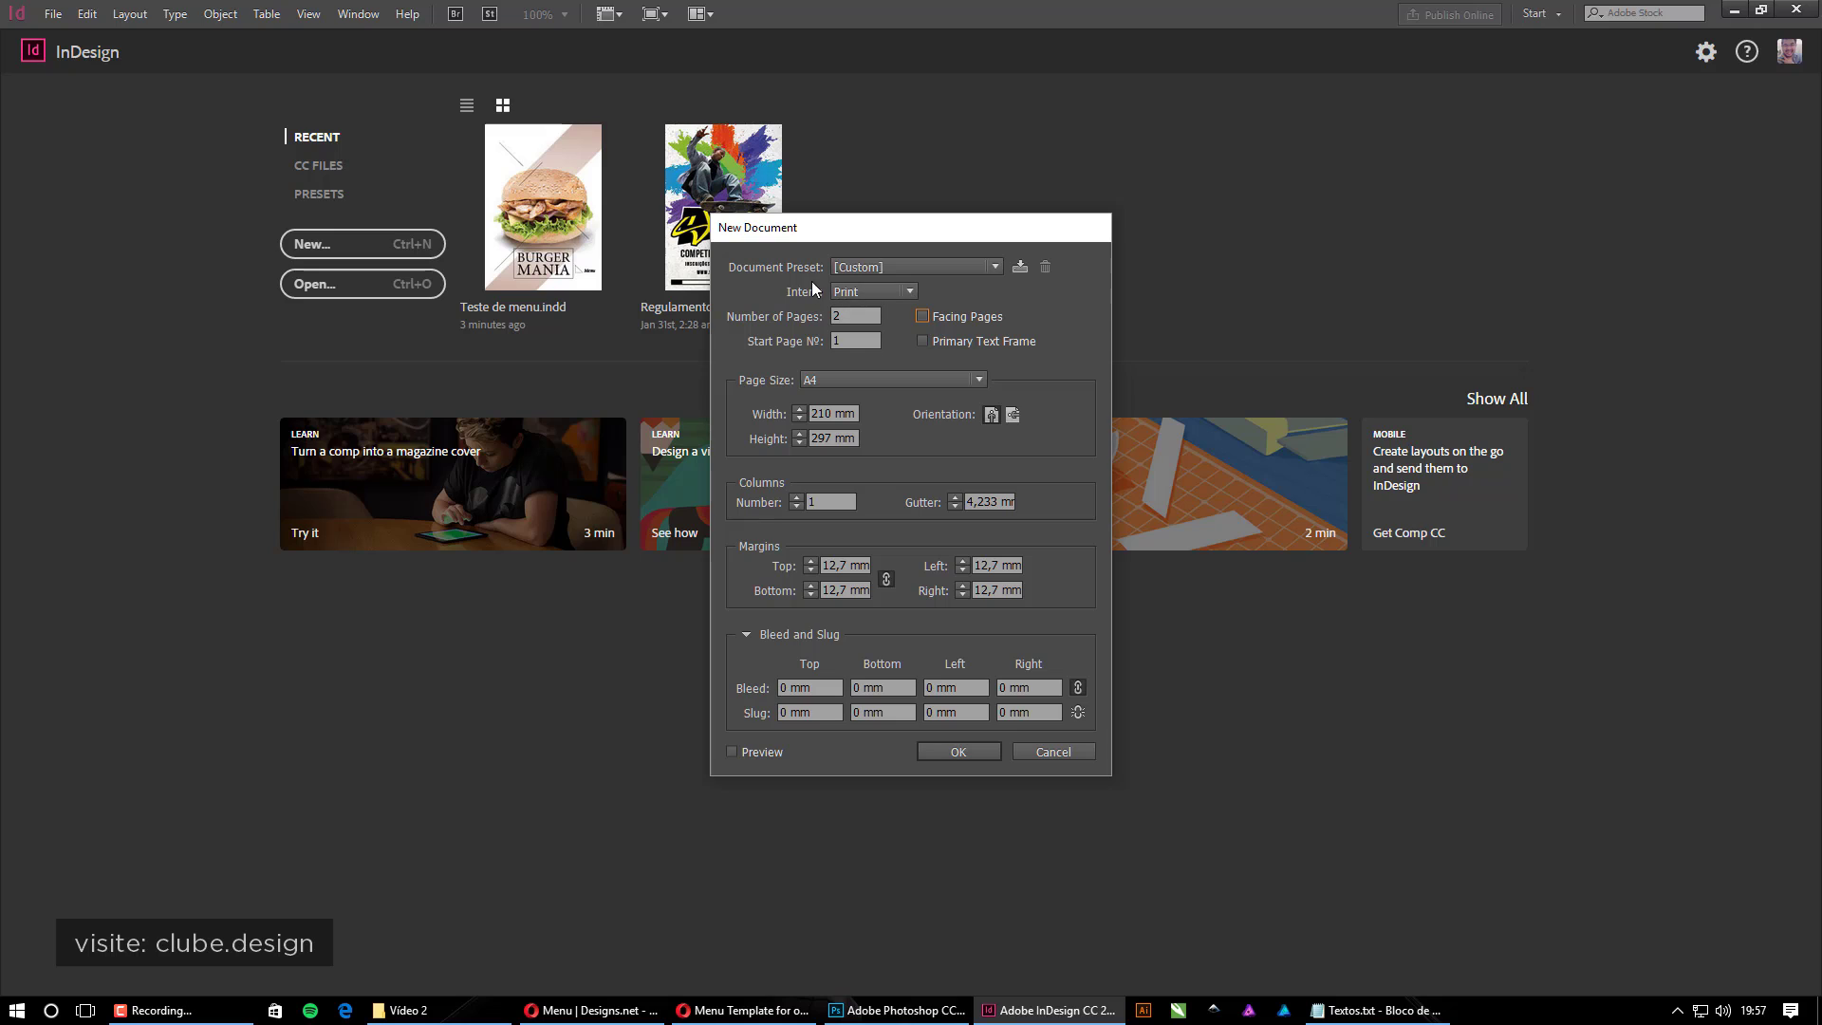
left_click(857, 290)
left_click(862, 318)
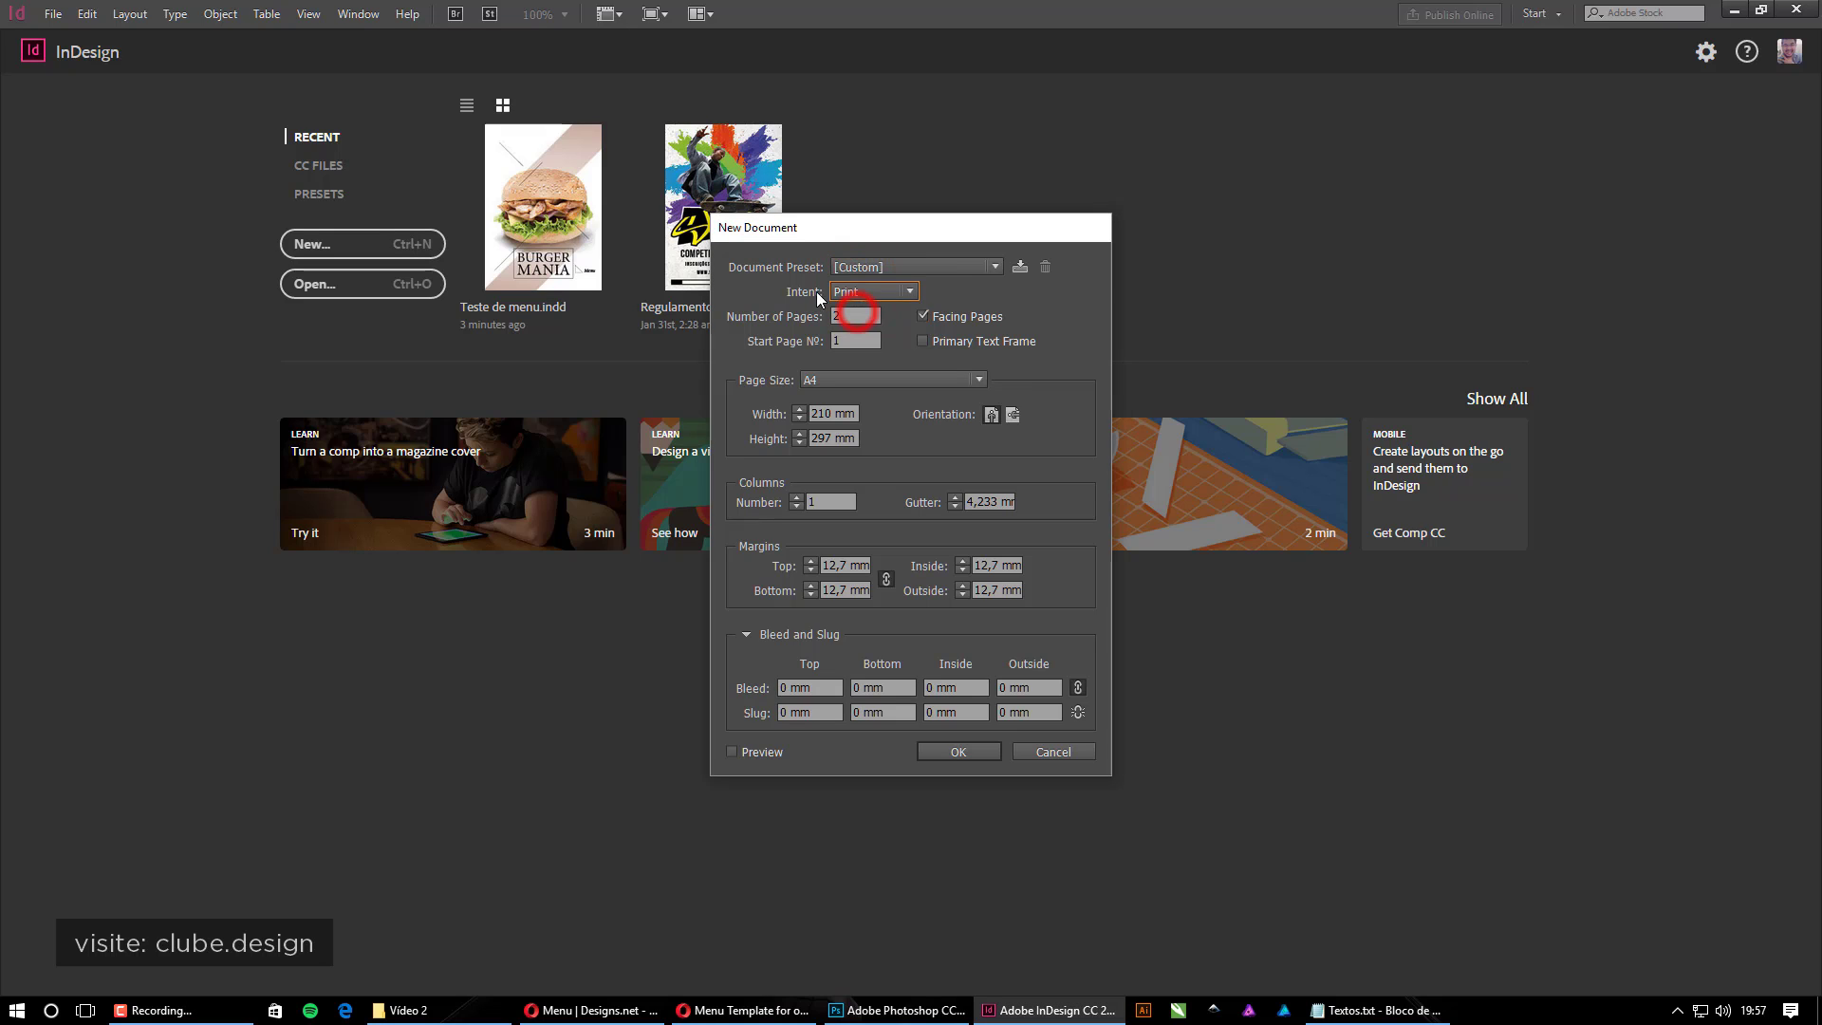
left_click(849, 313)
type("2")
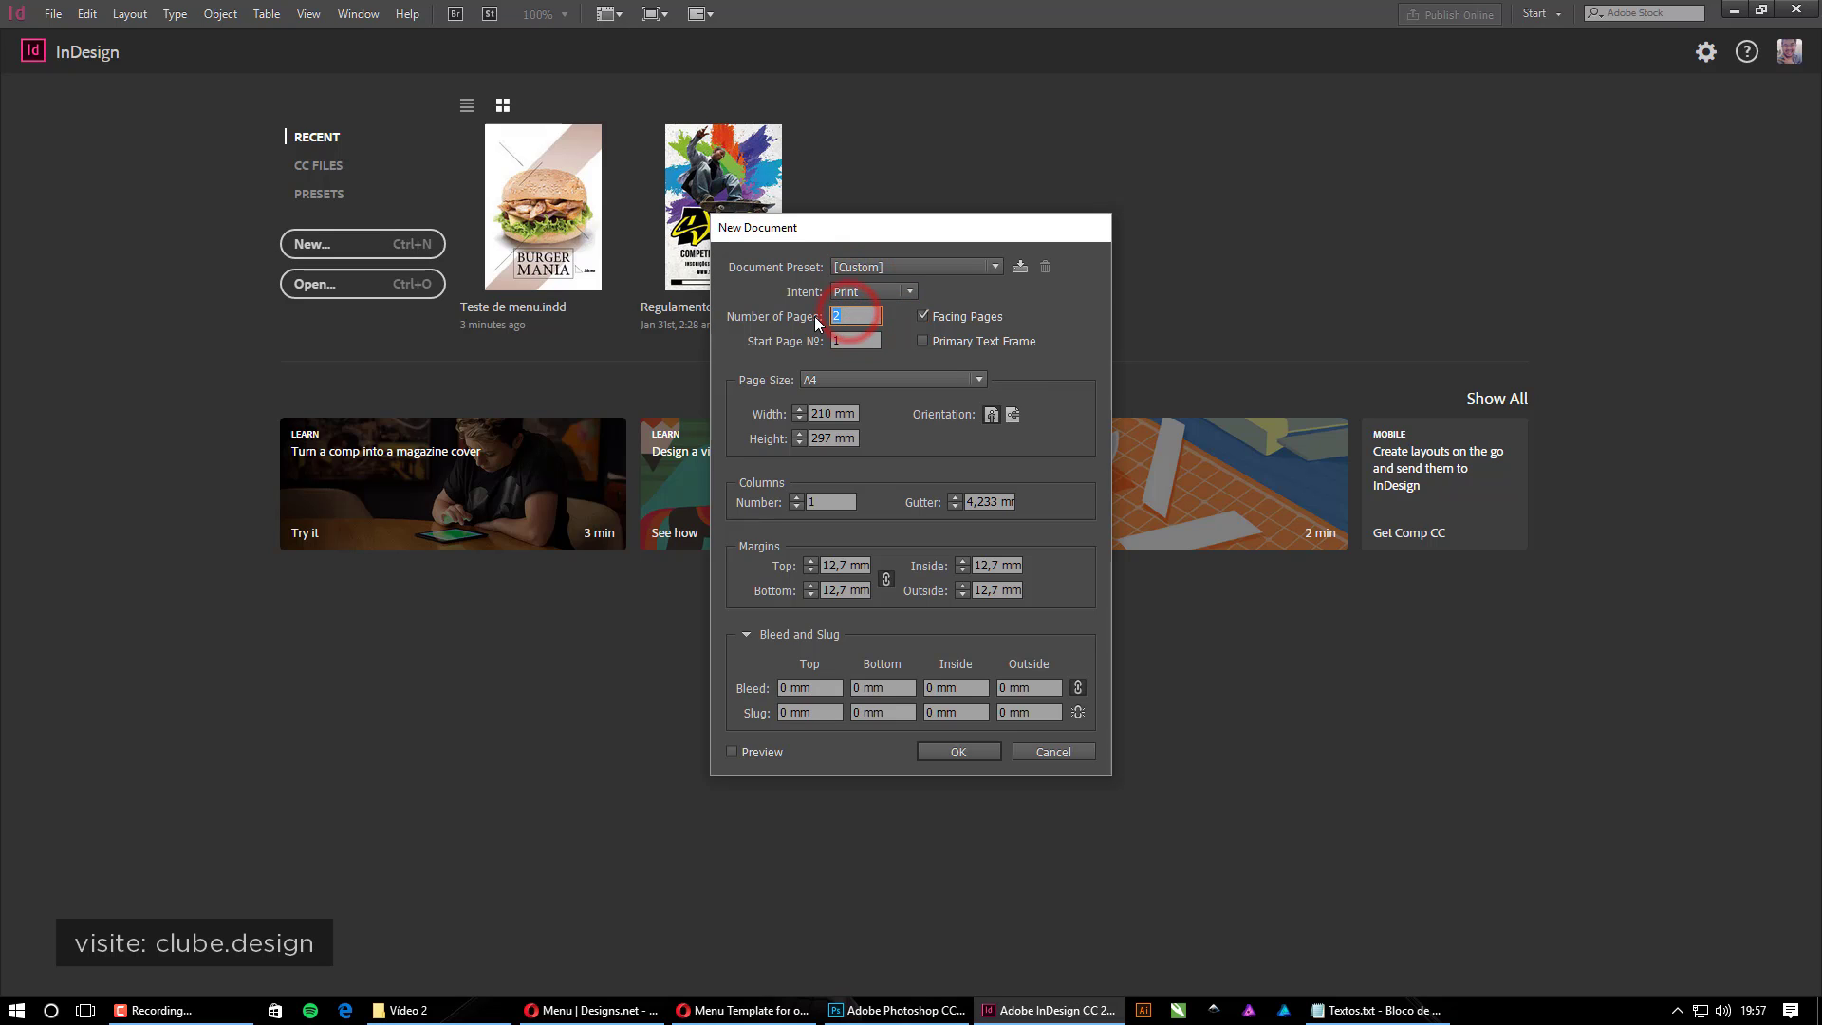
left_click(922, 316)
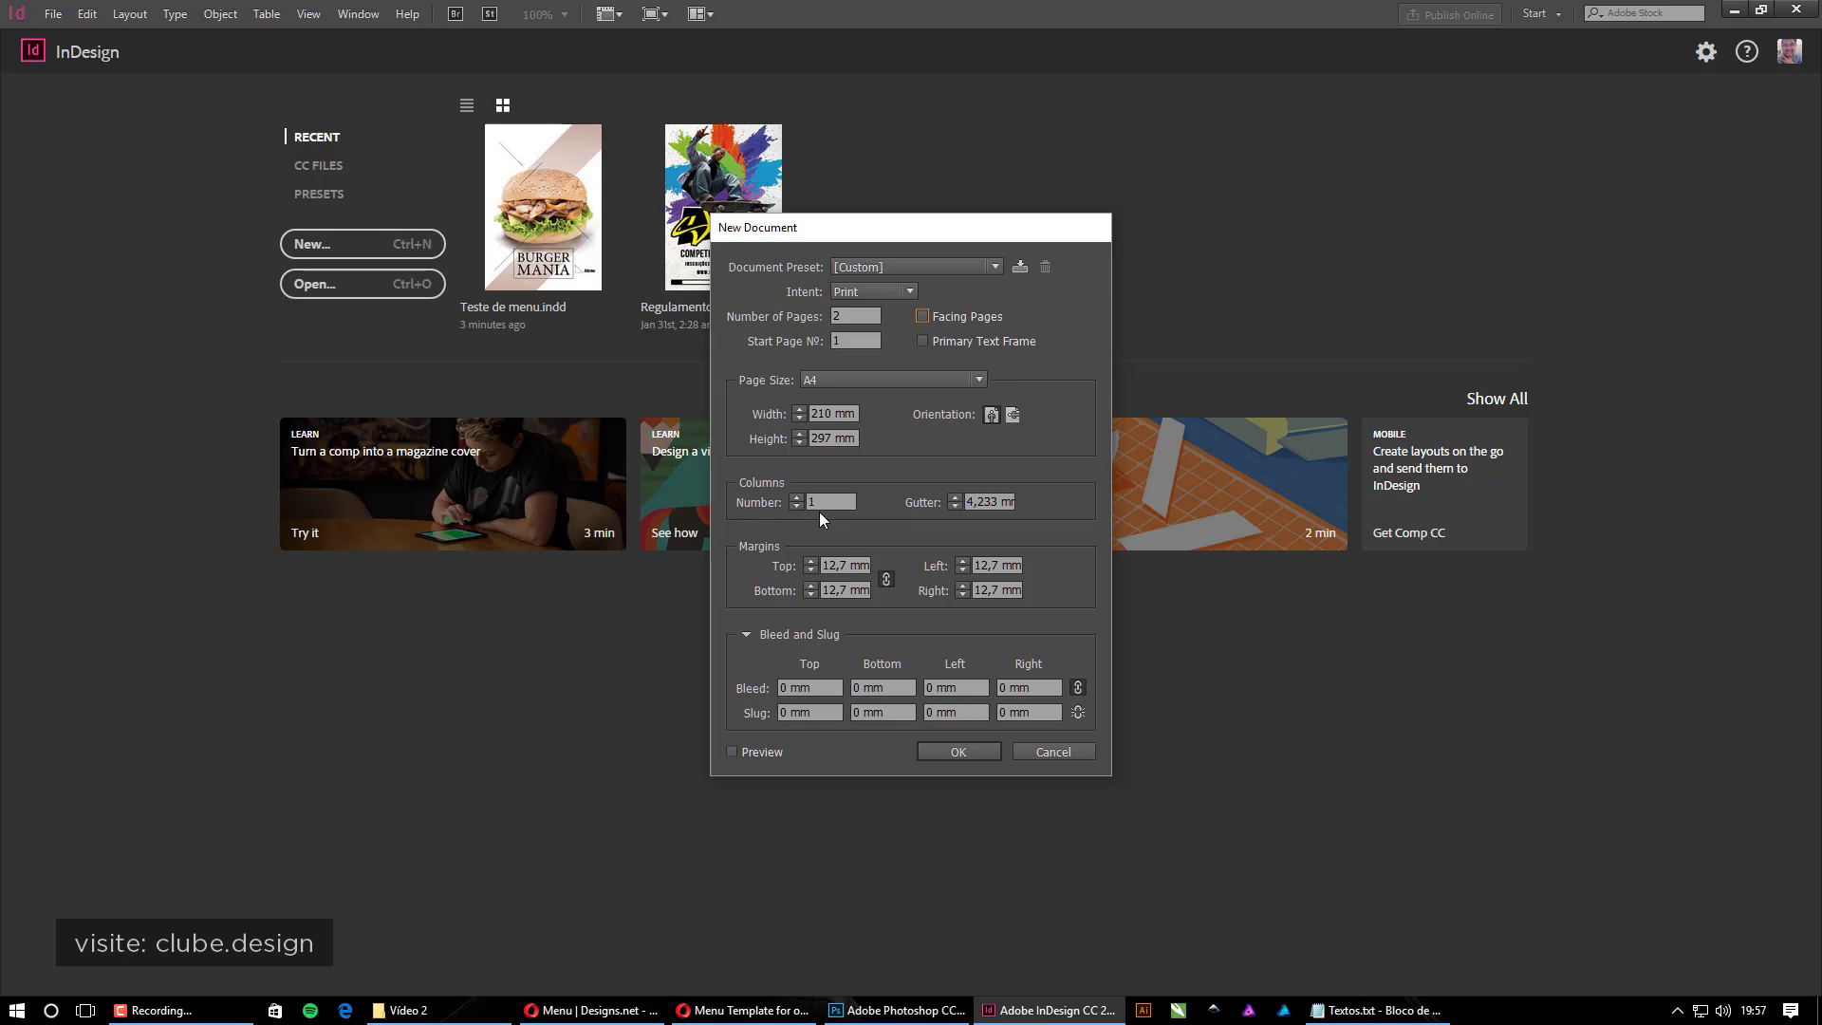
Set all four margins to 12 mm, keep the bleed at 0 mm, and create the document
left_click(811, 570)
triple_click(804, 687)
type("3")
key("BackSpace")
type("0")
left_click_drag(981, 227, 1017, 220)
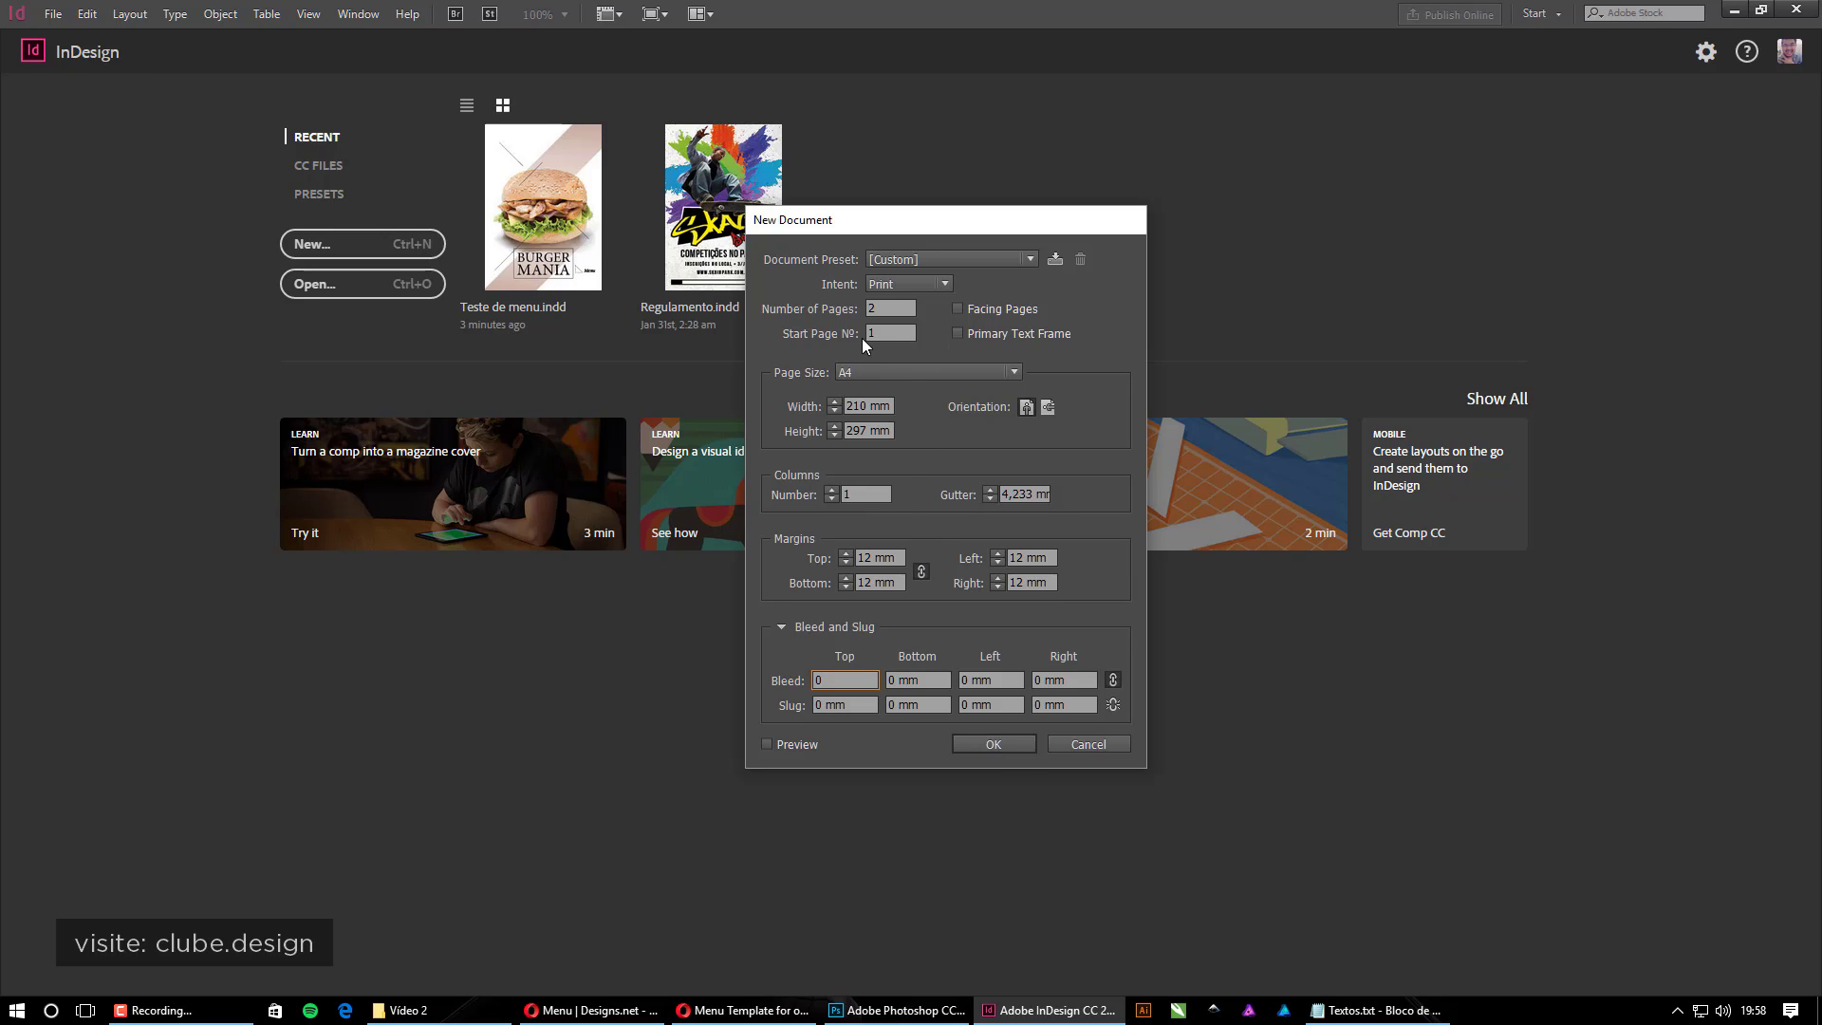
left_click(991, 744)
Look over both blank pages of the new document and their margin guides
scroll(882, 615, "down", 8)
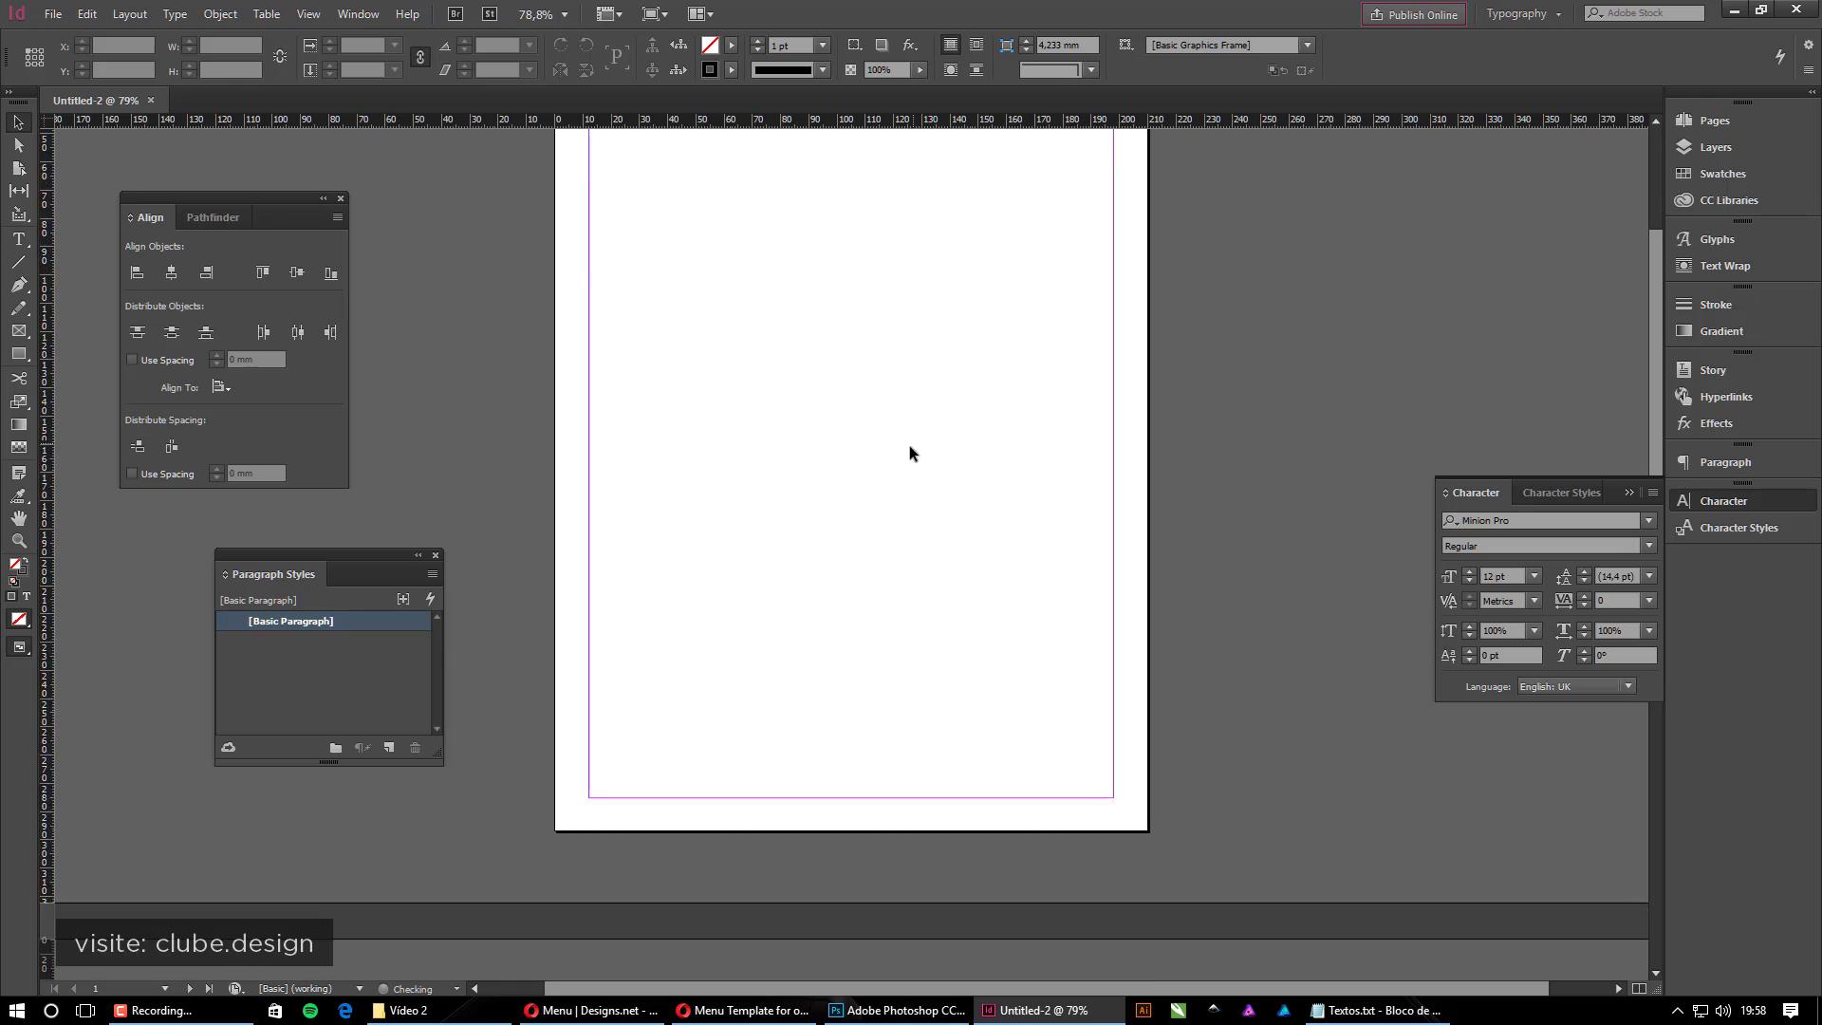
scroll(904, 534, "up", 11)
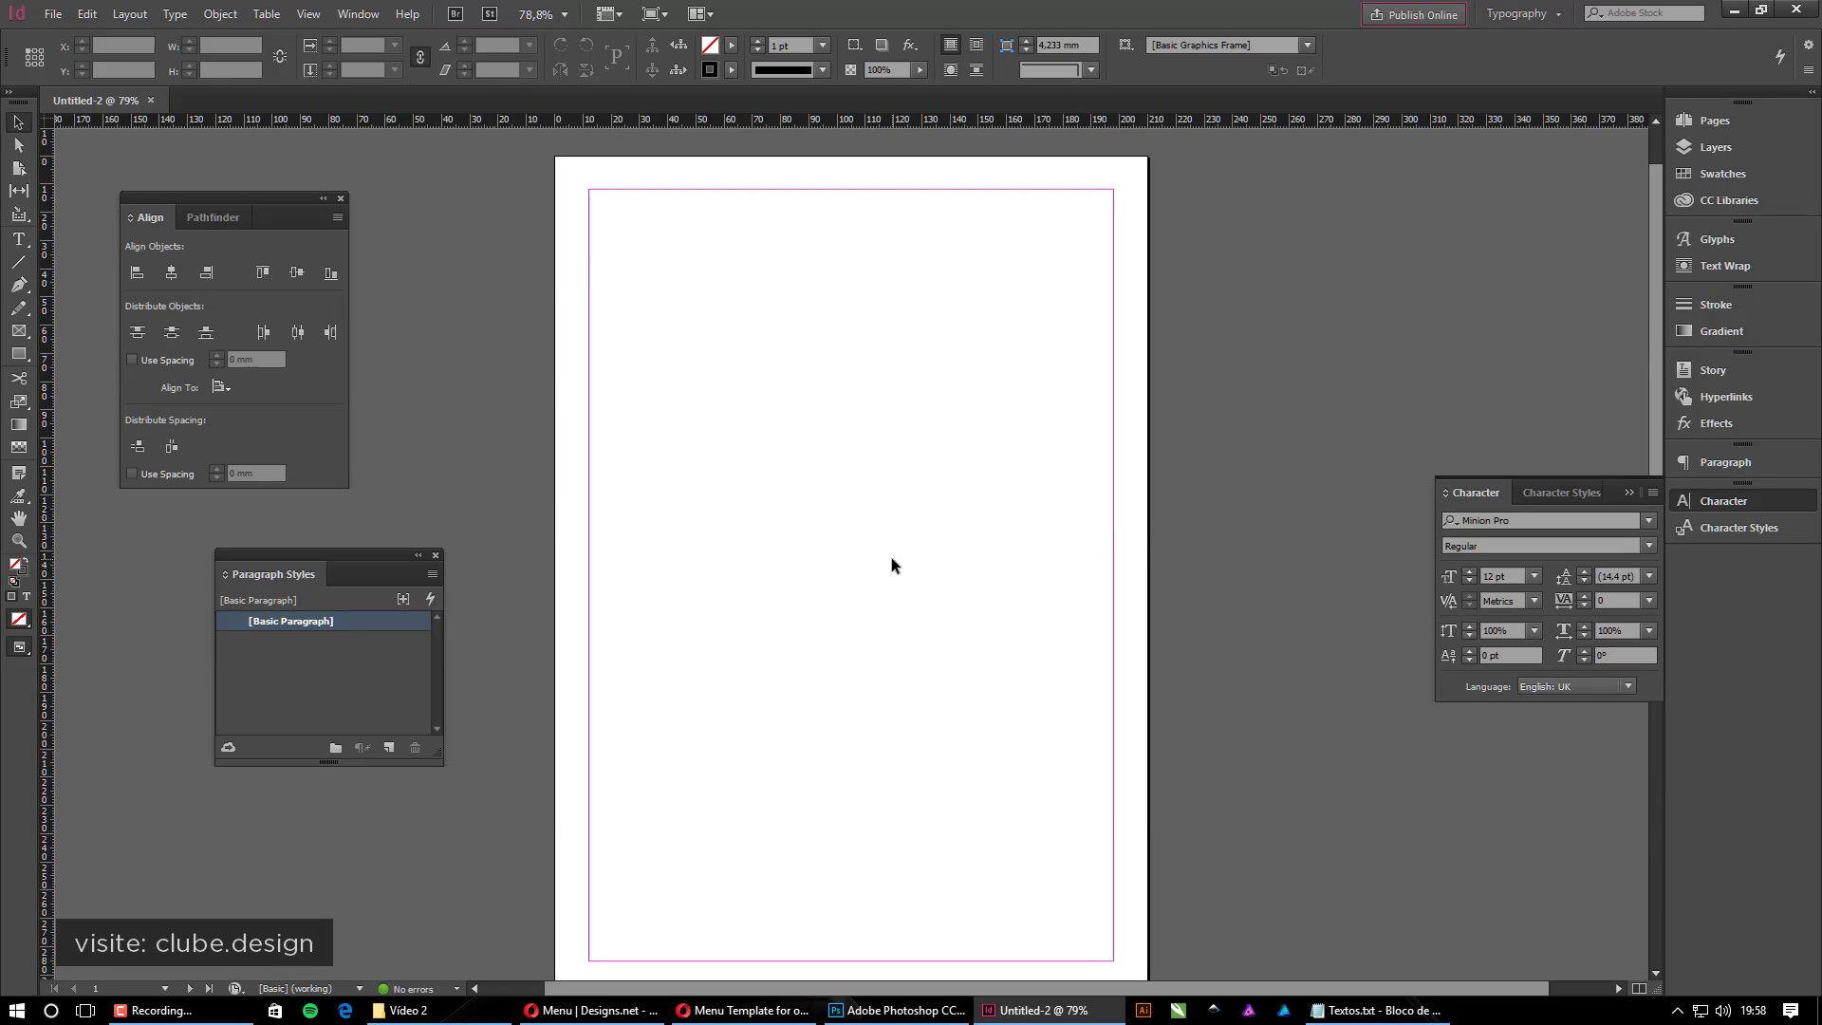
scroll(976, 459, "down", 8)
scroll(974, 510, "down", 5)
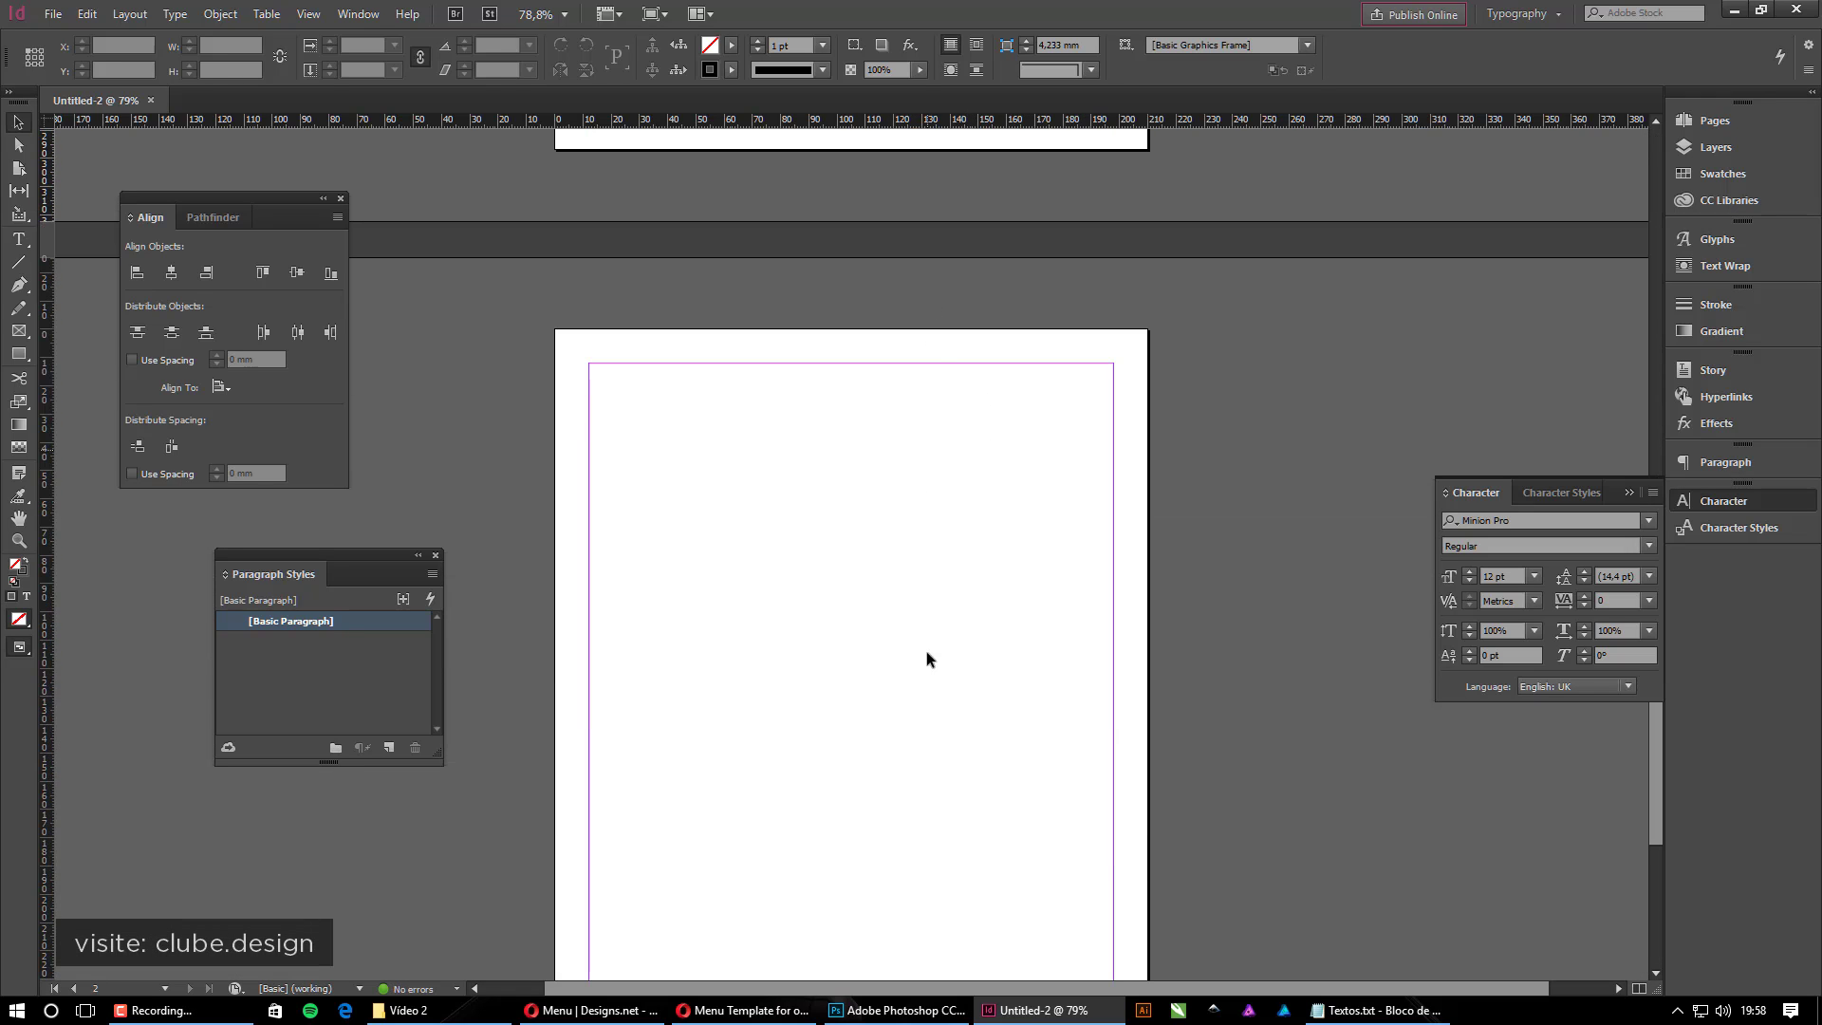
scroll(936, 698, "up", 10)
scroll(937, 694, "up", 2)
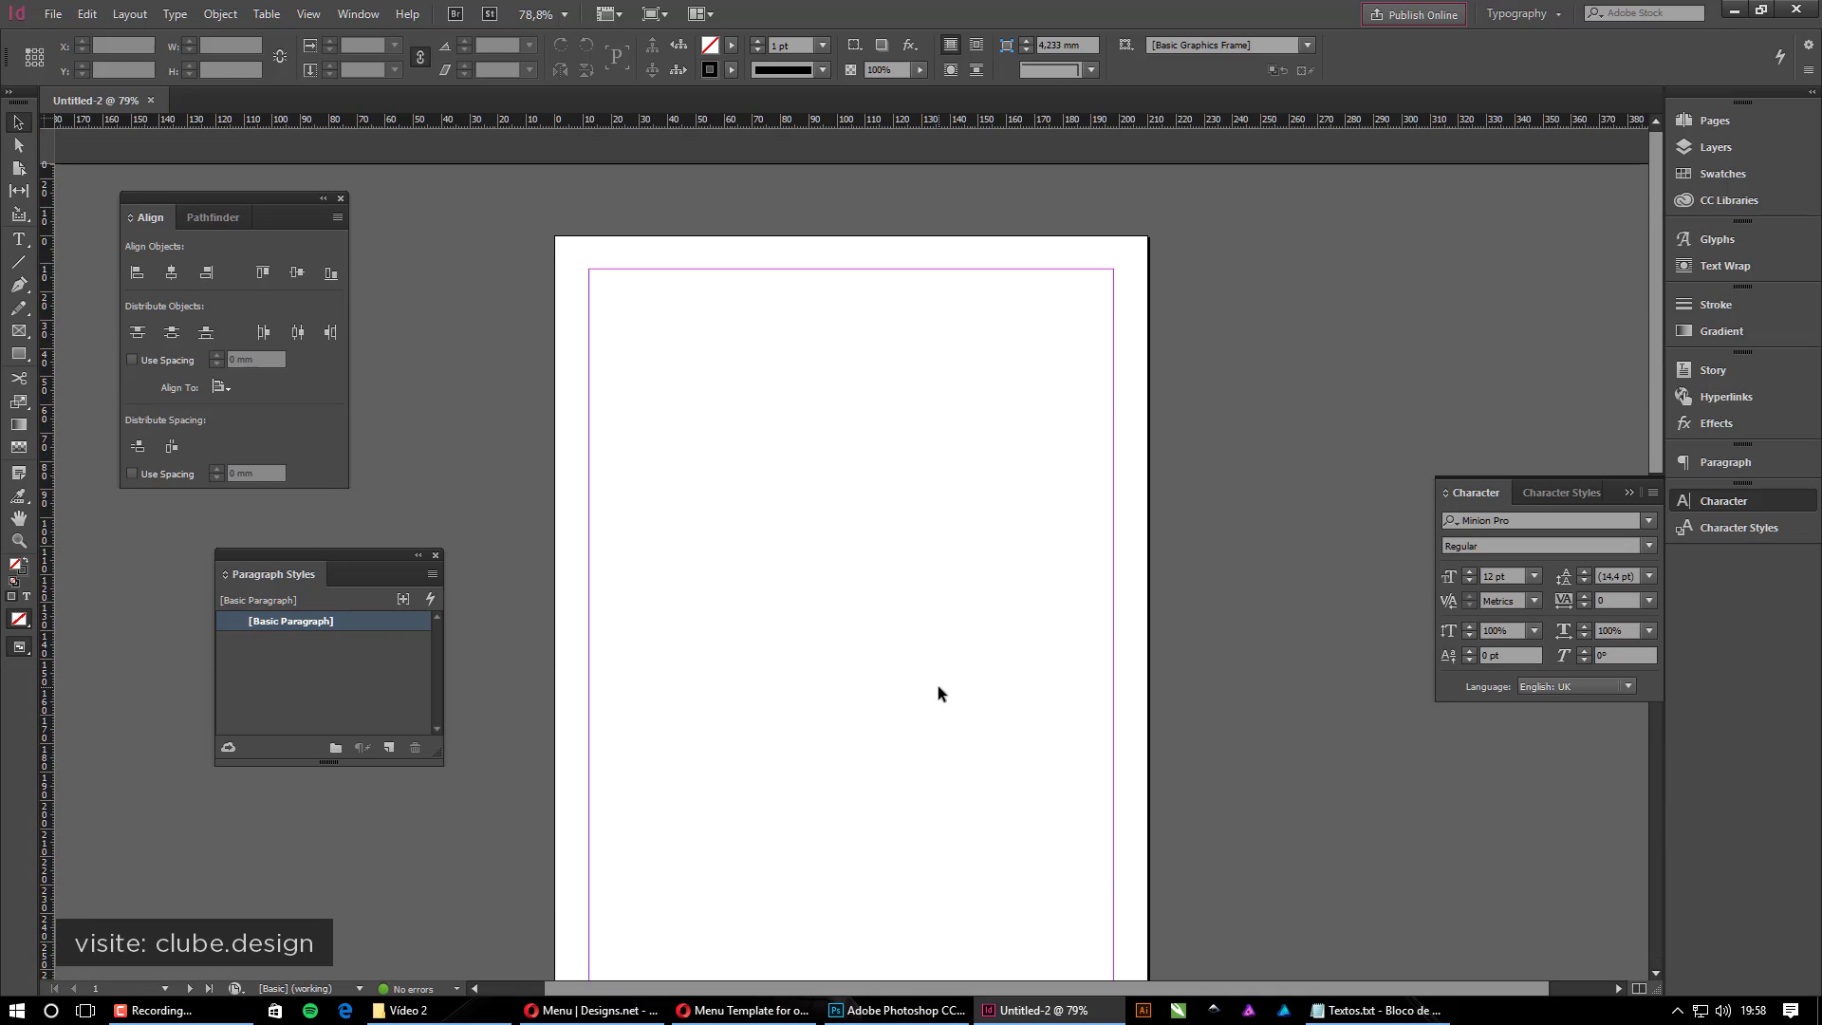
scroll(943, 691, "down", 1)
scroll(963, 627, "down", 7)
scroll(1022, 527, "up", 7)
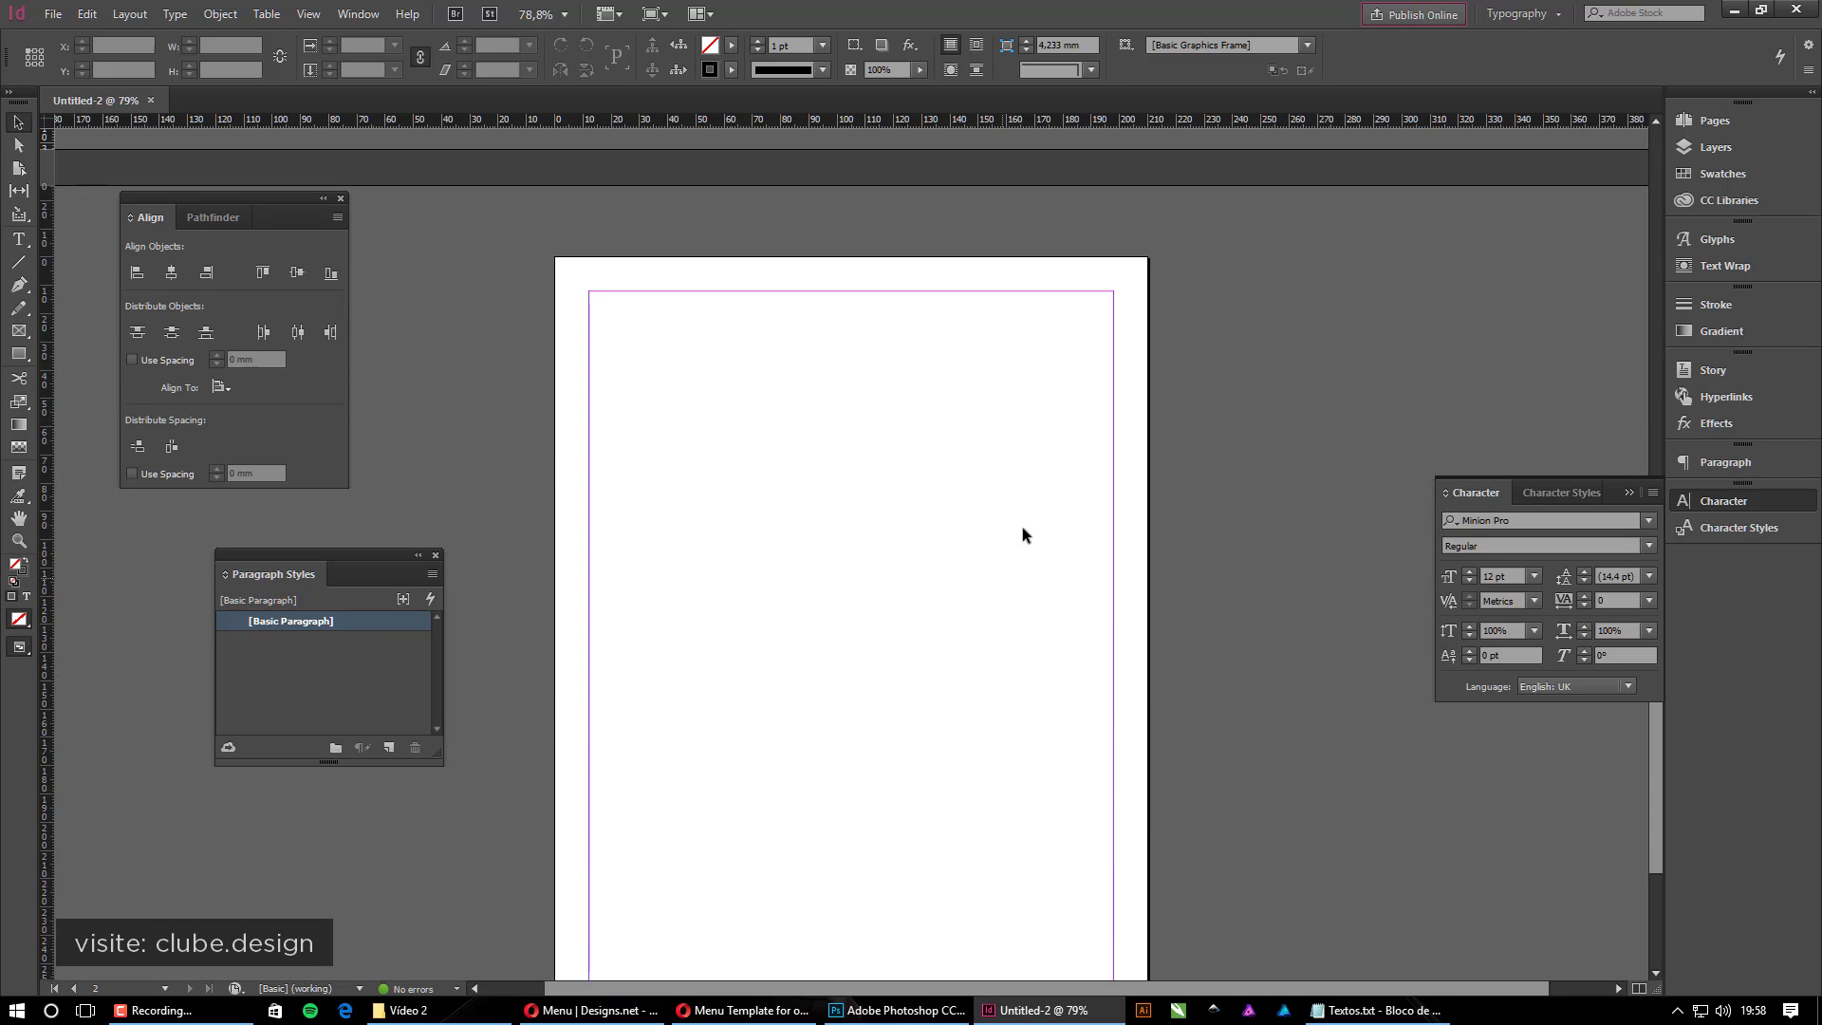
scroll(972, 532, "down", 4)
scroll(924, 555, "up", 3)
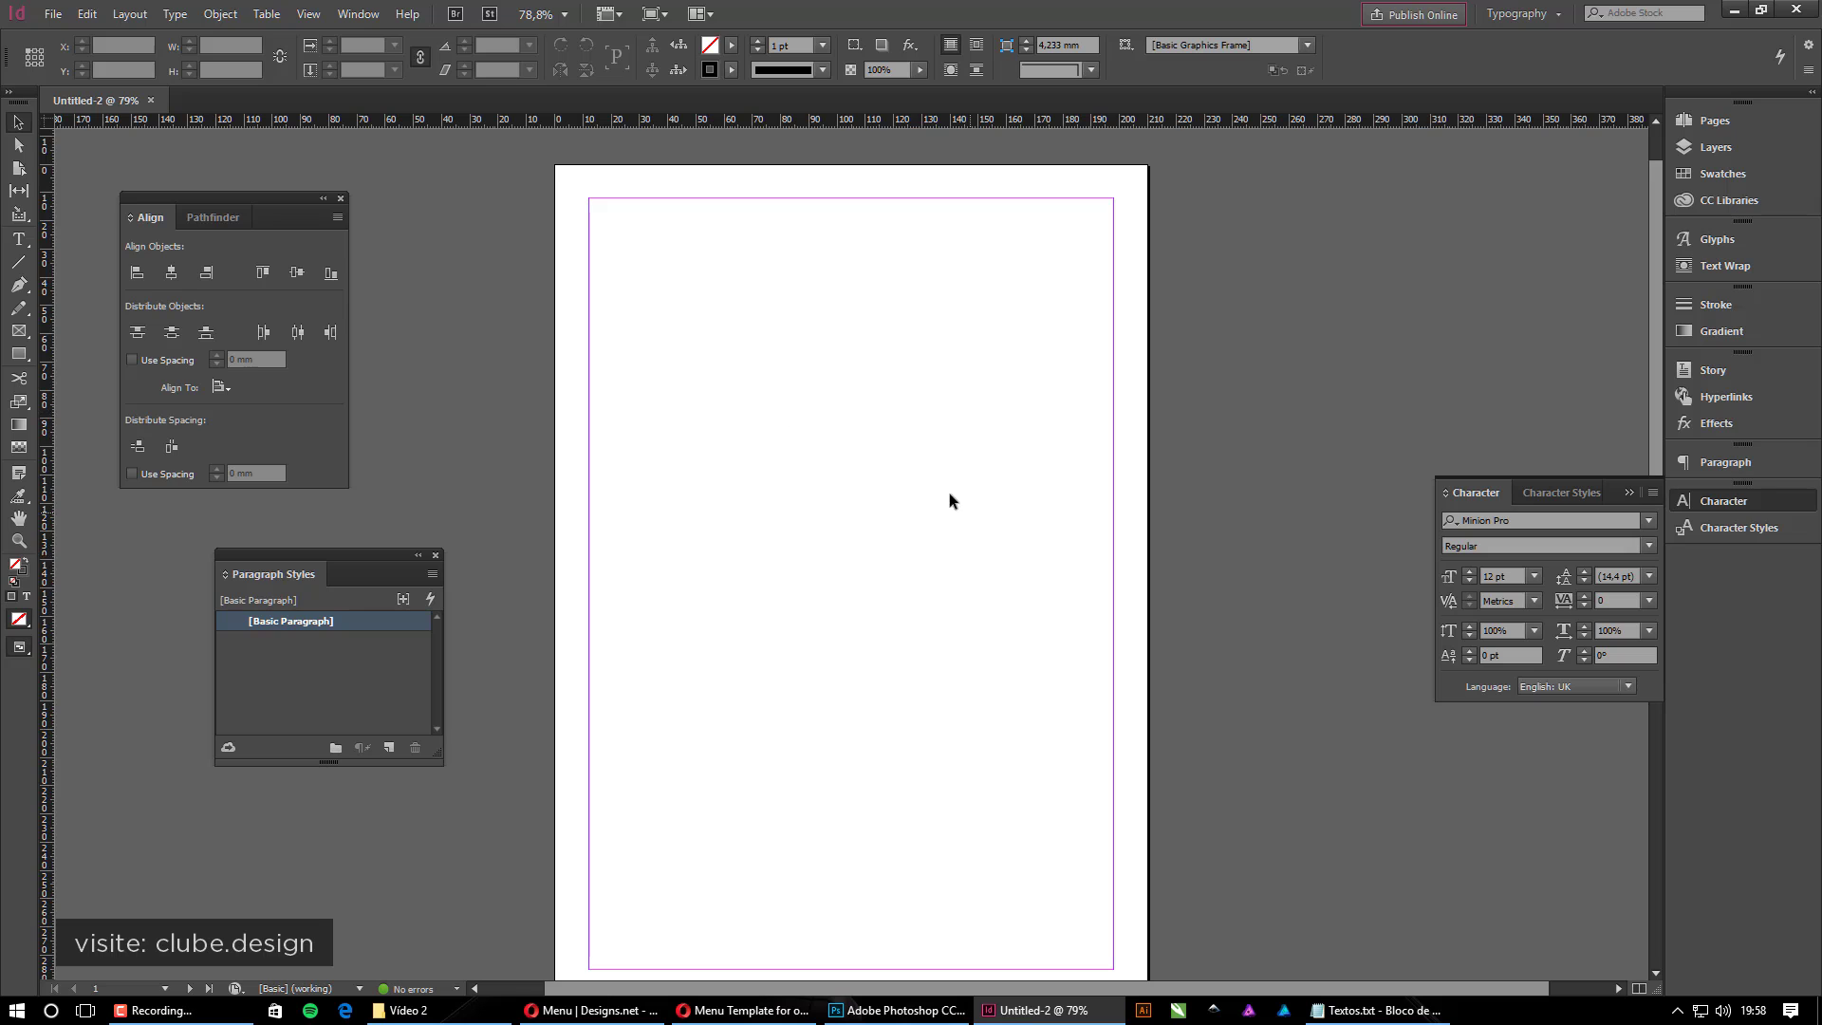
scroll(932, 533, "down", 1)
scroll(1023, 481, "up", 1)
scroll(823, 434, "down", 10)
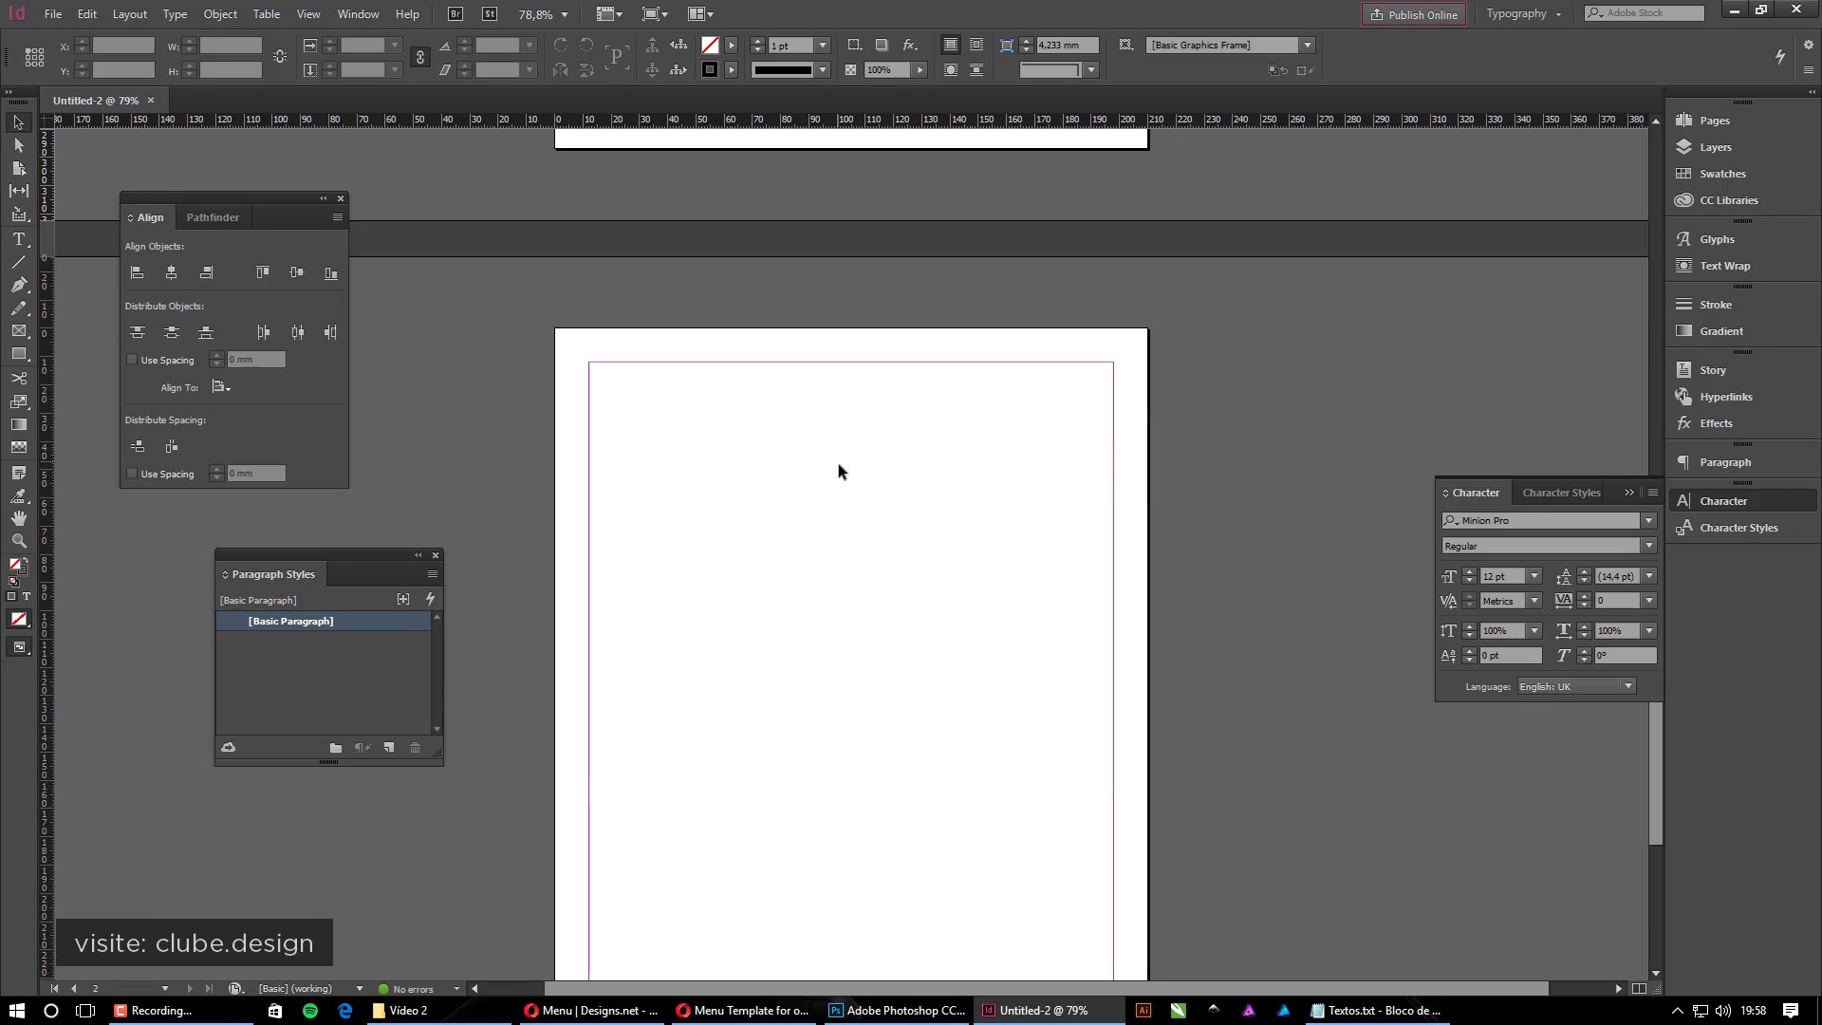
scroll(839, 465, "down", 5)
scroll(833, 505, "up", 13)
scroll(812, 539, "down", 13)
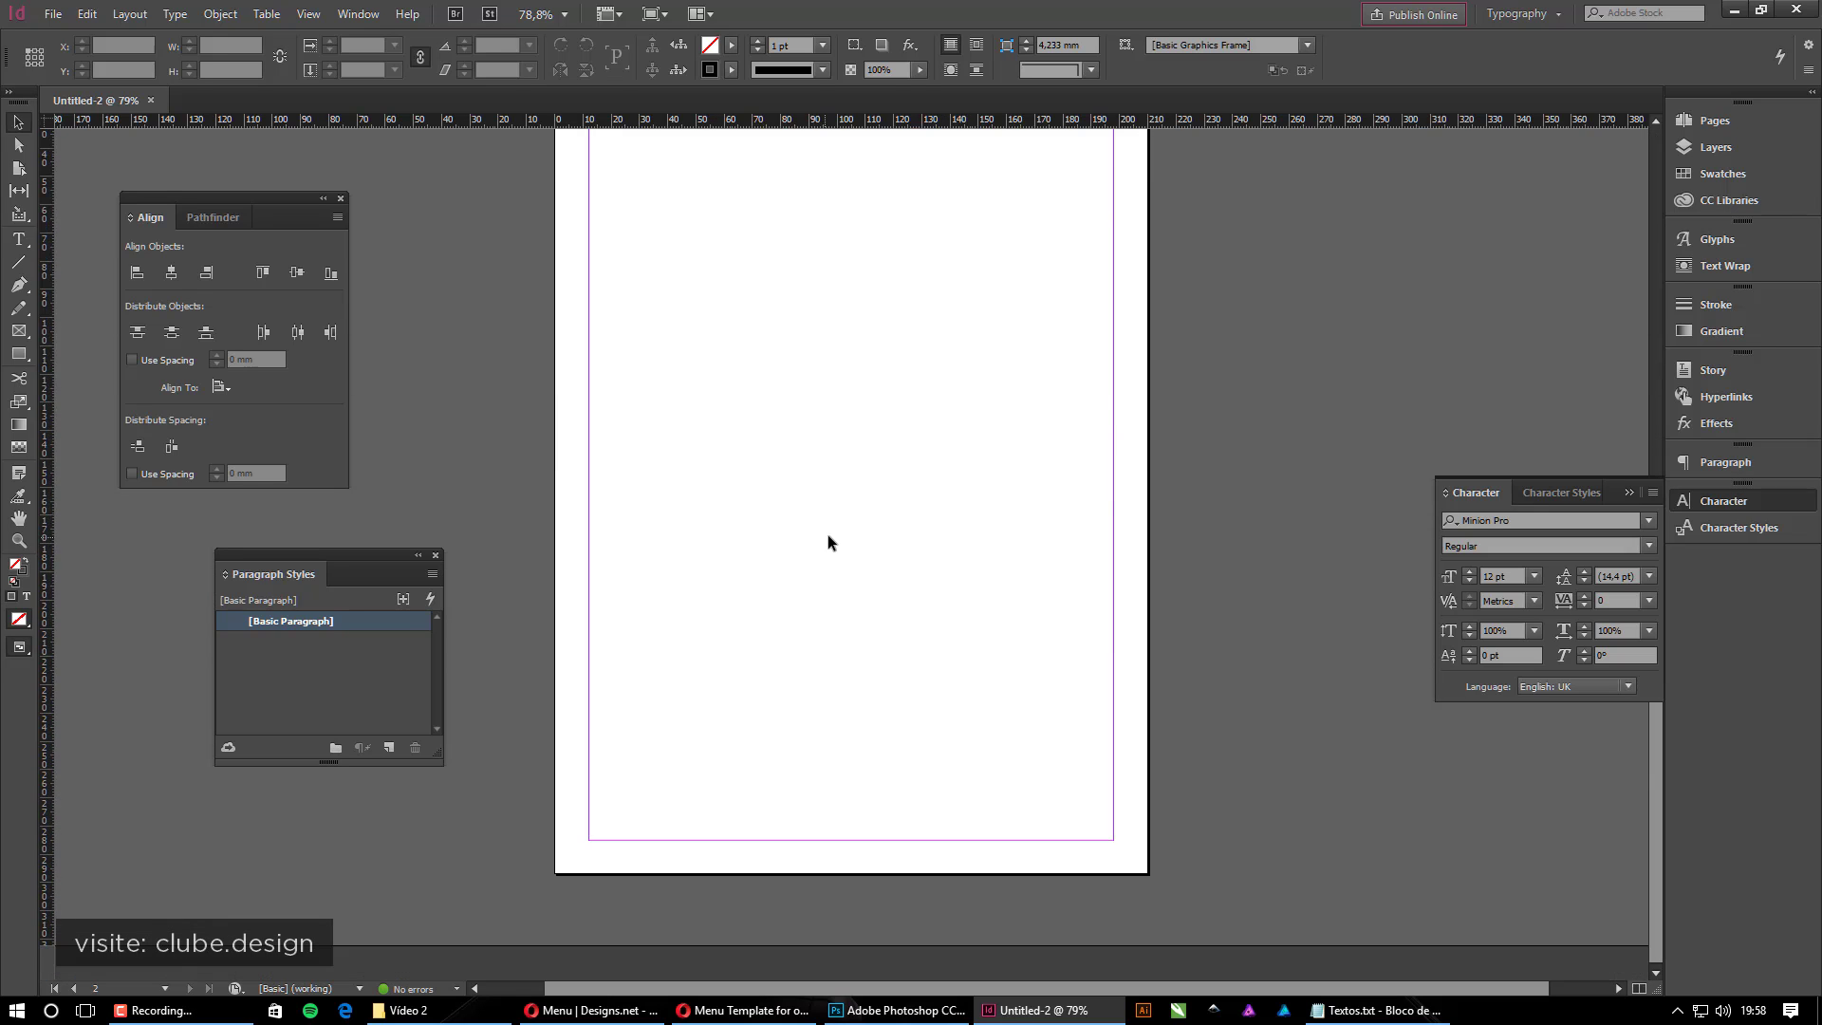
Choose the Typography workspace for the new document
scroll(827, 541, "up", 13)
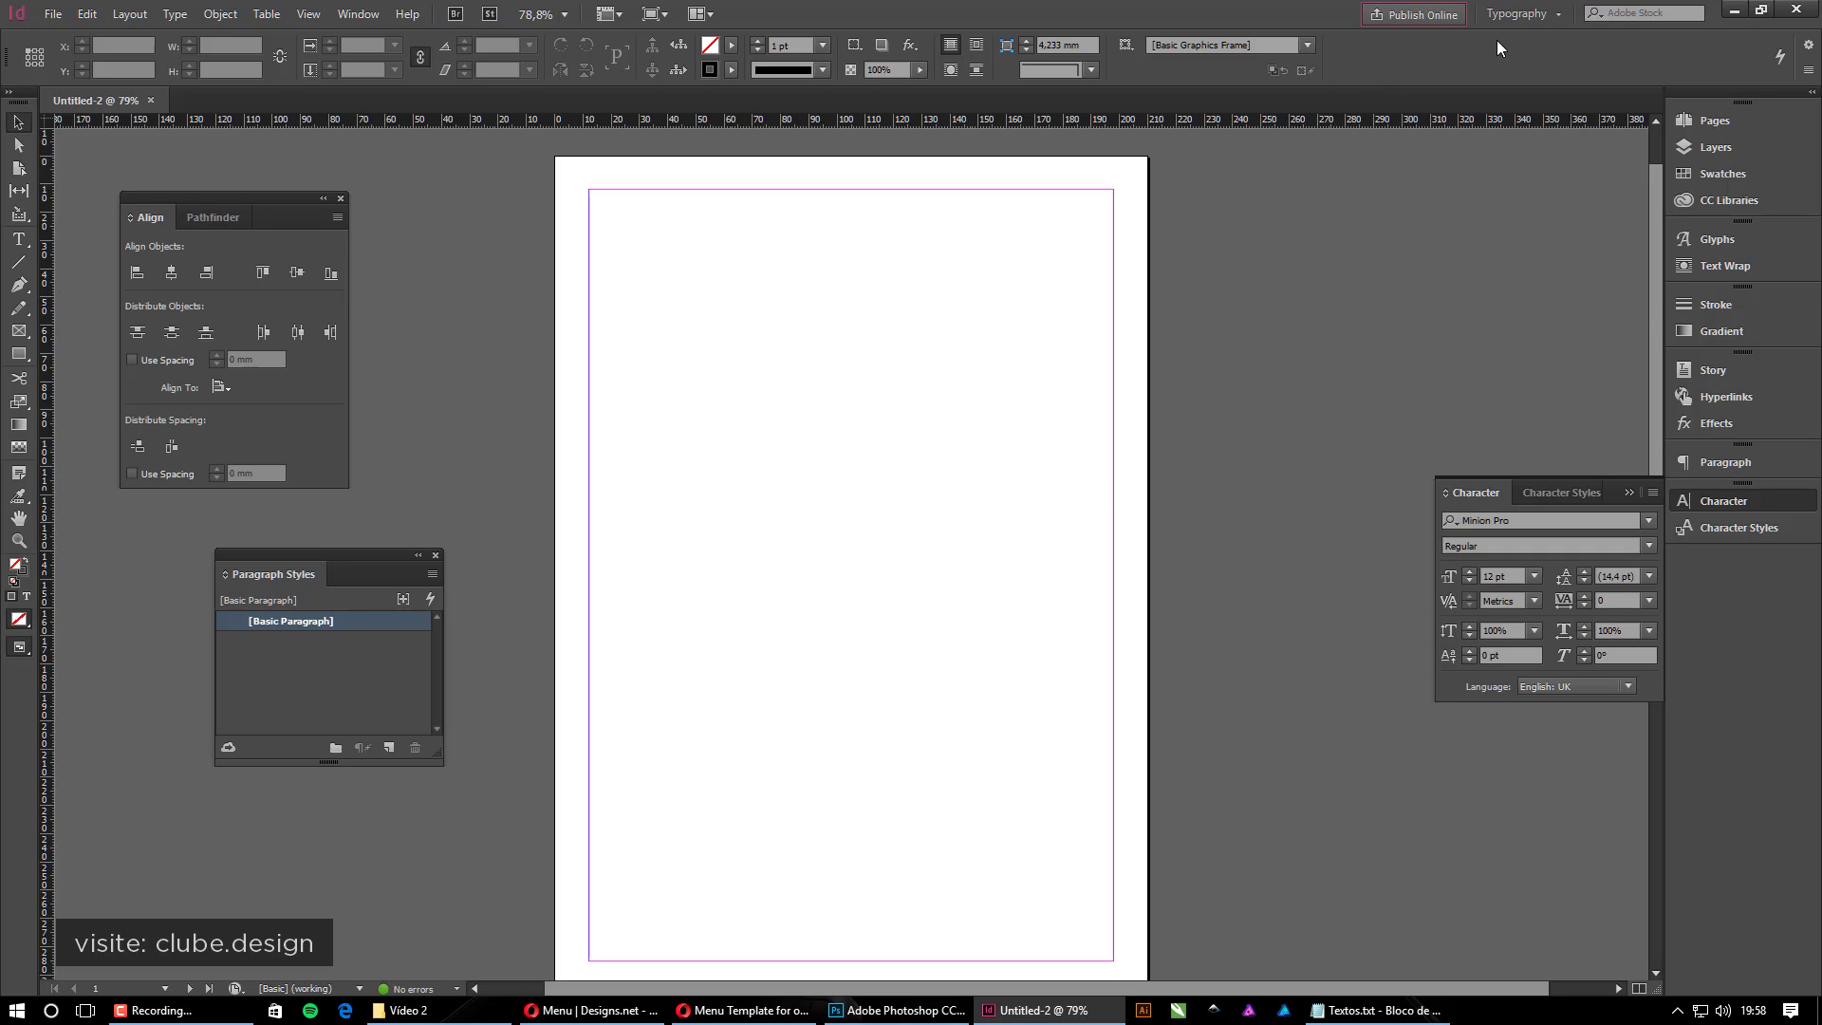
left_click(1523, 13)
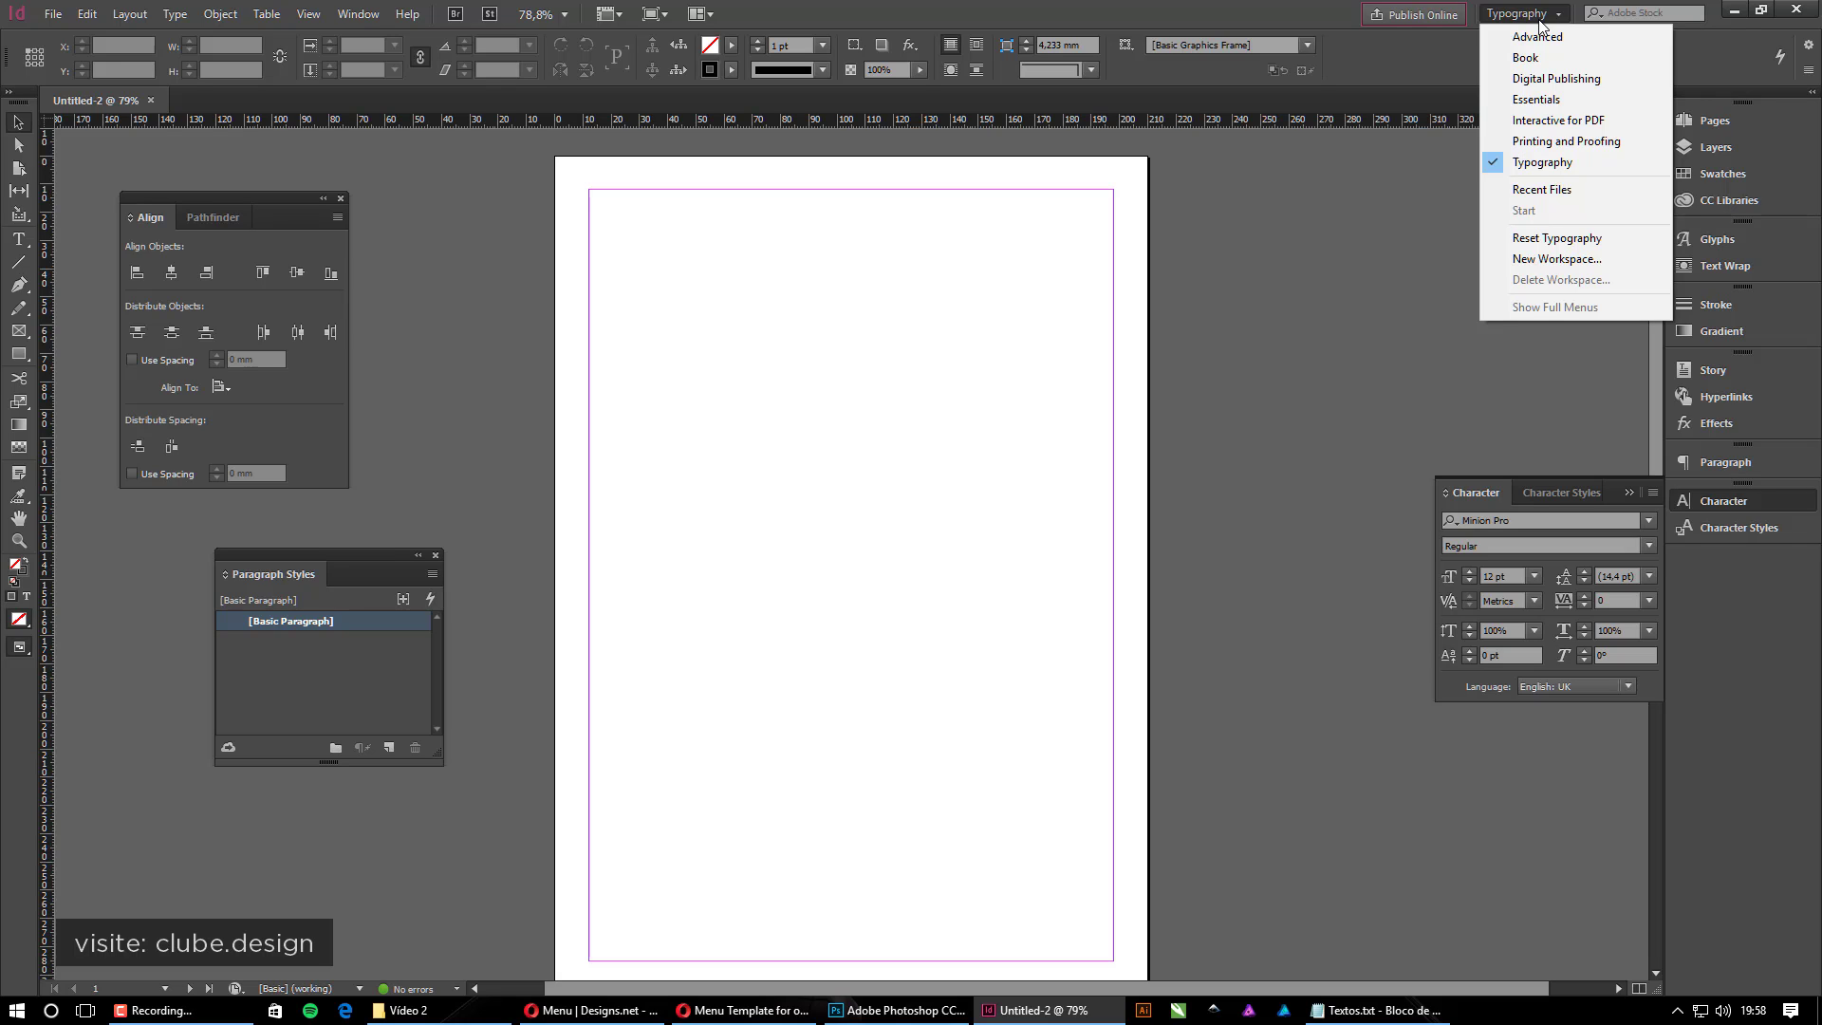
left_click(1530, 166)
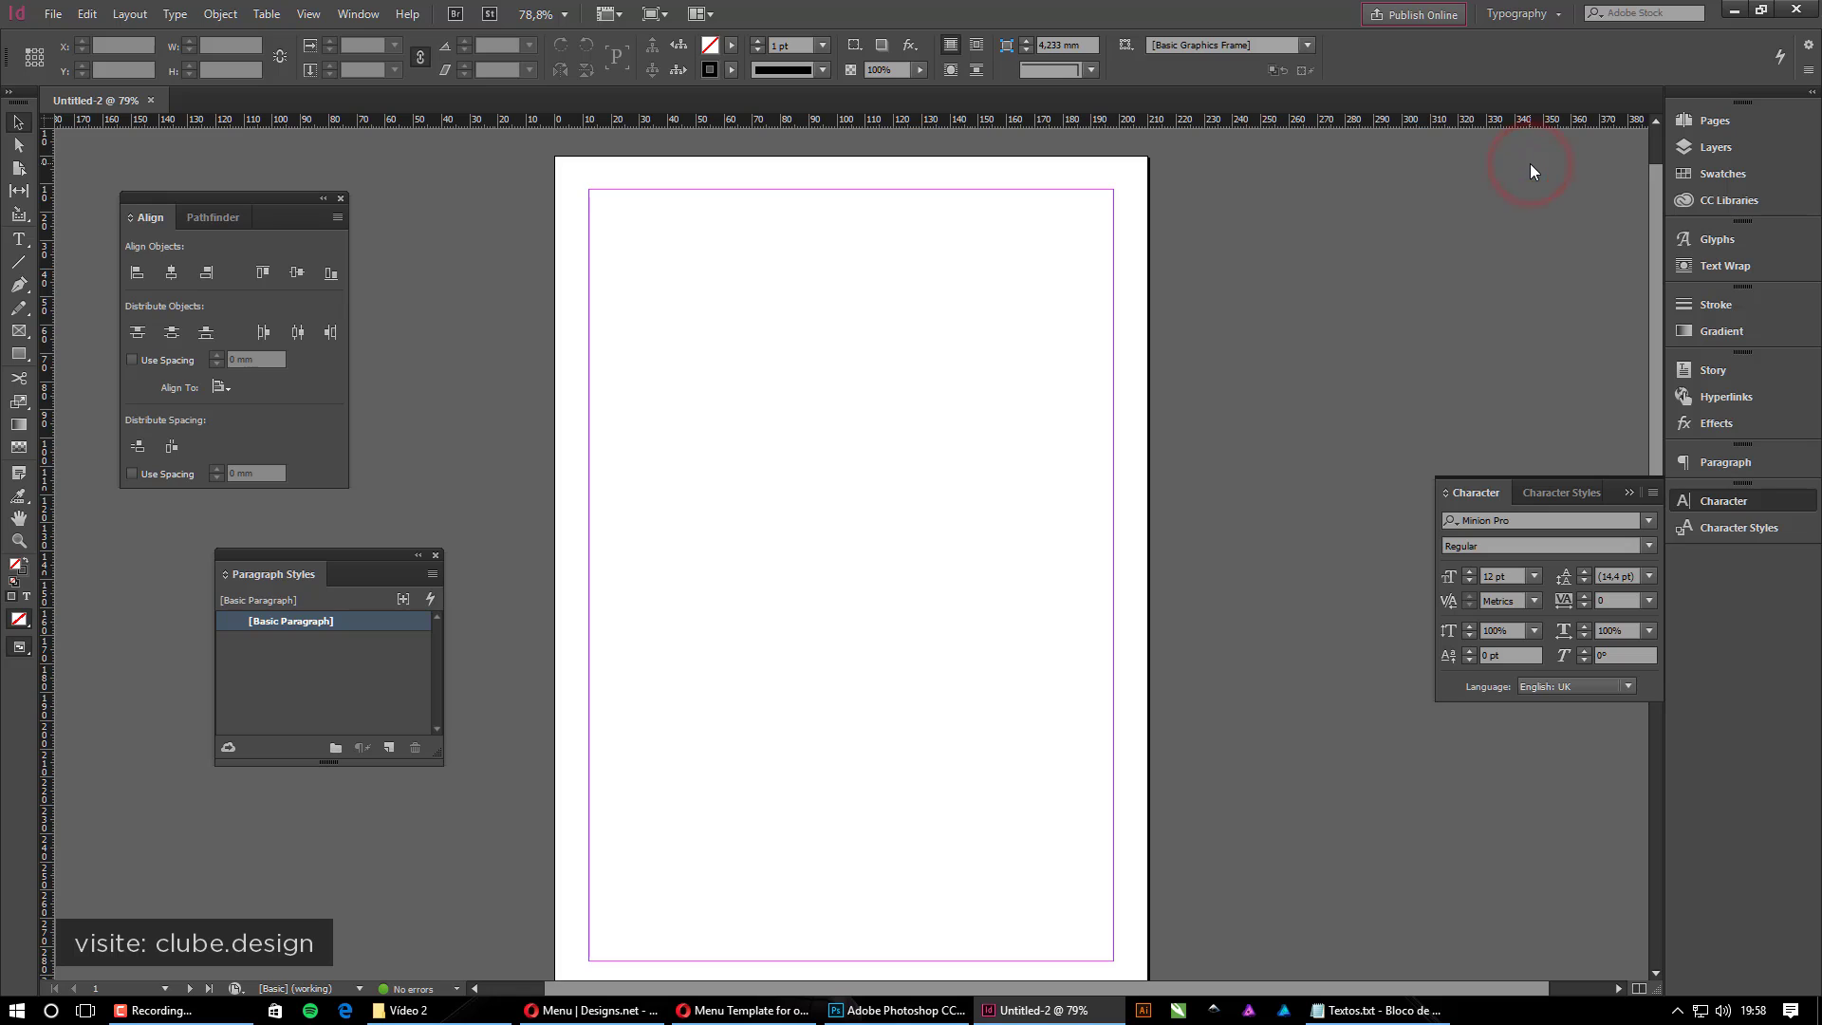
left_click(357, 16)
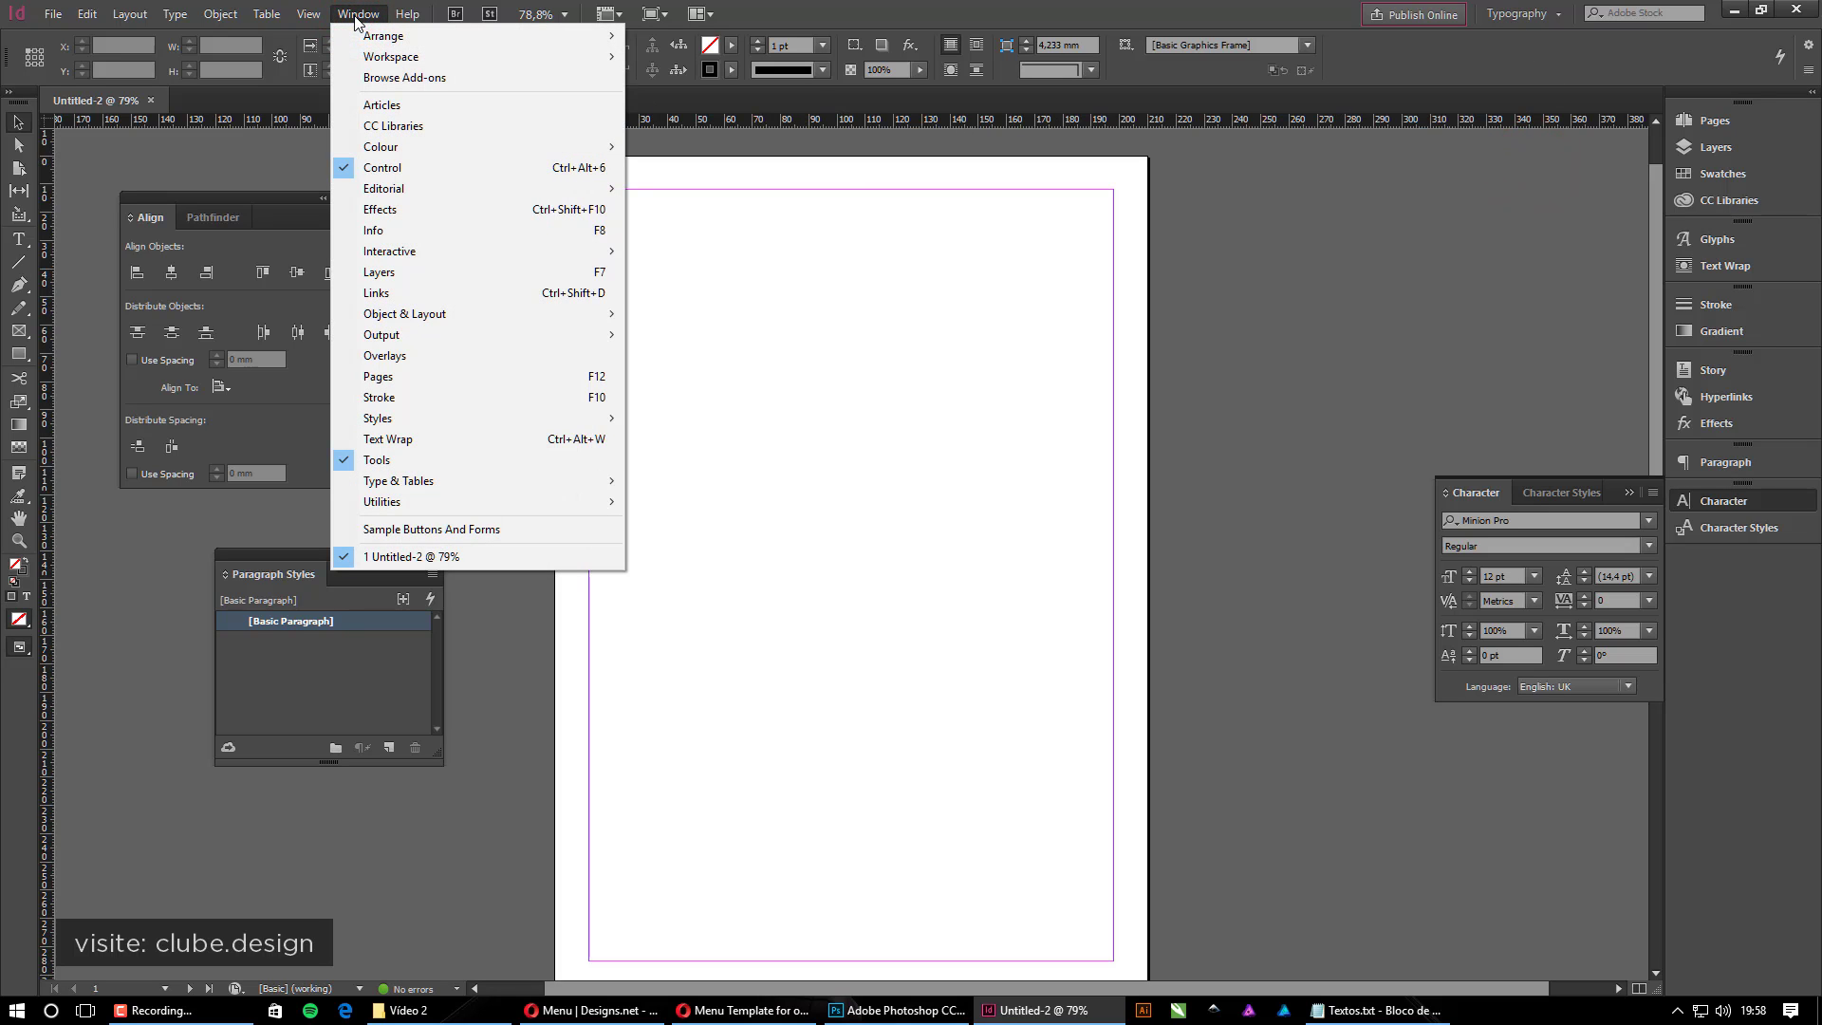
mouse_move(388, 58)
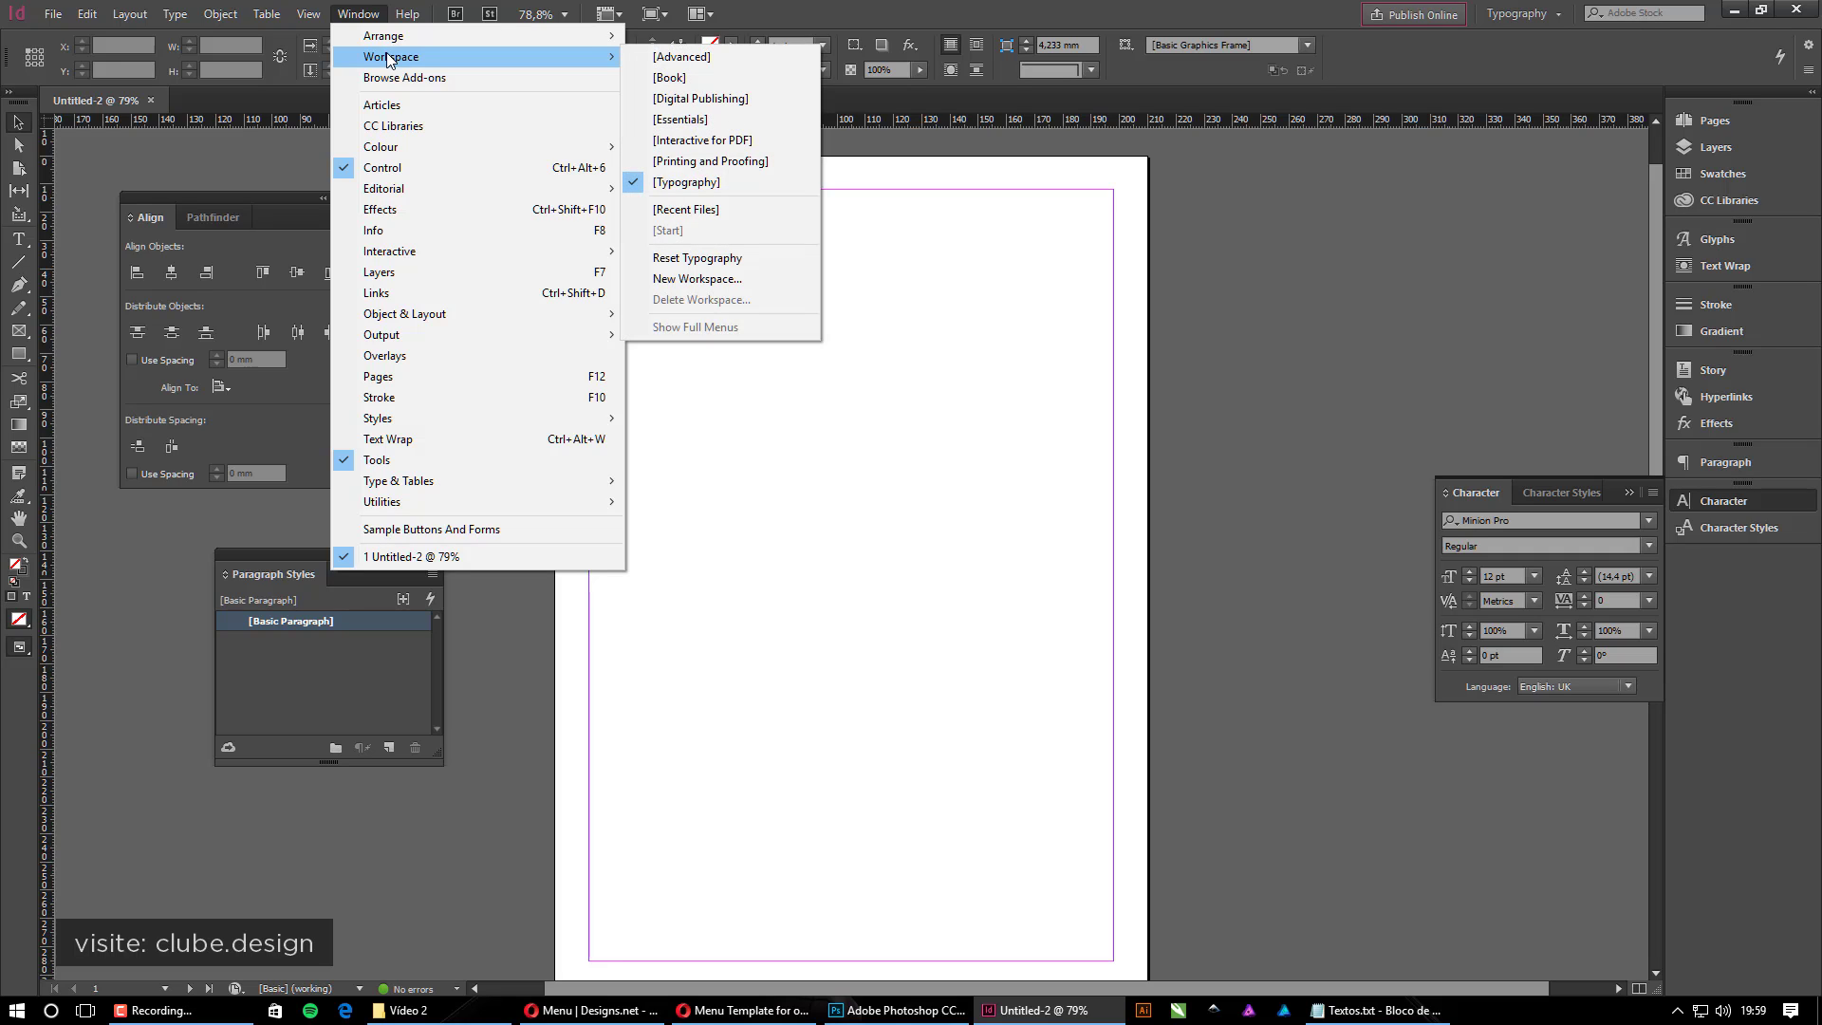
left_click(715, 189)
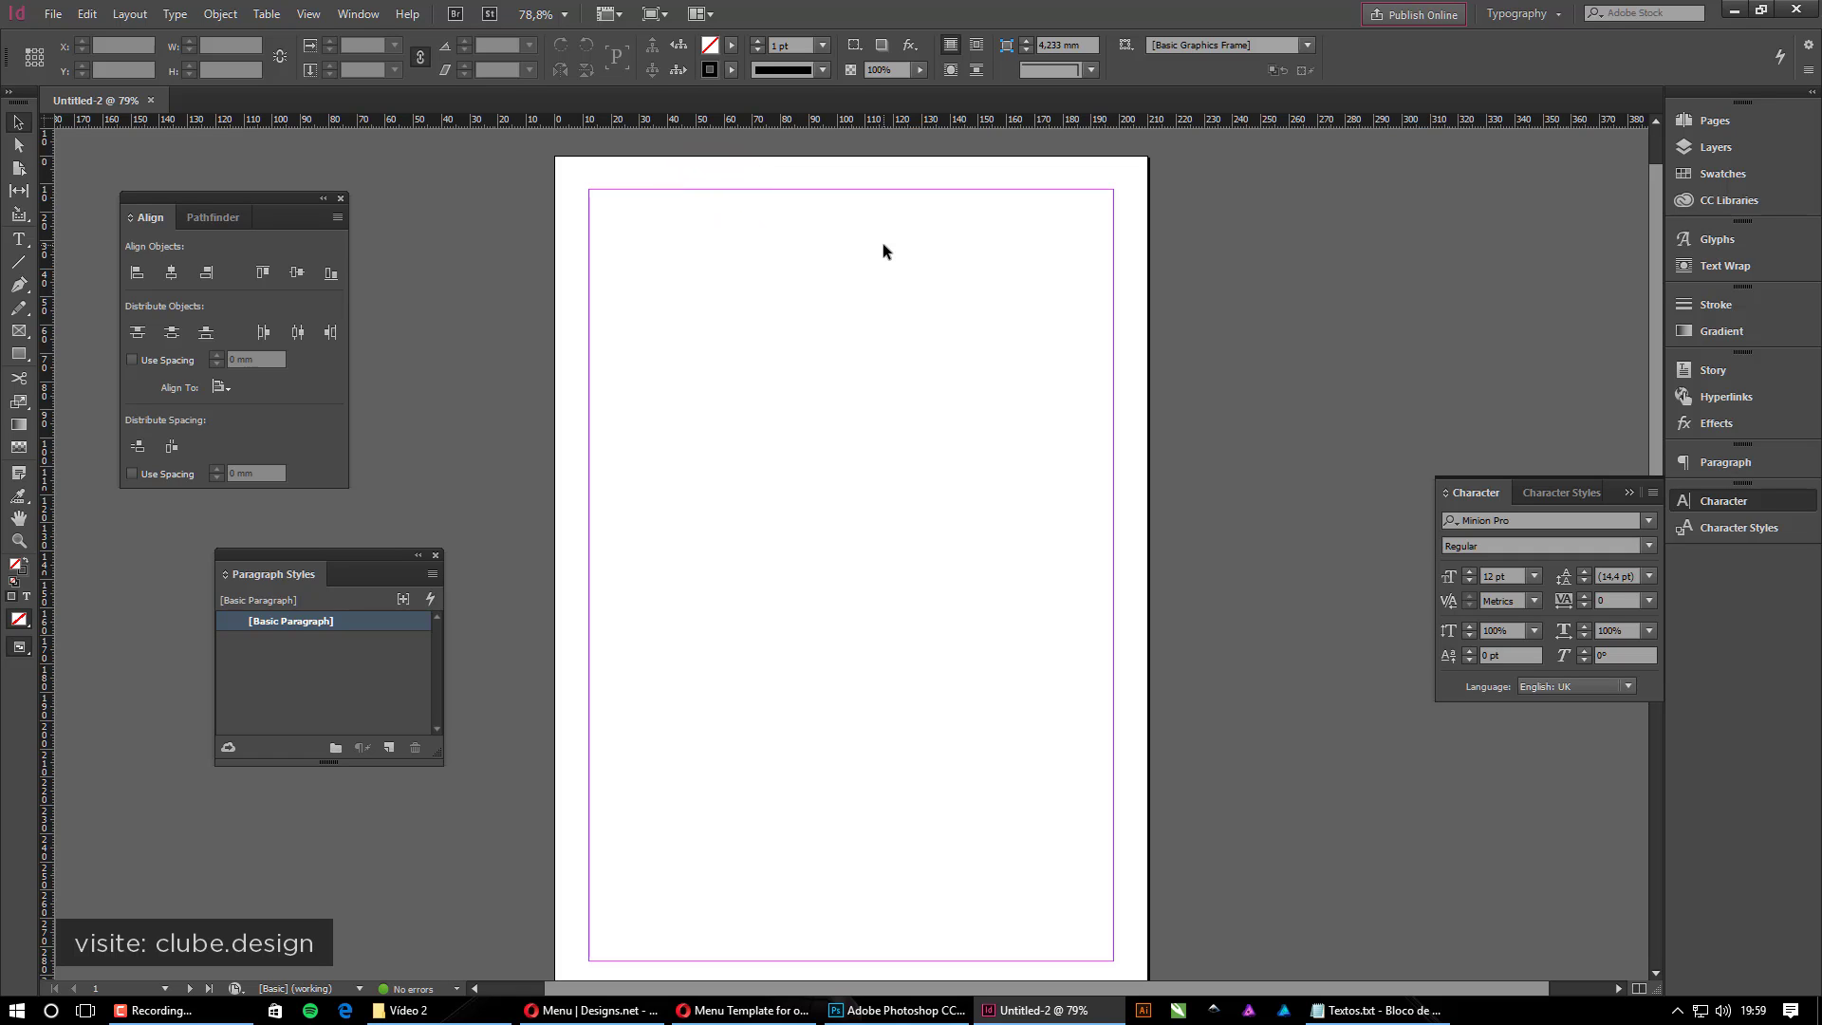
Reset the Typography workspace to its default panel layout
left_click(1557, 19)
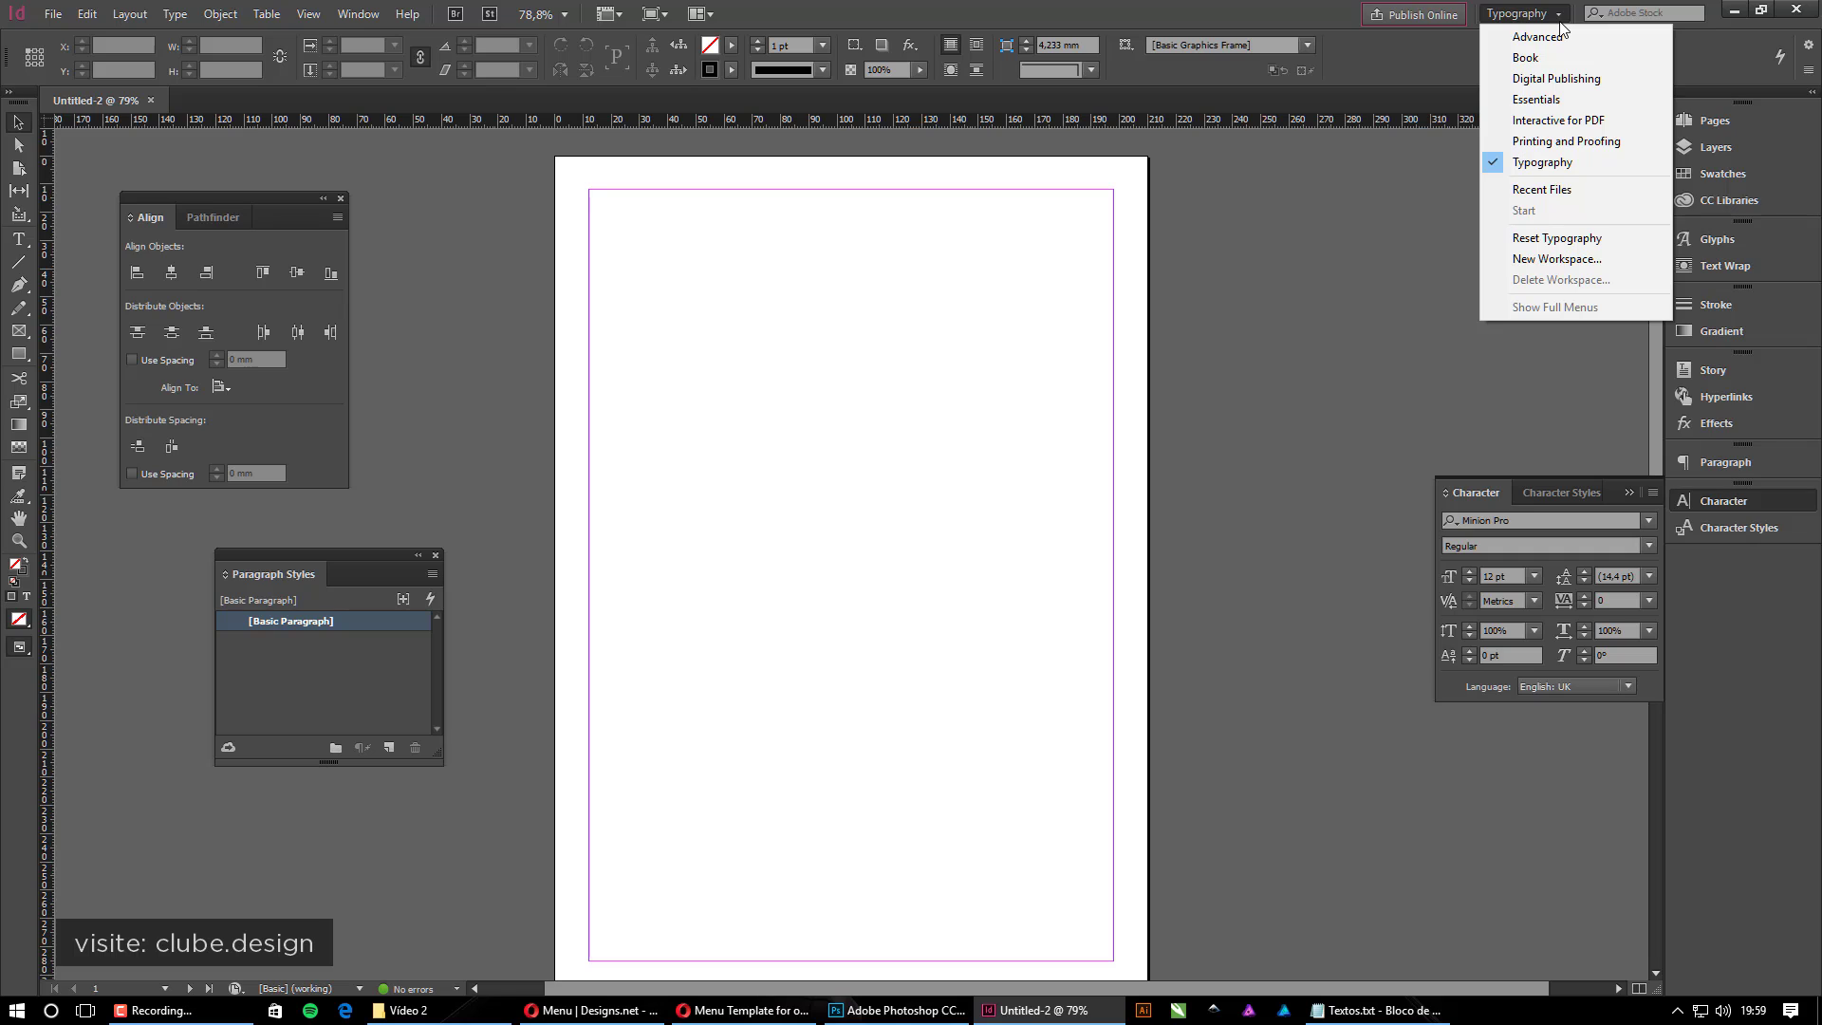
left_click(1569, 240)
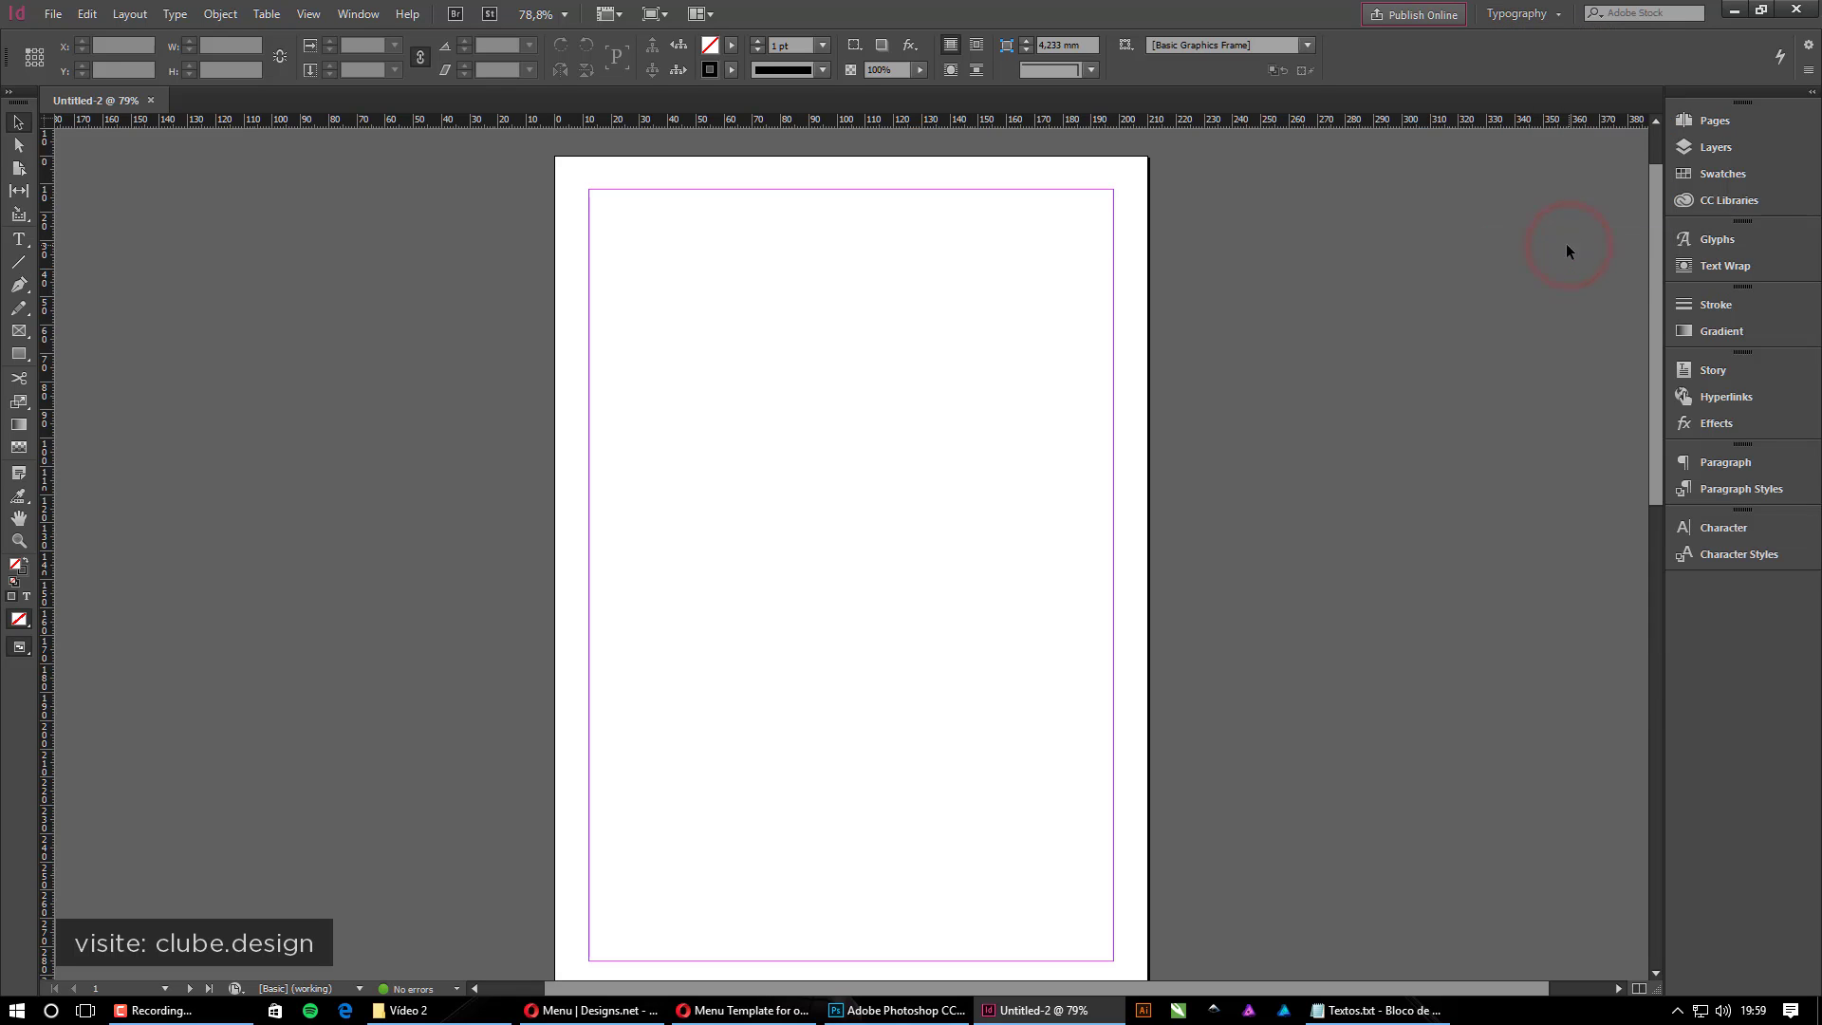
left_click(357, 13)
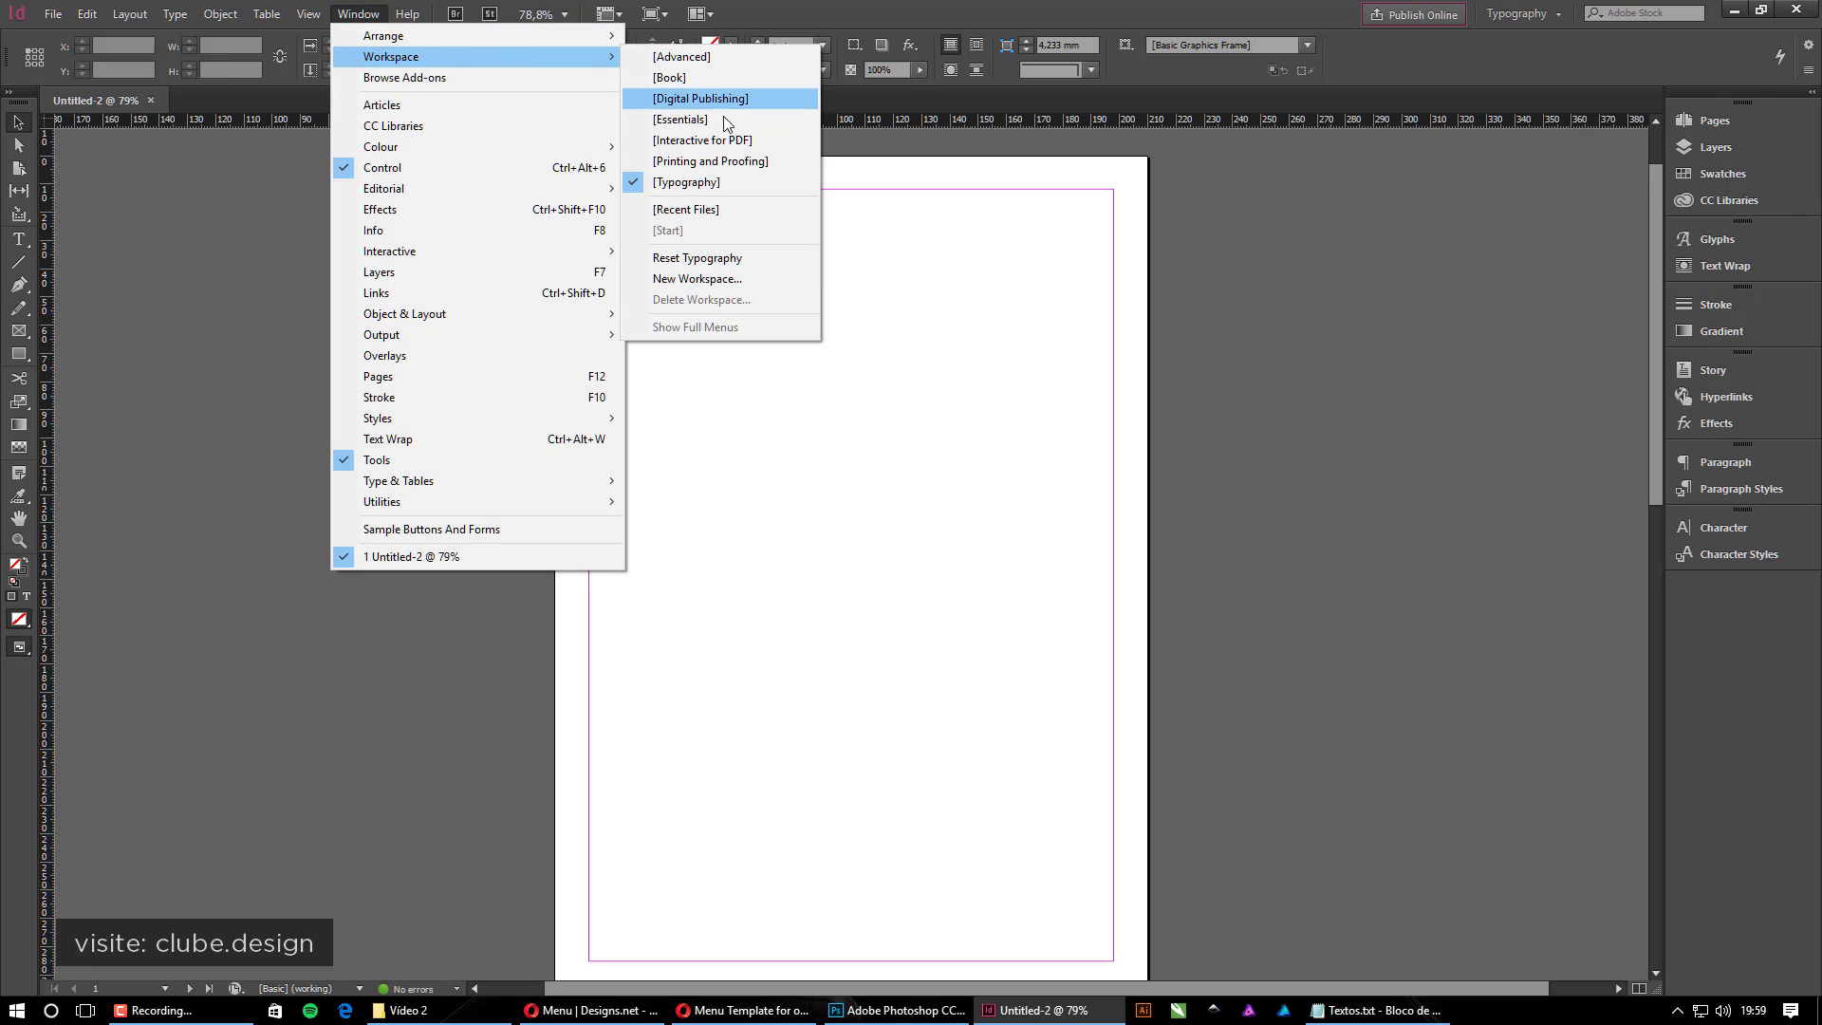
left_click(736, 257)
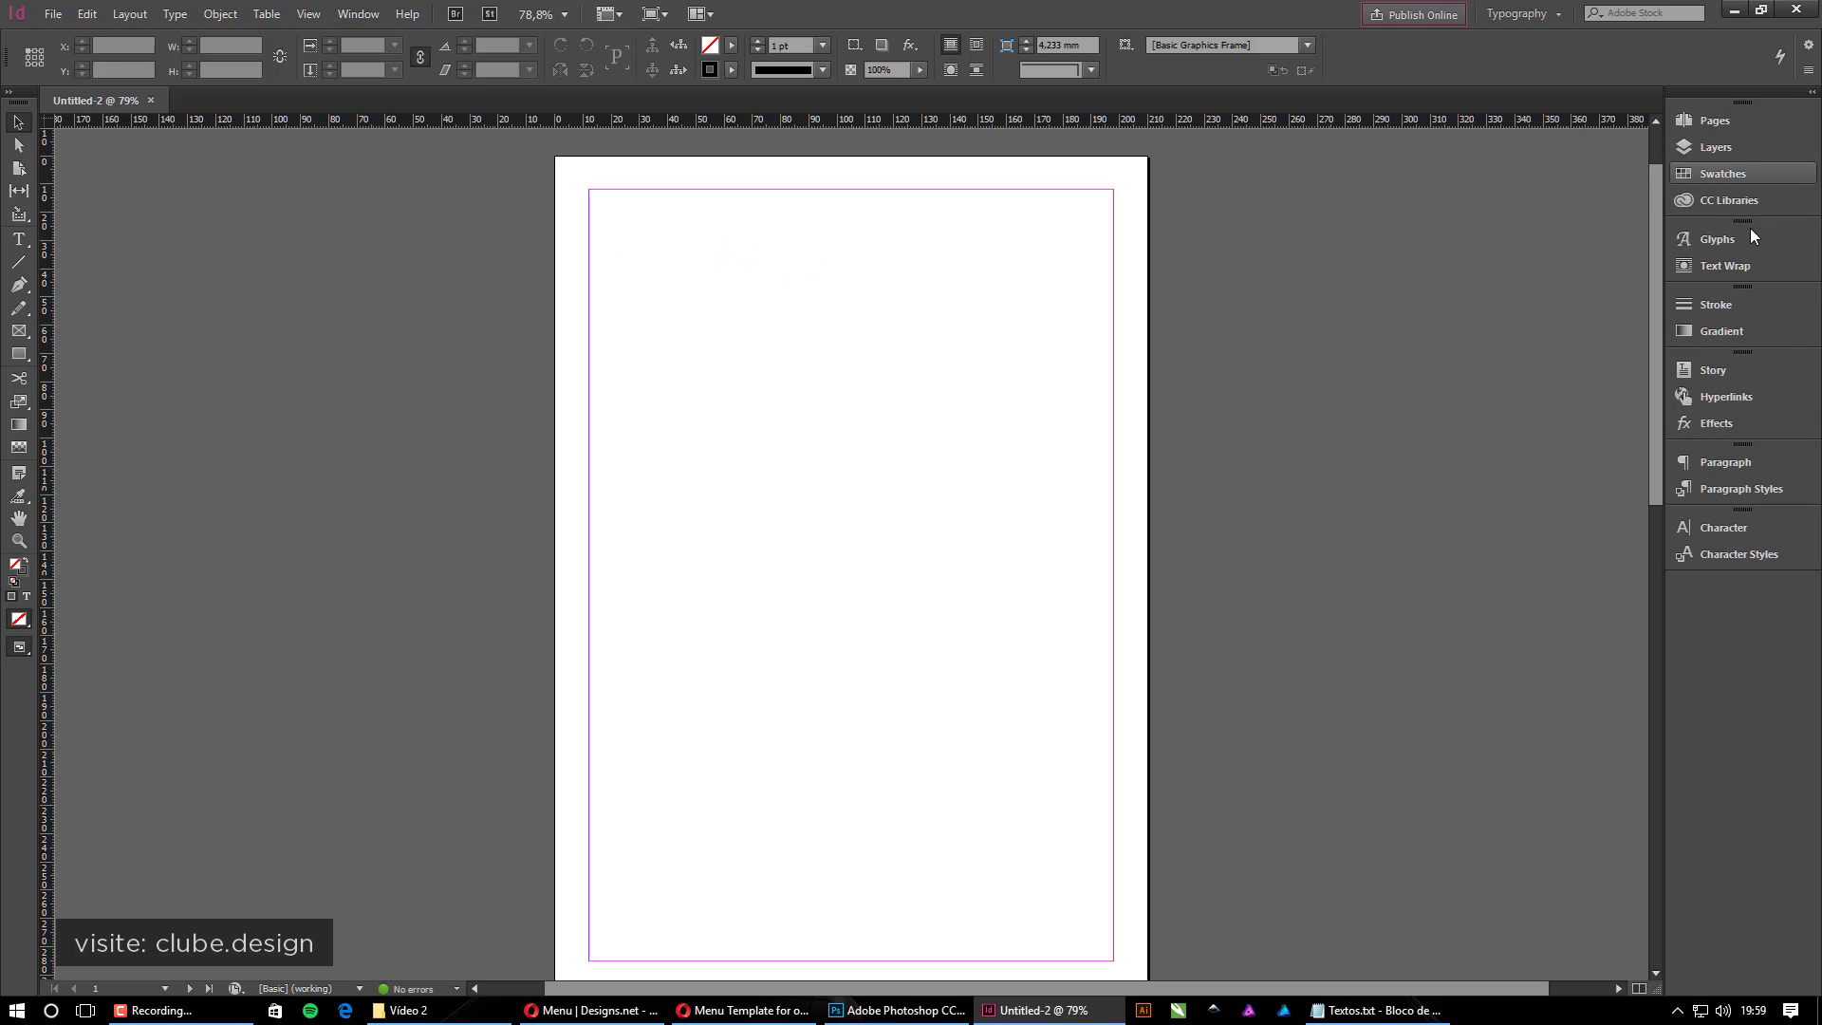
left_click(1525, 14)
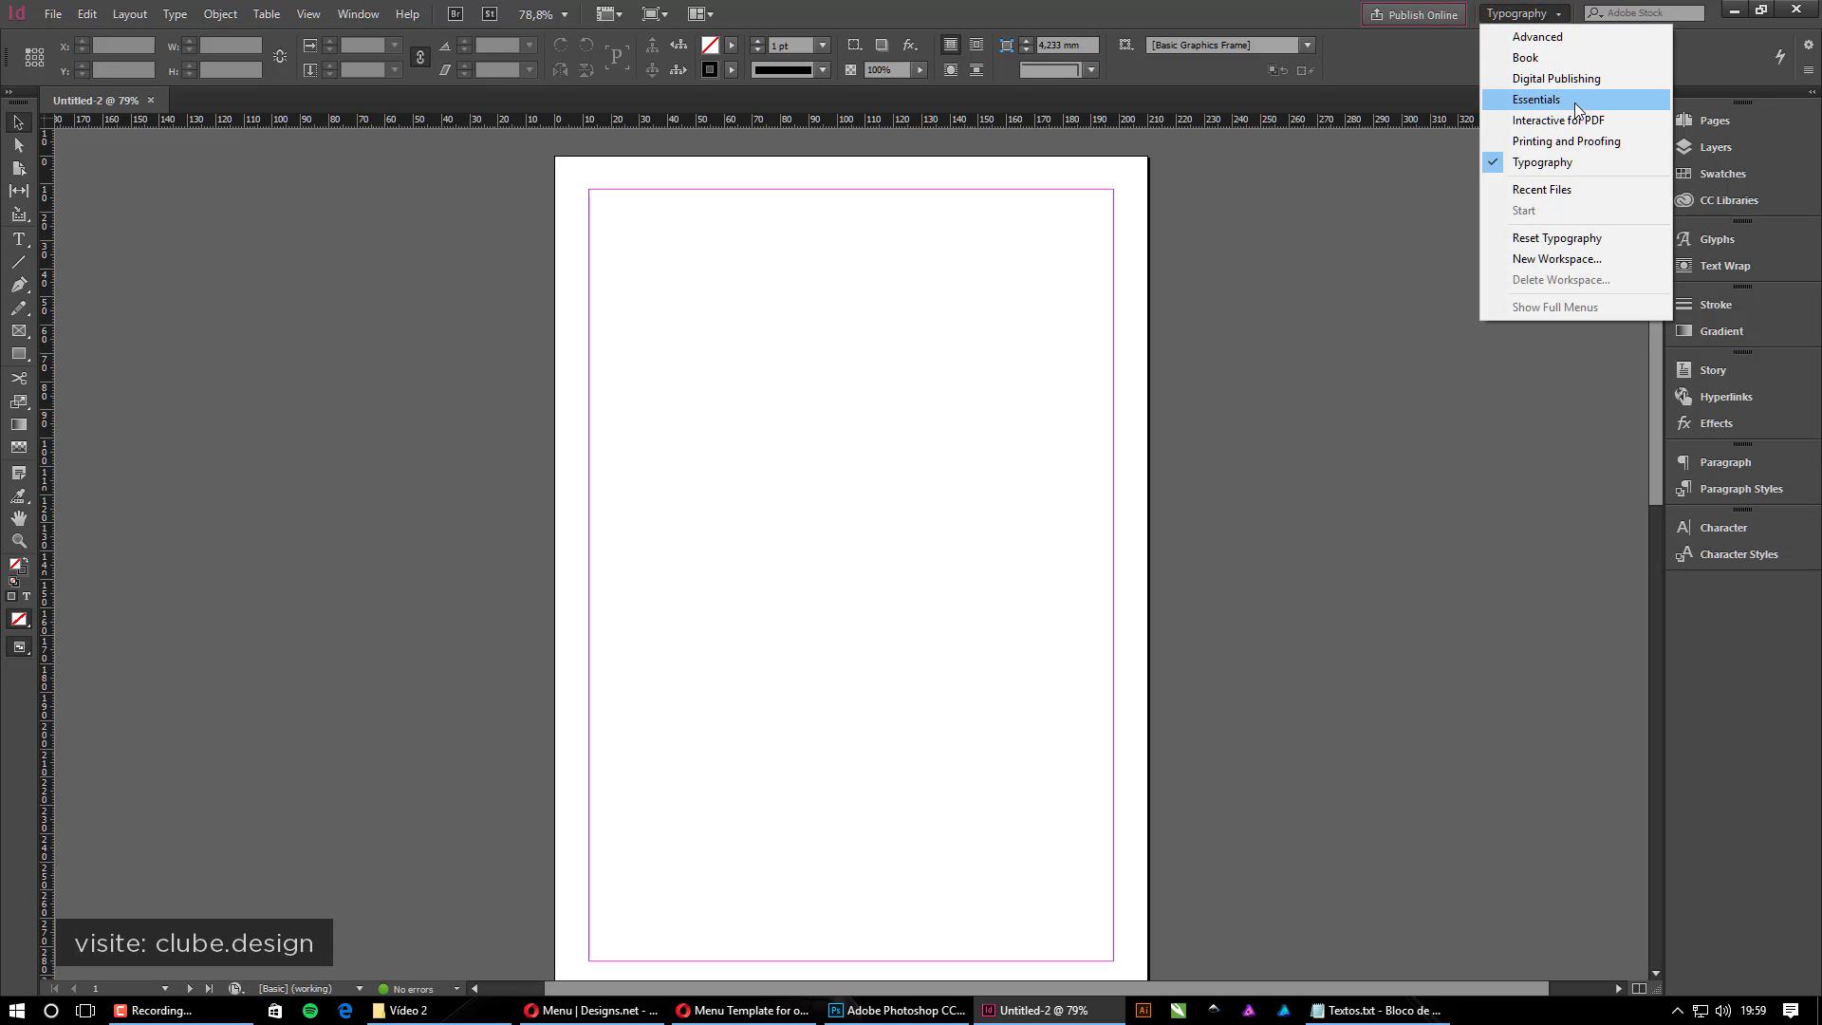
left_click(1376, 247)
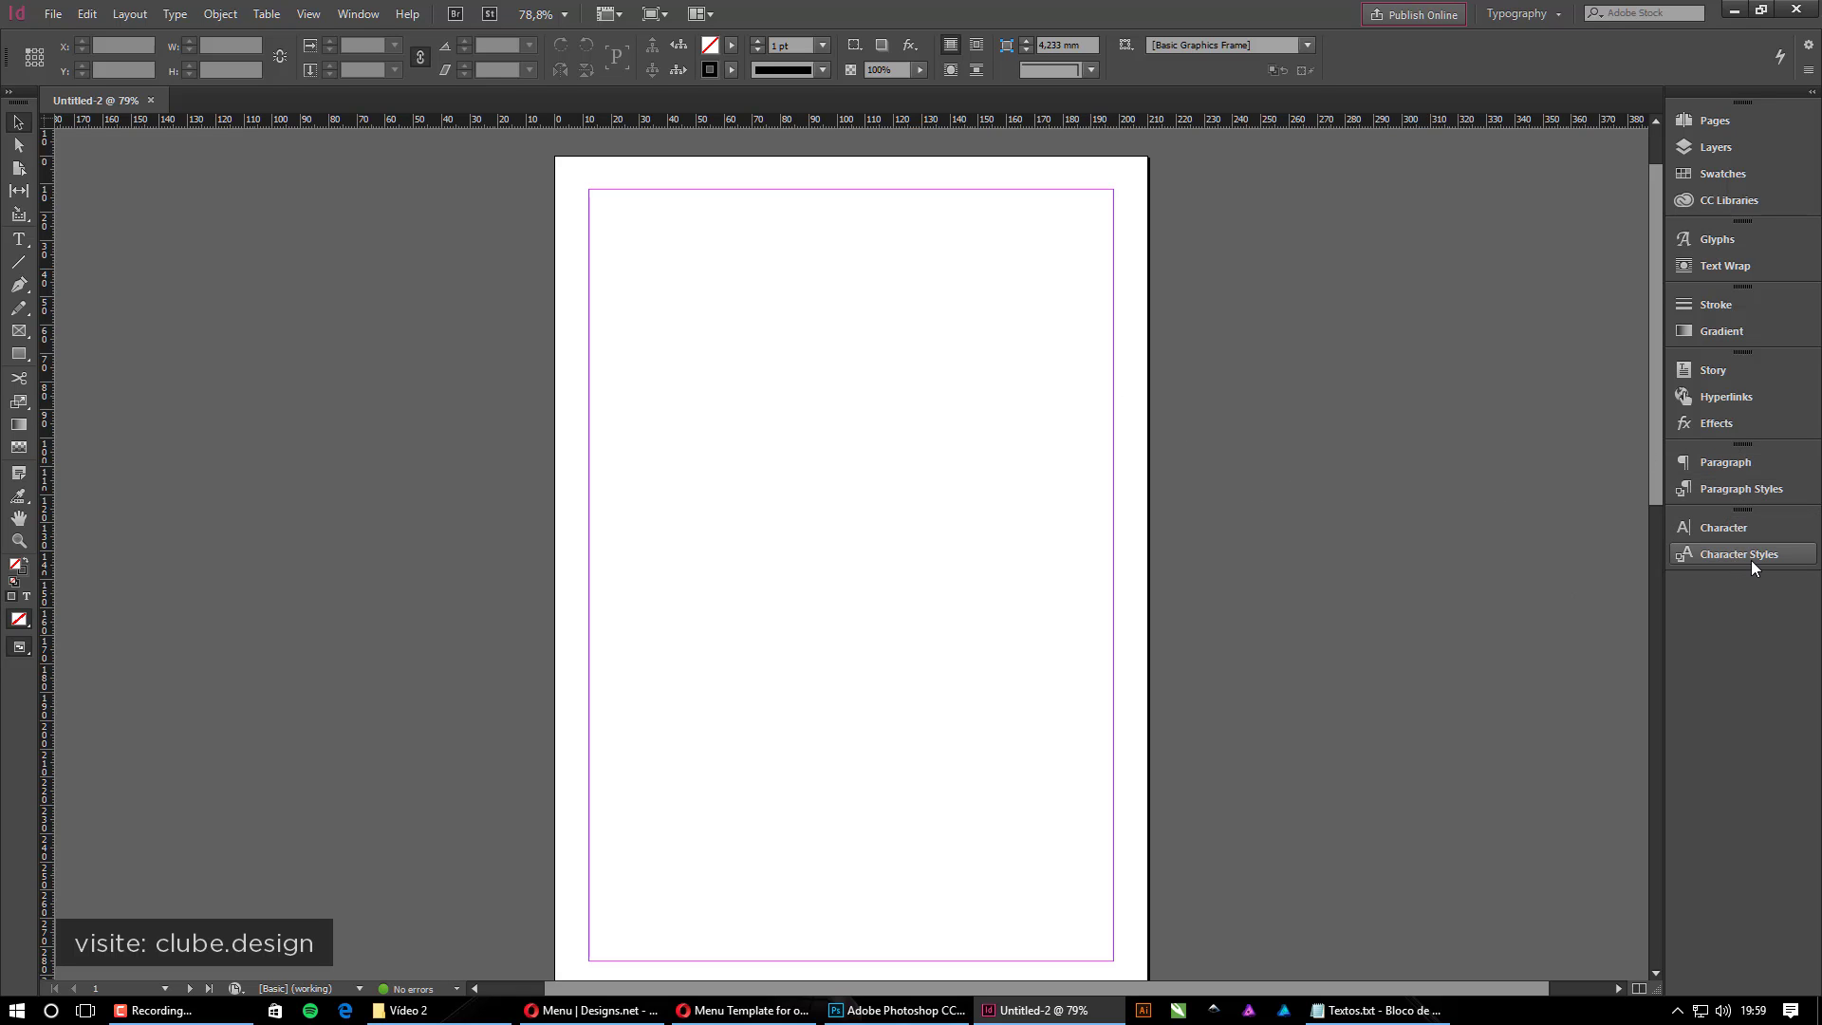
left_click(1338, 480)
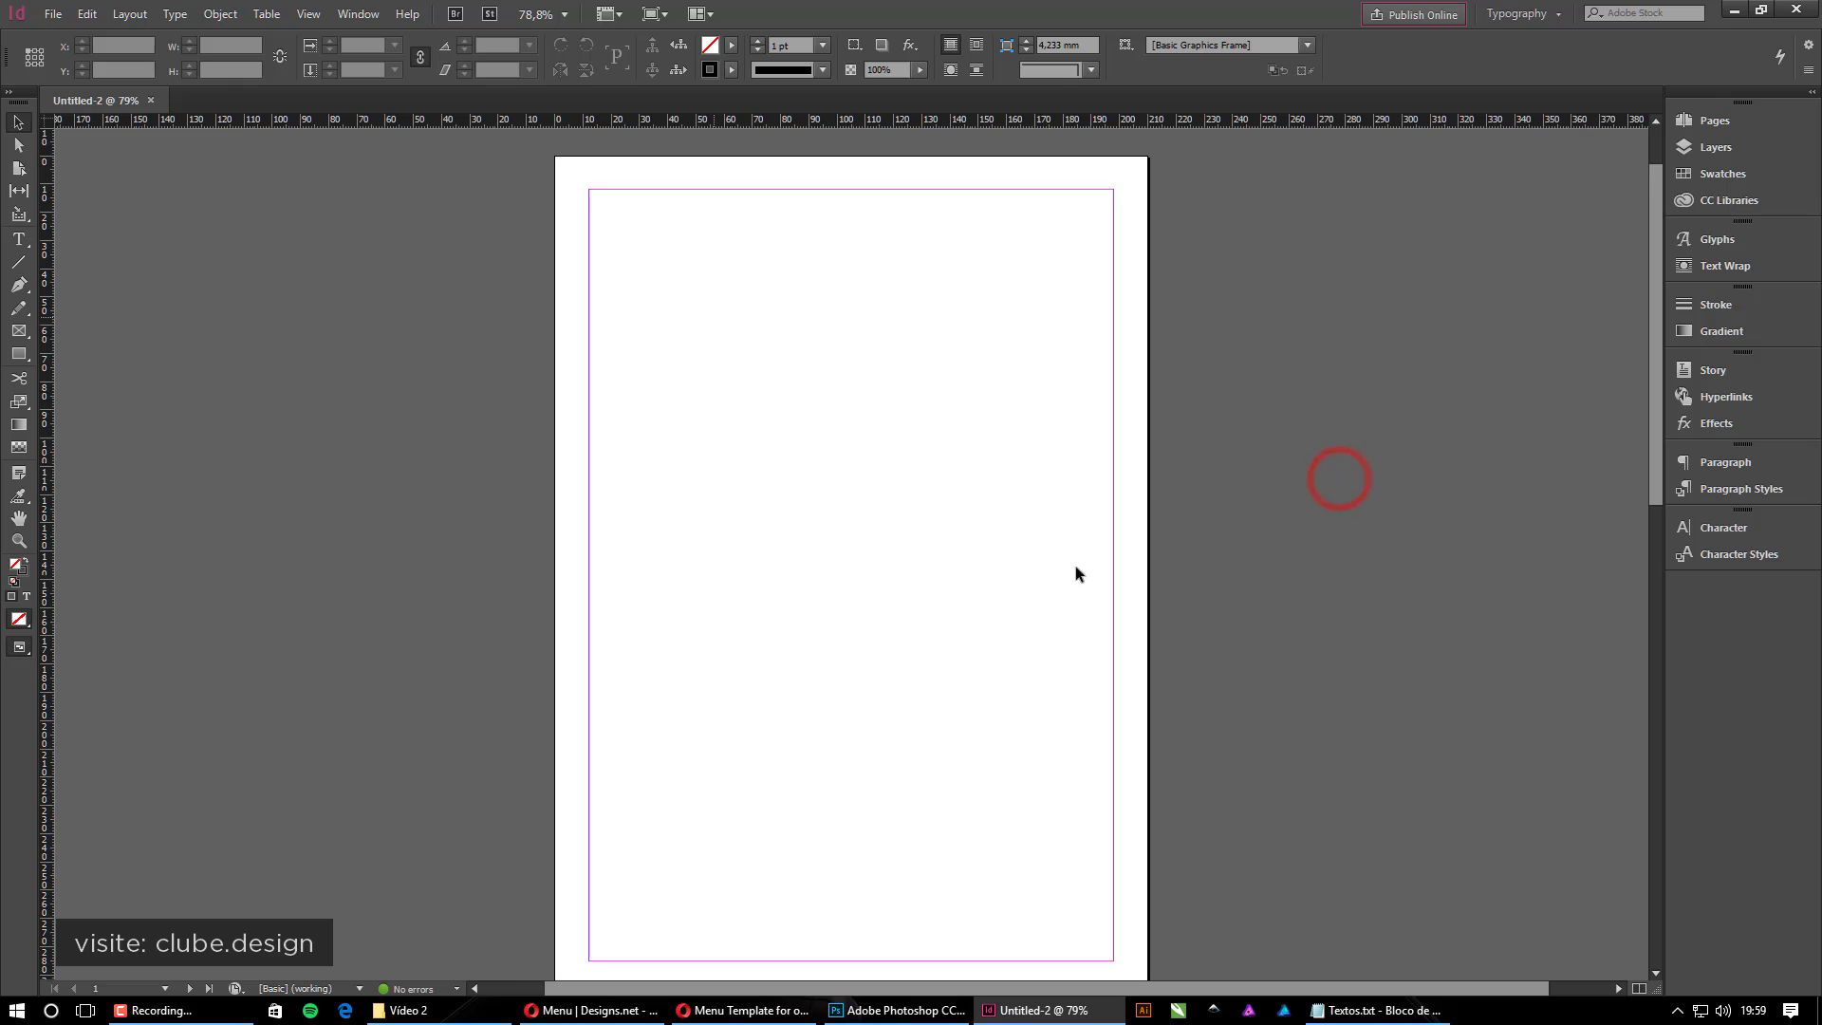
scroll(1044, 474, "down", 5)
scroll(992, 502, "up", 4)
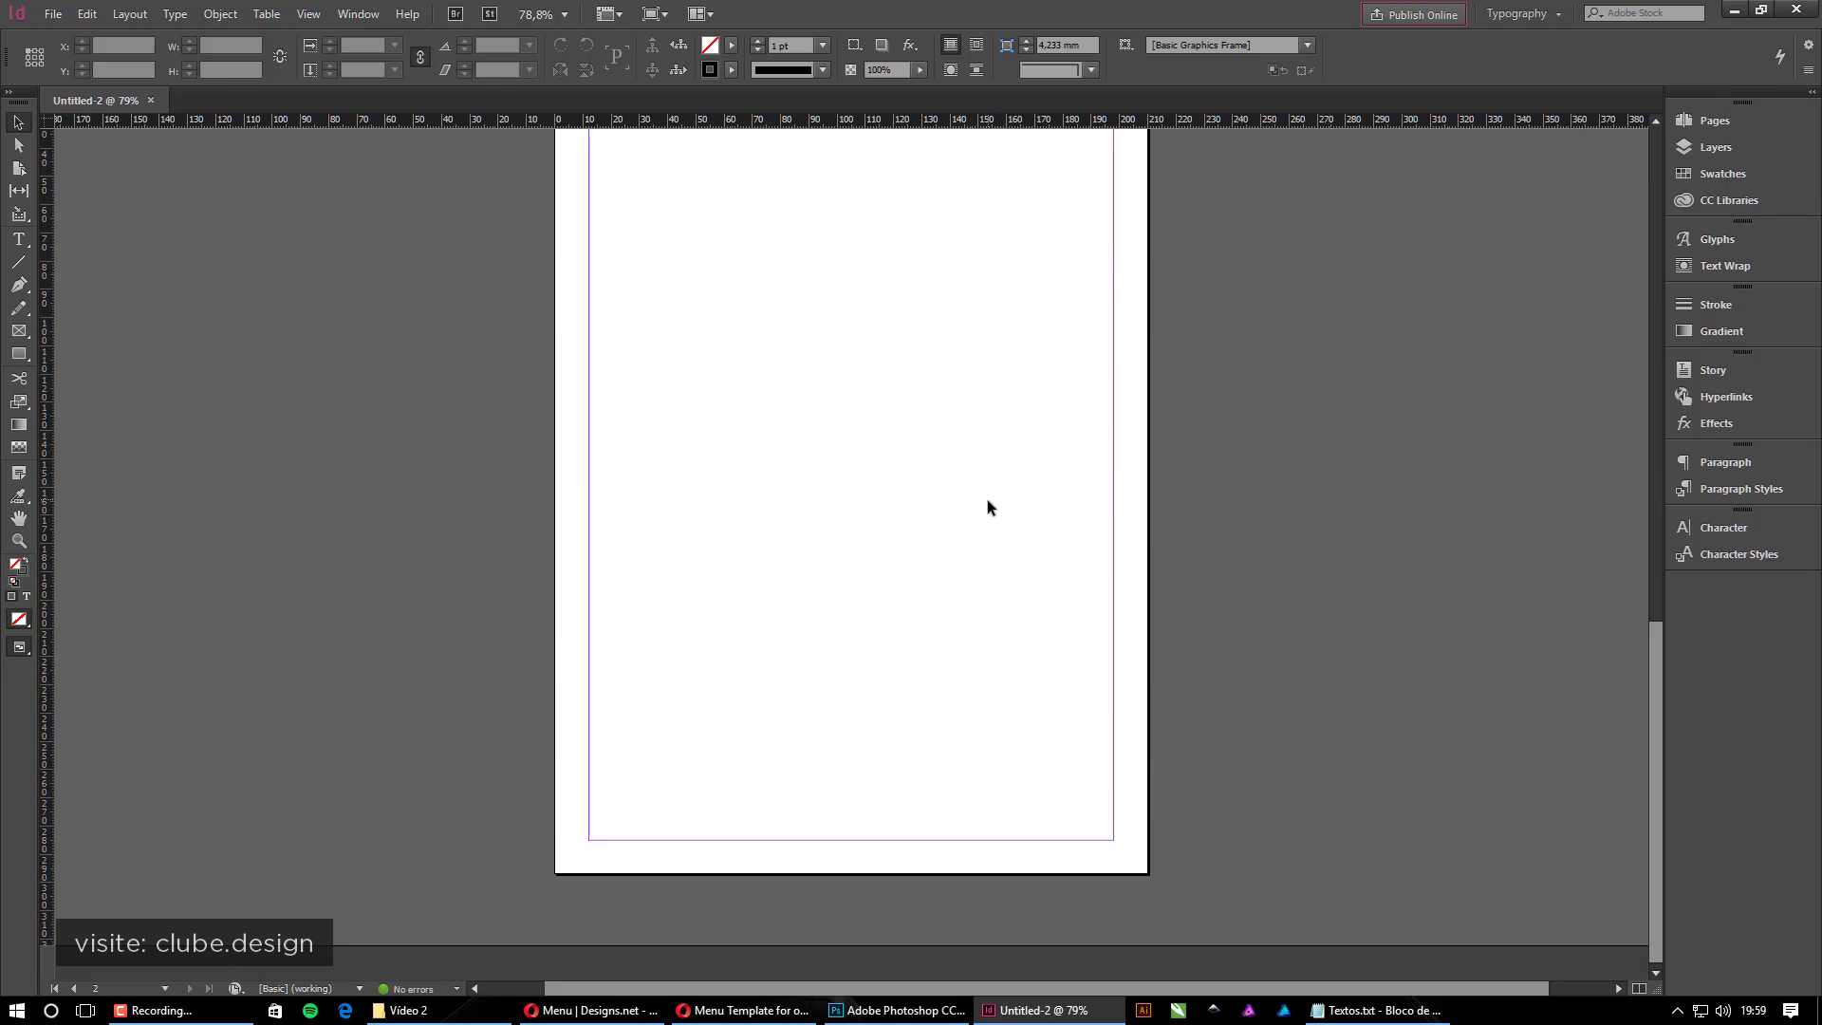
scroll(984, 517, "down", 3)
scroll(982, 526, "up", 5)
scroll(944, 491, "down", 2)
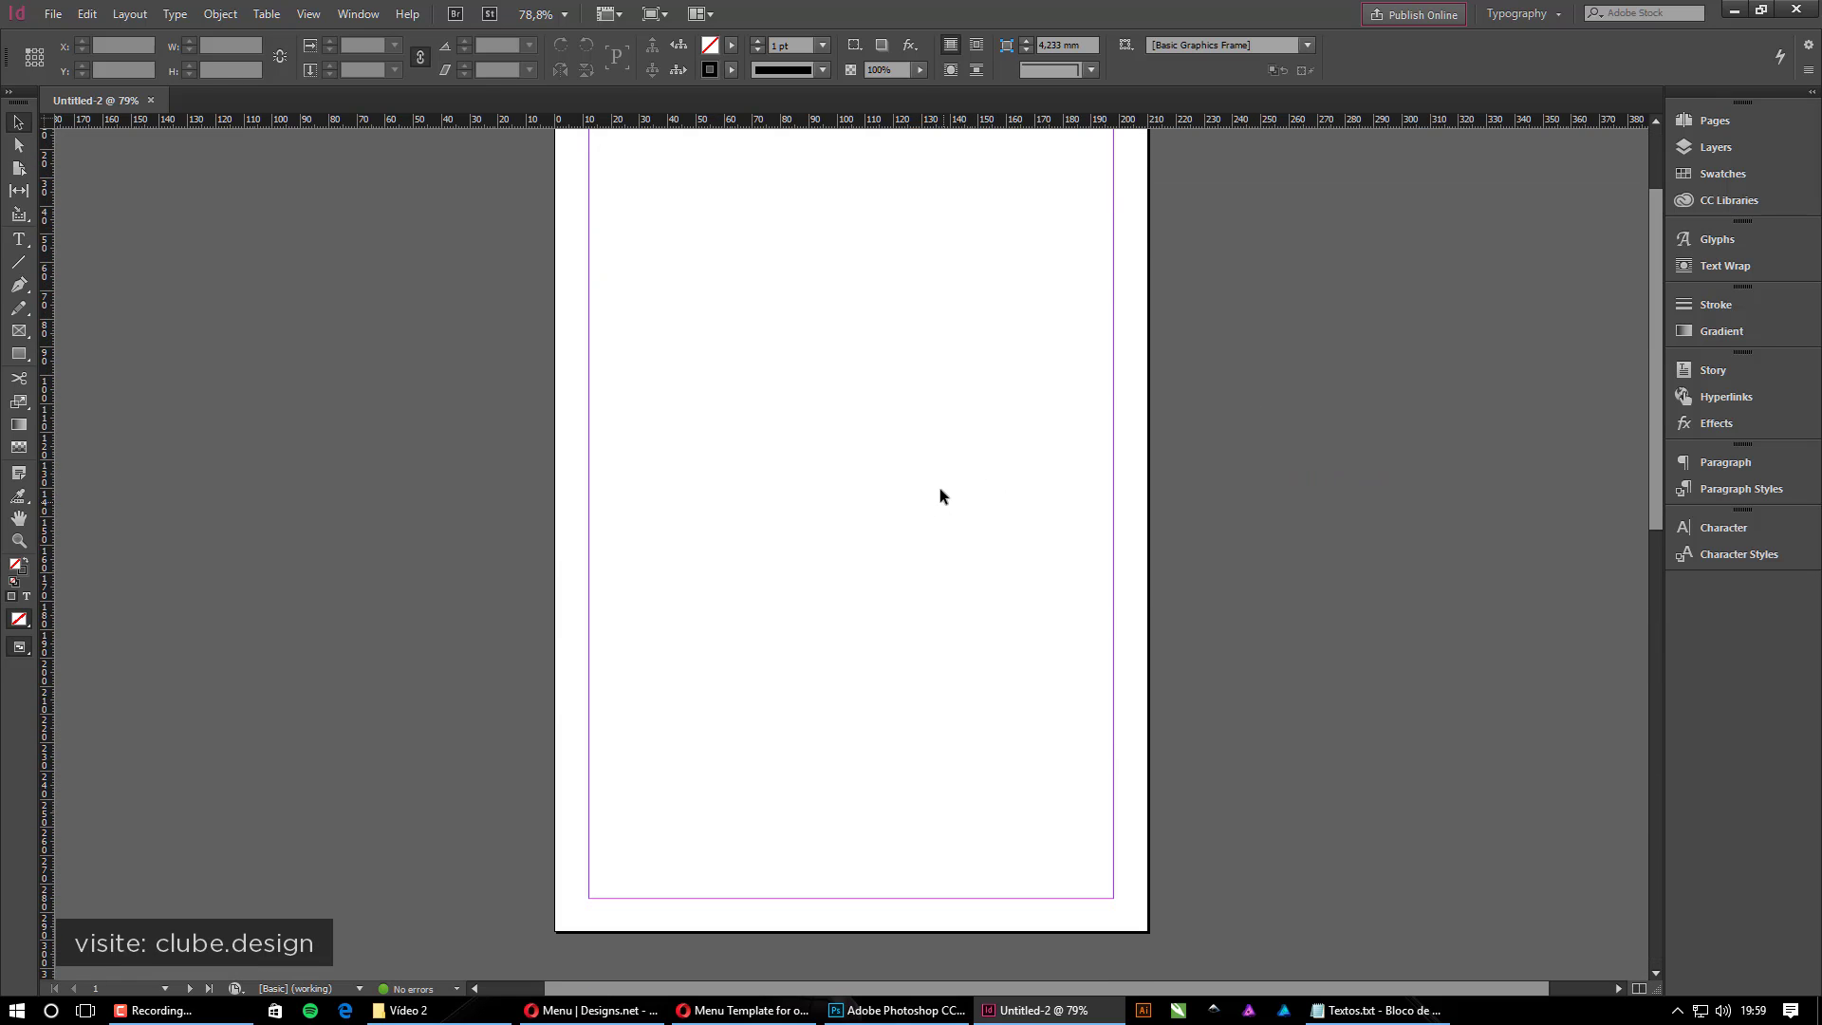
Compare the Burger Mania template page in the browser with the blank menu page in InDesign
left_click(770, 1008)
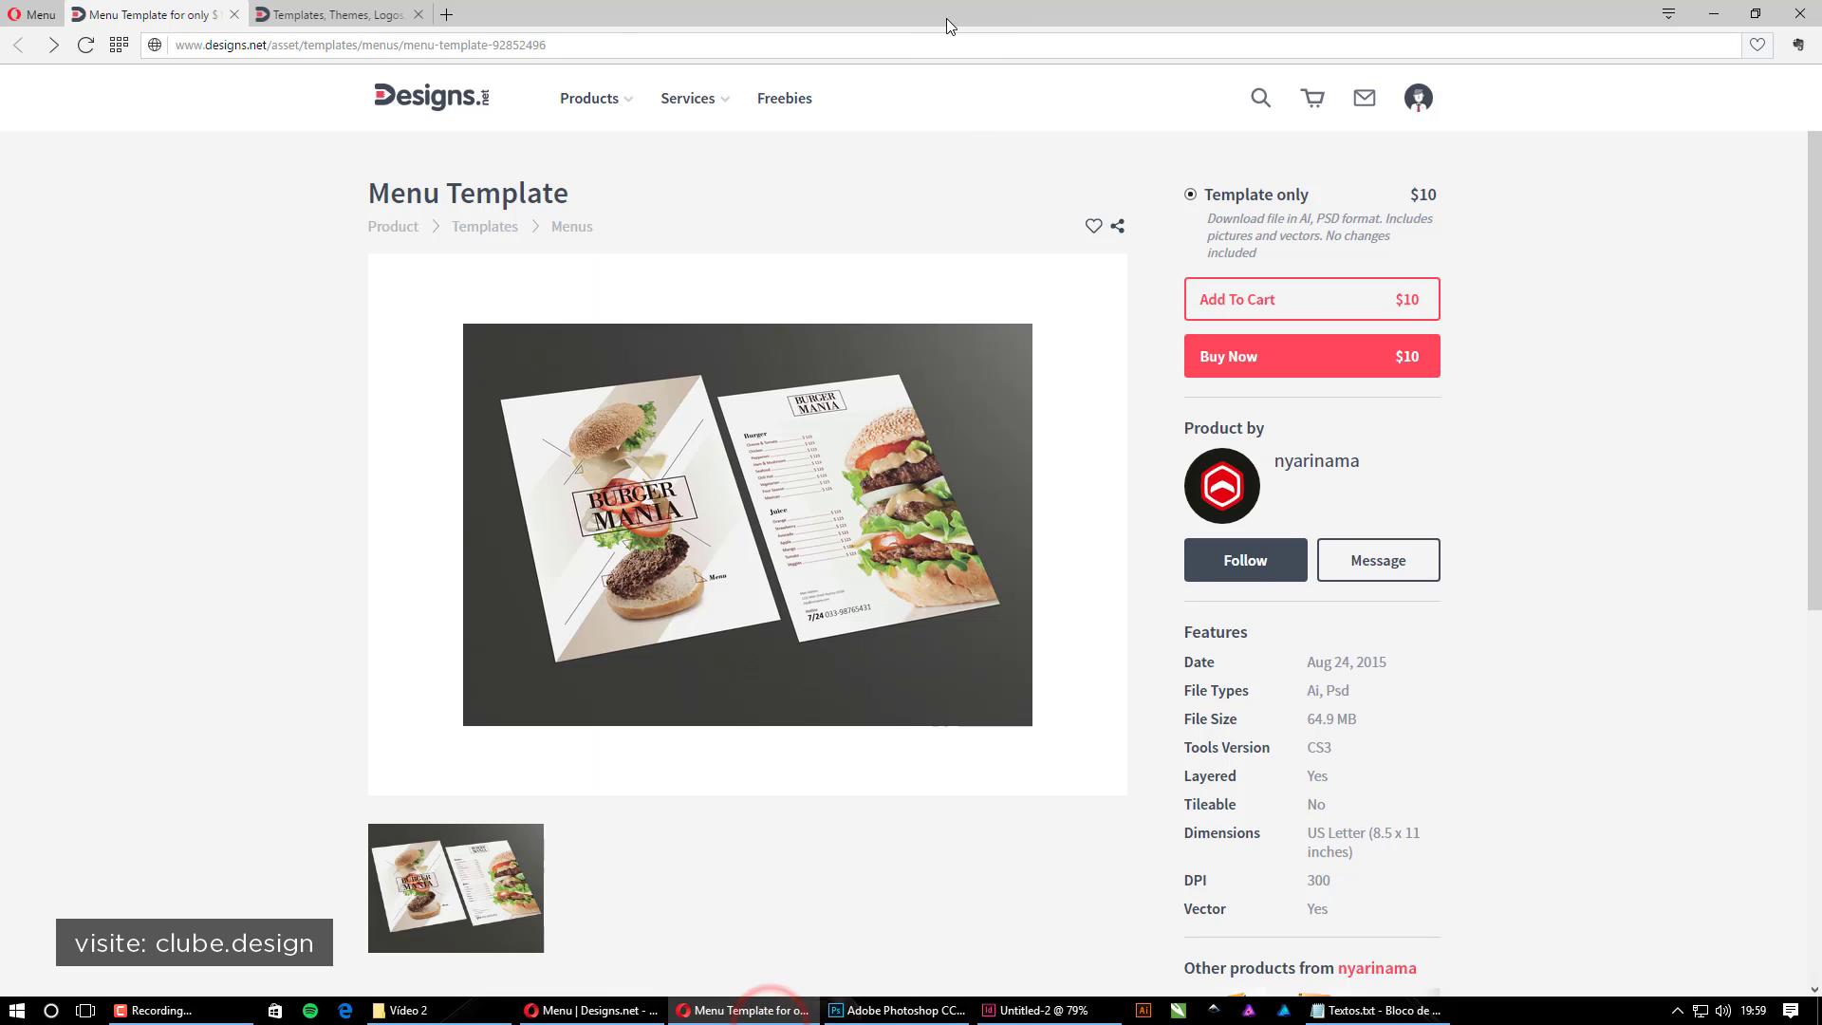
left_click_drag(946, 19, 0, 19)
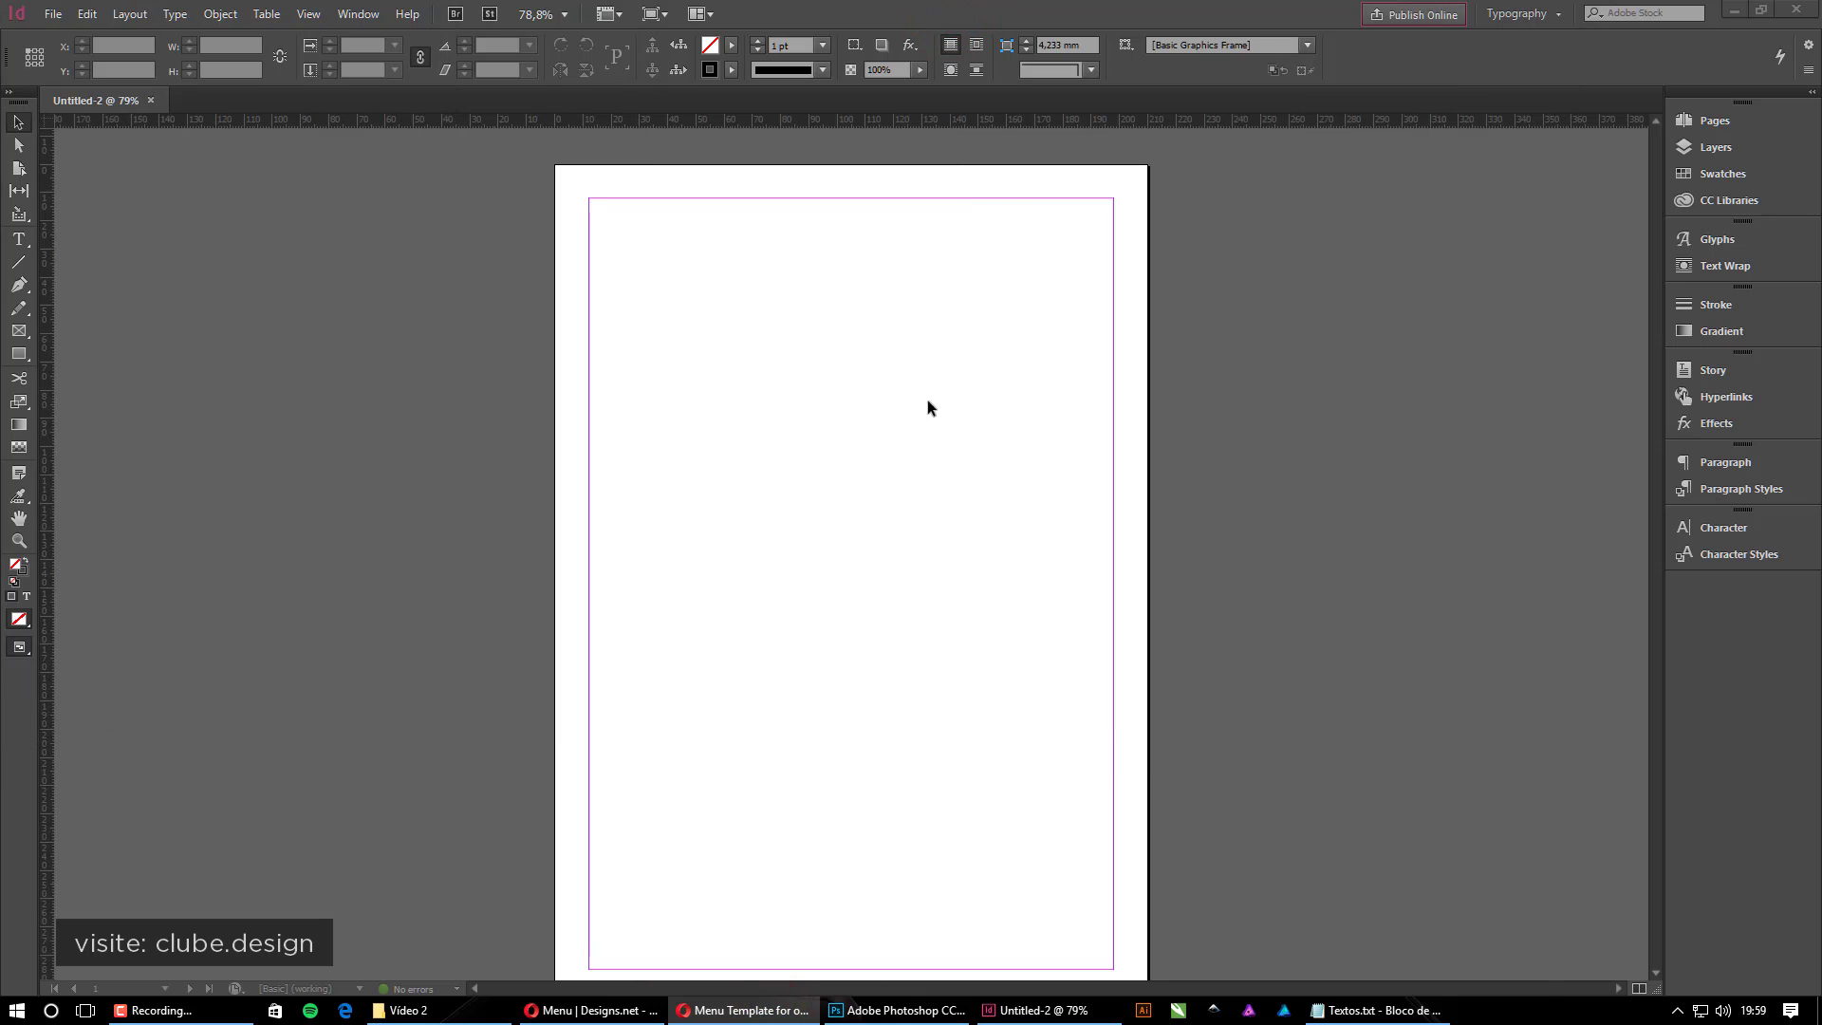
left_click(838, 374)
scroll(936, 385, "down", 1)
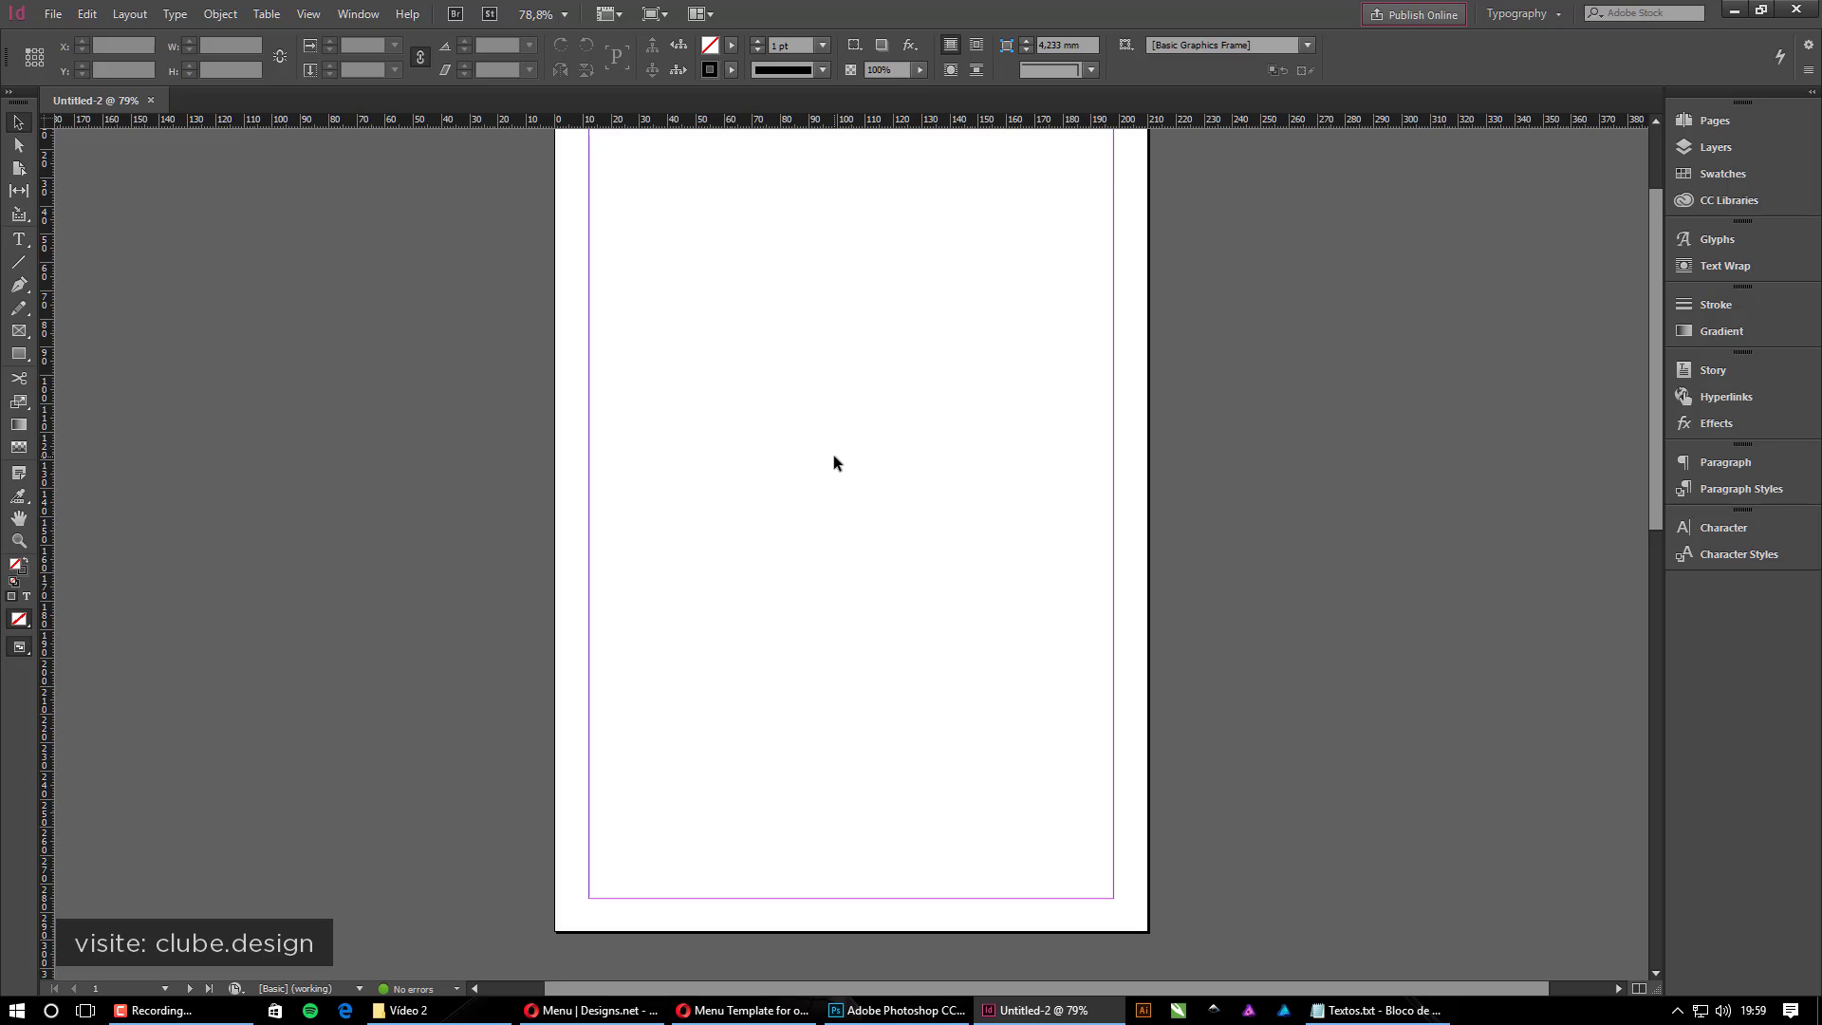
scroll(833, 462, "up", 1)
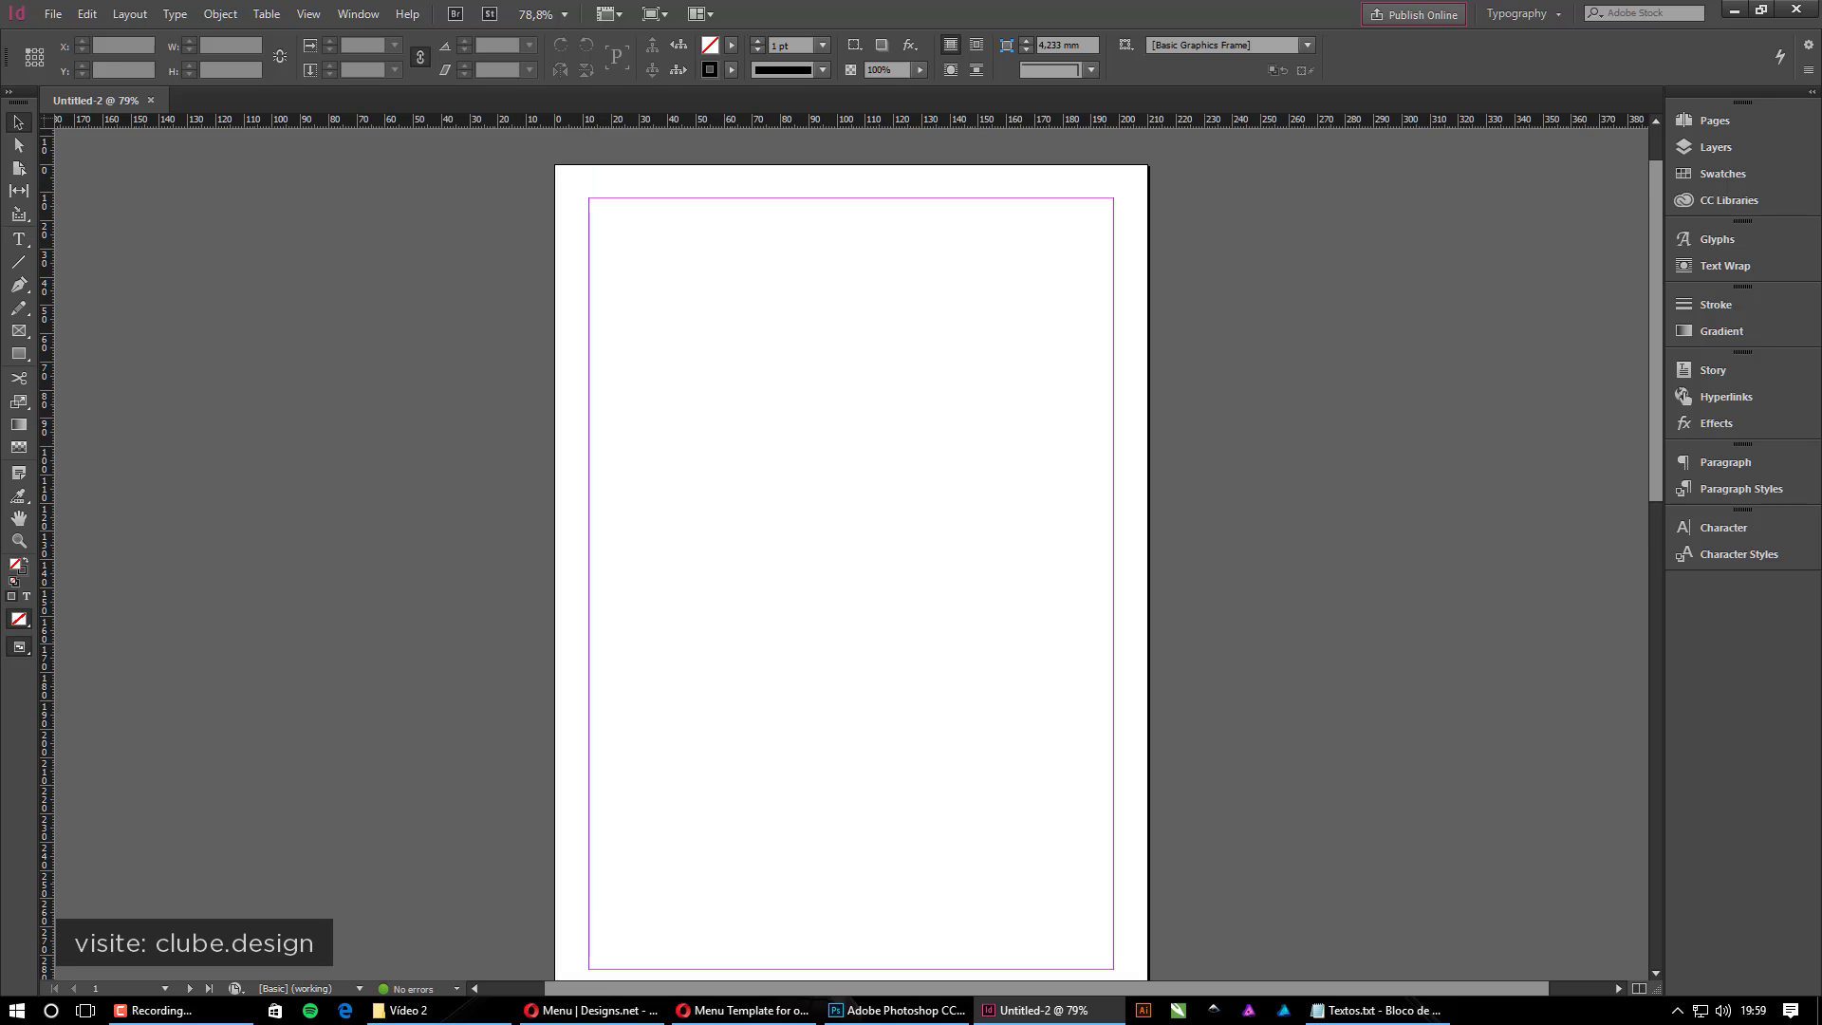
left_click_drag(0, 199, 902, 108)
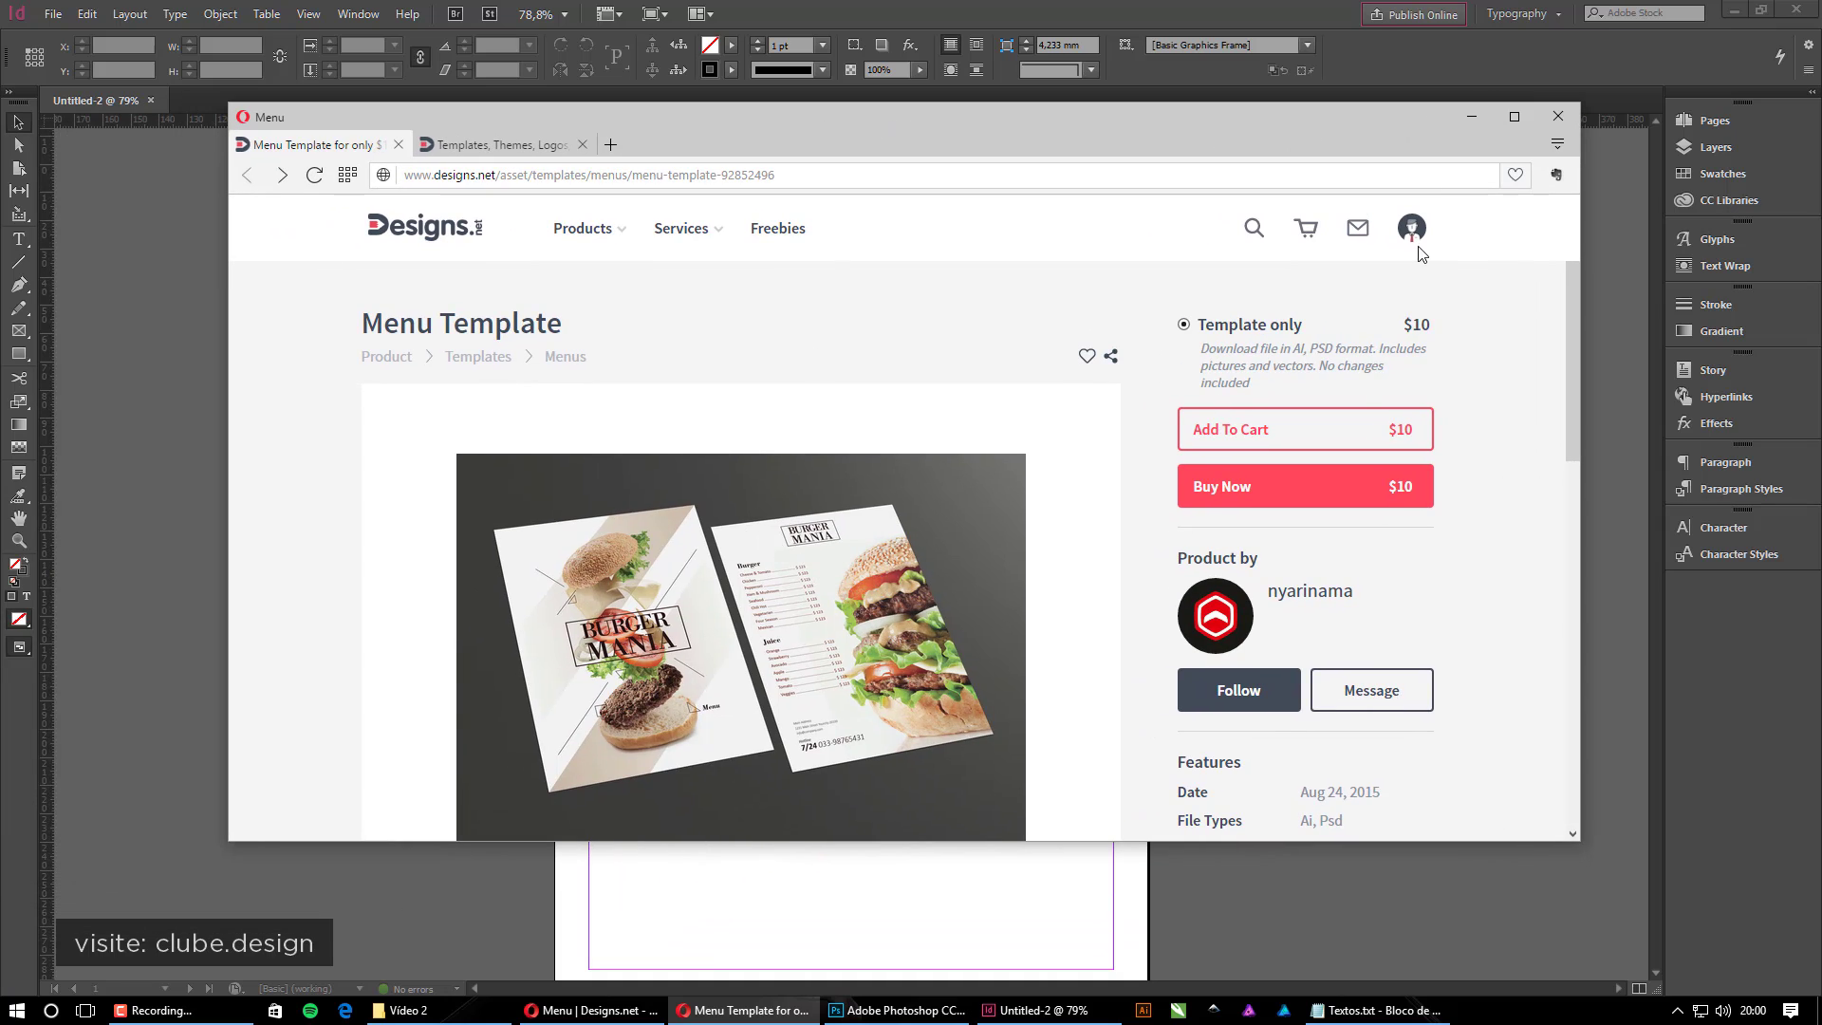
left_click(1329, 130)
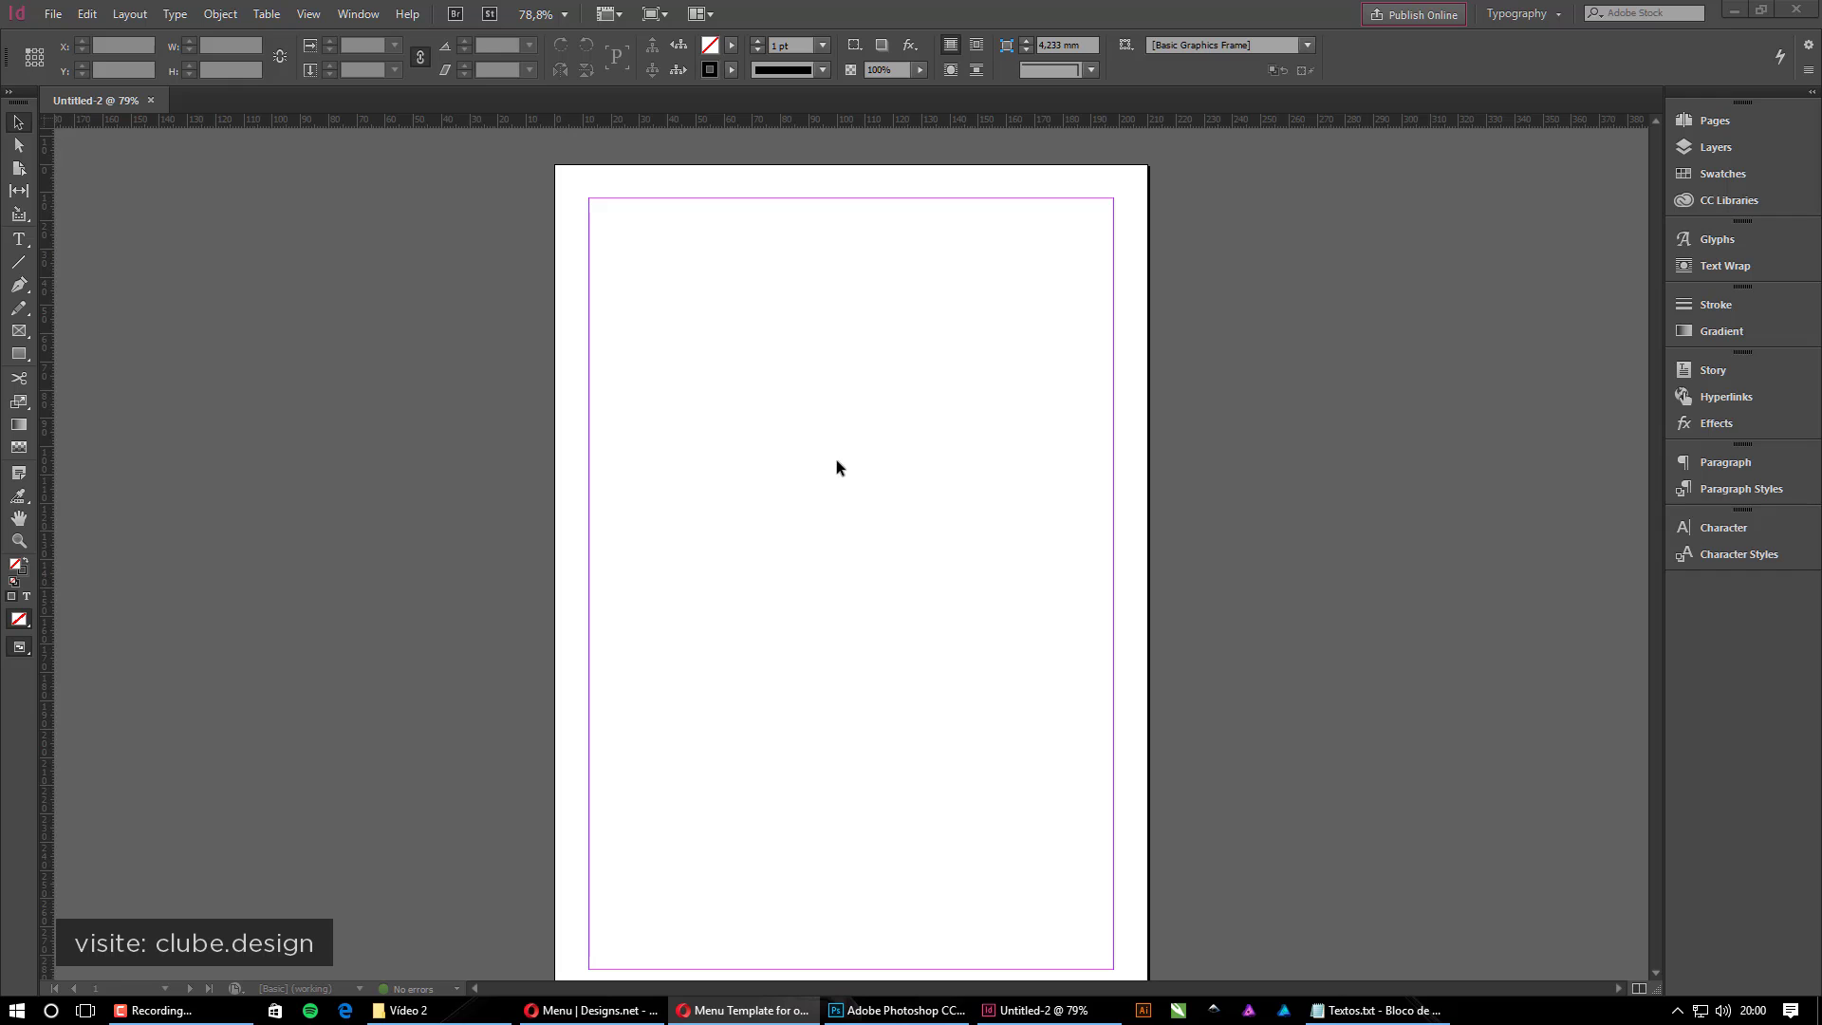
left_click(831, 429)
Open kebab-2052339.jpg from the Vídeo 2 folder in Adobe Photoshop CC 2017
left_click(472, 1010)
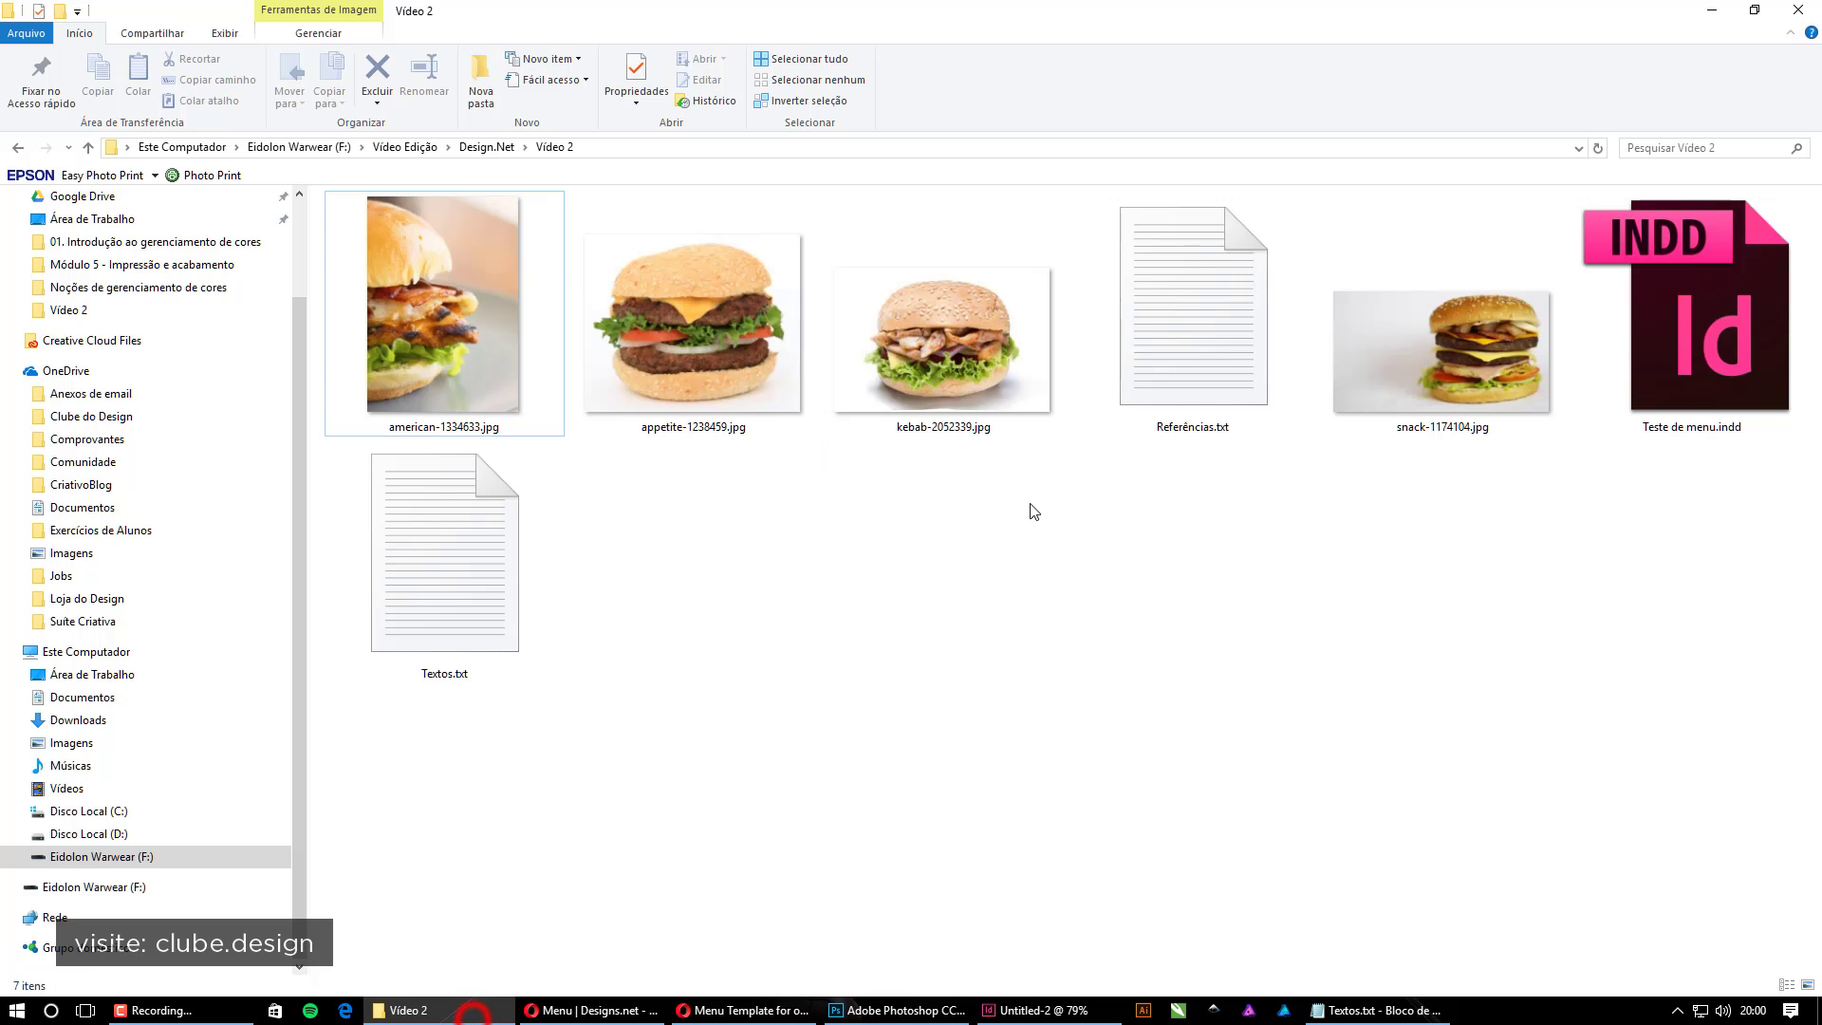
left_click(922, 380)
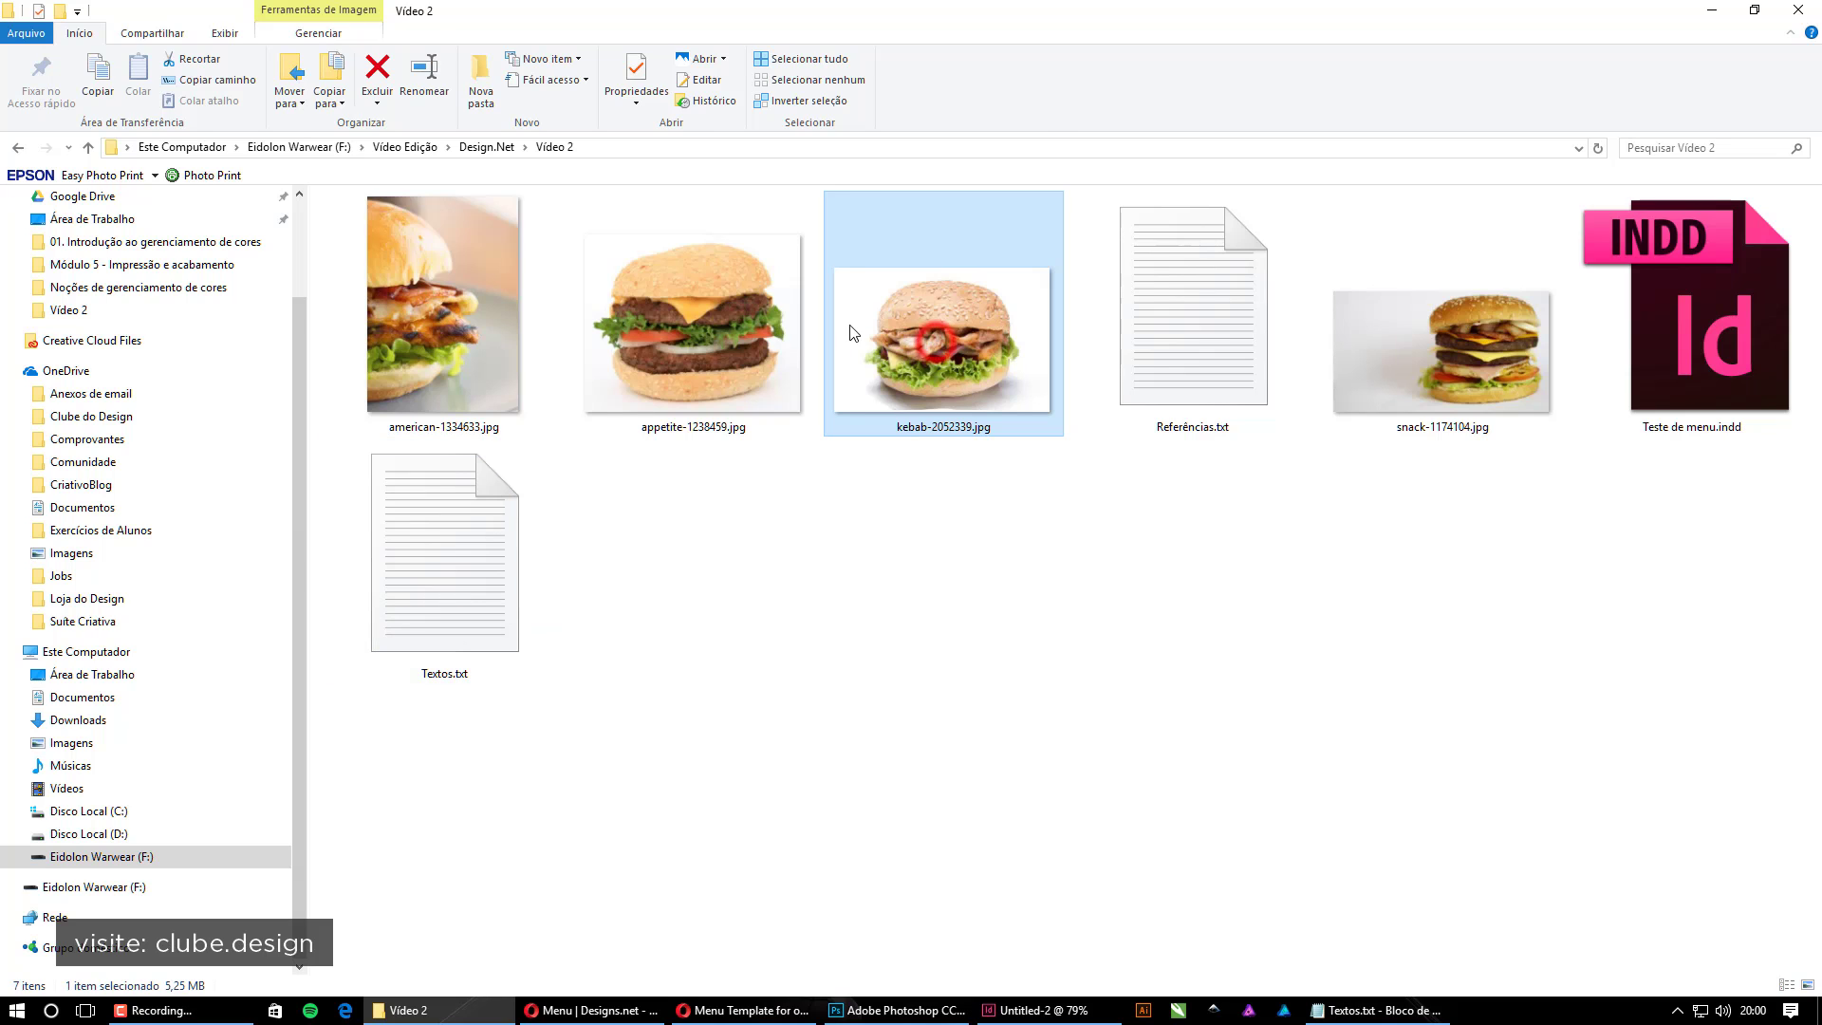
left_click(755, 316)
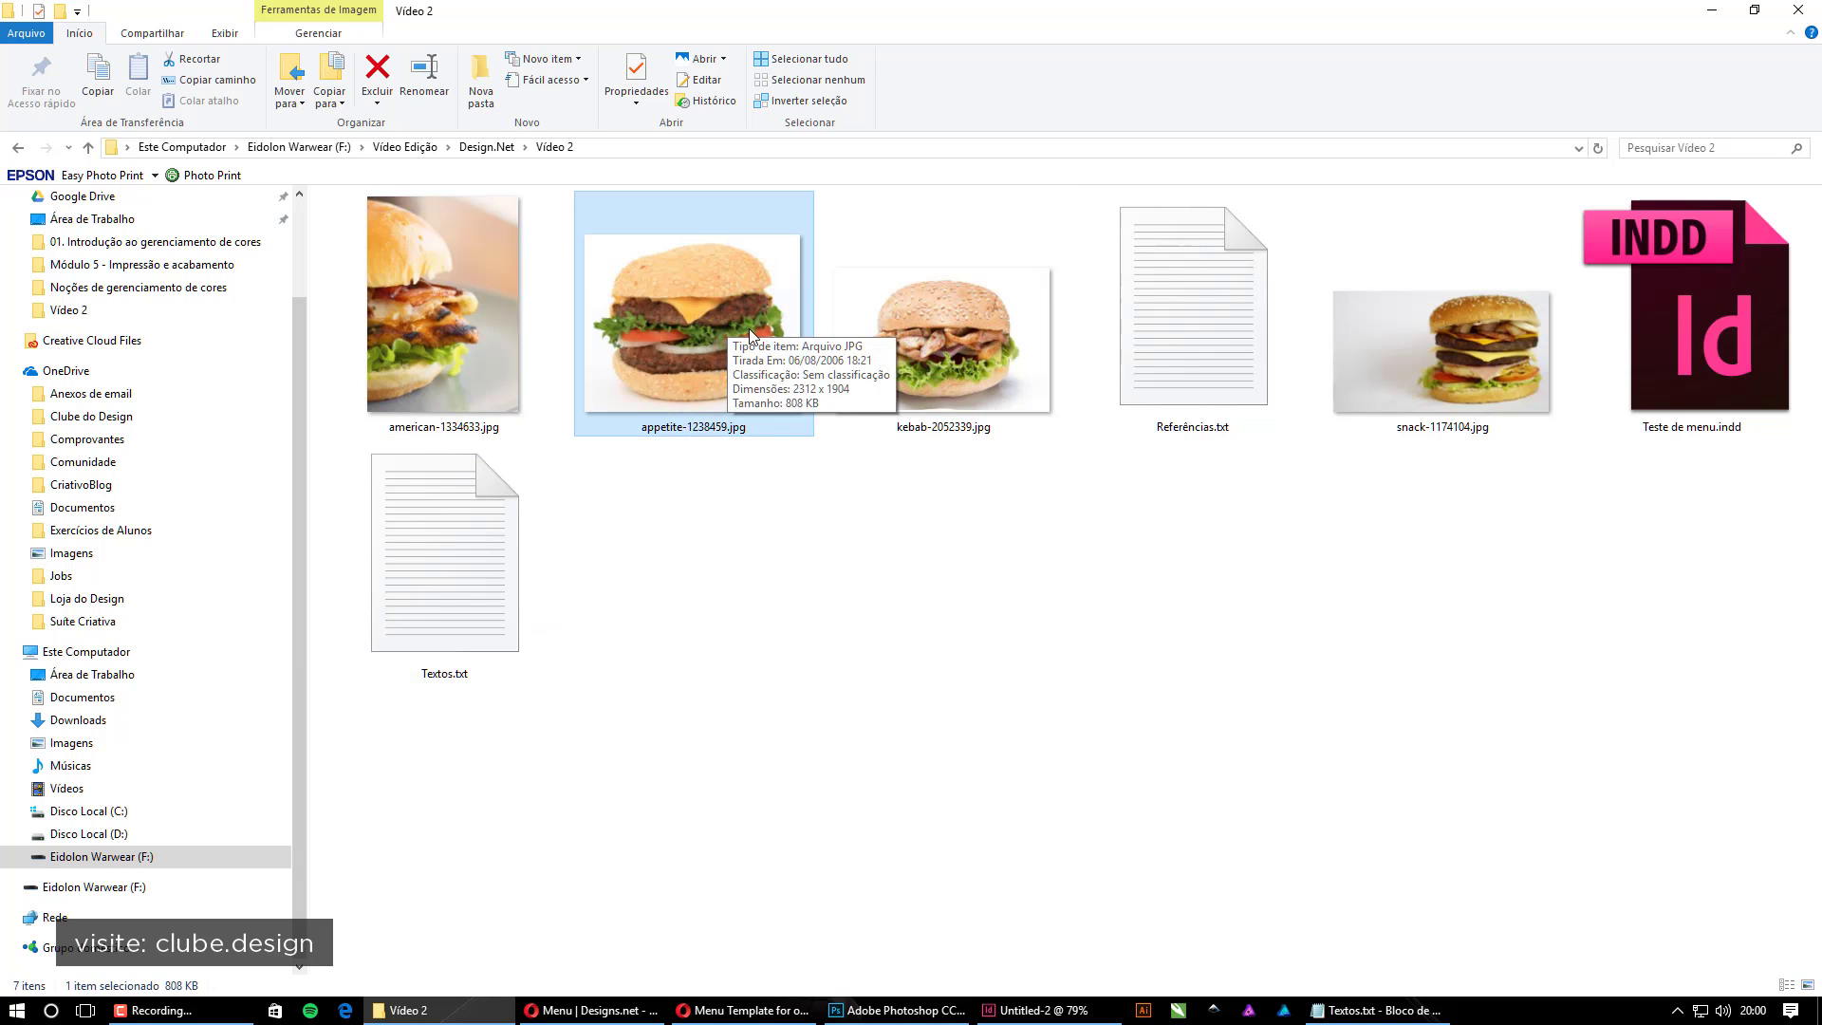
right_click(936, 347)
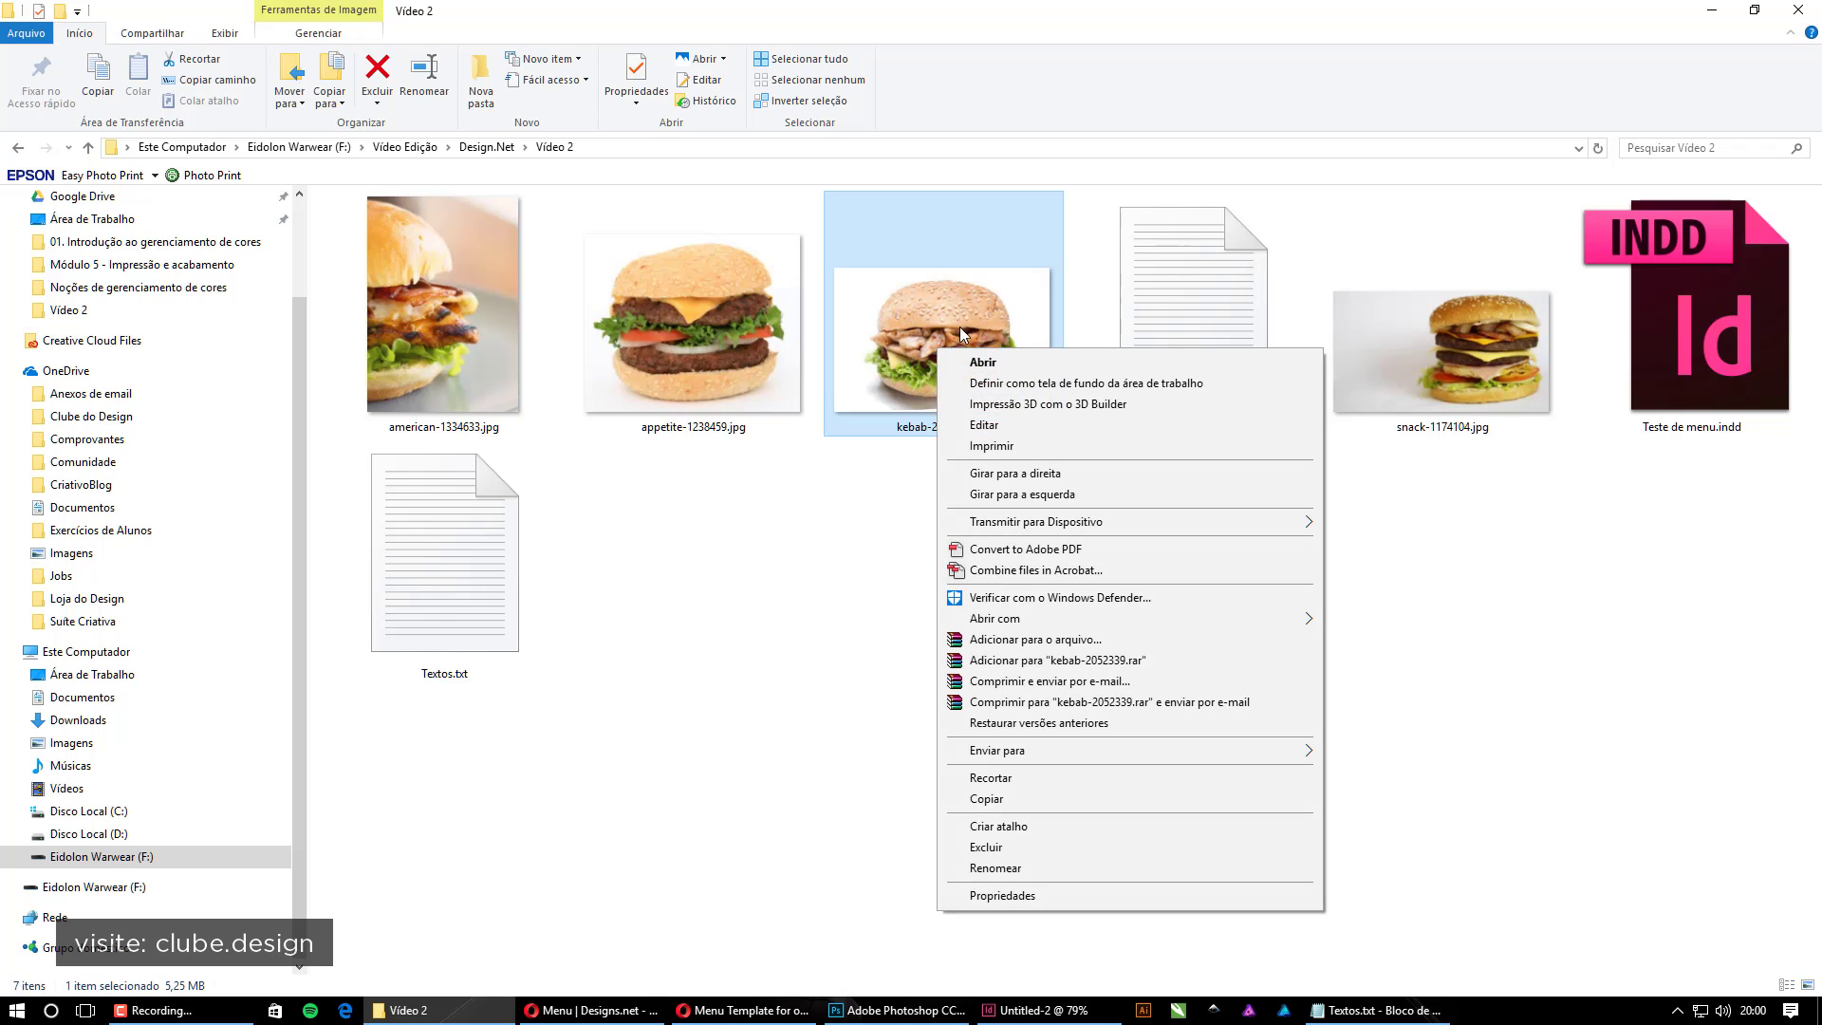
left_click(1007, 615)
left_click(1410, 650)
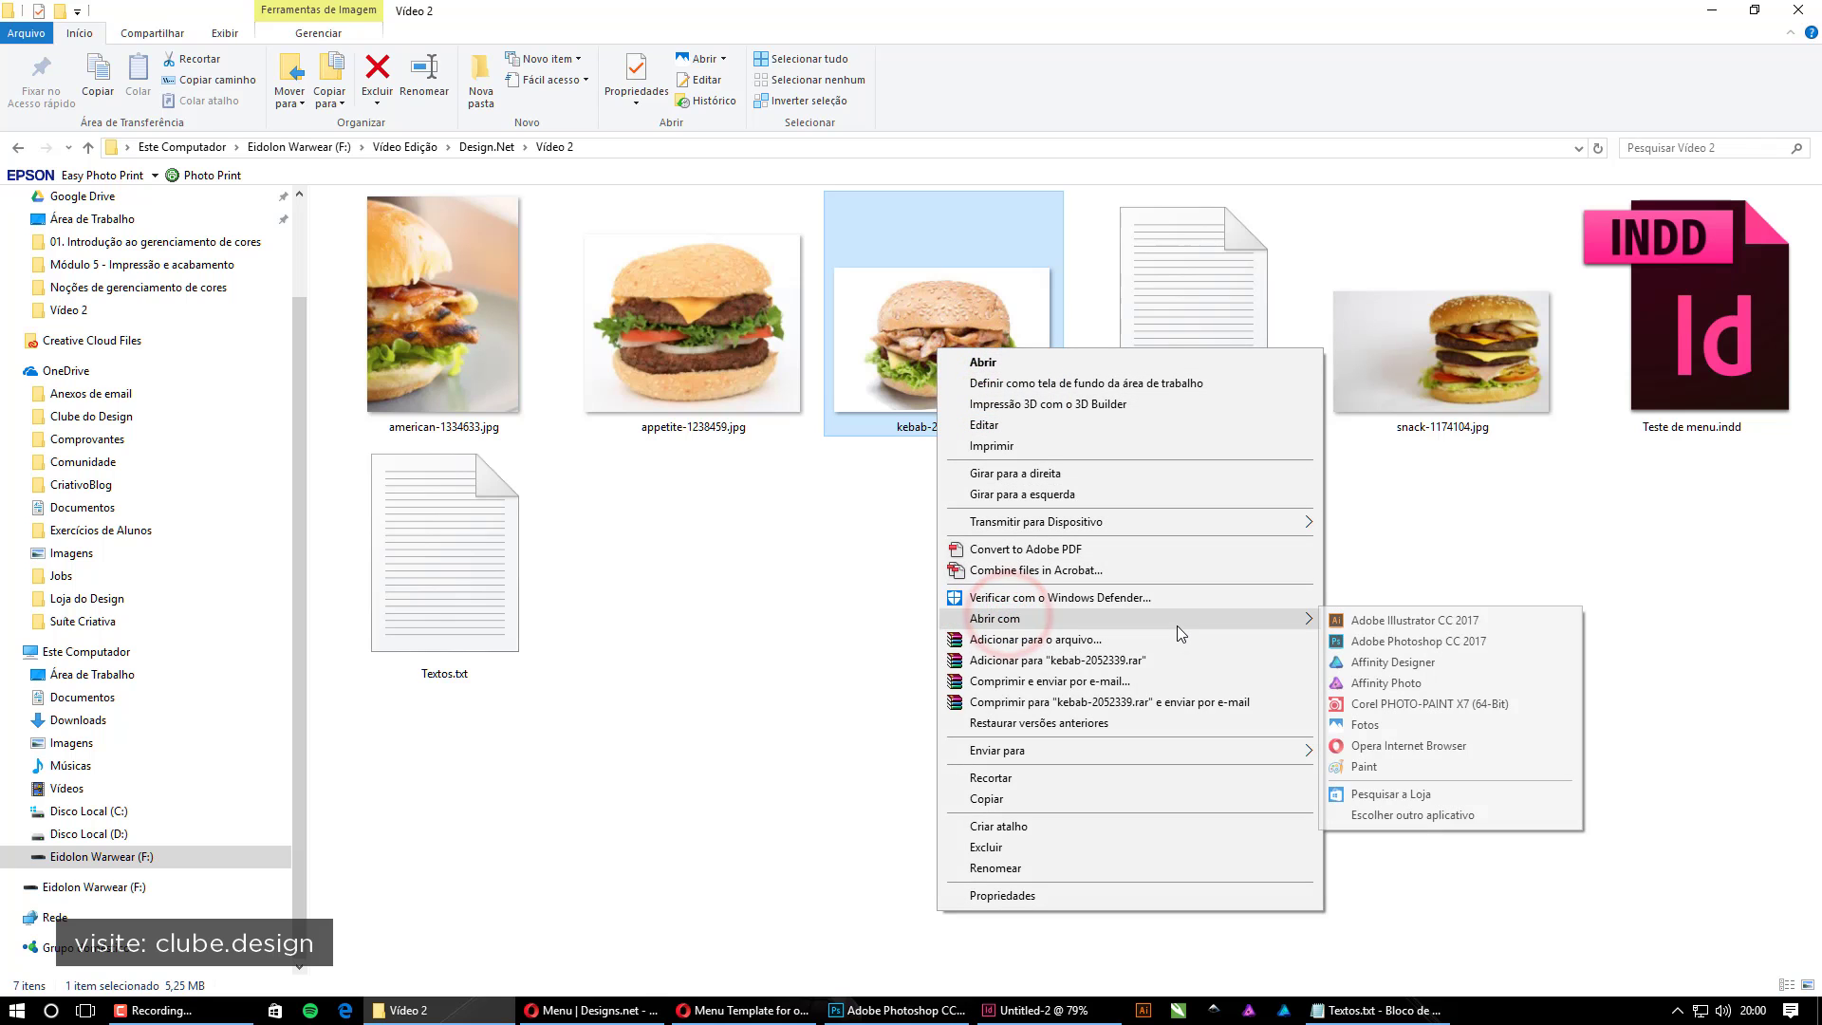
left_click(1175, 622)
left_click(1368, 640)
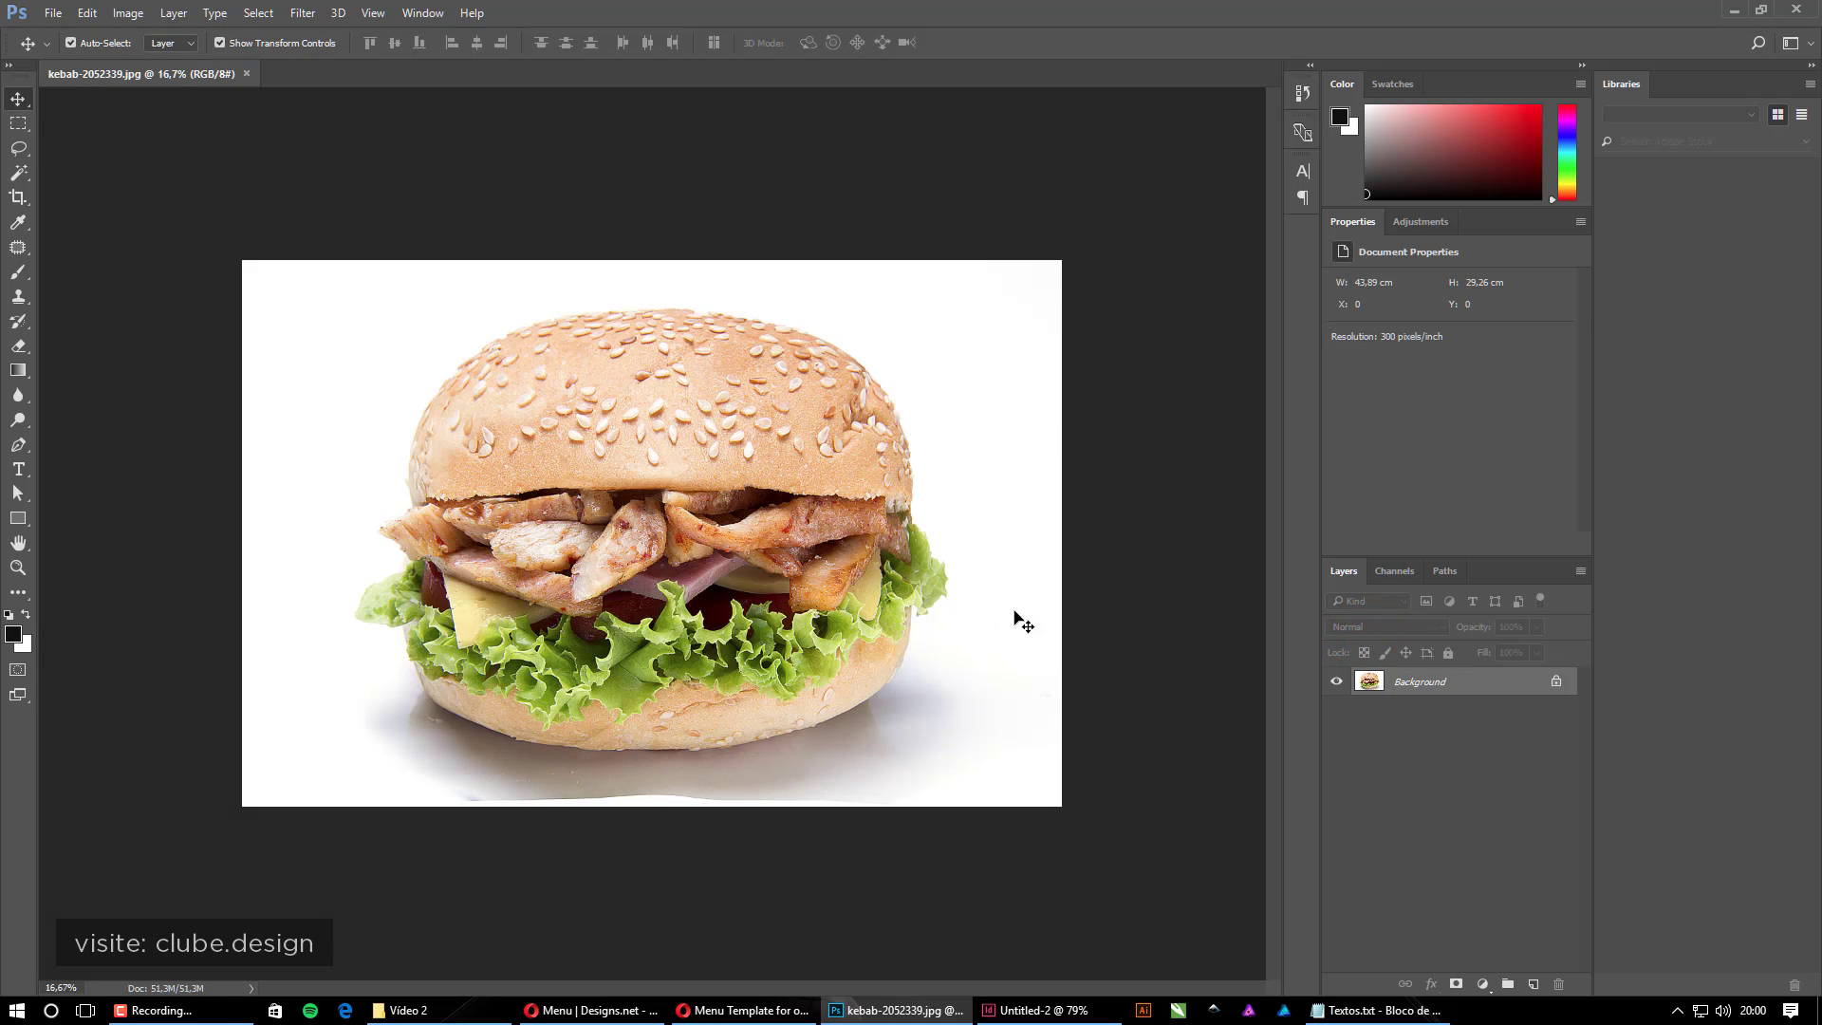
Select the white background around the burger with the Magic Wand in add mode at tolerance 30, and turn on Quick Mask
key("w")
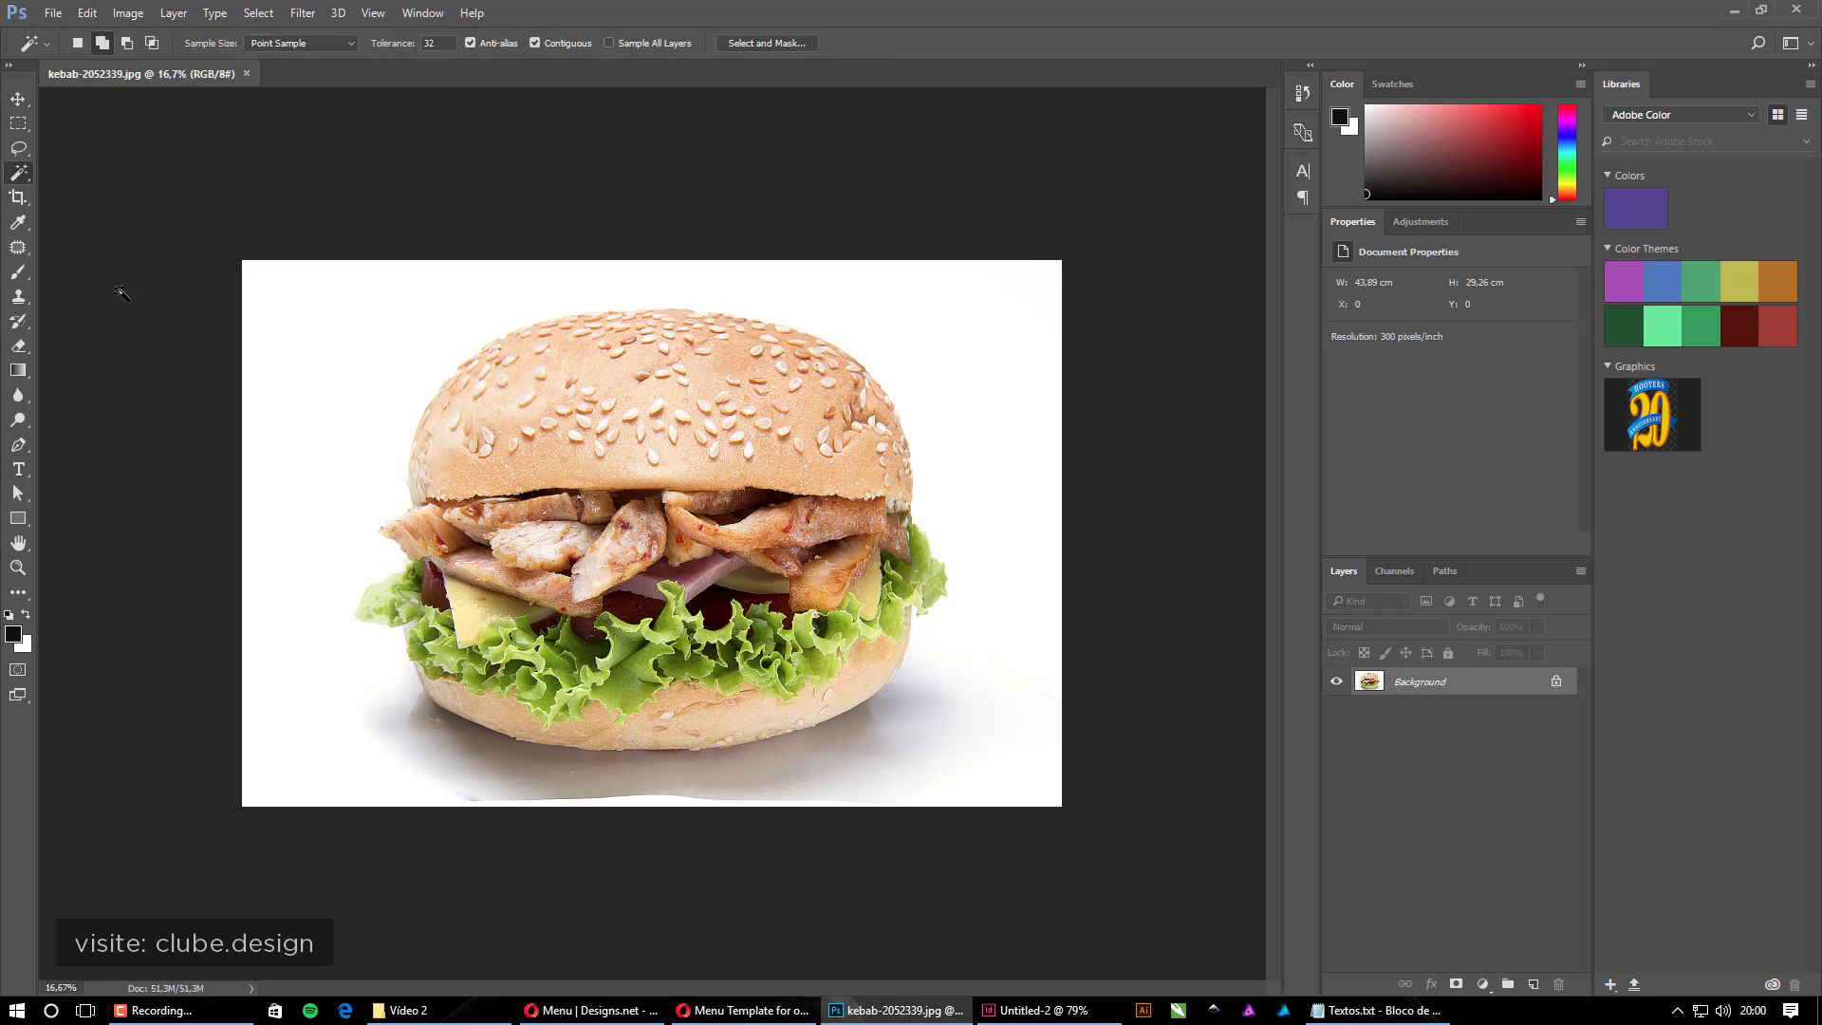
right_click(20, 180)
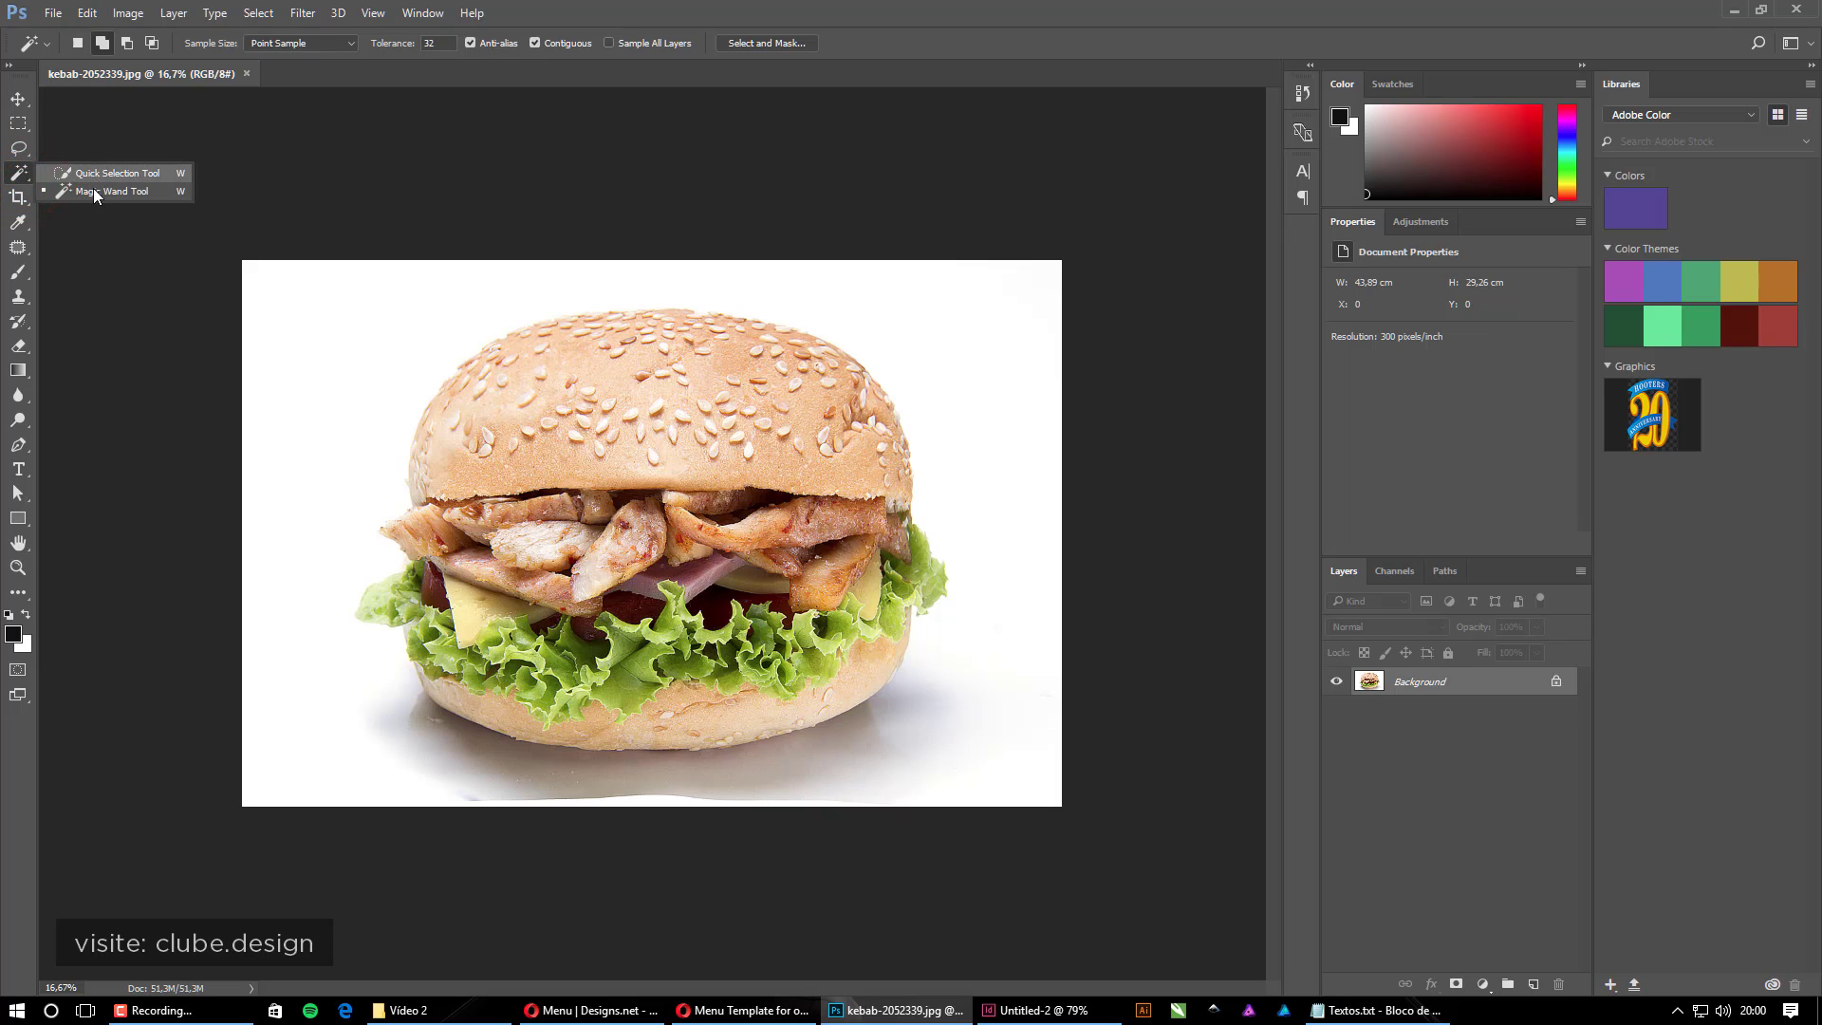
left_click(24, 178)
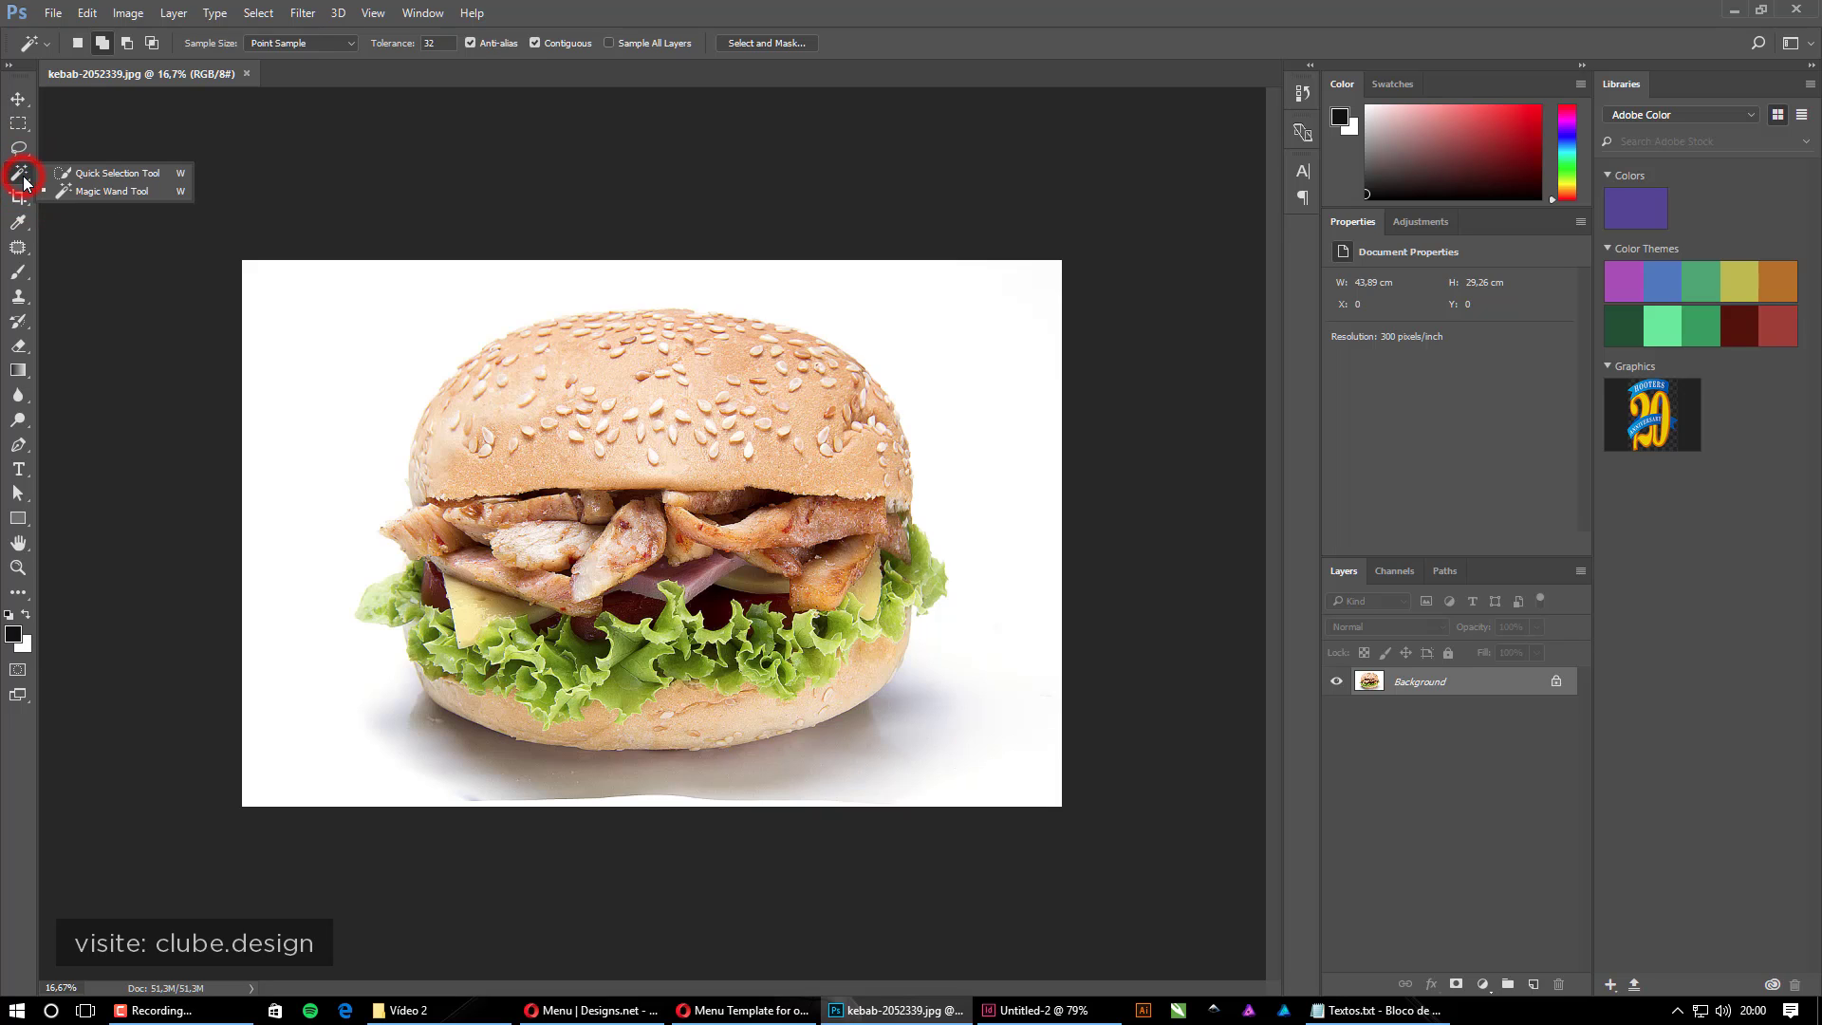
left_click(96, 191)
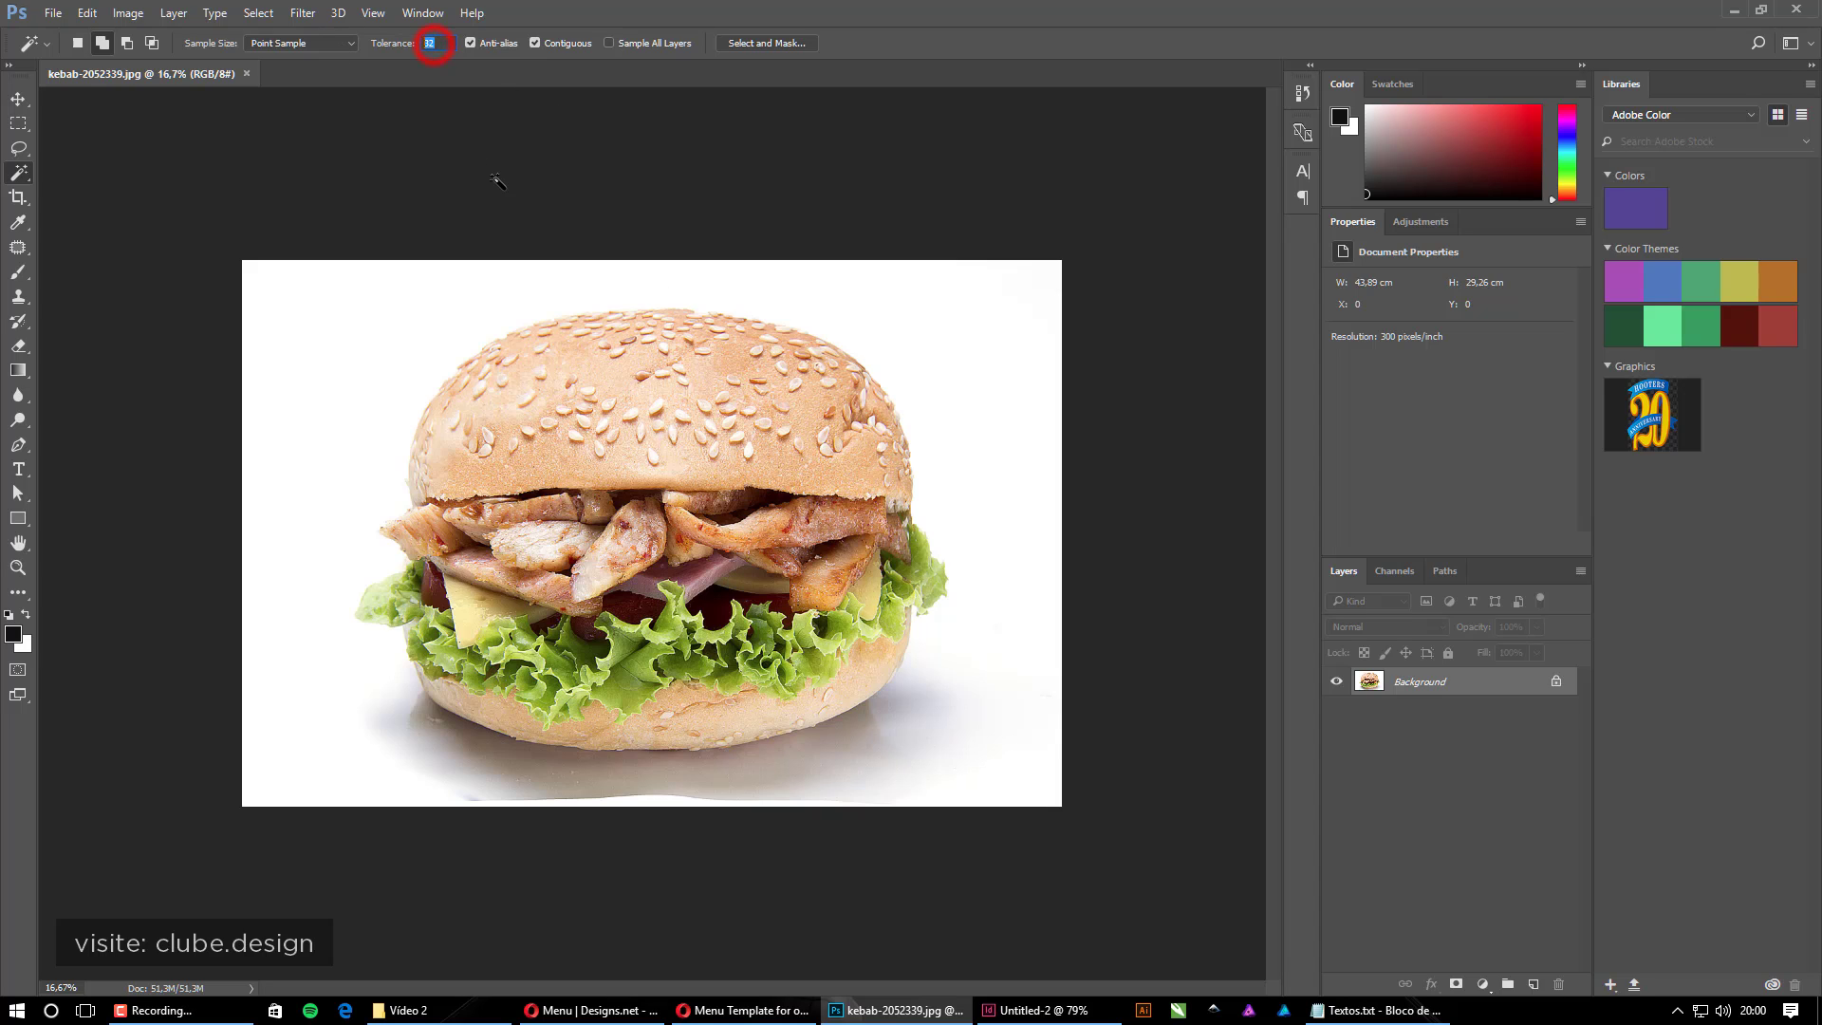
left_click(101, 43)
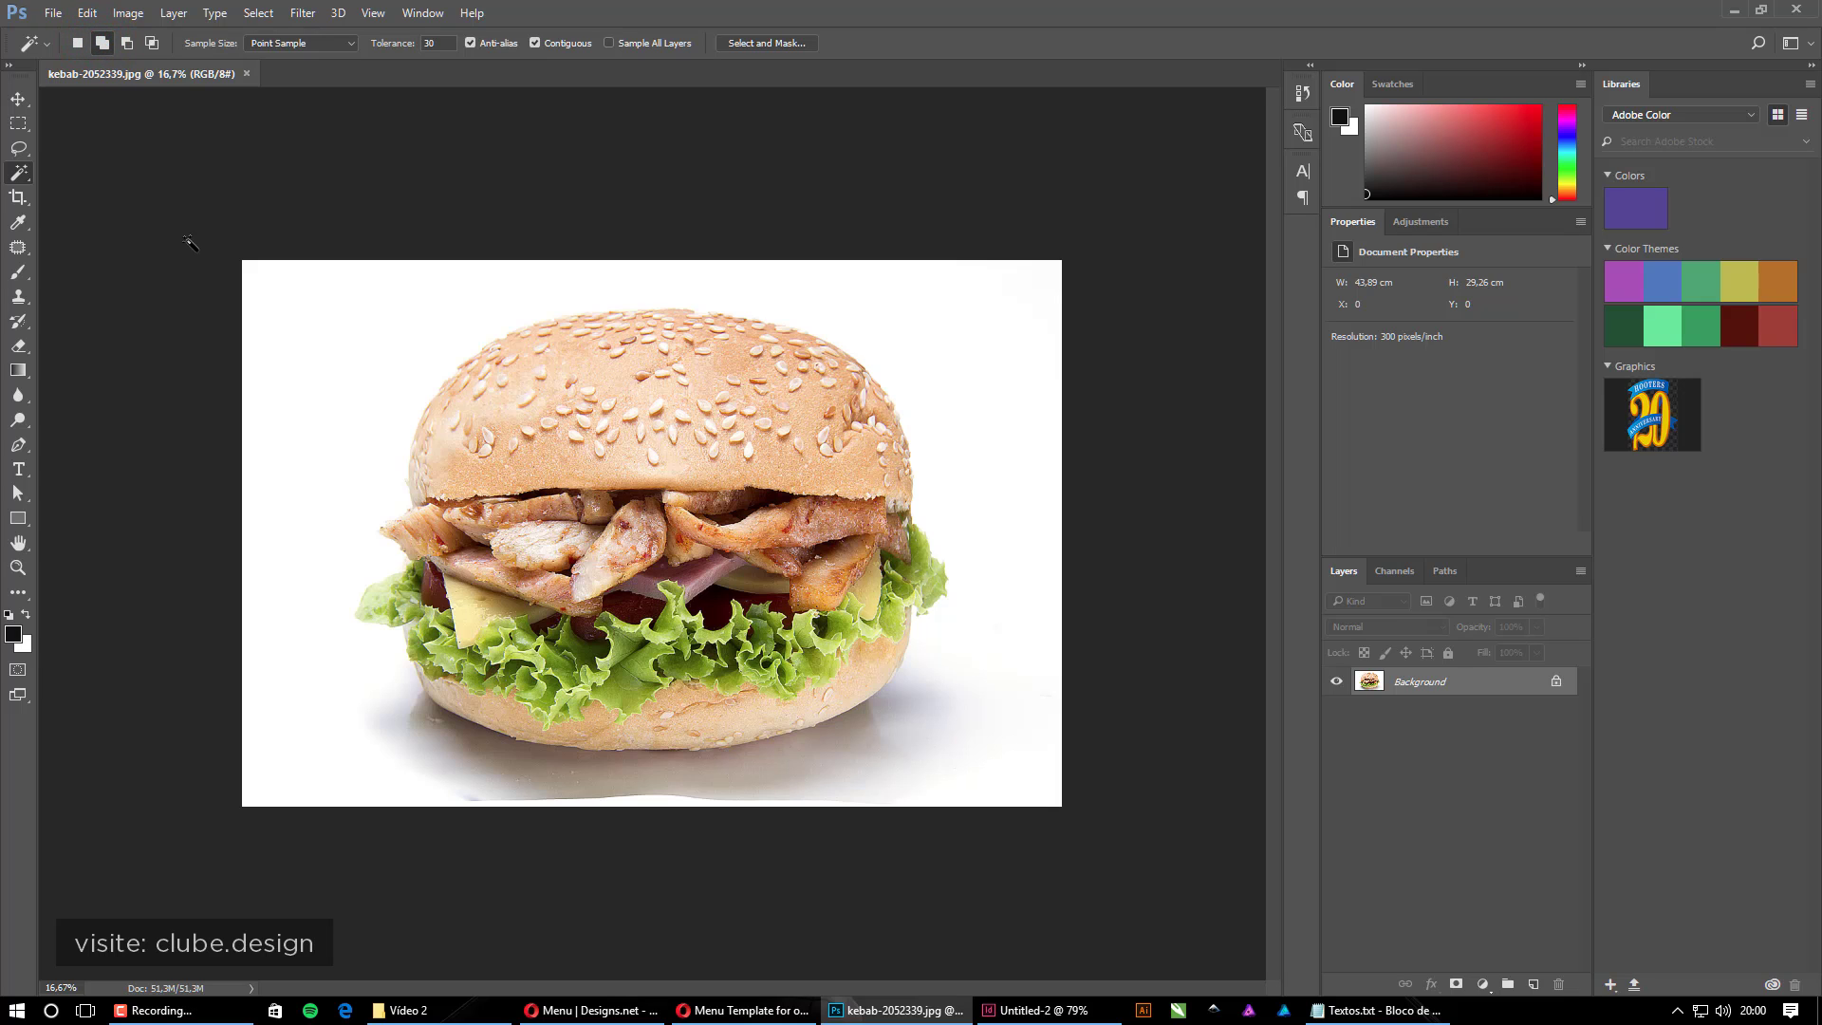
left_click(405, 297)
key("q")
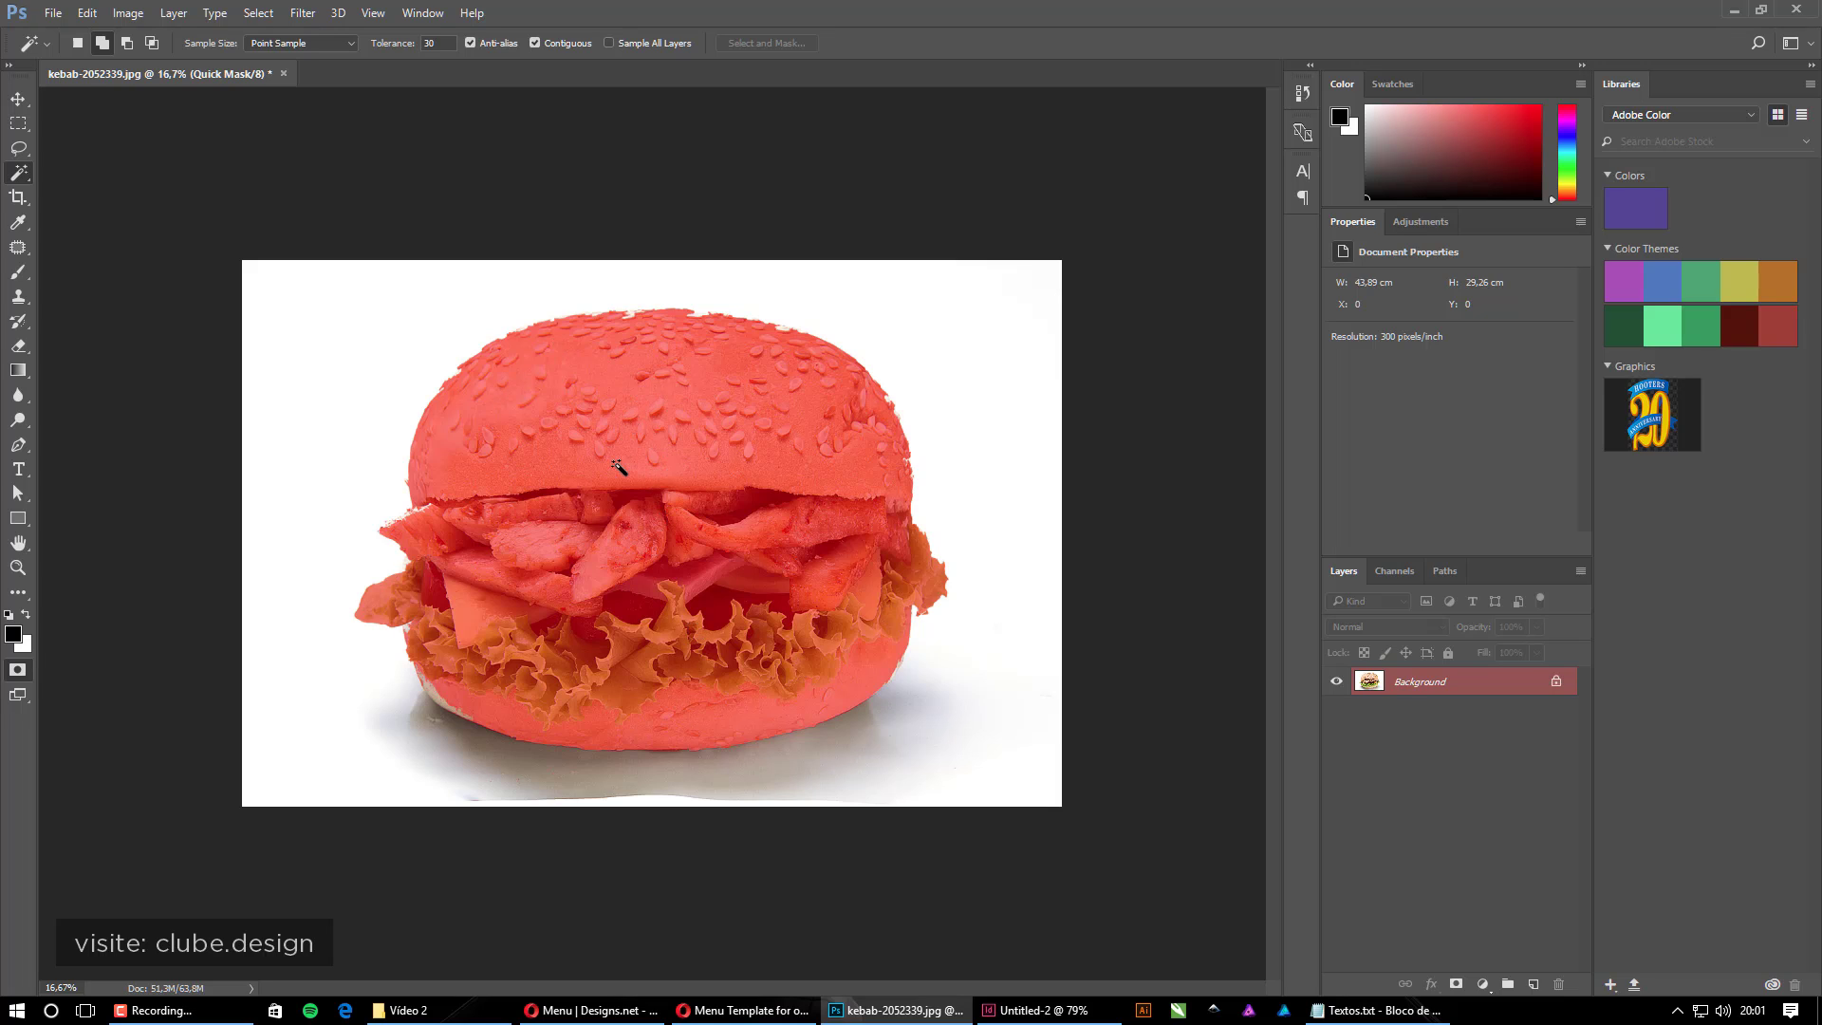
Set up the Brush tool at 648 px and 96% hardness, with black as the foreground colour, for painting the Quick Mask
key("b")
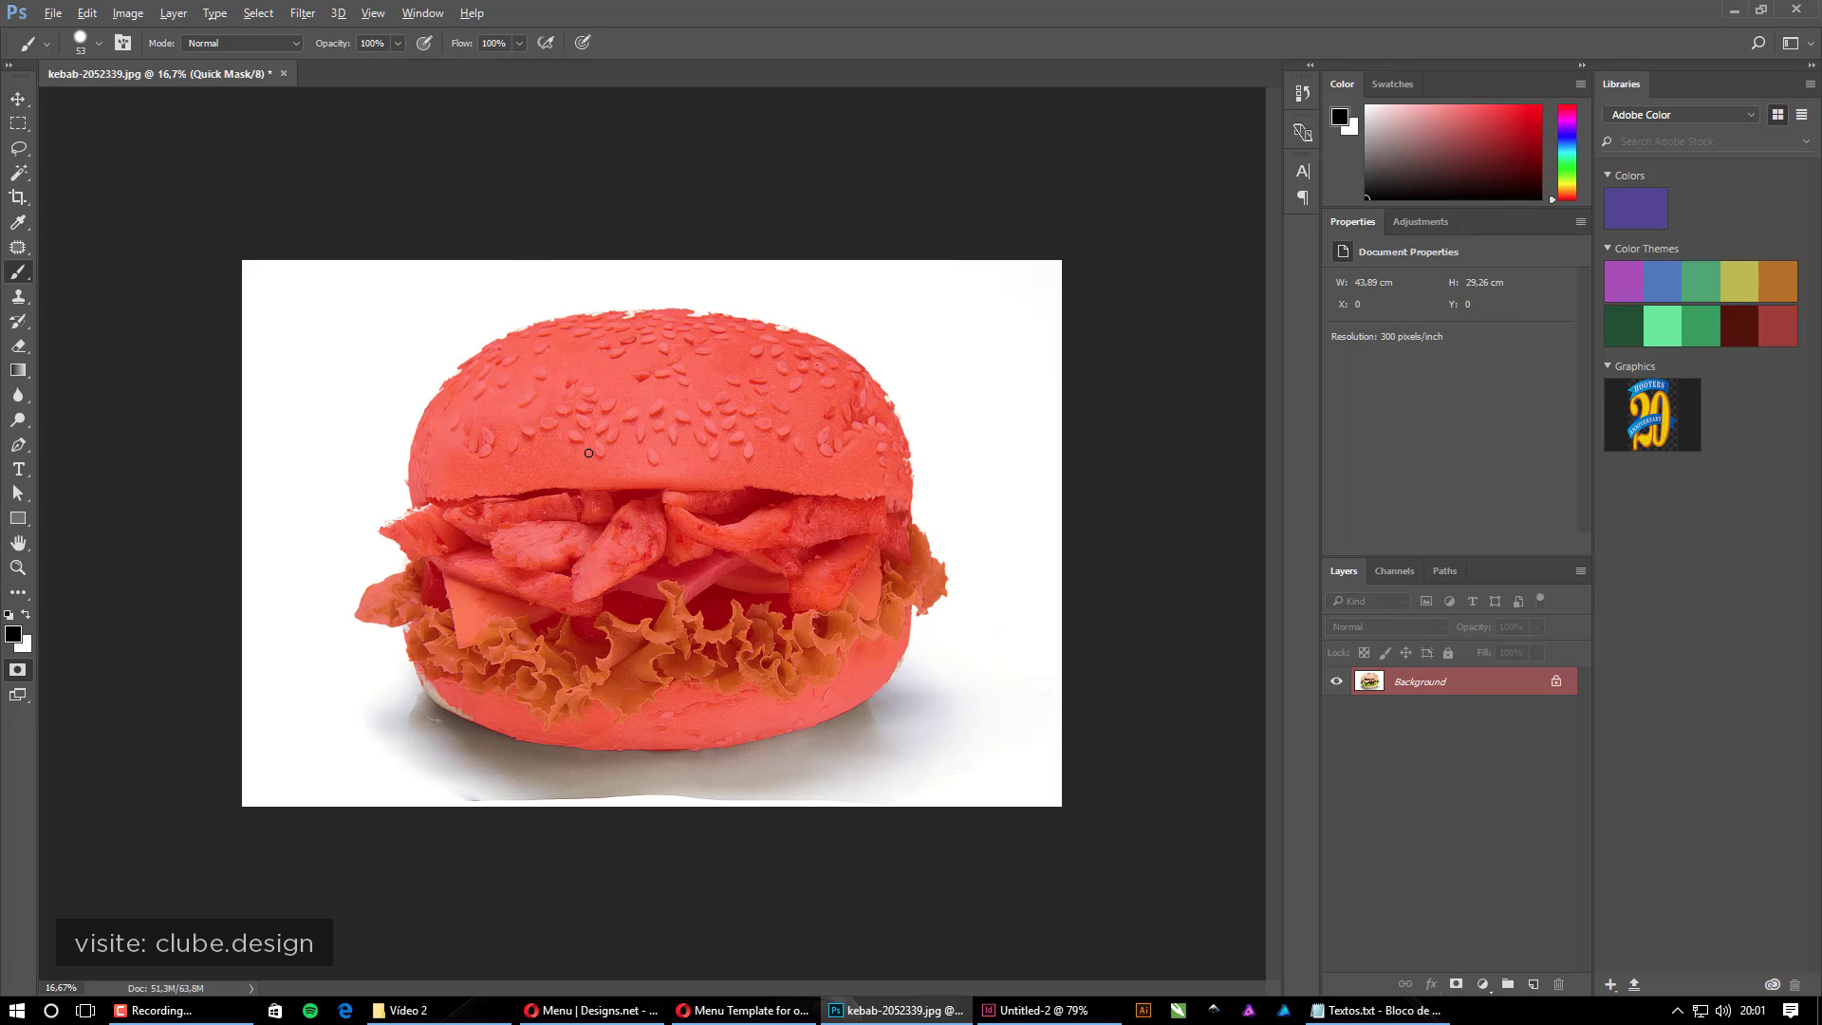
mouse_move(588, 452)
left_mouse_down()
mouse_move(669, 464)
mouse_move(629, 468)
mouse_move(894, 448)
mouse_move(731, 443)
mouse_move(850, 446)
mouse_move(810, 446)
mouse_move(848, 446)
mouse_move(814, 436)
mouse_move(726, 301)
mouse_move(687, 288)
mouse_move(698, 501)
mouse_move(664, 232)
mouse_move(692, 559)
mouse_move(499, 514)
left_mouse_up()
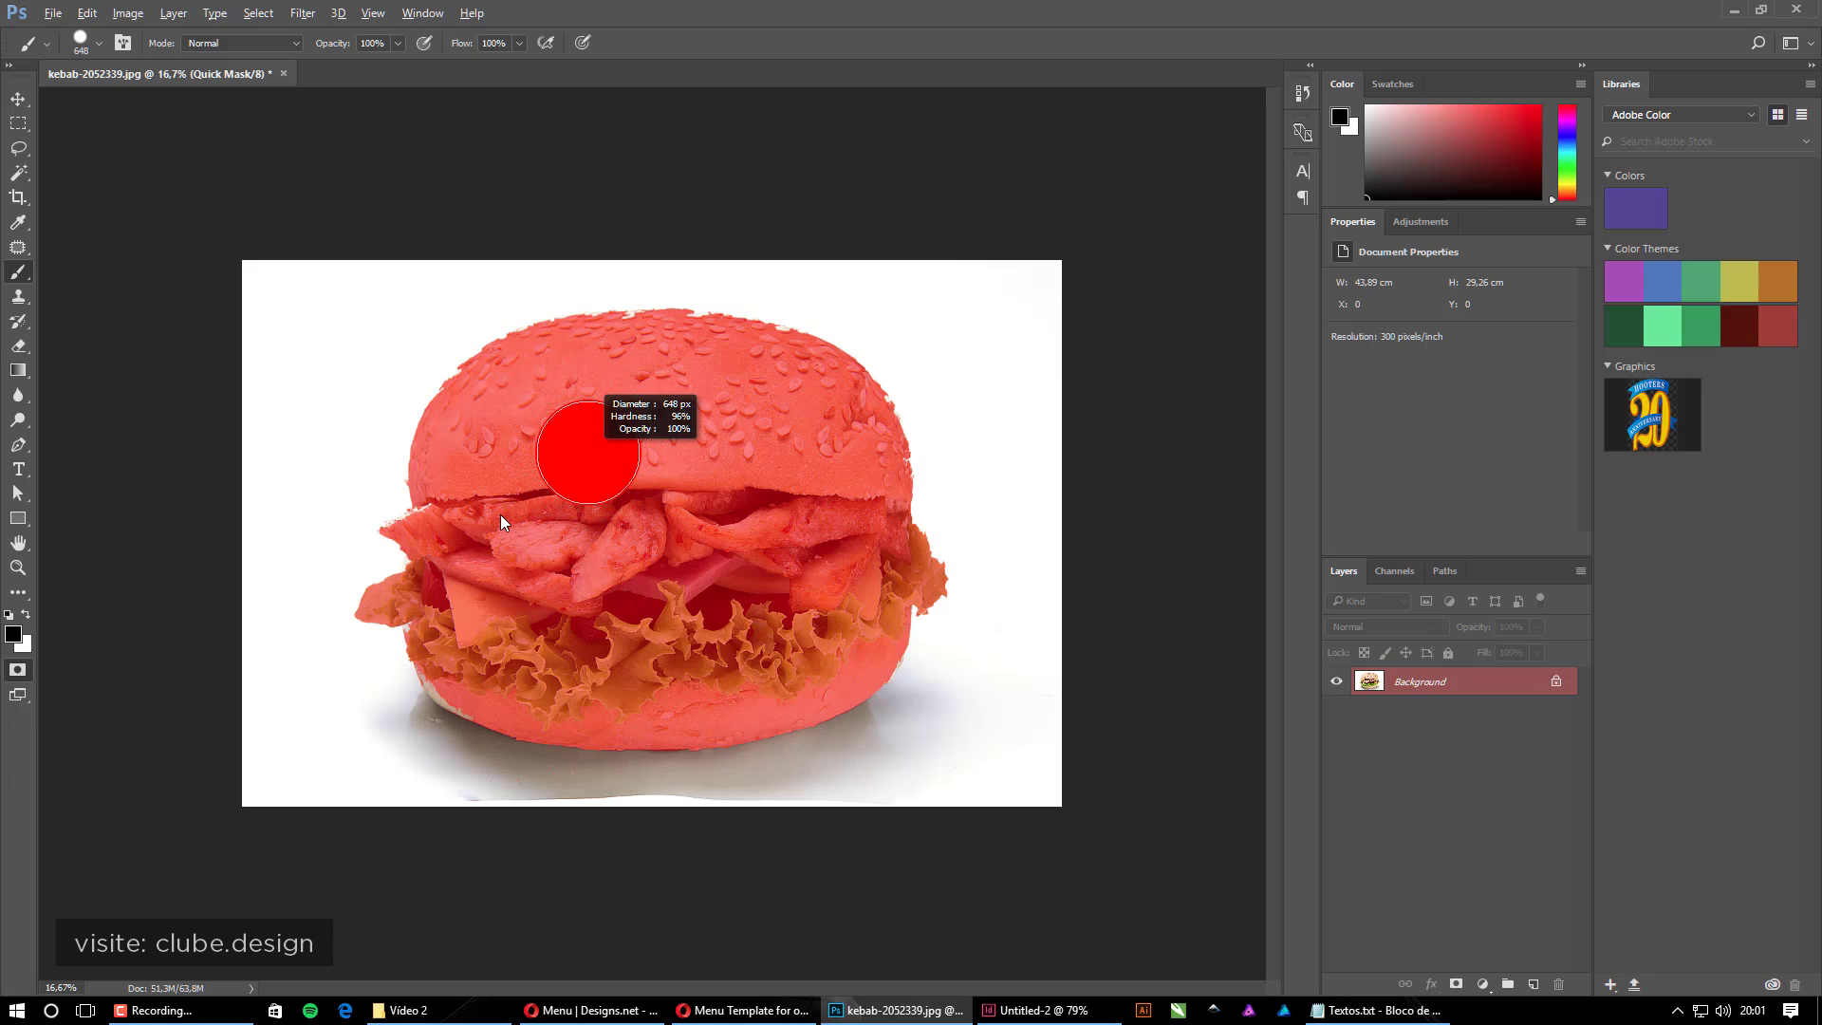
left_click_drag(499, 514, 499, 514)
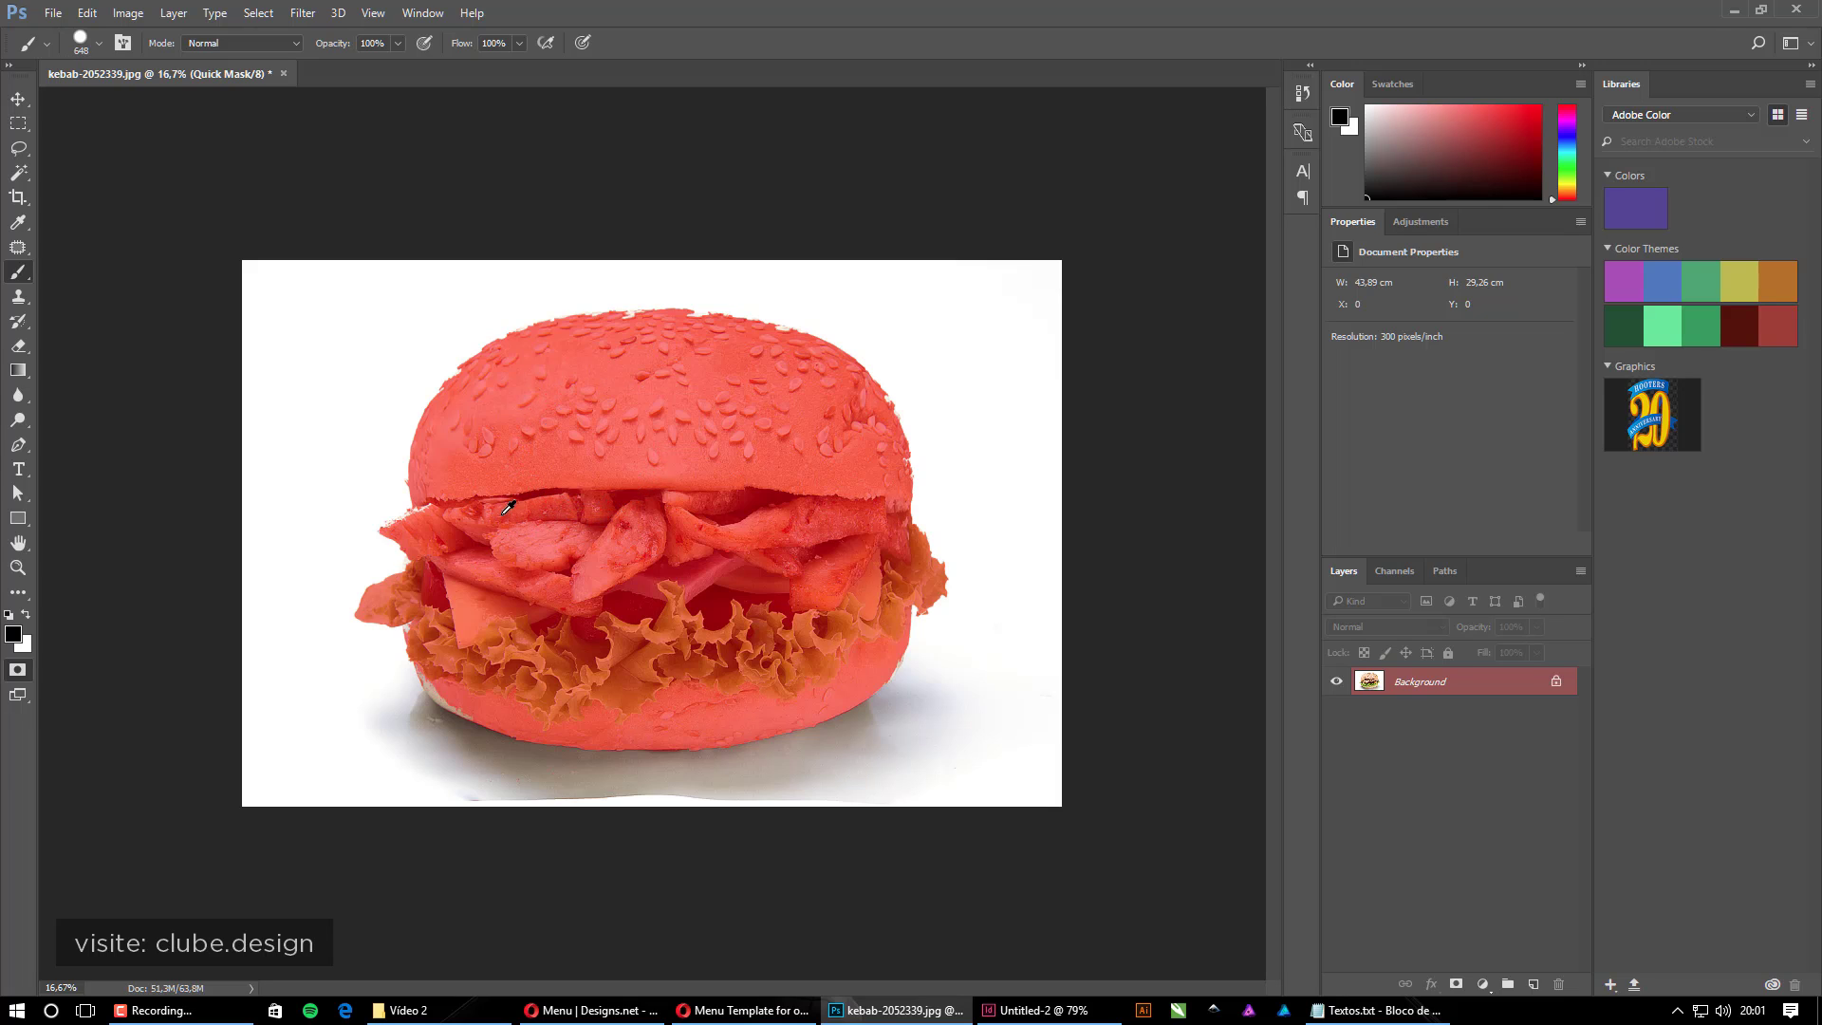
right_click(670, 426)
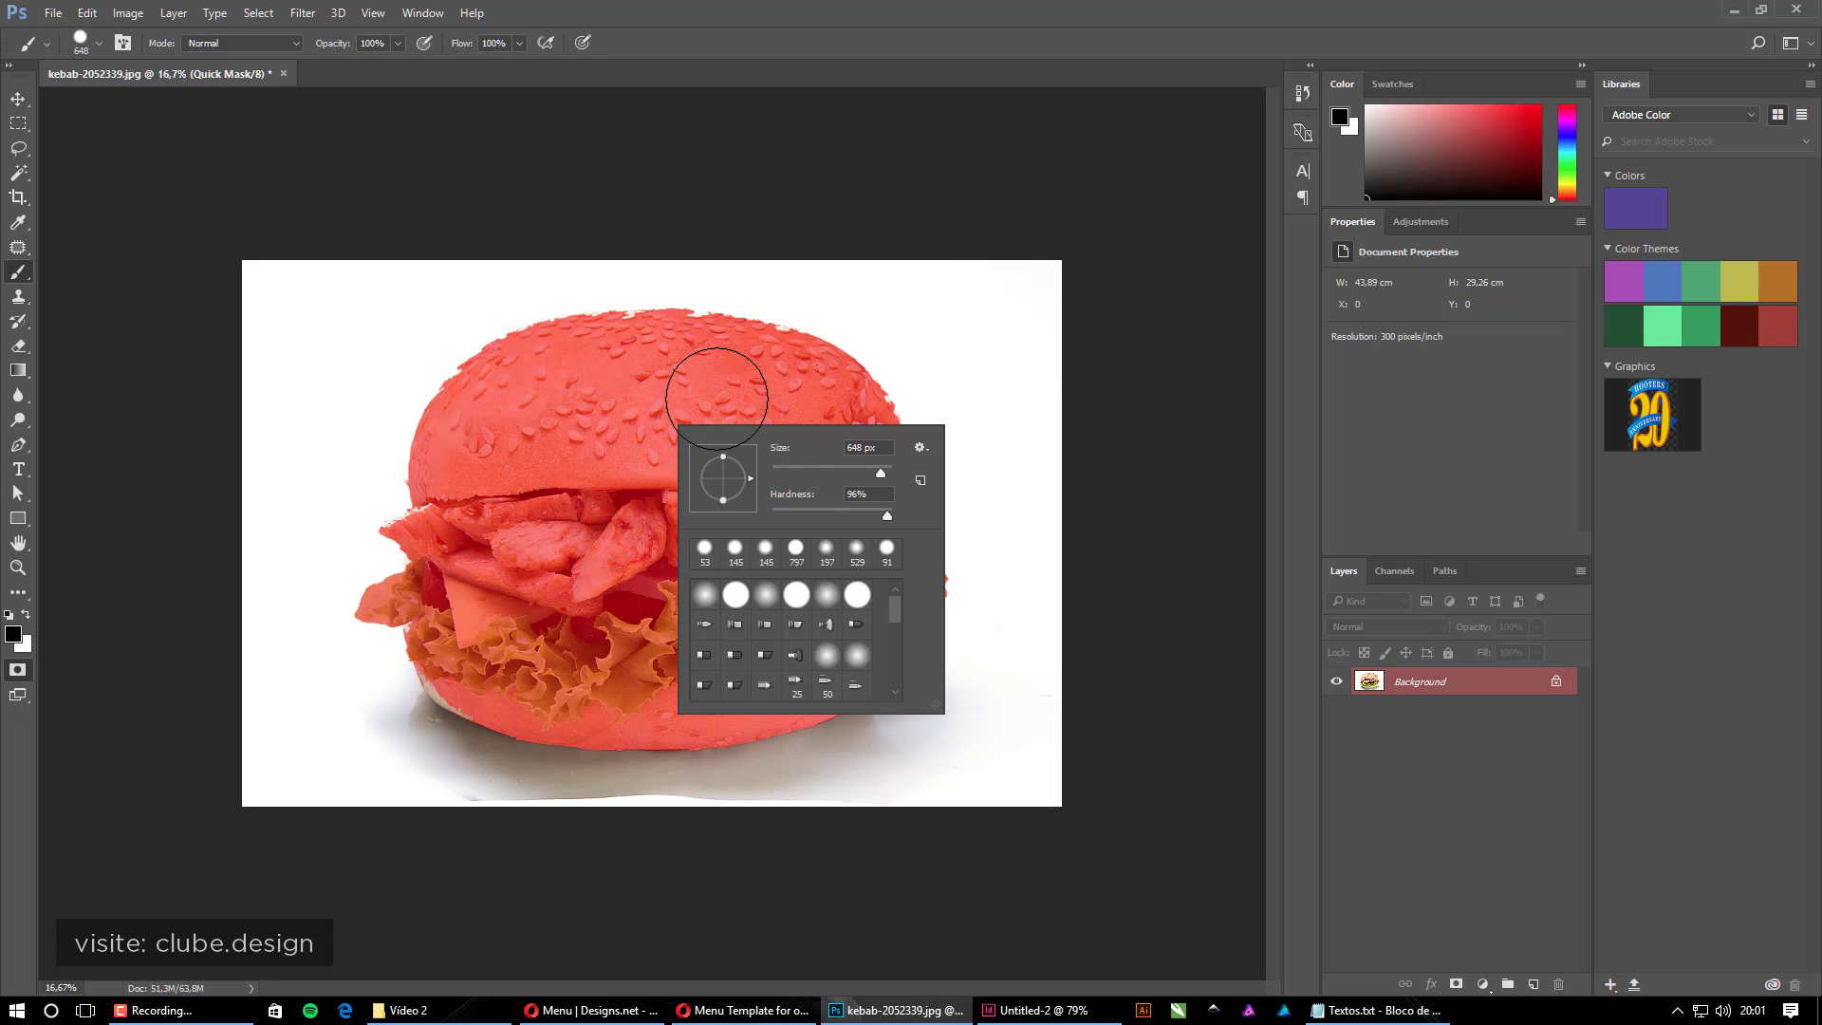
left_click(612, 389)
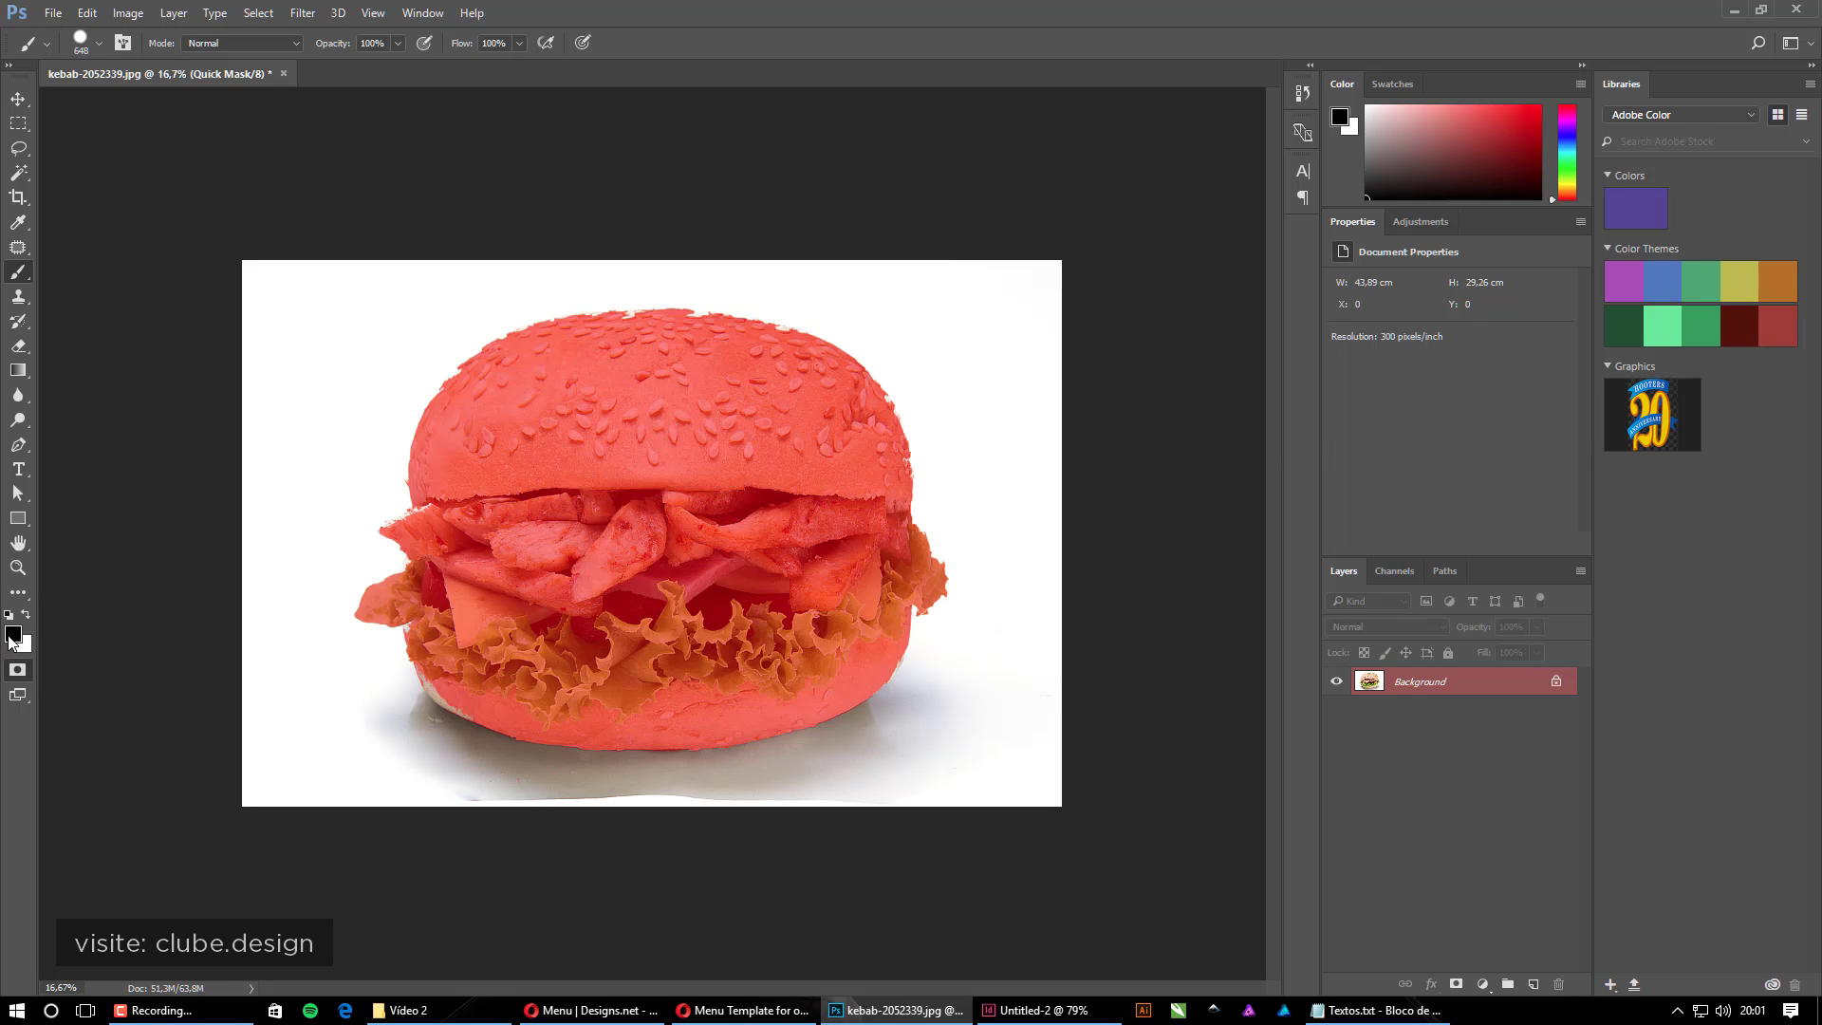
left_click(10, 637)
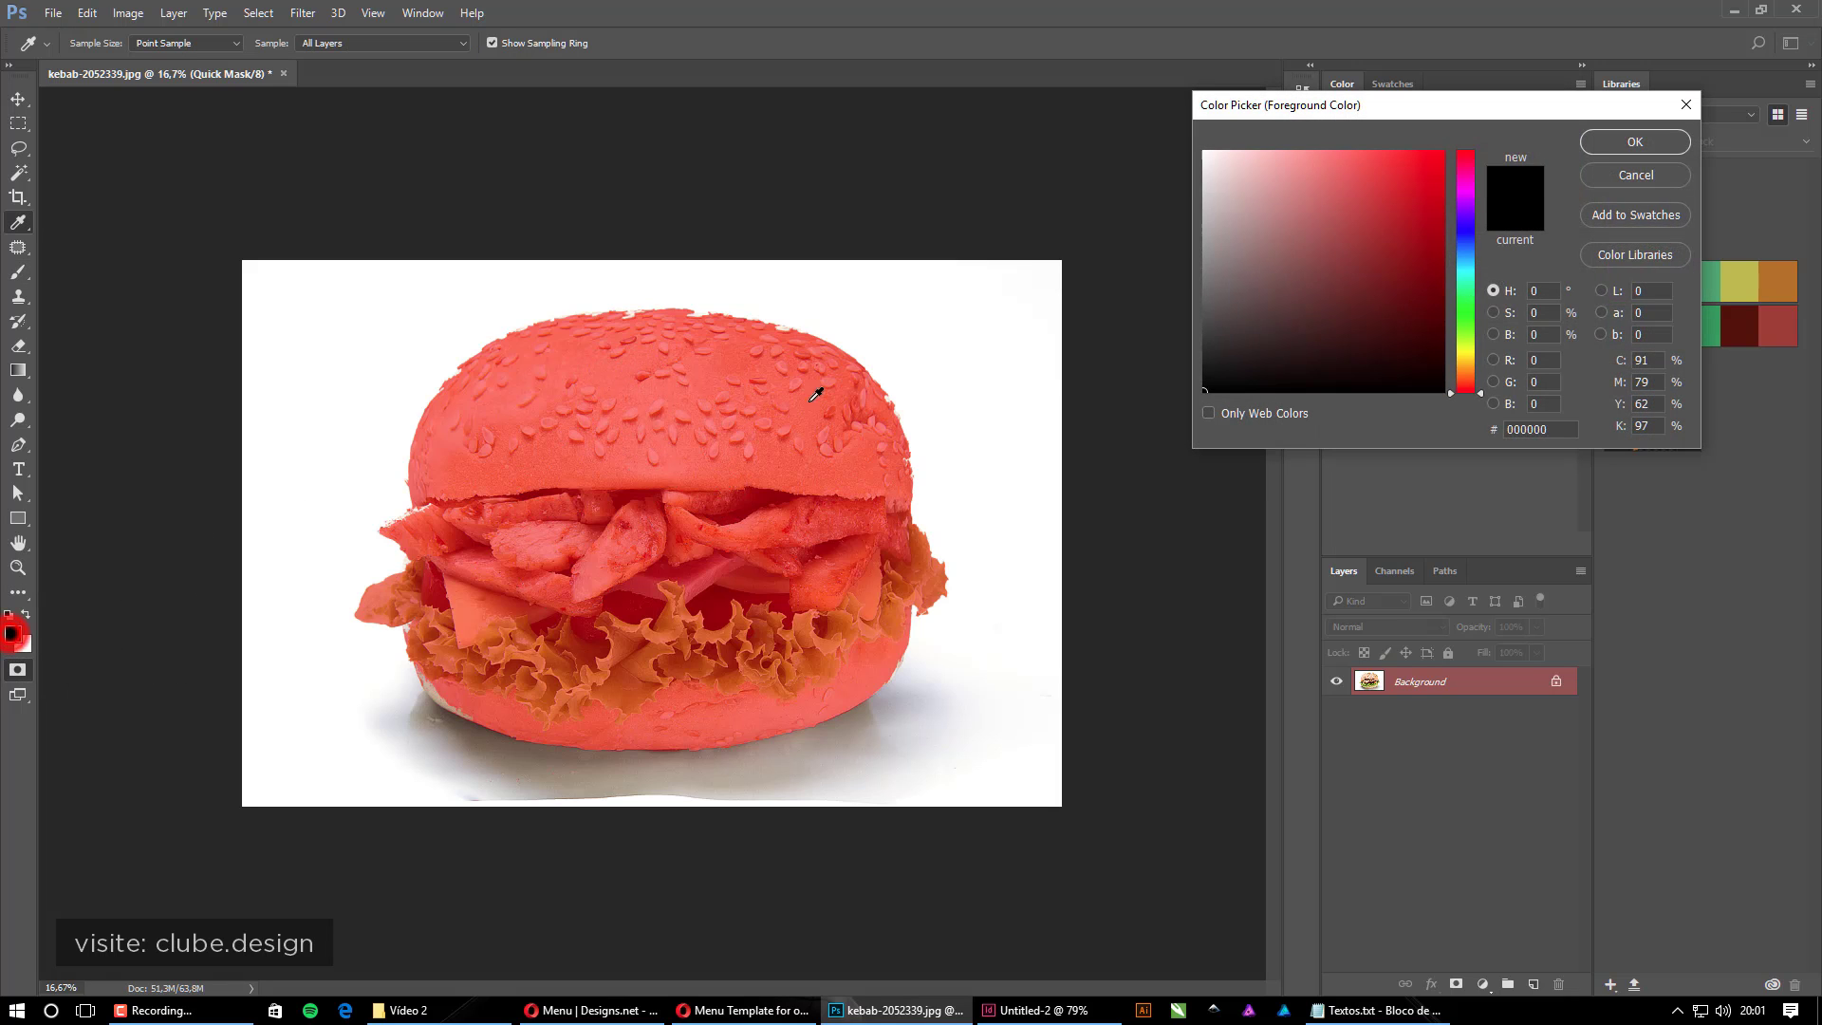
left_click(1612, 149)
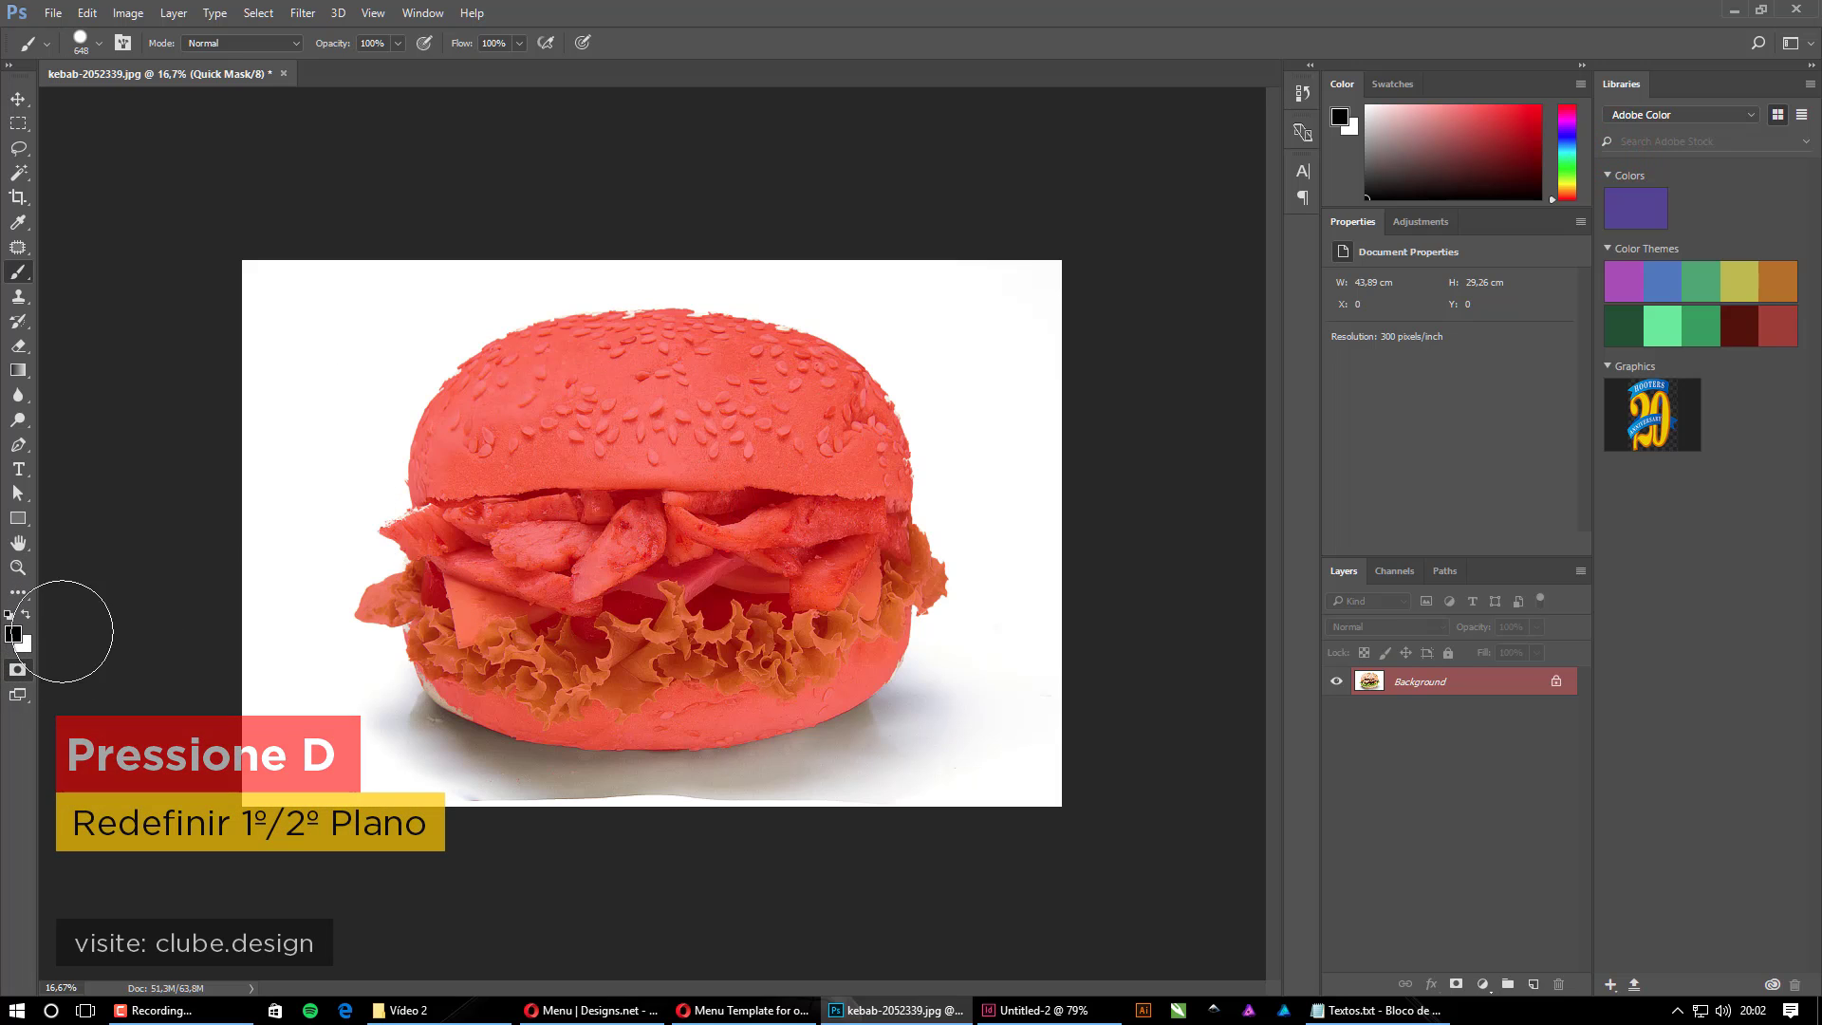
key("x")
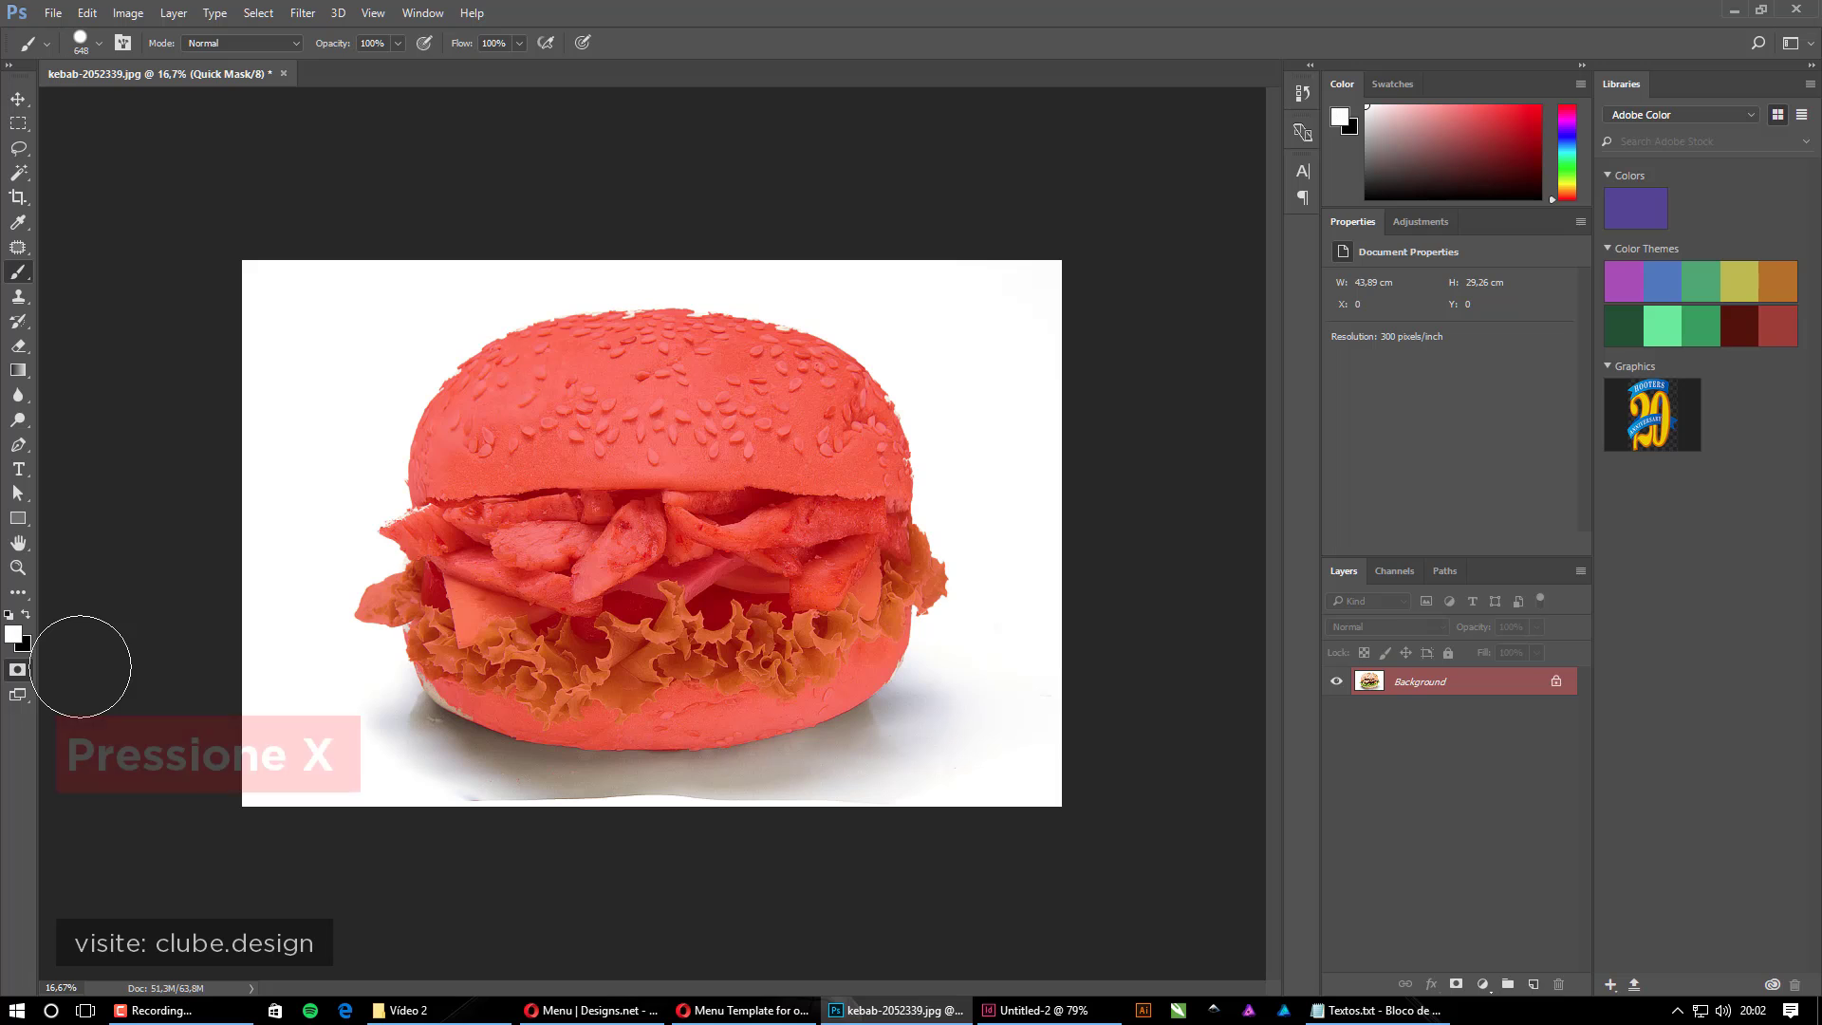
key("x")
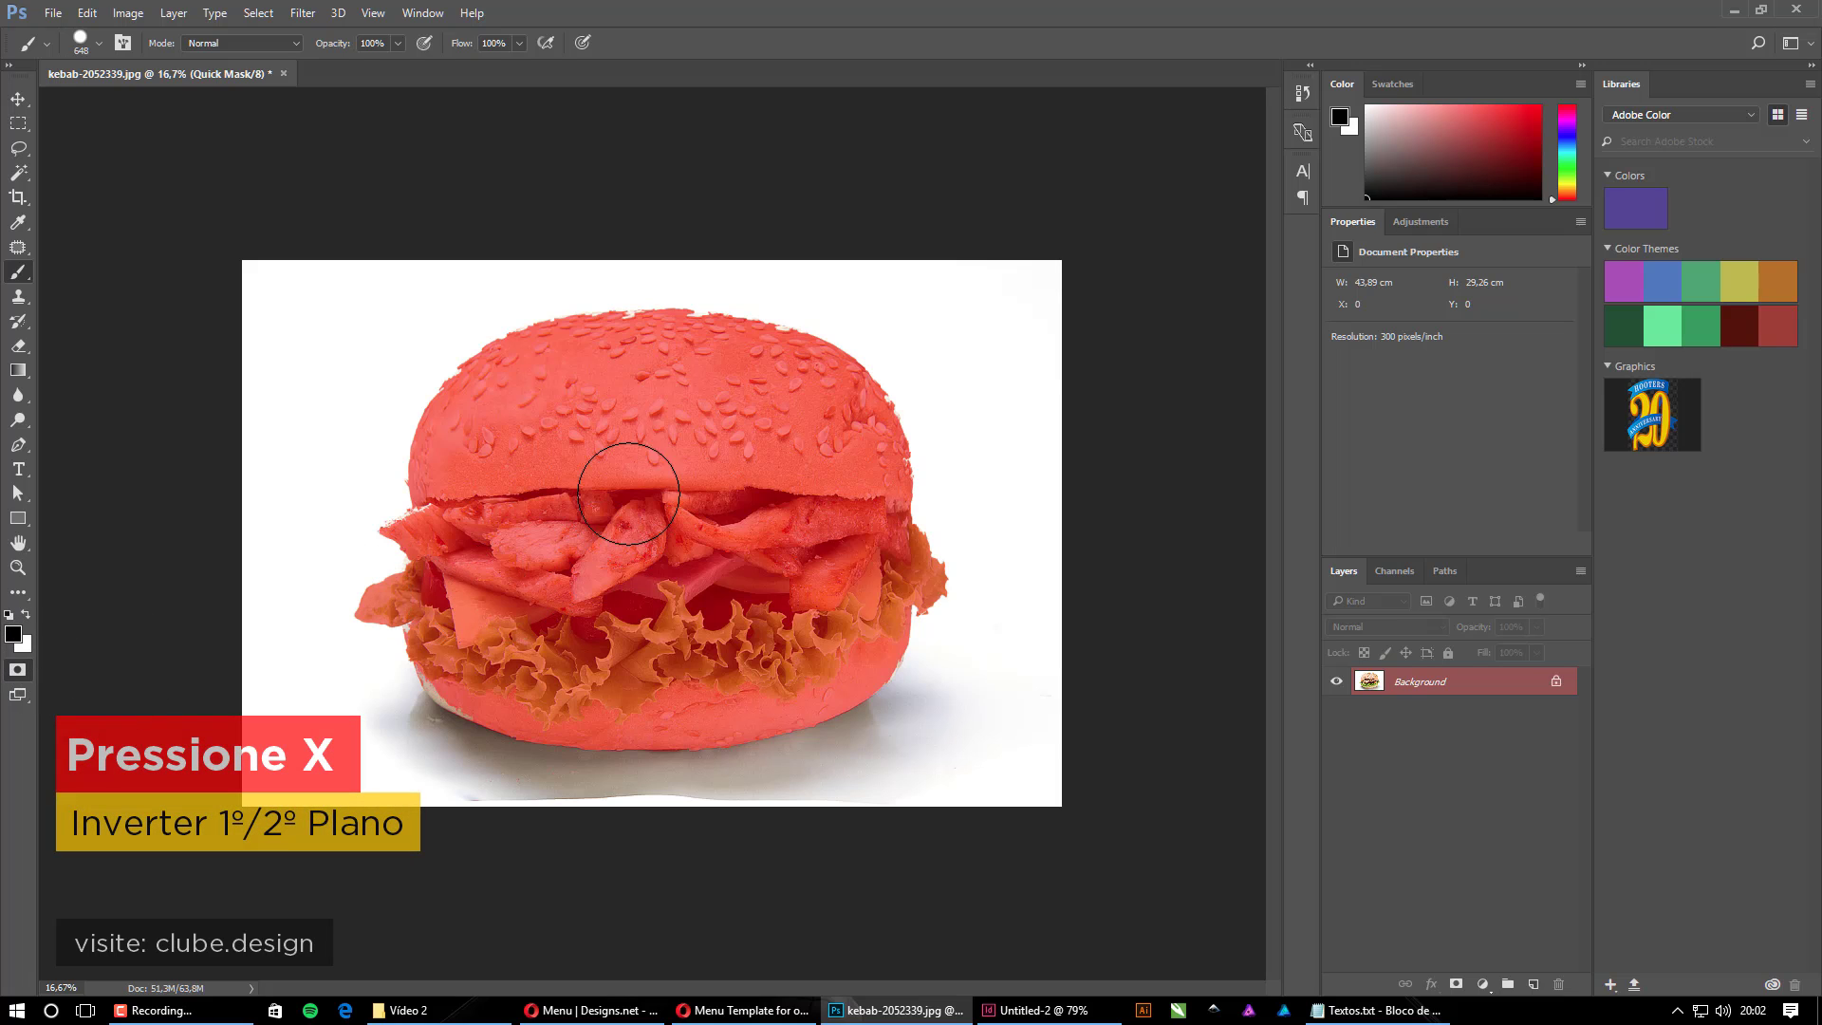
Paint black in the Quick Mask over the top bun's upper area and the inside of its right edge
left_click(636, 363)
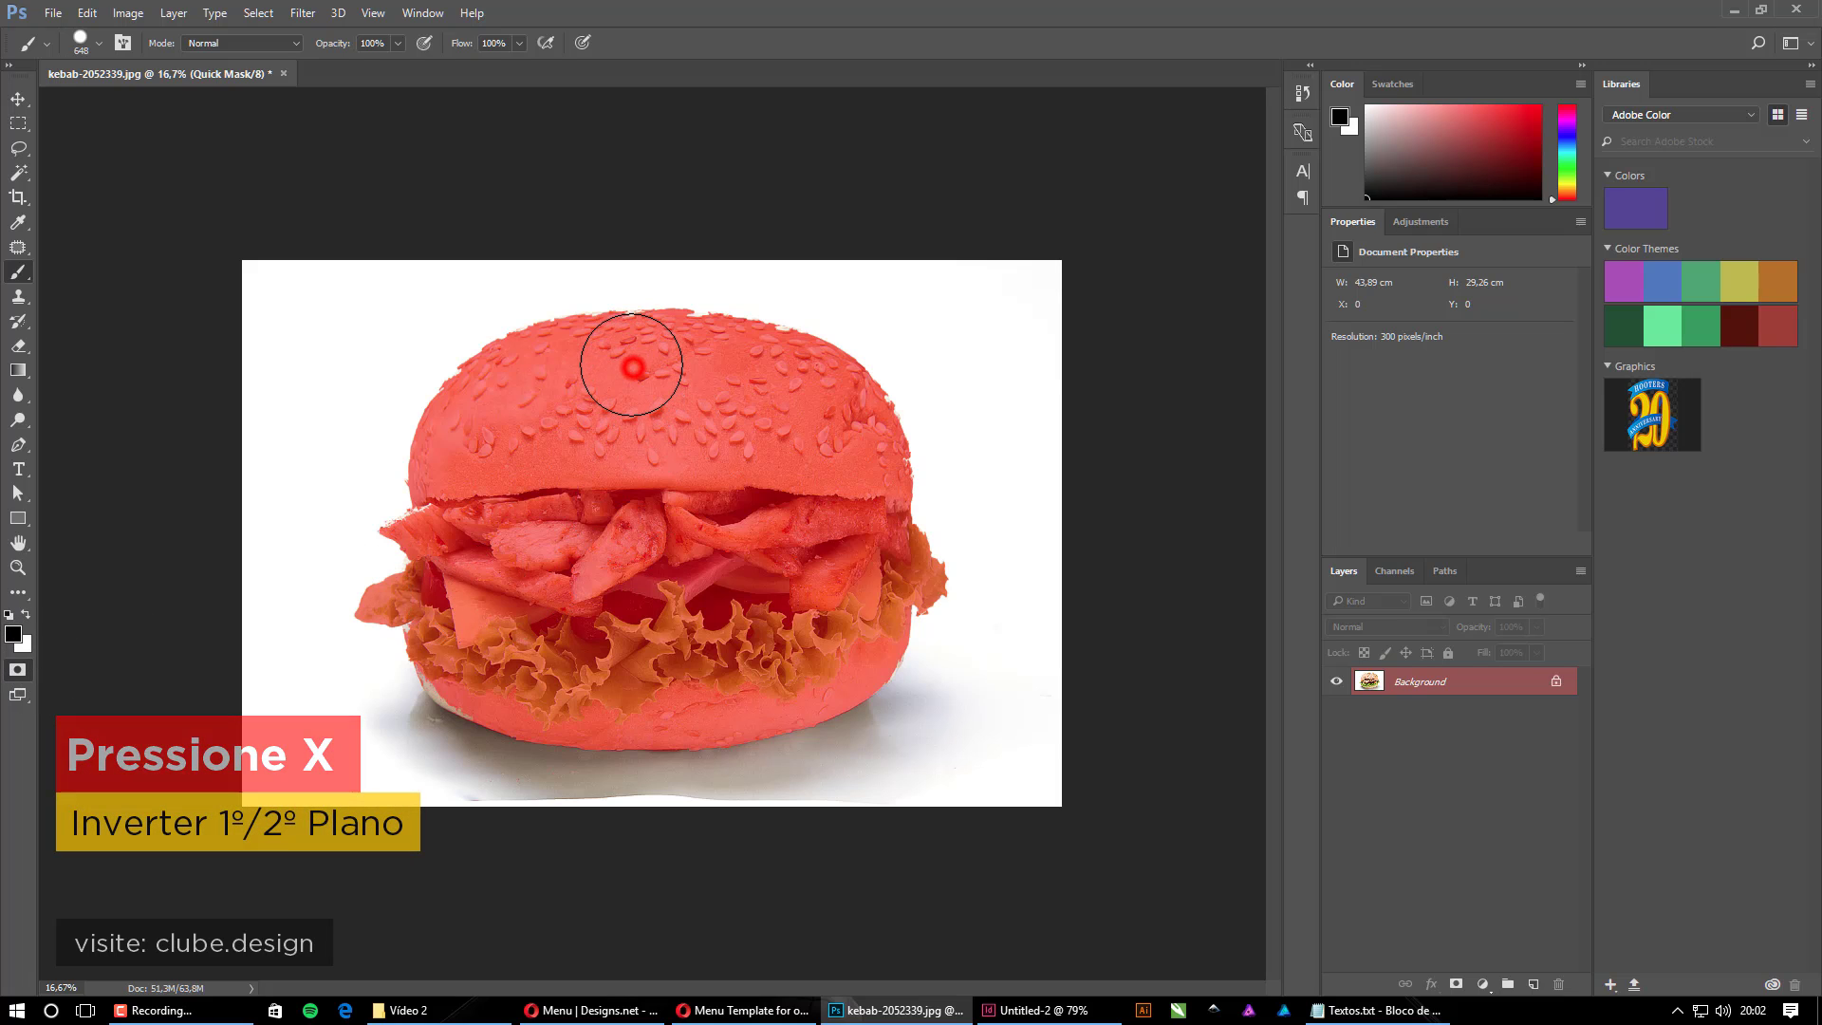
left_click(683, 365)
left_click(844, 426)
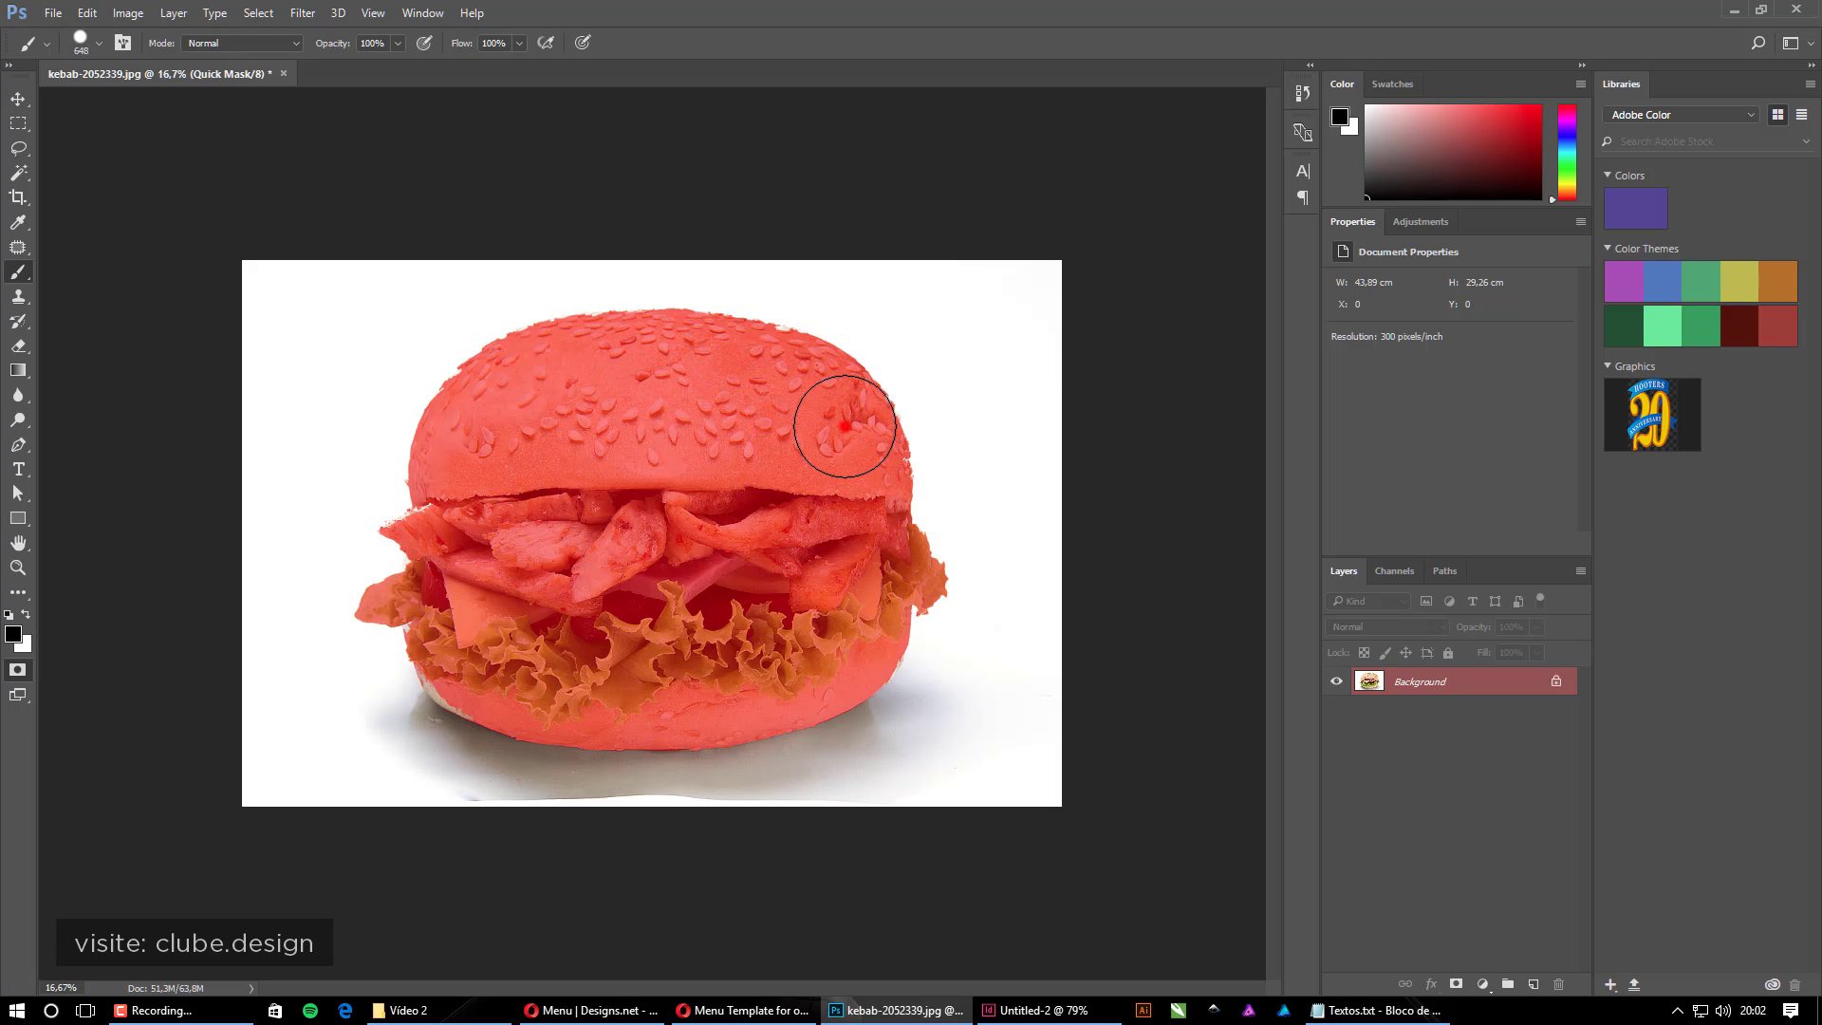
left_click_drag(844, 425, 859, 489)
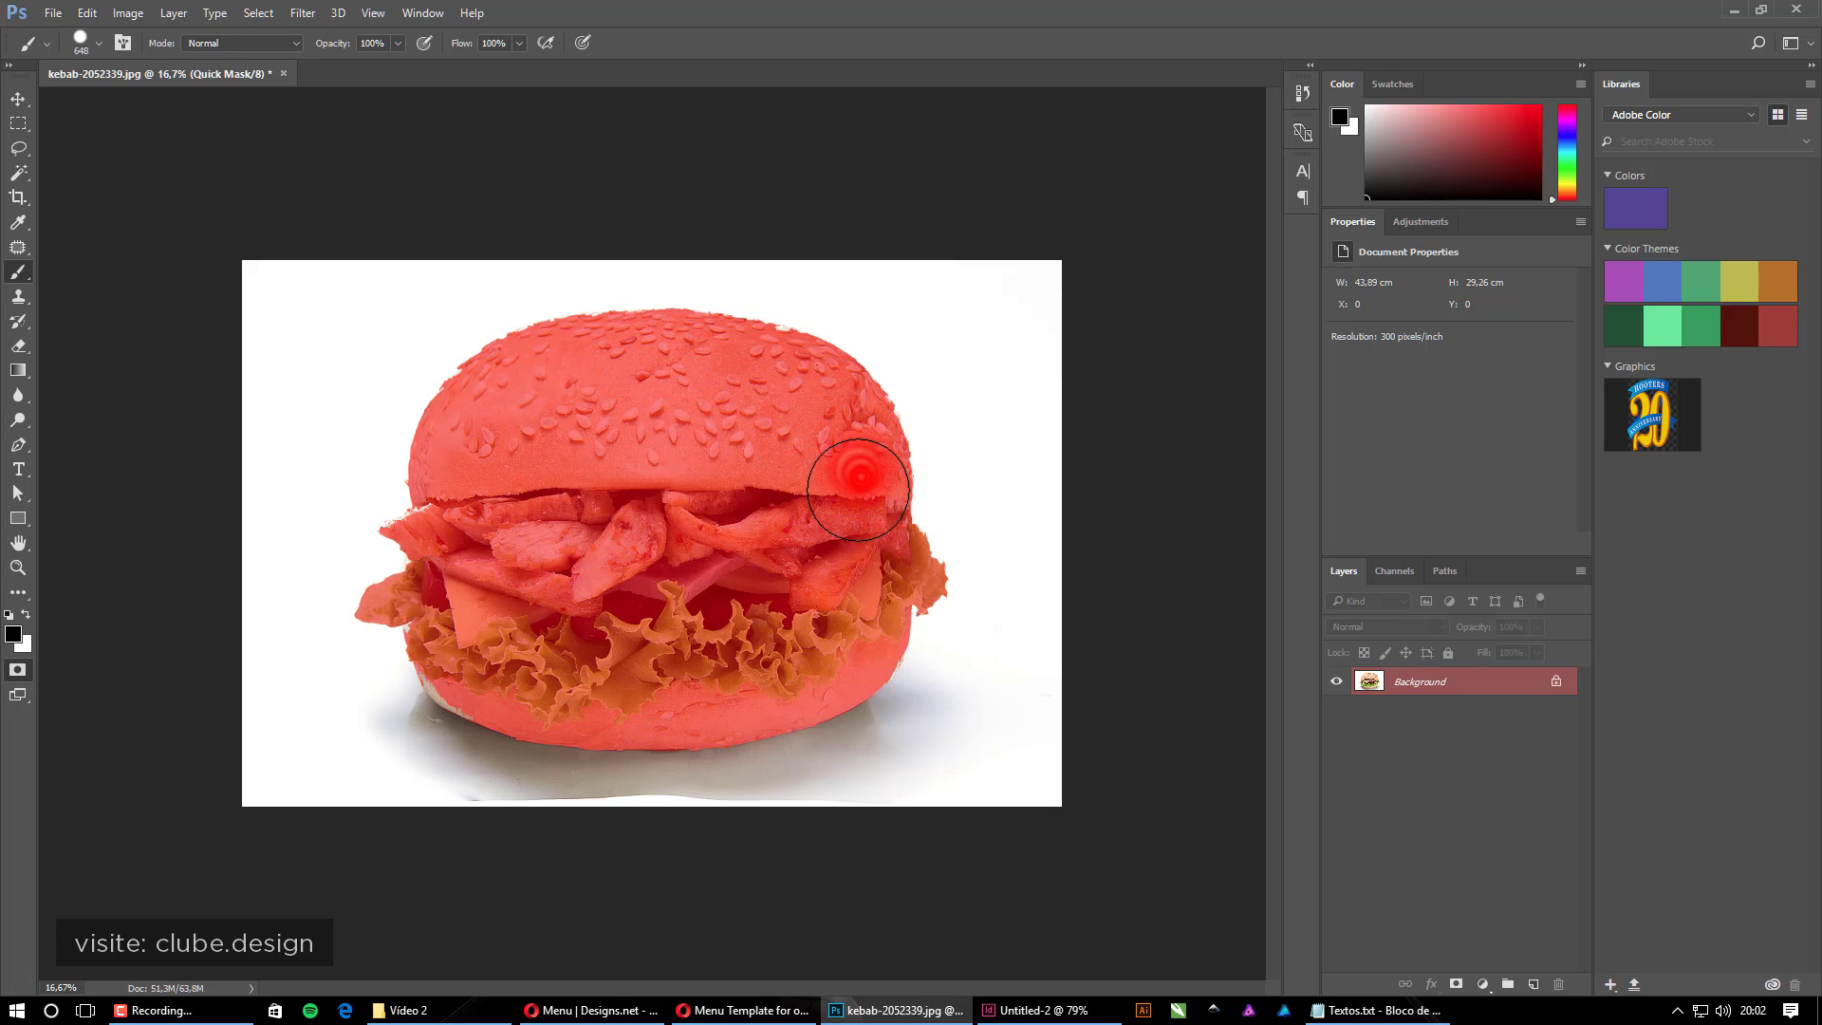
Reduce the brush to 94 px and paint the unmasked patches along the bottom bun's left edge and below the lettuce tip
key("ctrl+space")
left_click_drag(384, 642, 646, 654)
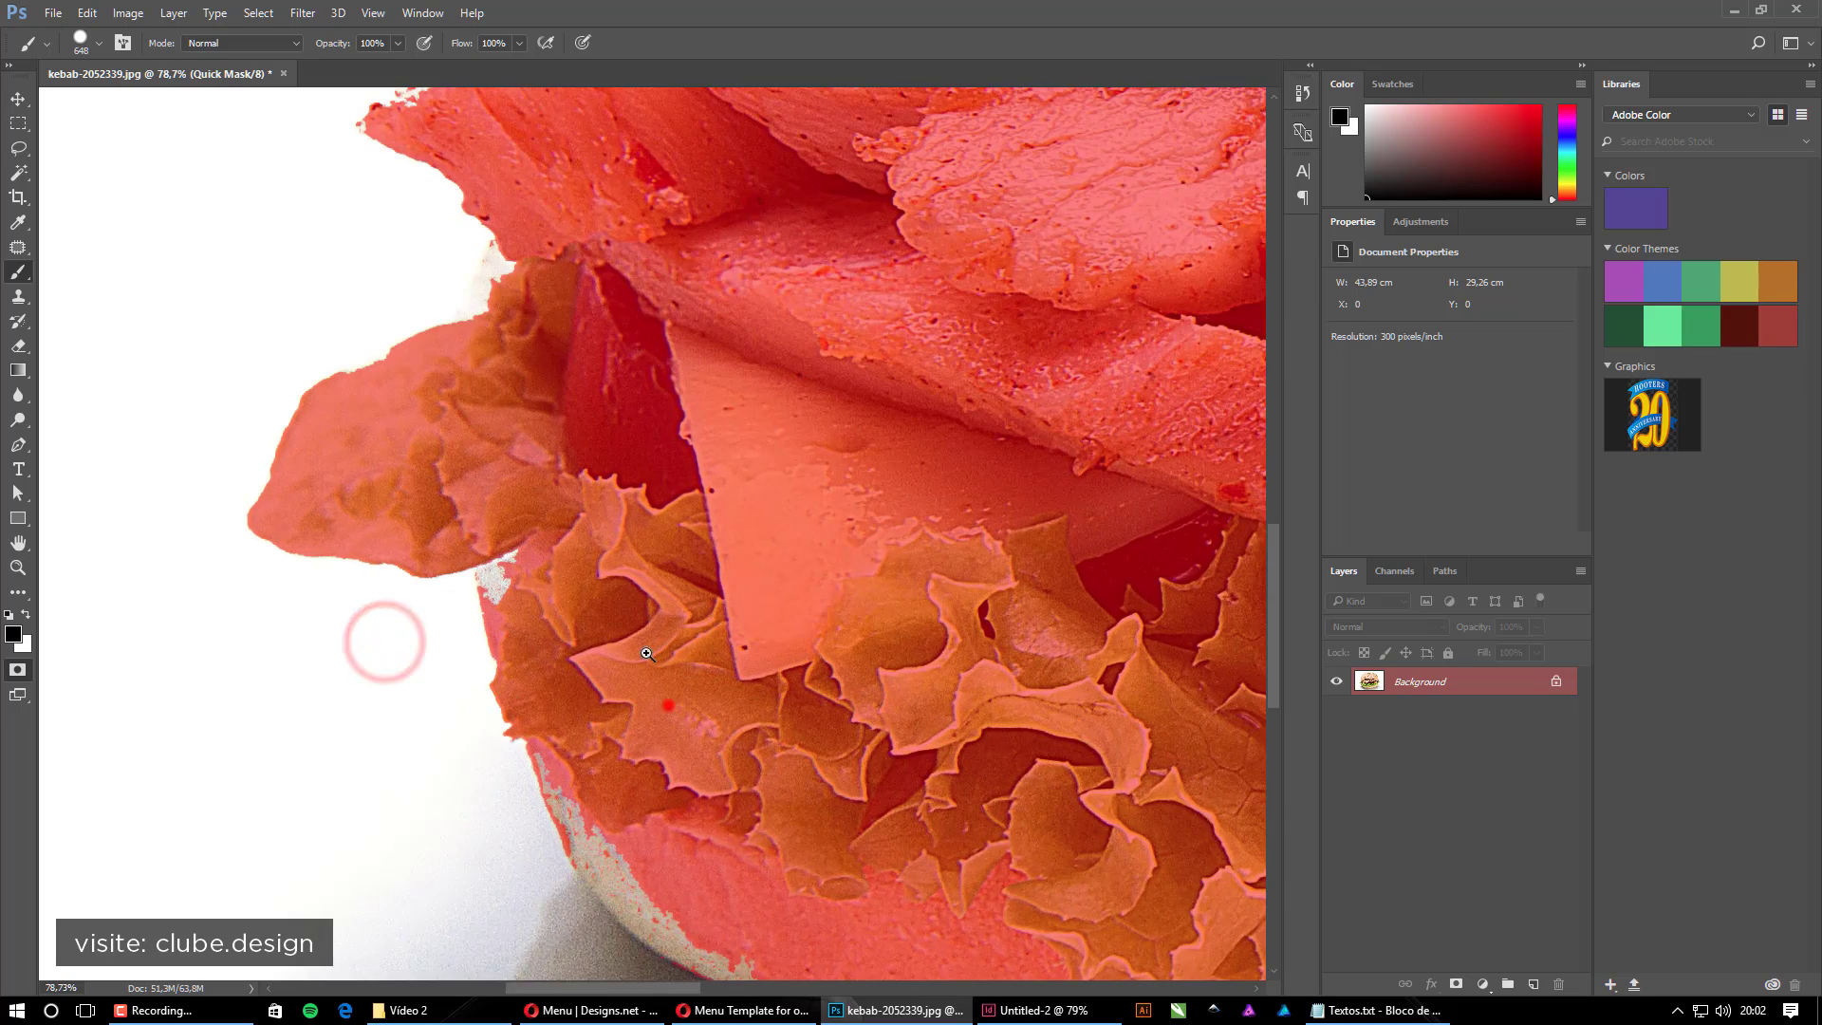
left_click(632, 444)
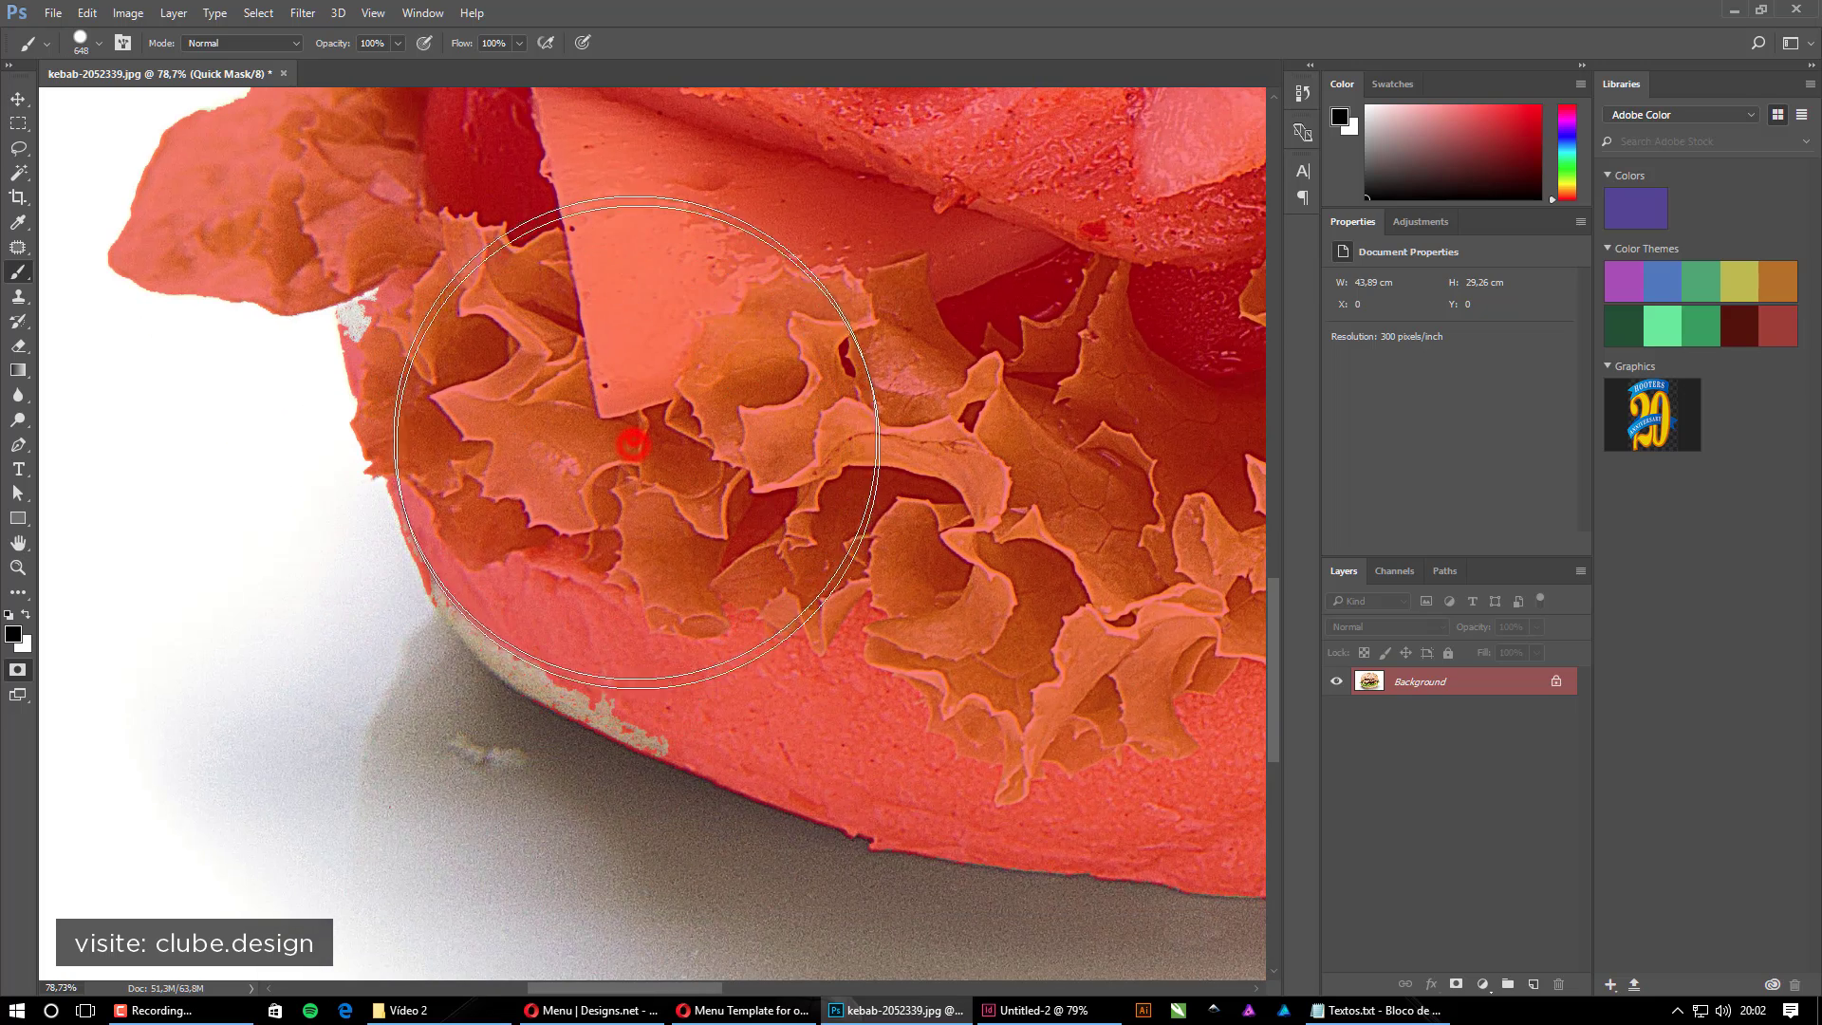
left_click_drag(785, 468, 593, 472)
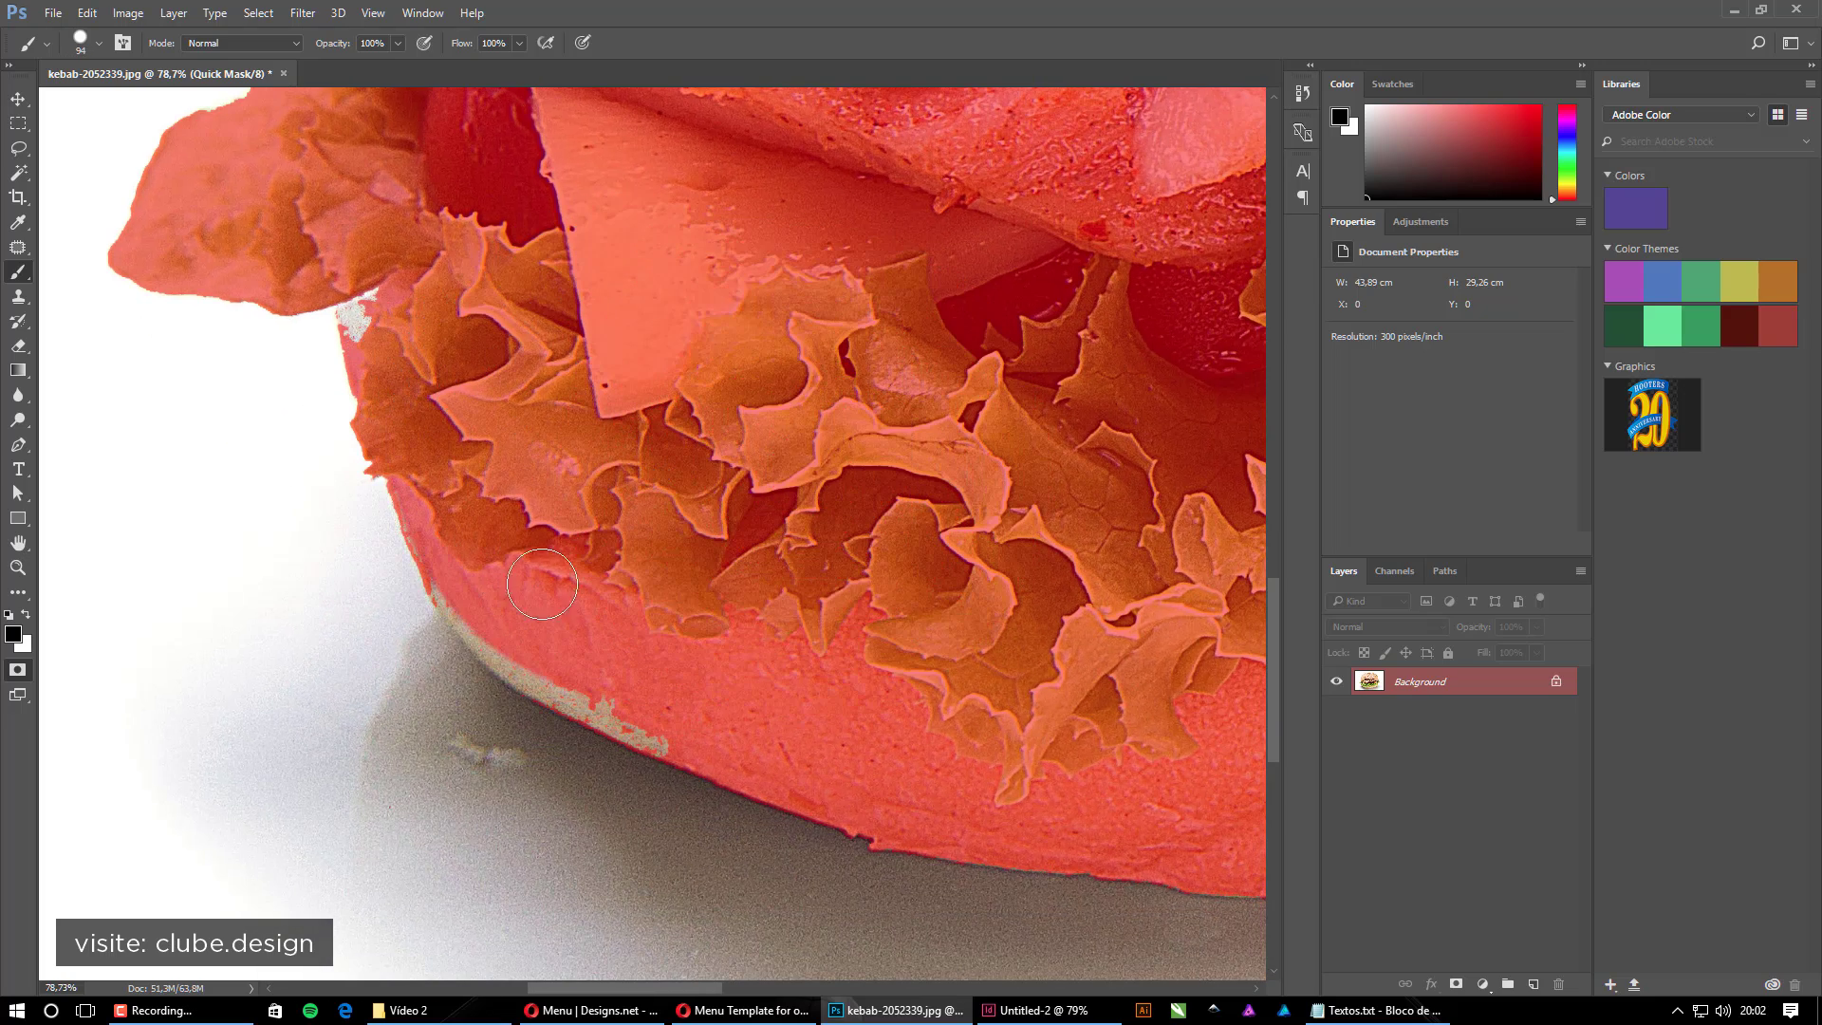
mouse_move(459, 570)
left_mouse_down()
mouse_move(523, 639)
mouse_move(670, 719)
left_mouse_up()
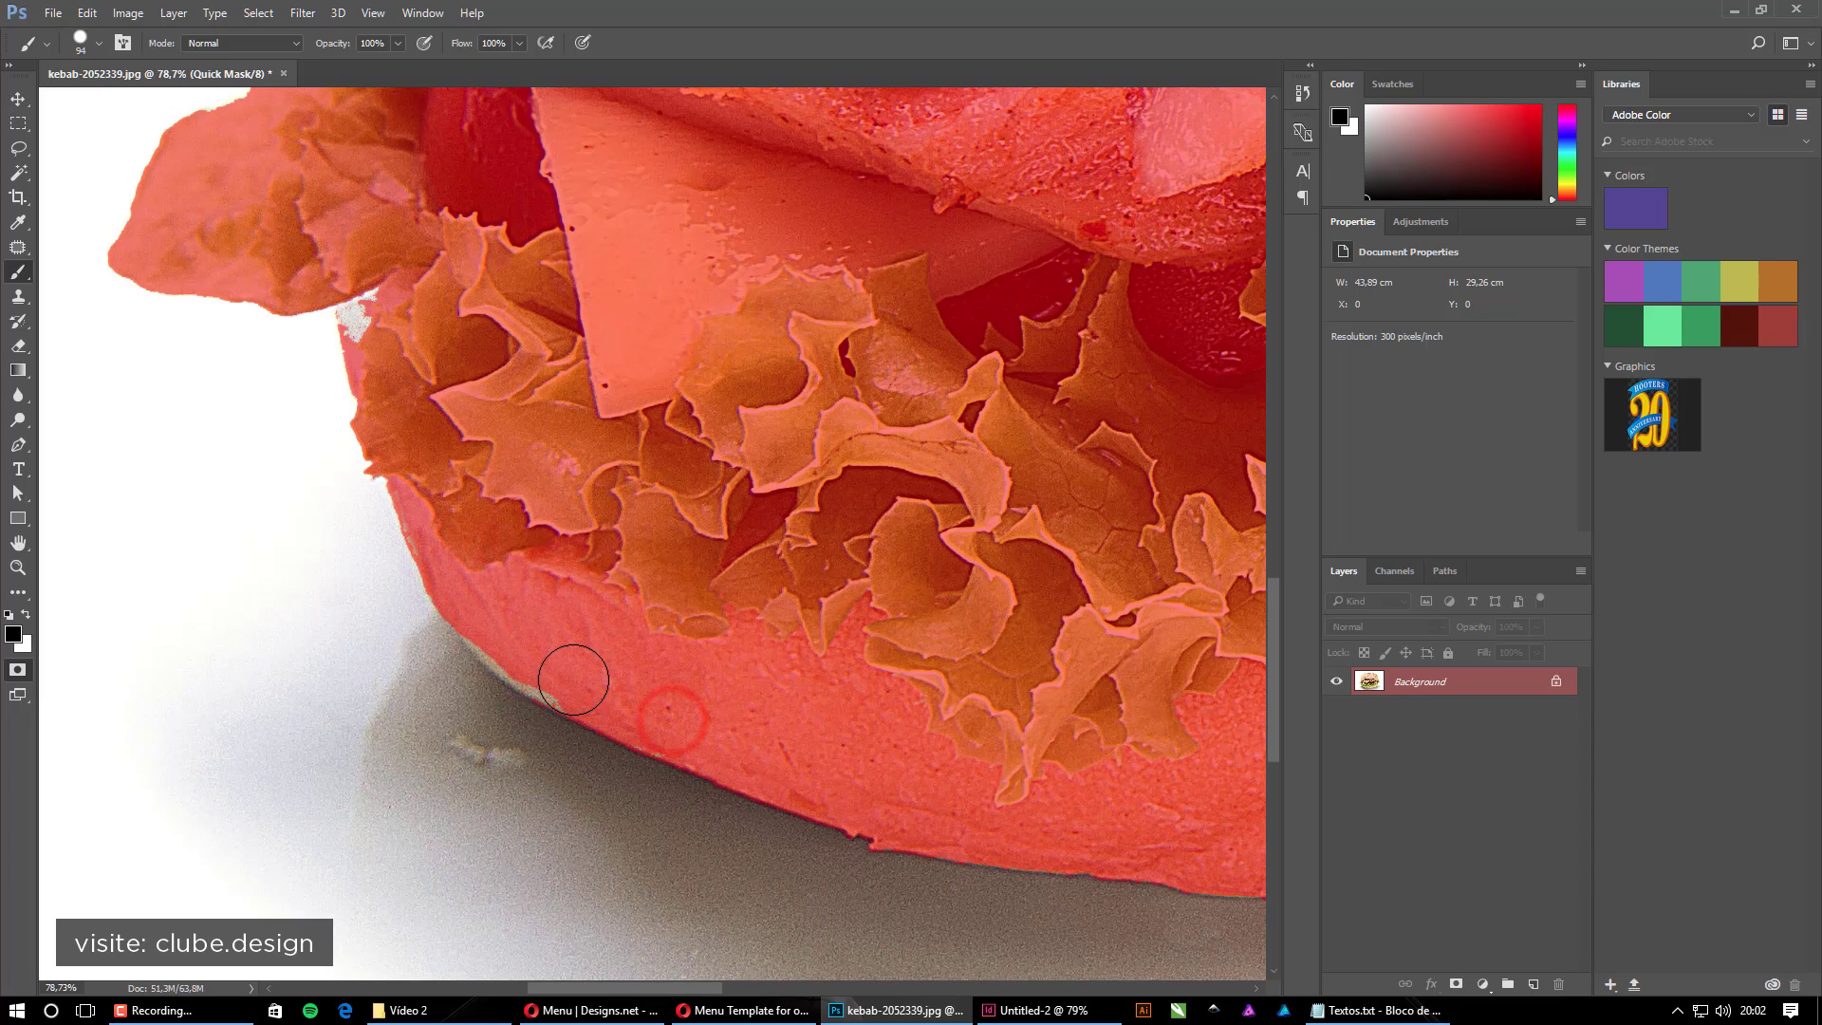
left_click(500, 630)
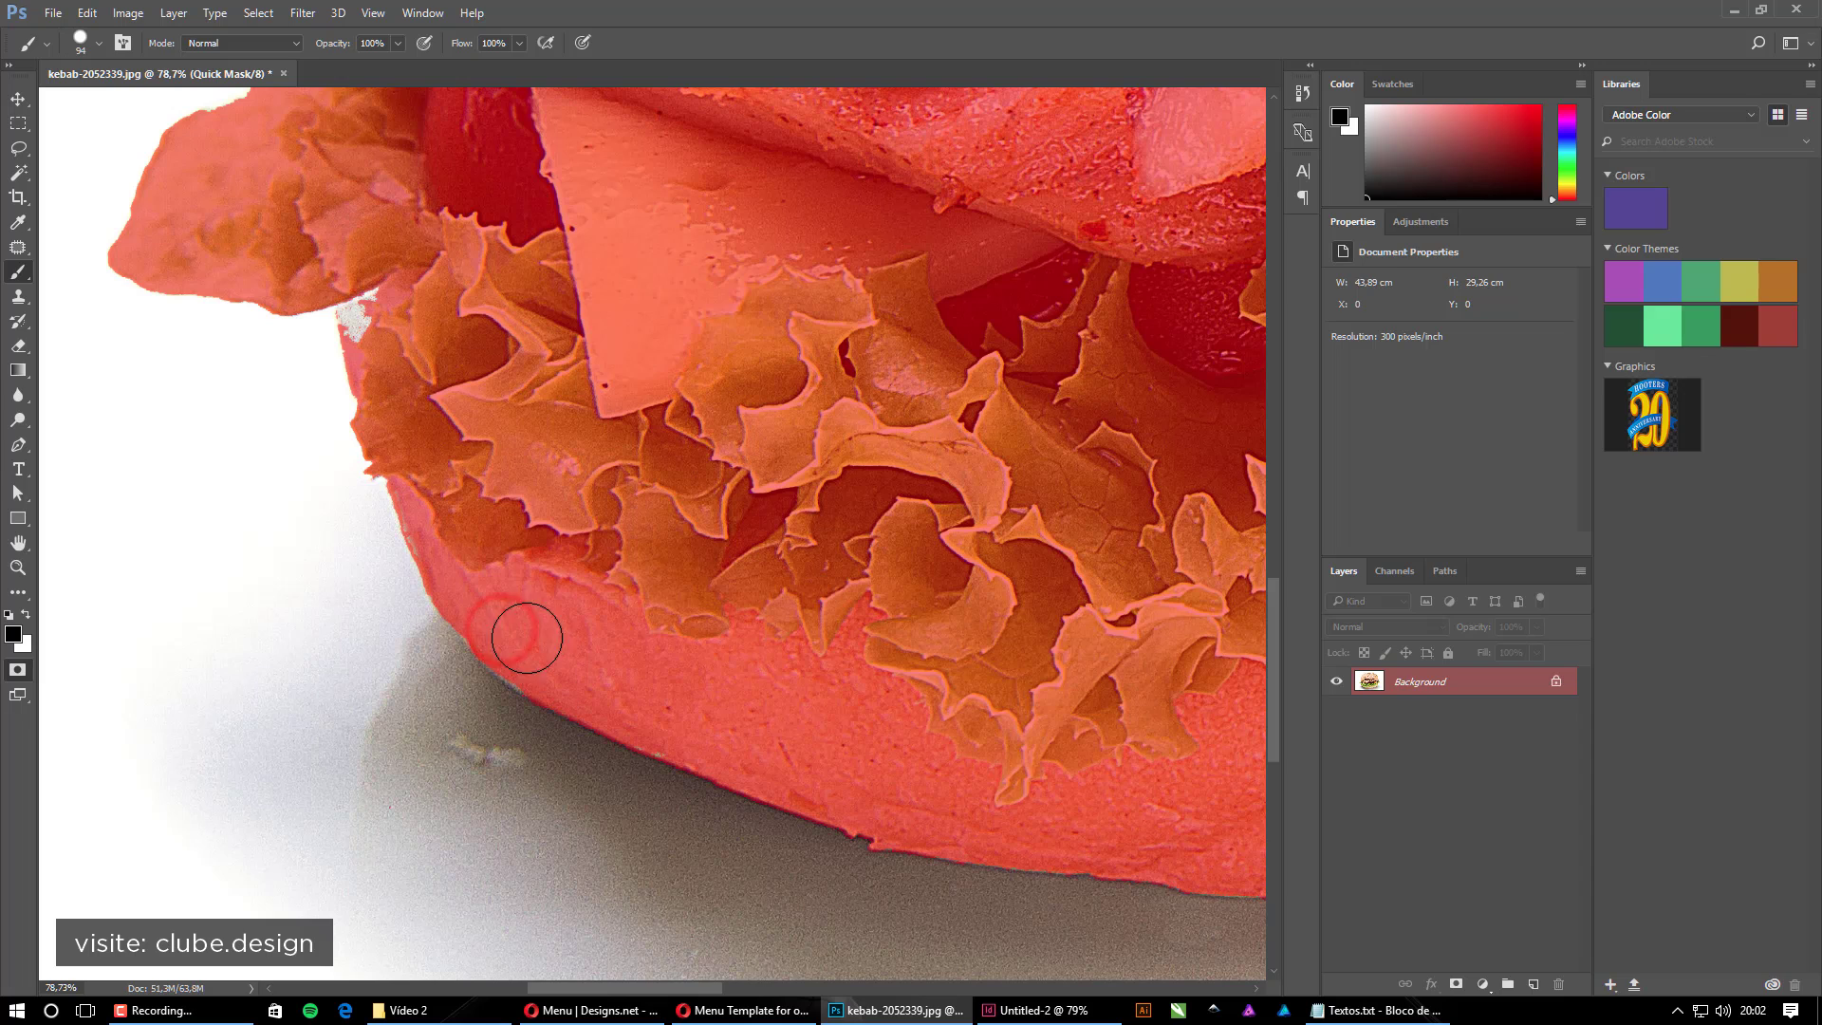
left_click(372, 314)
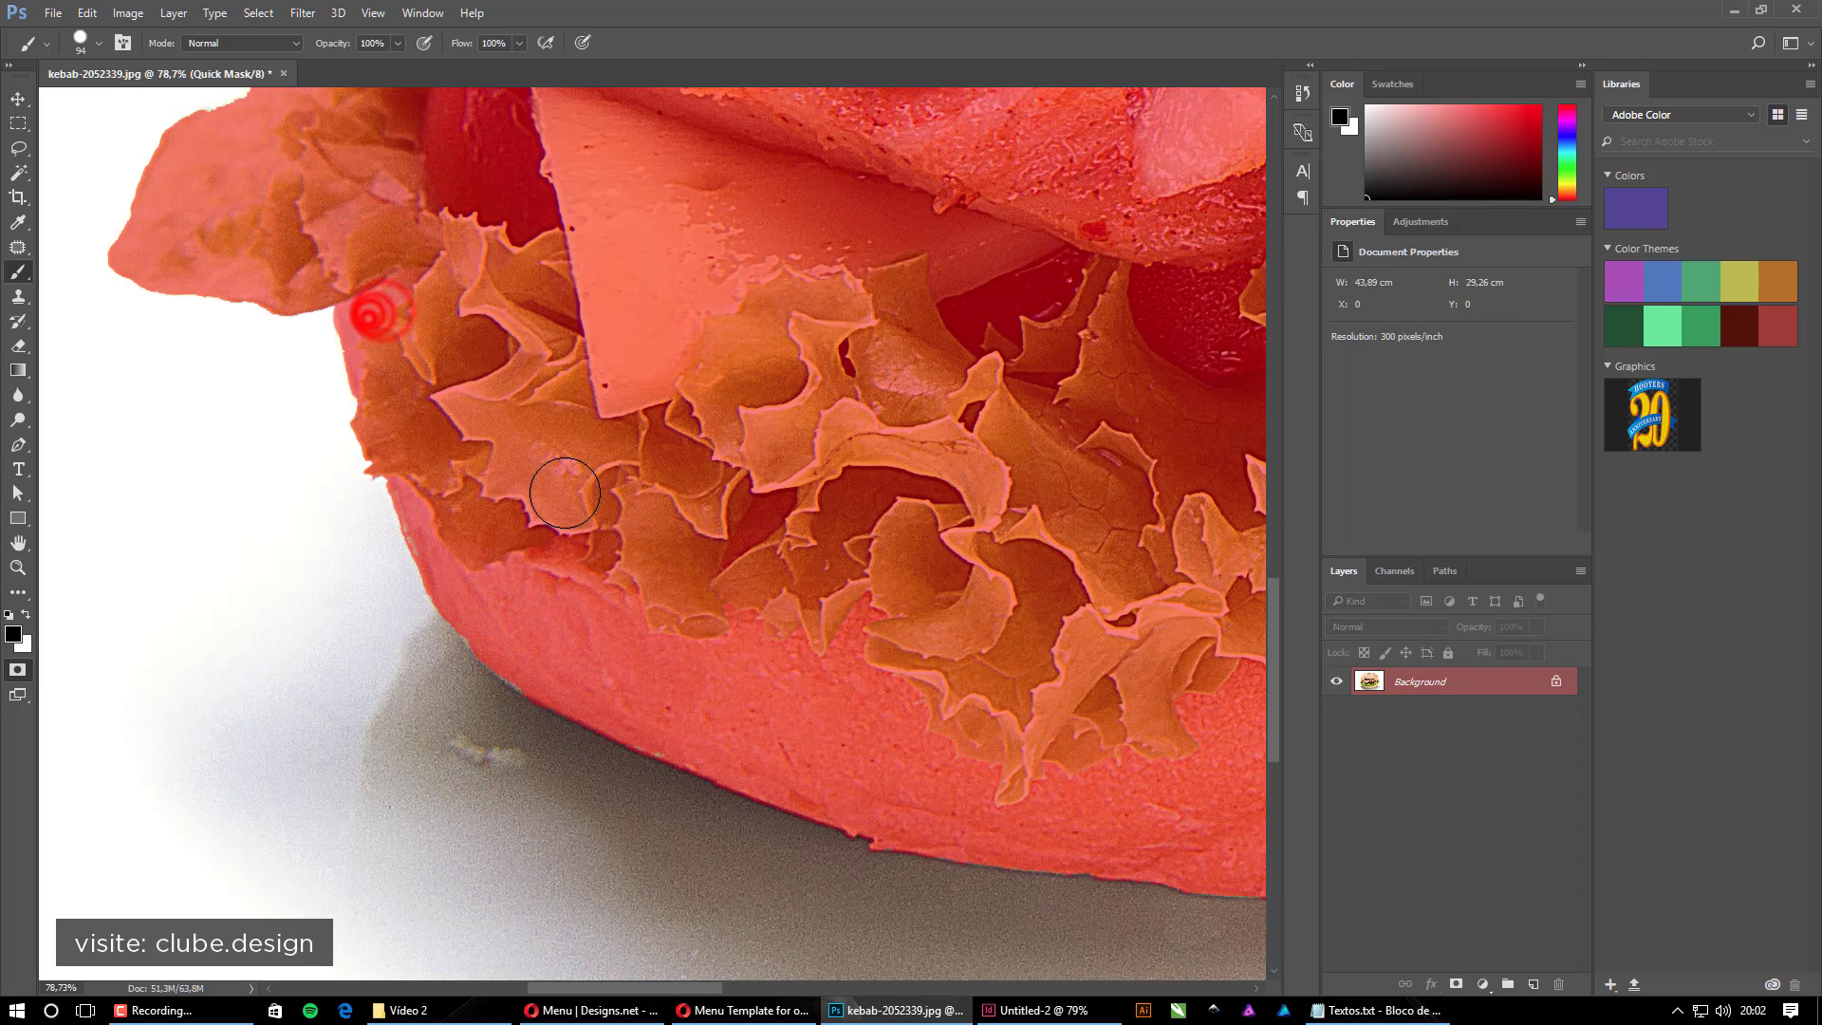
left_click(666, 732)
left_click(652, 719)
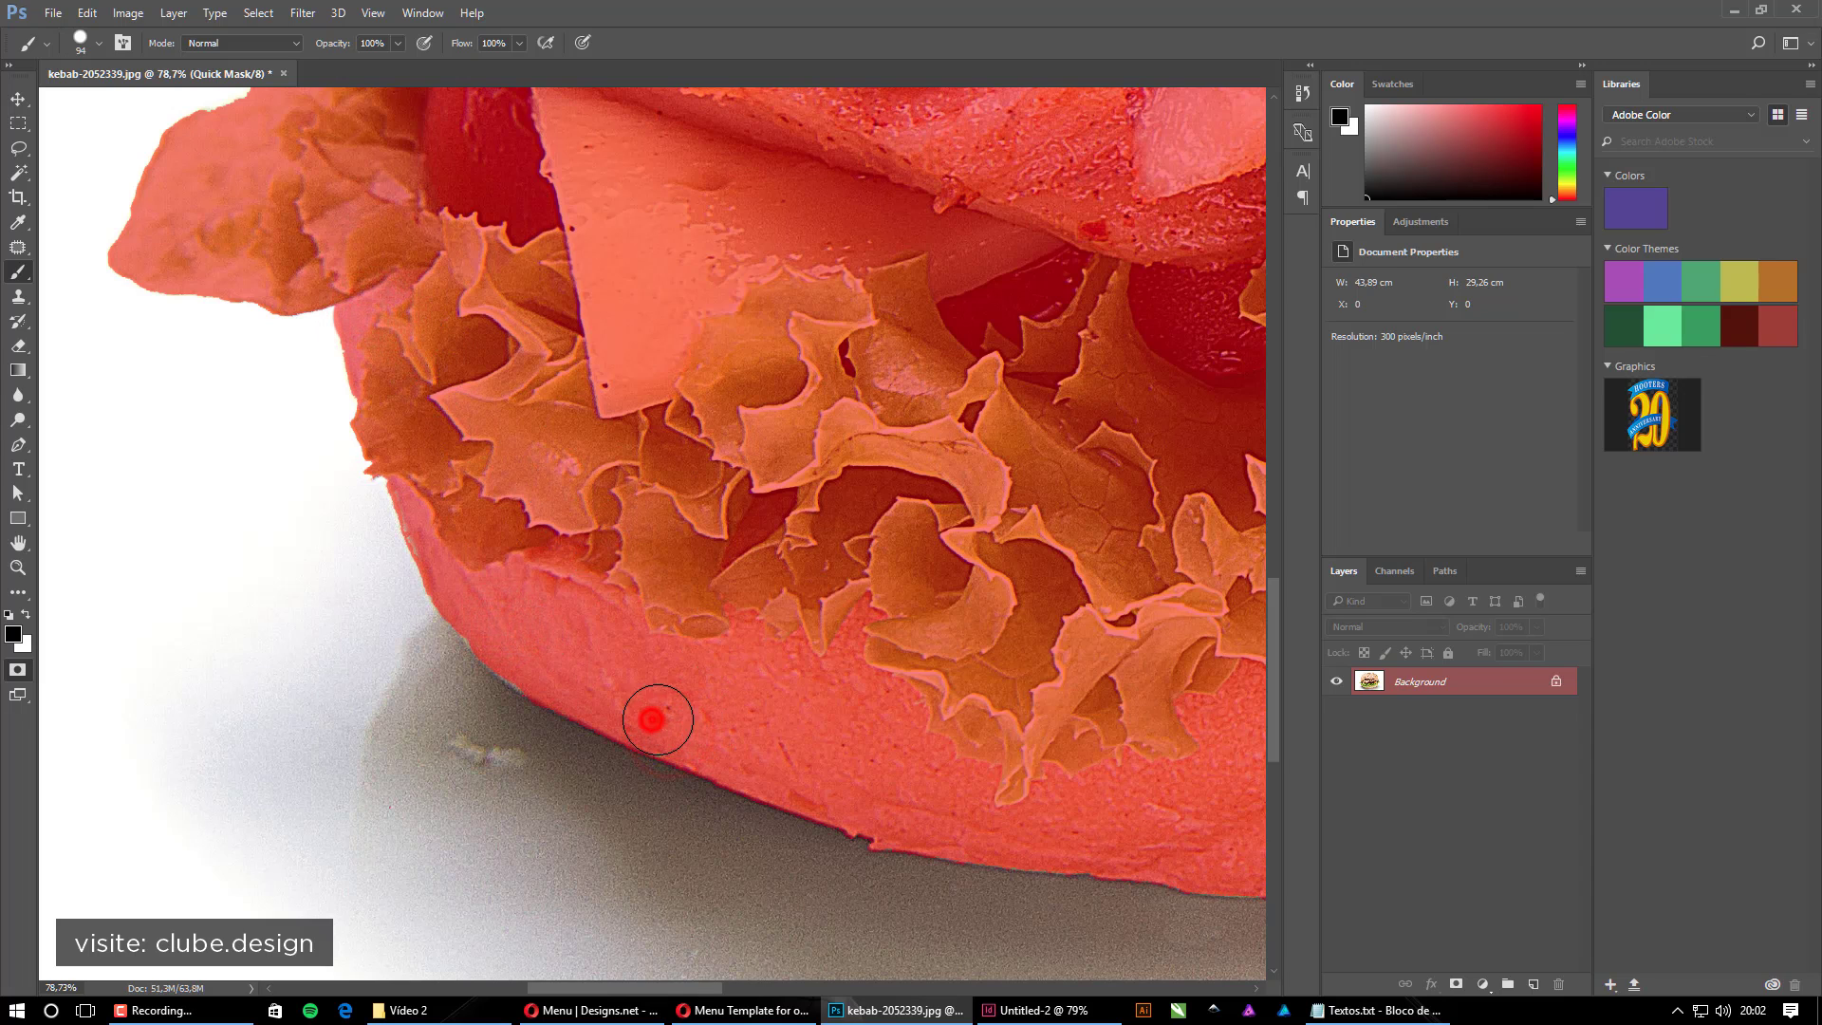
Check the burger's masked outline at full view, comparing the Quick Mask overlay with the resulting selection
key("ctrl+0")
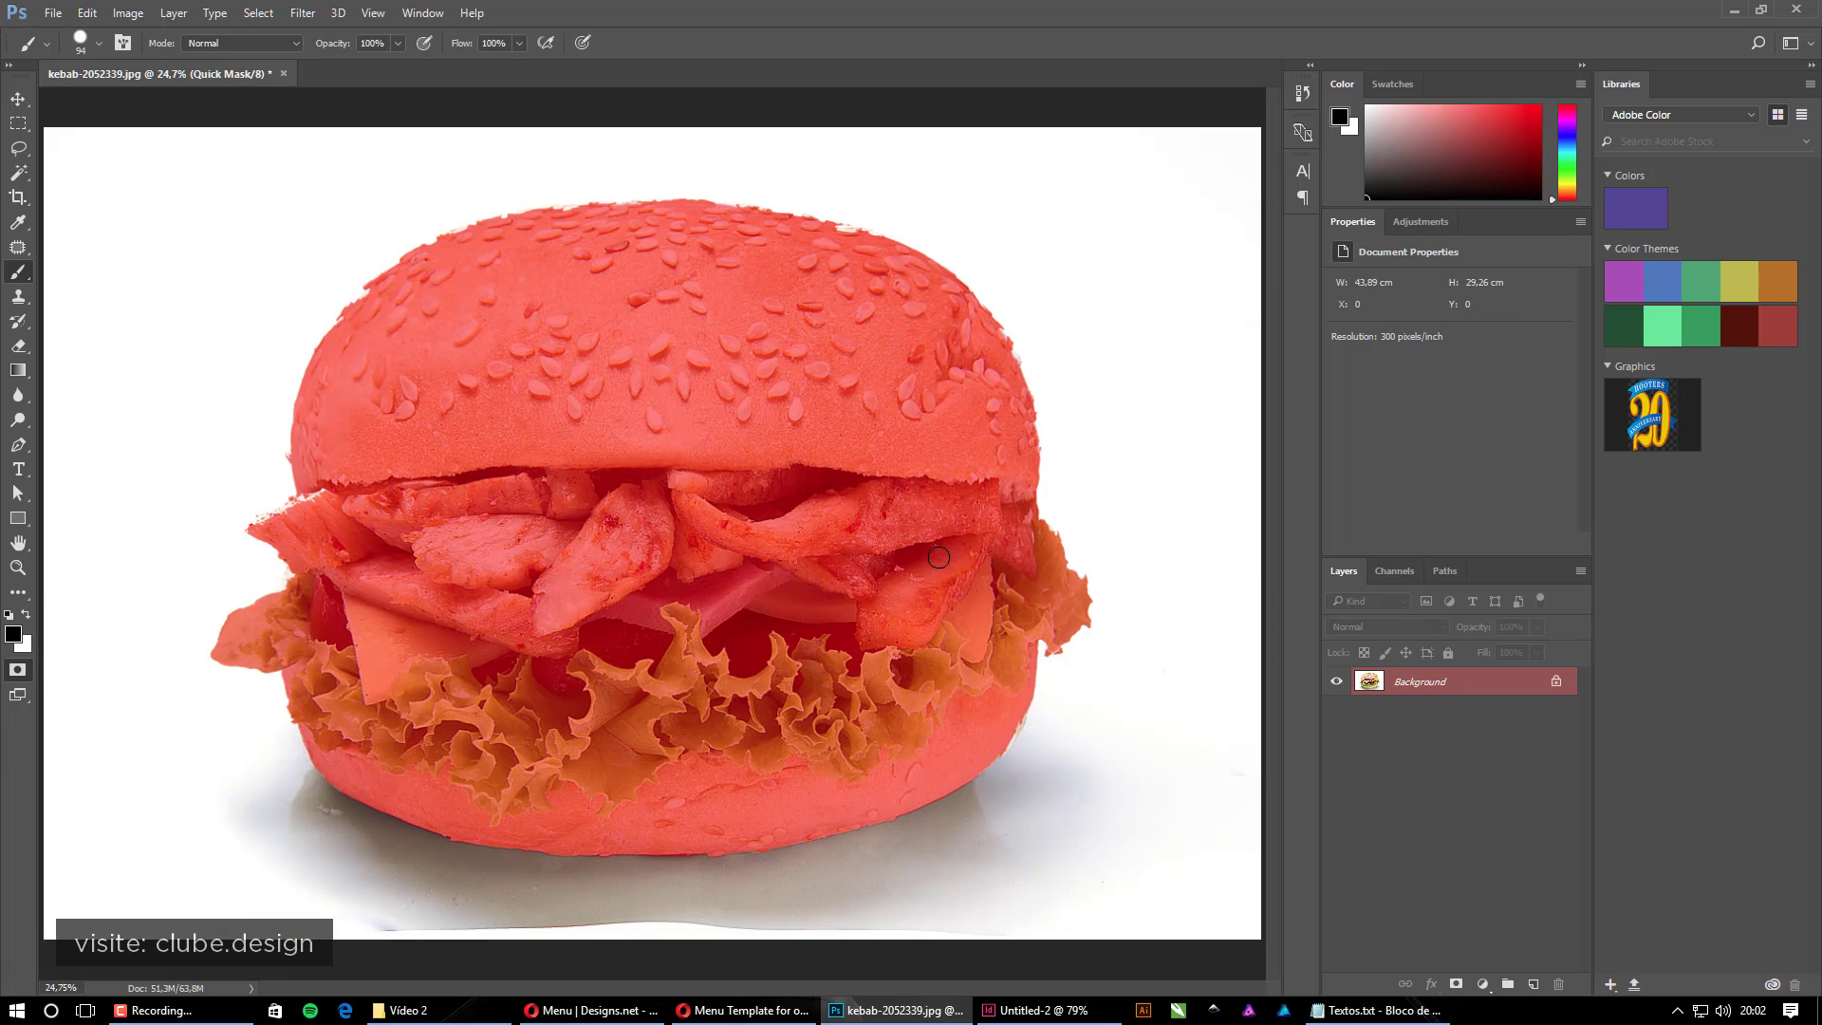
left_click(566, 216)
left_click(837, 349, "alt")
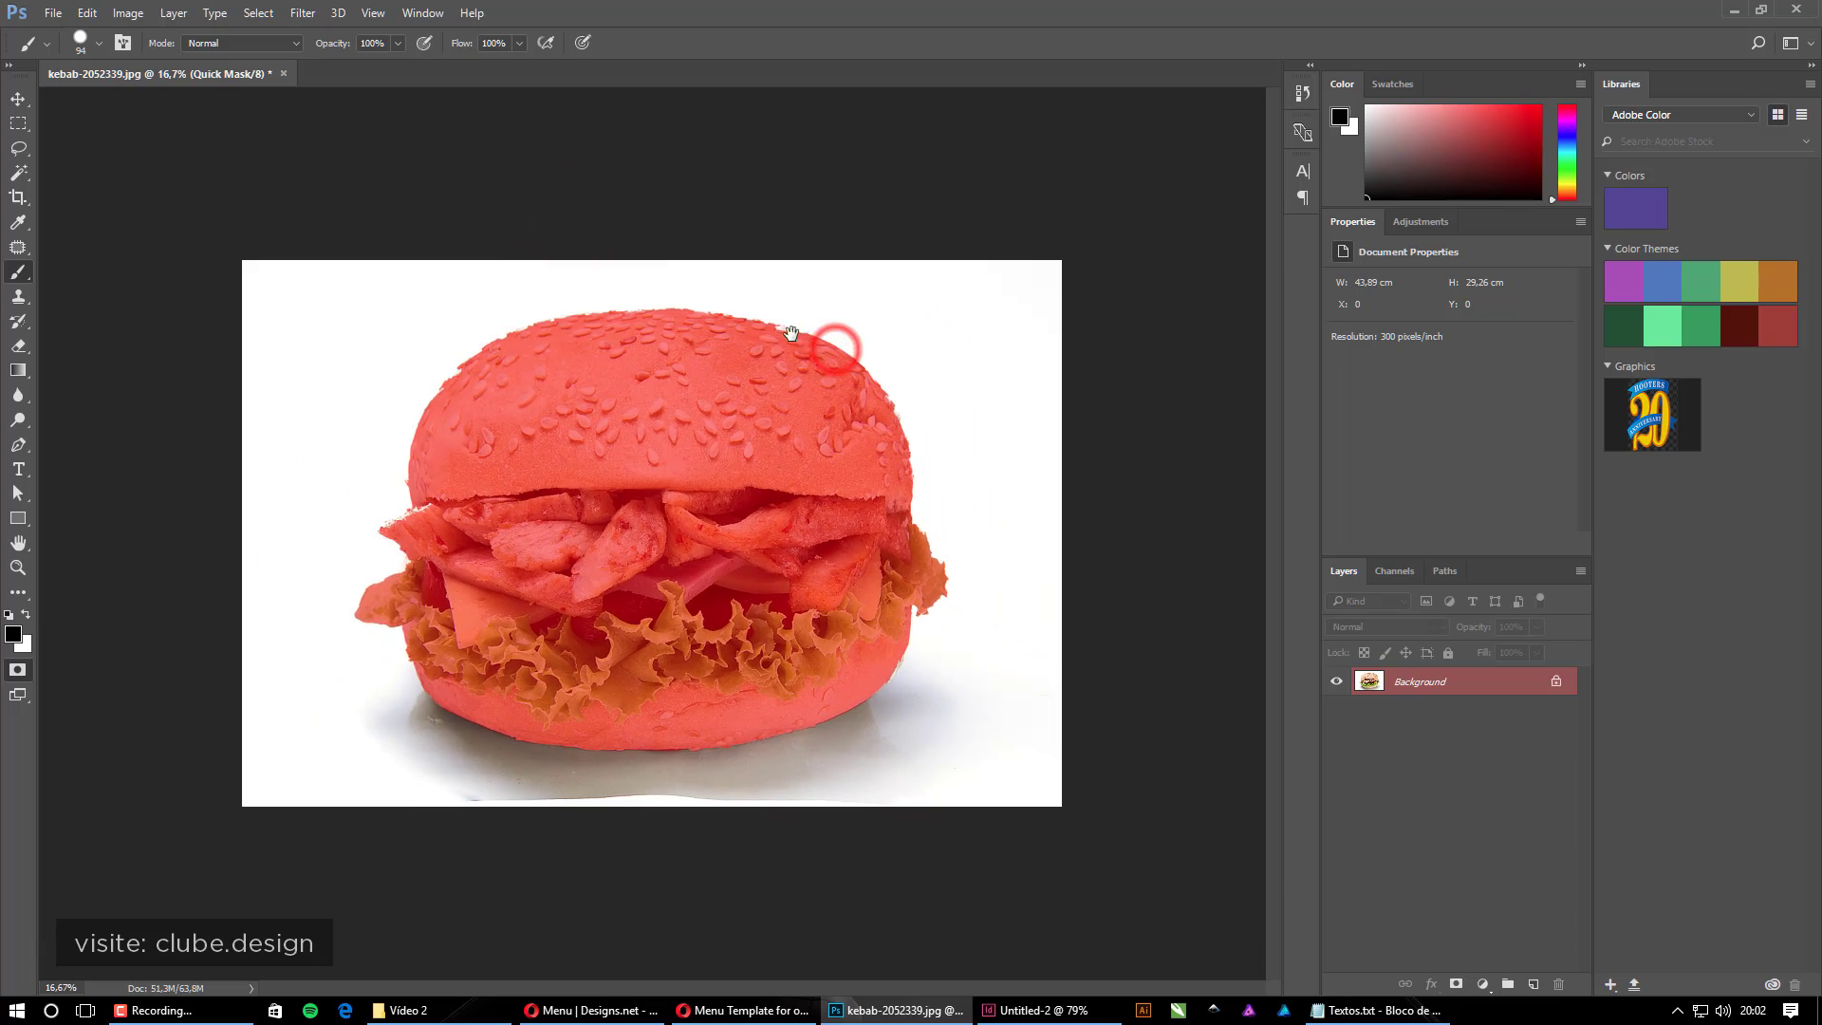
left_click_drag(801, 337, 951, 463)
mouse_move(673, 475)
left_mouse_down()
mouse_move(1062, 573)
mouse_move(648, 497)
left_mouse_up()
key("ctrl+0")
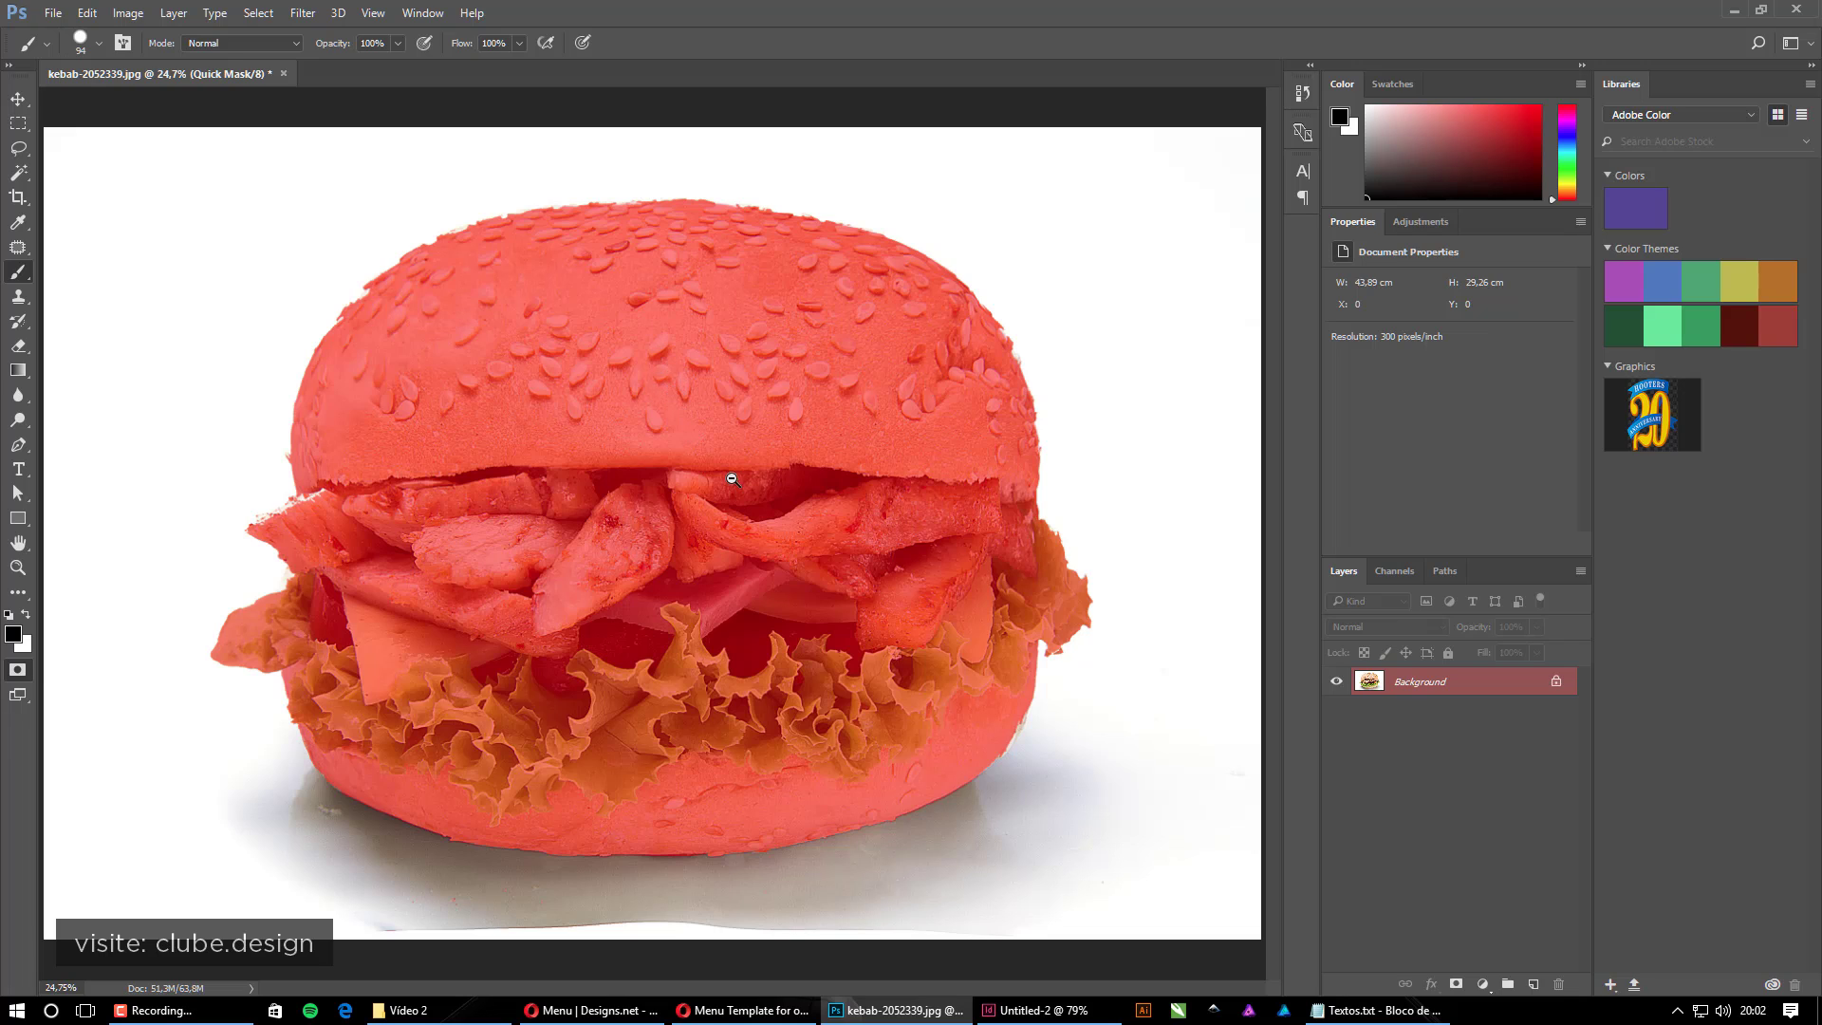
key("ctrl+minus")
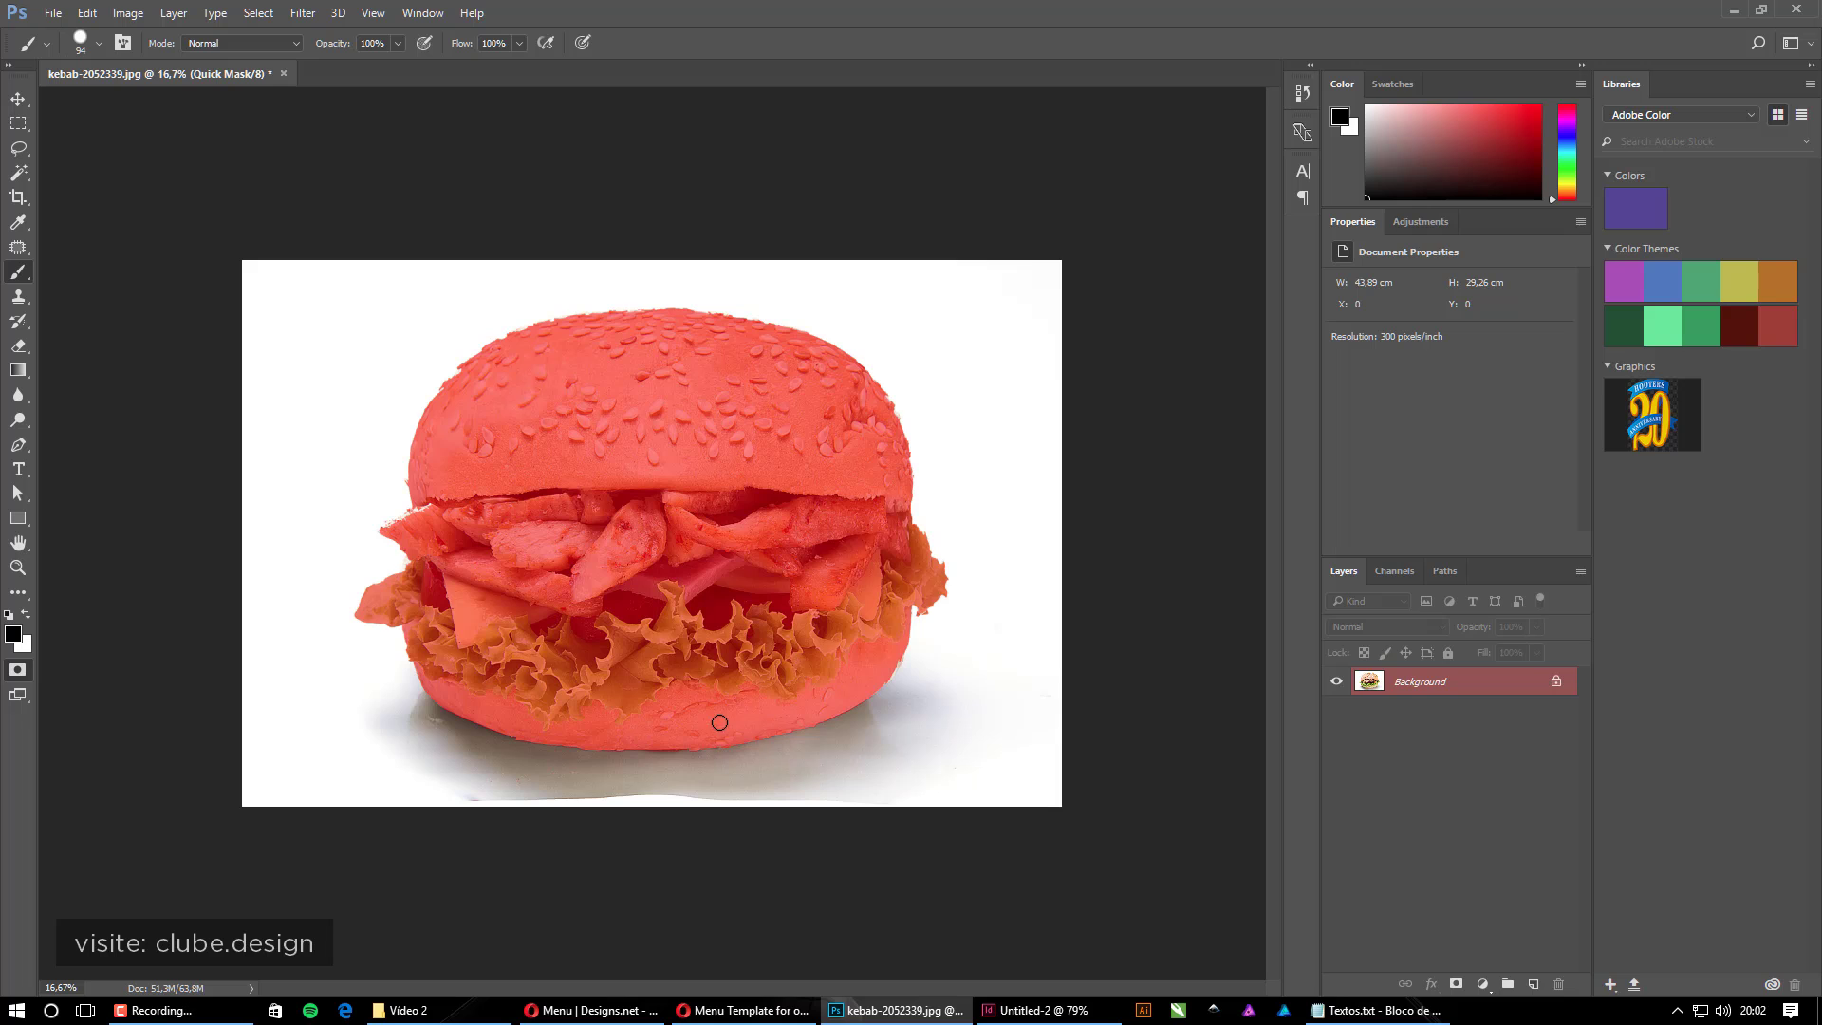
key("q")
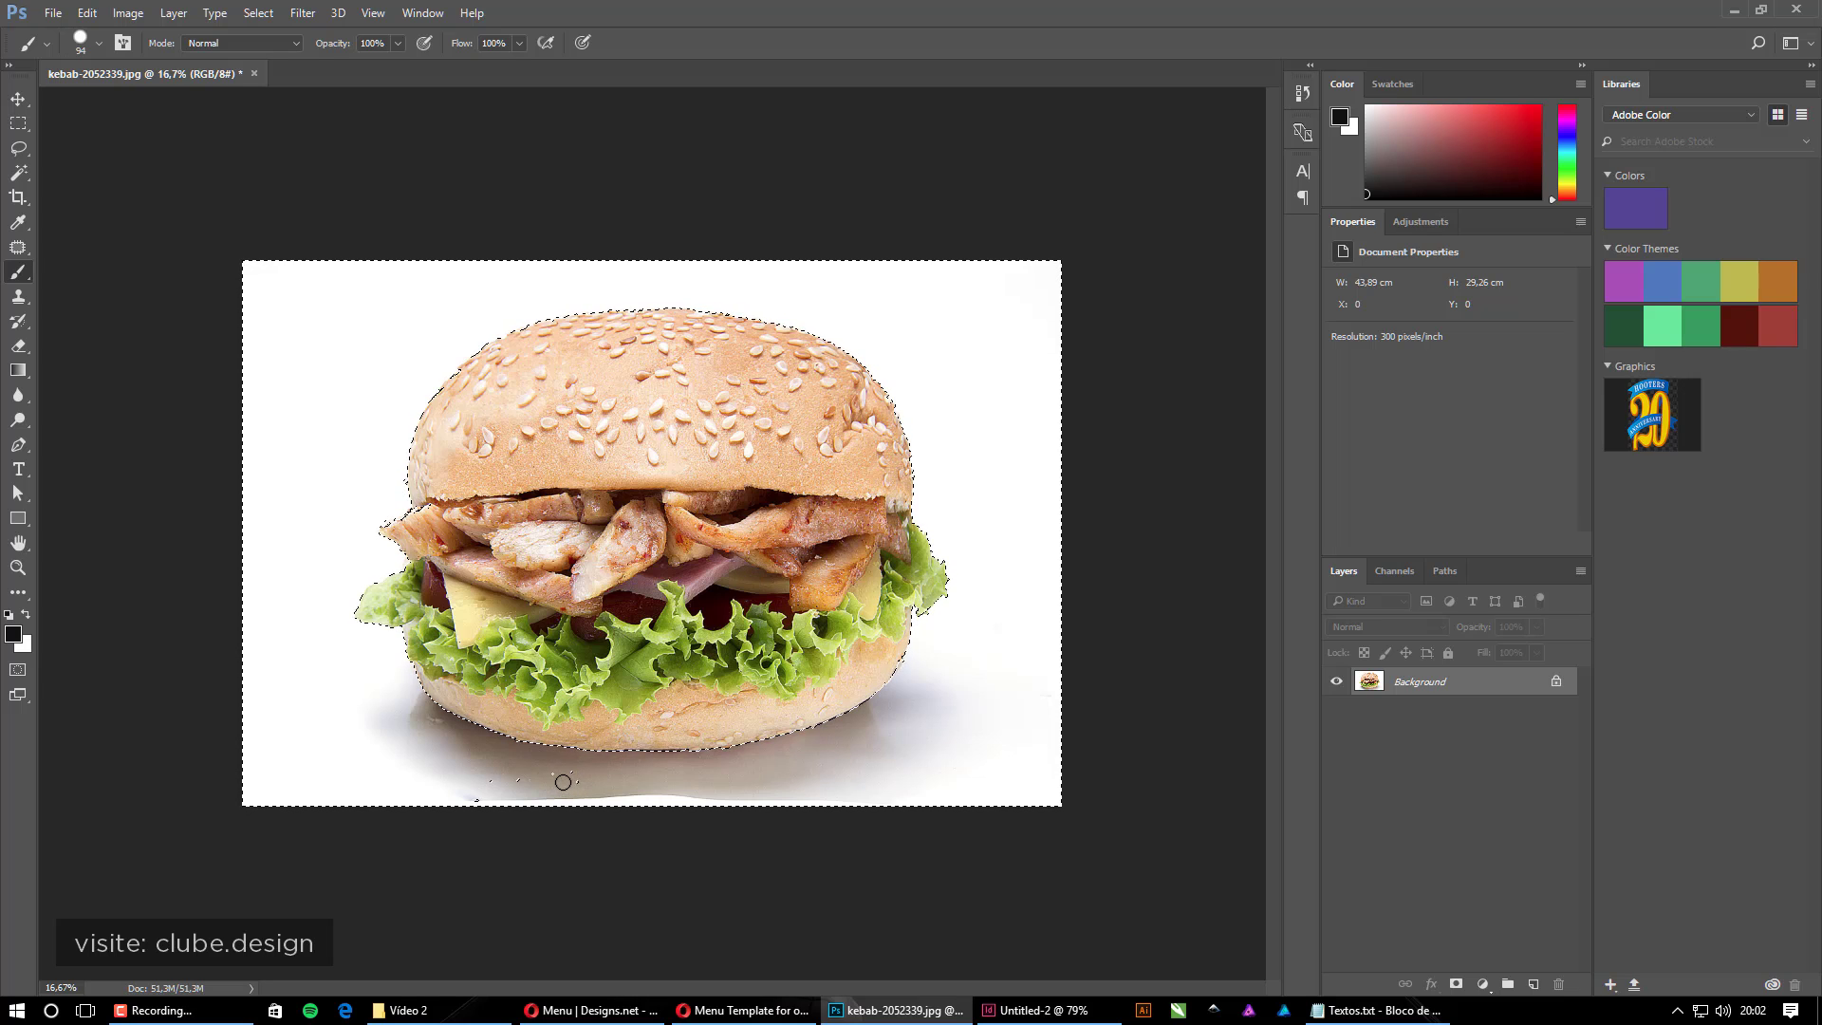
key("q")
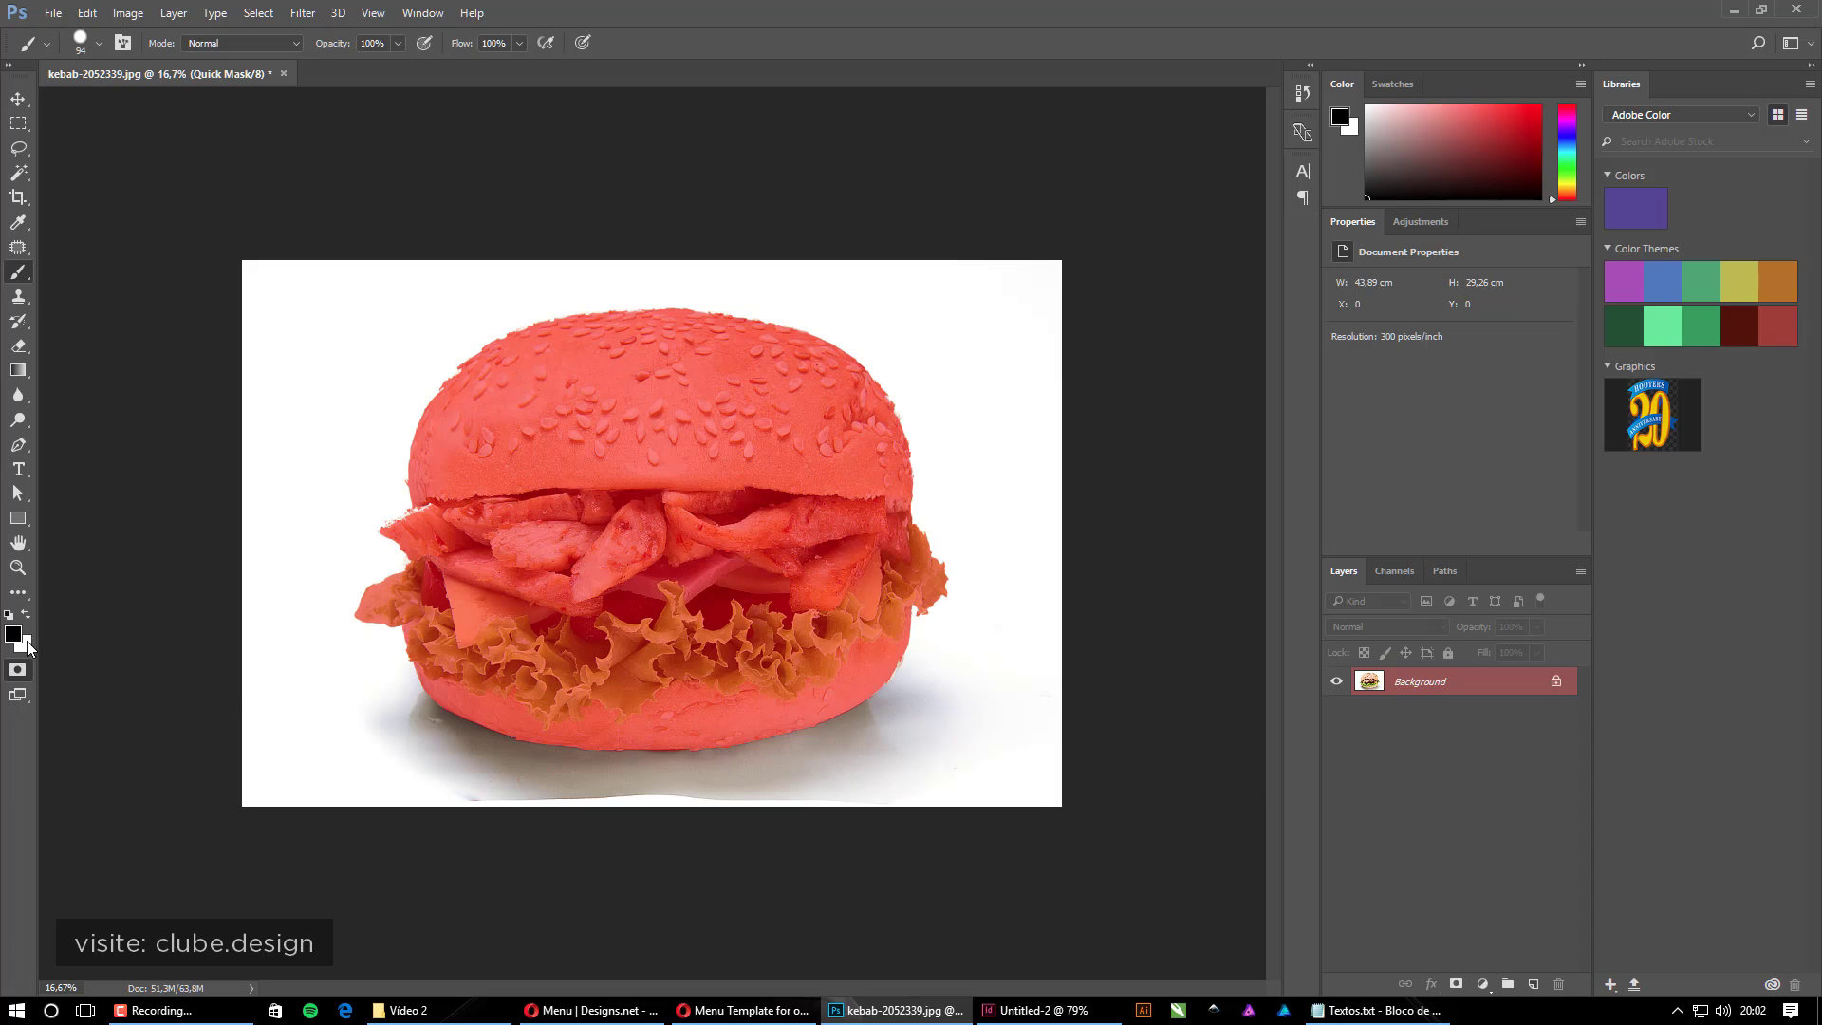
key("x")
key("q")
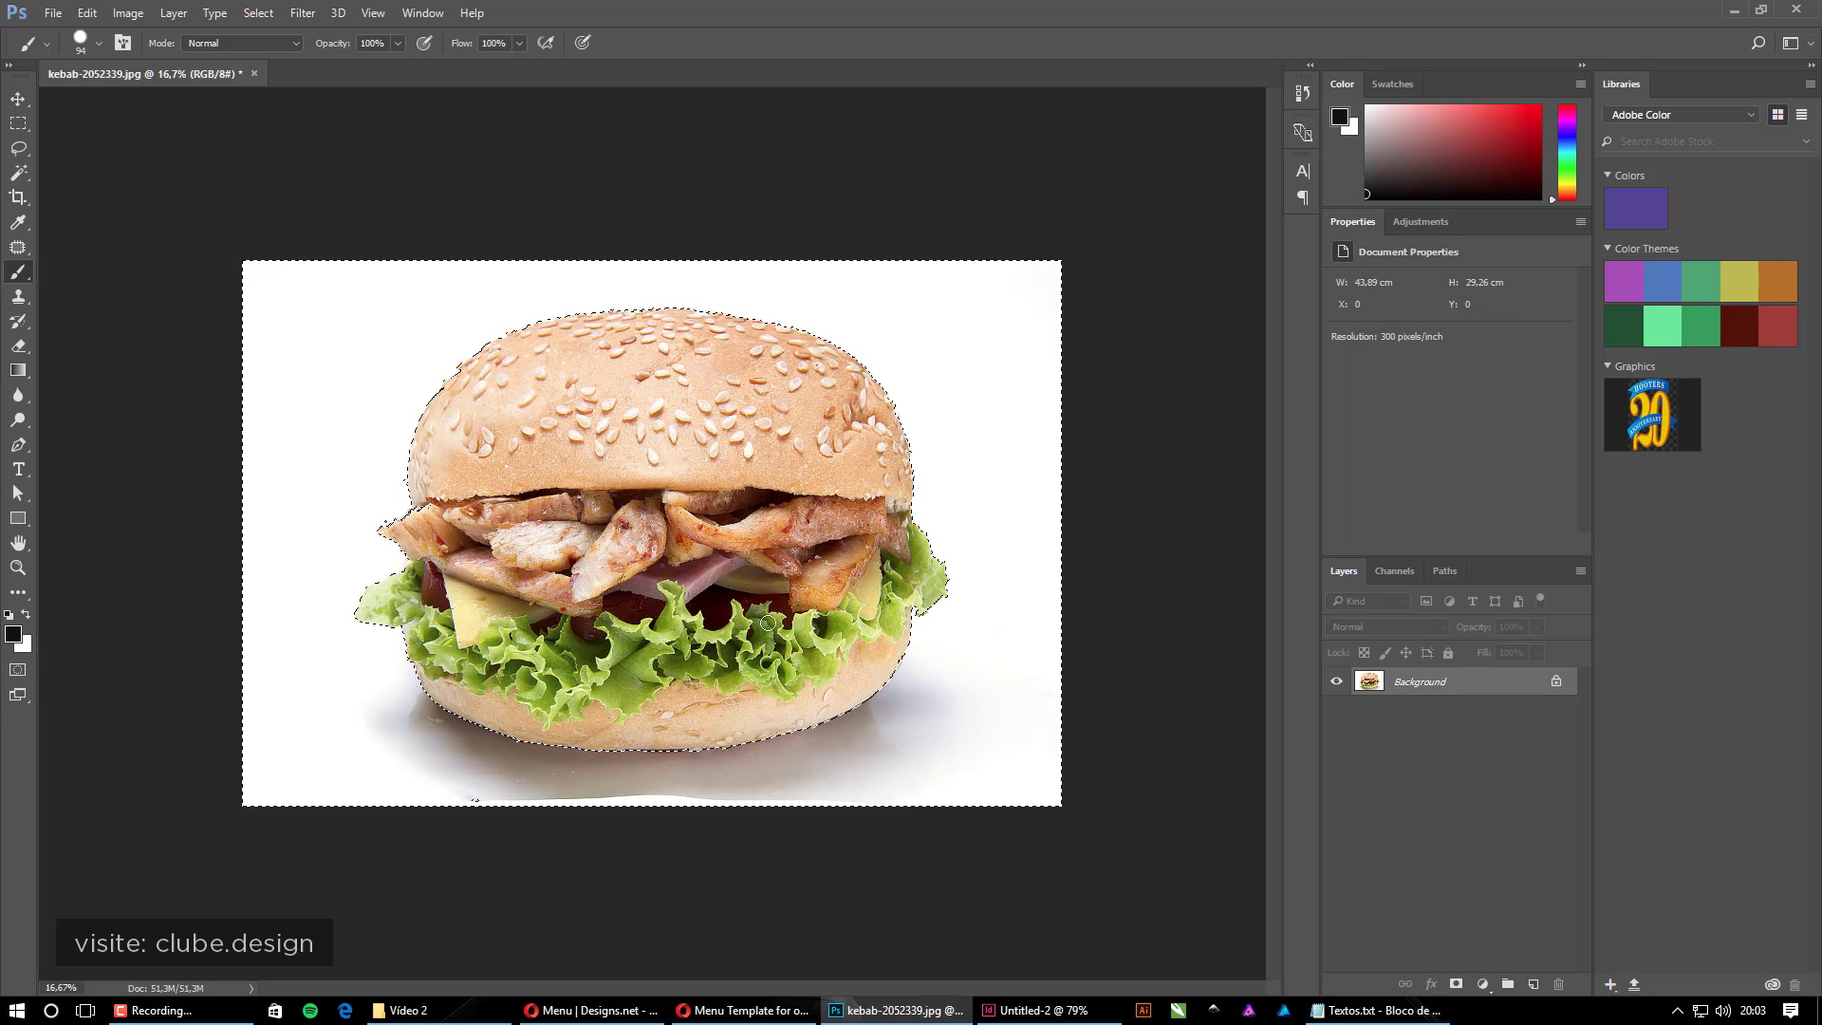
Mask the missing upper edge of the leftmost chicken piece by painting it black in Quick Mask
left_click(403, 487, "ctrl")
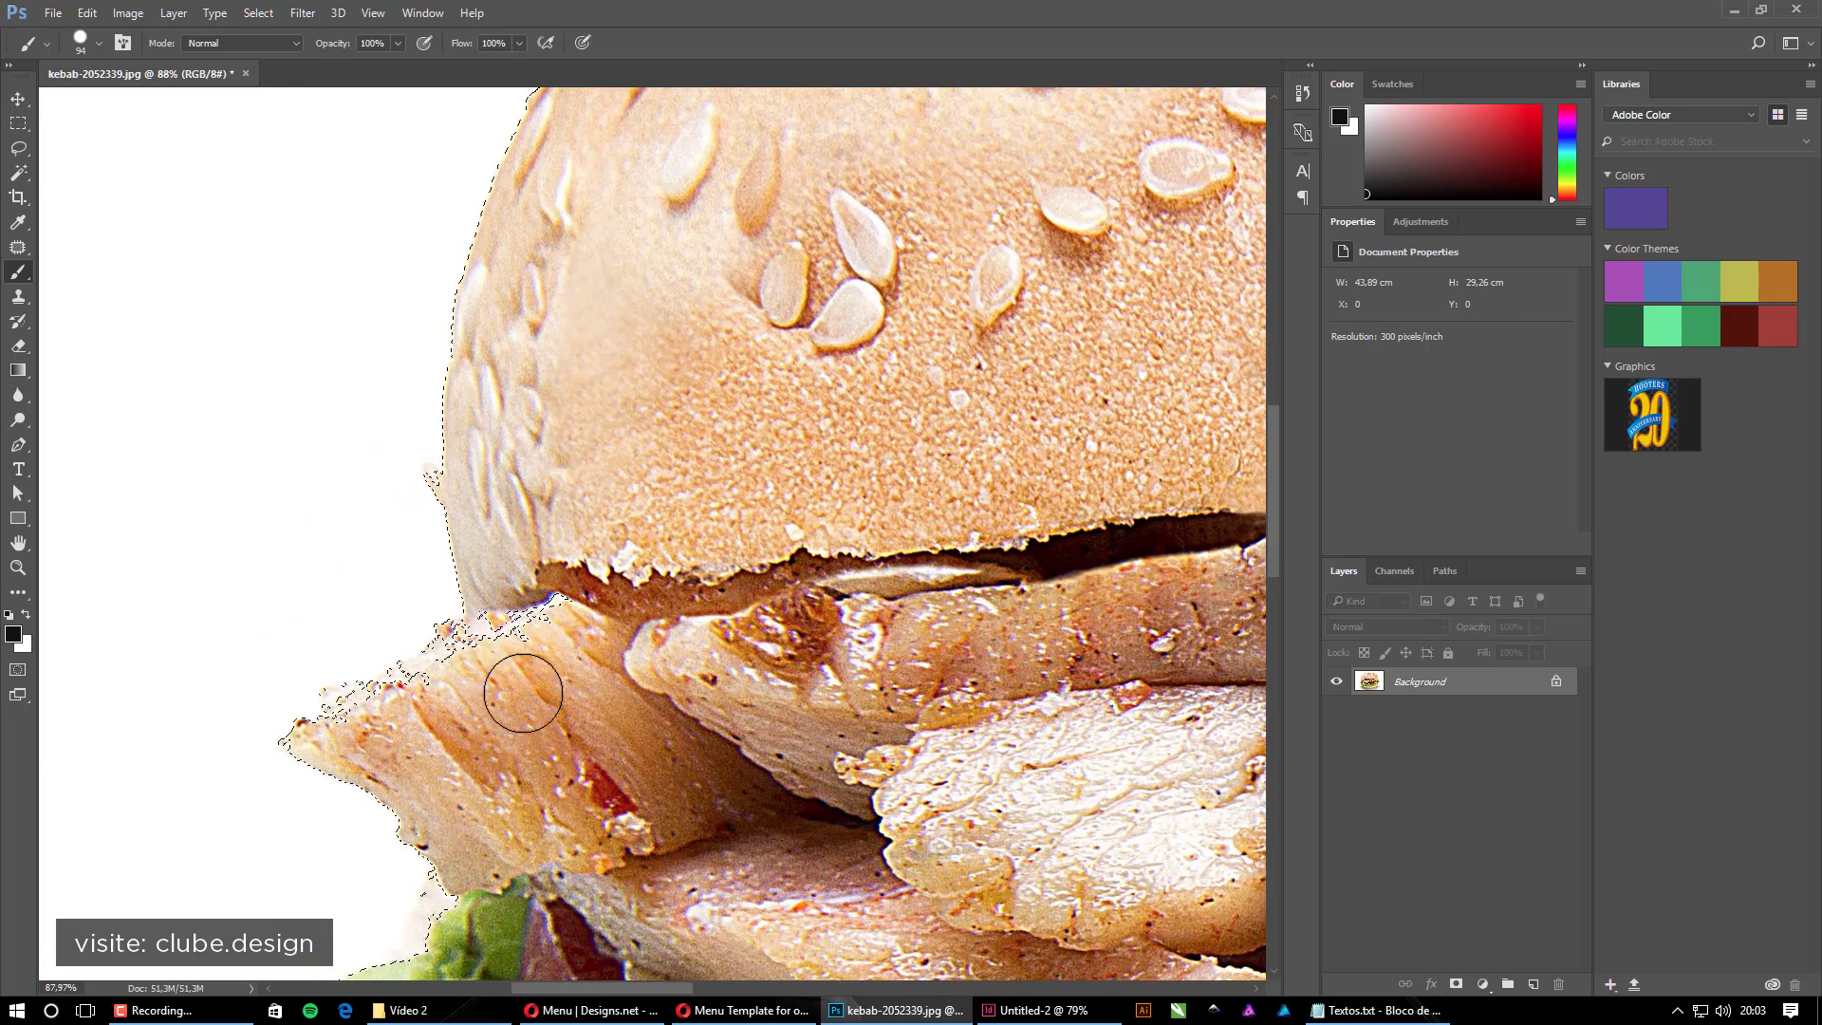
key("q")
key("x")
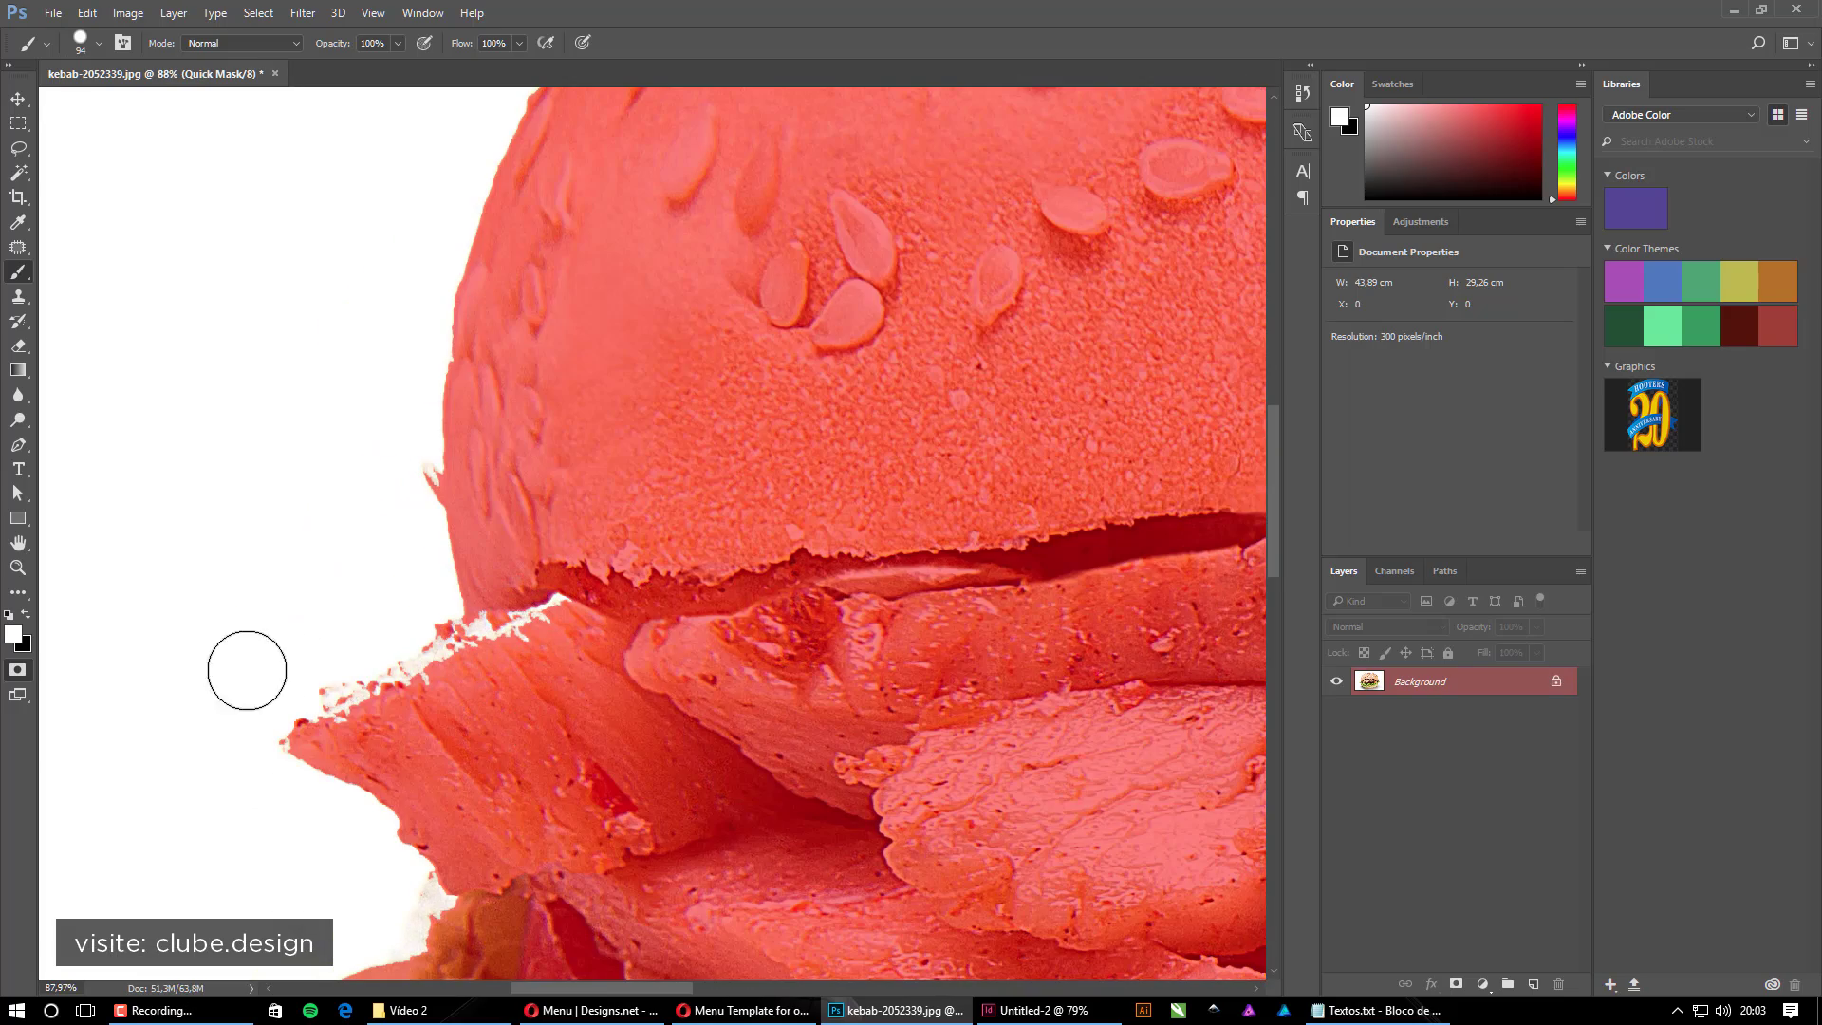
key("x")
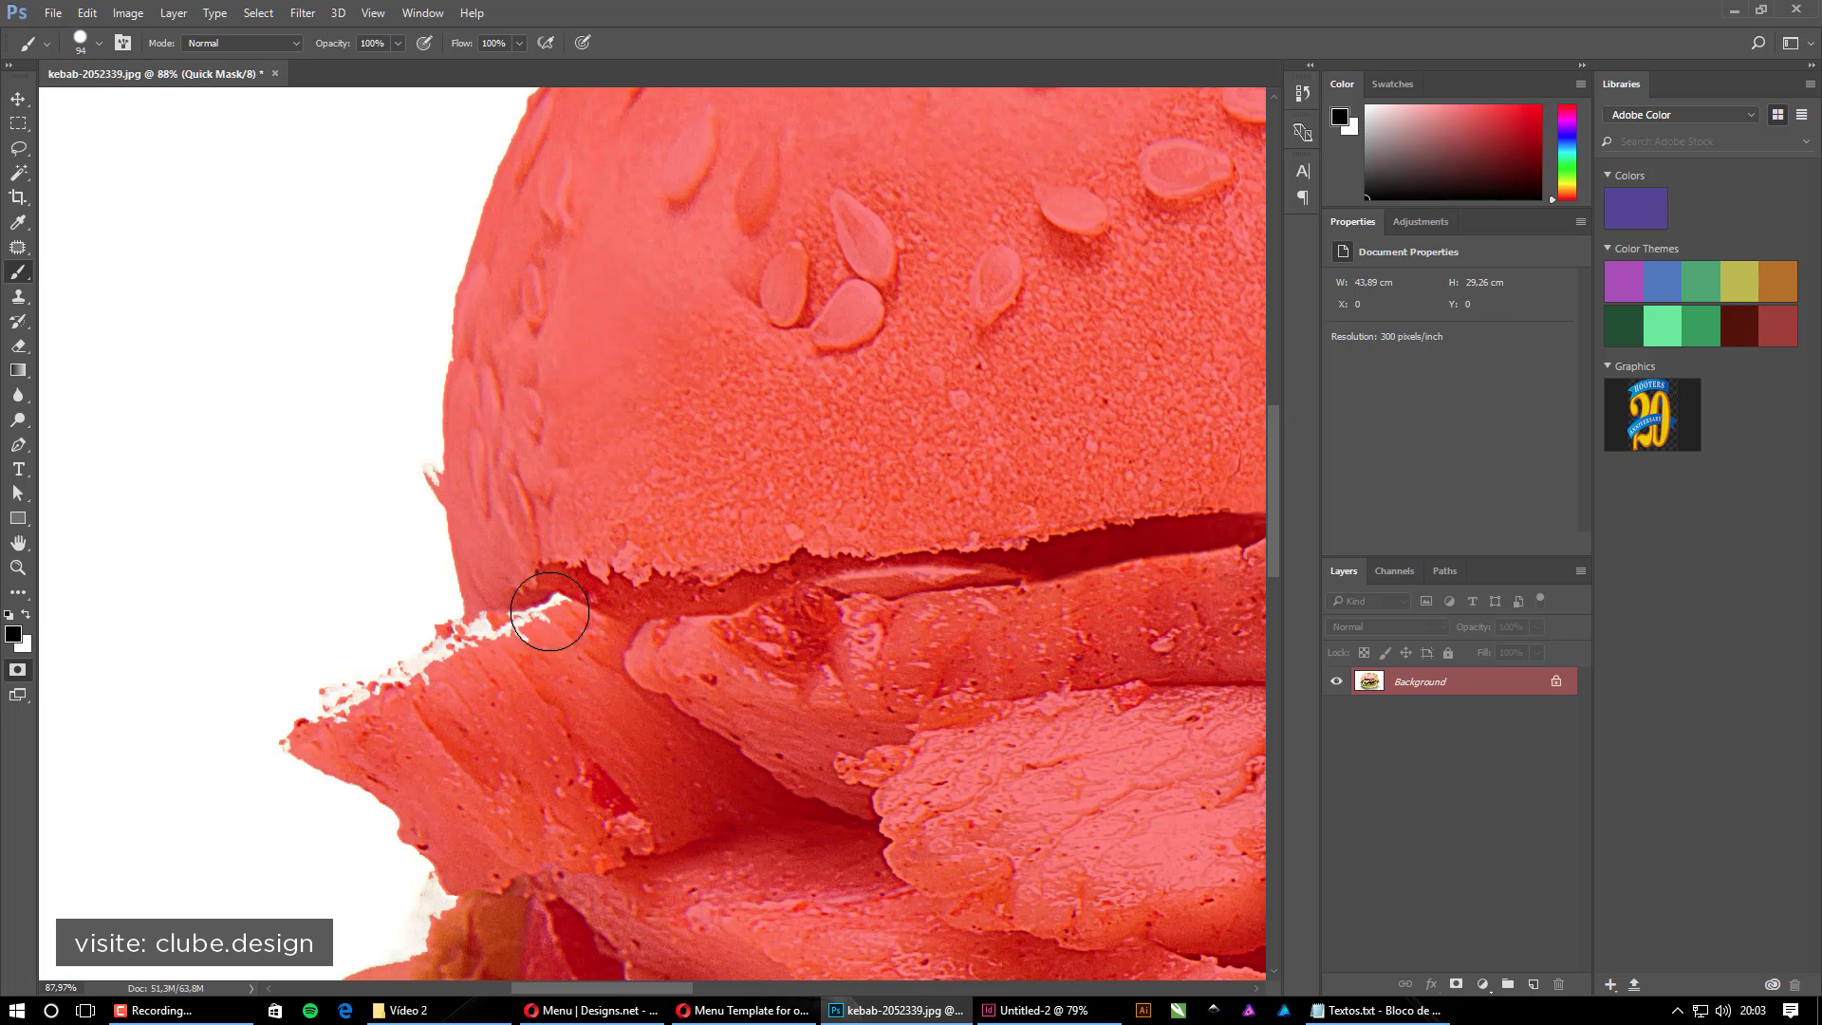
mouse_move(505, 626)
left_mouse_down()
mouse_move(481, 659)
mouse_move(457, 641)
mouse_move(436, 692)
mouse_move(356, 713)
left_mouse_up()
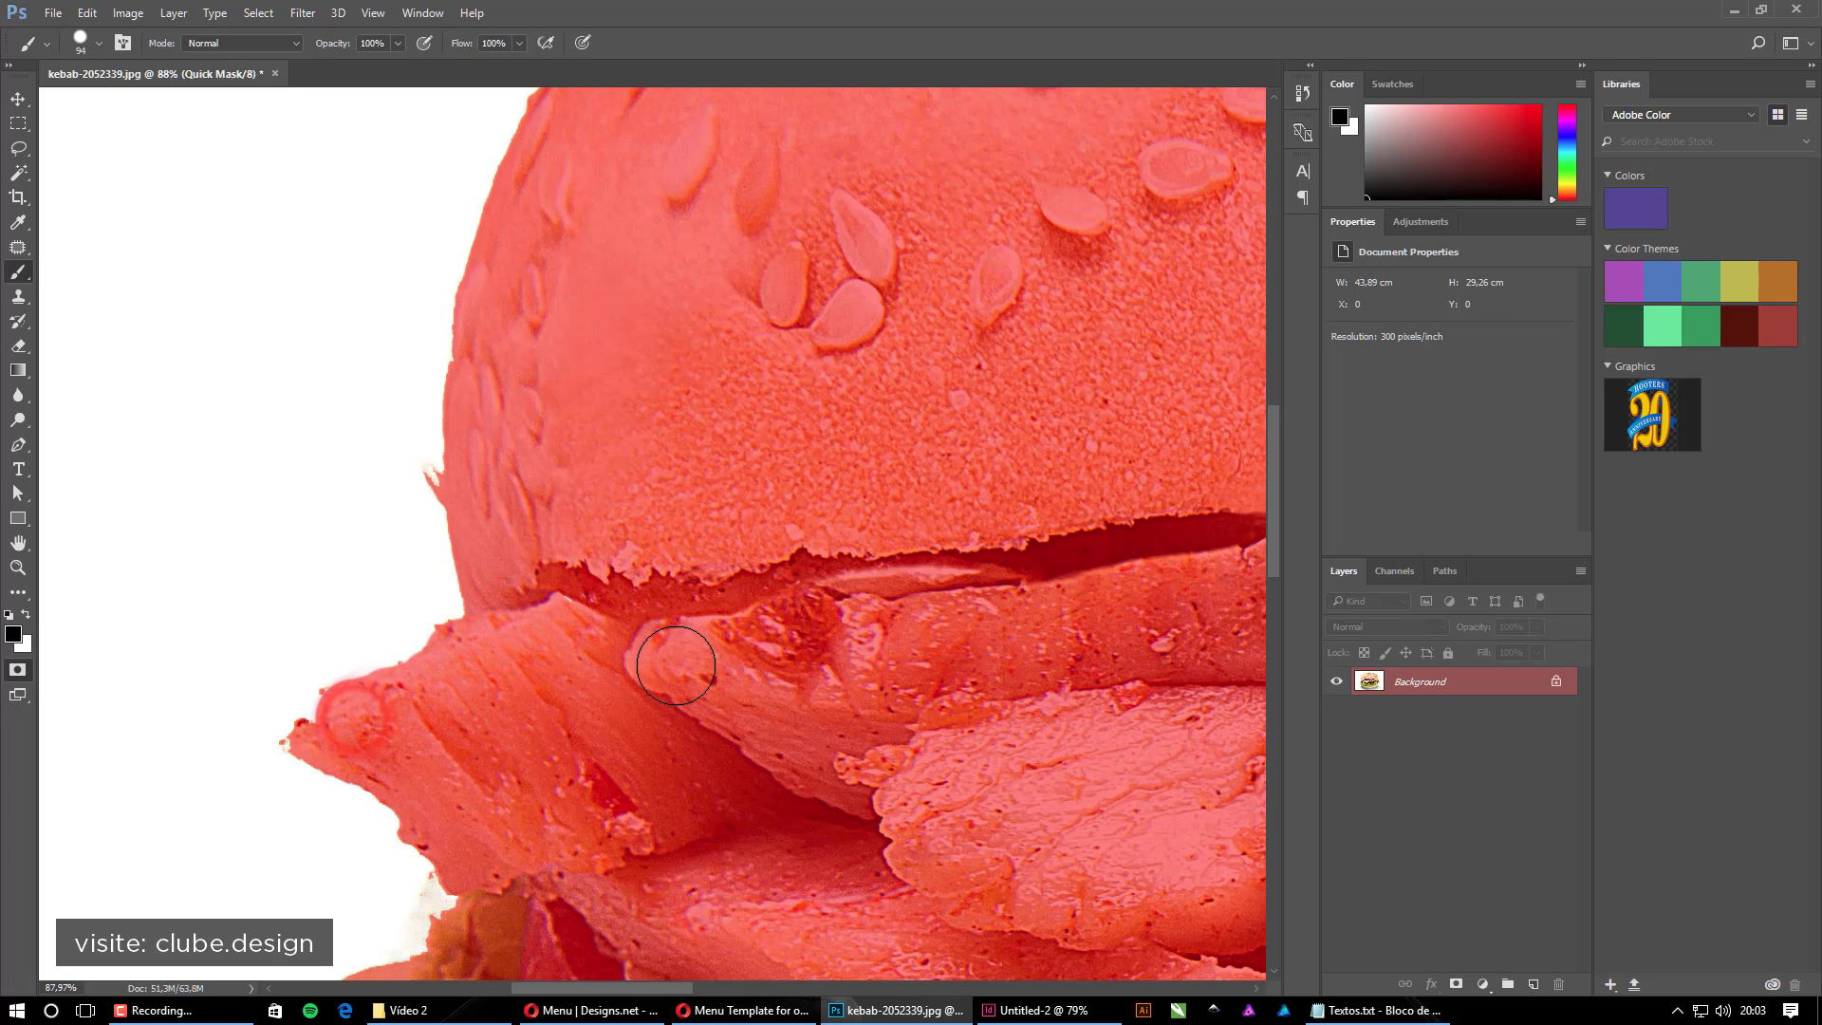
Convert the Quick Mask to a selection, invert it to the burger, and apply it as a layer mask
key("ctrl+0")
key("q")
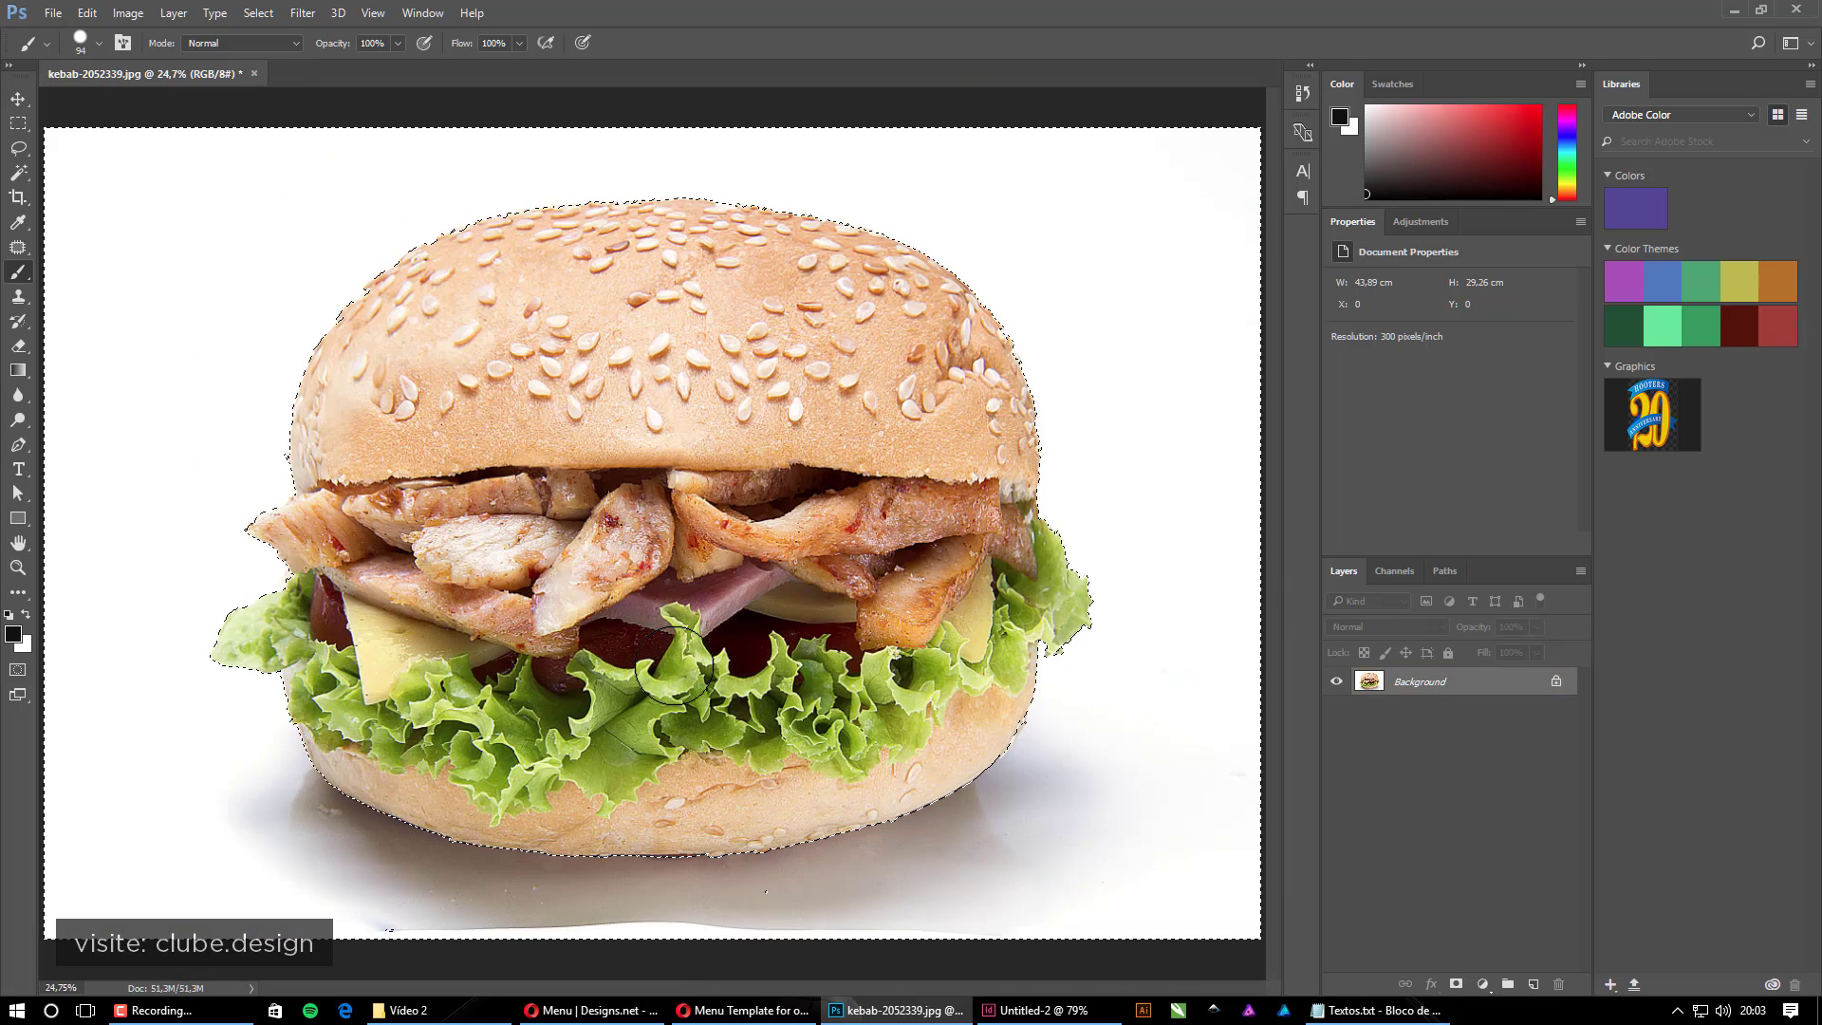
key("ctrl+shift+i")
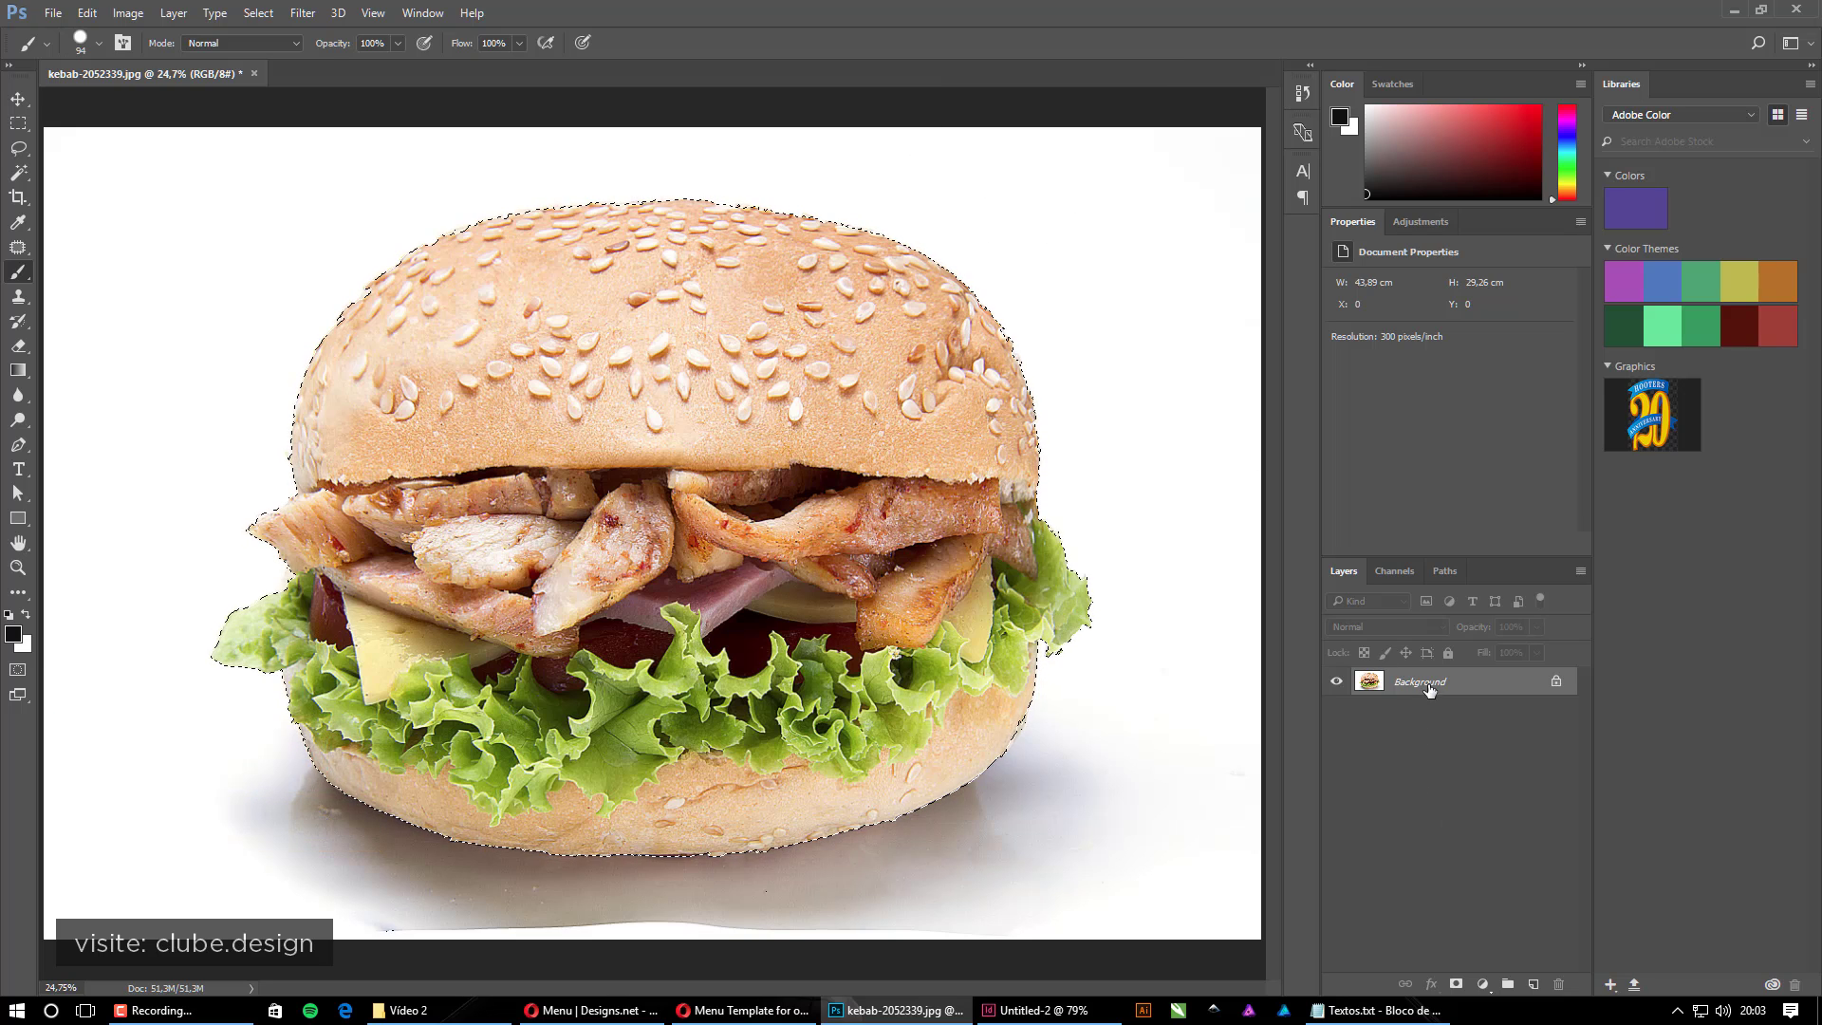
left_click(1455, 984)
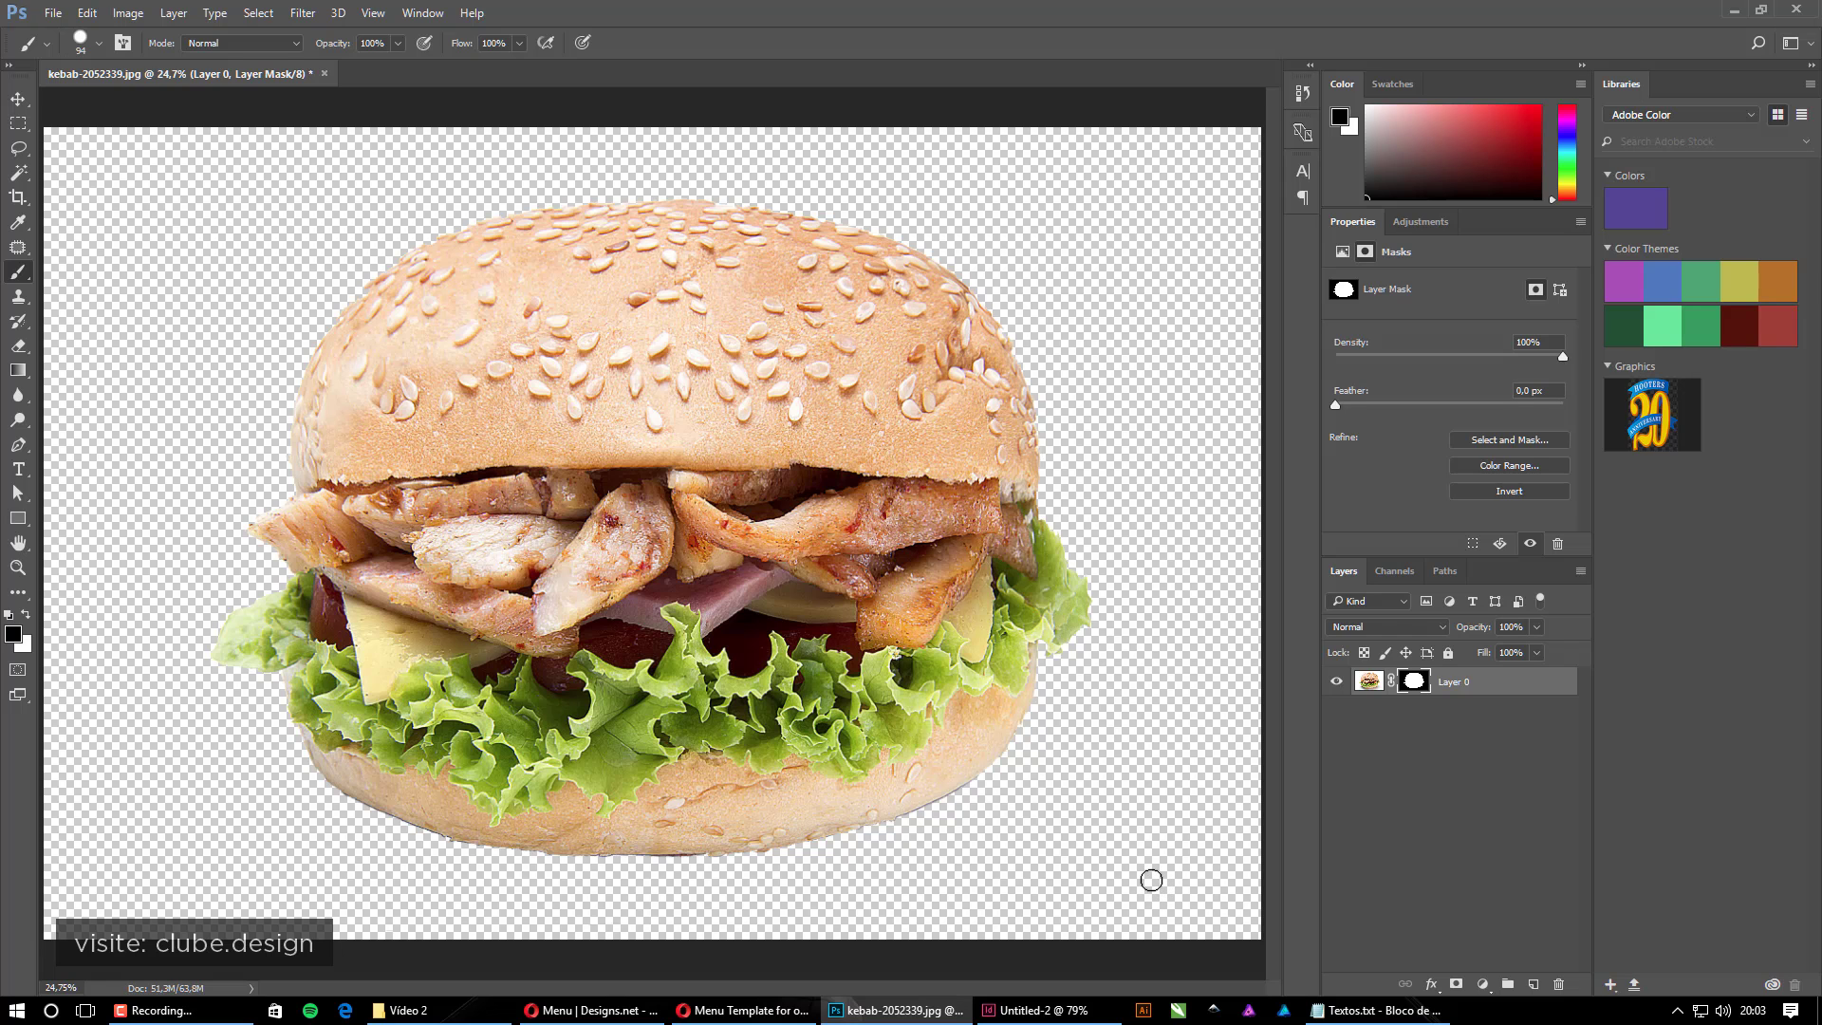
Save the masked burger as kebab-2052339.psd in the Vídeo 2 folder, keeping layers and maximum compatibility
key("ctrl+shift+s")
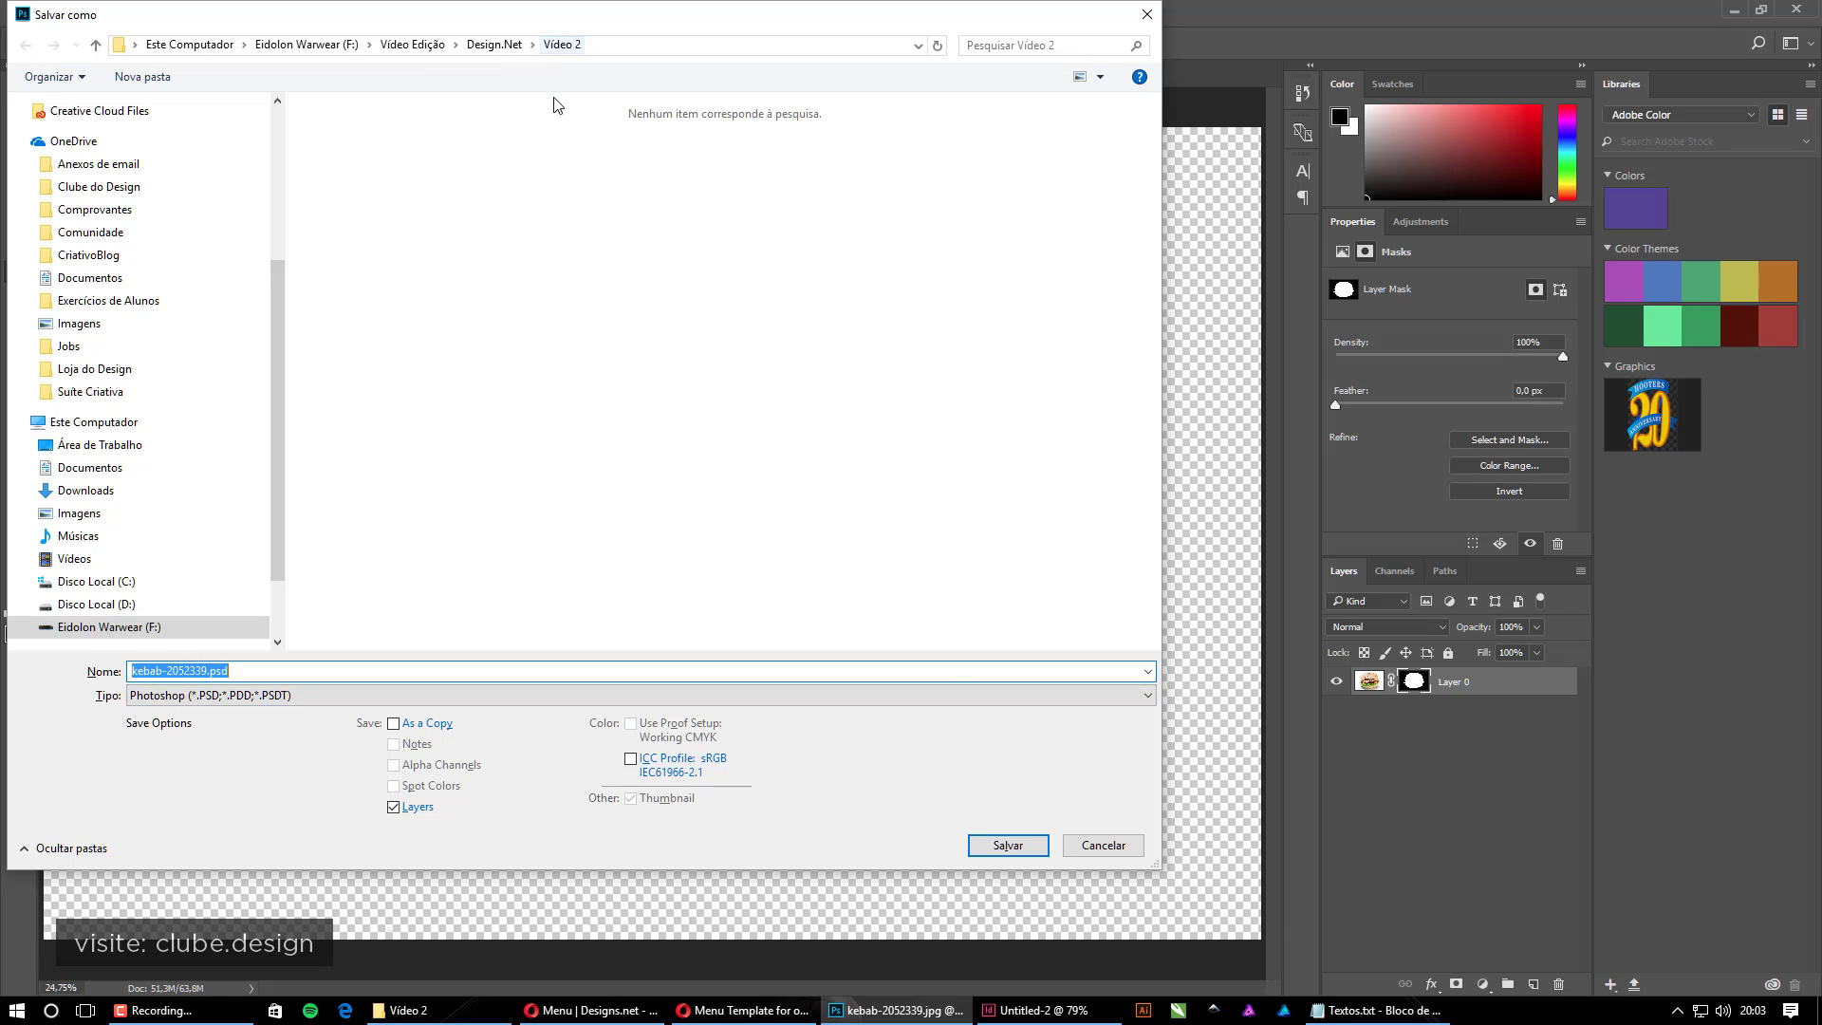
left_click(980, 847)
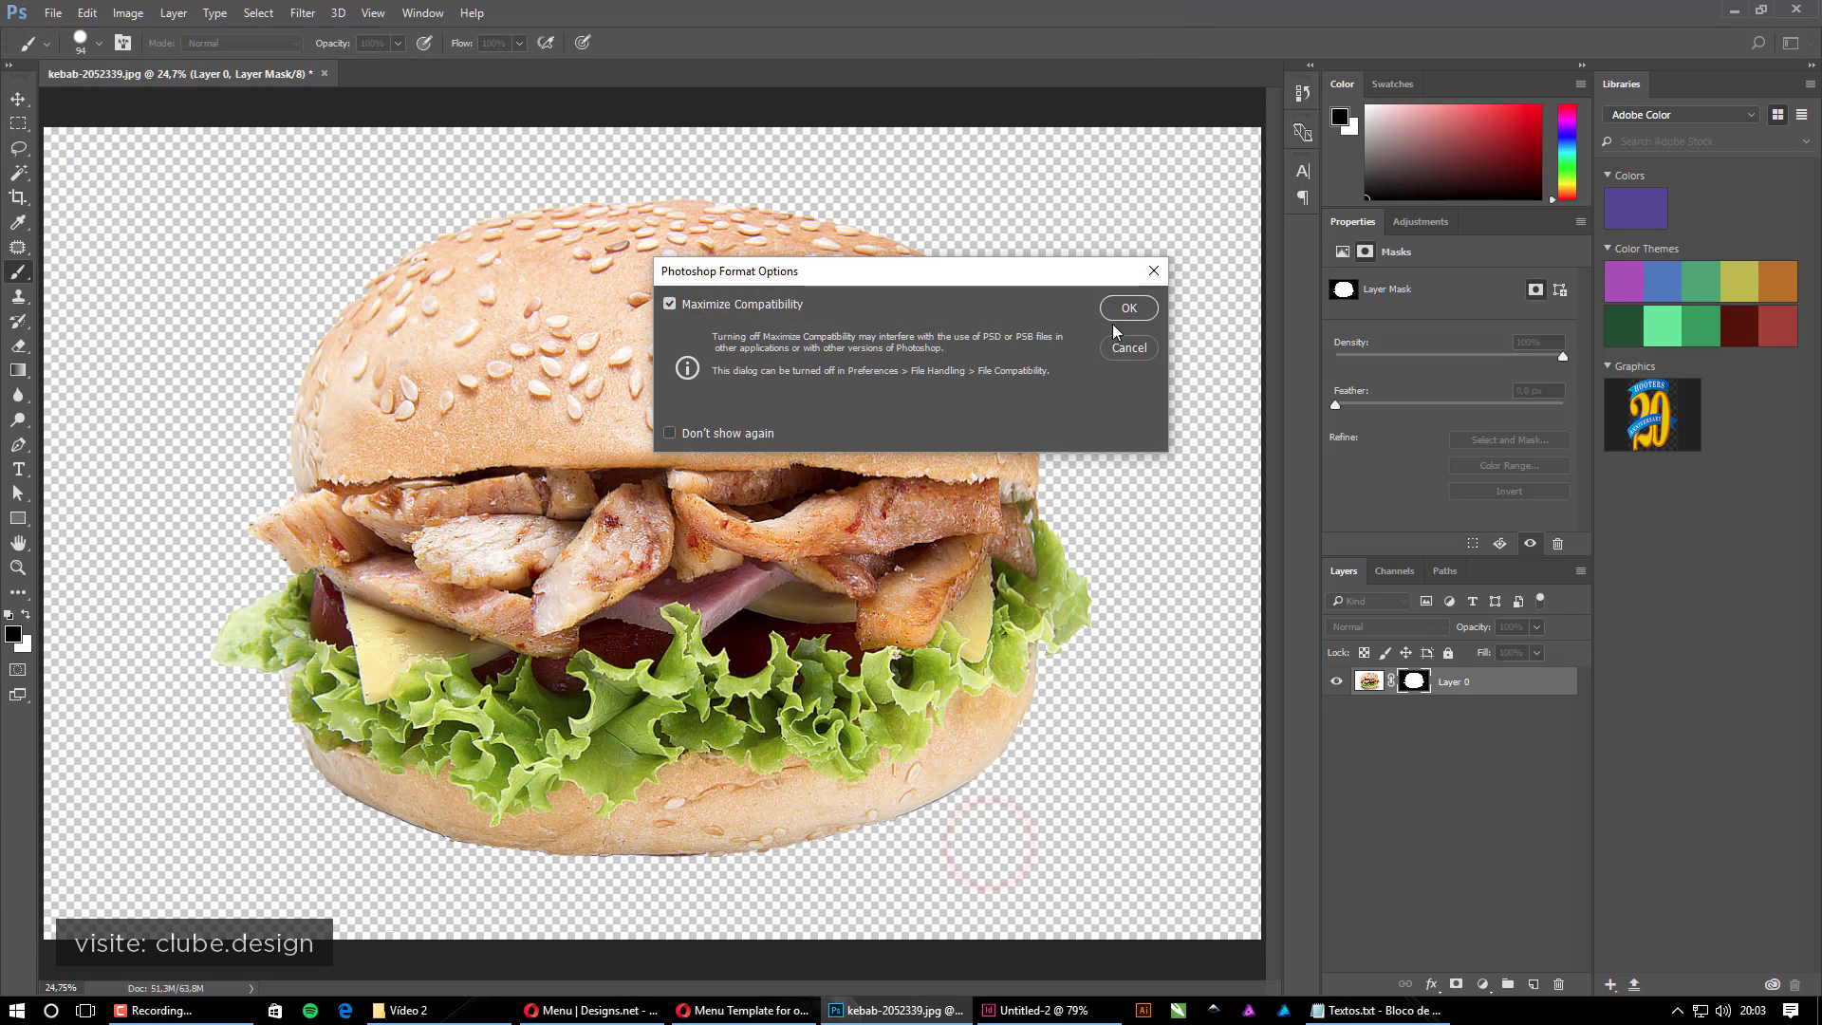
left_click(1123, 309)
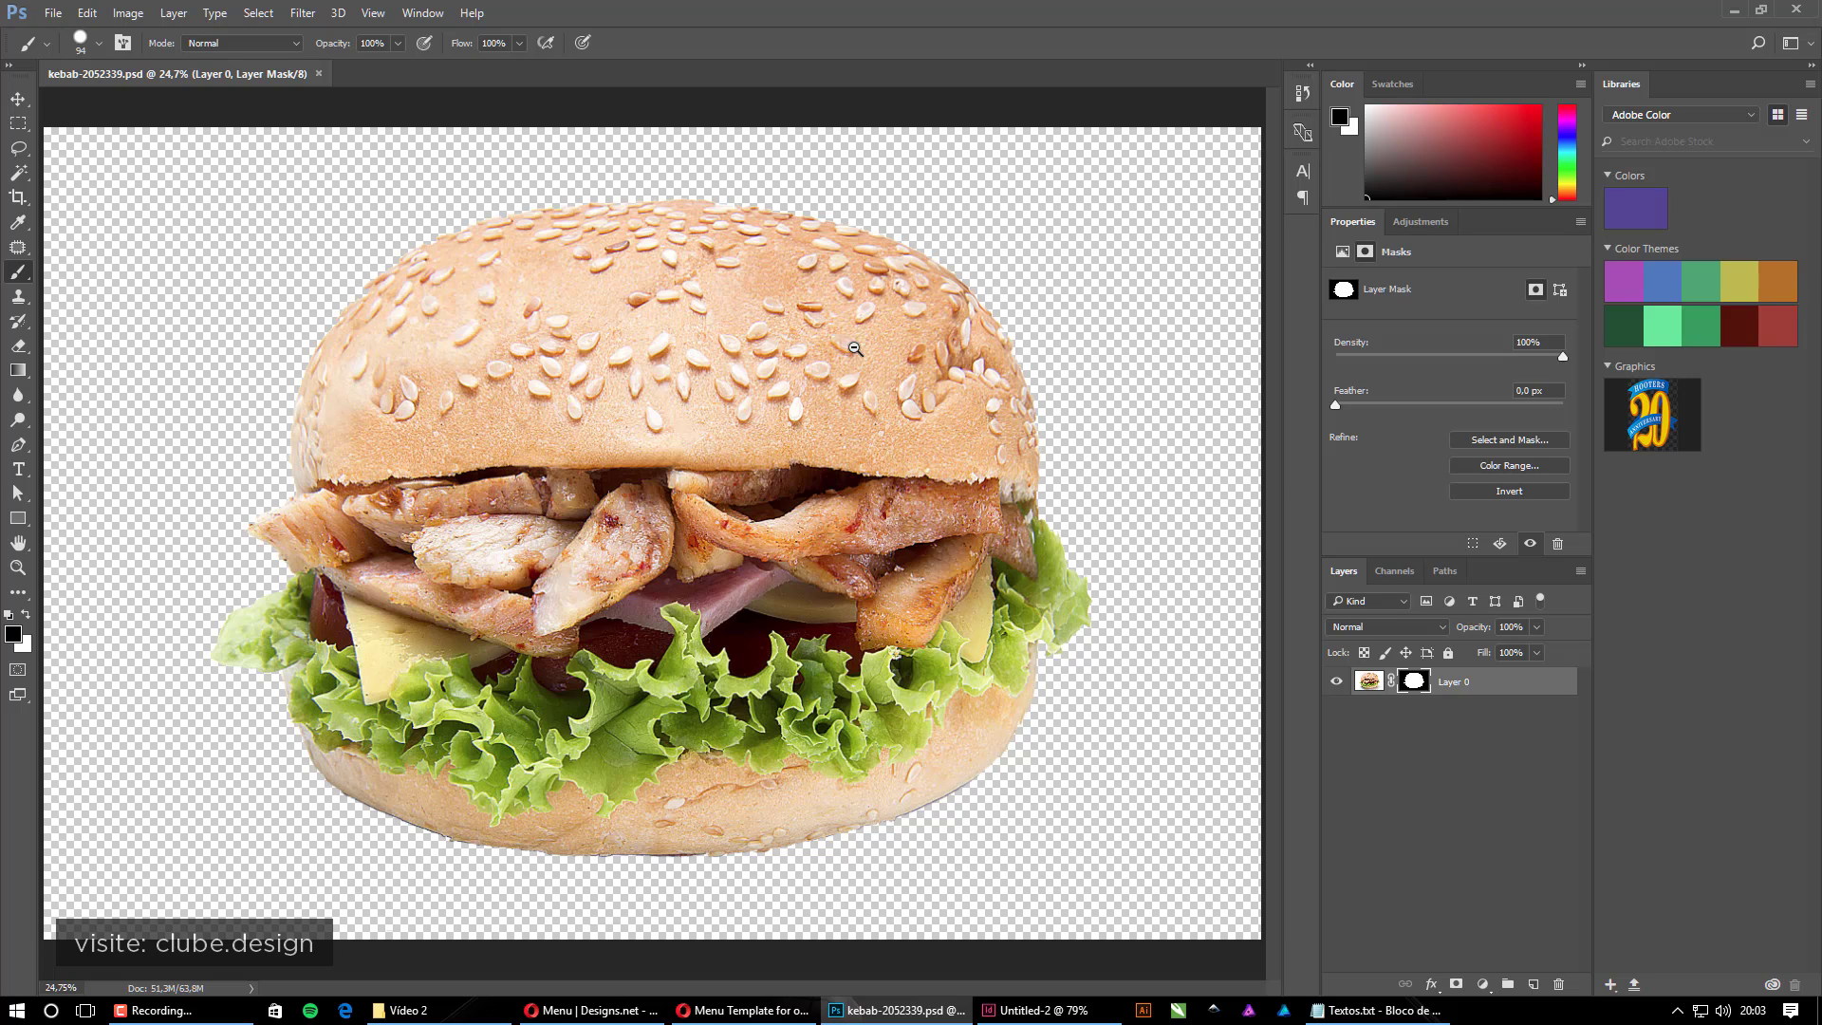
left_click(771, 304, "alt")
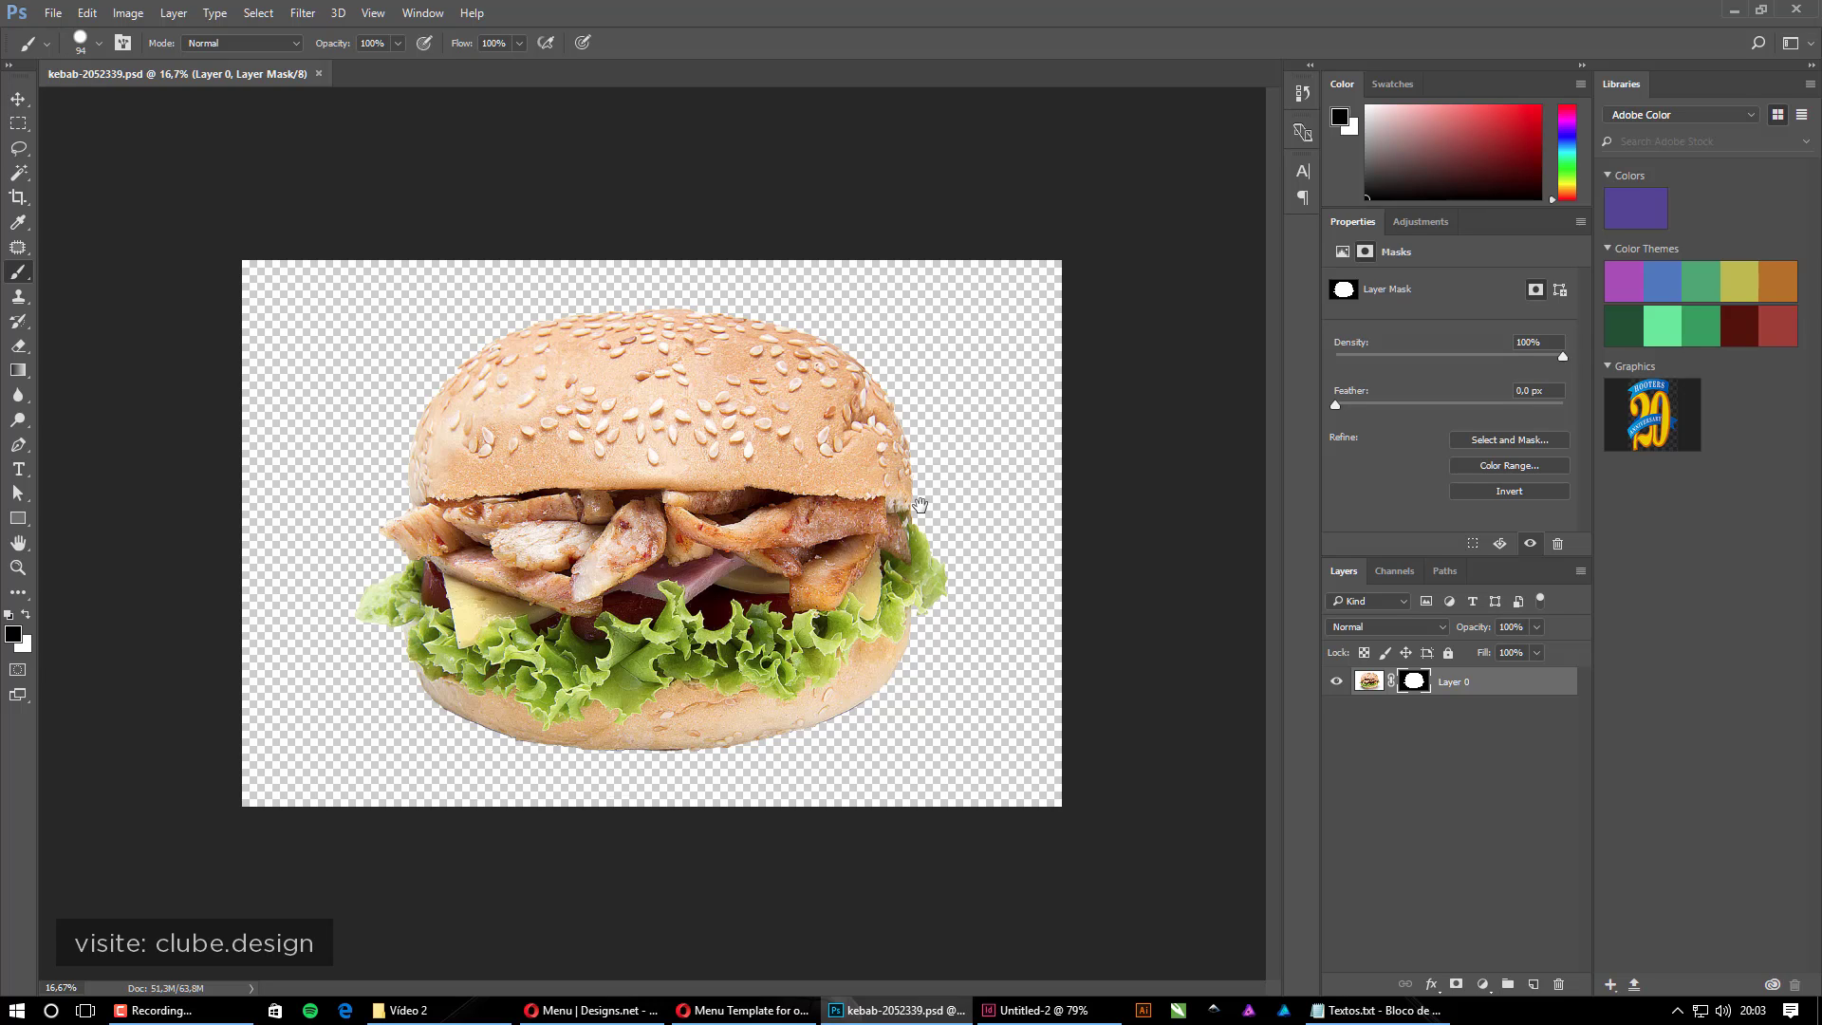
Switch to InDesign and place kebab-2052339.psd from the Vídeo 2 folder across the margins, about 186 × 124 mm, on the page's upper half
left_click(431, 1010)
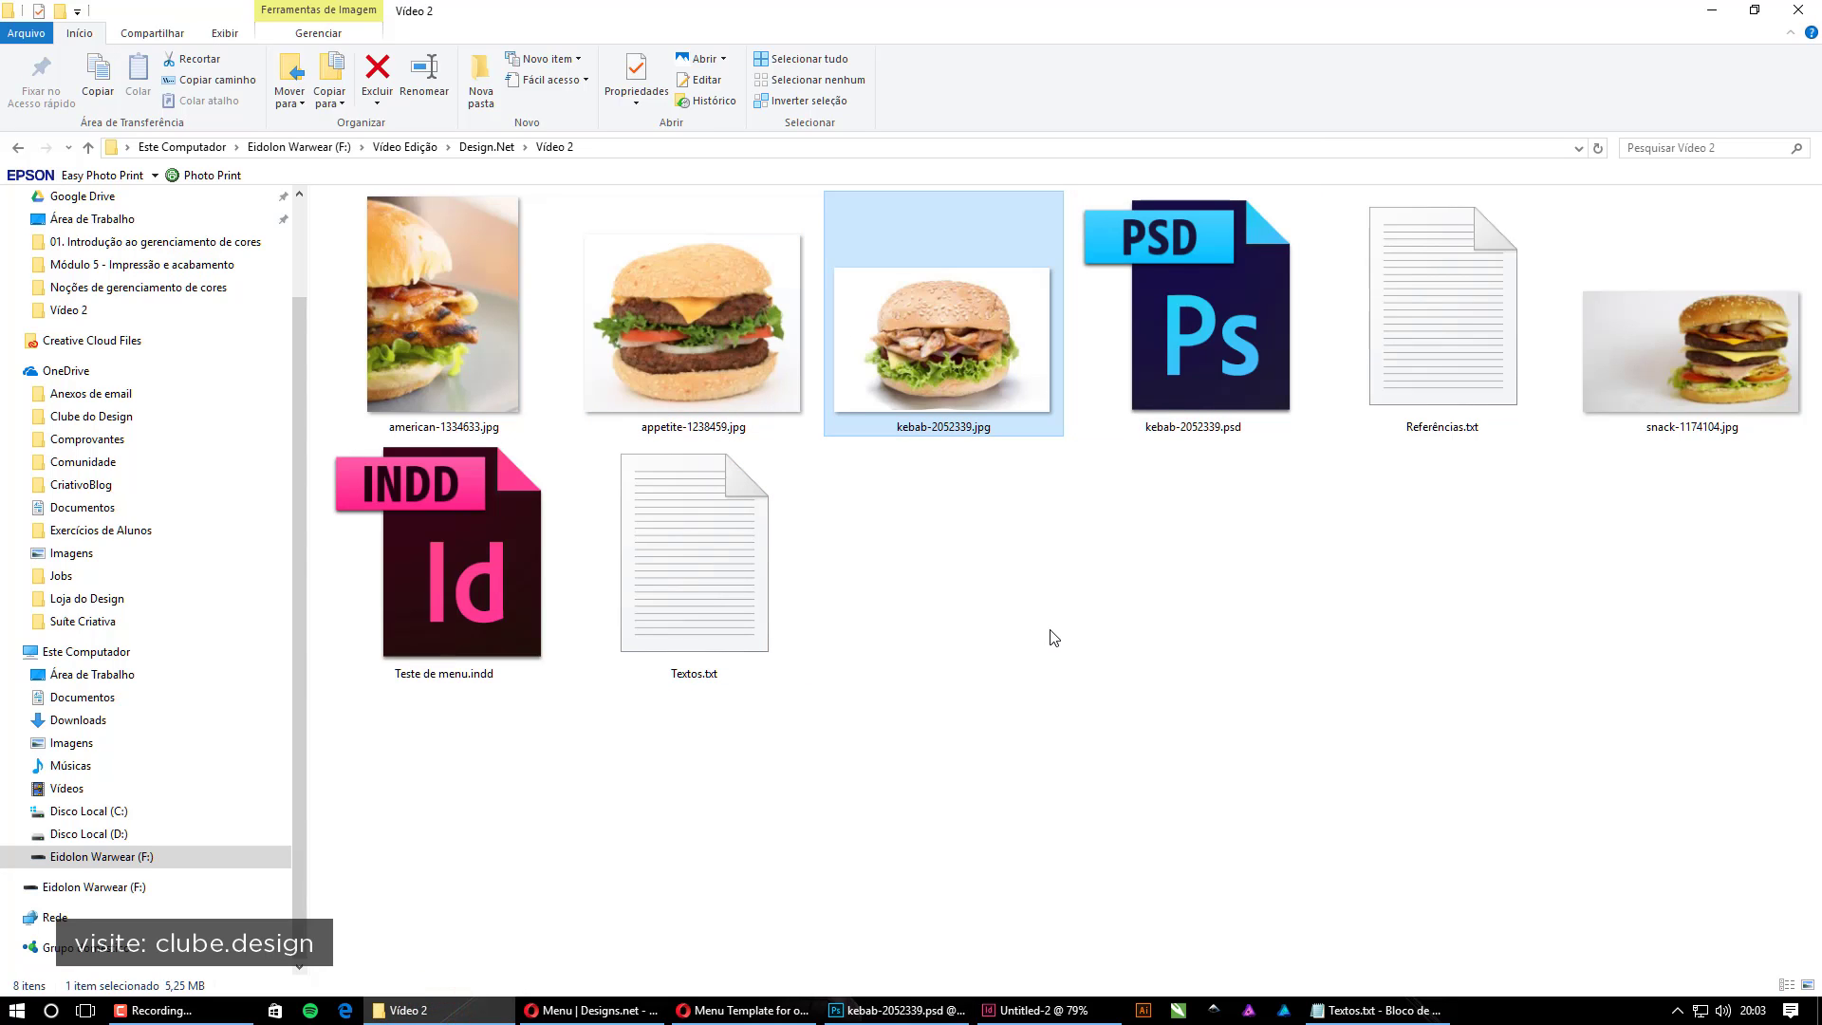
left_click(1165, 300)
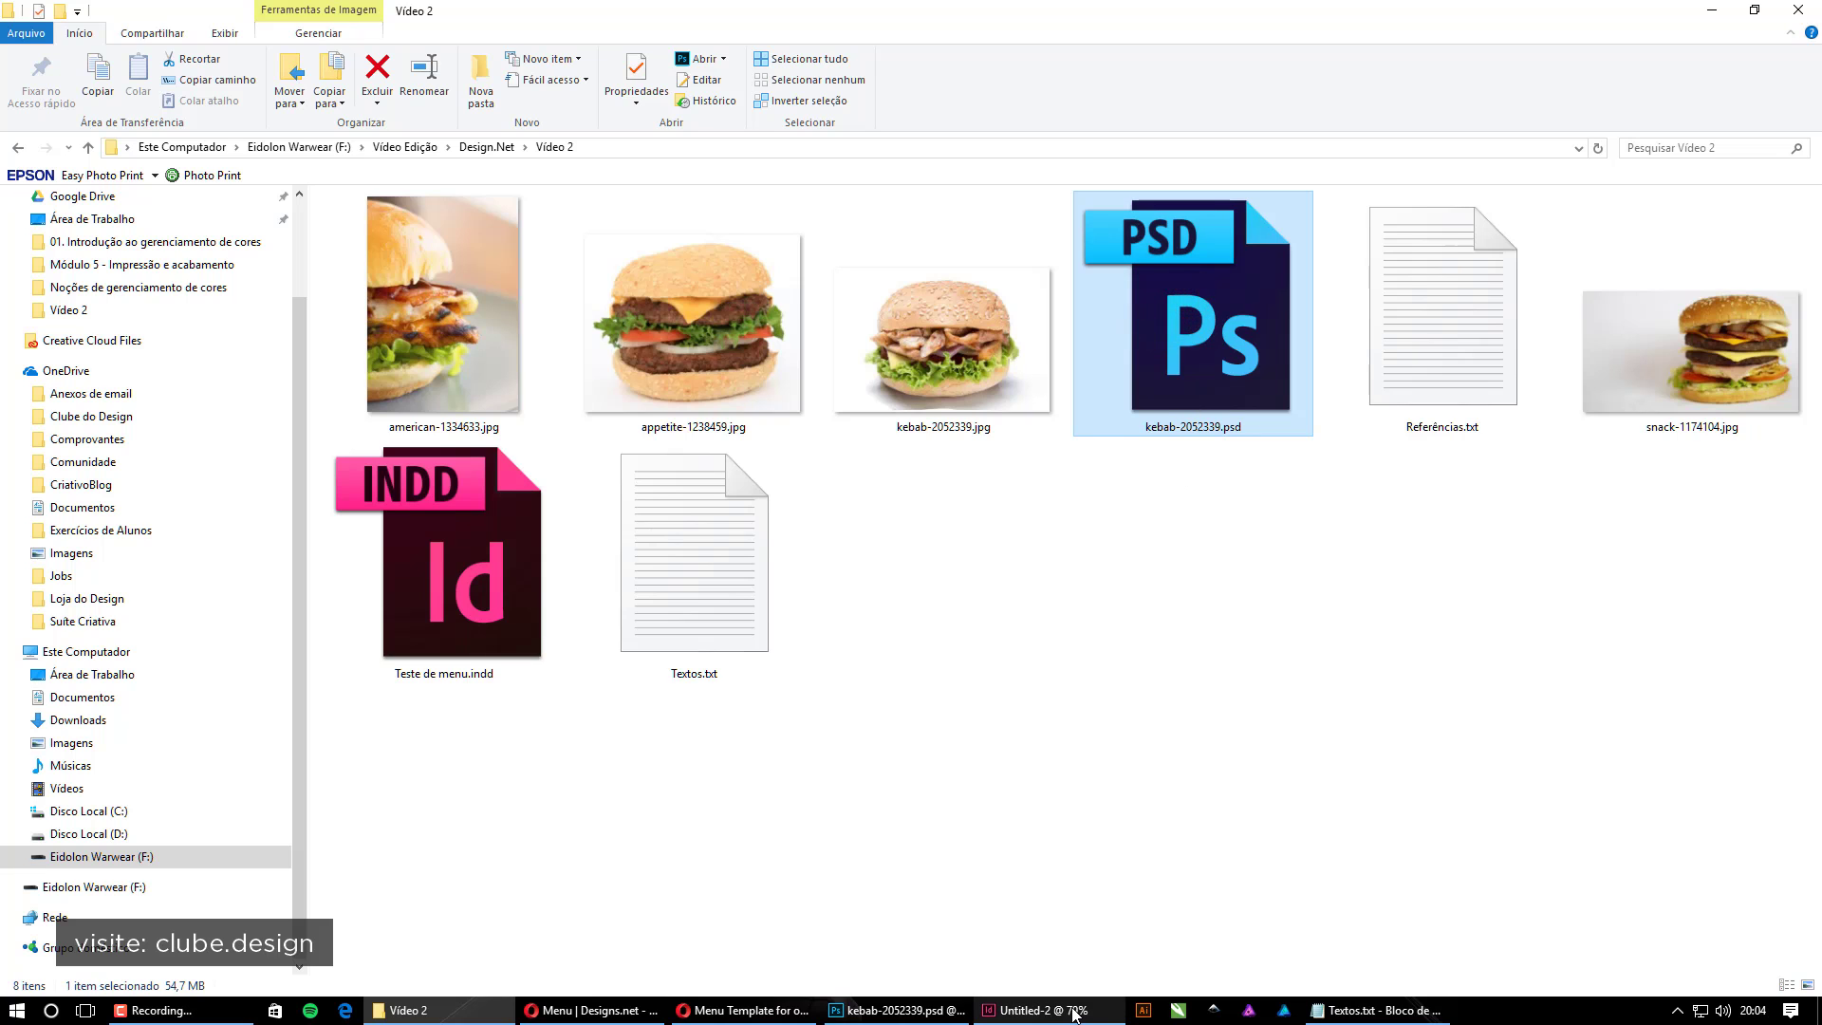
left_click(1044, 1010)
left_click(829, 453)
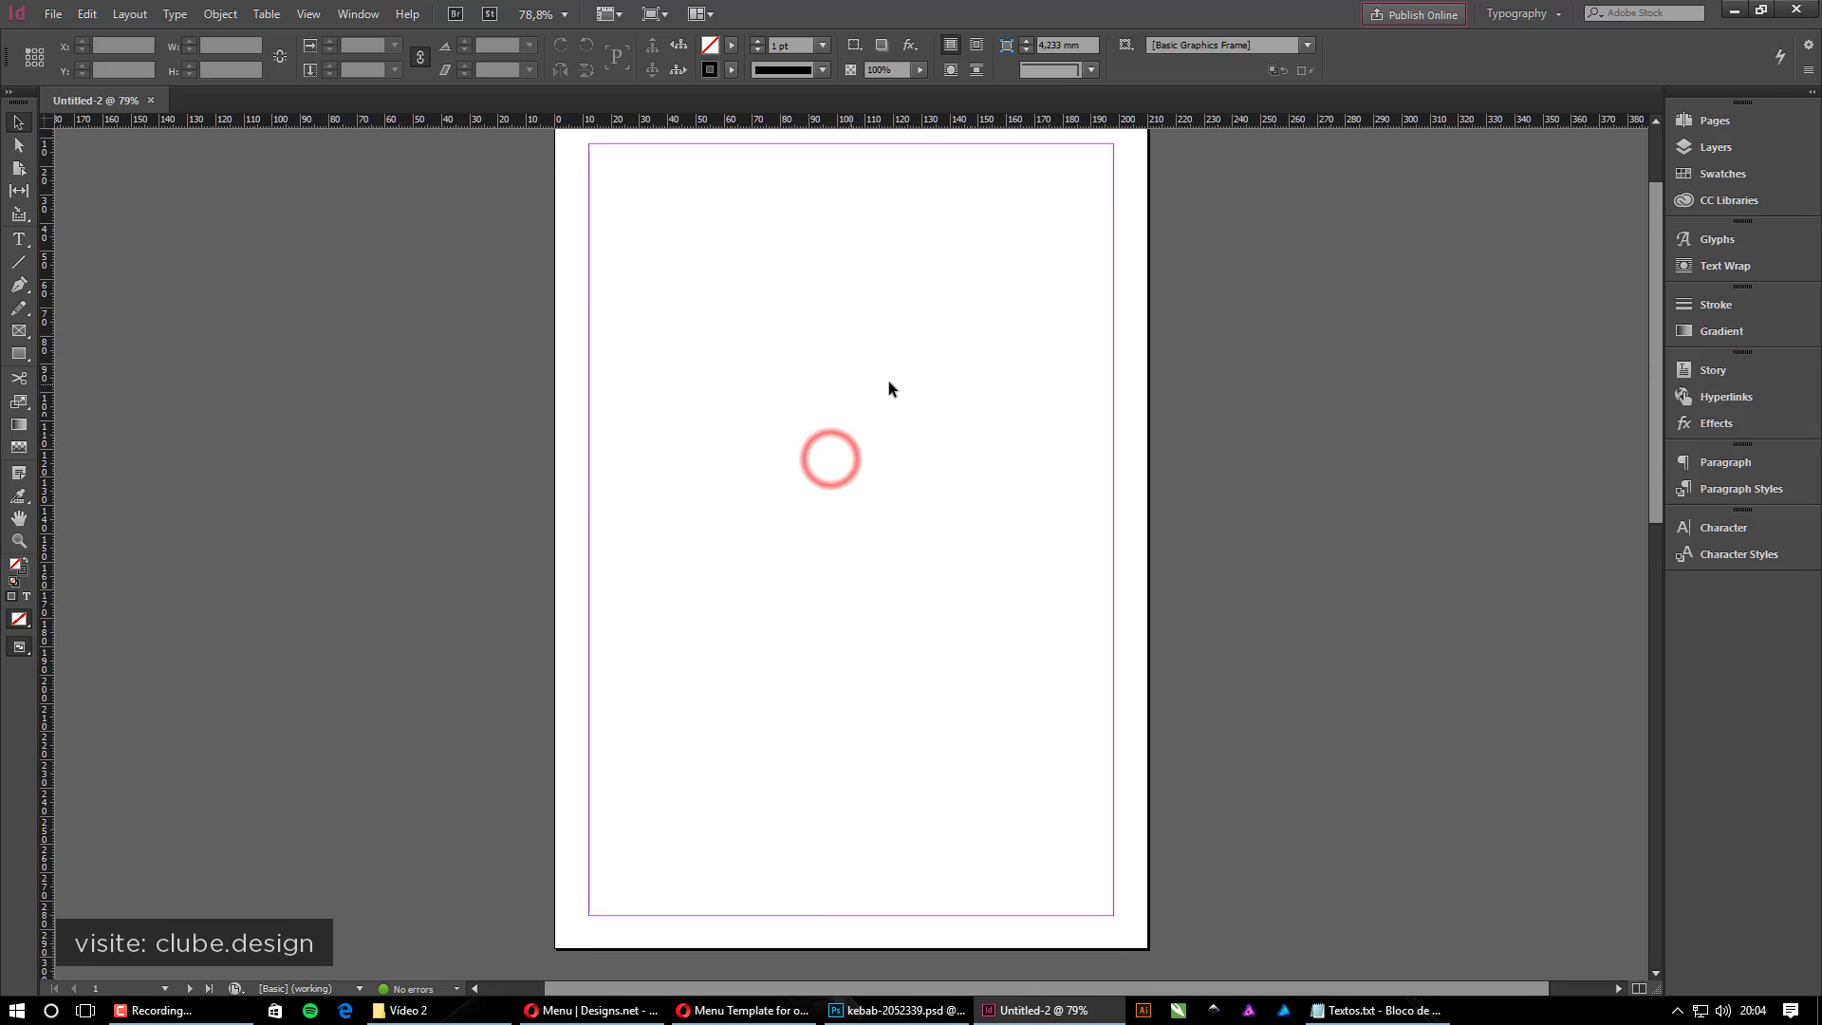
left_click(887, 348)
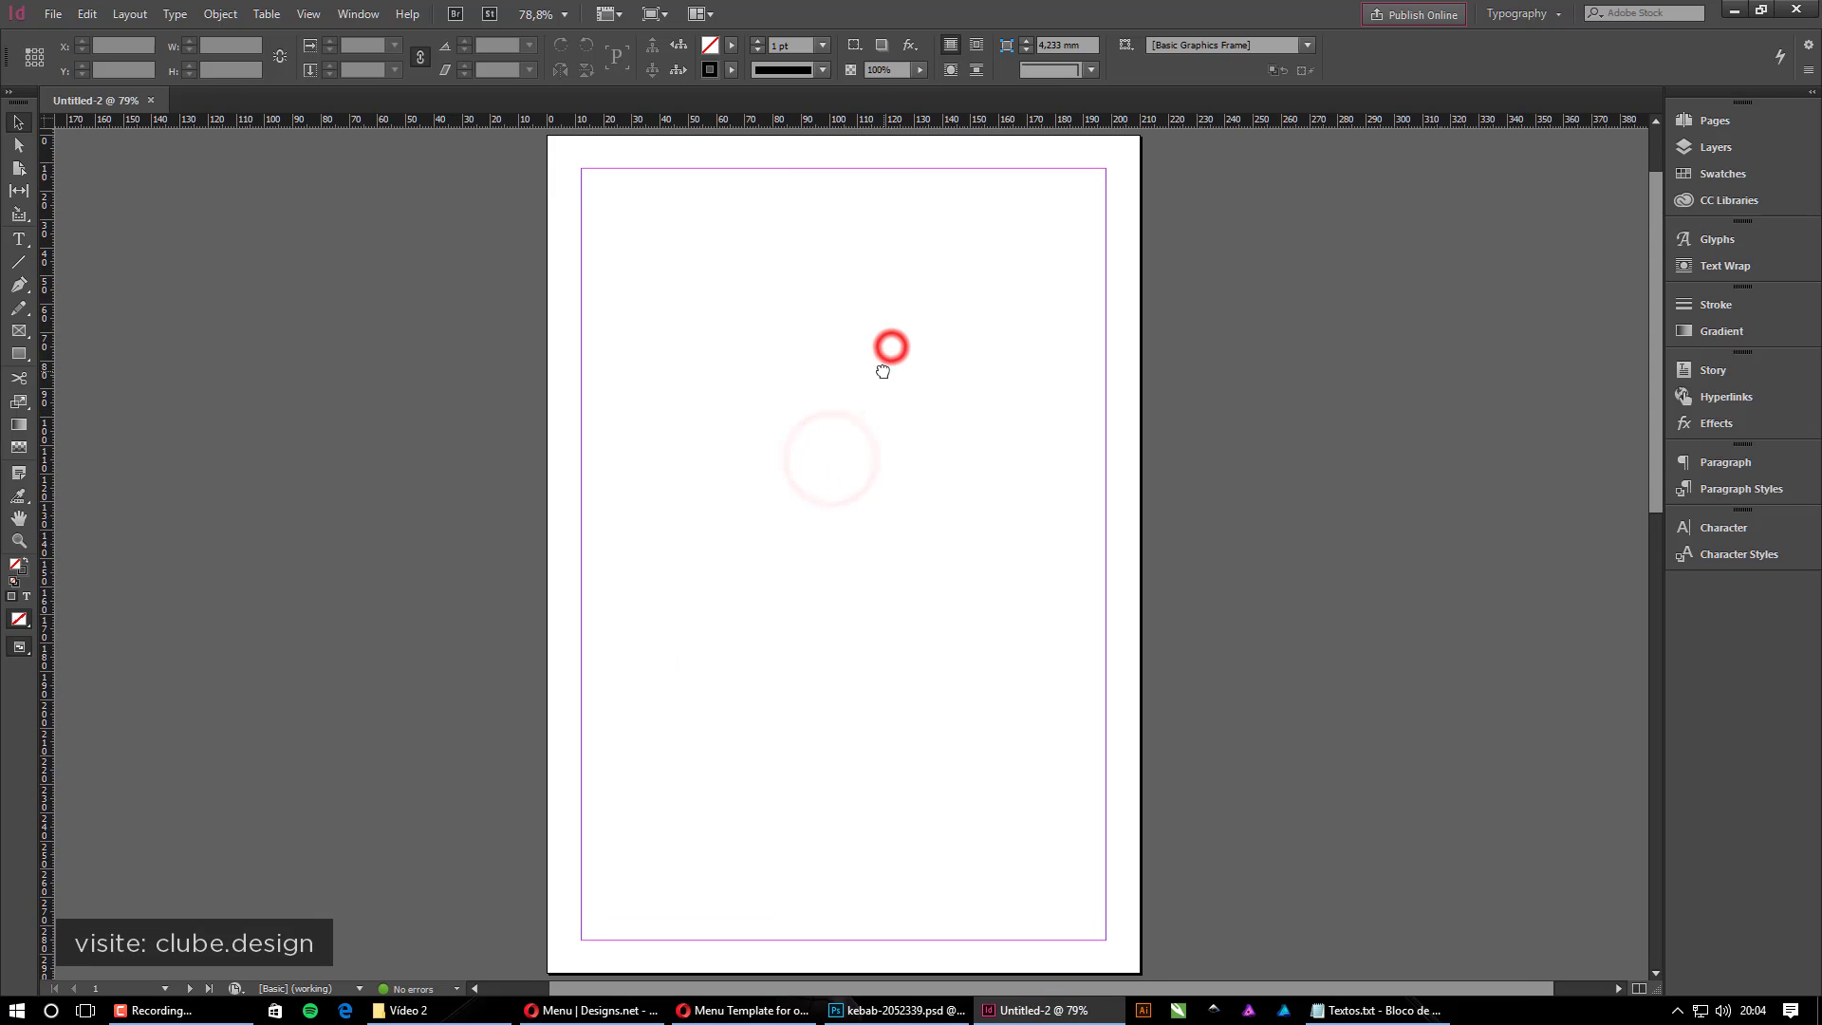
left_click(462, 1008)
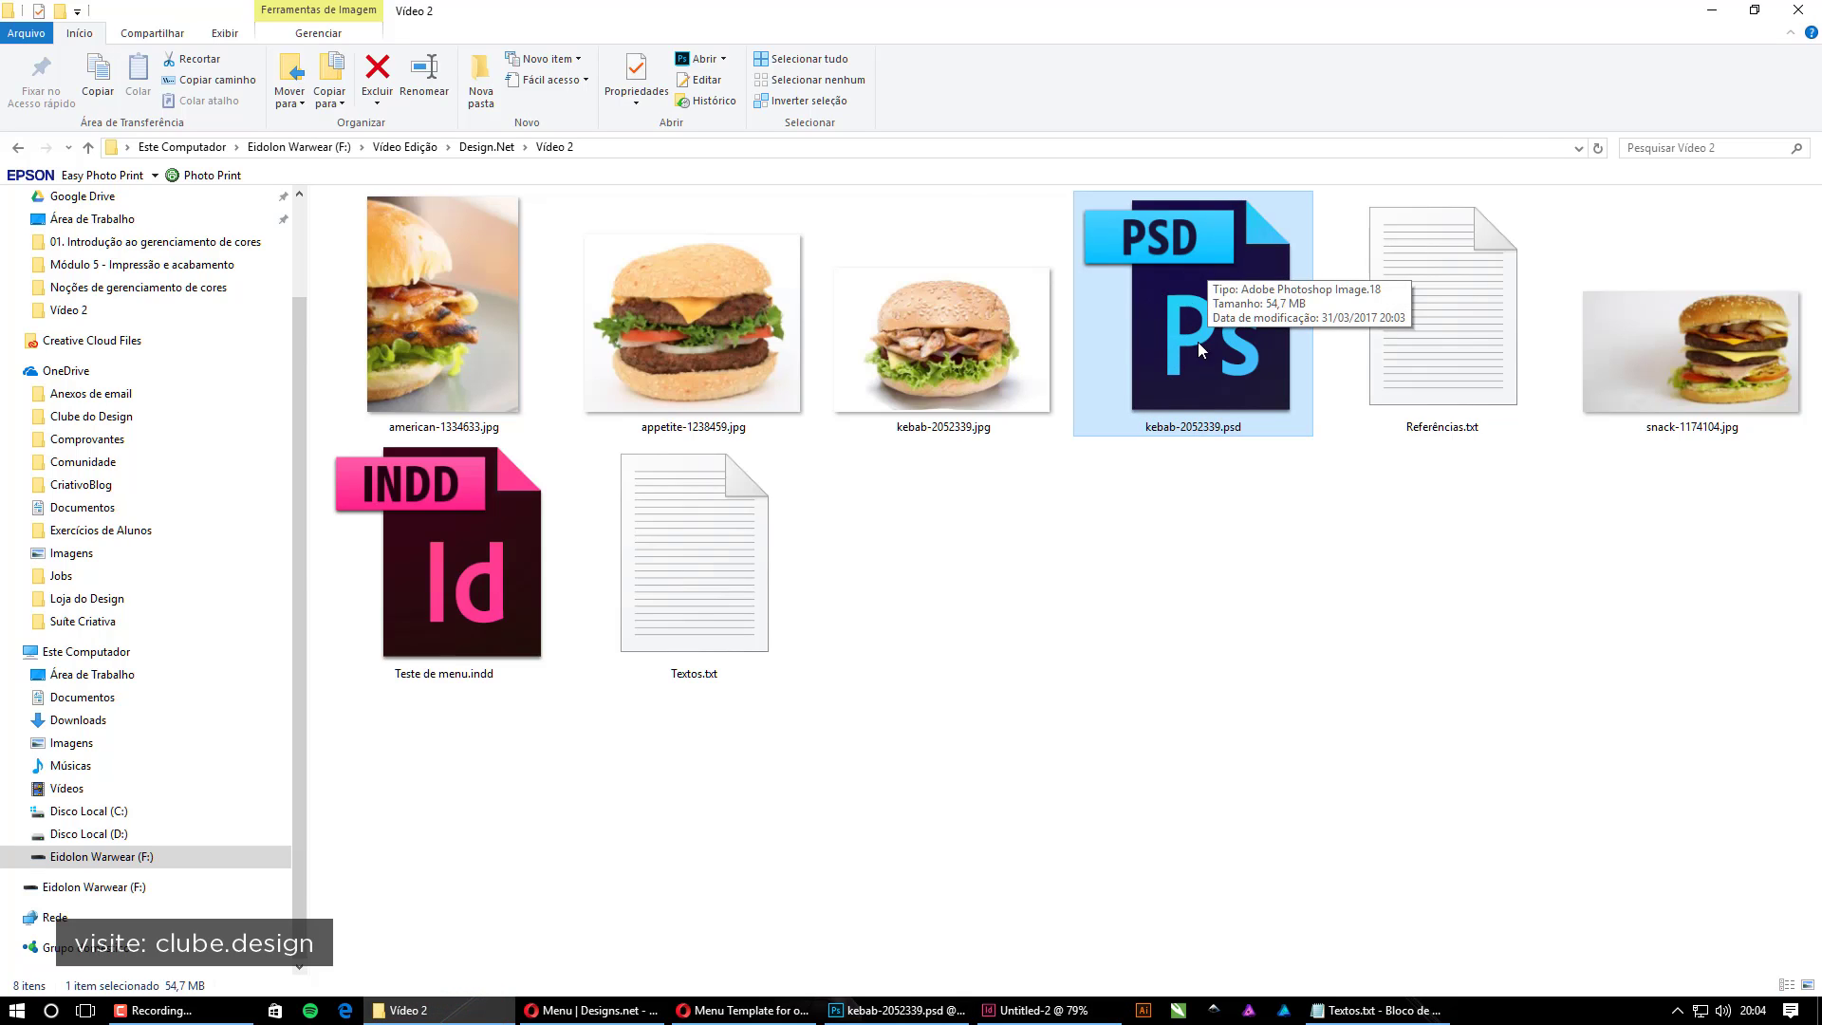
left_click_drag(1200, 336, 764, 484)
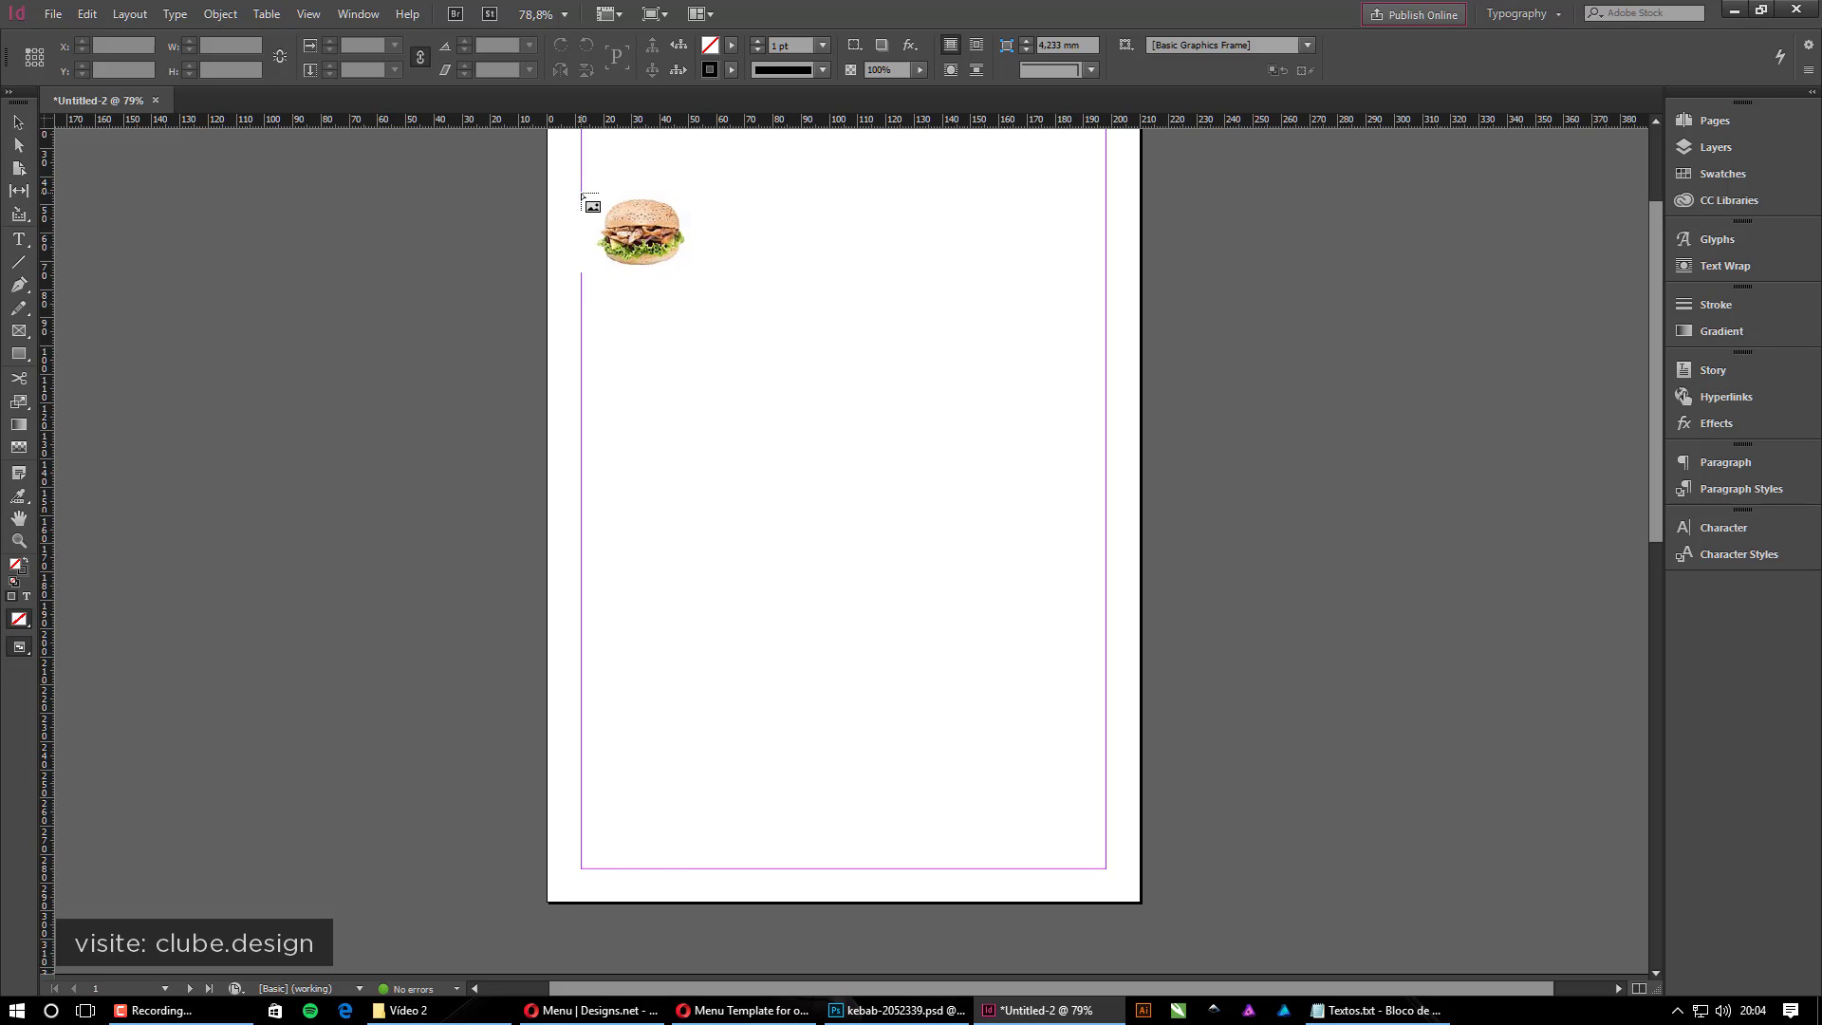
left_click_drag(581, 192, 1105, 379)
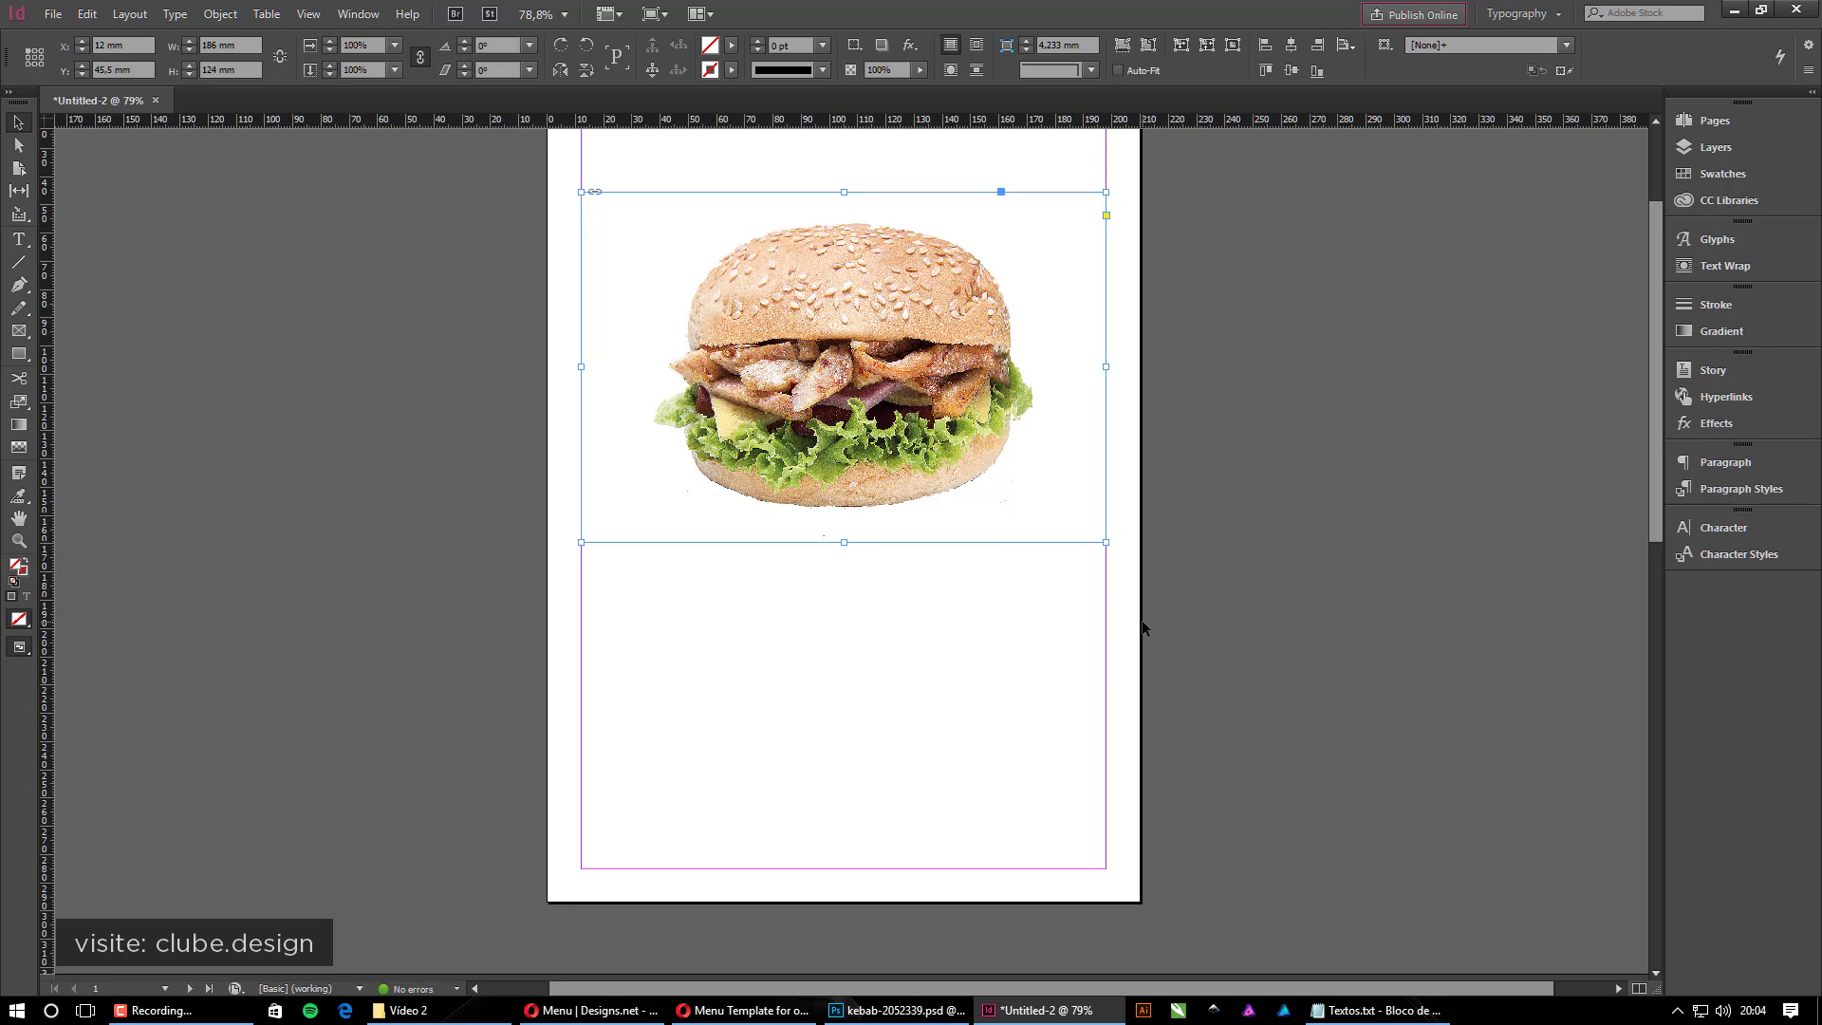
scroll(1144, 626, "up", 1)
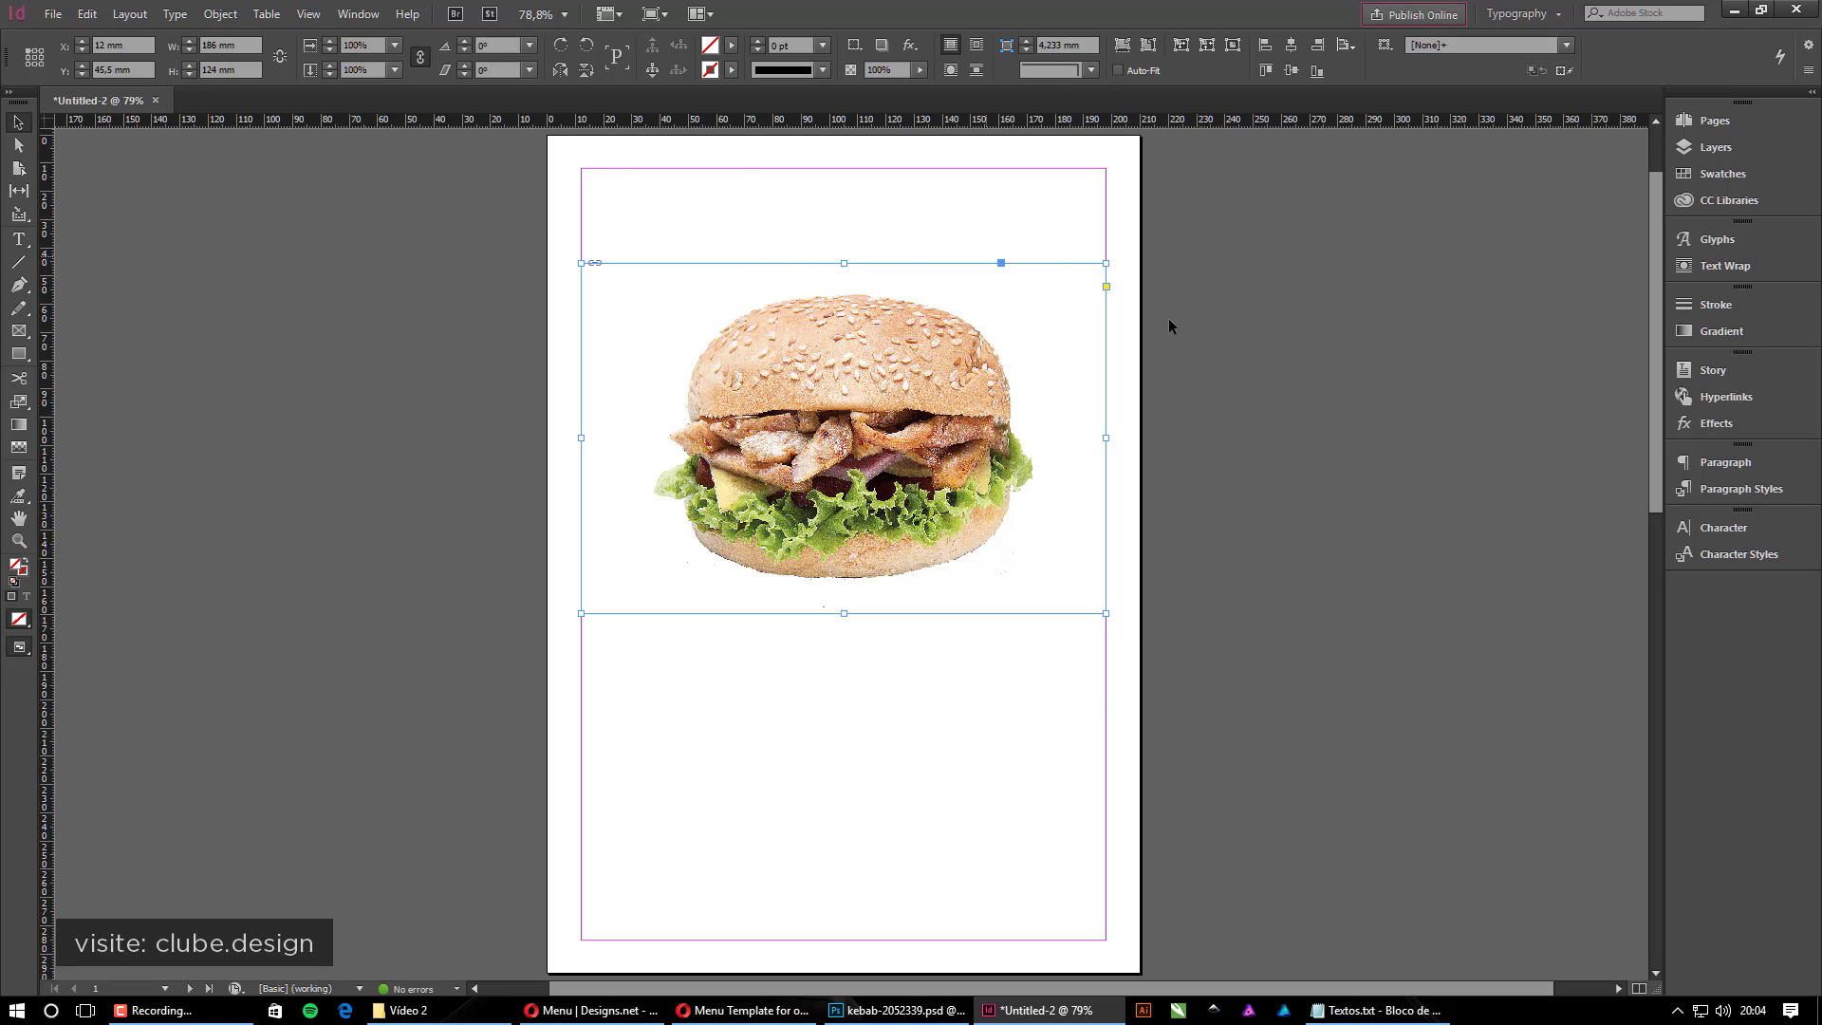
Hide the frame edges, comparing the page with and without the outline around the placed burger
left_click(694, 694)
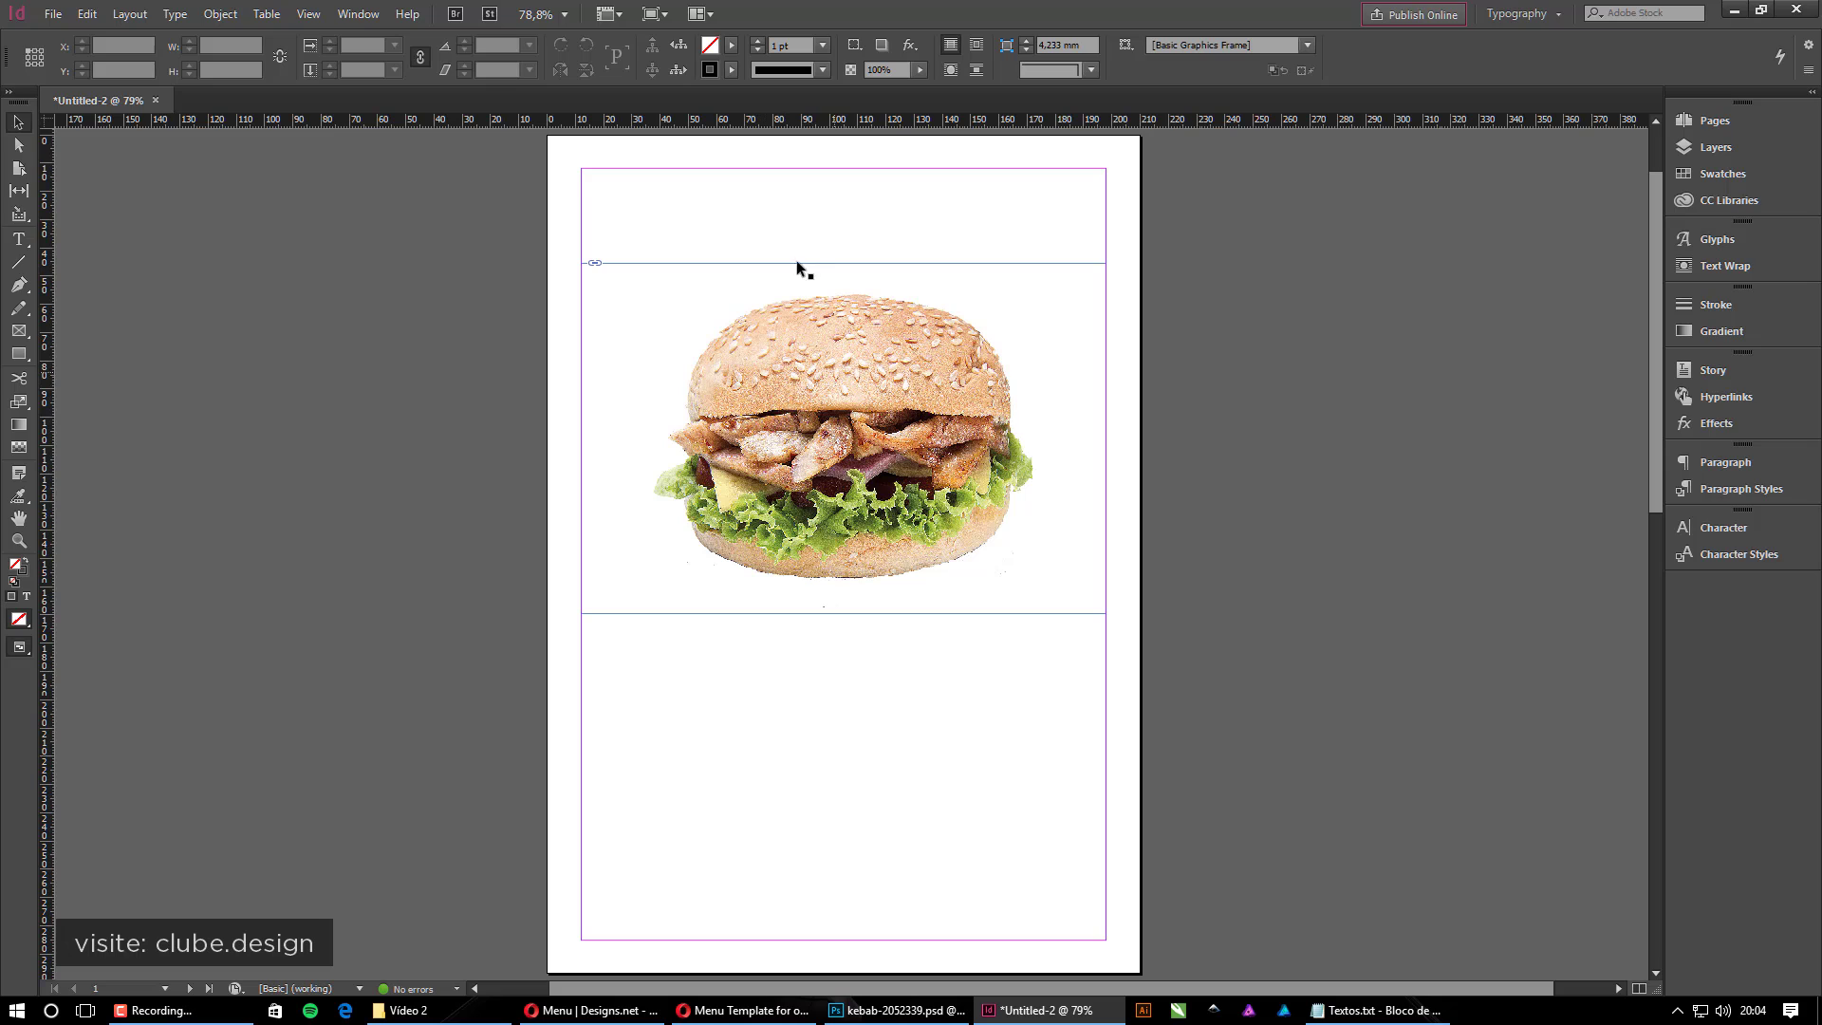
key("ctrl+h")
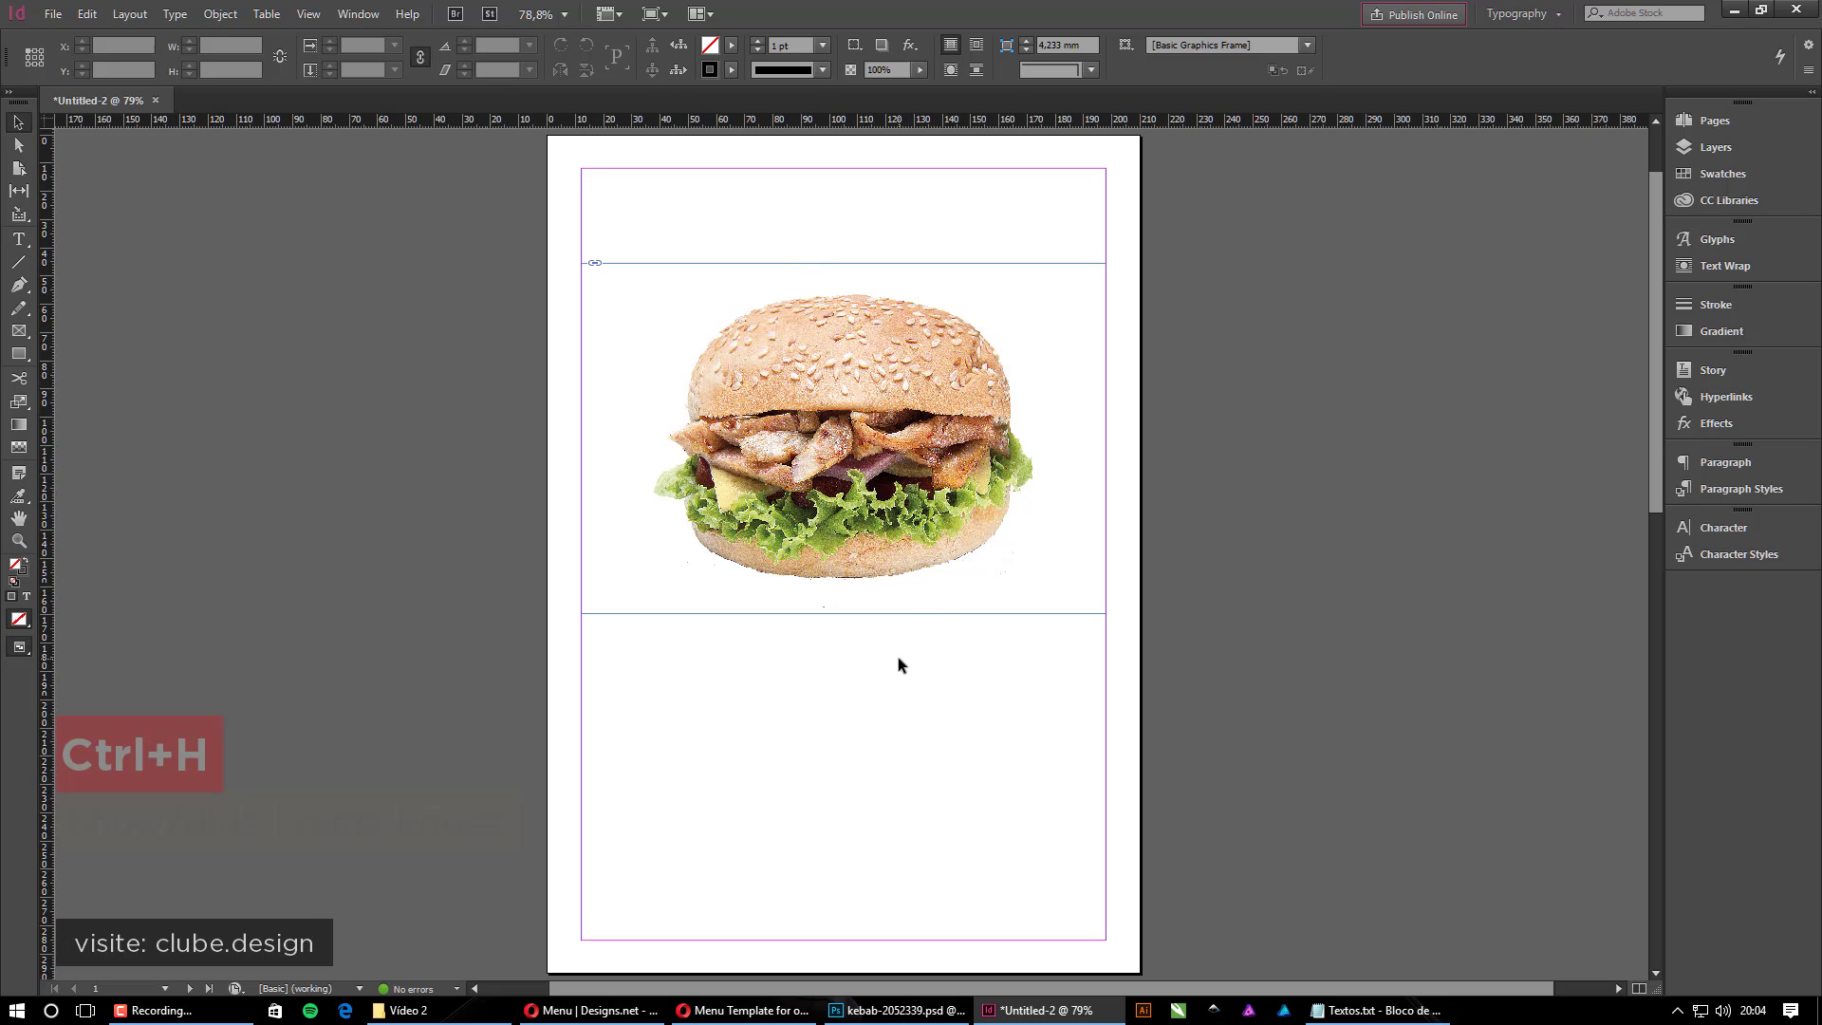
key("ctrl+h")
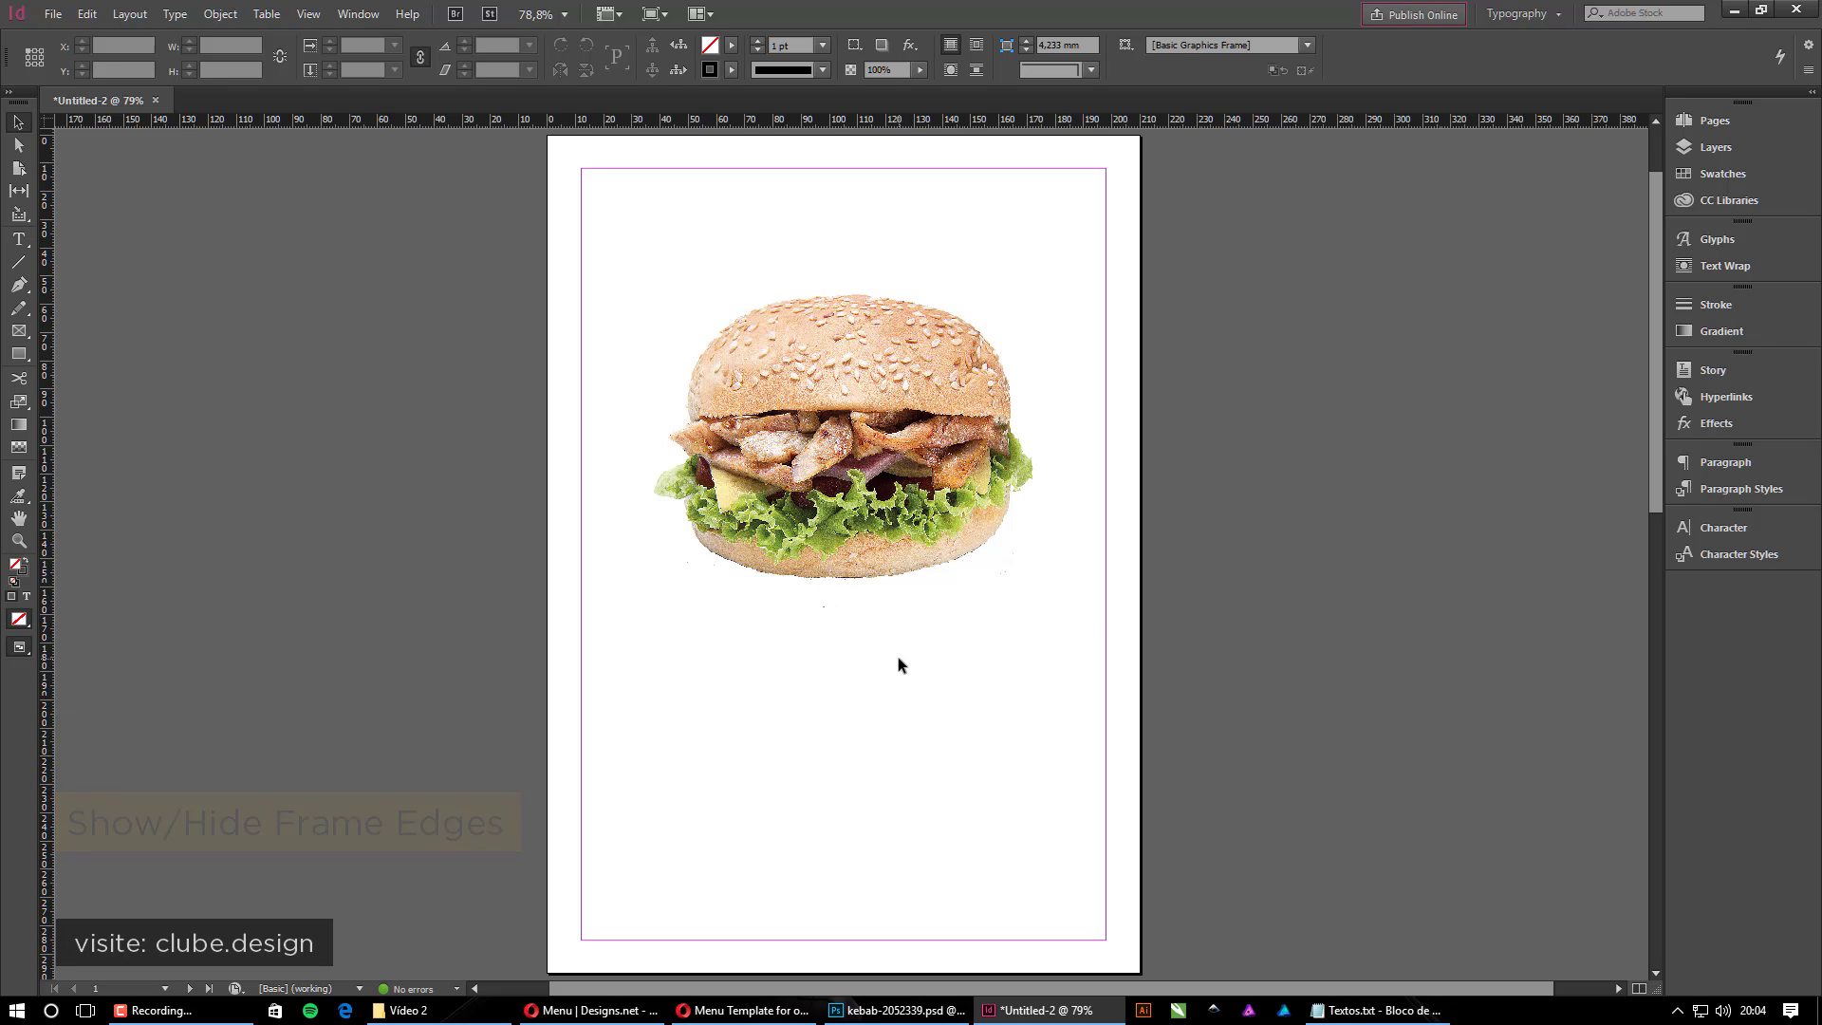
key("ctrl+h")
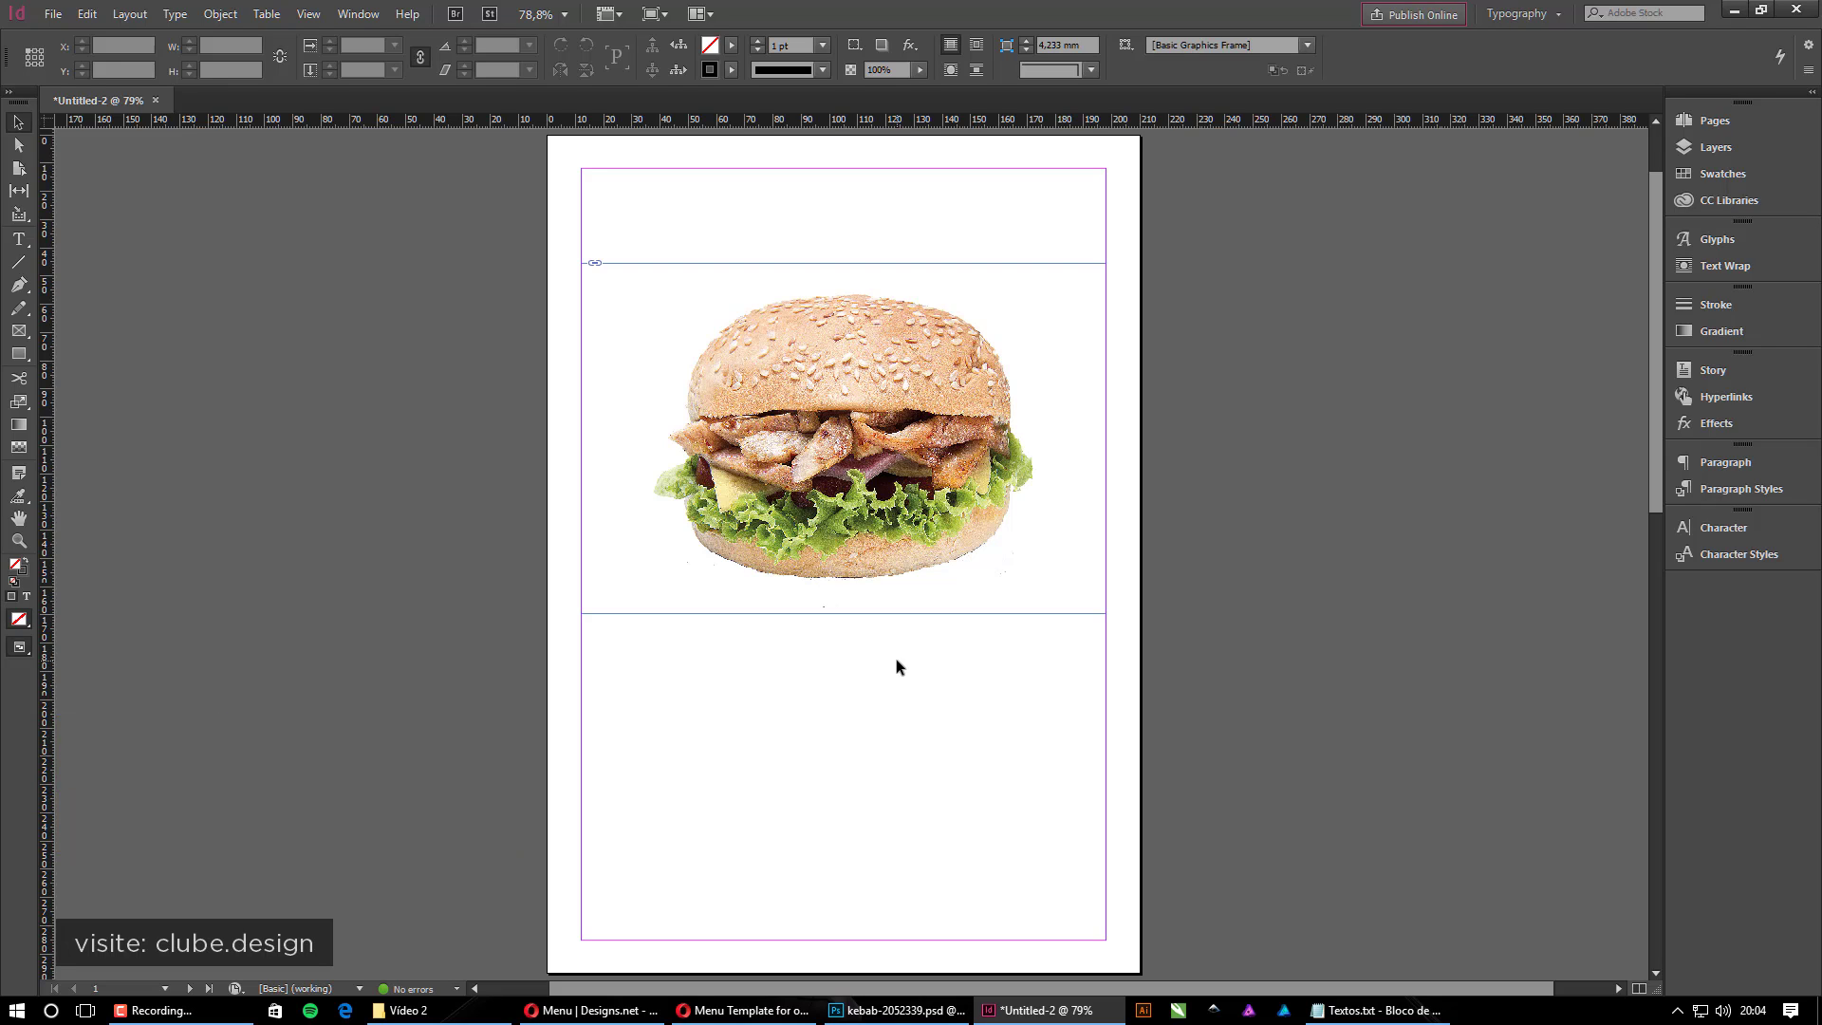
key("ctrl+h")
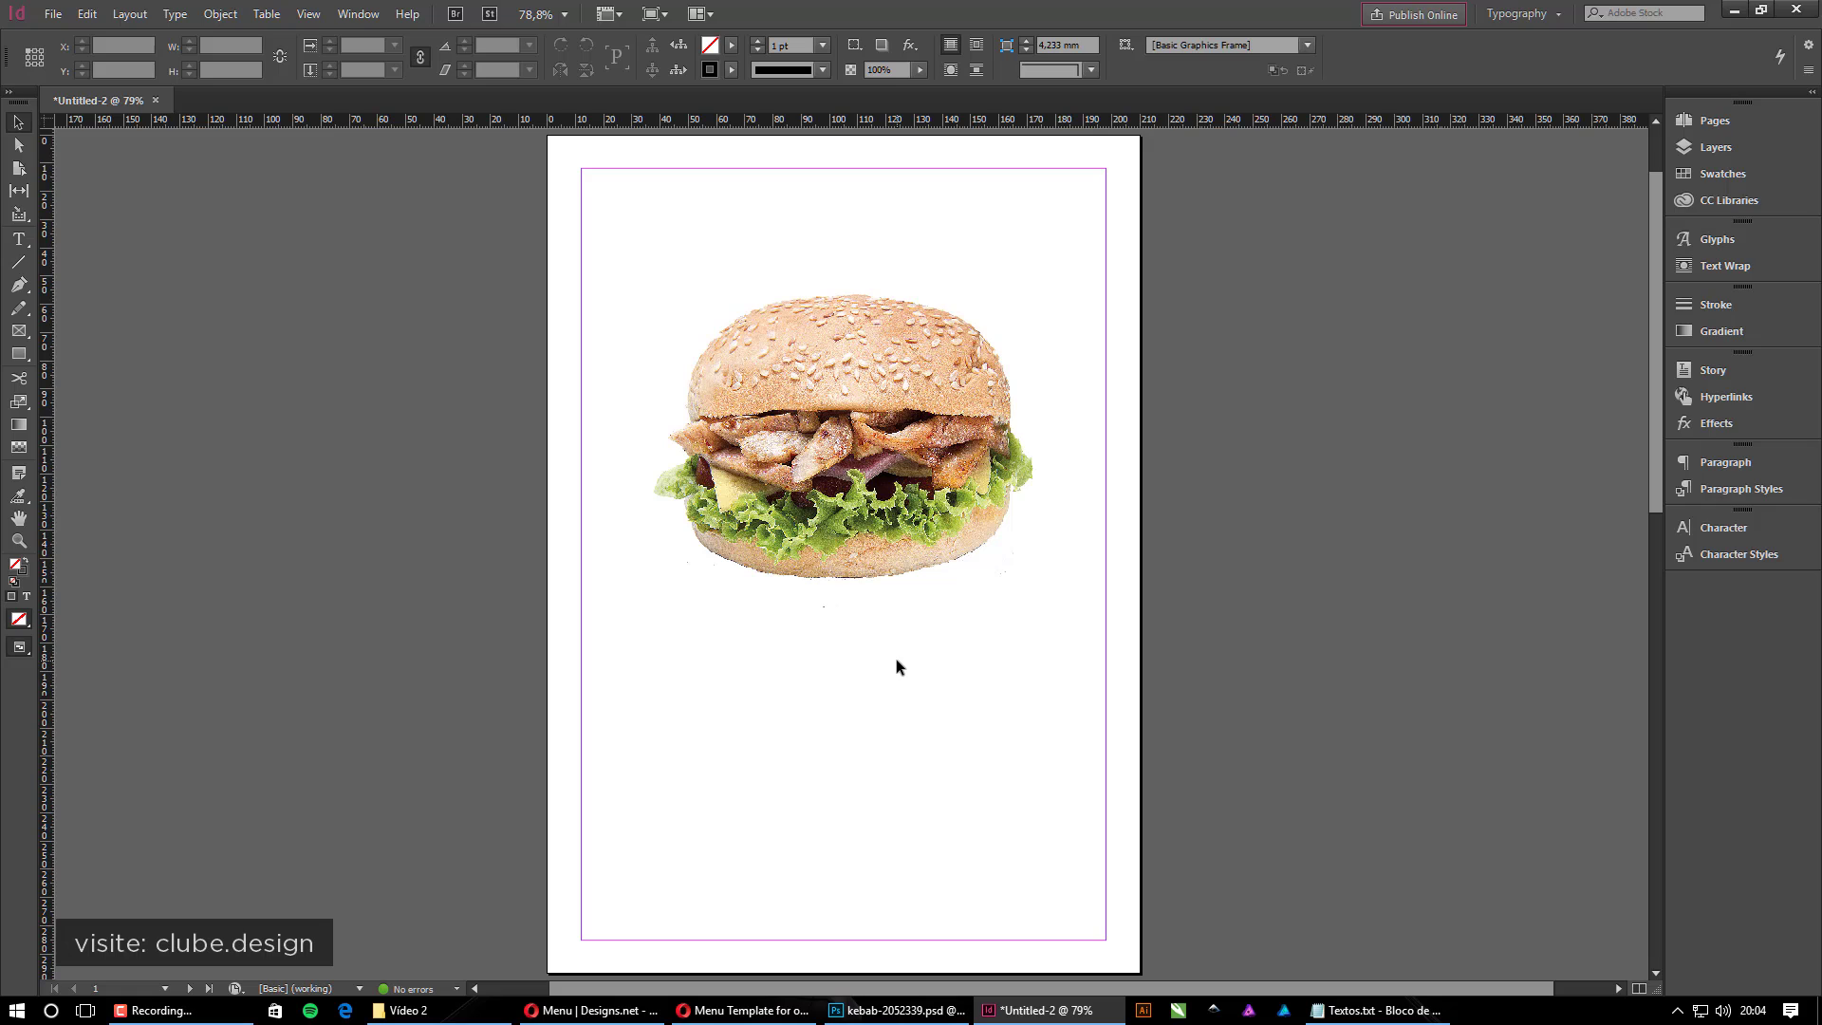
left_click(903, 556)
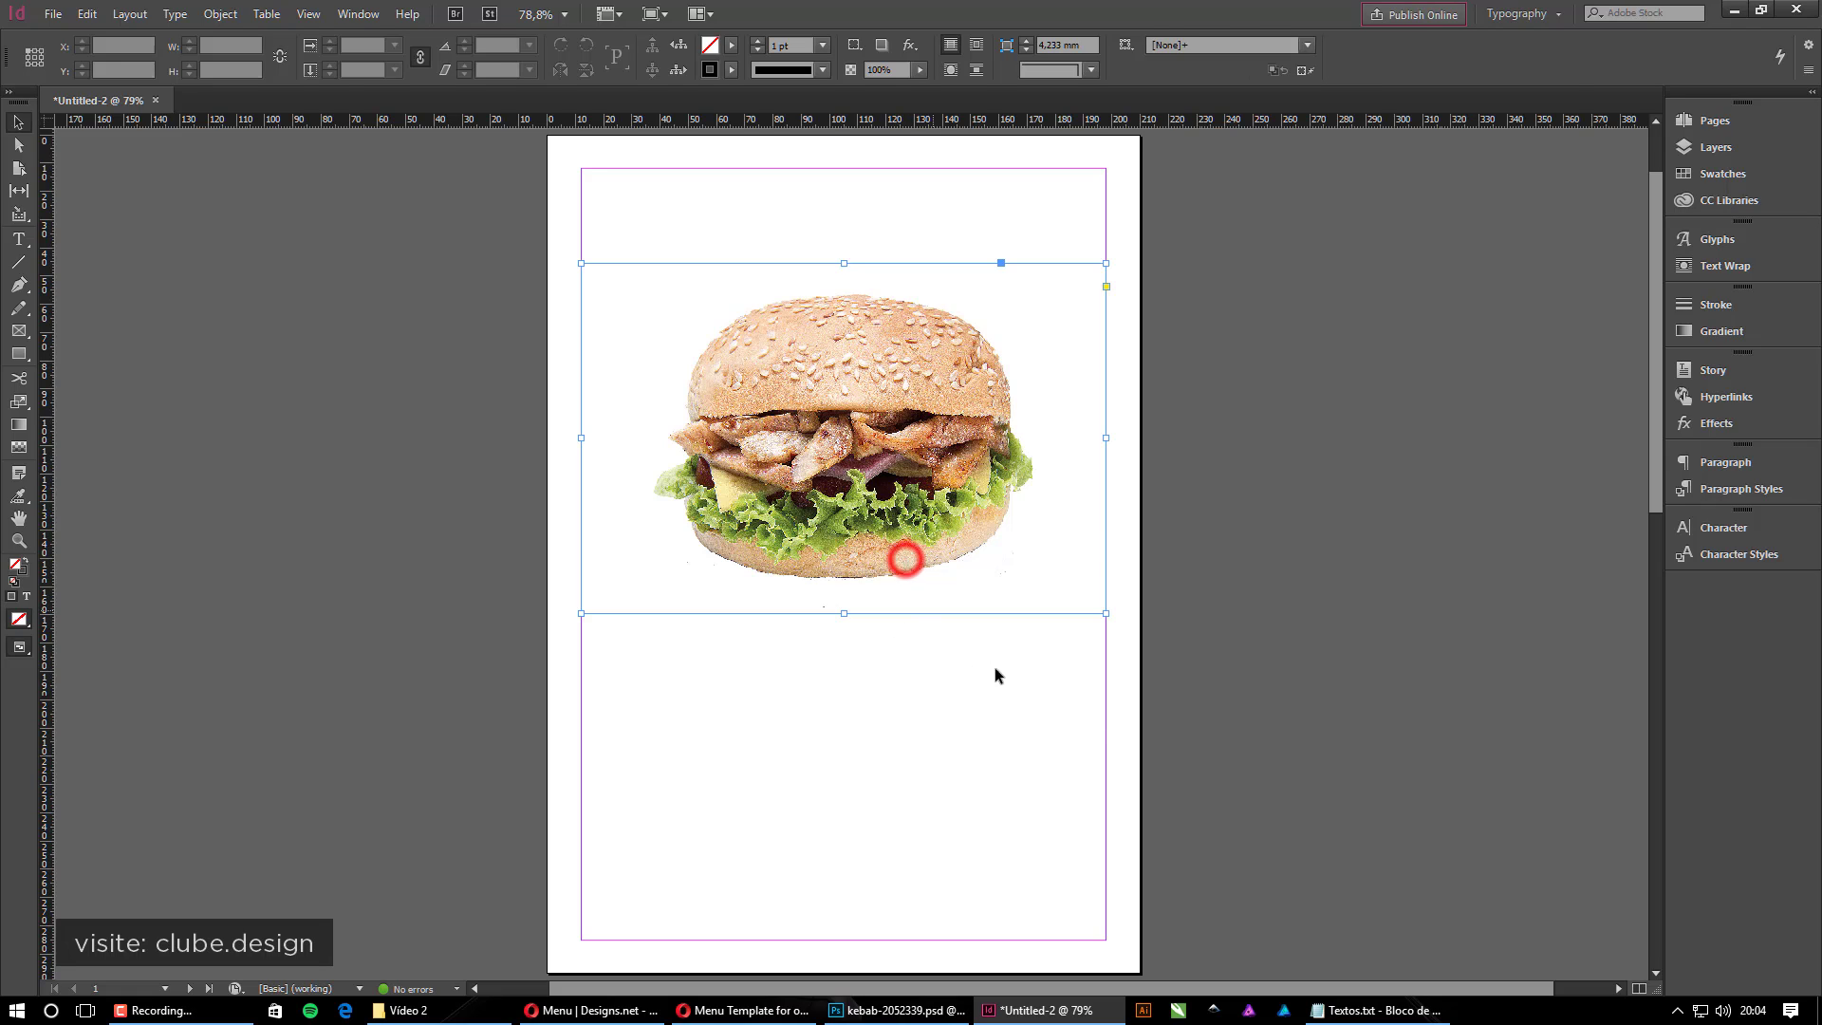
left_click(1279, 766)
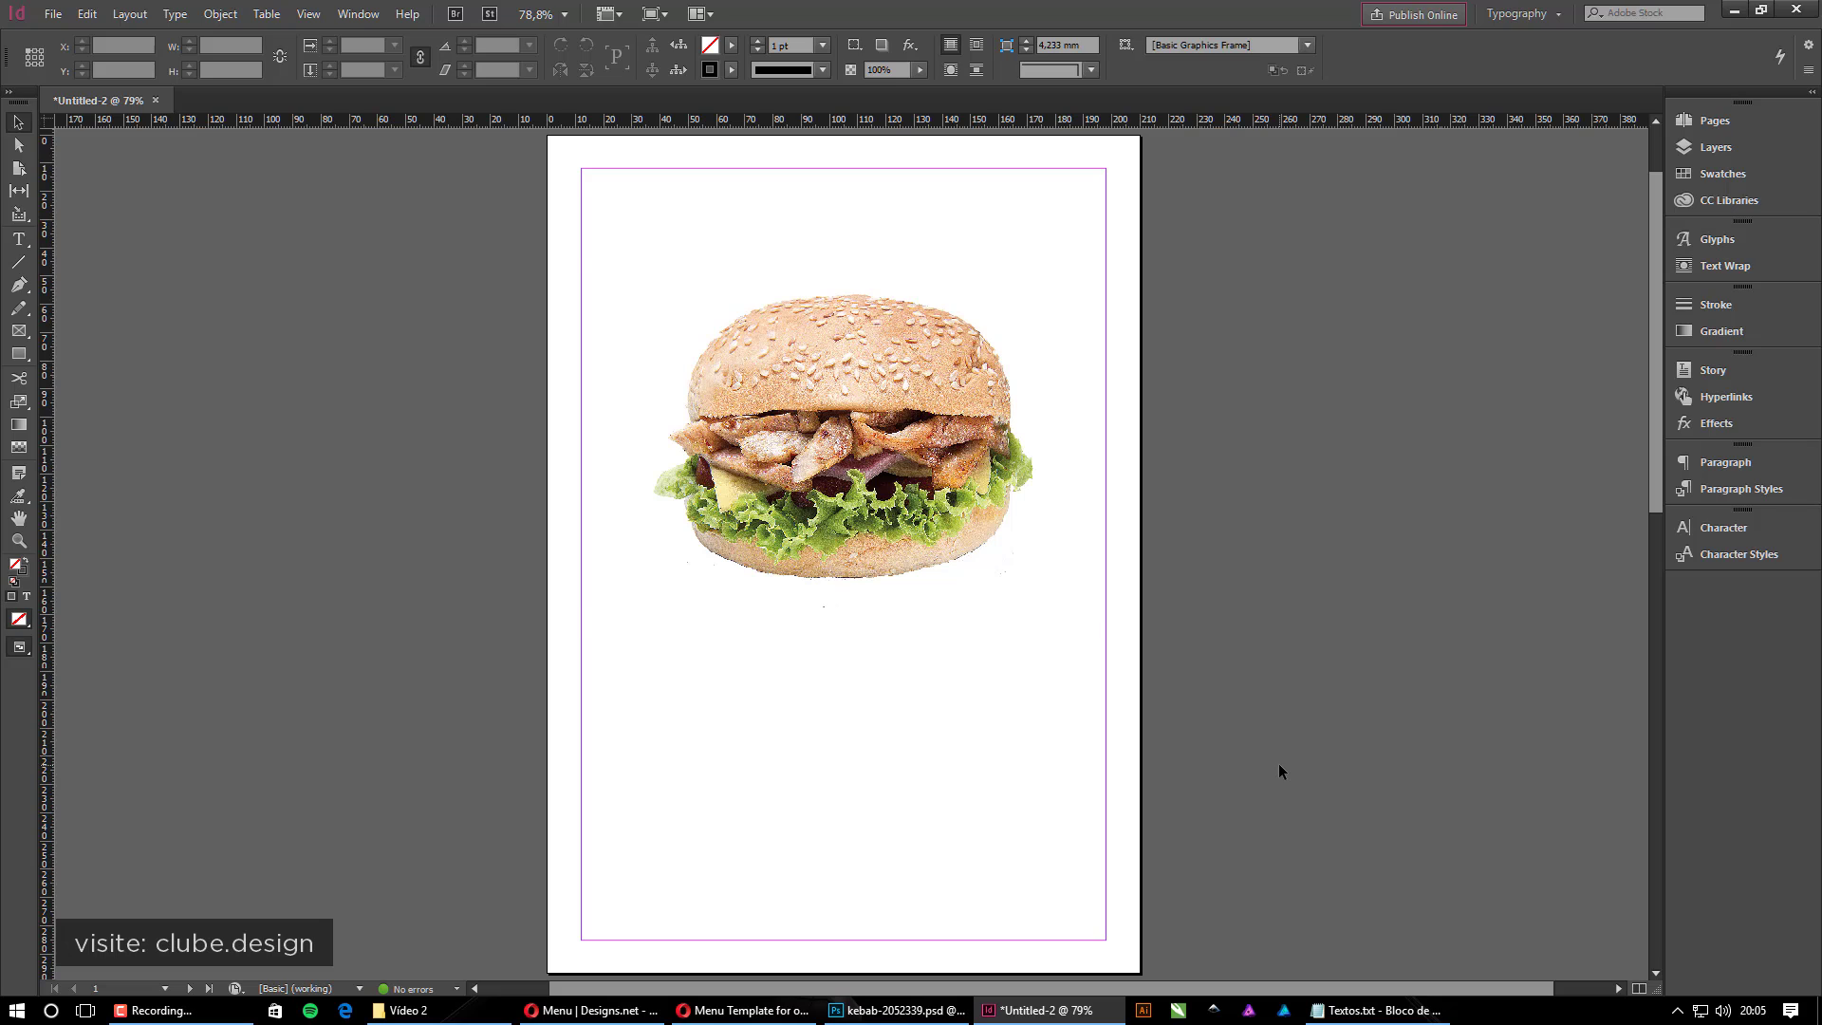
key("ctrl+h")
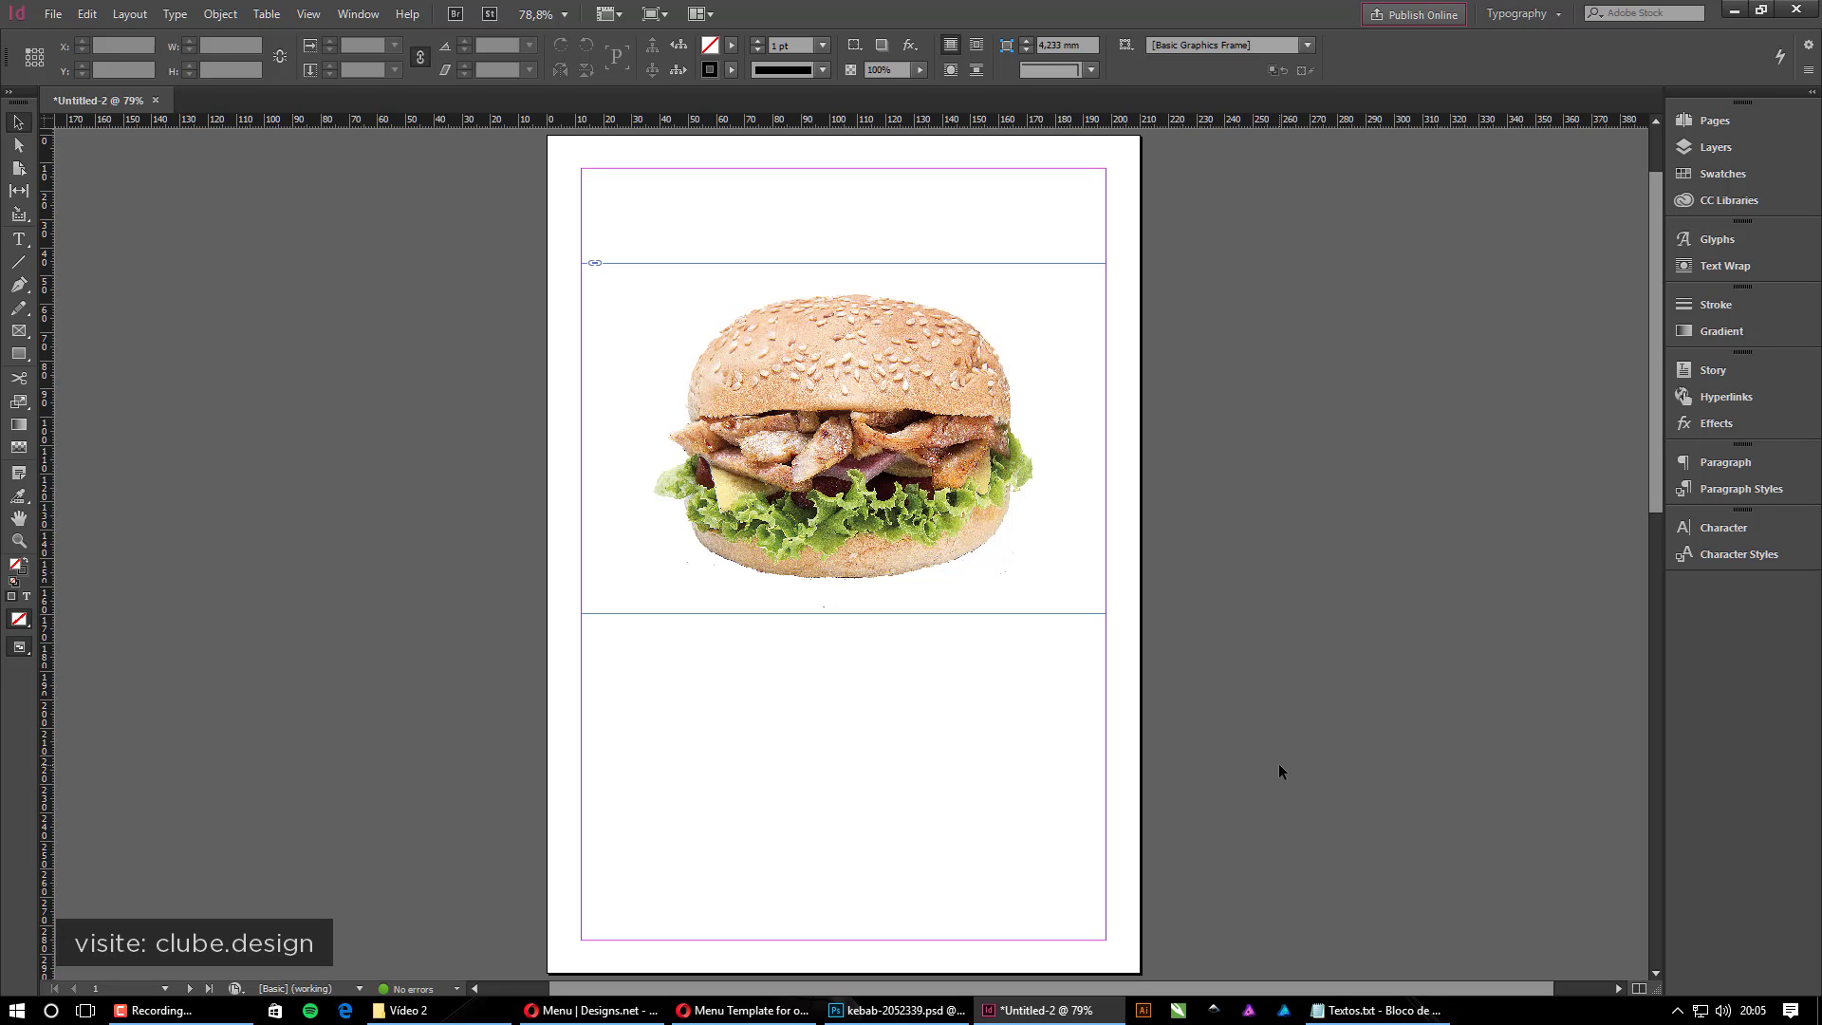
key("ctrl+h")
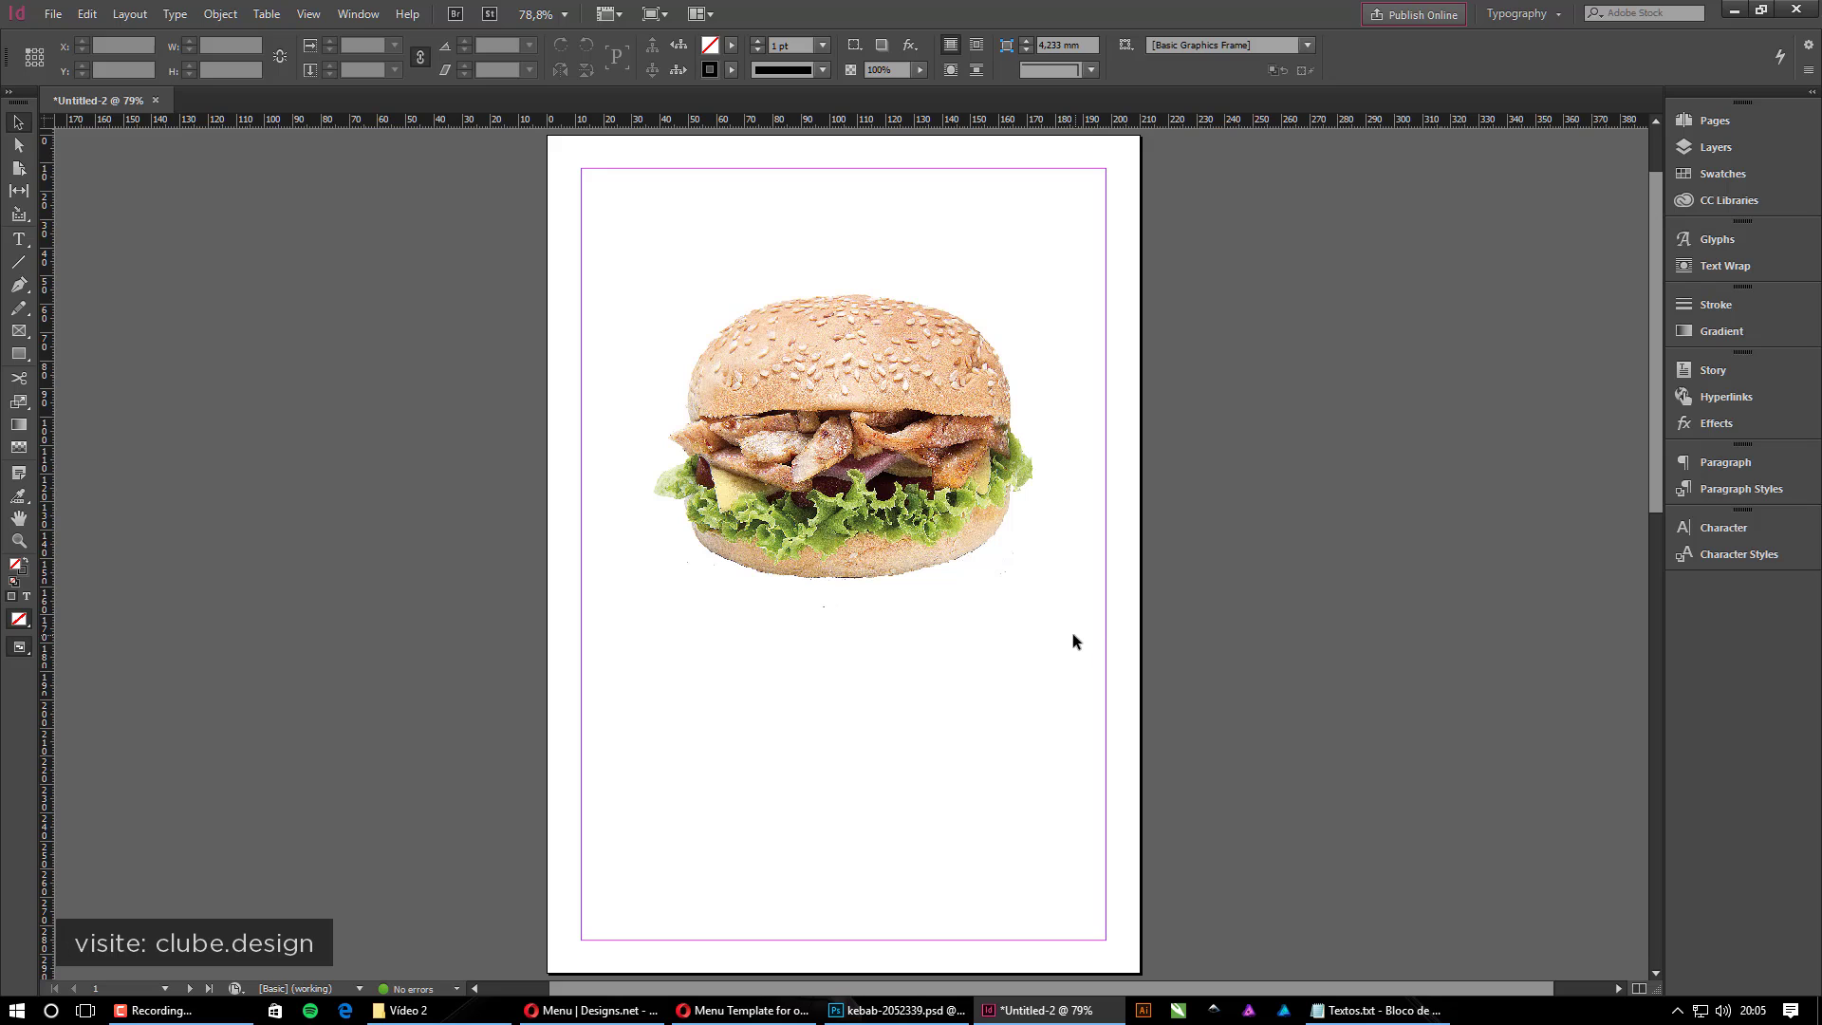
Compare the page with guides hidden and shown while the burger frame is selected, leaving the guides shown
left_click(308, 14)
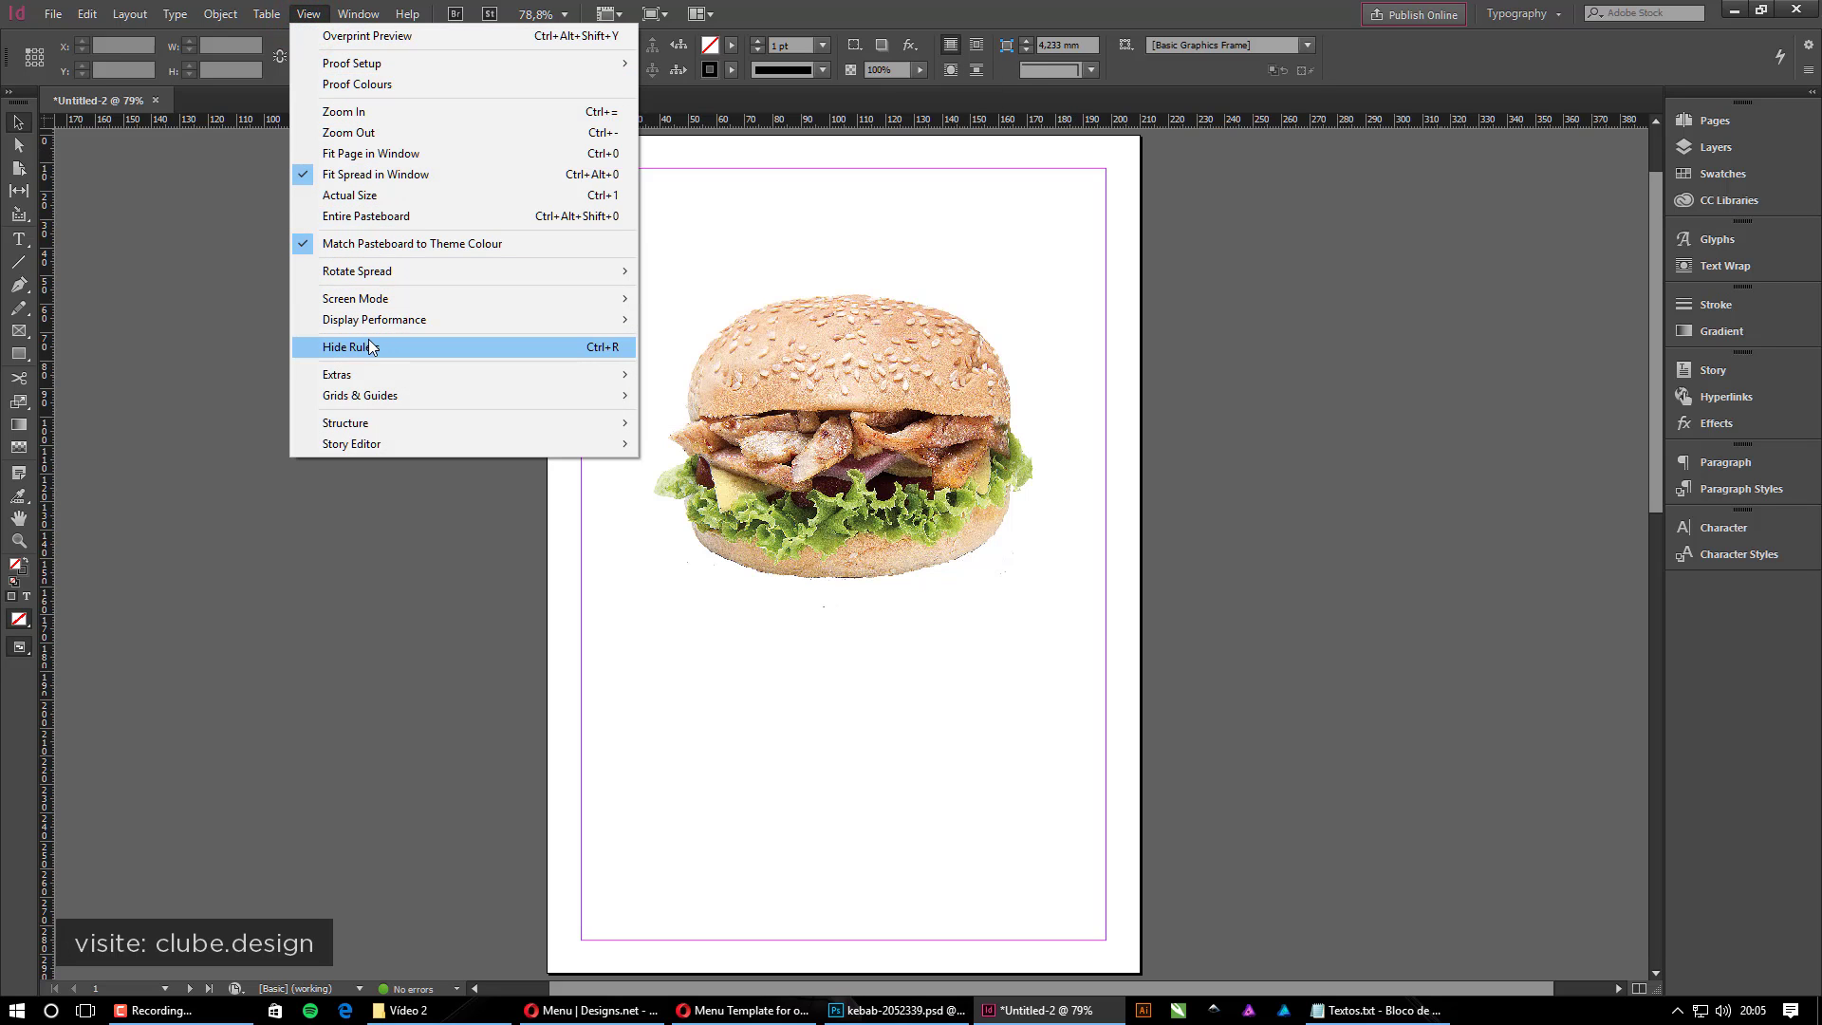
mouse_move(424, 378)
mouse_move(377, 405)
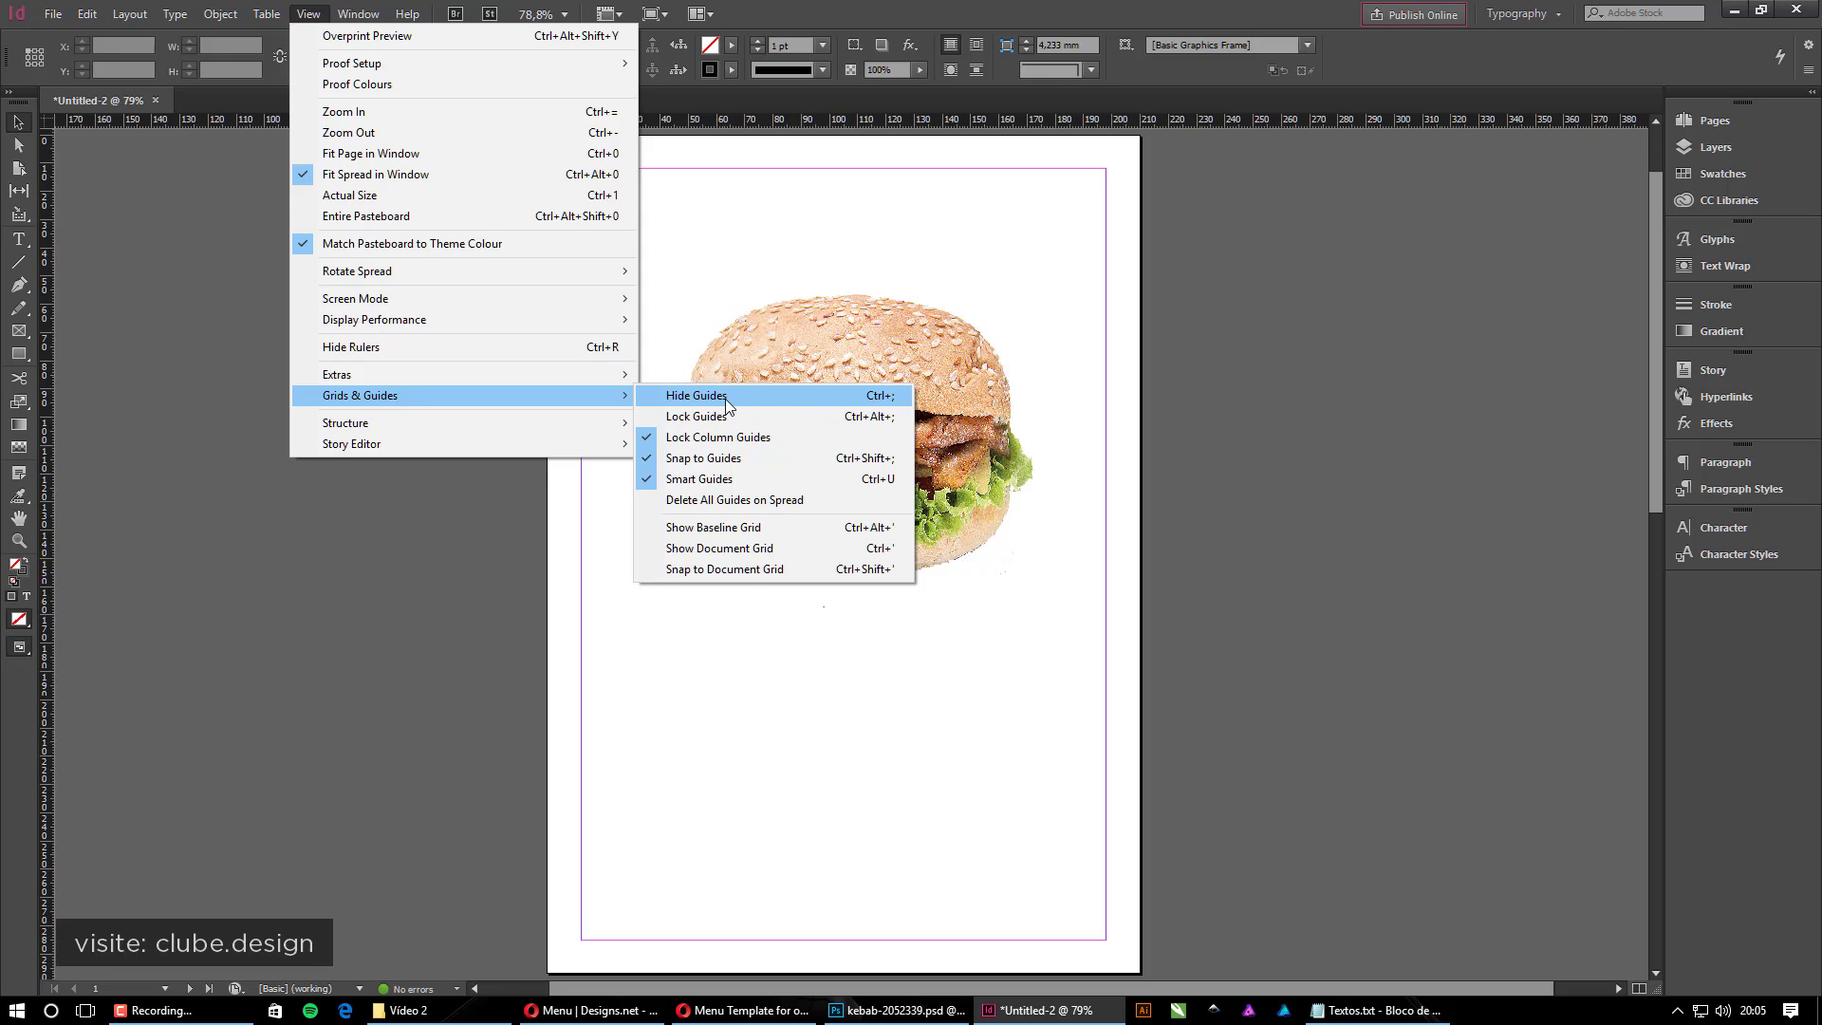
left_click(1068, 284)
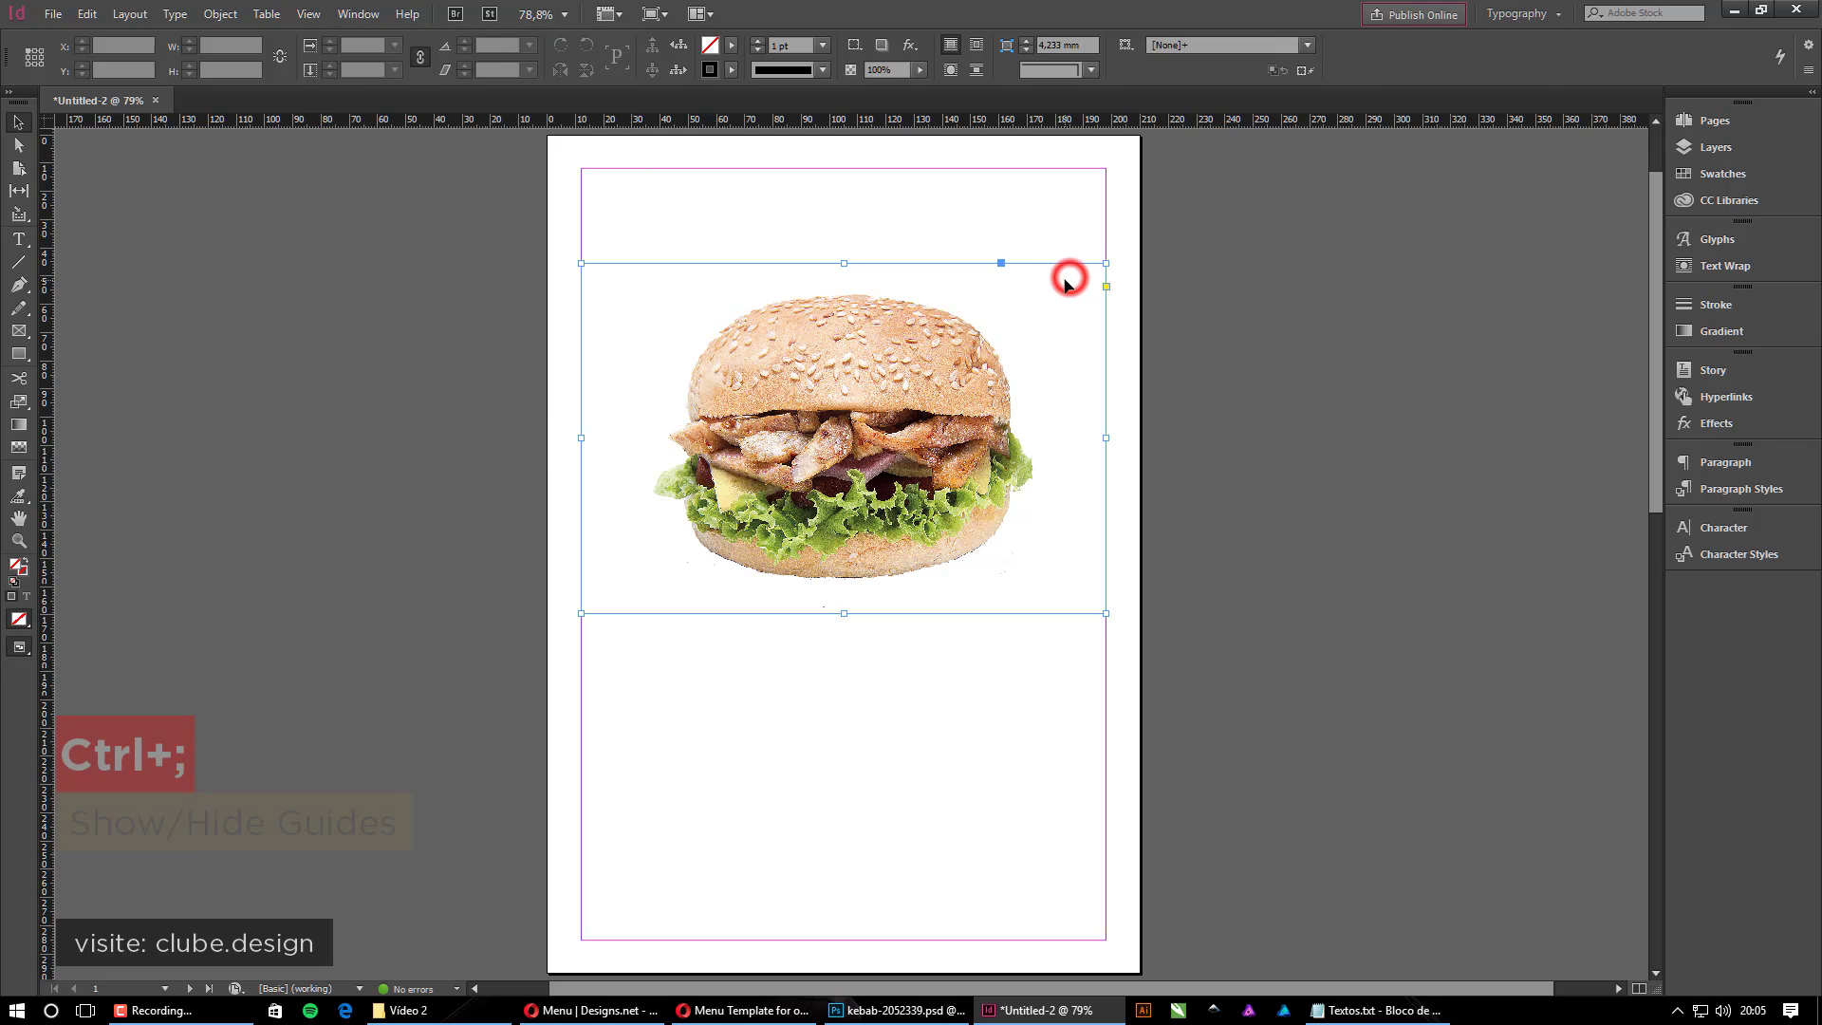
key("ctrl+semicolon")
key("ctrl+semicolon")
key("ctrl+semicolon")
key("ctrl+semicolon")
key("ctrl+semicolon")
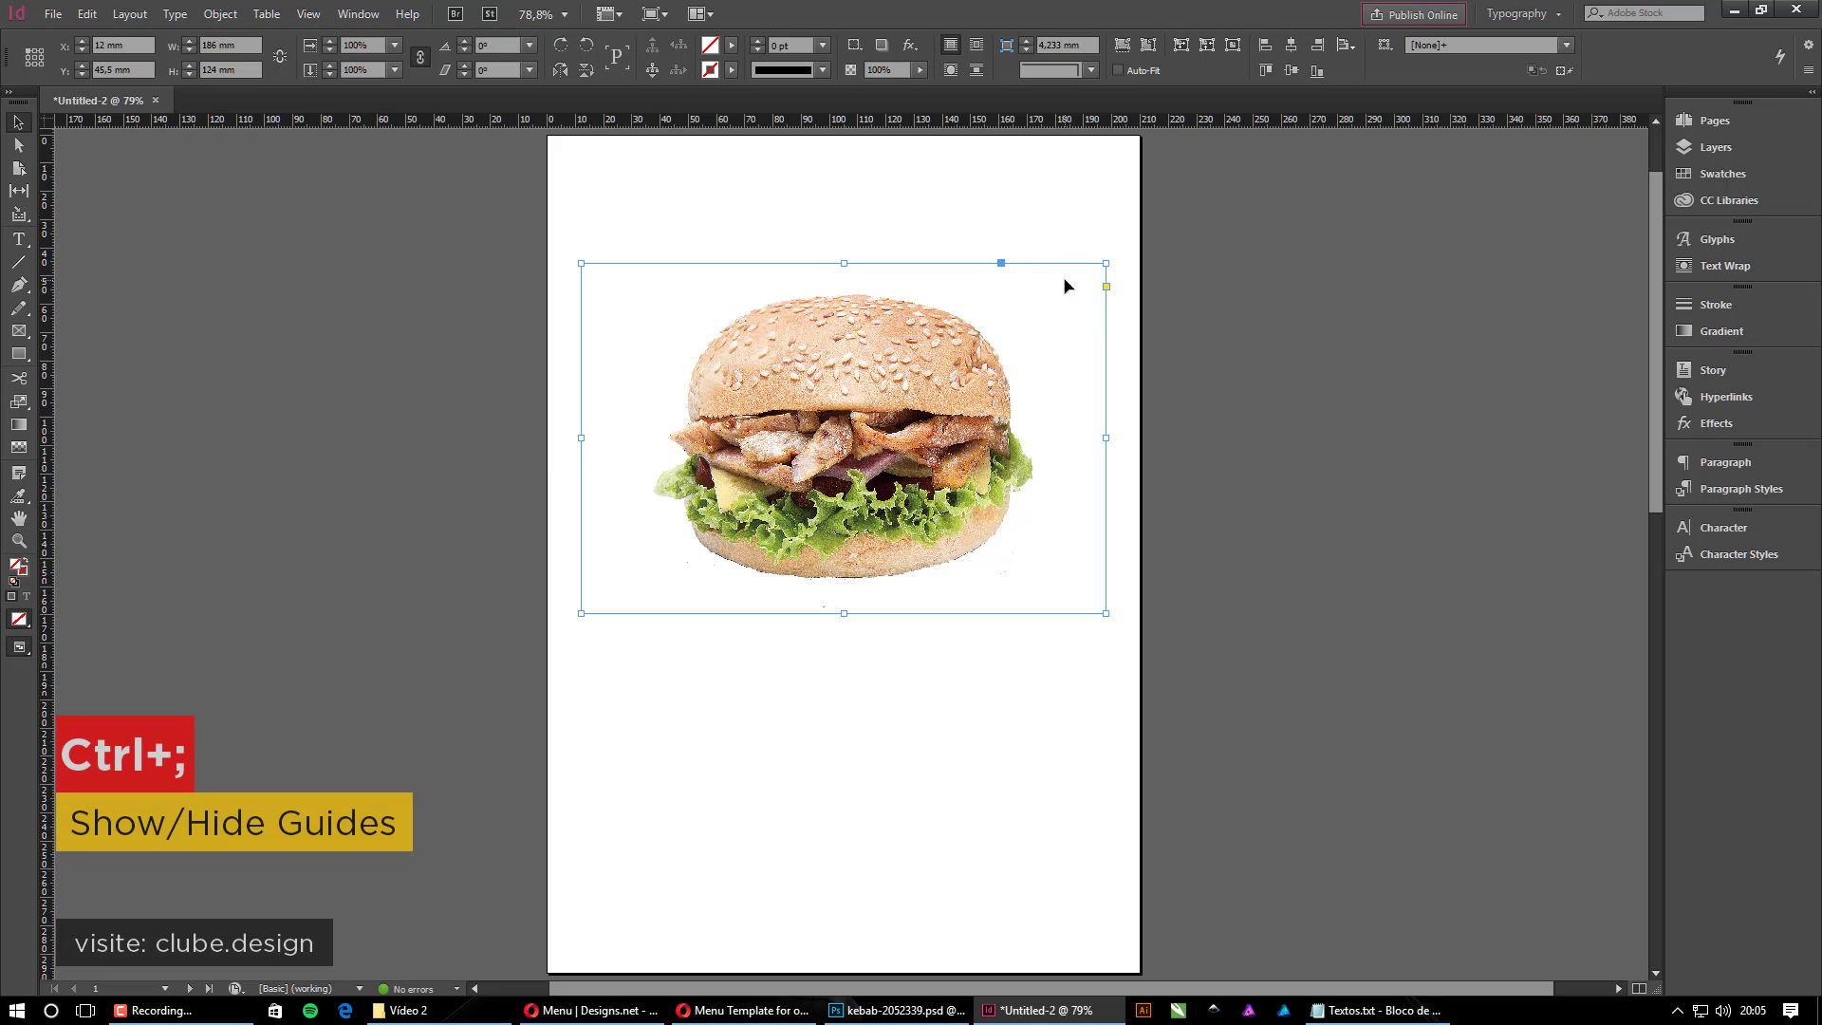
key("ctrl+semicolon")
key("ctrl+semicolon")
key("ctrl+semicolon")
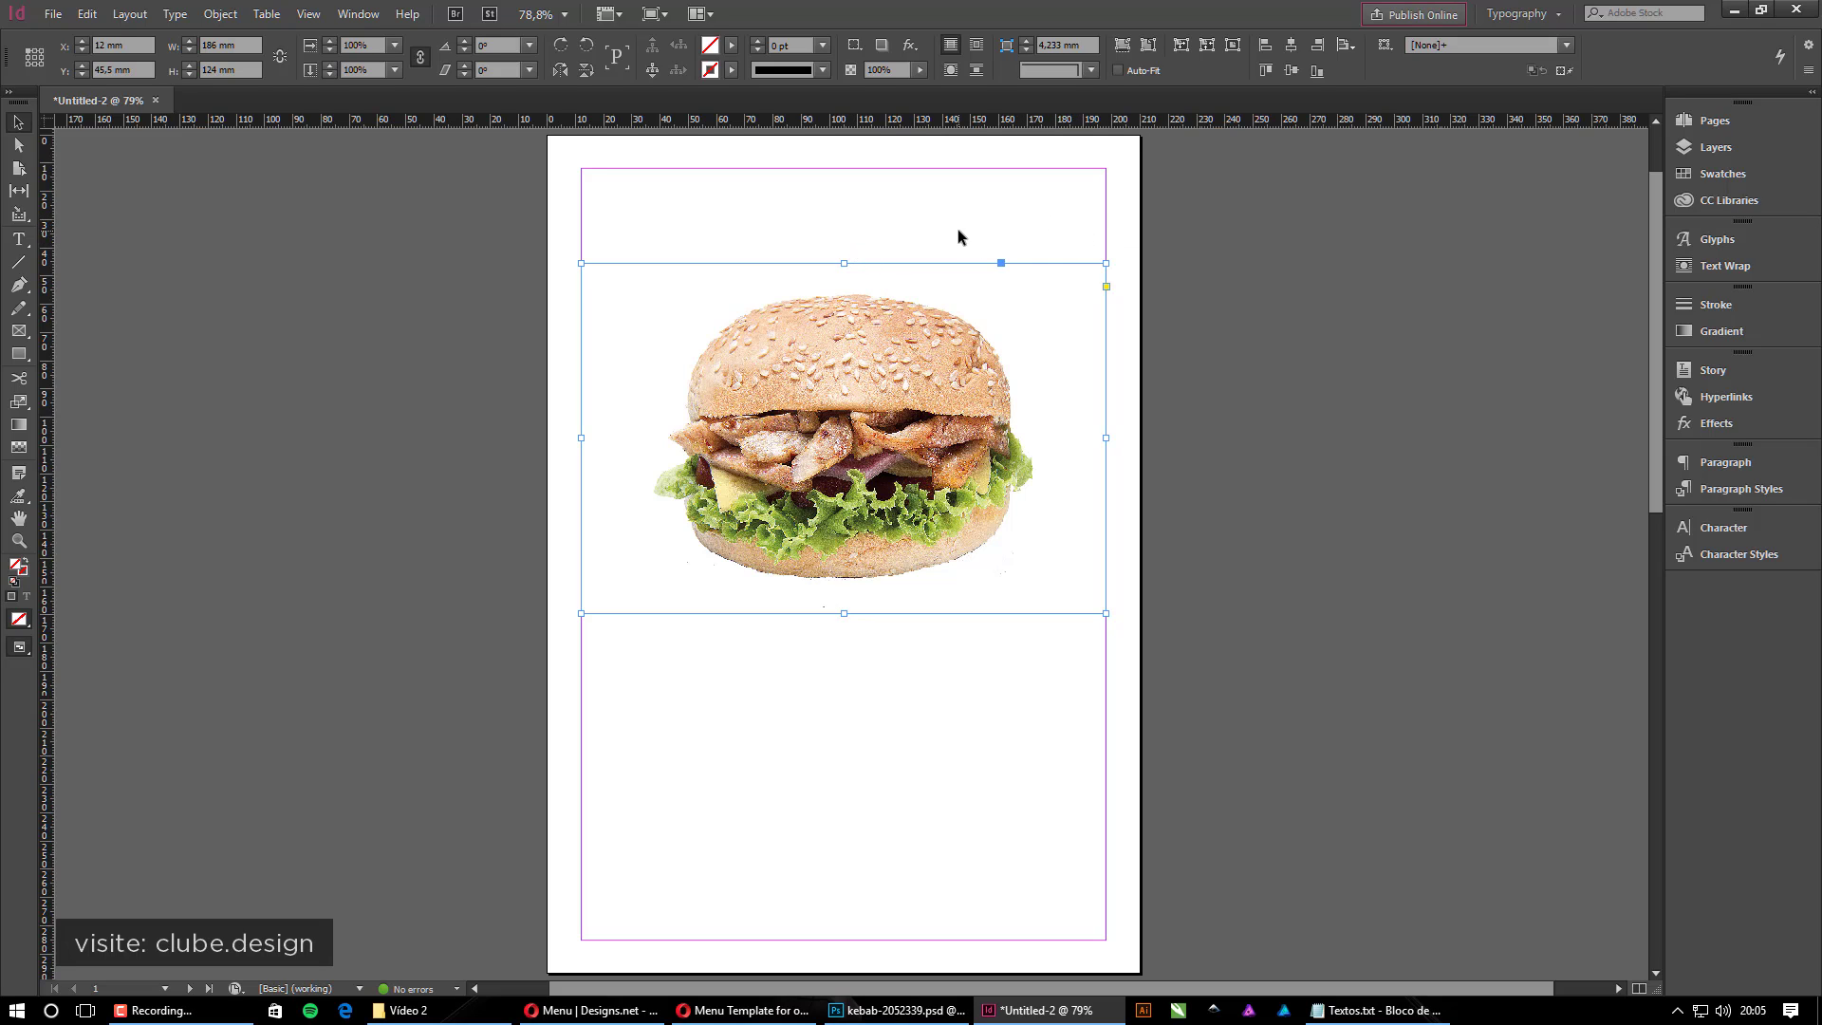
View the page in Preview screen mode and return to Normal mode
left_click(310, 14)
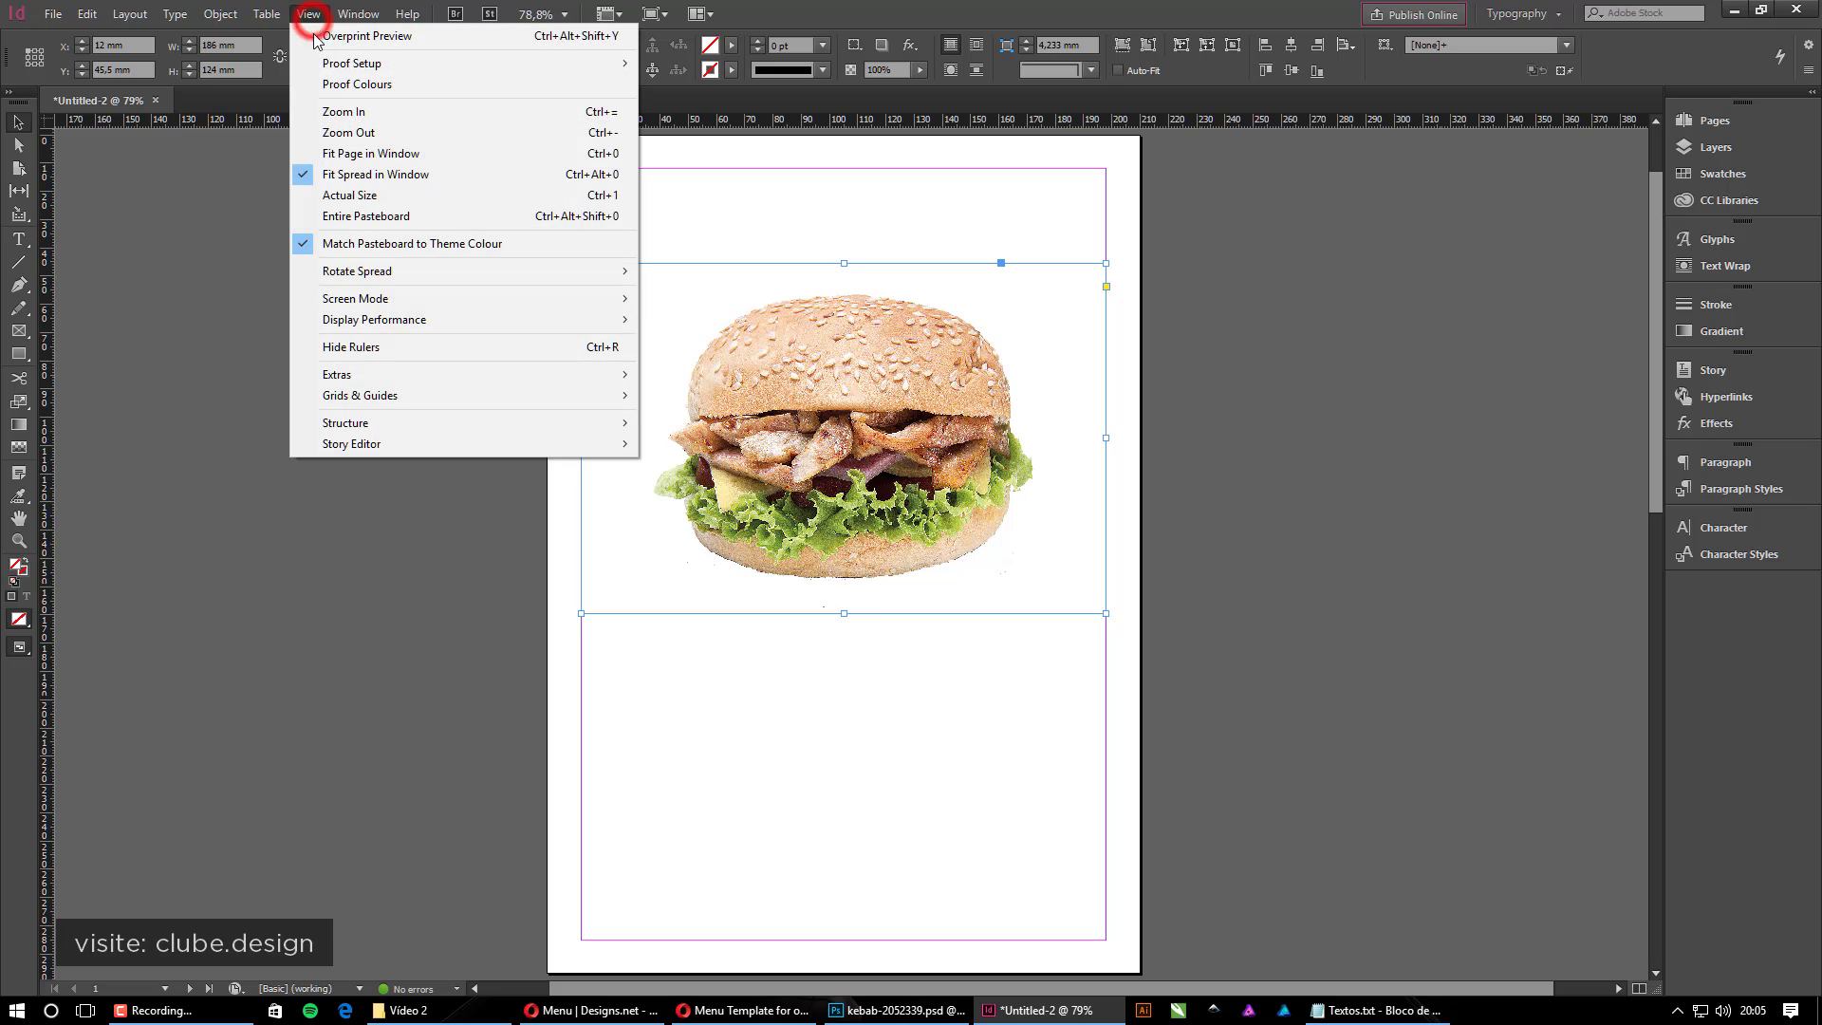
mouse_move(384, 303)
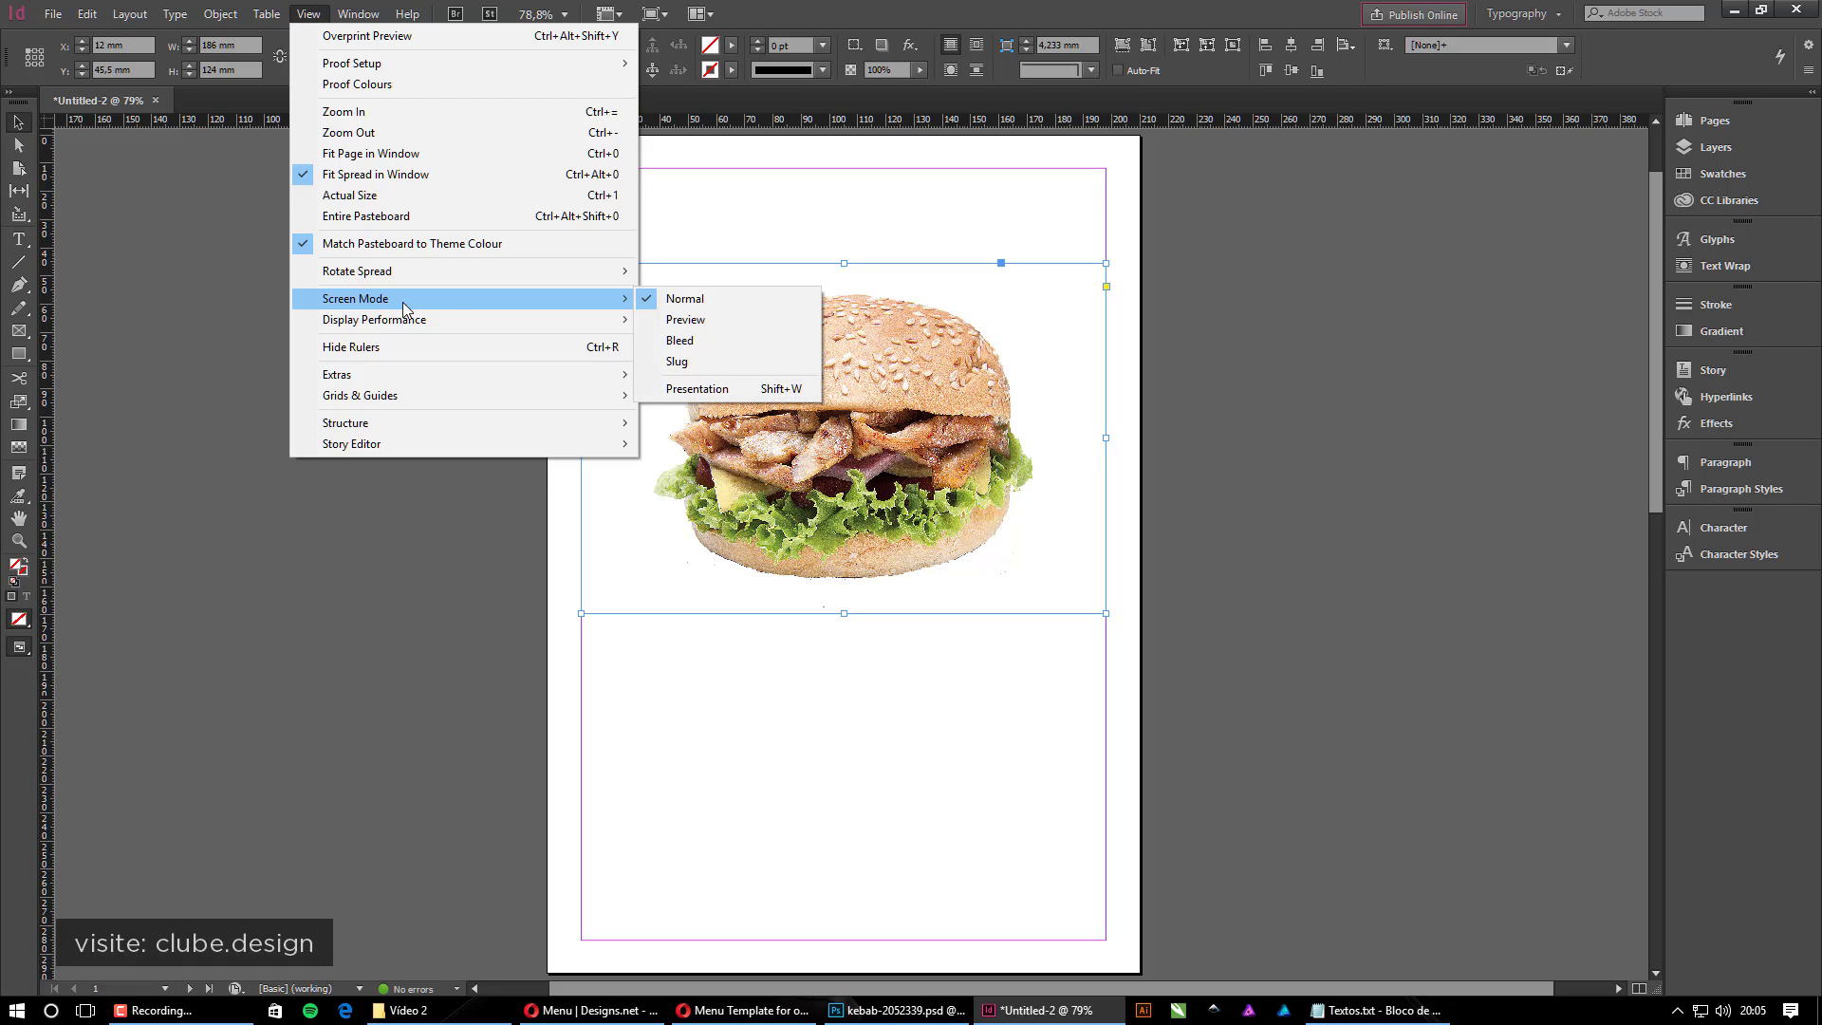
left_click(721, 320)
left_click(1391, 306)
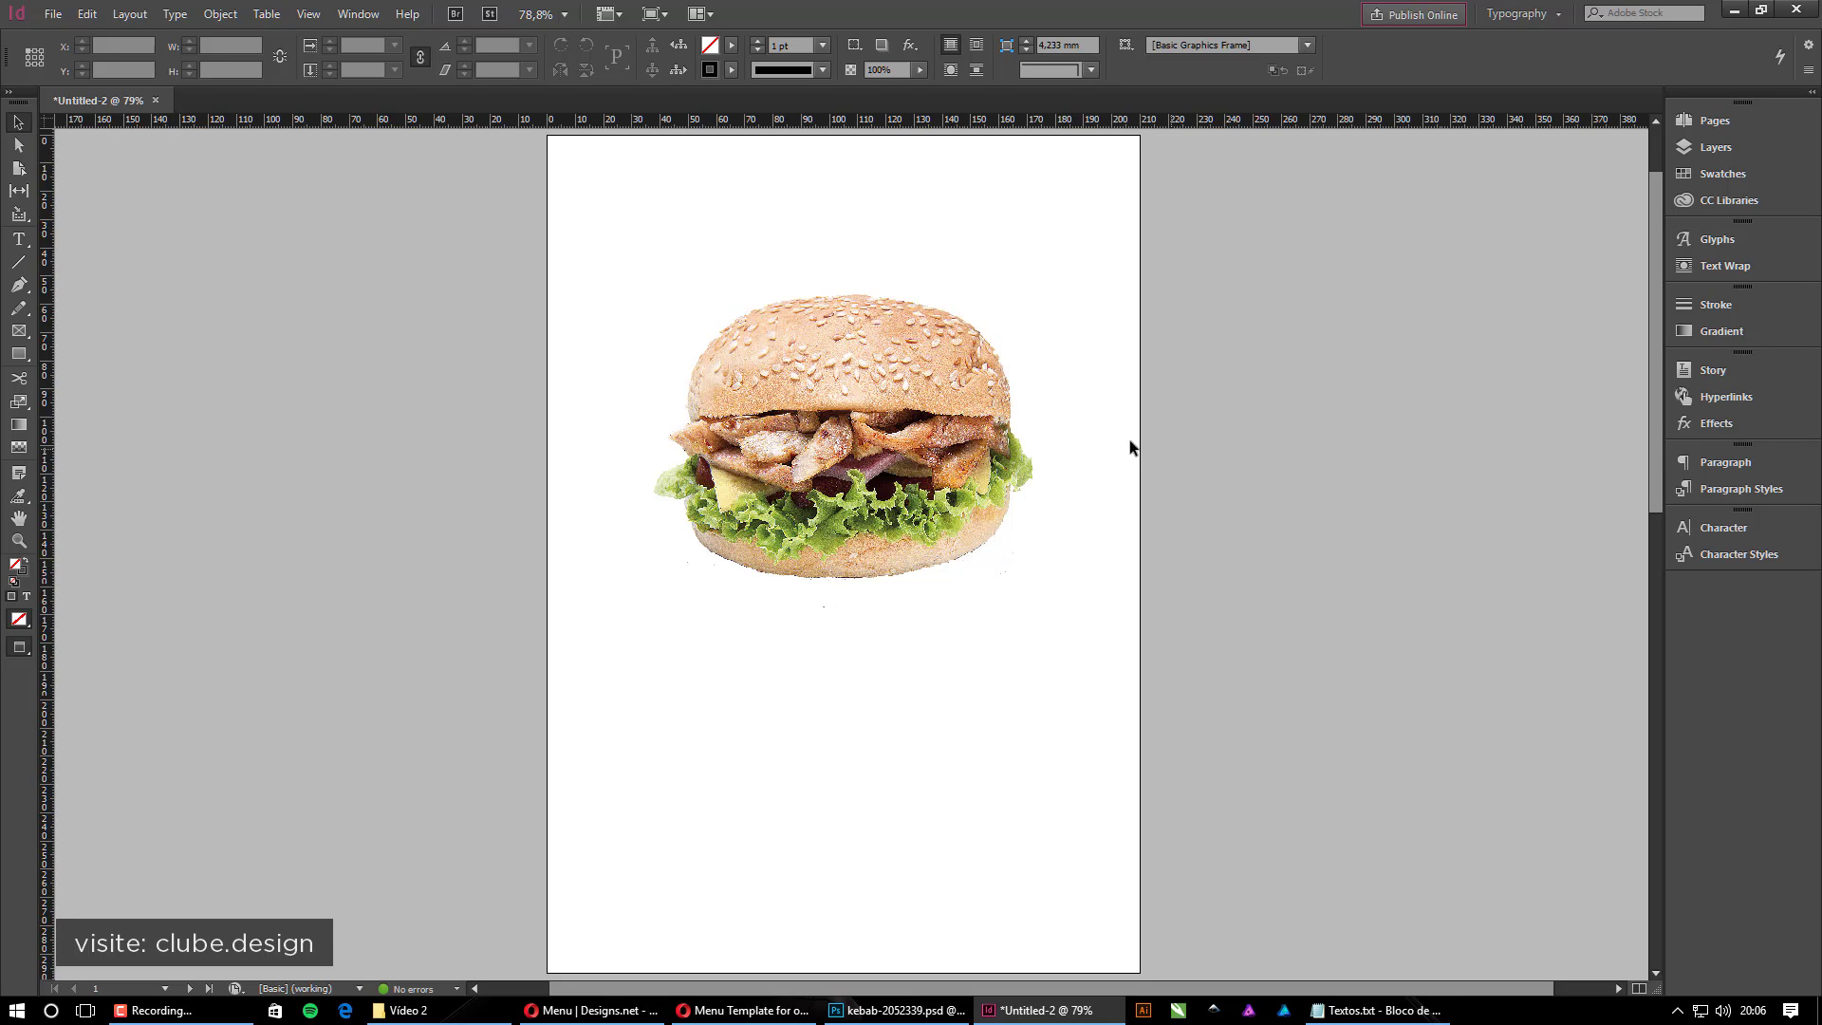
left_click(302, 19)
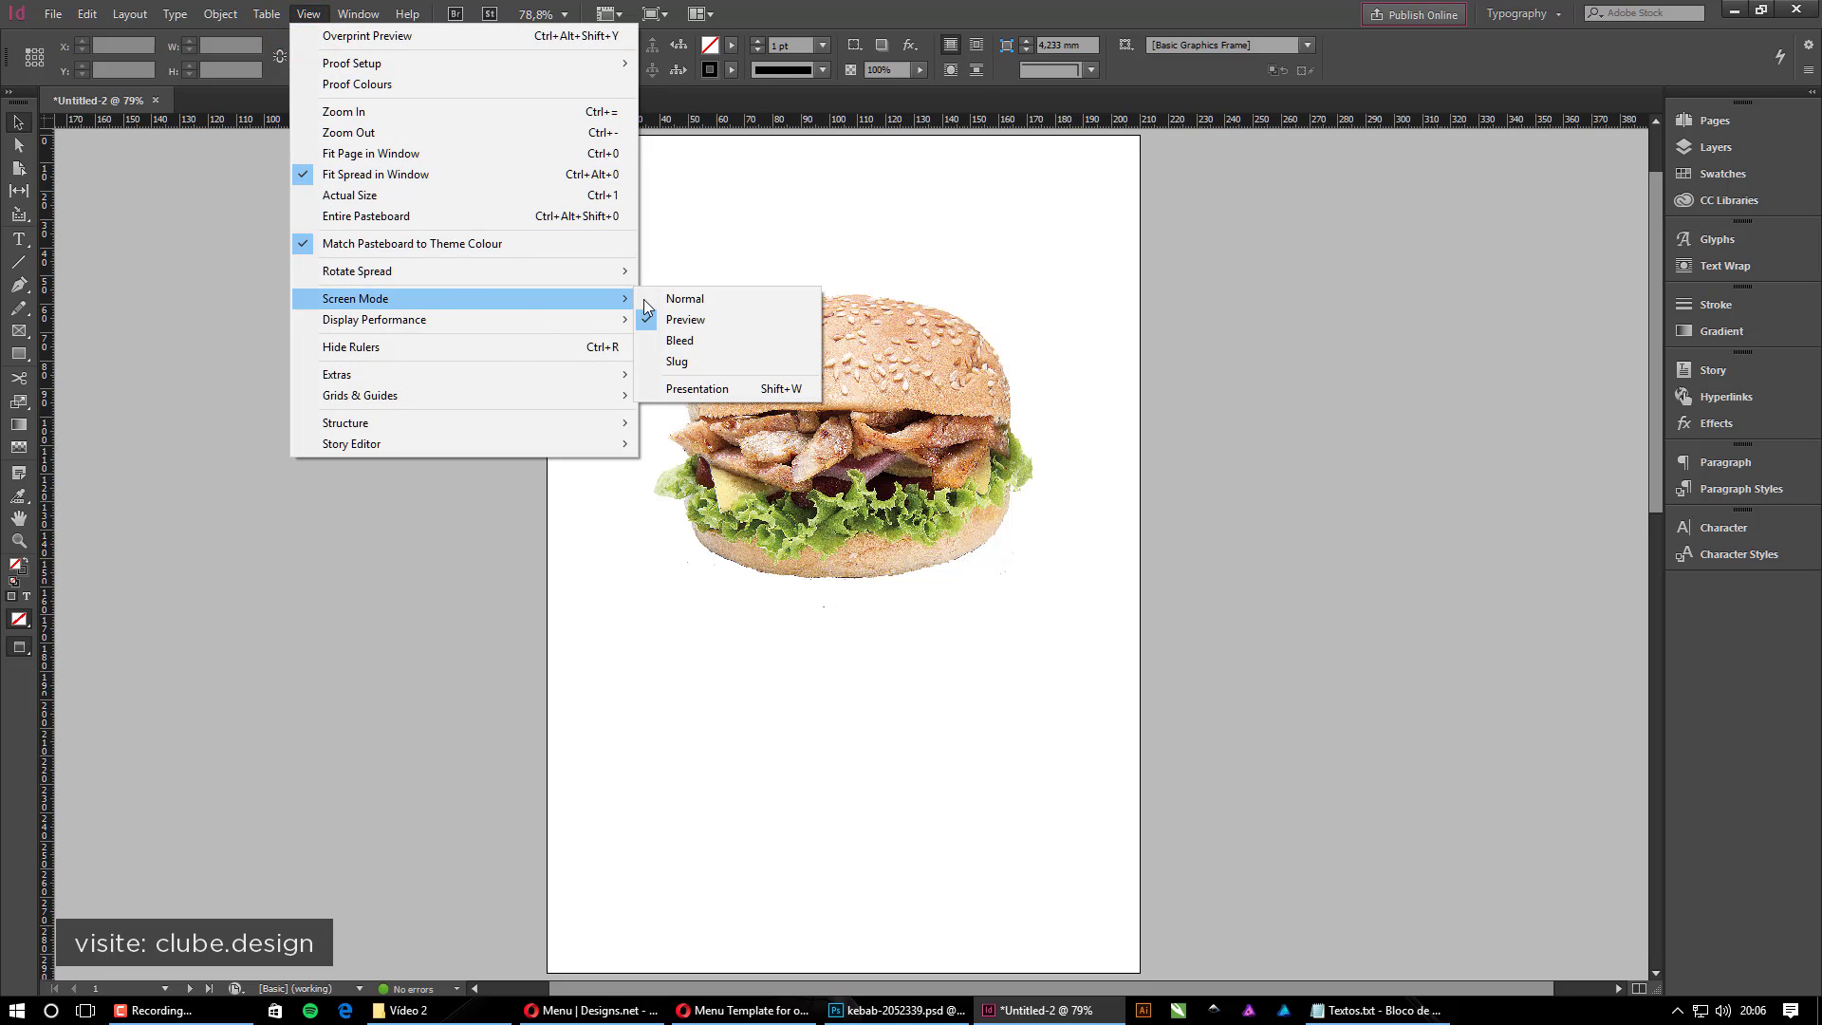
left_click(803, 625)
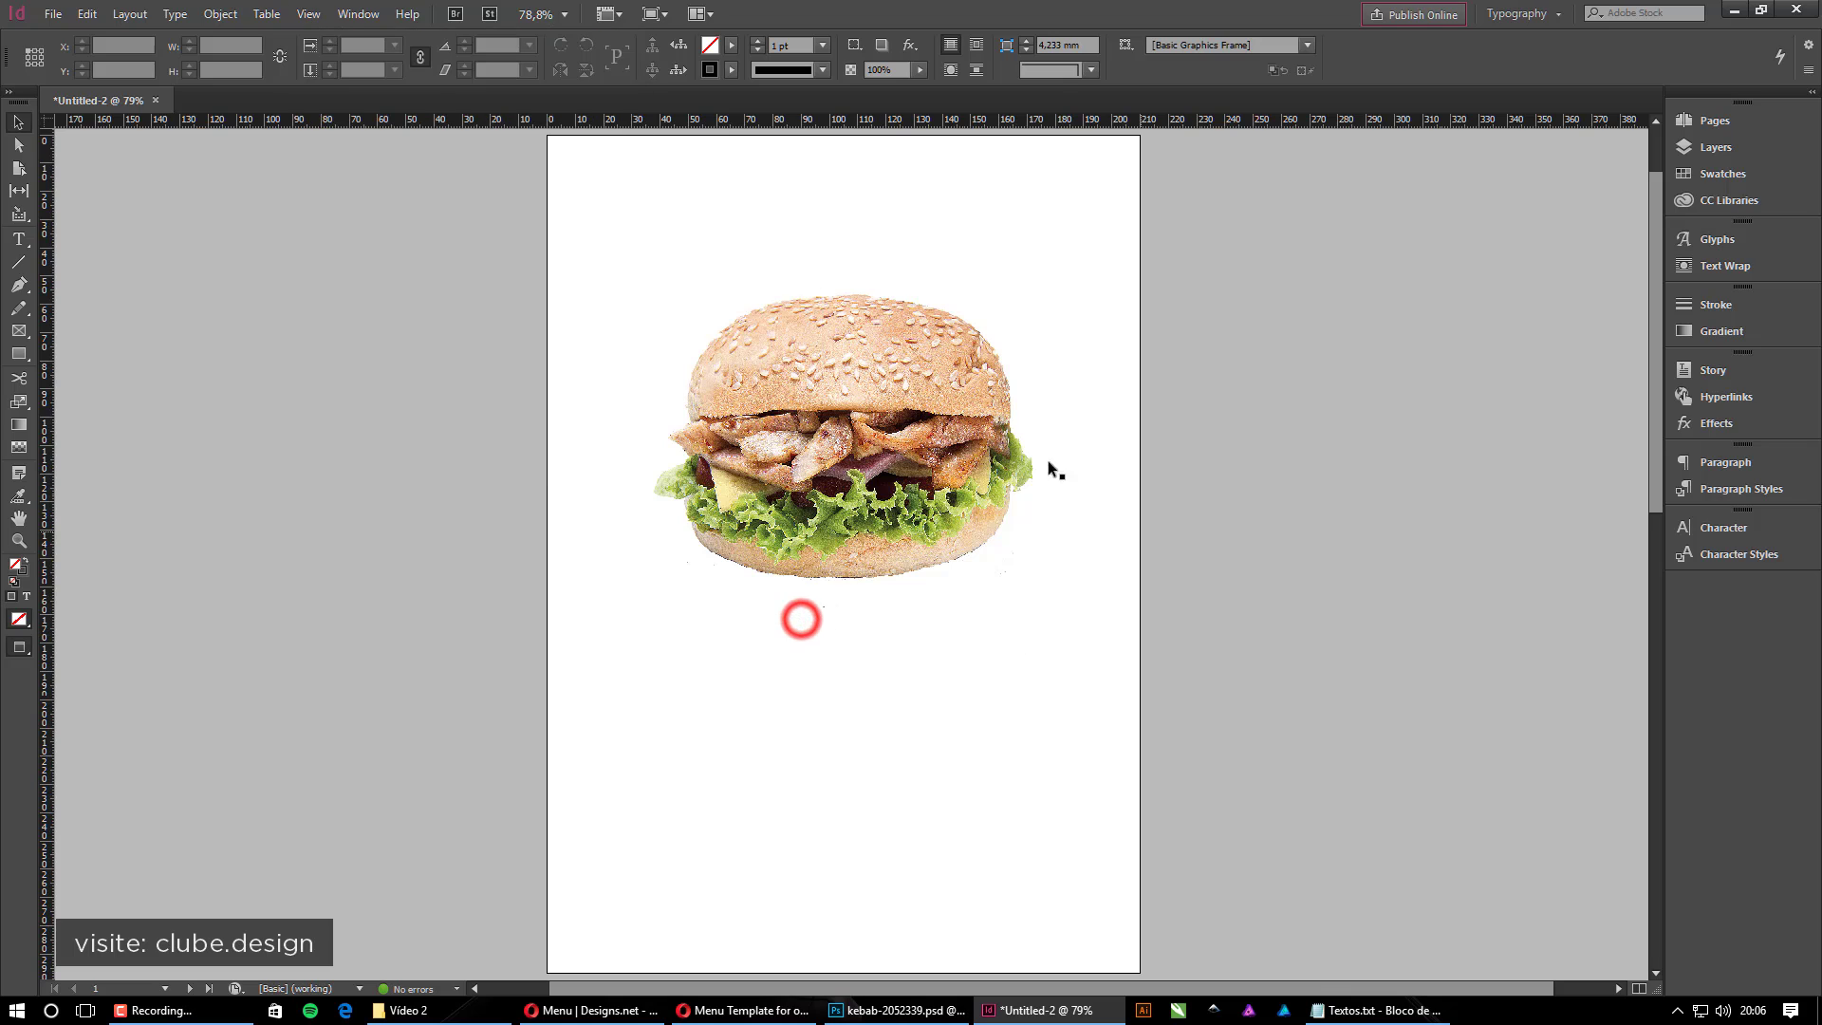
key("w")
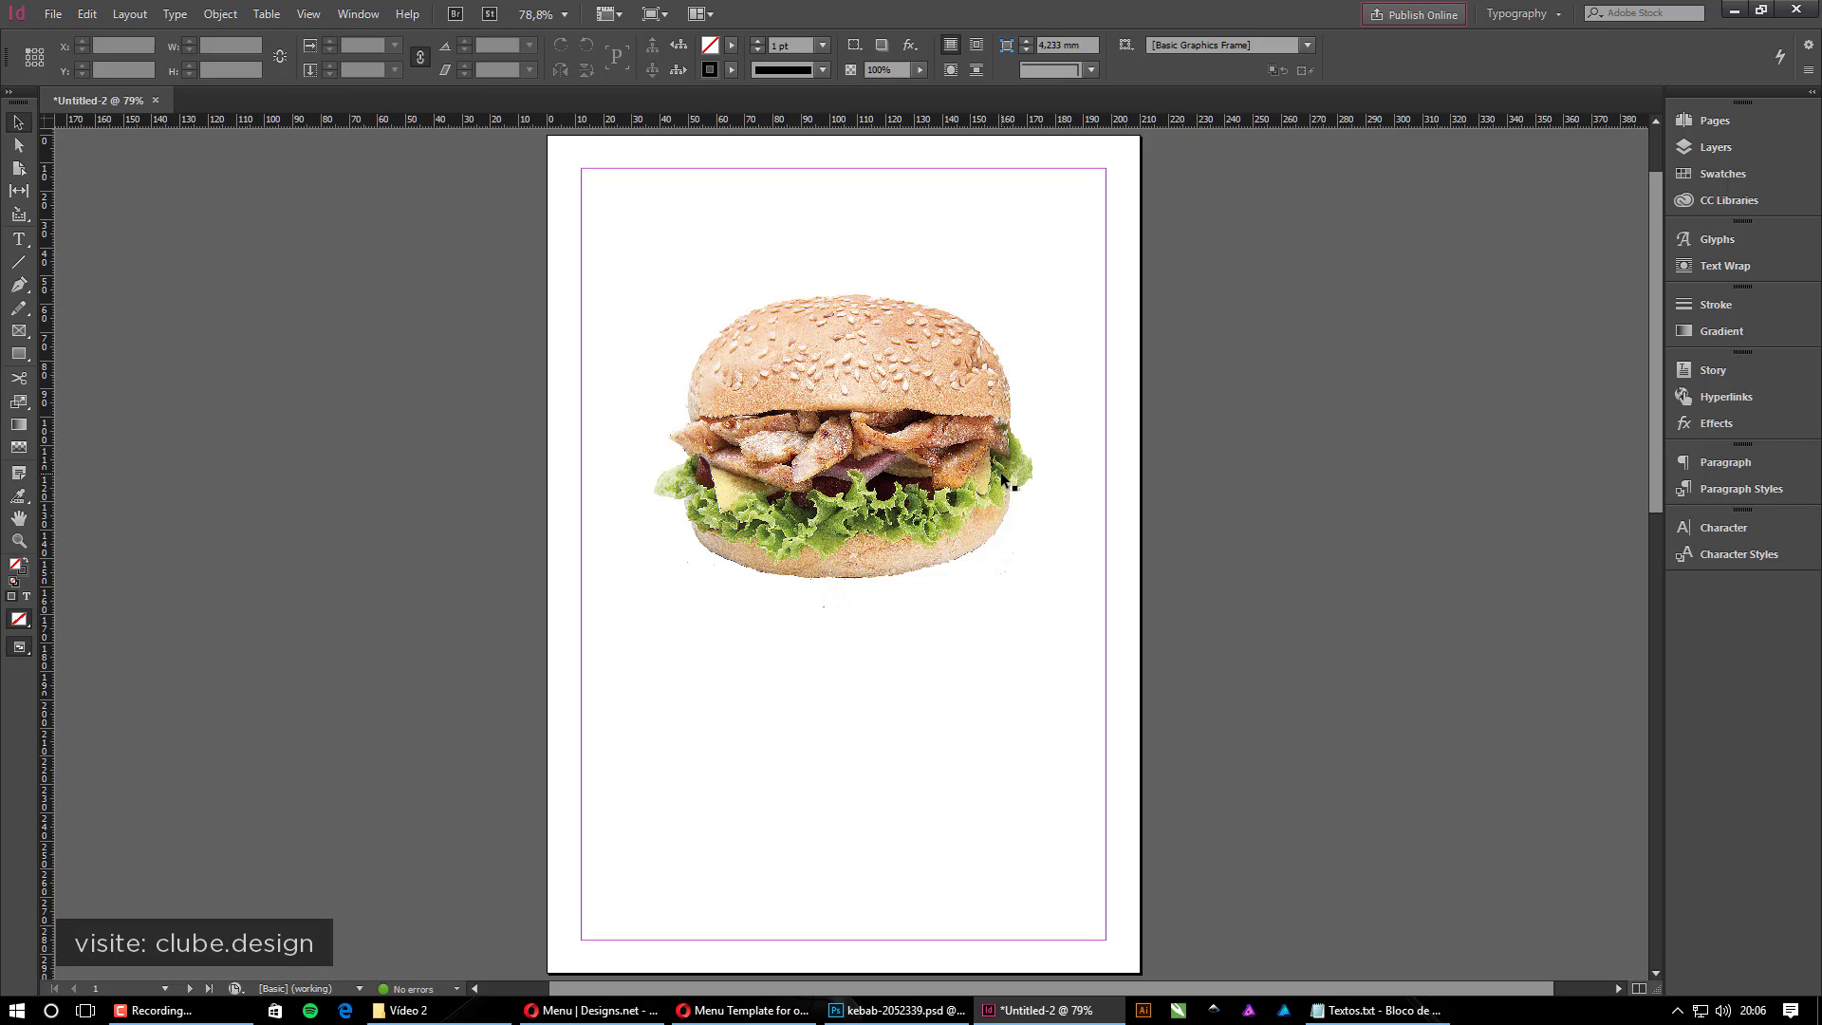
Crop the burger's frame to about 107.5 × 73 mm and fit the frame back to the whole image
left_click(974, 398)
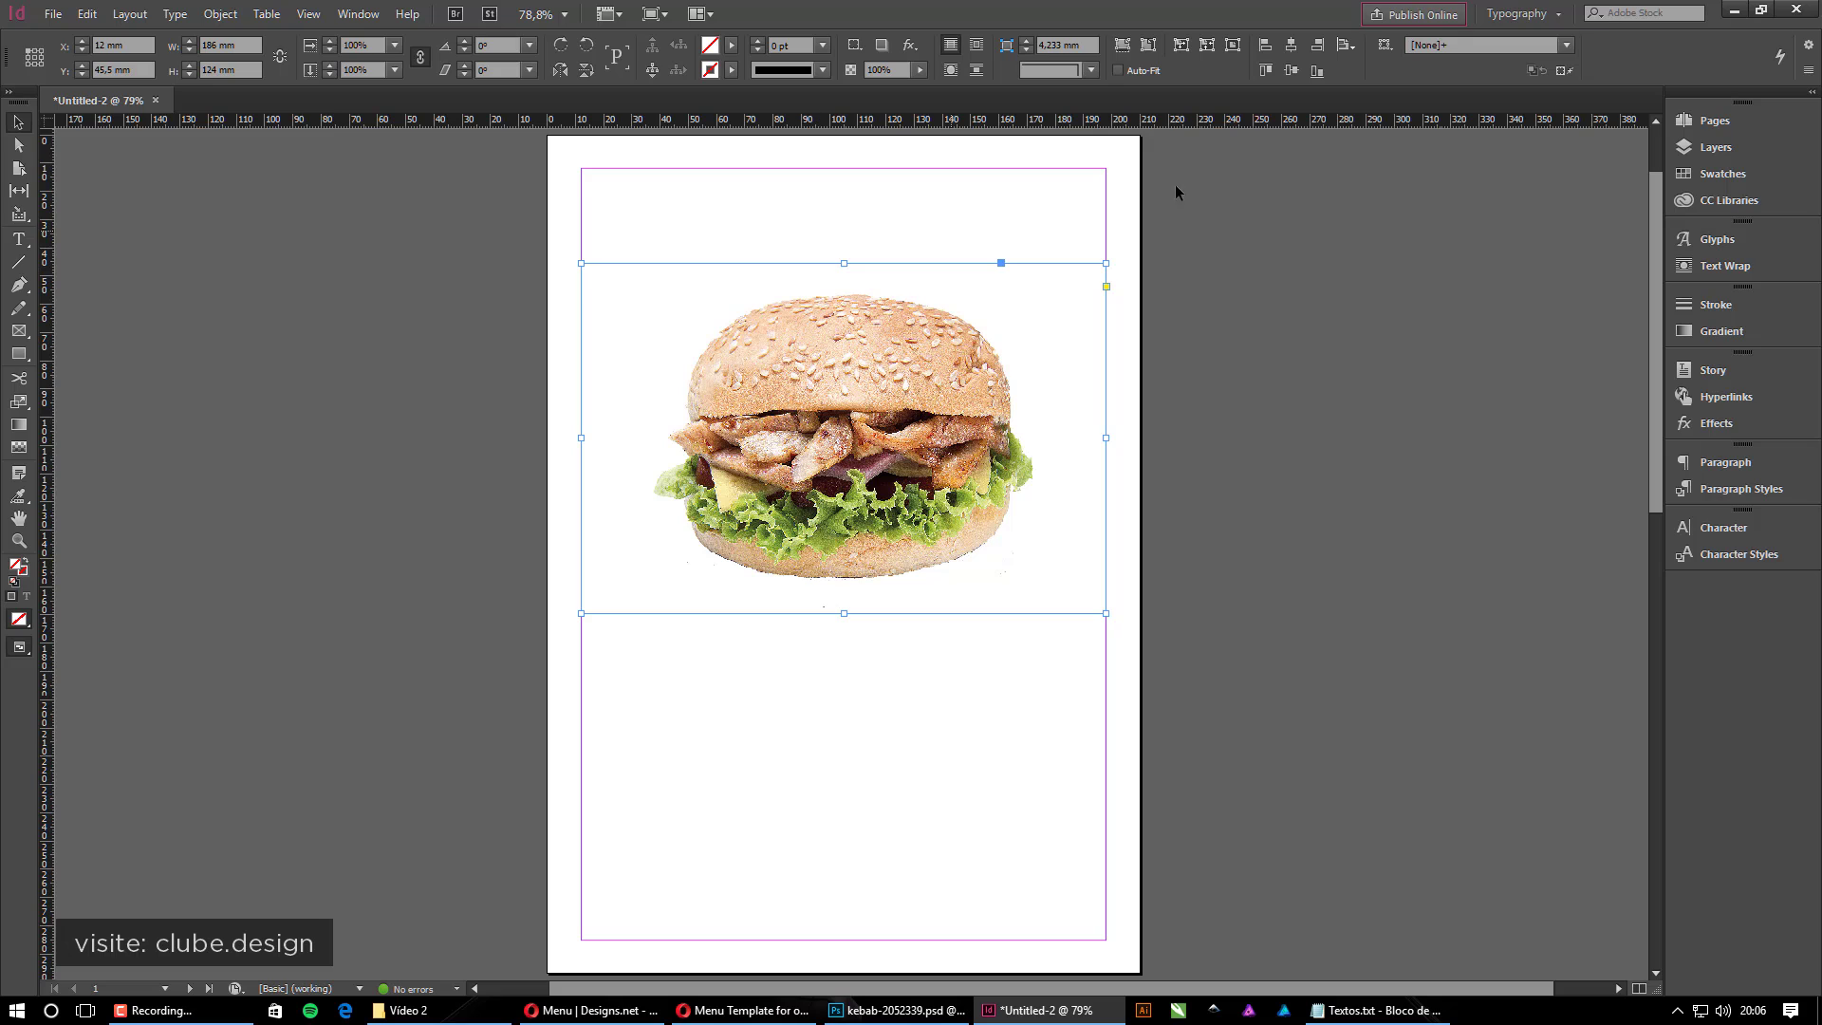
left_click_drag(1106, 612, 884, 469)
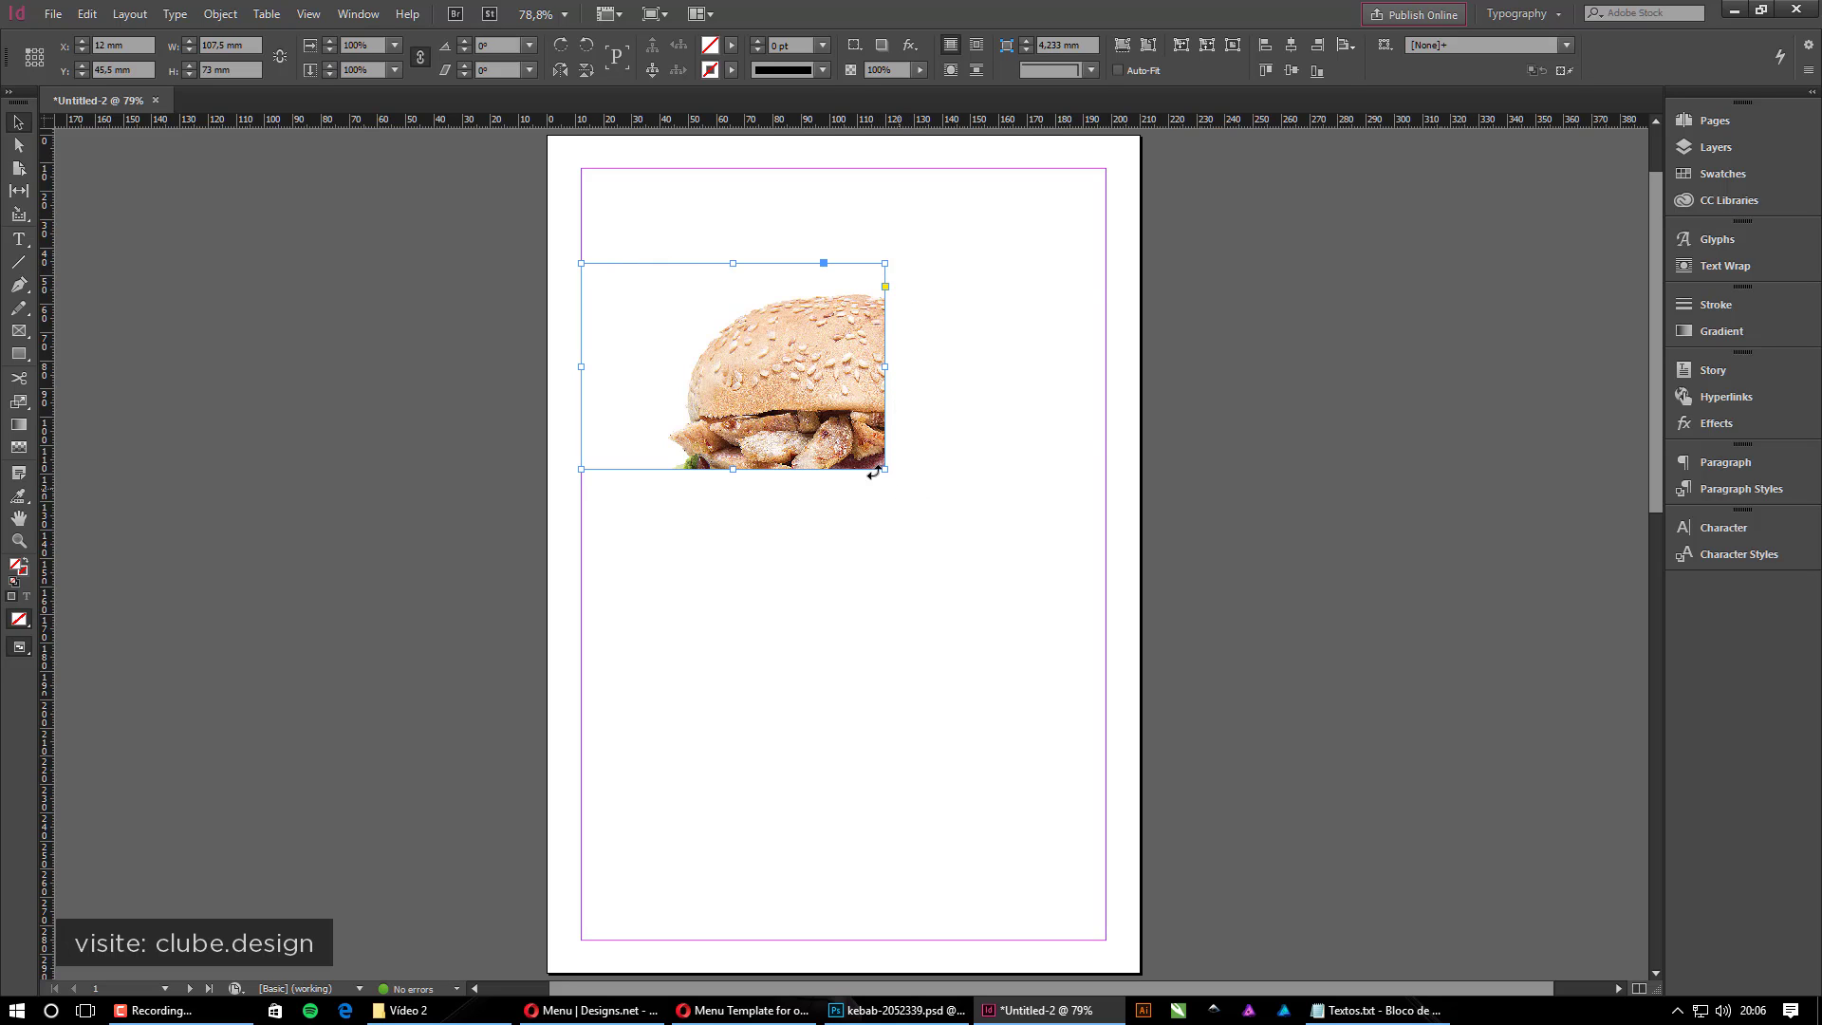
double_click(883, 470)
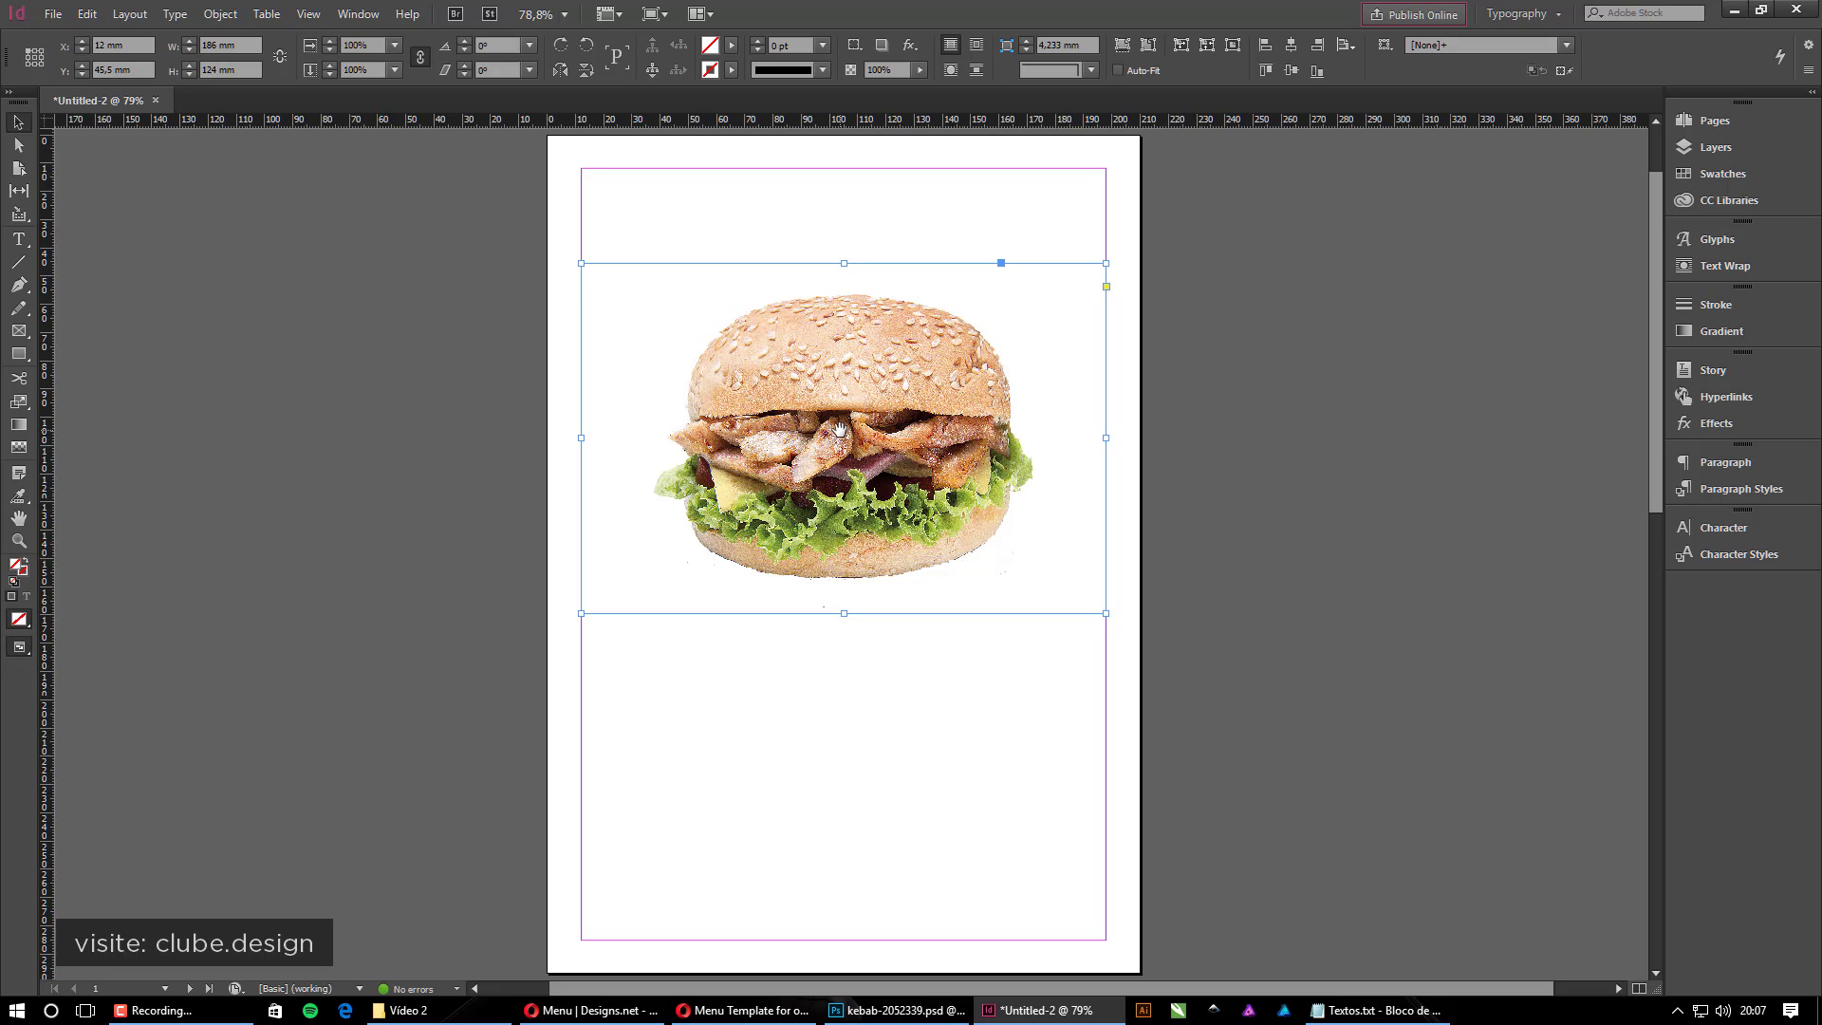
Try resizing the burger image on its own to about 97.5 × 96.5 mm, and undo the distortion
key("ctrl+shift+a")
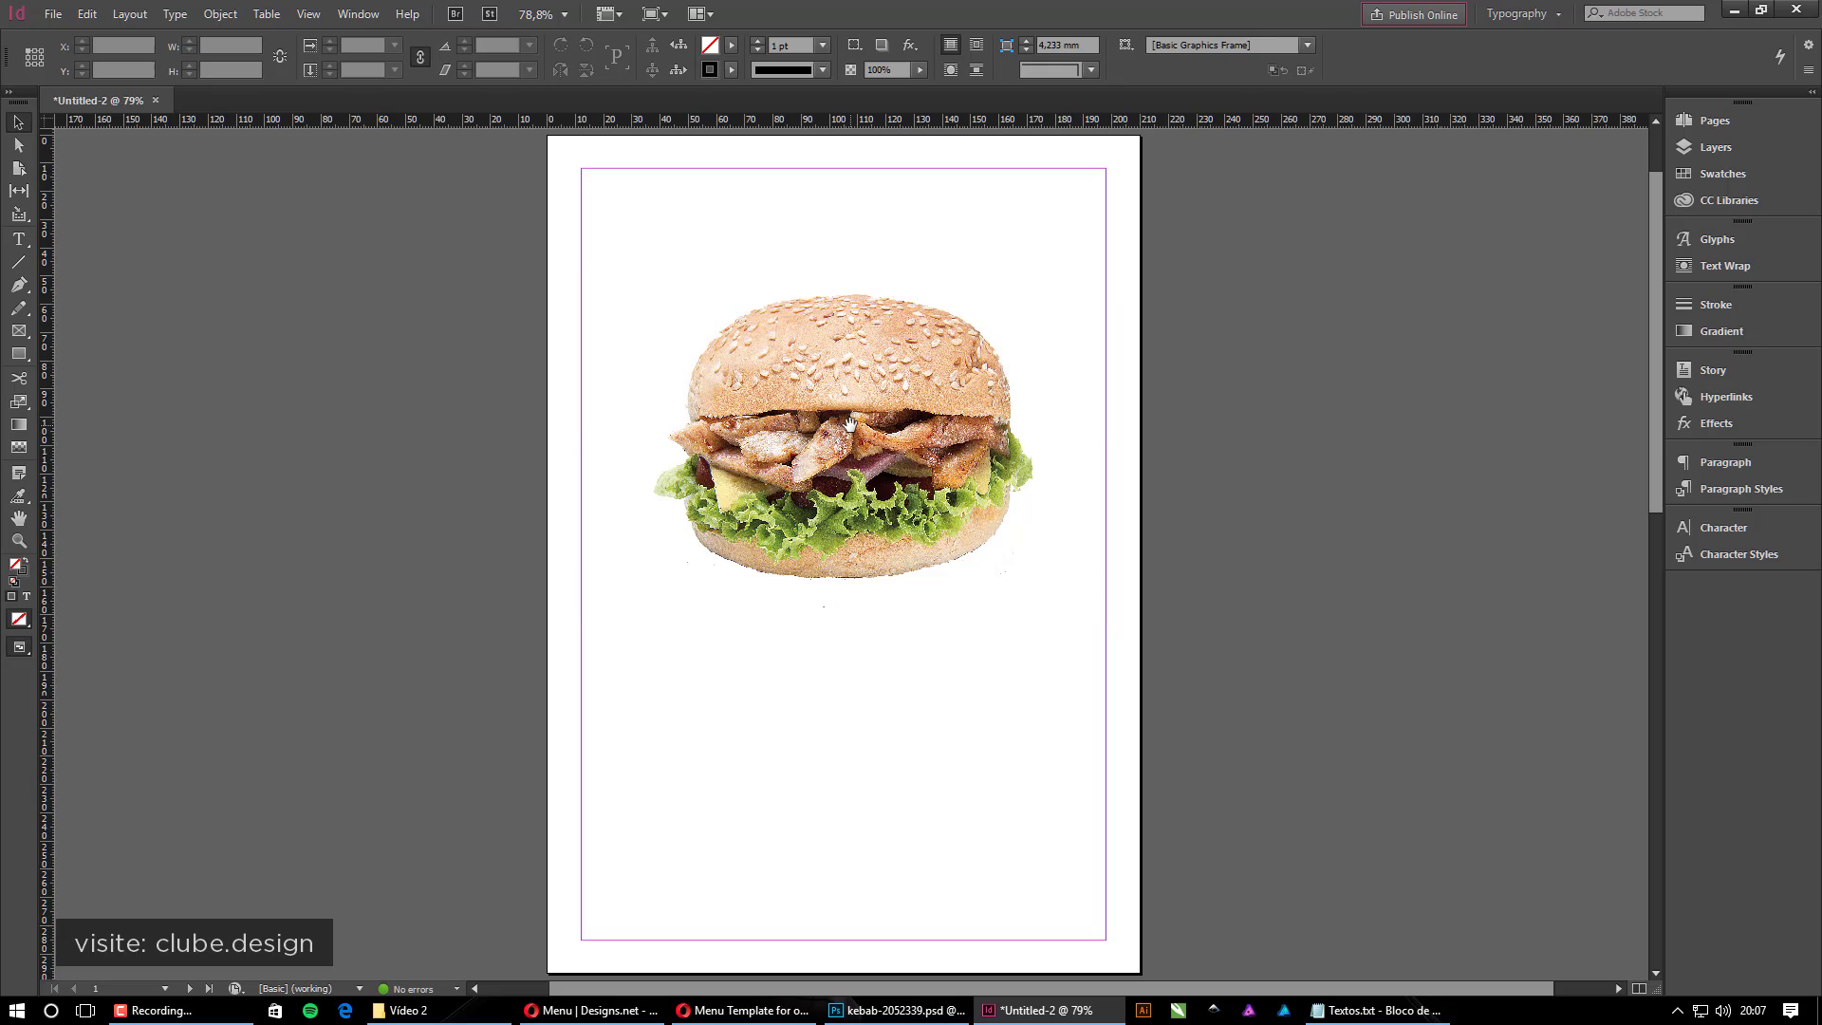
left_click(849, 424)
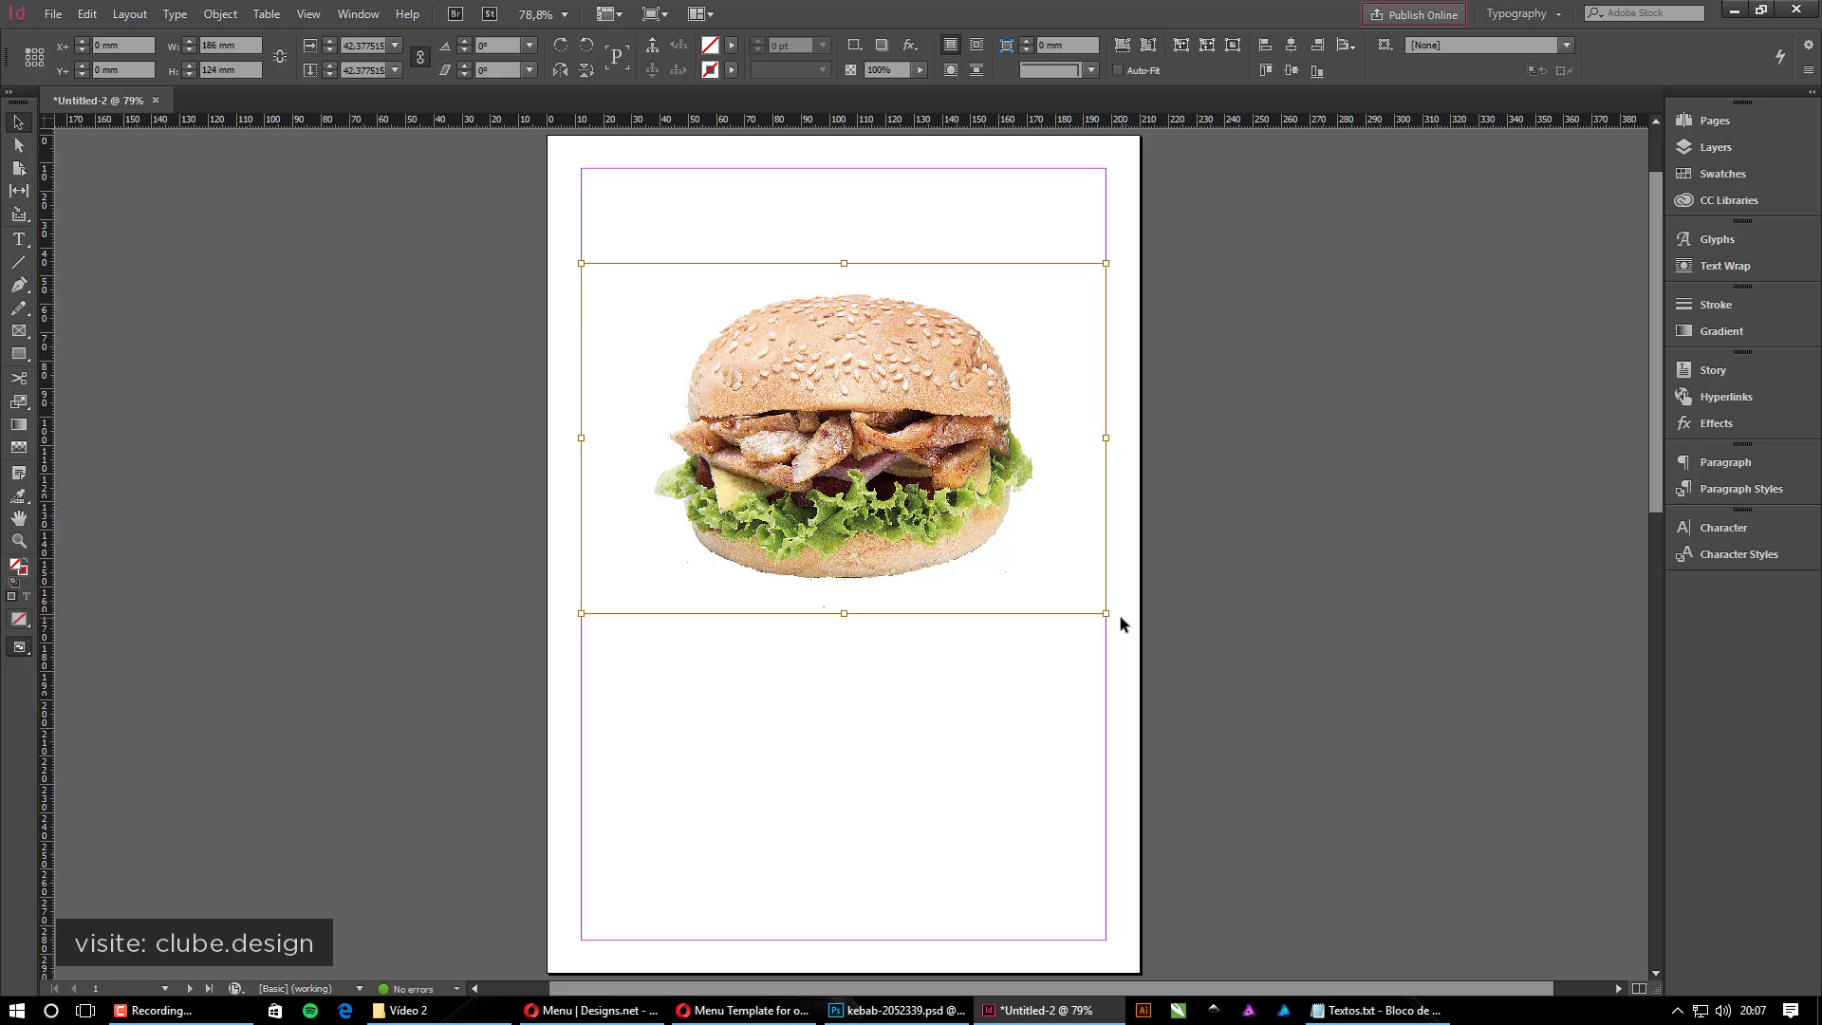
left_click_drag(1105, 613, 856, 535)
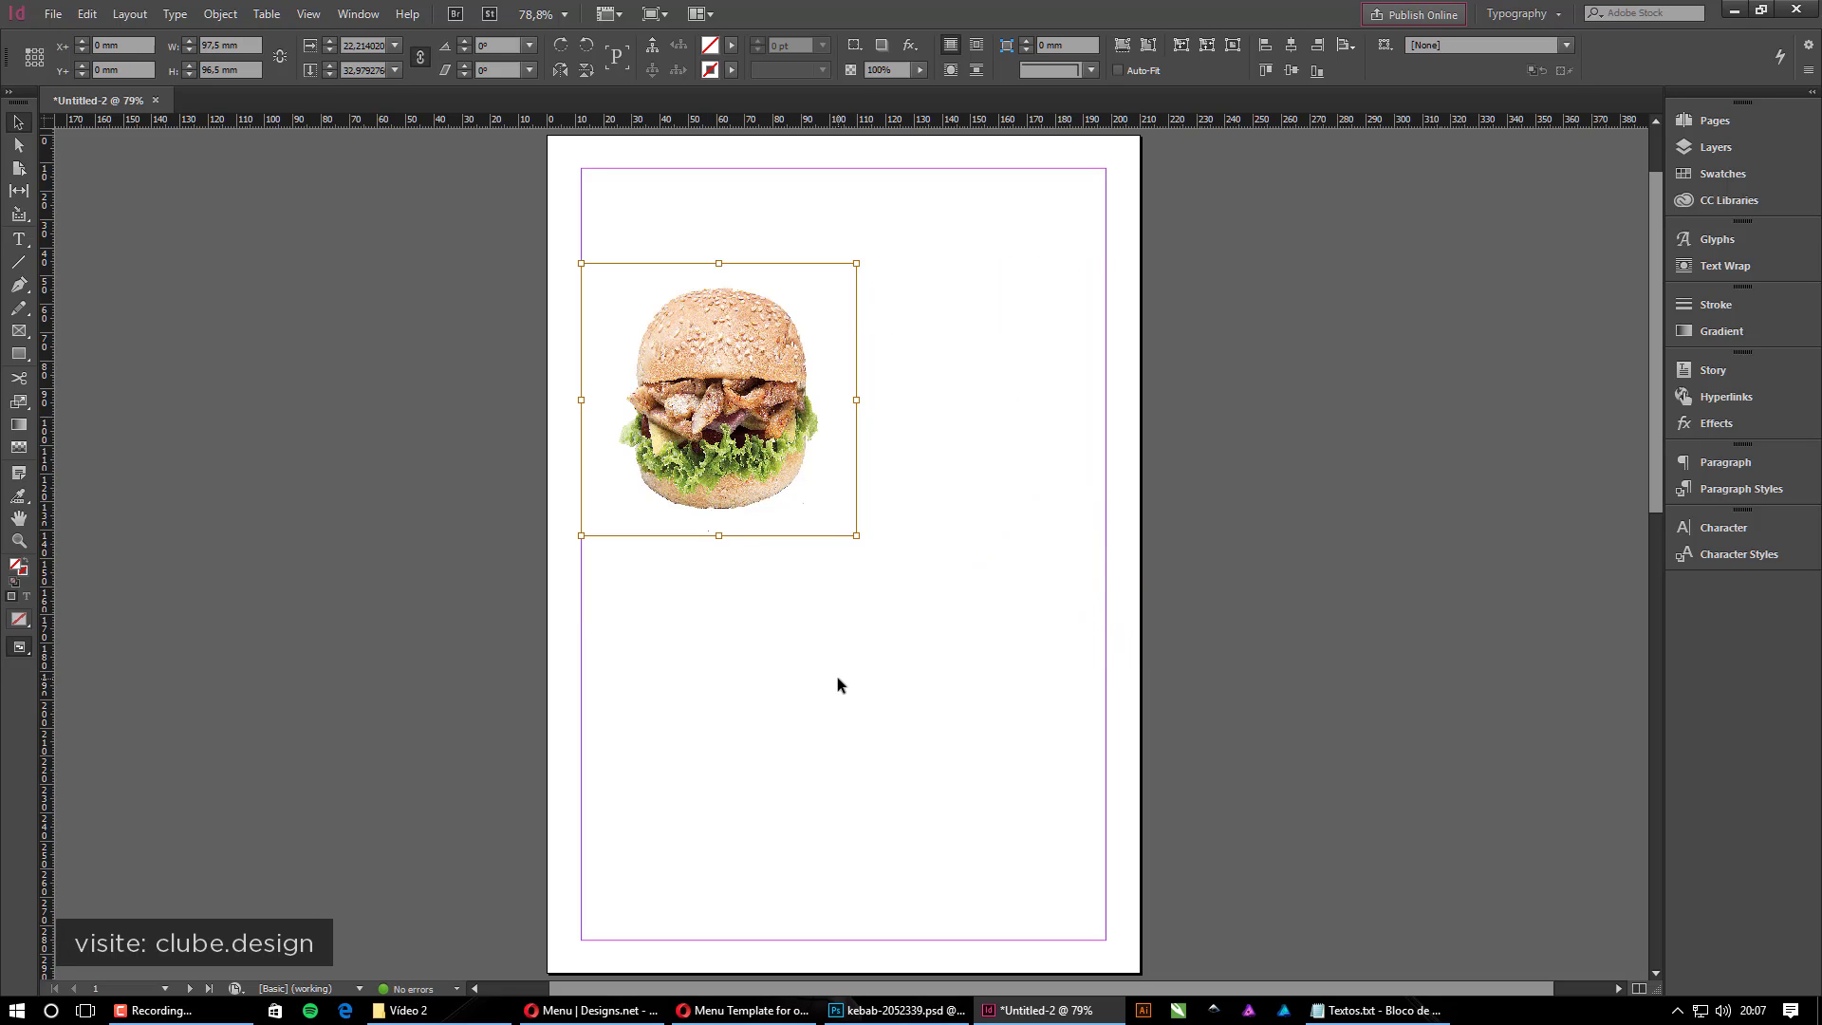
key("ctrl+z")
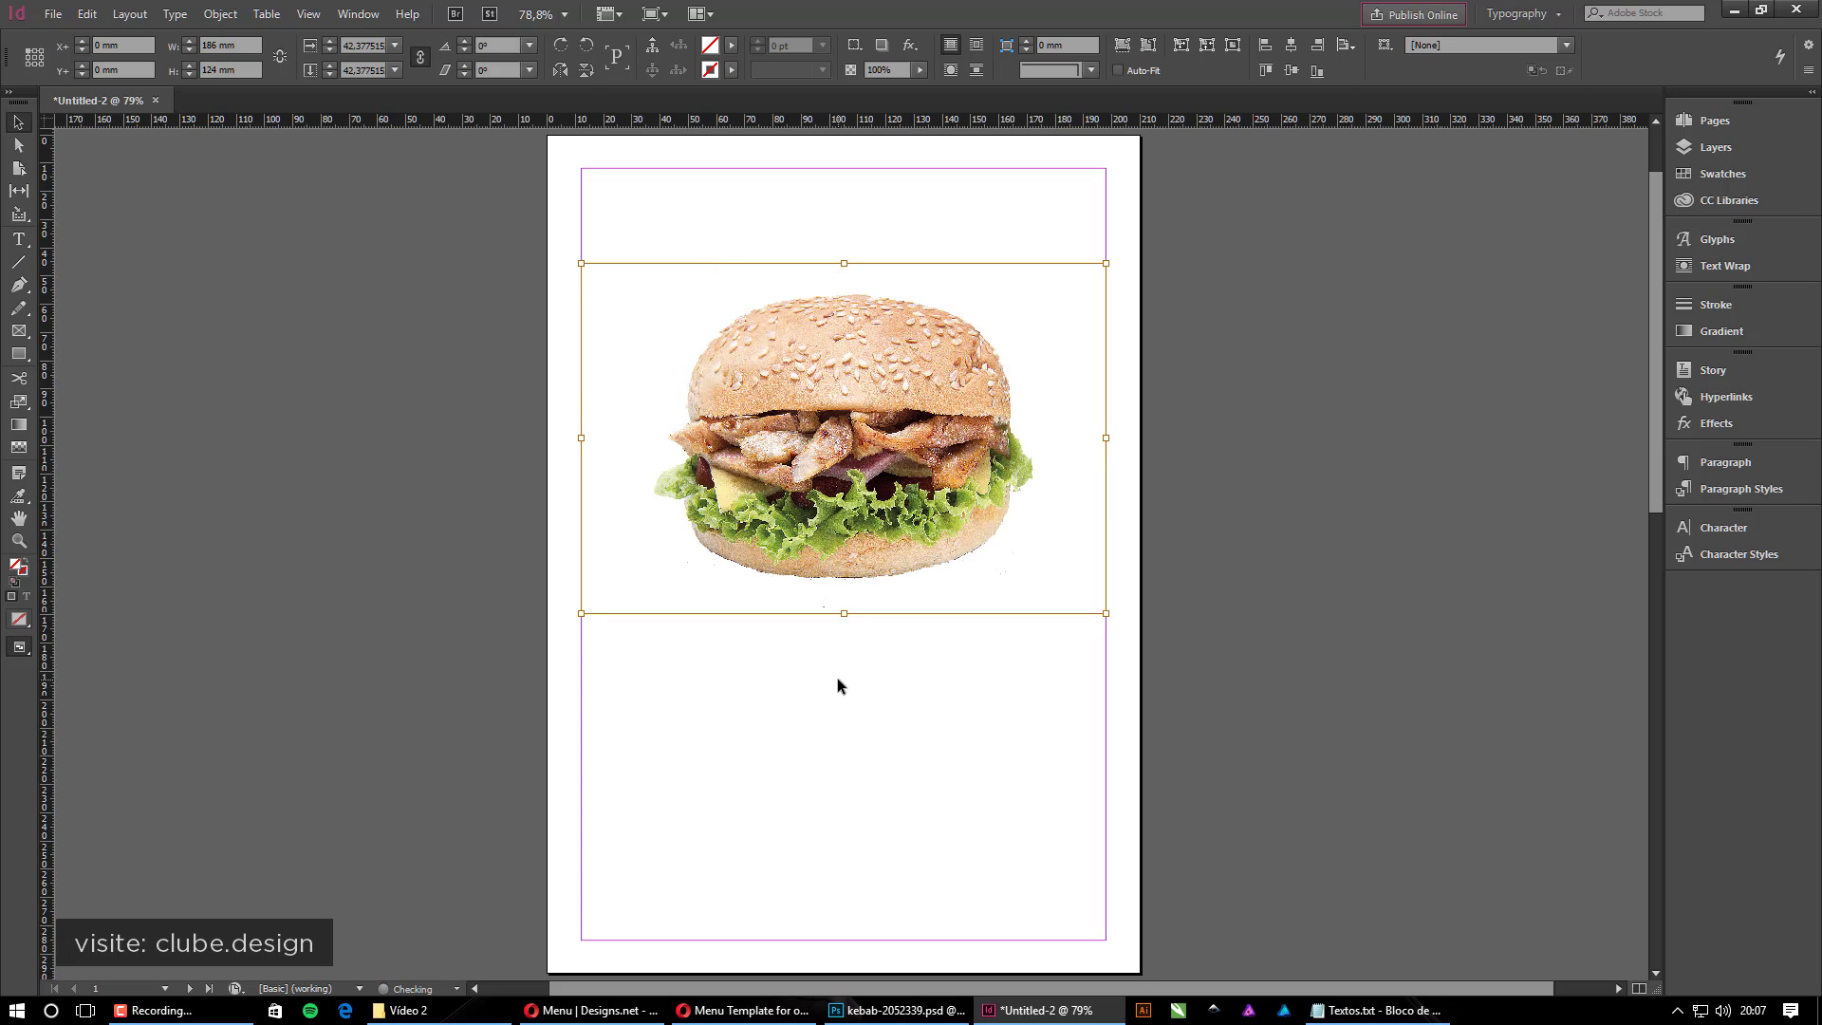
Try cropping the burger's frame to about 164.5 × 106.5 mm without scaling the image, and undo it
left_click(981, 707)
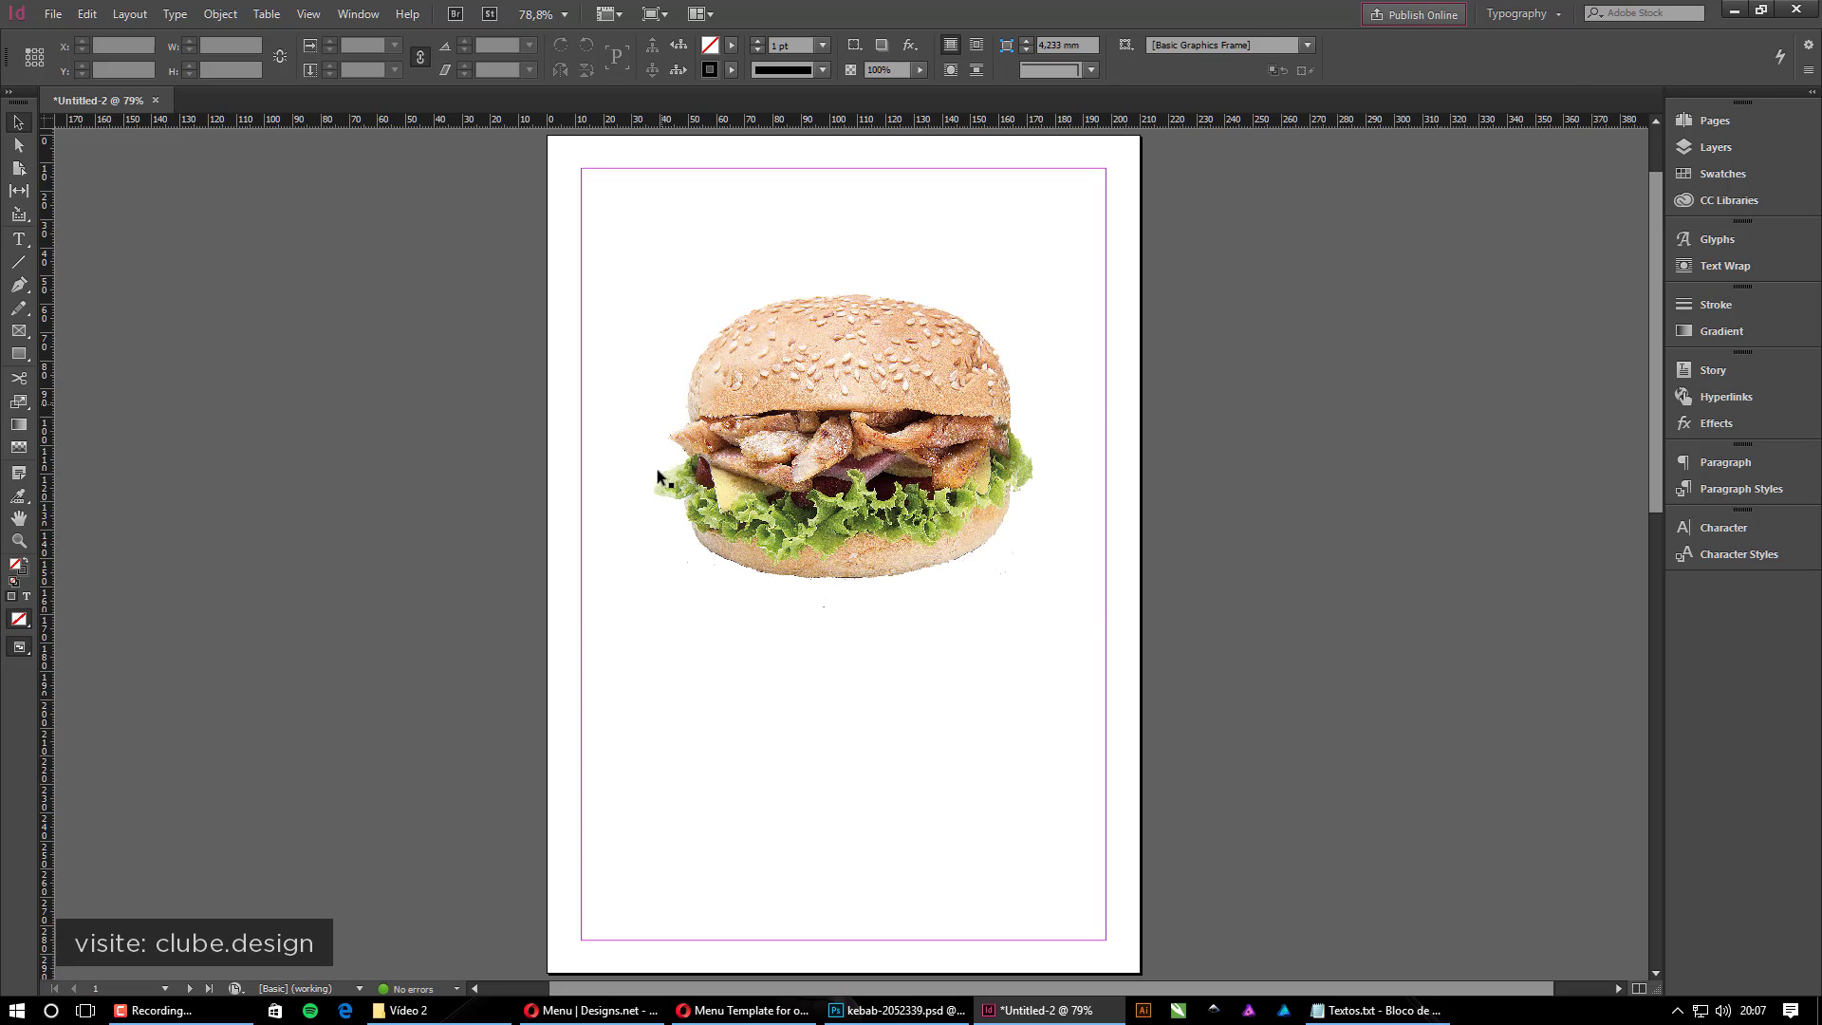
left_click(945, 320)
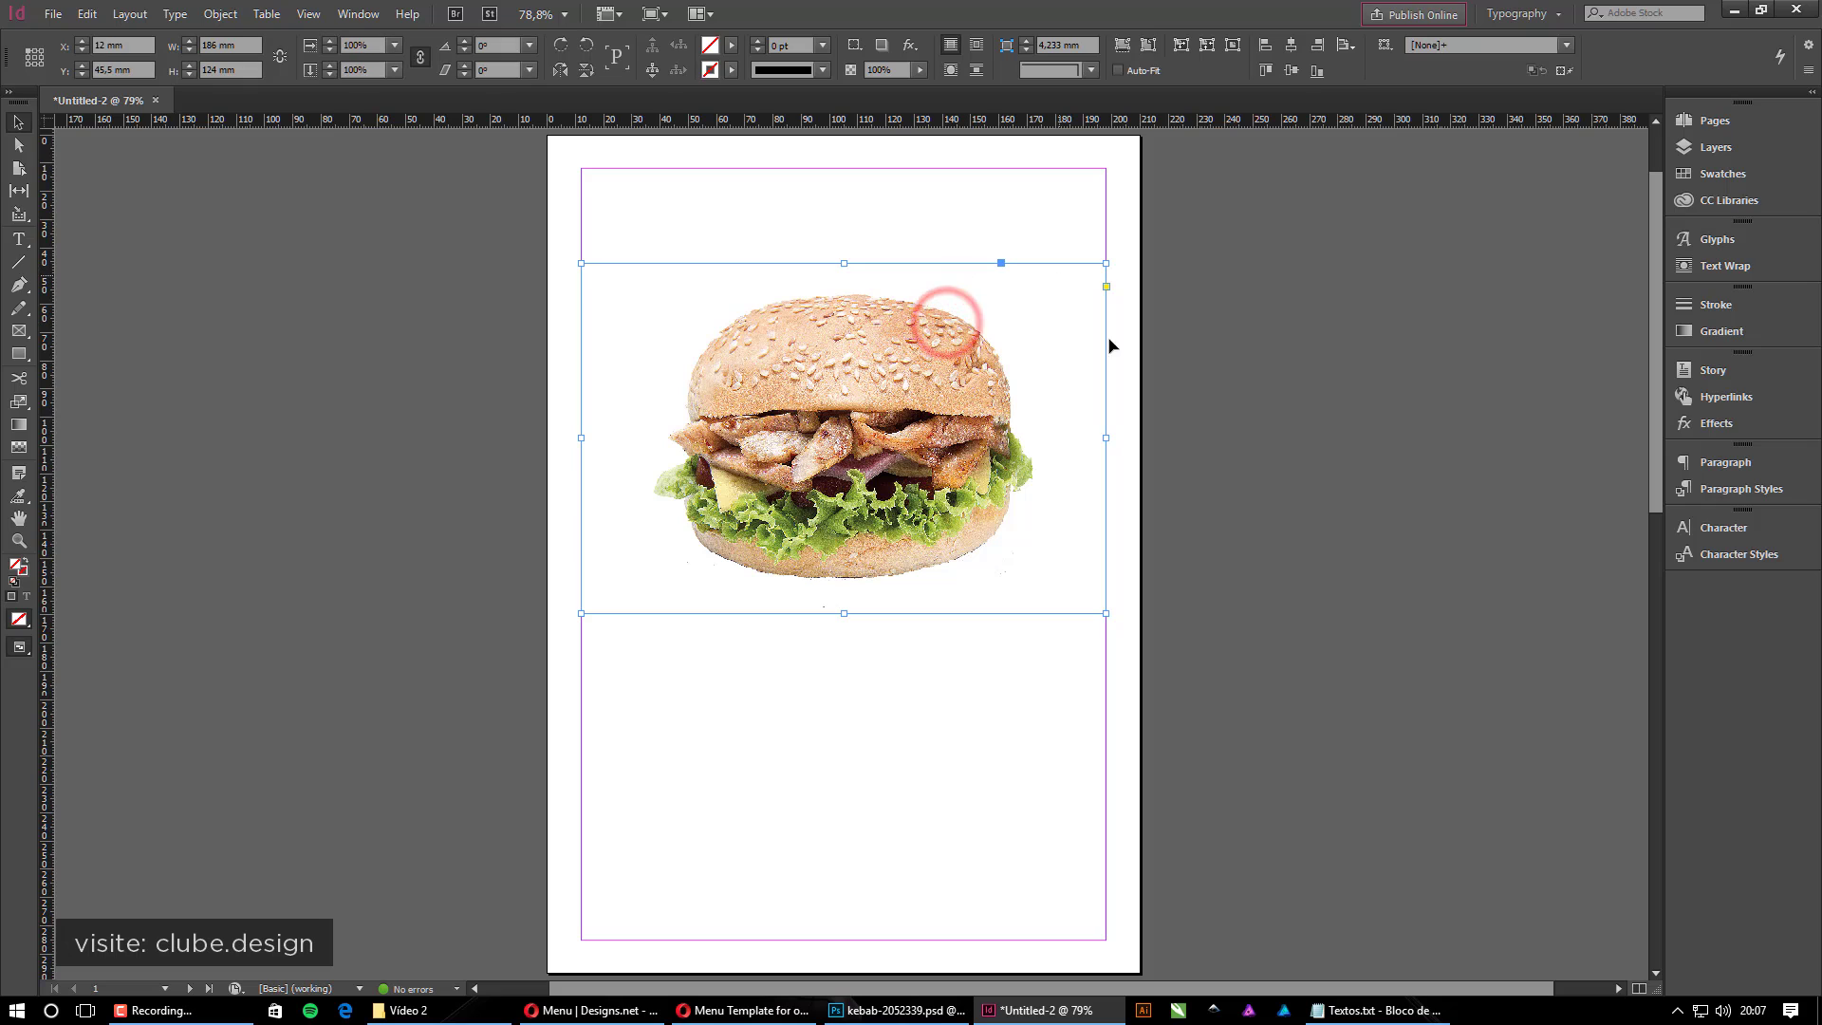
left_click_drag(1106, 614, 1044, 562)
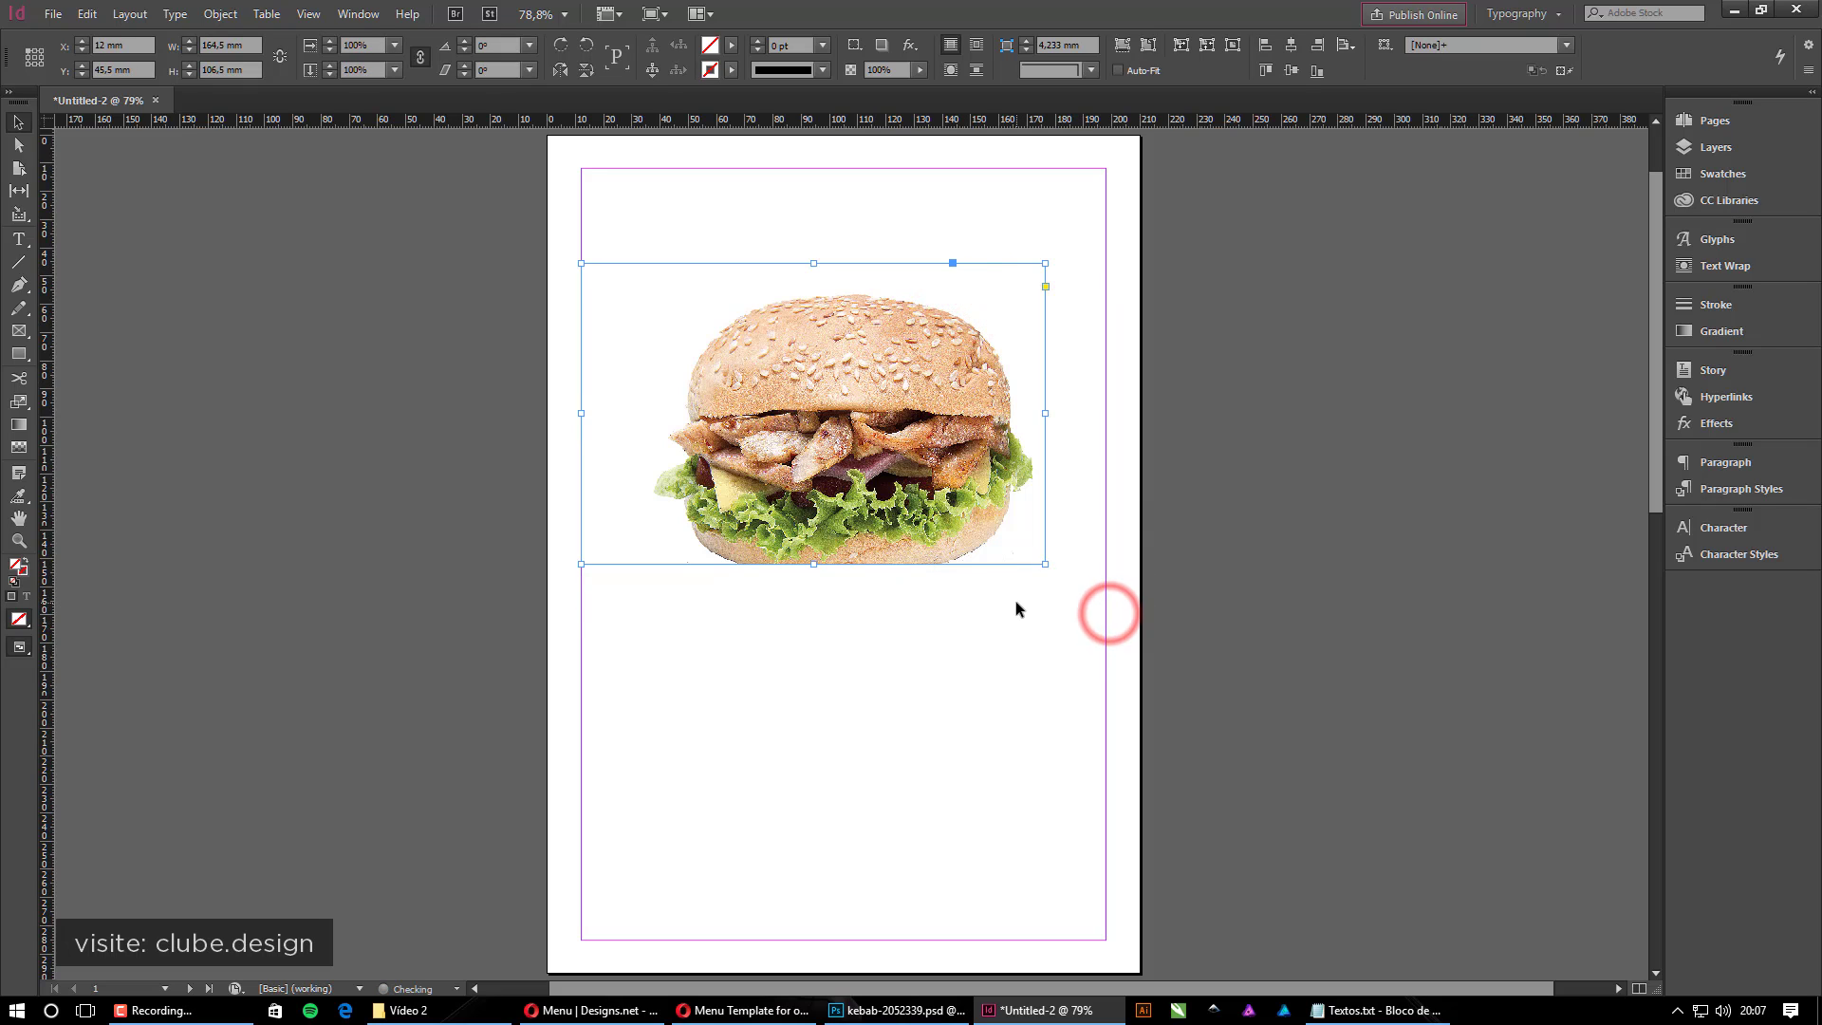
key("ctrl+z")
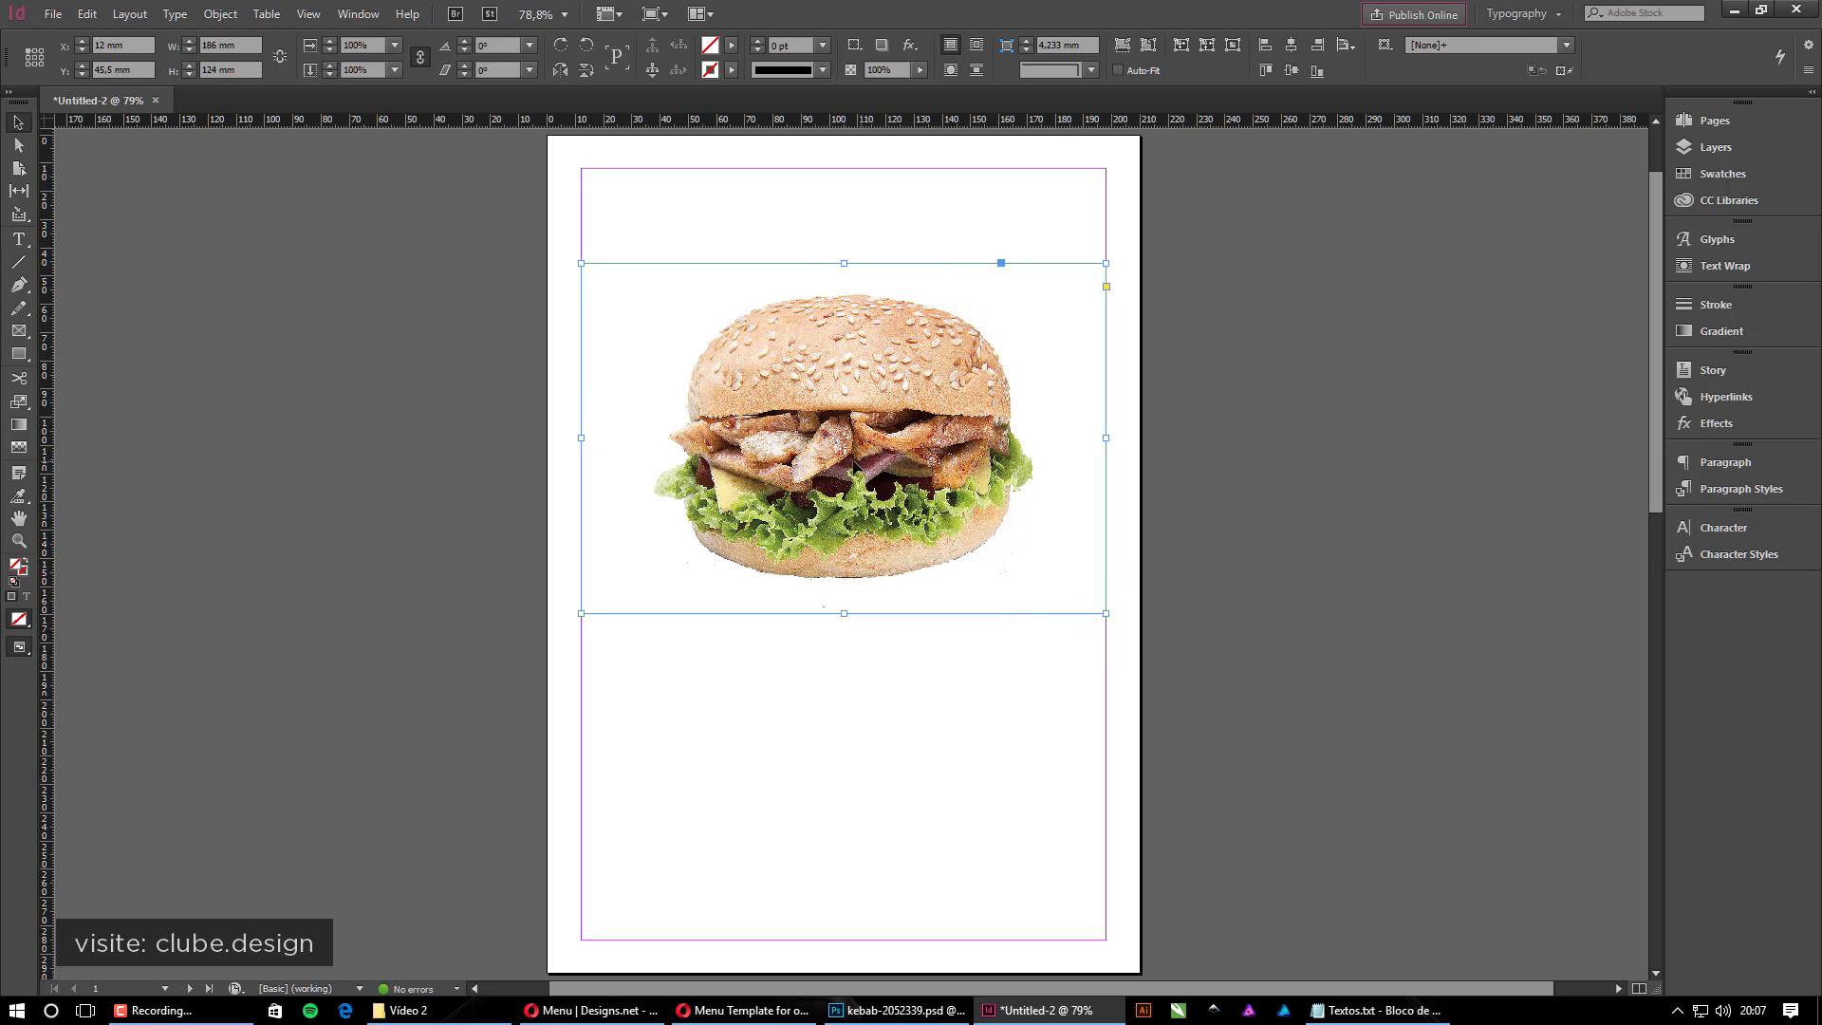
Scale down the burger image alone inside its frame, and fit the content proportionally back to the frame
double_click(837, 458)
left_click_drag(1109, 614, 1015, 513)
left_click(911, 689)
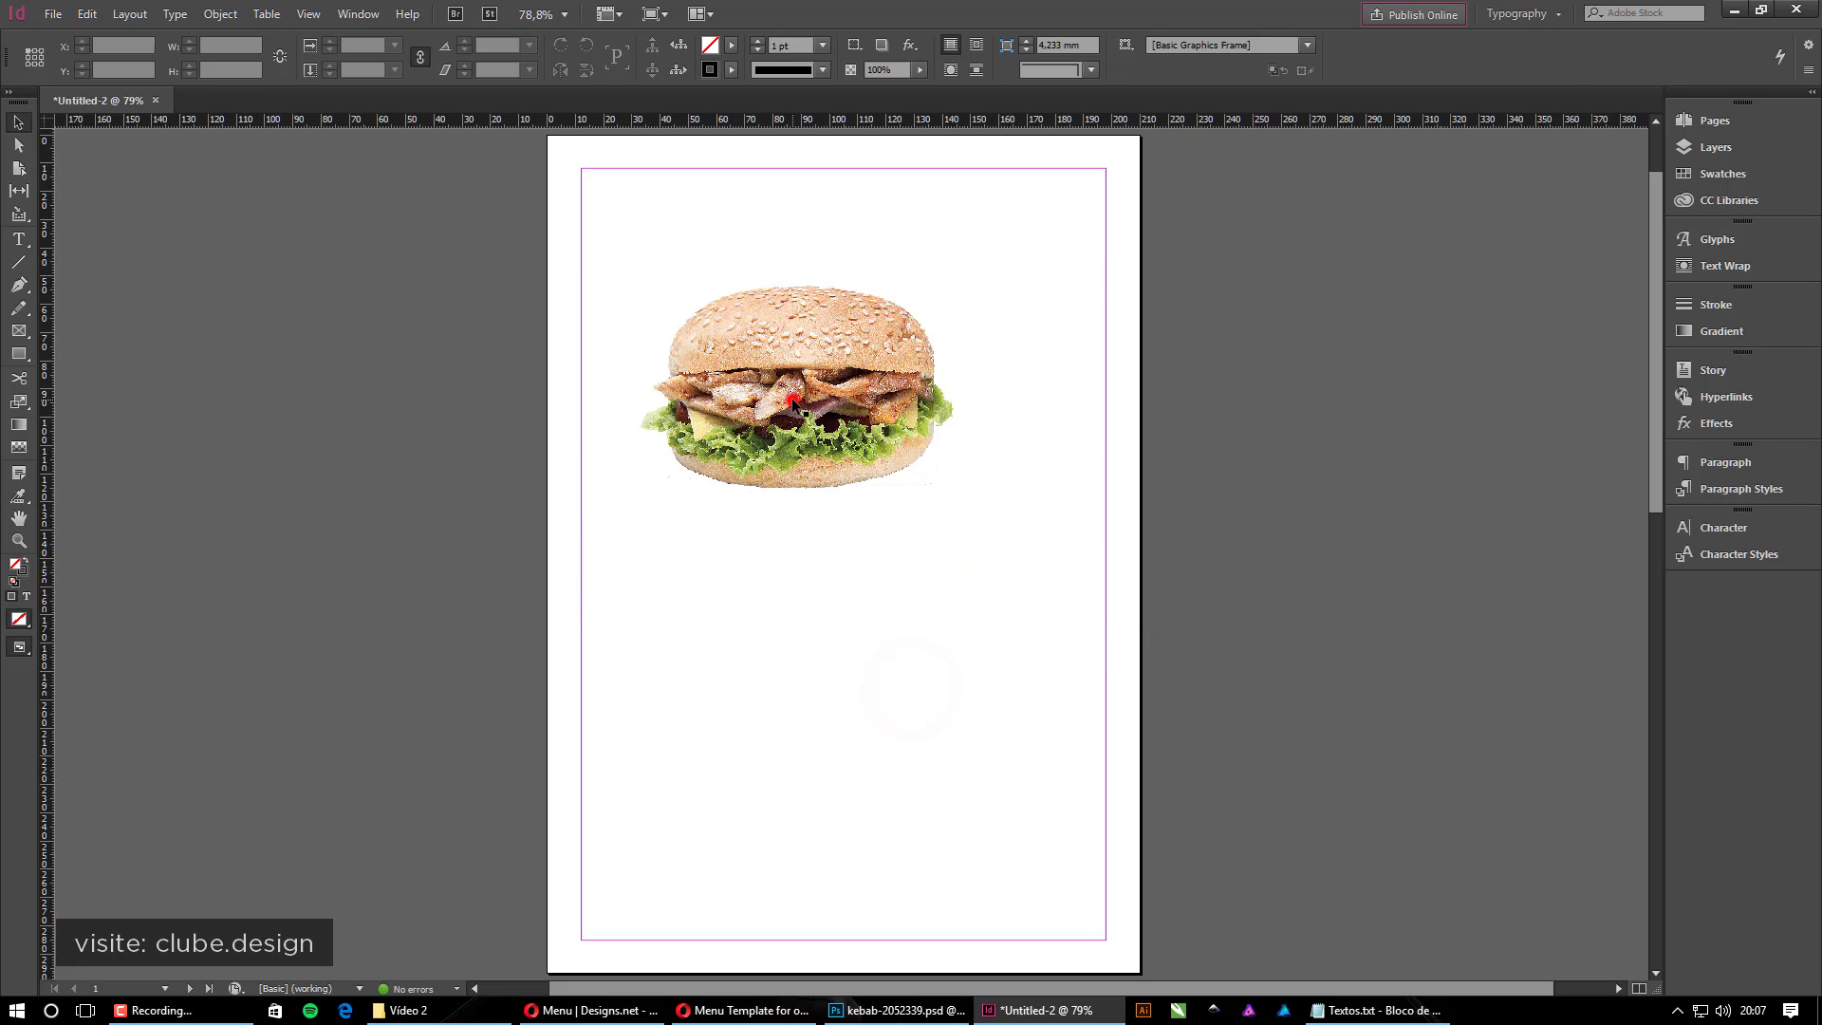
left_click(813, 385)
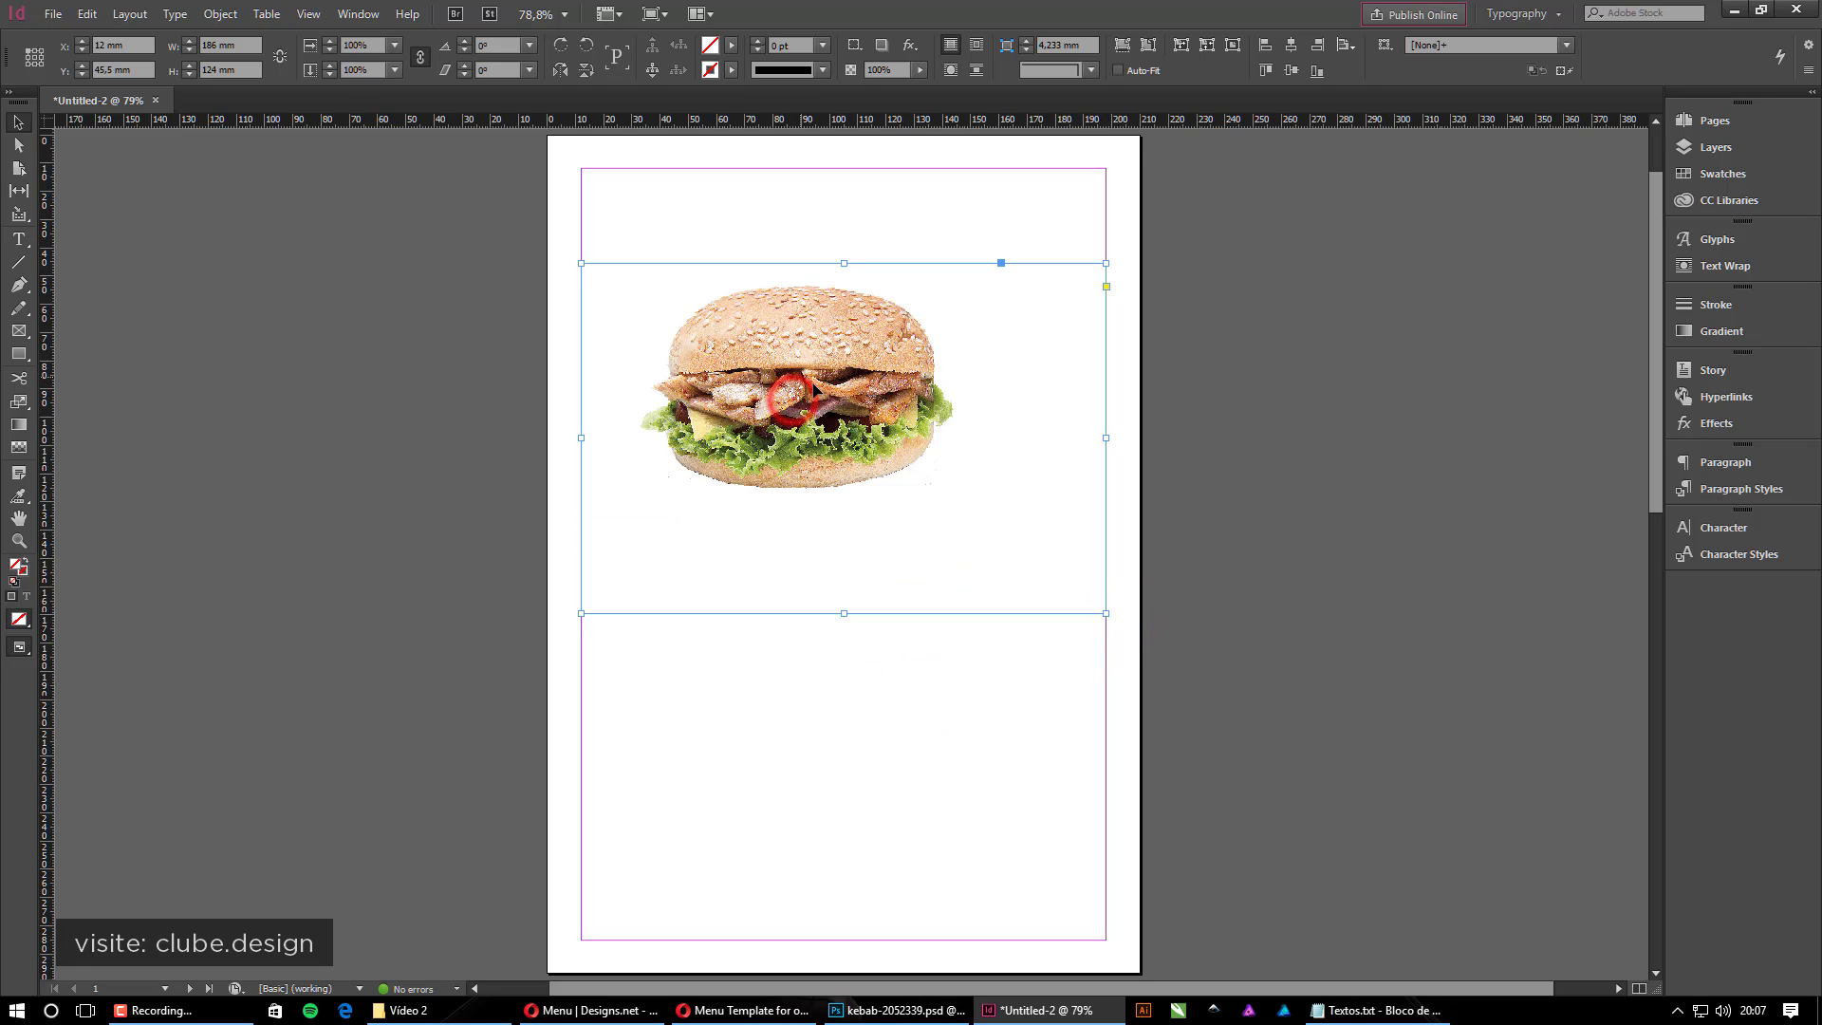
double_click(849, 460)
left_click(882, 698)
left_click(977, 529)
key("ctrl+alt+shift+e")
left_click(975, 806)
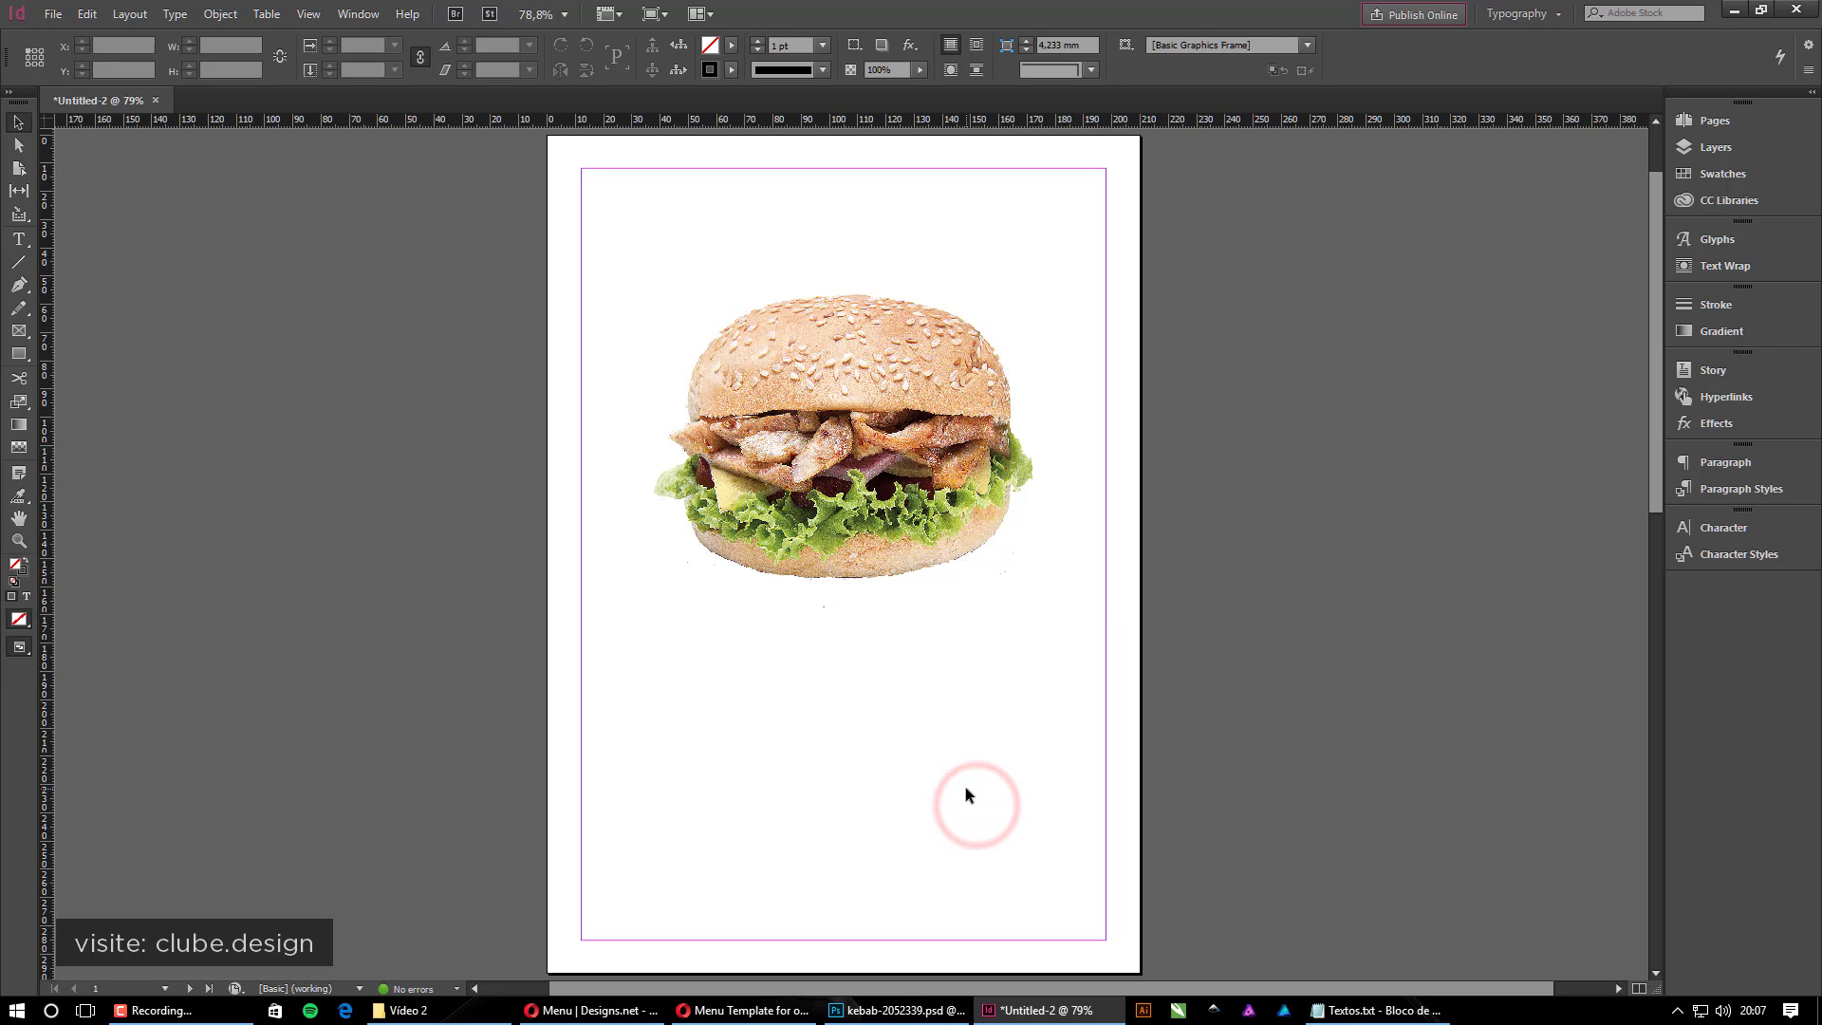
Try enlarging only the burger's frame to about 264.5 × 195 mm, and undo it
left_click(975, 411)
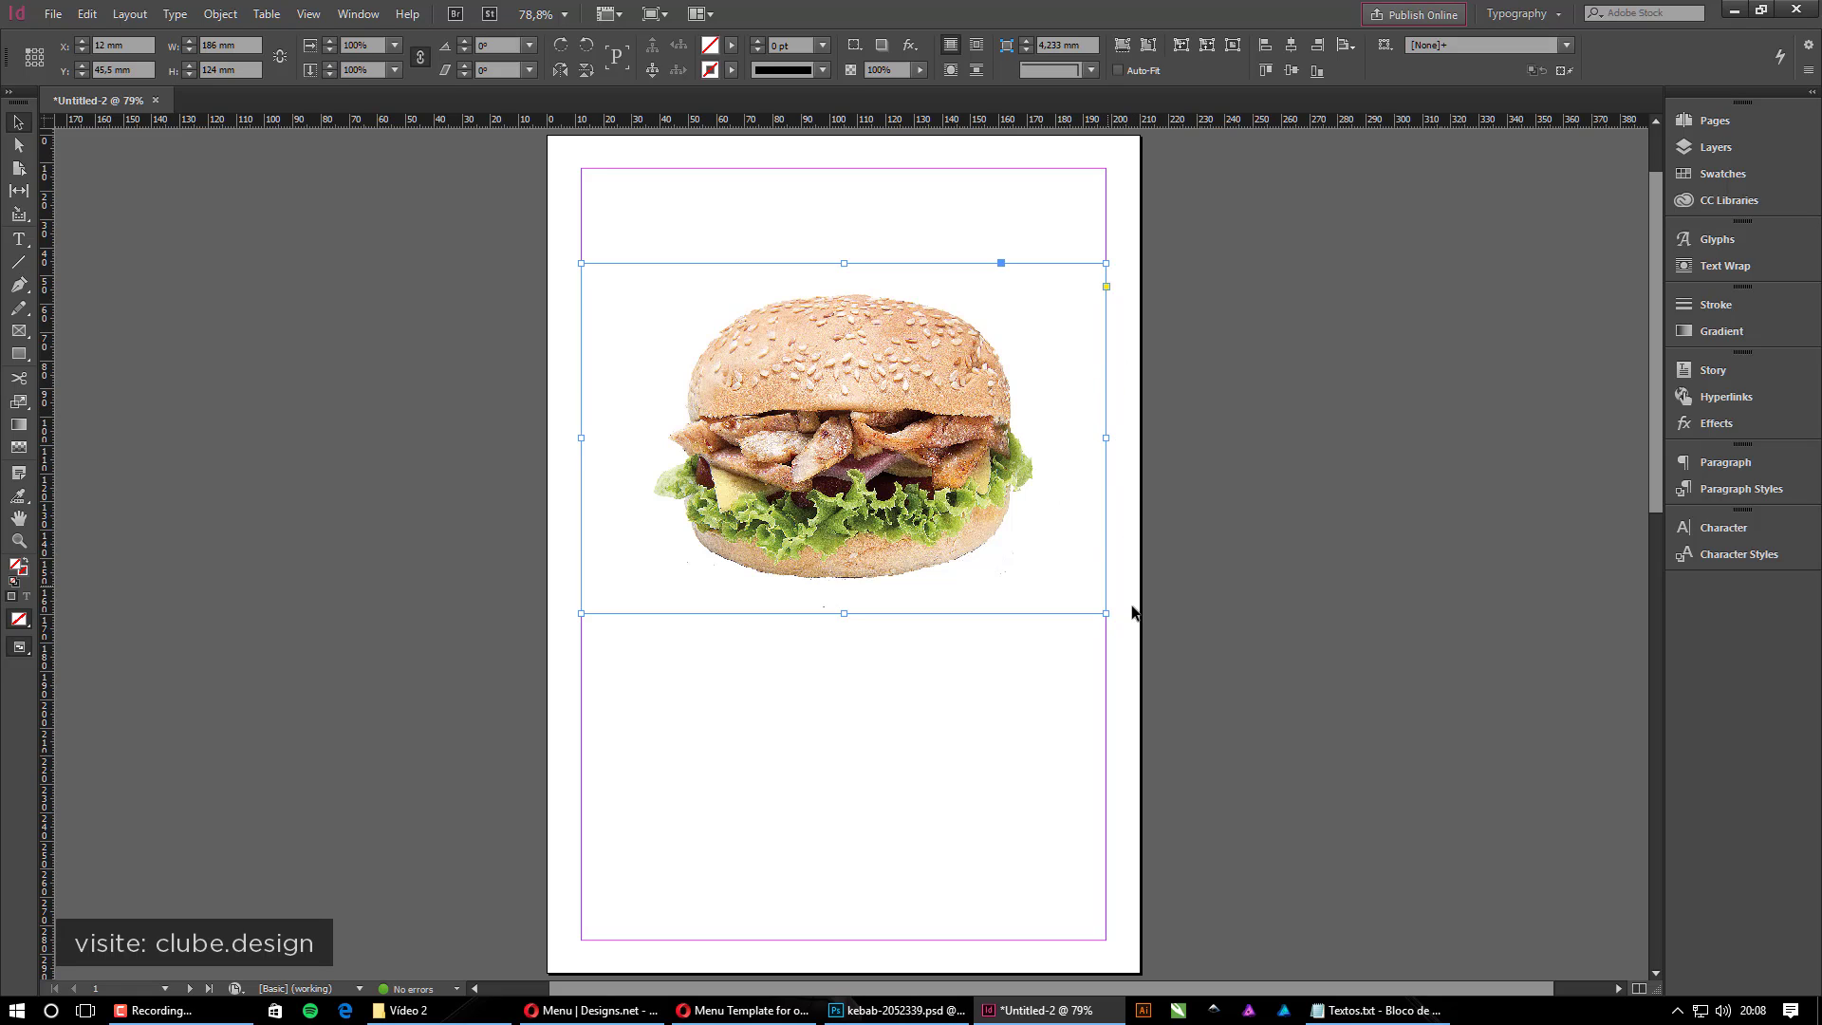
left_click_drag(1106, 614, 1328, 813)
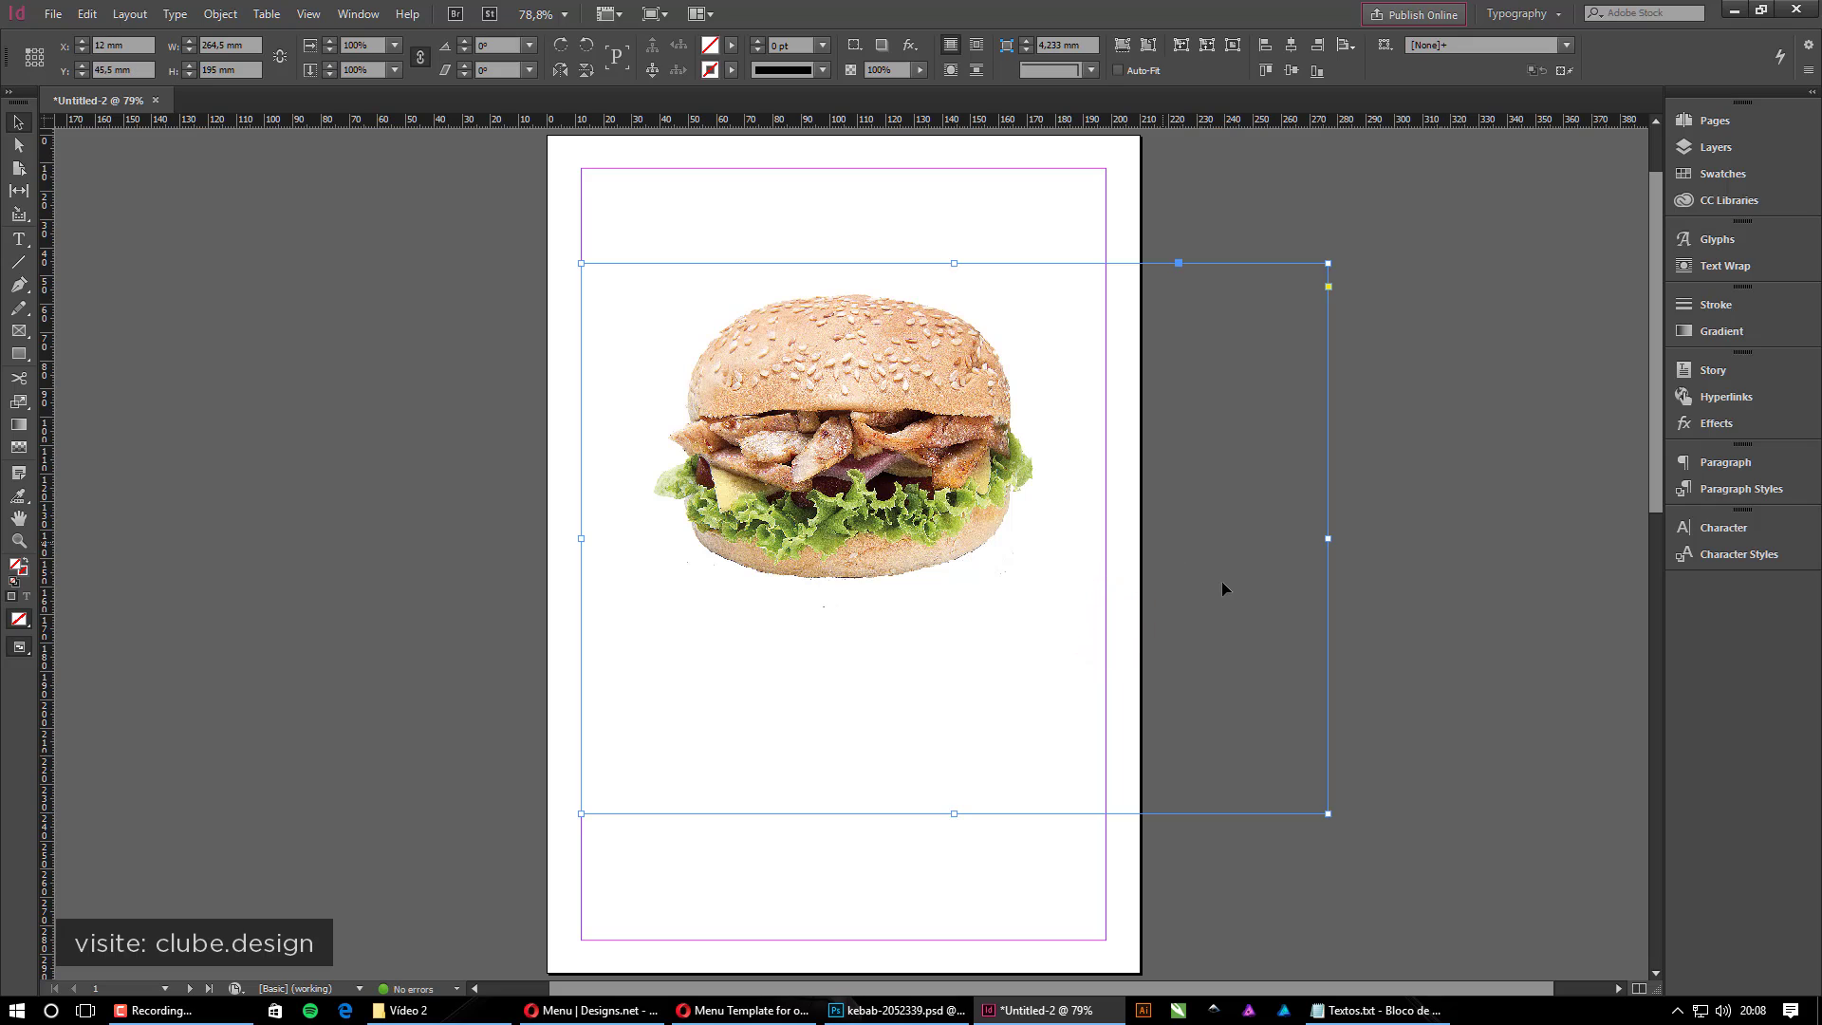
key("ctrl+z")
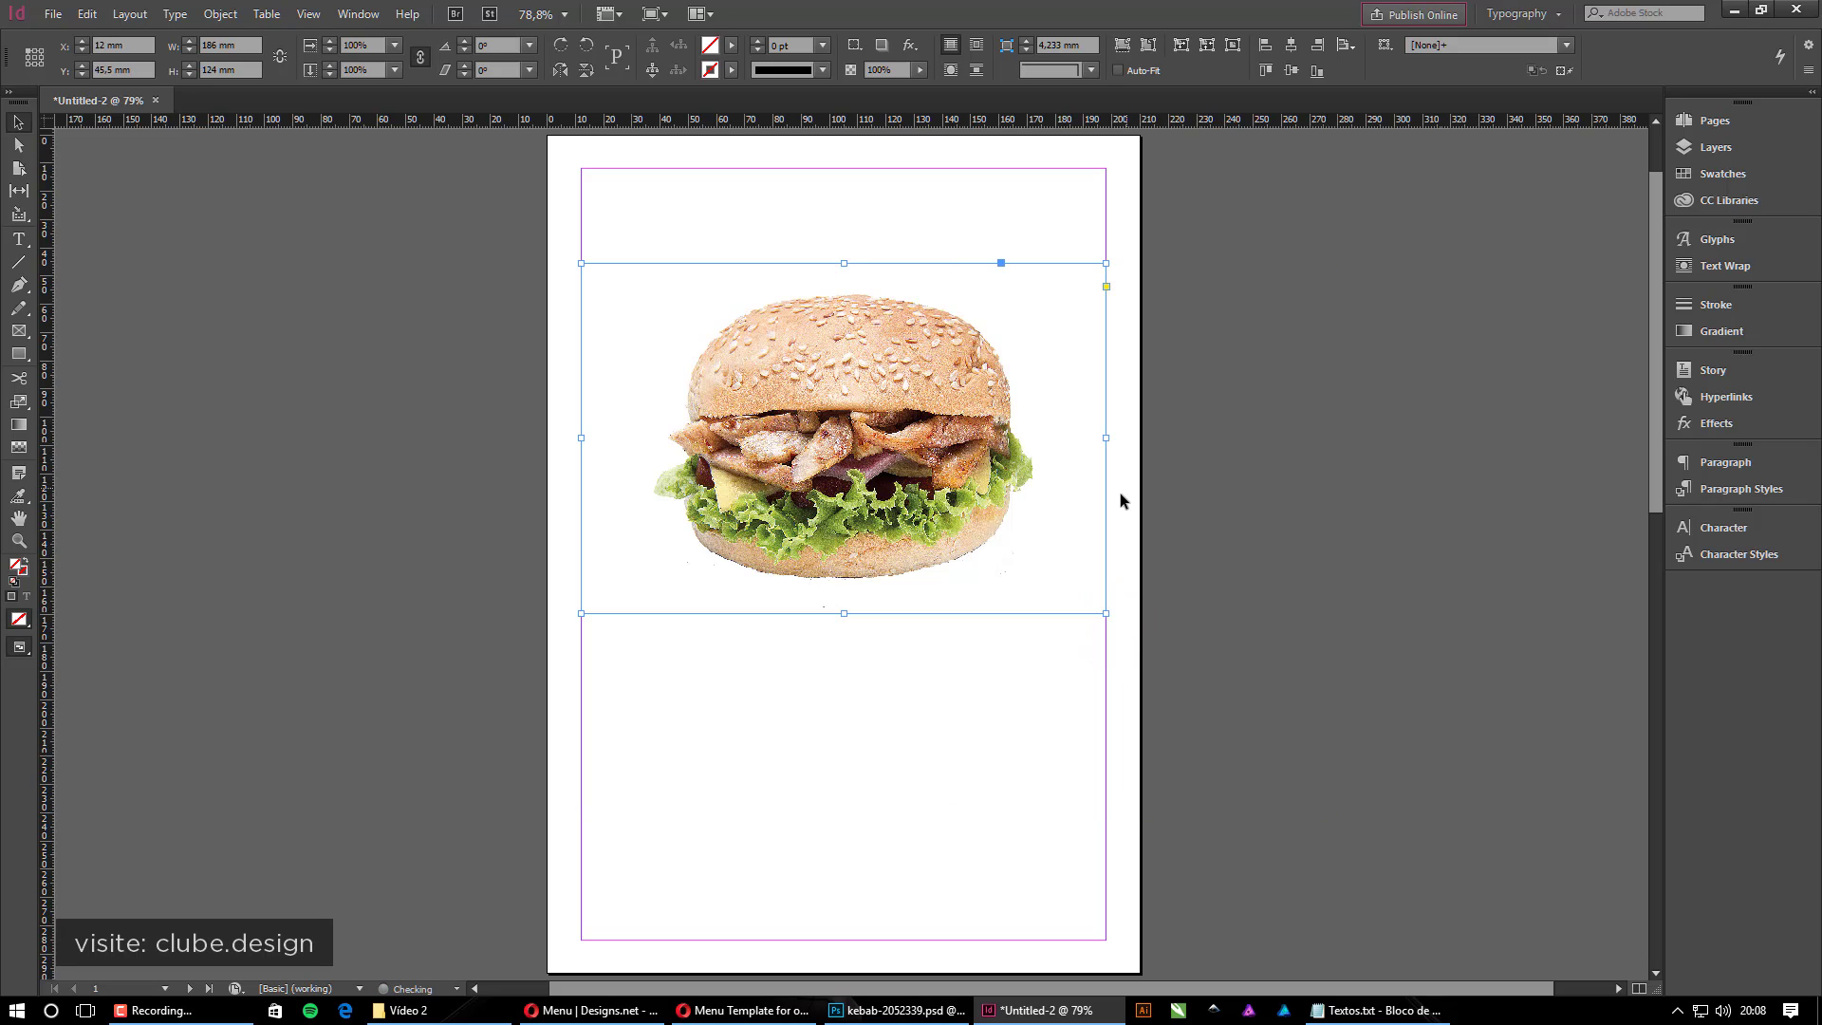
Scale the burger's frame and image together proportionally from the centre to about 250 × 167 mm
left_click(1107, 615)
left_click_drag(1106, 614, 1107, 615)
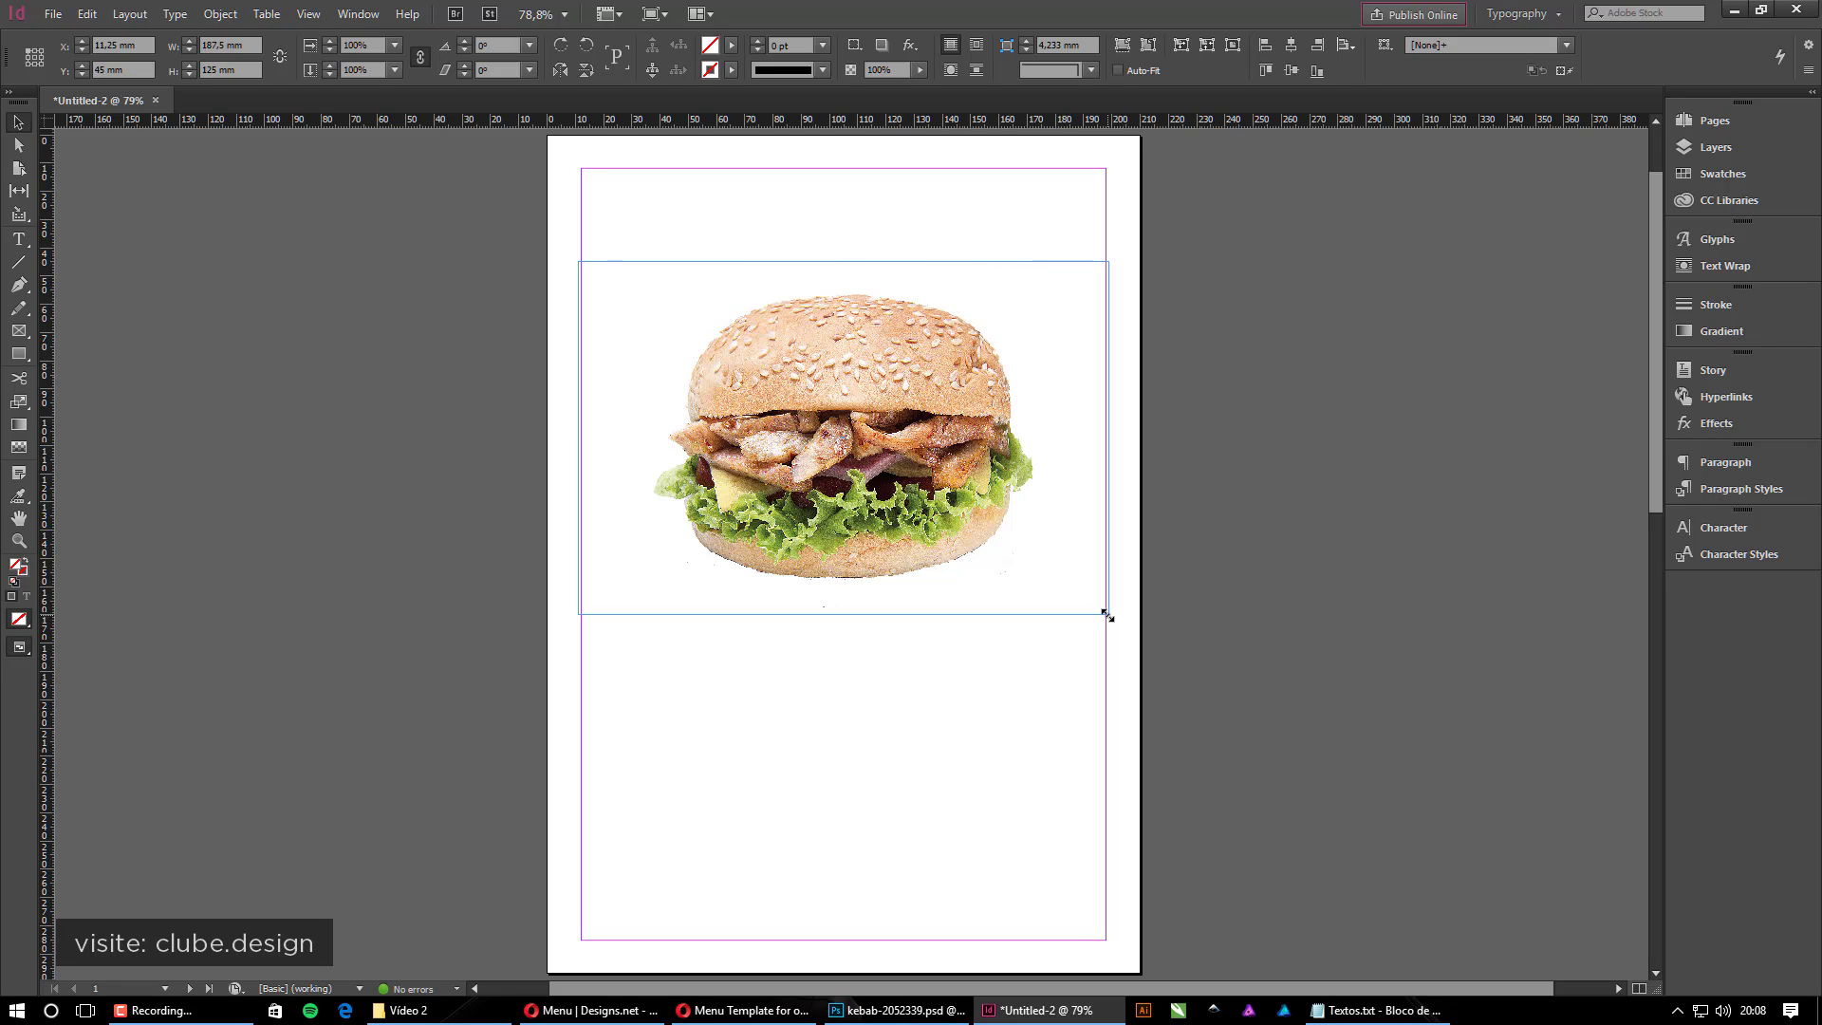
mouse_move(1107, 615)
left_mouse_down()
mouse_move(1211, 683)
mouse_move(1116, 624)
left_mouse_up()
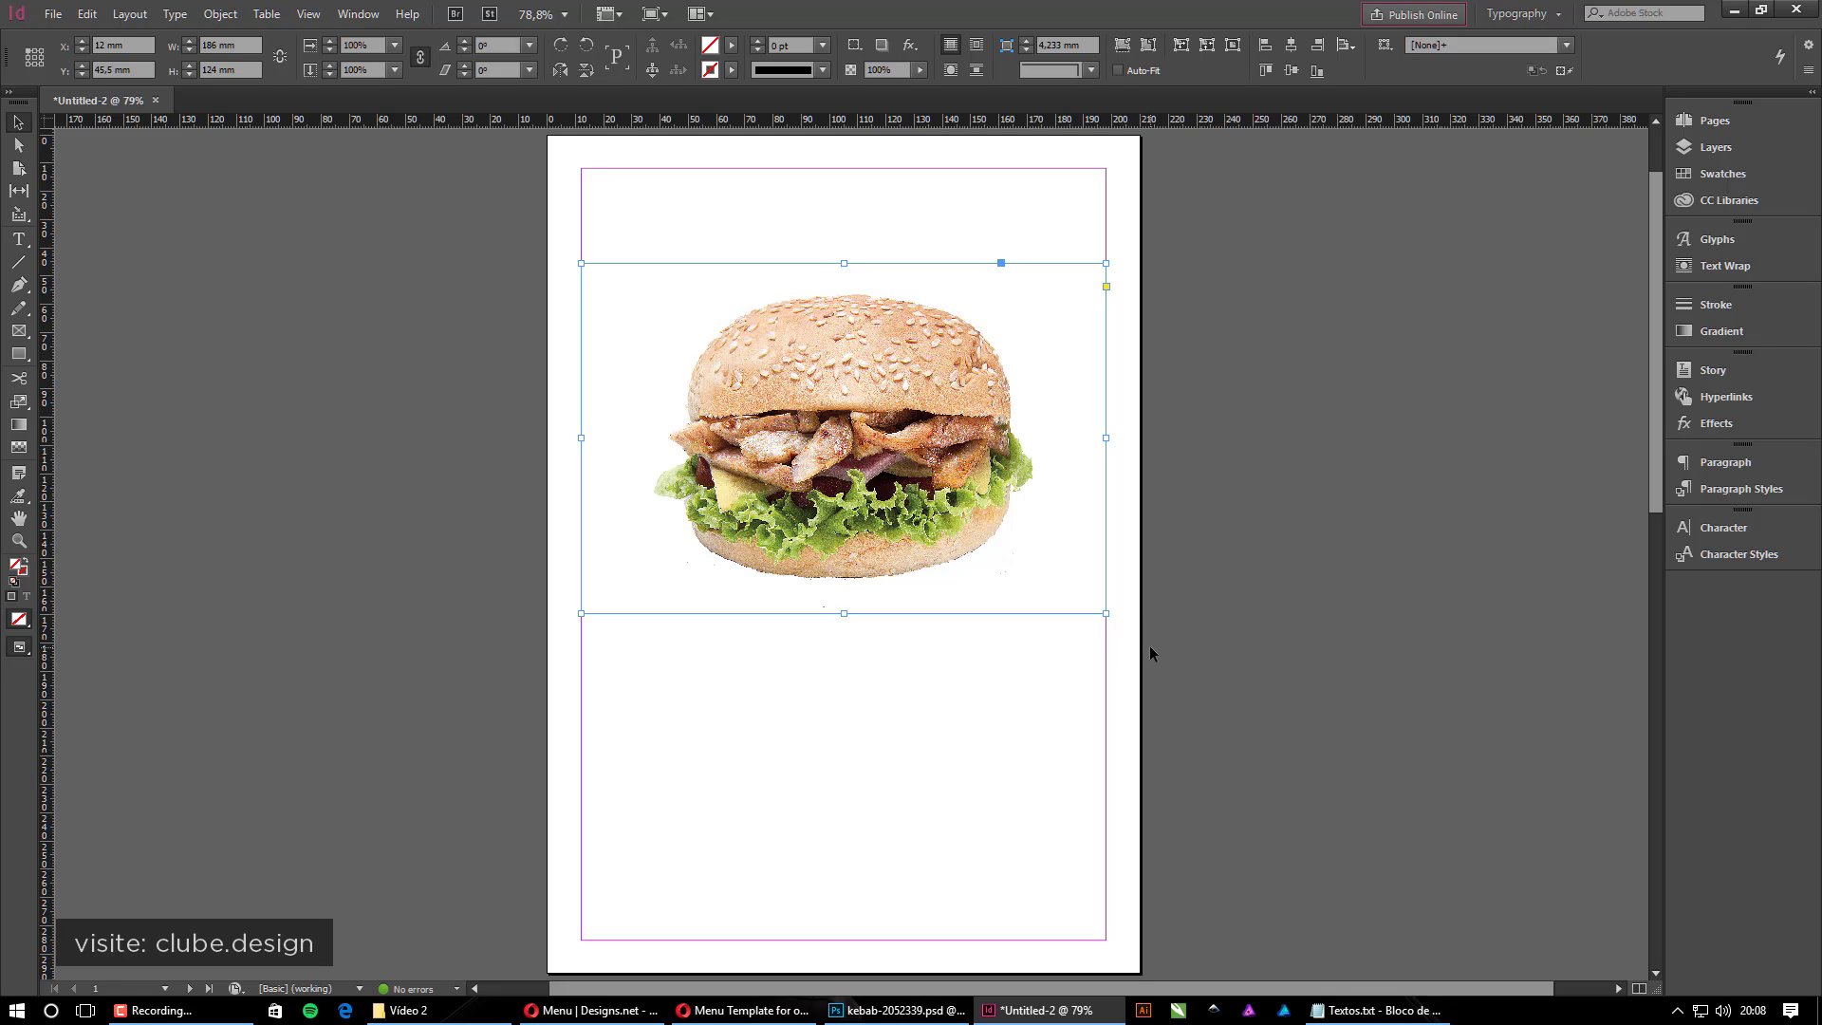
left_click_drag(1105, 614, 1202, 675)
key("z")
left_click(1271, 569)
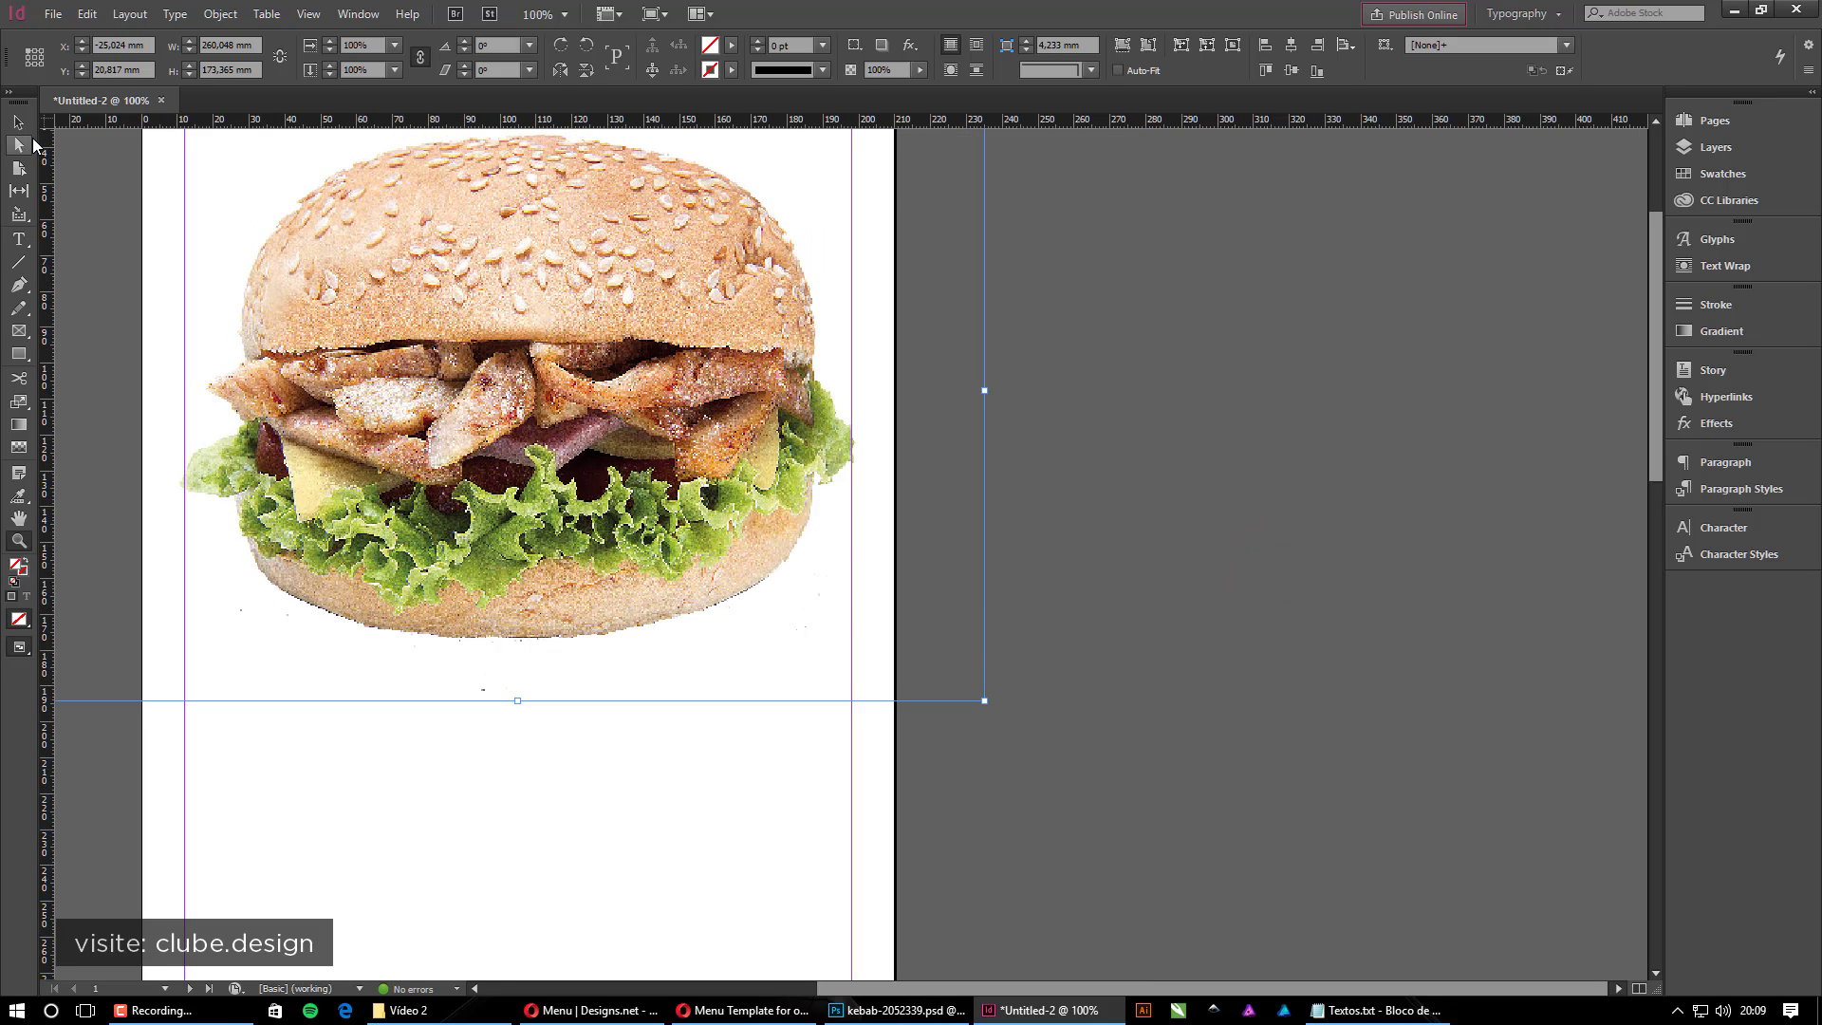
key("v")
left_click_drag(982, 702, 949, 673)
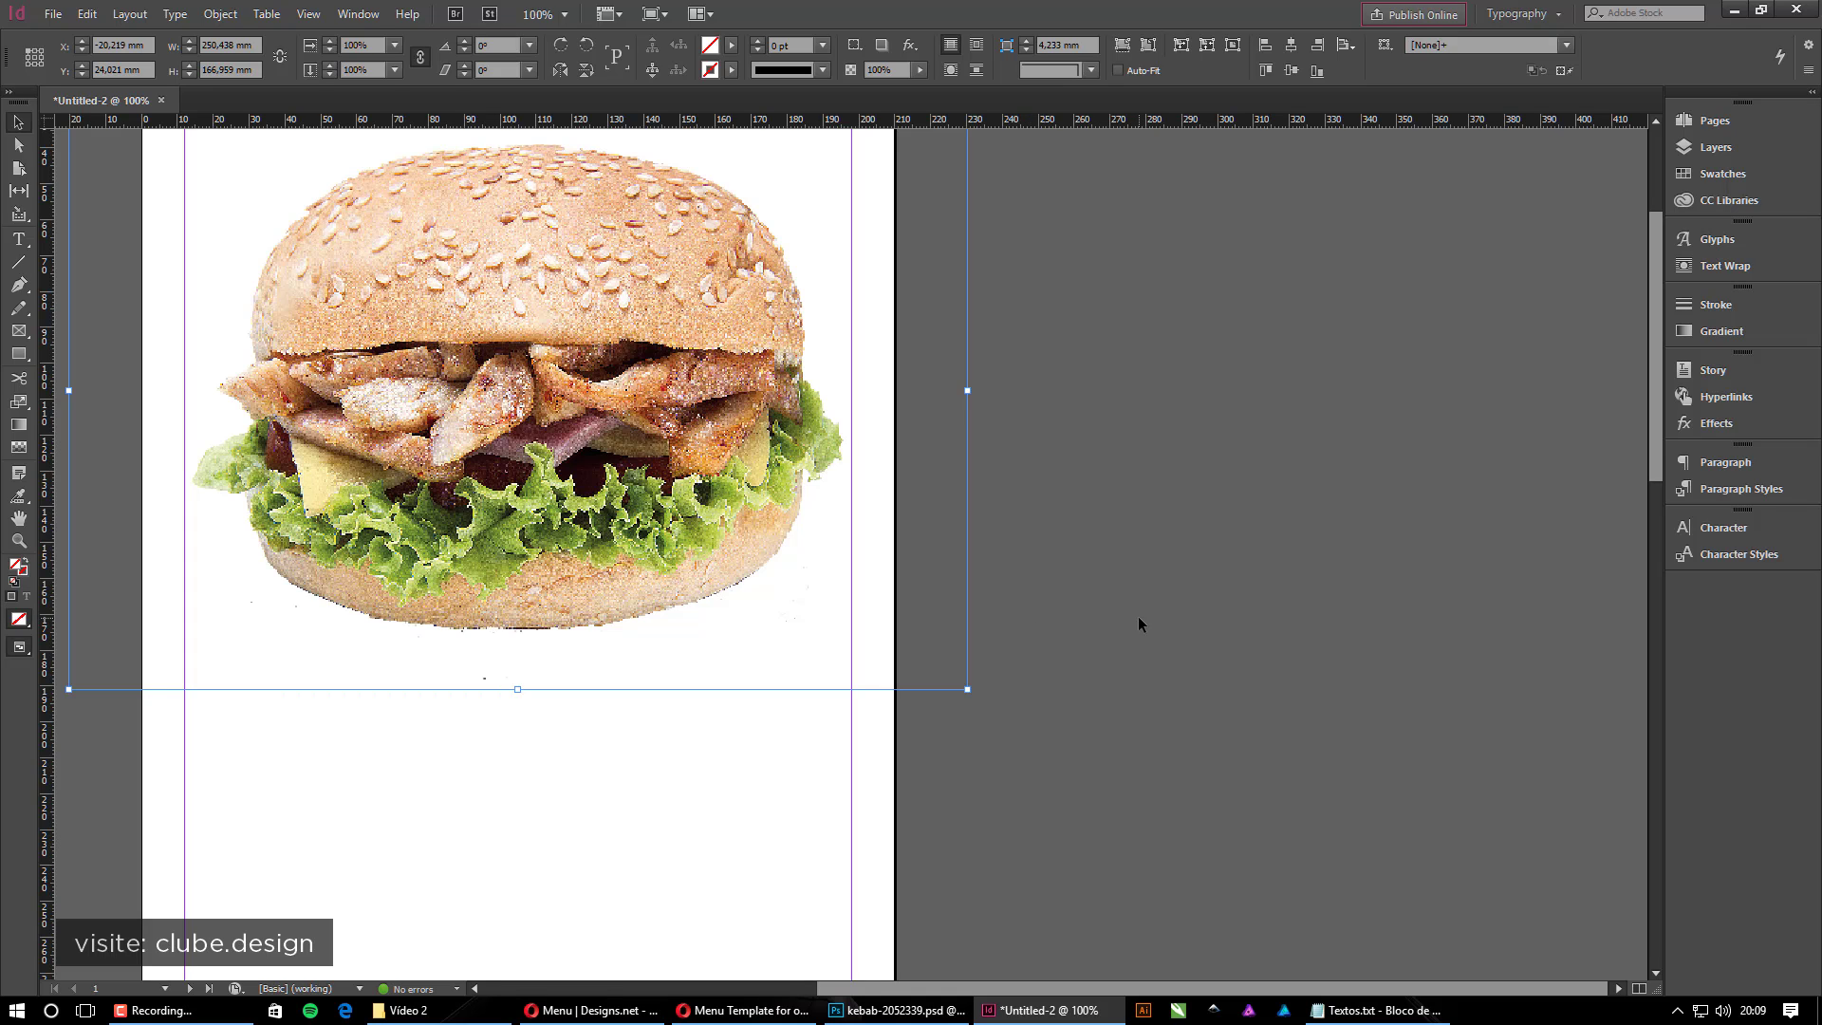
key("ctrl+0")
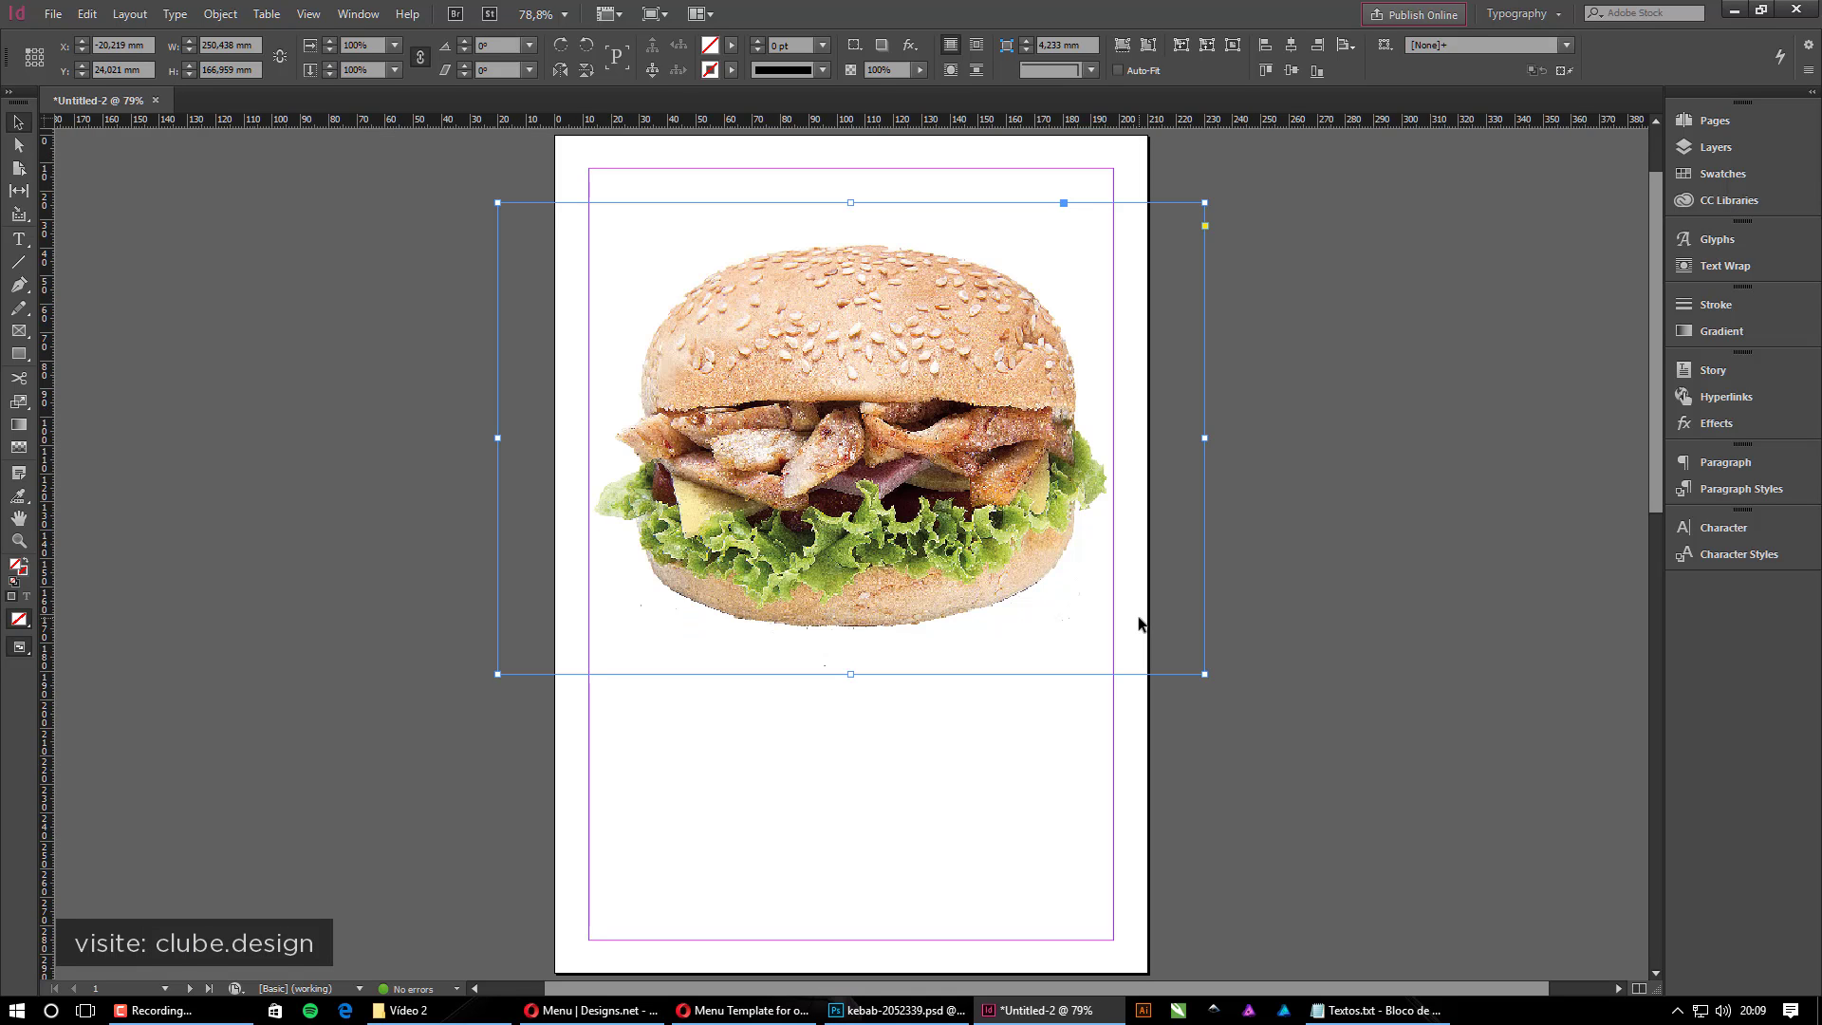
left_click(1321, 489)
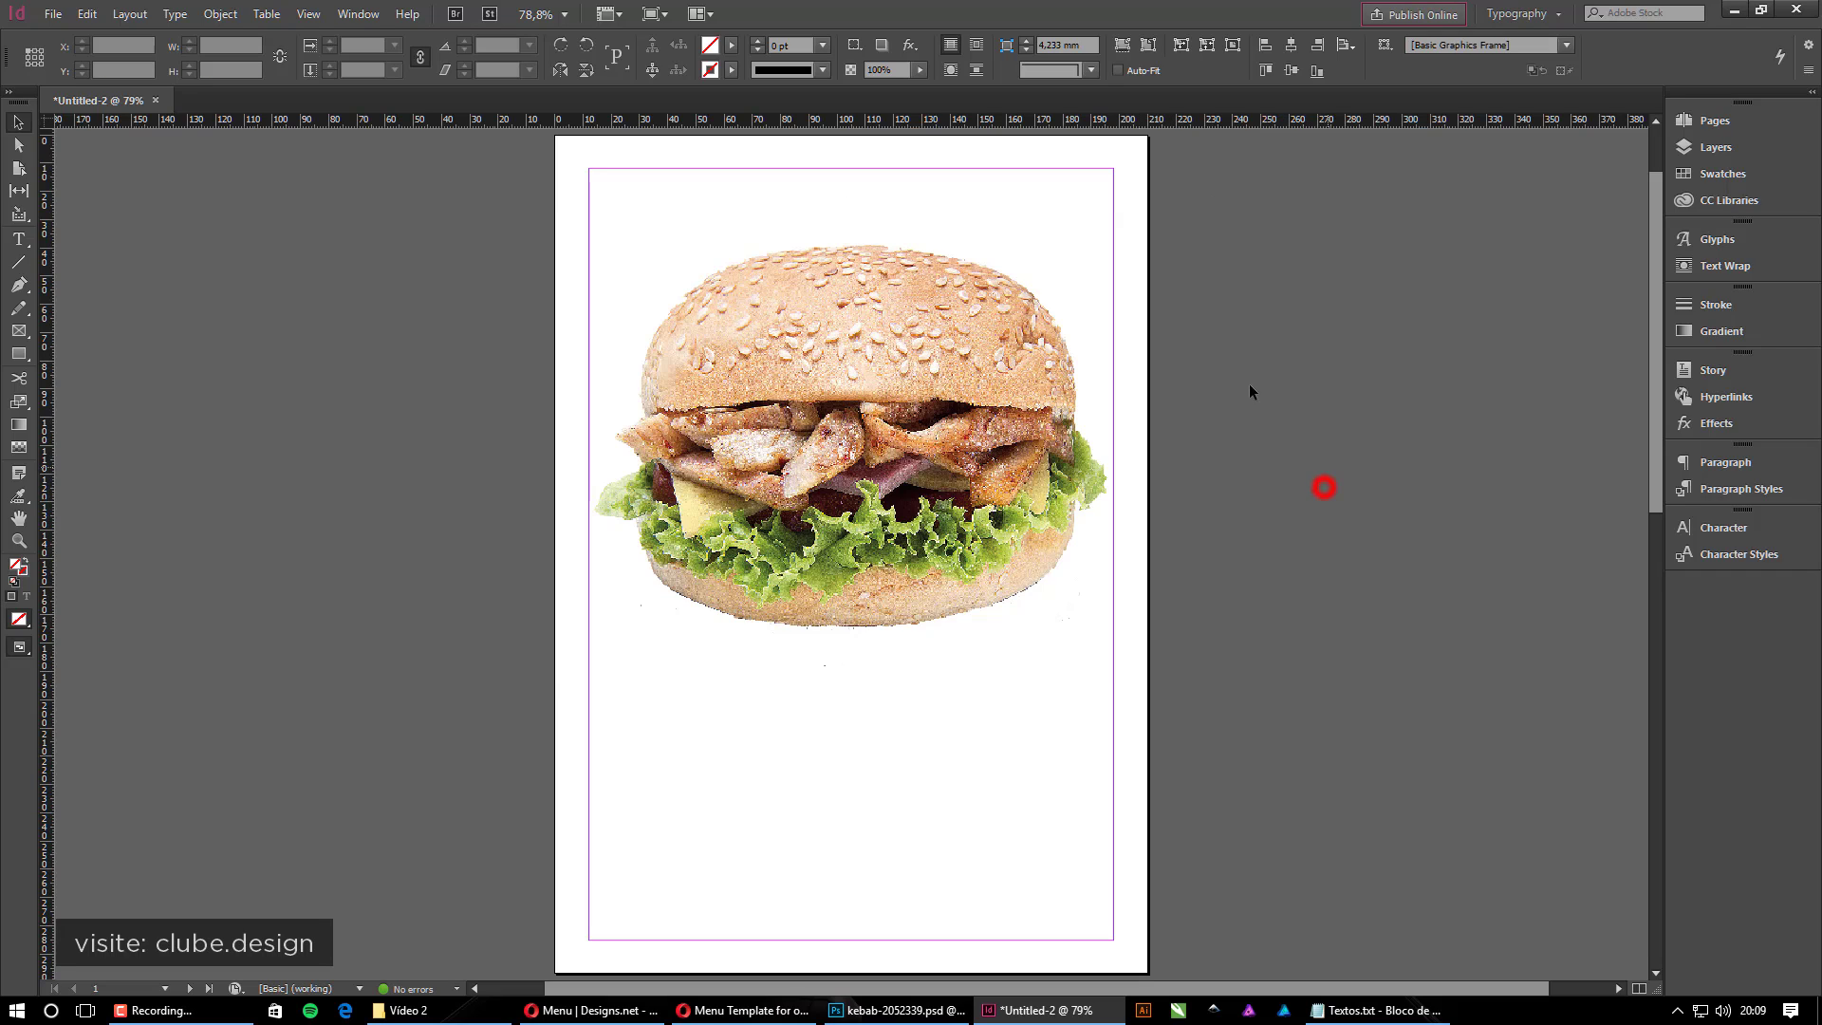
Centre the burger's frame vertically and horizontally on the page with the Align options
left_click(1025, 589)
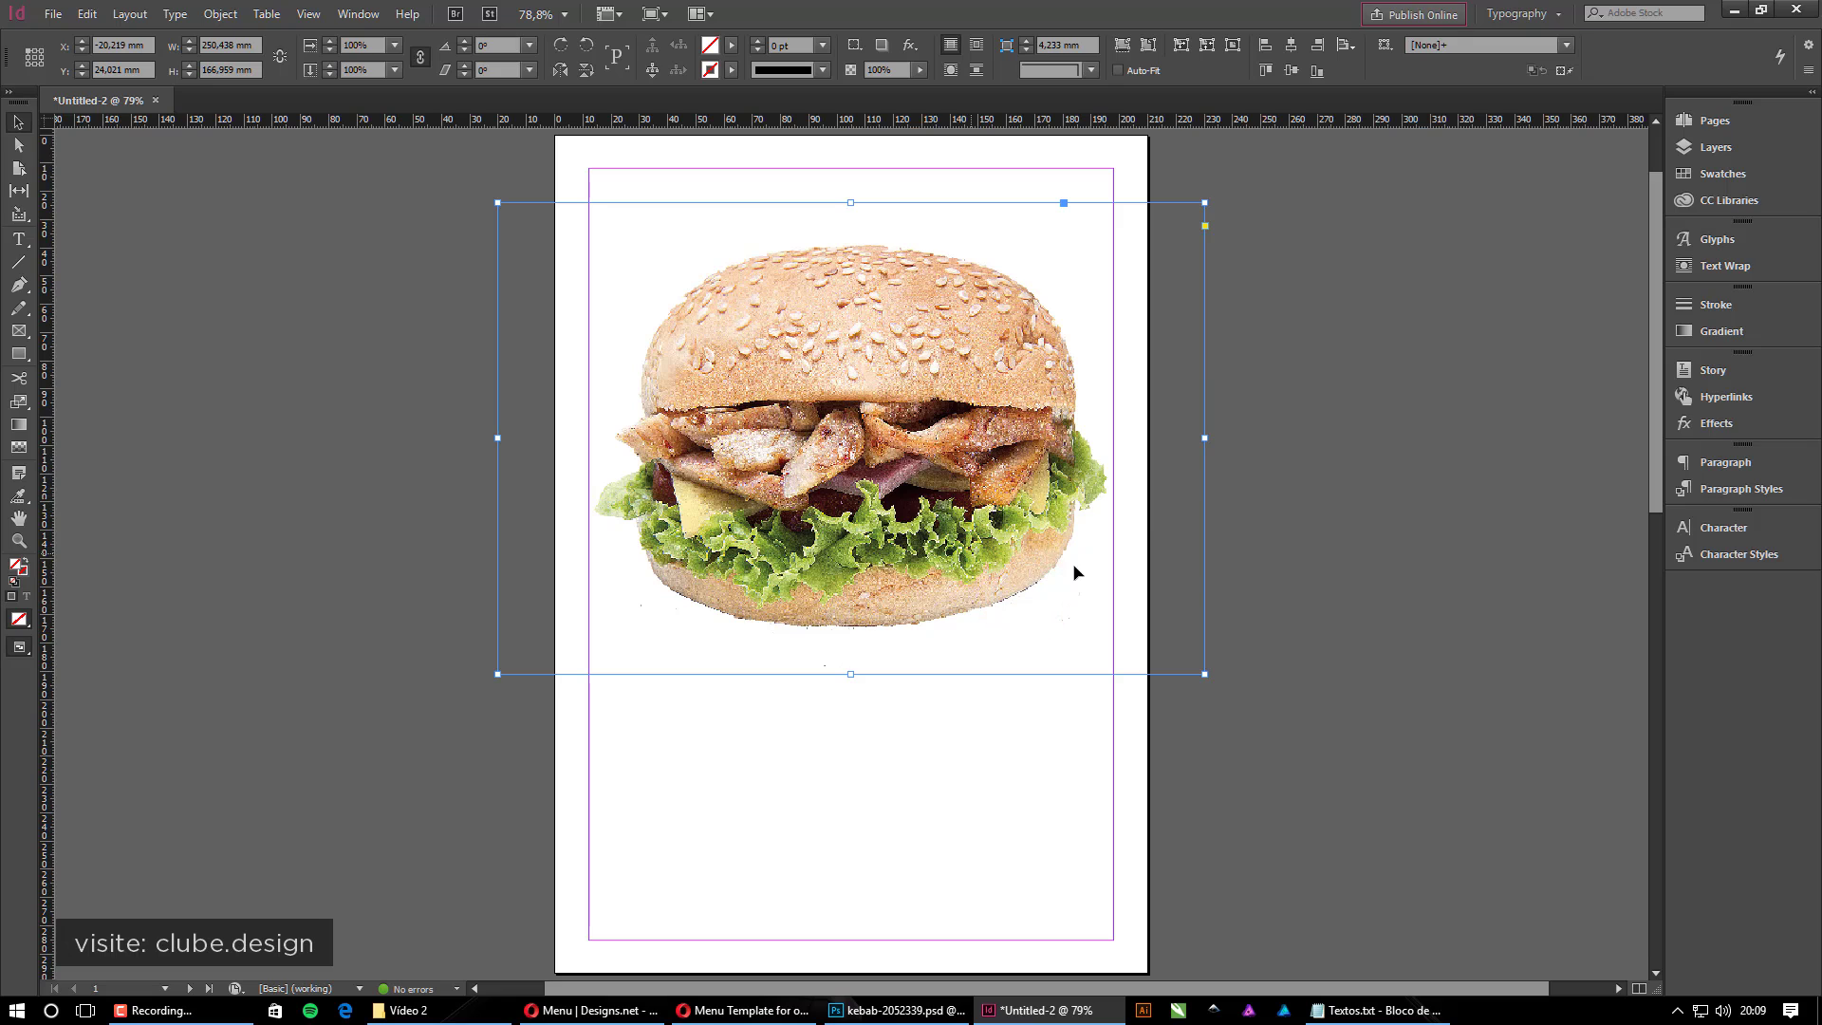
left_click(360, 14)
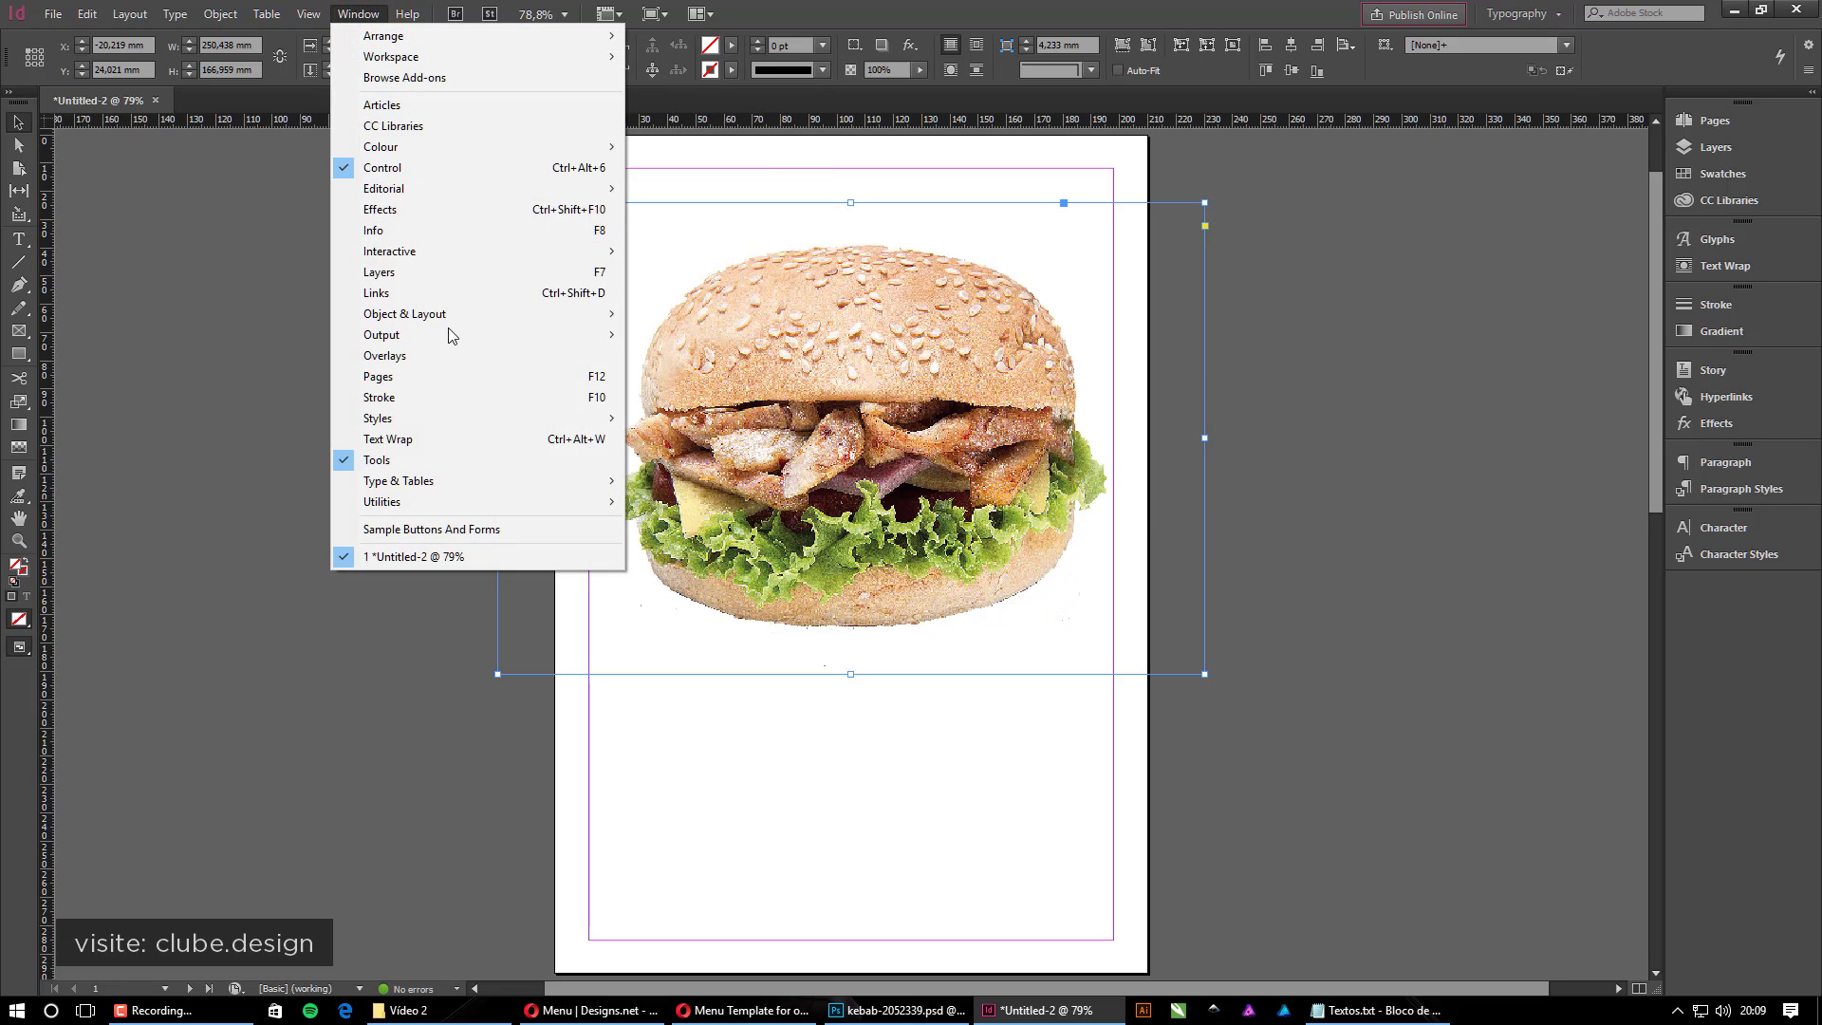
mouse_move(424, 483)
mouse_move(431, 322)
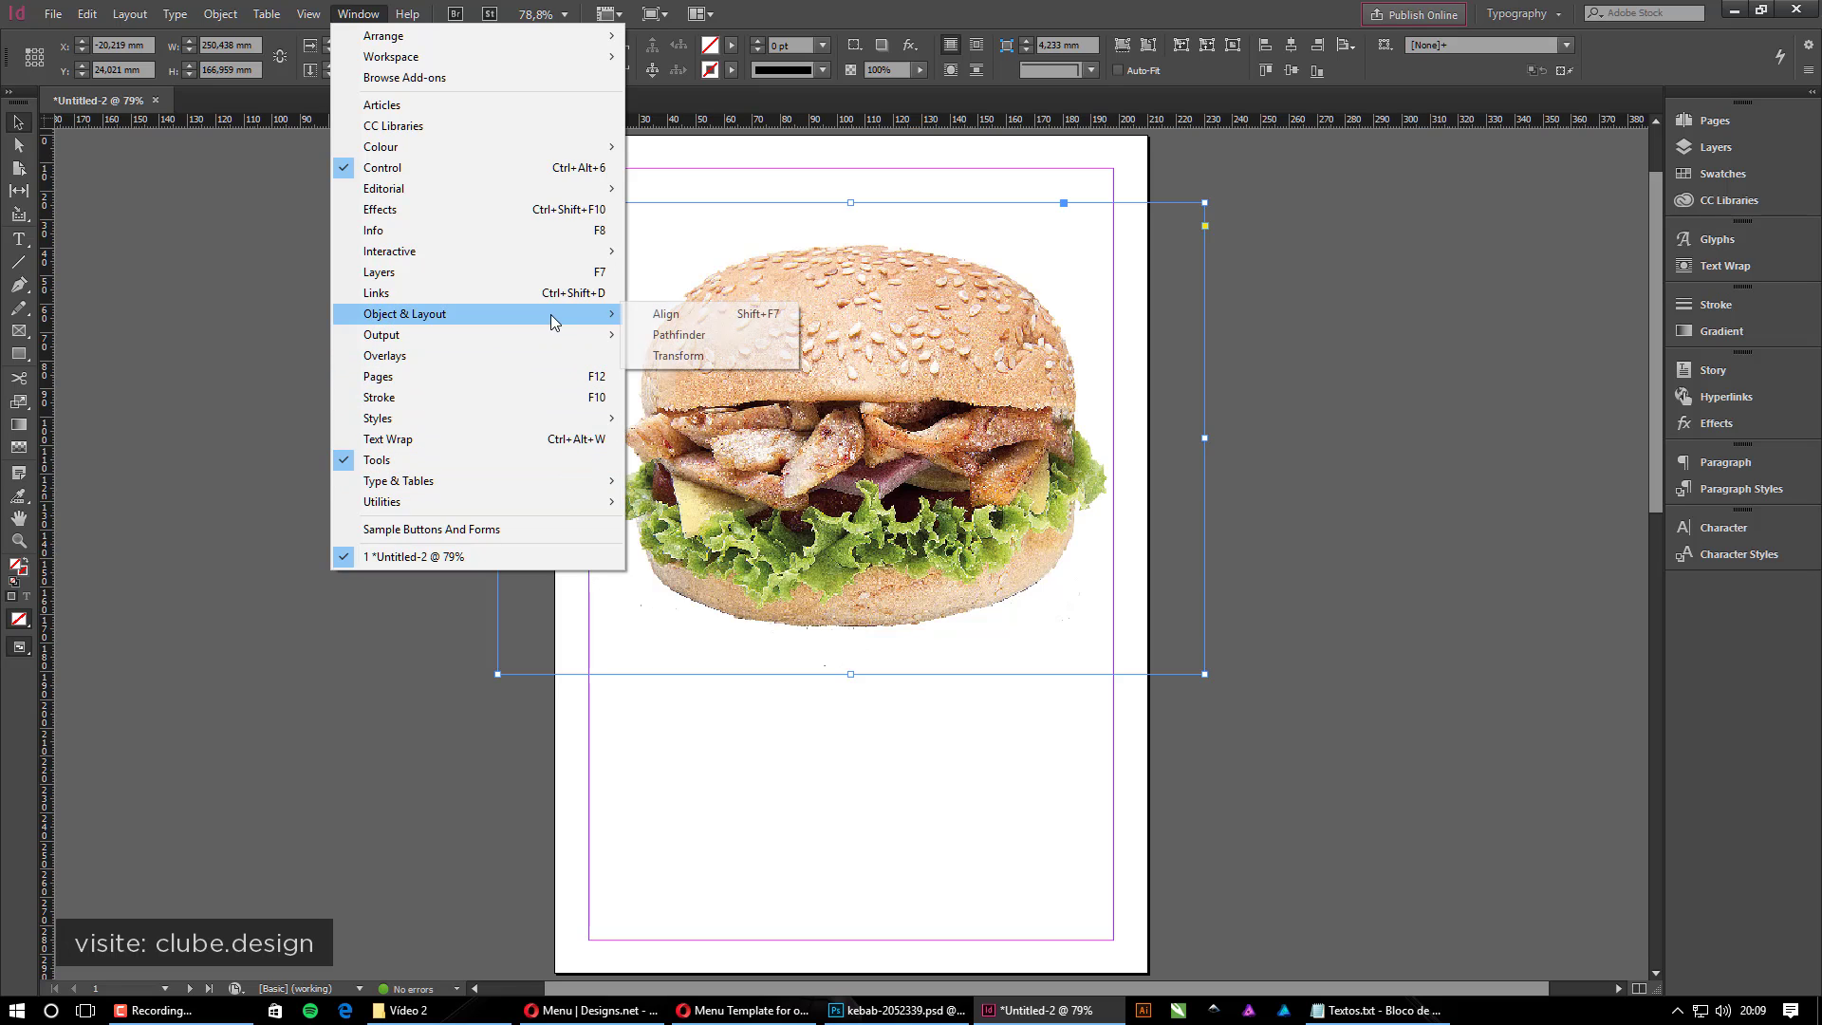
left_click(679, 321)
left_click_drag(759, 324, 327, 249)
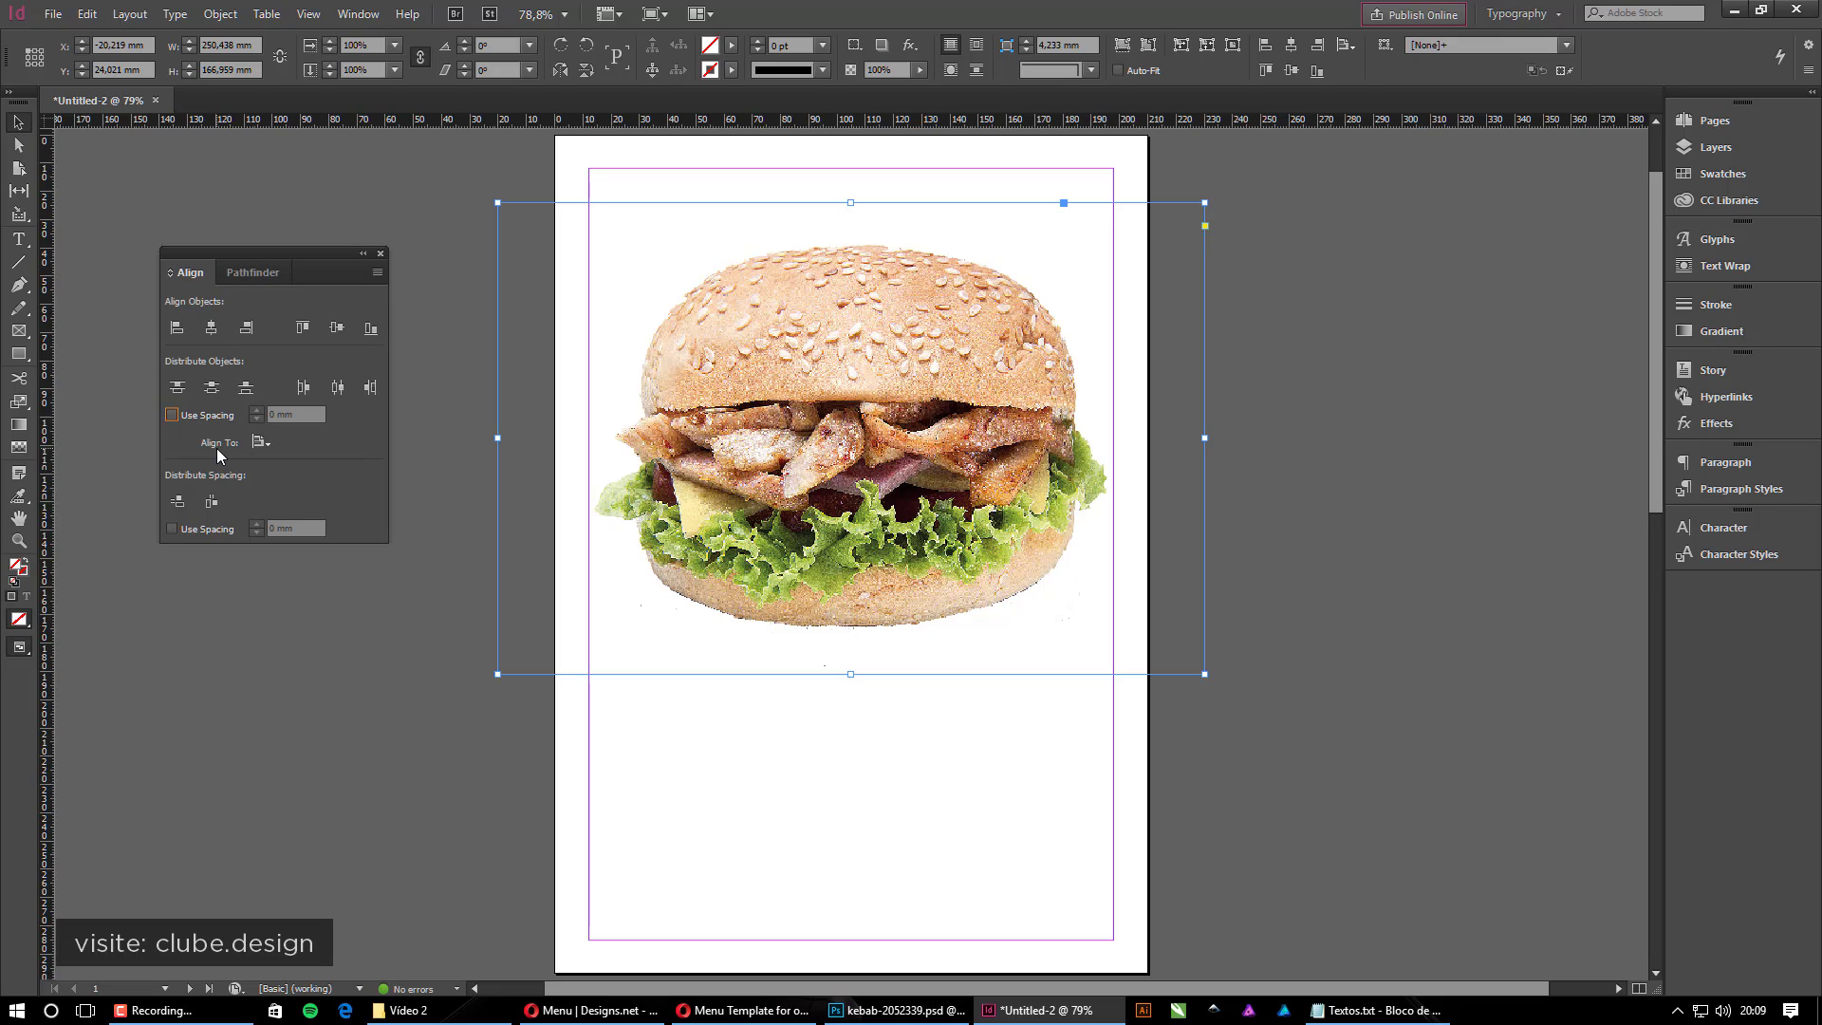
left_click(261, 442)
left_click(362, 511)
left_click(338, 329)
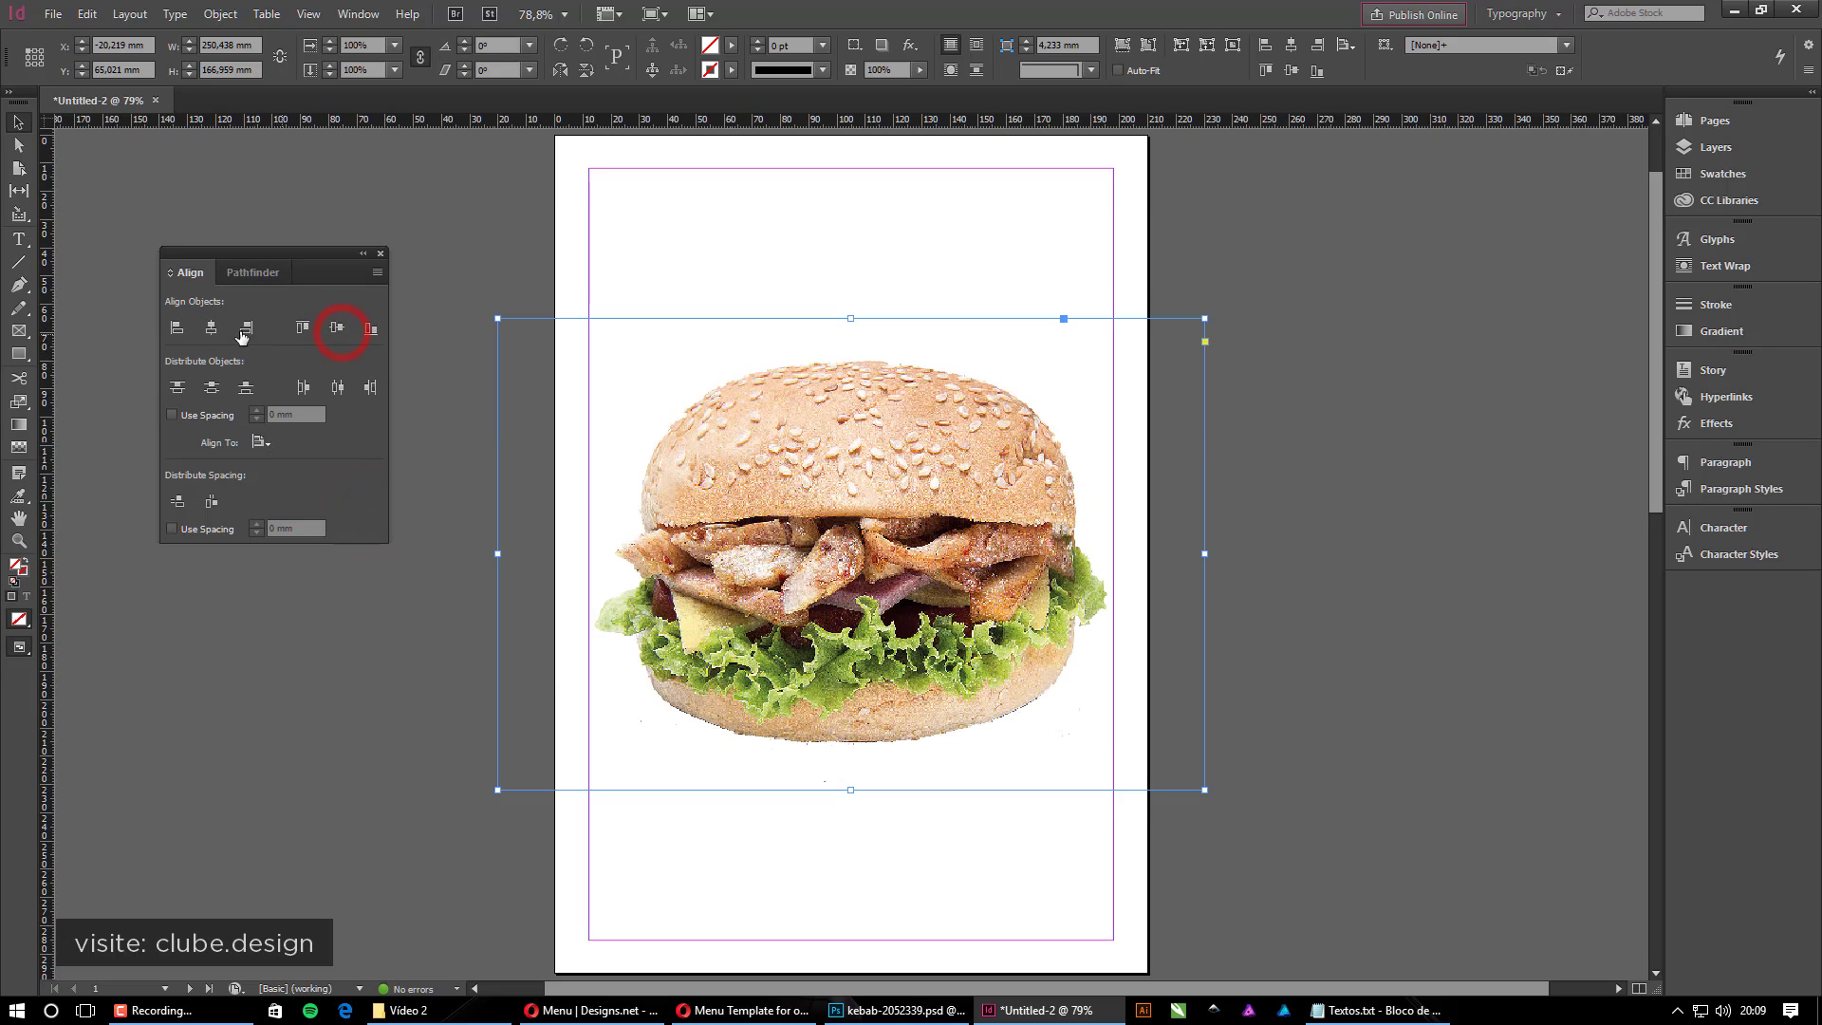
left_click(211, 327)
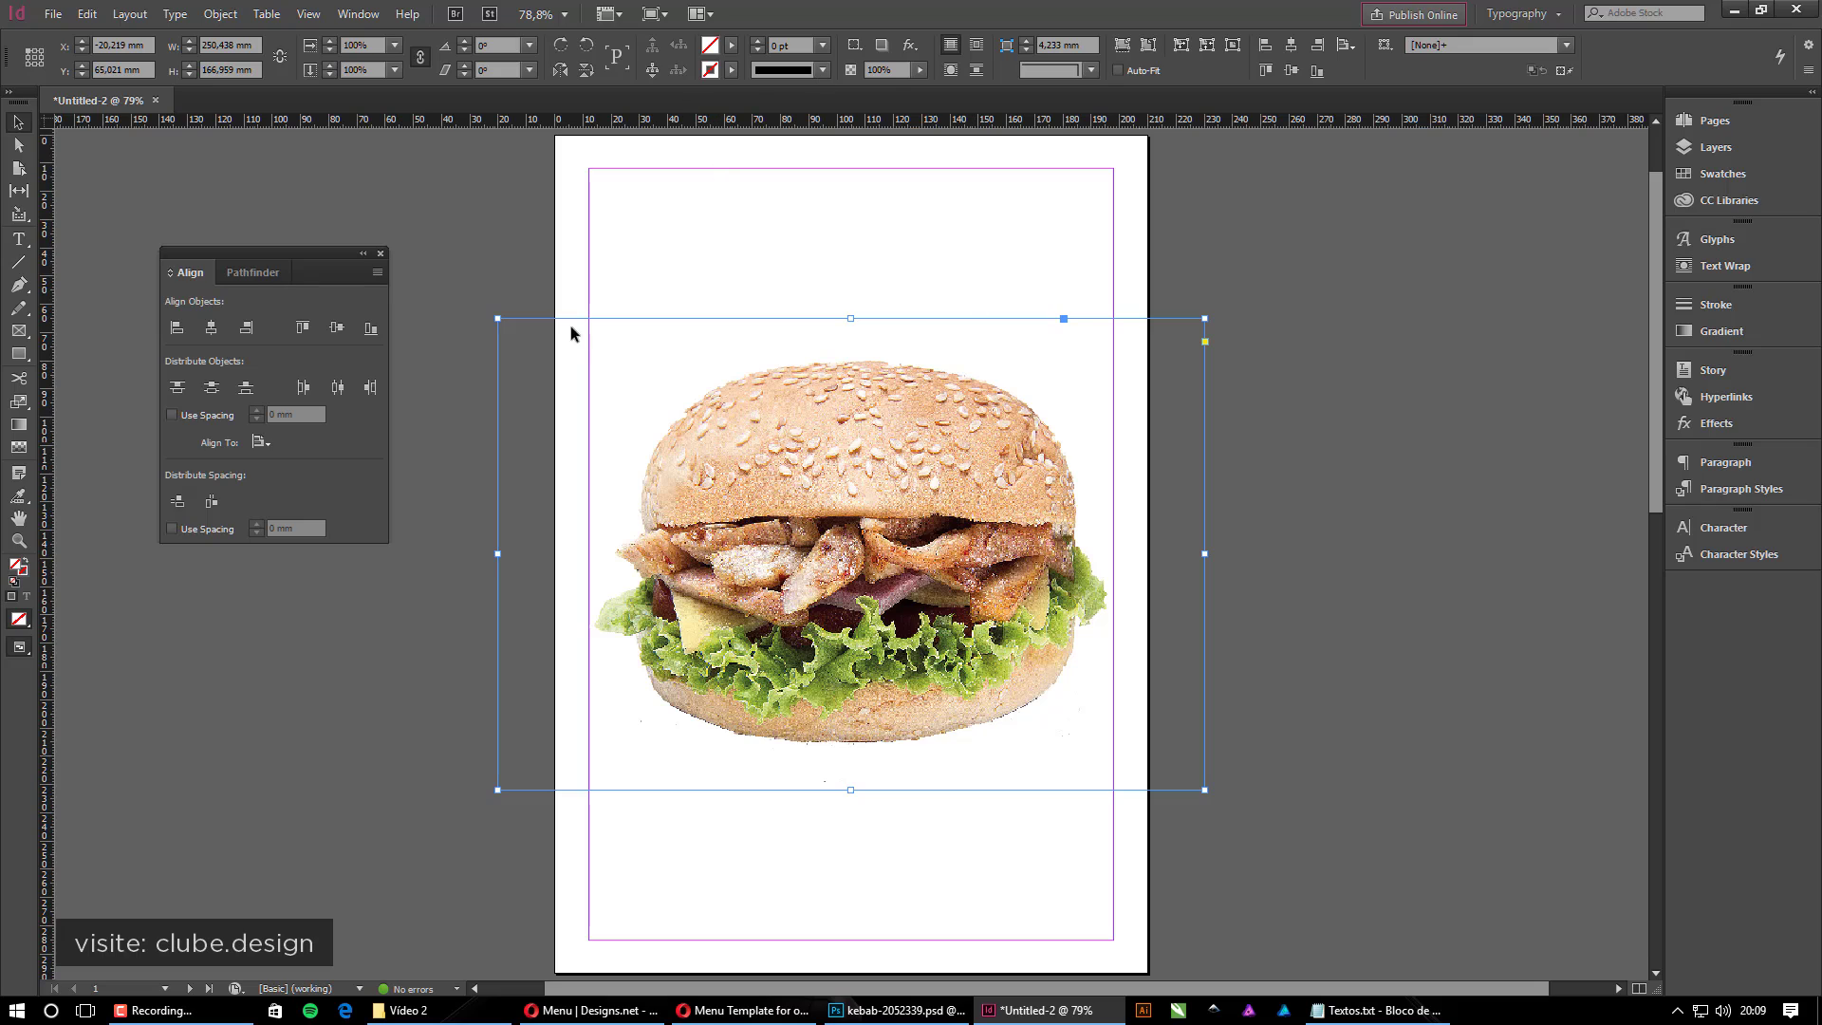
Set the document's display performance to High Quality Display
left_click(1362, 518)
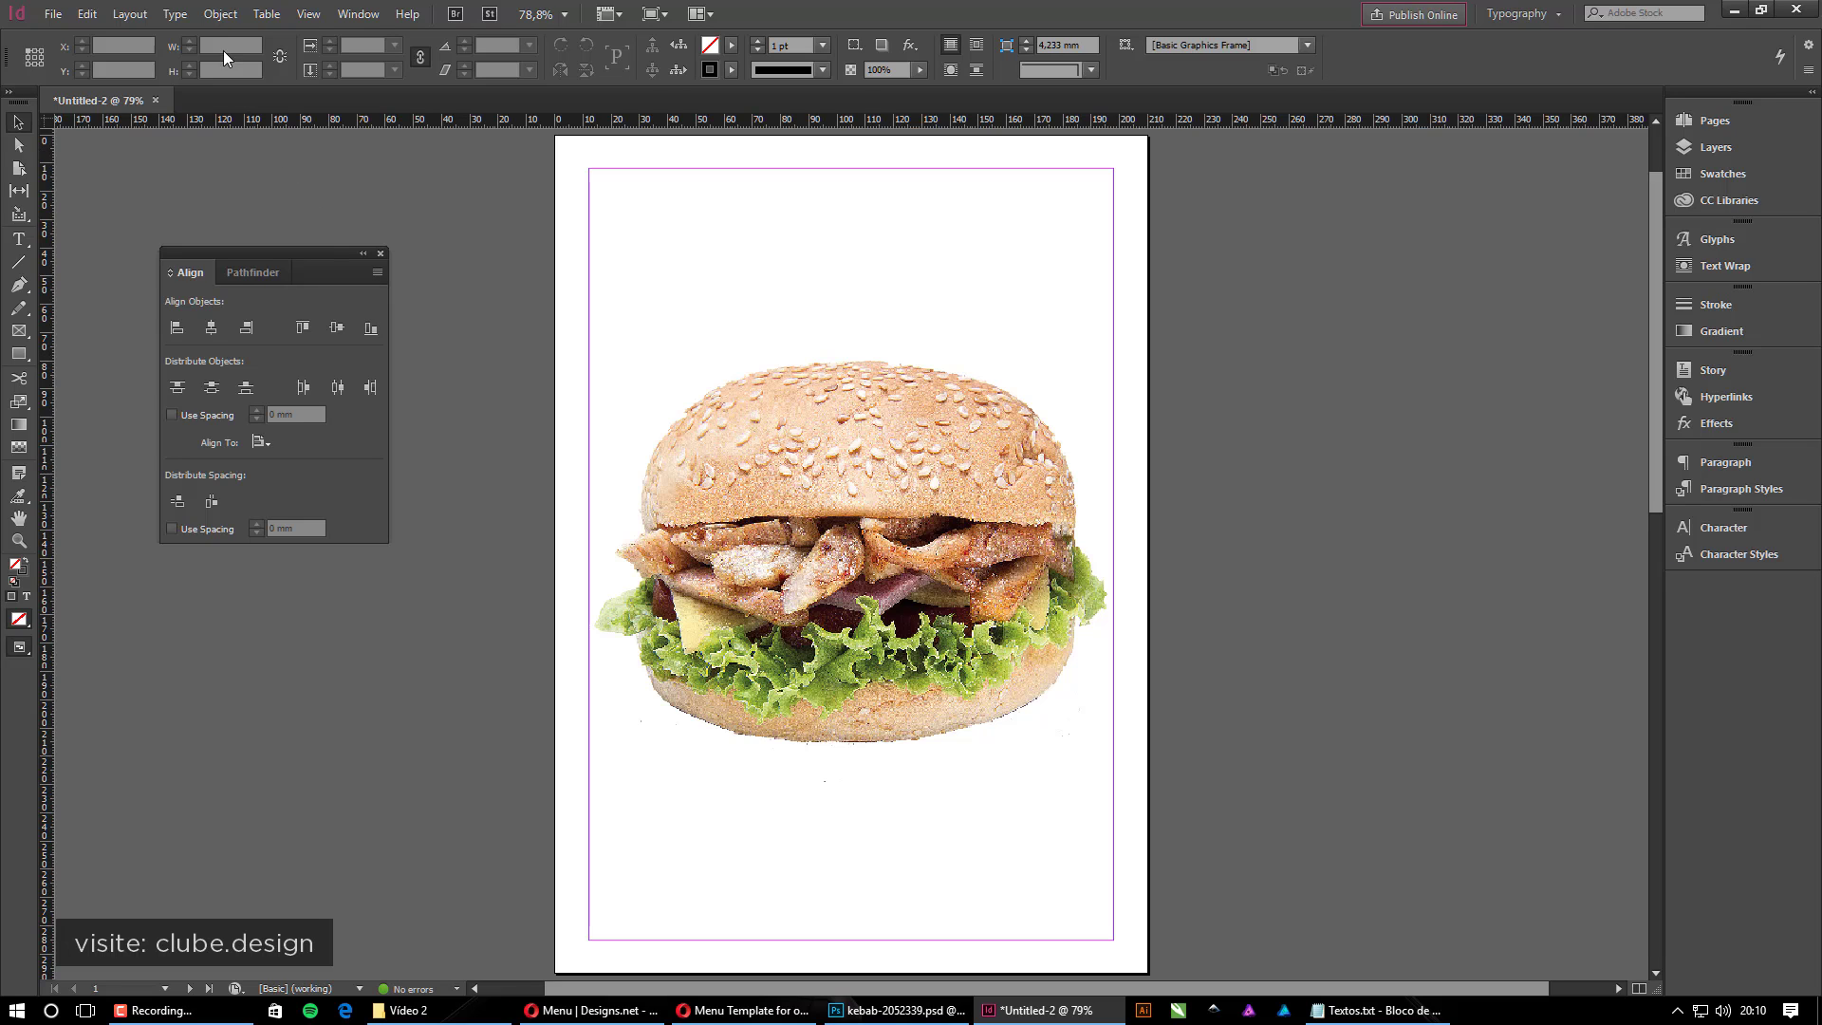
left_click(308, 14)
mouse_move(426, 323)
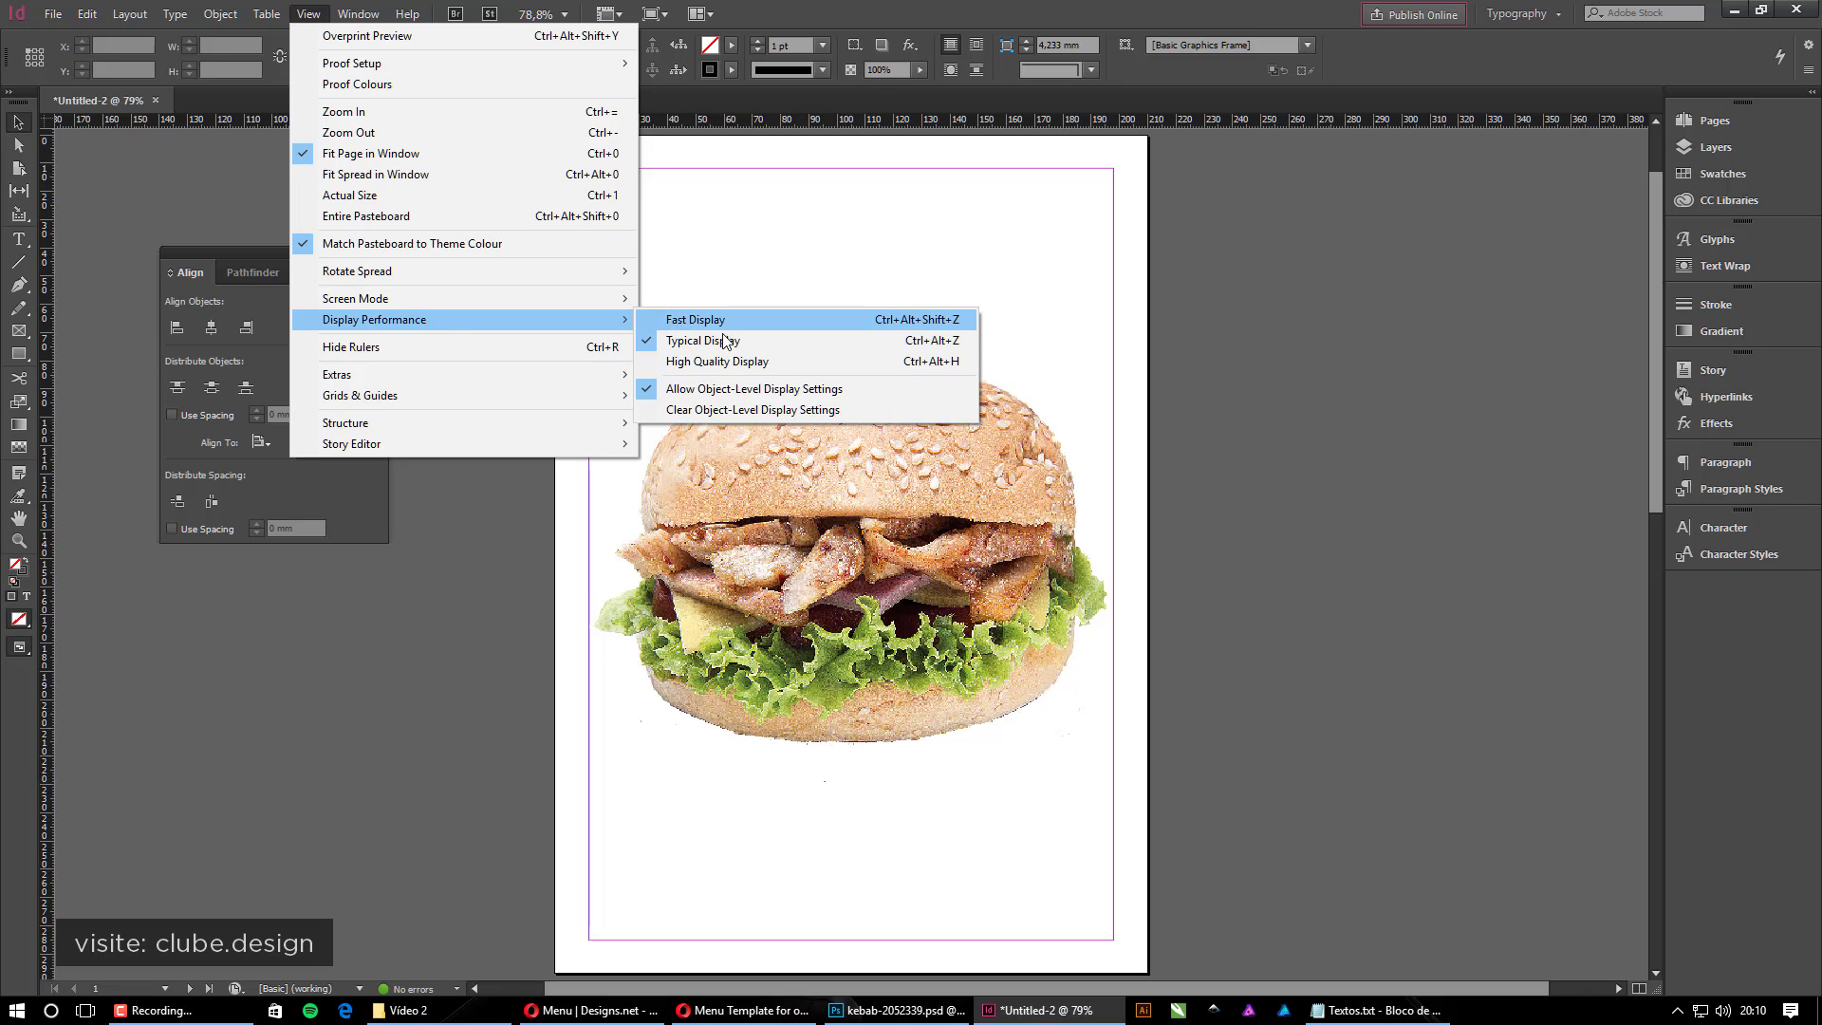
left_click(762, 364)
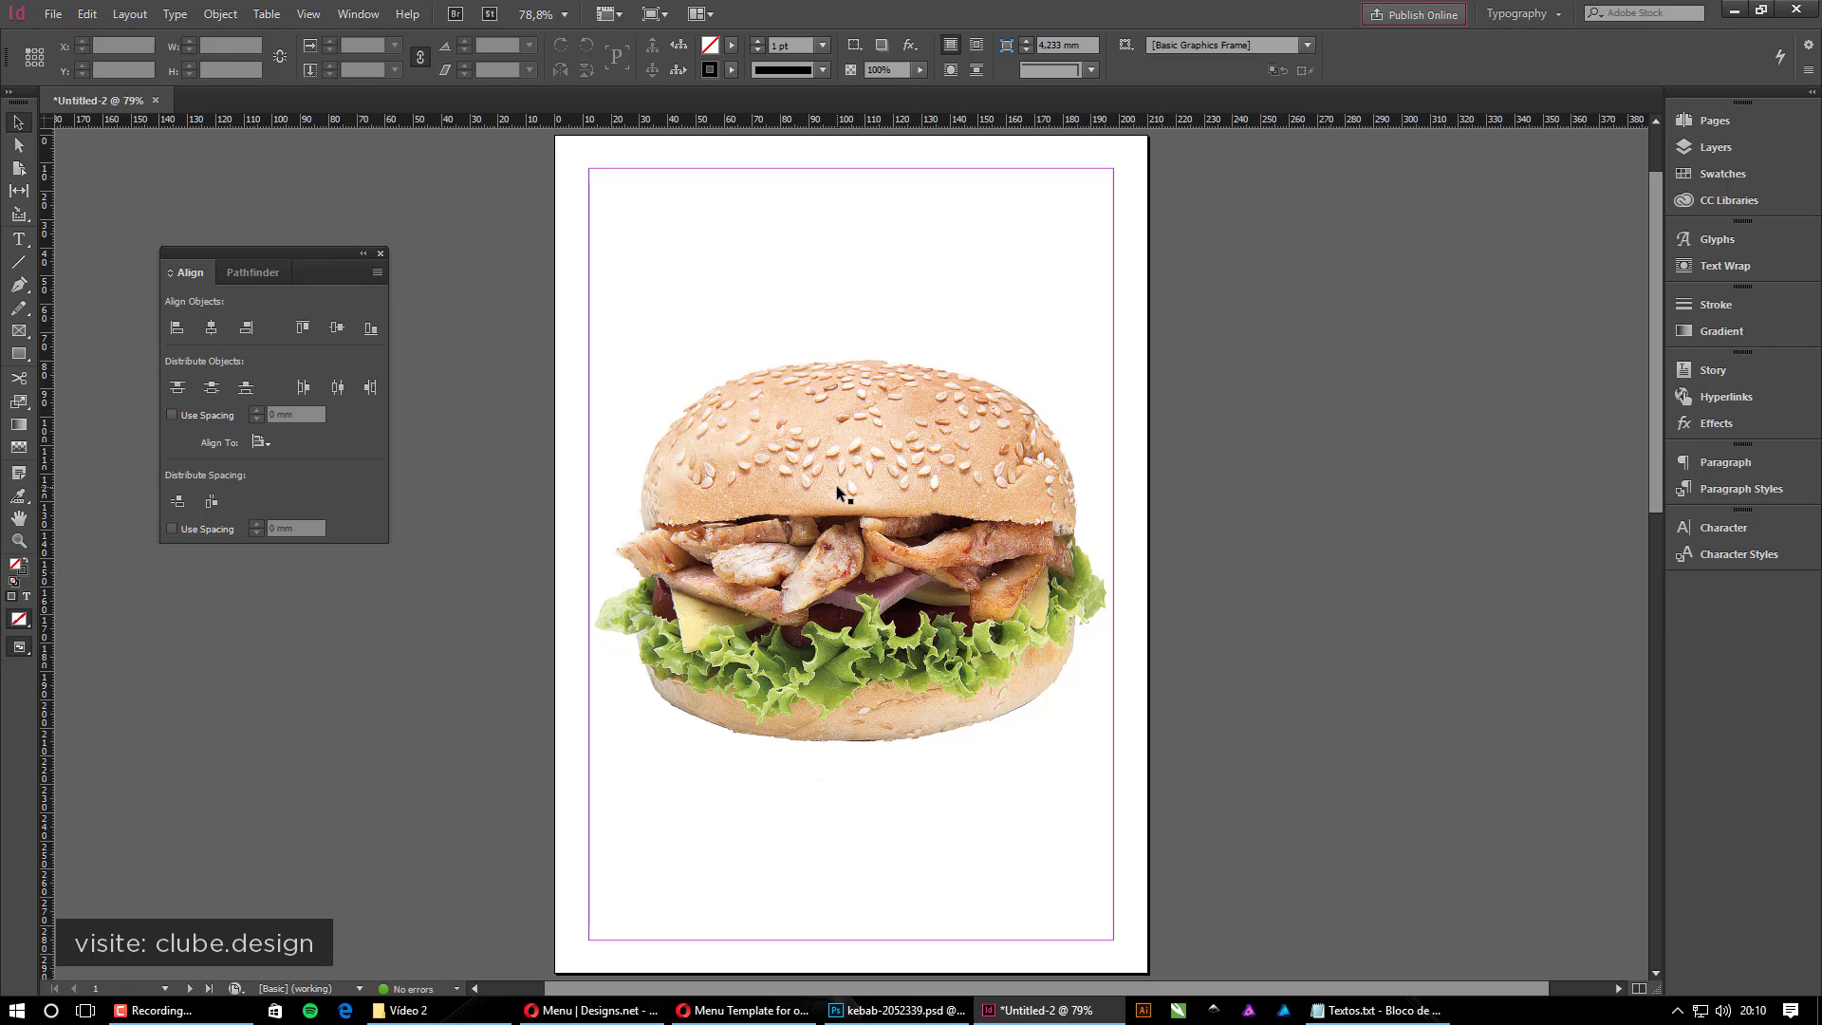
Examine the burger image's display quality and cut-out edges at several zoom levels
left_click_drag(596, 314, 1169, 779)
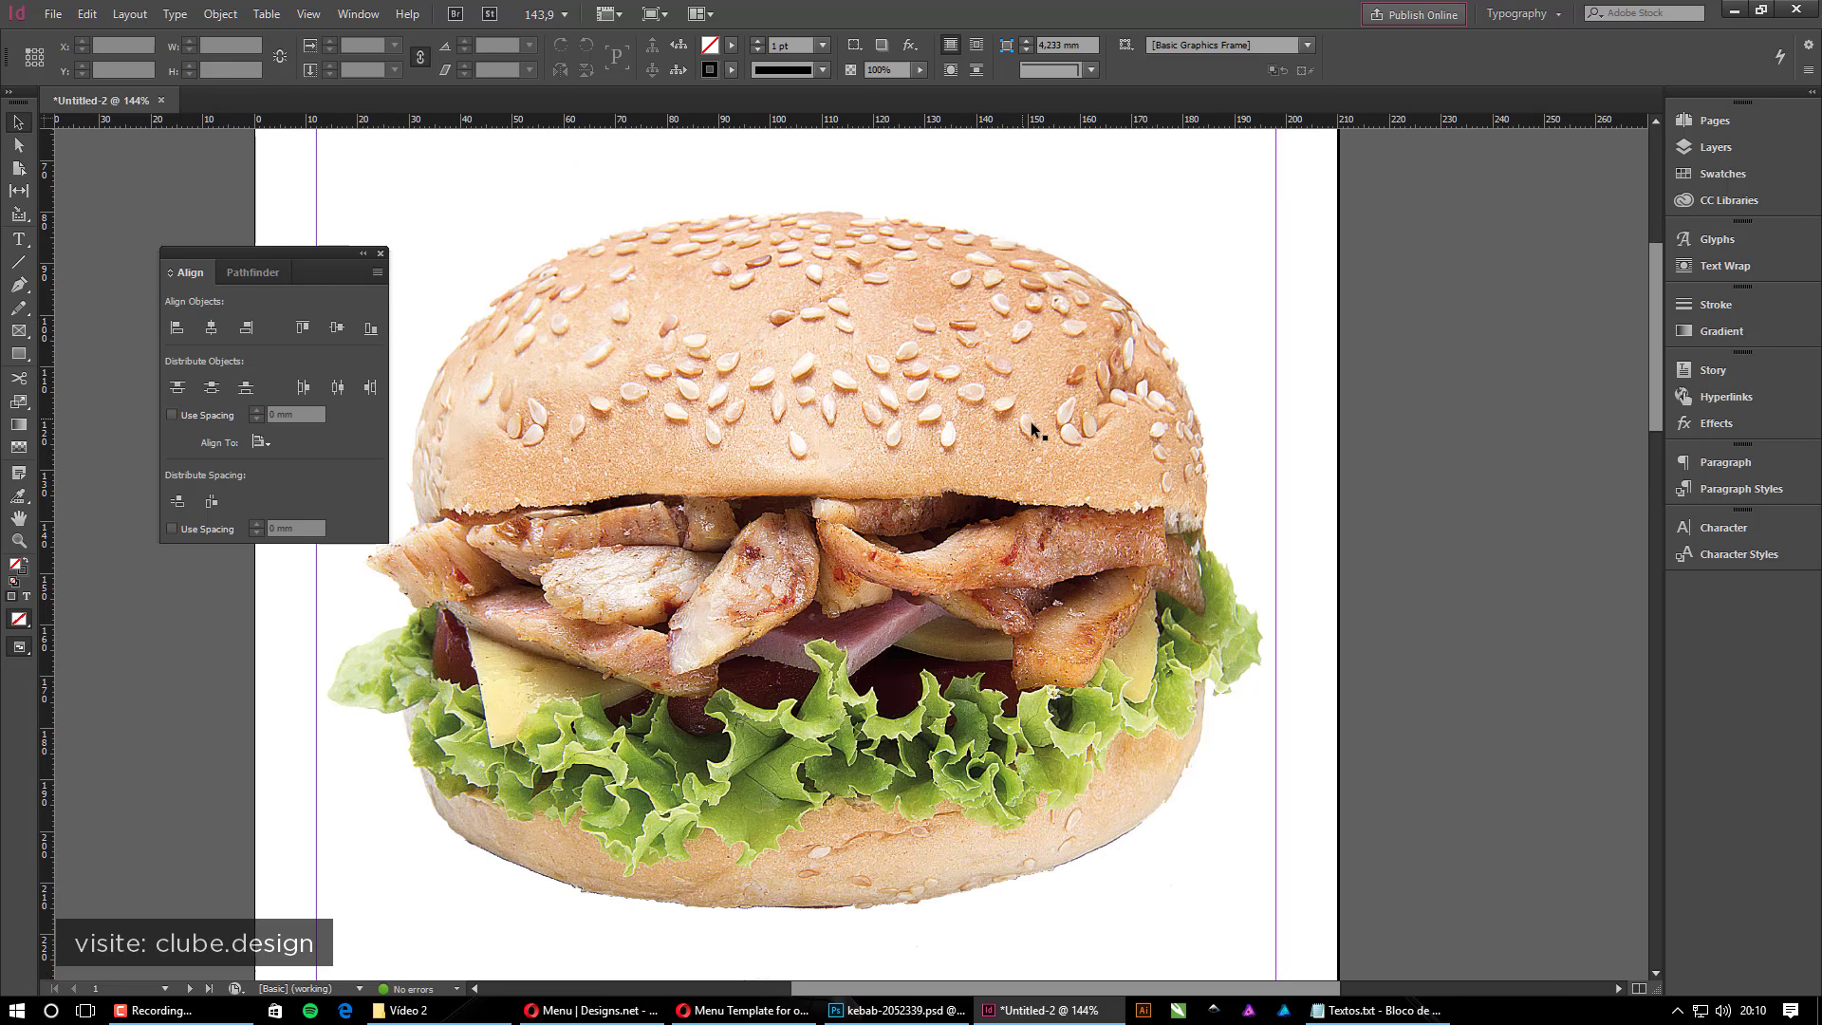
left_click(859, 406, "ctrl+alt")
left_click(859, 406, "ctrl+alt")
left_click_drag(1033, 586, 1033, 321)
left_click(913, 529, "ctrl+alt")
left_click_drag(935, 558, 937, 534)
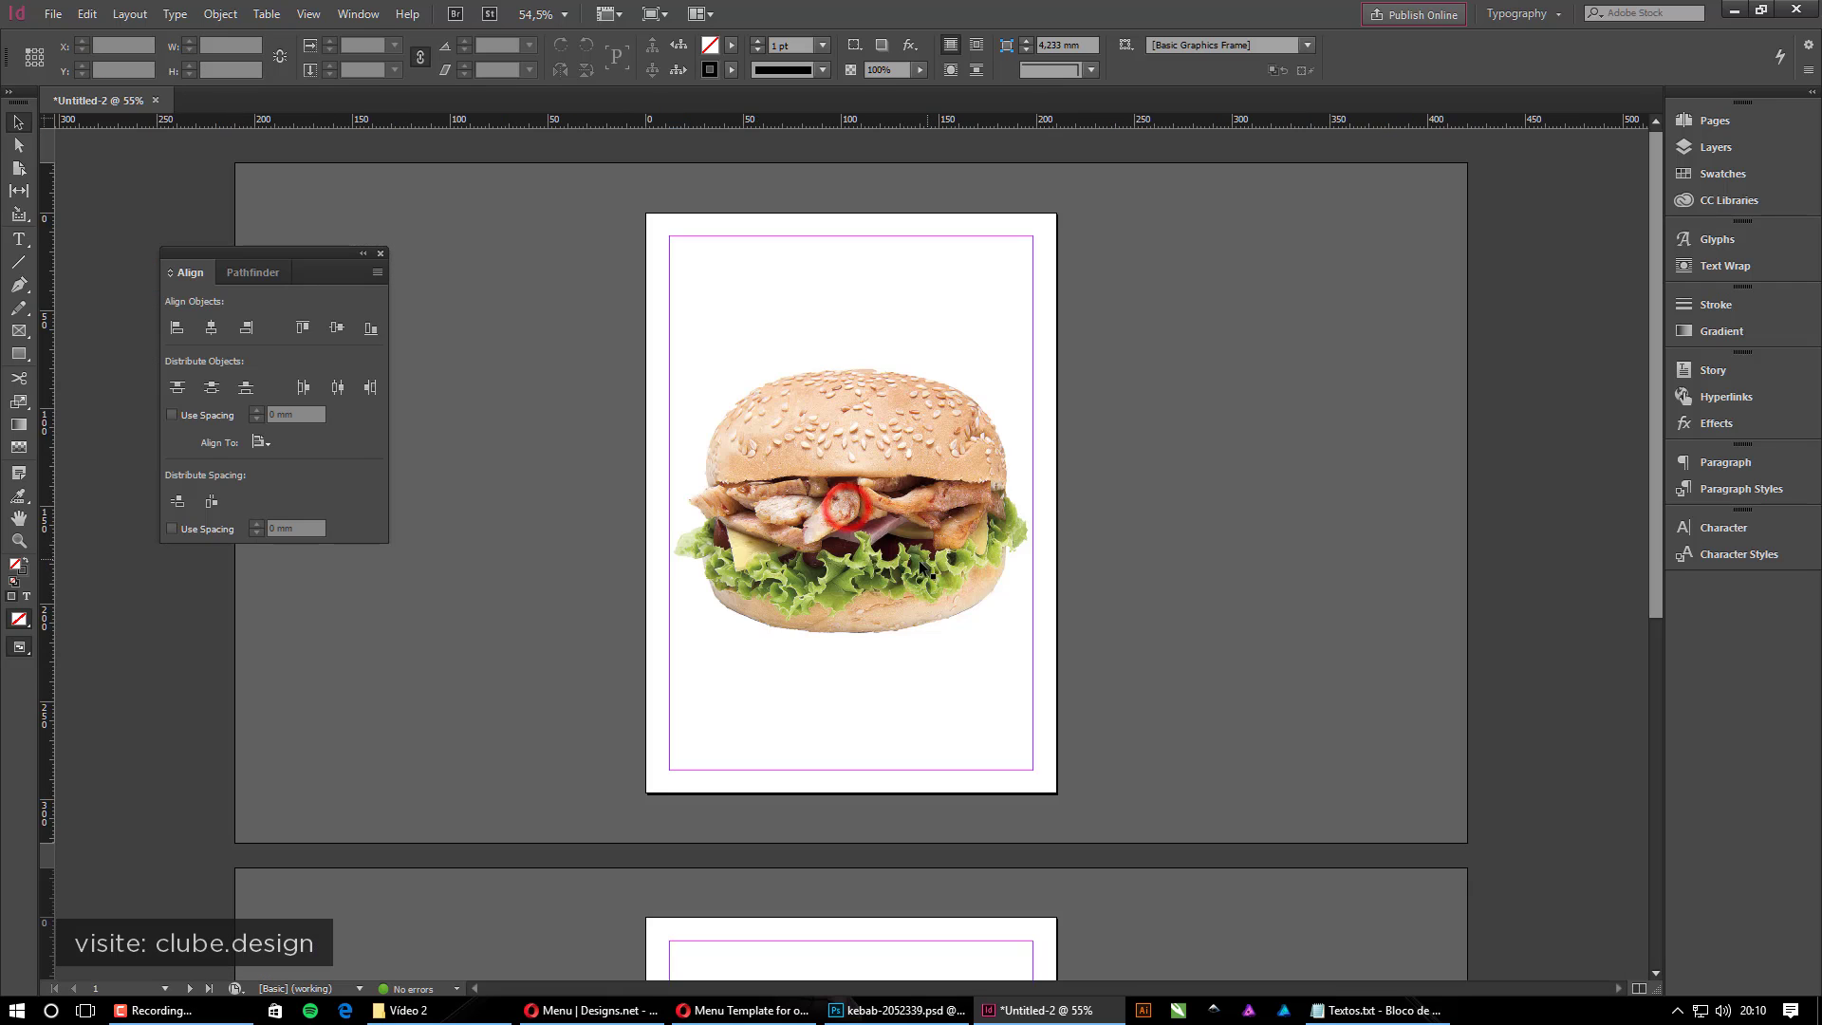
key("ctrl+0")
left_click(643, 211, "ctrl")
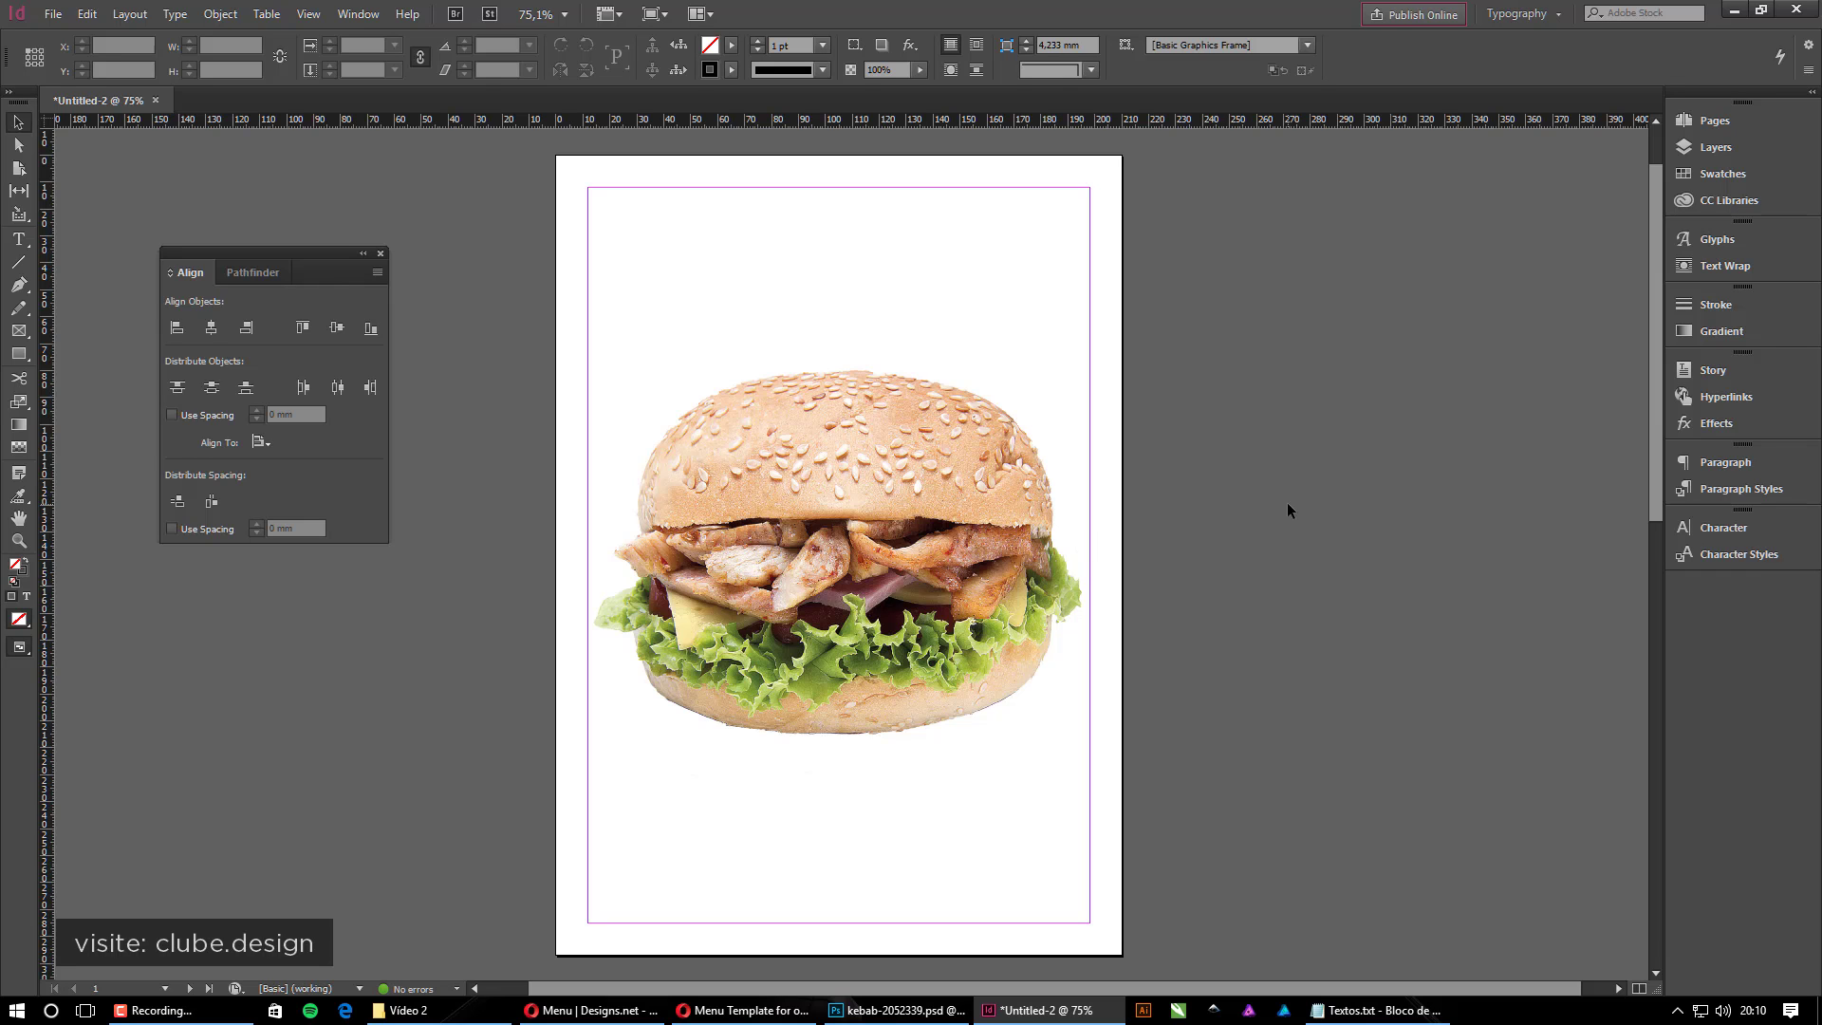
left_click(481, 238, "ctrl")
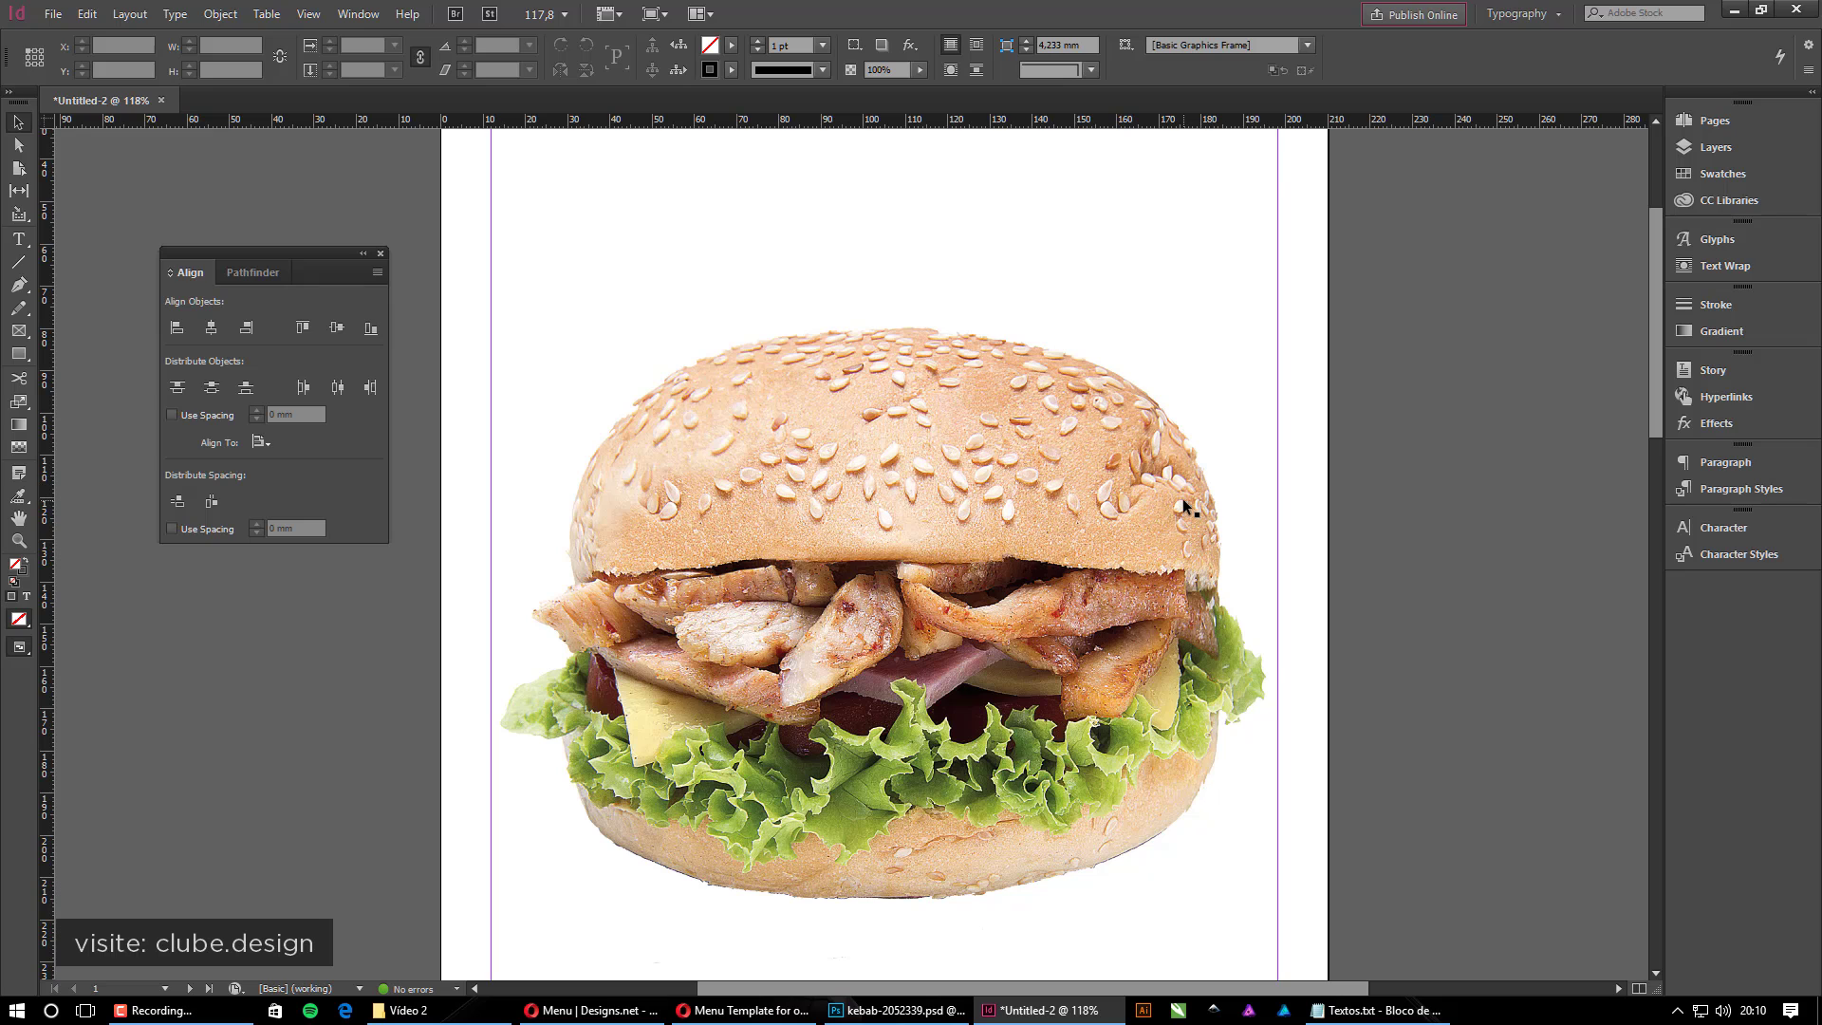
left_click(994, 646)
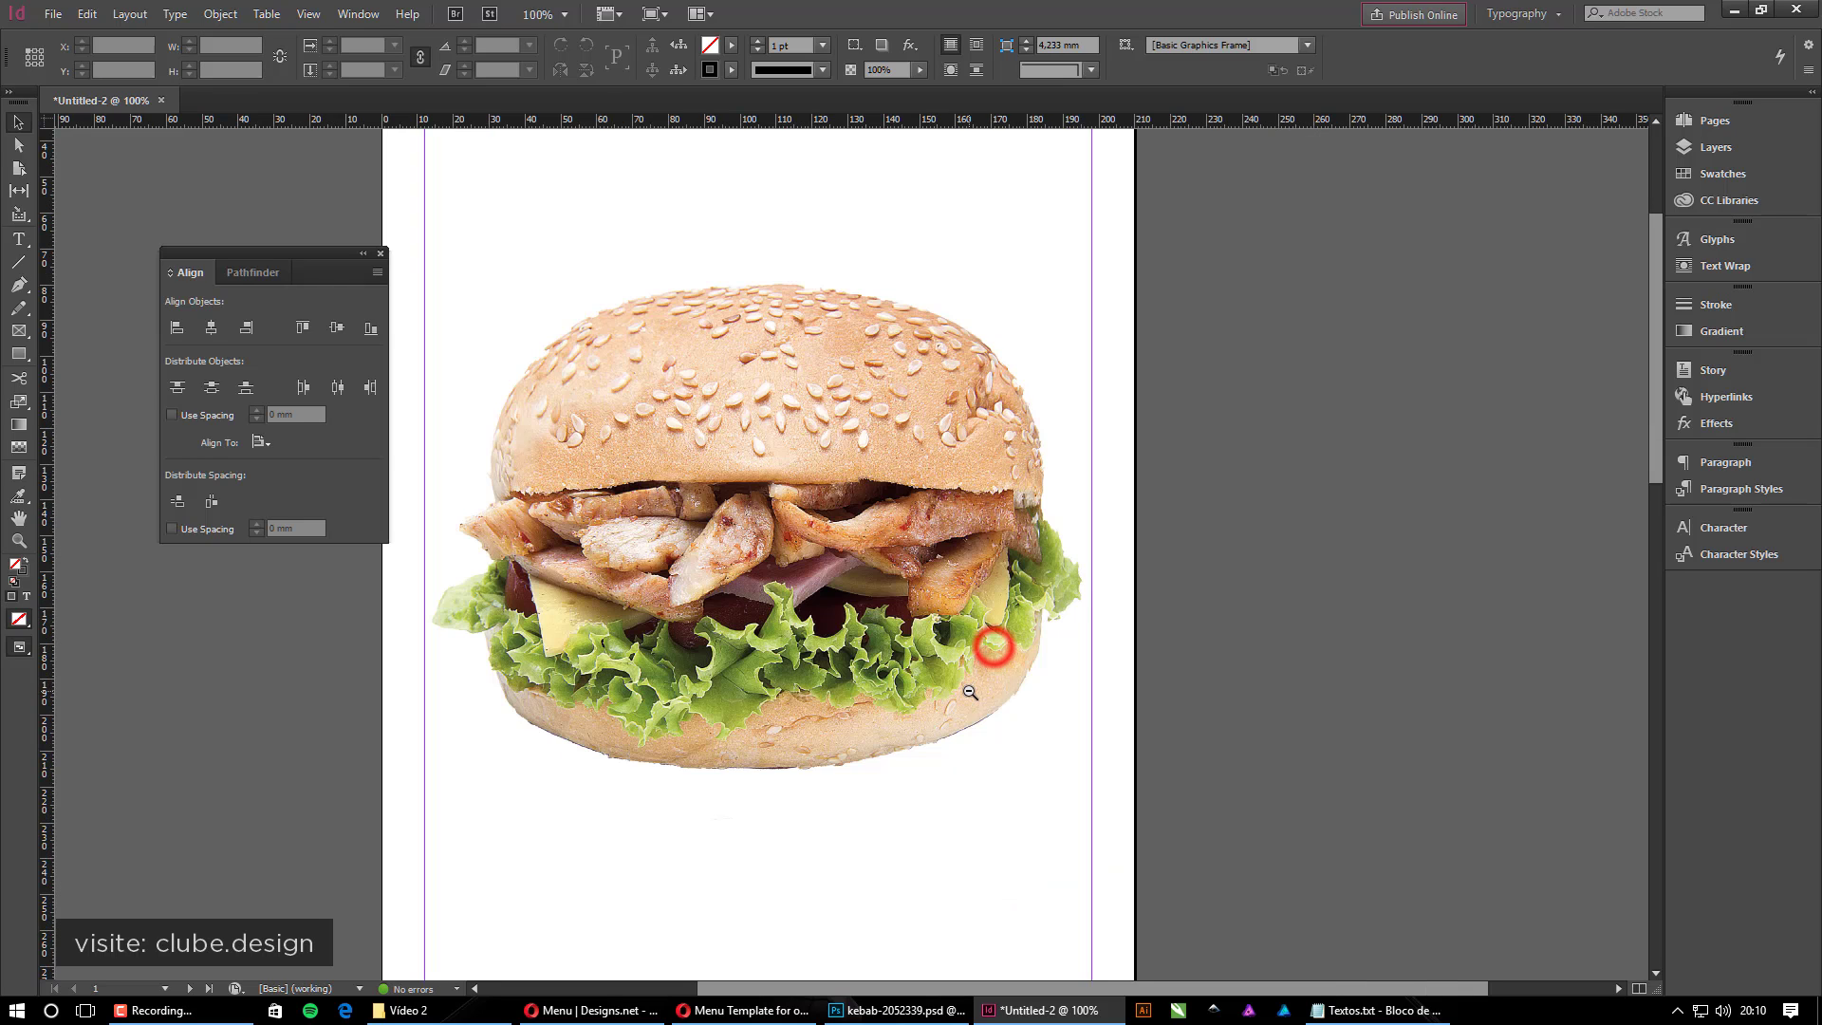
left_click(967, 683)
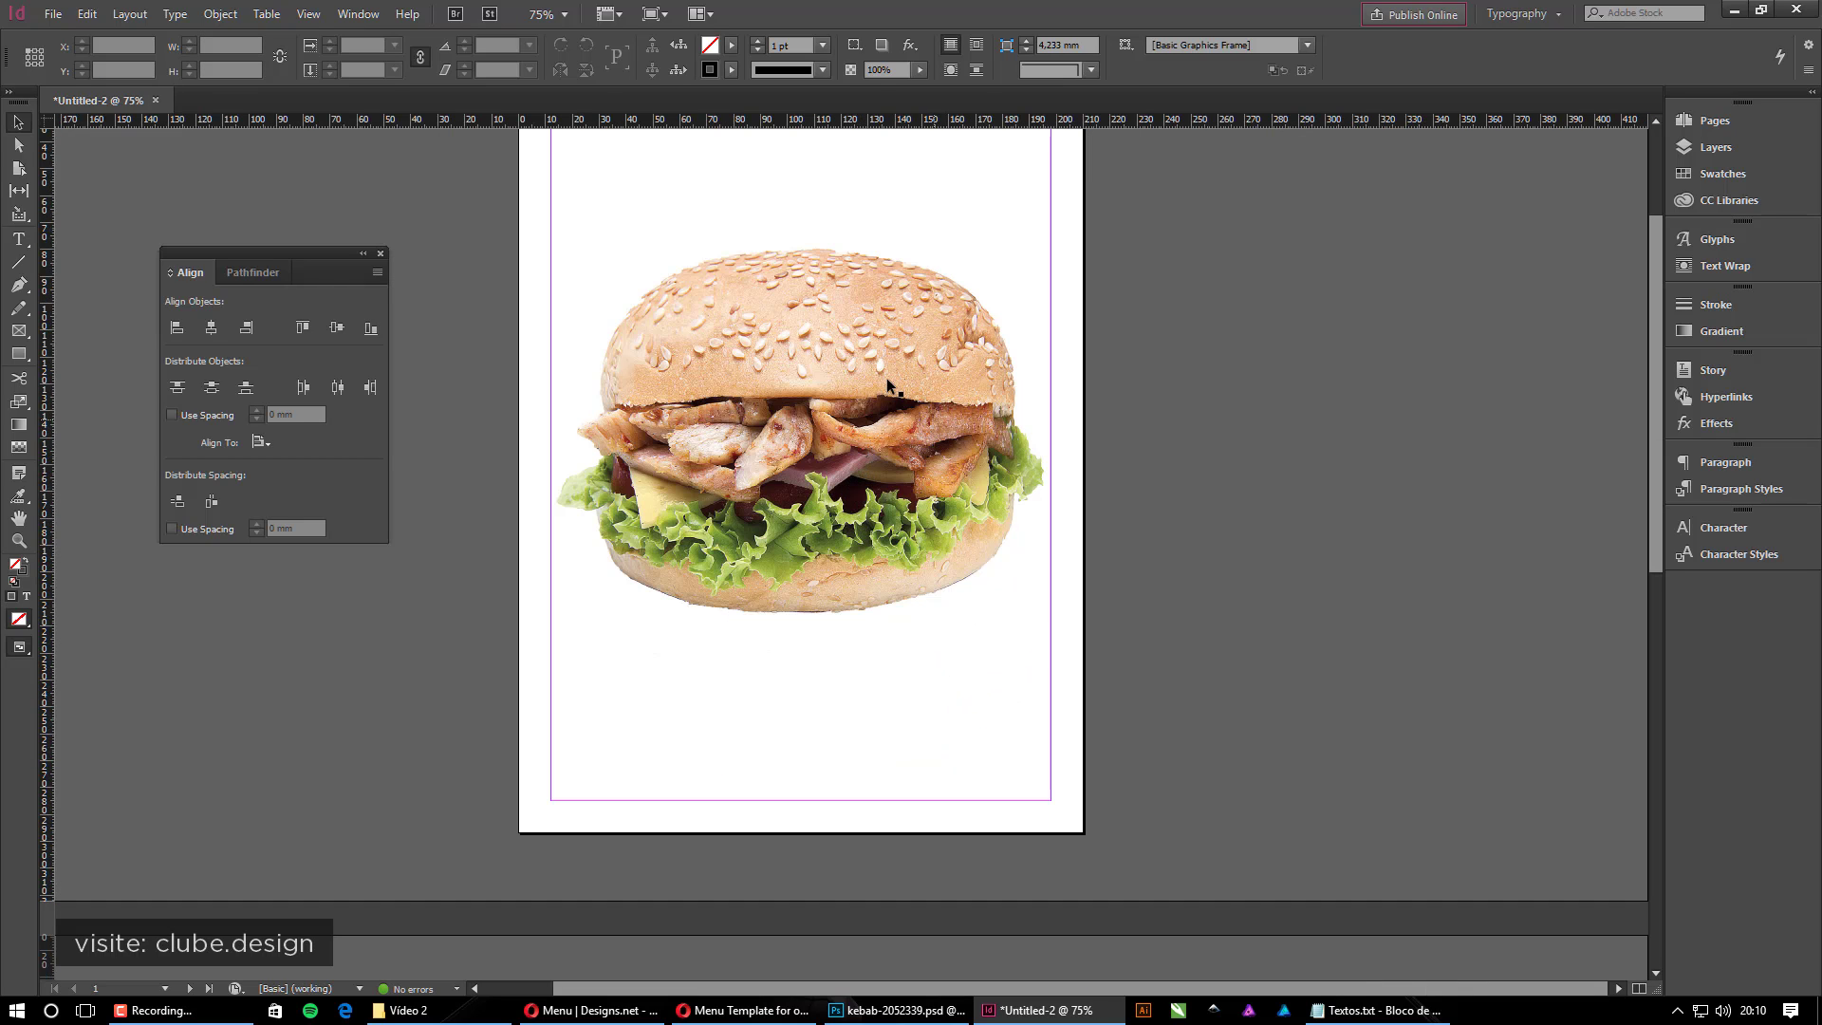
Rename the document's only layer, which holds the burger, to "Plano de fundo"
left_click_drag(832, 306, 919, 436)
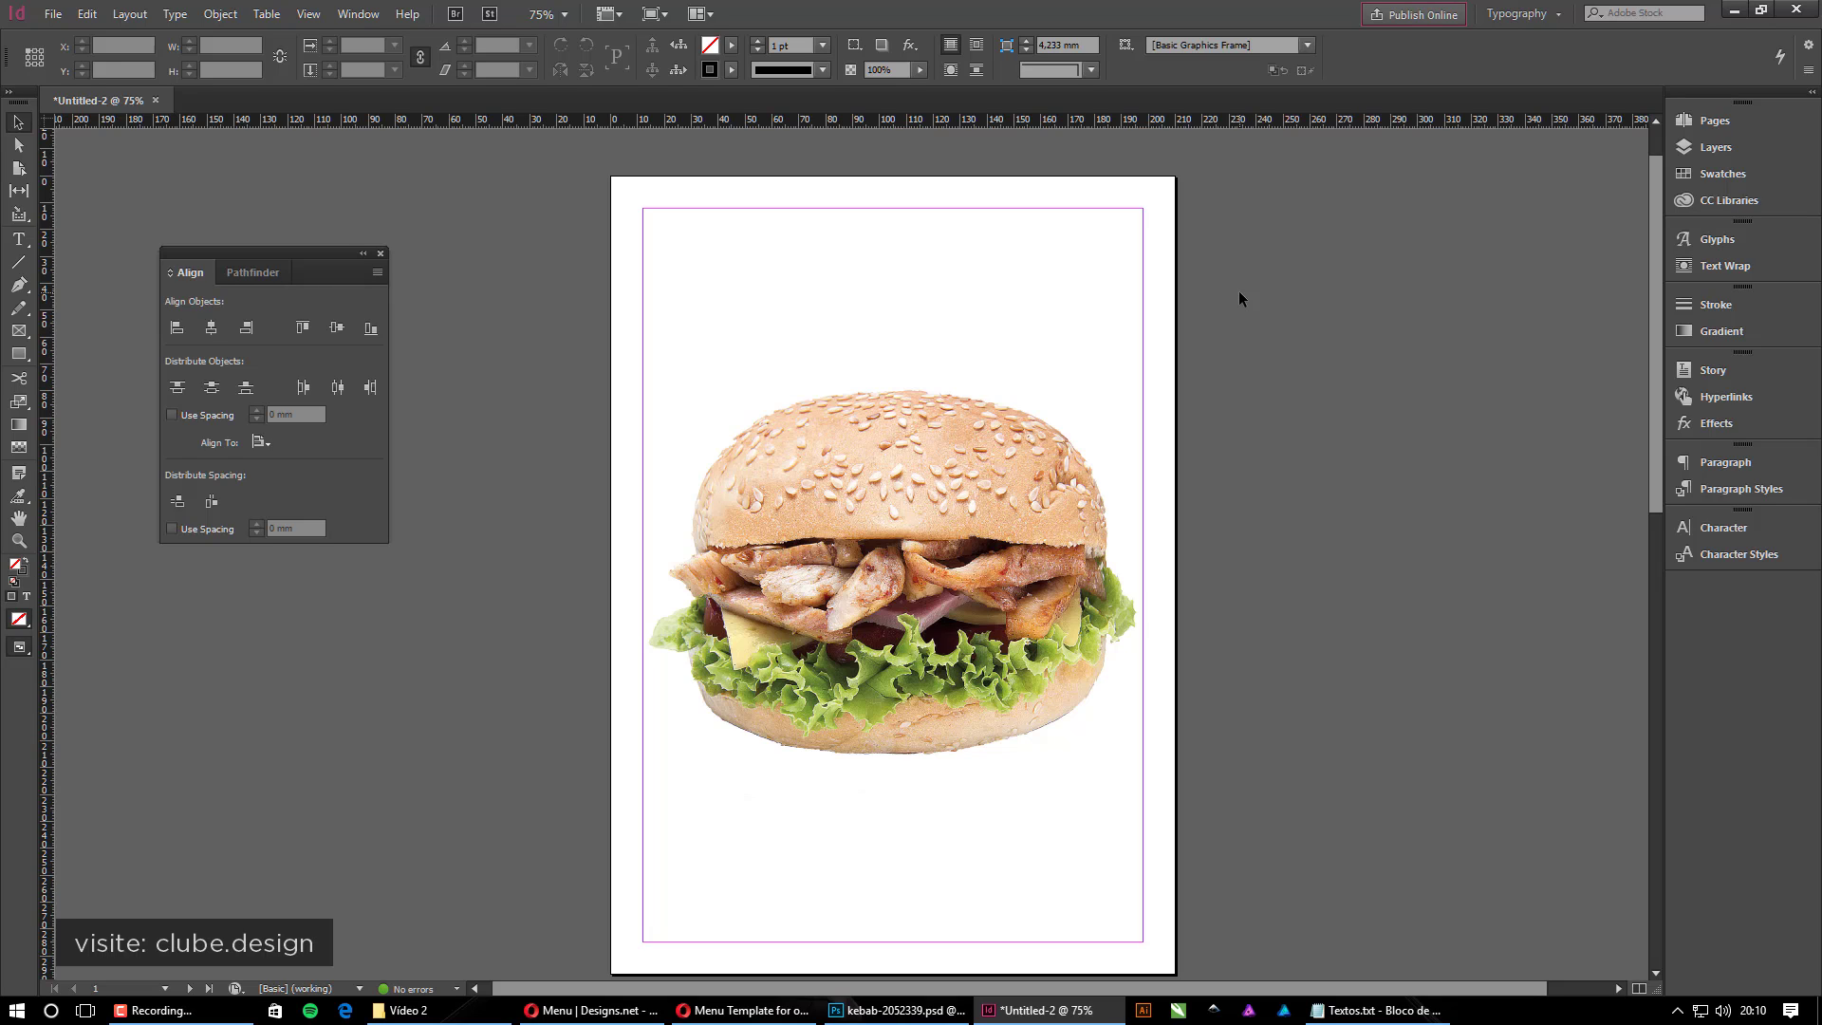
left_click(1715, 147)
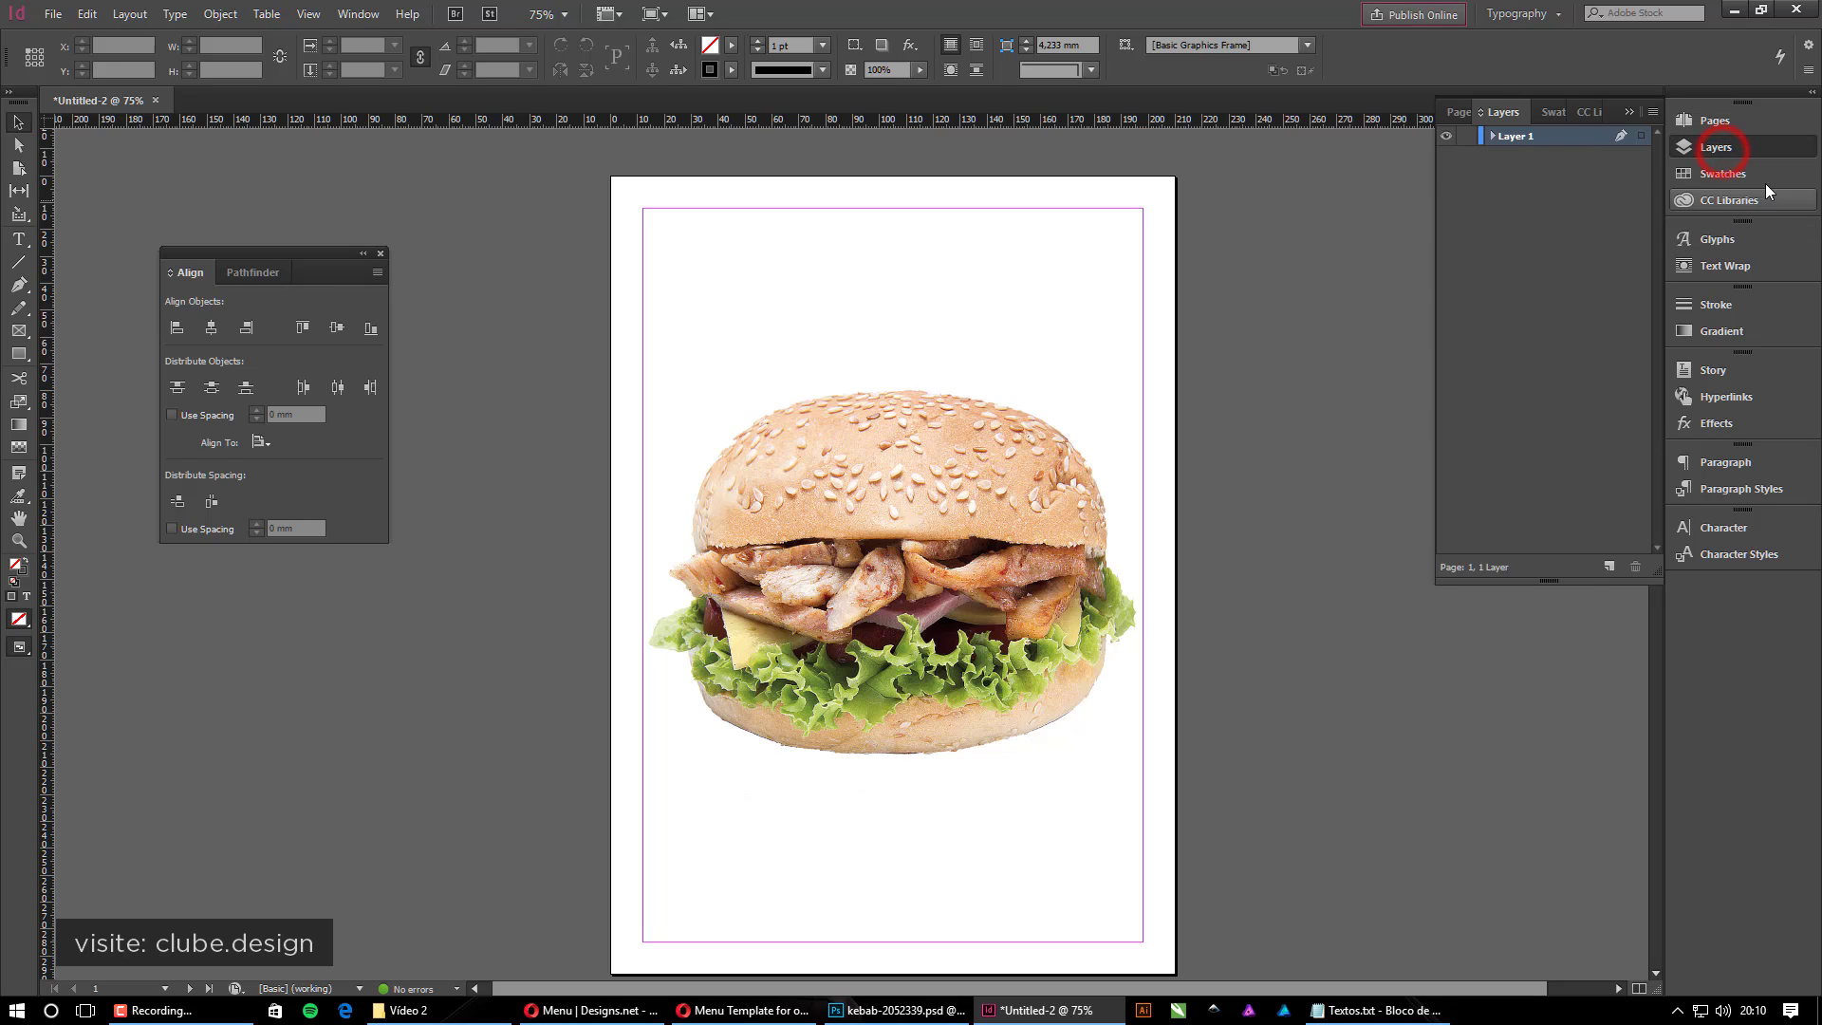
left_click(955, 475)
left_click(1514, 138)
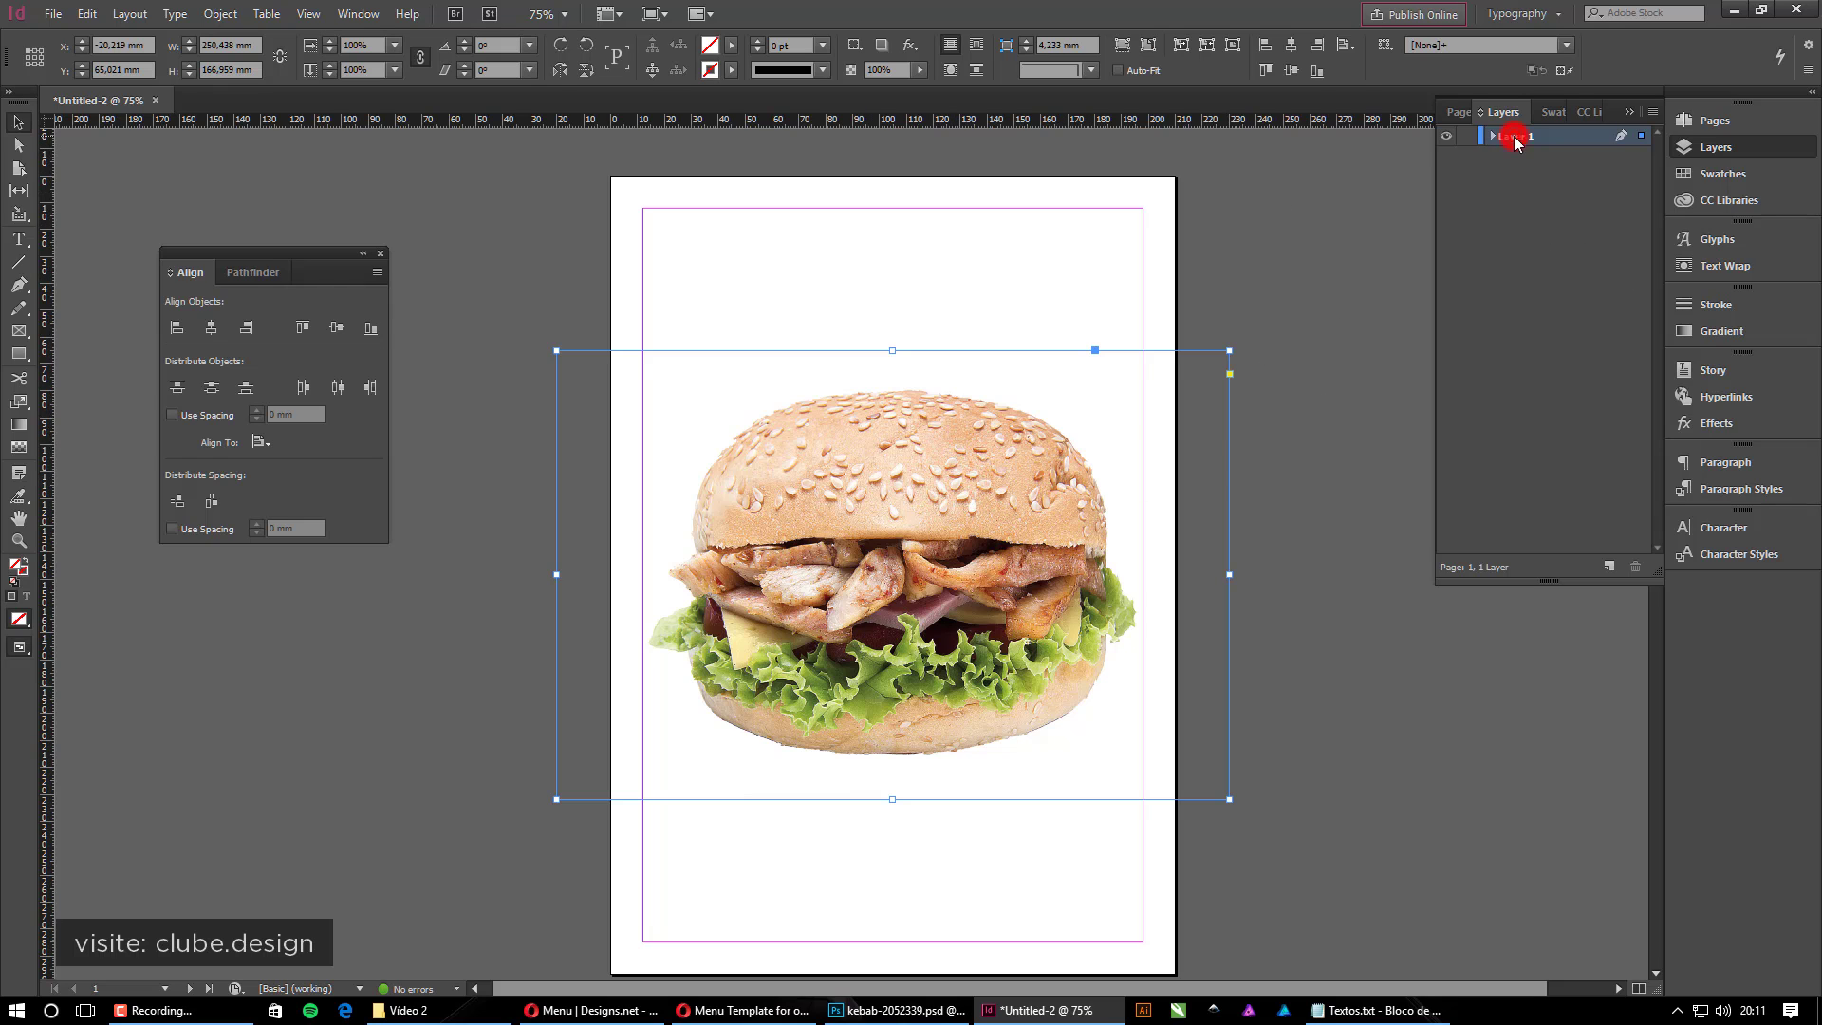
double_click(1513, 139)
type("Plano de fundo")
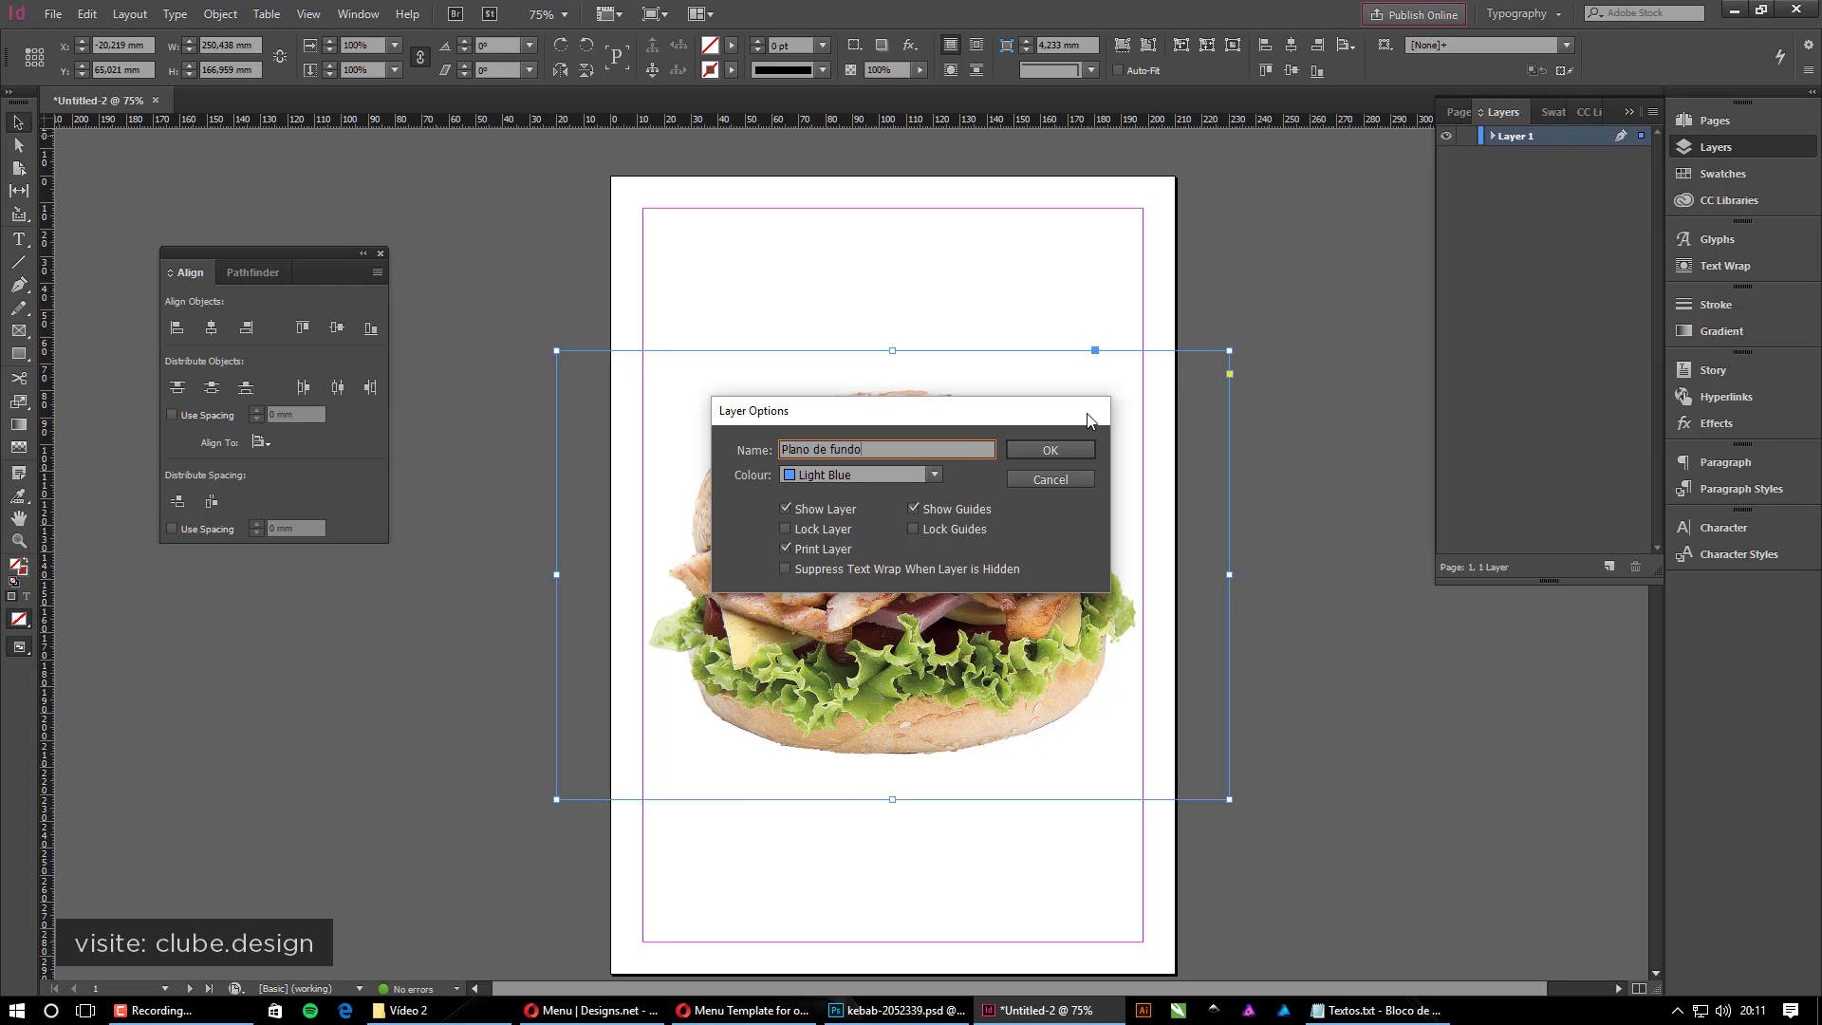
key("Return")
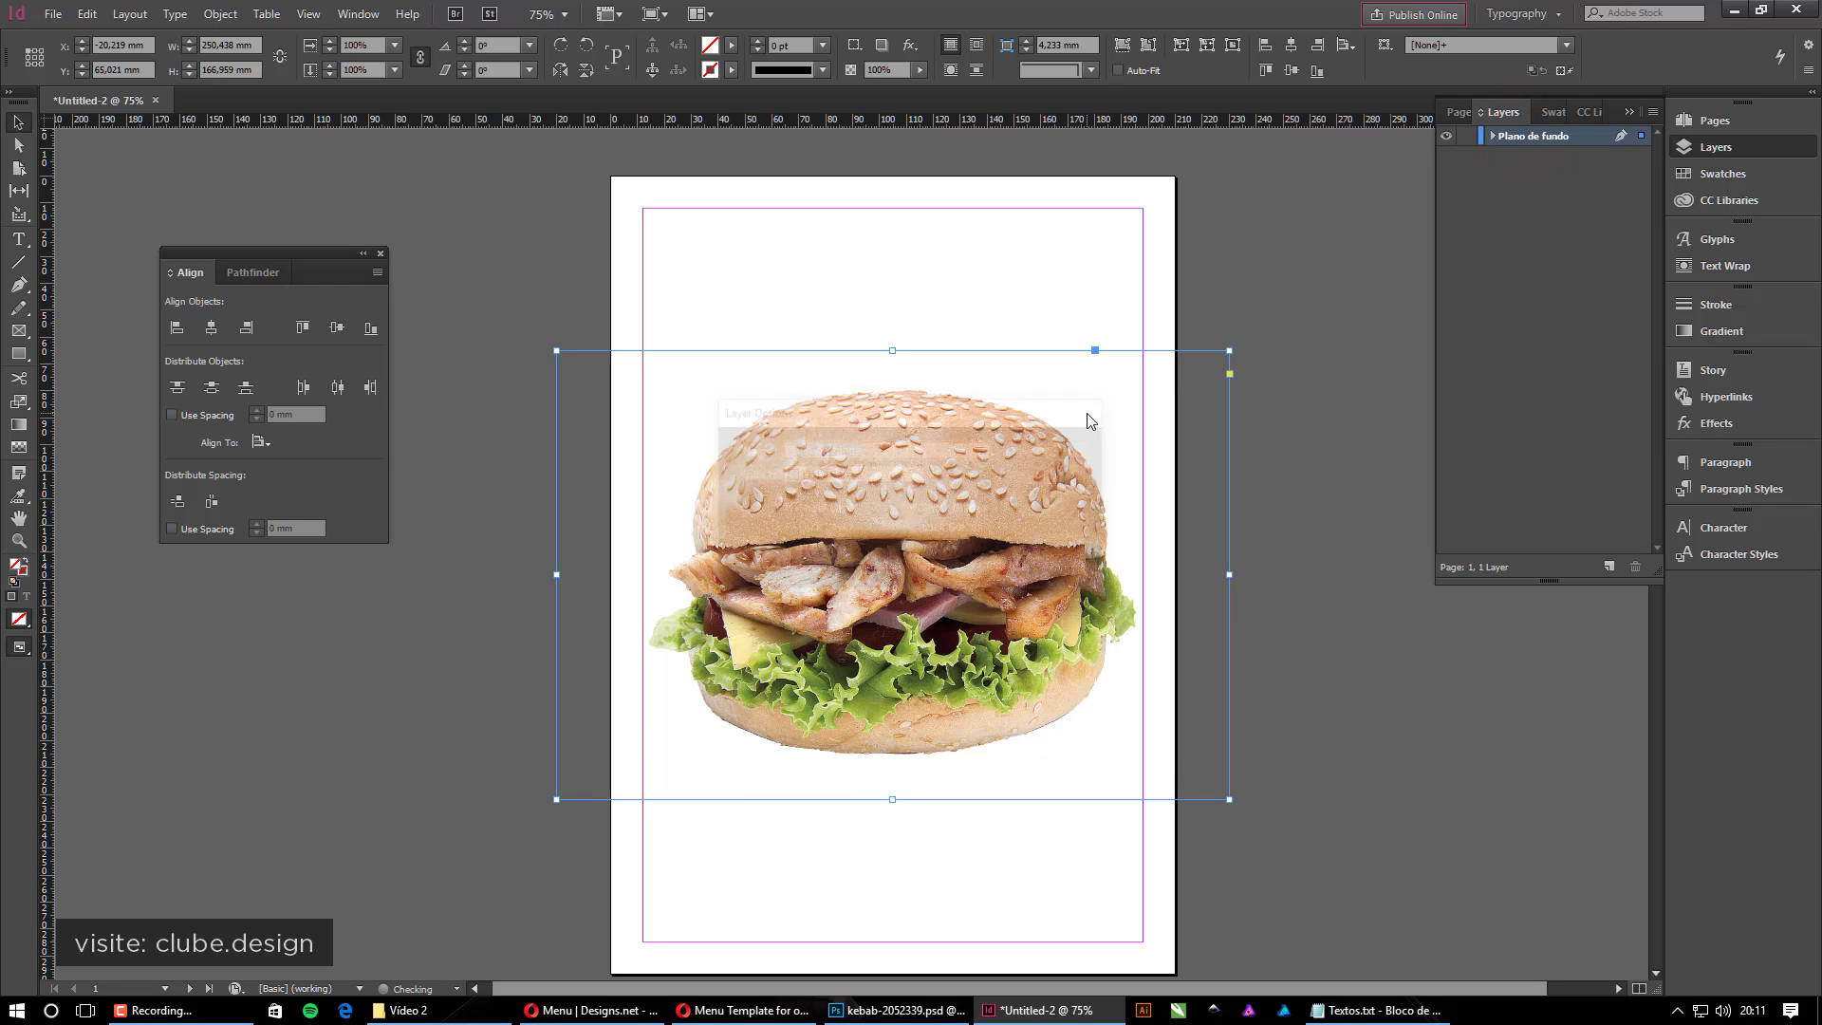
left_click(1491, 313)
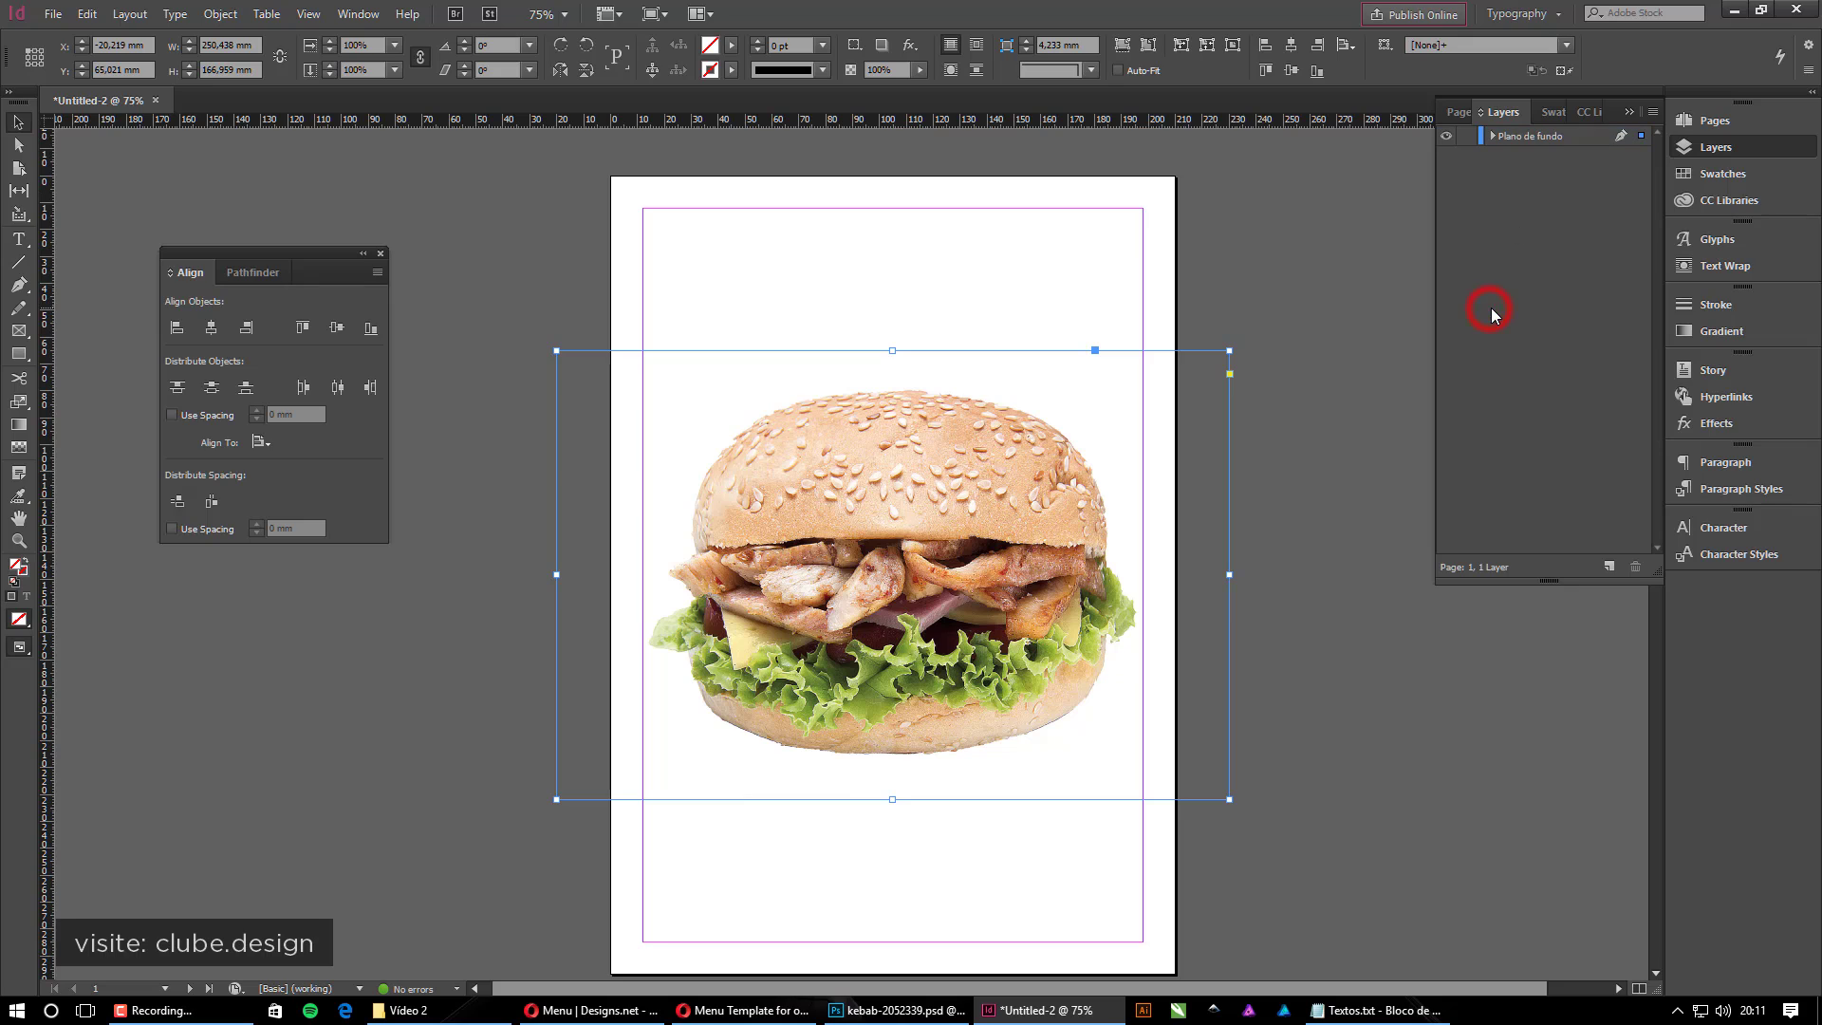
Add a new layer above Plano de fundo and name it "Graficos"
left_click(1608, 566)
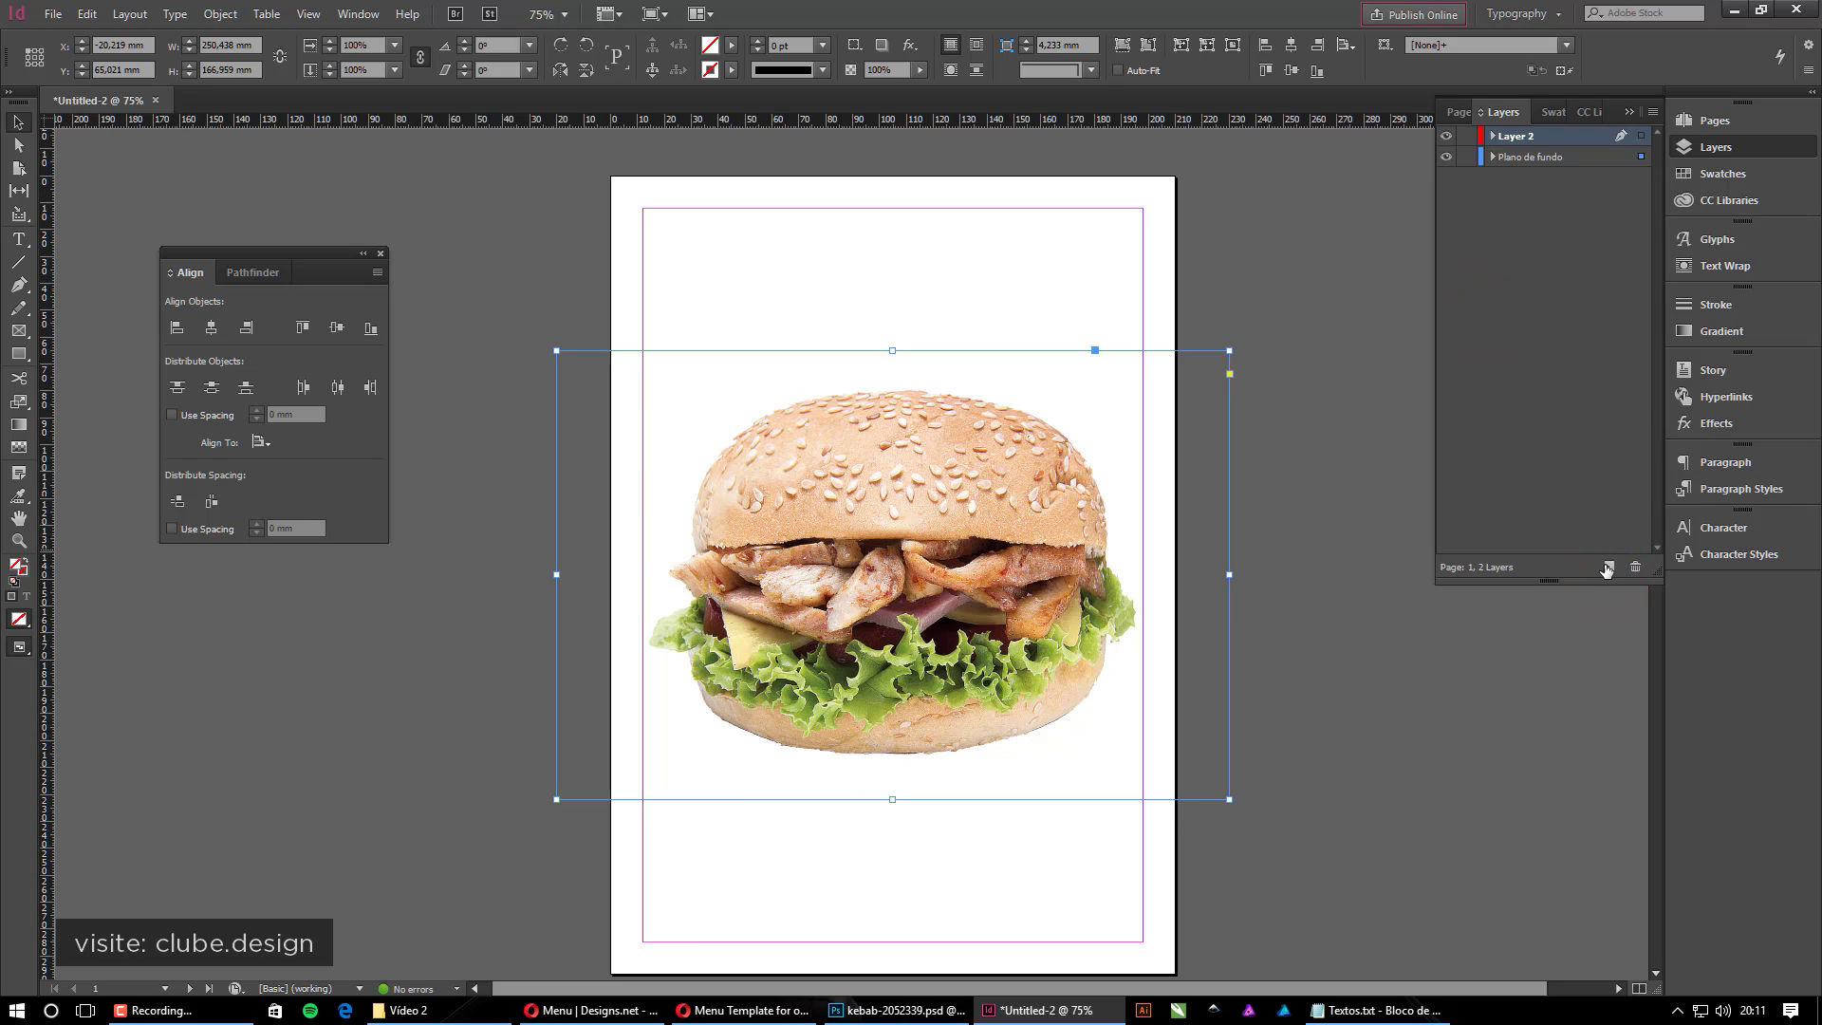
left_click(1575, 404)
left_click(1330, 302)
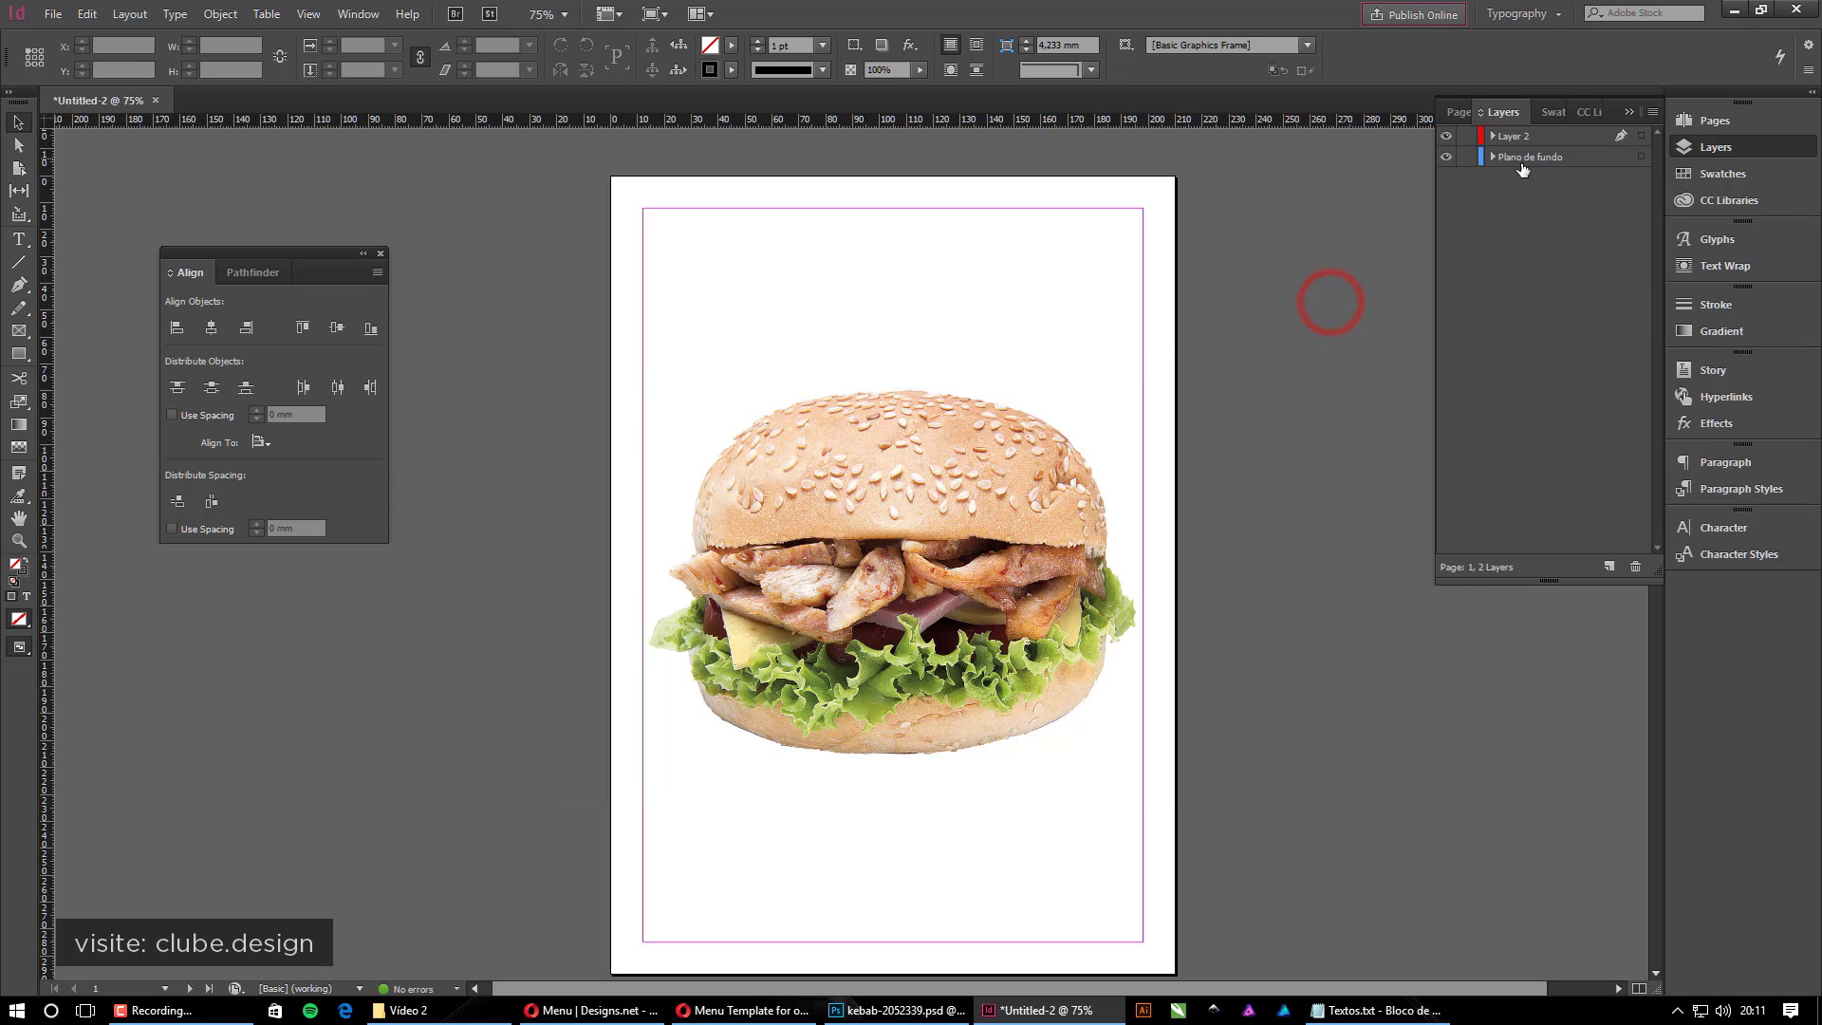
double_click(1516, 138)
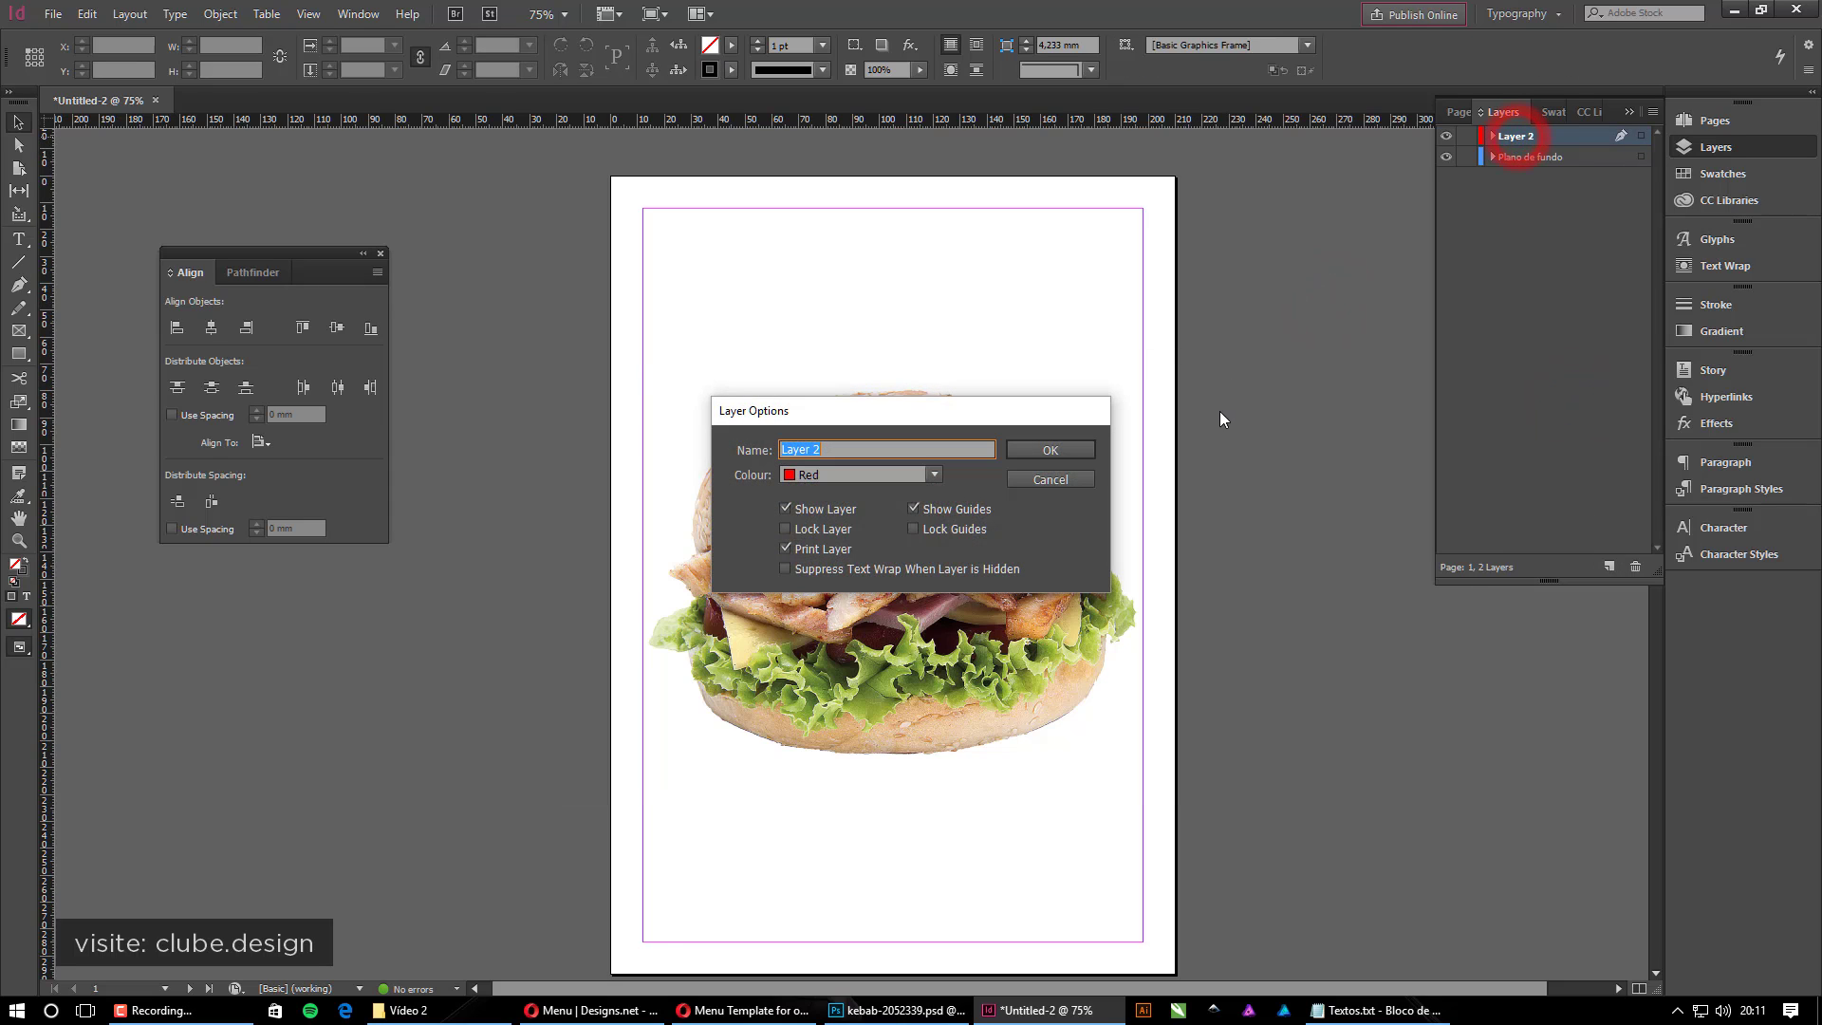
type("Graficos")
key("Return")
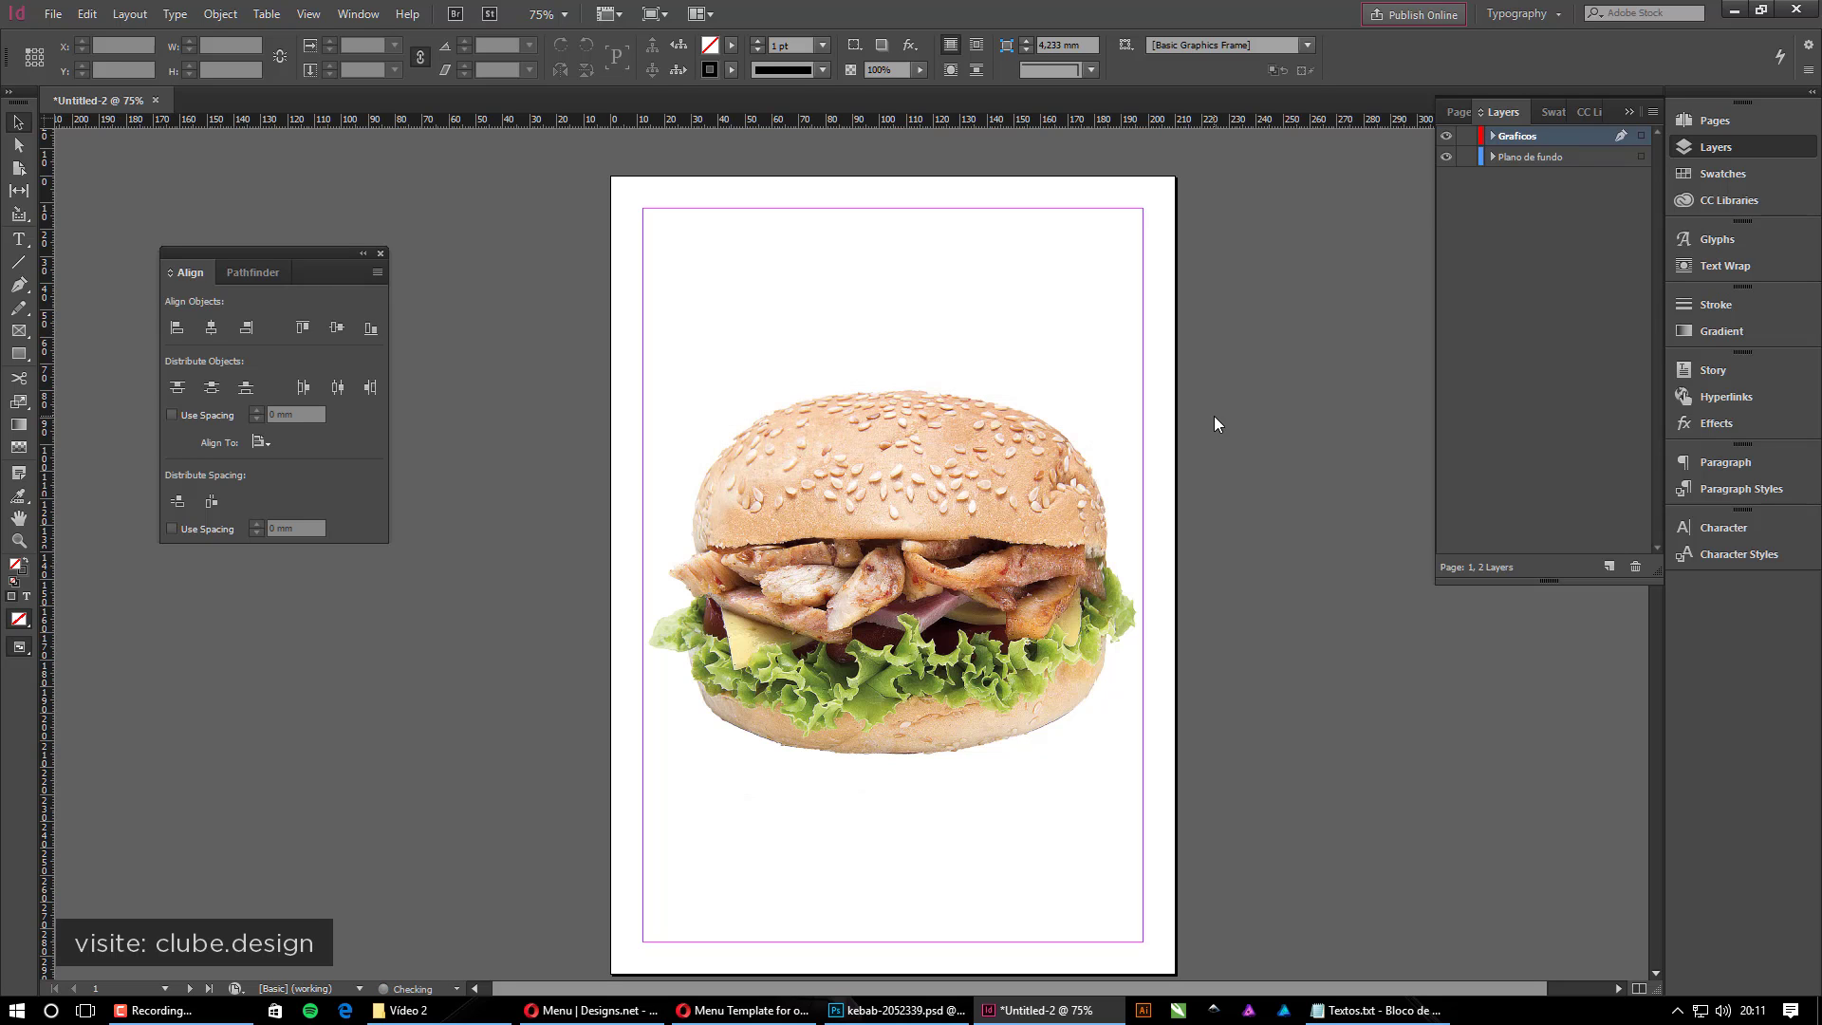
Add a third layer above Graficos and name it "Textos"
left_click(1539, 160)
left_click(1545, 144)
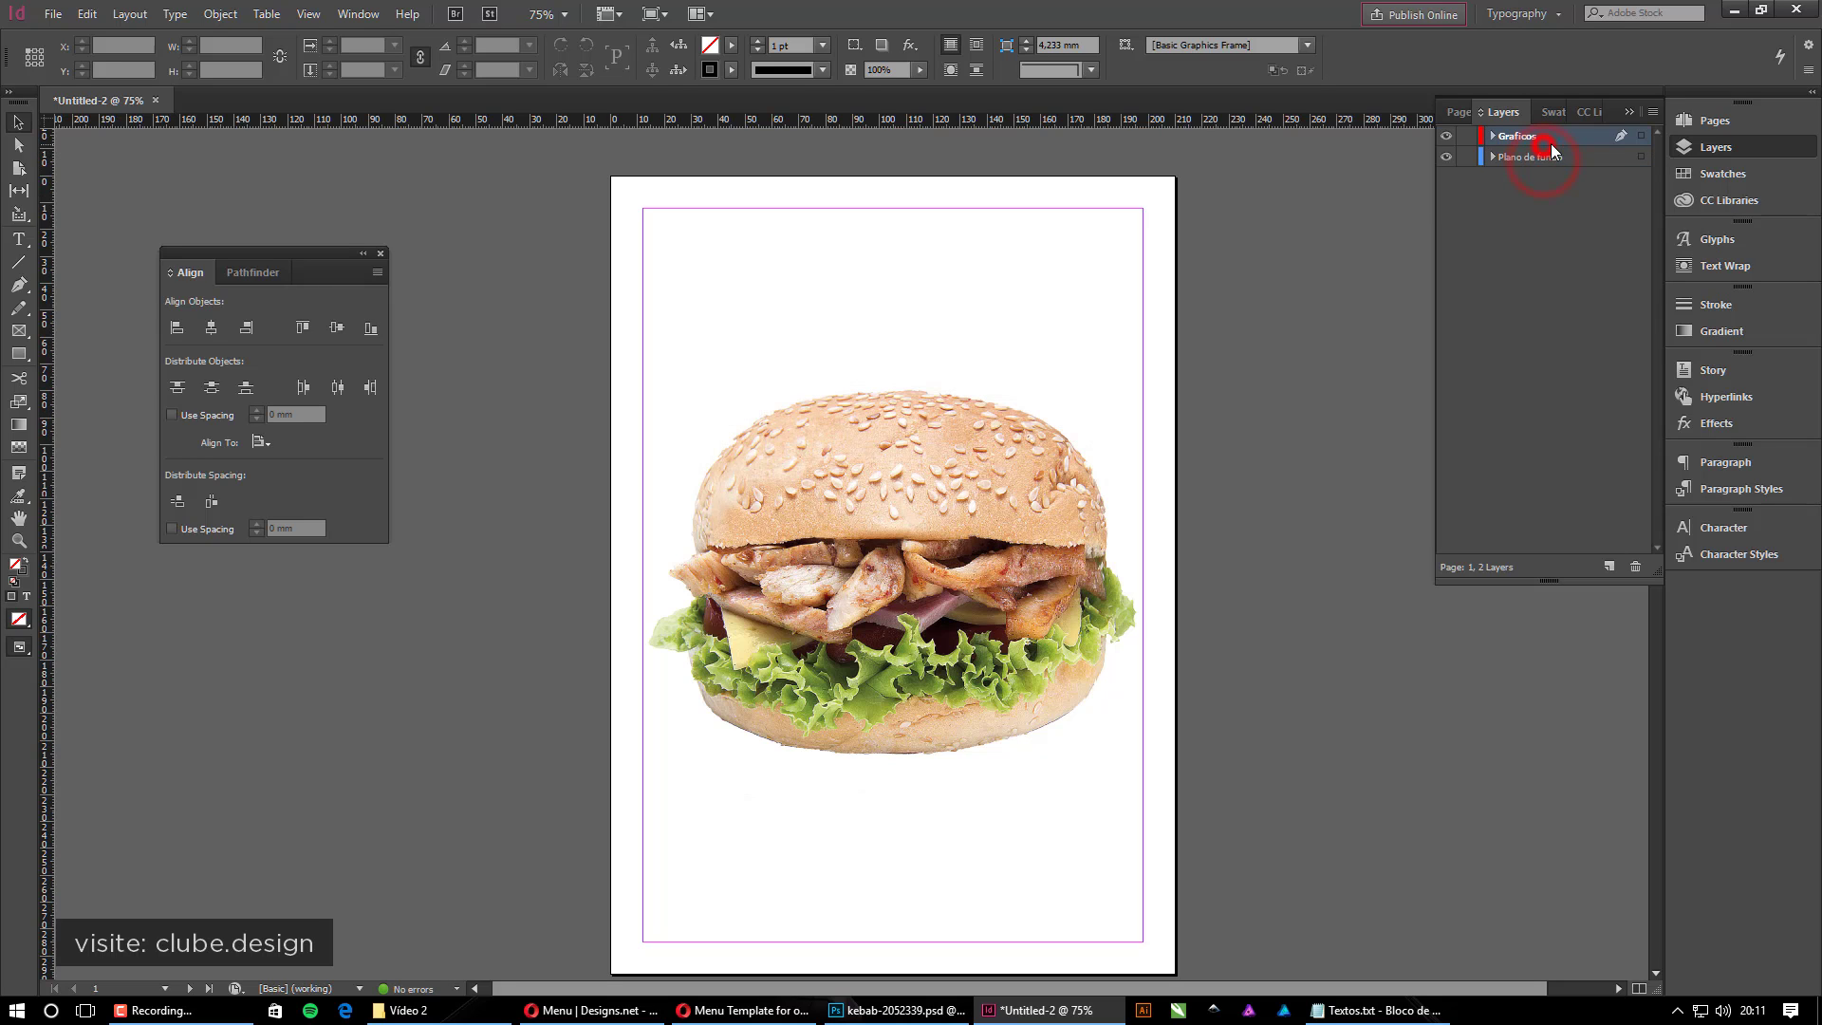
left_click(1608, 567)
double_click(1515, 135)
type("Textos")
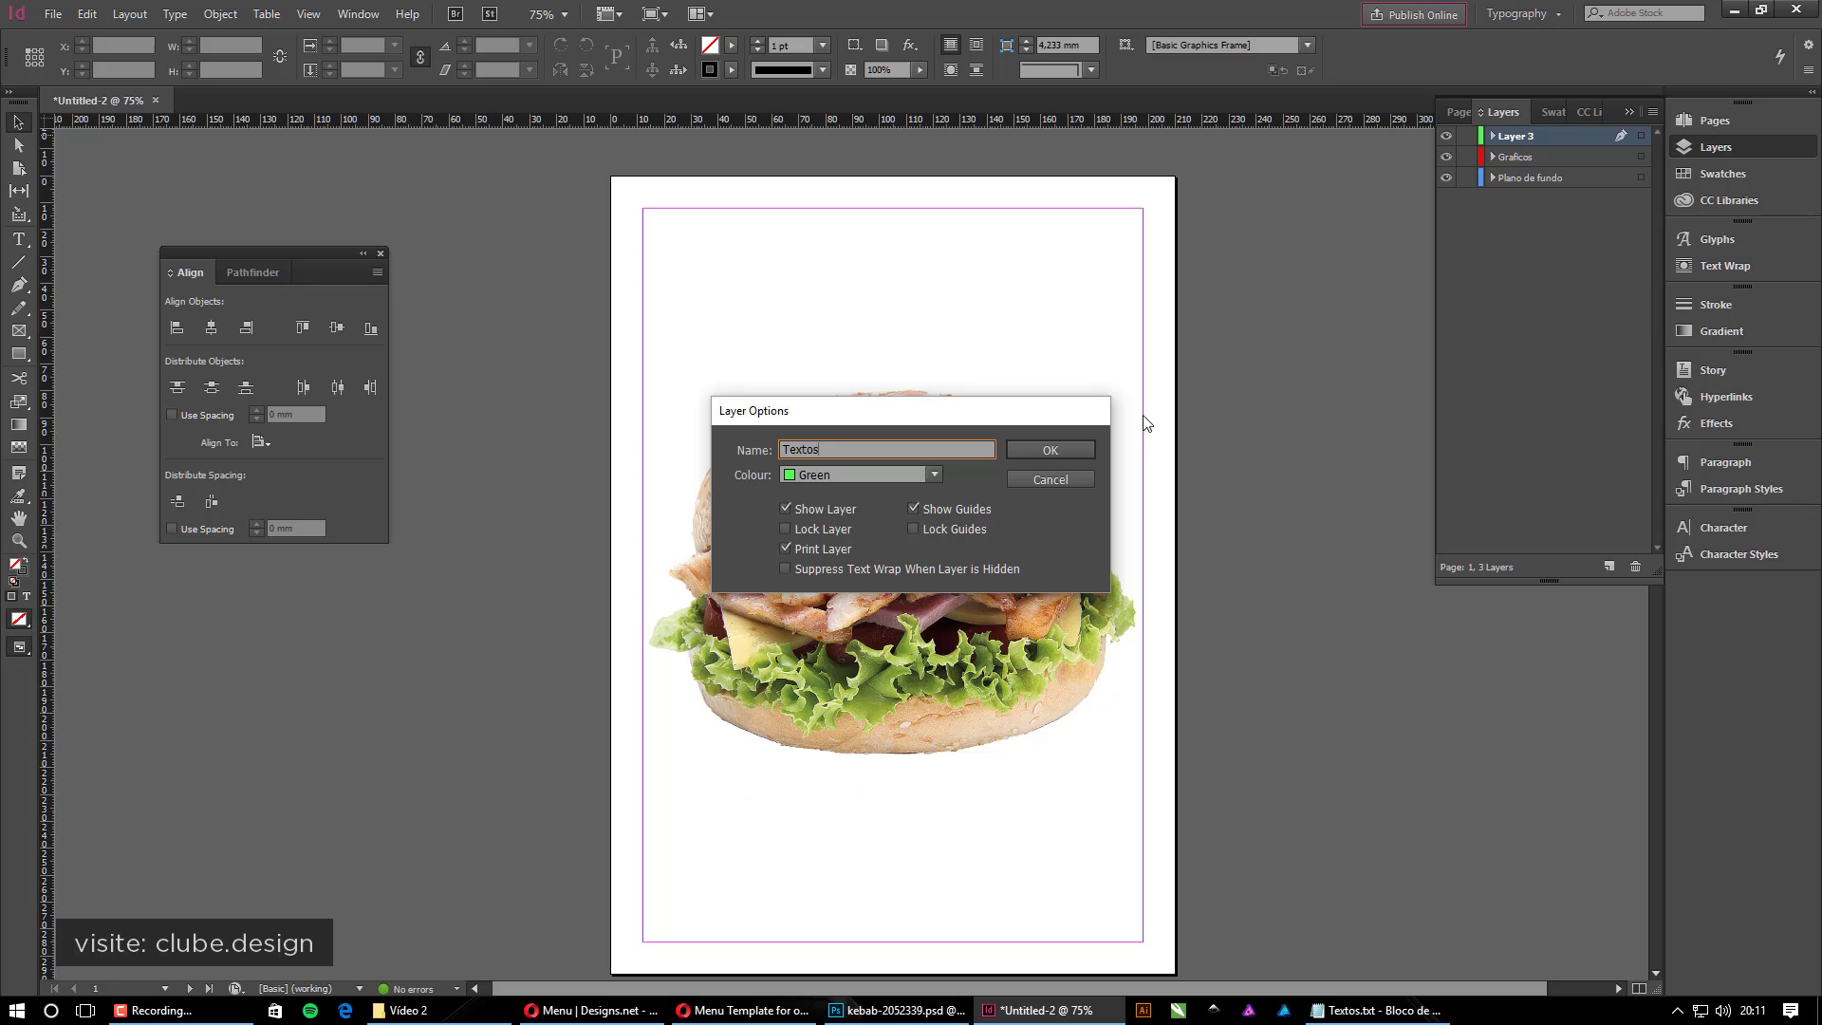
key("Return")
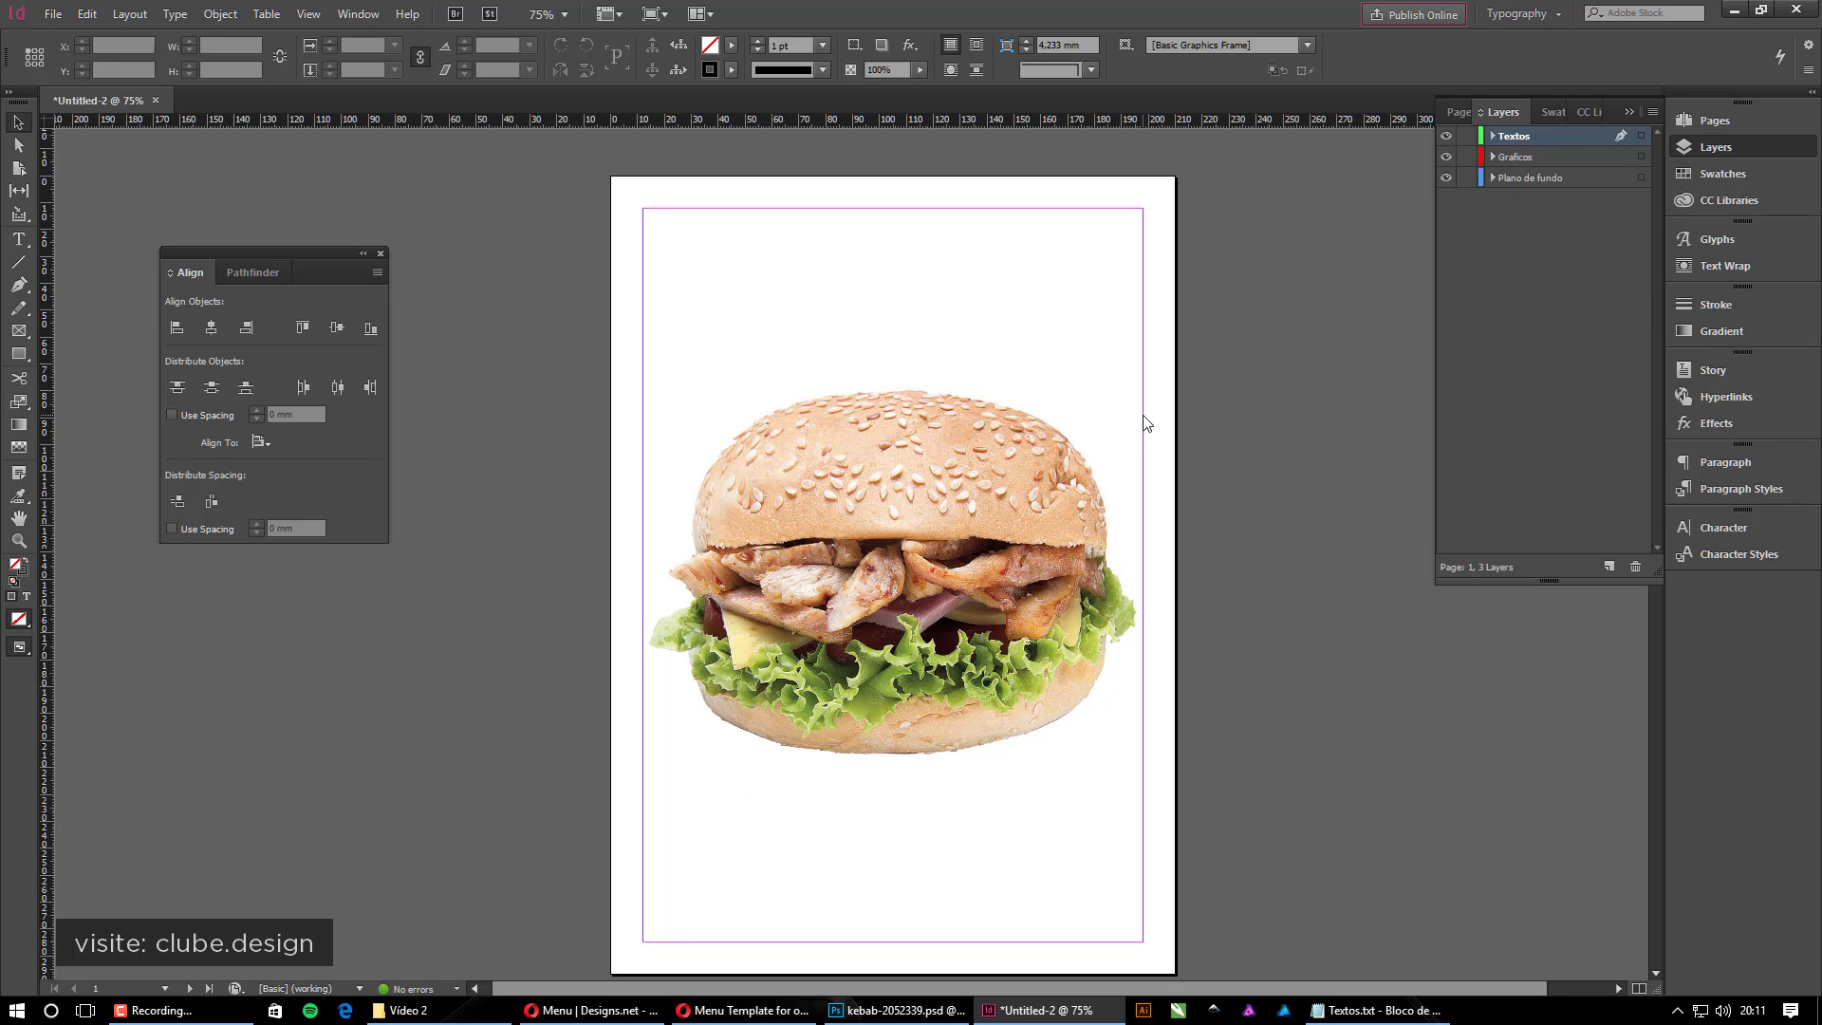
left_click(1580, 181)
left_click(991, 463)
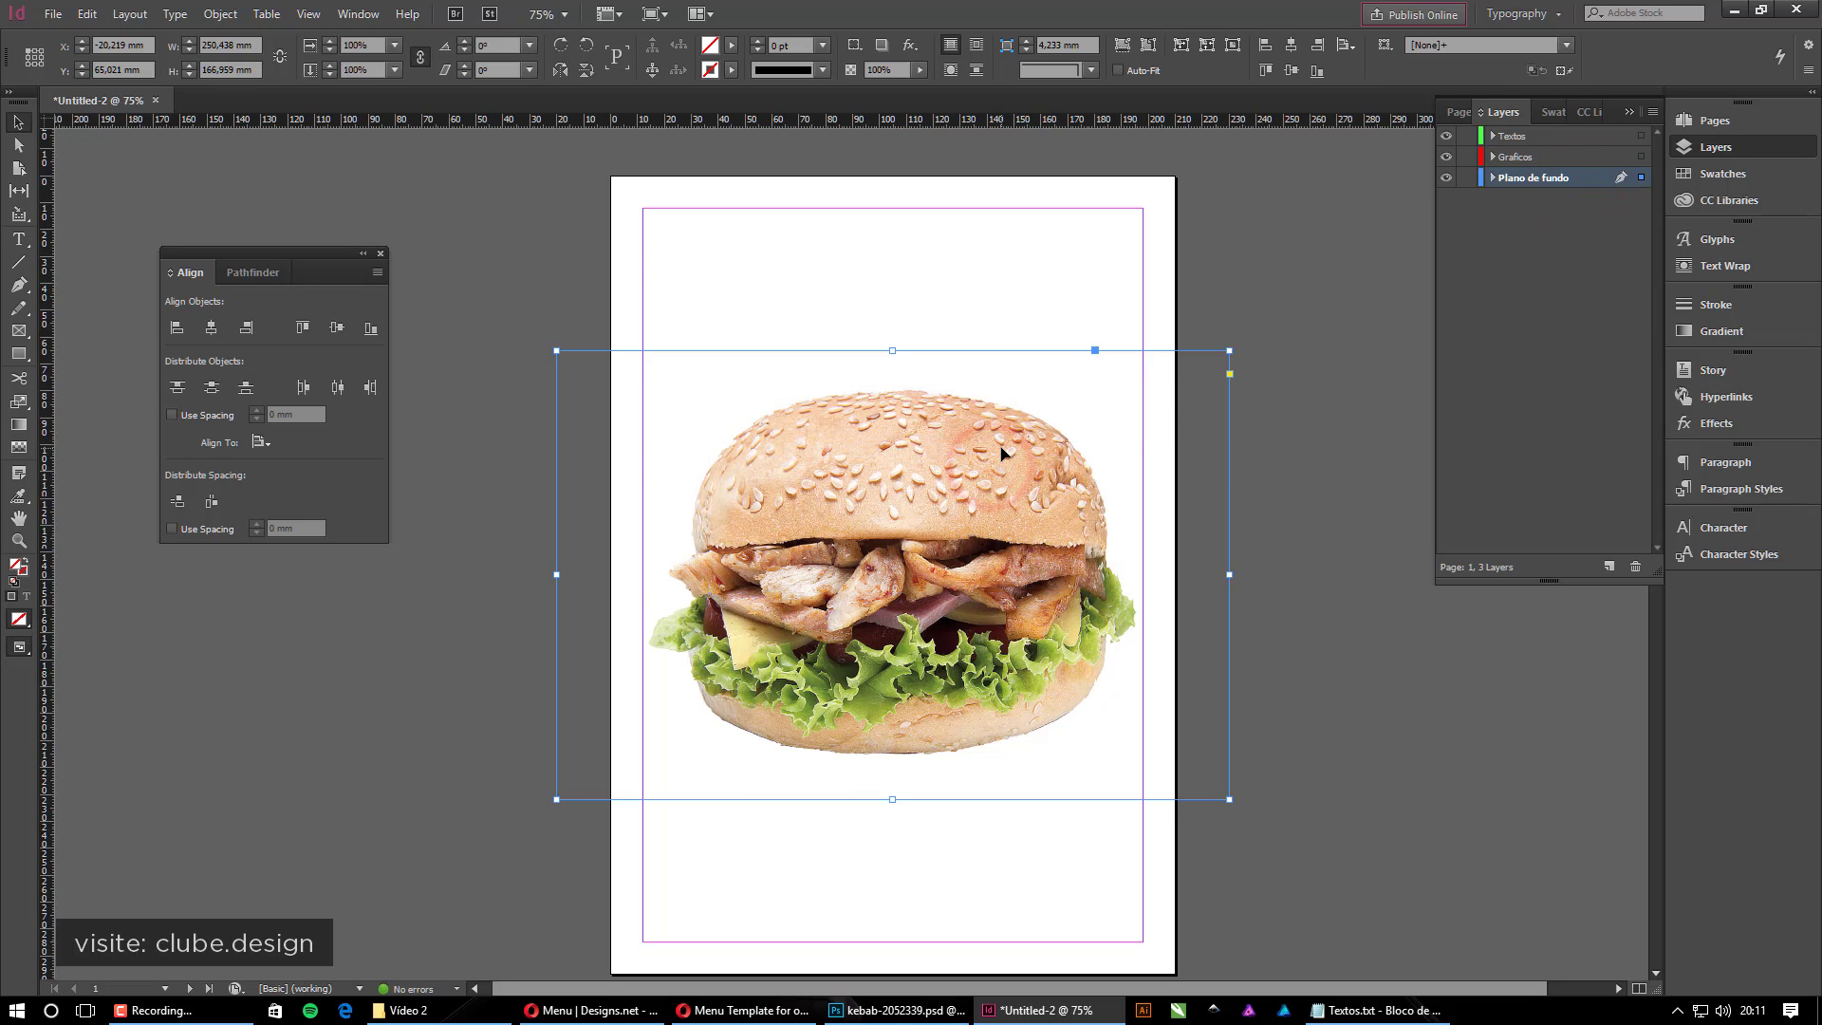
left_click(1556, 164)
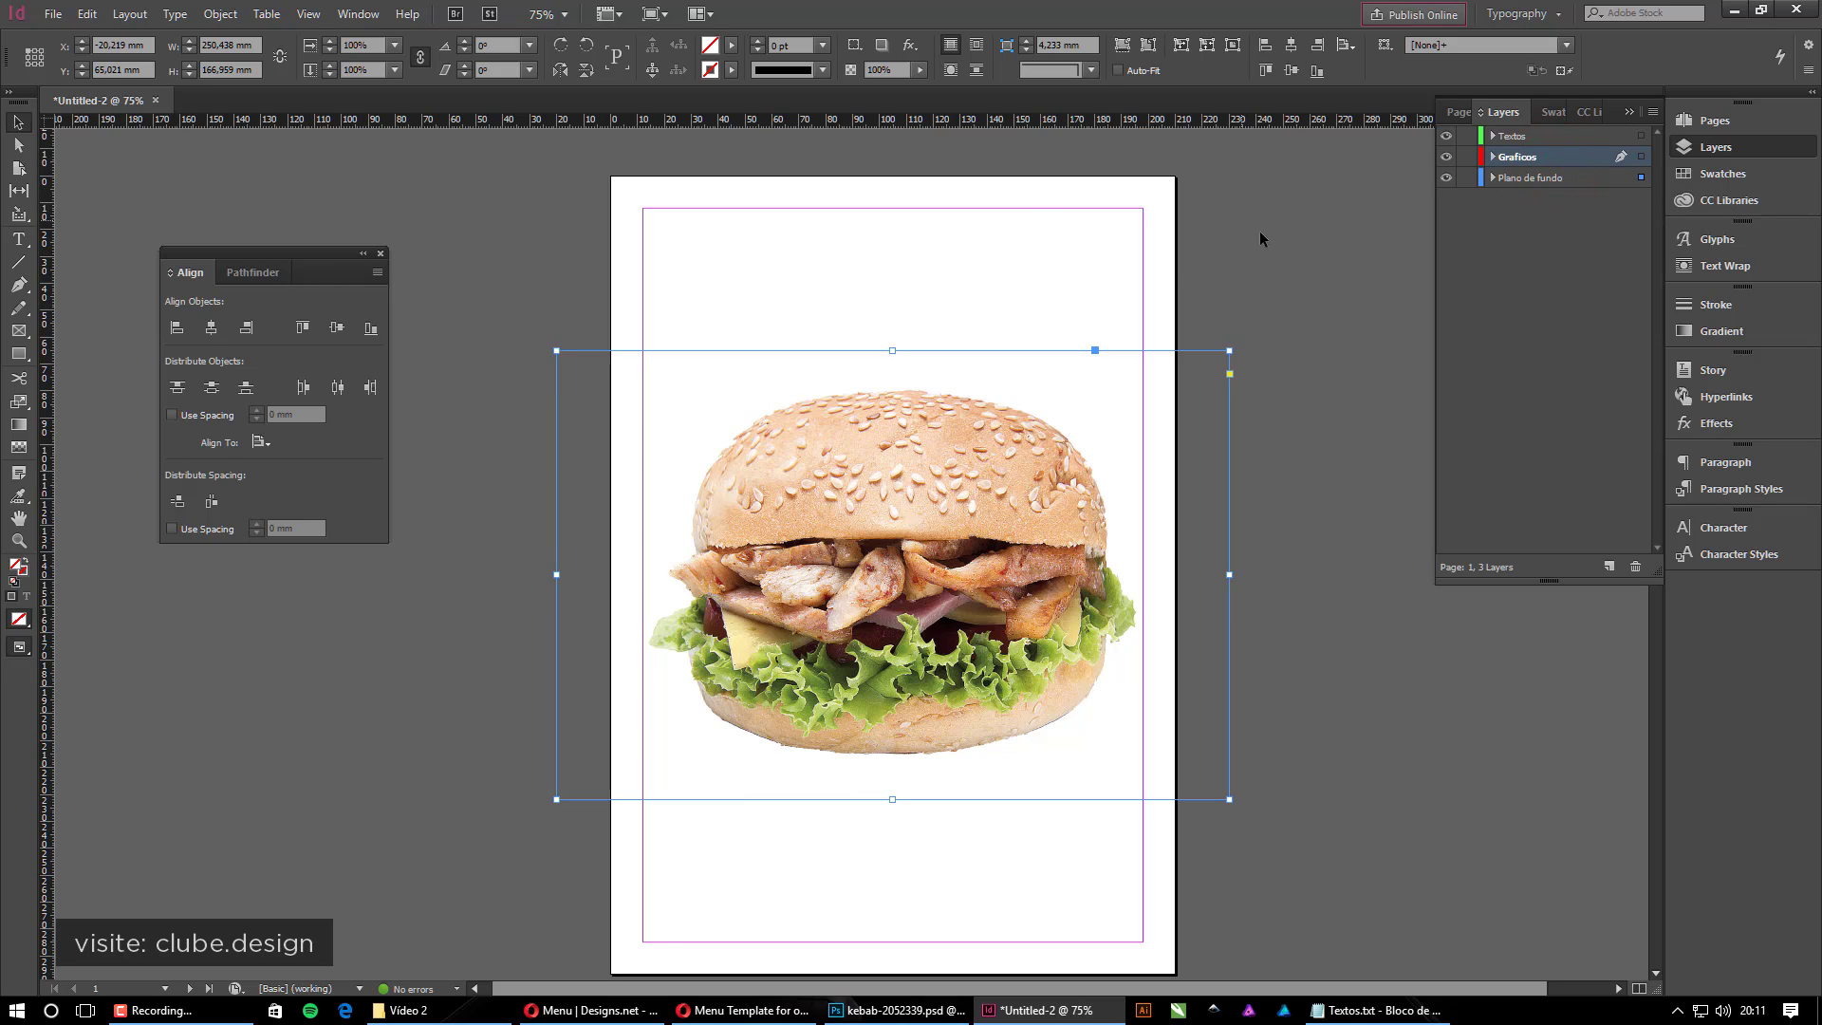
left_click(1576, 135)
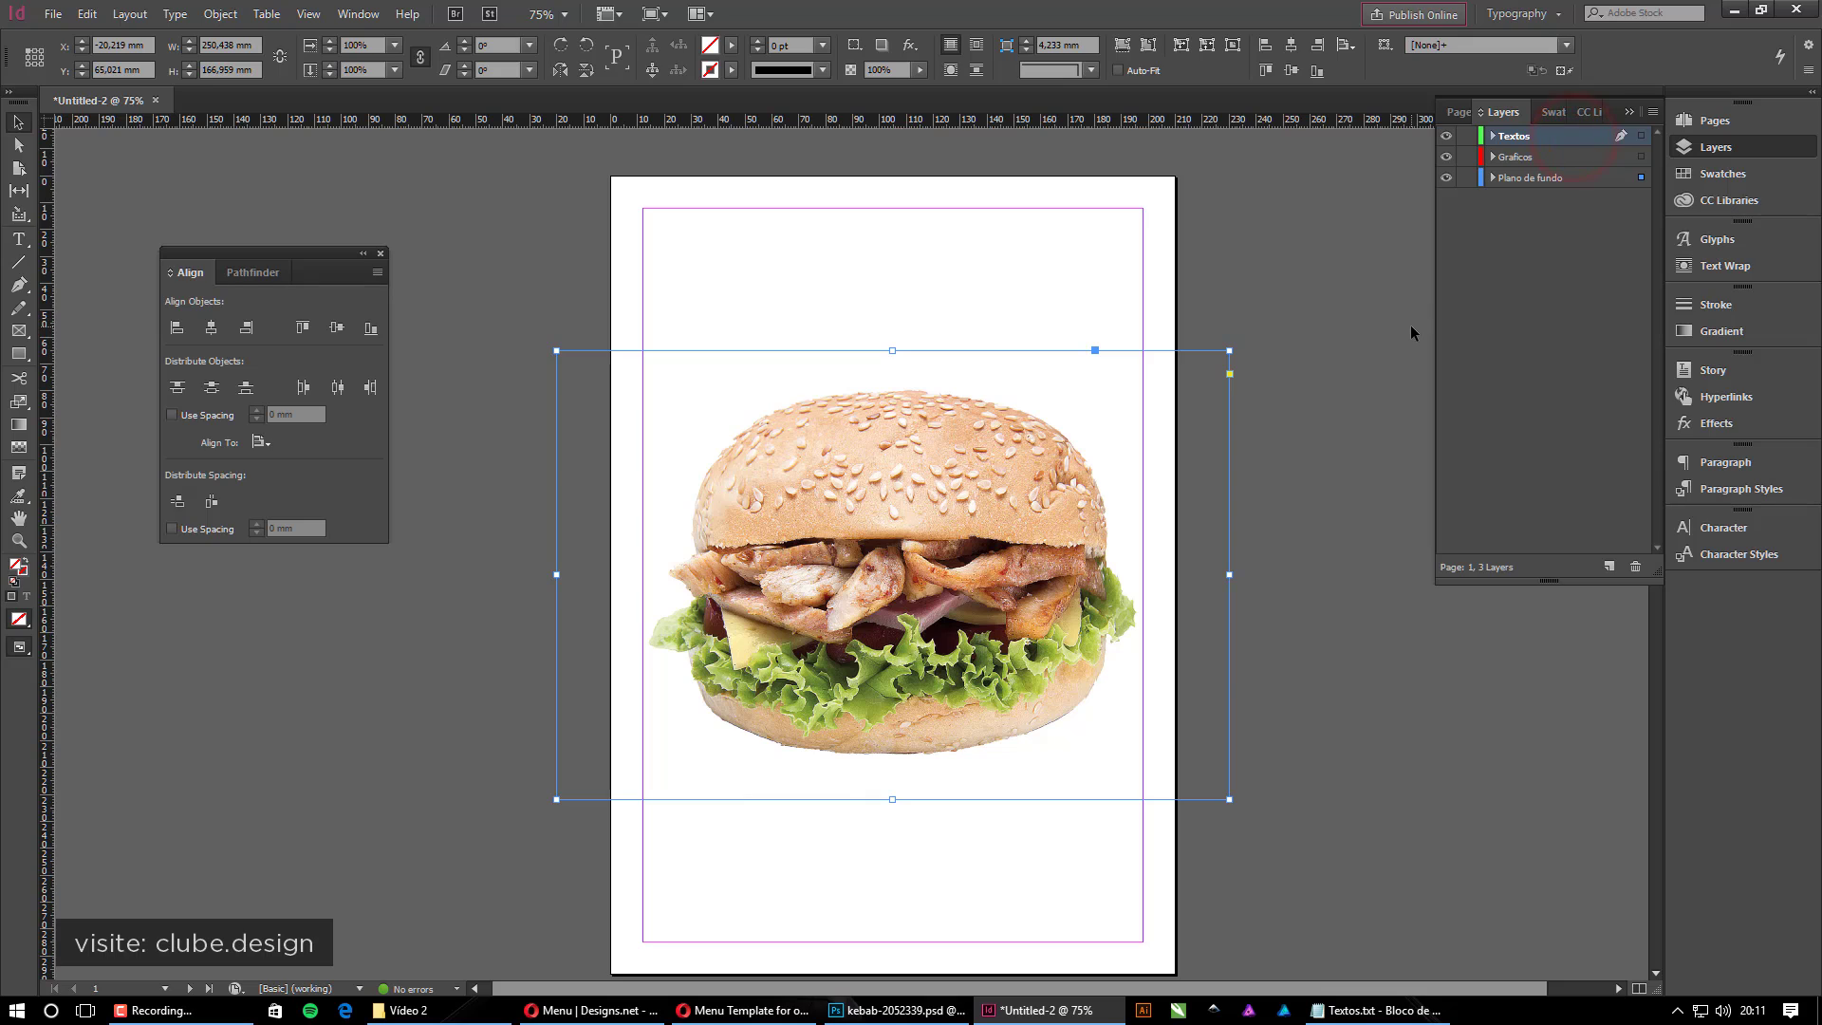
left_click(1573, 288)
left_click(1540, 140)
left_click(1568, 156)
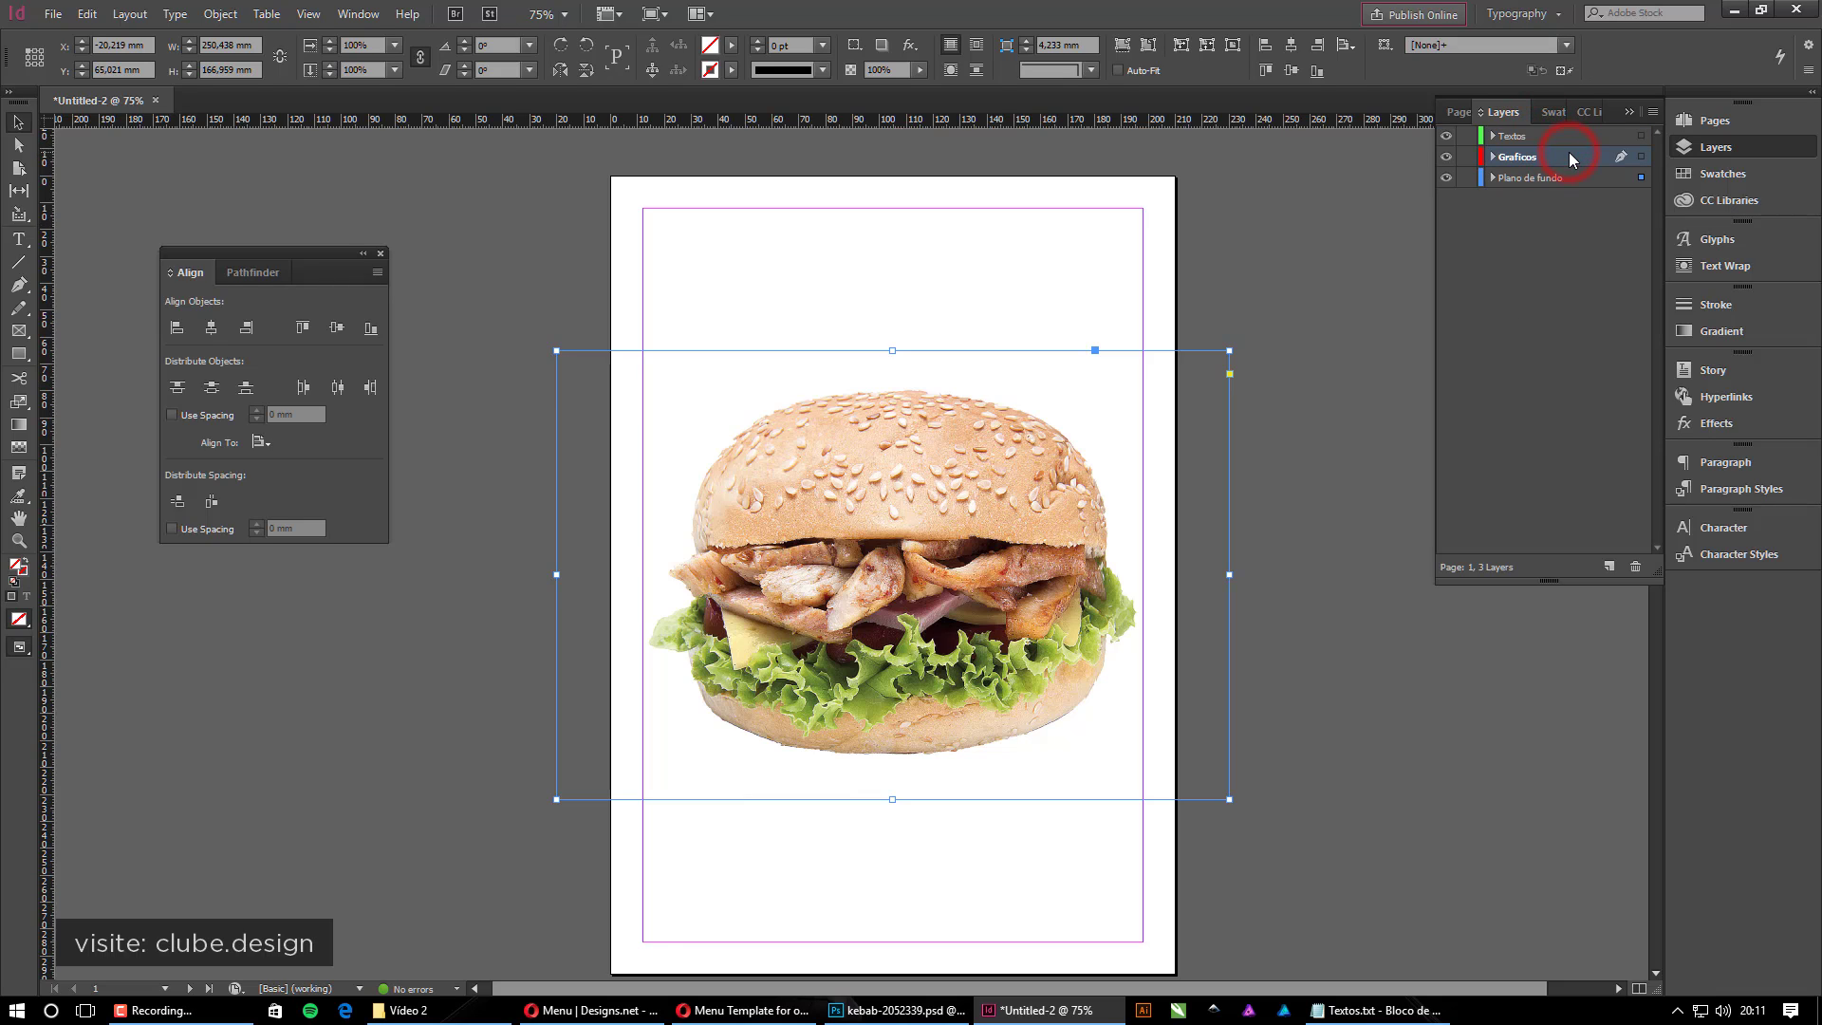
Lock the Plano de fundo layer and test the lock by trying to select the burger
left_click(1568, 178)
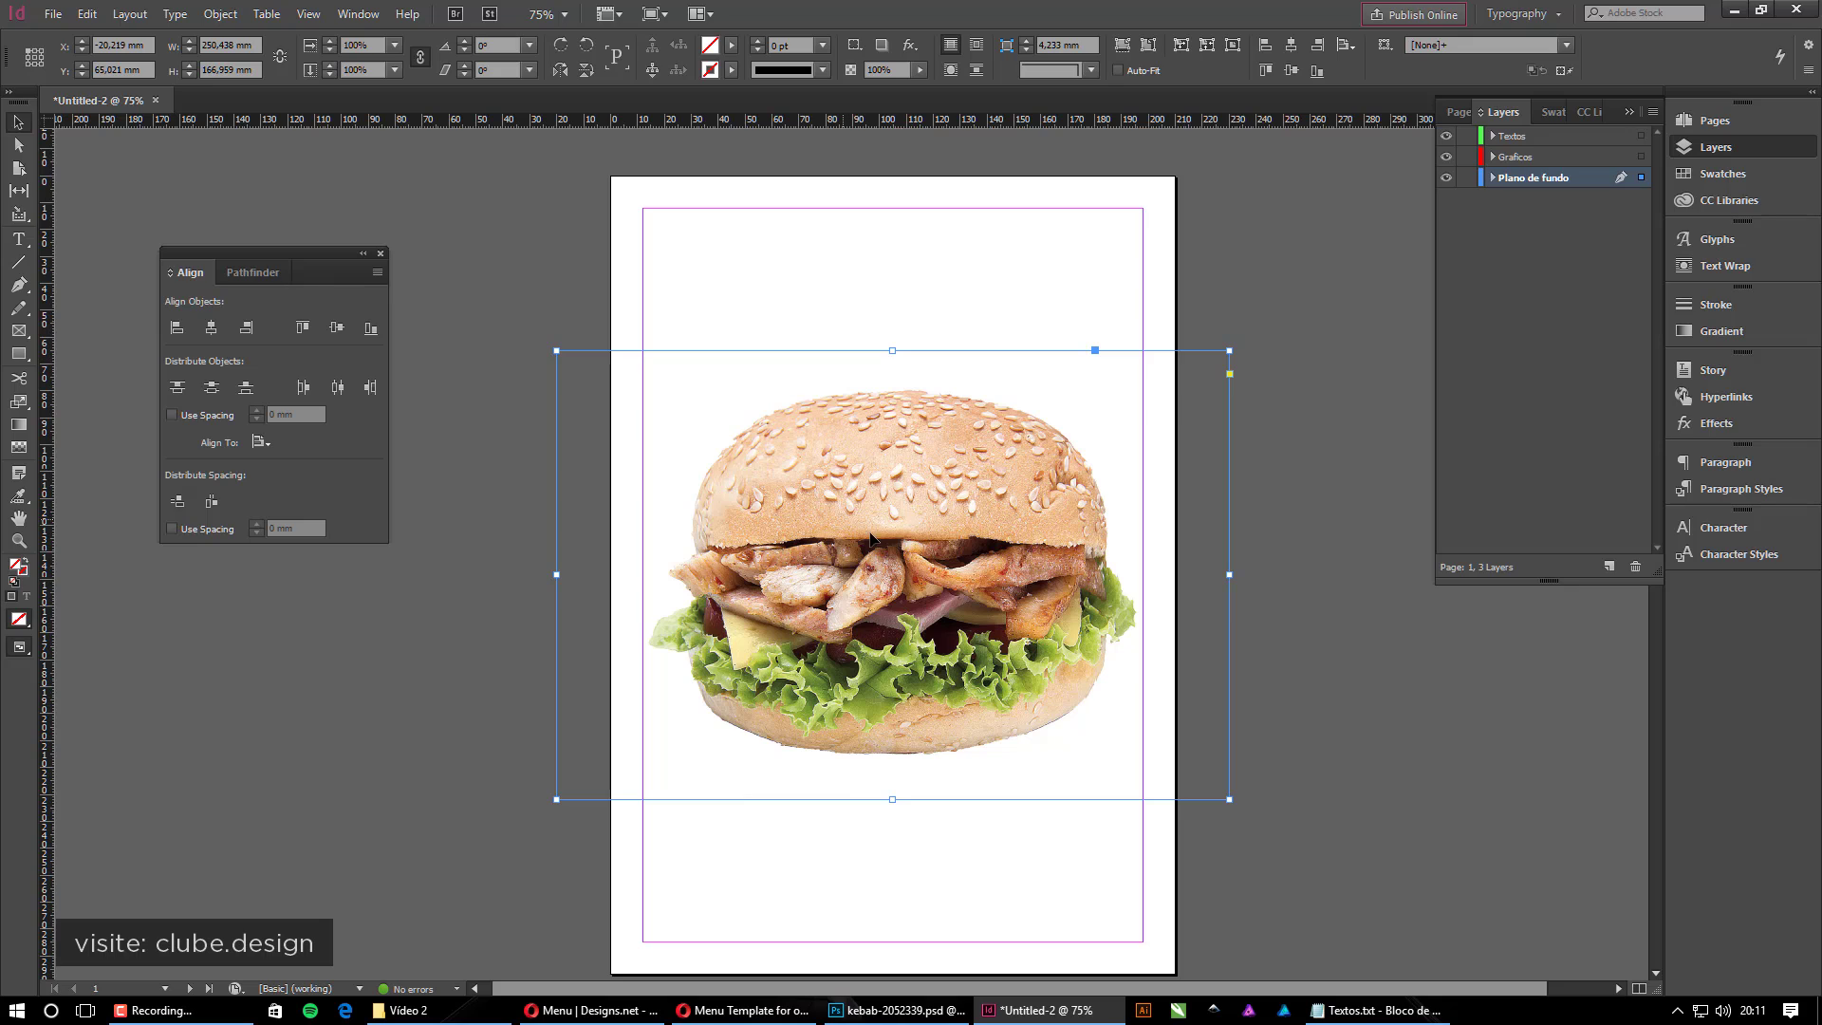
left_click(1466, 177)
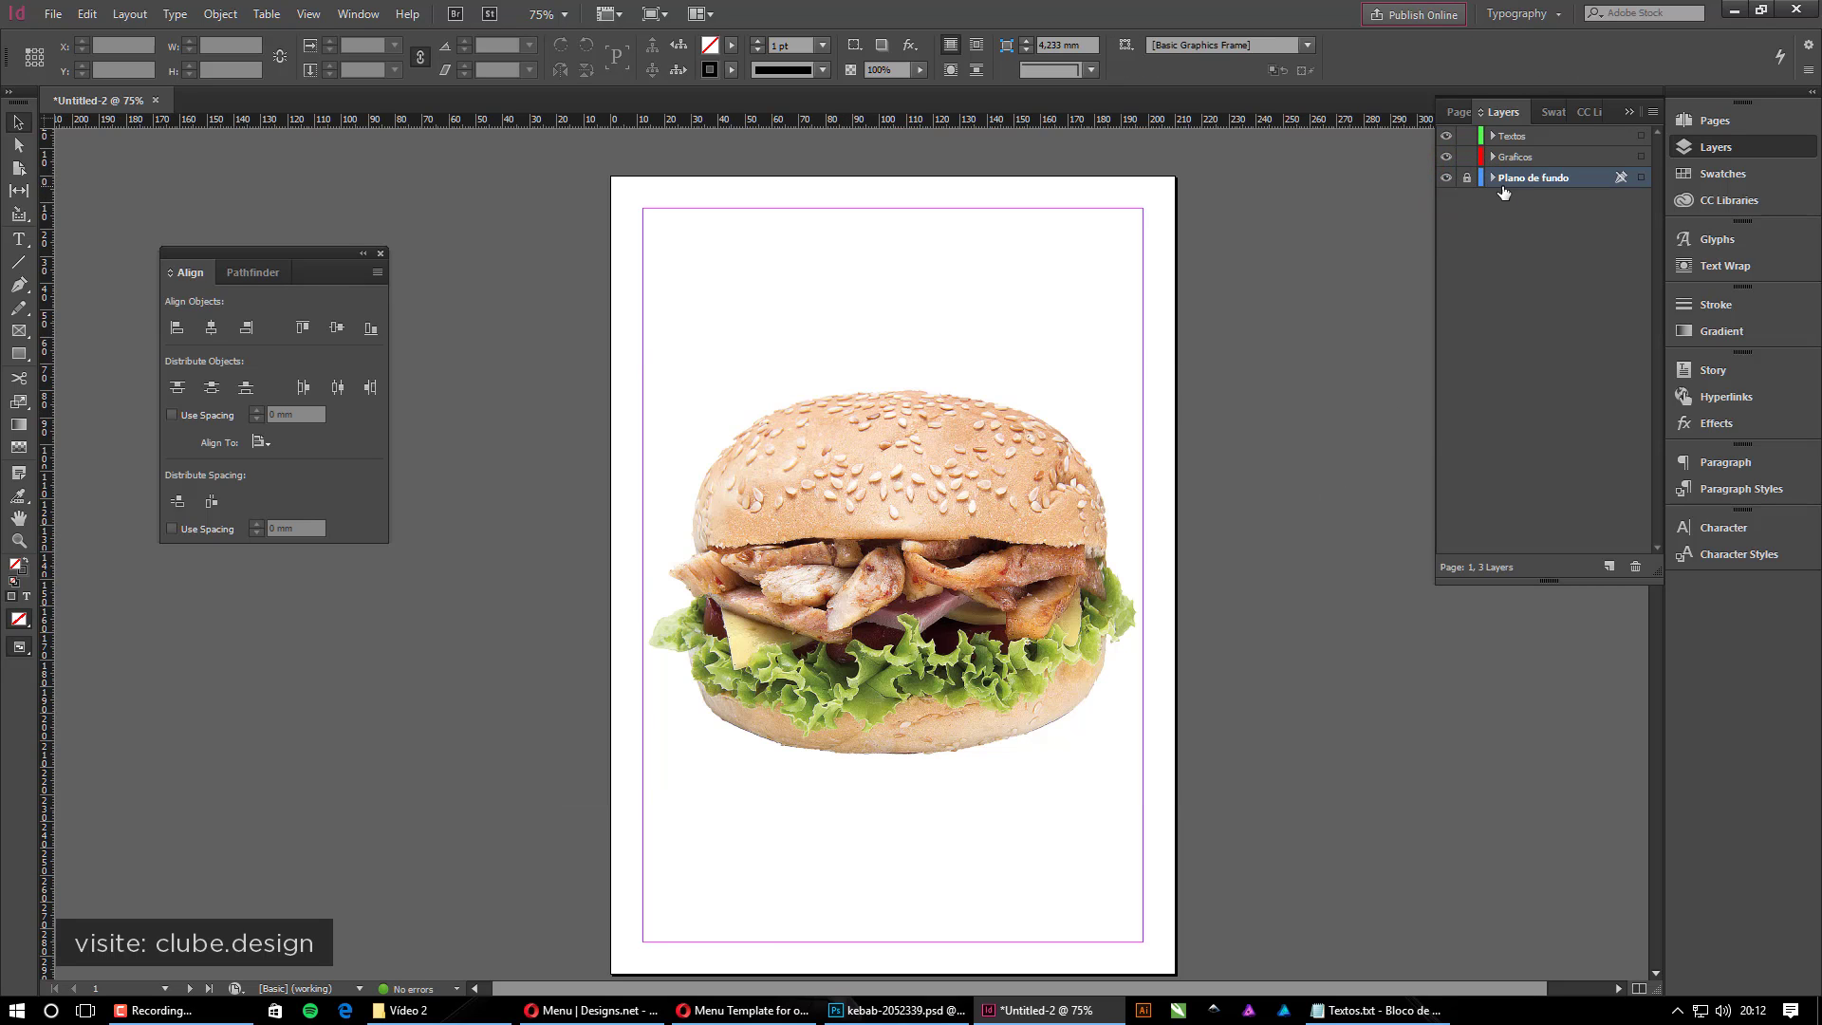
left_click(881, 440)
left_click(952, 457)
left_click_drag(737, 411, 1010, 476)
left_click(897, 384)
left_click(951, 451)
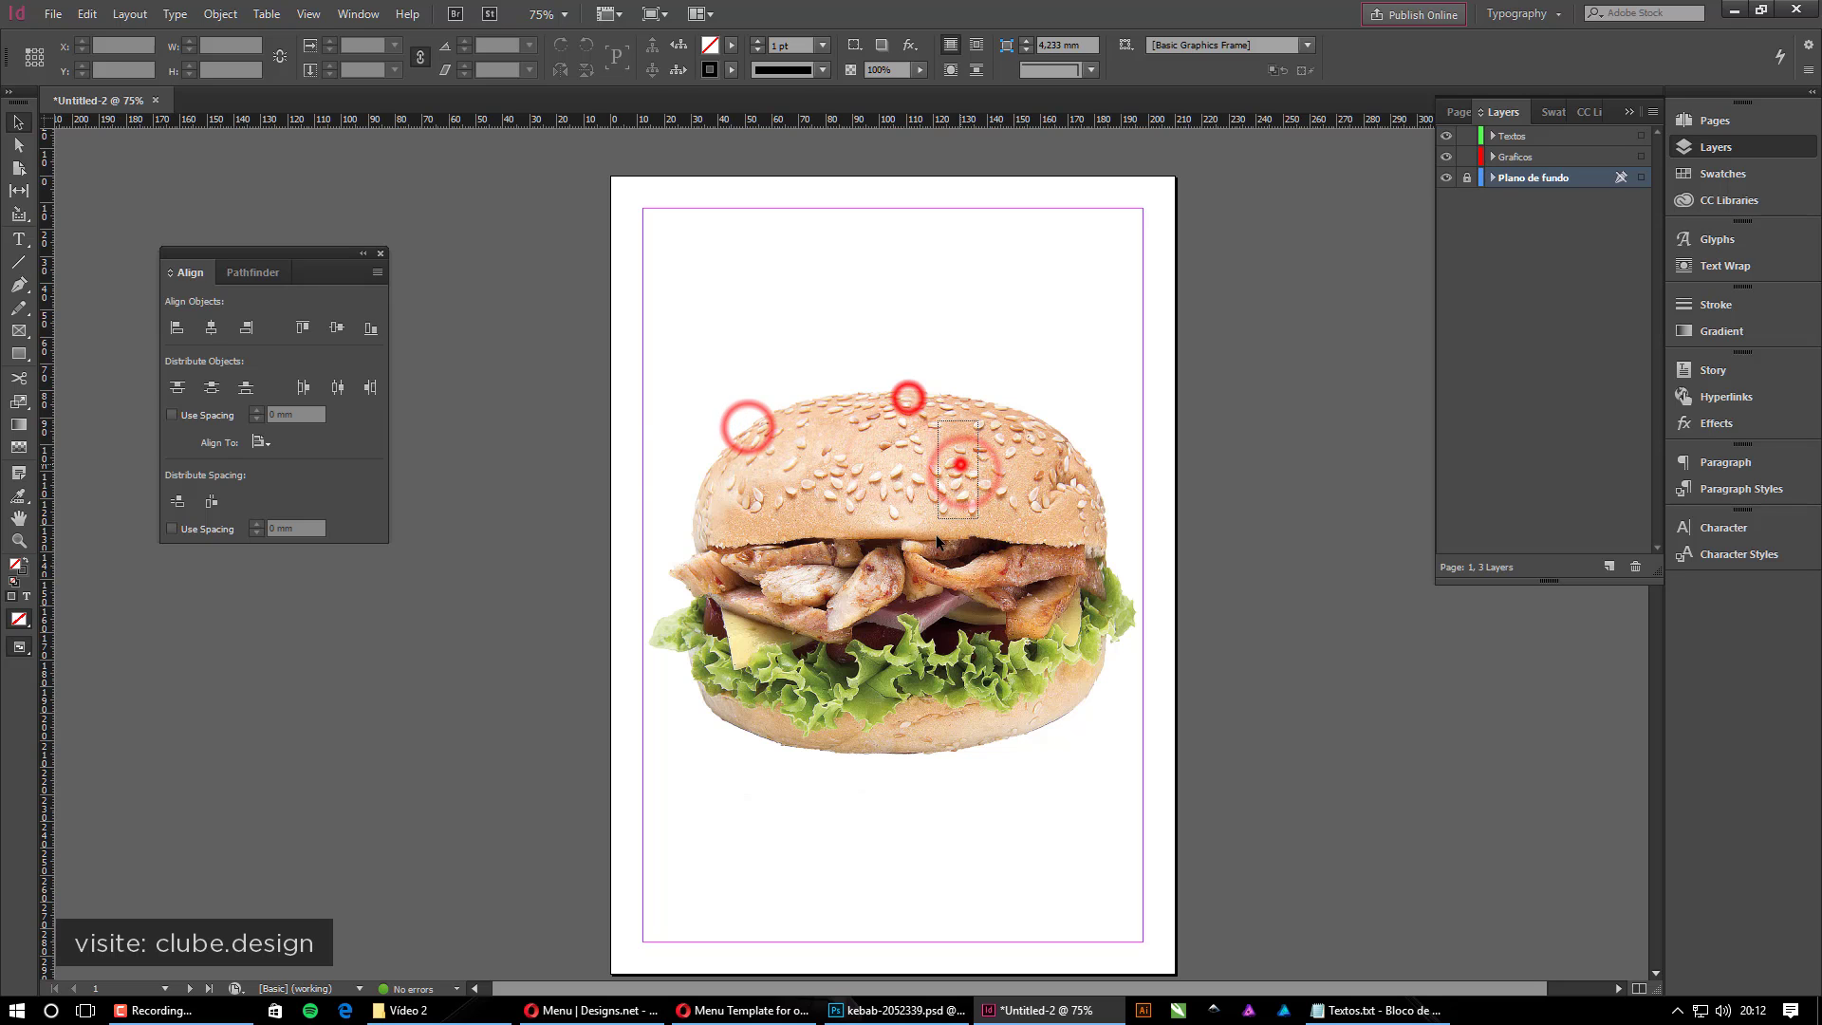
left_click(1101, 426)
left_click(591, 386)
left_click(1057, 358)
left_click(1030, 504)
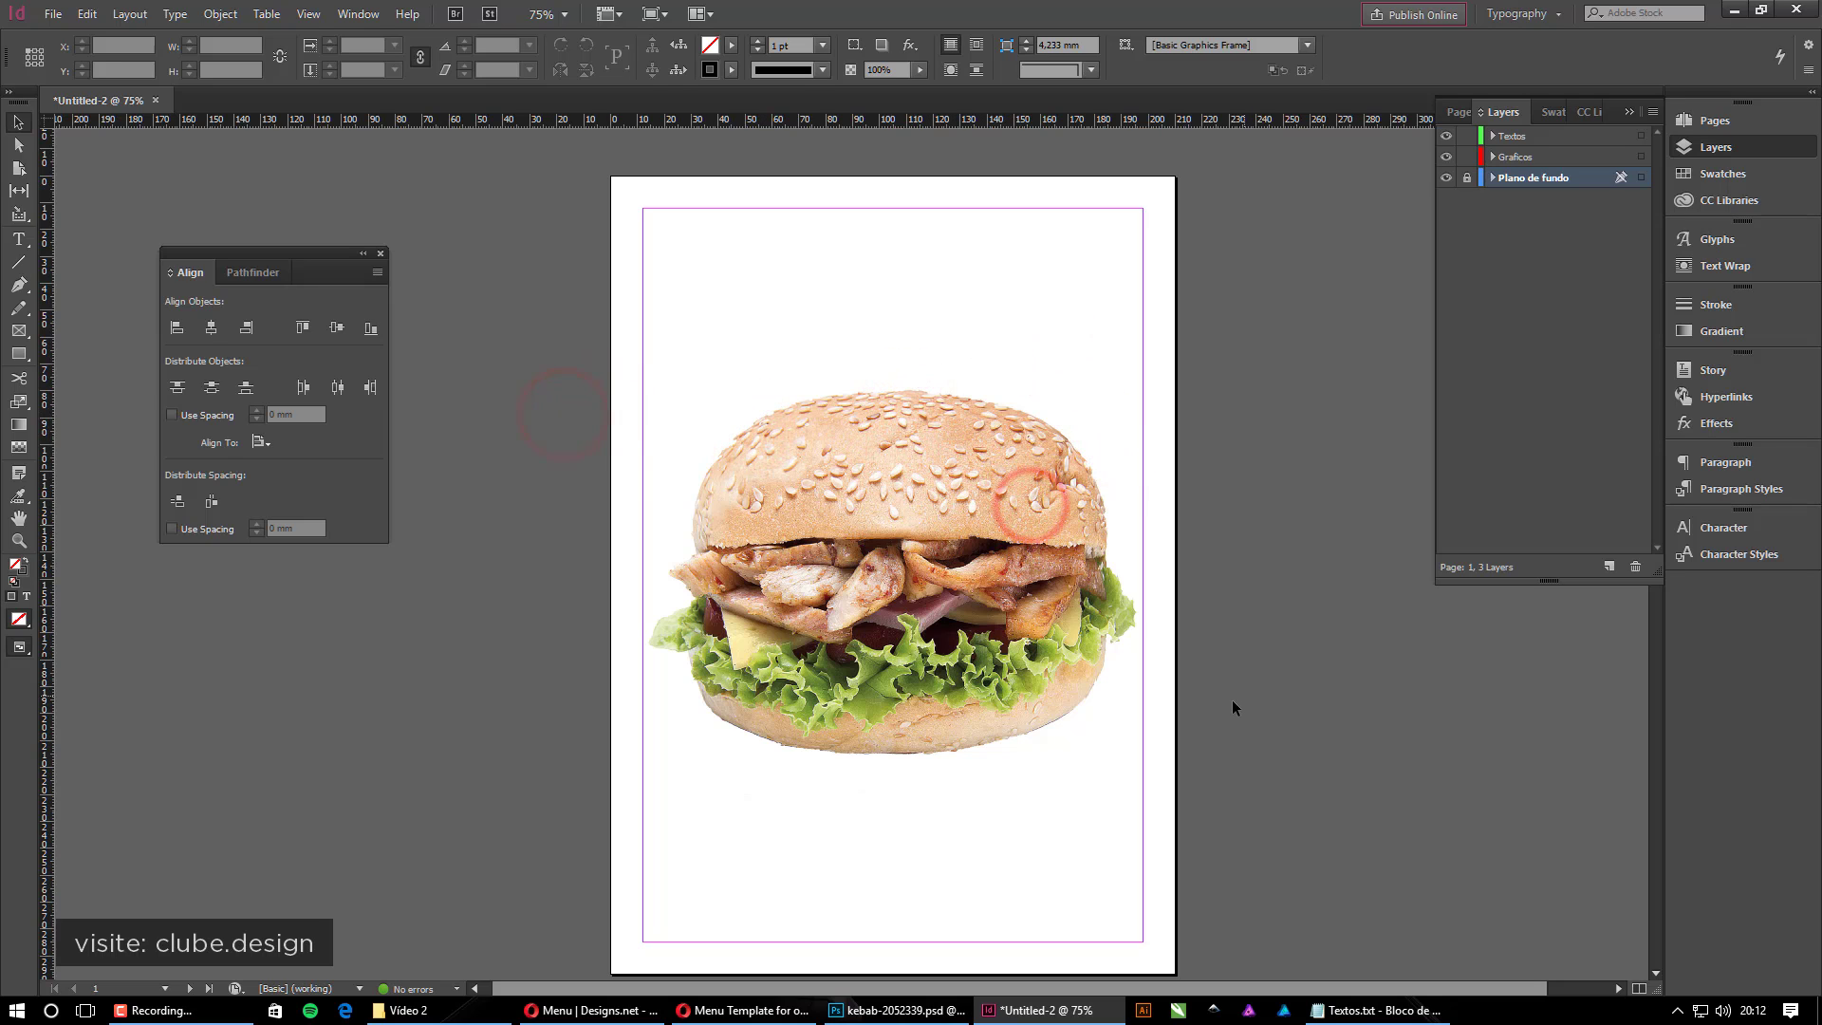
On the Graficos layer, draw a wide rectangle about 325.5 × 68 mm across the upper part of the page, extending past both sides
left_click(1579, 155)
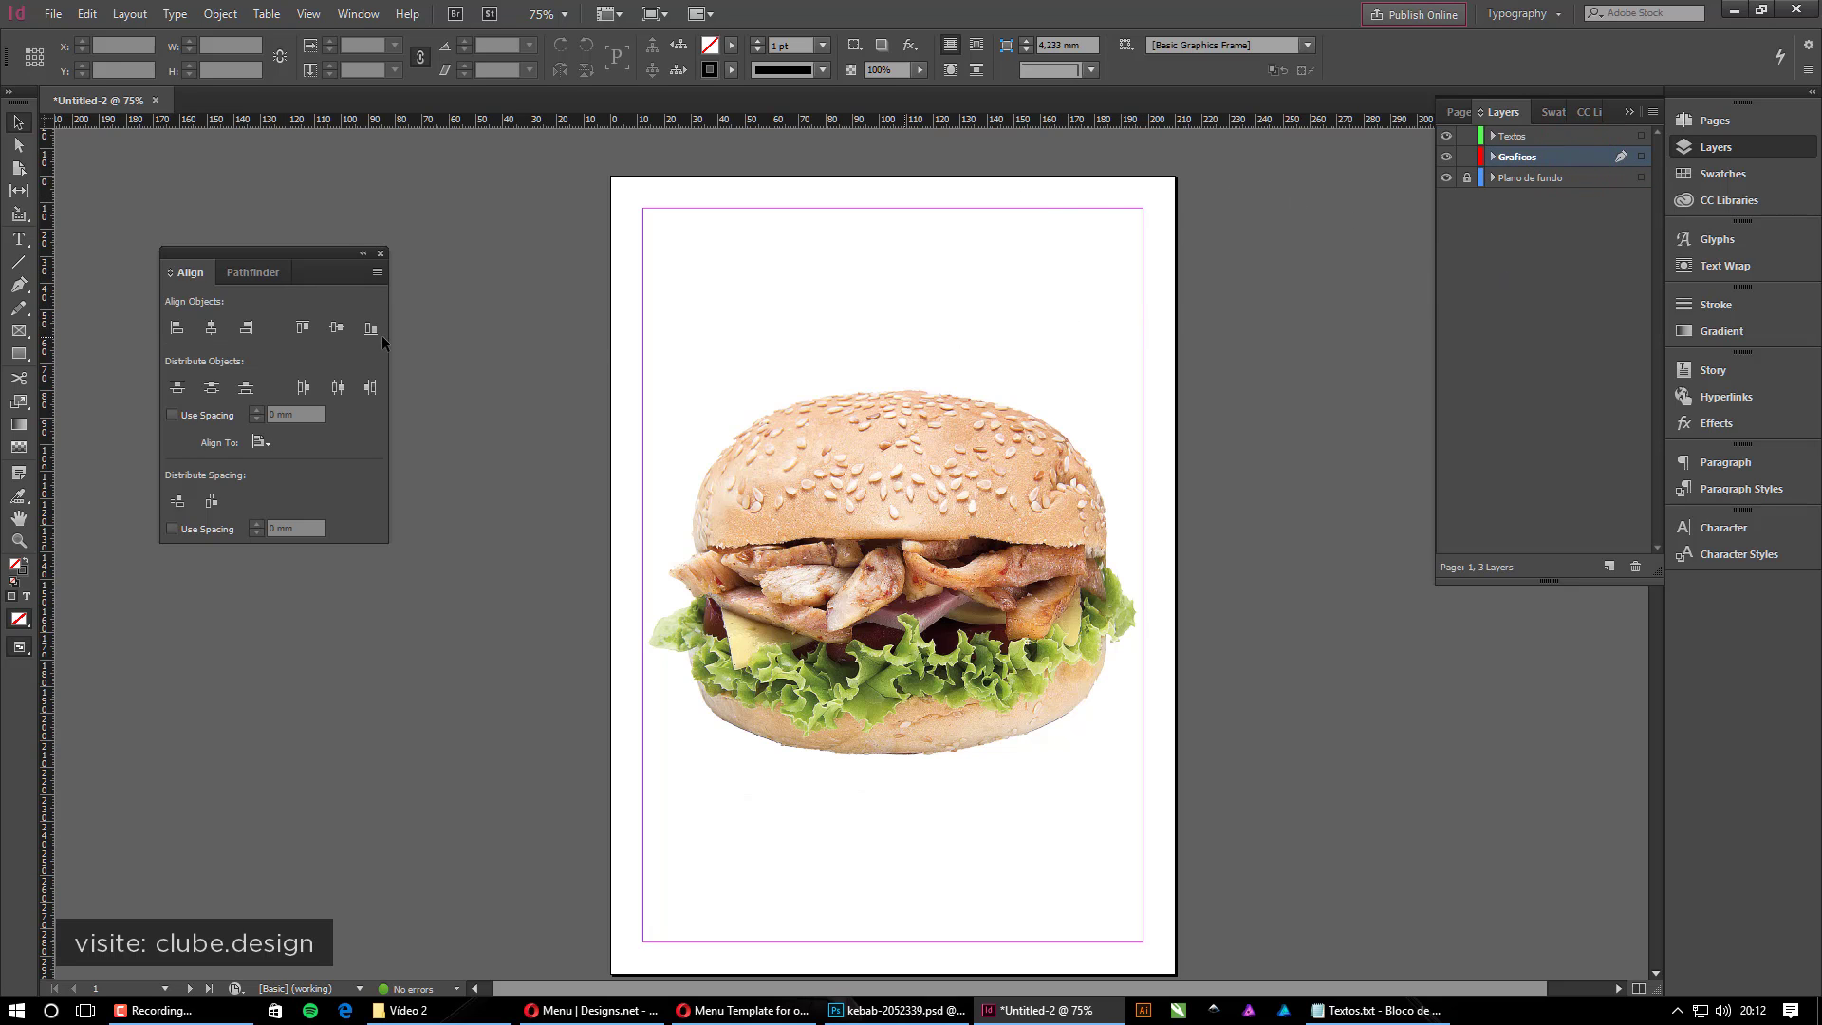
left_click(17, 355)
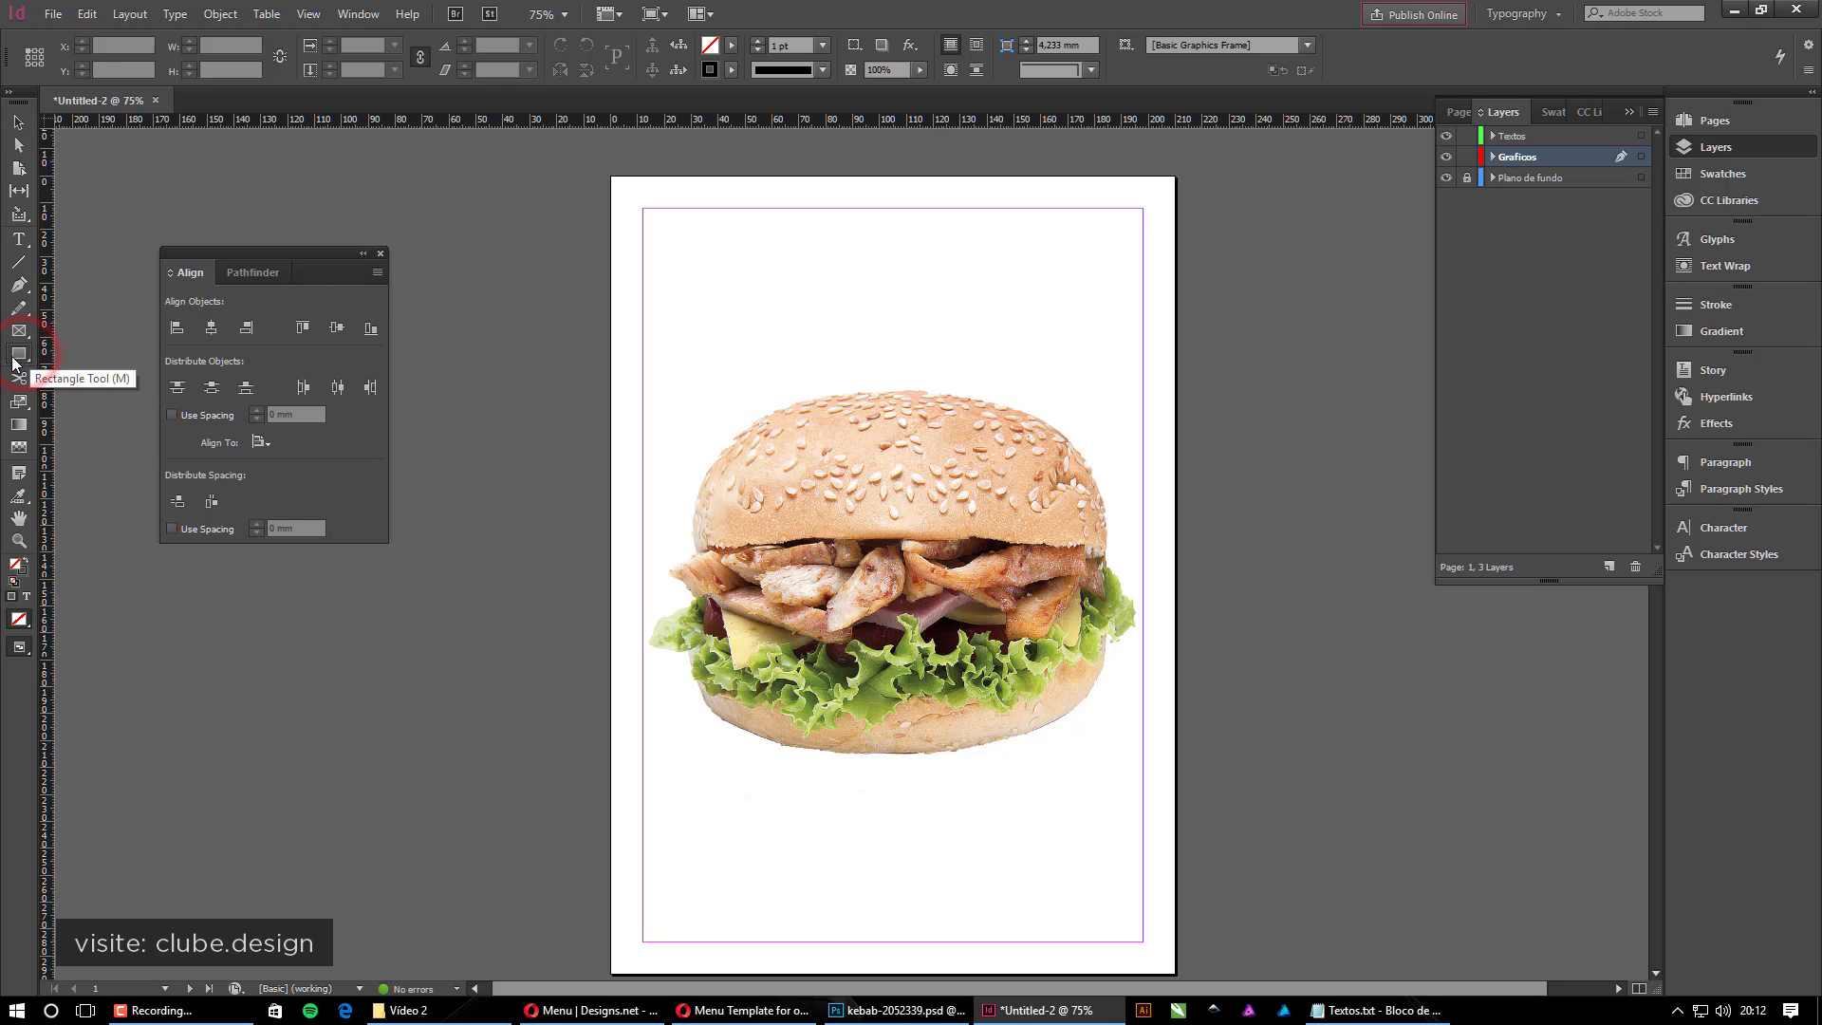
mouse_move(459, 243)
left_mouse_down()
mouse_move(1271, 380)
mouse_move(1334, 425)
left_mouse_up()
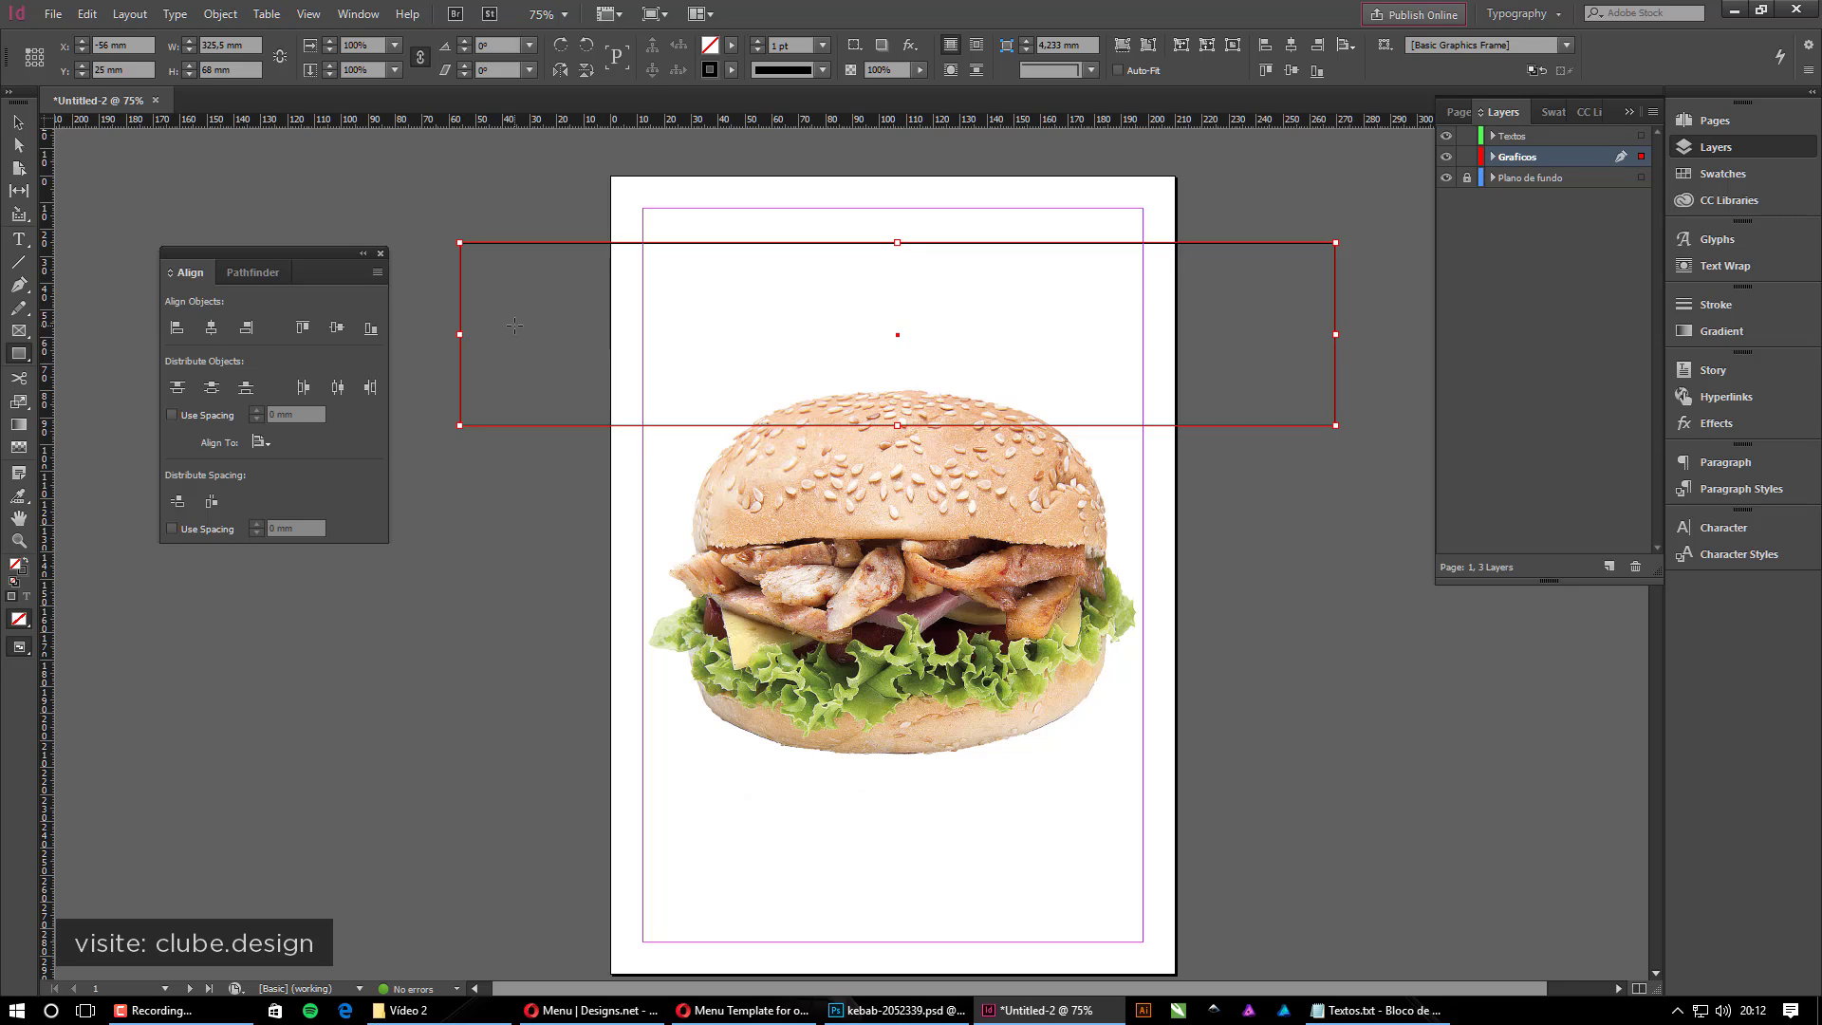
Rotate the wide rectangle to a 45° diagonal rising towards the page's upper right
key("v")
left_click(1492, 156)
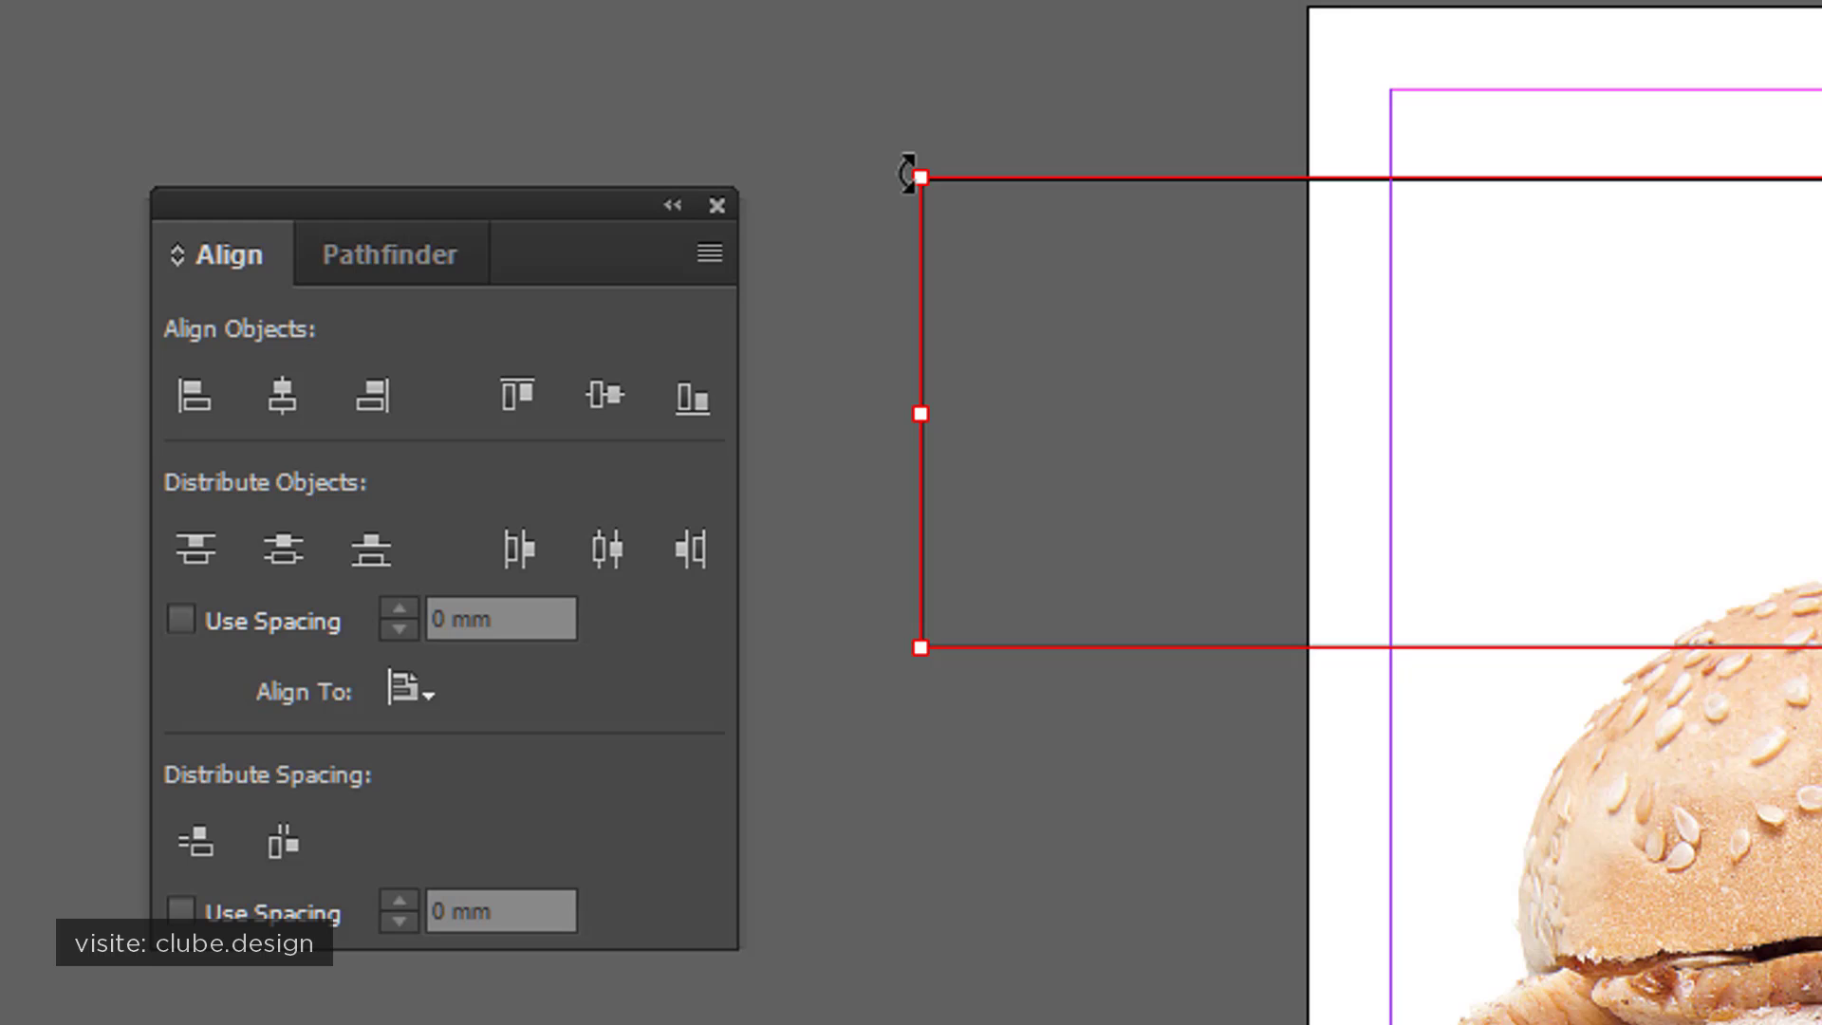
left_click_drag(907, 175, 977, 996)
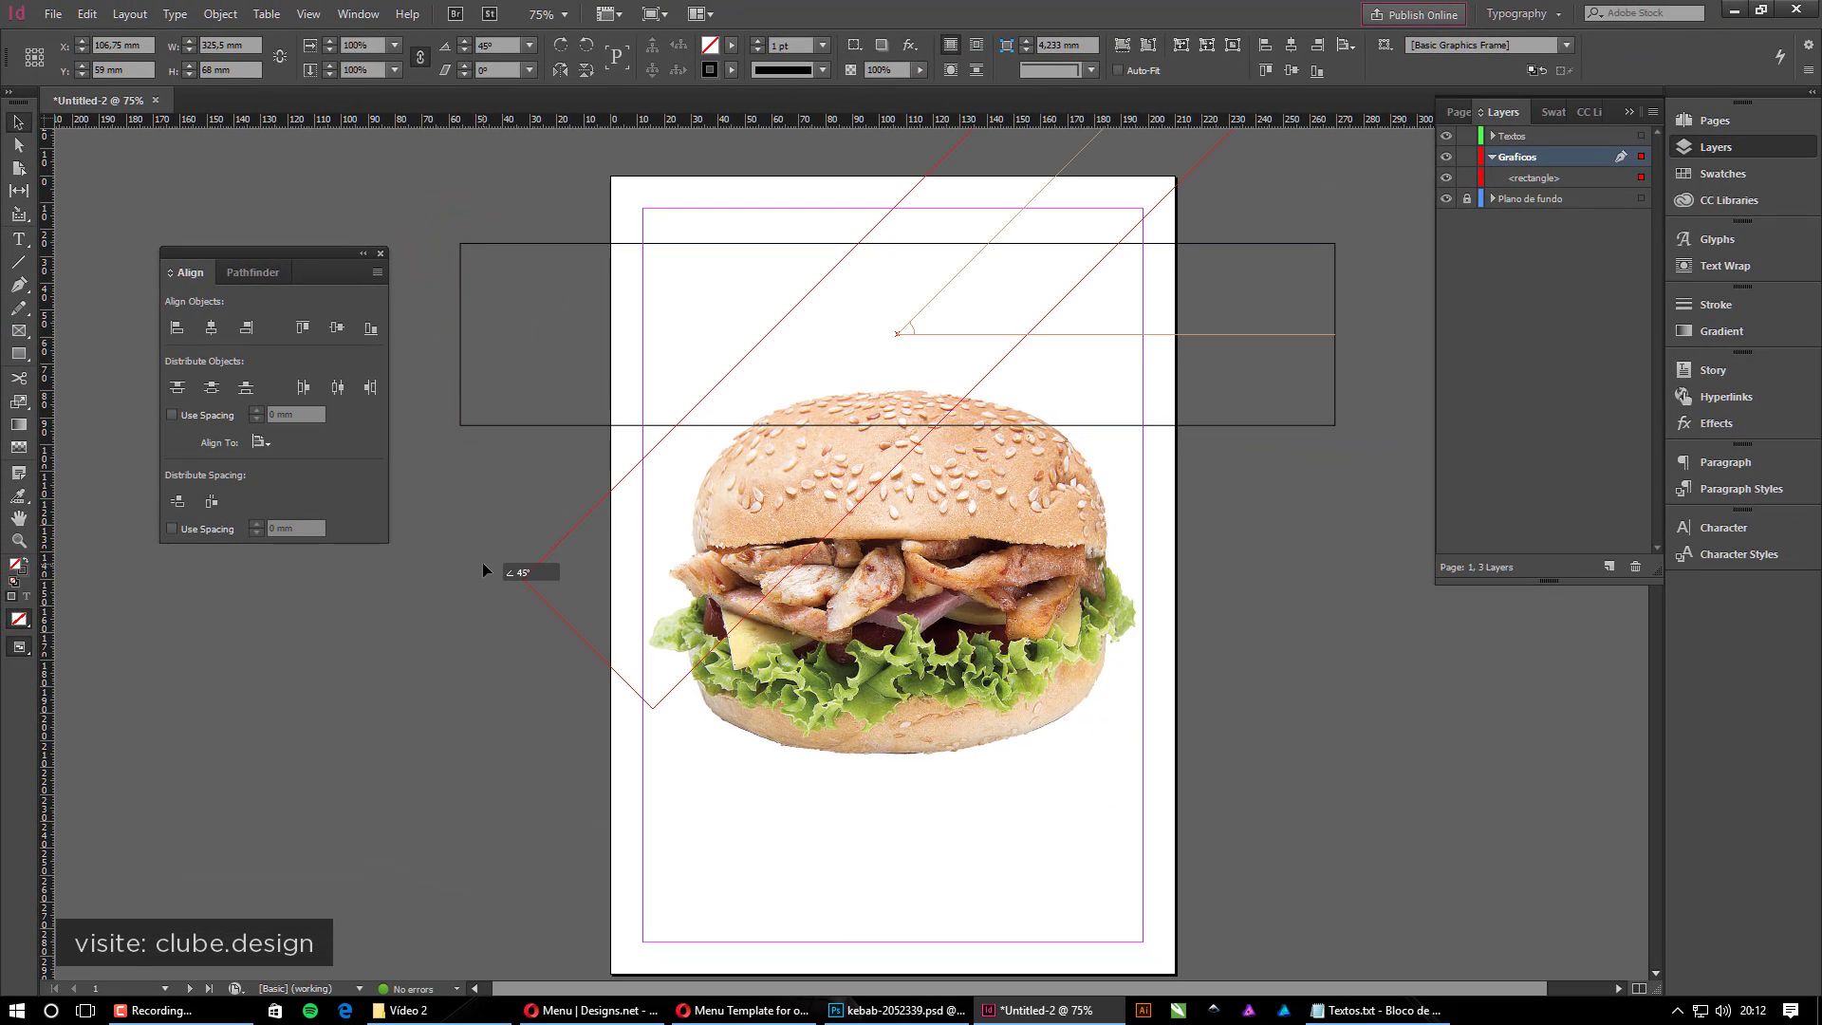
left_click_drag(482, 570, 496, 626)
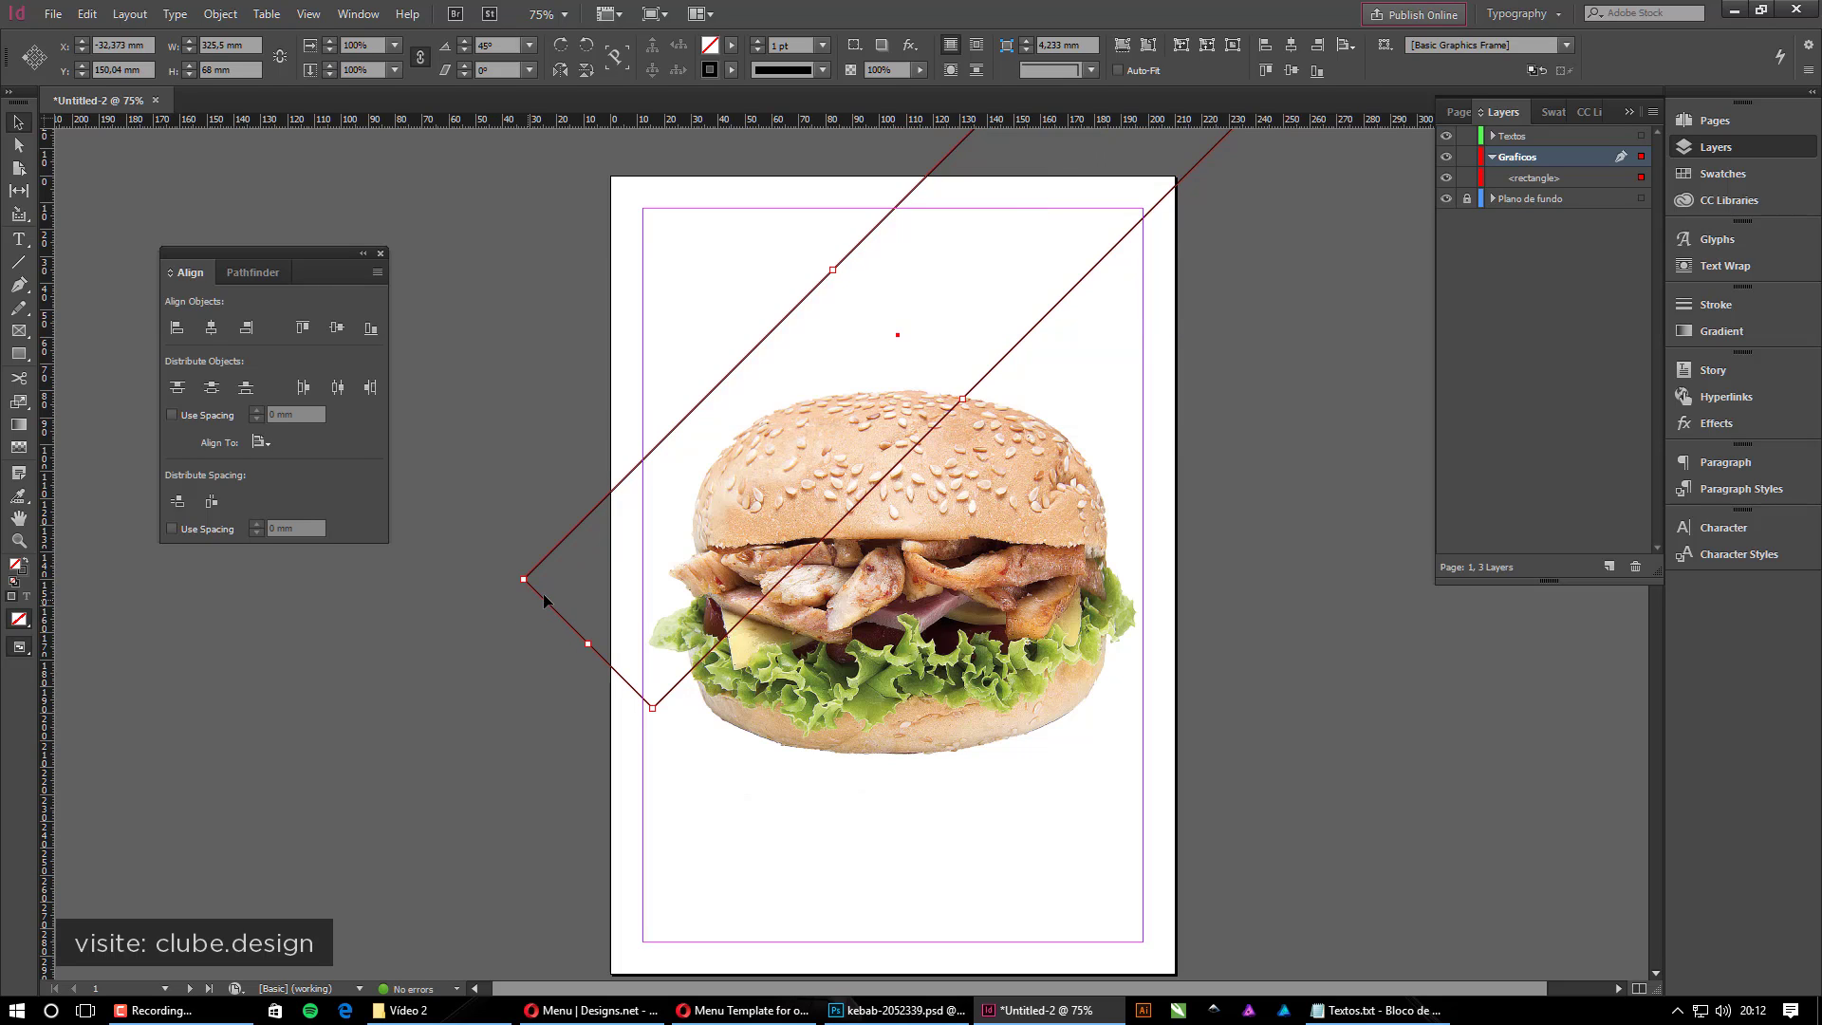
Move the diagonal rectangle over the burger and the page's upper right edge, and shorten it to about 259 mm long
left_click_drag(1026, 336, 1156, 303)
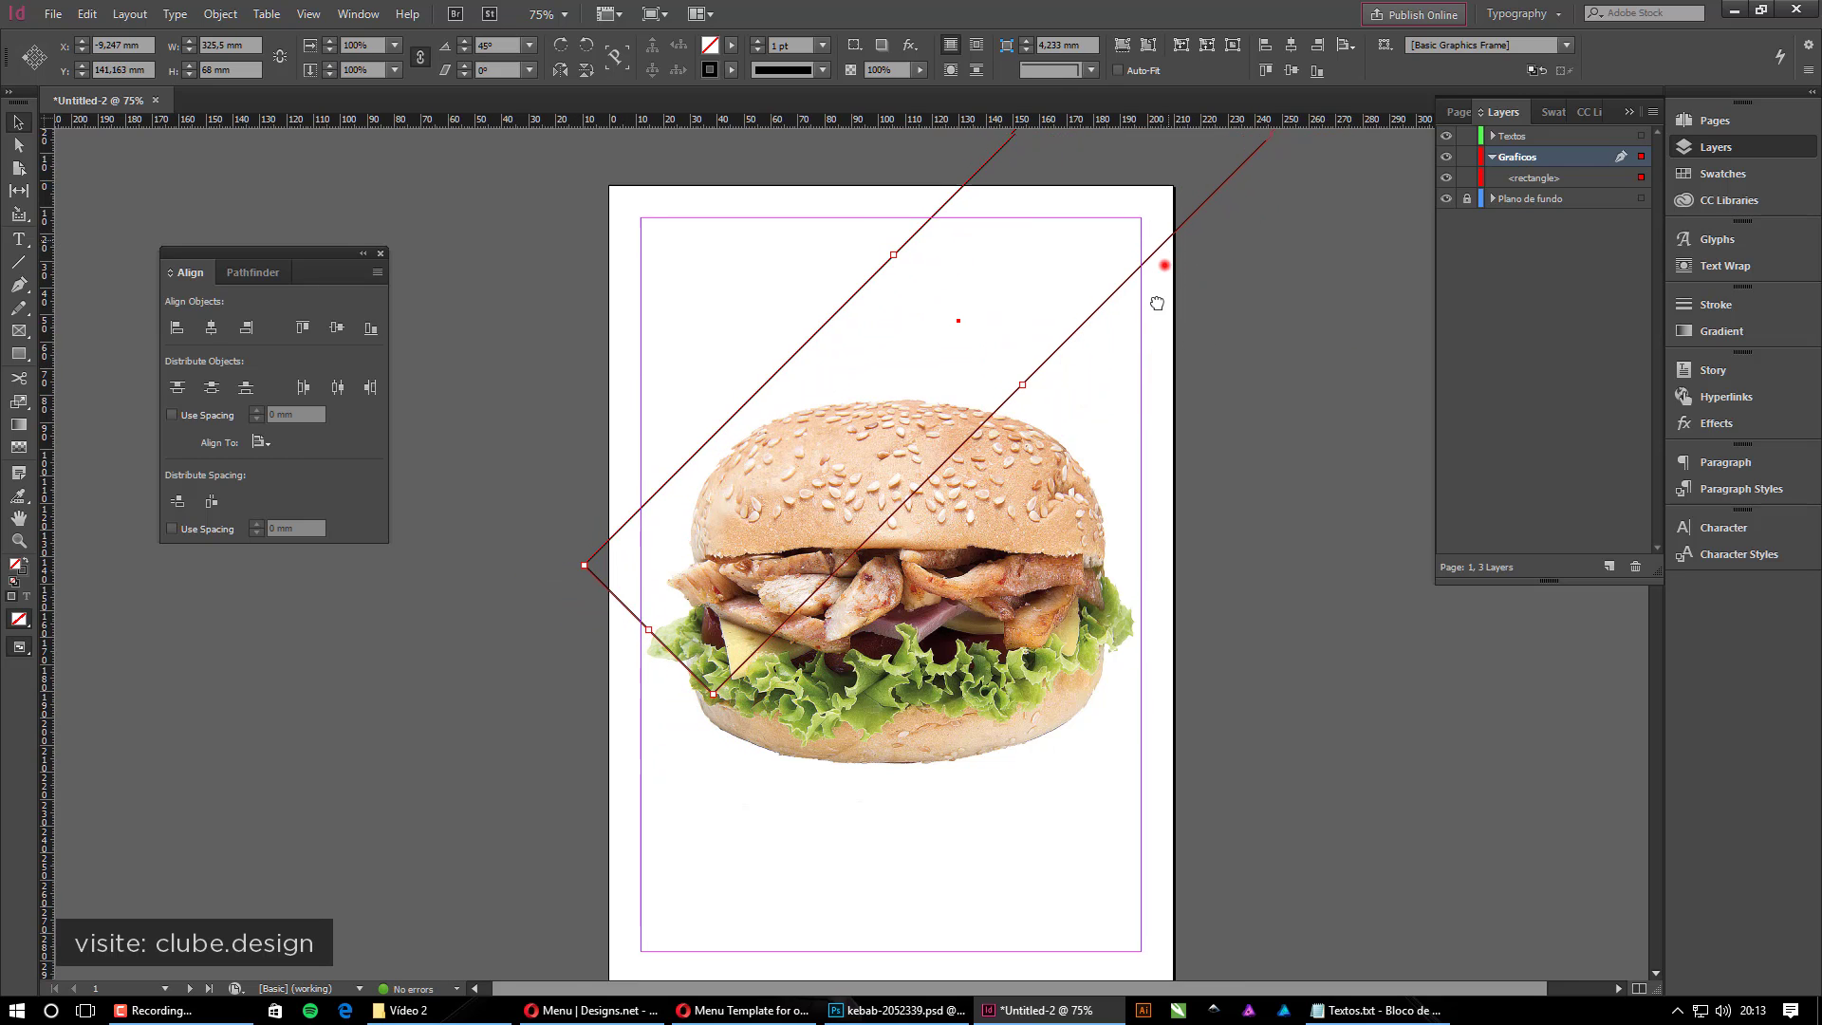
left_click(1069, 350, "ctrl+alt")
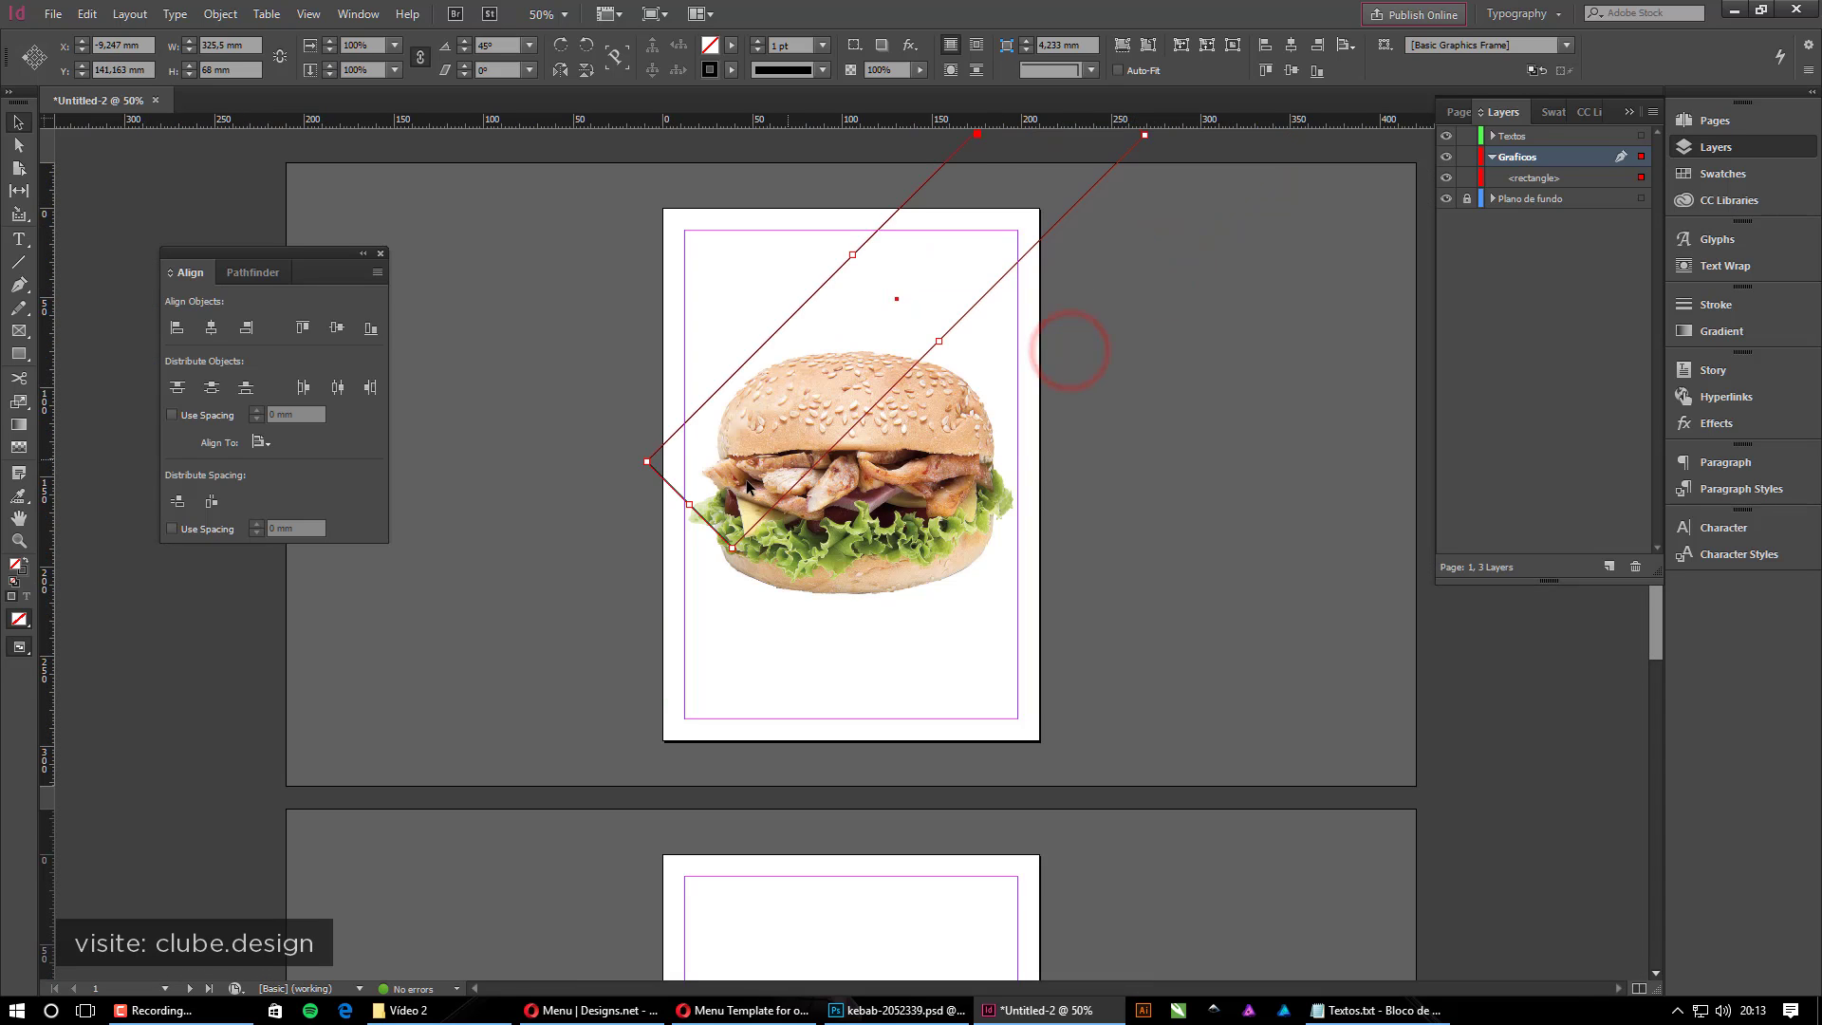
left_click_drag(689, 504, 826, 366)
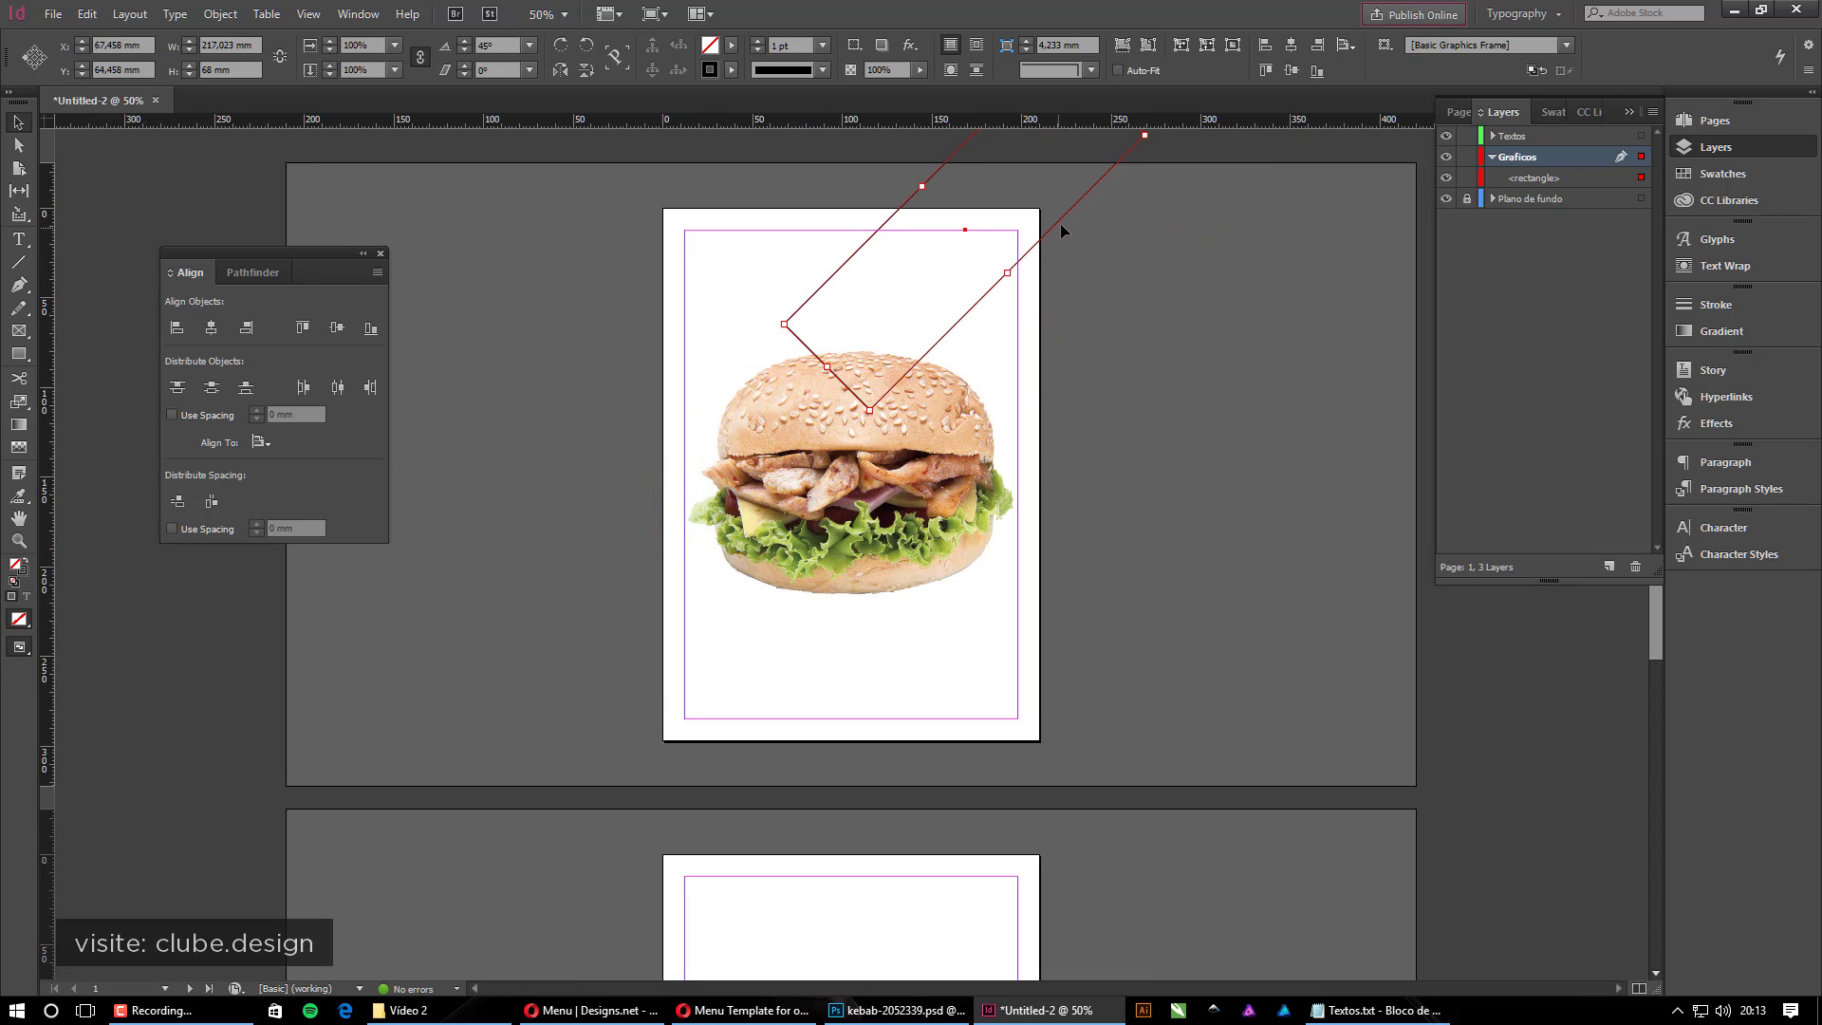
left_click_drag(1060, 224, 1015, 325)
left_click_drag(778, 474, 725, 527)
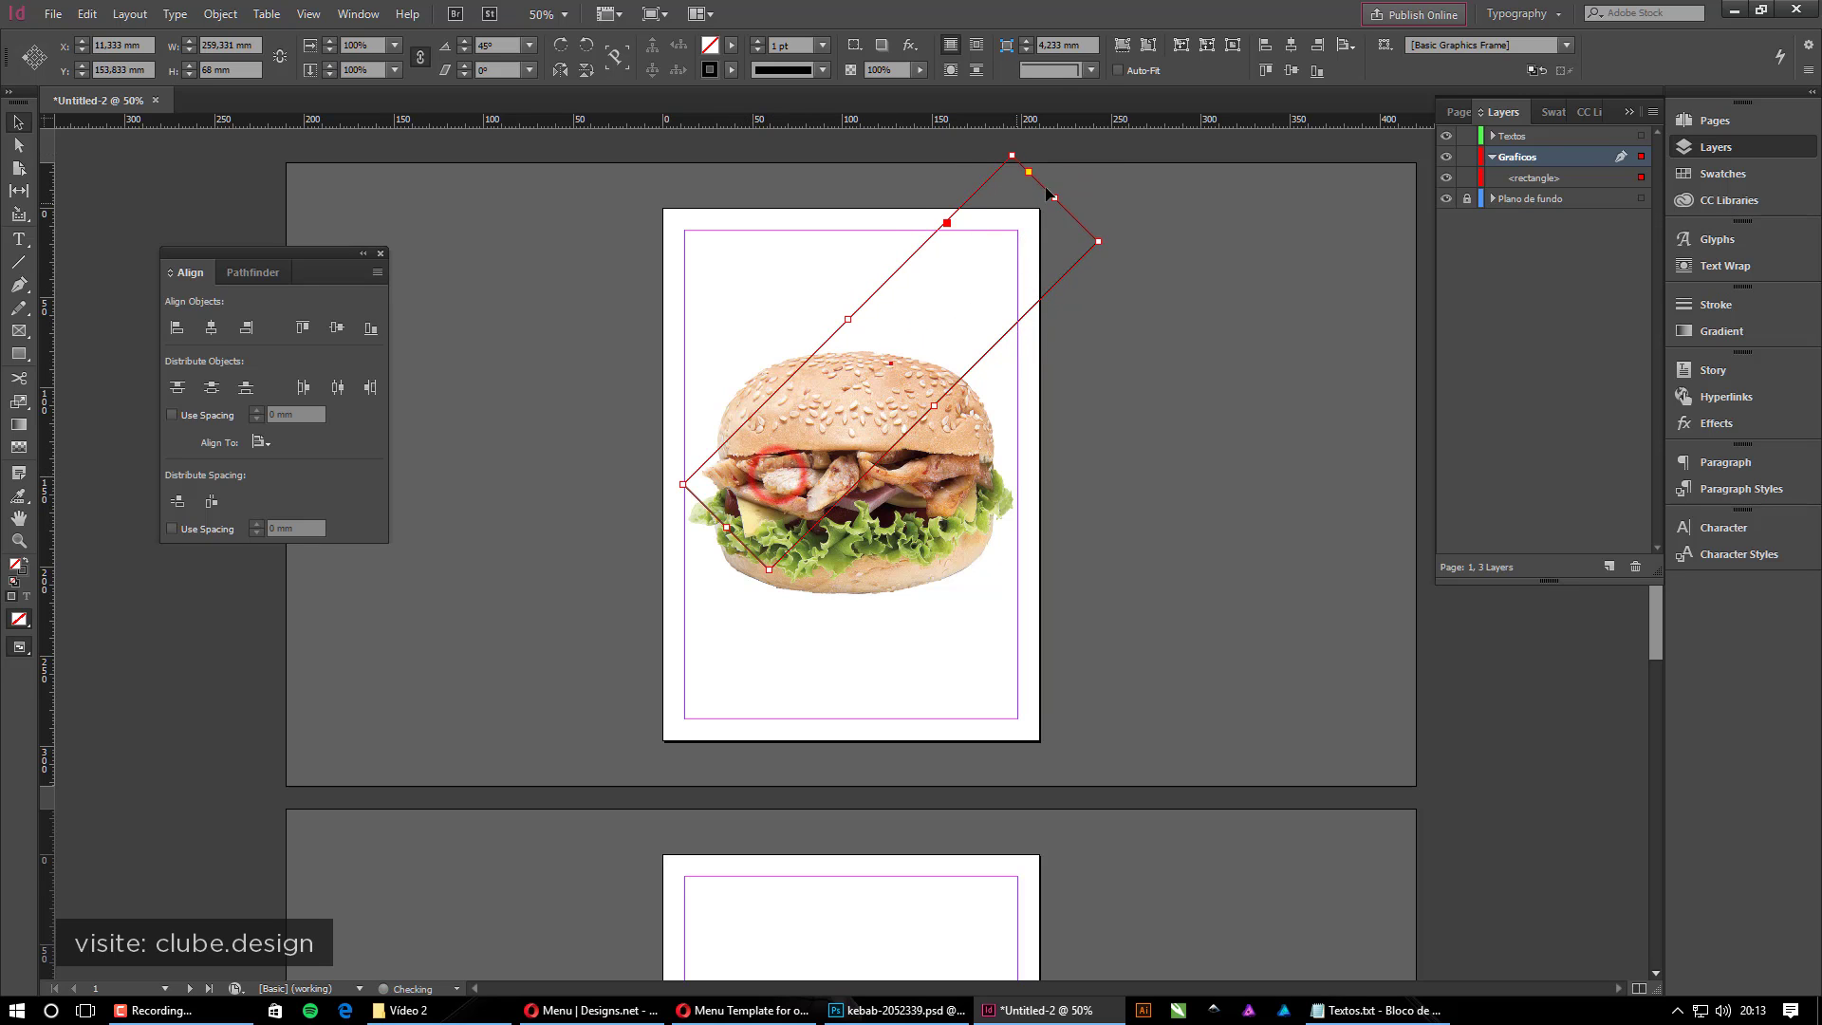
Narrow the diagonal rectangle to about 63 mm by moving in its lower long edge
key("z")
left_click_drag(594, 164, 1150, 593)
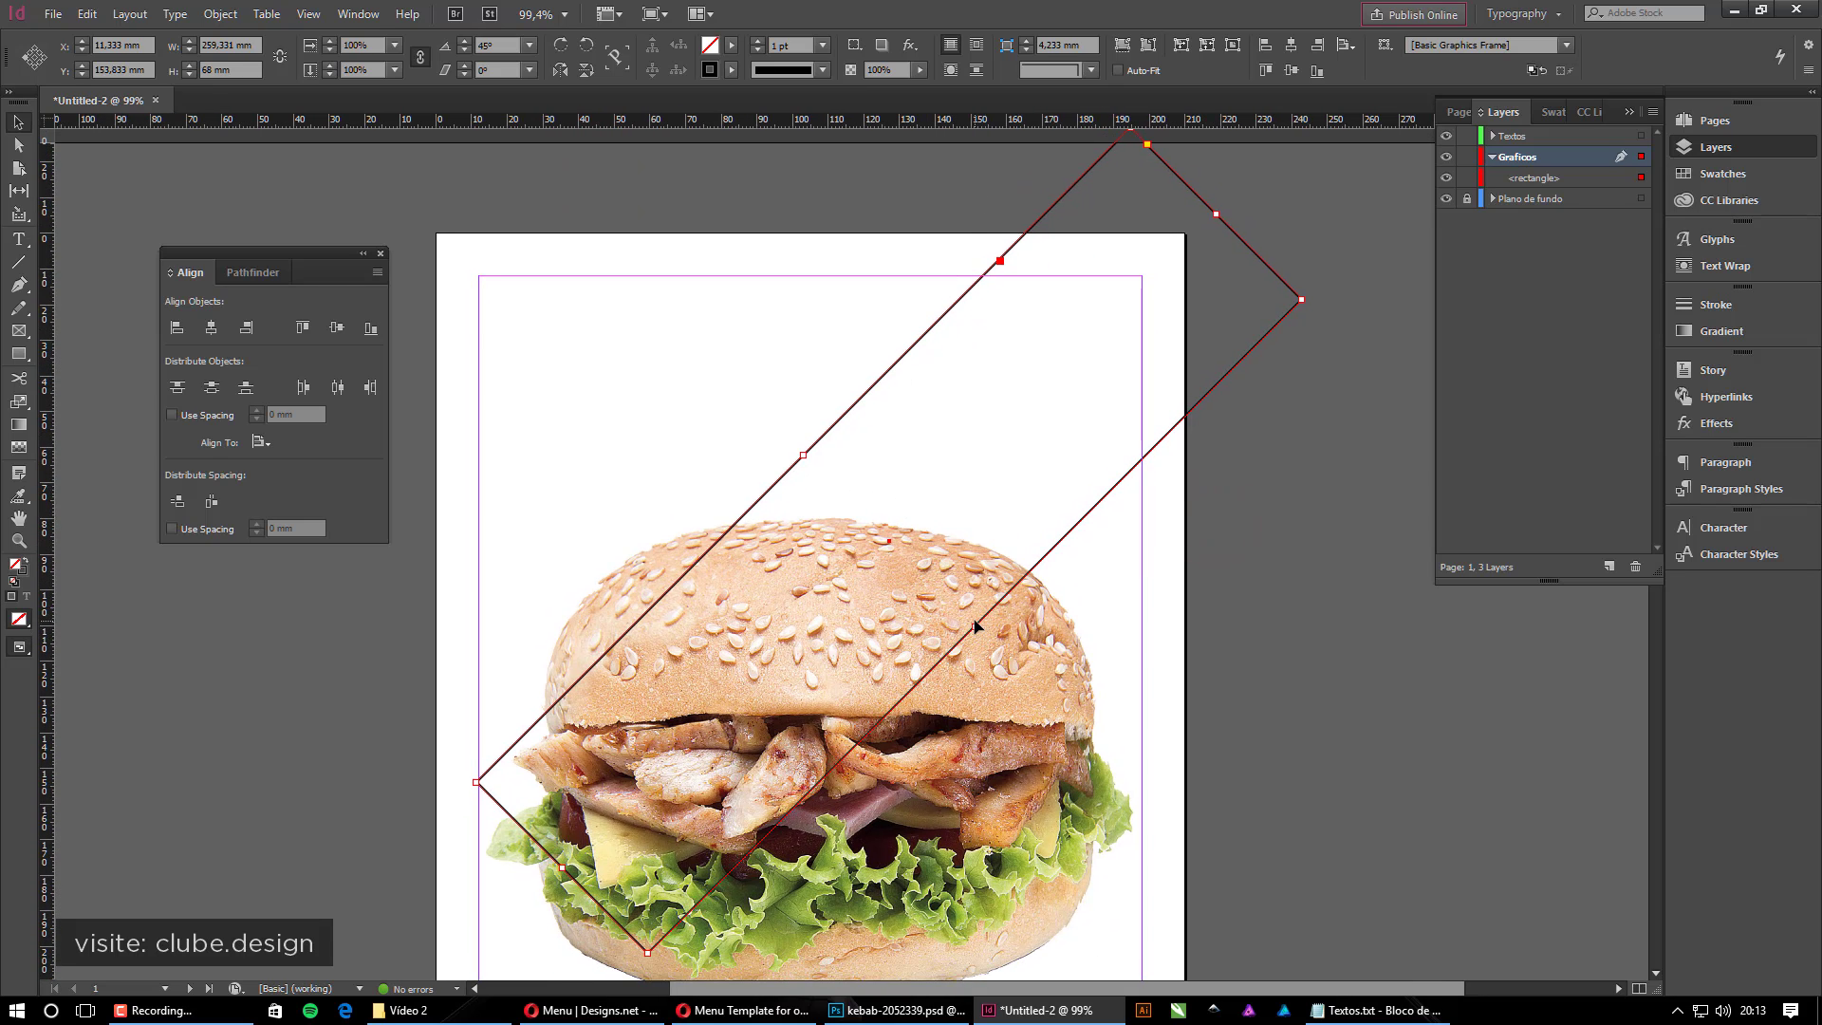
left_click_drag(974, 625, 962, 614)
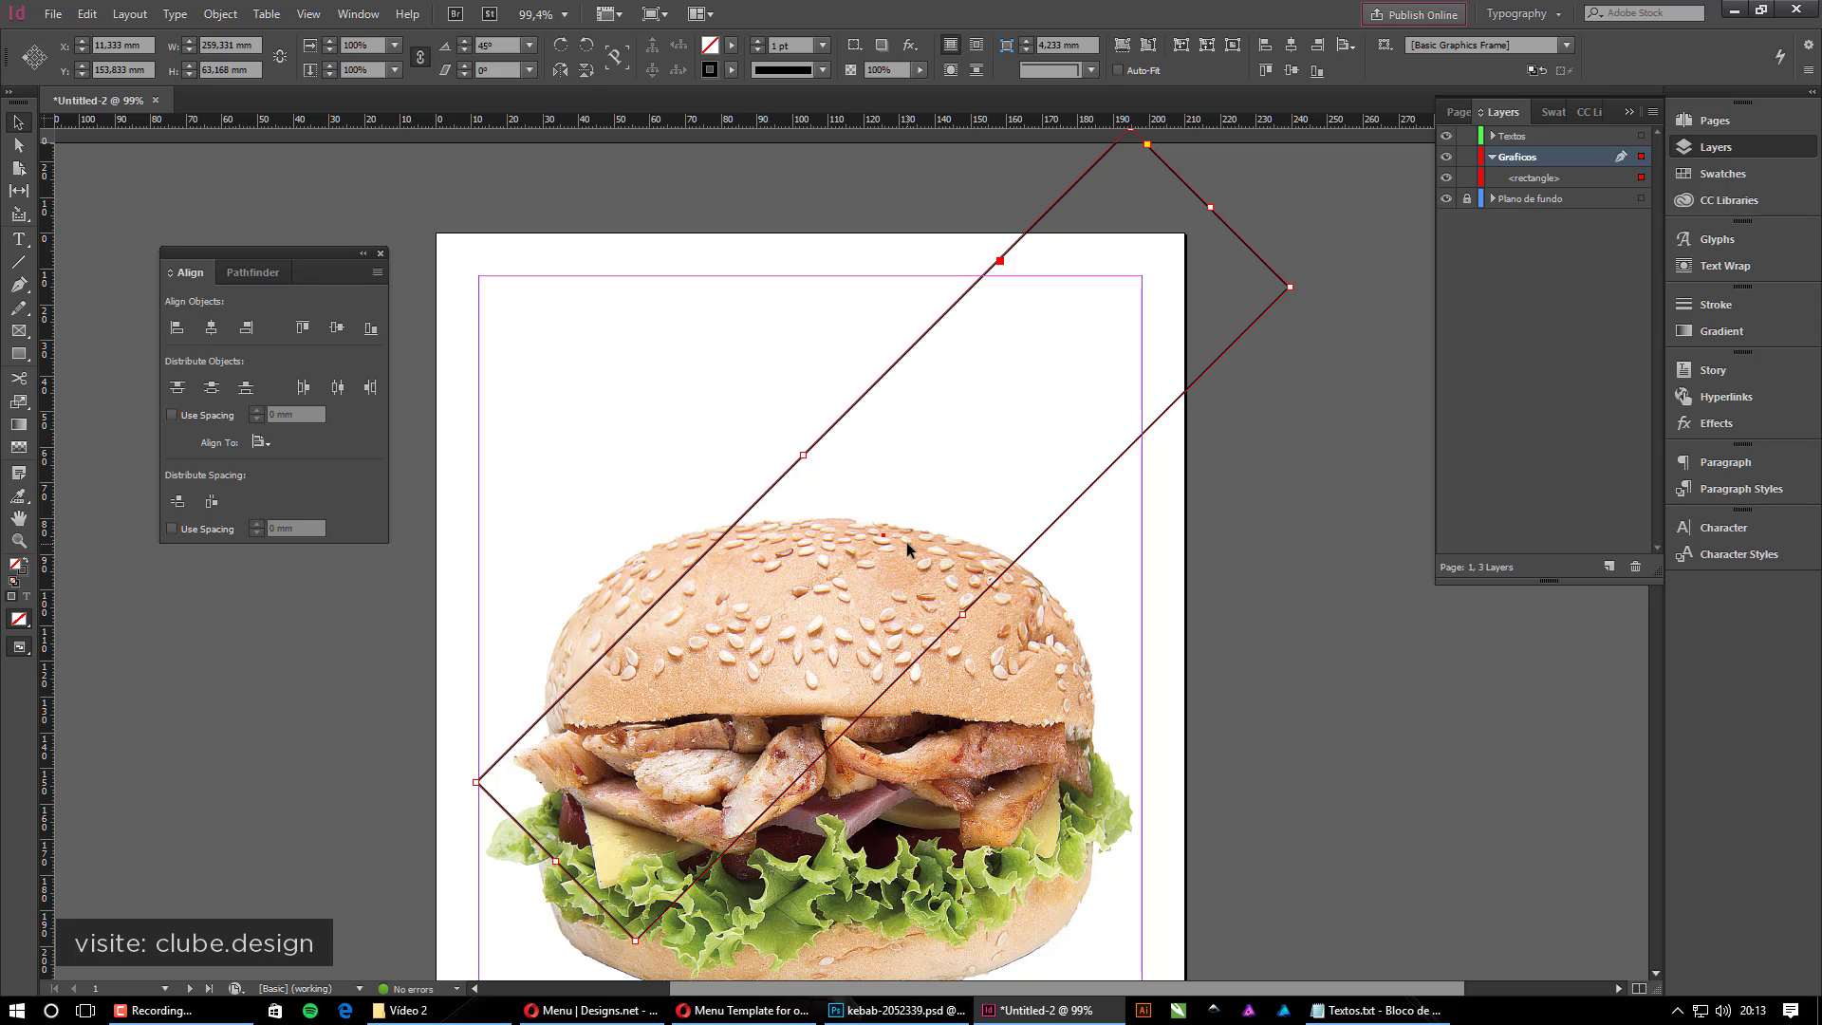
Show the colour swatches and enlarge their list so that all of them fit
left_click(1630, 114)
left_click(1719, 174)
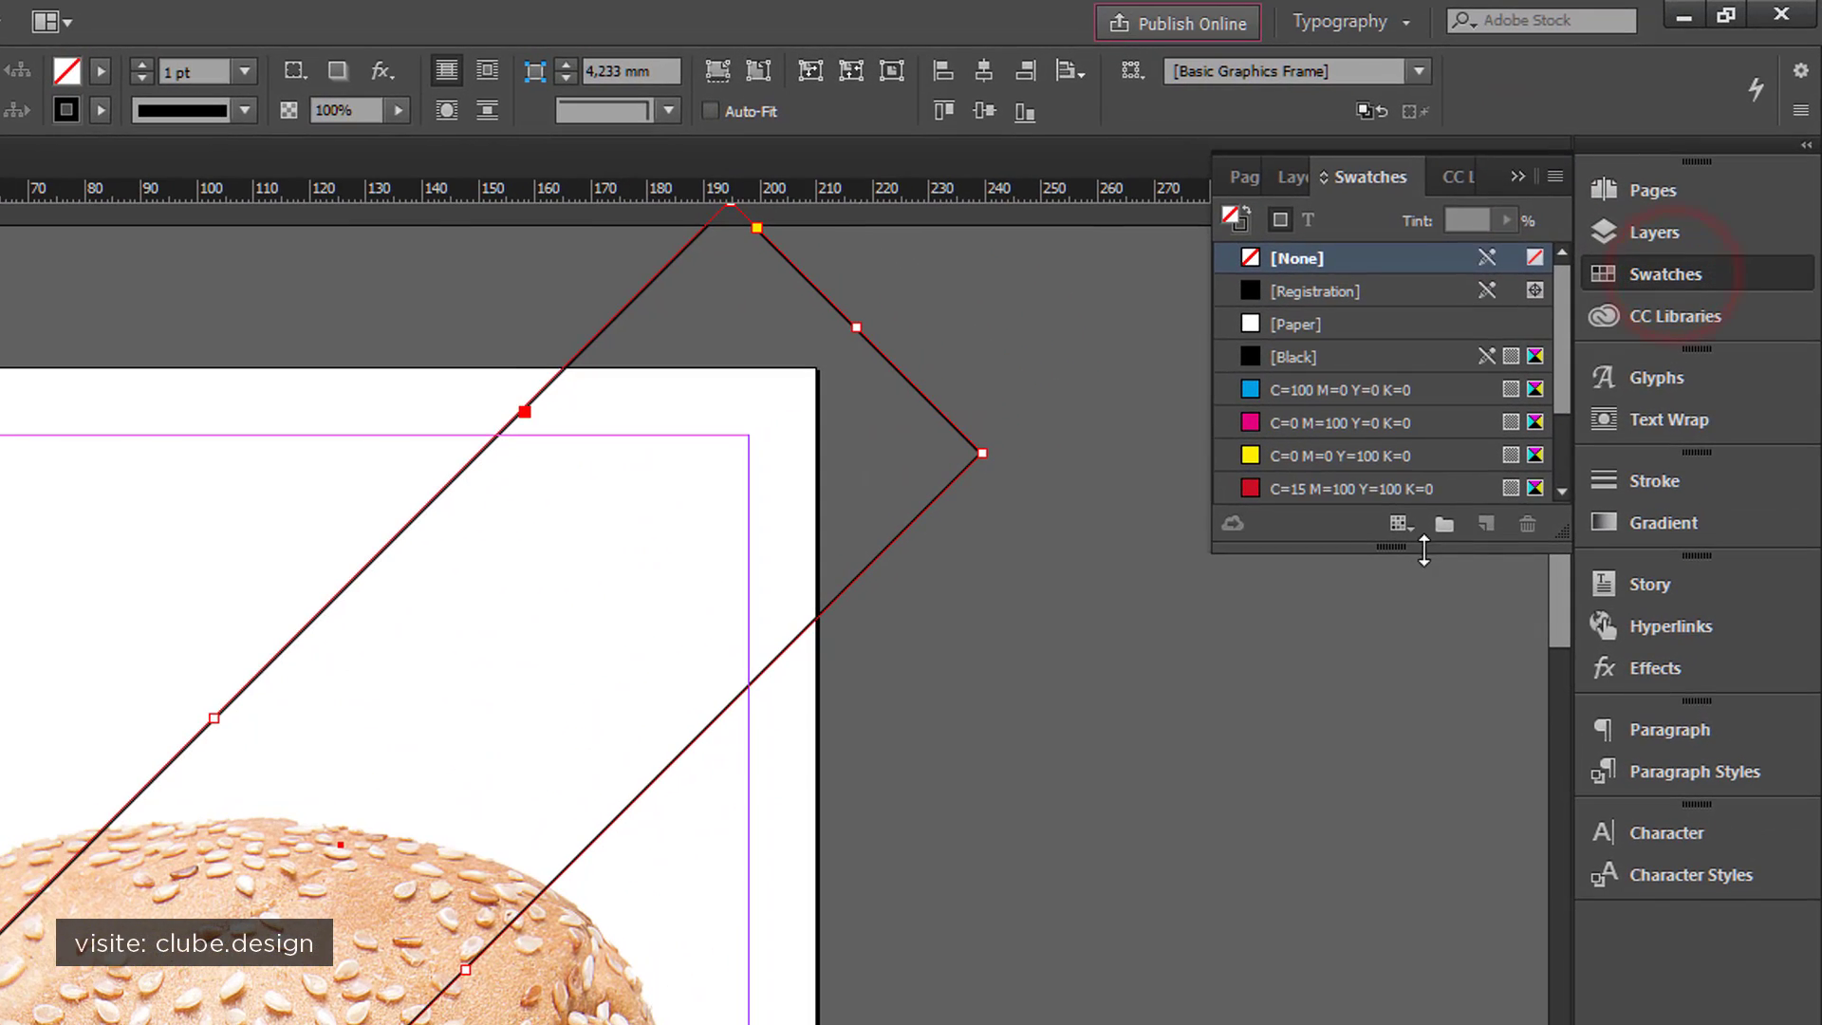
left_click_drag(1423, 550, 1390, 944)
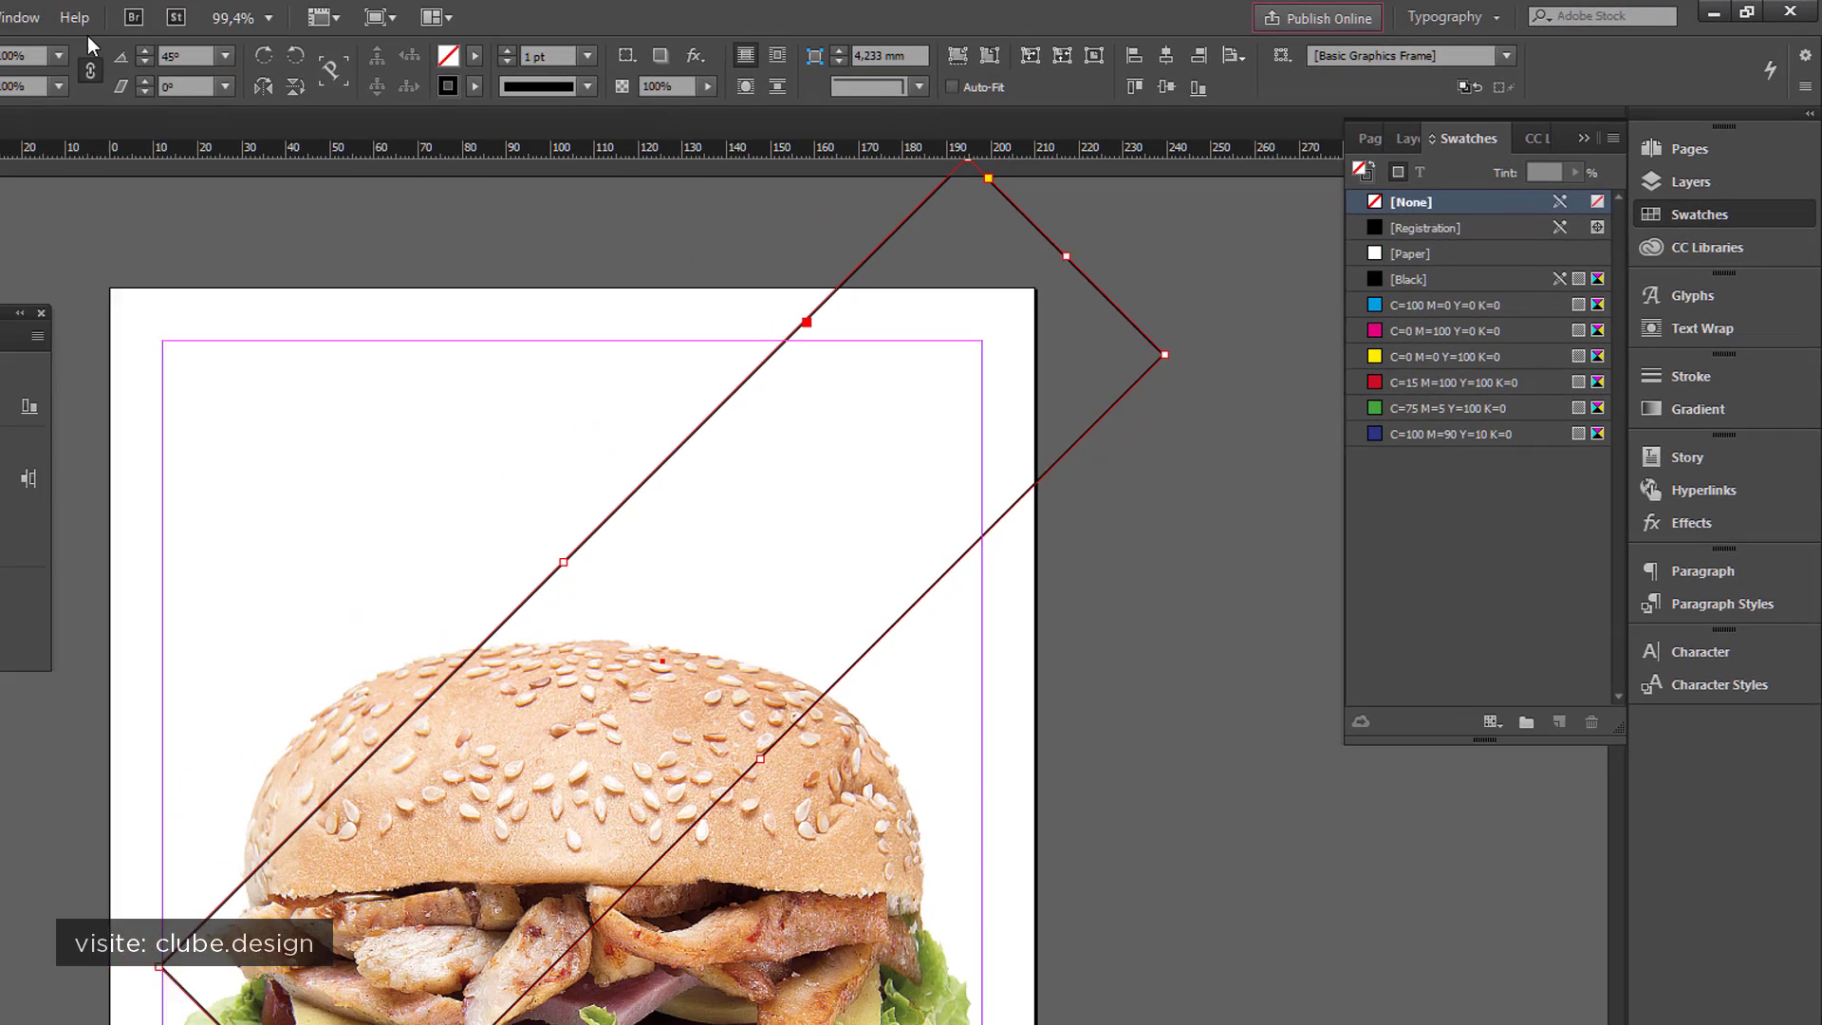
left_click(95, 17)
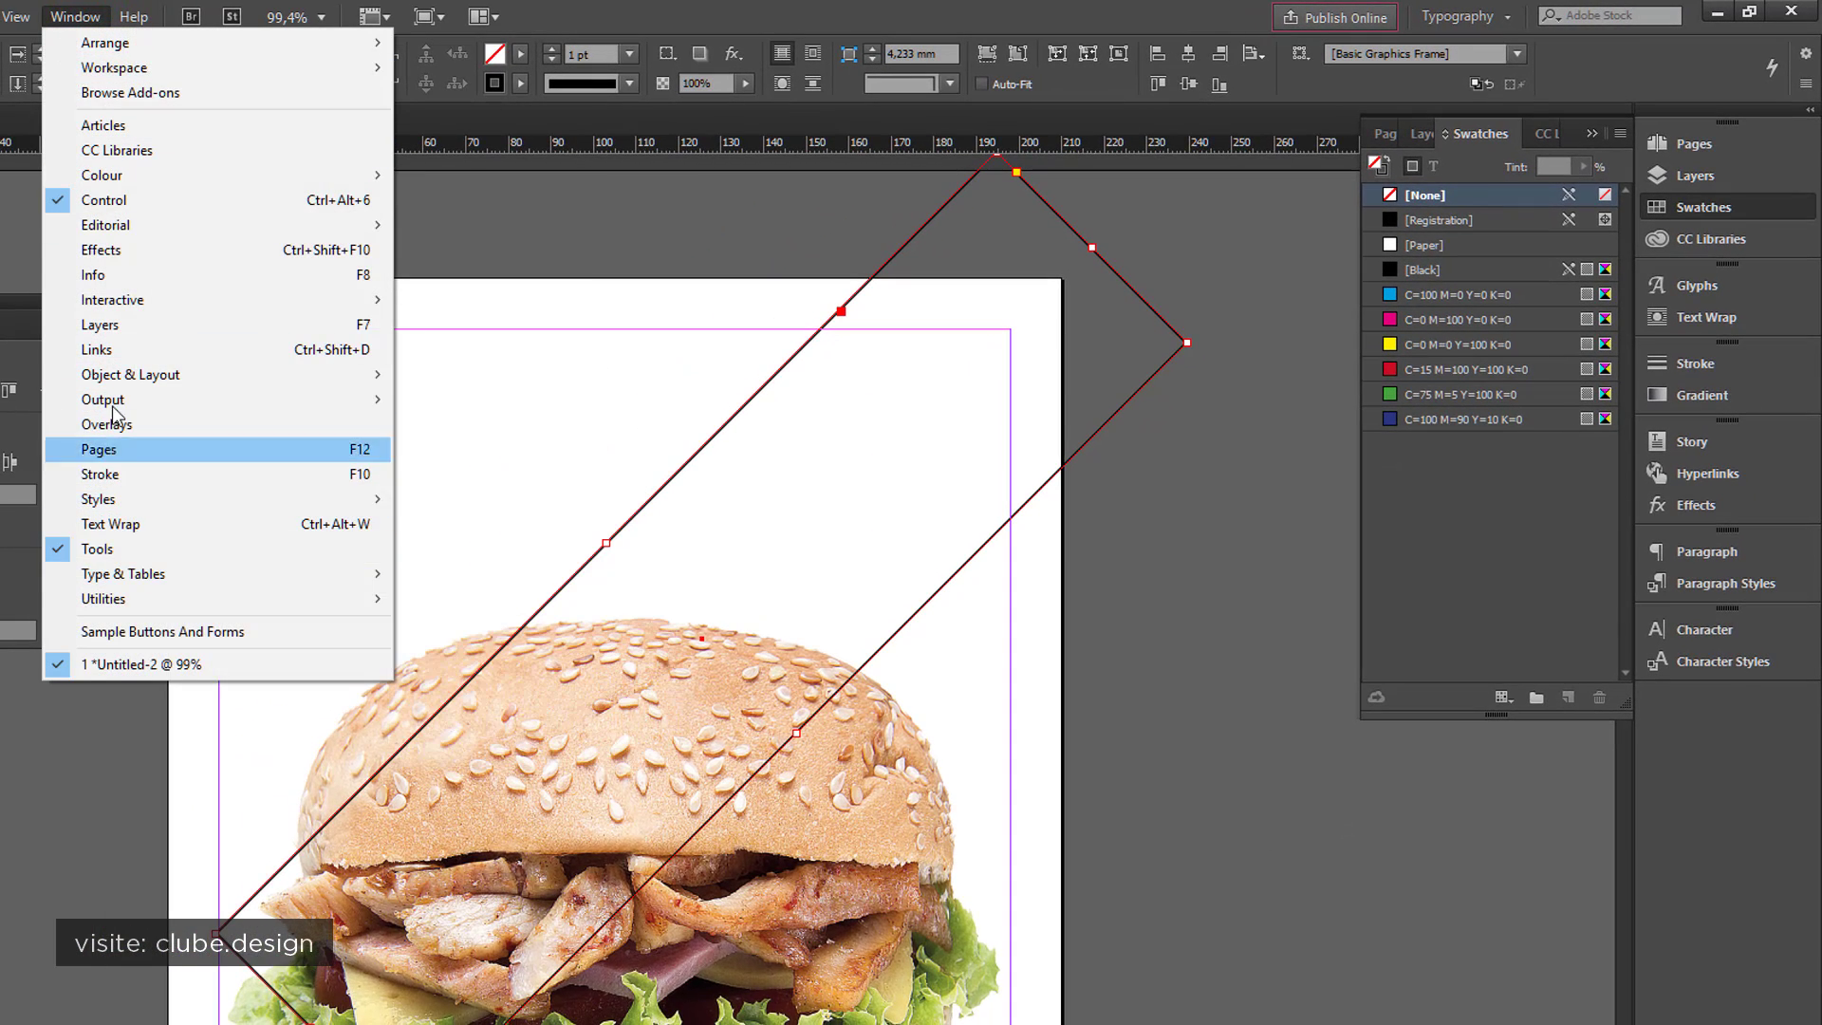
mouse_move(145, 173)
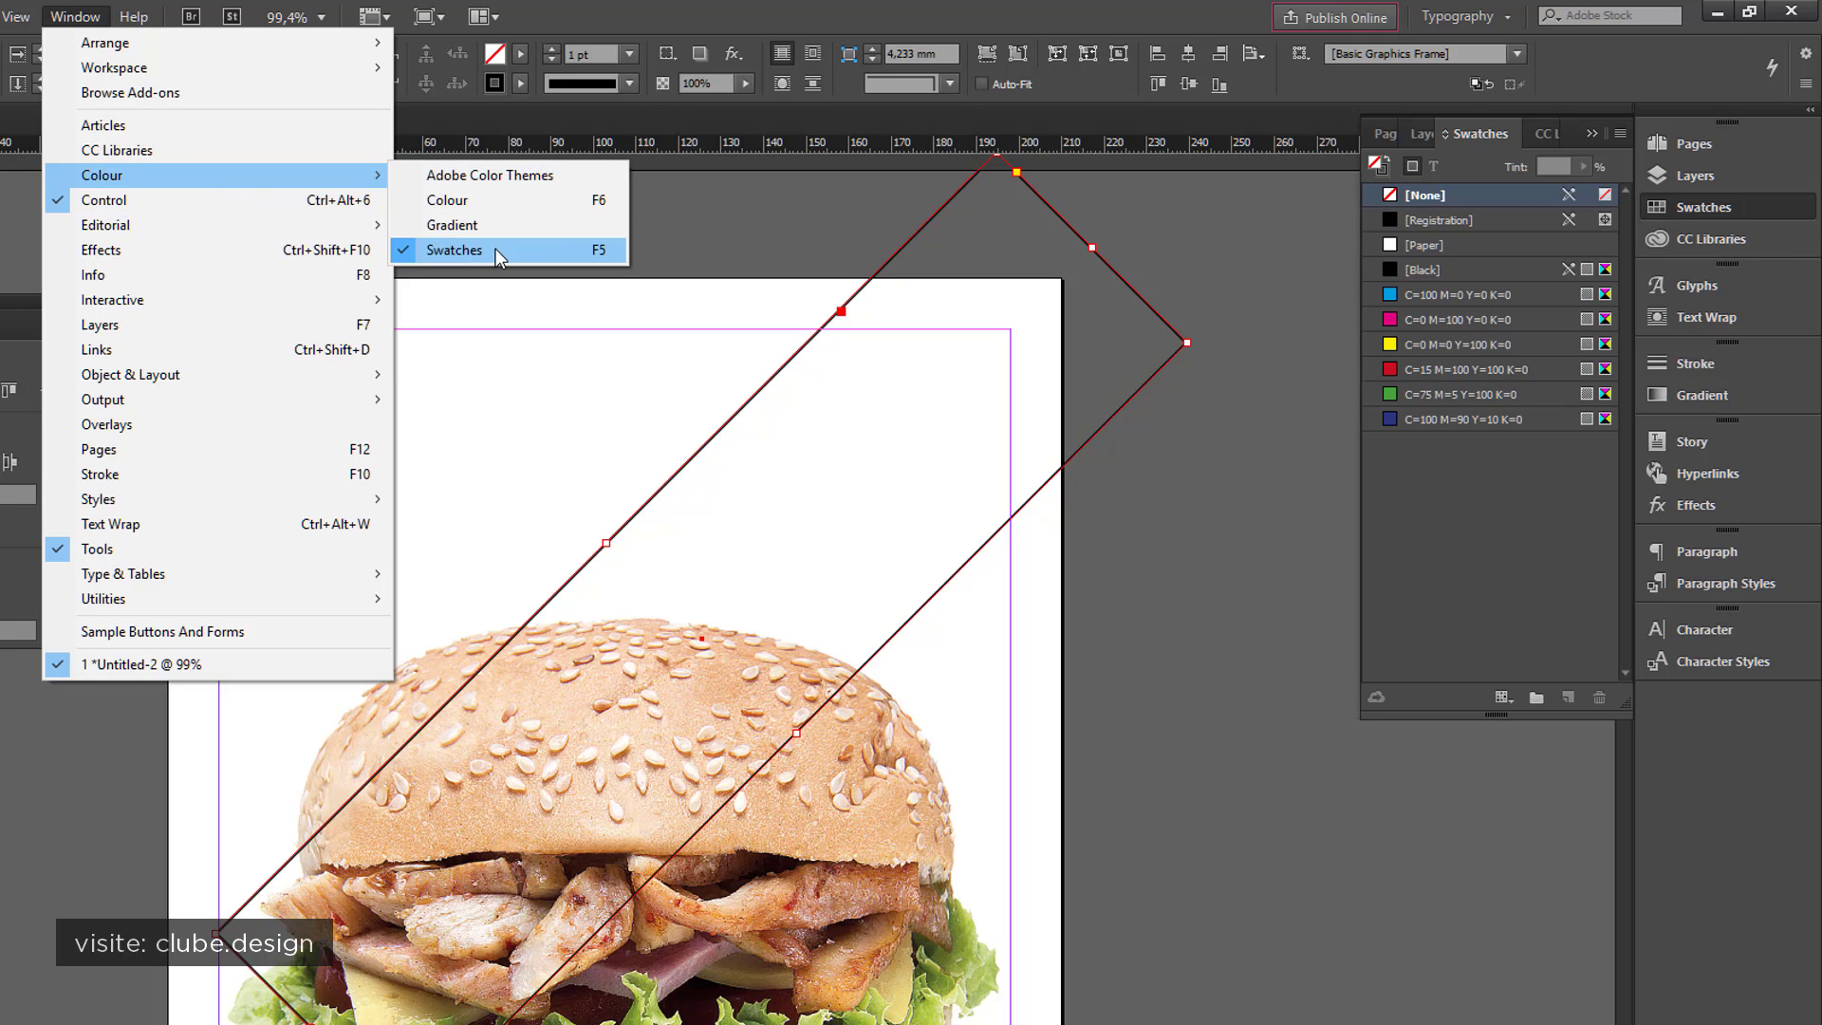
left_click(1385, 539)
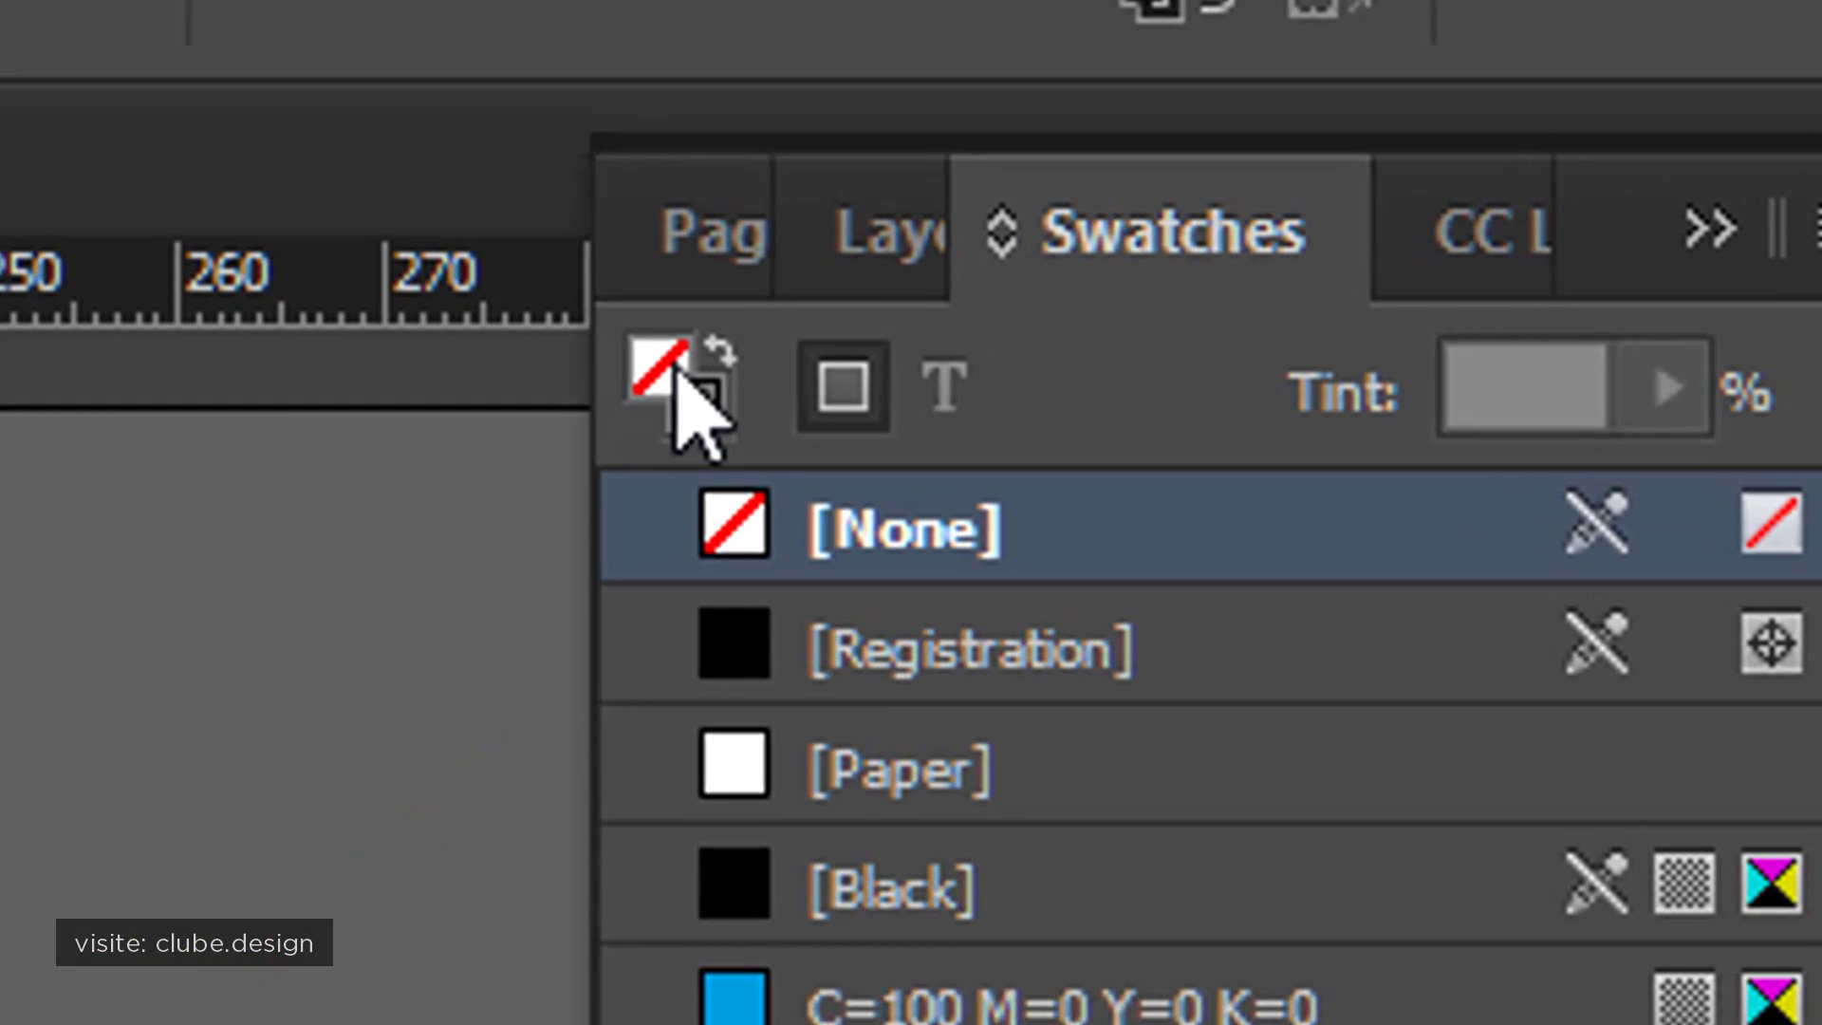
Remove the diagonal rectangle's outline by setting its stroke to [None]
left_click(655, 422)
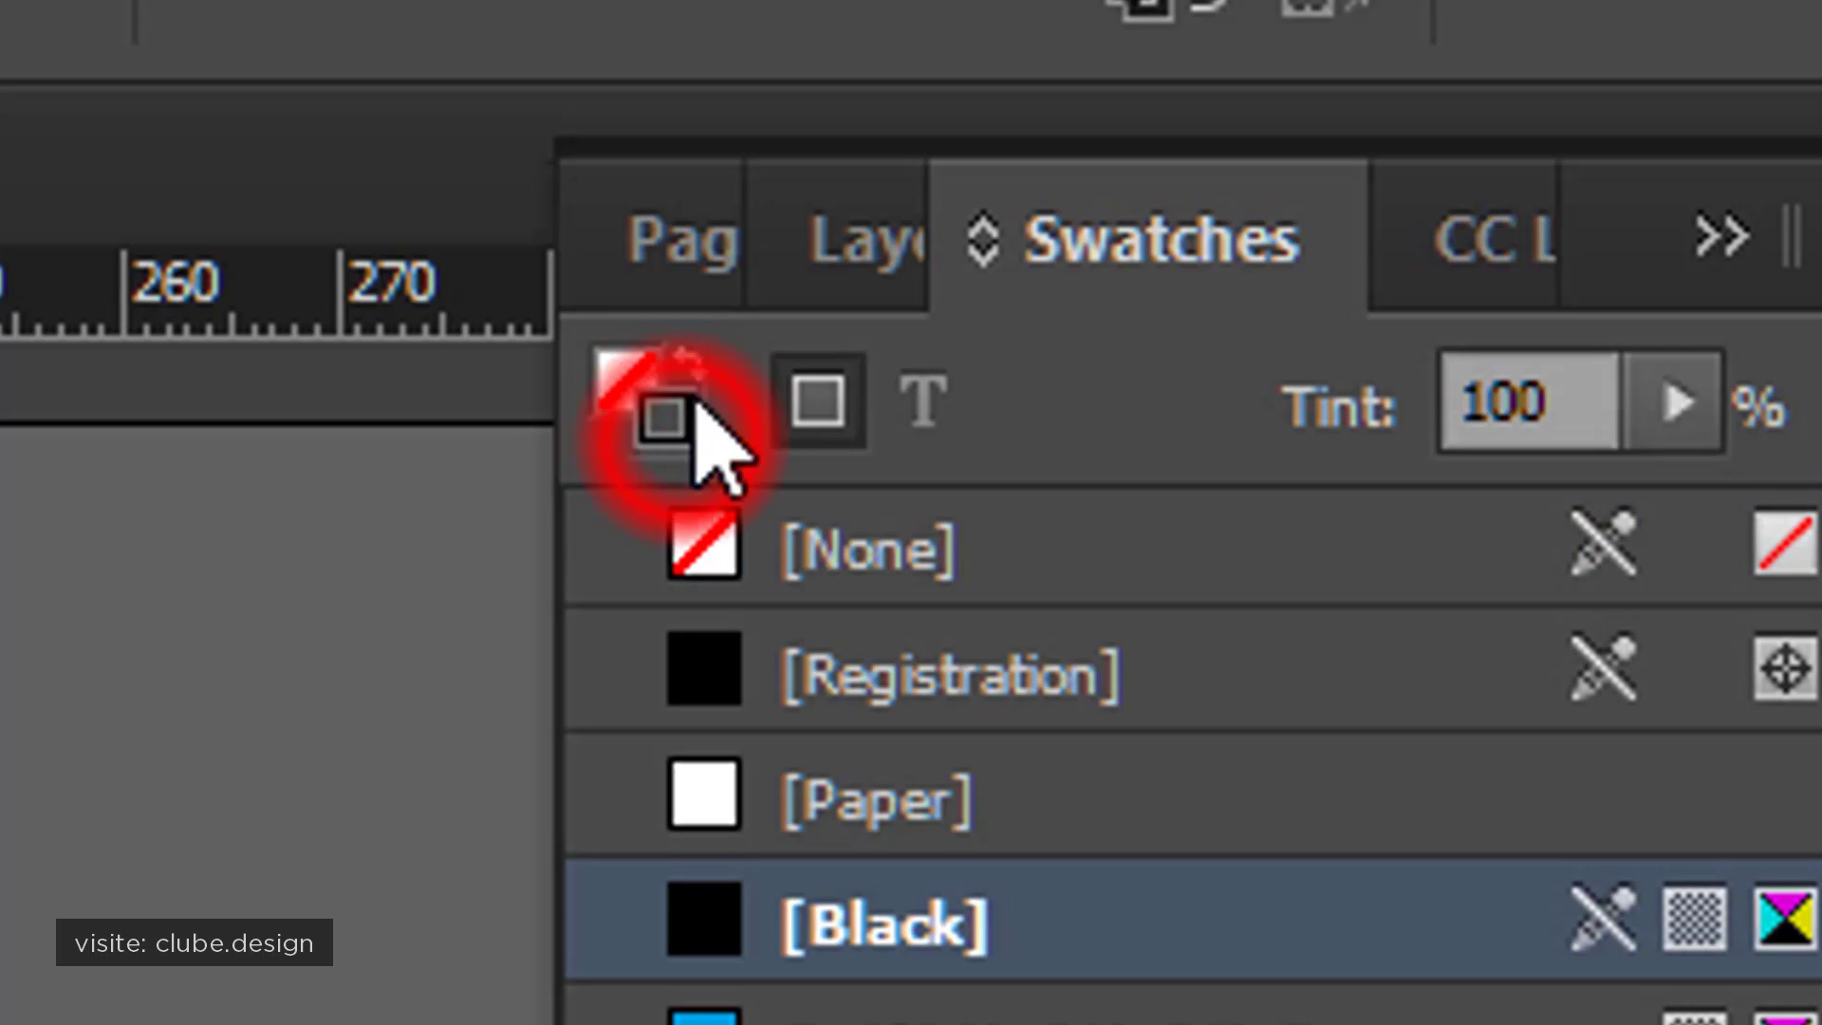
left_click(624, 384)
left_click(664, 419)
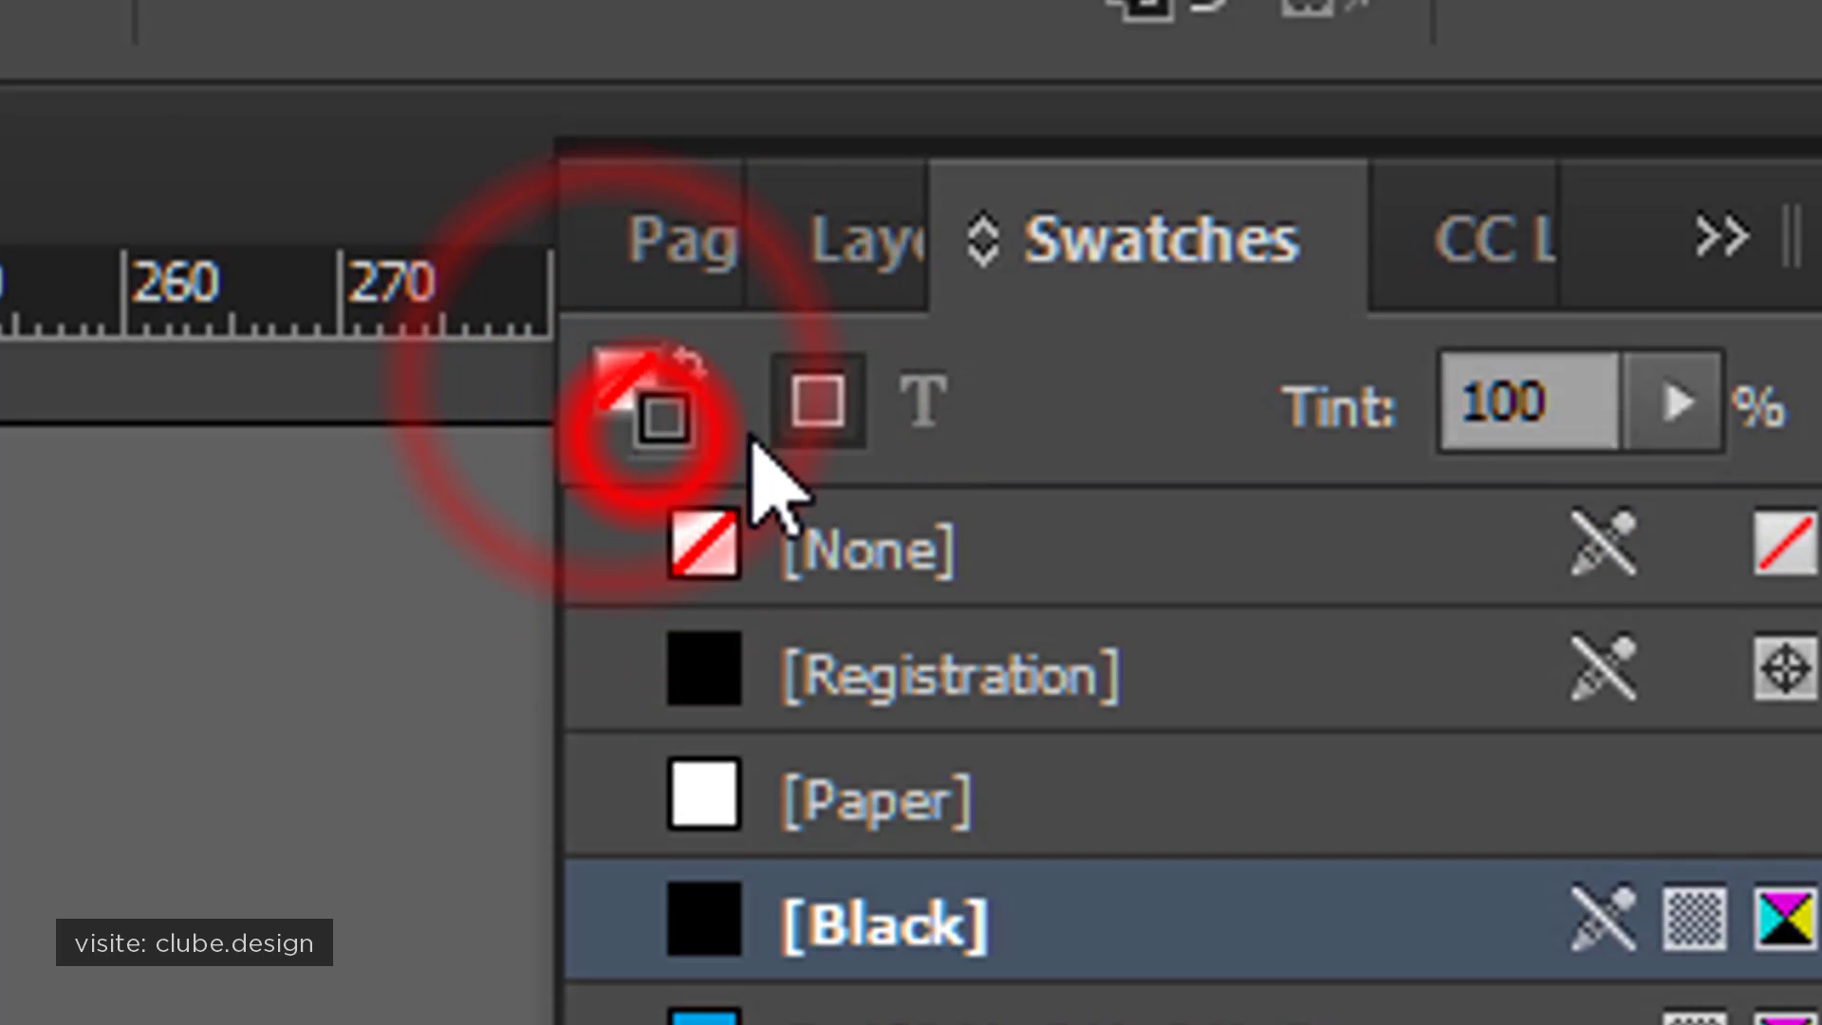
left_click(634, 385)
left_click(655, 415)
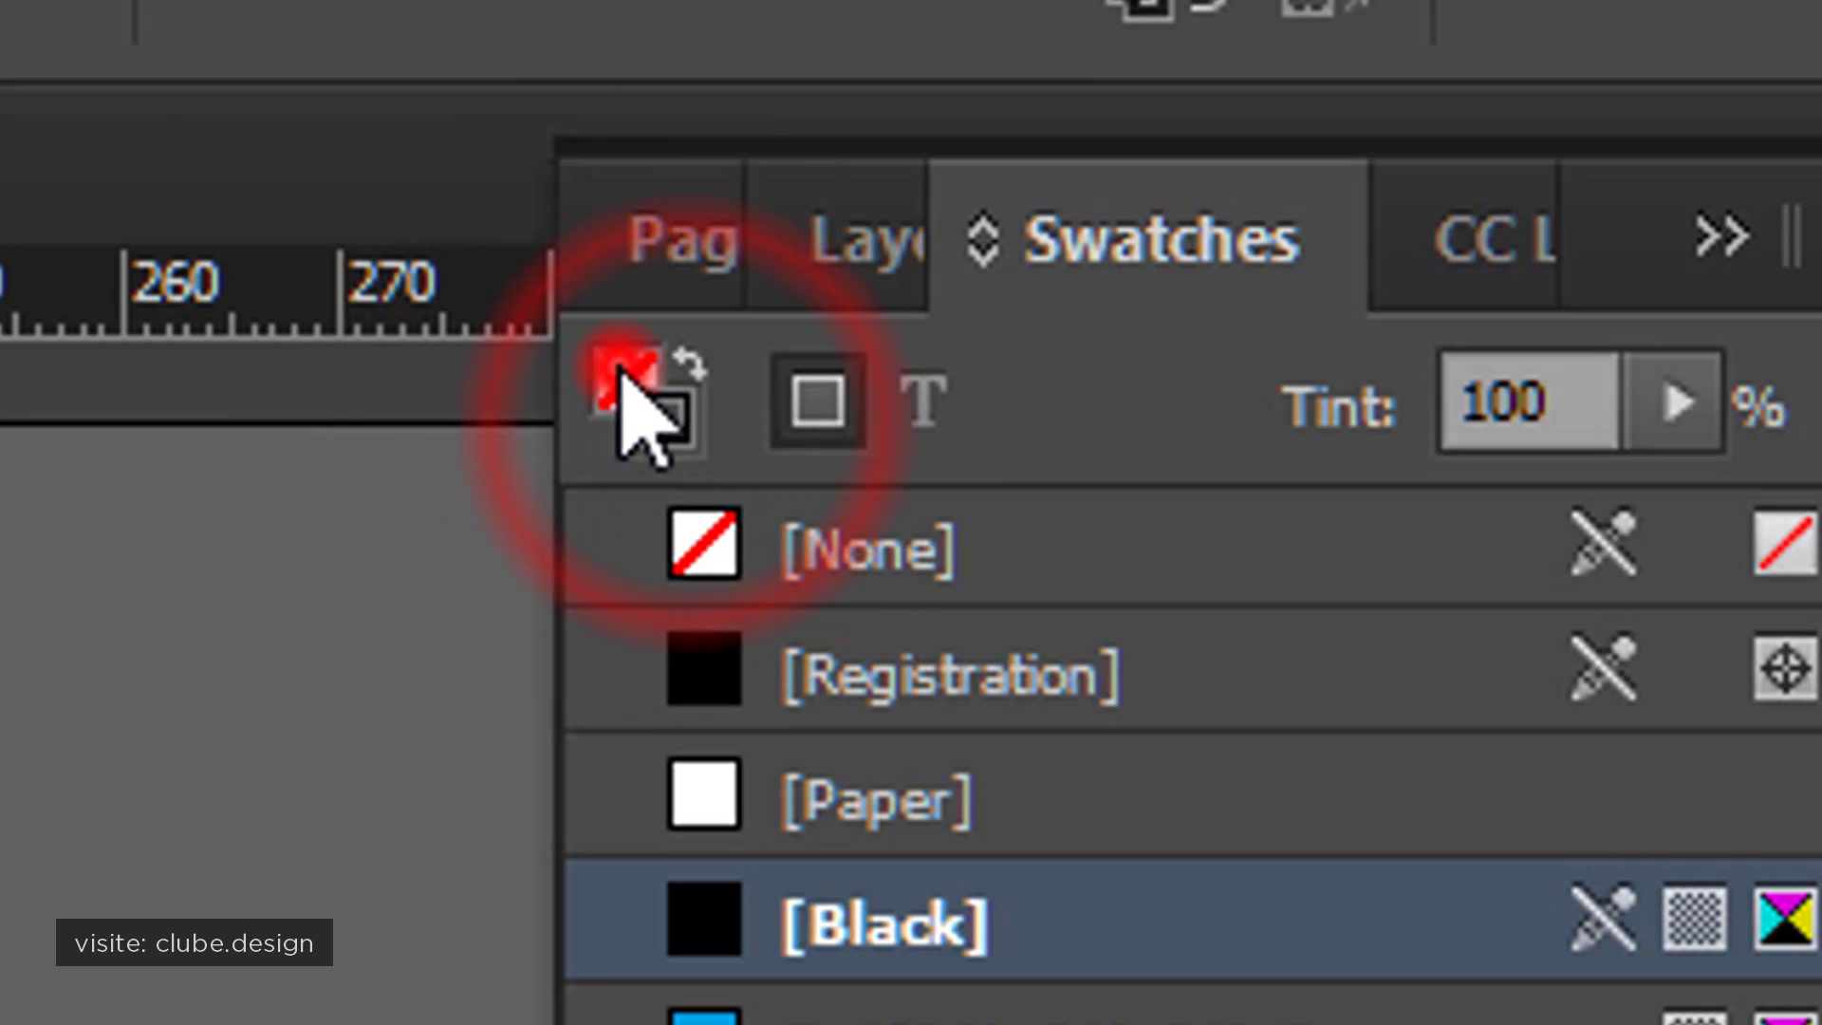
left_click(628, 384)
left_click(675, 431)
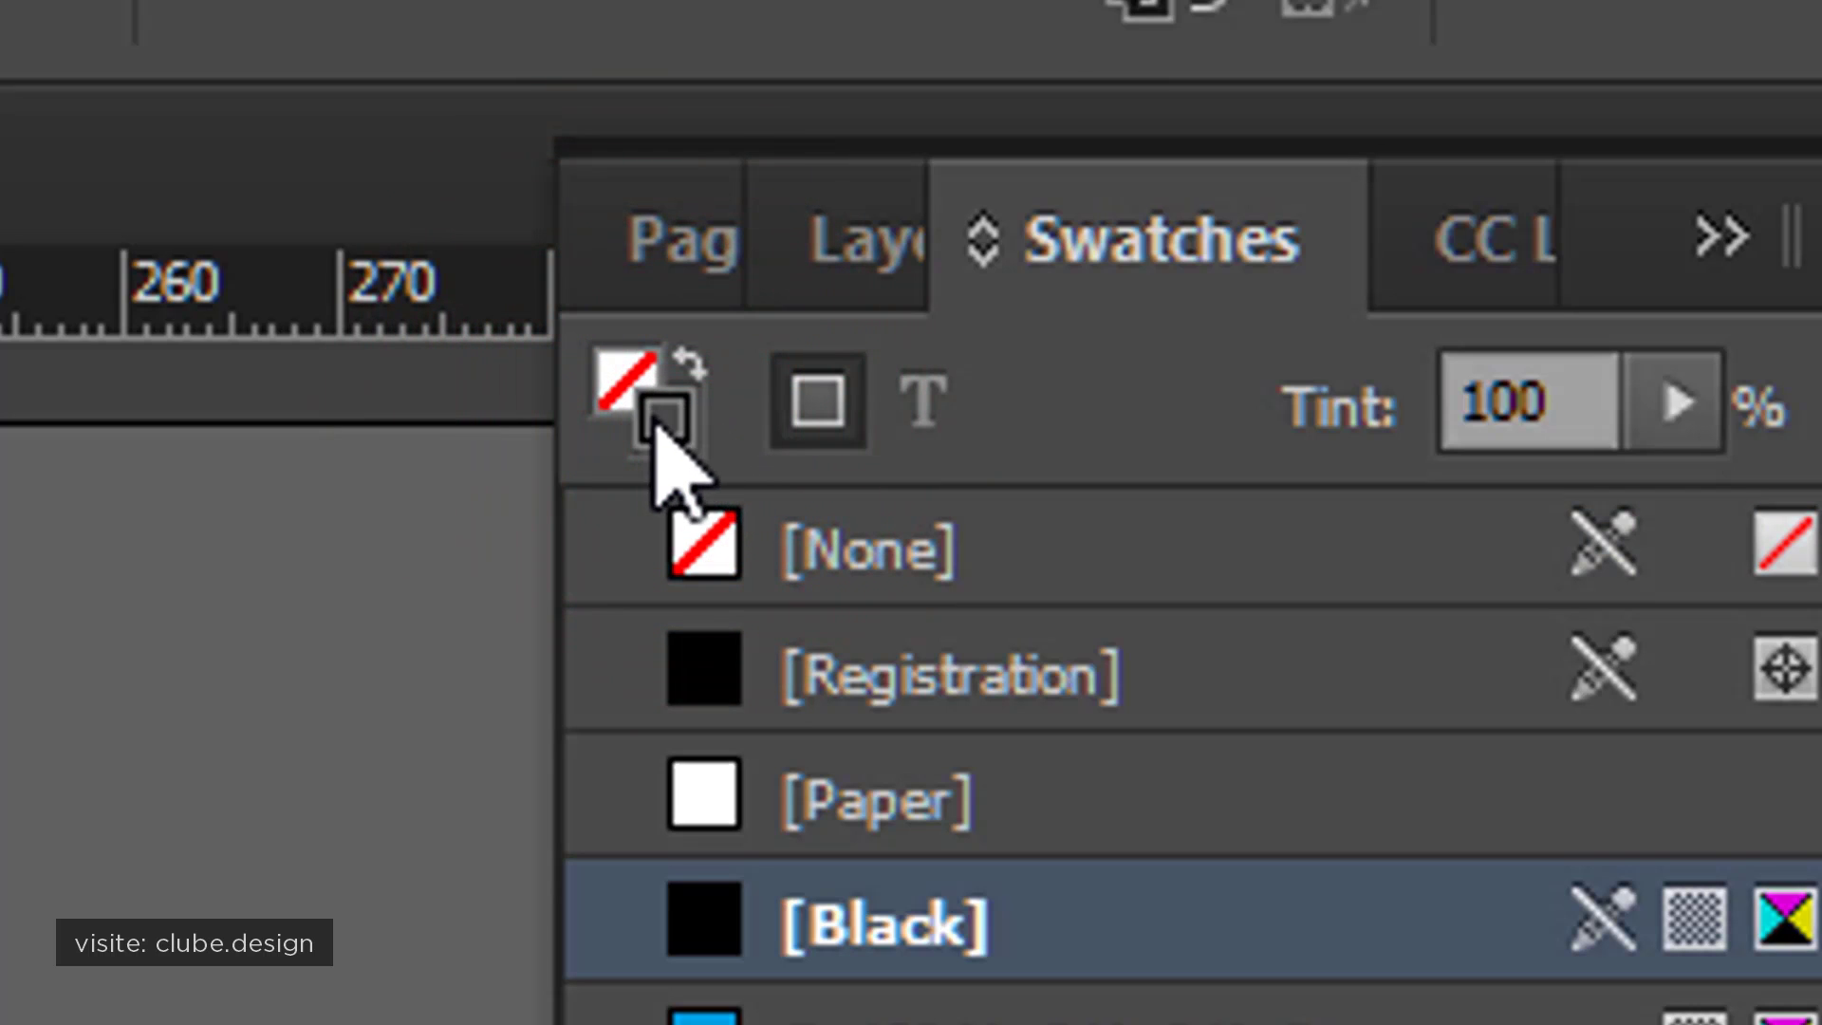
left_click(669, 422)
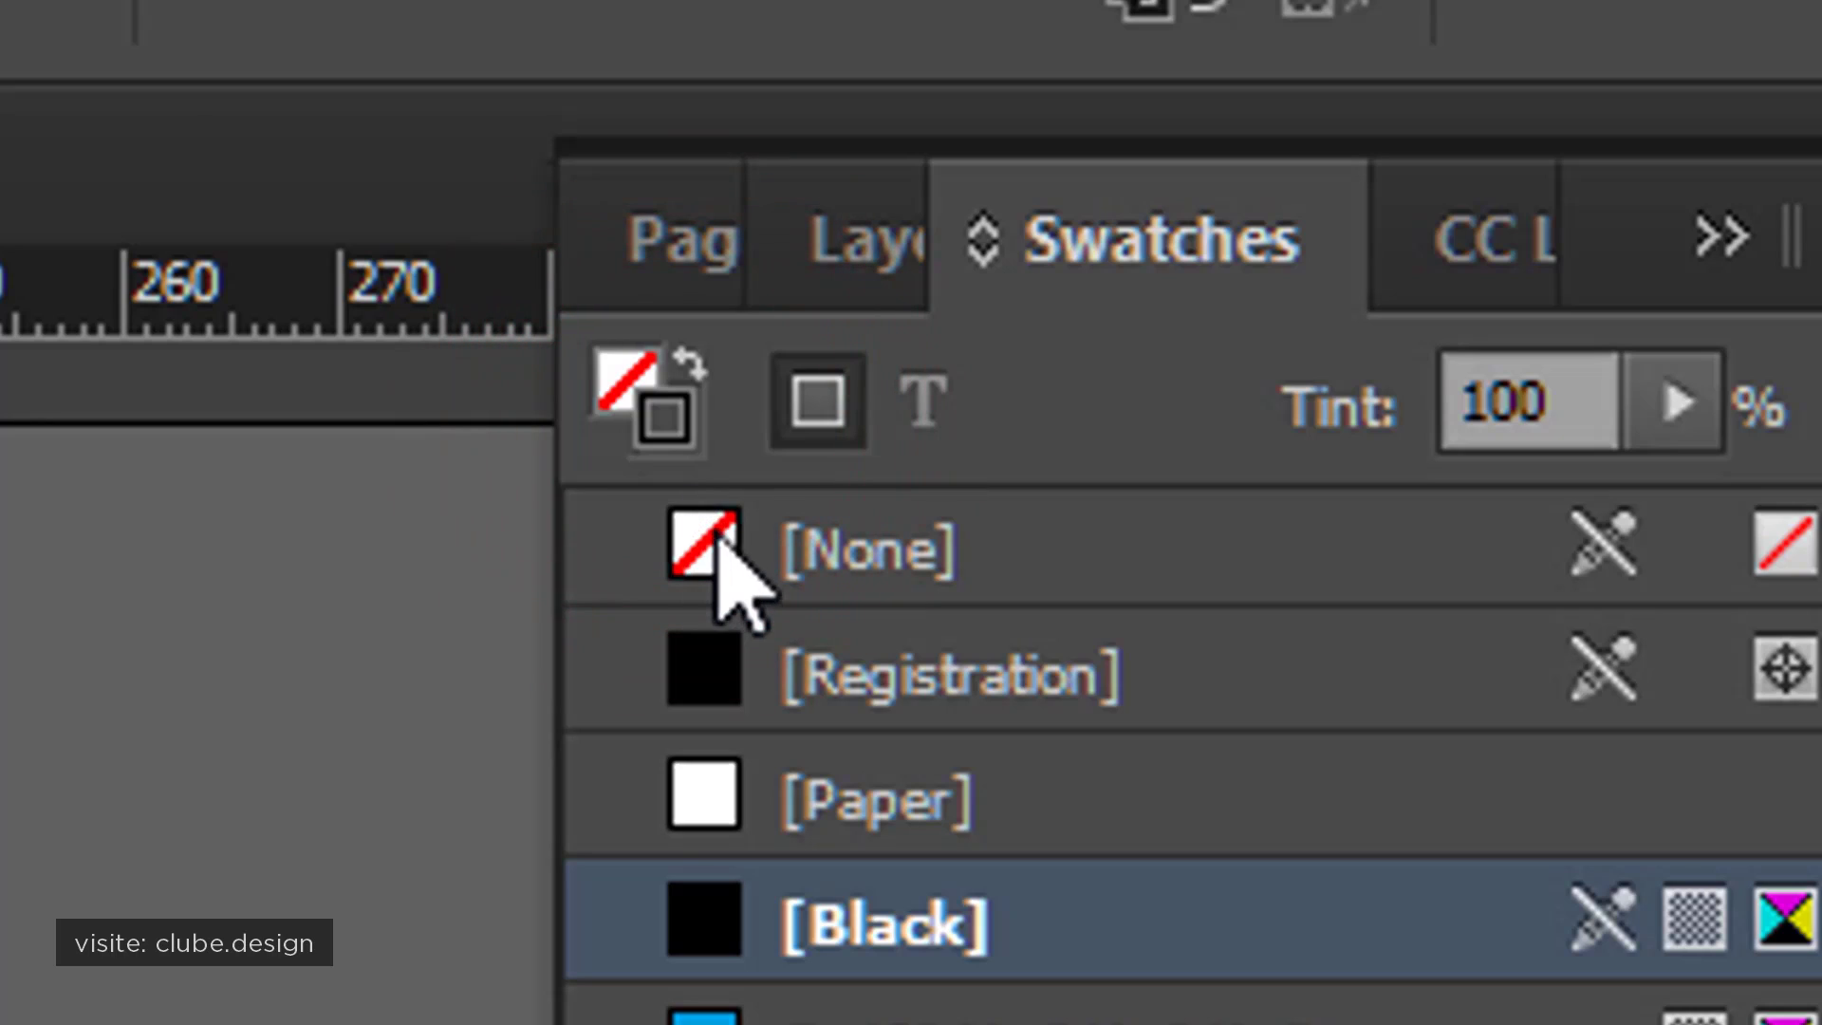
left_click(702, 522)
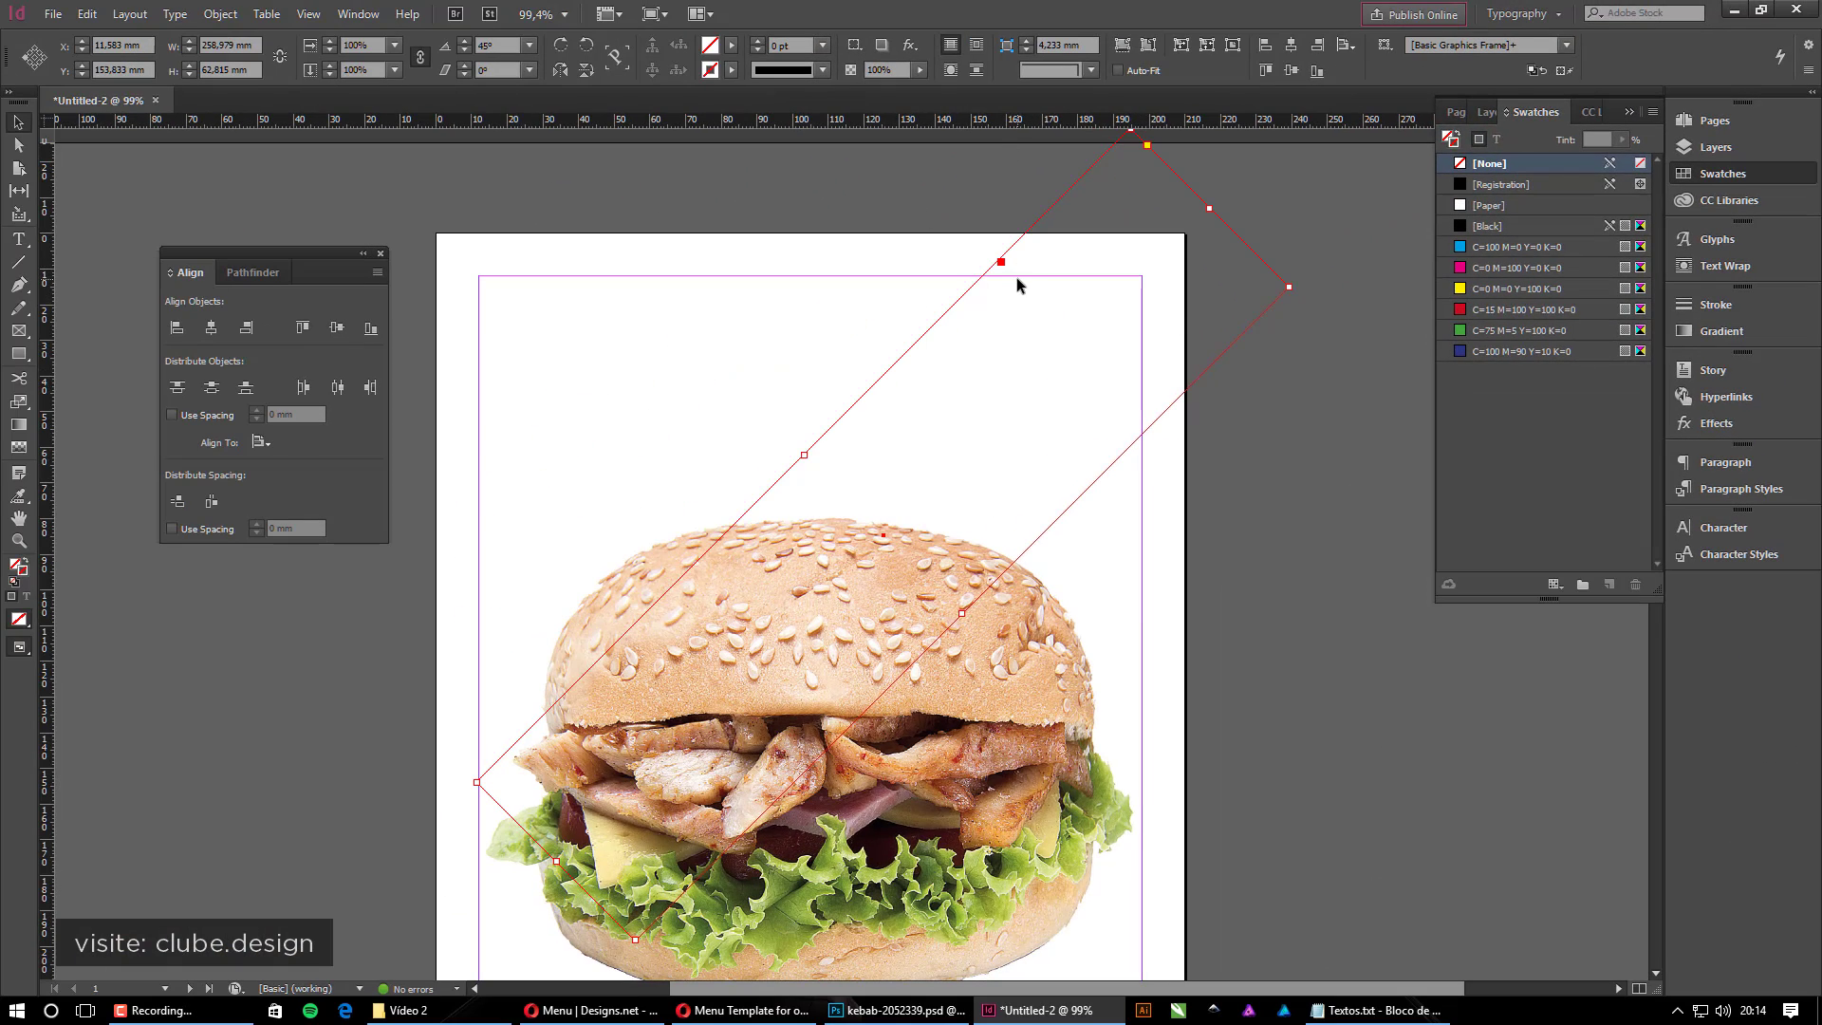
Fill the diagonal rectangle with the C=100 M=0 Y=0 K=0 swatch and create a new swatch from that colour
left_click(1446, 139)
left_click(1514, 247)
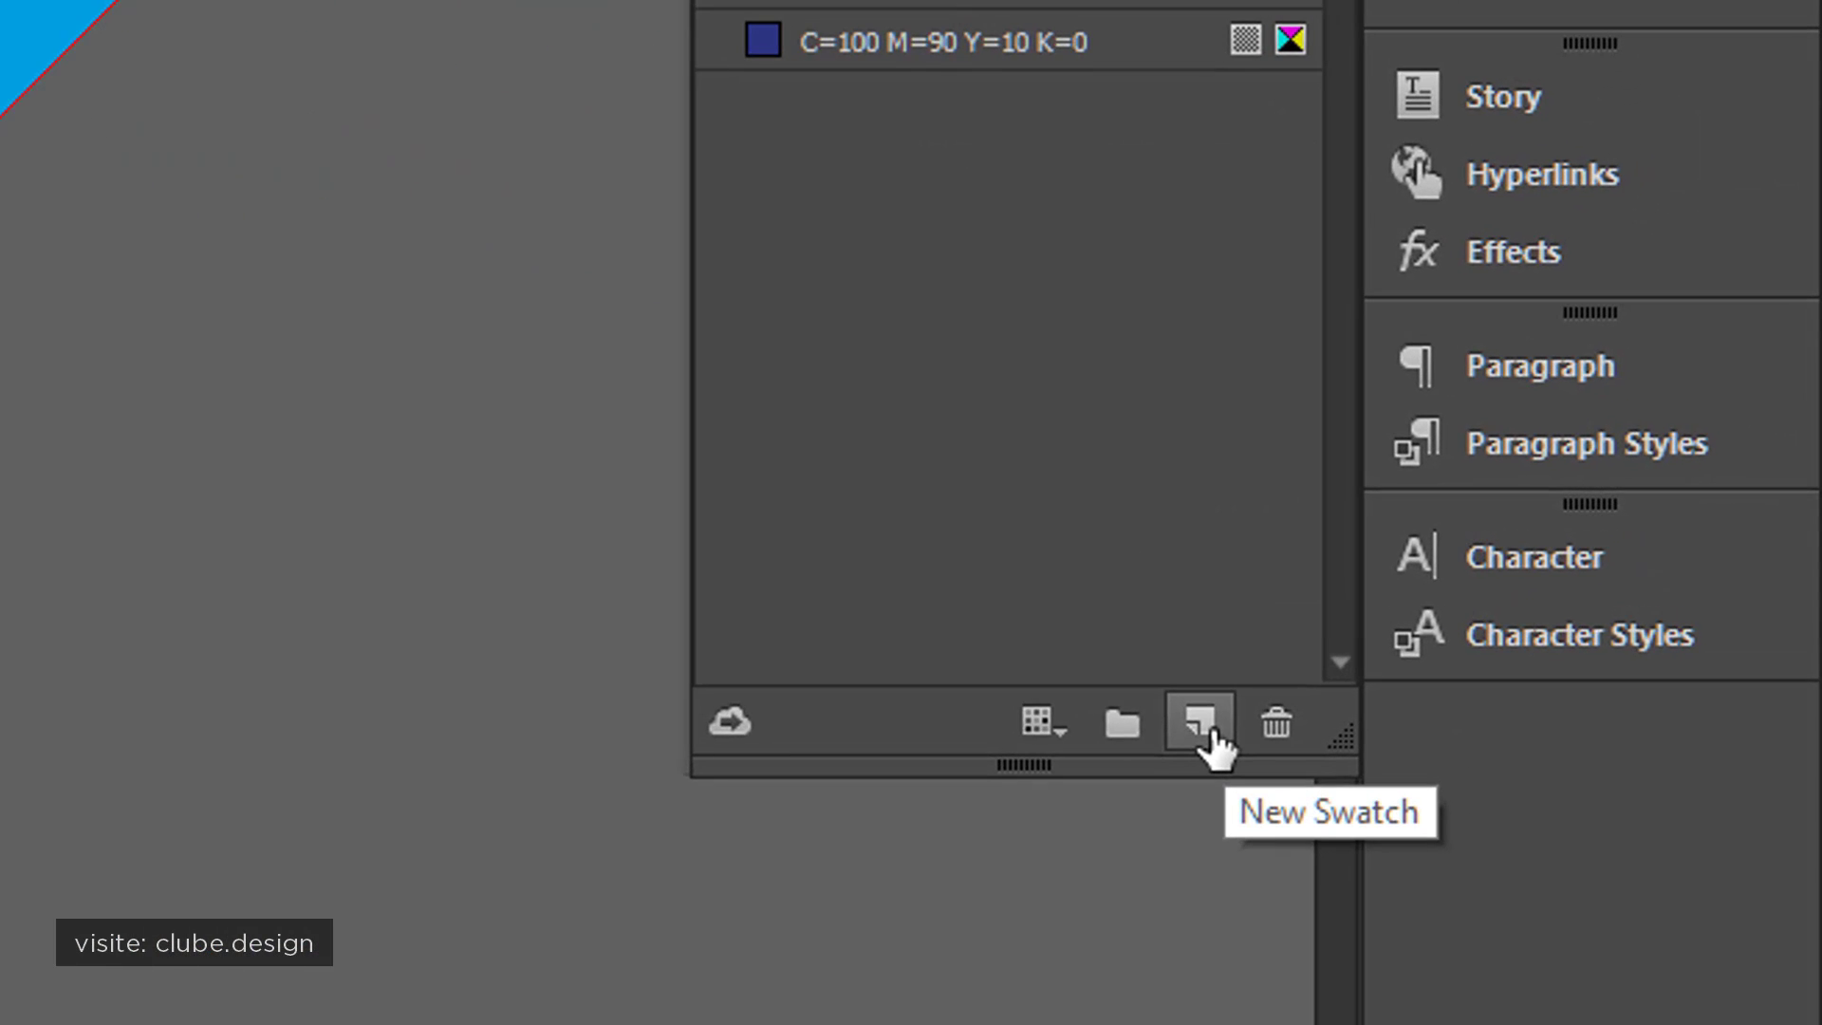
left_click(1201, 723)
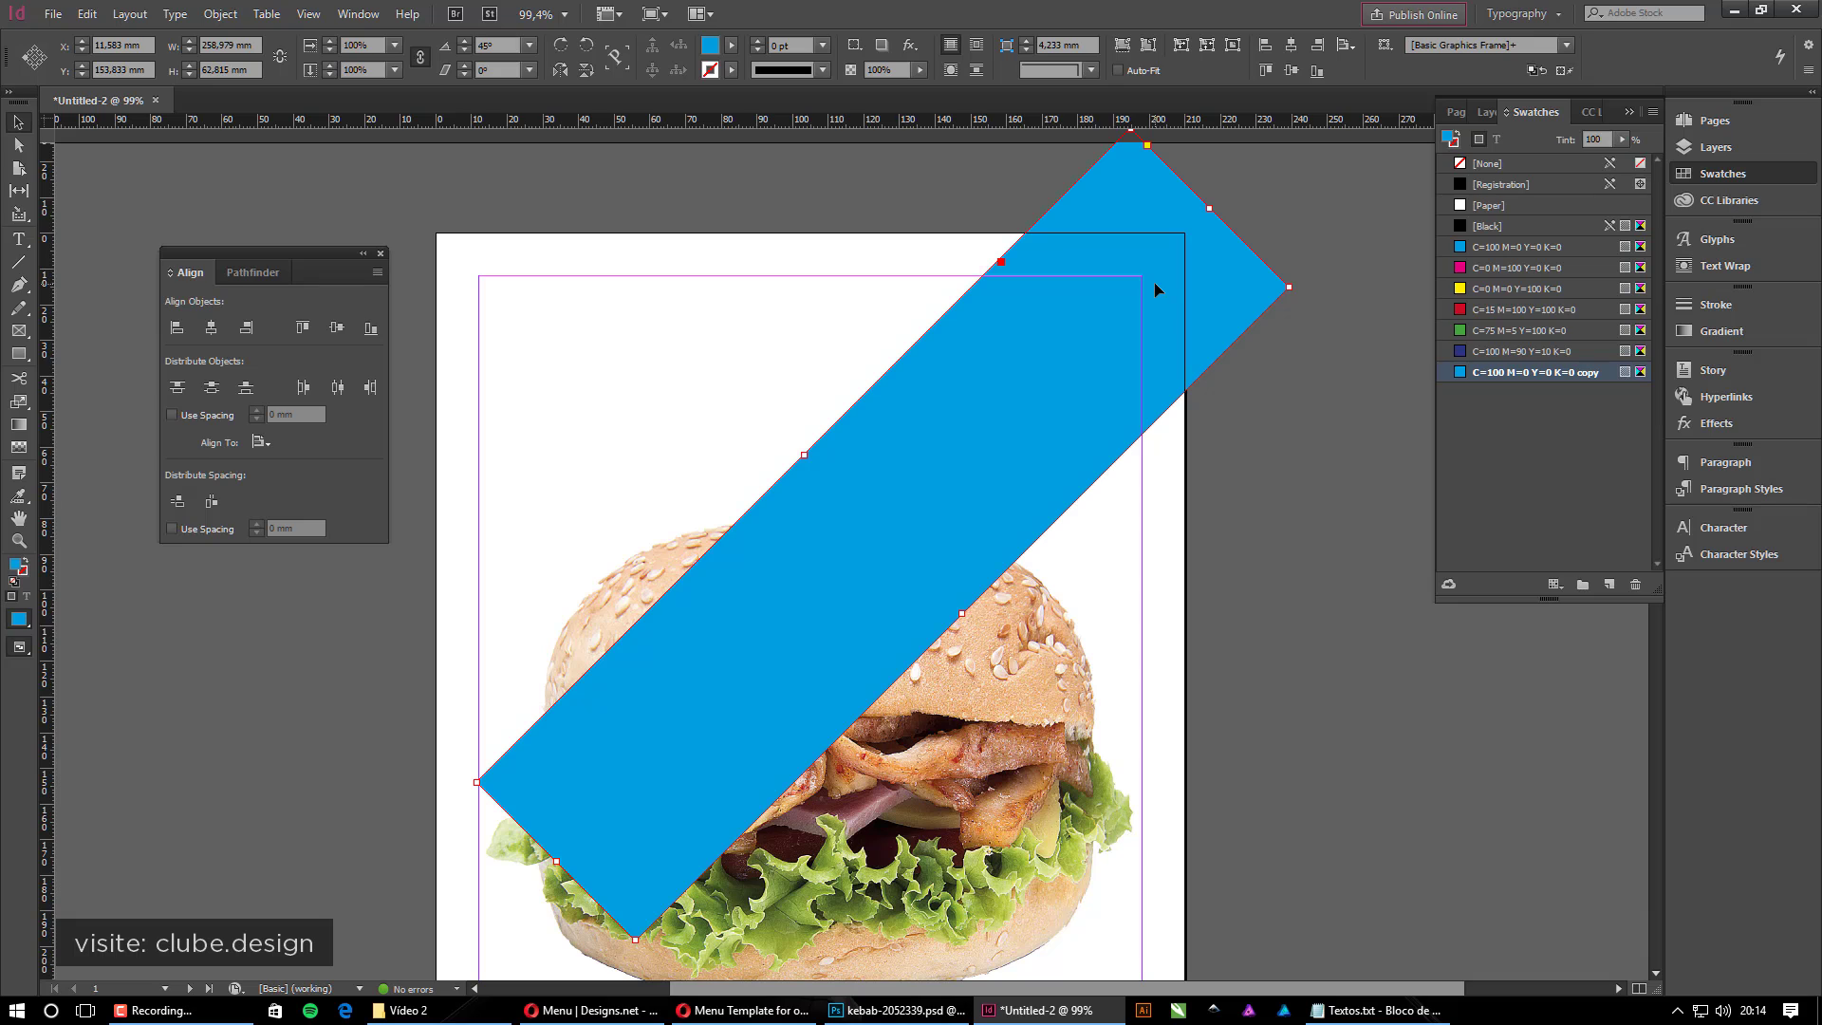
Mix a brown in the copied cyan swatch, roughly C=23 M=57 Y=80 K=41, keeping it a CMYK process colour
double_click(1461, 370)
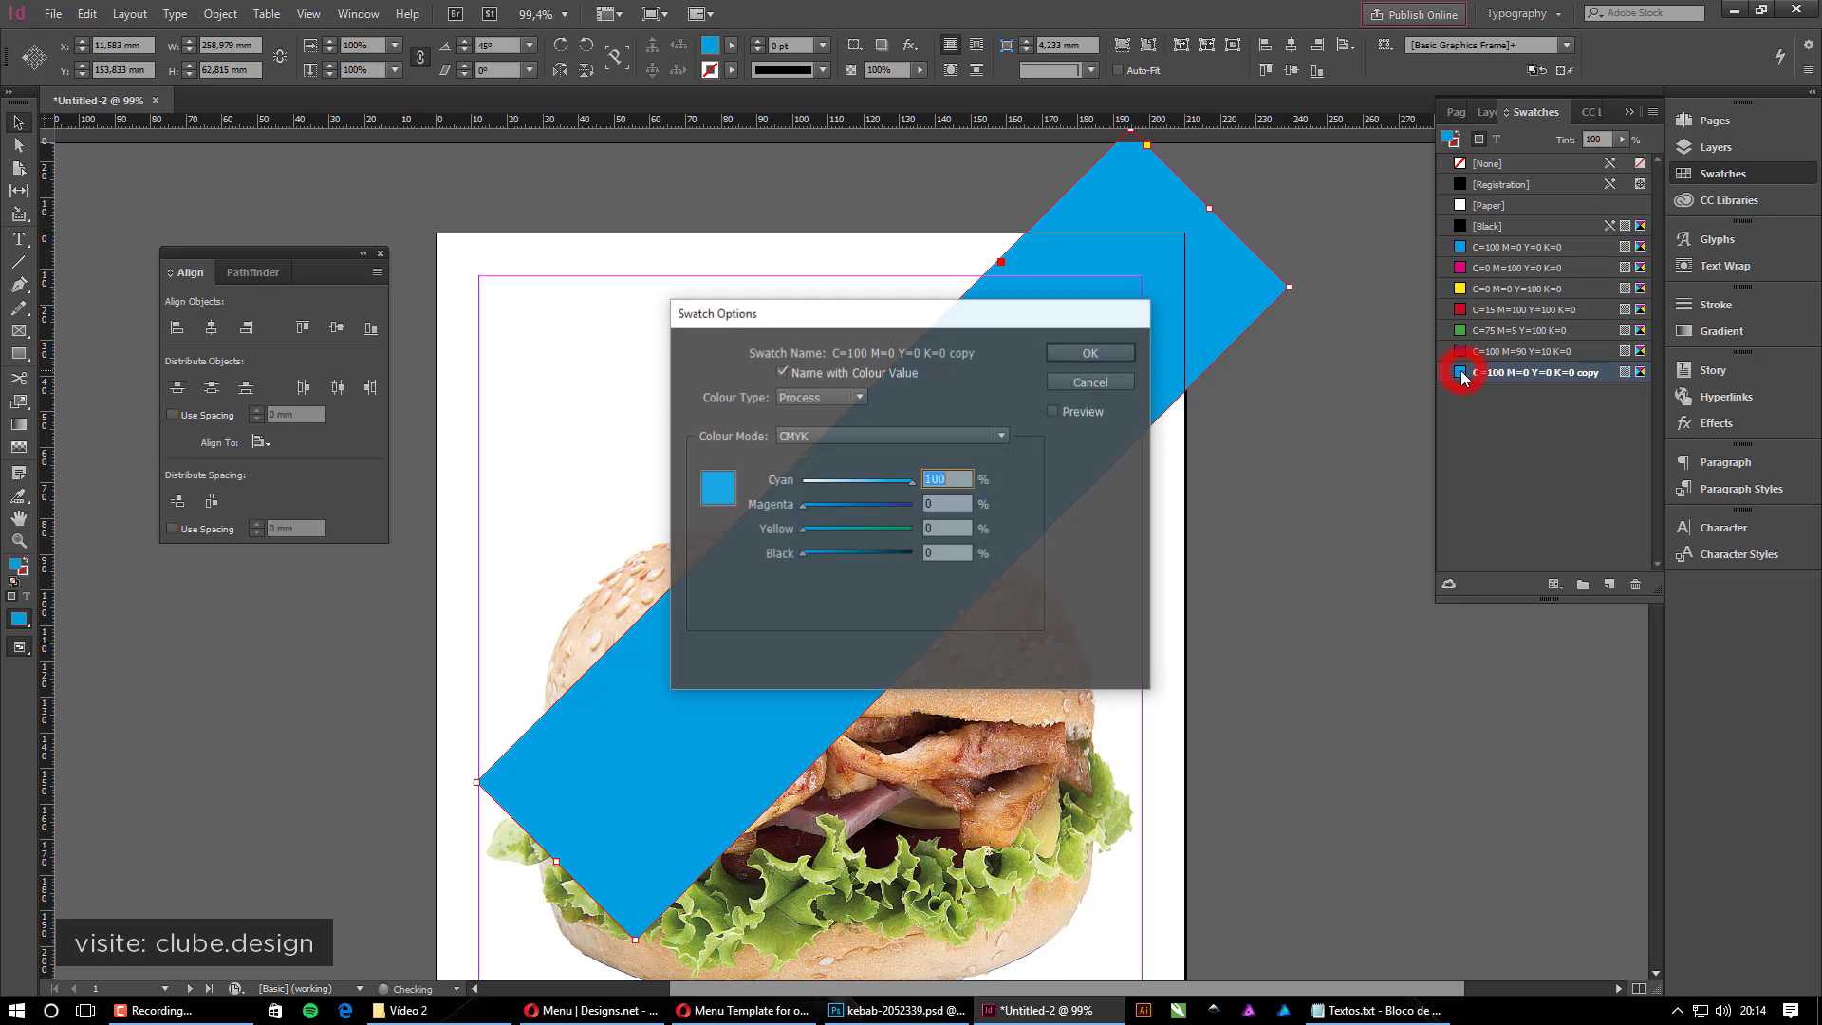
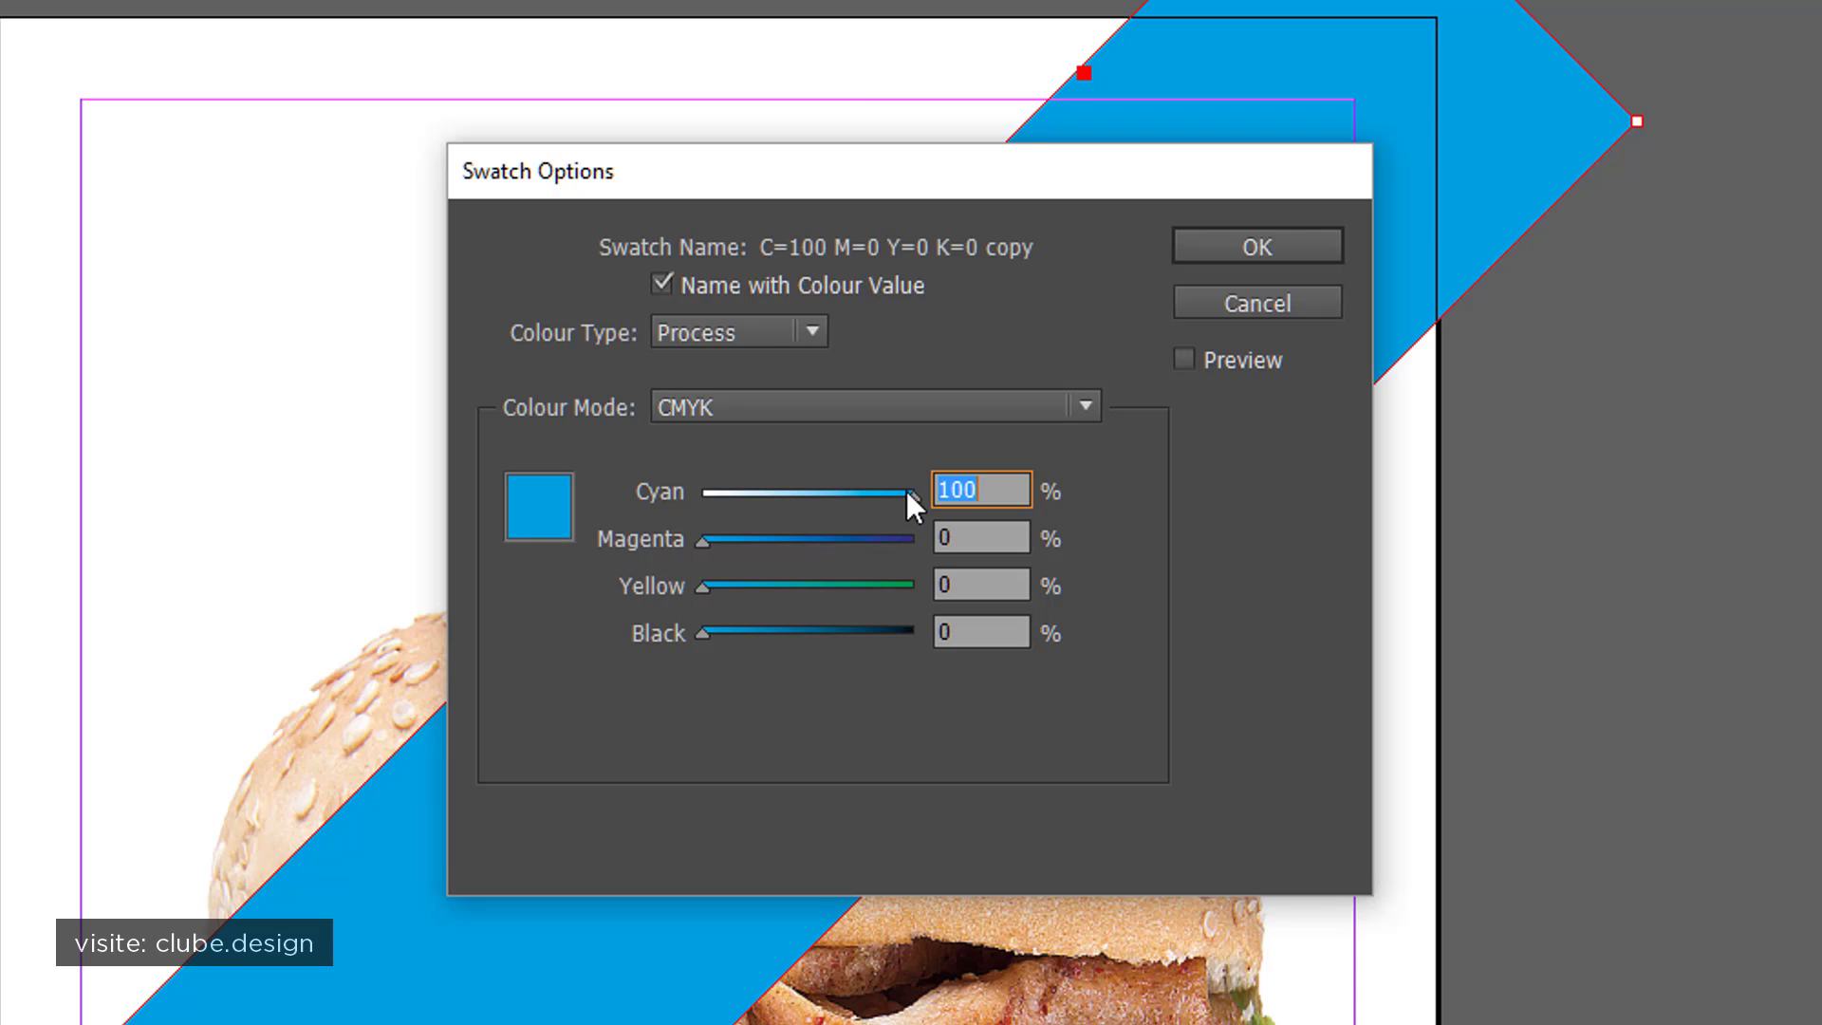
left_click_drag(907, 494, 772, 491)
left_click_drag(704, 541, 833, 543)
left_click_drag(704, 585, 871, 594)
left_click_drag(771, 495, 737, 493)
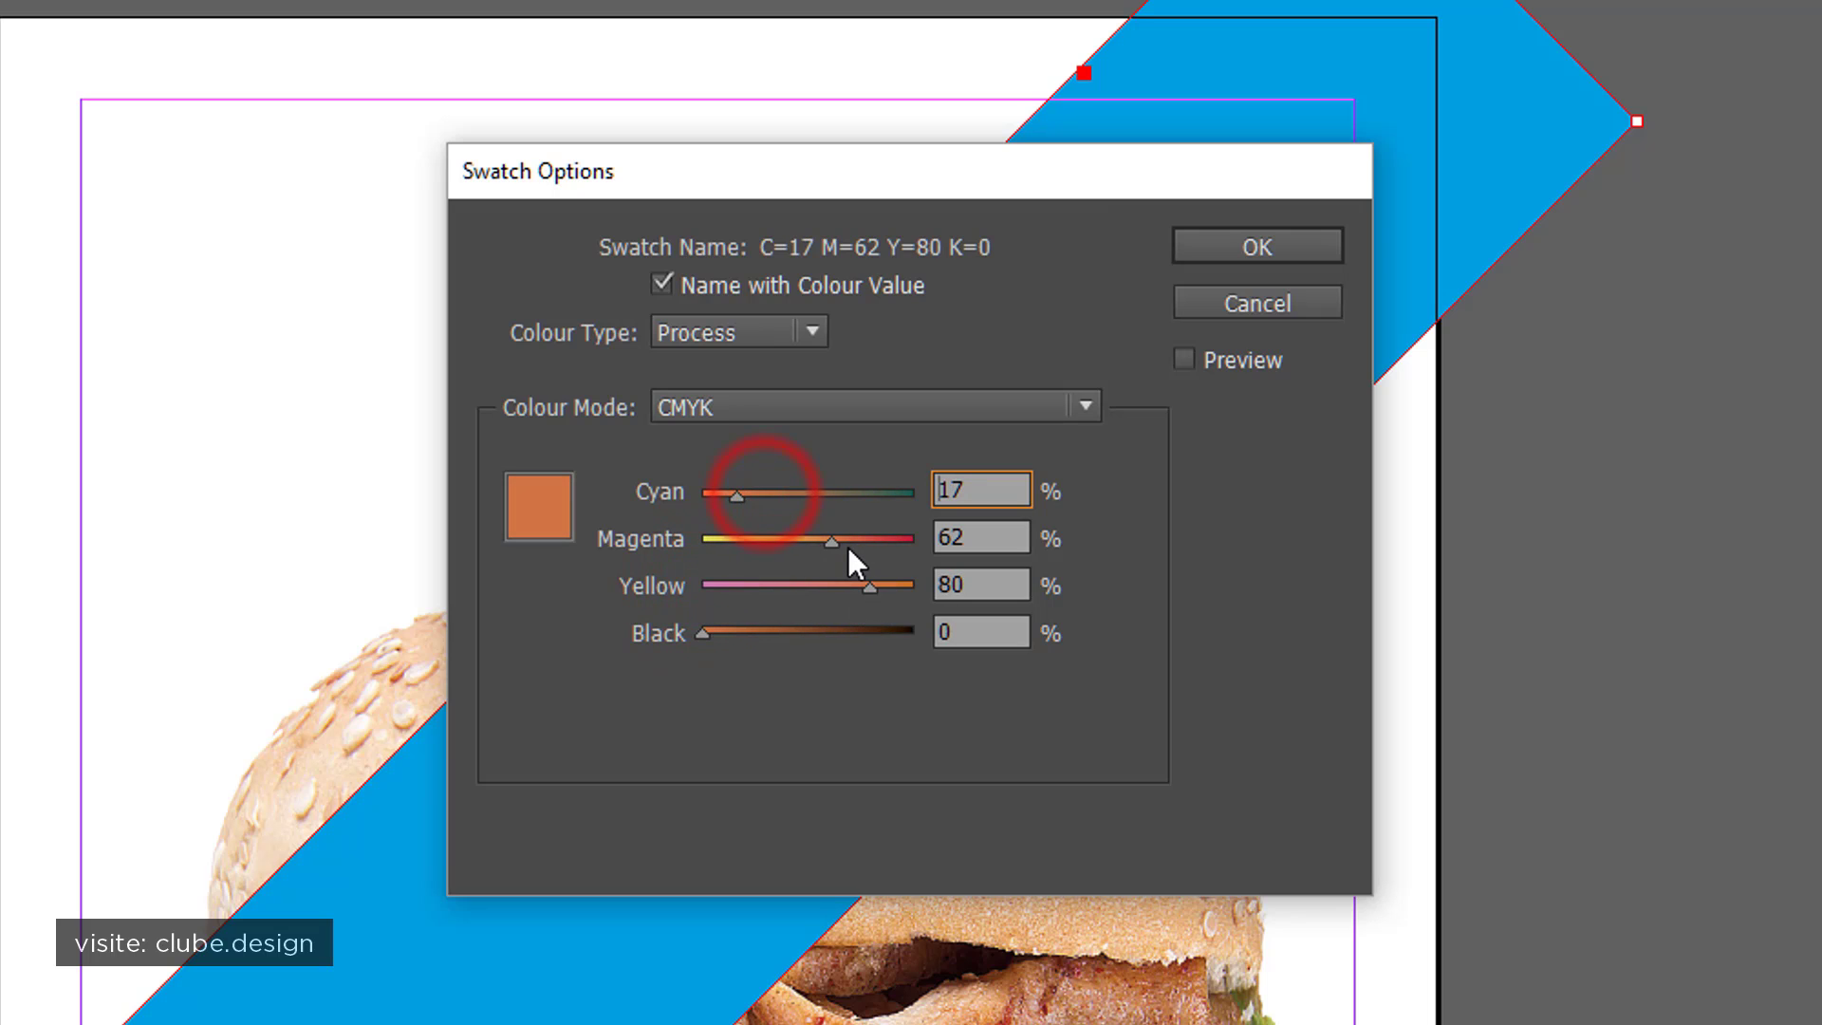
mouse_move(834, 540)
left_mouse_down()
mouse_move(854, 543)
mouse_move(821, 540)
left_mouse_up()
left_click(799, 540)
left_click(751, 495)
left_click_drag(719, 634, 789, 634)
Round the brown swatch's values to C=25 M=60 Y=80 K=40 and apply them
double_click(963, 490)
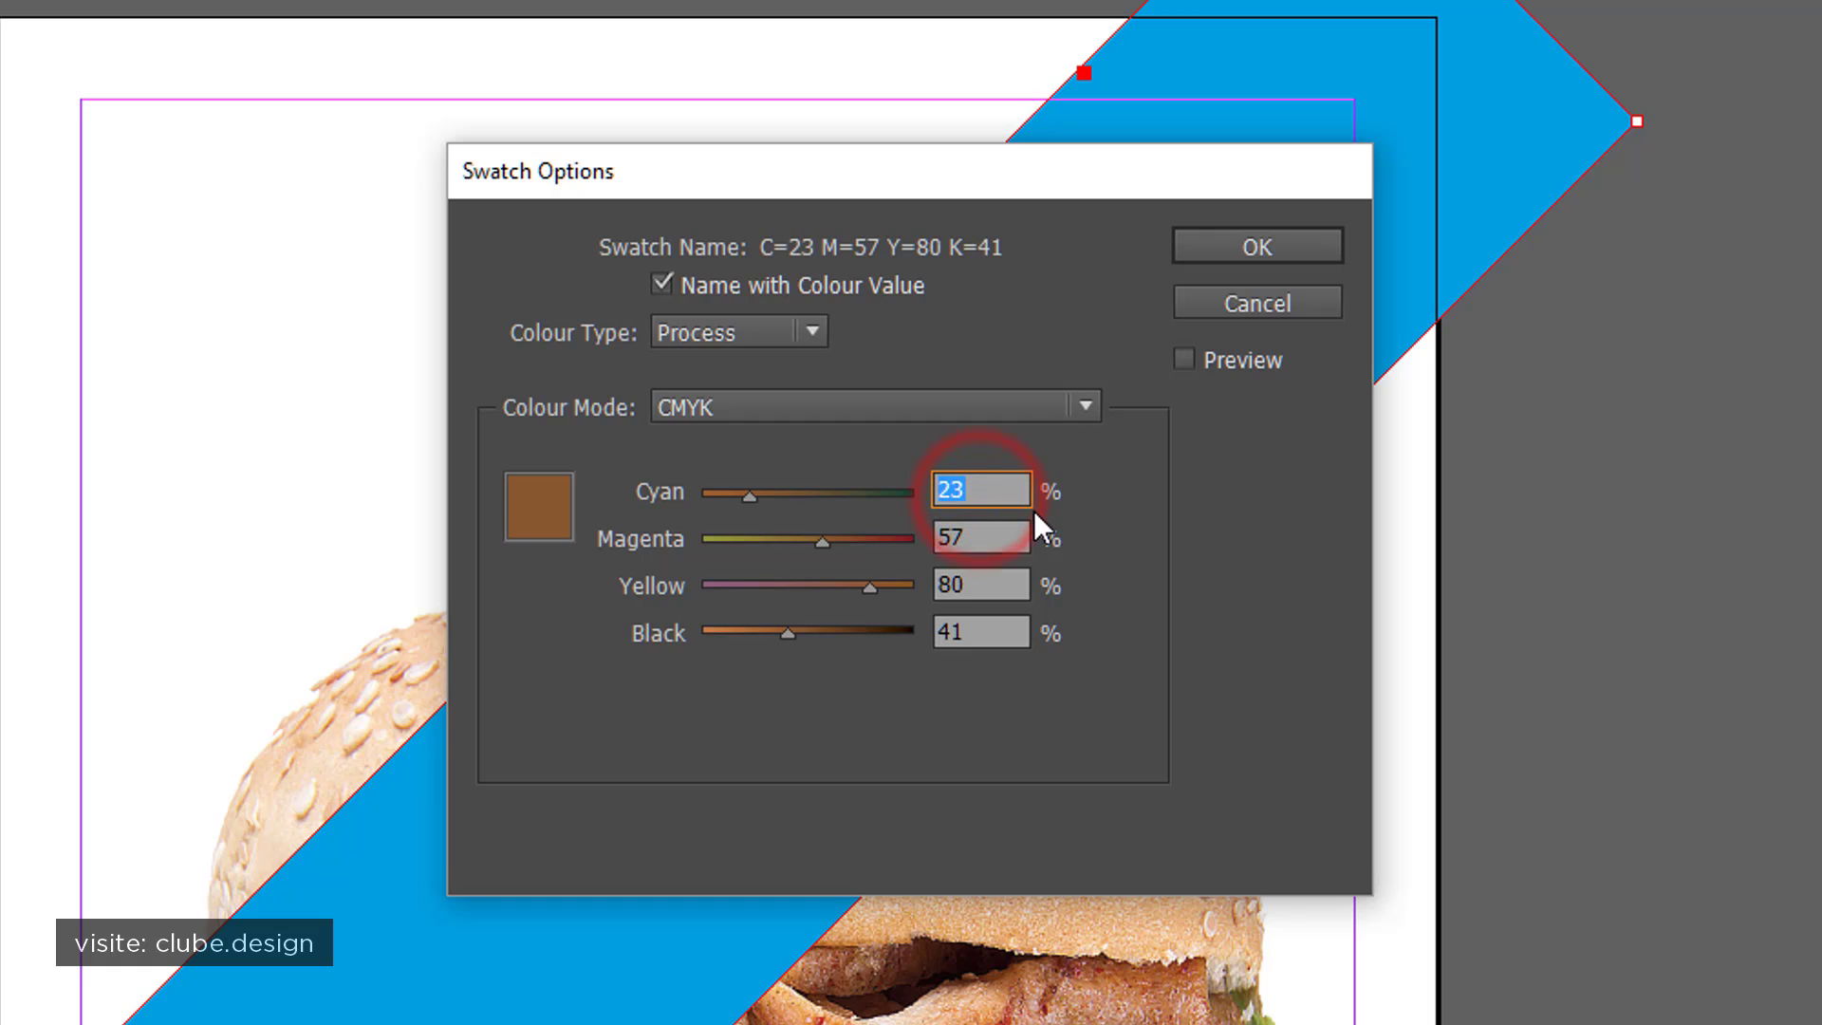
type("25")
double_click(1008, 533)
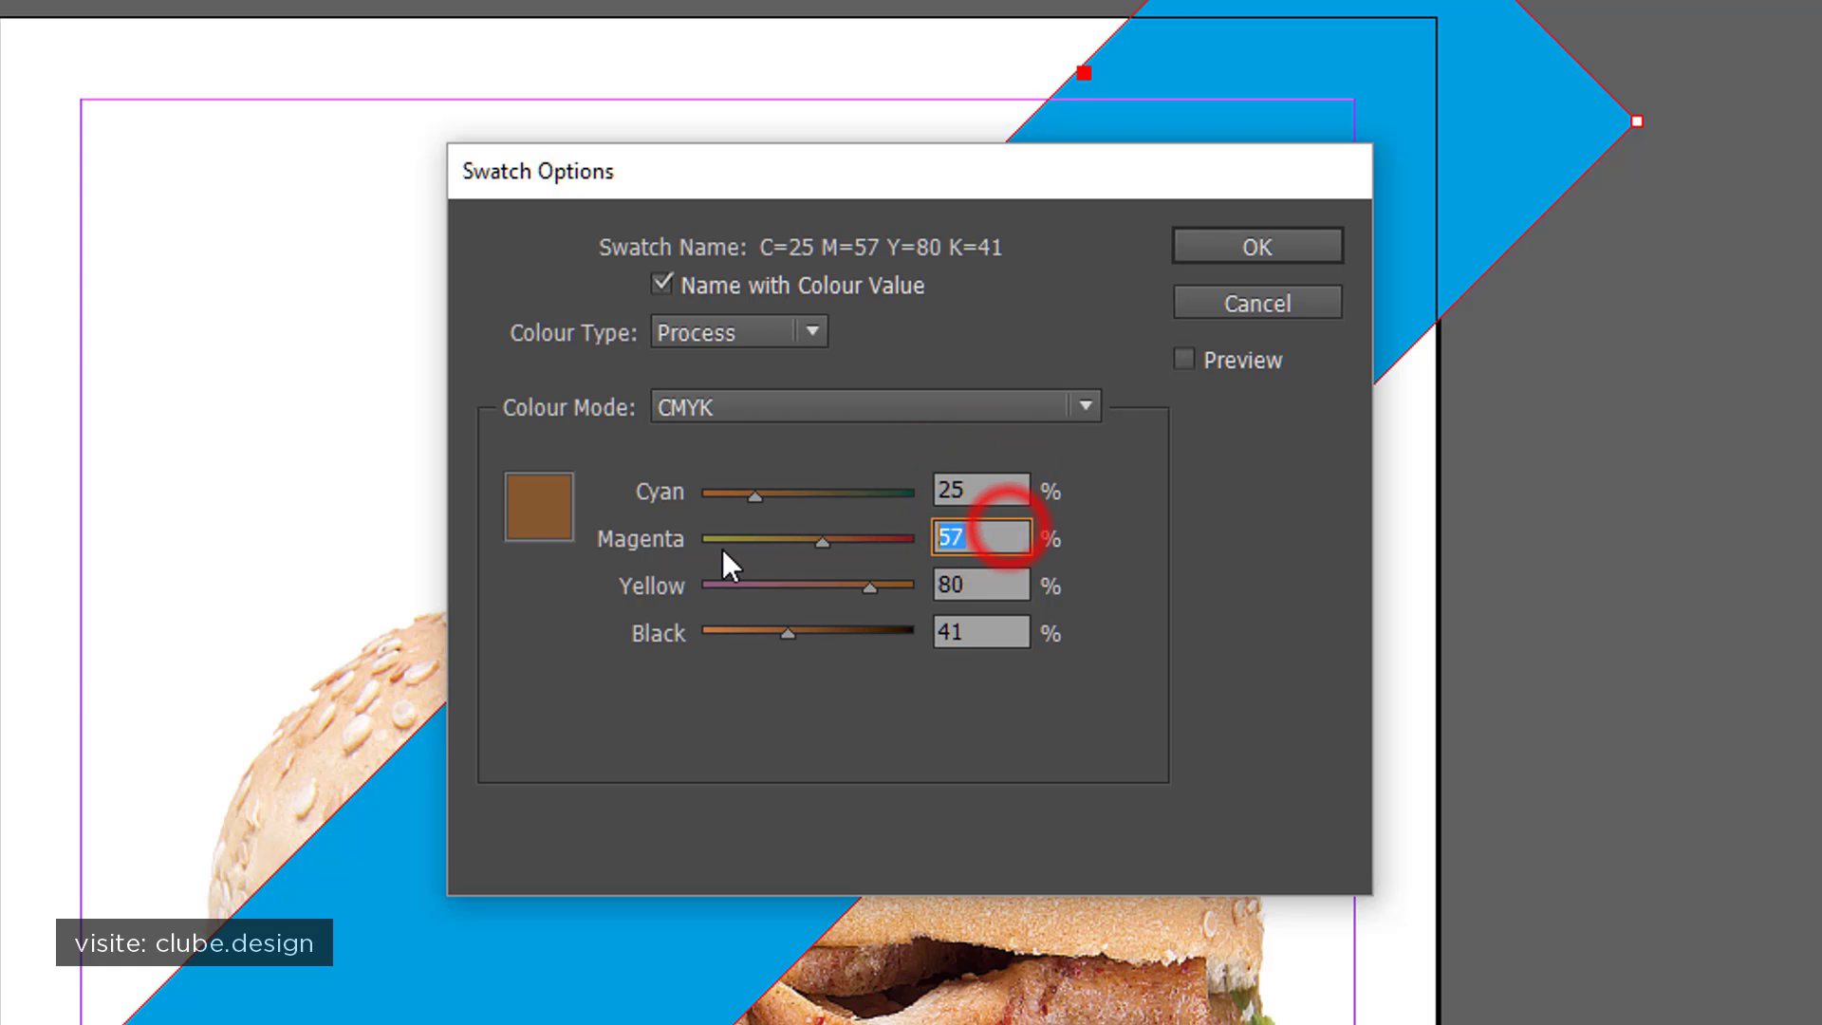
type("60")
double_click(973, 582)
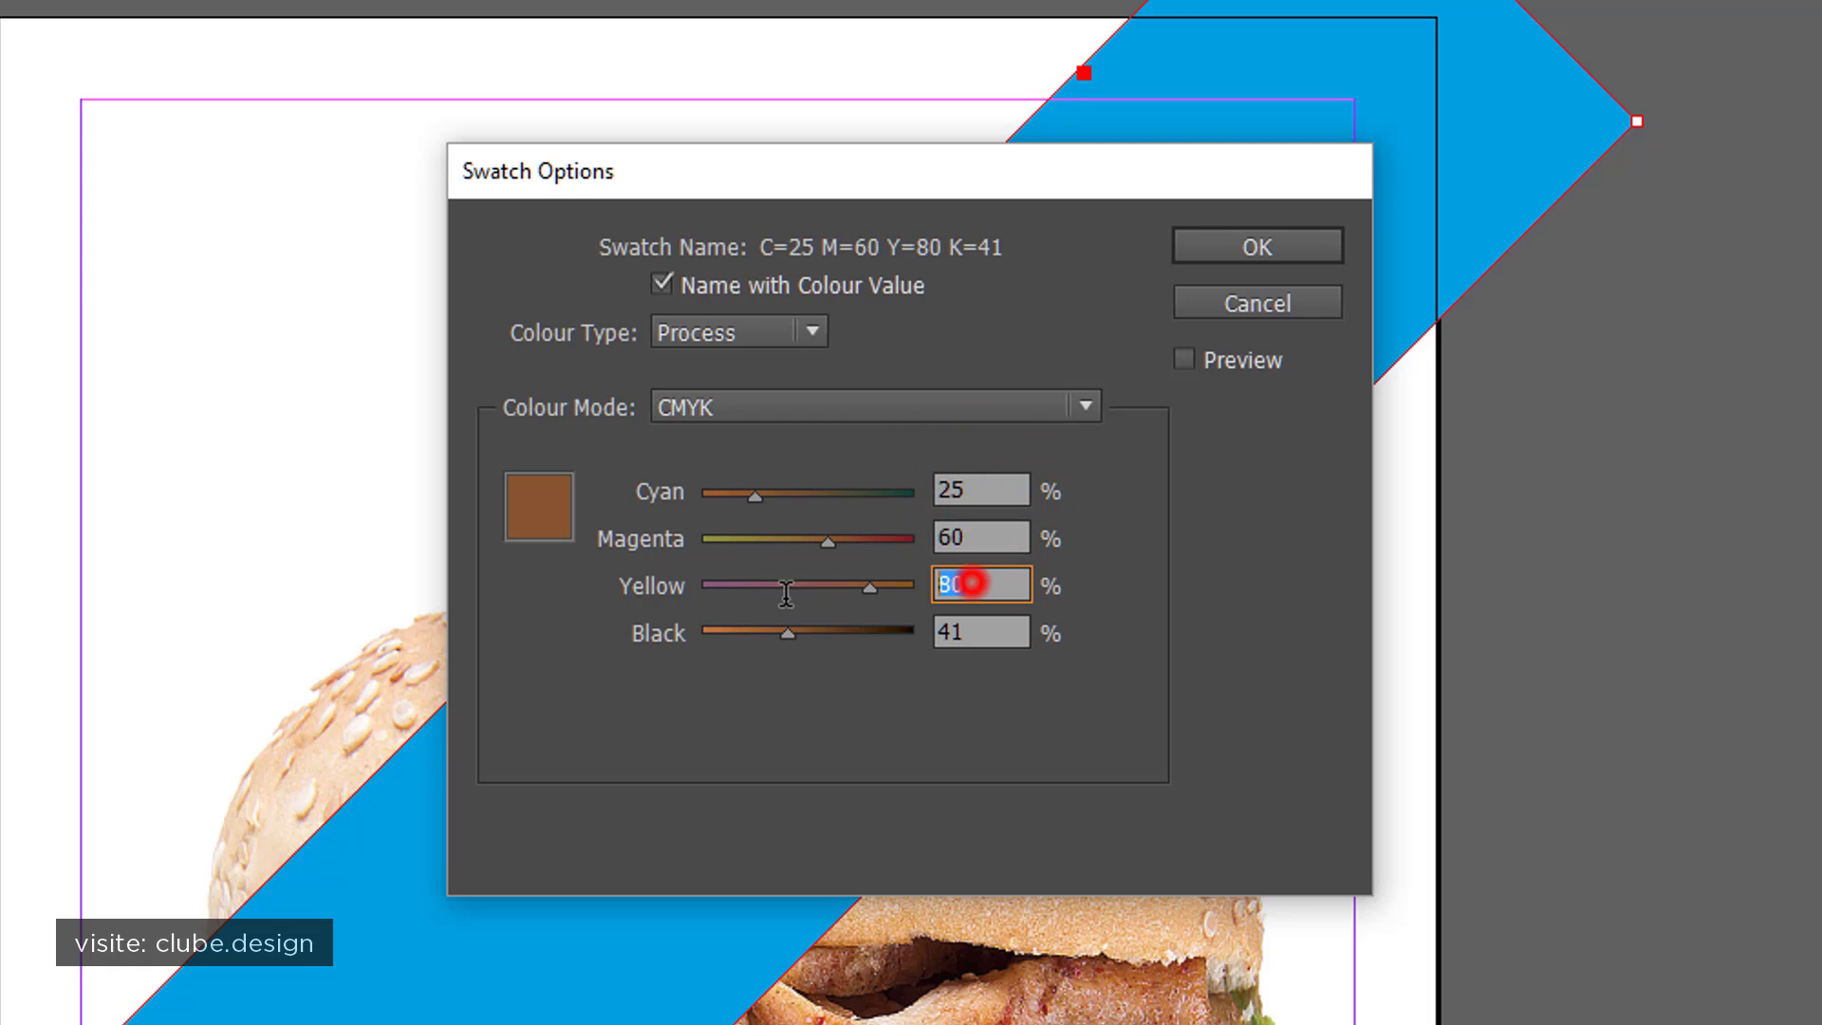
double_click(992, 633)
type("40")
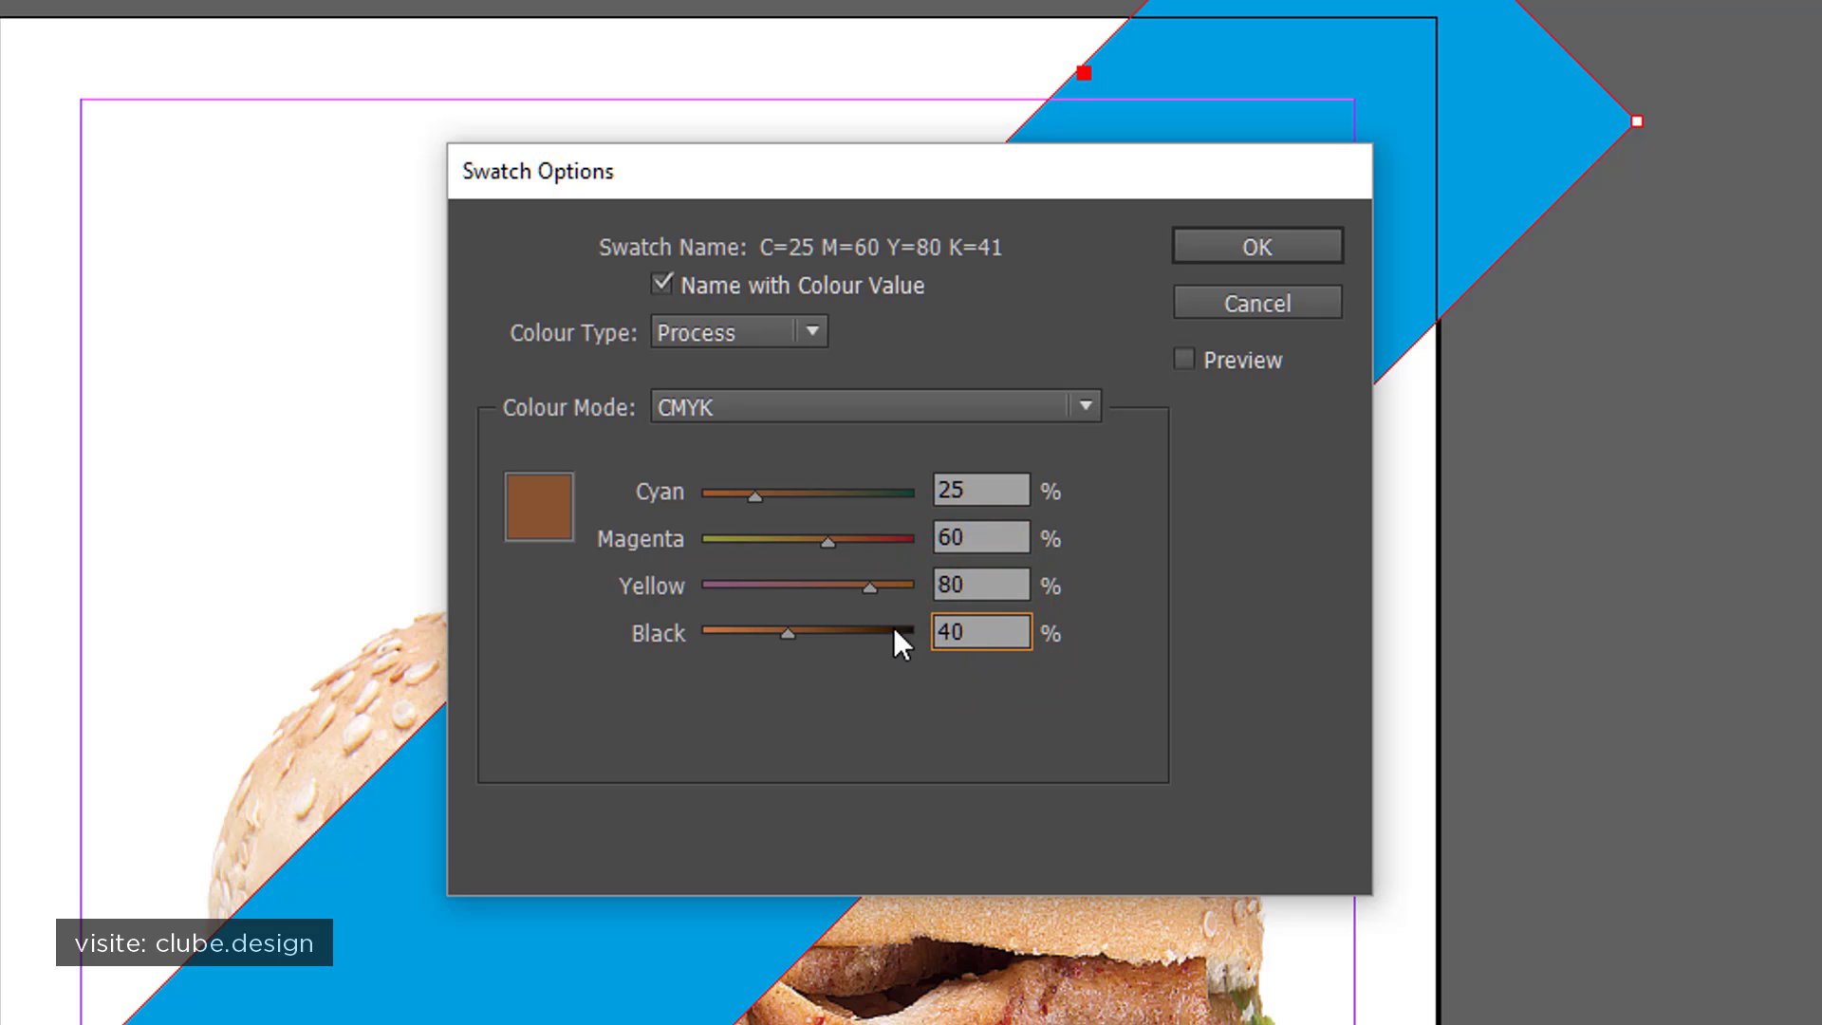
left_click(992, 582)
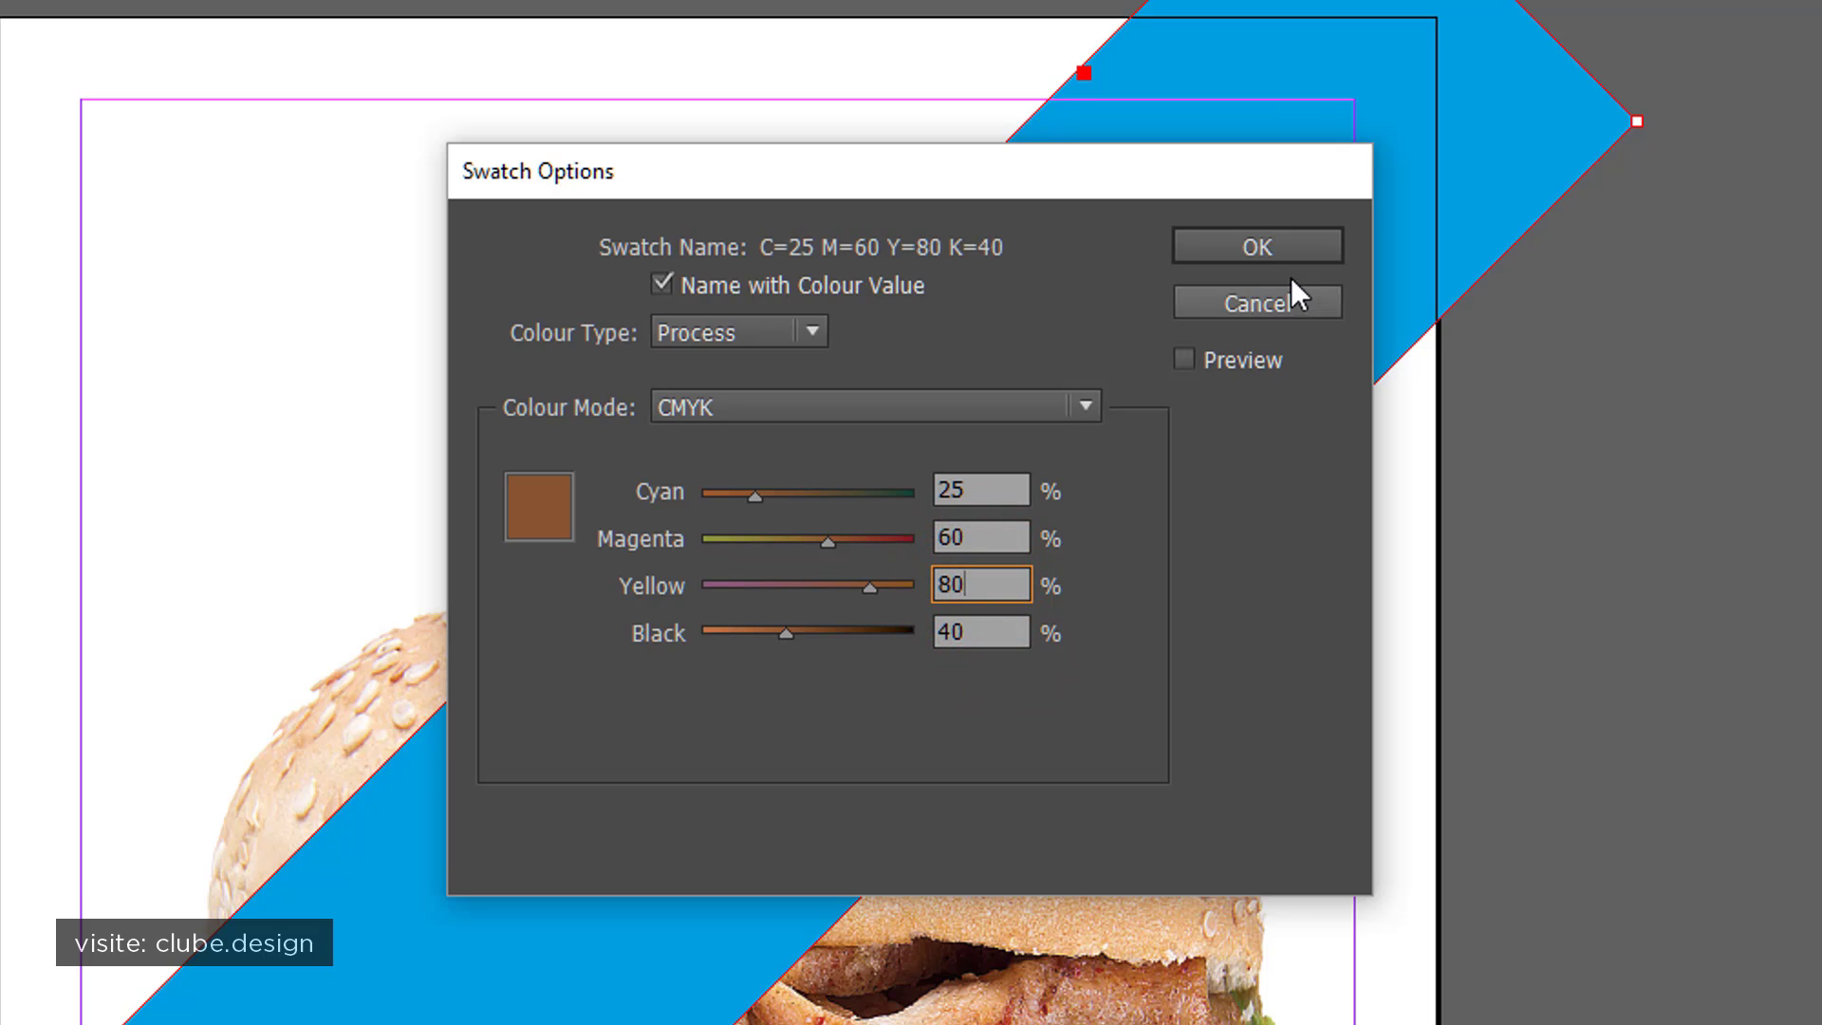
left_click(1259, 246)
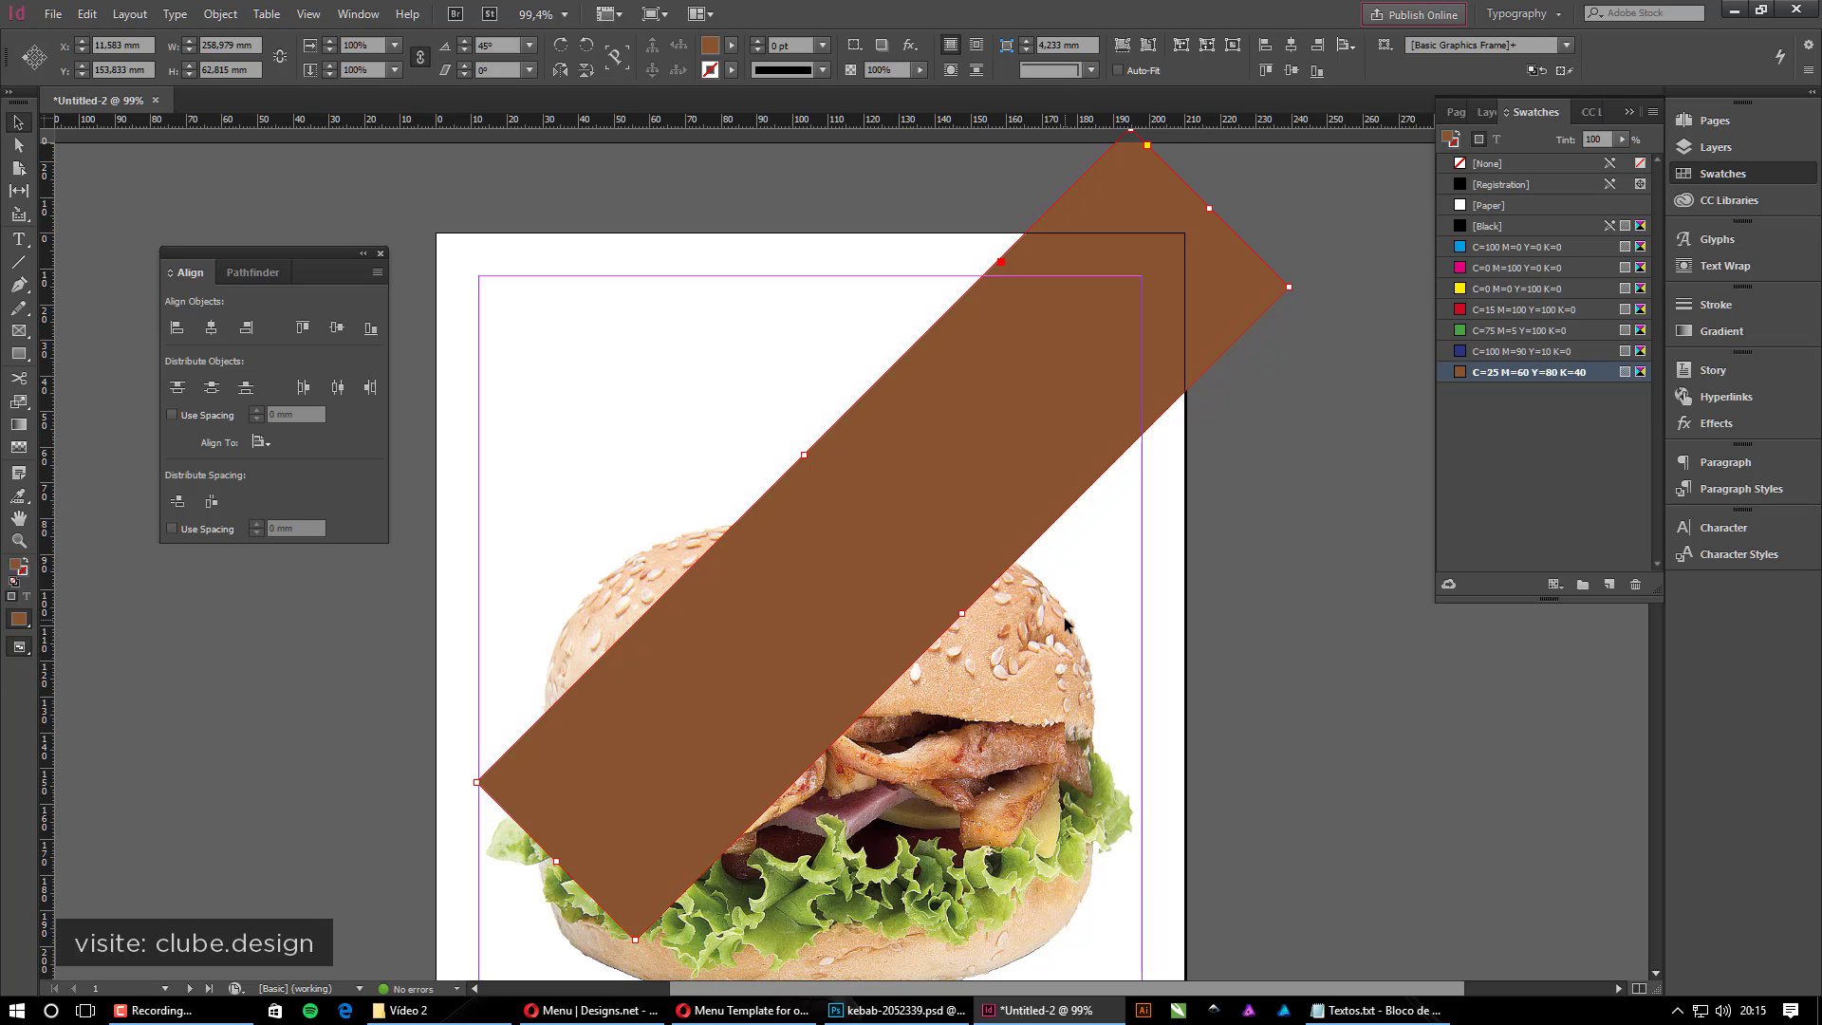
Add a linear Gradient Feather effect to the brown diagonal rectangle and set its angle to -145°
left_click(1628, 112)
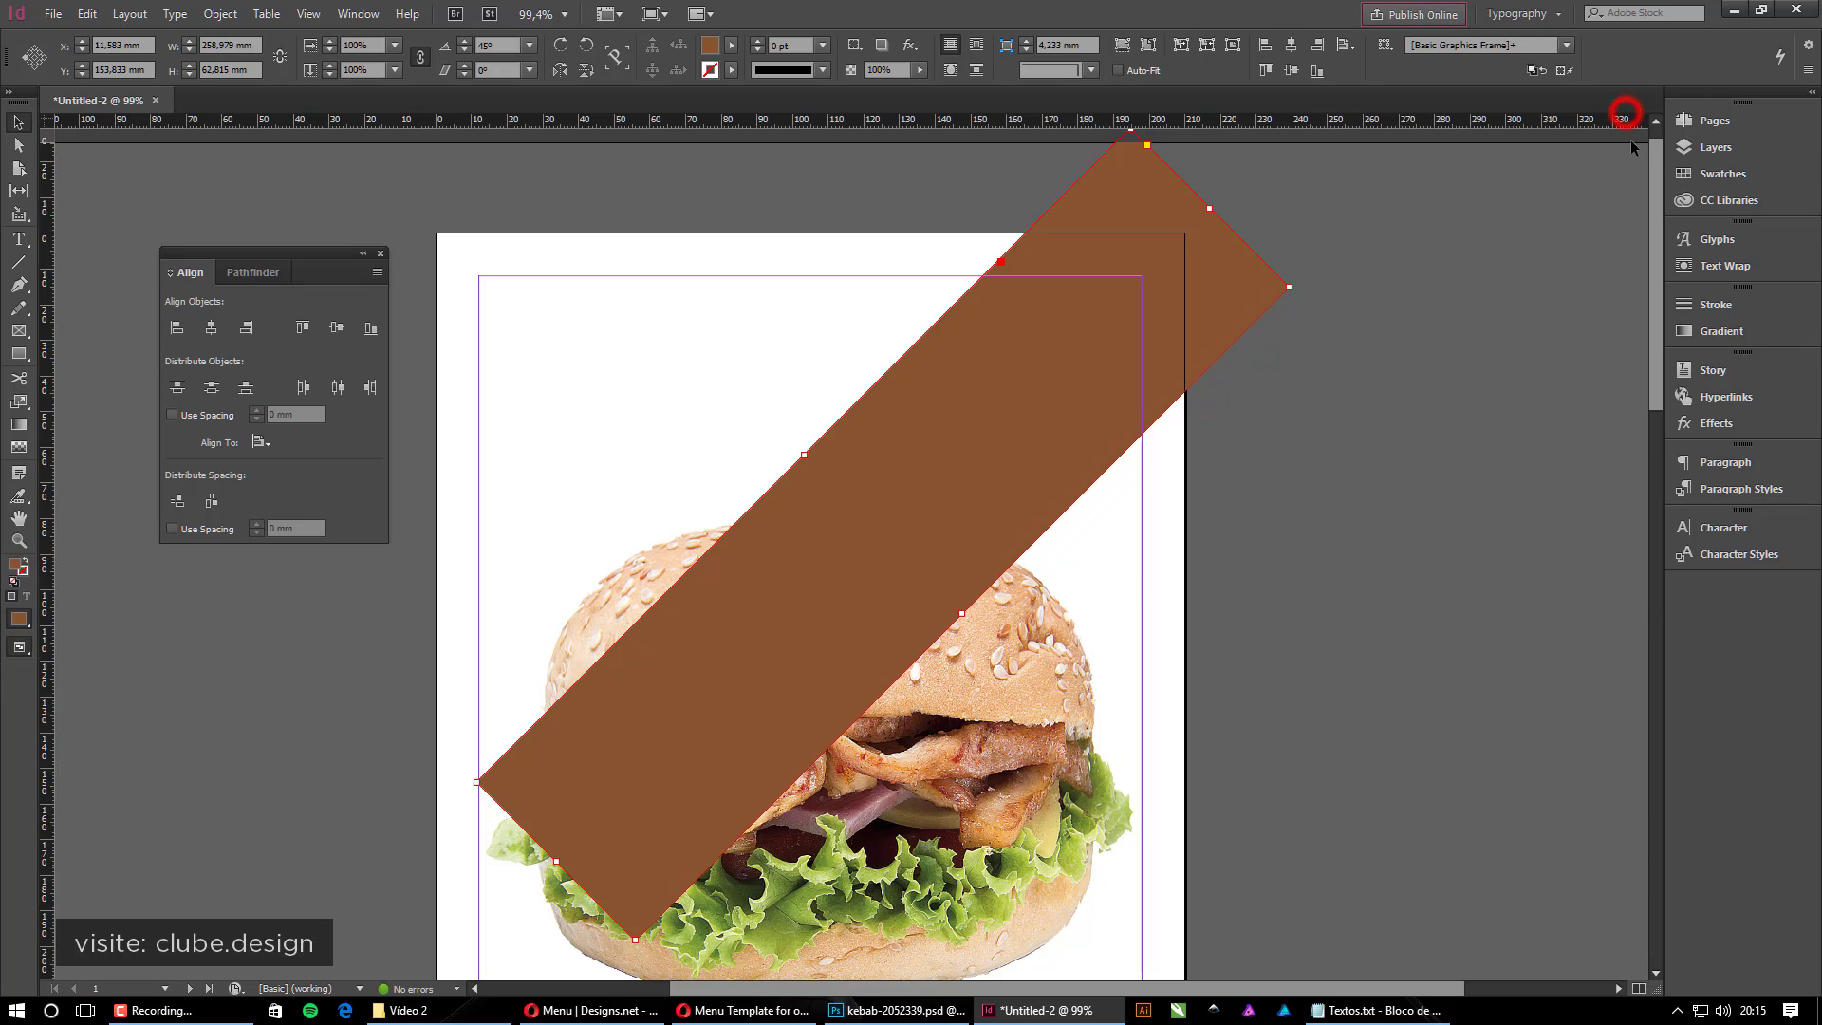
left_click(1734, 429)
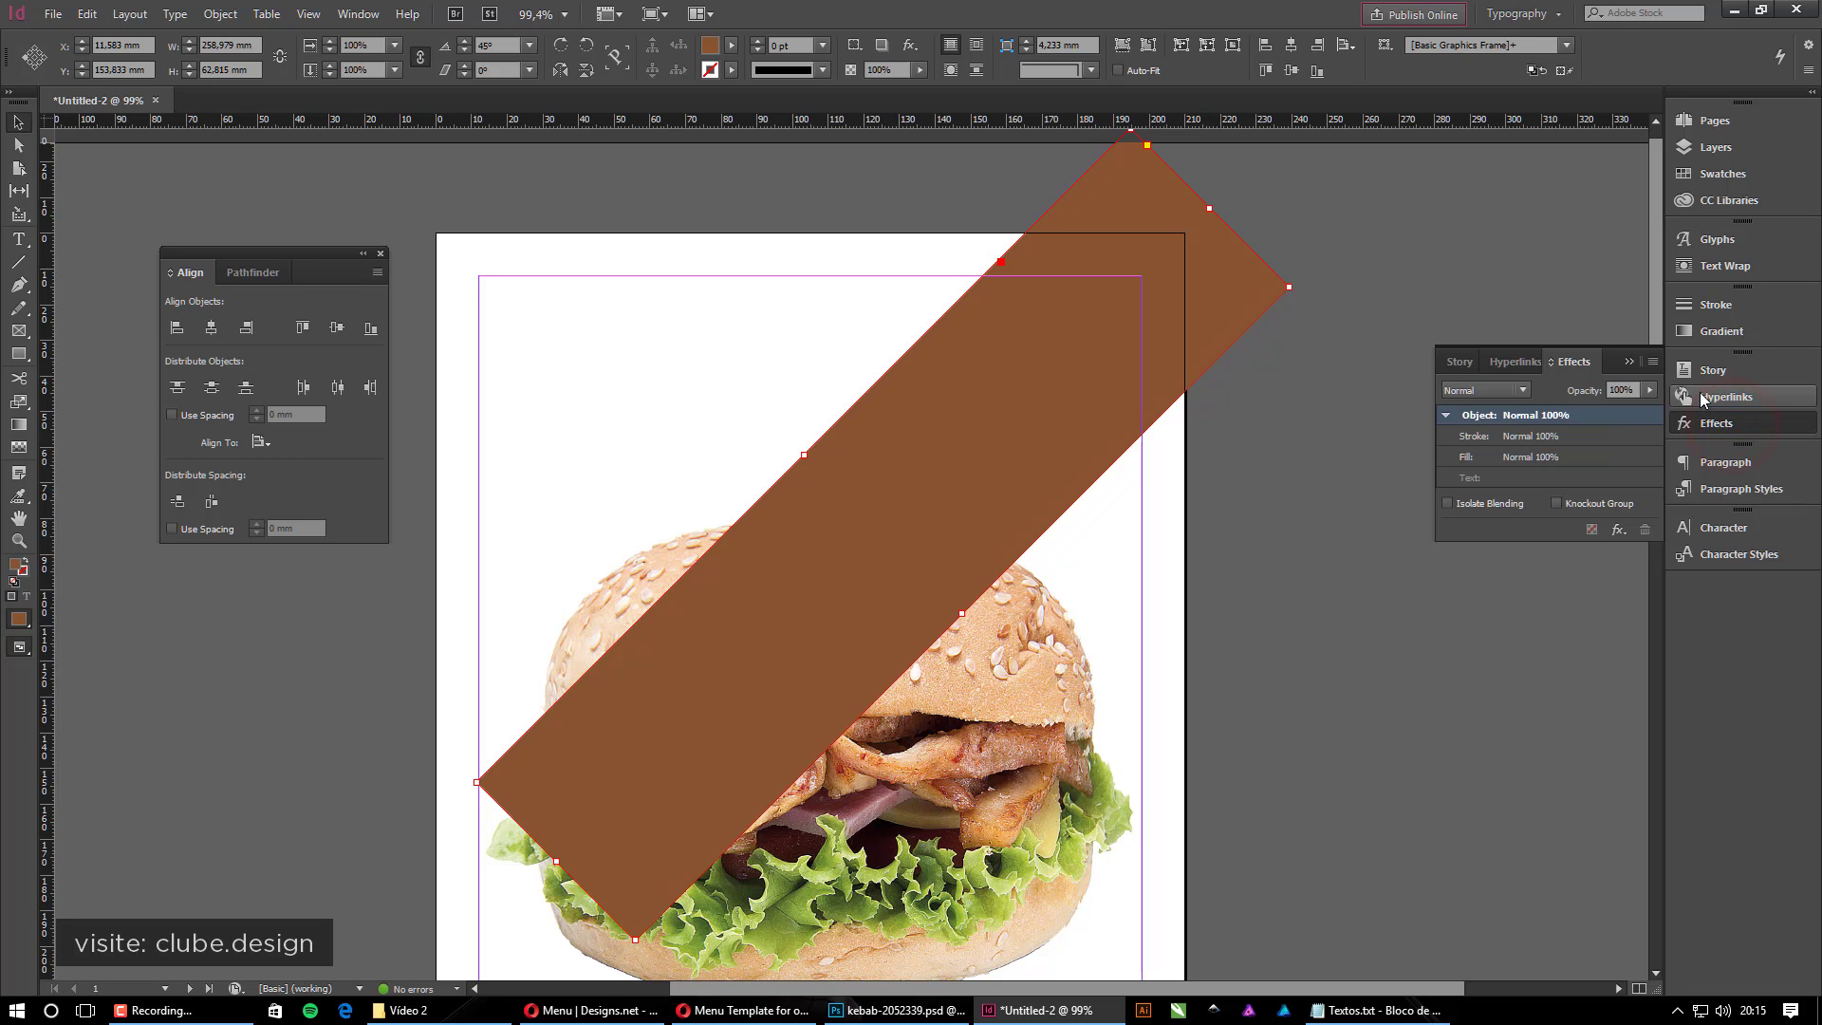
left_click(357, 13)
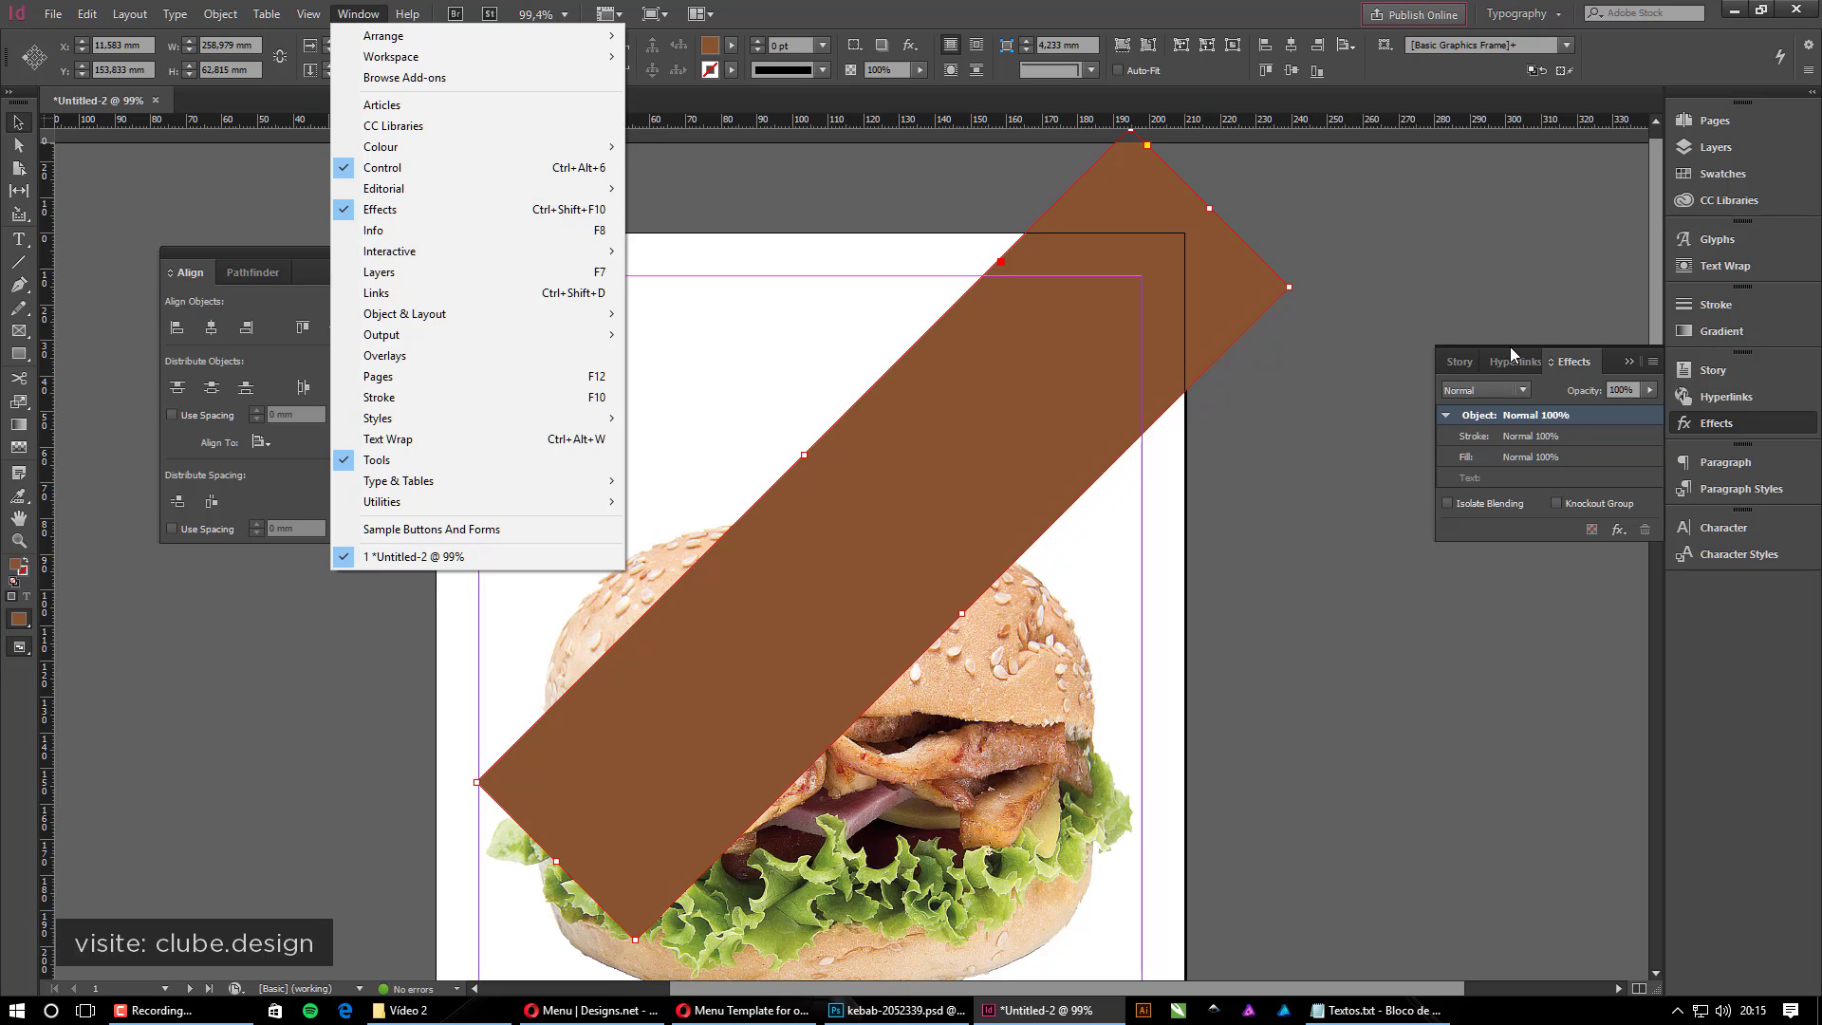
left_click(1560, 357)
left_click(1739, 425)
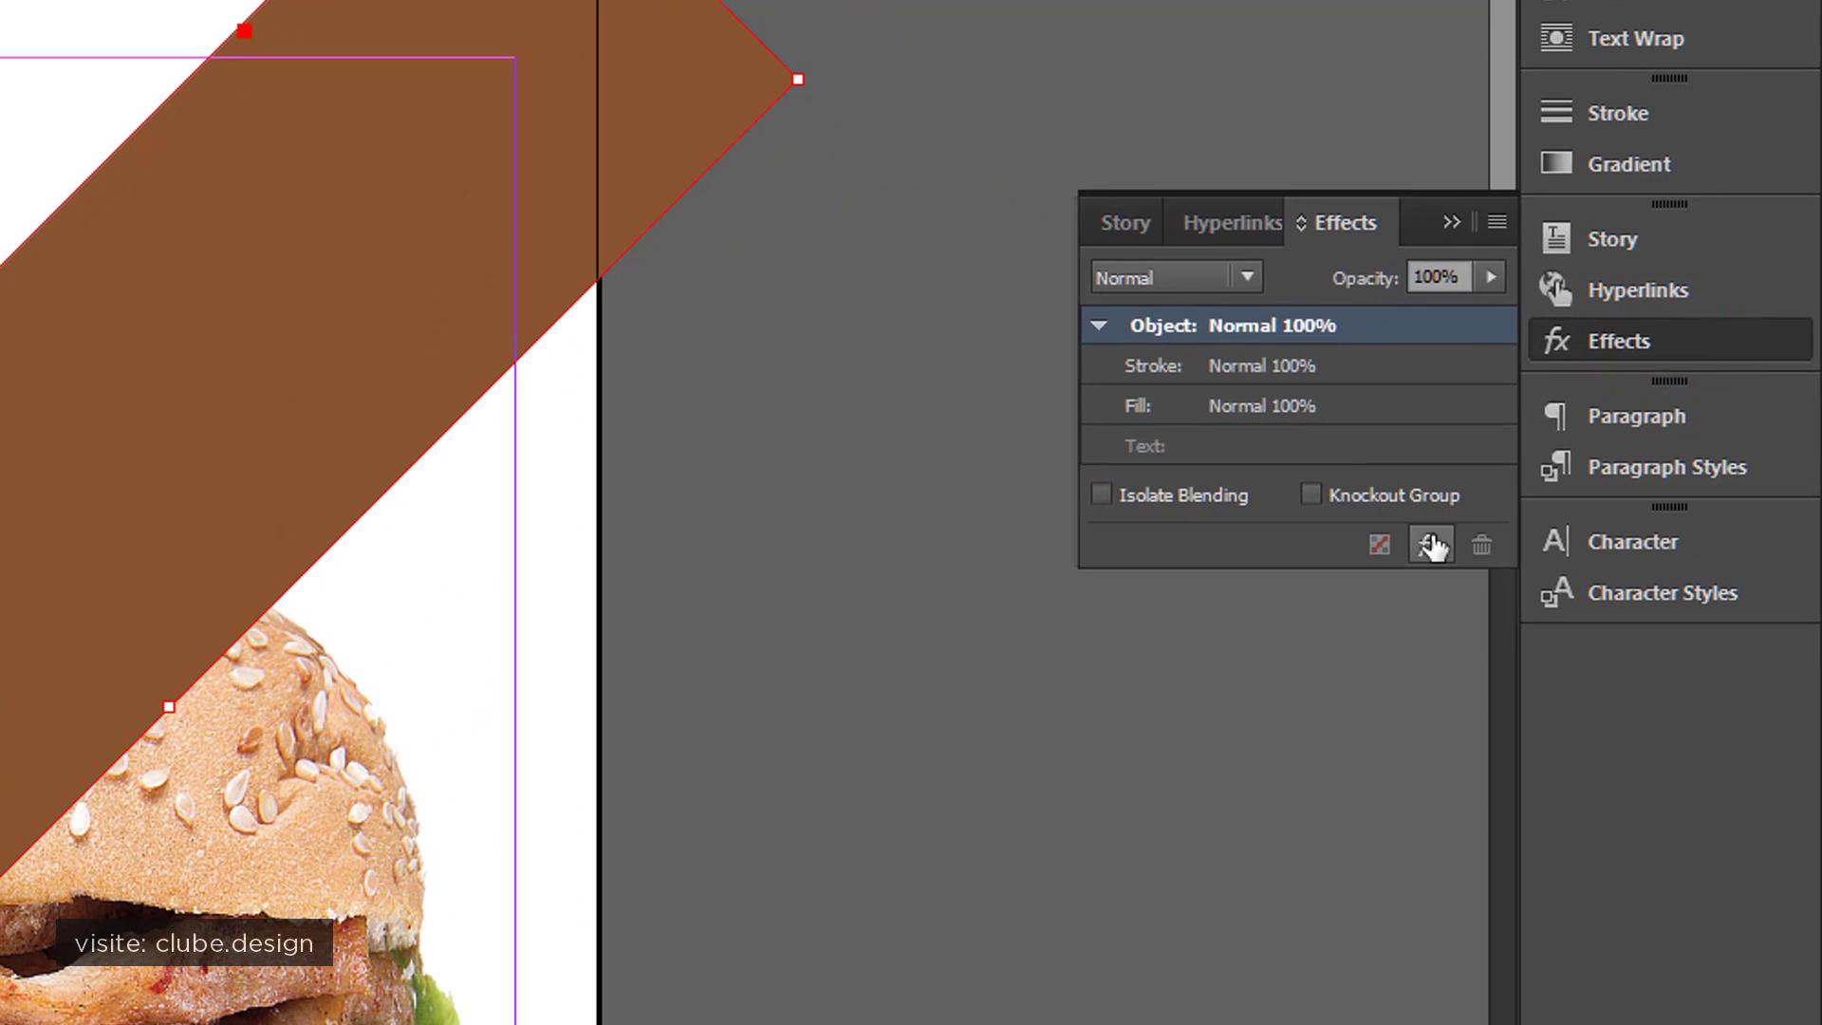
left_click(1432, 545)
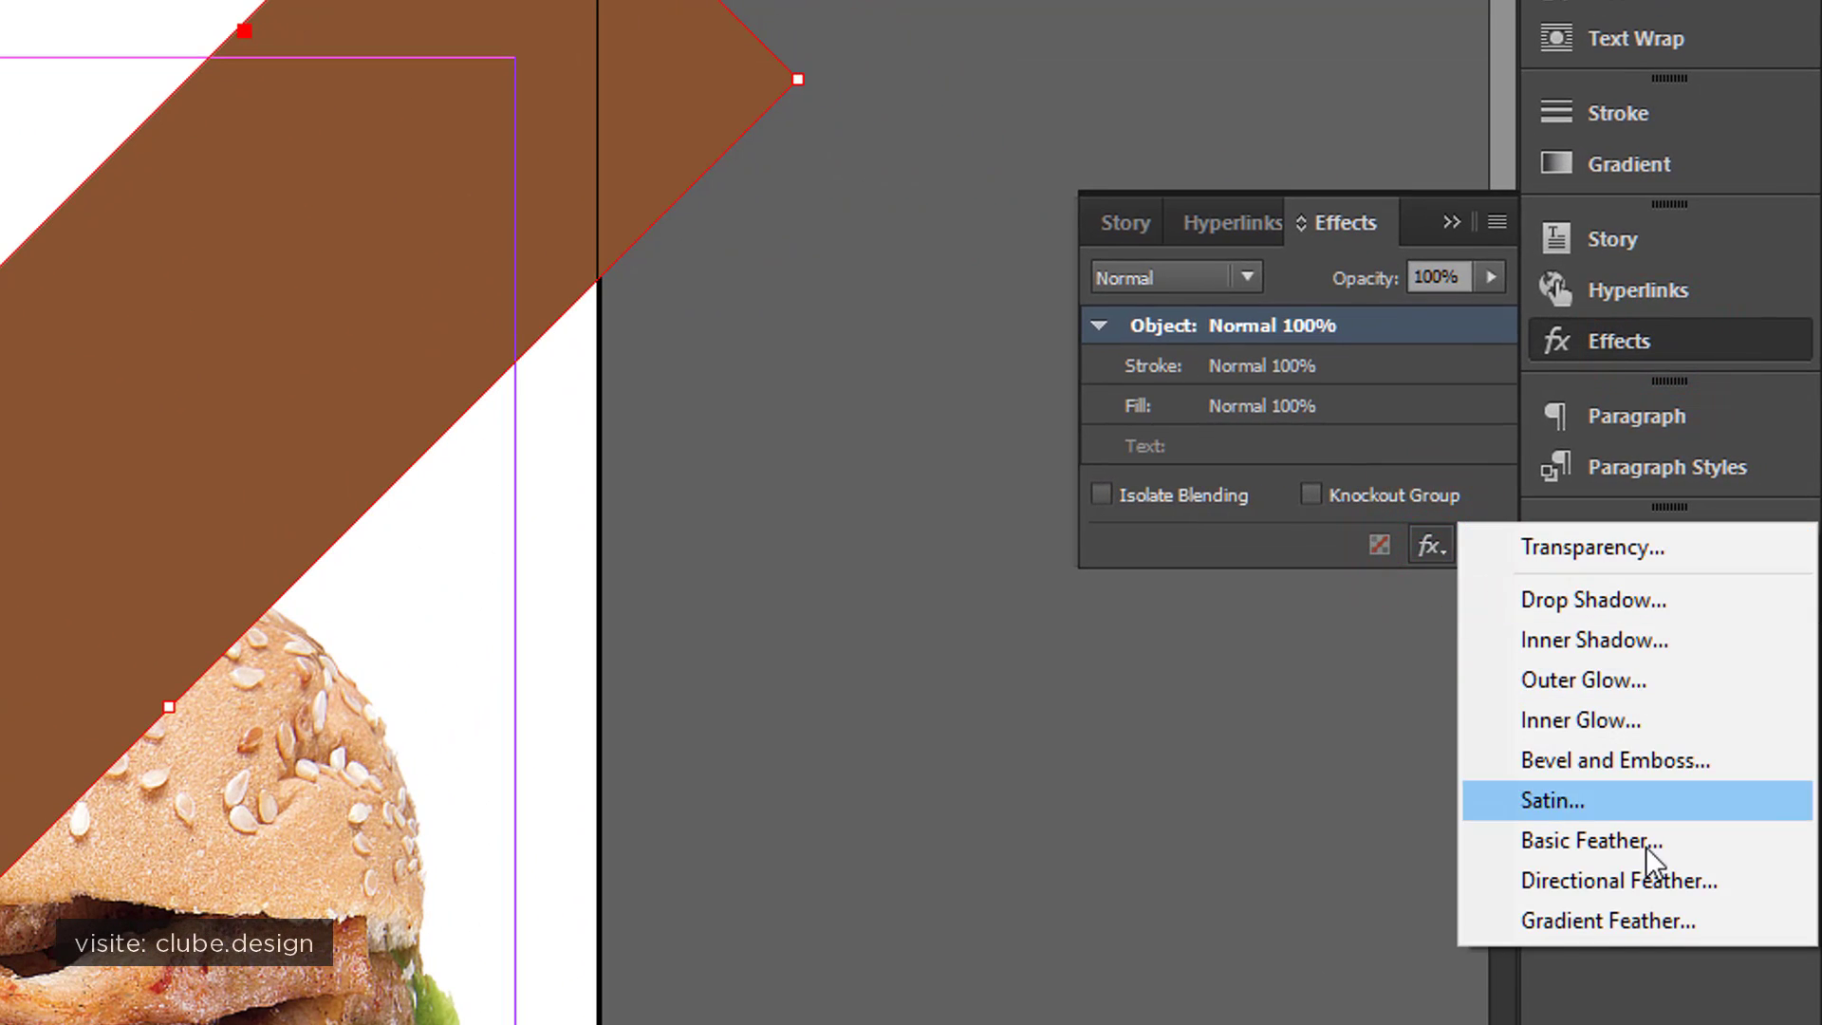
left_click(1615, 920)
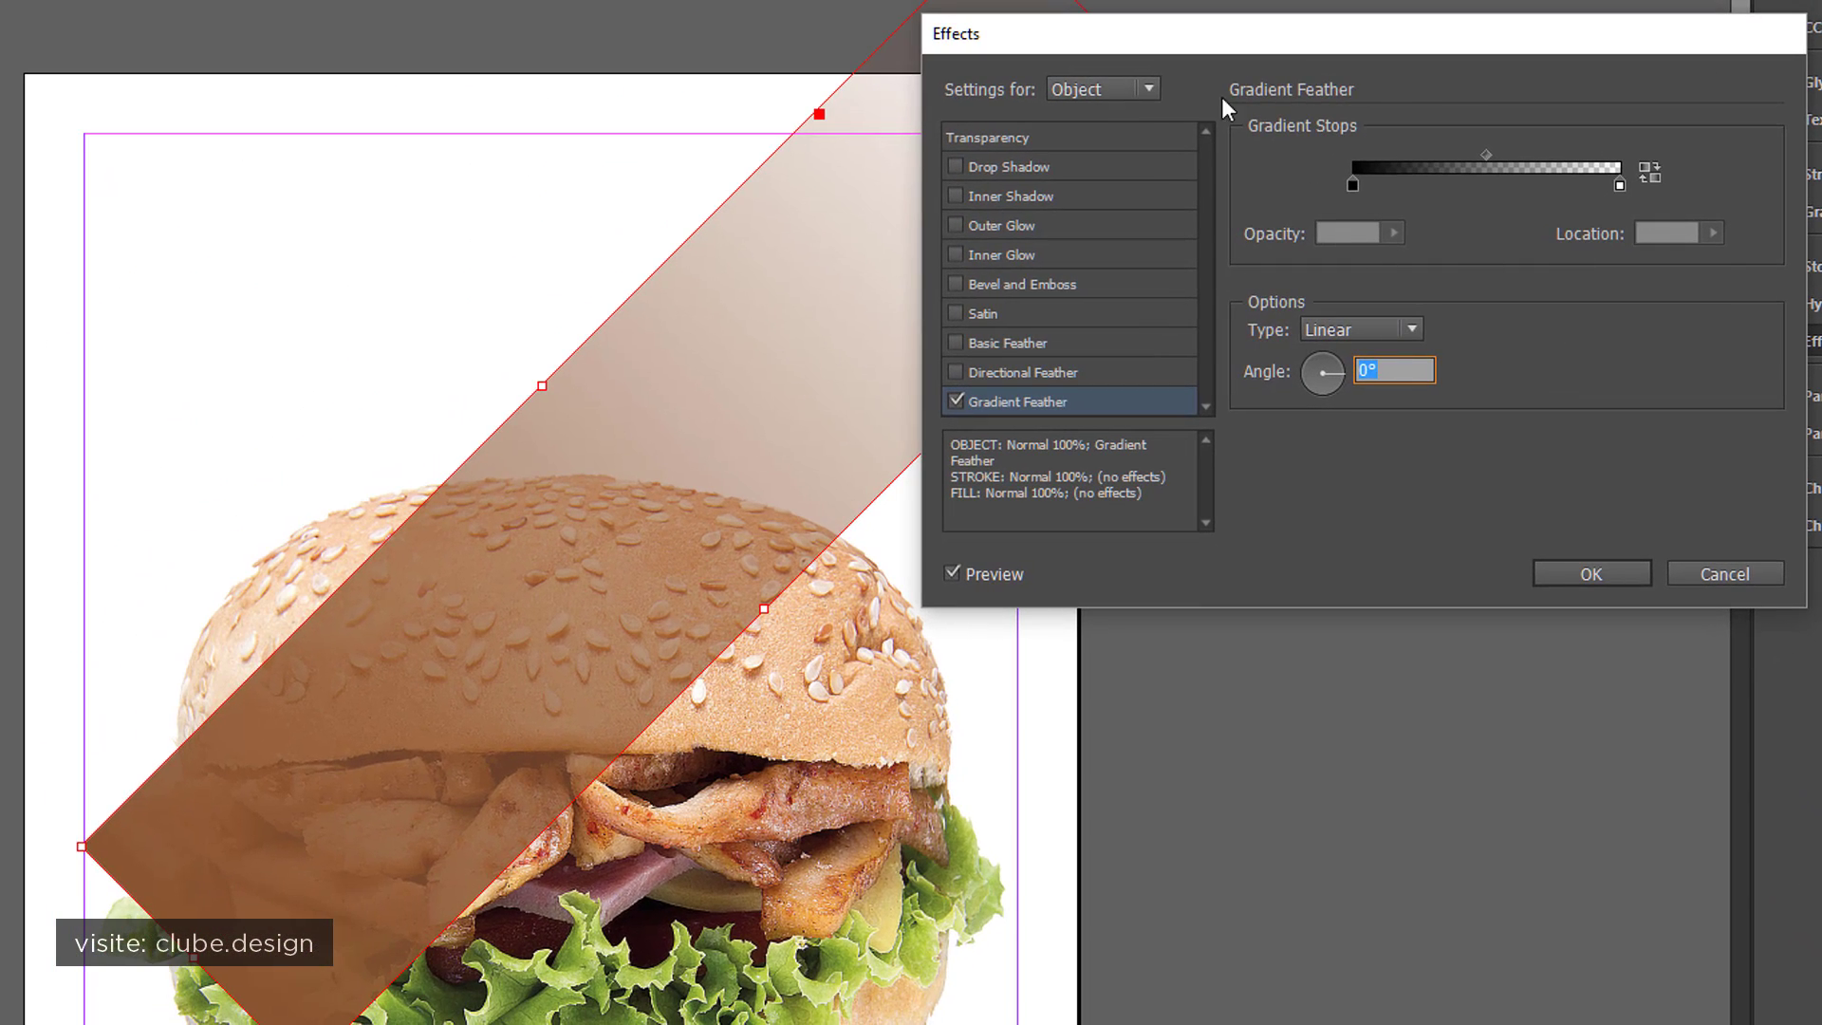
left_click_drag(1201, 50, 1169, 244)
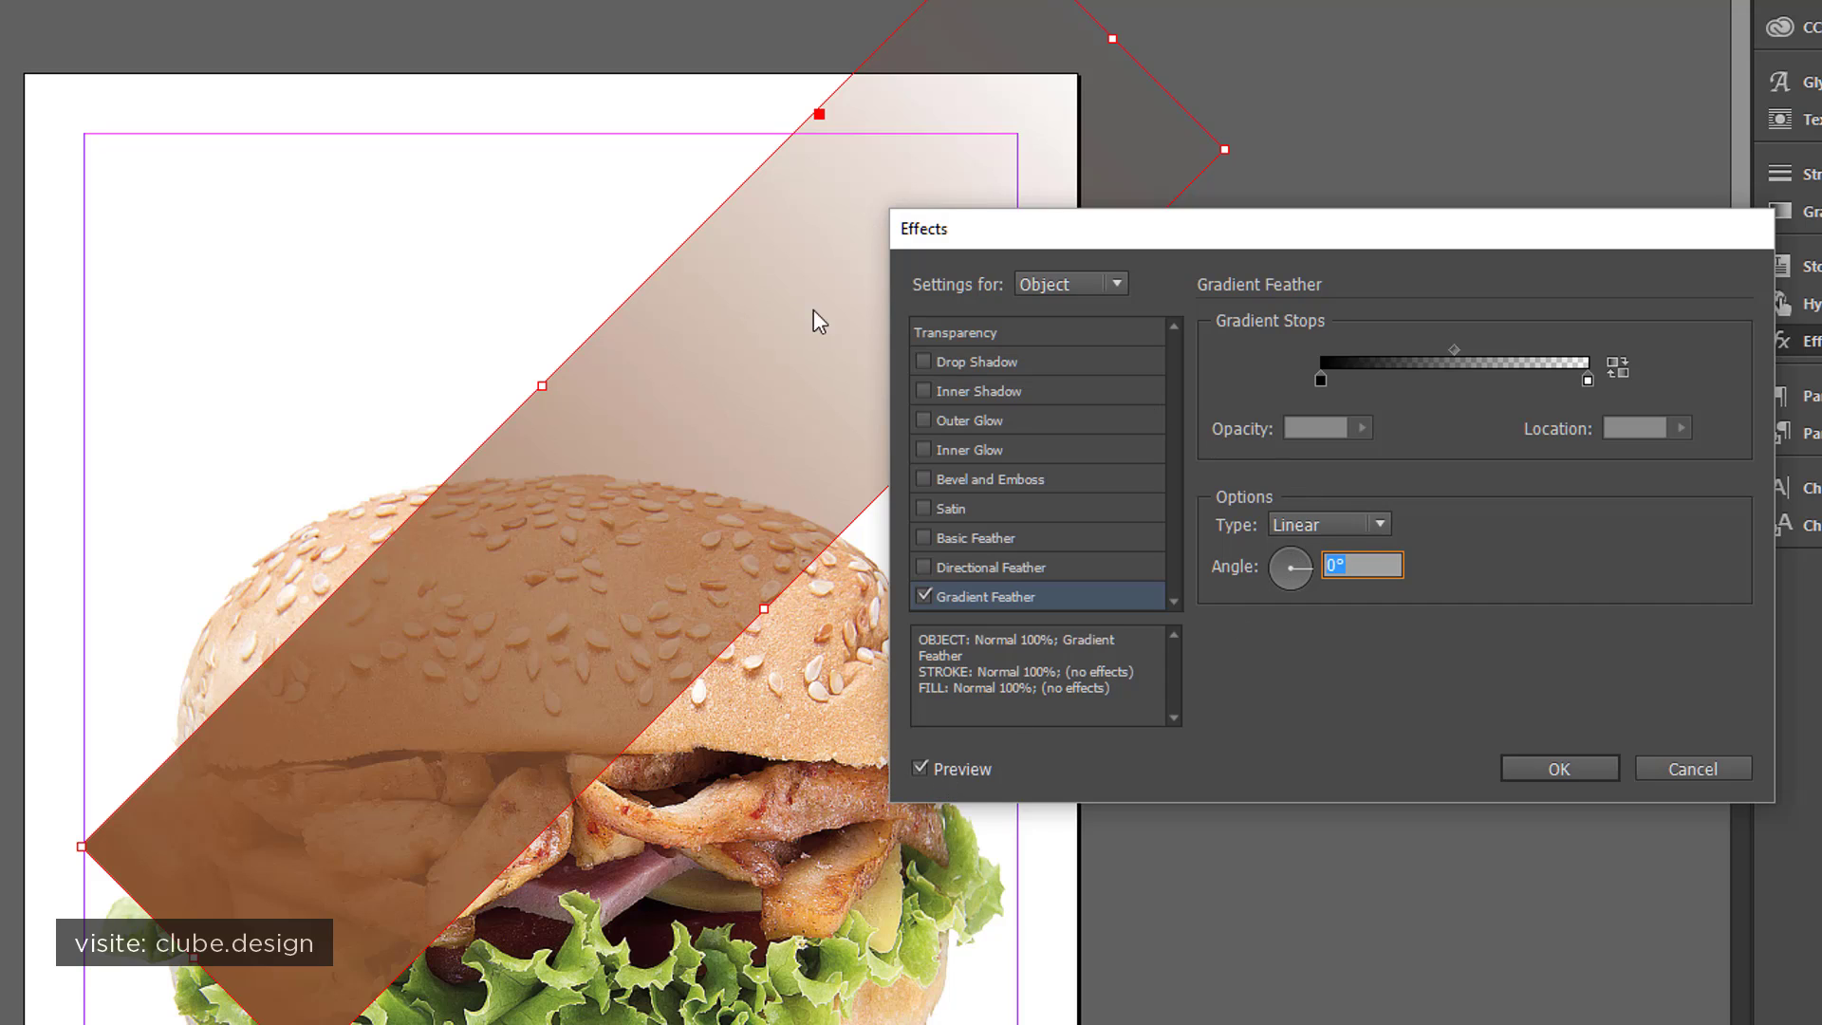
left_click_drag(1295, 567, 1266, 595)
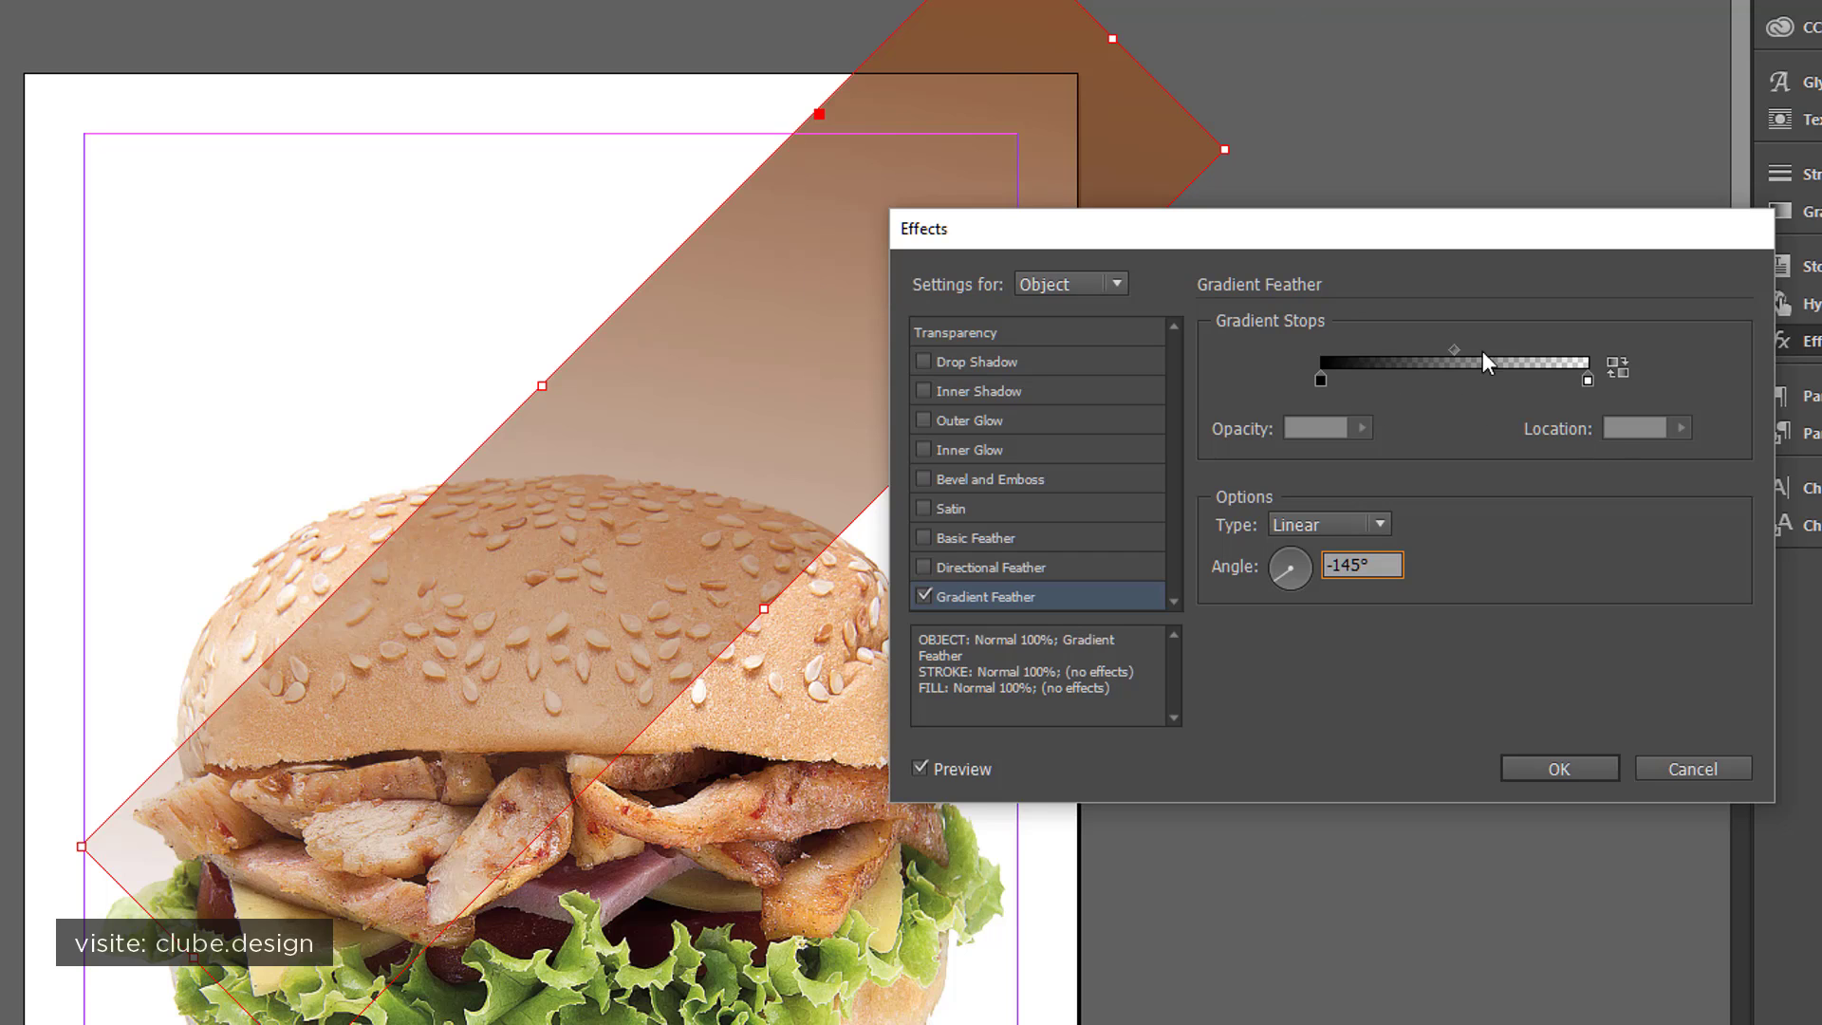
Adjust the feather gradient's transparent stop, trying 82% and 50.5% before placing it at 89.5%
left_click_drag(1586, 381, 1546, 395)
left_click(1535, 379)
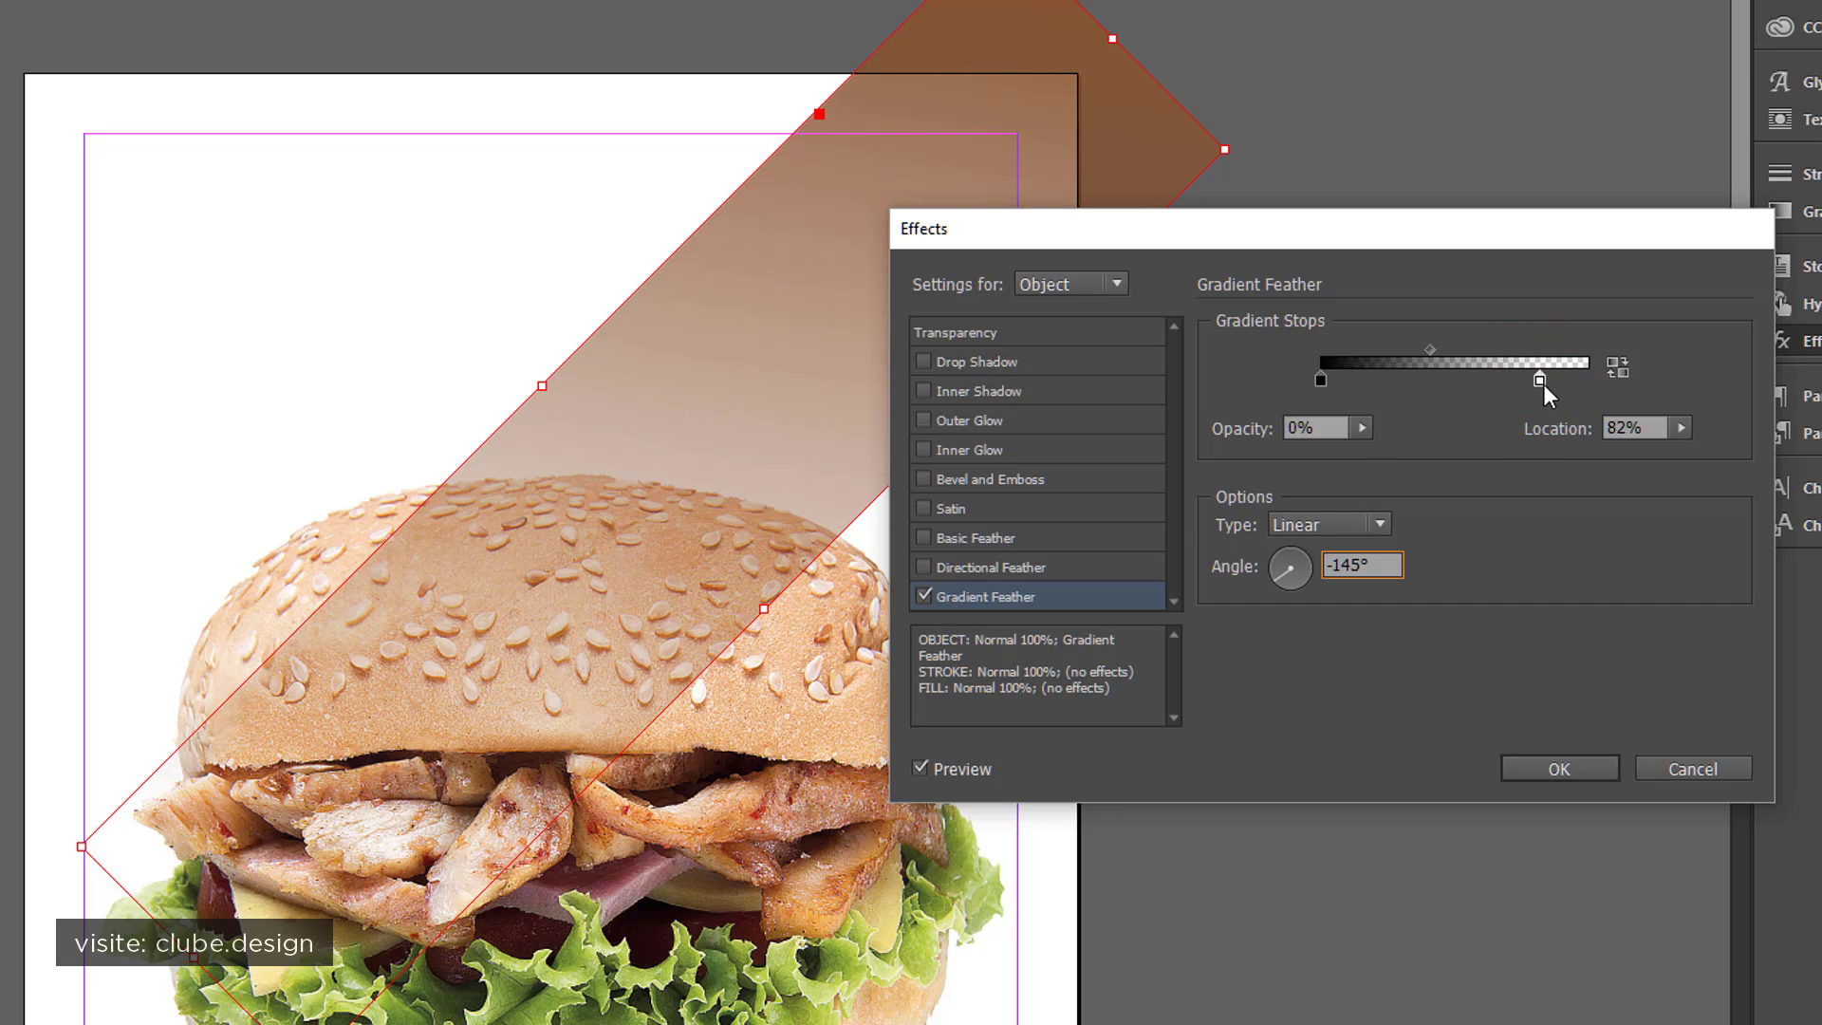
left_click_drag(1542, 383, 1455, 383)
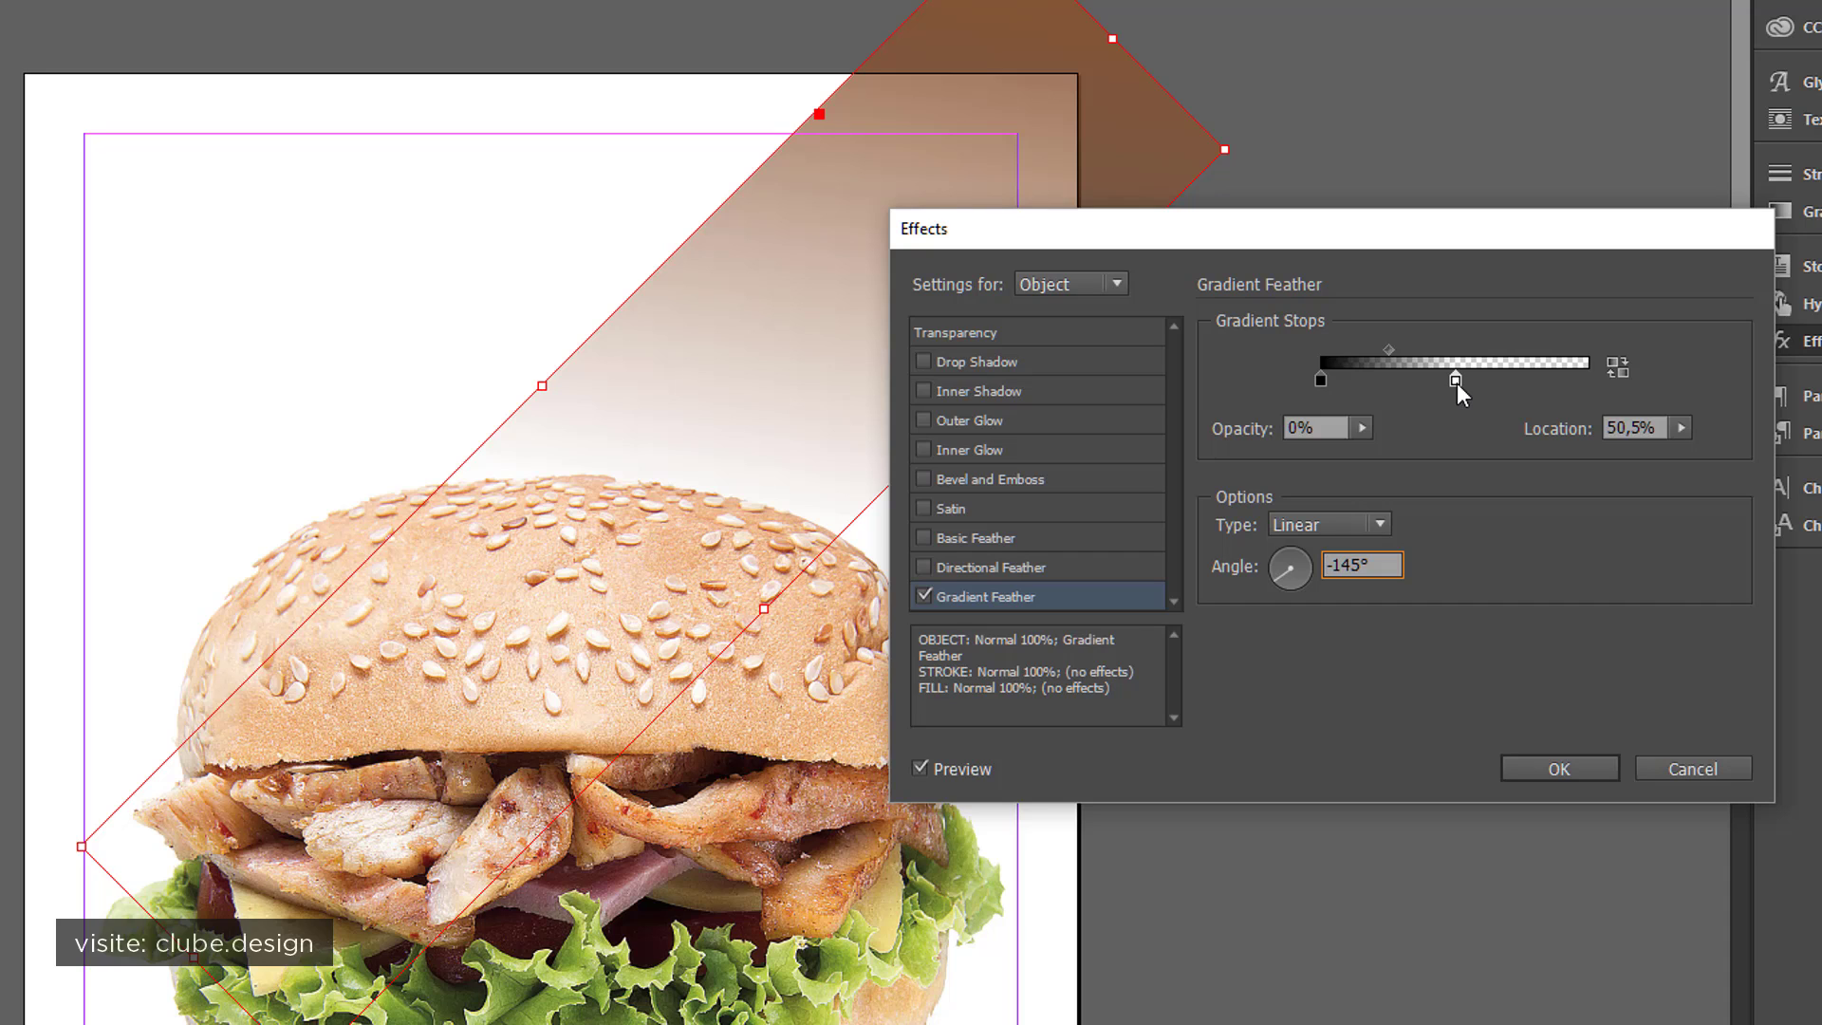
left_click_drag(1456, 380, 1560, 380)
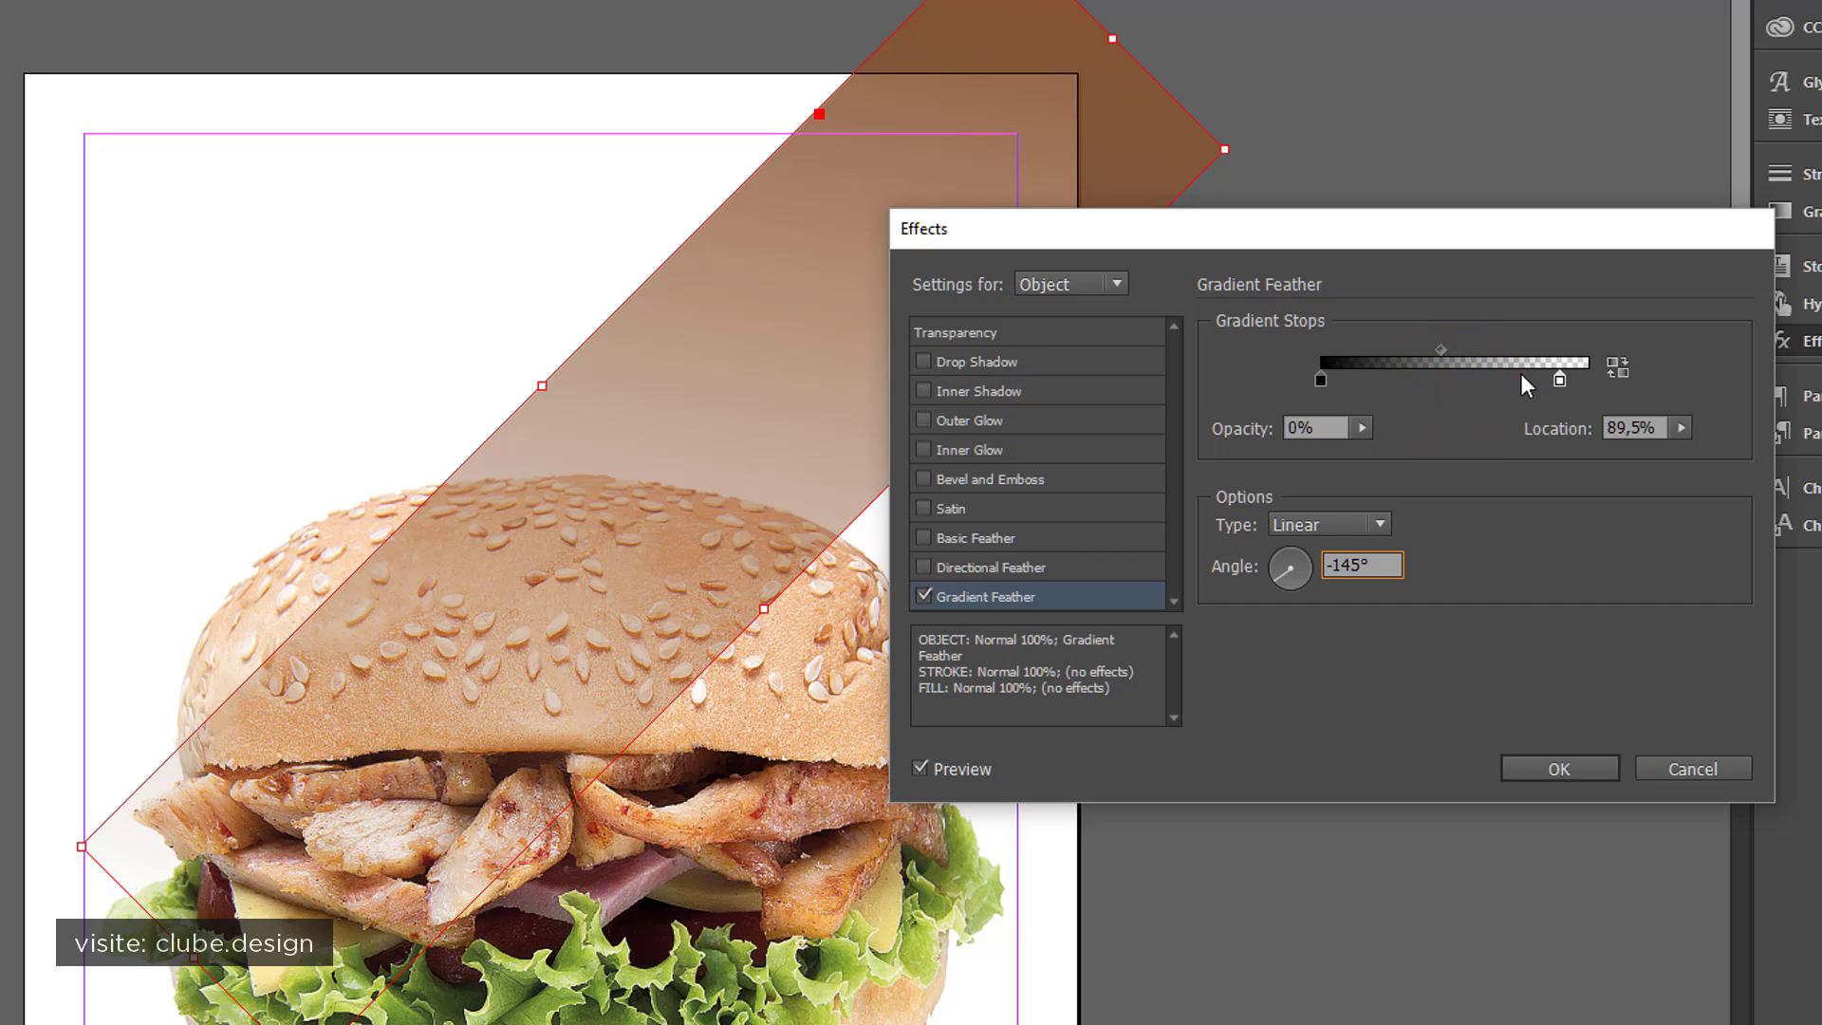
Try the feather gradient's opaque stop at 49% and return it to 0%
left_click(1320, 381)
left_click_drag(1325, 381, 1453, 385)
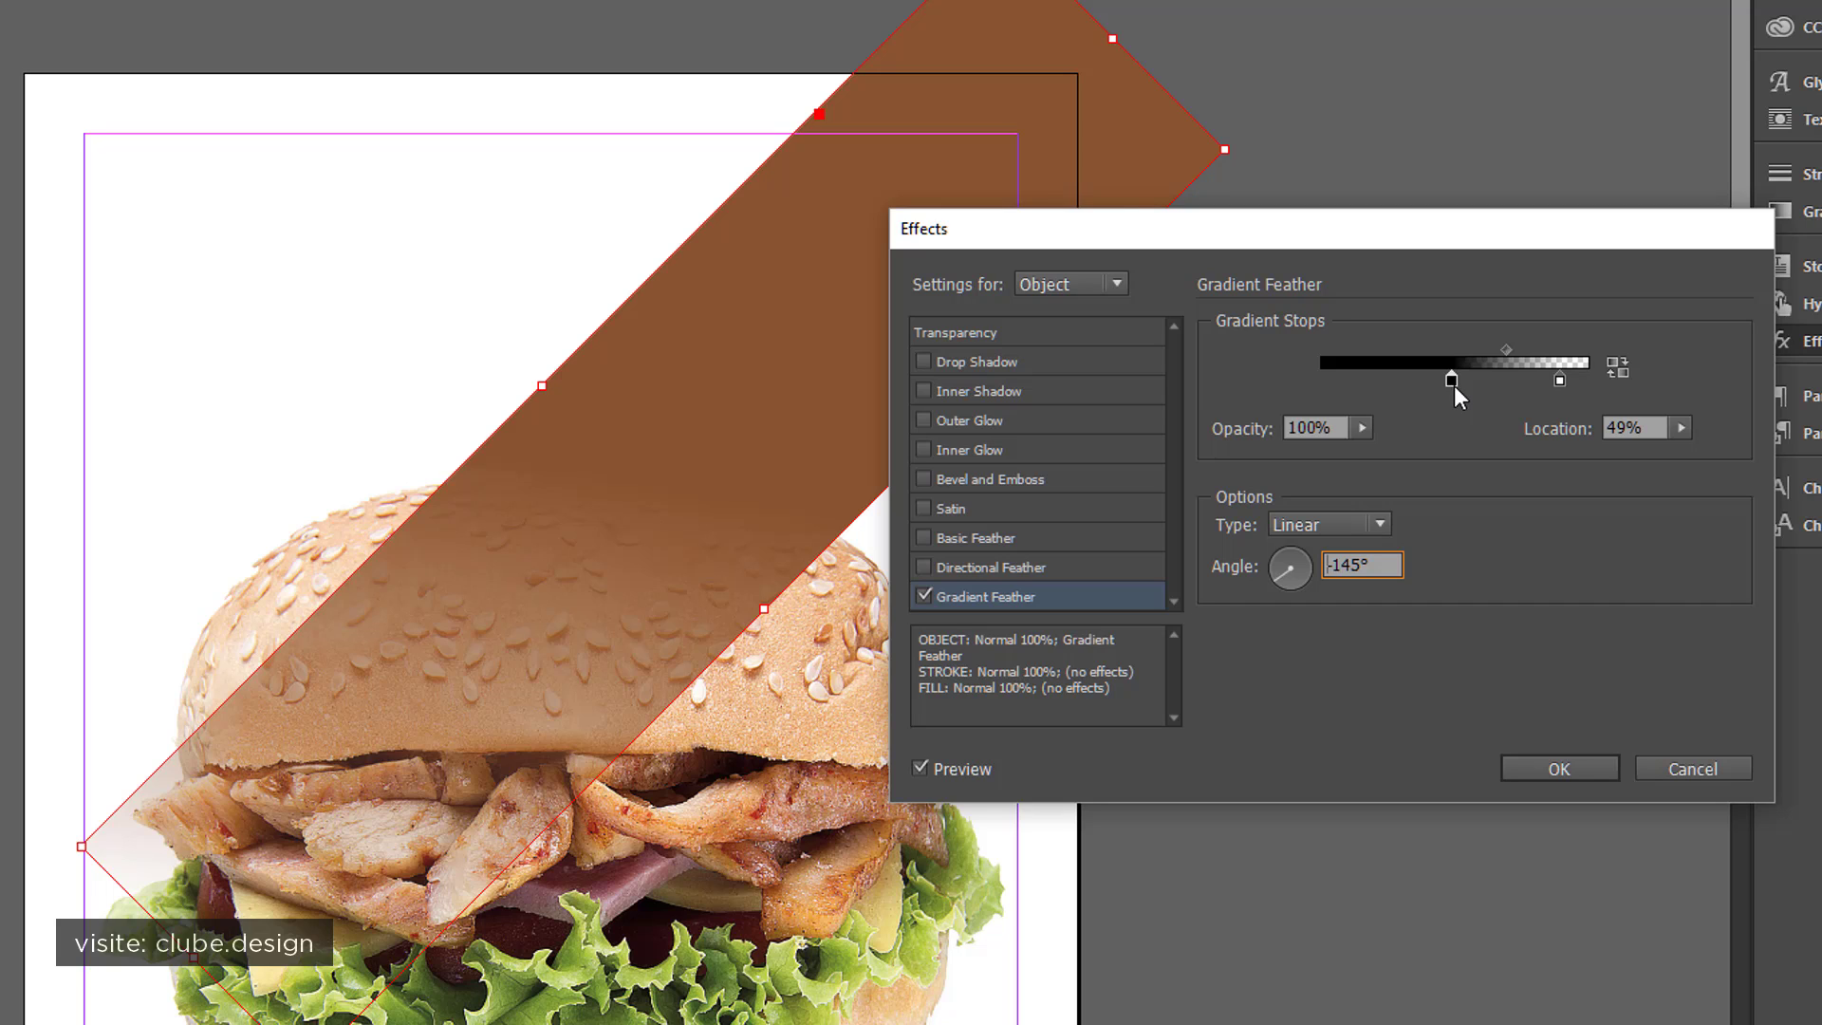
left_click_drag(1454, 381, 1306, 379)
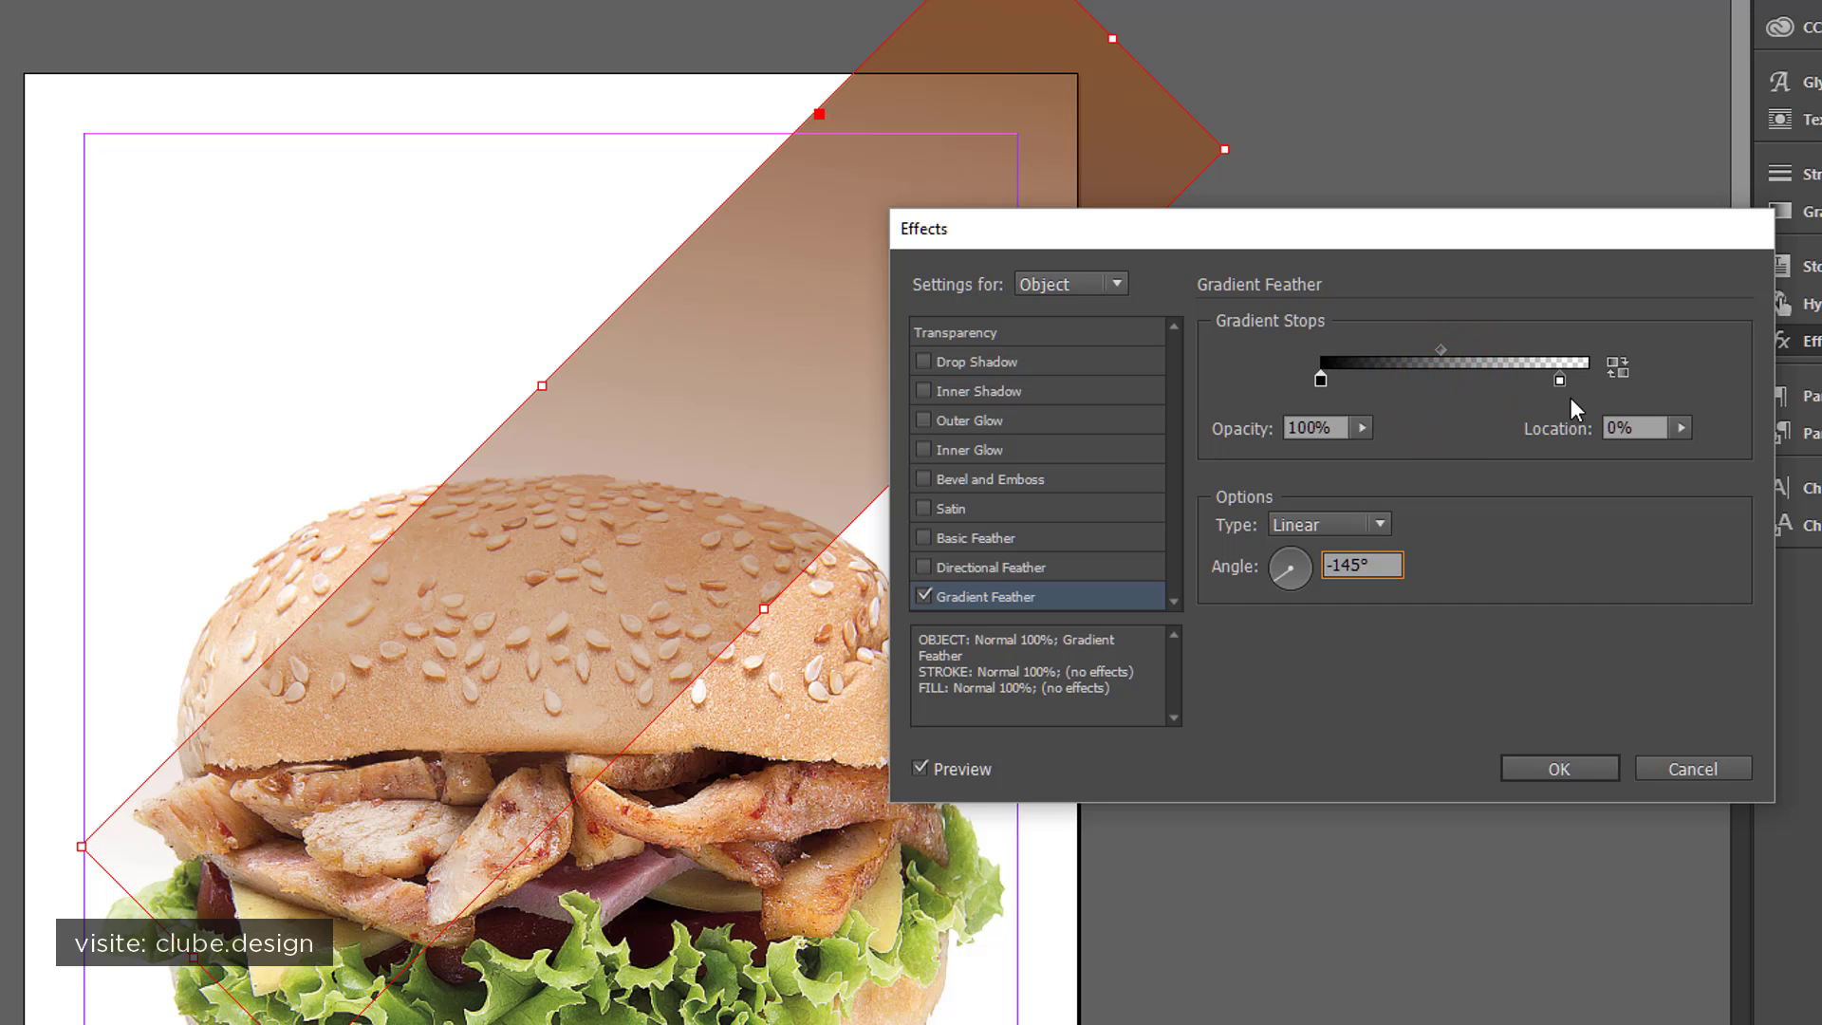
Move the feather gradient's transparent stop slightly towards the opaque end, and select the opaque stop at 0%
mouse_move(1560, 380)
left_mouse_down()
mouse_move(1597, 378)
mouse_move(1552, 380)
left_mouse_up()
left_click(1322, 380)
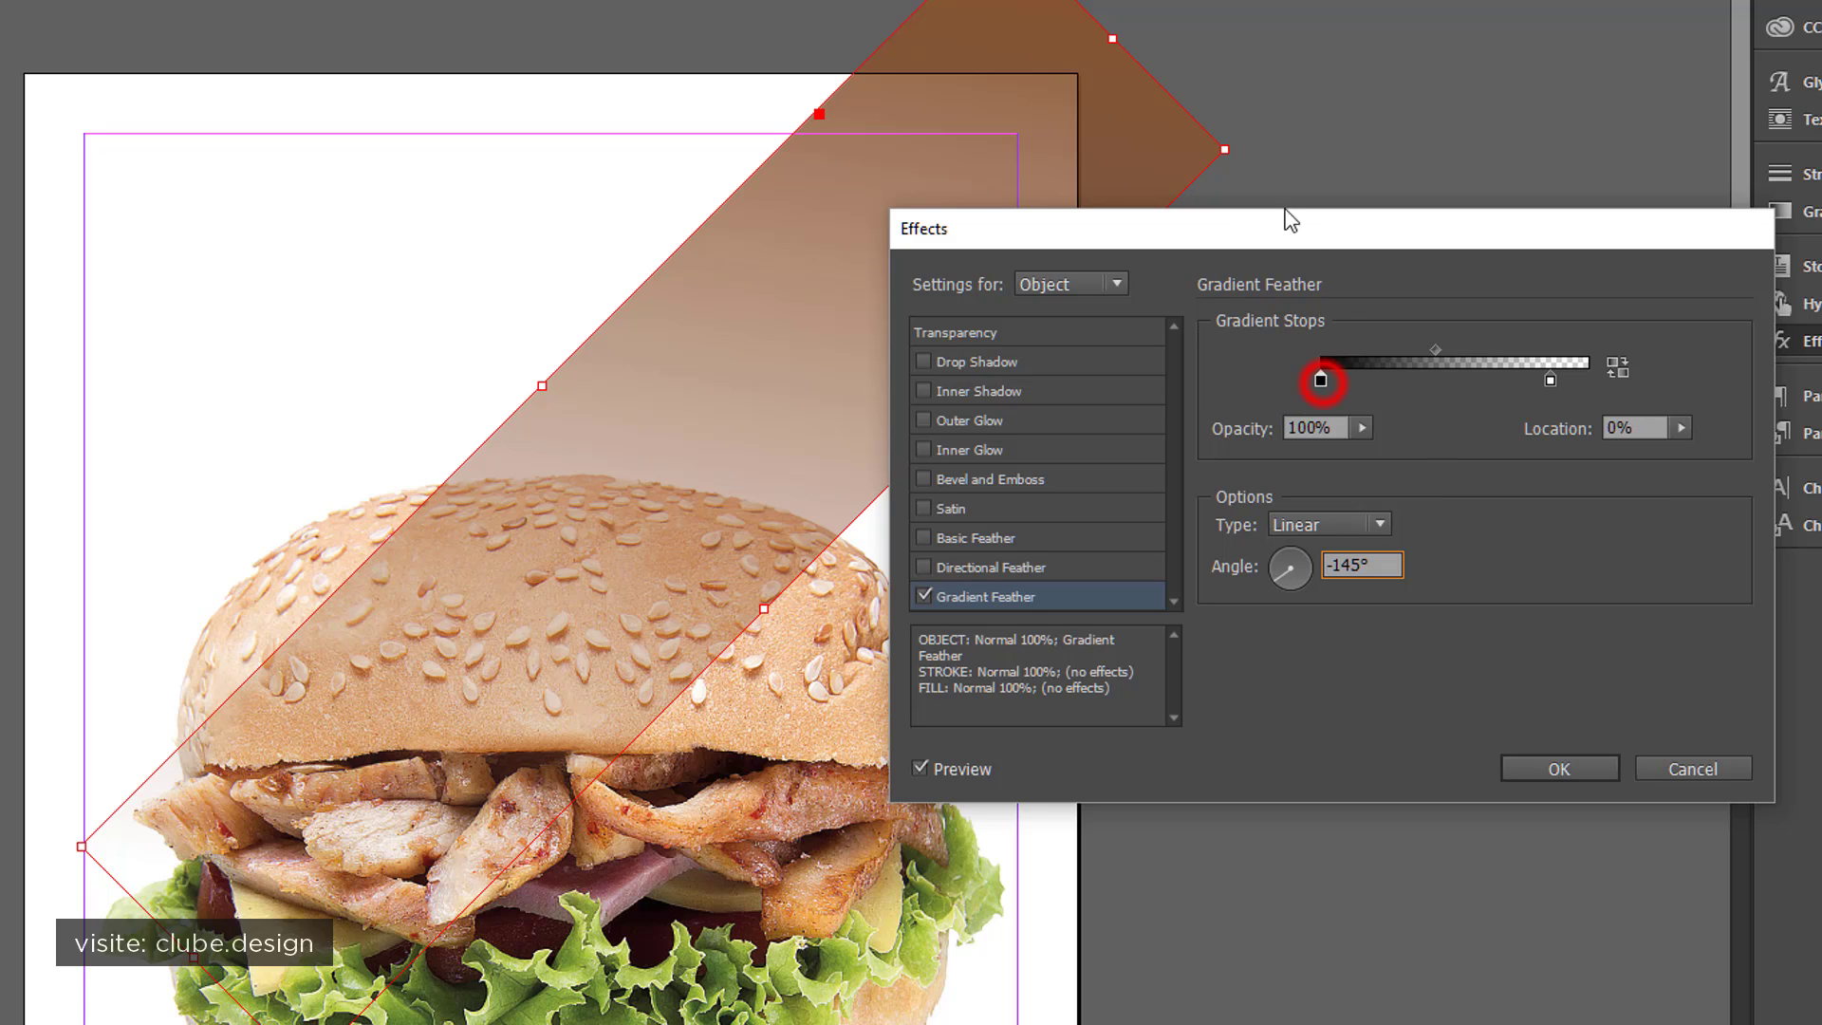
left_click(1320, 381)
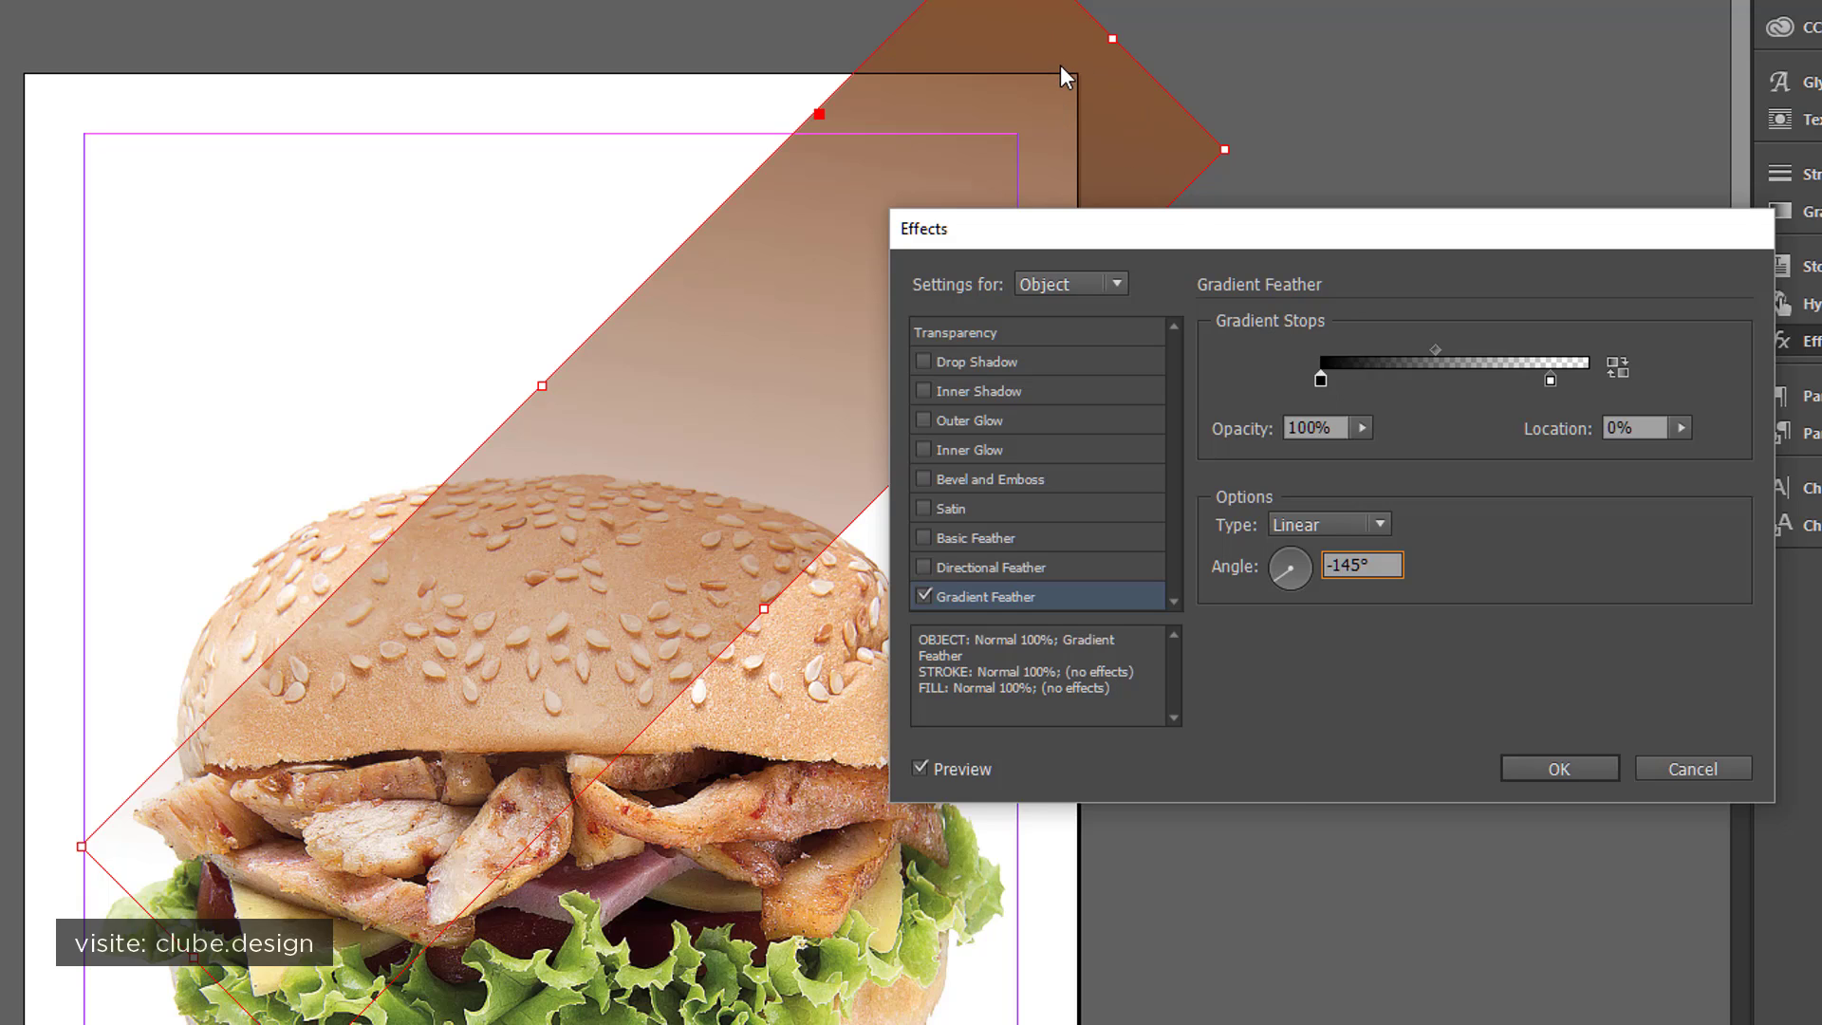
Set the feather gradient's opaque stop to 80% opacity and apply the effect to the brown banner
left_click(1550, 380)
left_click(1320, 379)
double_click(1324, 429)
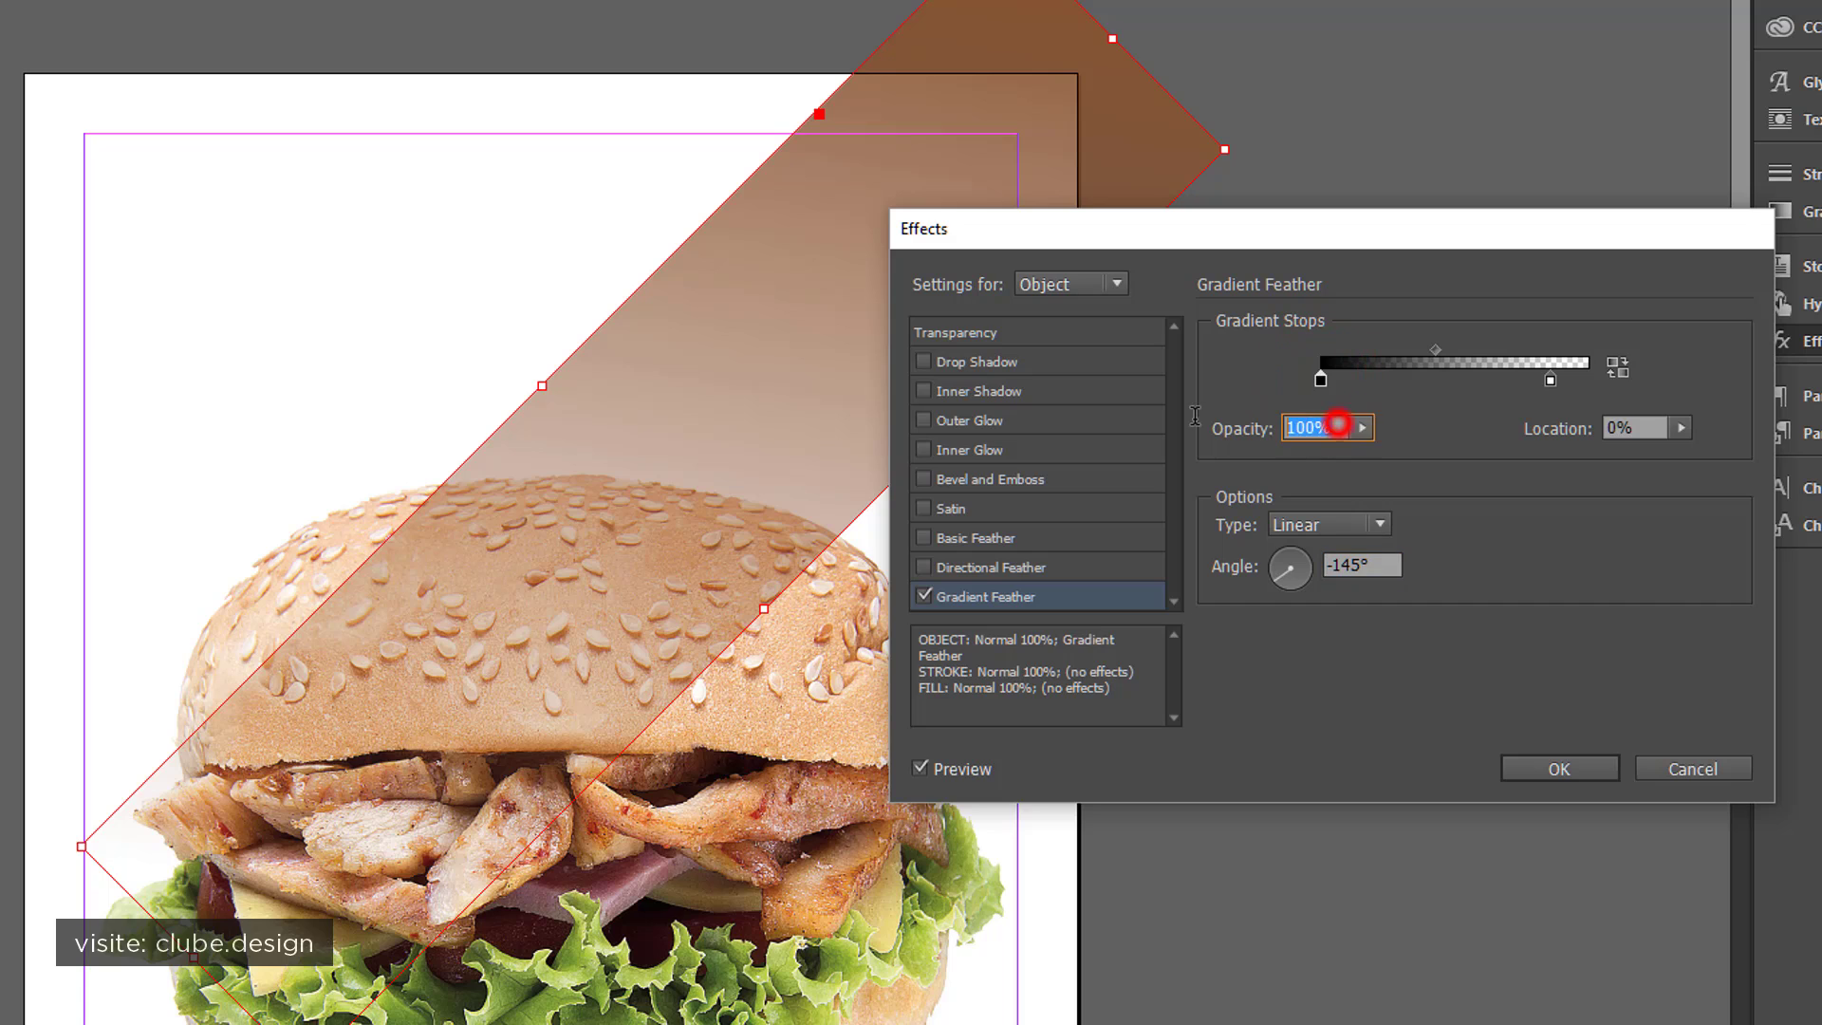
type("80")
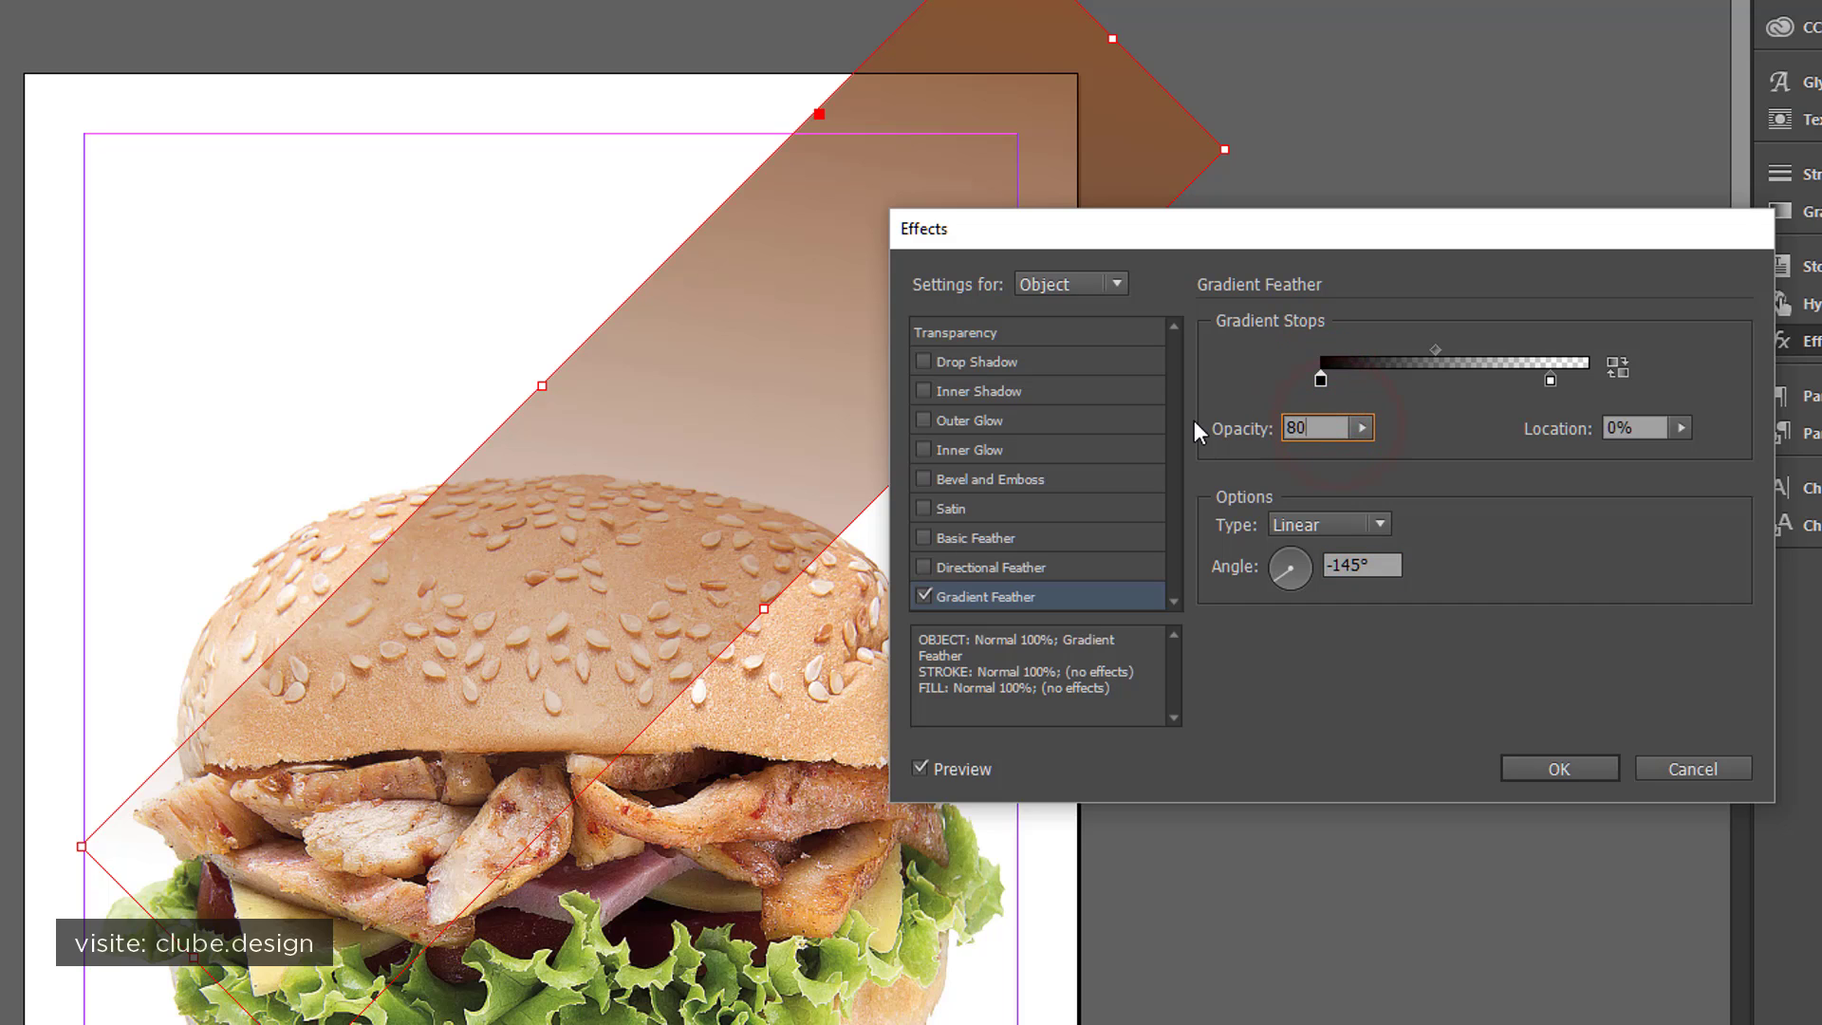
left_click(1617, 427)
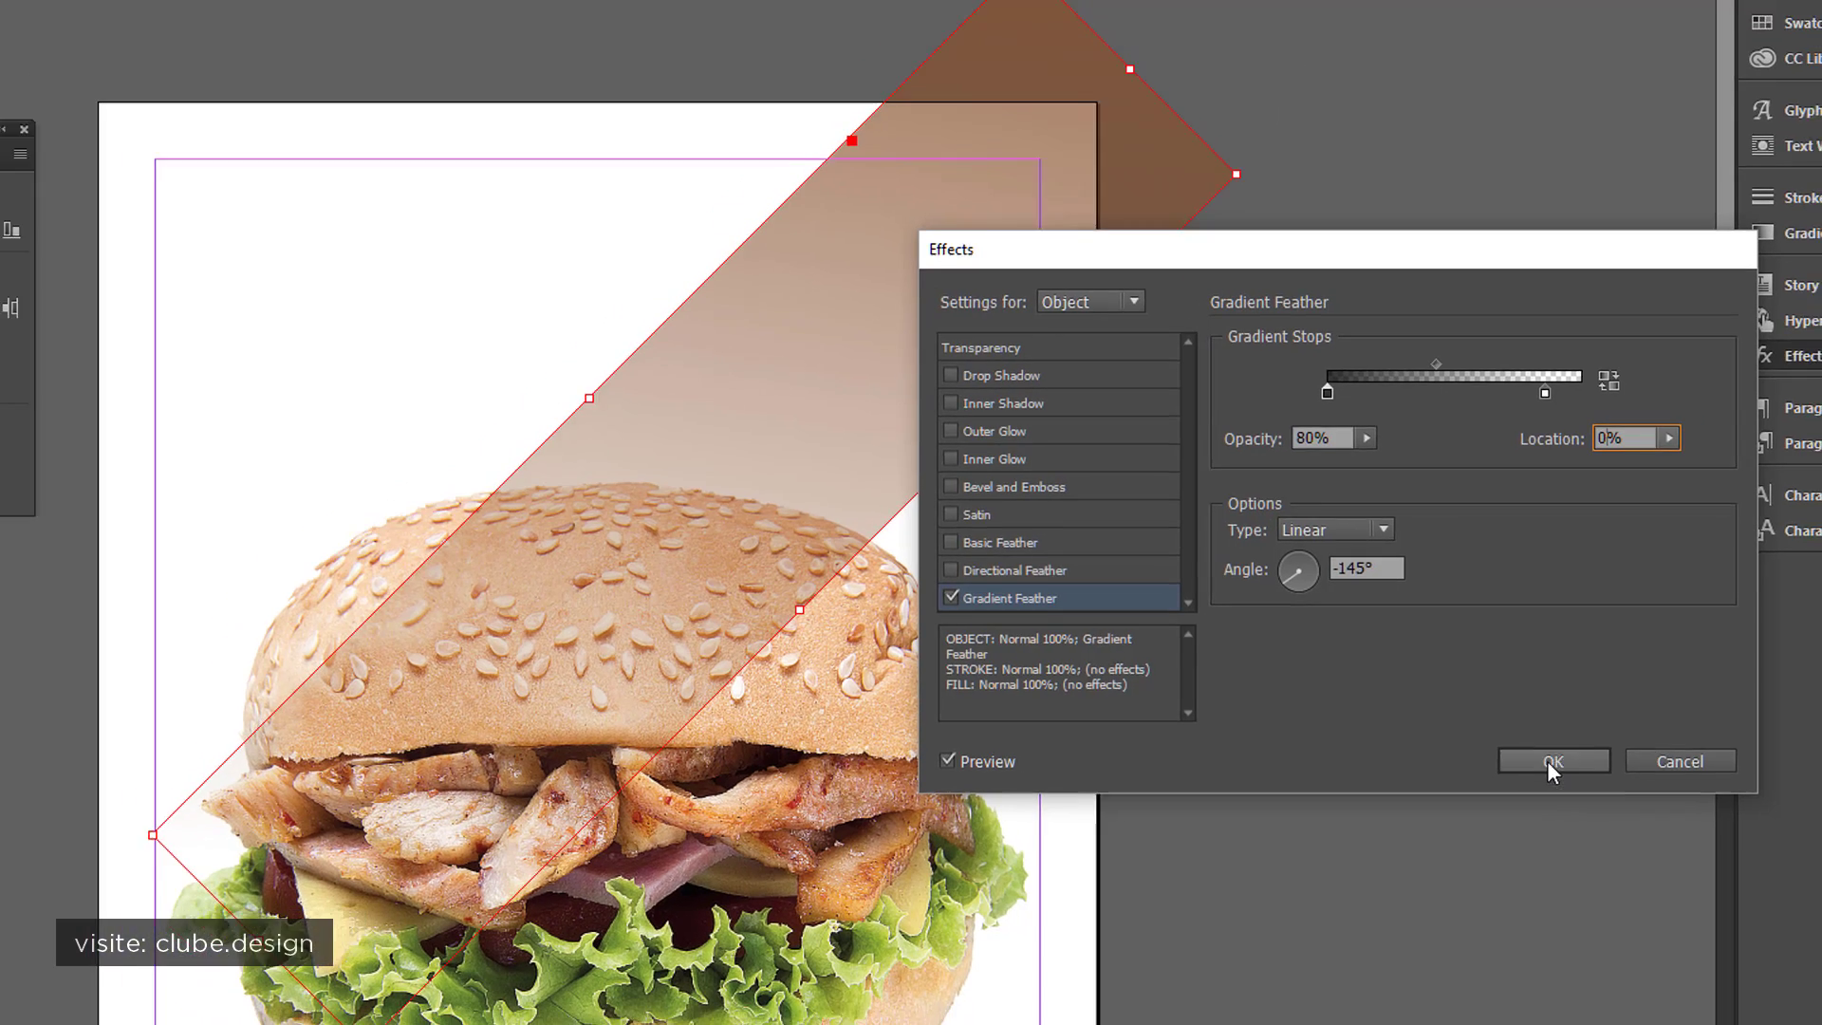
left_click(1552, 762)
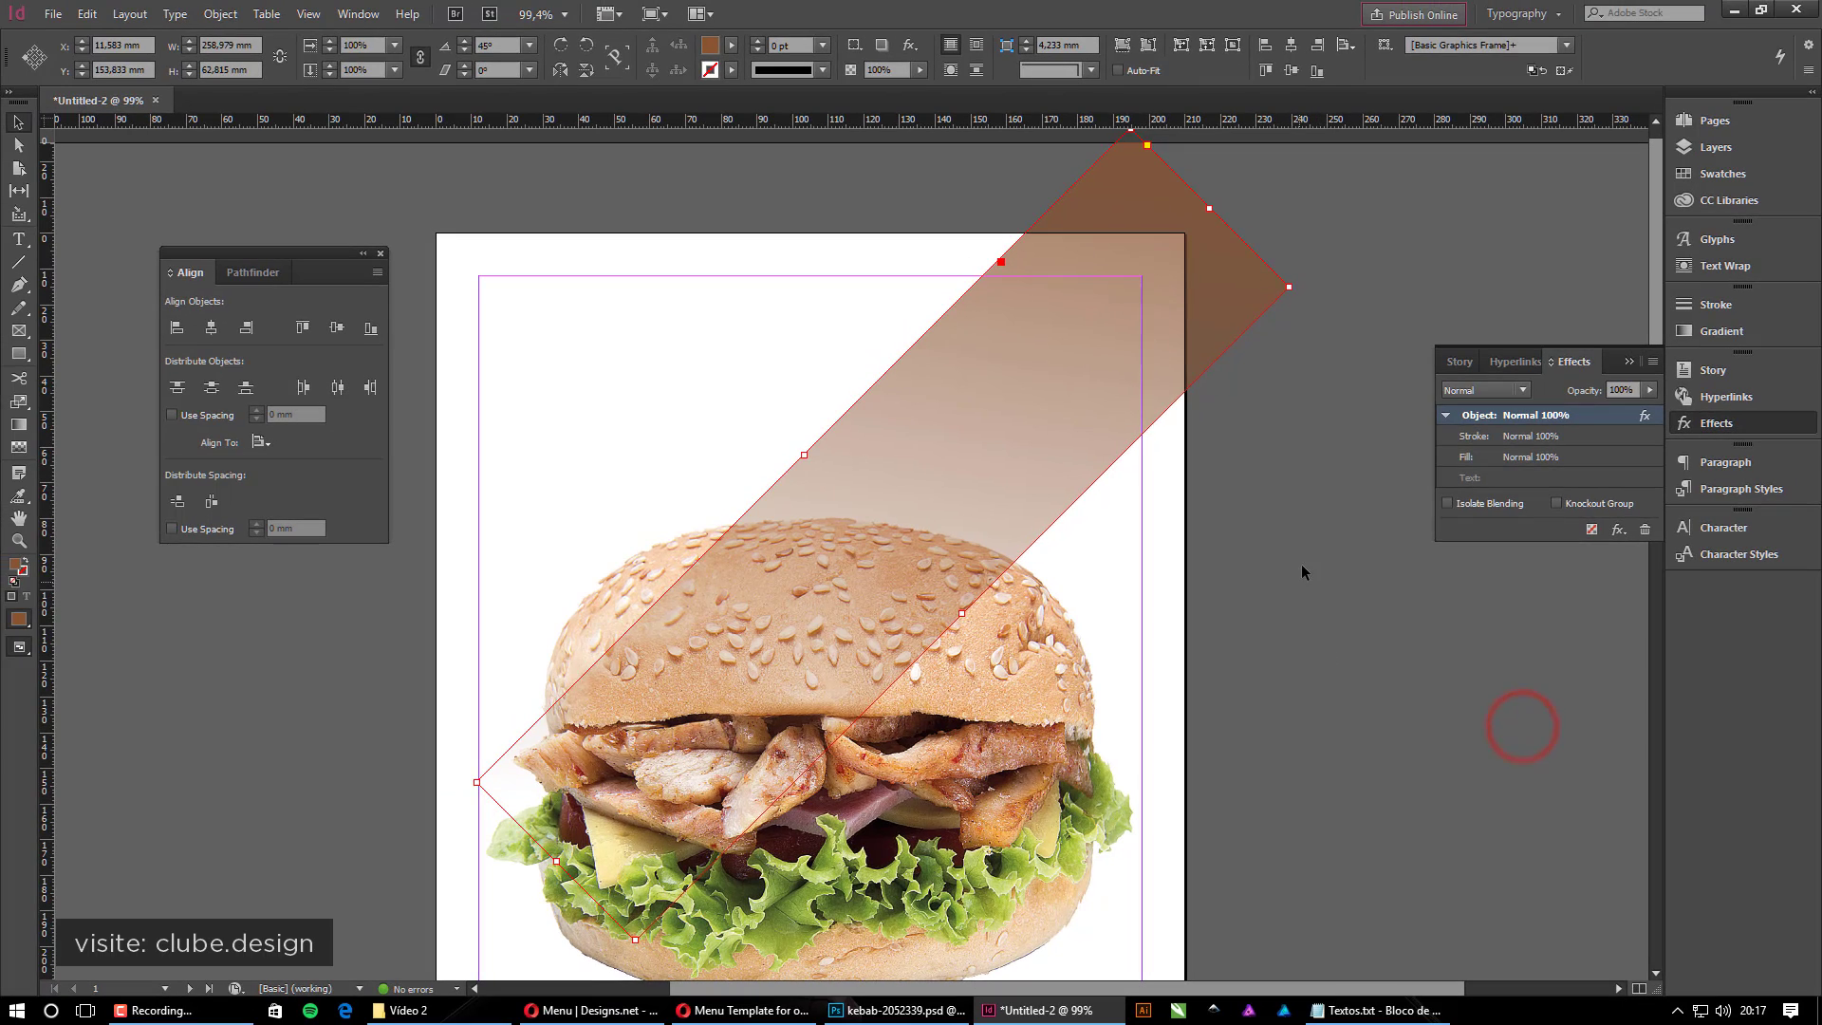
left_click(1251, 539)
Duplicate the brown diagonal banner lower on the page and rotate the copy 180° so it fades the opposite way
scroll(868, 737, "up", 2)
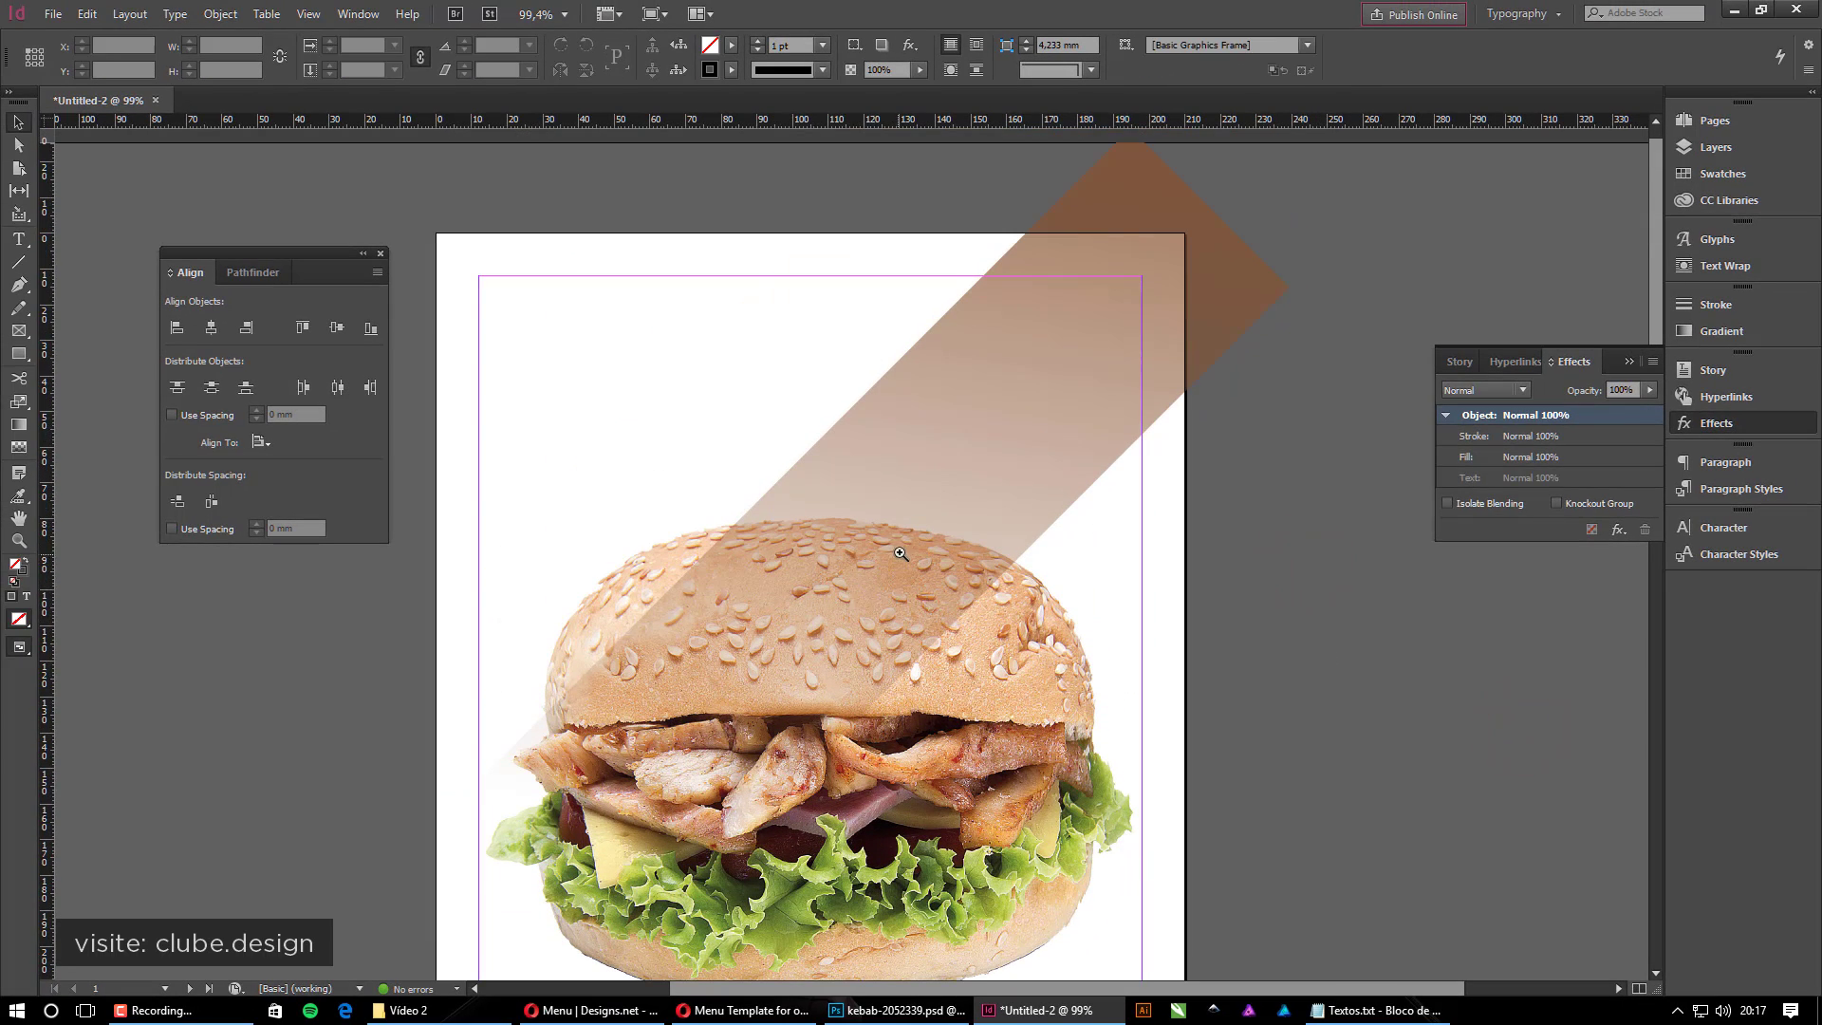
left_click(900, 551, "ctrl+alt")
left_click_drag(916, 660, 925, 612)
left_click(920, 575, "ctrl+alt")
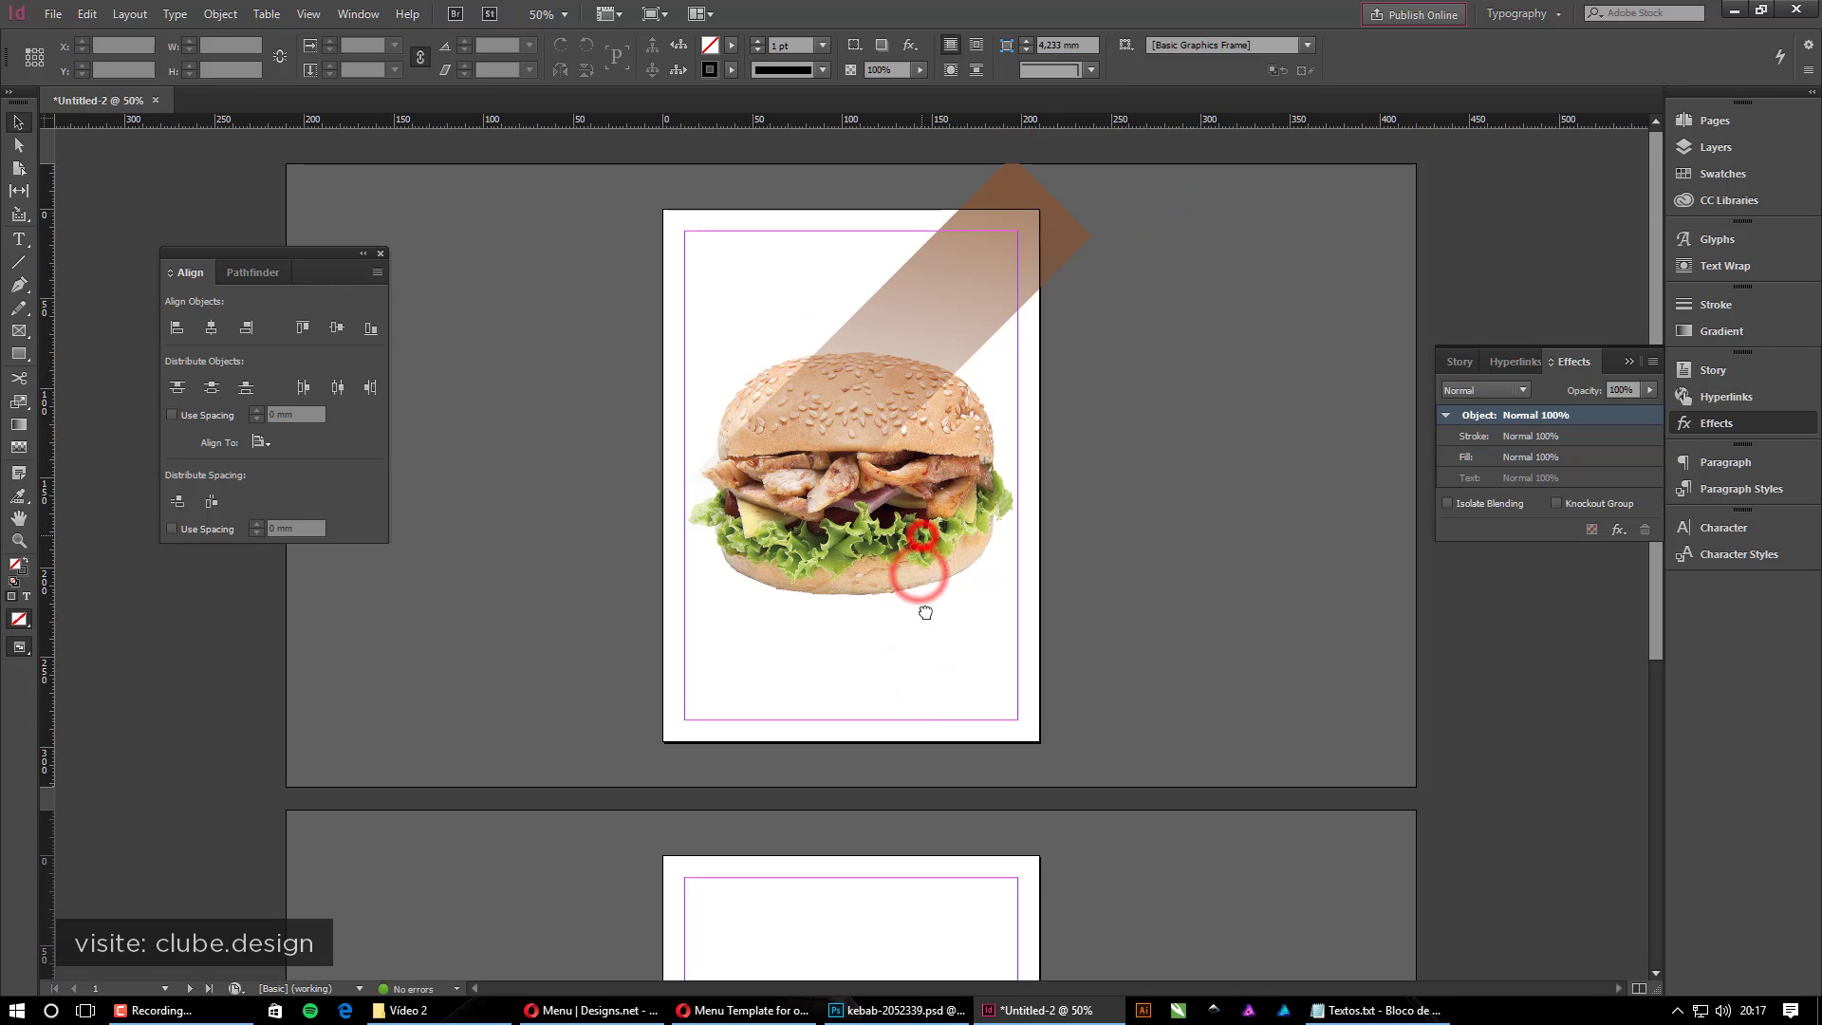
left_click_drag(596, 152, 1159, 661)
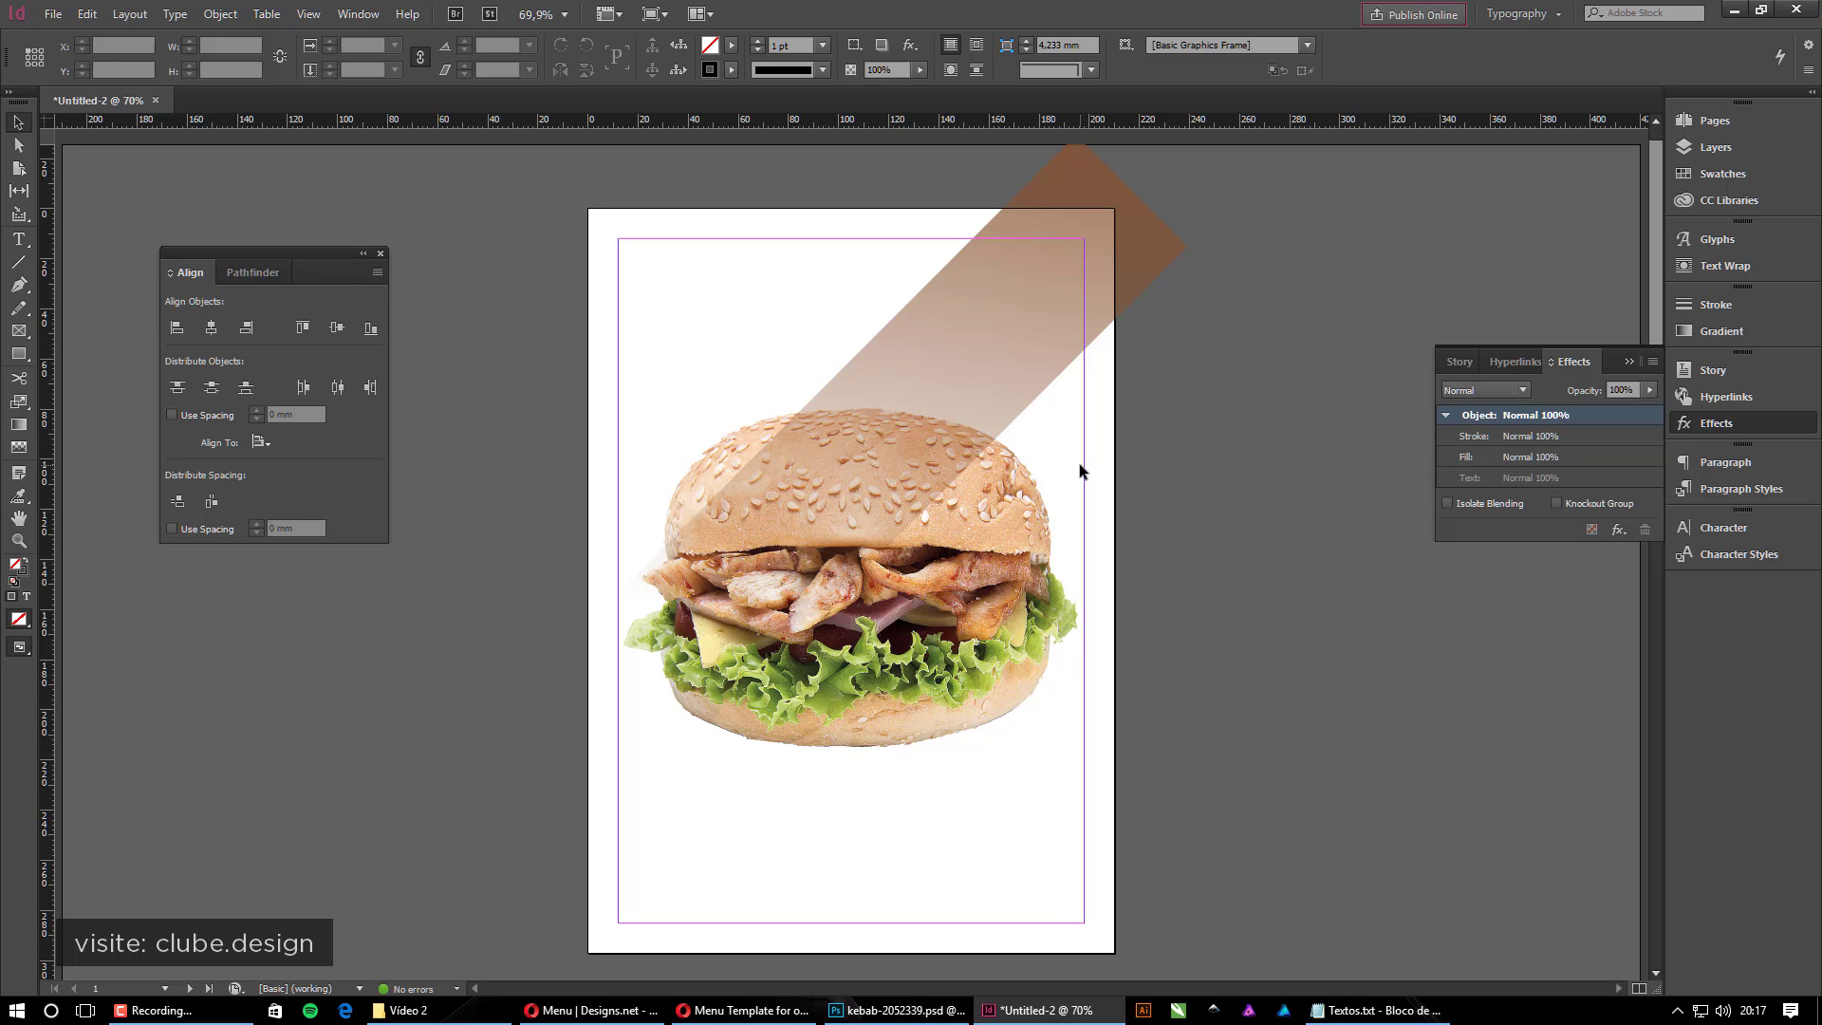
left_click_drag(1136, 231, 1160, 559)
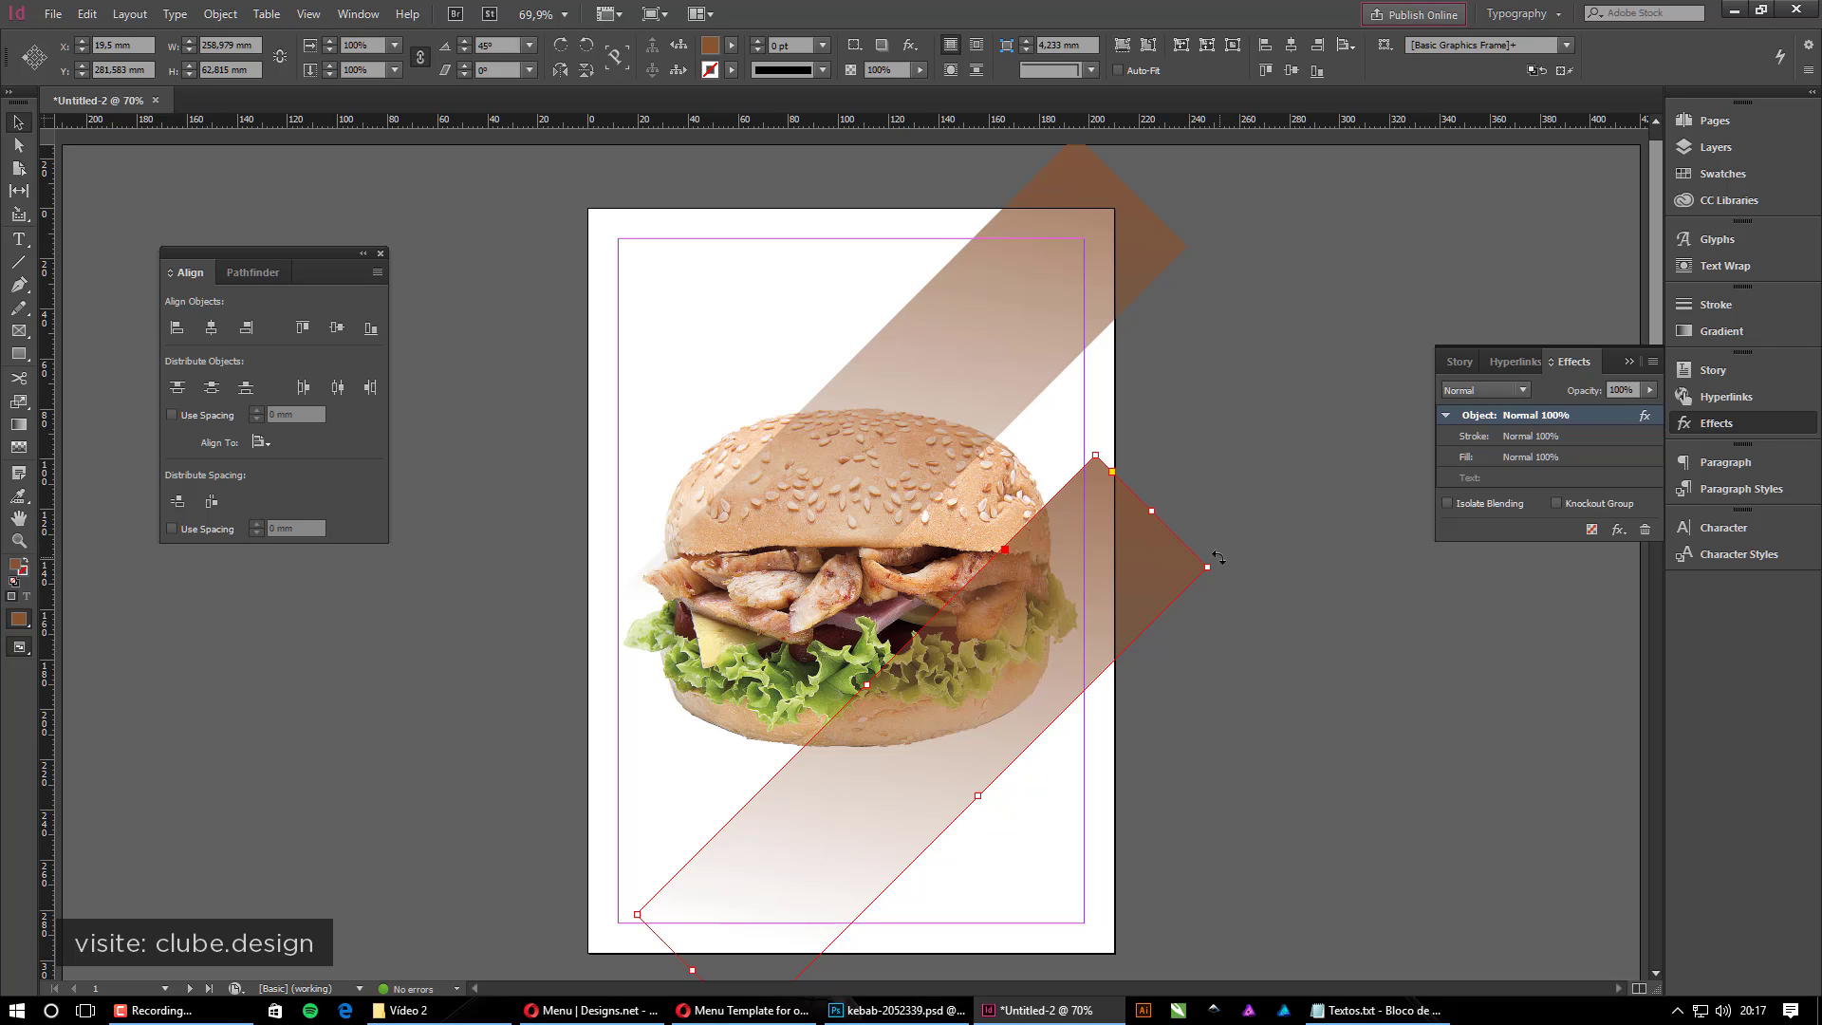
mouse_move(1223, 563)
left_mouse_down()
mouse_move(878, 838)
mouse_move(646, 812)
left_mouse_up()
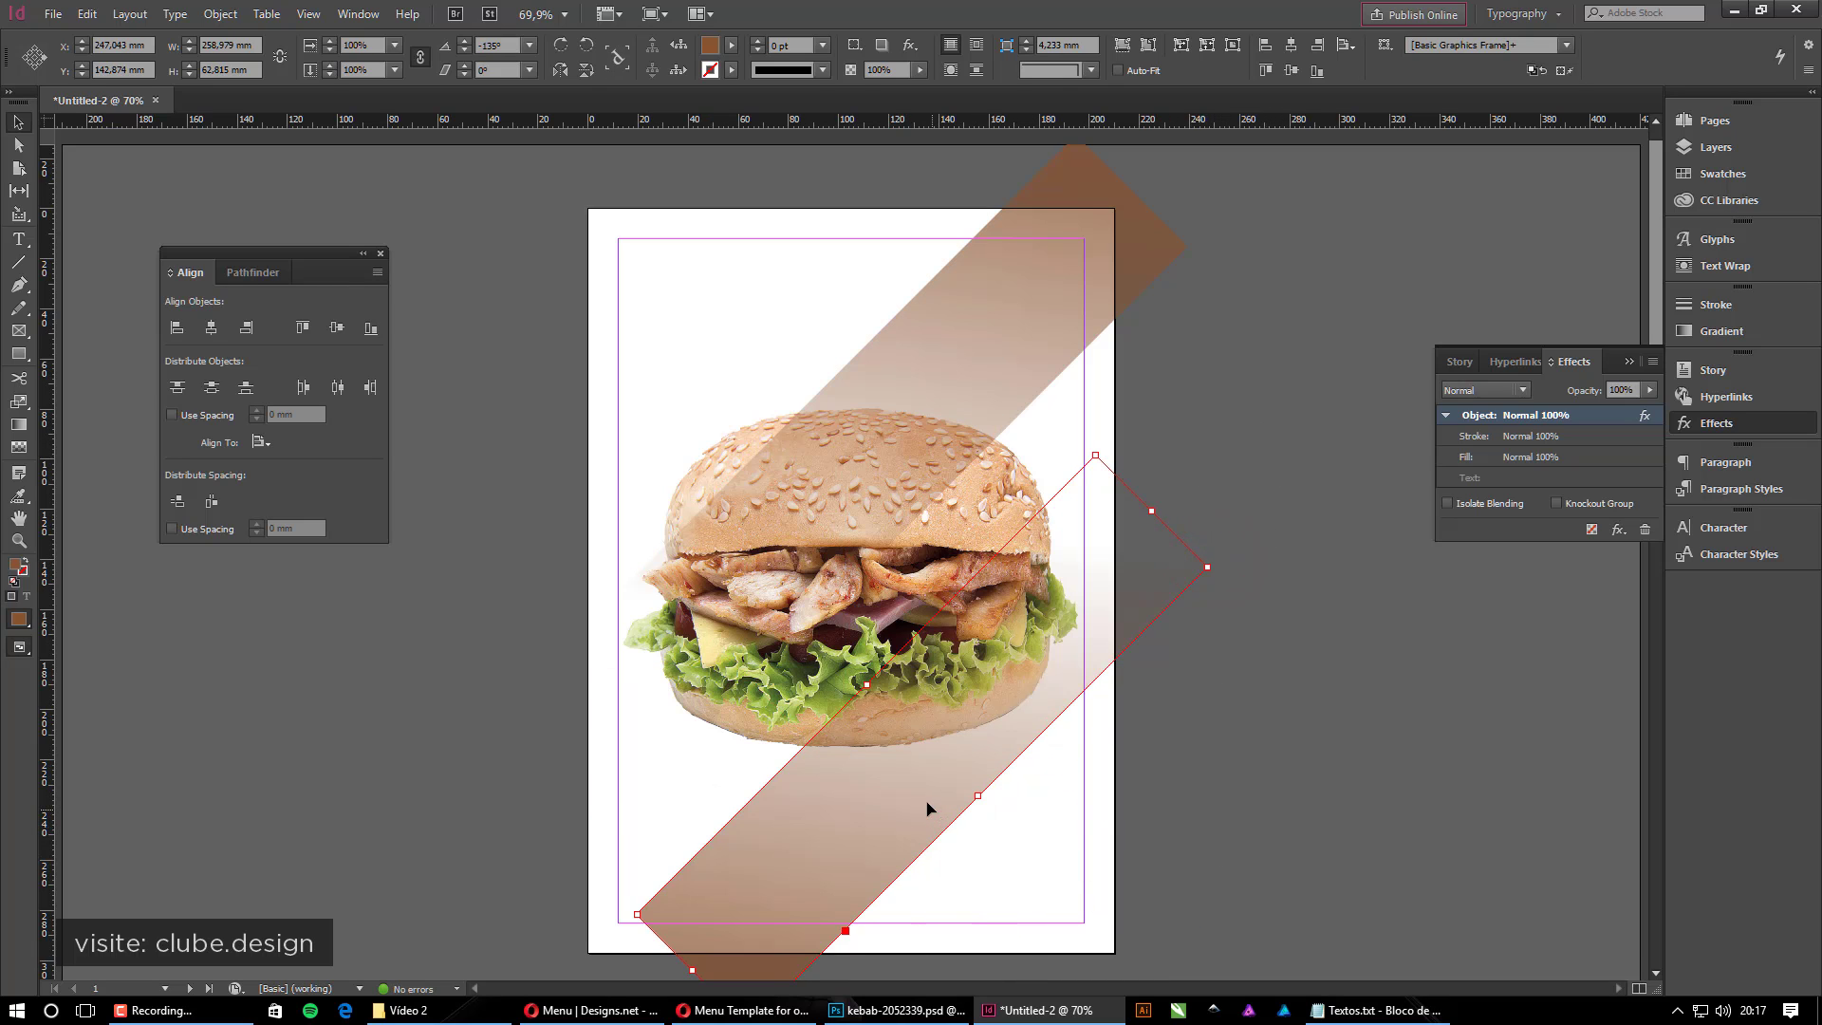
Reposition the copied banner down and to the left so its solid end runs off the page's bottom edge
left_click_drag(925, 803, 860, 874)
left_click(1254, 664)
left_click_drag(826, 856, 881, 865)
left_click(1280, 672)
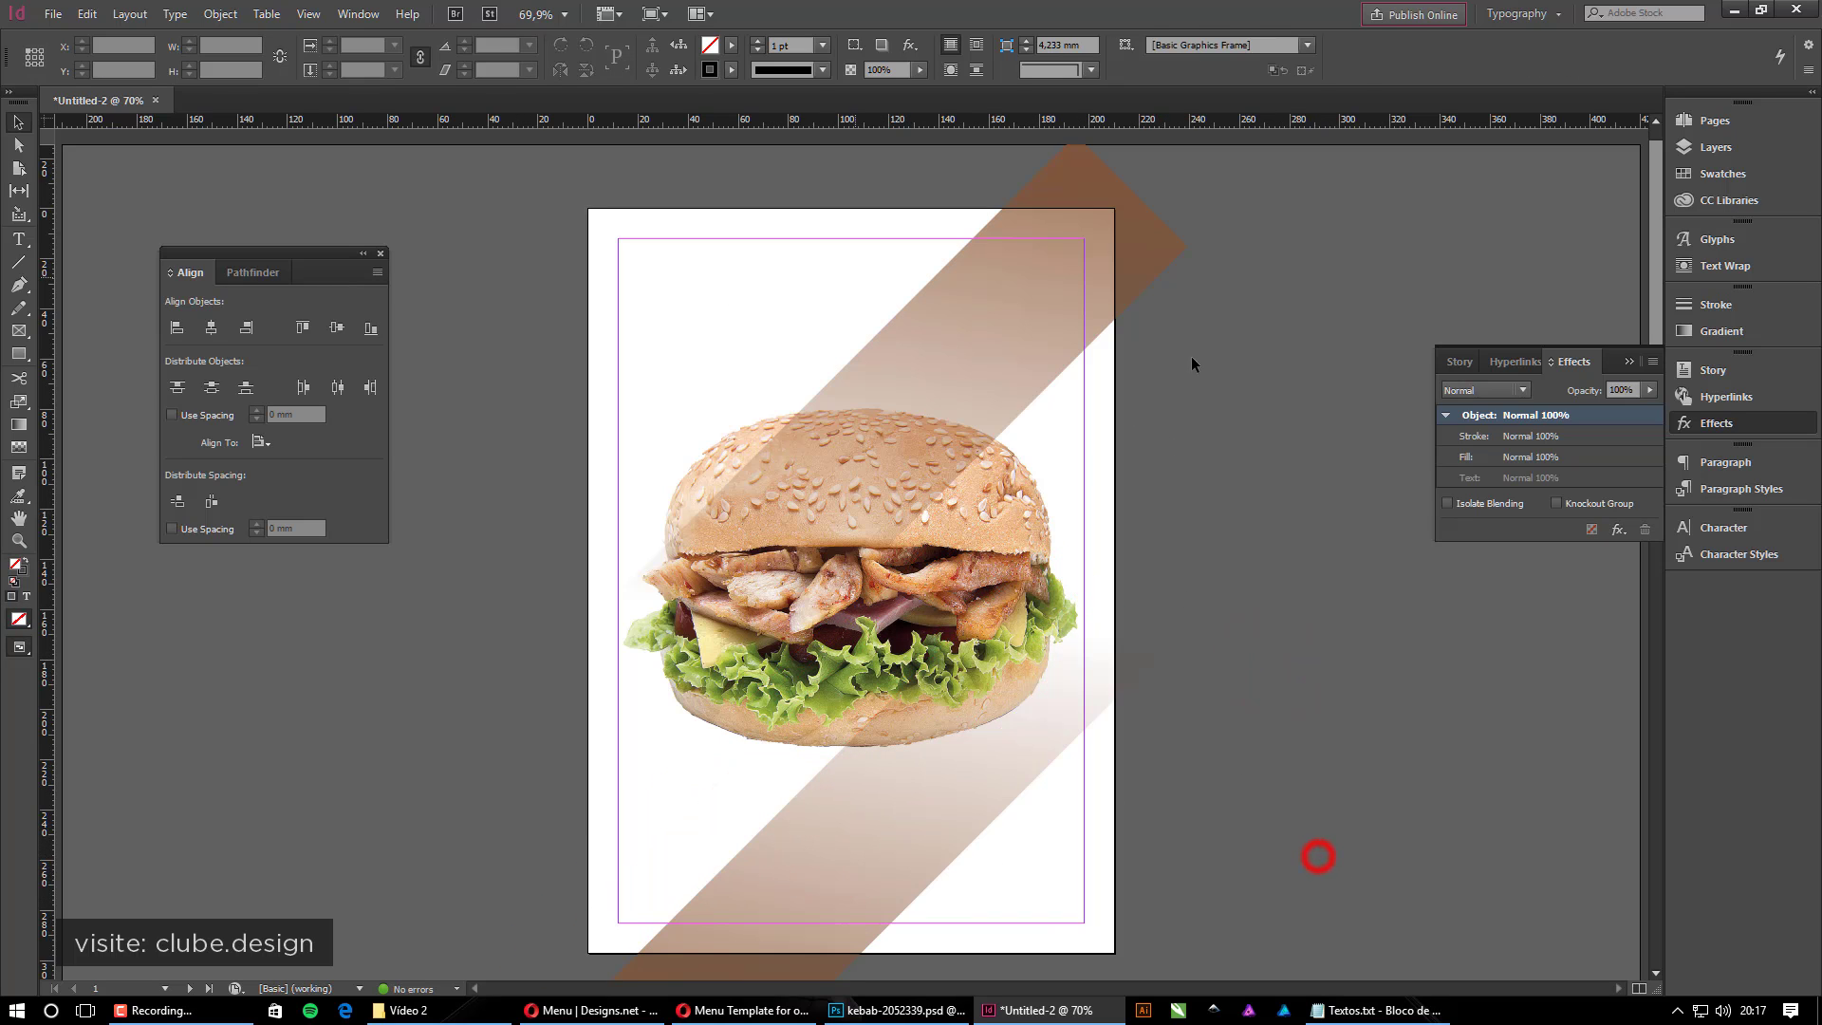
Select each banner in turn to examine how the two rectangles are organised in the Graficos layer
left_click(918, 806)
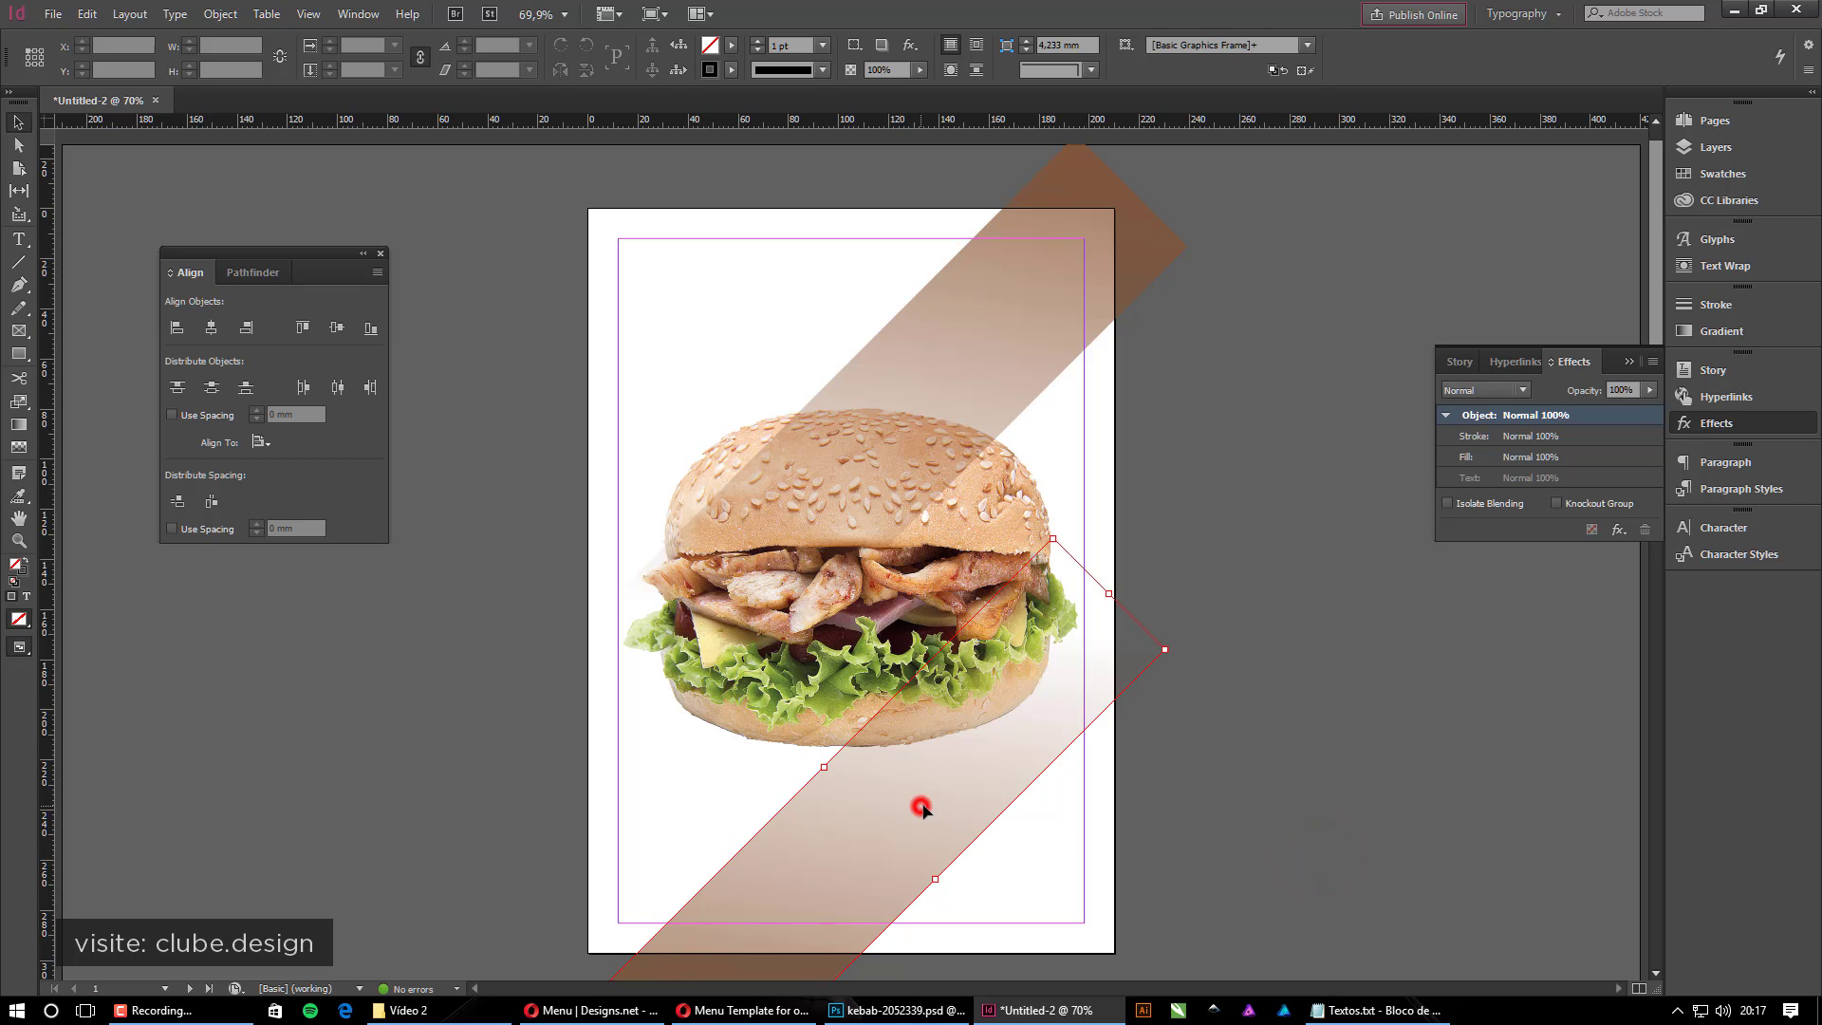
left_click(1715, 147)
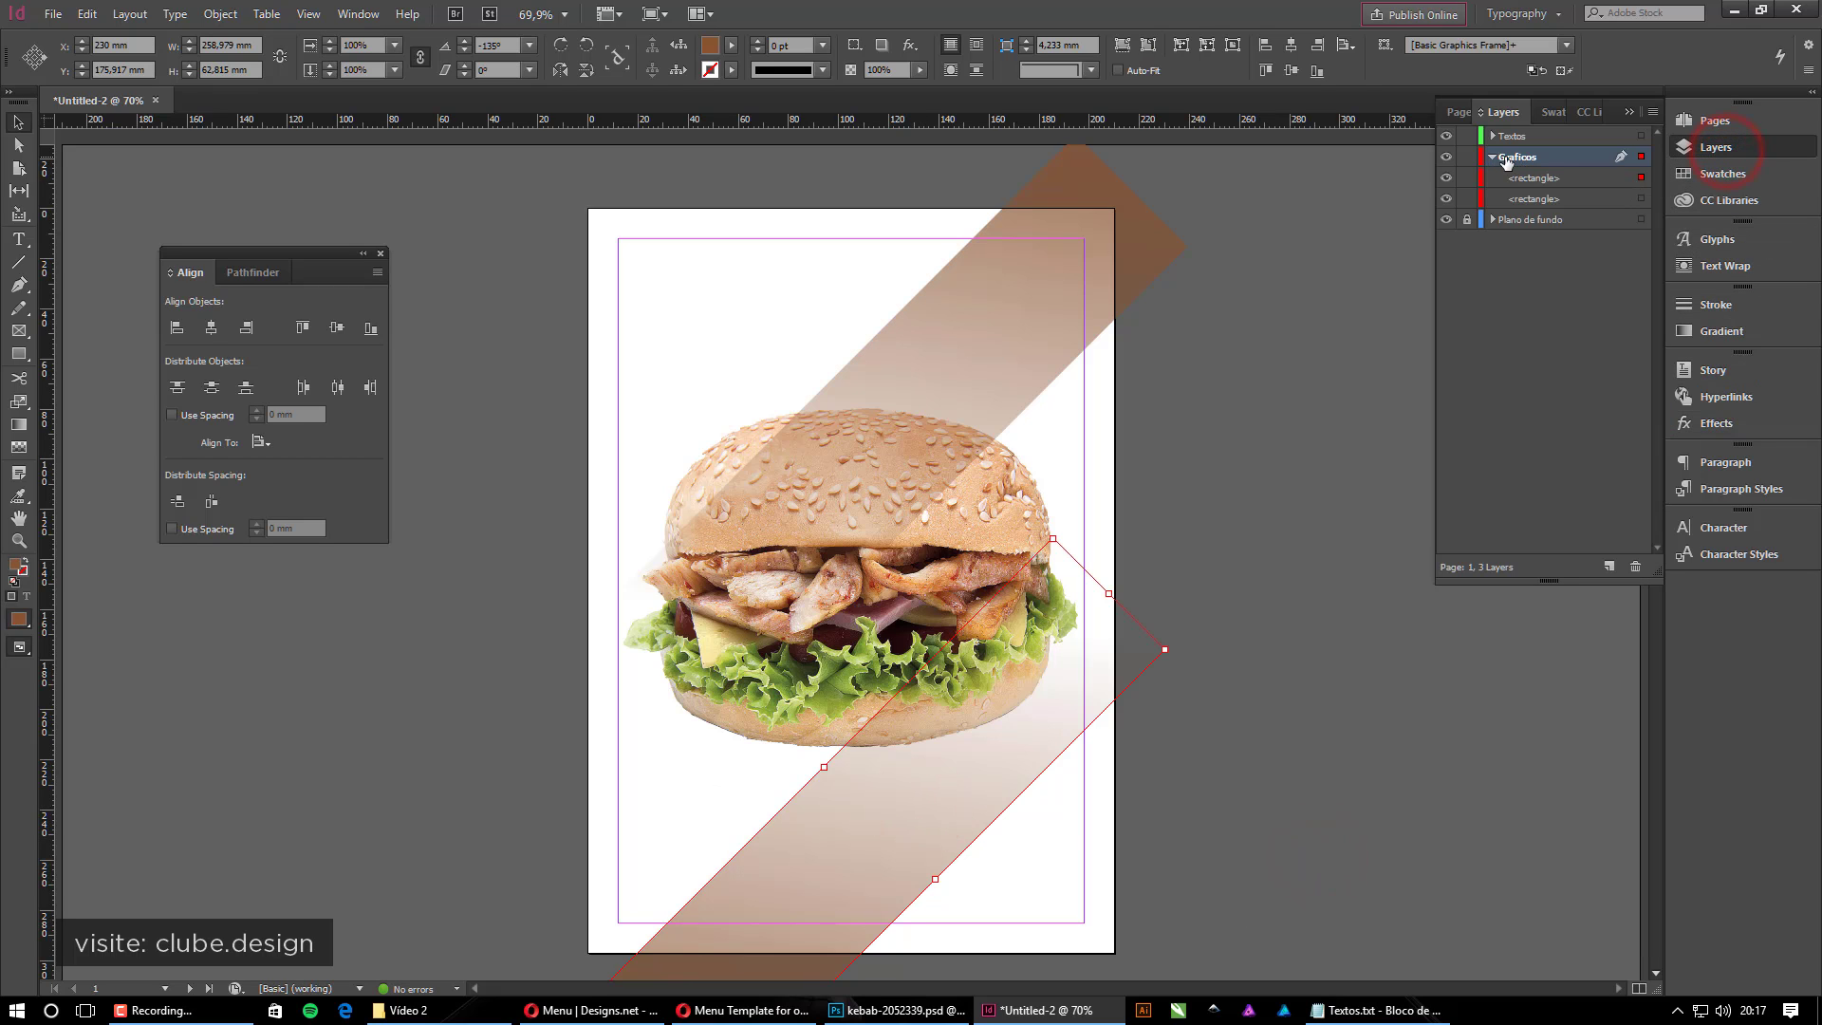
left_click(1082, 317)
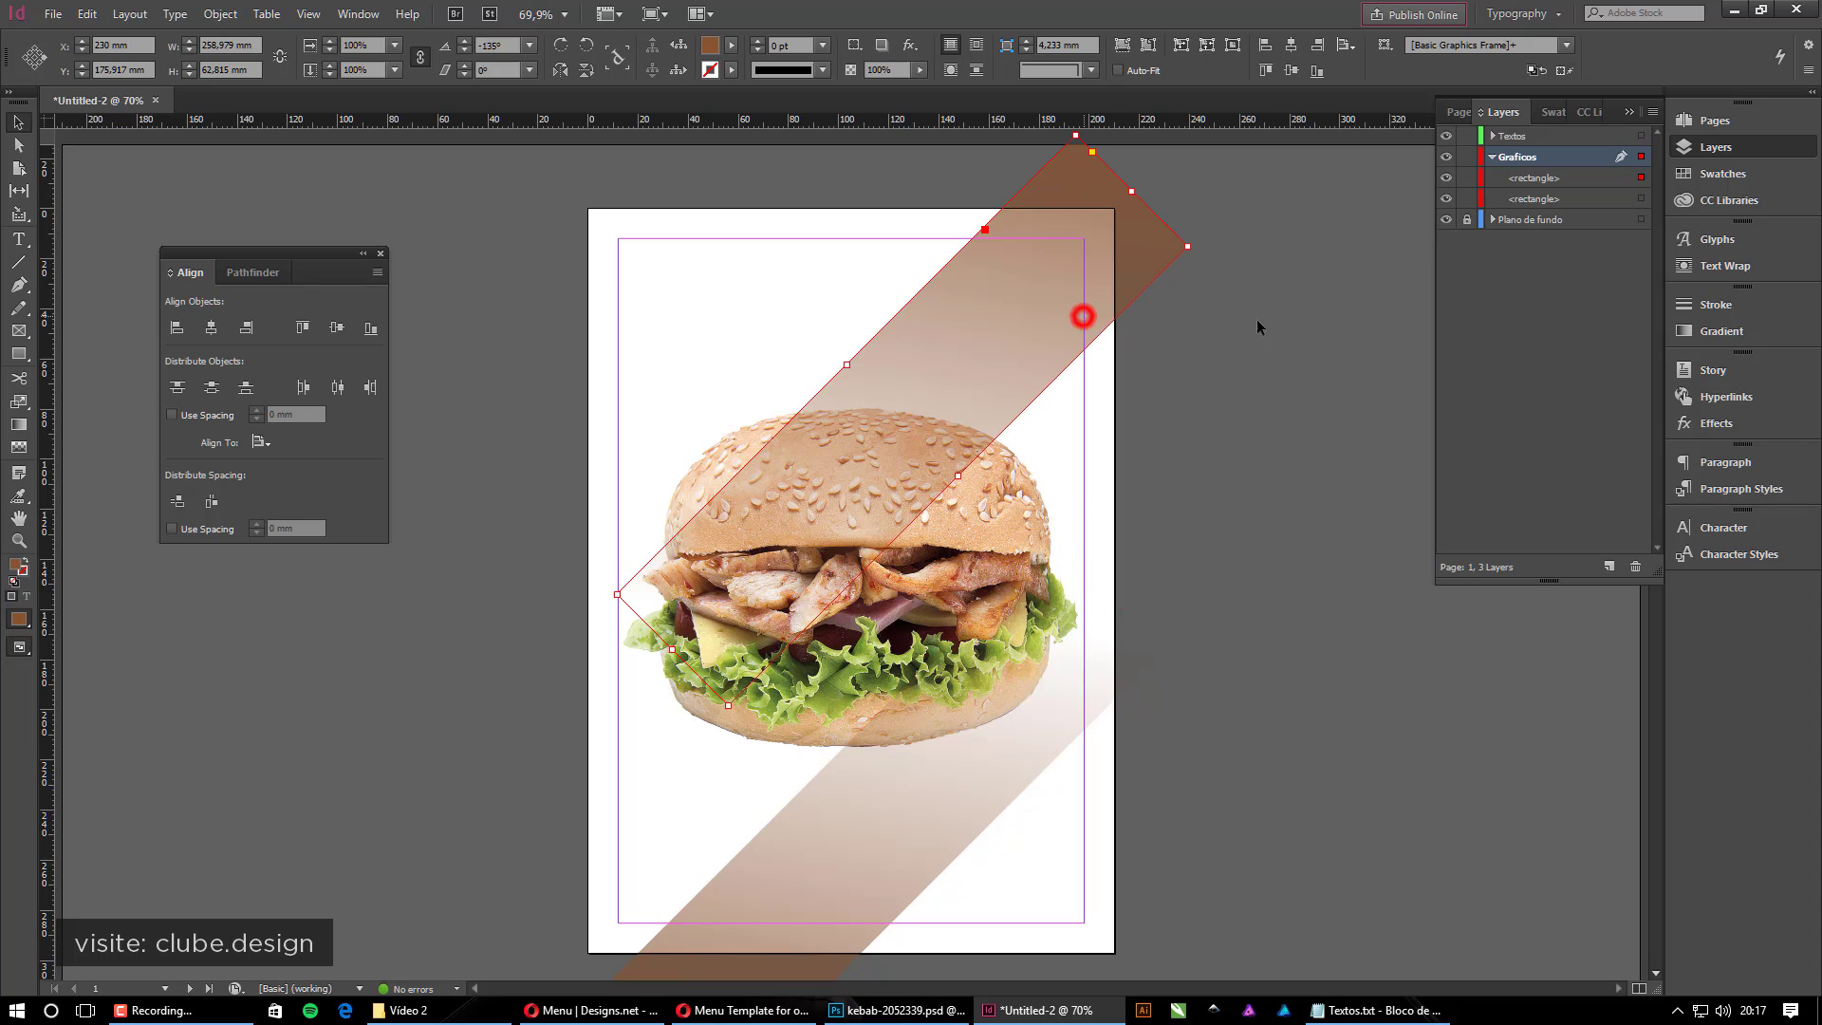
left_click(1084, 676)
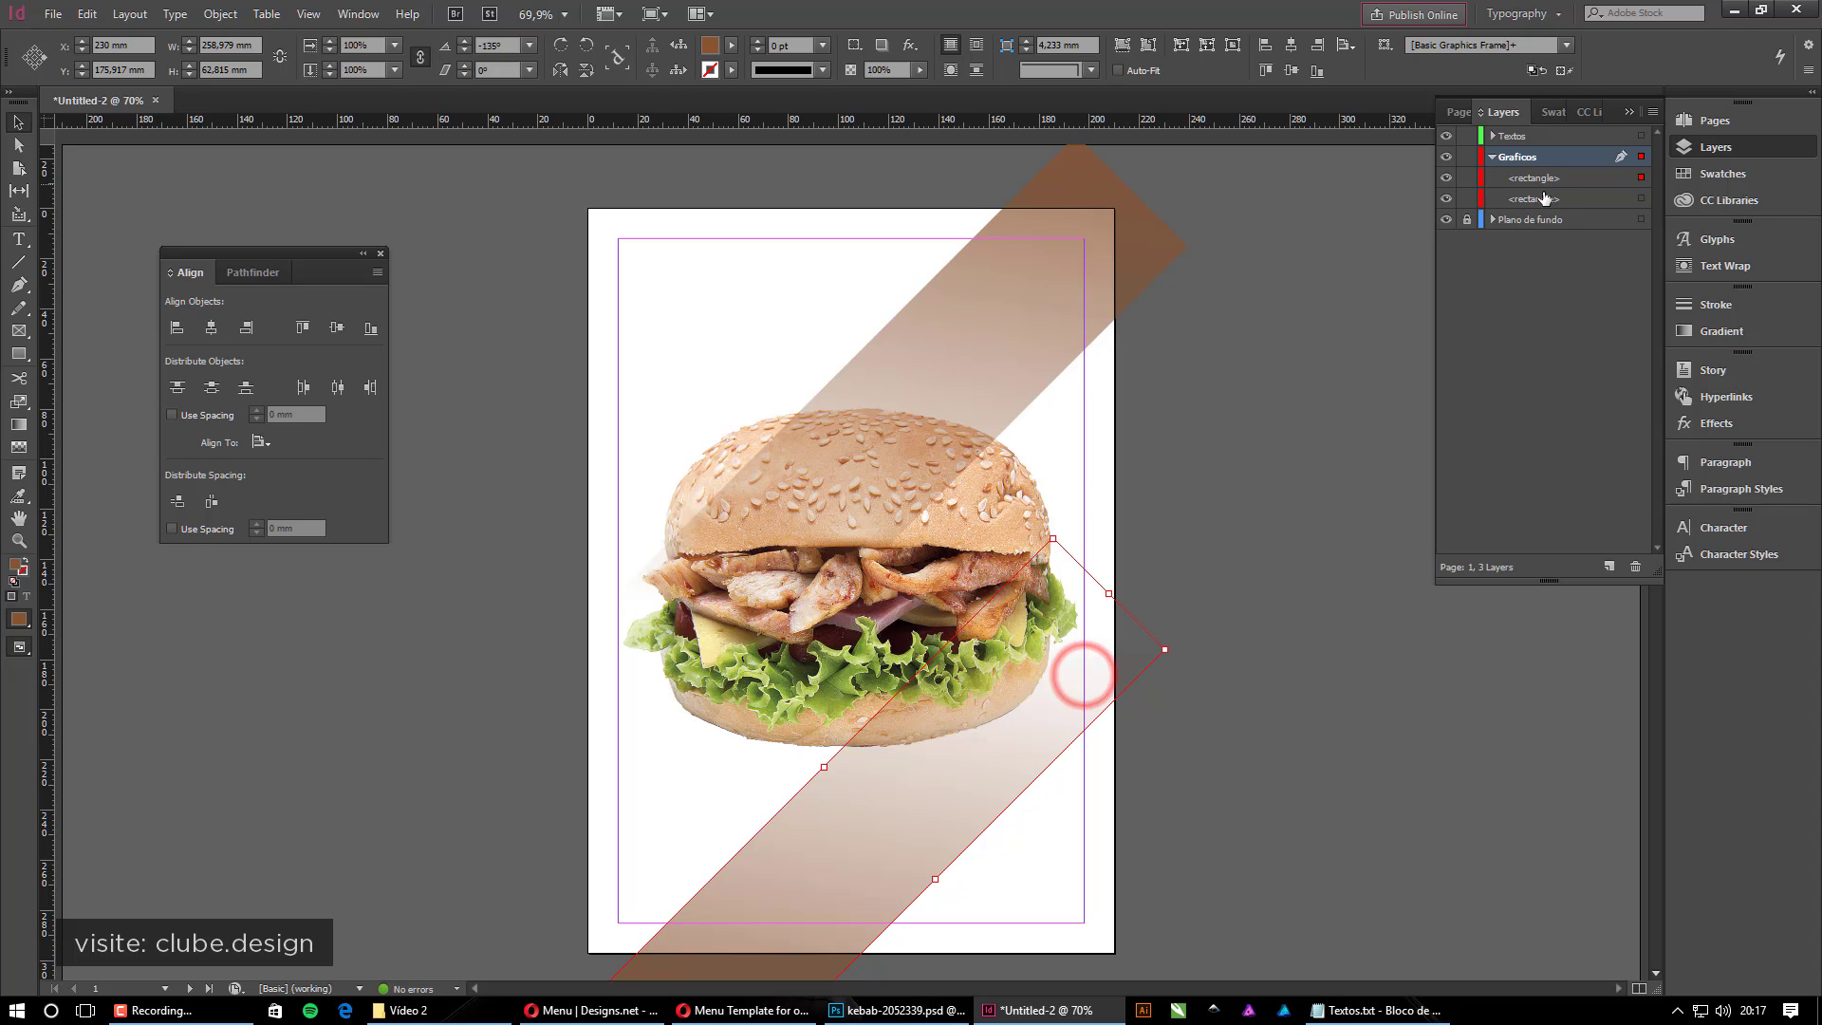
left_click(1266, 503)
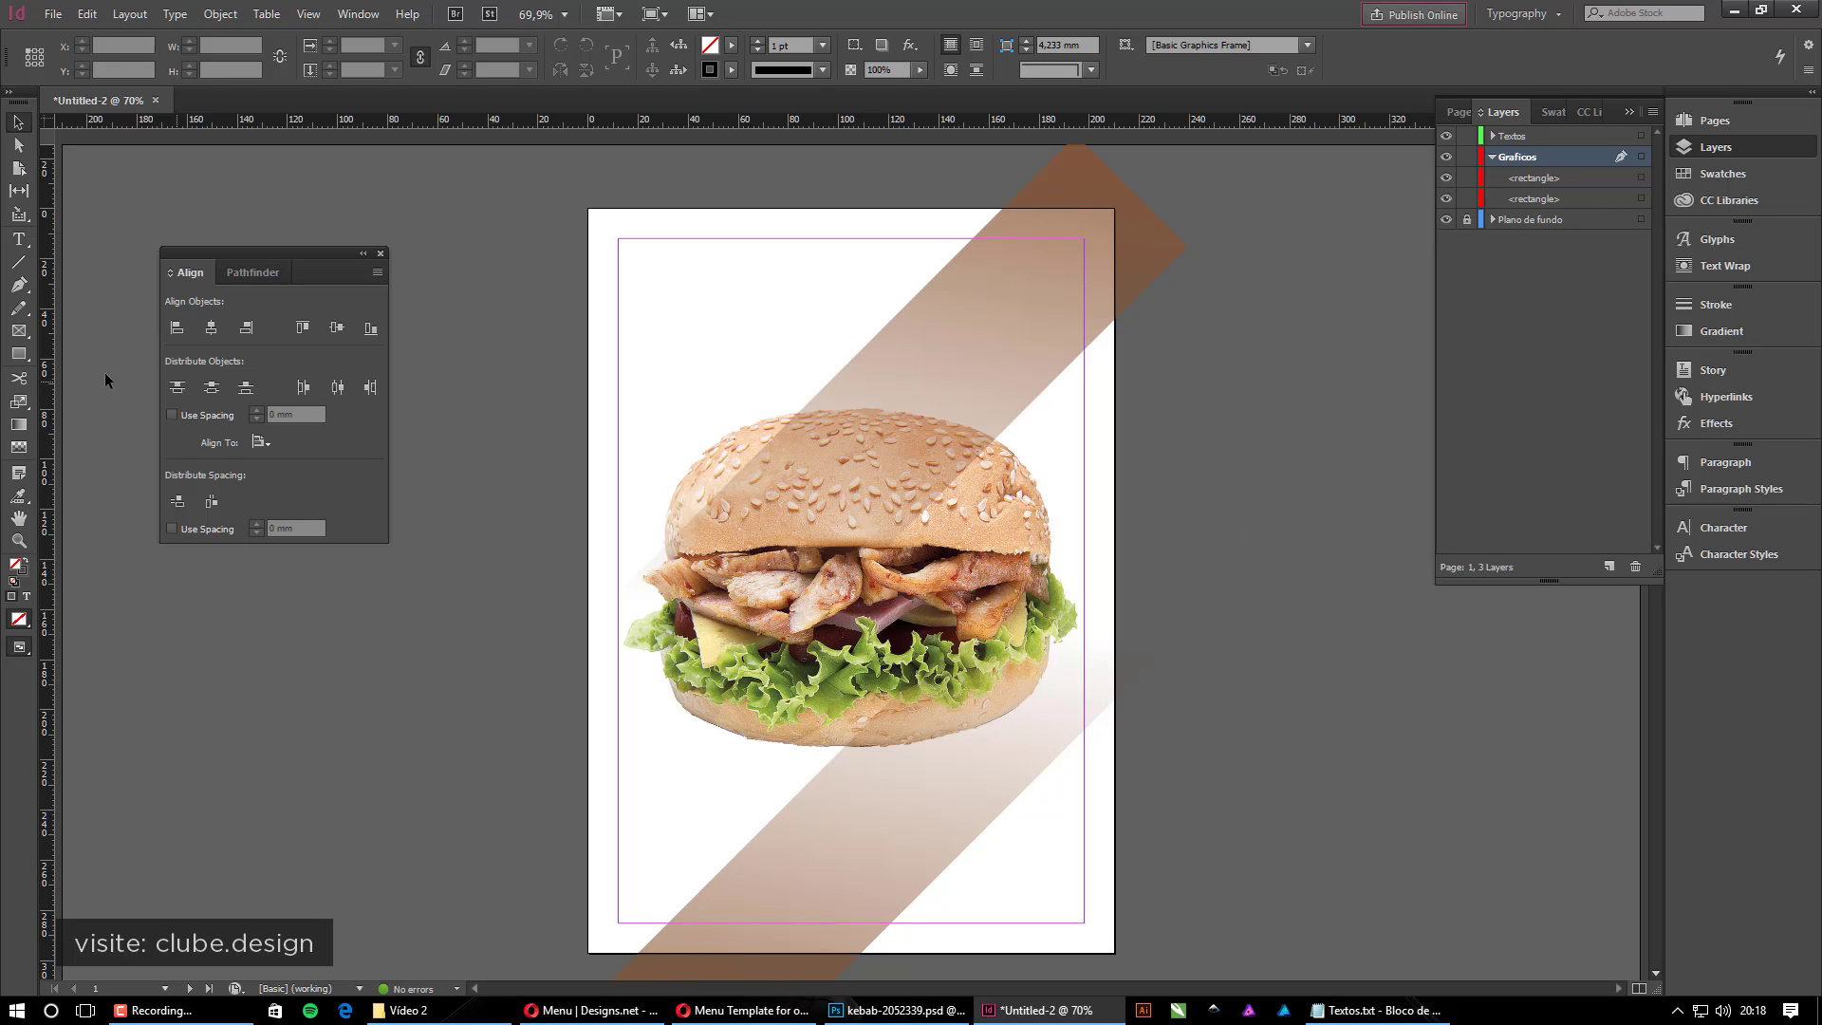
Draw an unfilled rectangle with a [Black] stroke, about 100.5 × 55 mm, just below the burger
left_click(19, 353)
left_click(1725, 175)
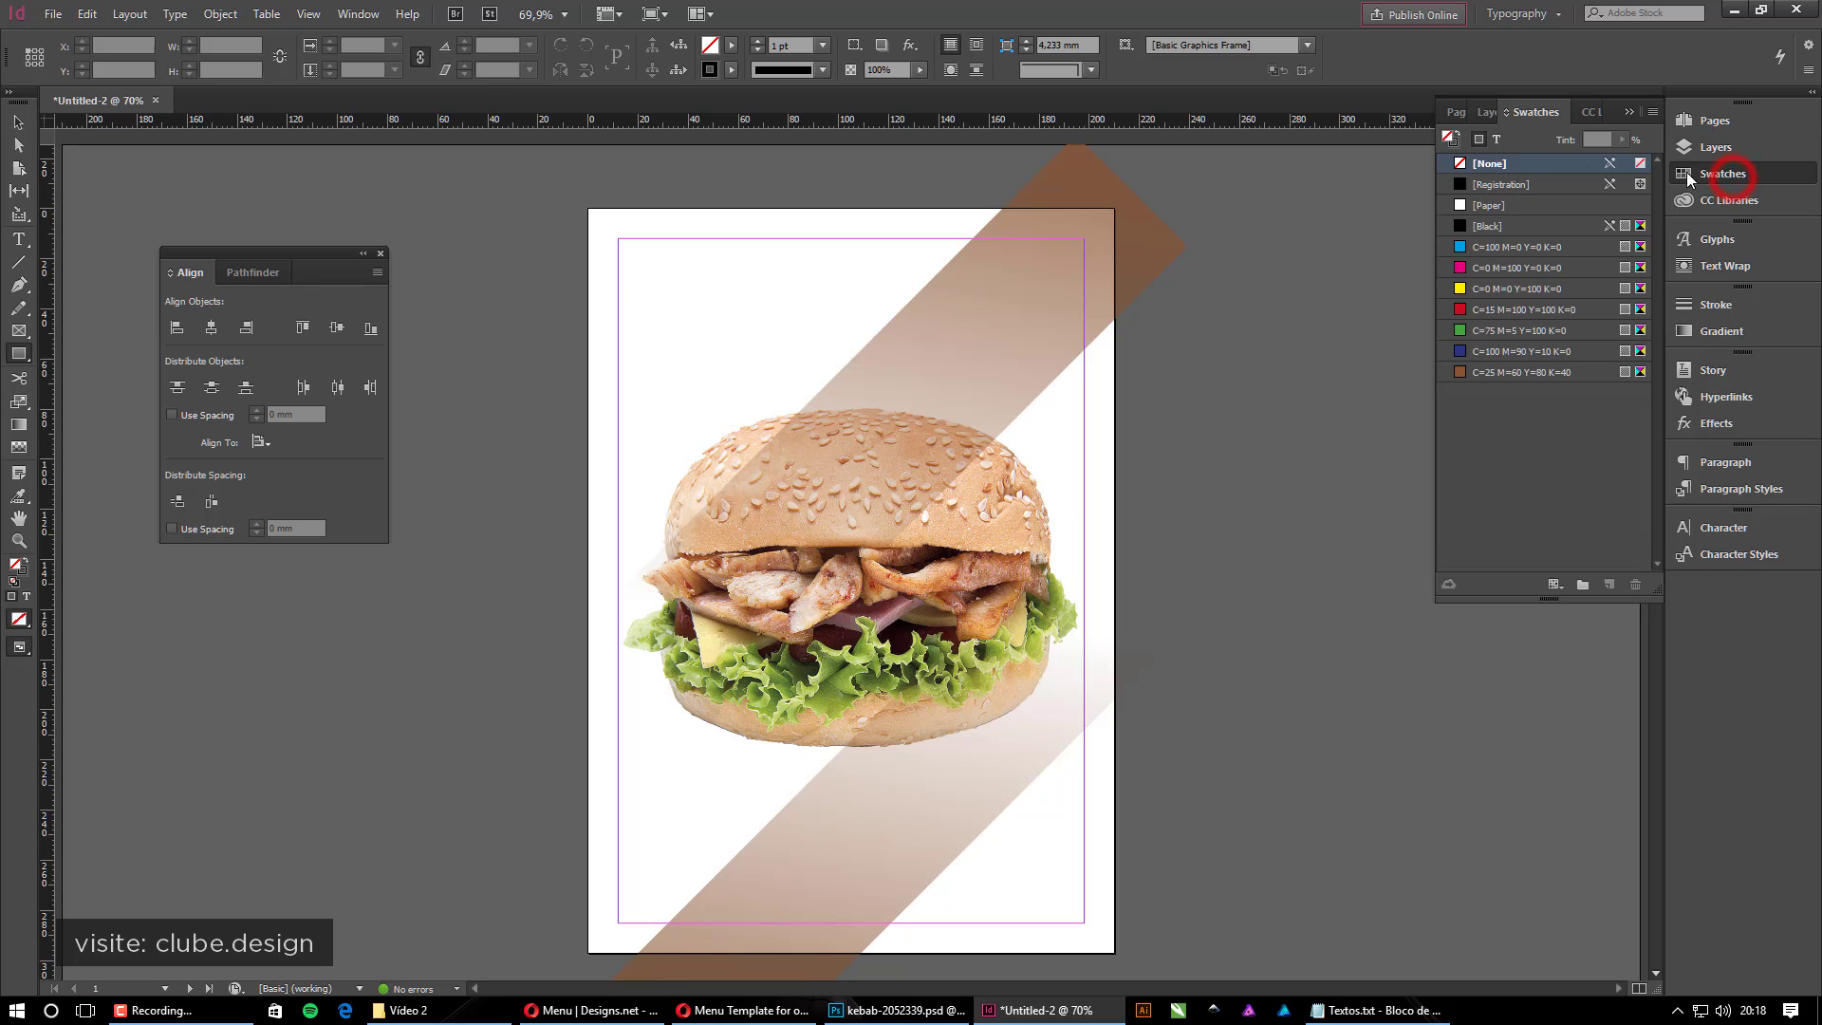
left_click(1449, 142)
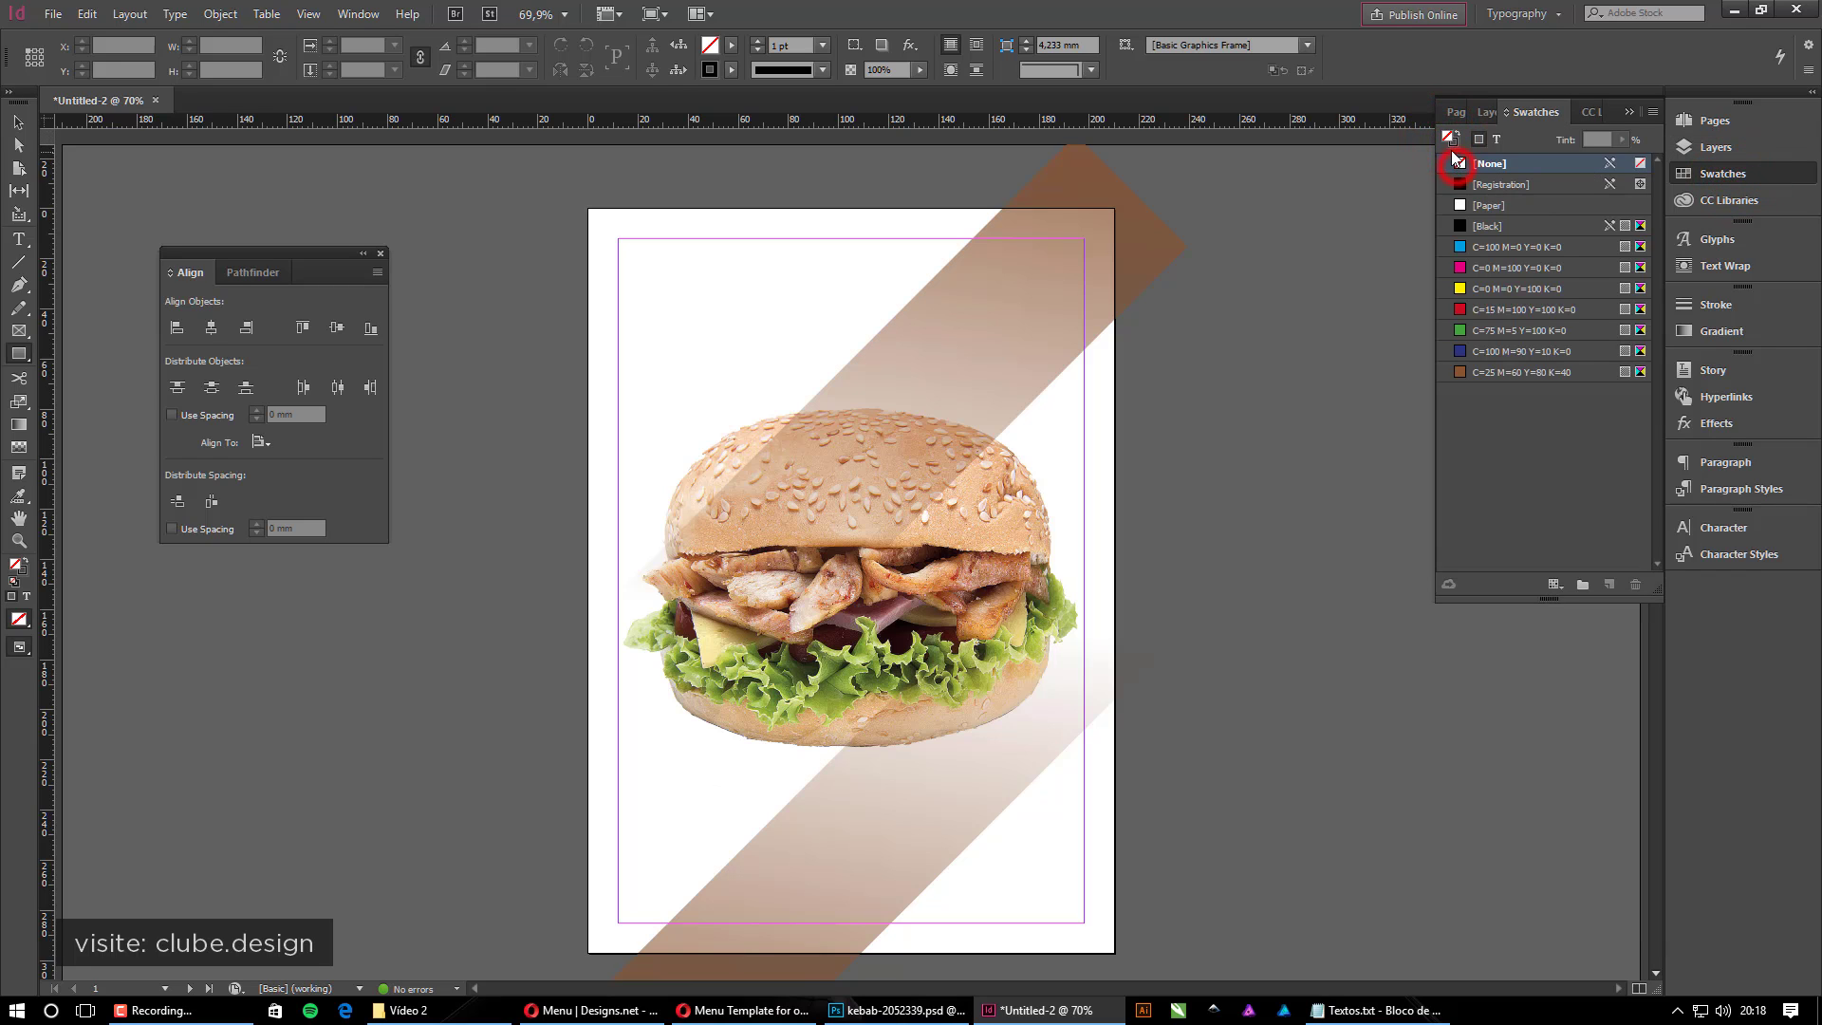
left_click(1461, 225)
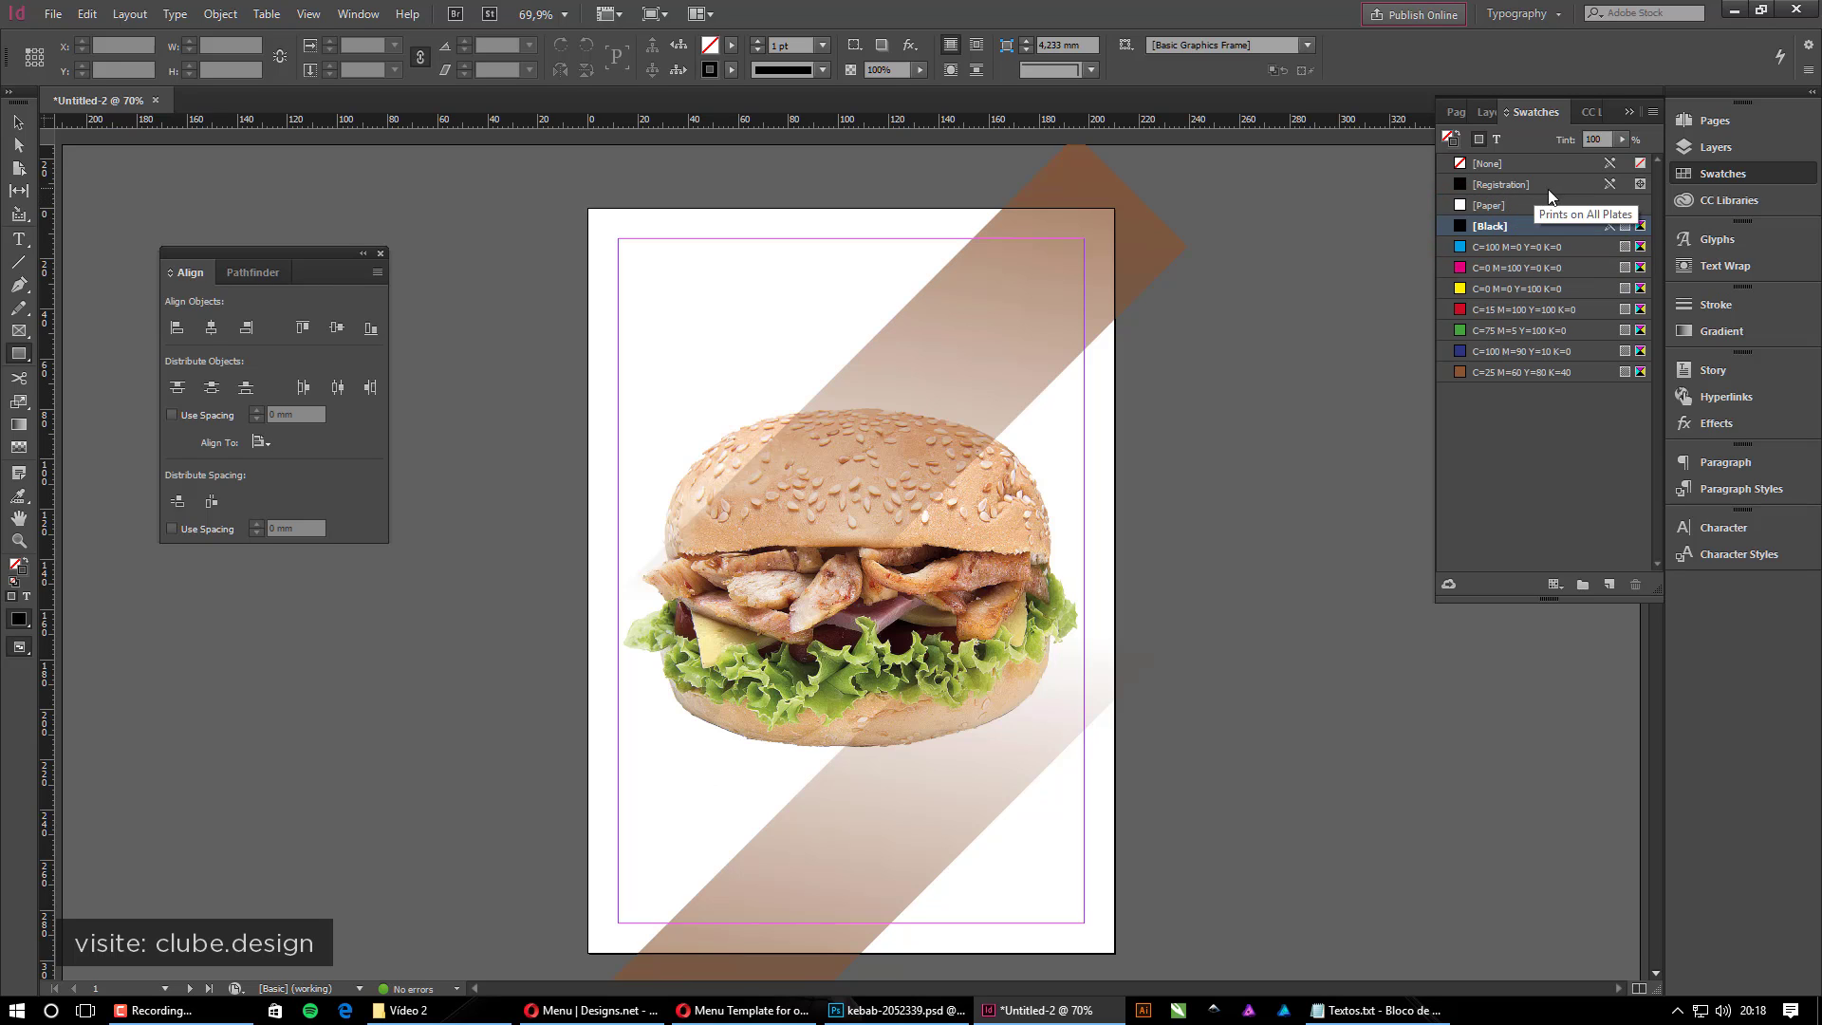
left_click(1460, 228)
mouse_move(704, 747)
left_mouse_down()
mouse_move(895, 801)
mouse_move(964, 845)
mouse_move(956, 884)
left_mouse_up()
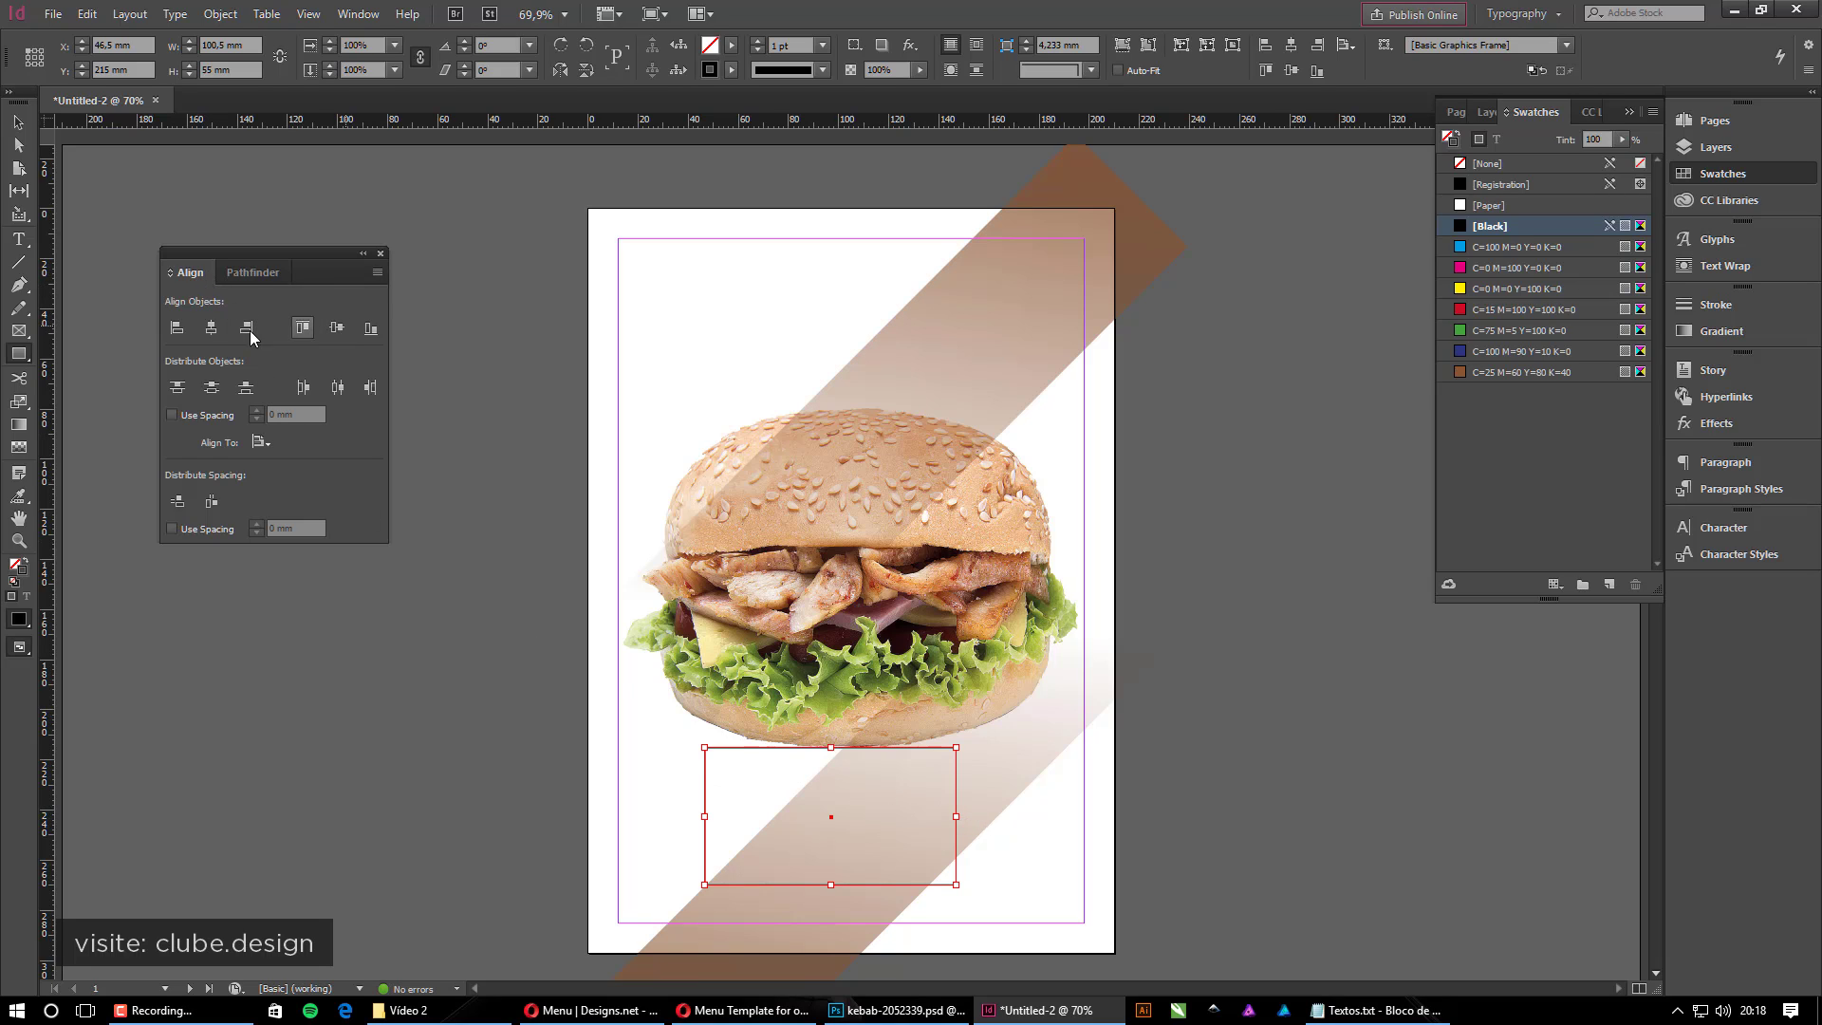
Centre the black-outlined rectangle horizontally on the page and lower it to a Y position of 221 mm
left_click(210, 328)
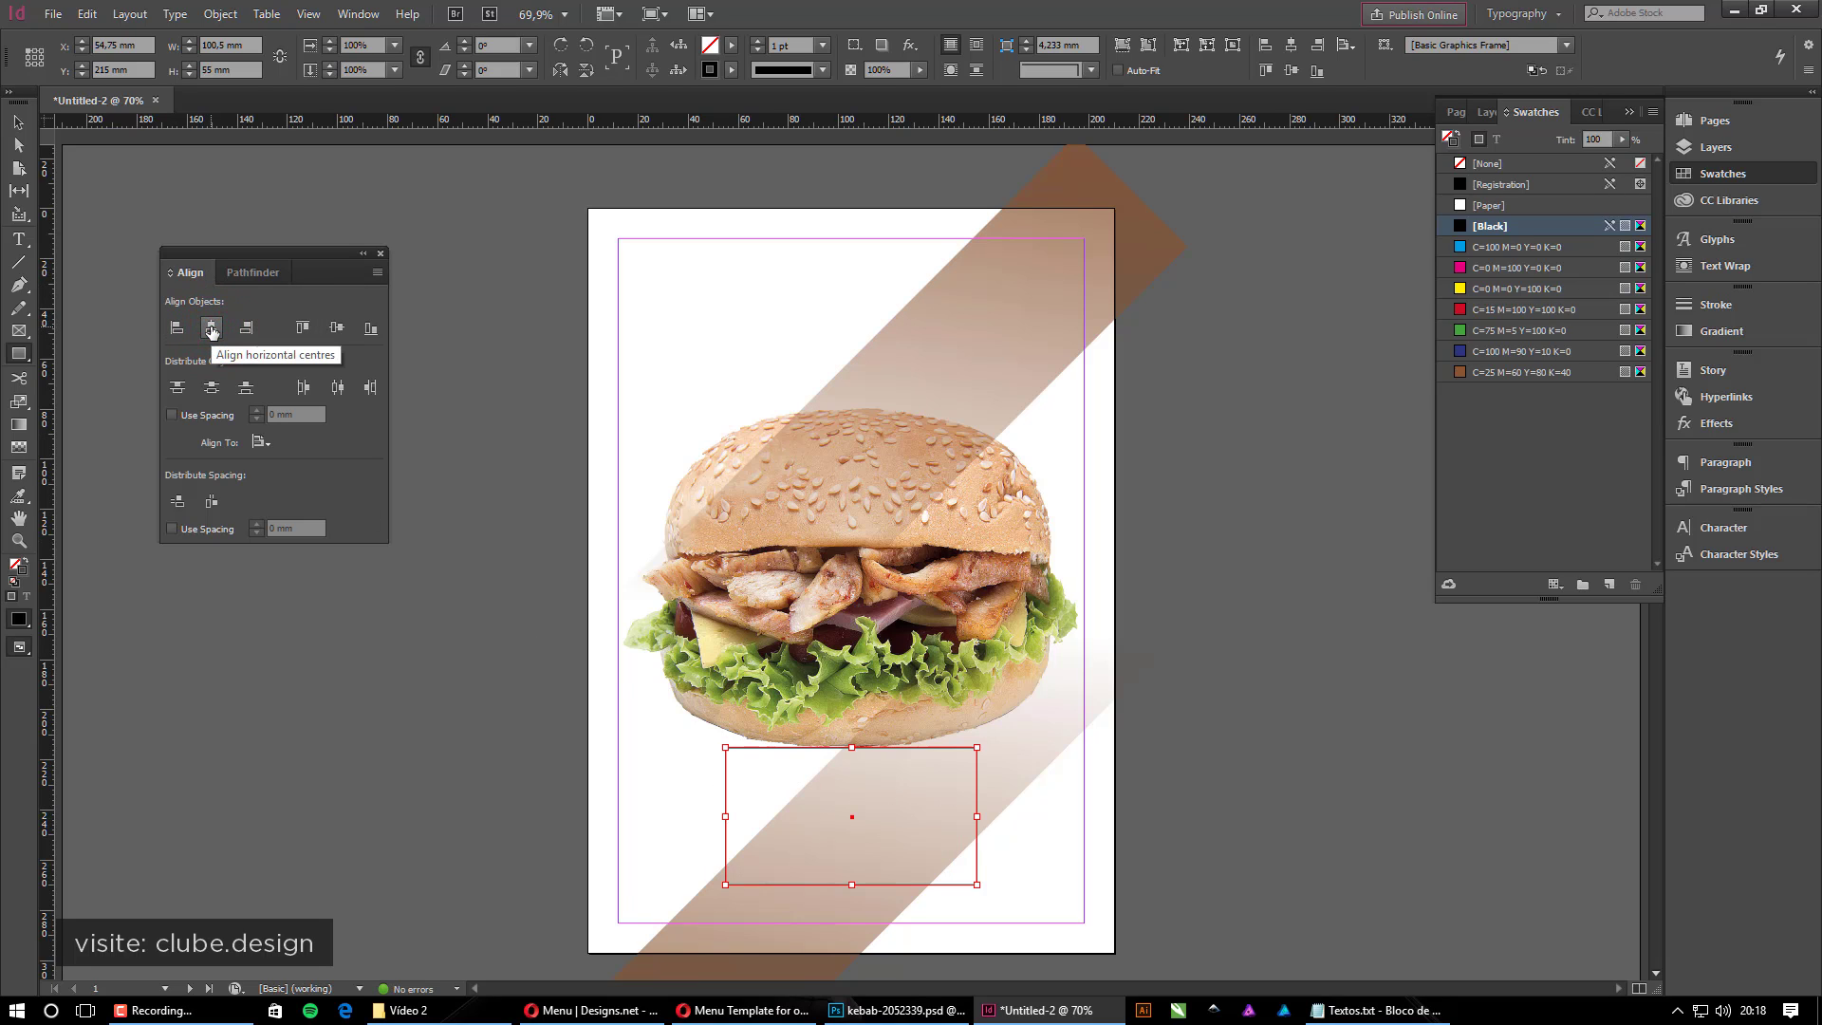
left_click(263, 442)
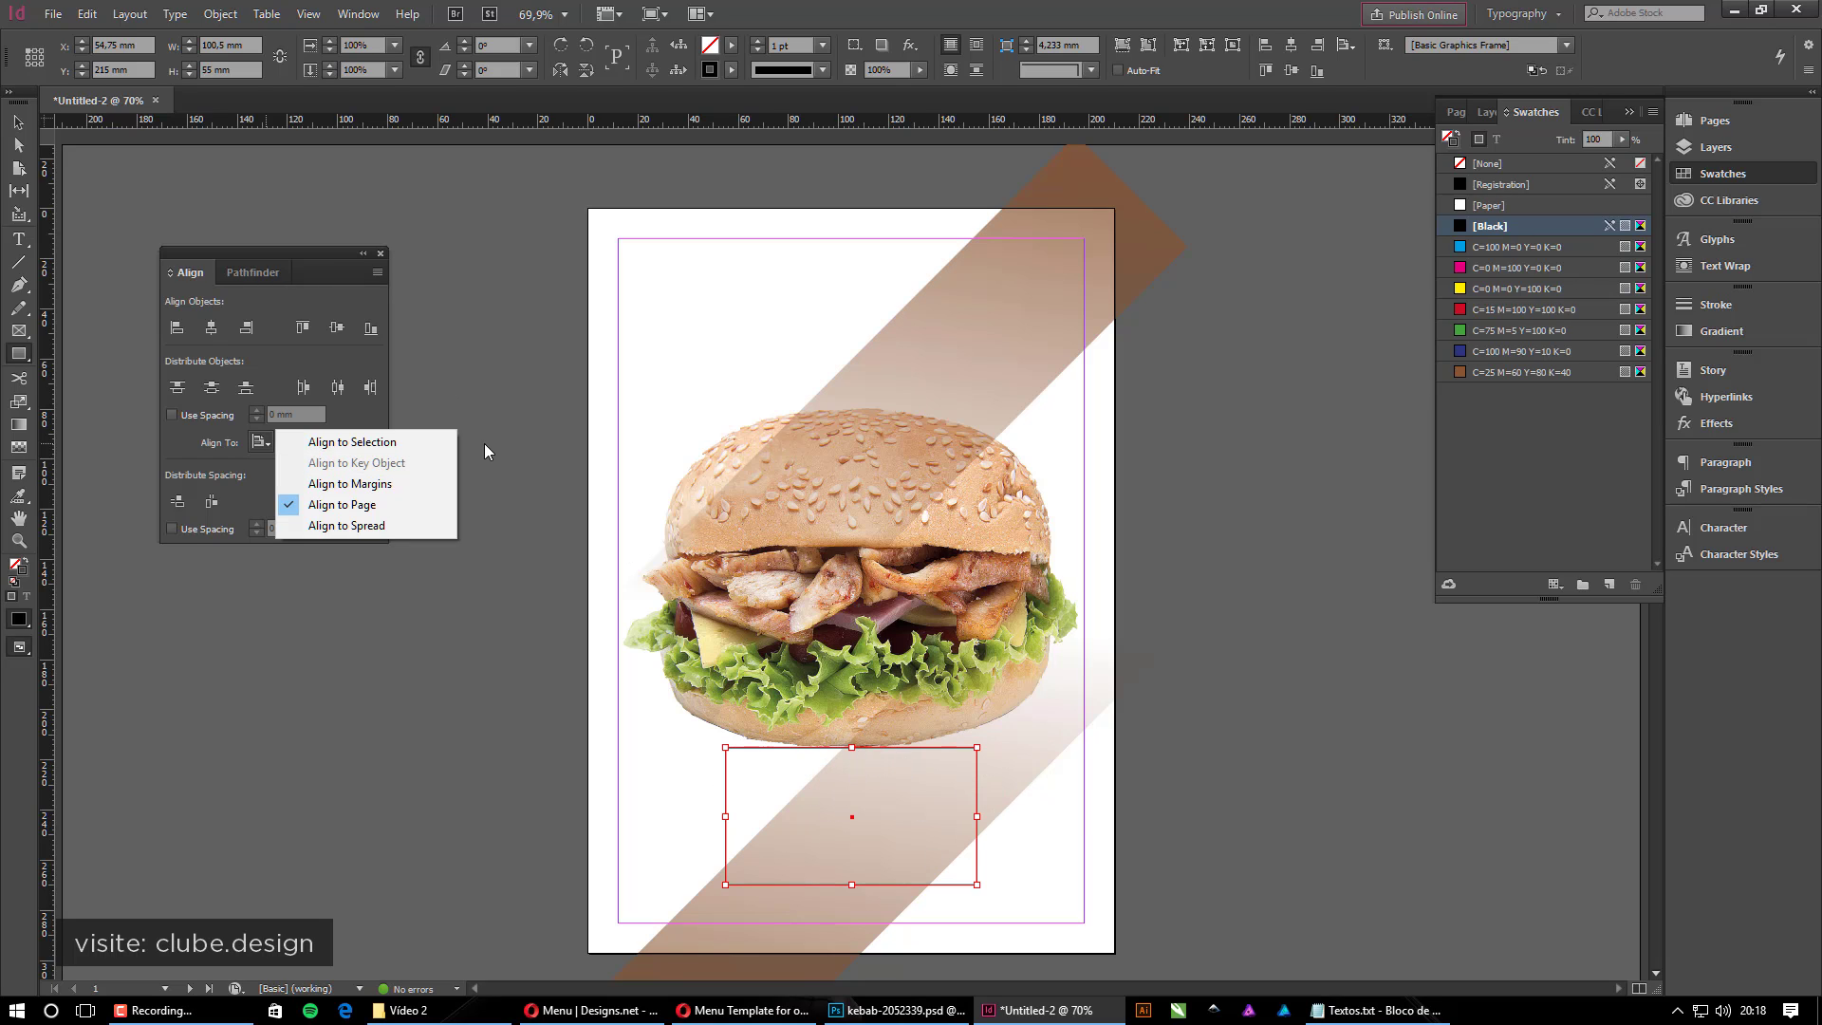
left_click(18, 122)
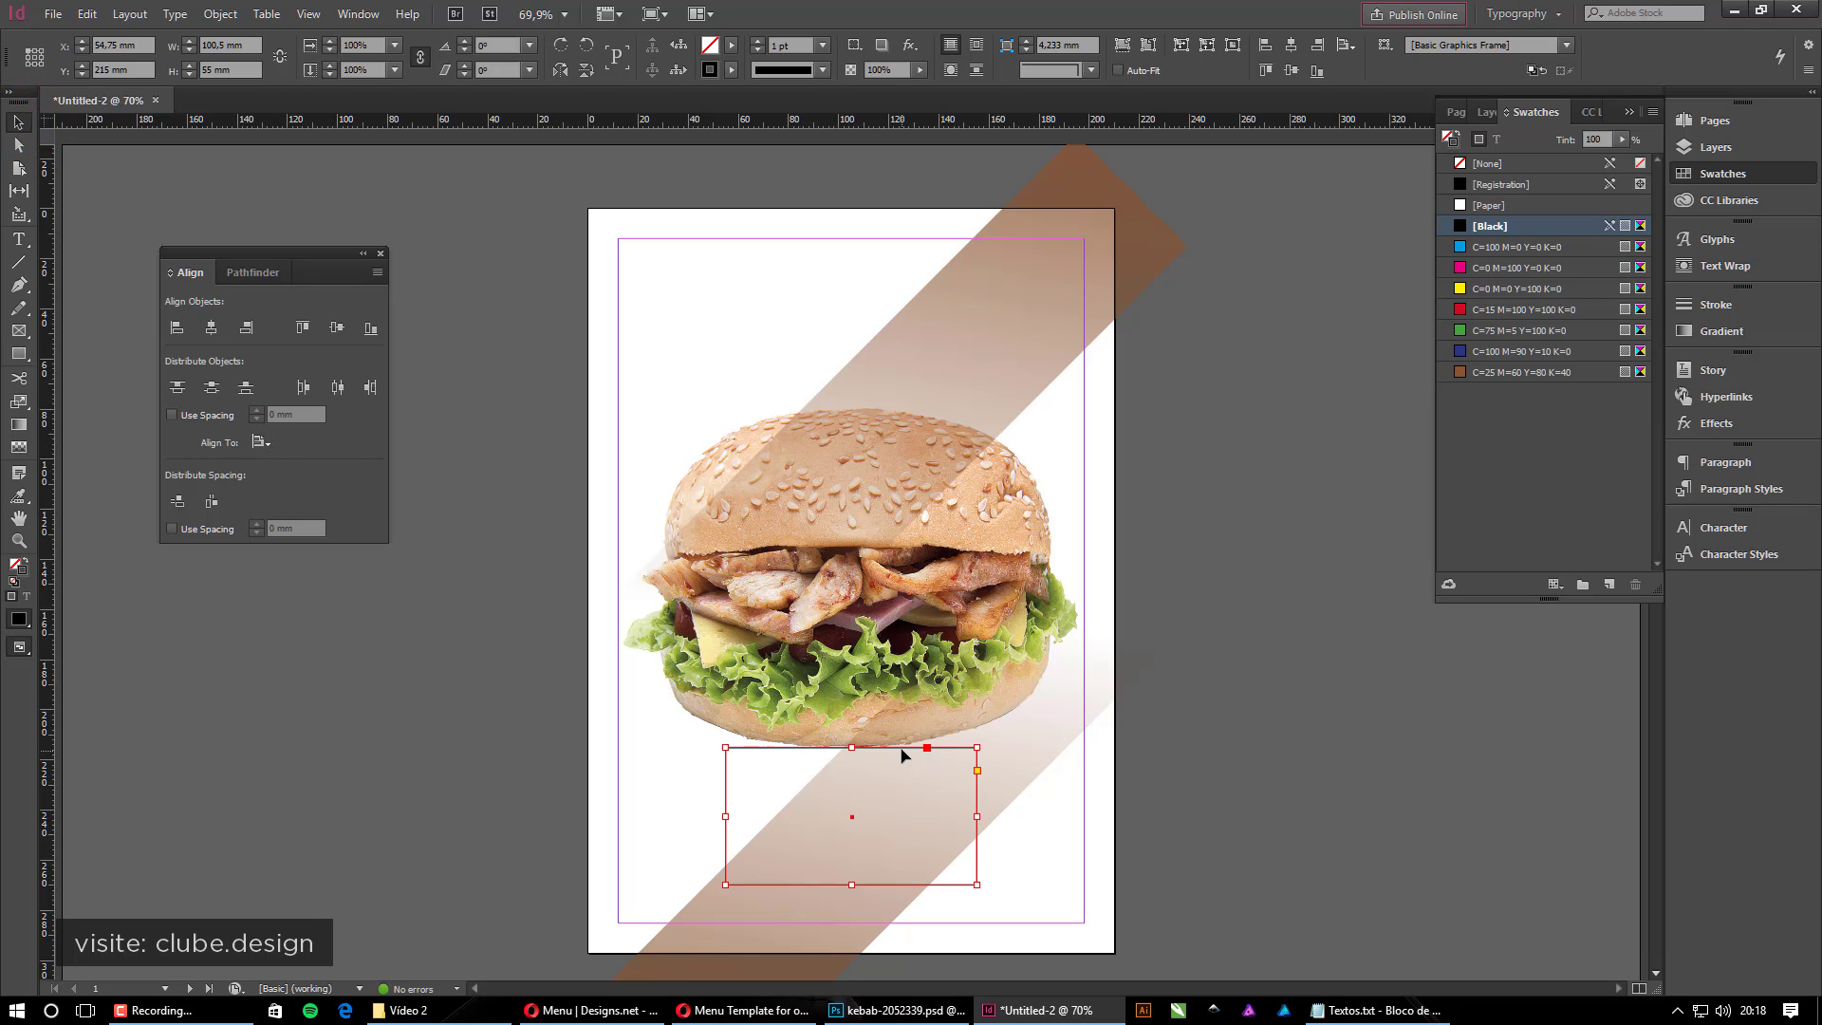
left_click_drag(901, 754, 901, 761)
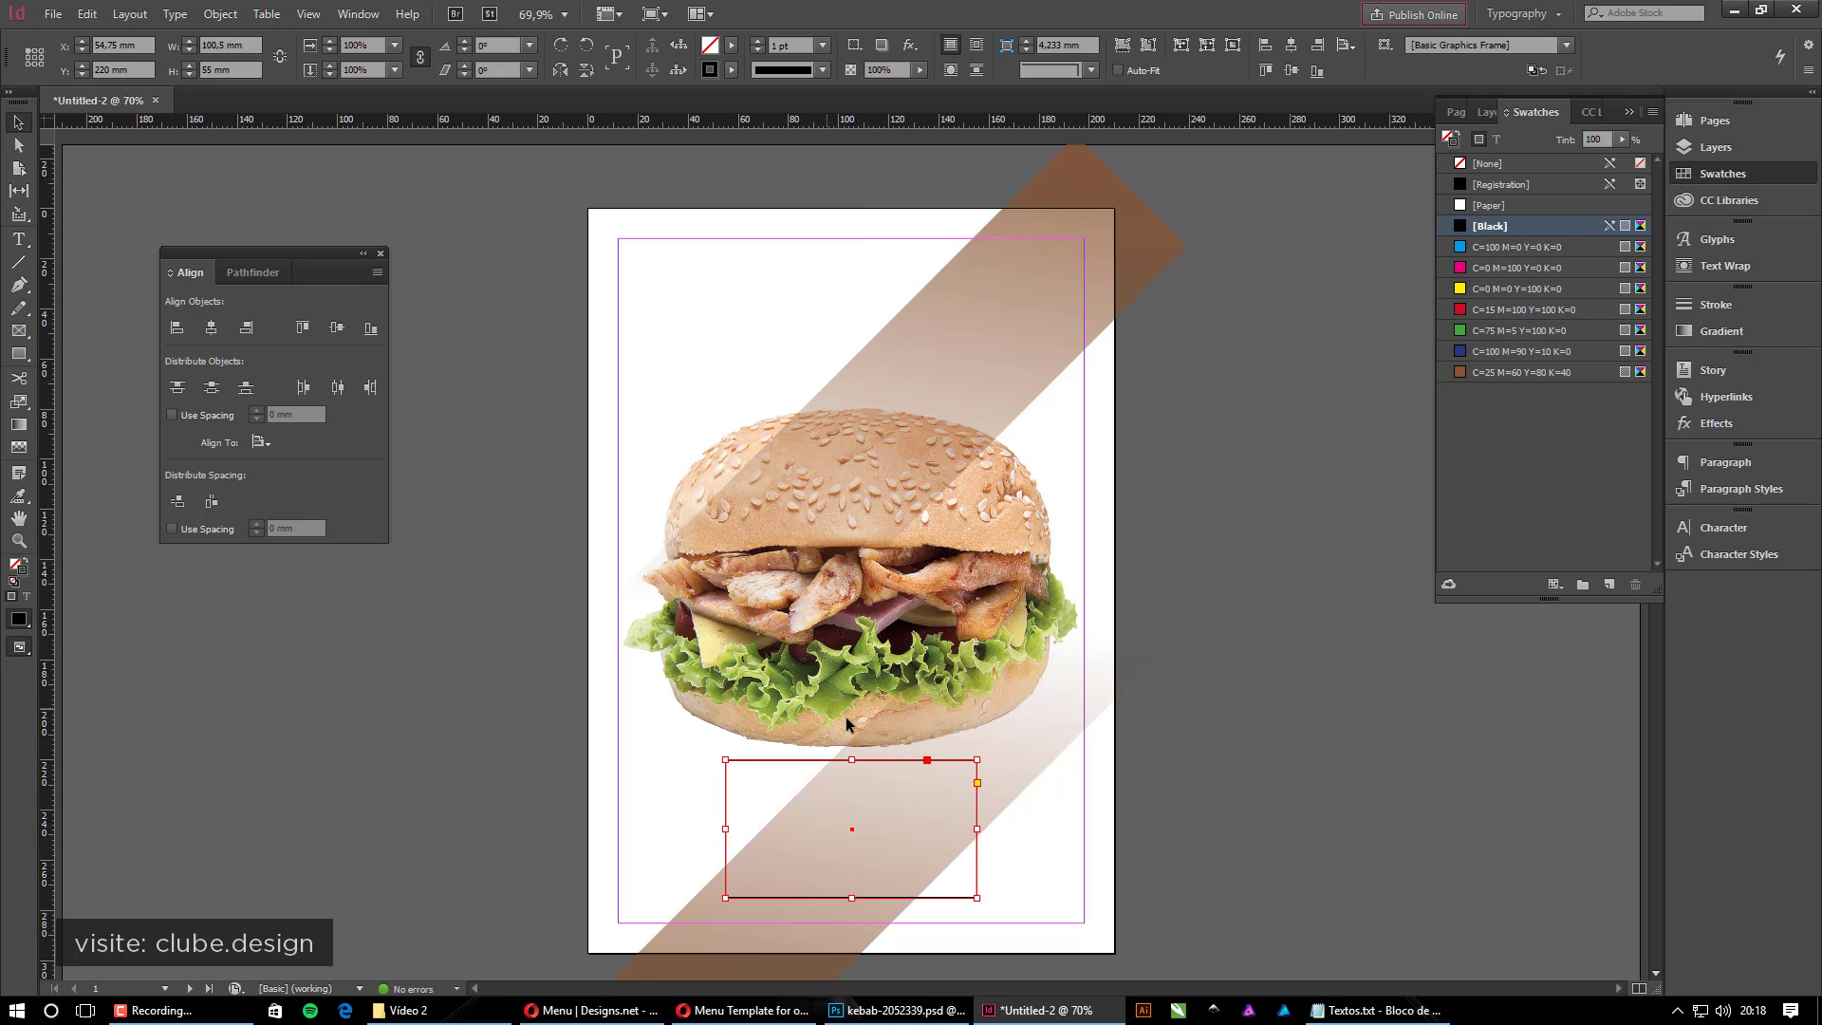
left_click_drag(890, 769, 892, 762)
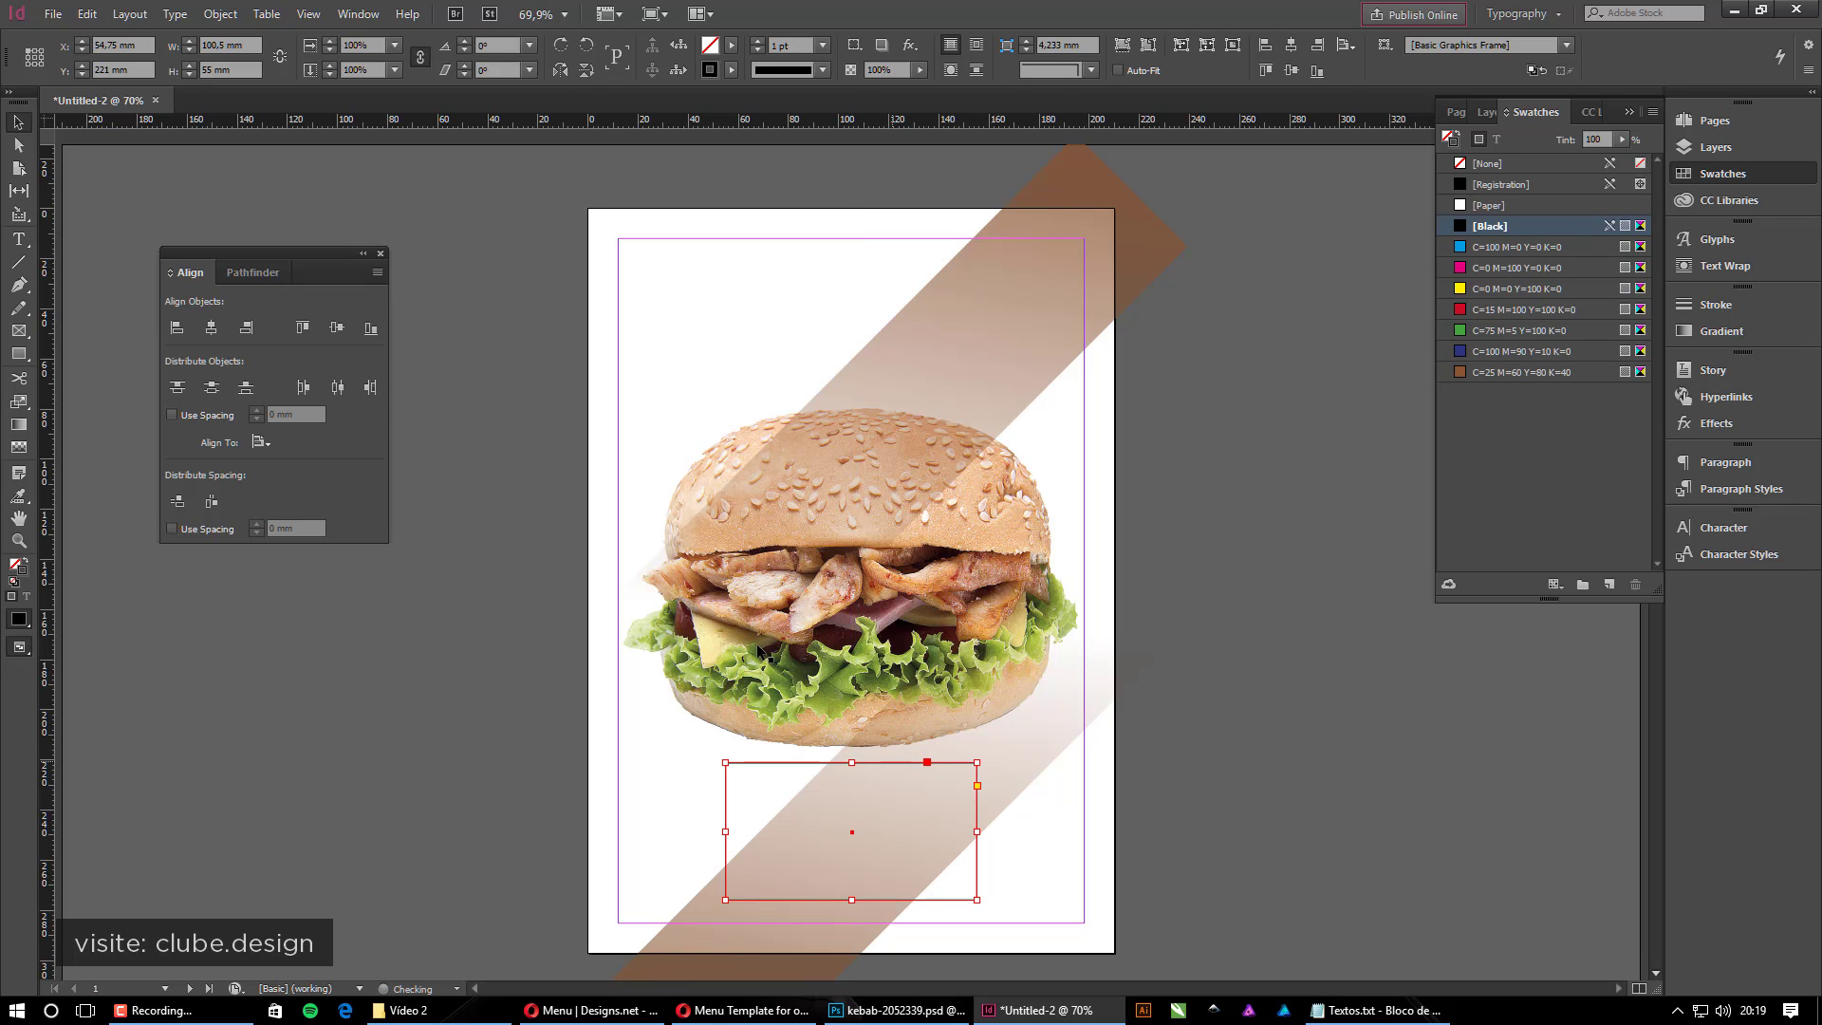
left_click(305, 15)
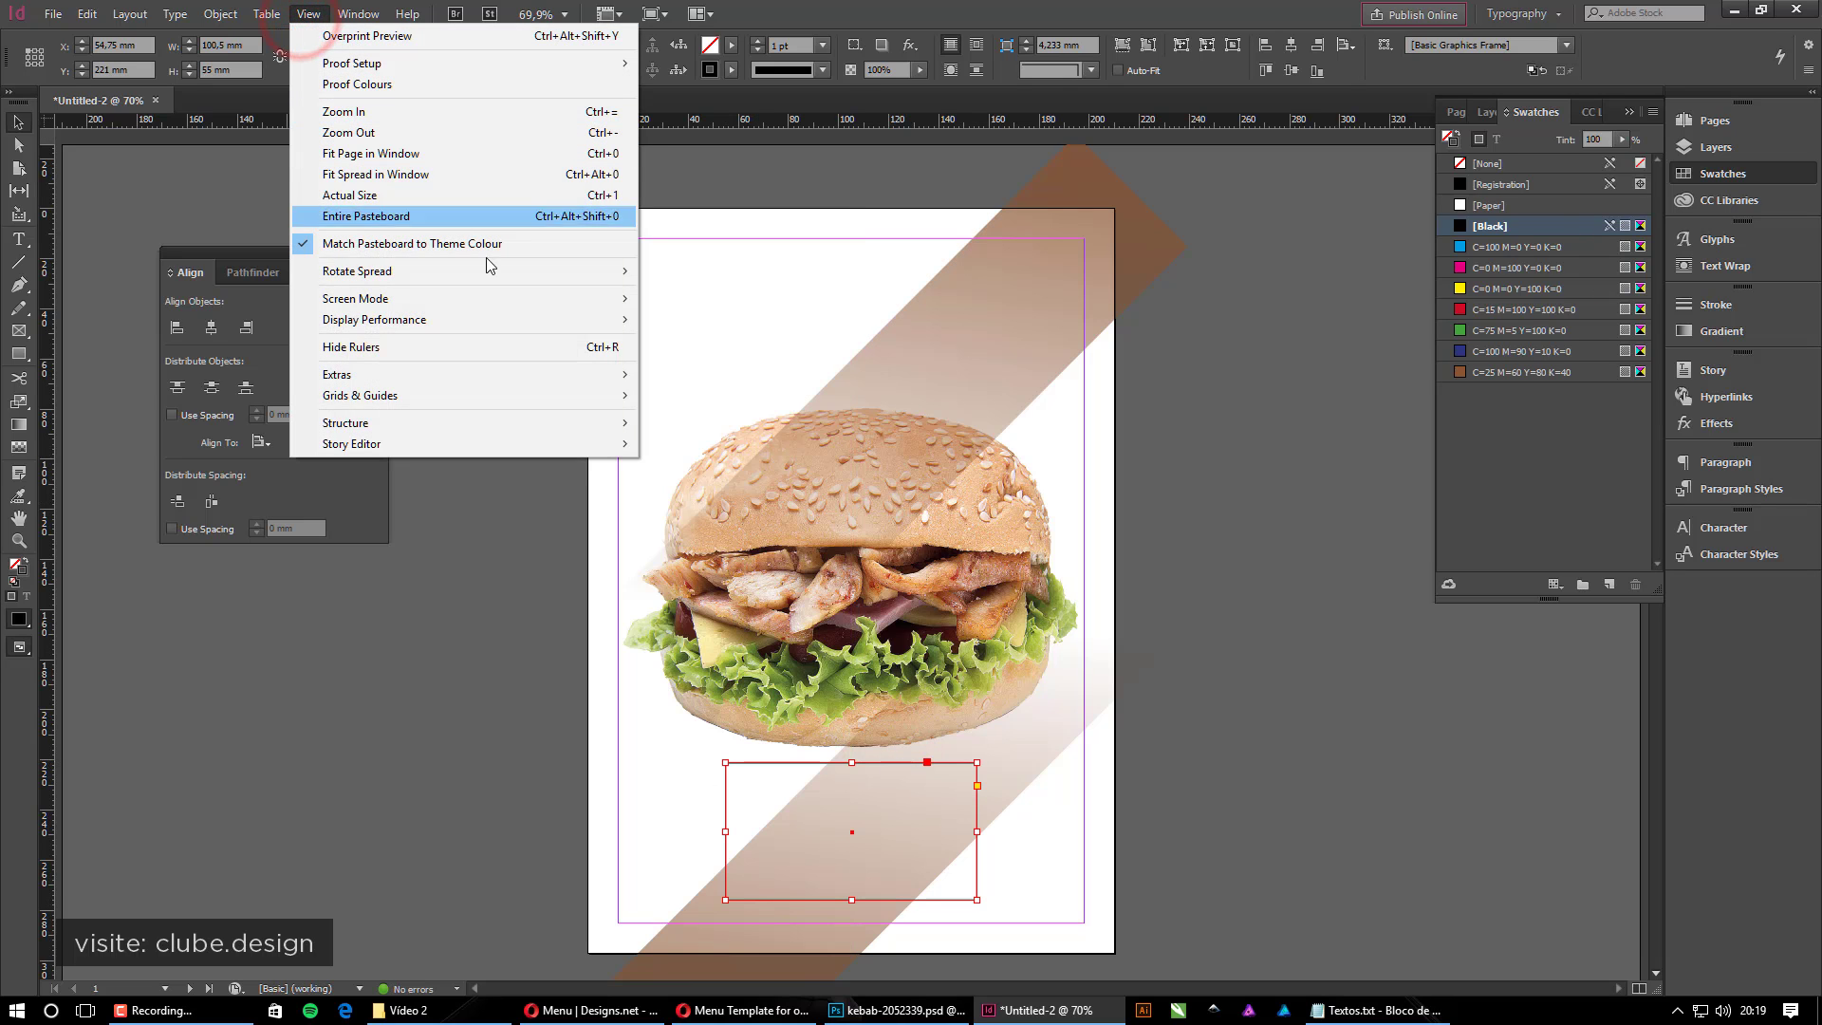
mouse_move(373, 408)
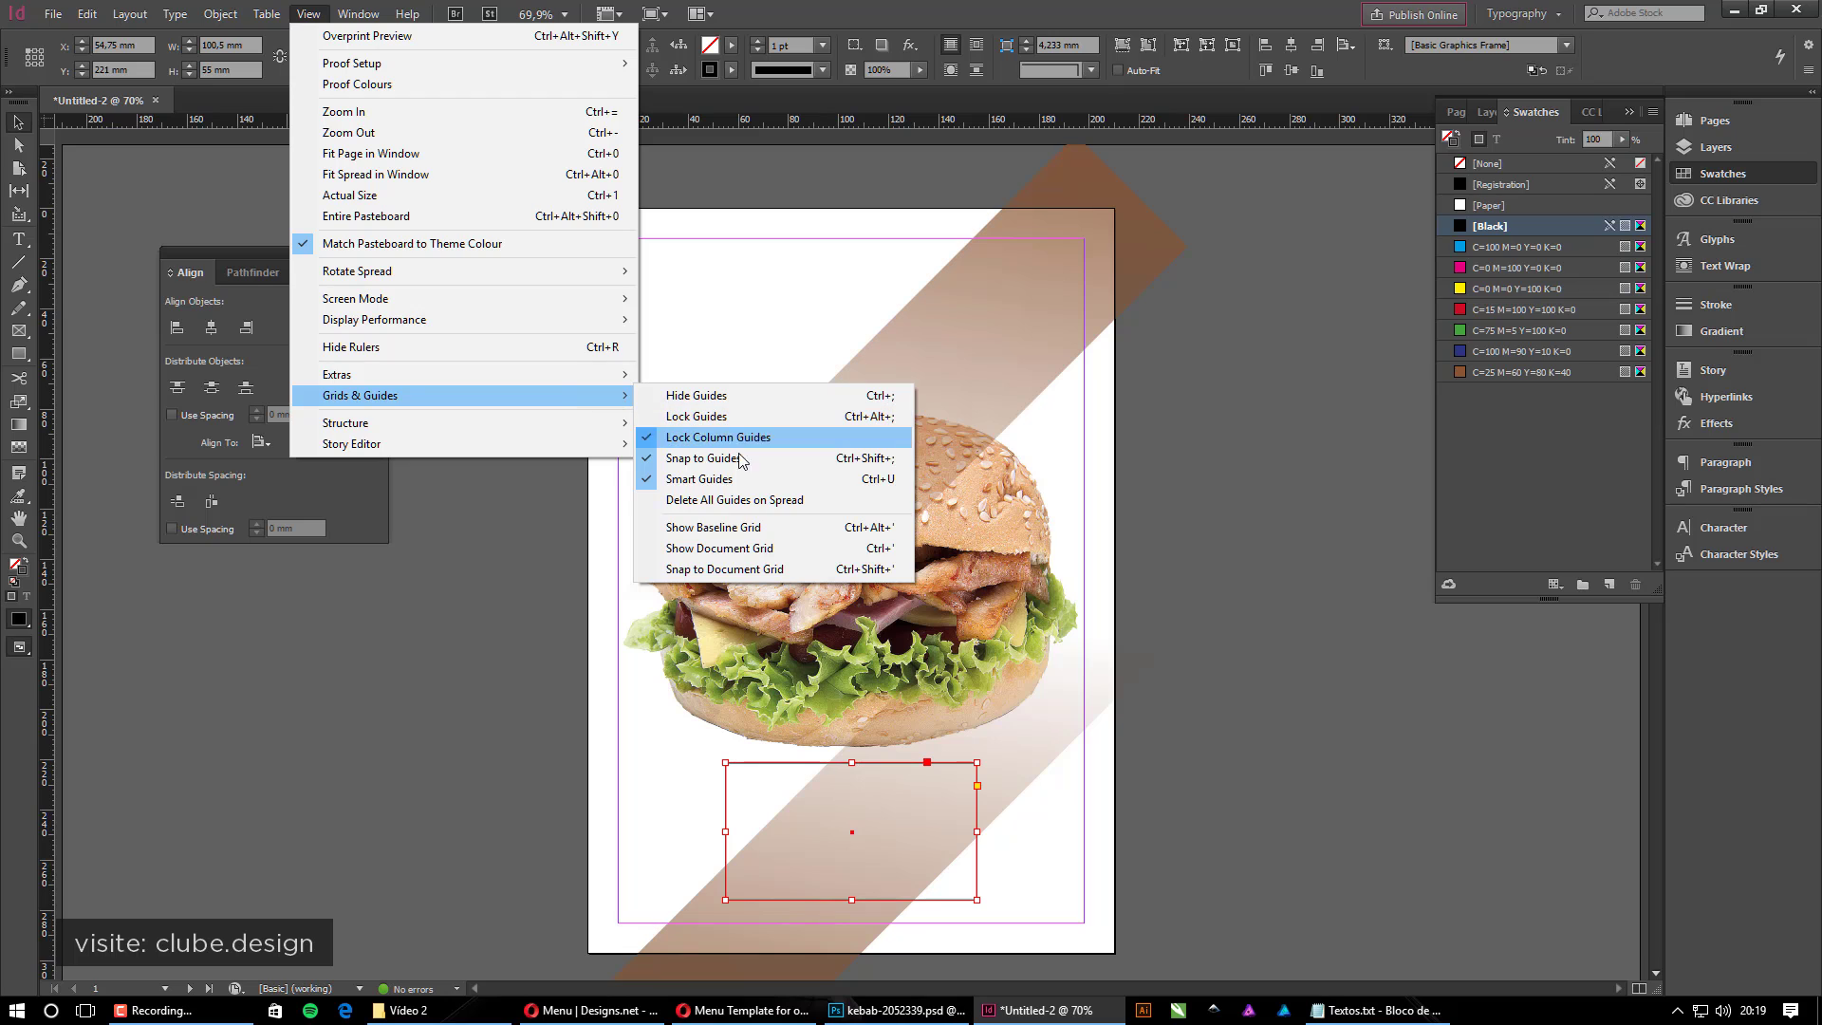
left_click(1293, 643)
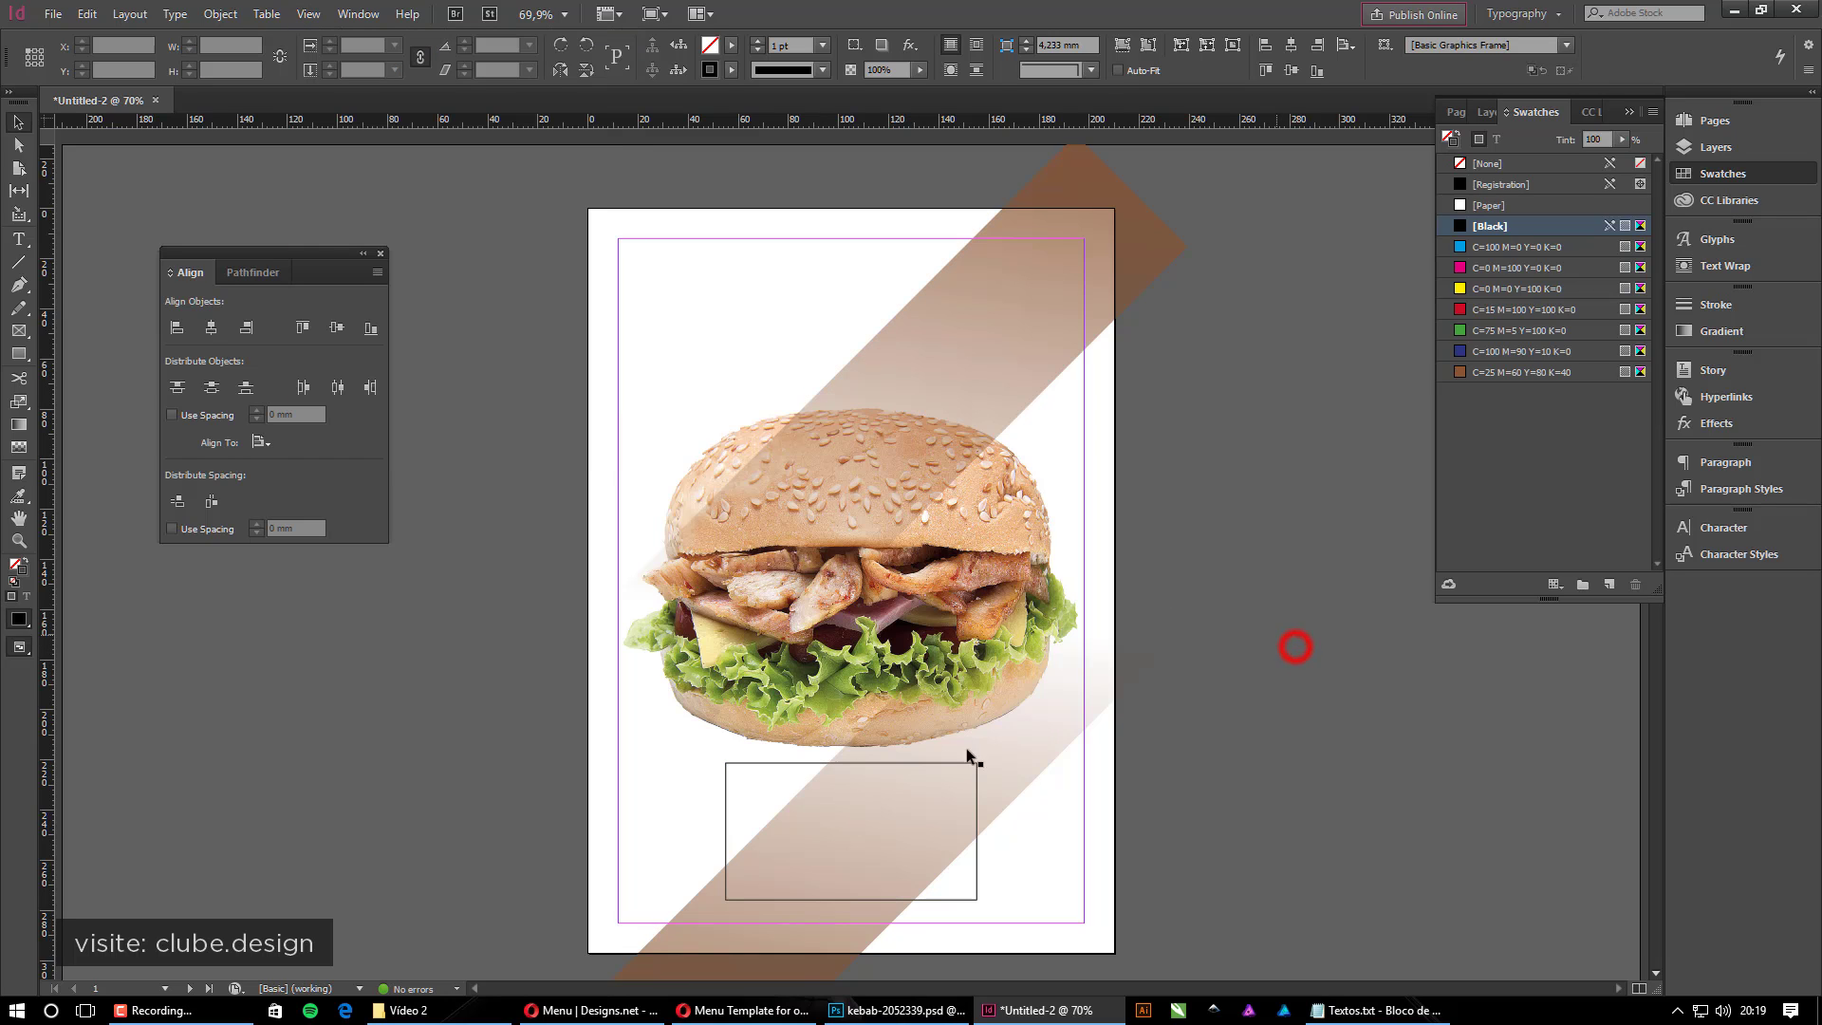
Set the stroke weight of the rectangle below the burger to 3 pt
left_click(1253, 757)
key("ctrl+space")
left_click_drag(554, 650, 1108, 930)
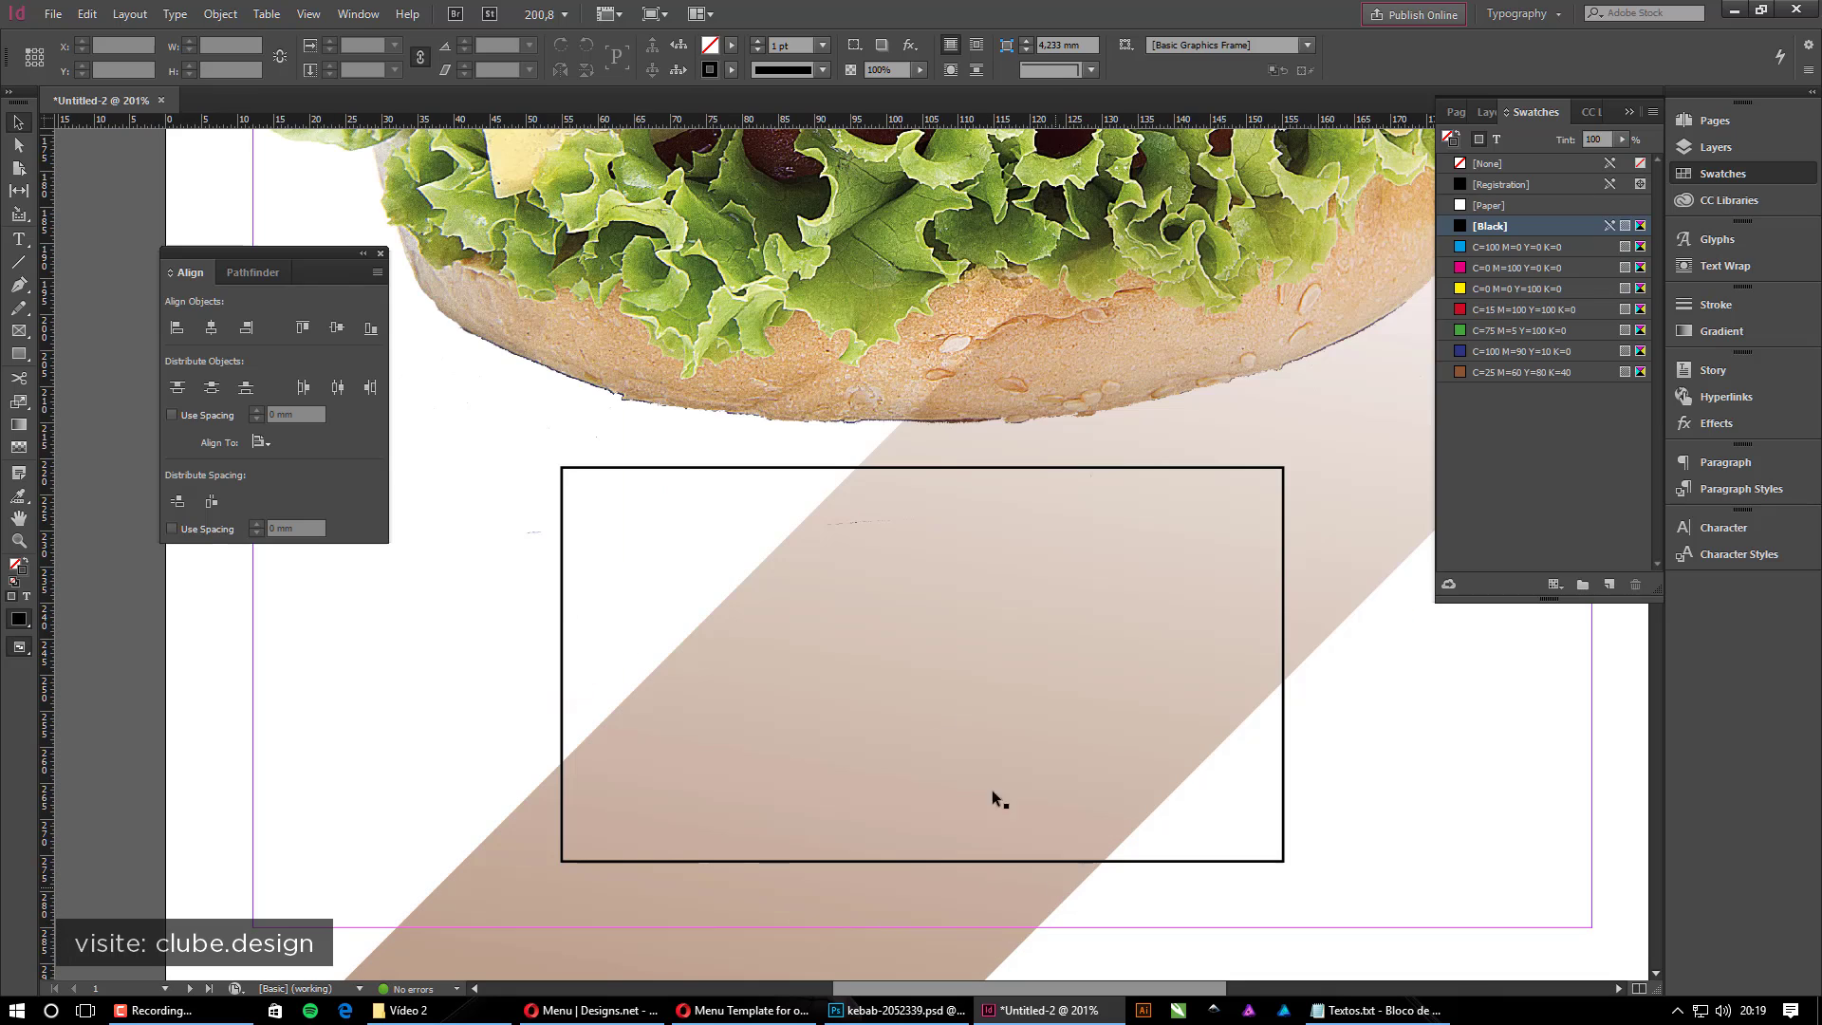
left_click(680, 468)
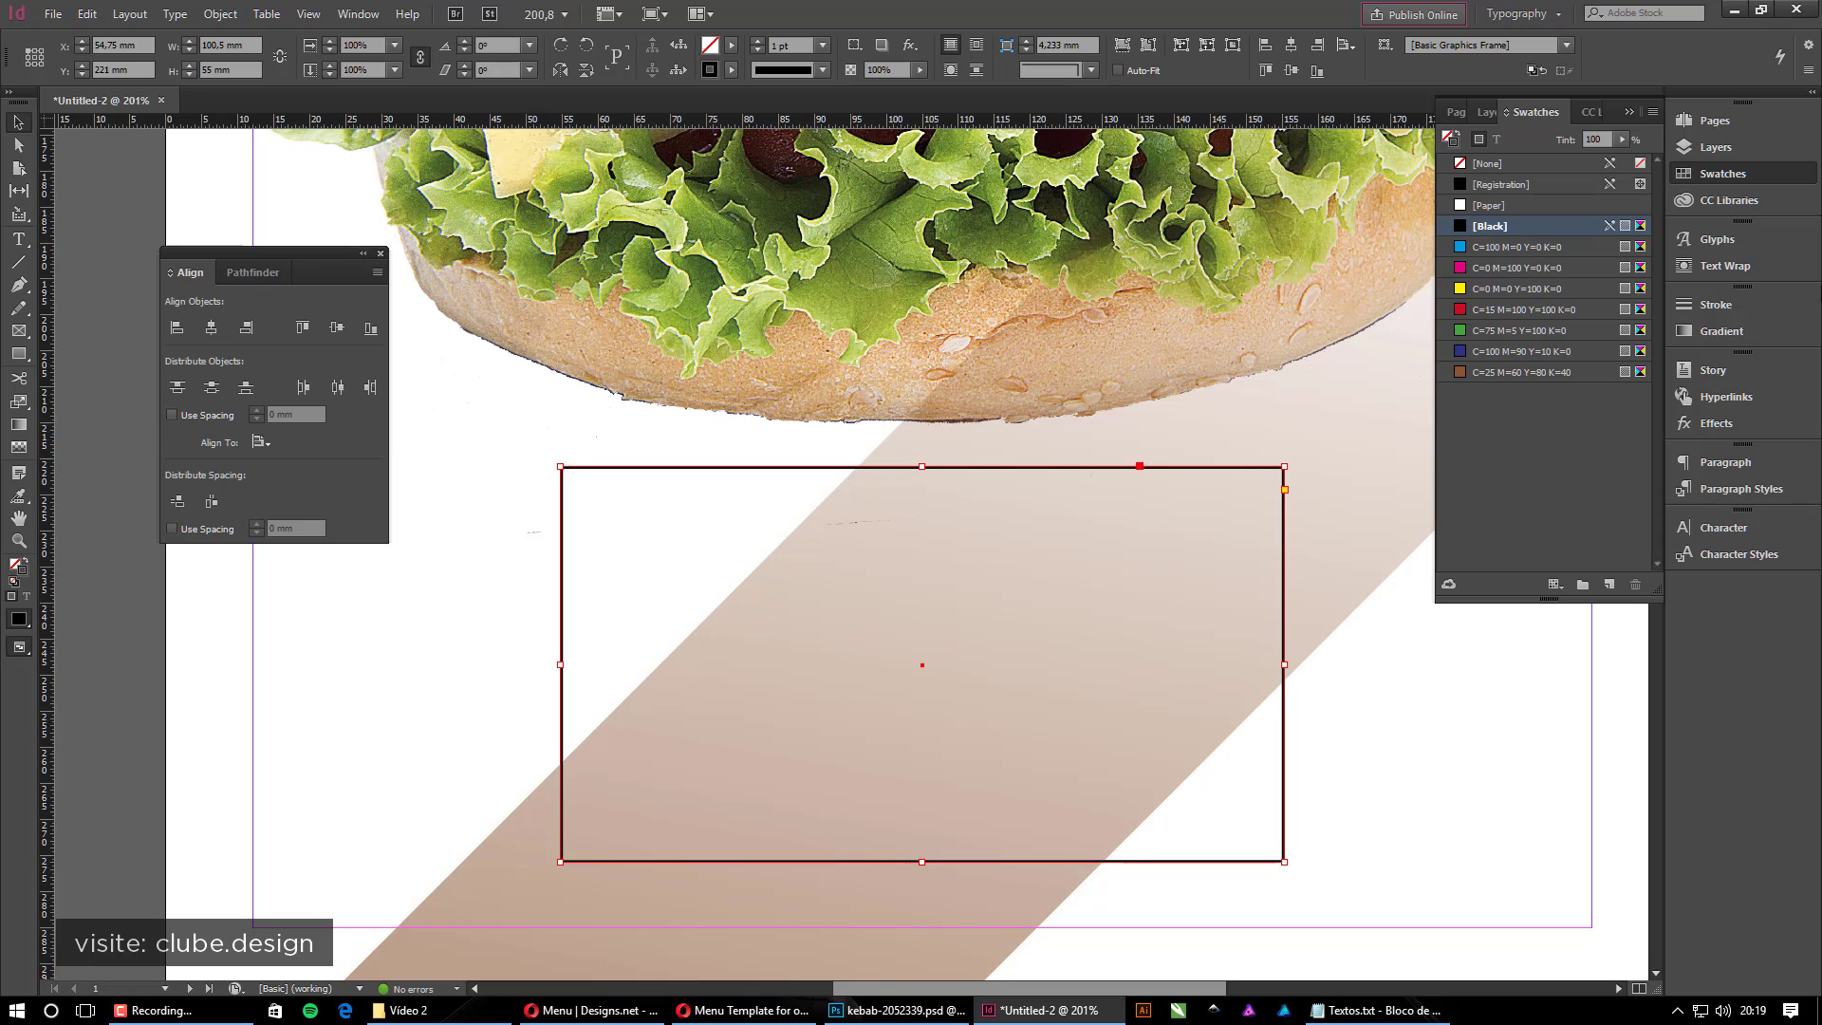
left_click(1715, 304)
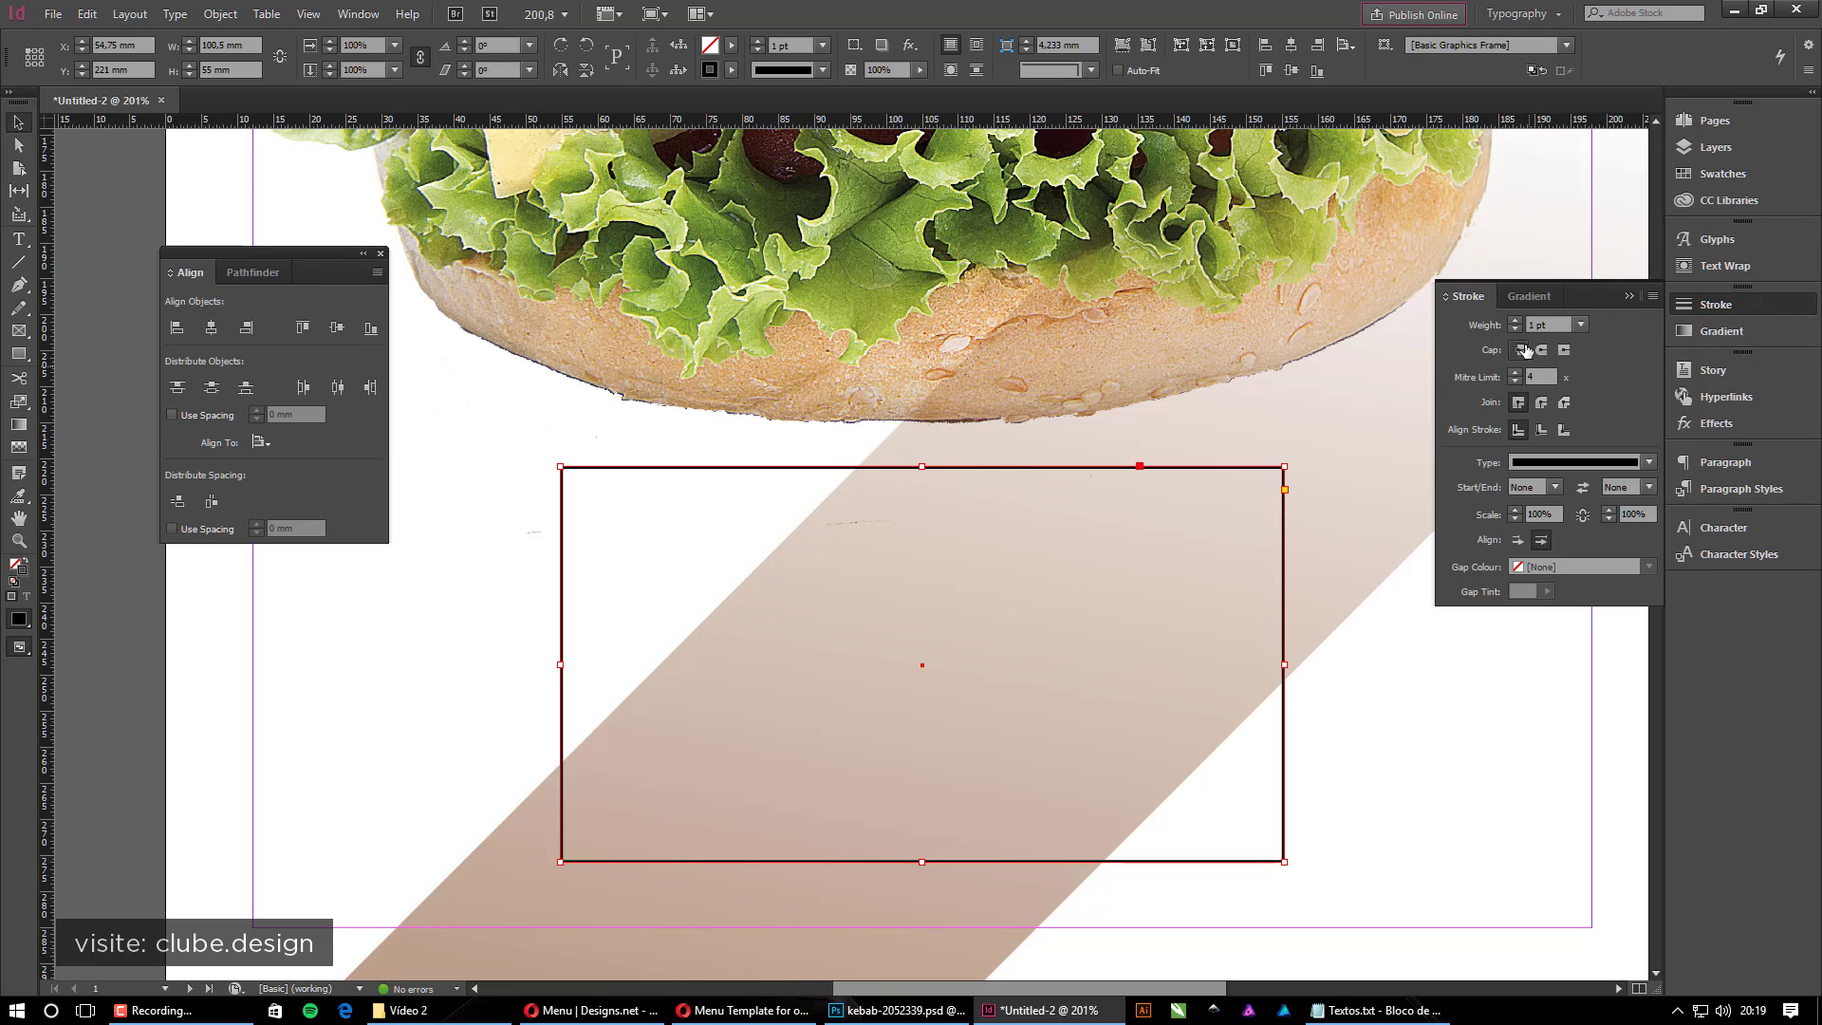
left_click(1515, 321)
left_click(1515, 321)
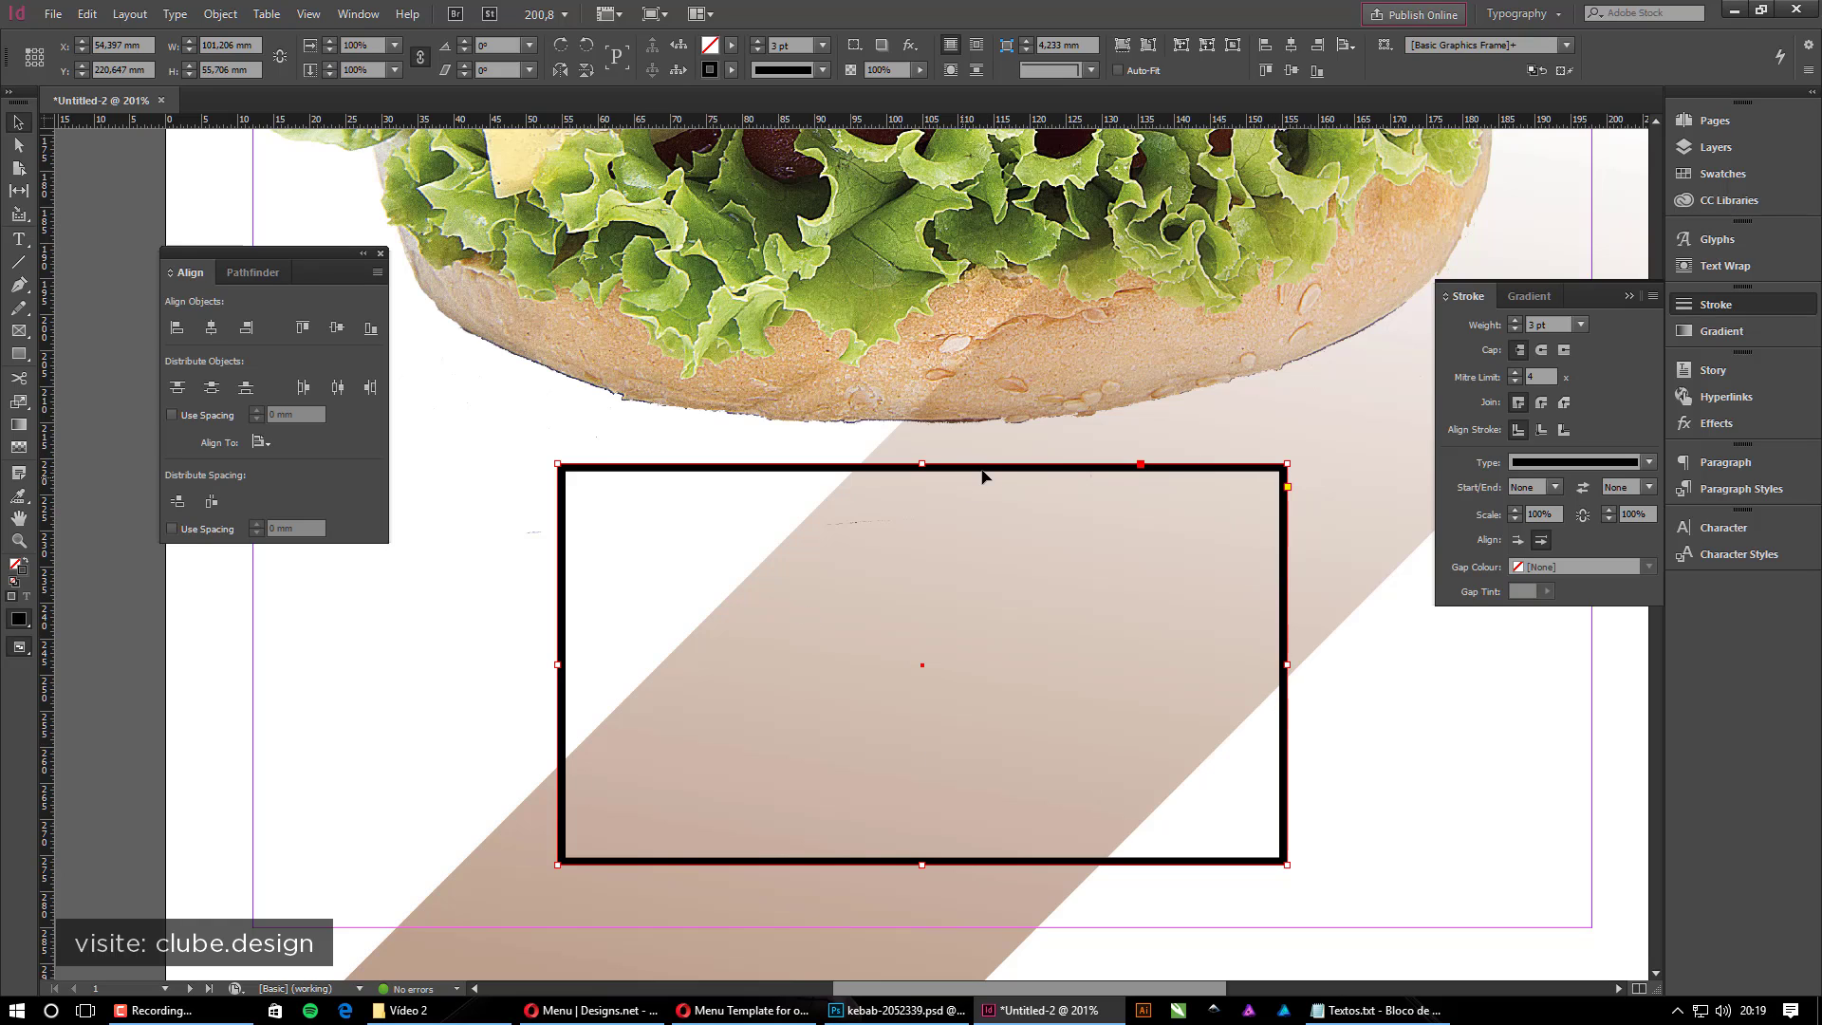
Try inside and outside stroke alignment on the rectangle and return it to centre alignment
left_click(1536, 429)
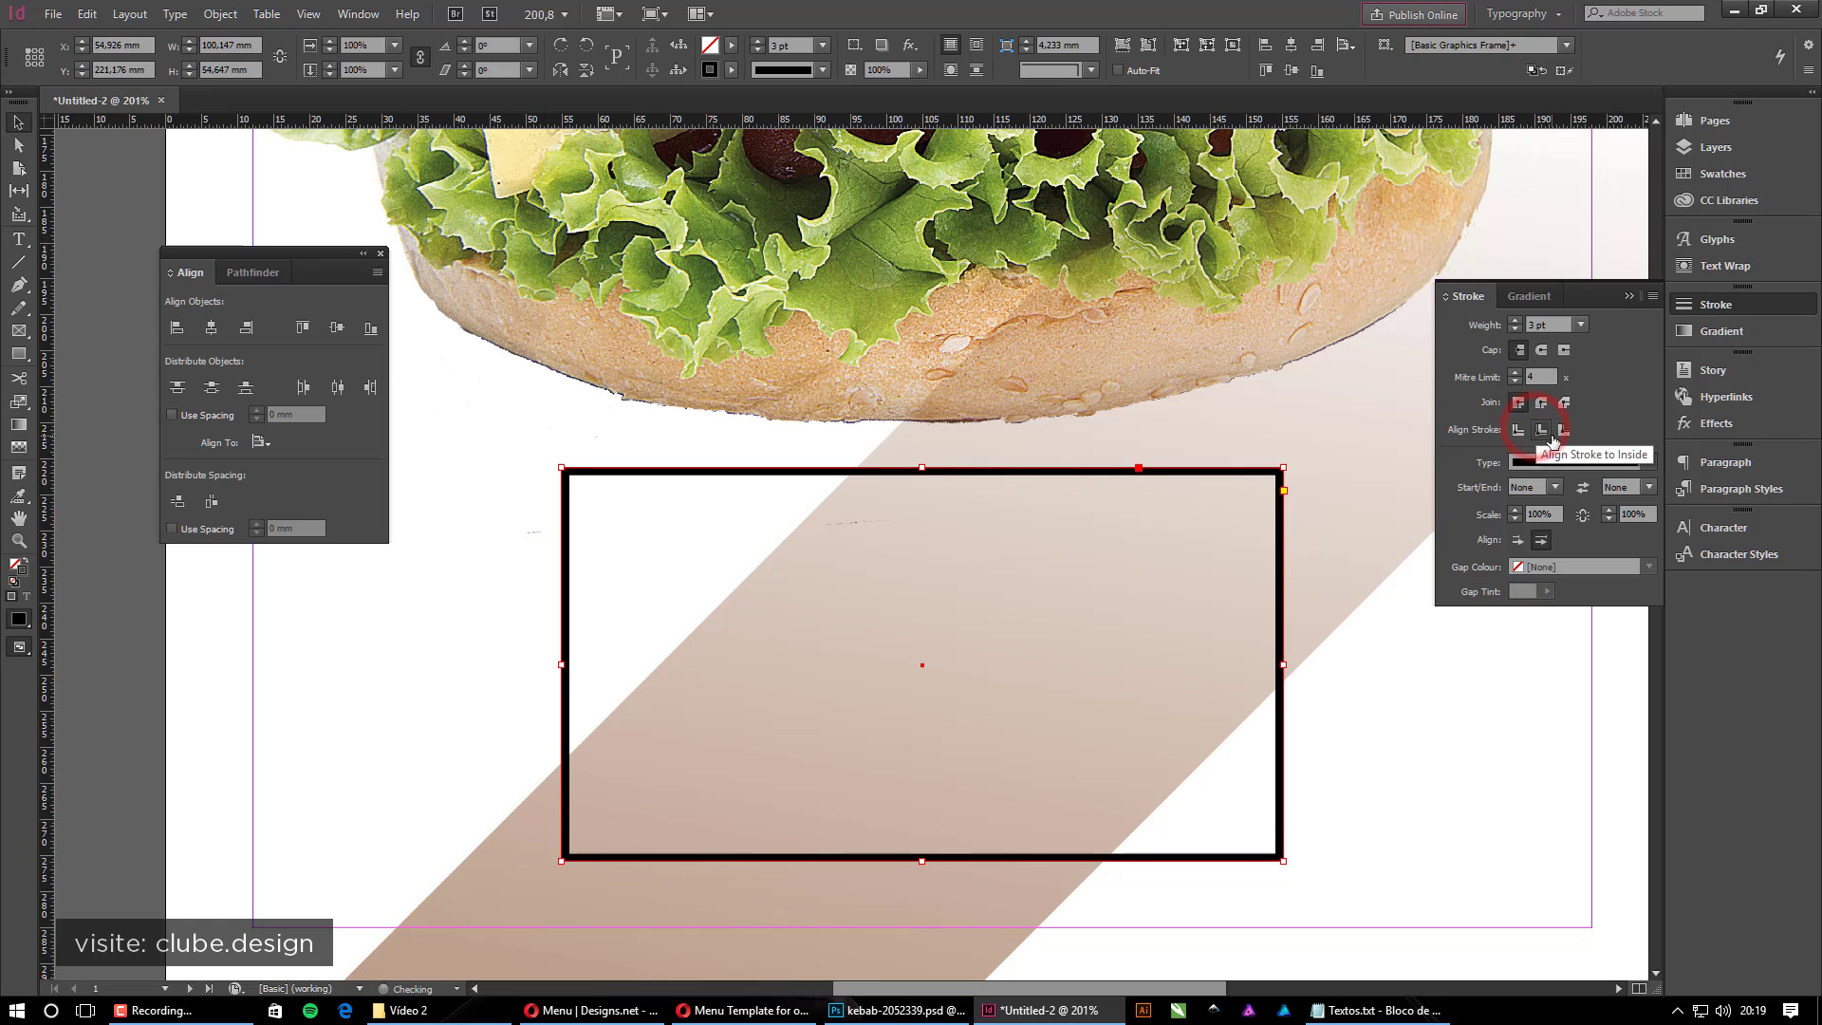
left_click(1564, 429)
left_click(1541, 433)
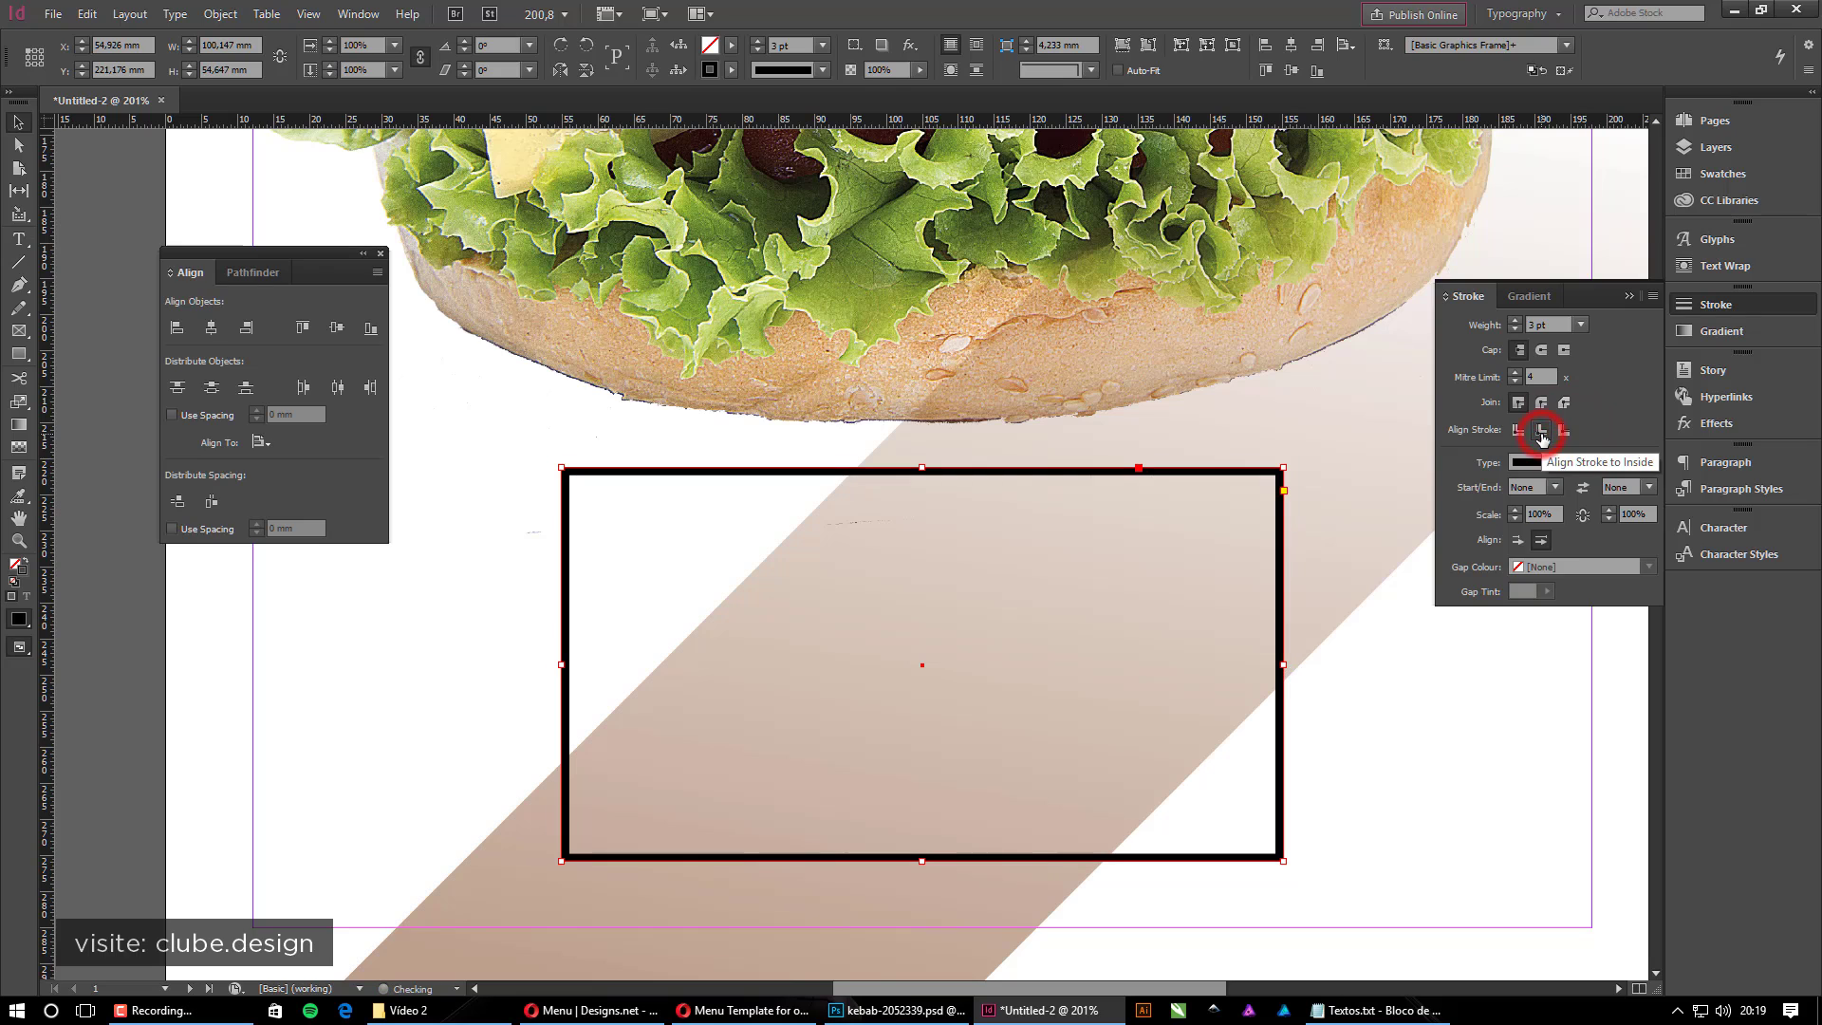
left_click(1519, 429)
left_click(1519, 431)
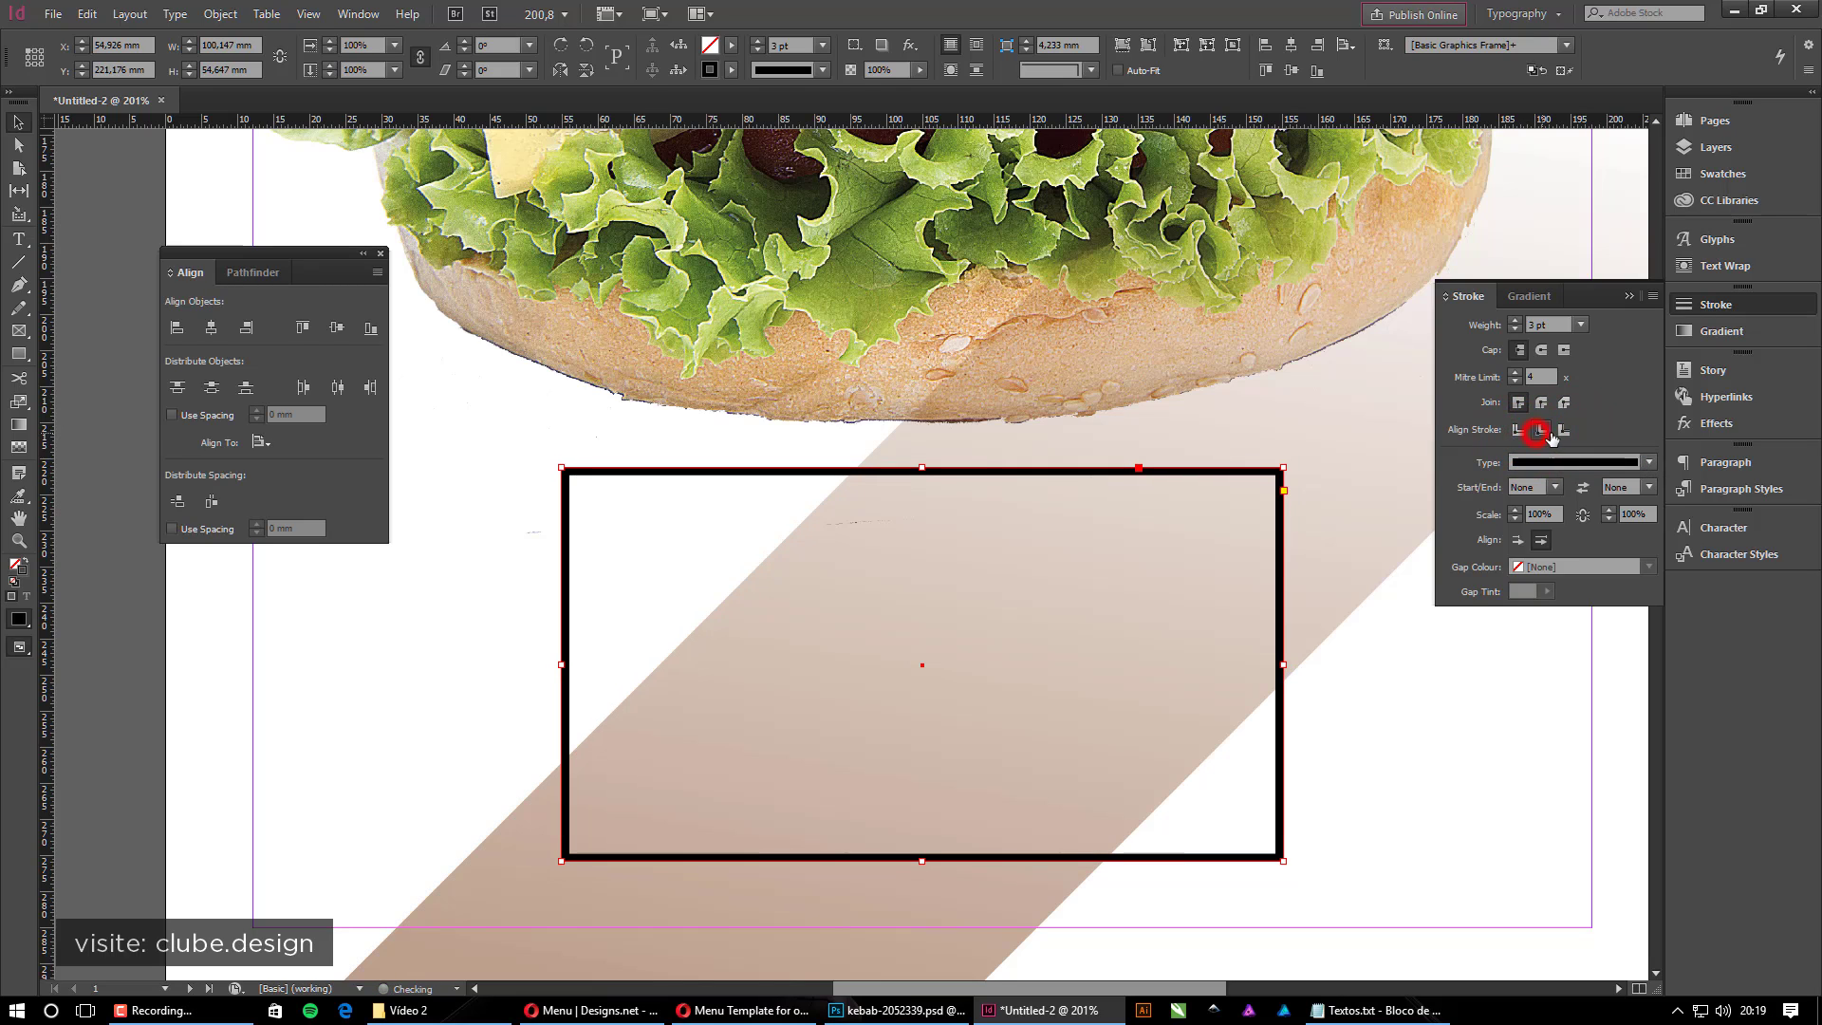
left_click(1540, 431)
left_click(1519, 430)
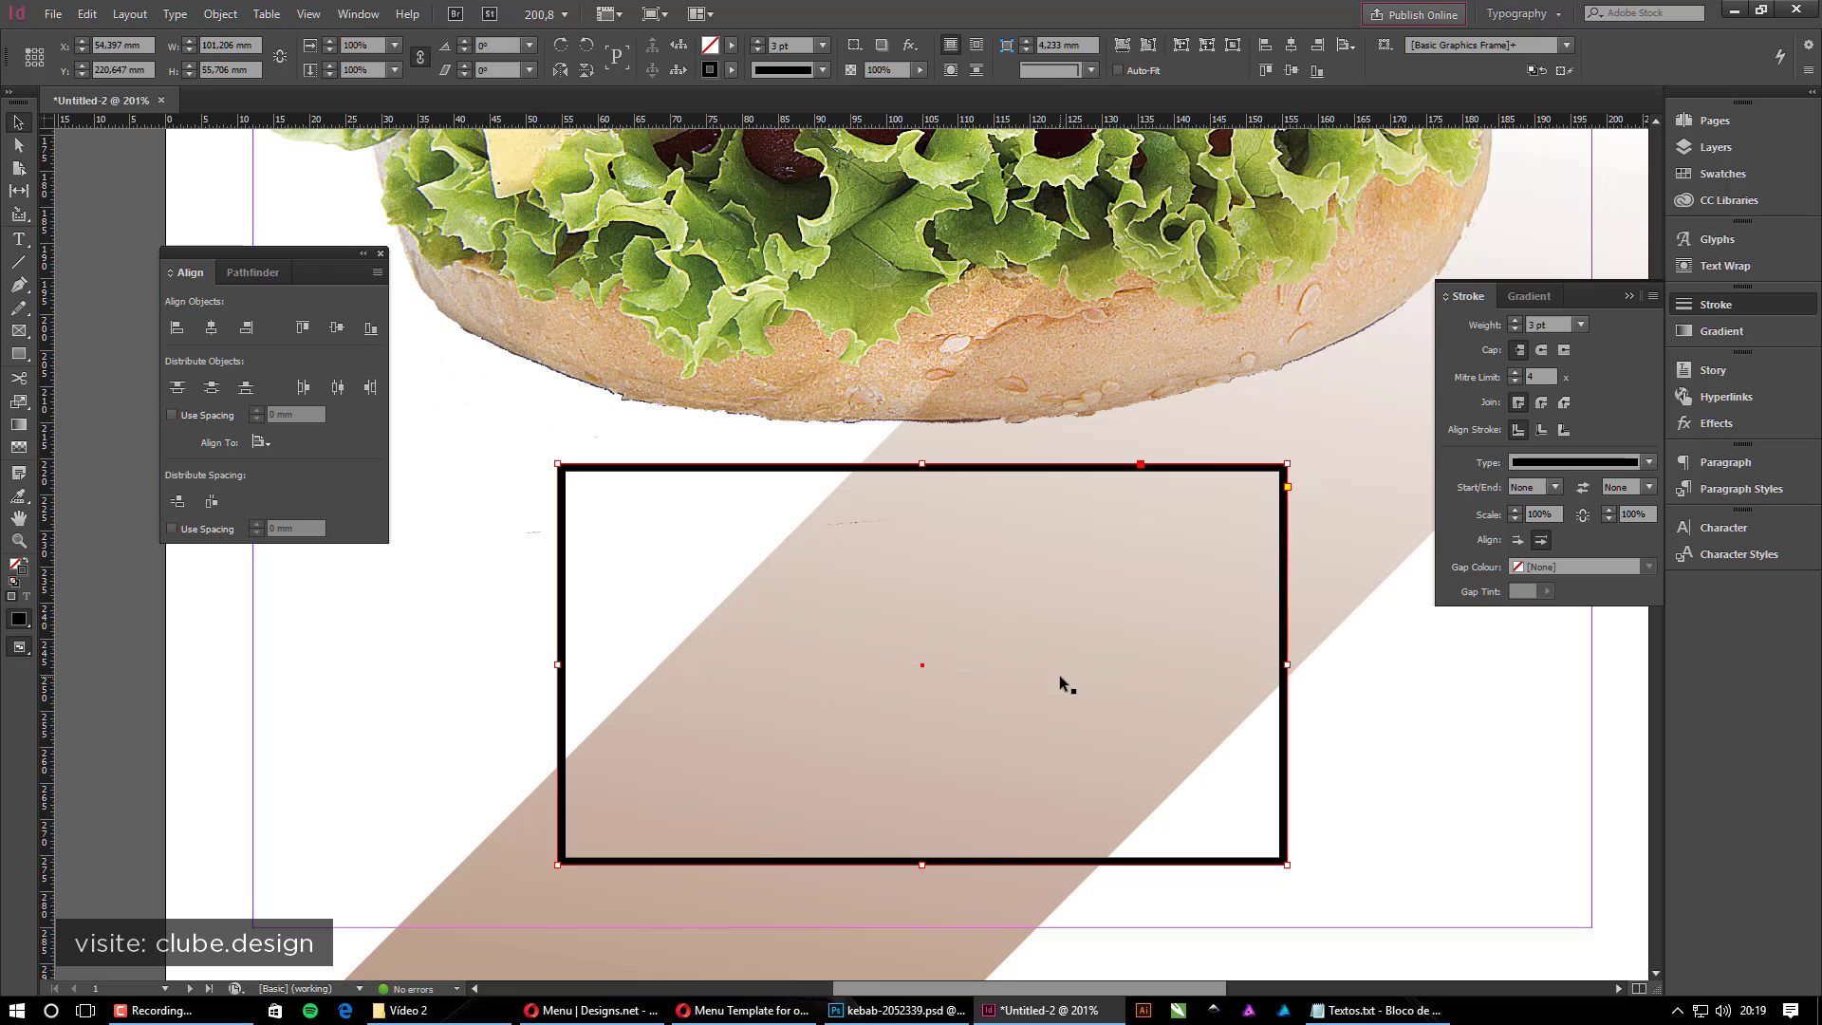
Collapse the Graficos layer's object list and lock the layer
left_click(1728, 121)
left_click(1749, 150)
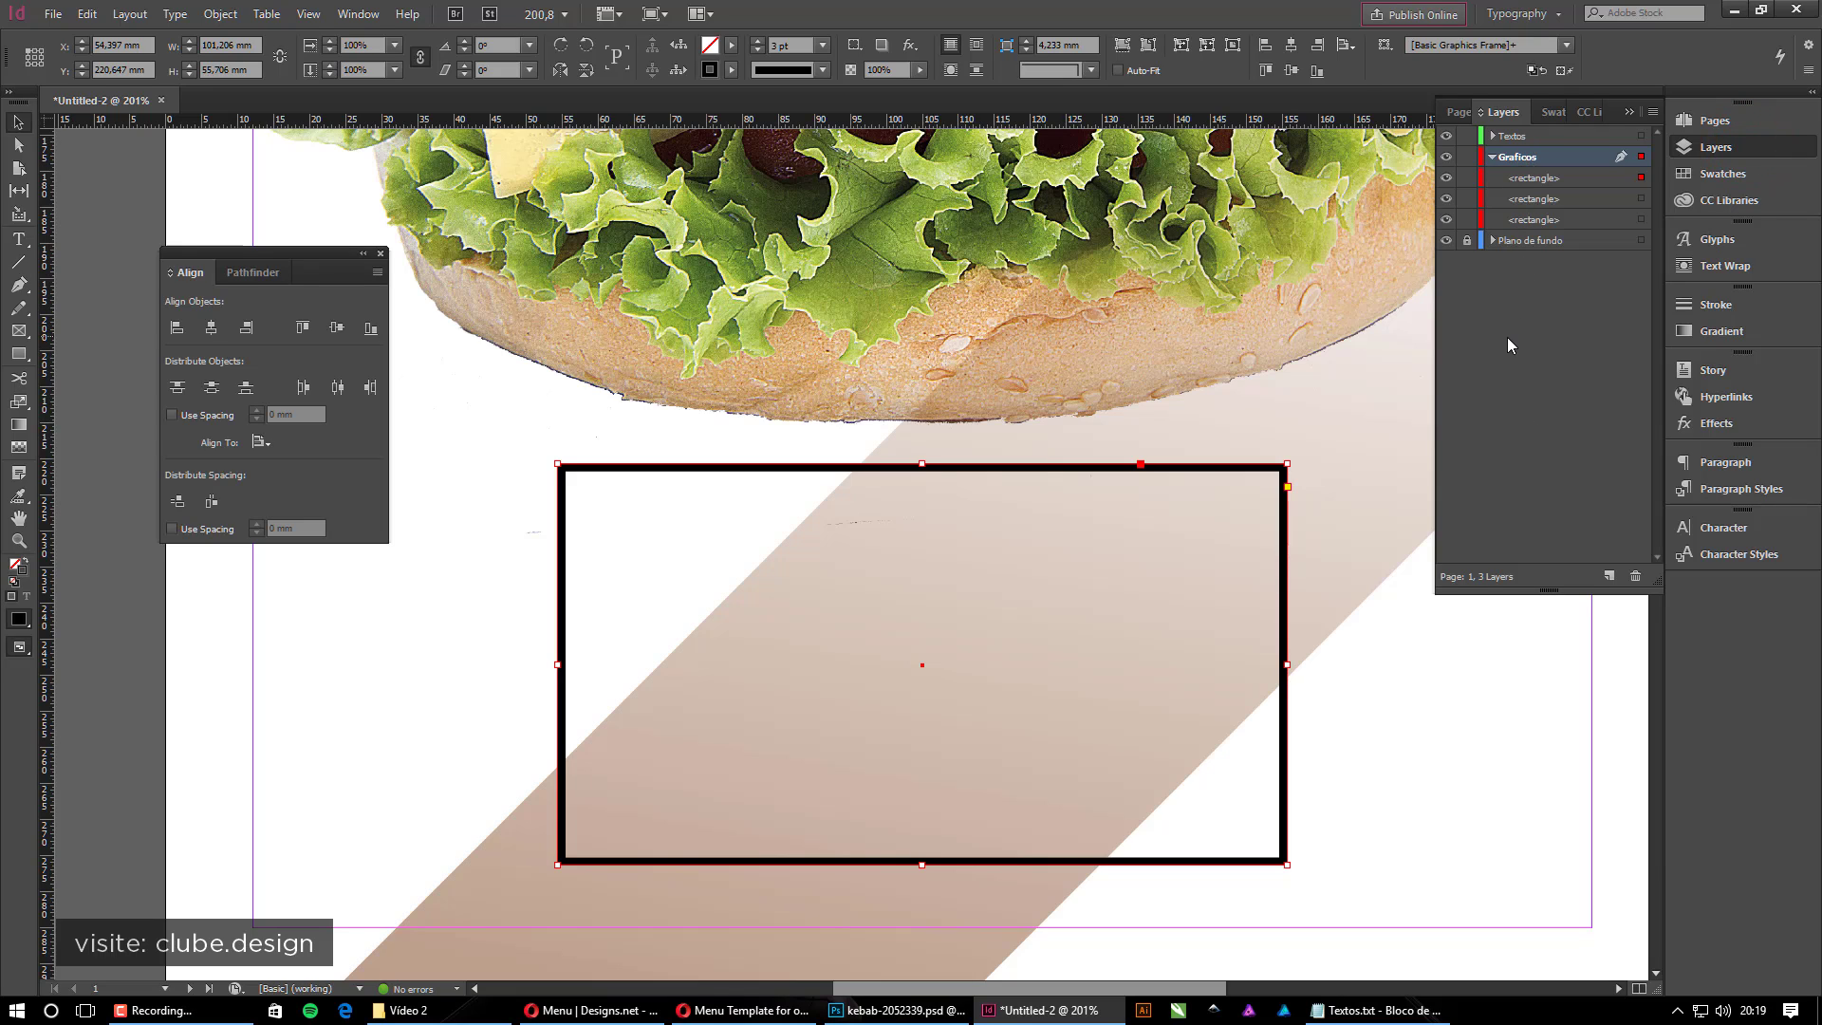
left_click(1491, 158)
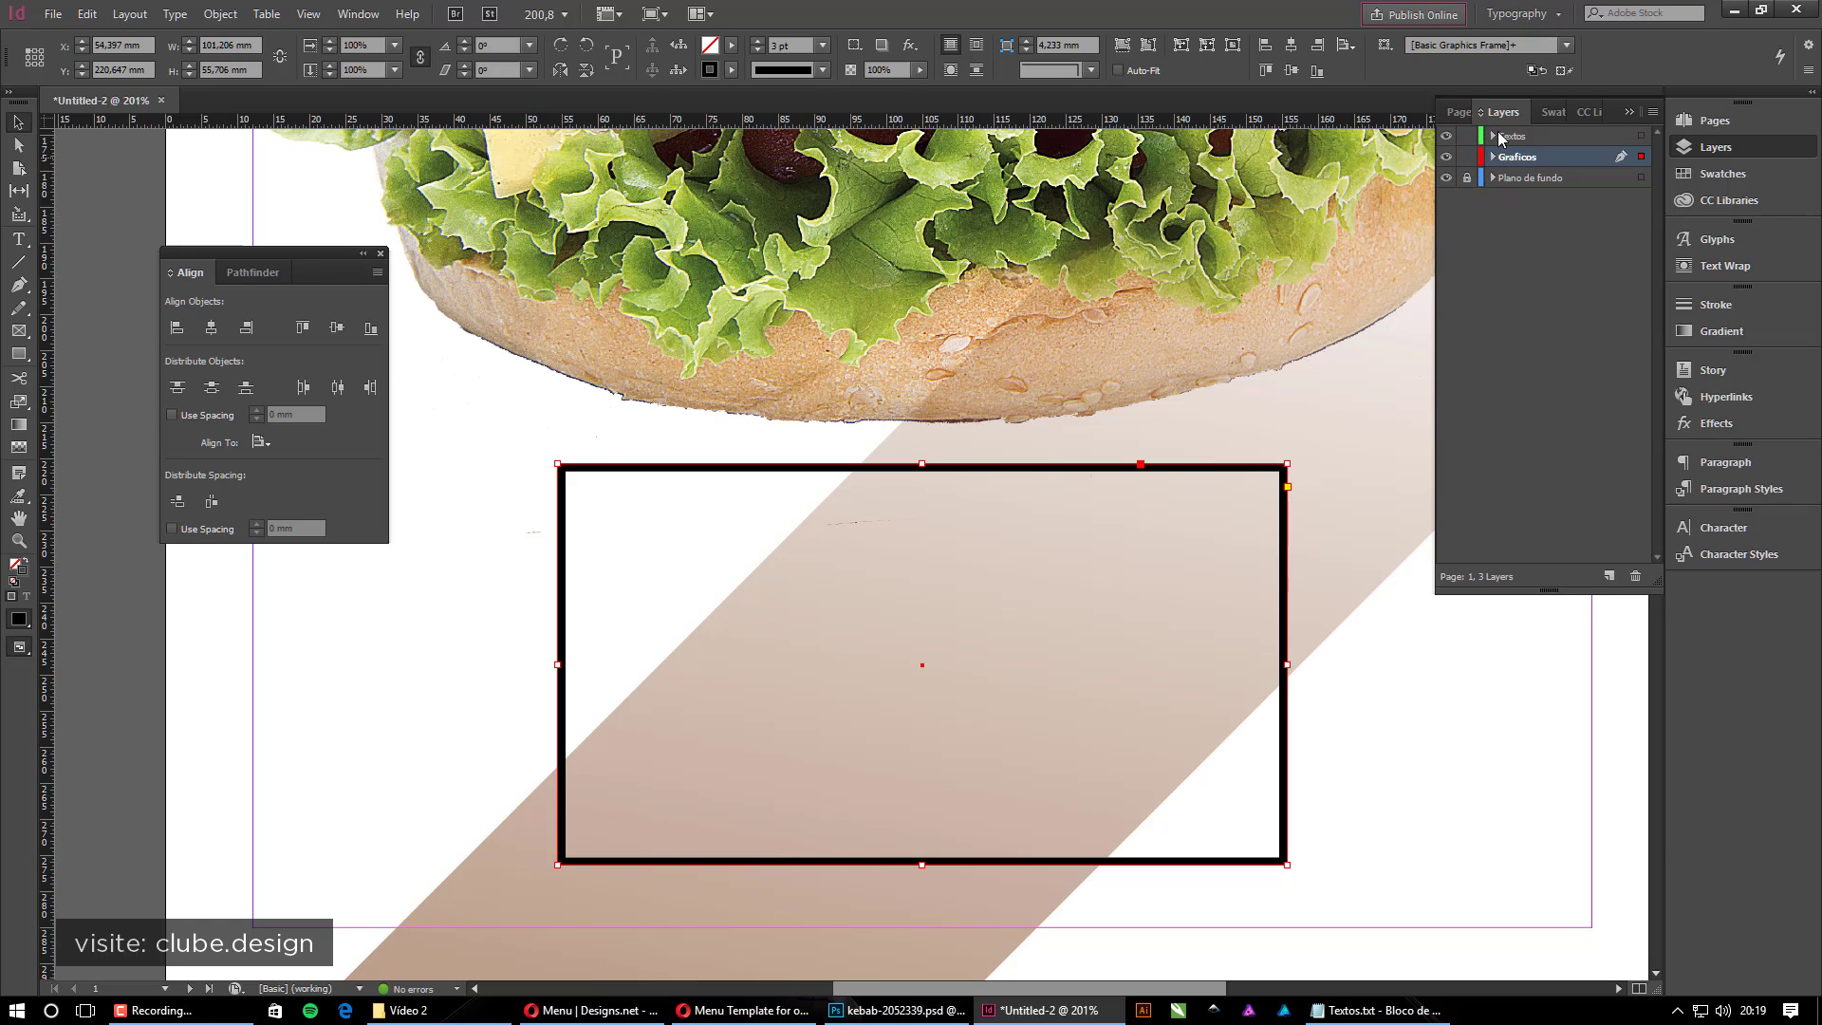
left_click(1467, 156)
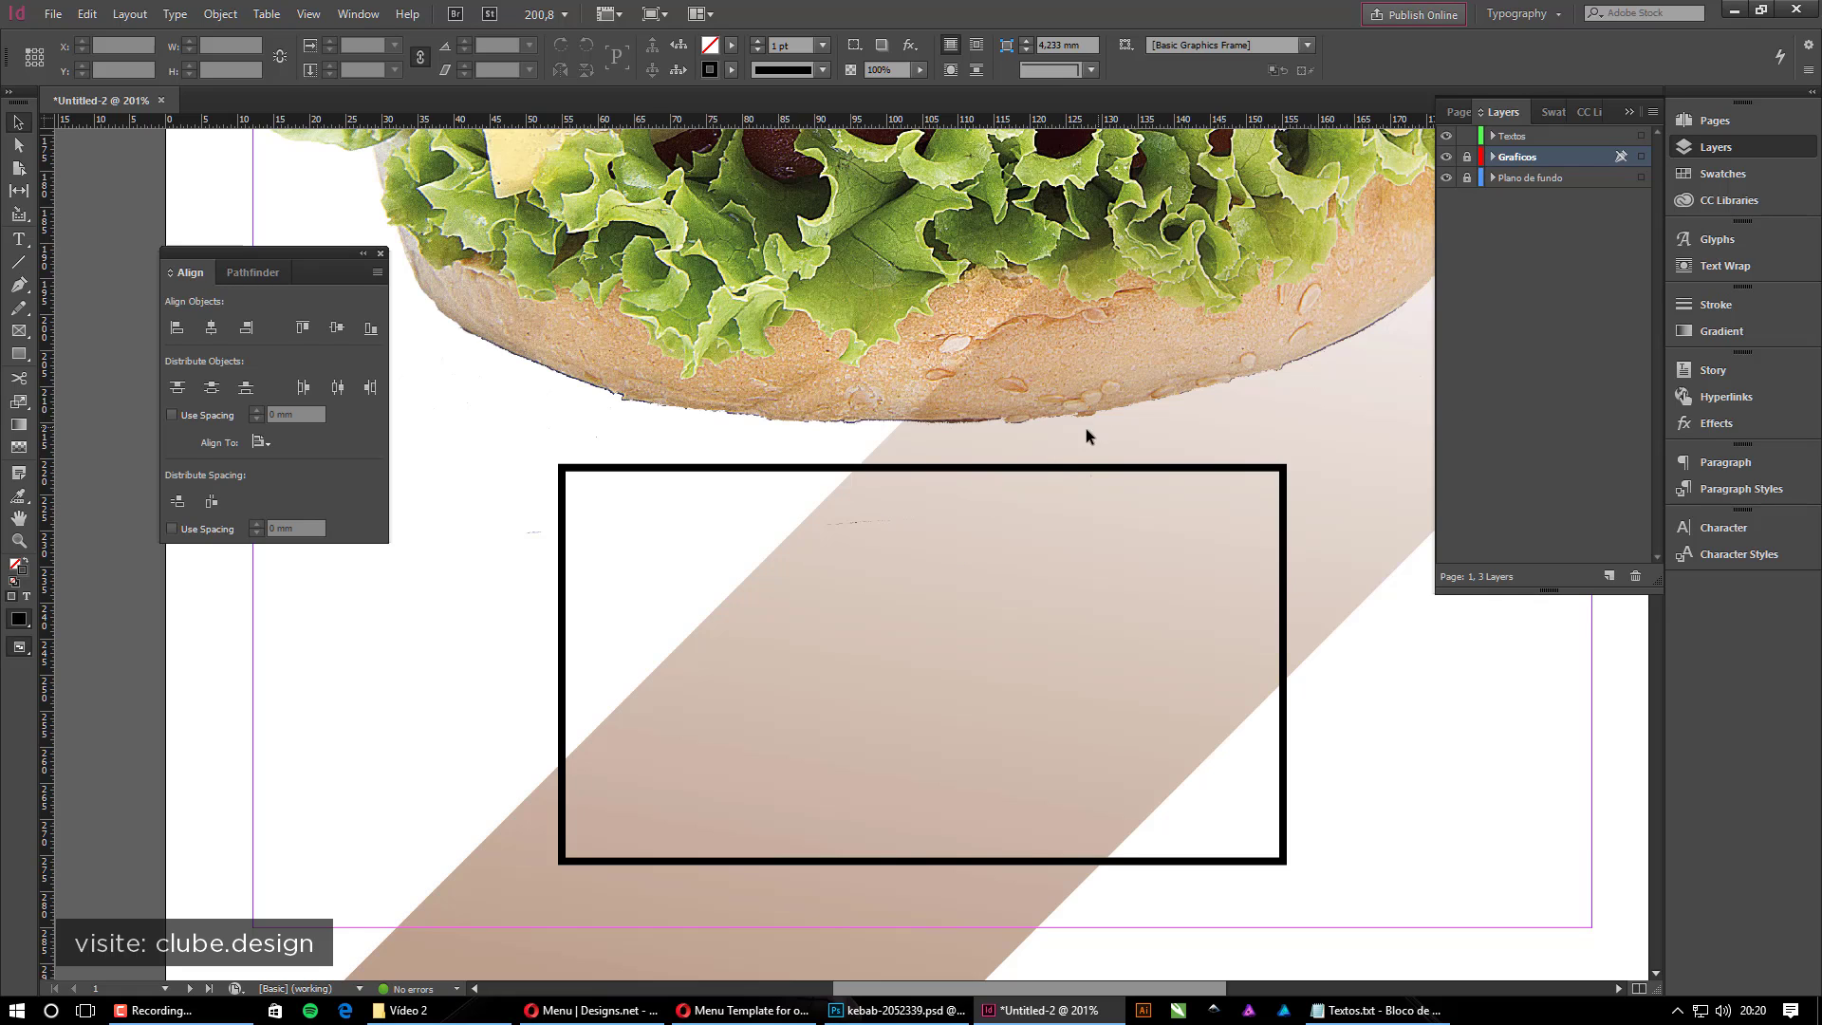
left_click_drag(871, 381, 1057, 605)
left_click_drag(1041, 375, 992, 331)
left_click_drag(1107, 440, 674, 602)
left_click_drag(723, 431, 911, 541)
left_click_drag(947, 544, 910, 455)
left_click_drag(799, 497, 1006, 532)
left_click(1096, 530)
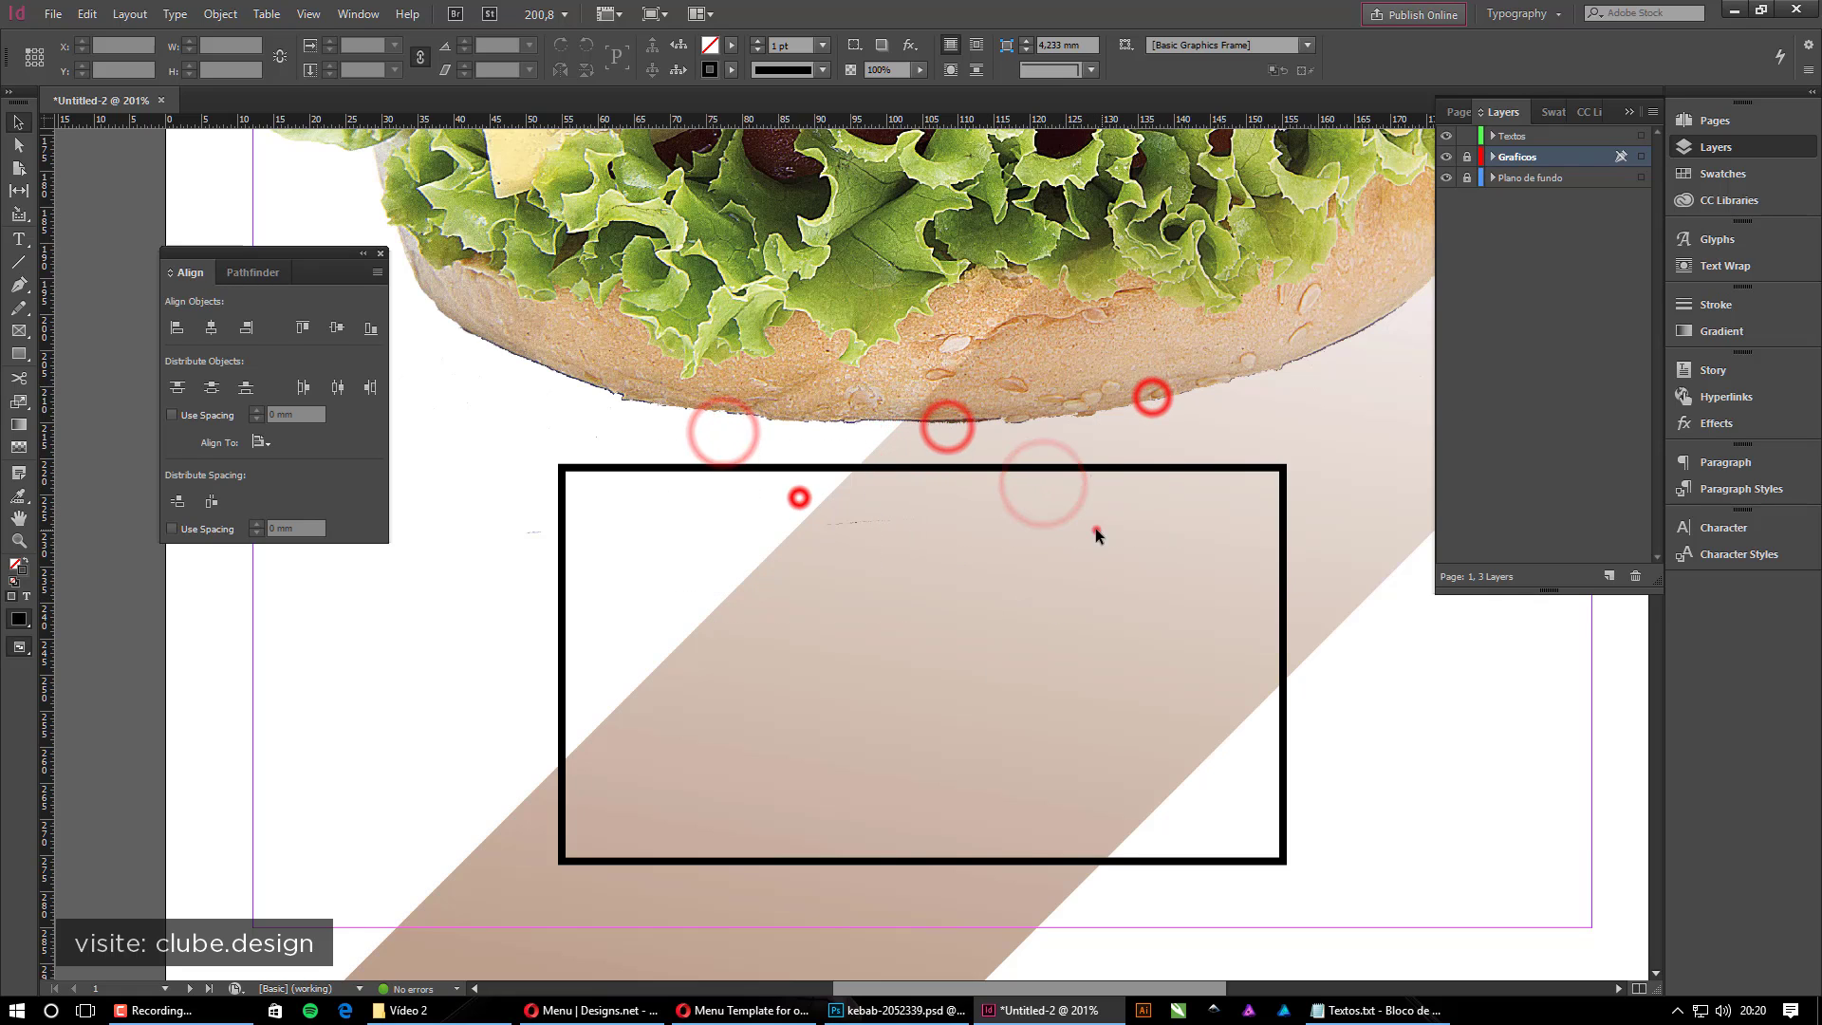
On the Textos layer, draw a text frame about 59.6 × 32.7 mm inside the black outline and enter BURGER
left_click(1541, 139)
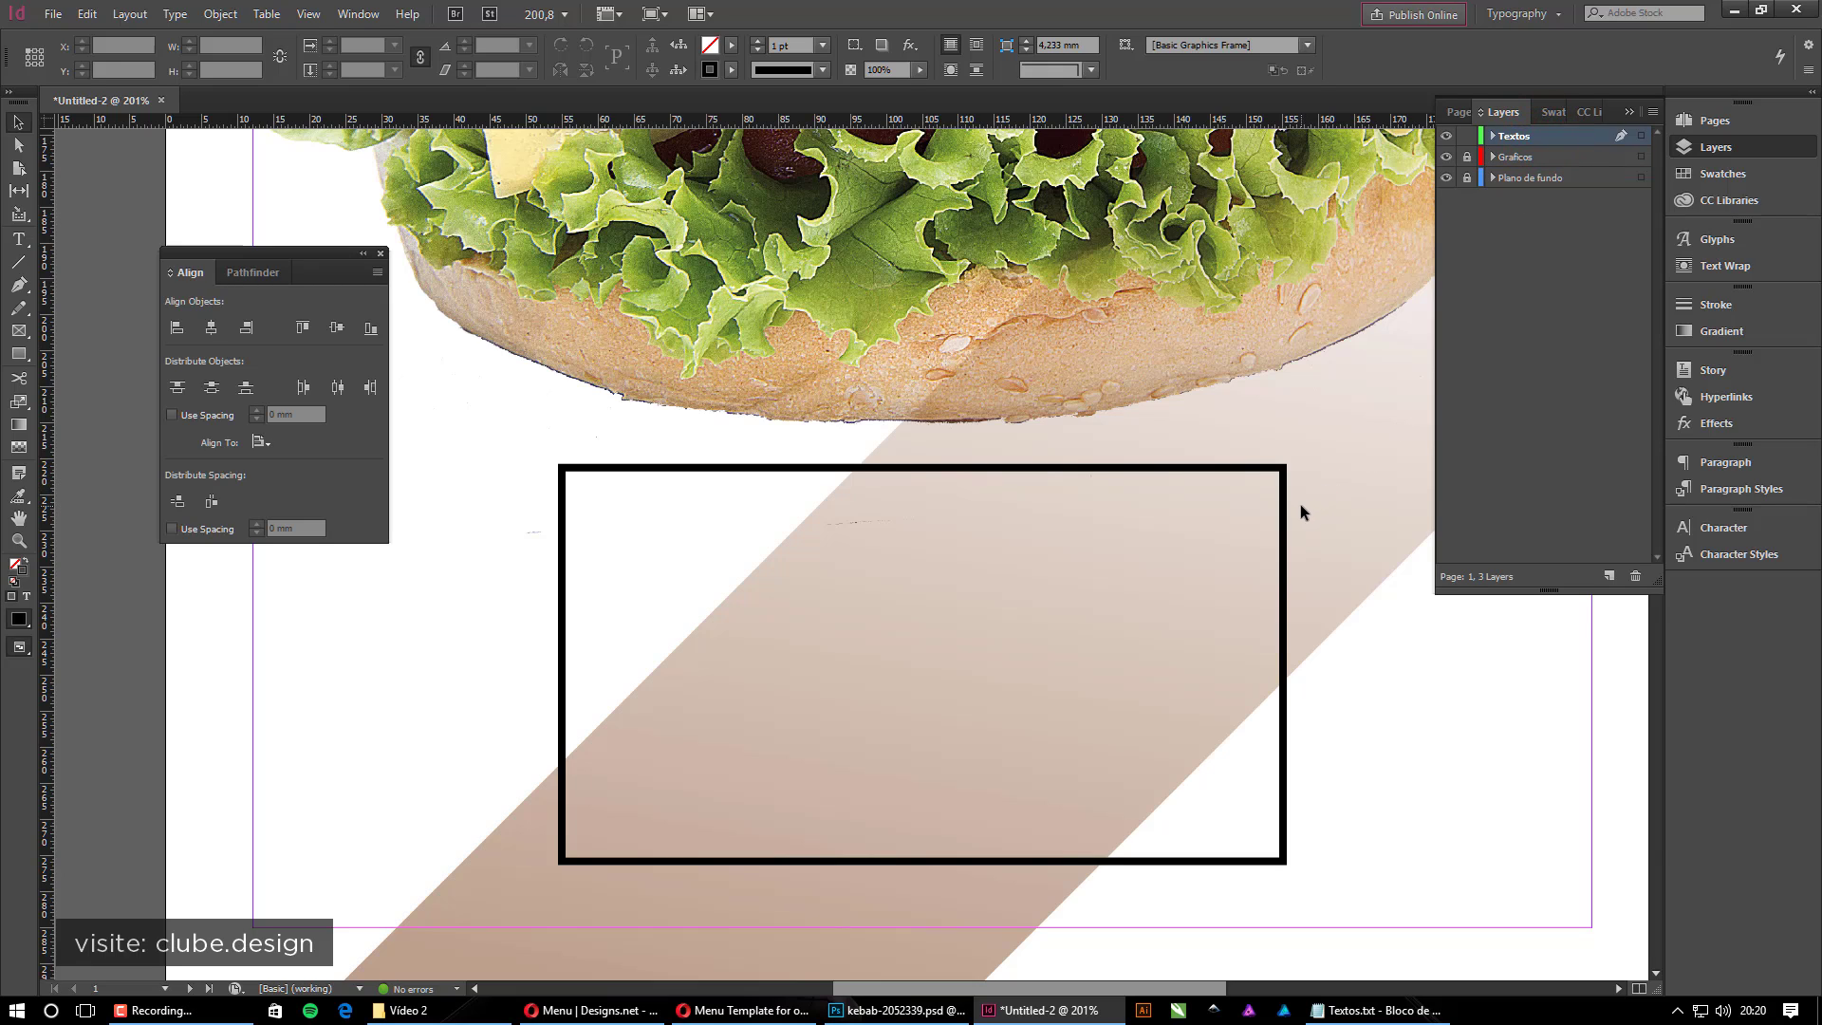
key("t")
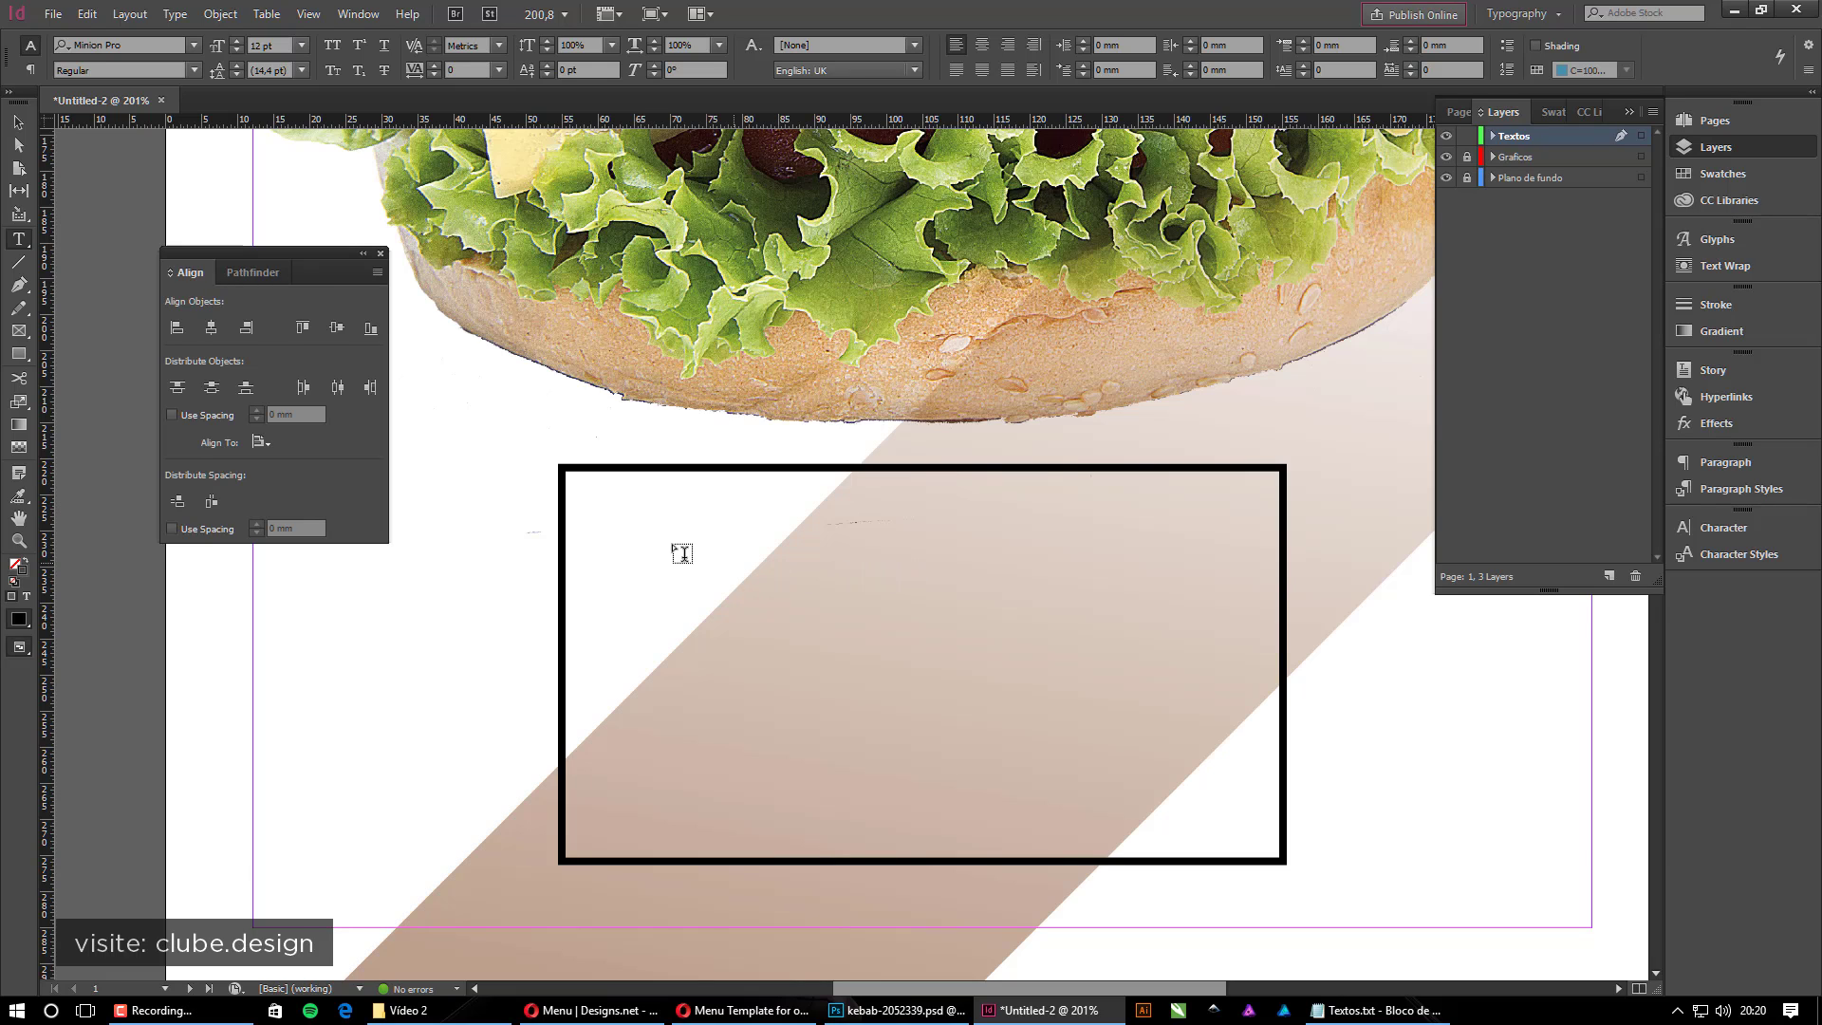
left_click_drag(600, 503, 1010, 728)
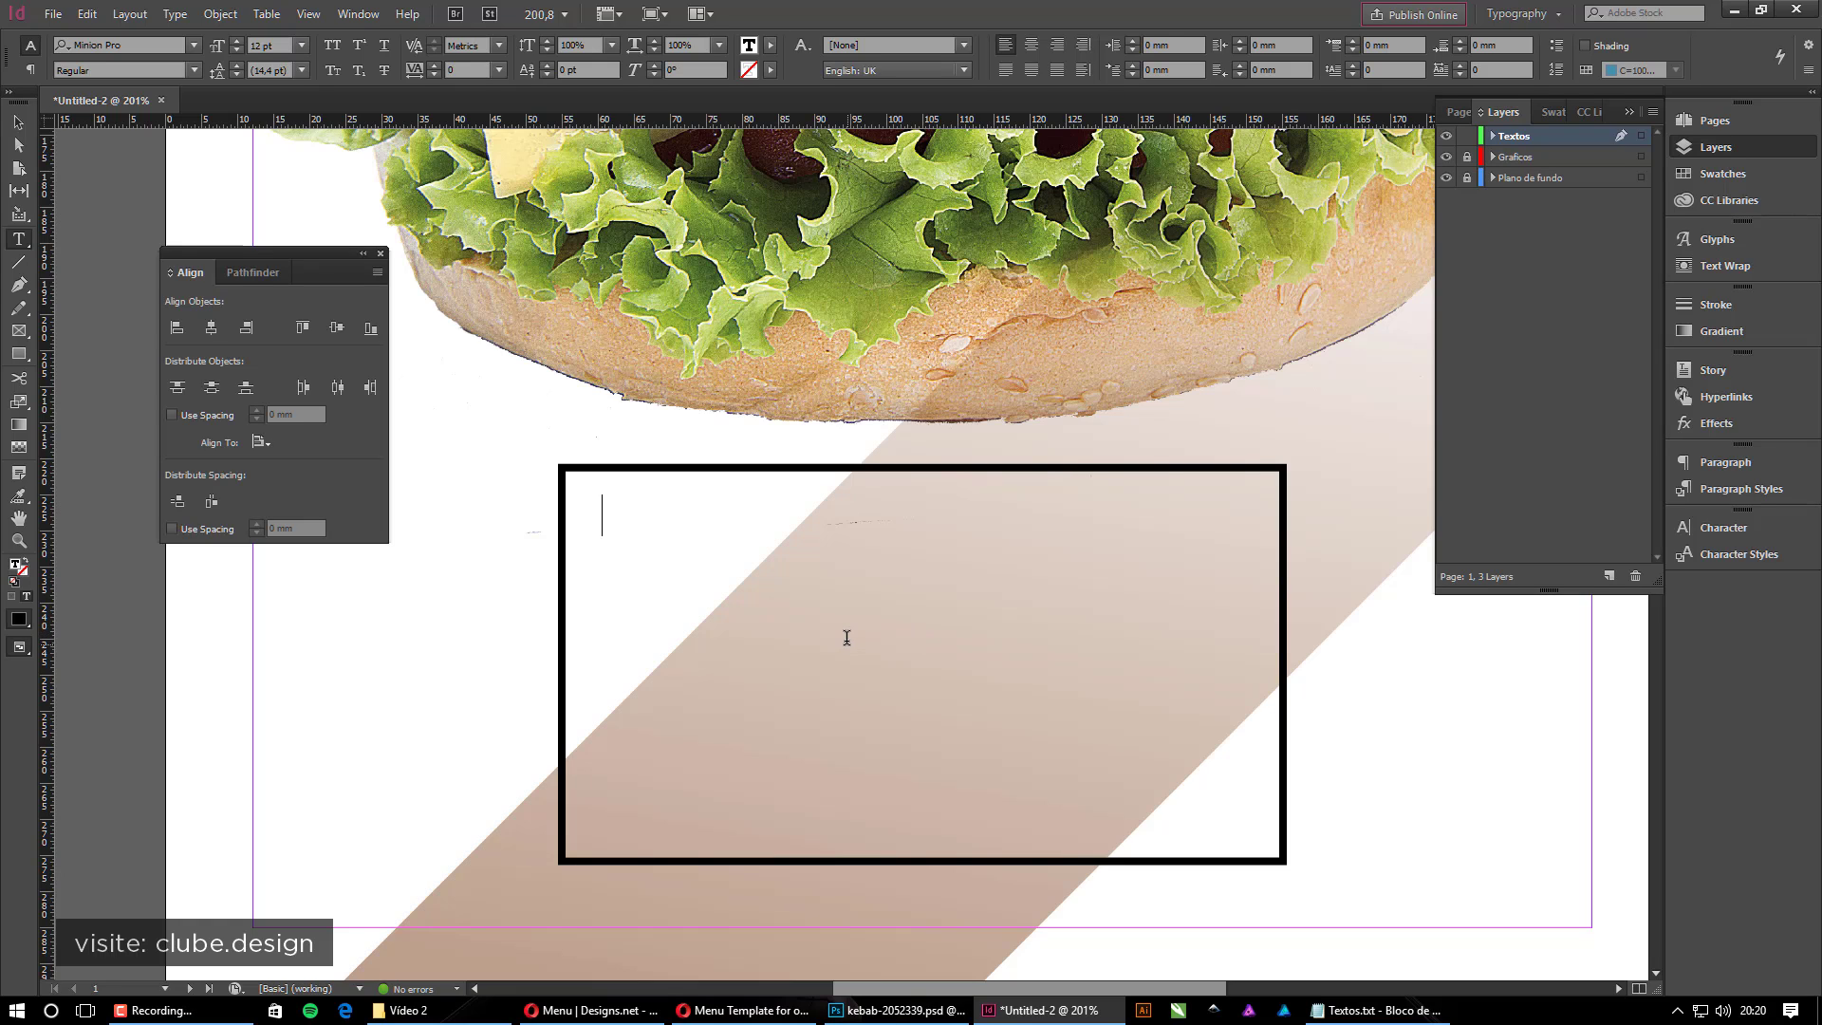
type("BURGER")
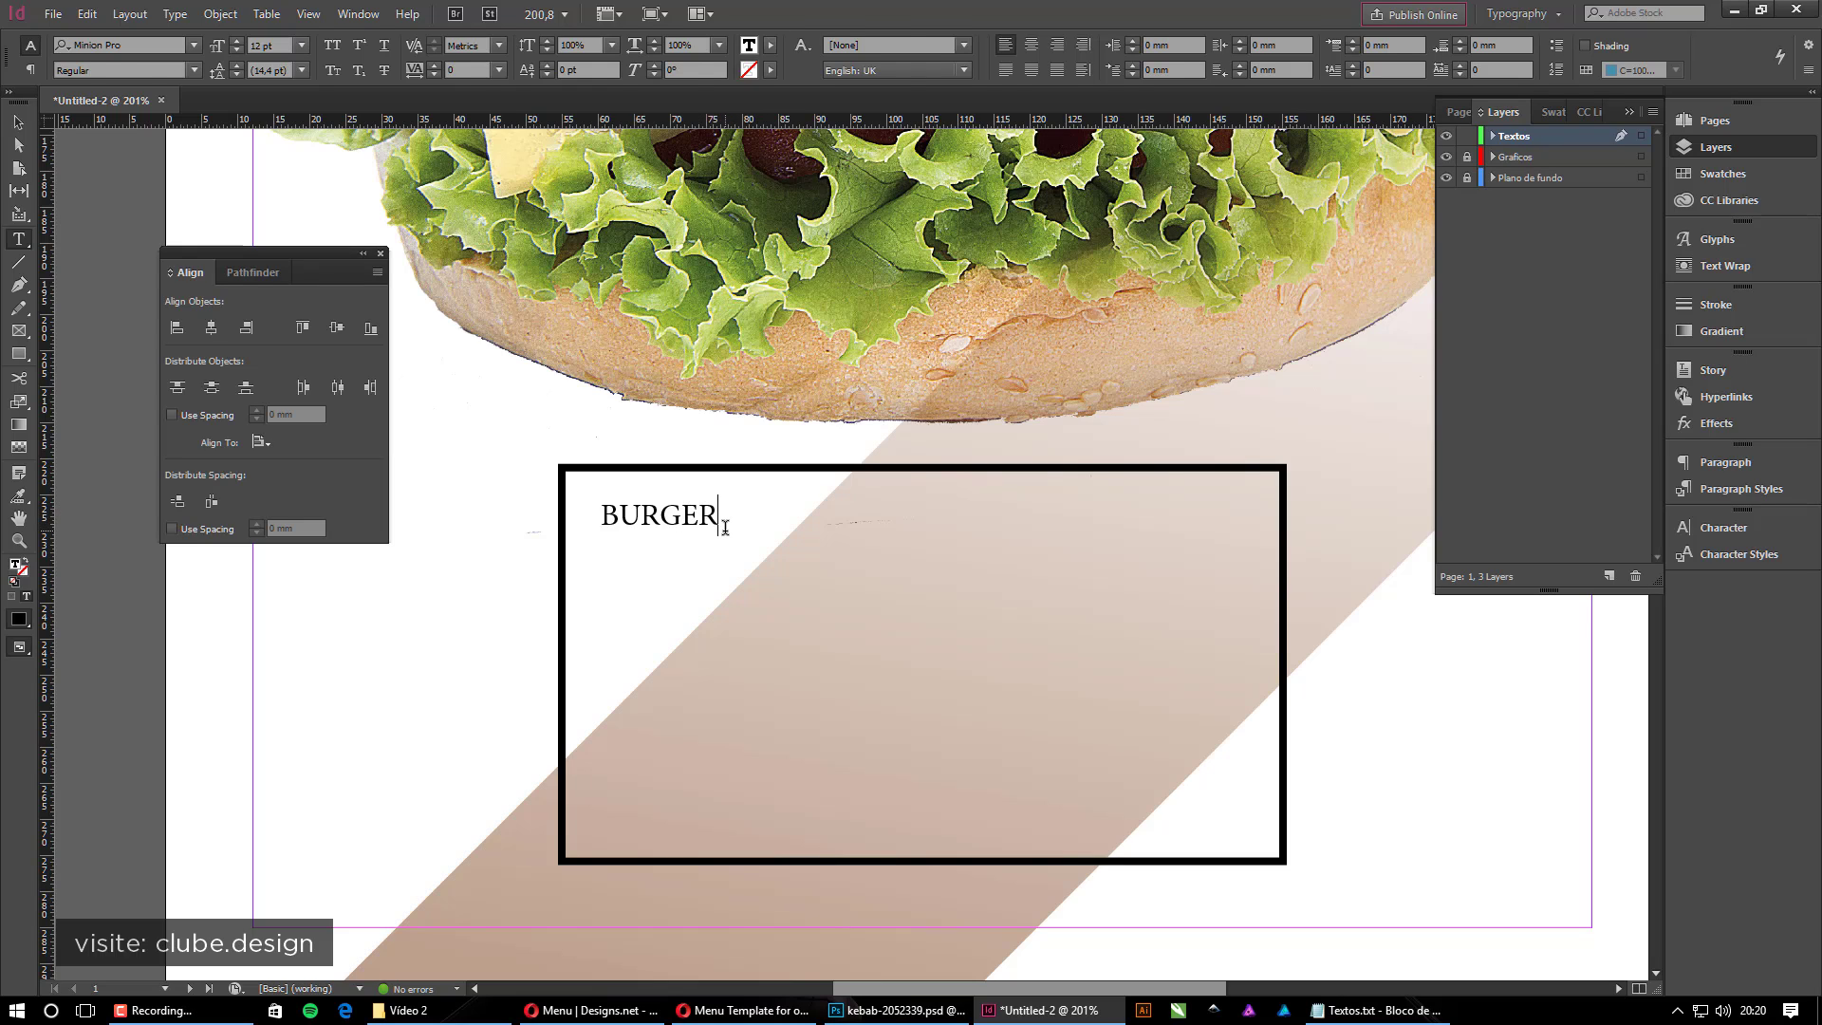
key("Escape")
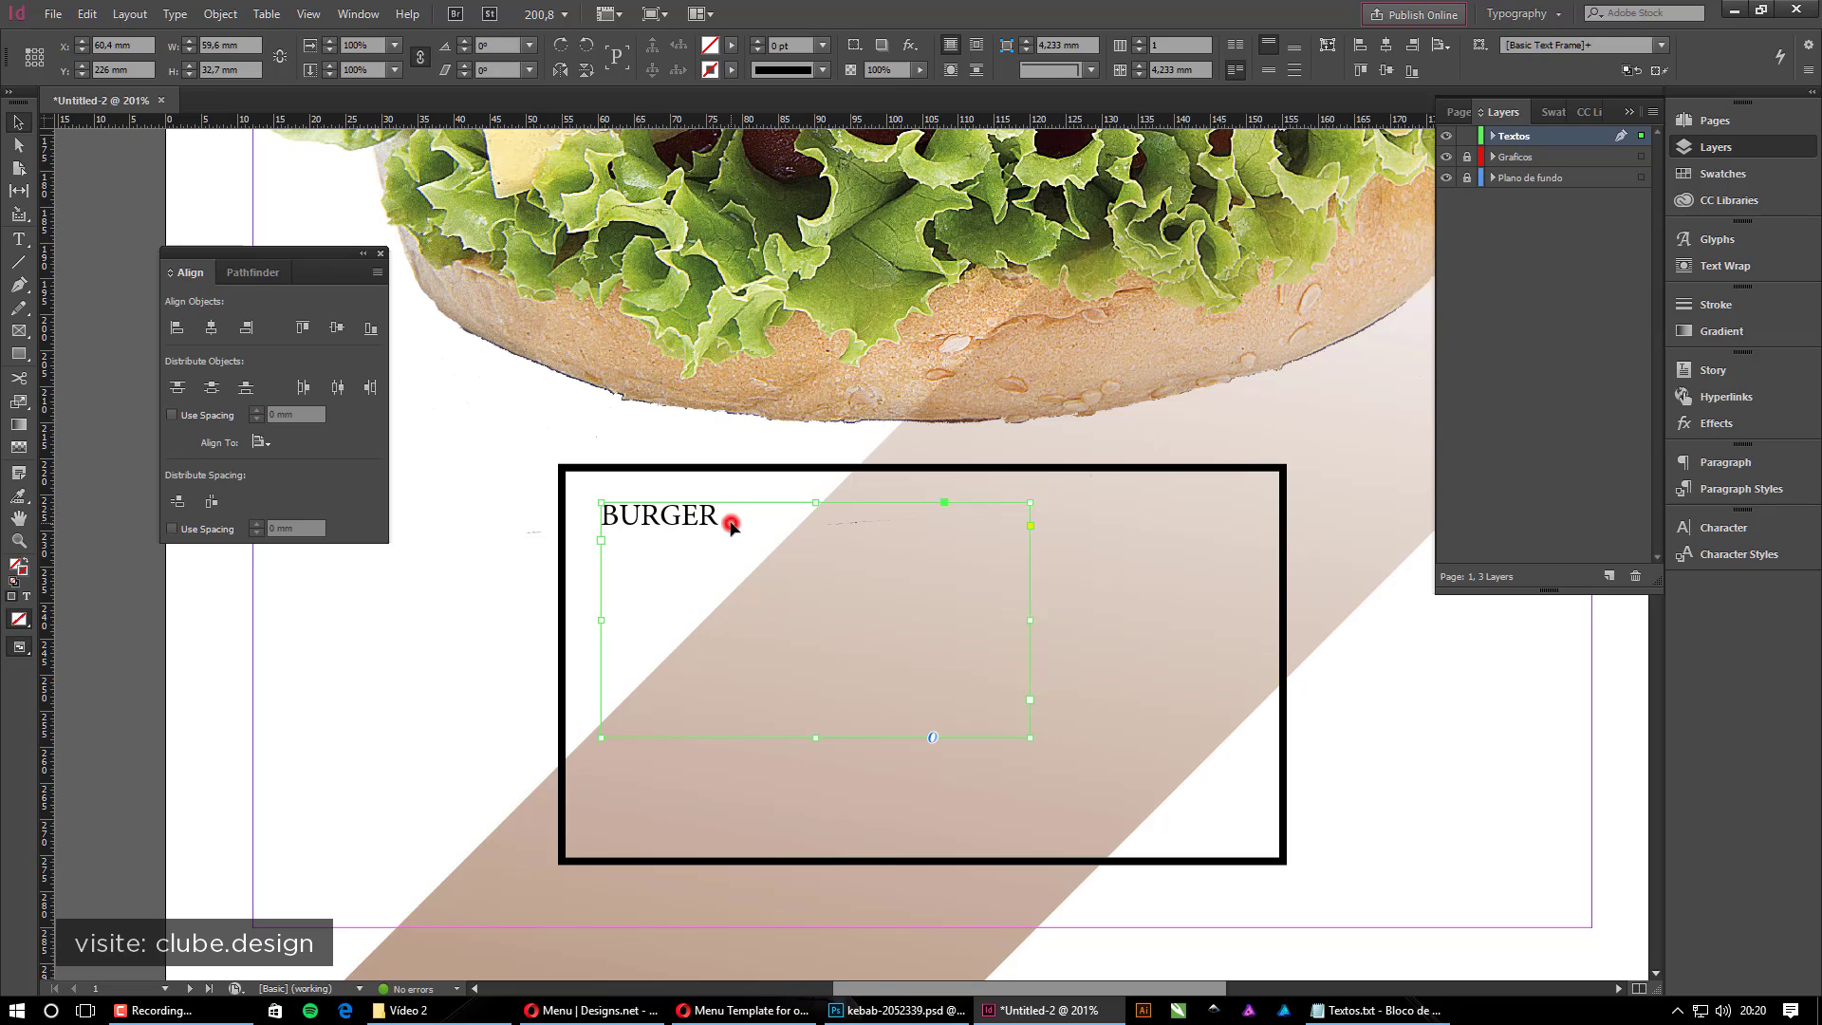
Resize the BURGER text frame to about 60.6 × 26.5 mm, undoing the accidental rotation
double_click(730, 524)
left_click(18, 122)
left_click_drag(1030, 737, 990, 632)
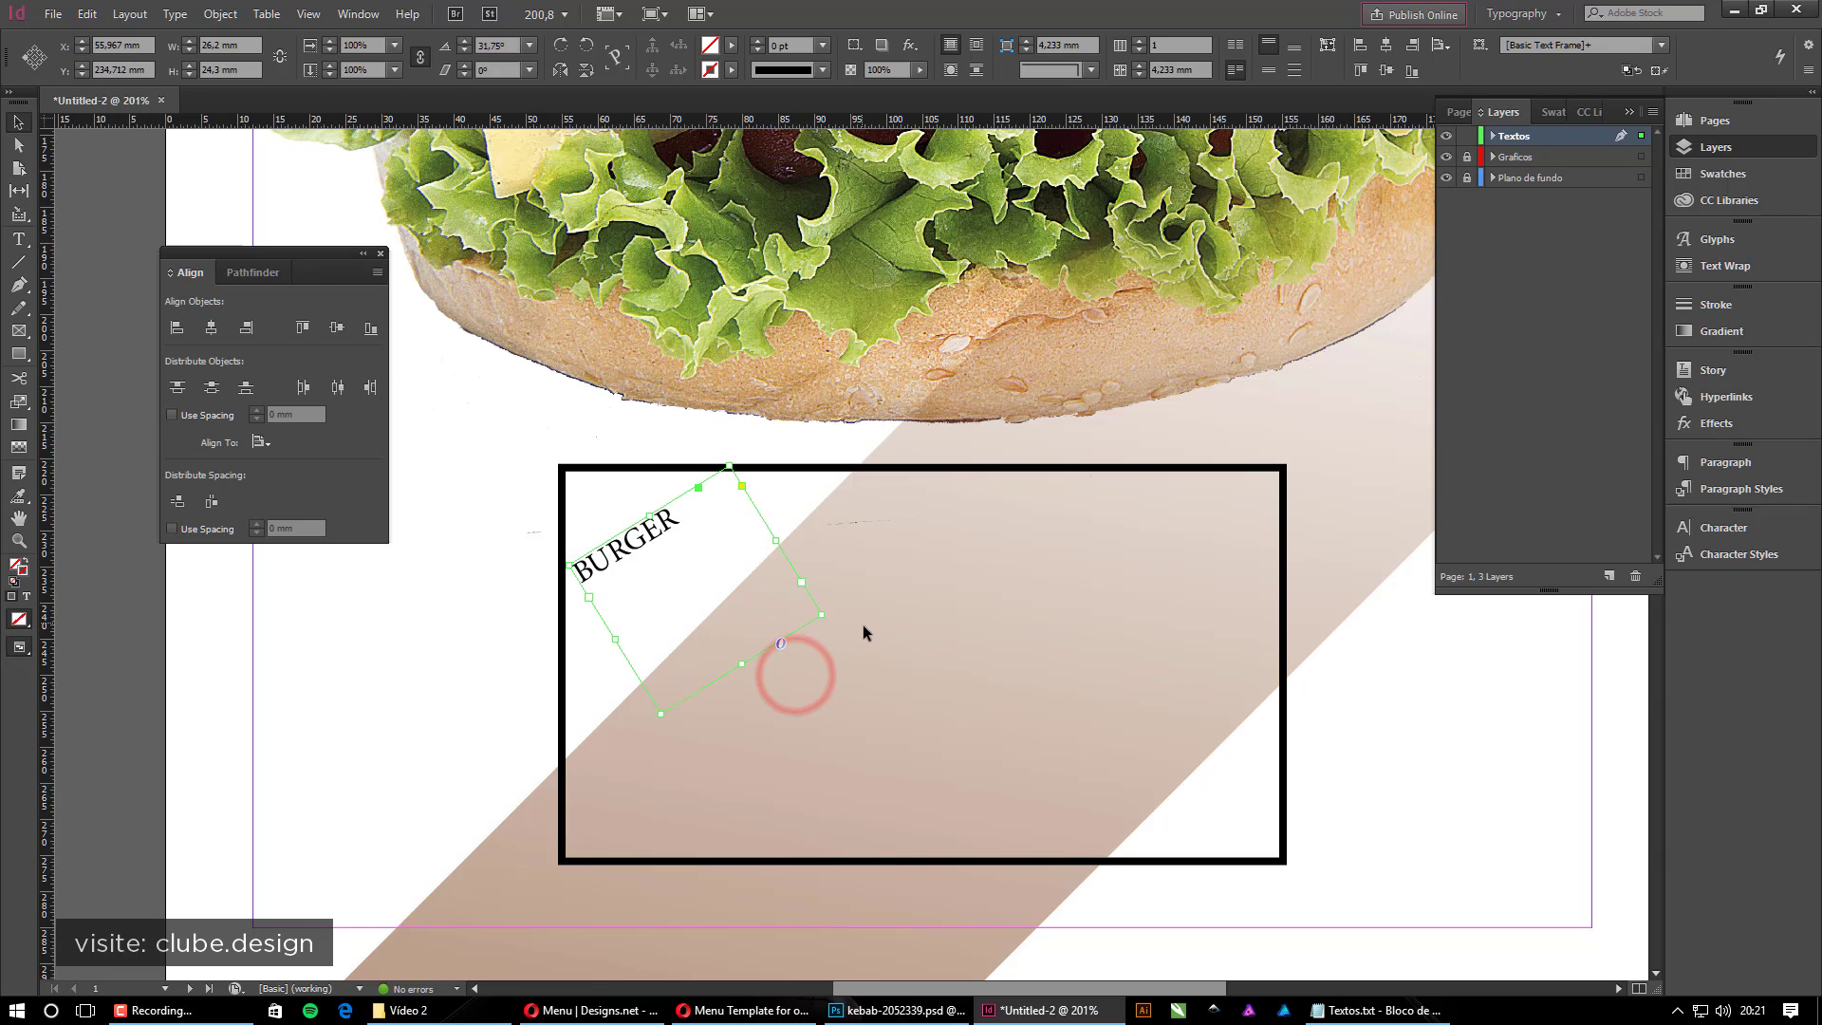
key("ctrl+z")
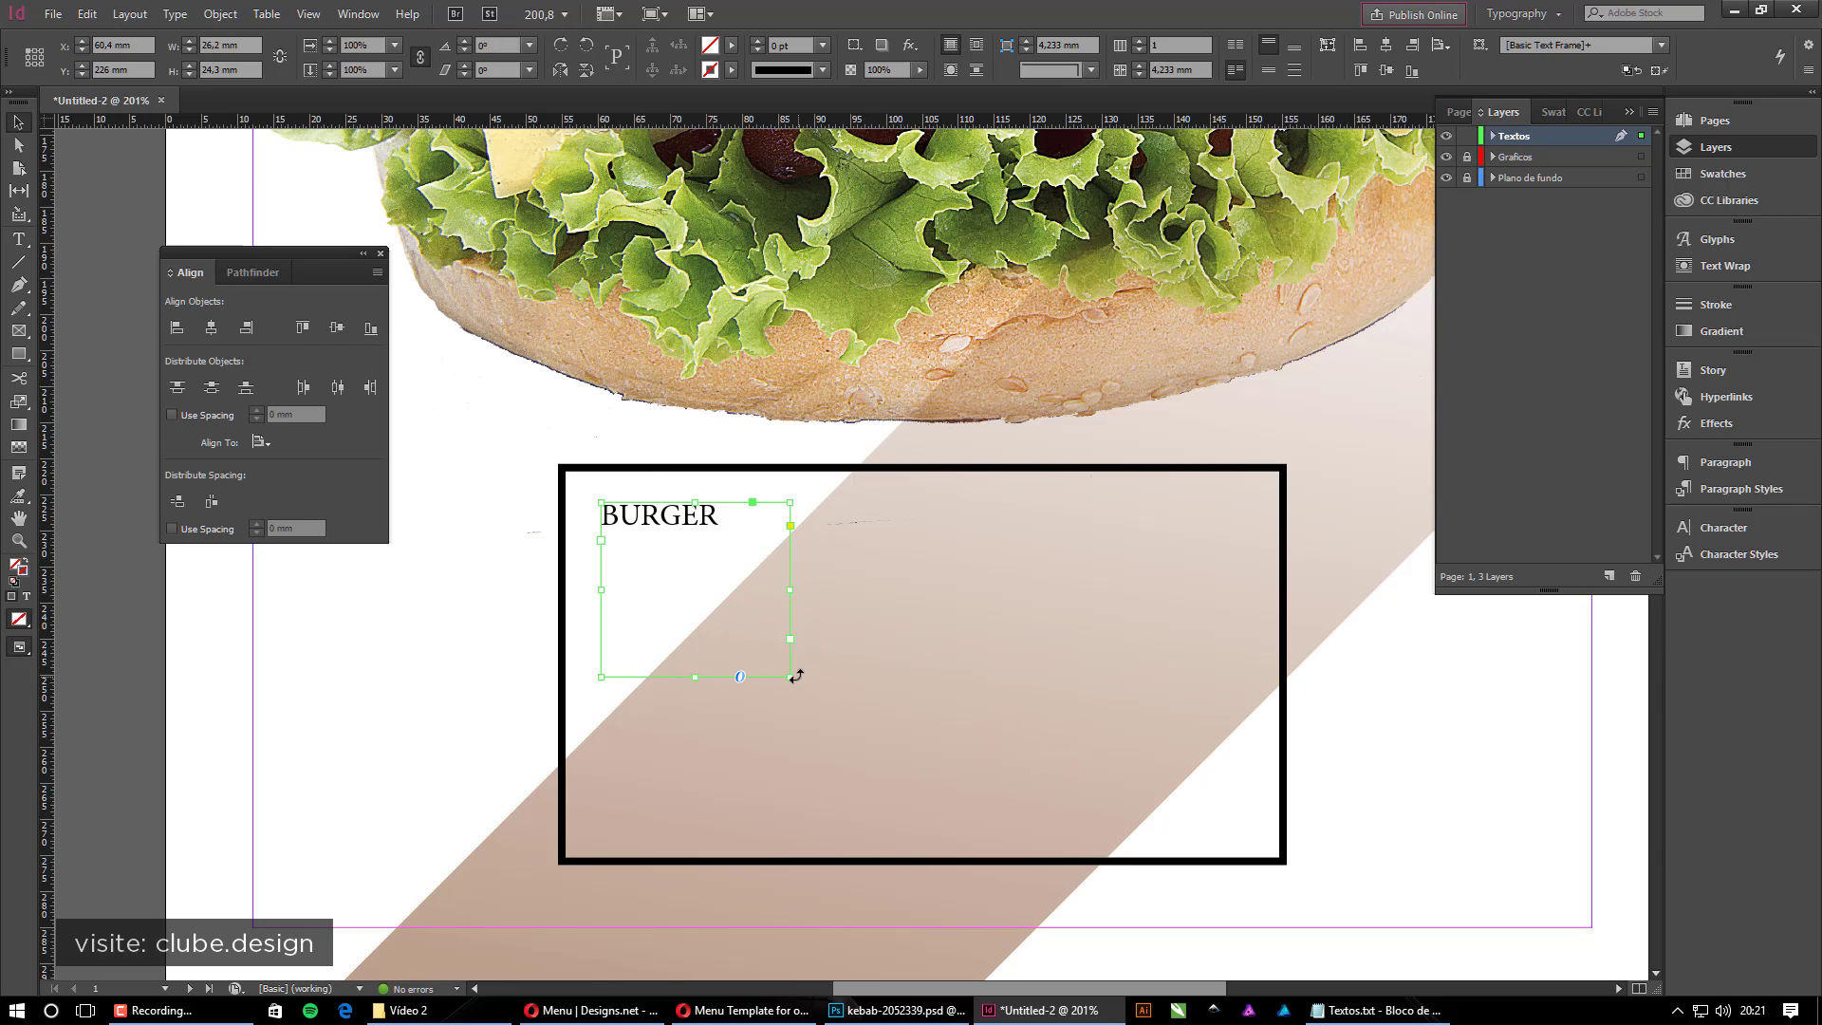
left_click_drag(795, 676, 1038, 691)
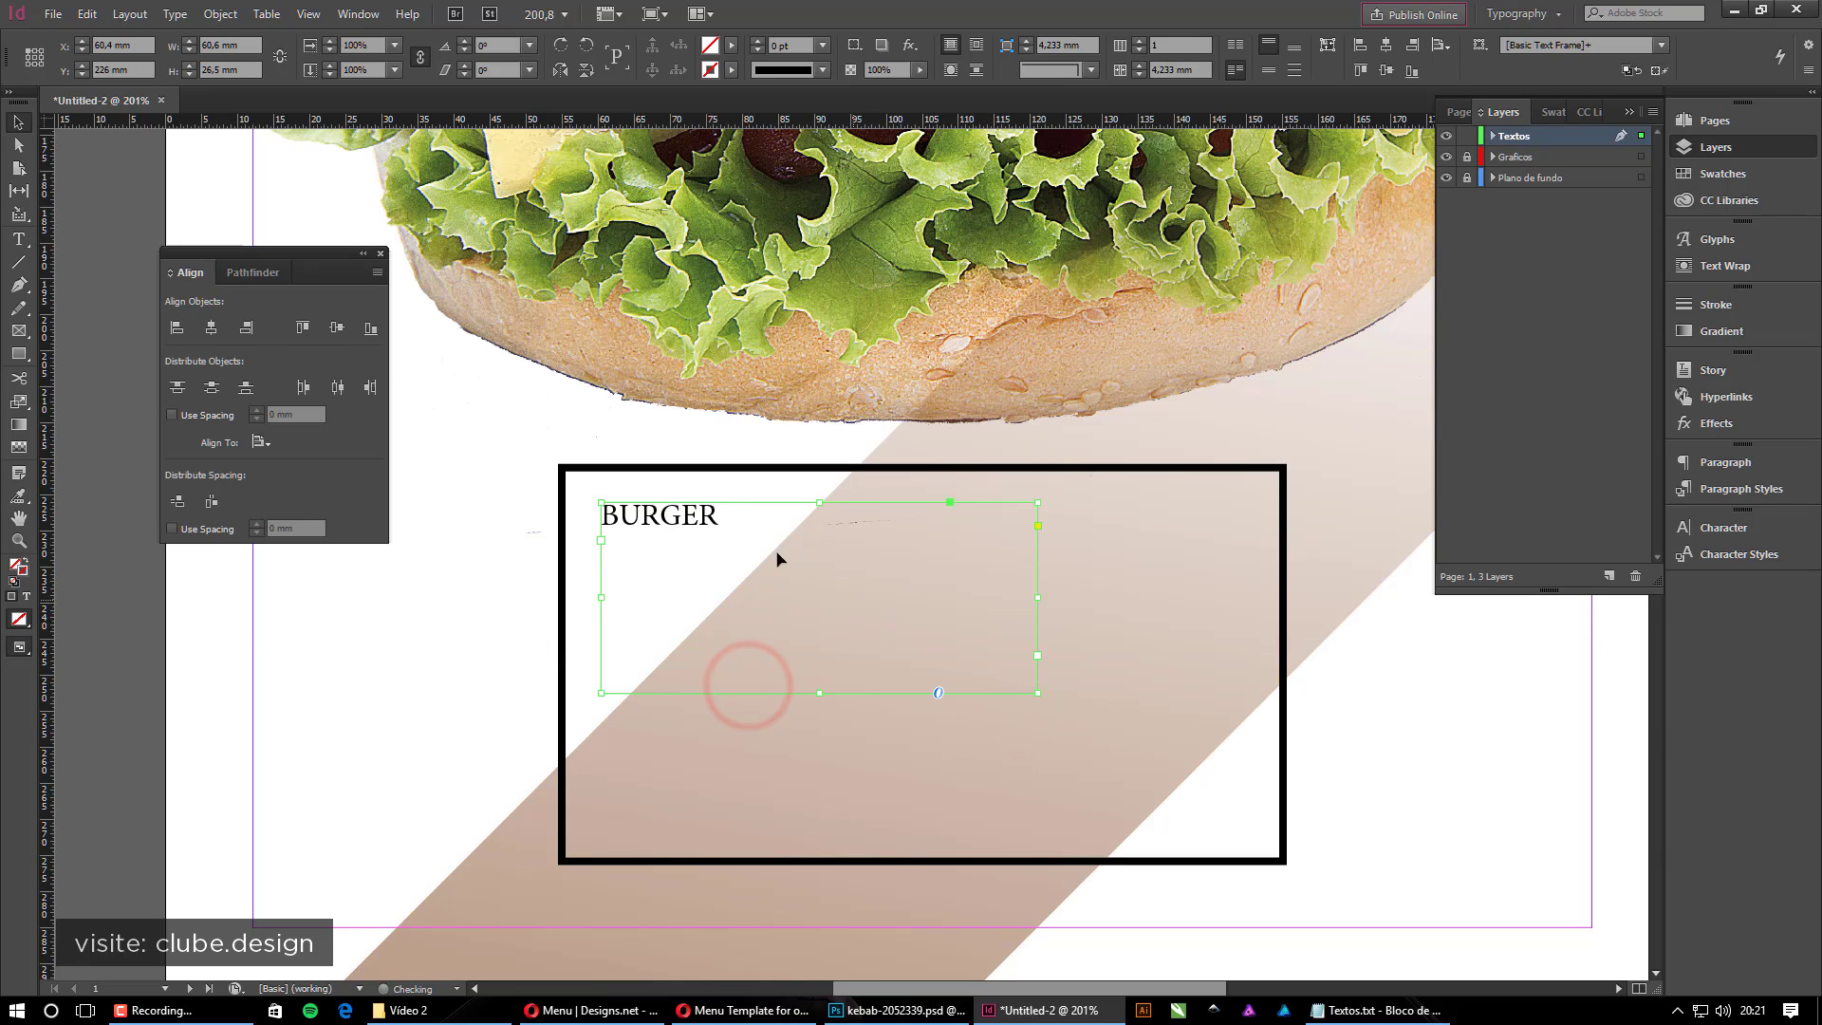
Set the font size of the BURGER text to 16 pt
left_click(1708, 532)
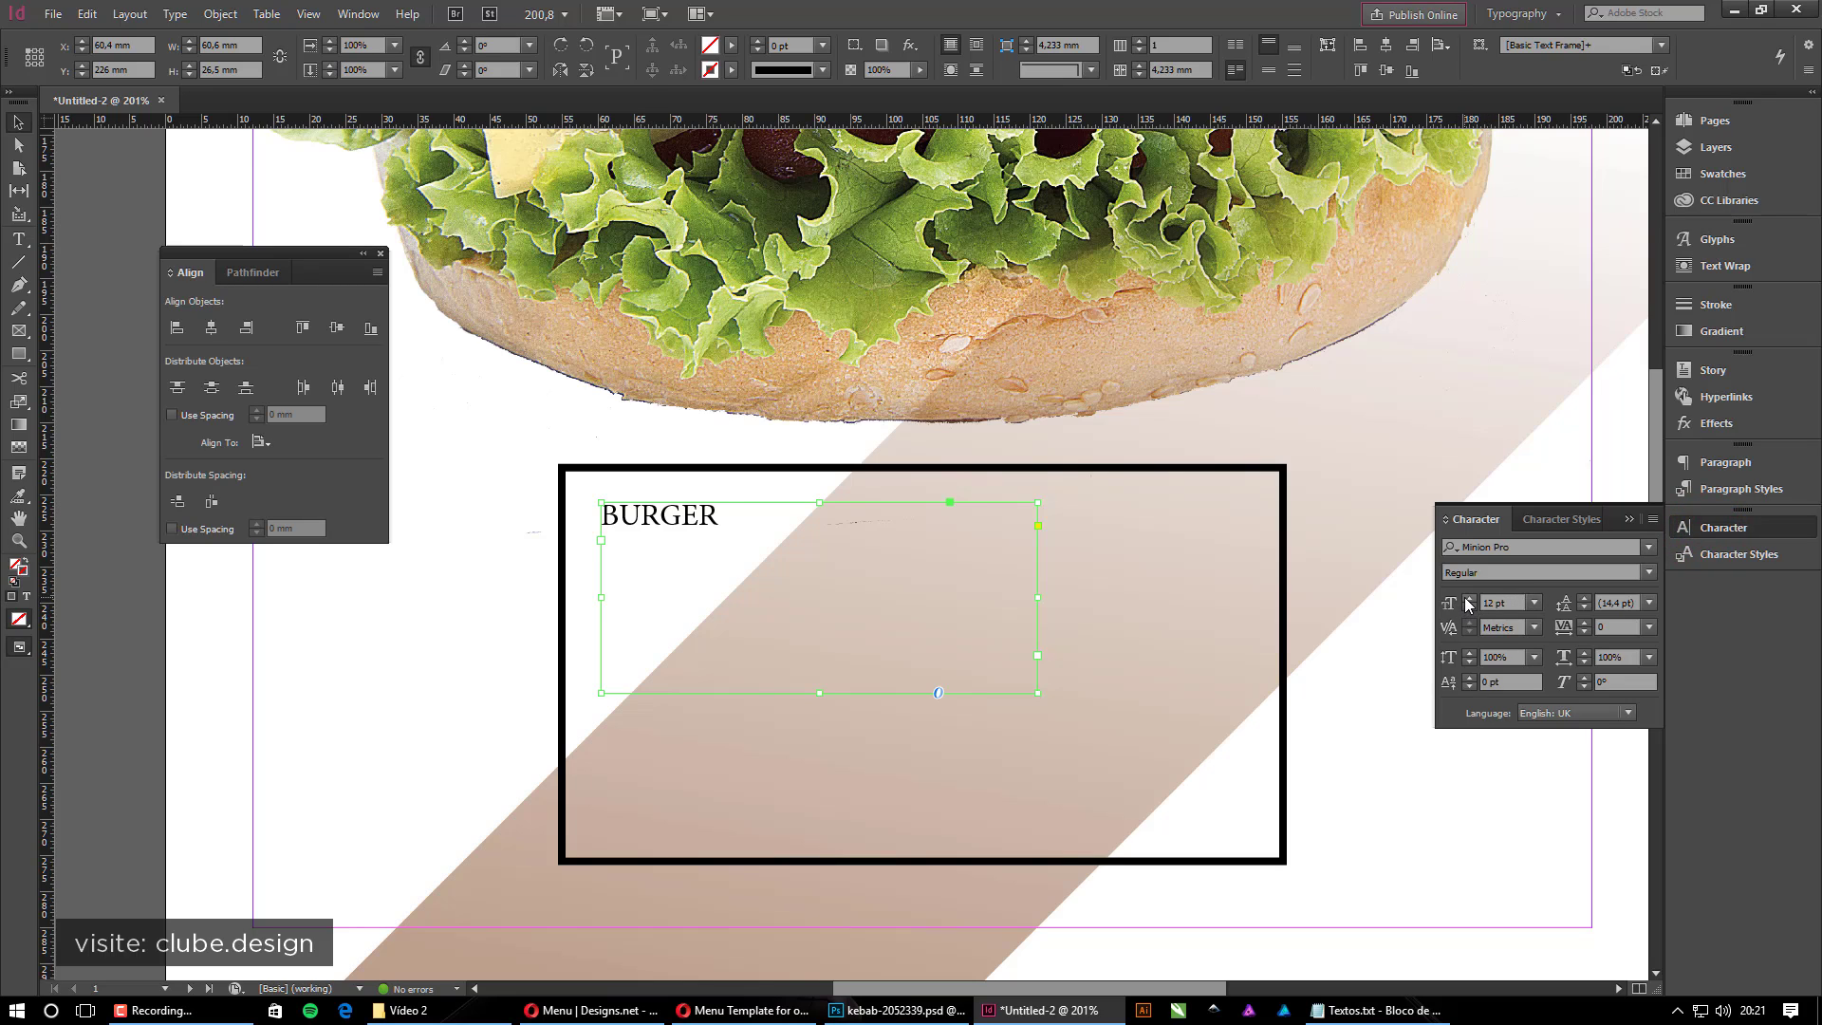
left_click(1468, 601)
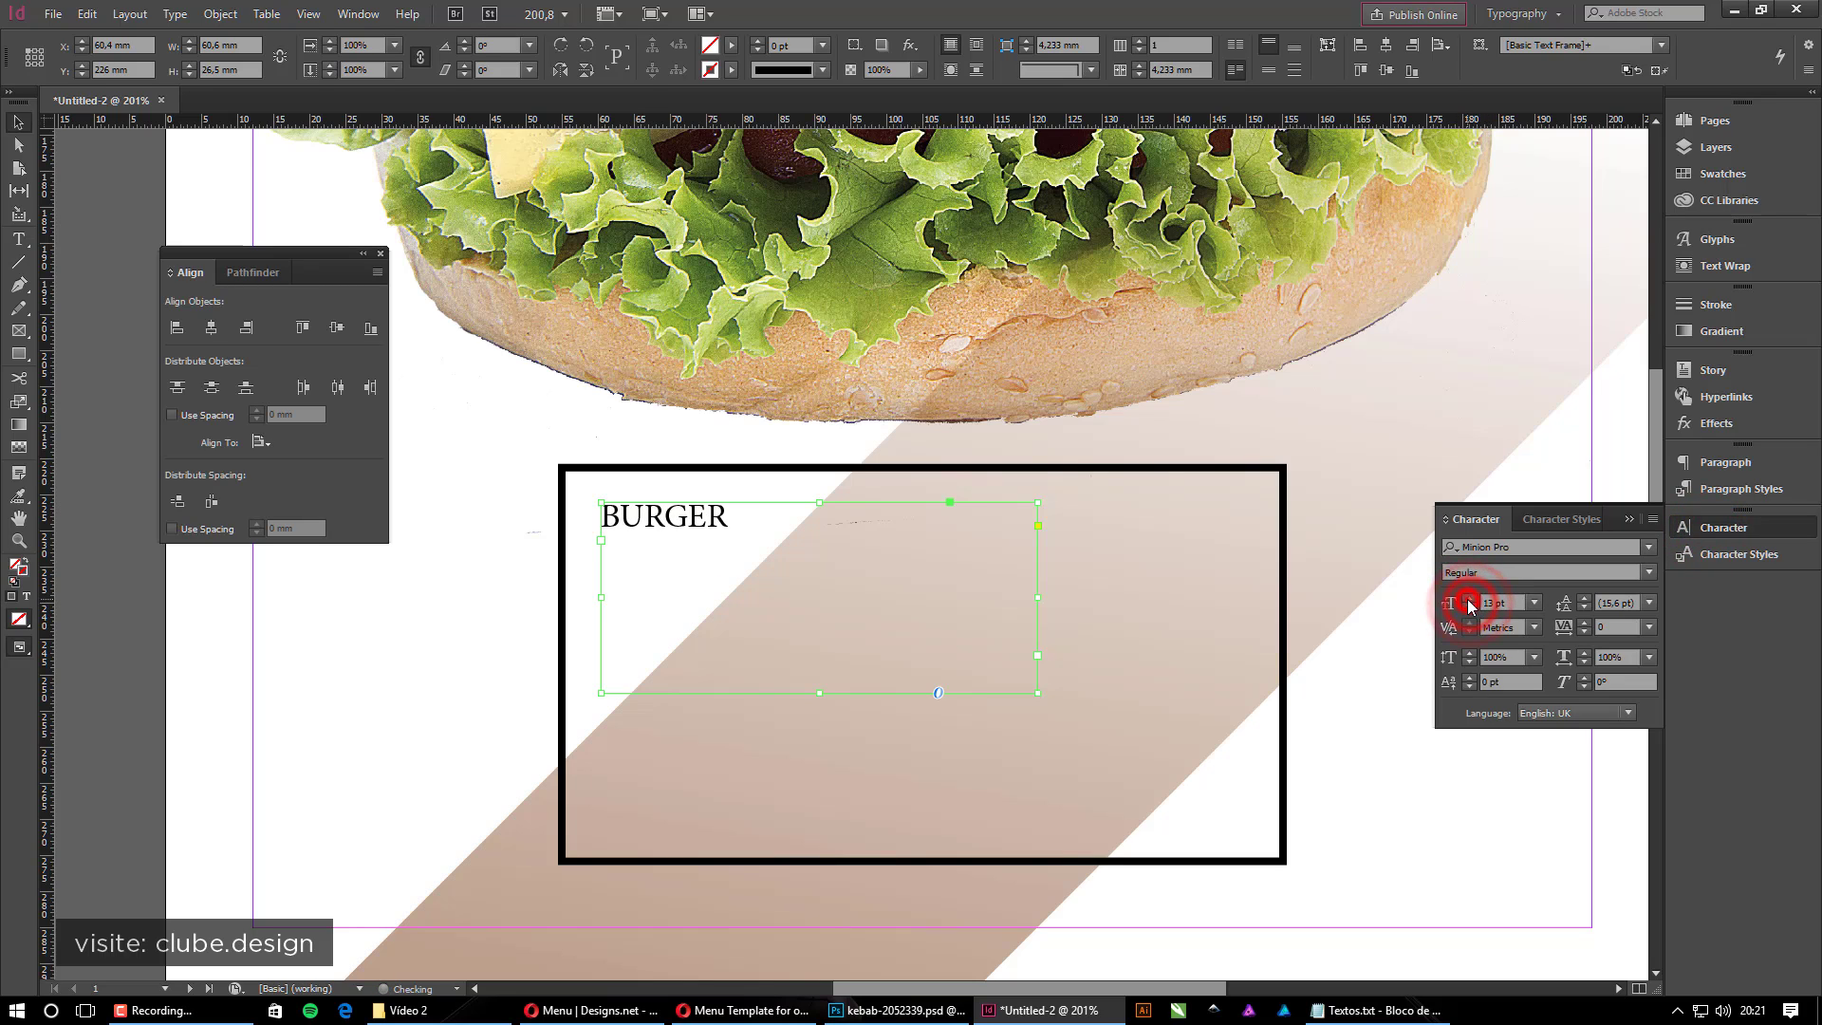
left_click(1468, 600)
left_click(1467, 600)
left_click(1468, 599)
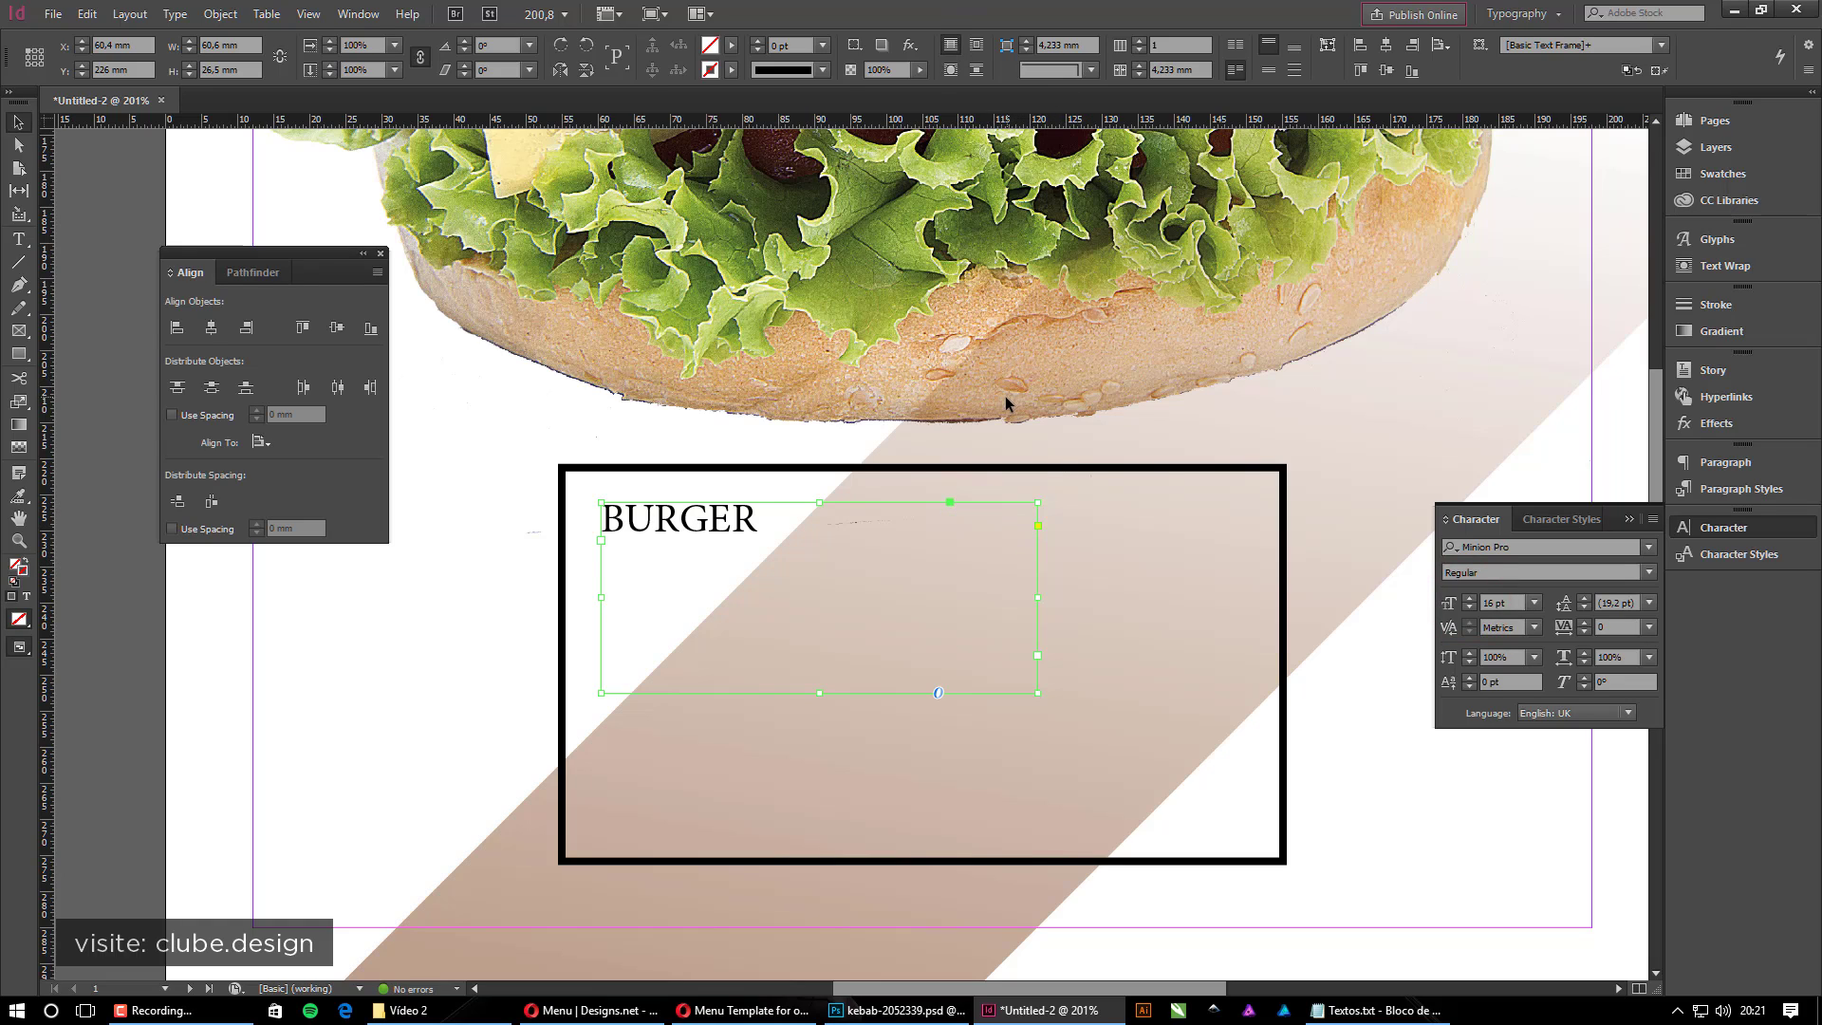
Fit the BURGER frame to its text, then try resizing only the frame, ending at about 80.8 × 27.7 mm
double_click(1037, 693)
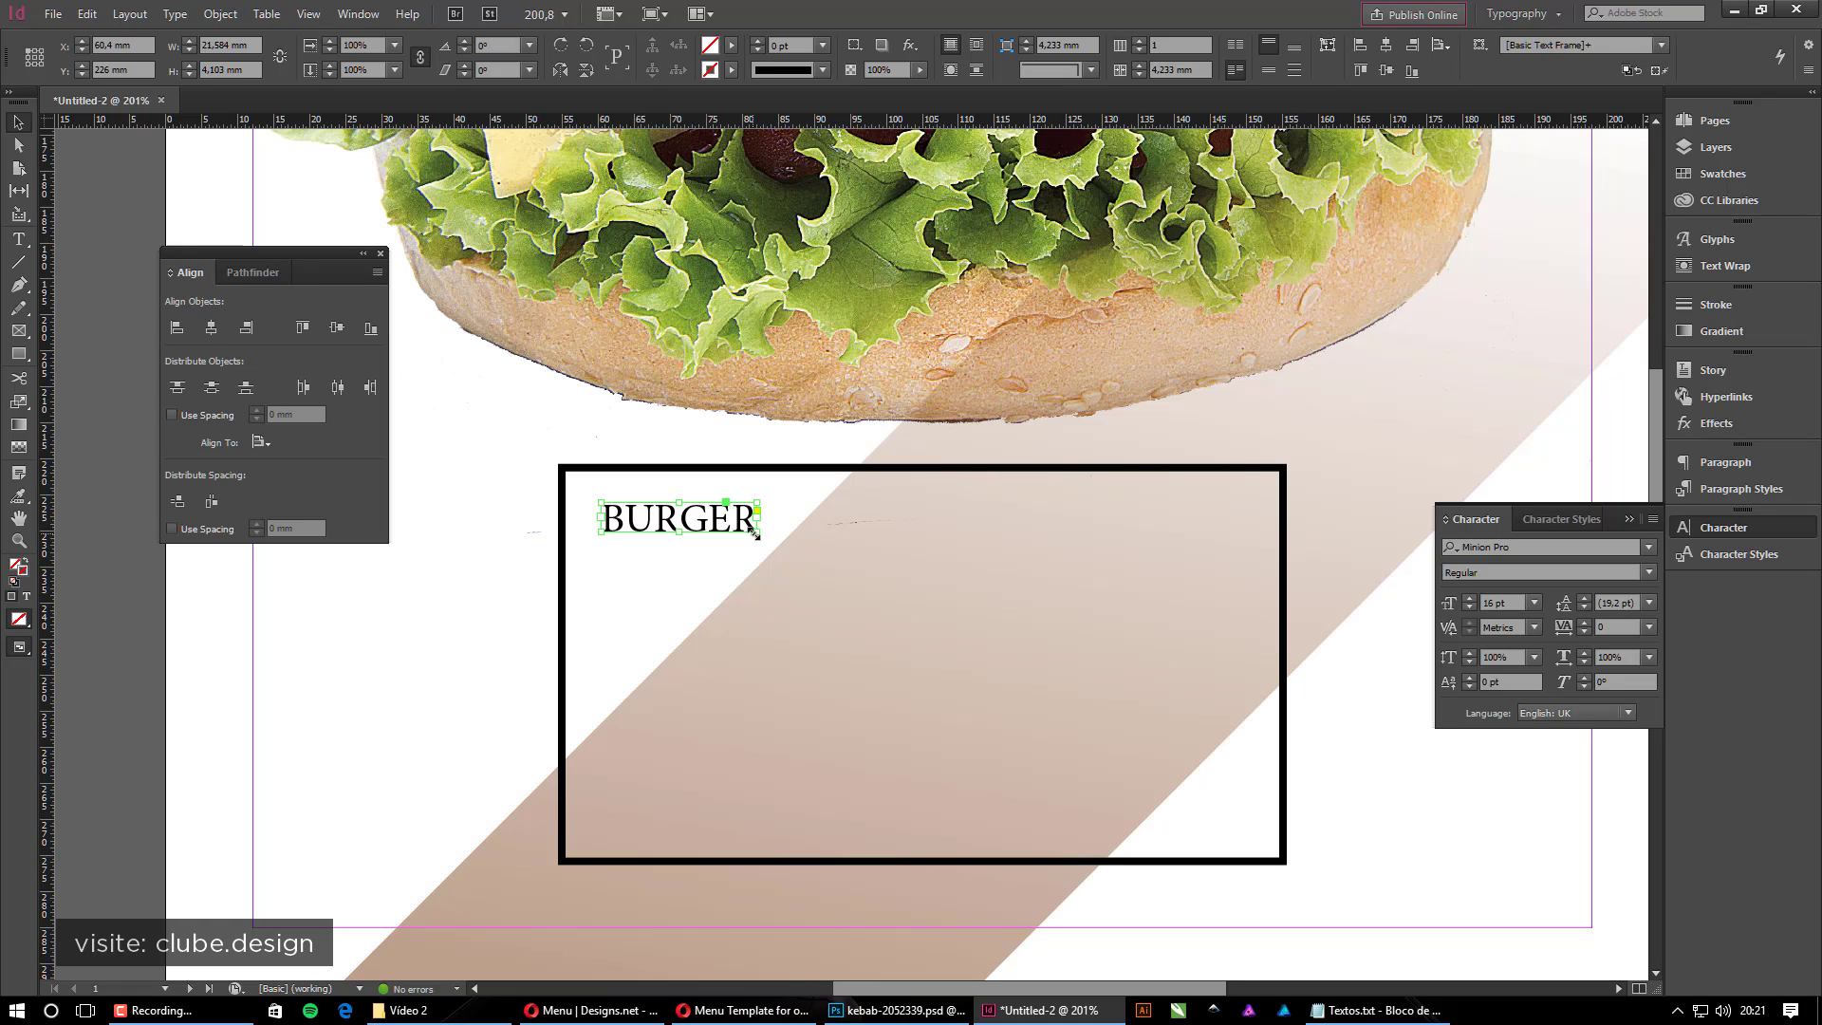
left_click_drag(757, 533, 776, 684)
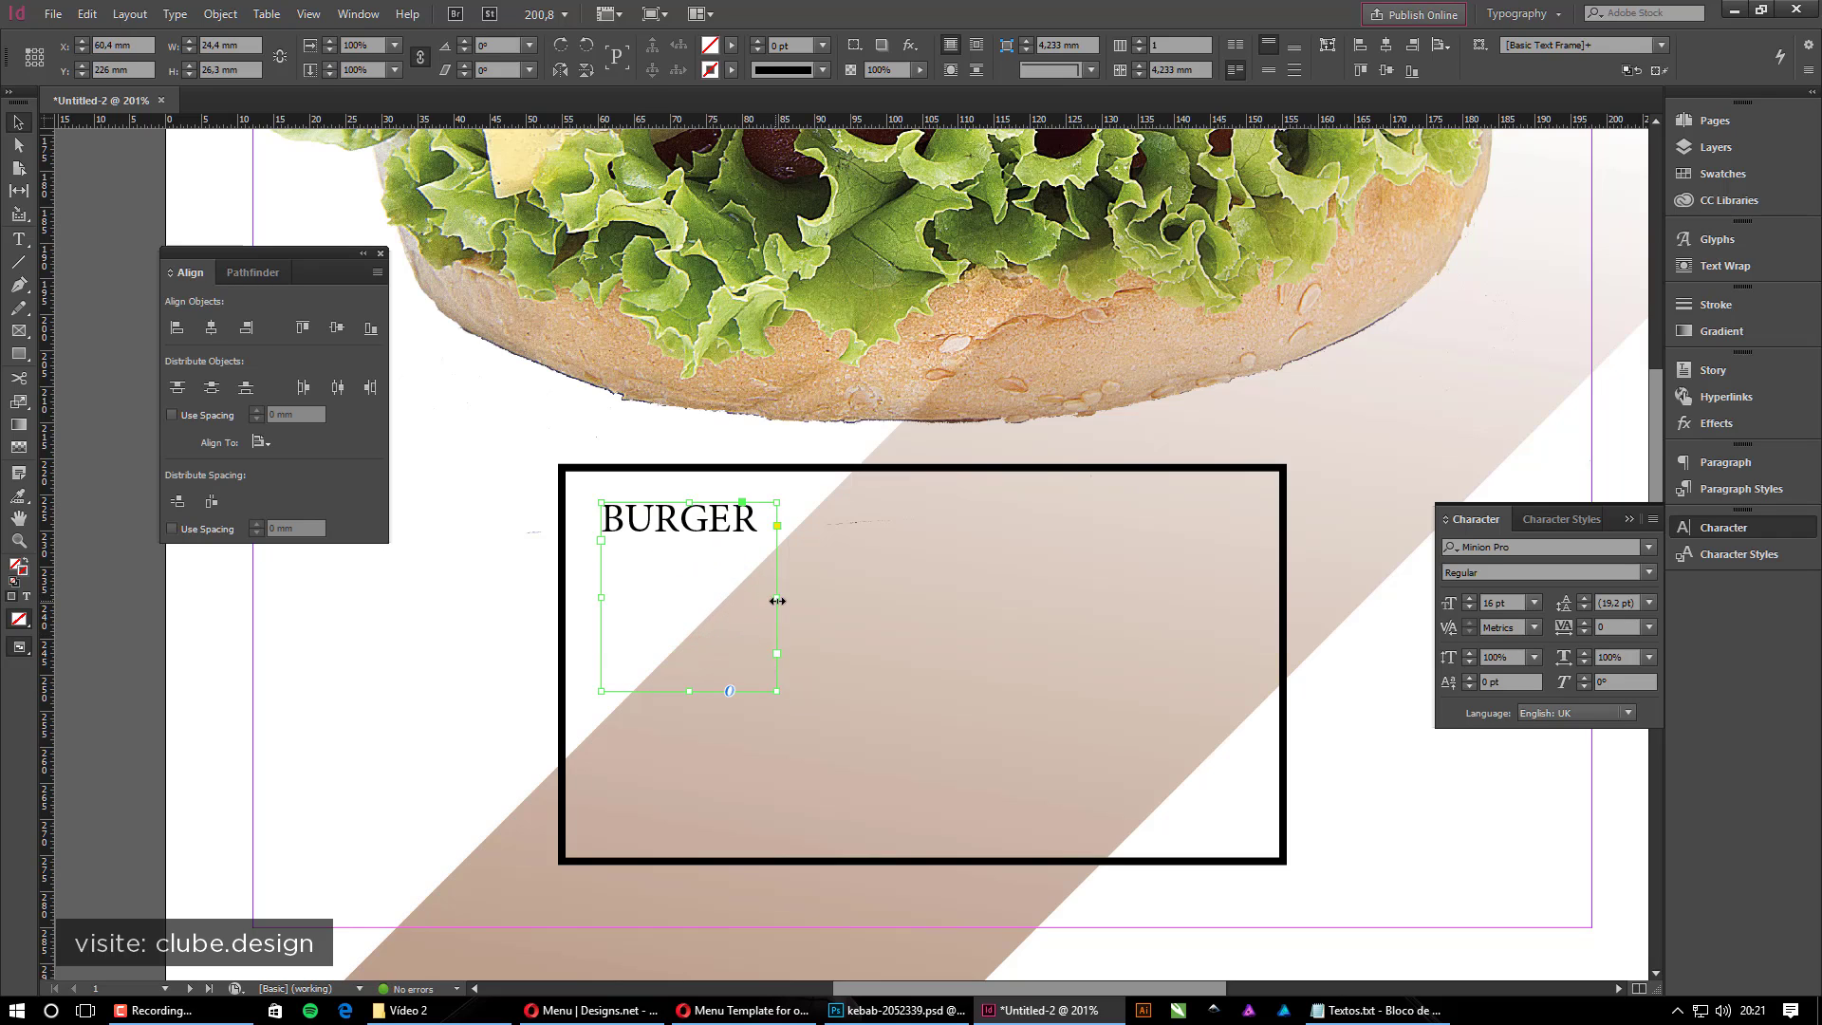
left_click_drag(774, 600, 705, 599)
left_click_drag(710, 690, 1182, 701)
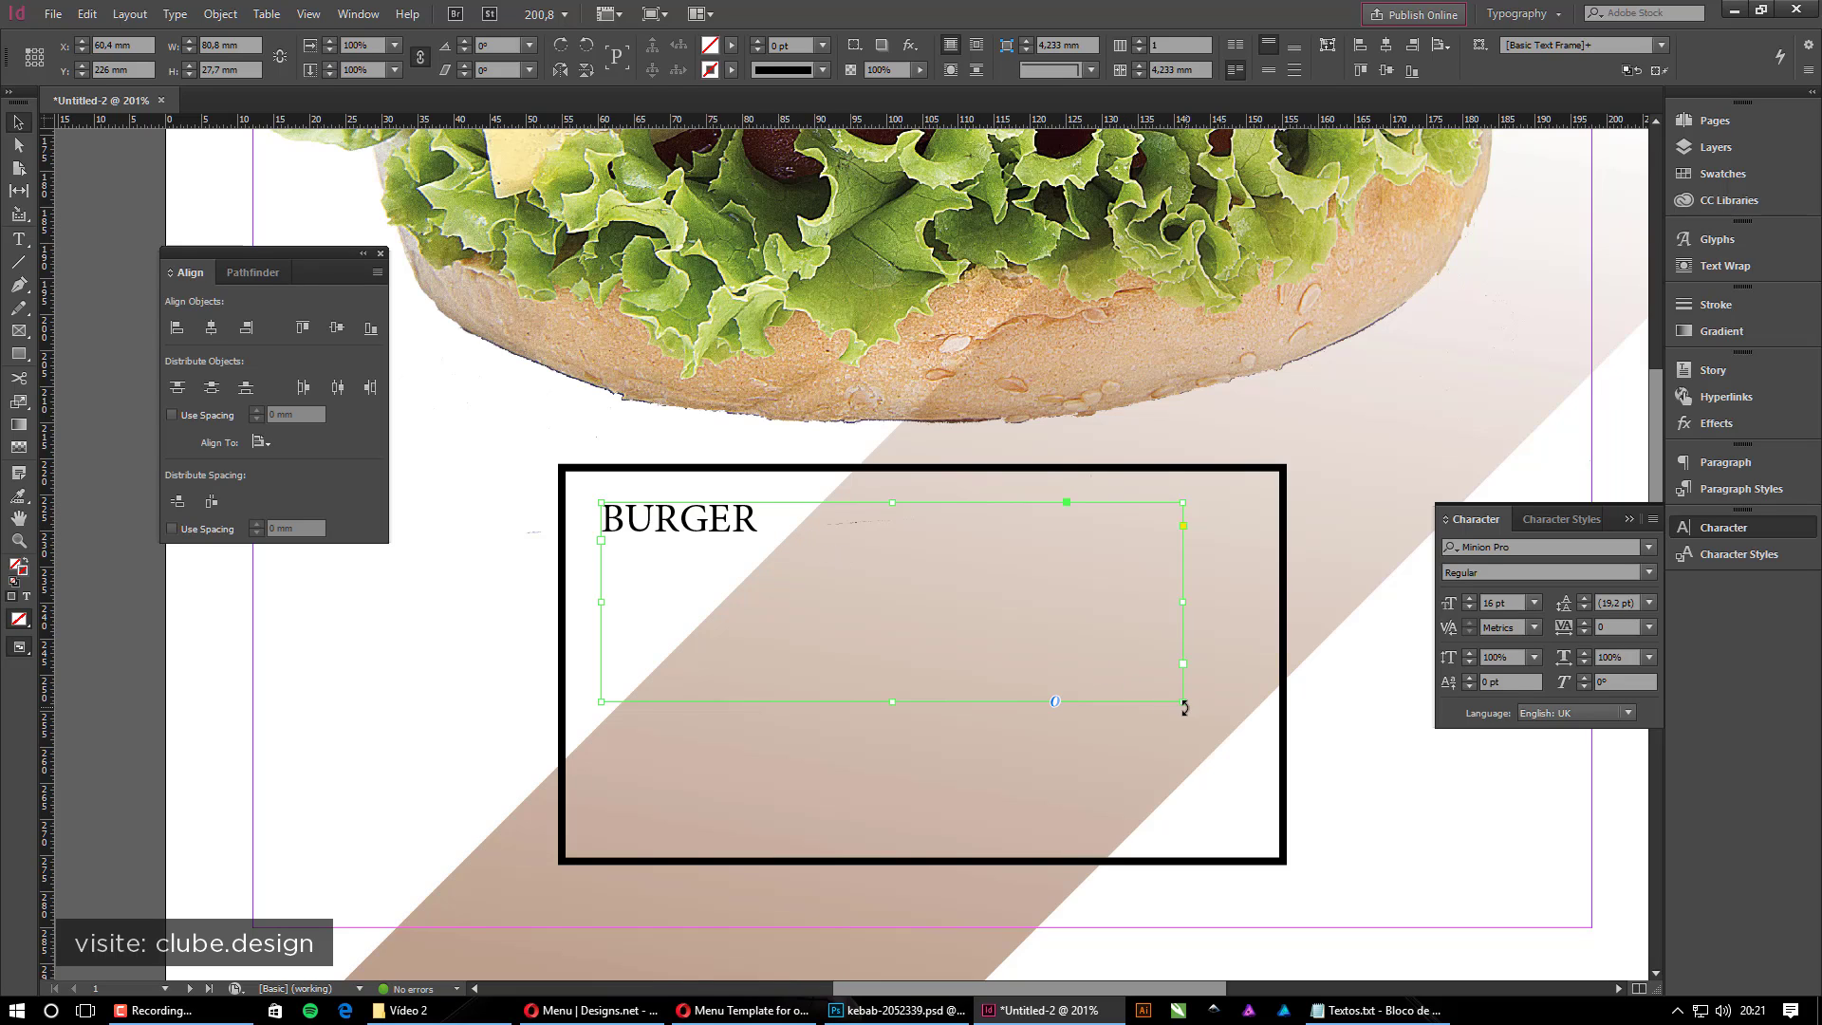
Fit the BURGER frame to its text and scale both proportionally to about 89.6 × 17 mm inside the outline
double_click(1182, 699)
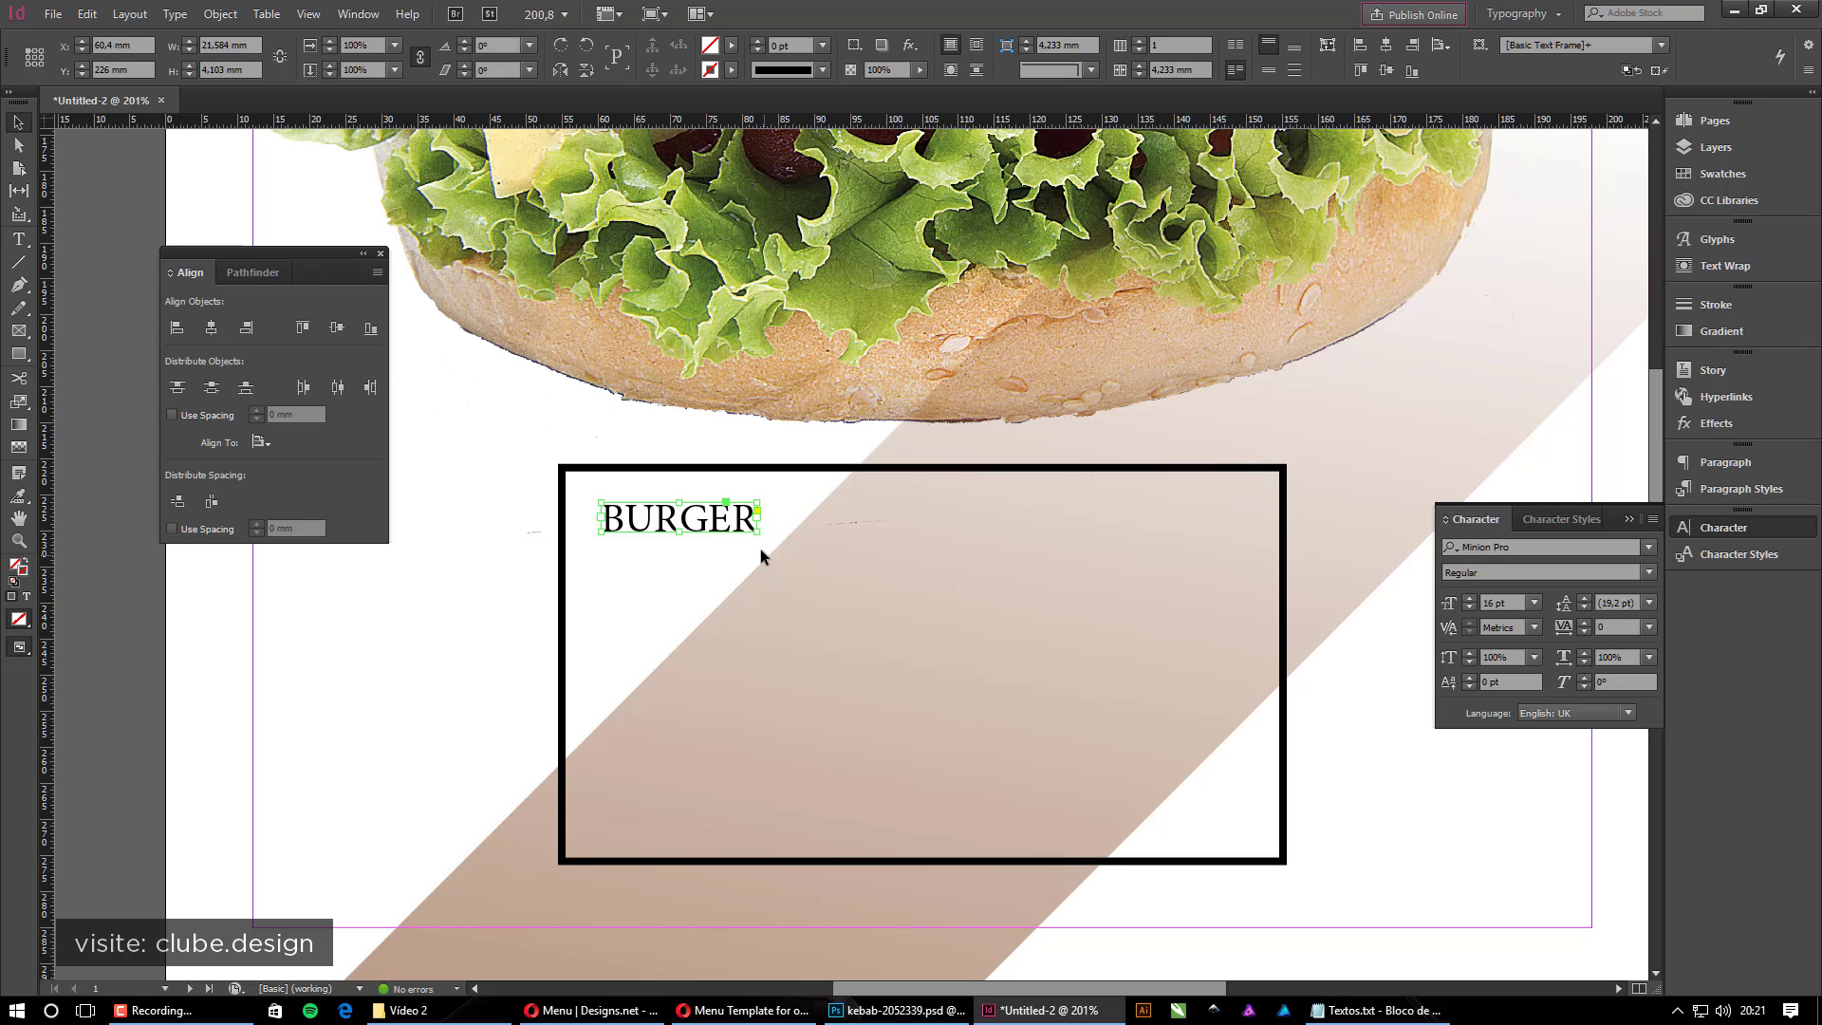
left_click_drag(758, 533, 1246, 621)
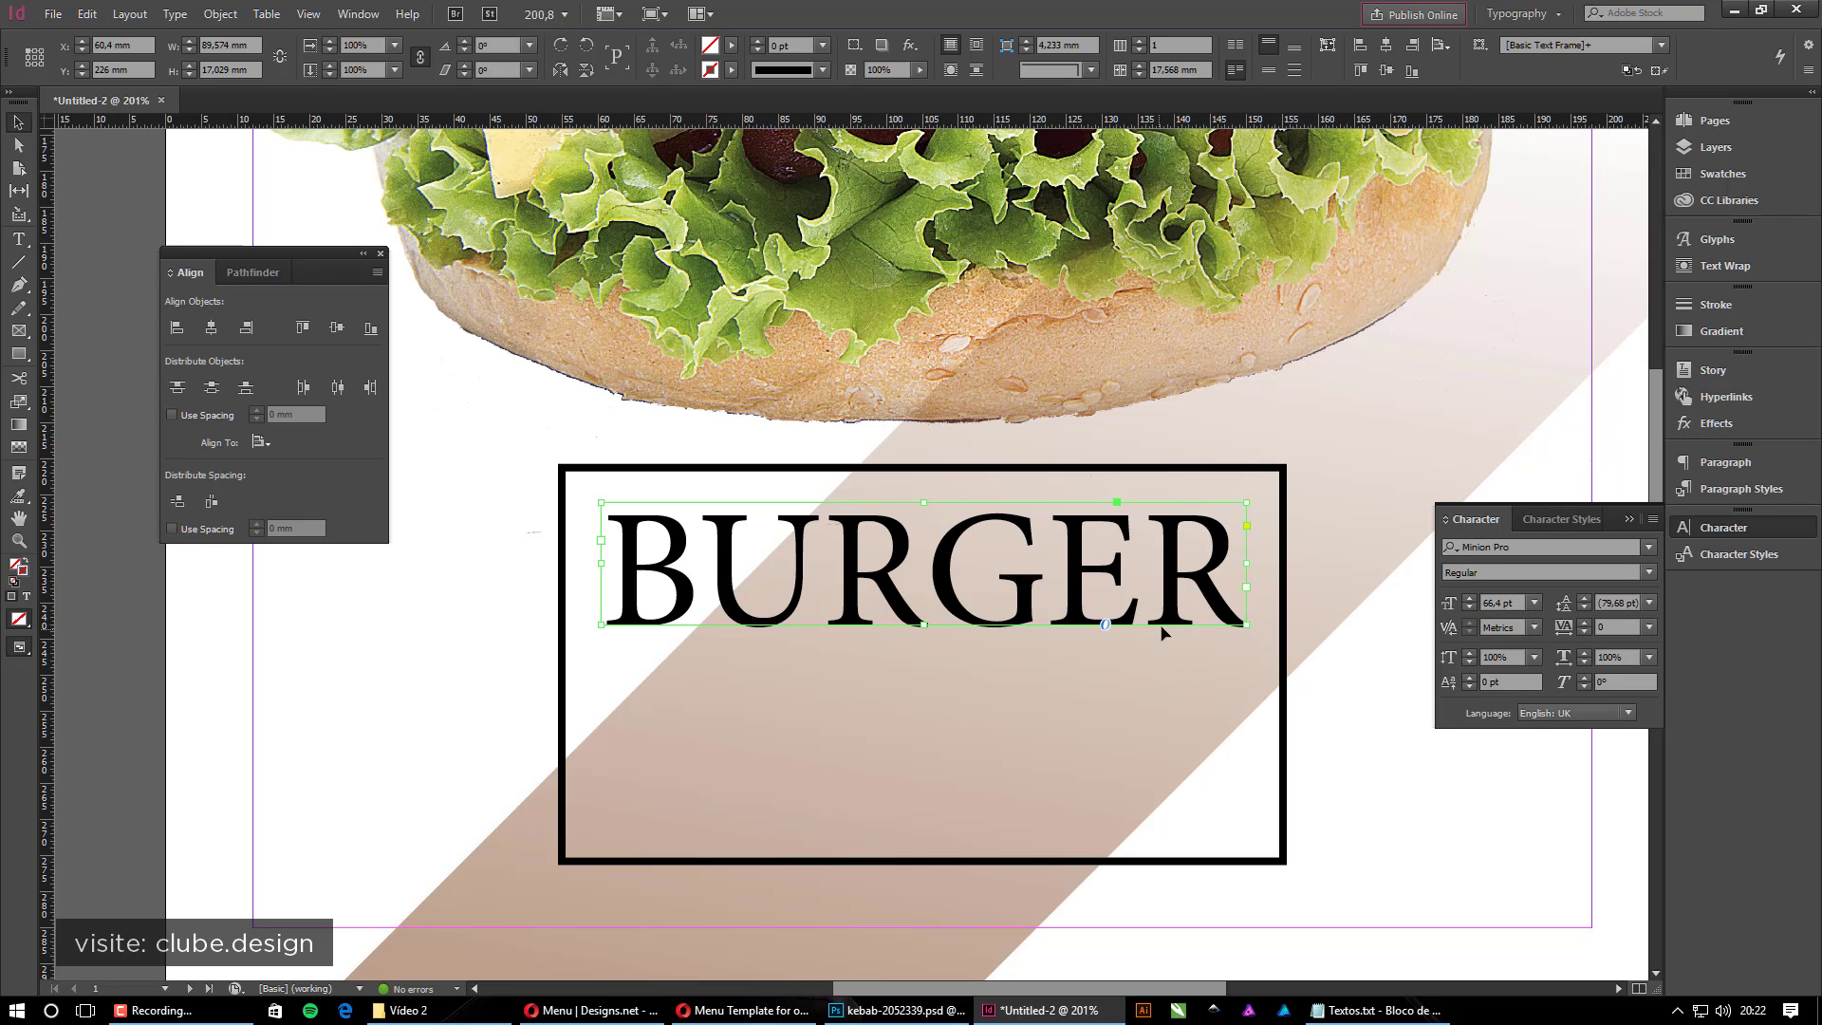
Duplicate the BURGER text frame directly below the original and replace the copy's text with MANIA
left_click_drag(1212, 585, 1183, 757)
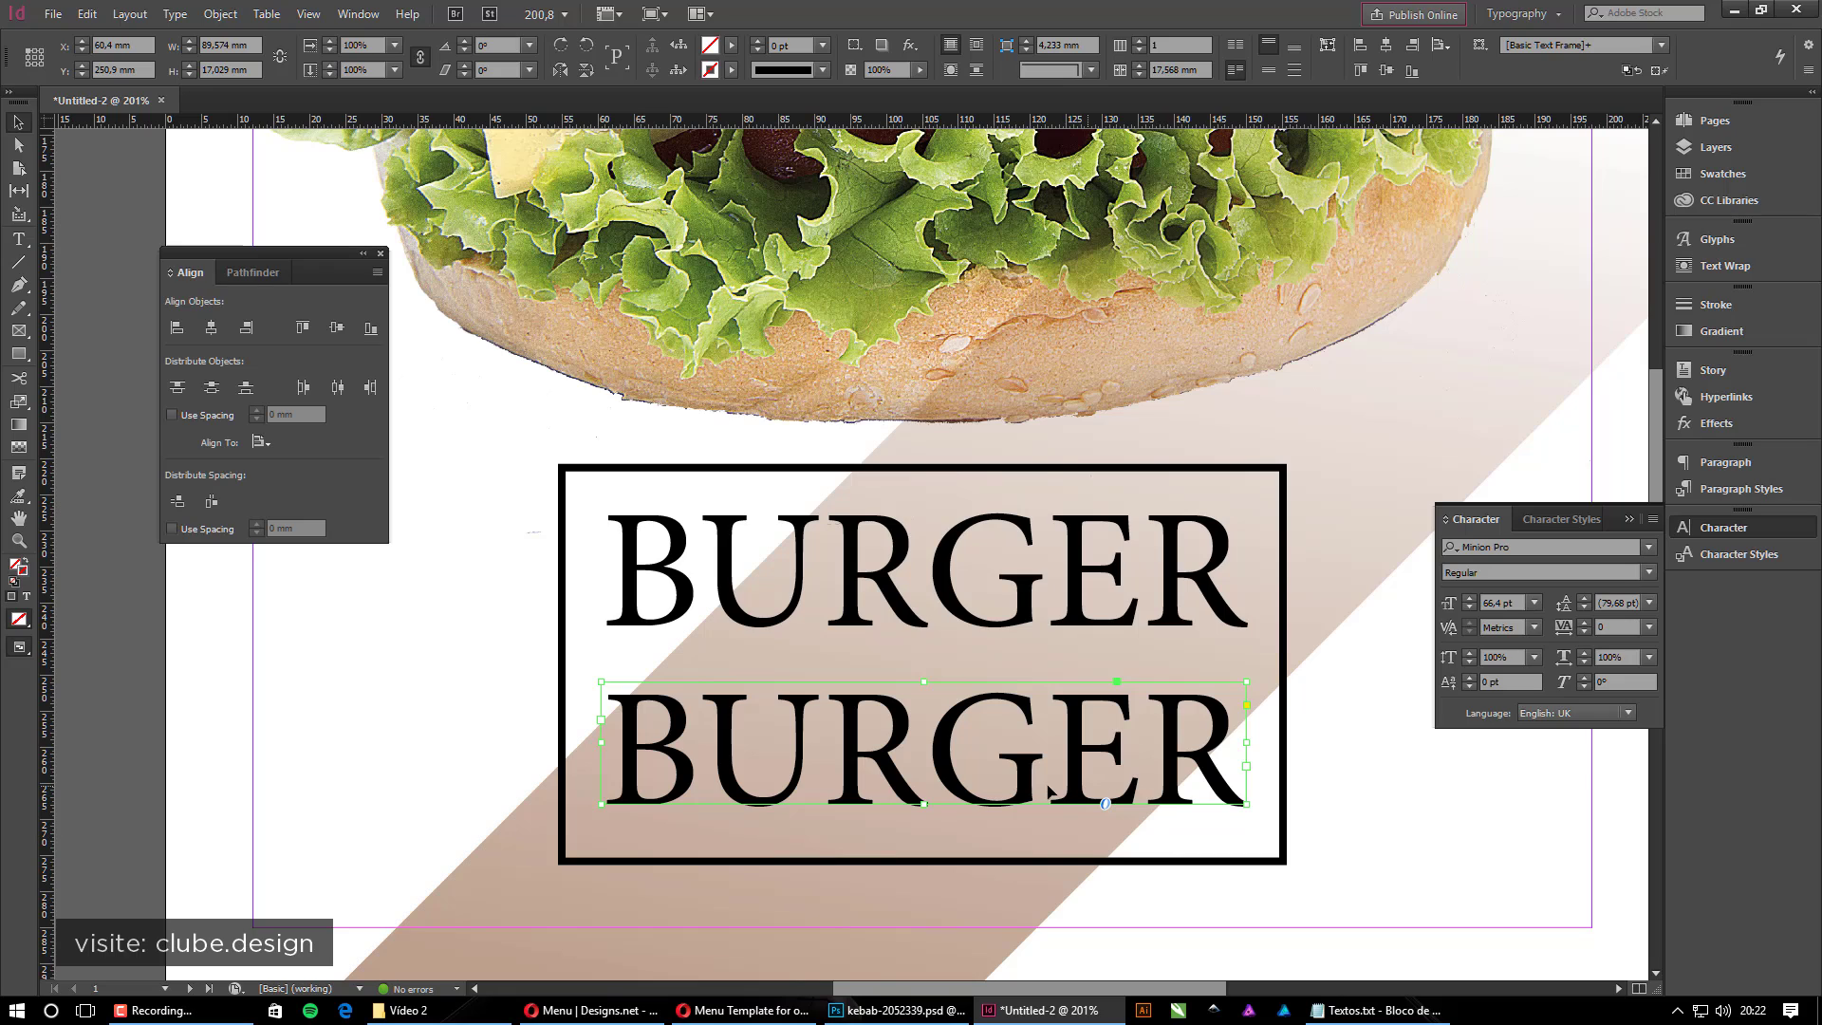
double_click(842, 740)
left_click_drag(1233, 752, 820, 925)
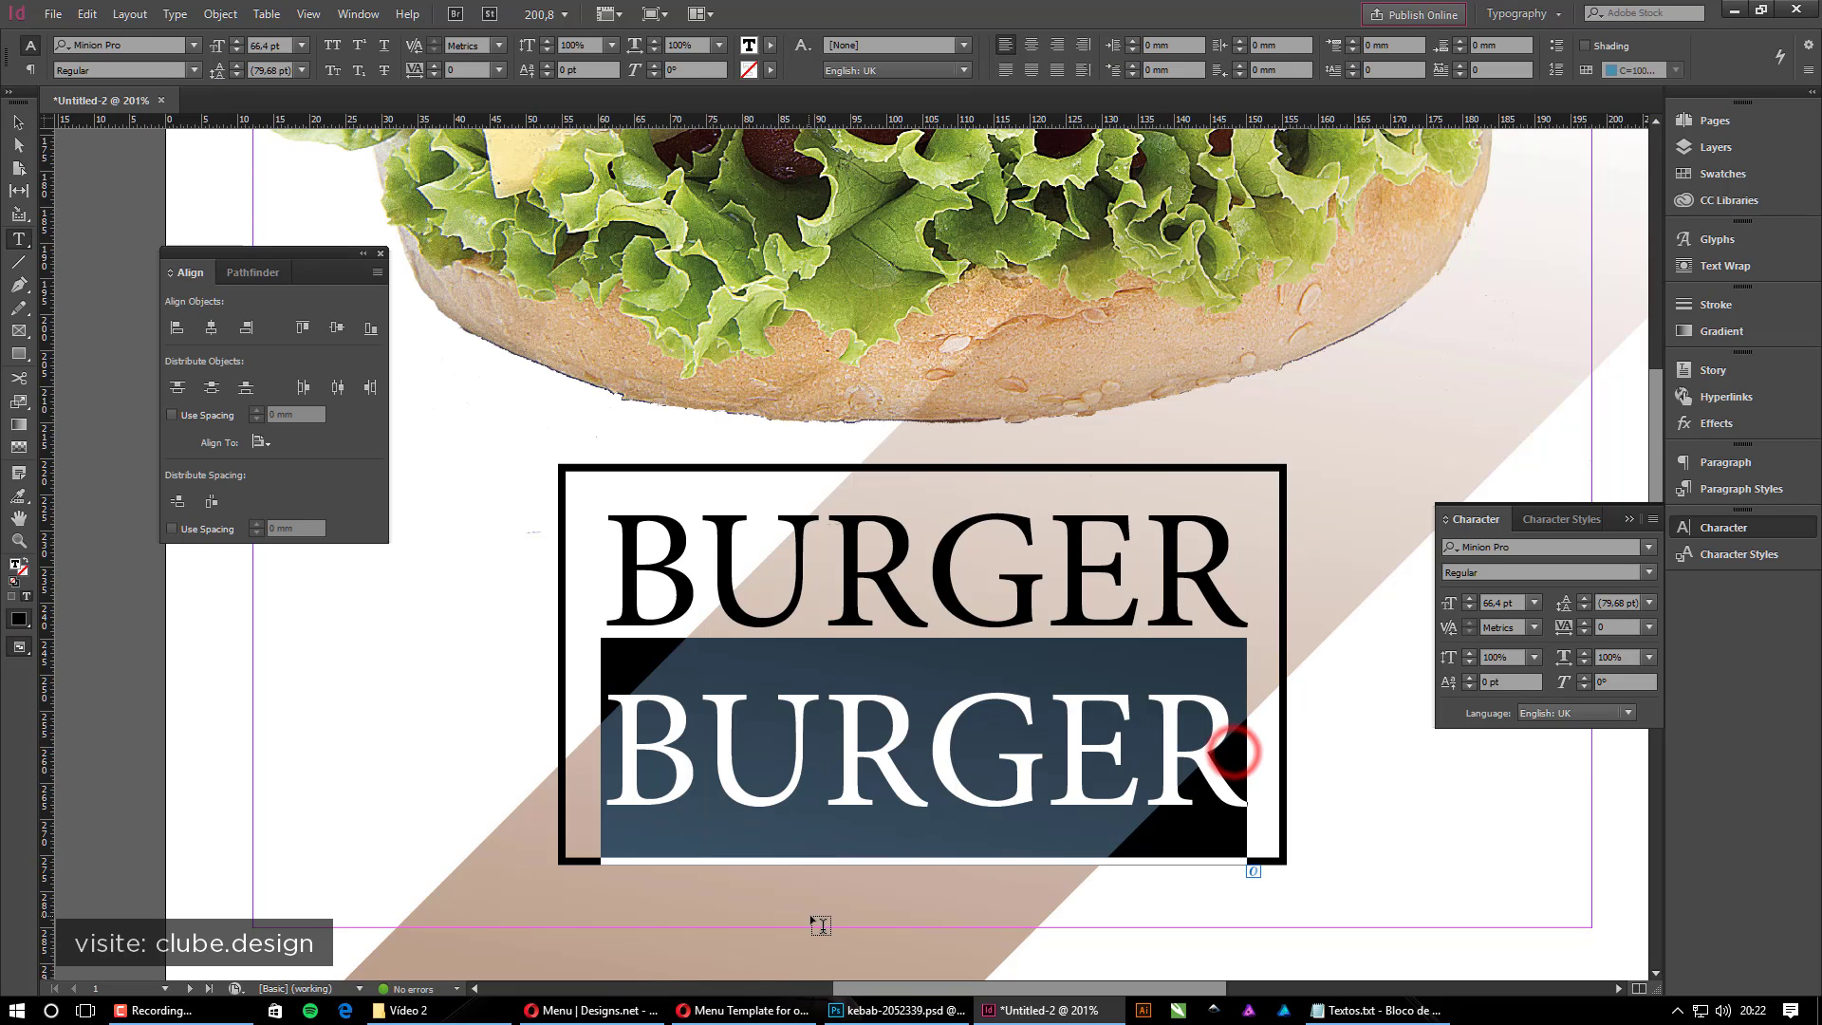
type("MANIA")
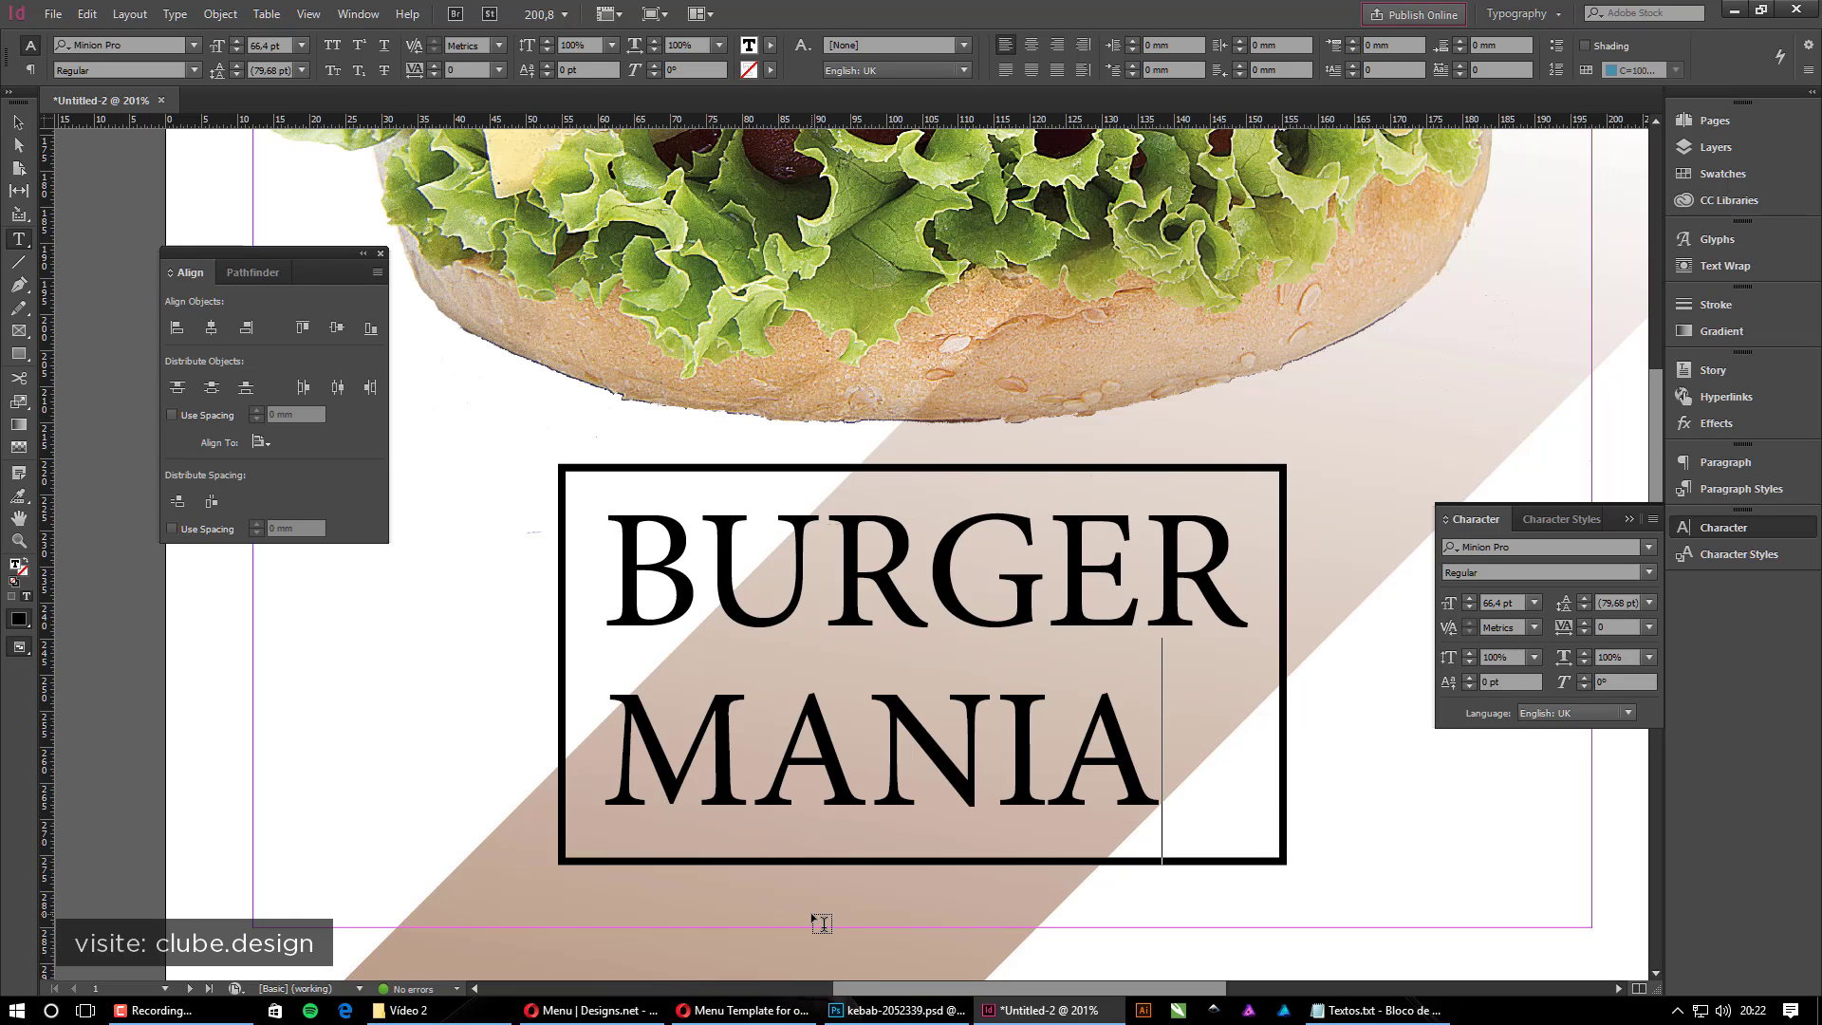
key("Escape")
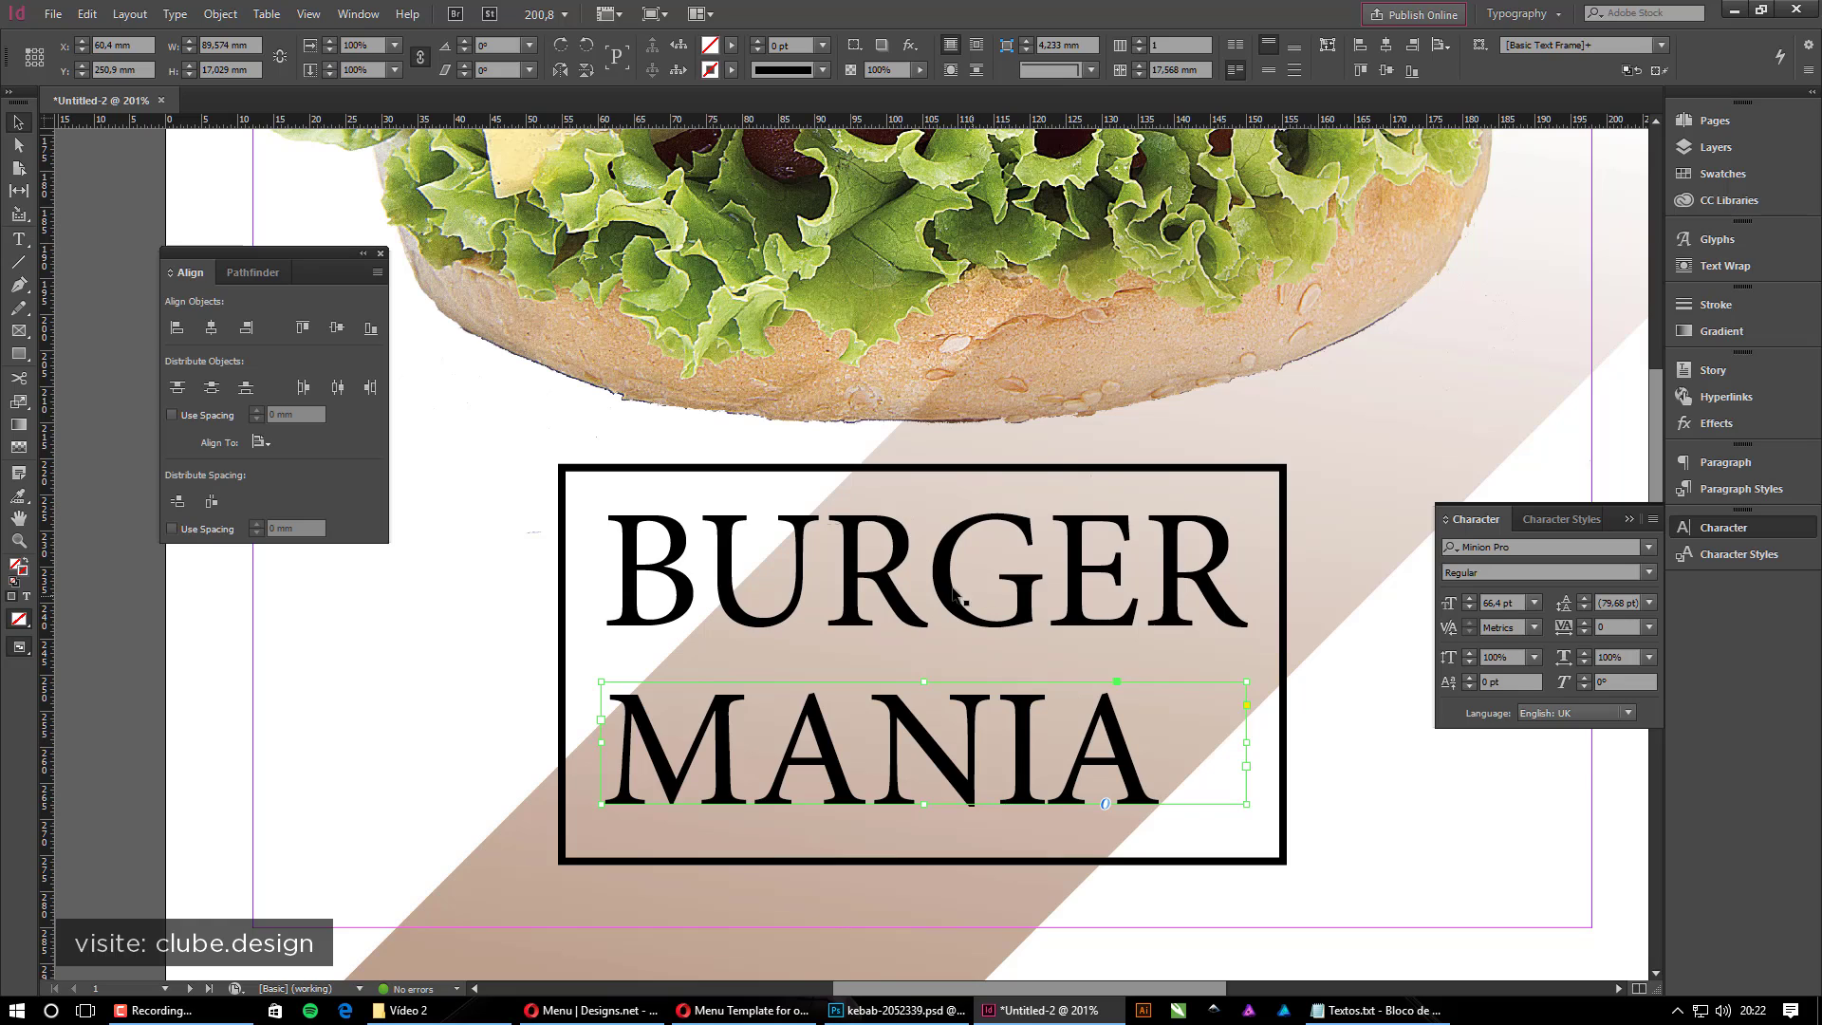
Fit the MANIA frame to its text and scale both proportionally to about 90.2 mm wide, roughly matching BURGER
double_click(1247, 803)
left_click_drag(1164, 680, 1250, 671)
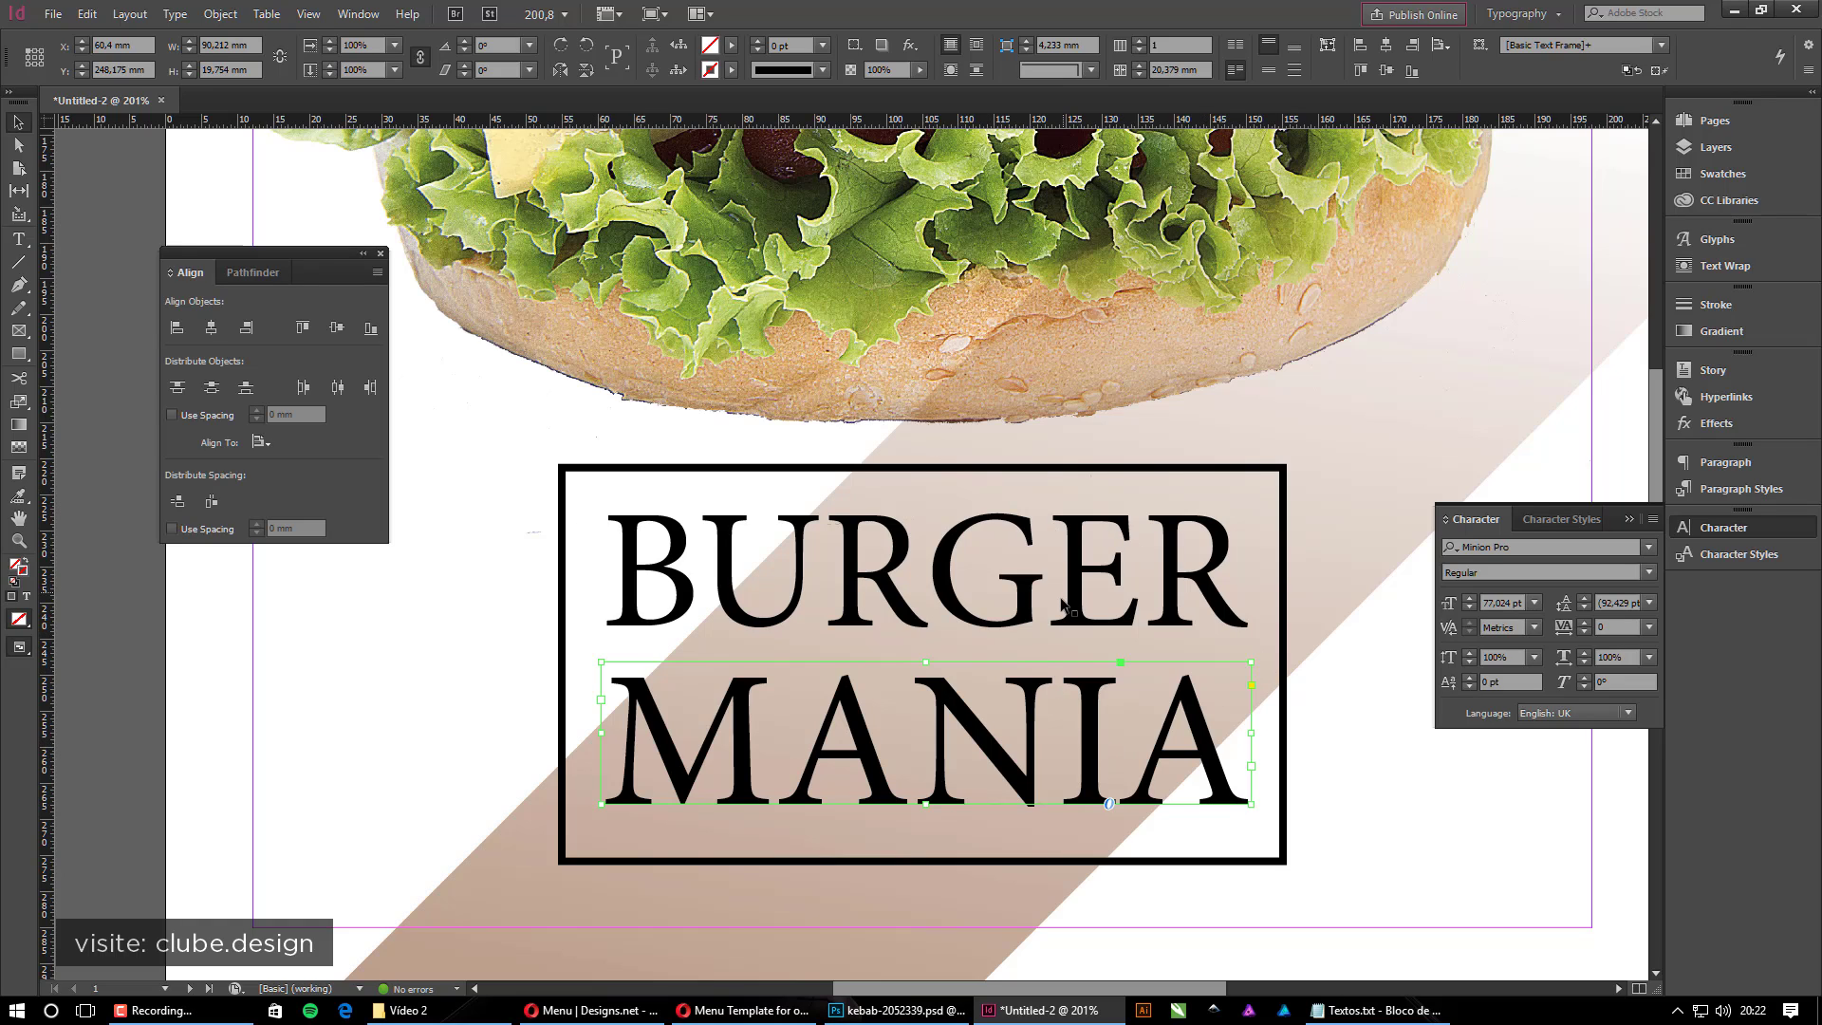
Group the BURGER and MANIA frames and centre the group horizontally on the page, at a Y position of 226.5 mm
left_click(1030, 603, "shift")
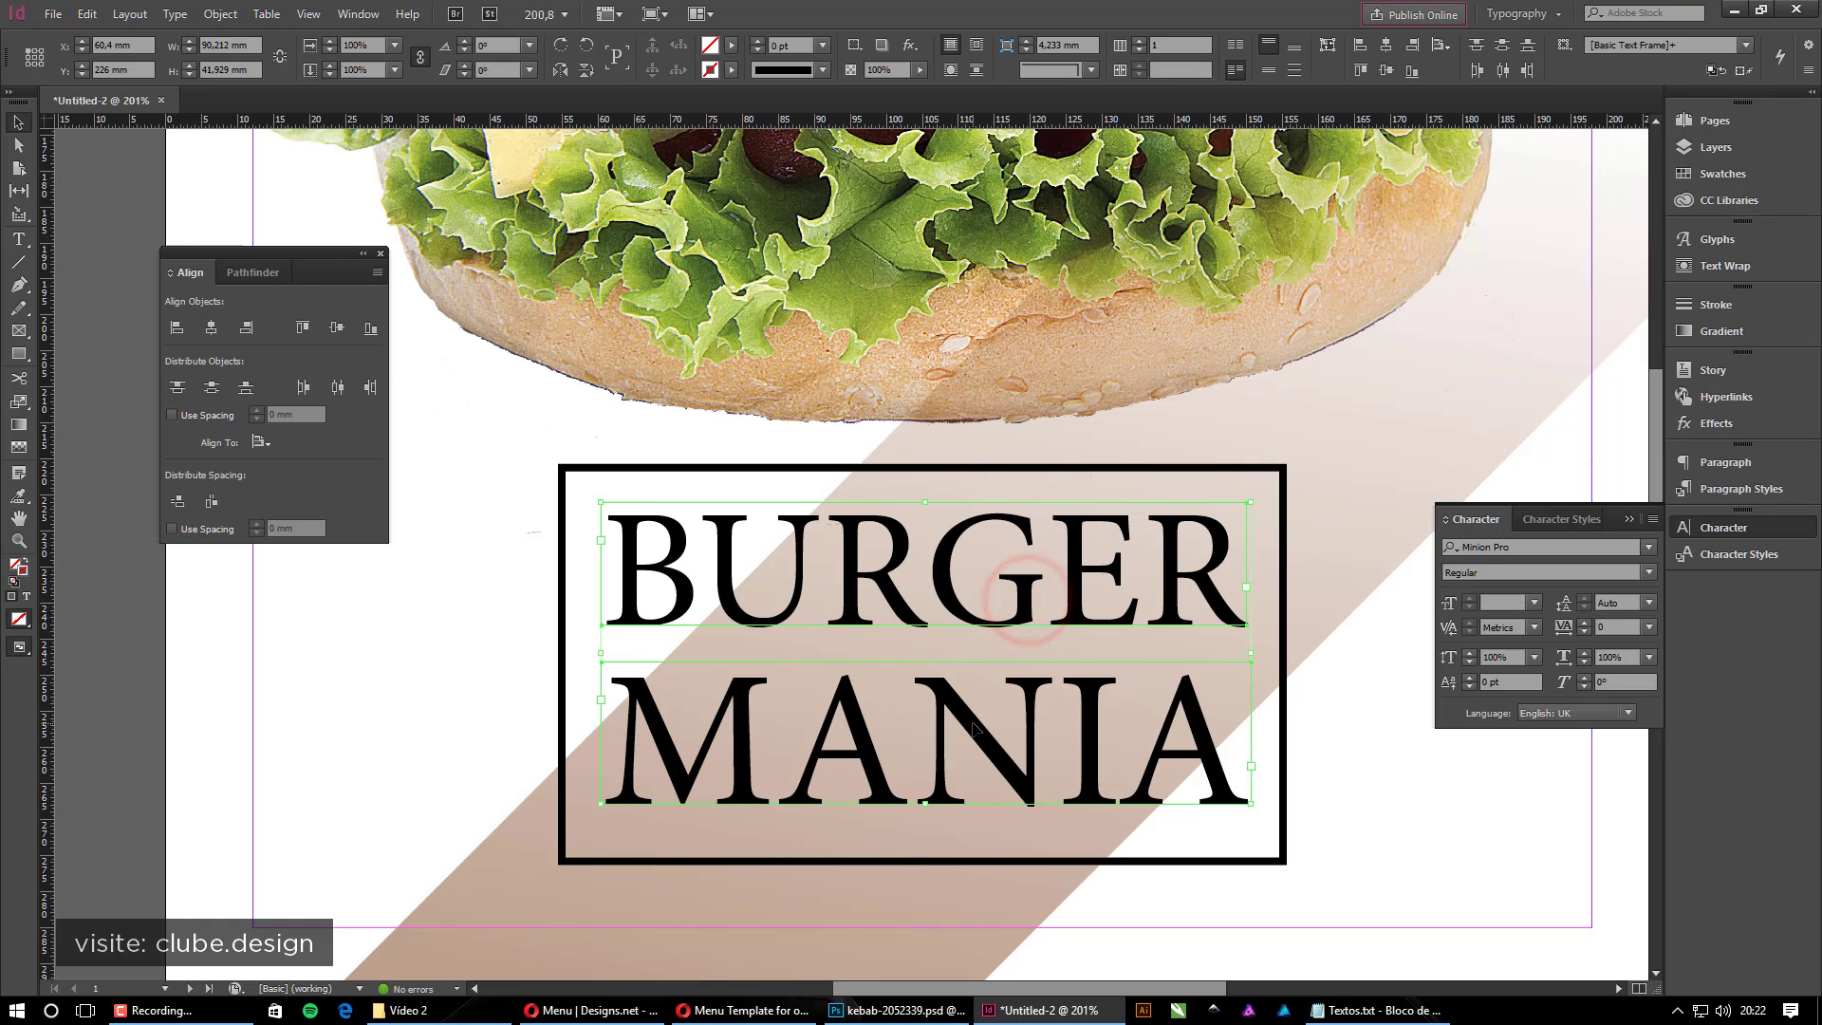
key("ctrl+g")
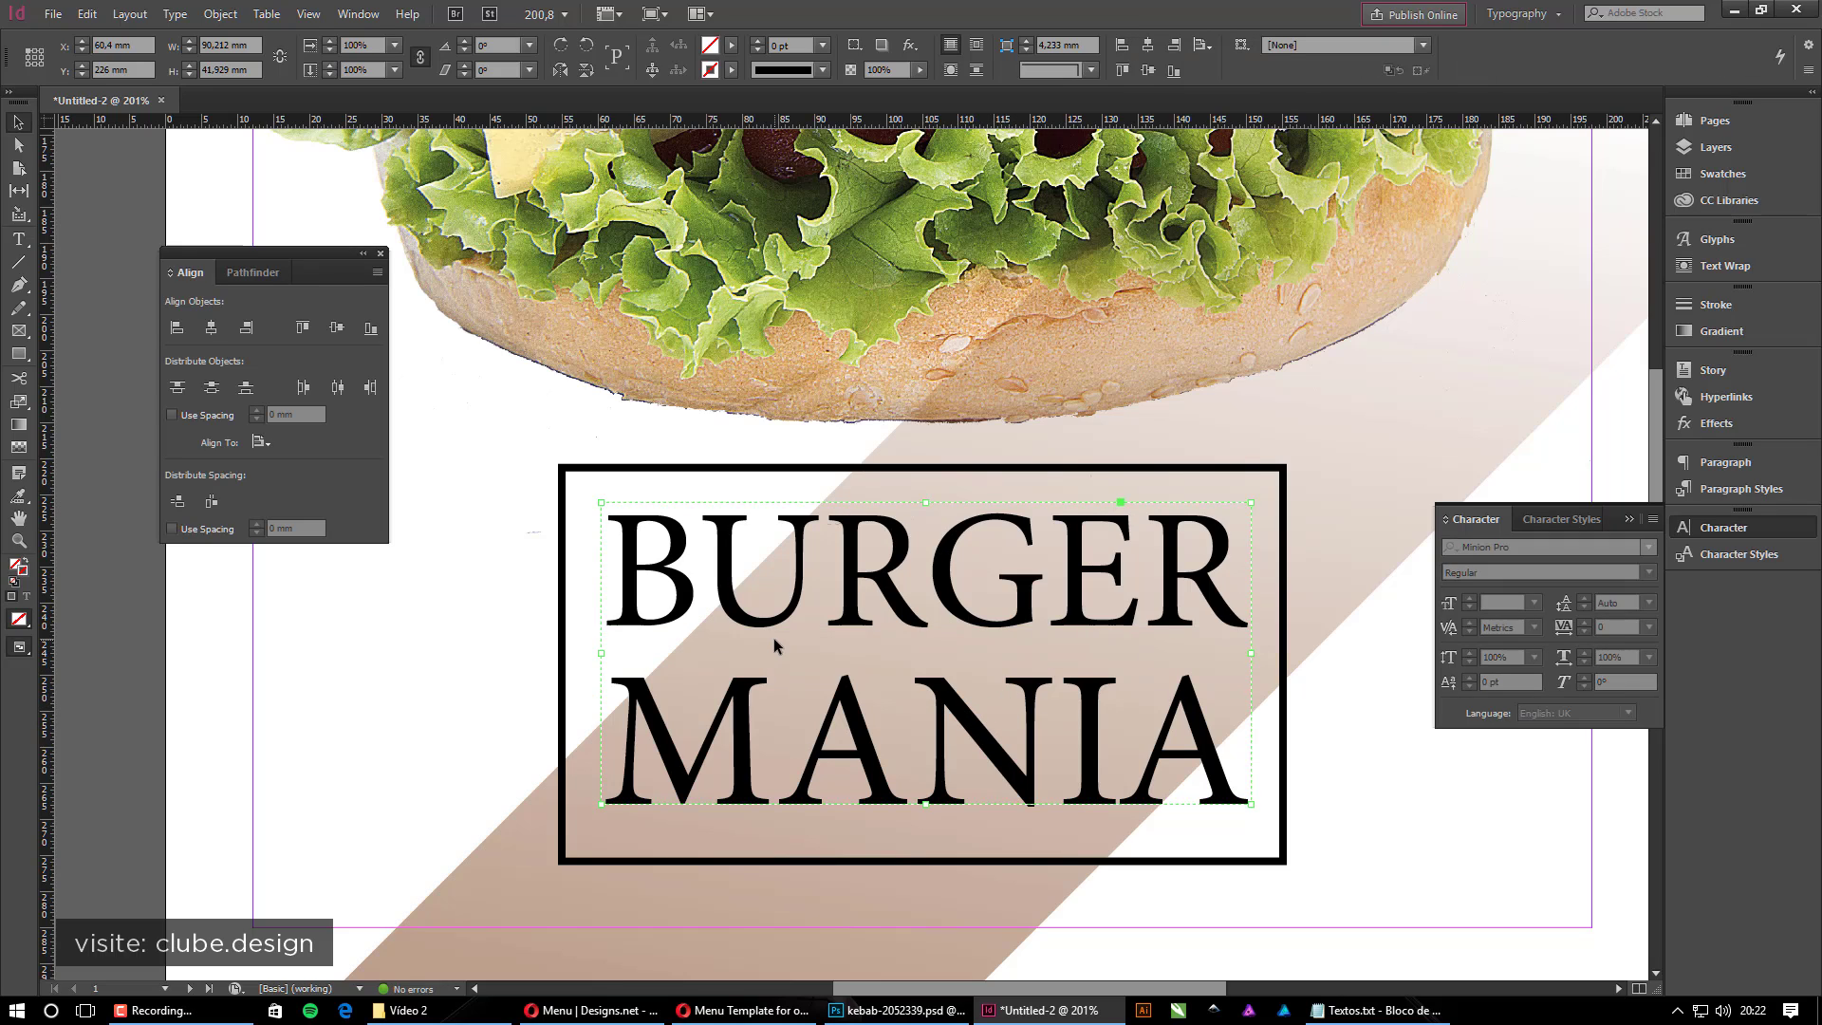
left_click(211, 327)
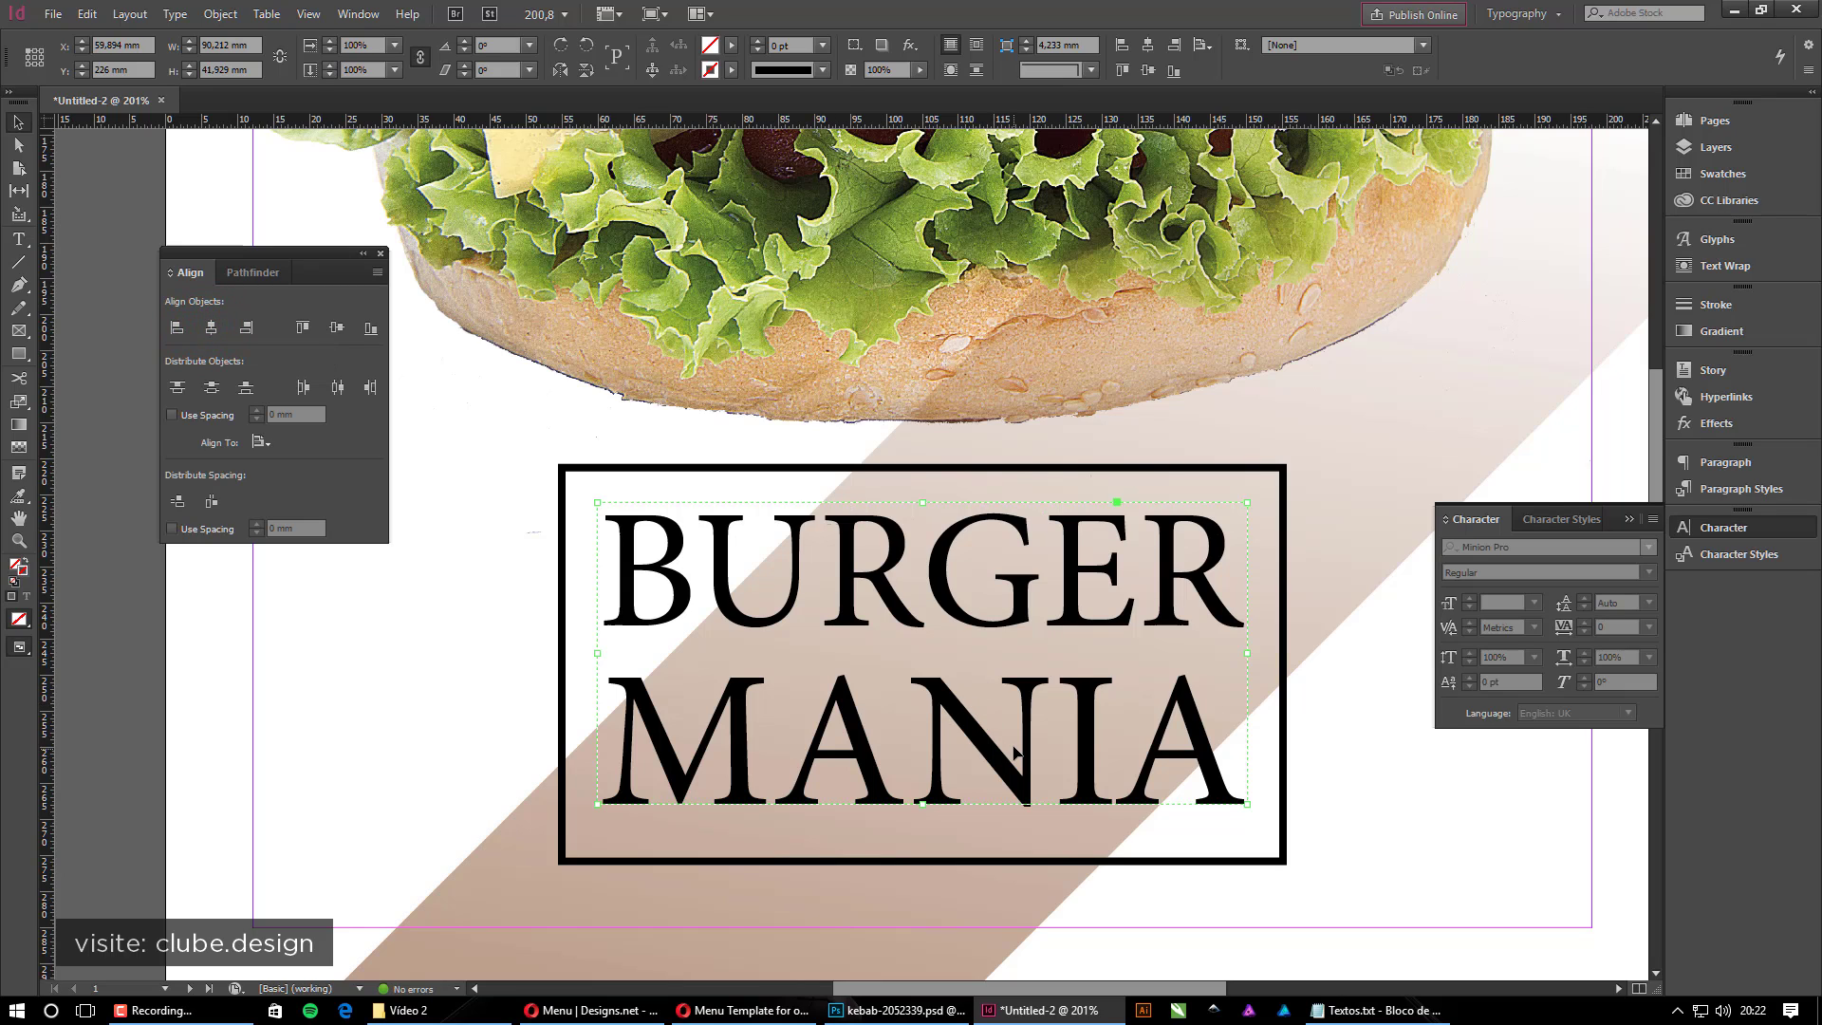
left_click_drag(891, 593, 893, 596)
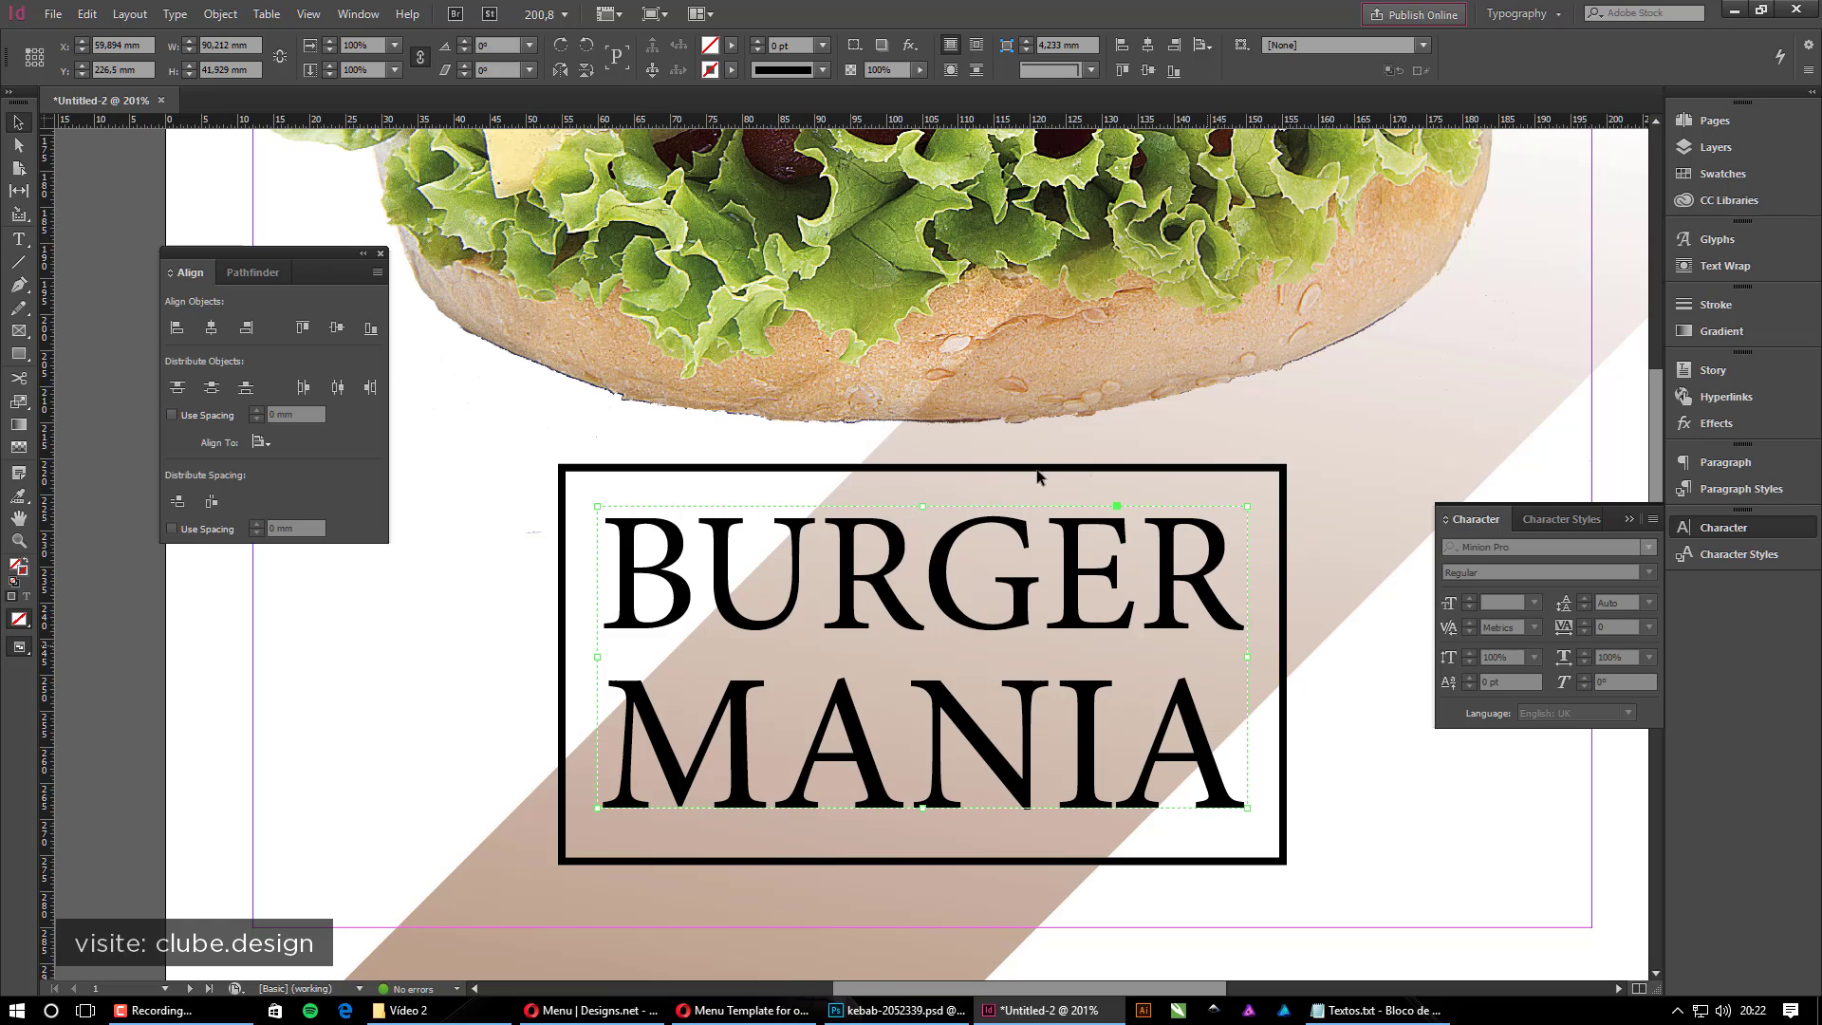
Unlock the Graficos layer and centre the title group vertically and horizontally with the black-outlined rectangle, using Align to Selection
left_click(1716, 147)
left_click(1467, 158)
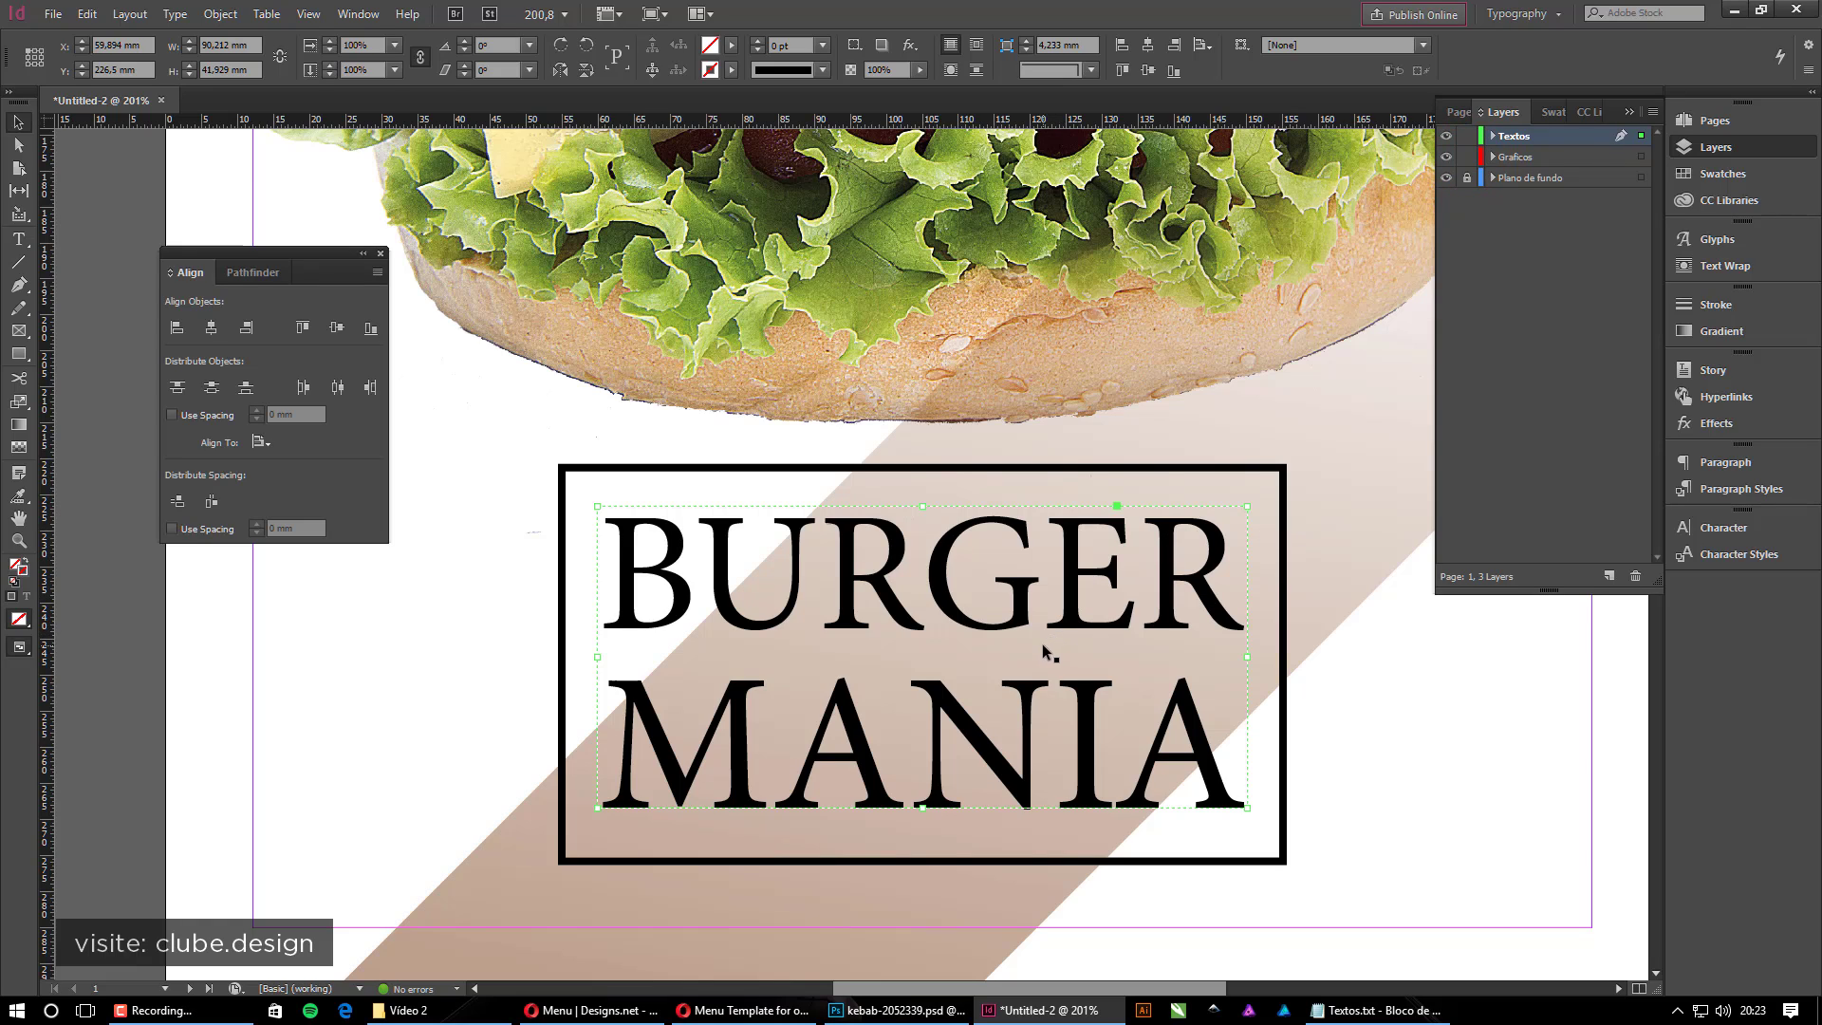
left_click(943, 464)
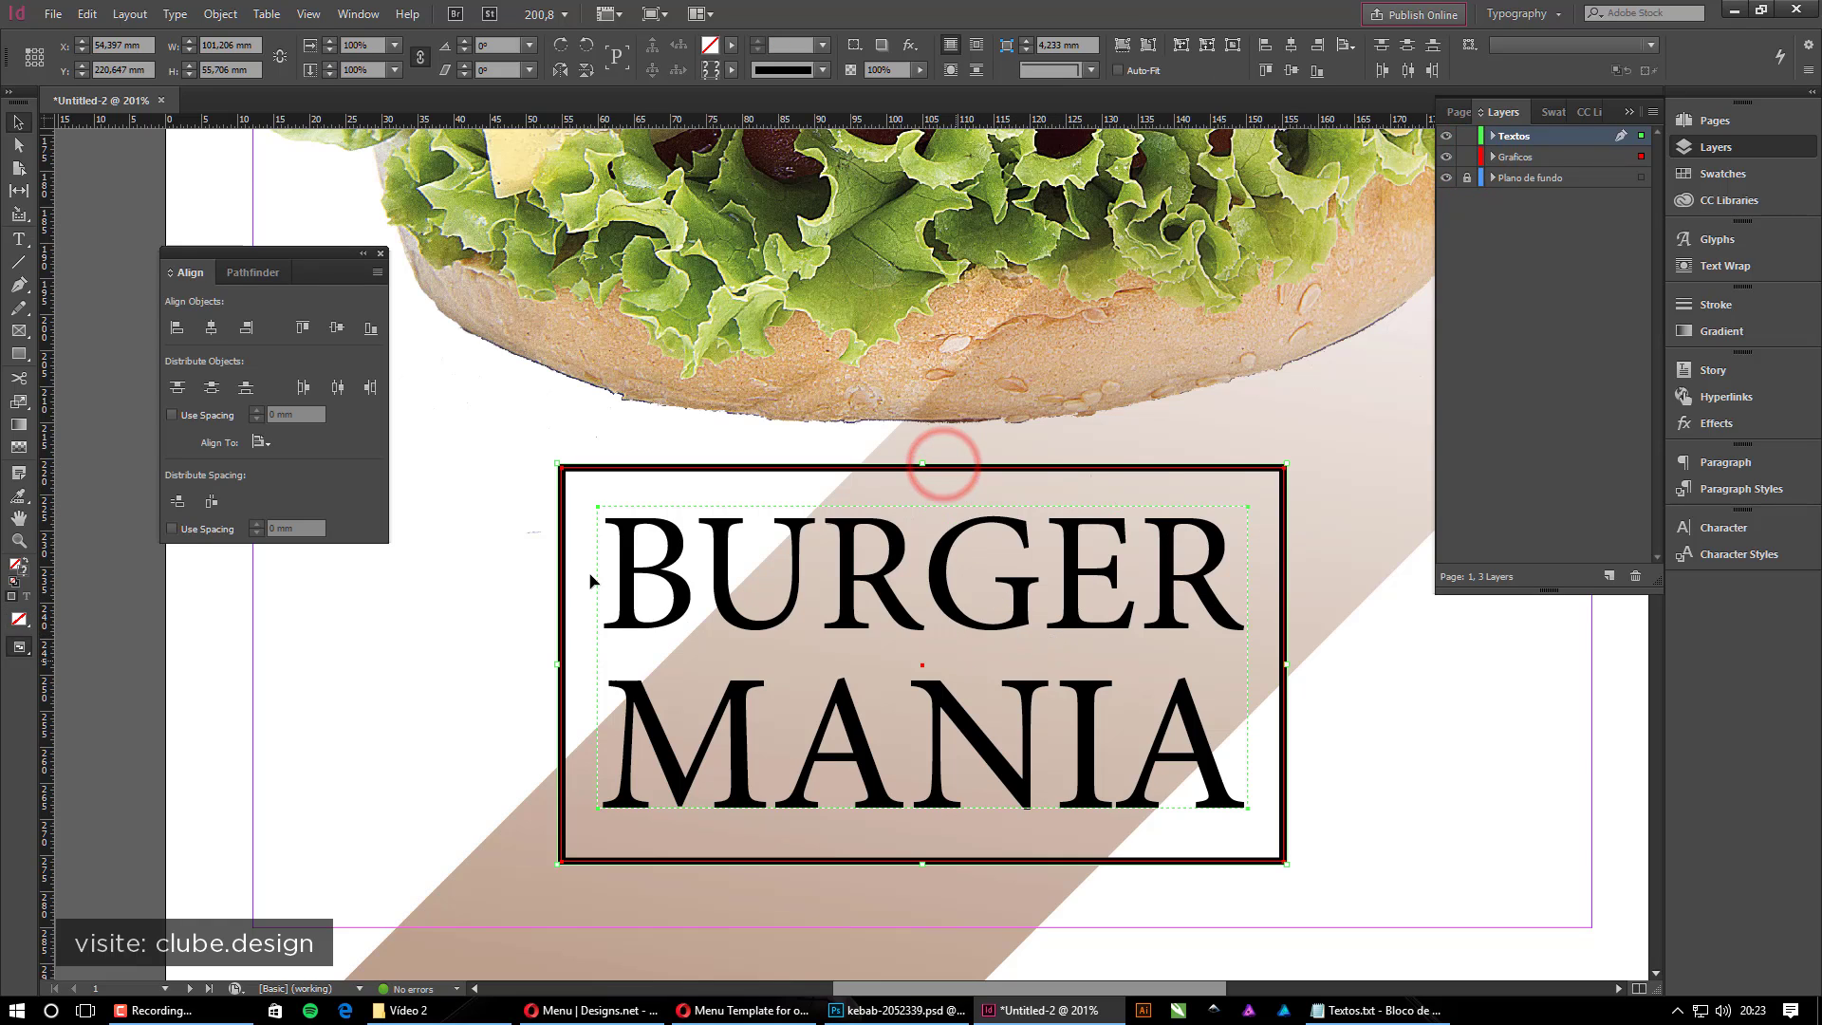
left_click(259, 443)
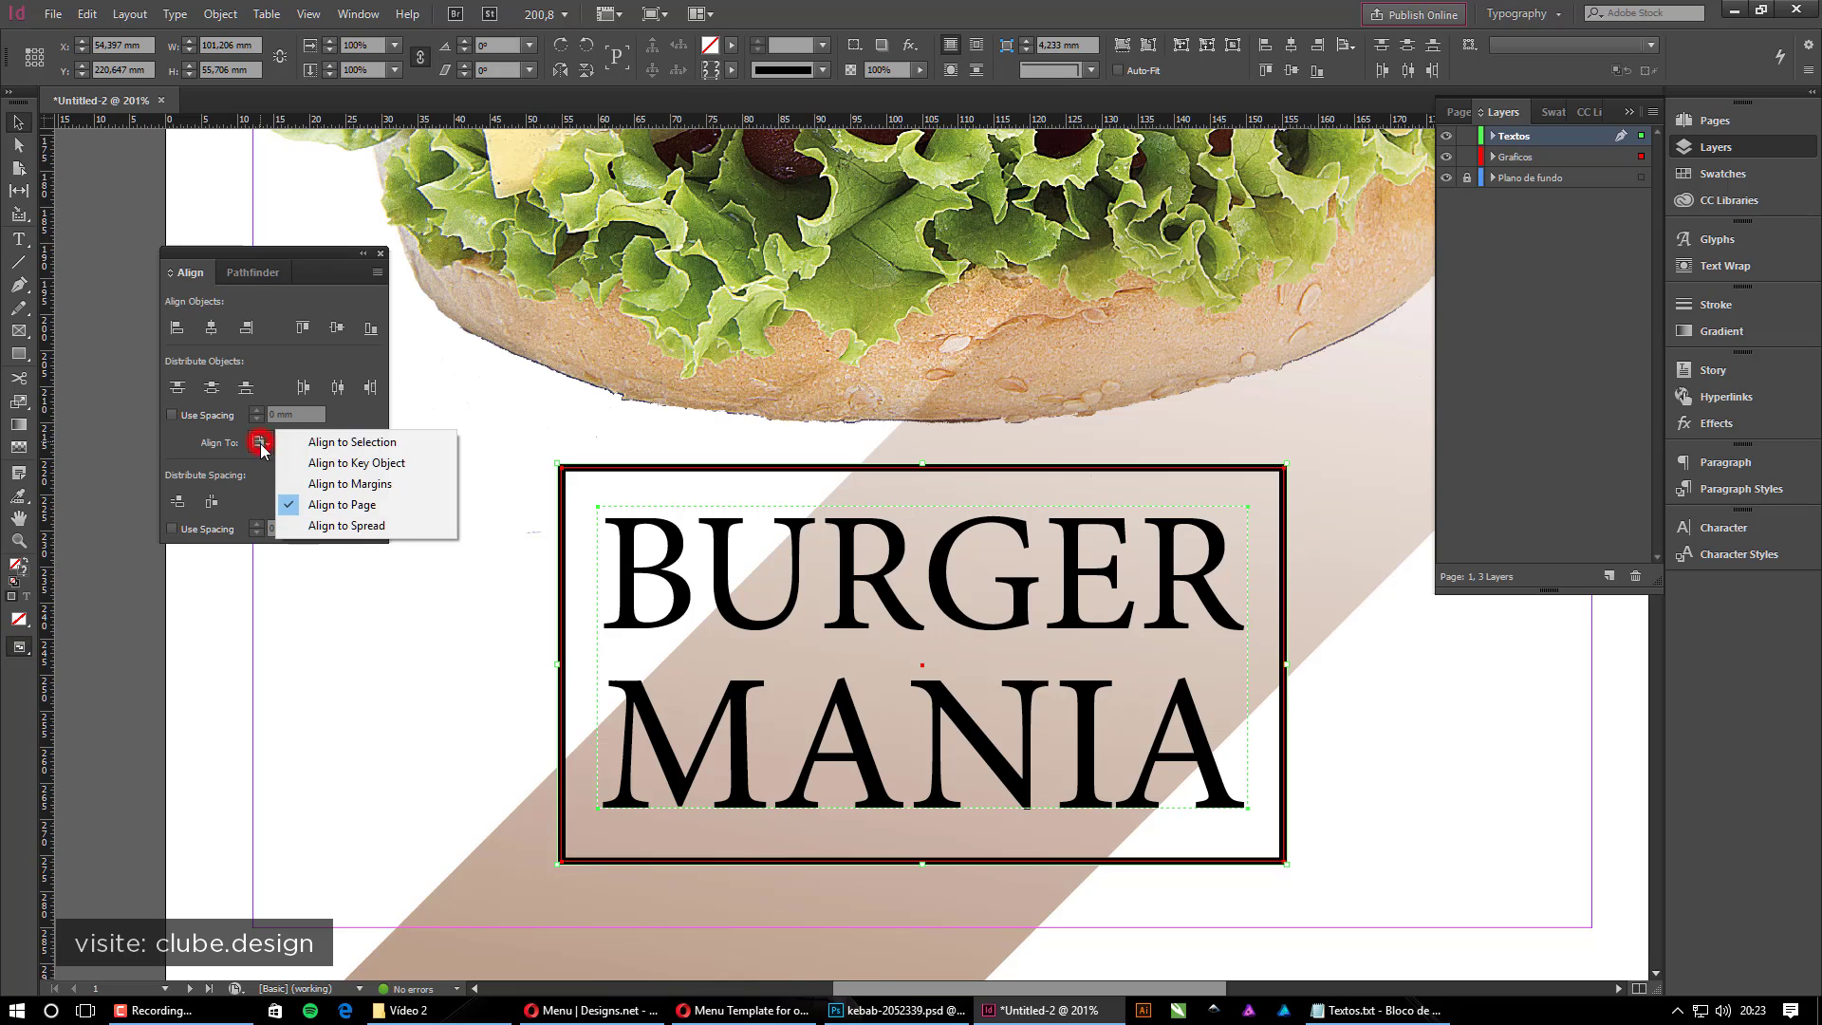
left_click(363, 443)
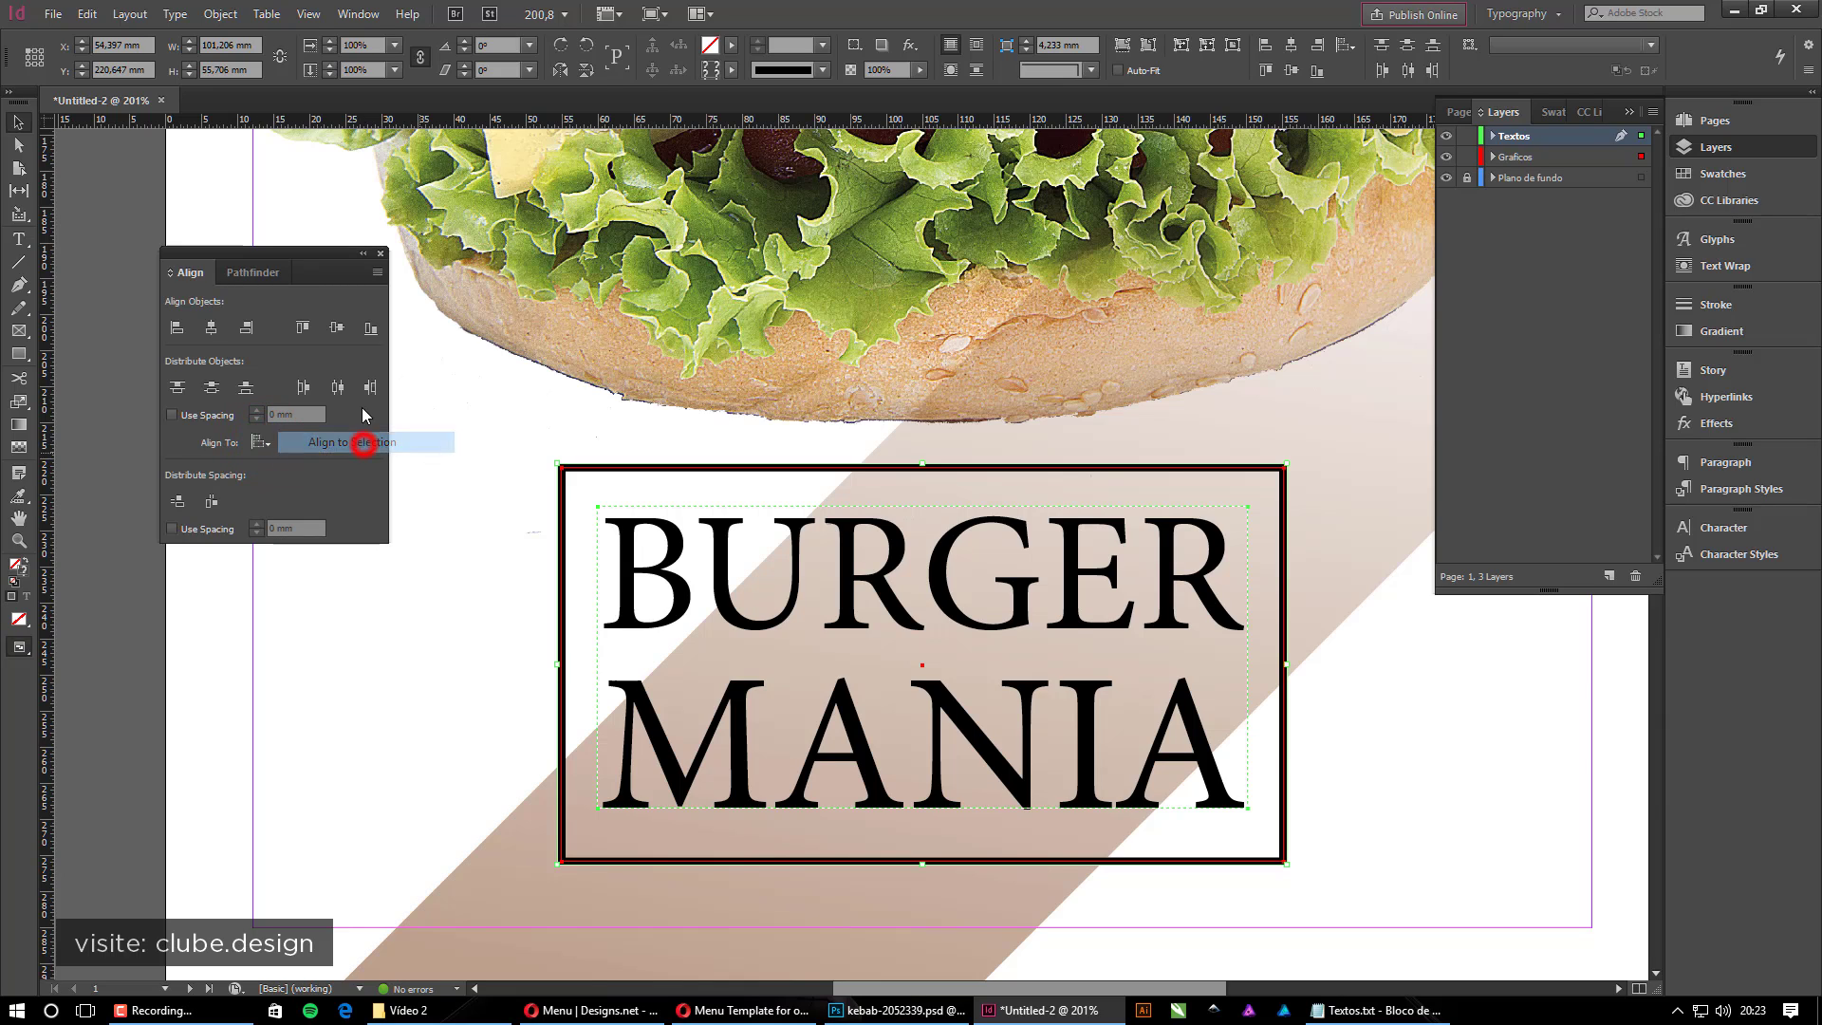
left_click(337, 327)
left_click(213, 328)
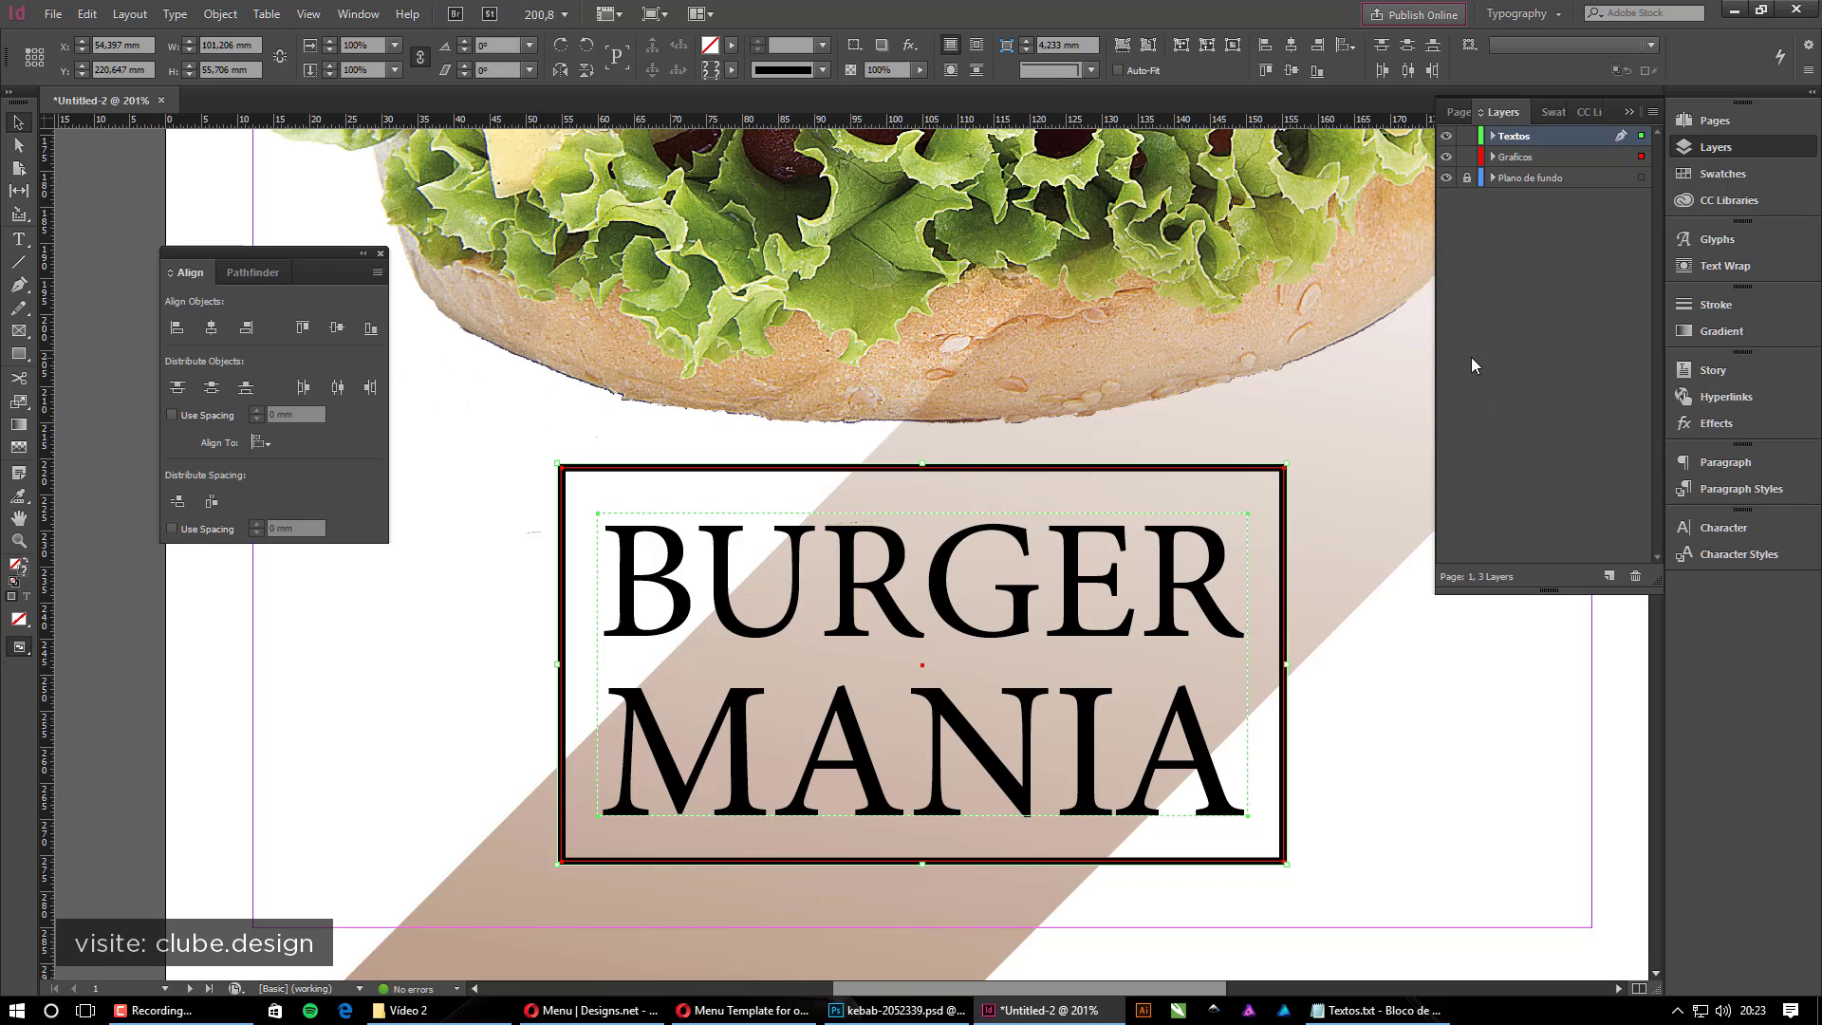
Lock the Graficos layer again and clear the selection
left_click(1467, 156)
left_click(1329, 479)
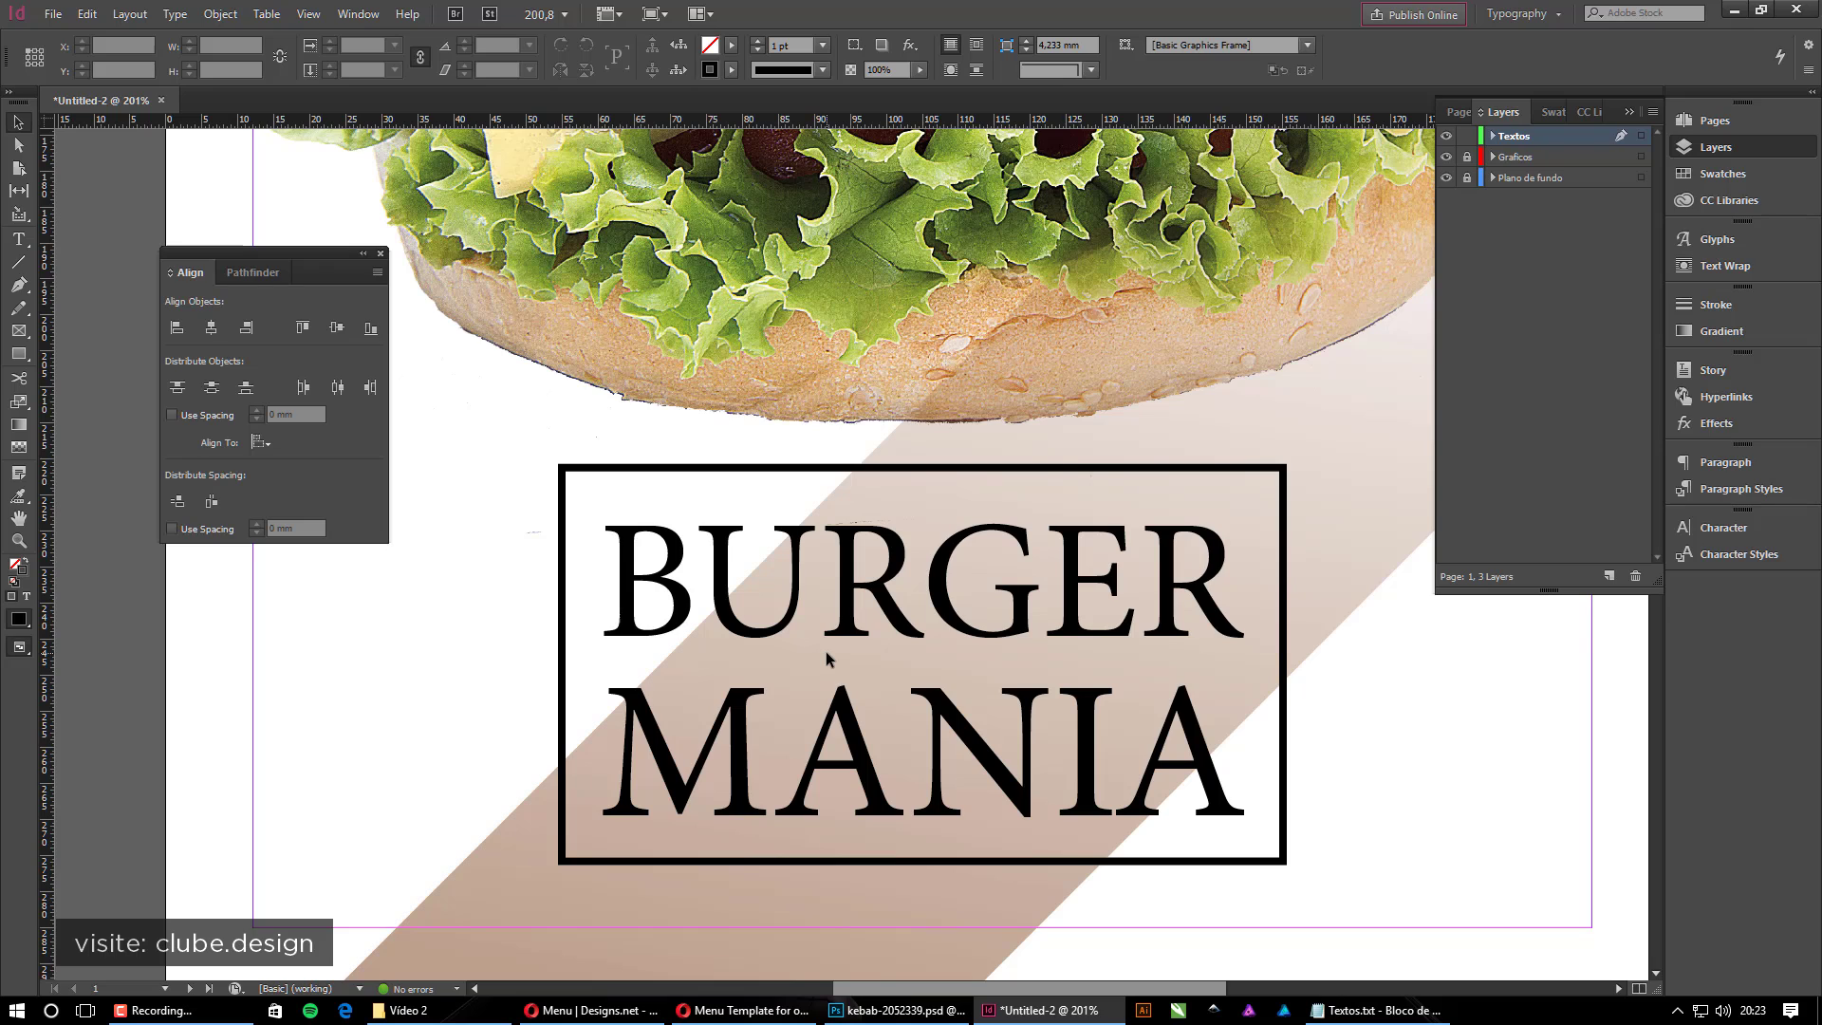
Draw a diagonal line about 45.3 mm long at the bun's upper left with the Pen tool and move it down about 10 mm
key("ctrl+0")
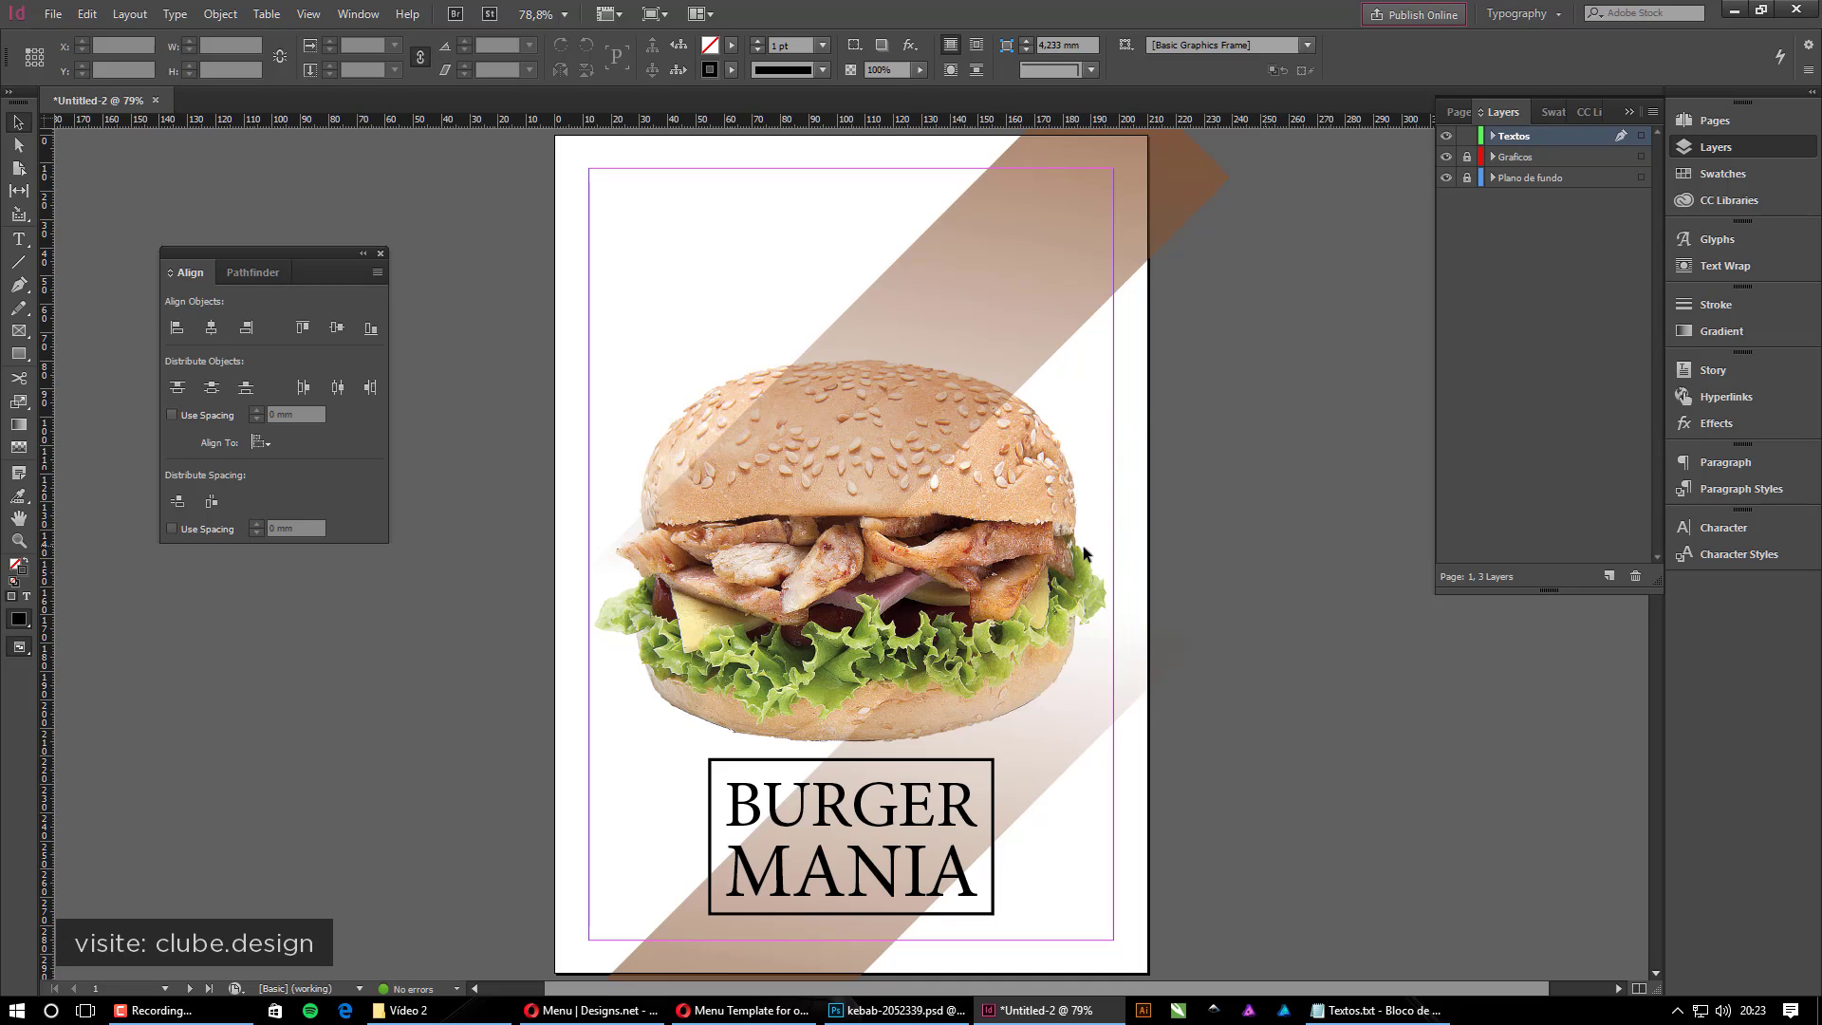
key("p")
left_click(1729, 185)
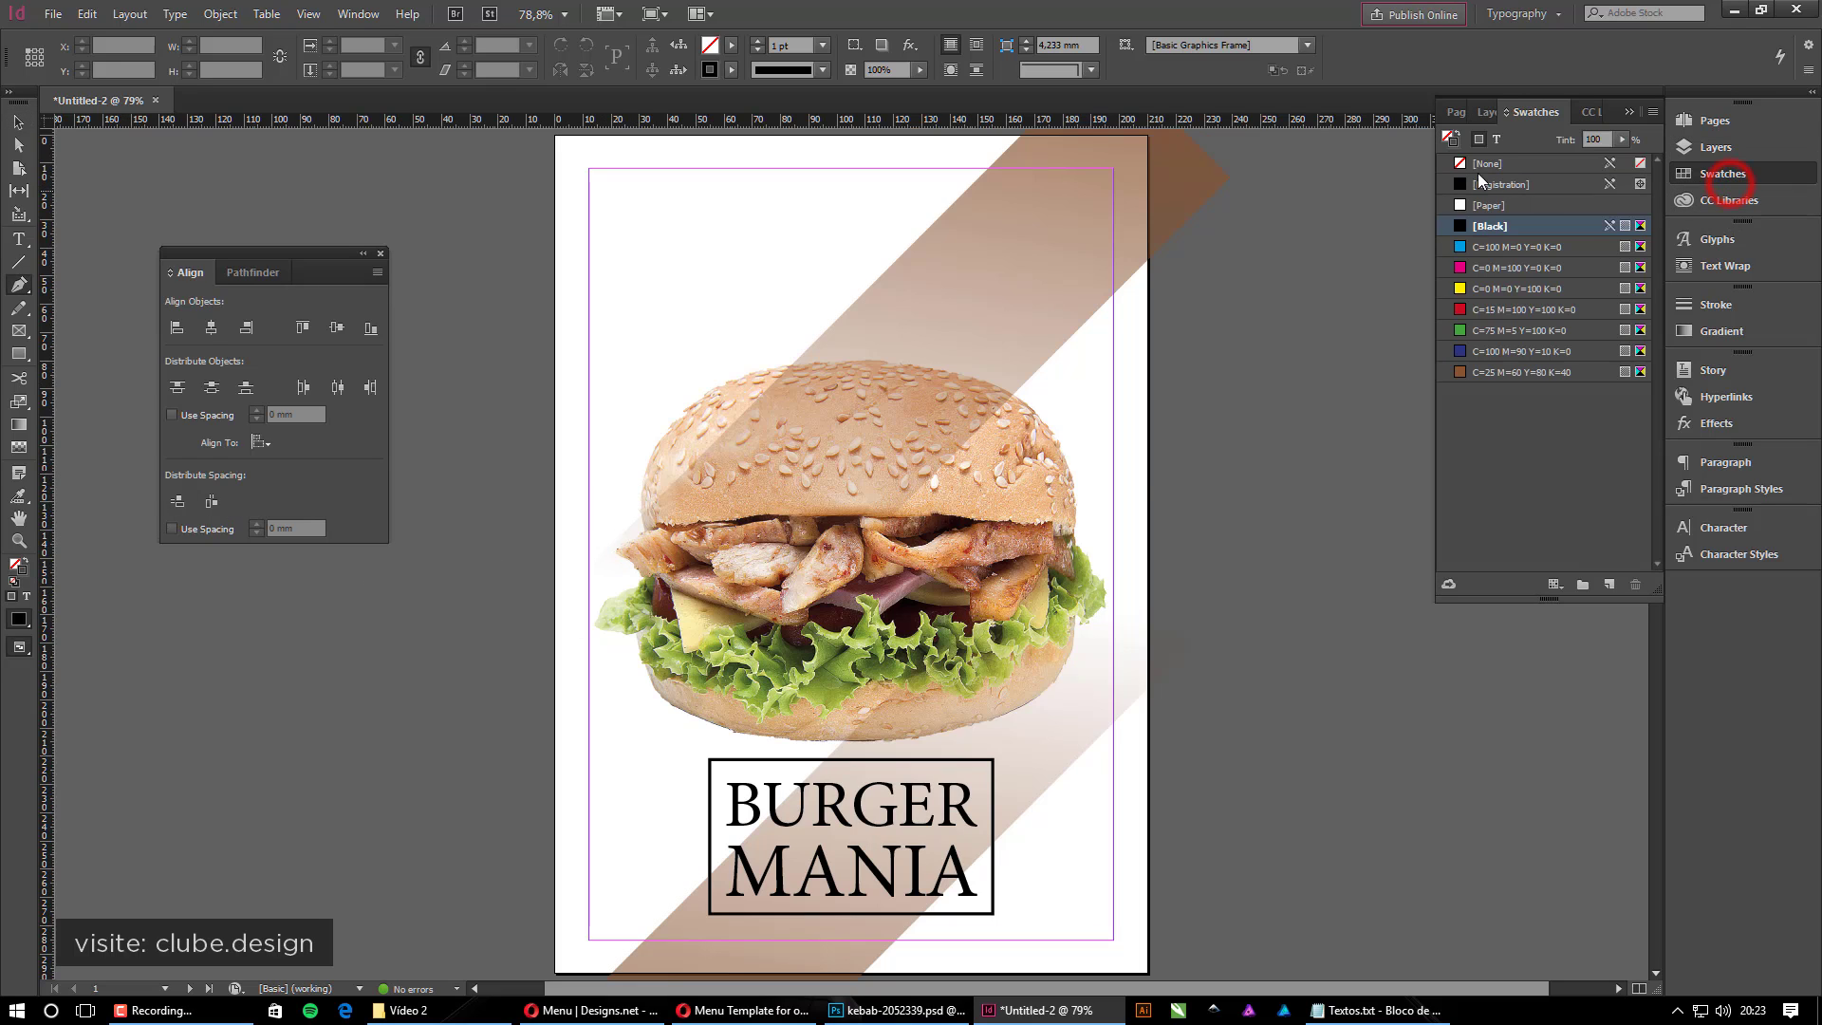
left_click(1449, 138)
left_click(644, 325)
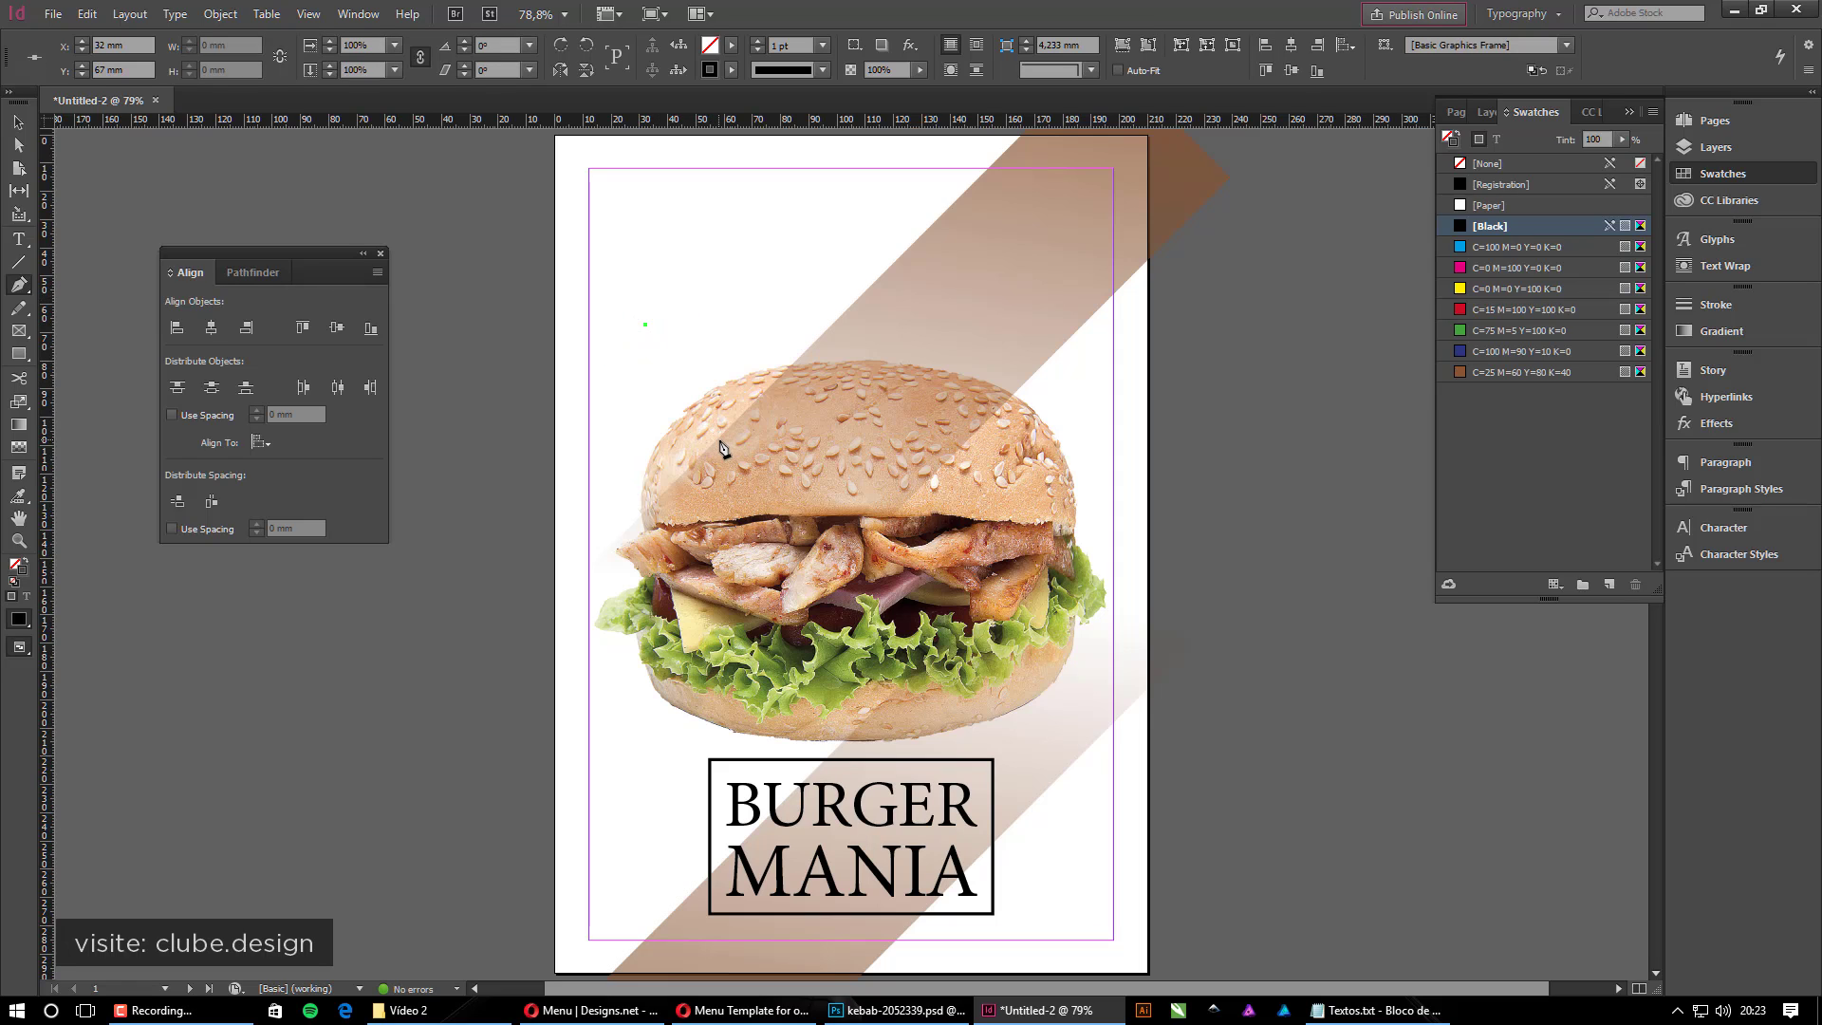
left_click(735, 413)
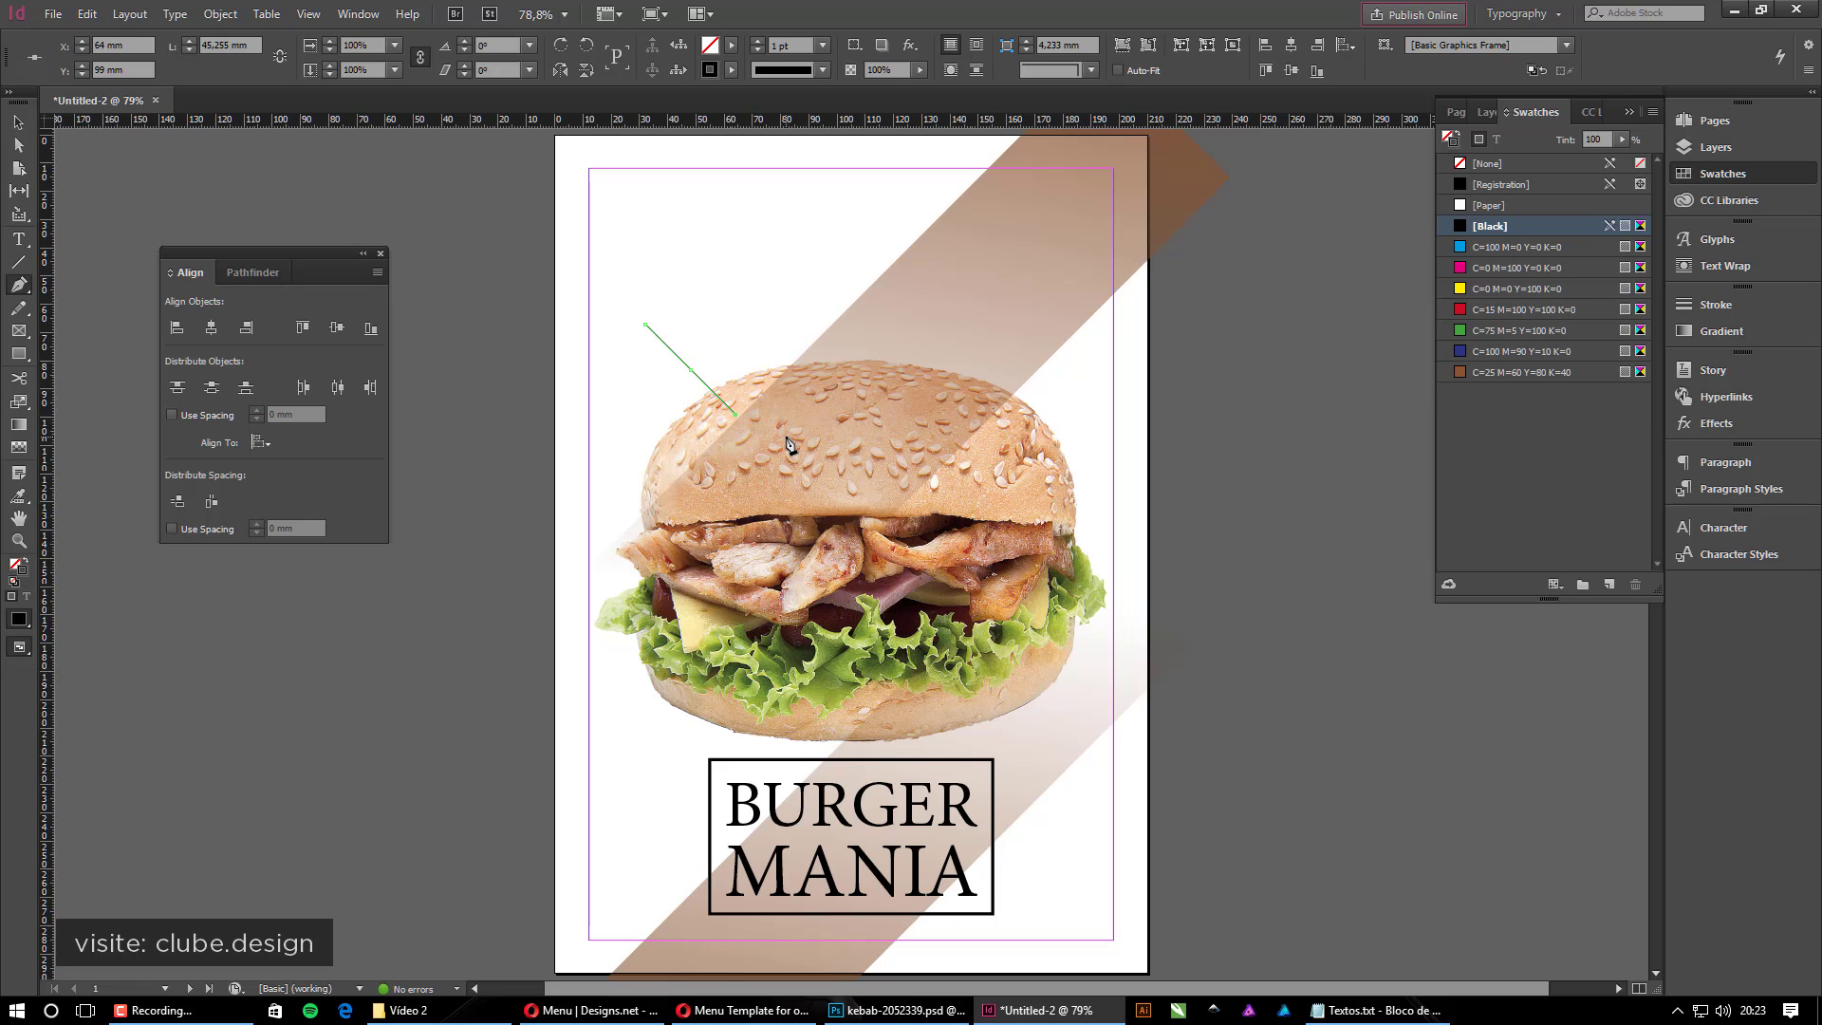
key("v")
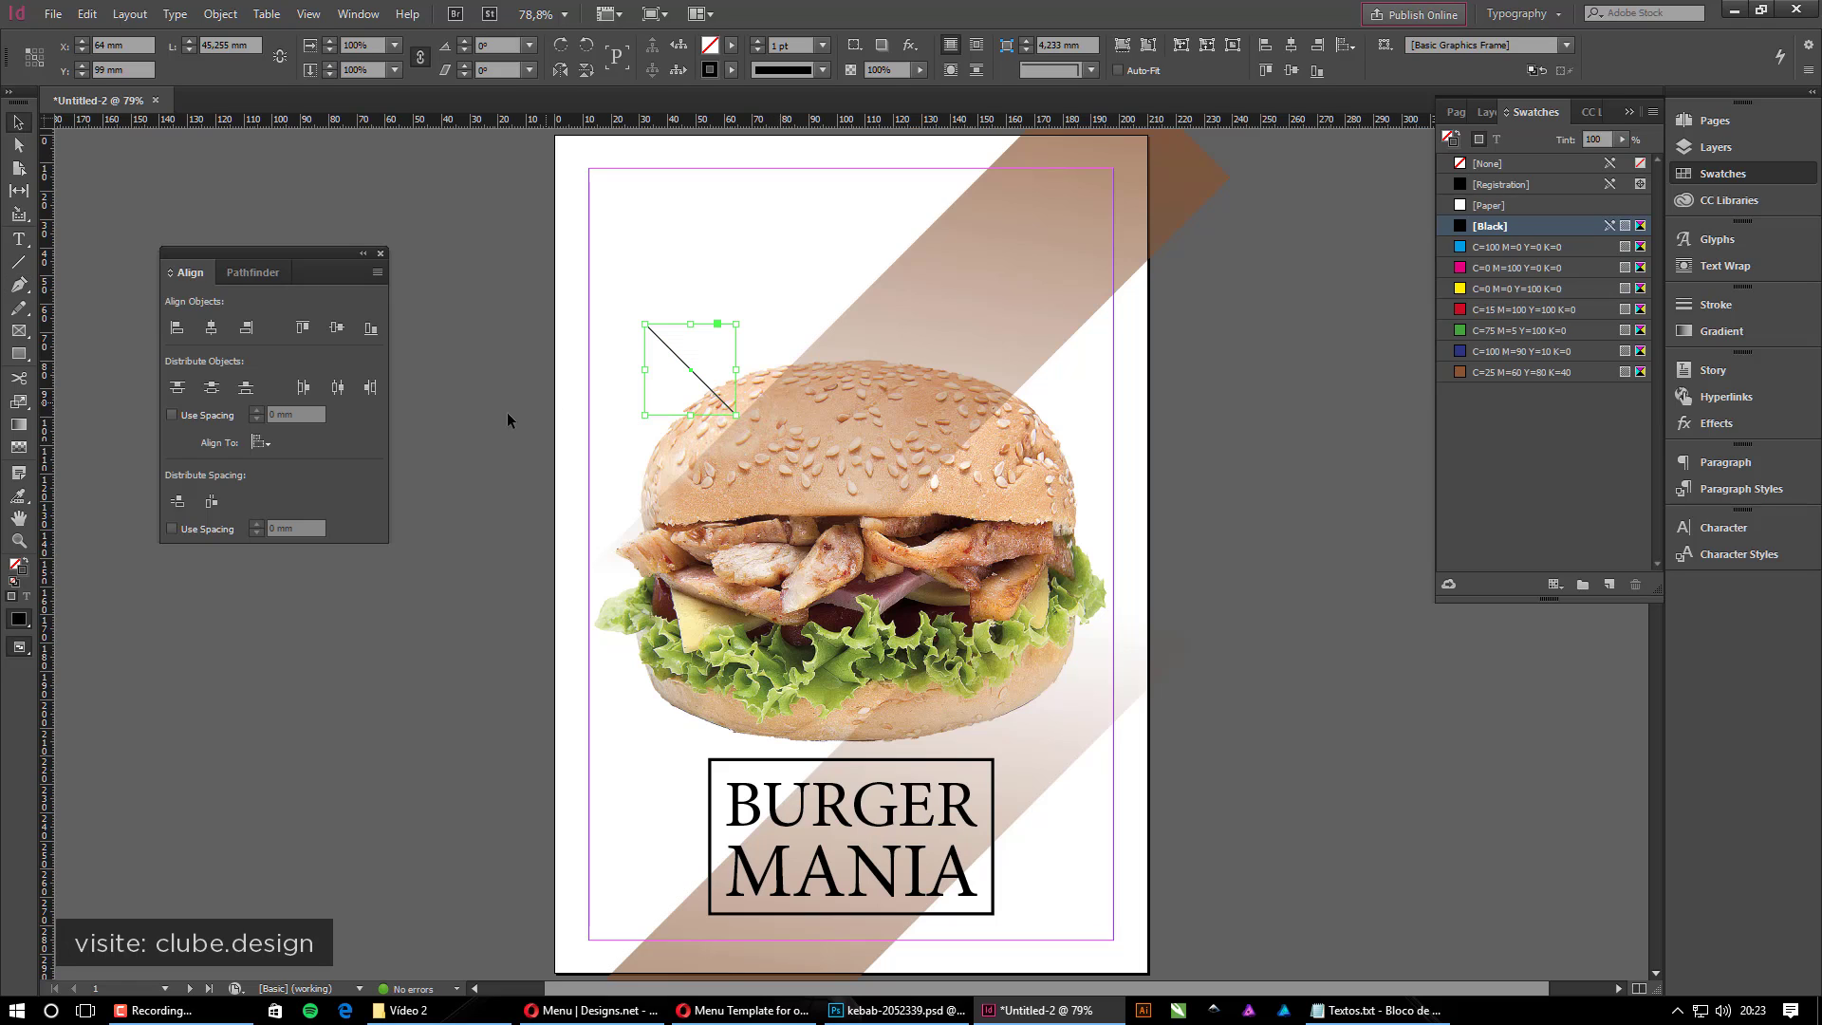
left_click_drag(658, 355, 657, 382)
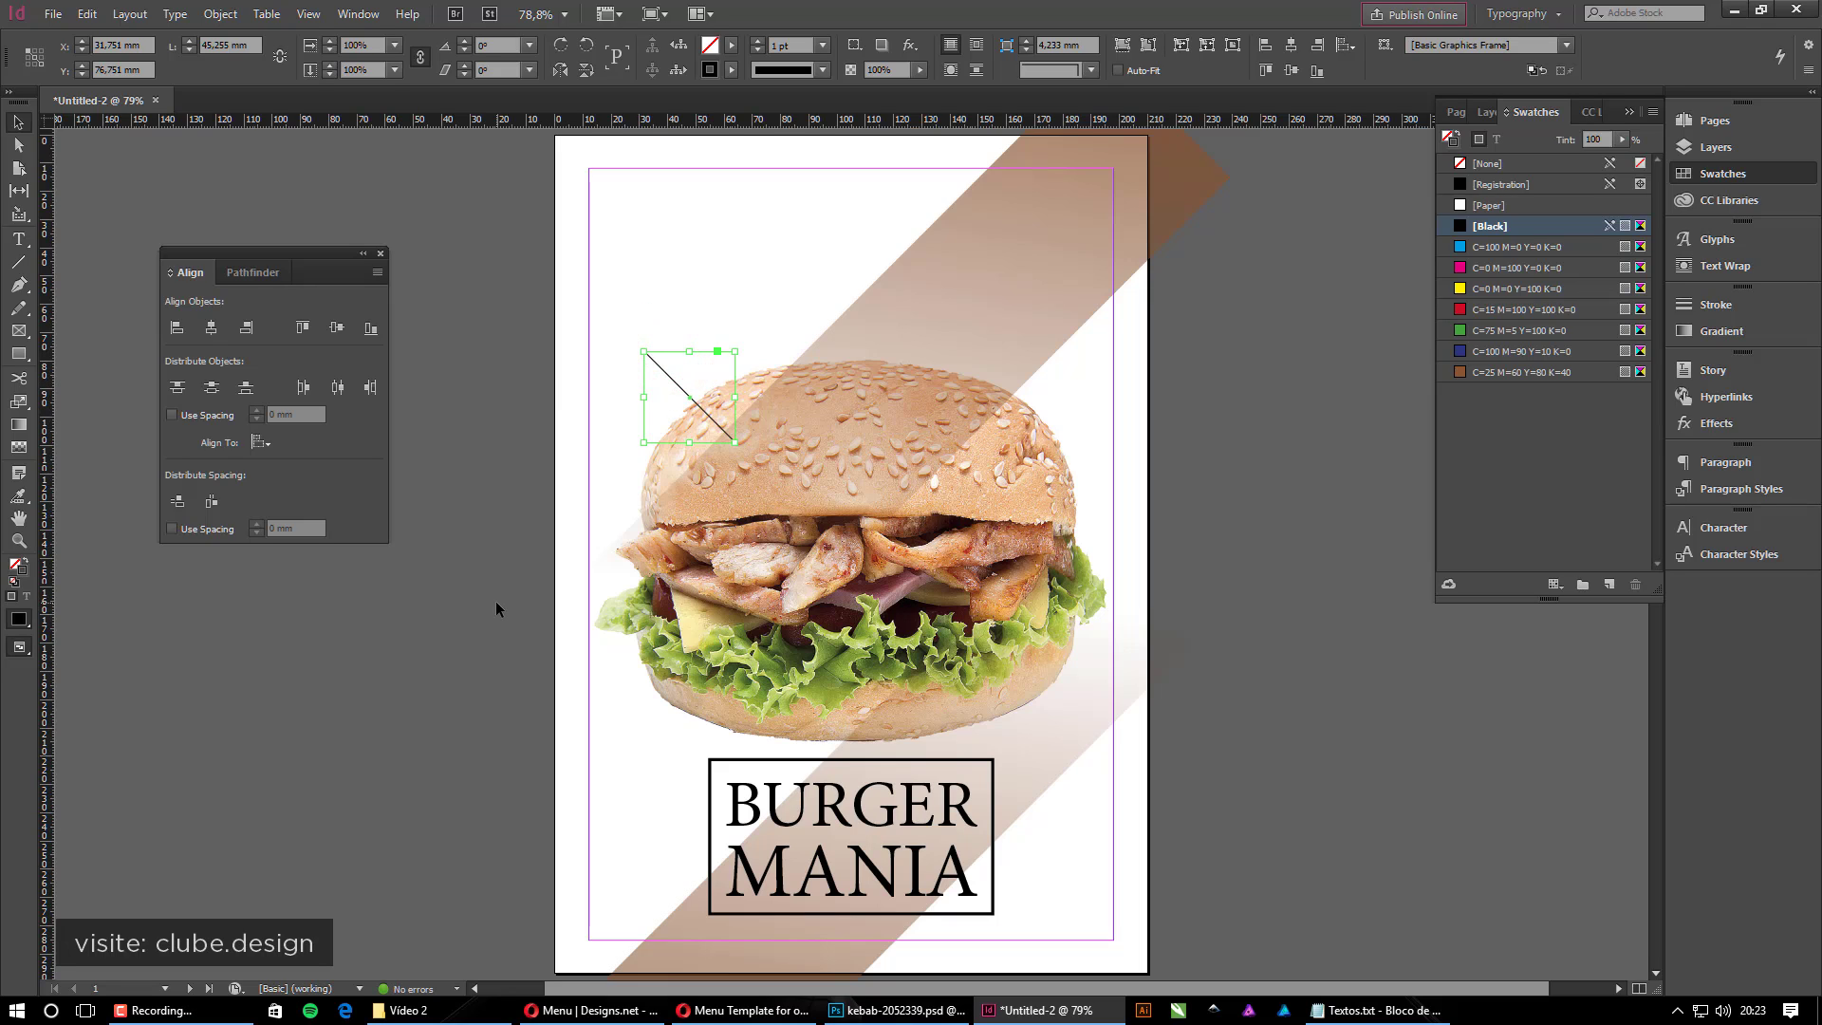
Draw a second diagonal line about 67.2 mm long, sloping down to the left beside the title frame, and clear the selection
key("p")
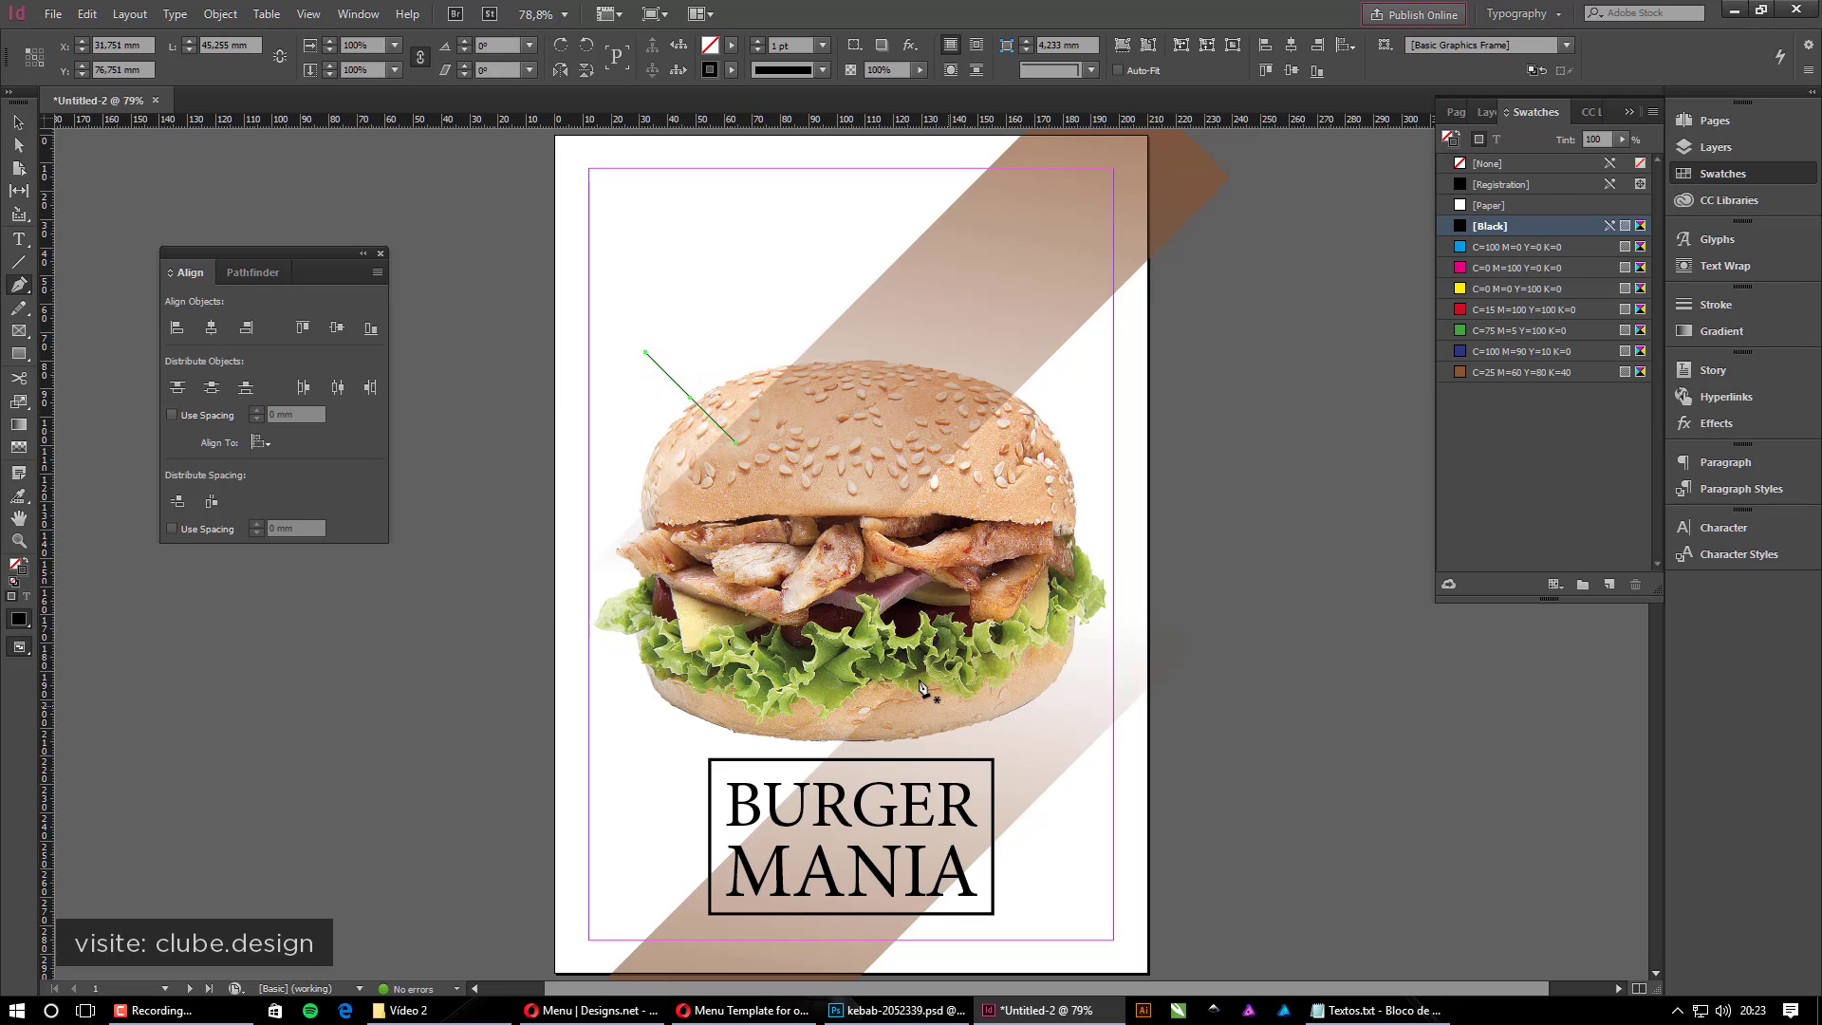
left_click(703, 748)
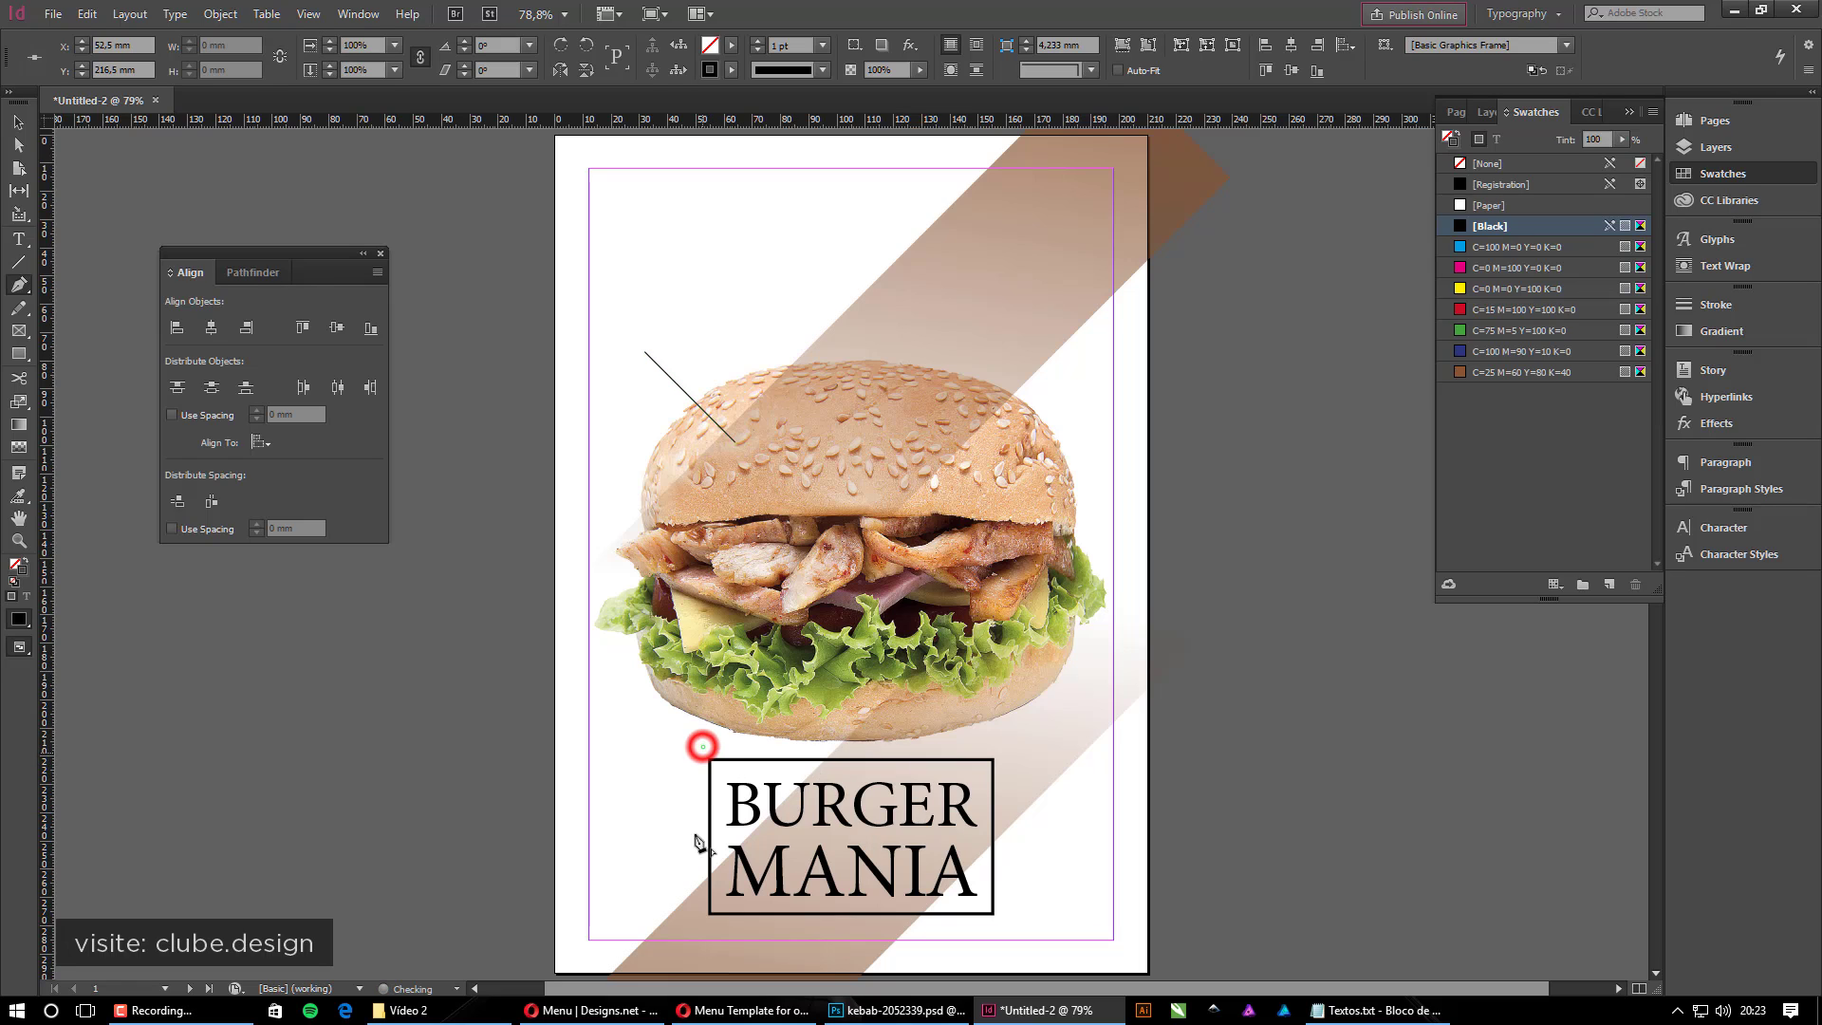
left_click(569, 915, "shift")
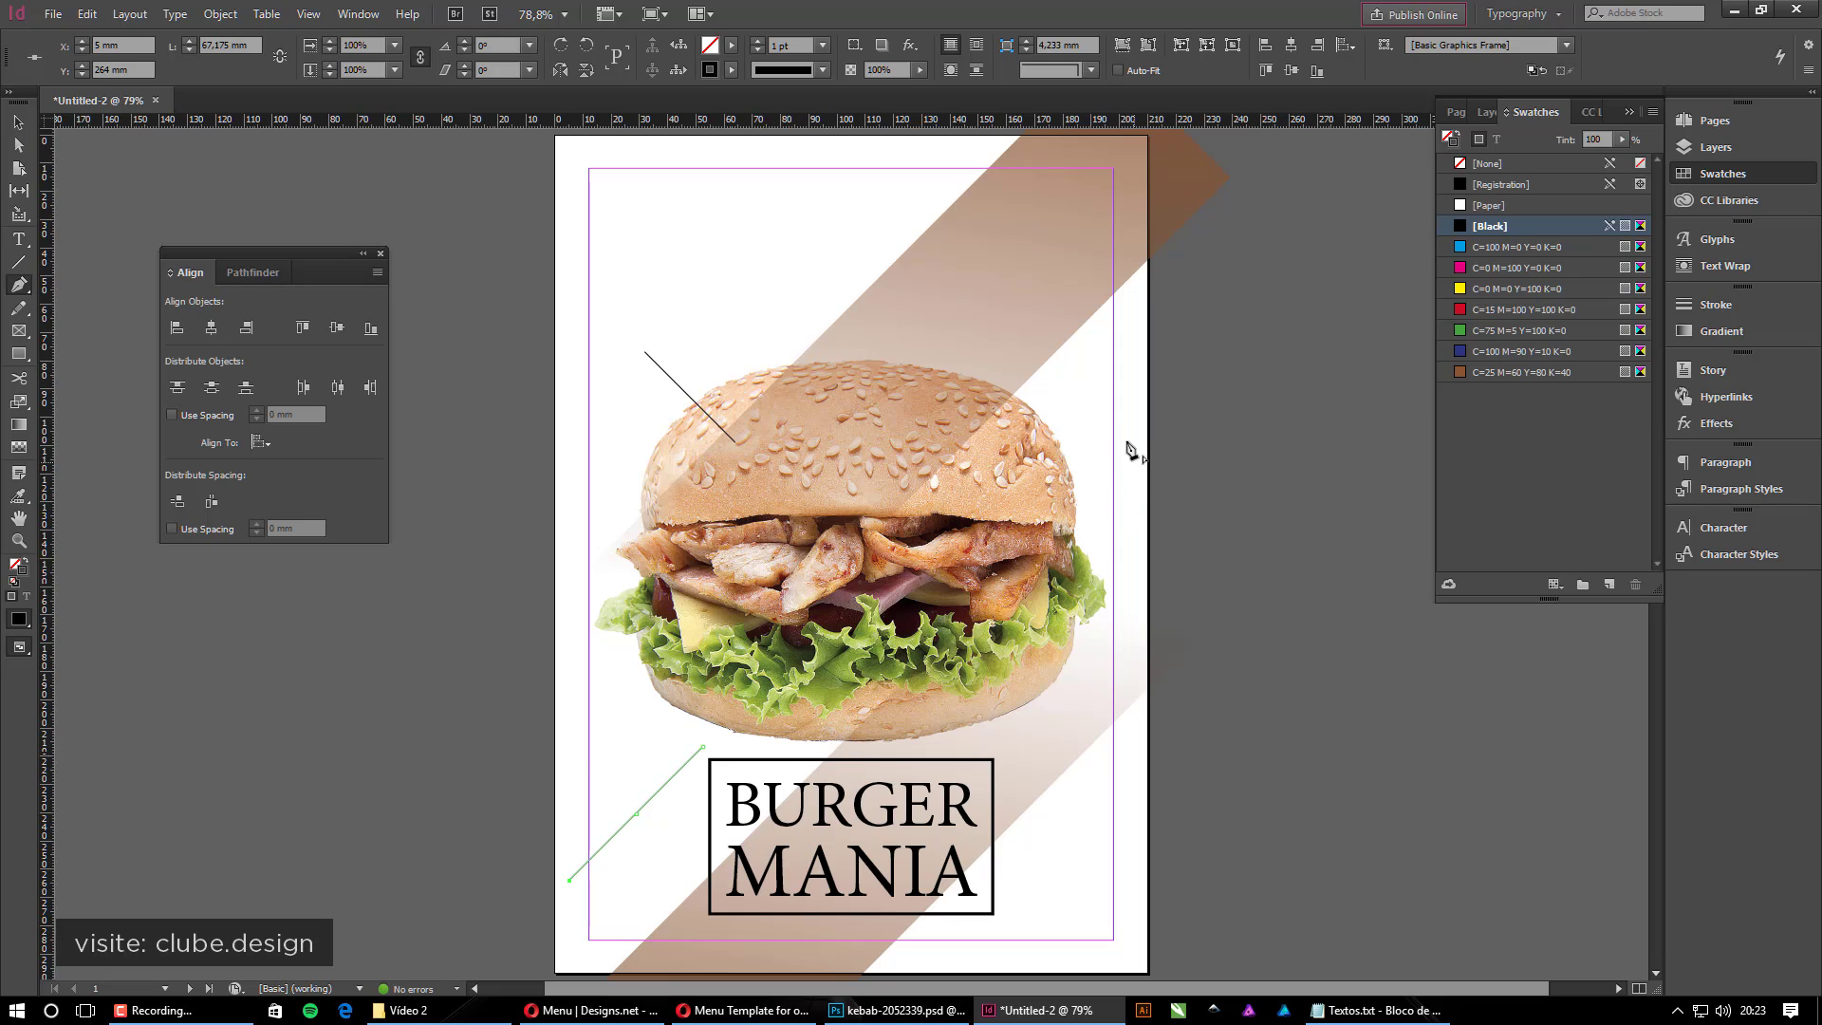
left_click(1125, 356)
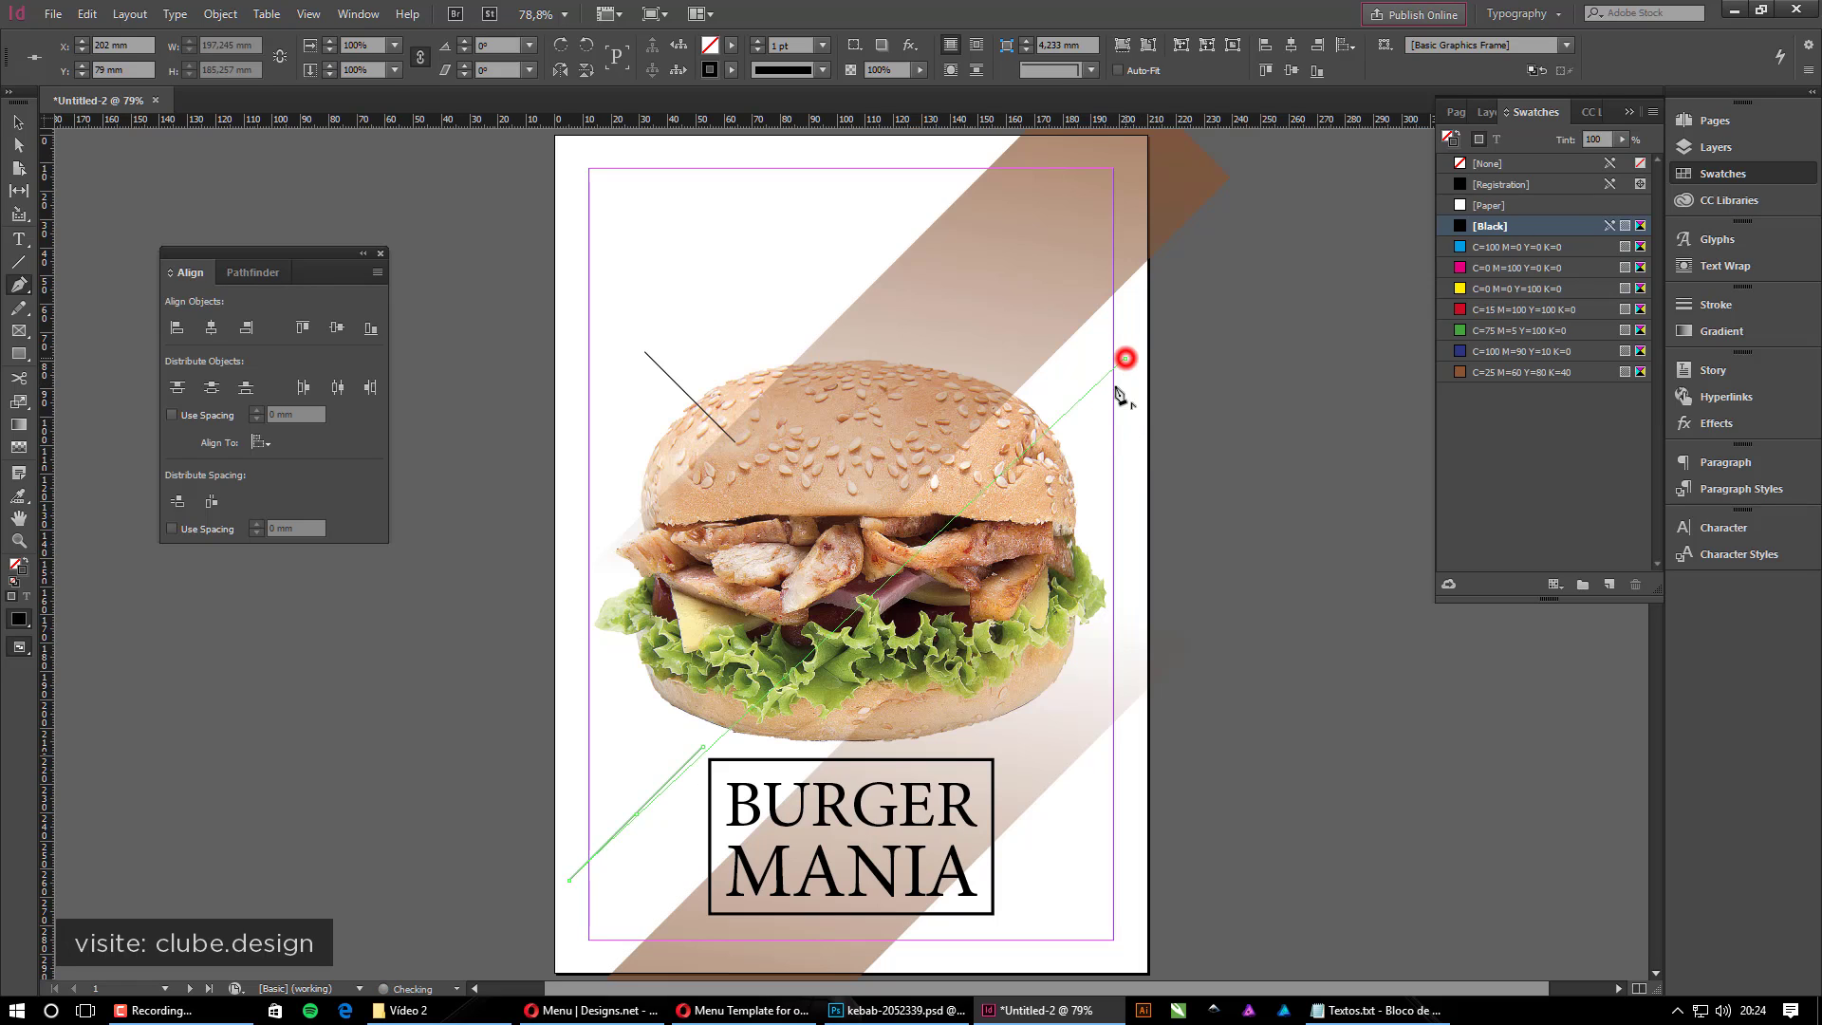
key("v")
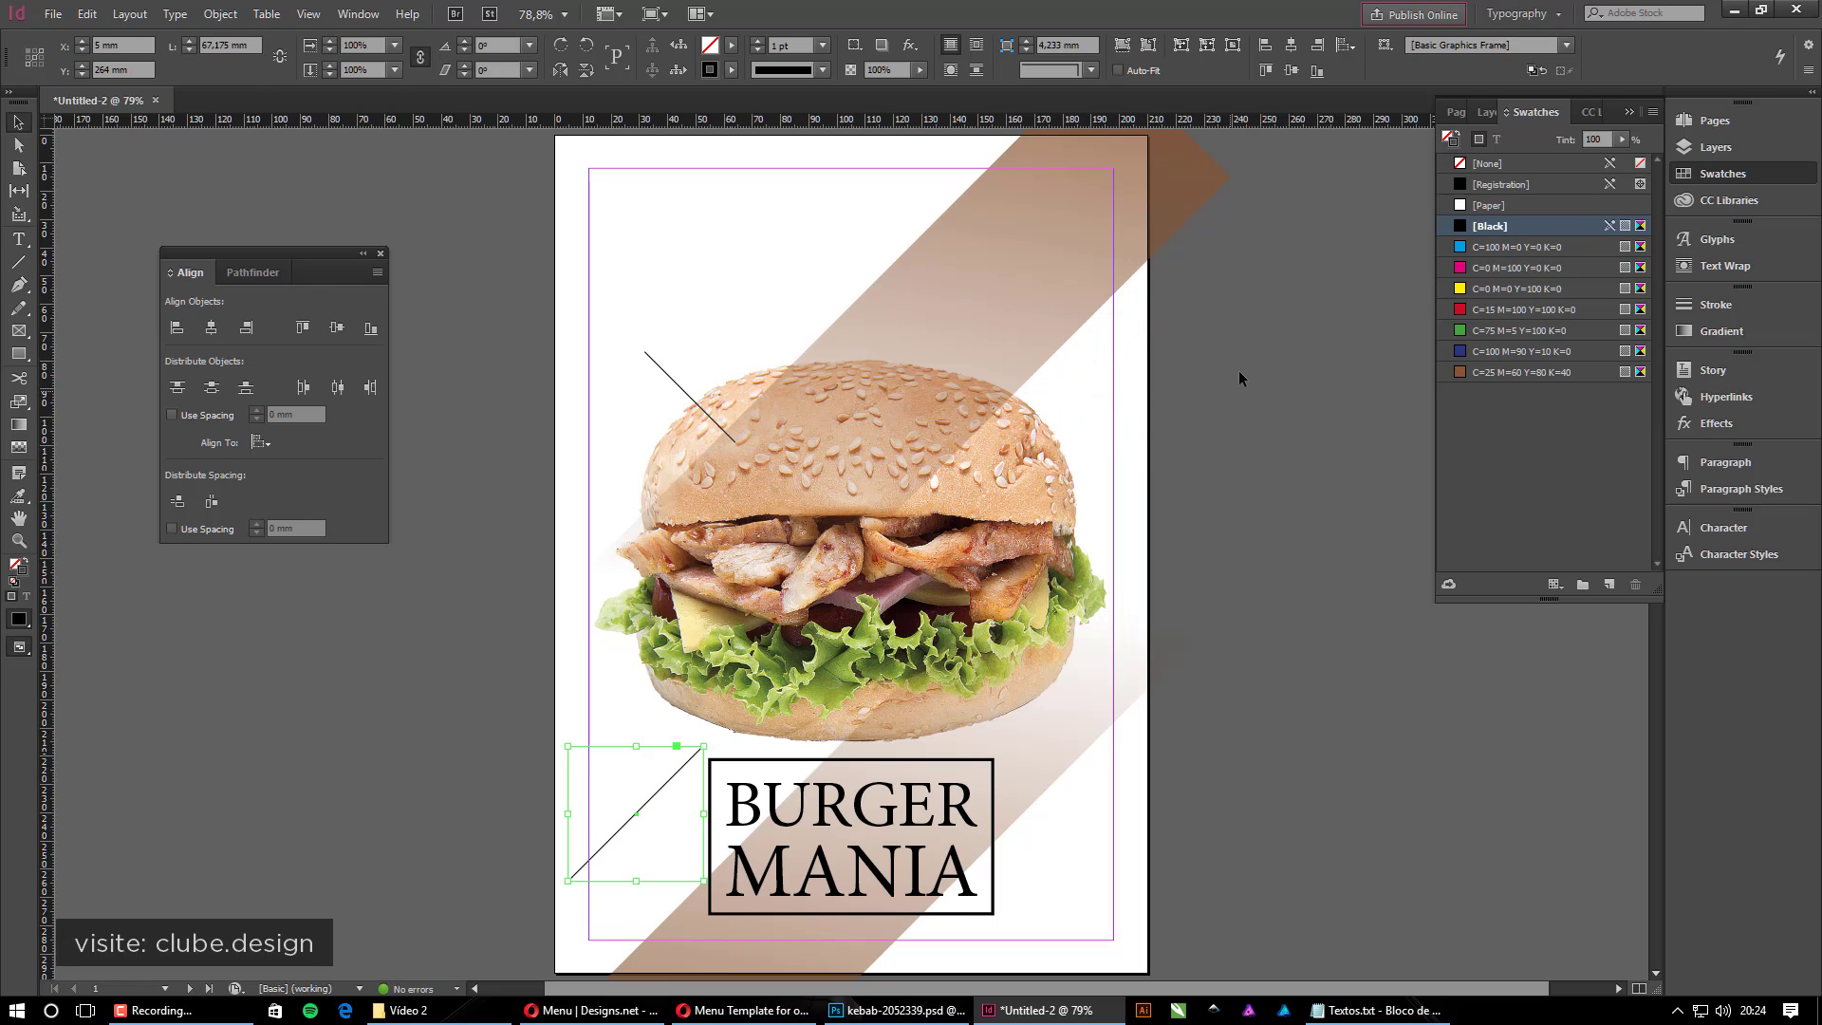
left_click(1238, 370)
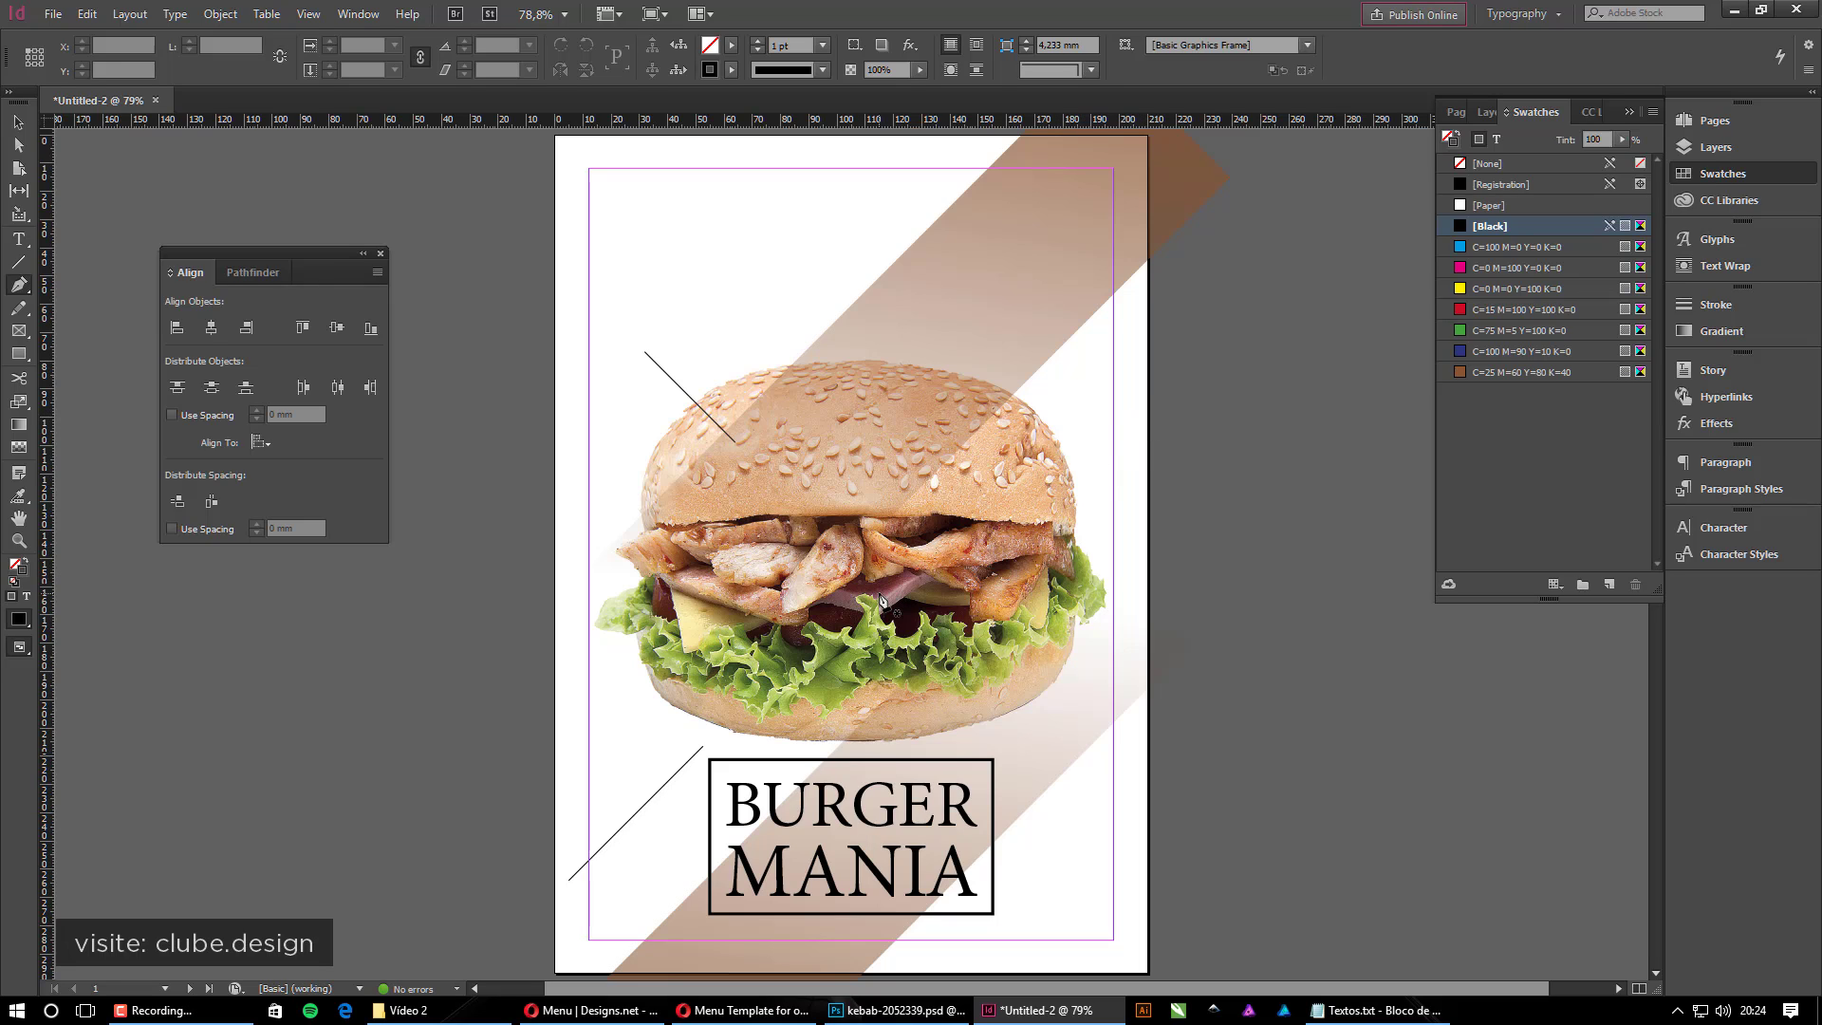
Draw a third diagonal line about 94.8 mm long from the page's right edge down across the bun
left_click(1129, 342)
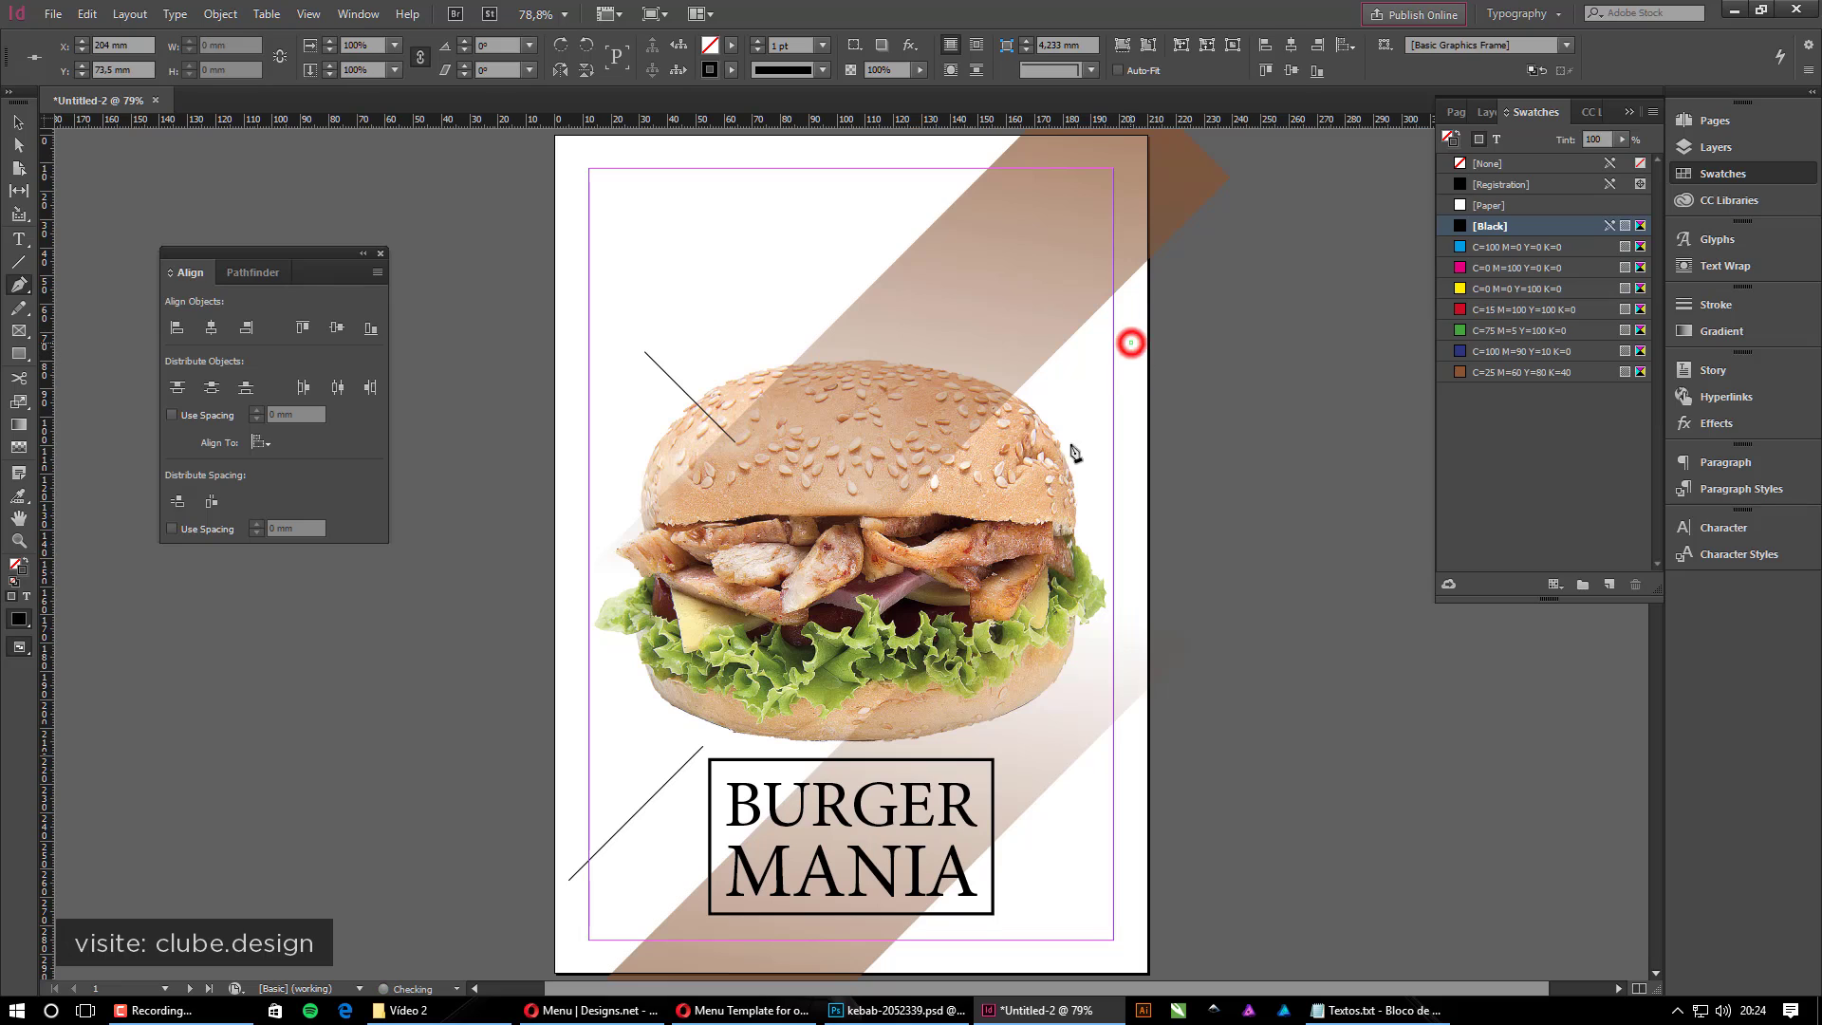
left_click(944, 567, "shift")
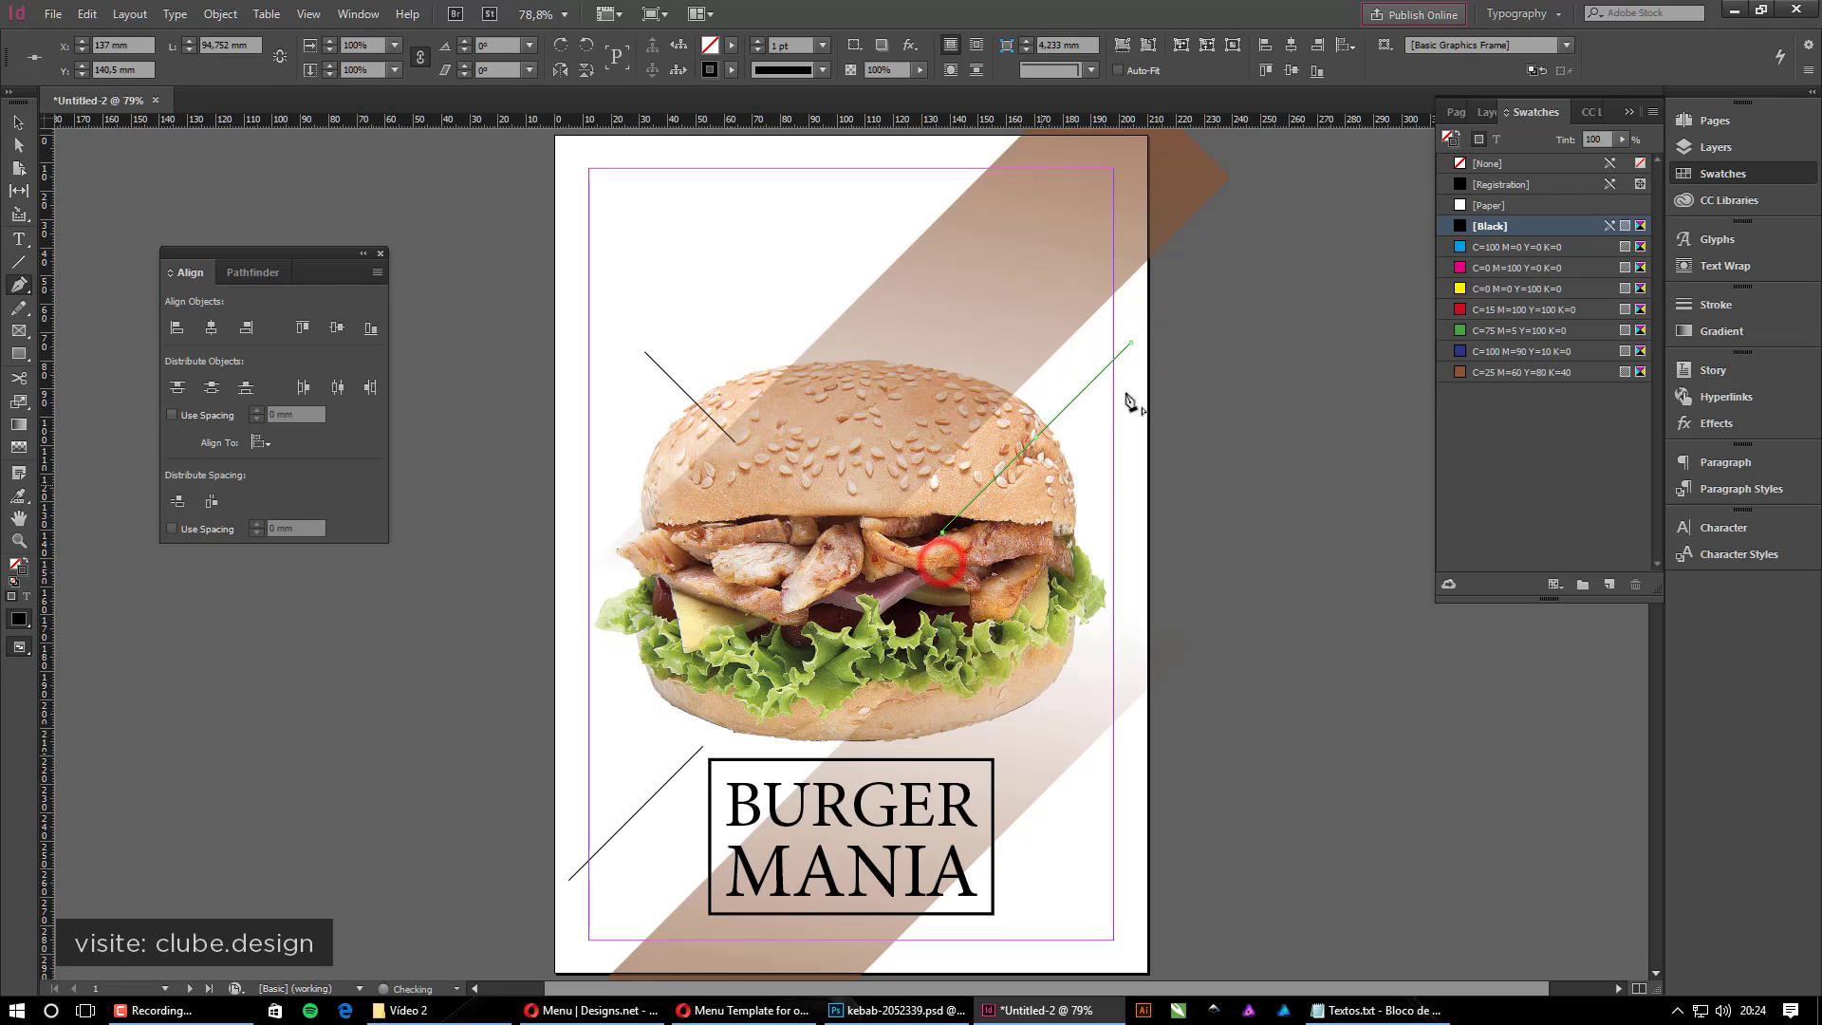
key("ctrl+shift+a")
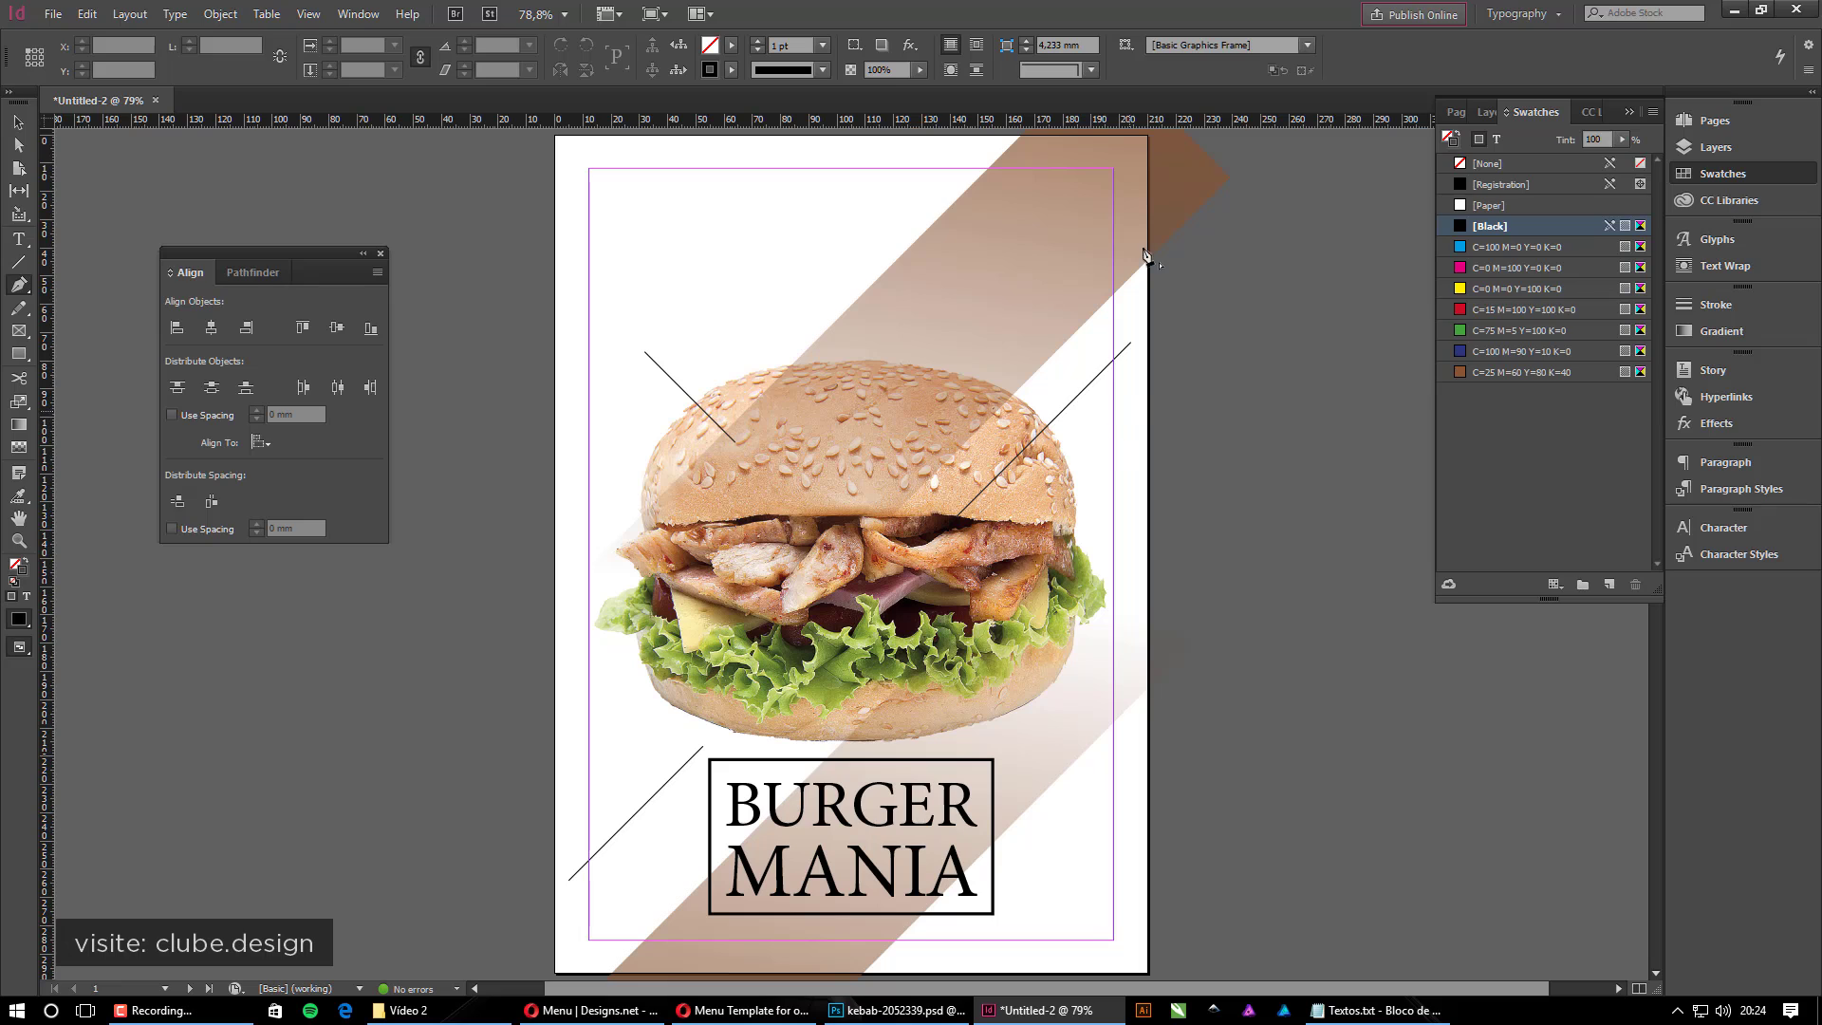
Draw a fourth diagonal line about 42.4 mm long, sloping down to the right beside the title frame
left_click(1001, 742)
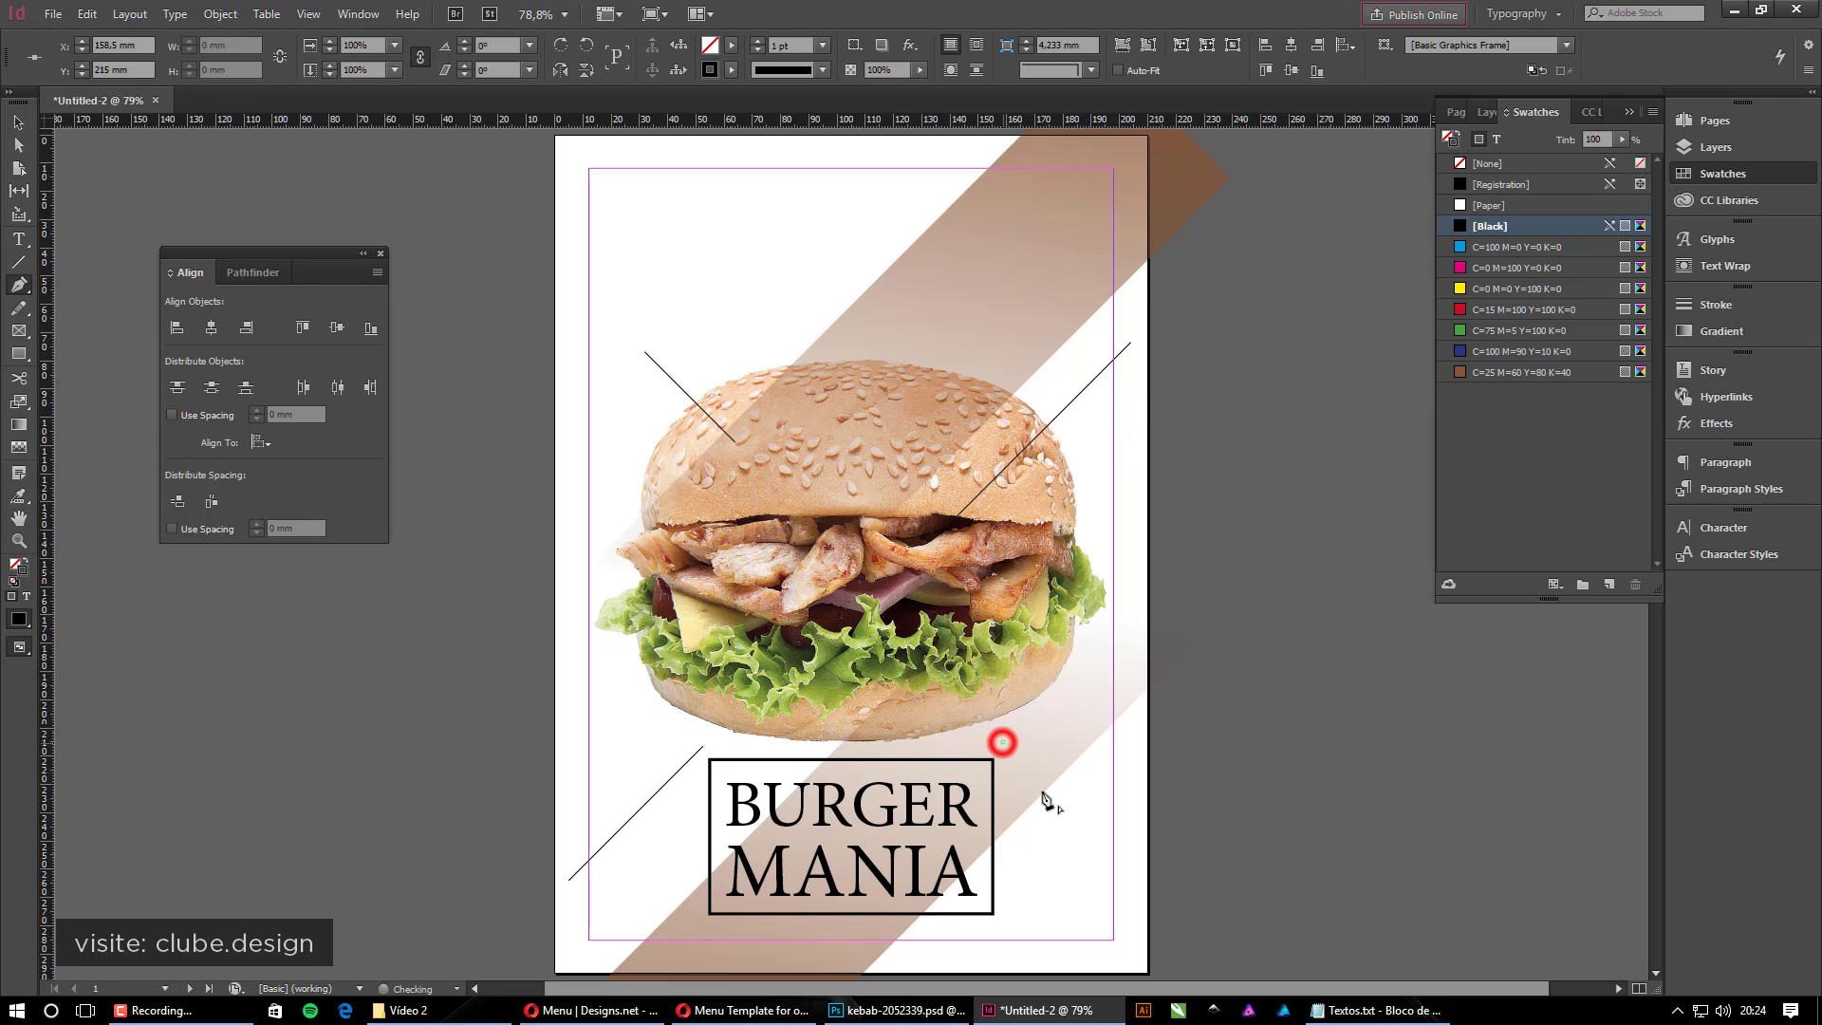
left_click(1087, 860, "shift")
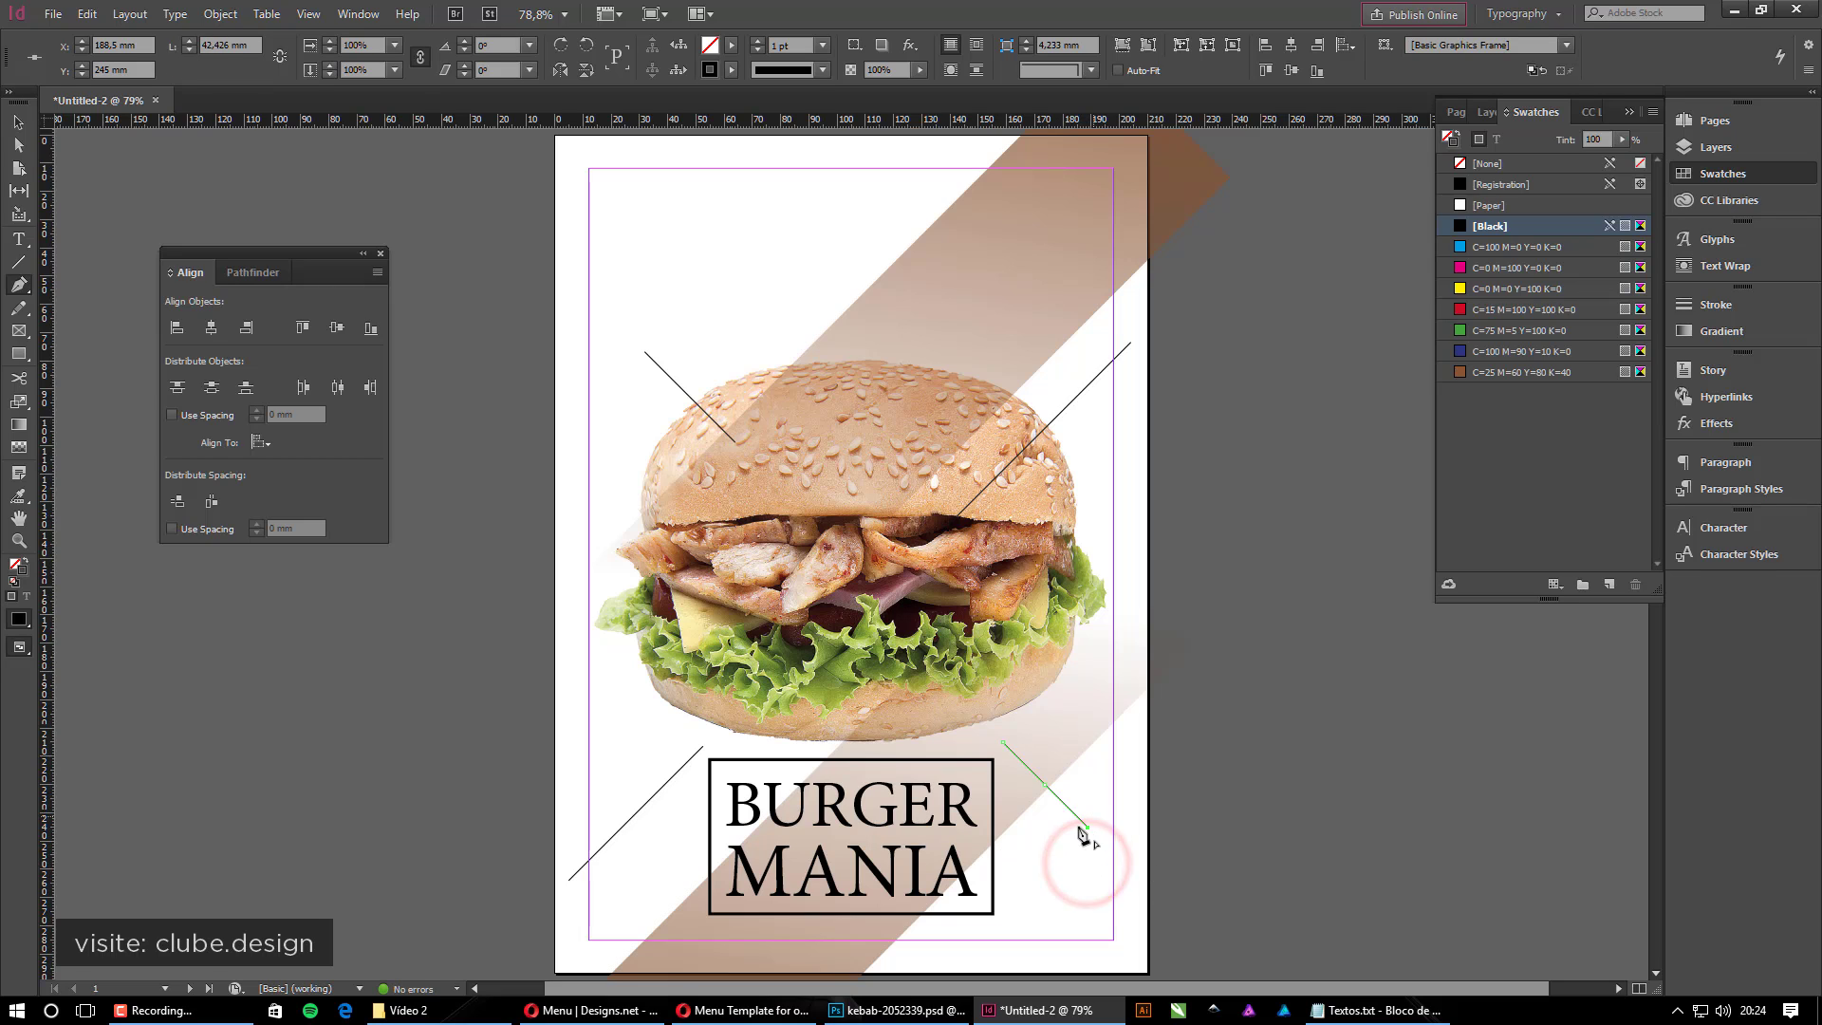
key("ctrl+shift+a")
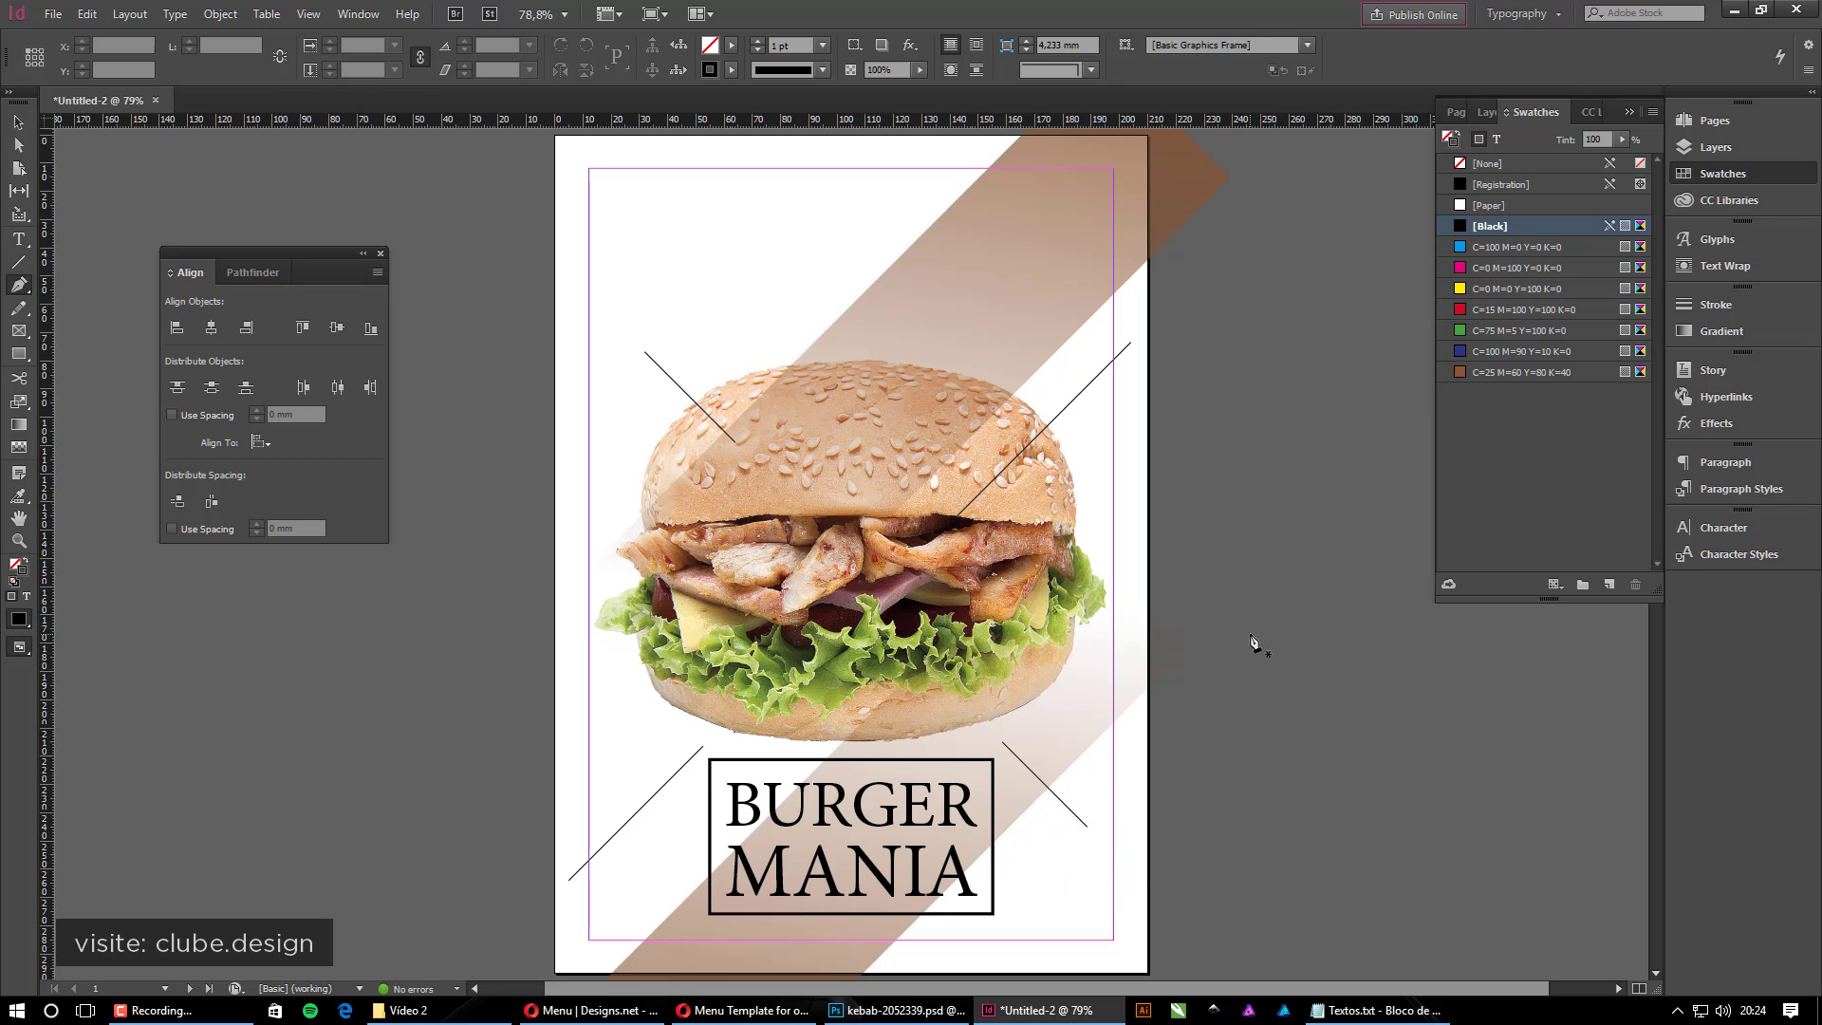
Unlock the Graficos layer
left_click_drag(1118, 778, 1088, 645)
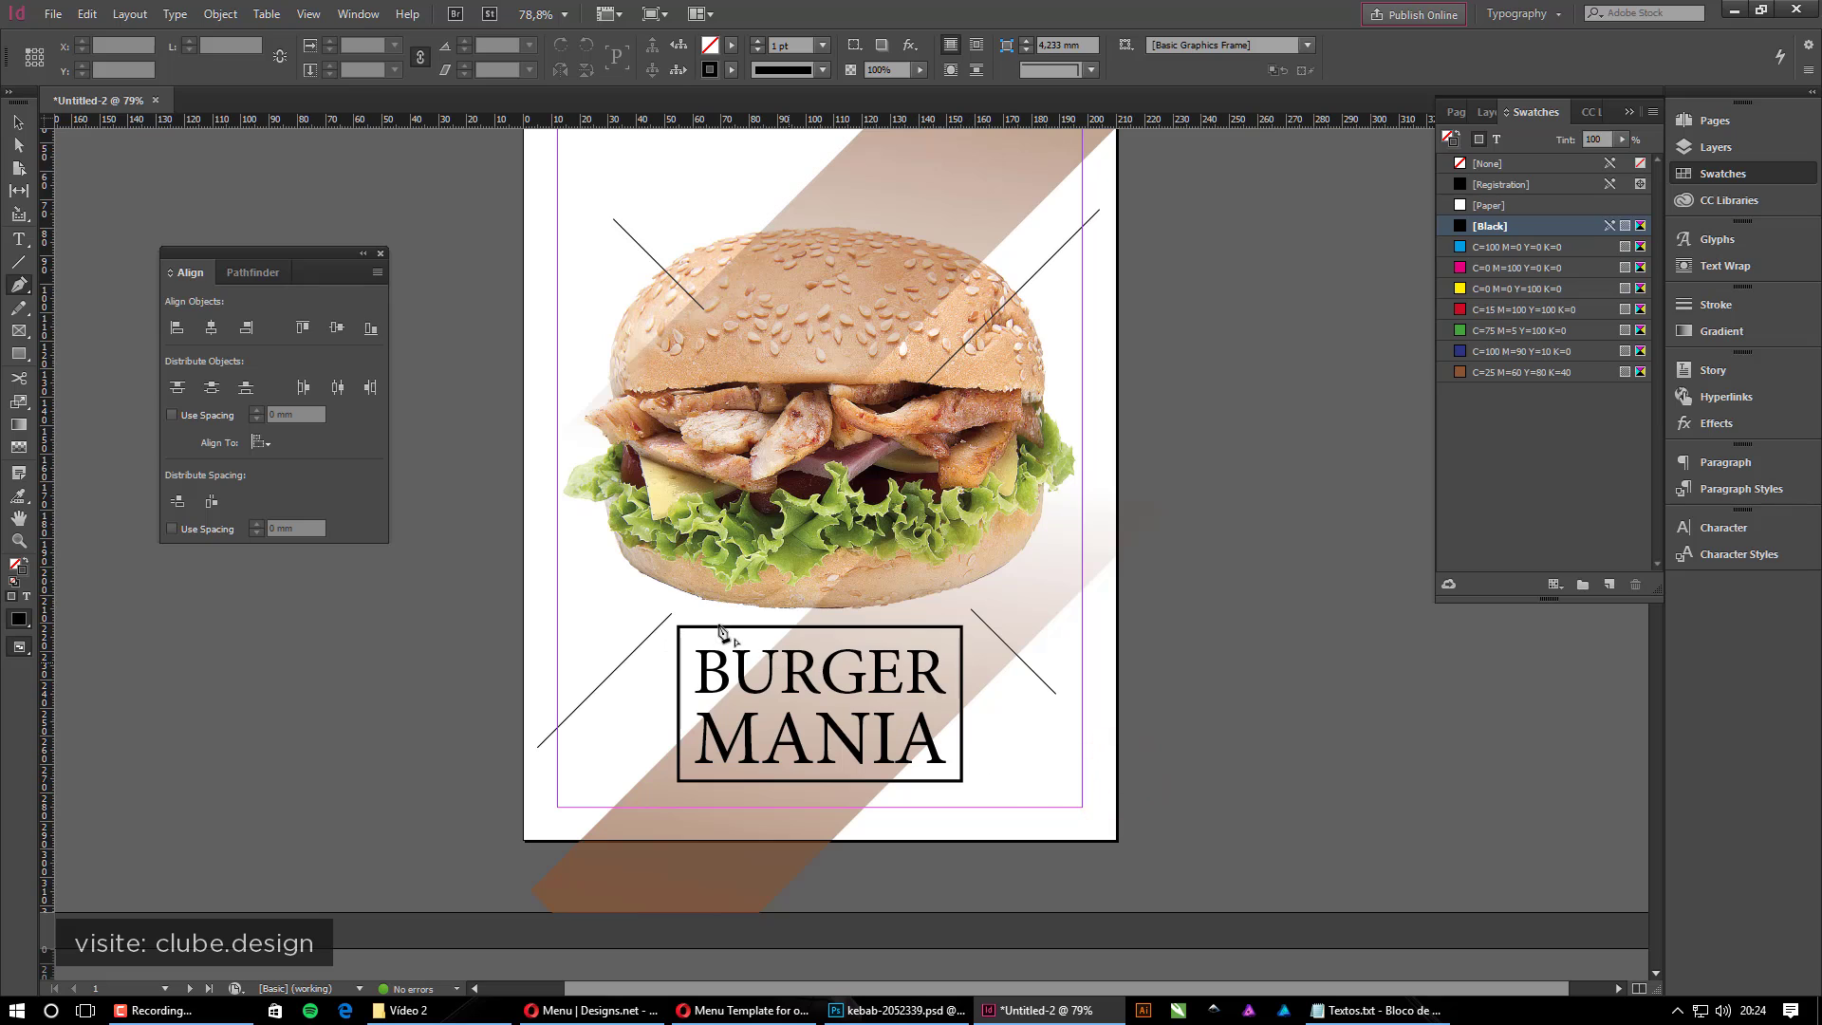
left_click_drag(650, 548, 1183, 801)
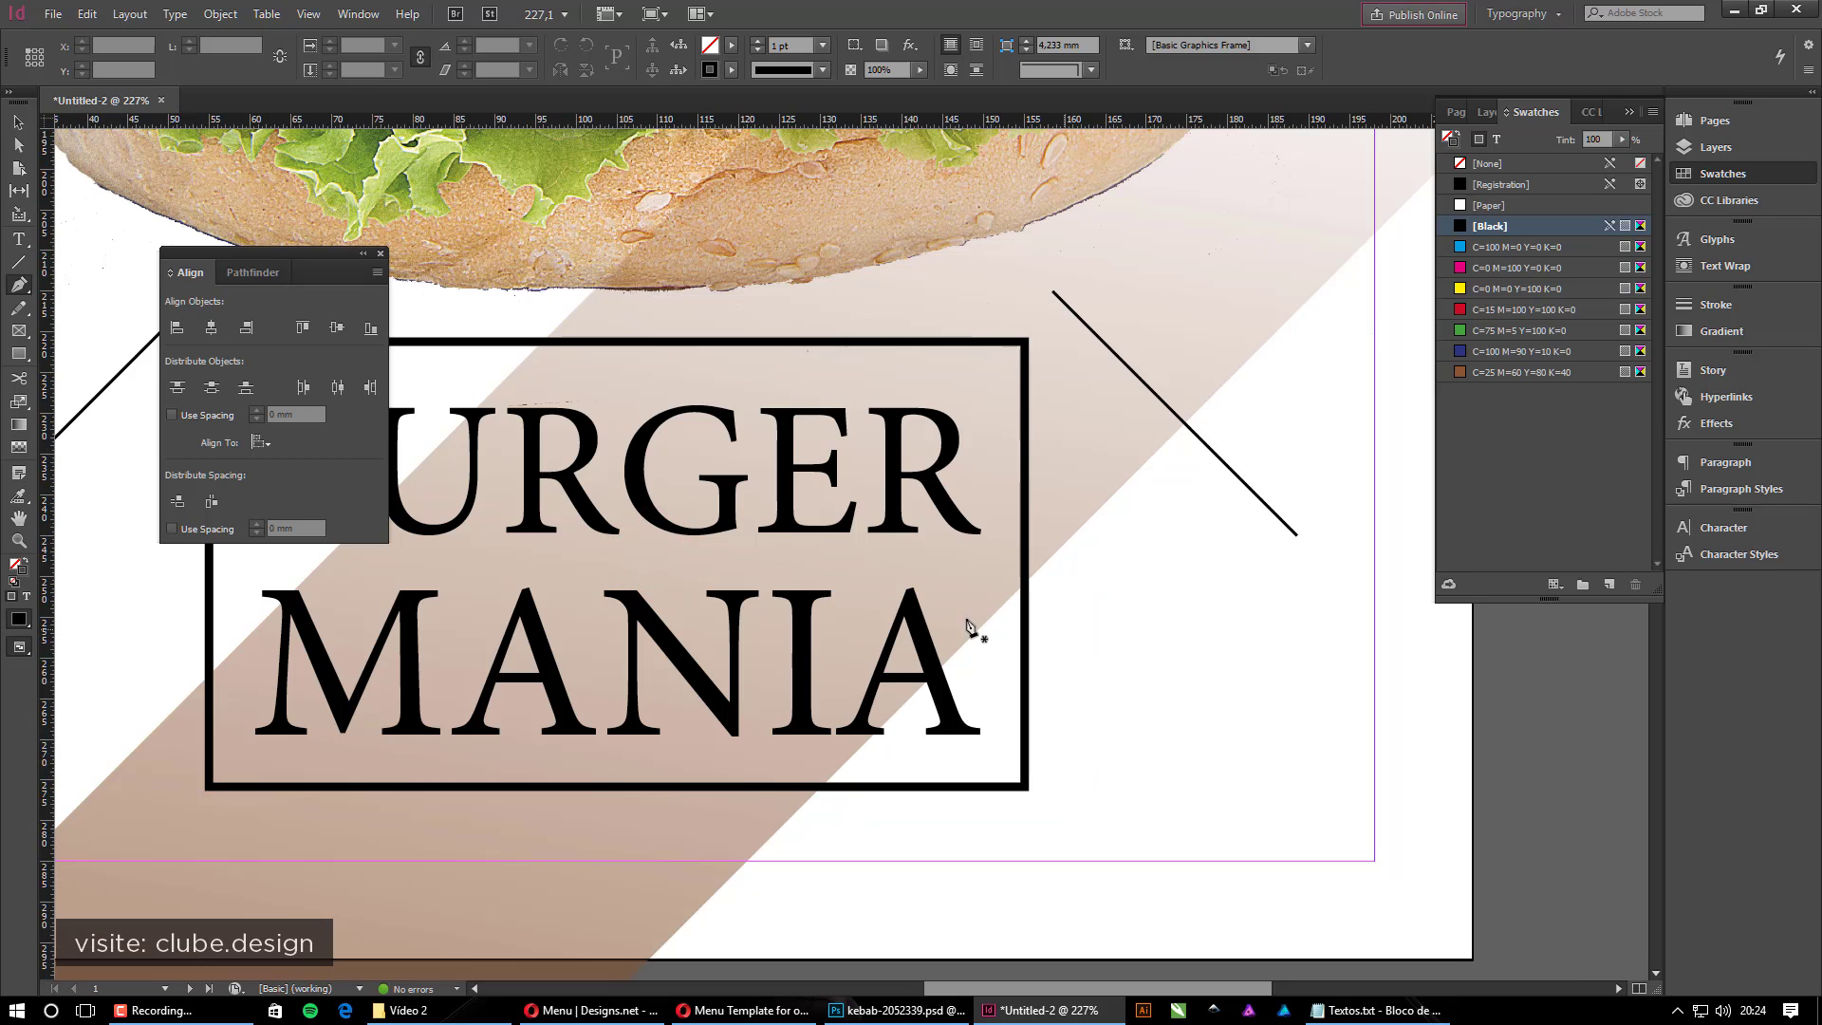
left_click(866, 558, "alt")
left_click(863, 549, "alt")
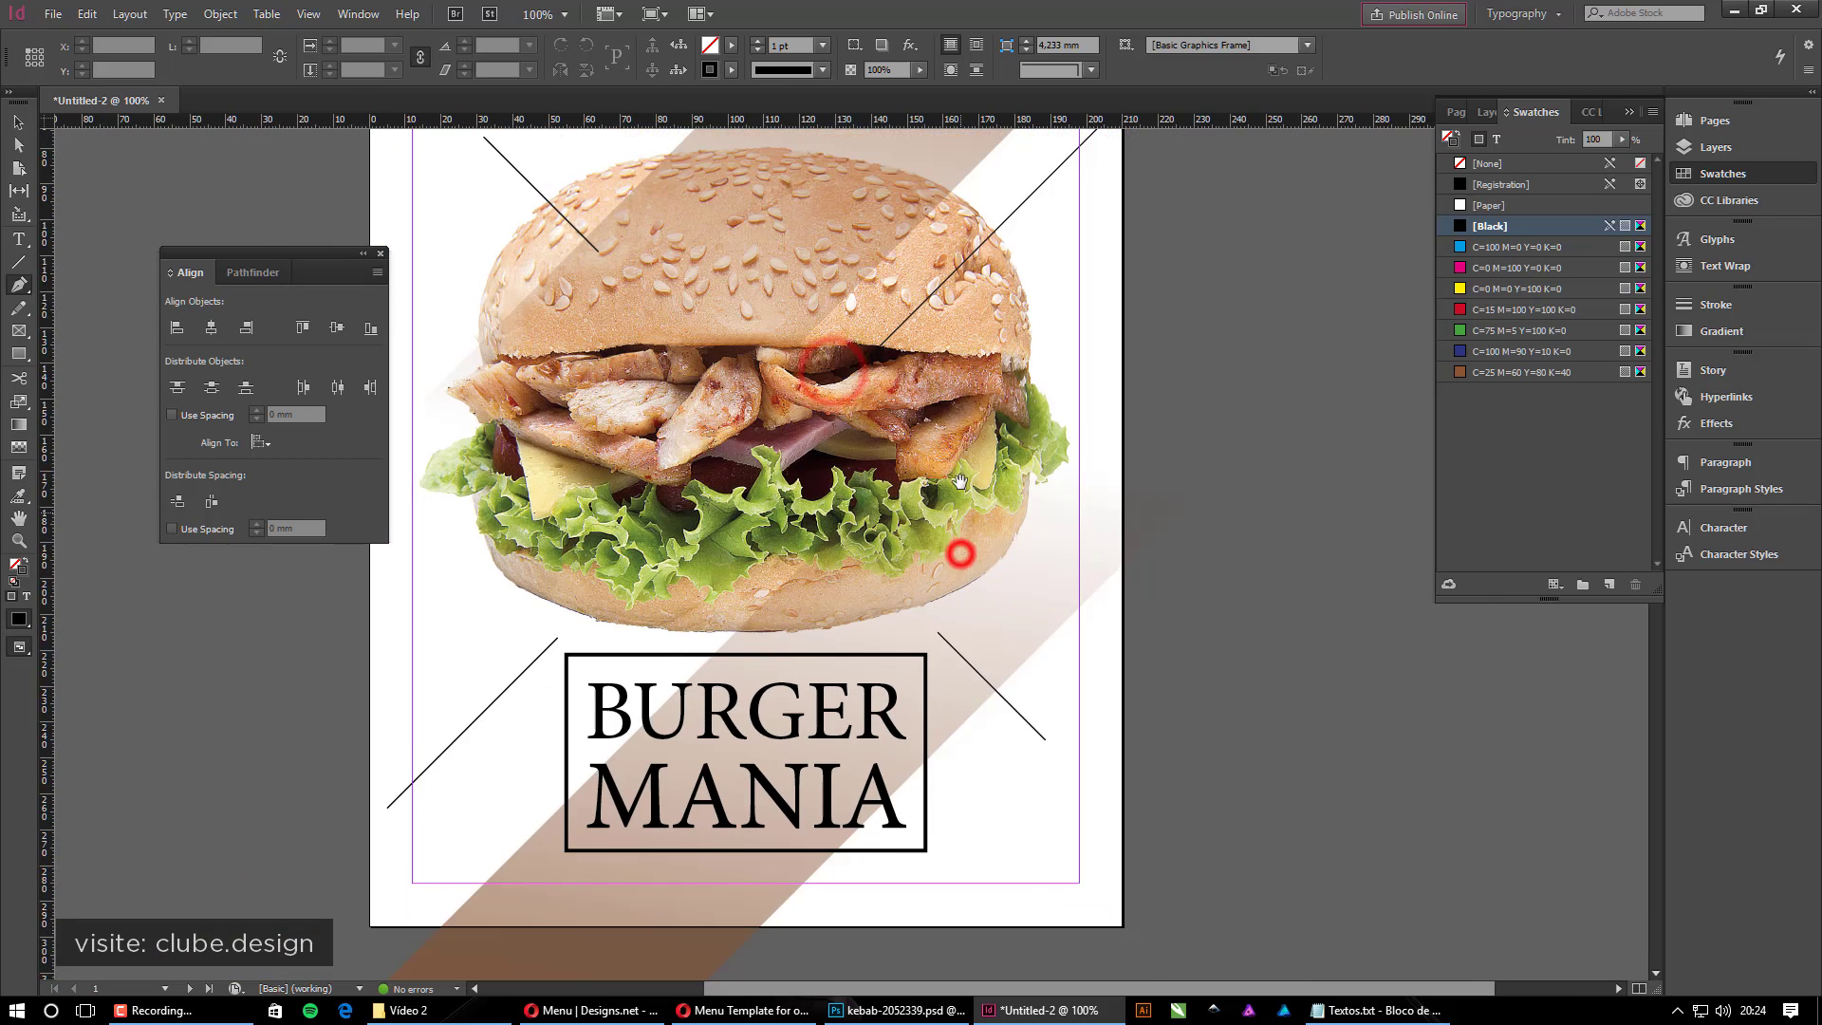
left_click_drag(960, 541, 1033, 560)
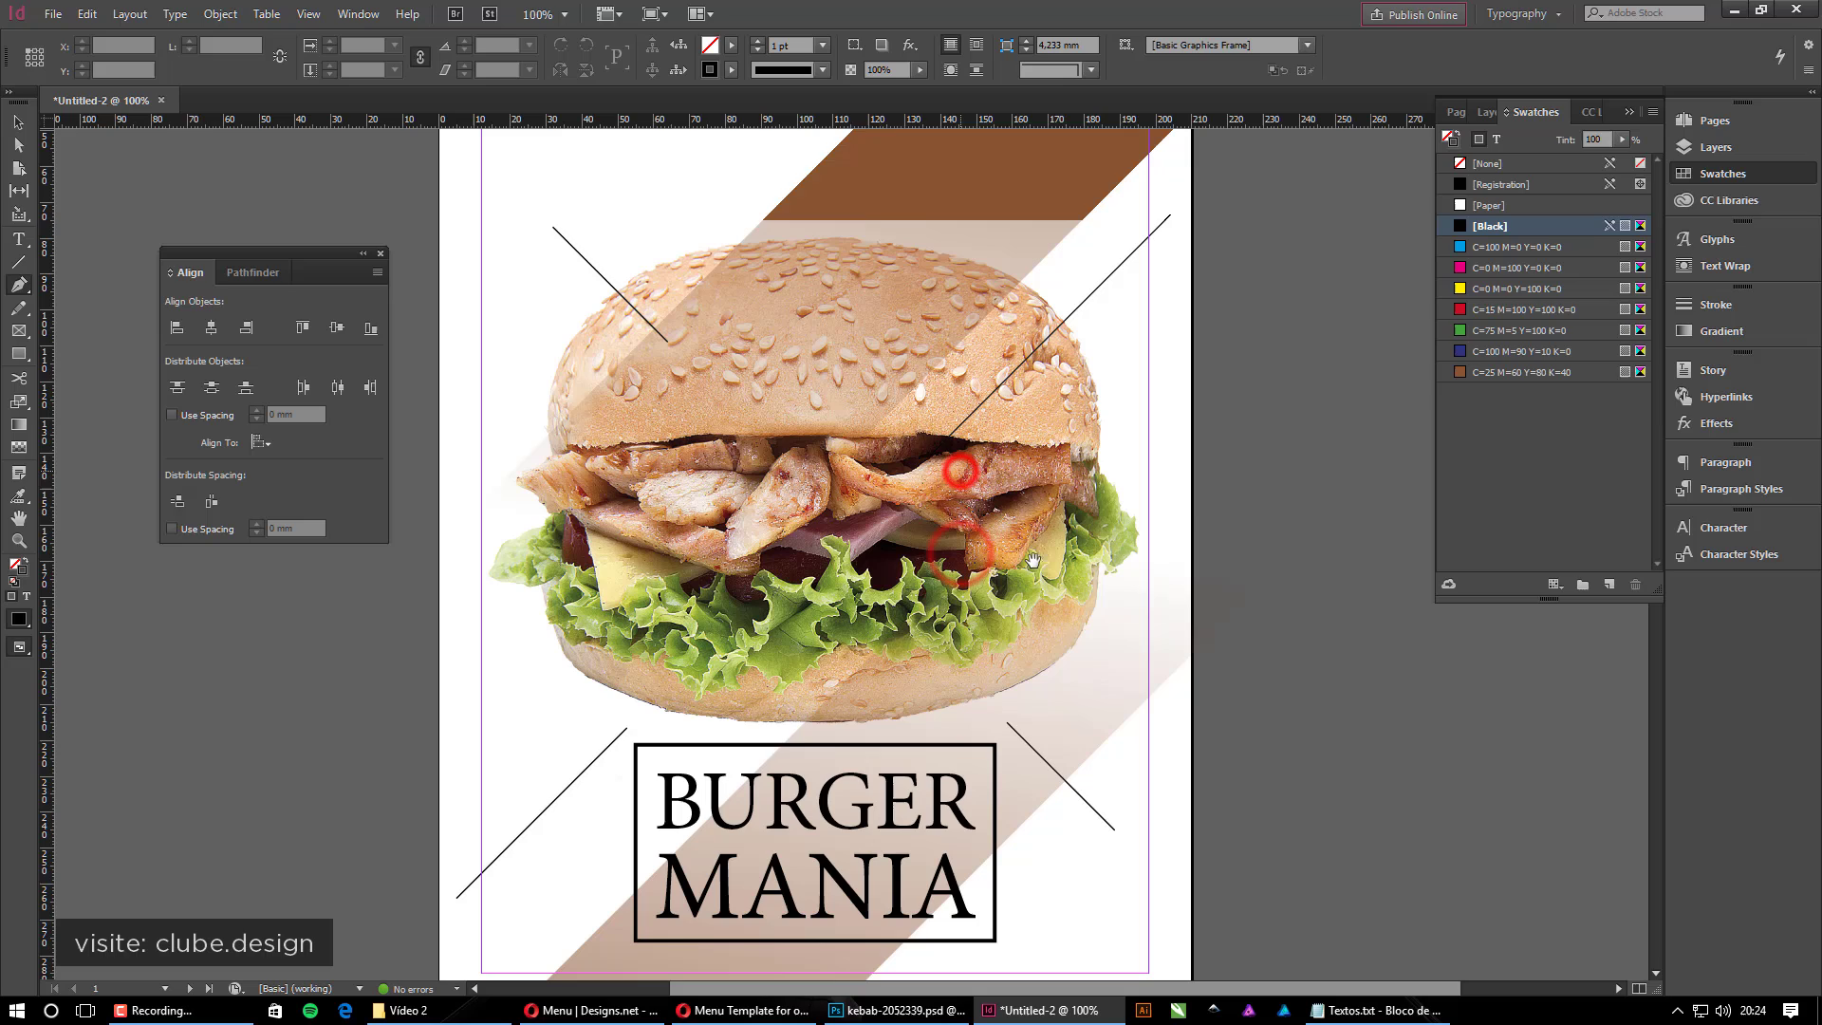
left_click(1712, 147)
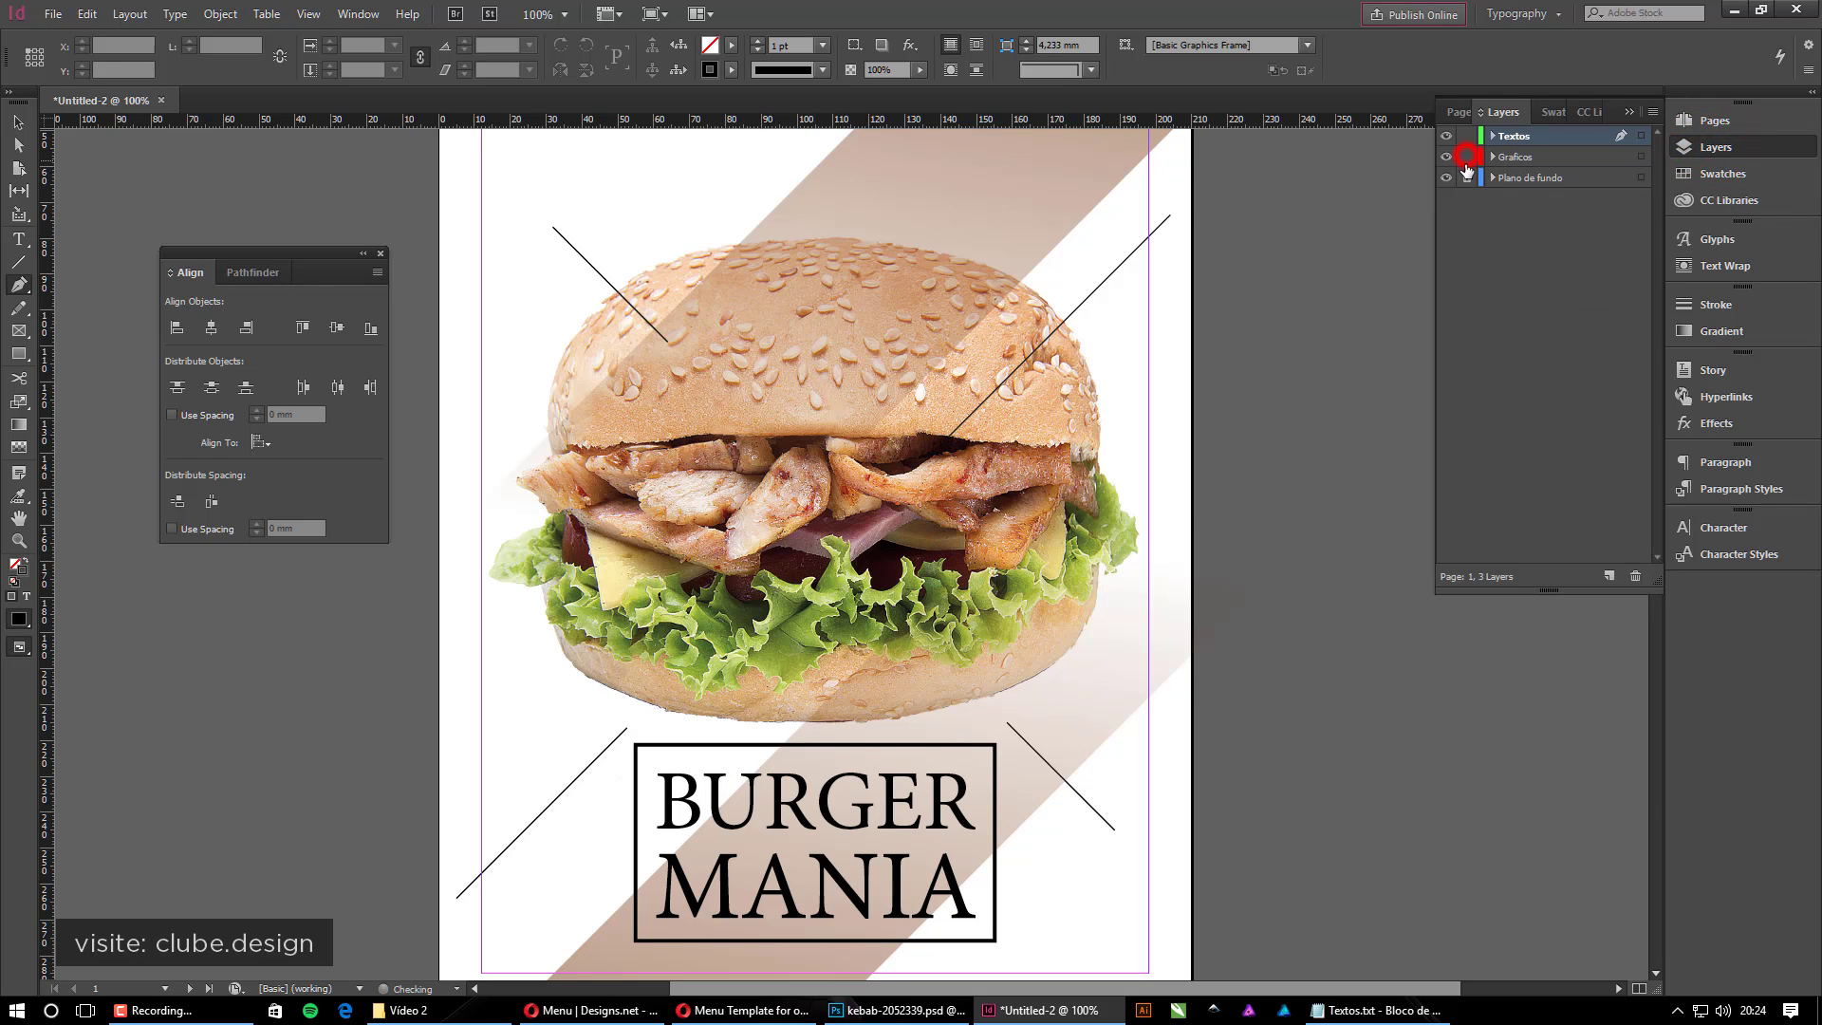
left_click(1467, 173)
Transfer the four diagonal lines from the Textos layer to the Graficos layer, keeping their positions on the page
left_click(18, 122)
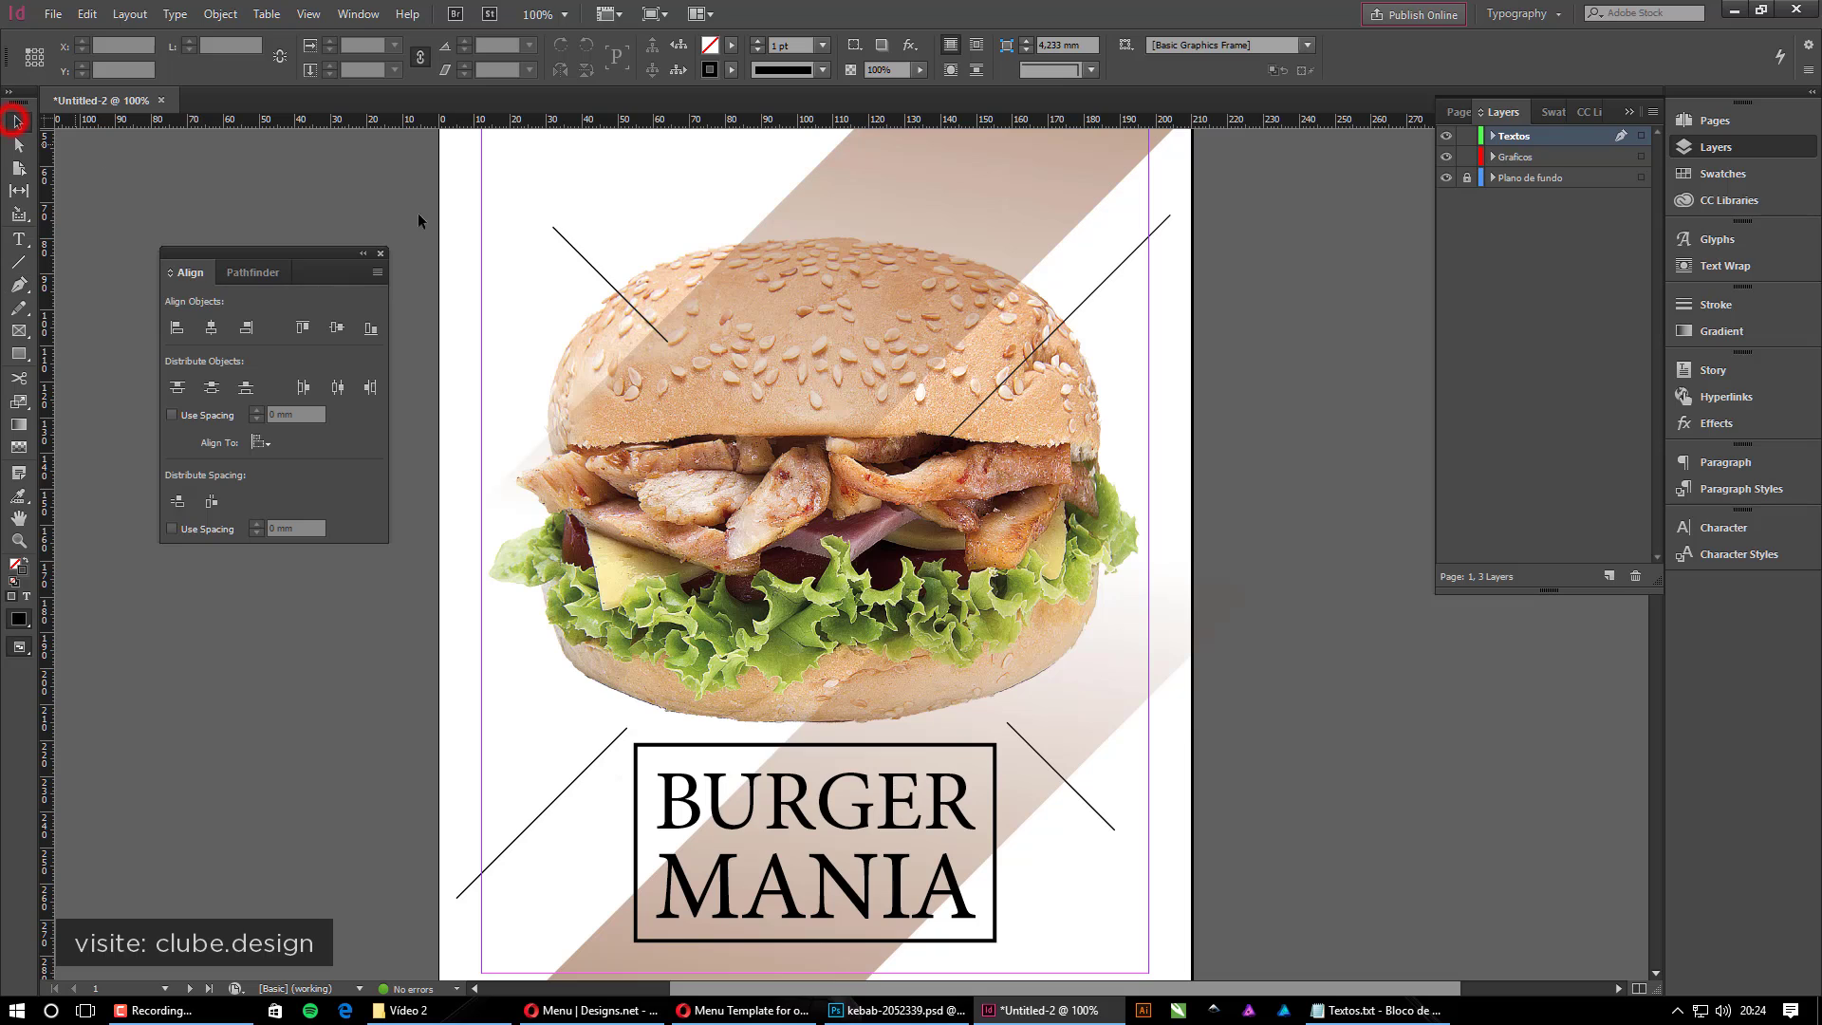
left_click(560, 236)
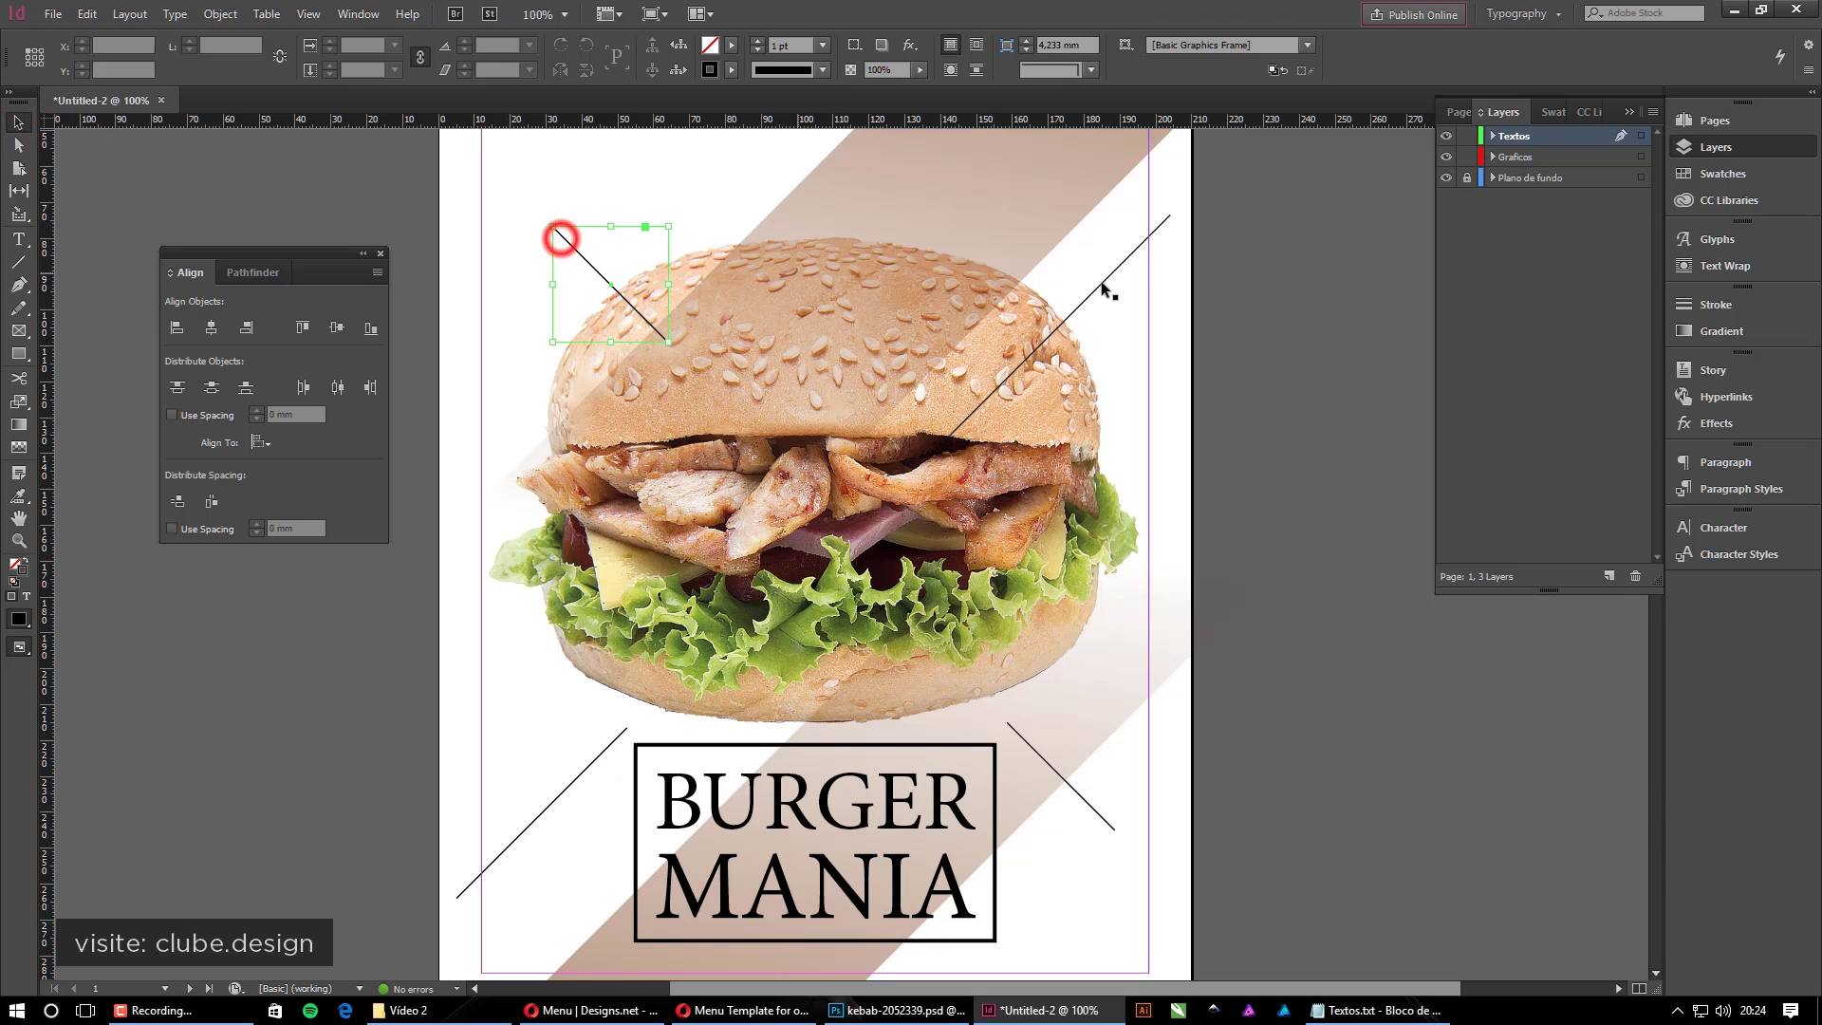
left_click(1137, 246, "shift")
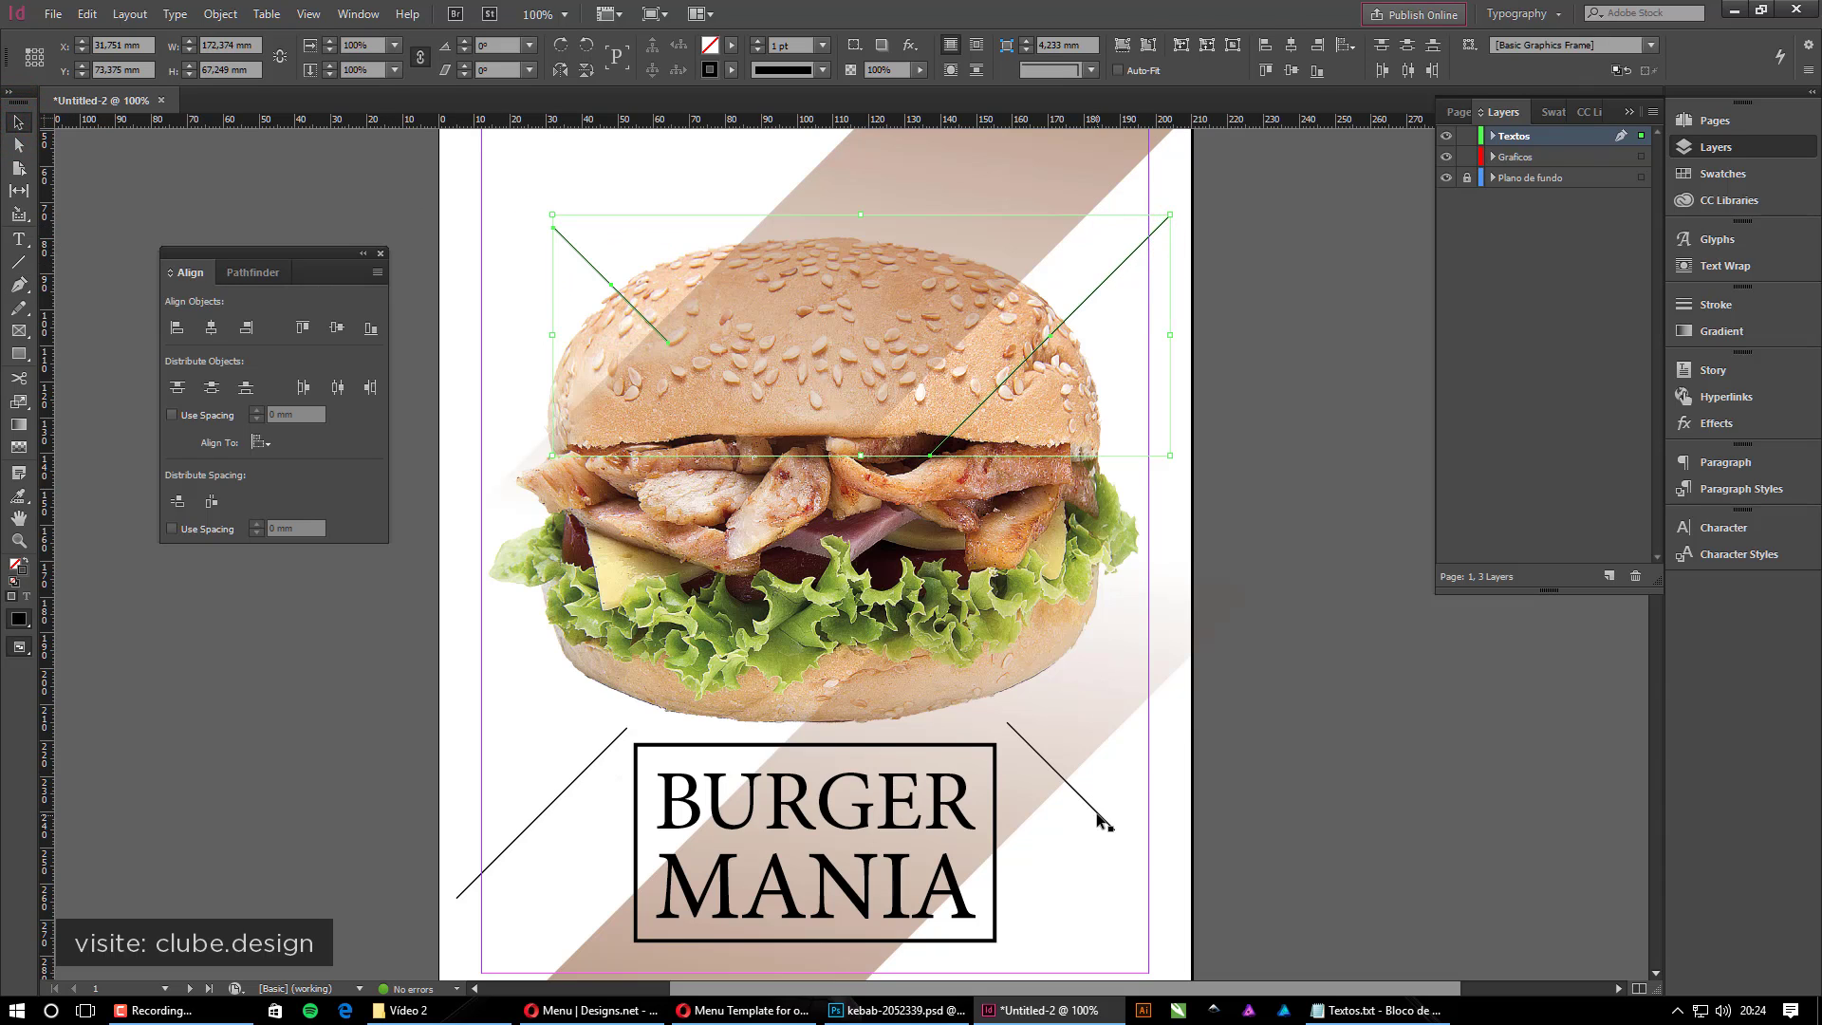
left_click(1098, 812, "shift")
left_click(503, 852, "shift")
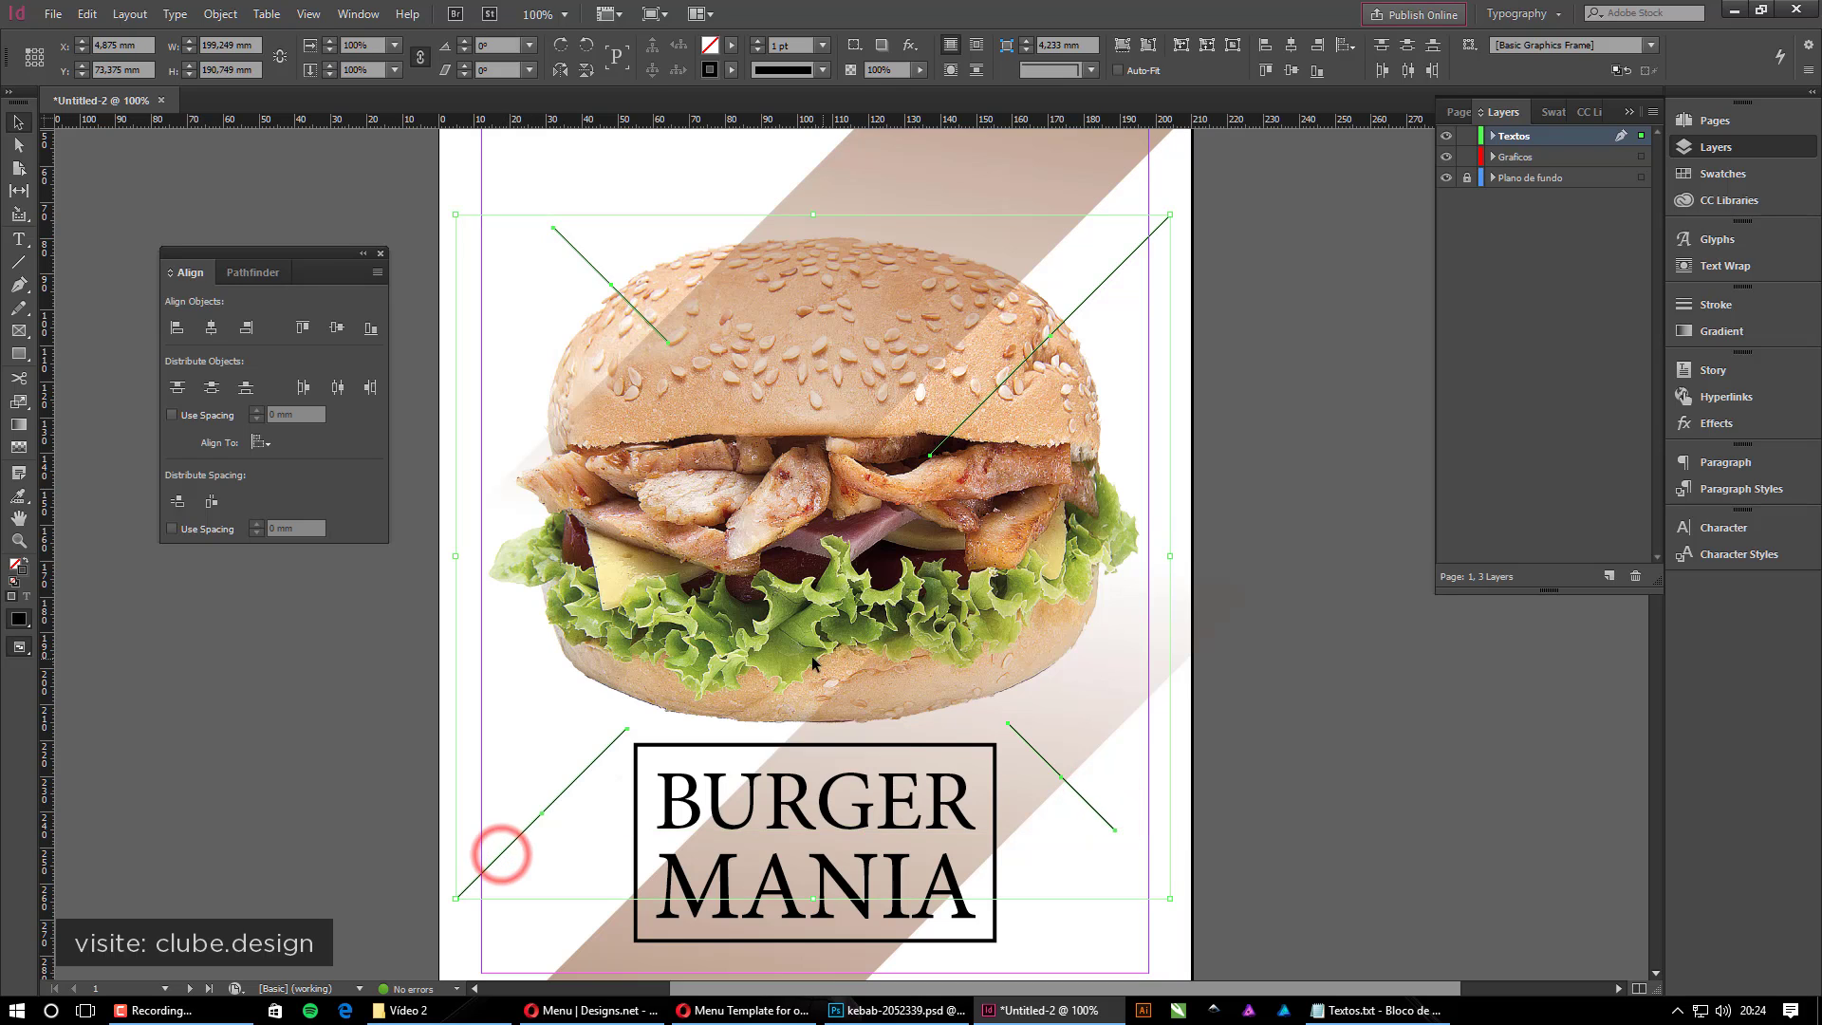
key("Delete")
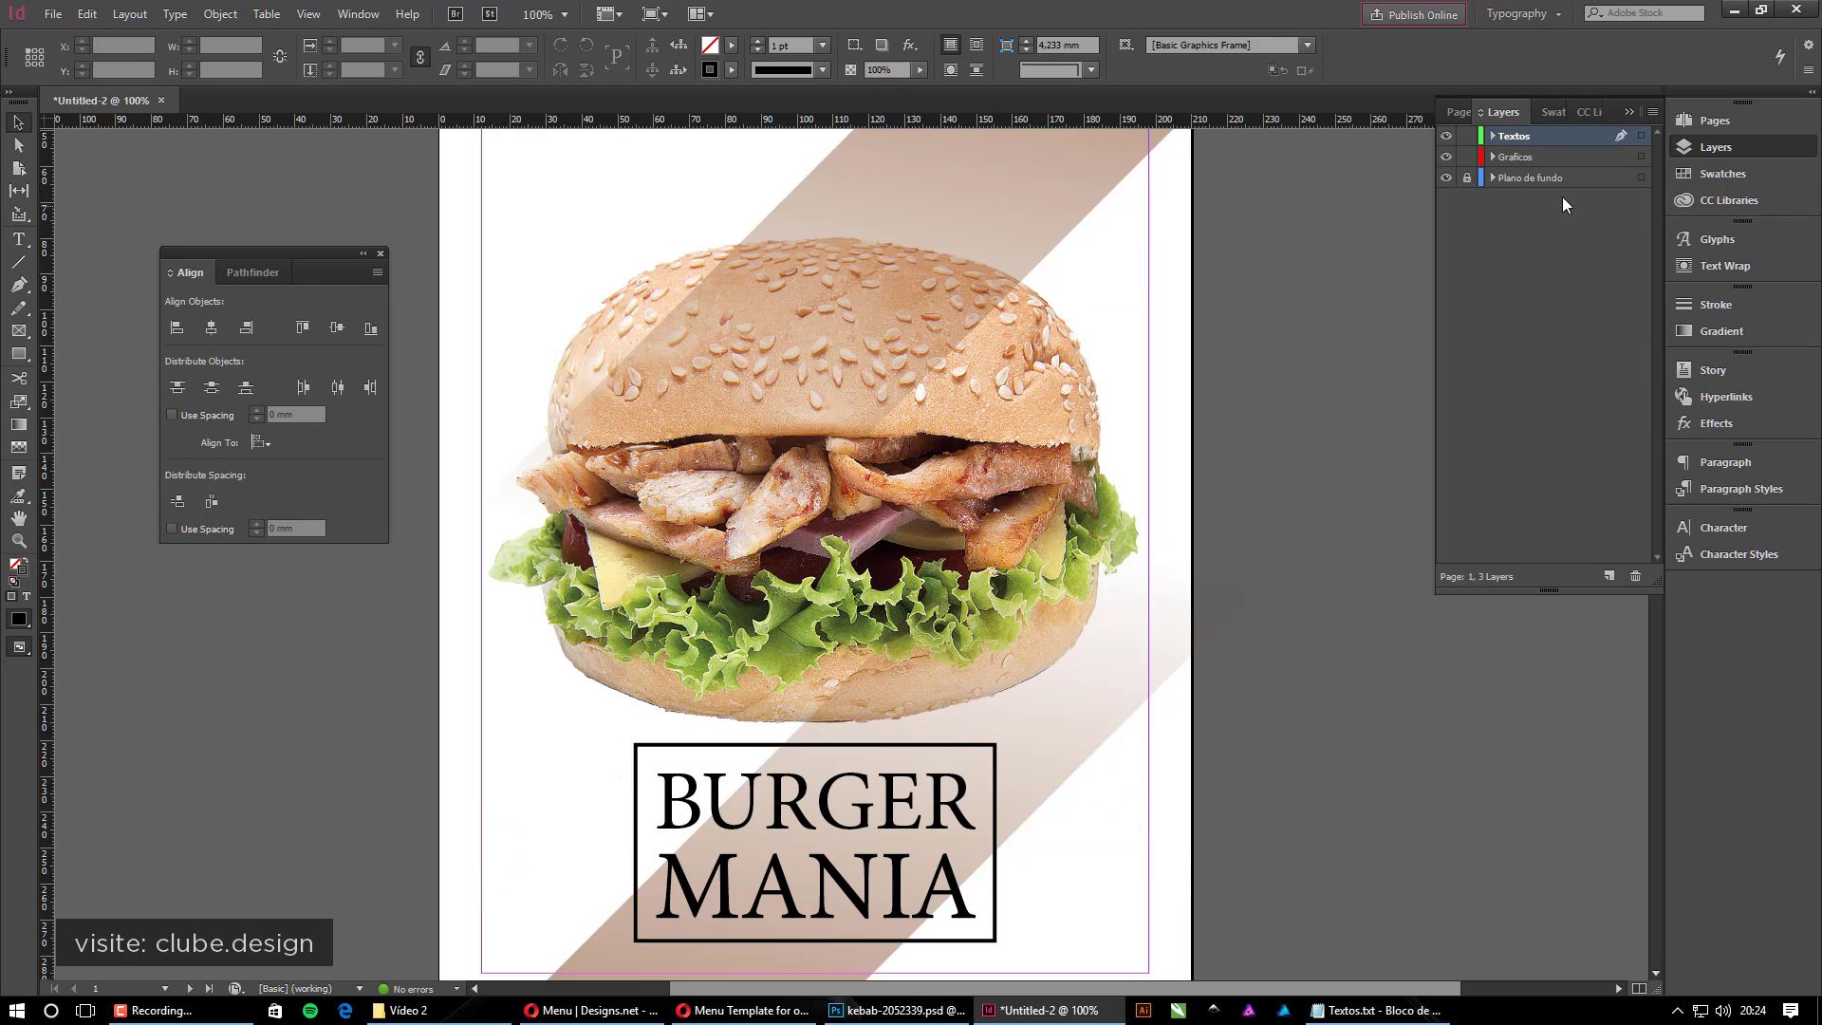
left_click(1562, 159)
key("ctrl+minus")
left_click_drag(1283, 442, 1294, 537)
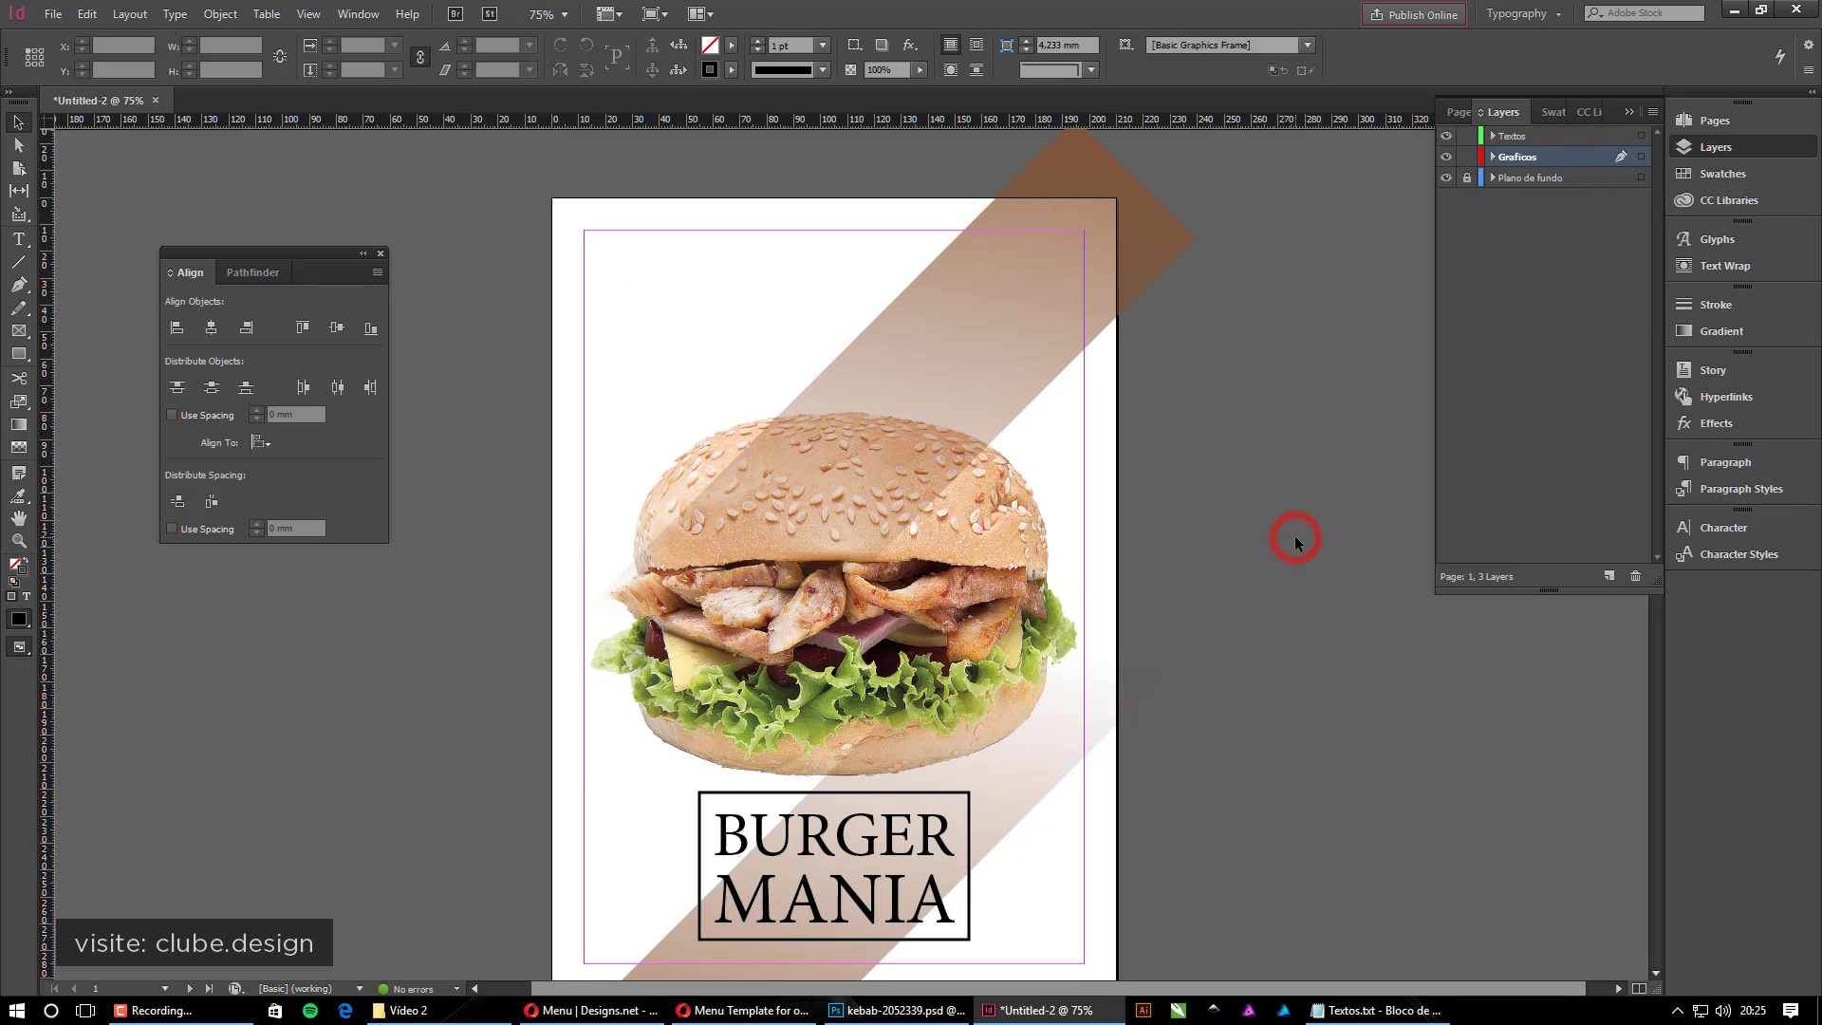
key("ctrl+a")
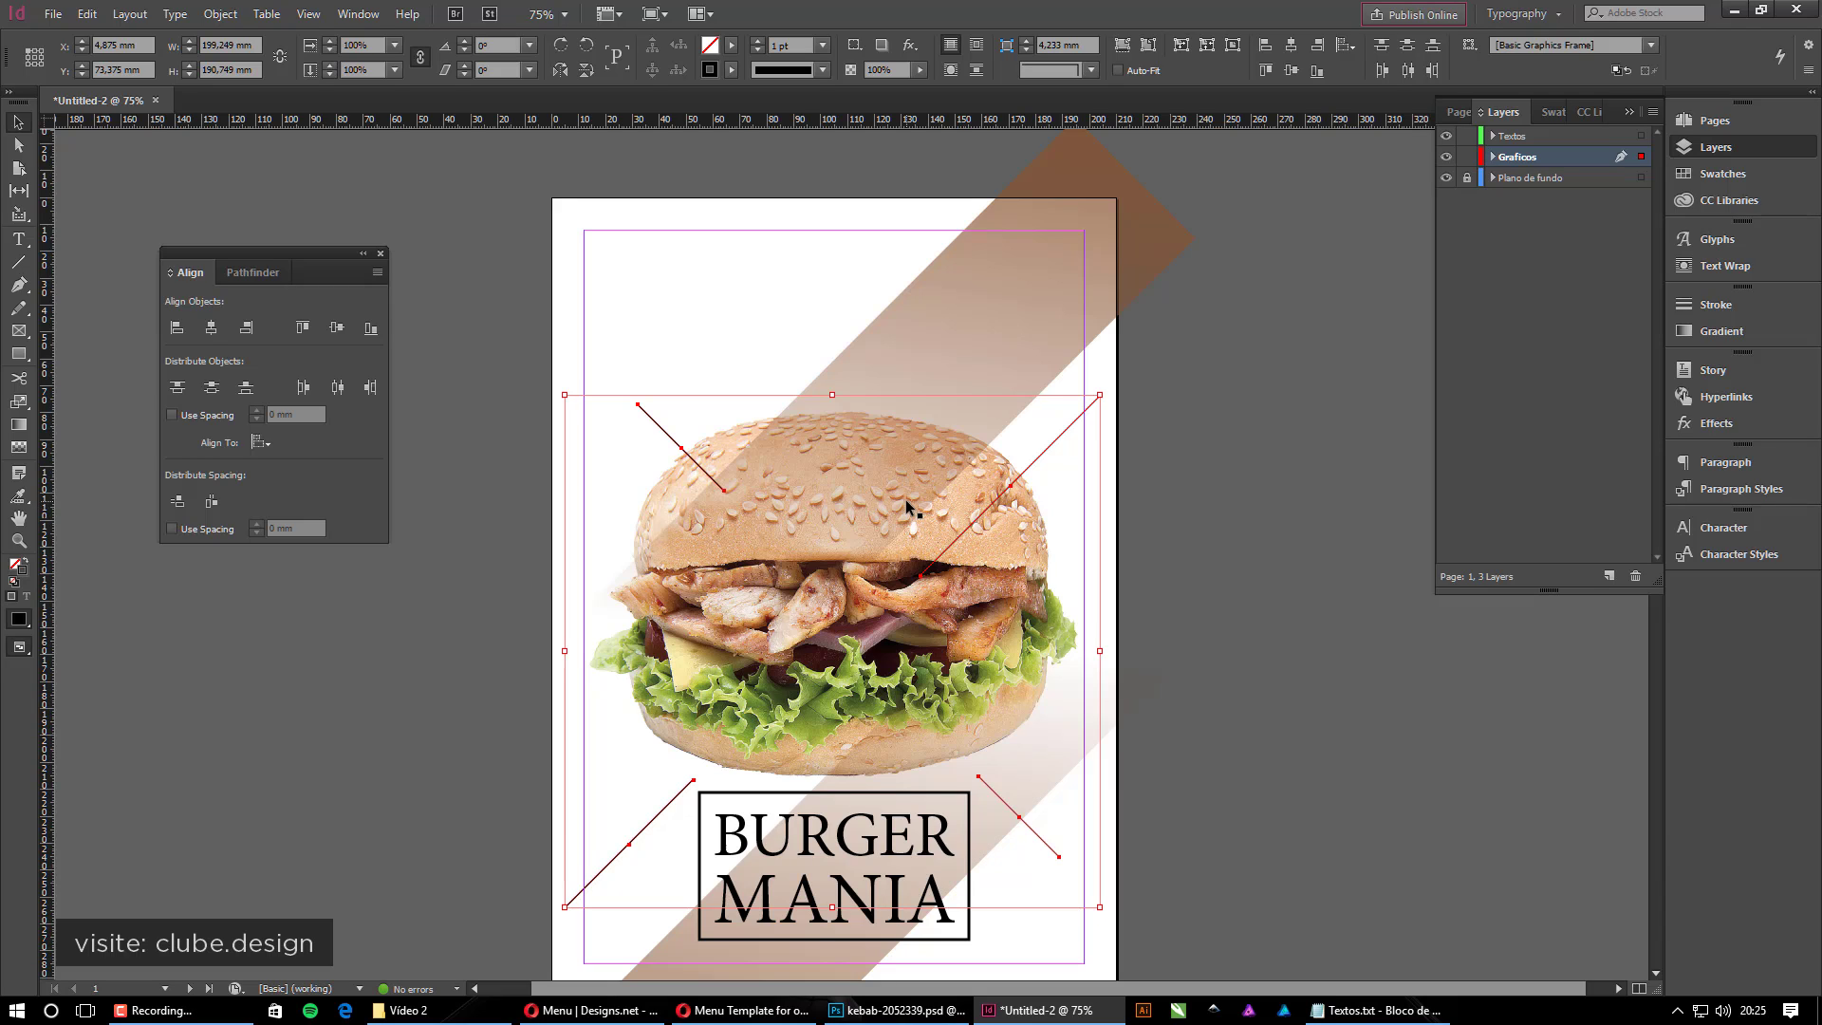
left_click(1187, 446)
scroll(1191, 499, "down", 2)
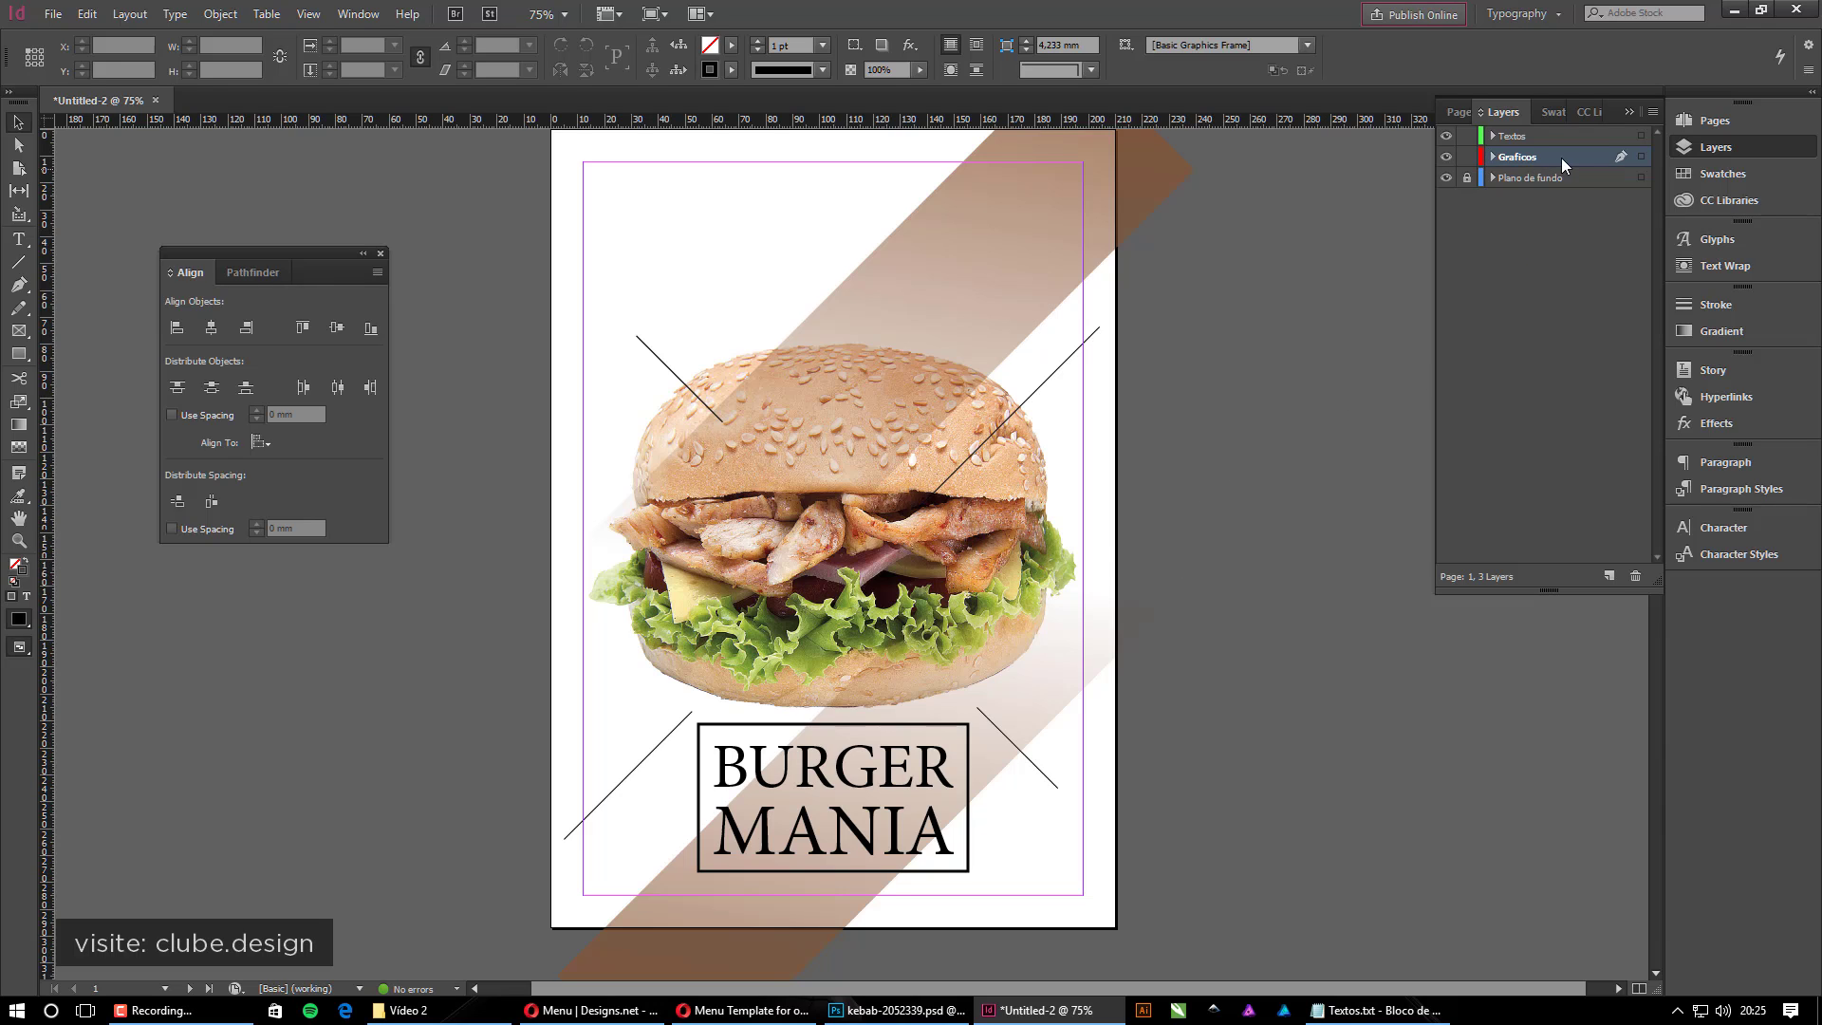
Draw a short vertical line about 8.7 mm long just left of the diagonal line at the bun's upper left
left_click_drag(576, 325, 732, 491)
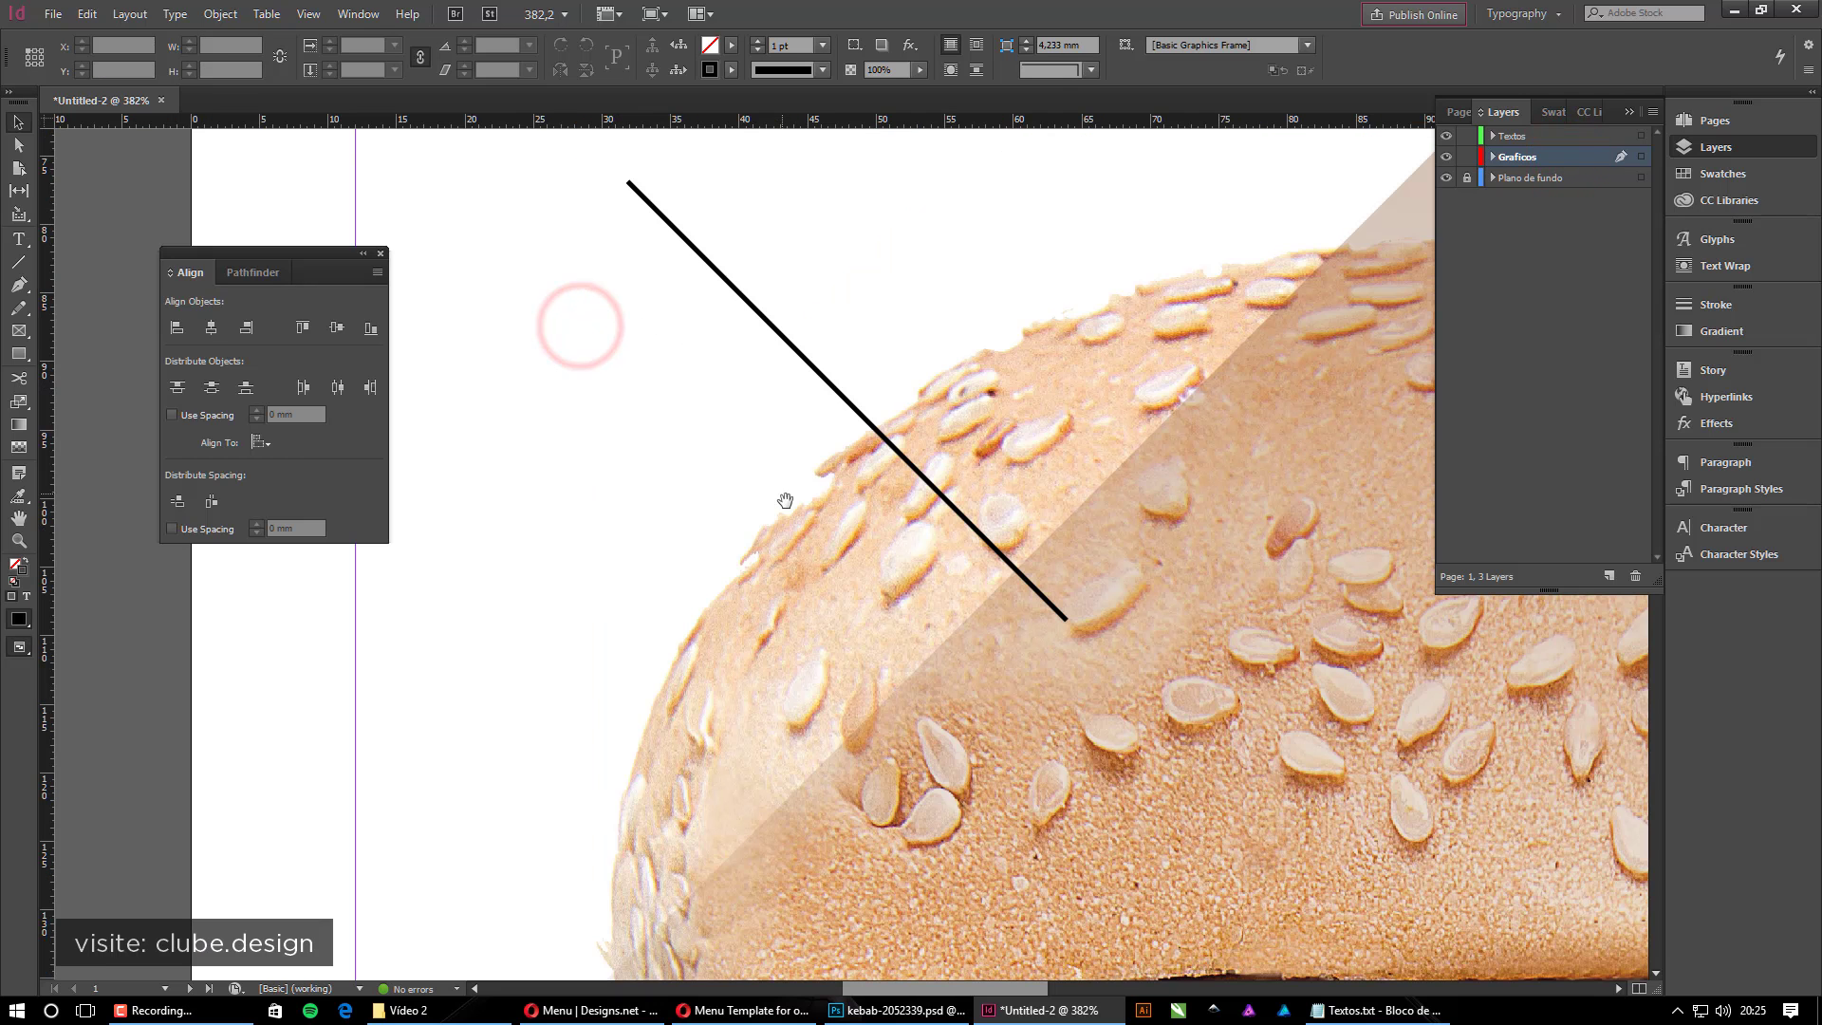
key("p")
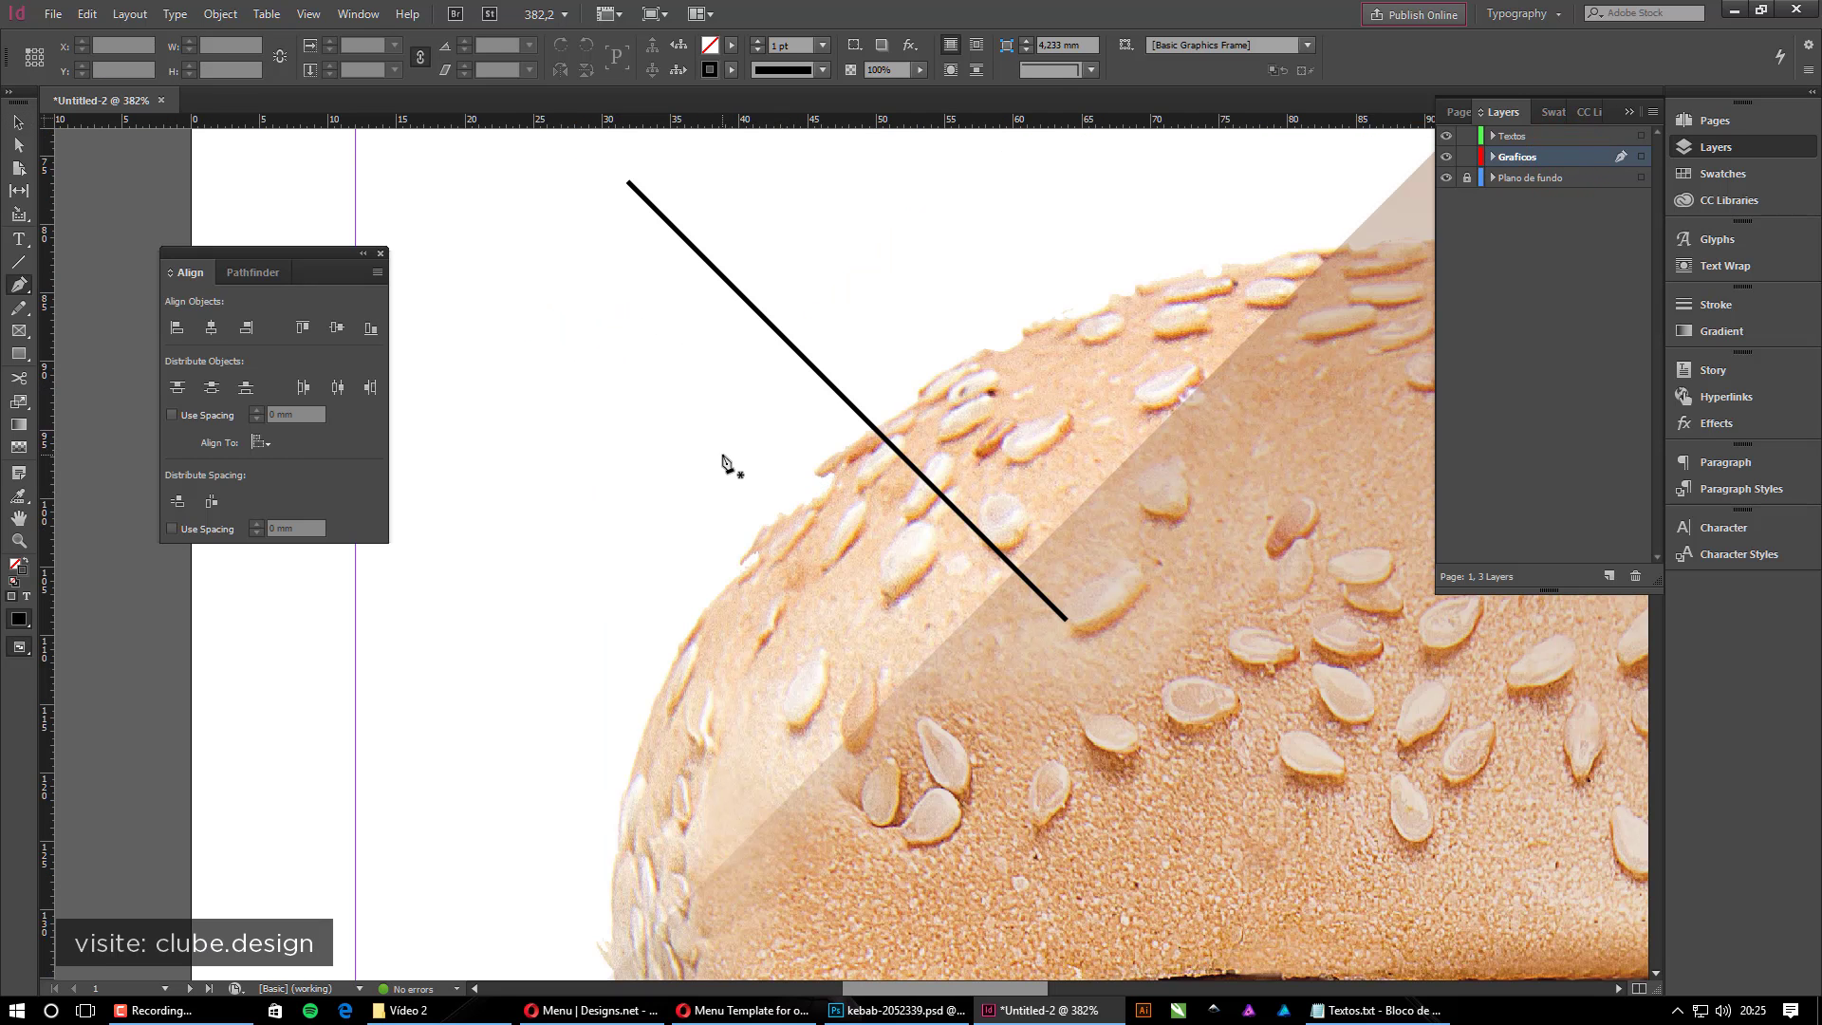
left_click(705, 300)
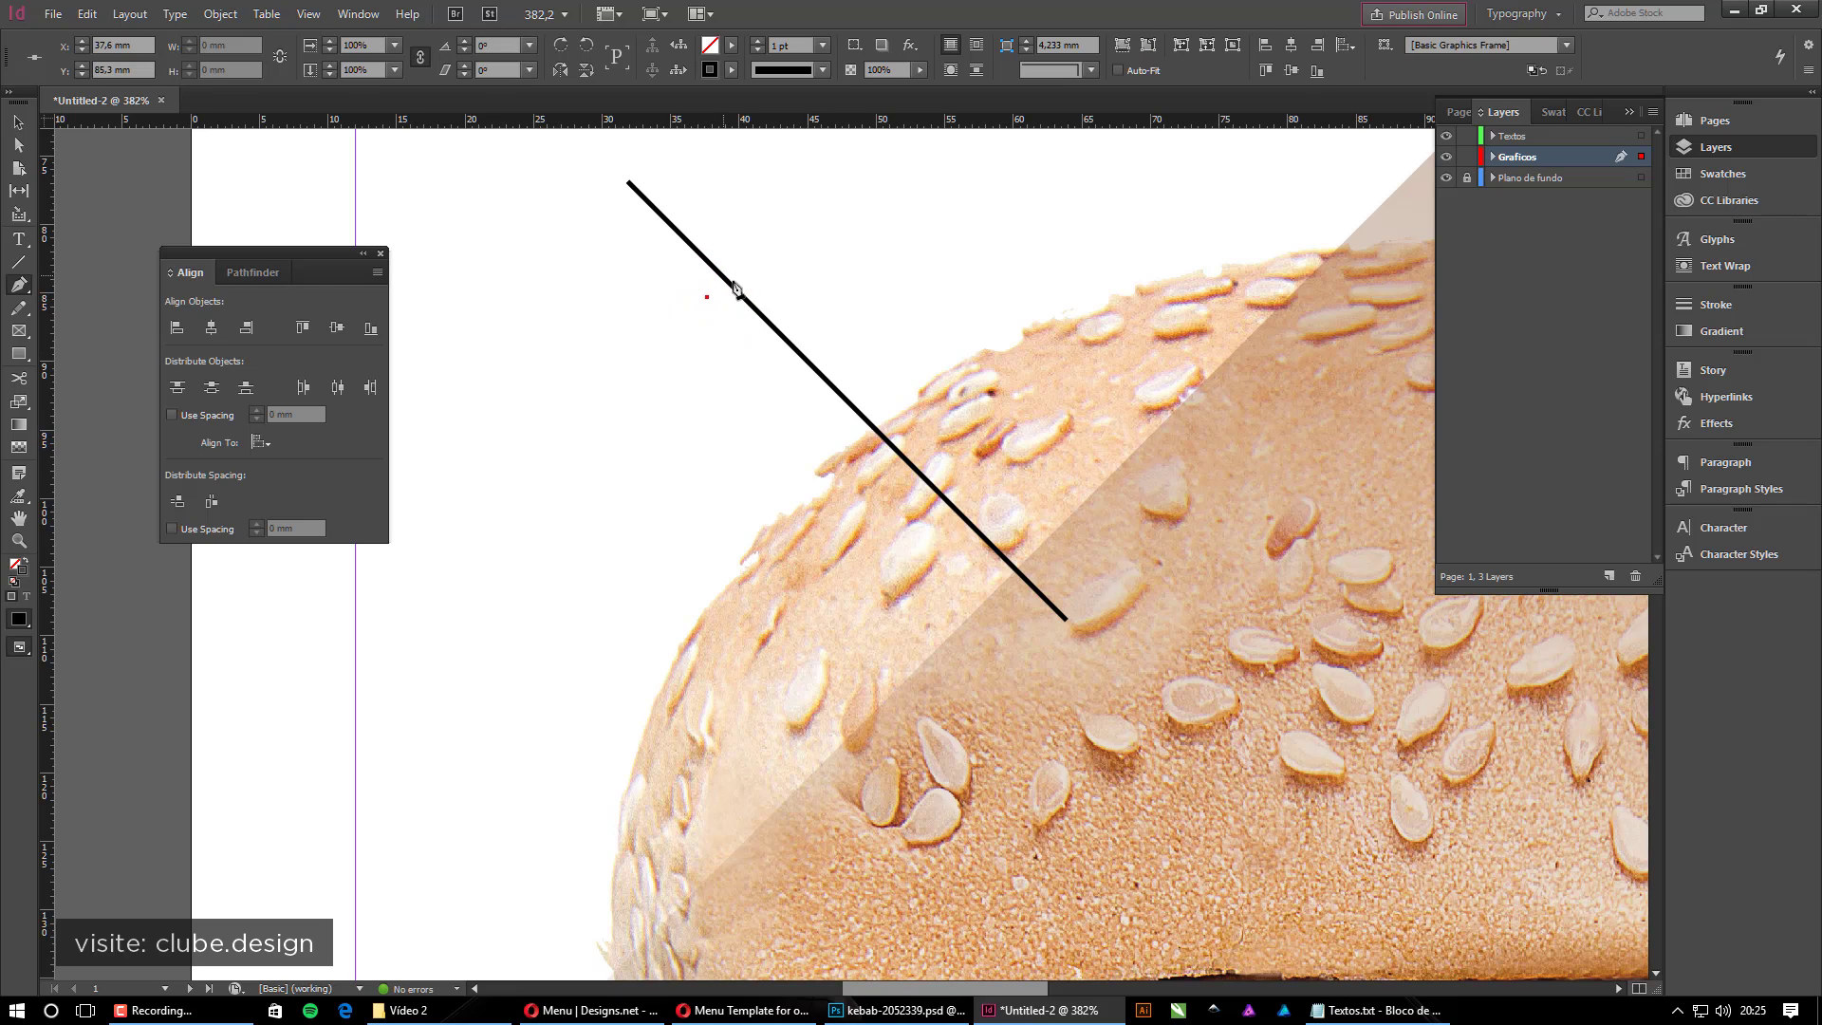
left_click(705, 416)
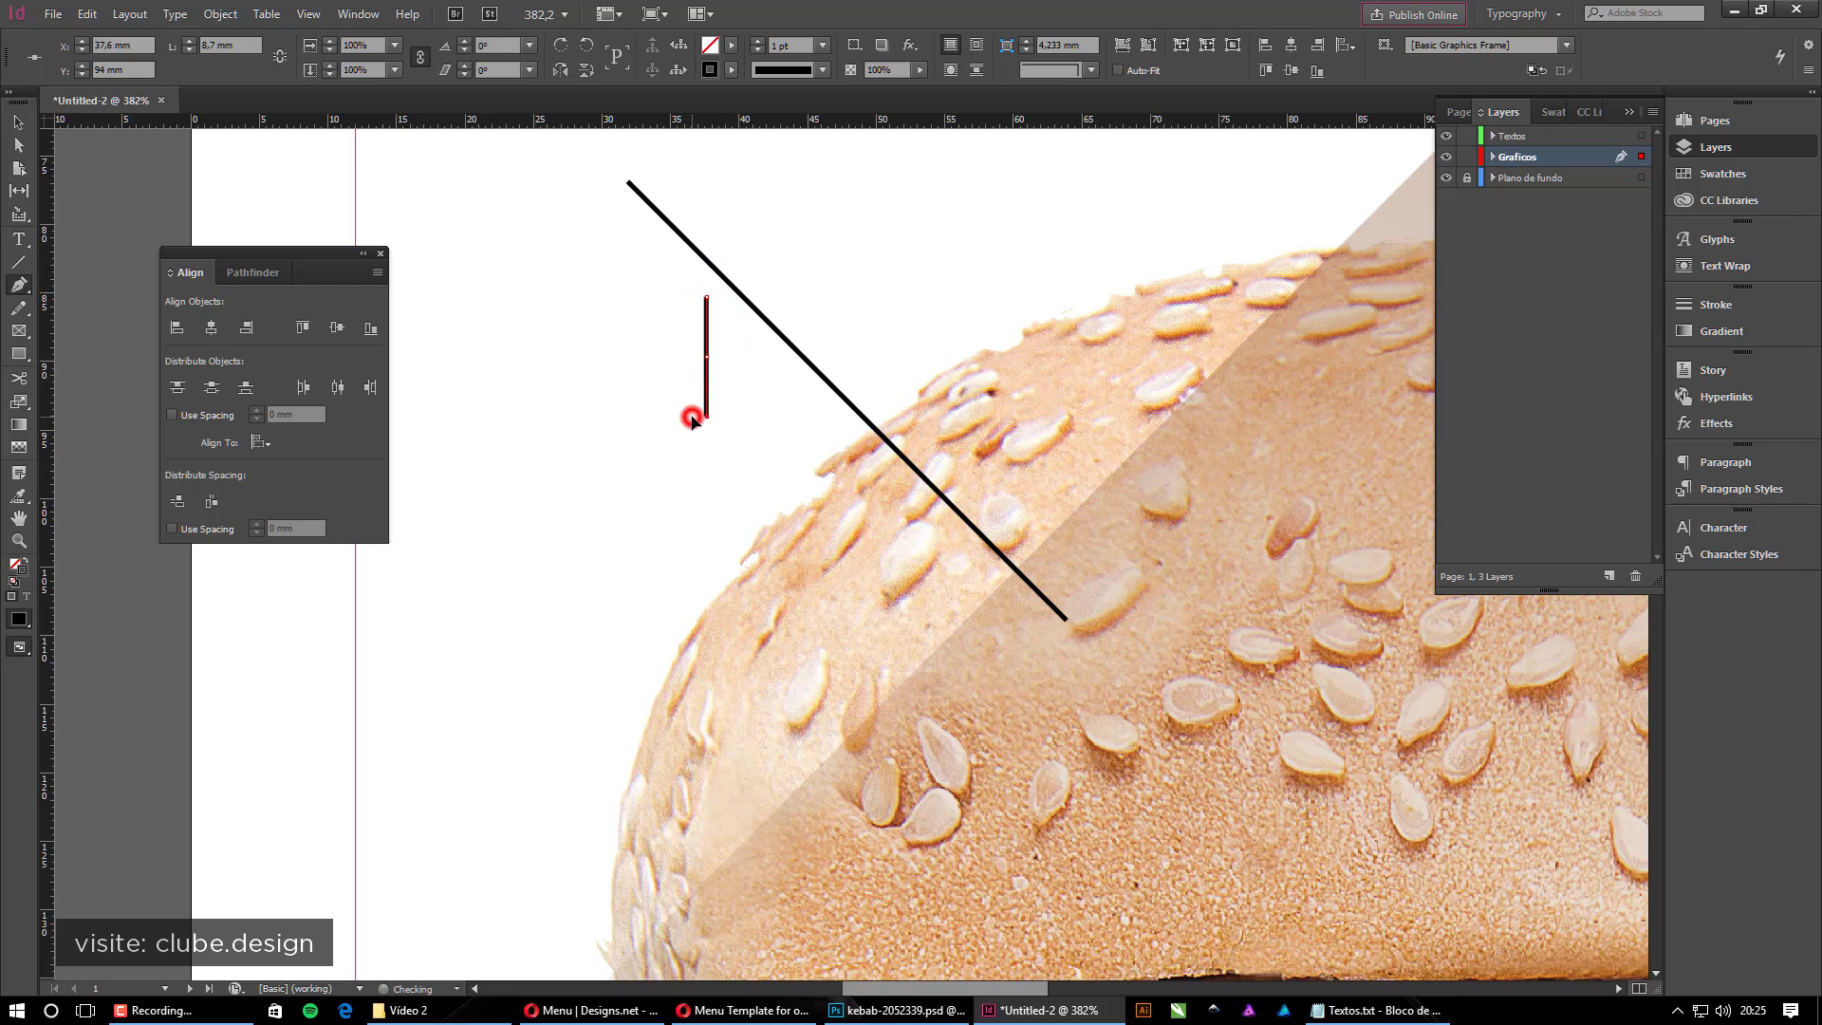
Extend the short vertical line into a closed right-angled triangle about 9 mm wide and tall beside the bun's upper left
left_click(816, 414)
left_click(706, 298)
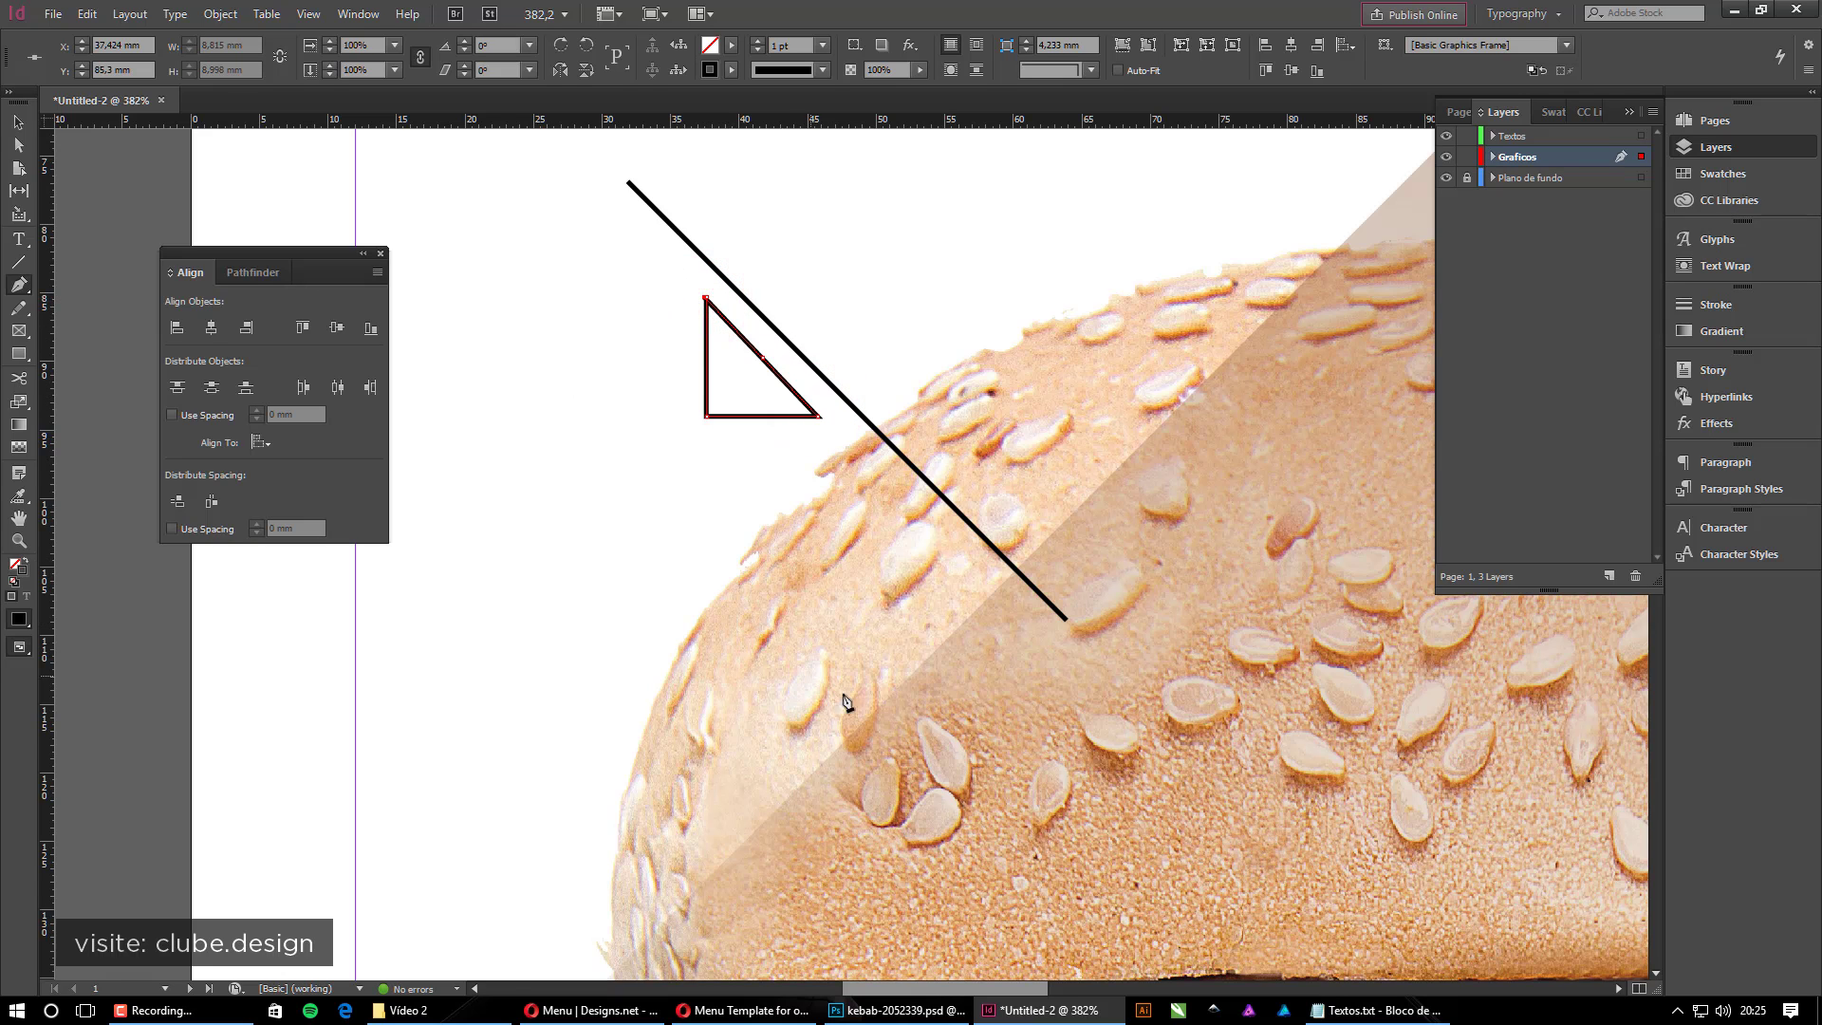
Draw an unfilled outlined square about 16.6 mm wide beside the bottom bun's lower-left edge
left_click_drag(1069, 709, 727, 707)
left_click_drag(822, 705, 839, 228)
left_click_drag(804, 599, 904, 545)
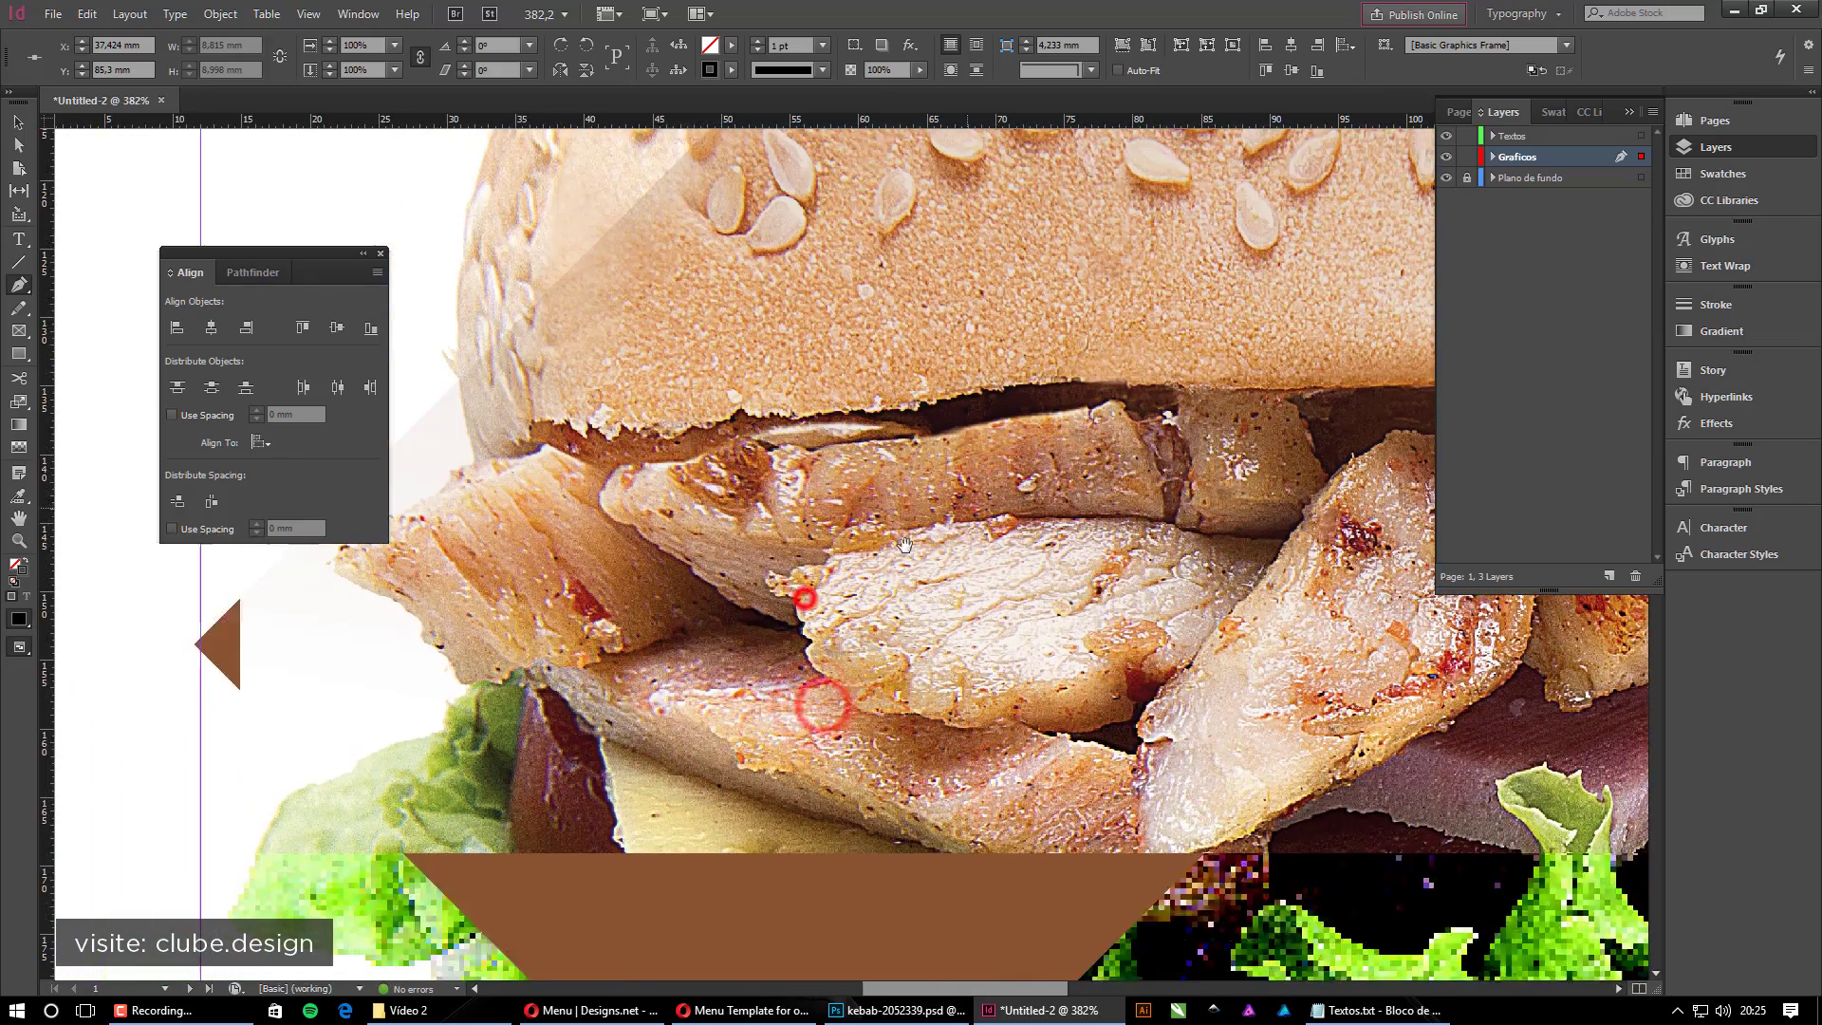
left_click(765, 560, "ctrl+alt")
left_click(765, 561, "ctrl+alt")
left_click_drag(1041, 509, 942, 576)
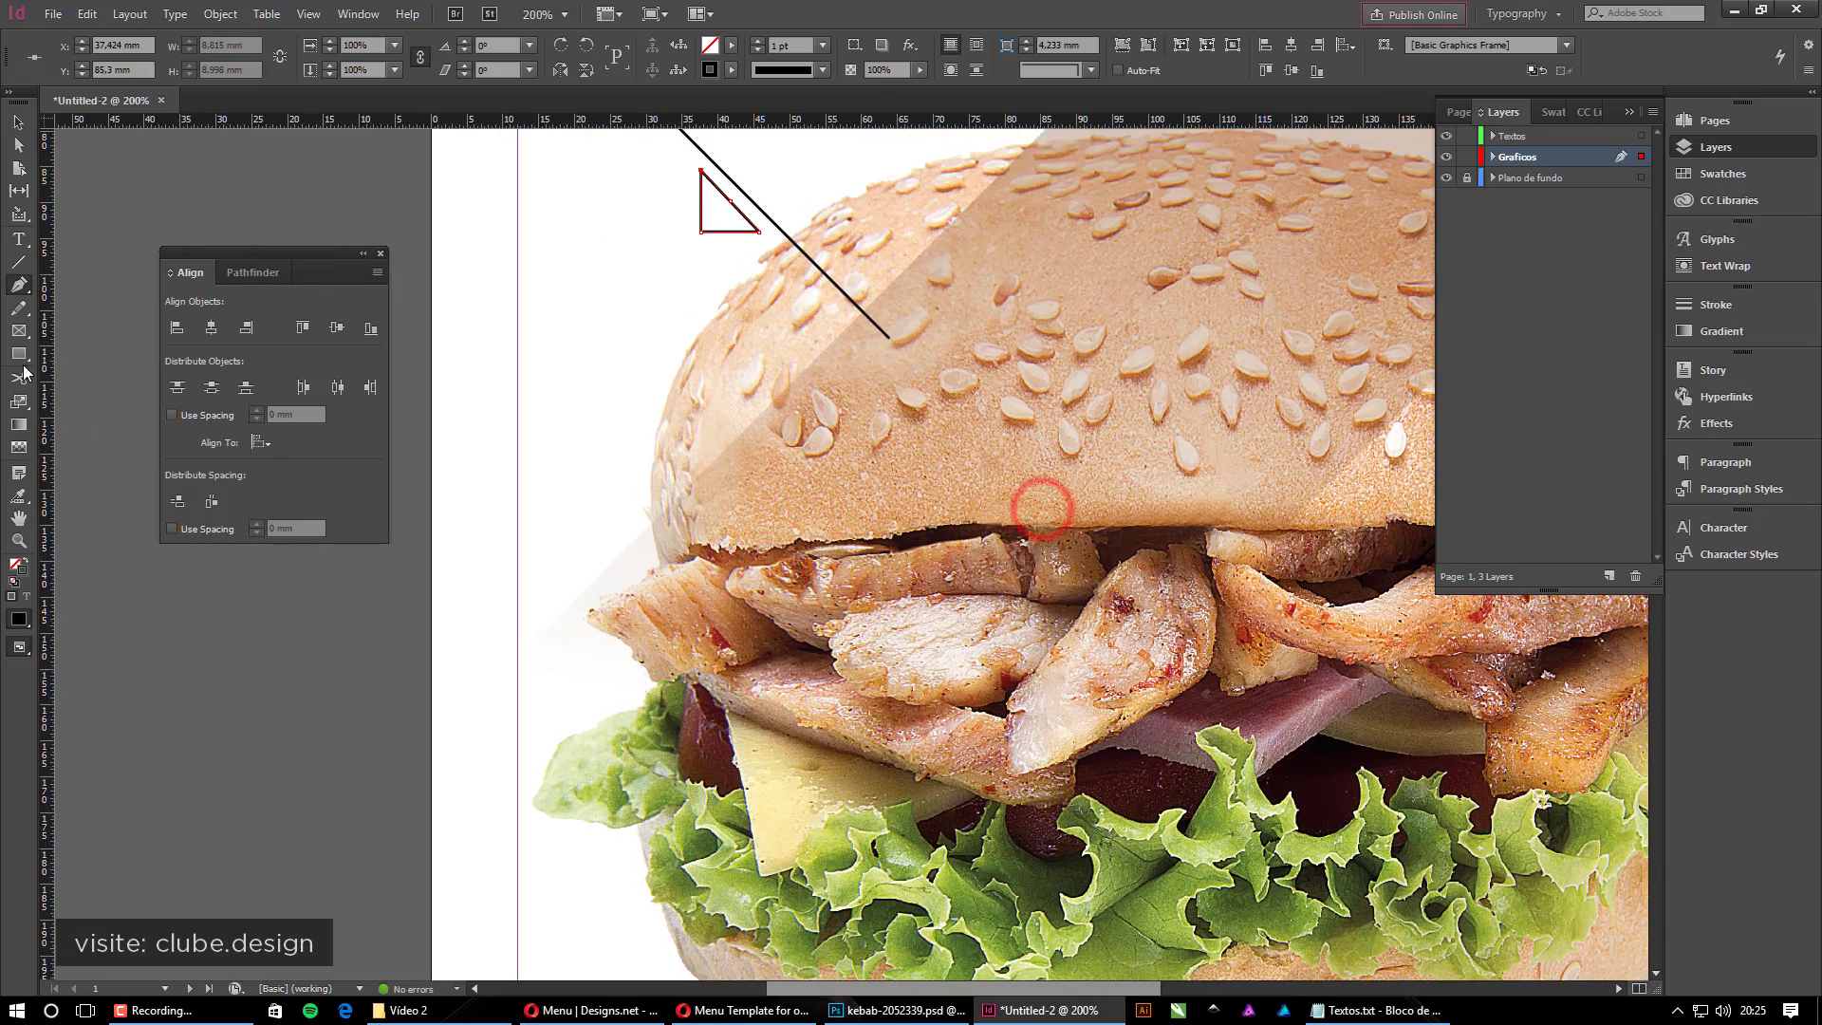
left_click(19, 356)
left_click(857, 647, "ctrl+alt")
left_click_drag(1020, 681, 874, 458)
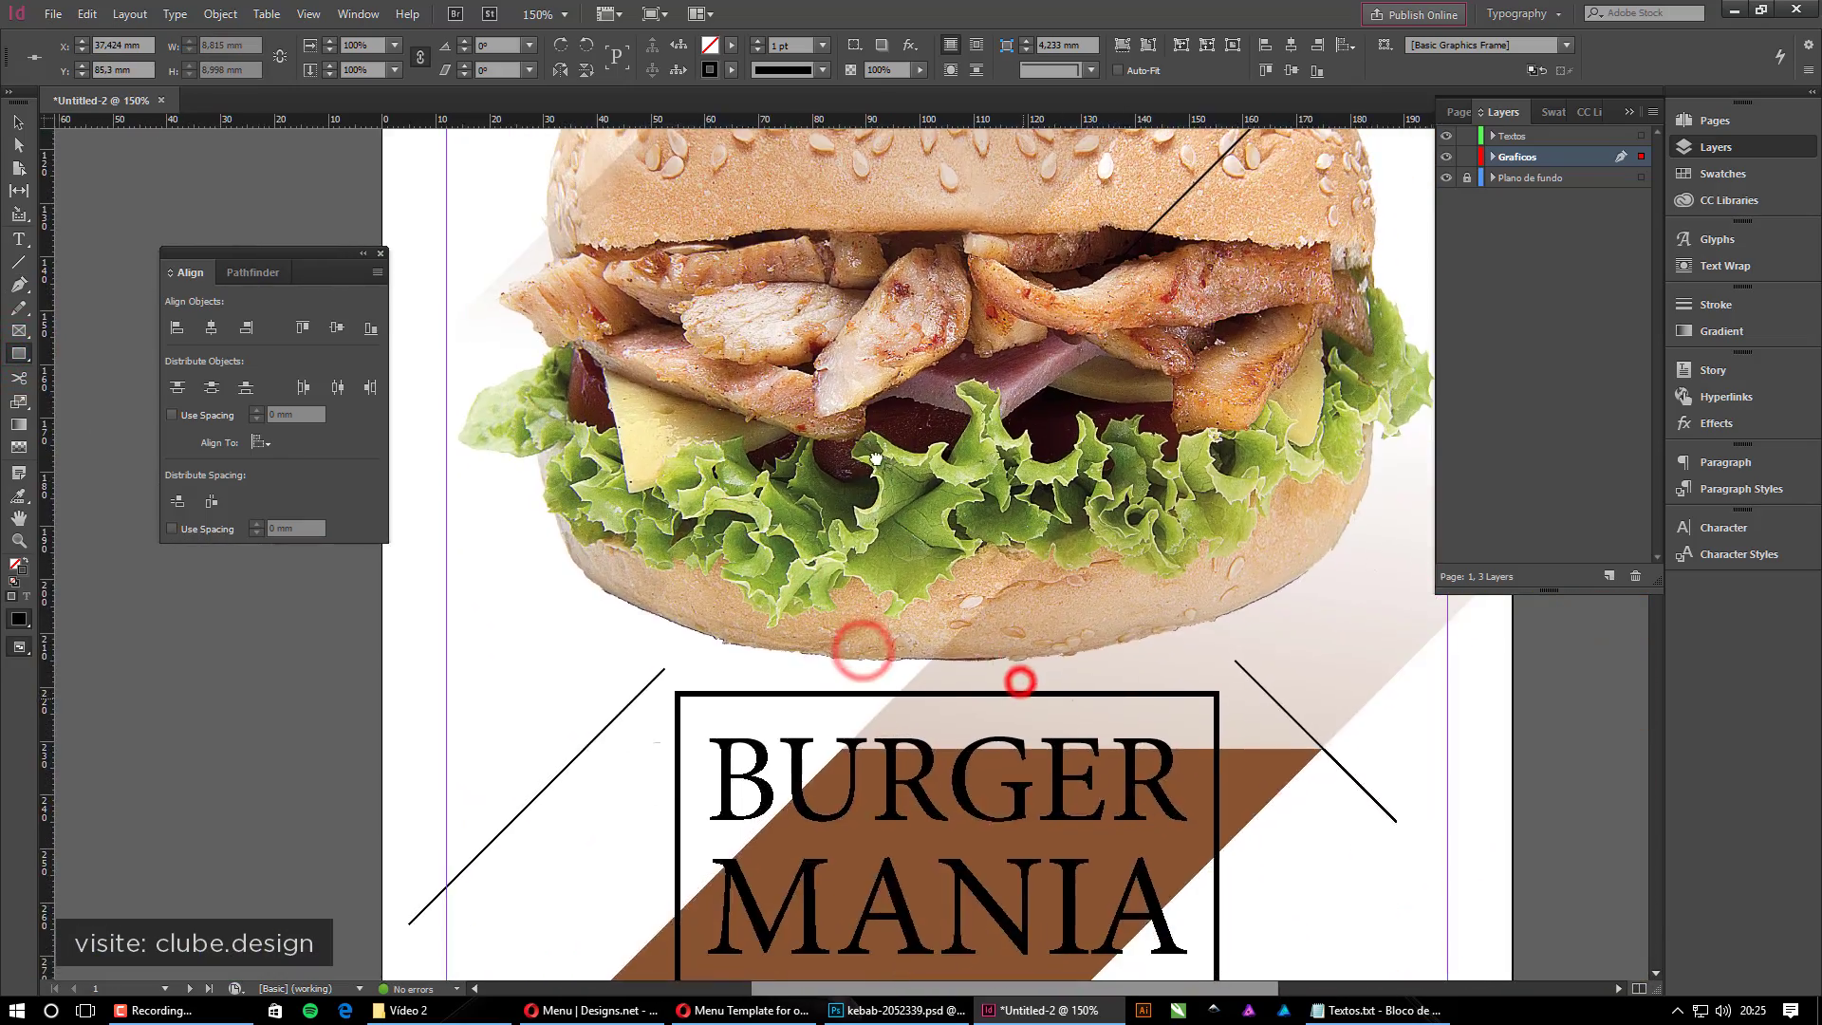
left_click_drag(535, 655, 626, 566)
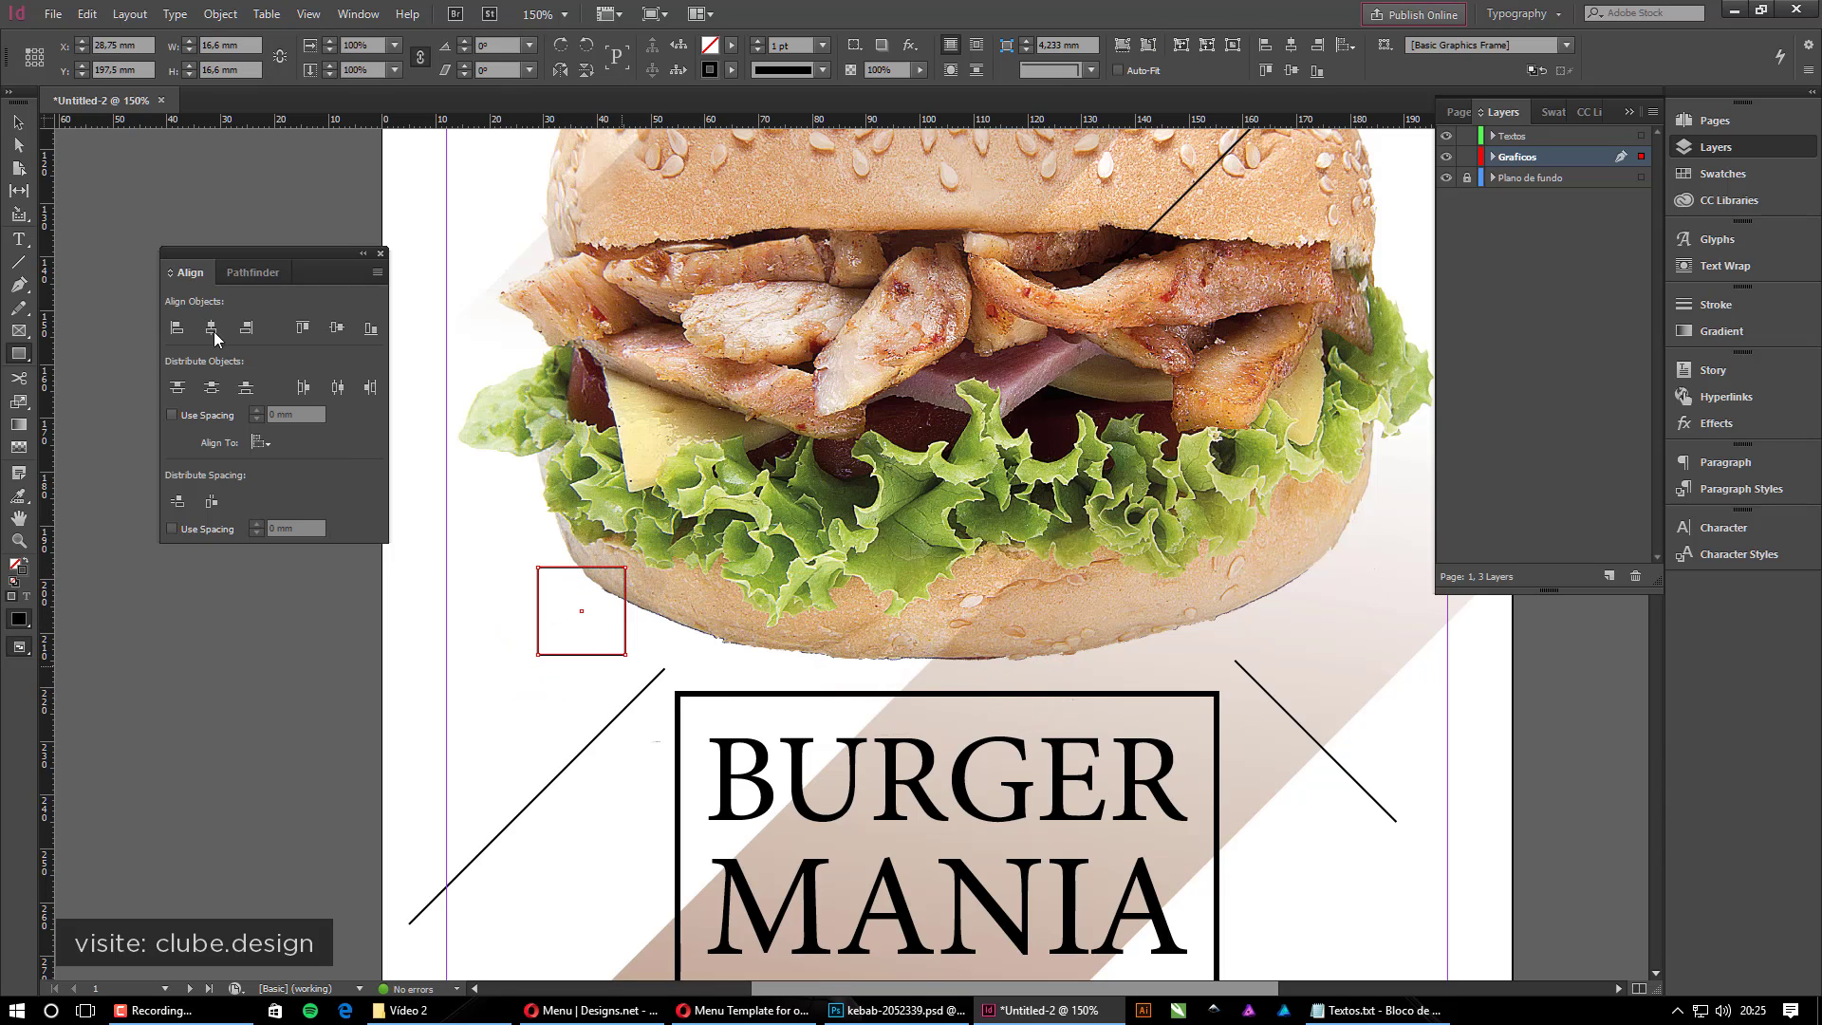
left_click(19, 122)
left_click(252, 622)
left_click(1042, 550, "ctrl+alt")
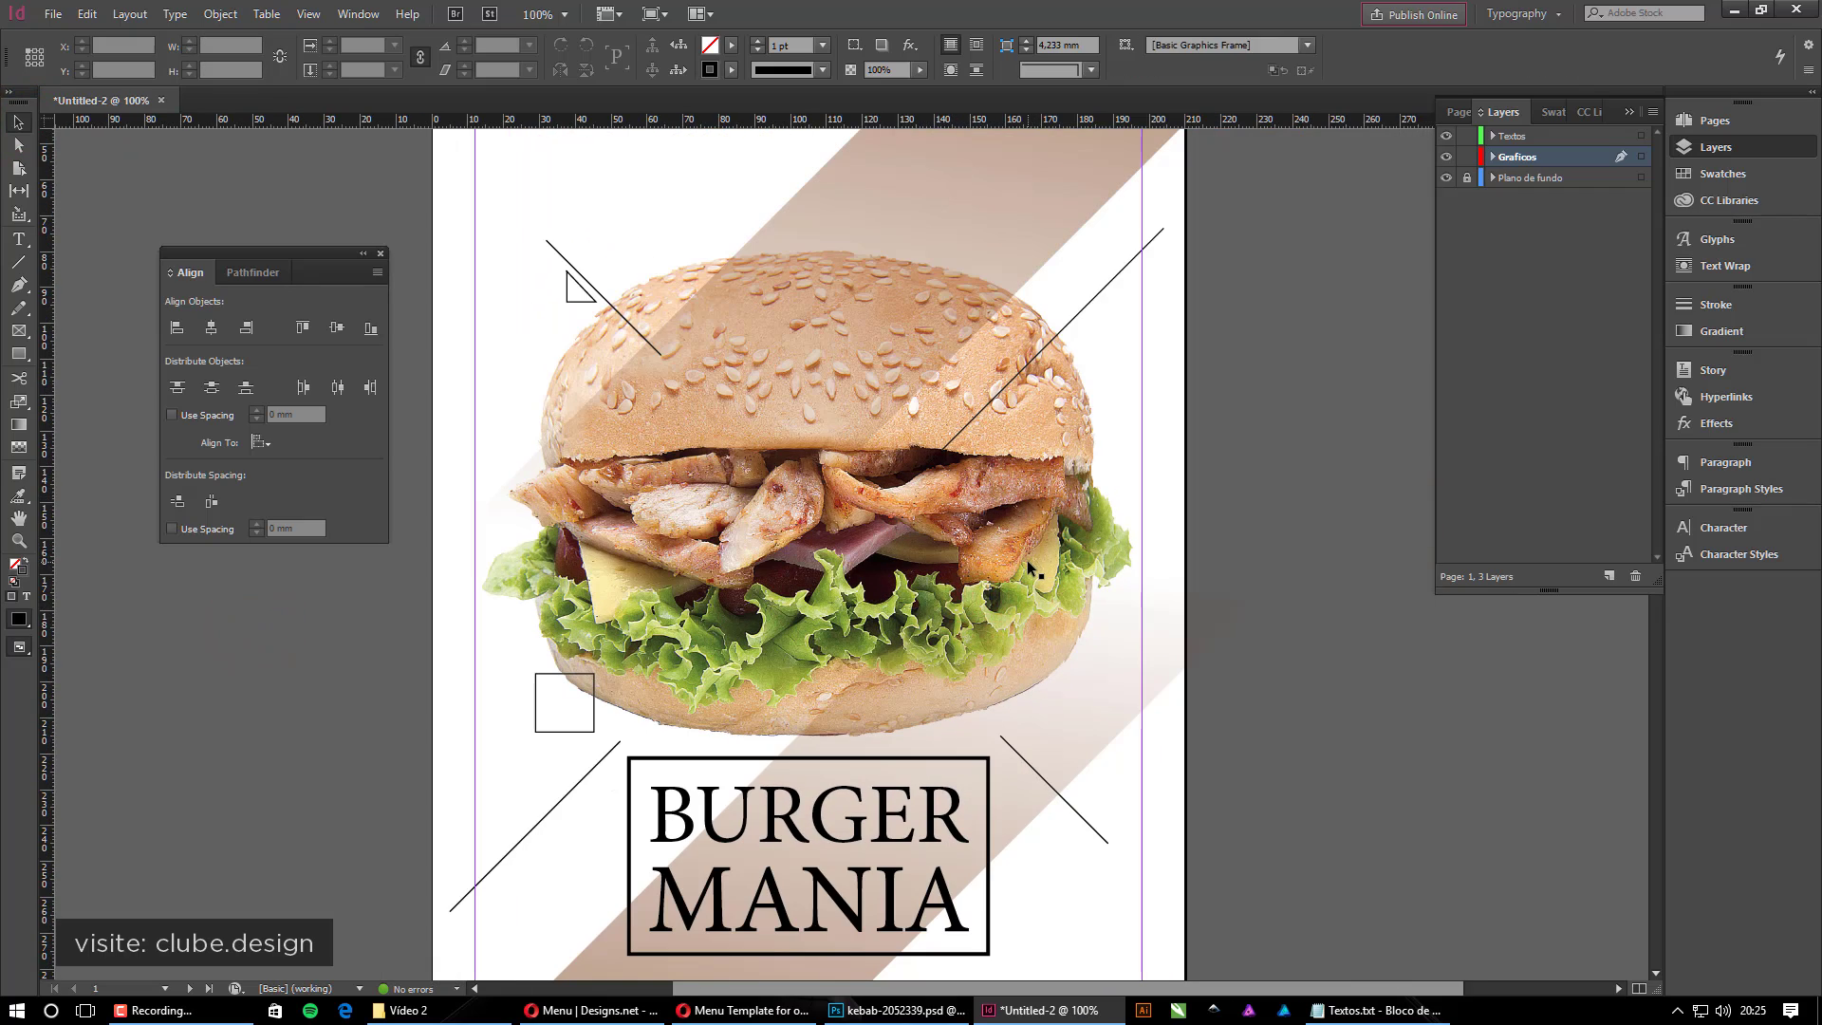
left_click(1044, 612, "ctrl")
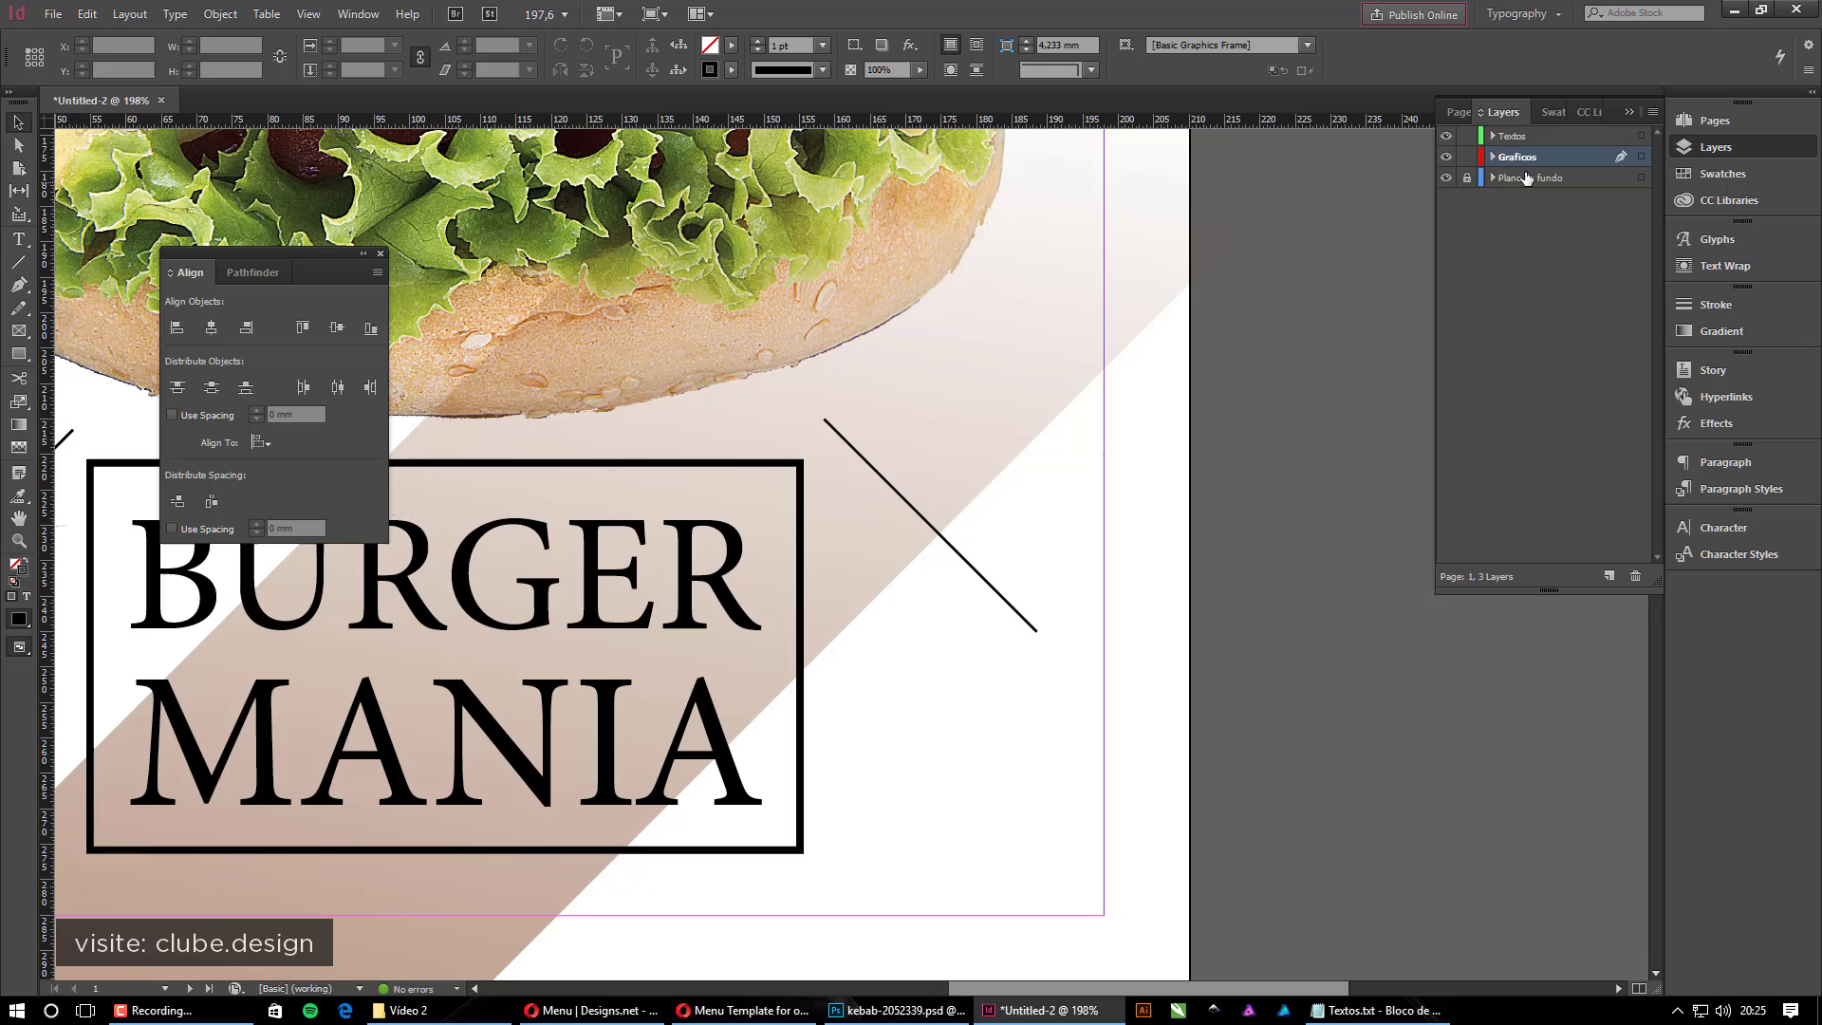
left_click(1529, 163)
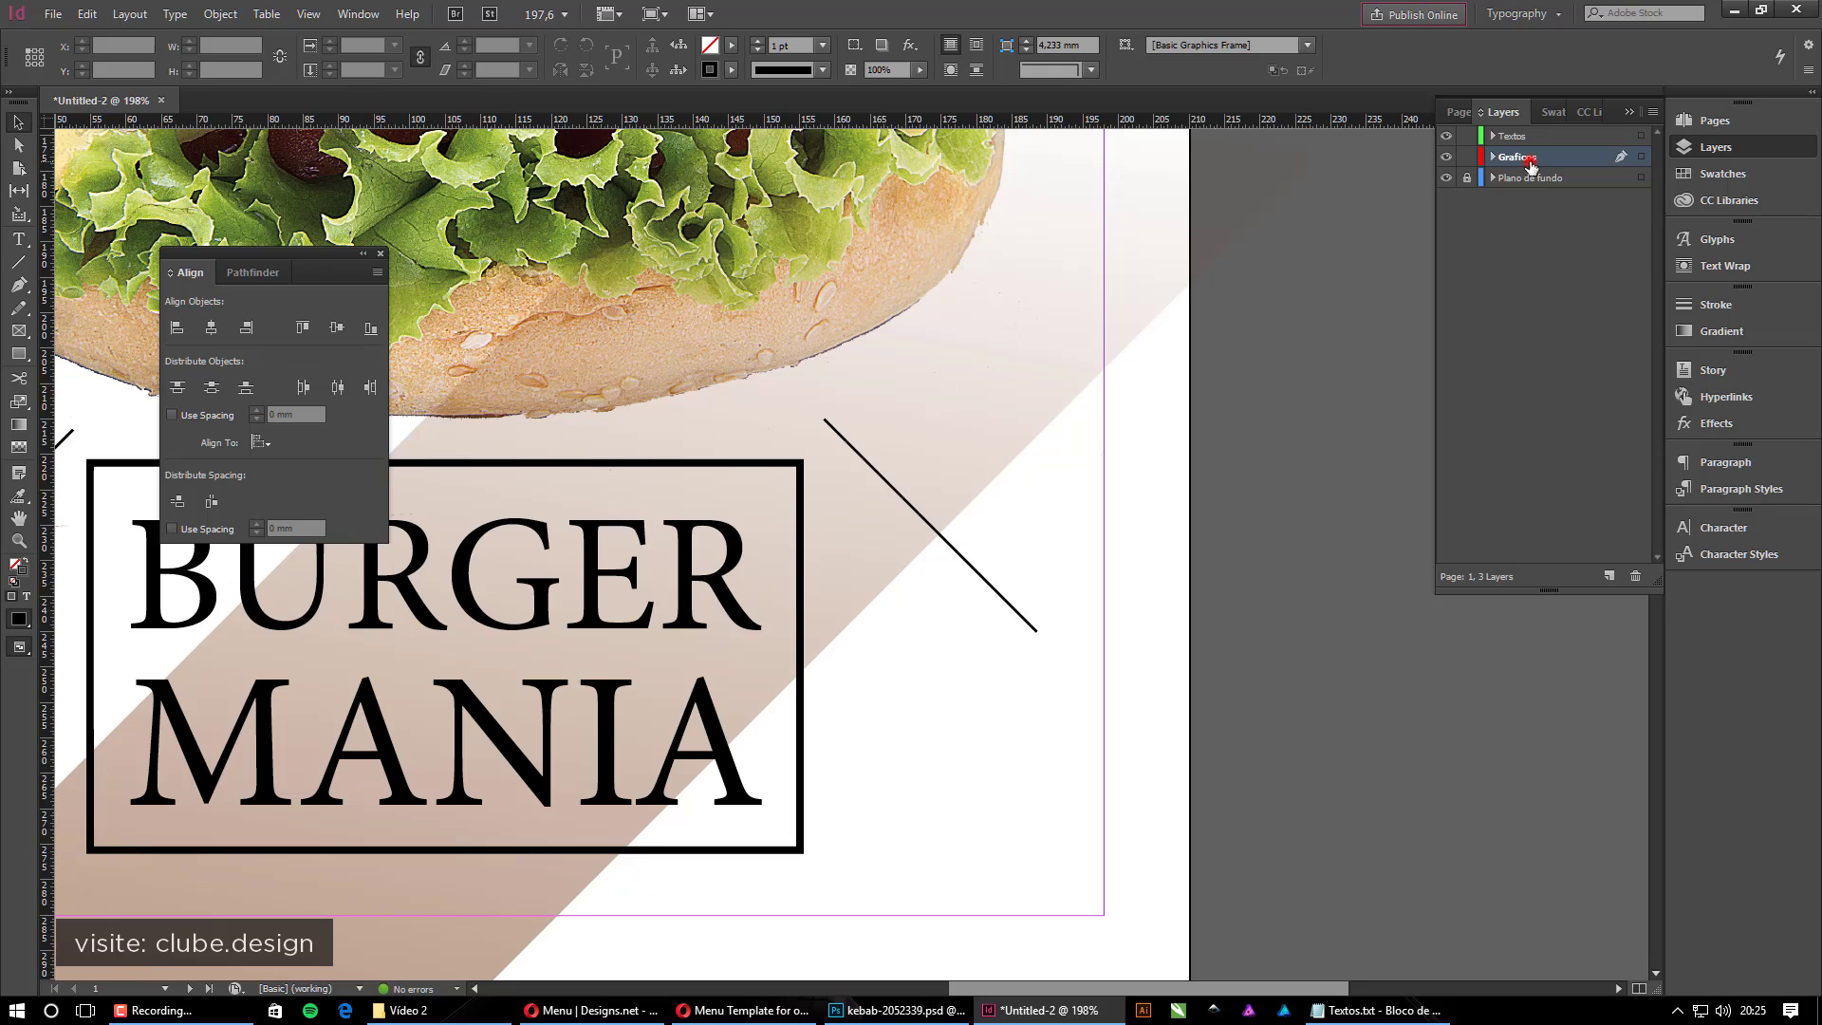
type("P")
left_click(925, 749)
Draw a closed right-angled triangle about 13 mm wide and 16 mm tall just right of the BURGER MANIA frame's lower corner
key("p")
left_click(834, 742)
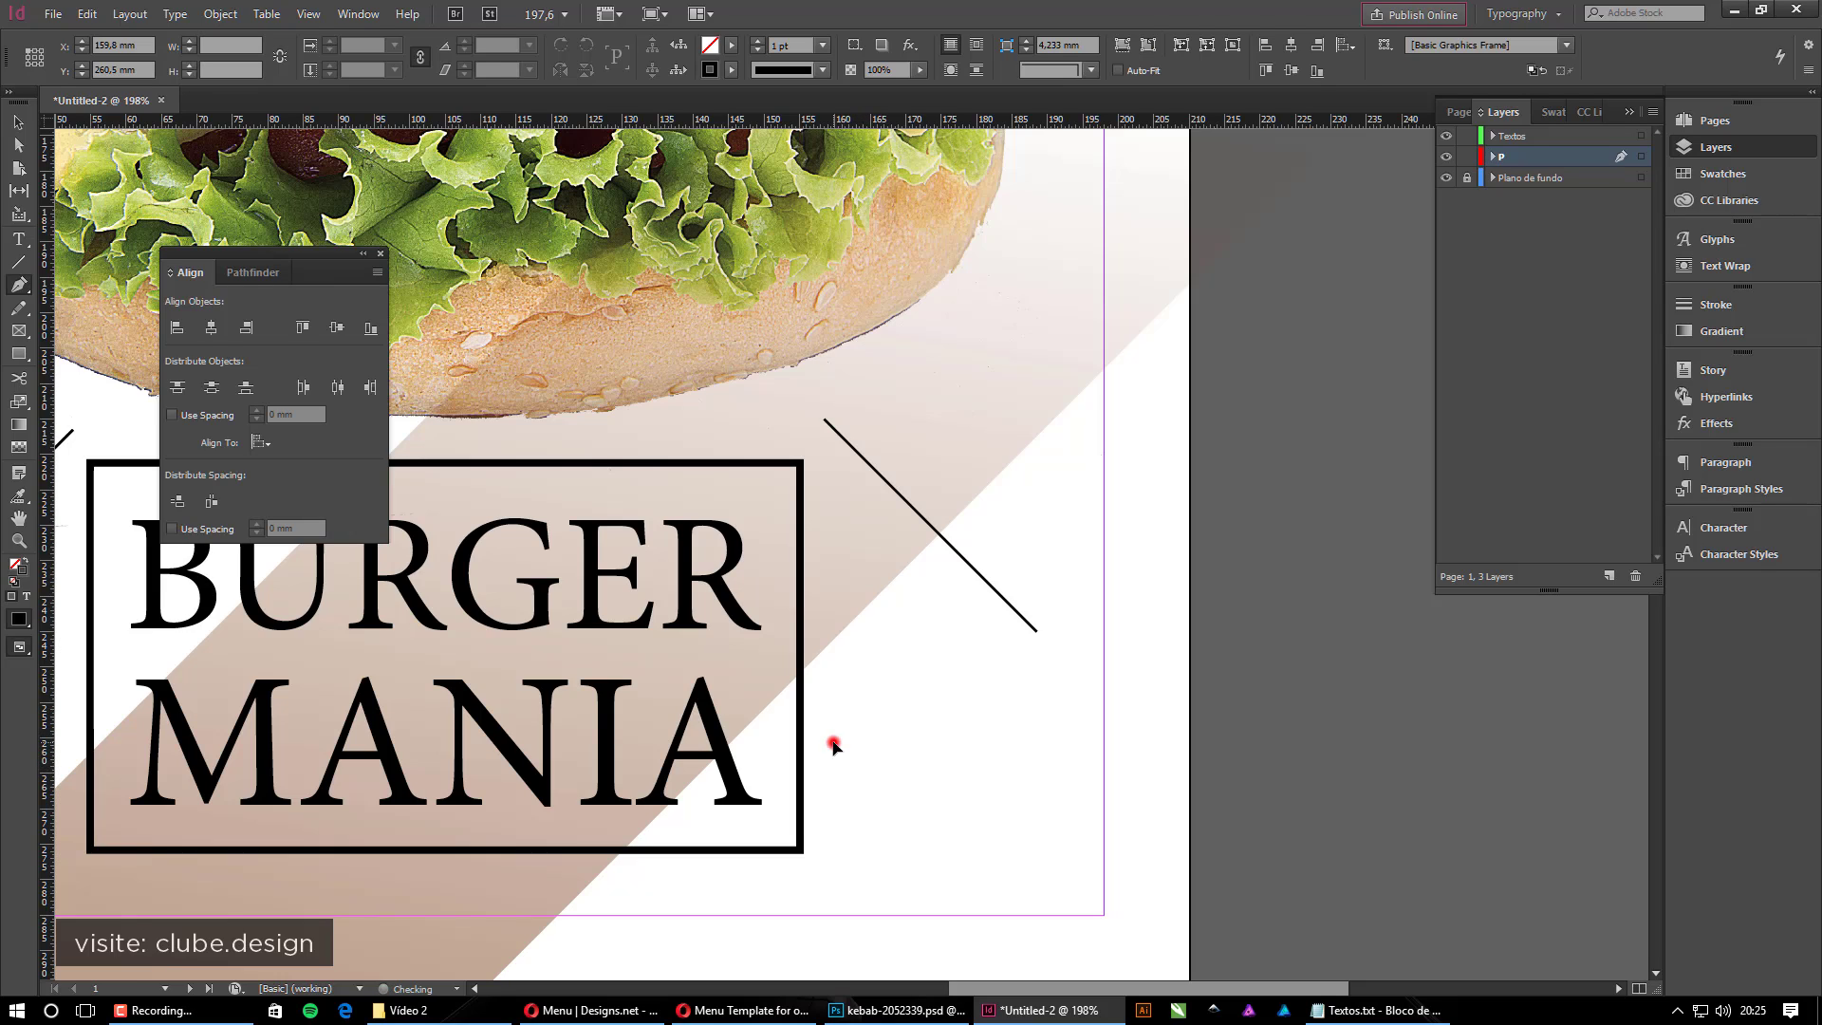
left_click(834, 851)
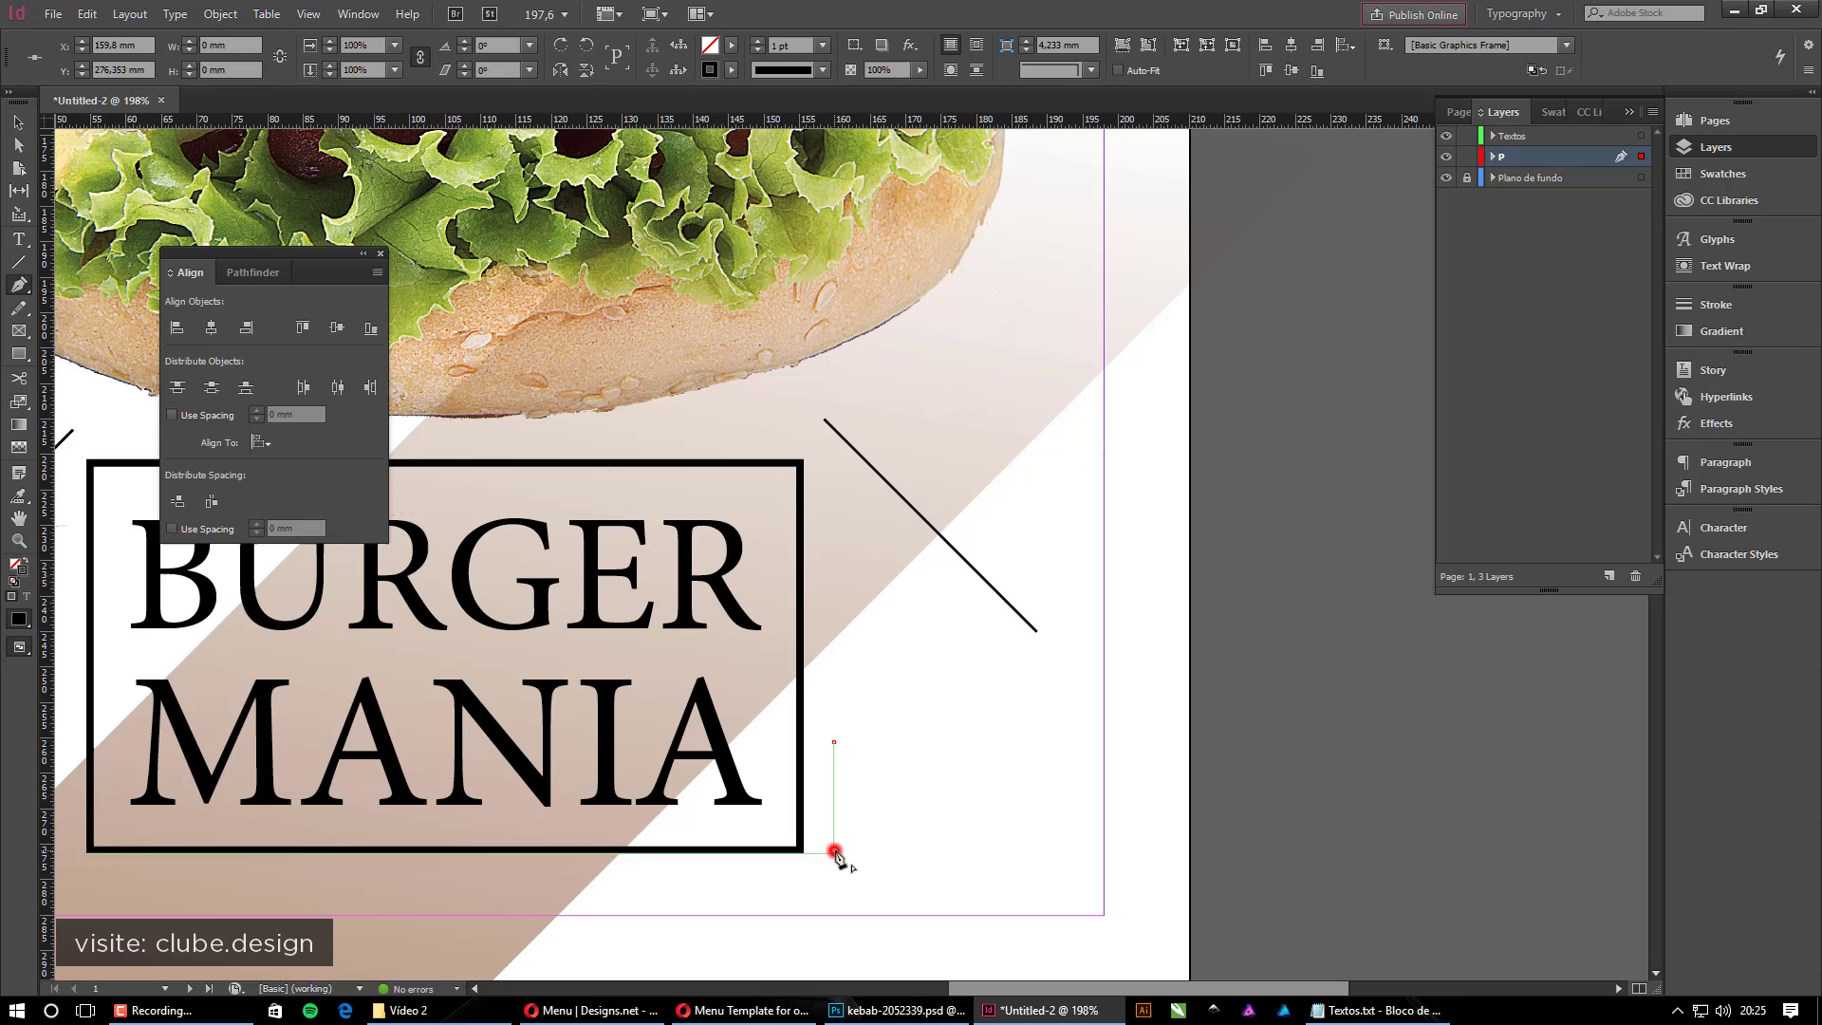
left_click(922, 851)
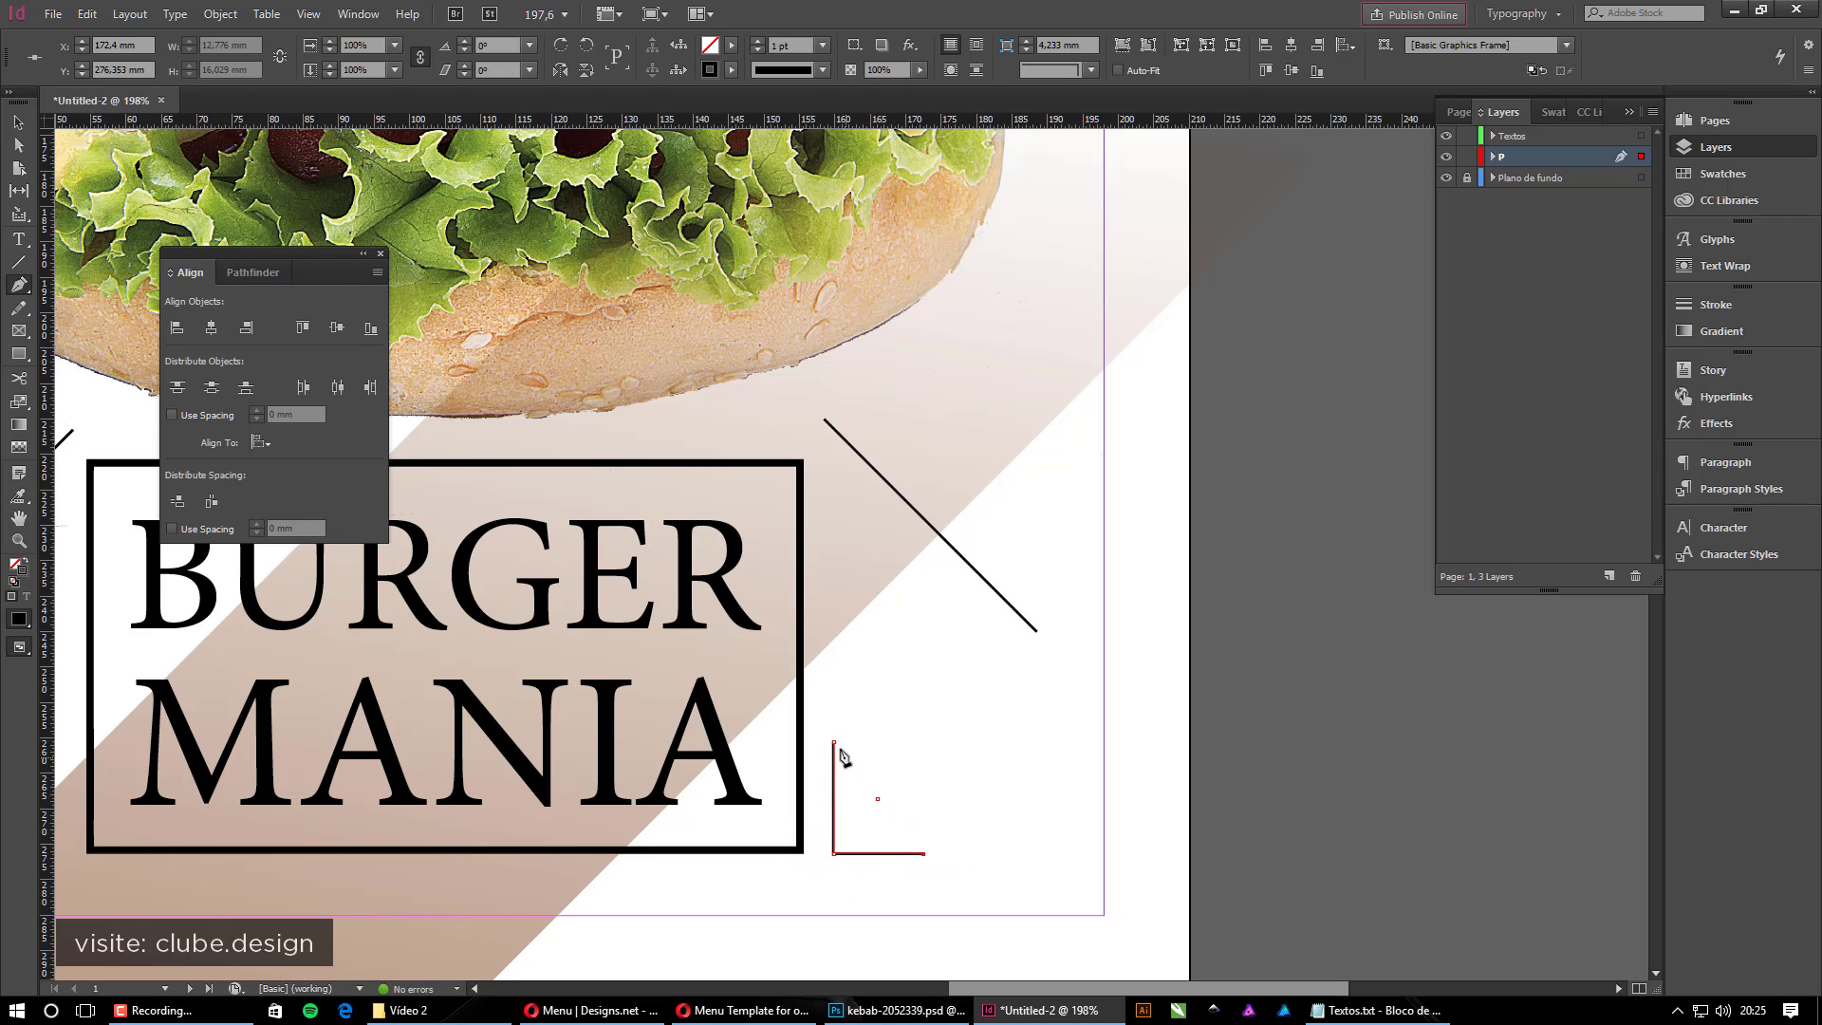
left_click(834, 744)
key("ctrl+z")
left_click(833, 743)
Rename the layer P as Gráficos and lock it
left_click(1555, 139)
double_click(1506, 158)
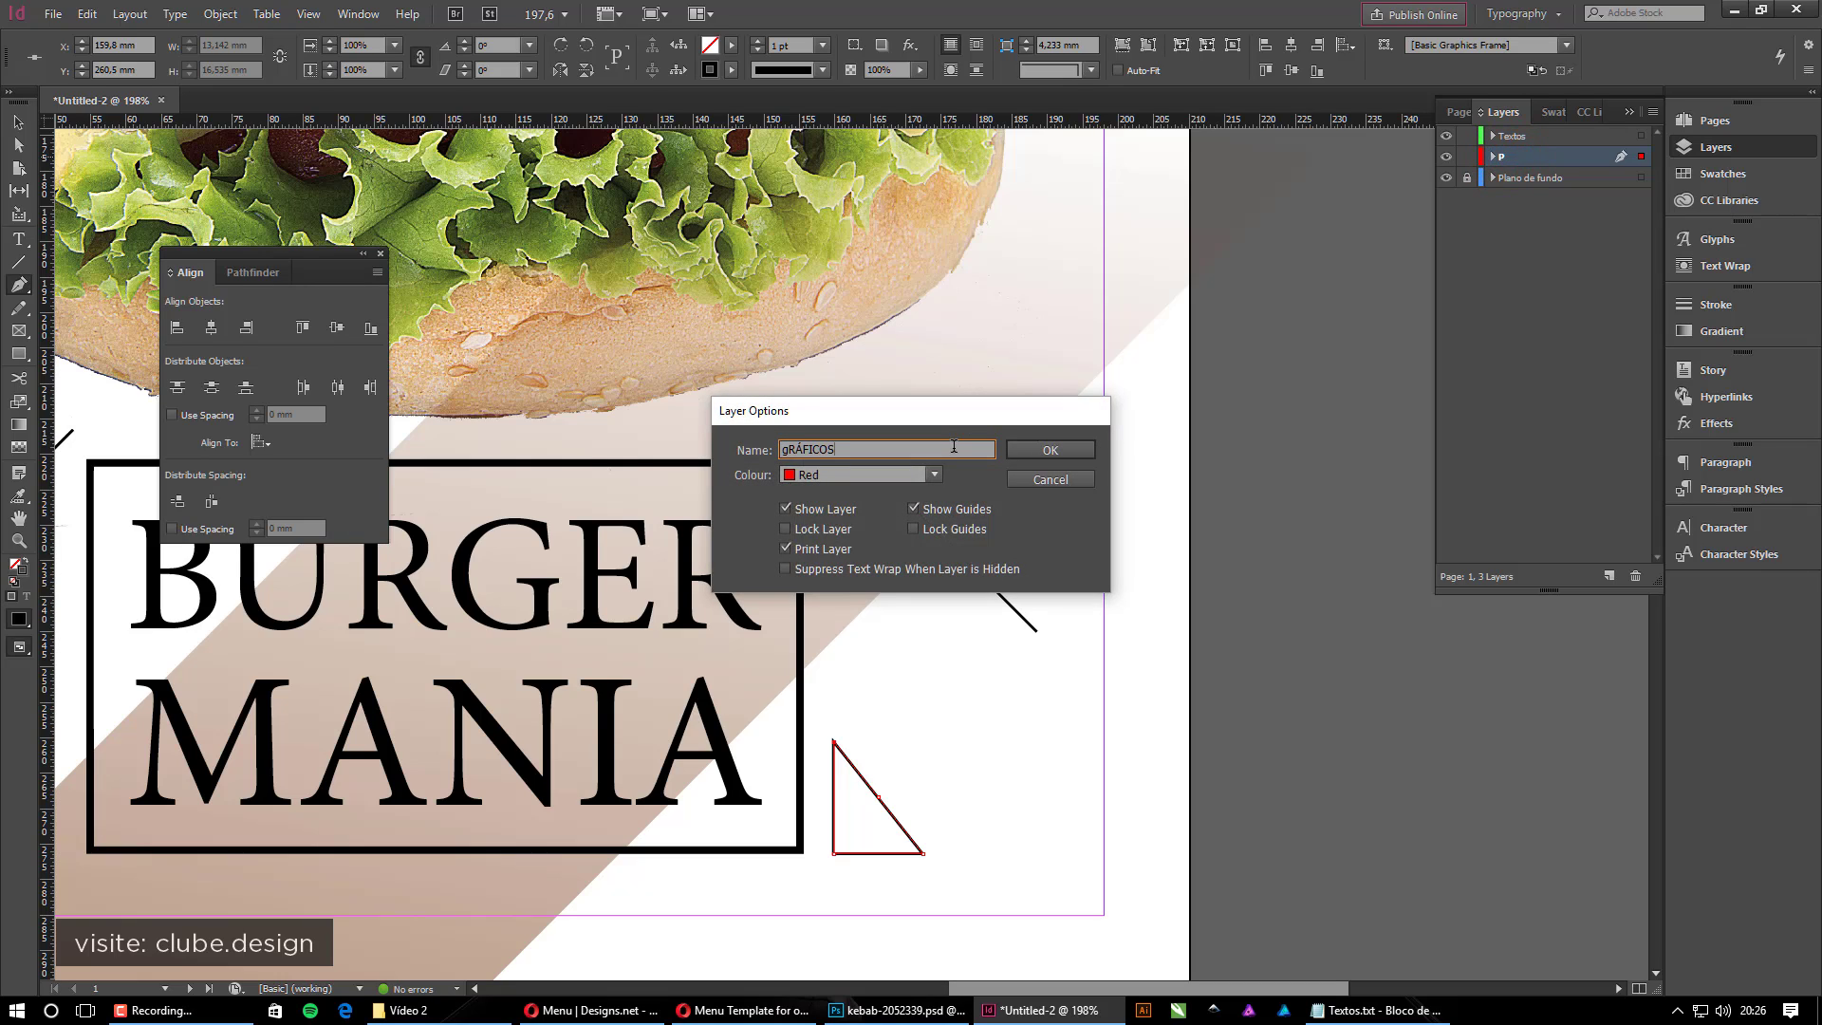
type("gRÁFICOS")
key("ctrl+a")
type("G")
key("Return")
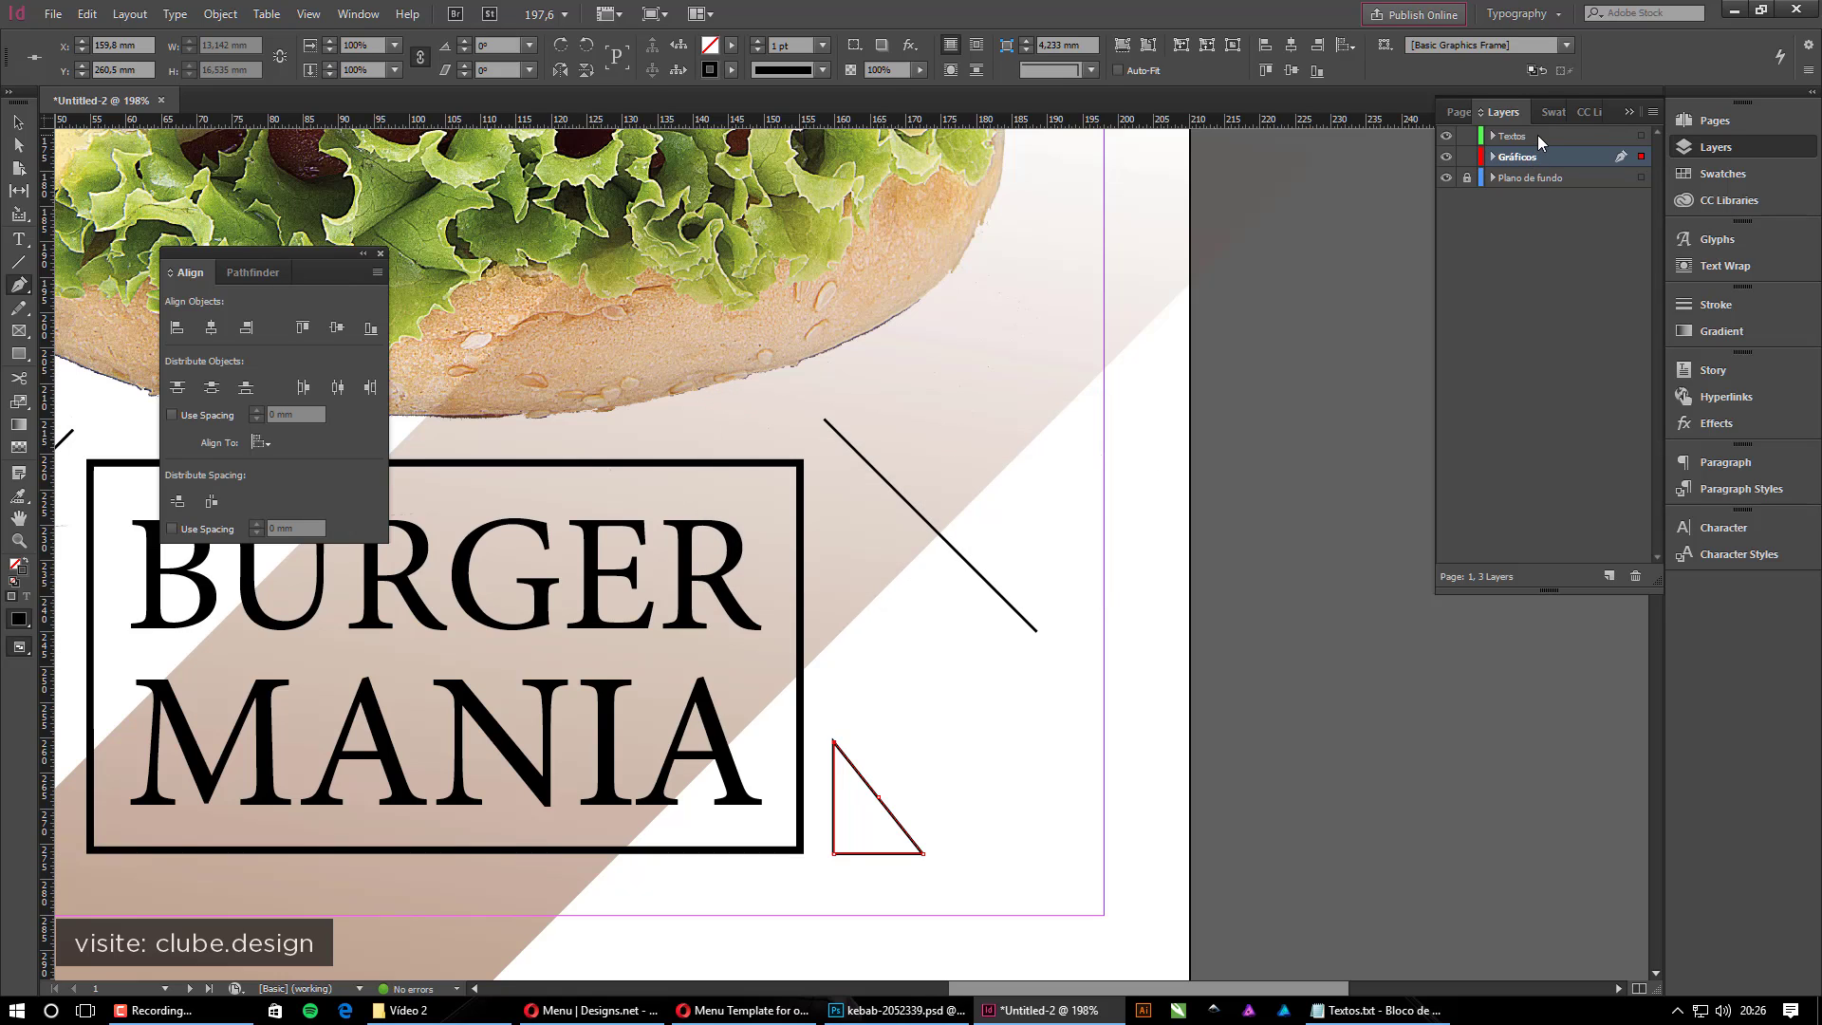
left_click(1465, 156)
Add a text frame reading "Menu" on the Textos layer, about 23 mm wide, to the right of the new triangle
left_click(1563, 136)
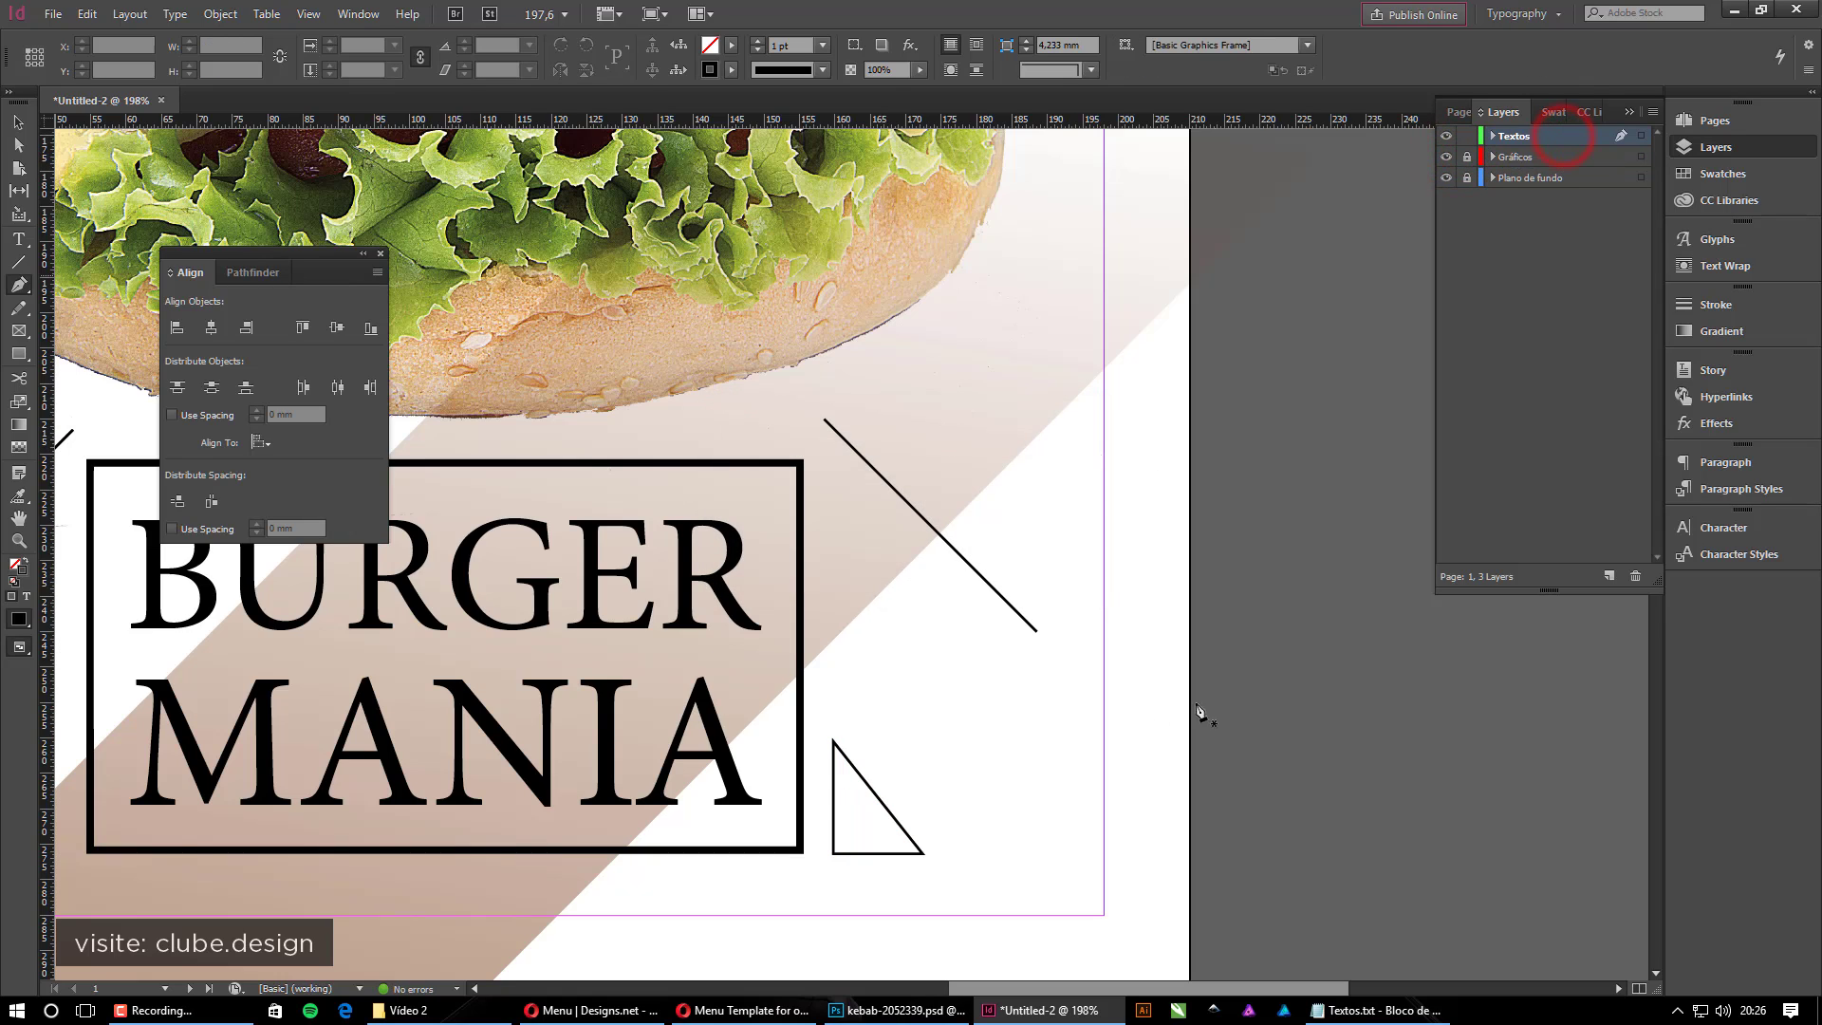
key("t")
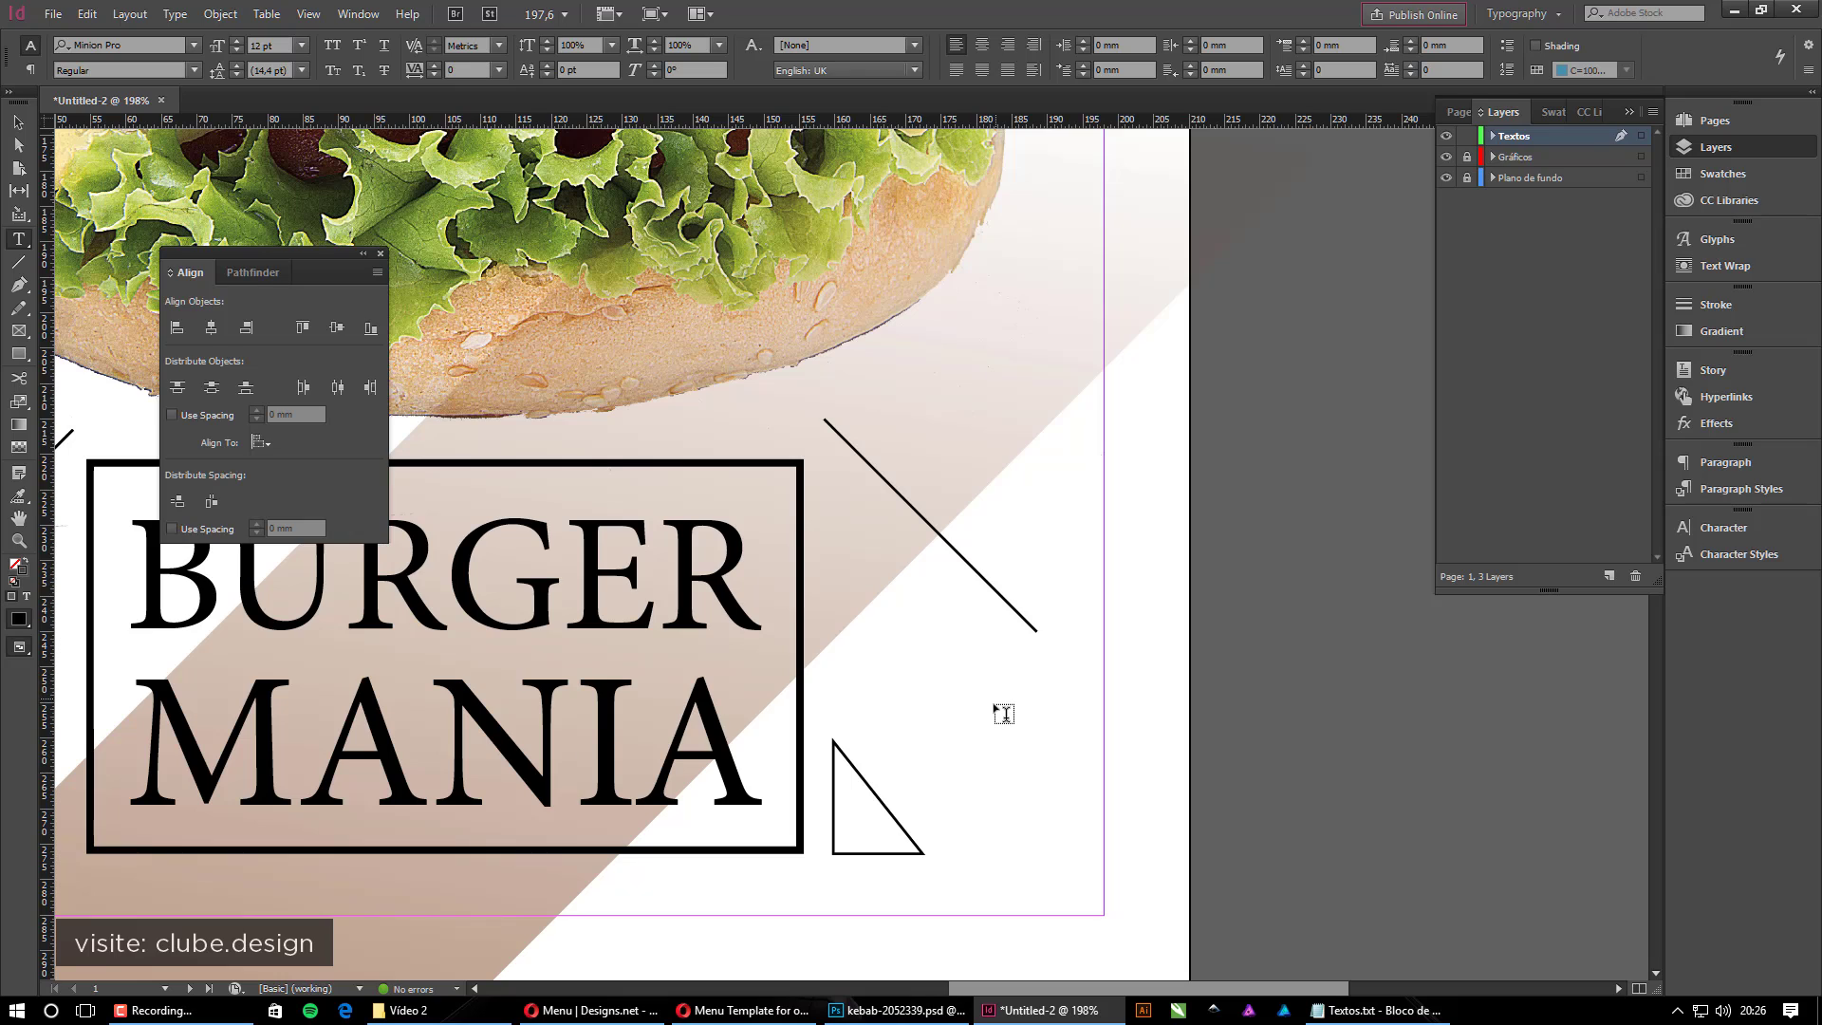
left_click_drag(940, 778, 1201, 889)
type("Menu")
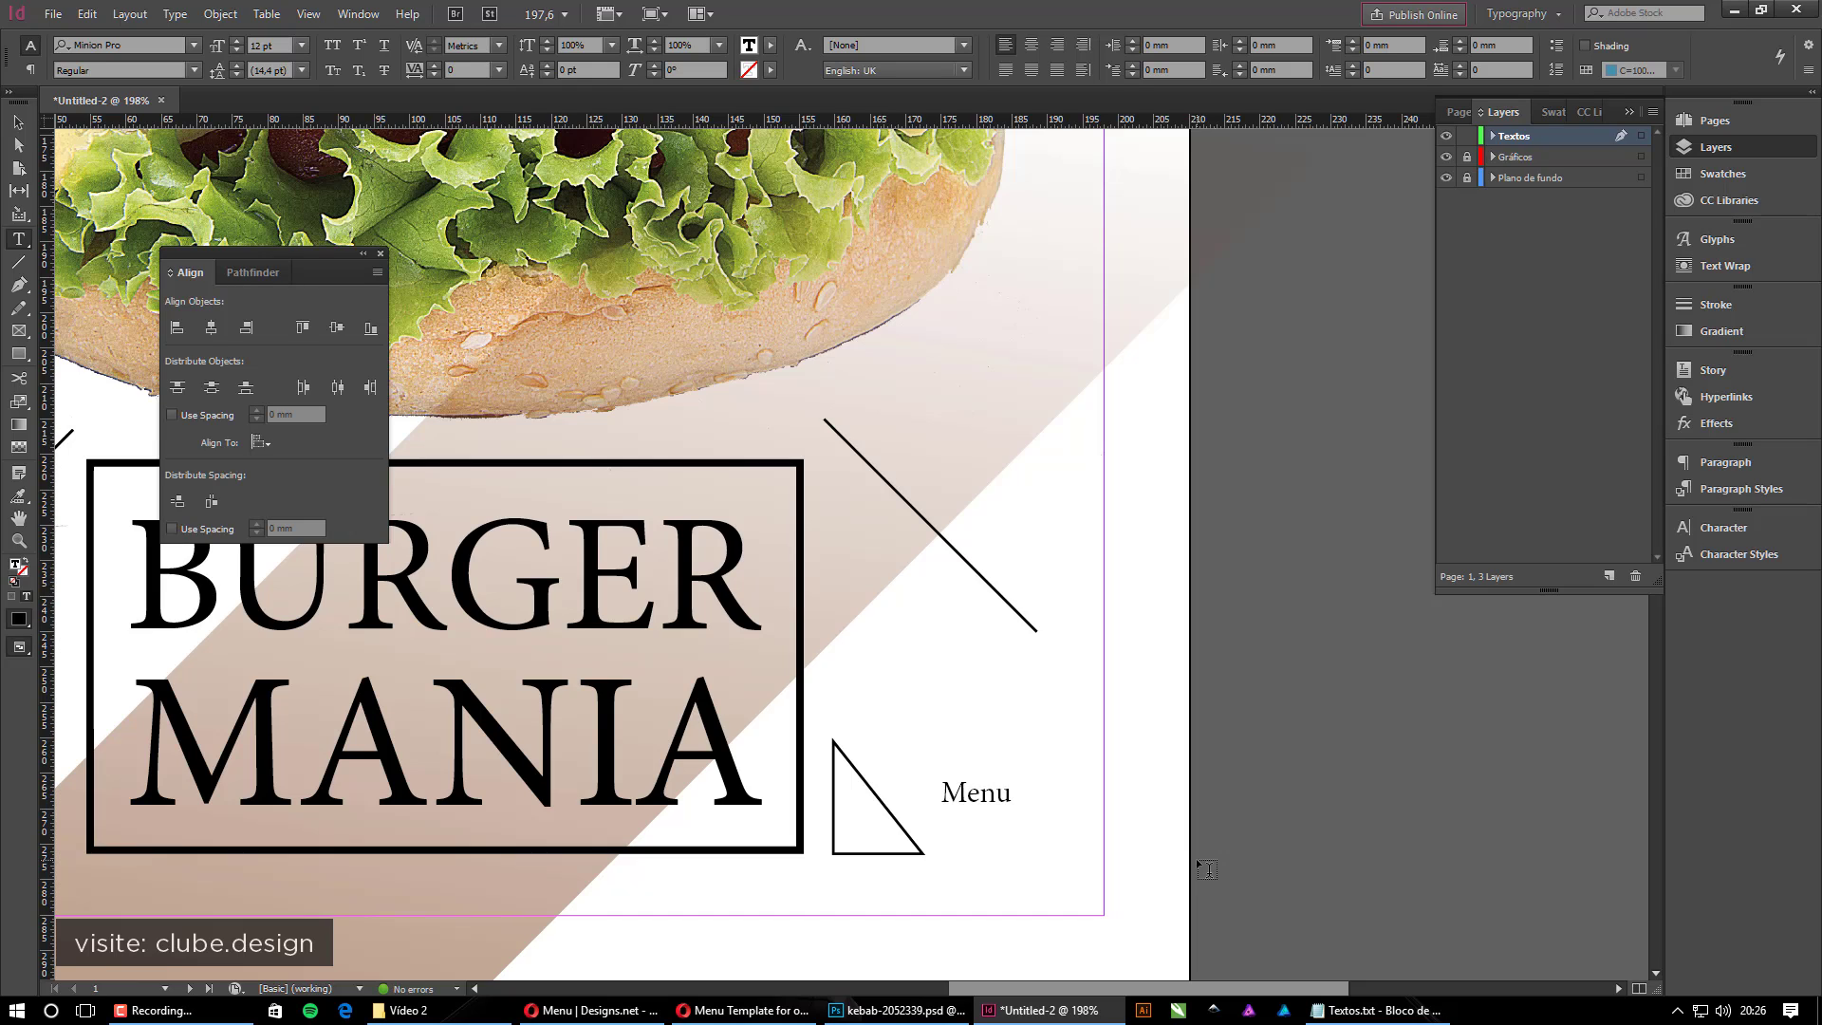
key("Escape")
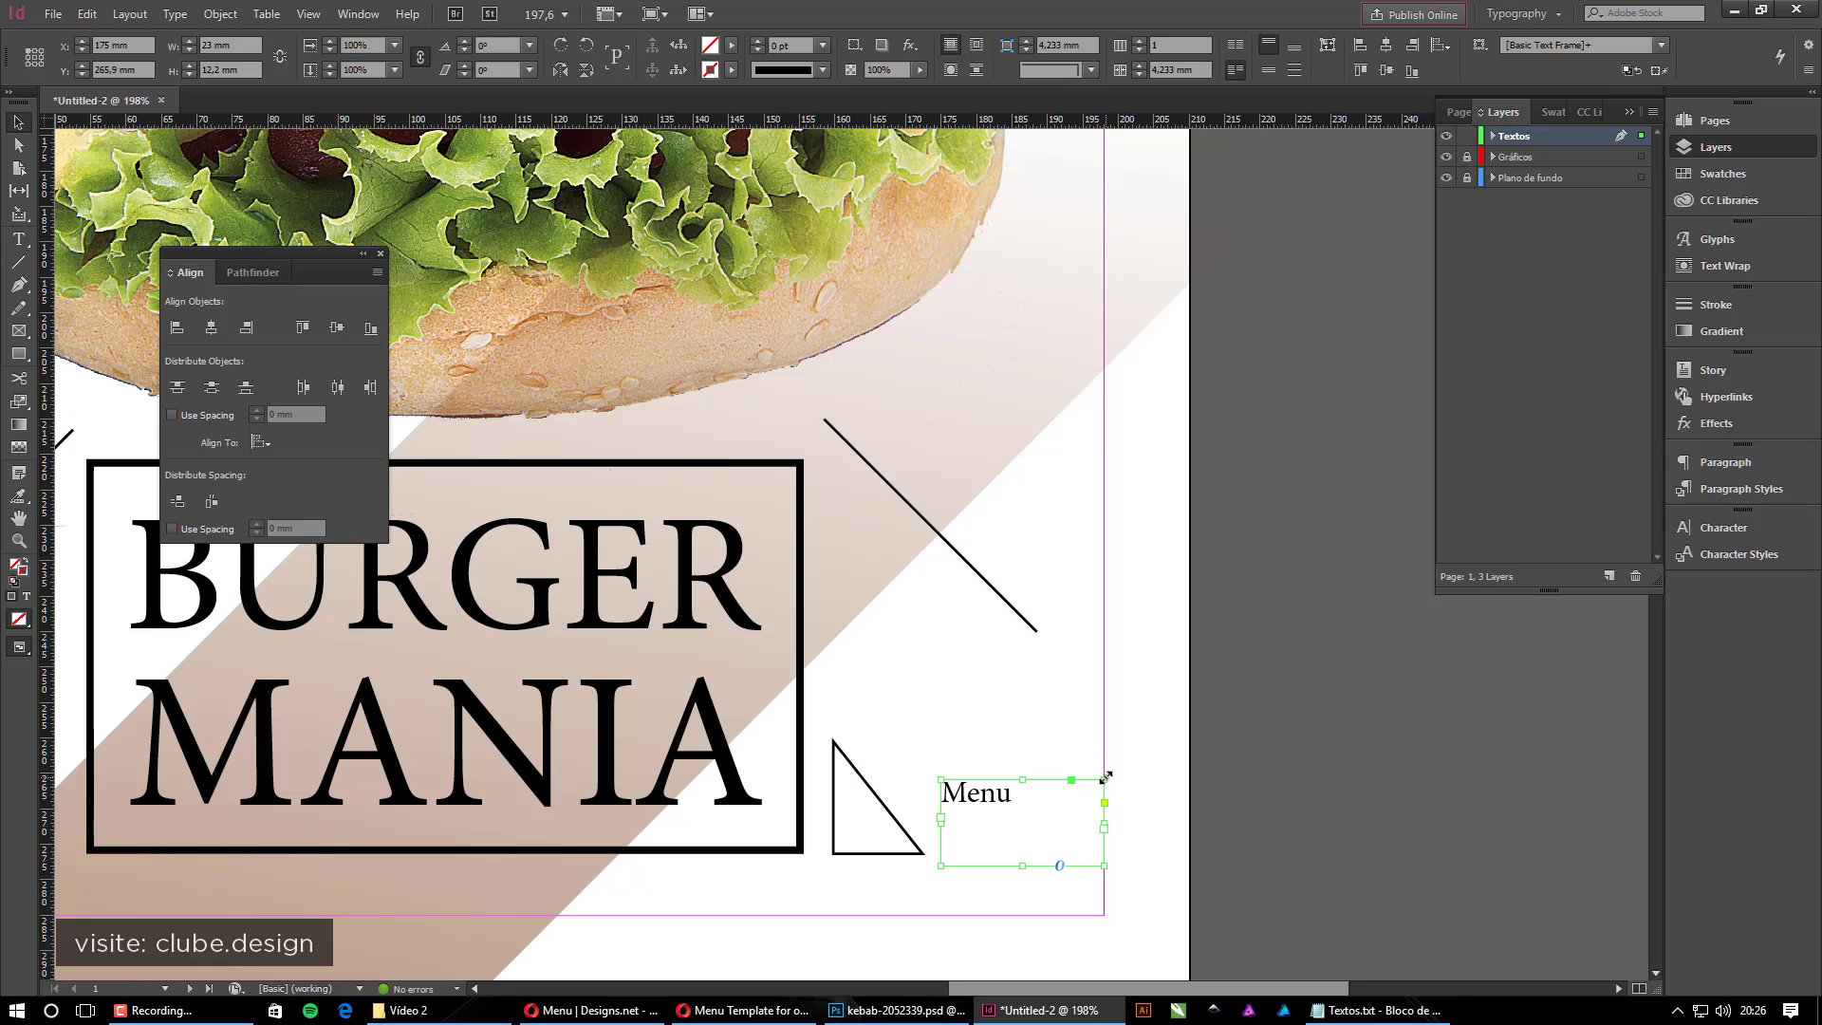
Fit the Menu frame to its text and scale both up to about 28.3 pt, reaching the page's right margin
double_click(1105, 776)
left_click_drag(993, 866, 1104, 804)
left_click(1340, 802)
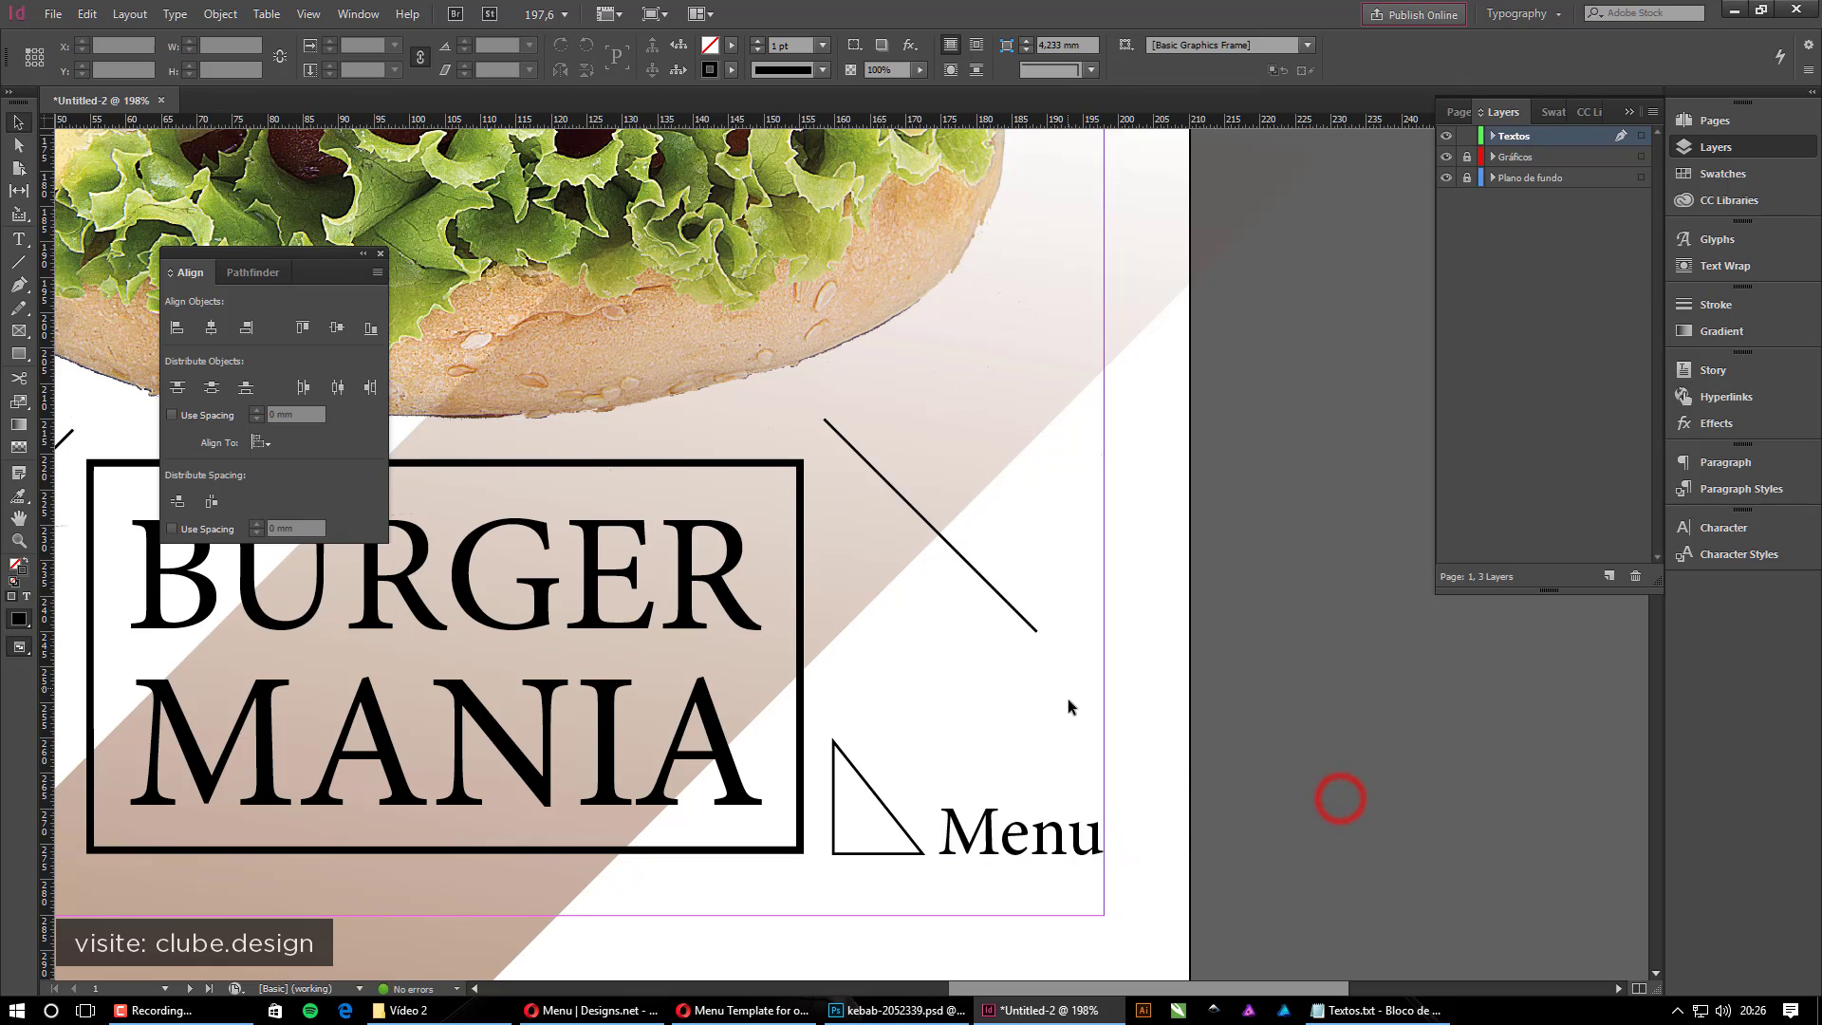
Set the word Menu in the Minion Pro Italic style
left_click(797, 719, "ctrl+alt")
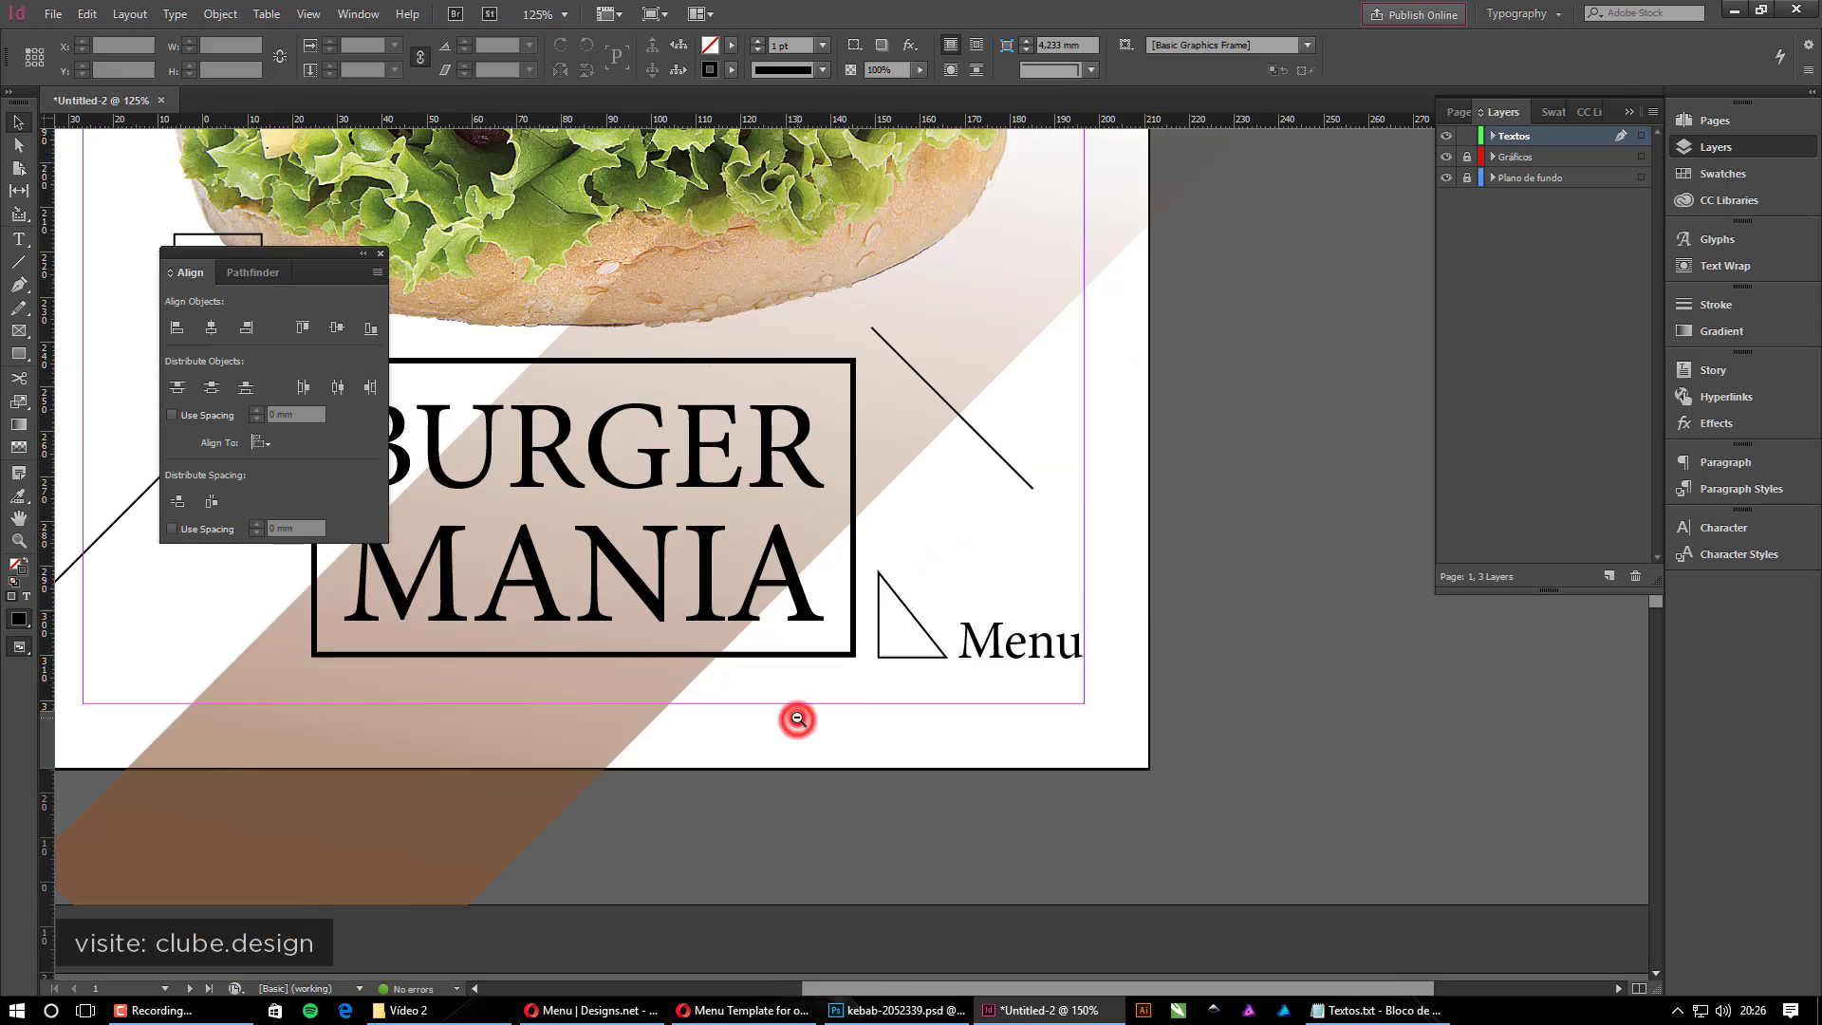
left_click(797, 719, "ctrl+alt")
left_click(797, 720, "ctrl+alt")
left_click_drag(1135, 559, 1168, 833)
double_click(1119, 650)
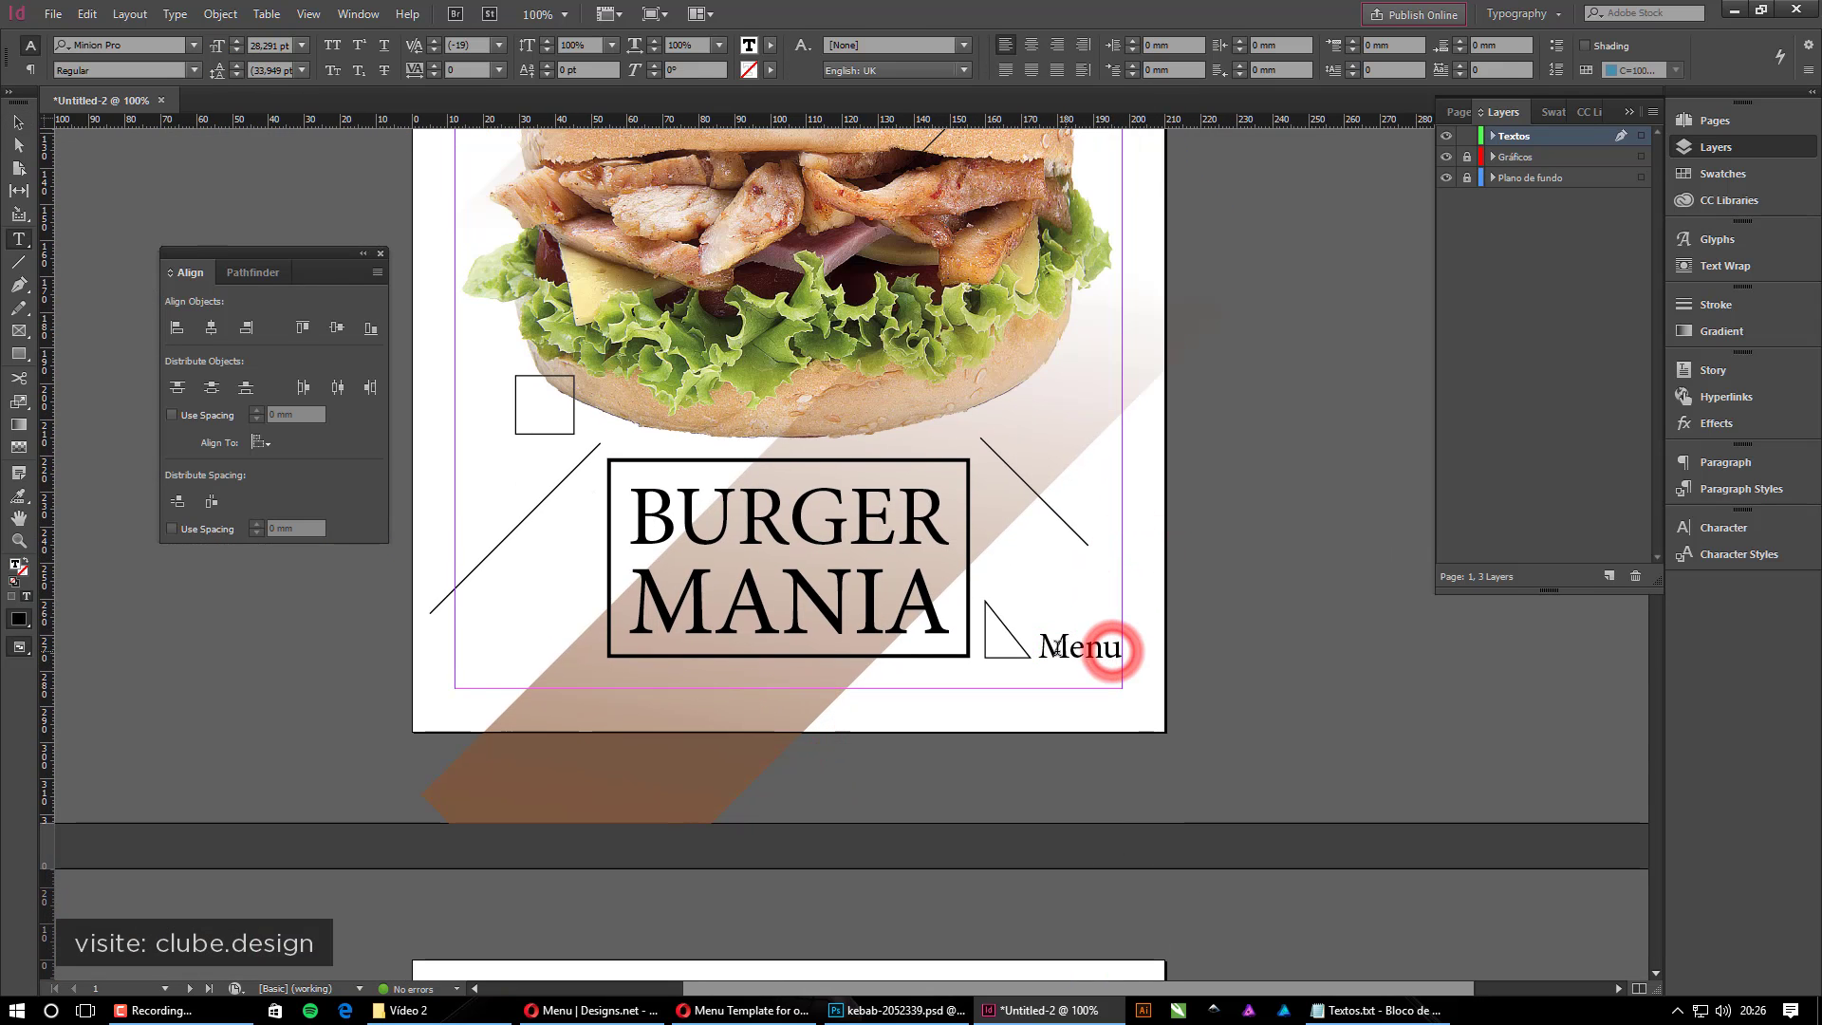
left_click_drag(1038, 649, 1126, 653)
left_click(1723, 528)
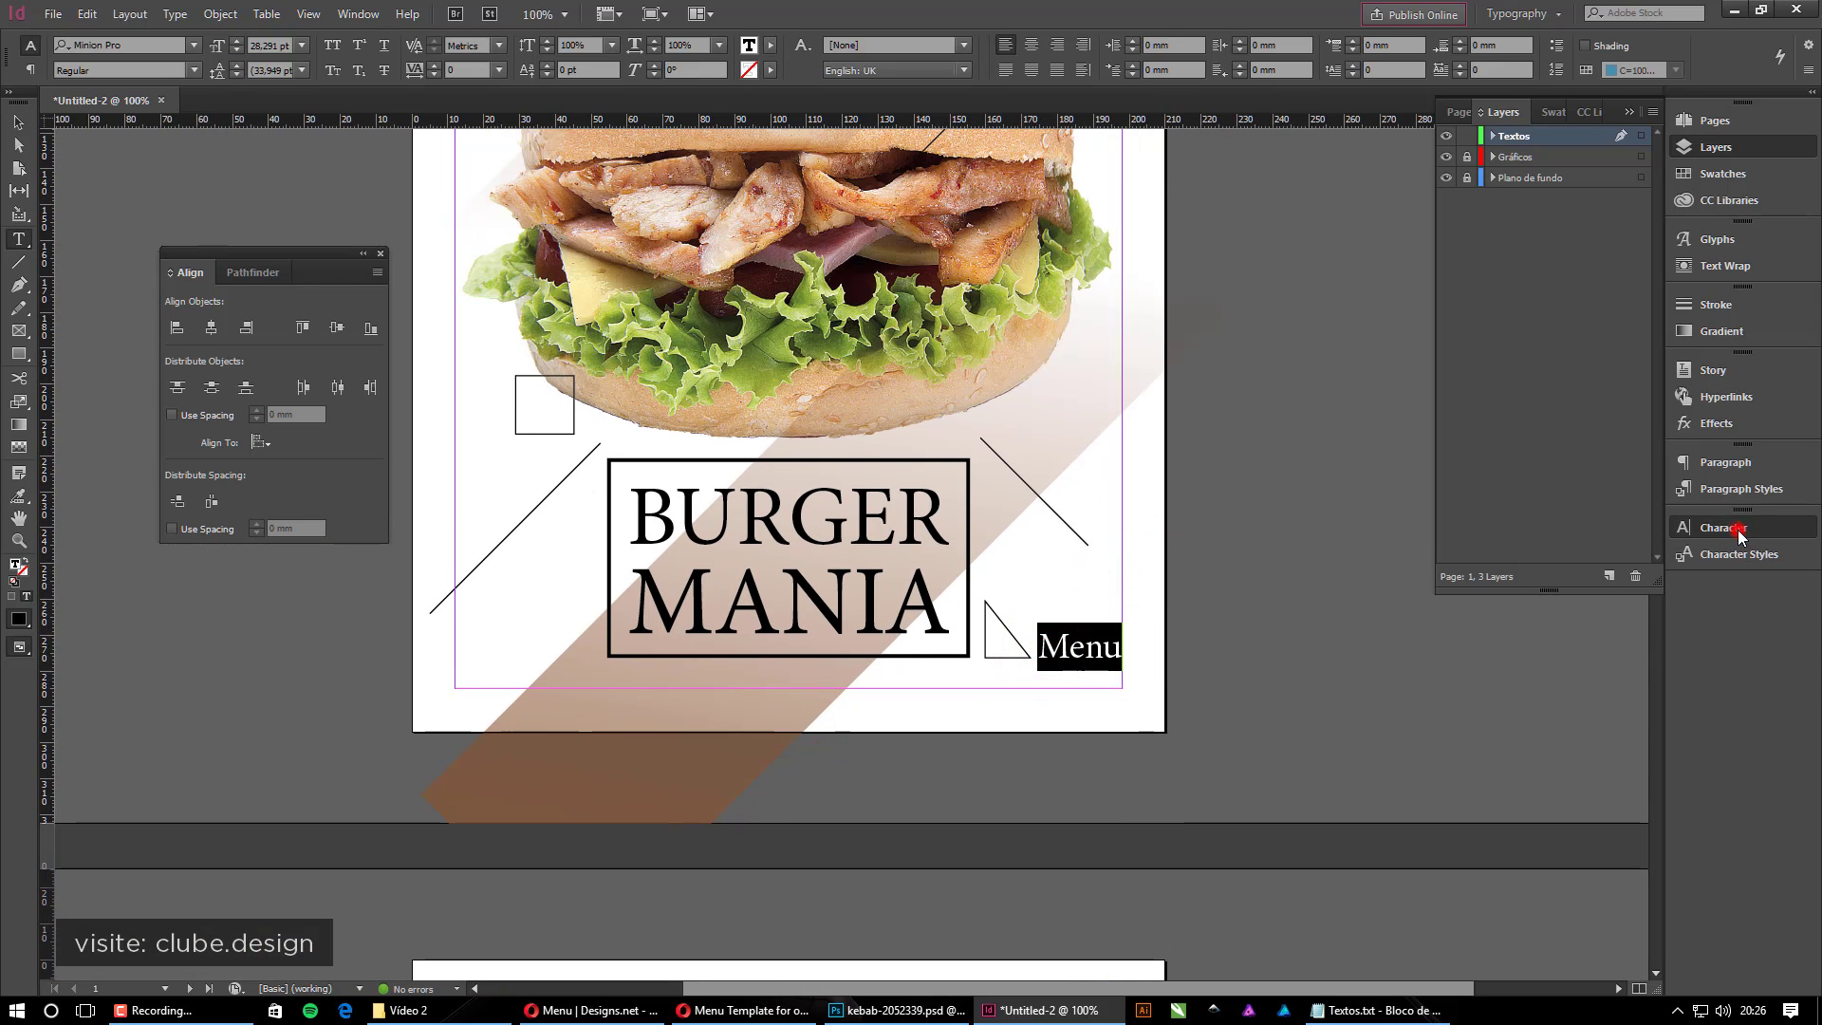
left_click(1646, 573)
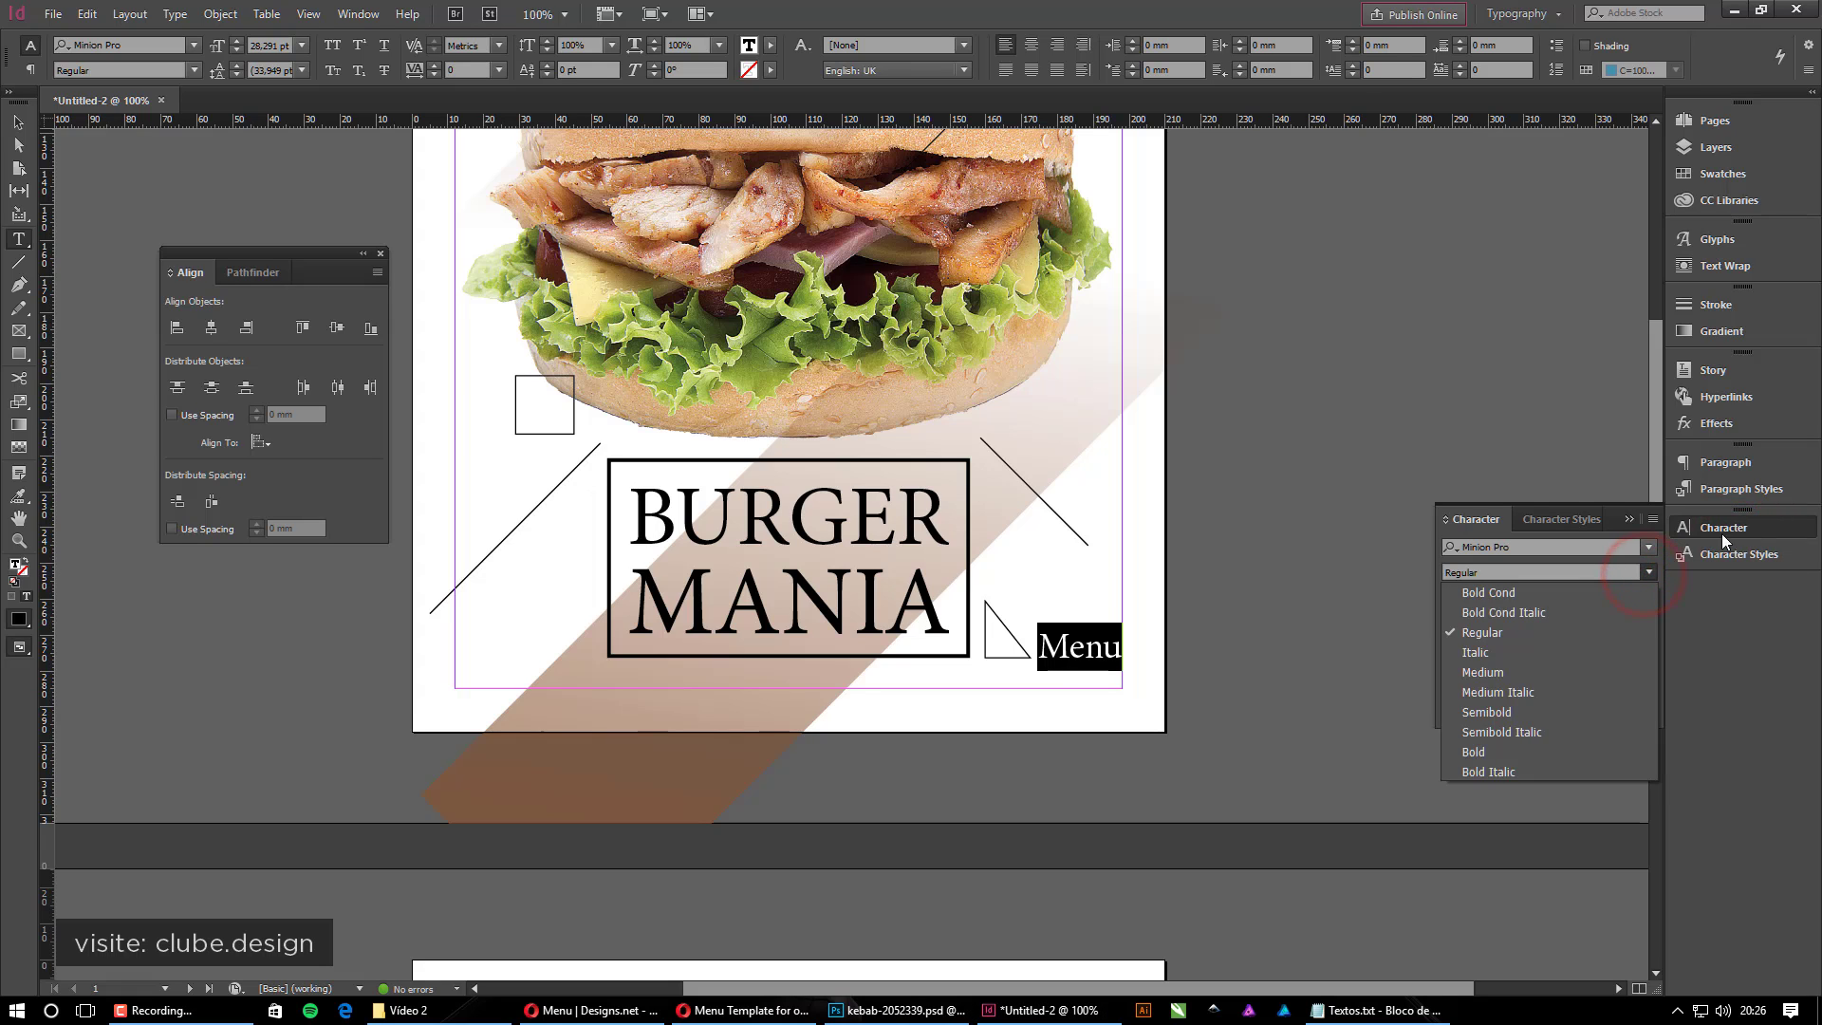
left_click(1468, 651)
left_click(1628, 519)
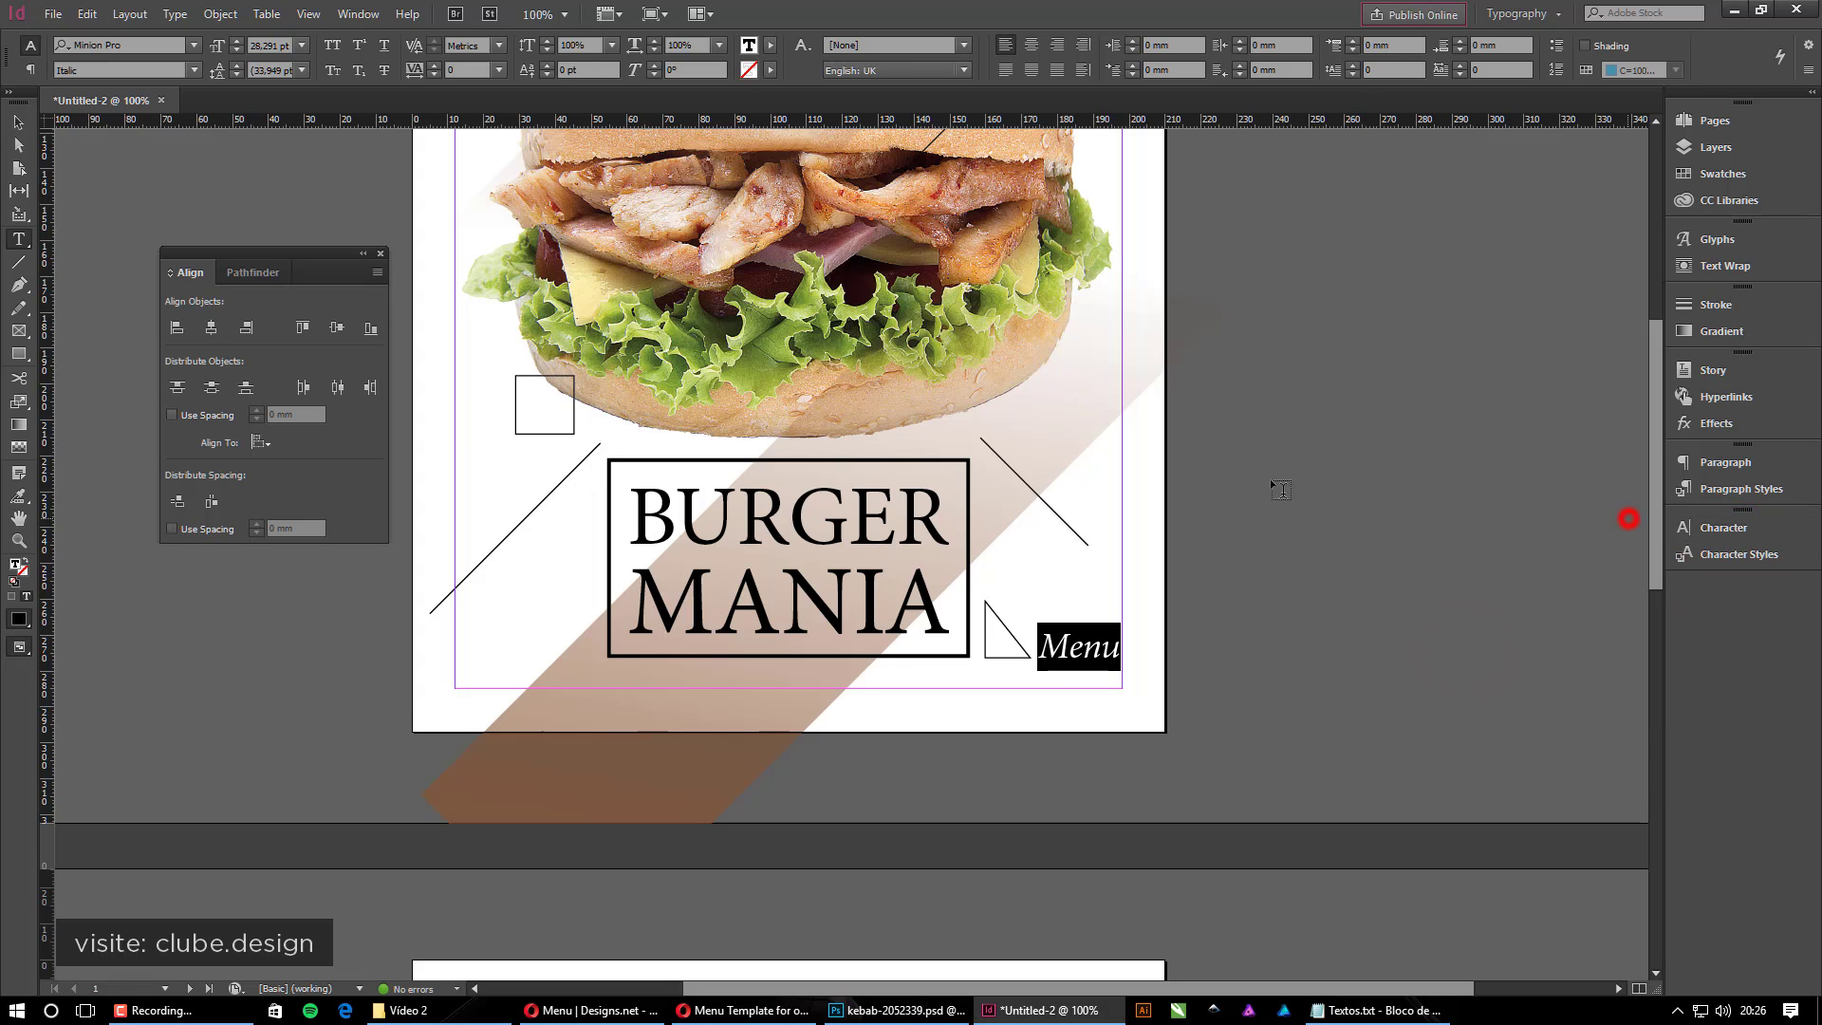
left_click(18, 121)
left_click(1311, 454)
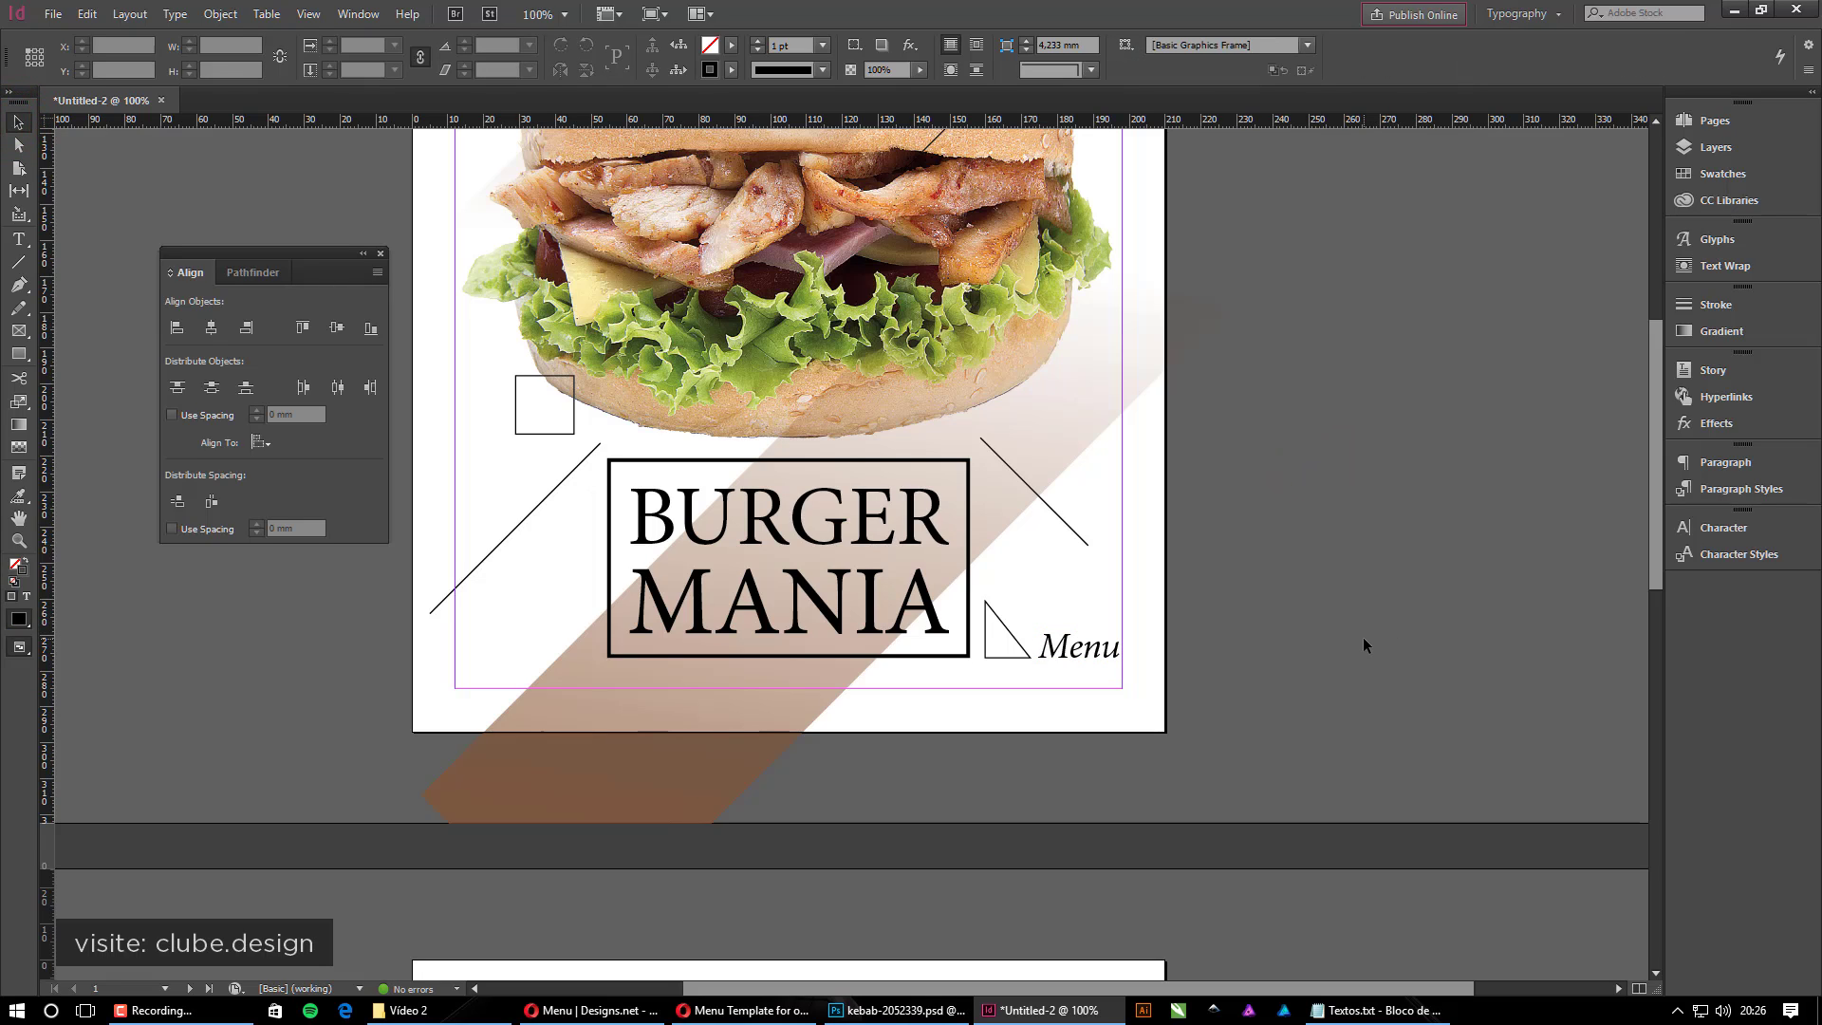
Go to the blank second page, then unlock the Plano de fundo layer and make it the active layer
scroll(1328, 637, "down", 10)
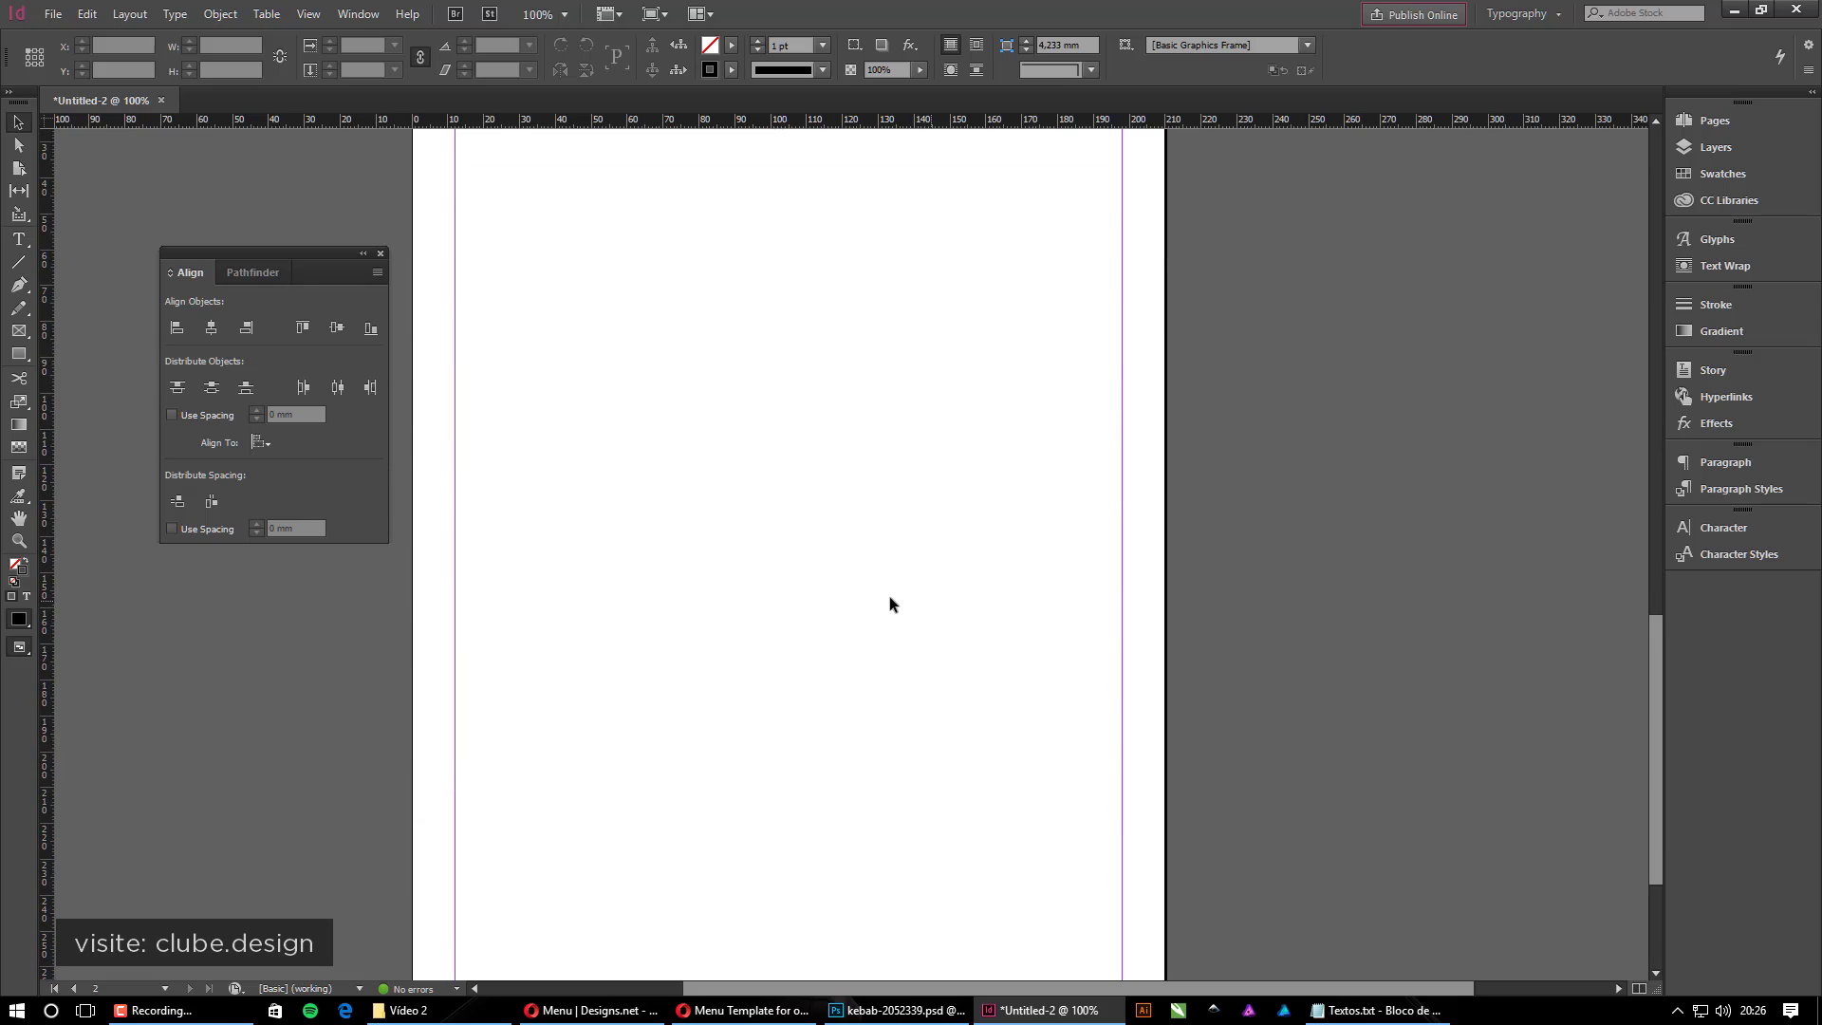
scroll(890, 598, "down", 2)
left_click_drag(890, 597, 927, 610)
mouse_move(931, 549)
left_mouse_down()
mouse_move(979, 593)
mouse_move(920, 561)
left_mouse_up()
left_click_drag(614, 354, 1072, 927)
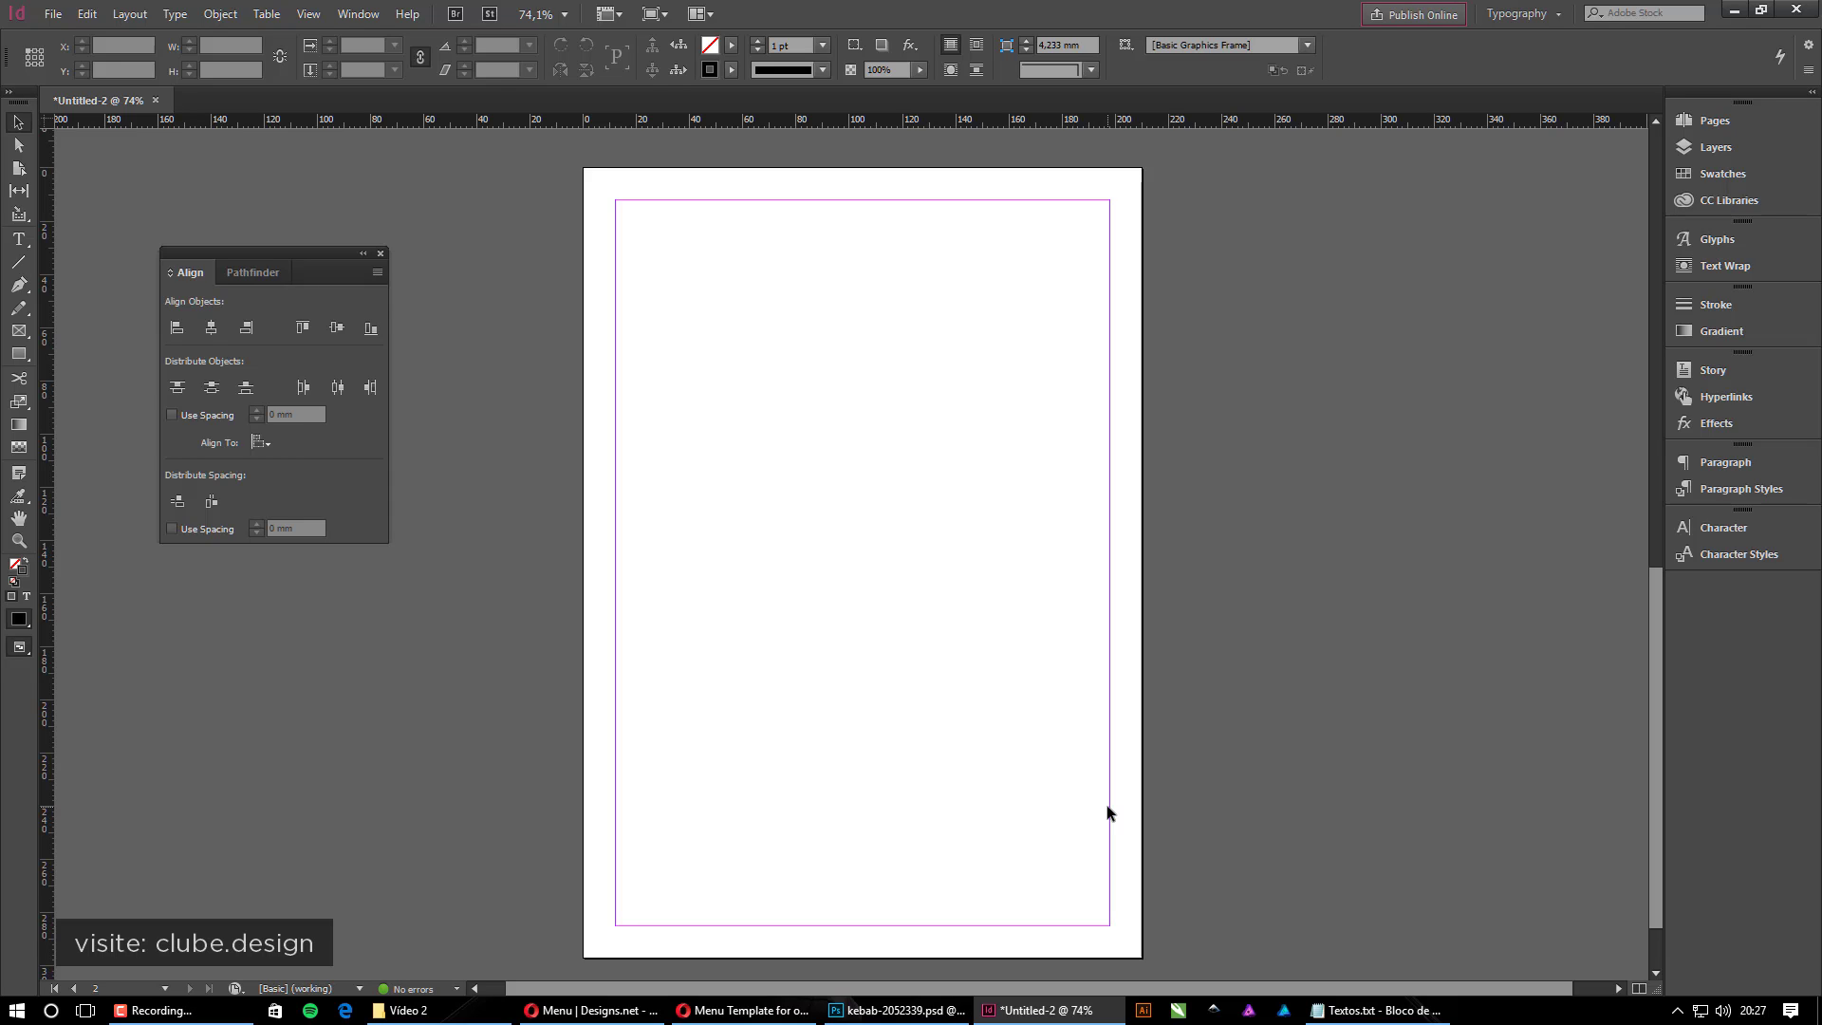
left_click(1715, 147)
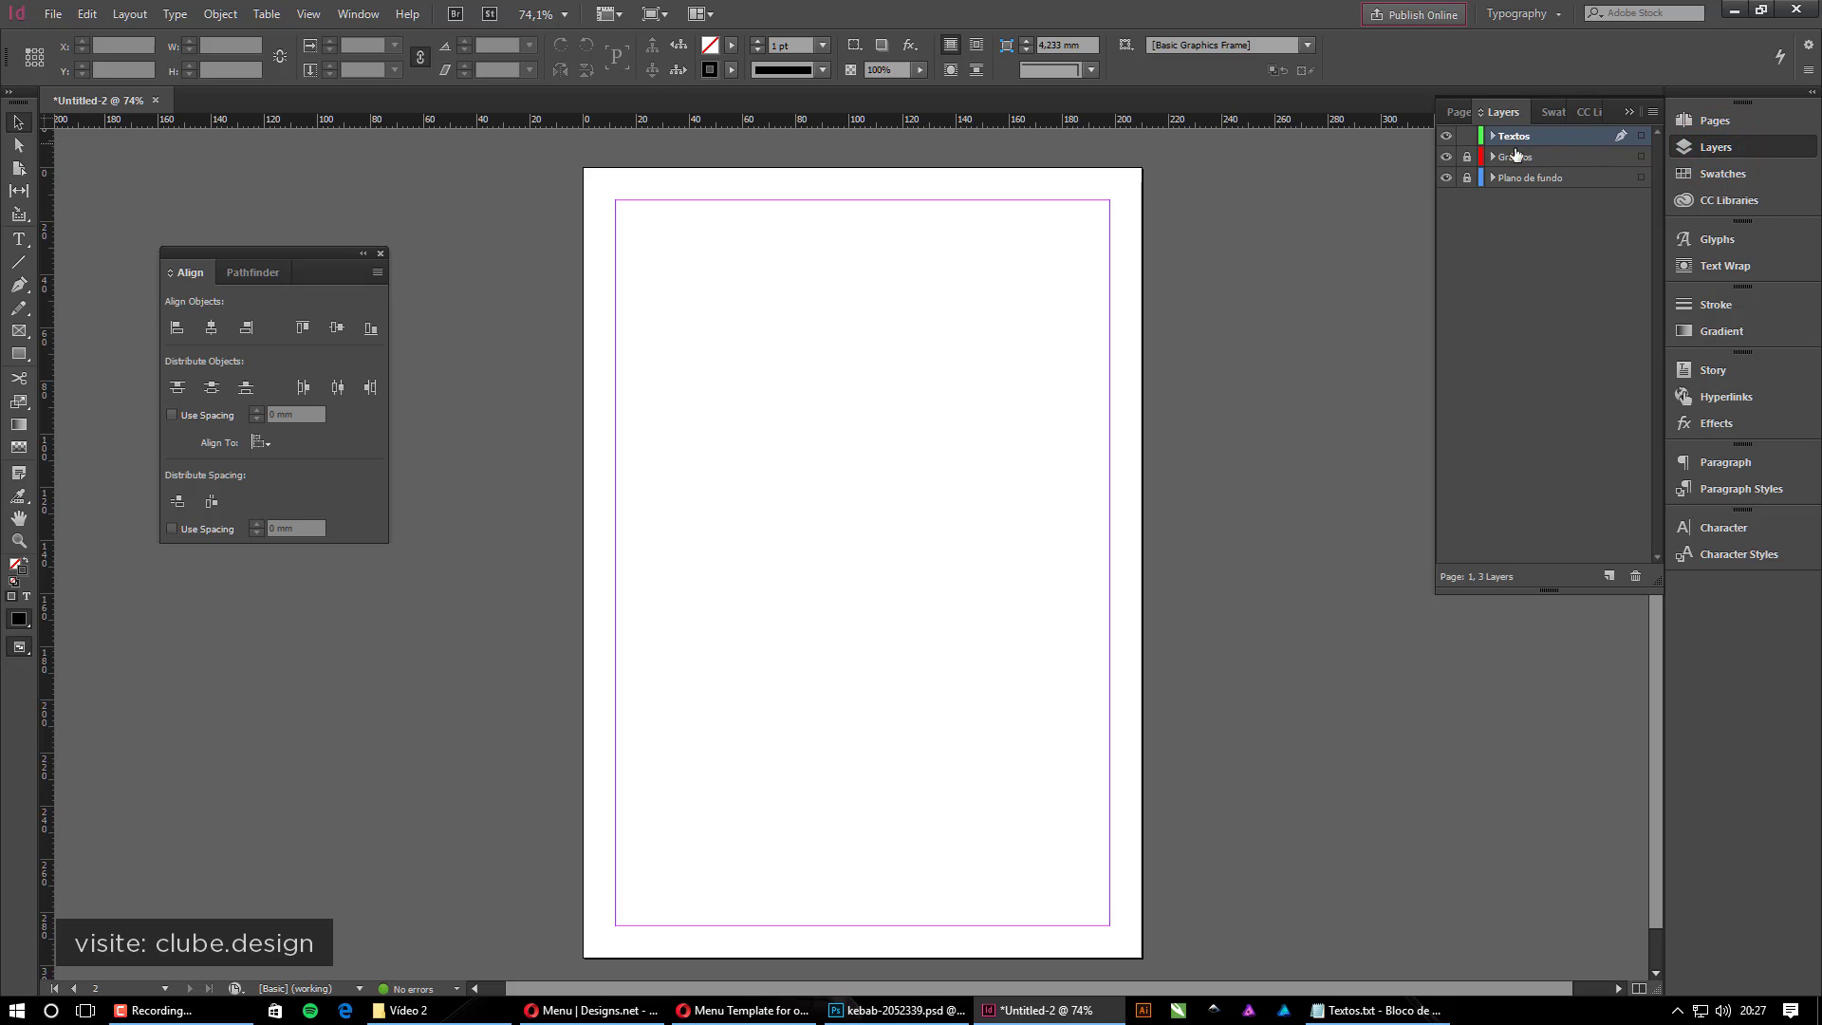
left_click(1554, 178)
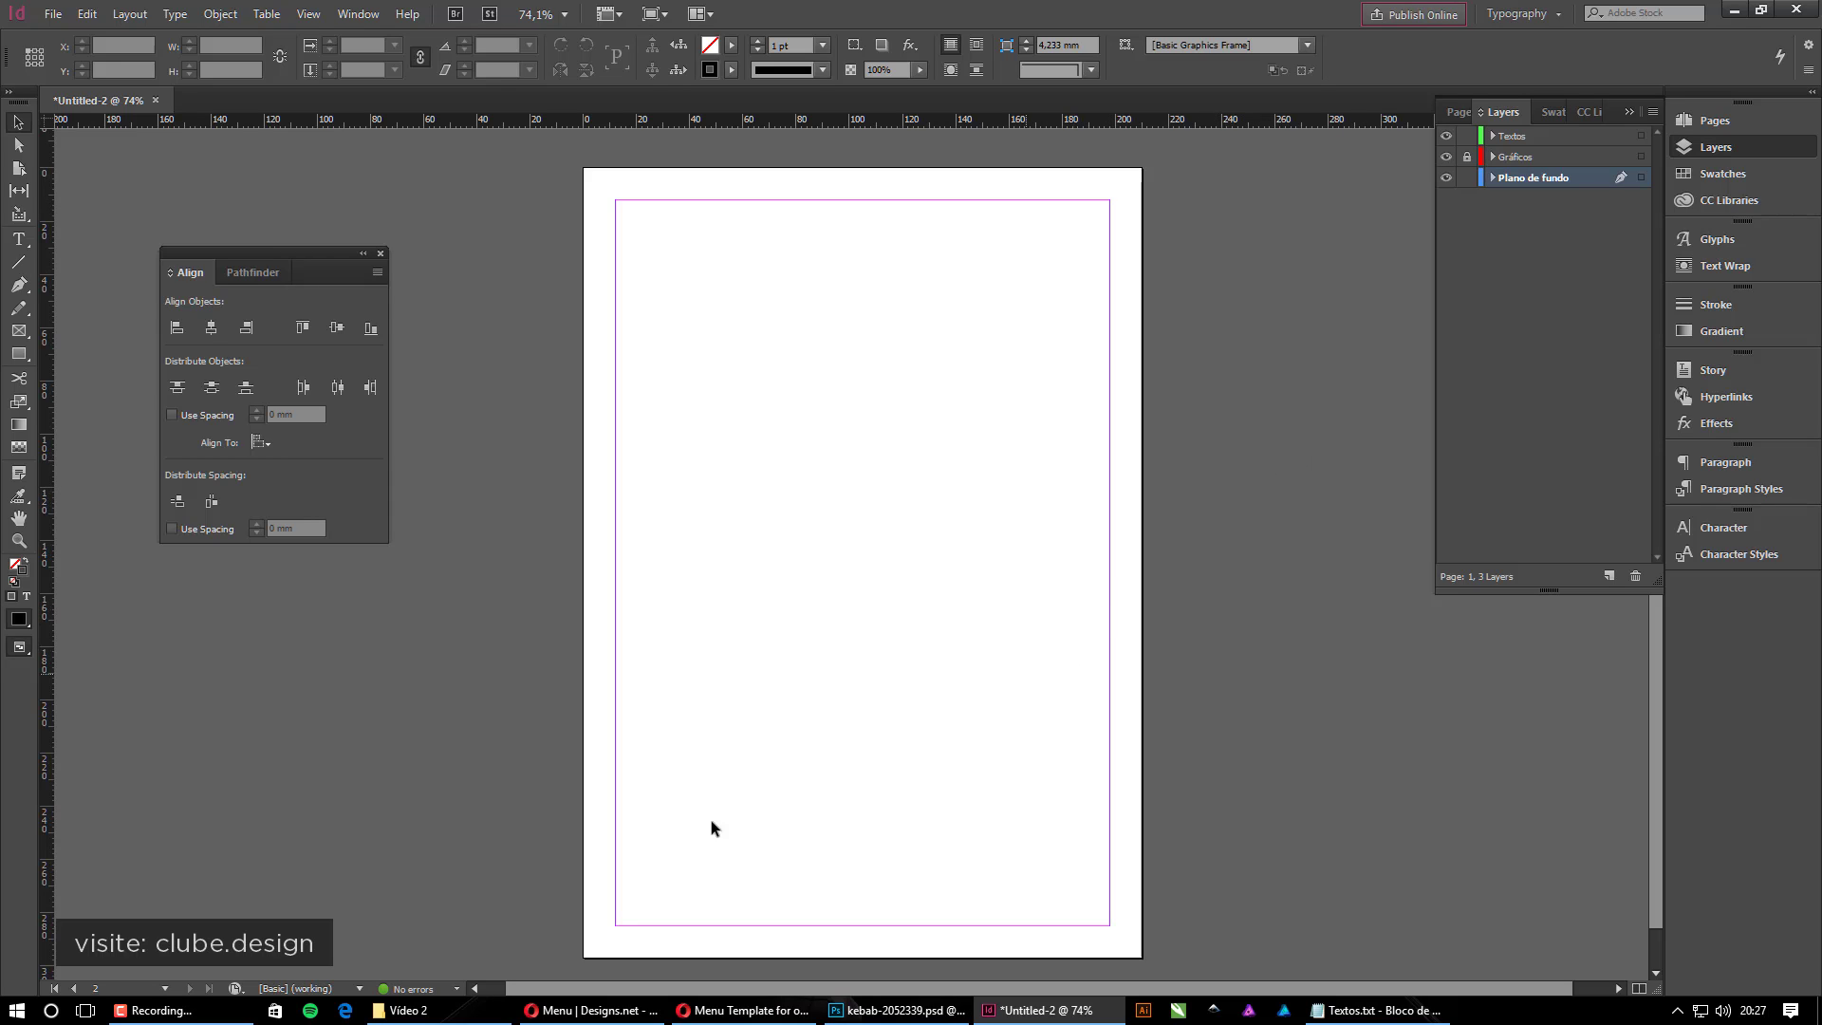
Open appetite-1238459.jpg from the Vídeo 2 folder in Photoshop
left_click(404, 1009)
left_click(1153, 596)
left_click(727, 333)
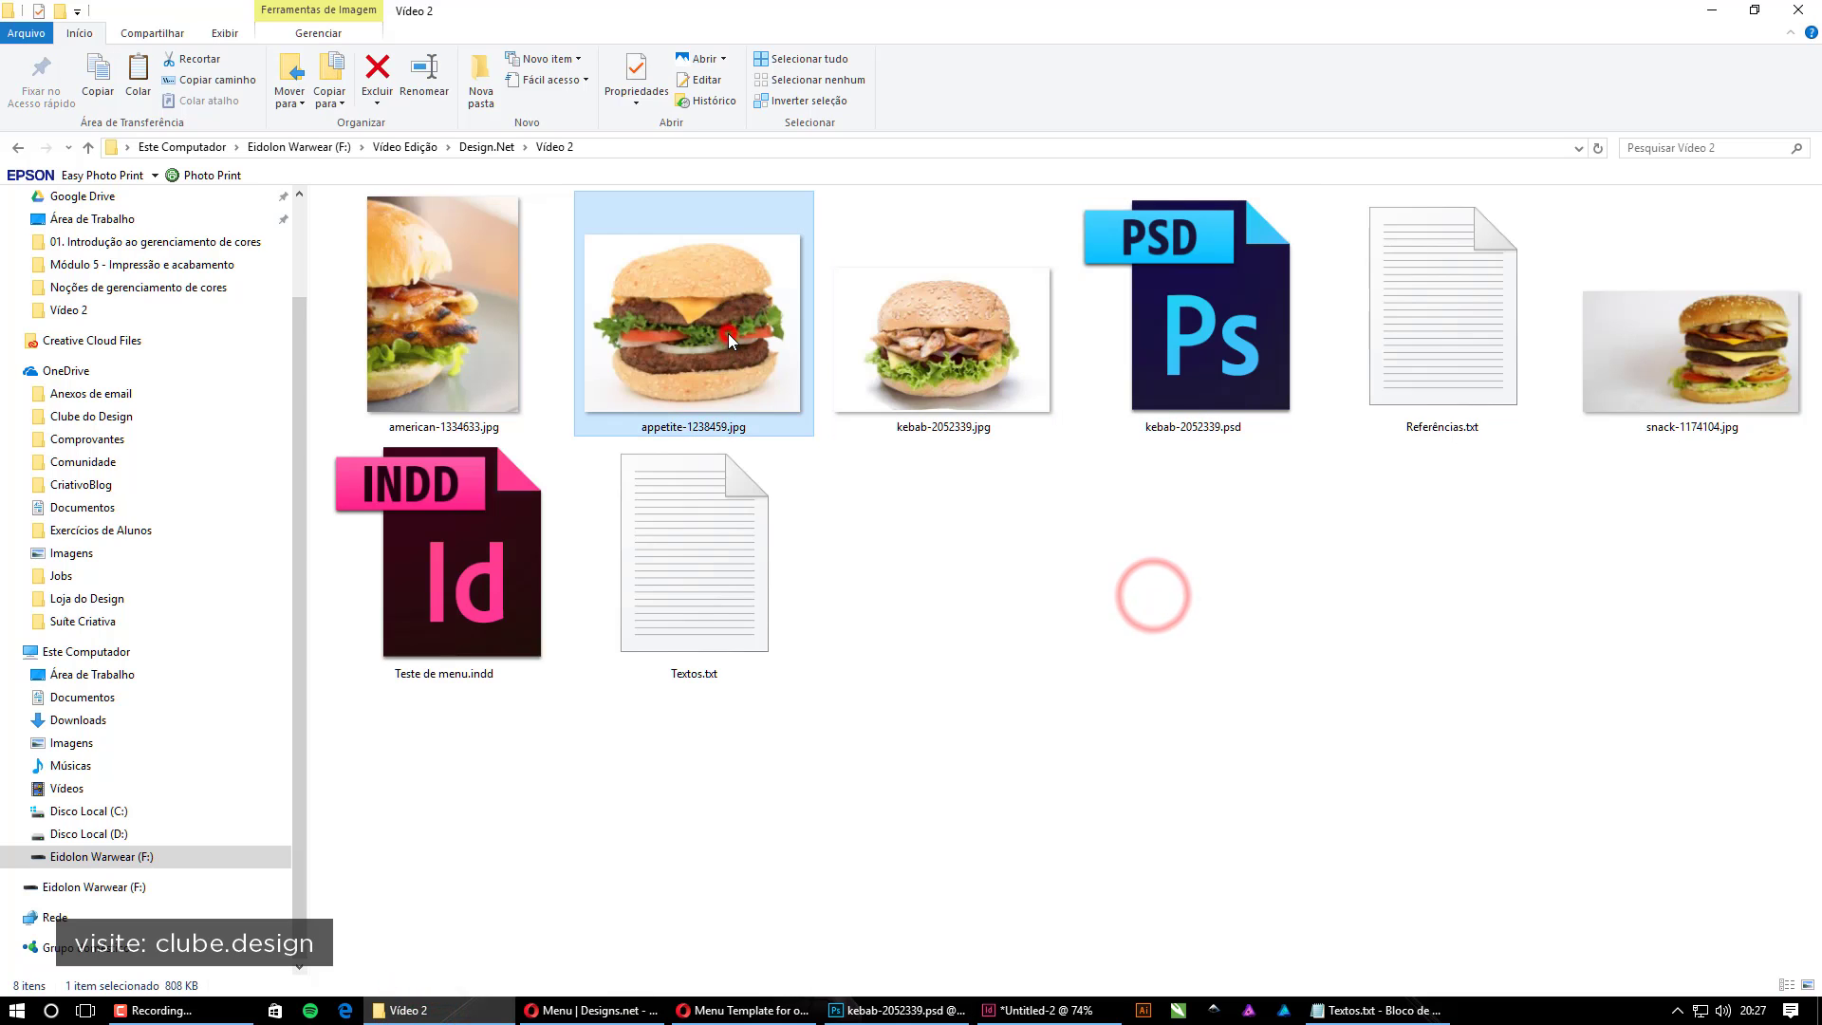
right_click(727, 333)
left_click(800, 600)
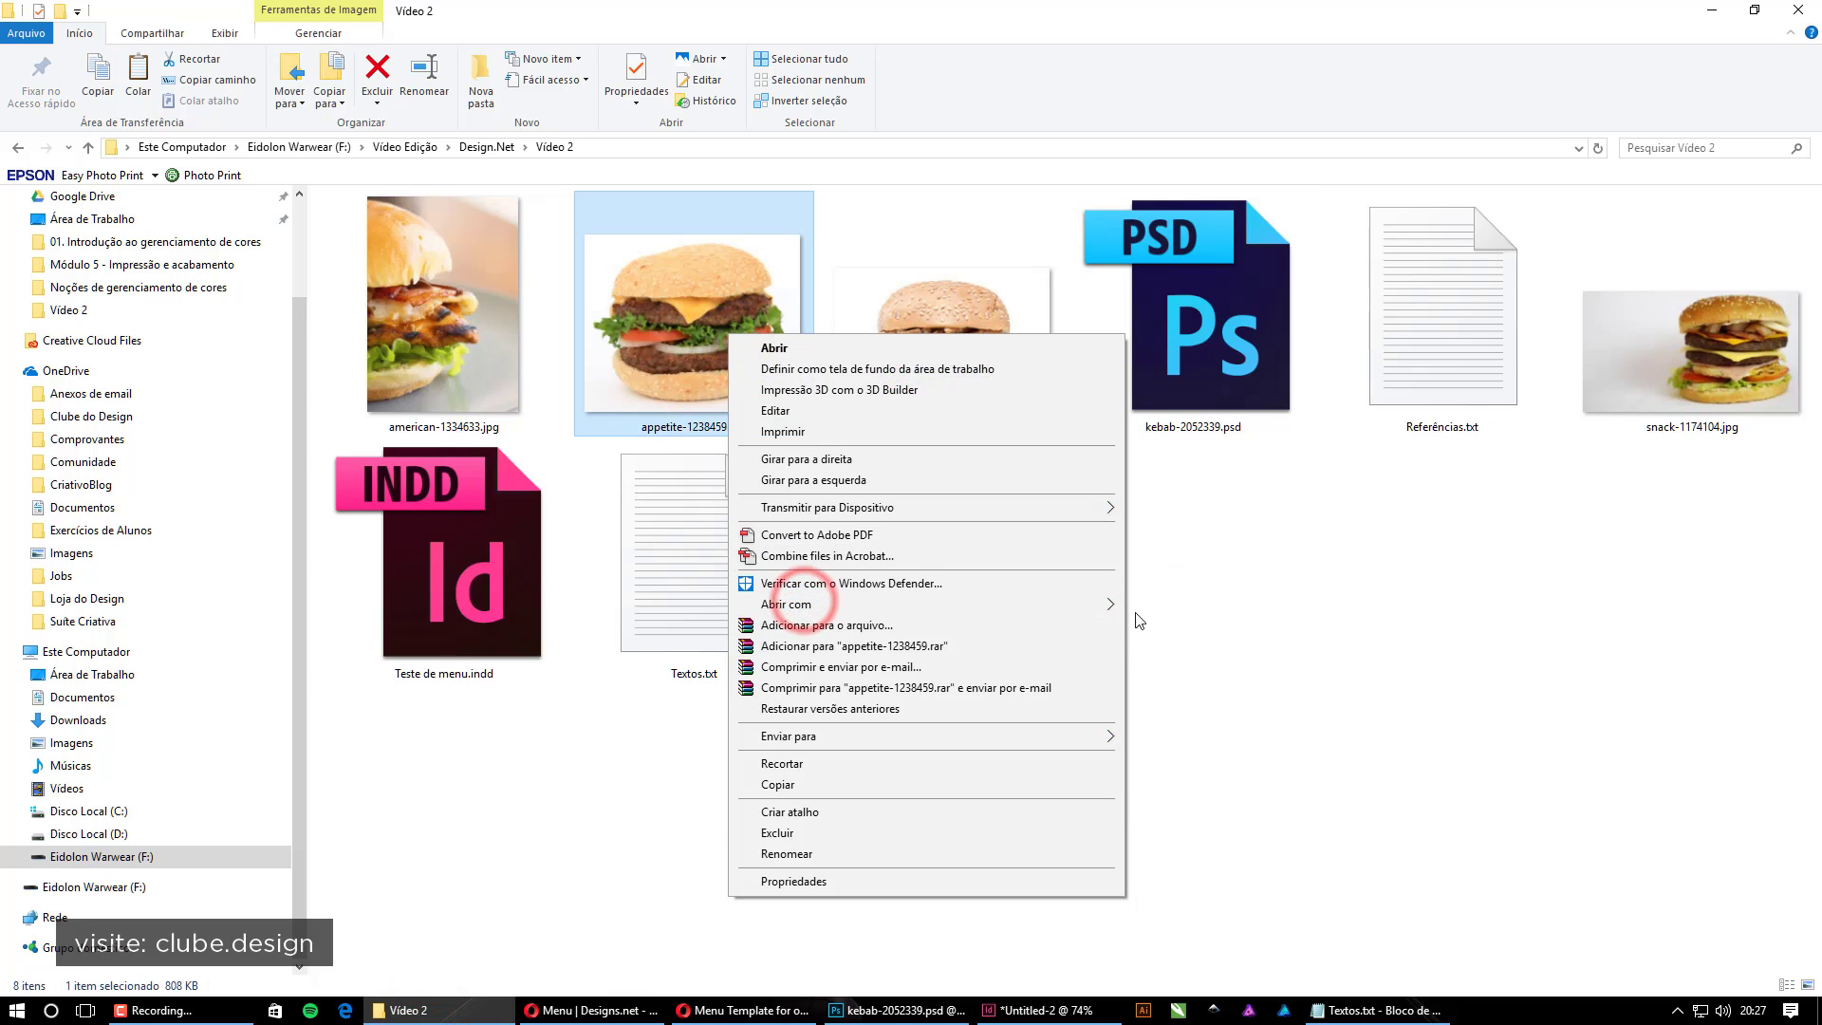
left_click(995, 608)
left_click(1176, 637)
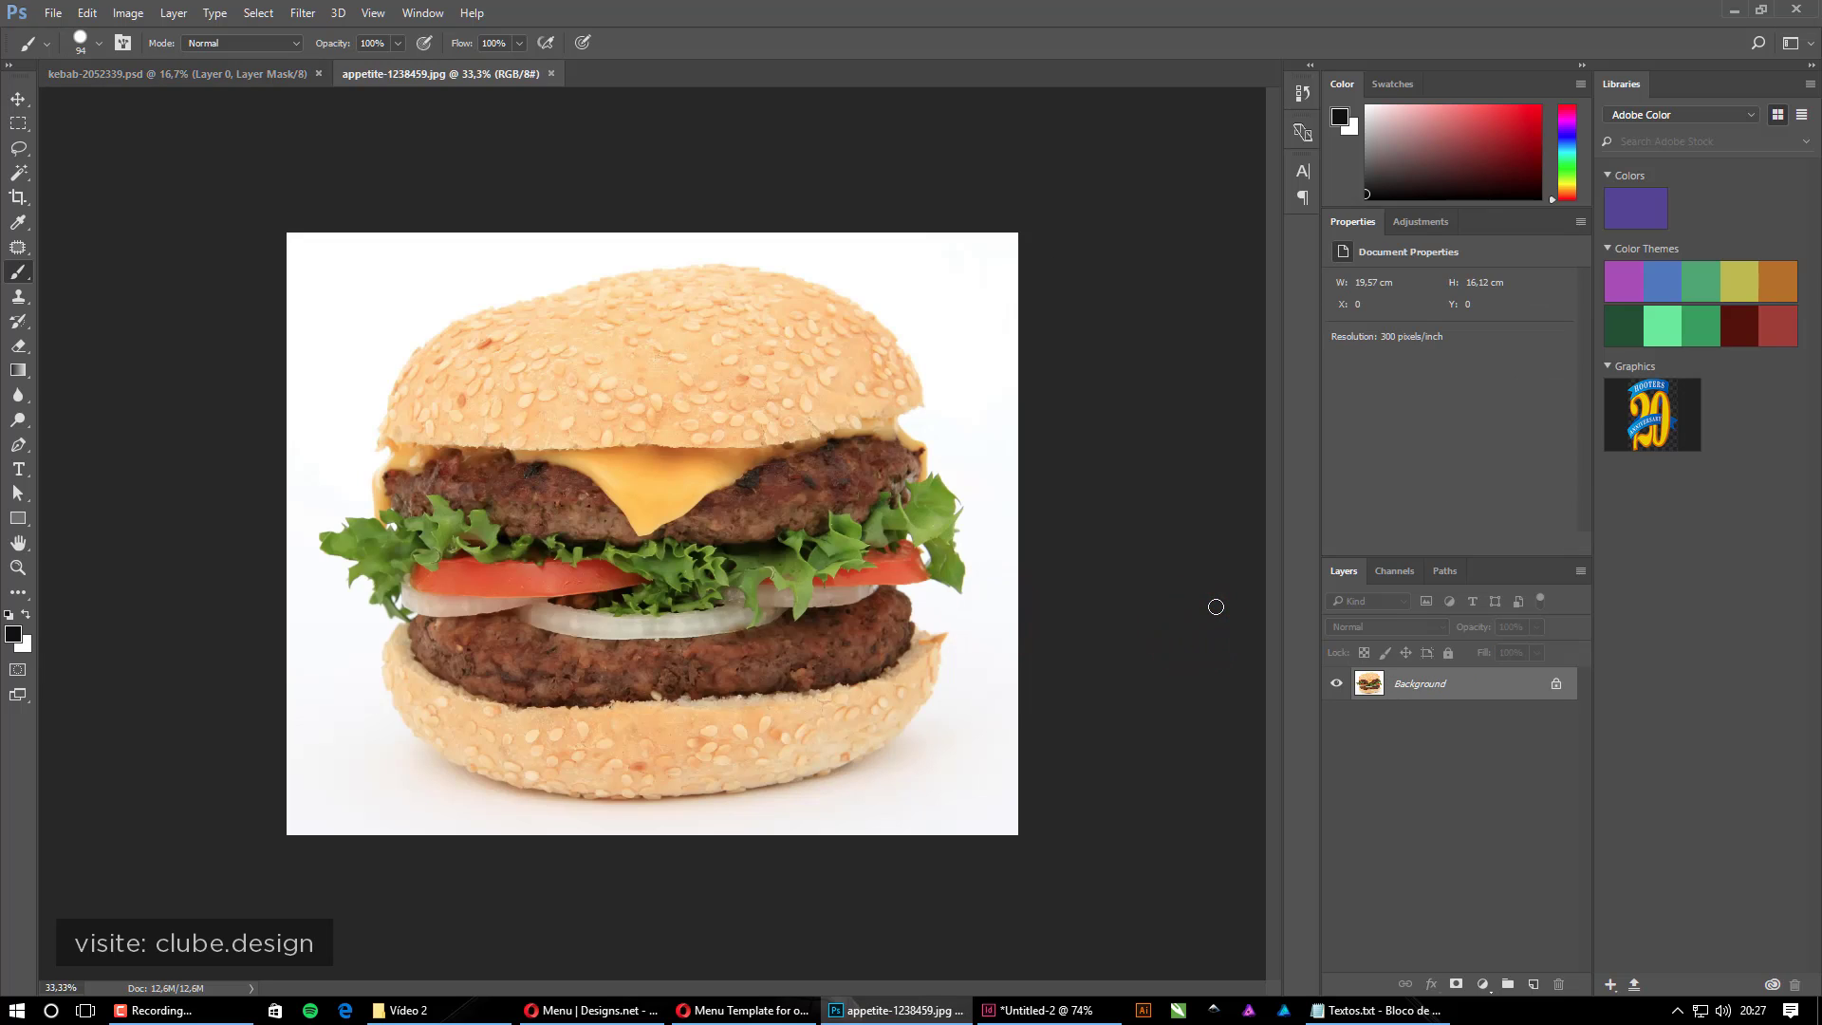
Select the white background and the shadows around the burger with the Magic Wand, and show the selection as a Quick Mask
key("w")
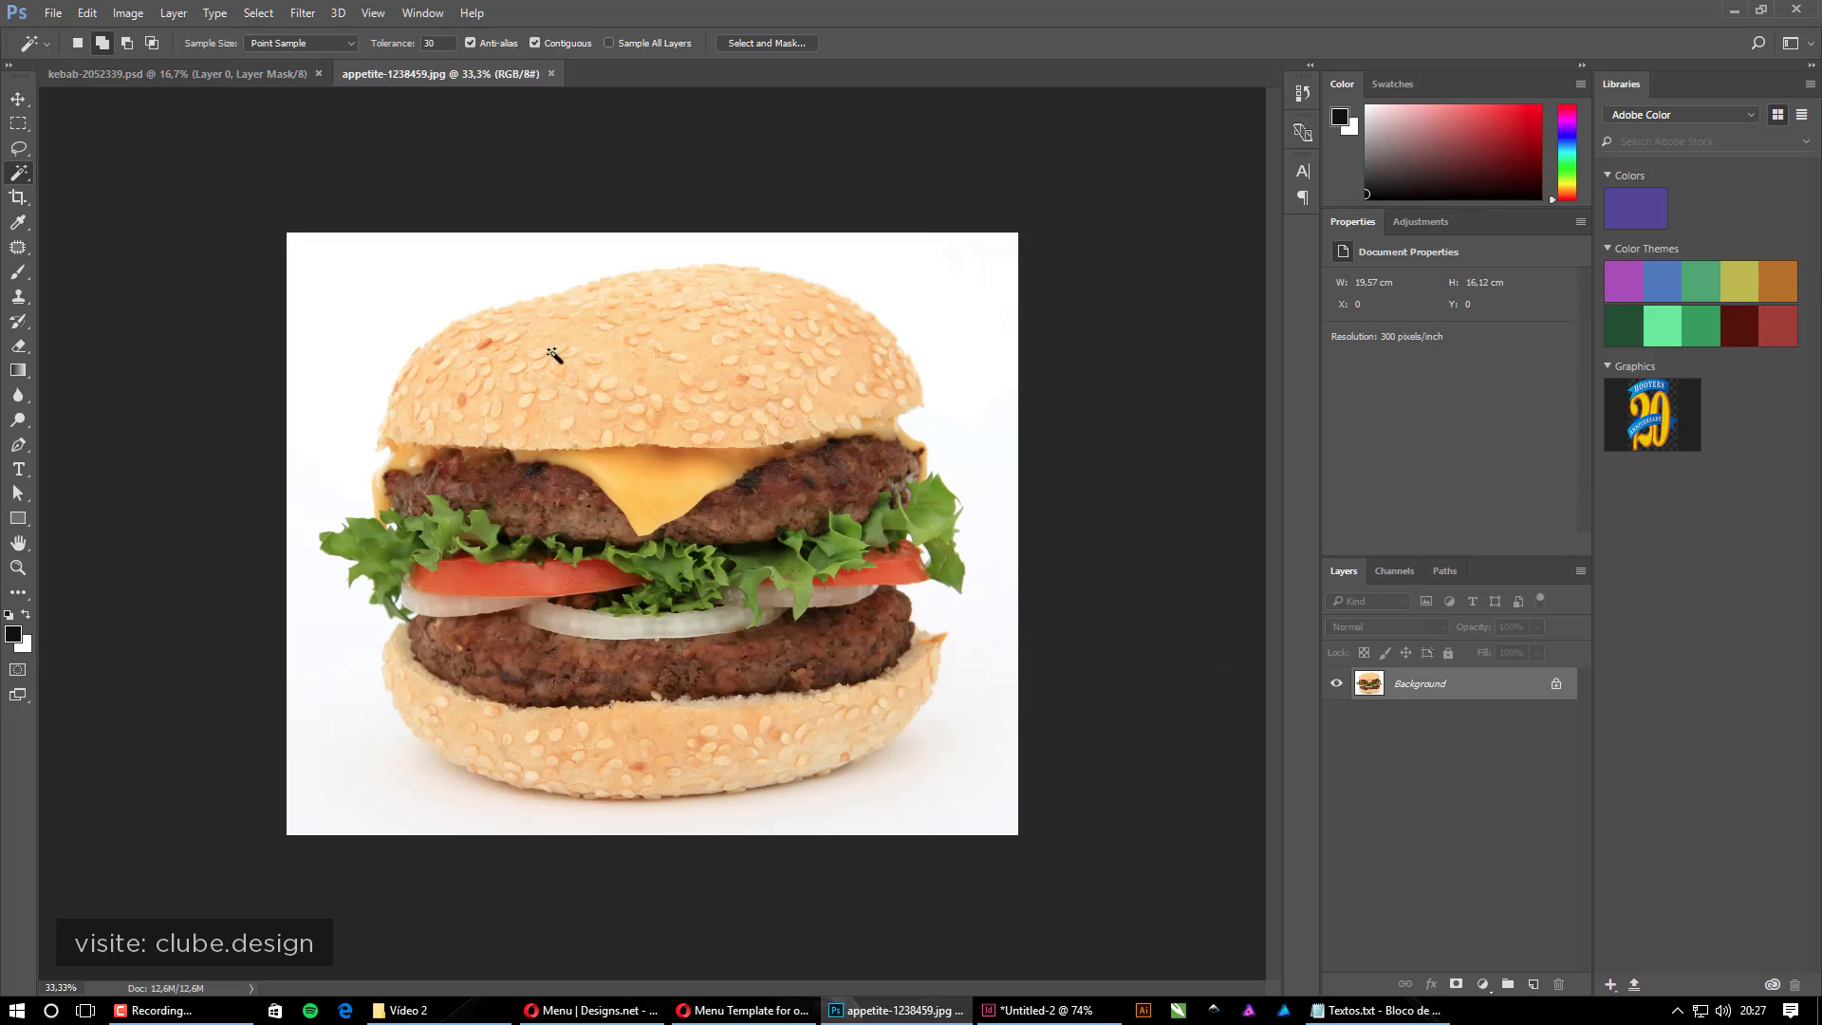
left_click(368, 272)
left_click(428, 261)
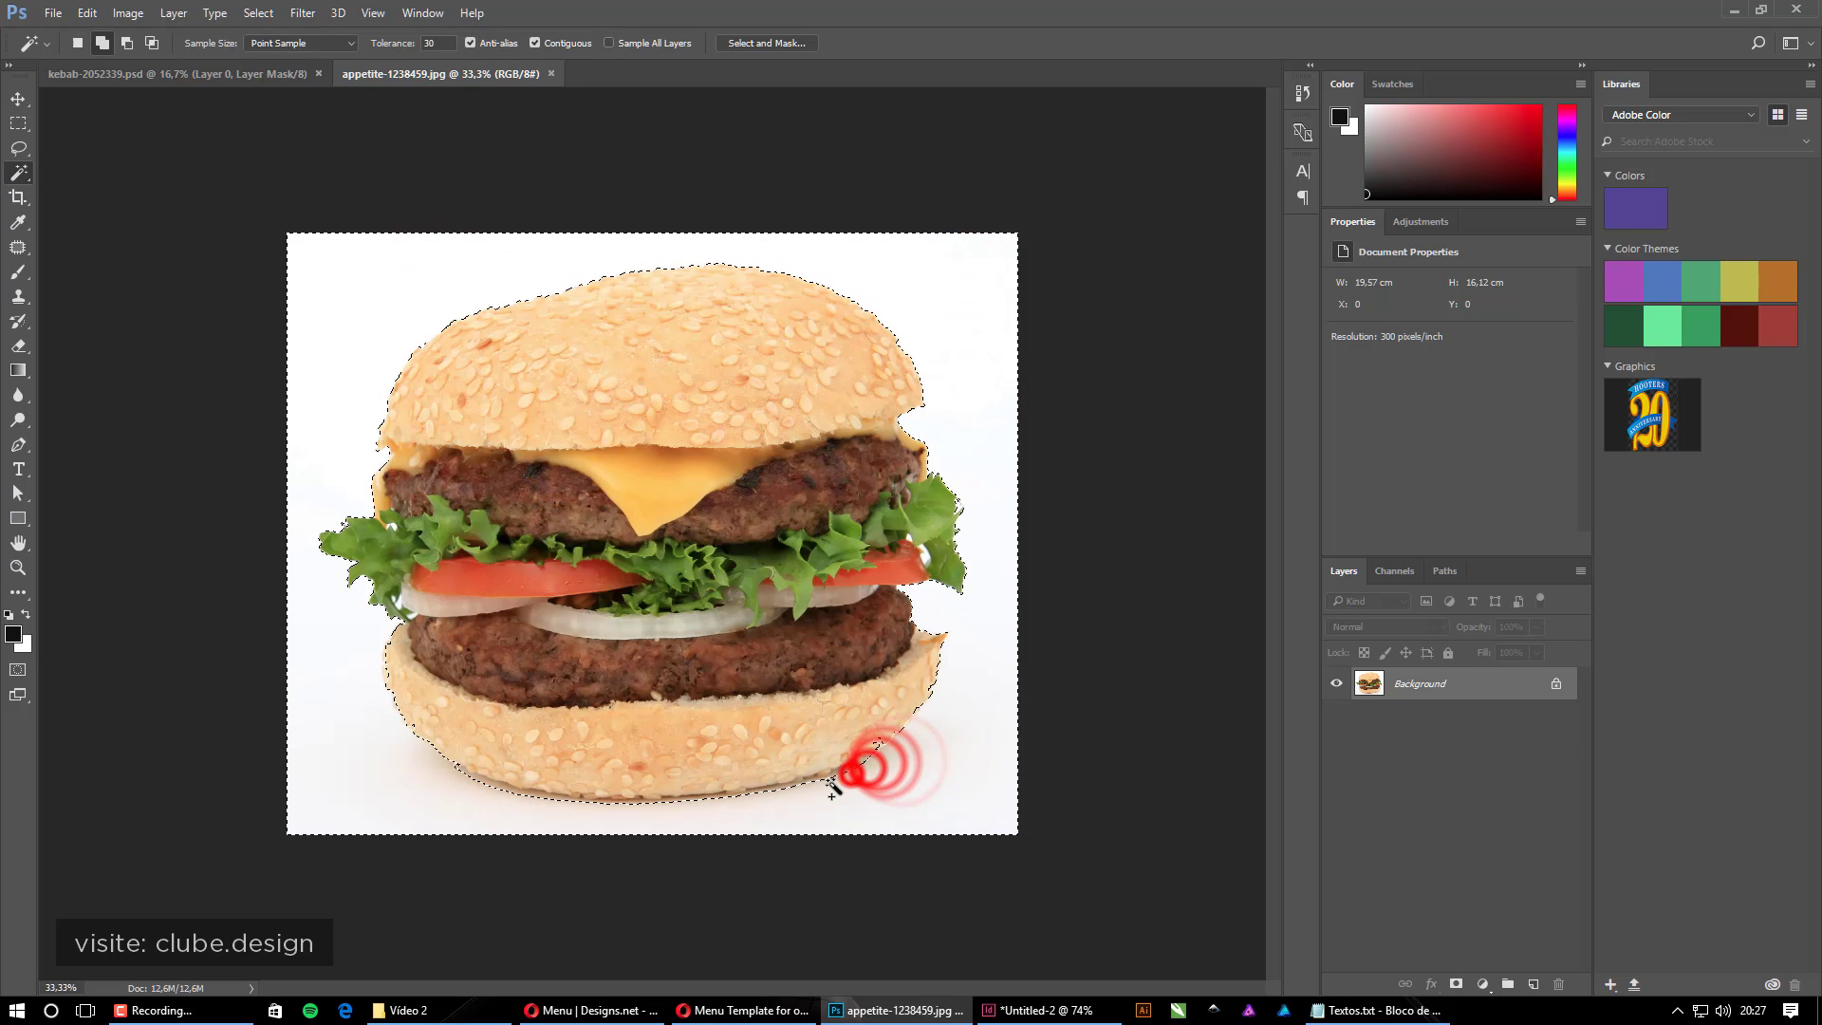
left_click(693, 801)
left_click(565, 811)
left_click(496, 787)
left_click(423, 758)
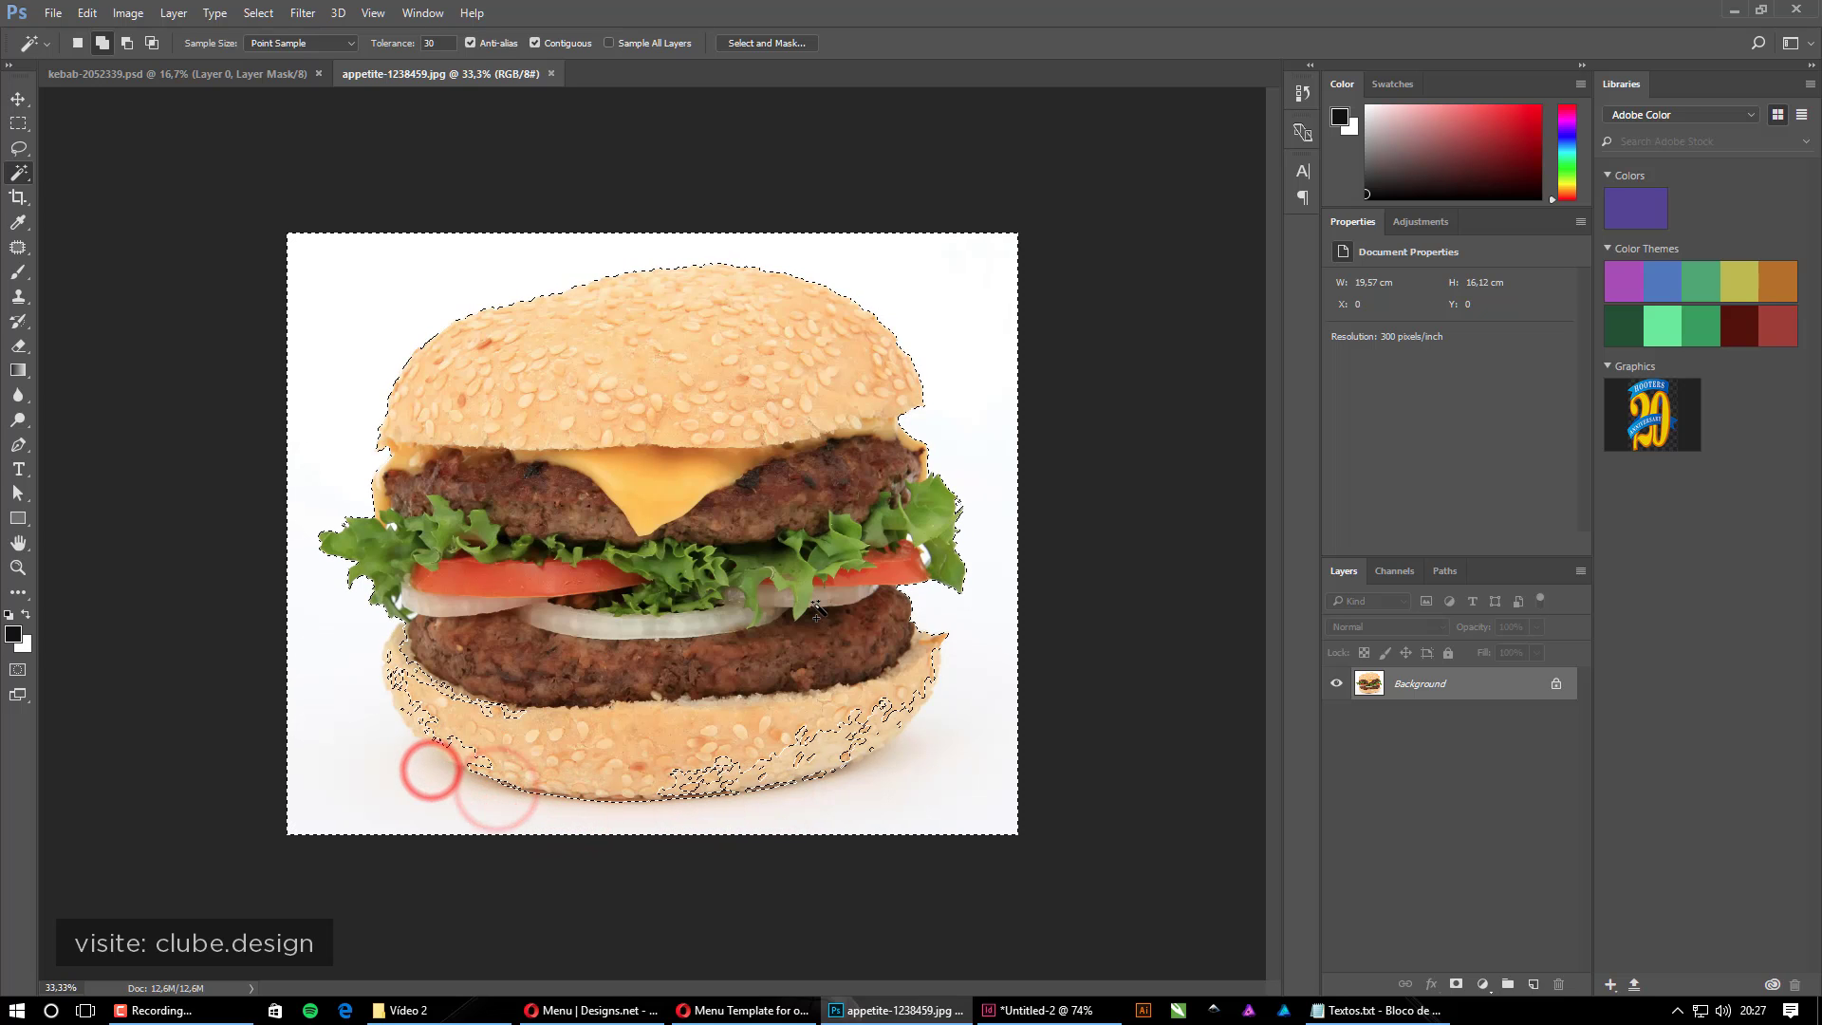
key("q")
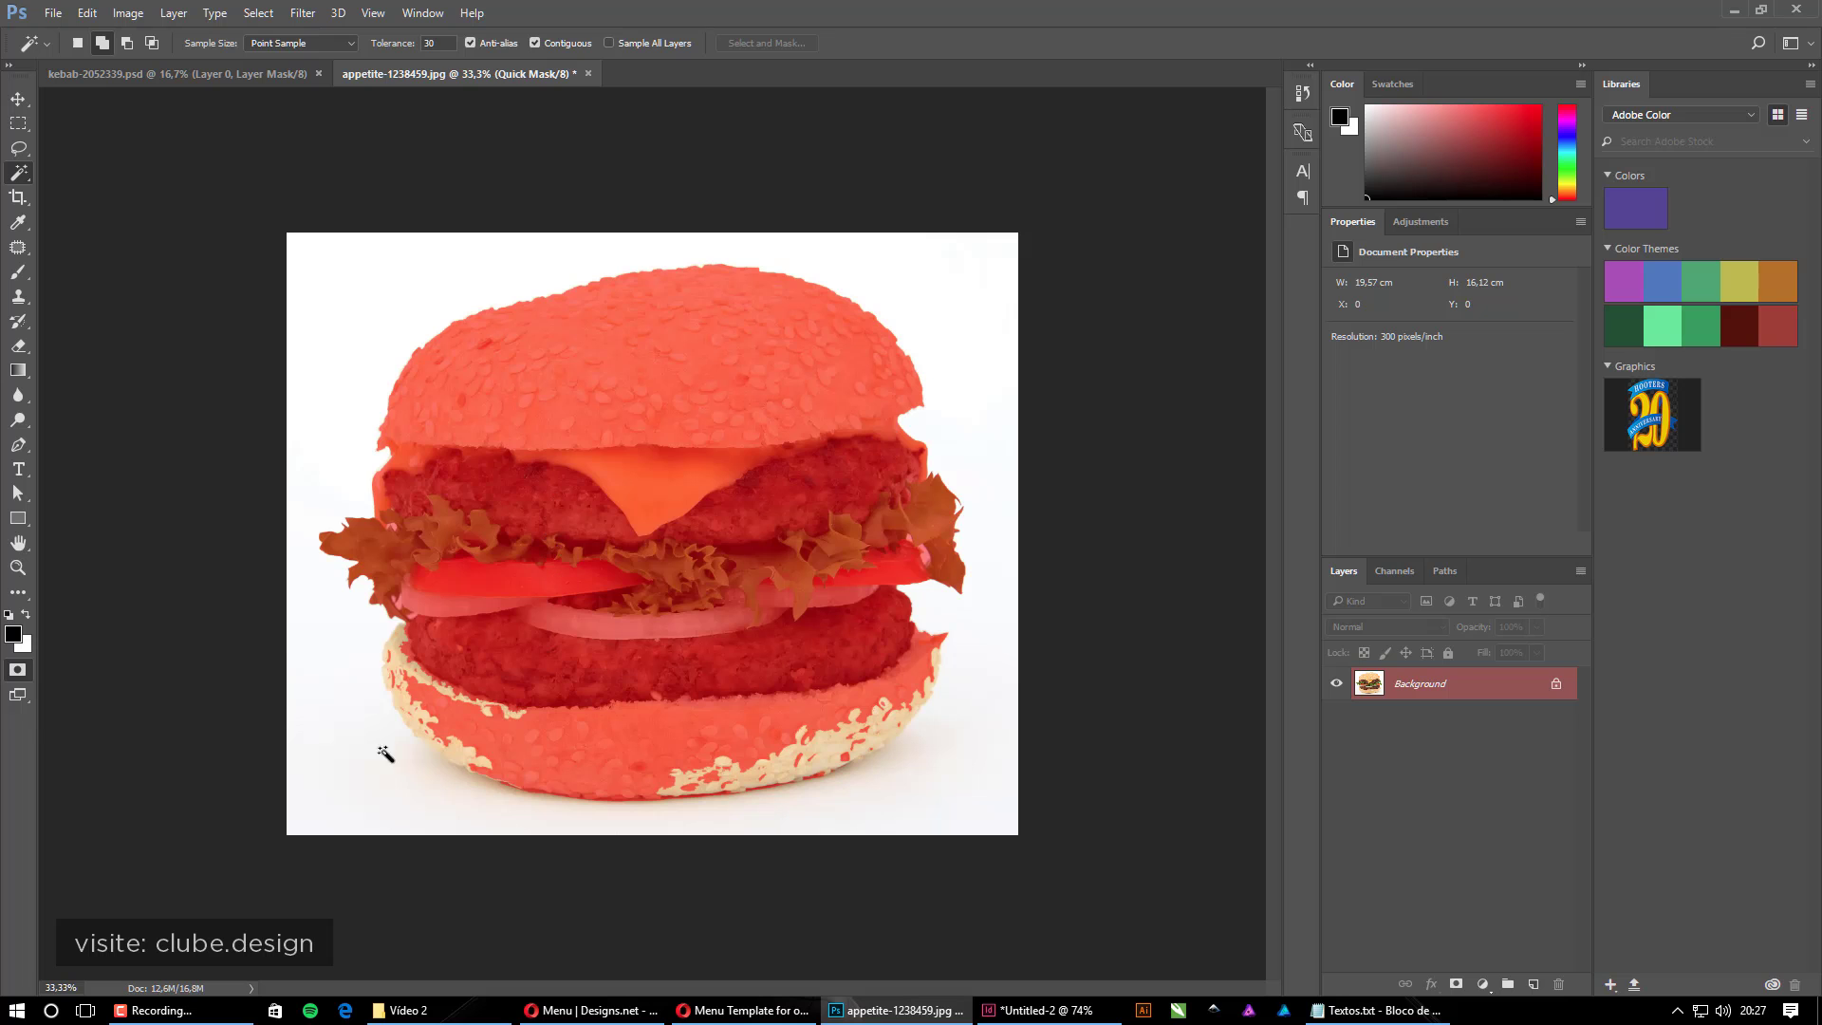
Paint black with a 94 px brush over the unmasked patches and edges of the bottom bun in the Quick Mask
left_click_drag(408, 680, 586, 505)
key("b")
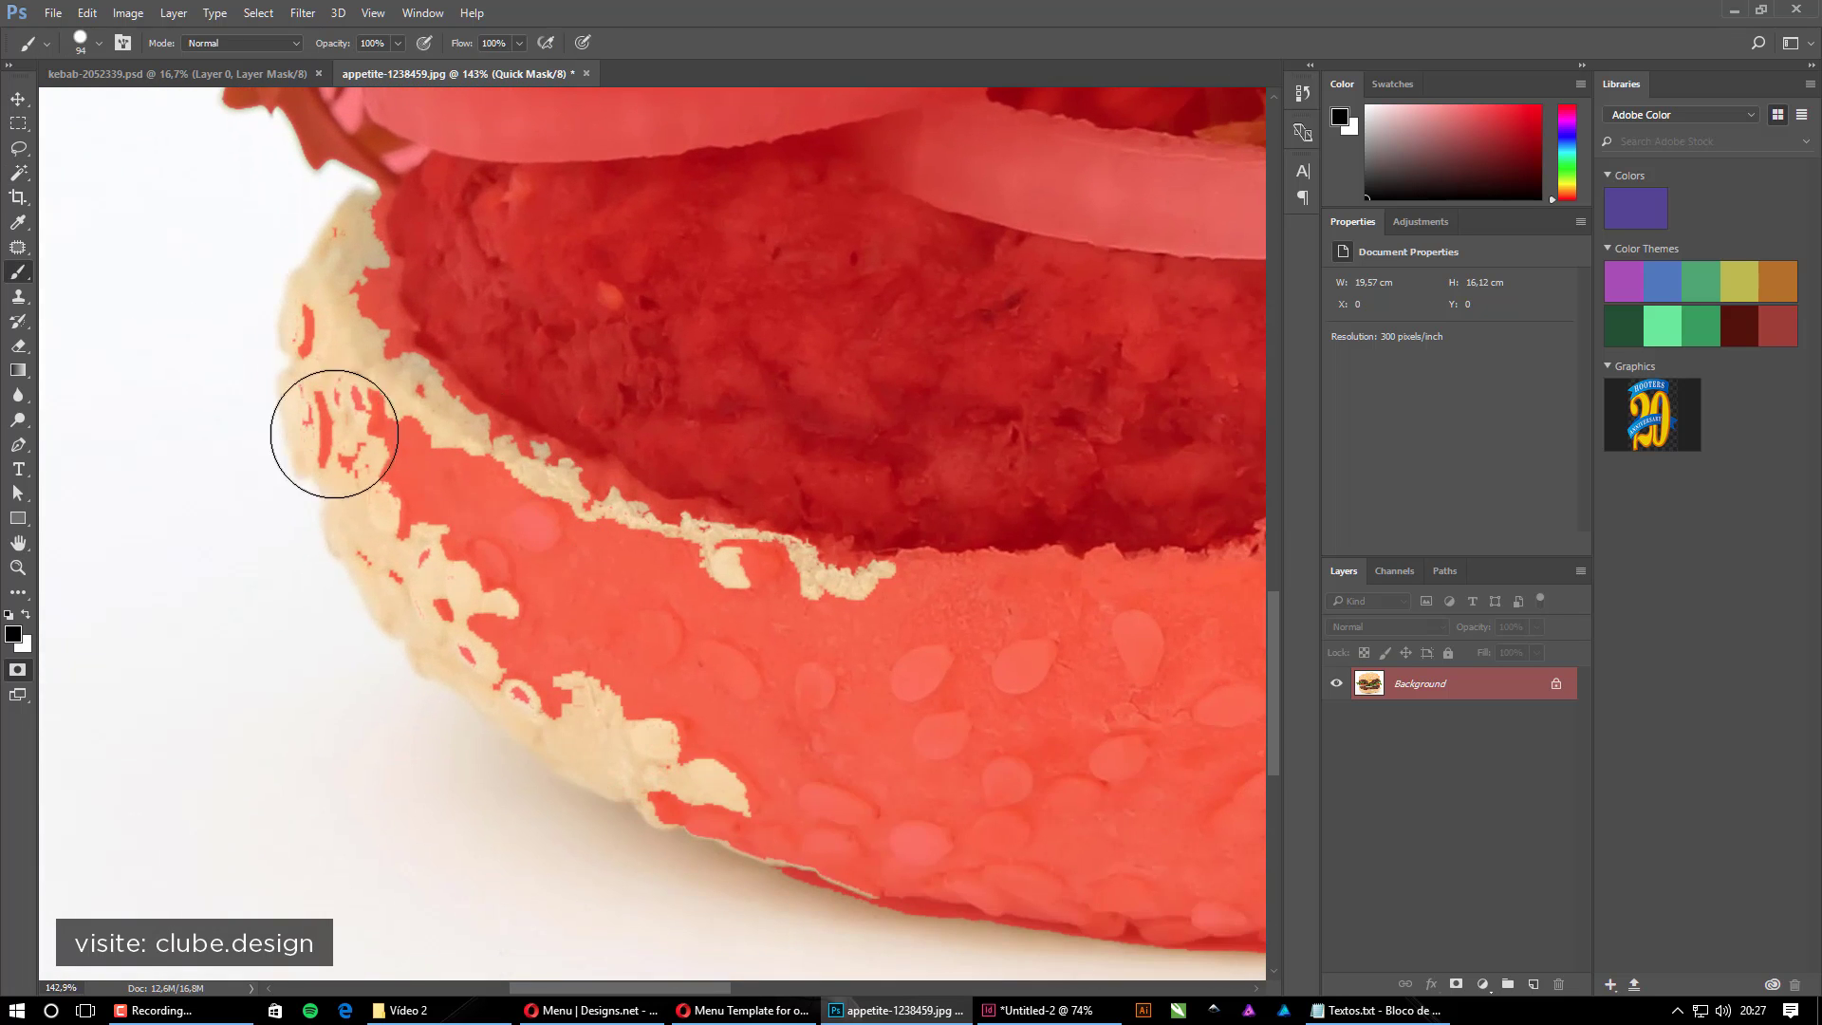
mouse_move(418, 284)
left_mouse_down()
mouse_move(394, 245)
mouse_move(348, 313)
mouse_move(371, 274)
mouse_move(347, 402)
mouse_move(418, 572)
mouse_move(599, 703)
mouse_move(620, 741)
mouse_move(746, 778)
left_mouse_up()
left_click(767, 783)
mouse_move(874, 653)
left_mouse_down()
mouse_move(447, 427)
mouse_move(923, 617)
left_mouse_up()
left_click_drag(1042, 697, 443, 429)
left_click_drag(297, 541, 500, 625)
mouse_move(996, 561)
left_mouse_down()
mouse_move(306, 444)
mouse_move(321, 524)
mouse_move(727, 472)
left_mouse_up()
mouse_move(641, 471)
left_mouse_down()
mouse_move(394, 498)
mouse_move(651, 516)
mouse_move(1028, 276)
mouse_move(938, 352)
left_mouse_up()
left_click_drag(743, 430, 587, 501)
mouse_move(987, 257)
left_mouse_down()
mouse_move(835, 461)
mouse_move(409, 615)
left_mouse_up()
left_click_drag(445, 626, 475, 625)
left_click(480, 623)
mouse_move(496, 623)
left_mouse_down()
mouse_move(456, 634)
mouse_move(663, 589)
mouse_move(940, 427)
left_mouse_up()
left_click(449, 635)
left_click(533, 612)
left_click(561, 616)
left_click(561, 626)
left_click_drag(985, 276, 878, 380)
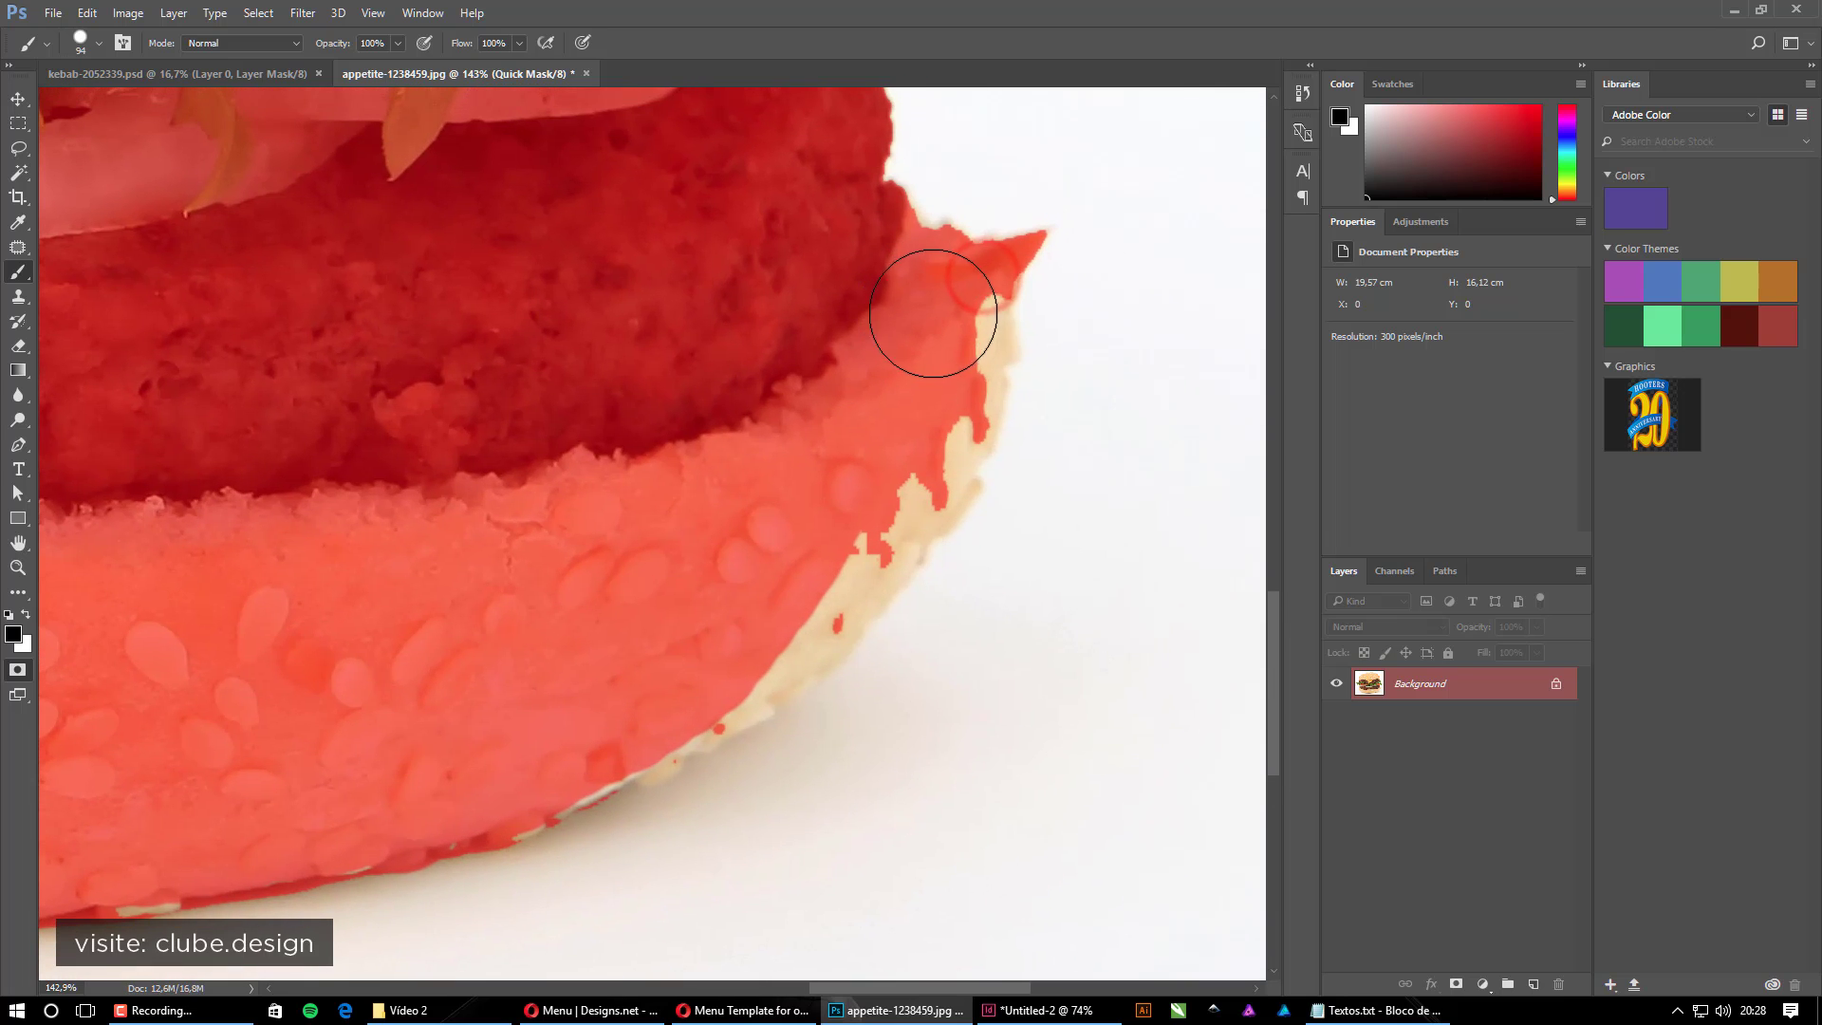
mouse_move(946, 305)
left_mouse_down()
mouse_move(887, 525)
mouse_move(732, 659)
mouse_move(553, 751)
left_mouse_up()
mouse_move(941, 305)
left_mouse_down()
mouse_move(936, 393)
mouse_move(907, 443)
left_mouse_up()
key("ctrl+0")
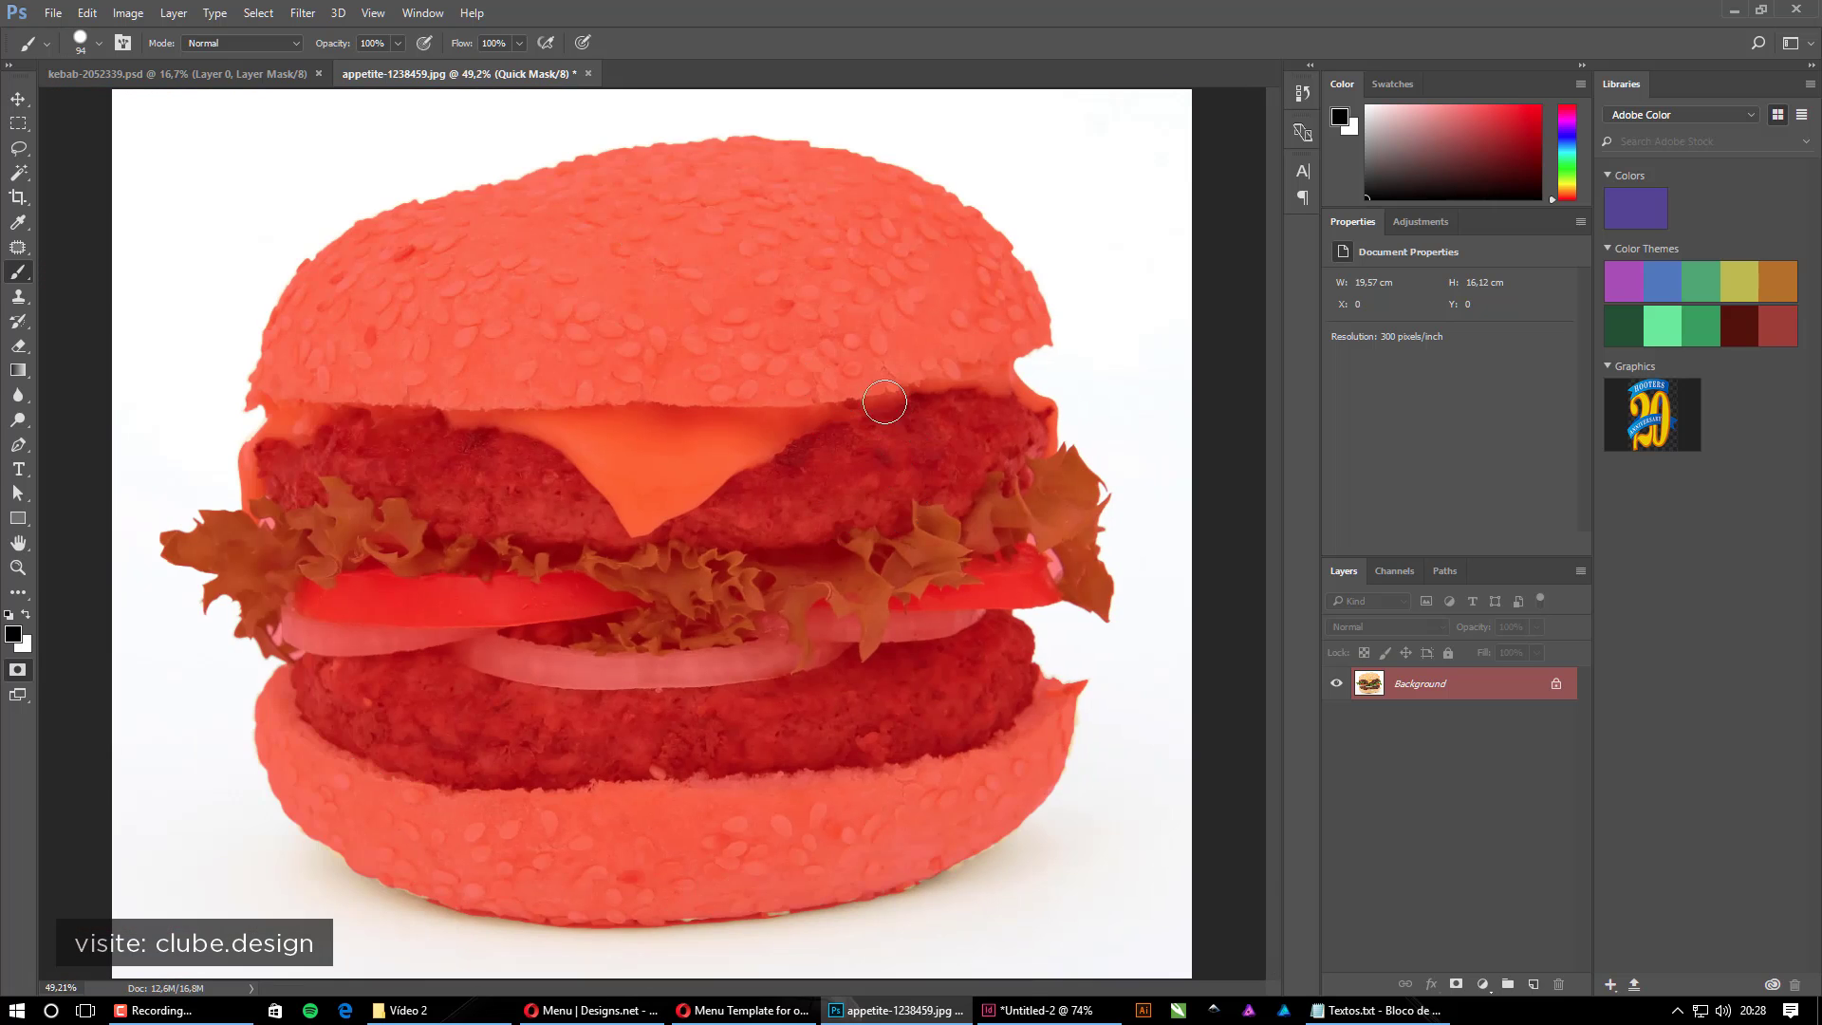
Turn the Quick Mask back into a selection and add it to the burger layer as a layer mask
key("q")
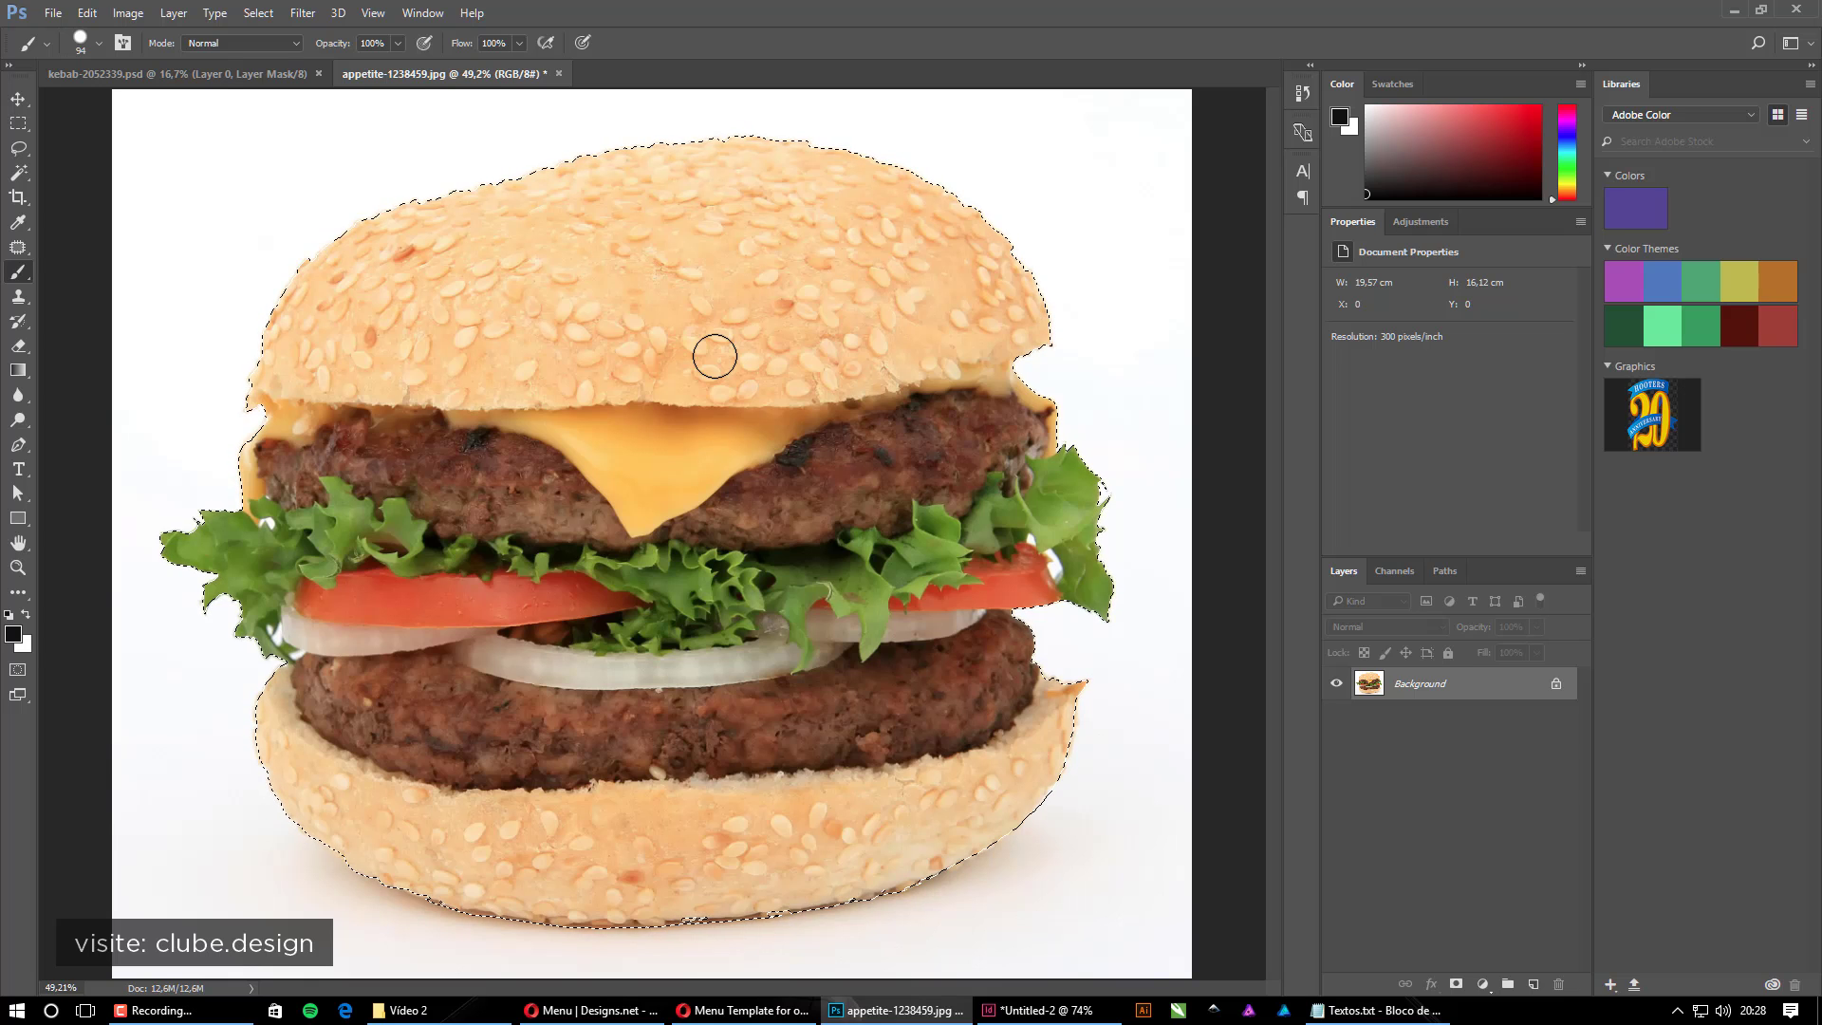
left_click(1455, 984)
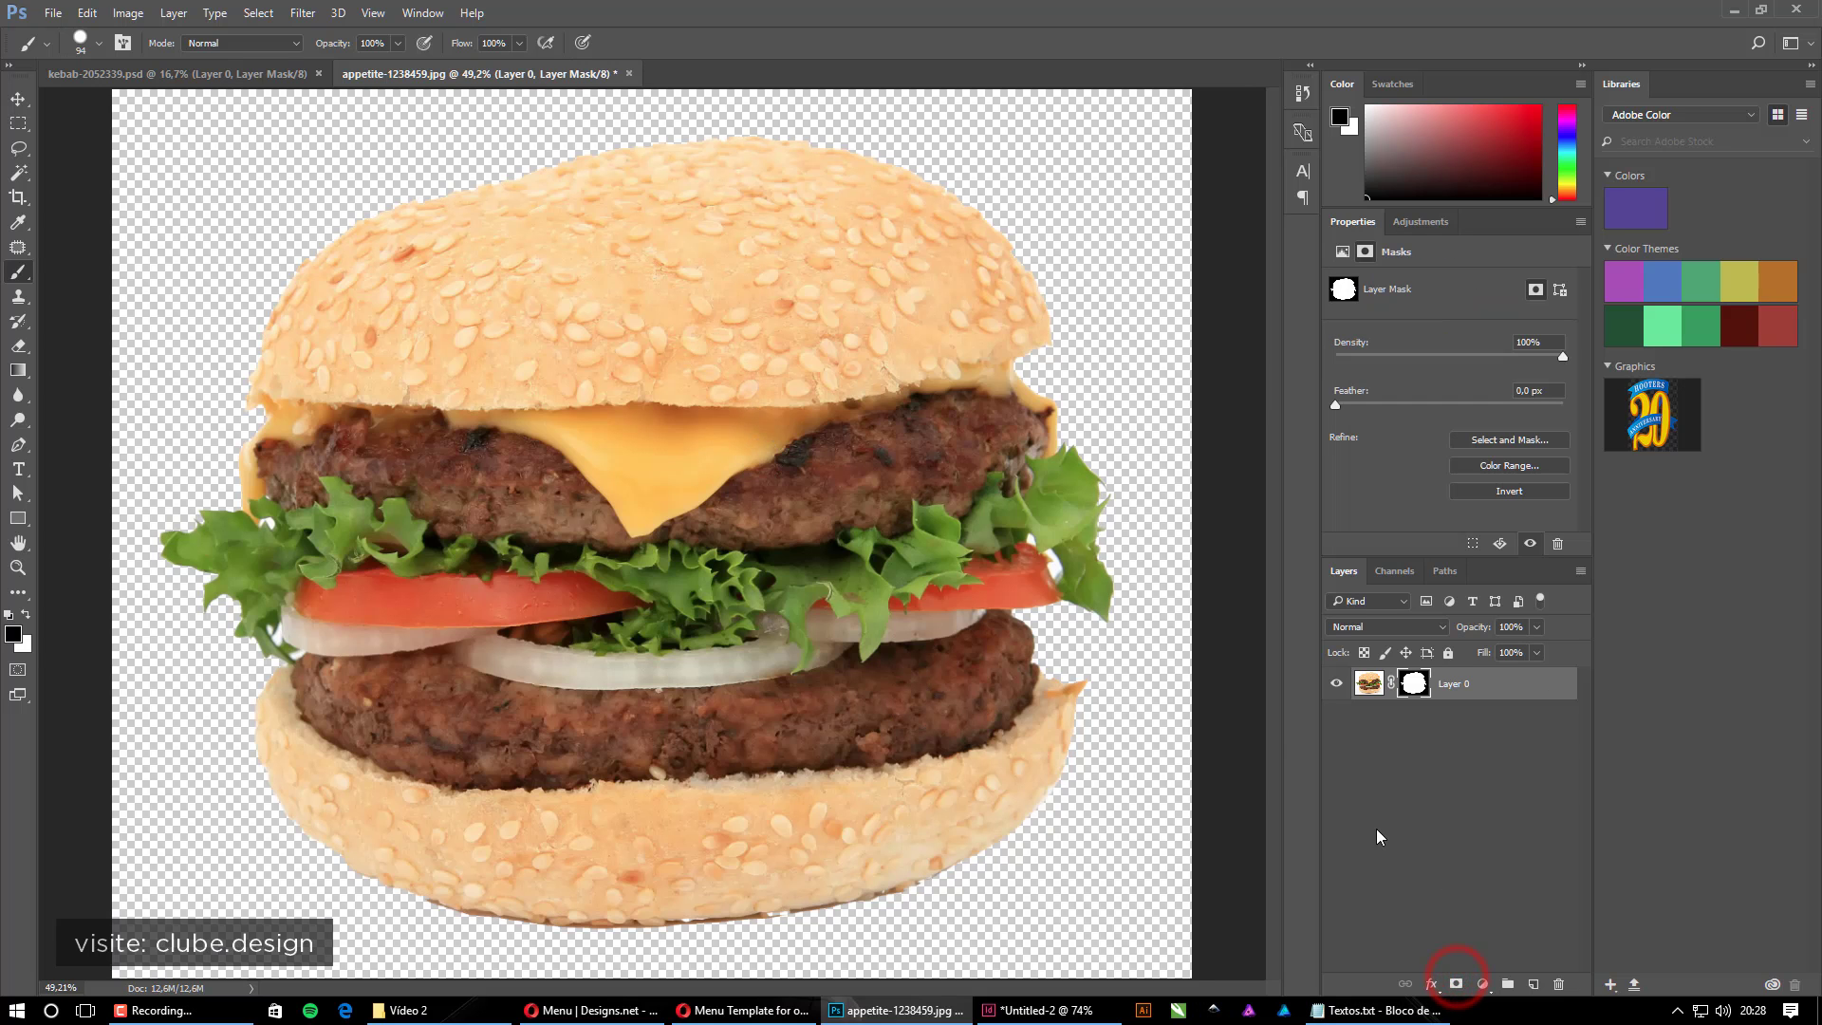
Save the cut-out burger as appetite-1238459.psd in the Vídeo 2 folder, with layers and Maximize Compatibility kept on
key("ctrl+shift+s")
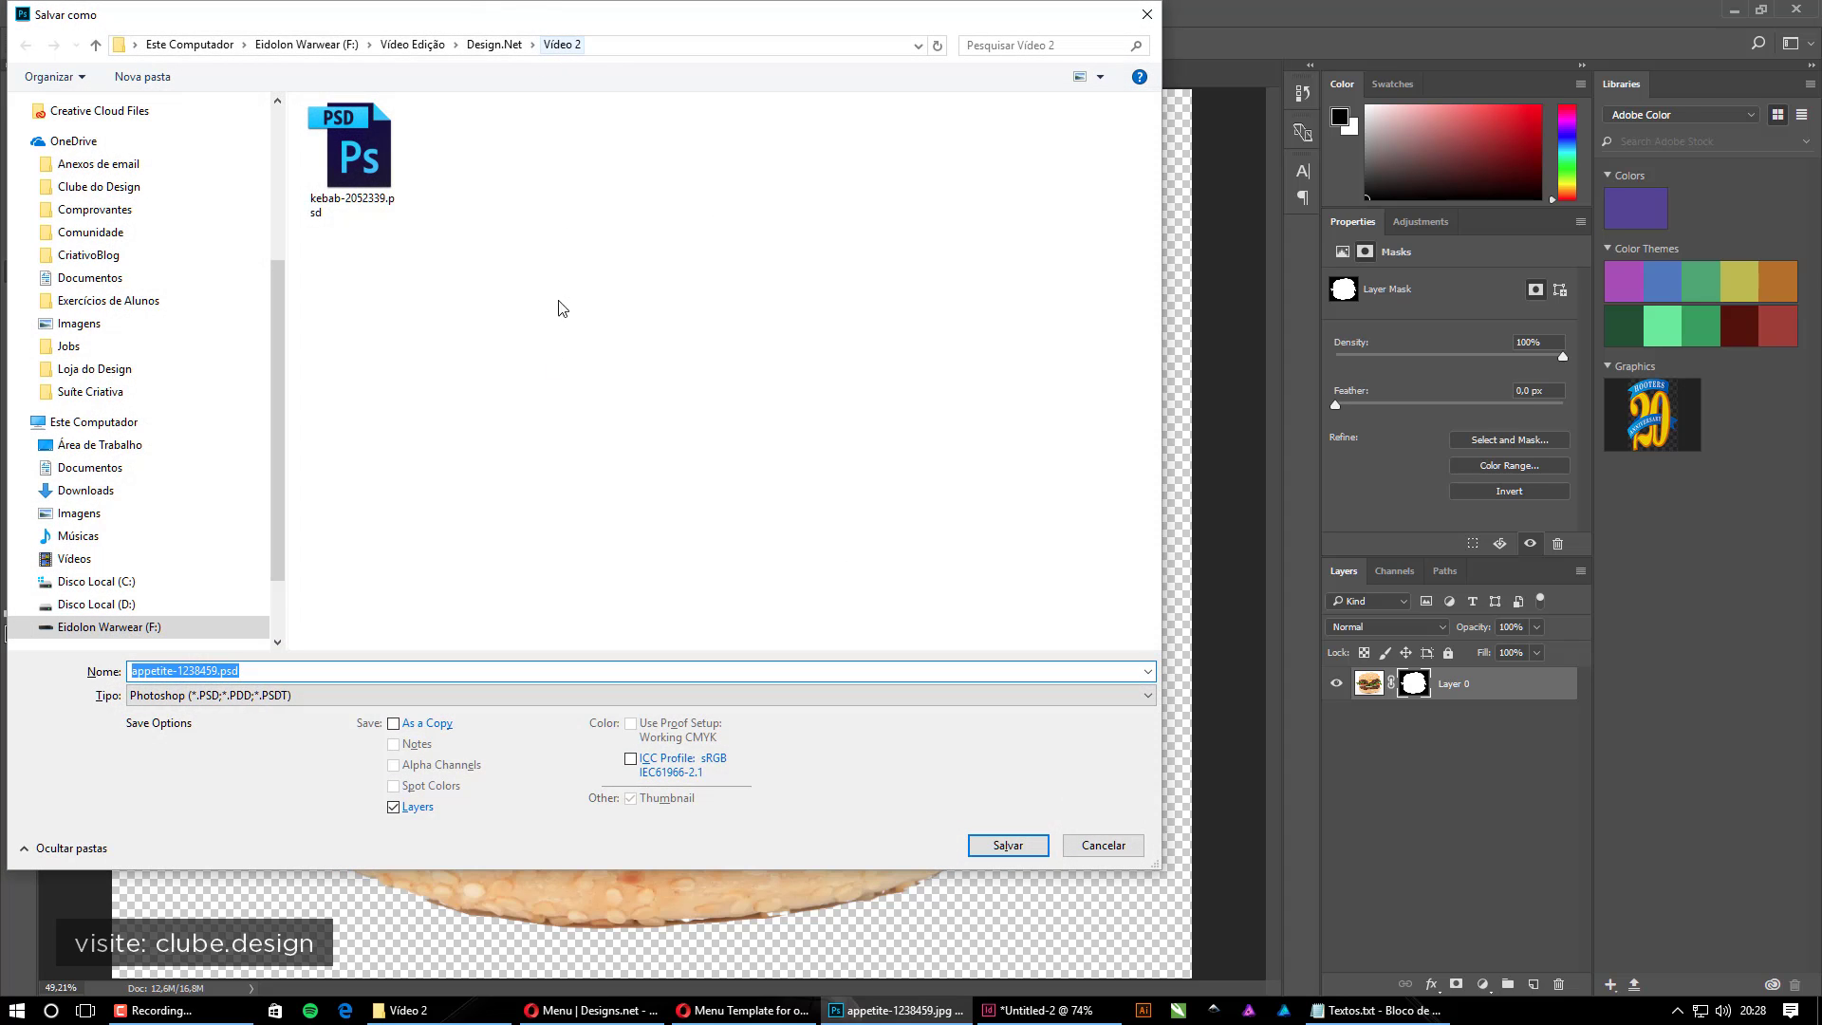
left_click(1019, 852)
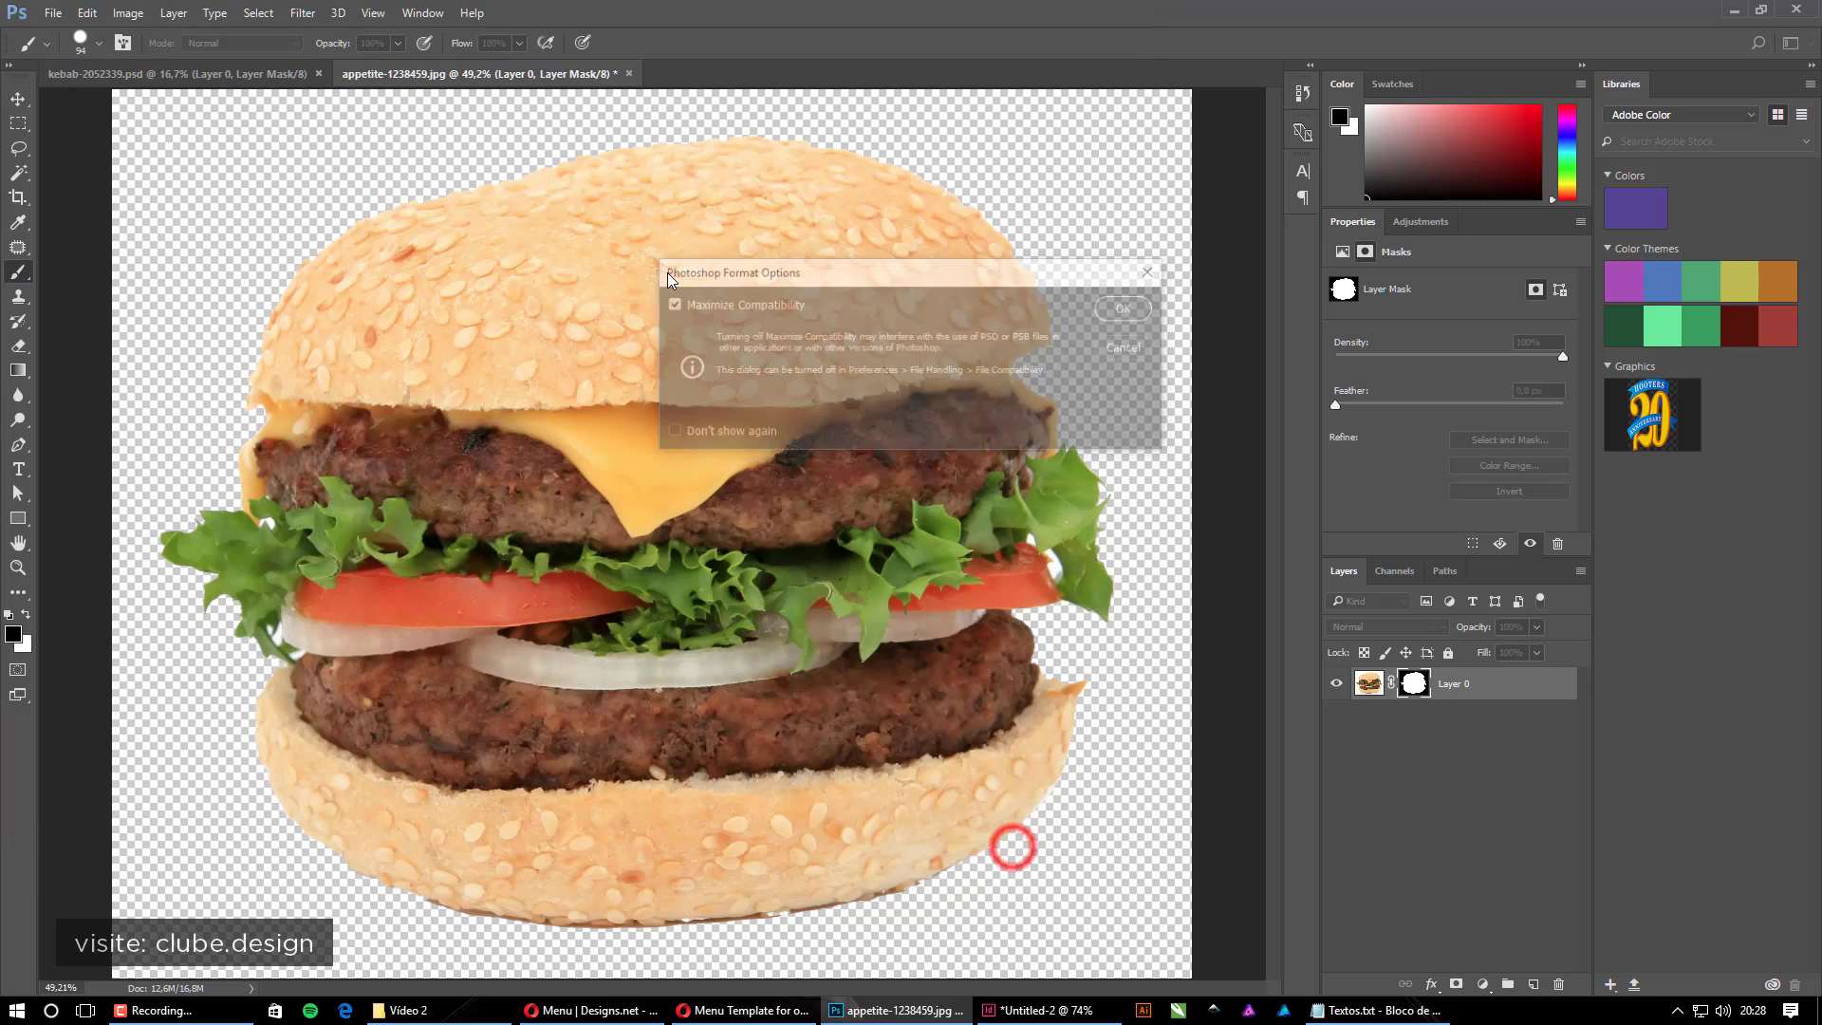
left_click(1129, 307)
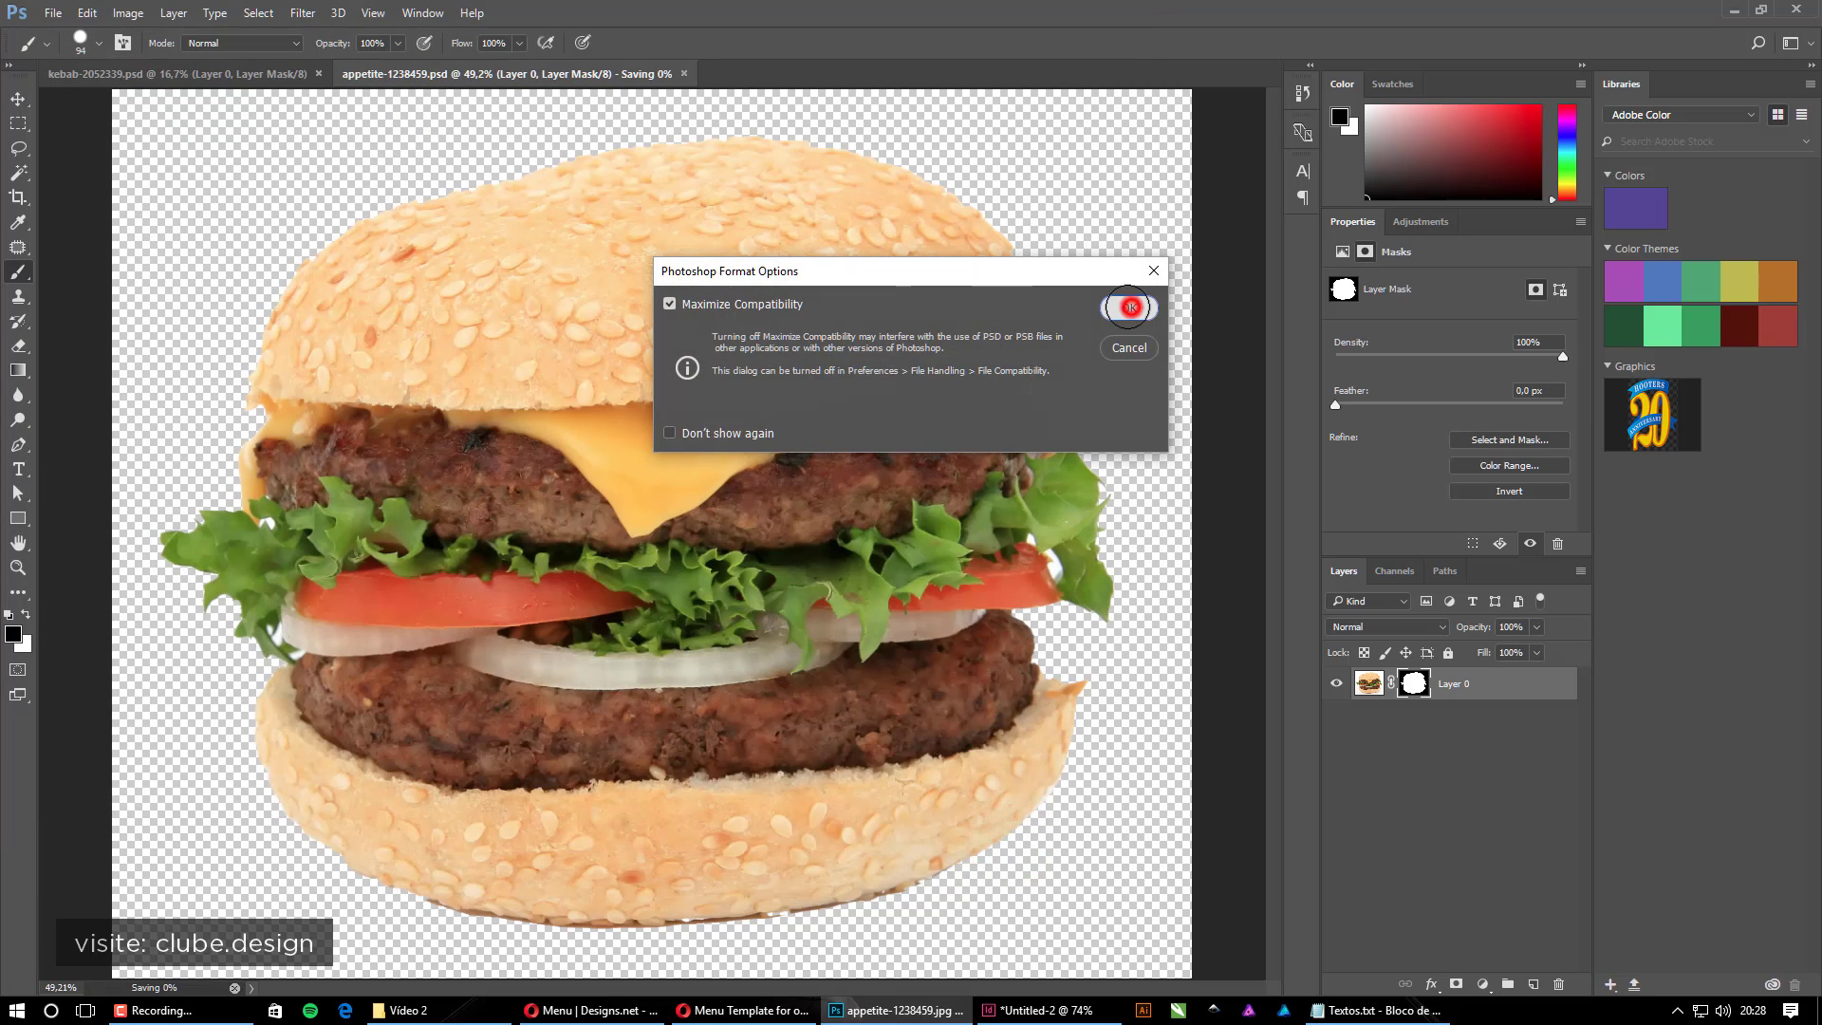
Bring appetite-1238459.psd from the Vídeo 2 folder into the InDesign document for placing on the second page
left_click(417, 1010)
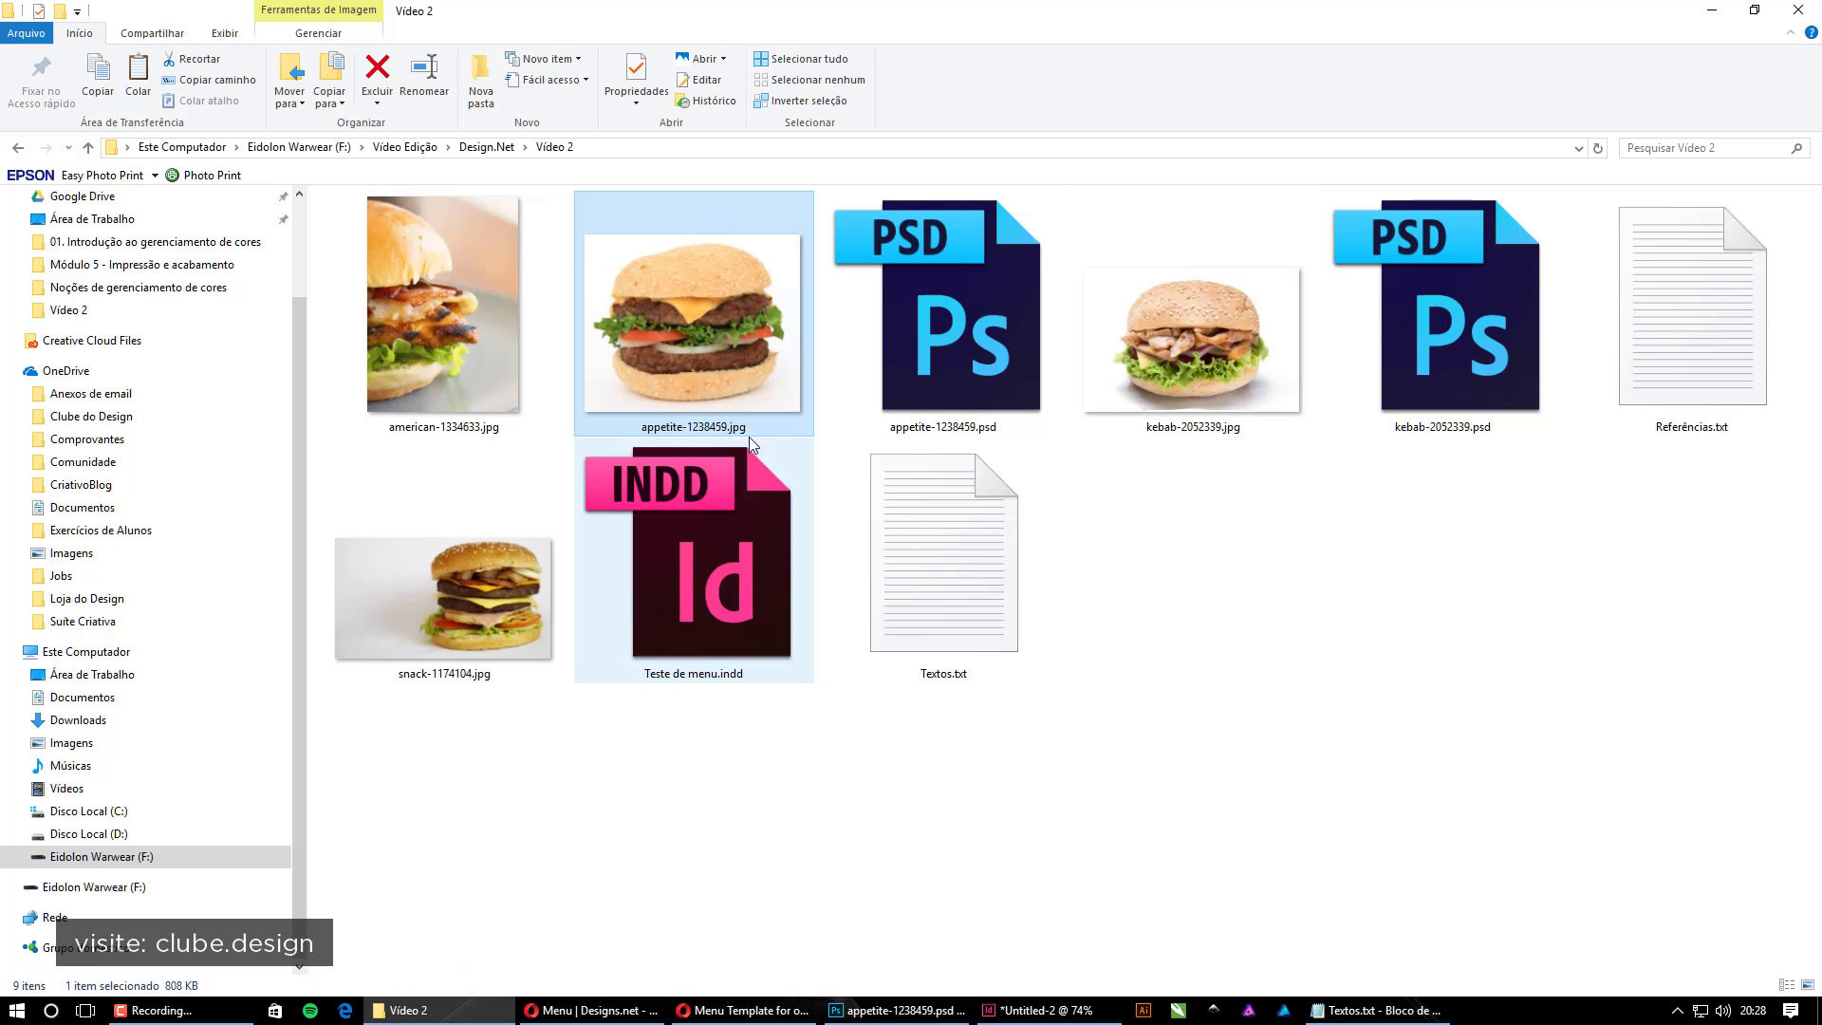
left_click(987, 295)
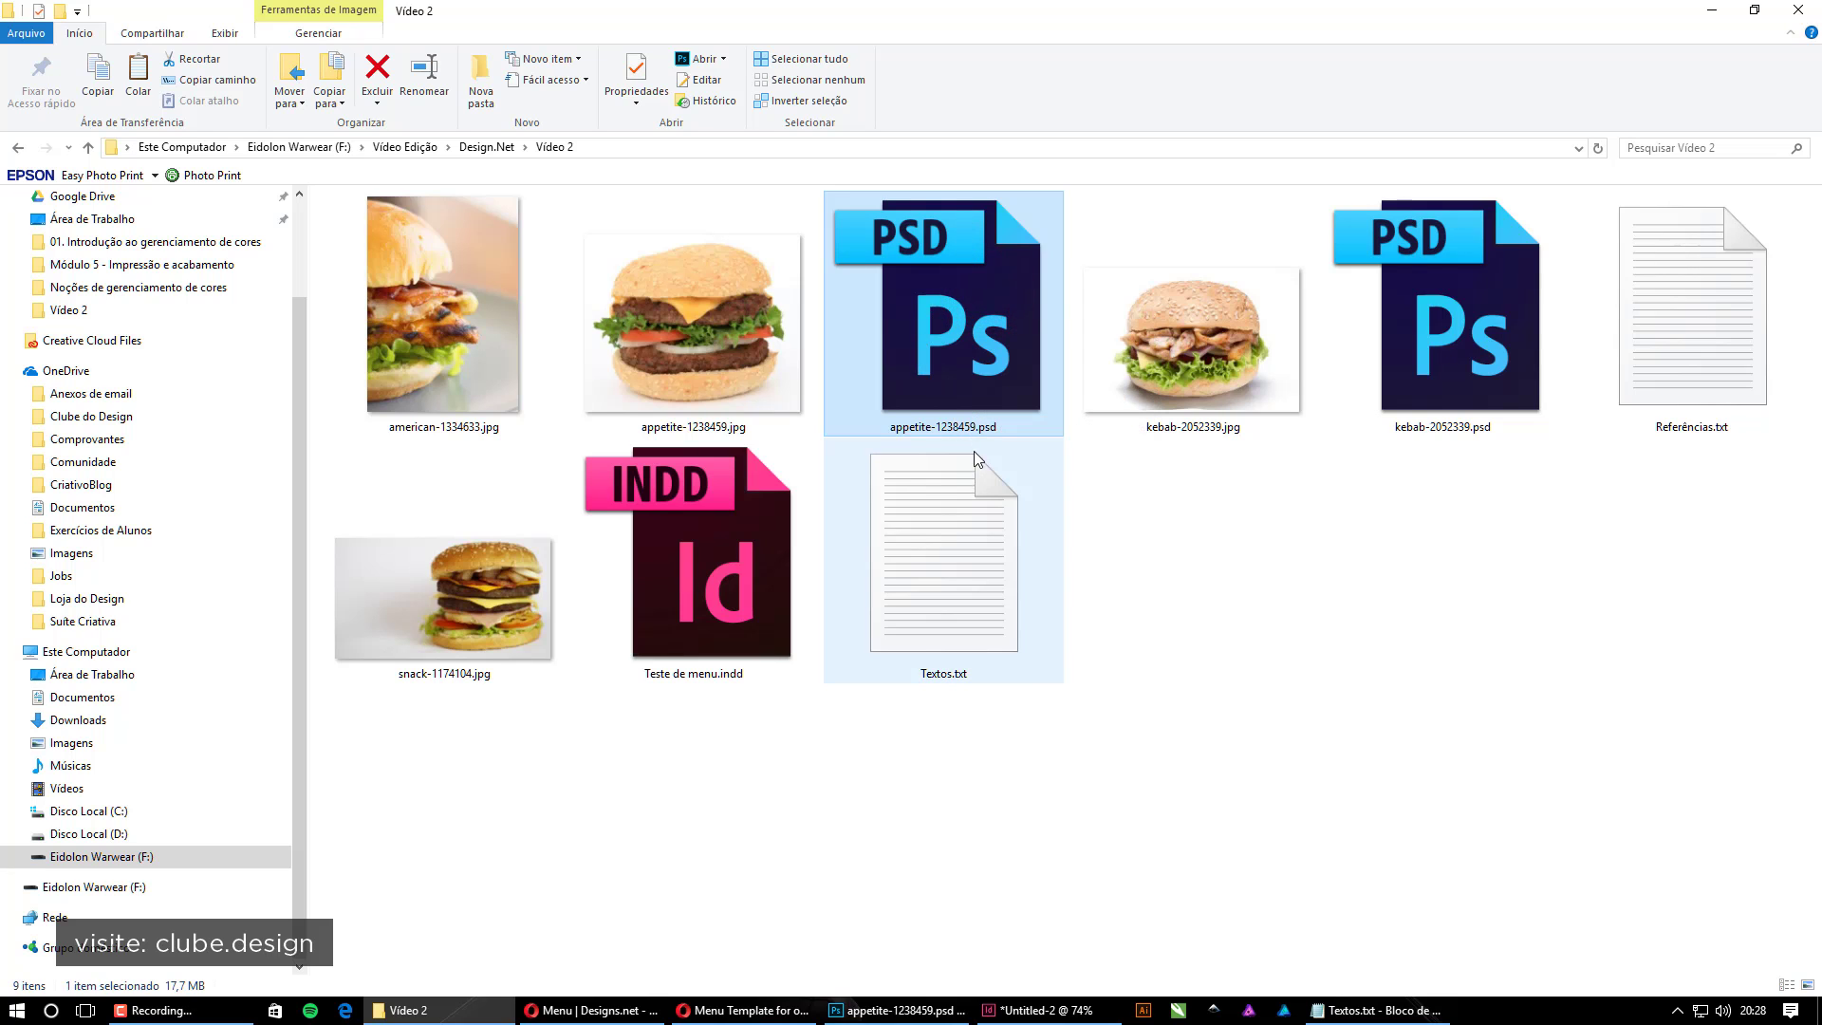
mouse_move(976, 278)
left_mouse_down()
mouse_move(1038, 1009)
mouse_move(1342, 406)
mouse_move(1108, 342)
mouse_move(1031, 368)
left_mouse_up()
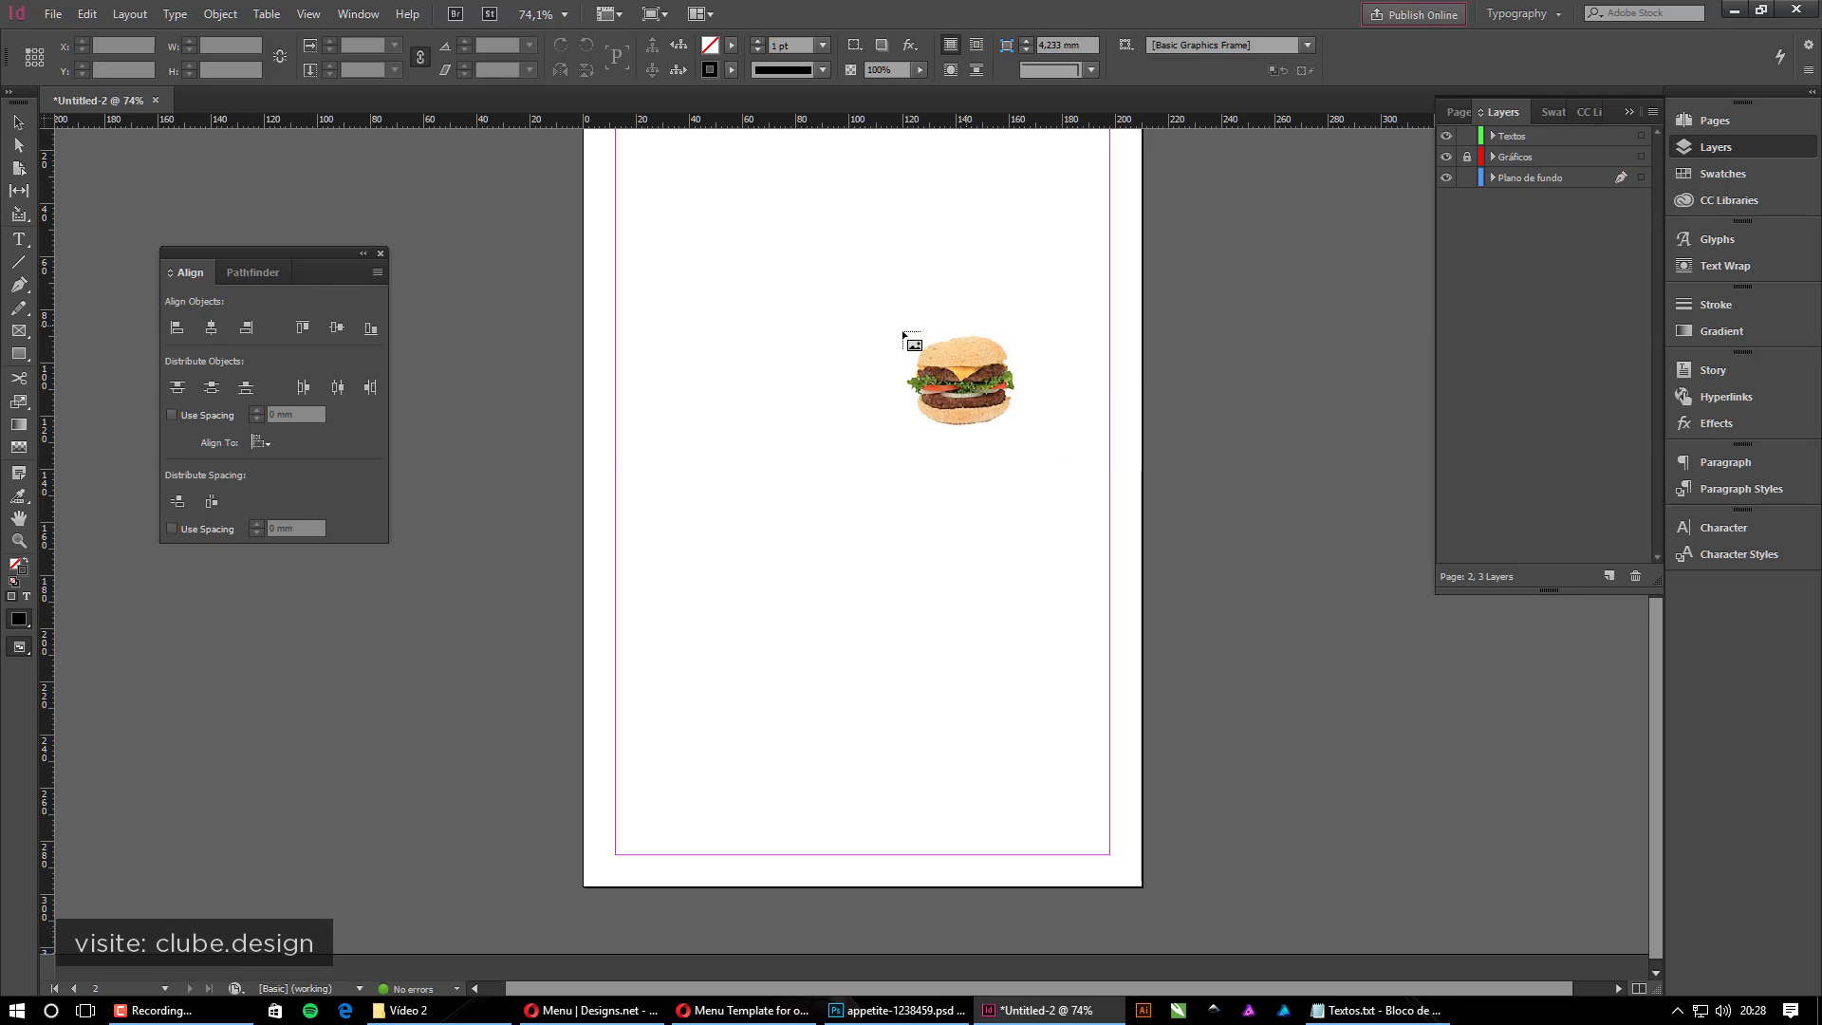
Place the loaded hamburger image on page 2 at X 95 mm, Y 55.192 mm, scaled to about 277 mm wide
left_click_drag(1124, 400, 1056, 449)
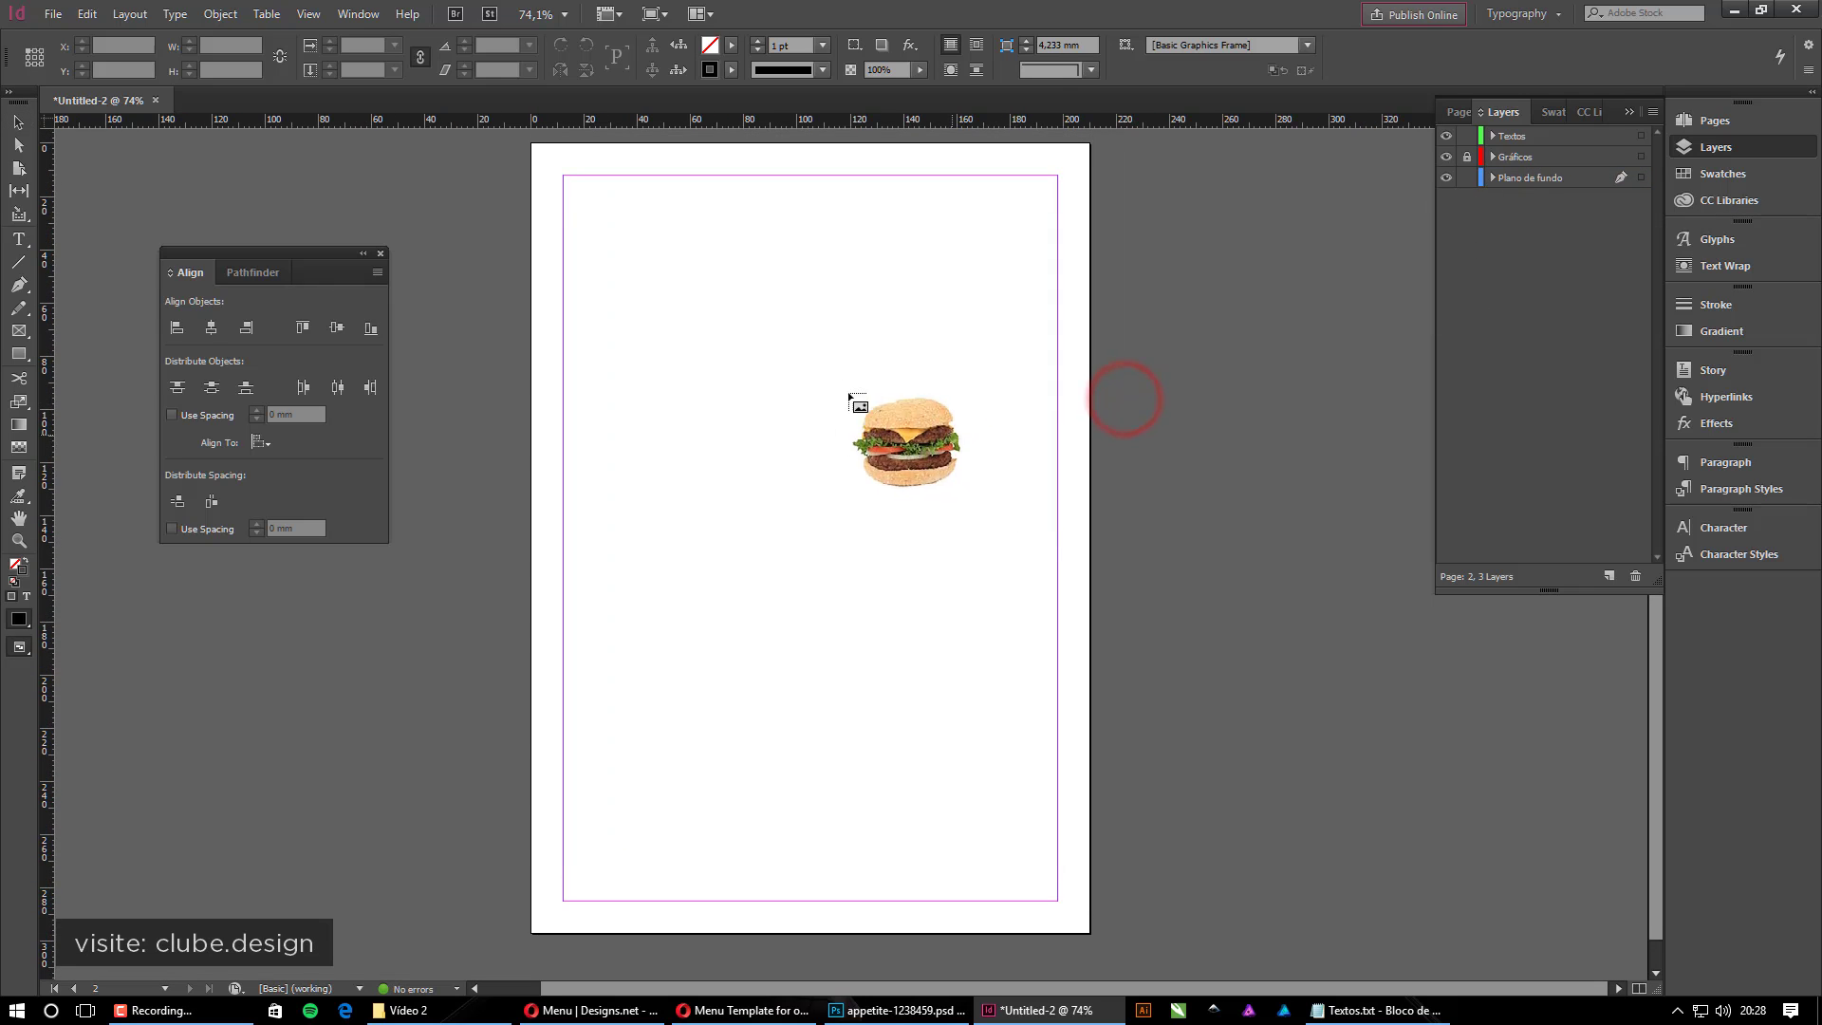
left_click_drag(732, 221, 1513, 863)
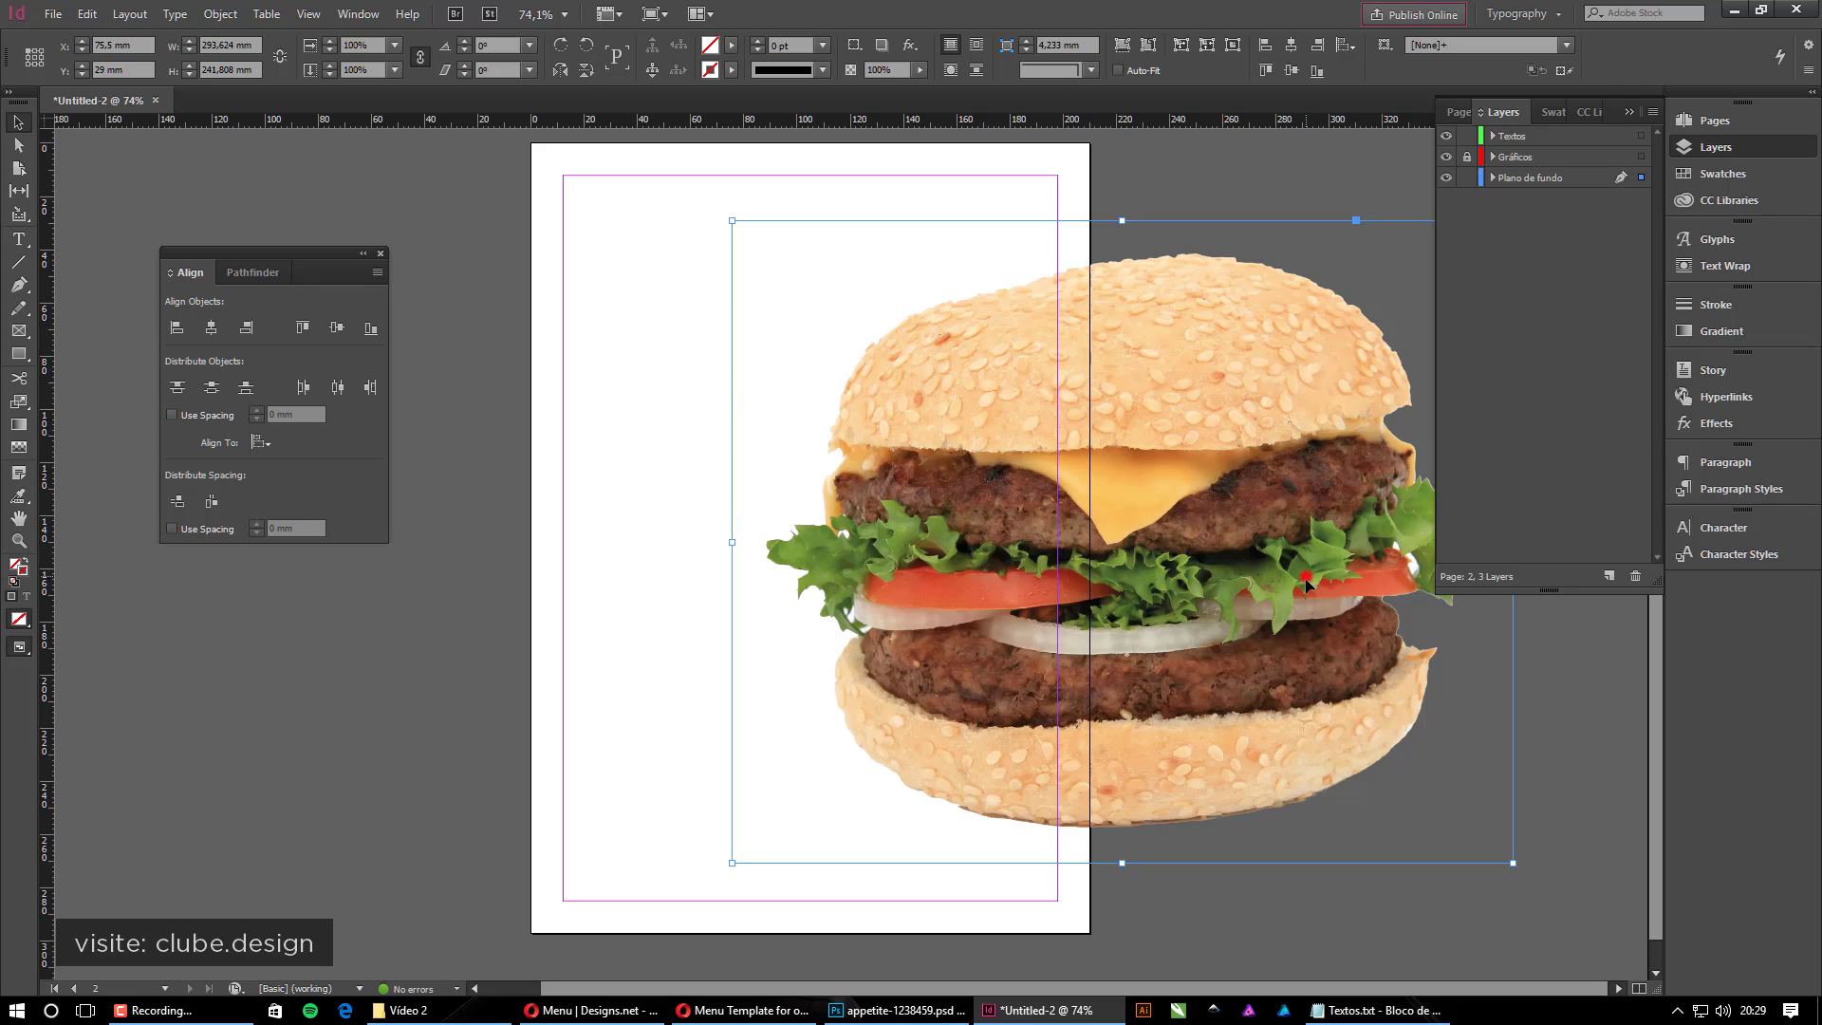
left_click_drag(1305, 582, 1283, 703)
left_click_drag(1224, 586, 1238, 574)
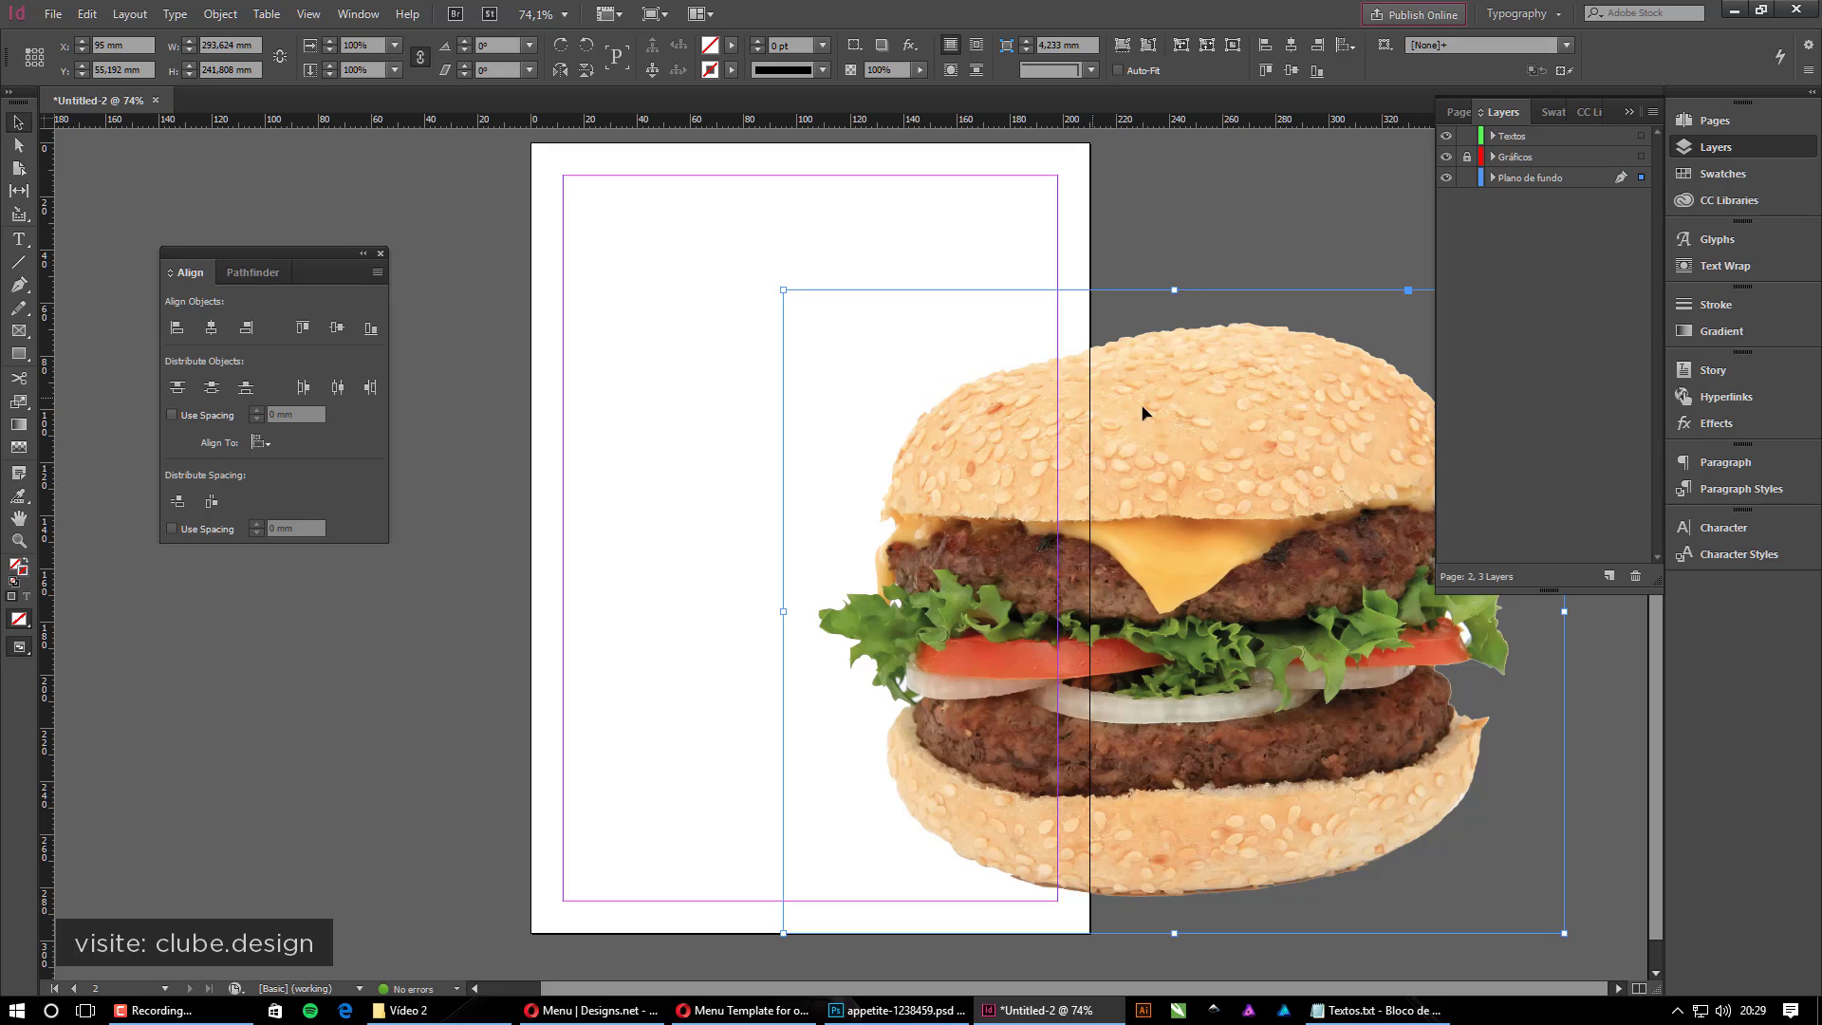
left_click_drag(1564, 935, 1518, 882)
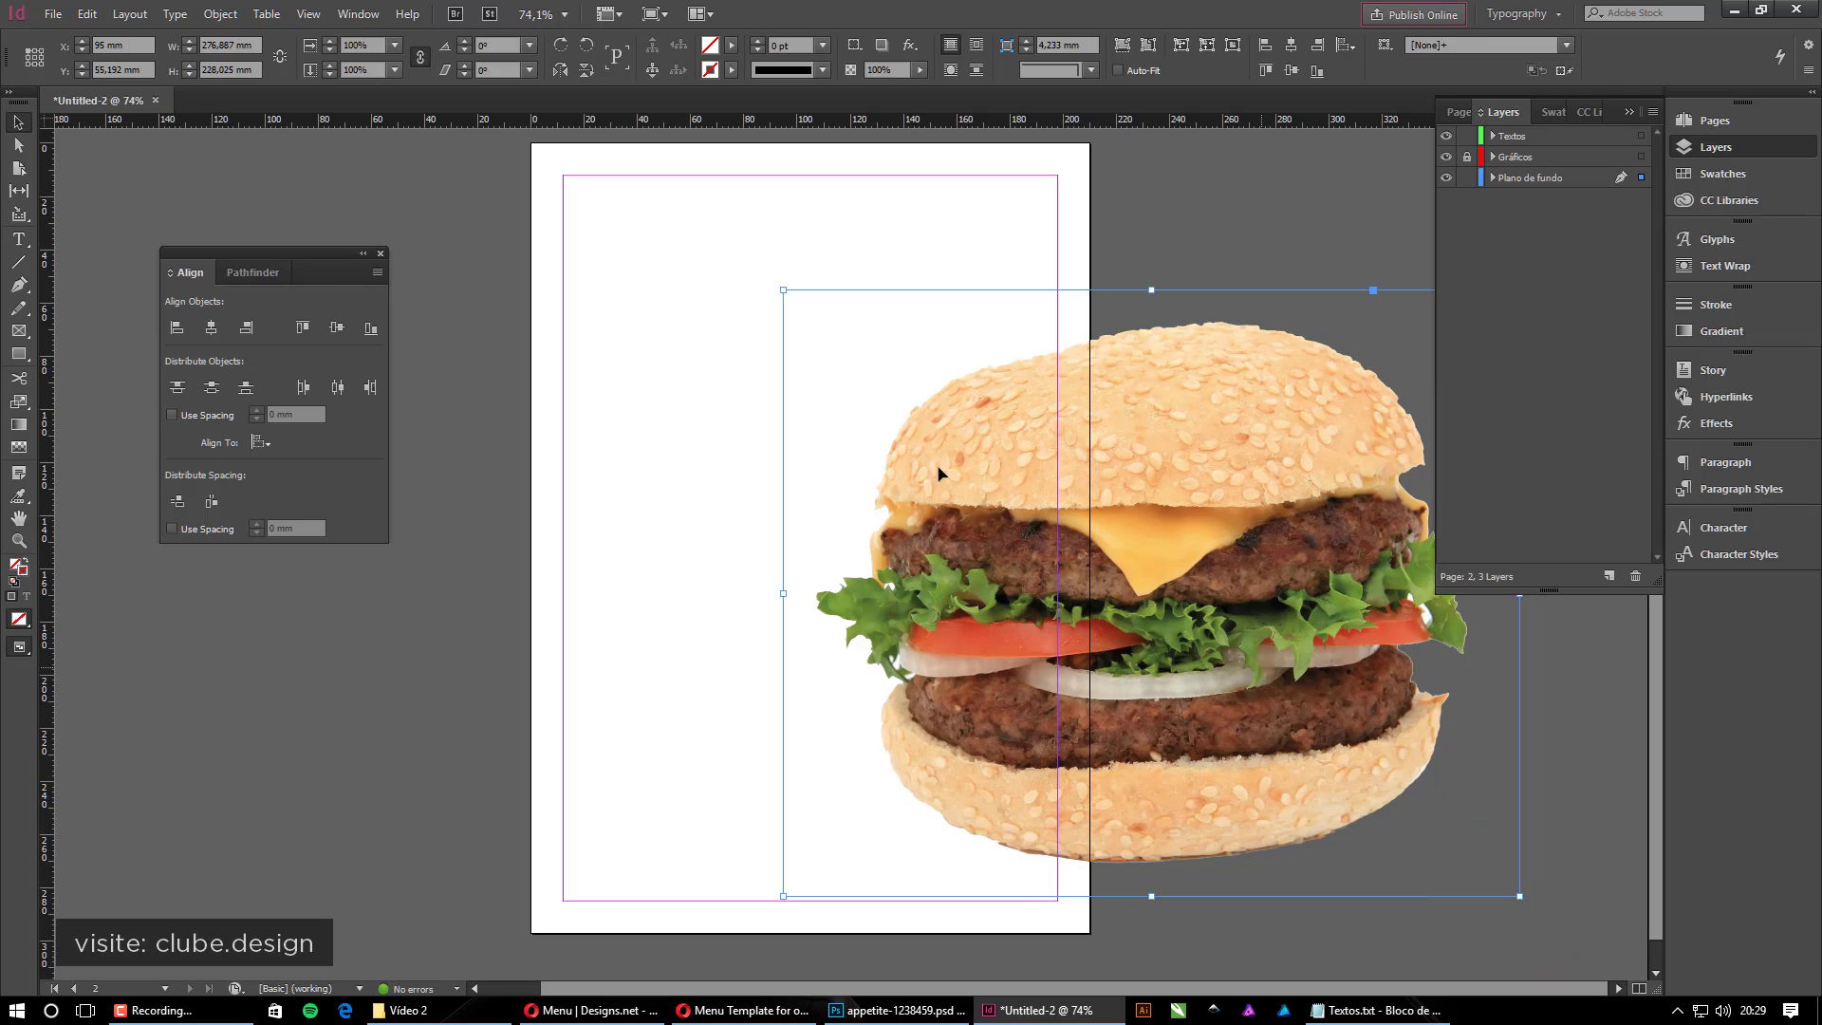
left_click(1260, 468)
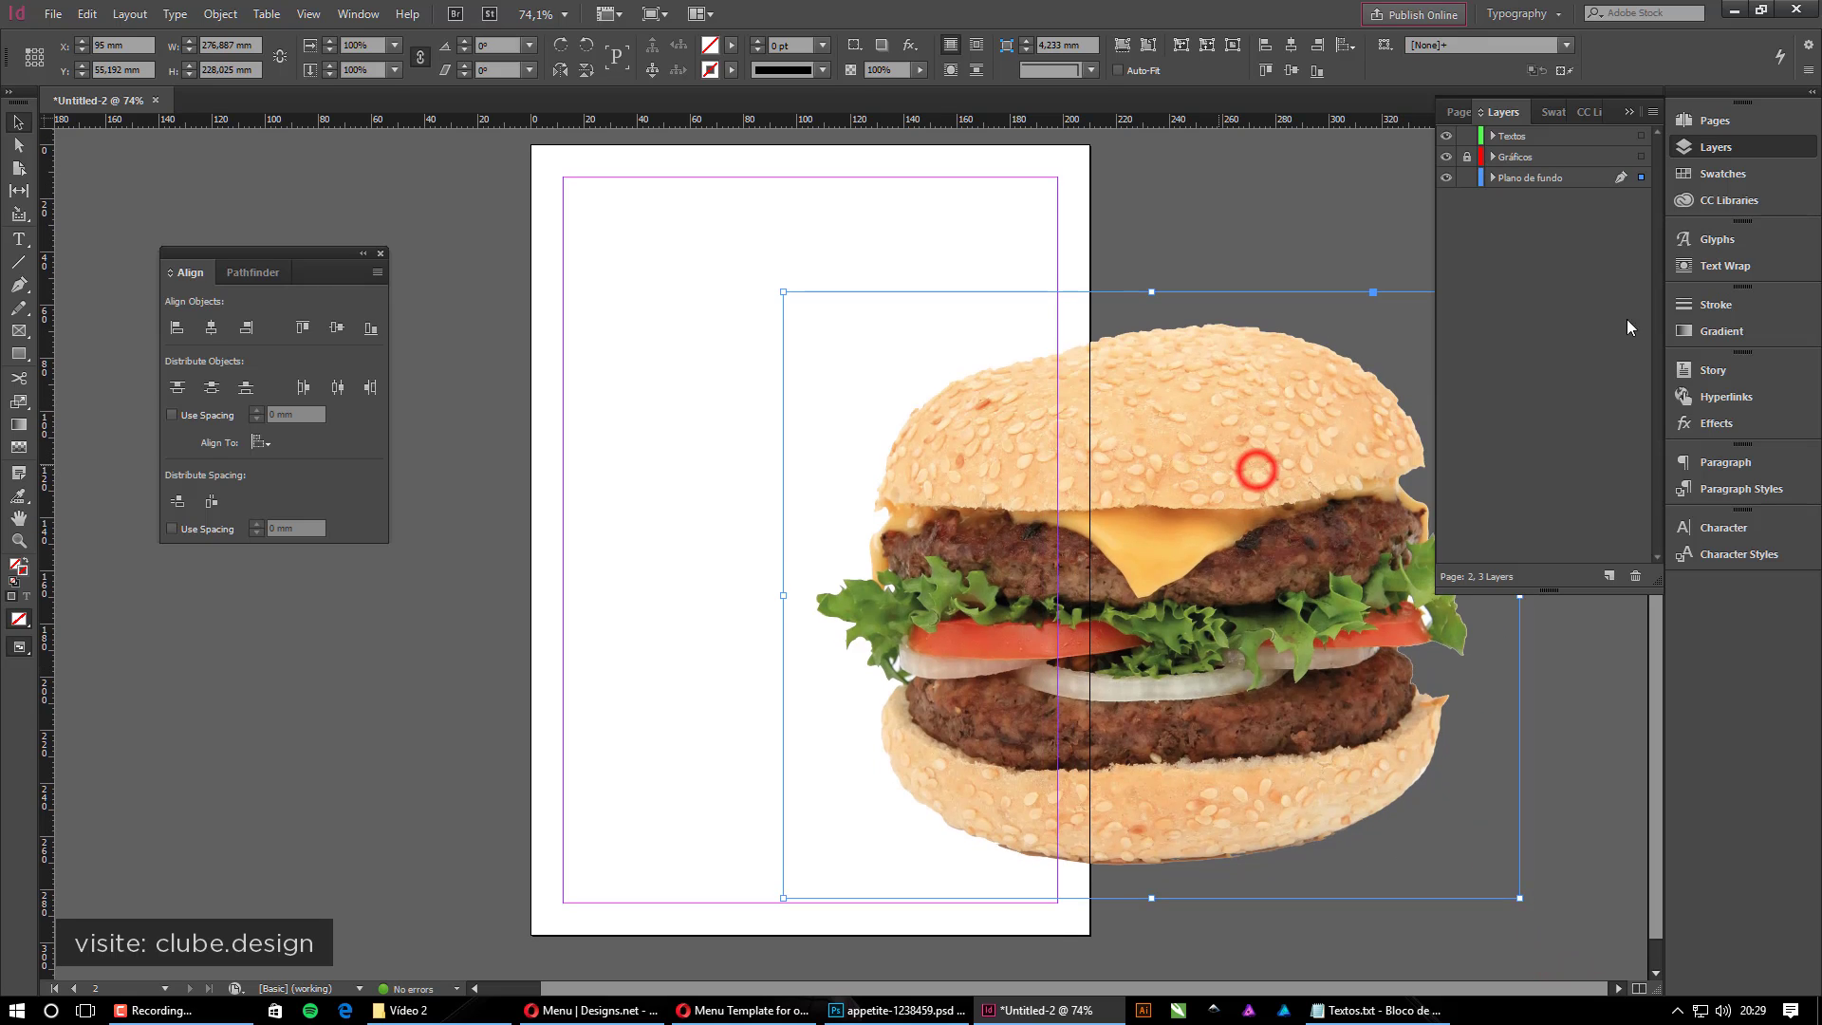
Deselect the image and preview page 2 without guides to check how the burger meets the page edge
left_click(1628, 112)
left_click(1218, 219)
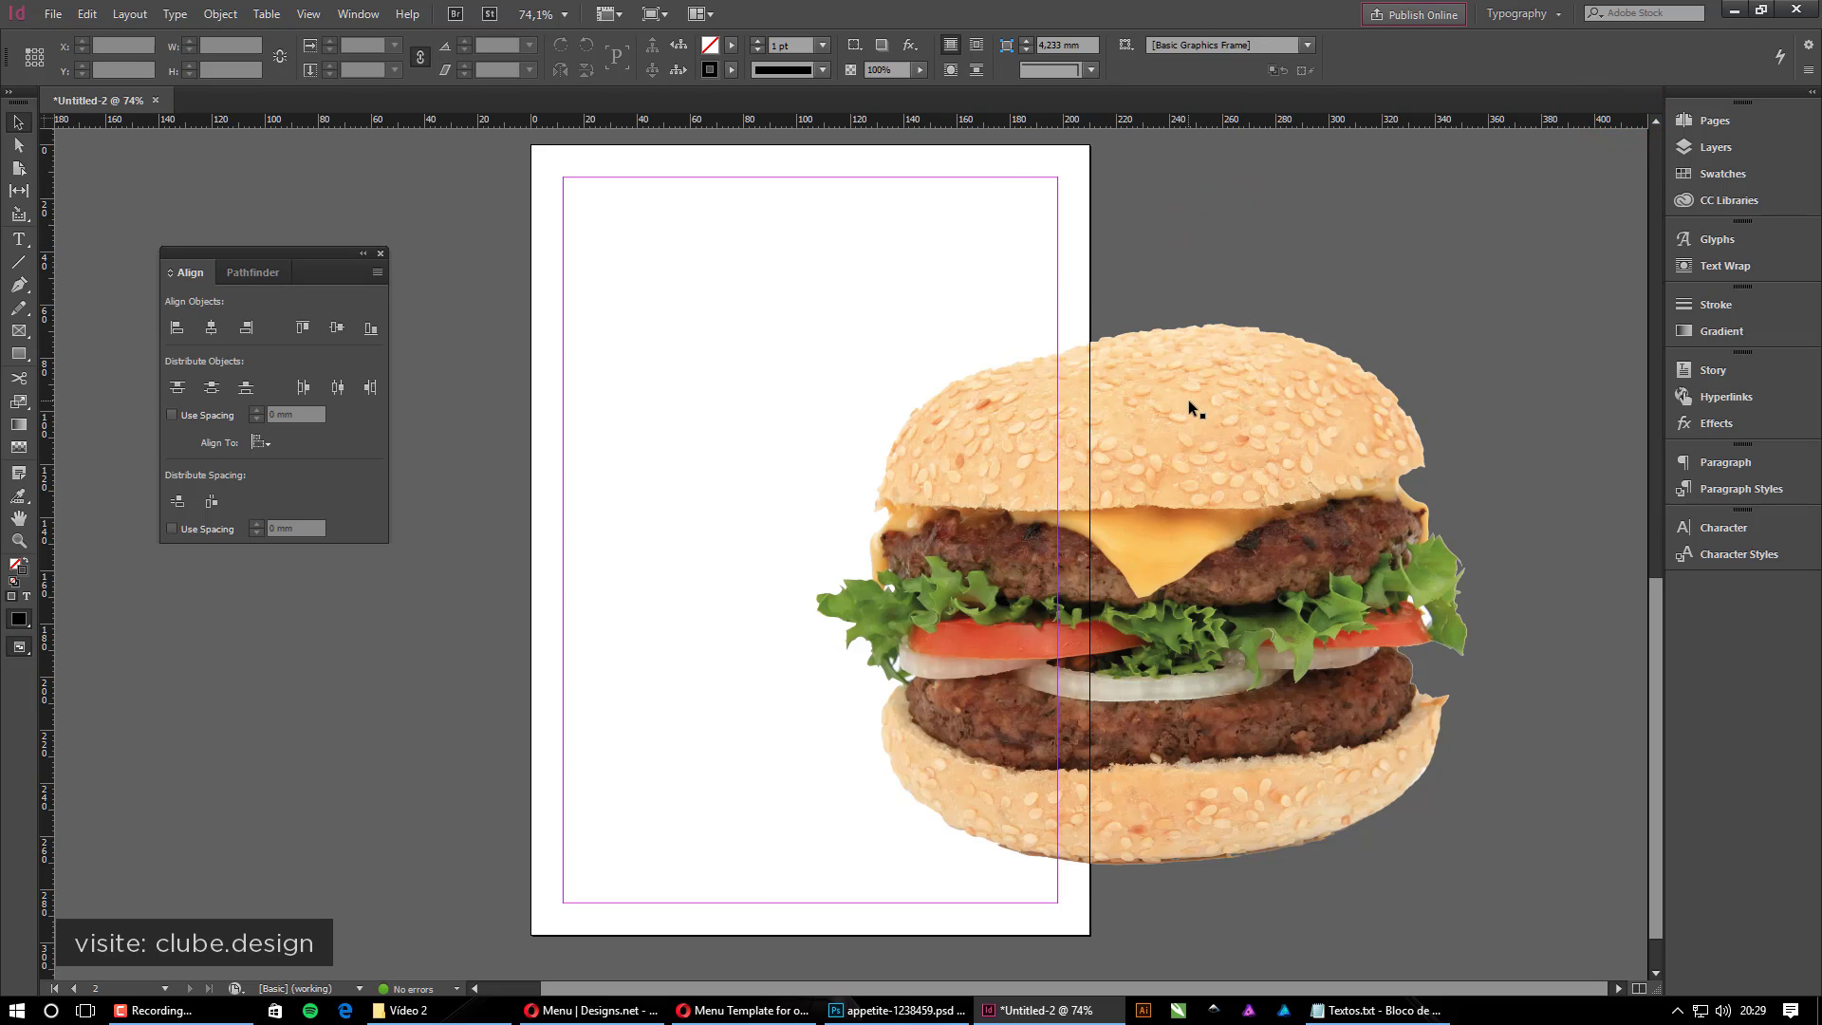
key("w")
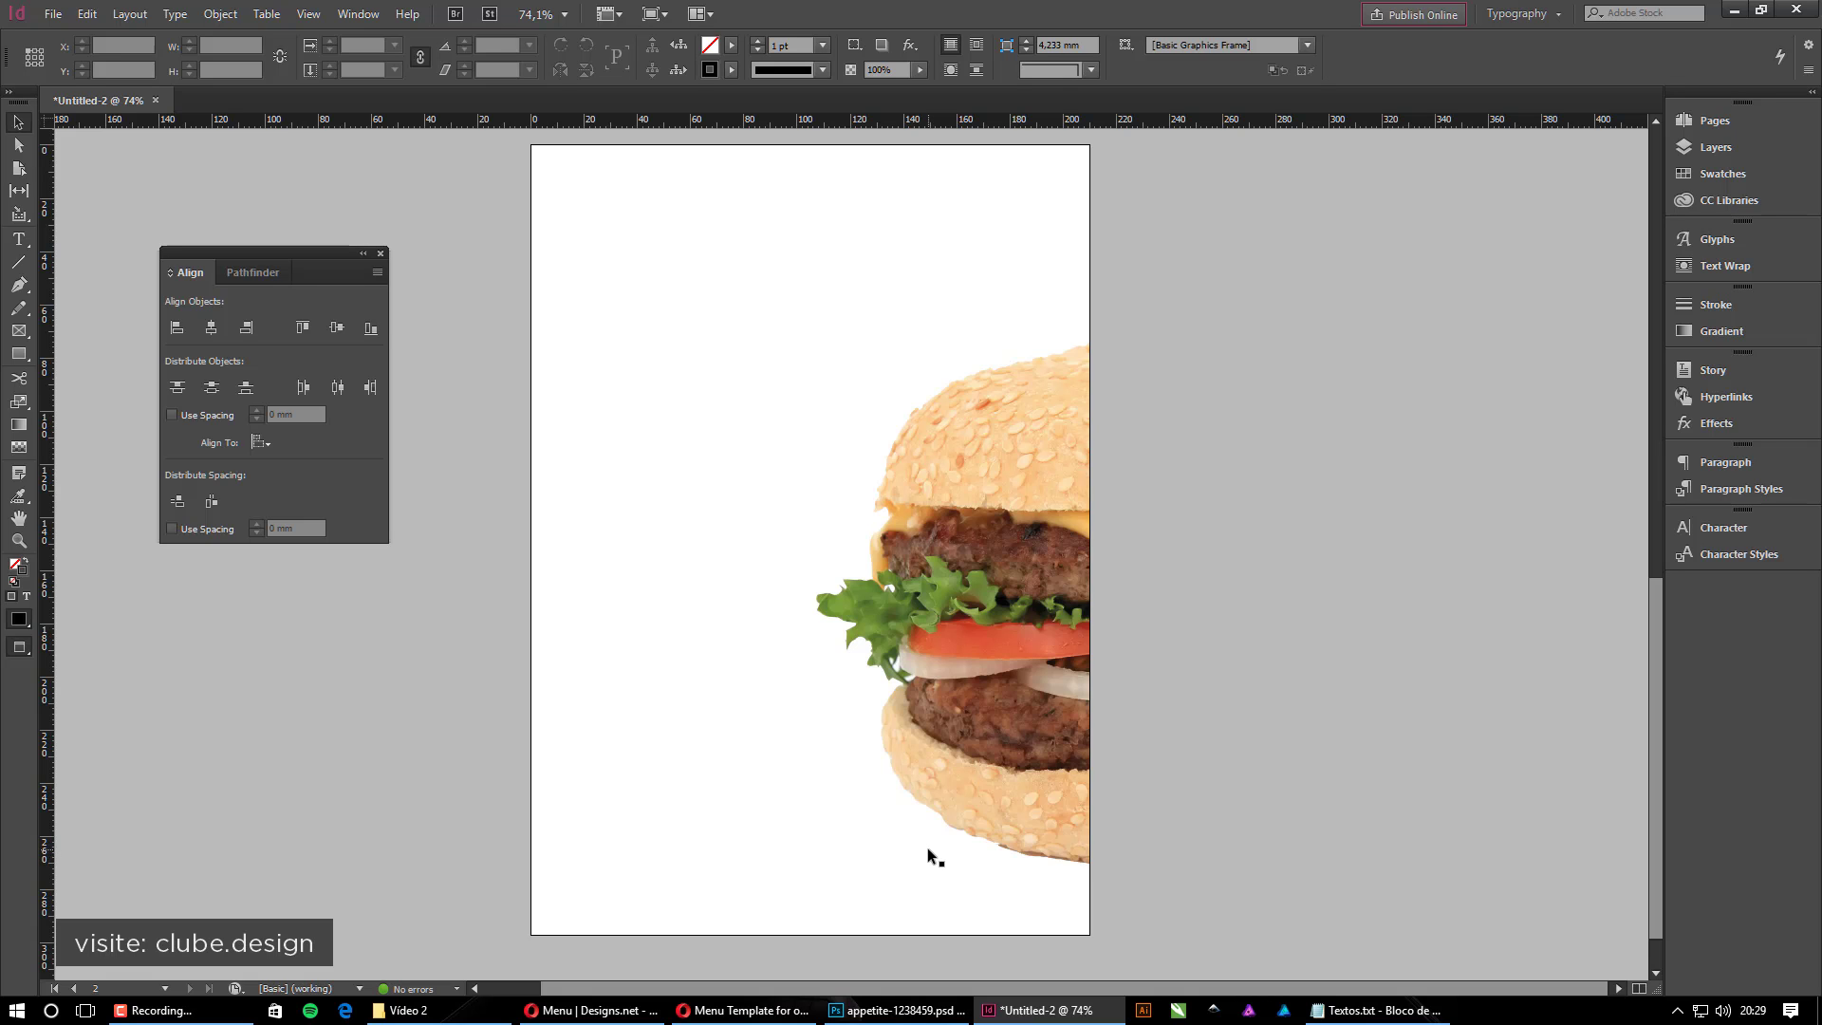
key("w")
Crop the hamburger image frame so its right side ends at the page's right edge
left_click(1392, 536)
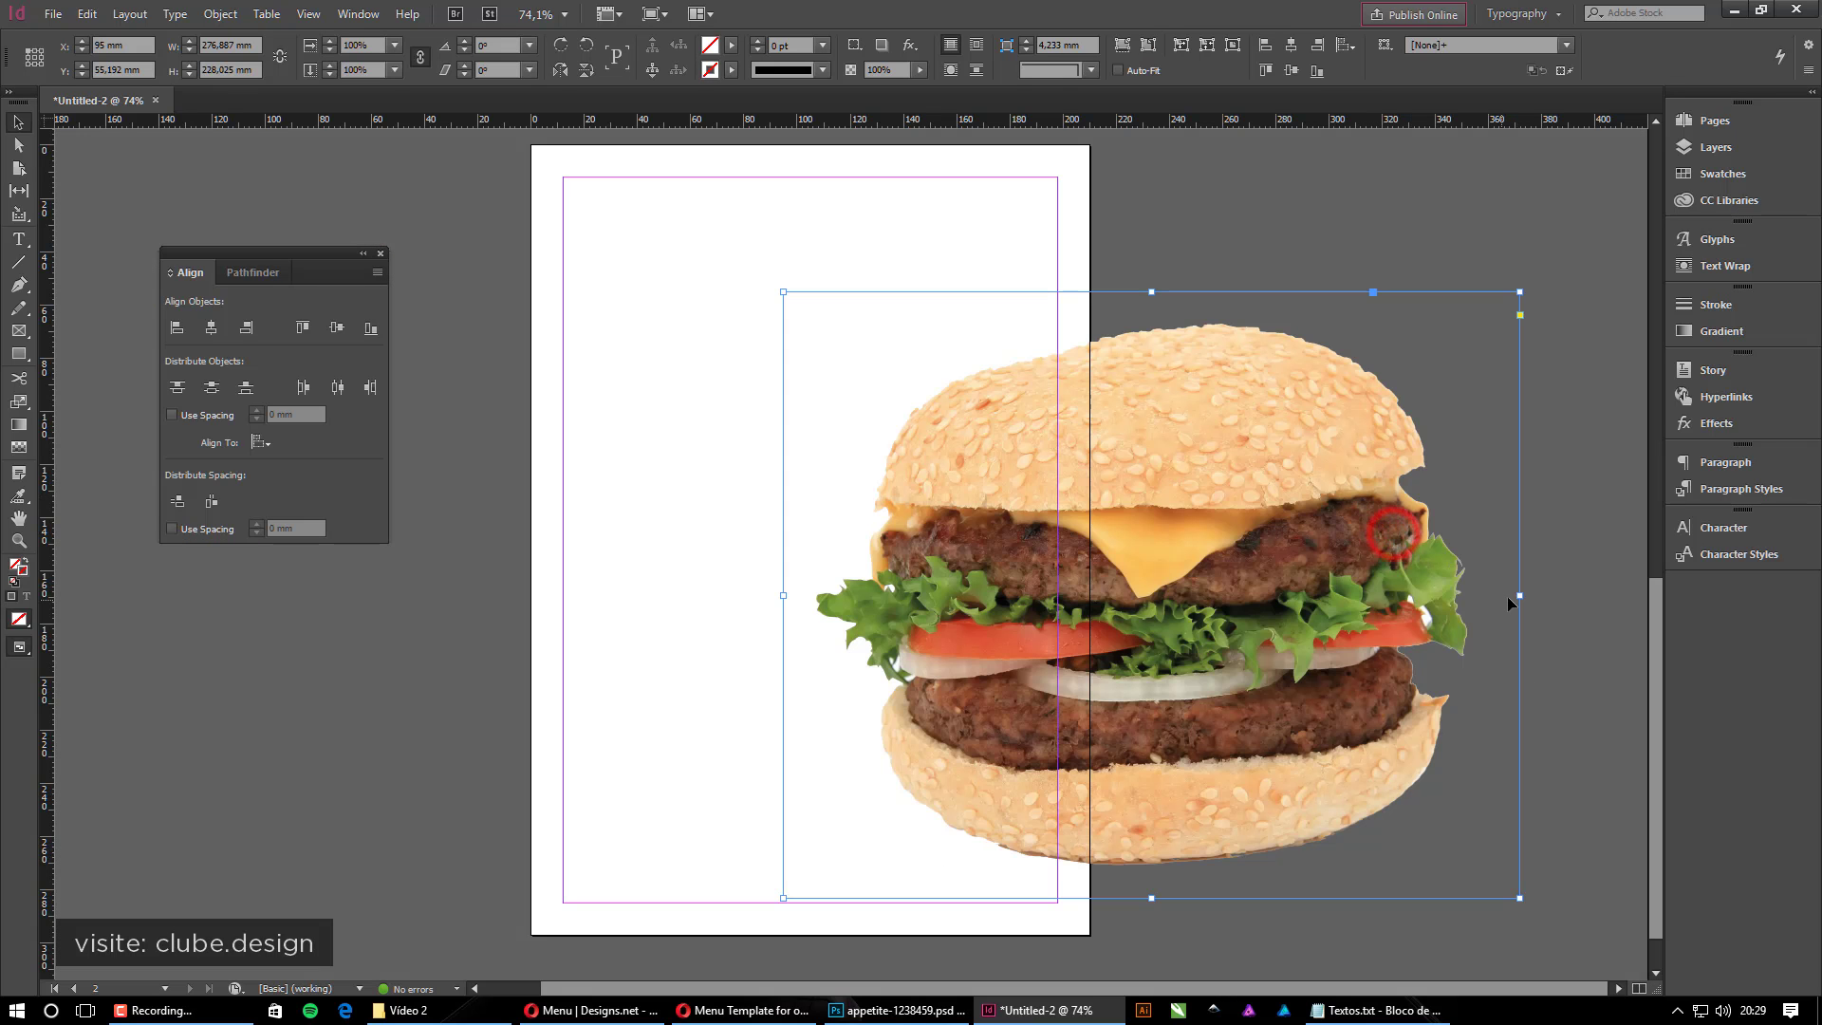
left_click_drag(1518, 593, 1088, 330)
left_click(1243, 244)
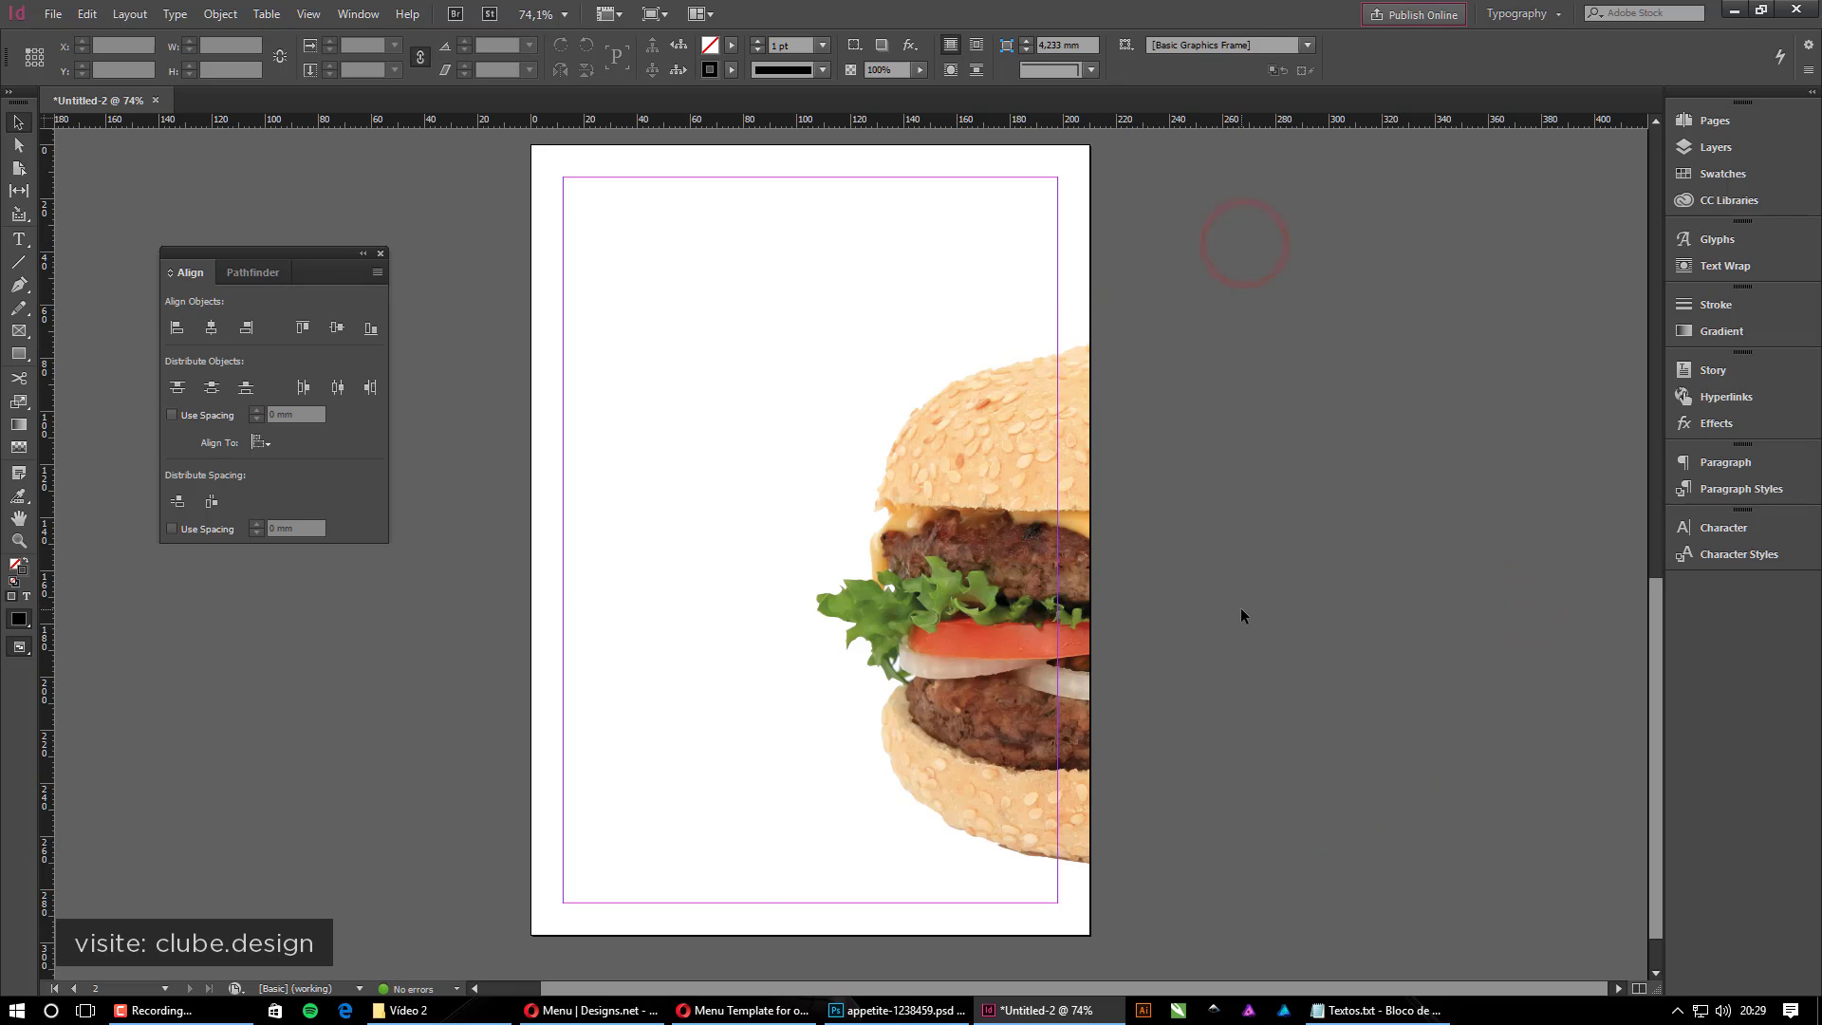
Try extending the hamburger frame past the page's right edge to a width of 121.5 mm
left_click(1062, 534)
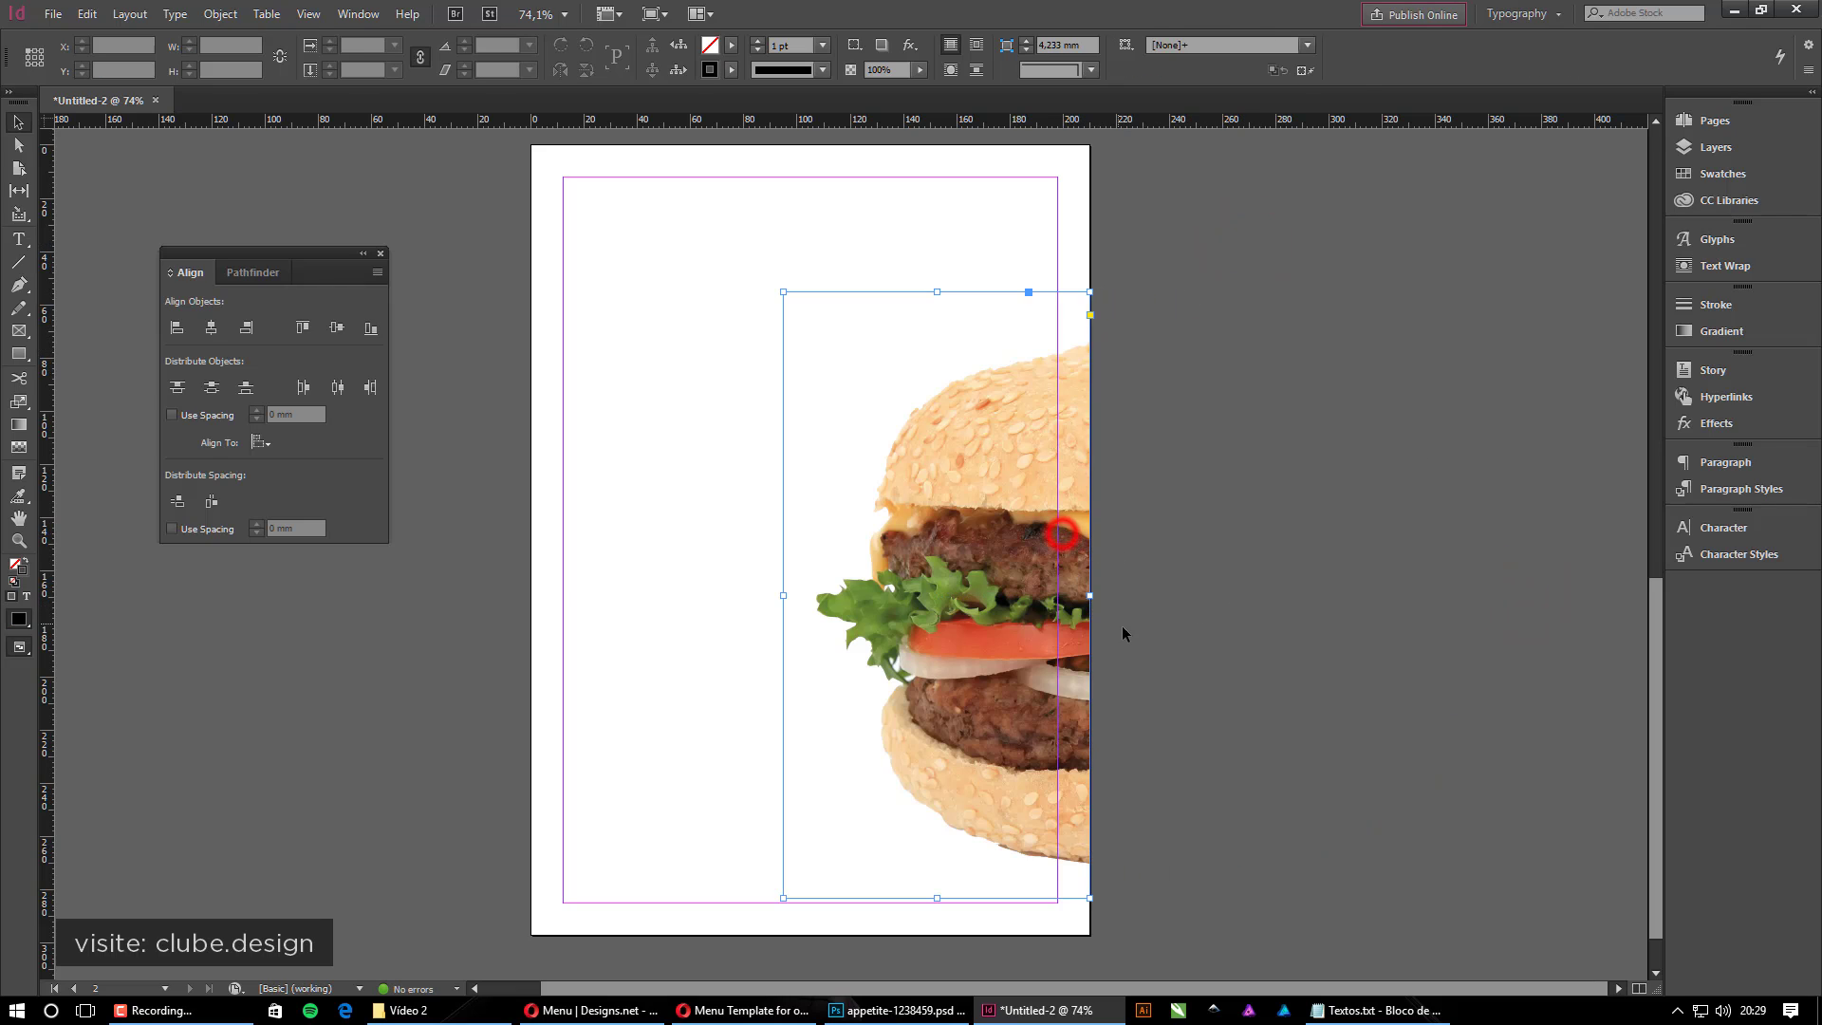
left_click_drag(1091, 593, 1106, 595)
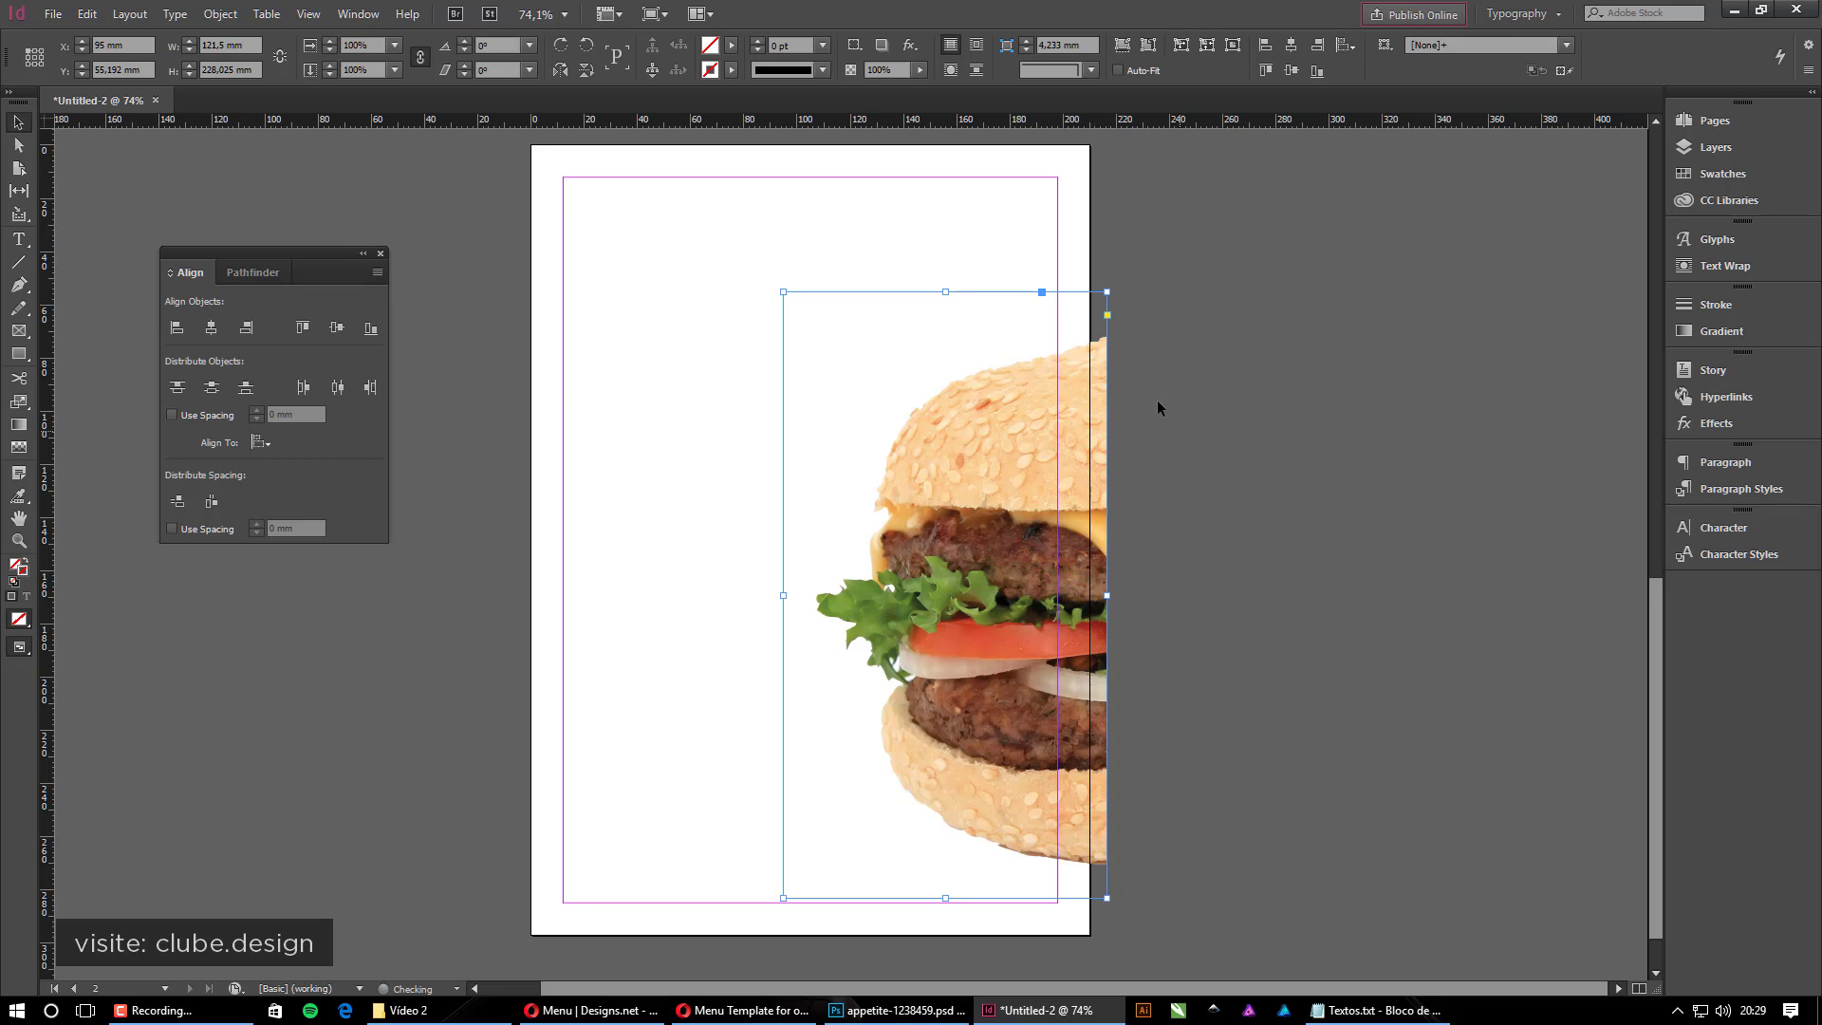
left_click(1200, 519)
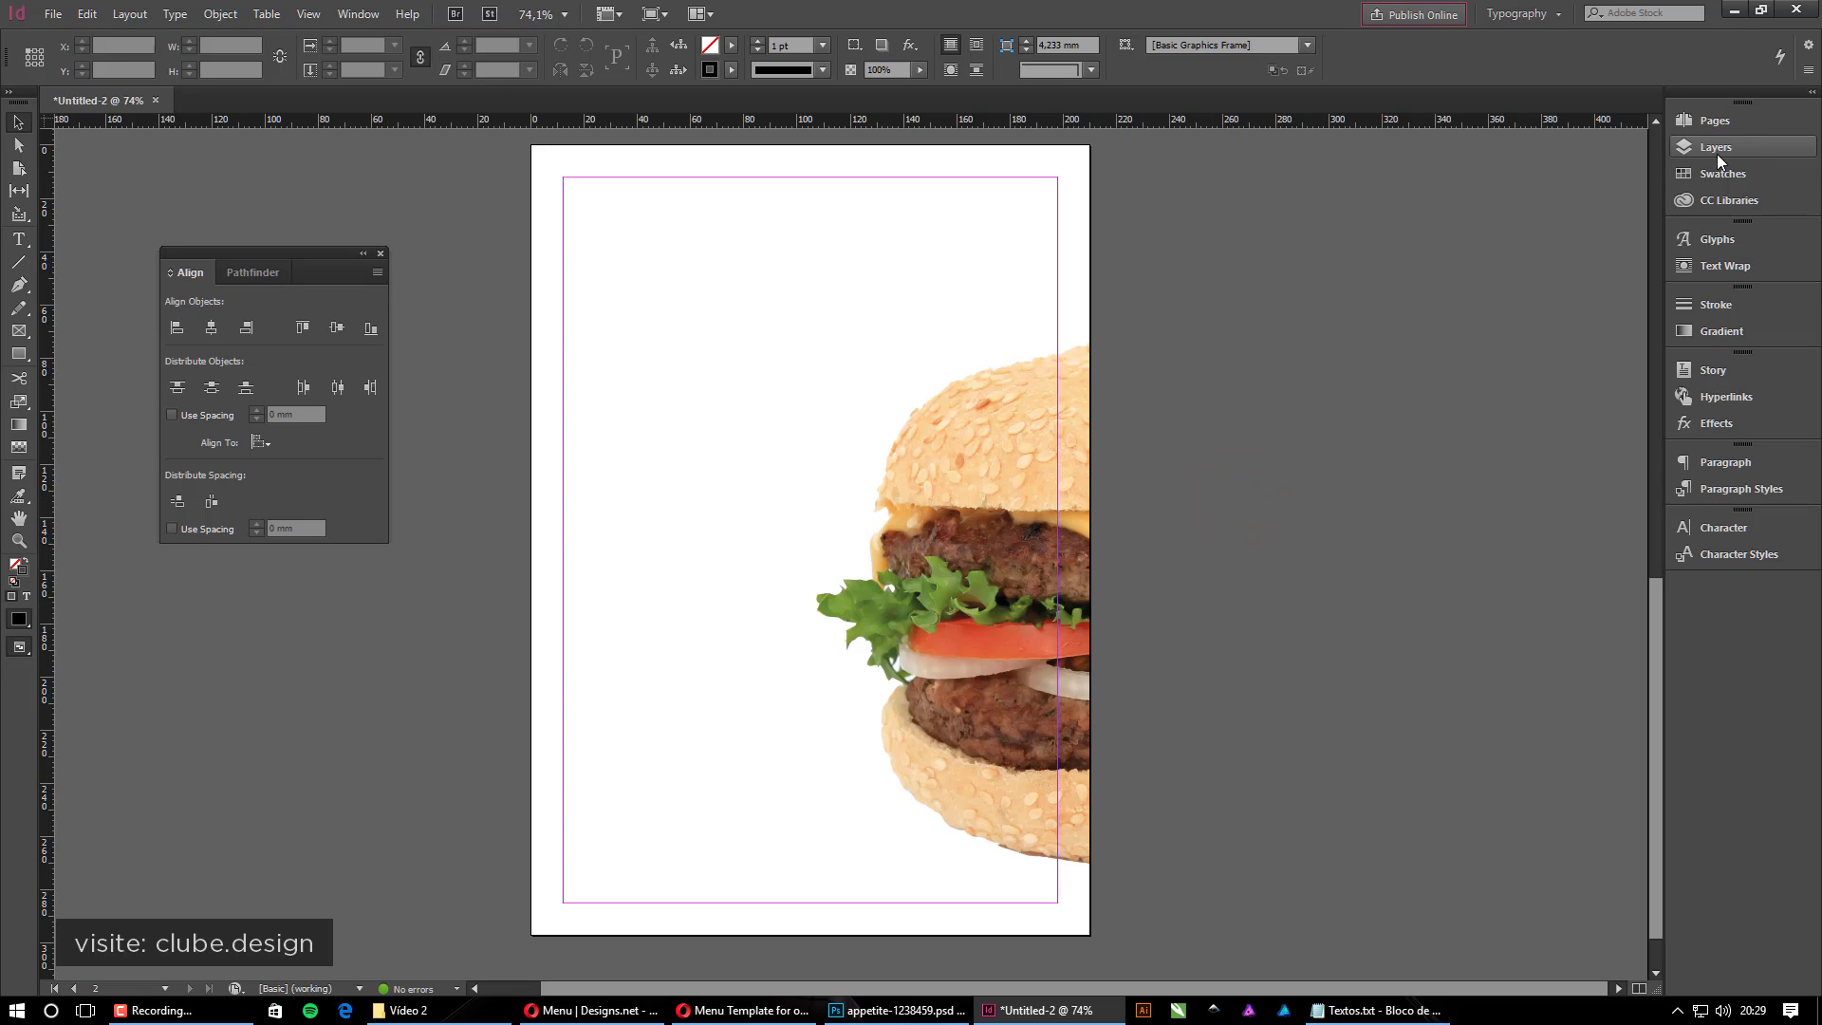
Unlock the Gráficos layer
left_click(1707, 121)
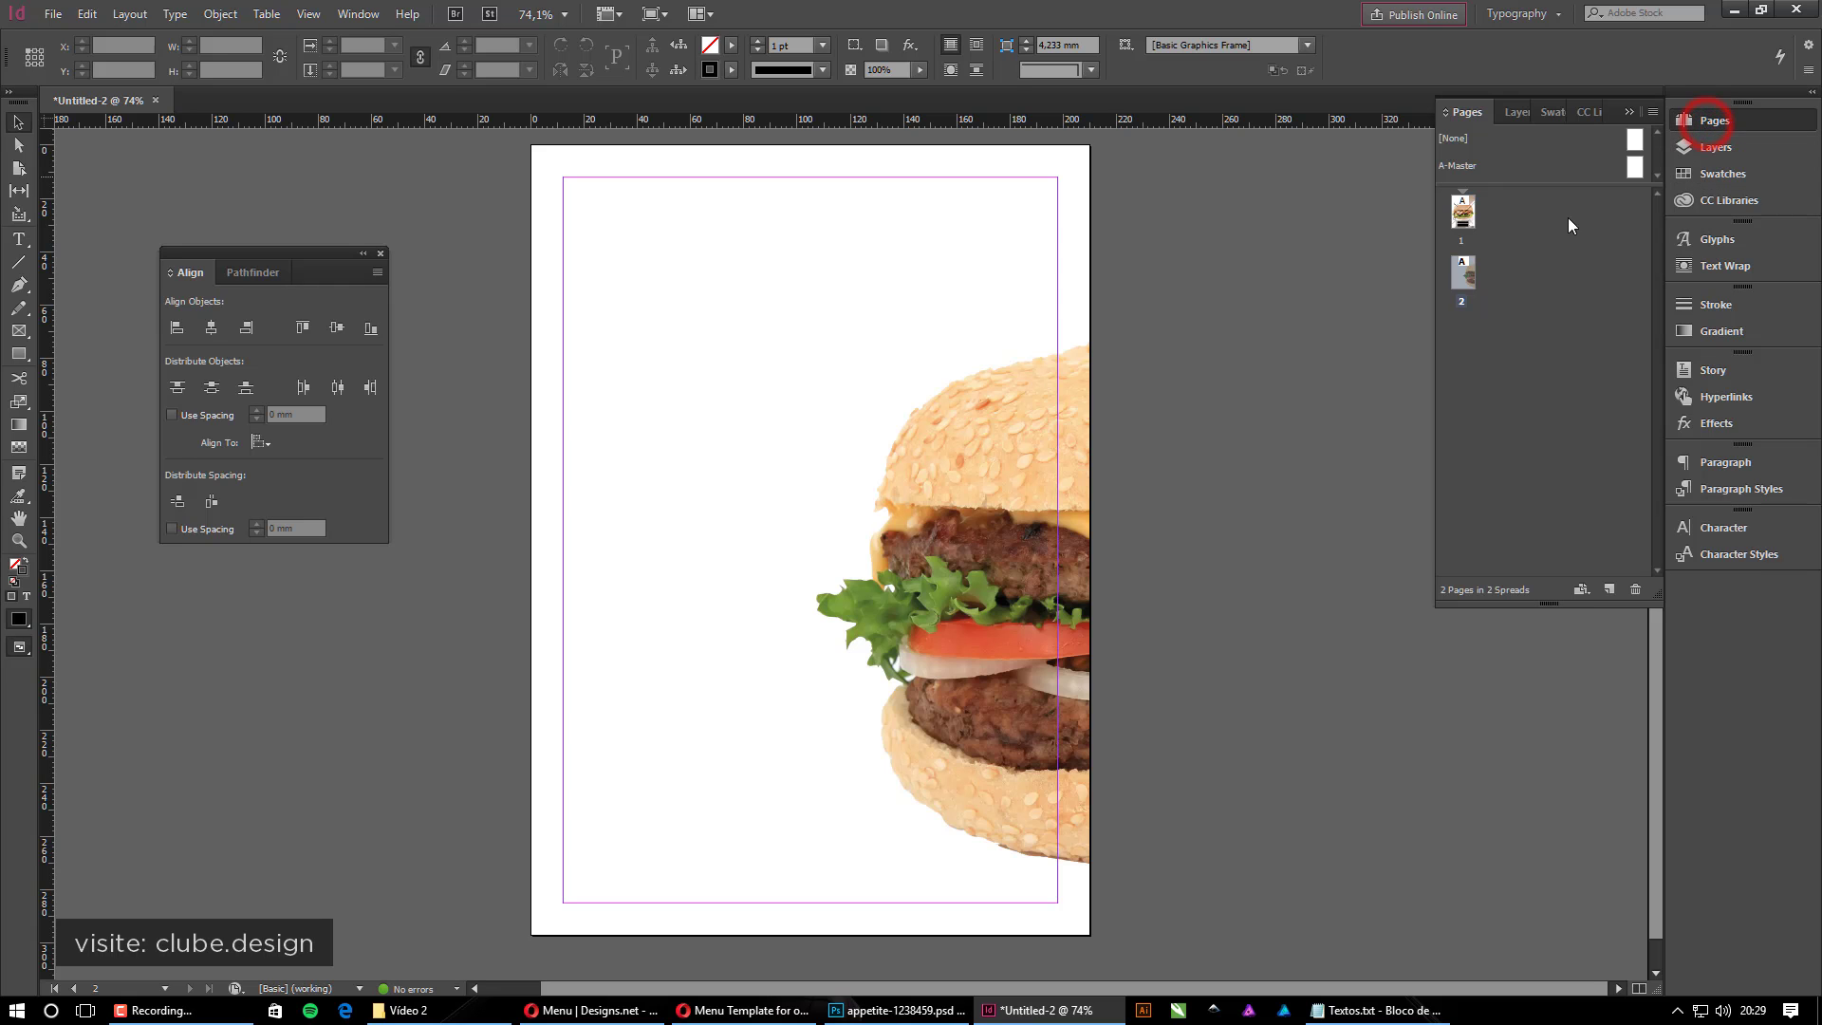
left_click(1714, 147)
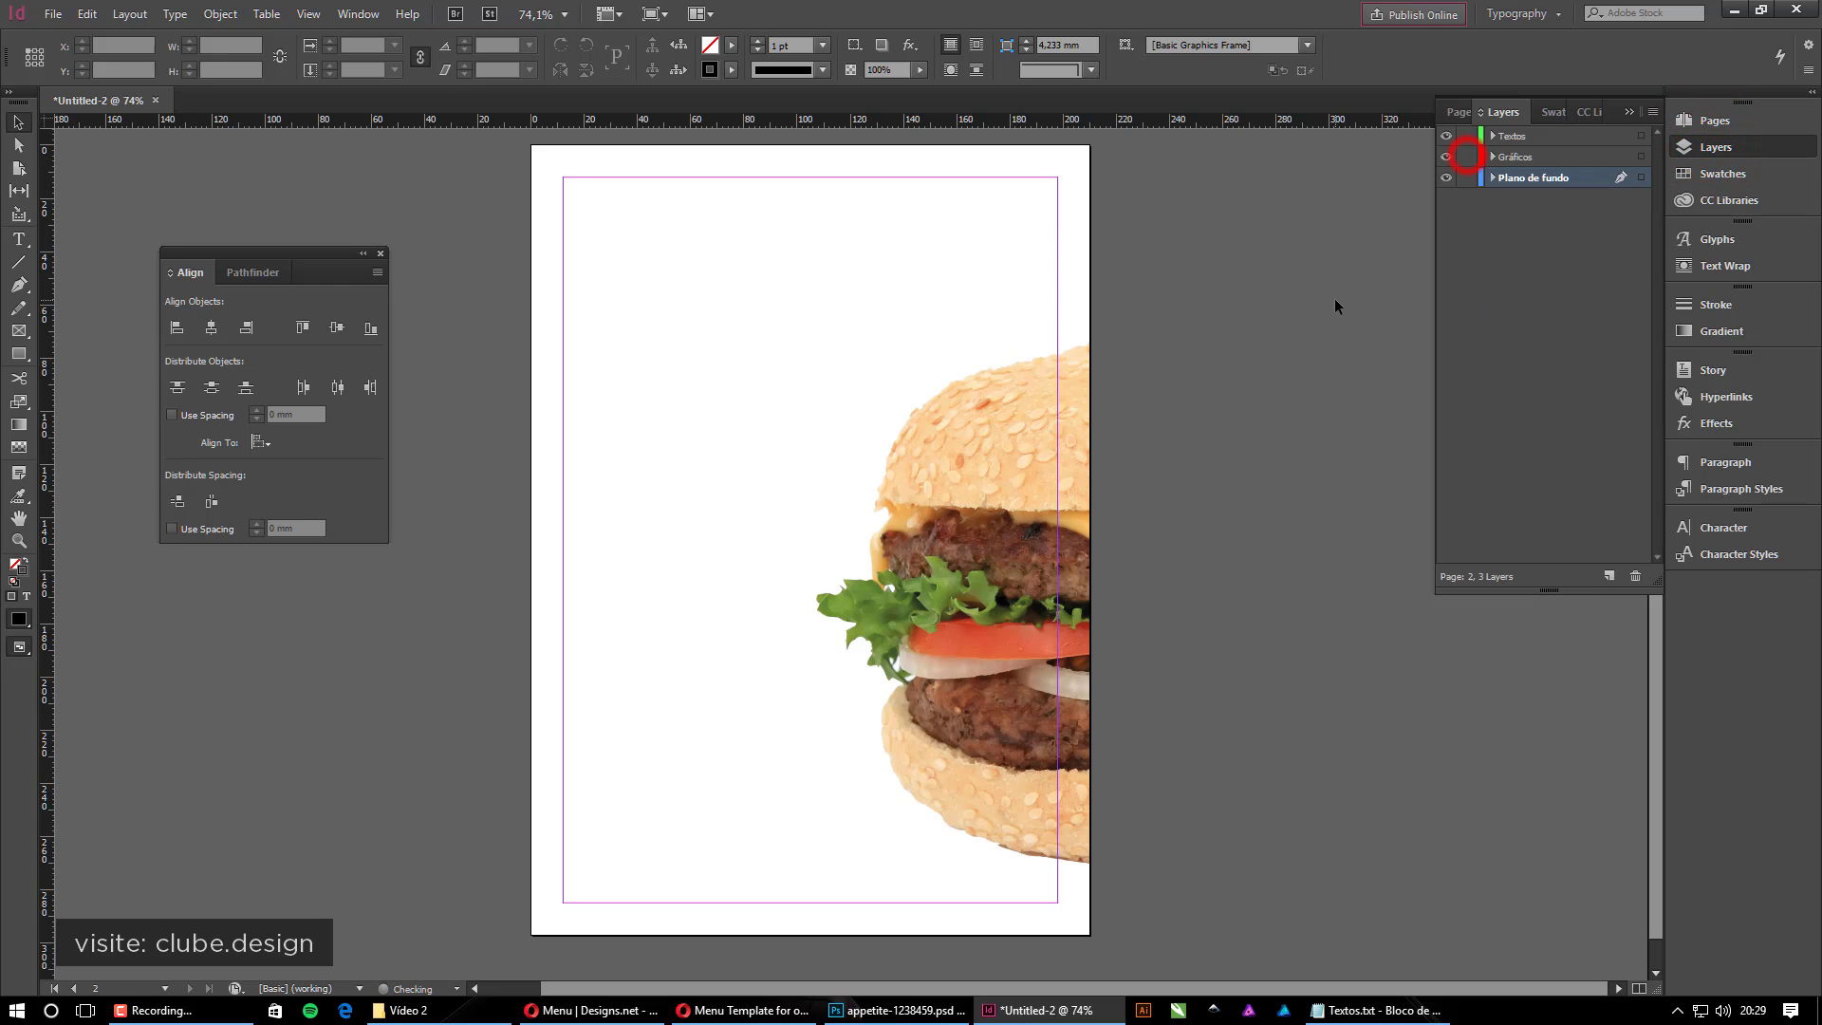
left_click(1308, 256)
Copy the BURGER MANIA title with its rectangle from page 1 and paste it in place on page 2
scroll(1280, 361, "up", 5)
left_click(1171, 383)
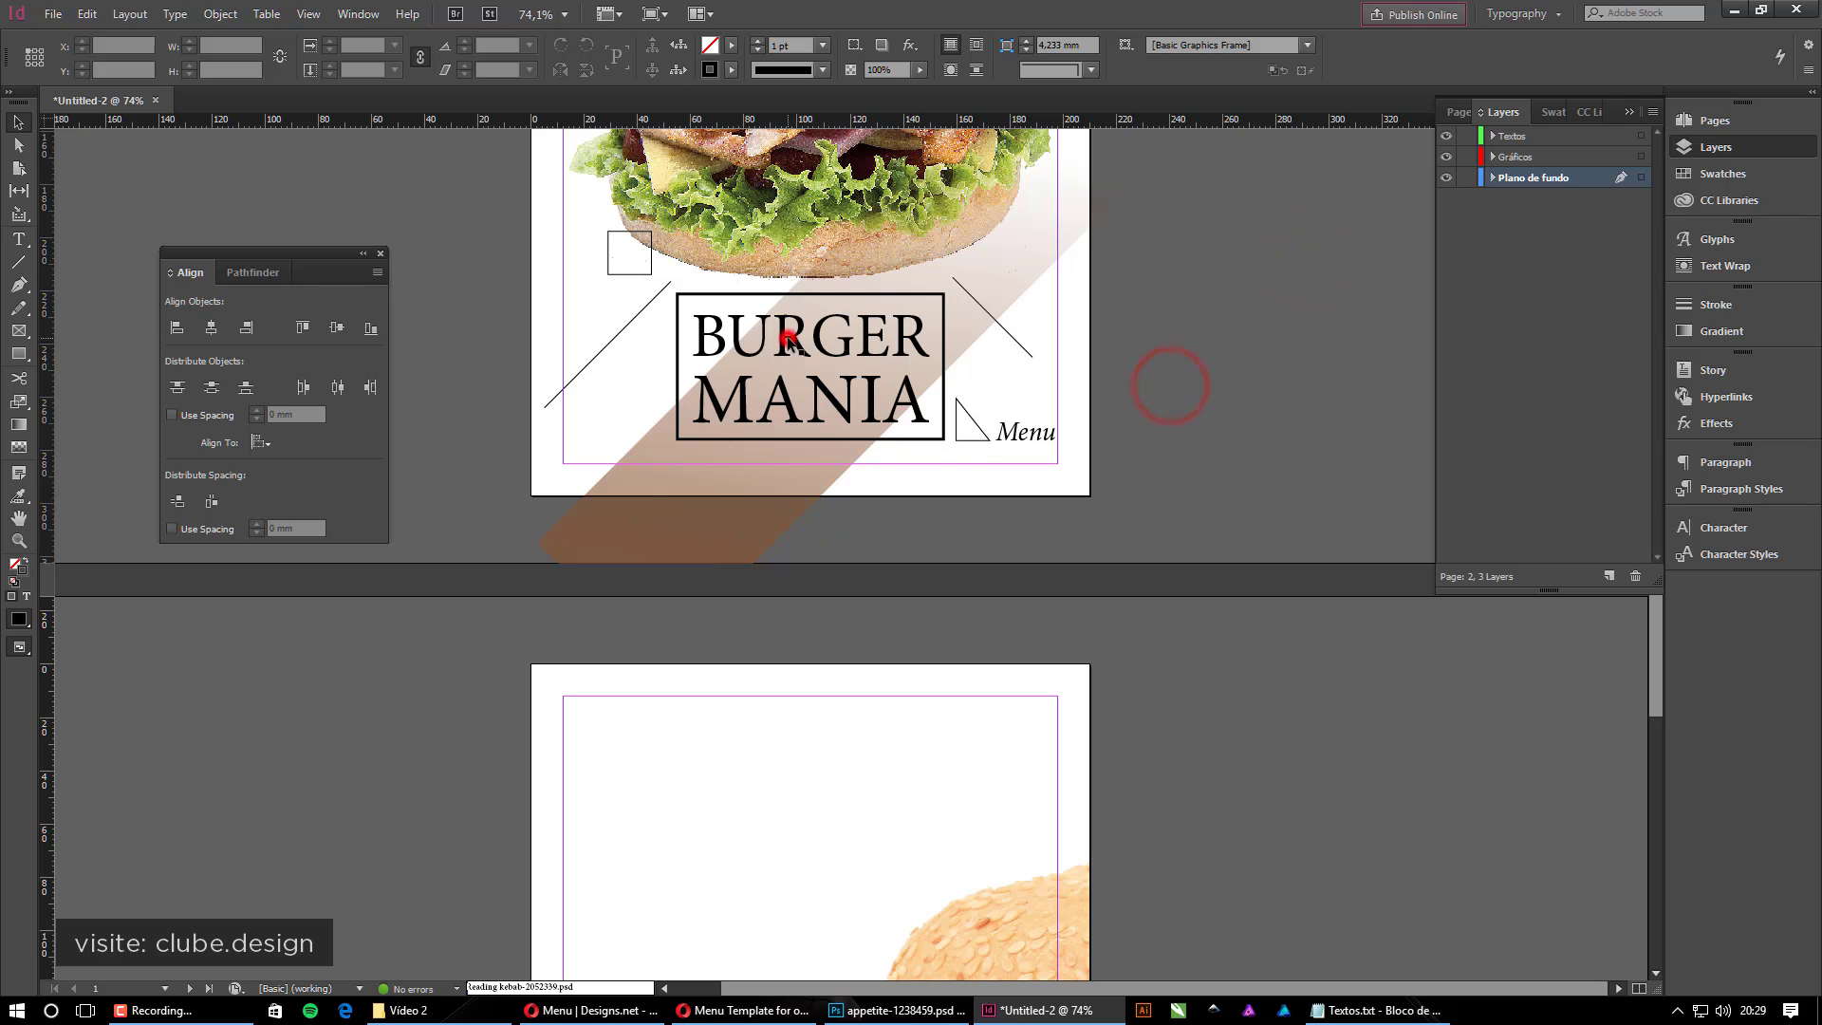
left_click(733, 290)
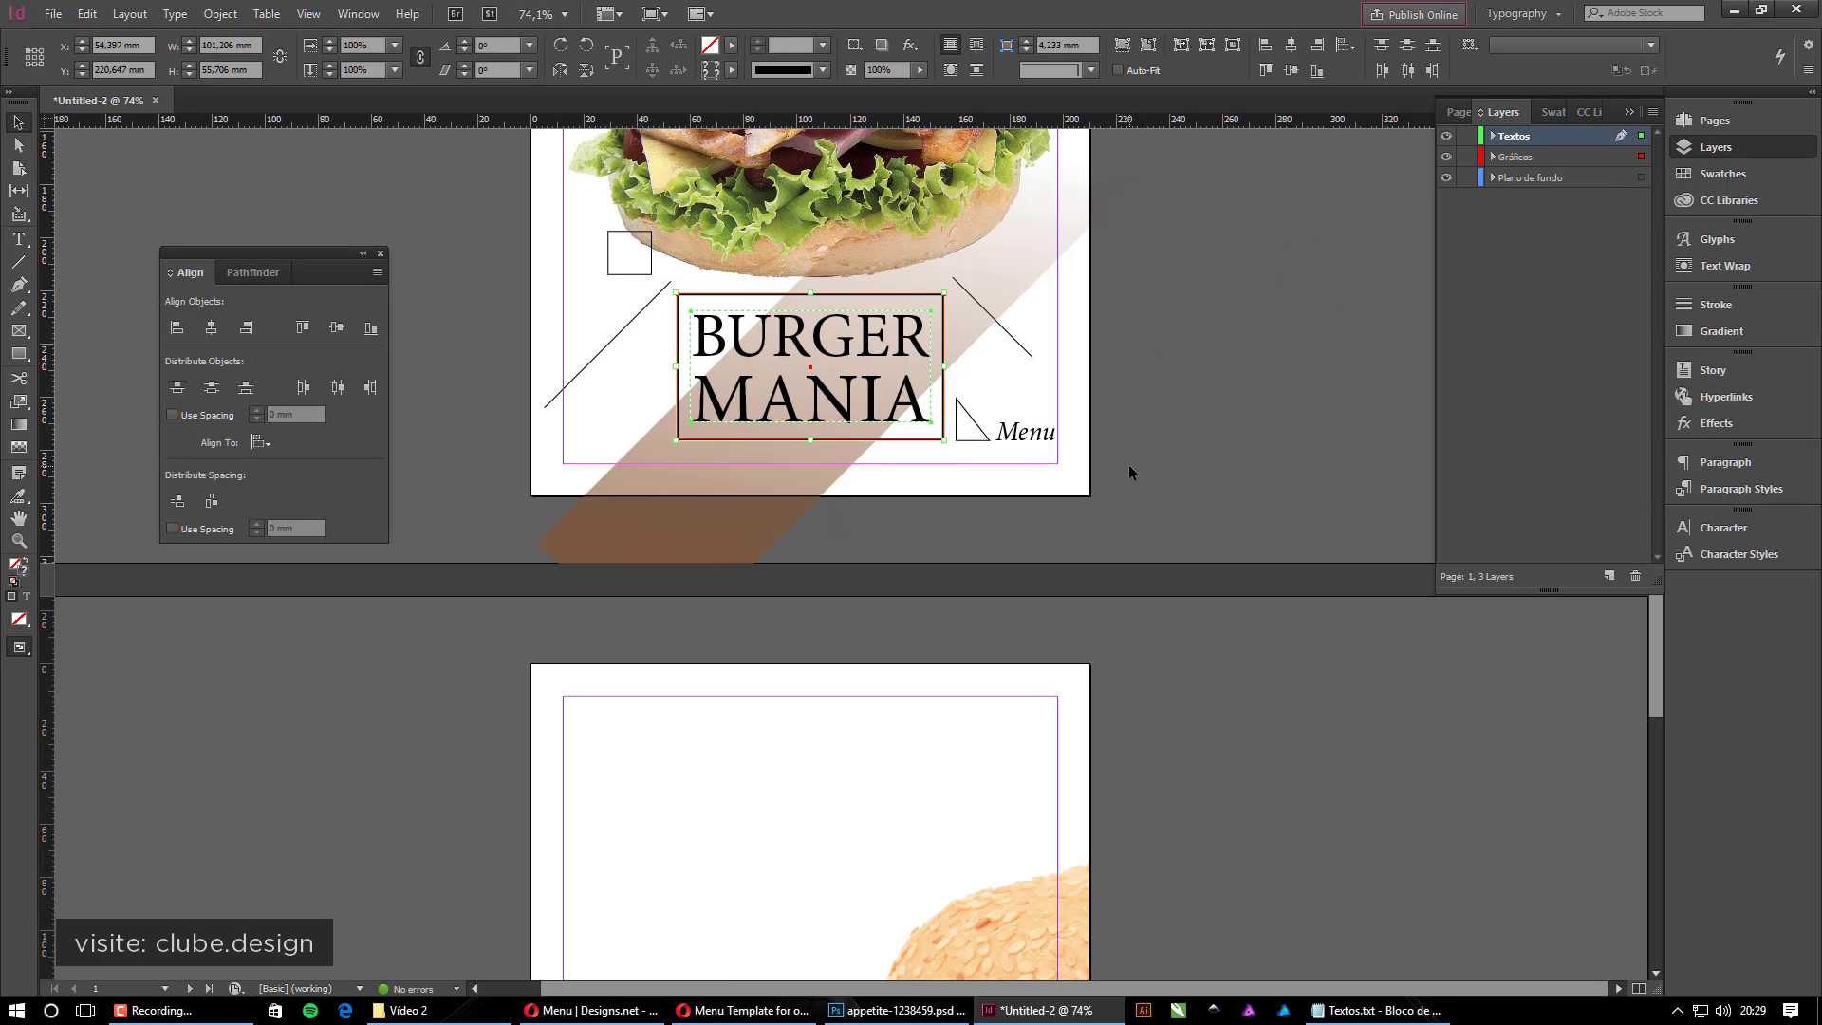
scroll(1130, 513, "down", 3)
left_click(787, 550)
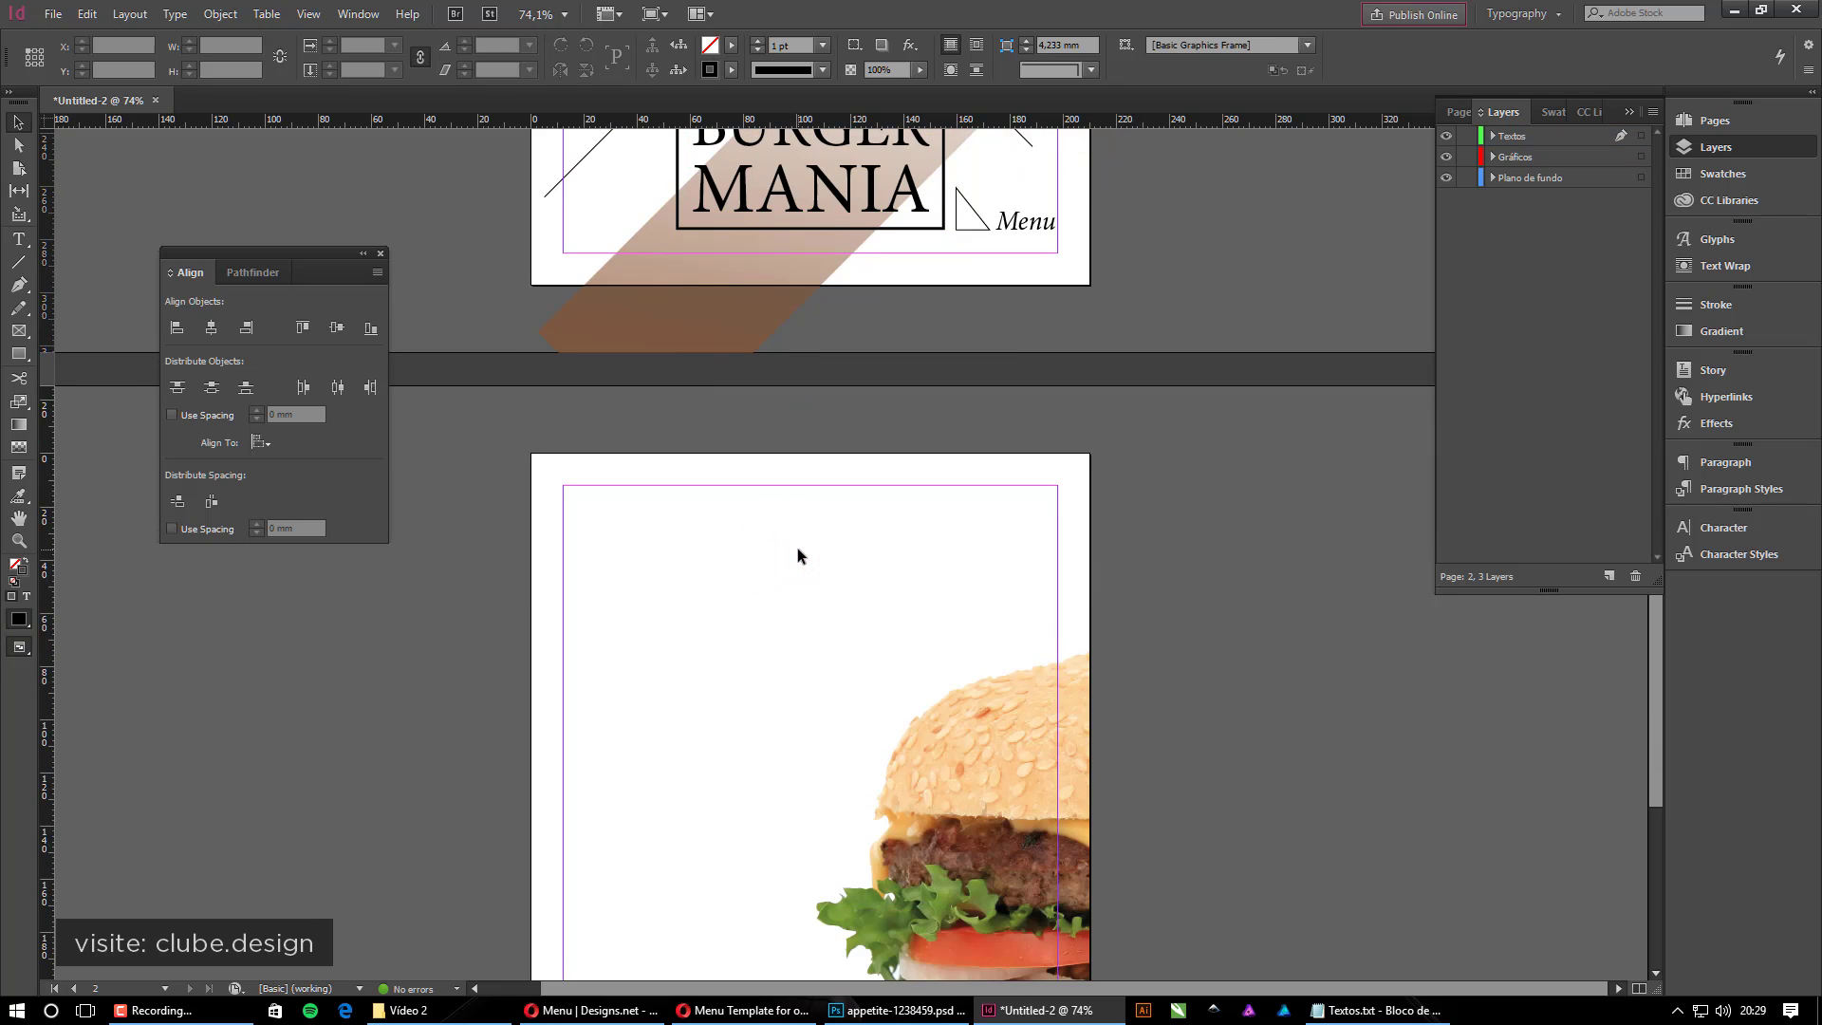
key("ctrl+alt+shift+v")
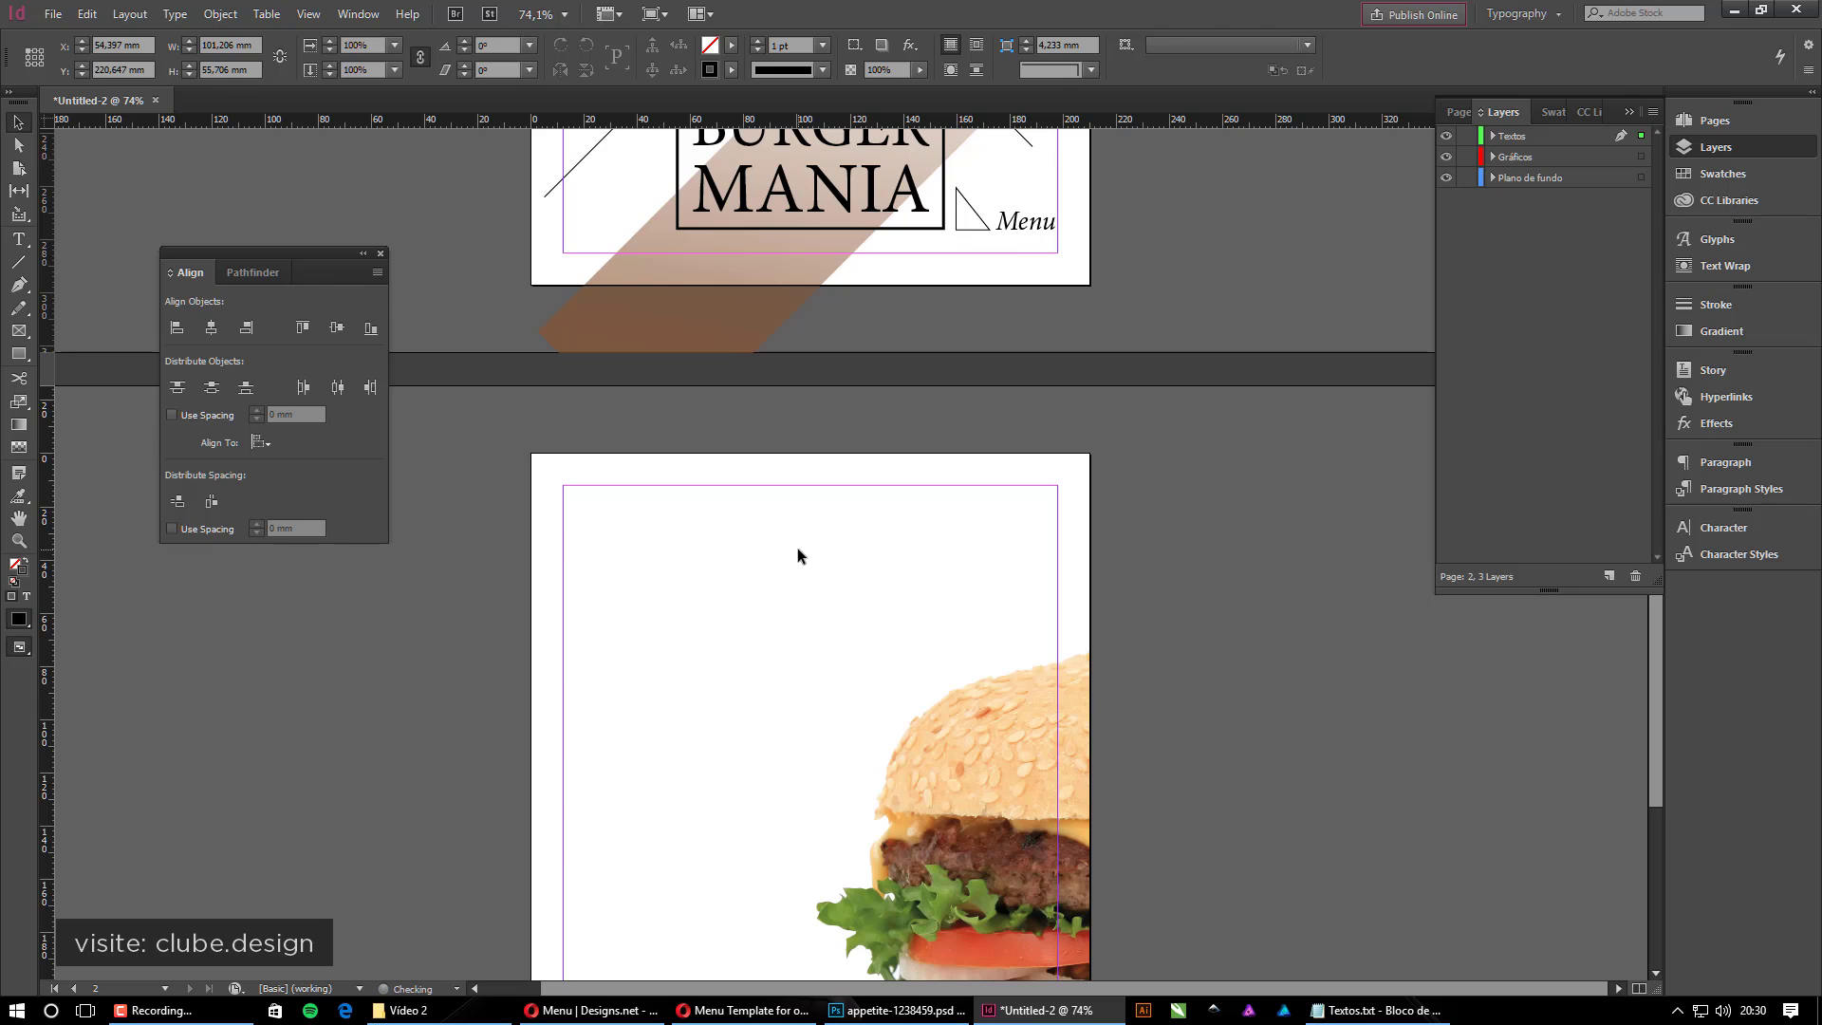
scroll(797, 555, "down", 3)
scroll(881, 766, "up", 1)
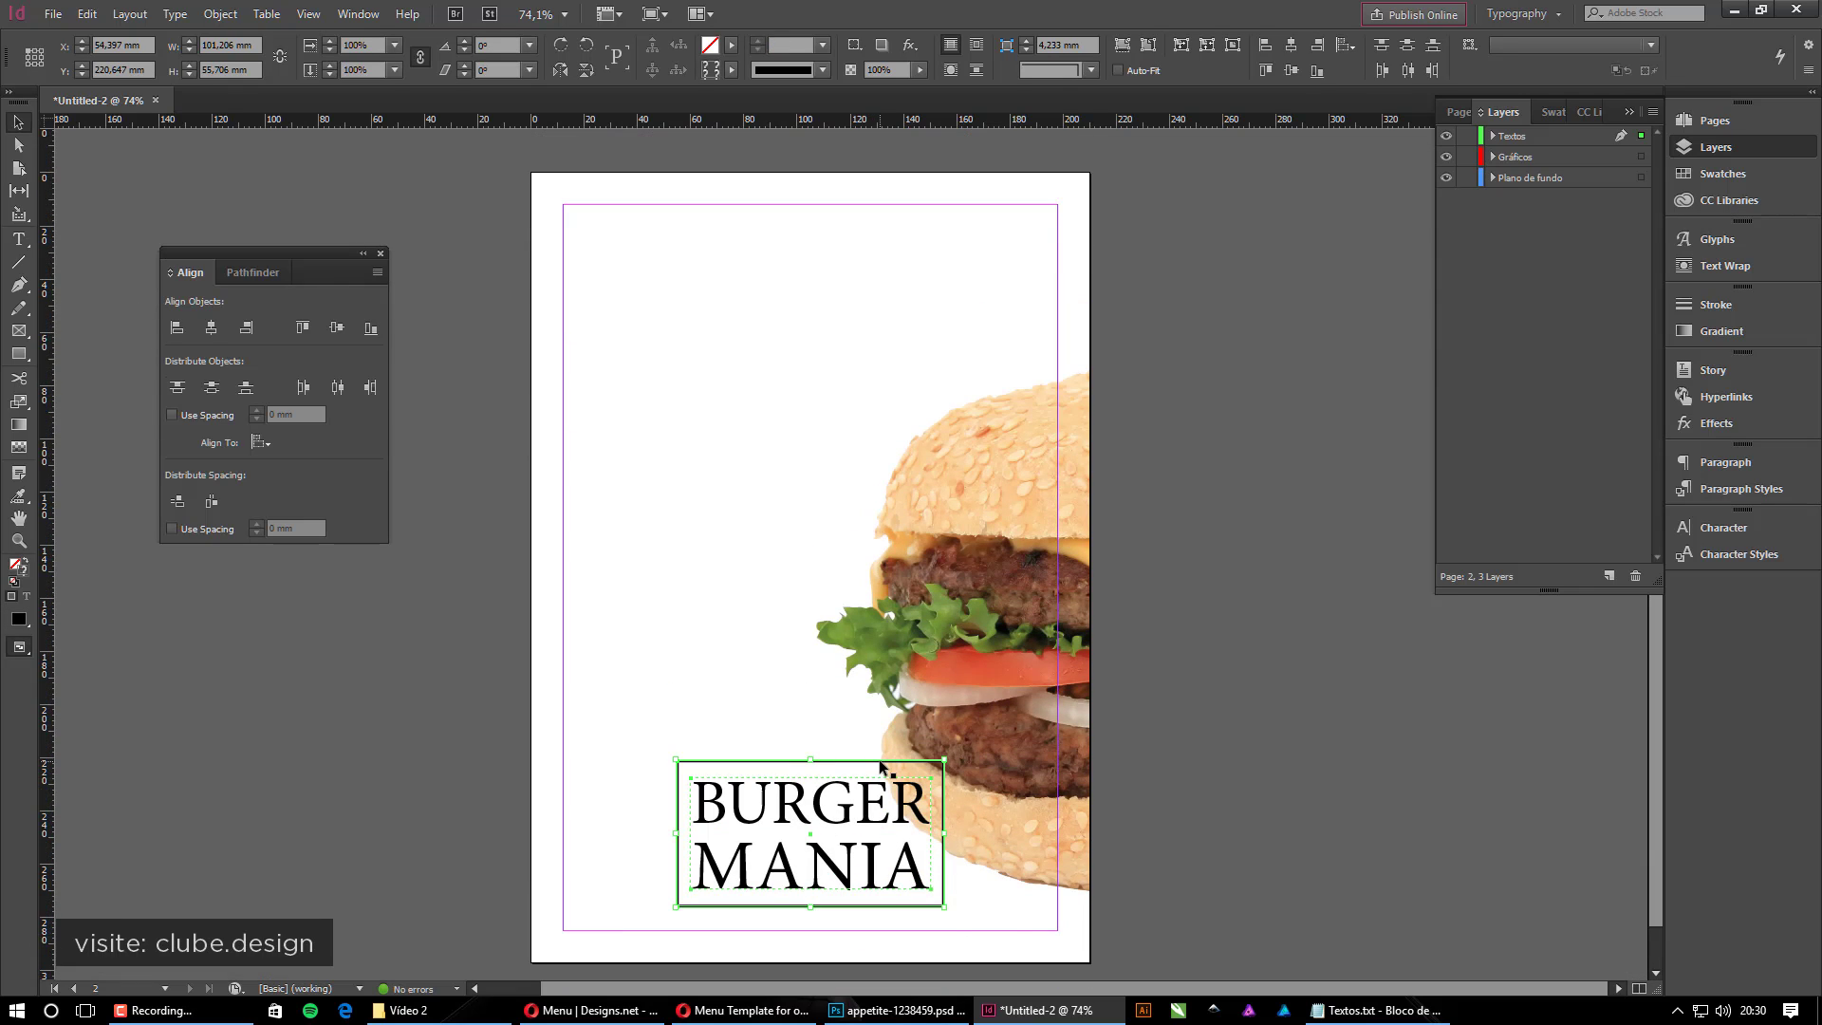
Select the BURGER MANIA text and its rectangle together and move them up to the top margin at Y 12 mm
left_click(1179, 803)
left_click(813, 762)
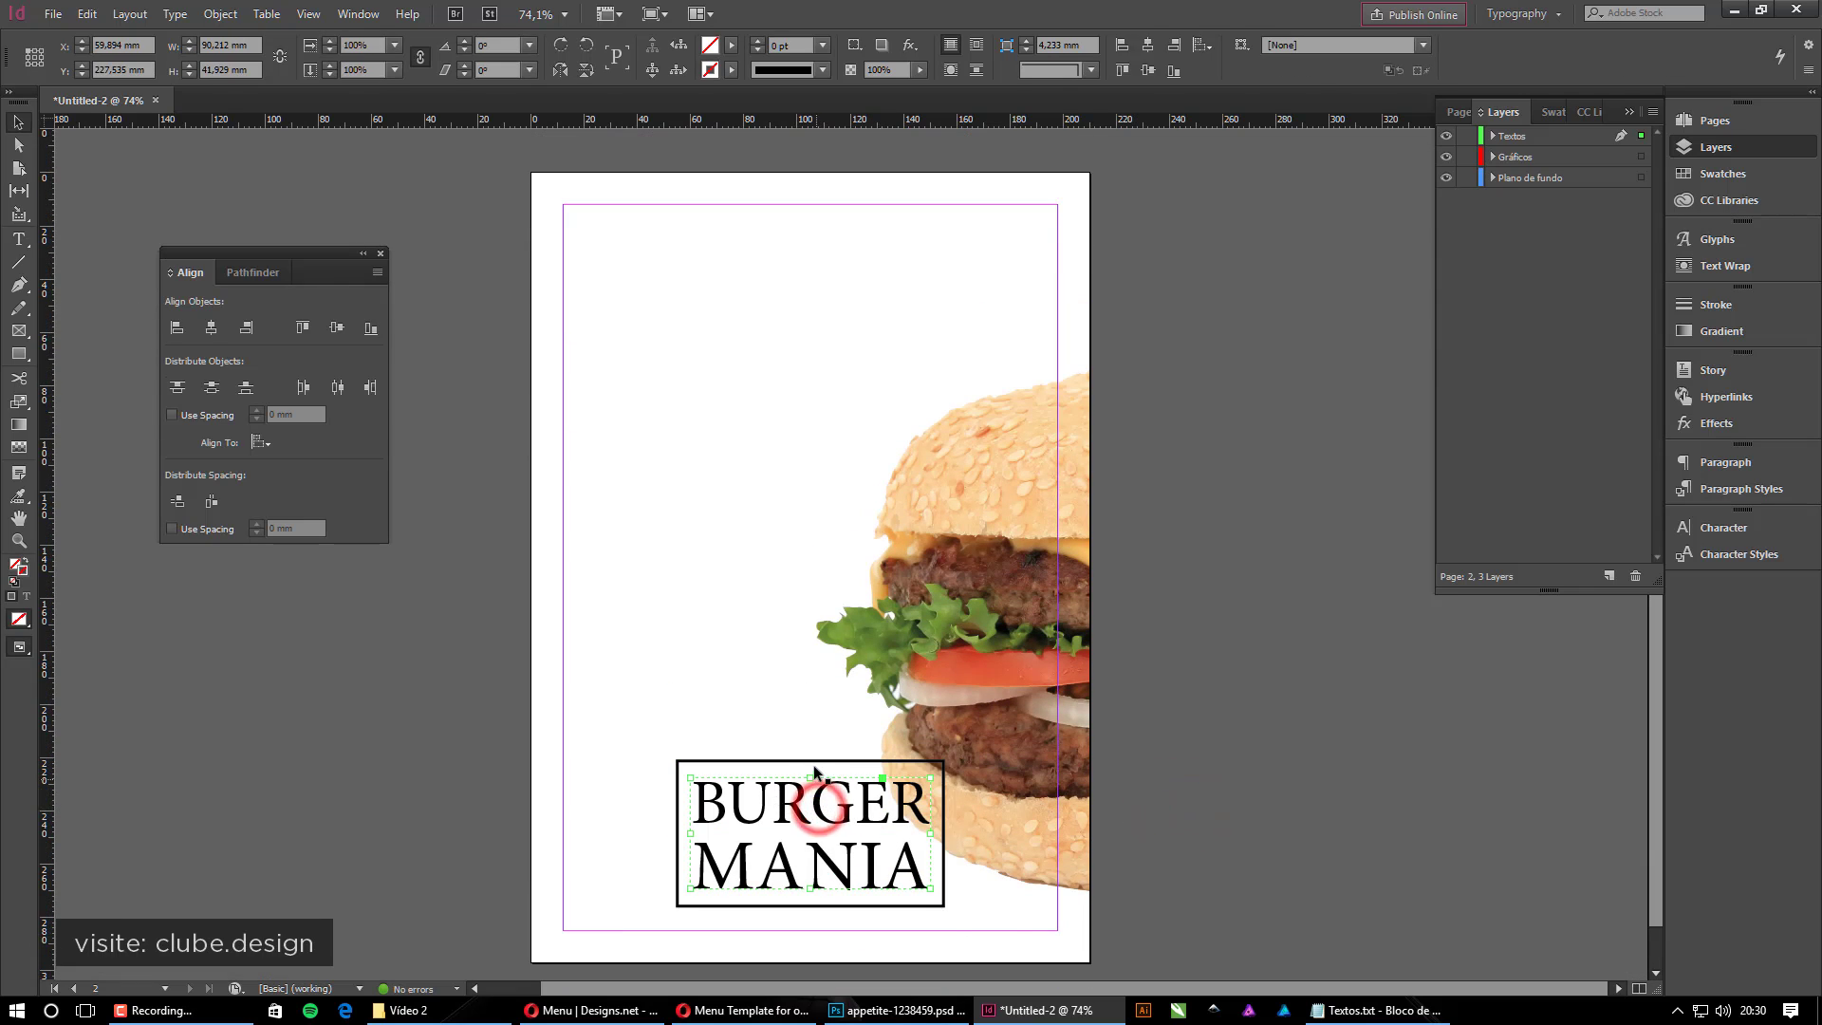
left_click(814, 802)
left_click(806, 761)
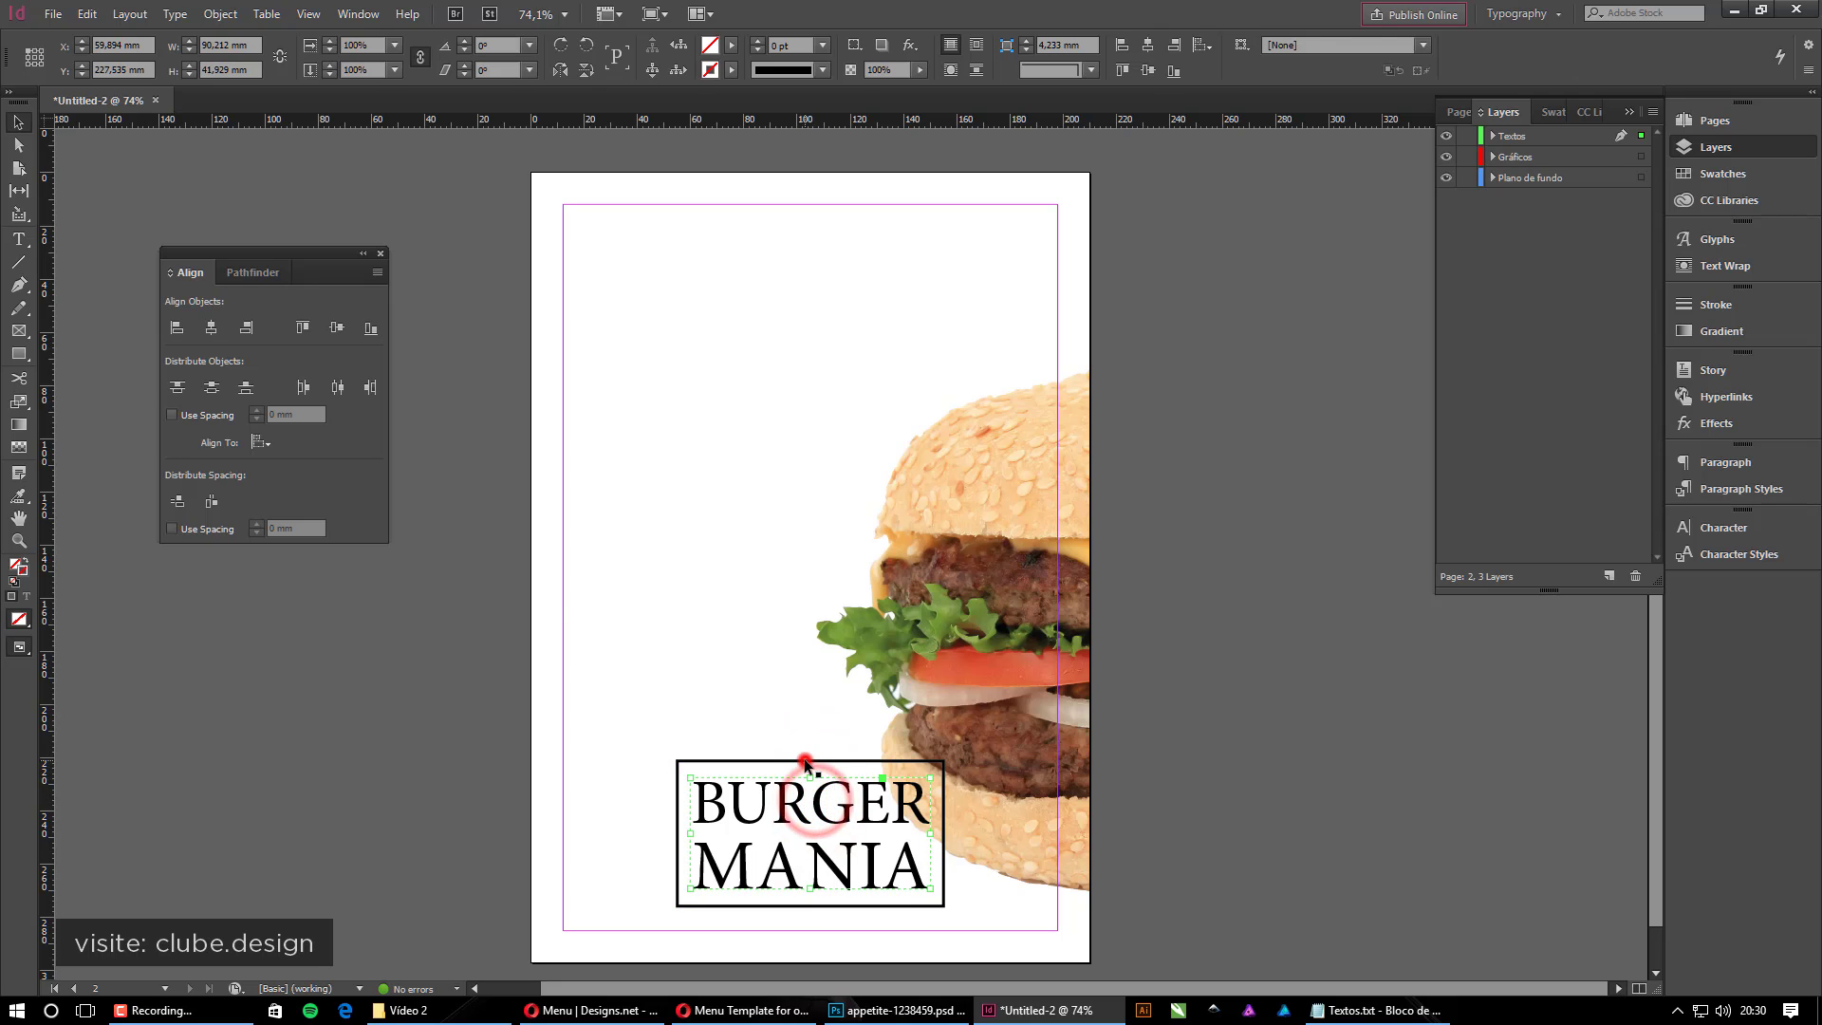
left_click(816, 798)
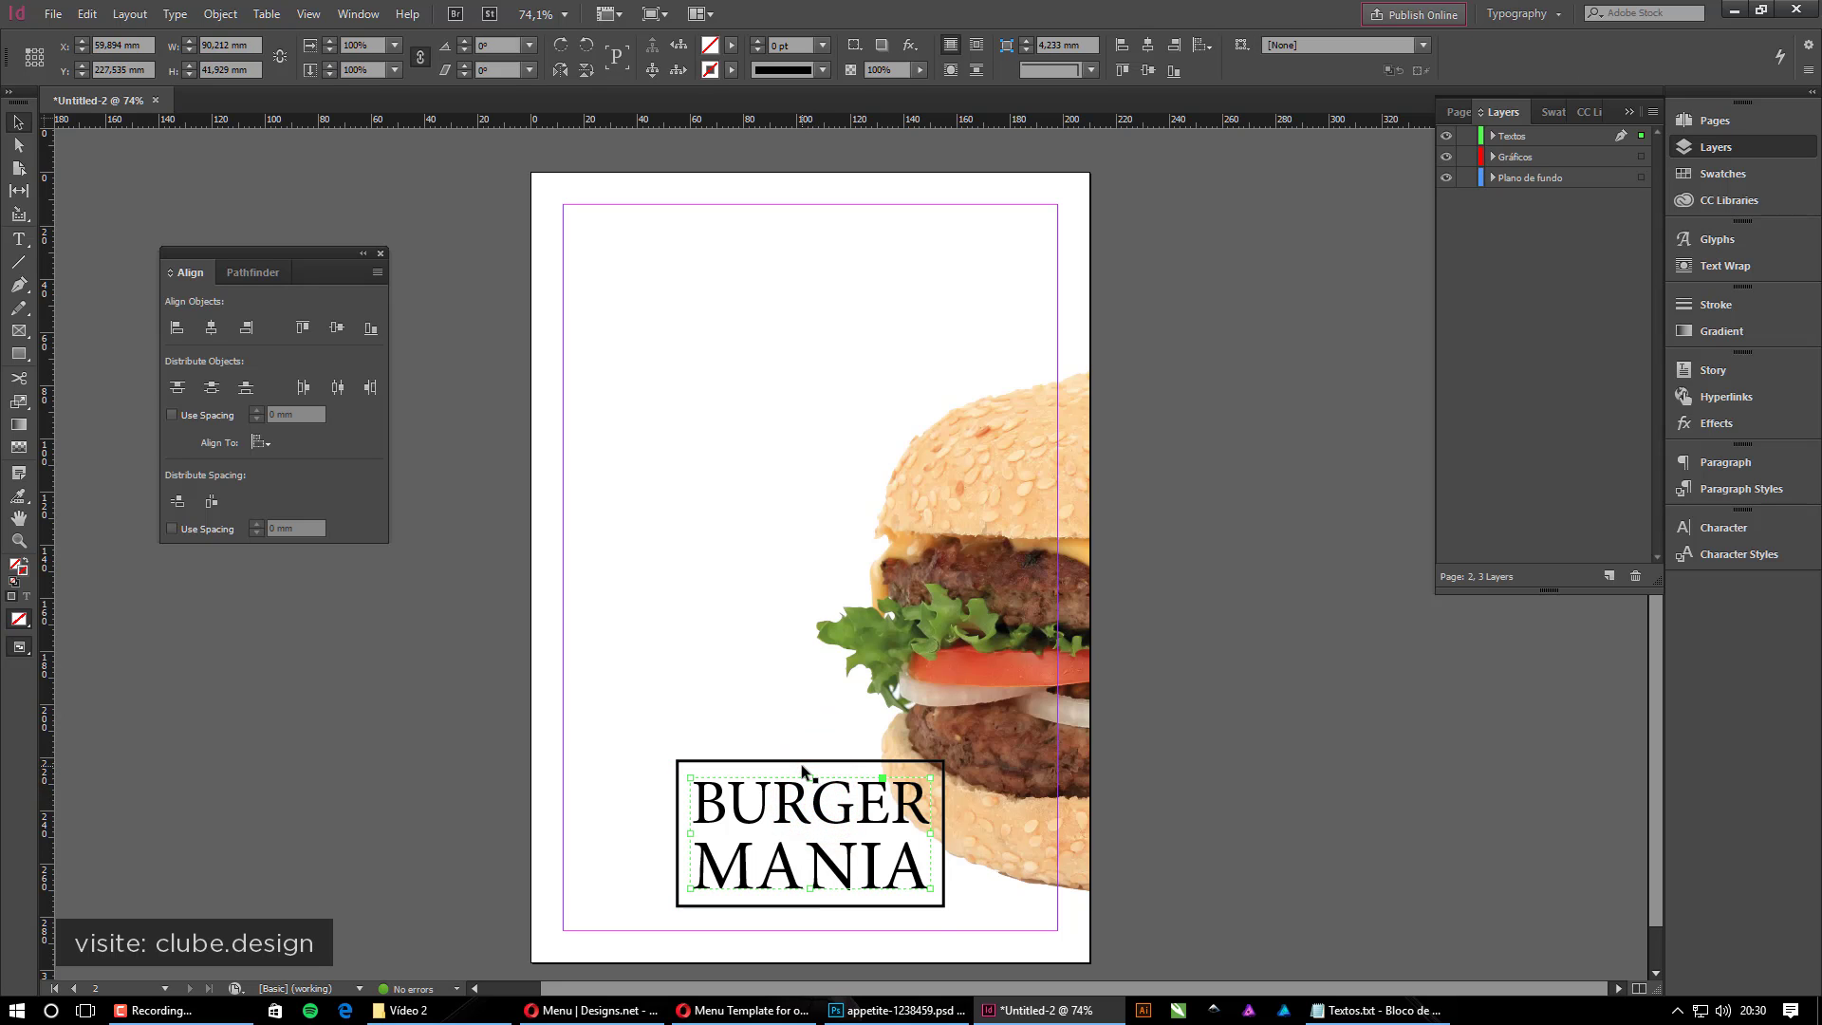
left_click(803, 756)
left_click(797, 760)
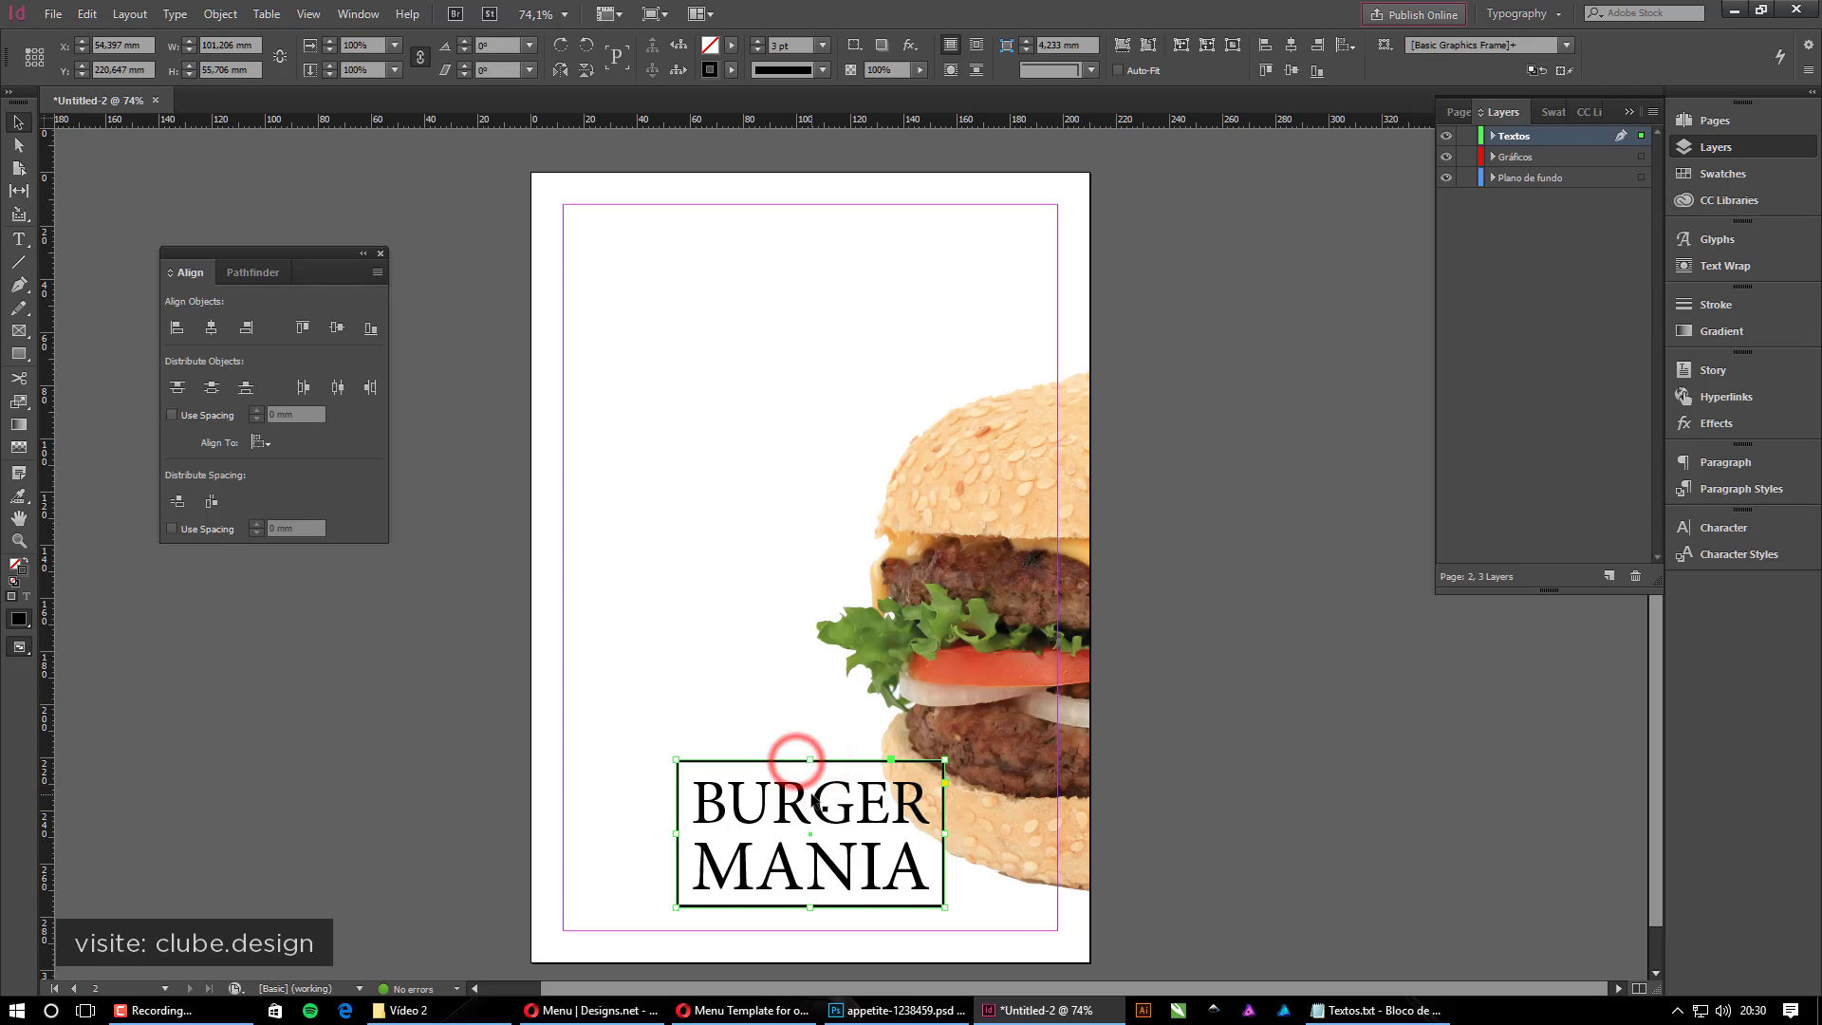
left_click(816, 795)
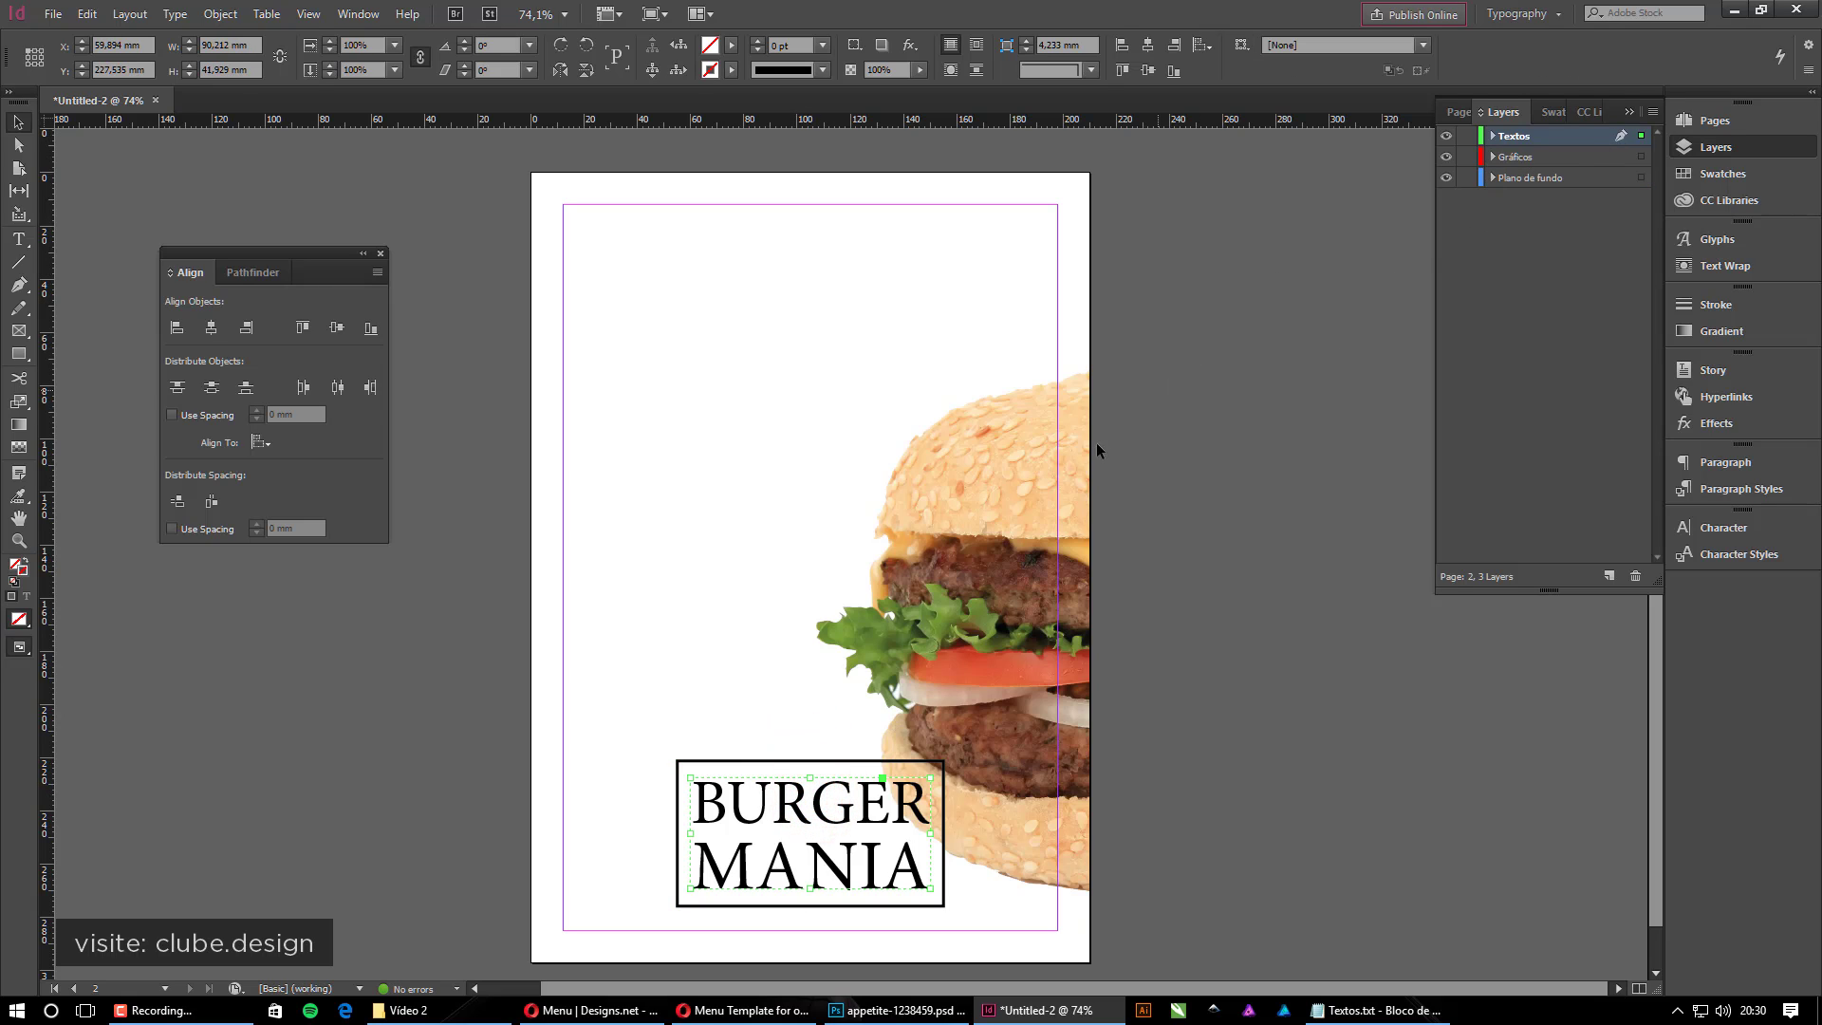
left_click(799, 759)
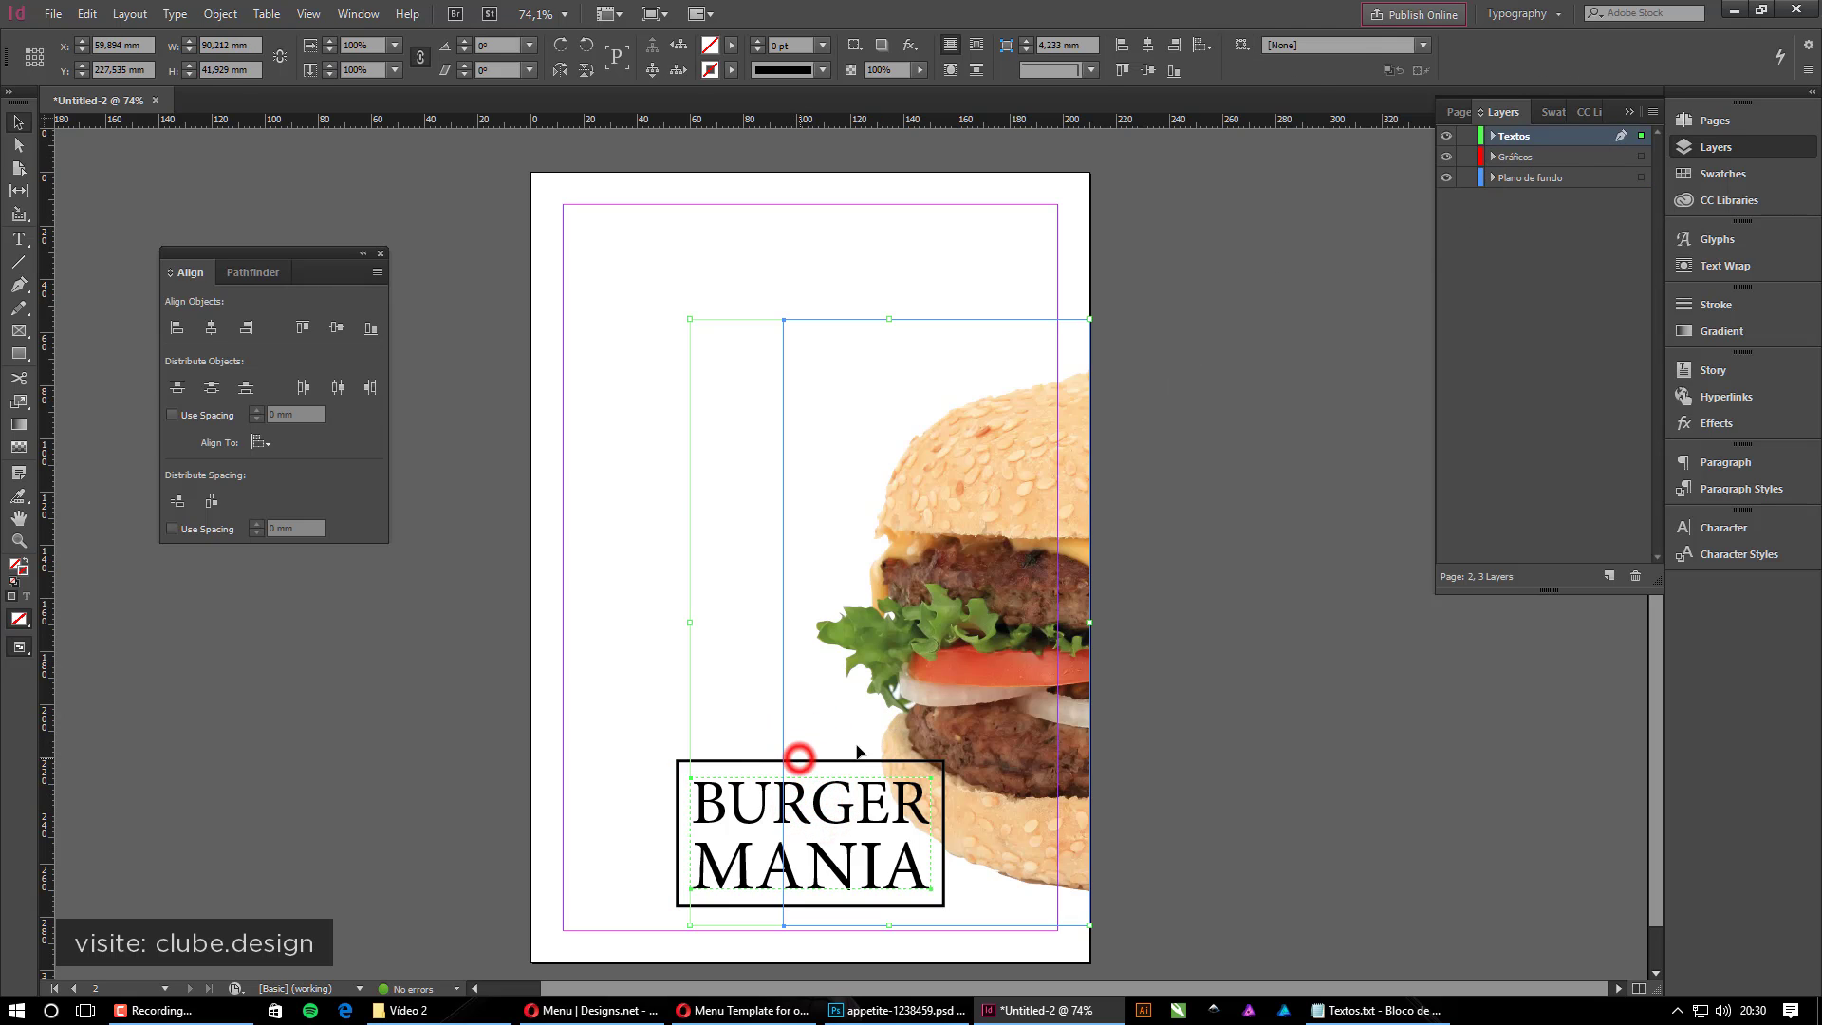
left_click(604, 761)
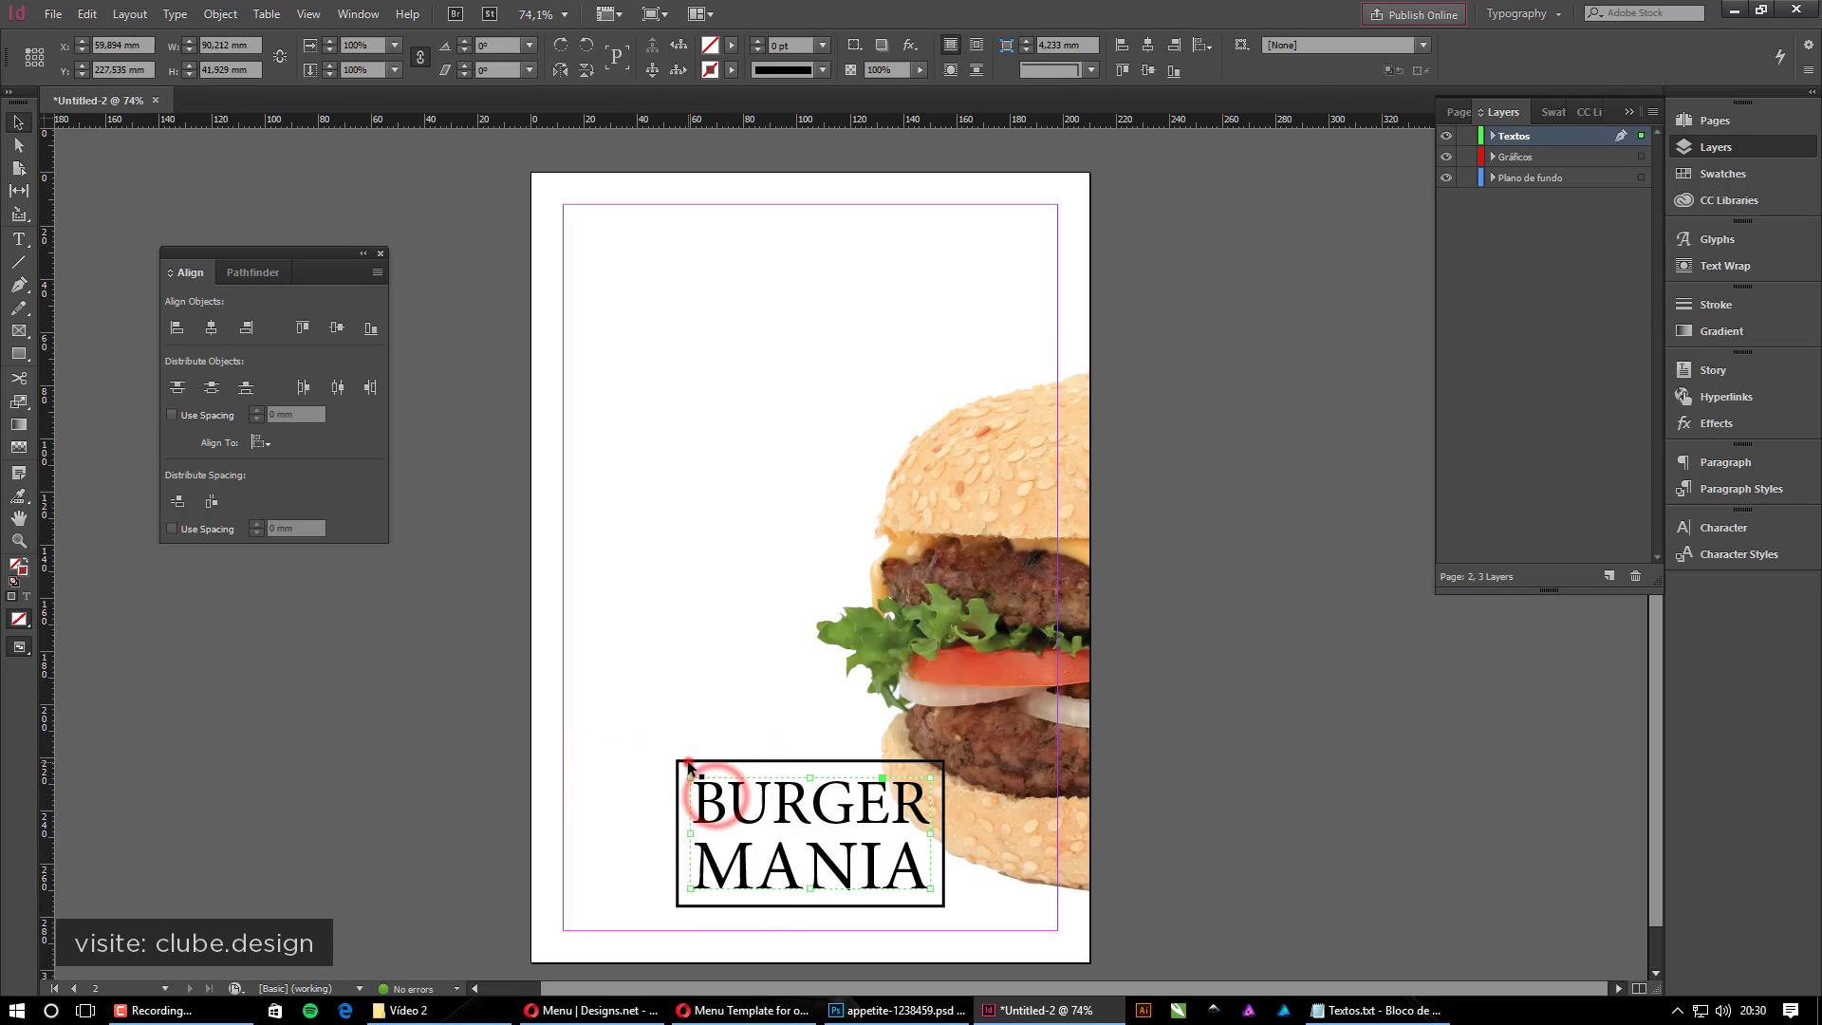
left_click(682, 758)
left_click_drag(733, 759, 769, 216)
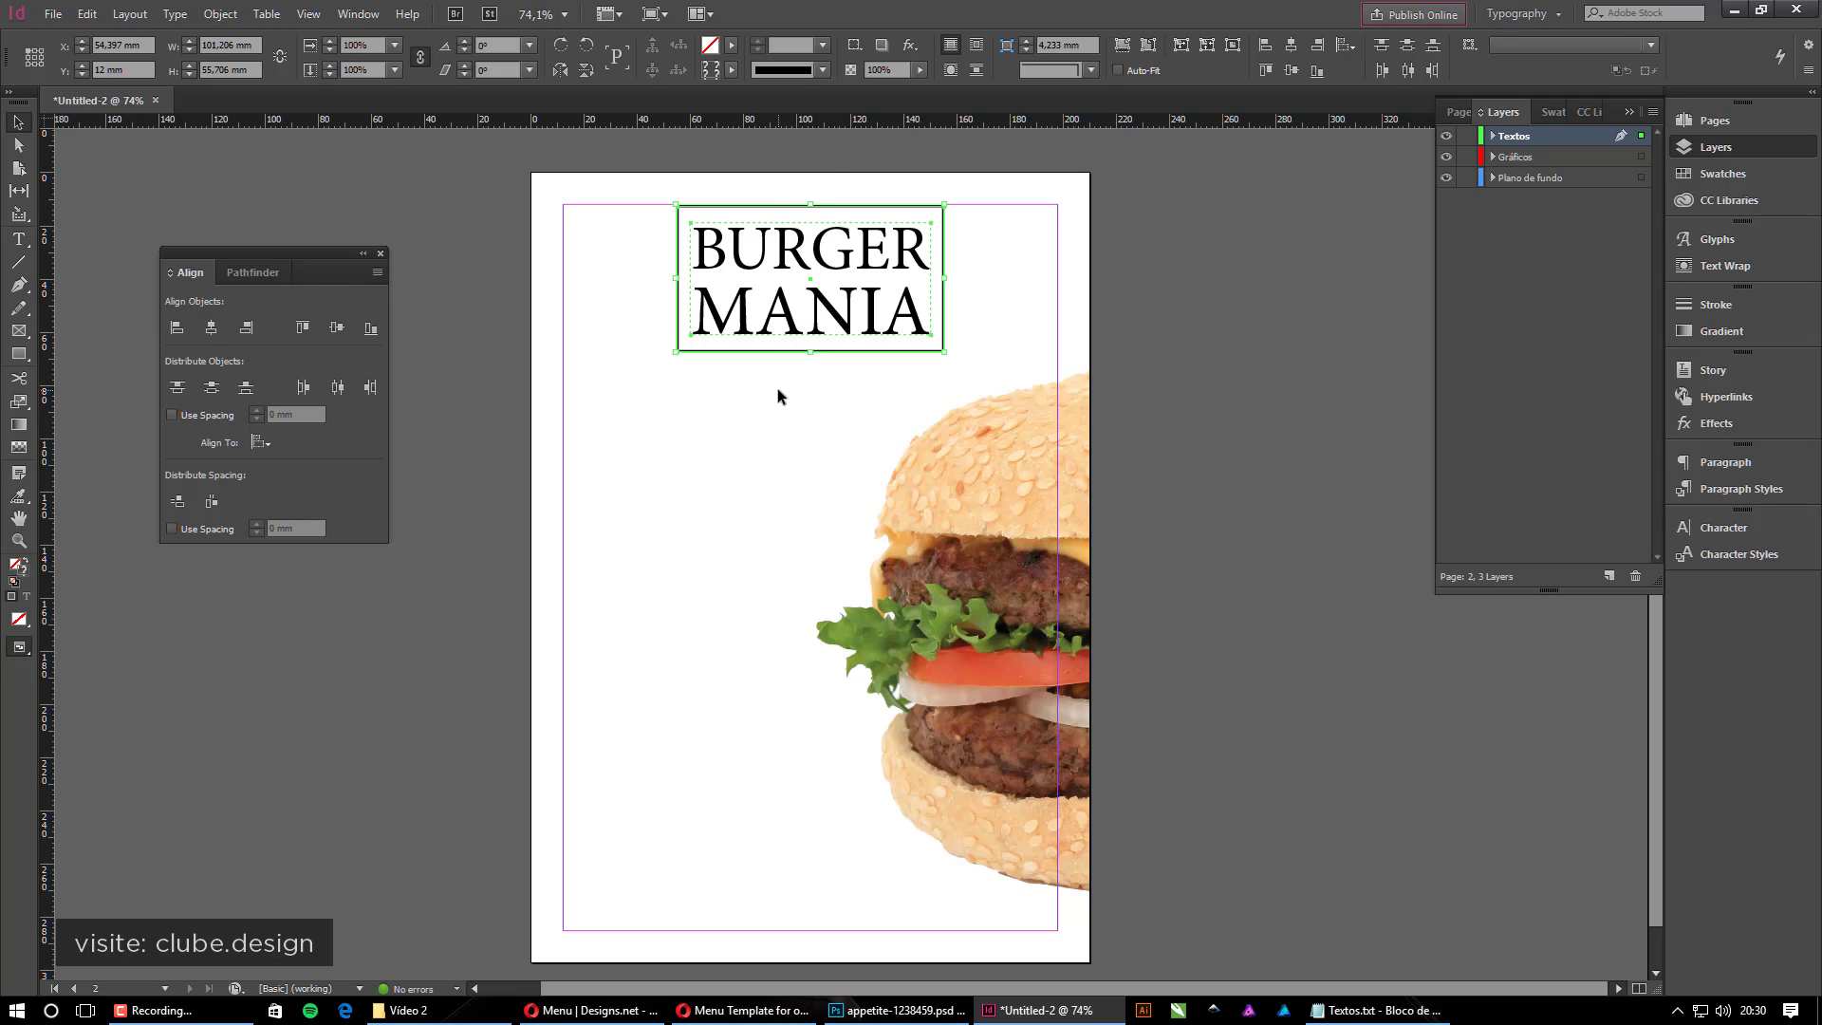
Scale the framed title proportionally from its center to about 50.6 mm wide and move it back to the top margin at Y 12 mm
left_click_drag(945, 355, 877, 314)
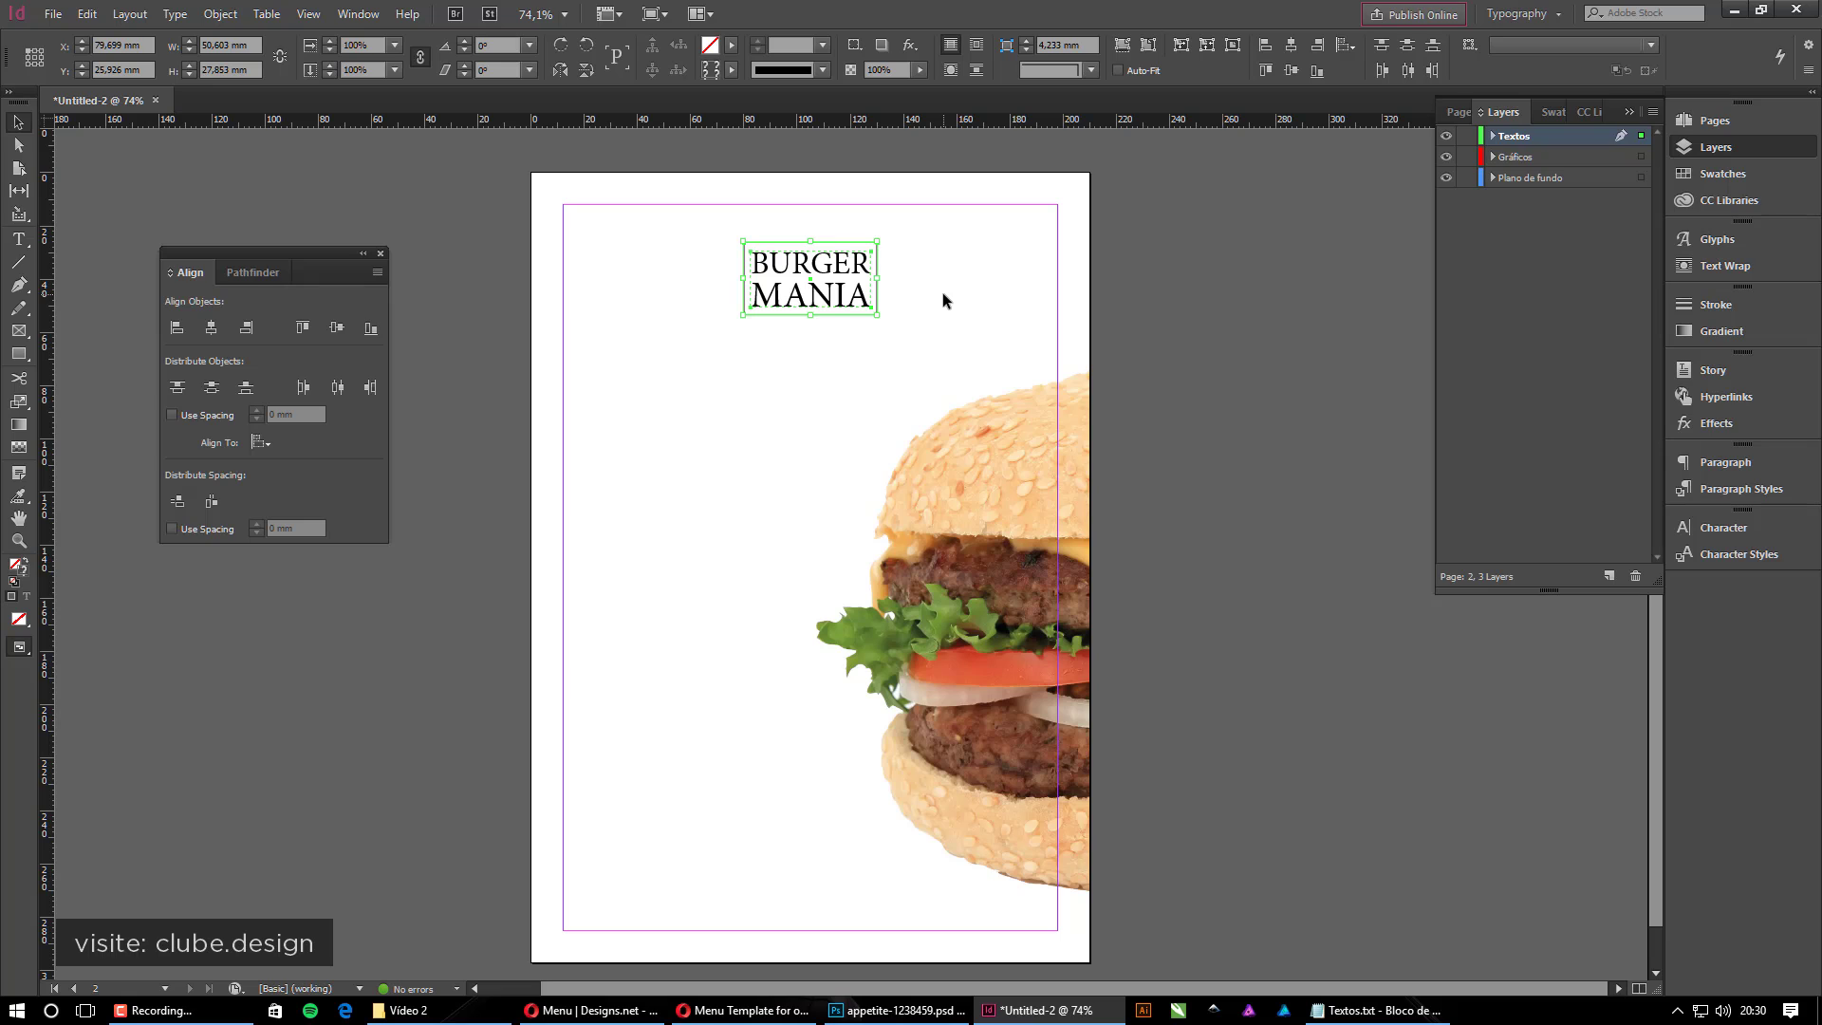
left_click_drag(834, 271, 838, 231)
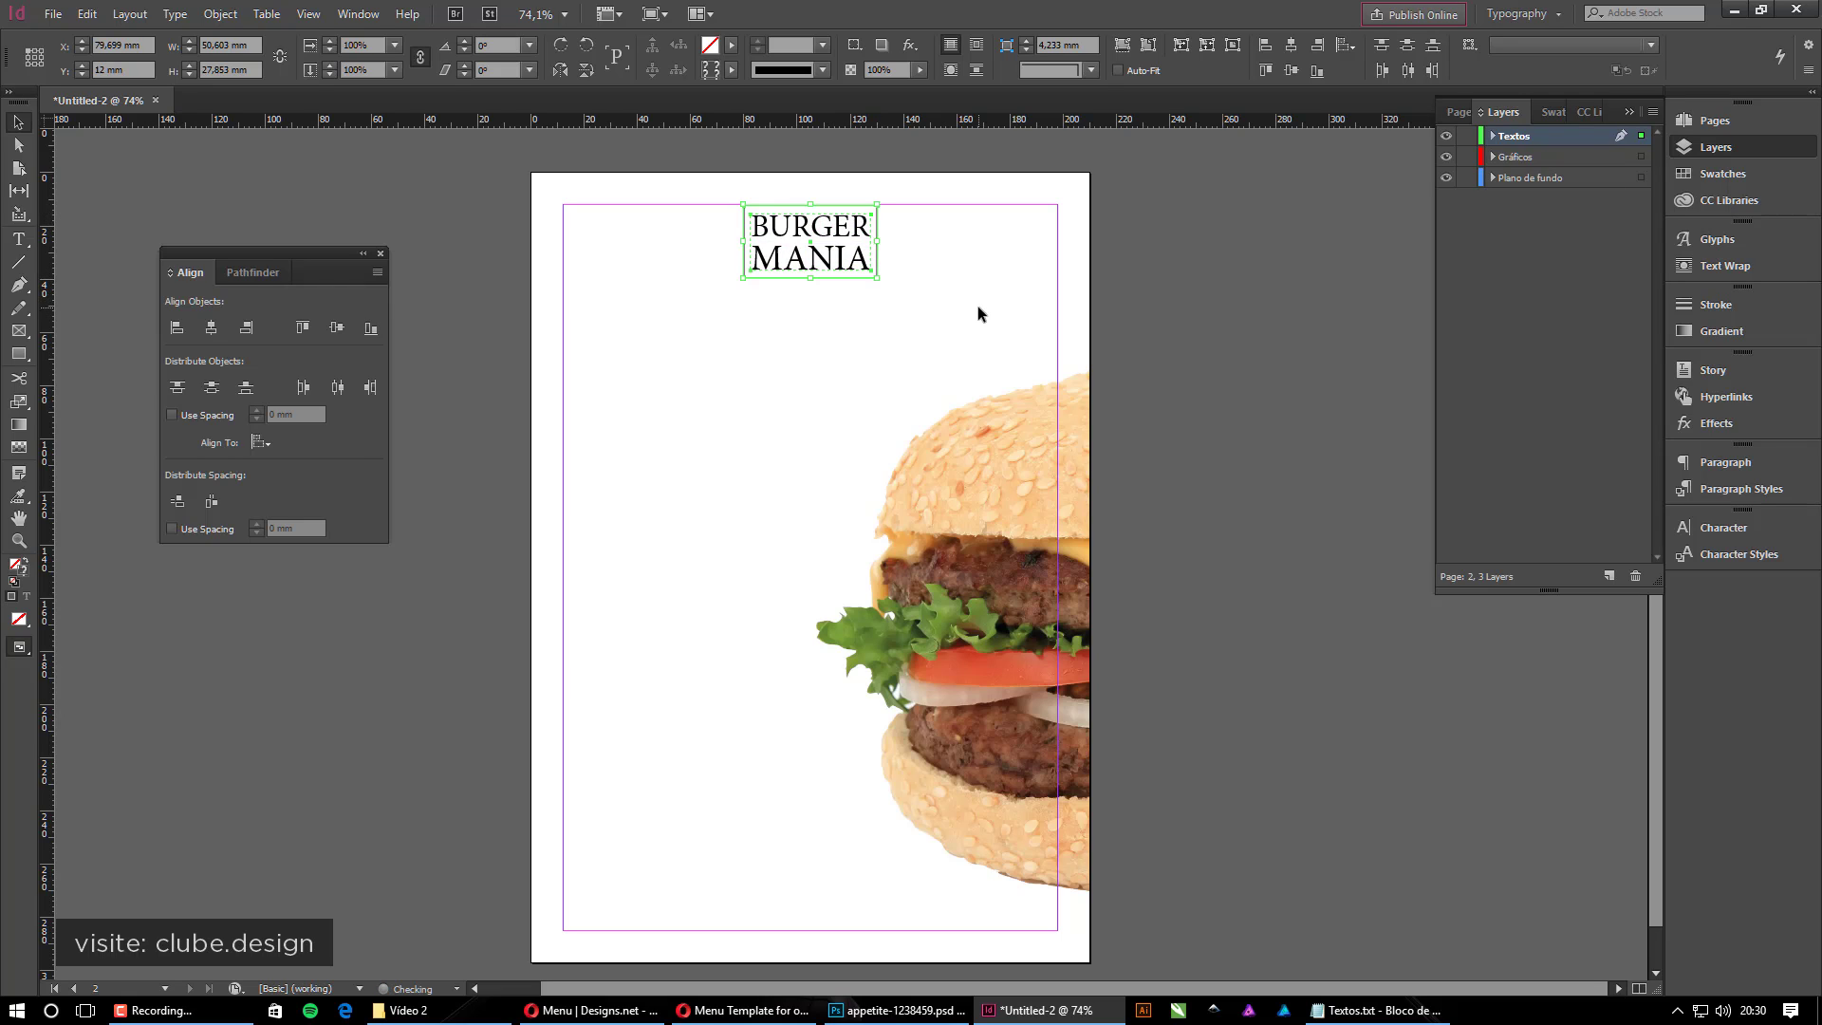
Move the title's rectangle on page 2 from the Textos layer to the Gráficos layer
left_click(1491, 136)
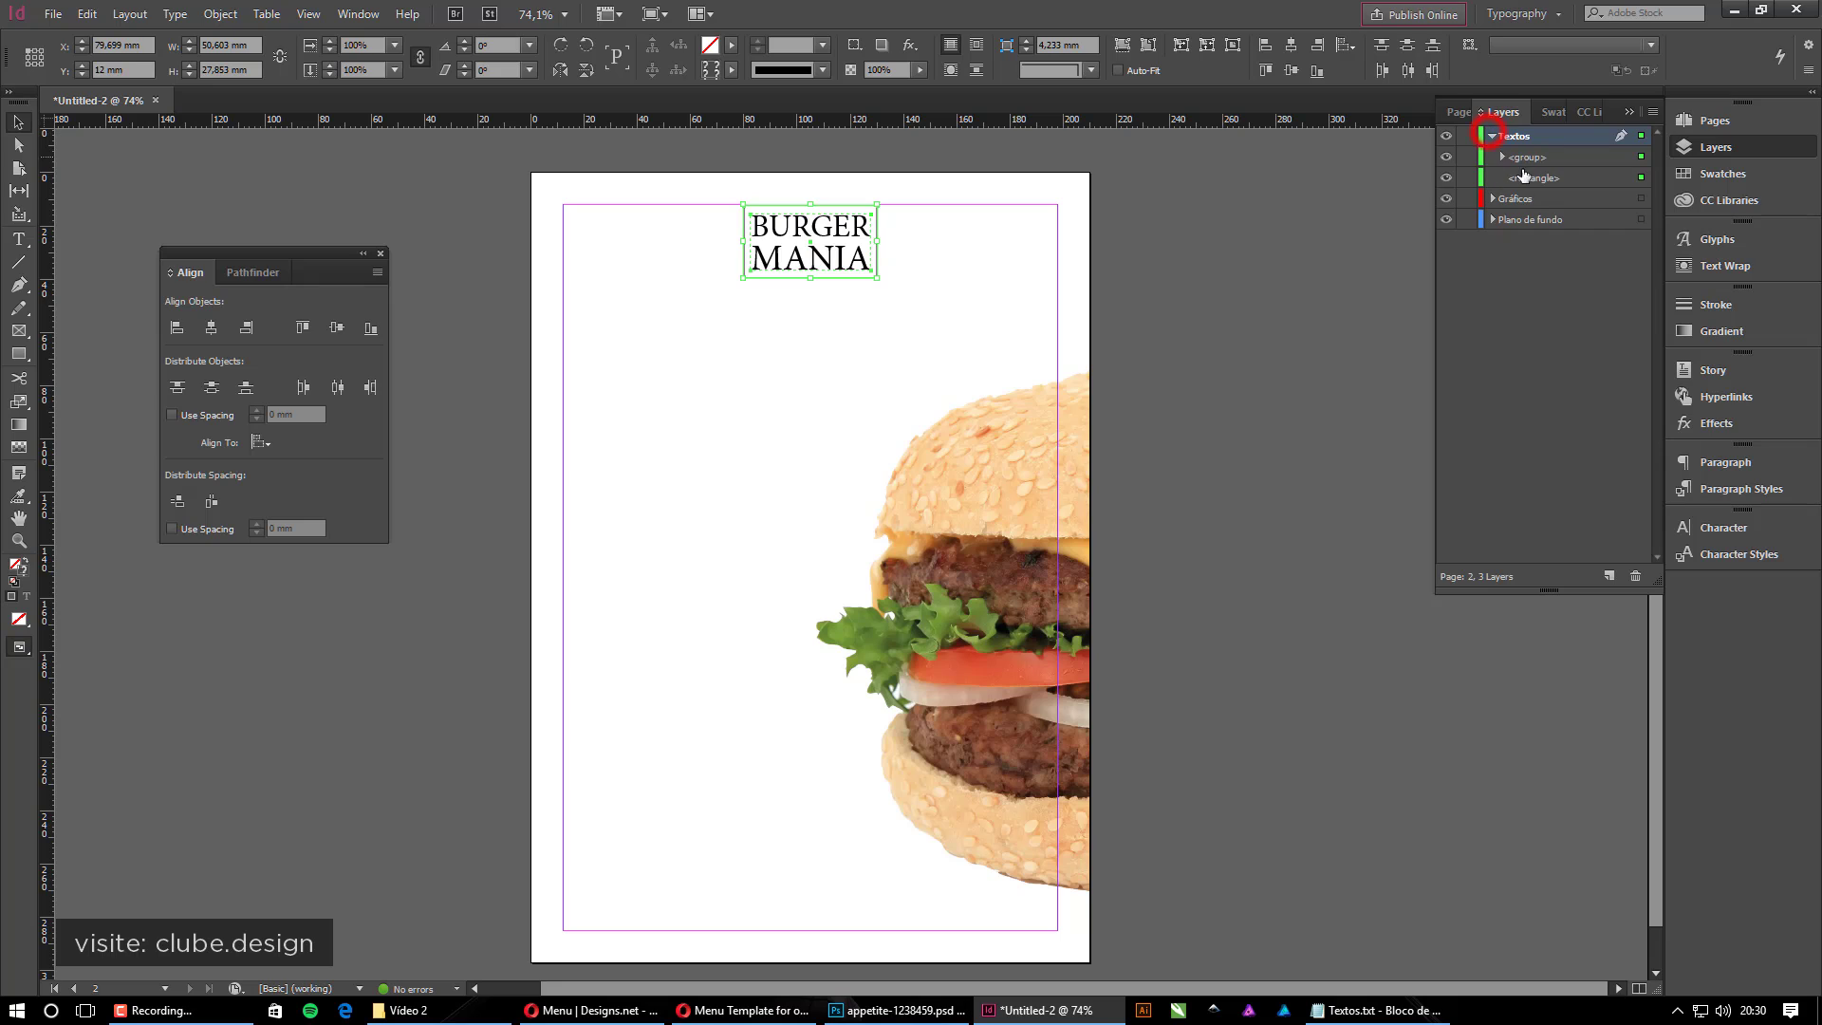
left_click(1227, 256)
left_click(879, 222)
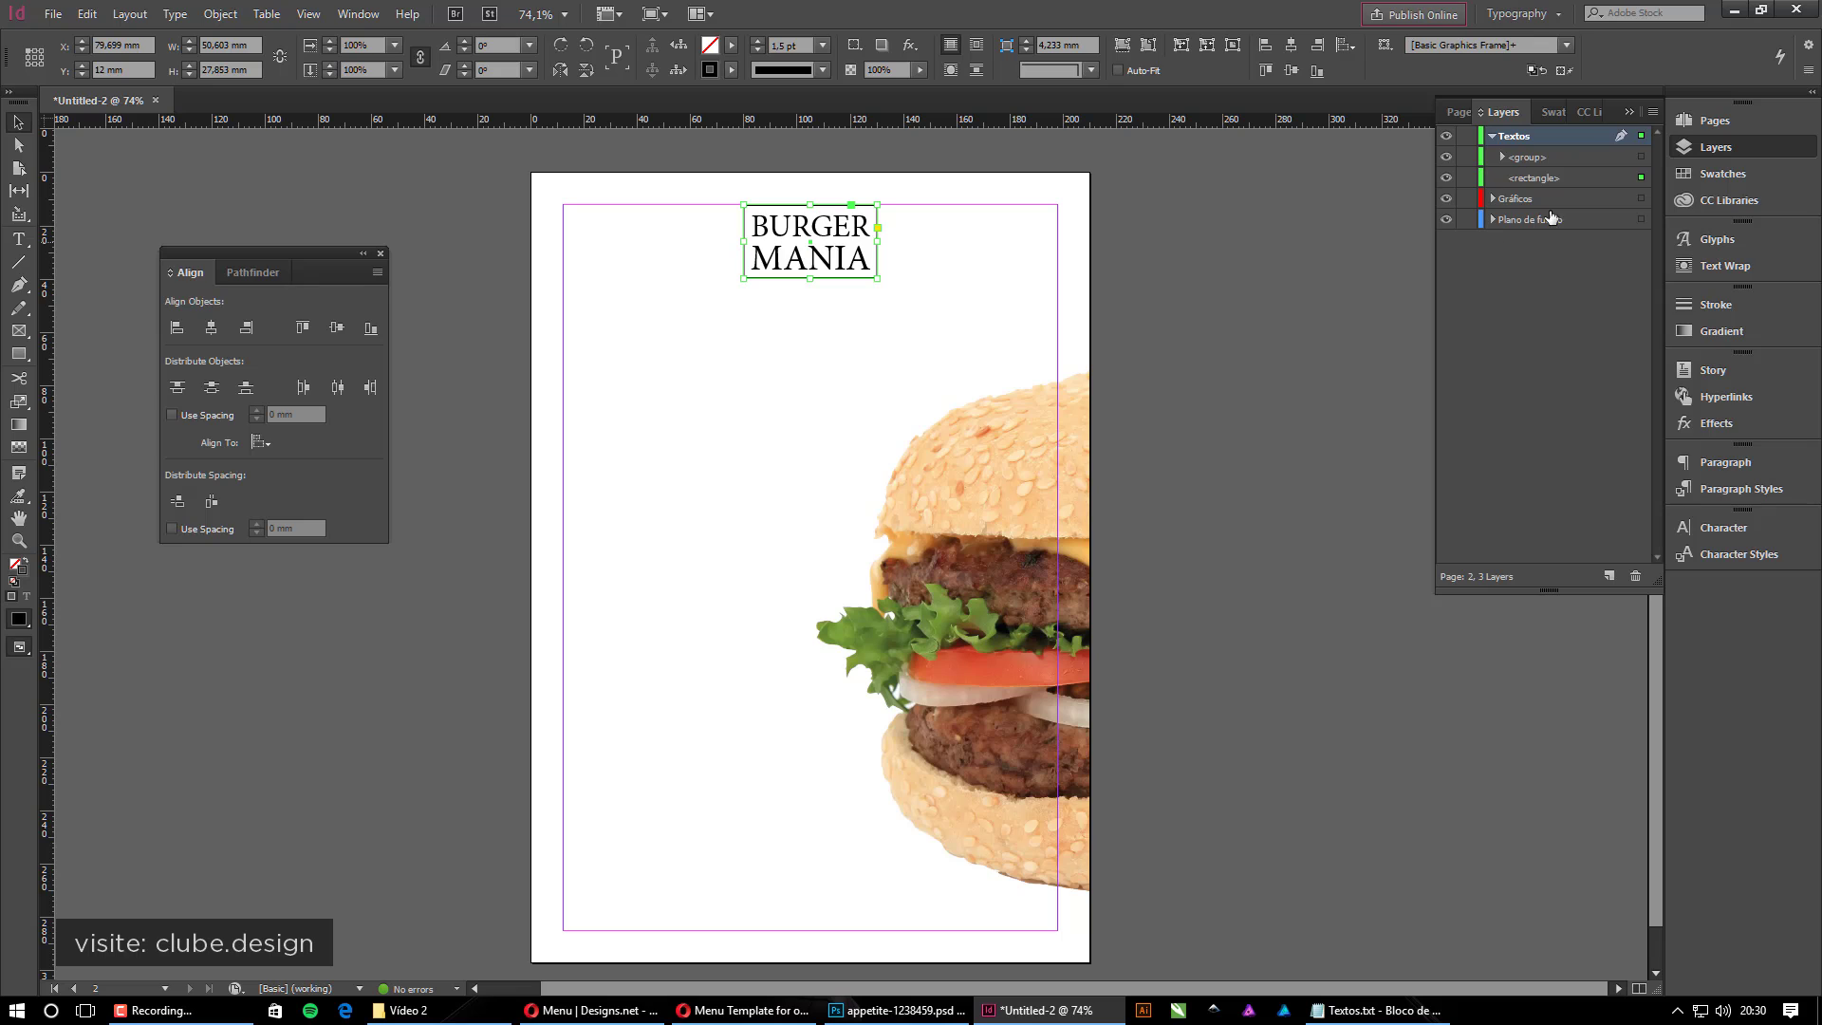
left_click_drag(1576, 178, 1574, 199)
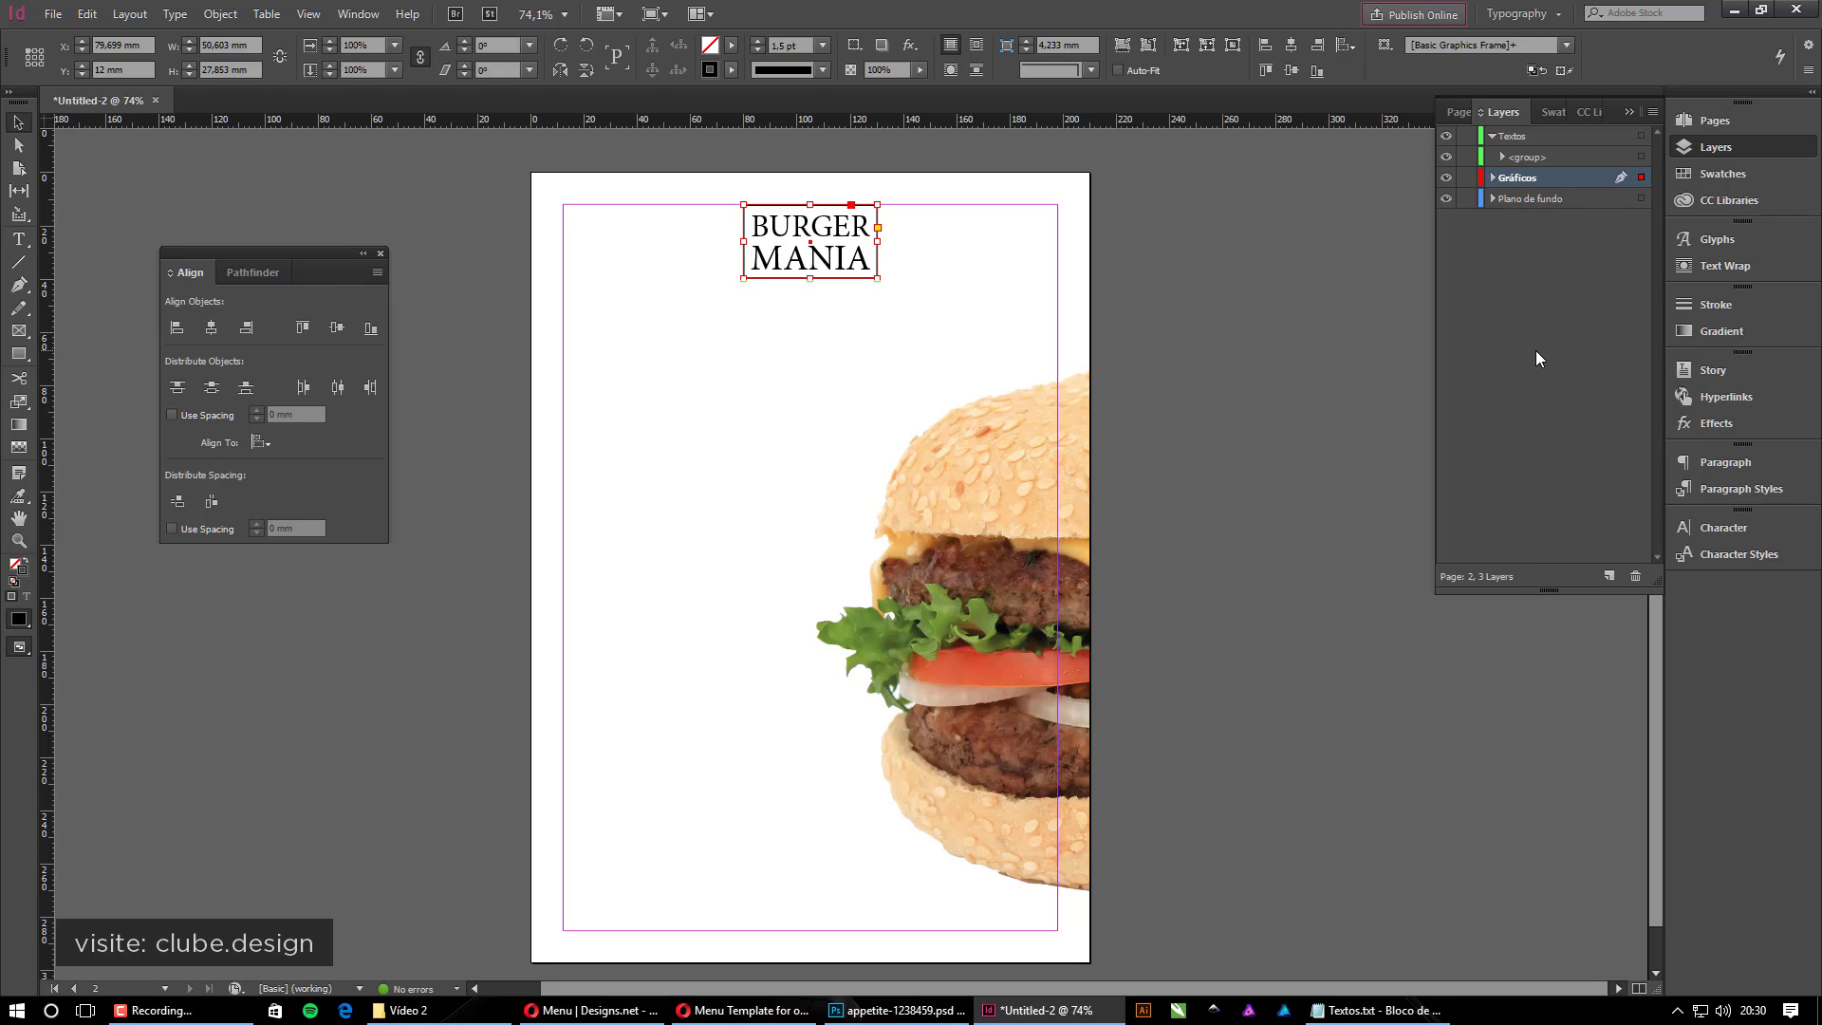
Lock the Plano de fundo and Gráficos layers and make the Textos layer active
left_click(1467, 199)
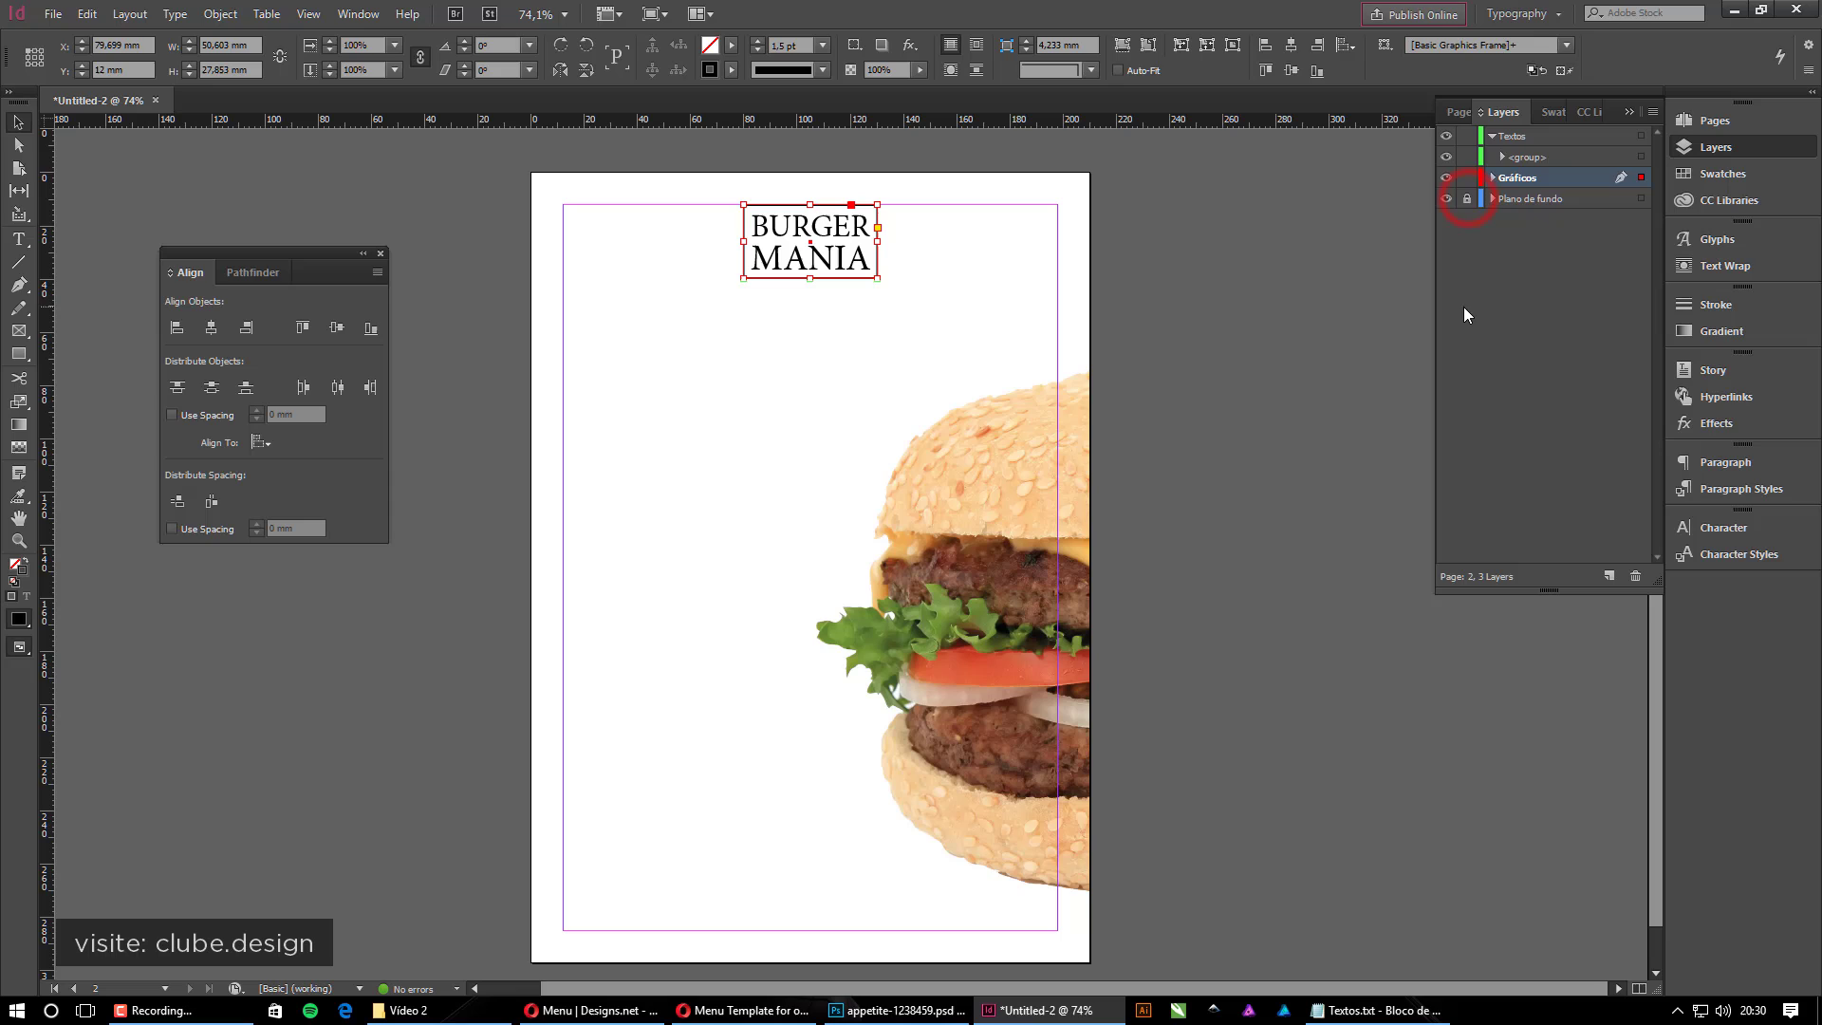
left_click(1467, 177)
left_click(1492, 136)
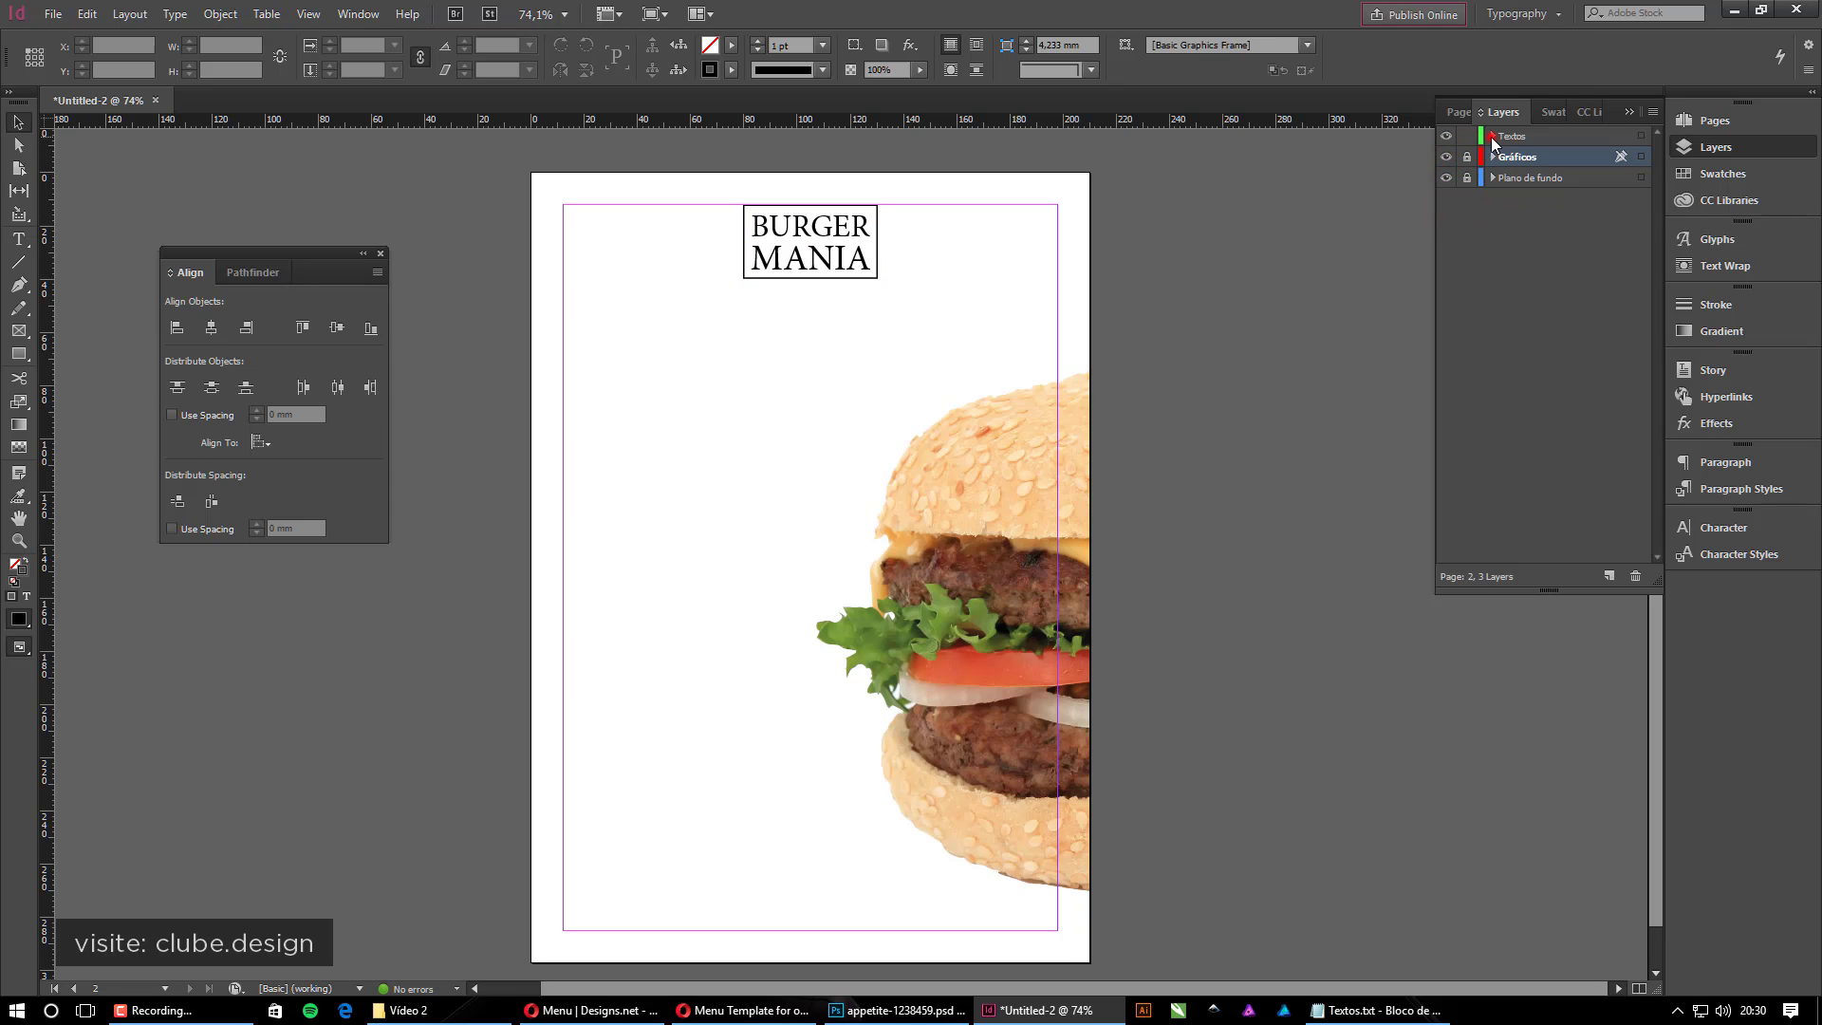
left_click(1541, 139)
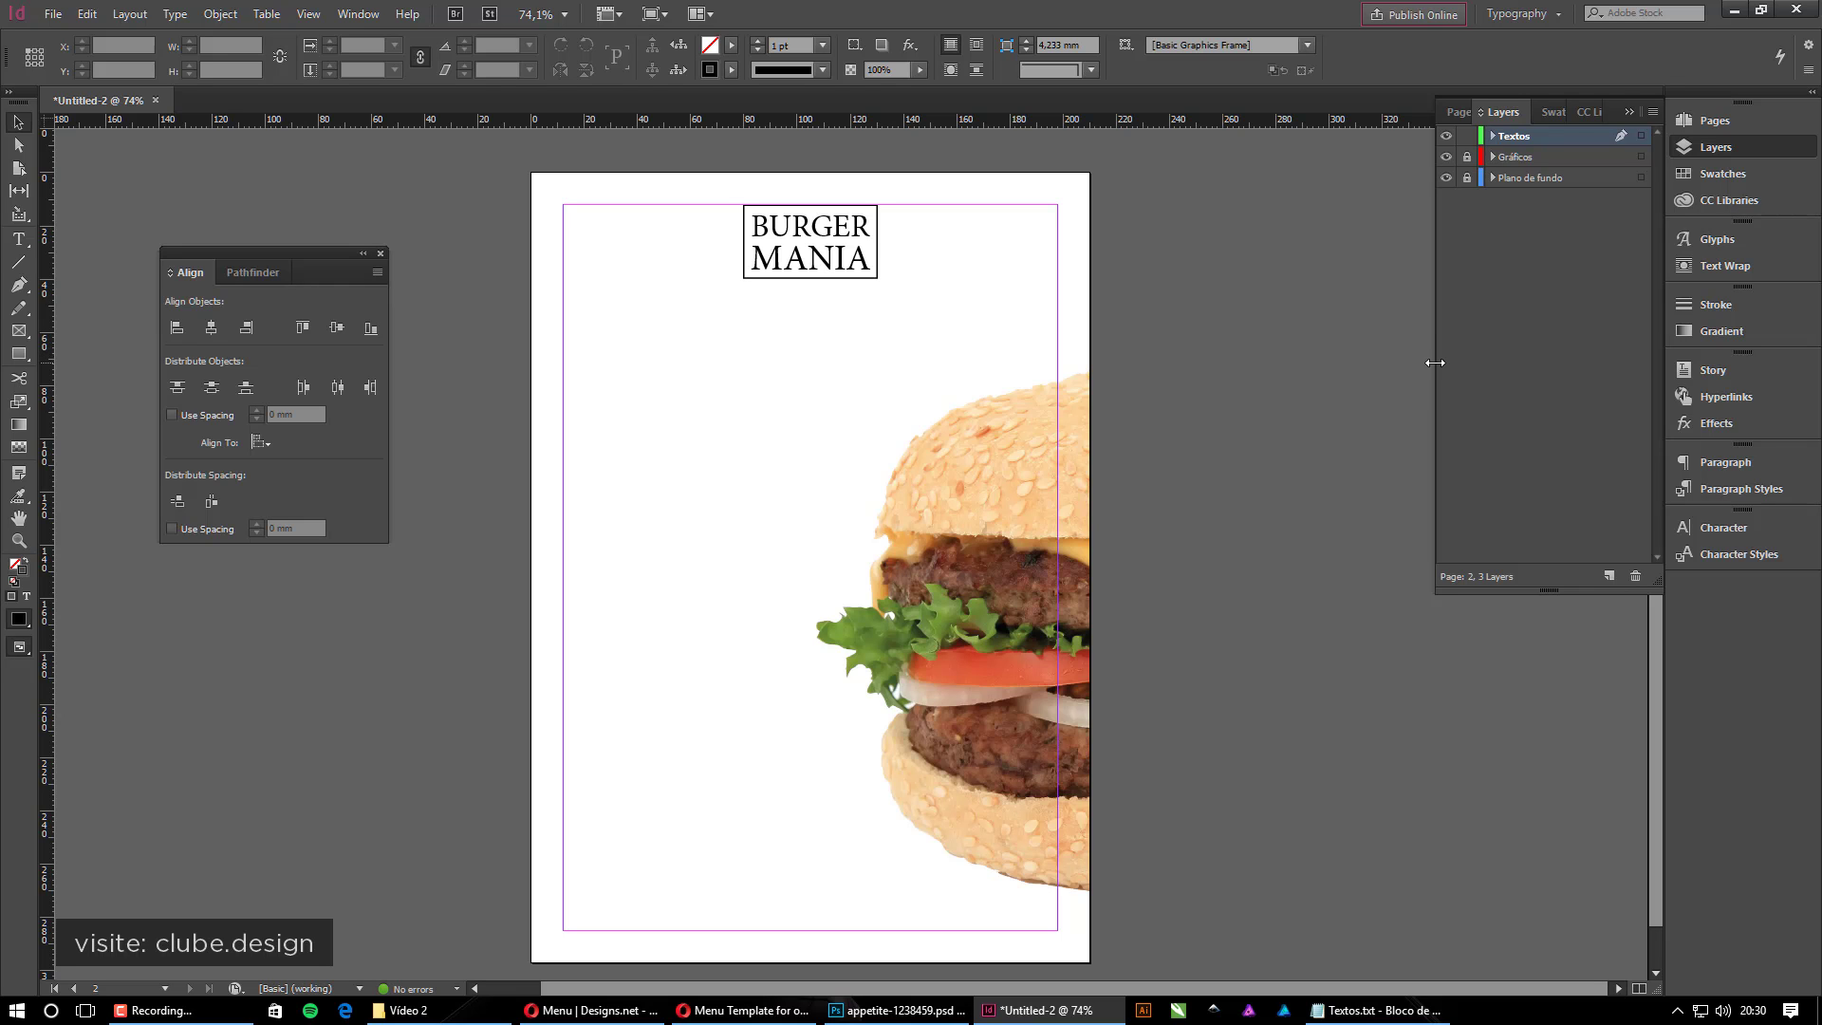
Switch to Textos.txt in Notepad and remove the blank lines between the sandwich items from Hamburguer down to Framburguer
left_click(1390, 1011)
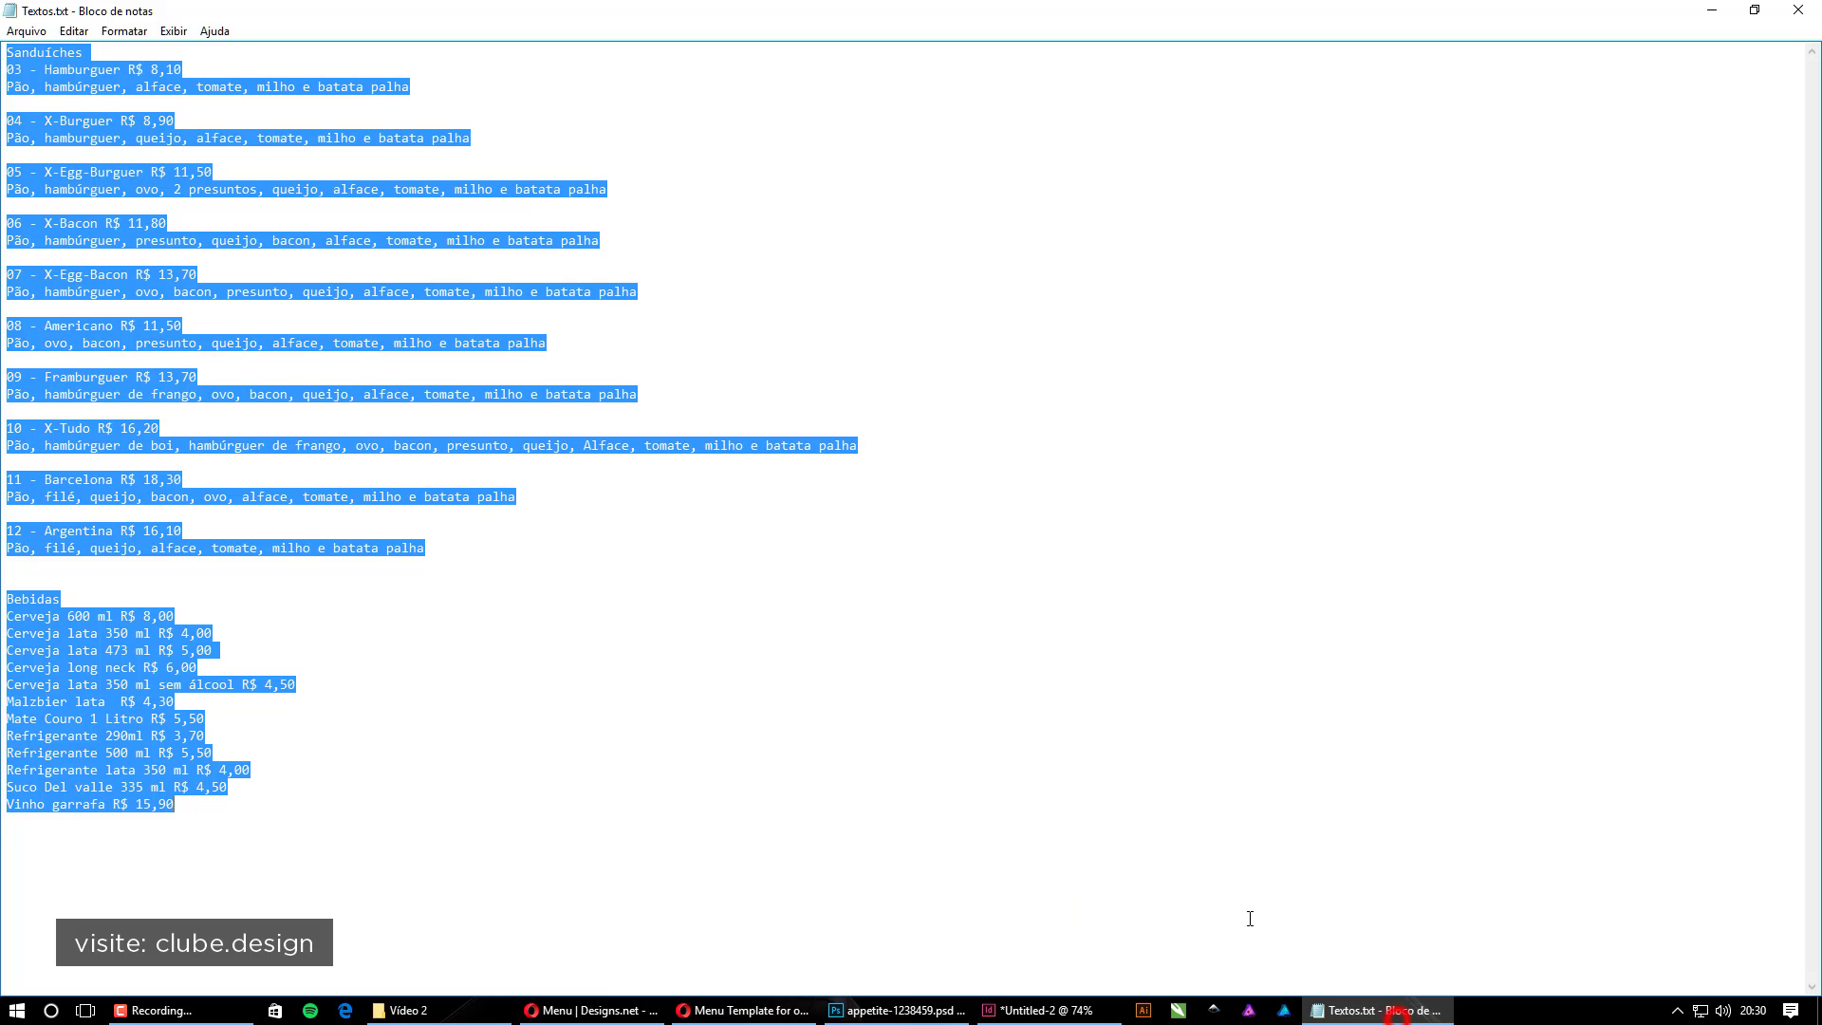
left_click(642, 431)
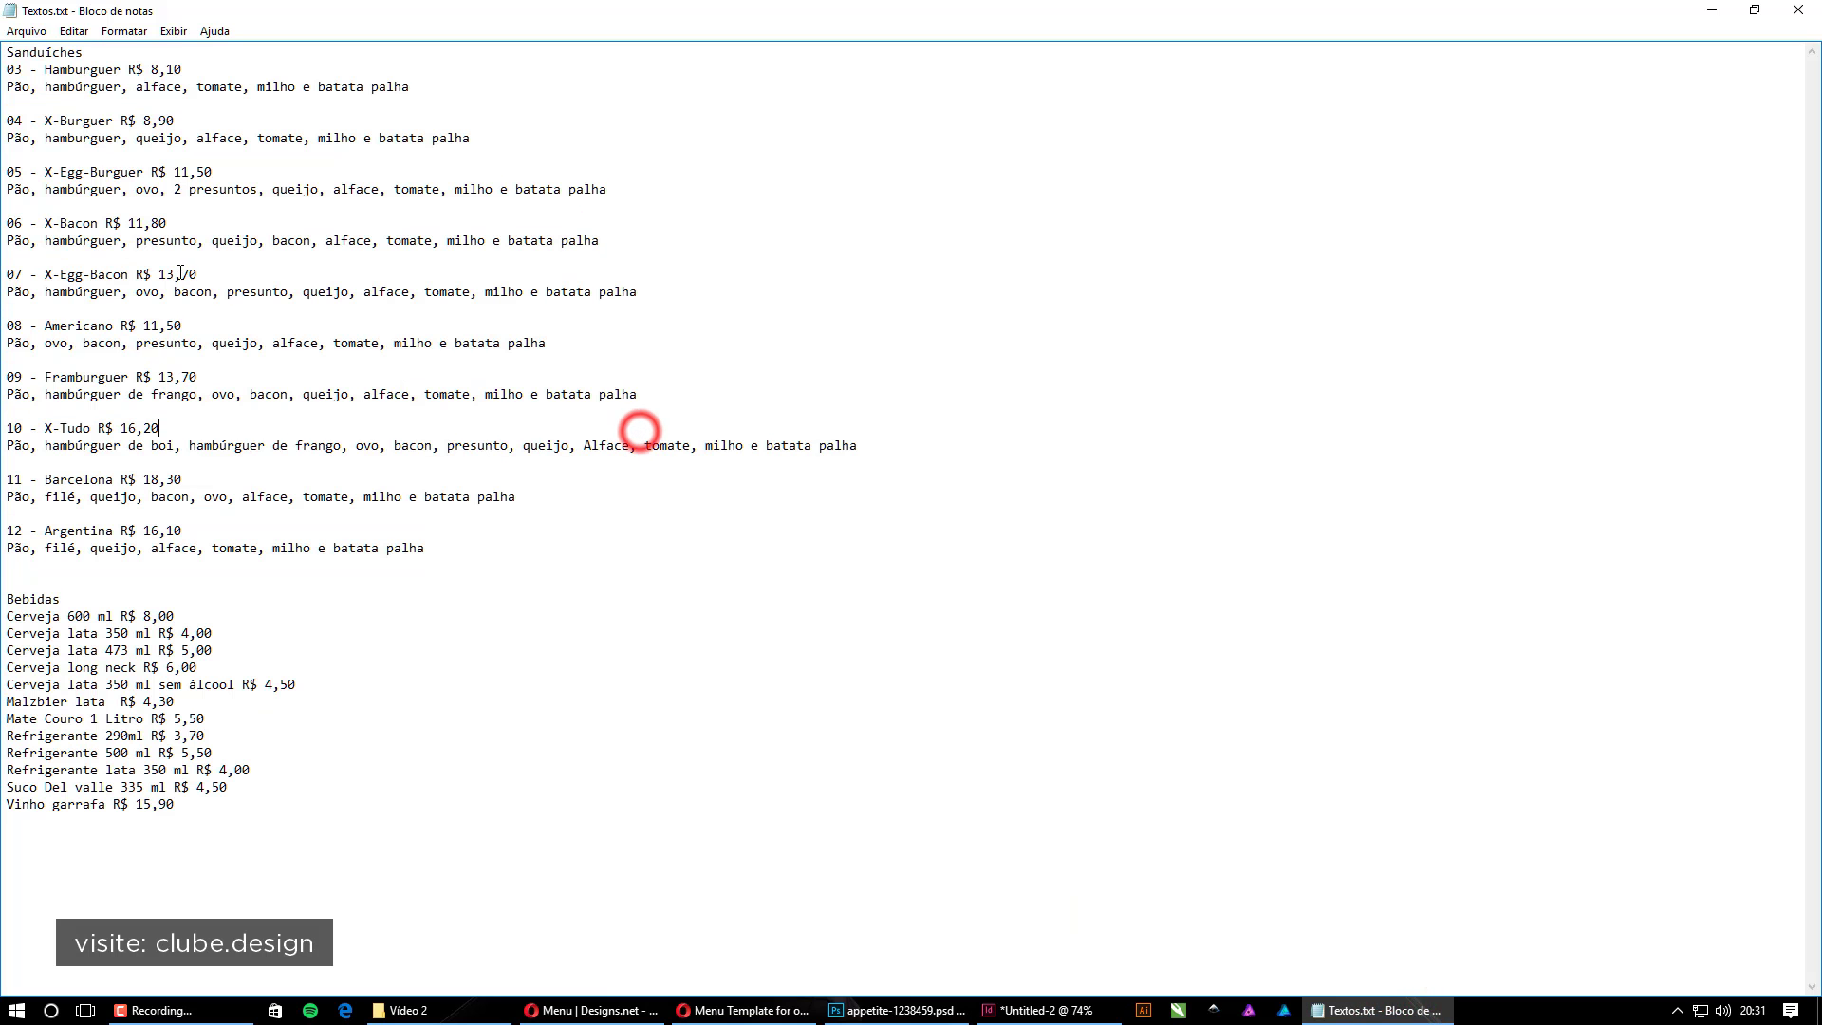
left_click(32, 105)
key("BackSpace")
left_click(15, 138)
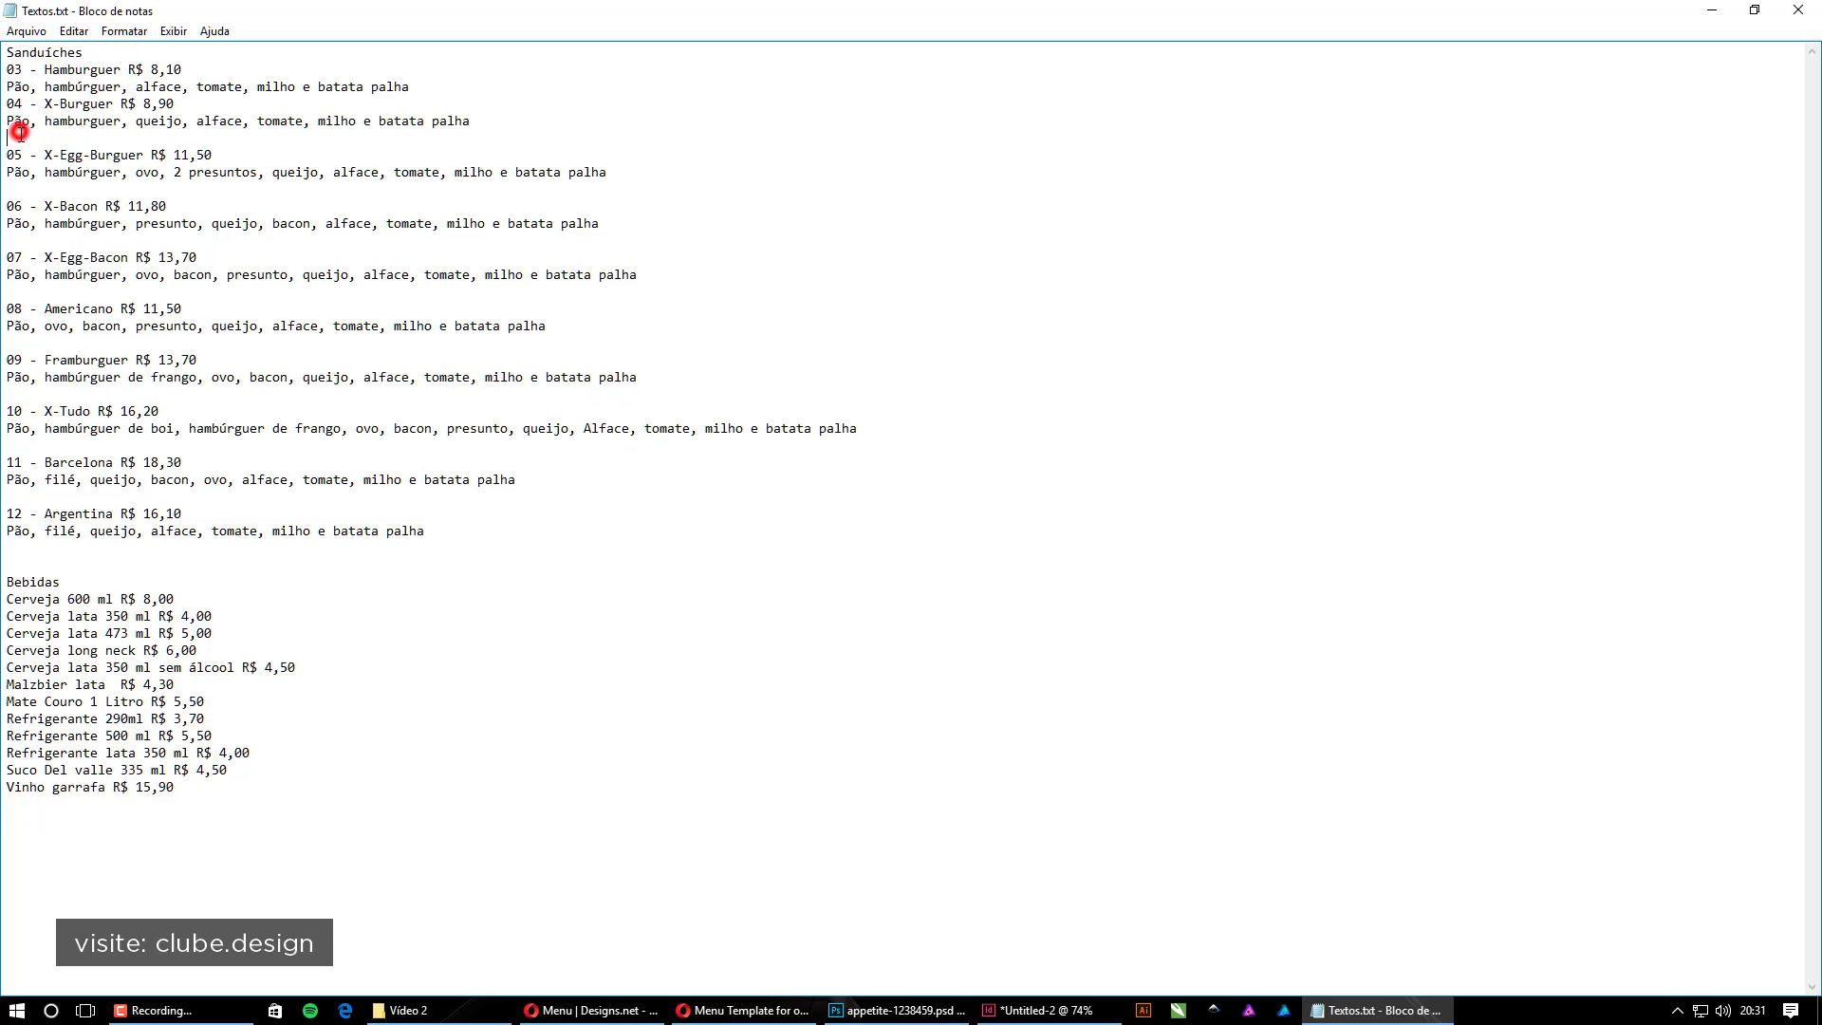
key("BackSpace")
left_click(16, 172)
key("BackSpace")
left_click(15, 206)
key("BackSpace")
left_click(16, 258)
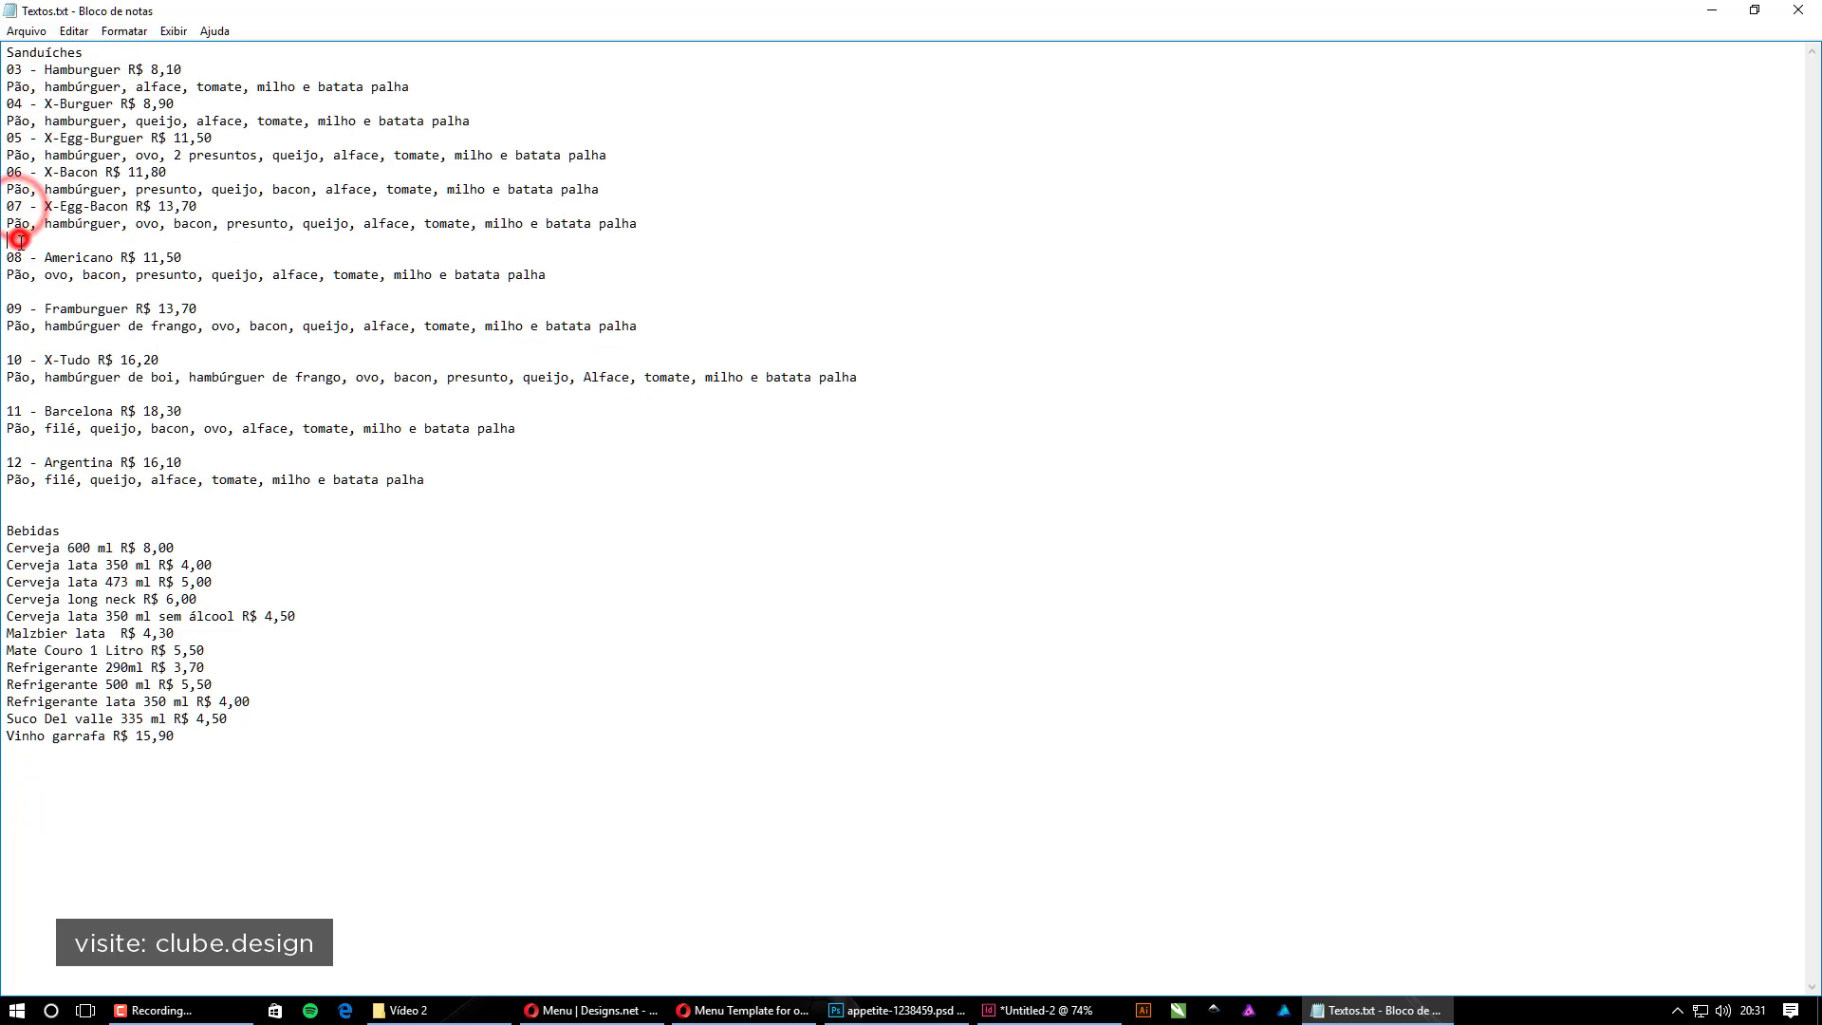
key("BackSpace")
left_click(15, 292)
key("BackSpace")
Delete the number prefixes 03 to 06 before Hamburguer, X-Burguer, X-Egg-Burguer and X-Bacon
left_click_drag(44, 69, 6, 171)
key("BackSpace")
key("BackSpace")
key("BackSpace")
key("BackSpace")
key("ctrl+z")
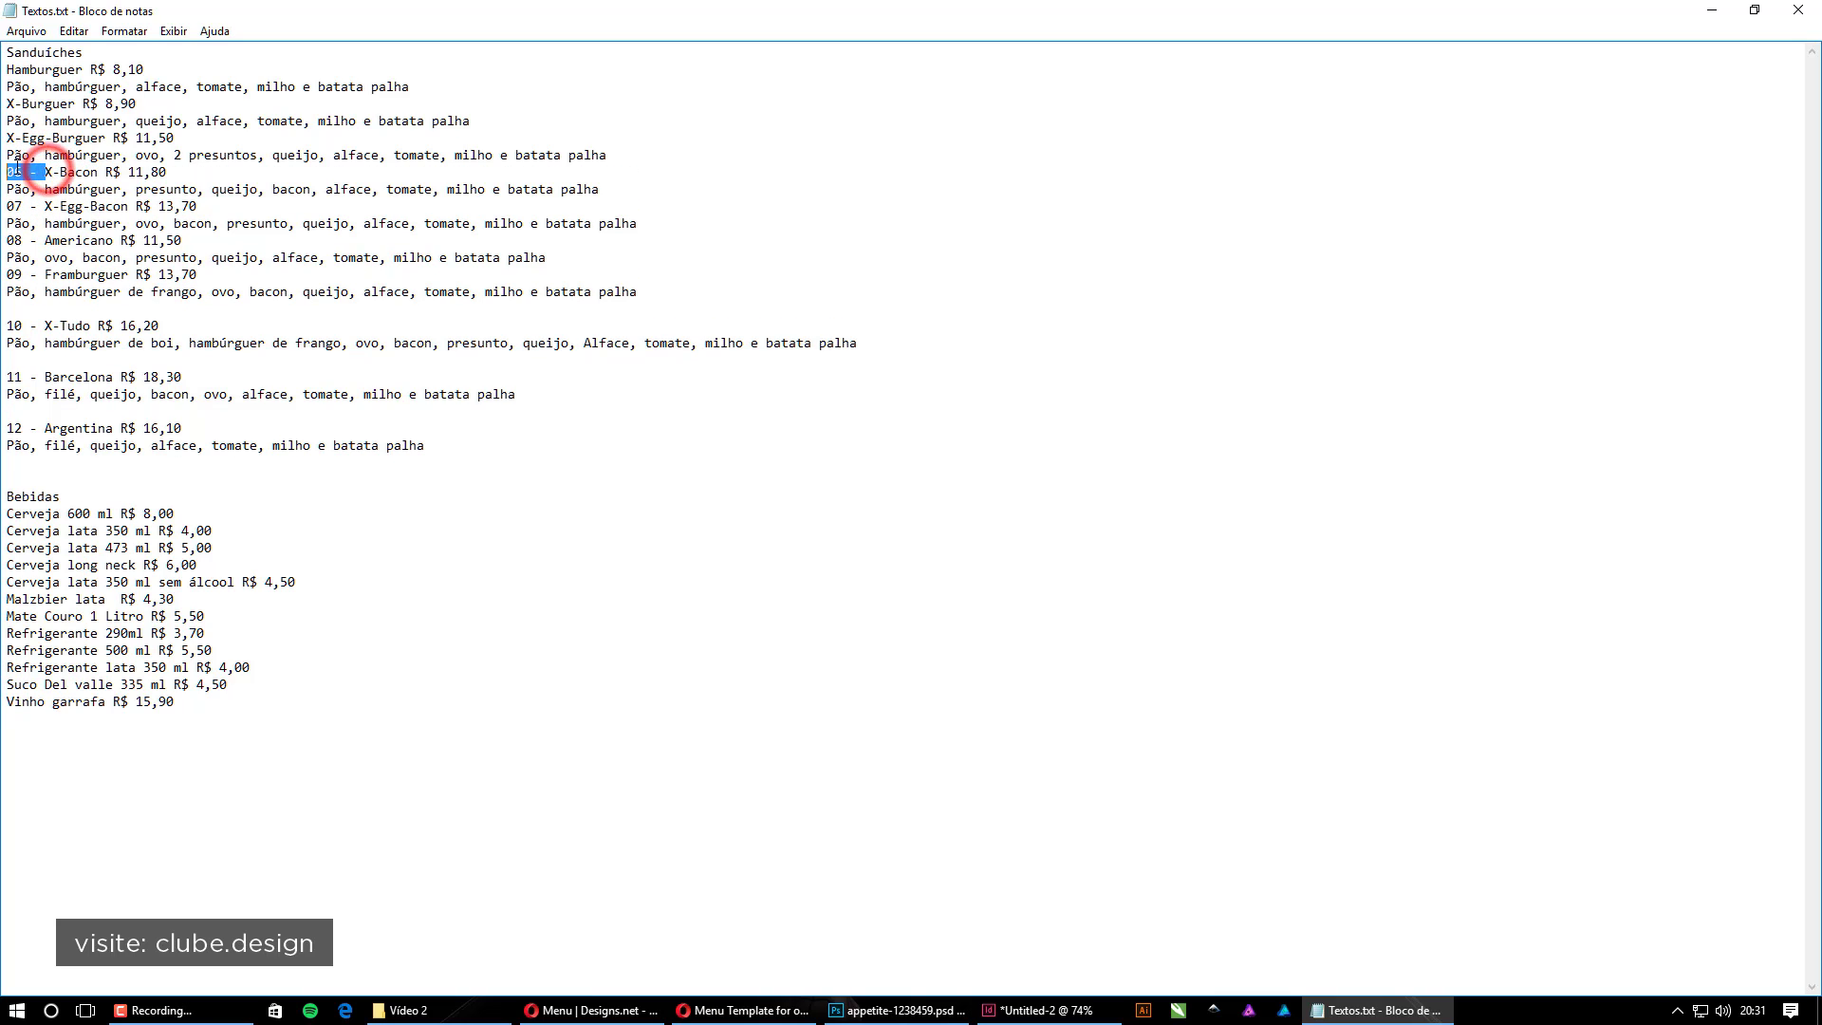
key("BackSpace")
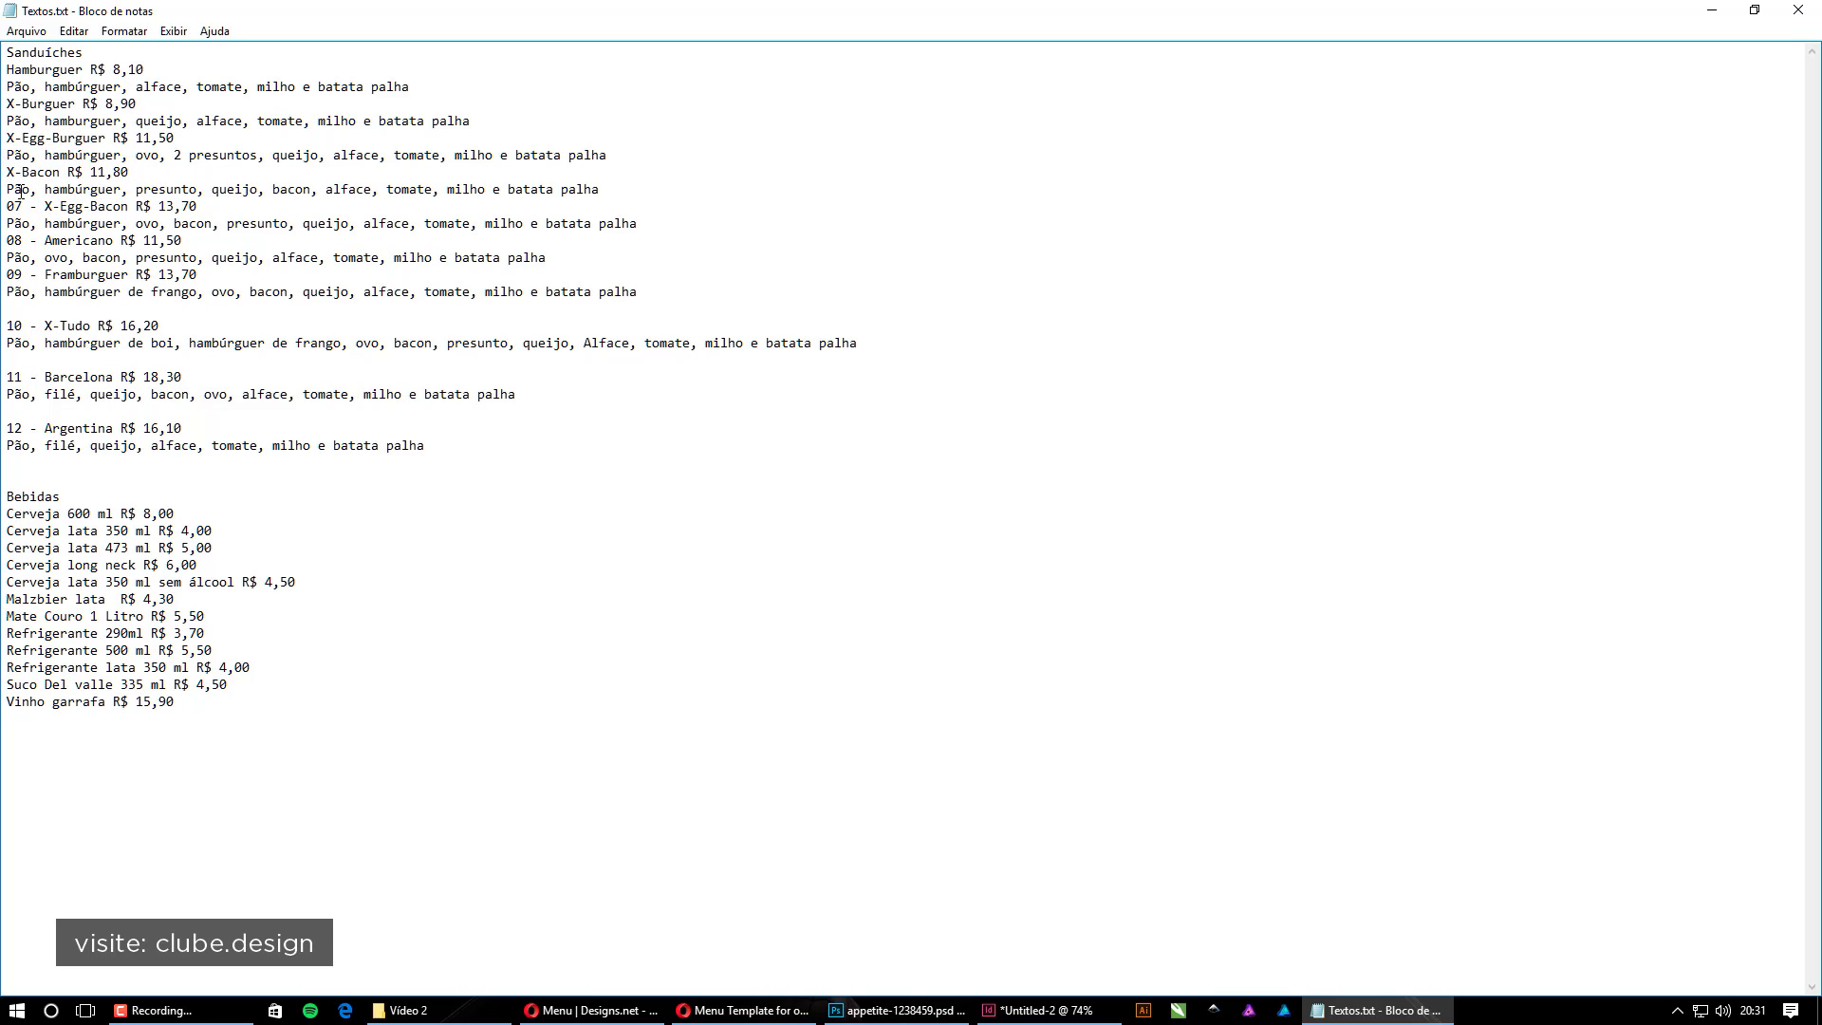
Delete the number prefixes 07, 08 and 09 before X-Egg-Bacon, Americano and Framburguer
left_click(38, 206)
key("shift+Home")
key("Delete")
key("Delete")
key("Down")
key("Delete")
key("Delete")
key("Delete")
key("Delete")
key("Delete")
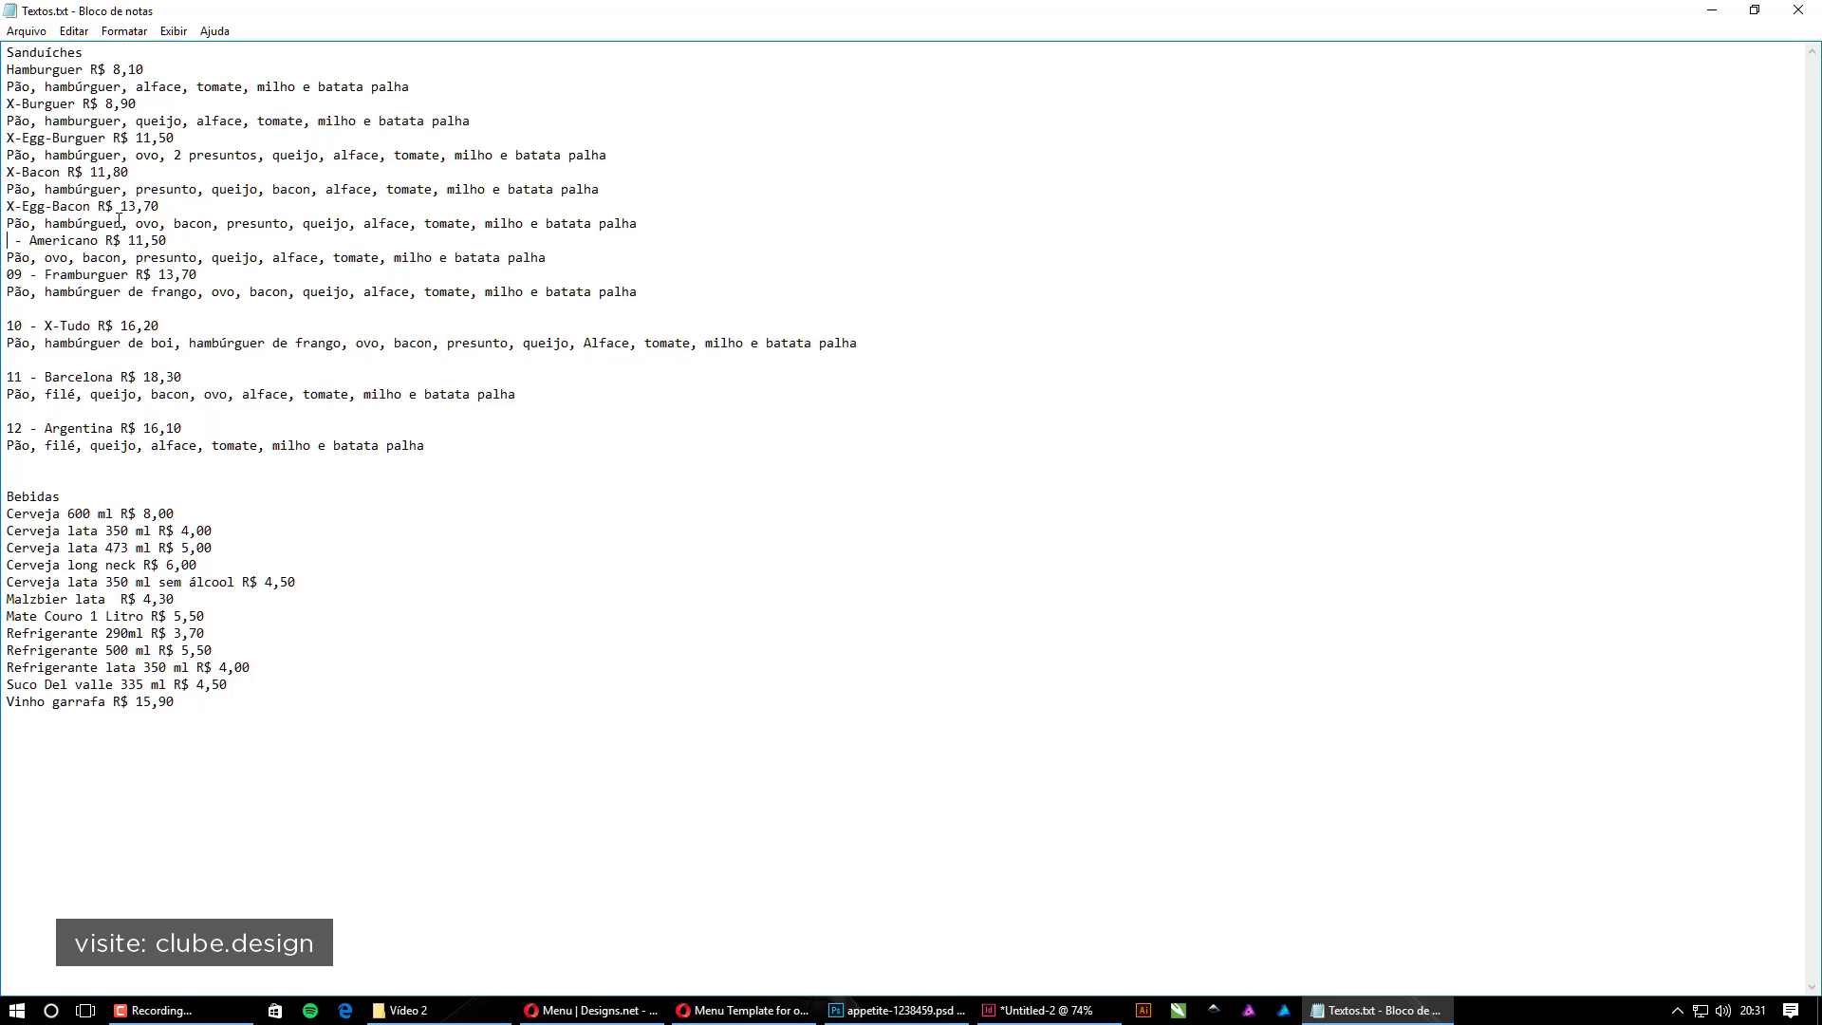
key("Down")
key("Delete")
key("Delete")
key("Delete")
key("Delete")
key("Delete")
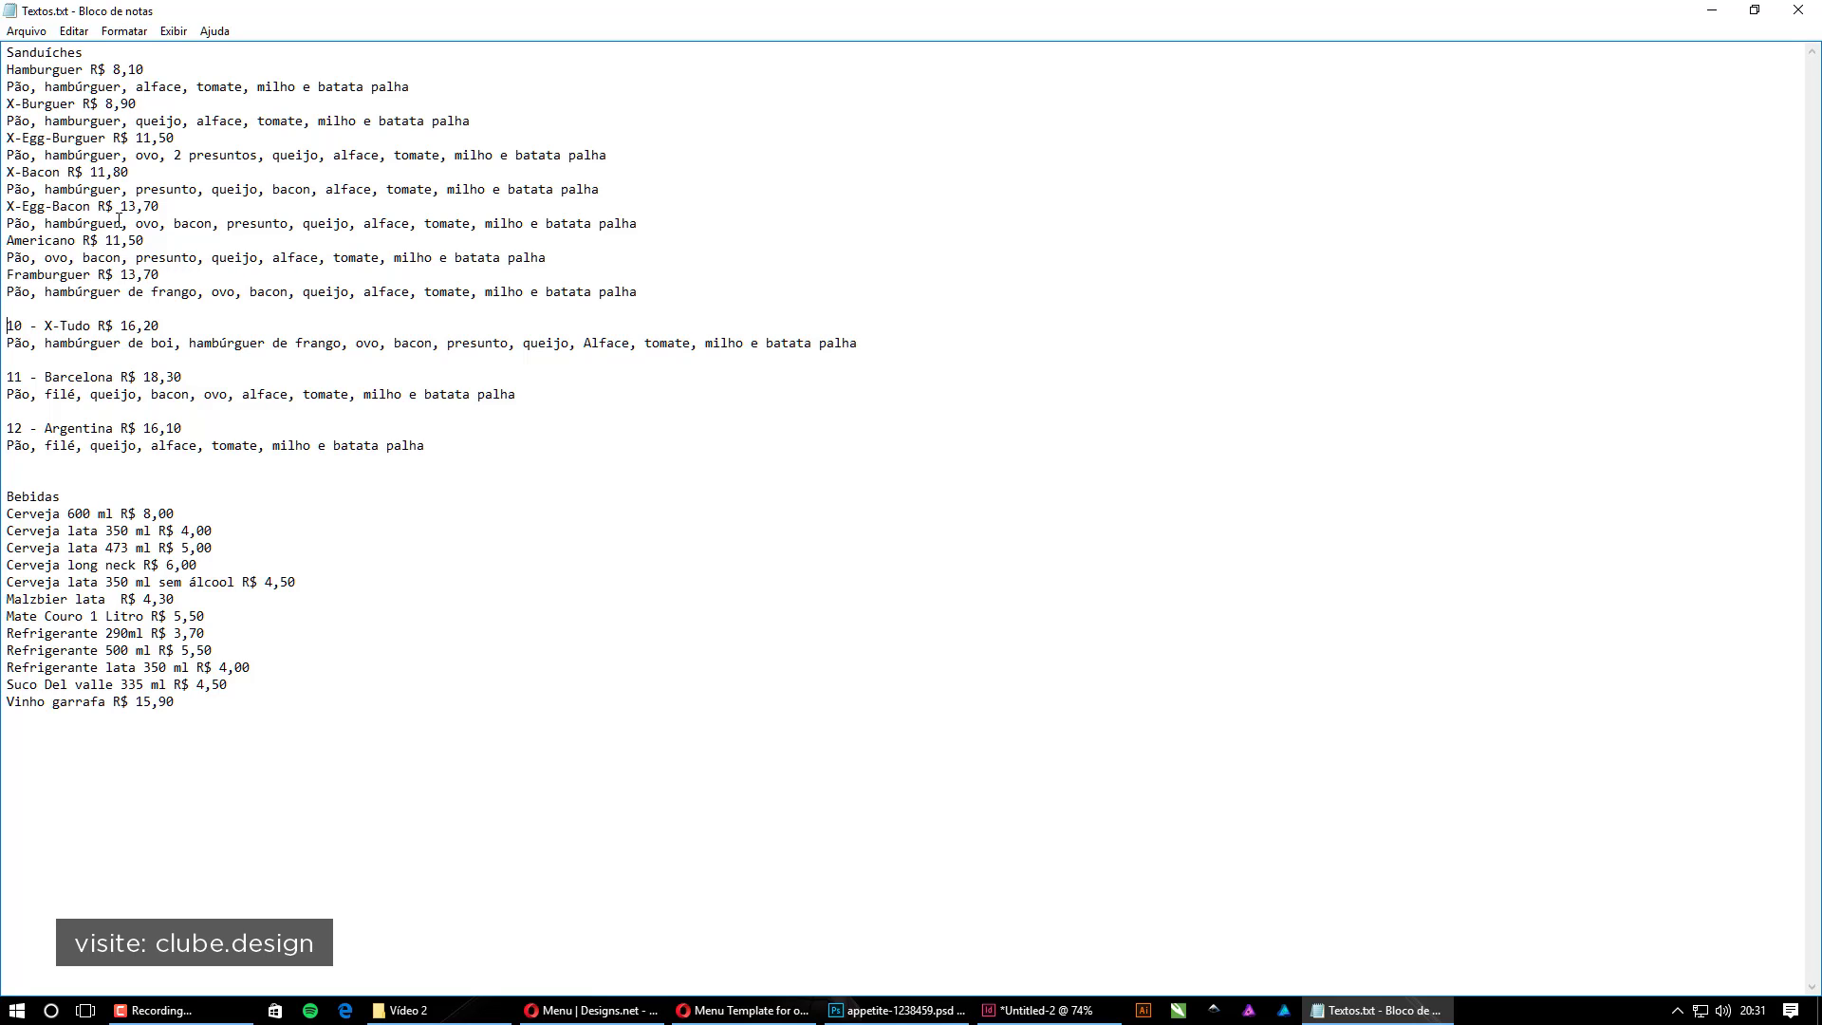
Delete the prefix 10 before X-Tudo and the blank line above that item
key("Delete")
key("Delete")
key("Delete")
key("Delete")
key("Delete")
key("Up")
key("Delete")
Delete the blank line above Barcelona together with its number prefix 11
key("Down")
key("Down")
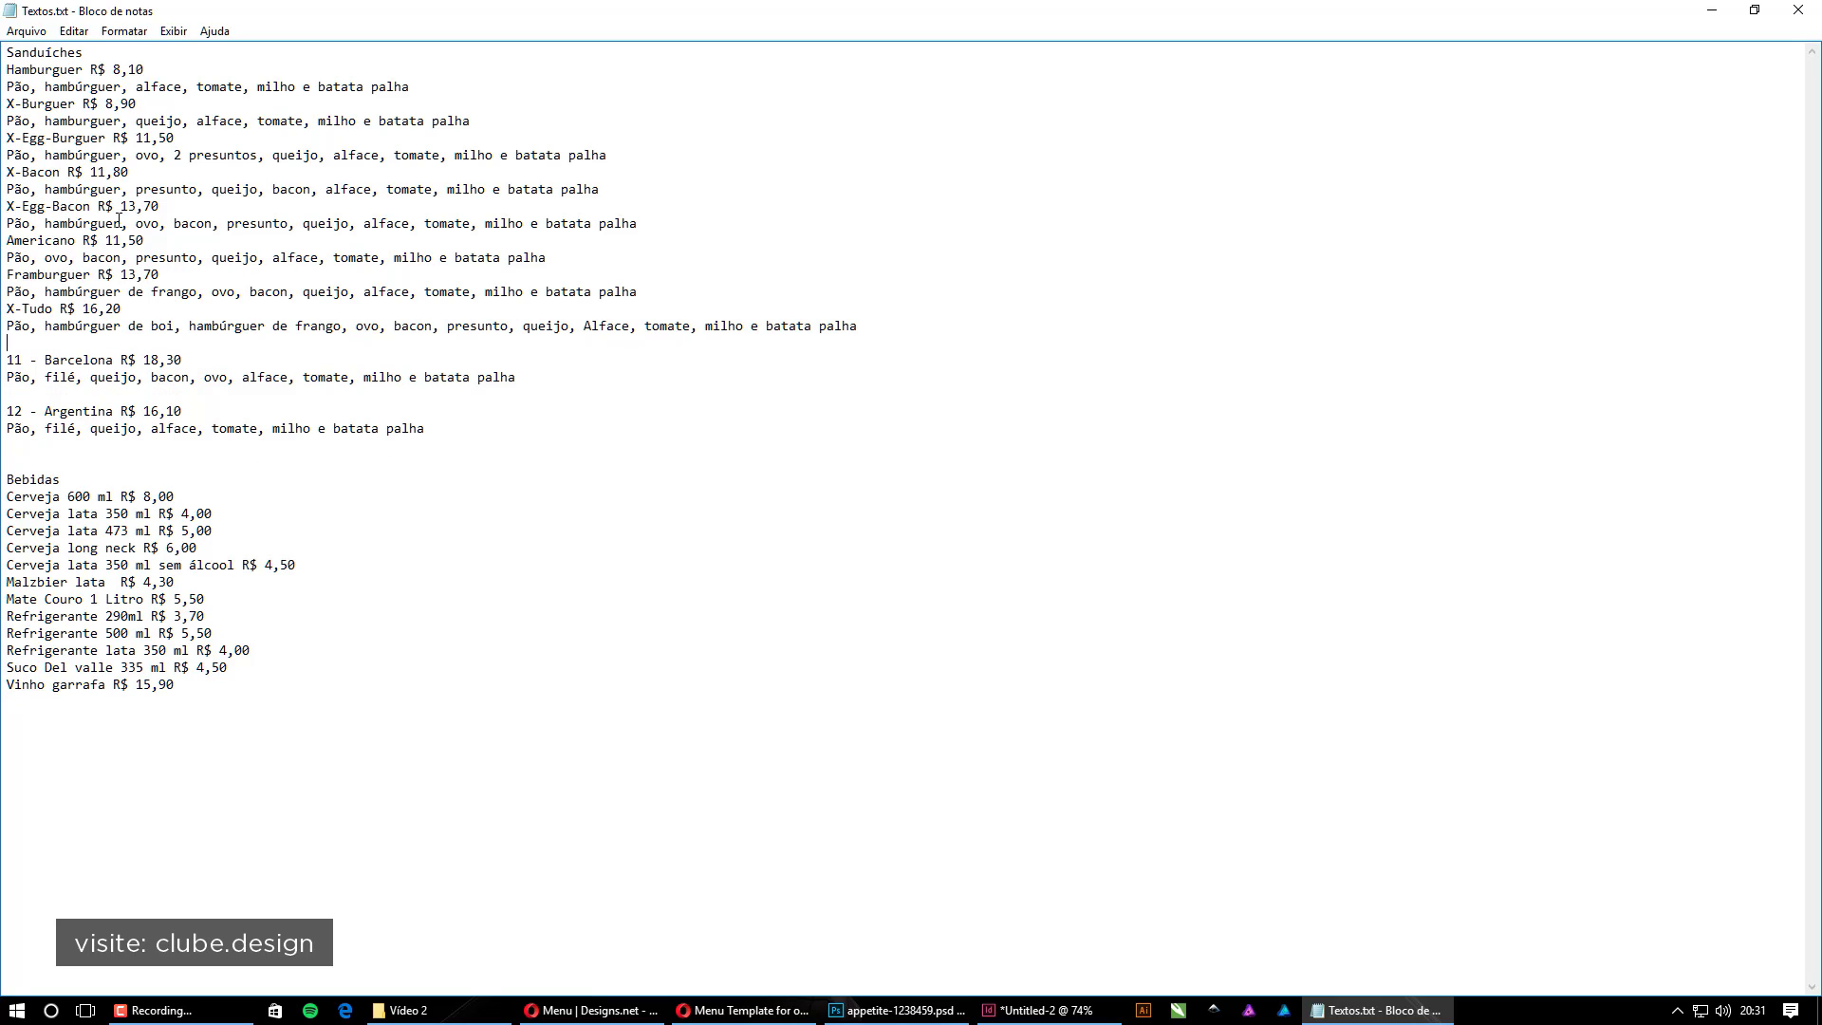
key("Delete")
key("Delete")
key("Delete")
key("Delete")
key("Delete")
key("Delete")
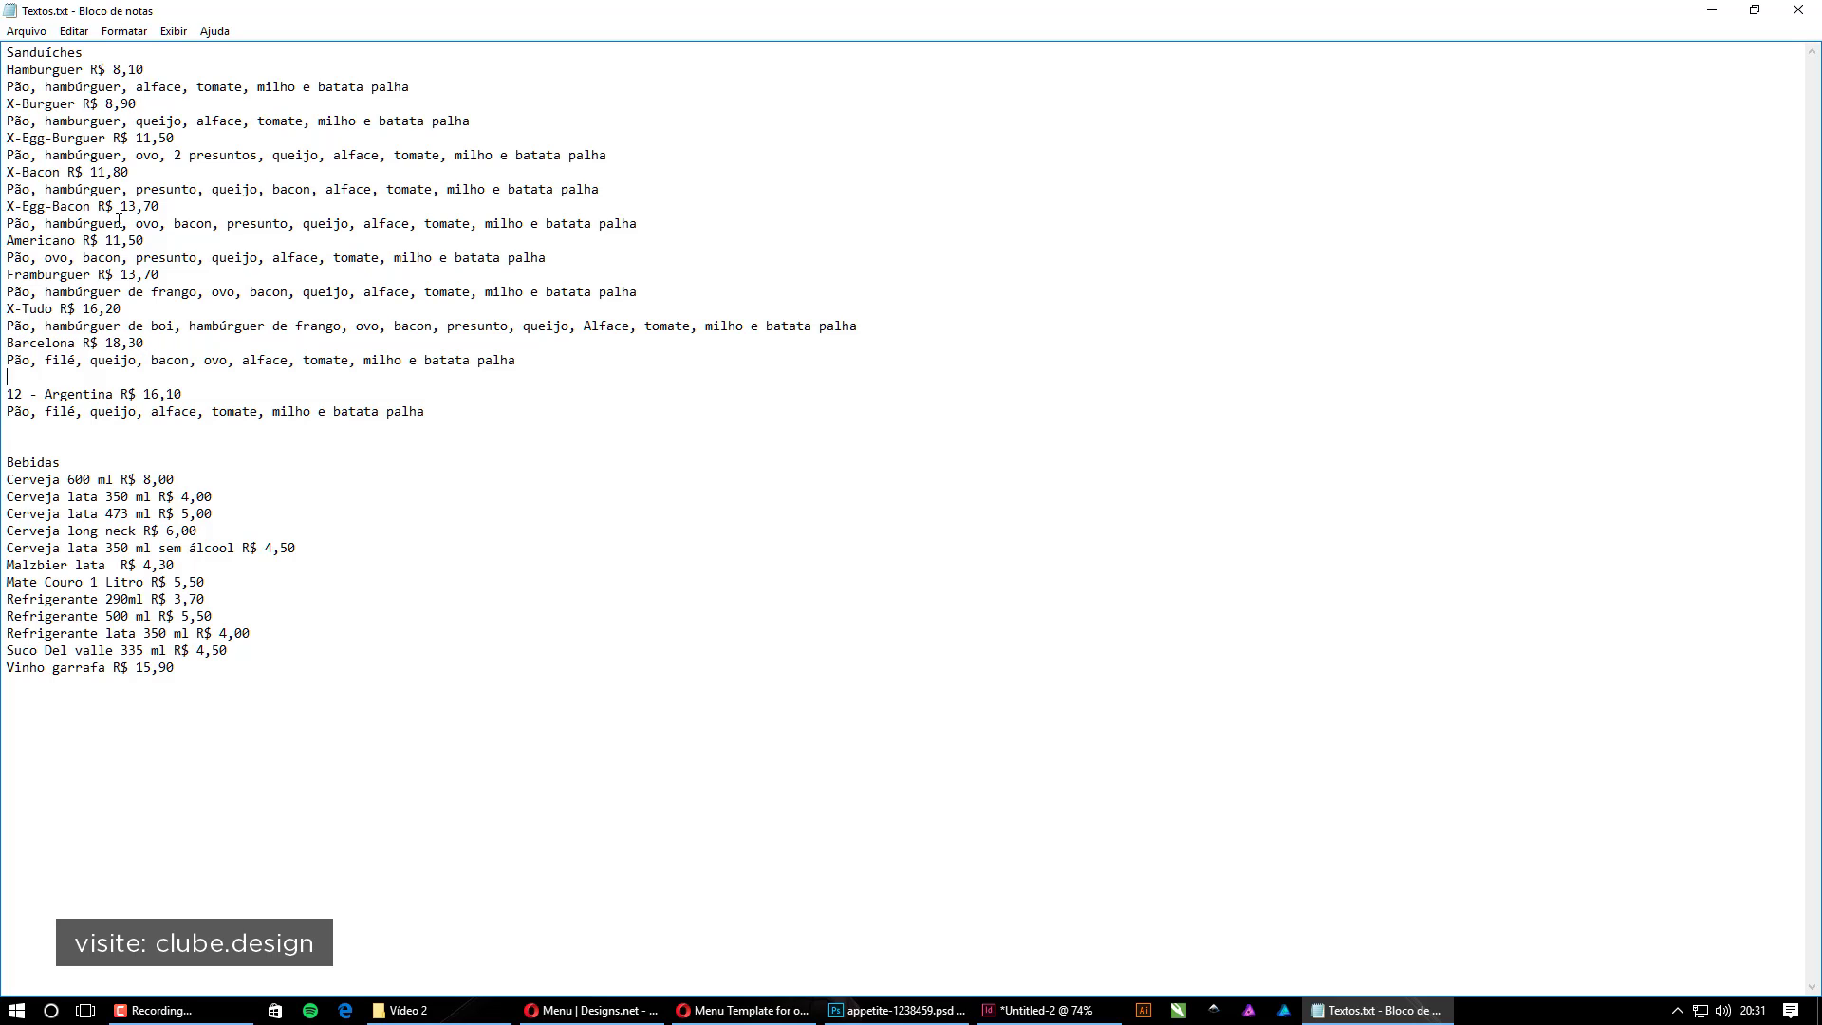
Delete the blank line above Argentina together with its number prefix 12
key("Down")
key("Down")
key("Delete")
key("Delete")
key("Delete")
key("Delete")
key("Delete")
key("Delete")
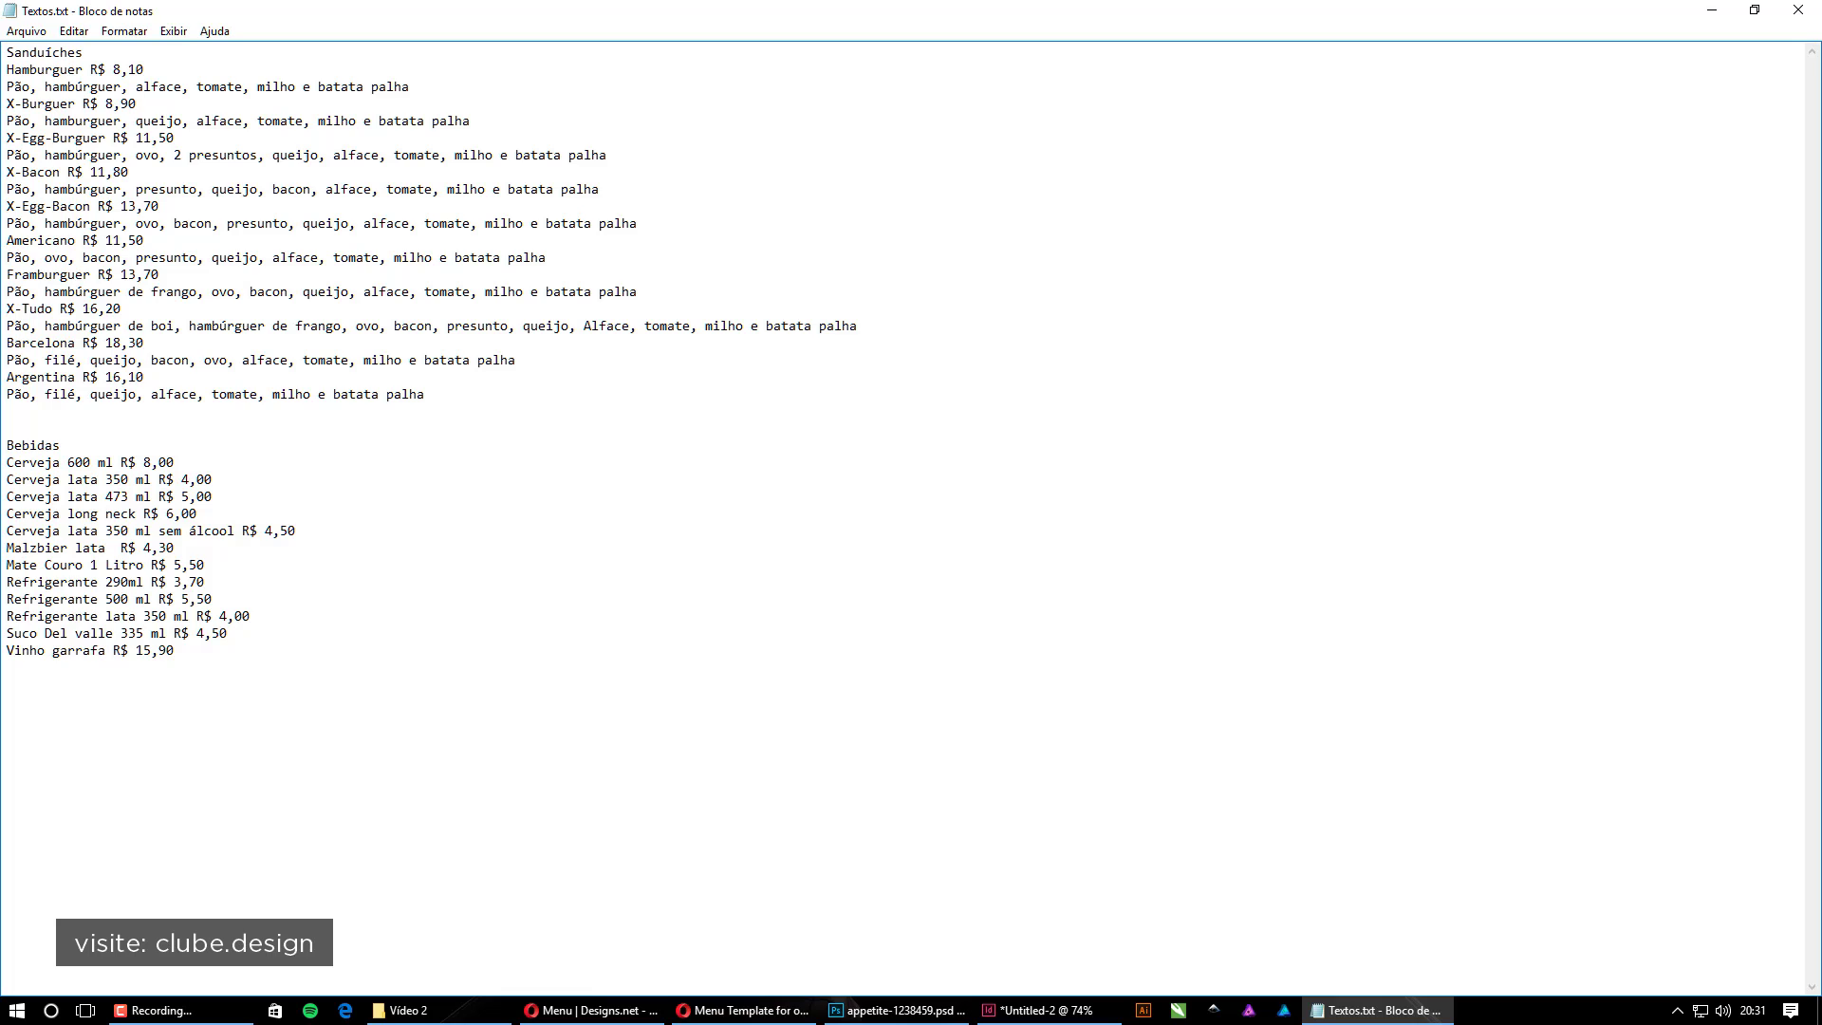
Check the reference menu template in the browser, then review the name, price and ingredients of the Hamburguer item in the text file
key("alt+Tab")
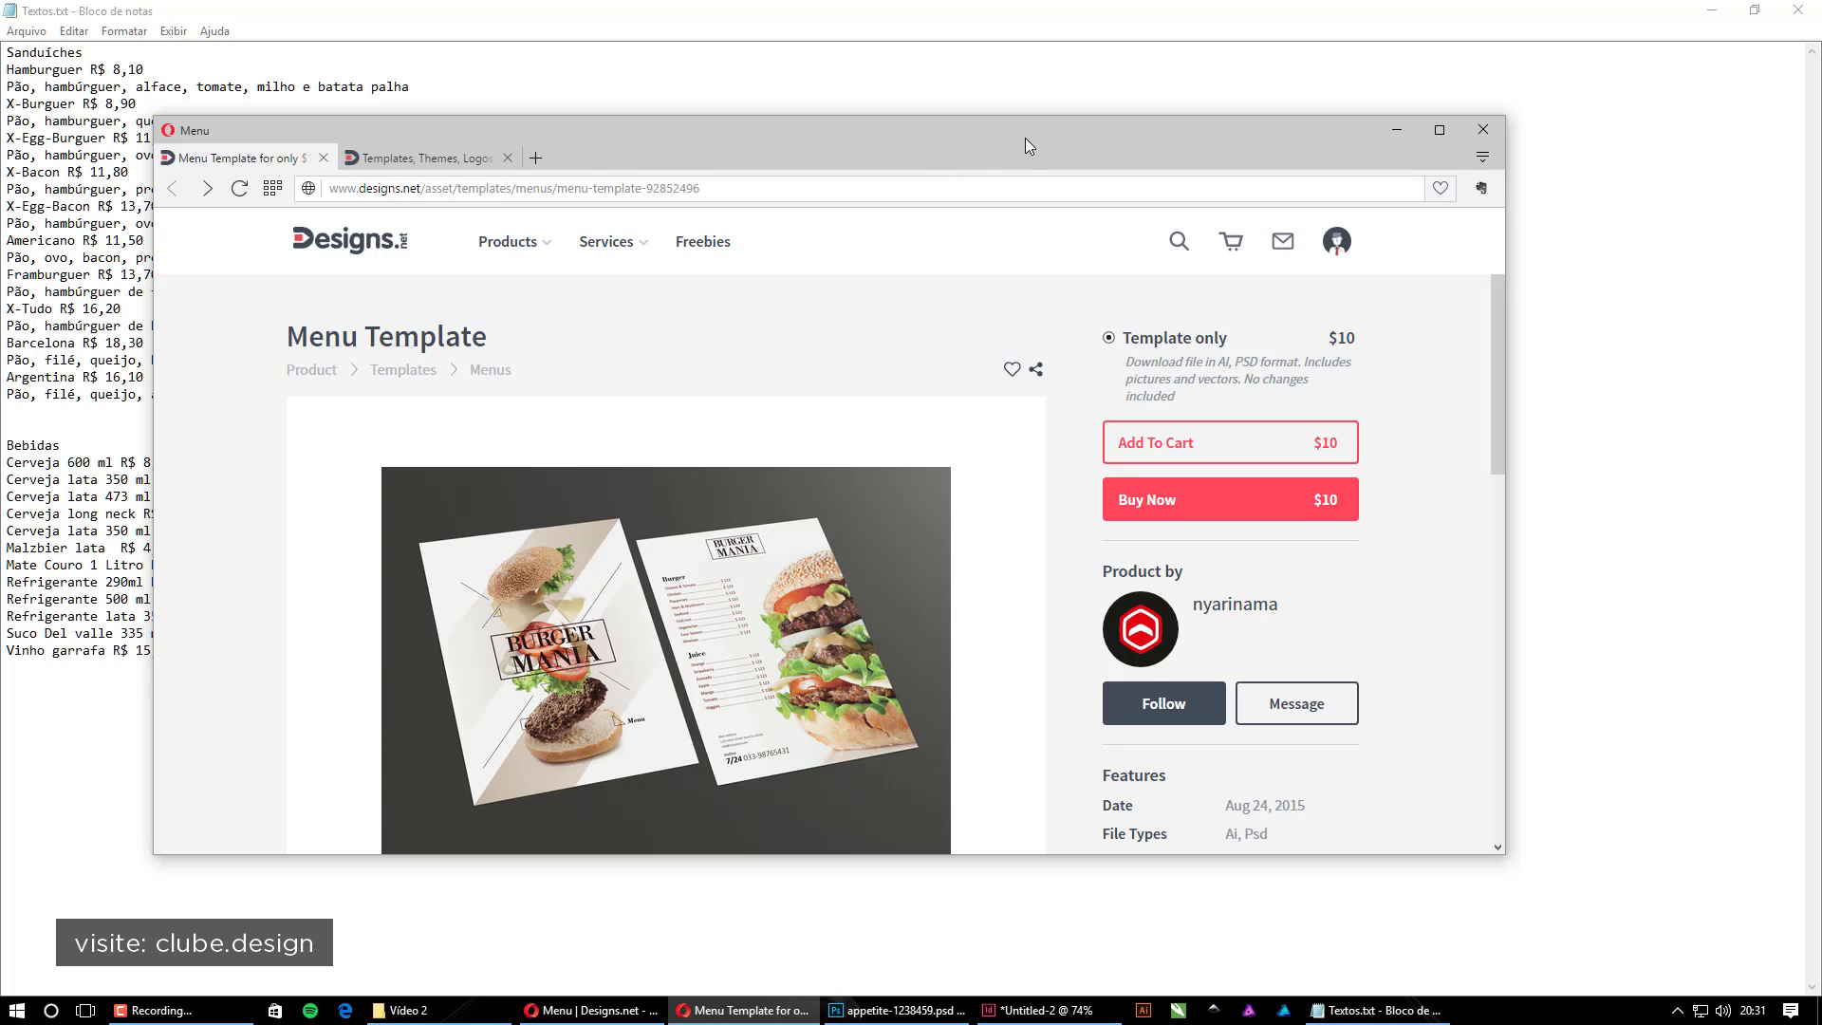
left_click_drag(1024, 137, 0, 142)
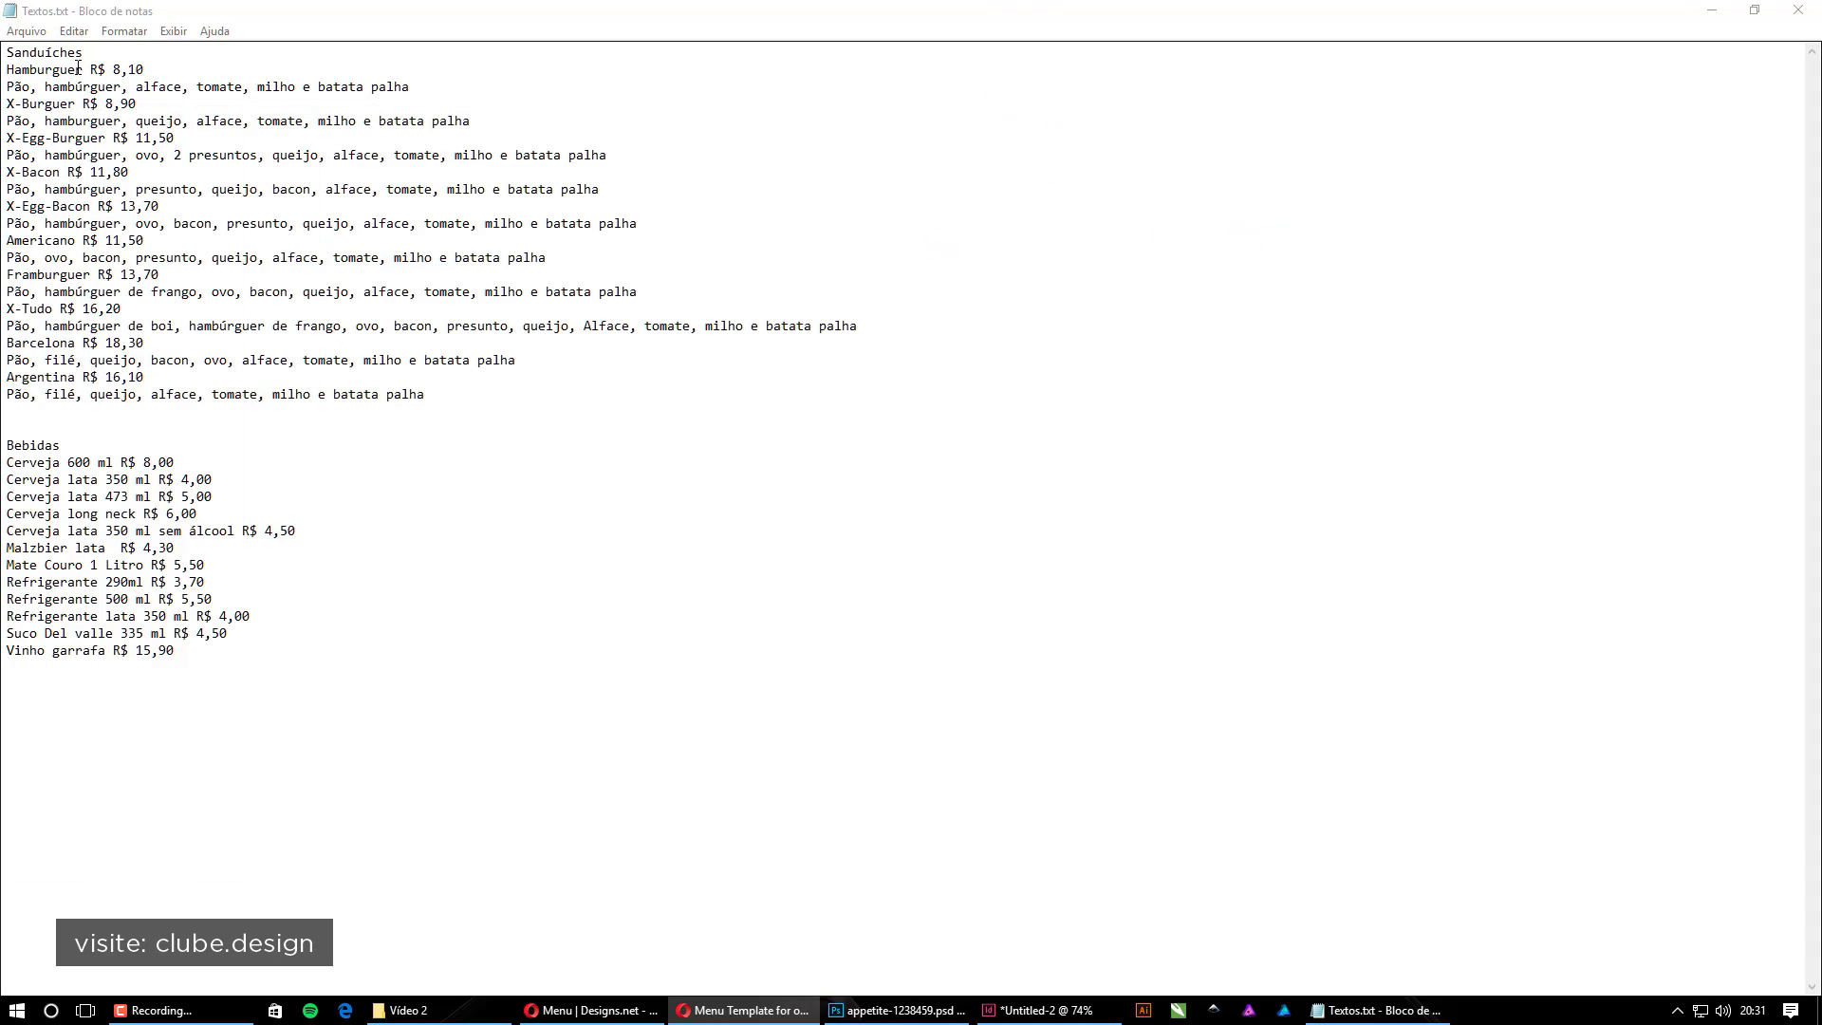
left_click_drag(7, 71, 85, 73)
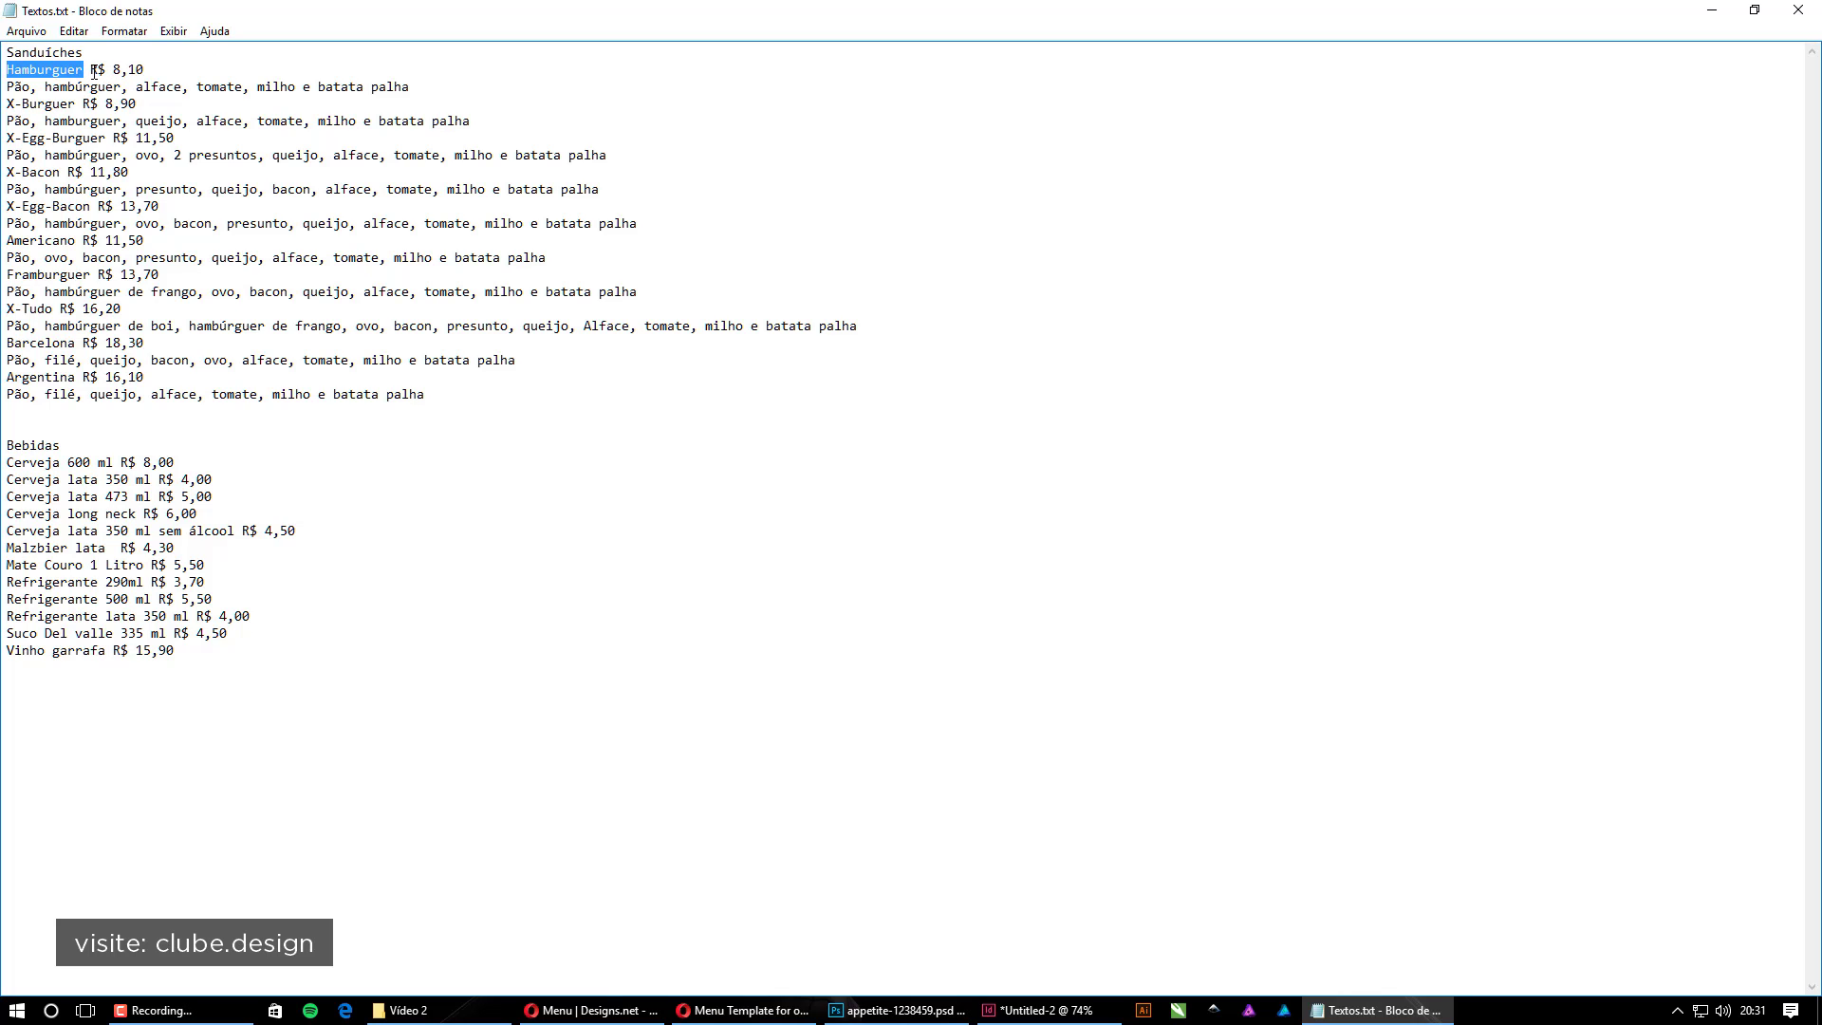
left_click_drag(91, 71, 143, 71)
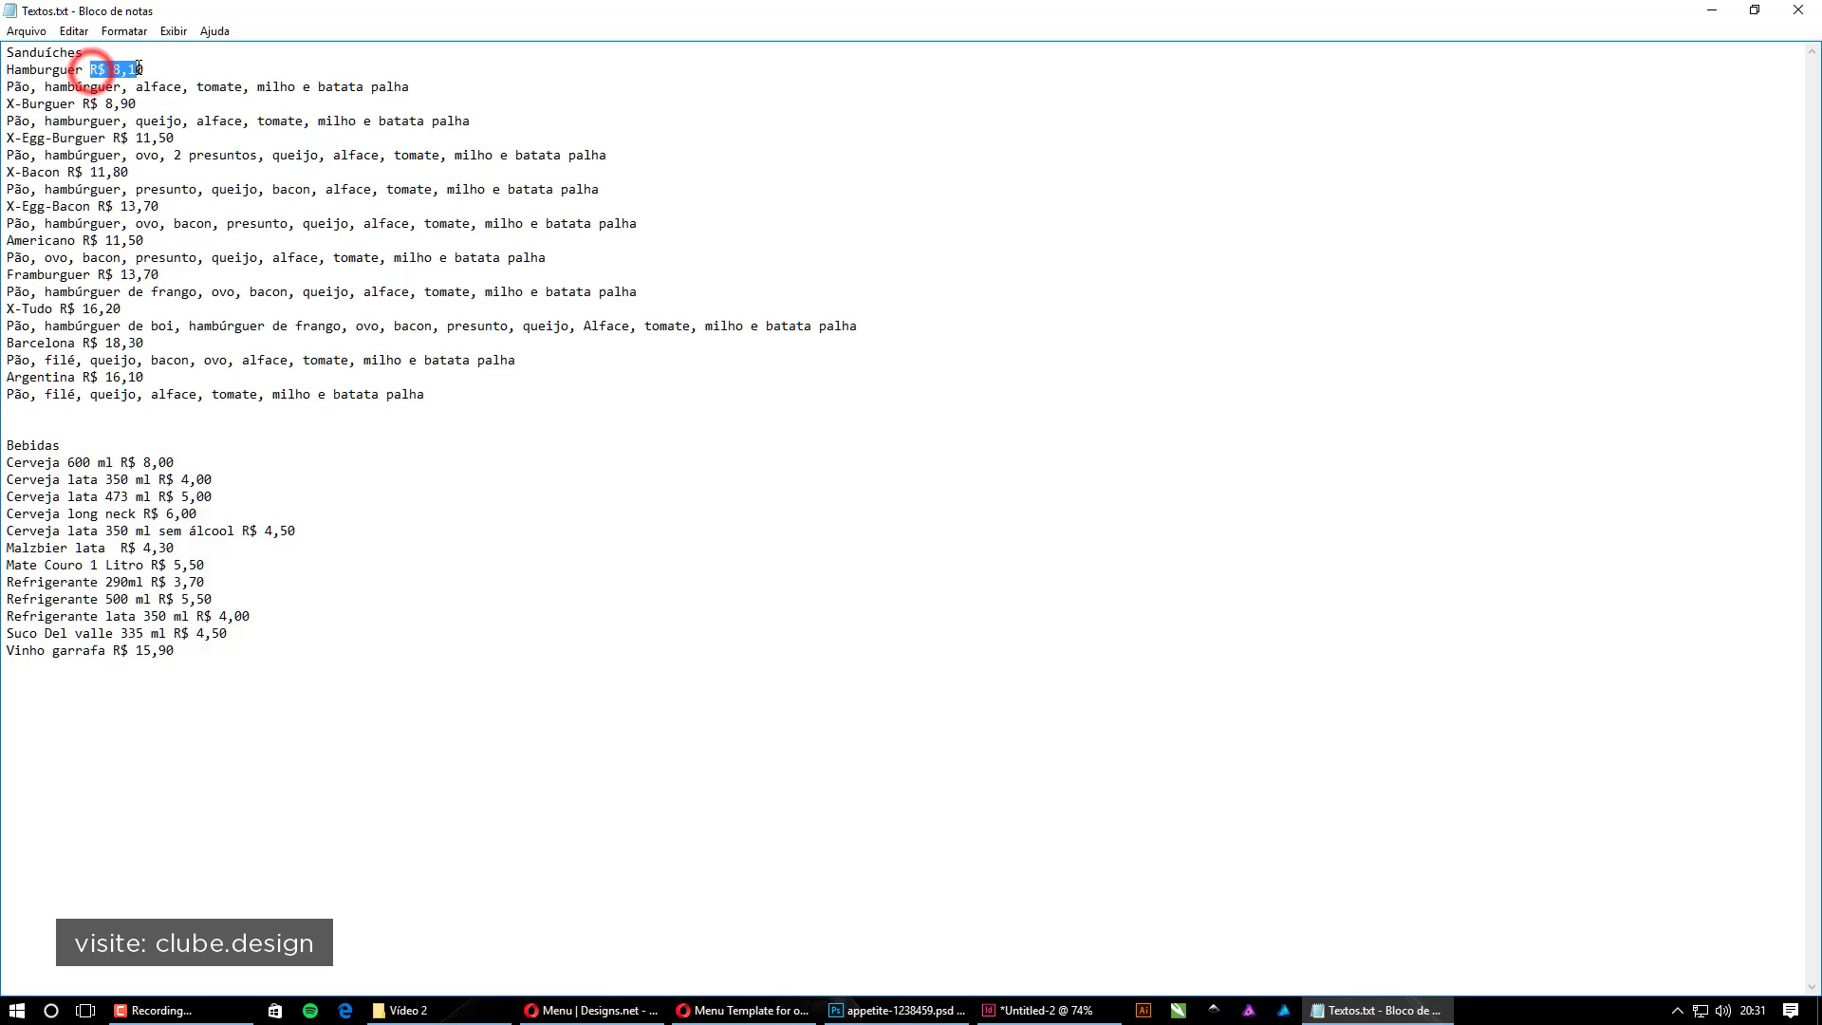
left_click(408, 86)
left_click_drag(393, 86, 22, 87)
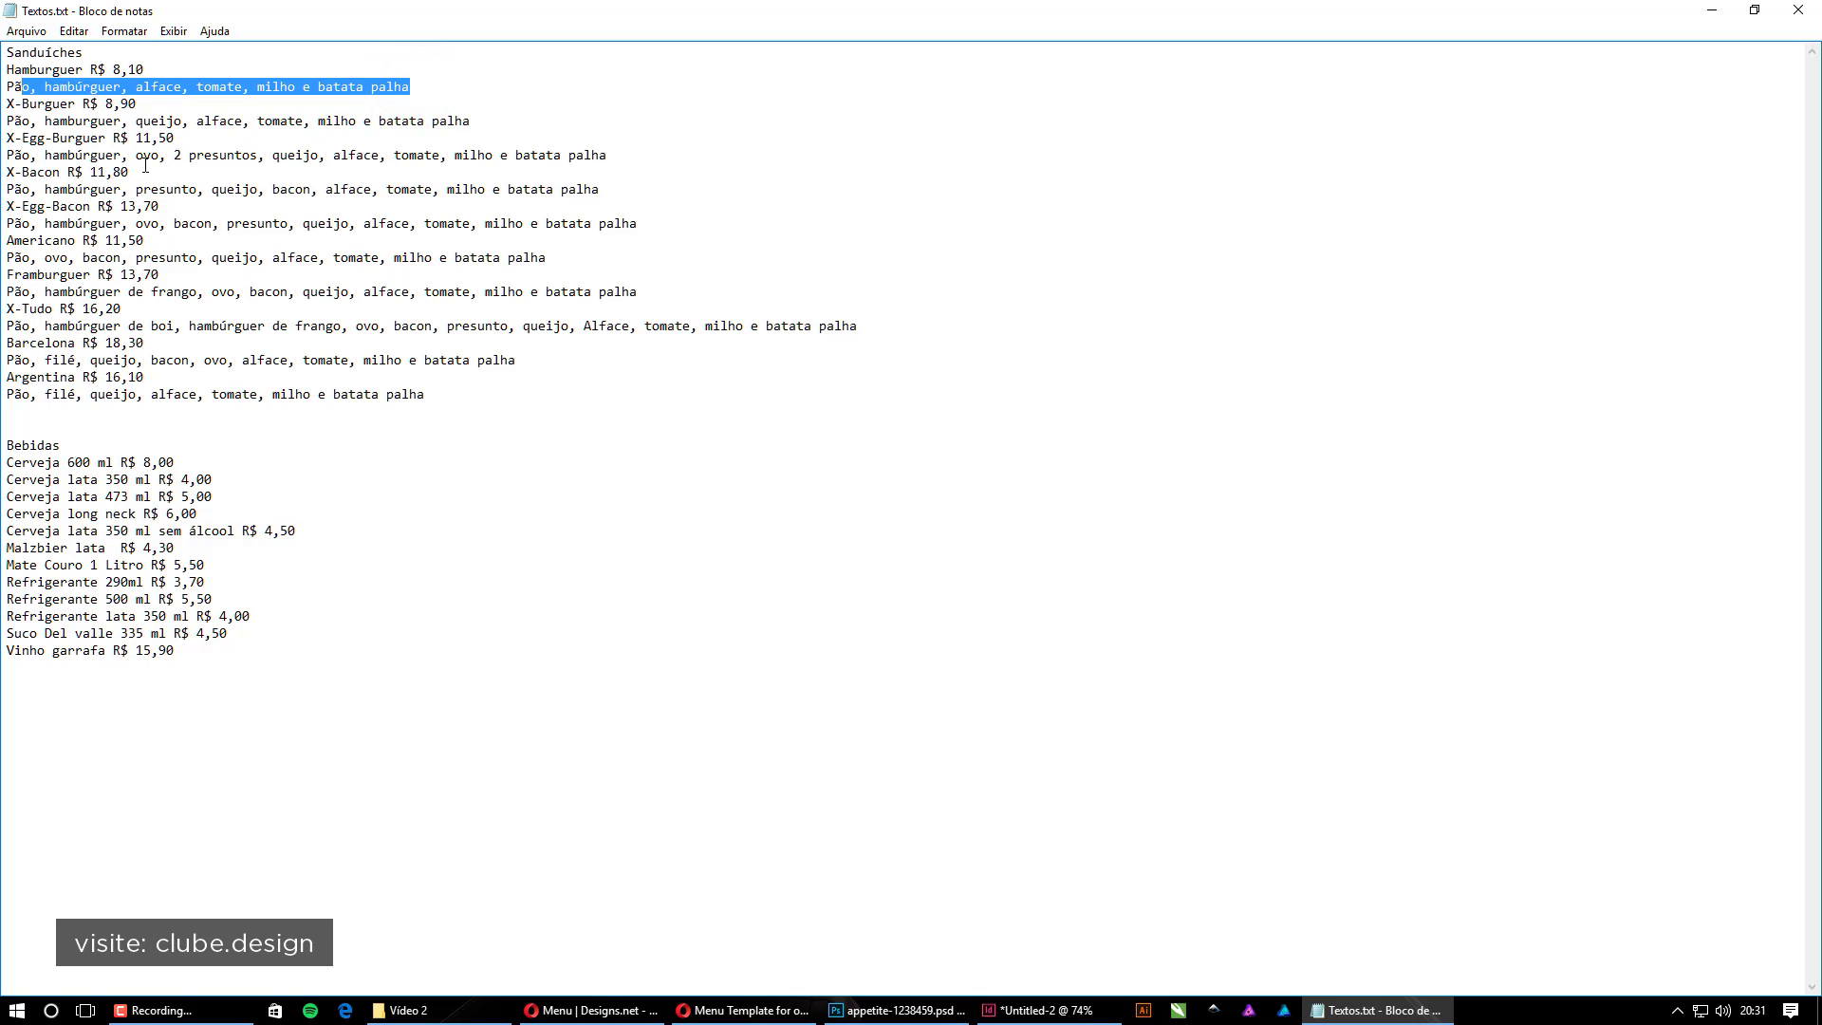
left_click(138, 154)
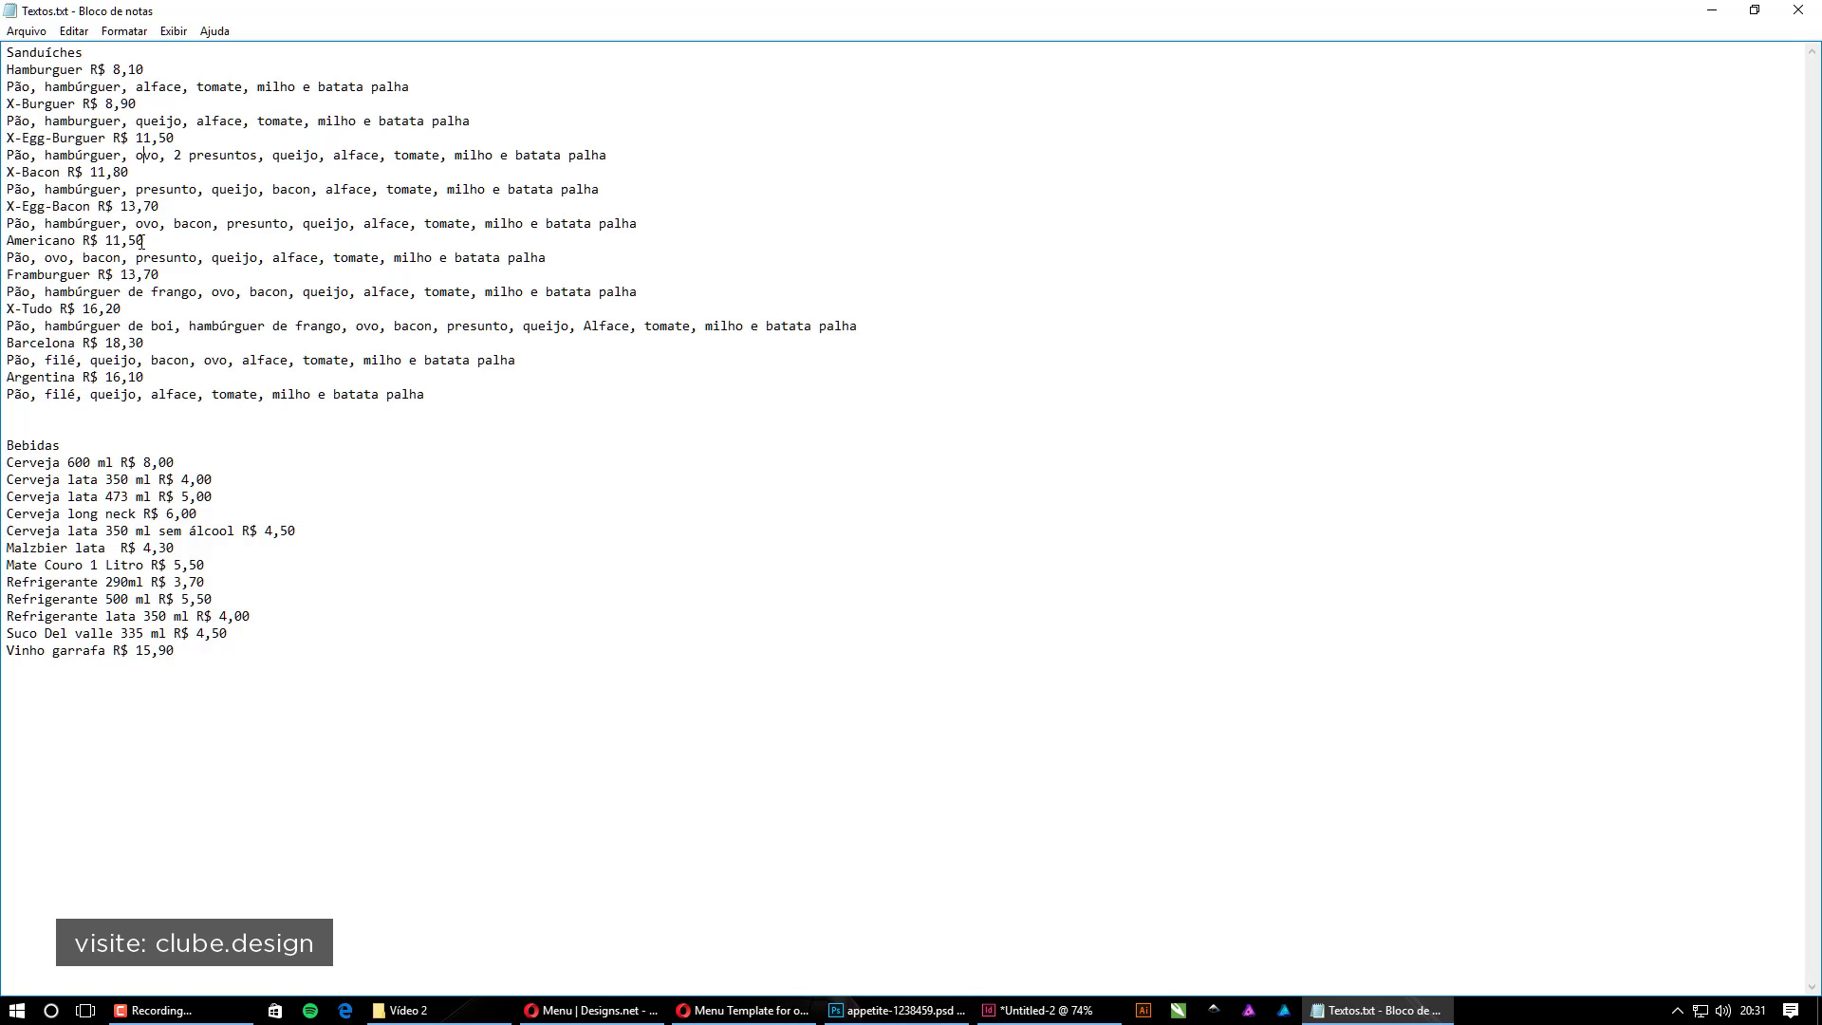
Remove one of the two blank lines above the Bebidas heading
left_click(54, 410)
left_click(20, 428)
key("BackSpace")
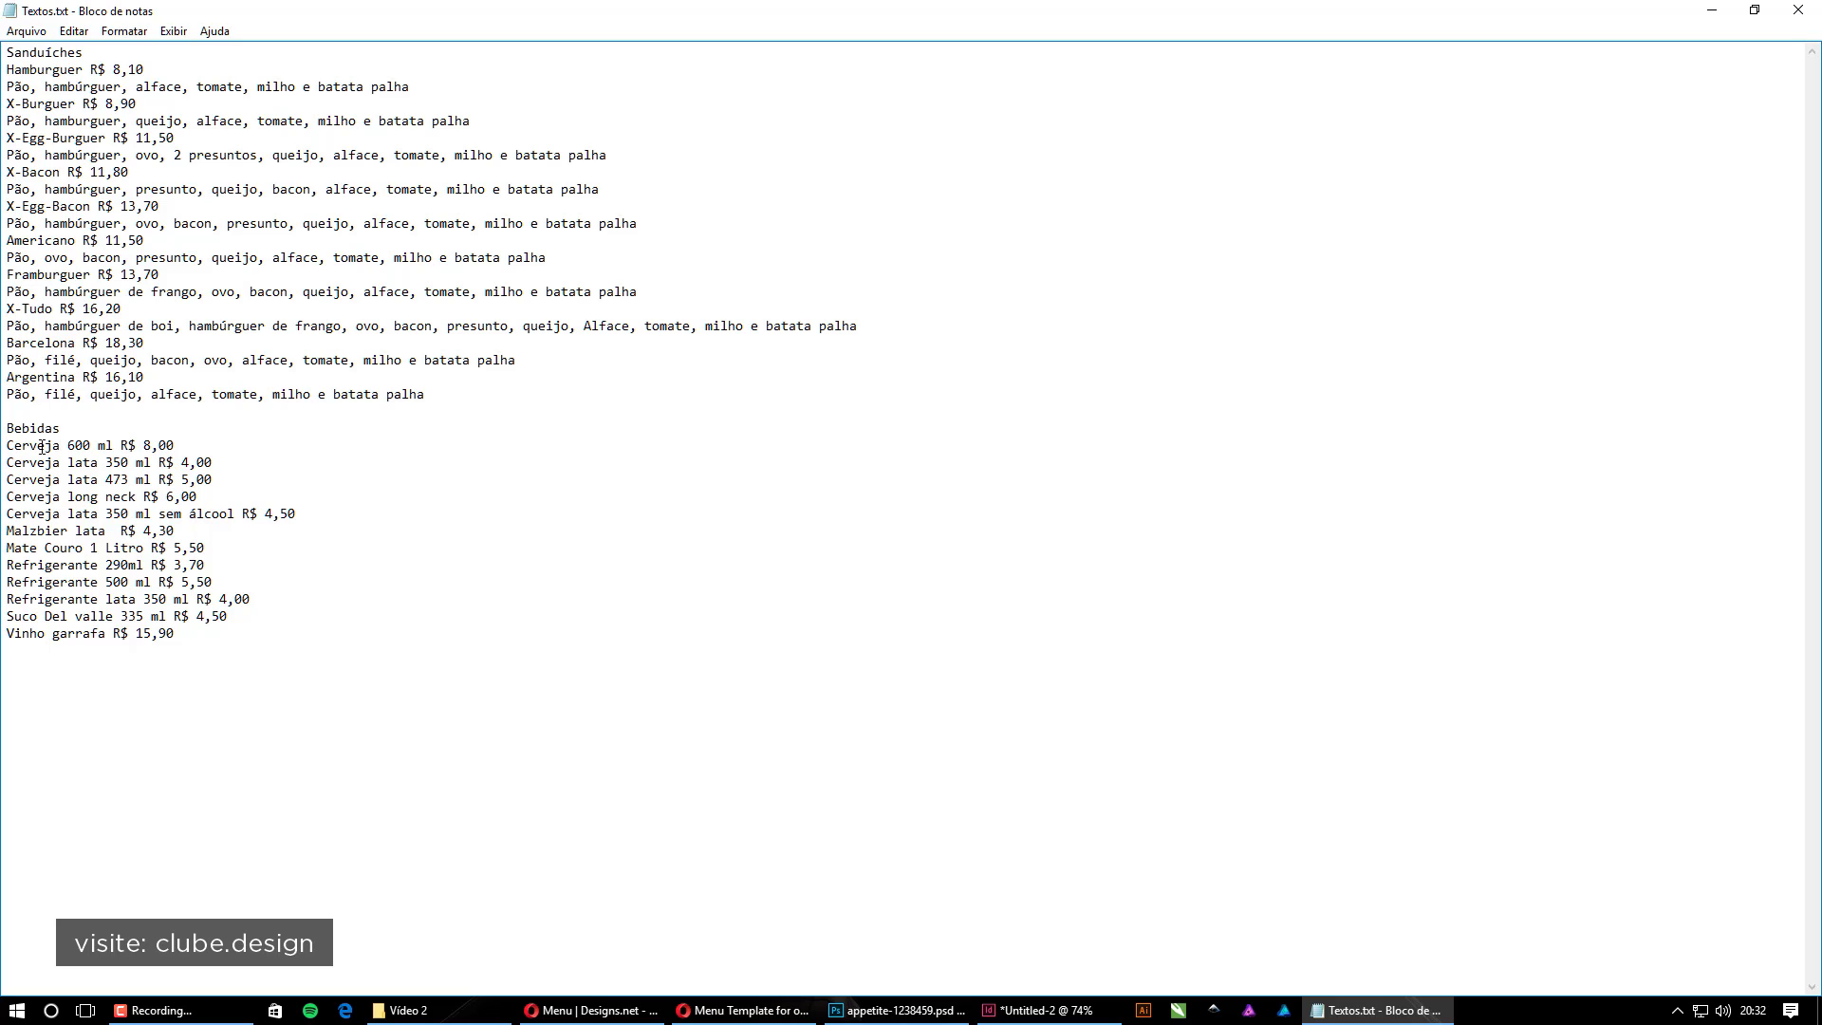
Review how the Cerveja 600 ml entry under Bebidas is made up of a name and a price
double_click(21, 445)
left_click_drag(114, 445, 179, 443)
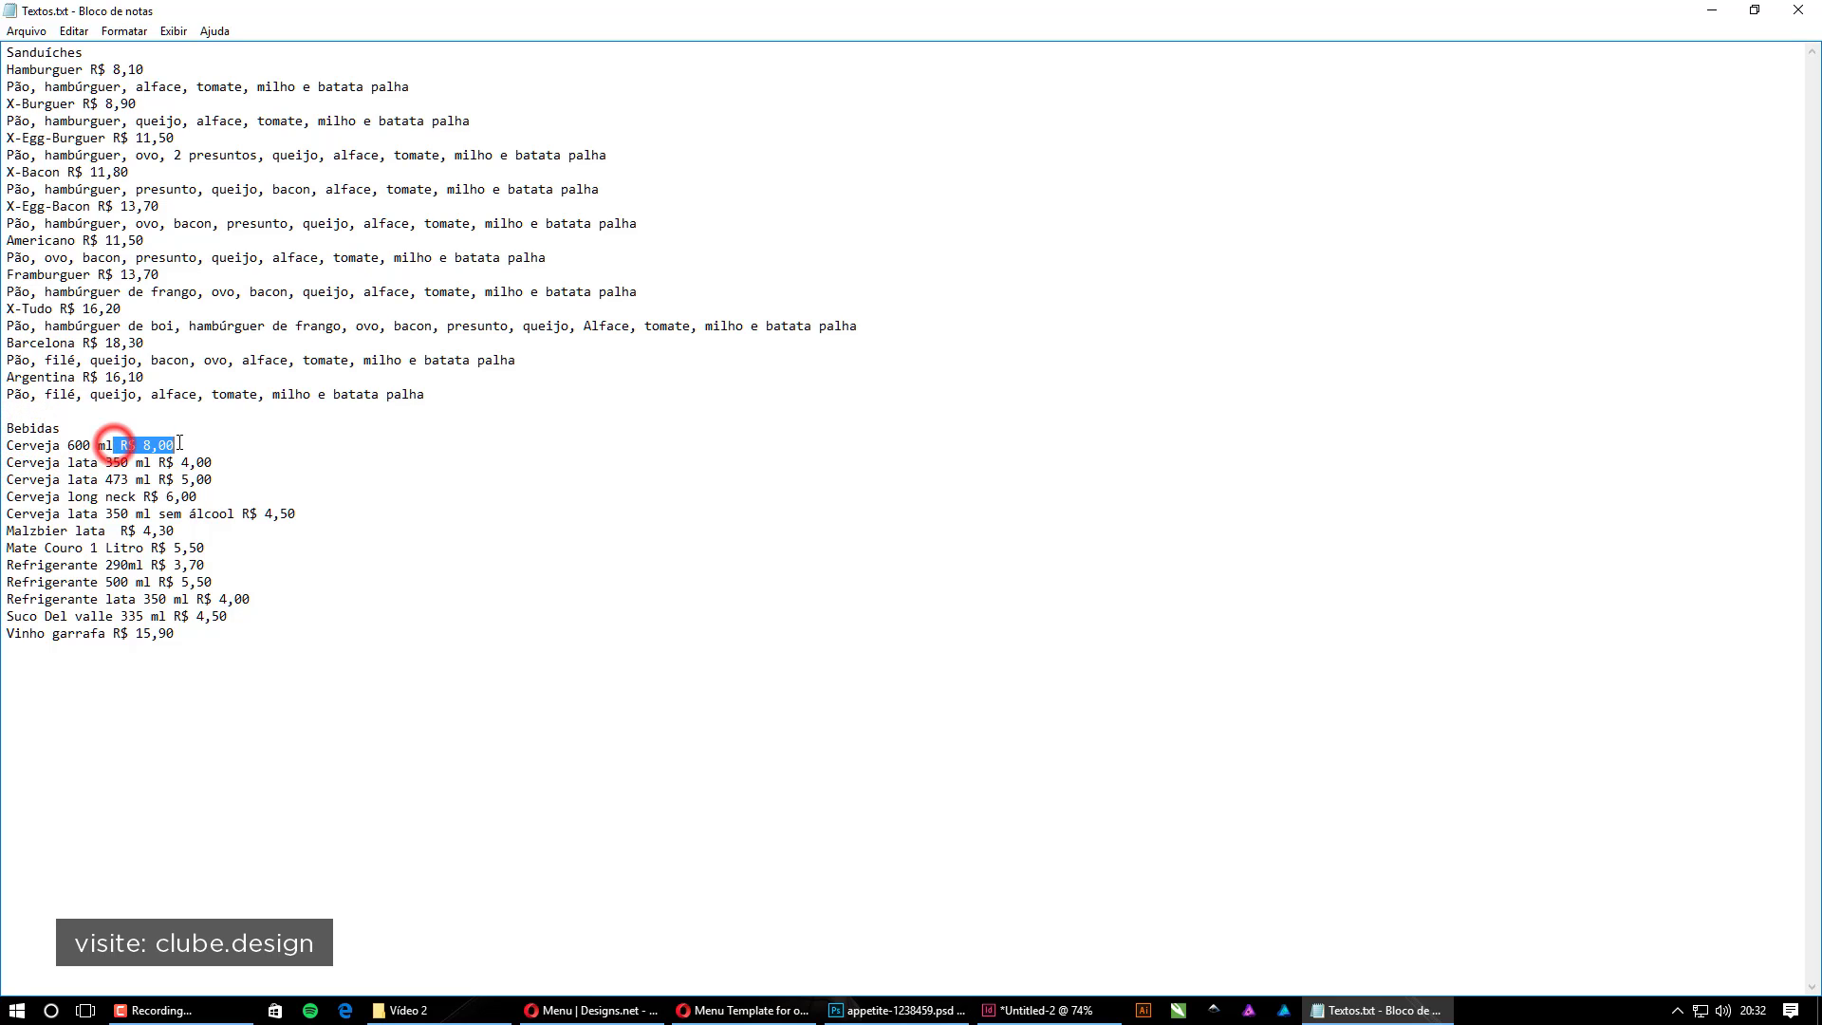
left_click(232, 462)
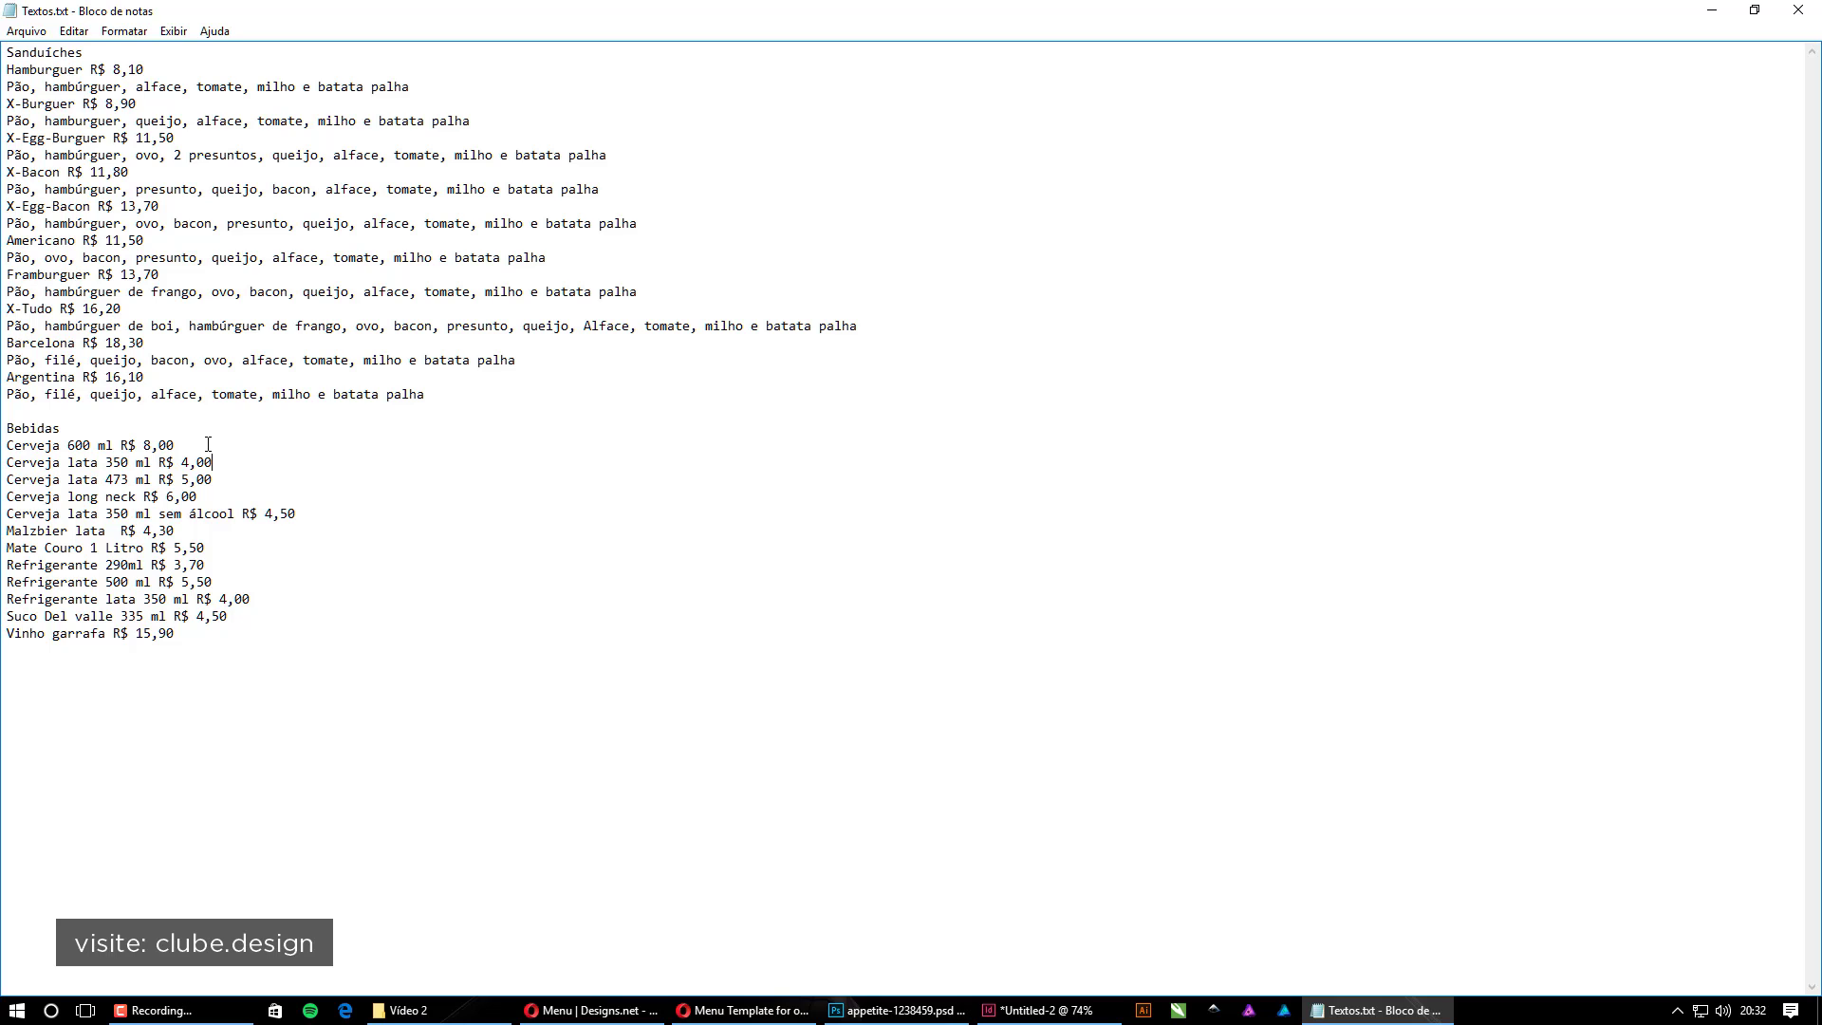
left_click(203, 633)
Copy the entire cleaned menu text and paste it onto page 2 of the layout in InDesign
key("ctrl+a")
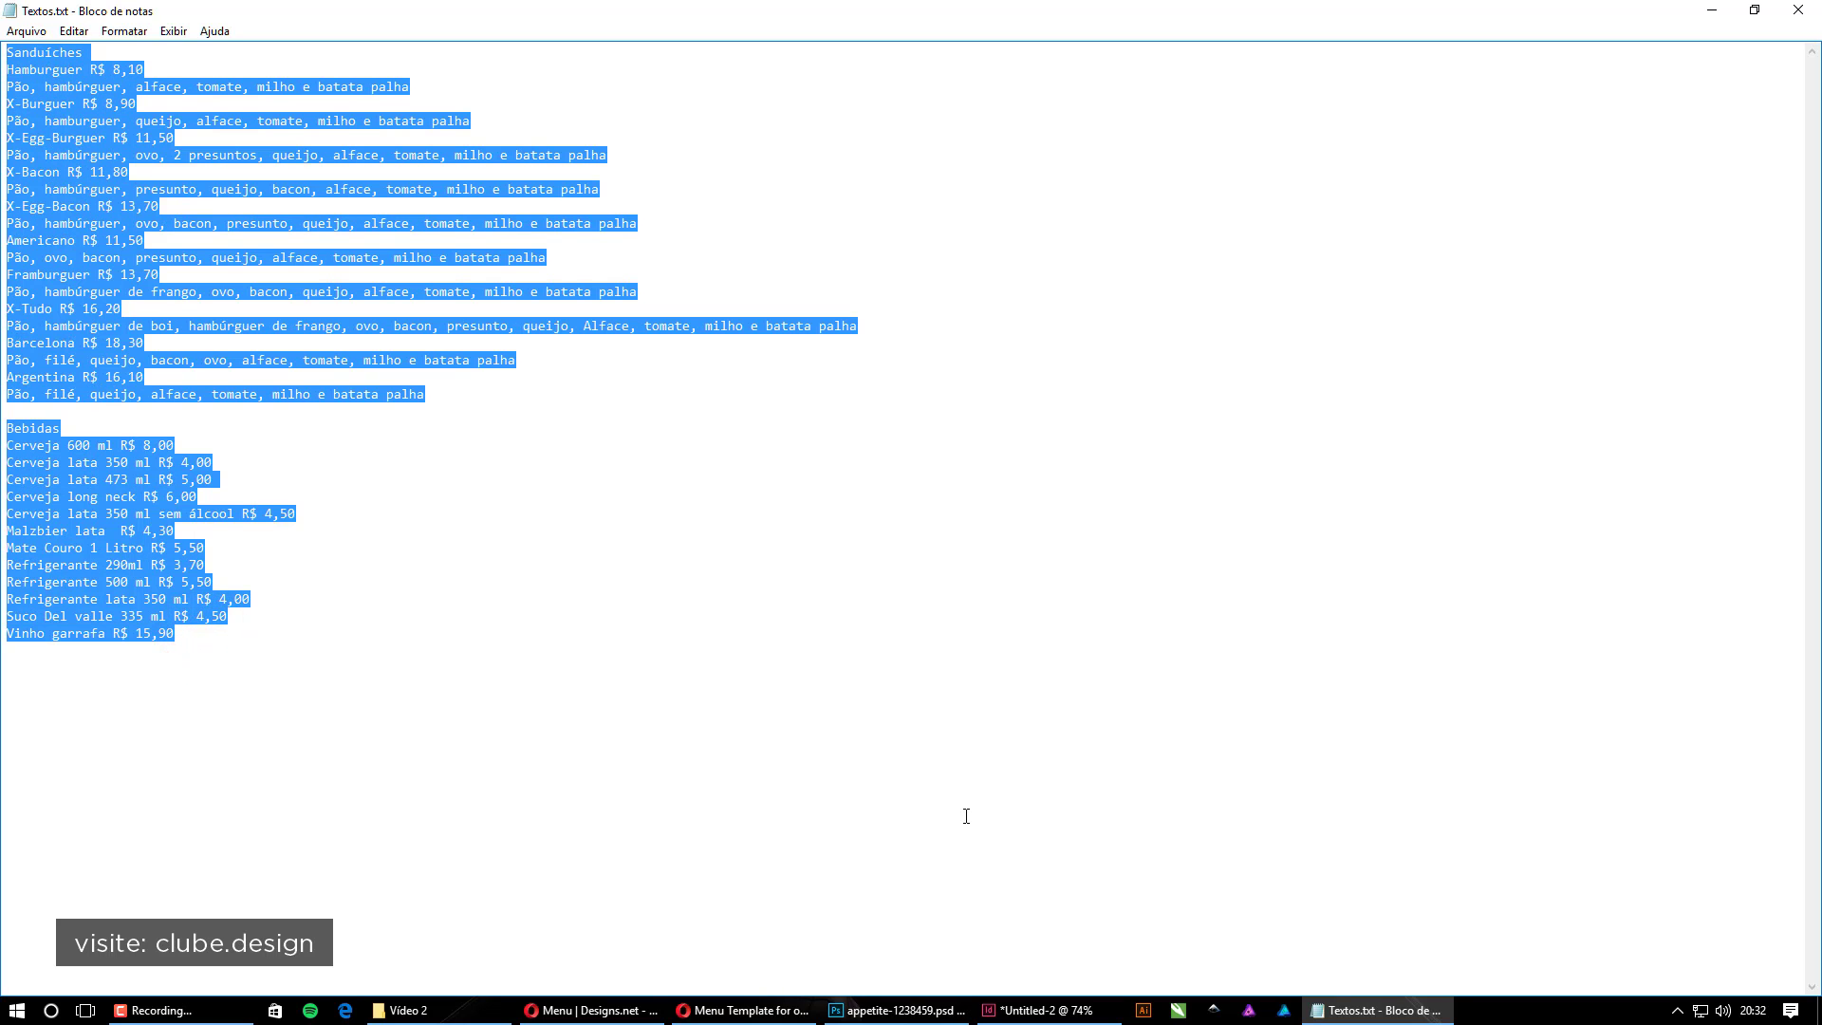
key("ctrl+c")
left_click(1042, 1009)
left_click(629, 442)
key("ctrl+v")
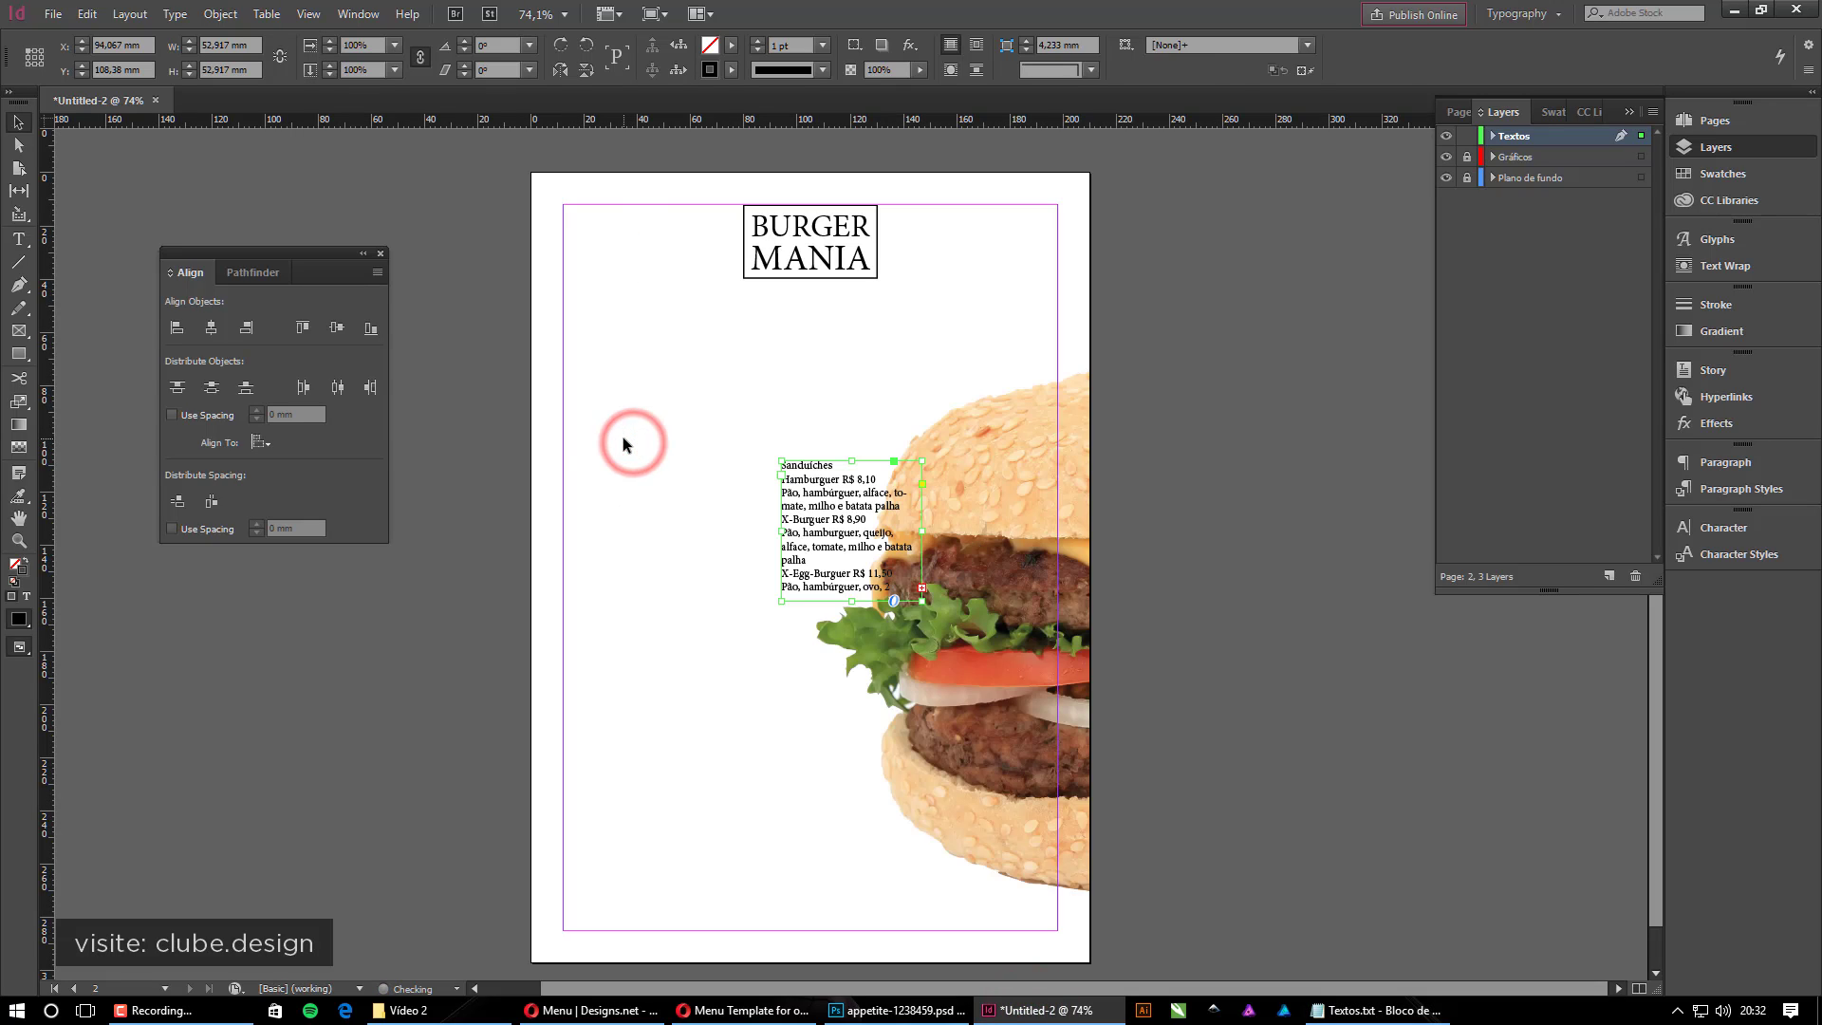
Move the pasted text frame to the left margin and stretch it to the right margin, 186 mm wide and 161 mm high
left_click_drag(843, 488, 664, 754)
left_click_drag(705, 544, 1056, 414)
scroll(1120, 459, "down", 1)
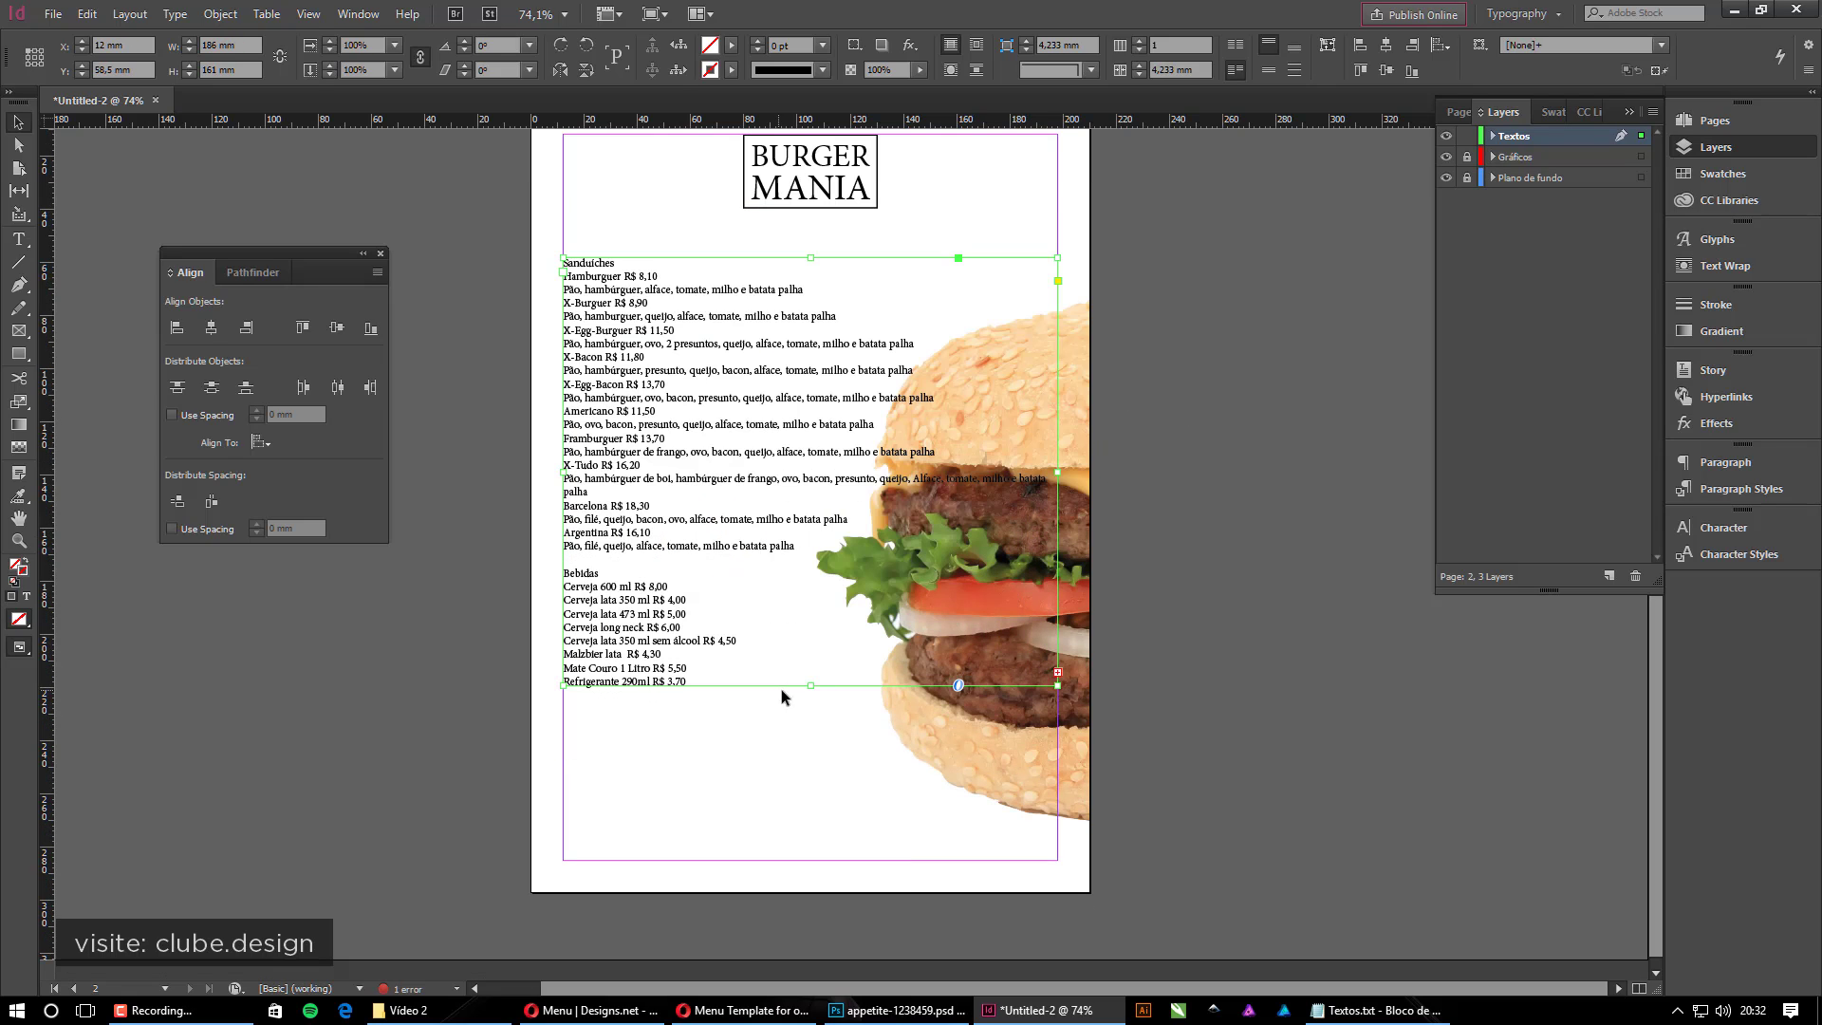
Fit the text frame's height to its full content and move the frame down to Y 65.5 mm
left_click_drag(811, 686, 811, 641)
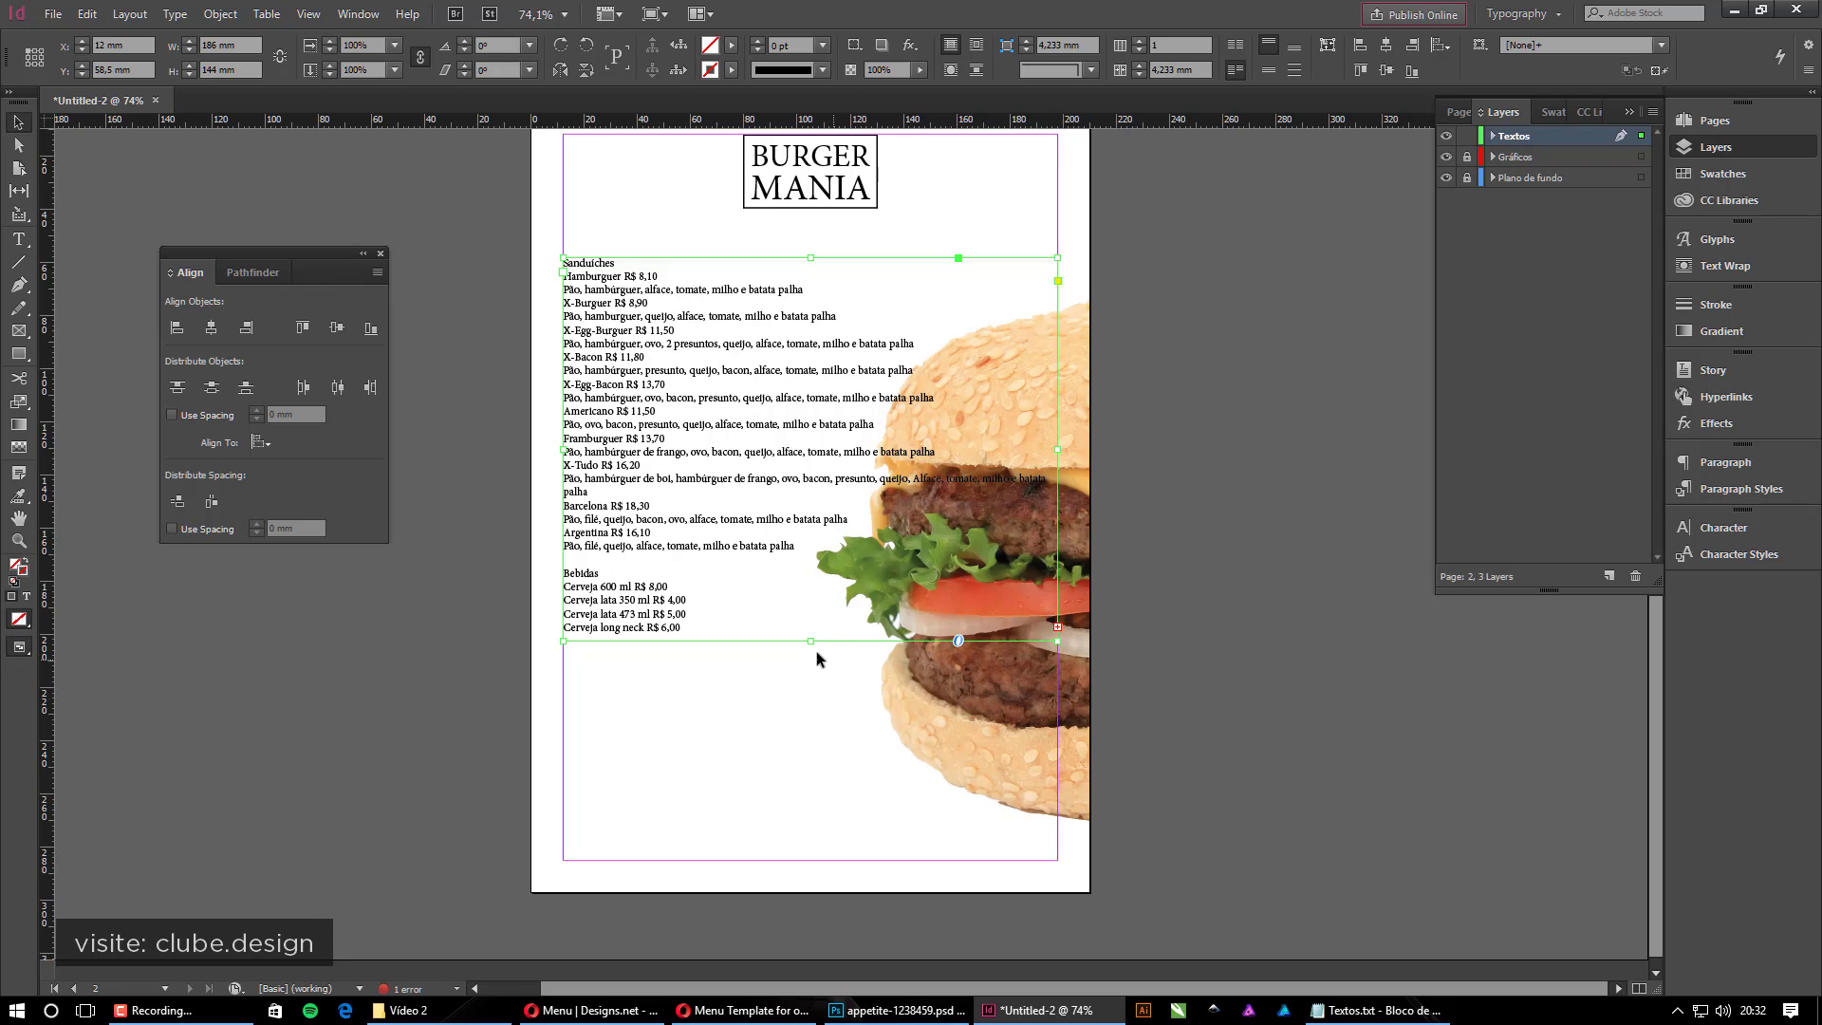
double_click(810, 641)
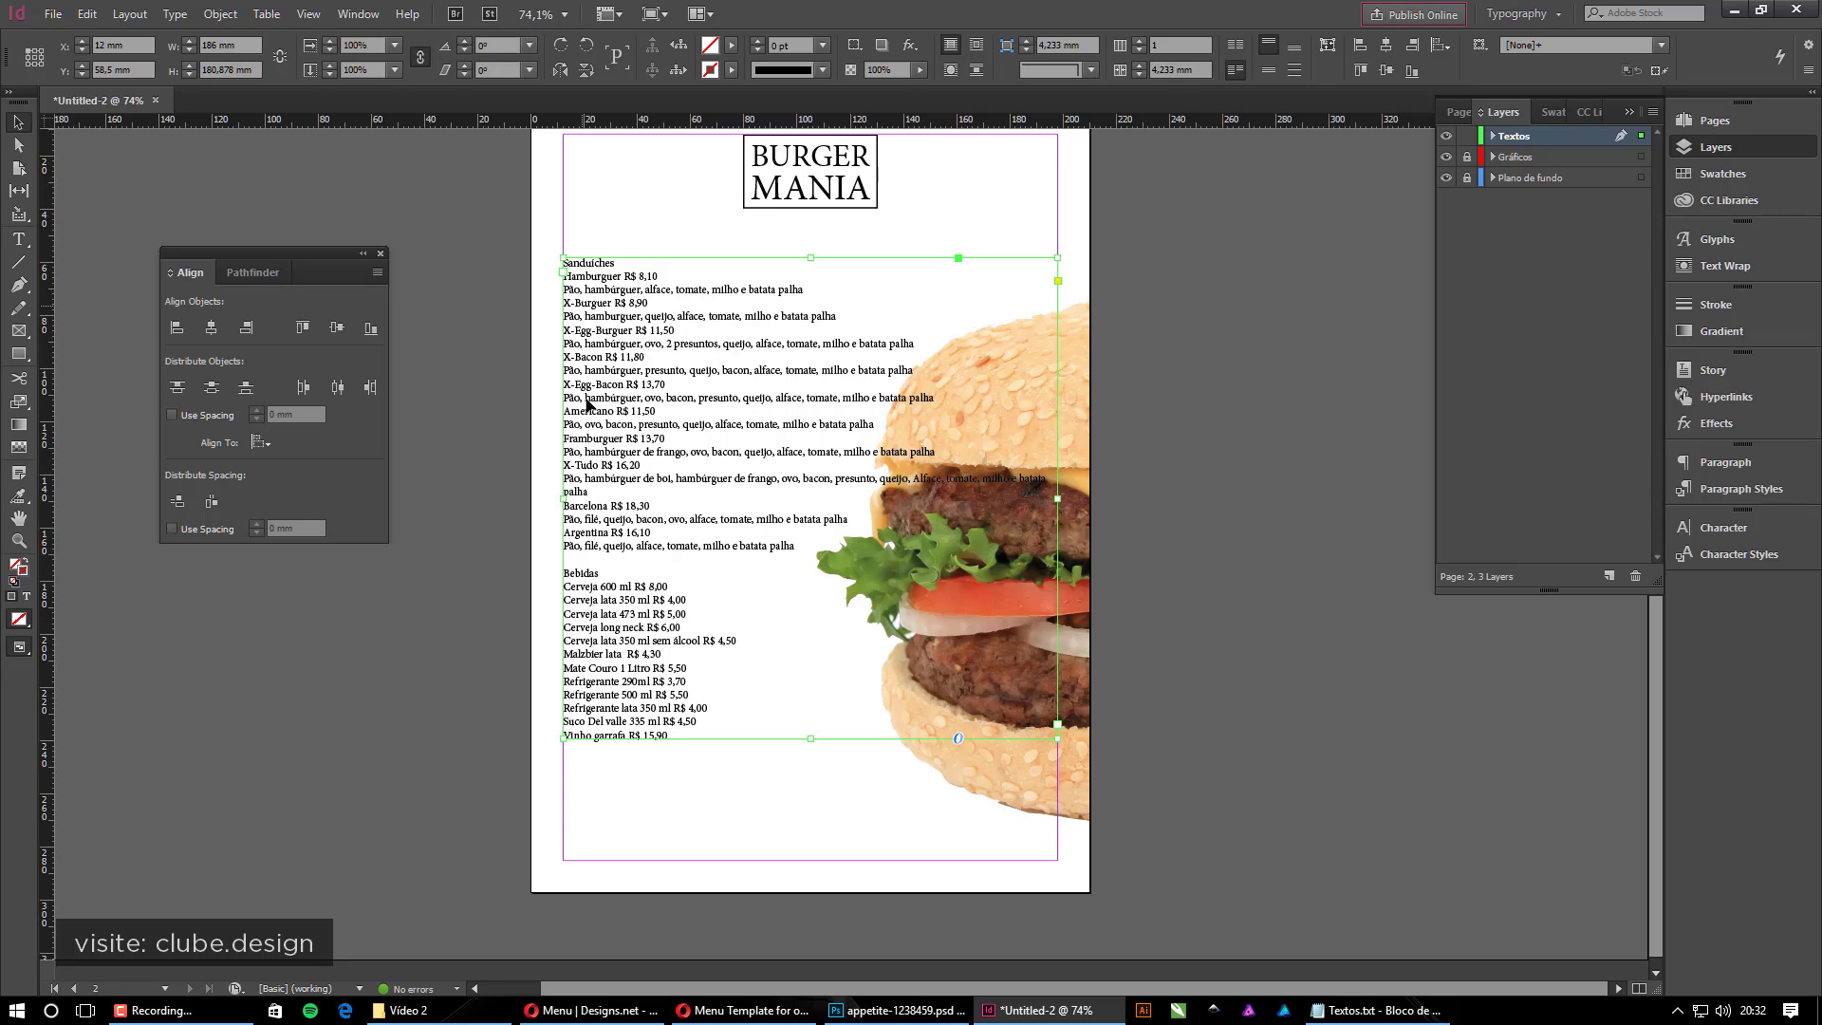
left_click_drag(671, 345, 671, 364)
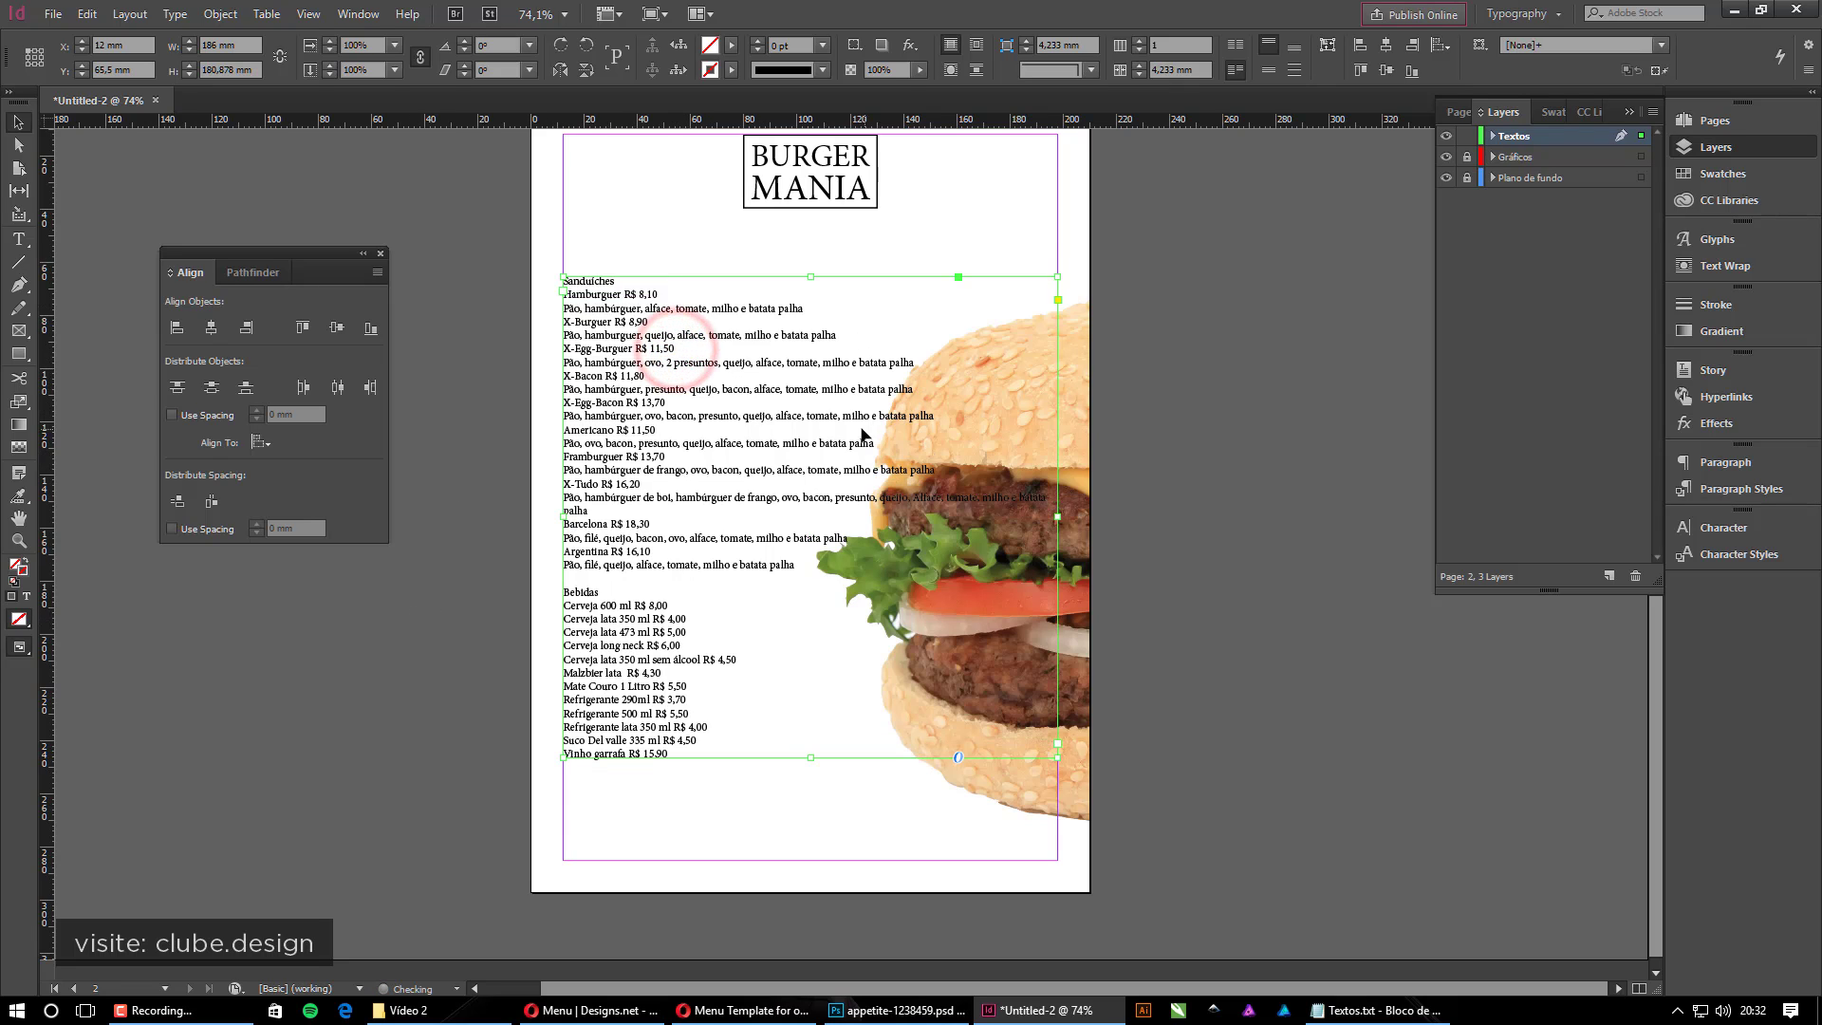
left_click(855, 429)
key("ctrl+=")
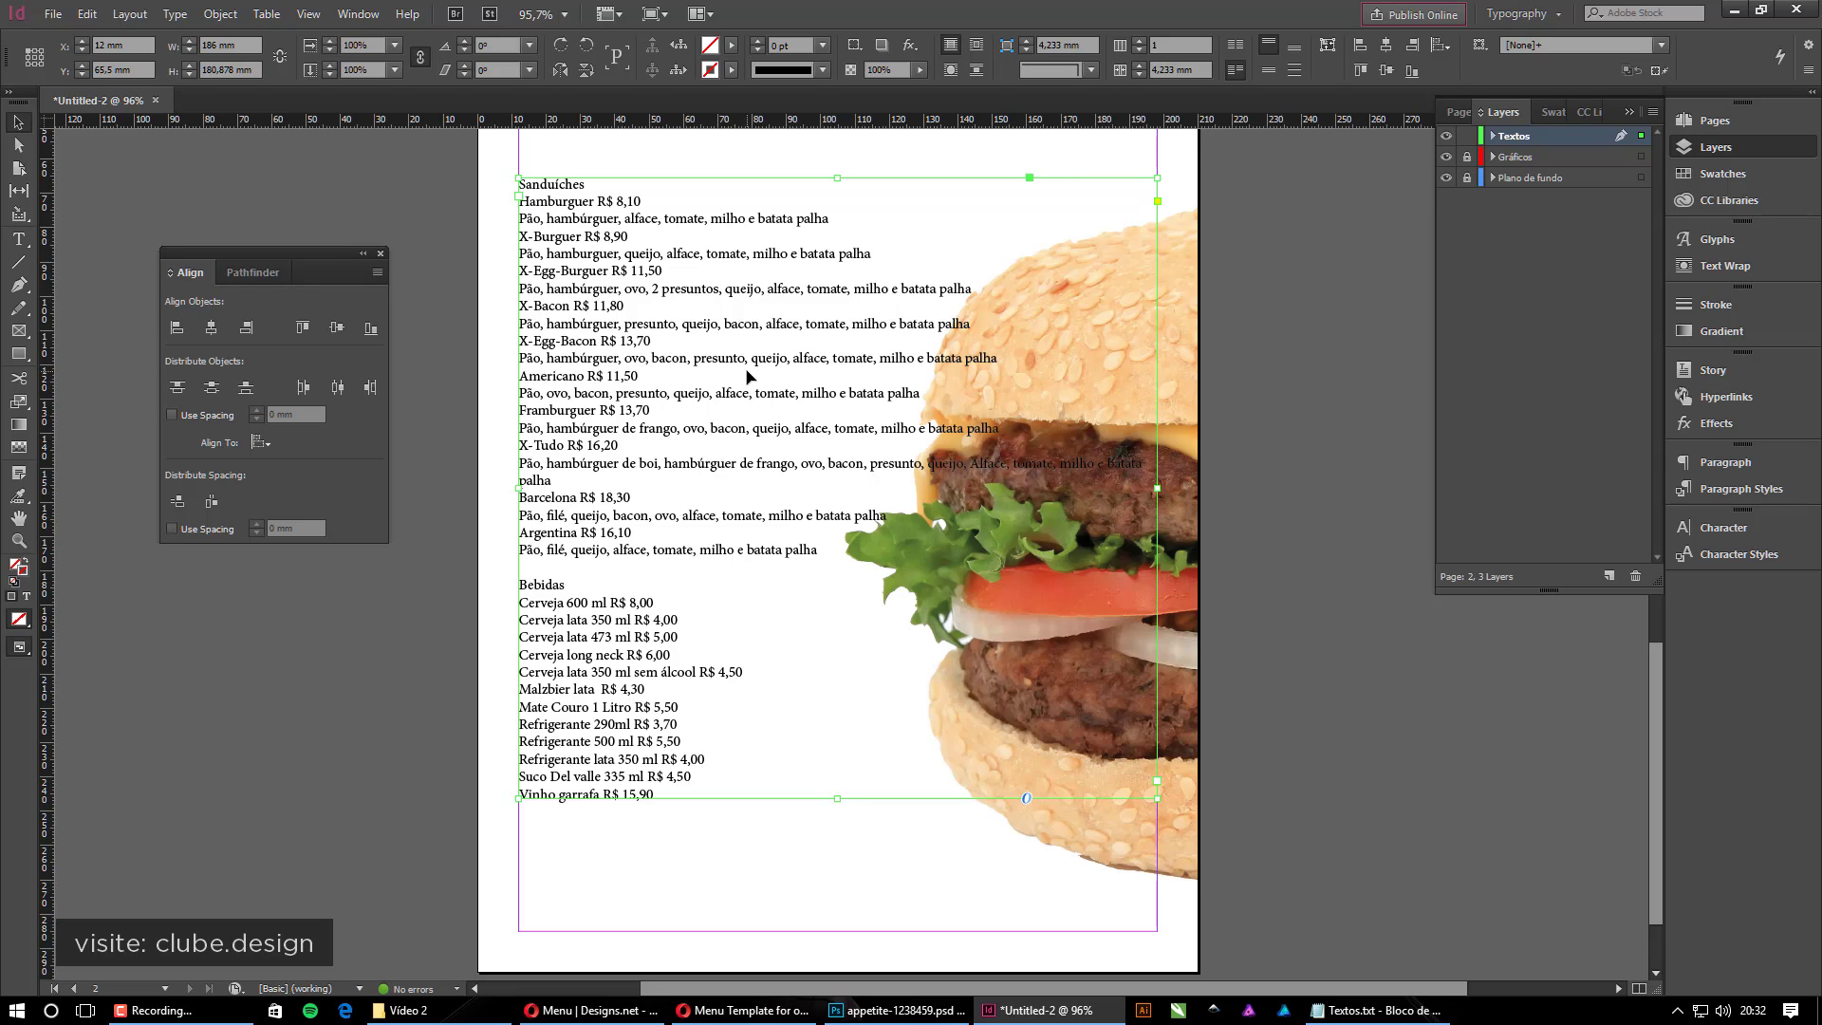
Move the Align panel aside and detach the Paragraph/Paragraph Styles and Character/Character Styles panel groups from the dock as floating groups
left_click_drag(313, 260, 293, 225)
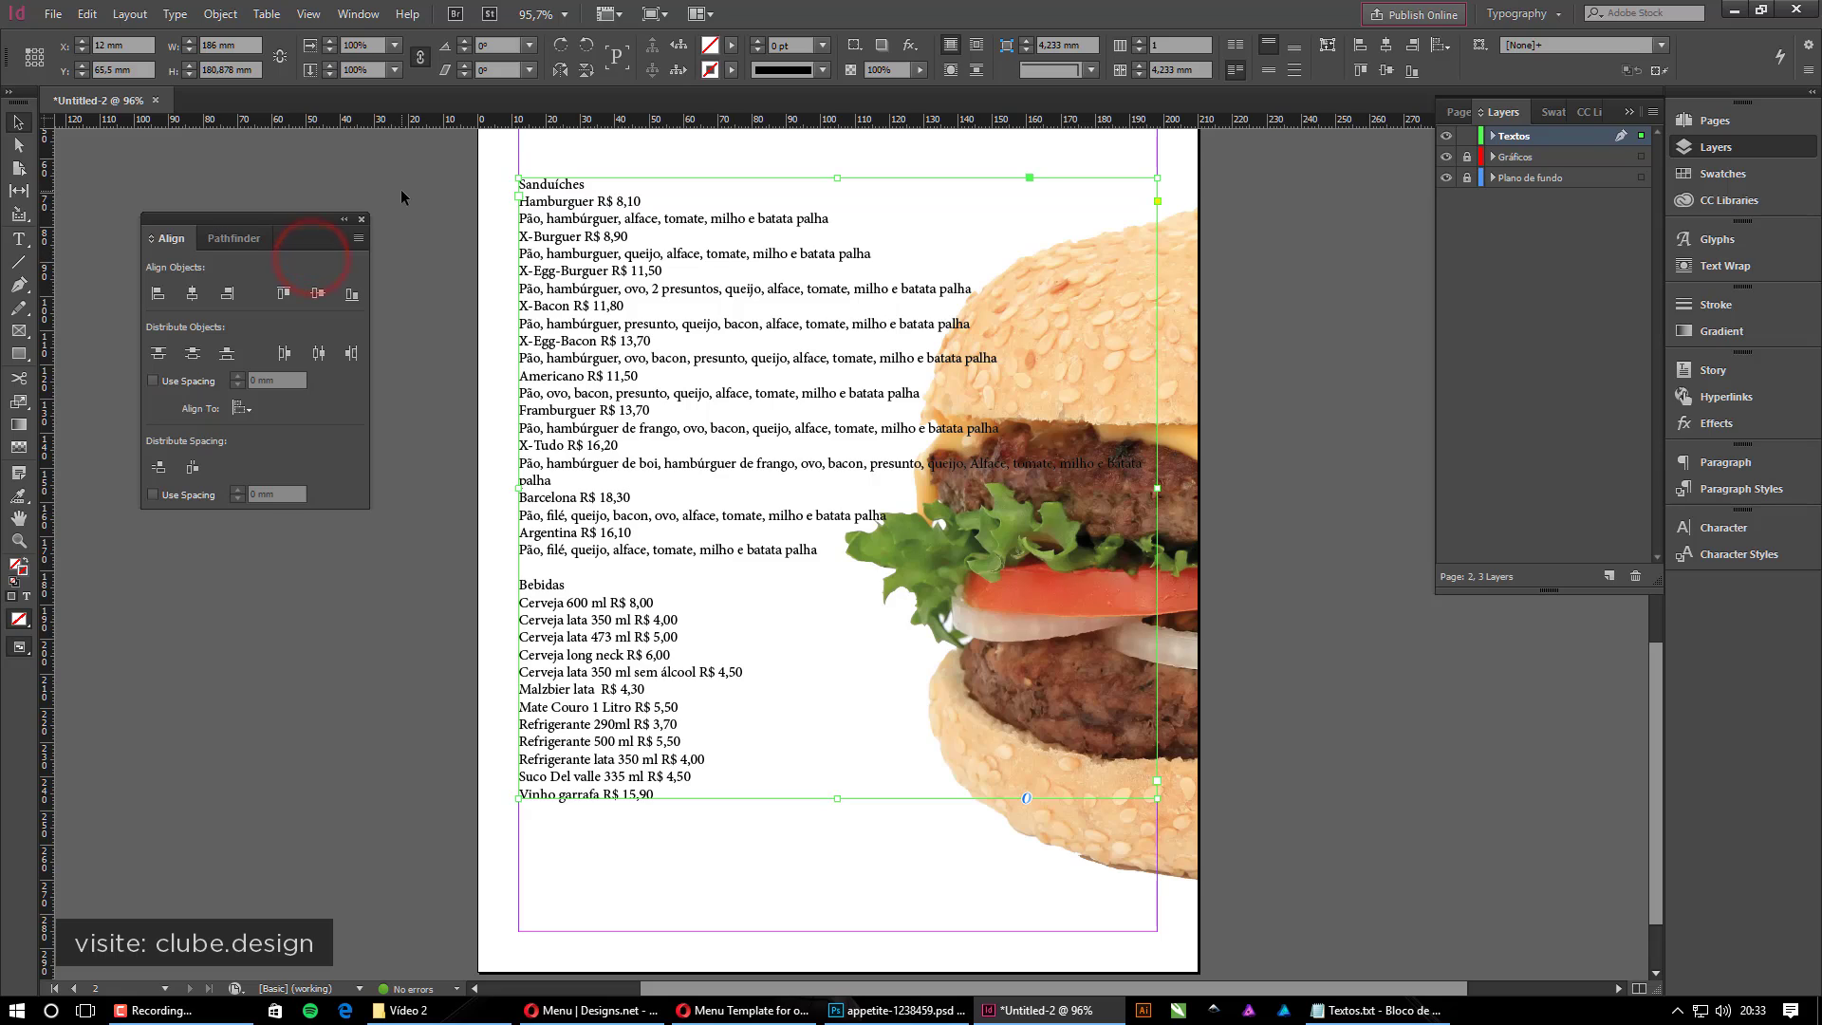
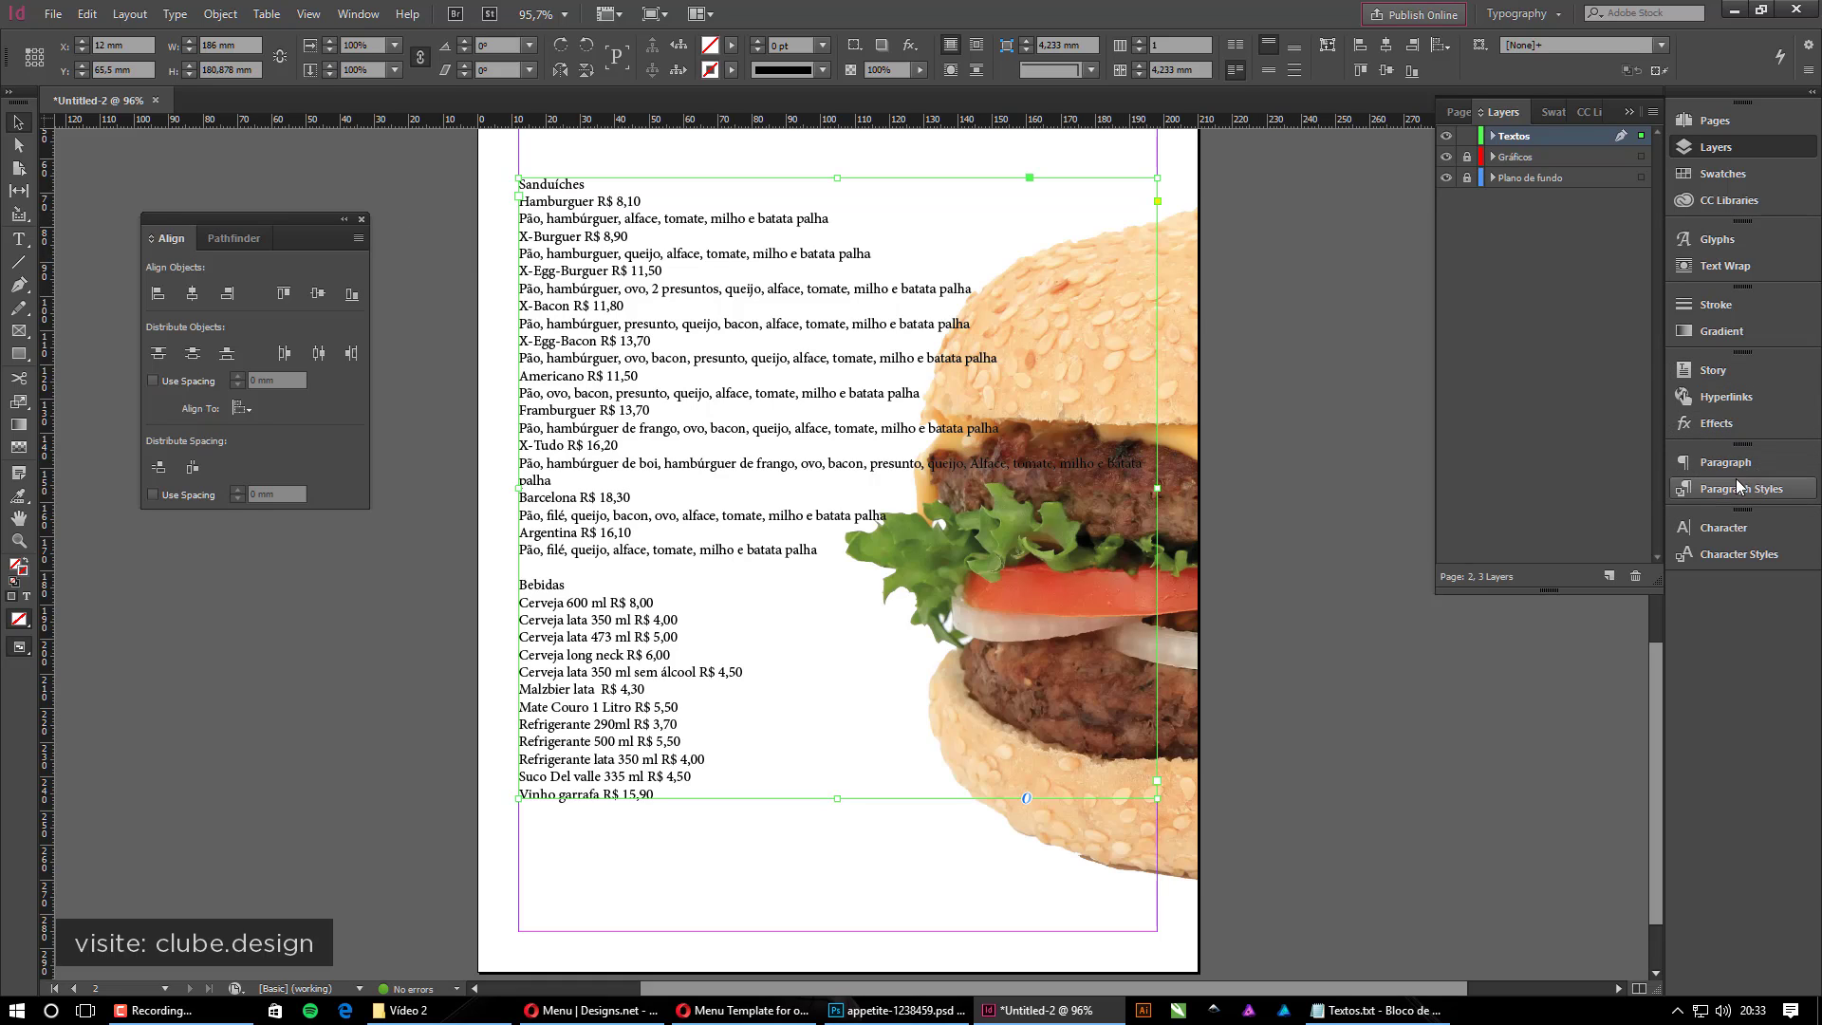
left_click(1808, 91)
left_click(1809, 91)
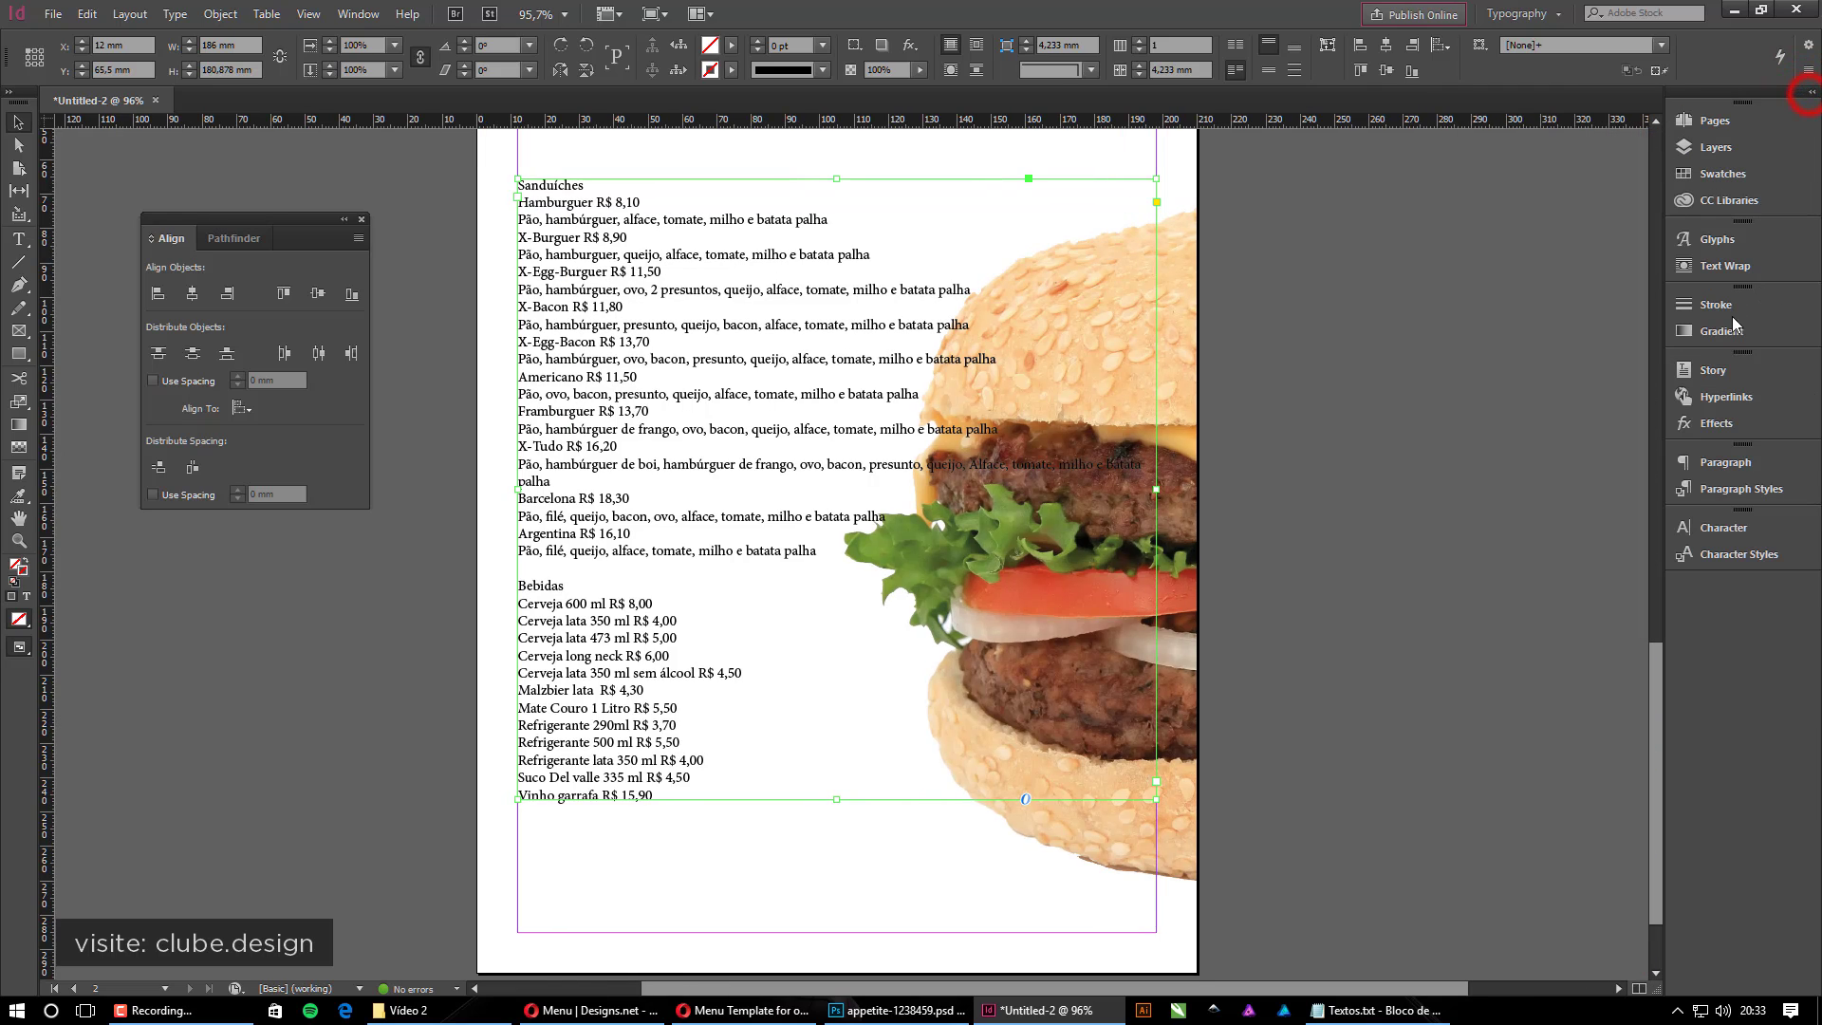
left_click(1725, 462)
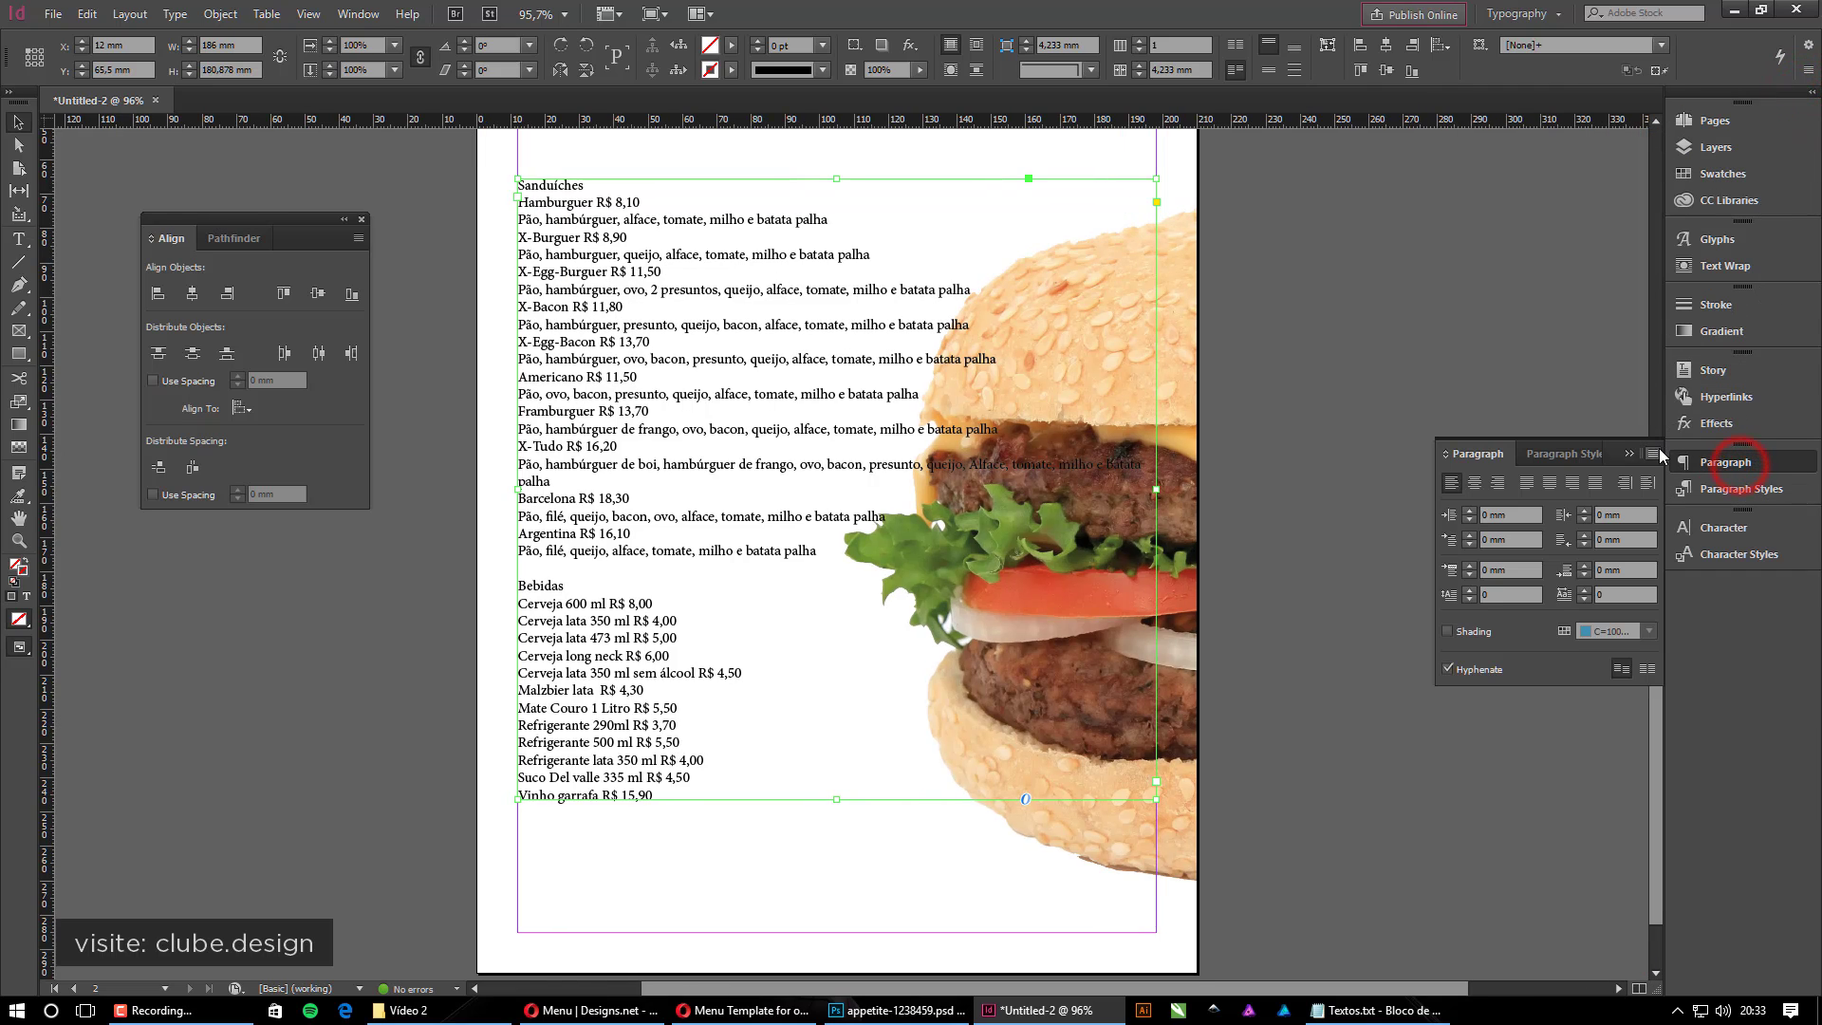
left_click(1734, 490)
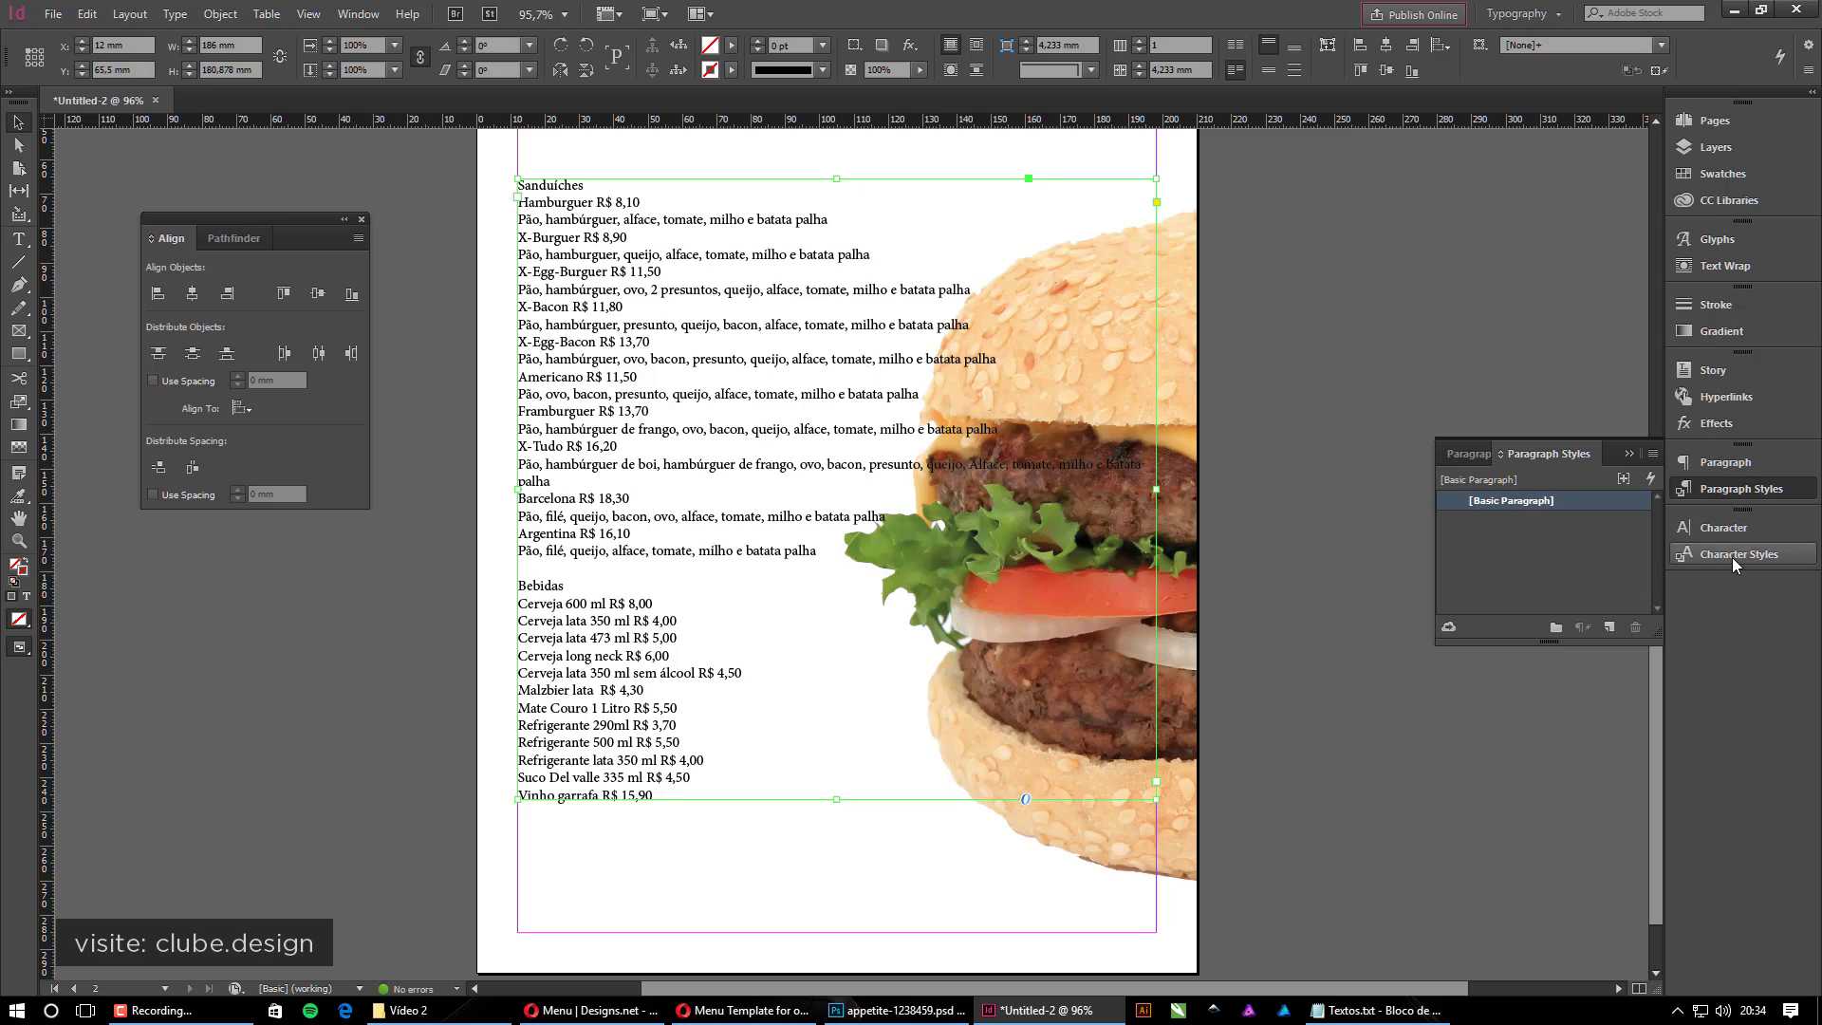
left_click(1736, 558)
left_click(1736, 489)
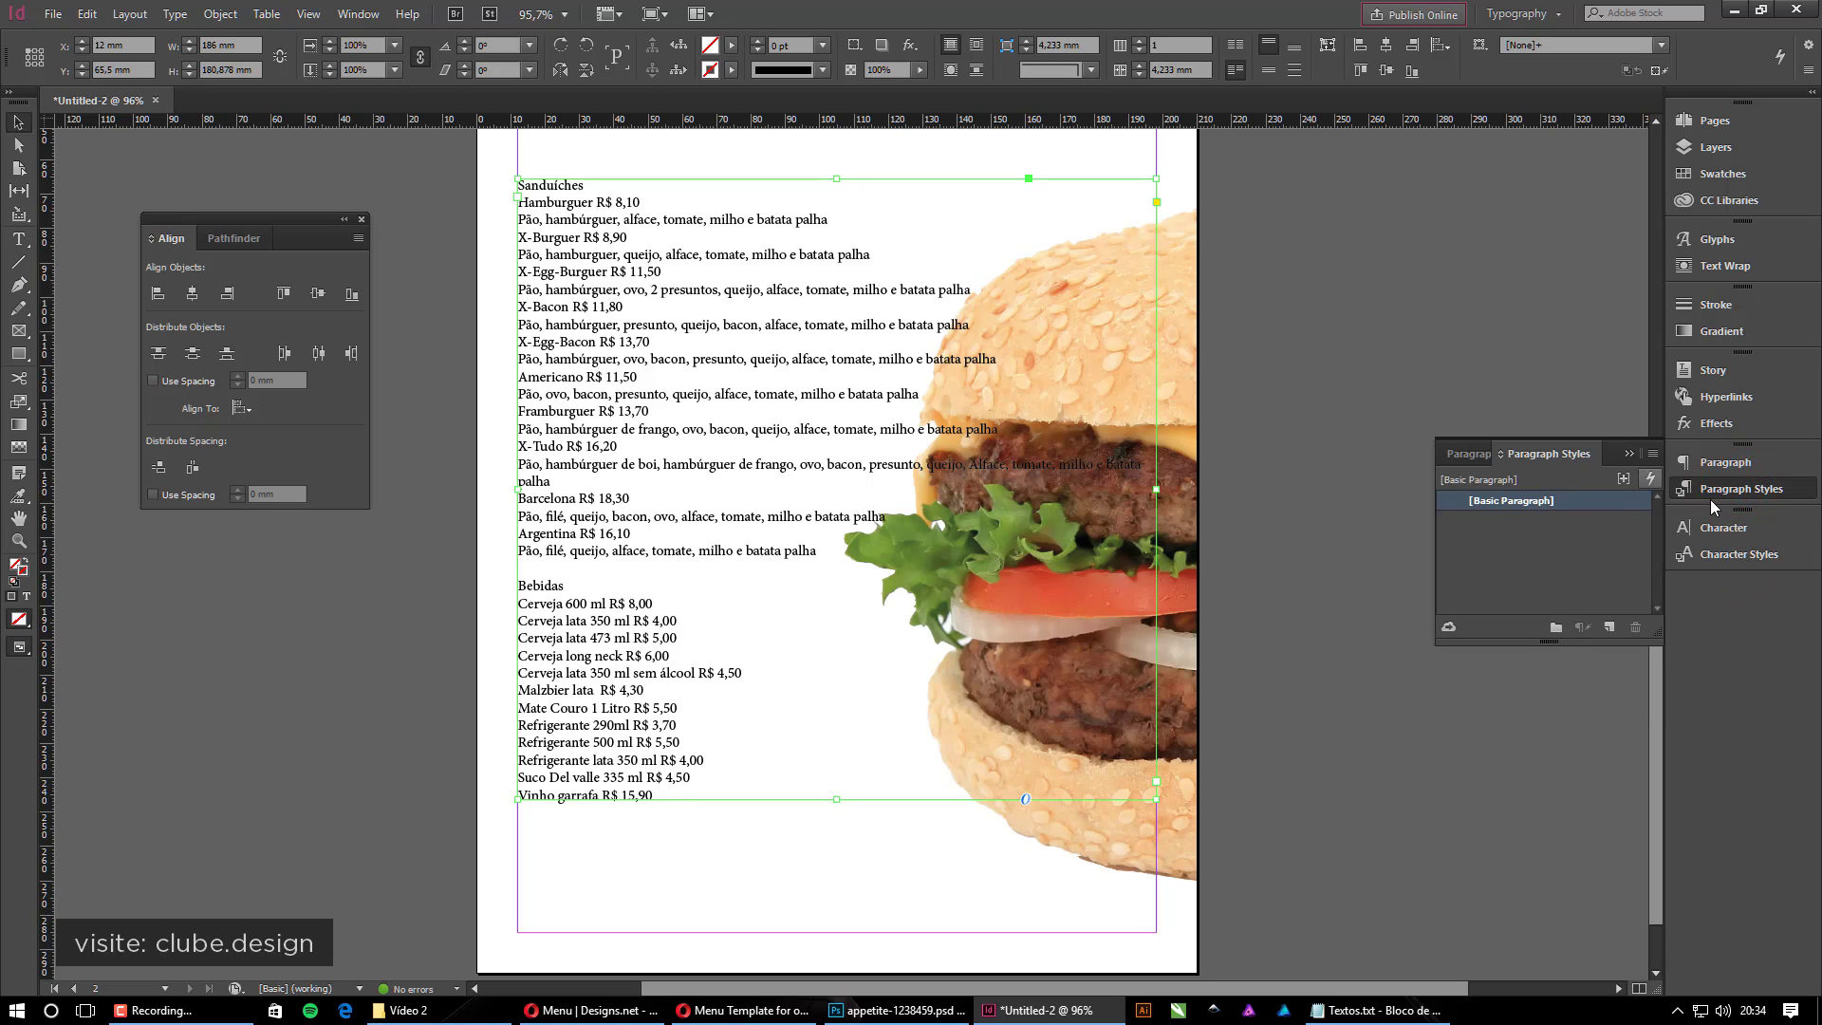
left_click_drag(1746, 444, 1317, 208)
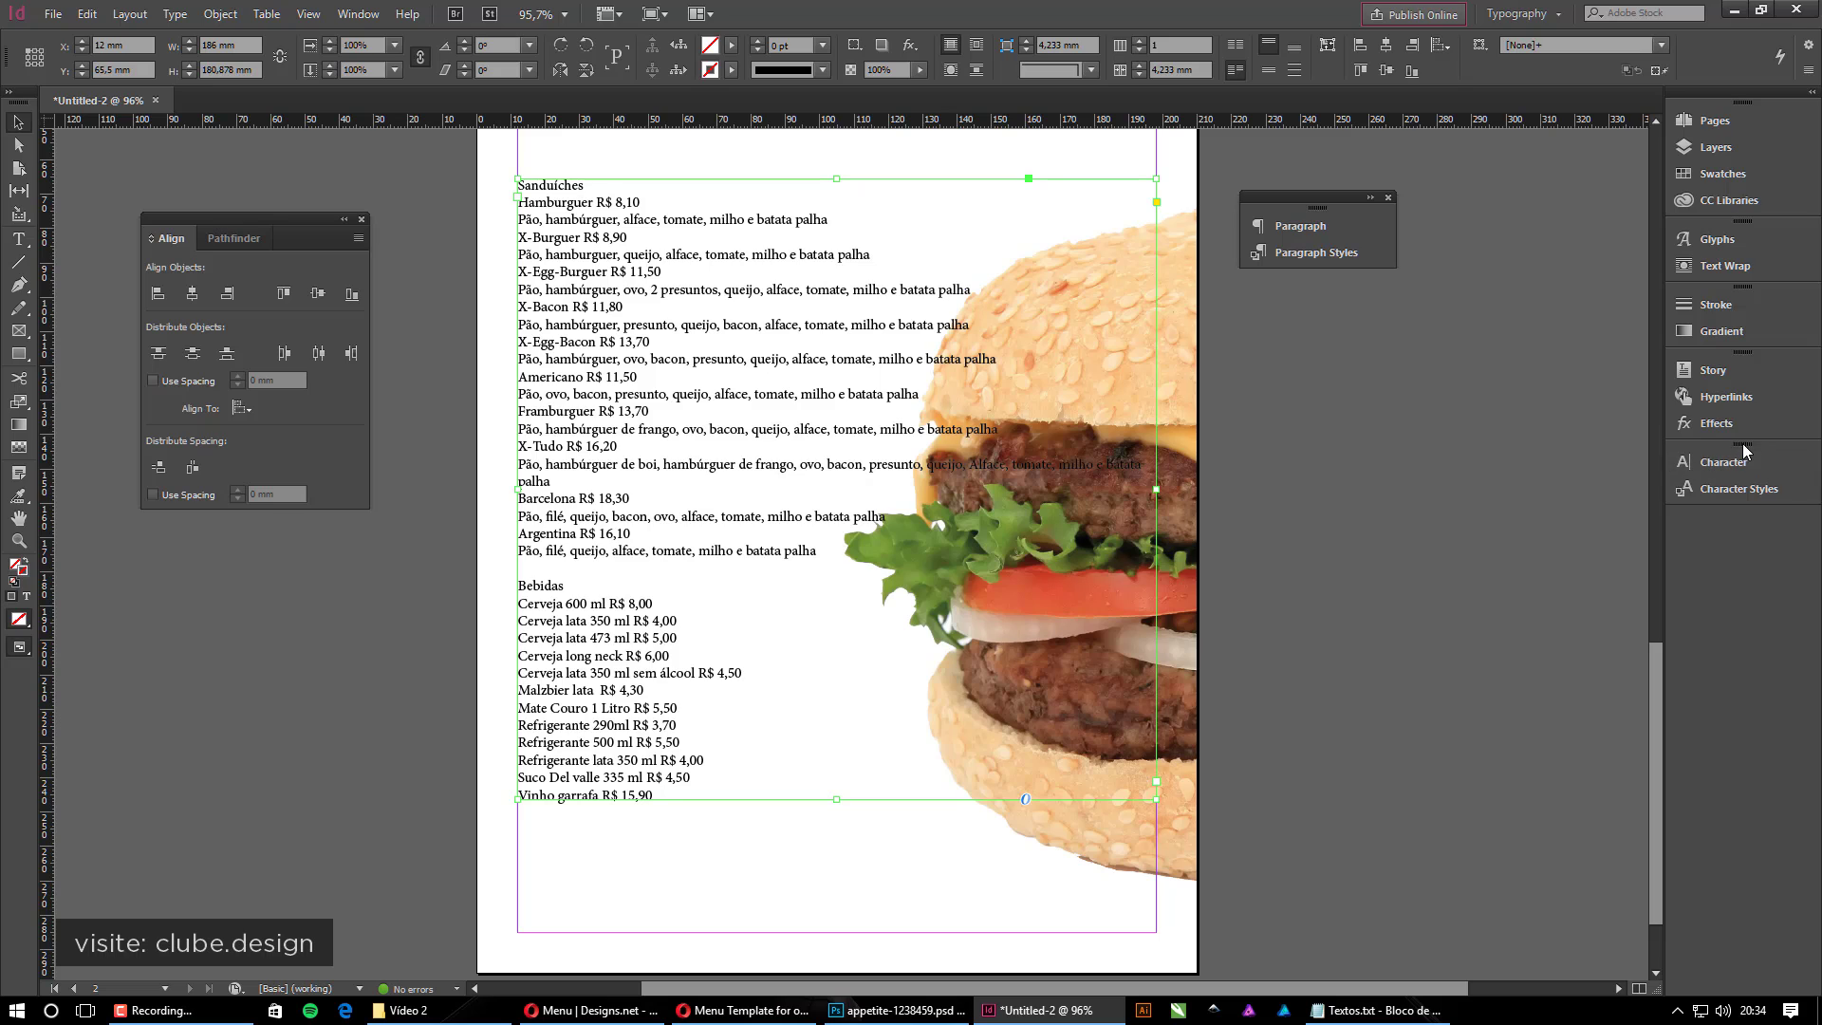
left_click_drag(1744, 444, 1391, 349)
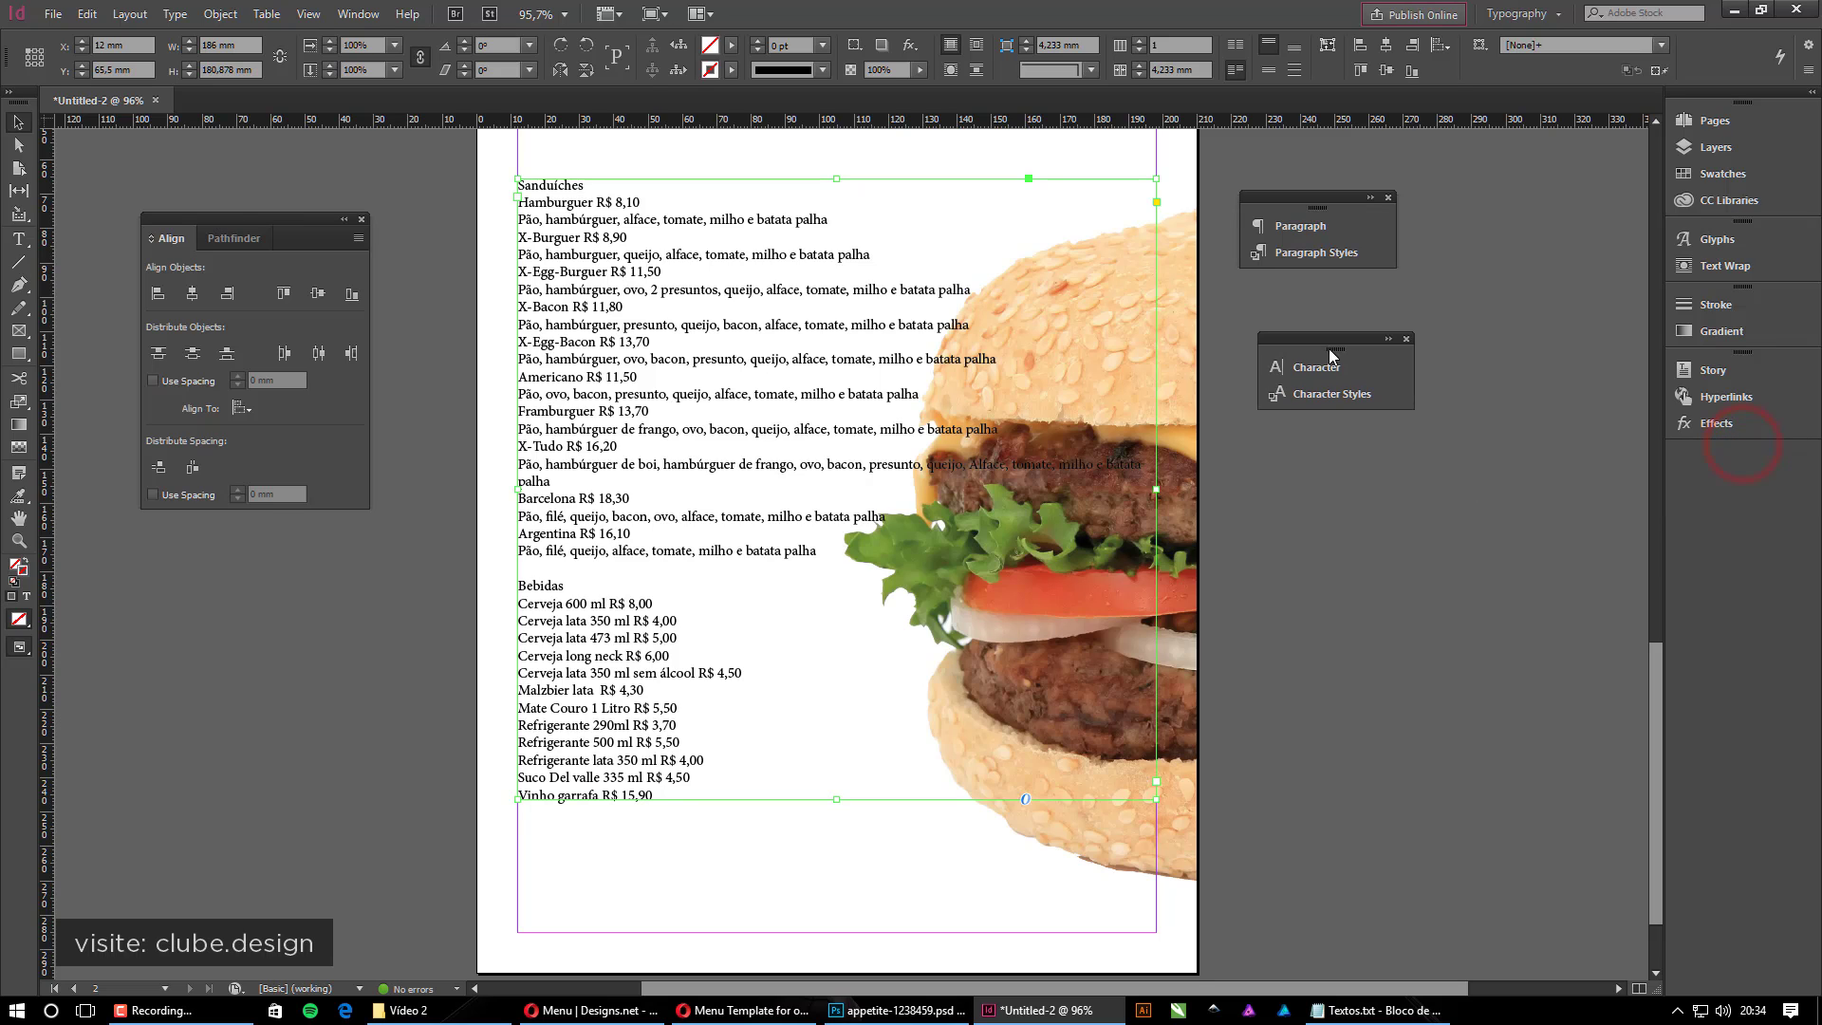
Expand the two floating text panel groups and attach the Character group below the Paragraph group beside the page
left_click(1387, 339)
left_click(1370, 197)
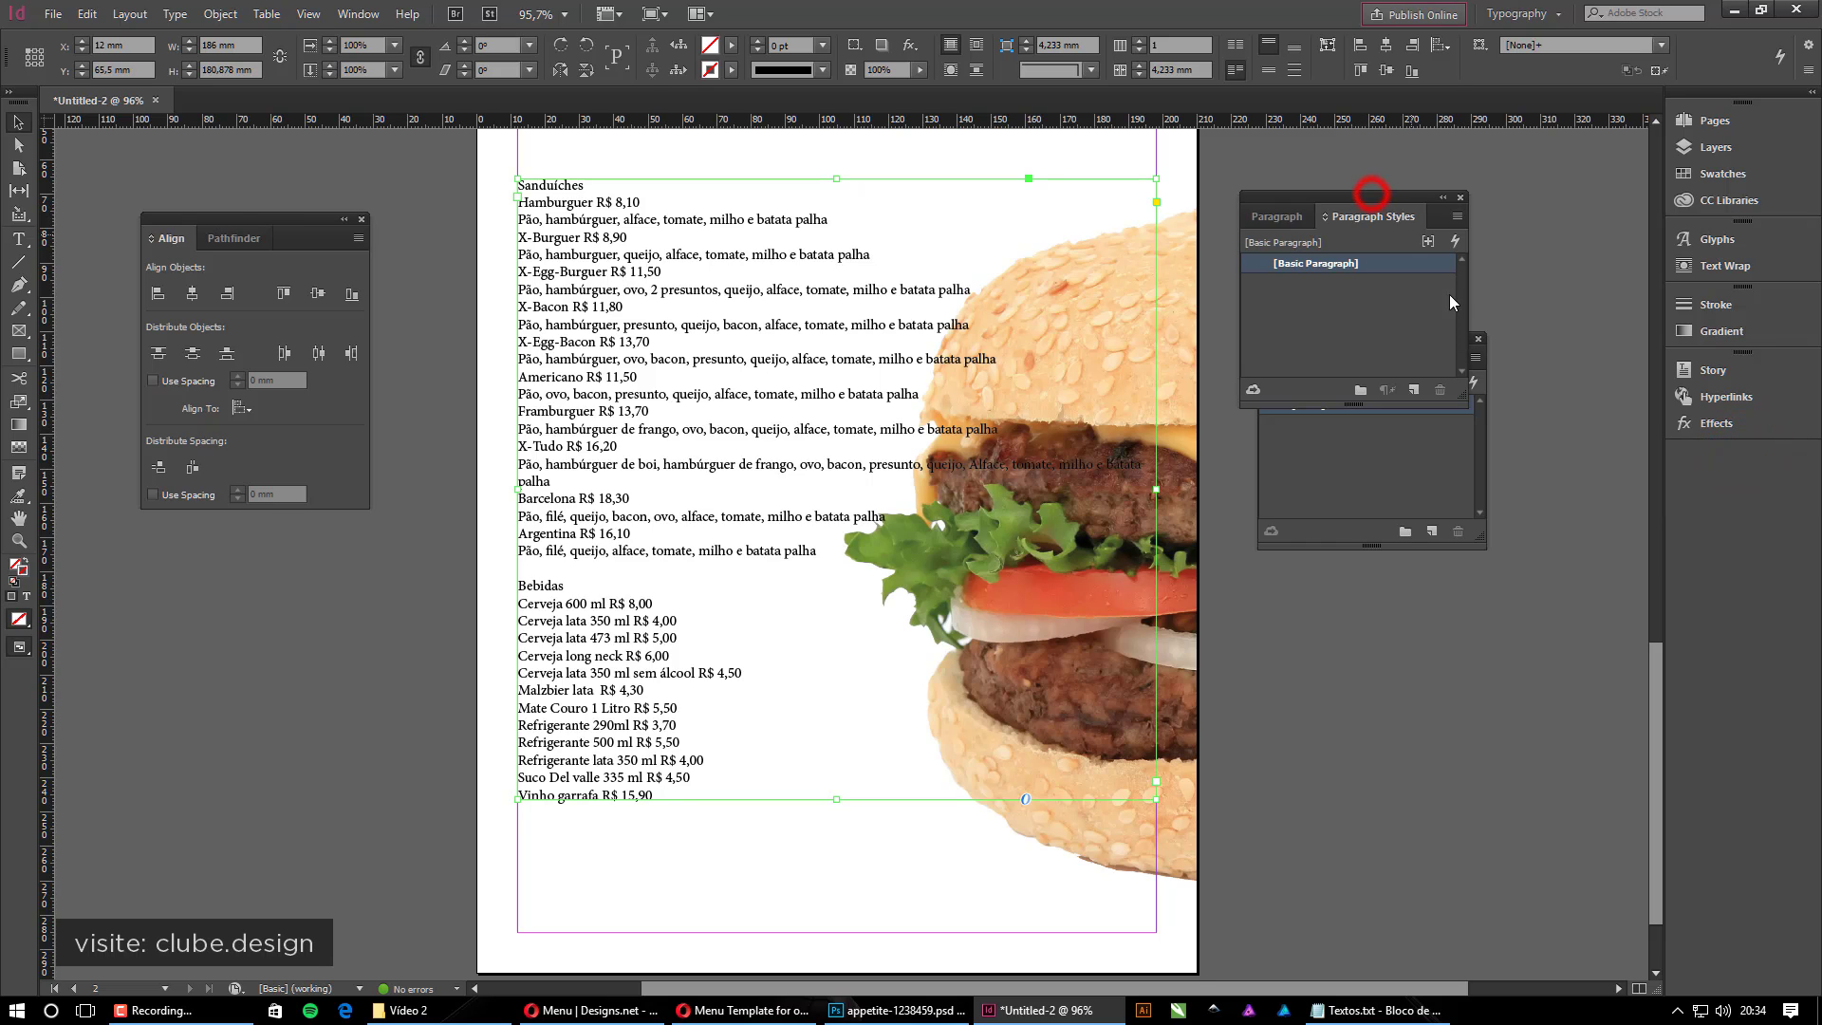
left_click_drag(1358, 203, 1519, 176)
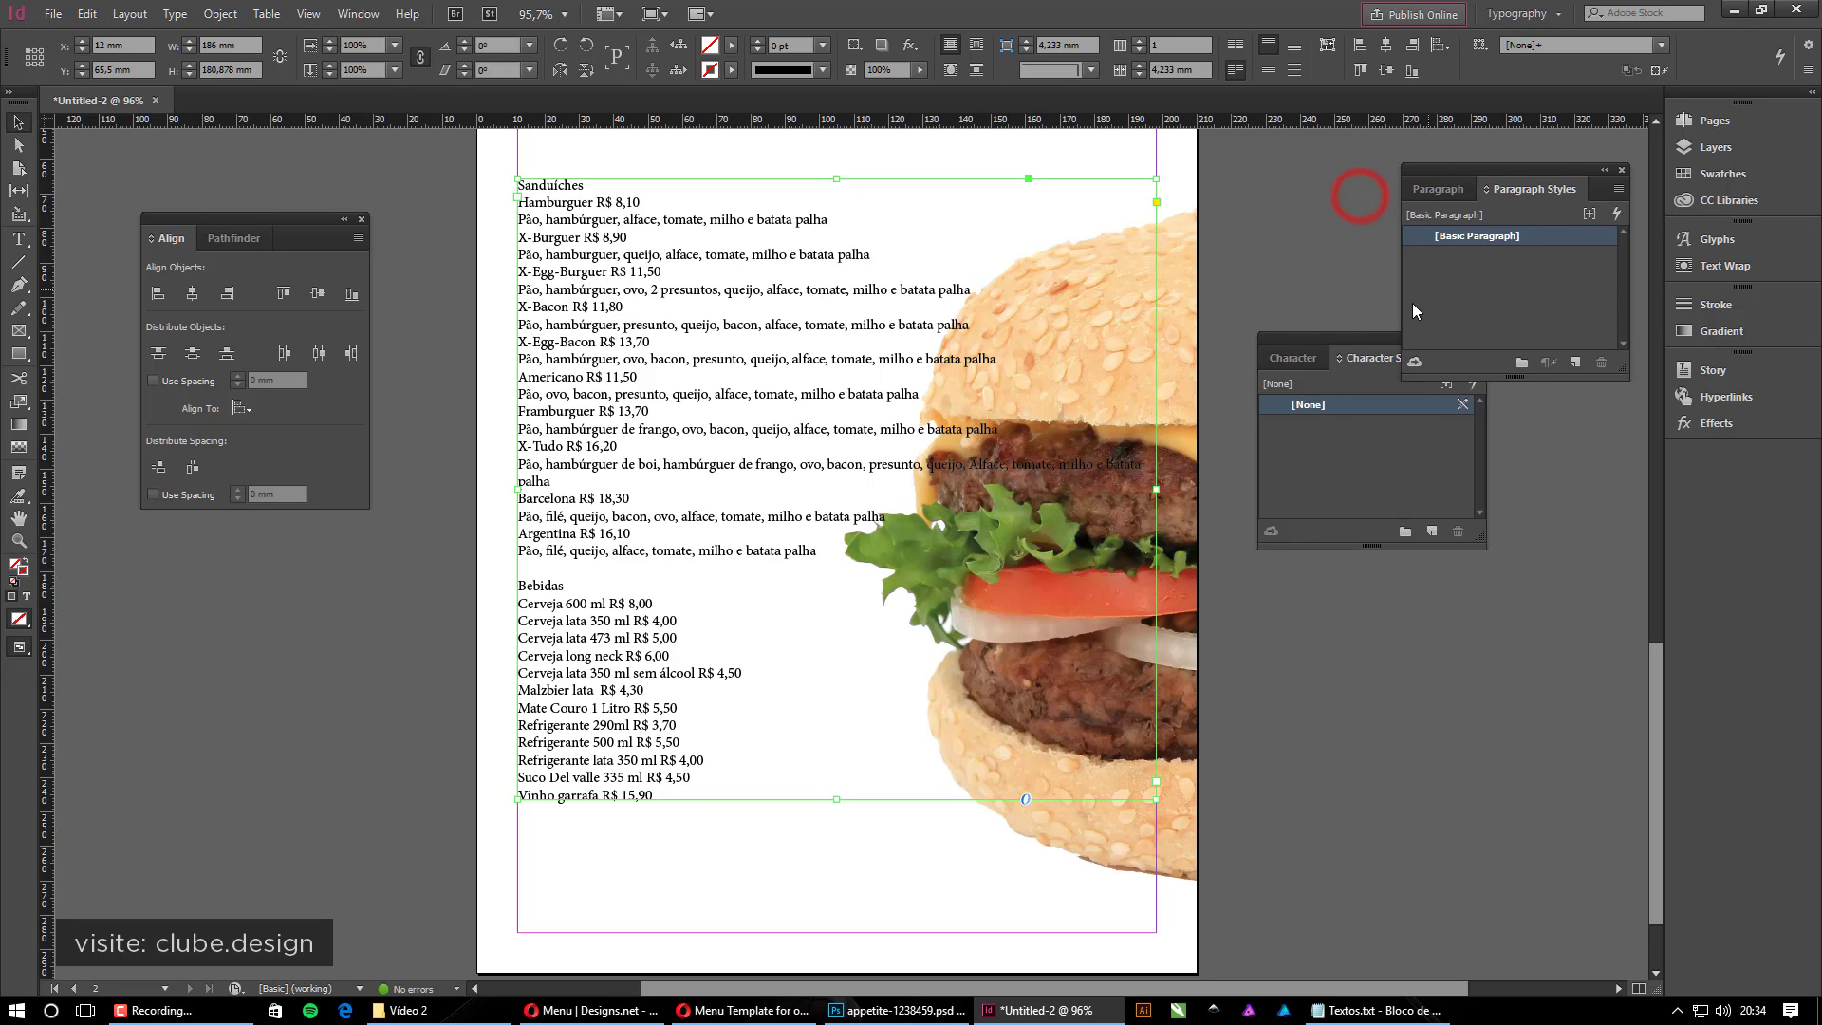
left_click_drag(1317, 336, 1482, 390)
left_click_drag(1475, 399, 1486, 366)
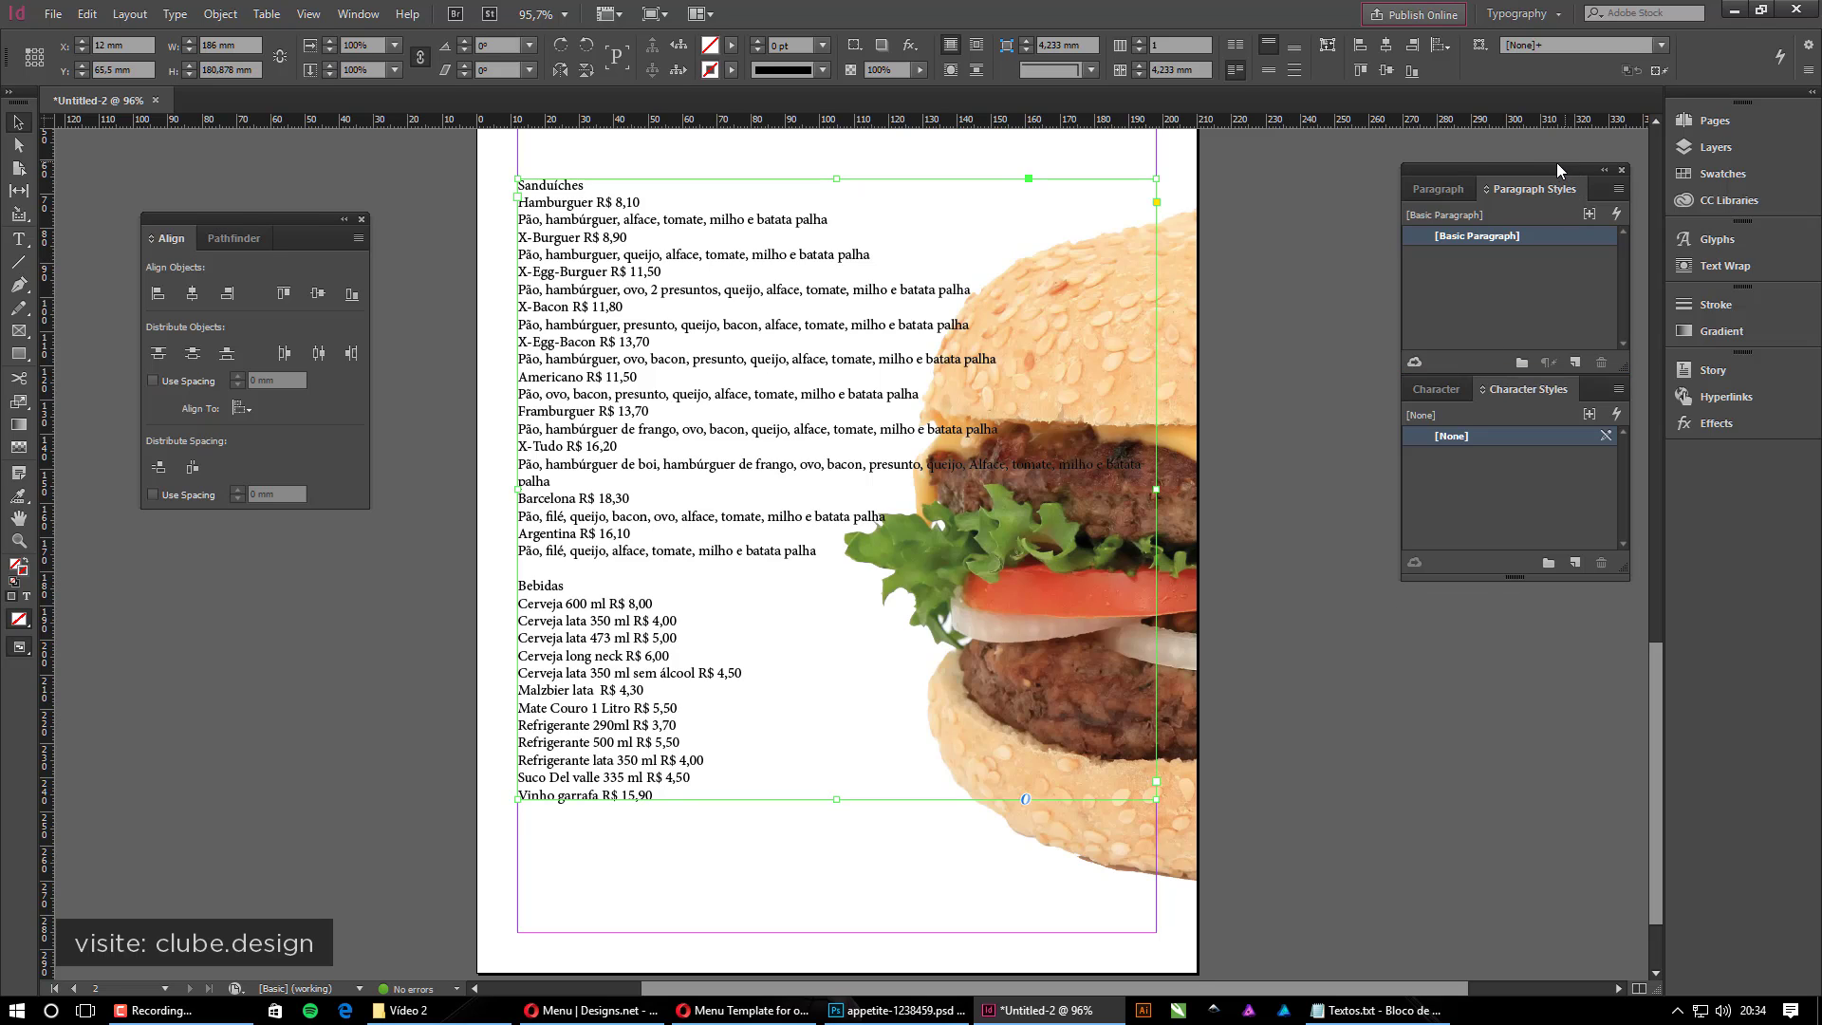
left_click_drag(1556, 163, 1454, 261)
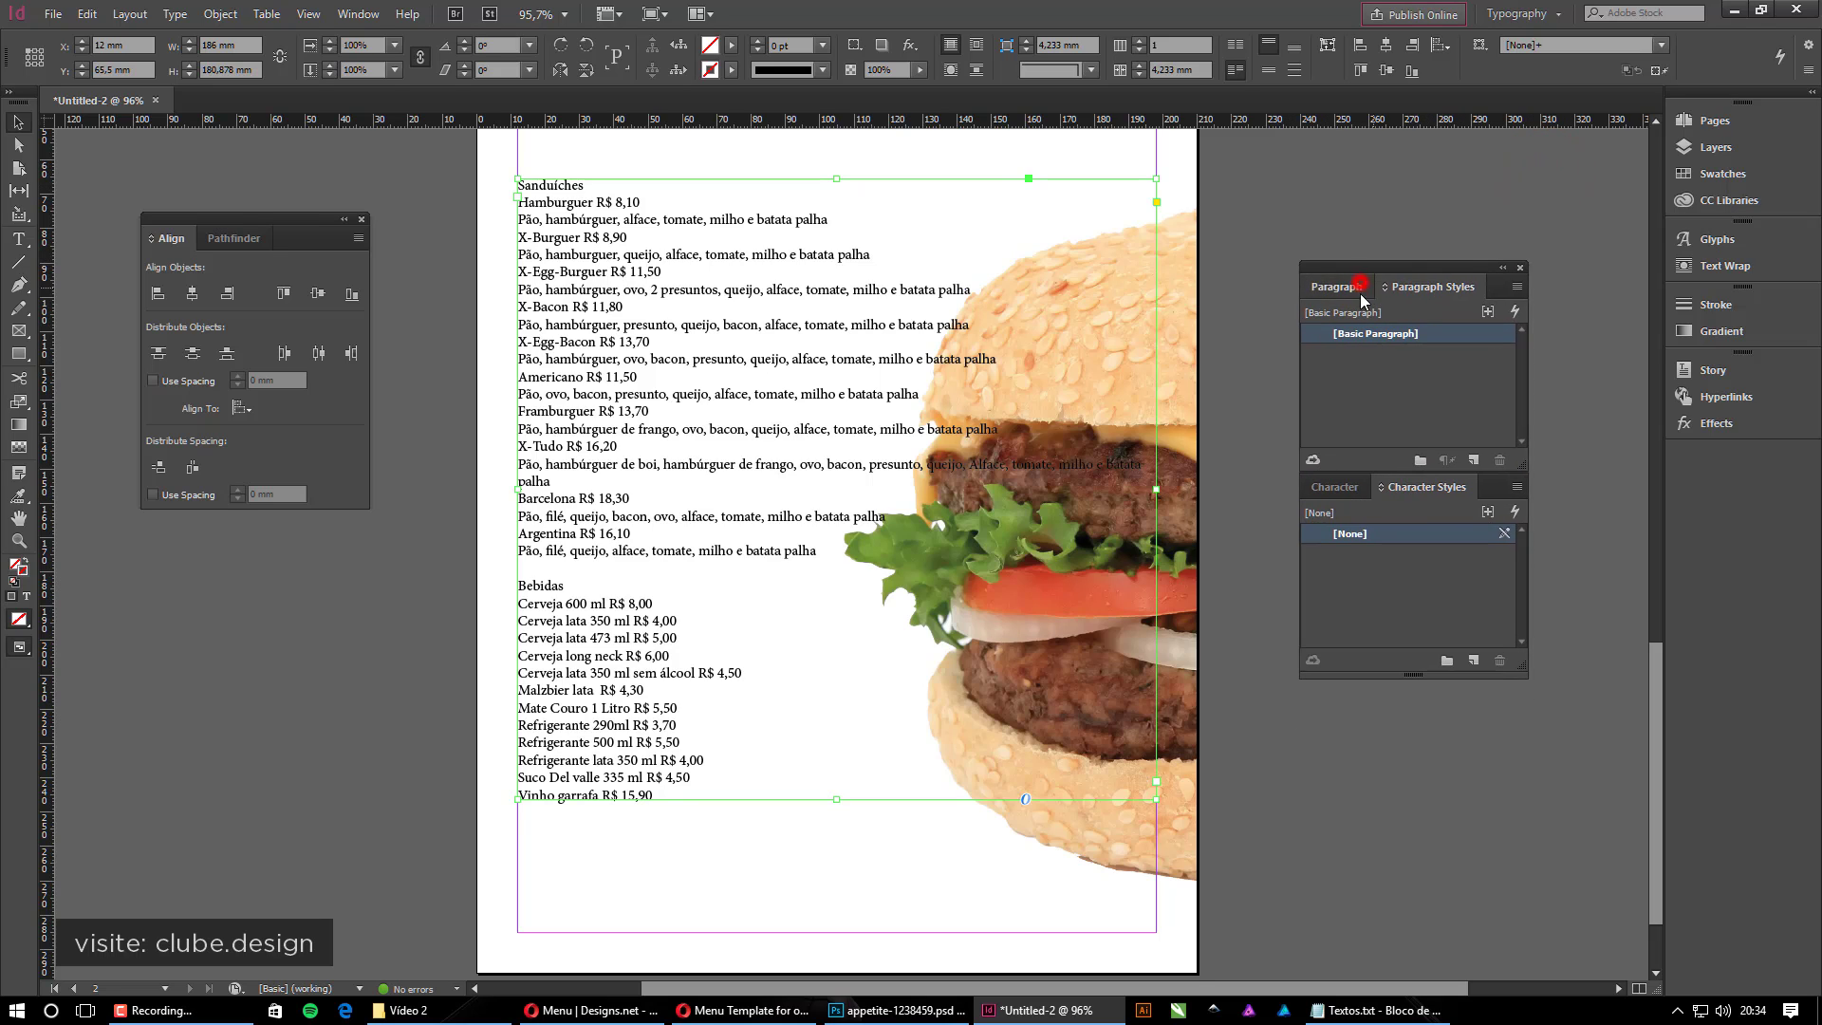
Separate the Paragraph Styles panel from its group so it sits directly below the Paragraph panel, and move the whole stack up
left_click(1402, 293)
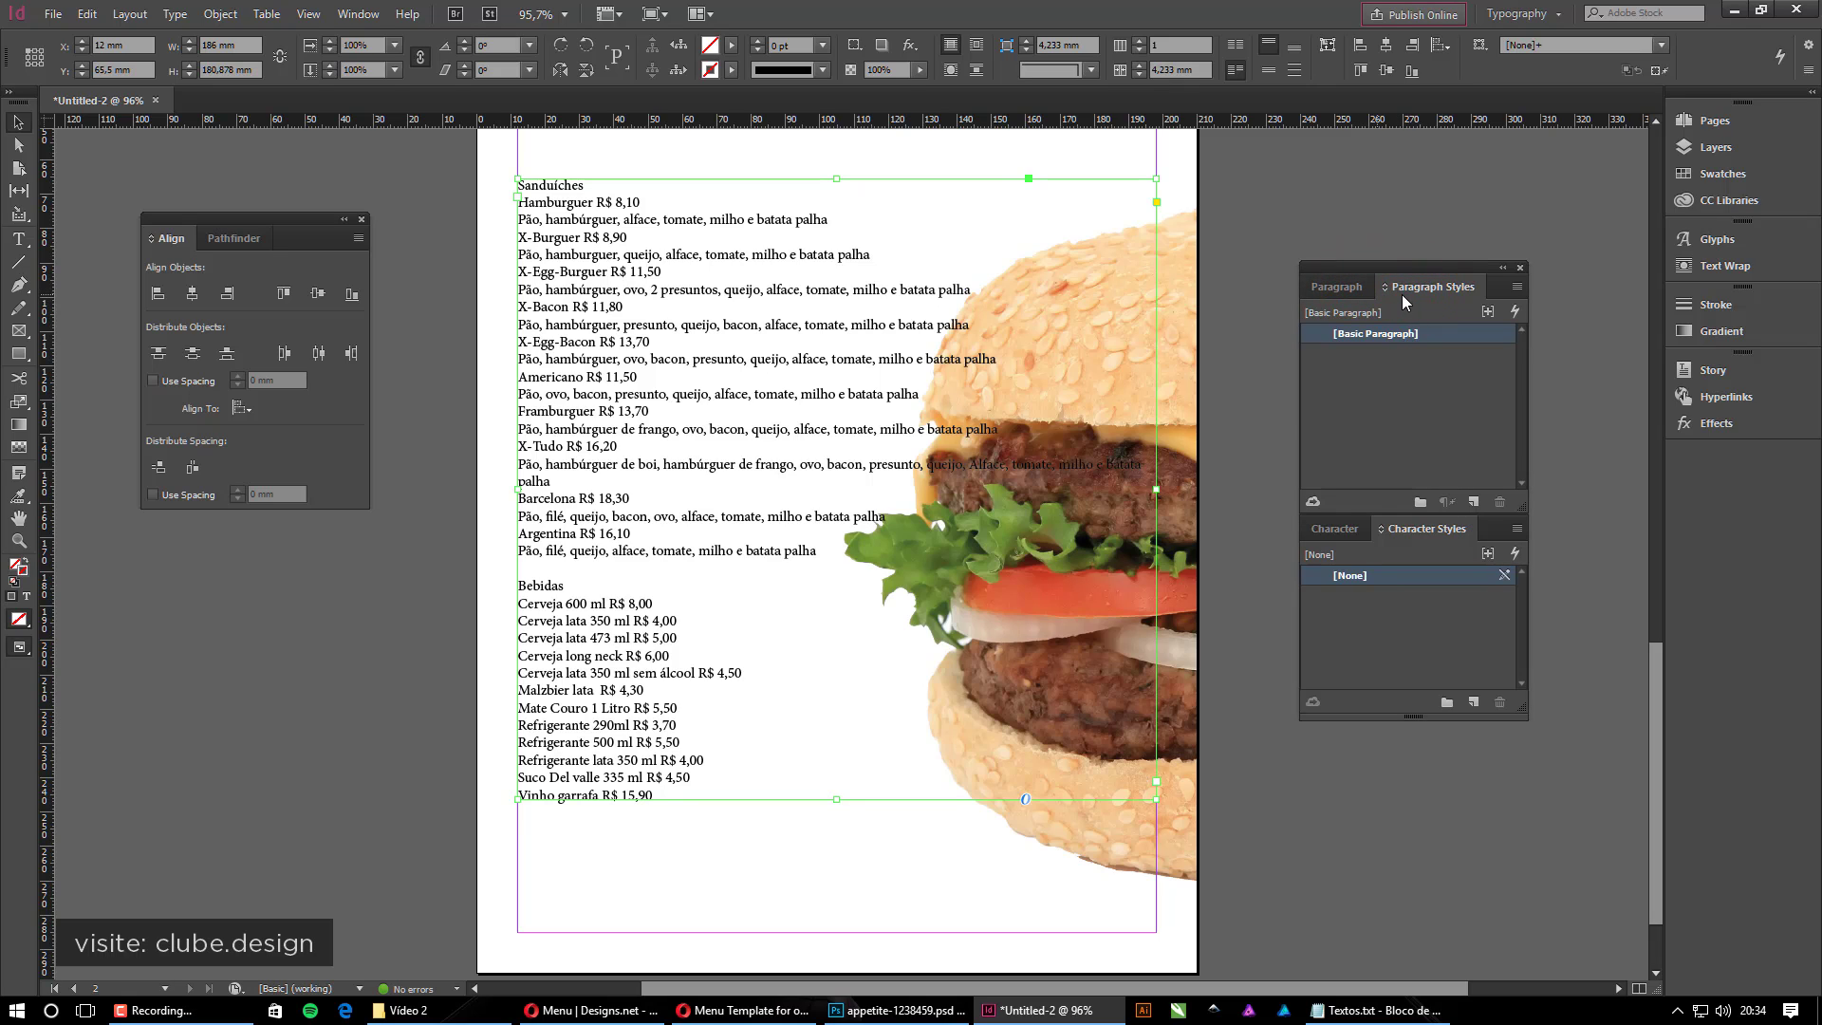
left_click_drag(1404, 301, 1341, 517)
left_click_drag(1437, 265, 1456, 150)
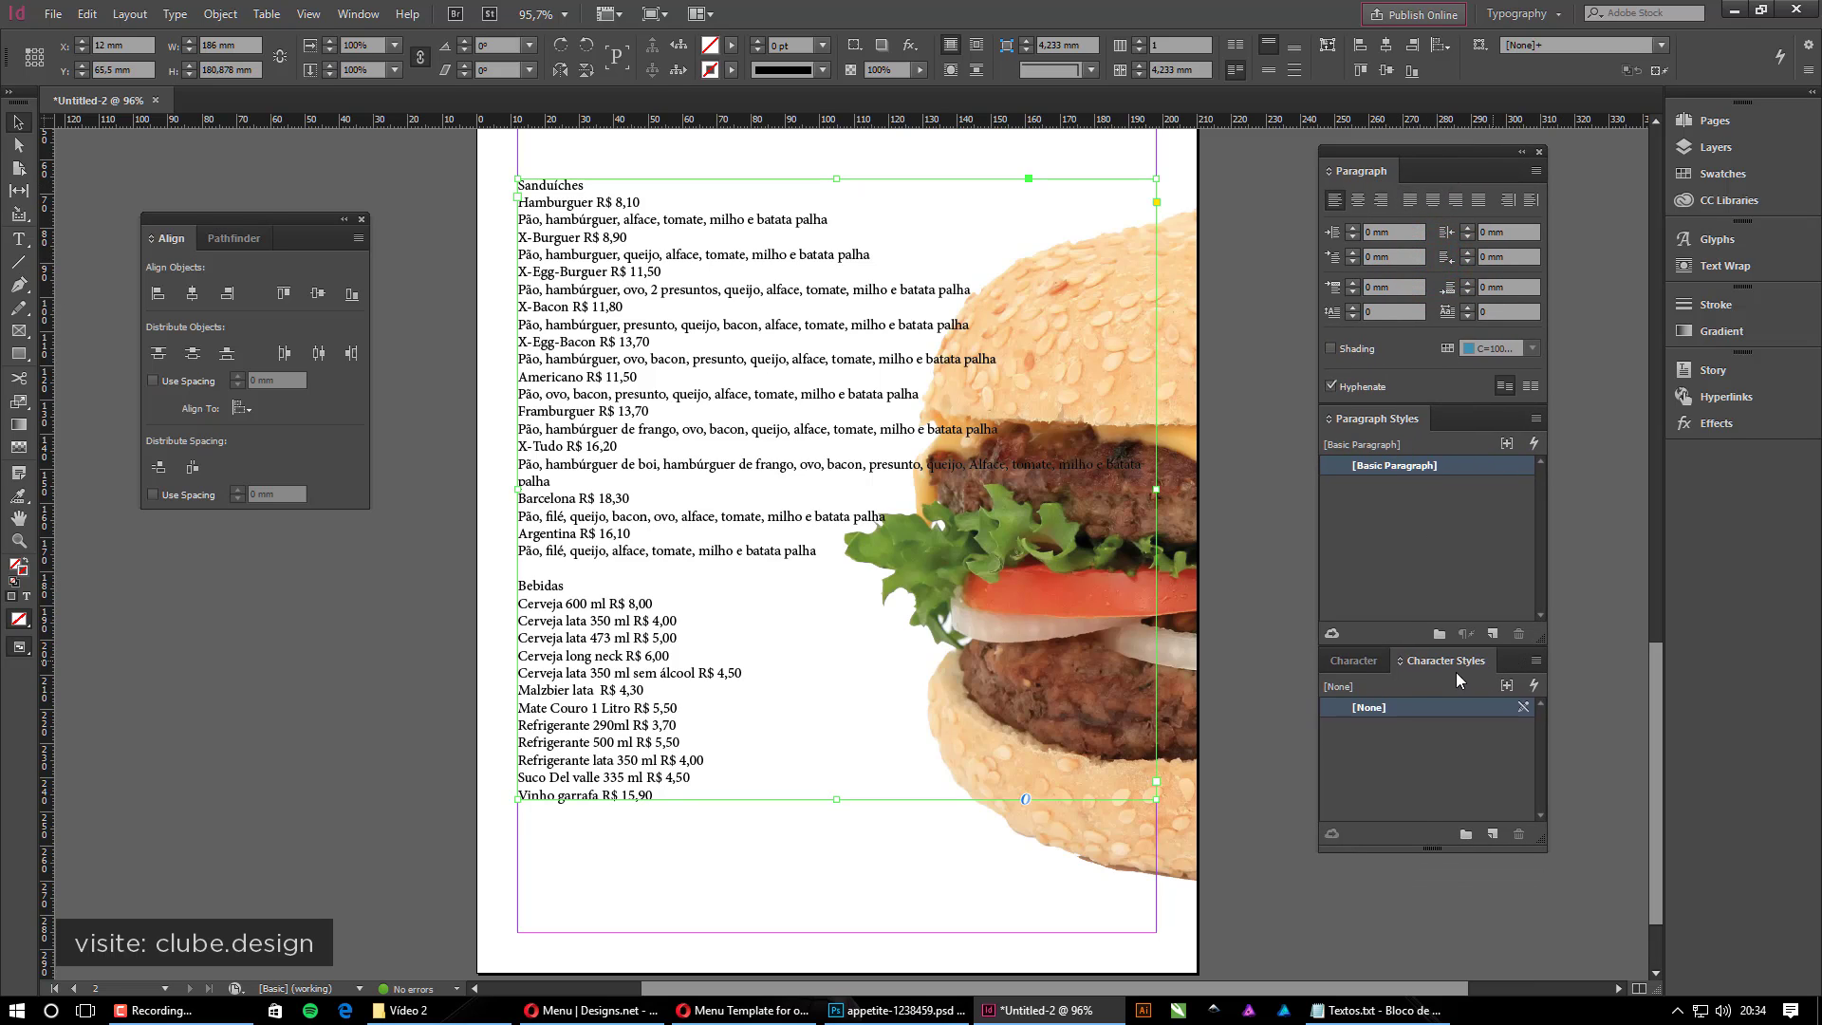
Try stacking the Character Styles panel below the Character panel, and return it to the Character group
left_click(1431, 661)
left_click_drag(1430, 660, 1370, 850)
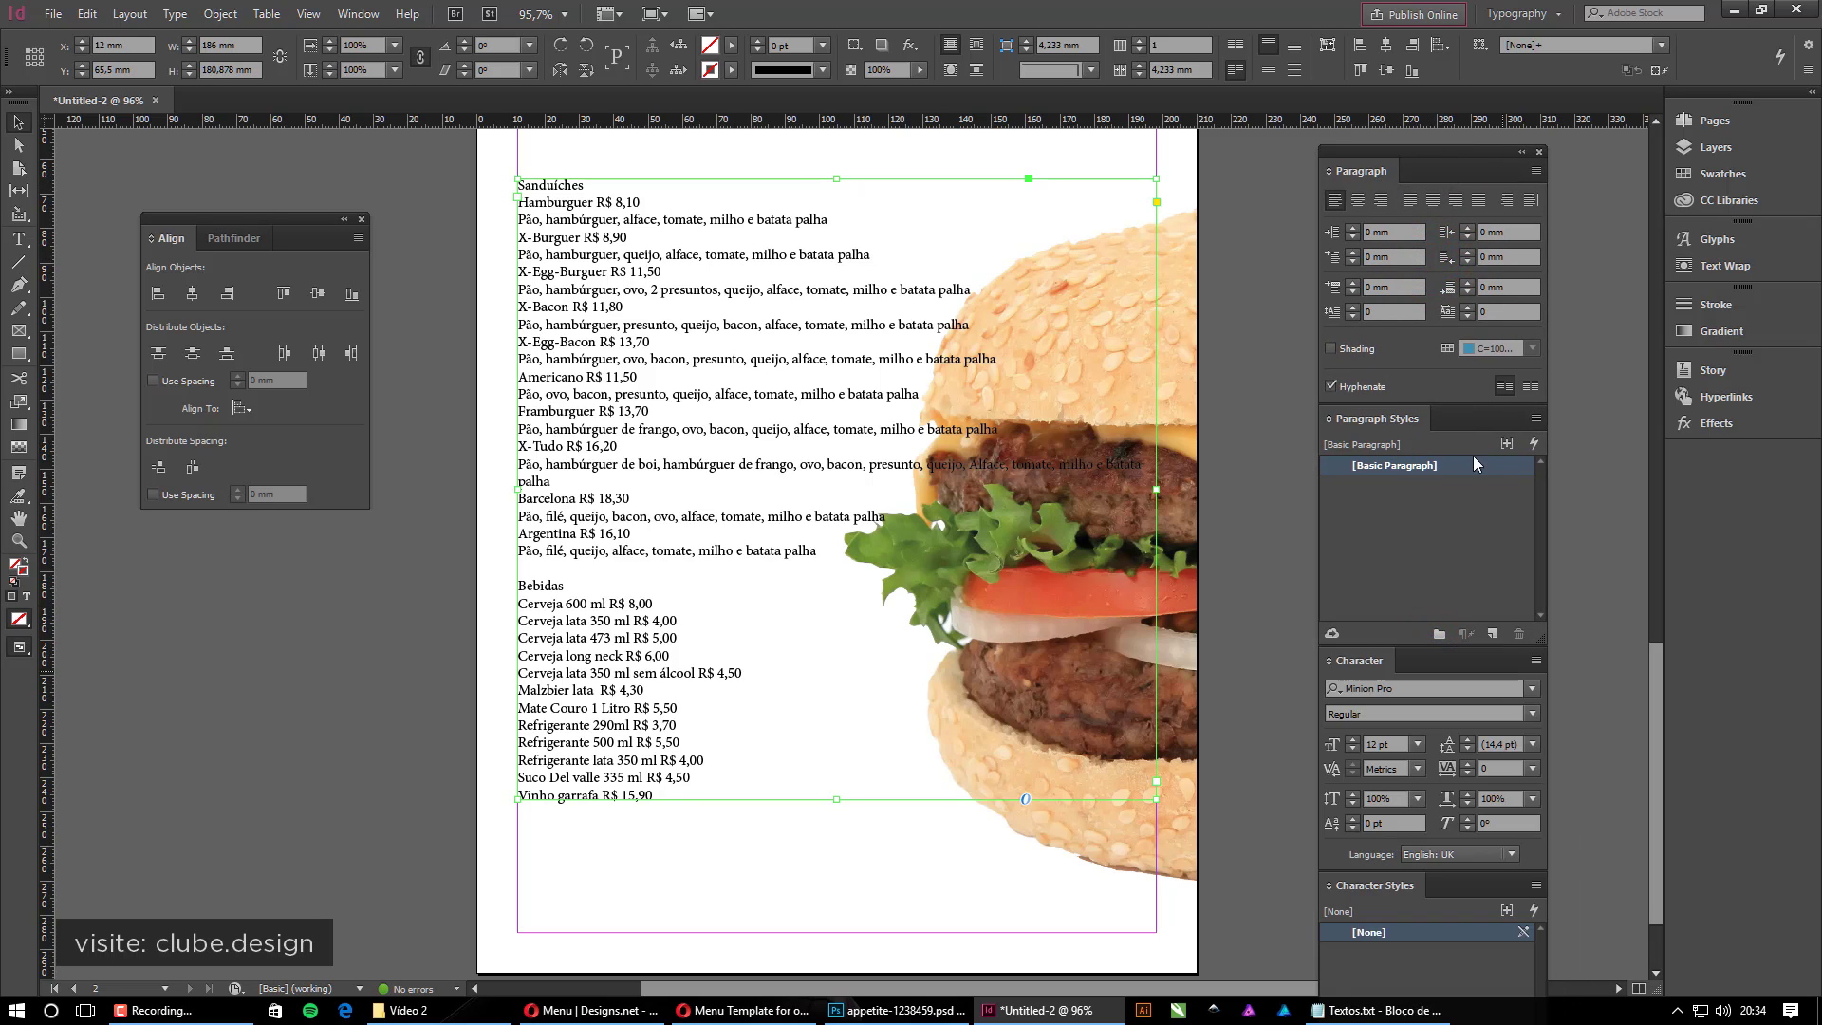
left_click_drag(1473, 153, 1471, 145)
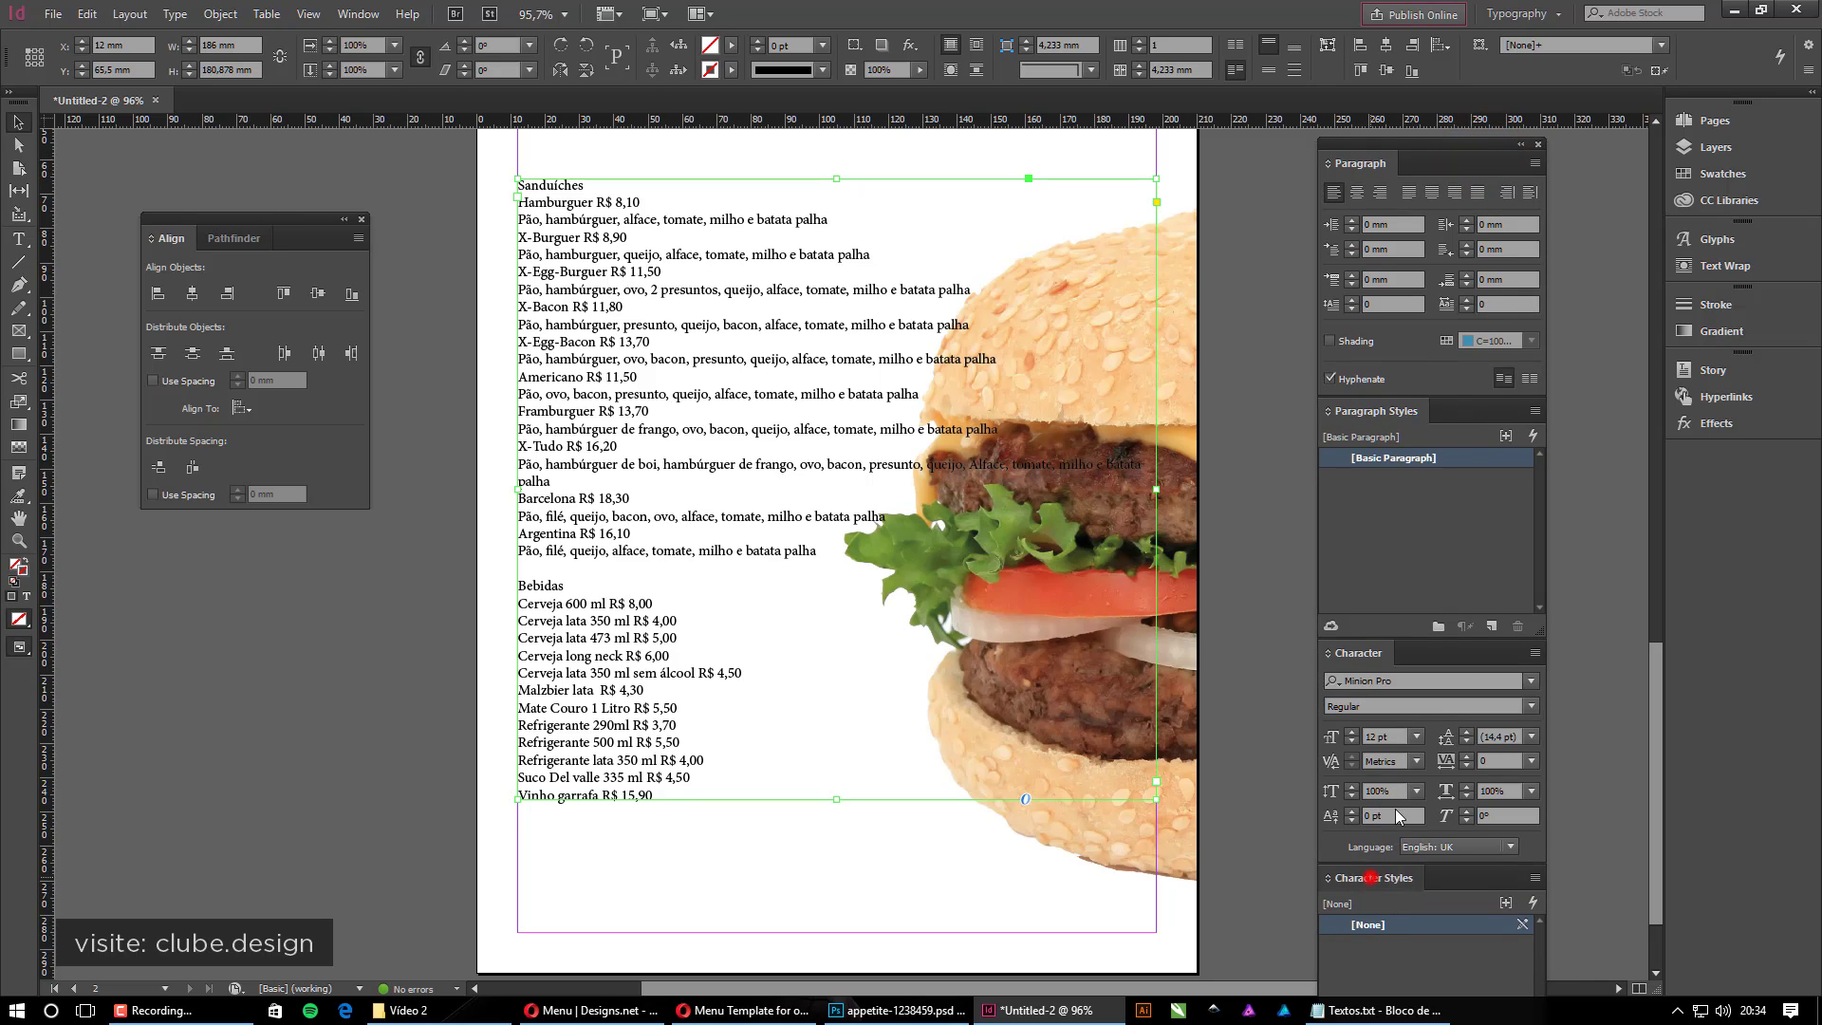
left_click_drag(1371, 881, 1411, 651)
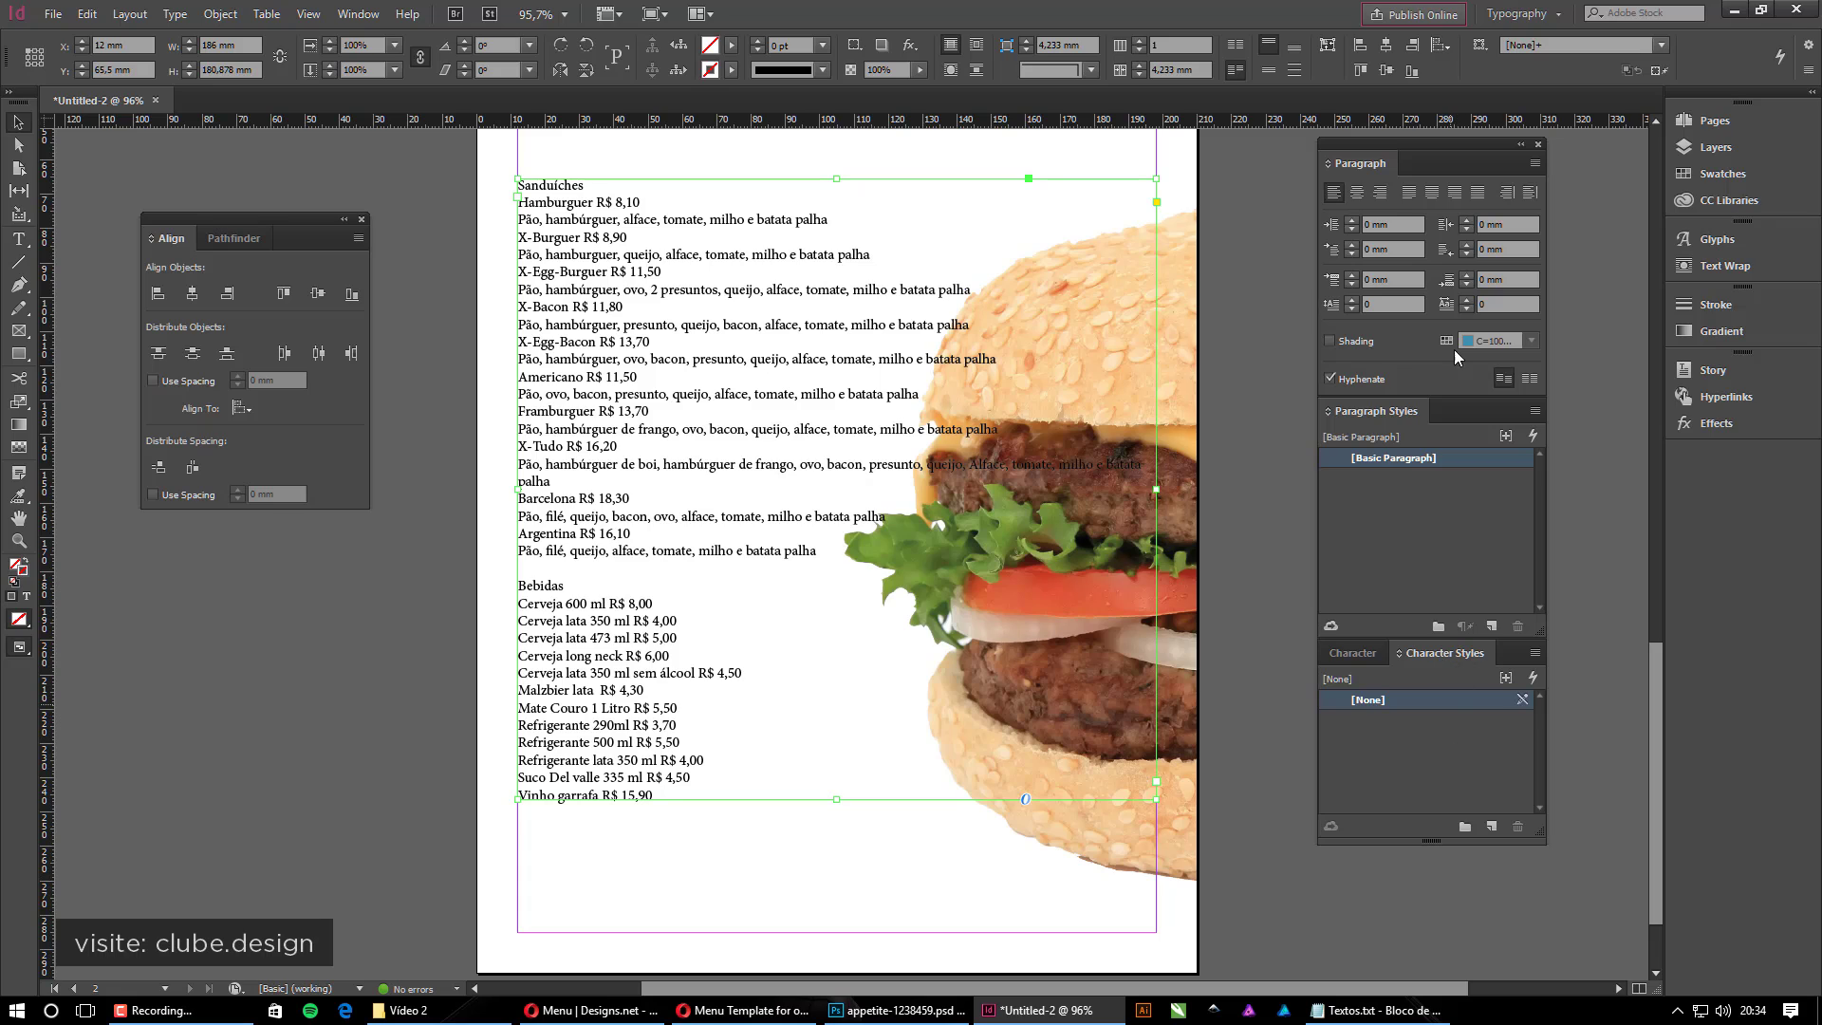
Show the Character panel in front of Character Styles within its group
left_click(1375, 165)
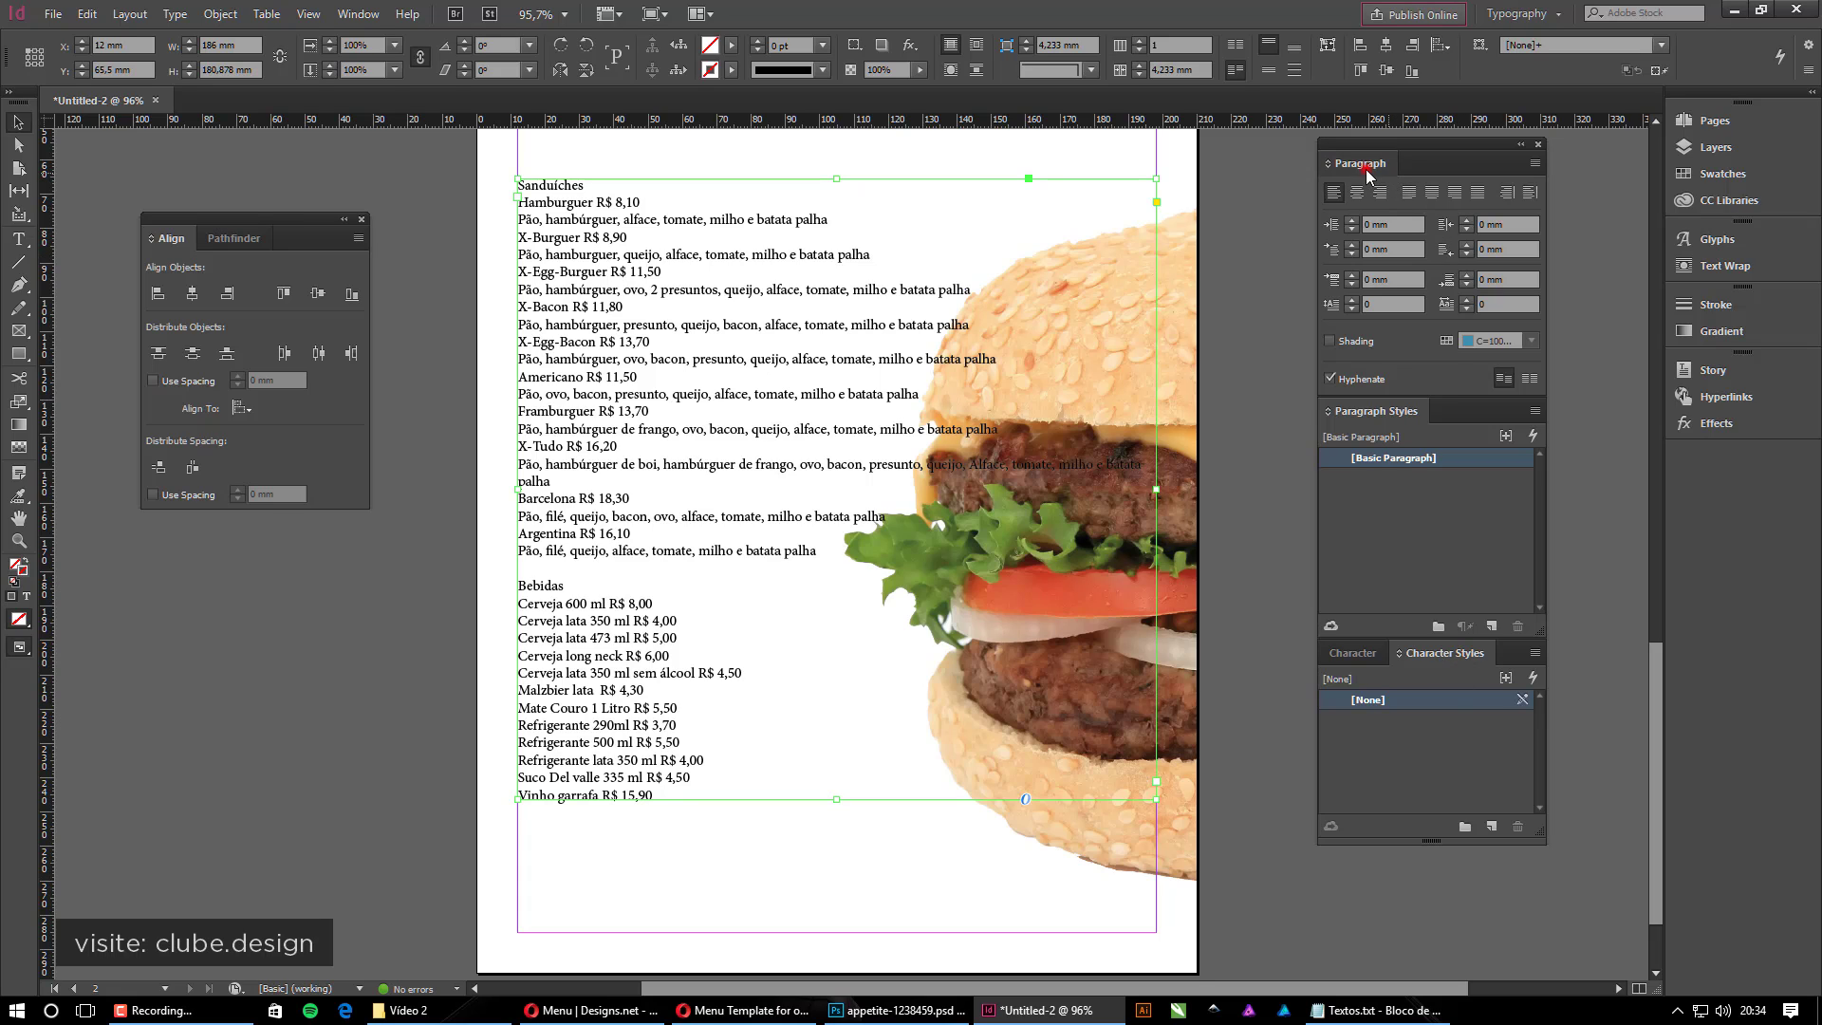
left_click(1380, 413)
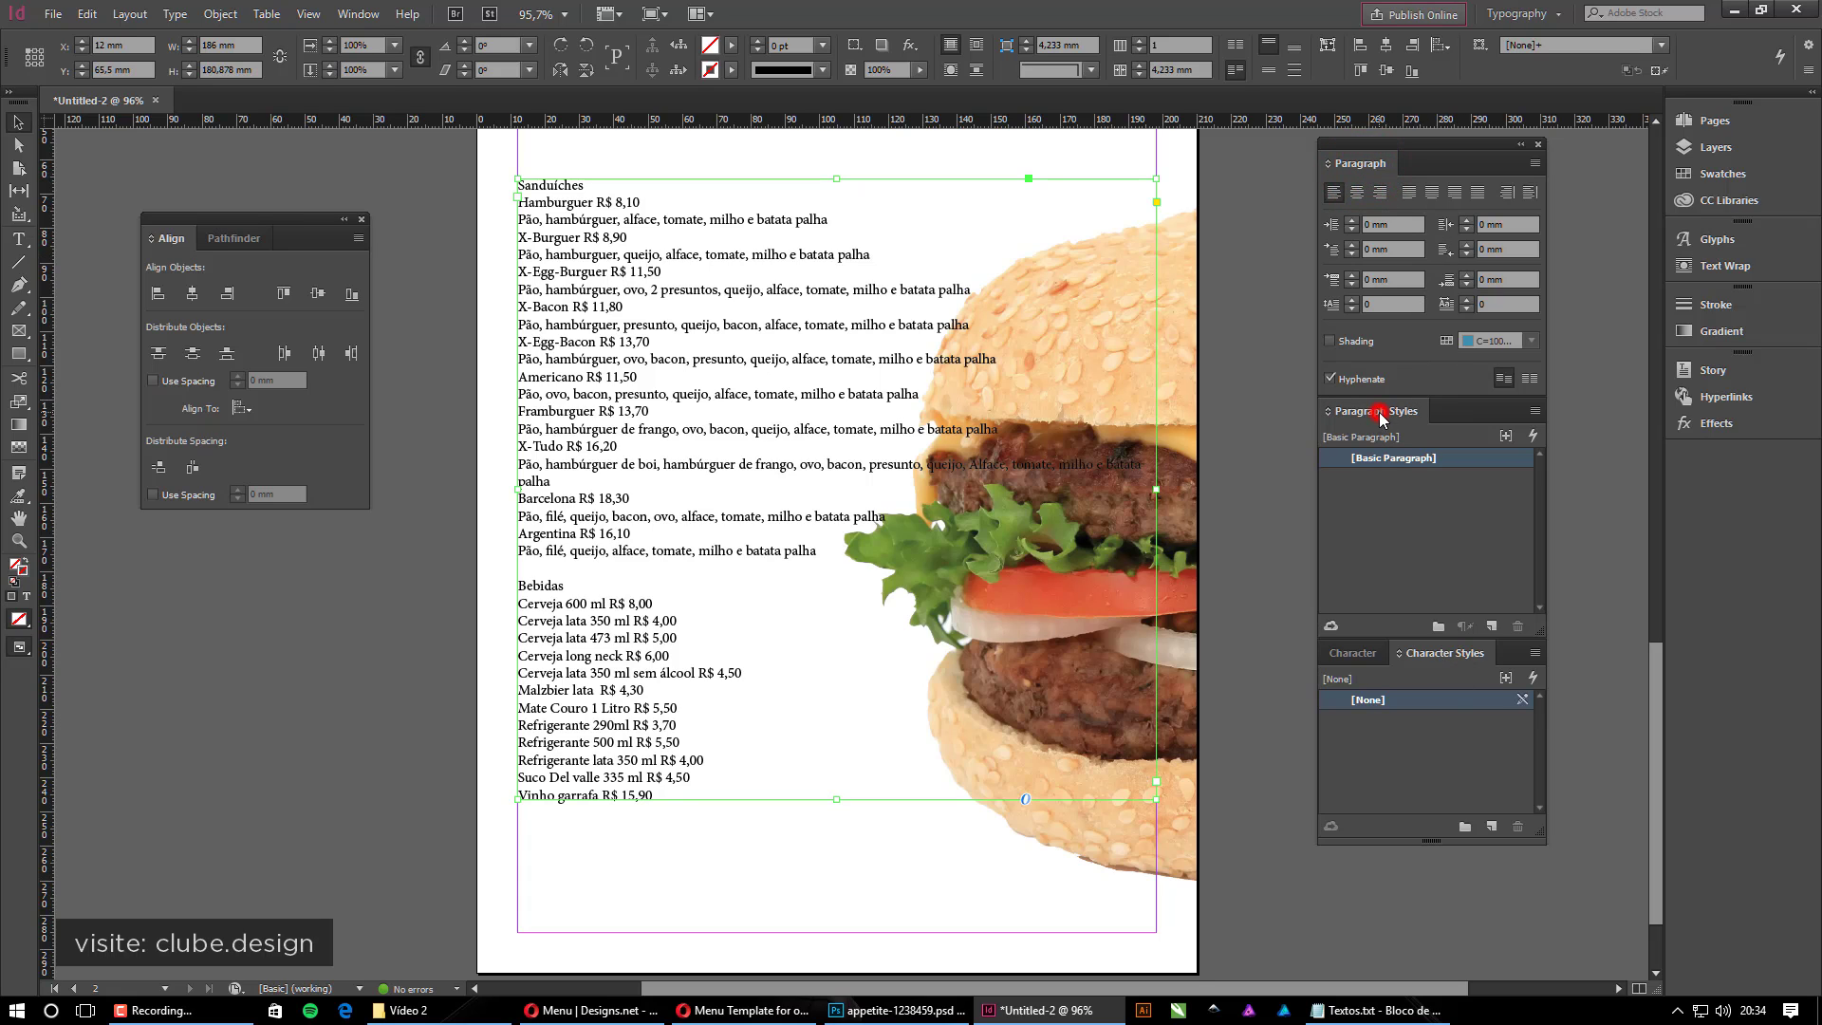
left_click(1359, 655)
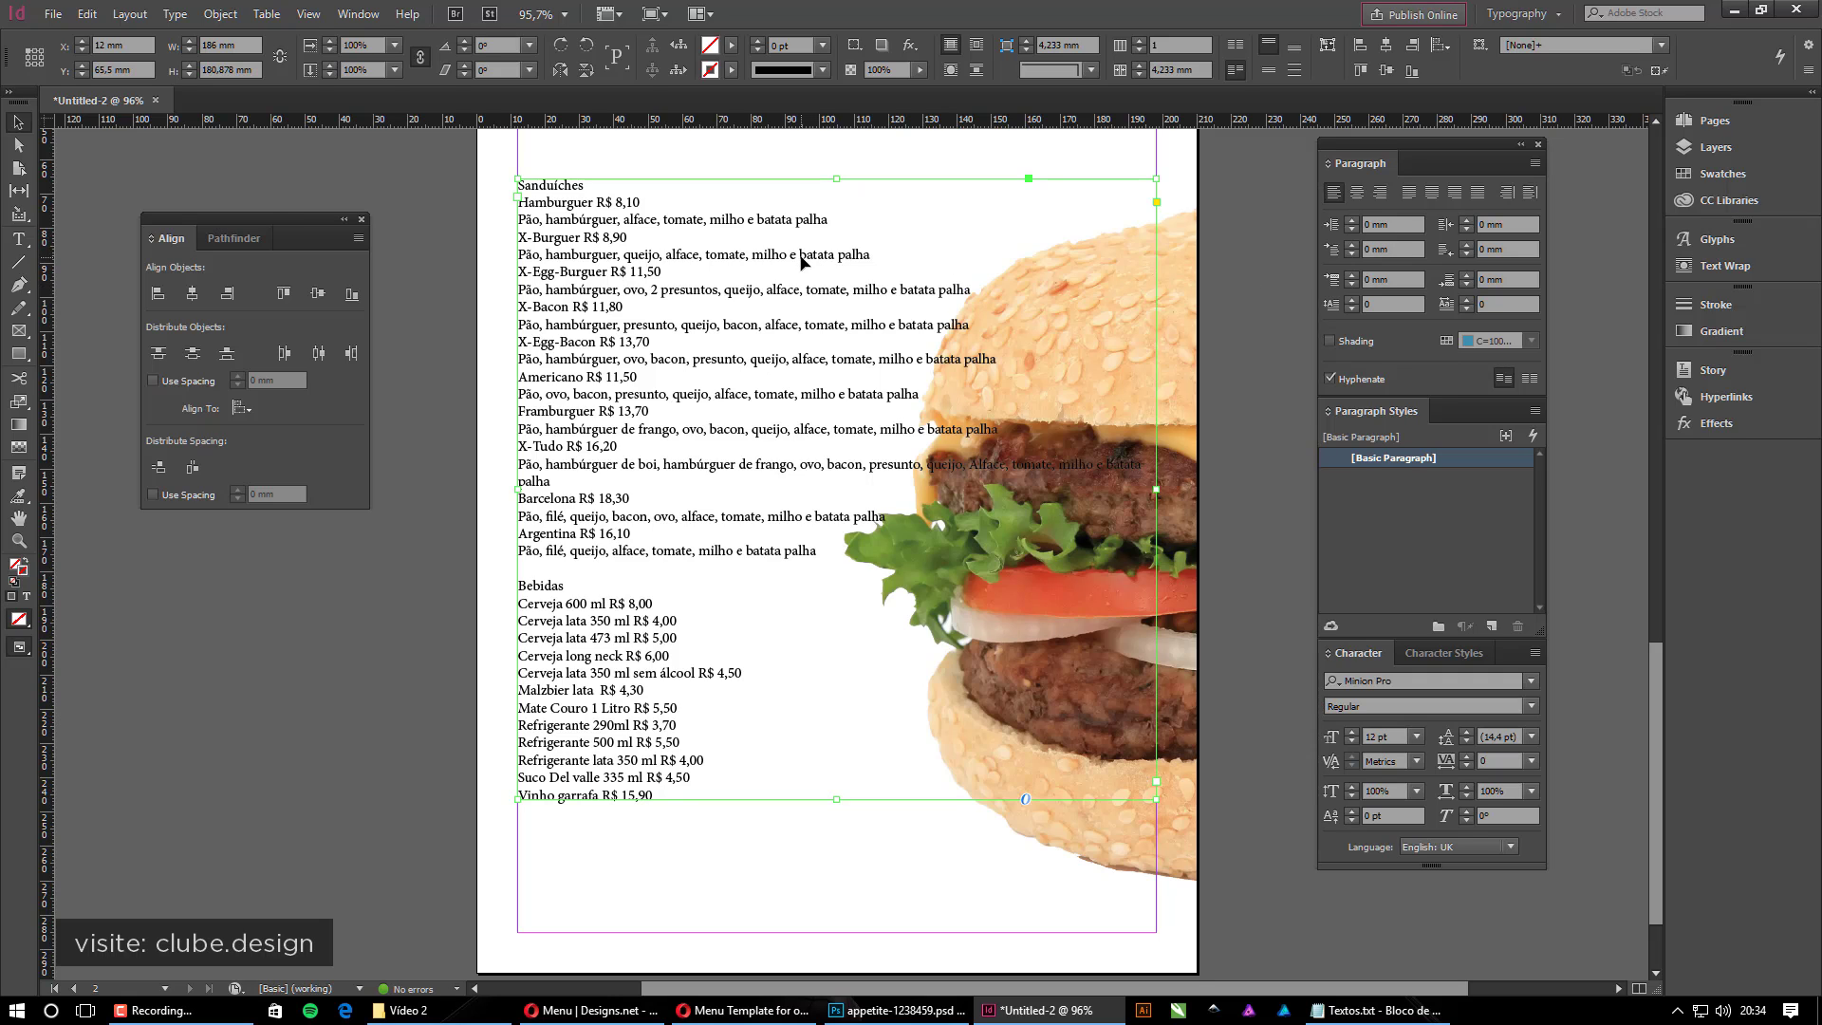
Examine the menu text's structure: the Sanduíches category heading, the item line with its price and the ingredients line
left_click_drag(813, 277, 819, 311)
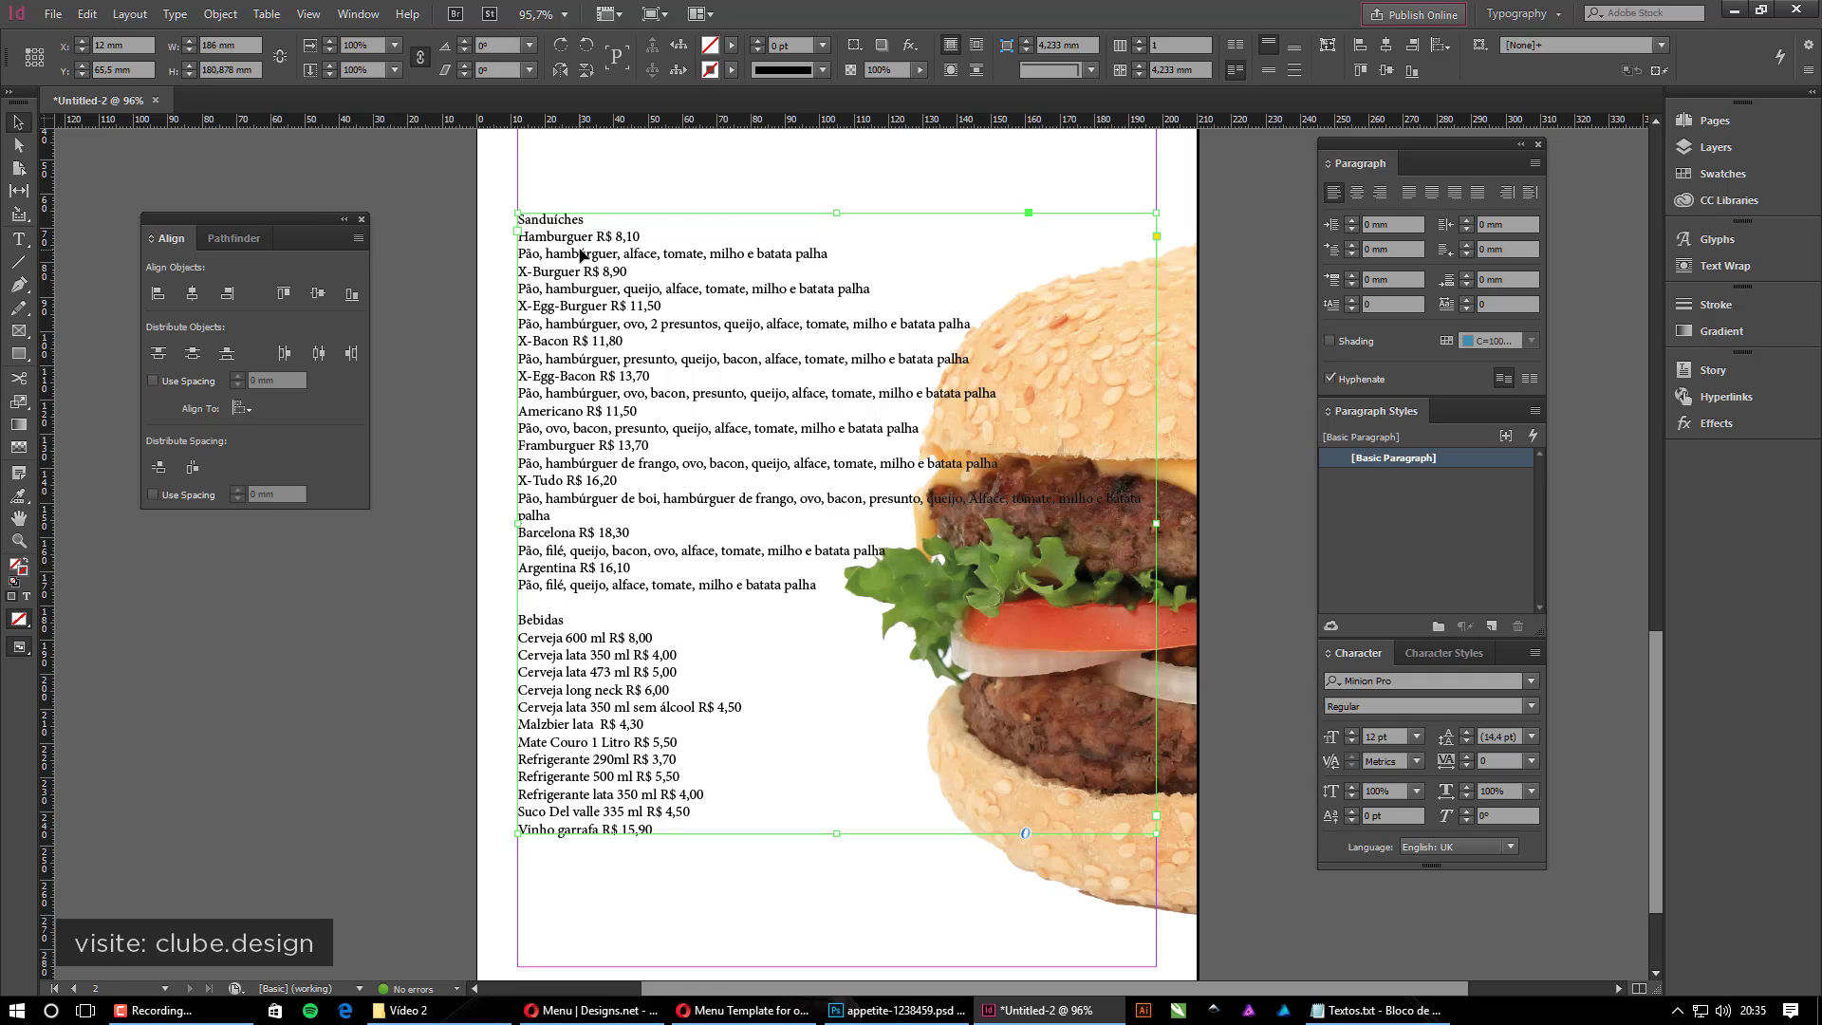
left_click(553, 220)
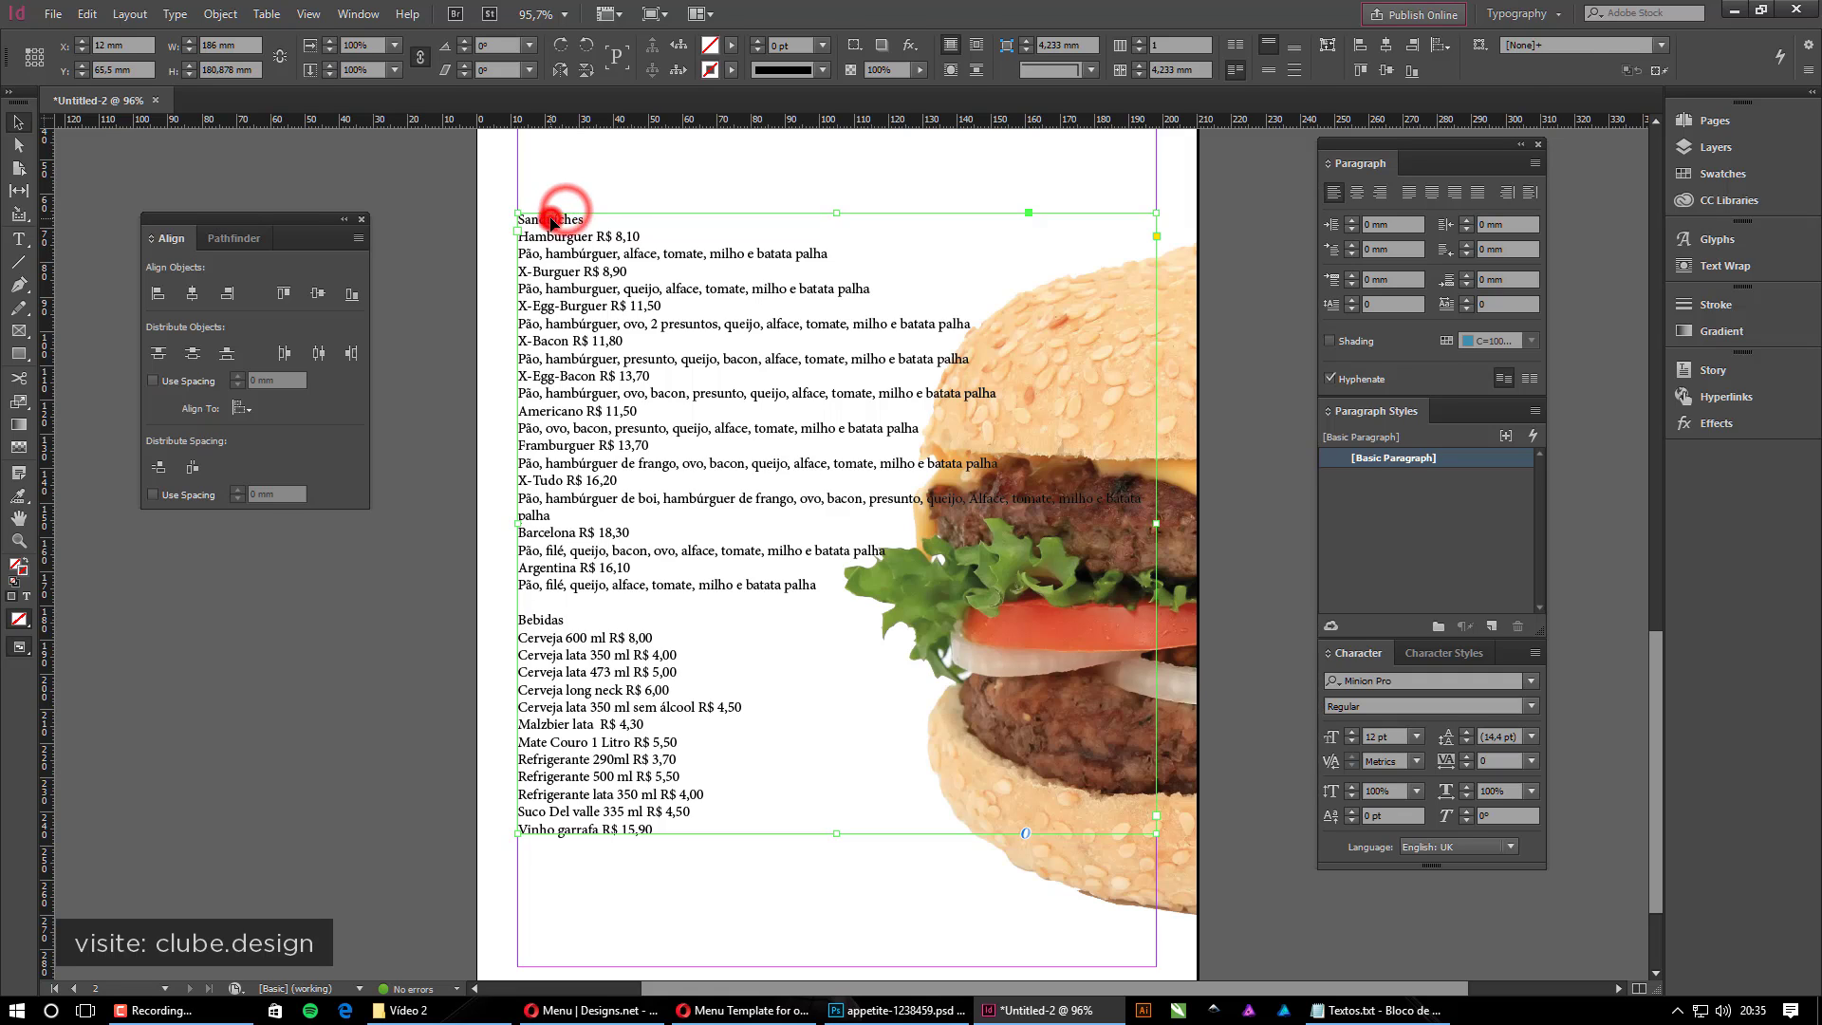
double_click(553, 221)
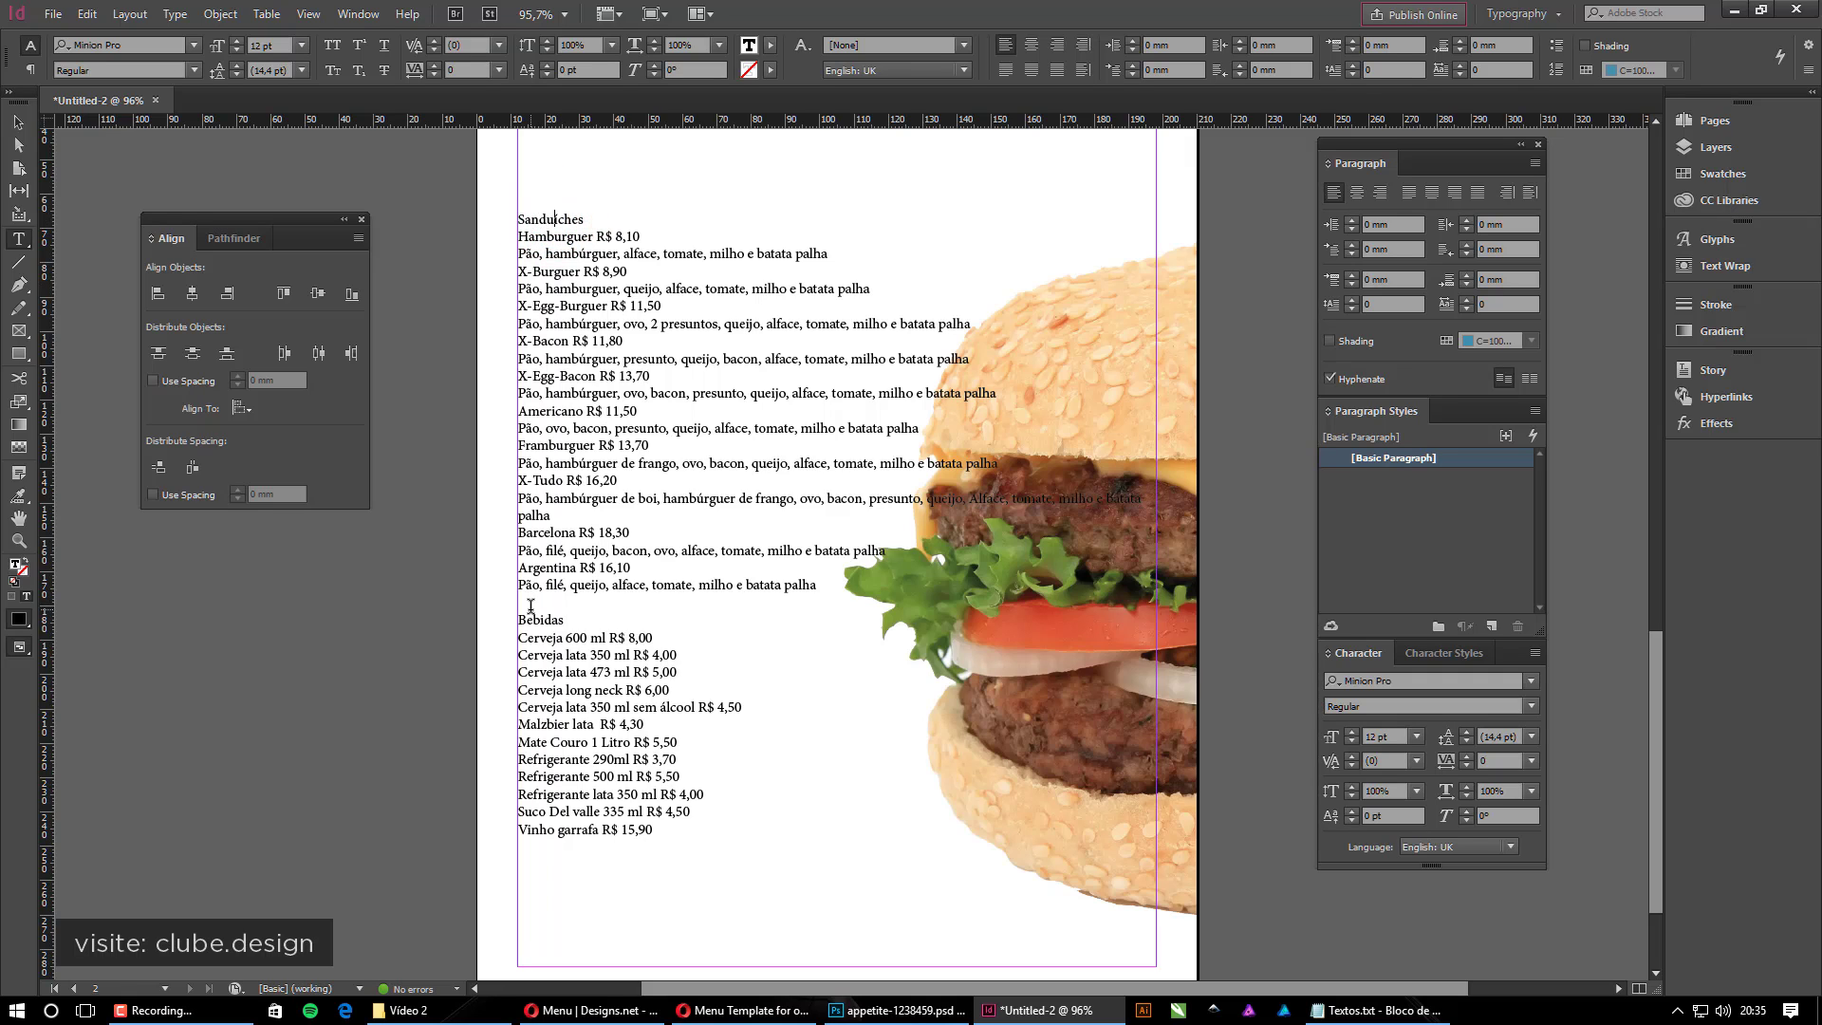
triple_click(638, 238)
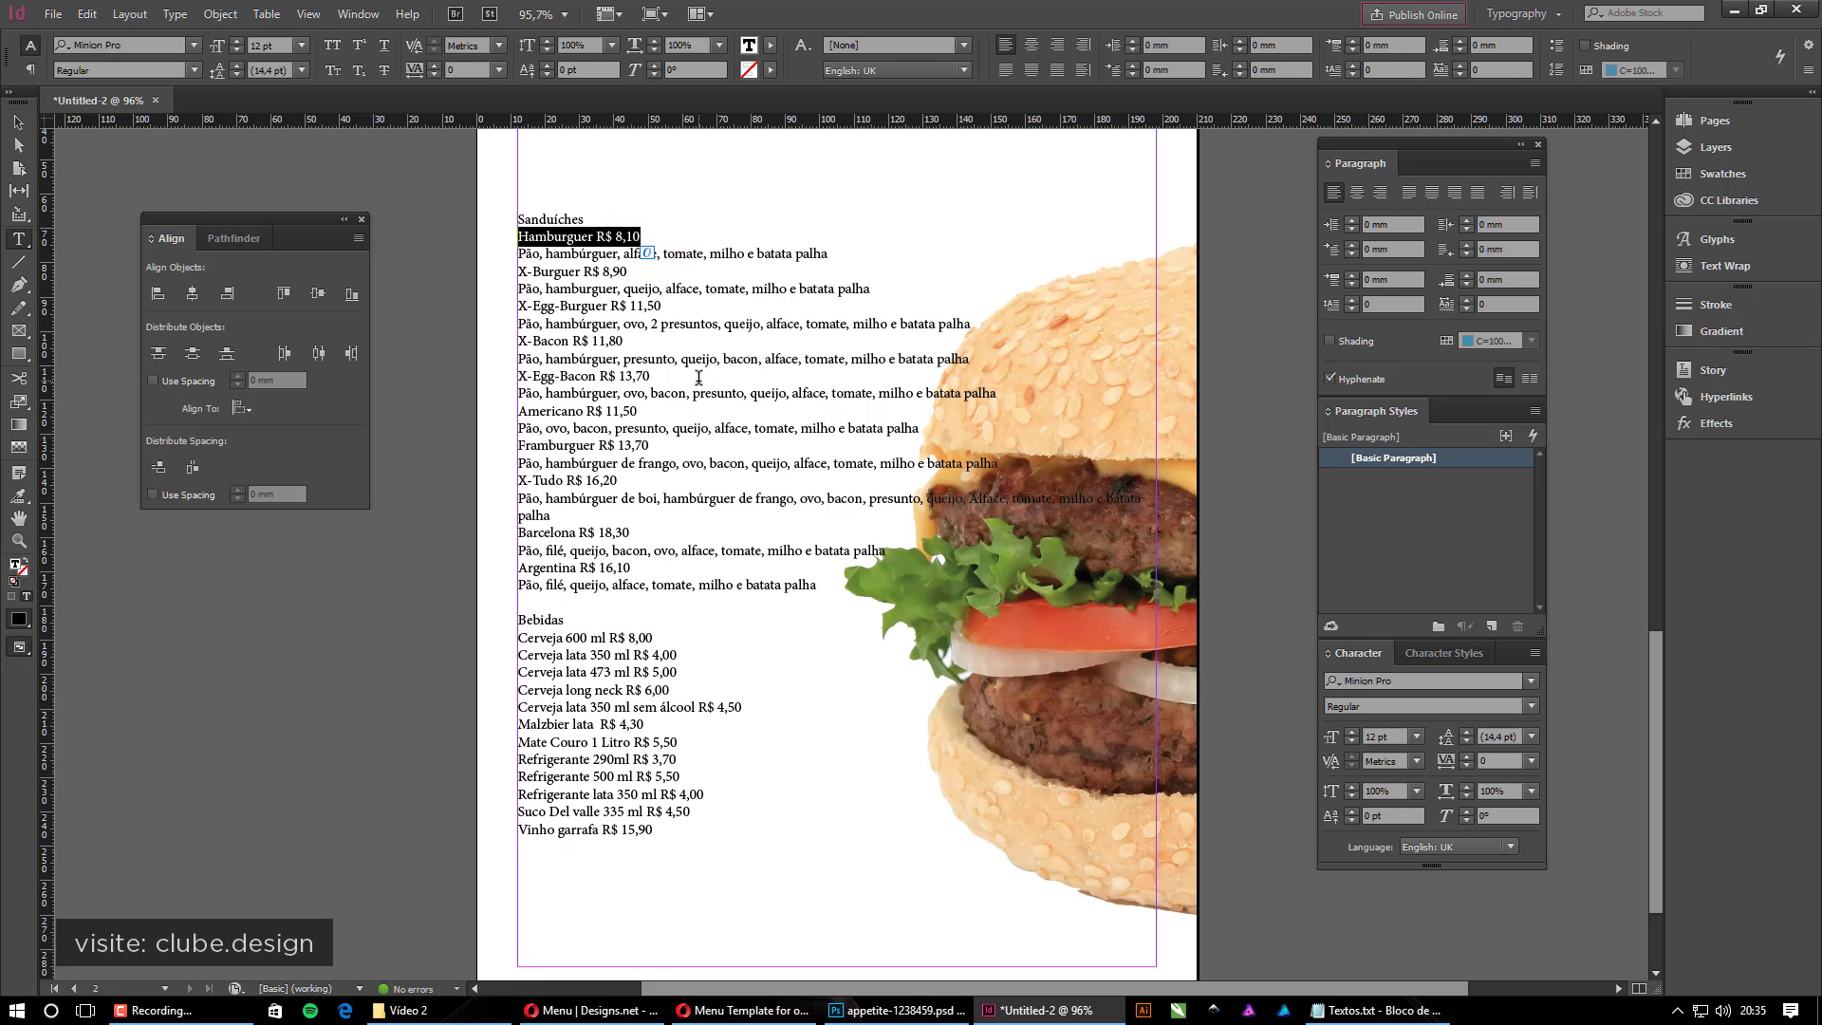
triple_click(579, 253)
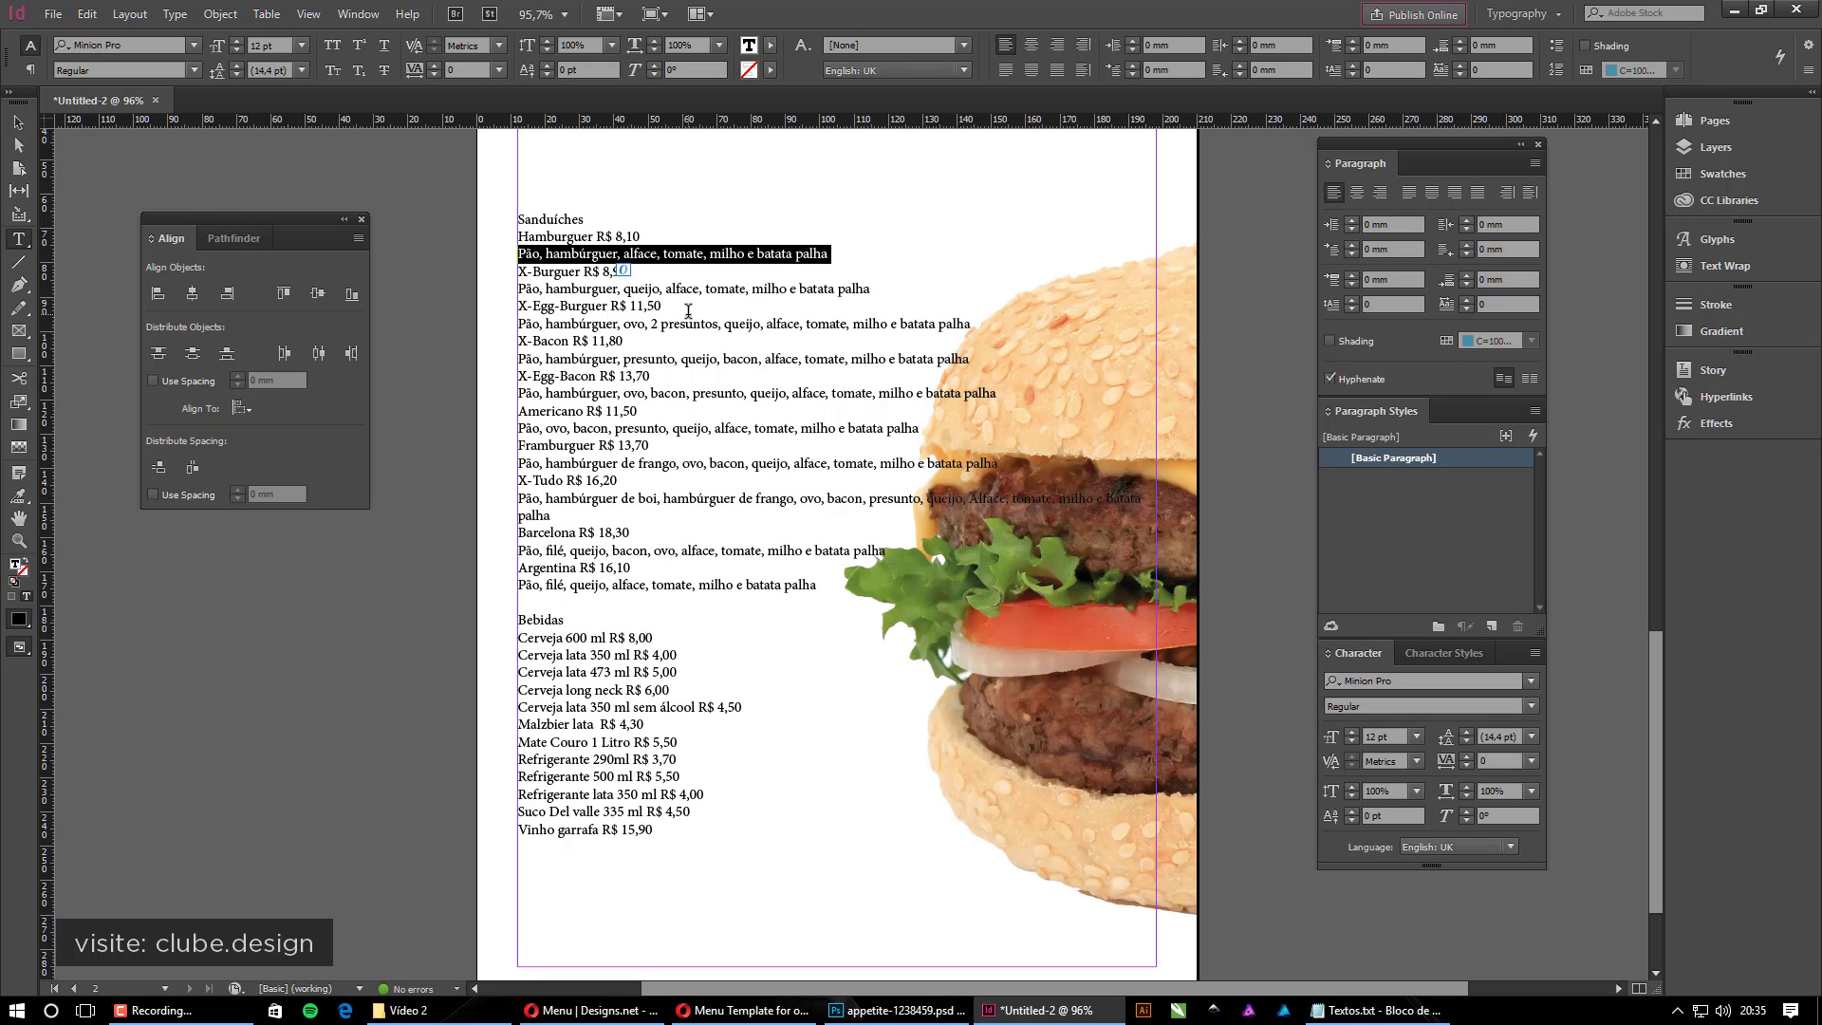
left_click(719, 413)
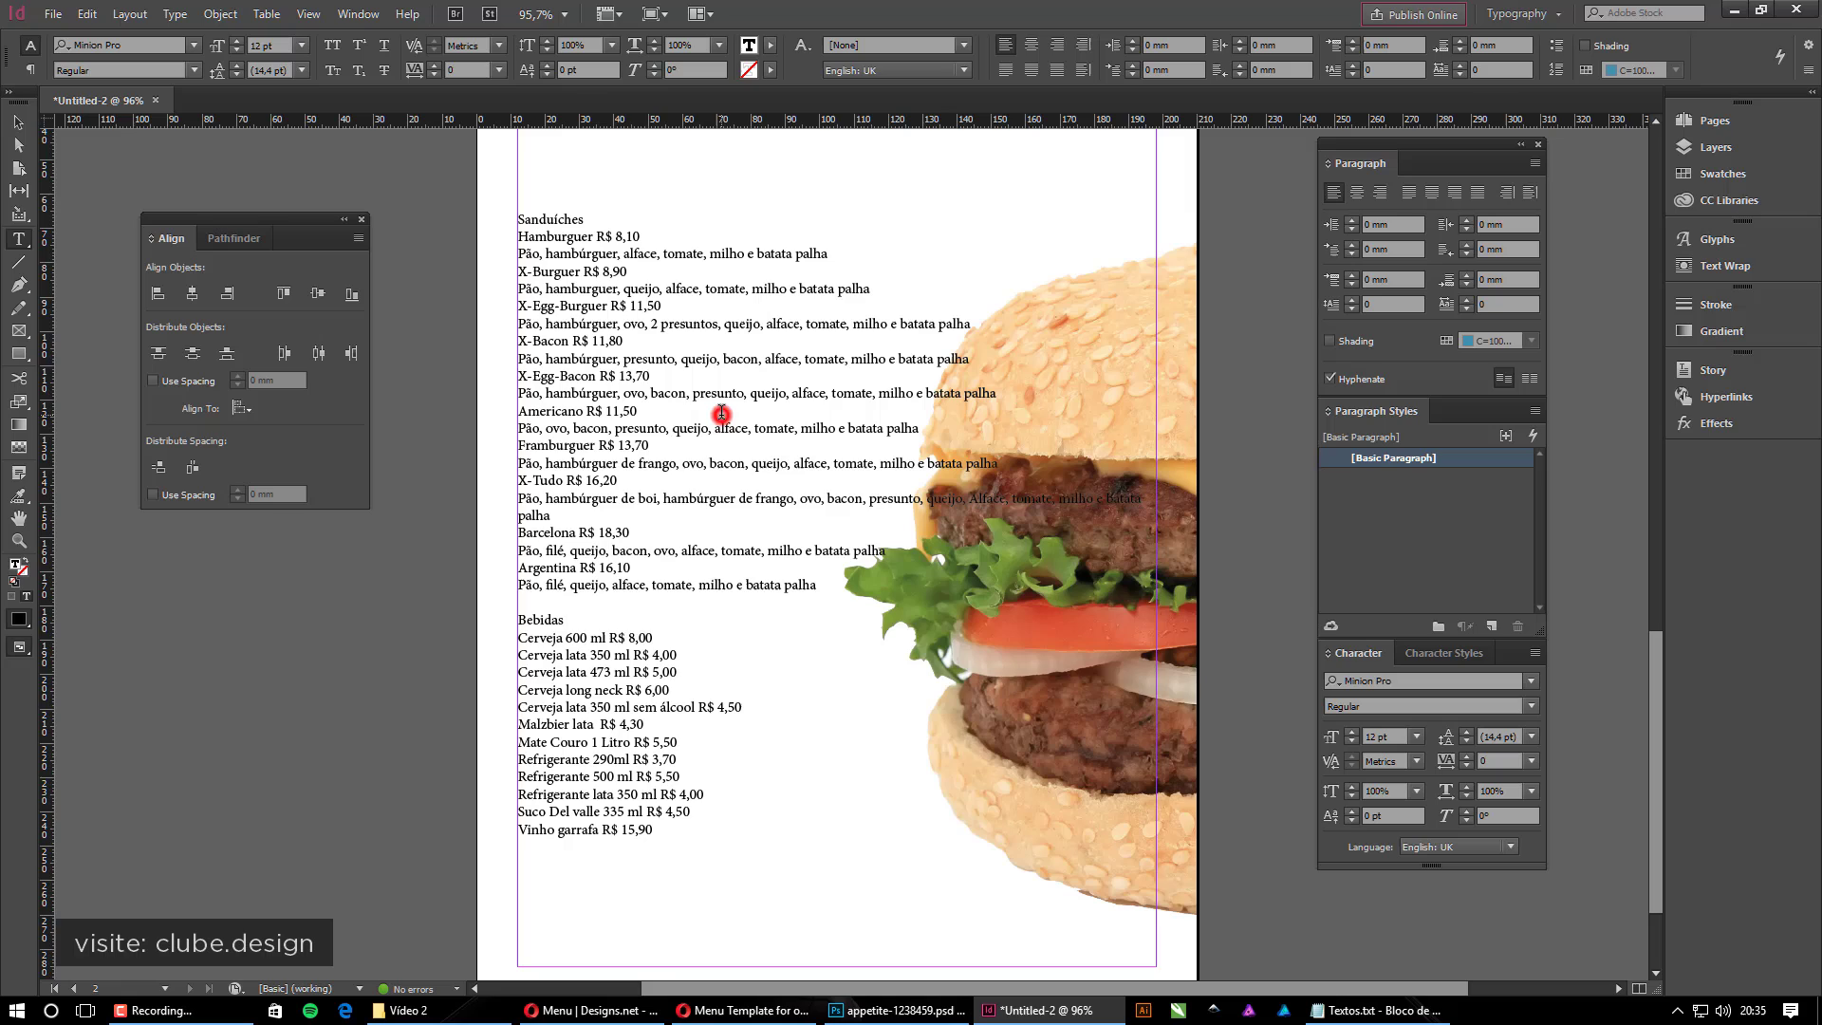
double_click(556, 217)
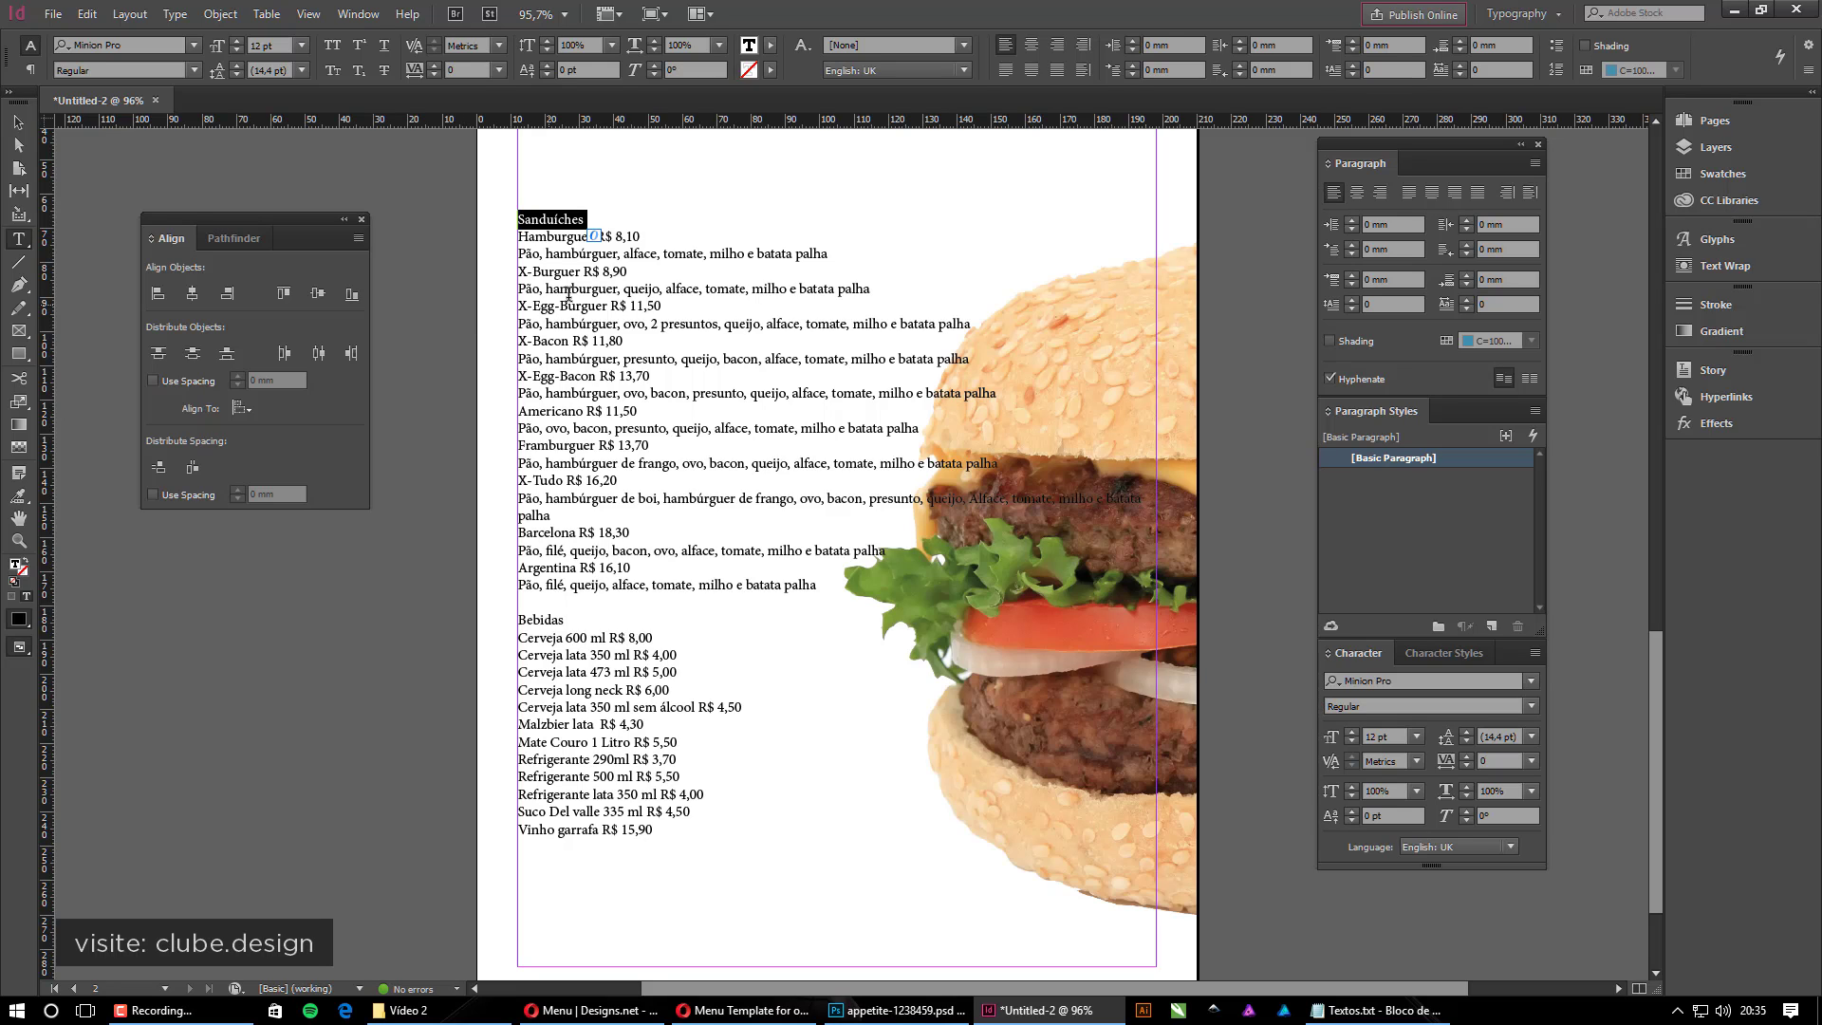
left_click(548, 219)
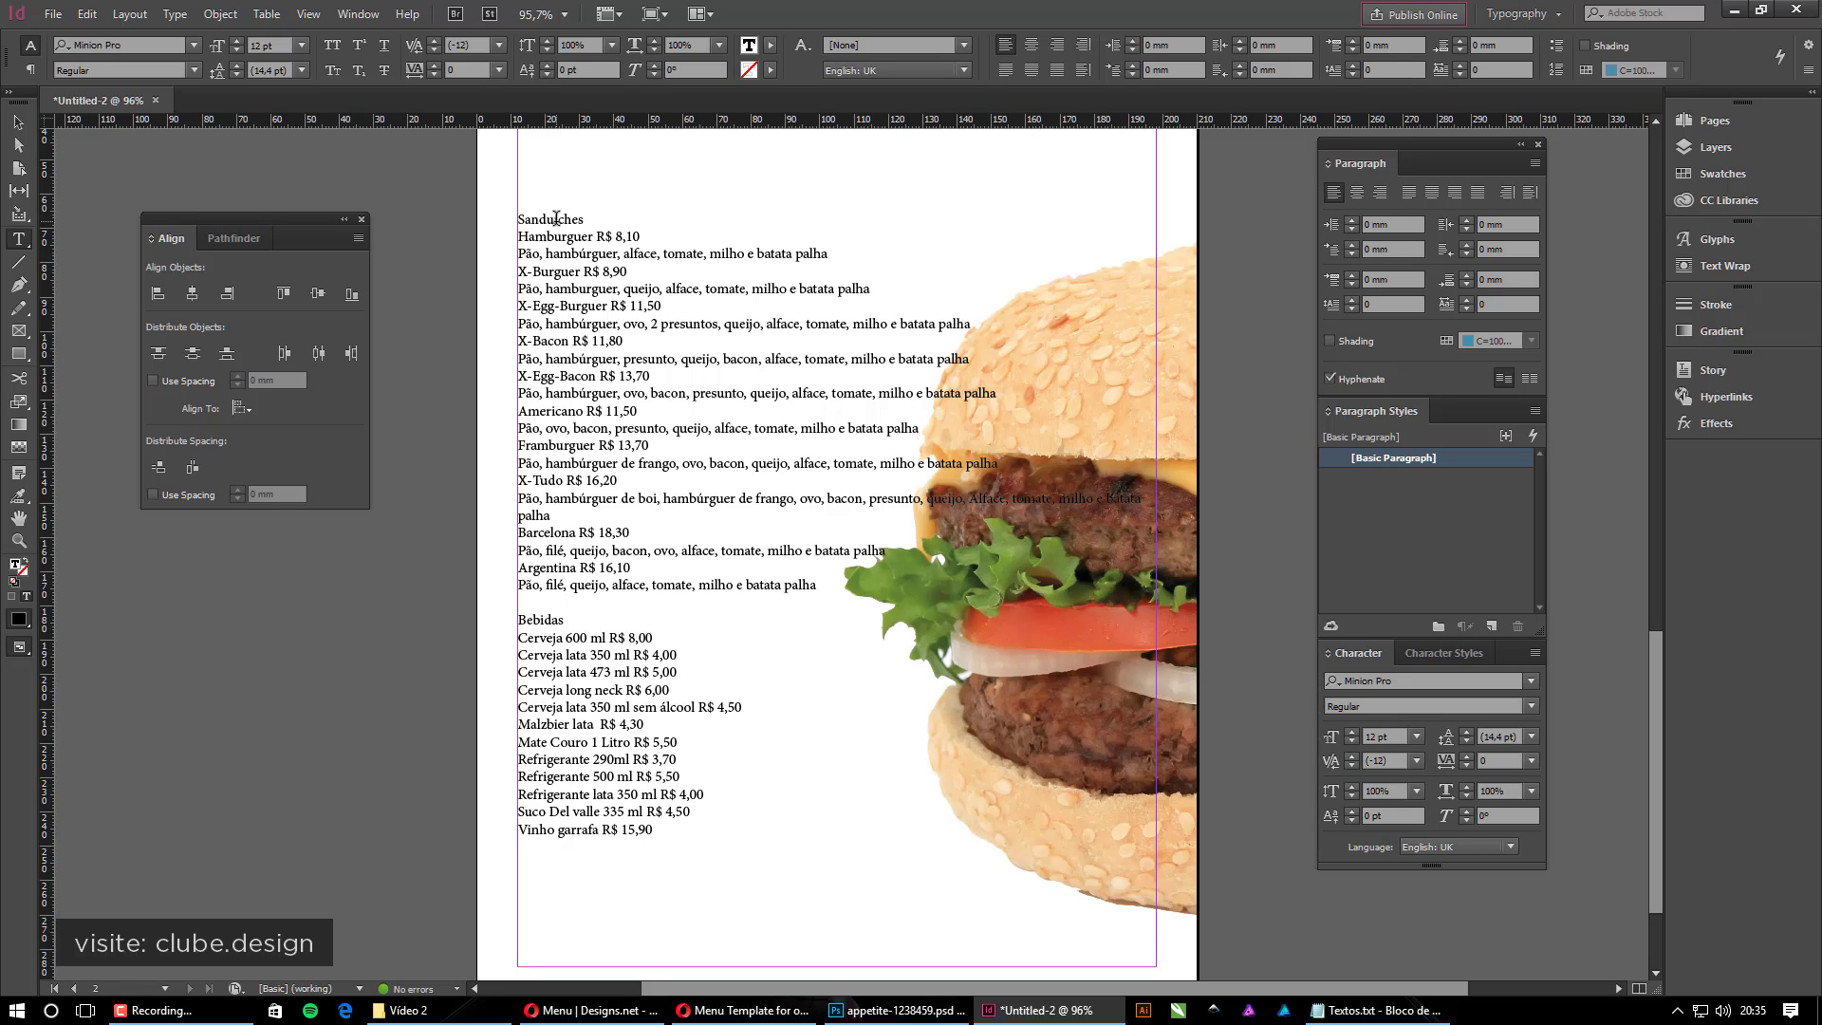
Set the Sanduíches heading in Minion Pro Bold Italic
double_click(589, 219)
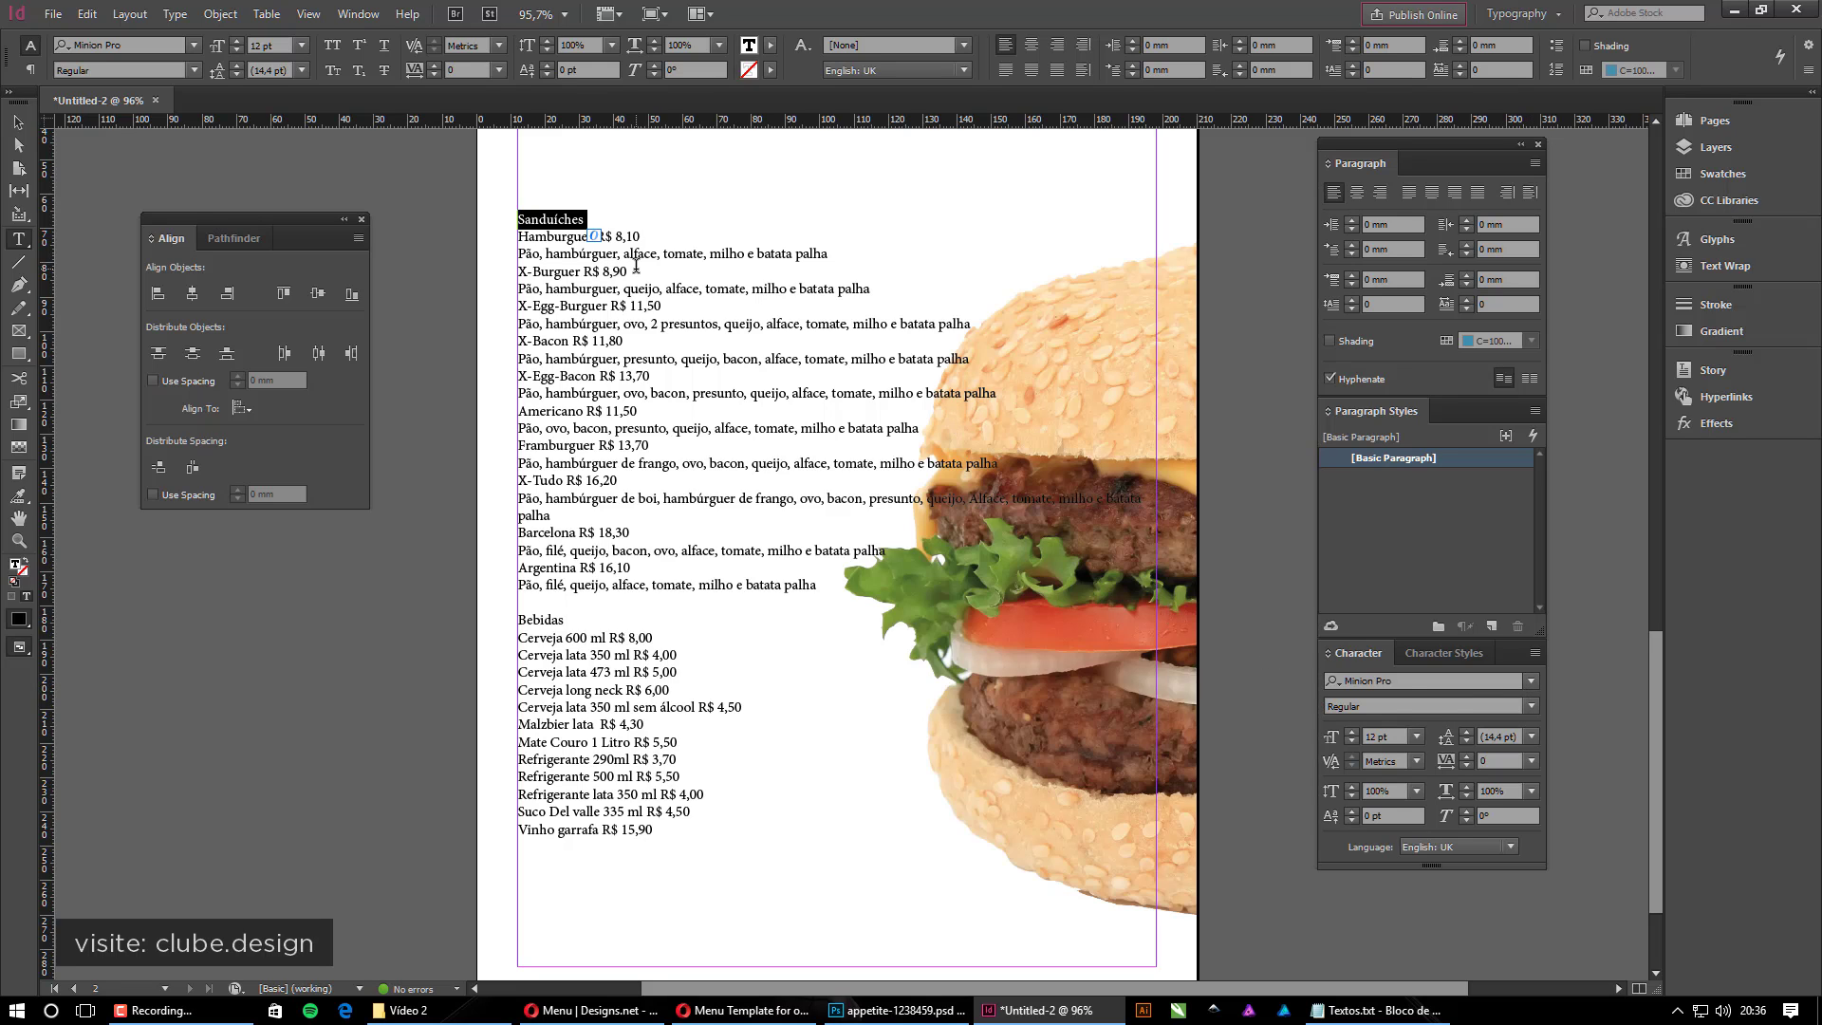
left_click(1373, 706)
left_click(1534, 707)
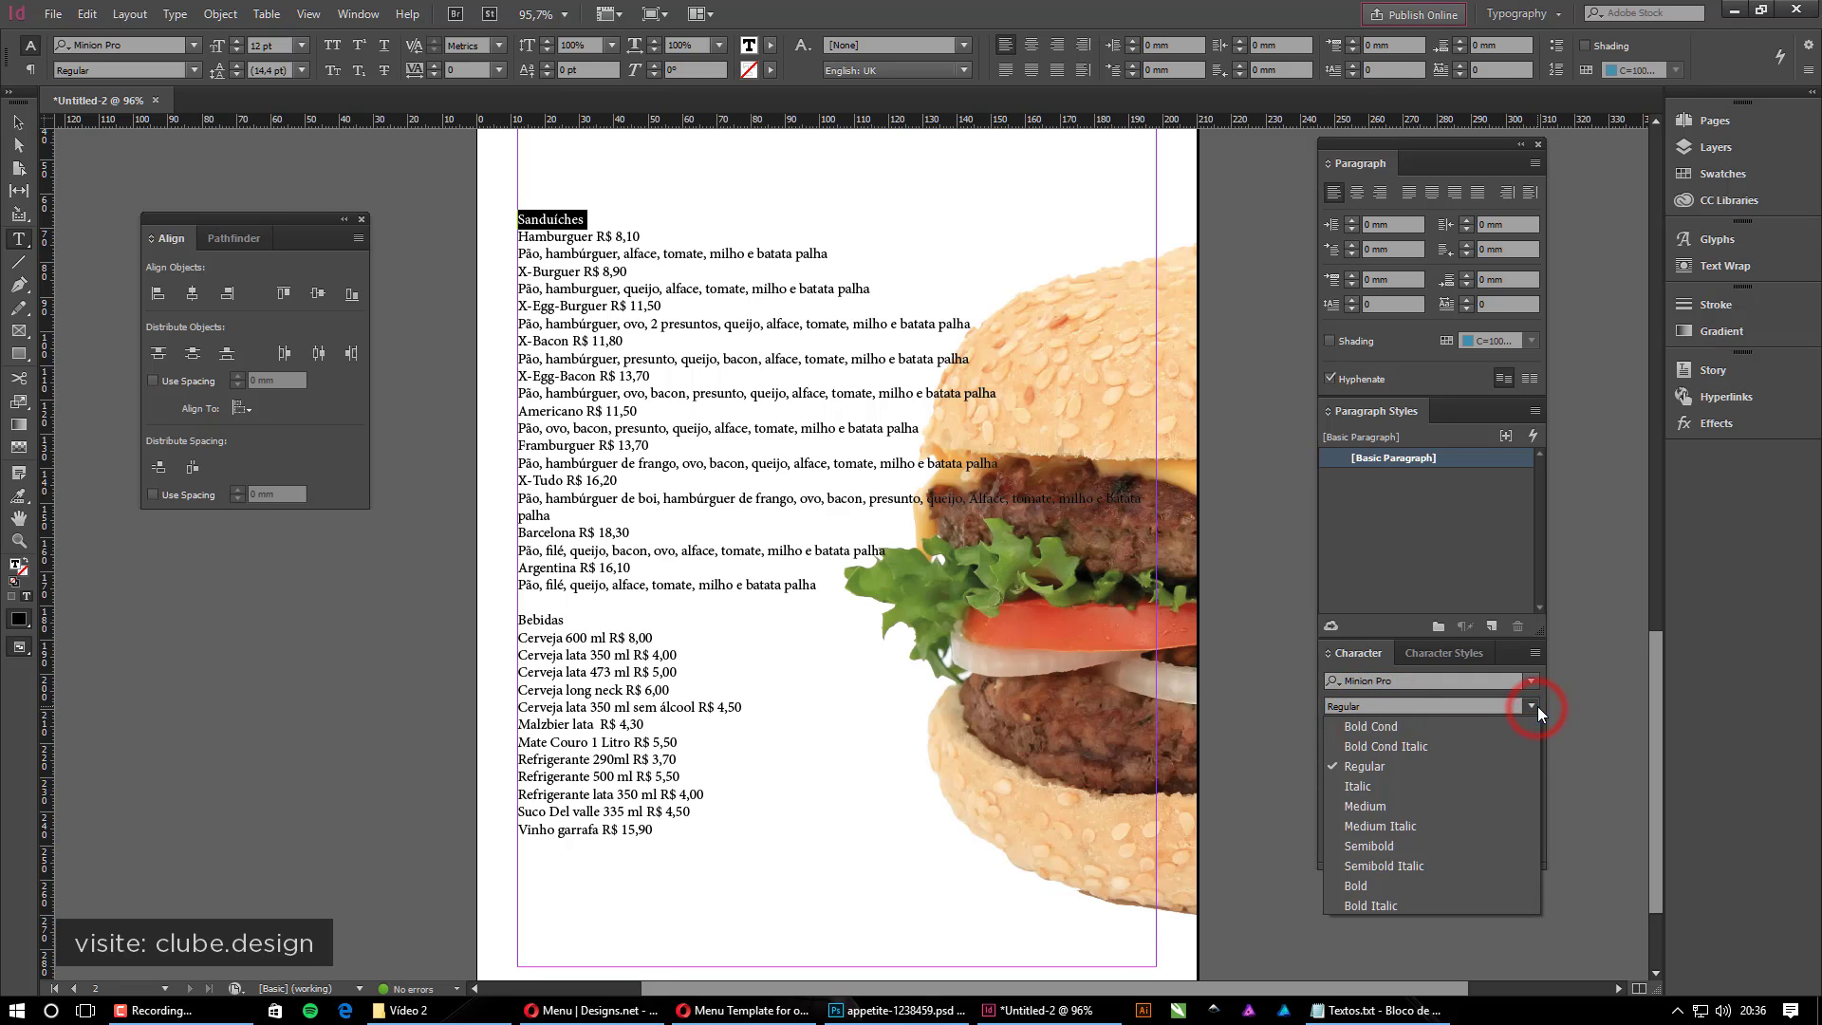
left_click(1387, 905)
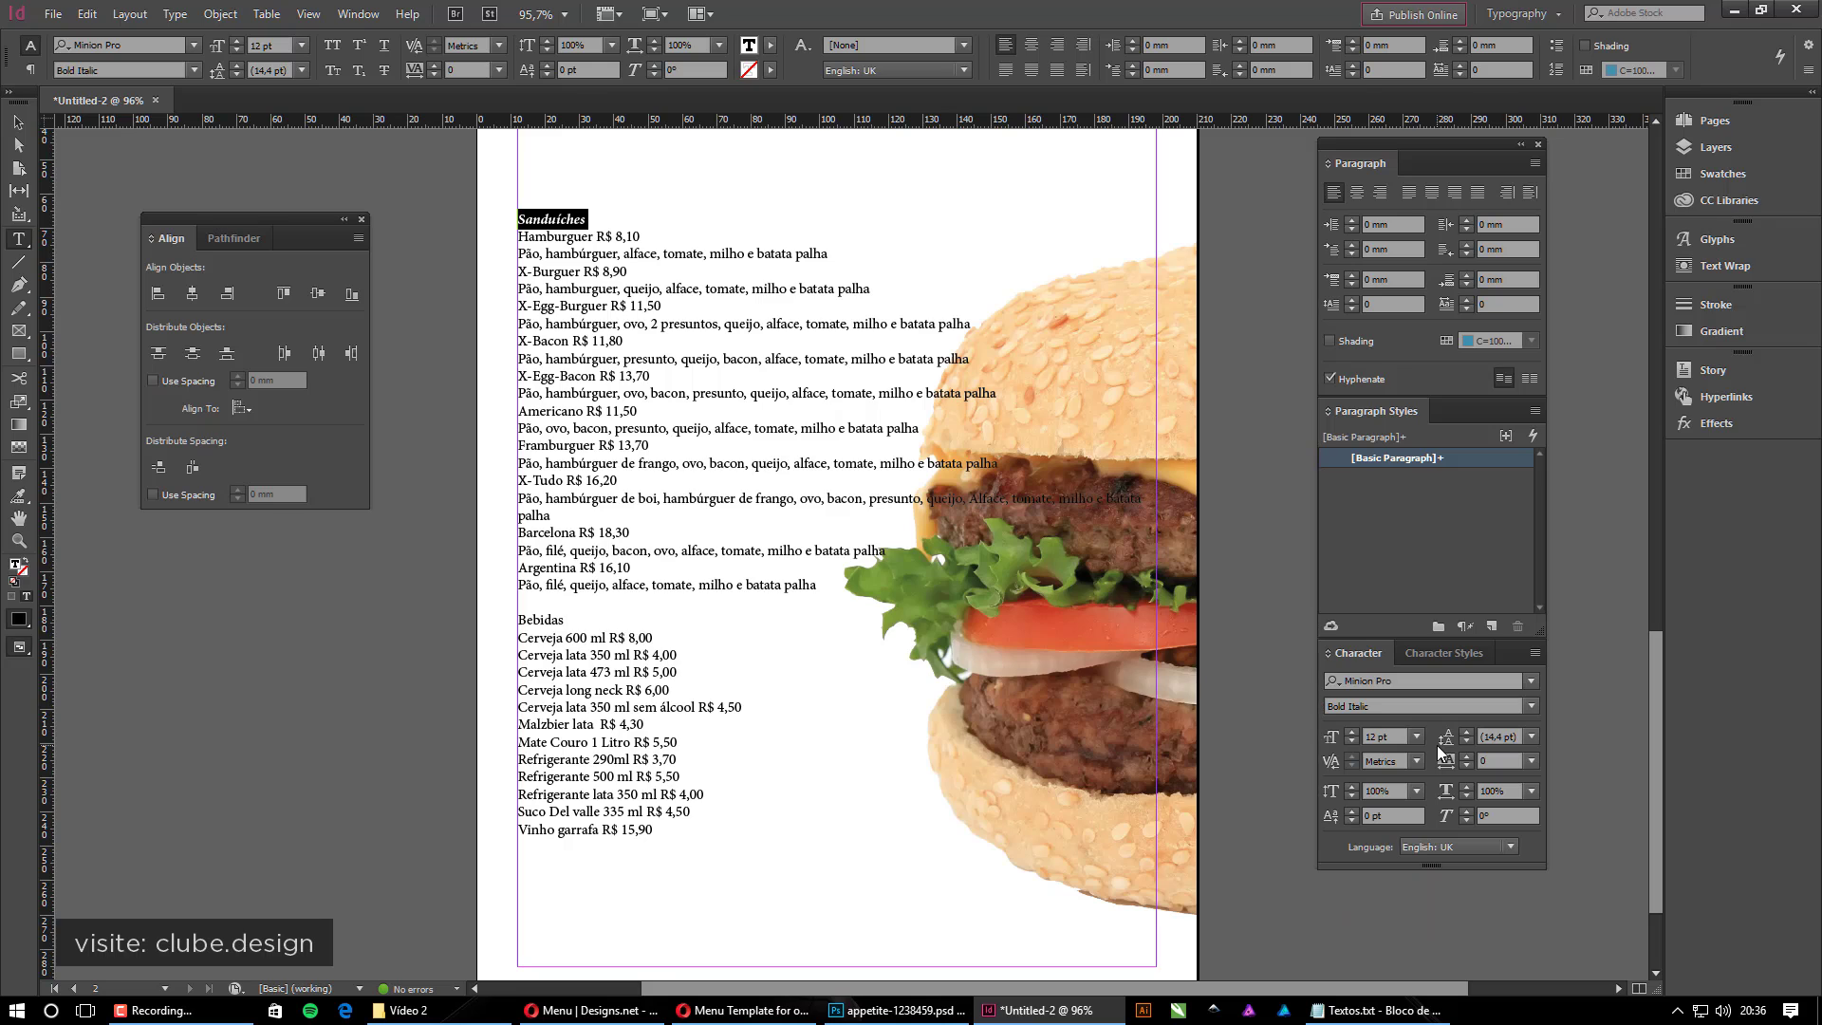
left_click(1530, 707)
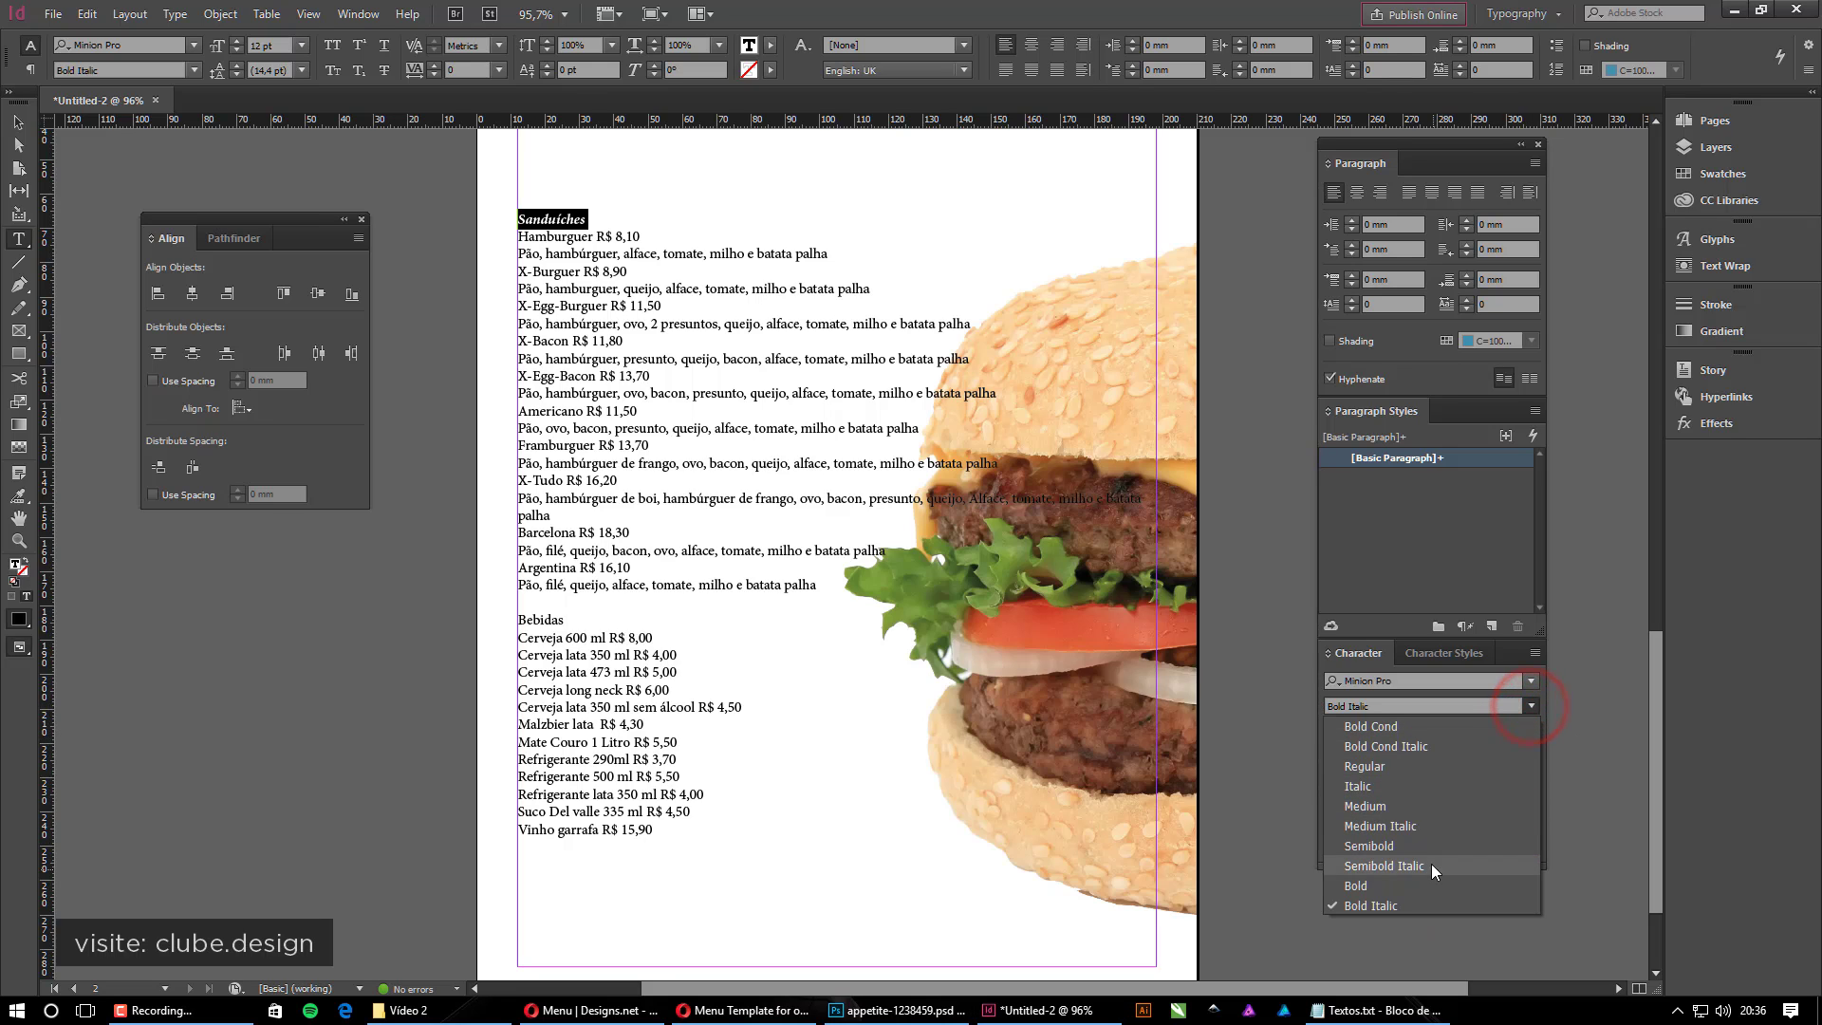
left_click(1380, 901)
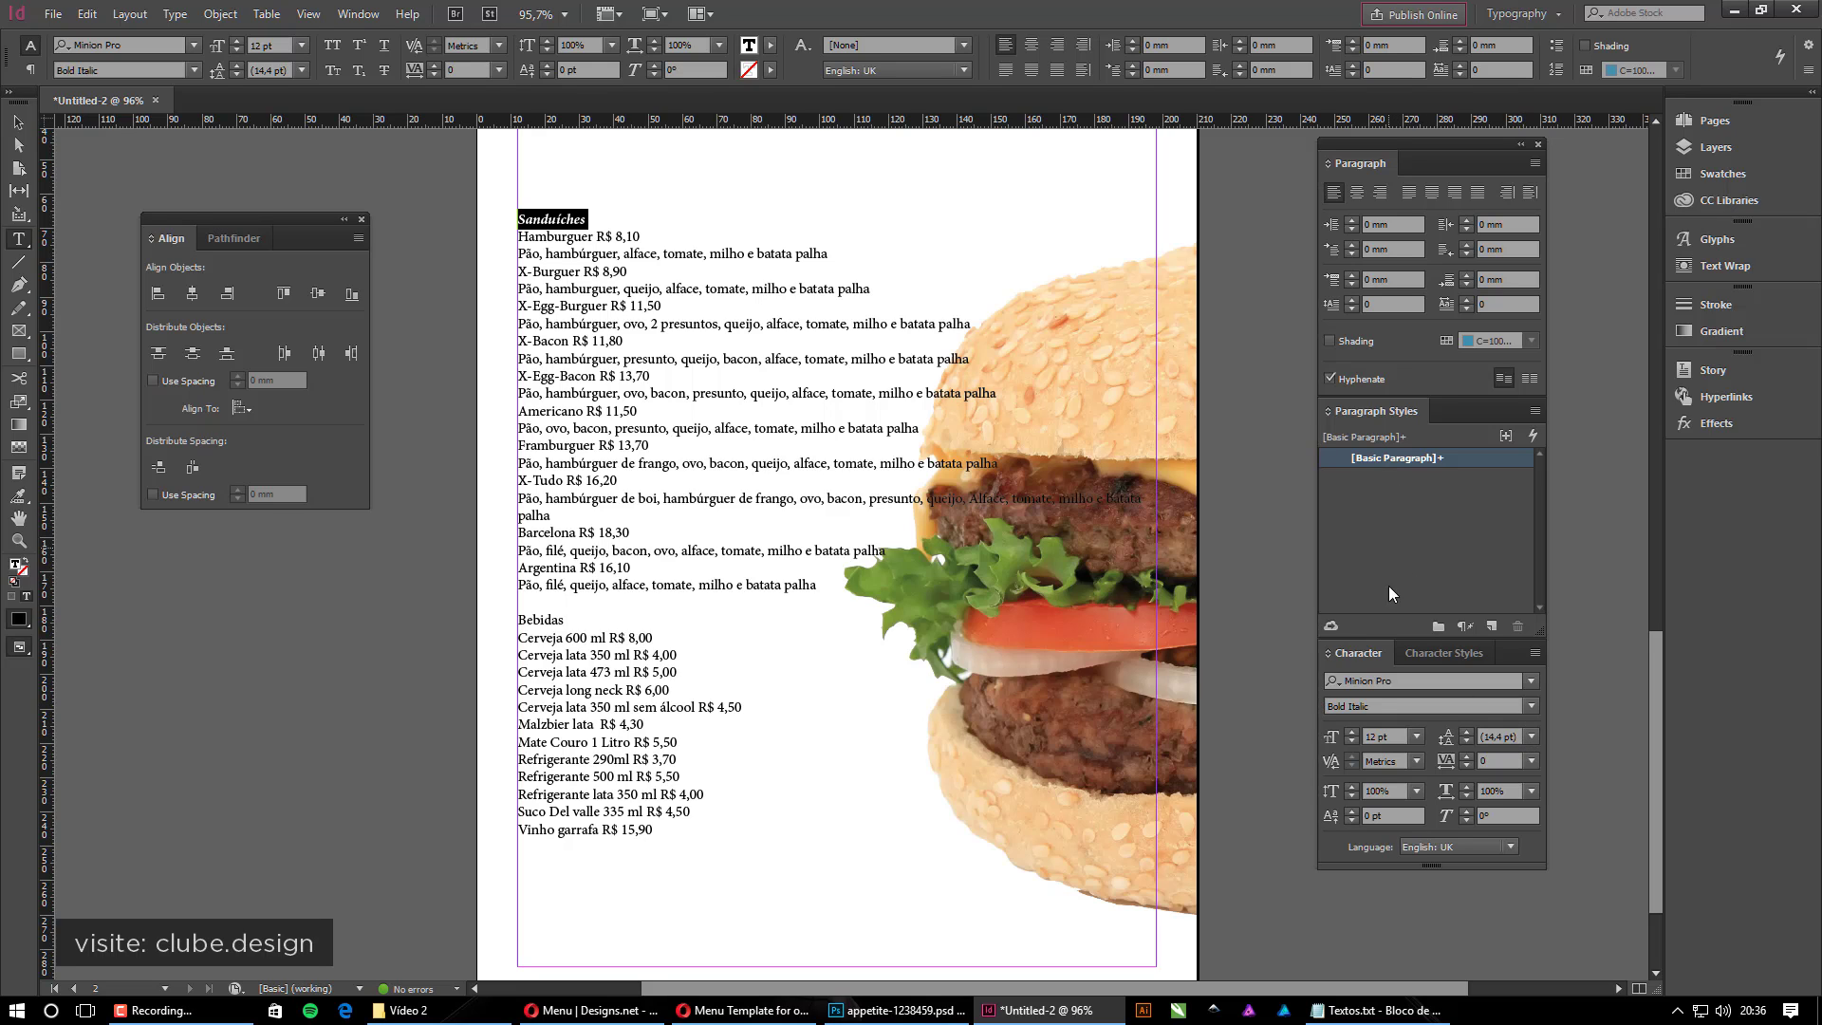
Increase the font size of the Sanduíches heading to 18 pt
left_click(1352, 732)
left_click(1352, 733)
left_click(1352, 733)
left_click(1350, 731)
left_click(1351, 731)
left_click(1351, 732)
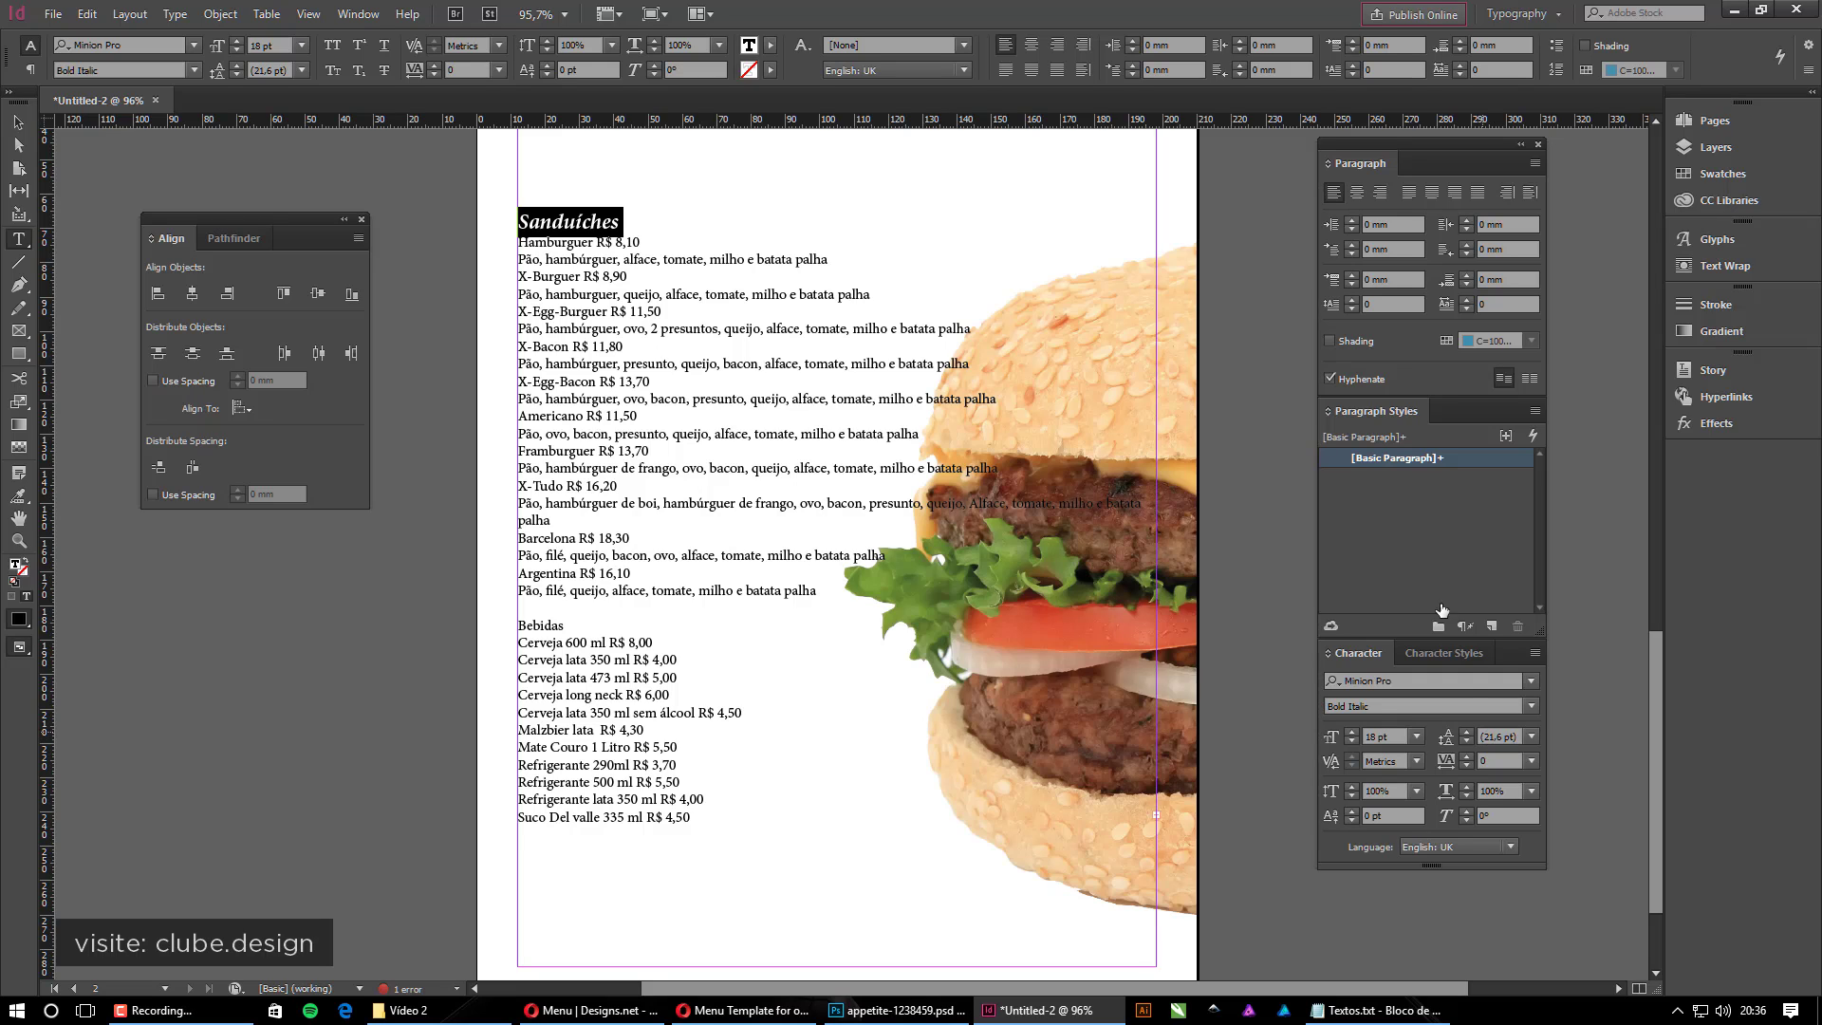
Set the space after the Sanduíches heading to 3 mm
left_click(1467, 275)
left_click(1467, 275)
left_click(1467, 275)
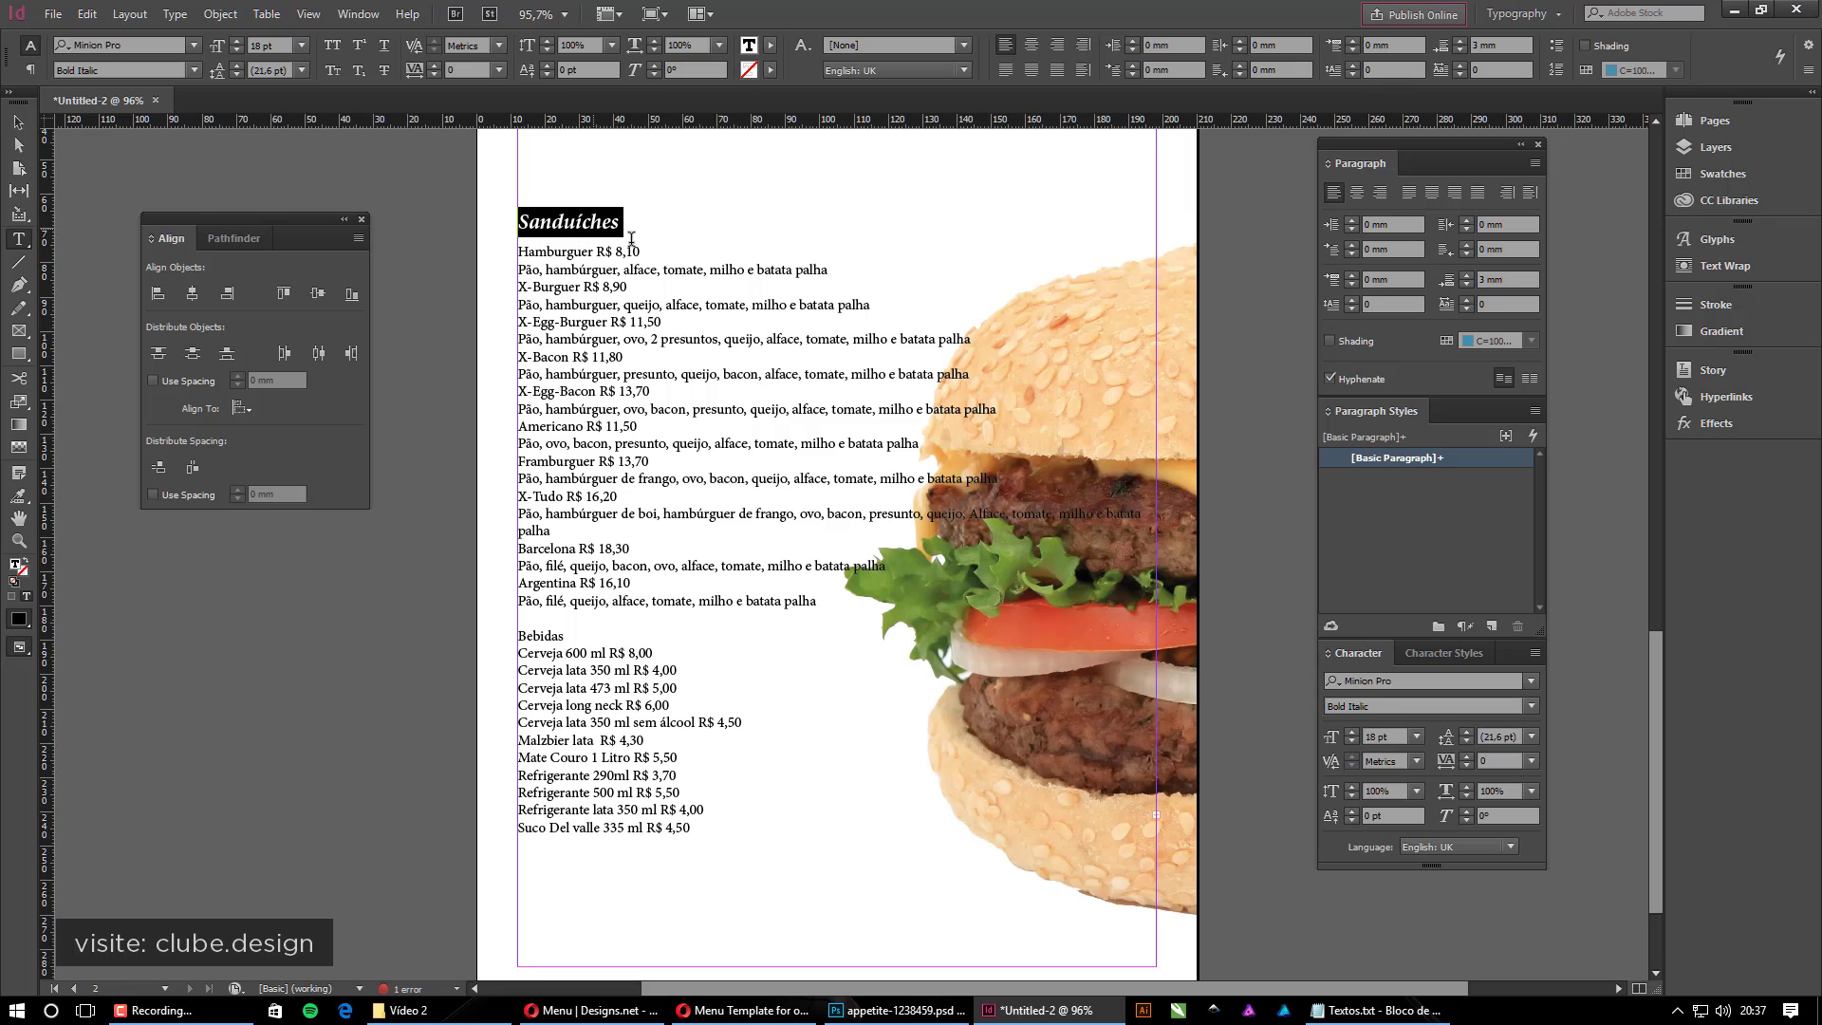
Try space-after values between 0 and 10 mm on the Sanduíches heading, and return it to 3 mm
left_click(1467, 275)
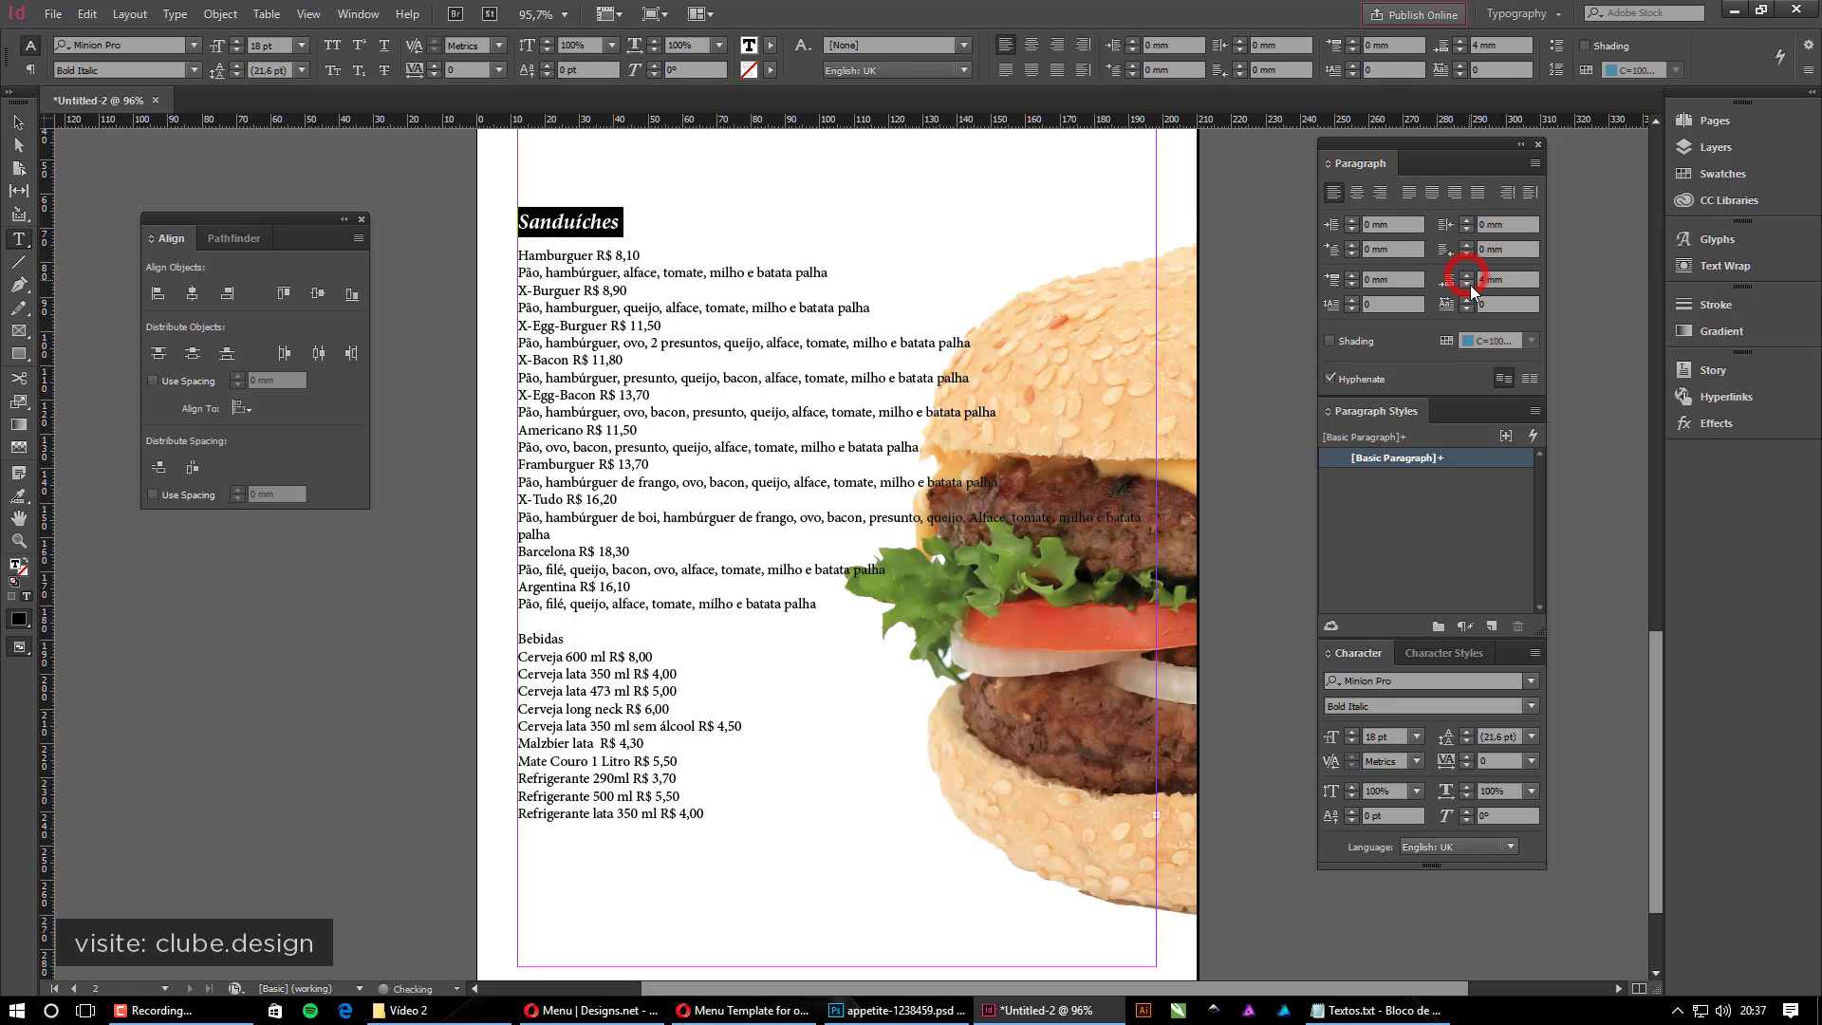
left_click(1468, 285)
left_click(1467, 285)
left_click(1468, 285)
left_click(1468, 285)
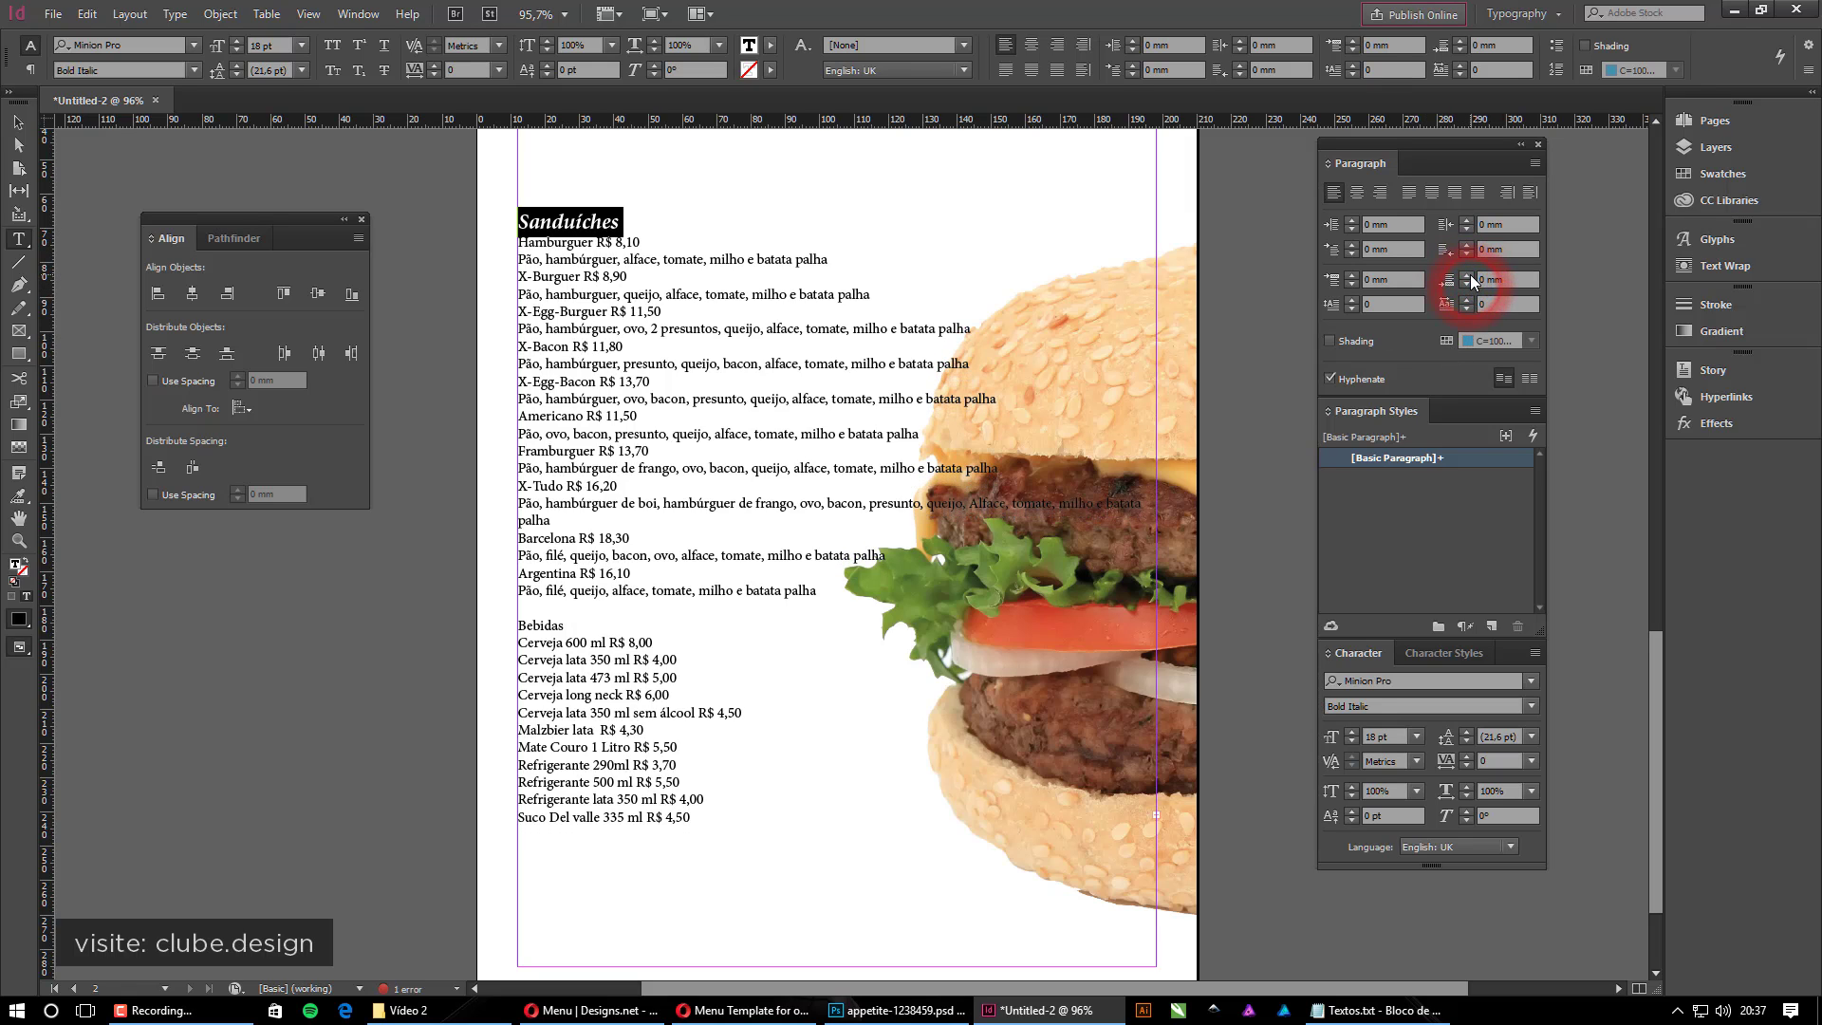
left_click(1468, 275)
left_click(1469, 275)
left_click(1469, 276)
left_click(1468, 276)
left_click(1469, 276)
left_click(1468, 276)
left_click(1469, 276)
left_click(1469, 276)
left_click(1469, 276)
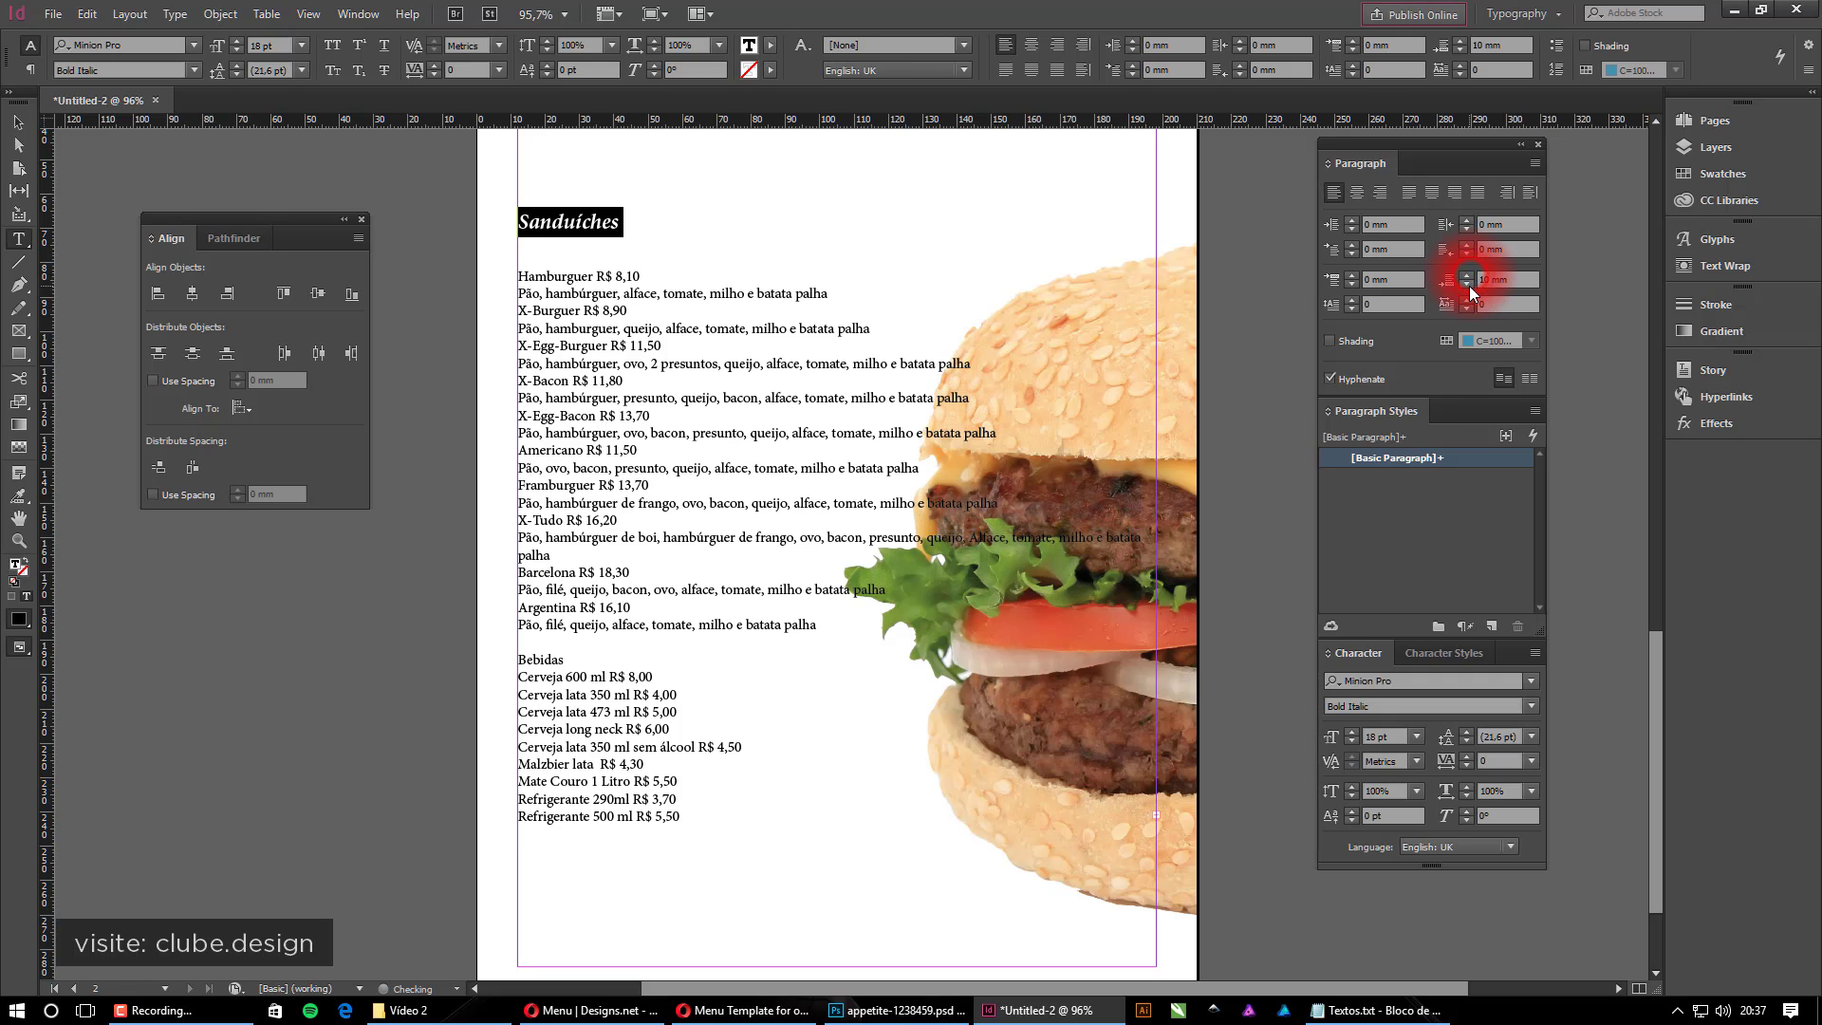
left_click(1468, 285)
left_click(1468, 286)
left_click(1469, 287)
left_click(1469, 286)
left_click(1468, 287)
left_click(1469, 286)
left_click(1468, 286)
left_click(1468, 286)
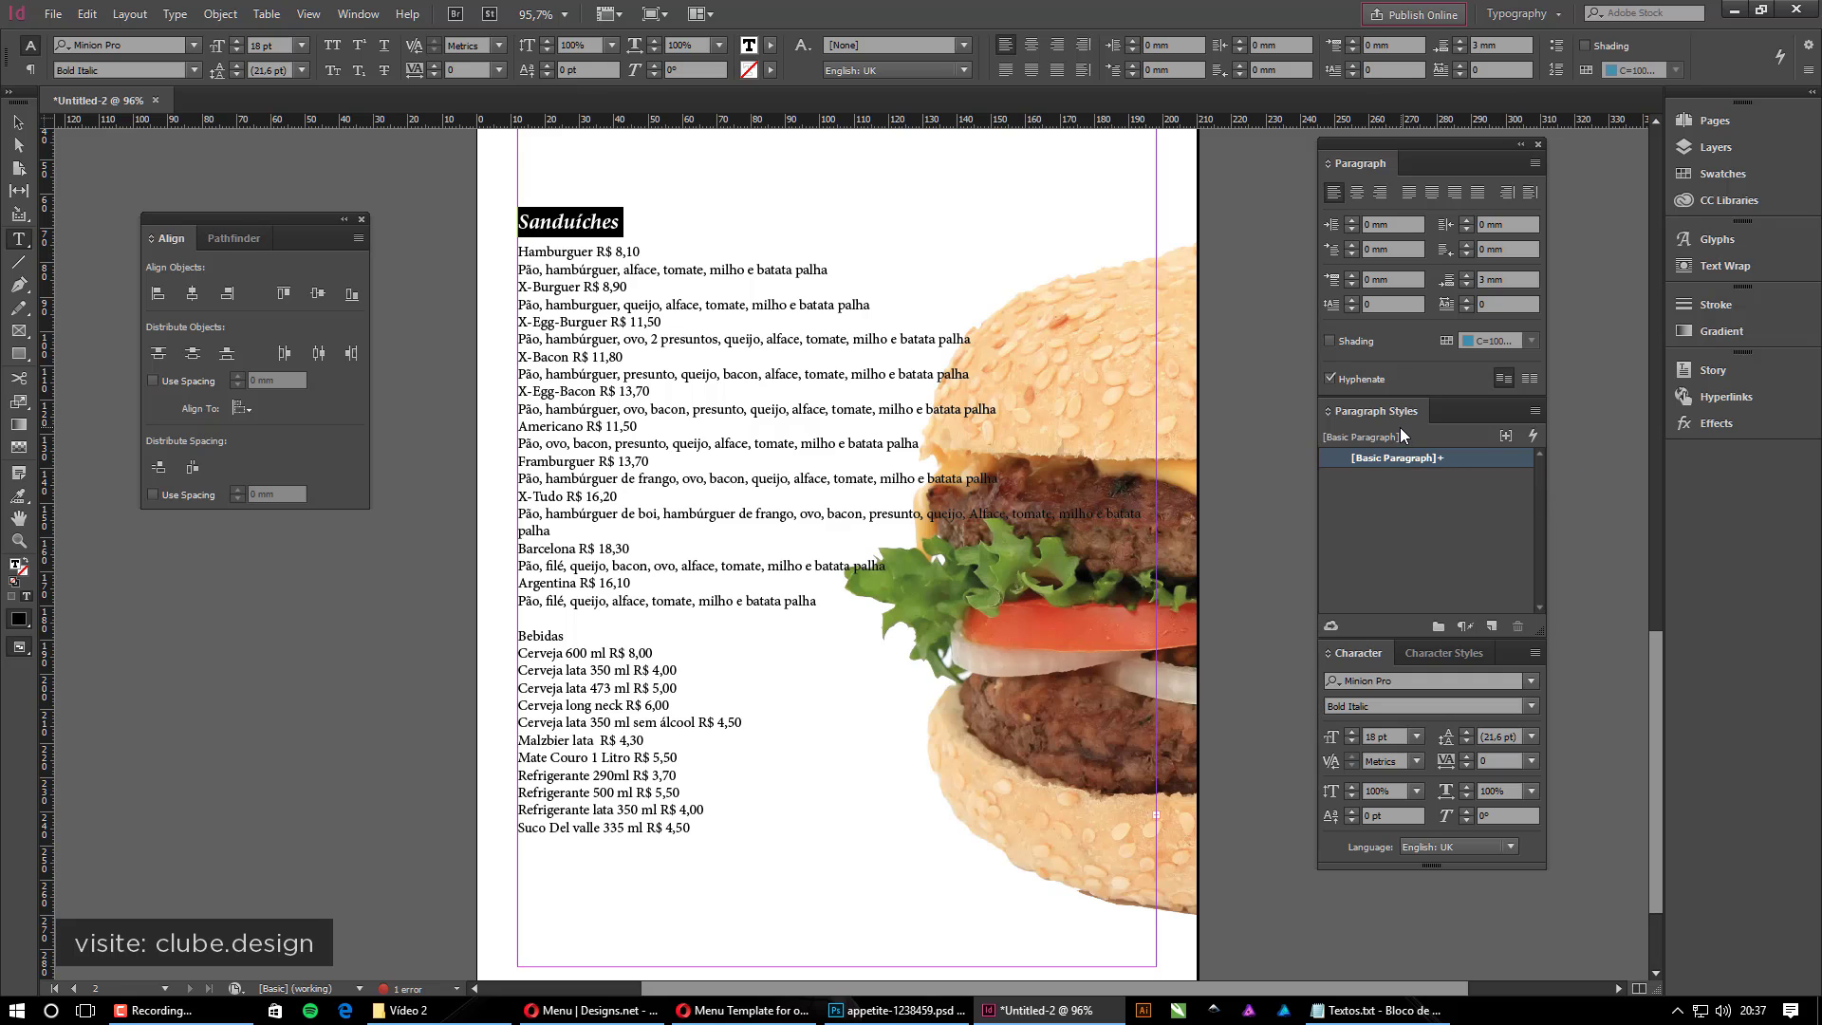
left_click(358, 13)
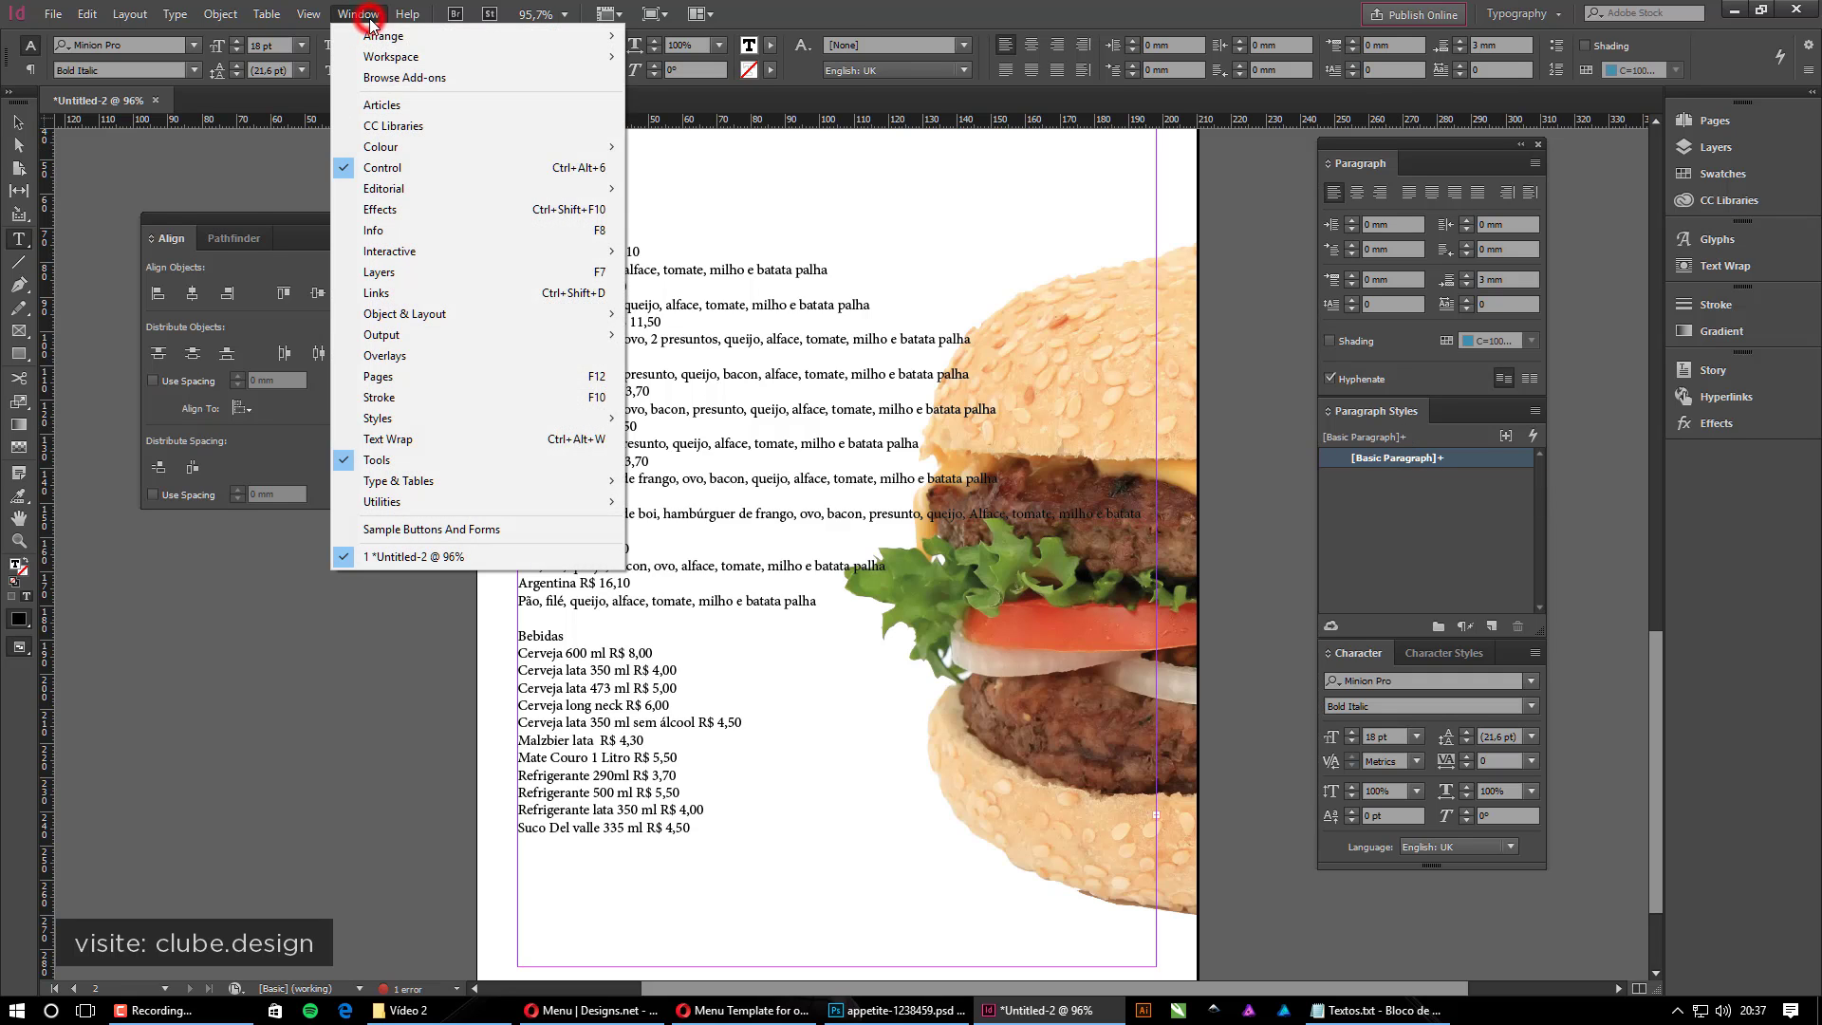
mouse_move(445, 481)
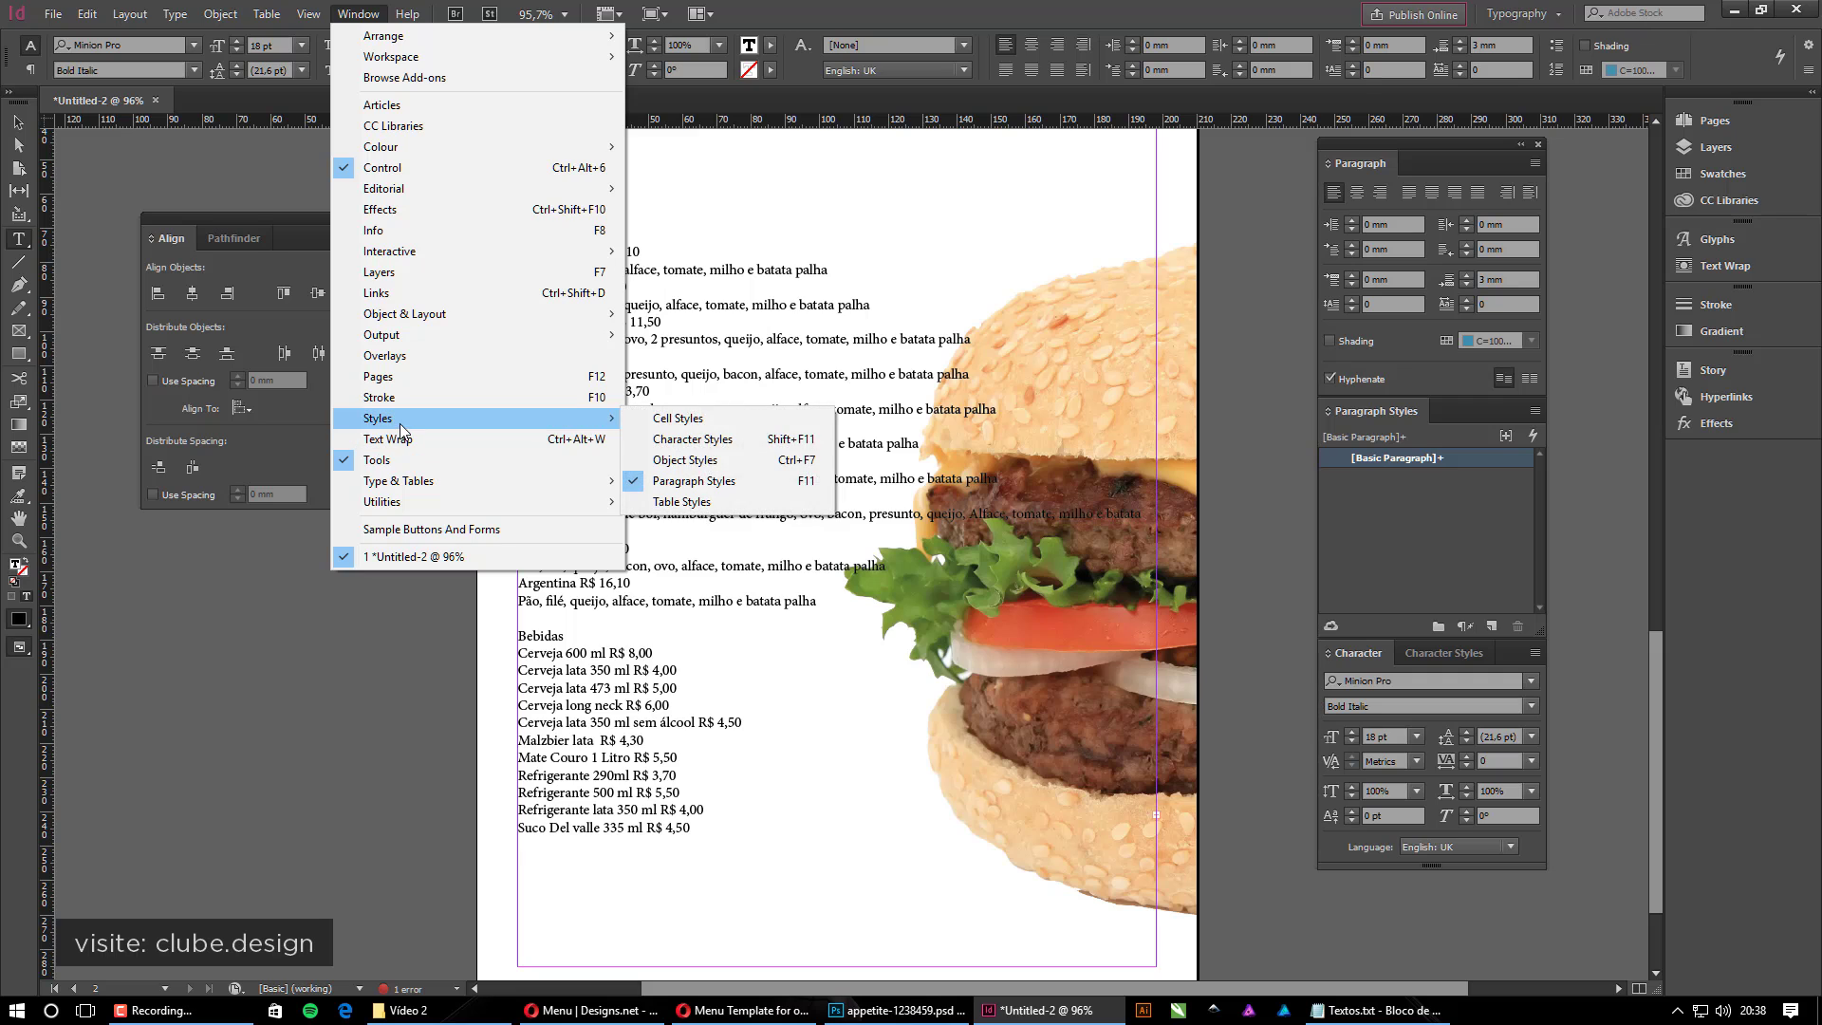
mouse_move(525, 419)
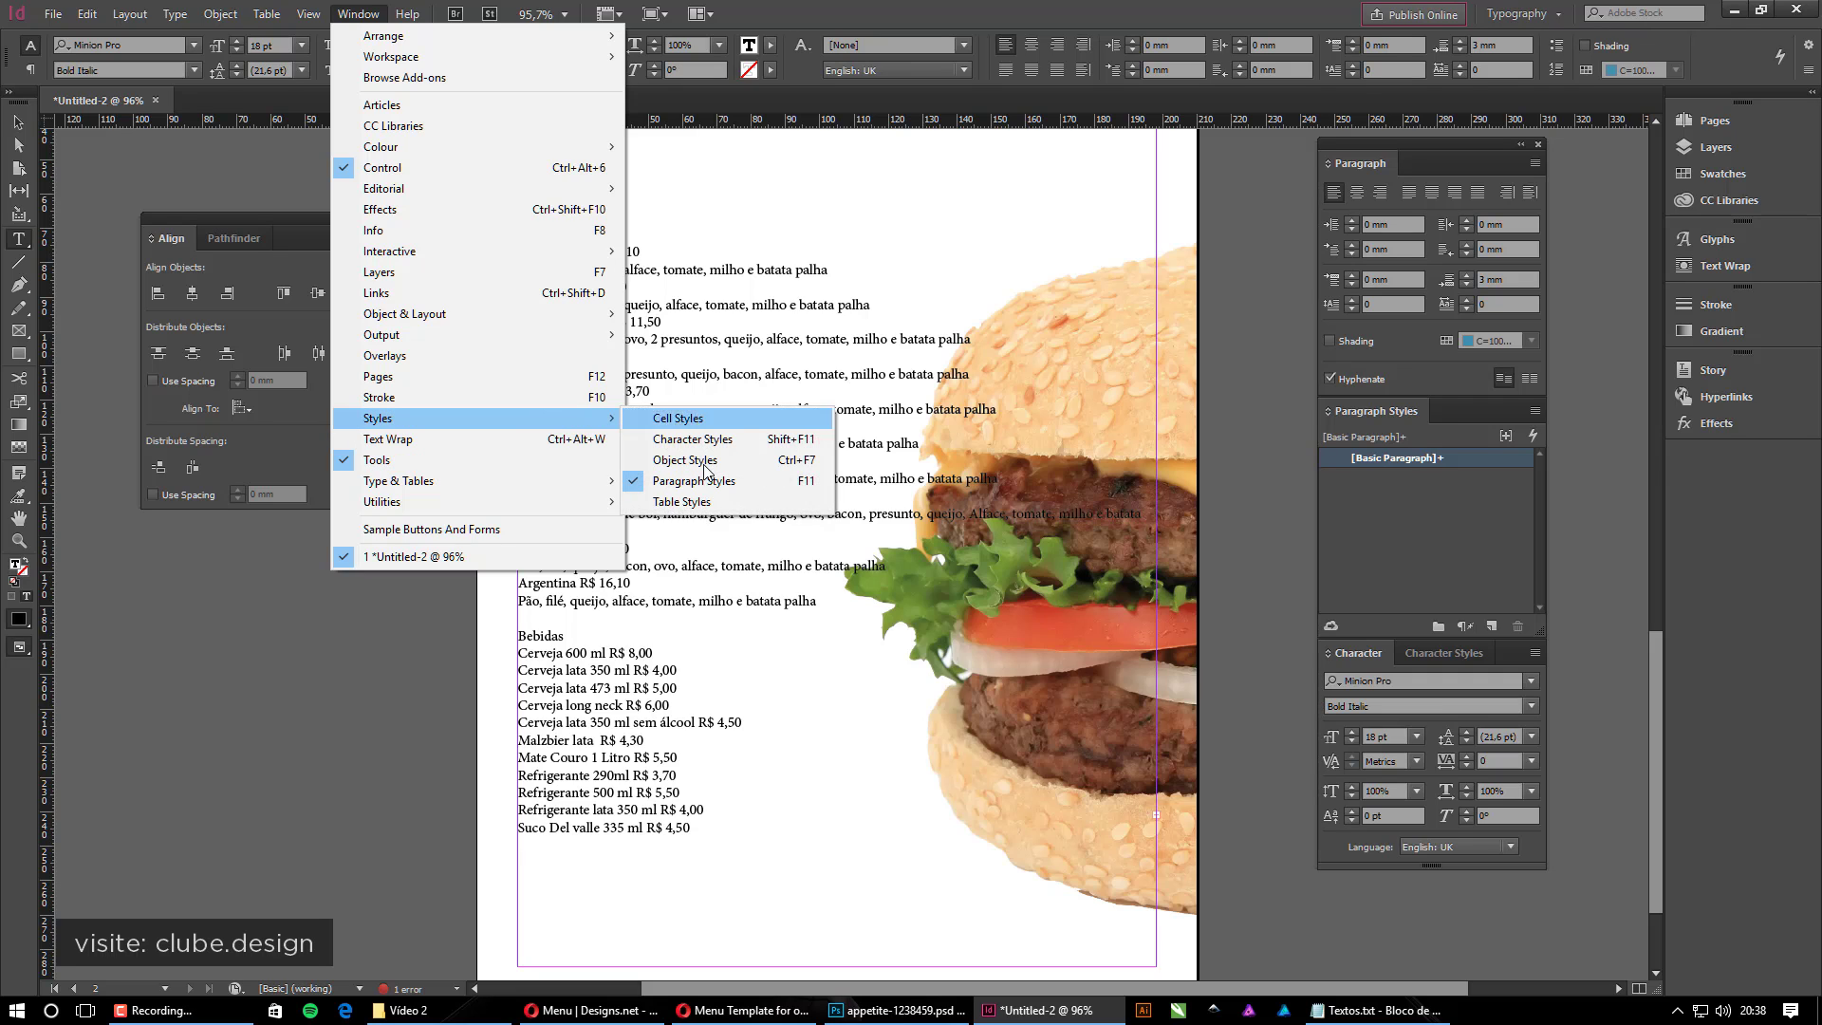
left_click(1433, 423)
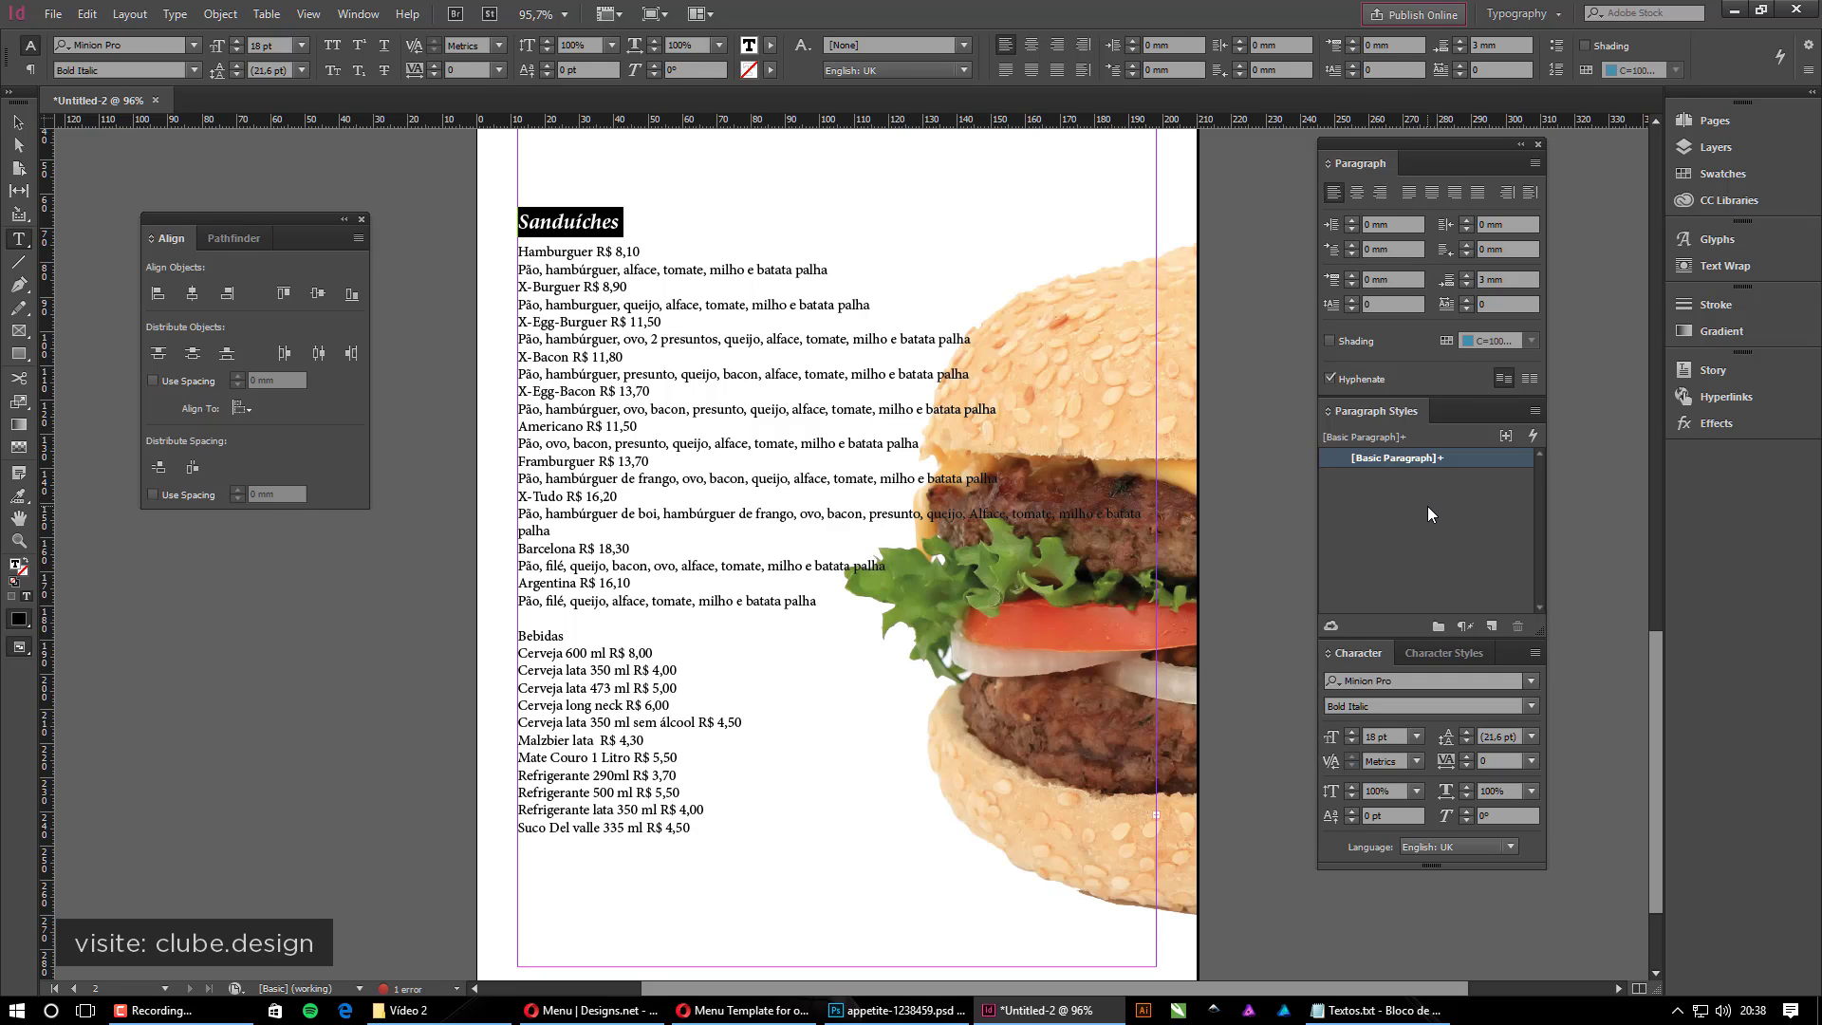
Create a new paragraph style from the Sanduíches heading's formatting, apply it to the heading, and deselect the text
left_click(1492, 627)
left_click(1467, 481)
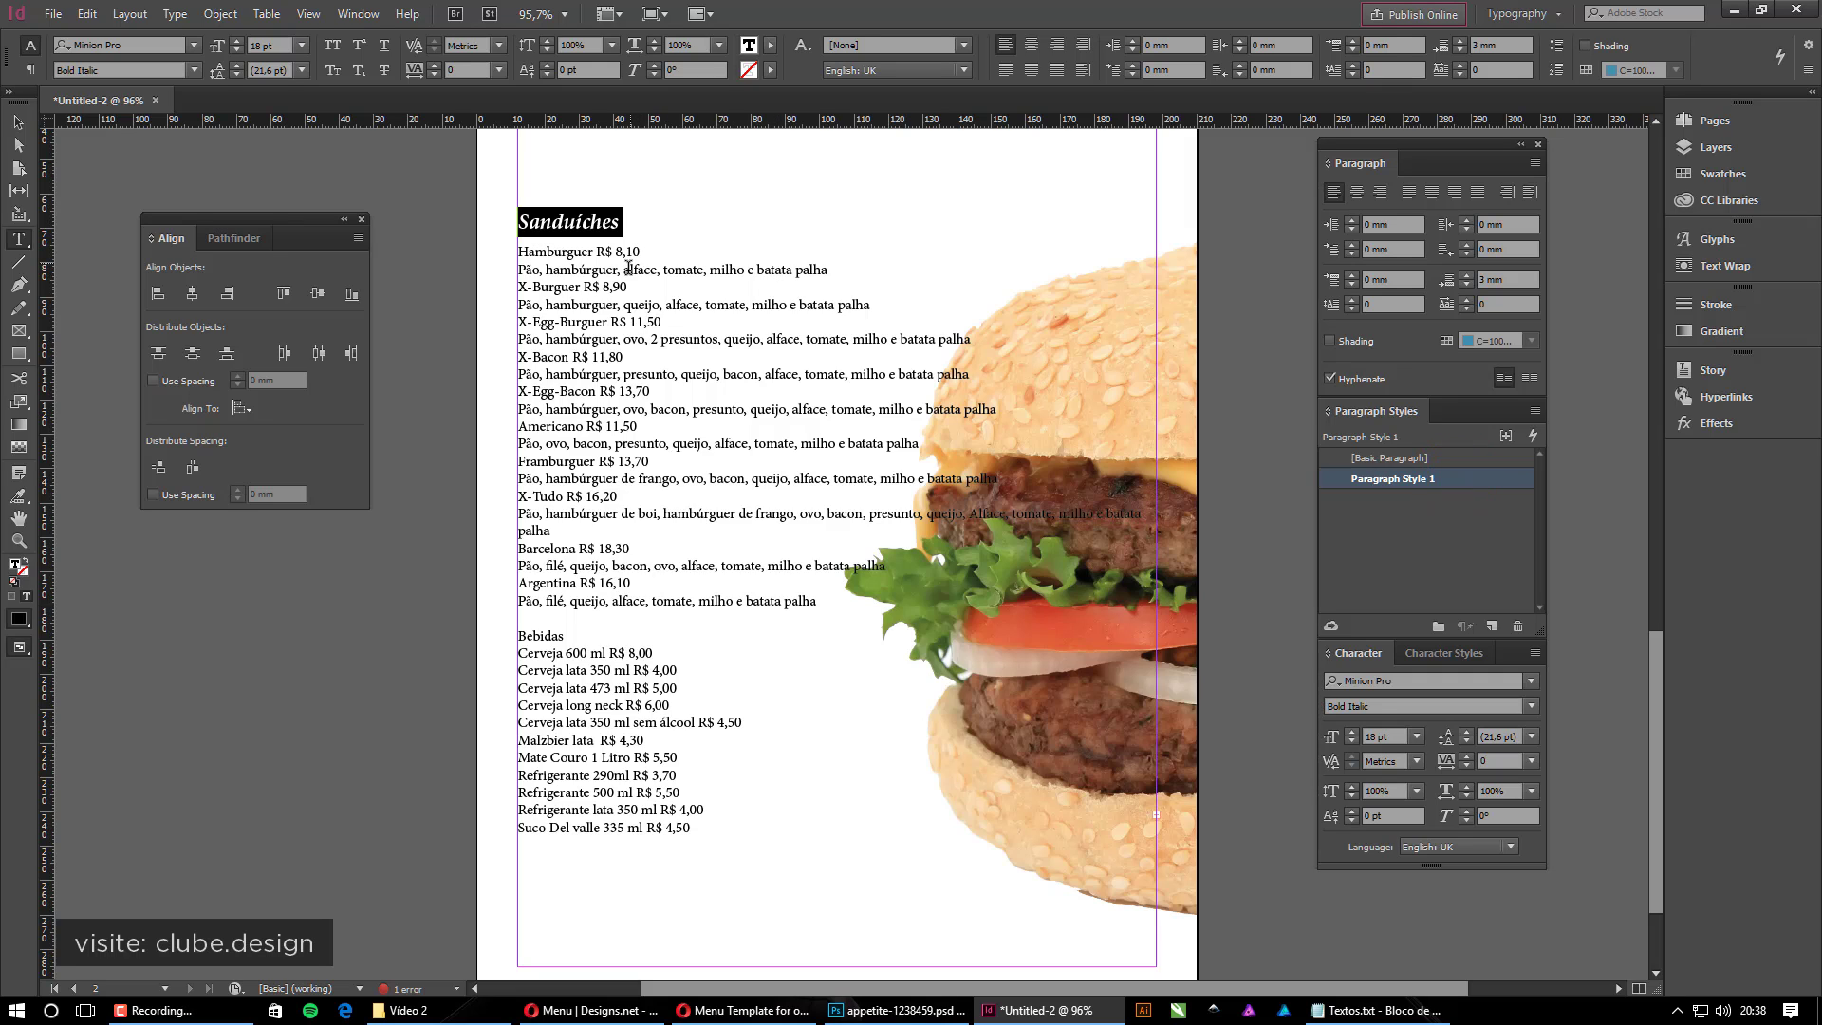
left_click(19, 123)
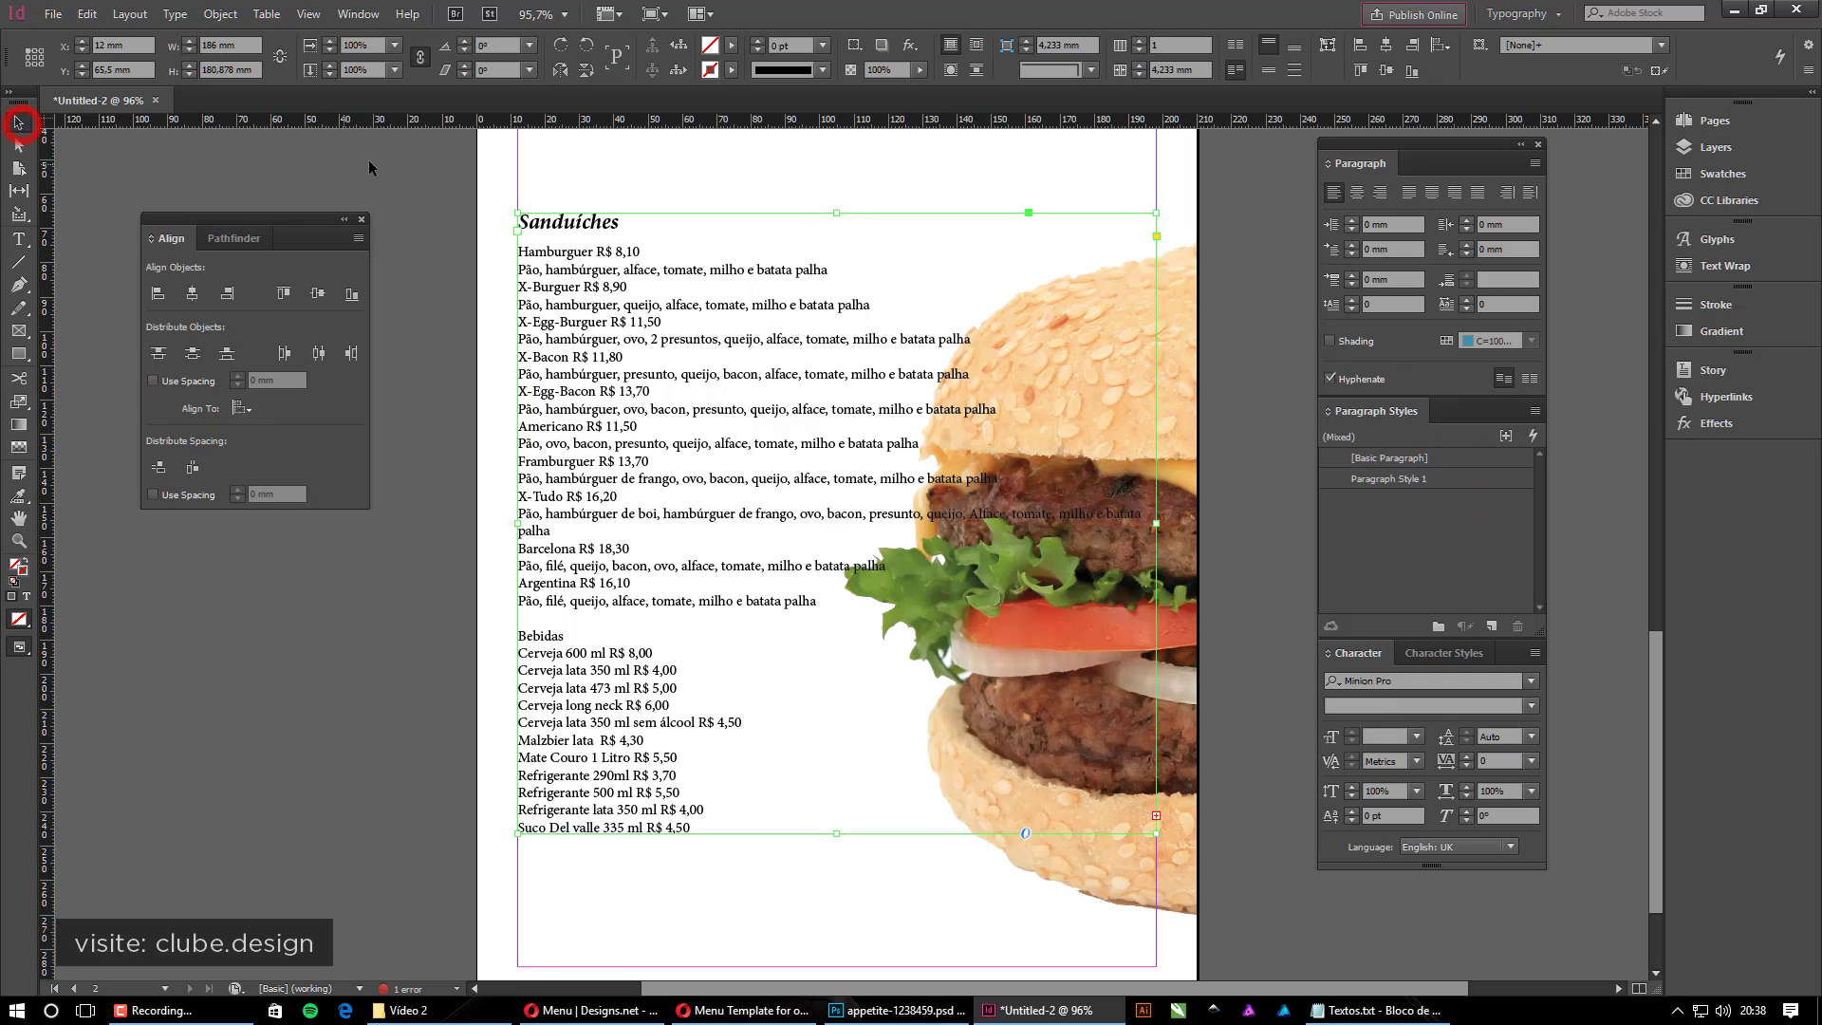
left_click(368, 160)
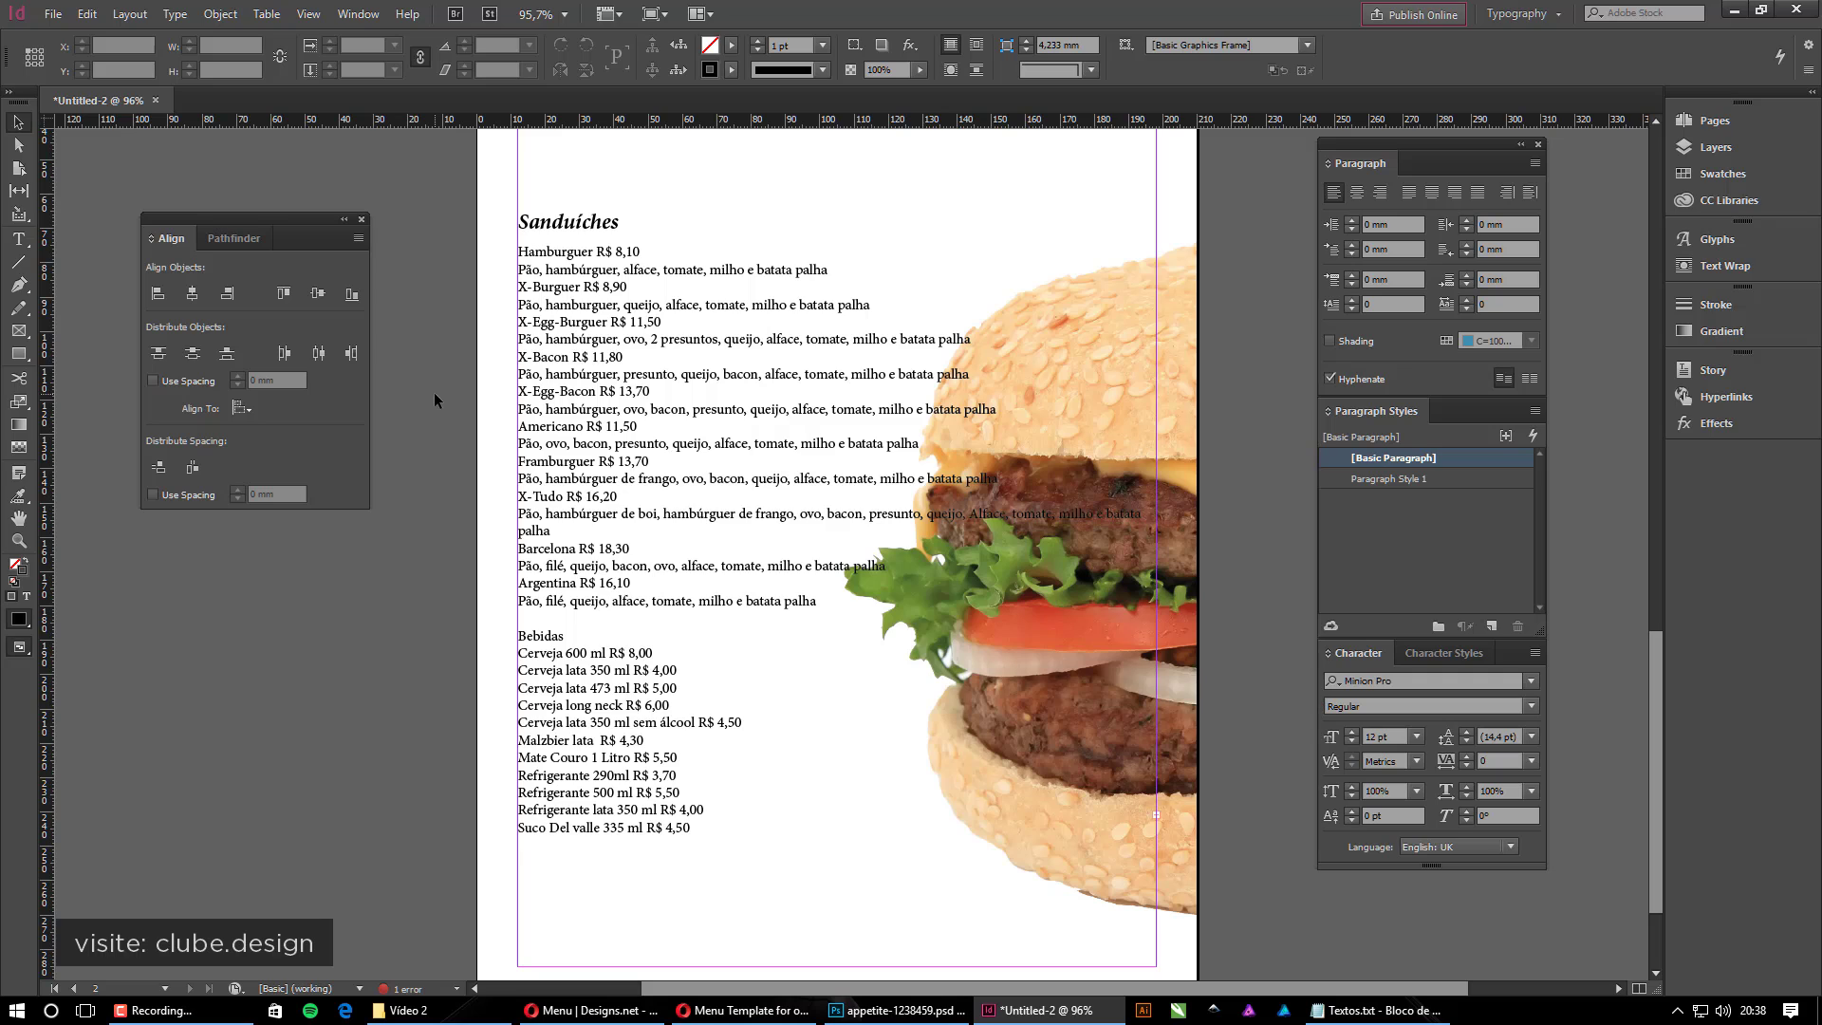
Try Paragraph Style 1 on the first Hamburguer line, and return the line to [Basic Paragraph]
double_click(578, 251)
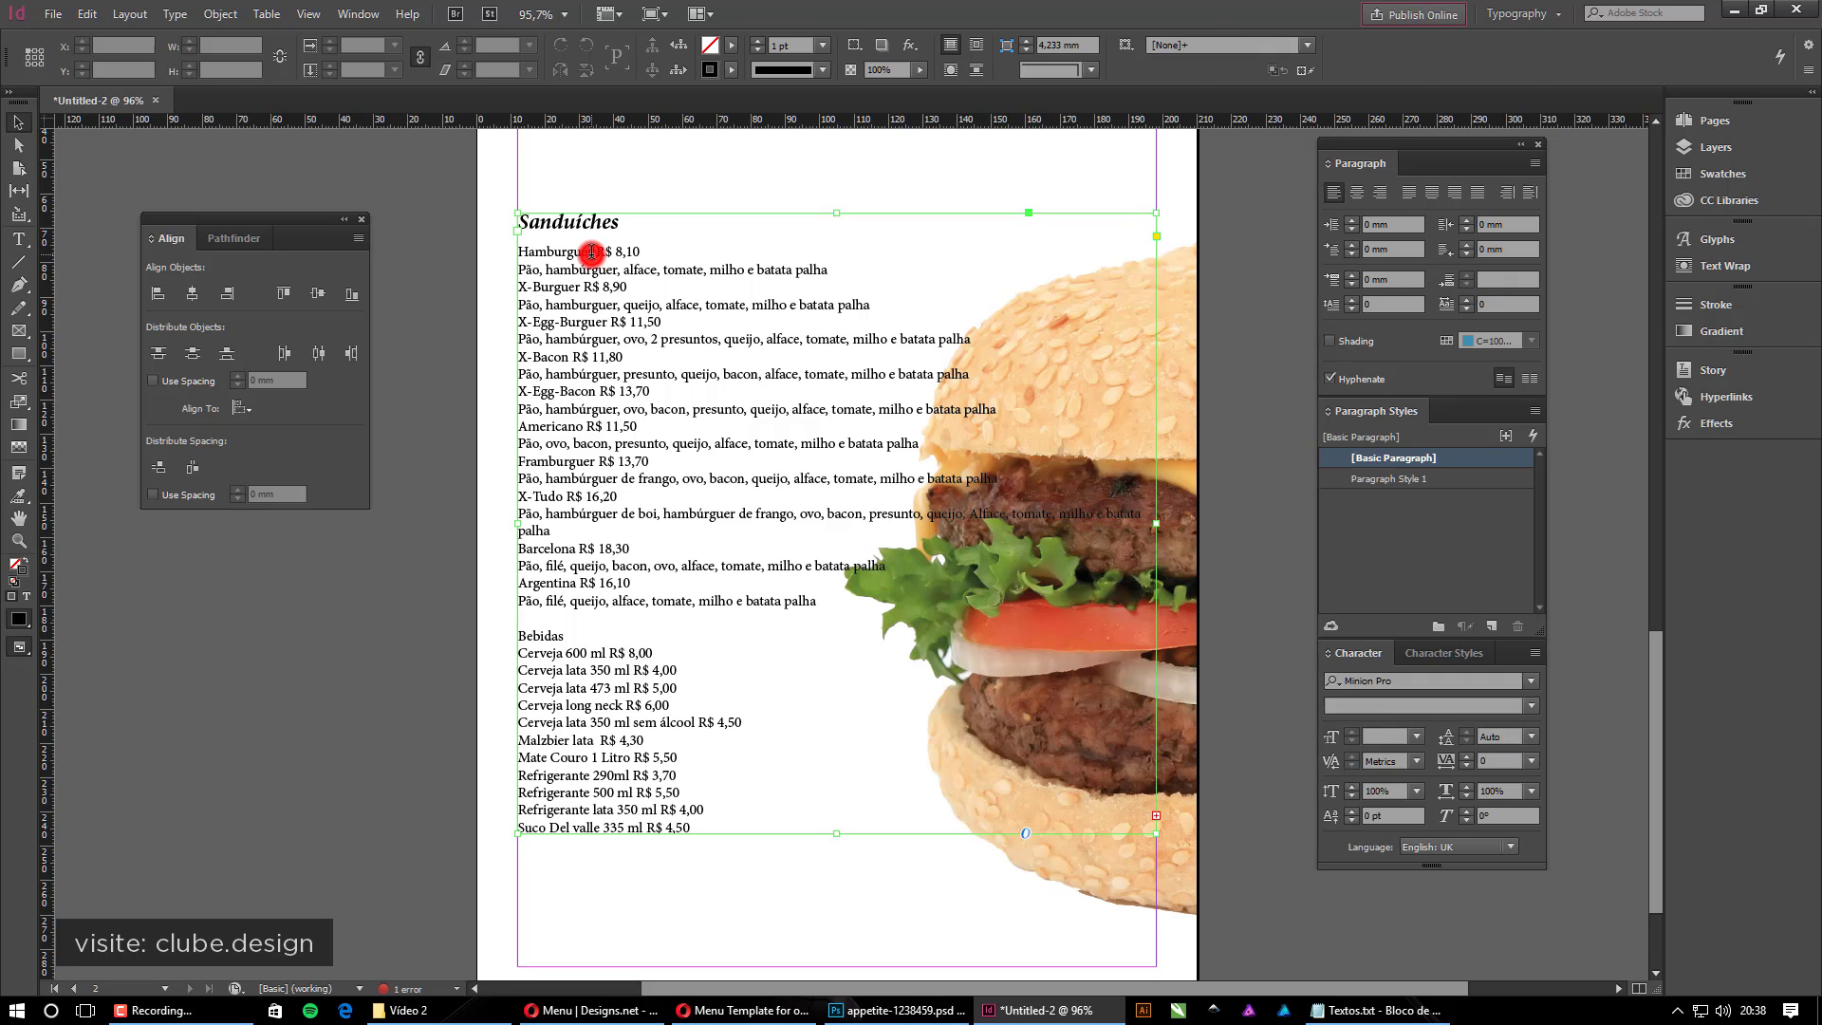
left_click(1398, 480)
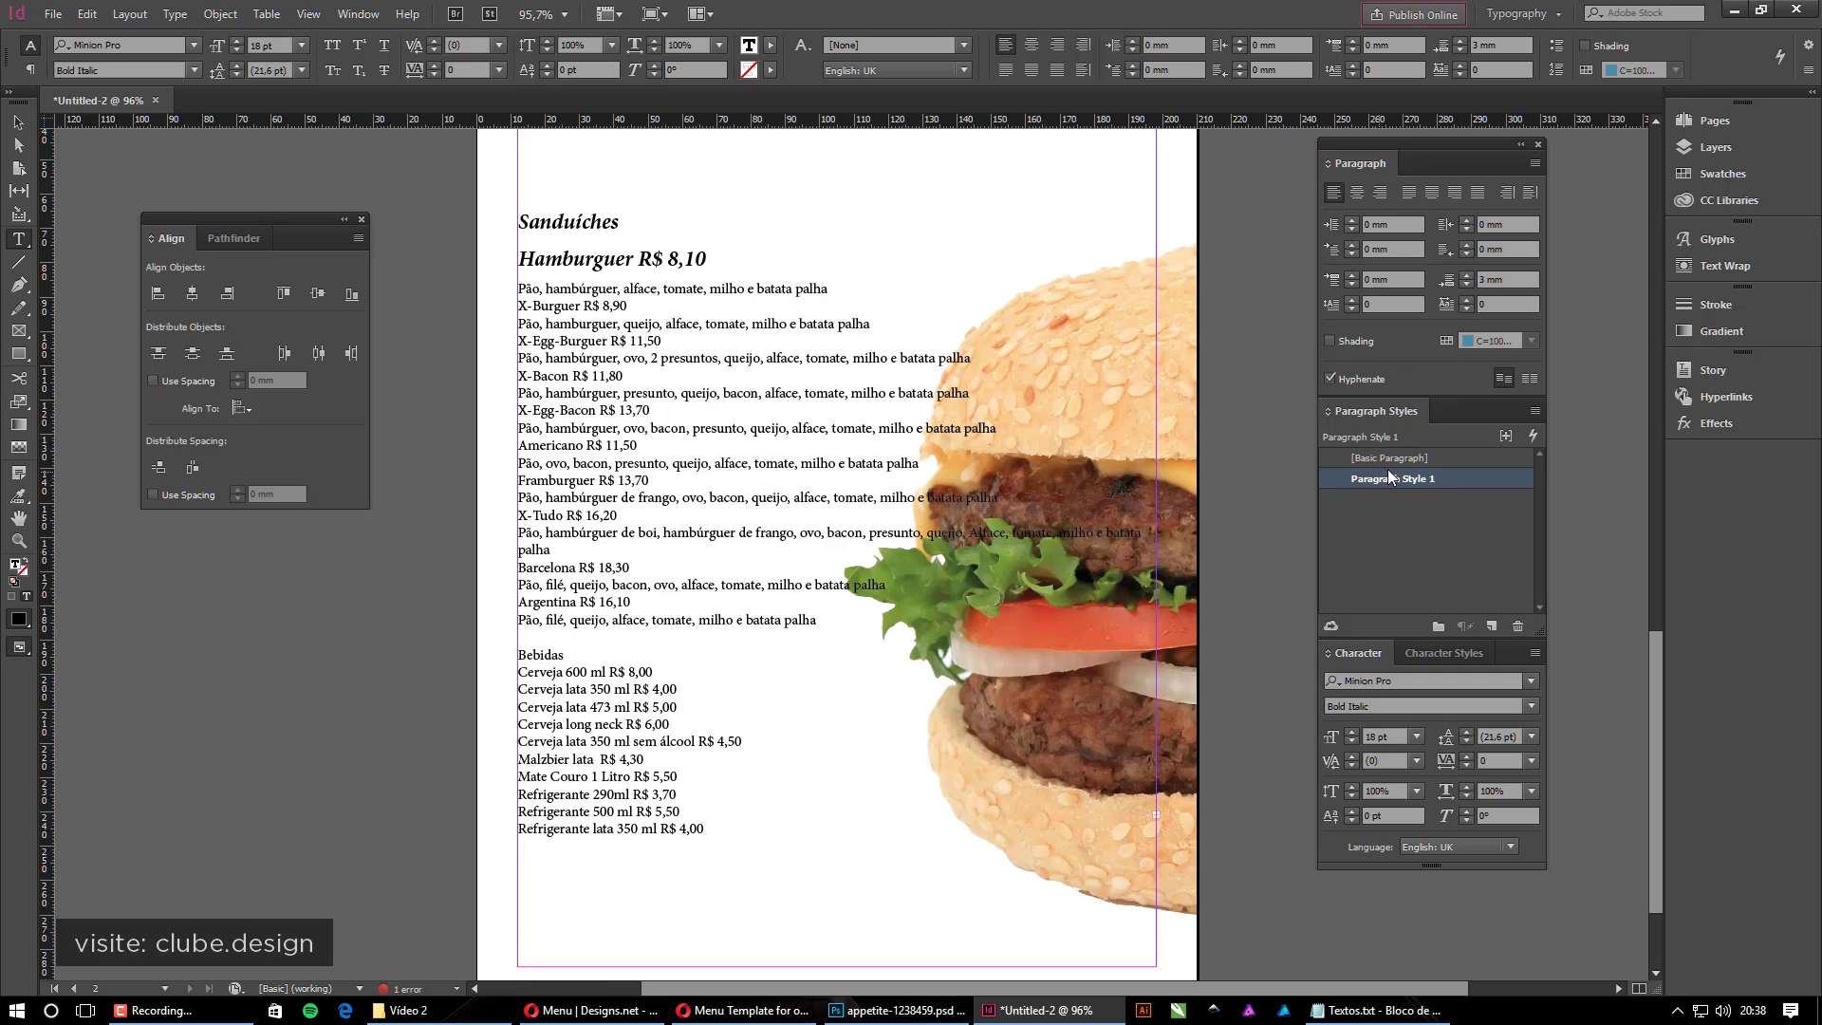
left_click(1444, 463)
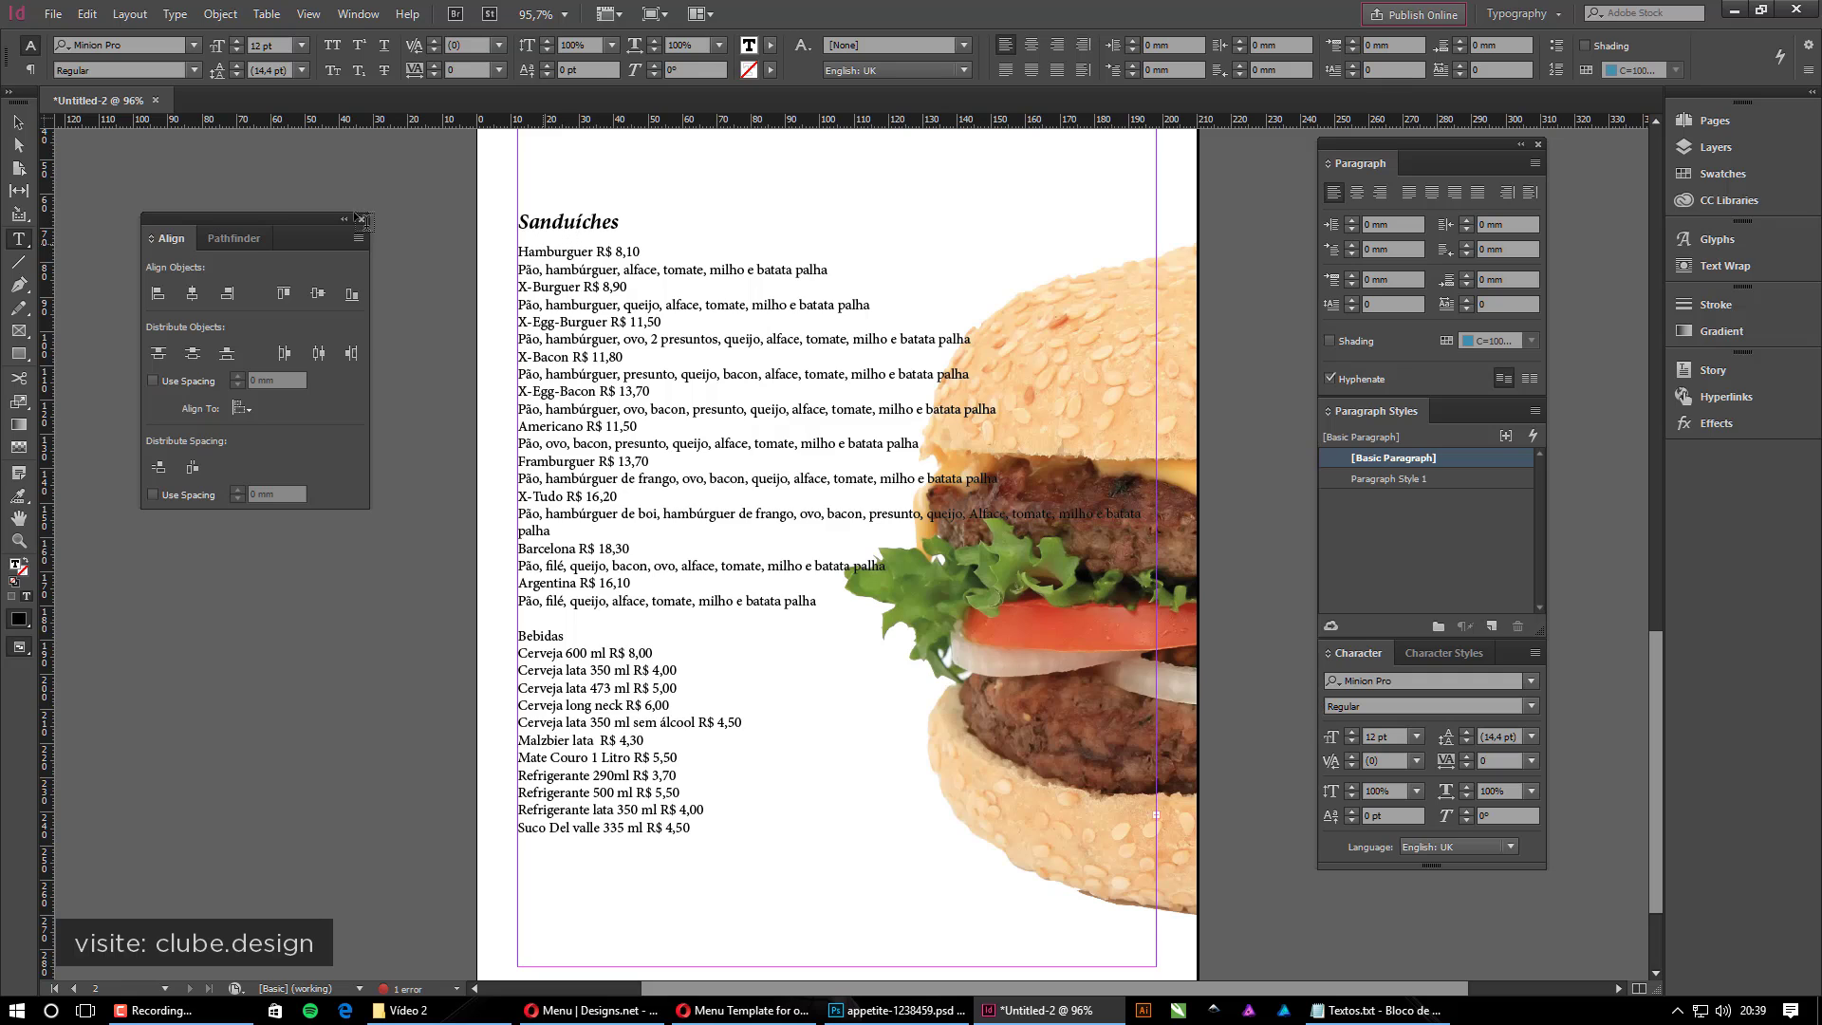
left_click(18, 121)
left_click(400, 199)
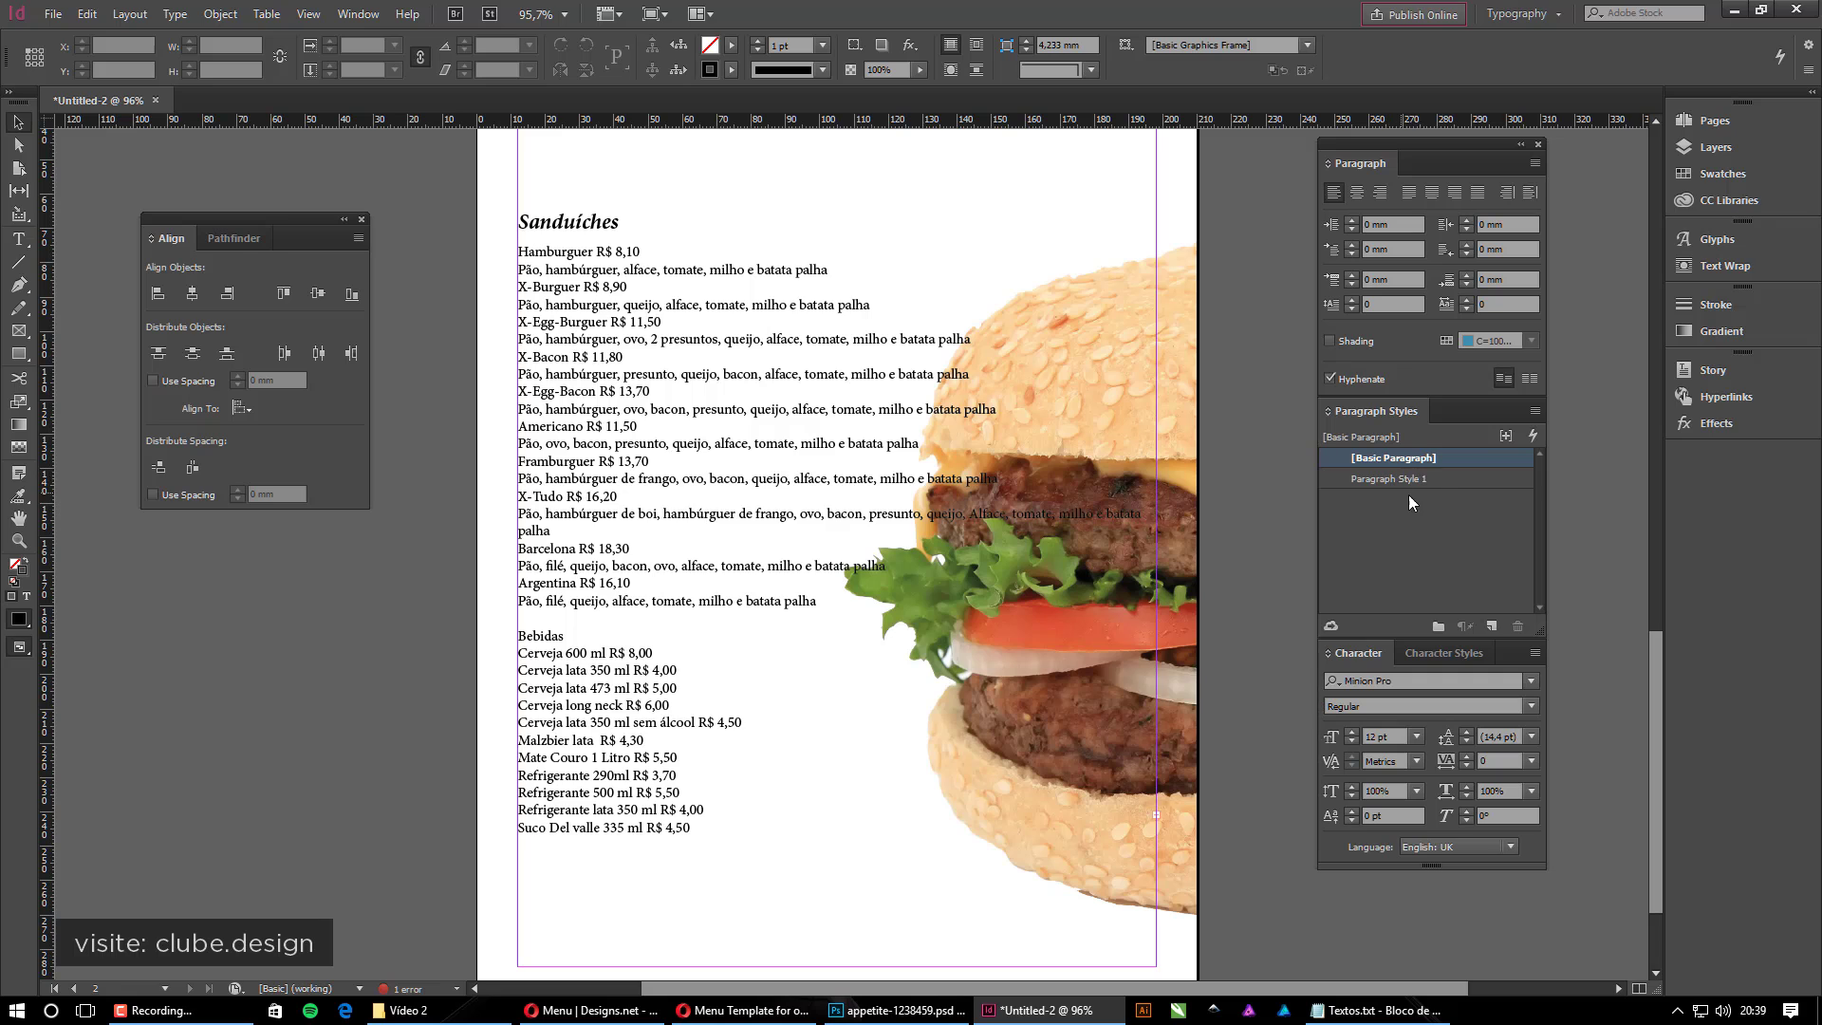
Rename Paragraph Style 1 as Títulos
double_click(1459, 482)
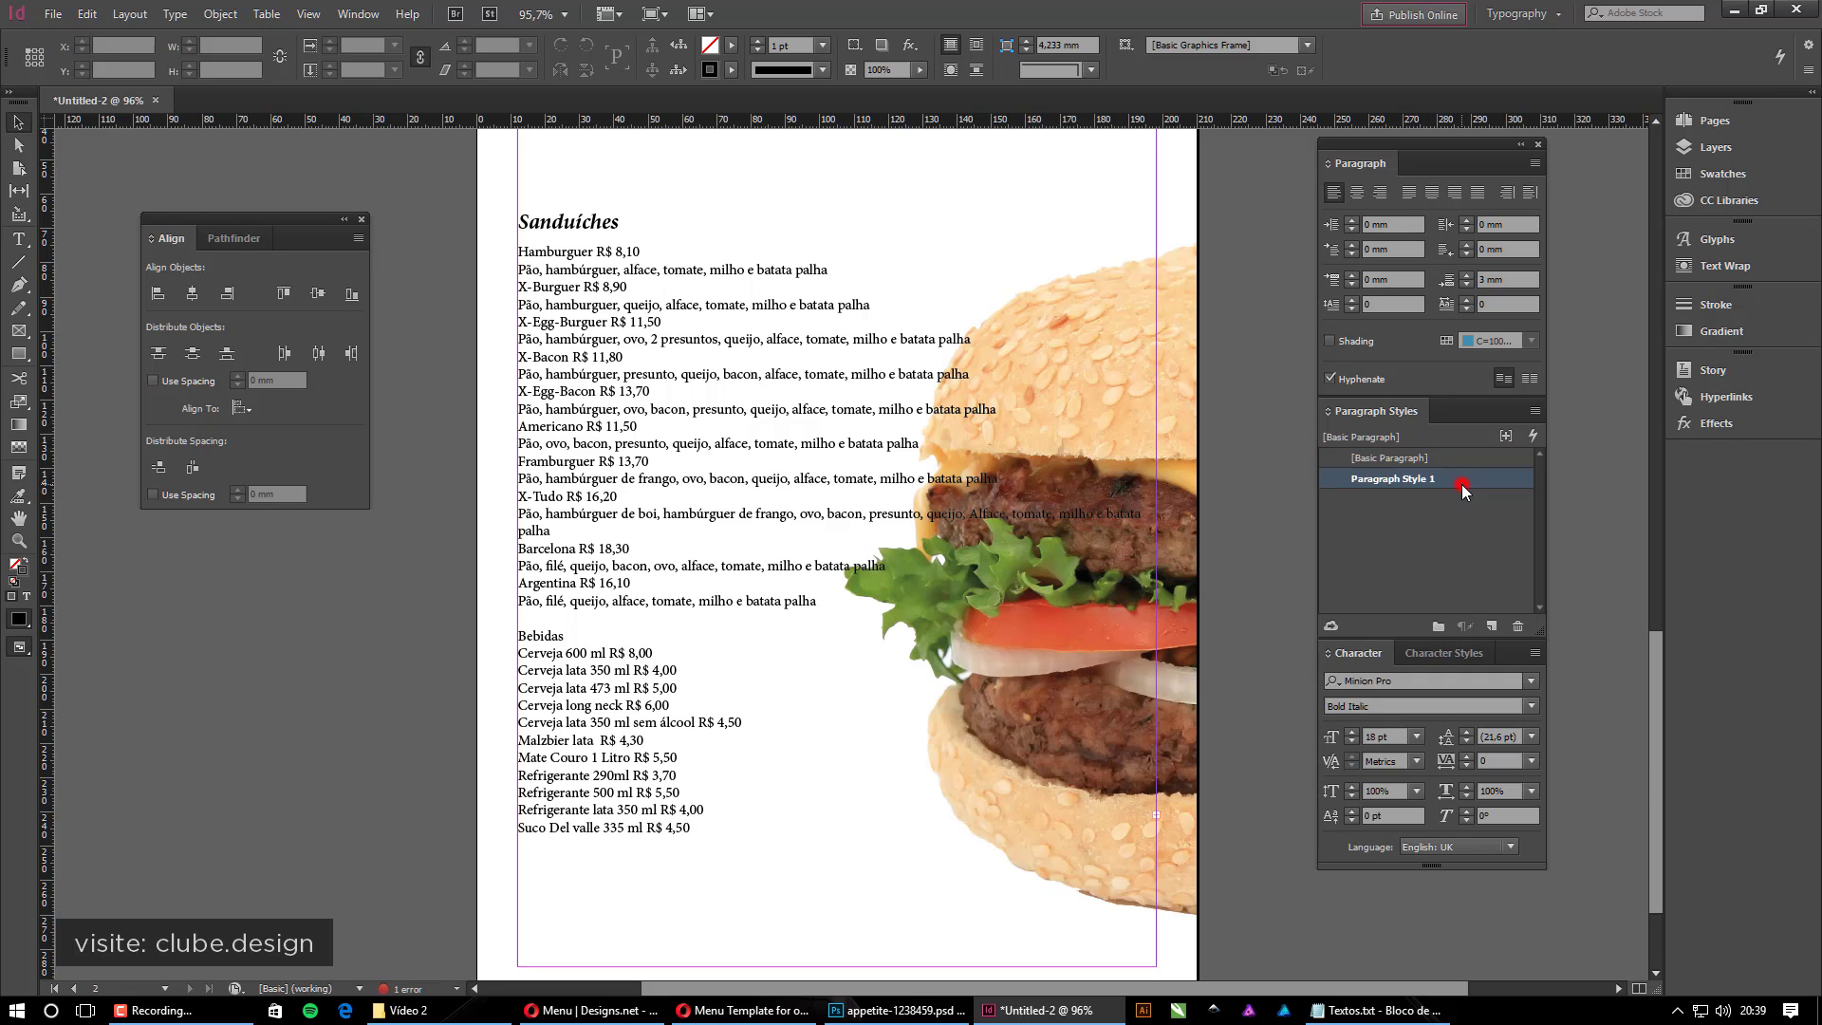
left_click_drag(1406, 237, 1238, 219)
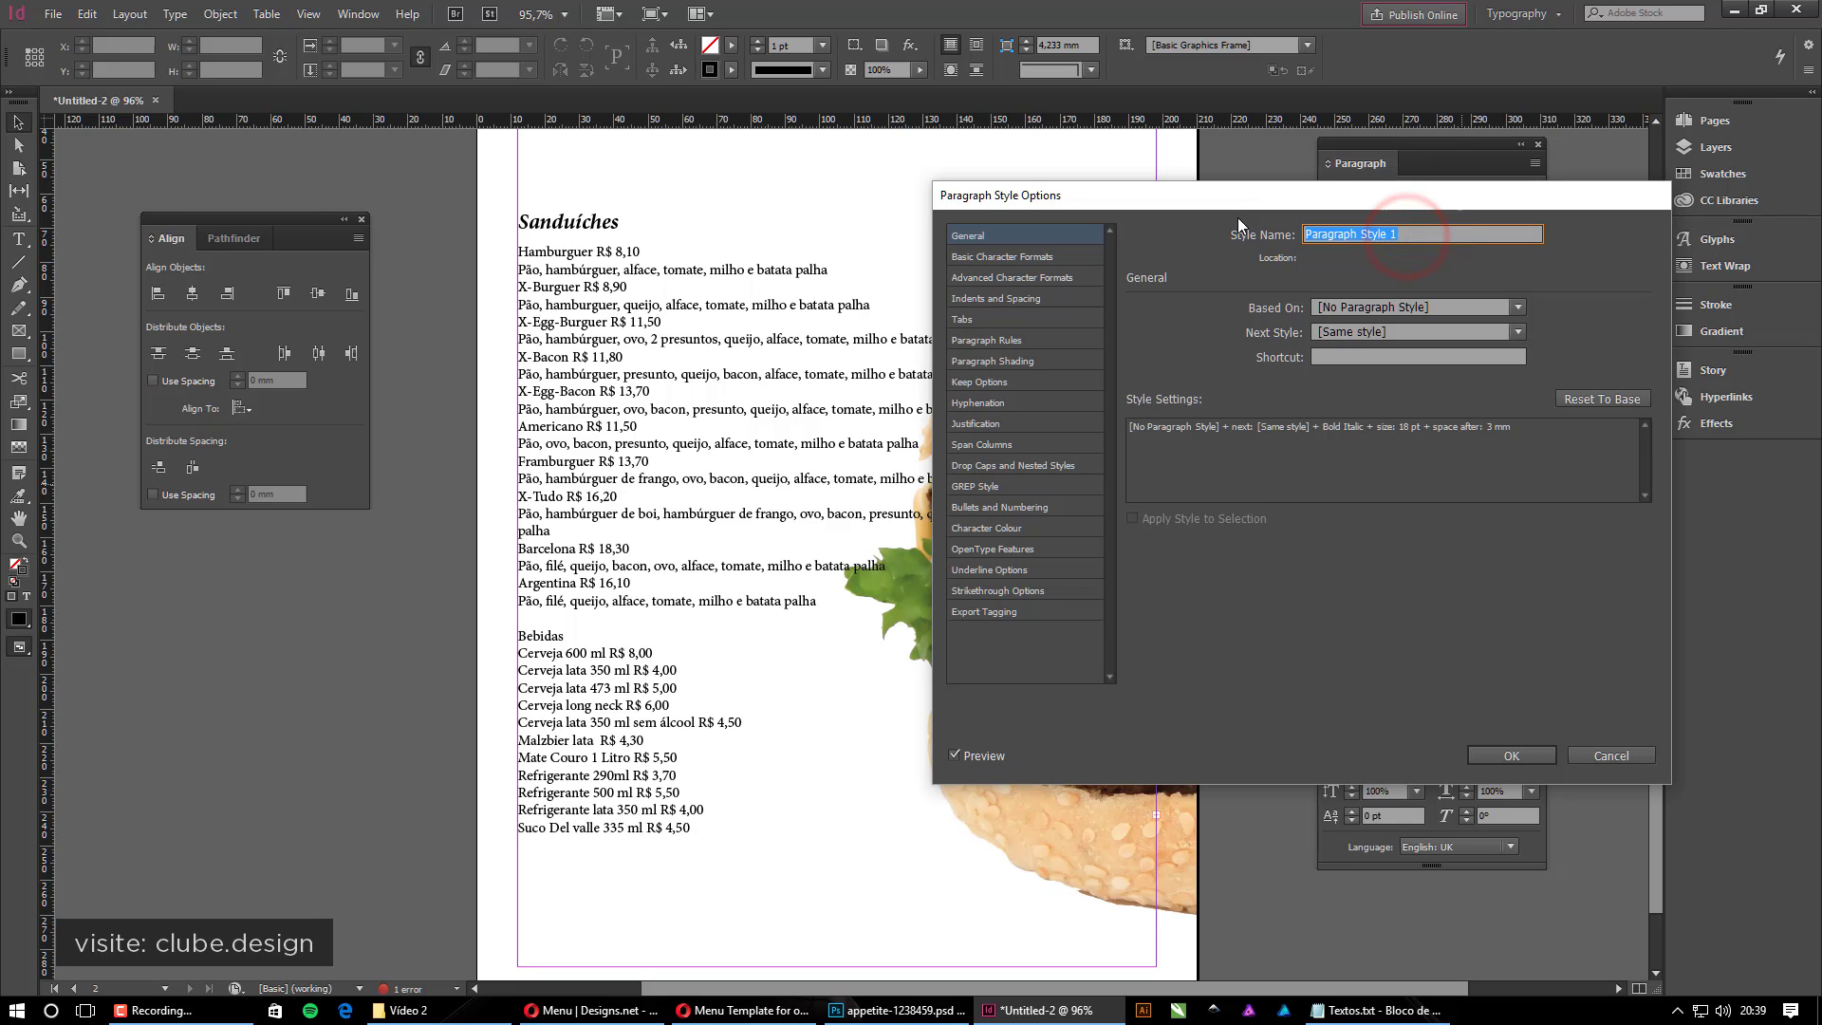
type("T")
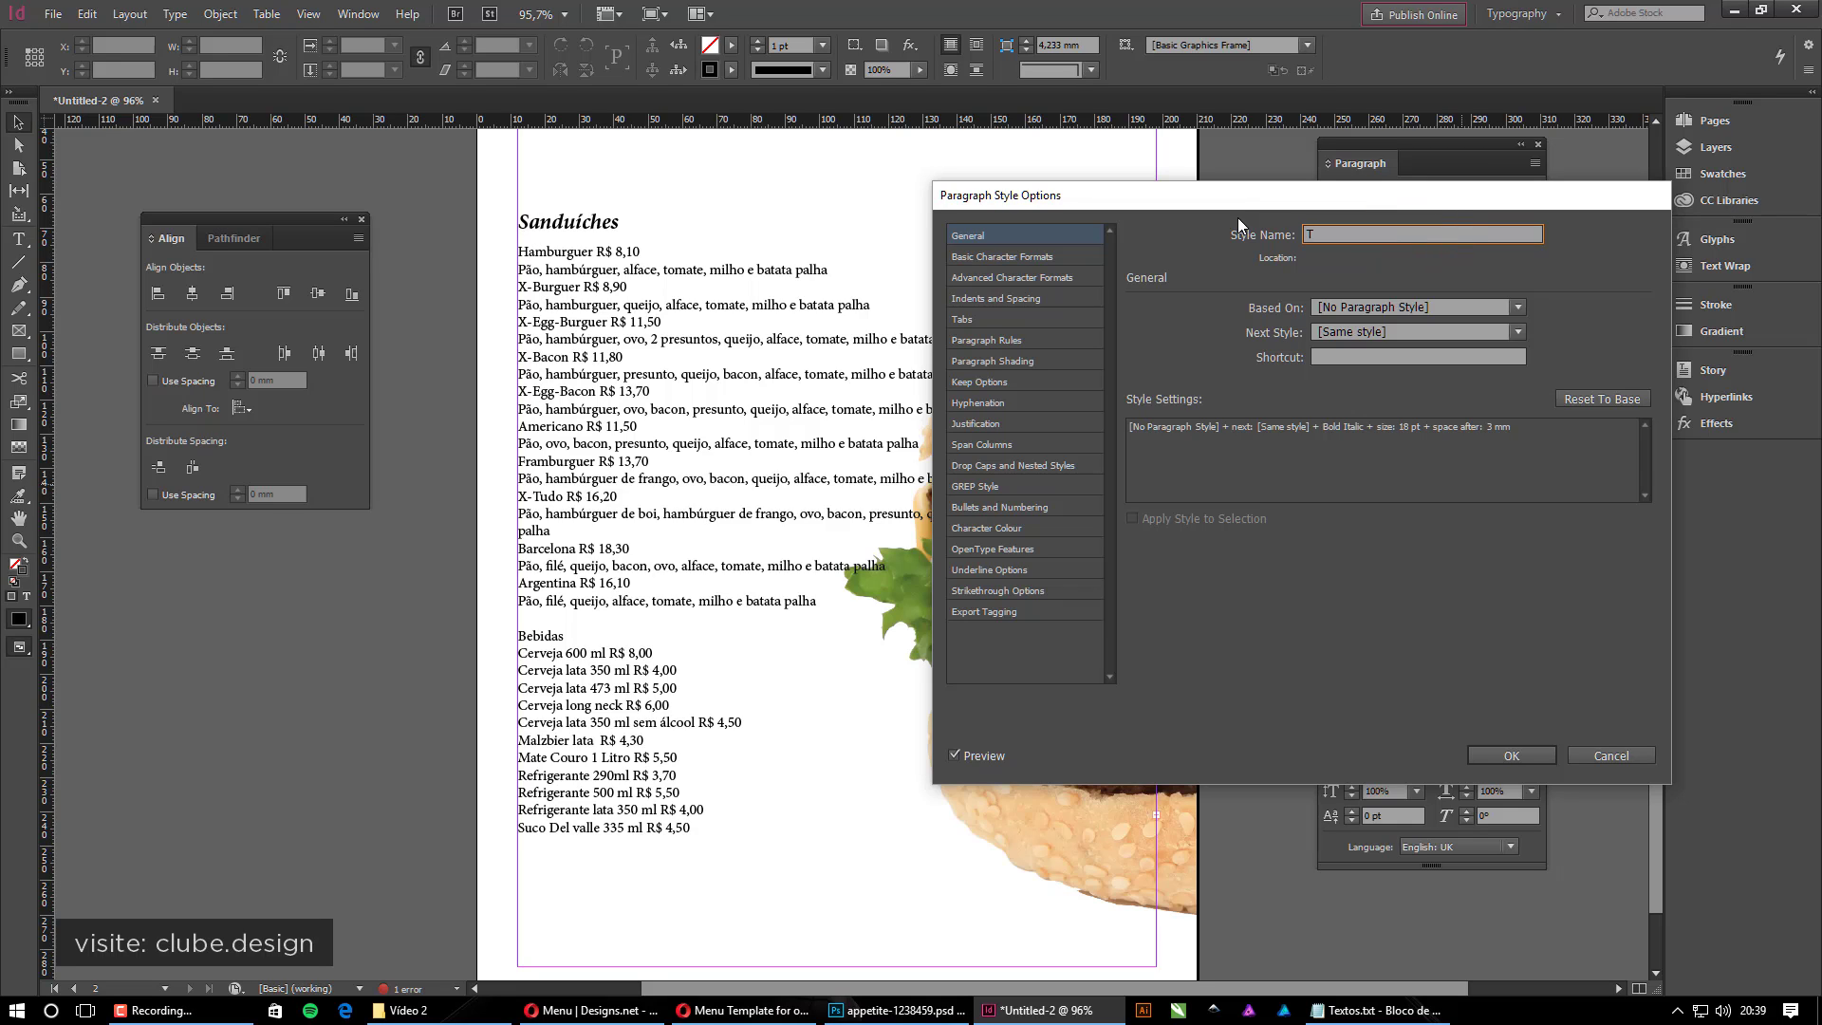
type("ítulos")
Try red, magenta and green as the Títulos style's character colour, return it to [Black], and save the style options
left_click(981, 531)
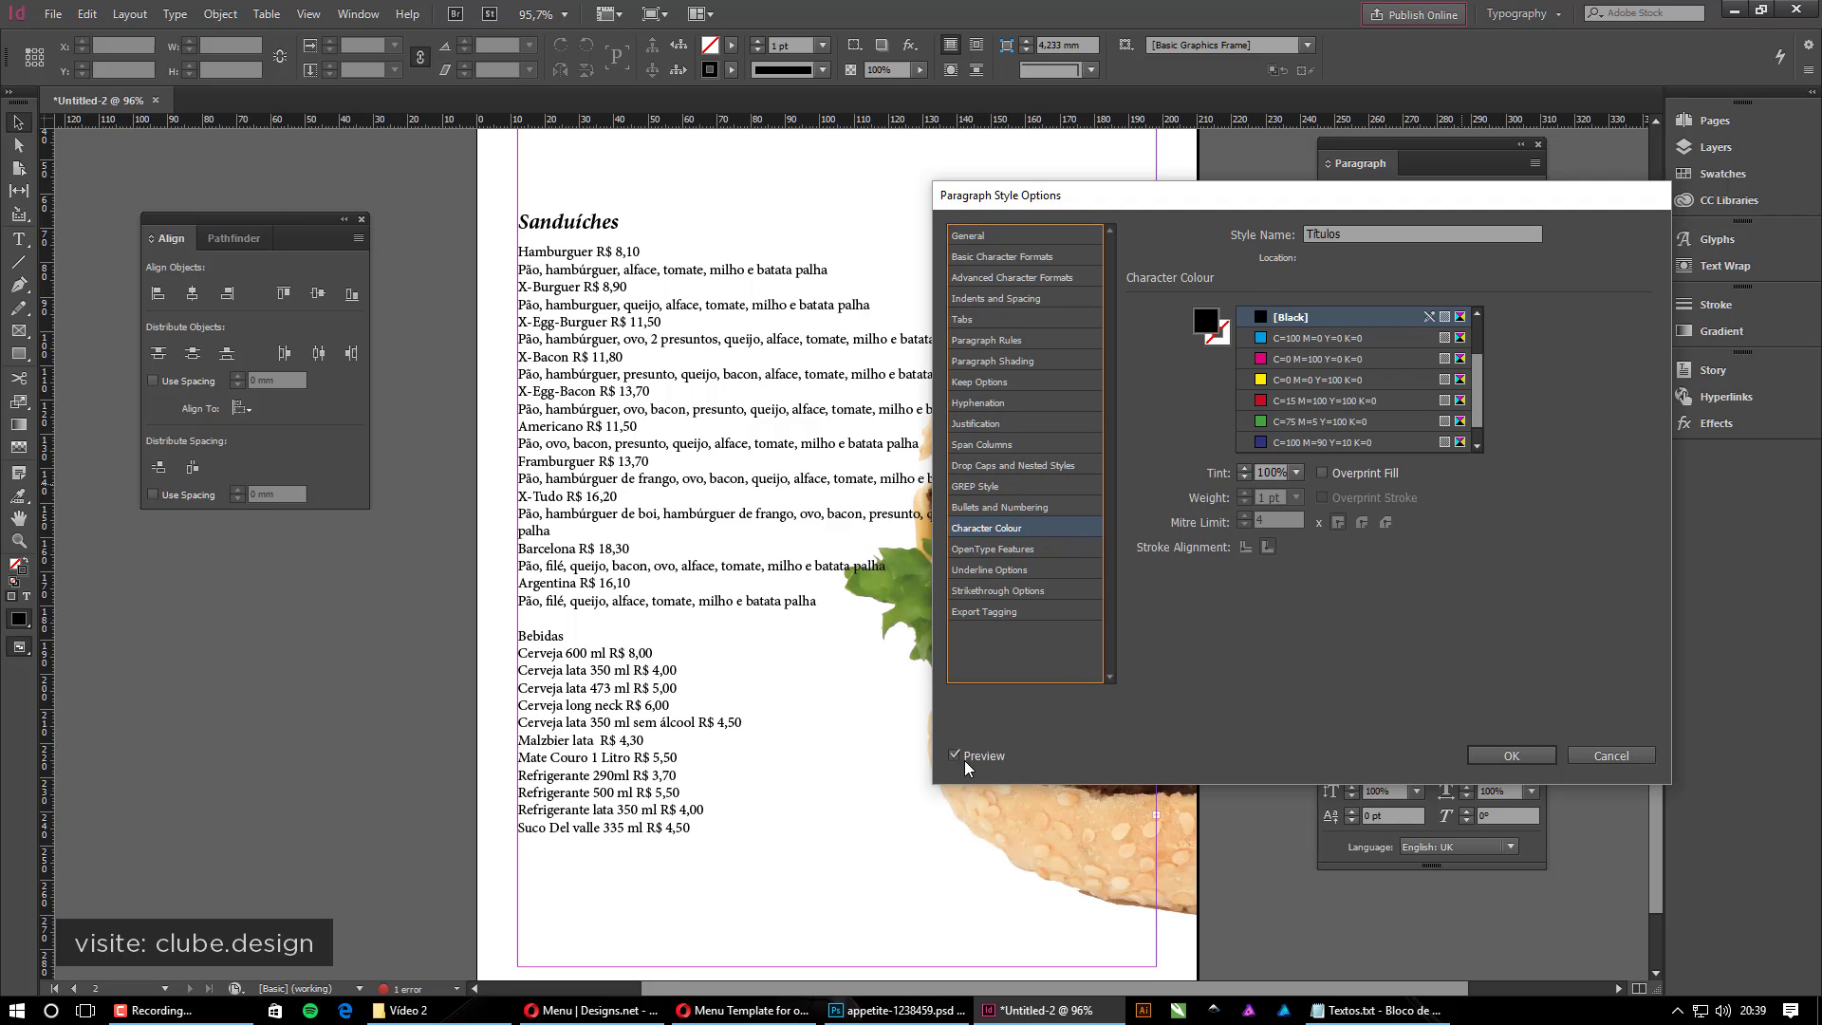
left_click(1300, 401)
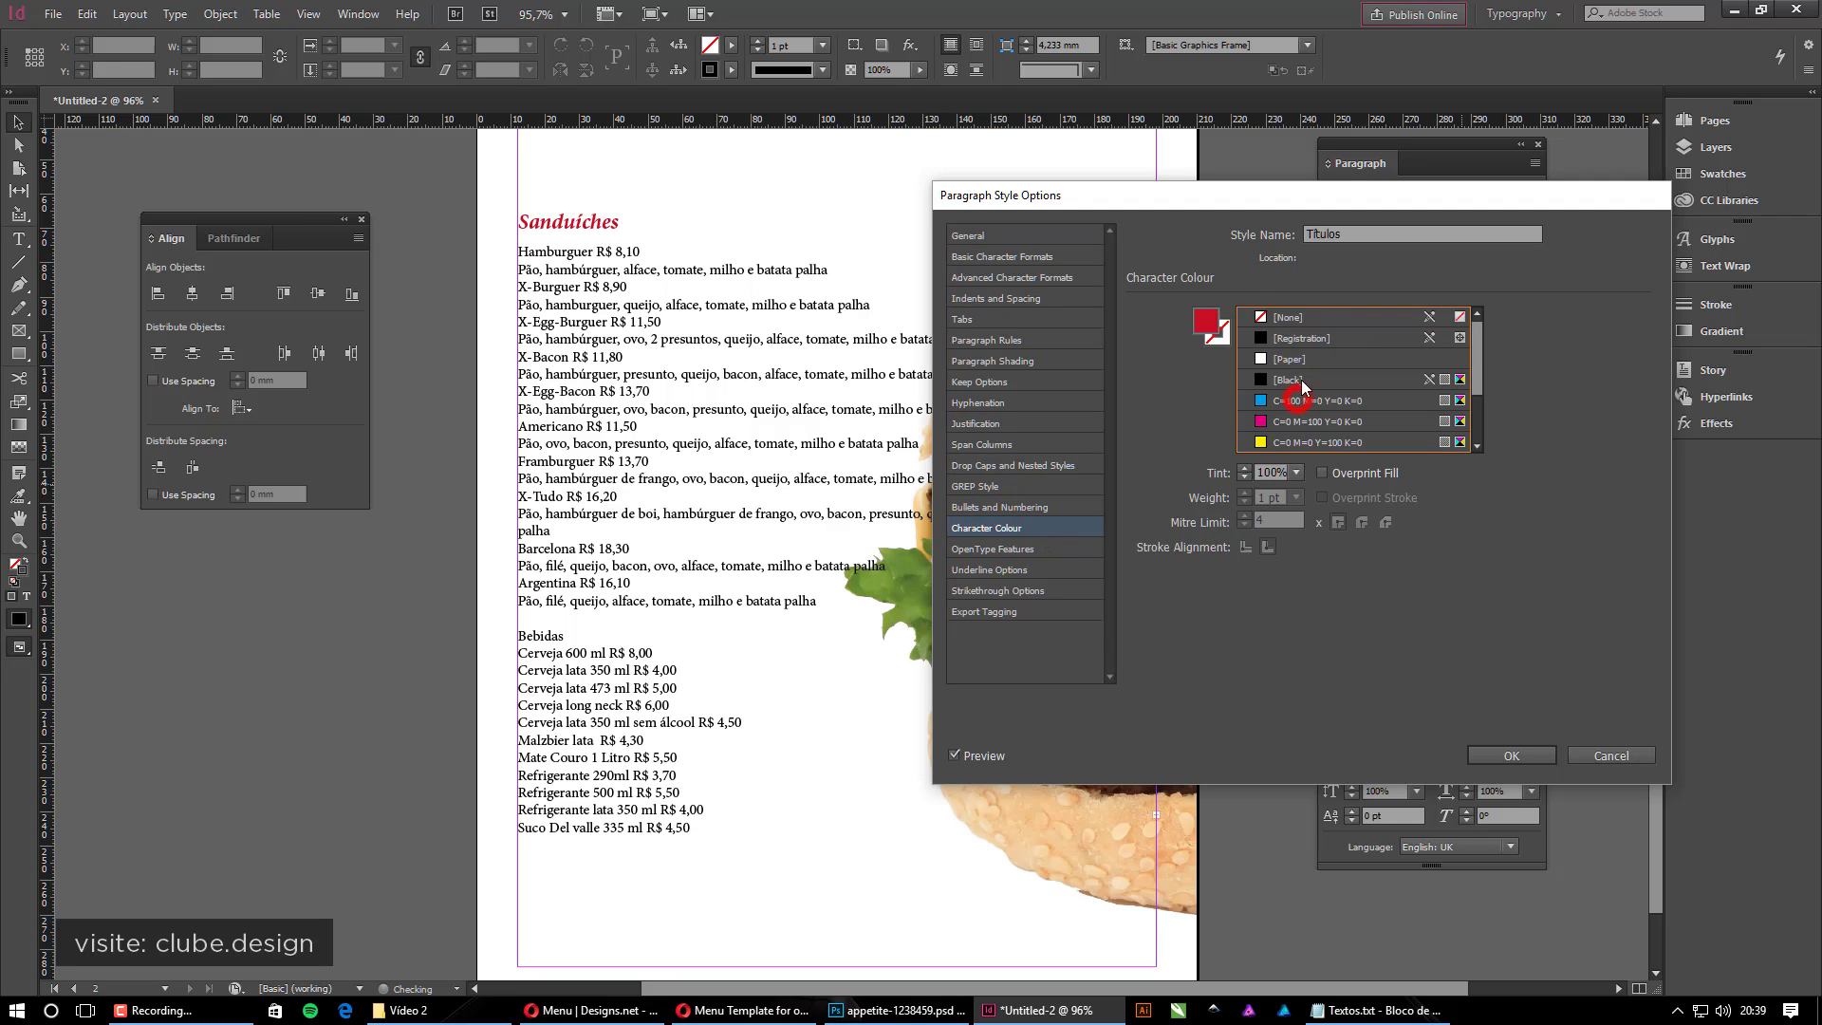
left_click(1300, 362)
left_click(1310, 395)
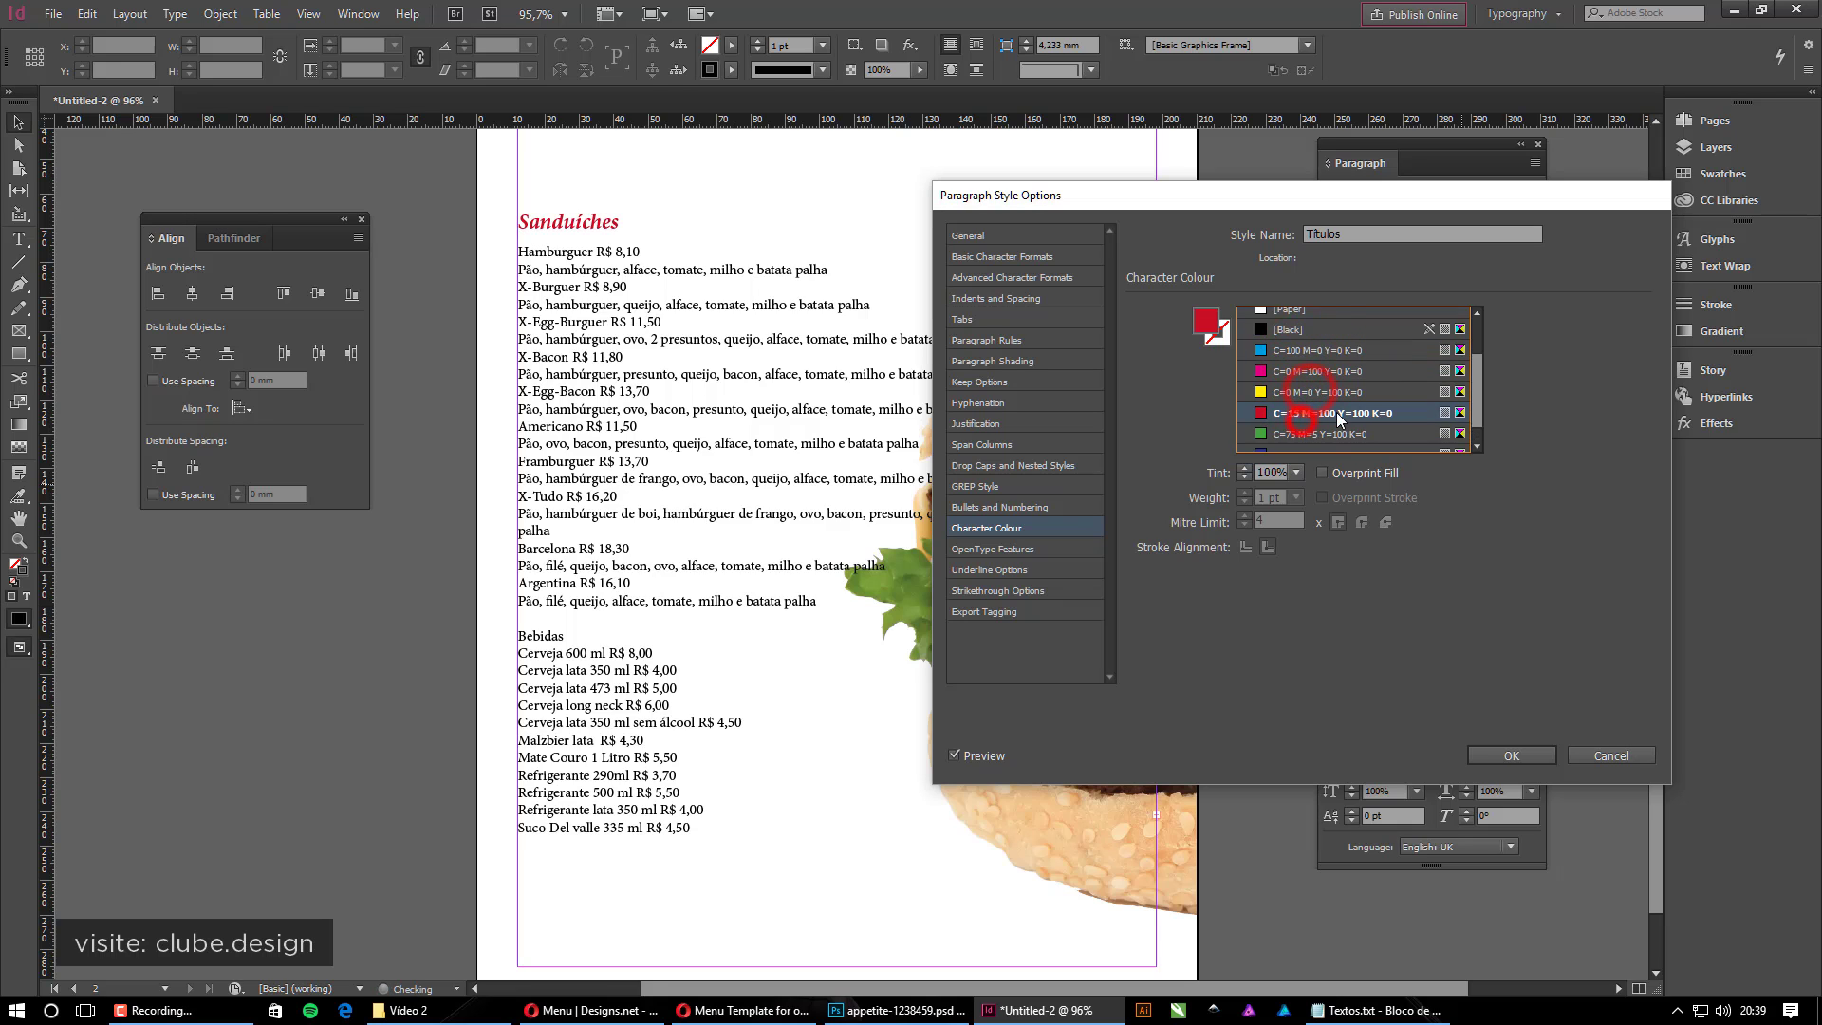
left_click(1314, 433)
left_click(1318, 386)
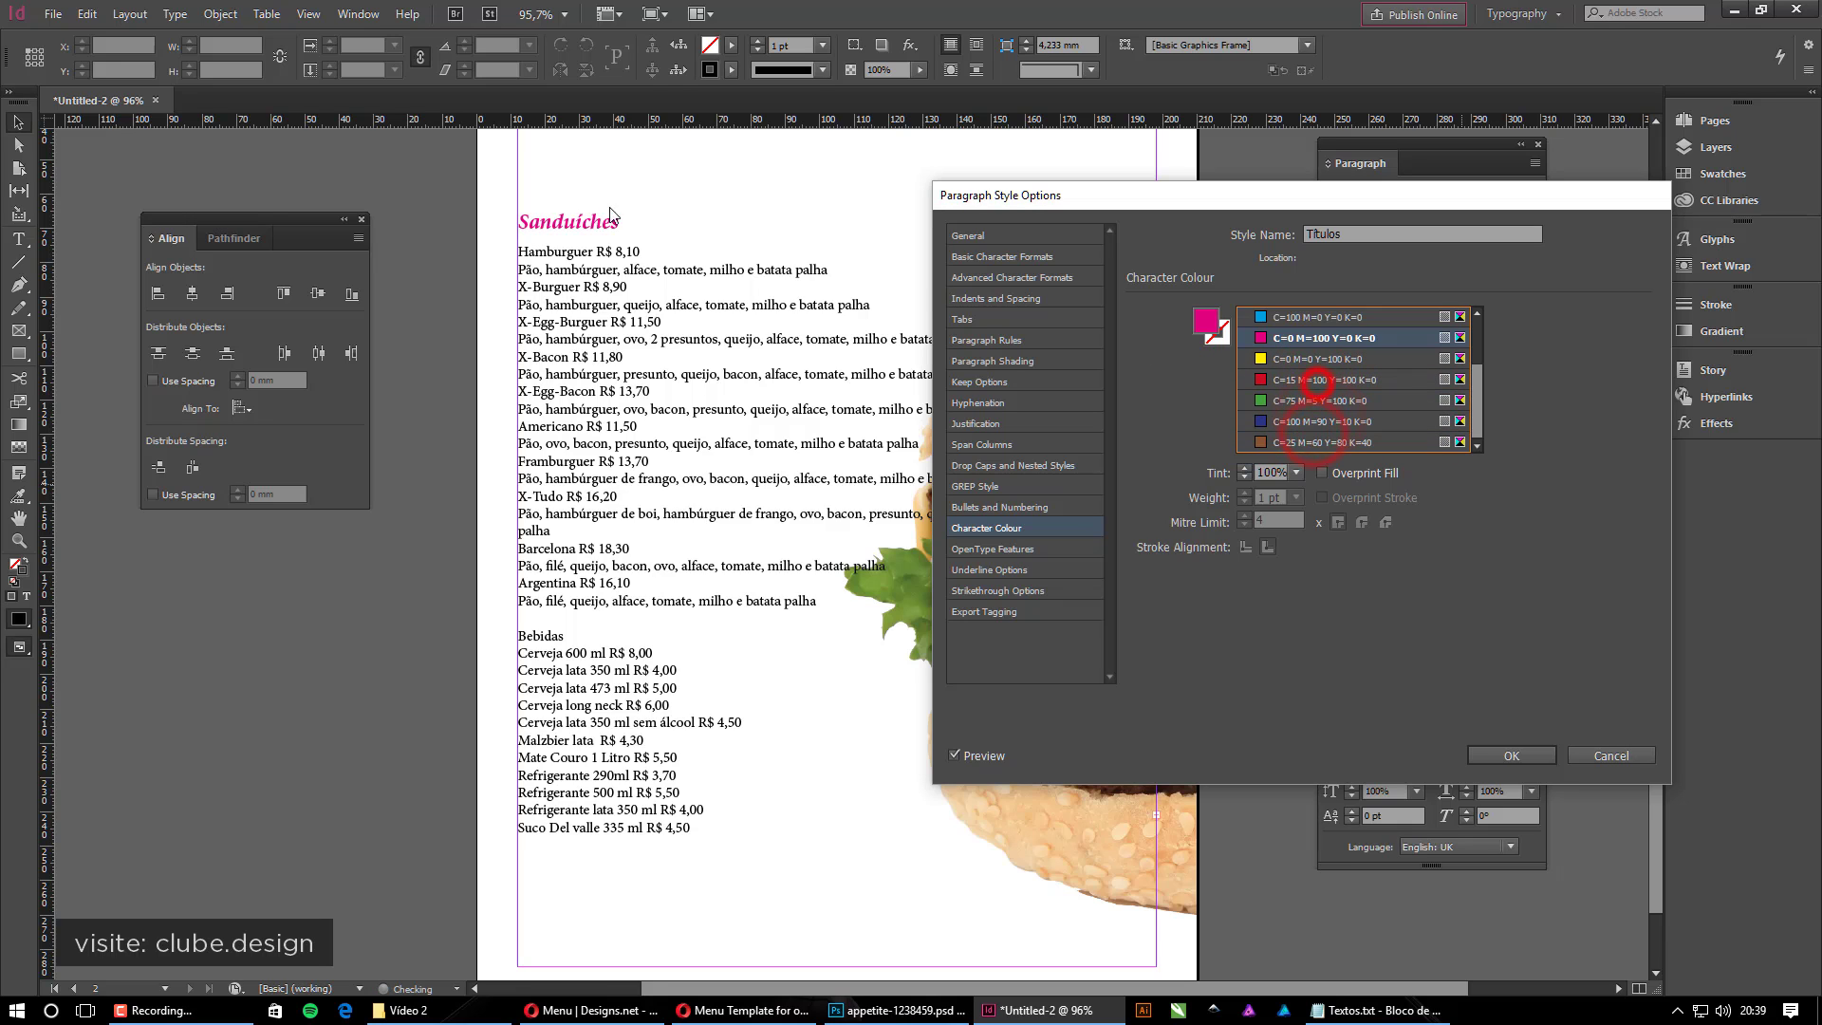
left_click(1308, 402)
scroll(1313, 425, "up", 1)
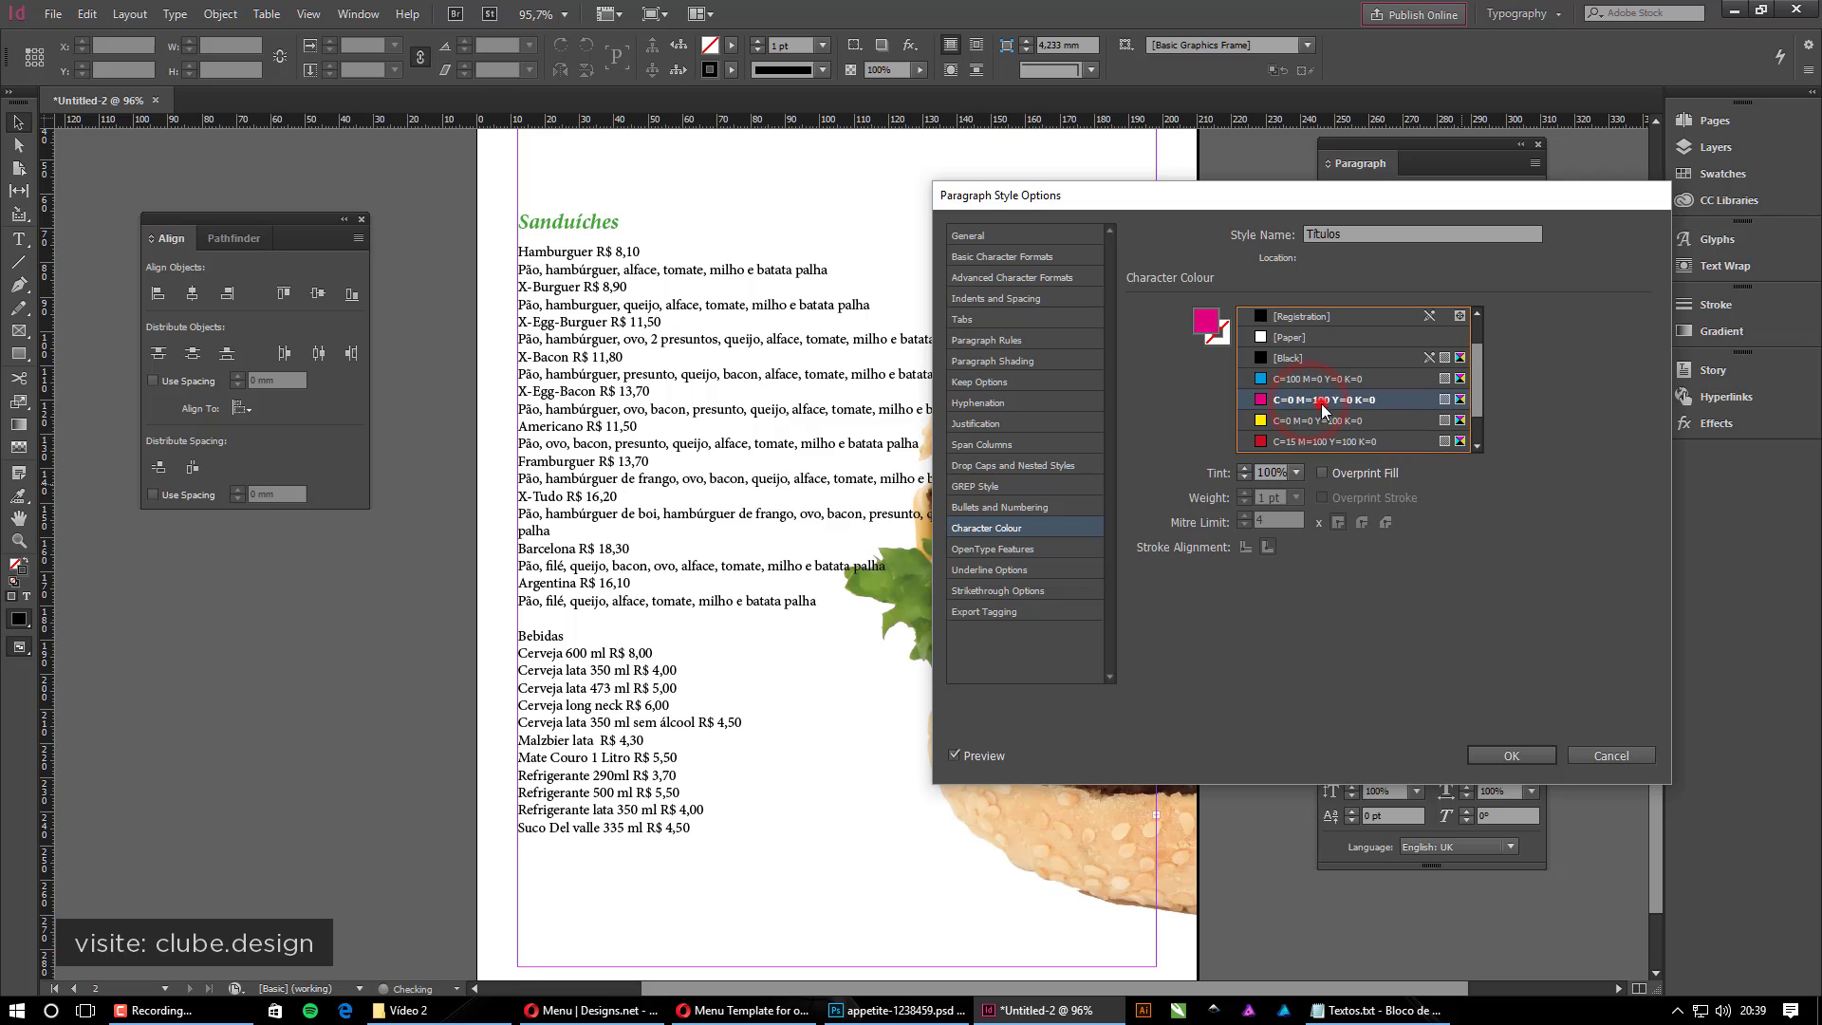
left_click(1319, 399)
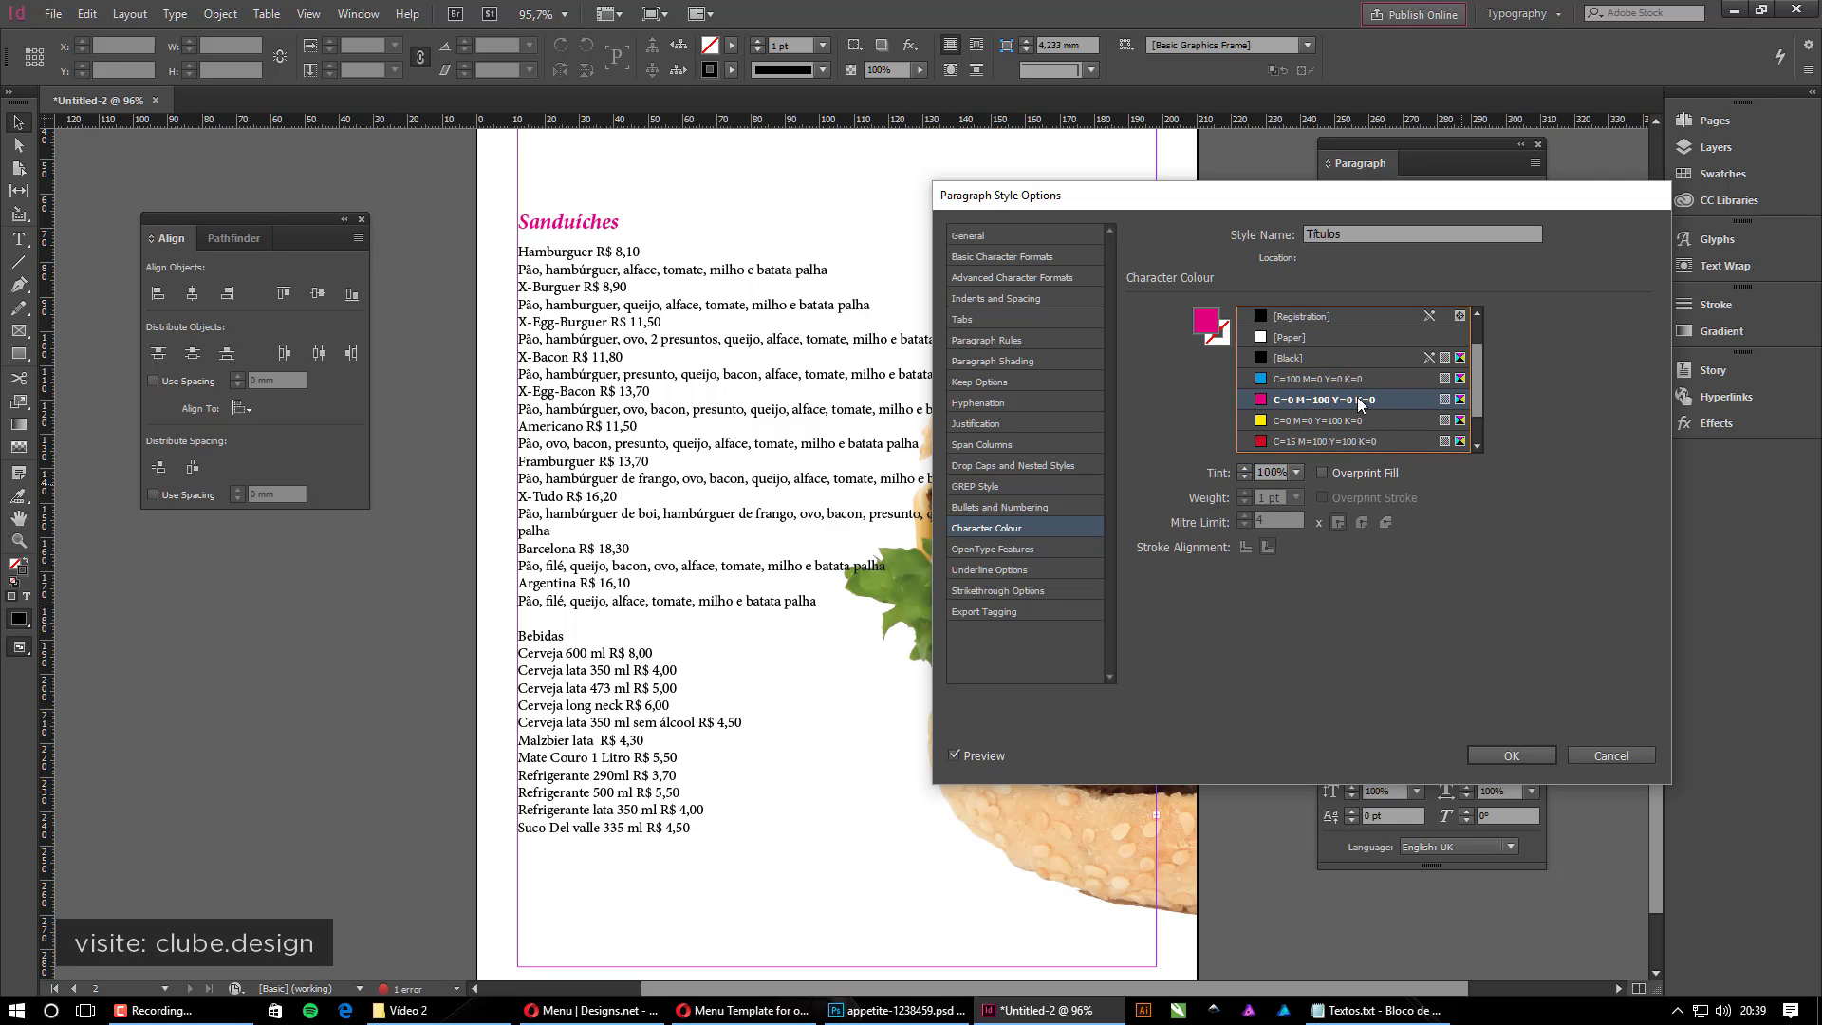
scroll(1356, 396, "up", 1)
left_click(1327, 387)
scroll(1309, 380, "up", 1)
left_click(1338, 361)
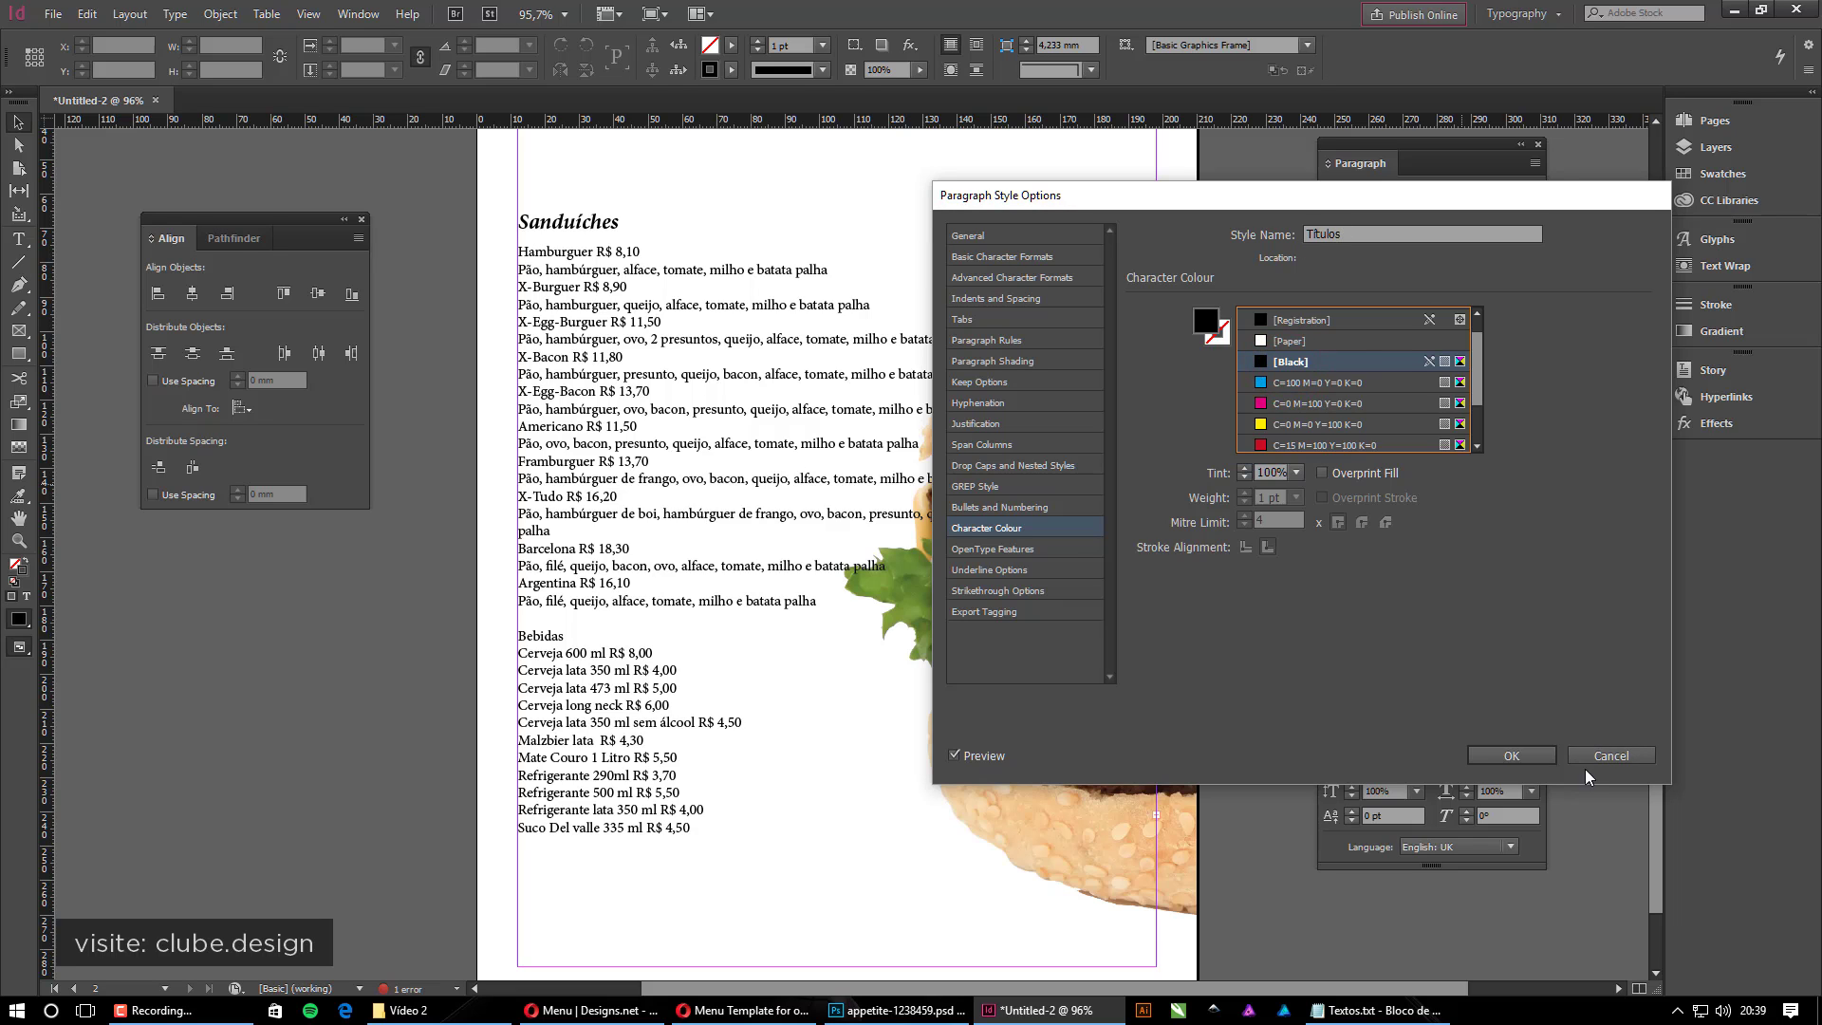
left_click(1542, 759)
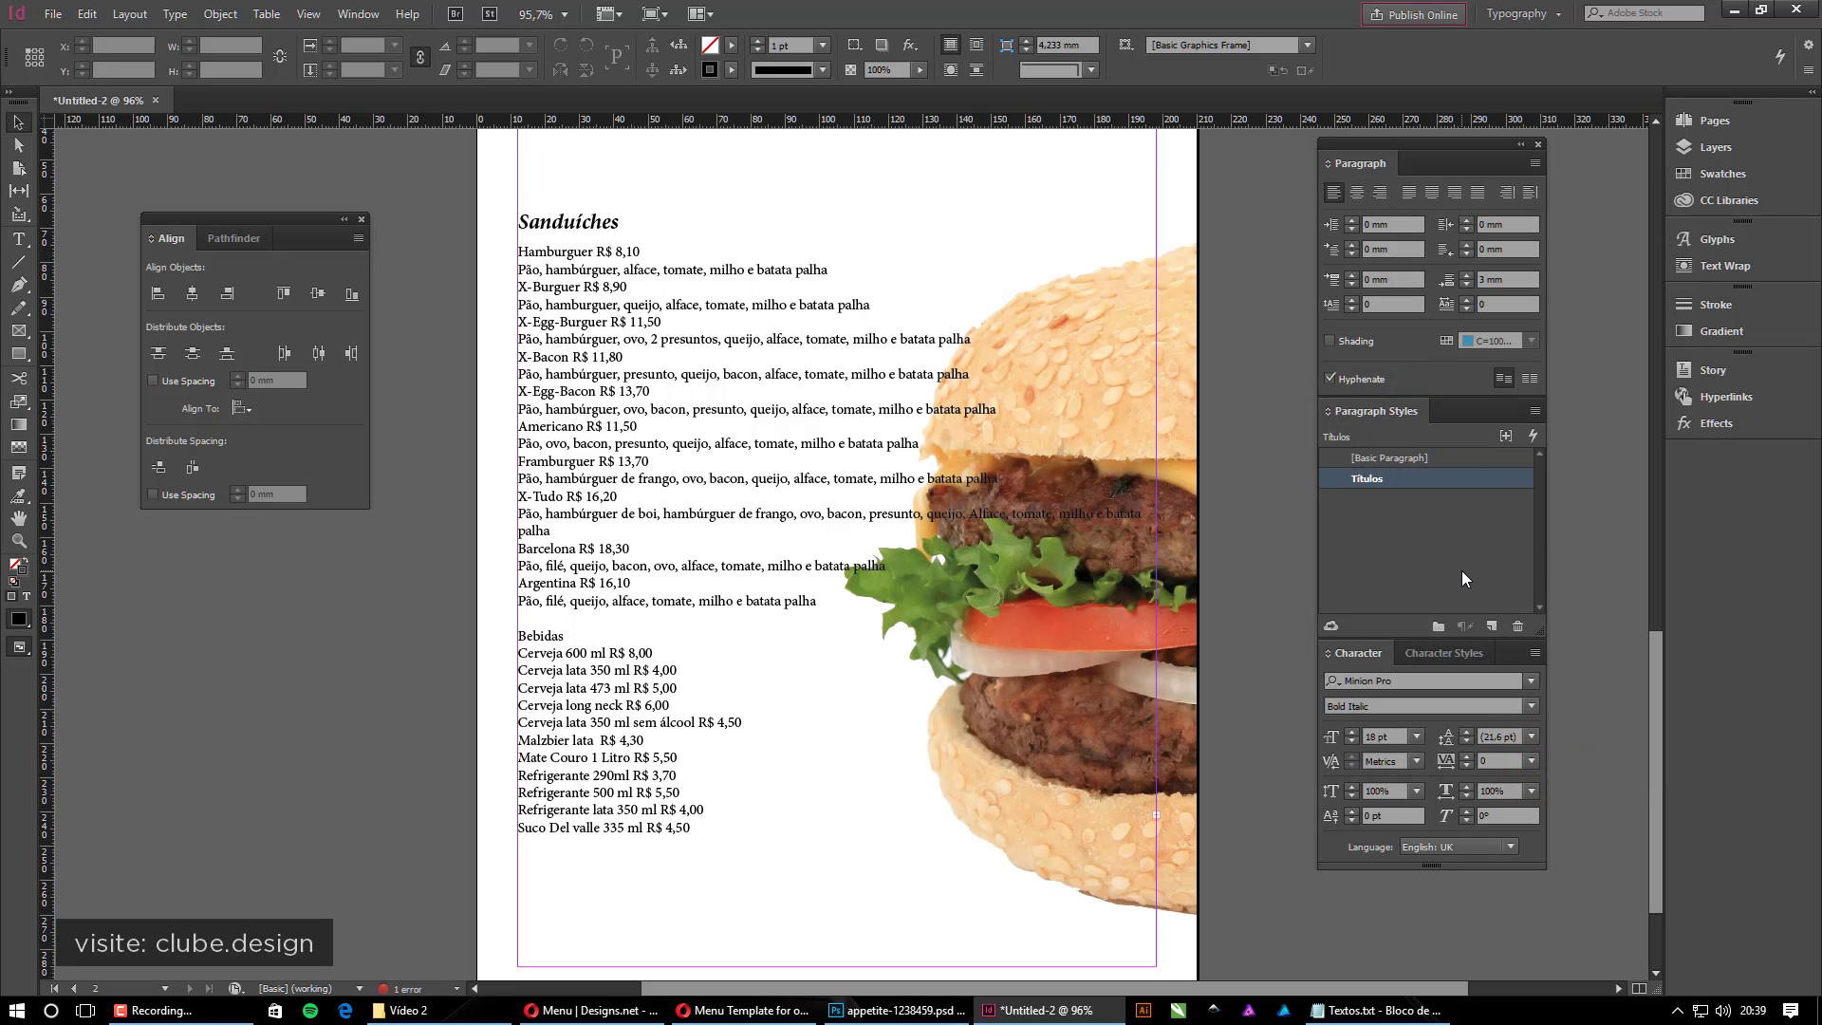
left_click(1357, 480)
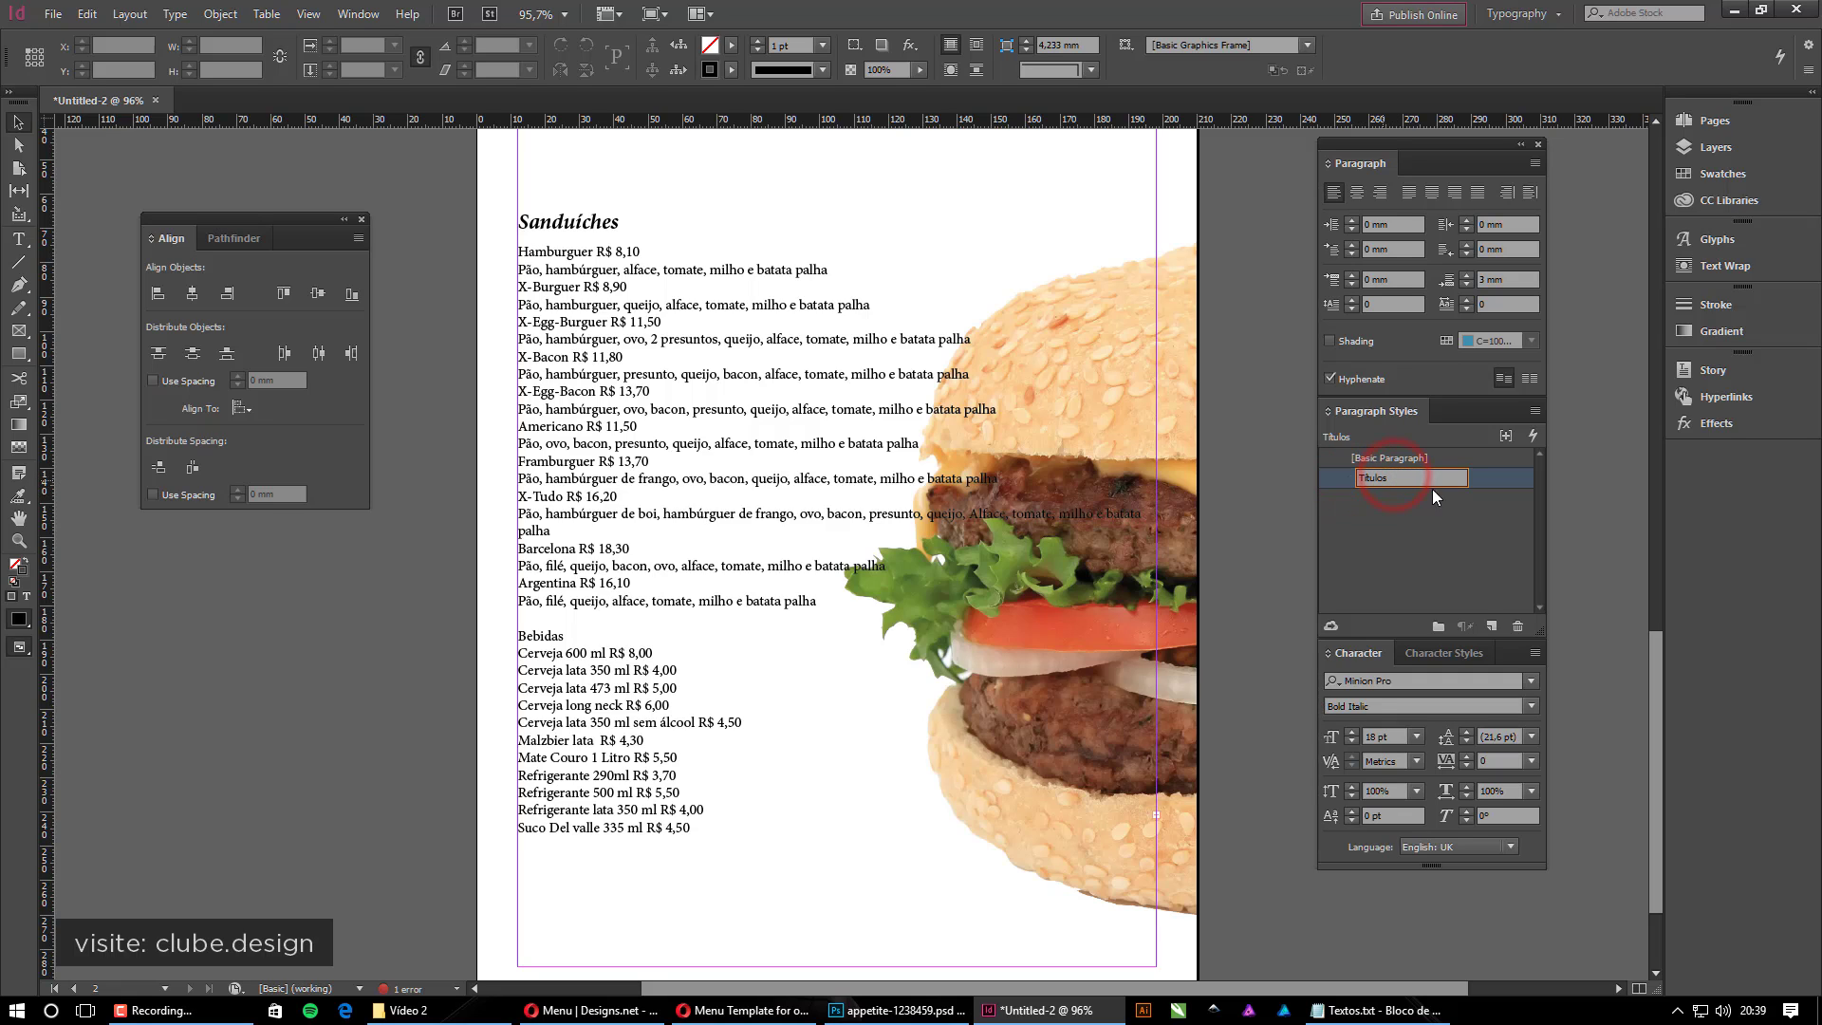
key("Return")
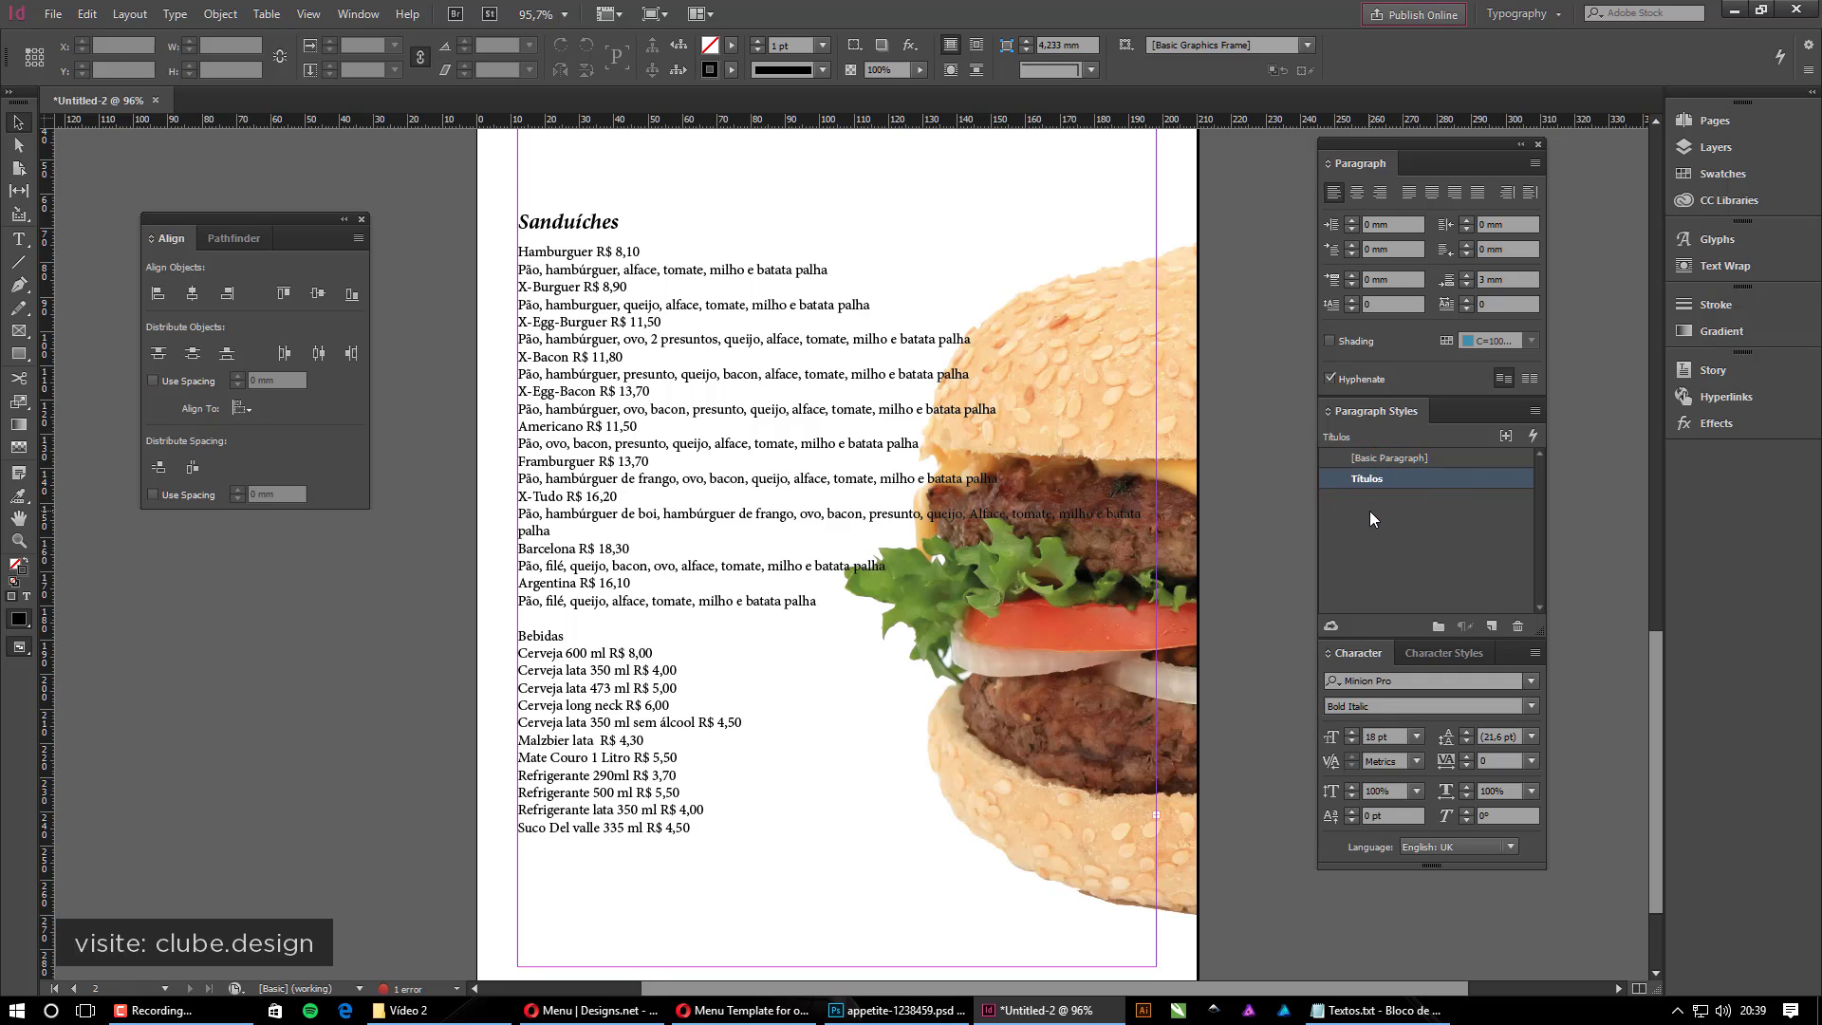
Enlarge the Sanduíches text block in view and move the floating Align and Paragraph panels away from it
left_click(551, 242)
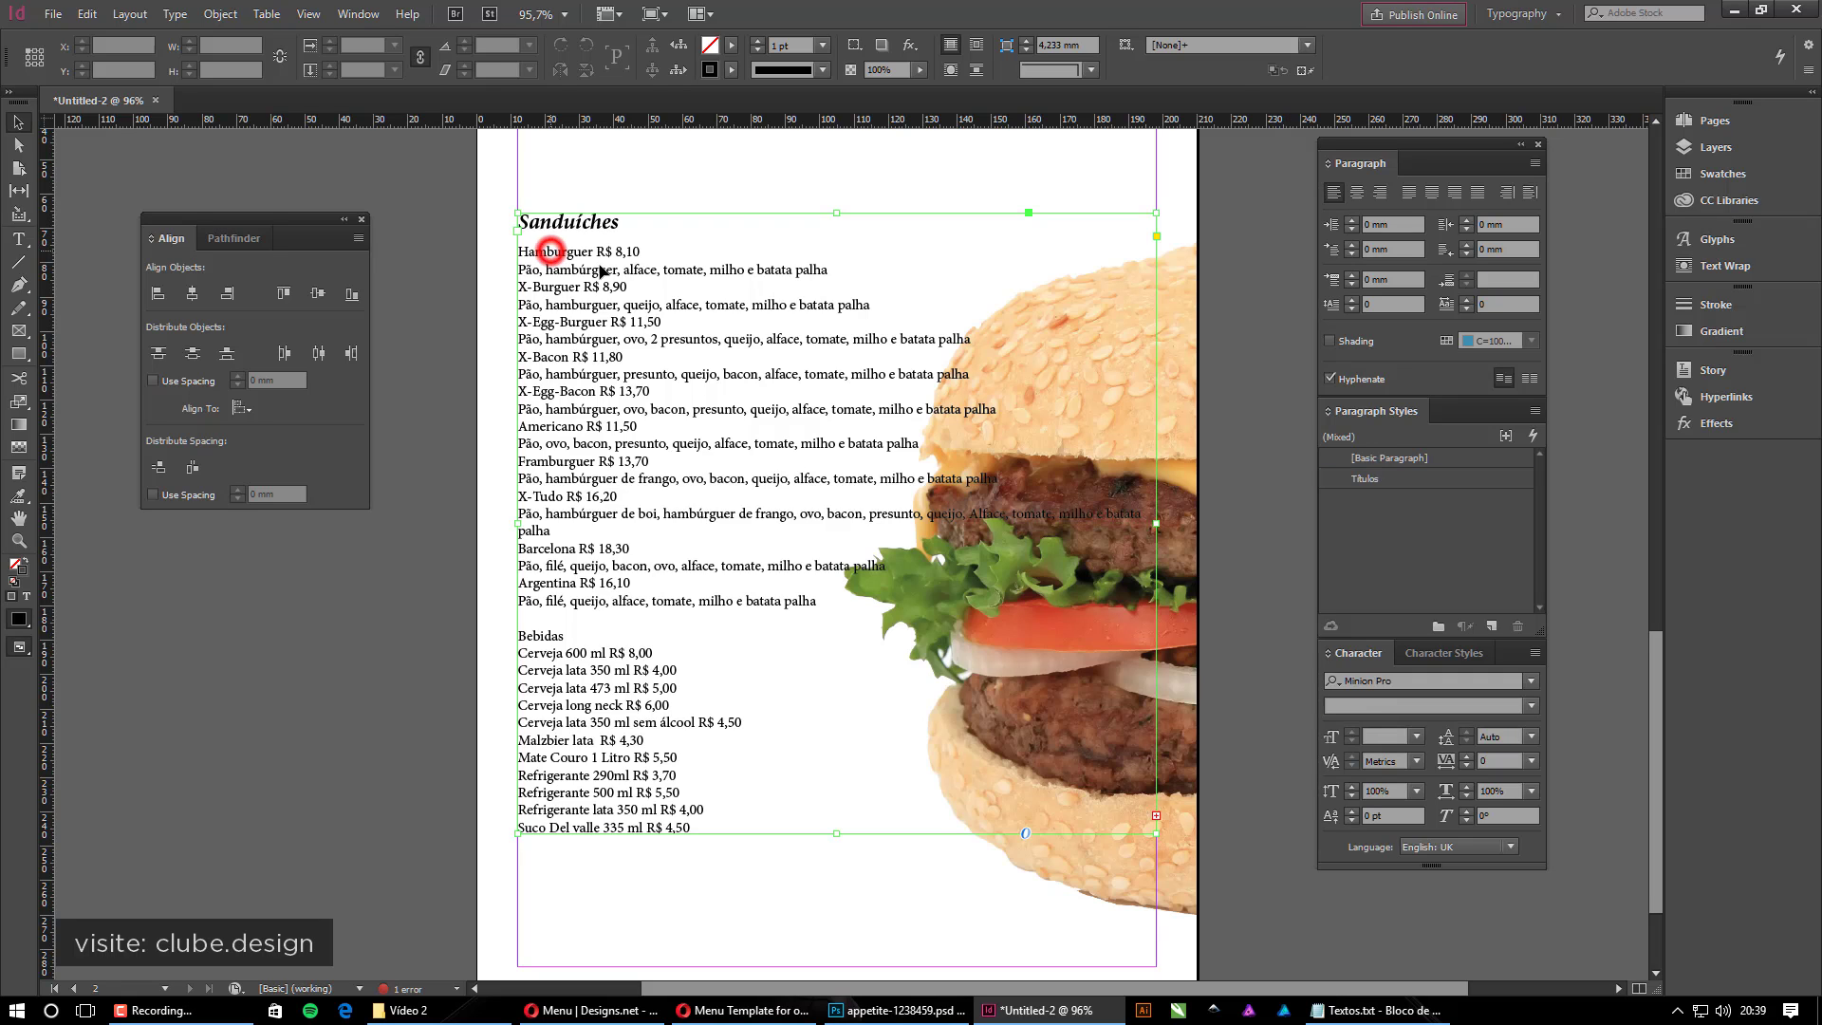
scroll(692, 275, "up", 1)
scroll(737, 372, "up", 1)
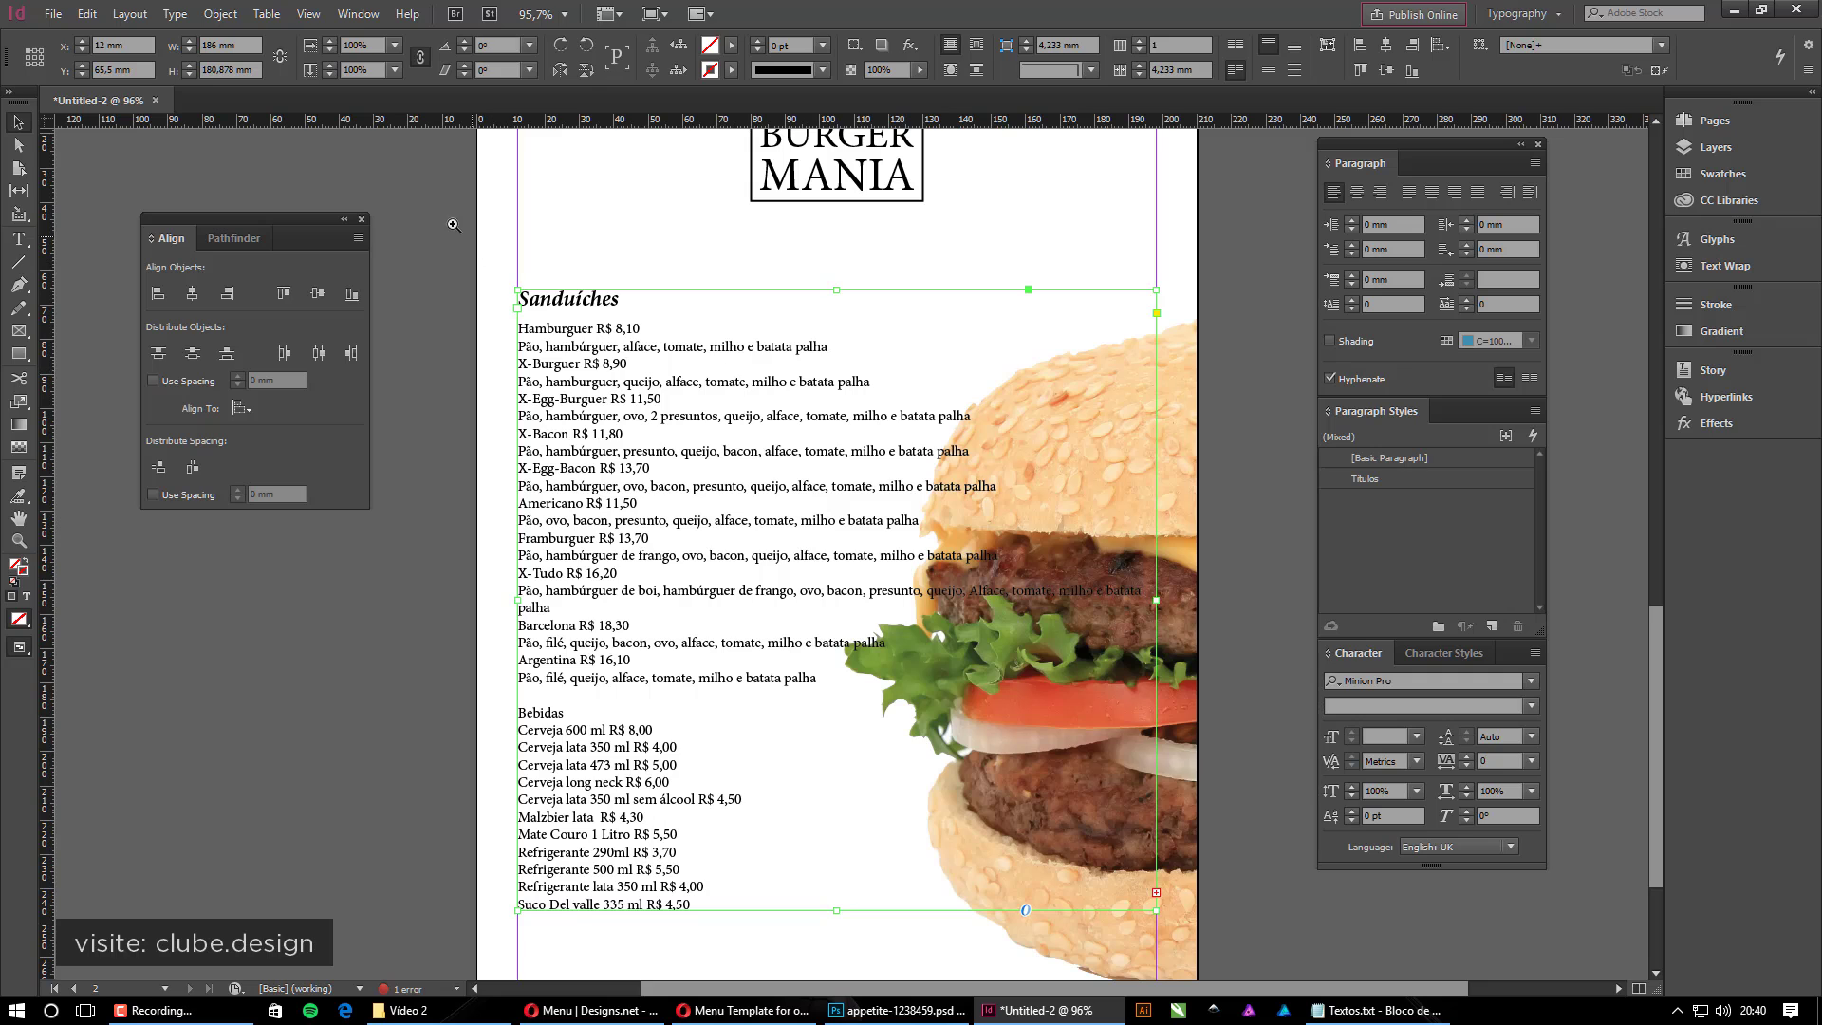
left_click_drag(447, 220, 1020, 616)
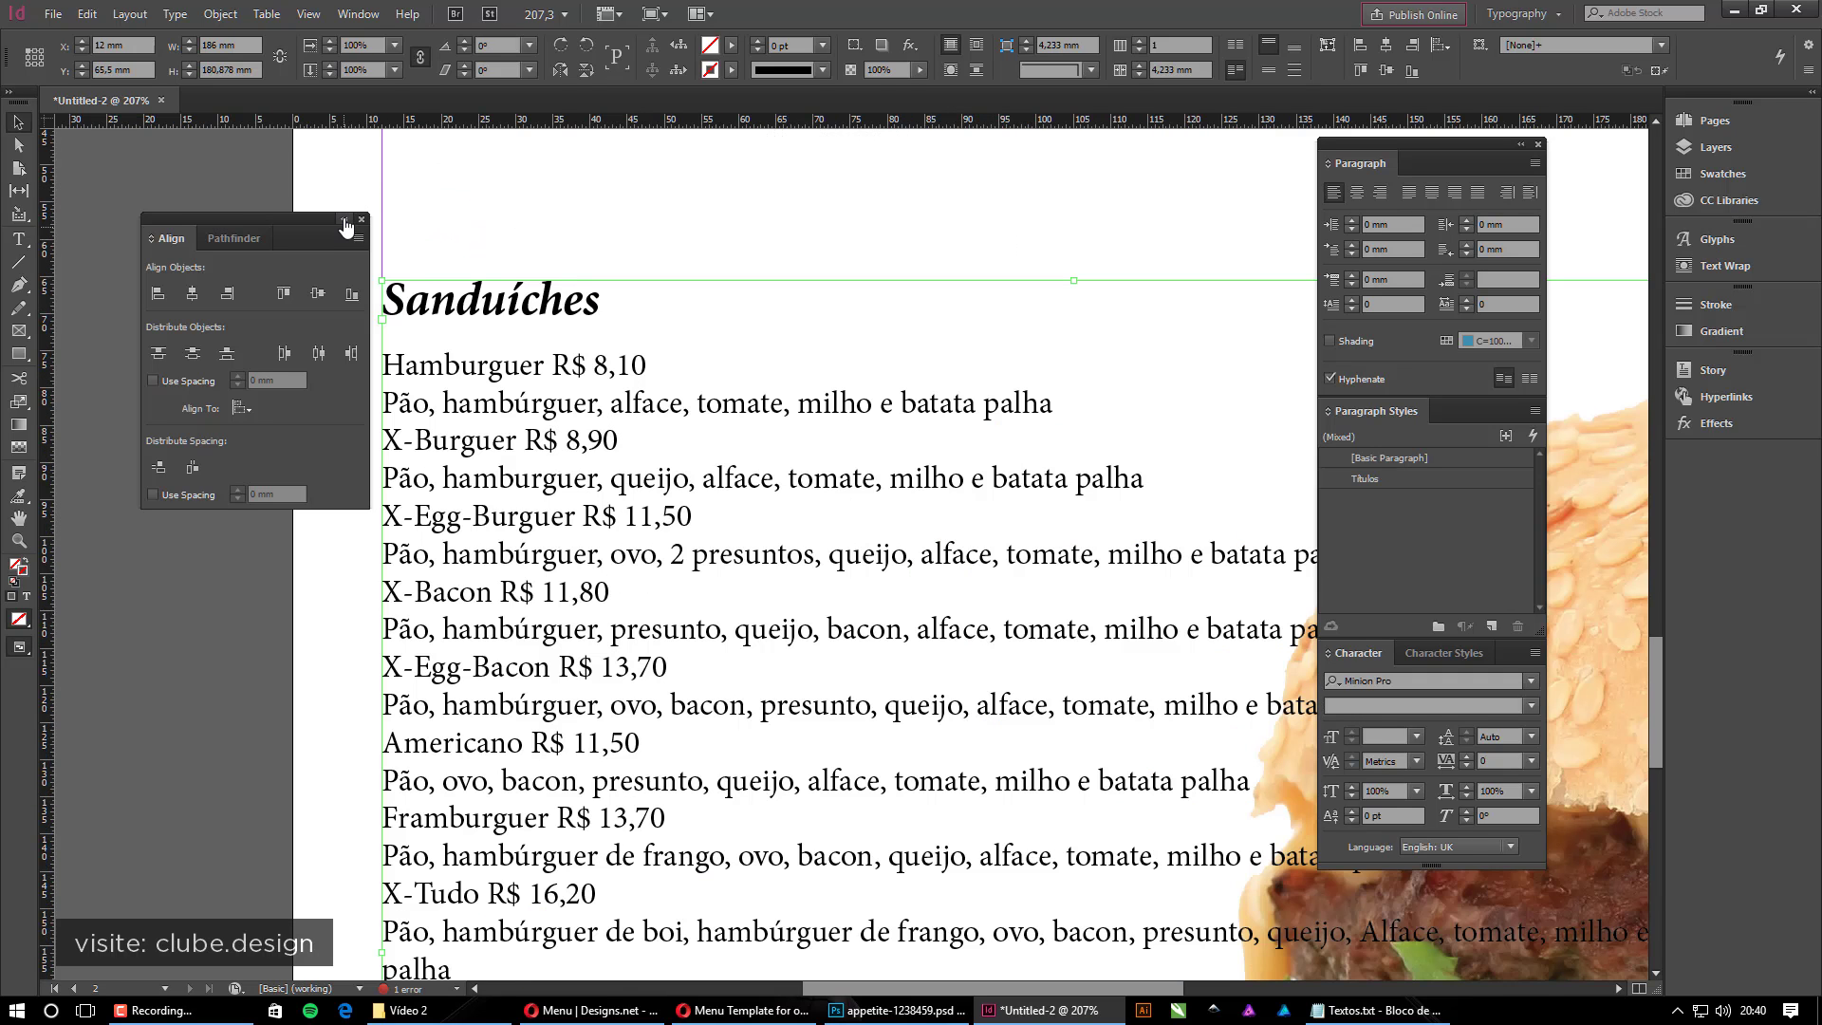
left_click_drag(286, 228, 194, 189)
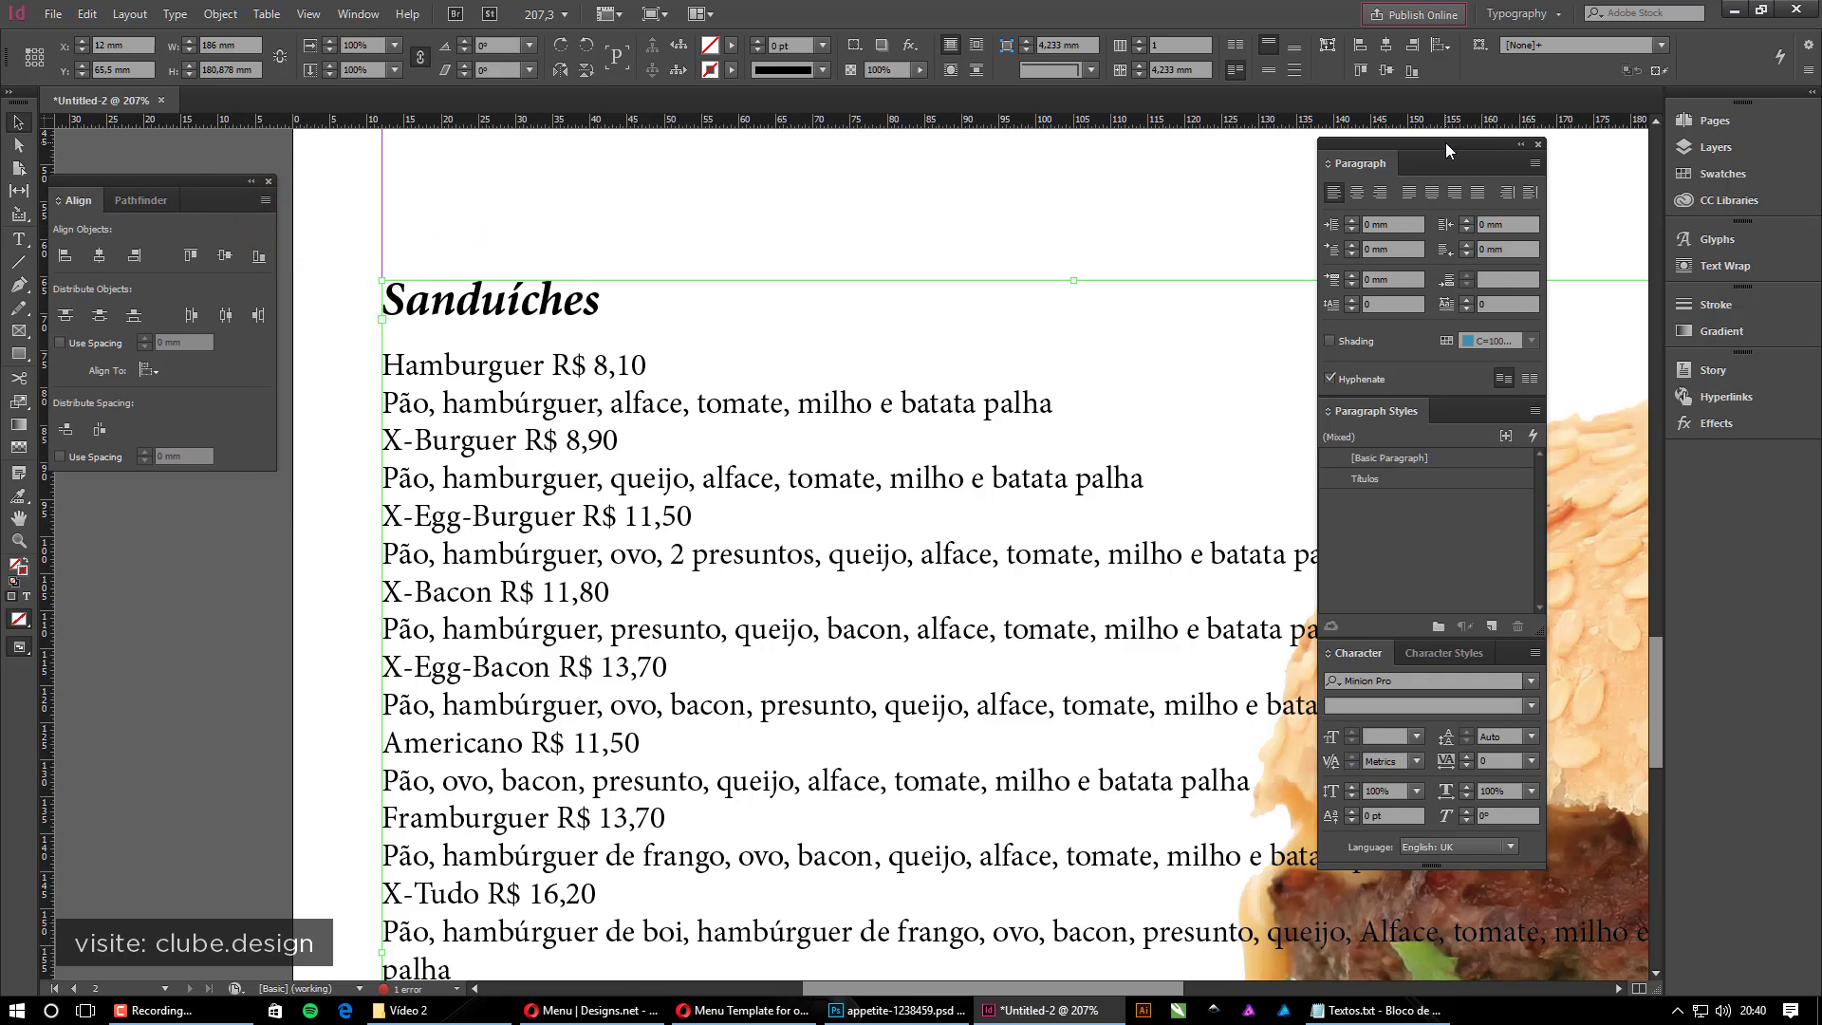
left_click_drag(1444, 142, 1505, 148)
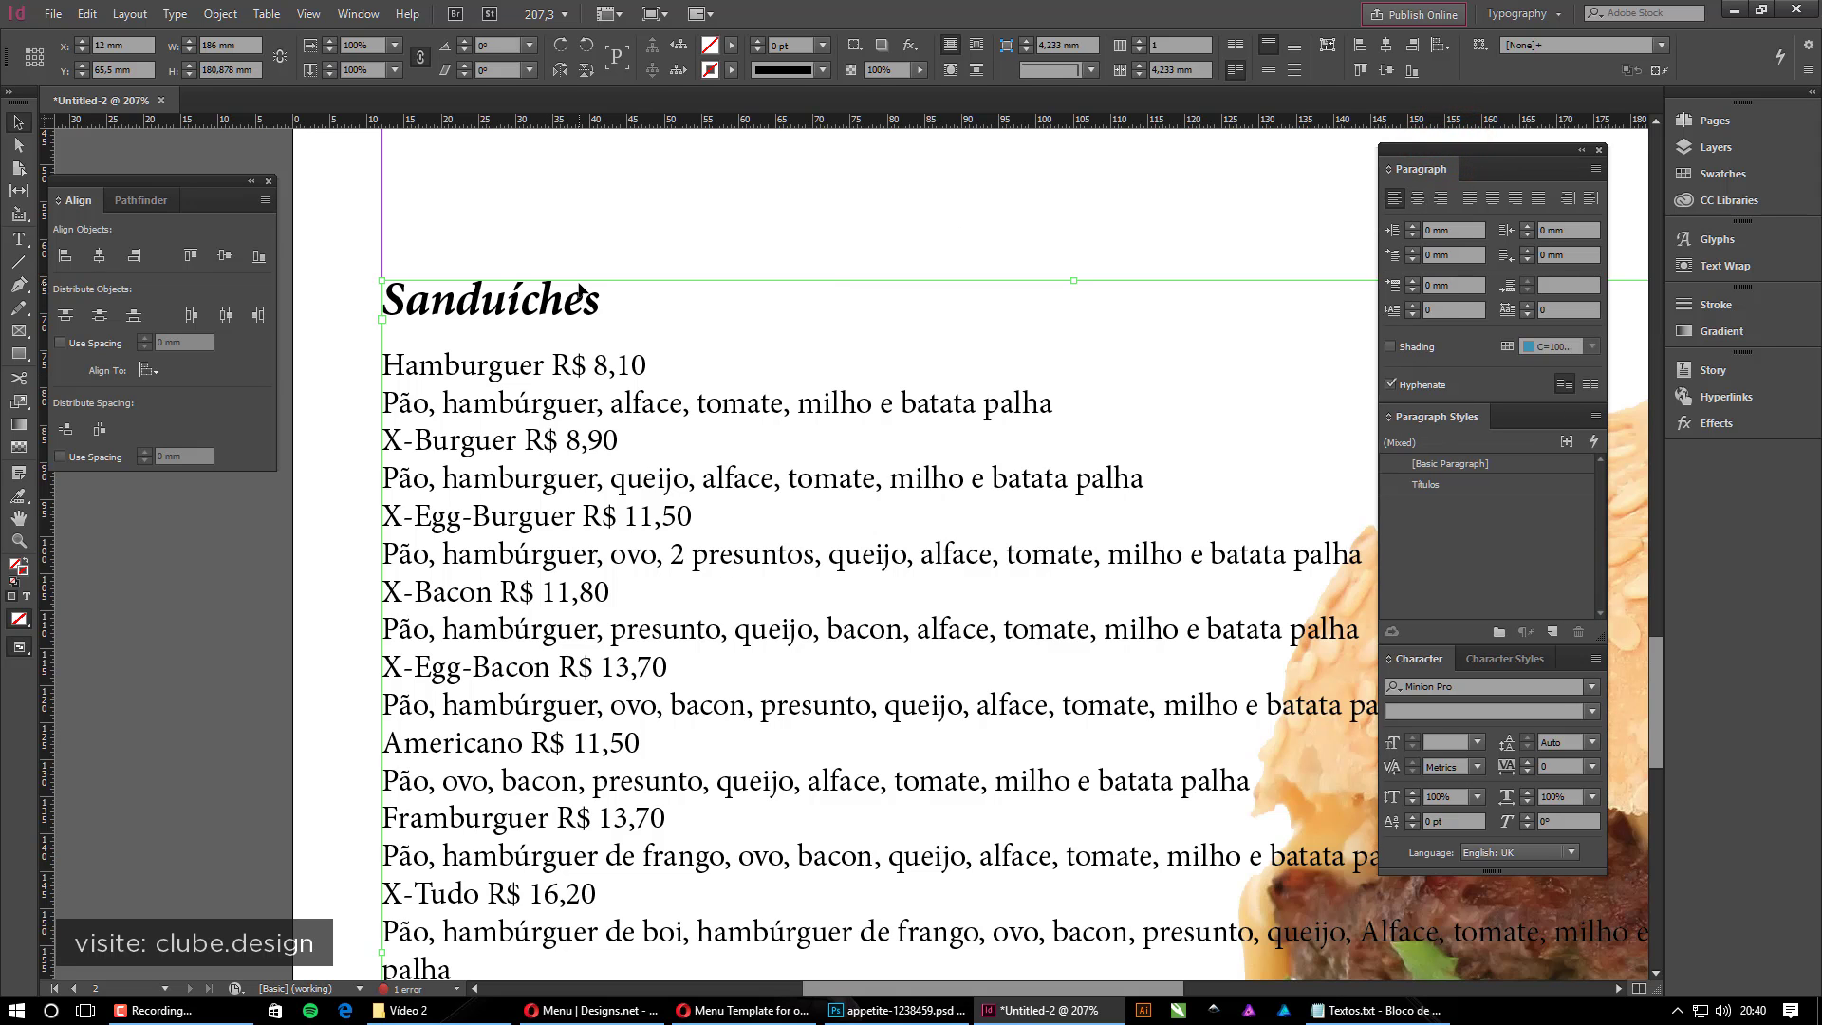
Set the font size of the first Hamburguer line to 11 pt
left_click(1012, 471, "ctrl+alt")
left_click_drag(1074, 597, 1093, 474)
left_click(1005, 494, "ctrl+alt")
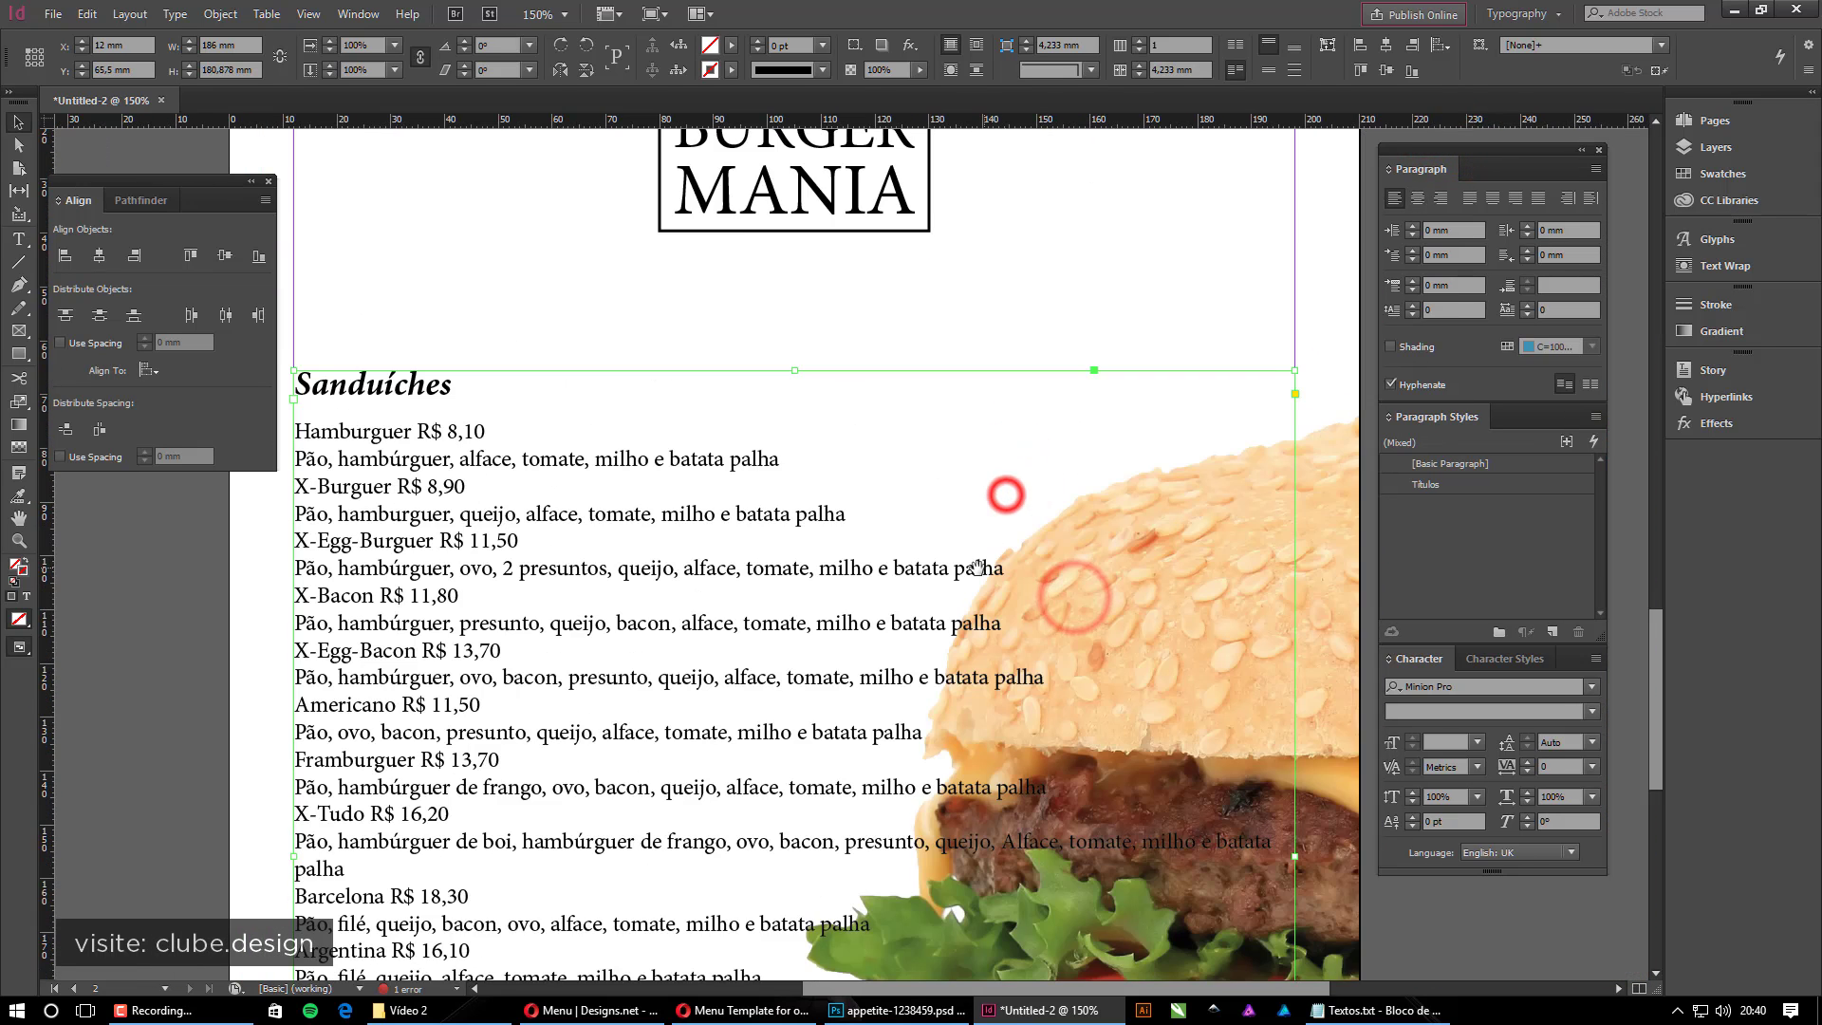
left_click_drag(977, 566, 1036, 499)
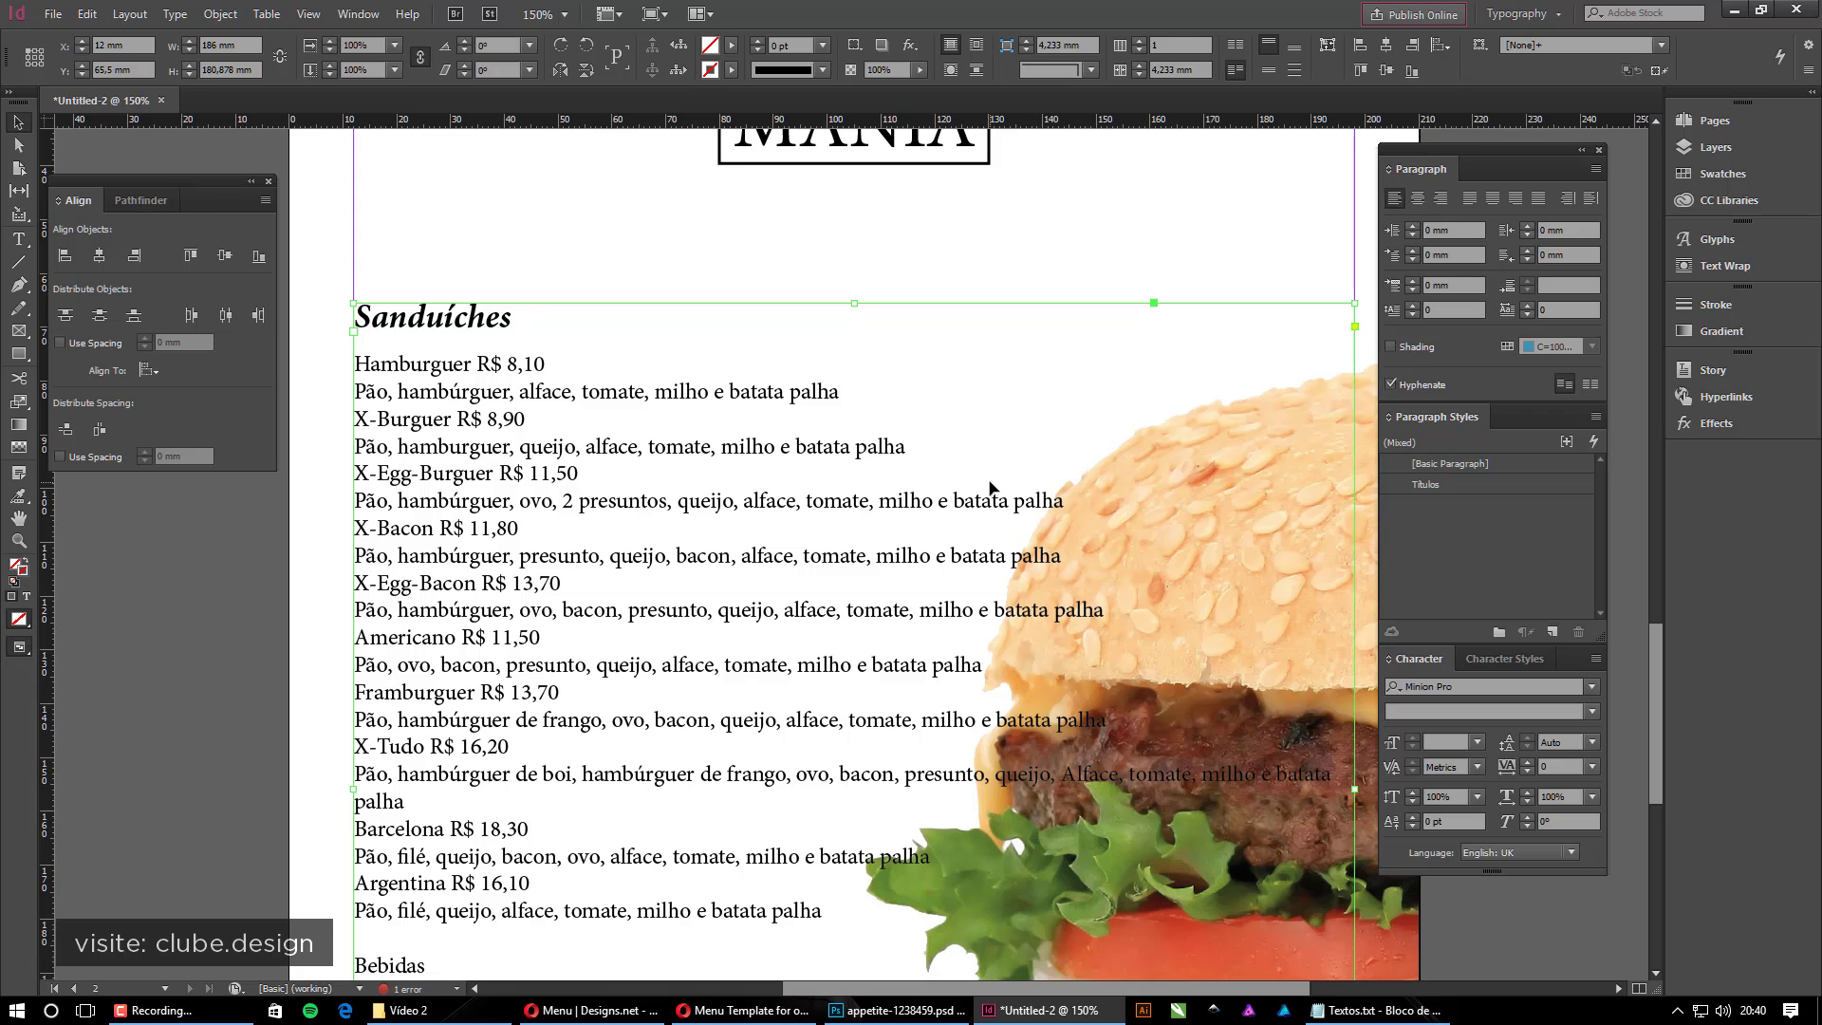
double_click(443, 363)
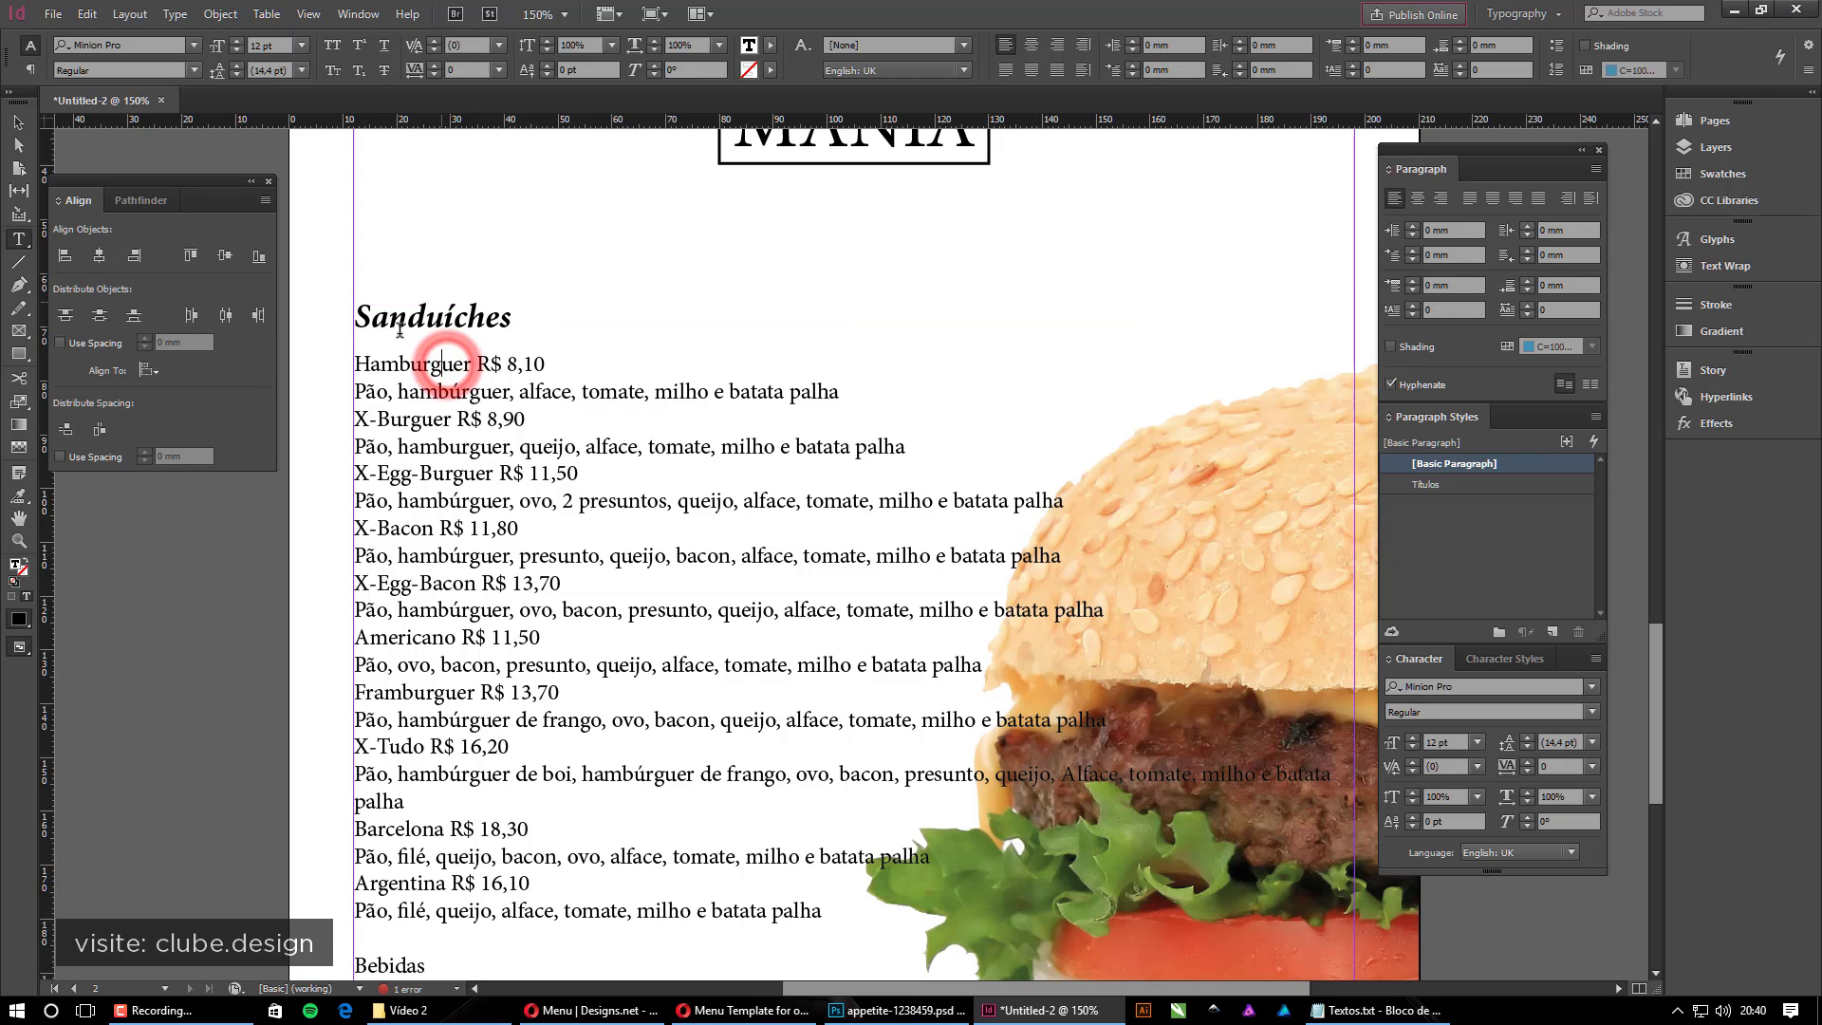
triple_click(568, 370)
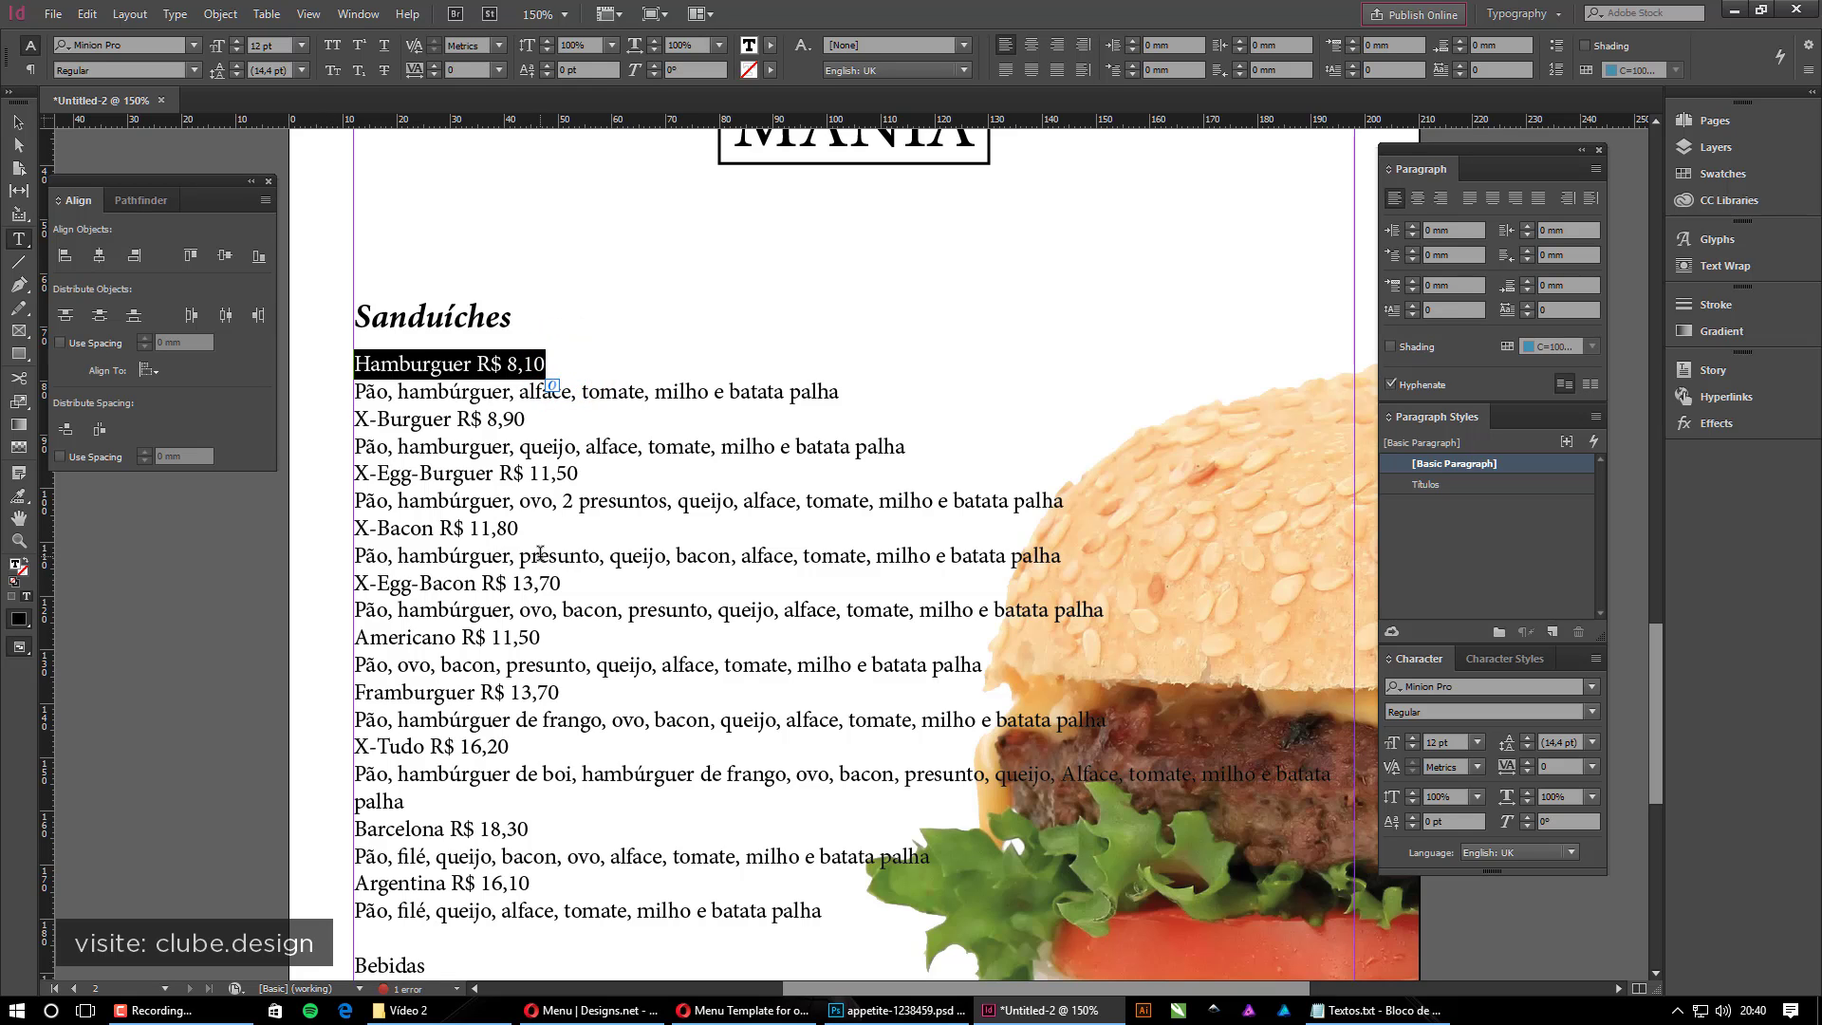
left_click(557, 372)
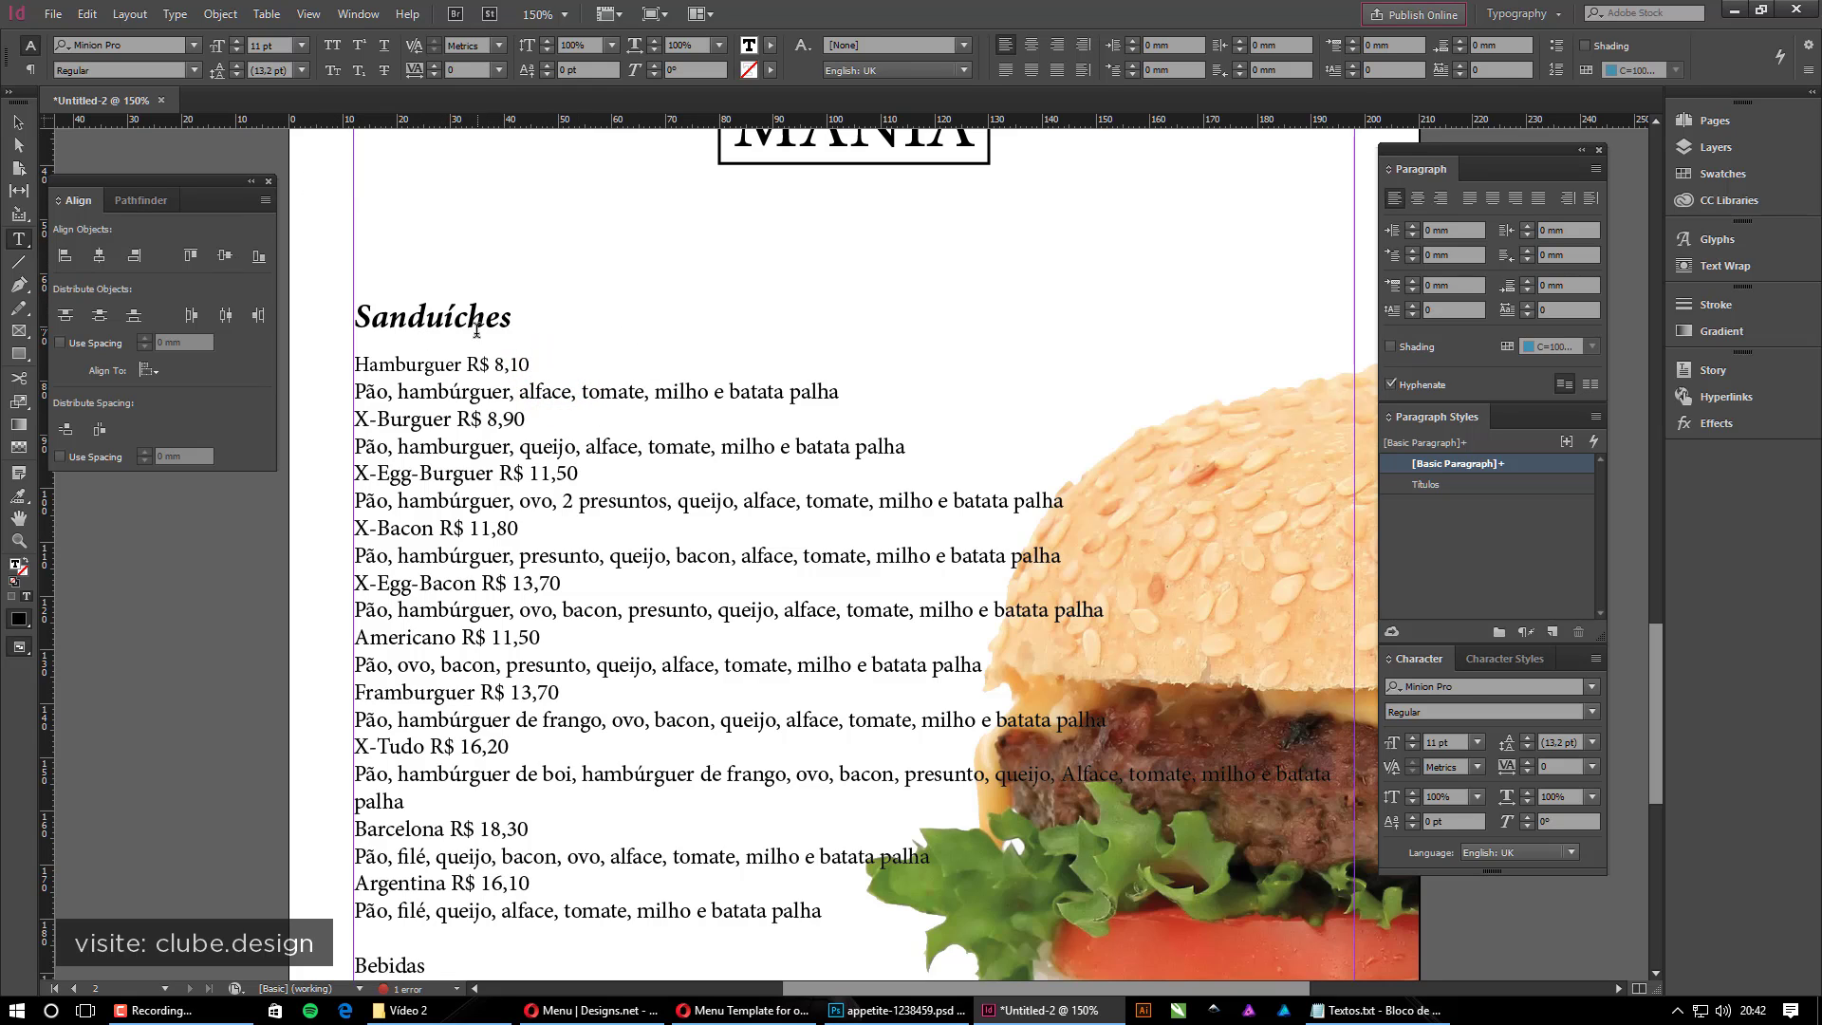
Replace the space between Hamburguer and its price with a tab
left_click(471, 363)
key("BackSpace")
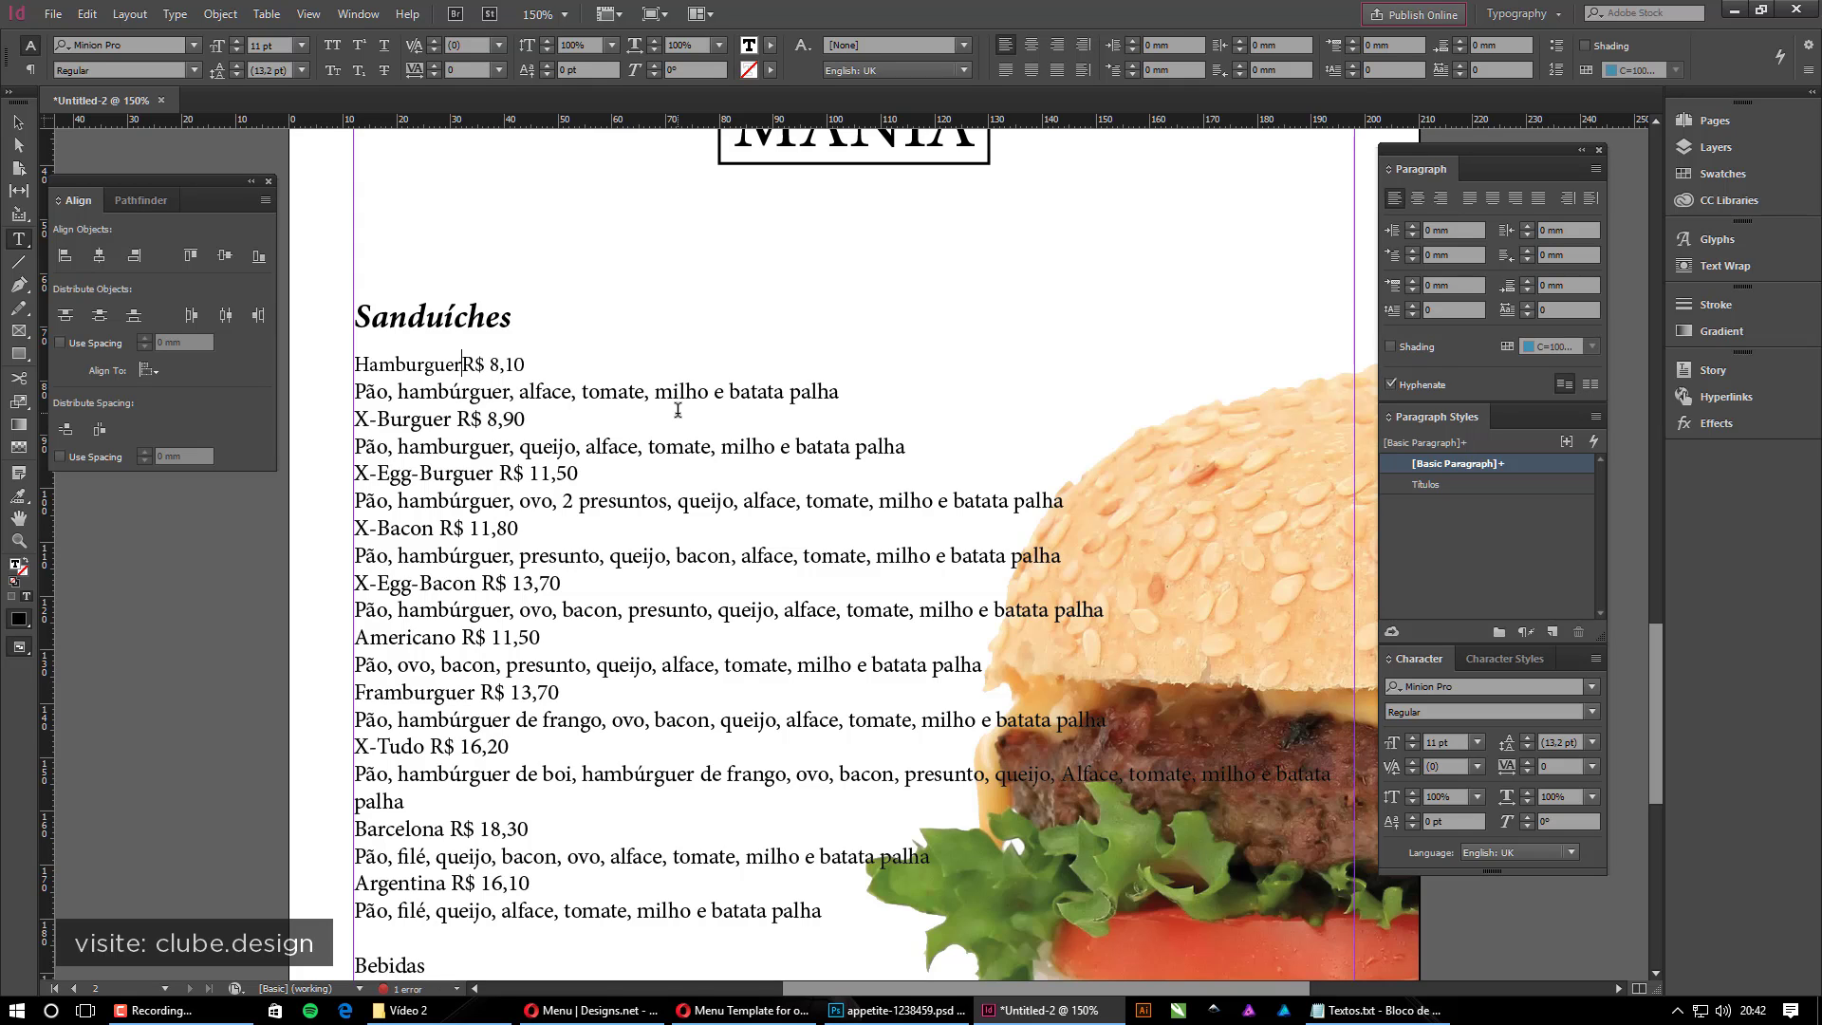
key("Tab")
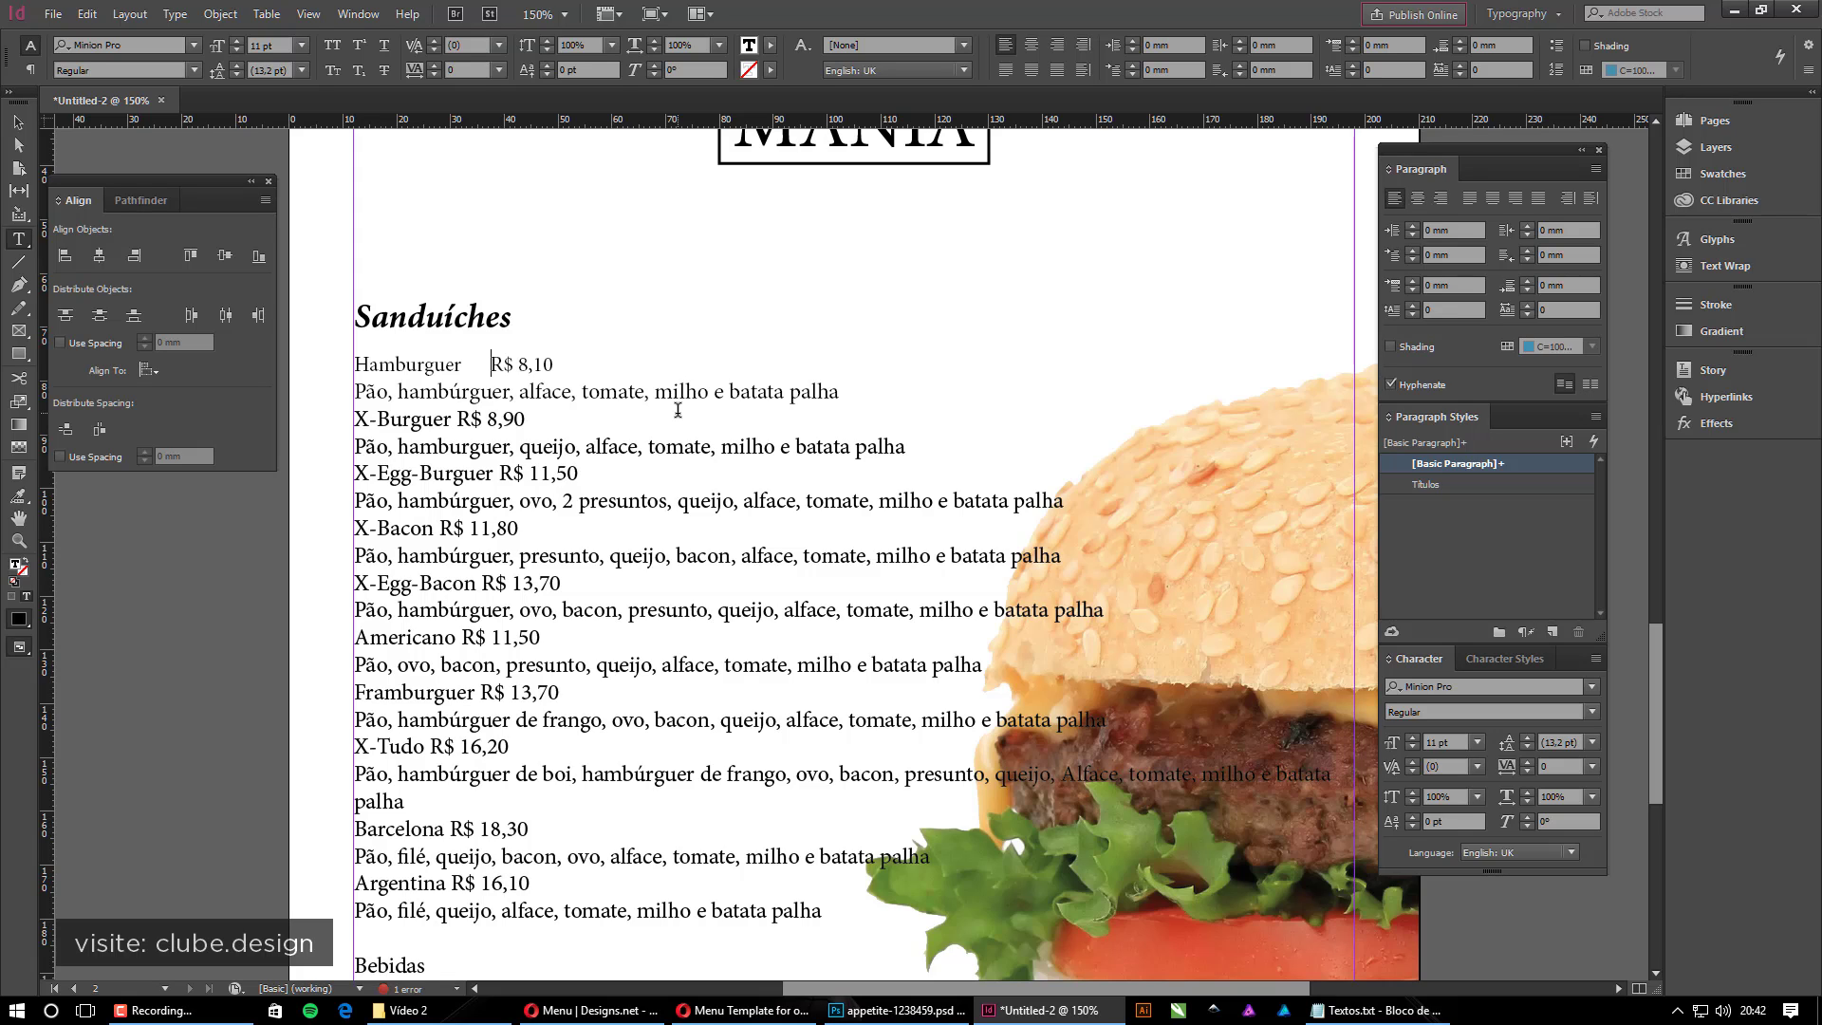
Set the first Hamburguer line in Minion Pro Bold at 10 pt
triple_click(560, 364)
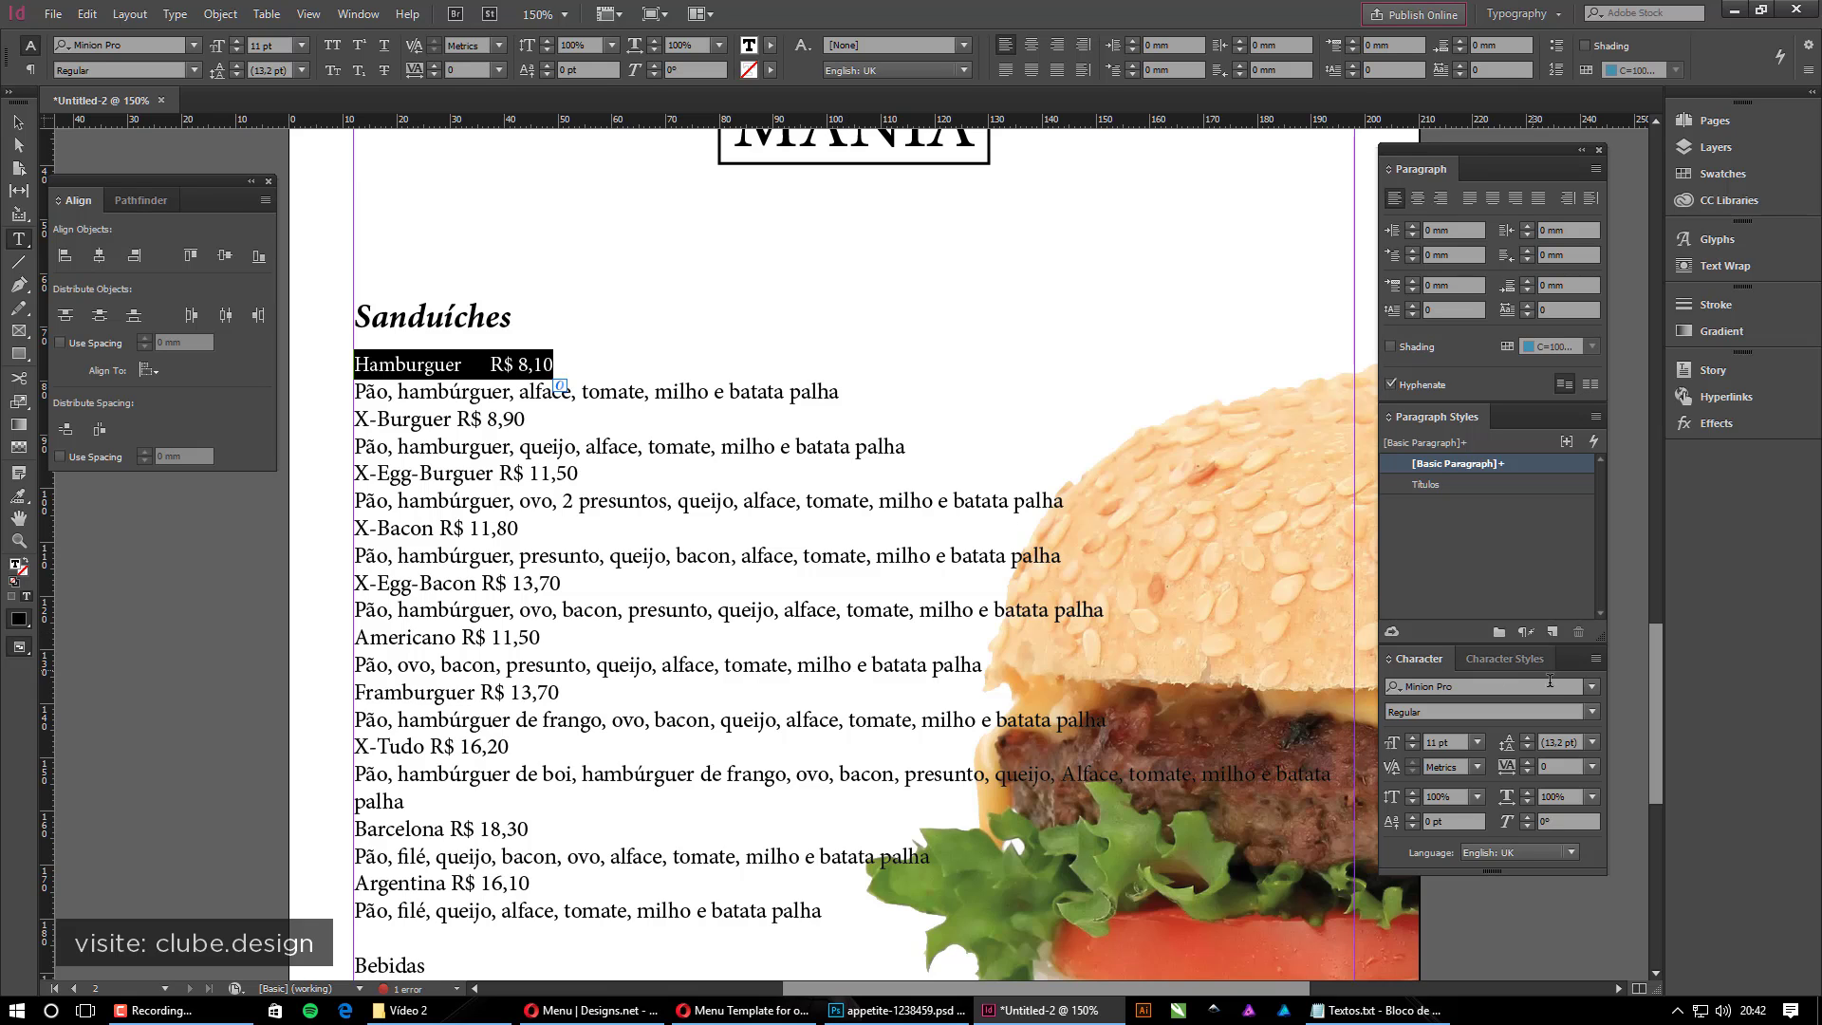
left_click(1584, 709)
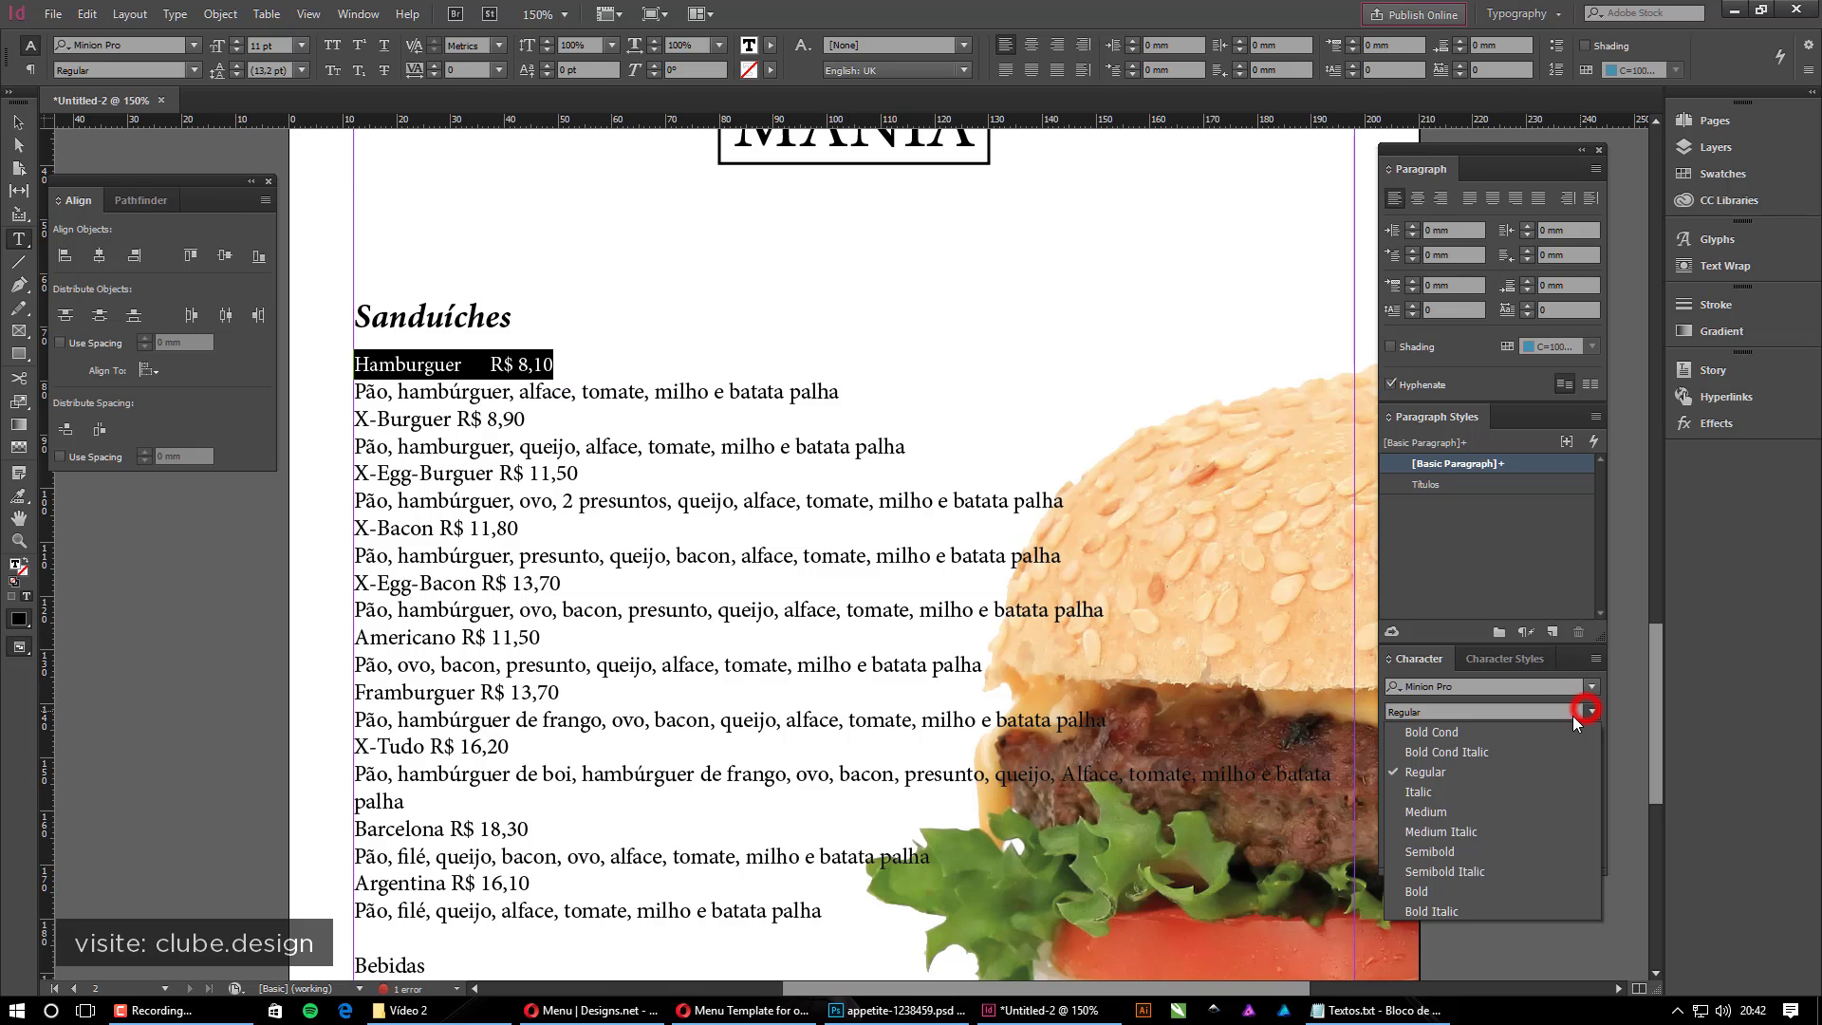
left_click(1465, 889)
left_click(1413, 748)
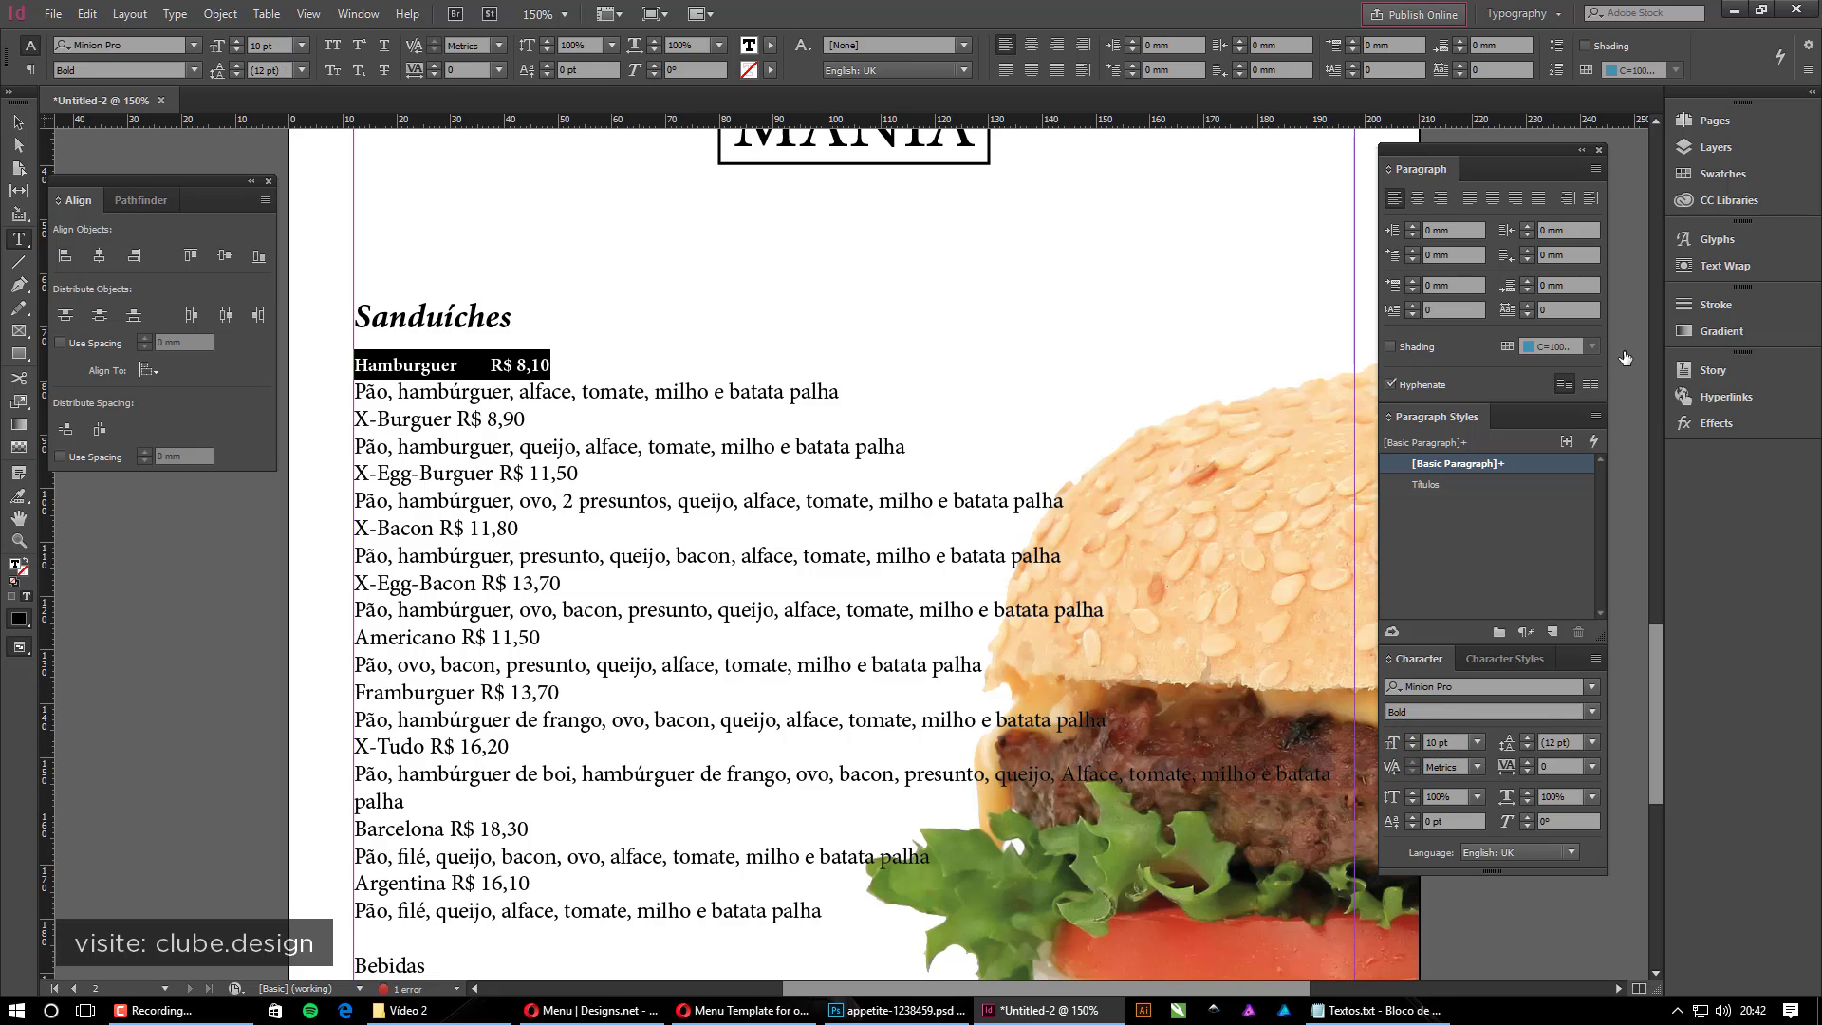
Colour the text of the first Hamburguer line with the brown swatch C=25 M=60 Y=80 K=40
left_click(1743, 180)
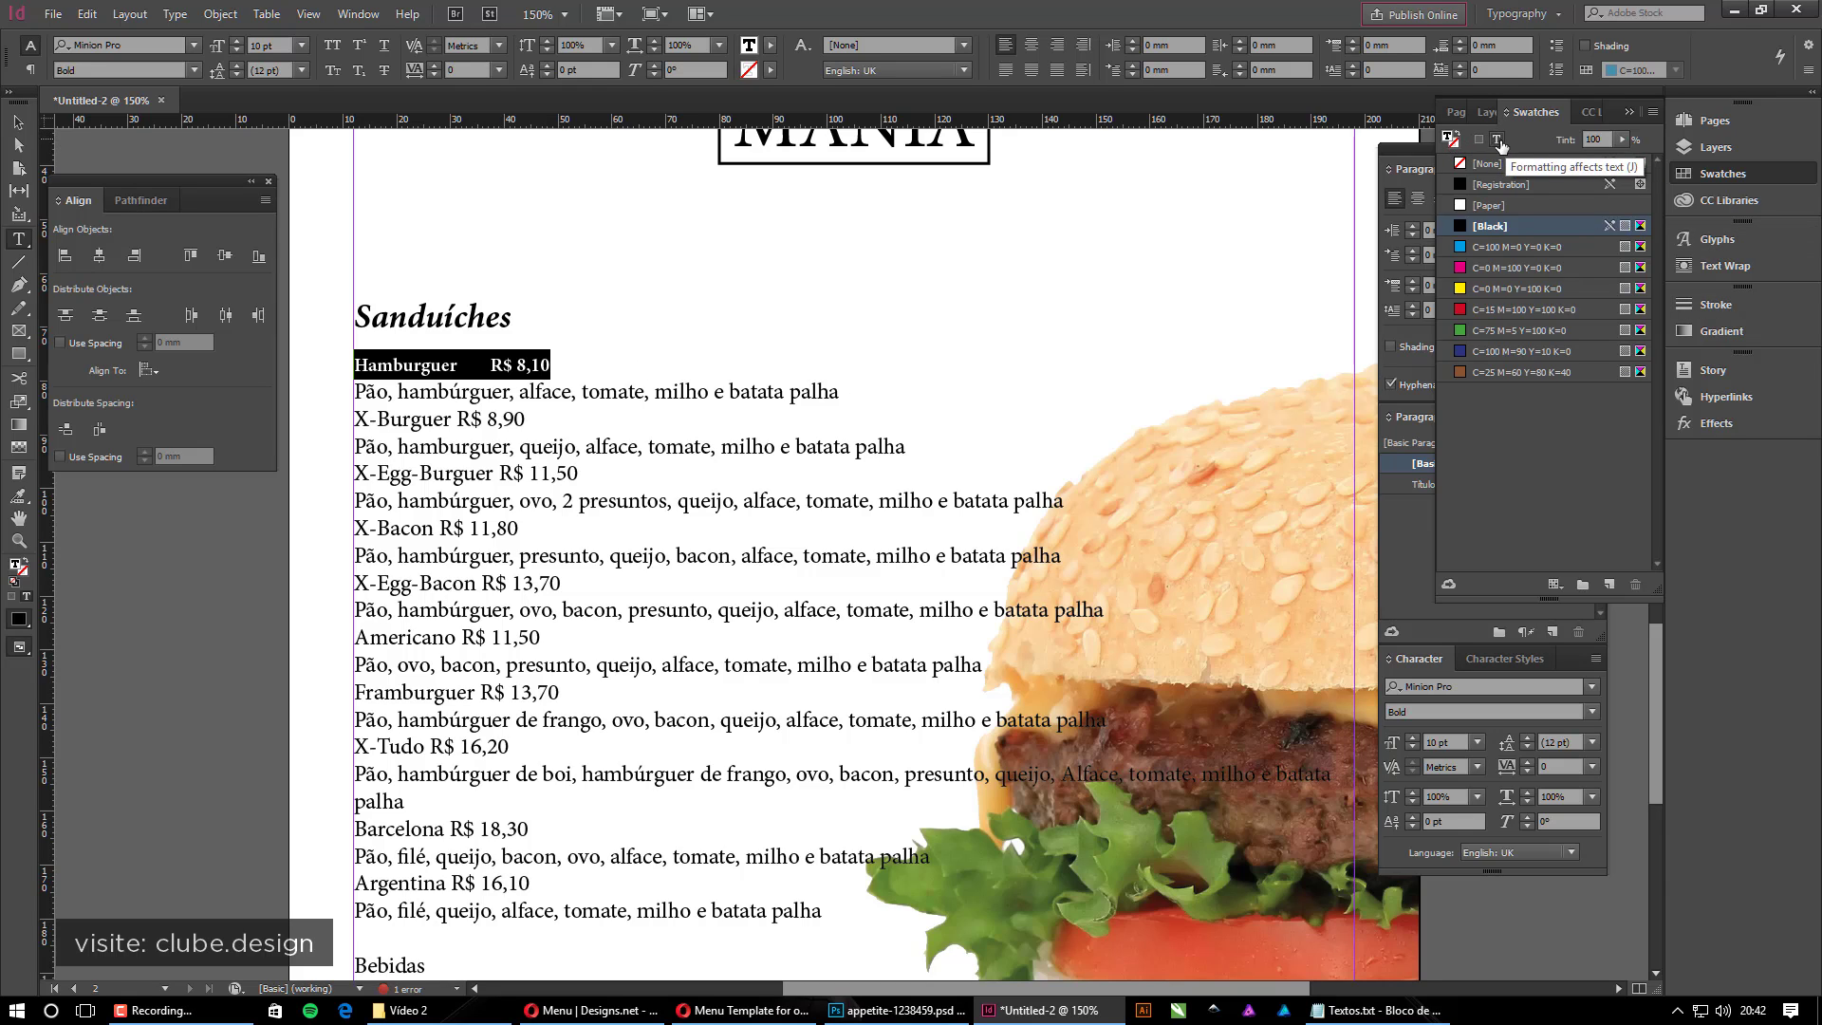
left_click(1498, 141)
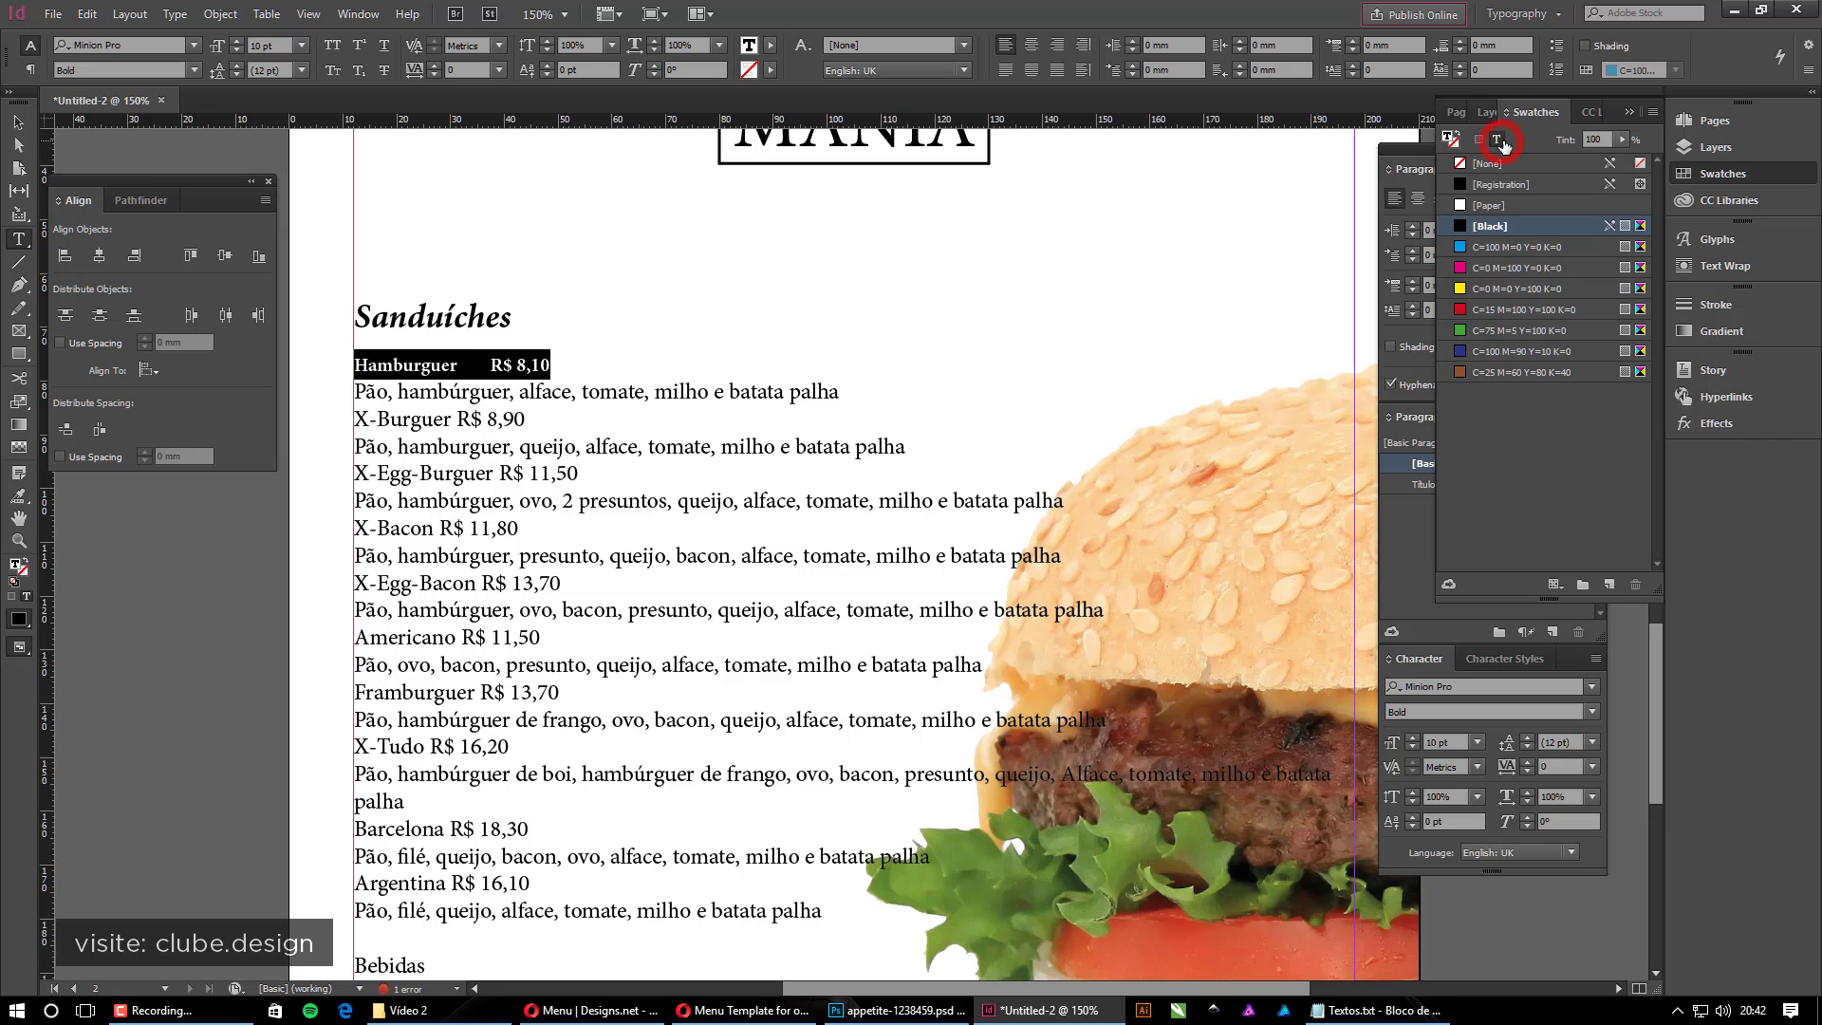
left_click(1449, 139)
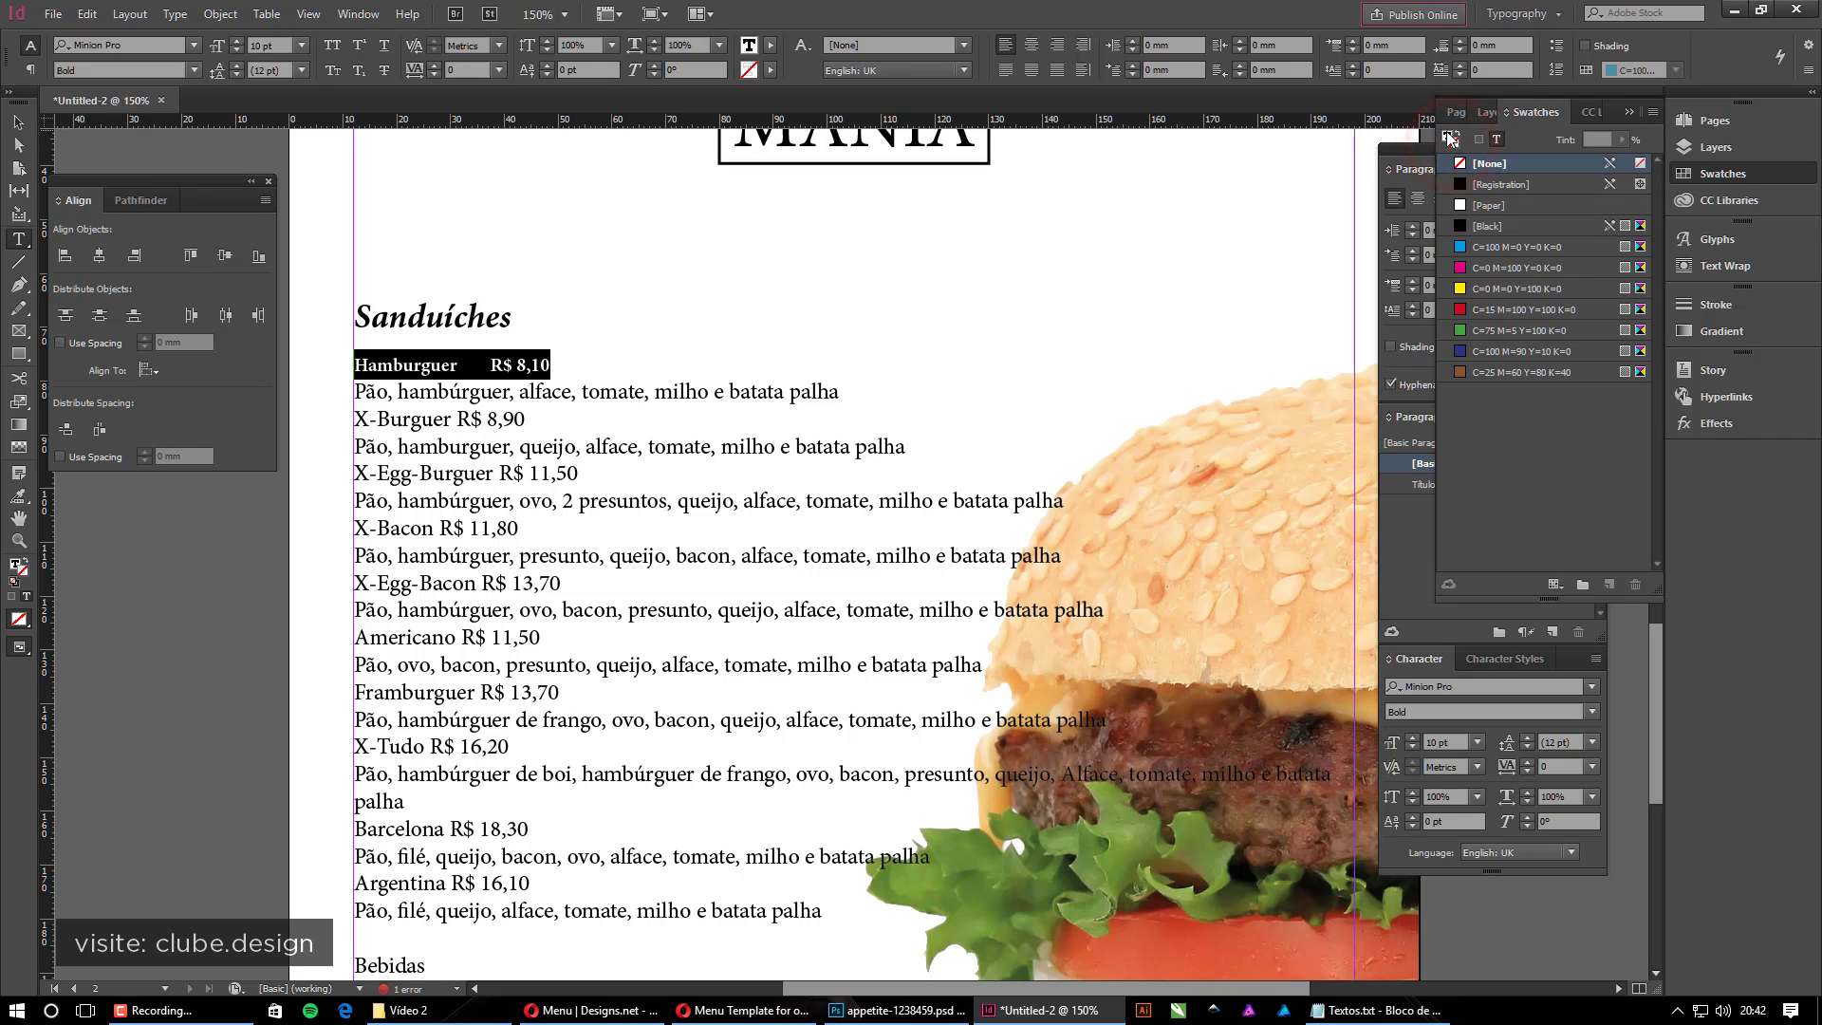
left_click(1448, 139)
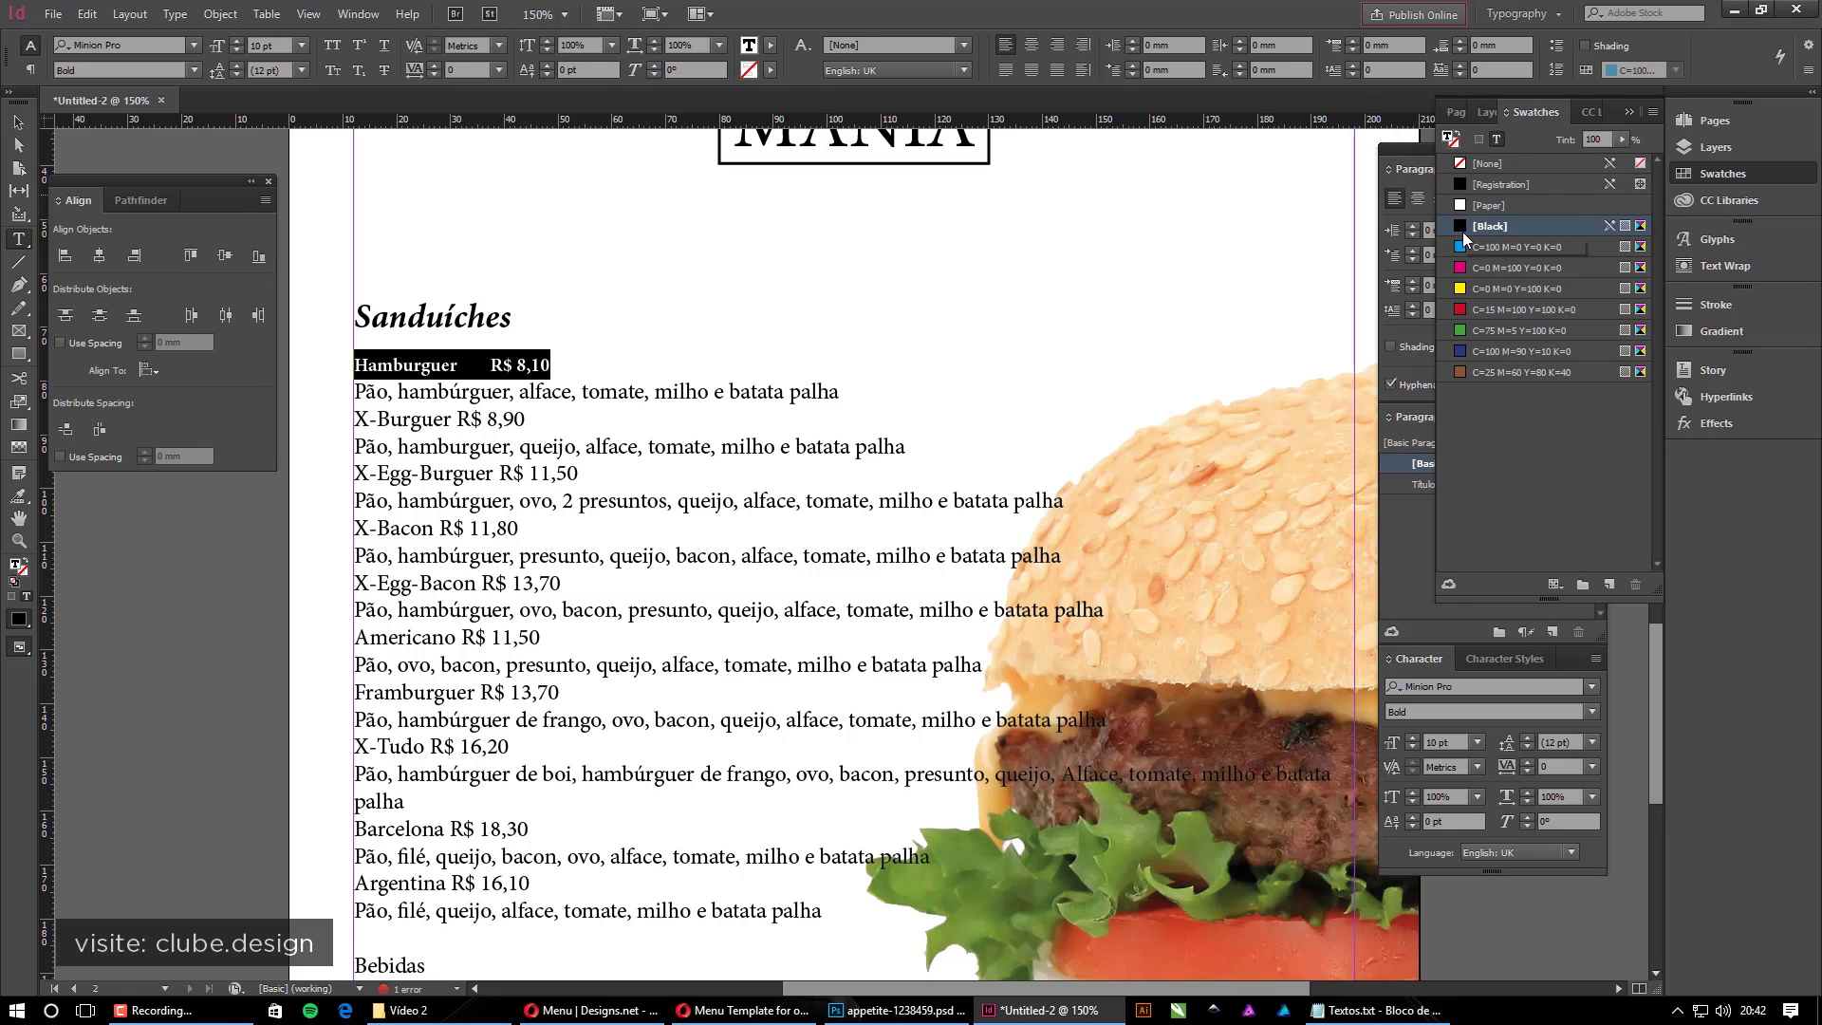
left_click(1460, 373)
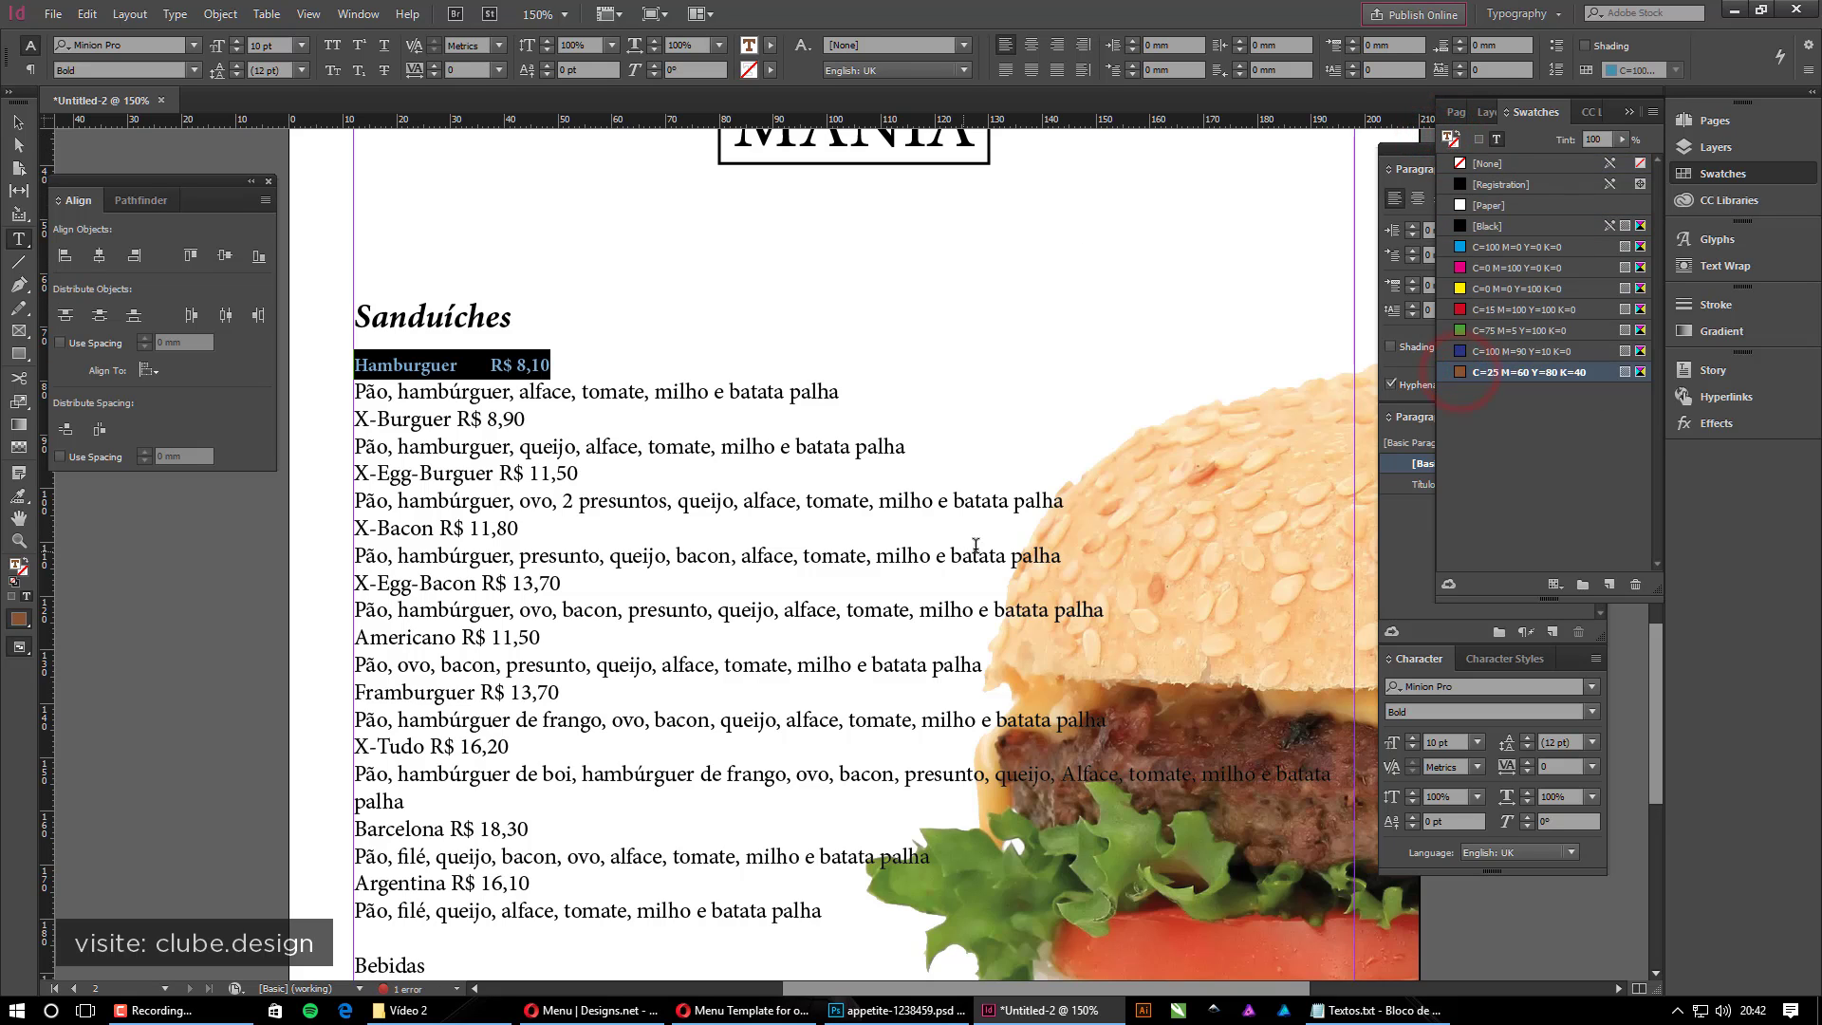
left_click(1629, 112)
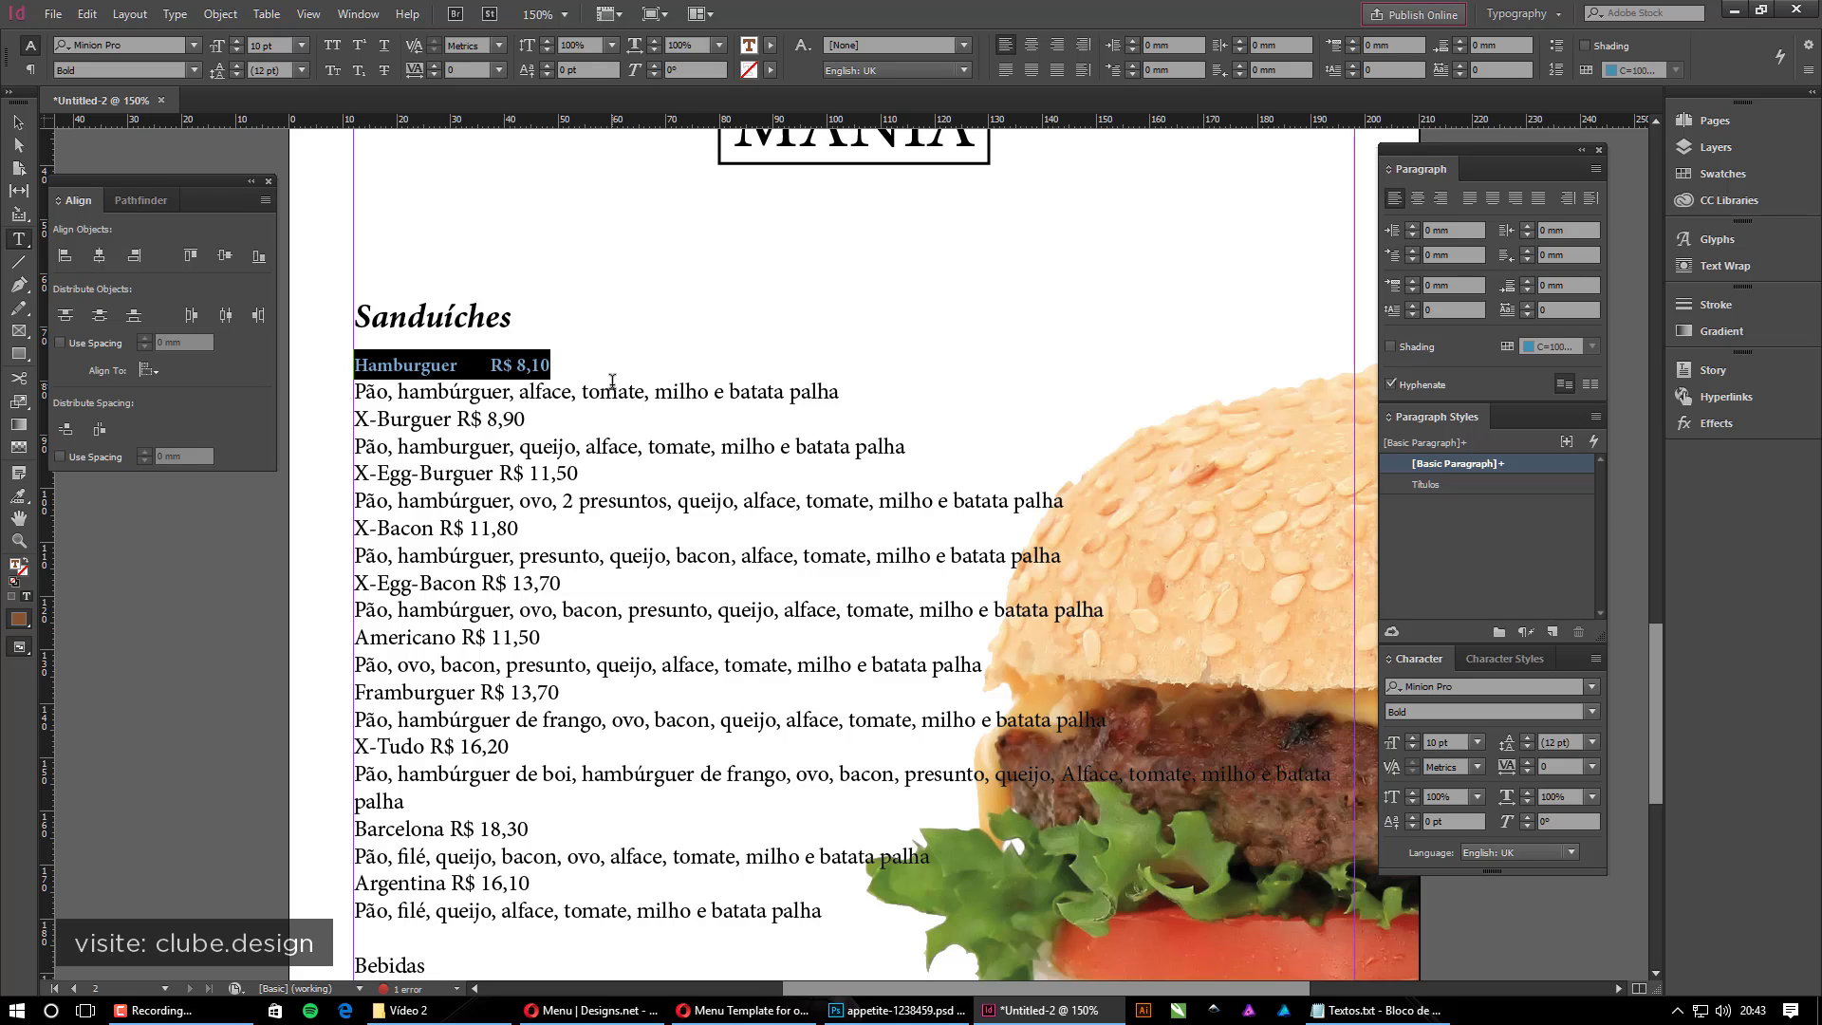
Add a left-justified tab stop at about 120 mm to the Hamburguer line, keeping the floating panels clear of the tab ruler
left_click(177, 15)
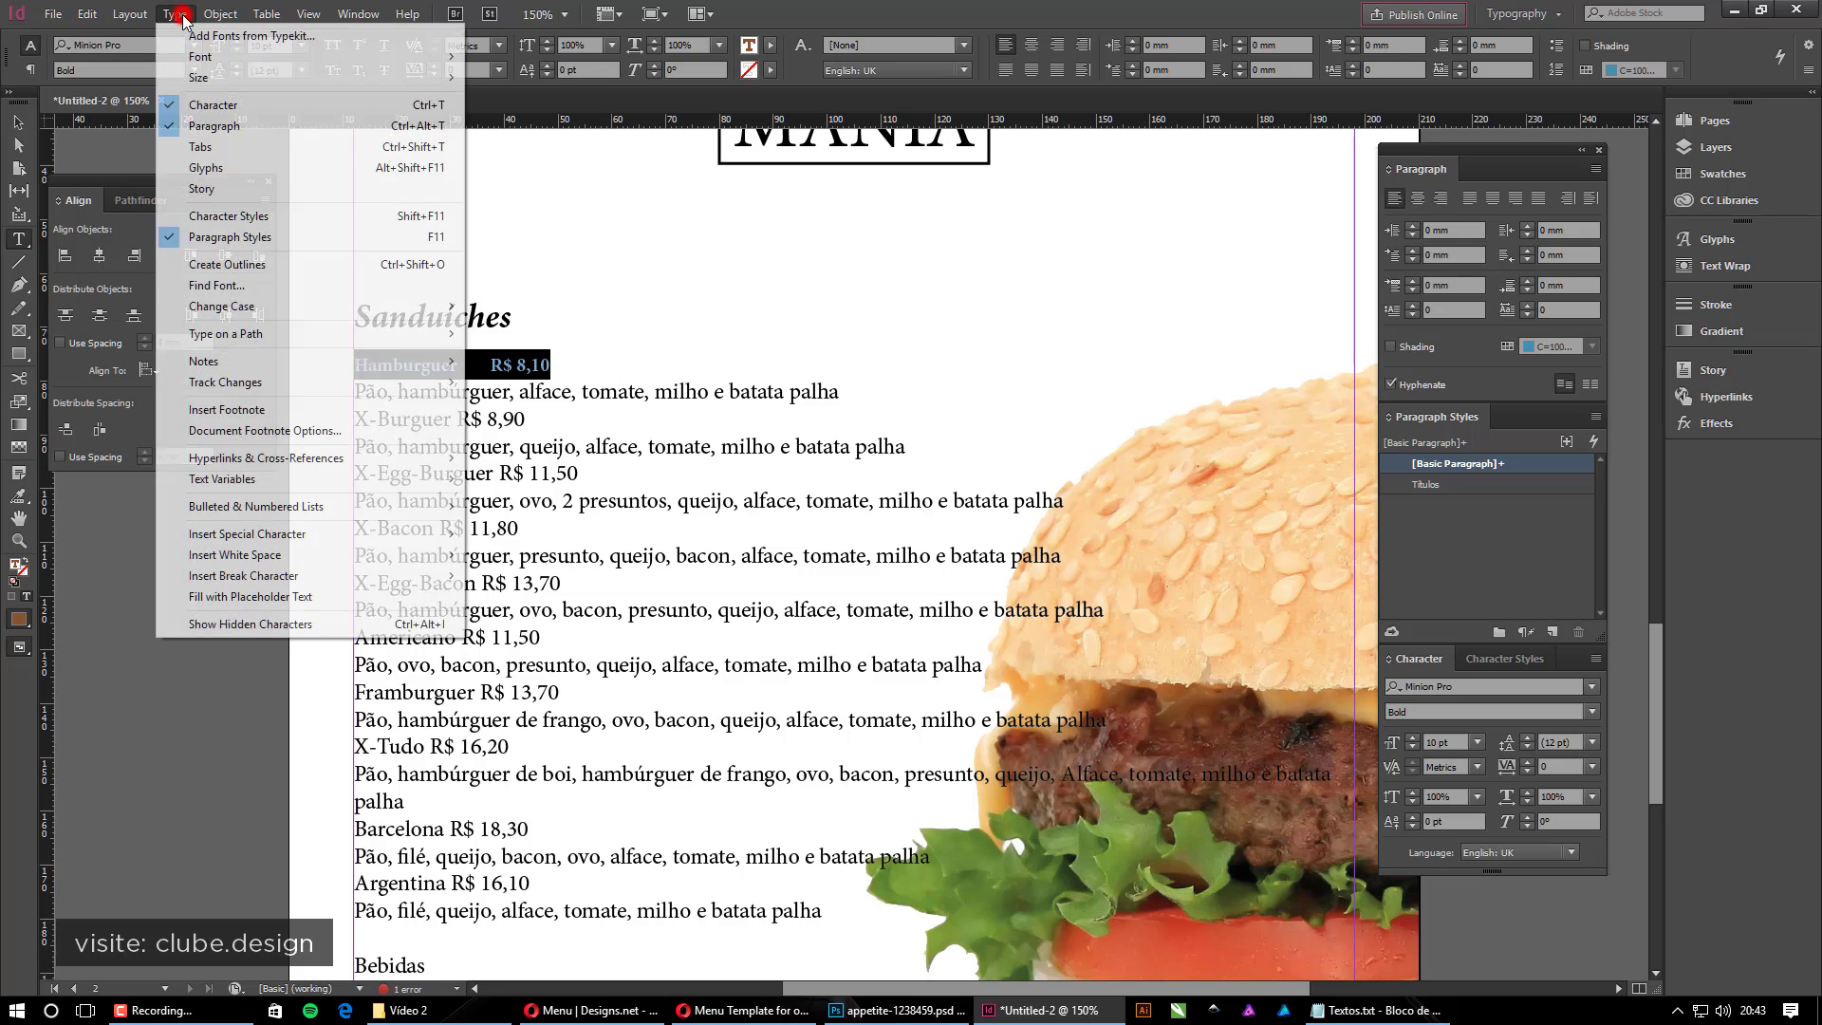
left_click(207, 148)
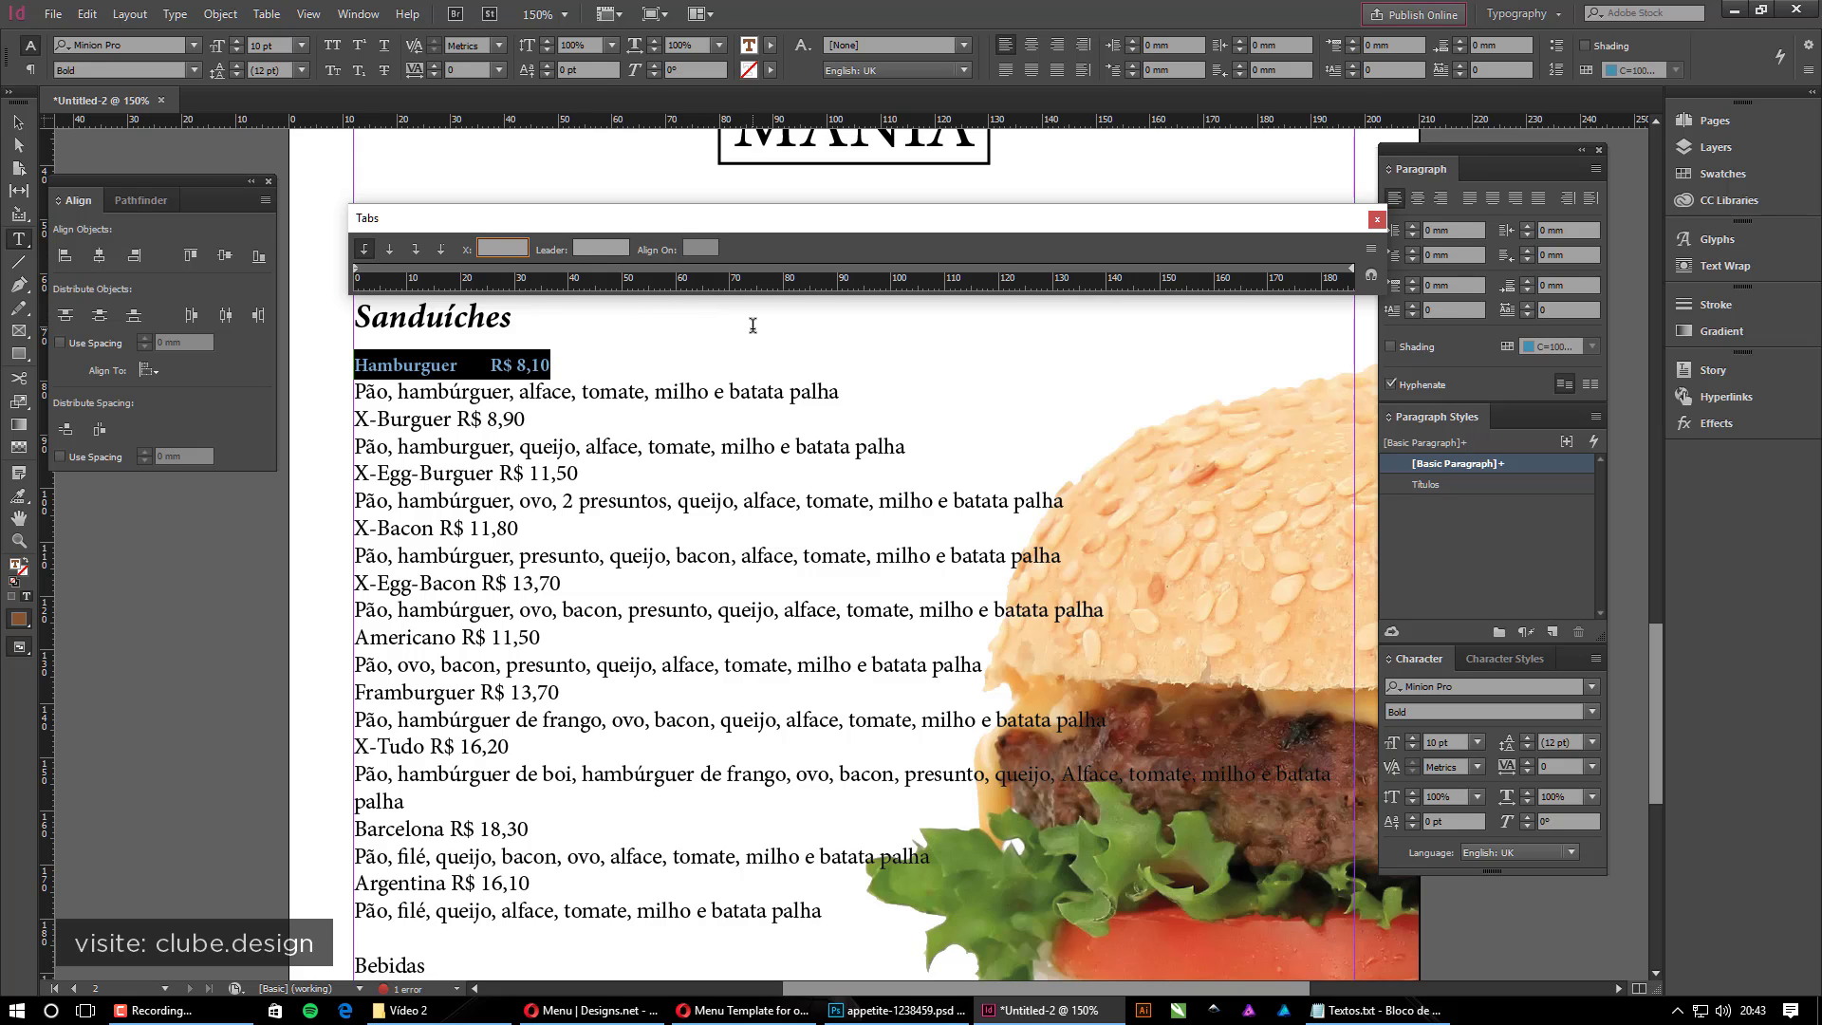
left_click_drag(1529, 150, 1569, 159)
mouse_move(1386, 253)
left_mouse_down()
mouse_move(842, 256)
mouse_move(1390, 235)
left_mouse_up()
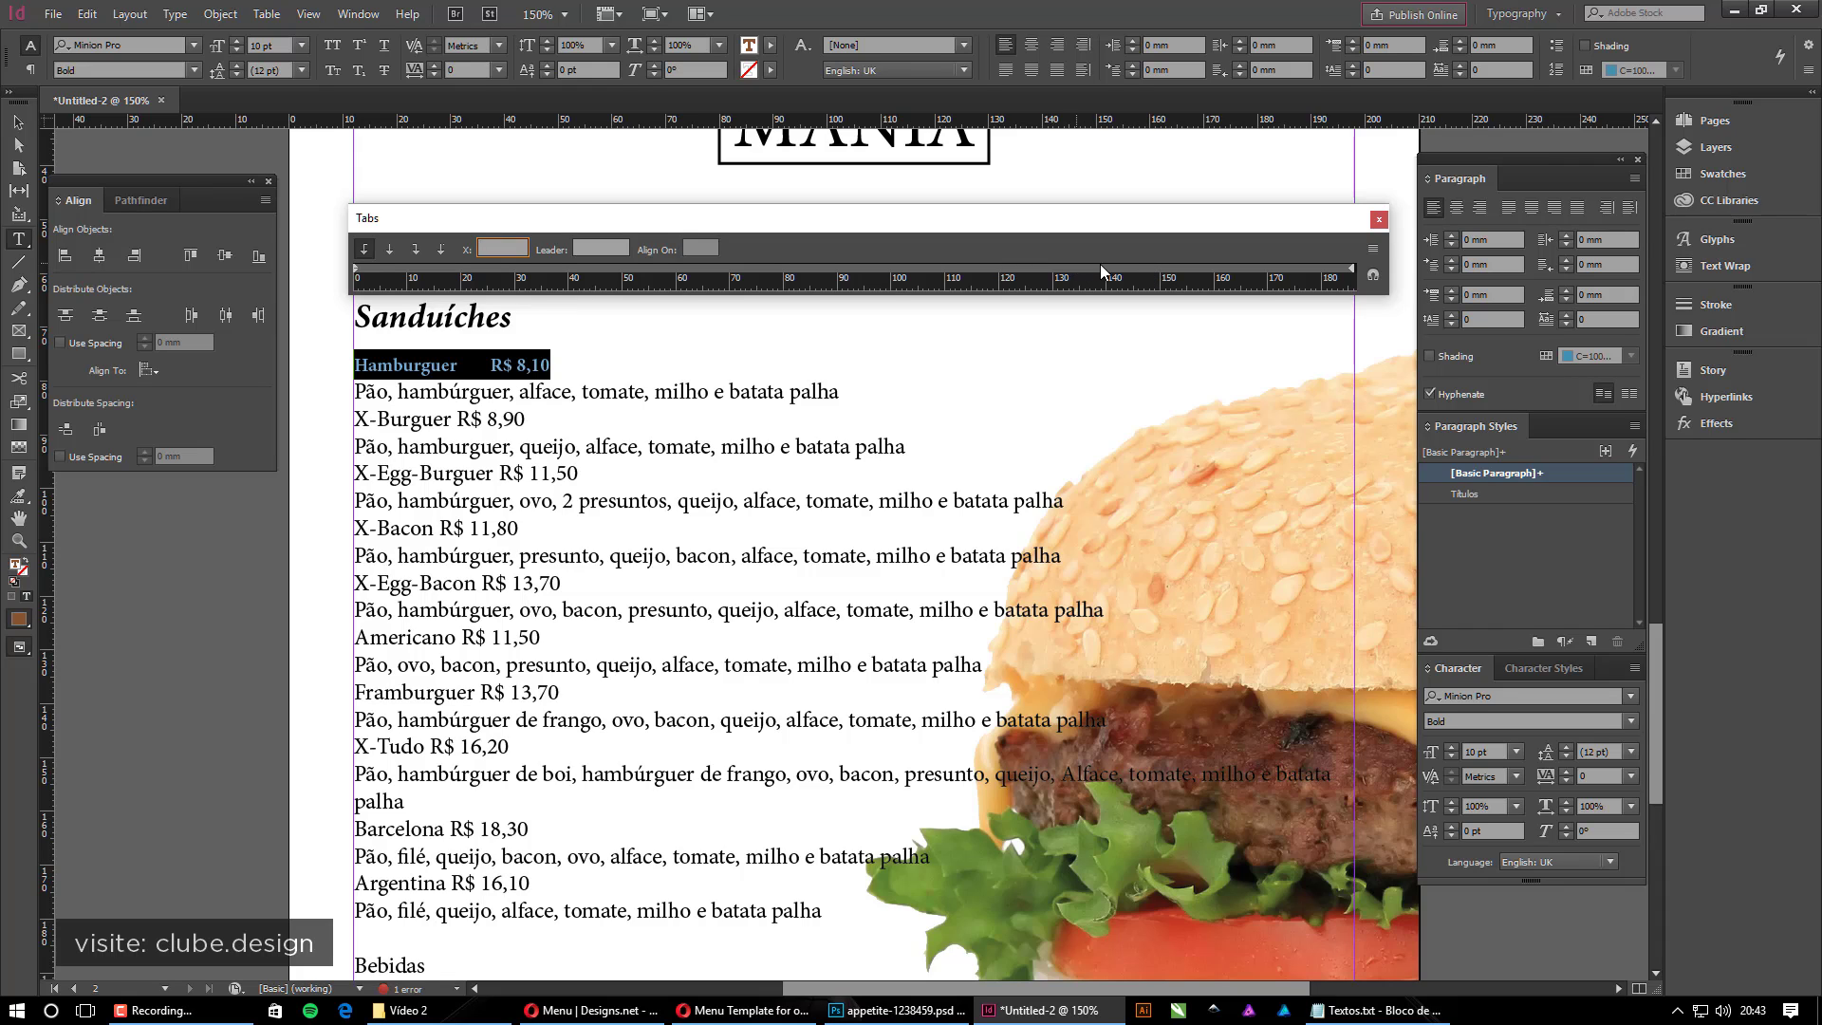
left_click(998, 275)
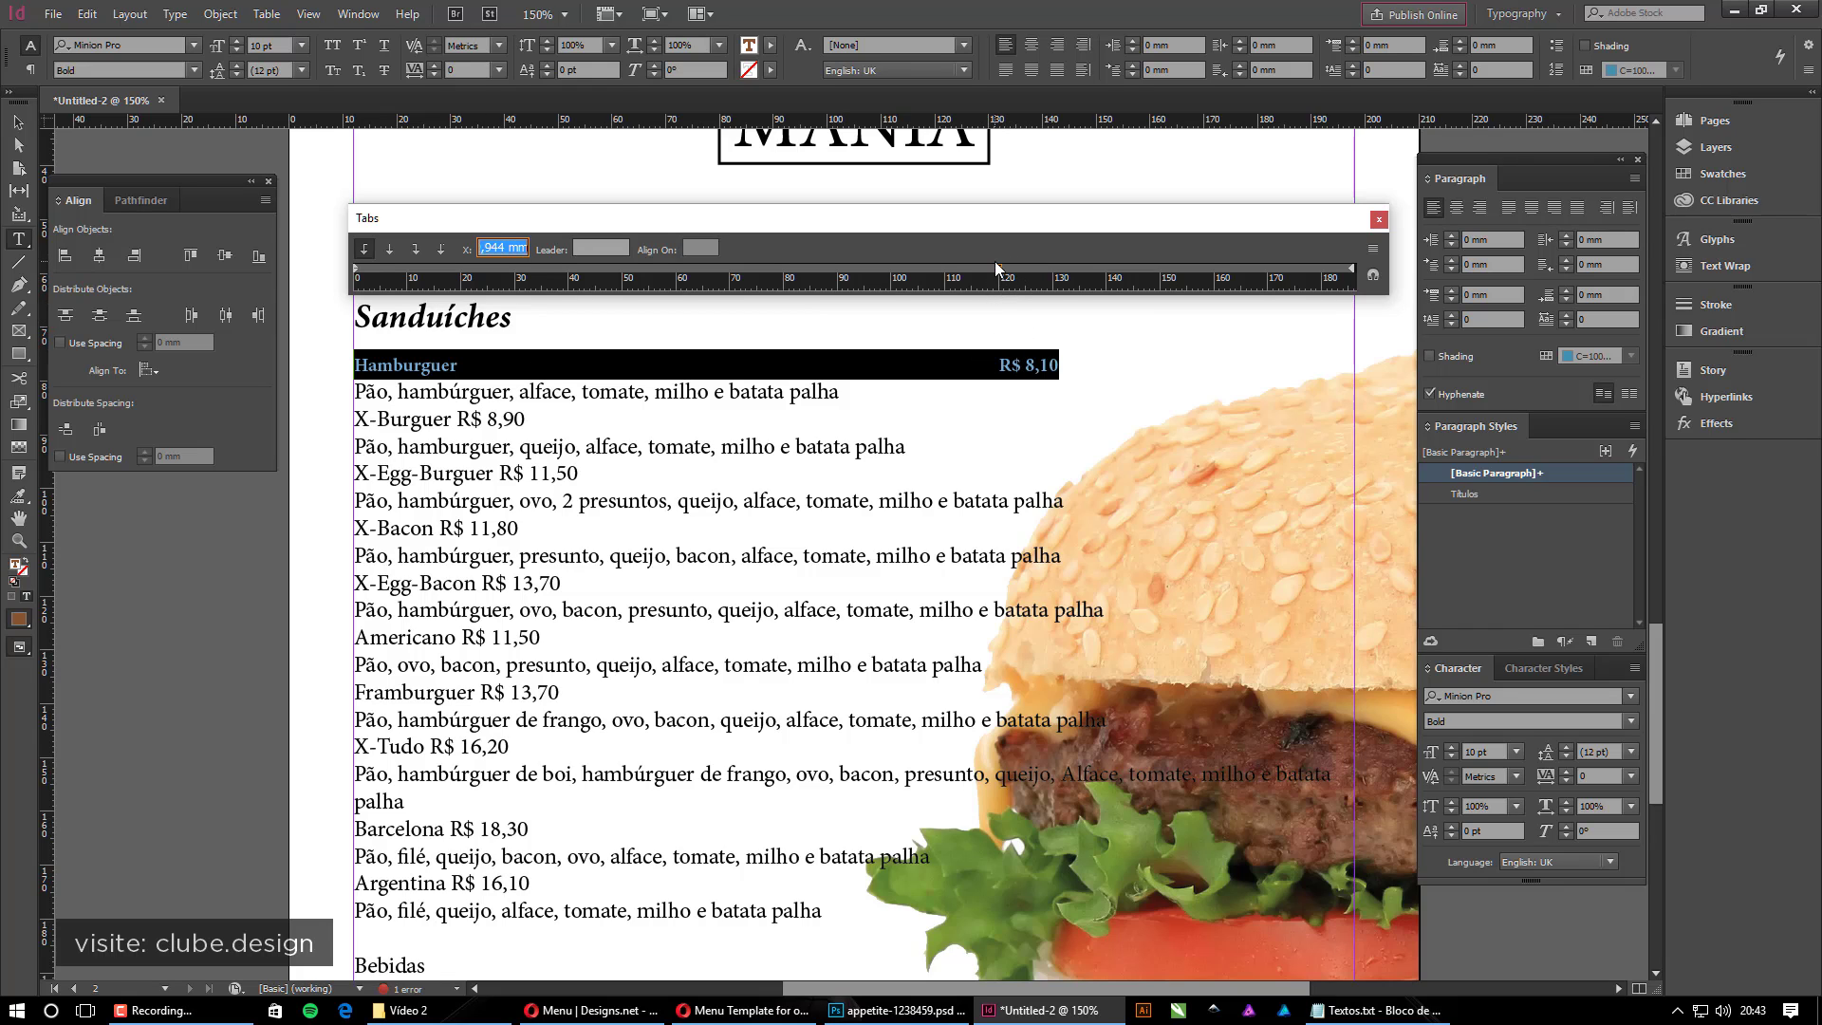
left_click_drag(998, 276, 999, 309)
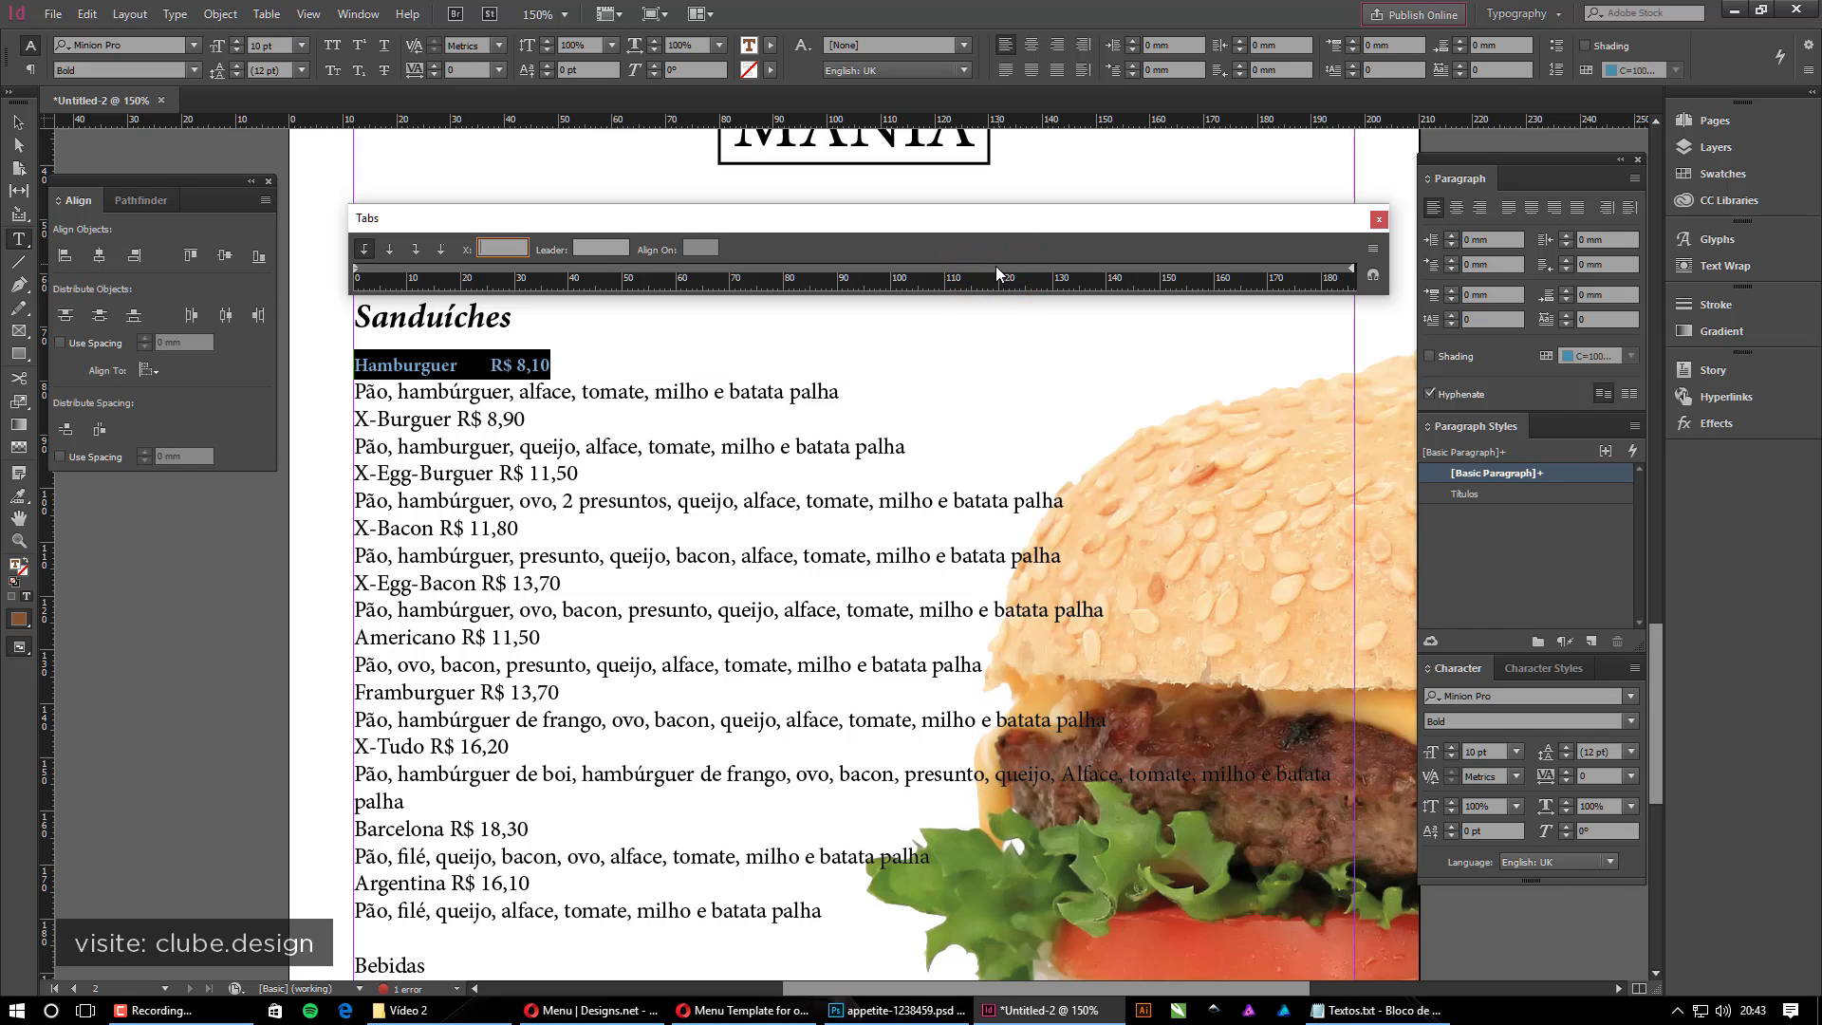
left_click(998, 268)
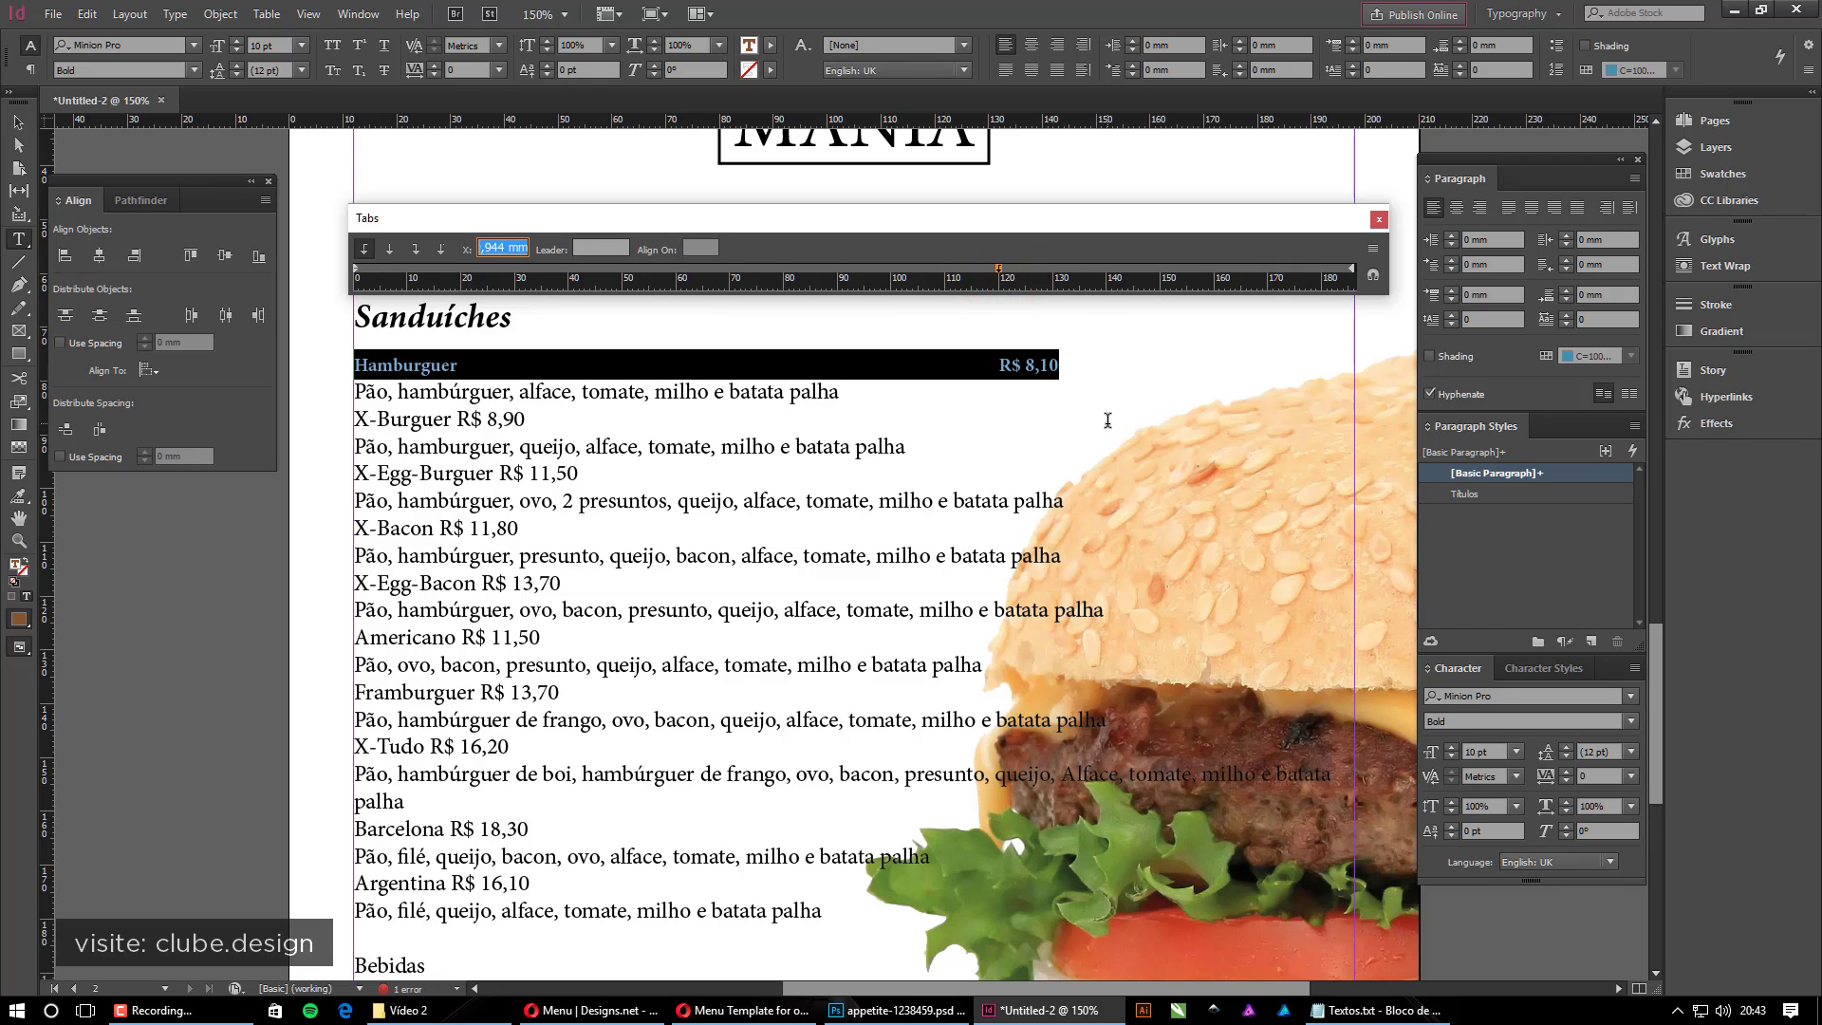
Try a hyphen, period, underscore and x as the leader before the Hamburguer price
left_click(578, 249)
type("-")
left_click(688, 249)
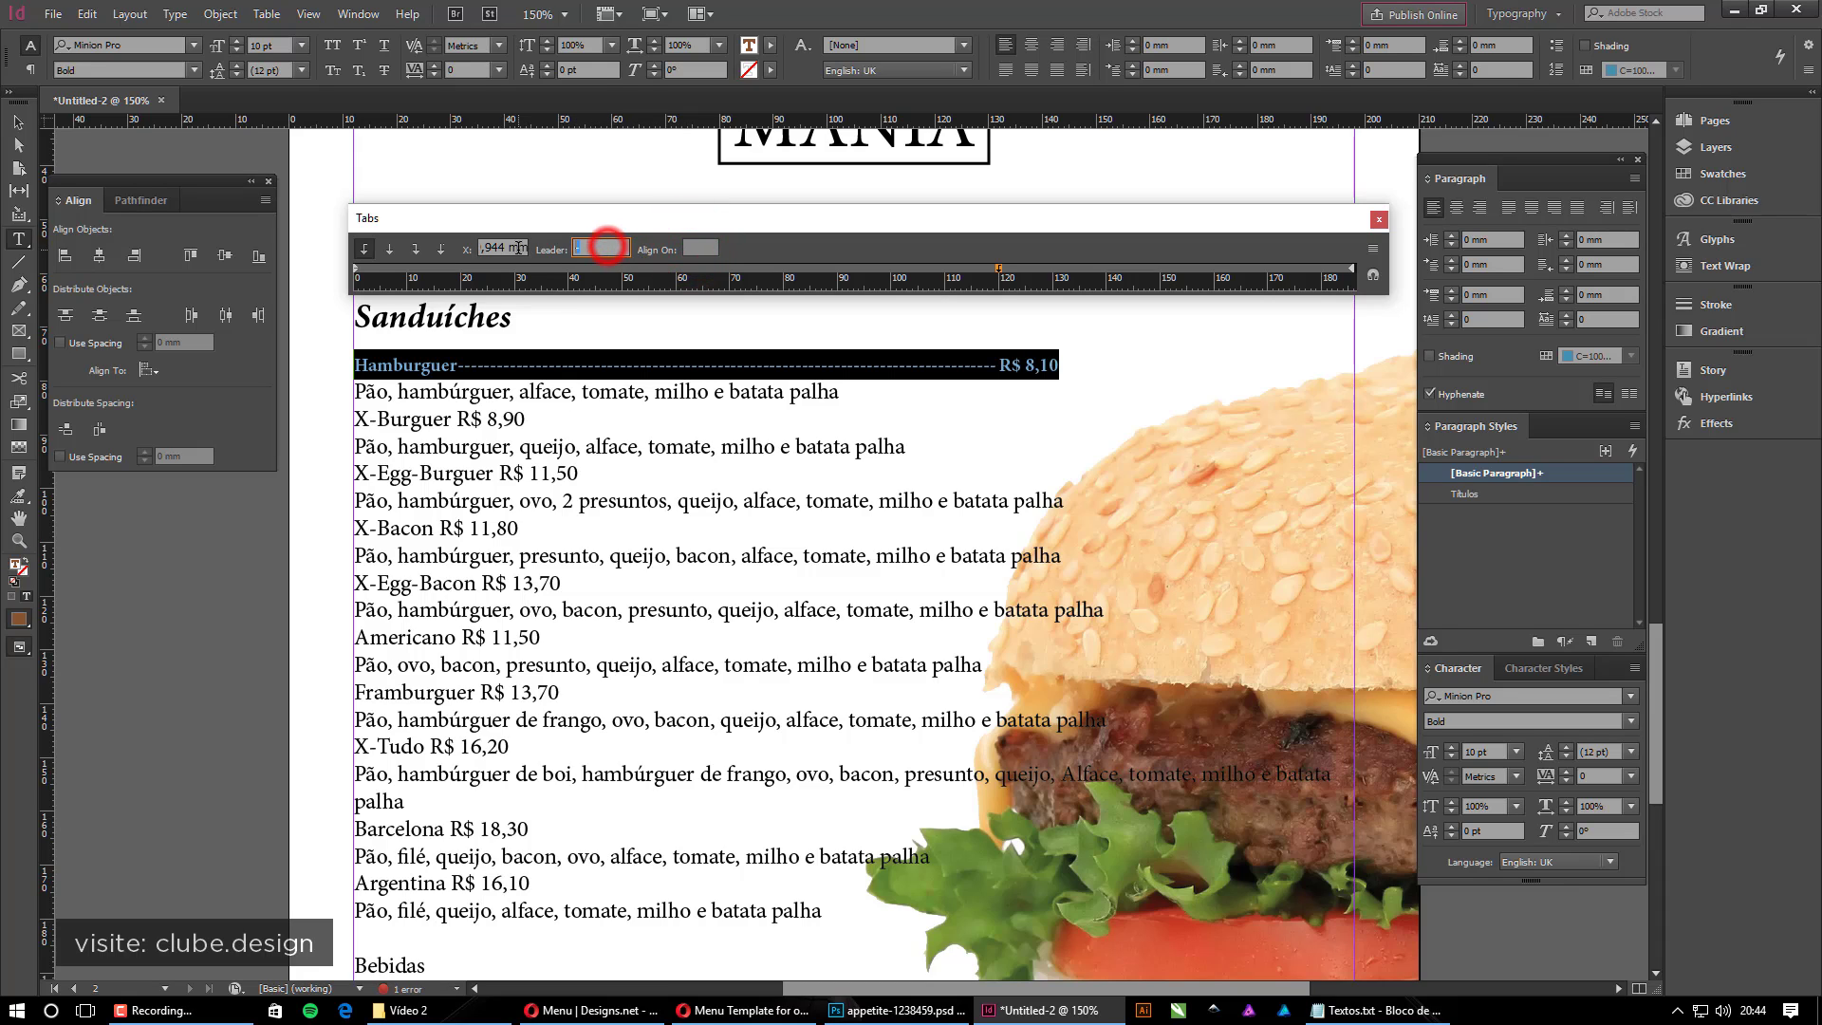
left_click_drag(608, 247, 518, 247)
type(".")
left_click(707, 252)
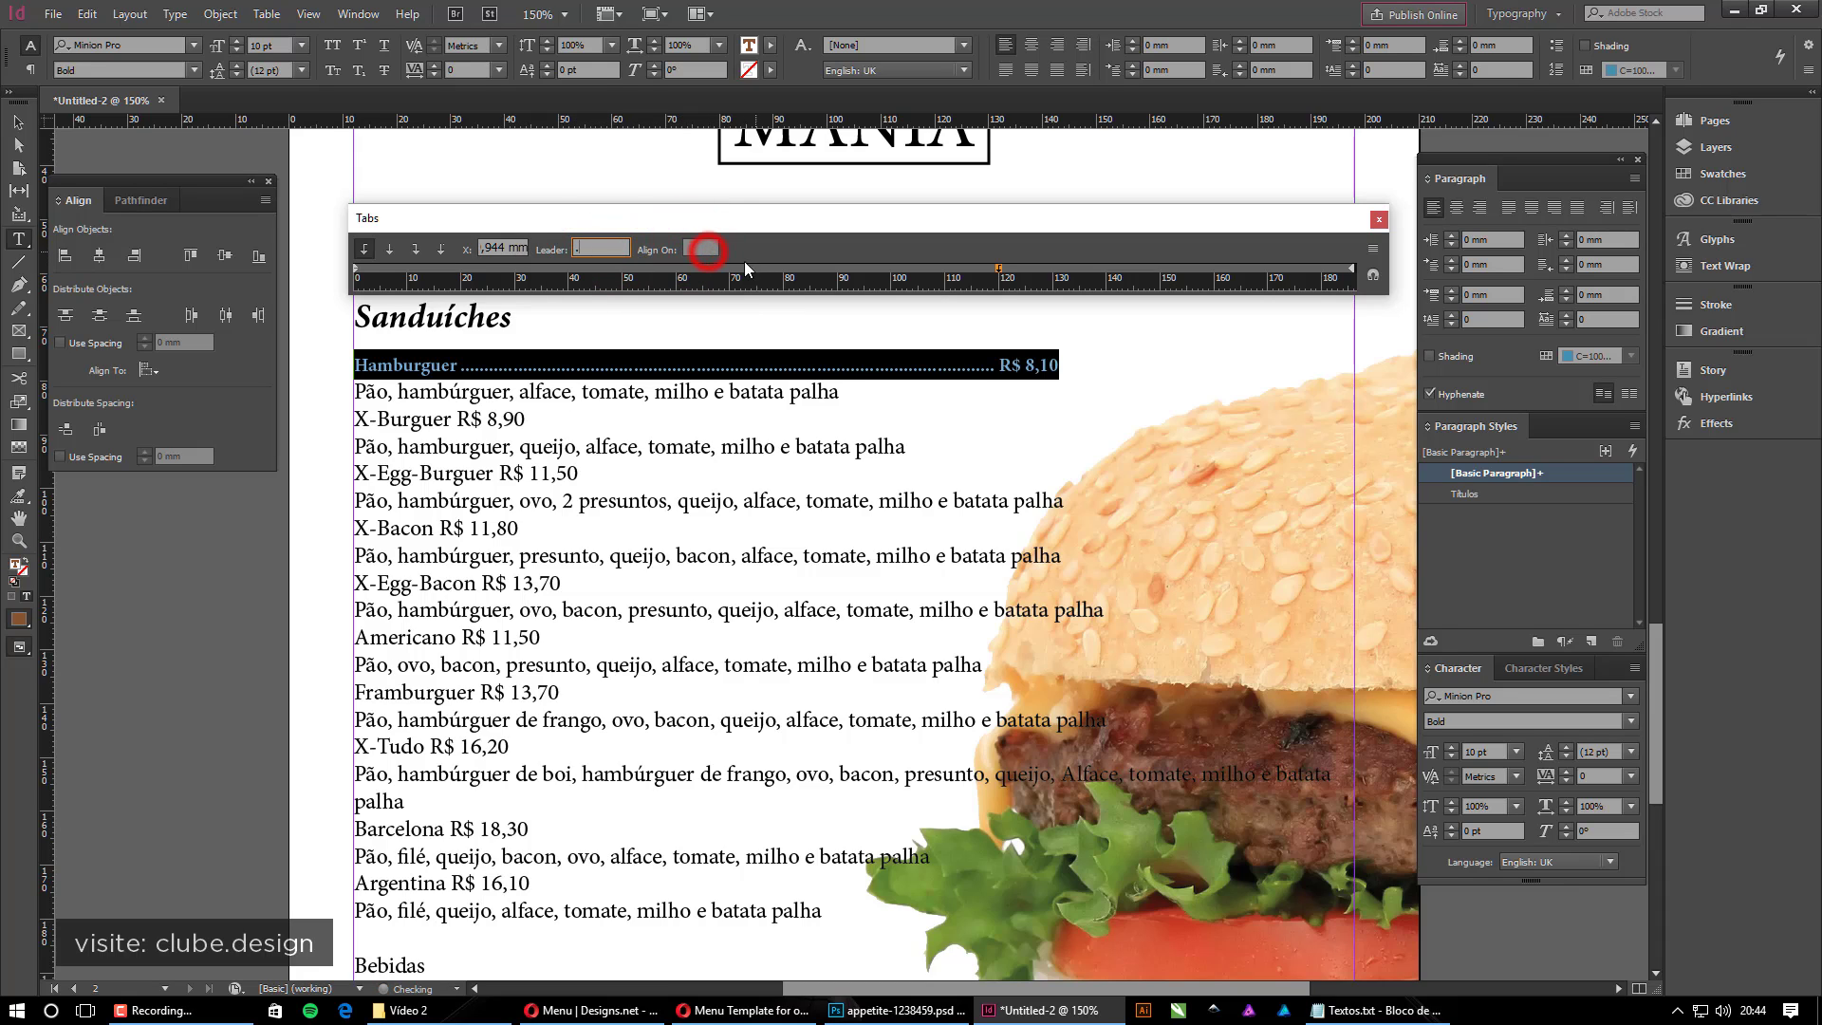
left_click_drag(601, 248, 505, 246)
type("_")
left_click(699, 247)
double_click(600, 249)
type("x")
left_click(671, 250)
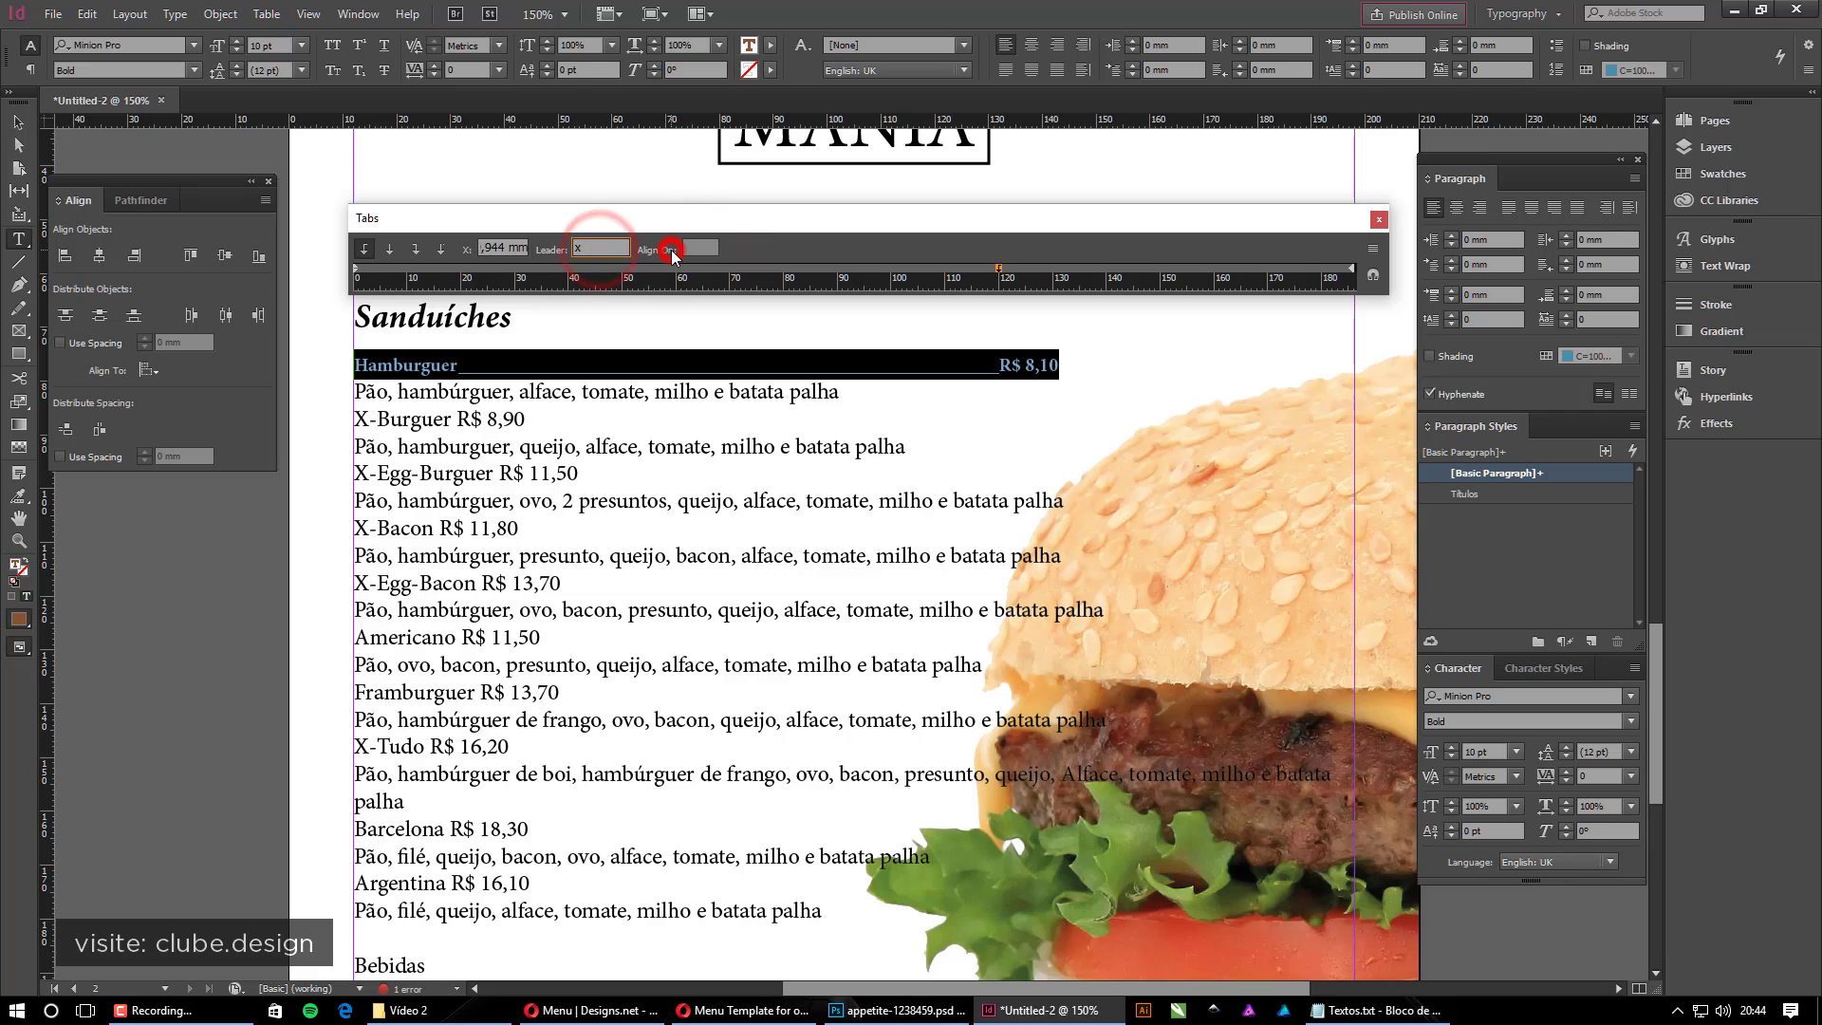
Set the tab leader of the Hamburguer line to a period and move its tab stop to 120,297 mm
double_click(599, 248)
type(".")
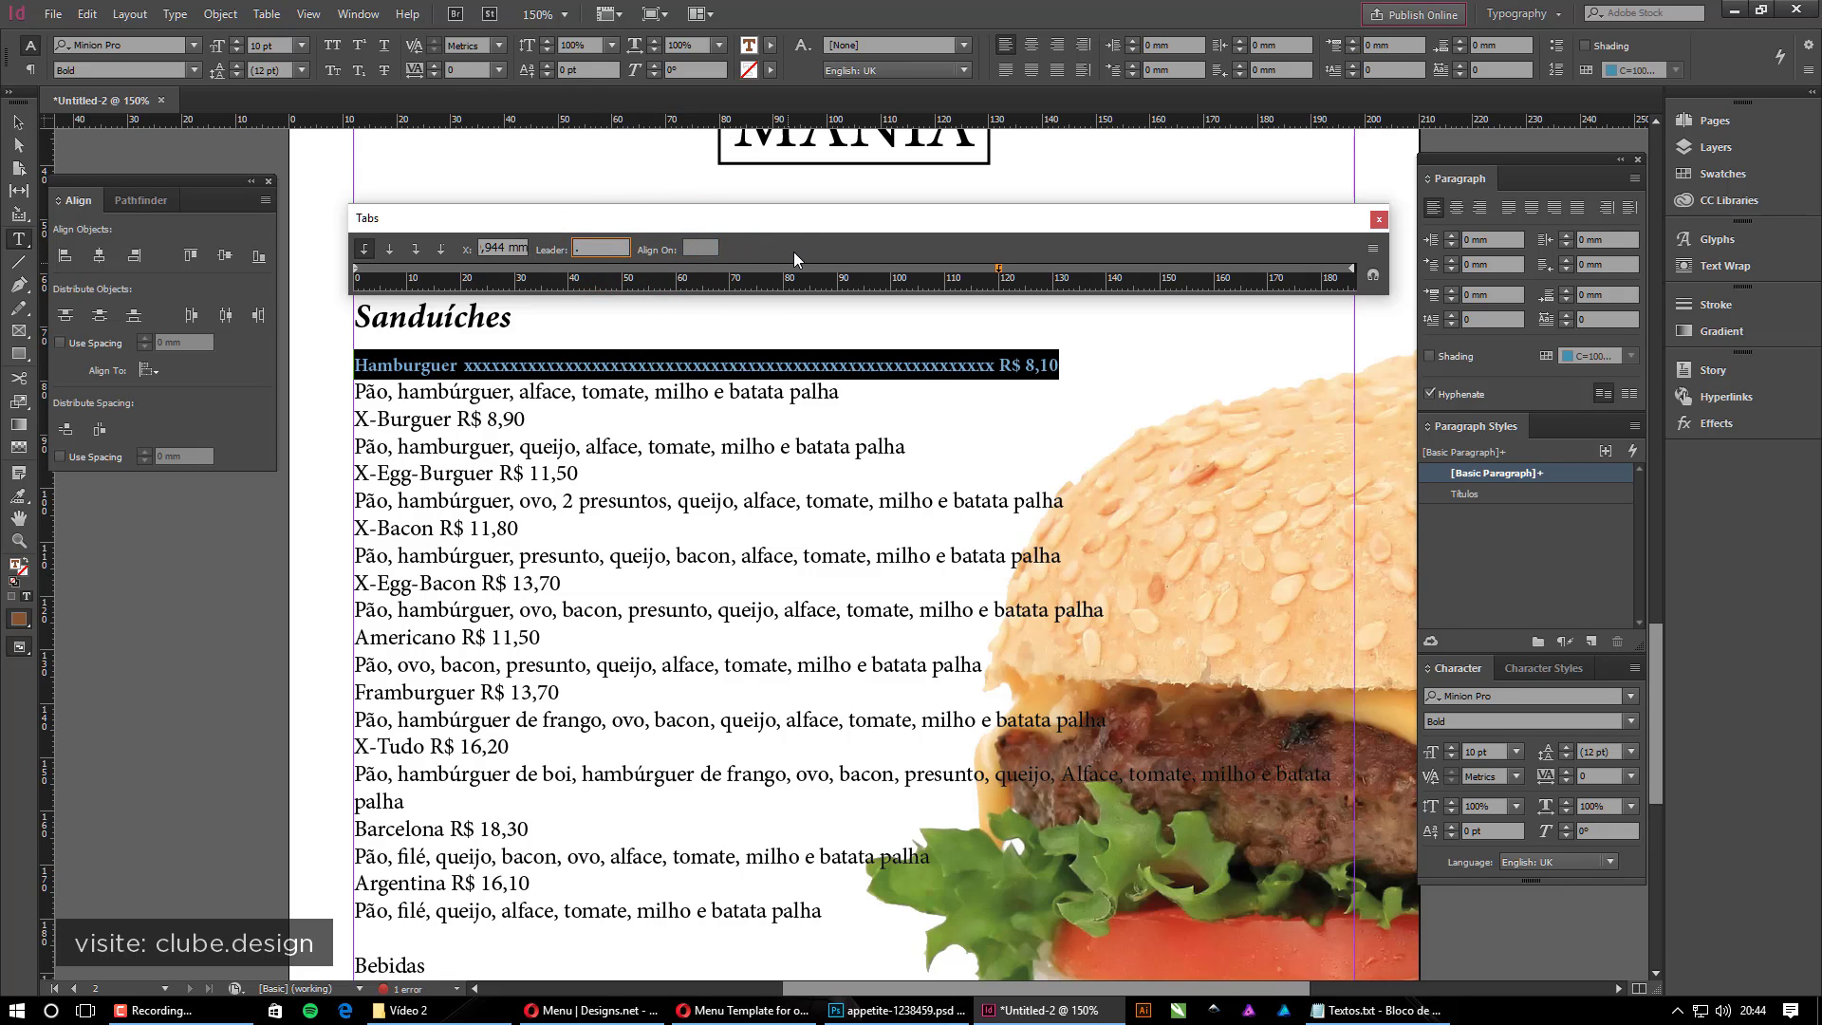
left_click(494, 249)
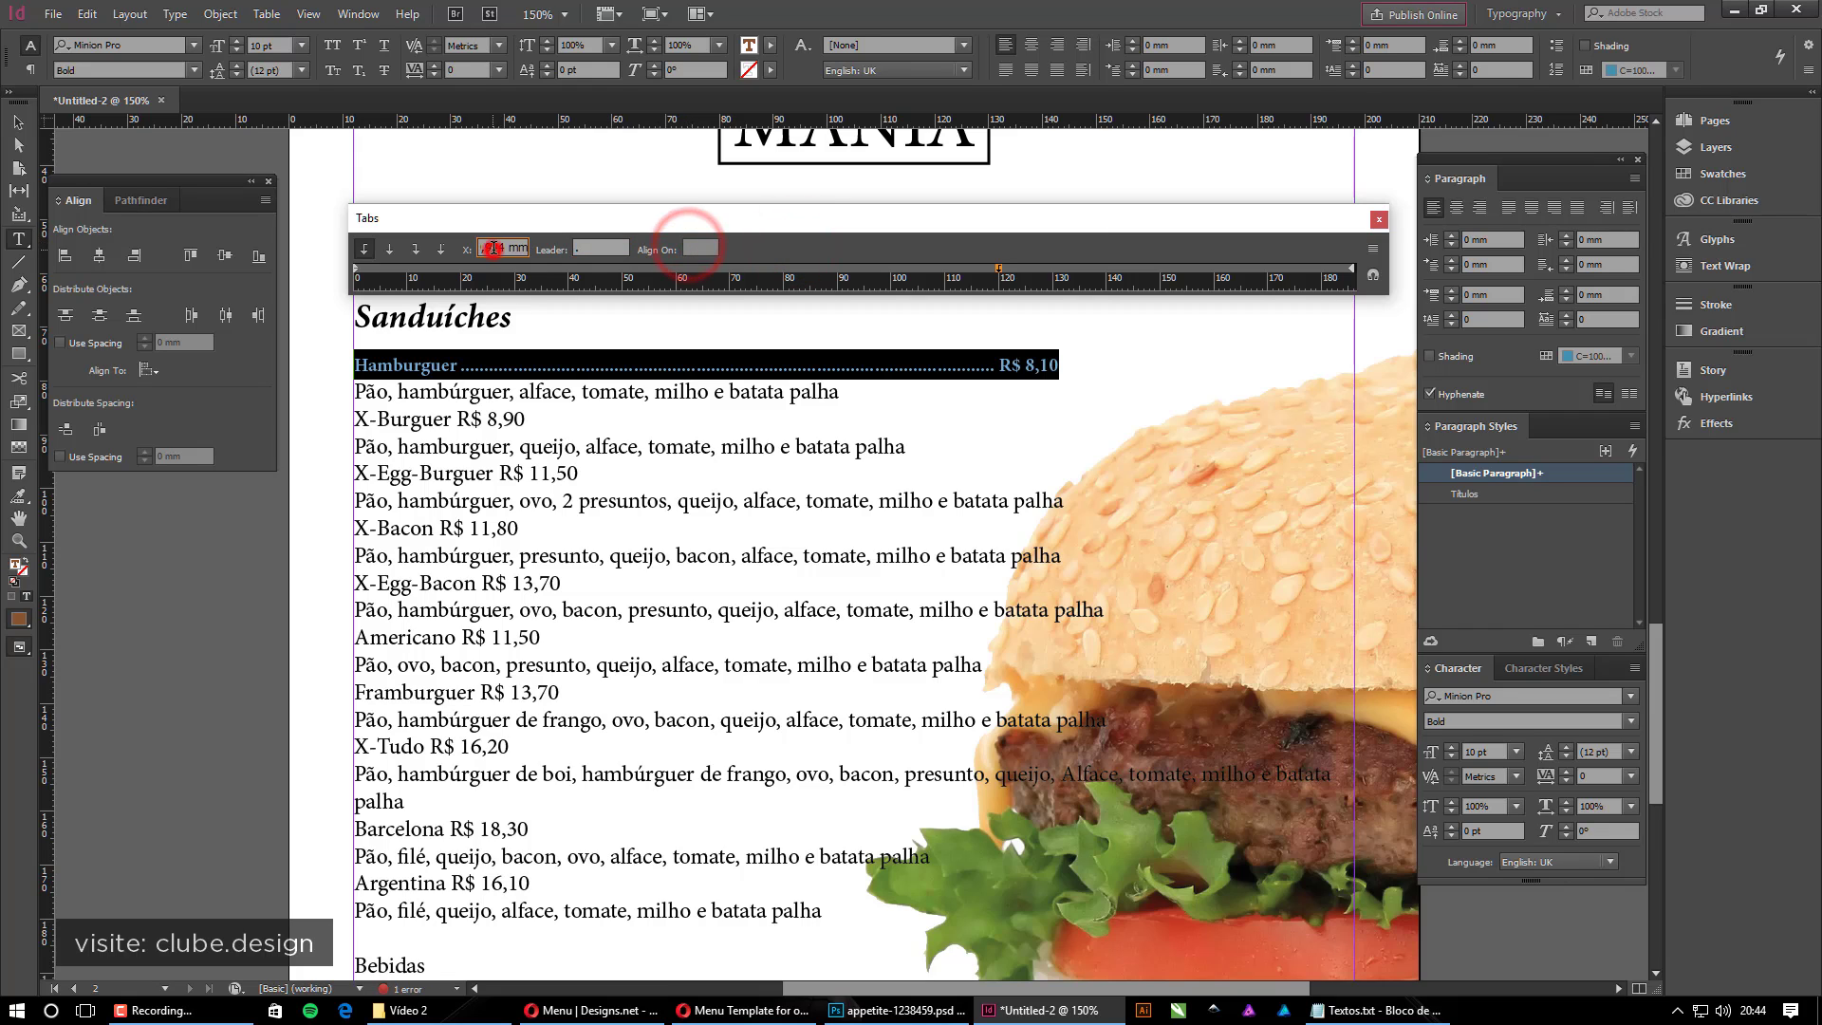
left_click(597, 248)
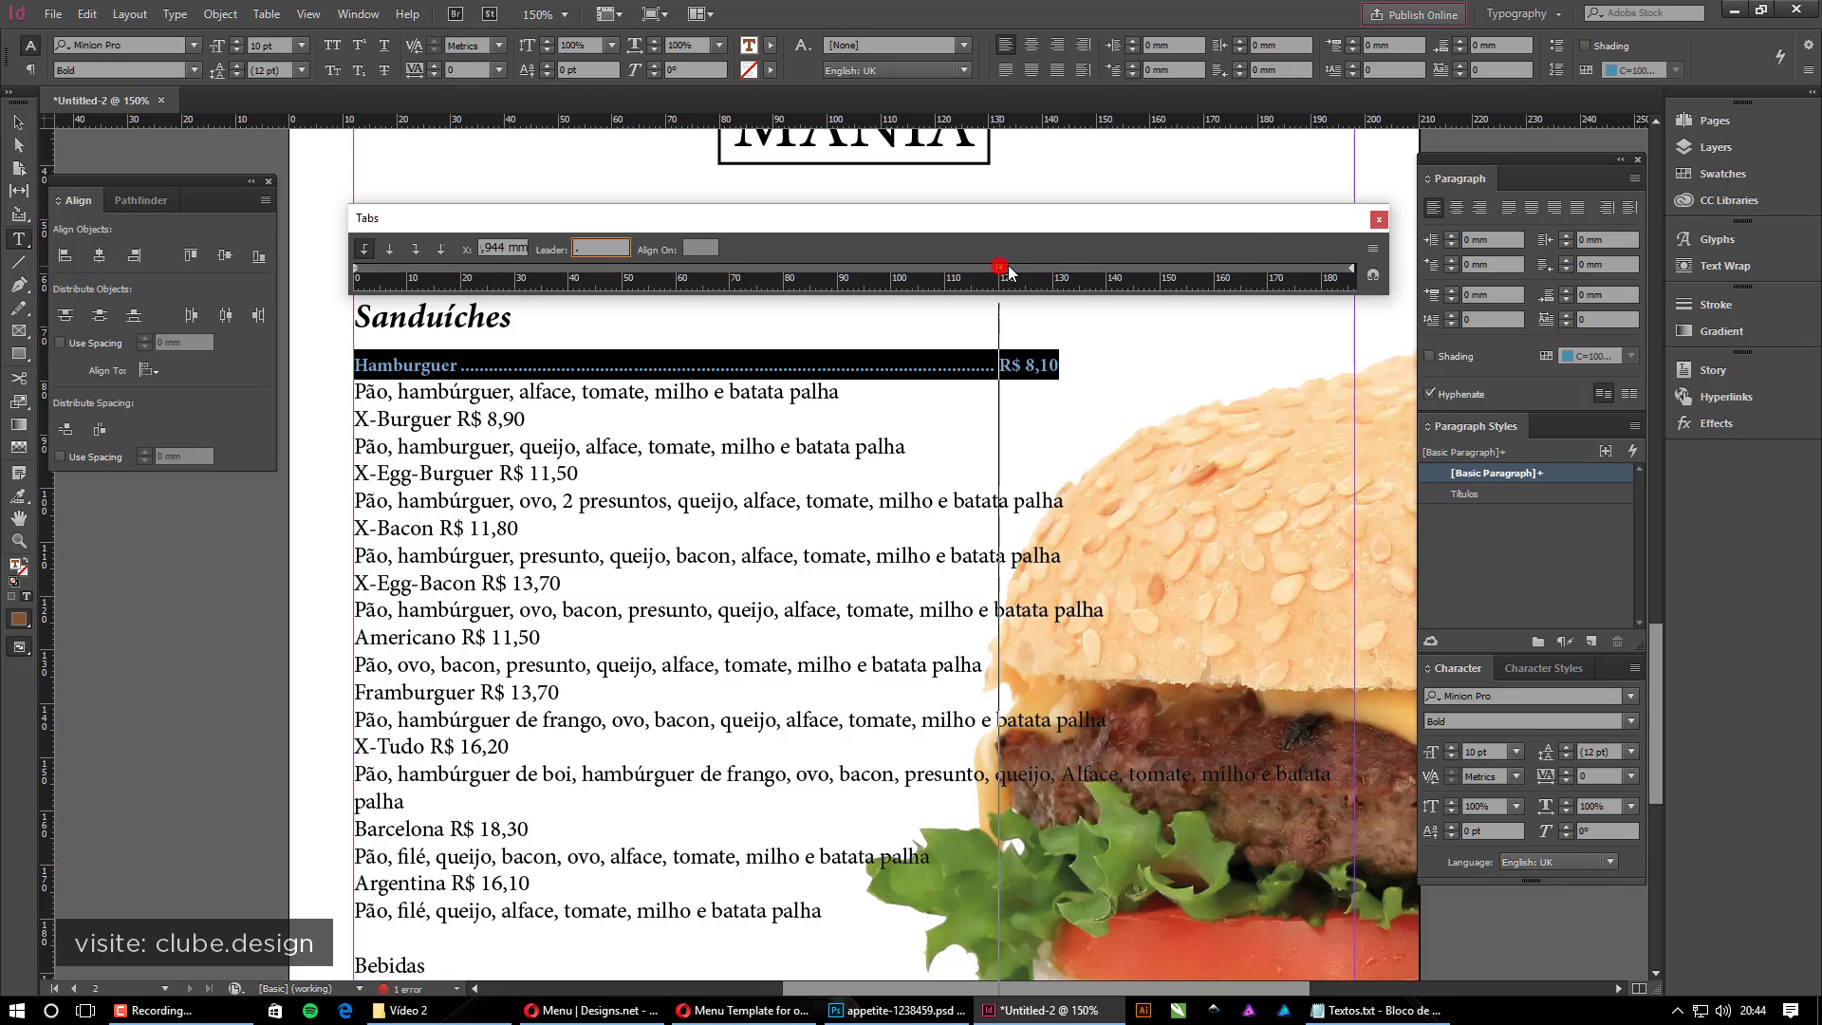
mouse_move(999, 268)
left_mouse_down()
mouse_move(1049, 260)
mouse_move(1001, 270)
left_mouse_up()
left_click(1054, 269)
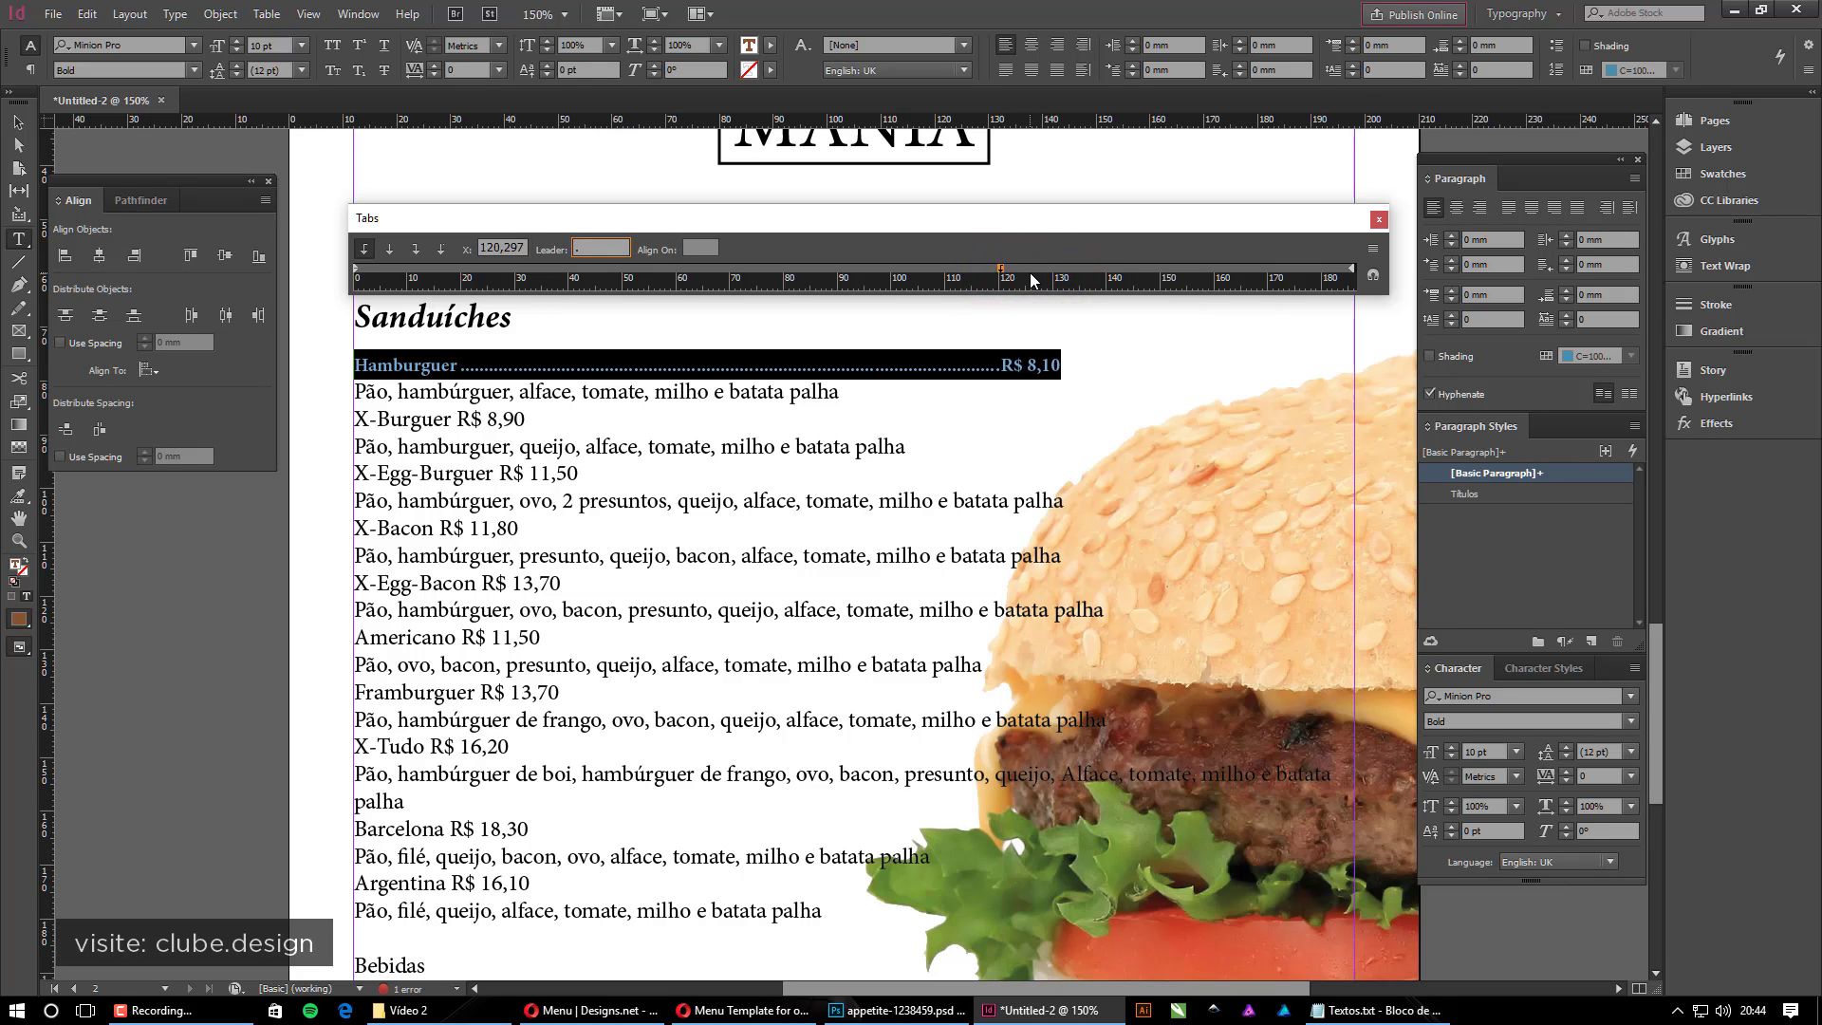
Try centre, right and decimal alignment on the price's tab stop, restore left alignment and close the tab settings
left_click(388, 249)
left_click(414, 250)
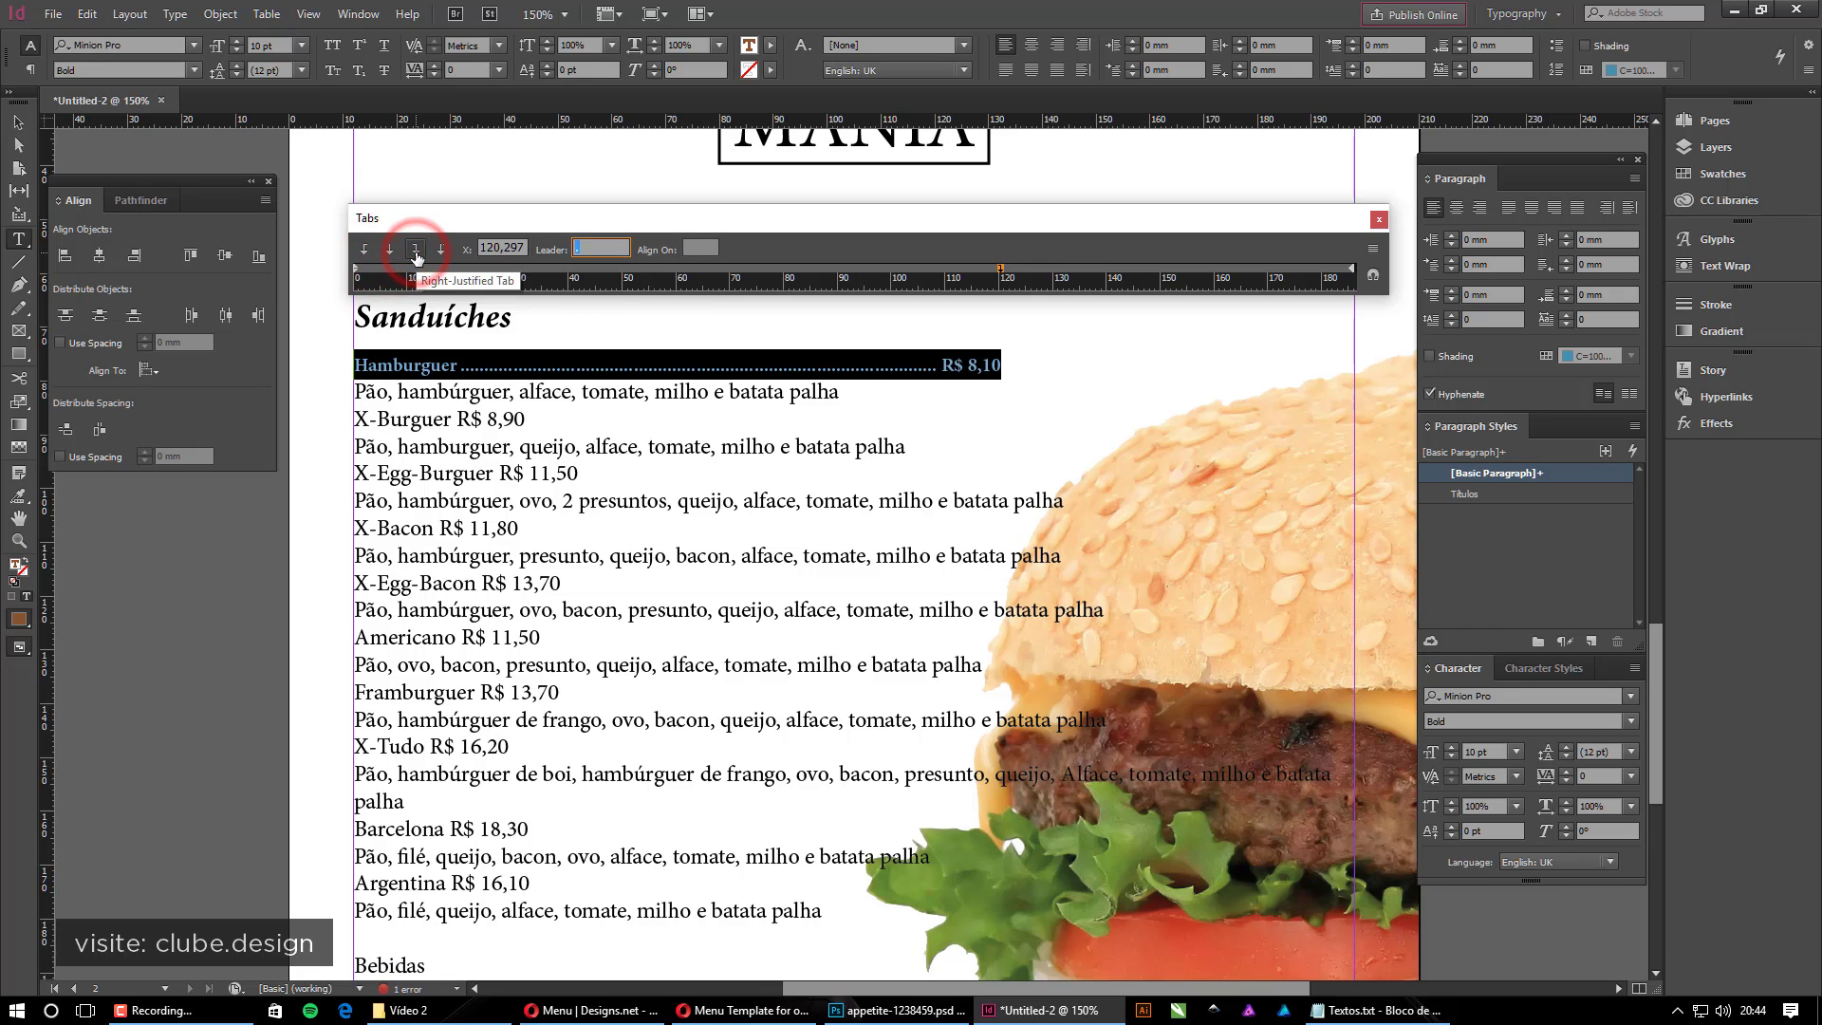
left_click(439, 249)
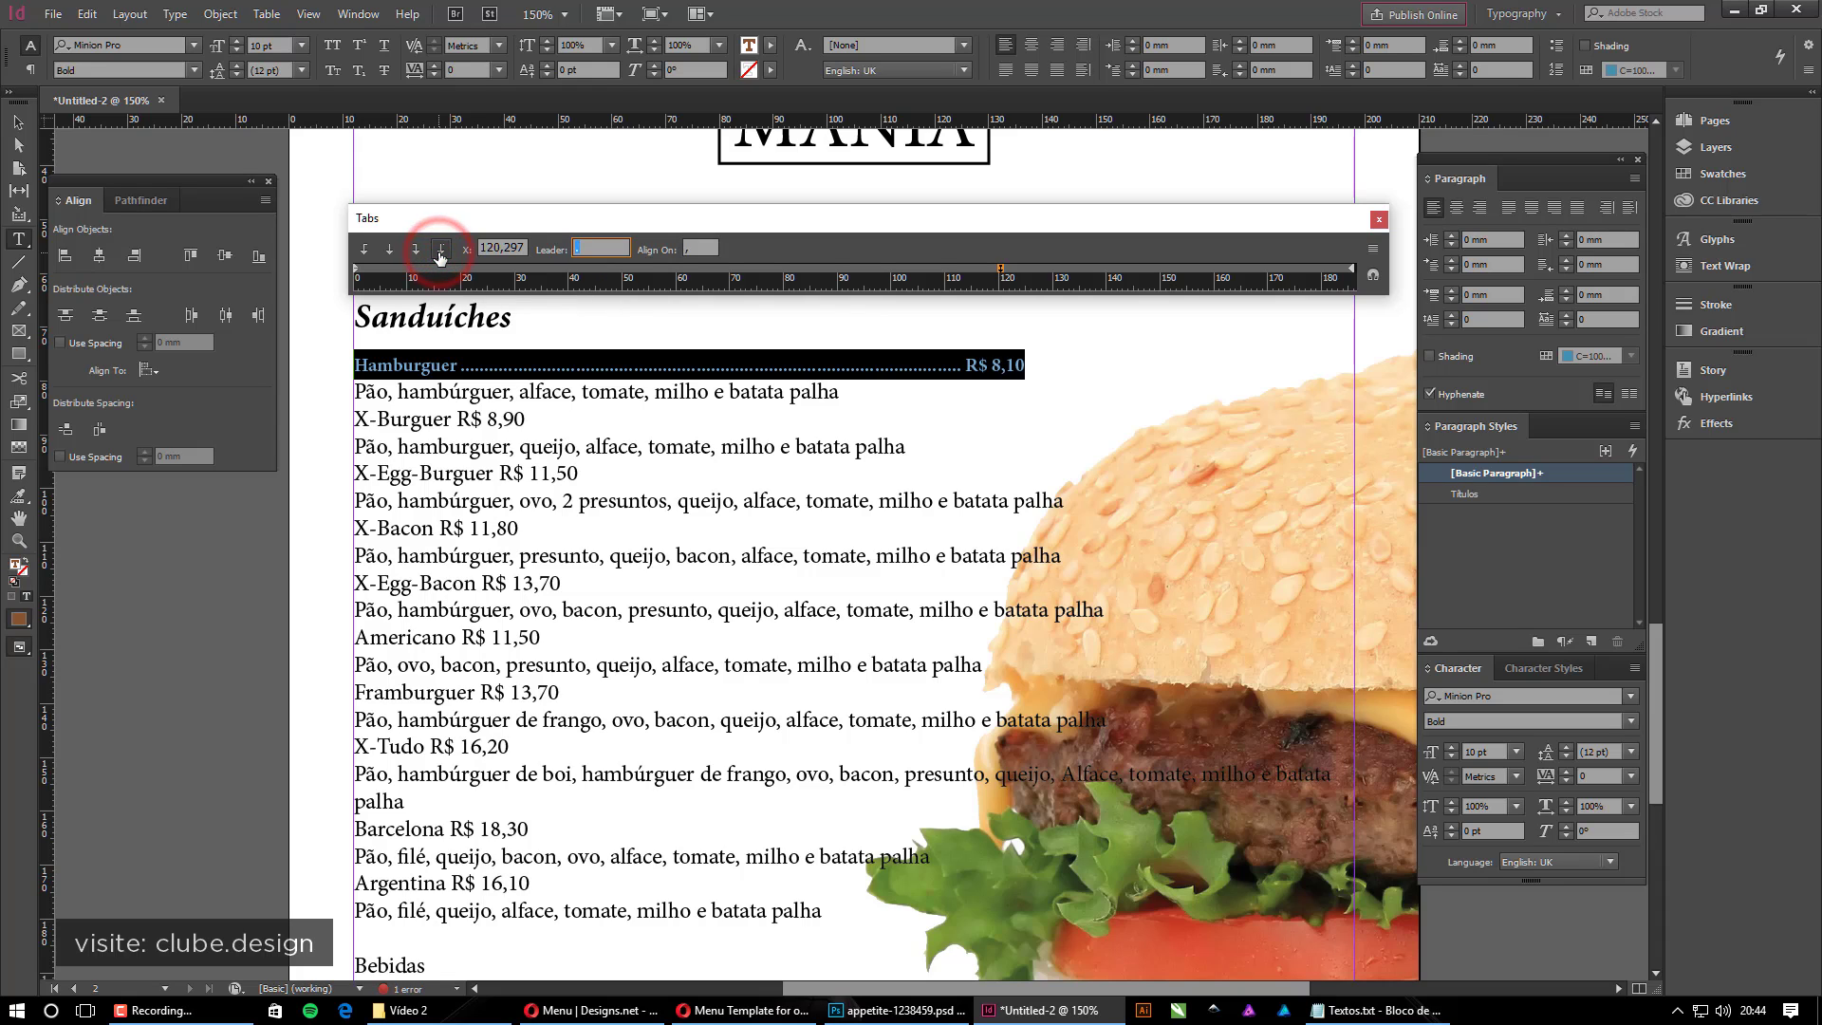
left_click(364, 248)
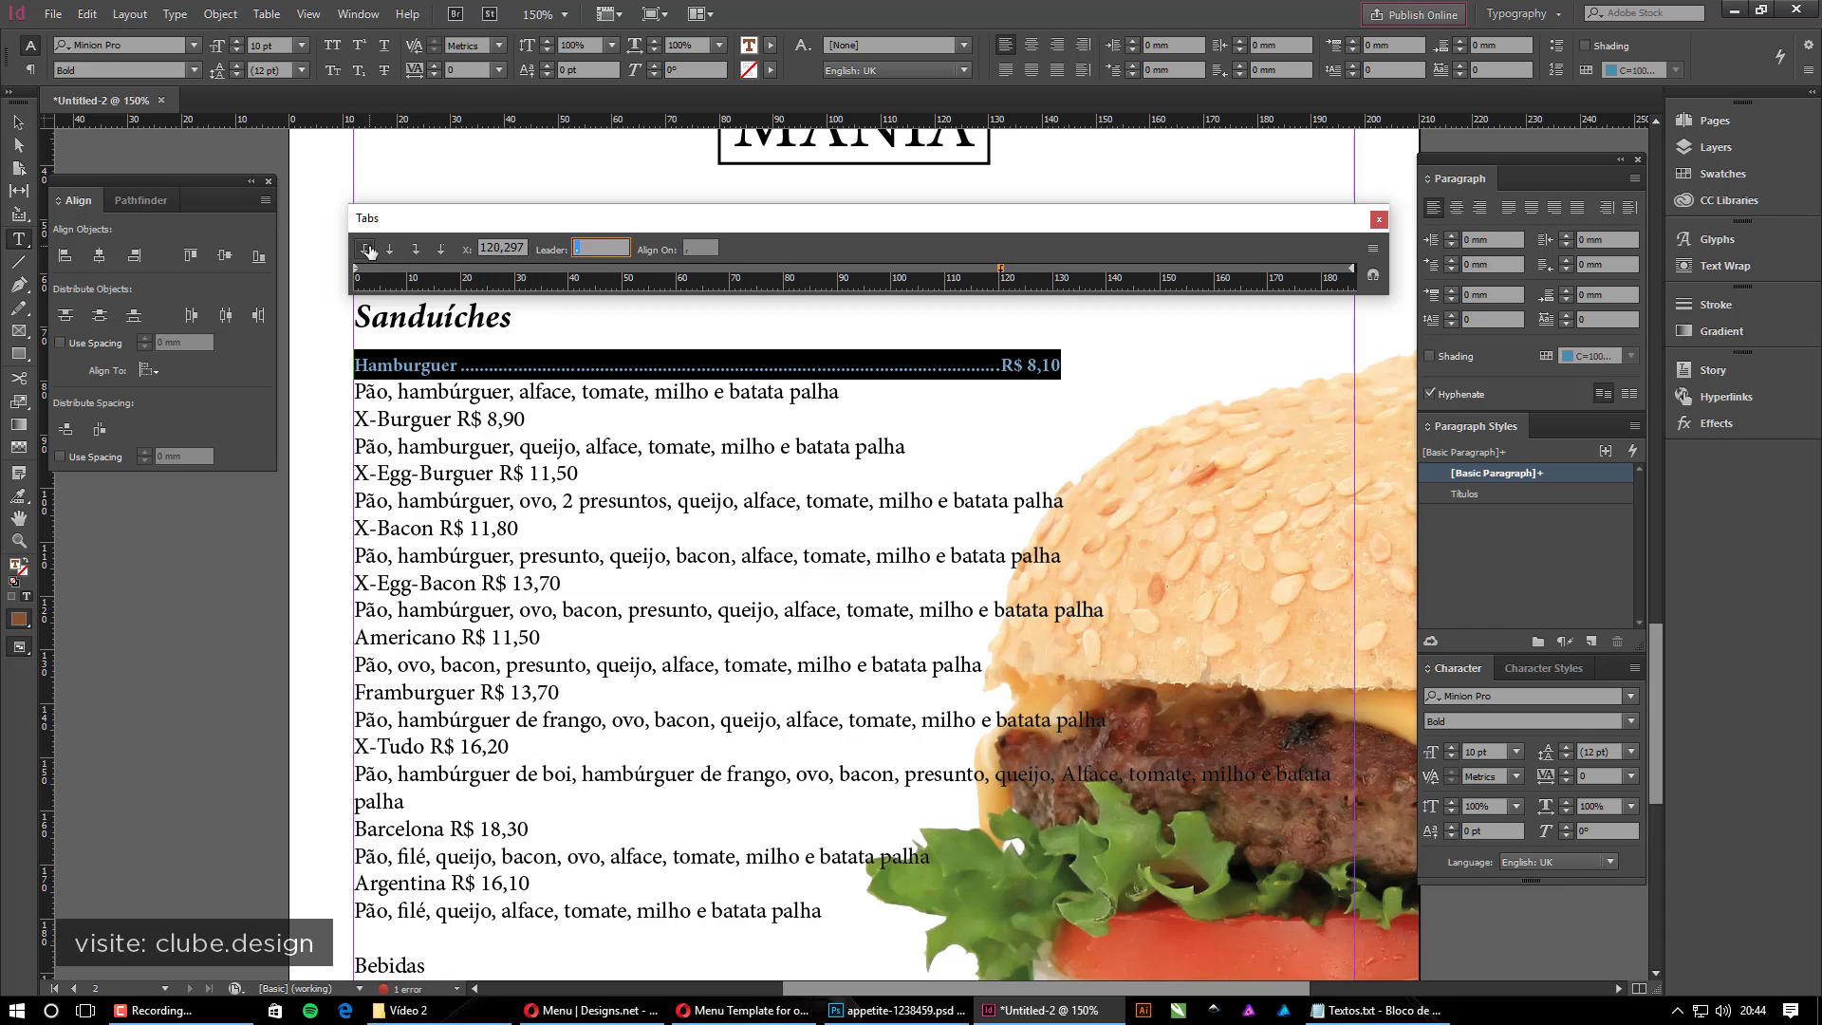
left_click(363, 248)
left_click(1379, 219)
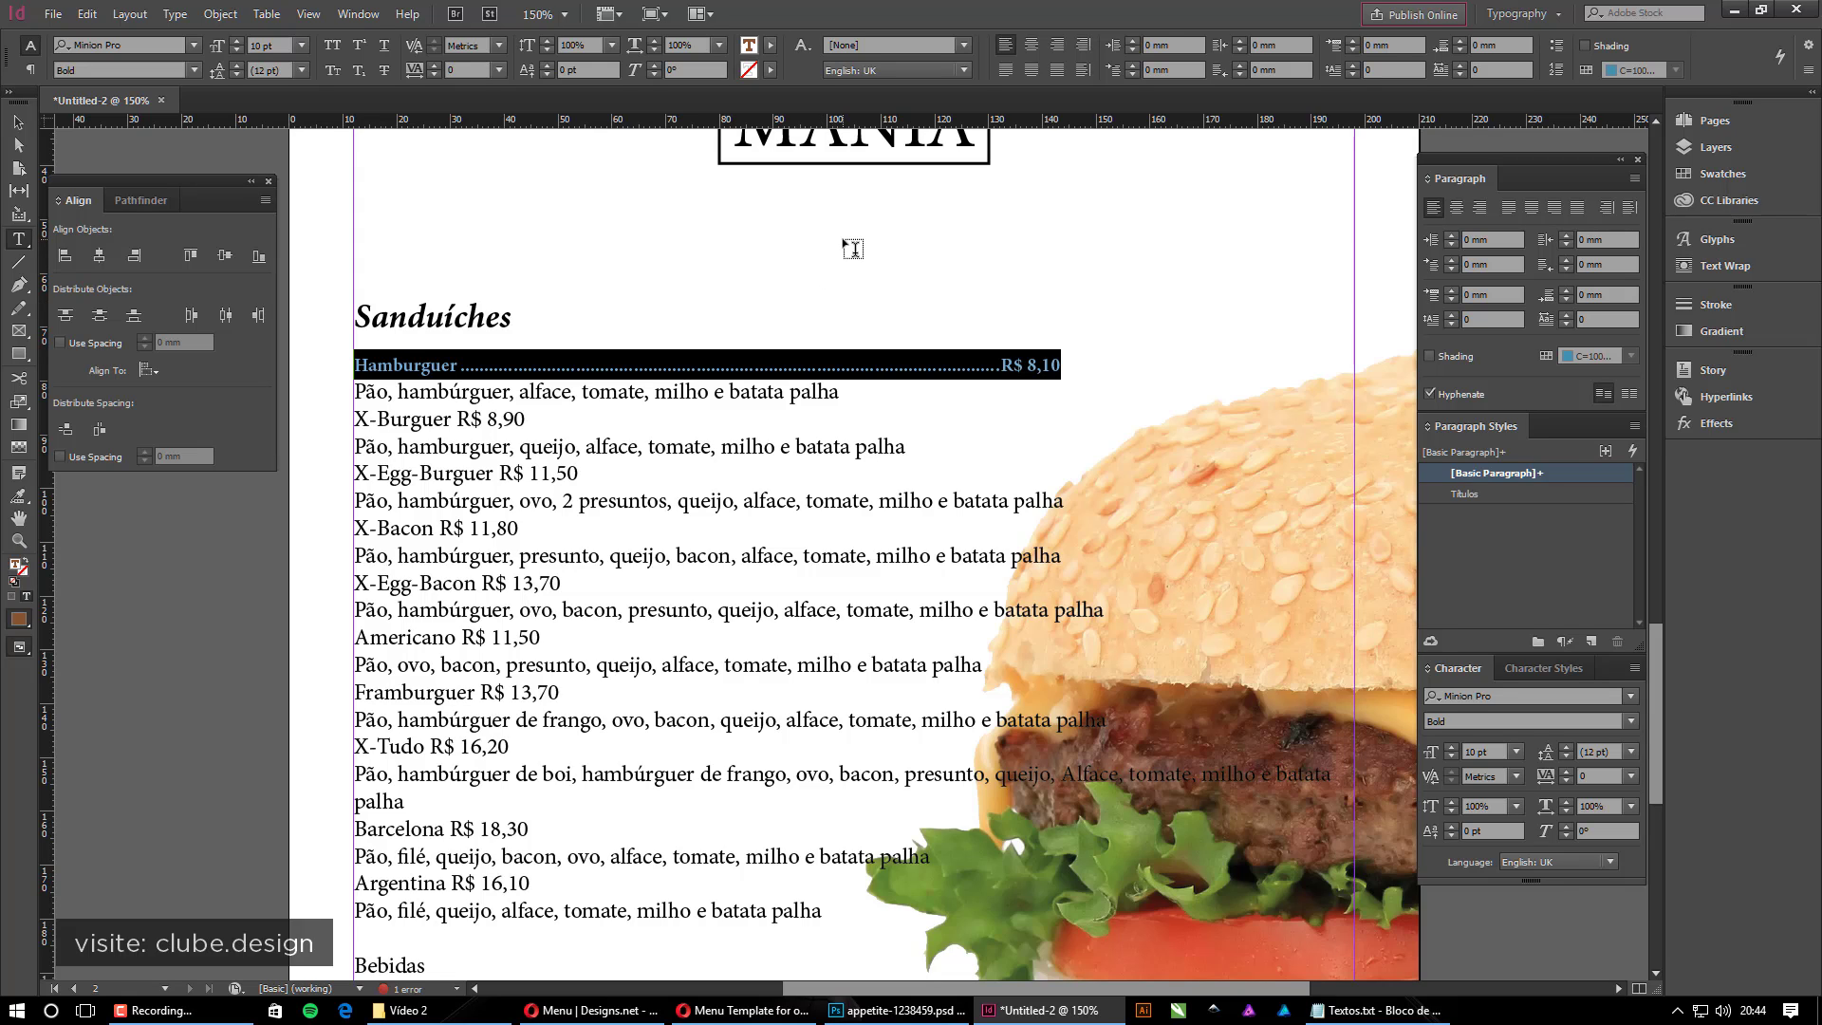
Create a paragraph style named Ítens from the formatted Hamburguer line and deselect the text
left_click(1600, 640)
left_click(1548, 497)
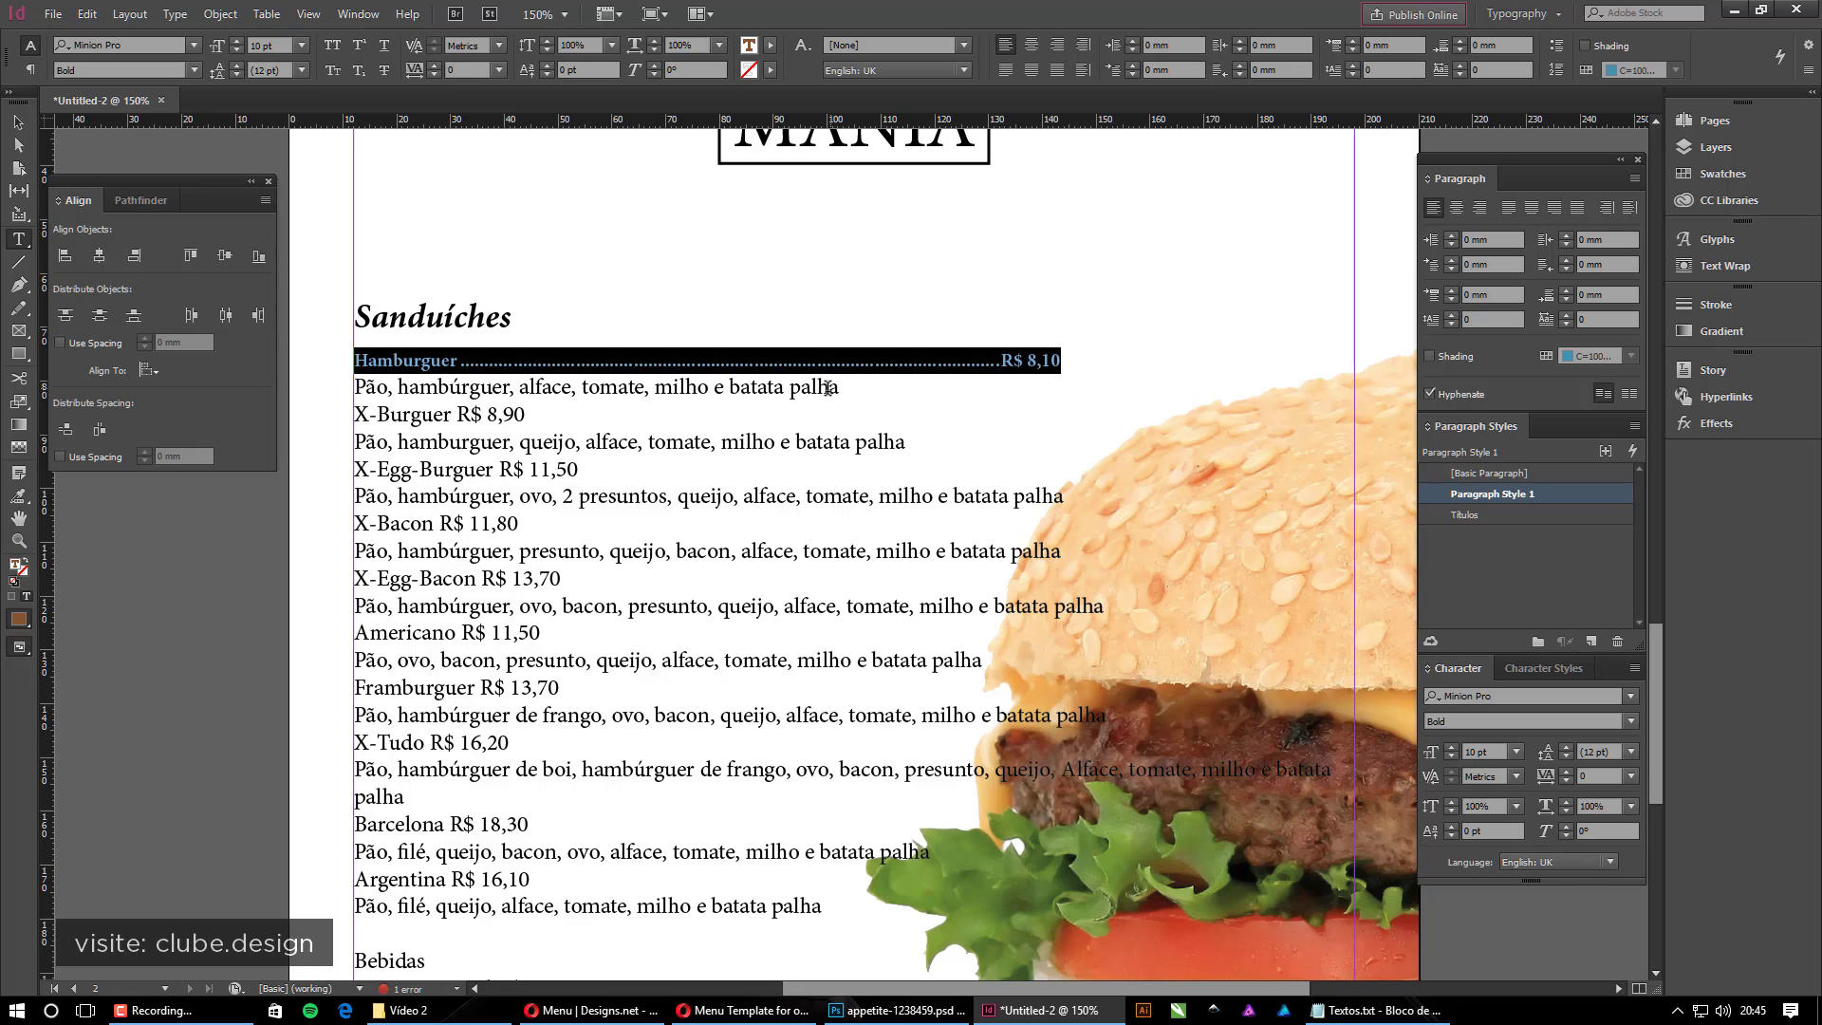
double_click(1518, 495)
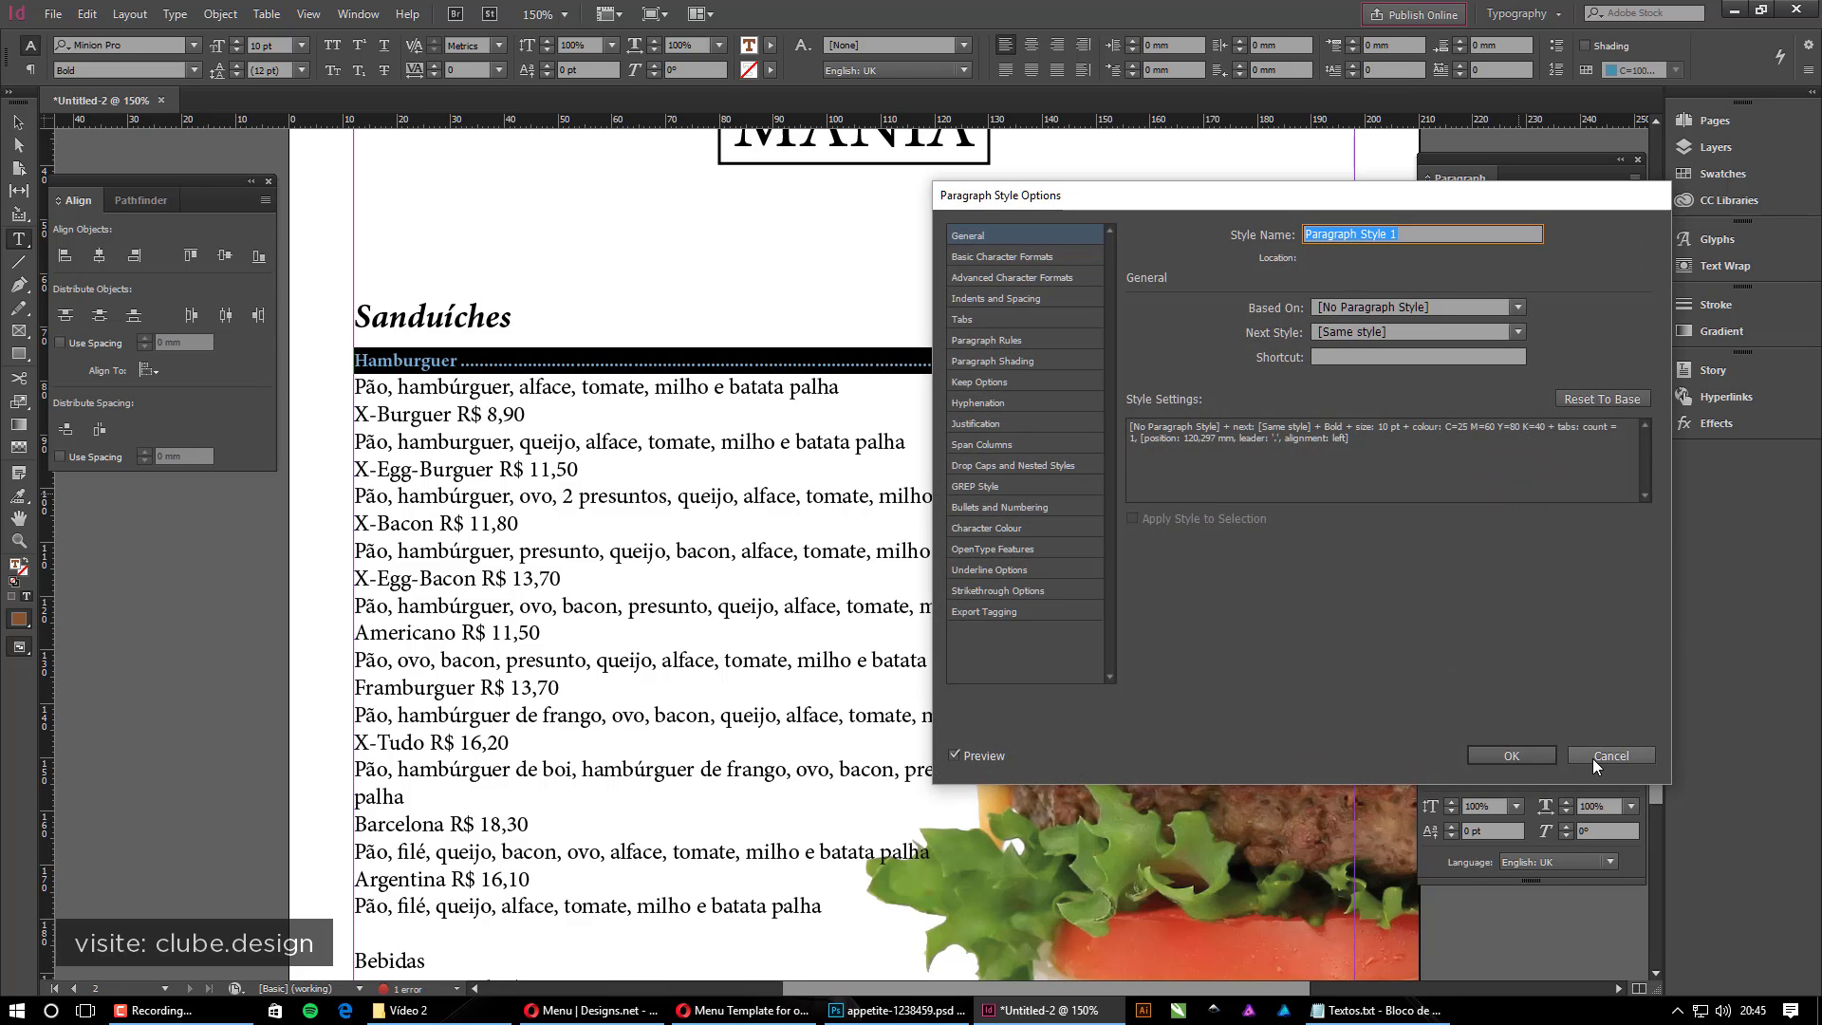
left_click(1592, 757)
left_click(1489, 495)
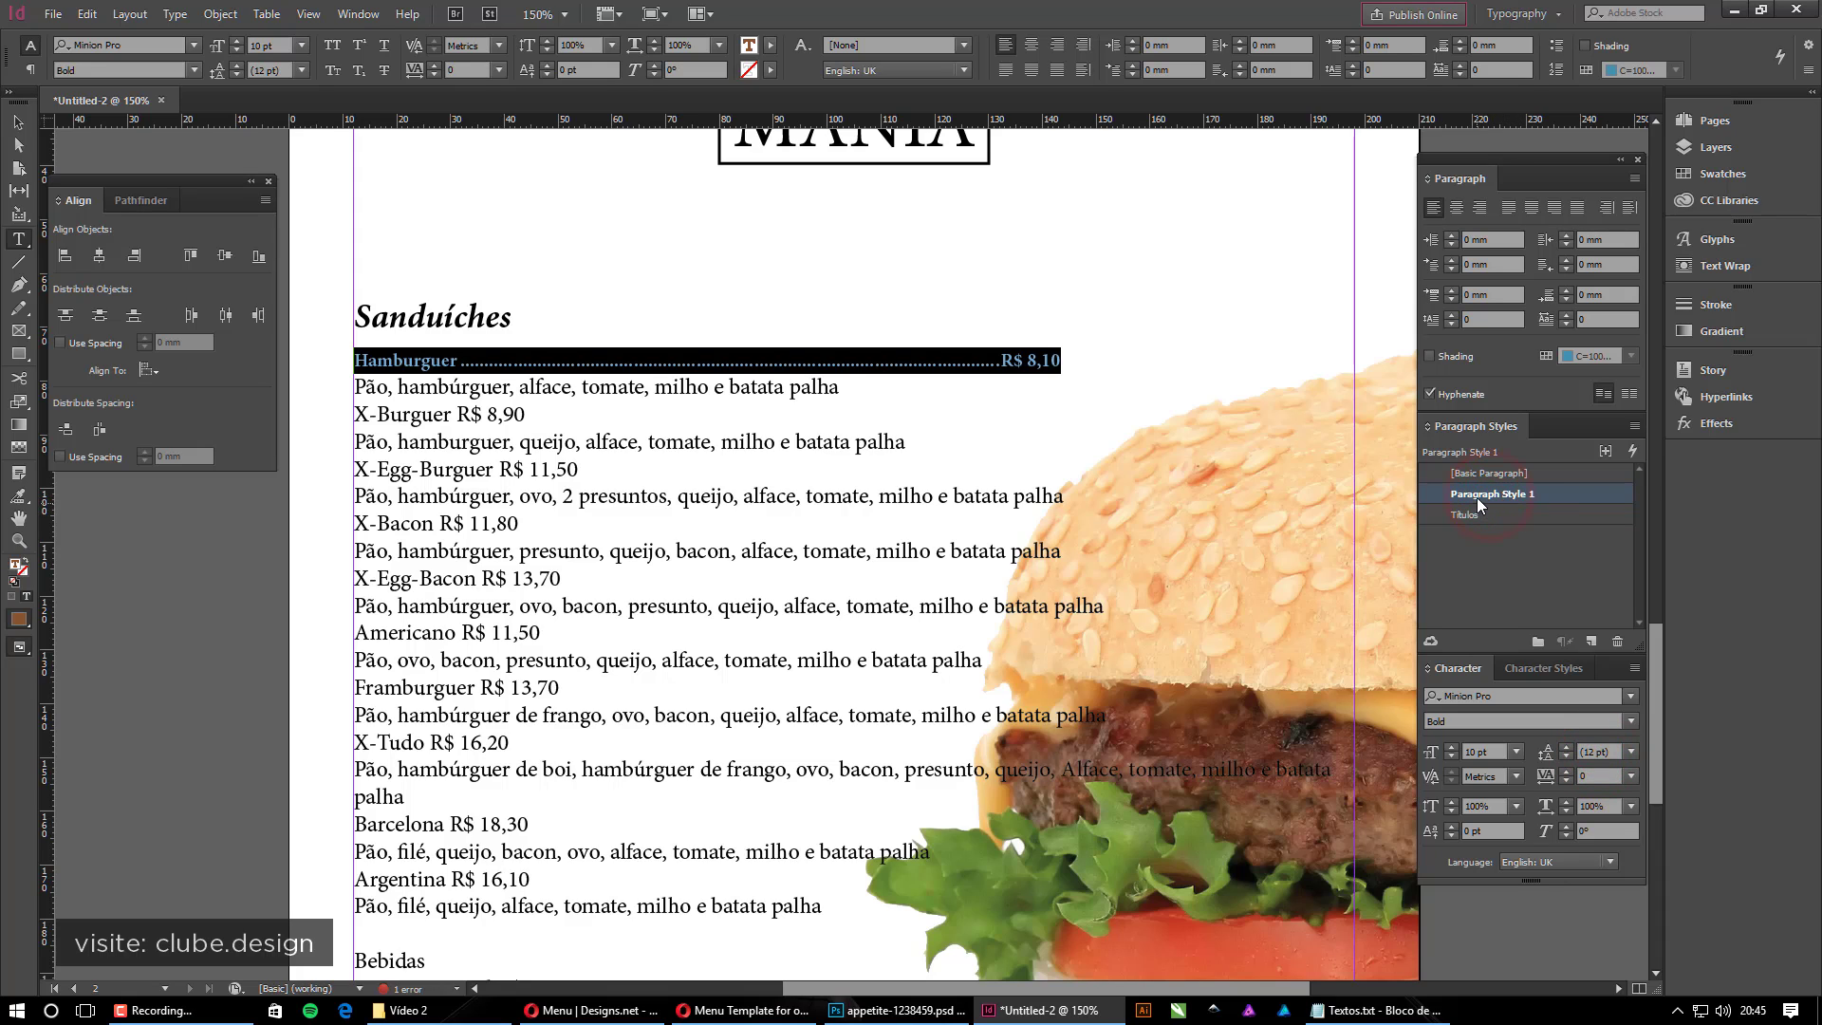
left_click(1476, 496)
type("Ítens")
key("Return")
double_click(1609, 498)
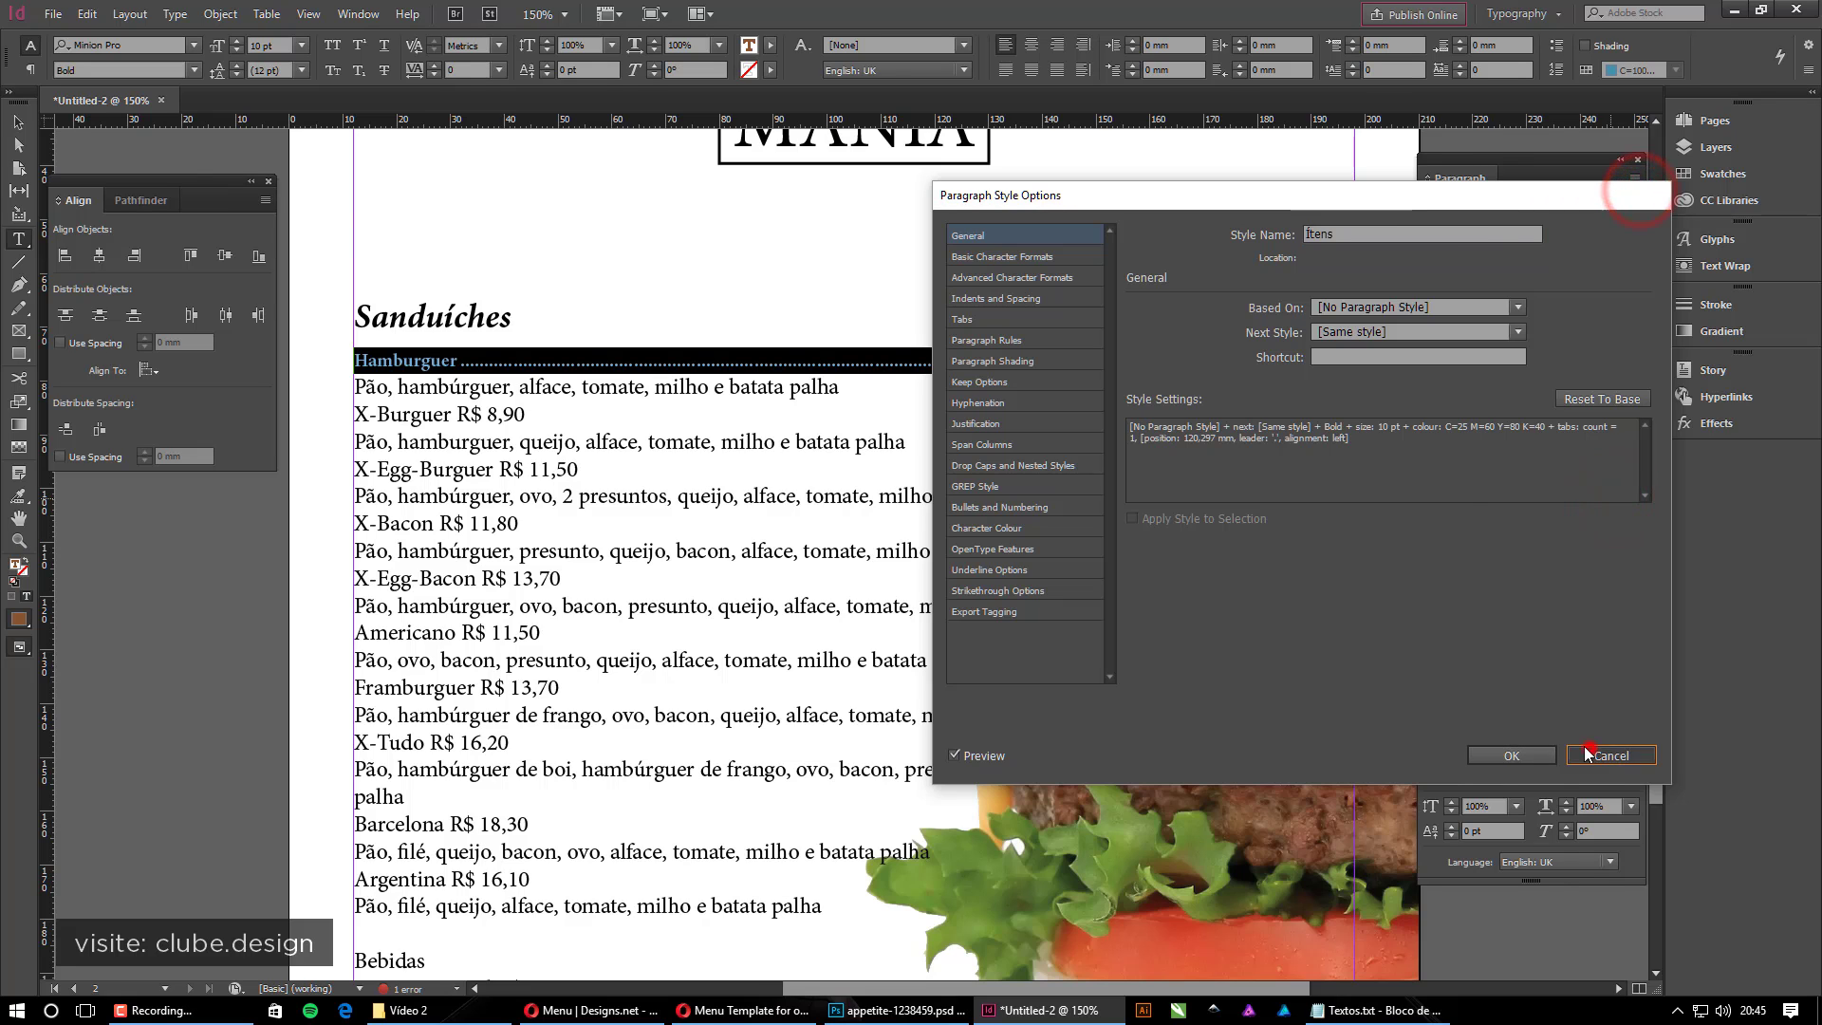
left_click(1512, 756)
left_click(19, 121)
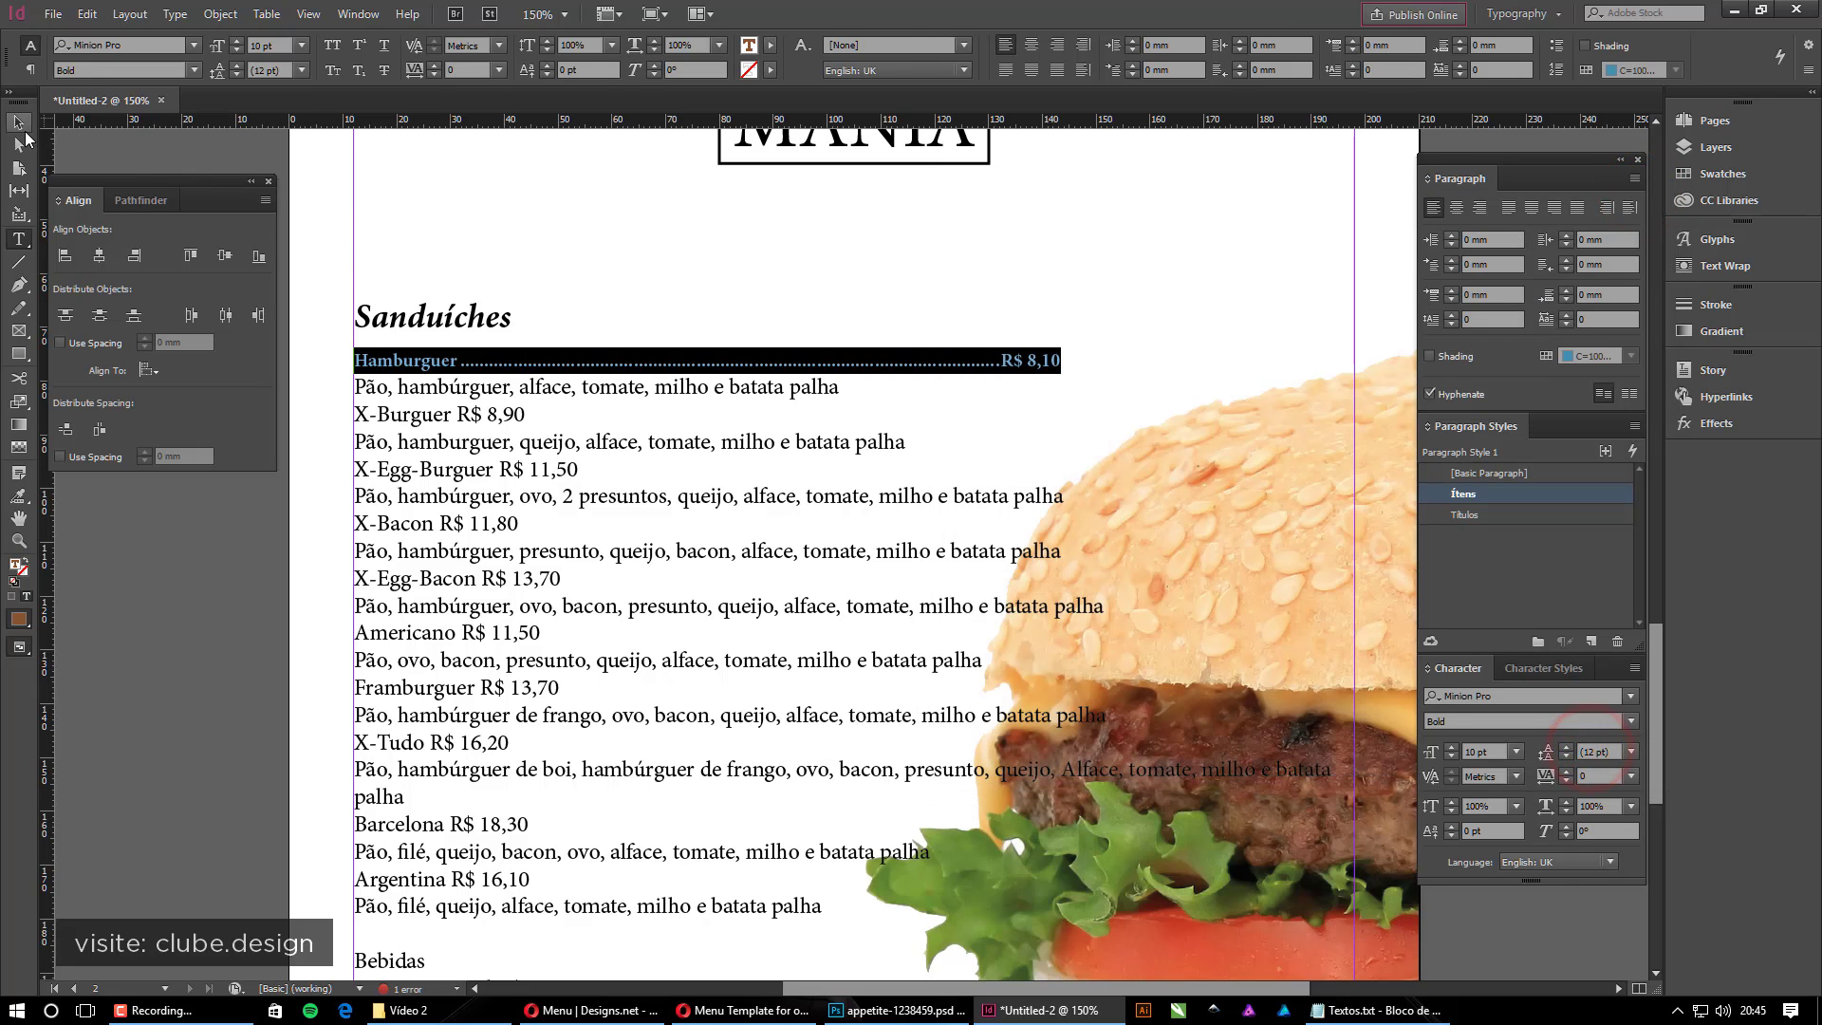
left_click(162, 621)
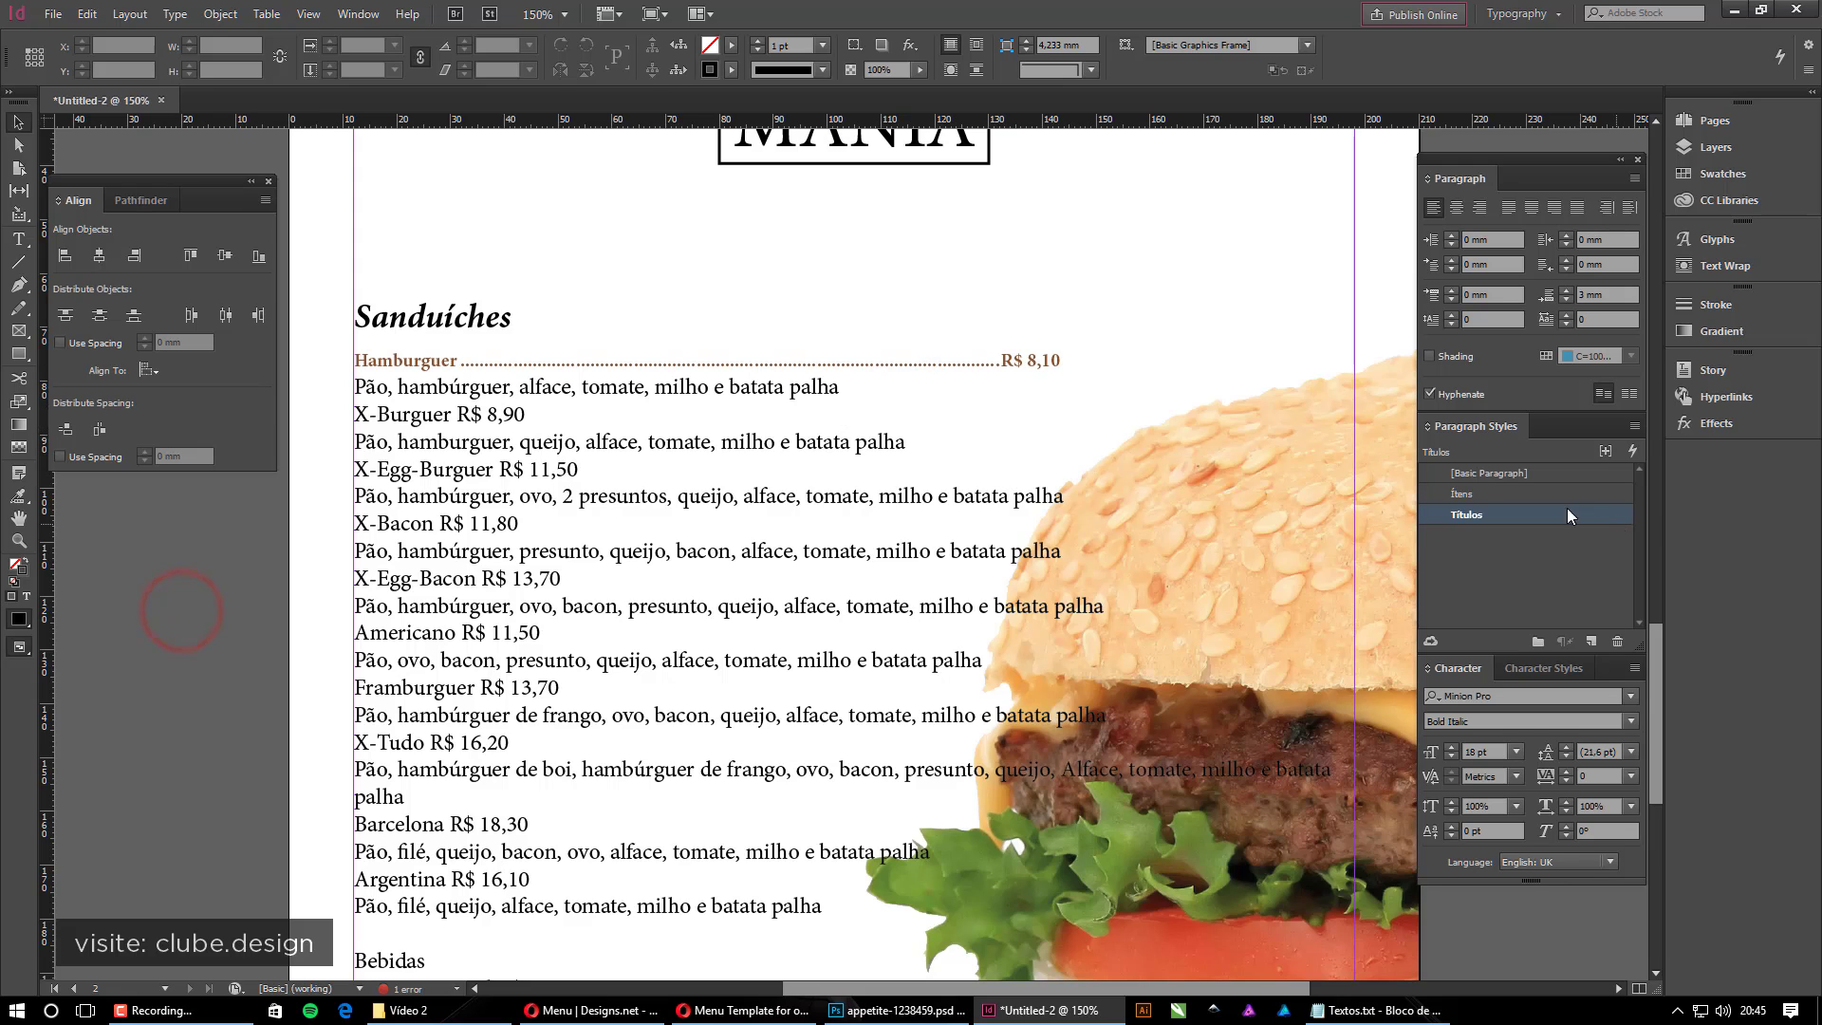
Try other character colour swatches, including yellow and green, in the Ítens paragraph style
double_click(1541, 495)
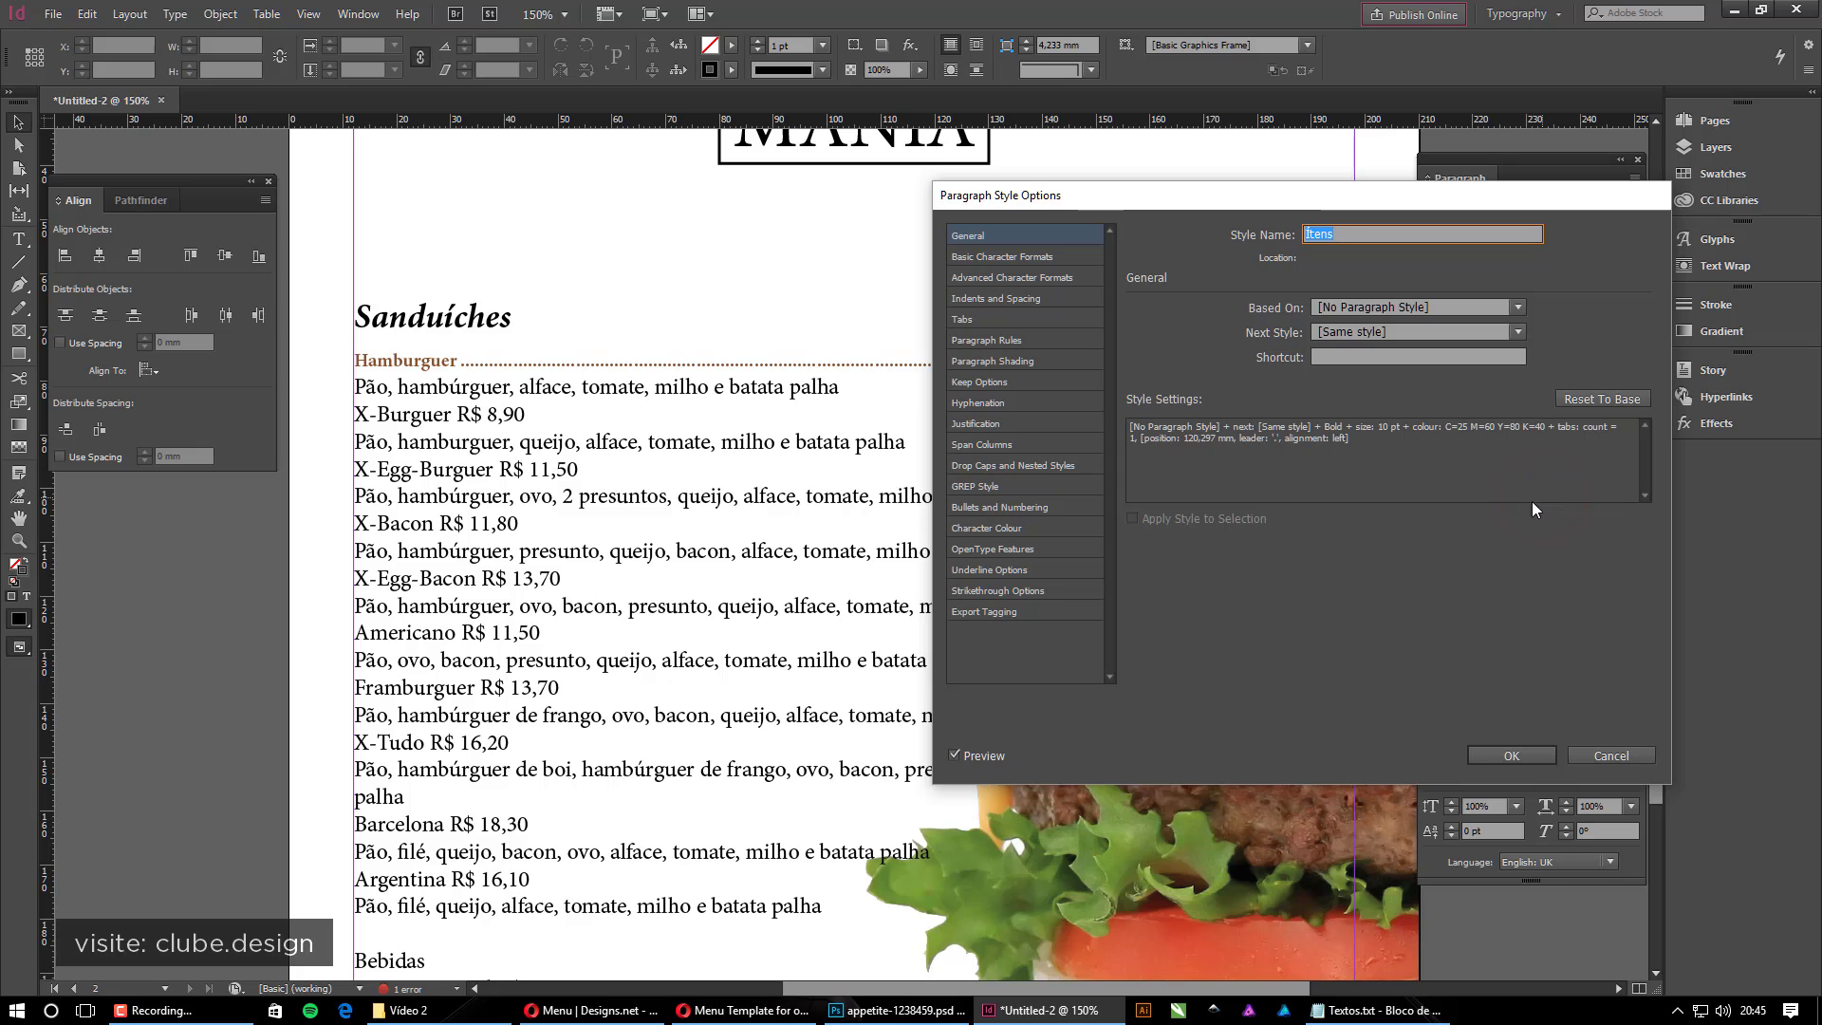
left_click(995, 529)
left_click(1423, 361)
left_click(1340, 392)
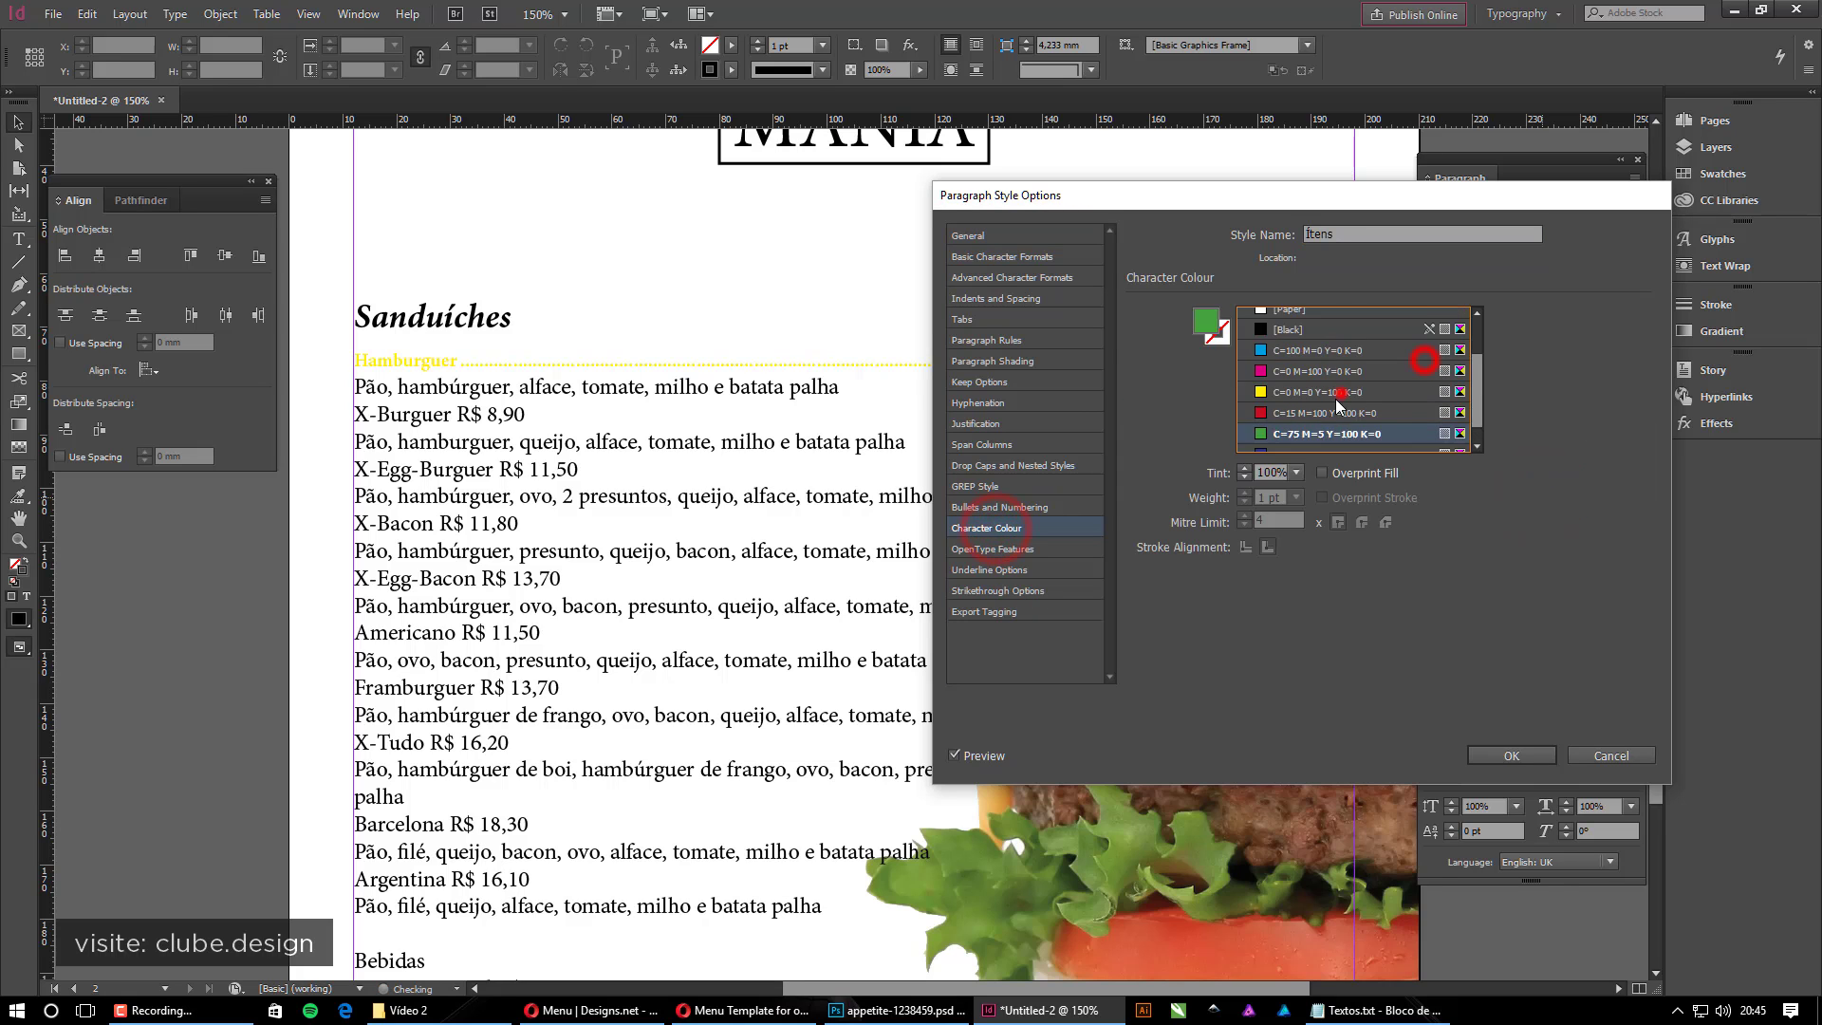
left_click(1318, 419)
left_click(1341, 372)
left_click(1394, 421)
scroll(1286, 361, "up", 1)
left_click(1291, 419)
key("Return")
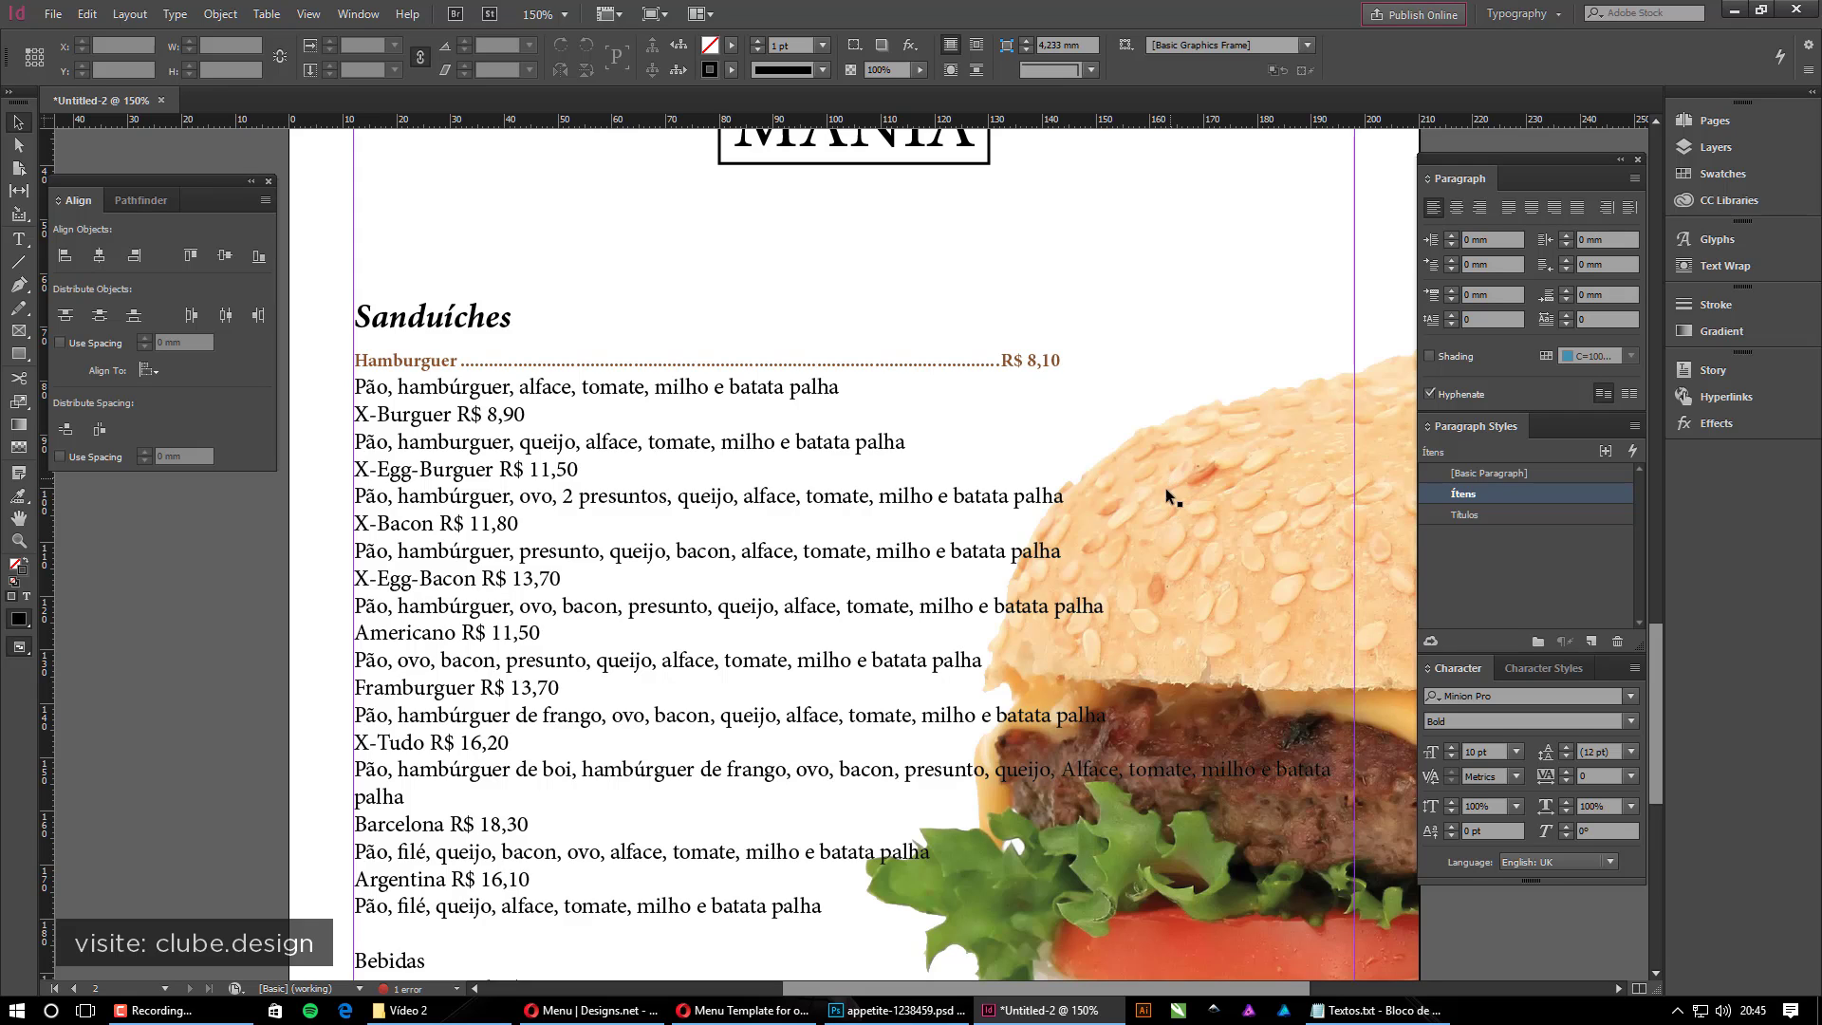
Set the font size of the ingredient line below Hamburguer to 8 pt
double_click(689, 389)
left_click_drag(860, 386, 327, 383)
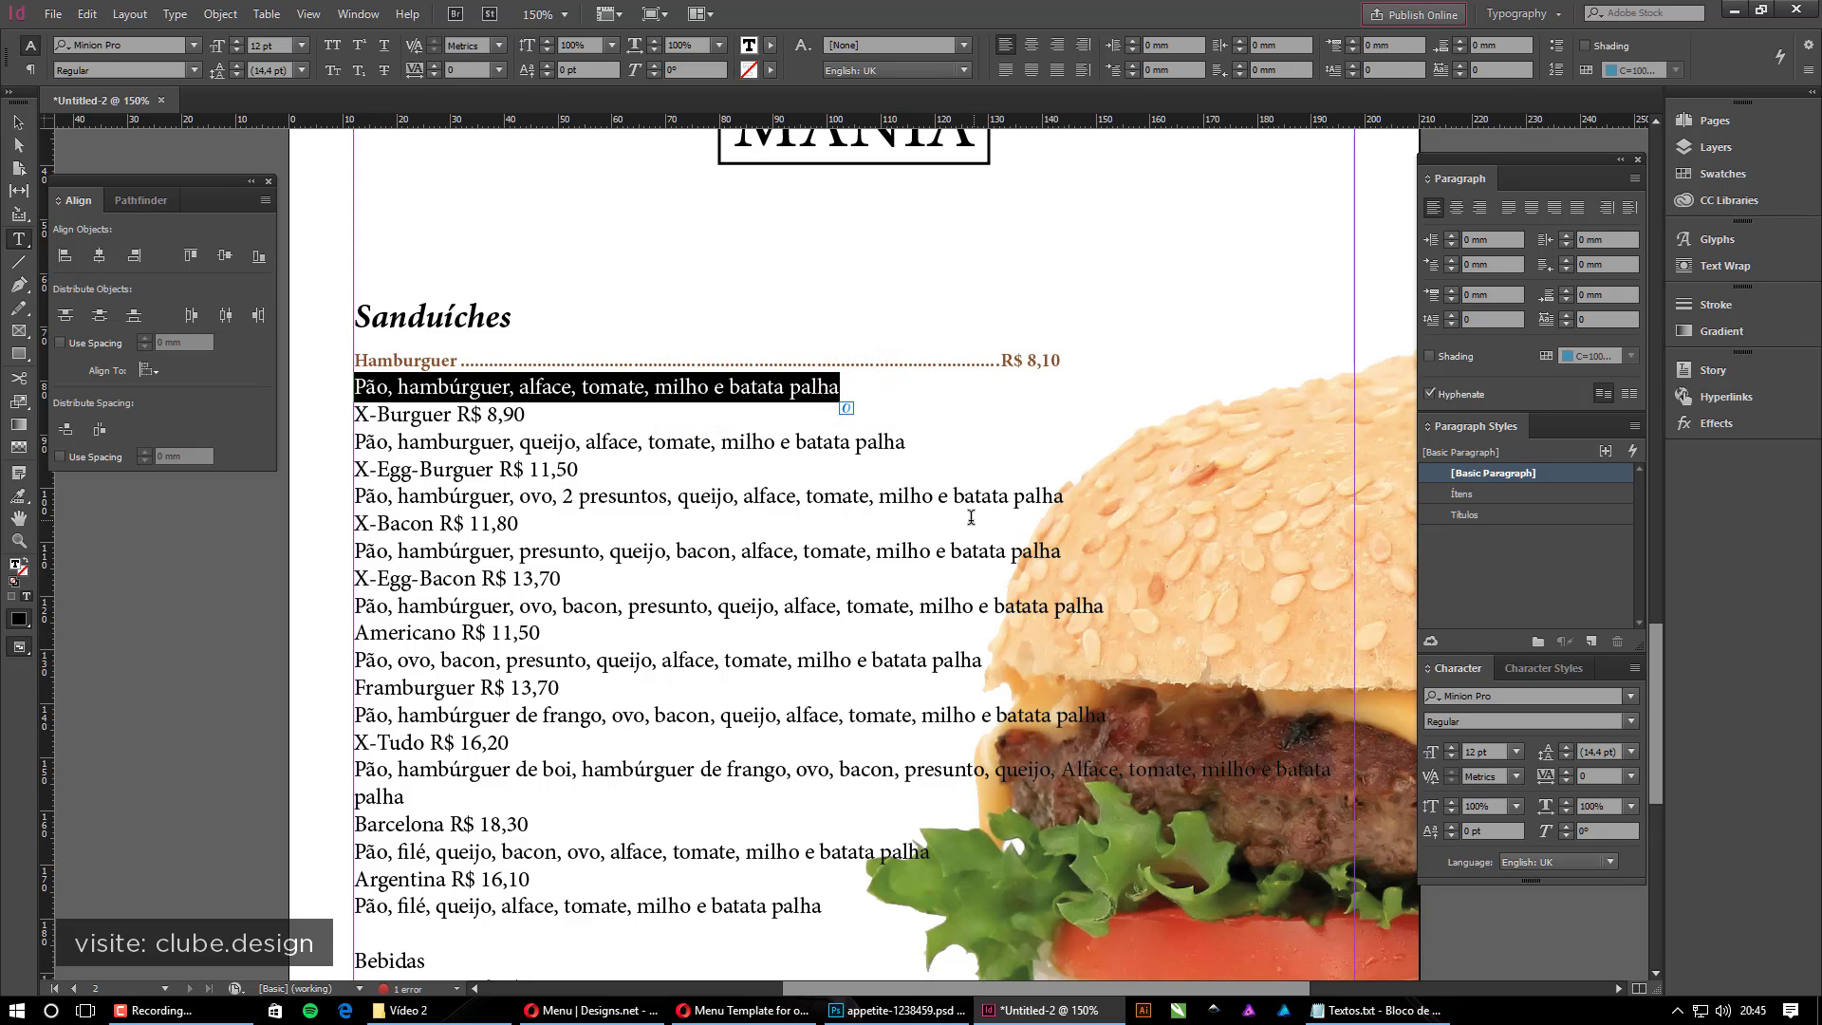
left_click(1450, 756)
left_click(1449, 756)
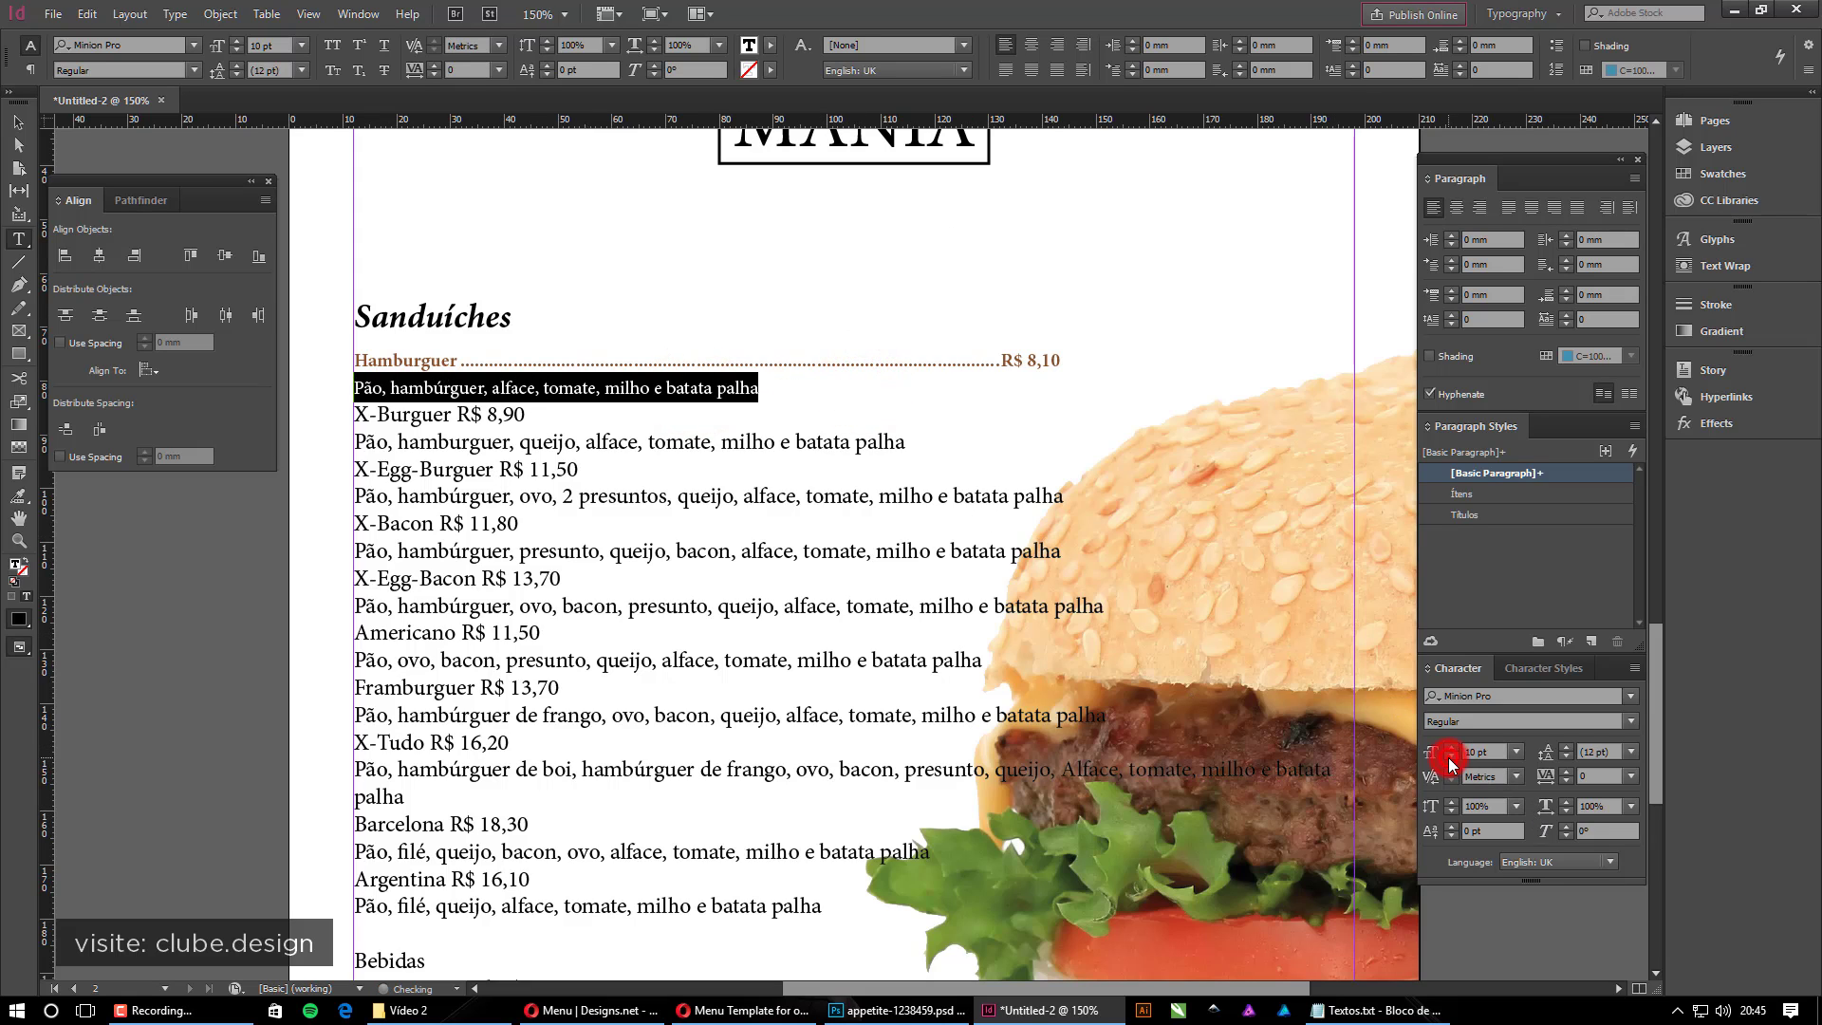
left_click(1449, 756)
left_click(1449, 756)
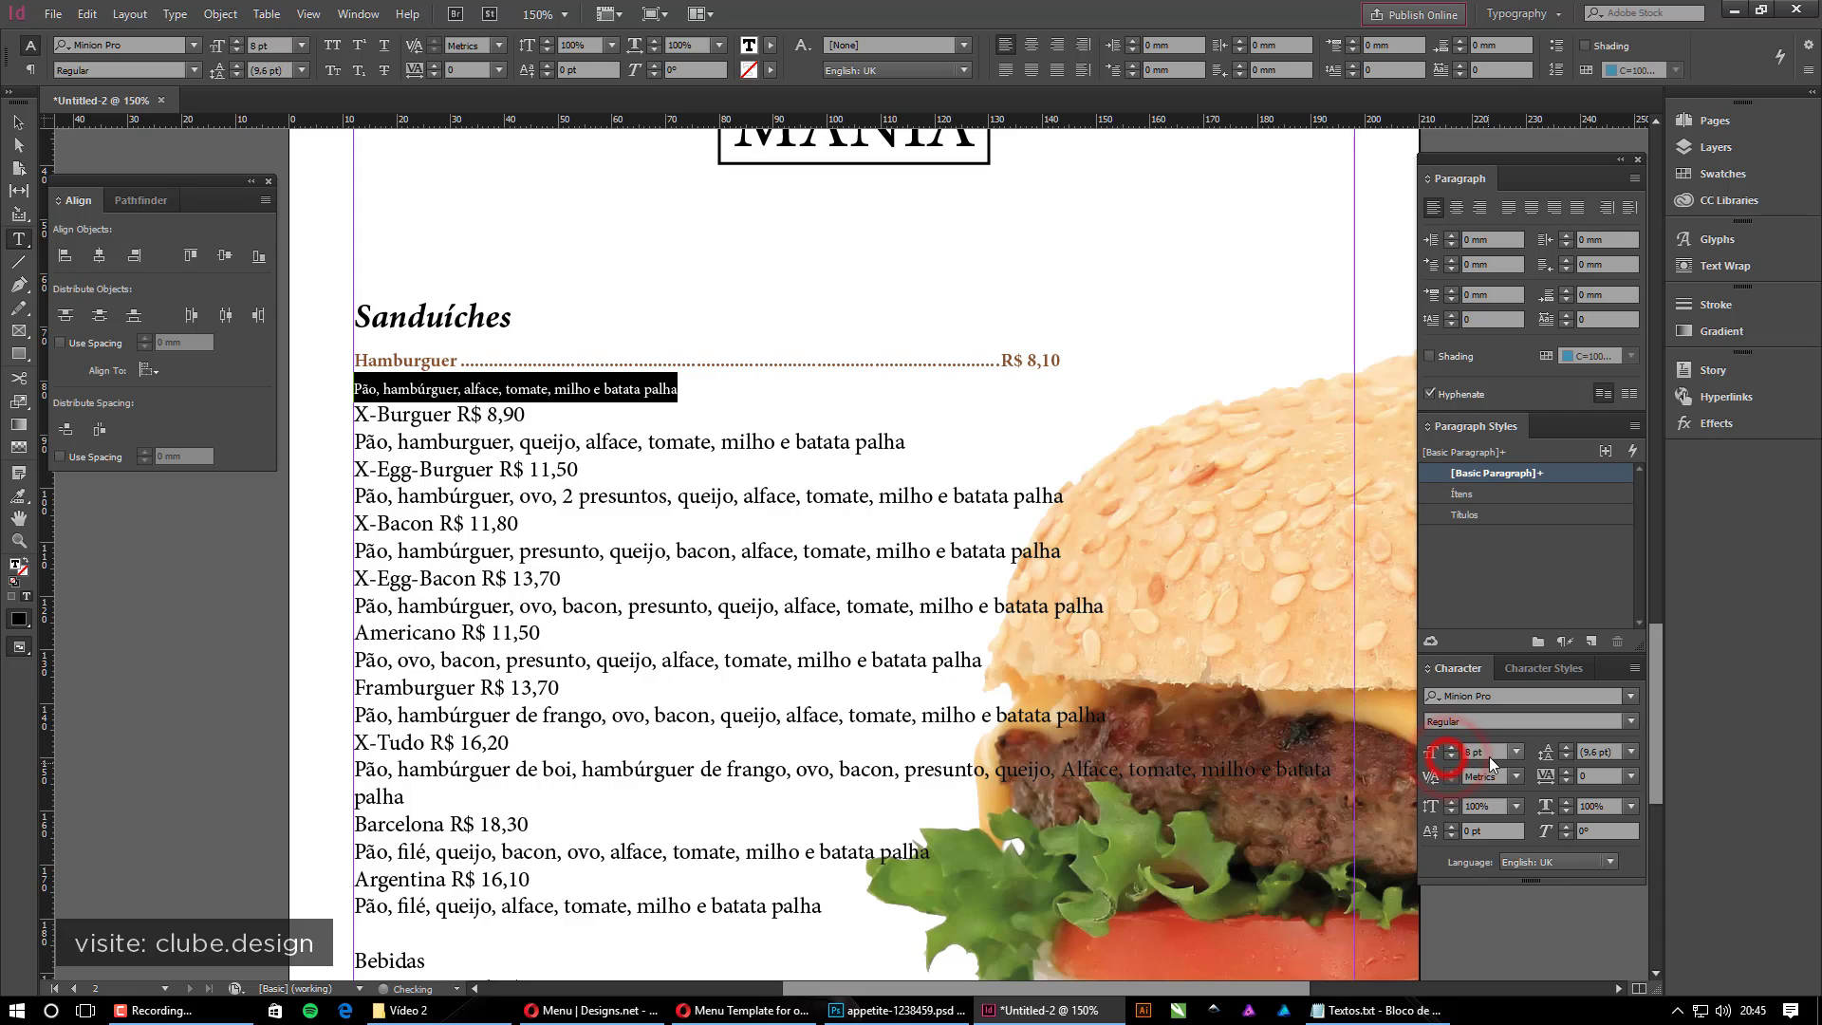
Make the ingredient line below Hamburguer italic and set its space after to 2 mm
left_click(1629, 721)
left_click(1466, 800)
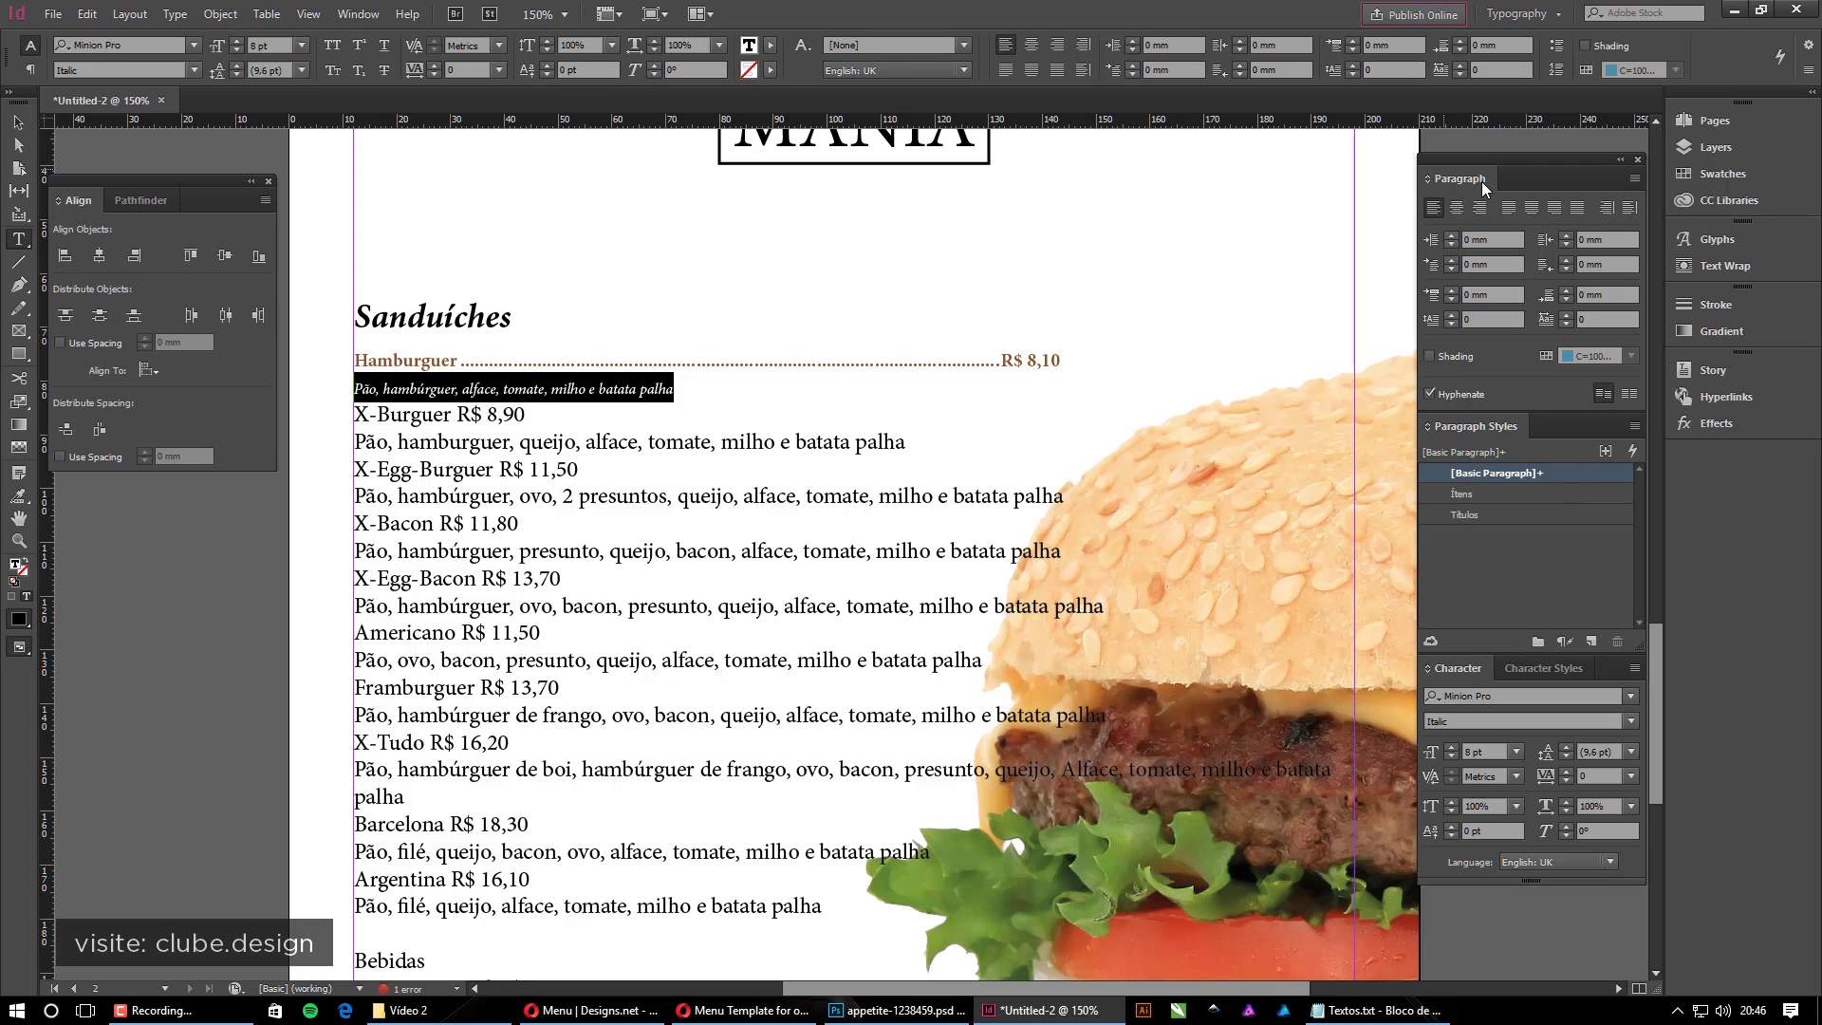
left_click(1567, 291)
left_click(1566, 291)
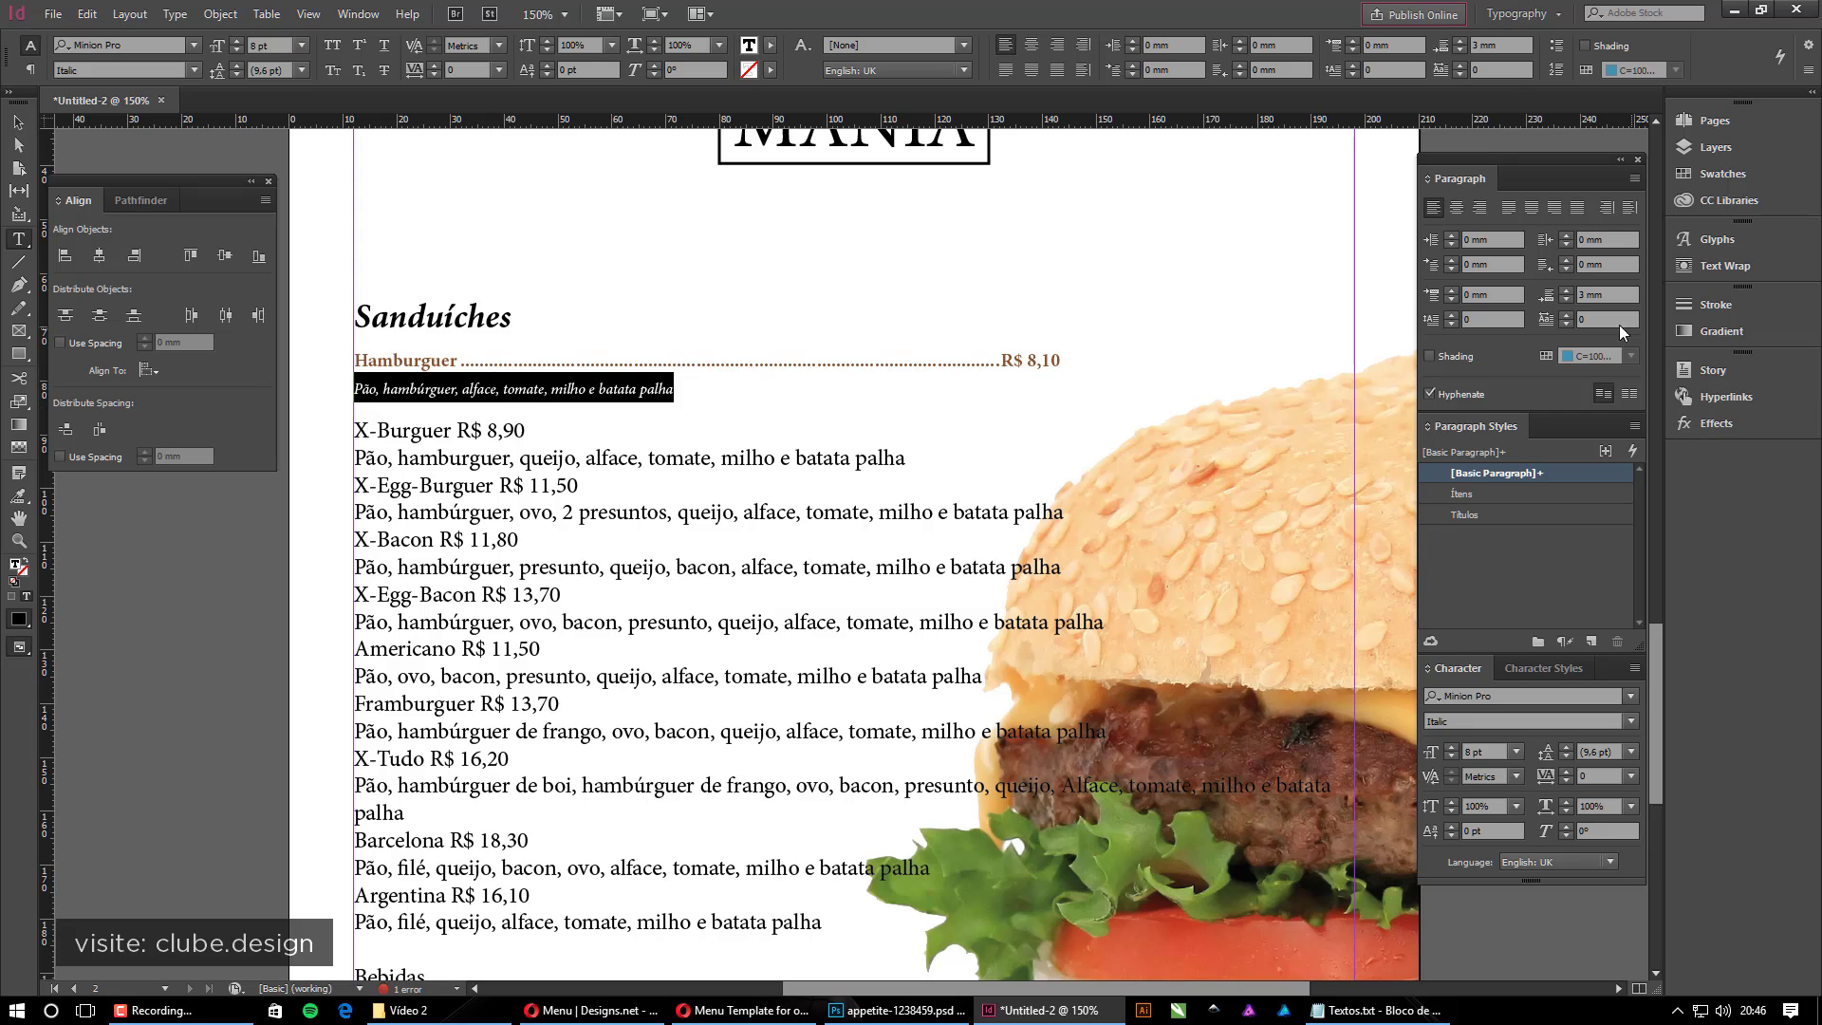
left_click(1566, 299)
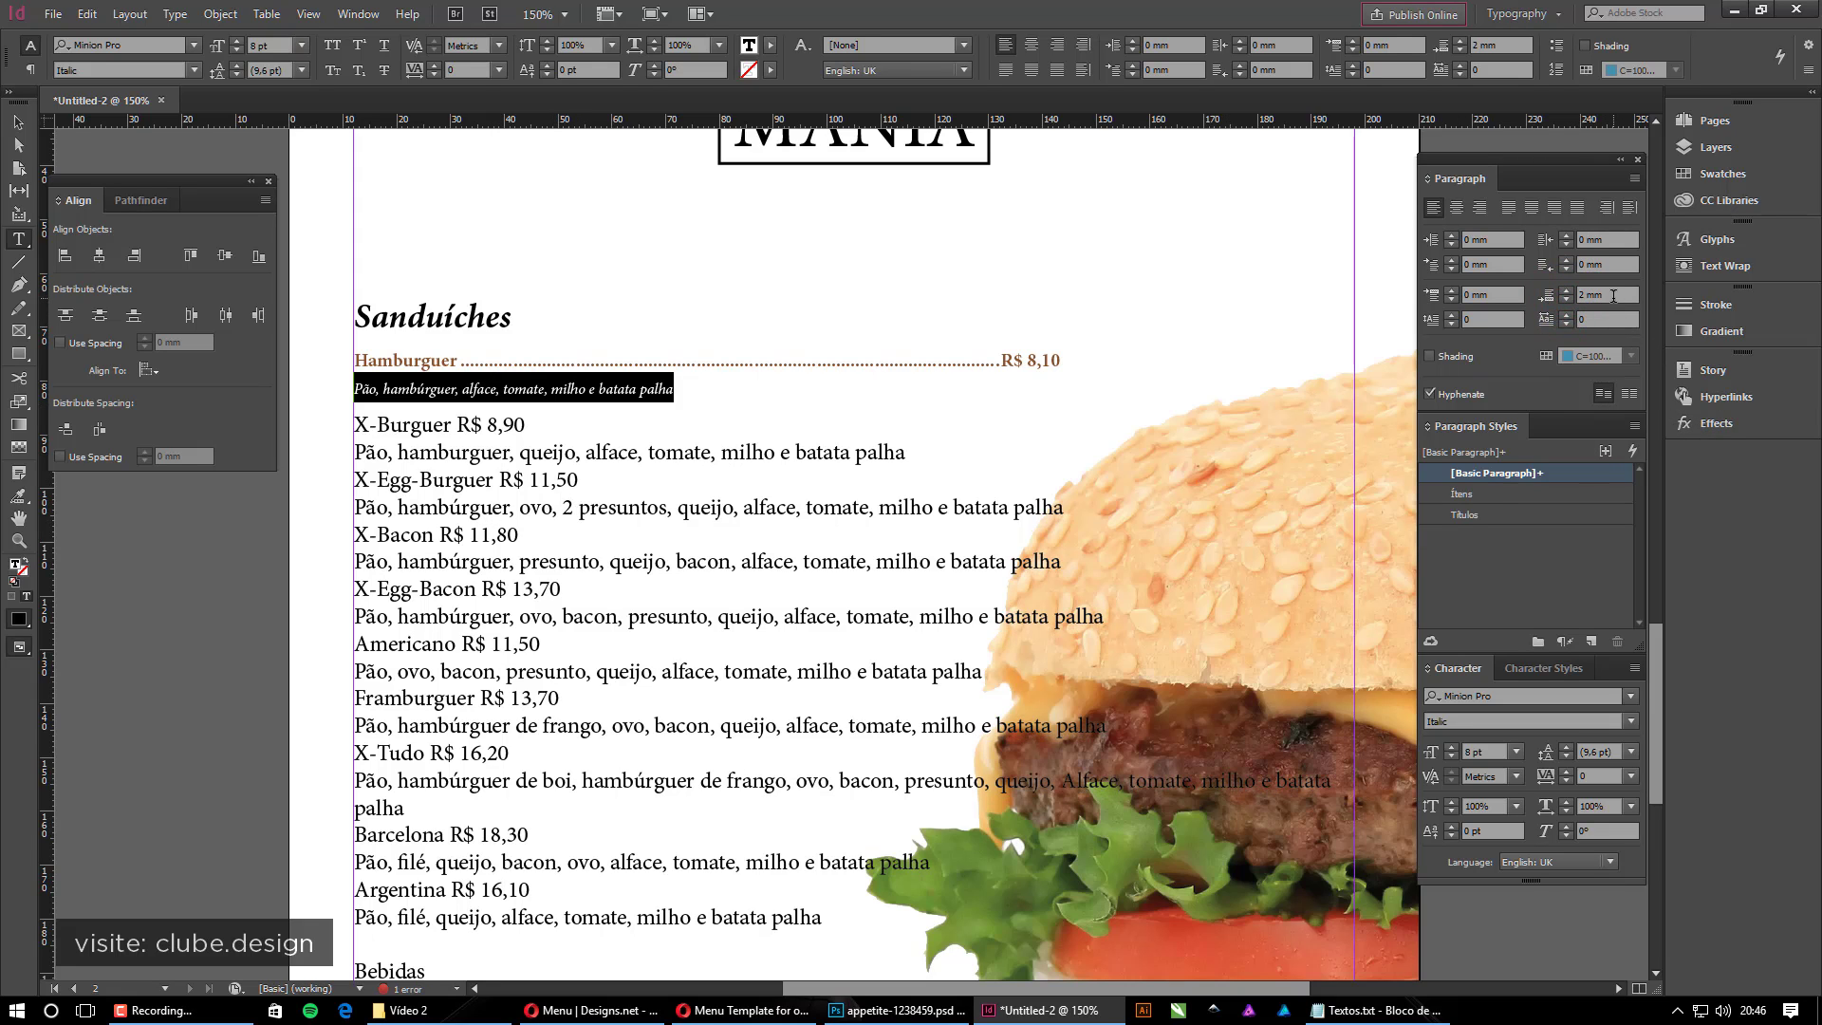
Create a paragraph style named Ingredientes from the formatted ingredient line, apply it to that line and deselect the text
left_click(1590, 645)
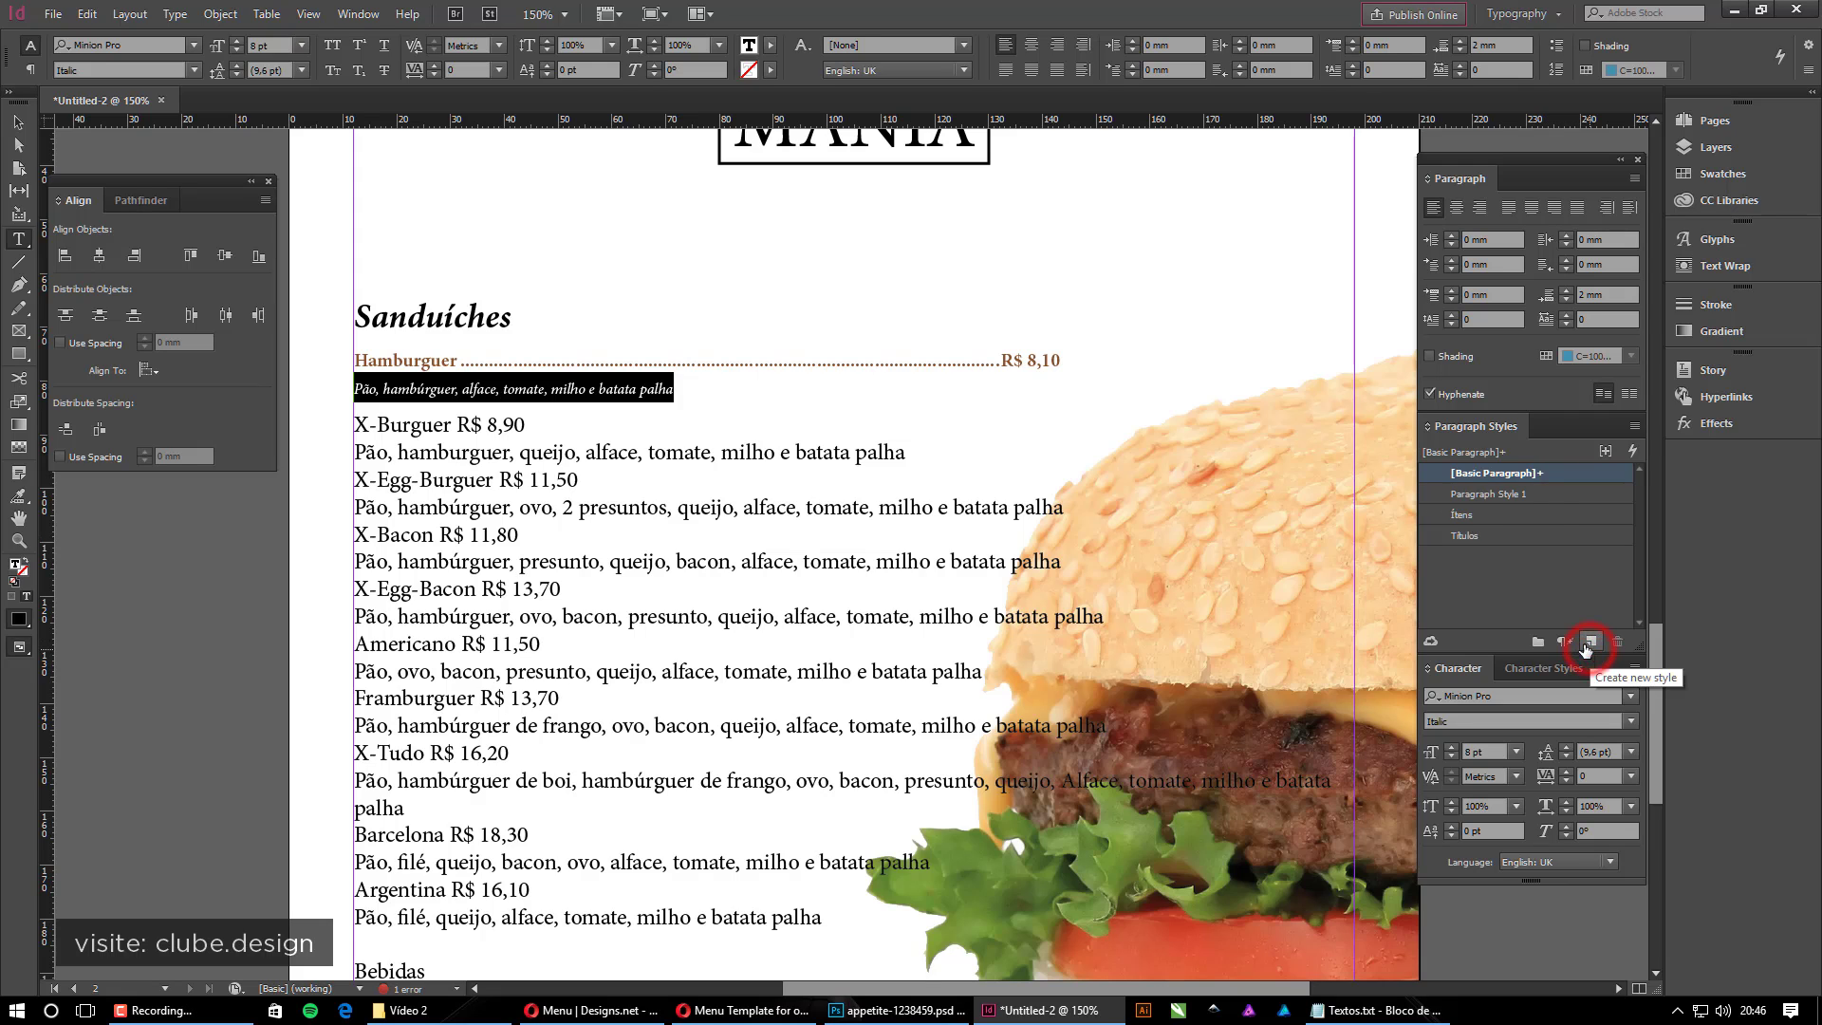
left_click(1552, 493)
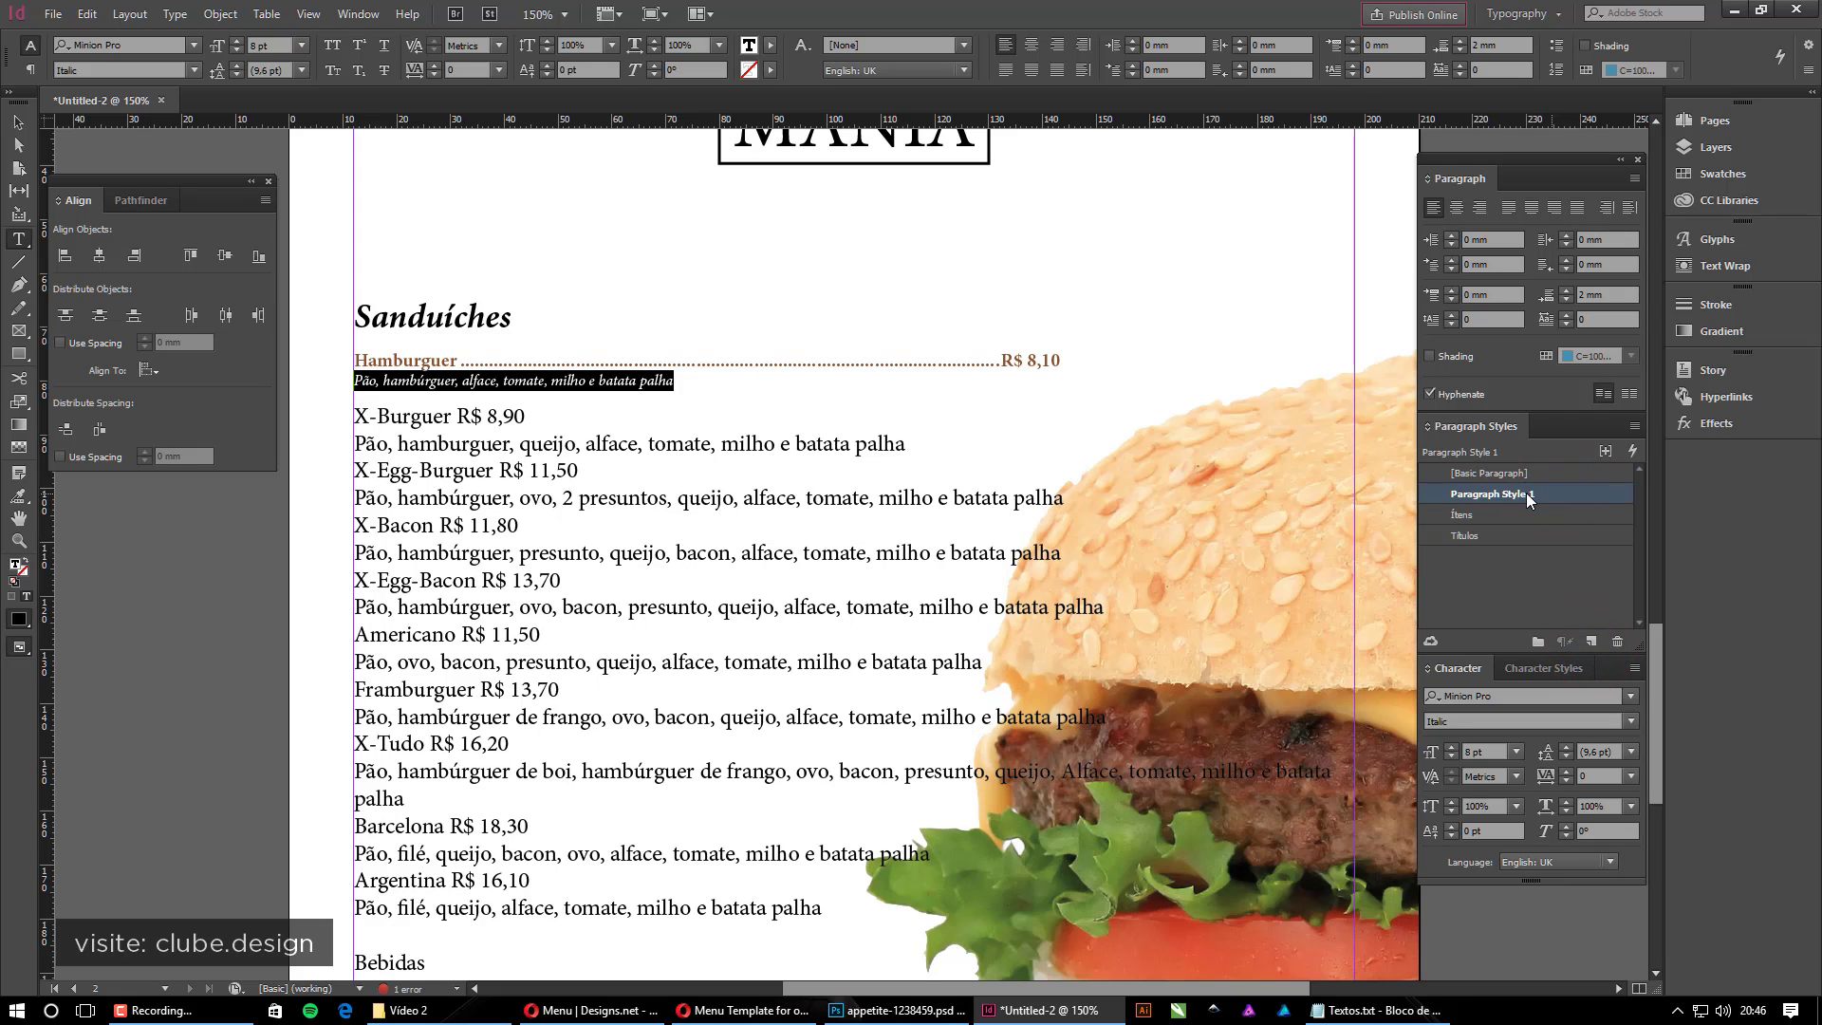
left_click(1500, 493)
type("Descrição")
key("Return")
left_click(1467, 496)
type("Ingredientes")
key("Return")
left_click(18, 122)
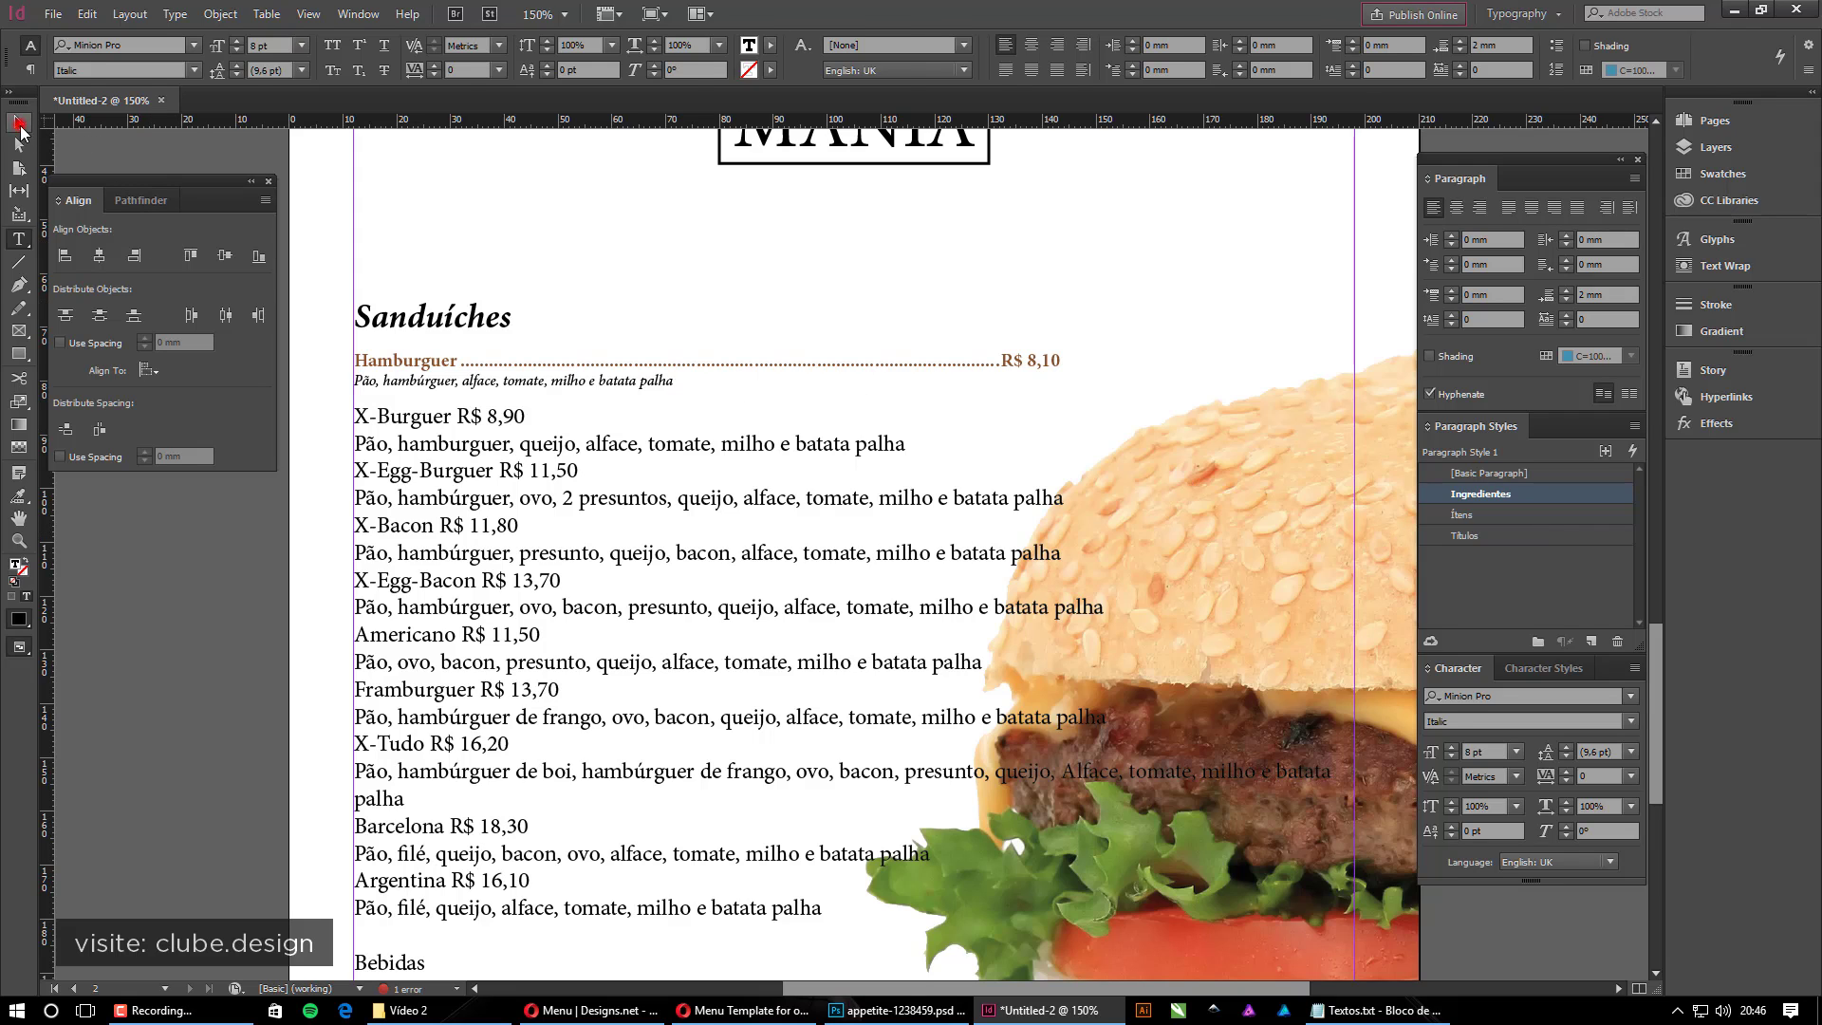
left_click(187, 531)
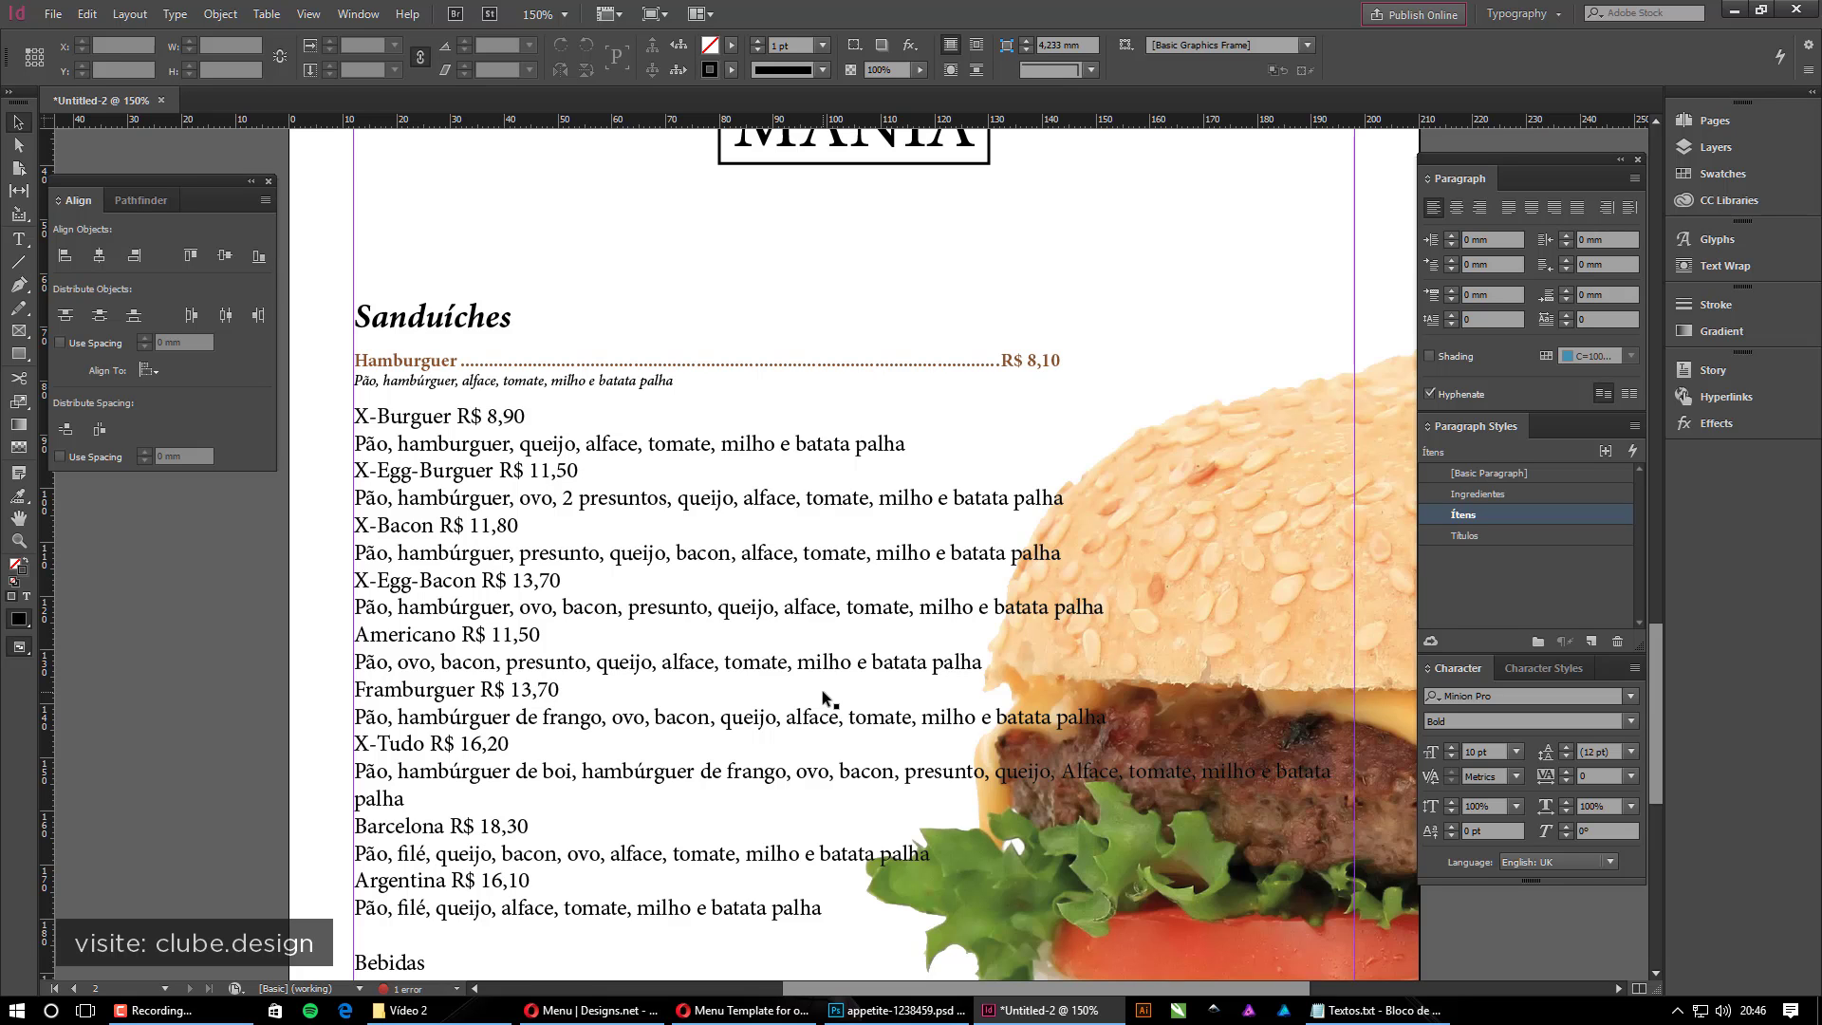
Apply the Ítens style to the X-Burguer line, insert a tab before its price, and apply Ingredientes to its ingredient line
left_click(785, 619, "ctrl+alt")
left_click(785, 620, "ctrl+alt")
left_click_drag(786, 619, 700, 572)
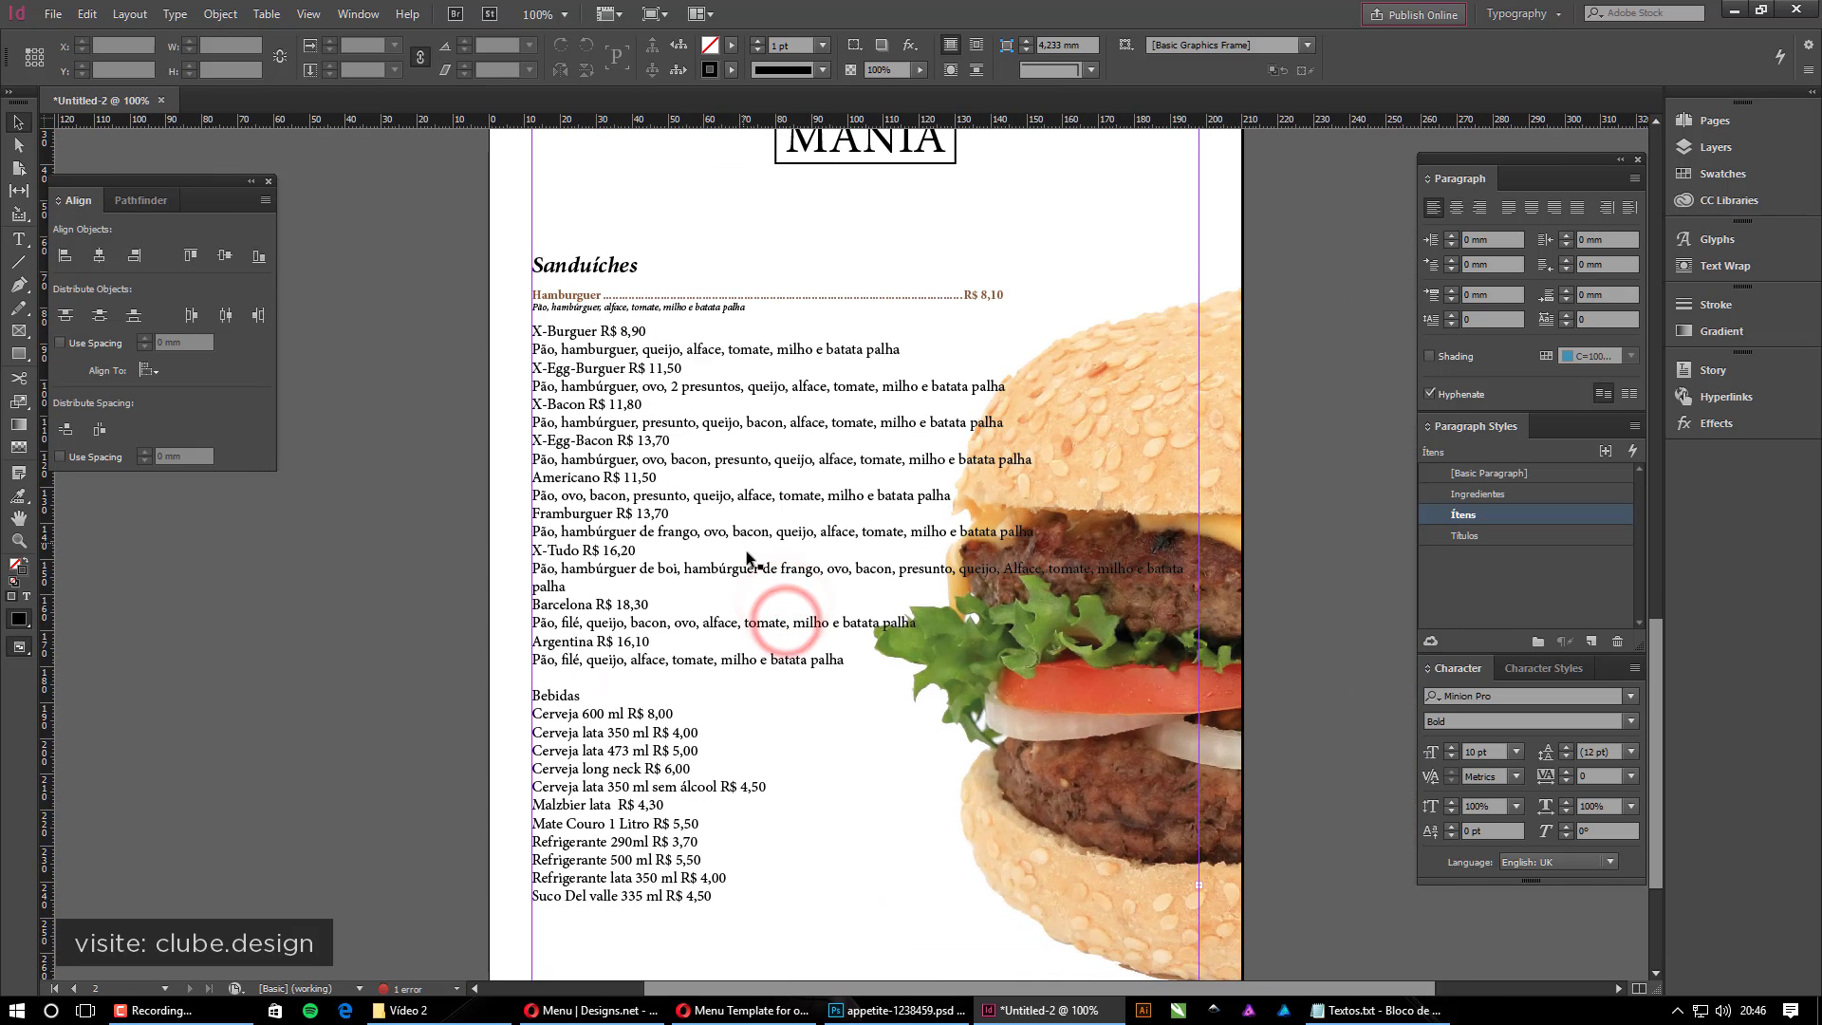
left_click_drag(468, 212, 1169, 512)
double_click(463, 325)
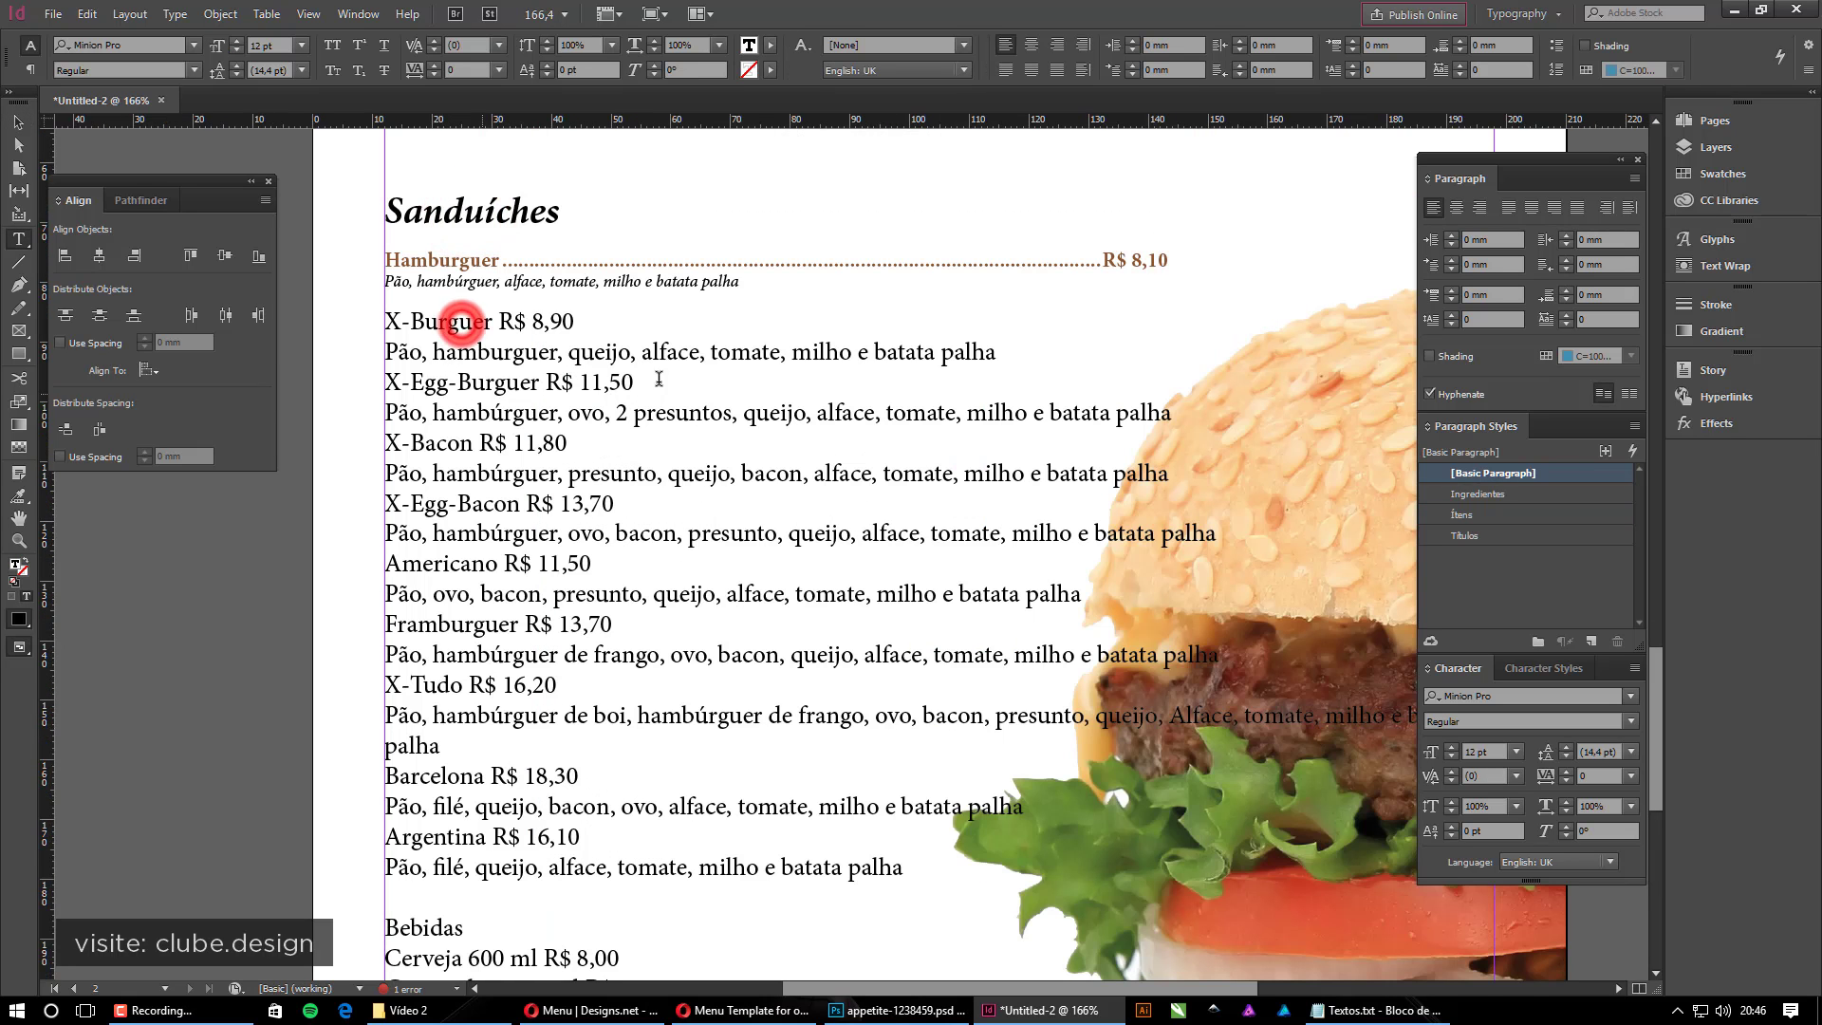
left_click(442, 320)
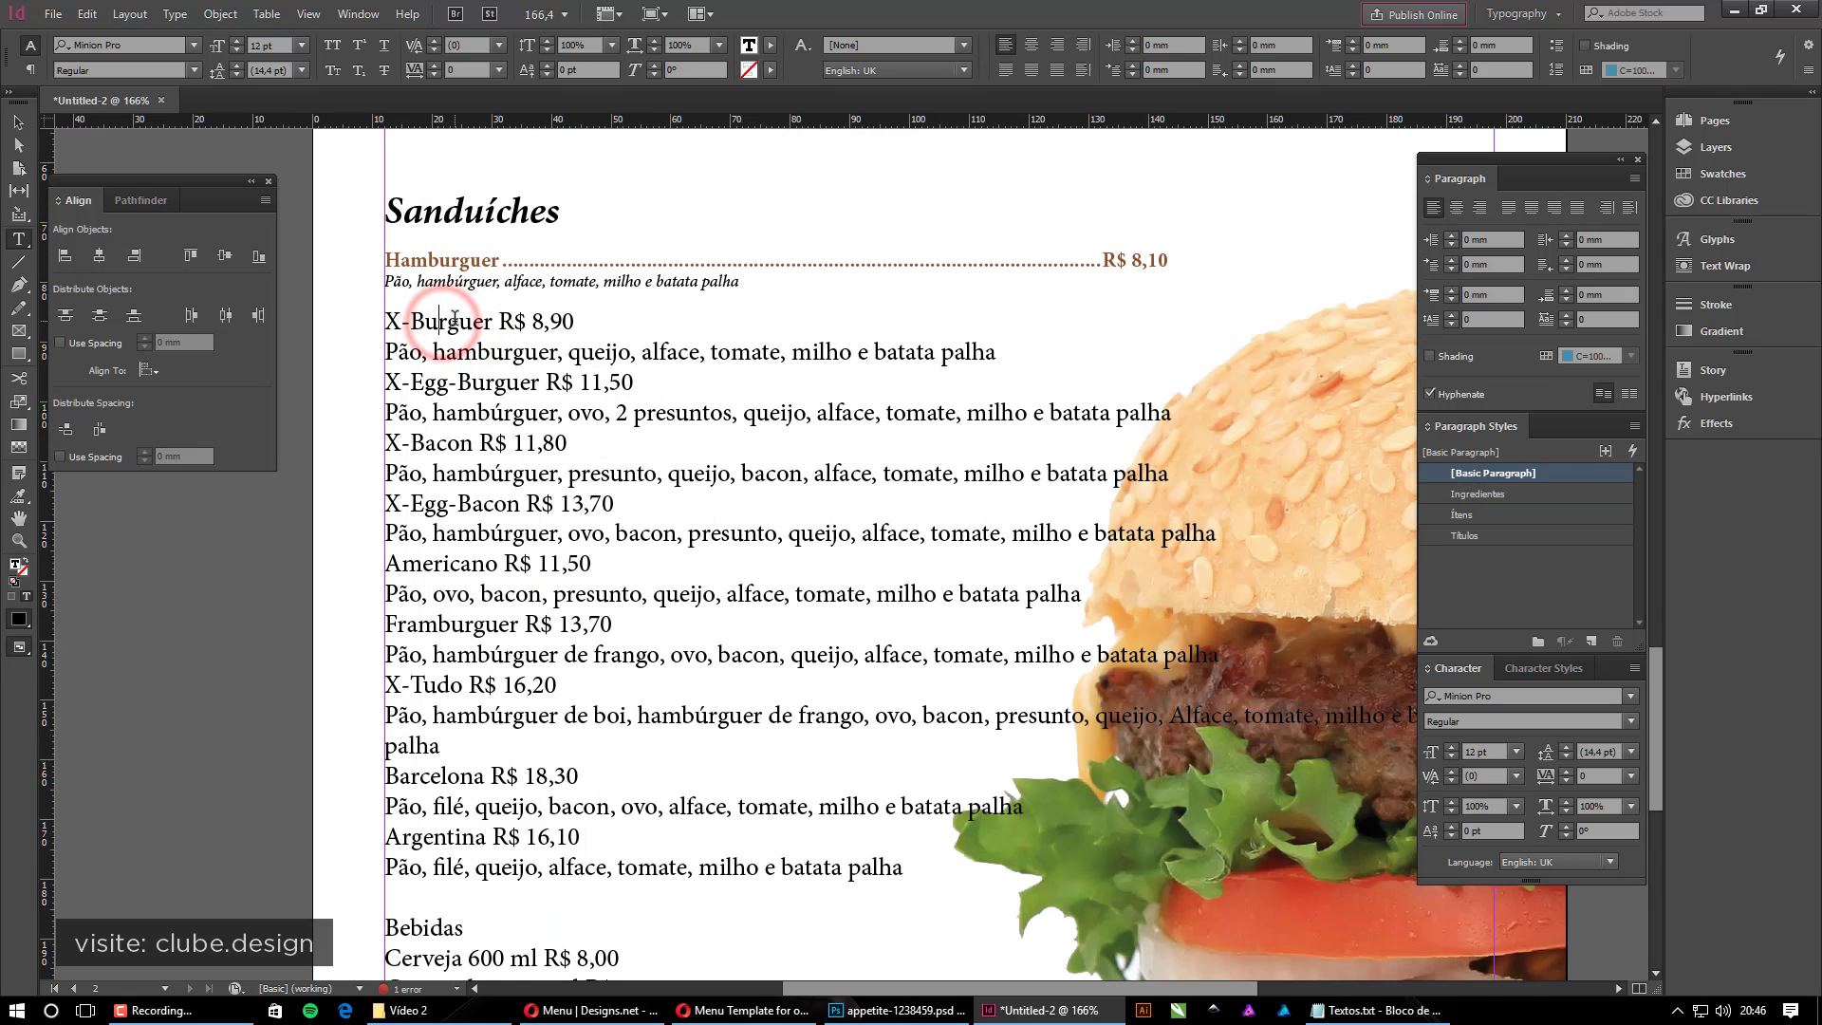
left_click(1480, 515)
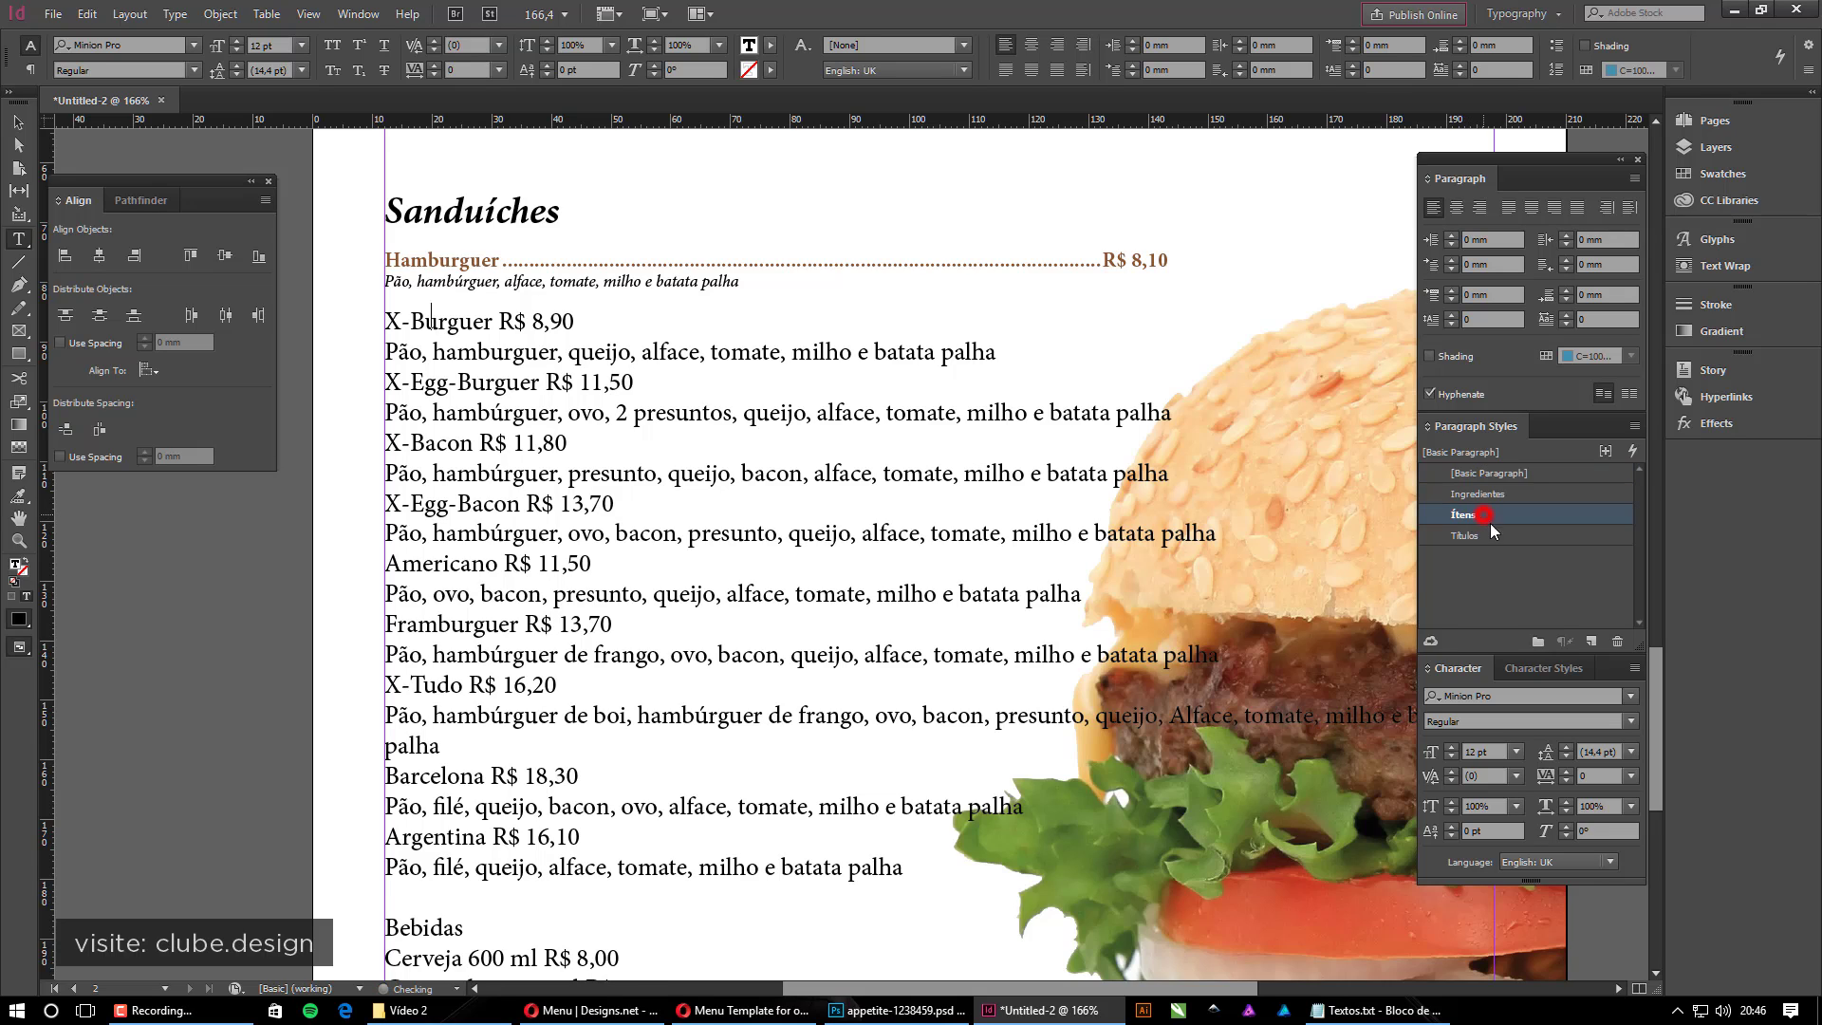
left_click(488, 317)
key("Tab")
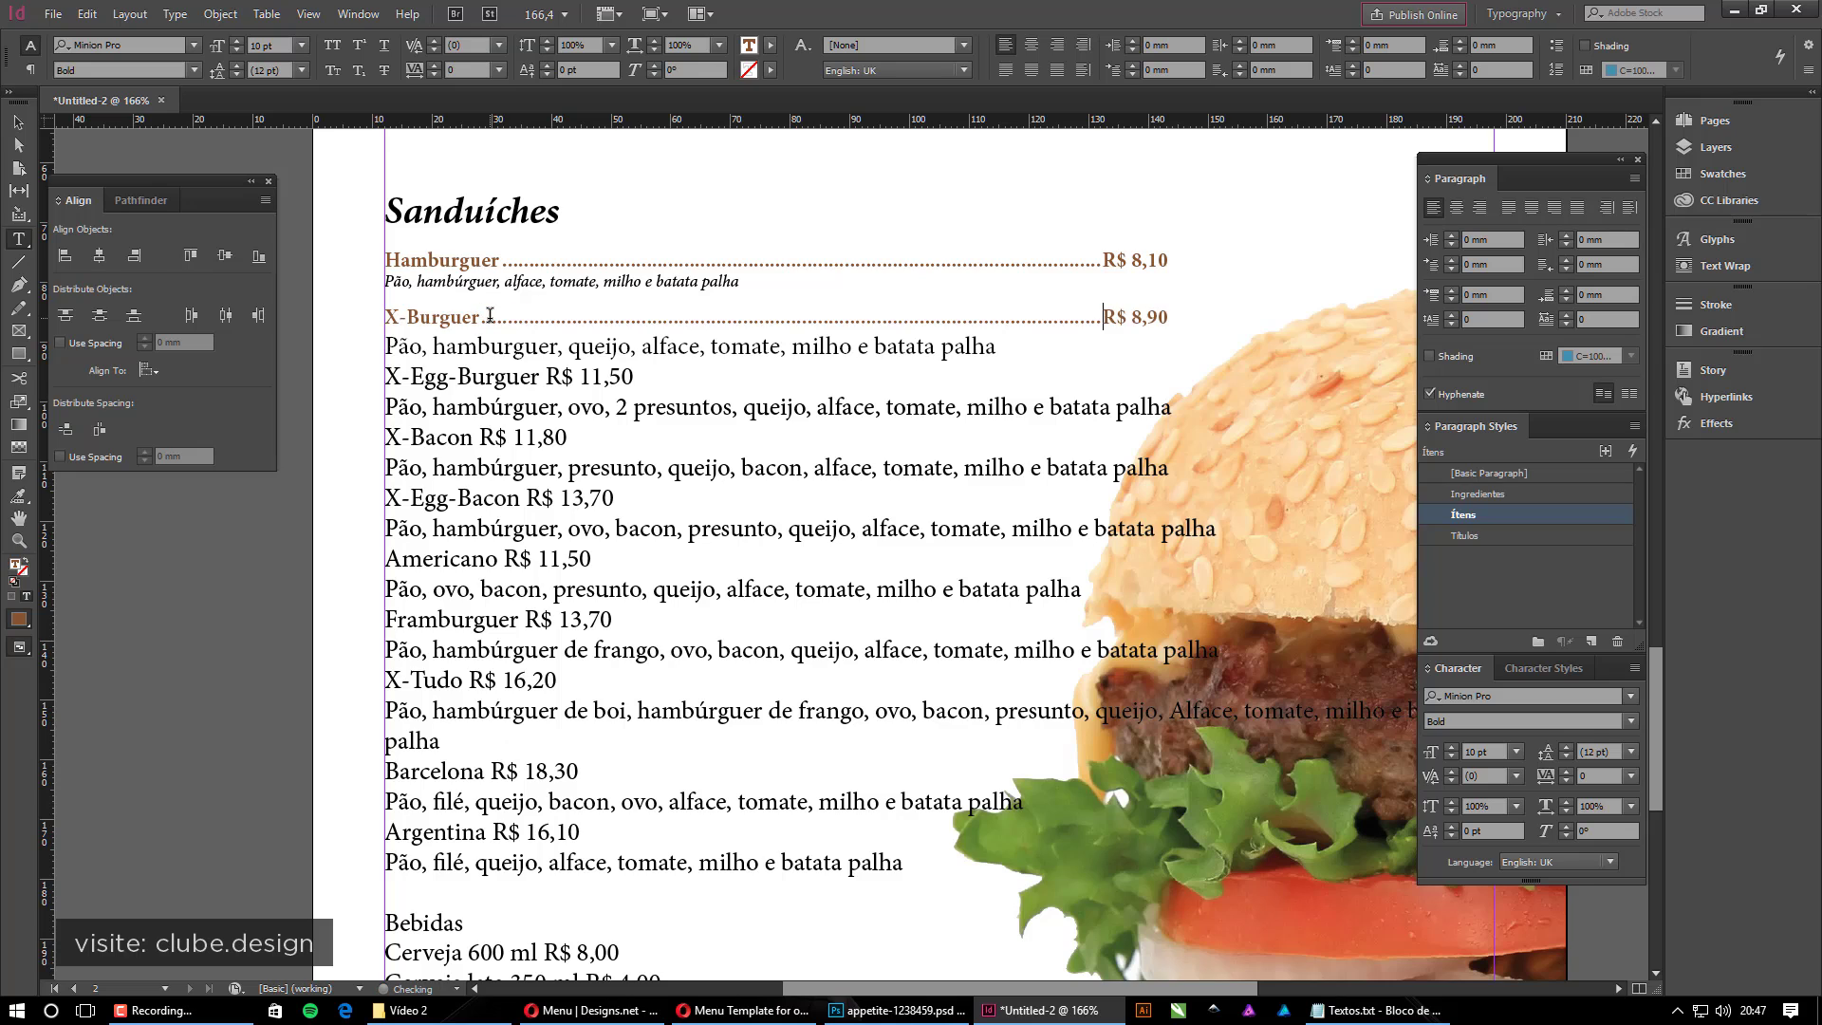
left_click(431, 347)
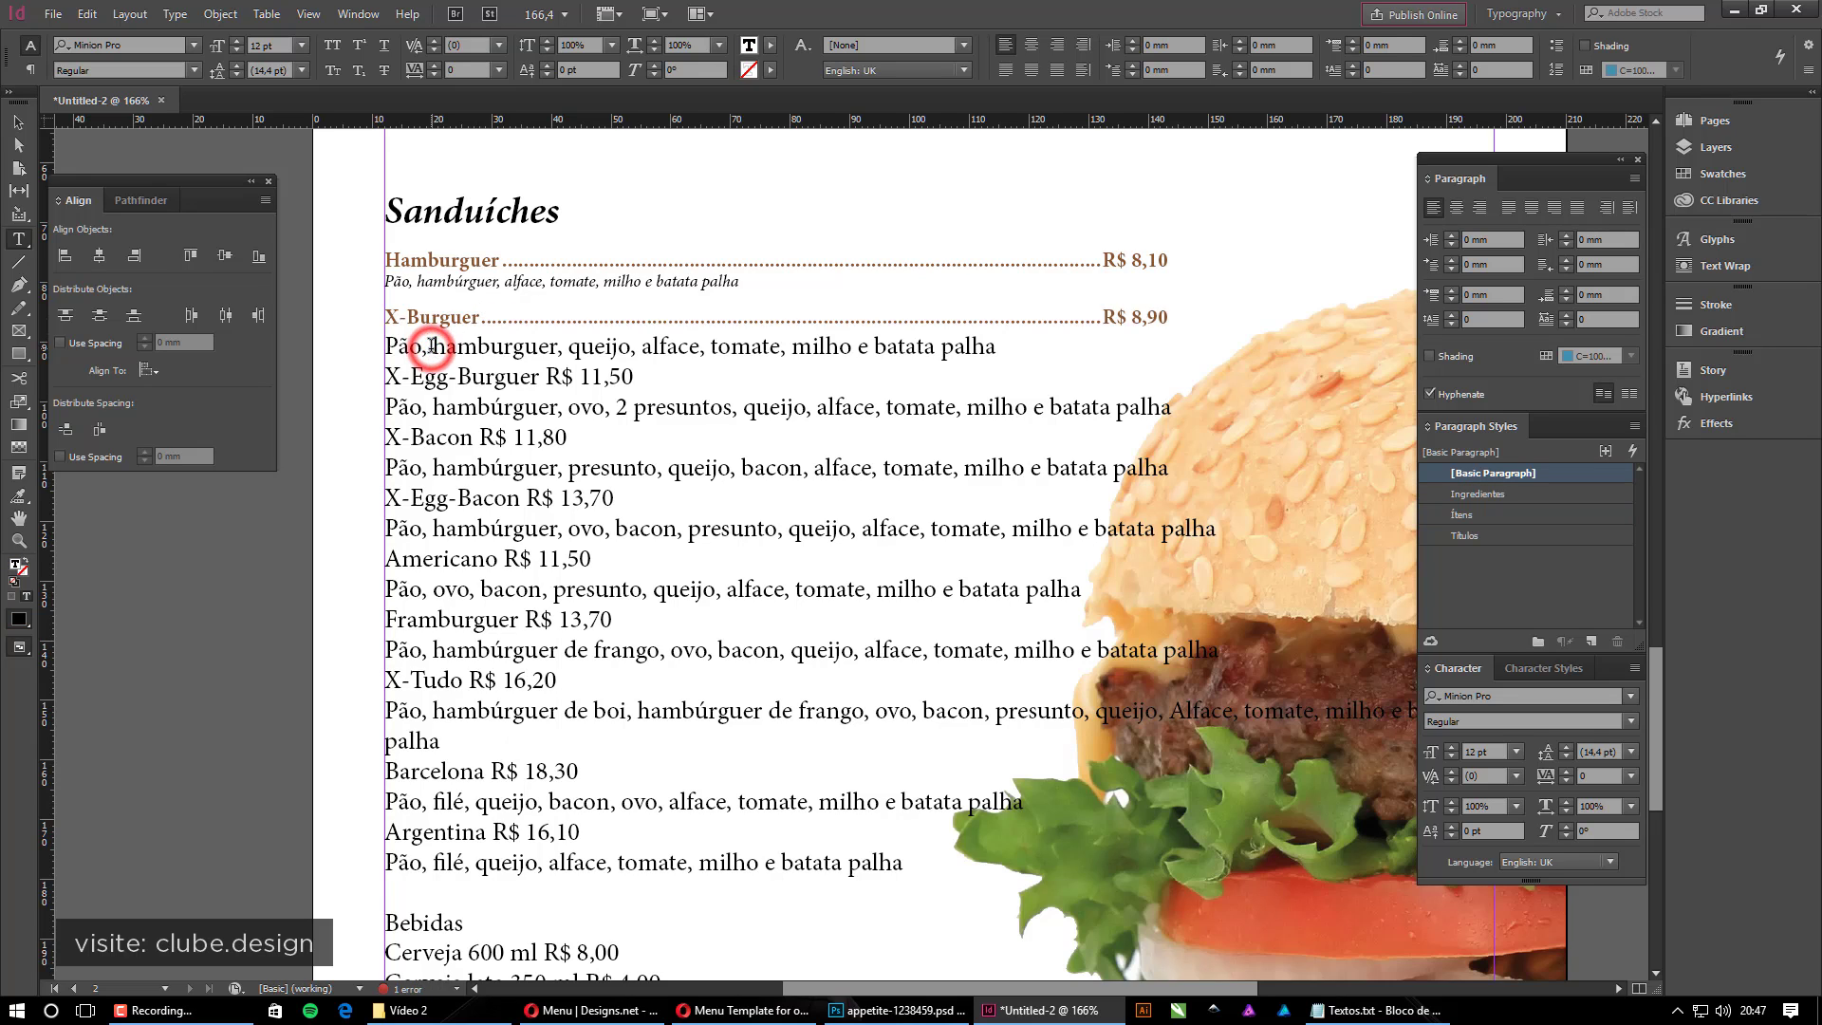
left_click(1507, 495)
Apply the Ítens style to the X-Egg-Burguer and X-Bacon lines and insert a tab before each price
left_click(476, 379)
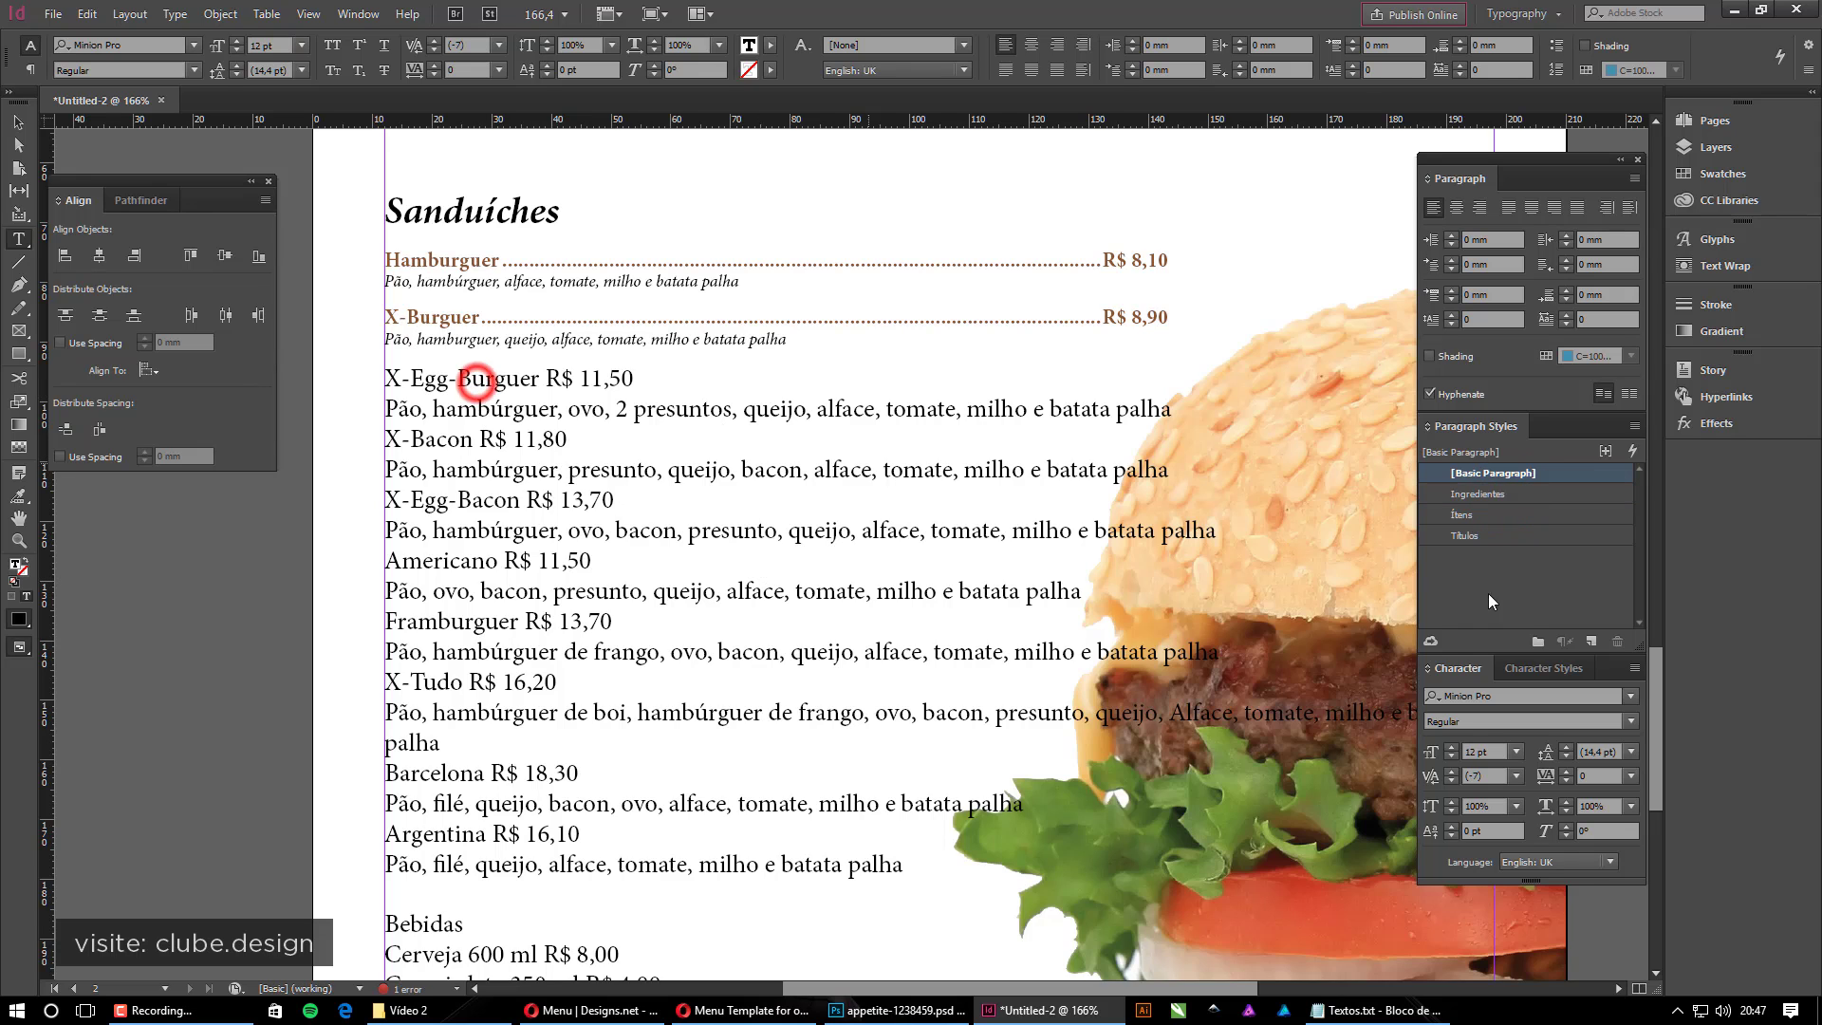
left_click(1489, 516)
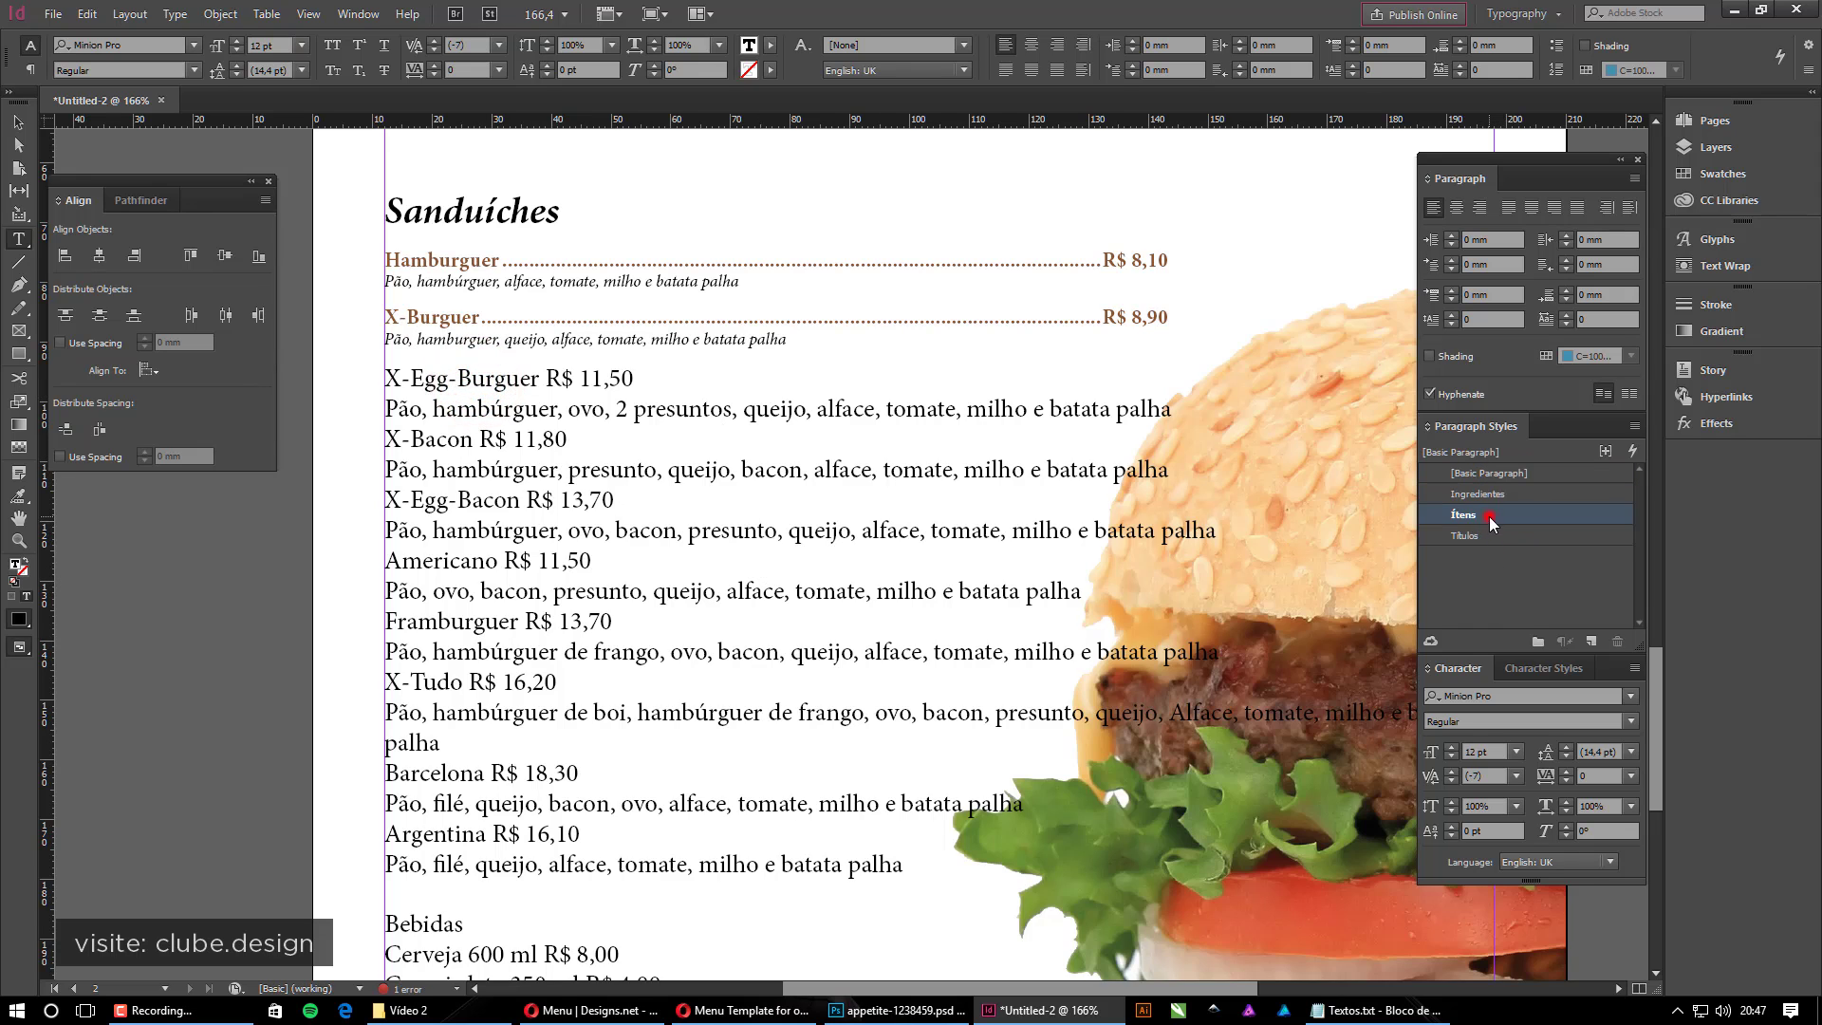
left_click(528, 374)
key("Tab")
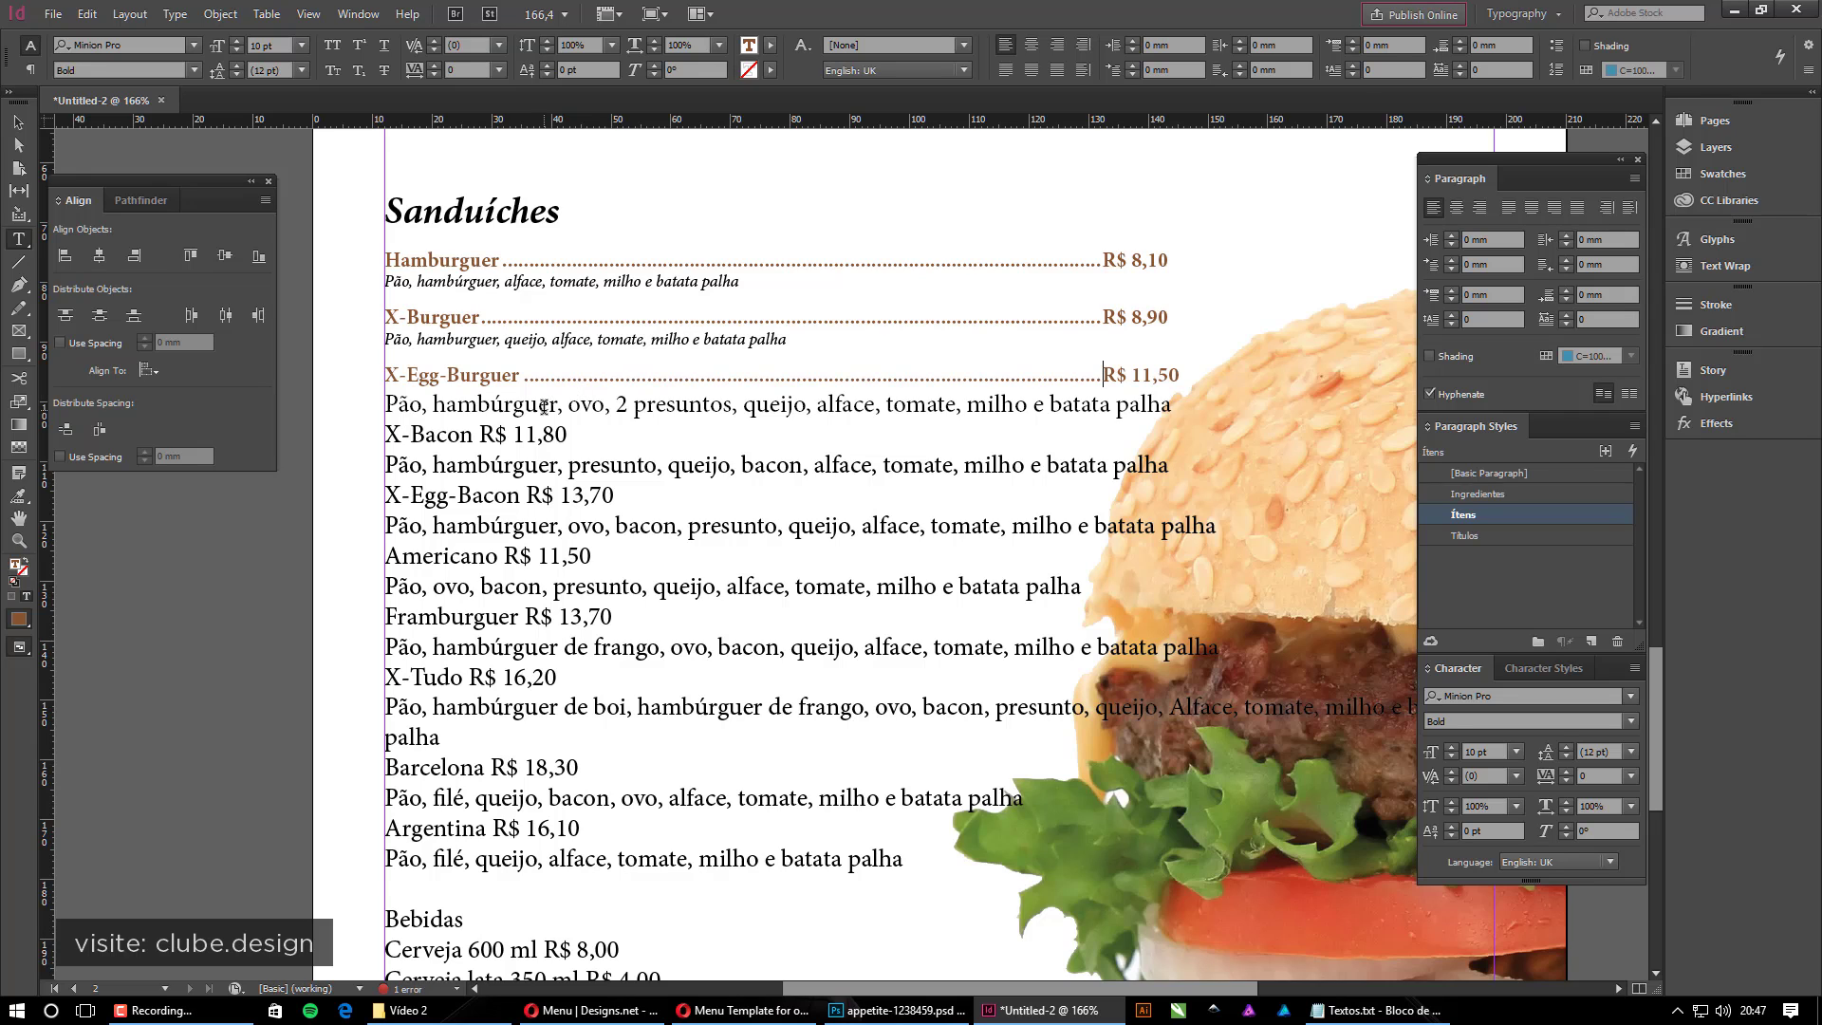
left_click(544, 406)
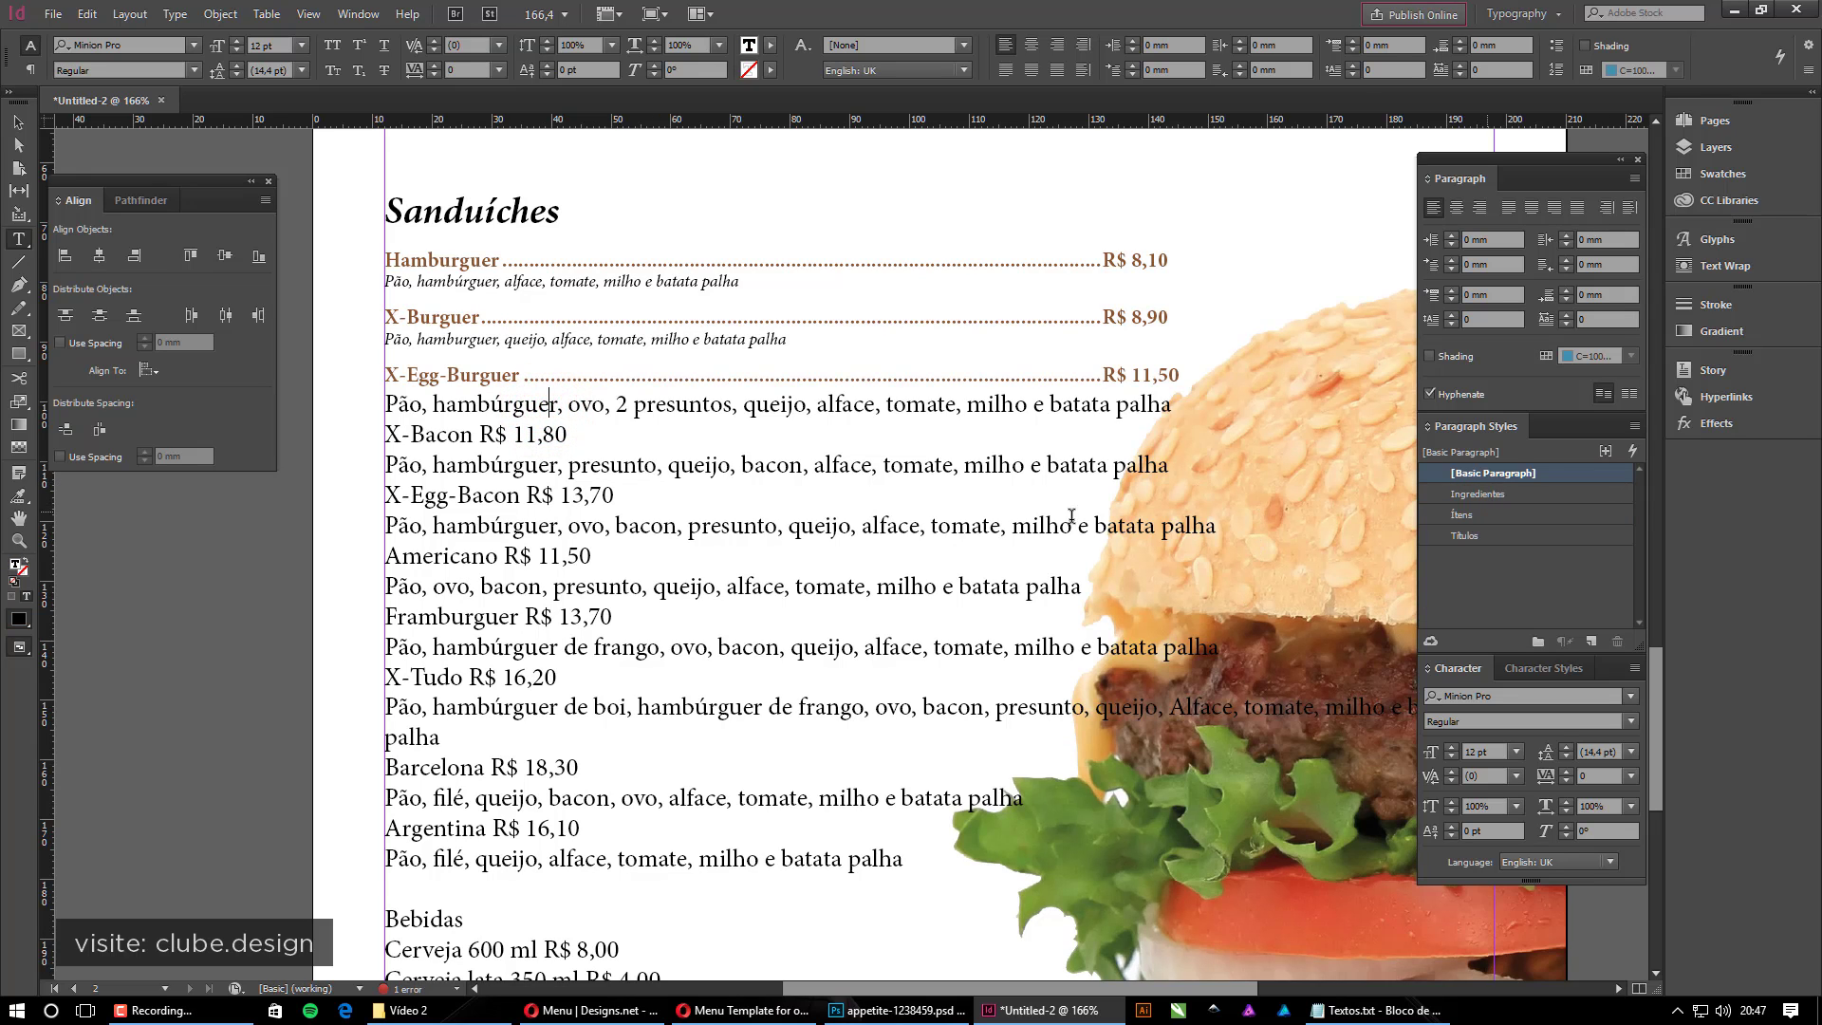
left_click(473, 433)
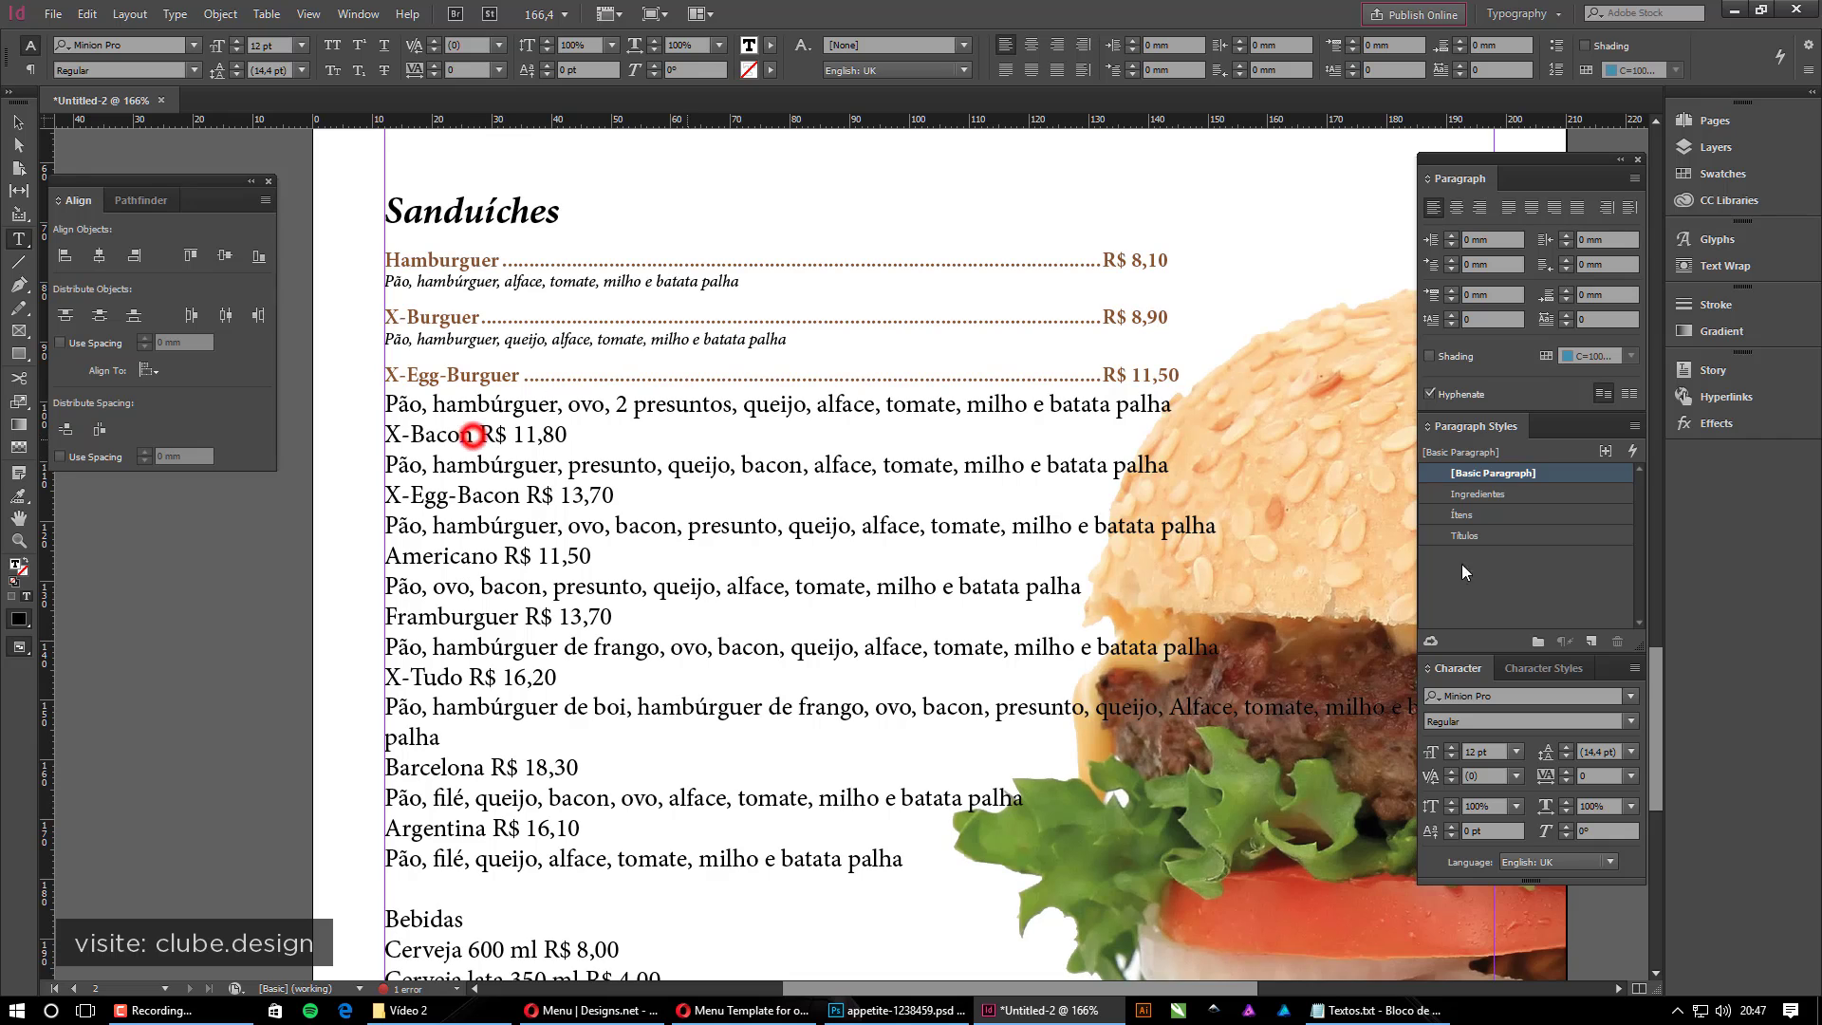
left_click(1499, 514)
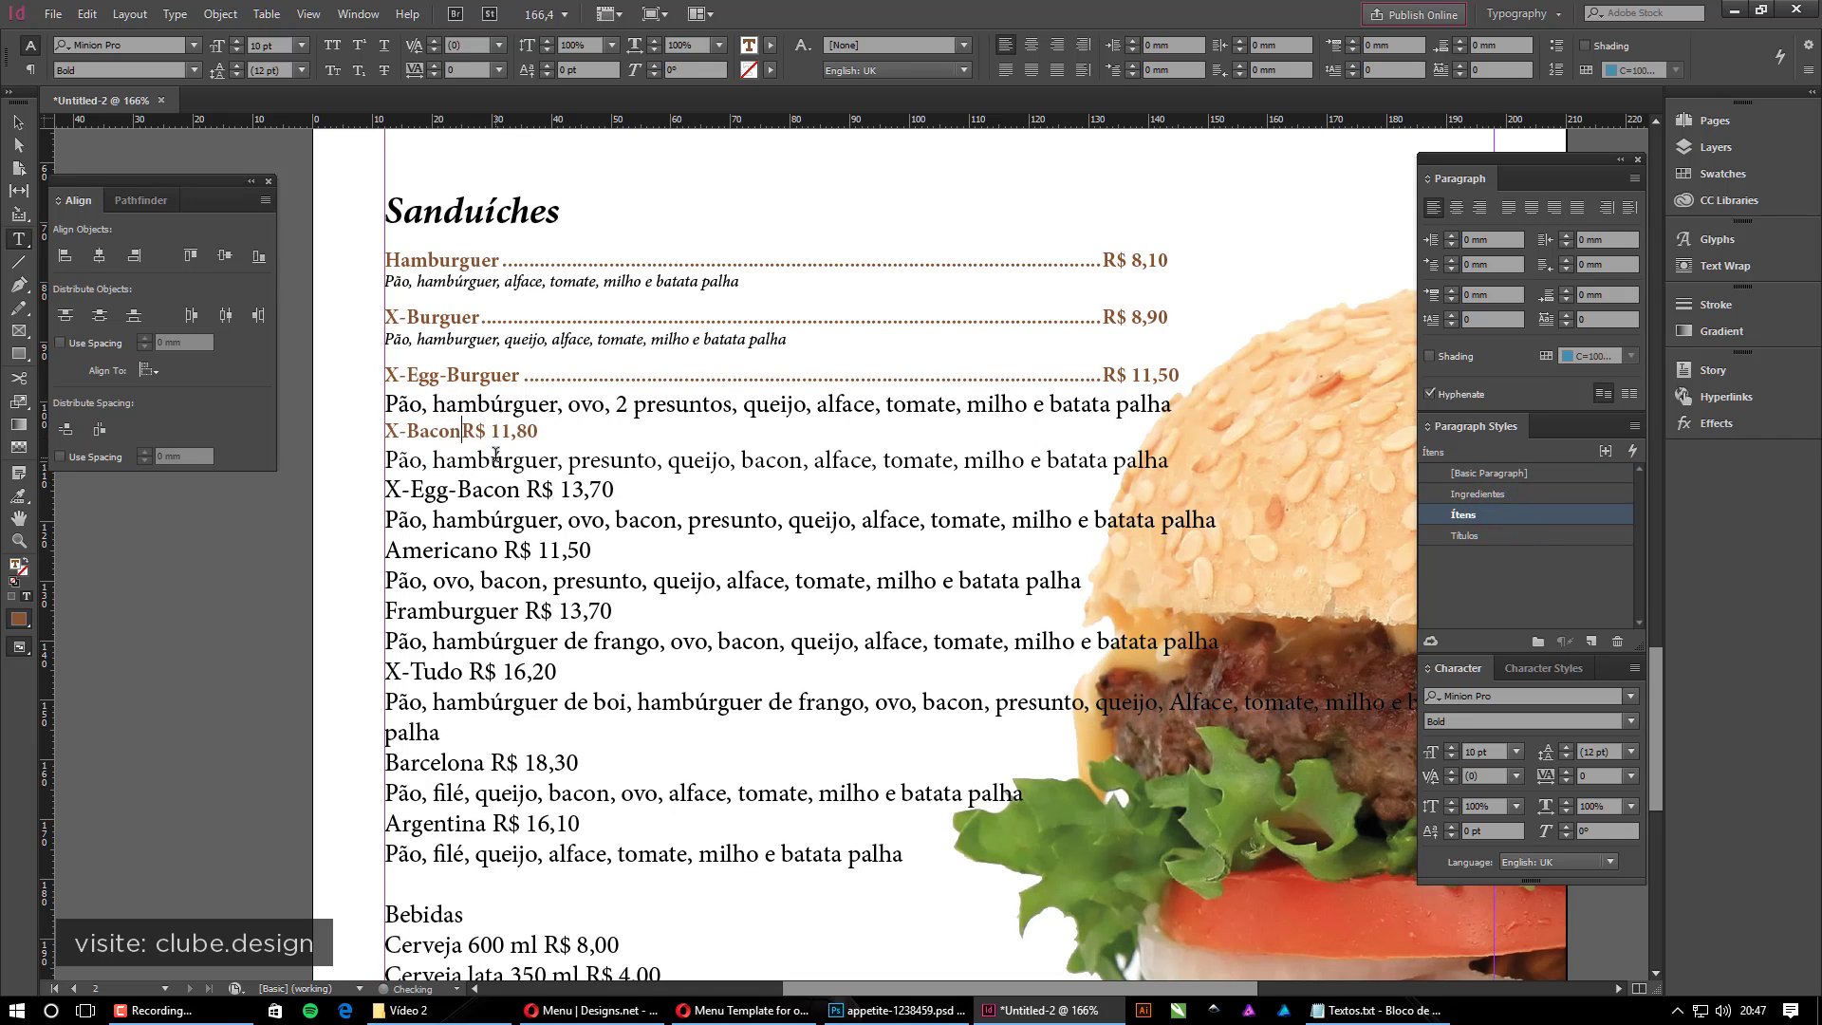
key("Tab")
Insert a tab before the prices of X-Egg-Bacon and Americano and apply the Ítens style to both lines
left_click(534, 490)
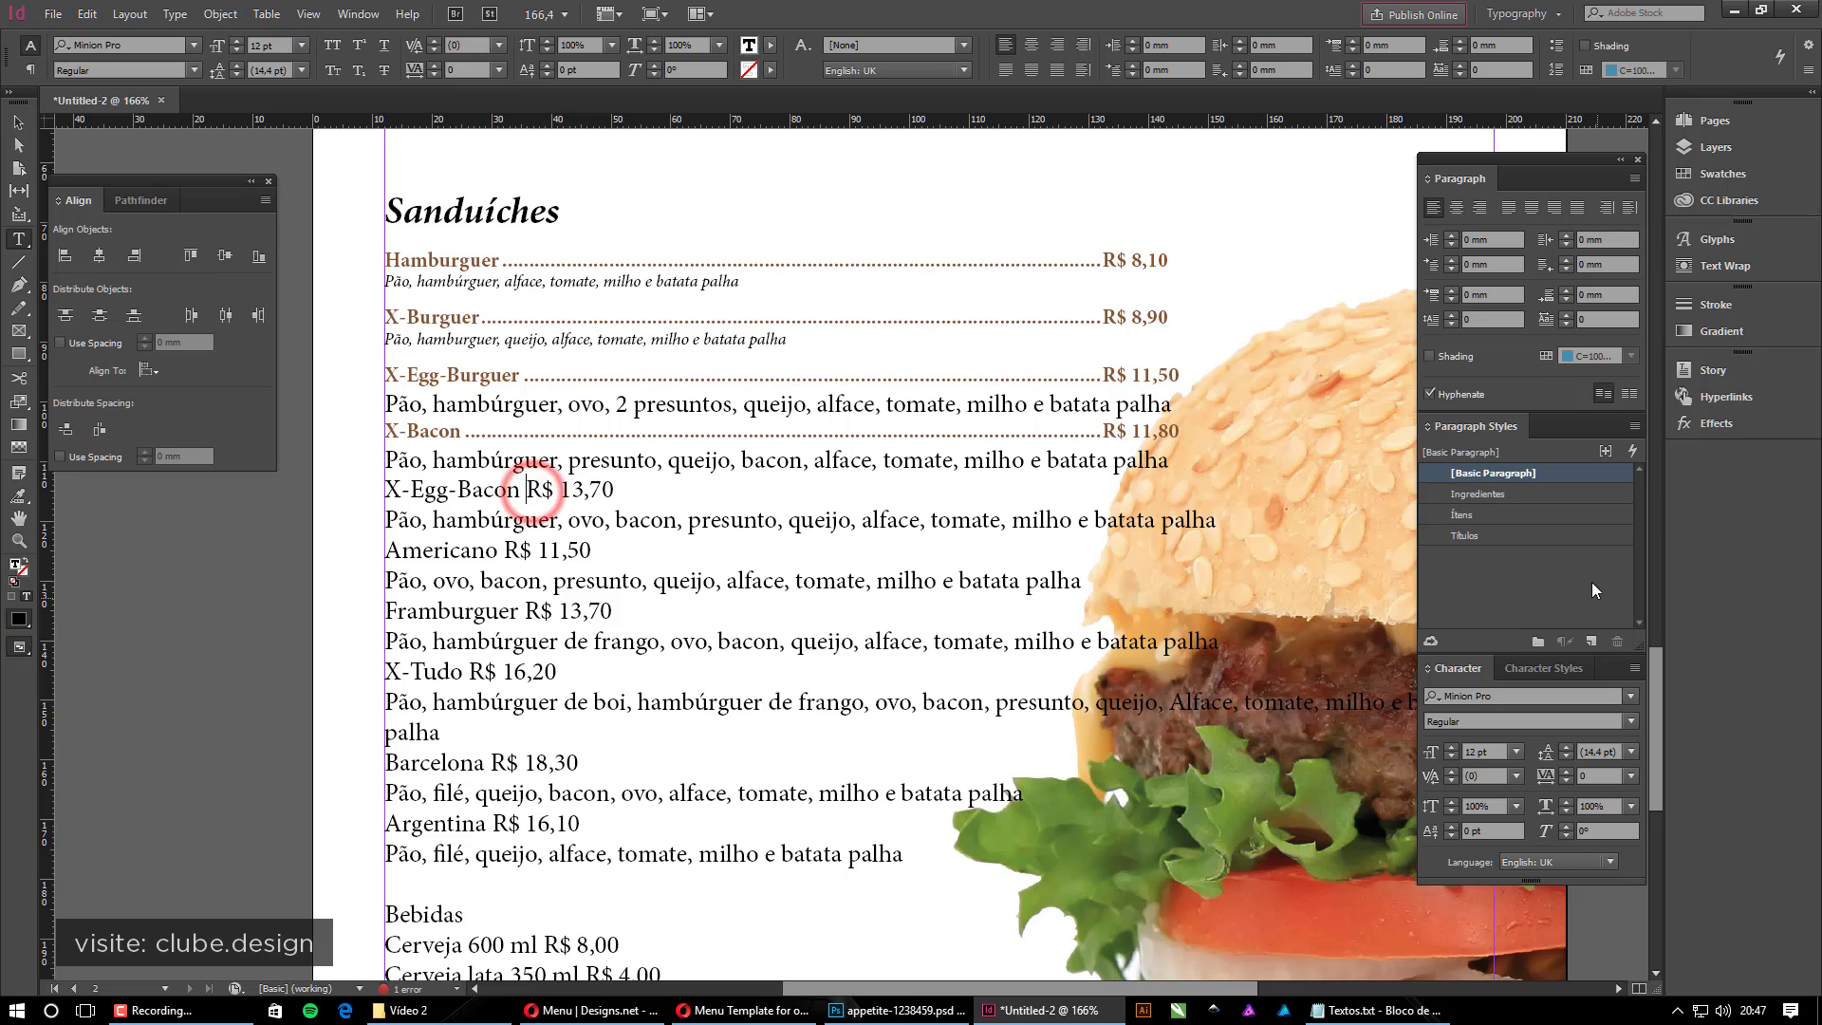
key("Tab")
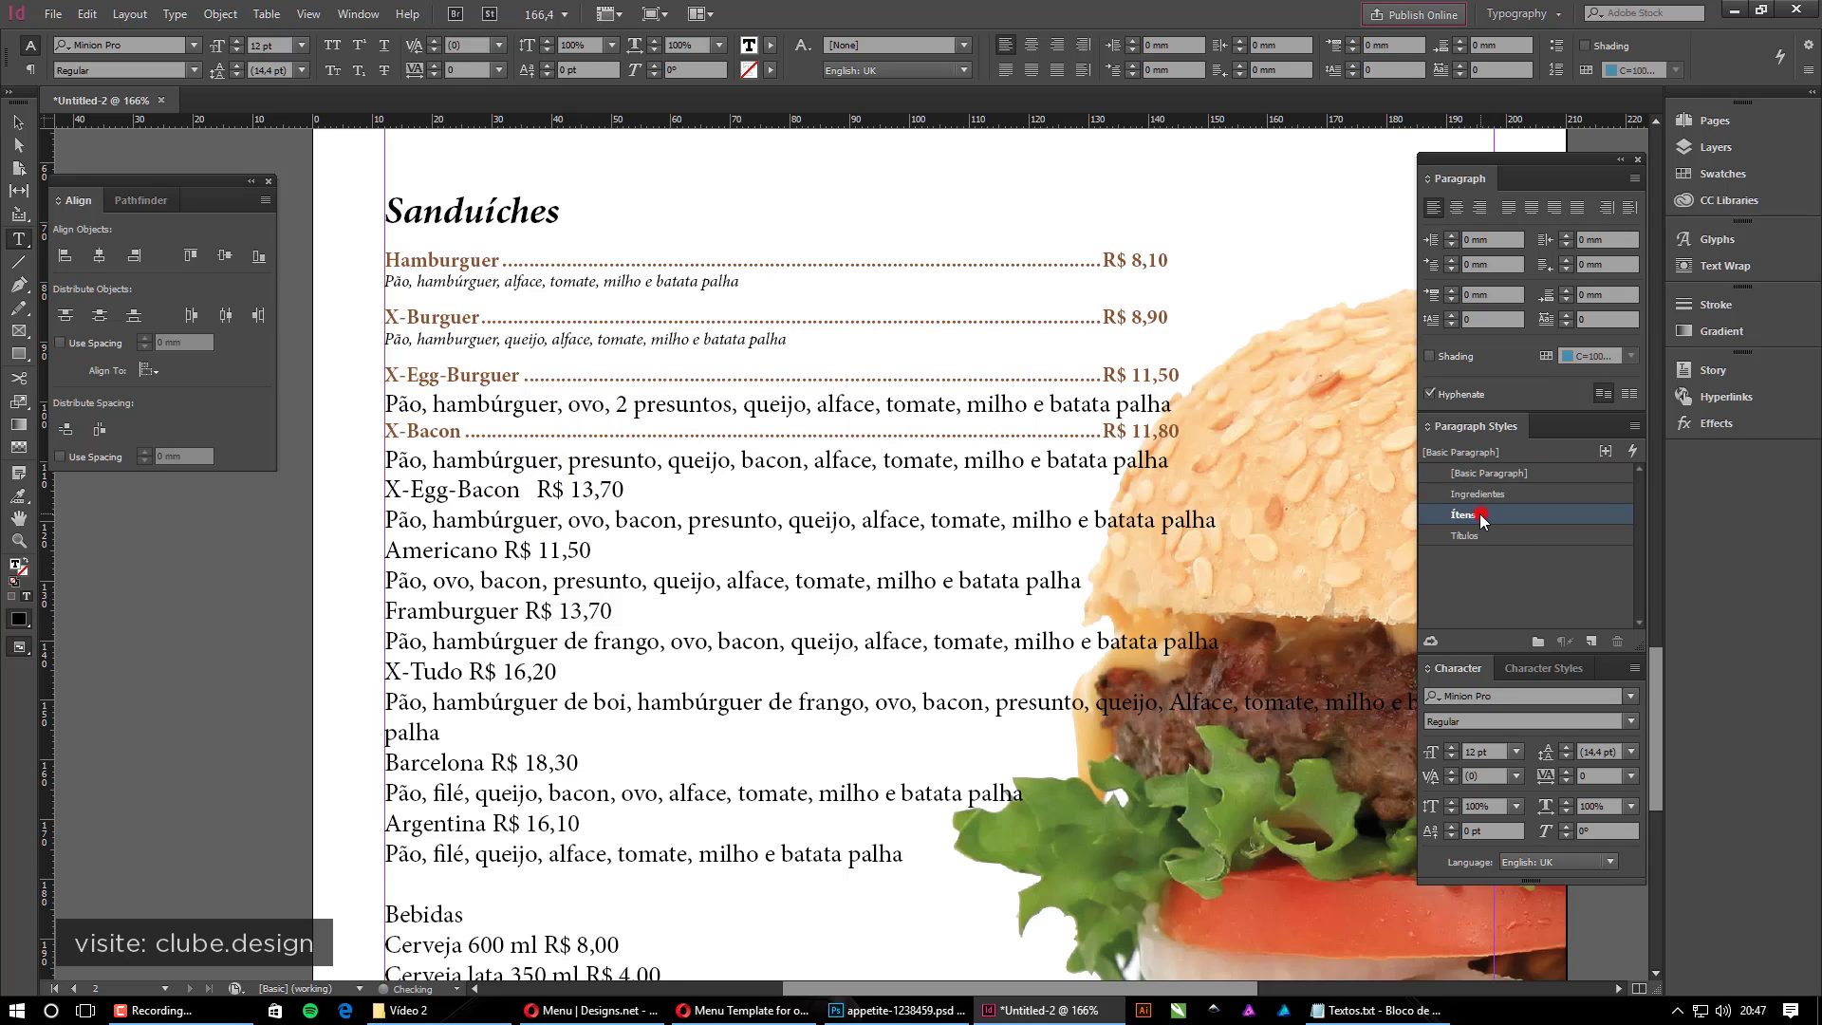
left_click(1482, 512)
left_click(509, 543)
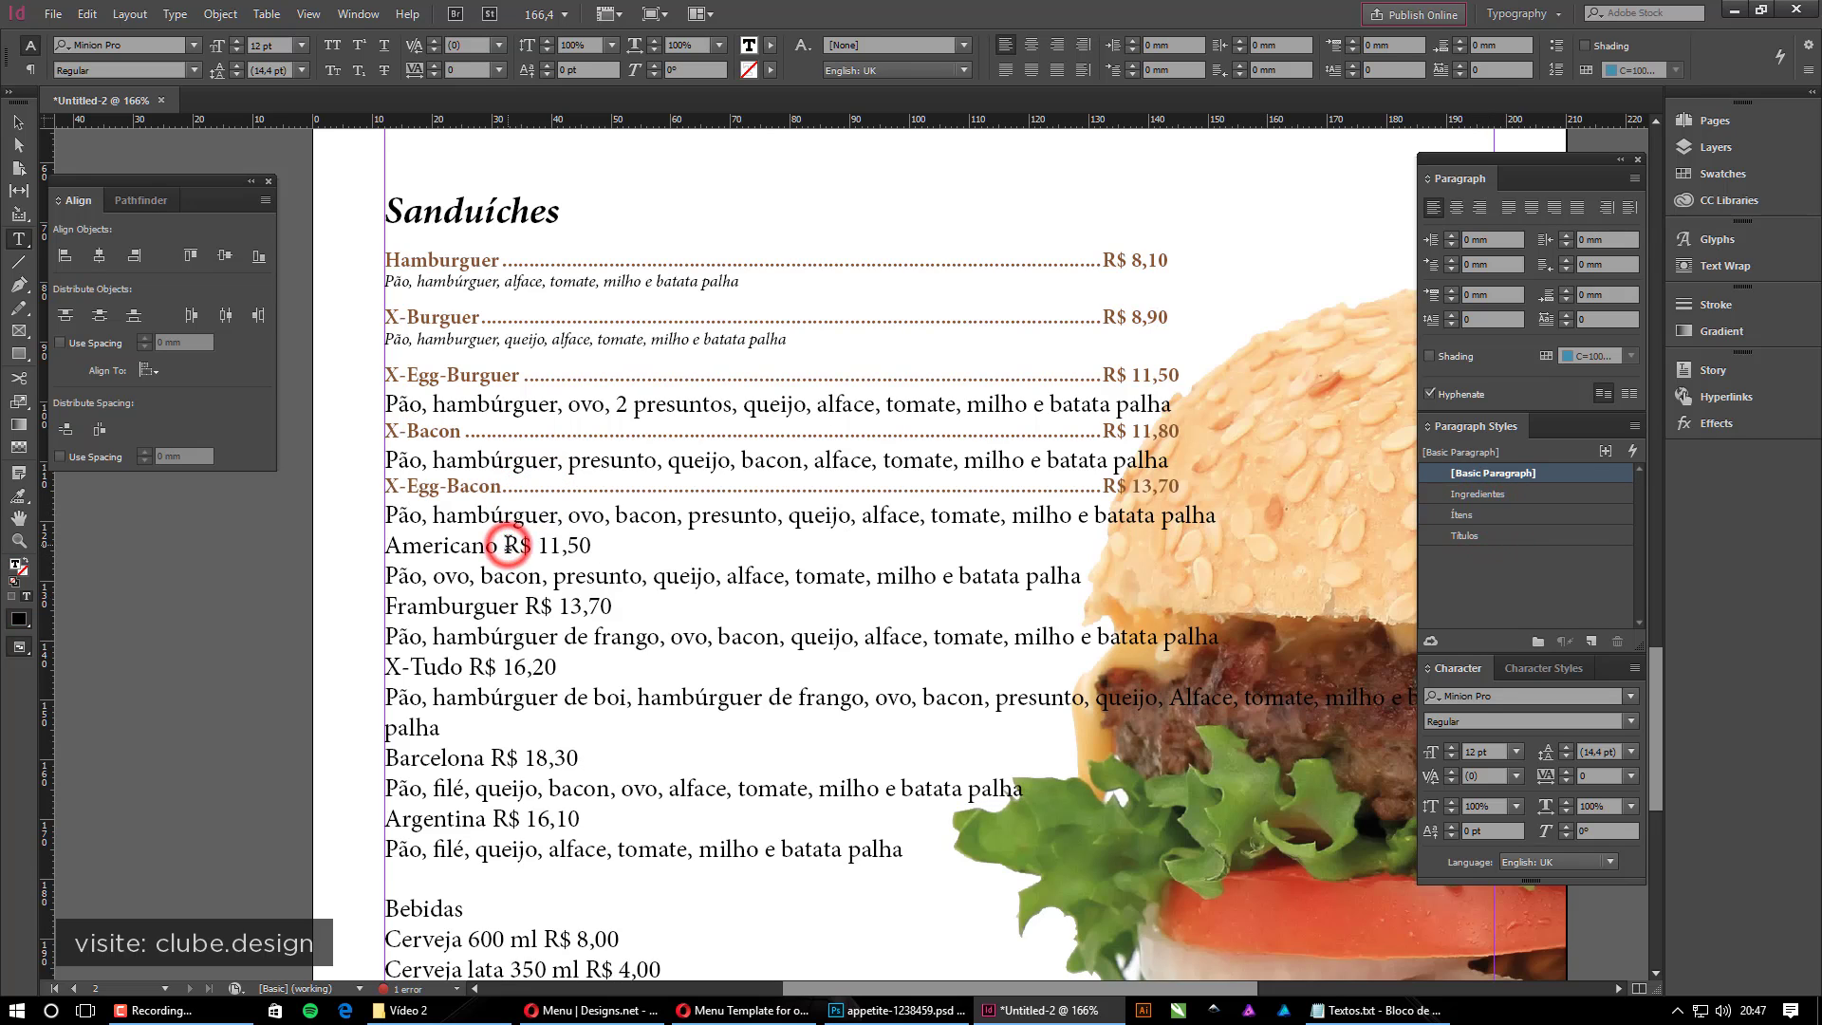
key("BackSpace")
key("Tab")
left_click(1481, 515)
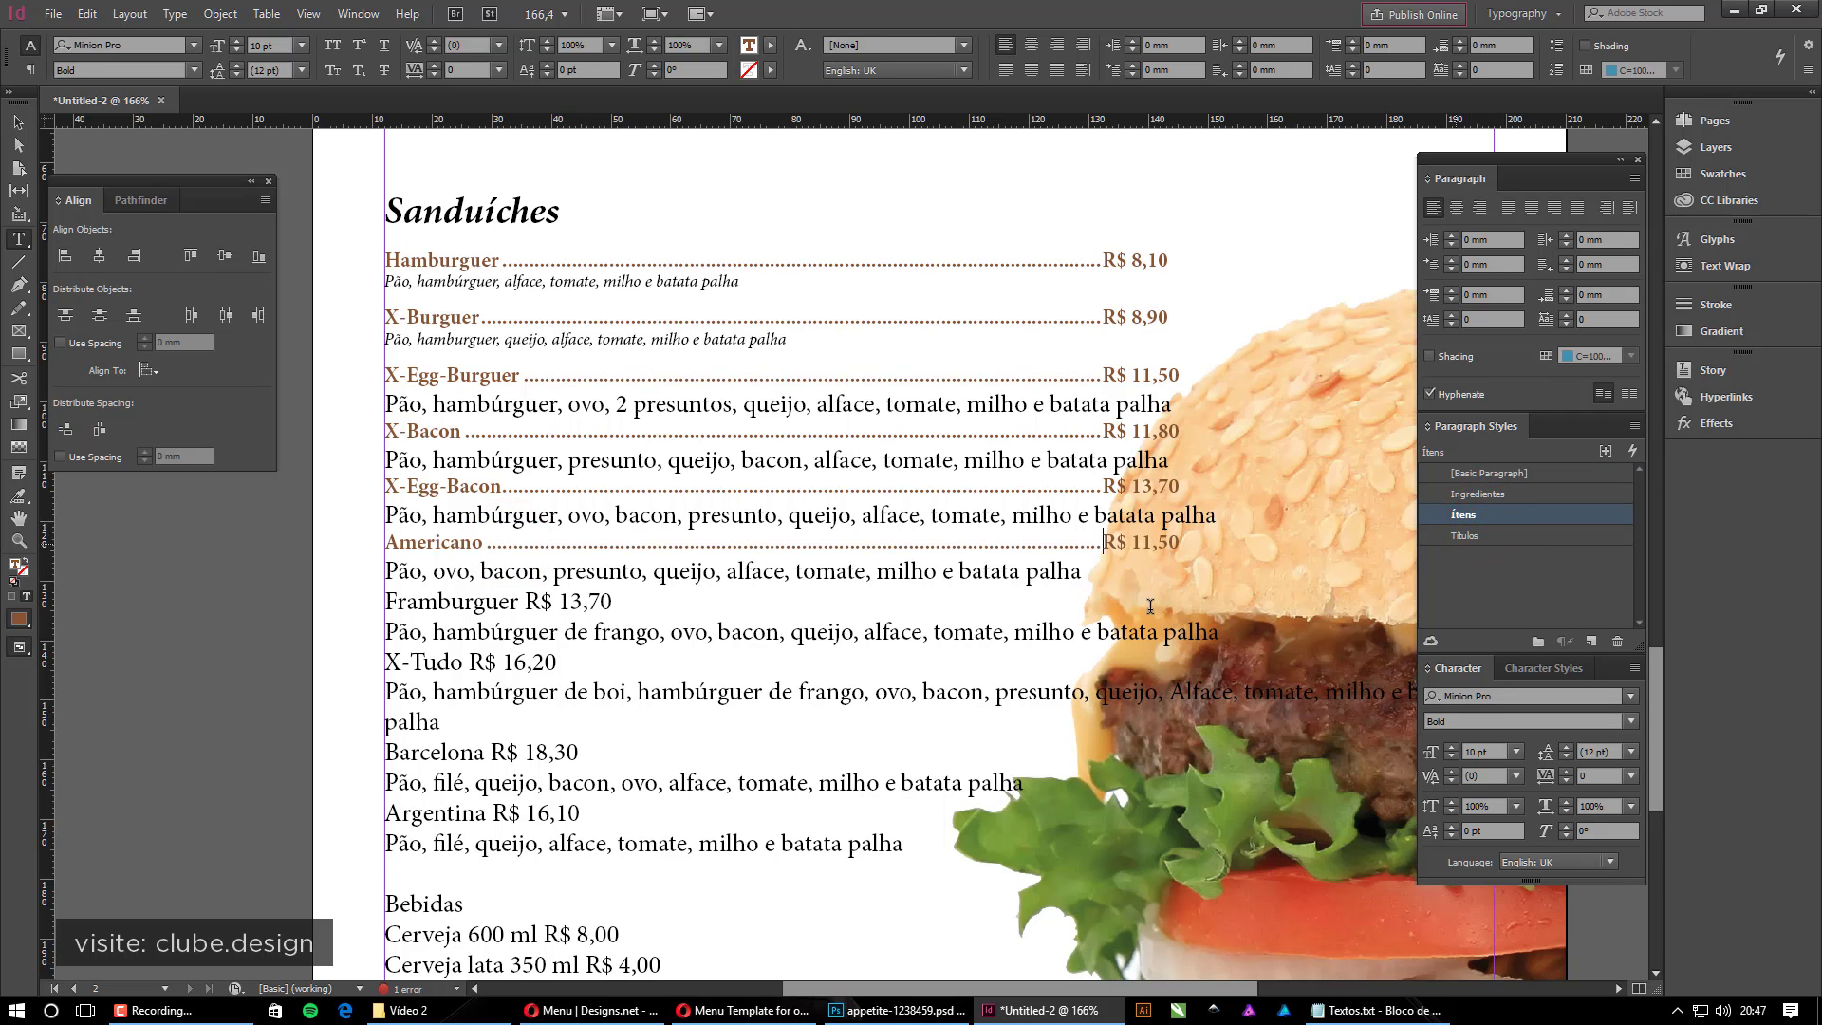
Remove the space before the Framburguer price and apply the Ítens style to that line
left_click(529, 600)
key("BackSpace")
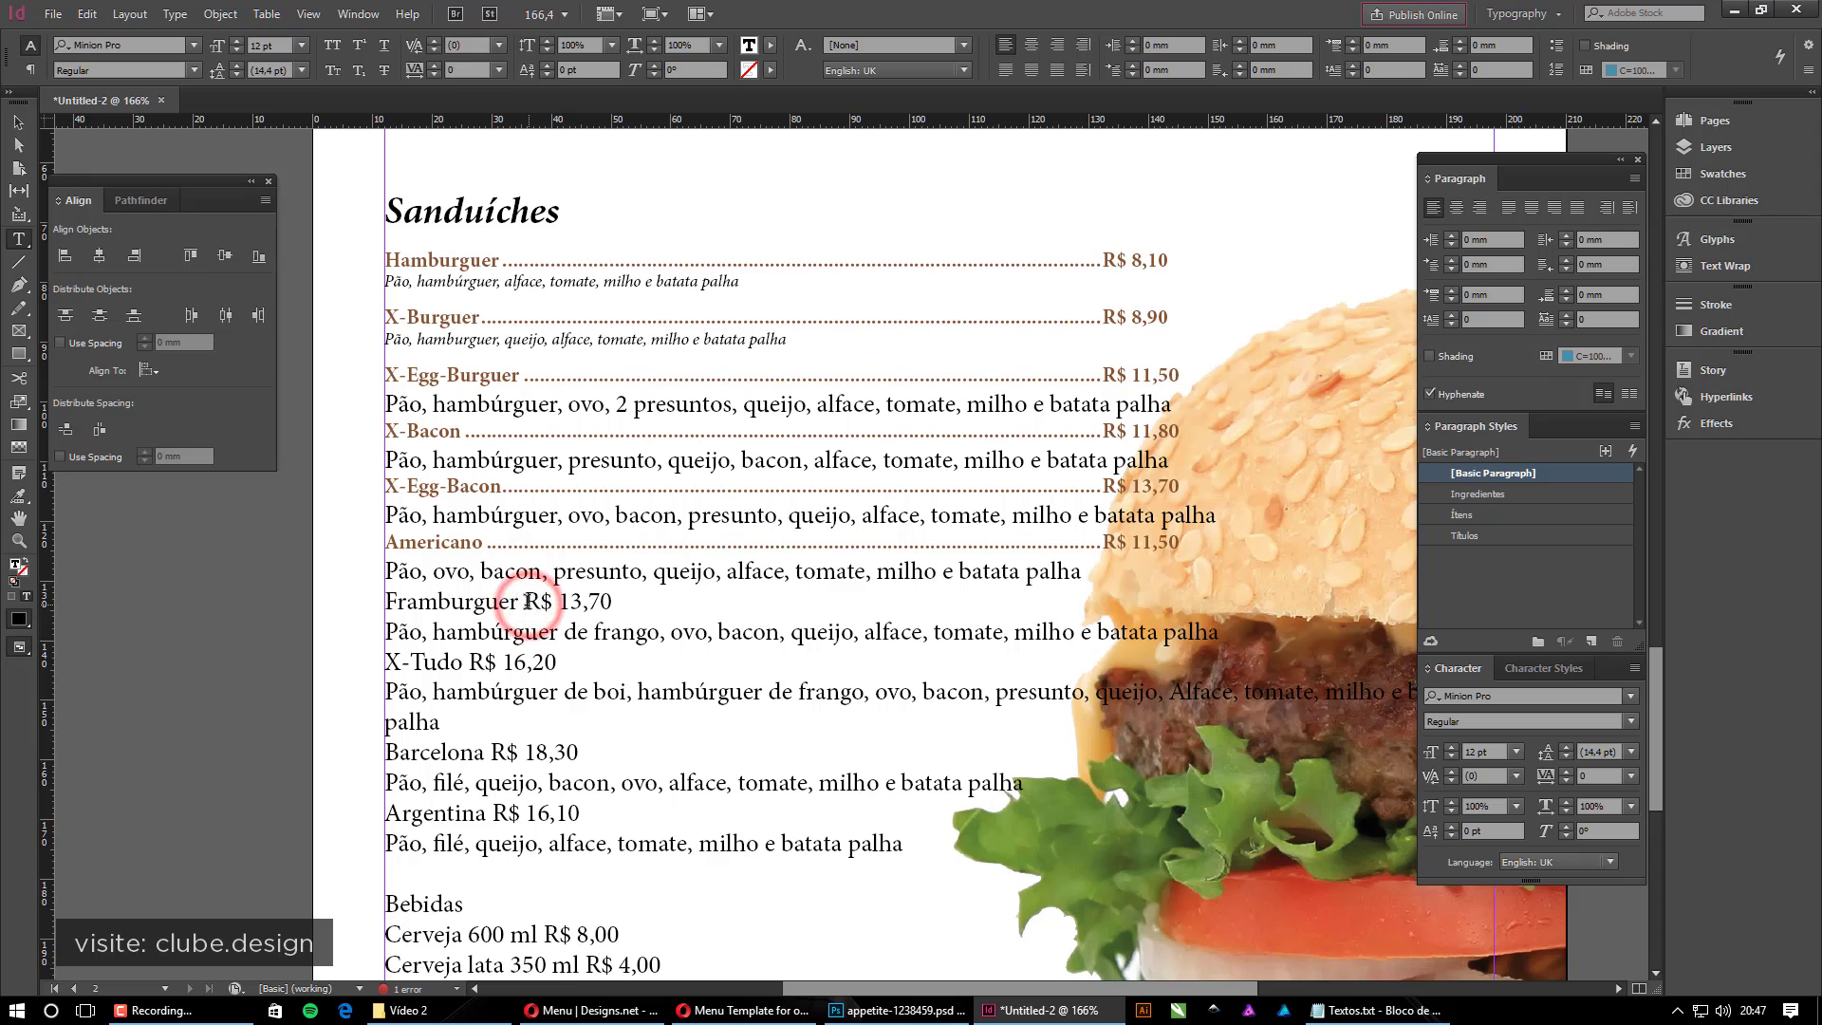
left_click(1557, 514)
left_click(1557, 514)
Assign the shortcut Ctrl+Num 1 to the Ítens paragraph style and insert a tab before the Framburguer price
double_click(1602, 516)
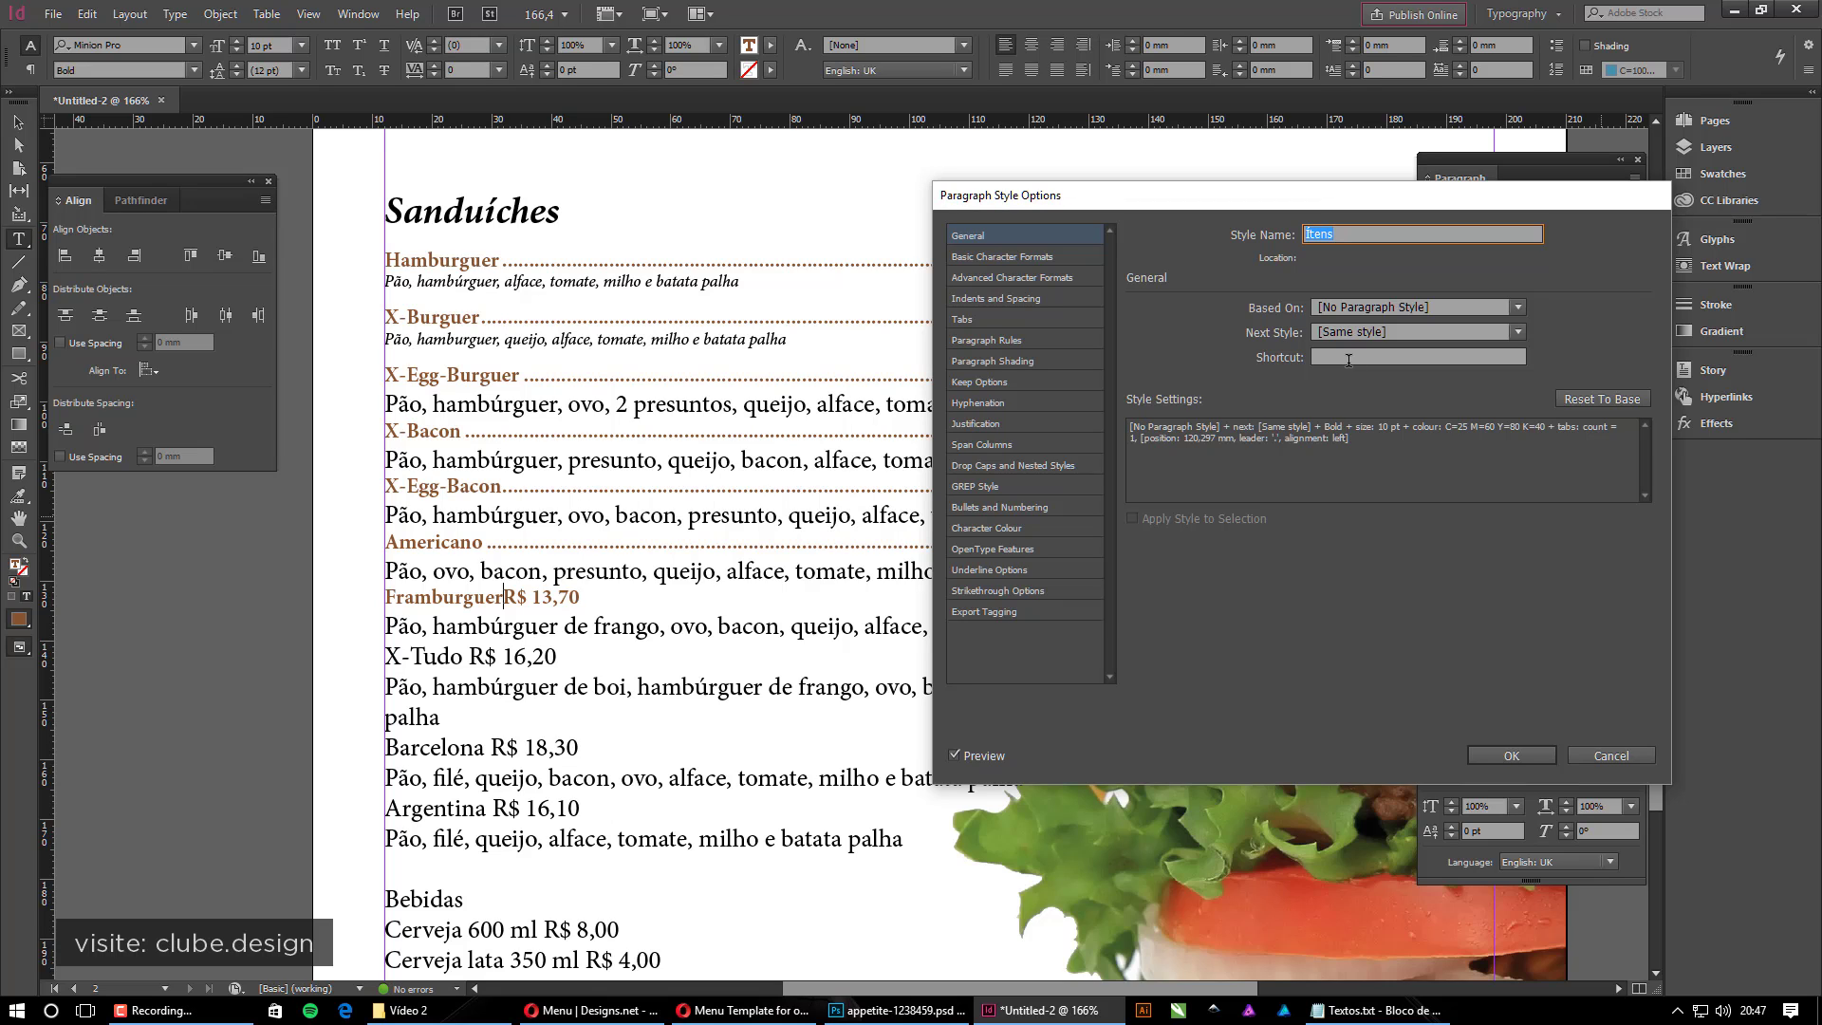
left_click(1345, 356)
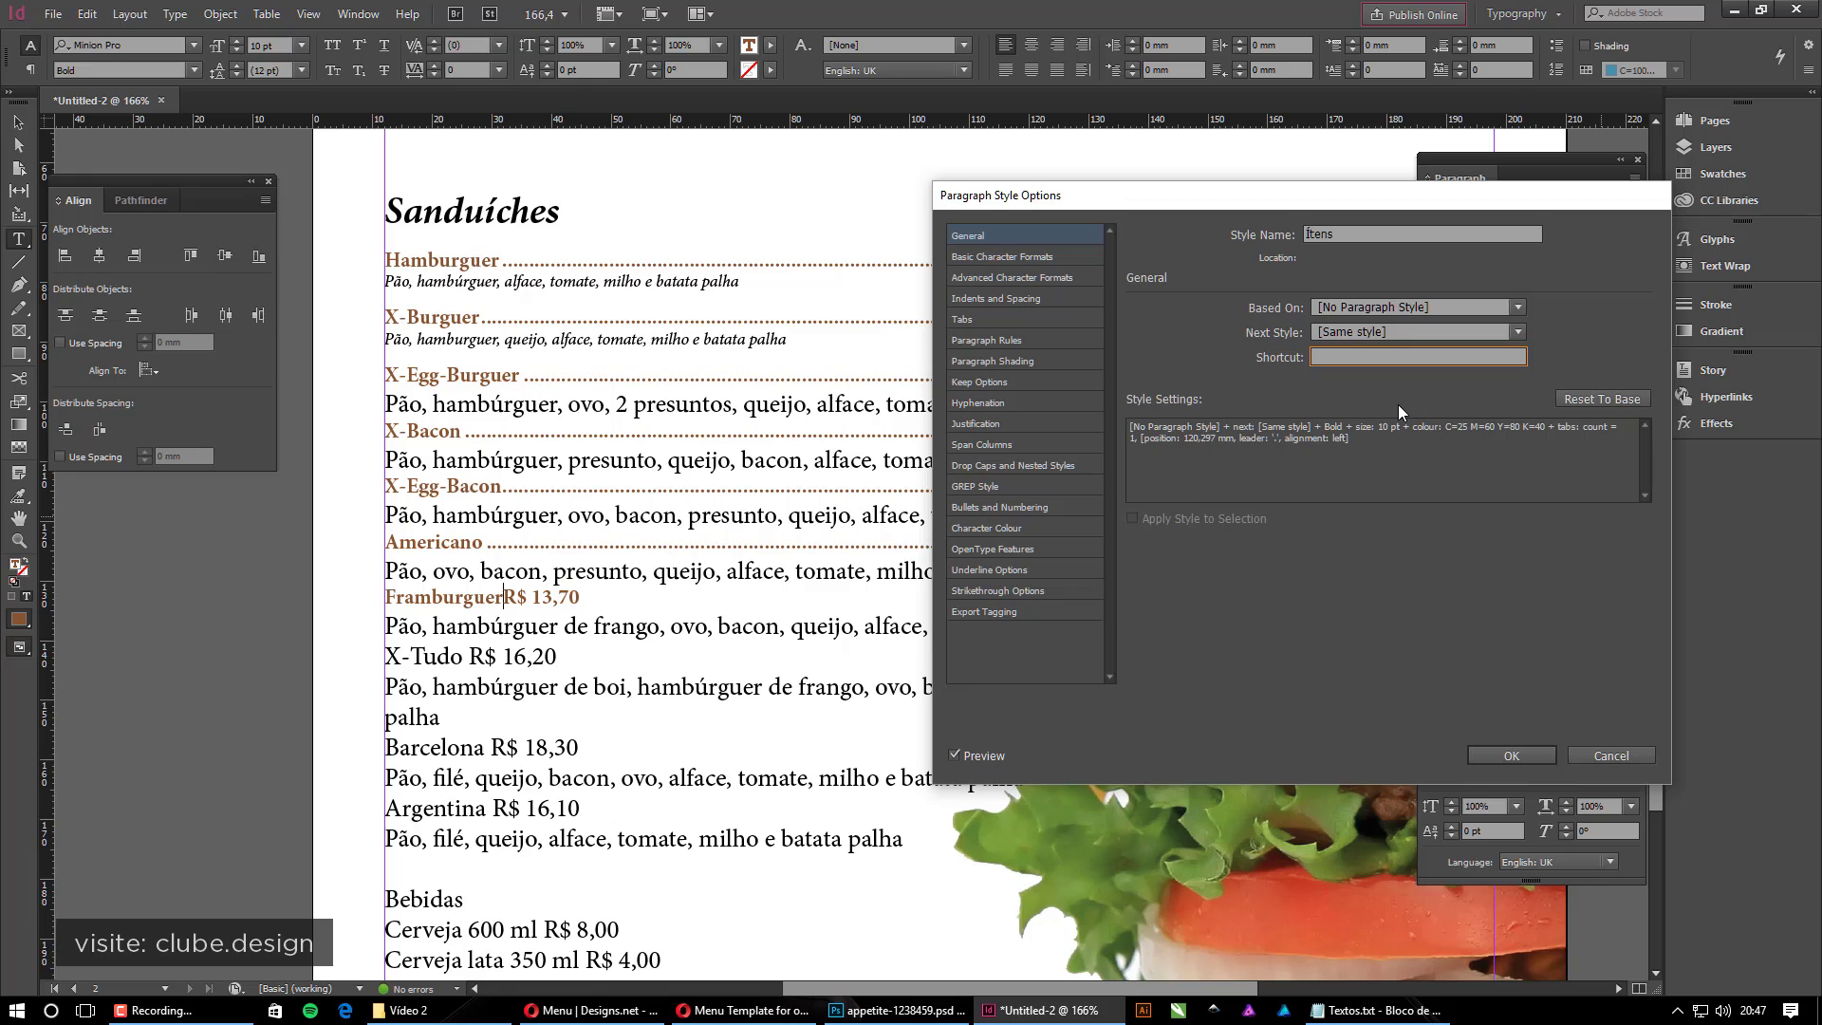
key("ctrl+KP_1")
left_click(1512, 752)
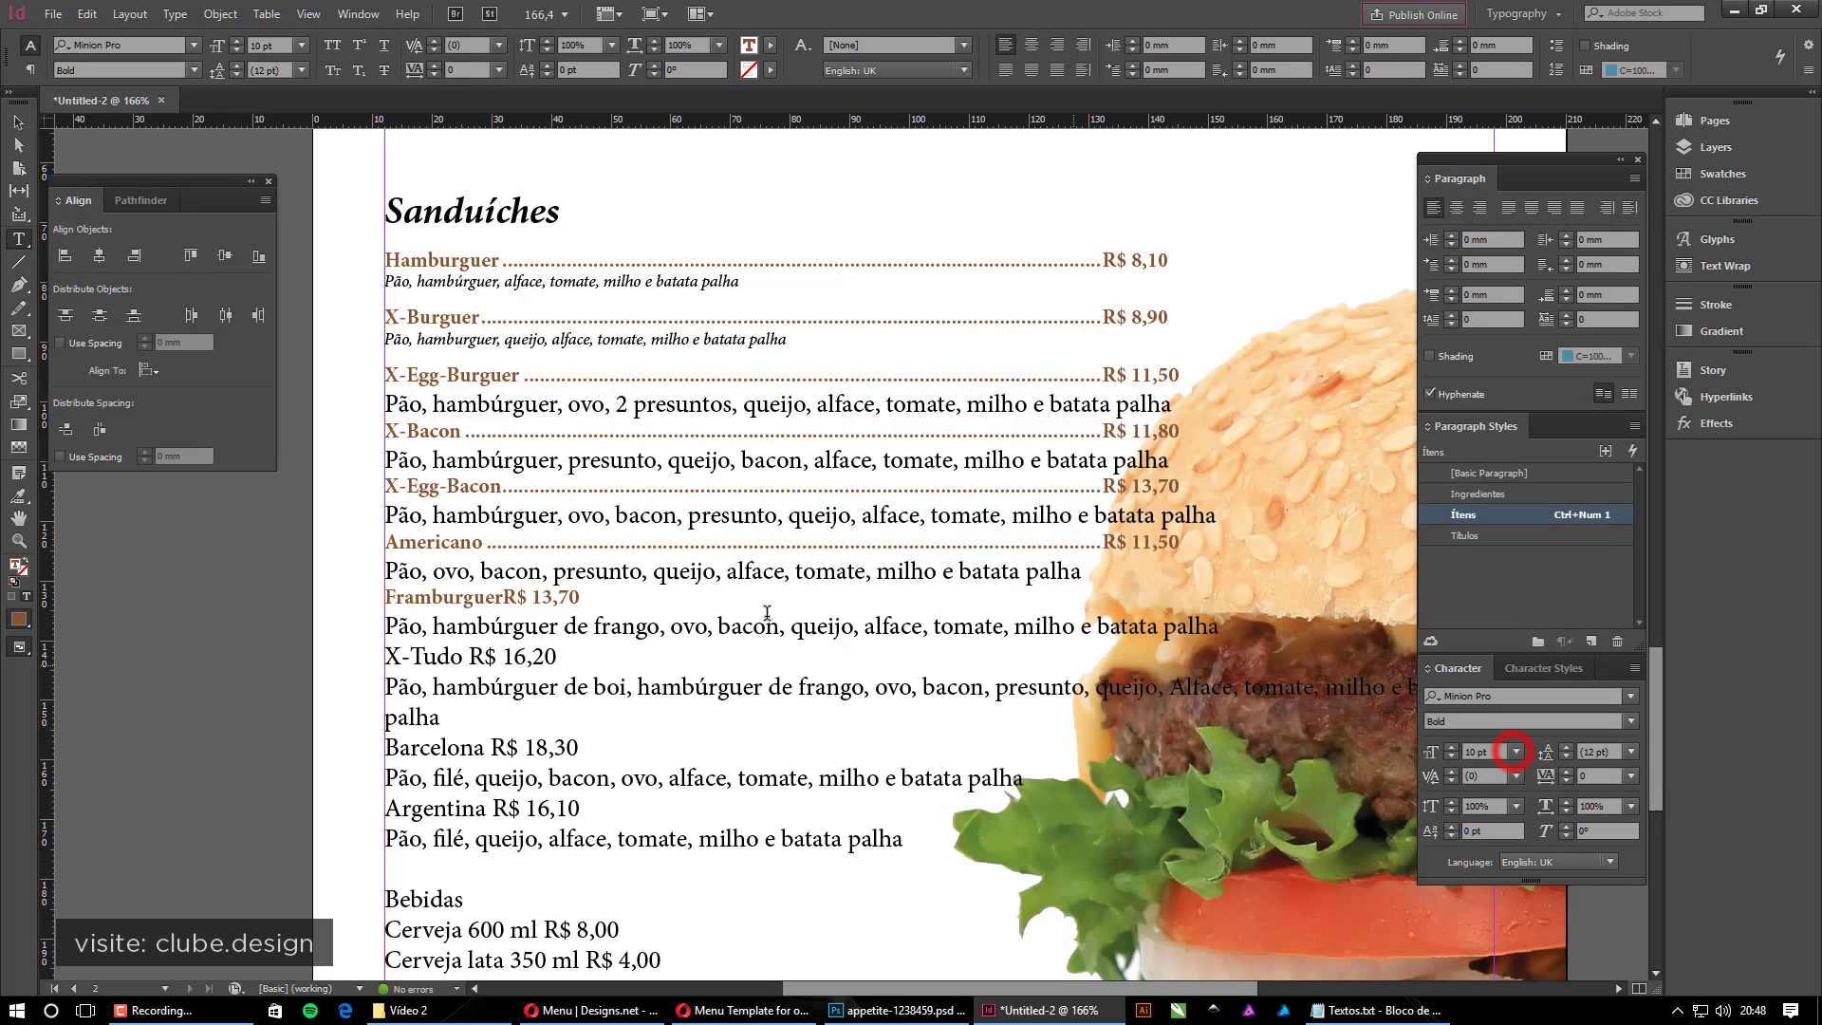
key("ctrl+KP_1")
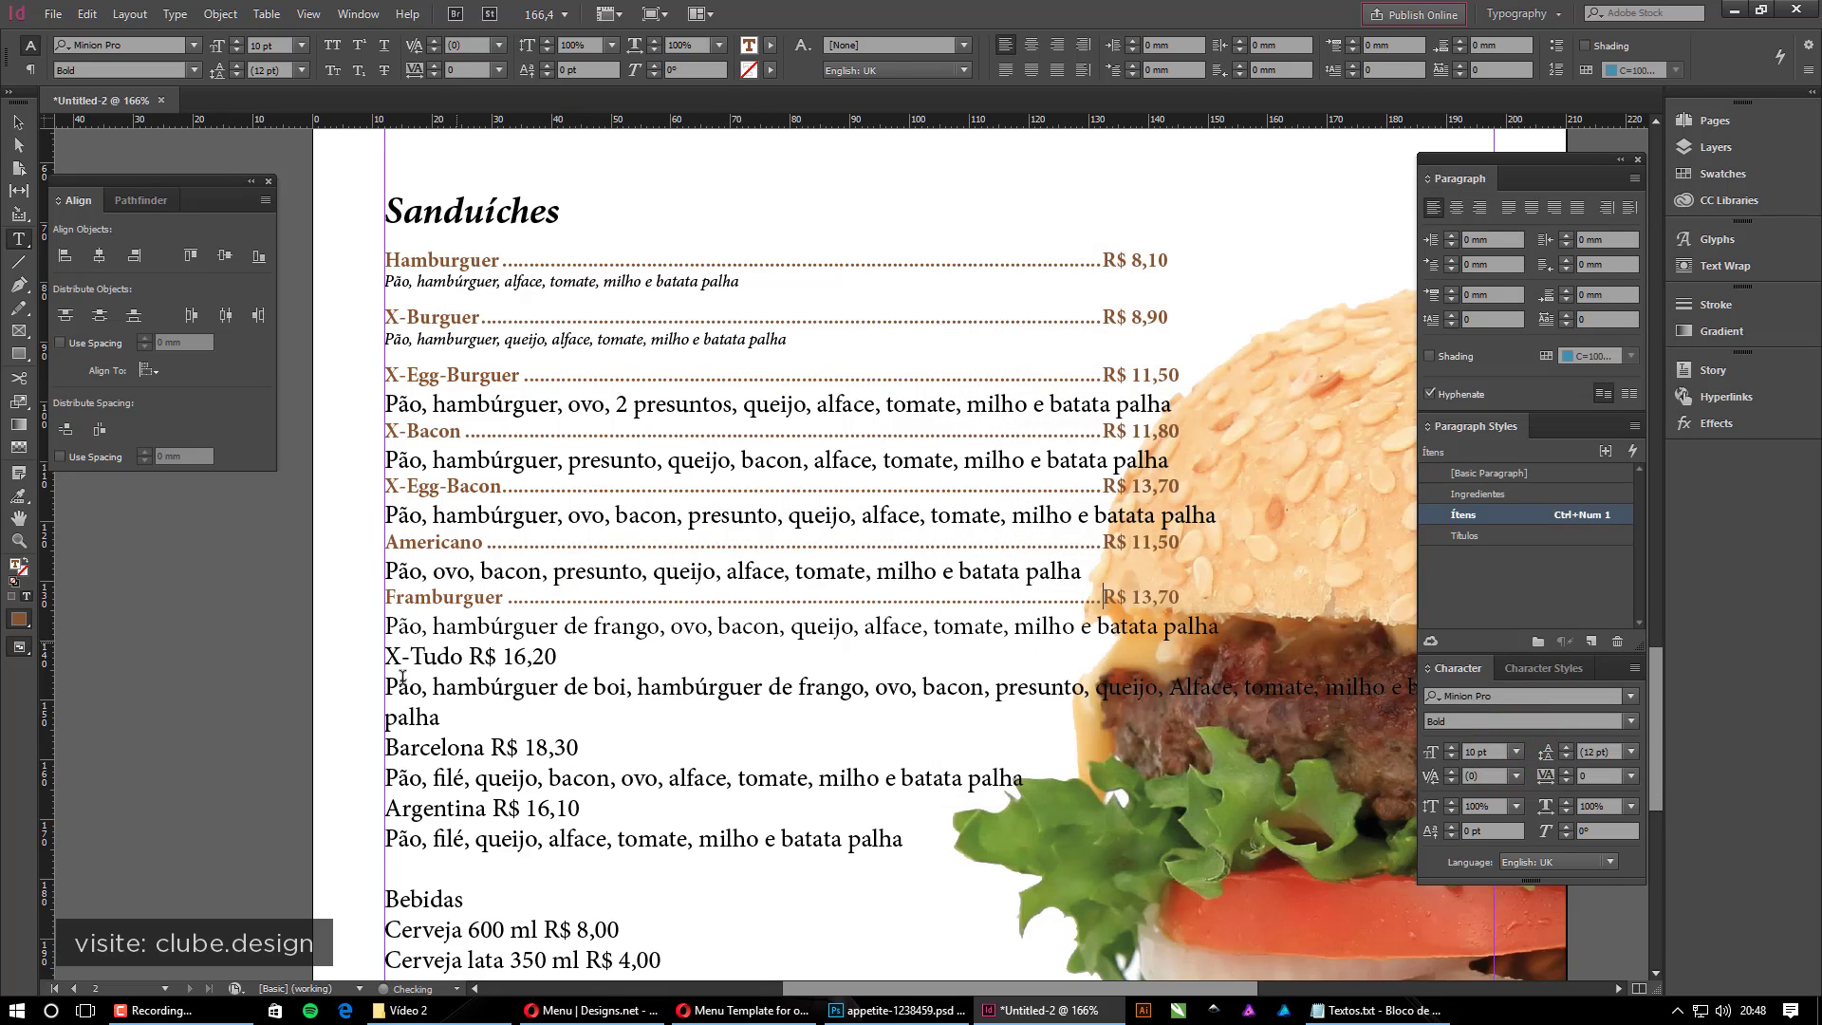
Apply the Ítens style to the X-Tudo and Barcelona lines and insert a tab before each price
left_click(479, 659)
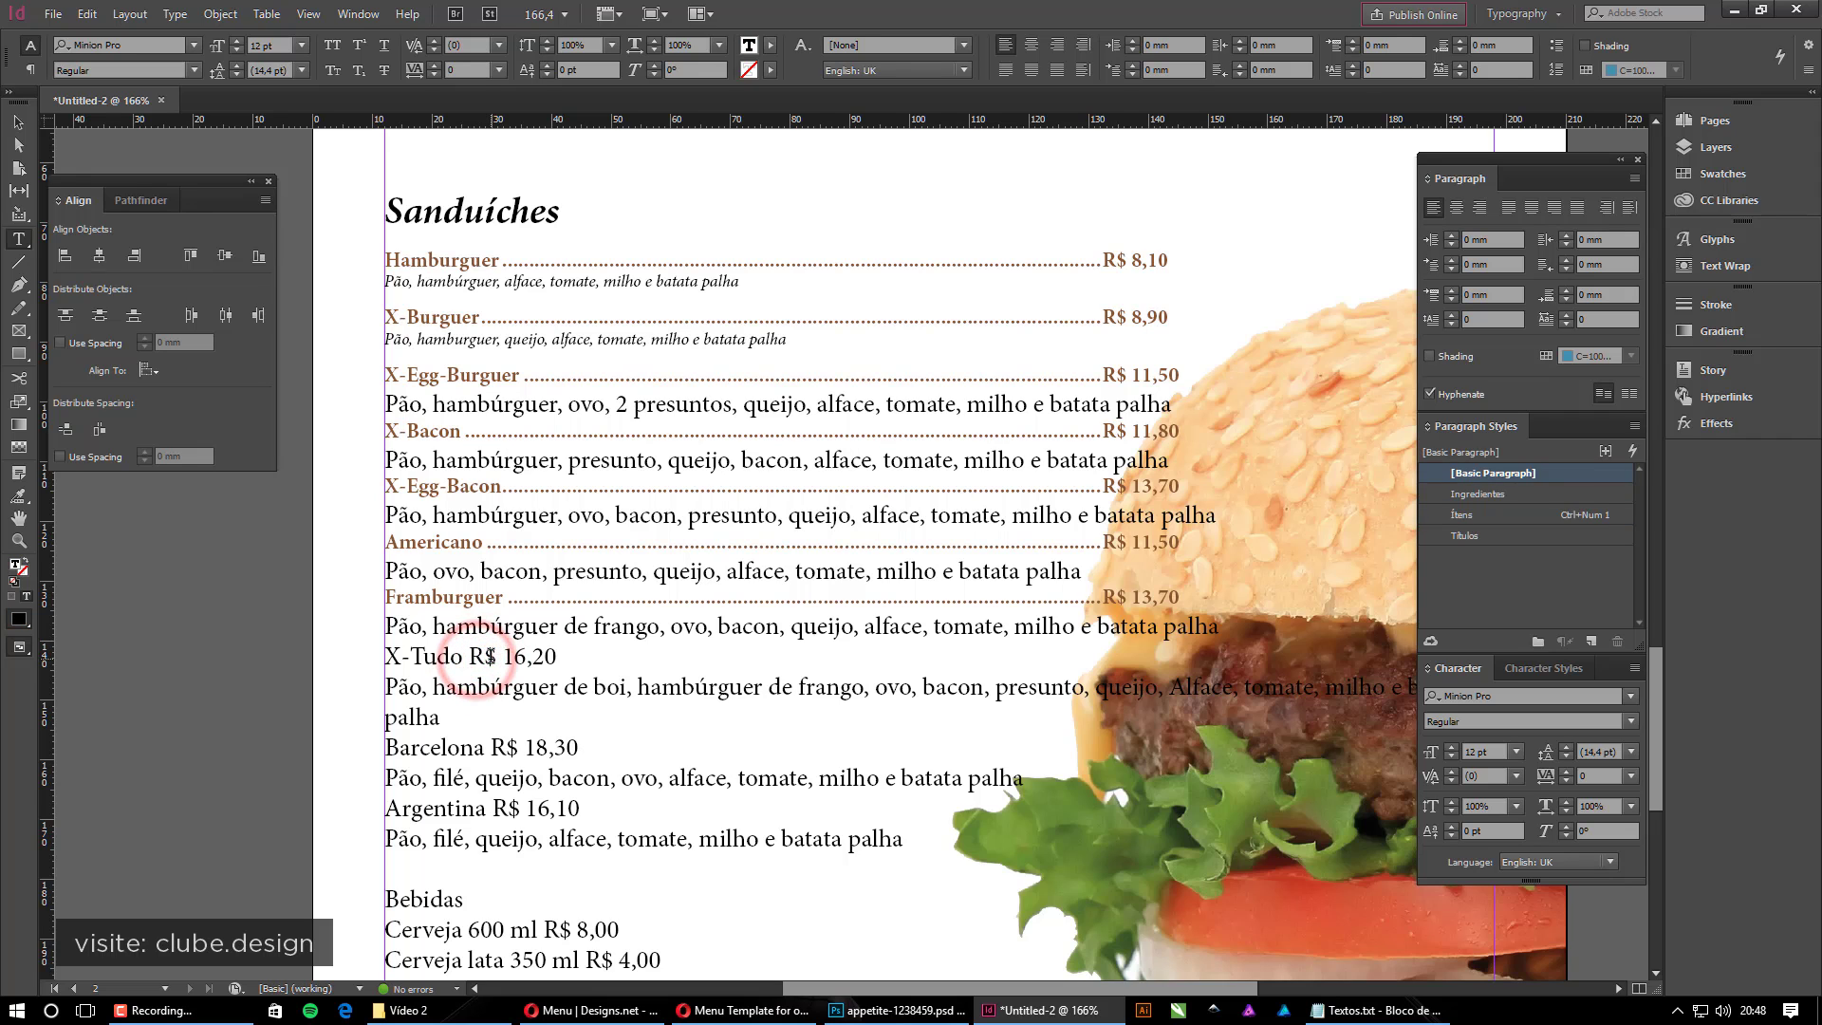
key("ctrl+KP_1")
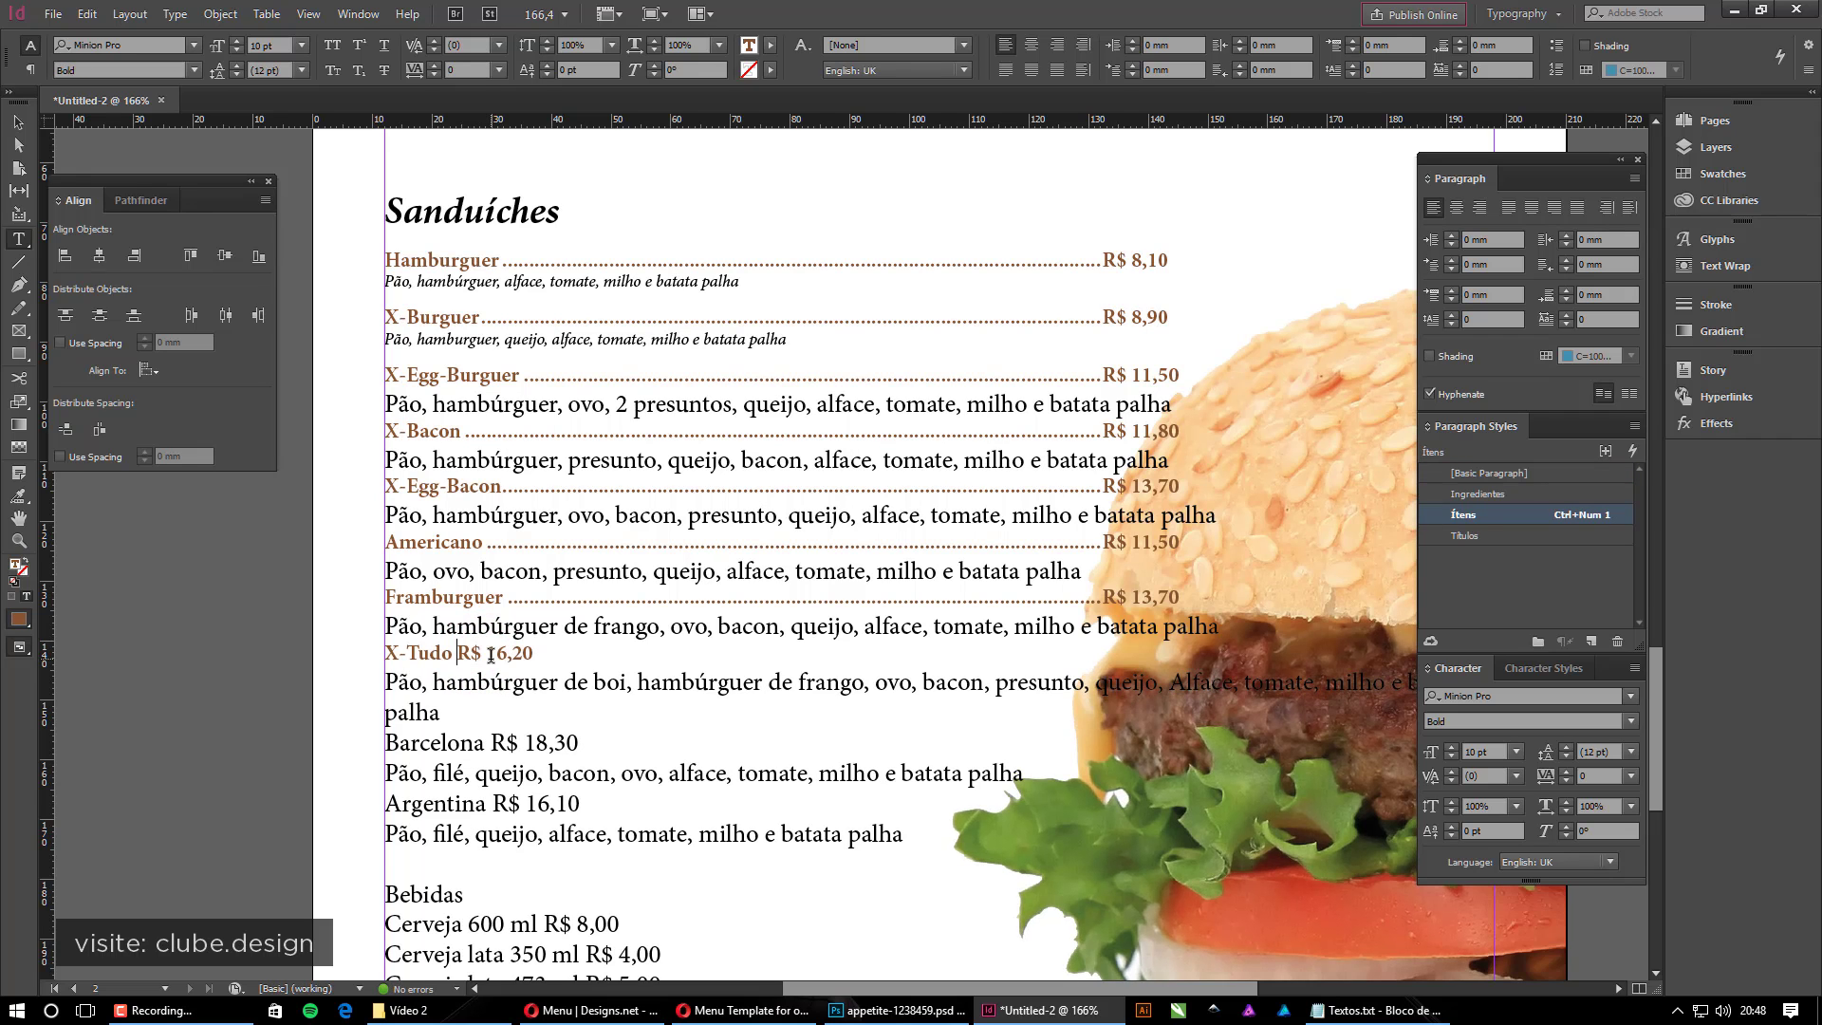
key("Tab")
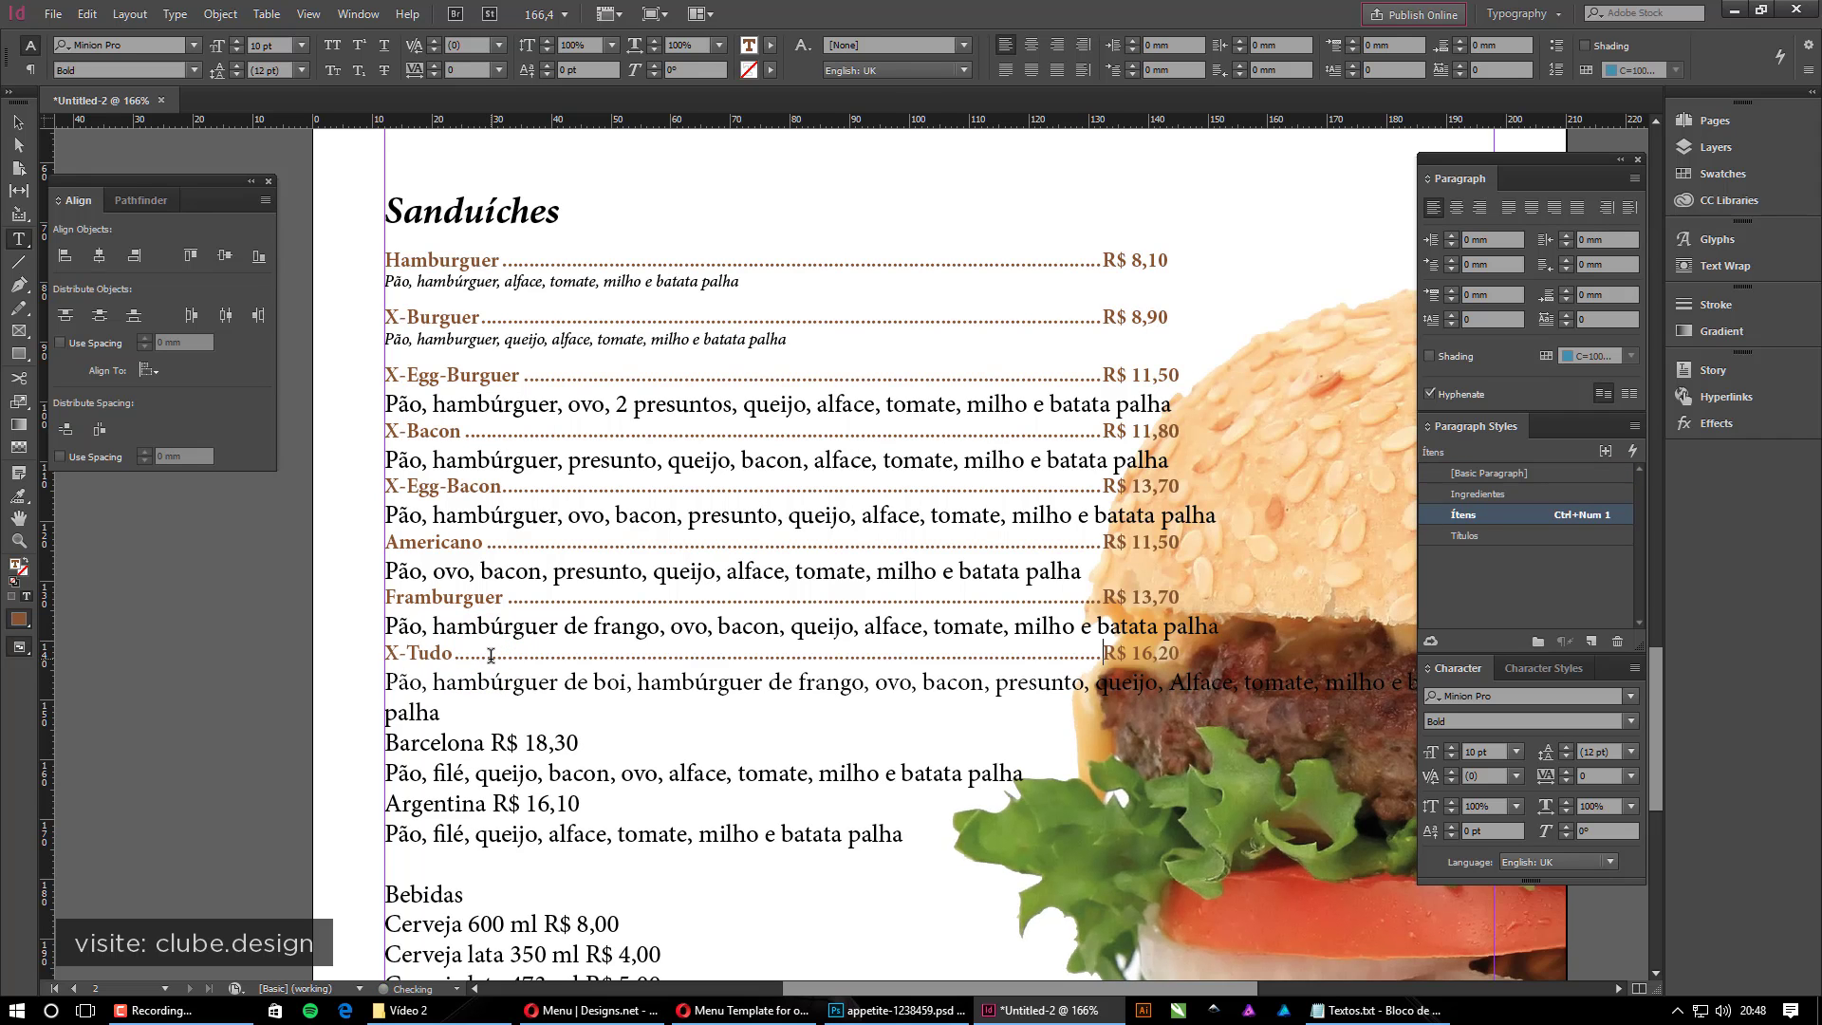
left_click(490, 739)
key("BackSpace")
key("ctrl+KP_1")
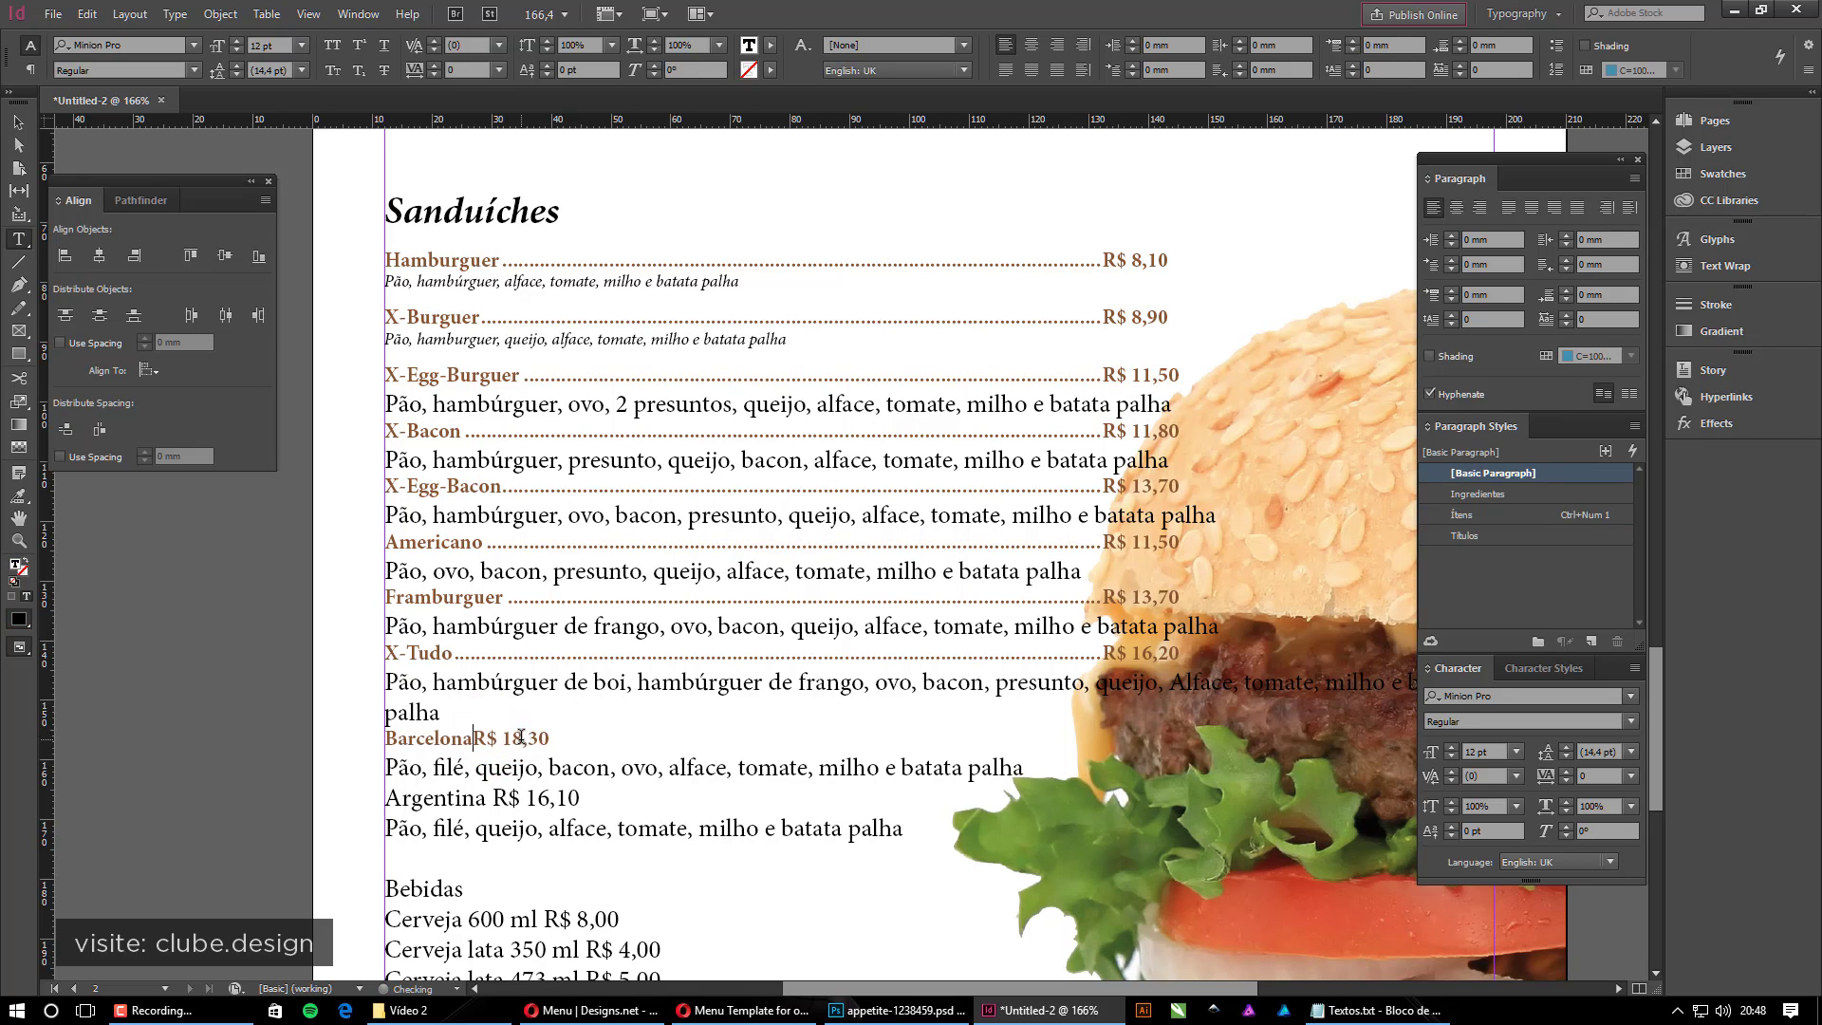
key("Tab")
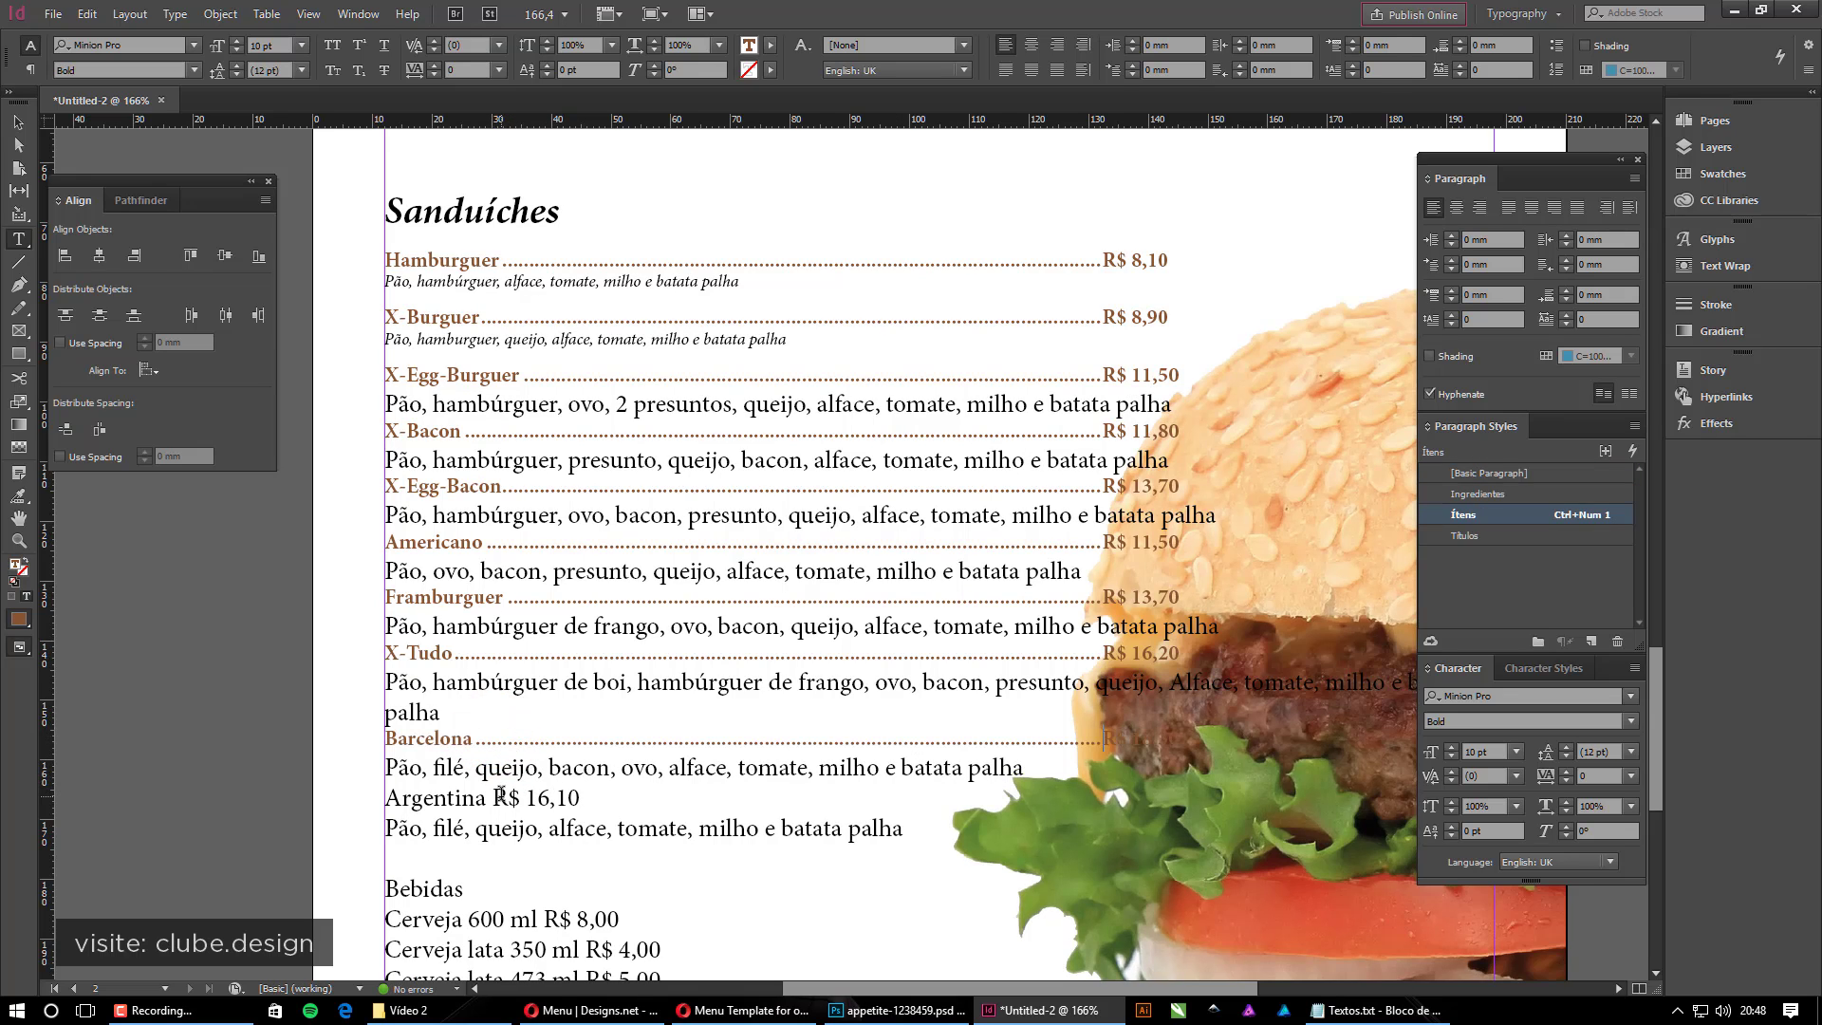
Replace the space before the Argentina price with a tab and apply the Ítens style to that line
left_click(490, 797)
key("BackSpace")
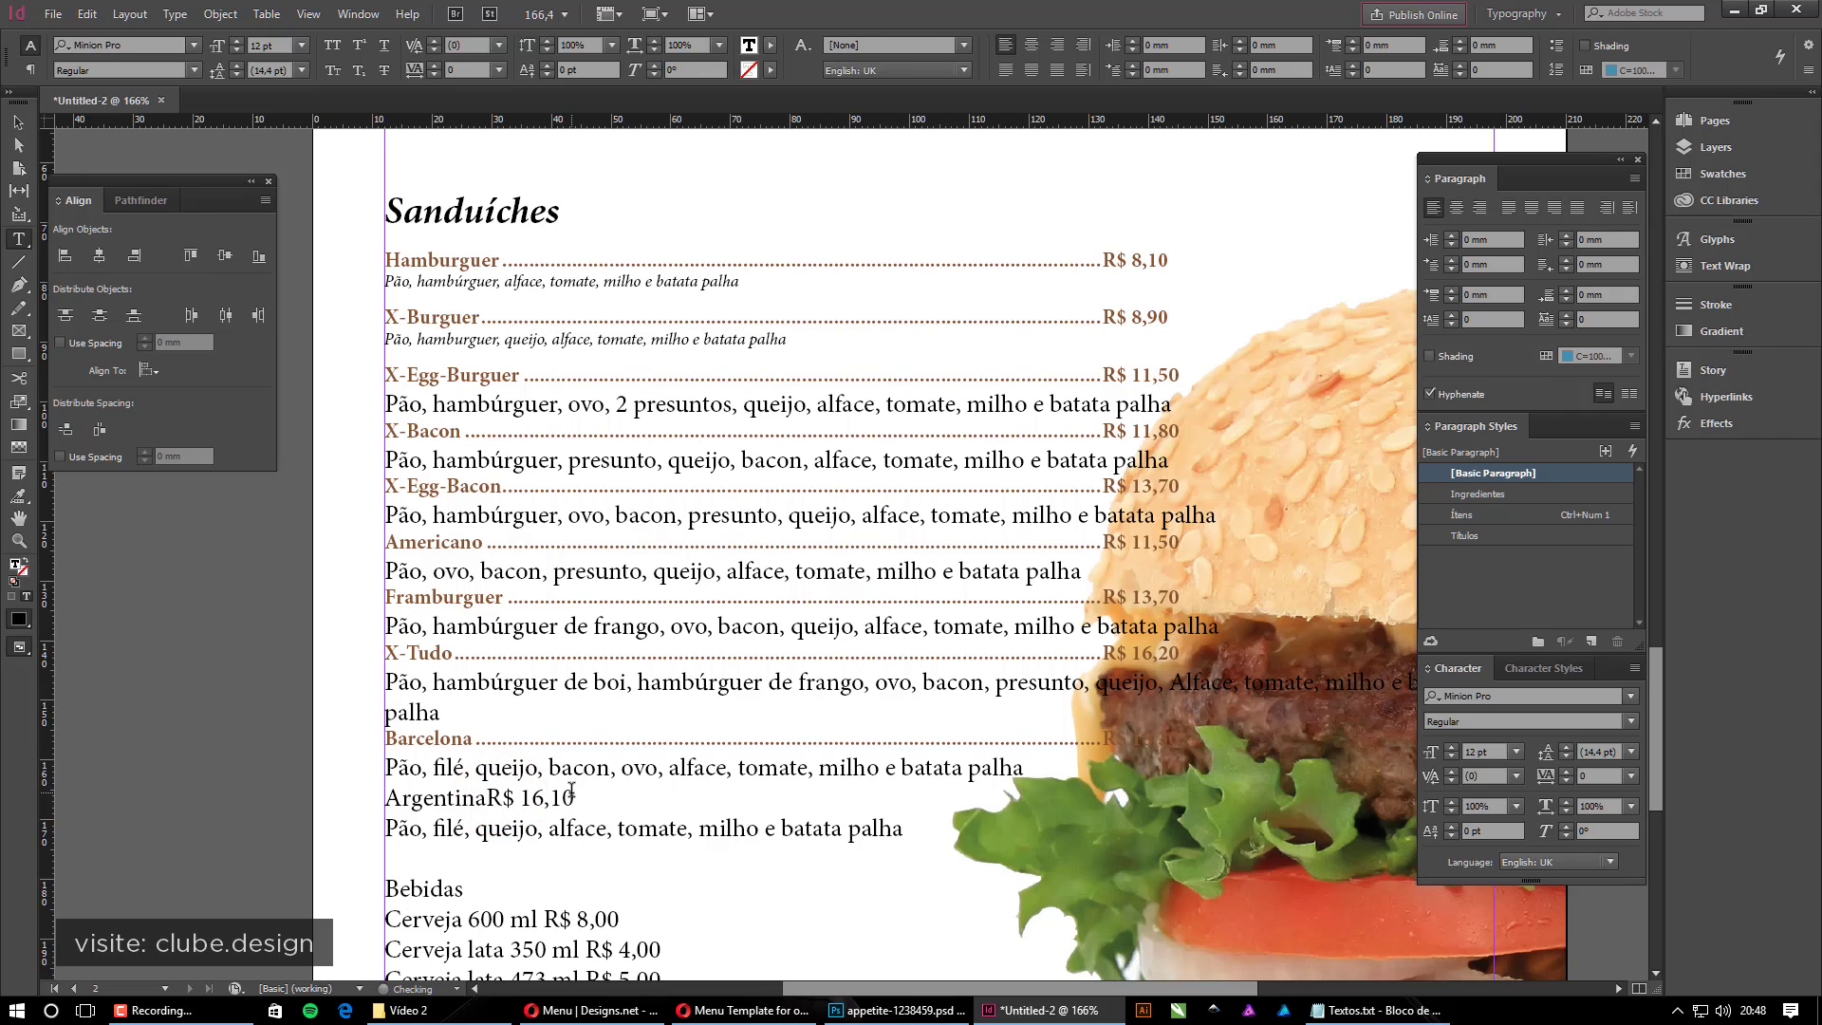
key("ctrl+KP_1")
key("Tab")
scroll(531, 721, "down", 5)
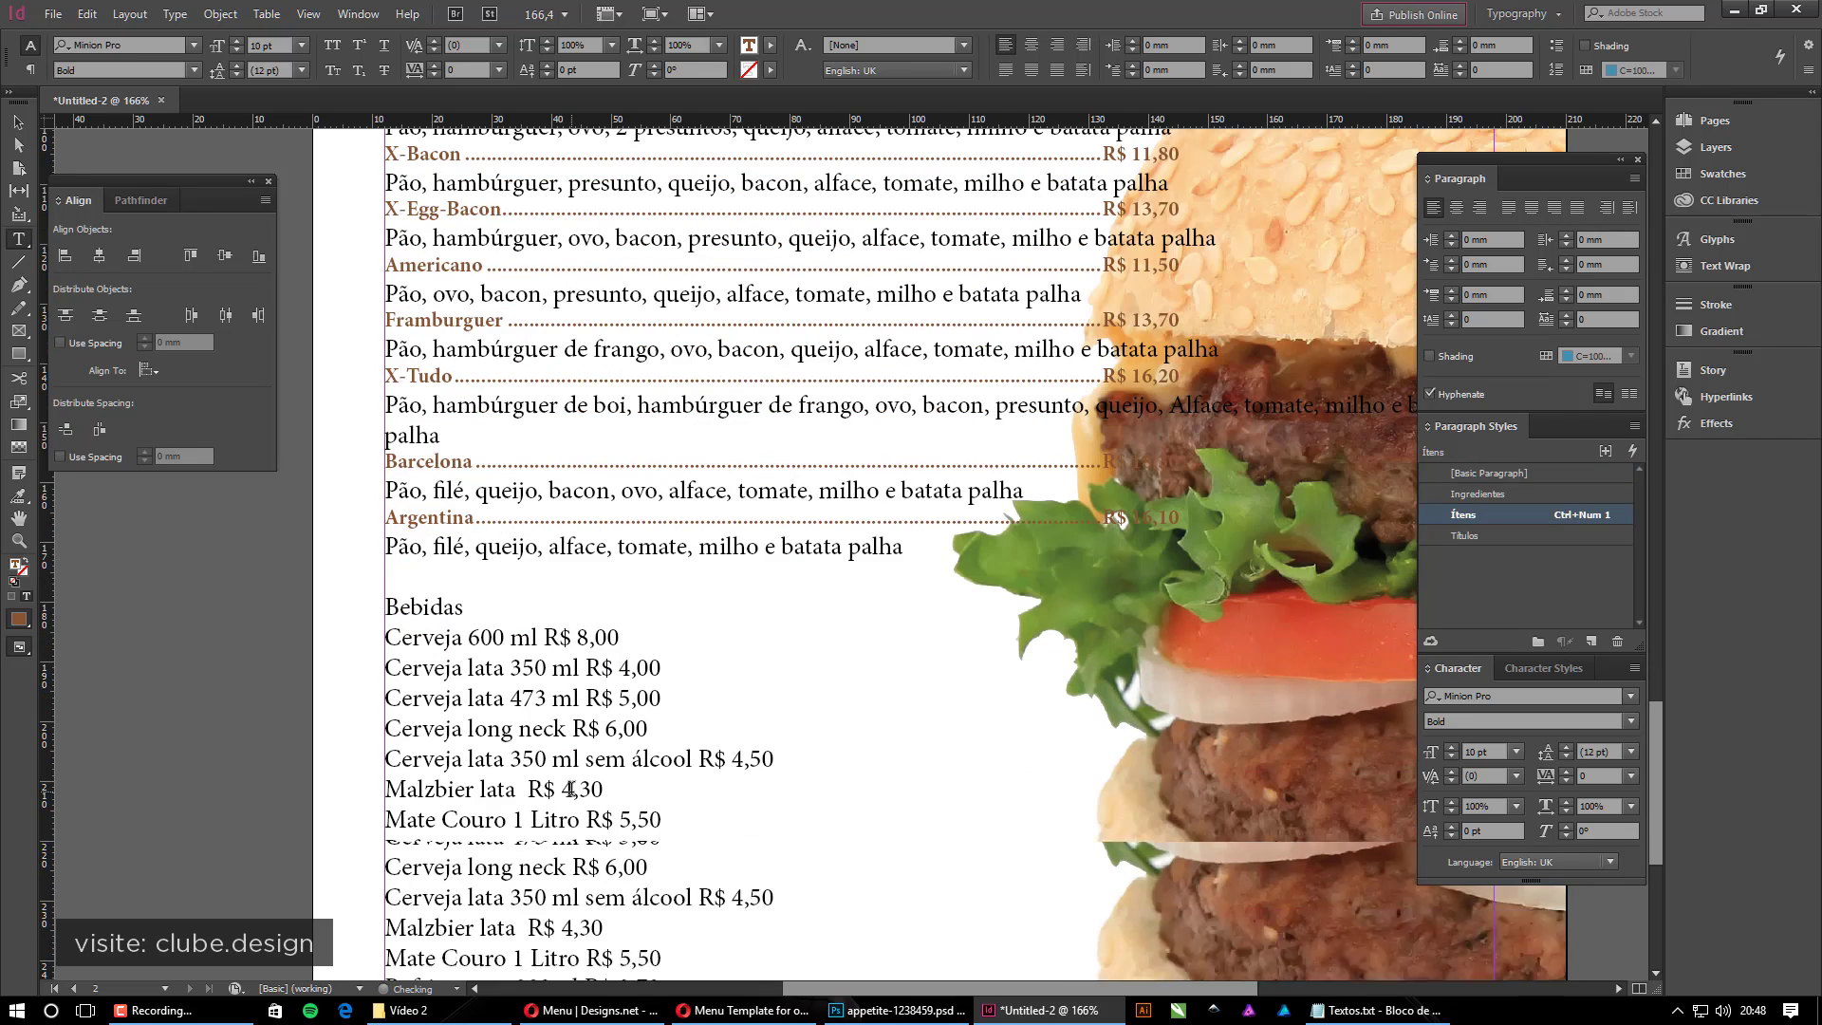
Apply the Ítens style to all drink lines under Bebidas, from Cerveja 600 ml through Vinho garrafa
left_click(534, 636)
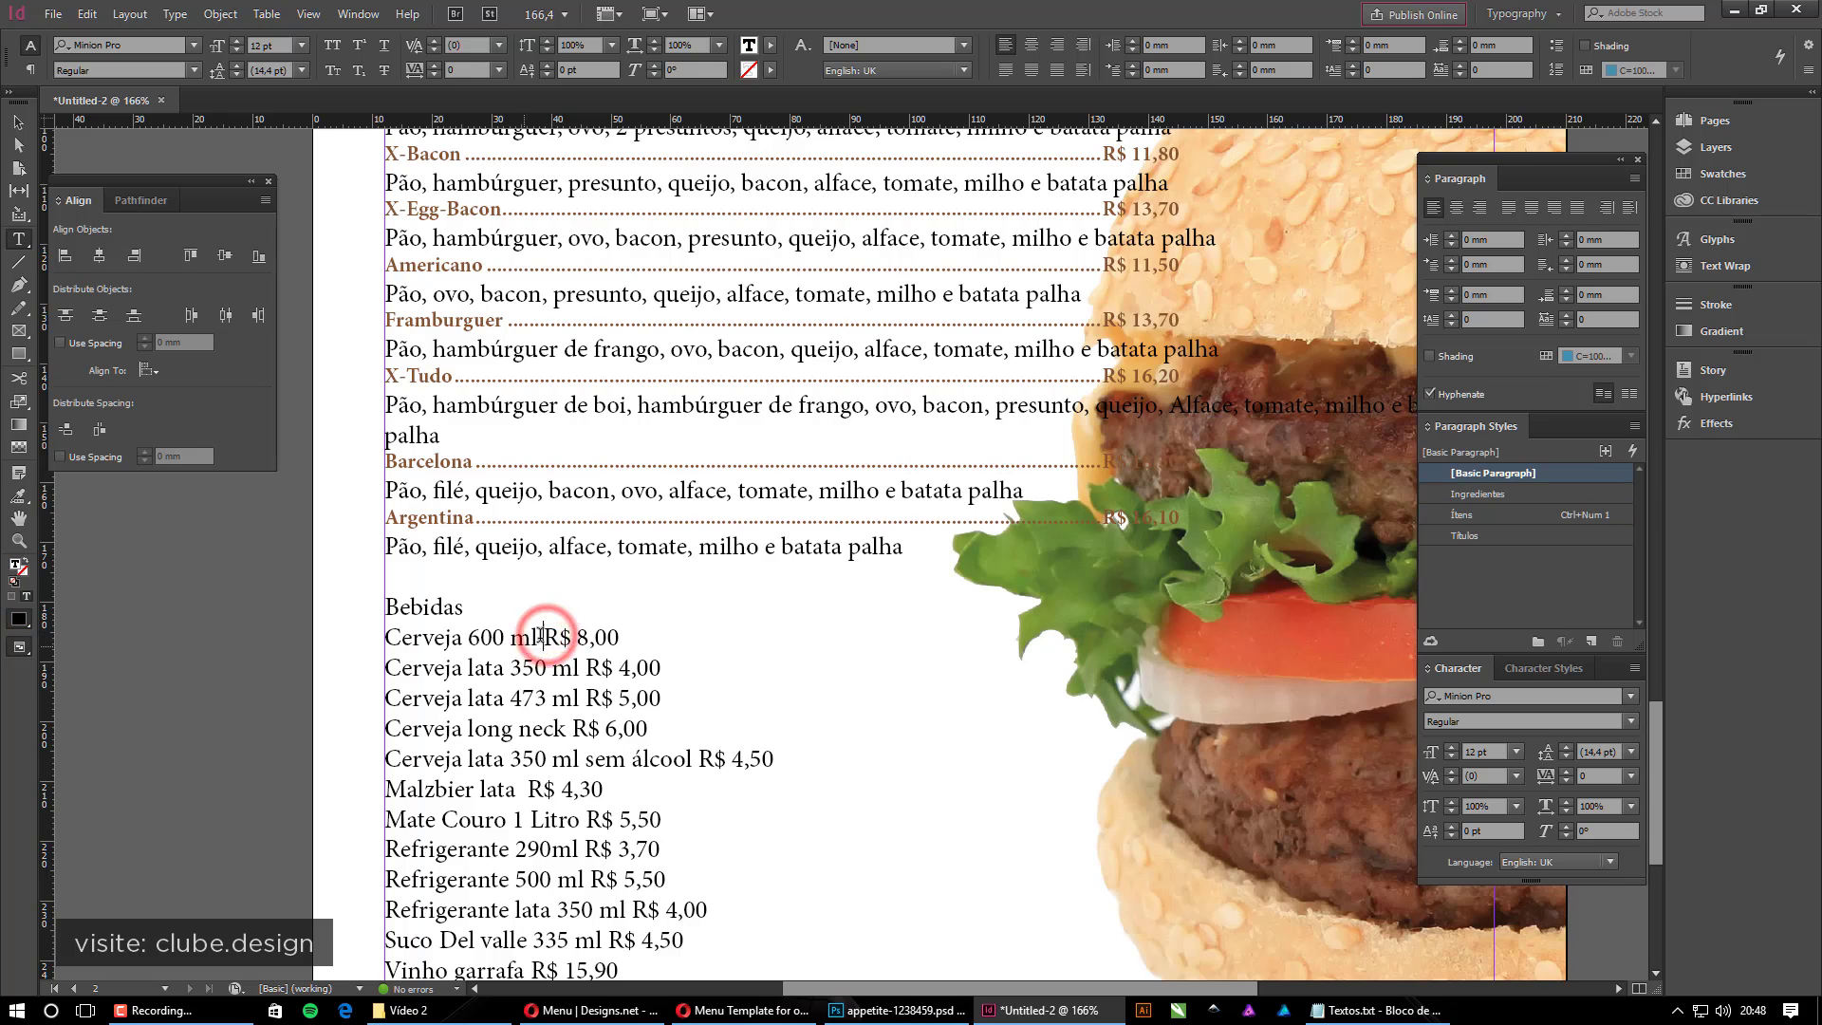
scroll(526, 636, "down", 5)
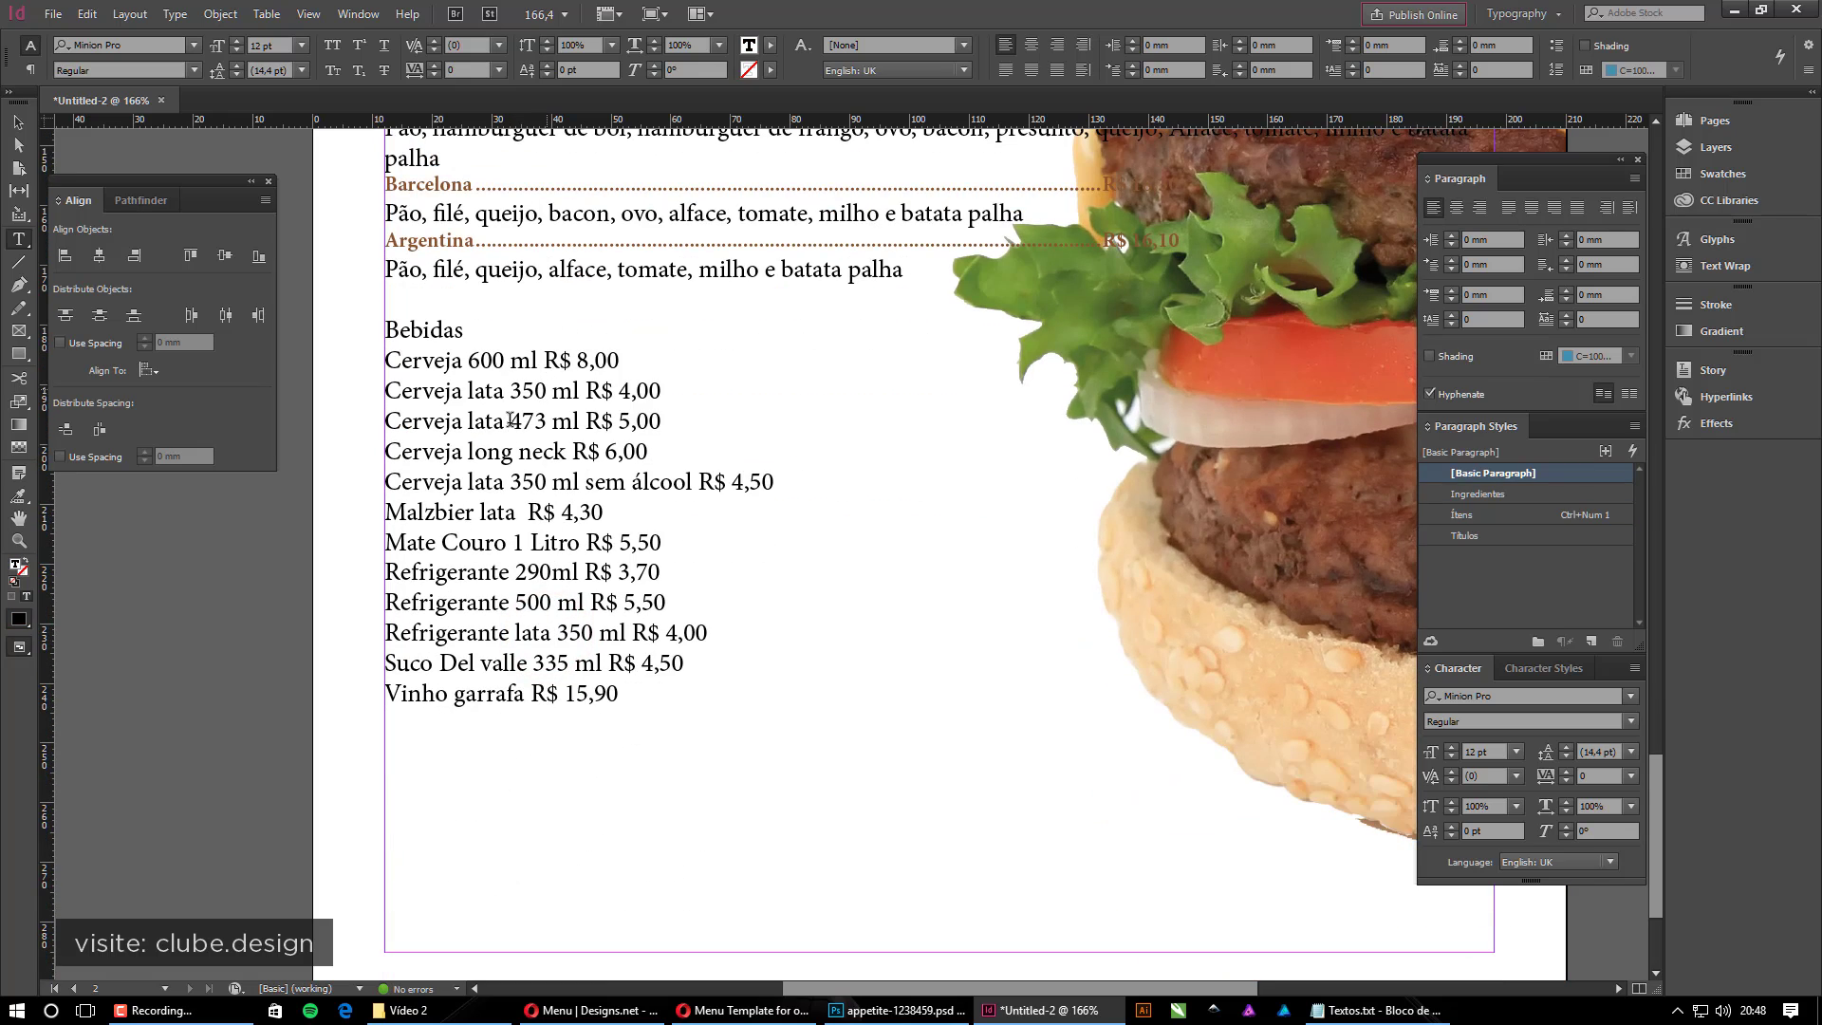
left_click_drag(447, 361, 492, 708)
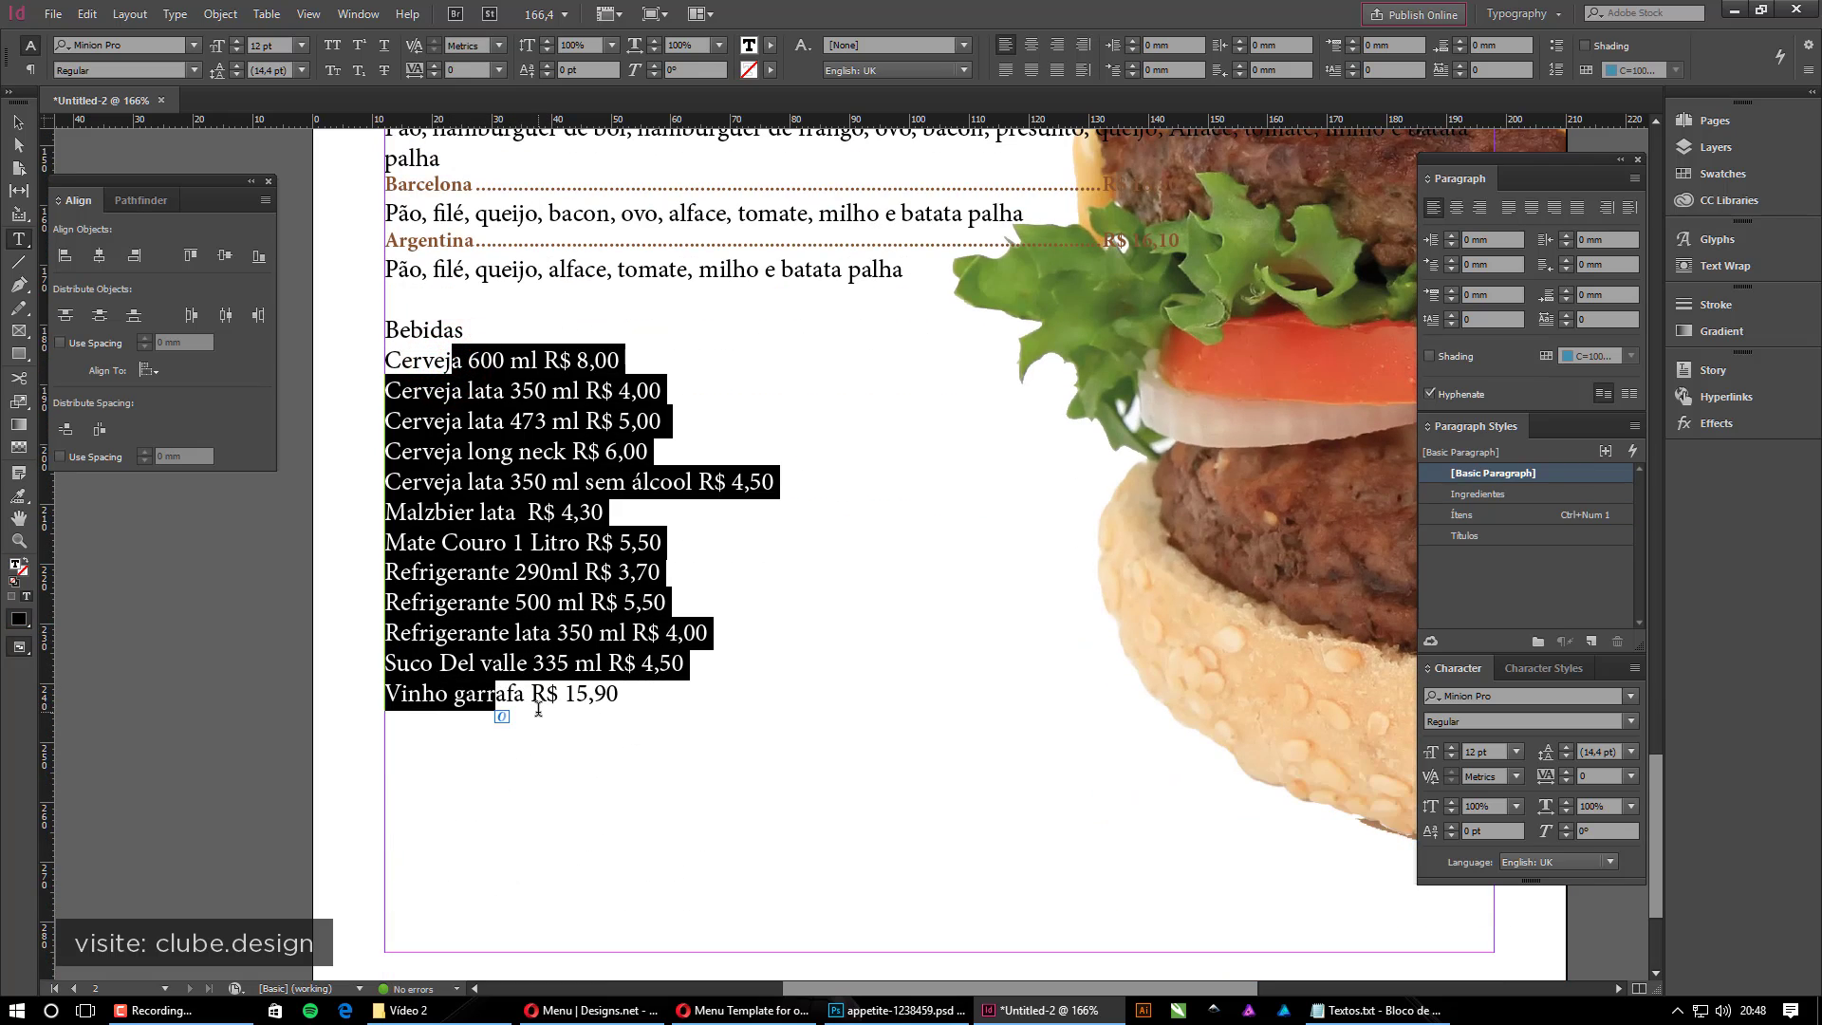
key("ctrl+KP_1")
Insert a tab before the prices of Cerveja 600 ml, Cerveja lata 350 ml, Cerveja lata 473 ml and Cerveja long neck
left_click(521, 362)
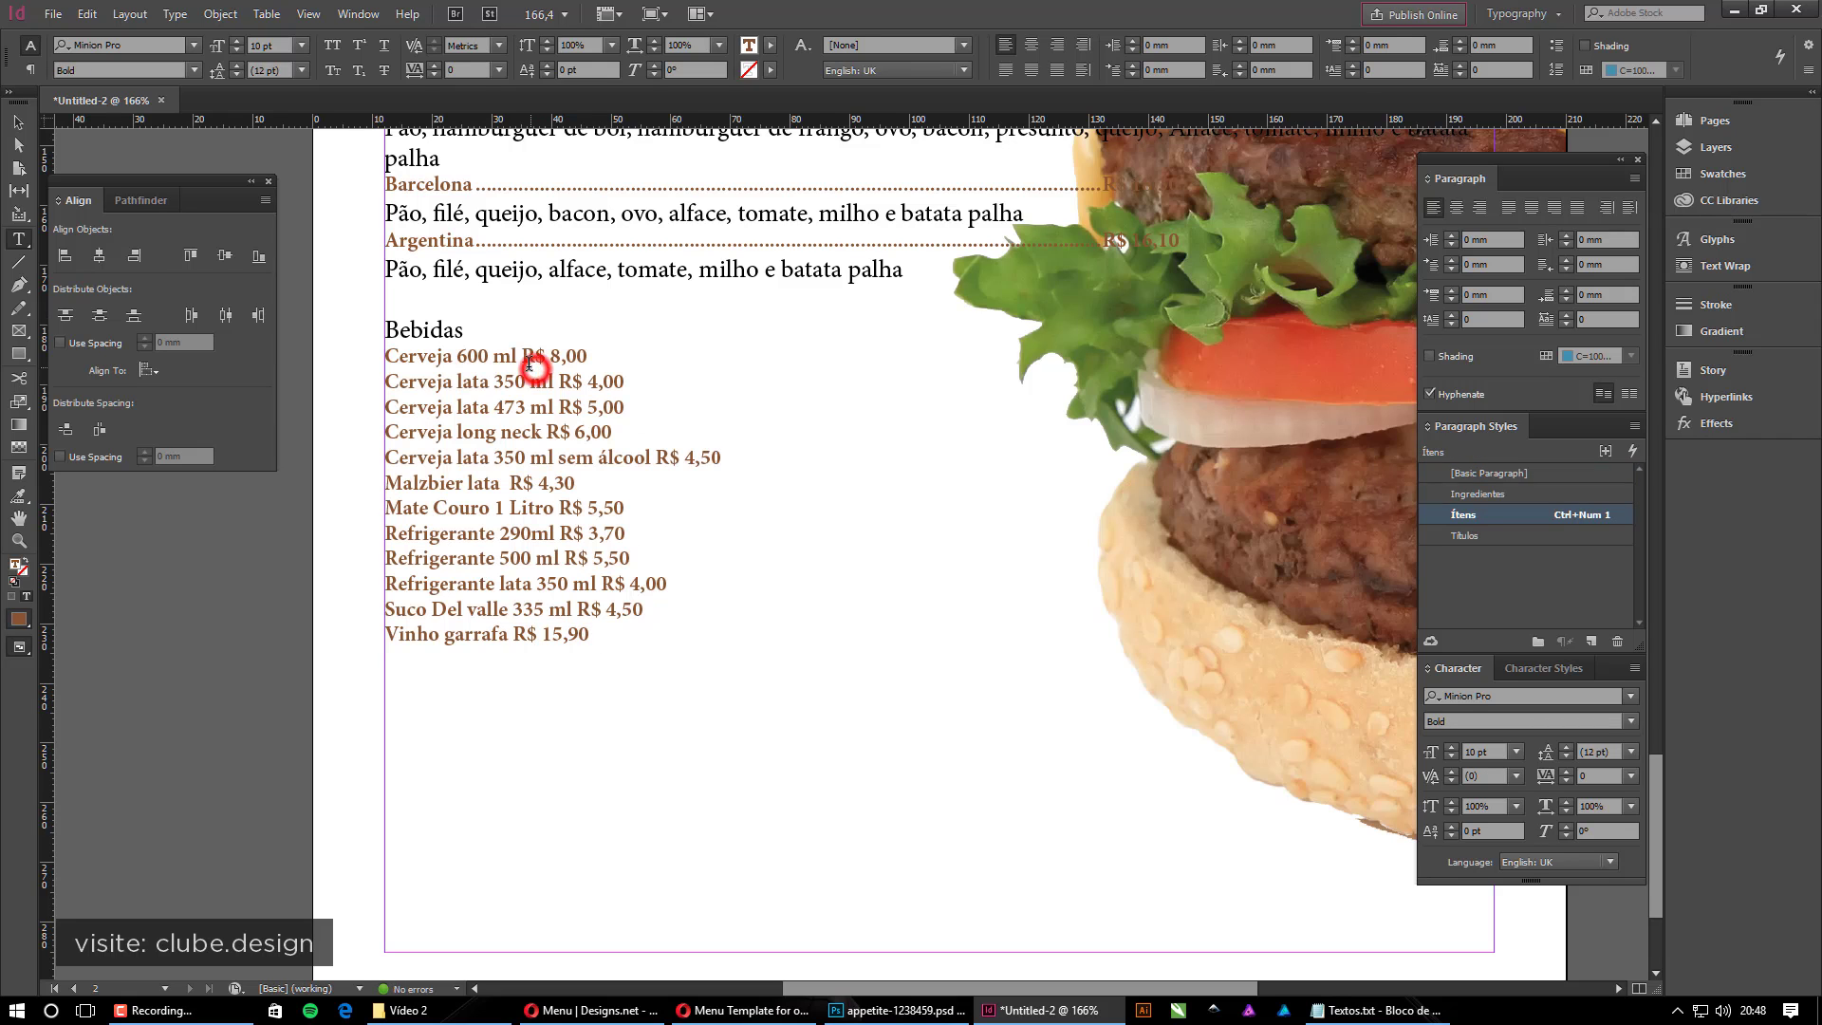
key("Tab")
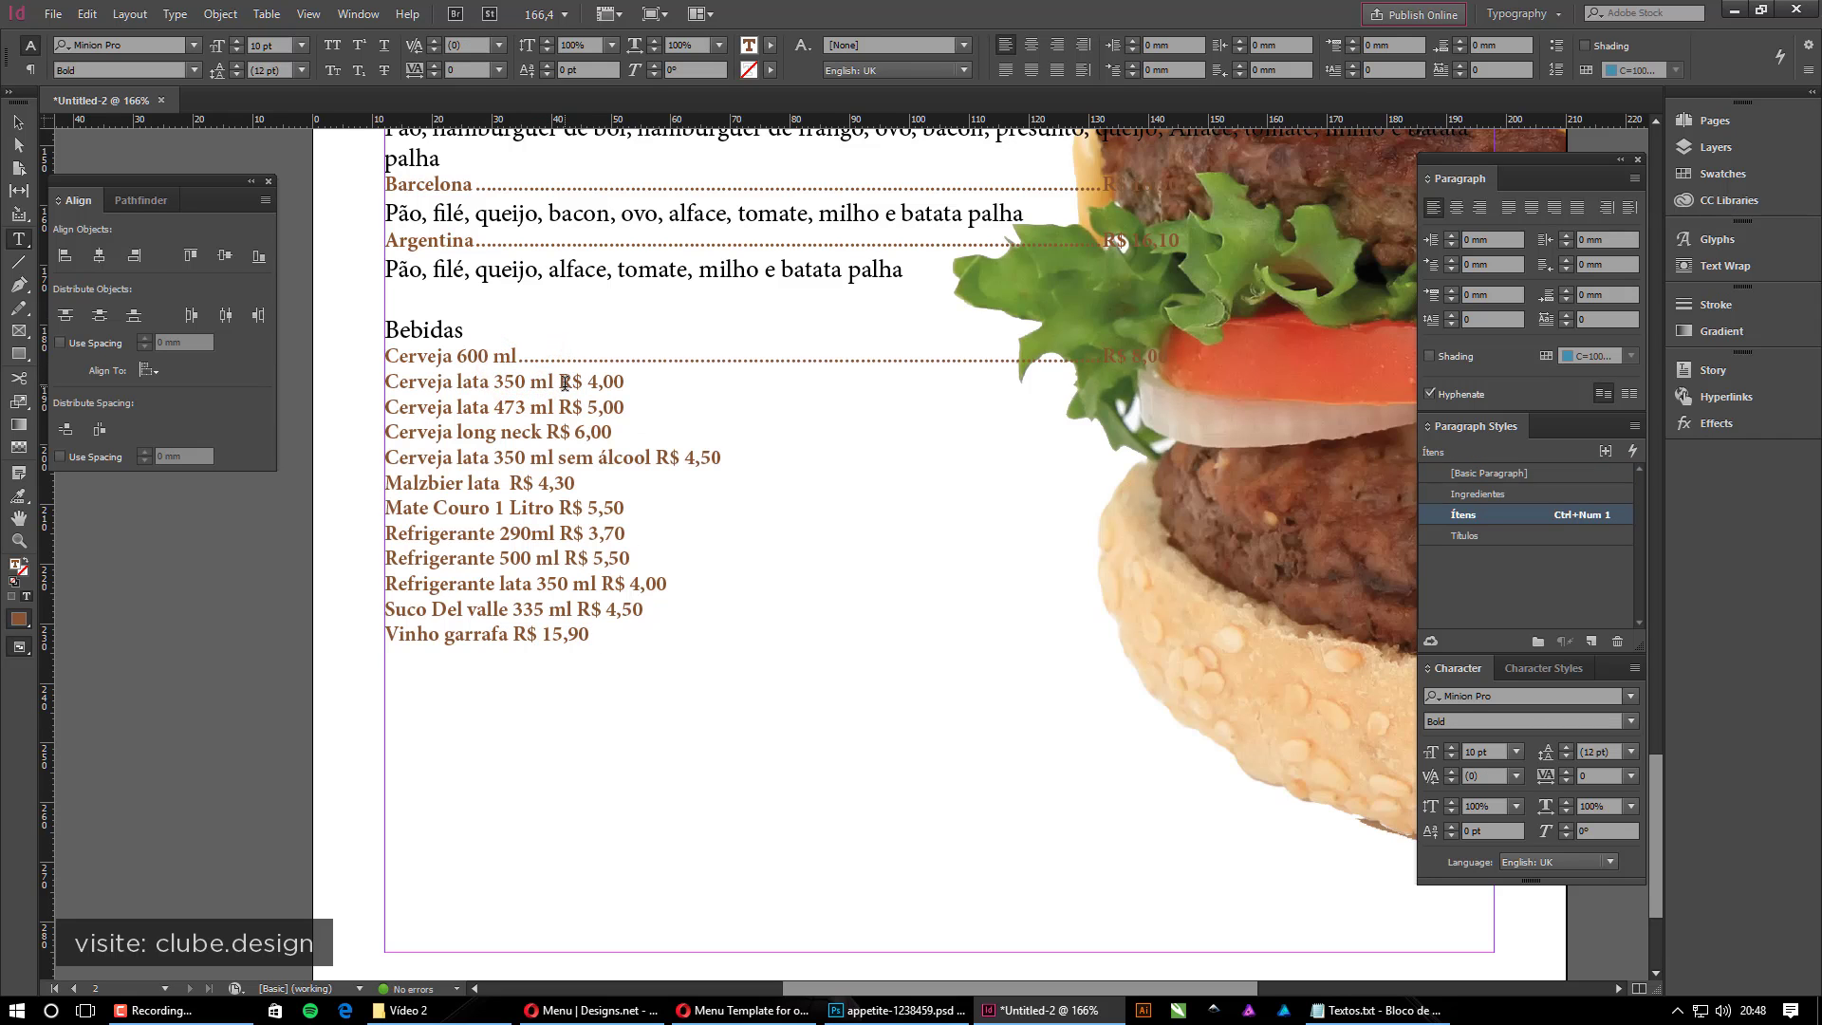
left_click(559, 381)
key("Tab")
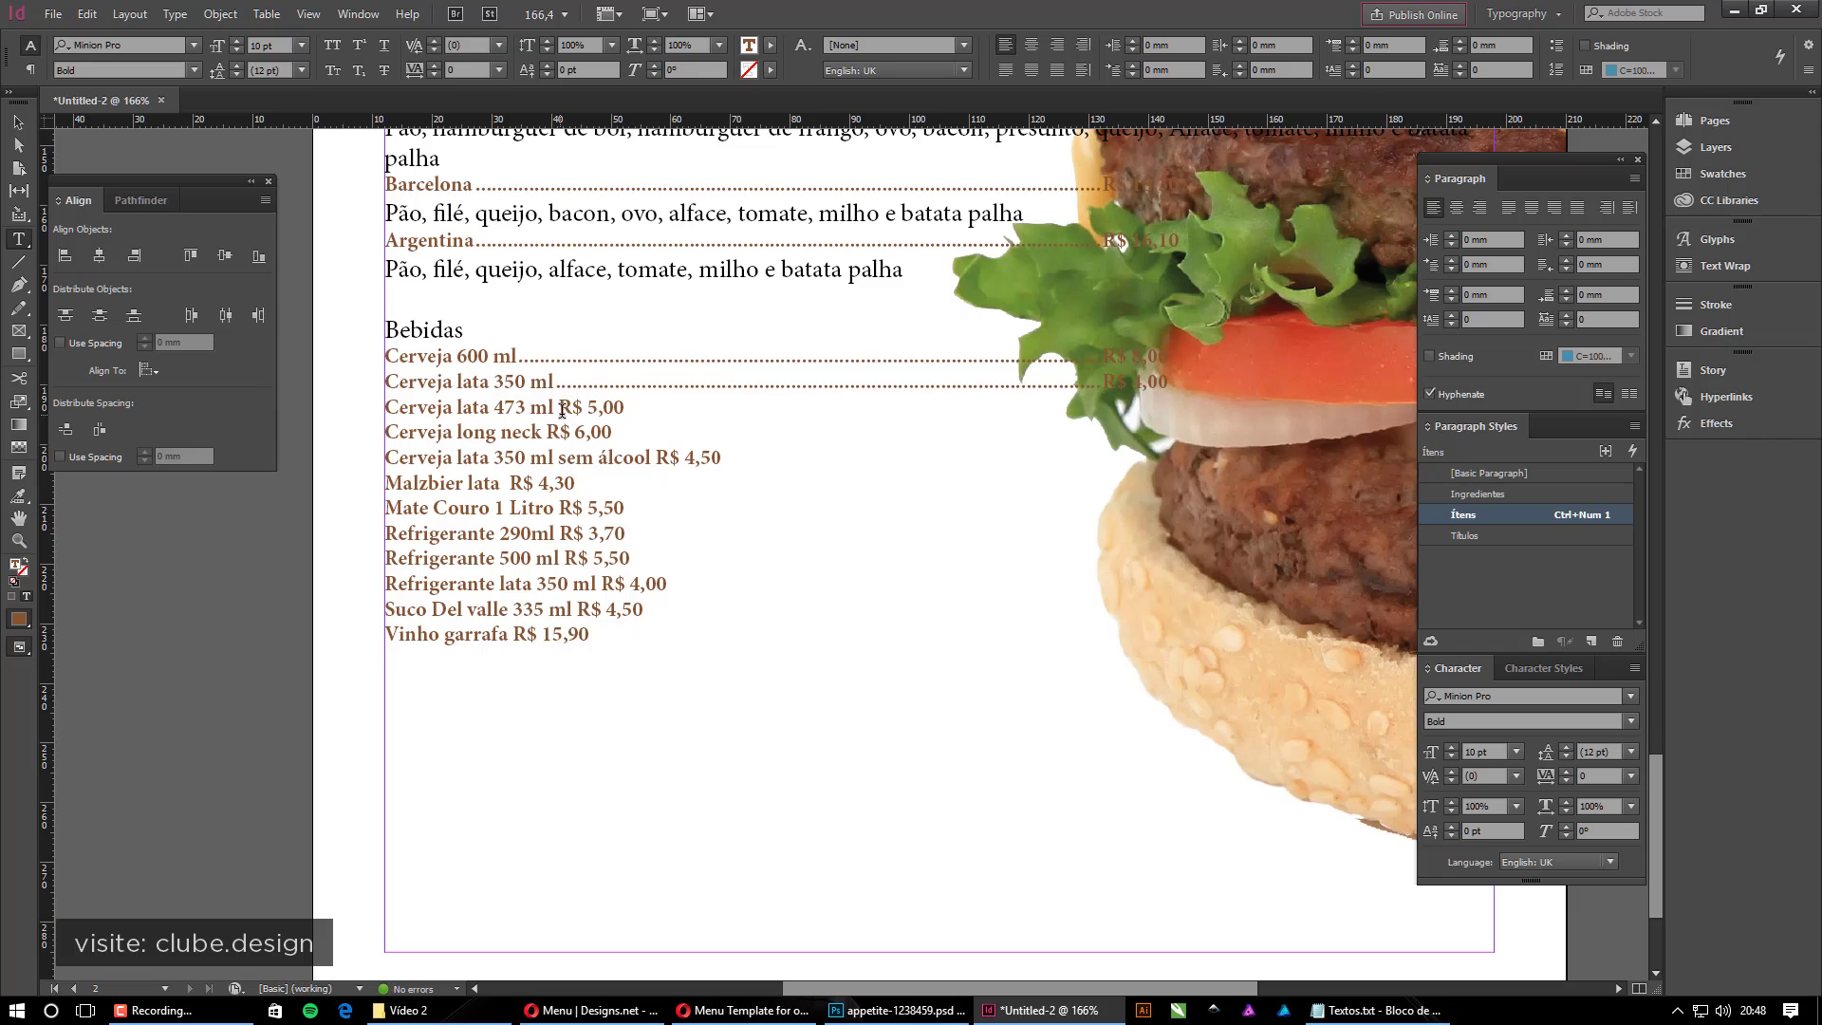
left_click(567, 405)
key("Tab")
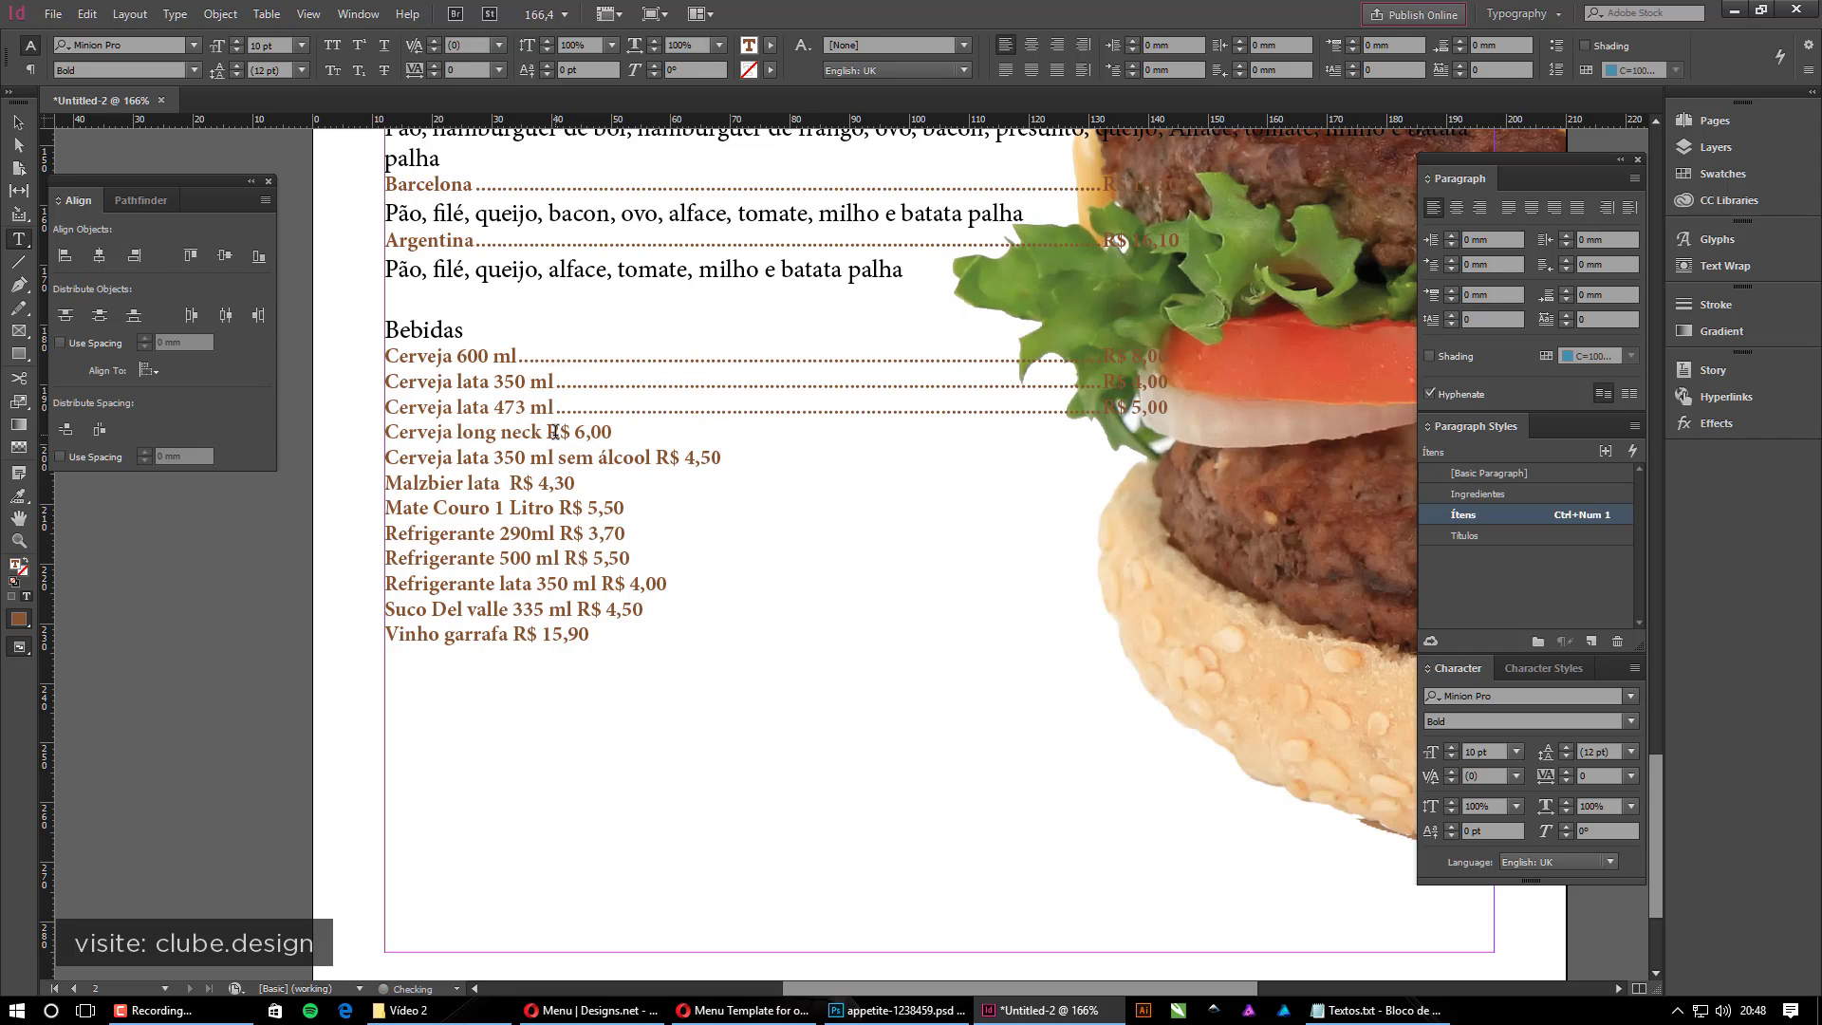
left_click(549, 433)
key("Tab")
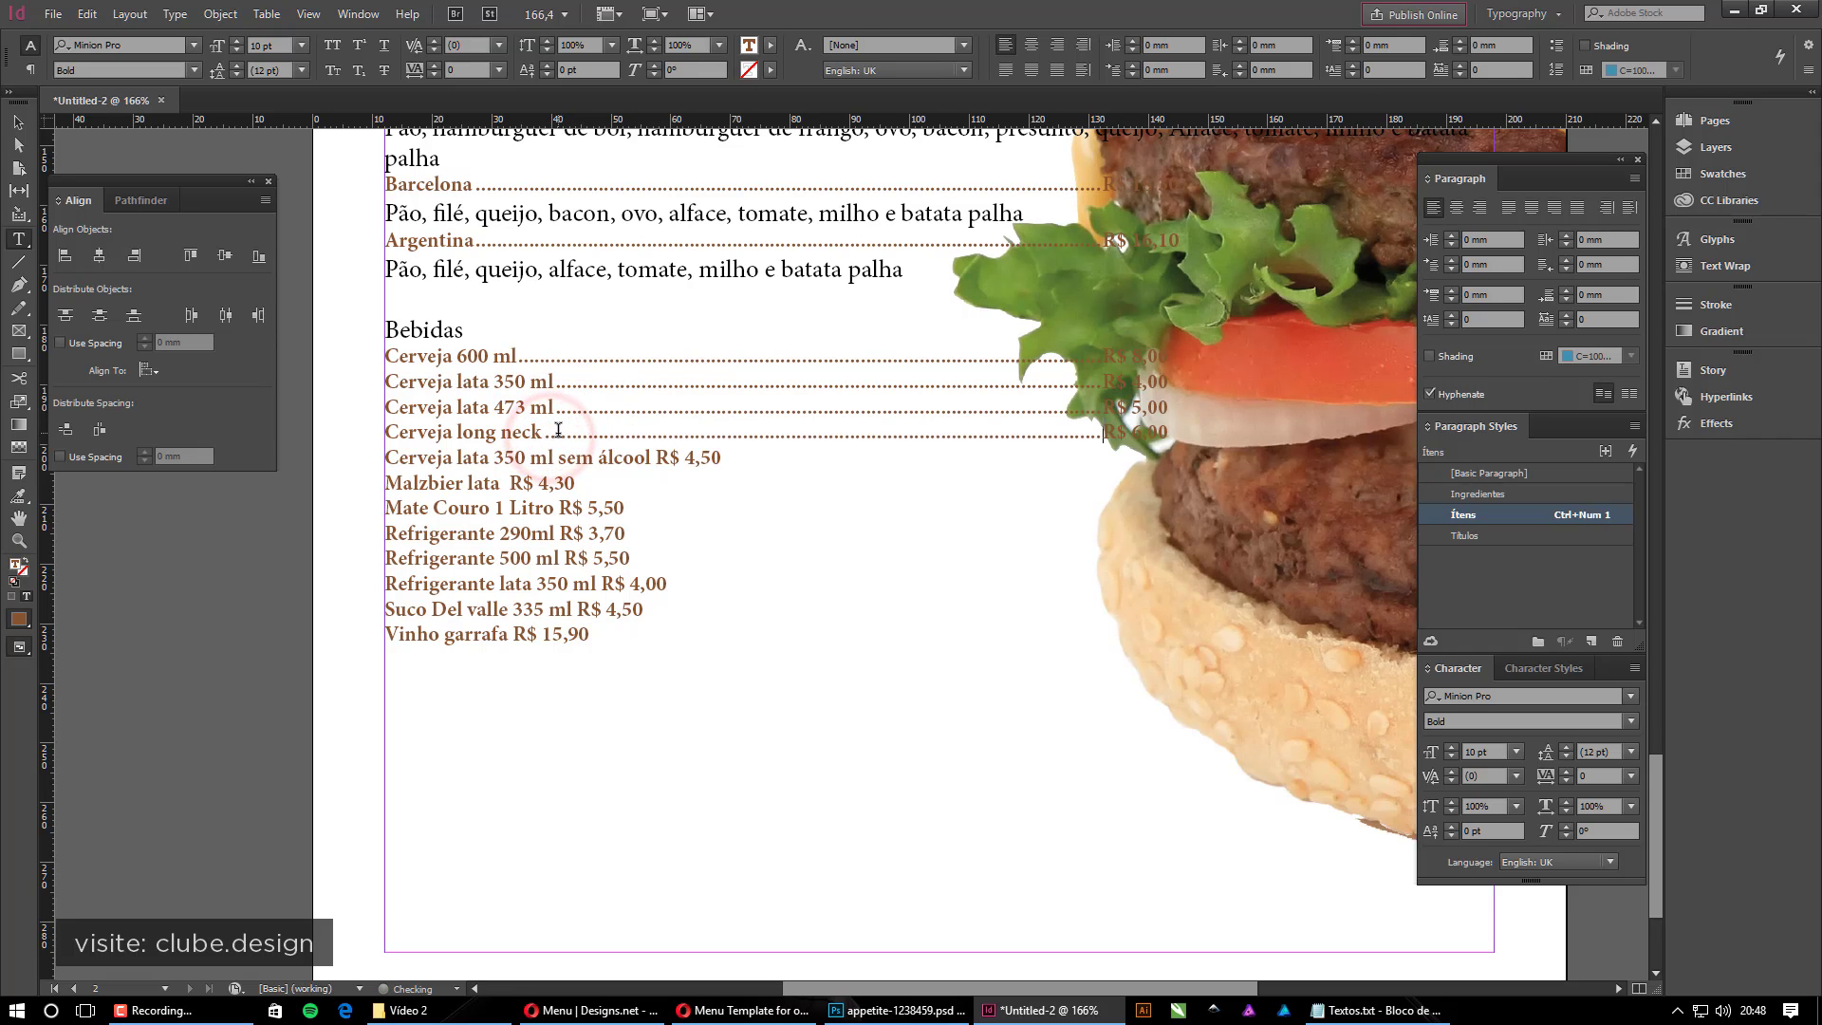
Insert a tab after "Cerveja lata" in the sem álcool line and before the Malzbier lata and Mate Couro 1 Litro prices
left_click(493, 457)
key("Tab")
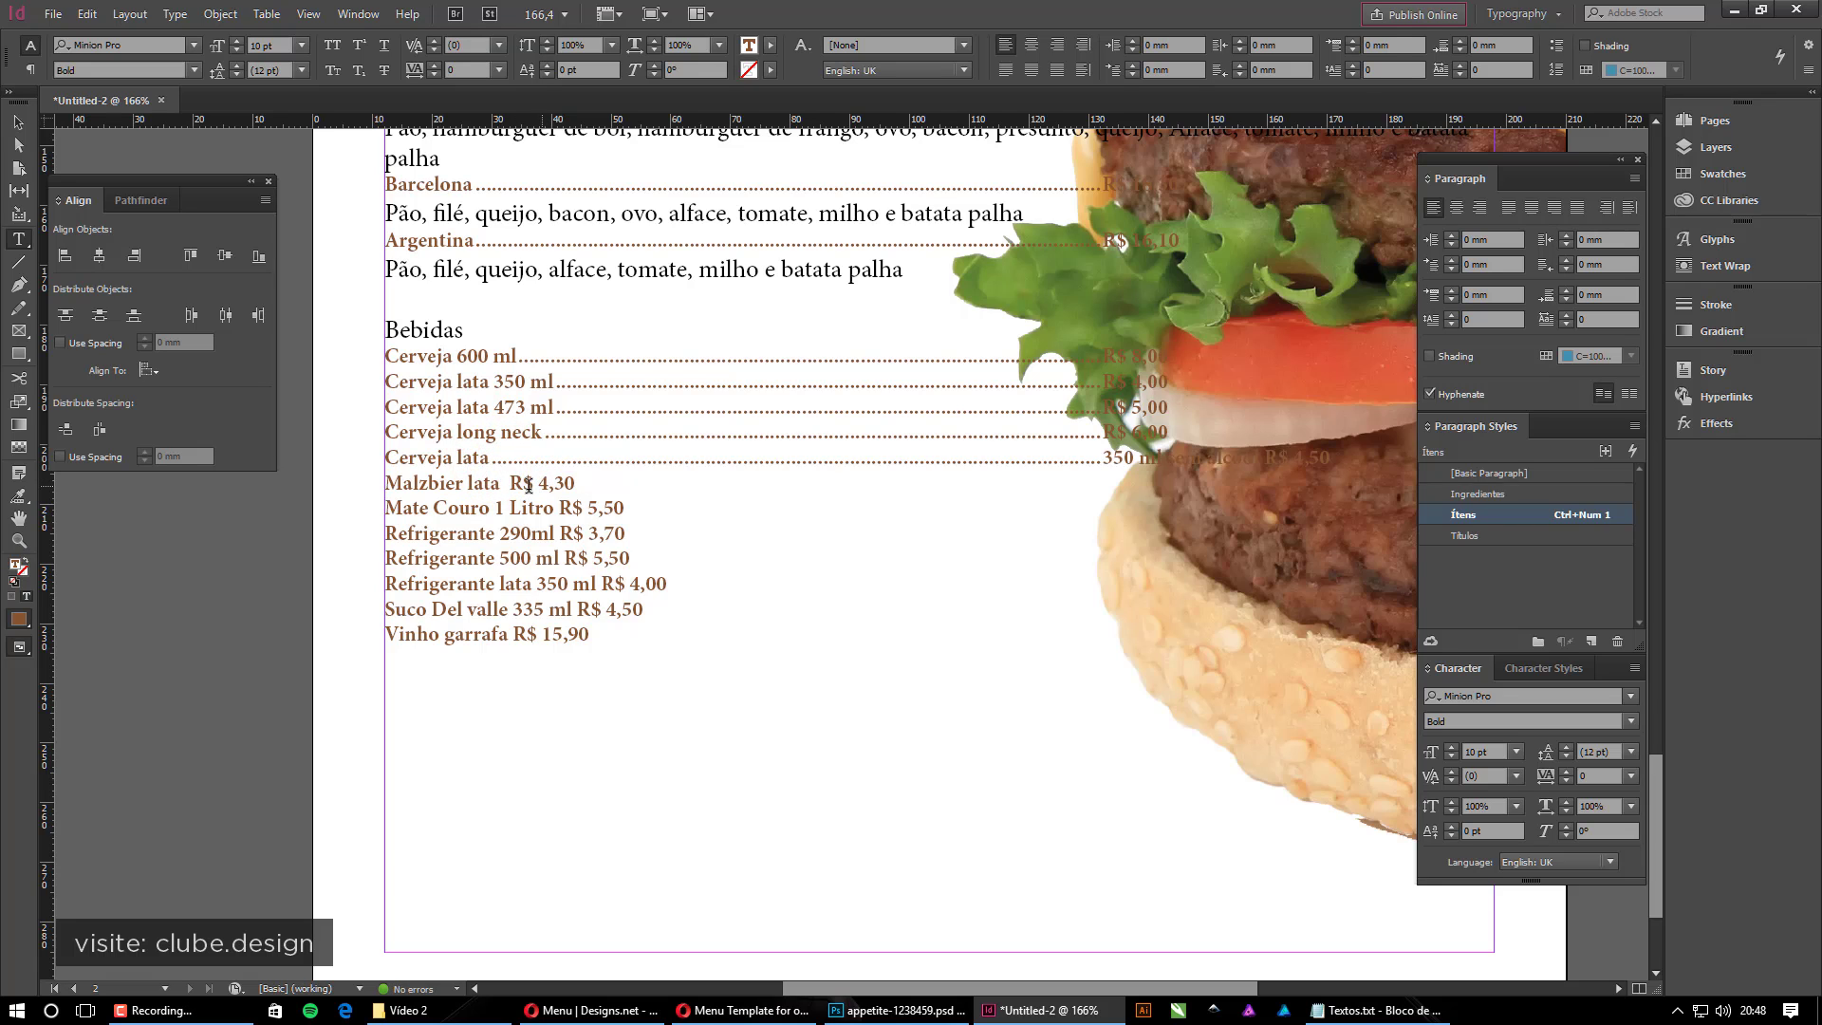
key("Tab")
left_click(561, 509)
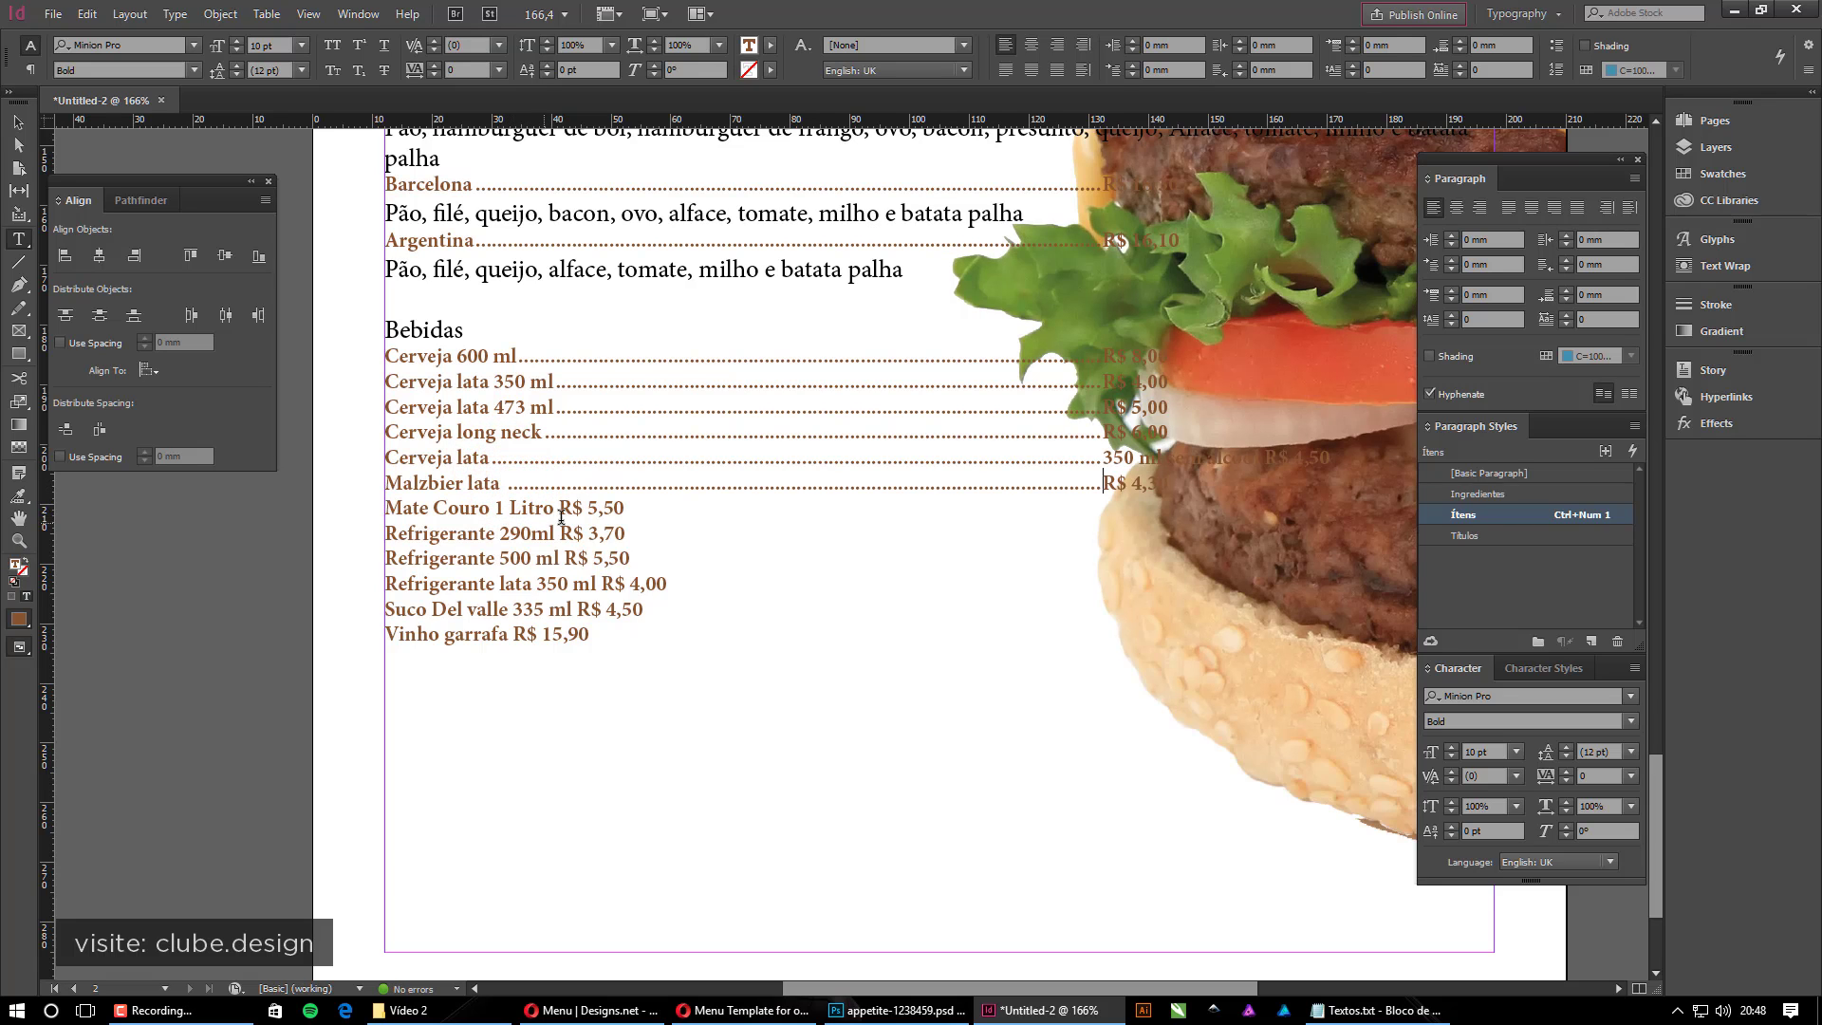
key("Tab")
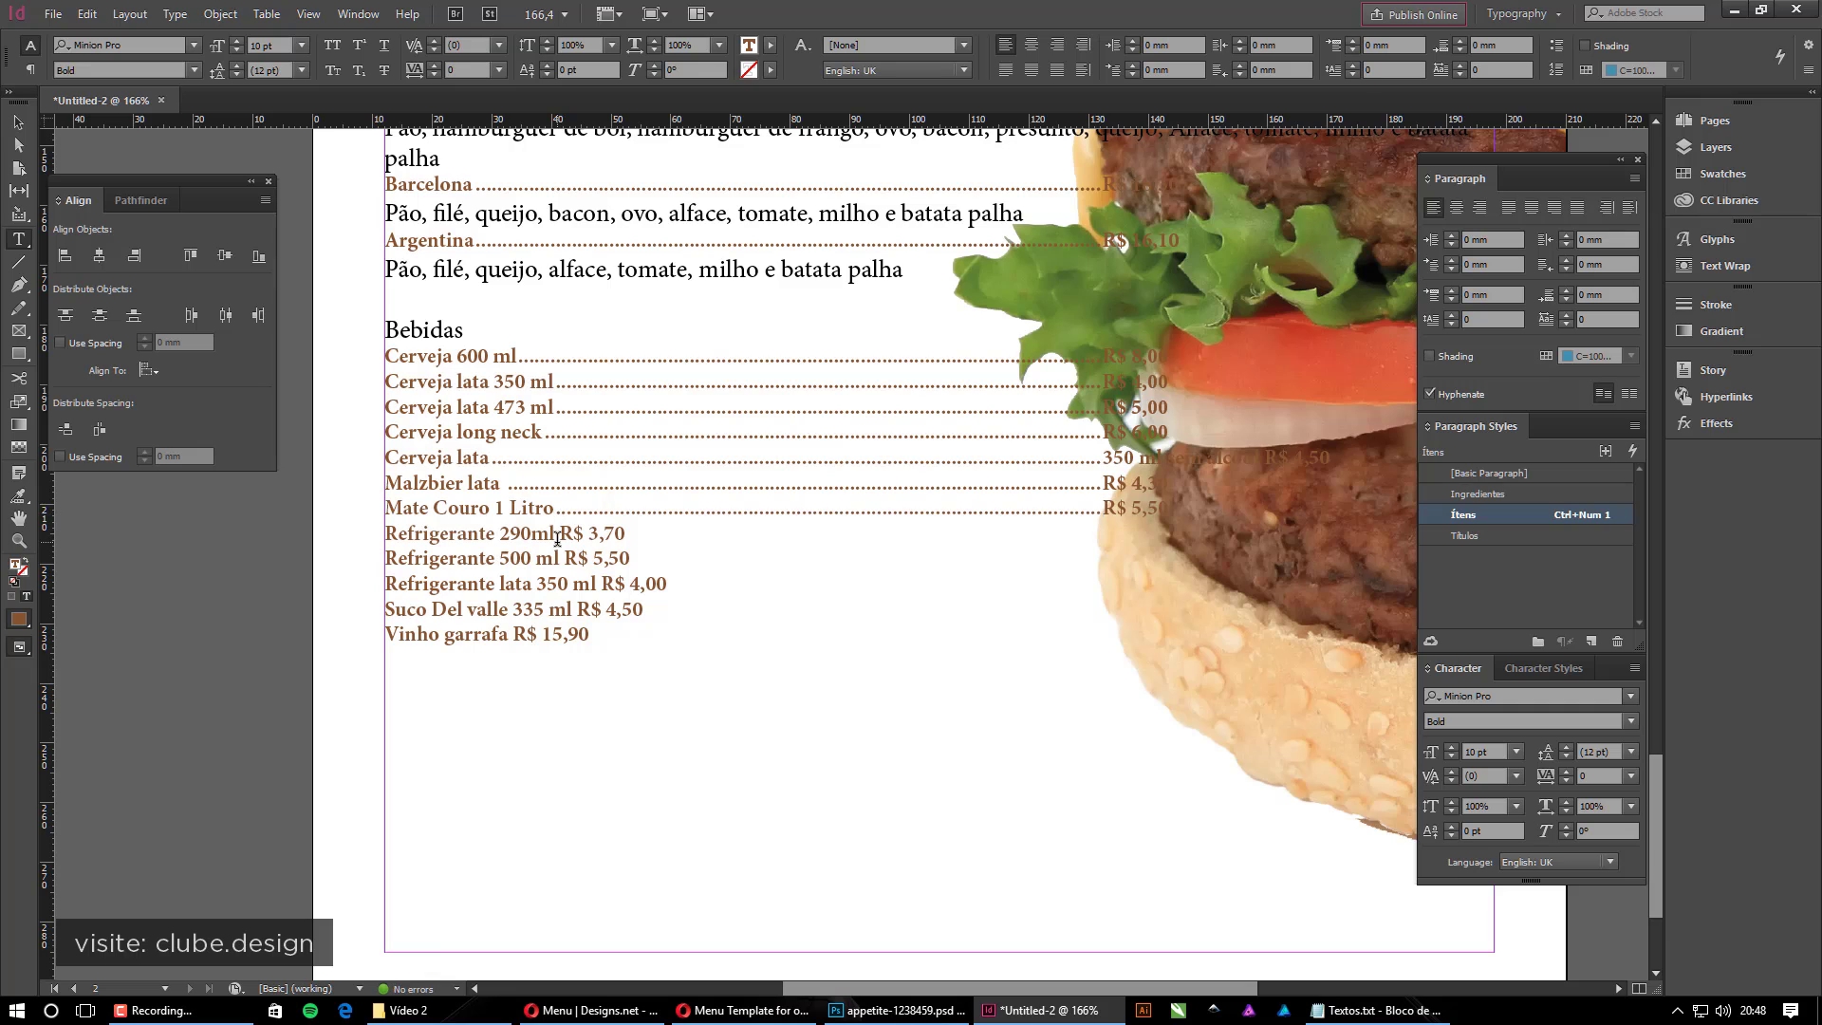
Insert a tab before the prices of the three Refrigerante lines, Suco Del valle 335 ml and Vinho garrafa
left_click(559, 536)
key("Tab")
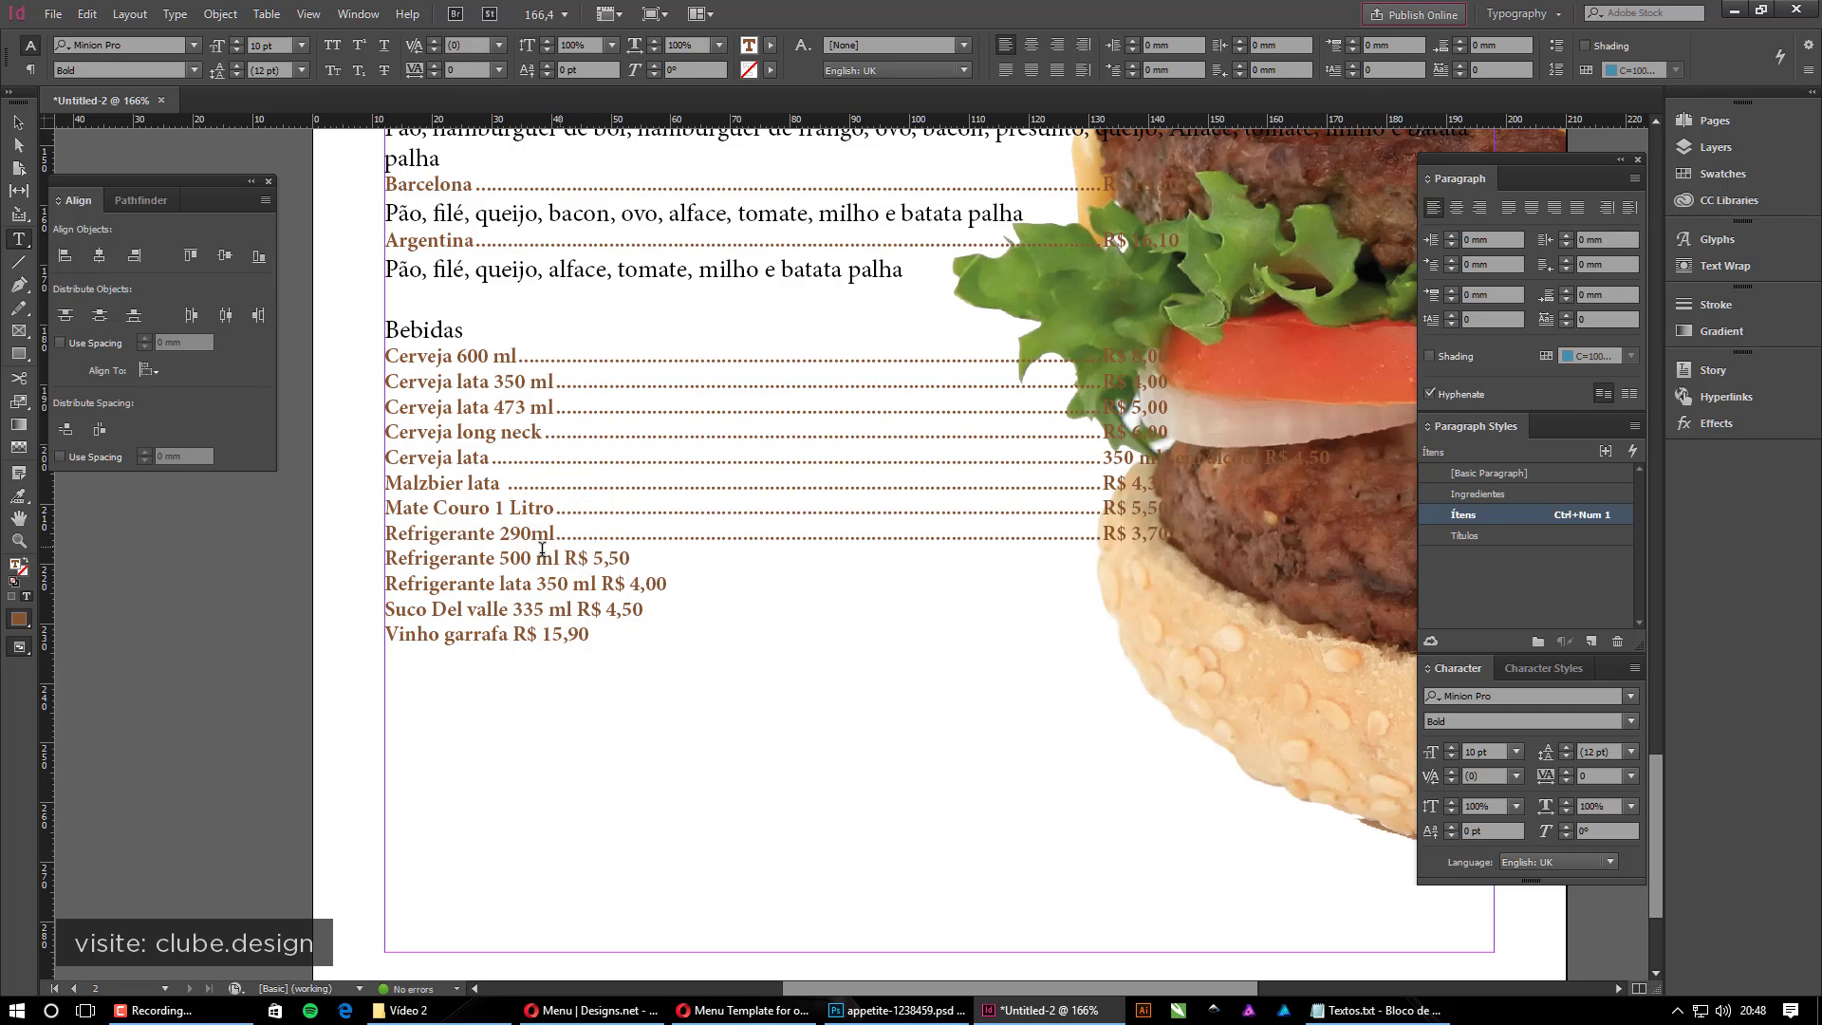
left_click(568, 560)
key("Tab")
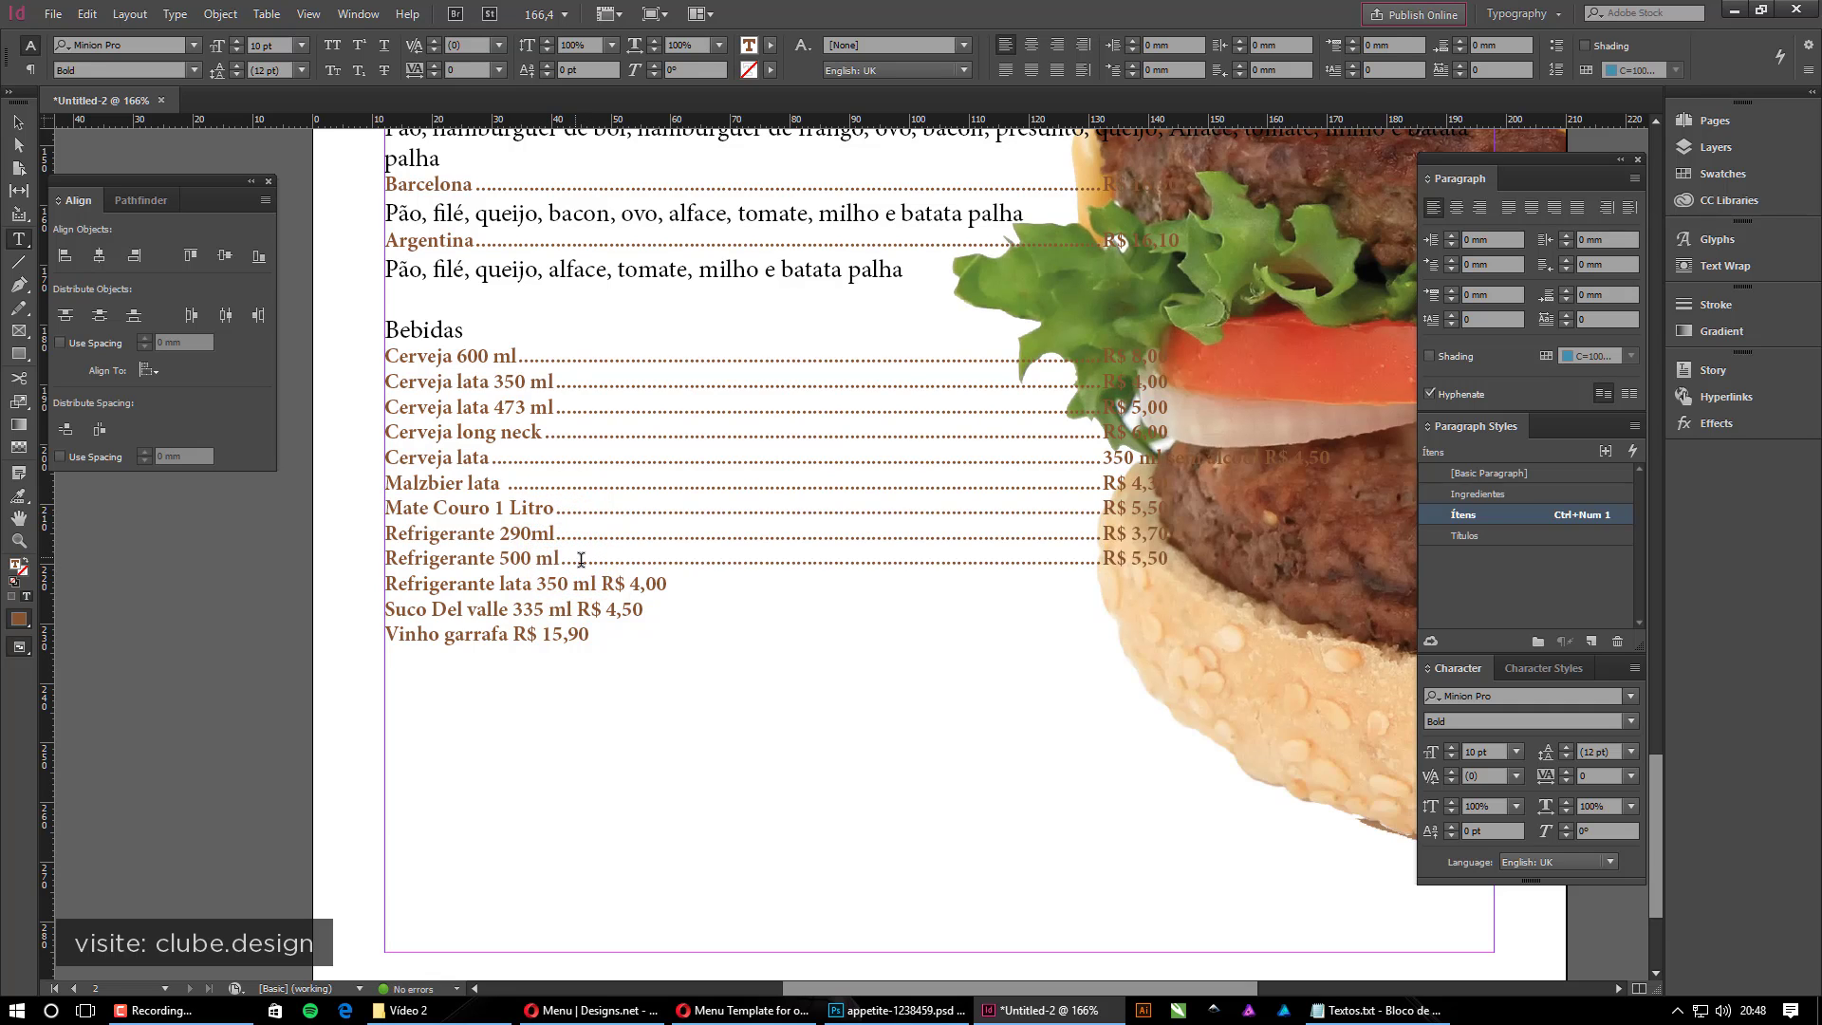
left_click(599, 583)
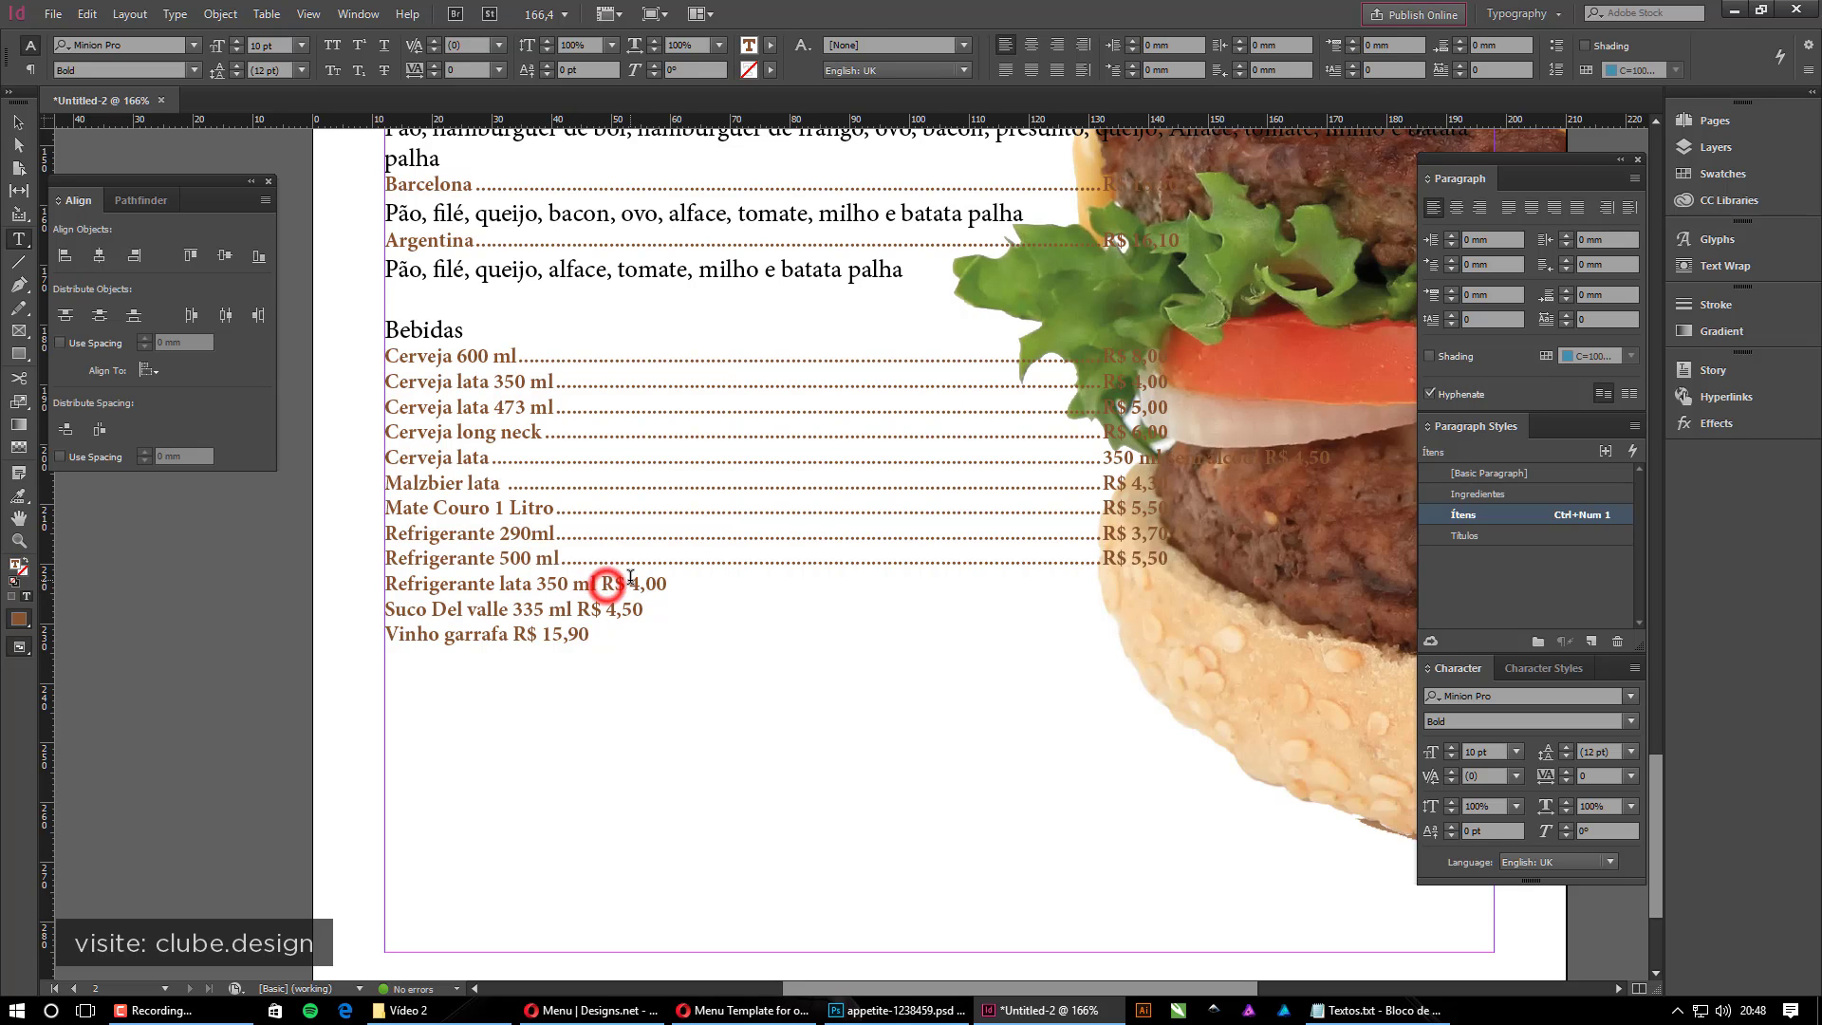
key("Tab")
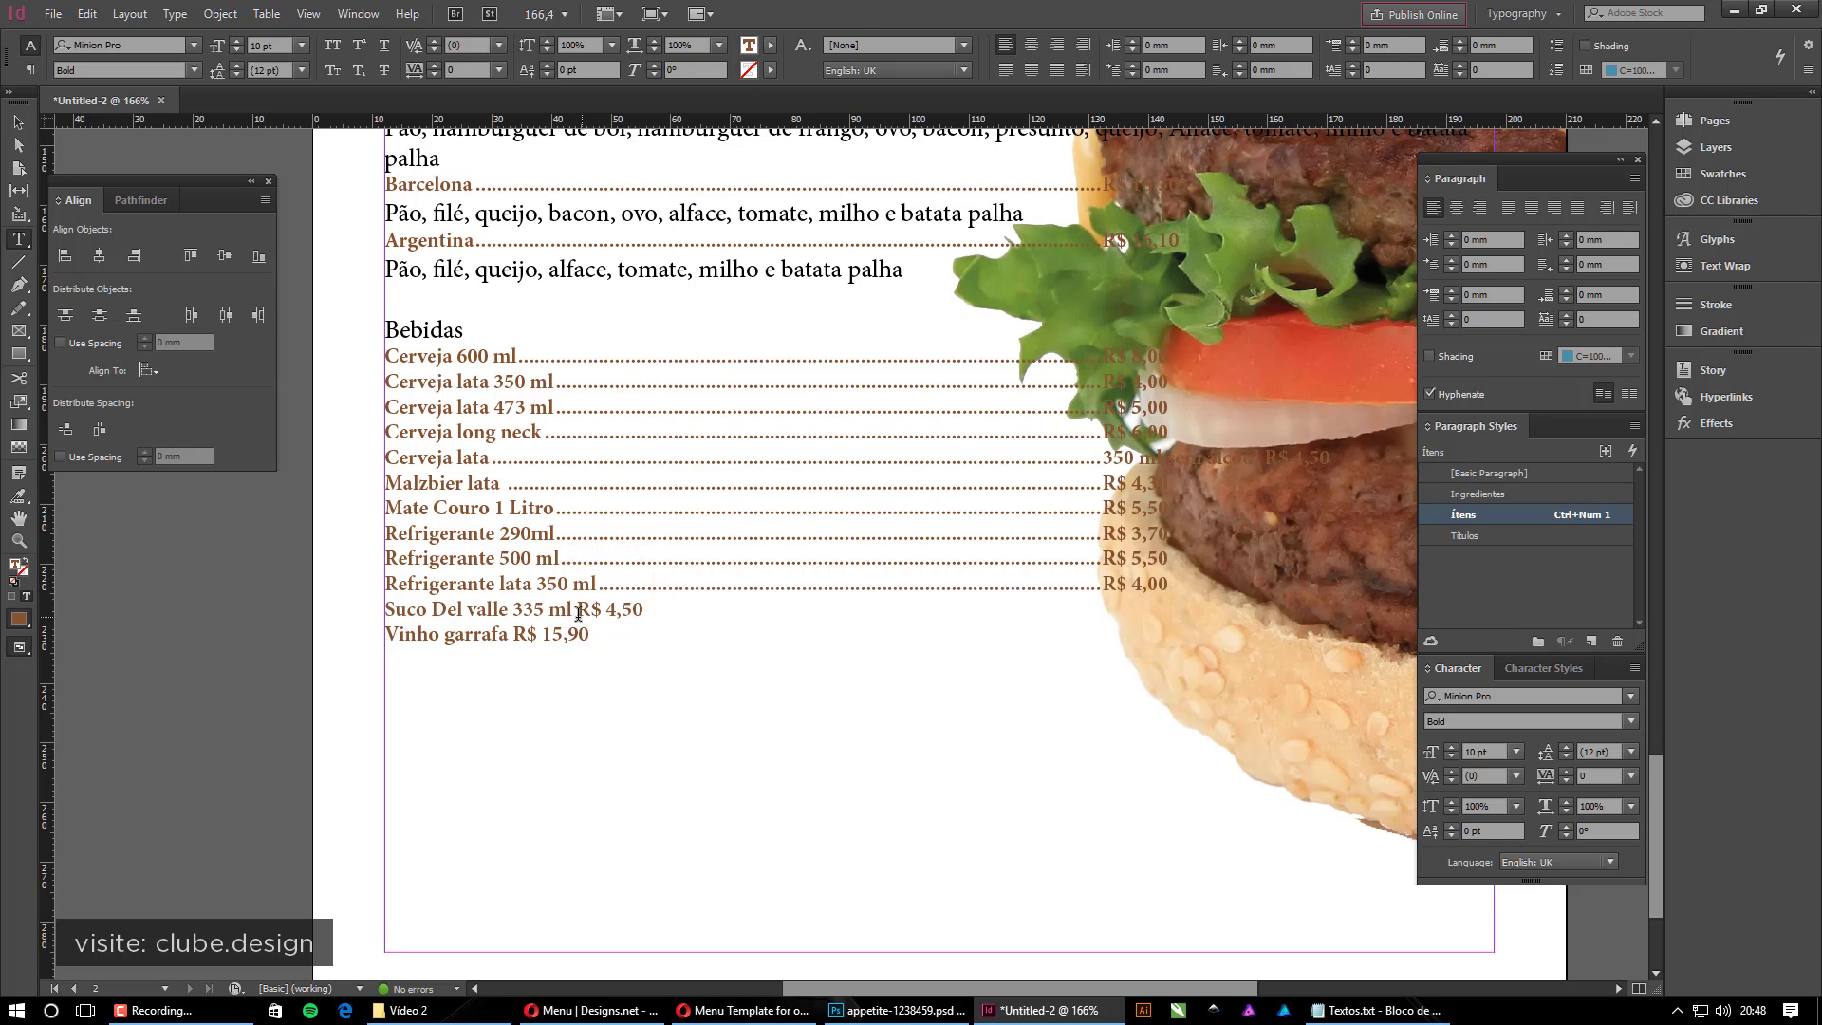
left_click(576, 612)
key("Tab")
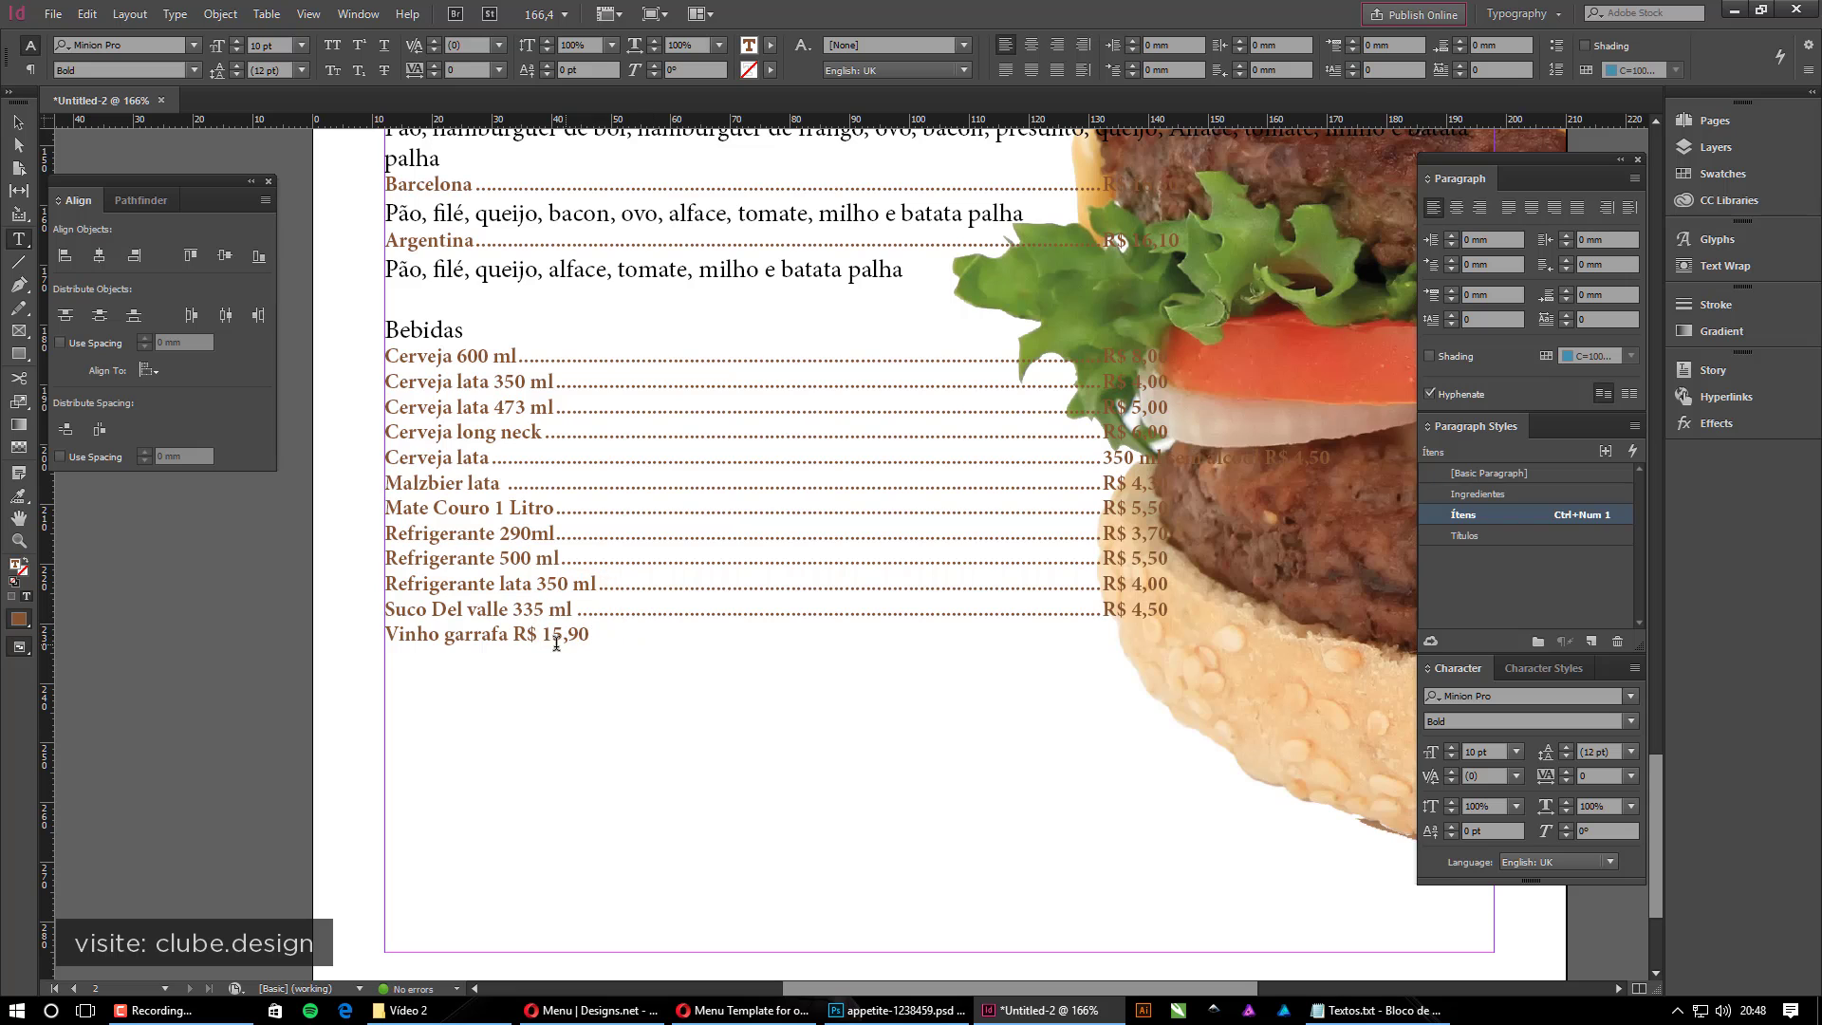
left_click(516, 633)
key("Tab")
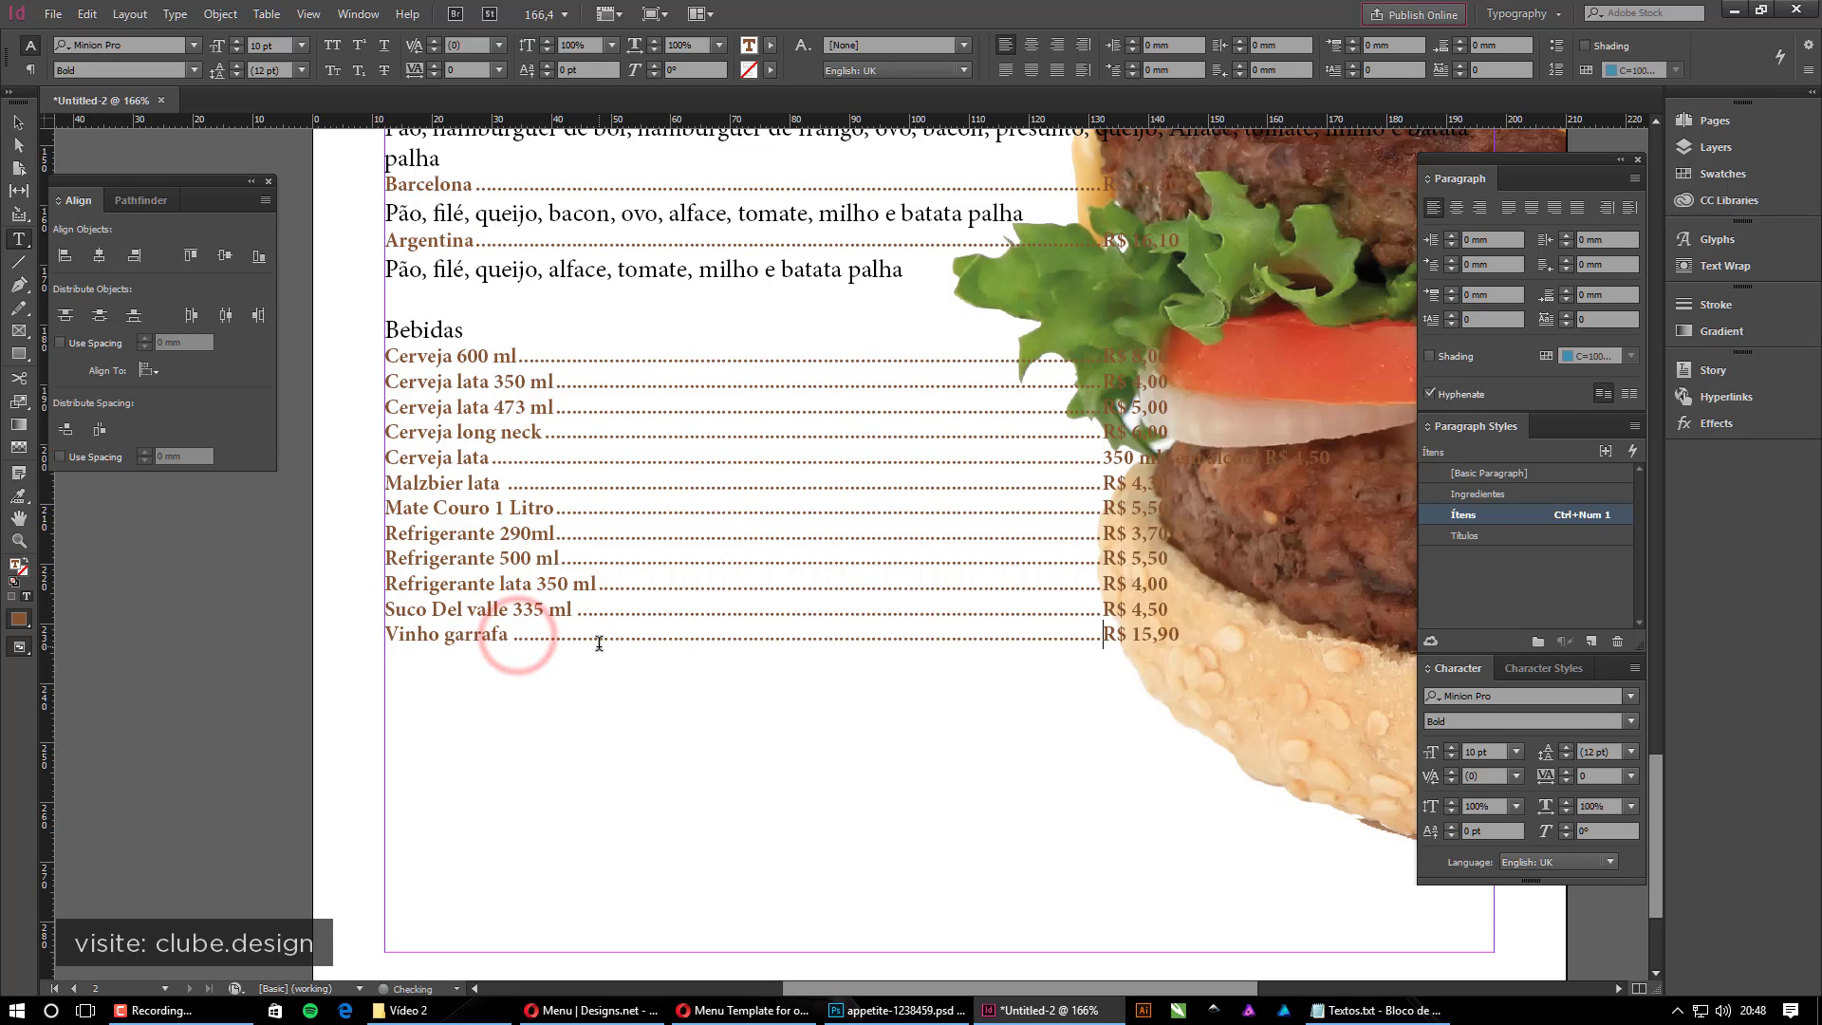
Assign the shortcut Ctrl+Num 0 to the Títulos paragraph style and apply that style to the Bebidas heading
scroll(862, 569, "up", 3)
scroll(862, 569, "up", 4)
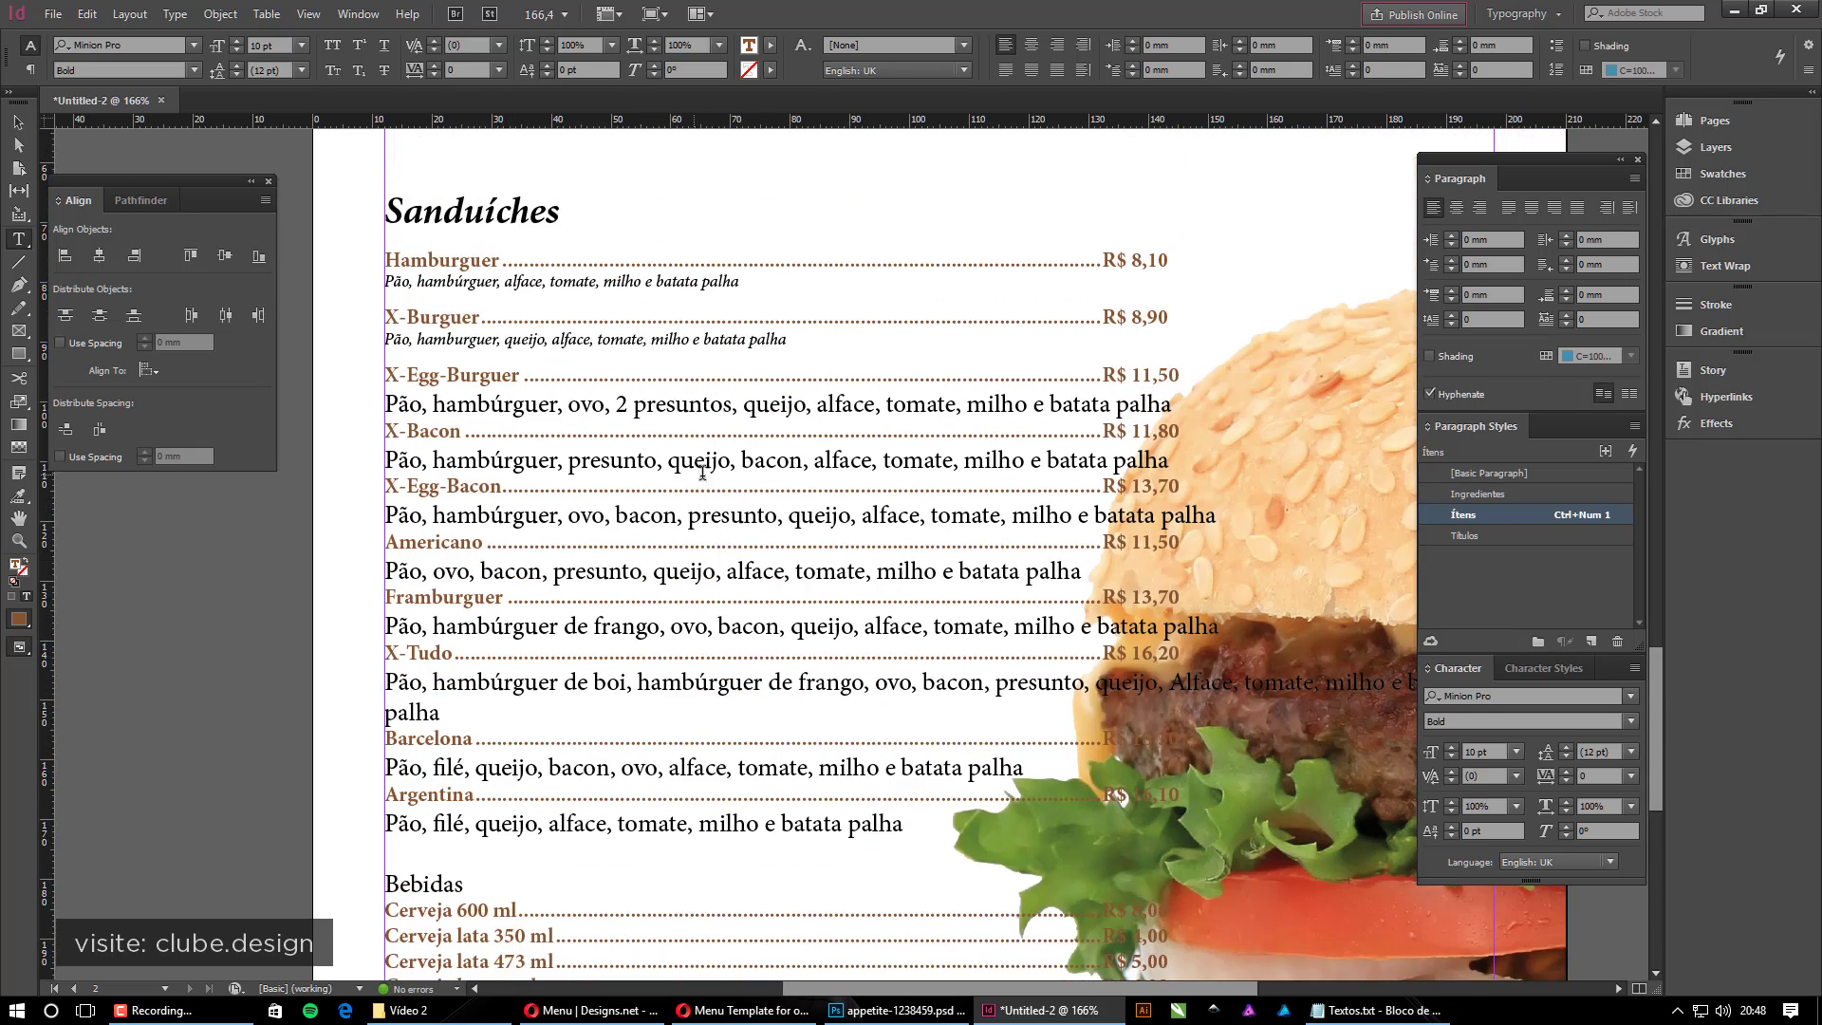
left_click(496, 218)
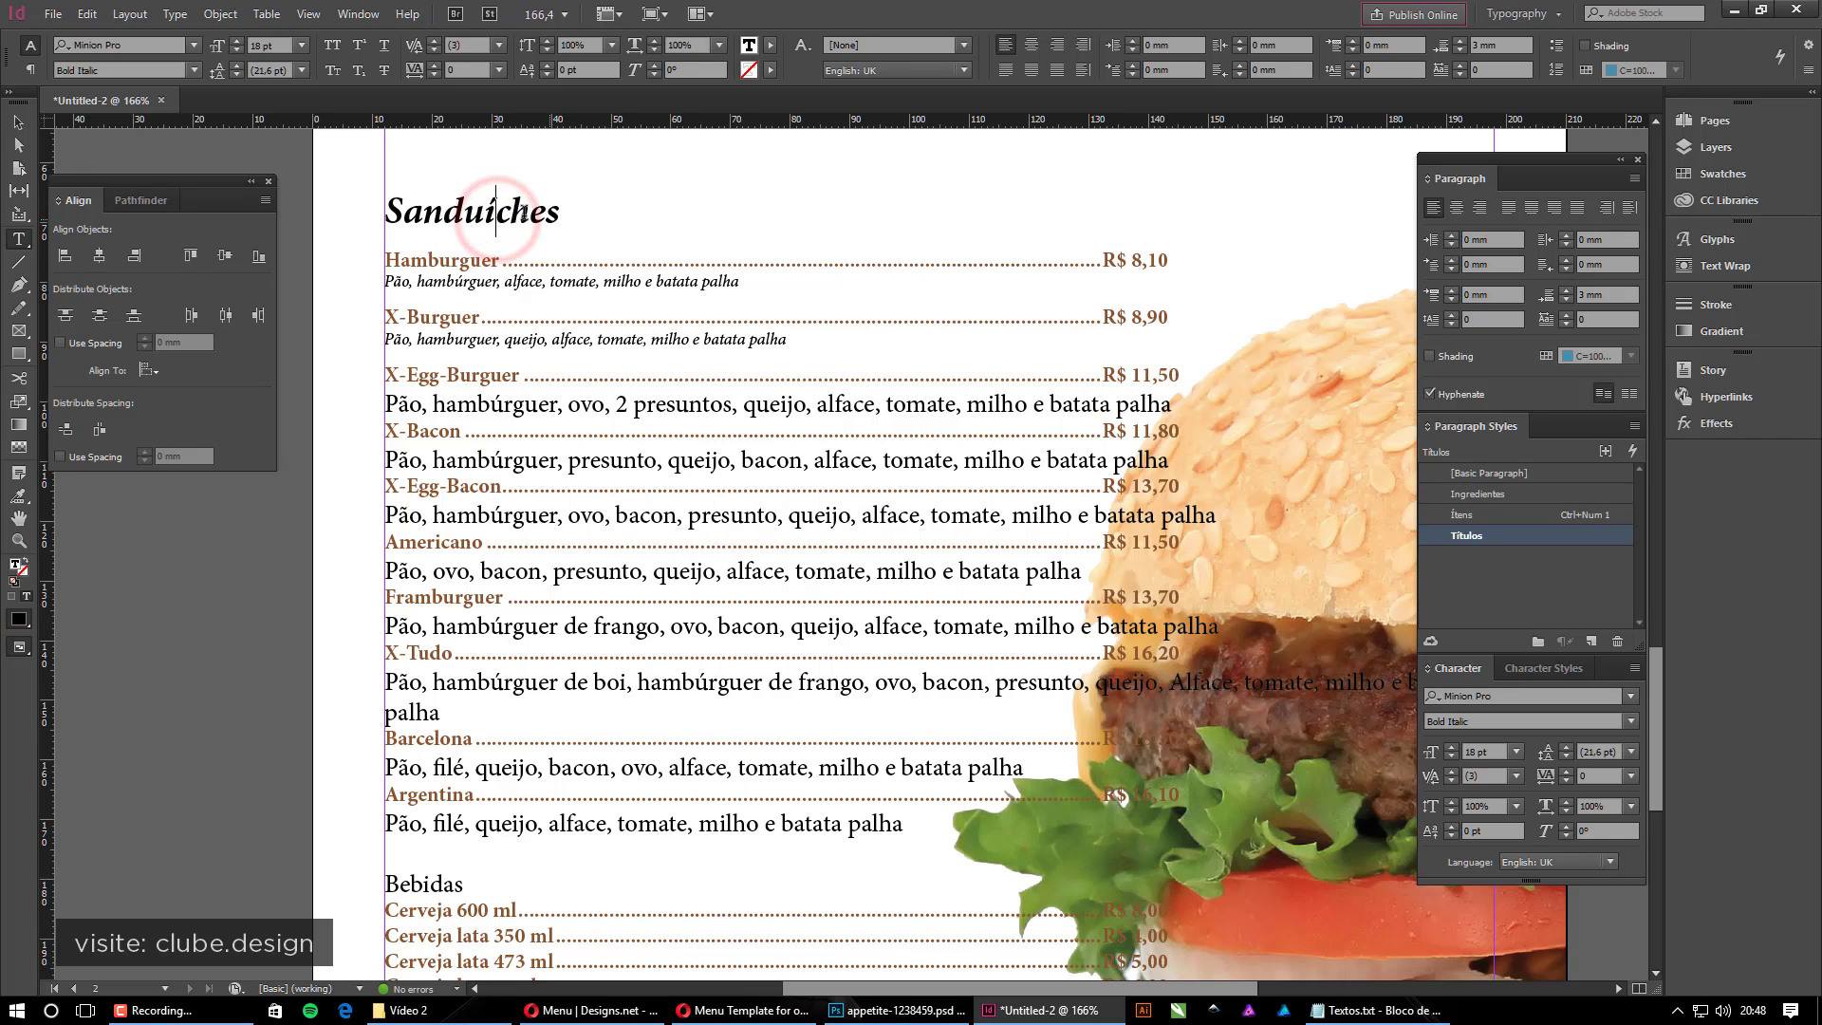
double_click(1615, 537)
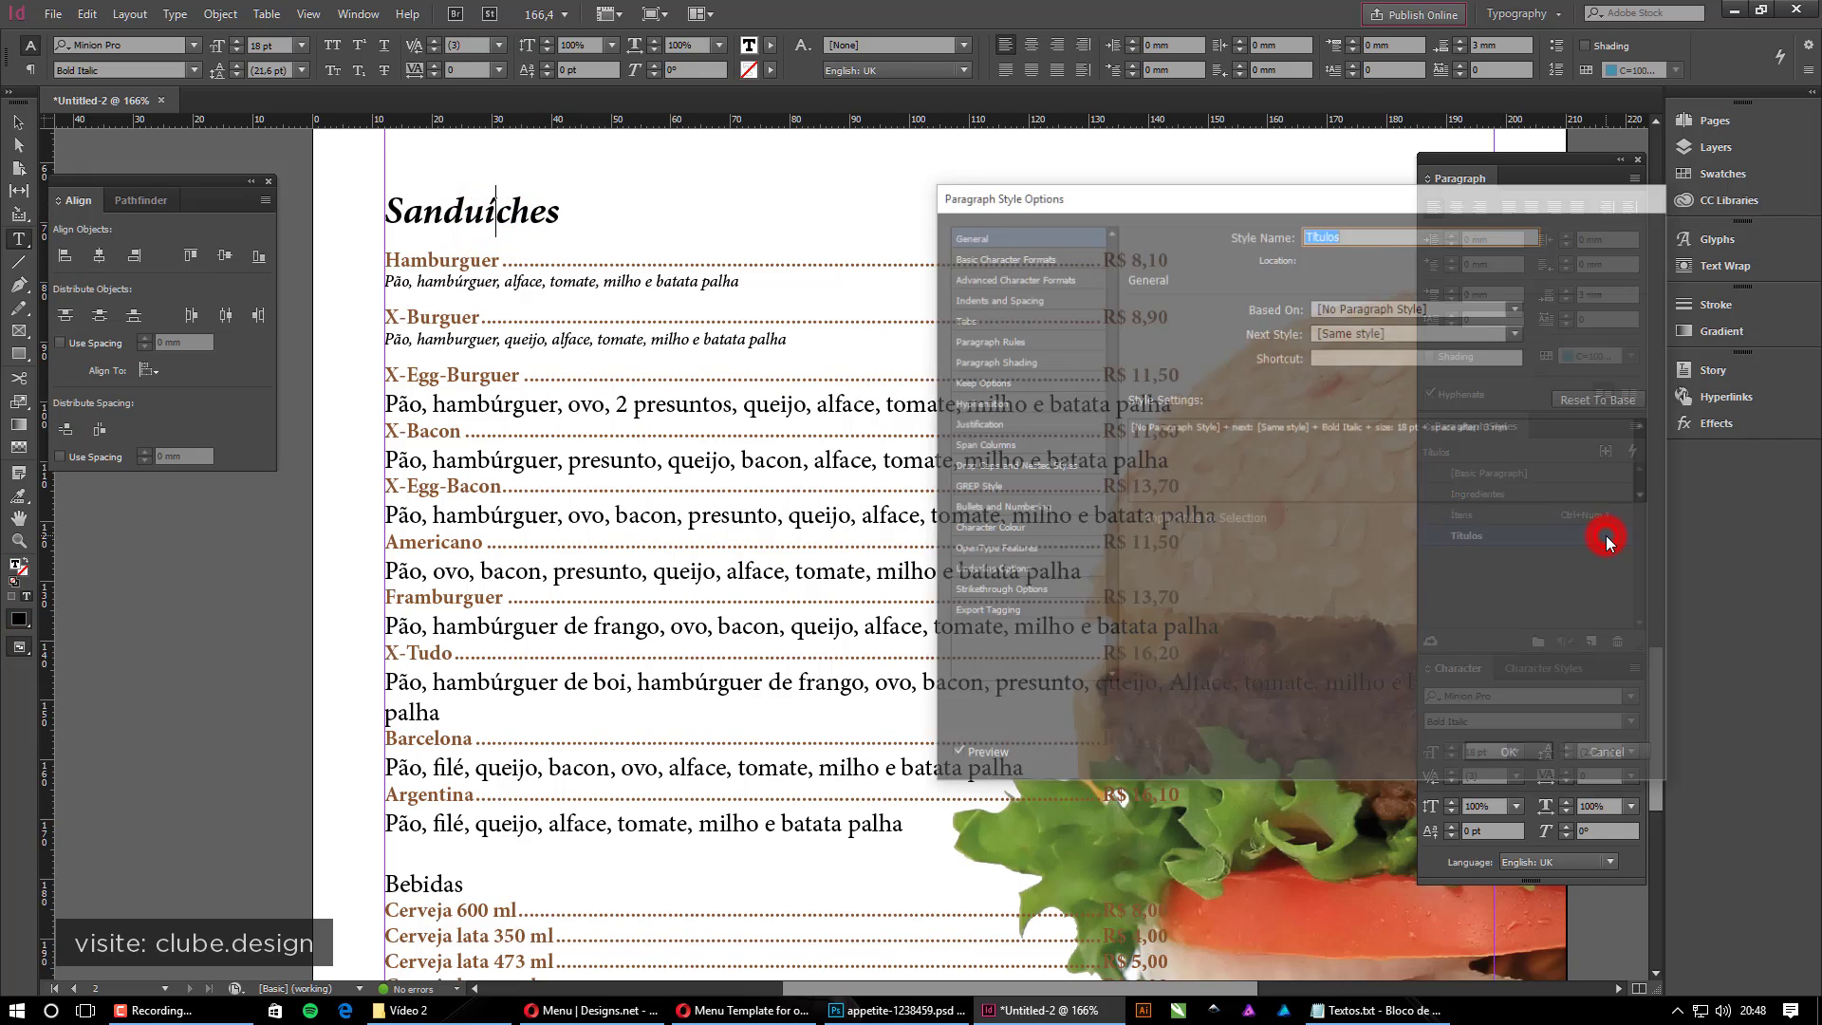
left_click(1358, 356)
key("ctrl+KP_0")
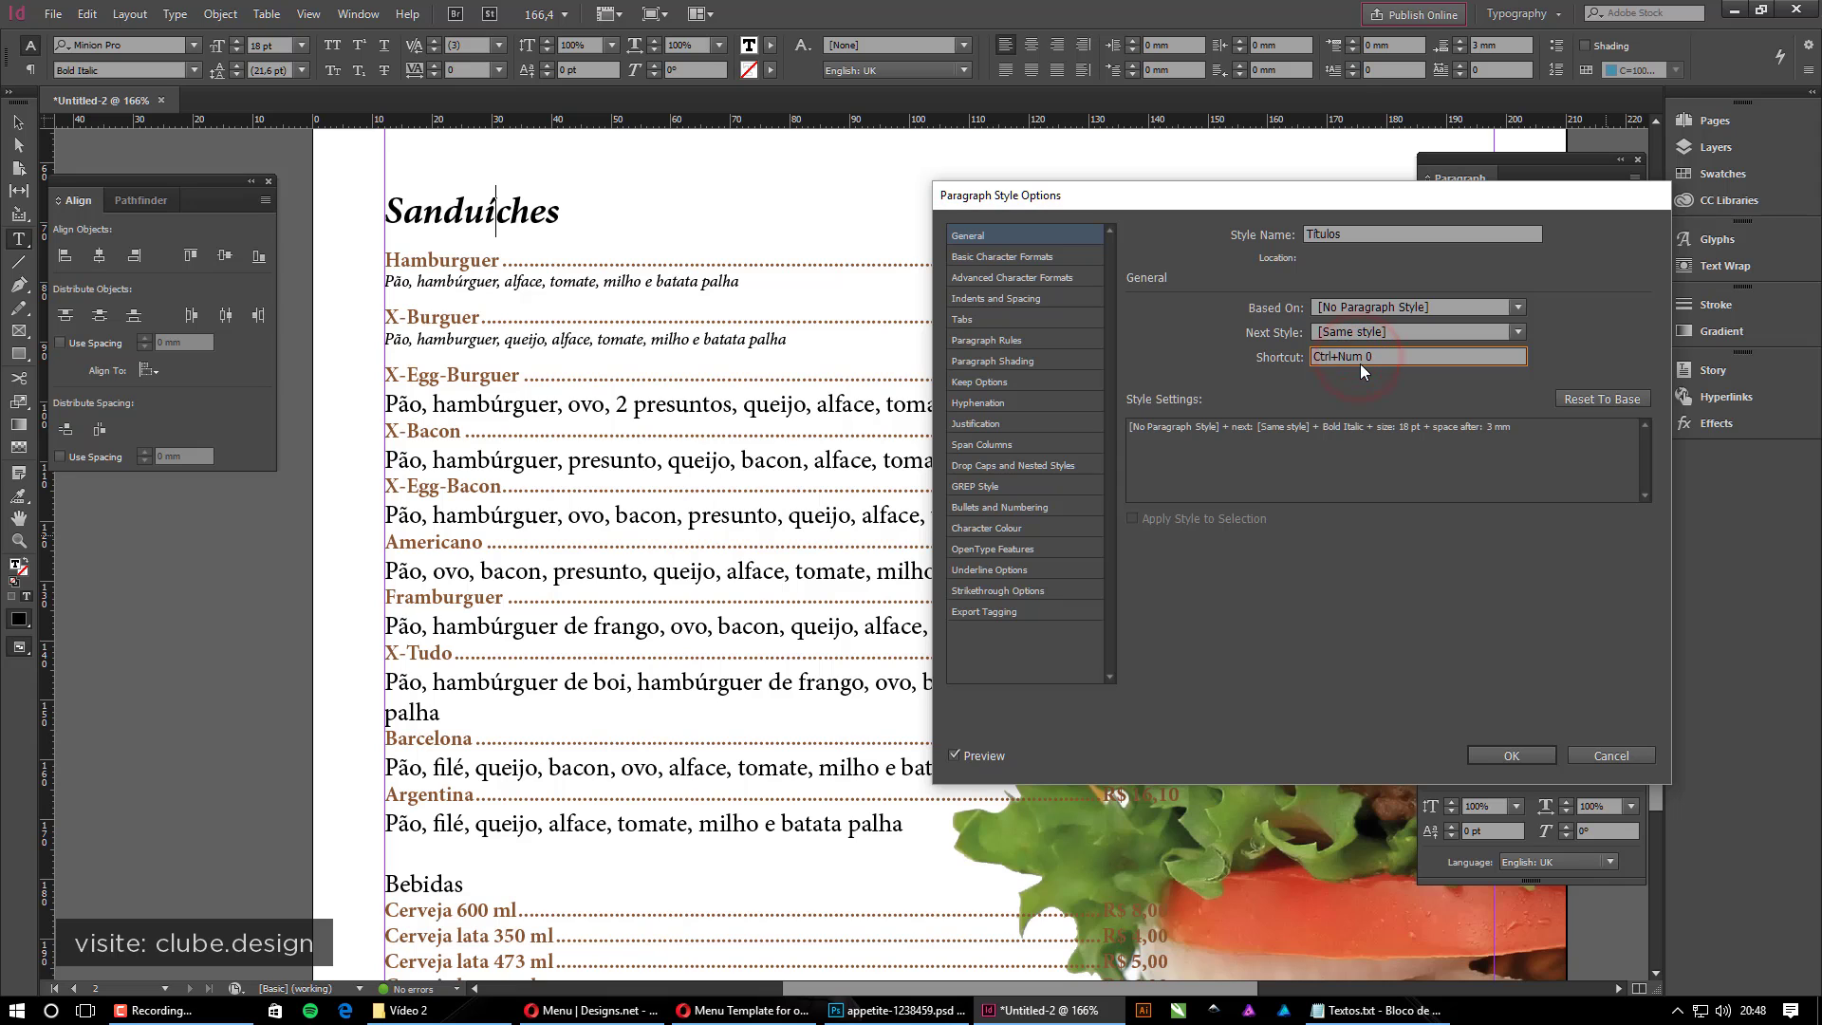
left_click(1511, 755)
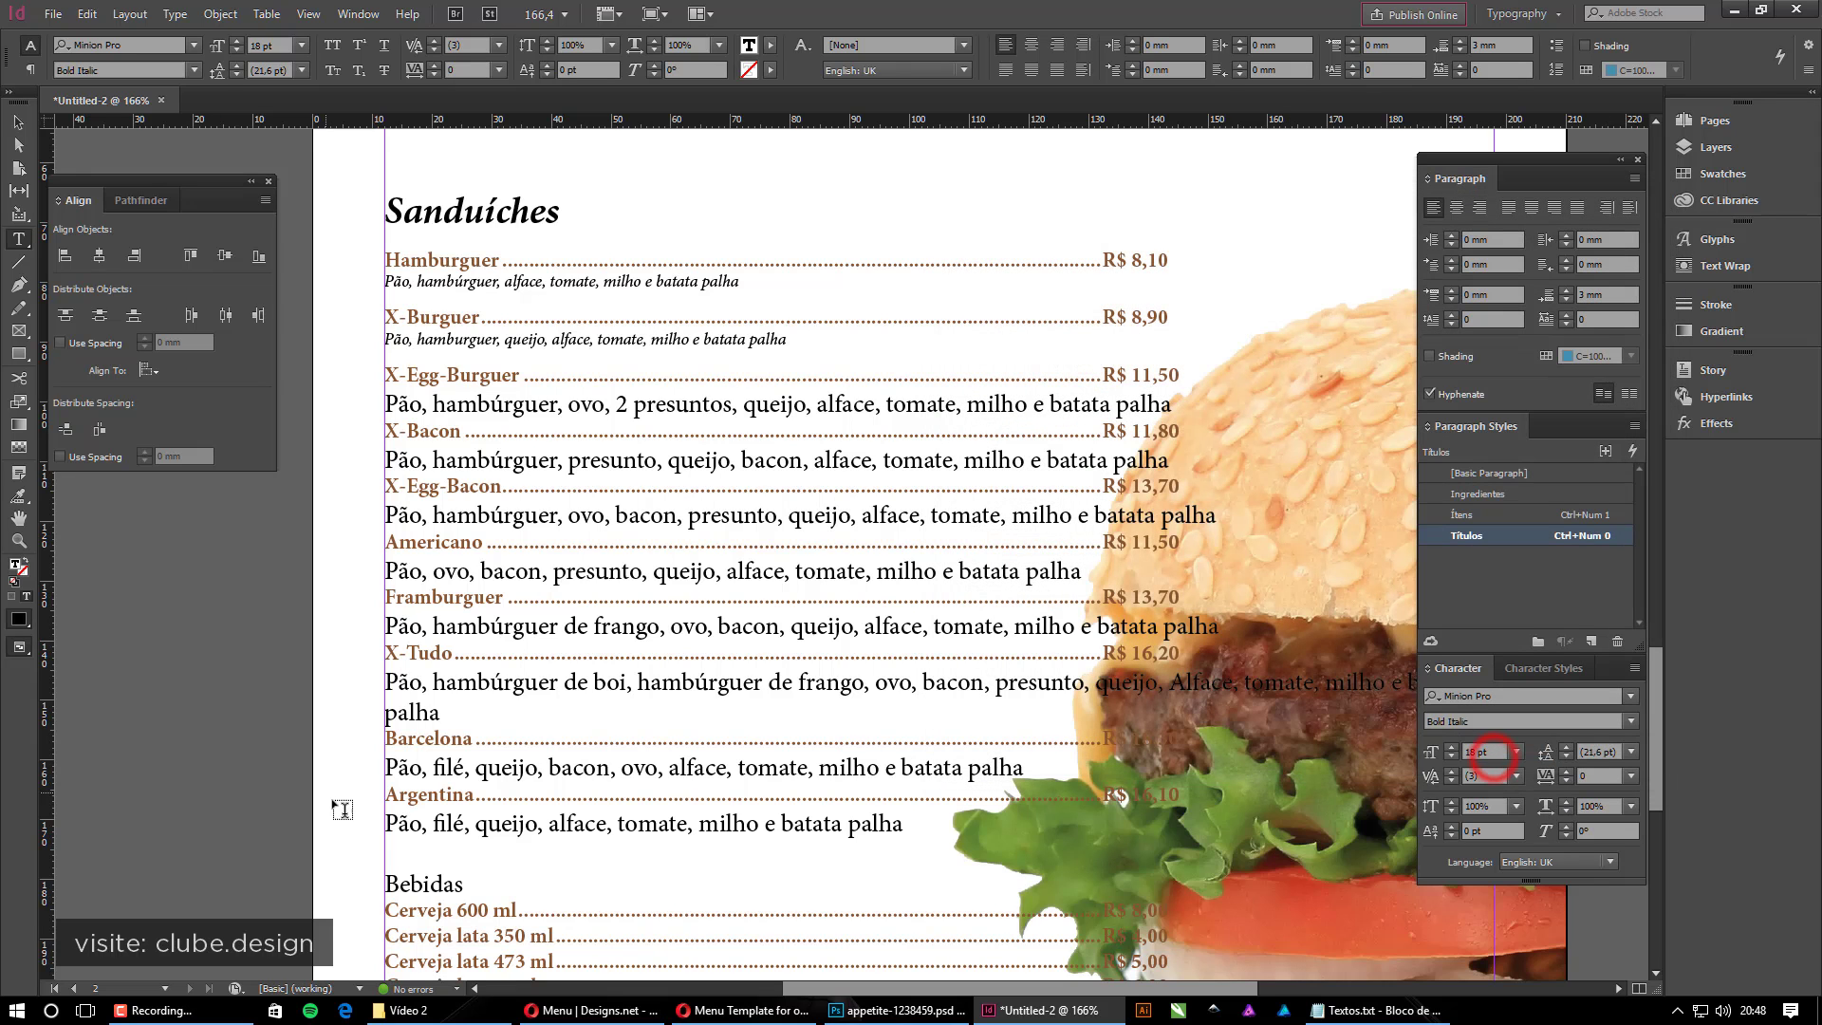
left_click(403, 880)
key("ctrl+KP_0")
Assign the shortcut Ctrl+Num 2 to the Ingredientes paragraph style
scroll(604, 713, "down", 3)
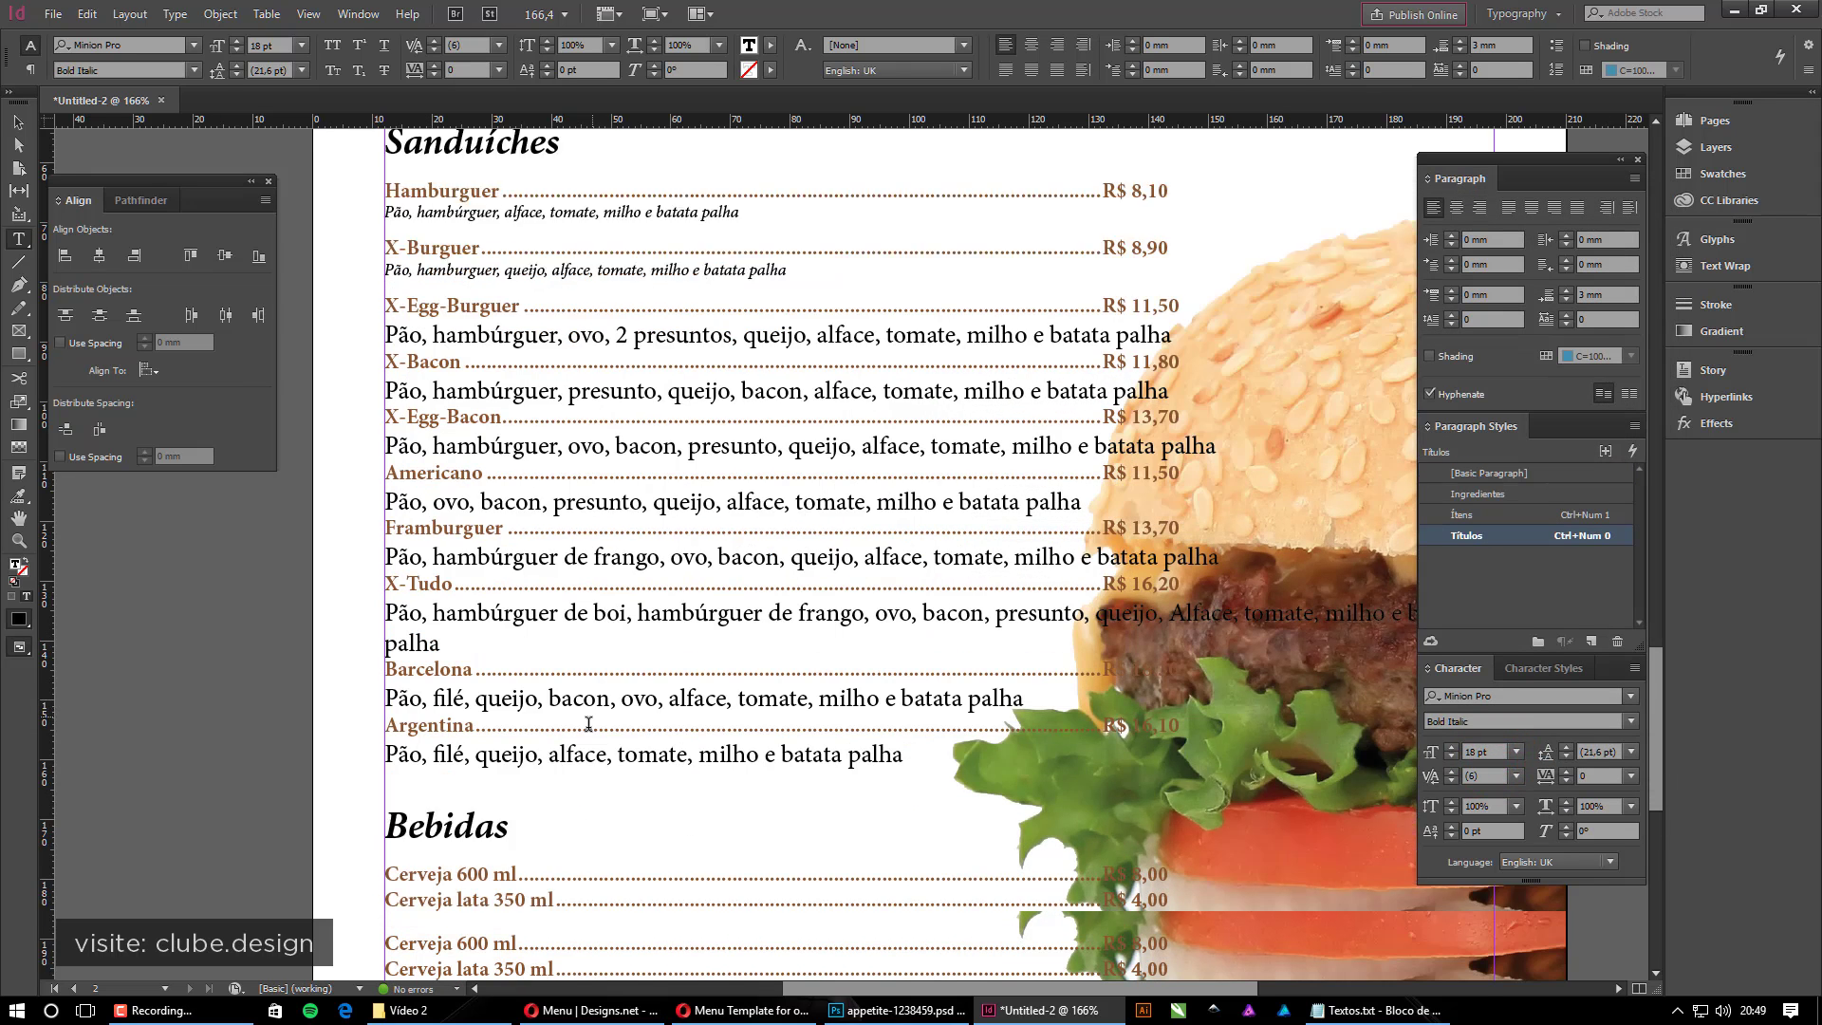
scroll(605, 784, "up", 2)
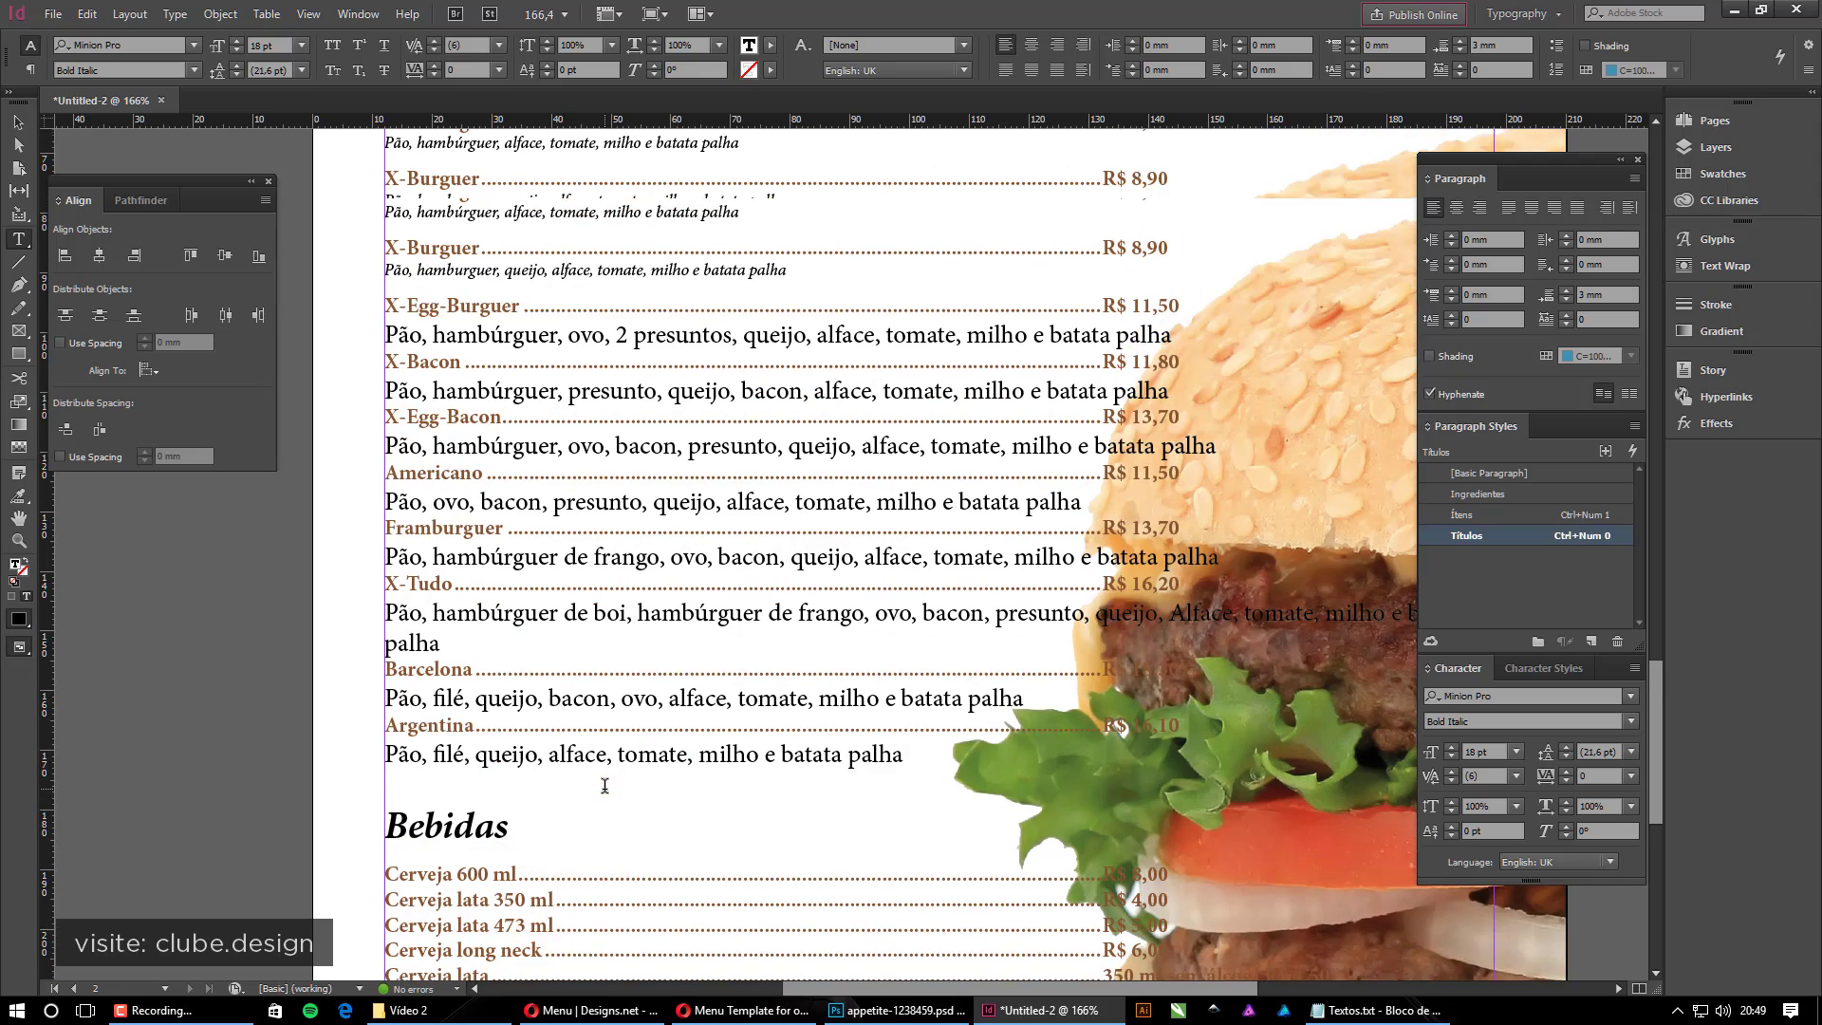
left_click(519, 273)
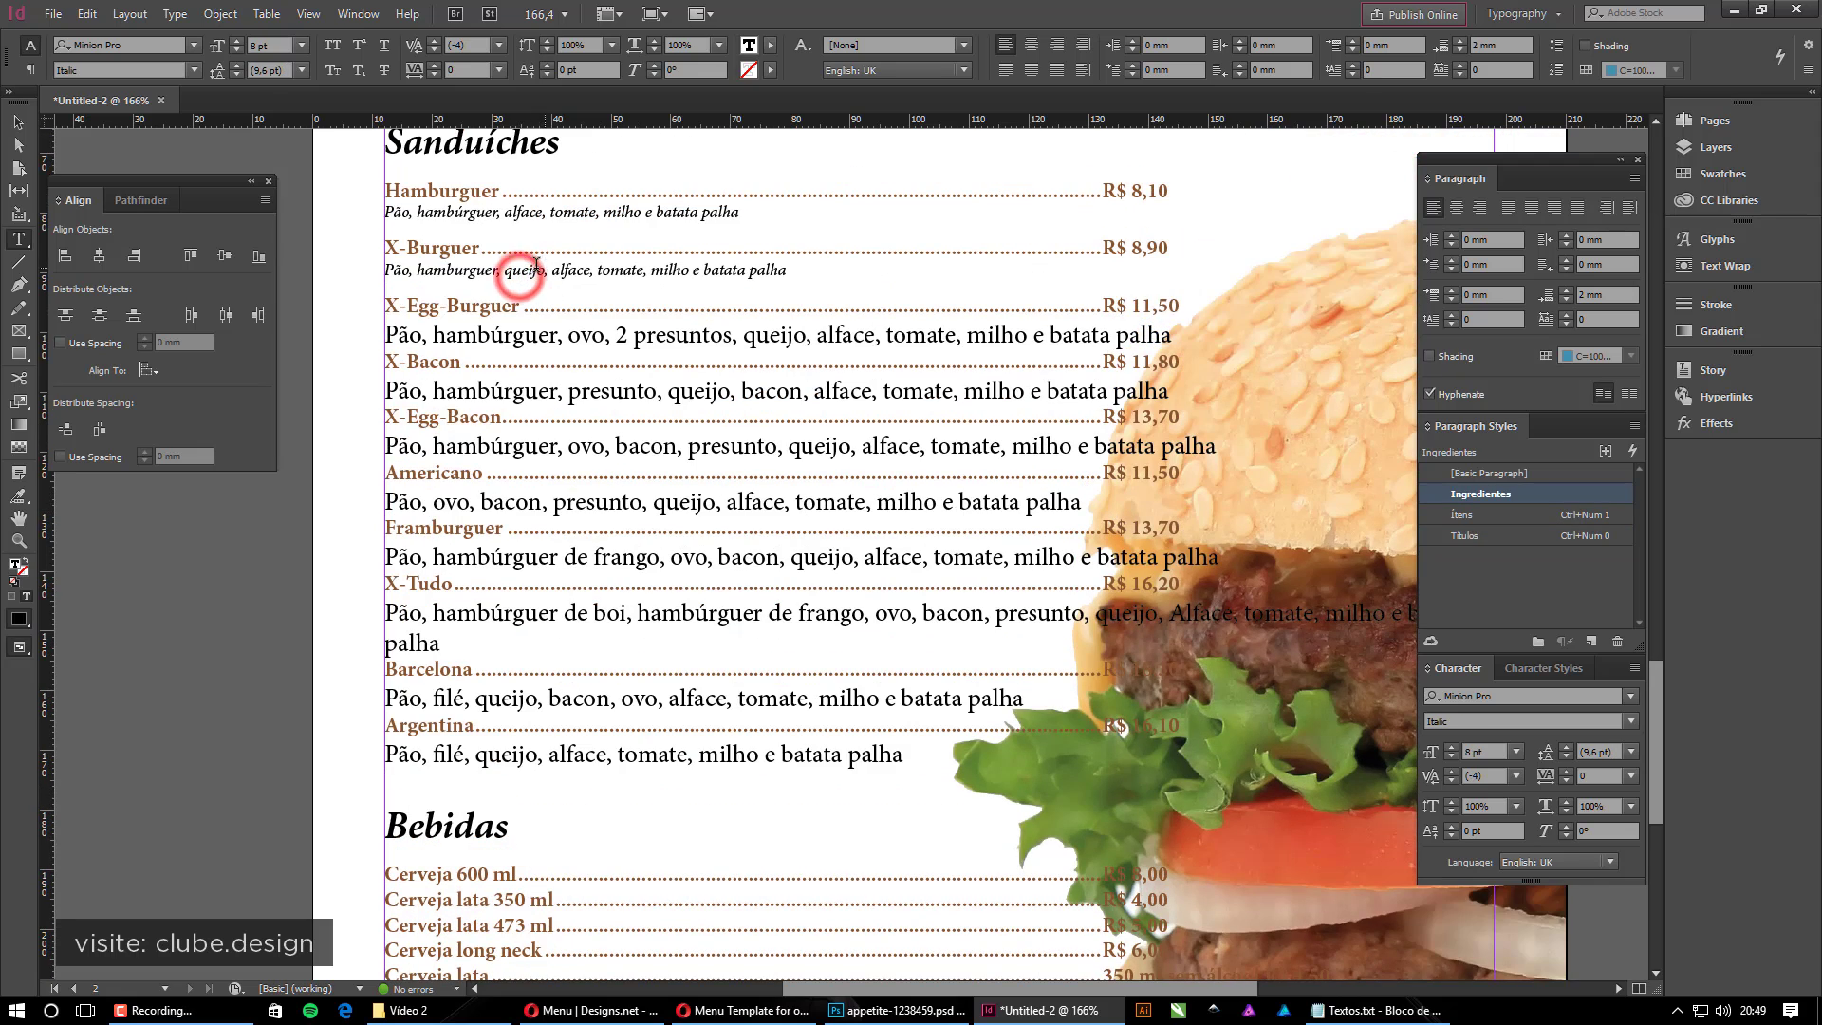
double_click(1597, 491)
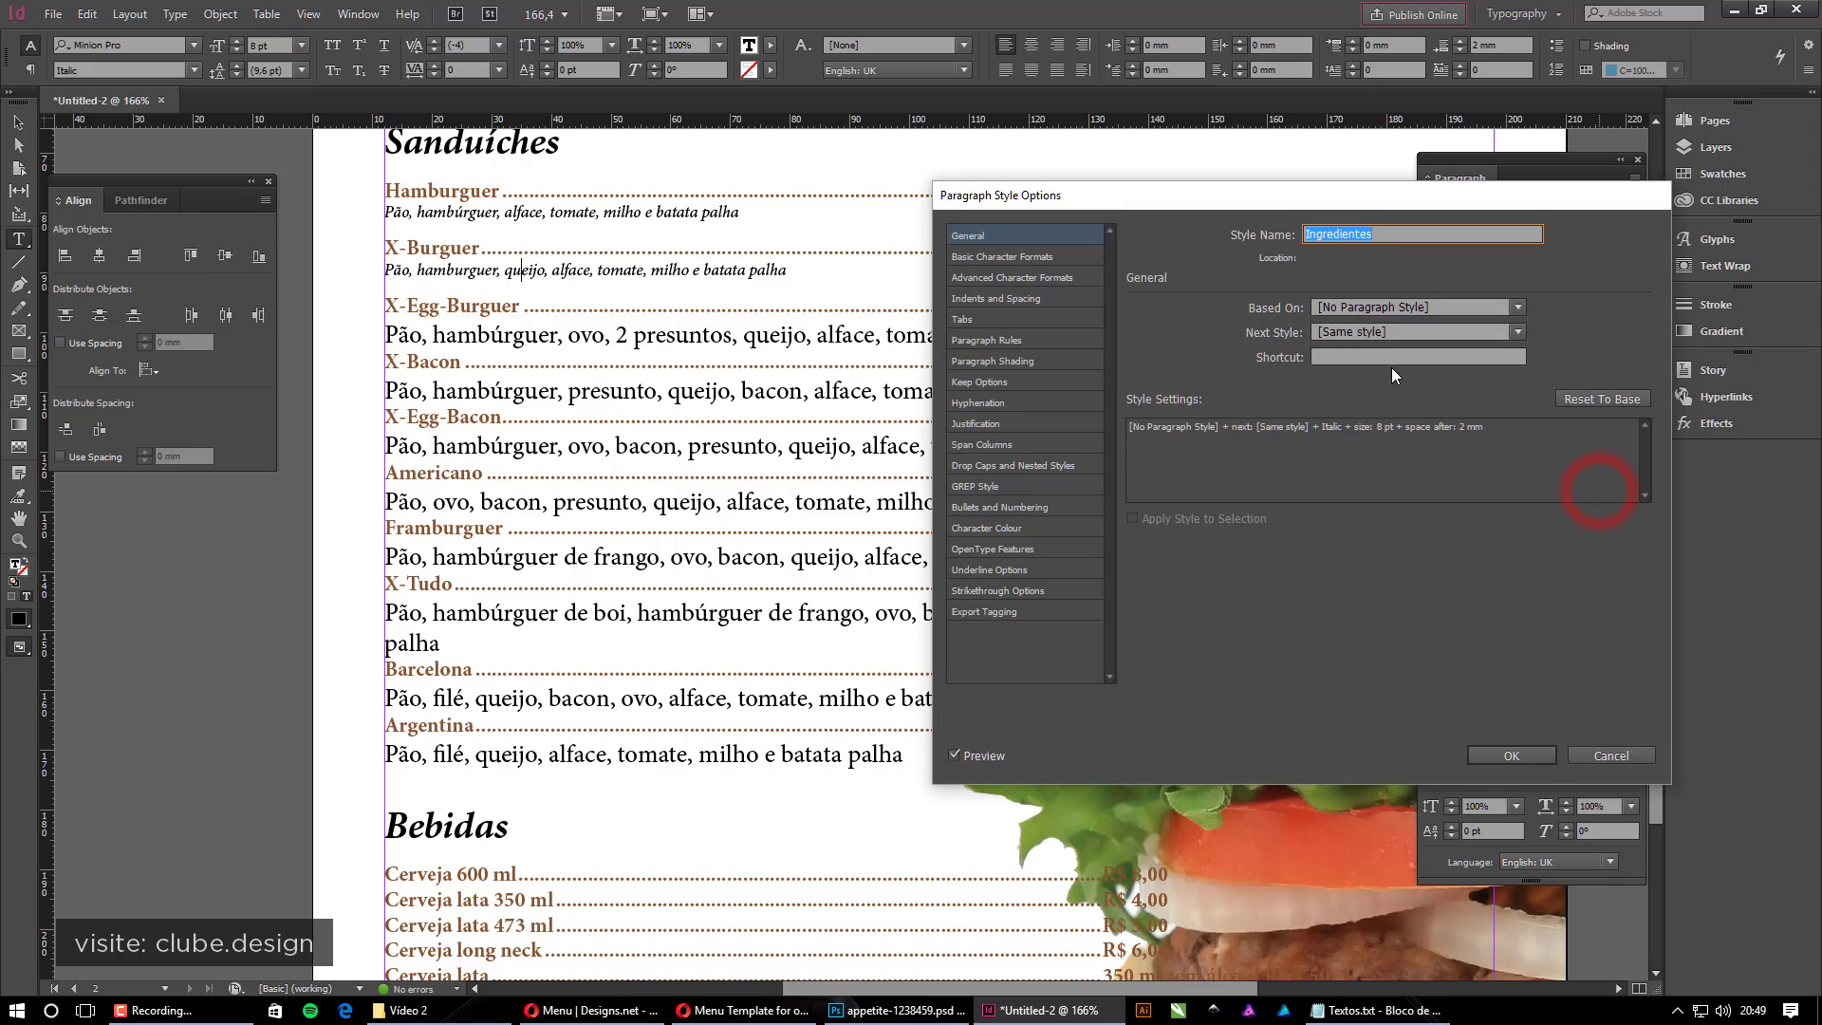
left_click(1383, 368)
key("ctrl+KP_3")
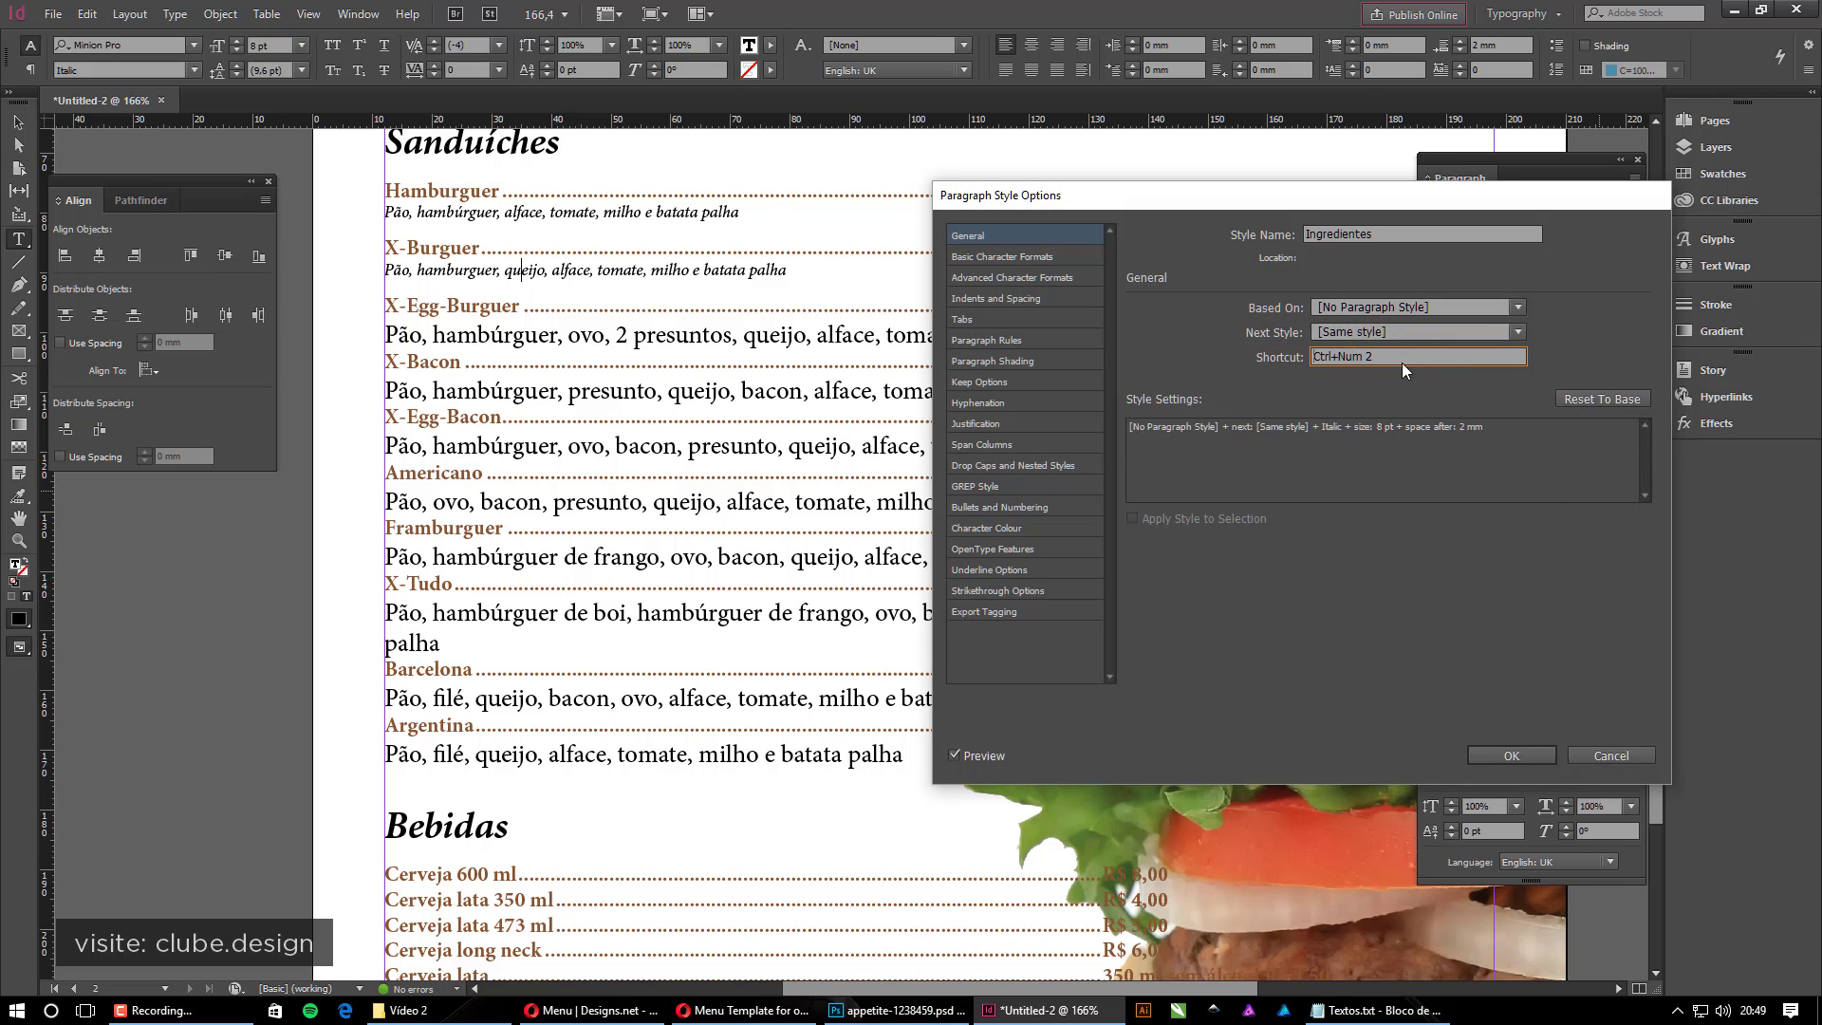
left_click(1508, 755)
Apply the Ingredientes style to the descriptions under X-Egg-Burguer, X-Bacon, X-Egg-Bacon and Americano
left_click(569, 342)
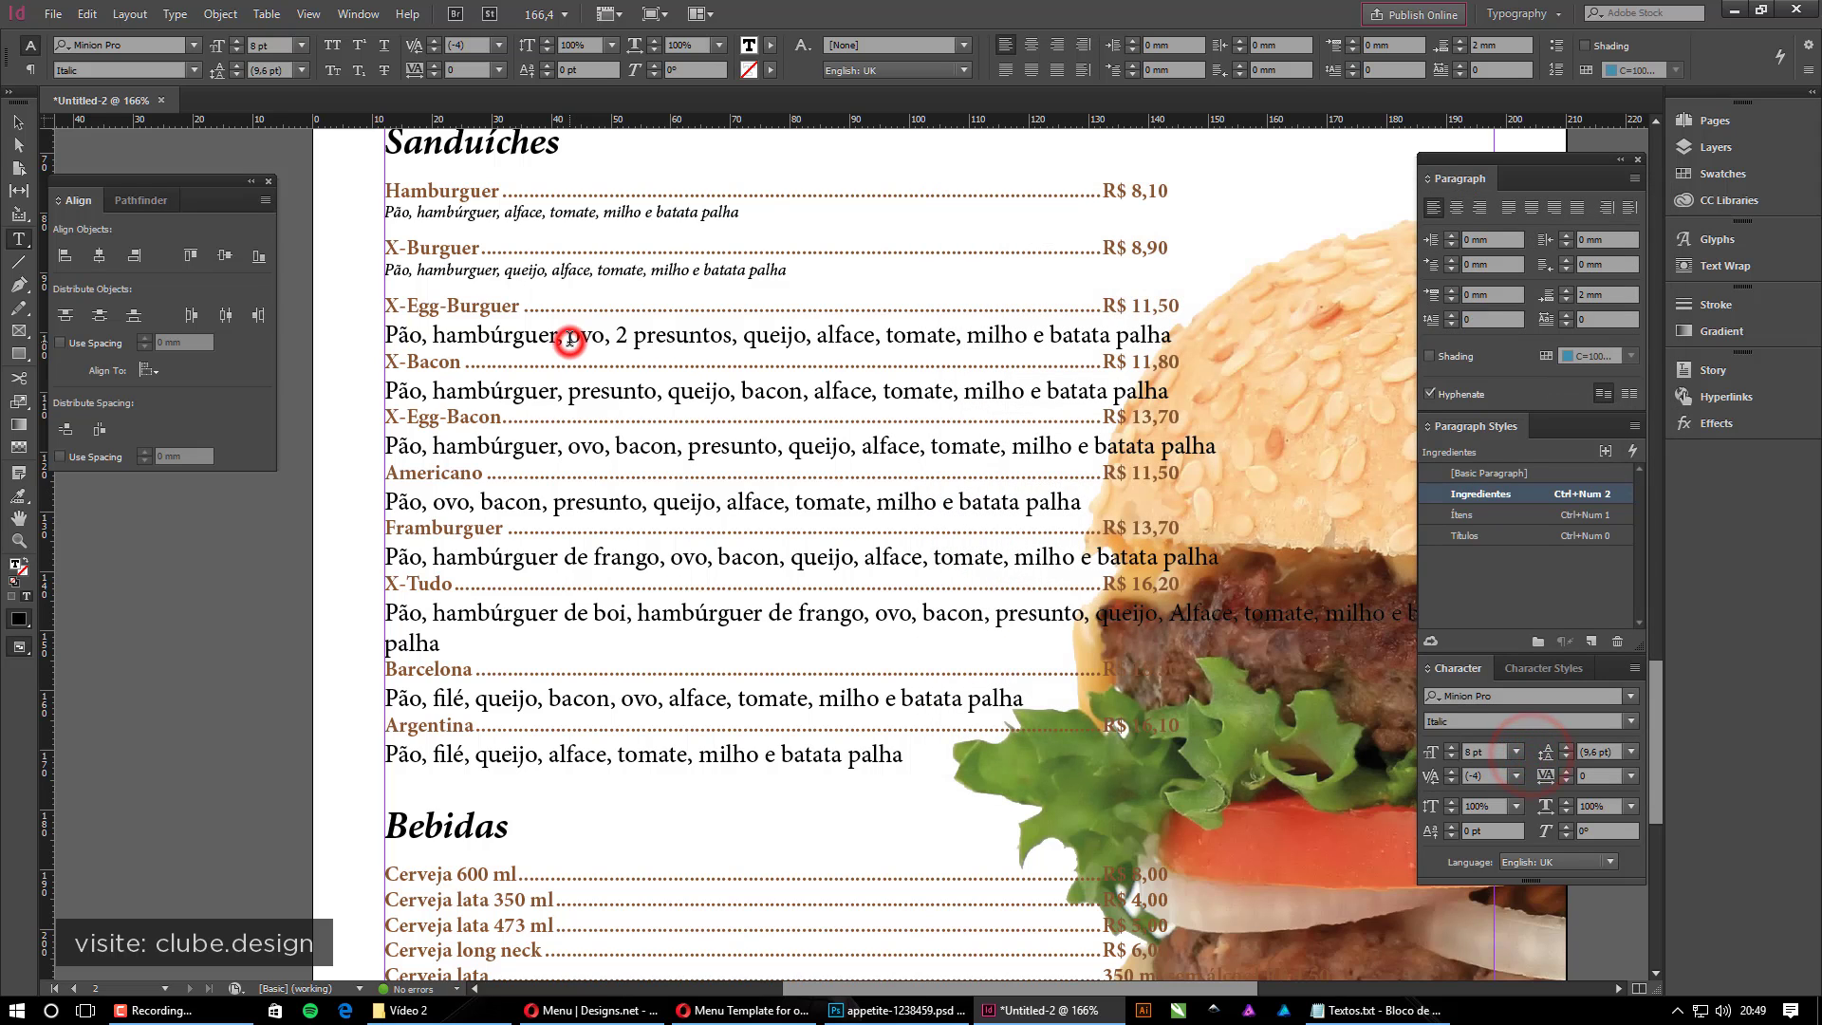
key("ctrl+KP_2")
left_click(556, 389)
key("ctrl+KP_2")
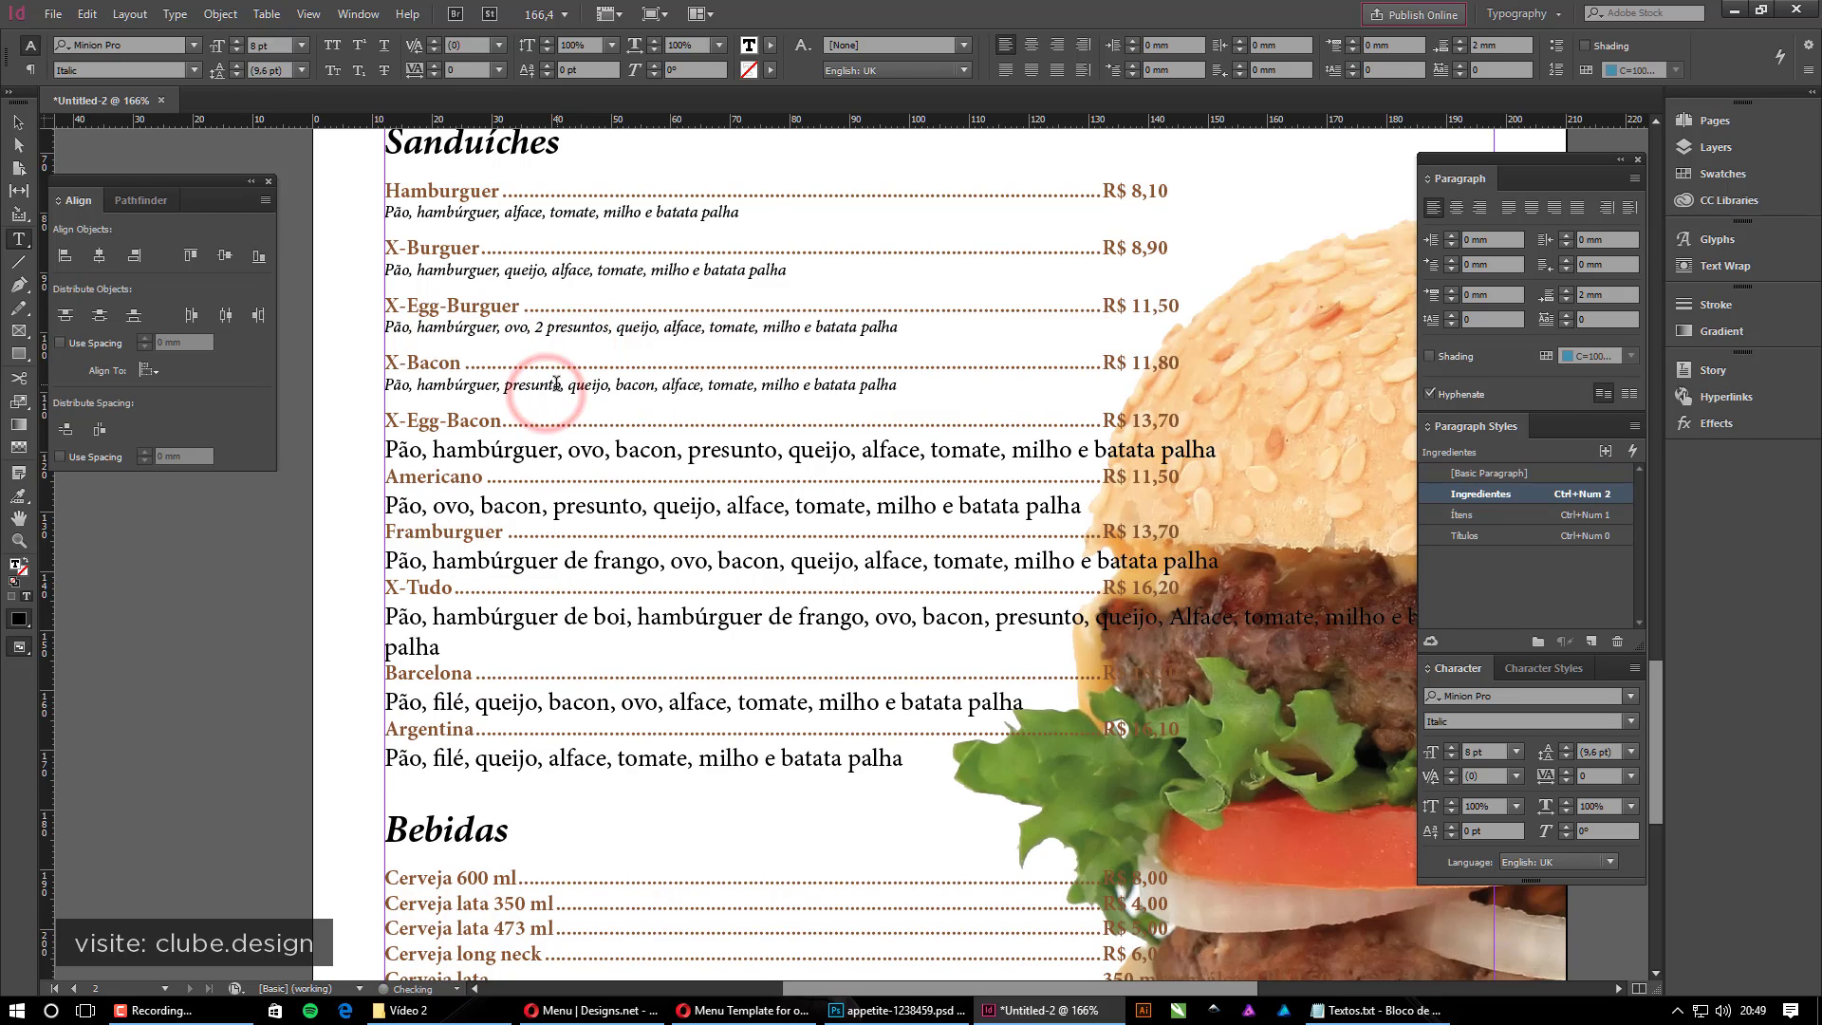
left_click(539, 448)
key("ctrl+KP_2")
left_click(498, 510)
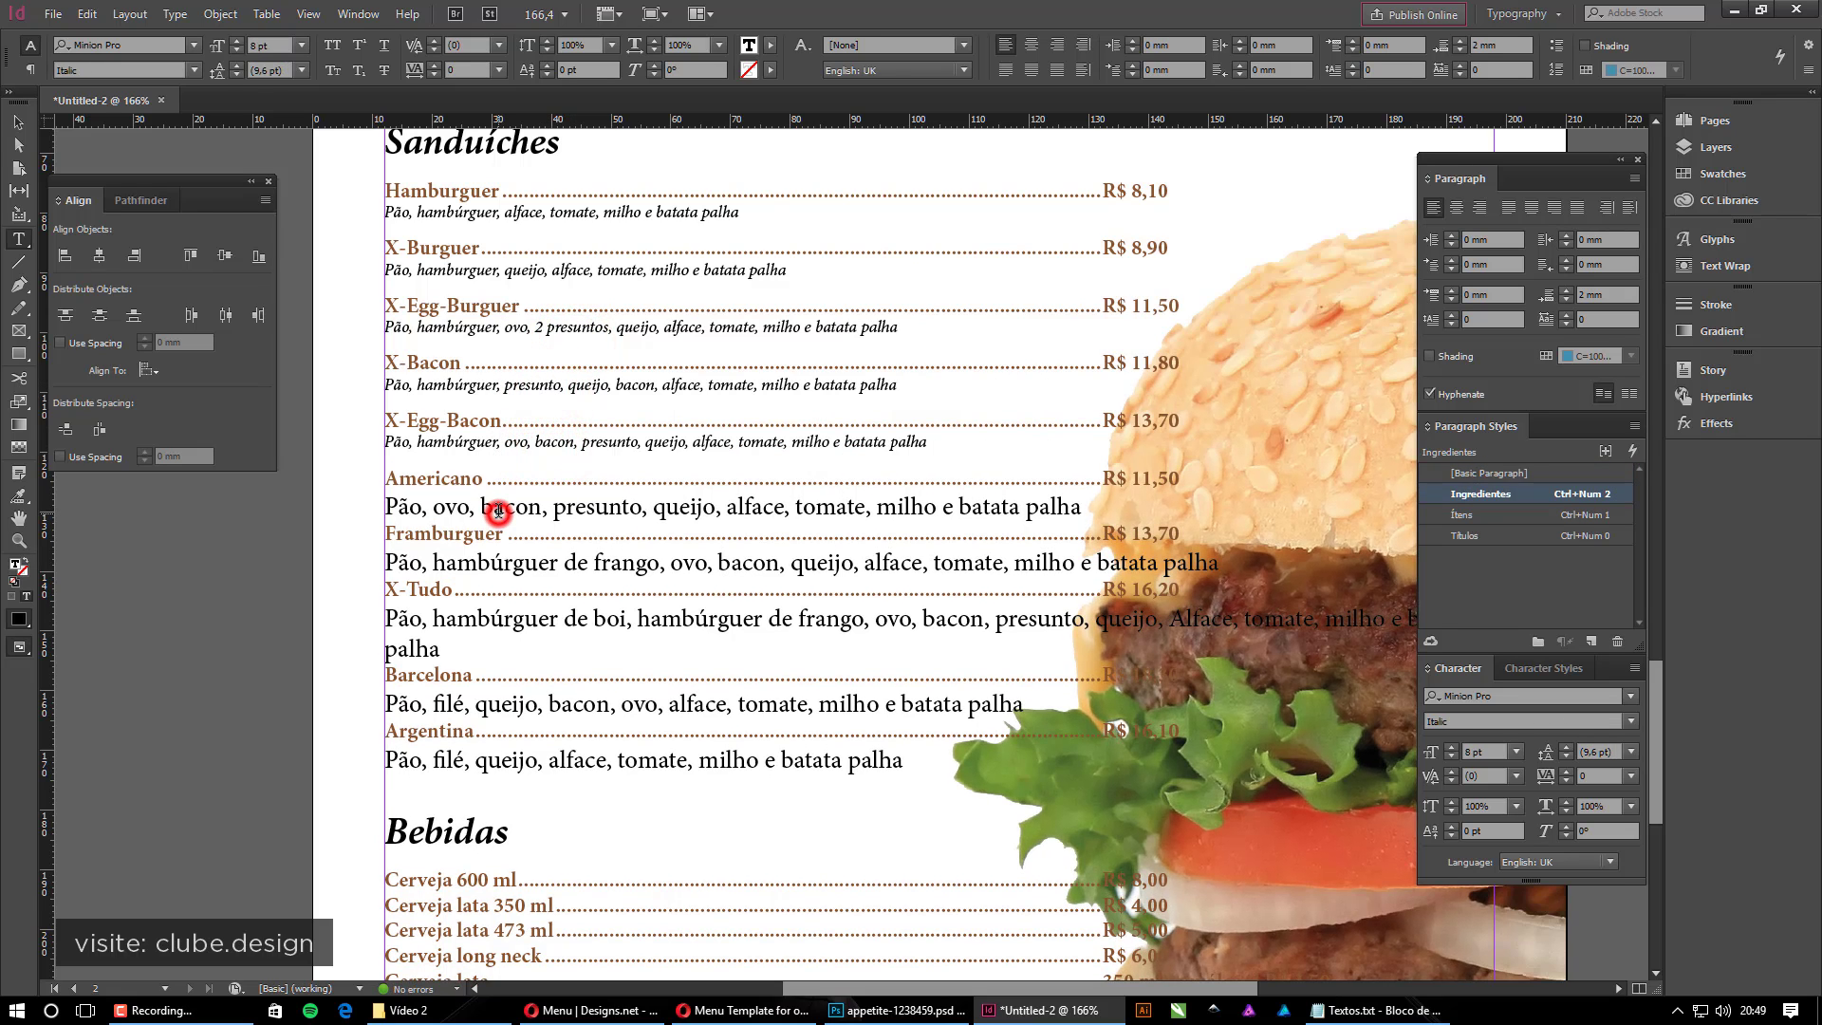
key("ctrl+KP_2")
Apply the Ingredientes style to the descriptions under Framburguer, X-Tudo, Barcelona and Argentina, and leave text editing
left_click(472, 570)
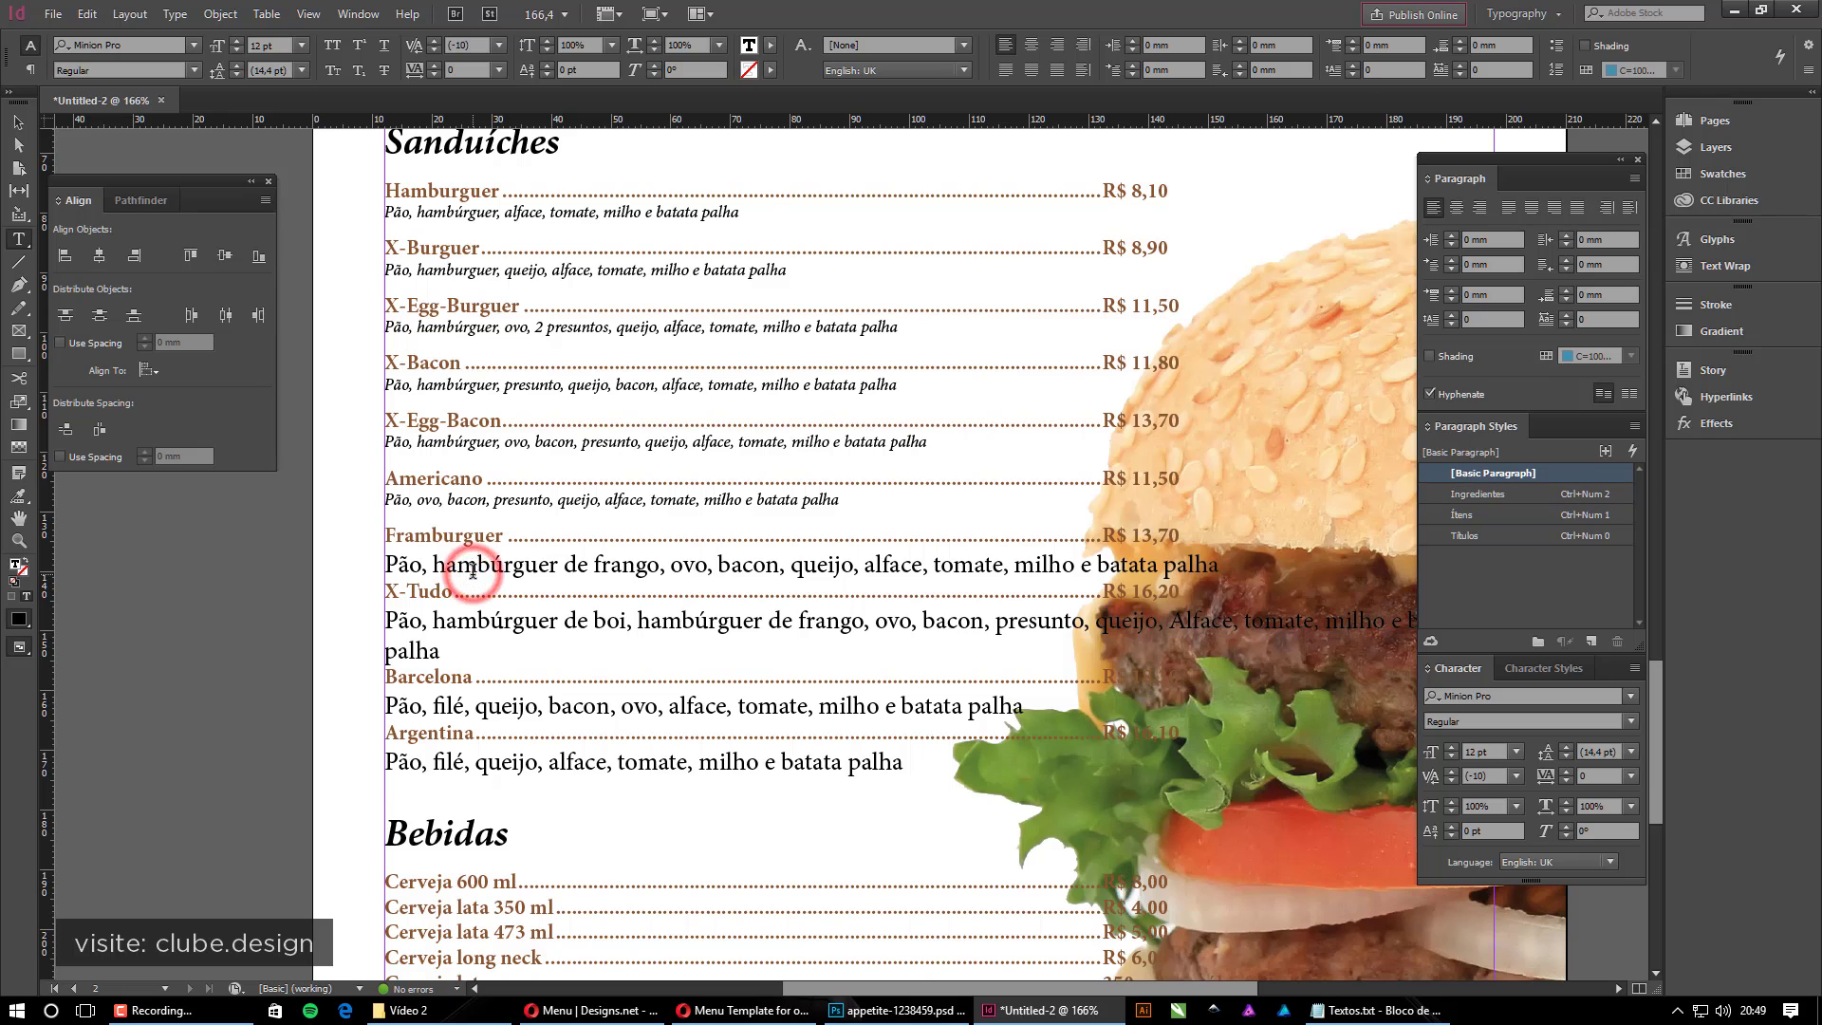
key("ctrl+KP_2")
left_click(521, 621)
key("ctrl+KP_2")
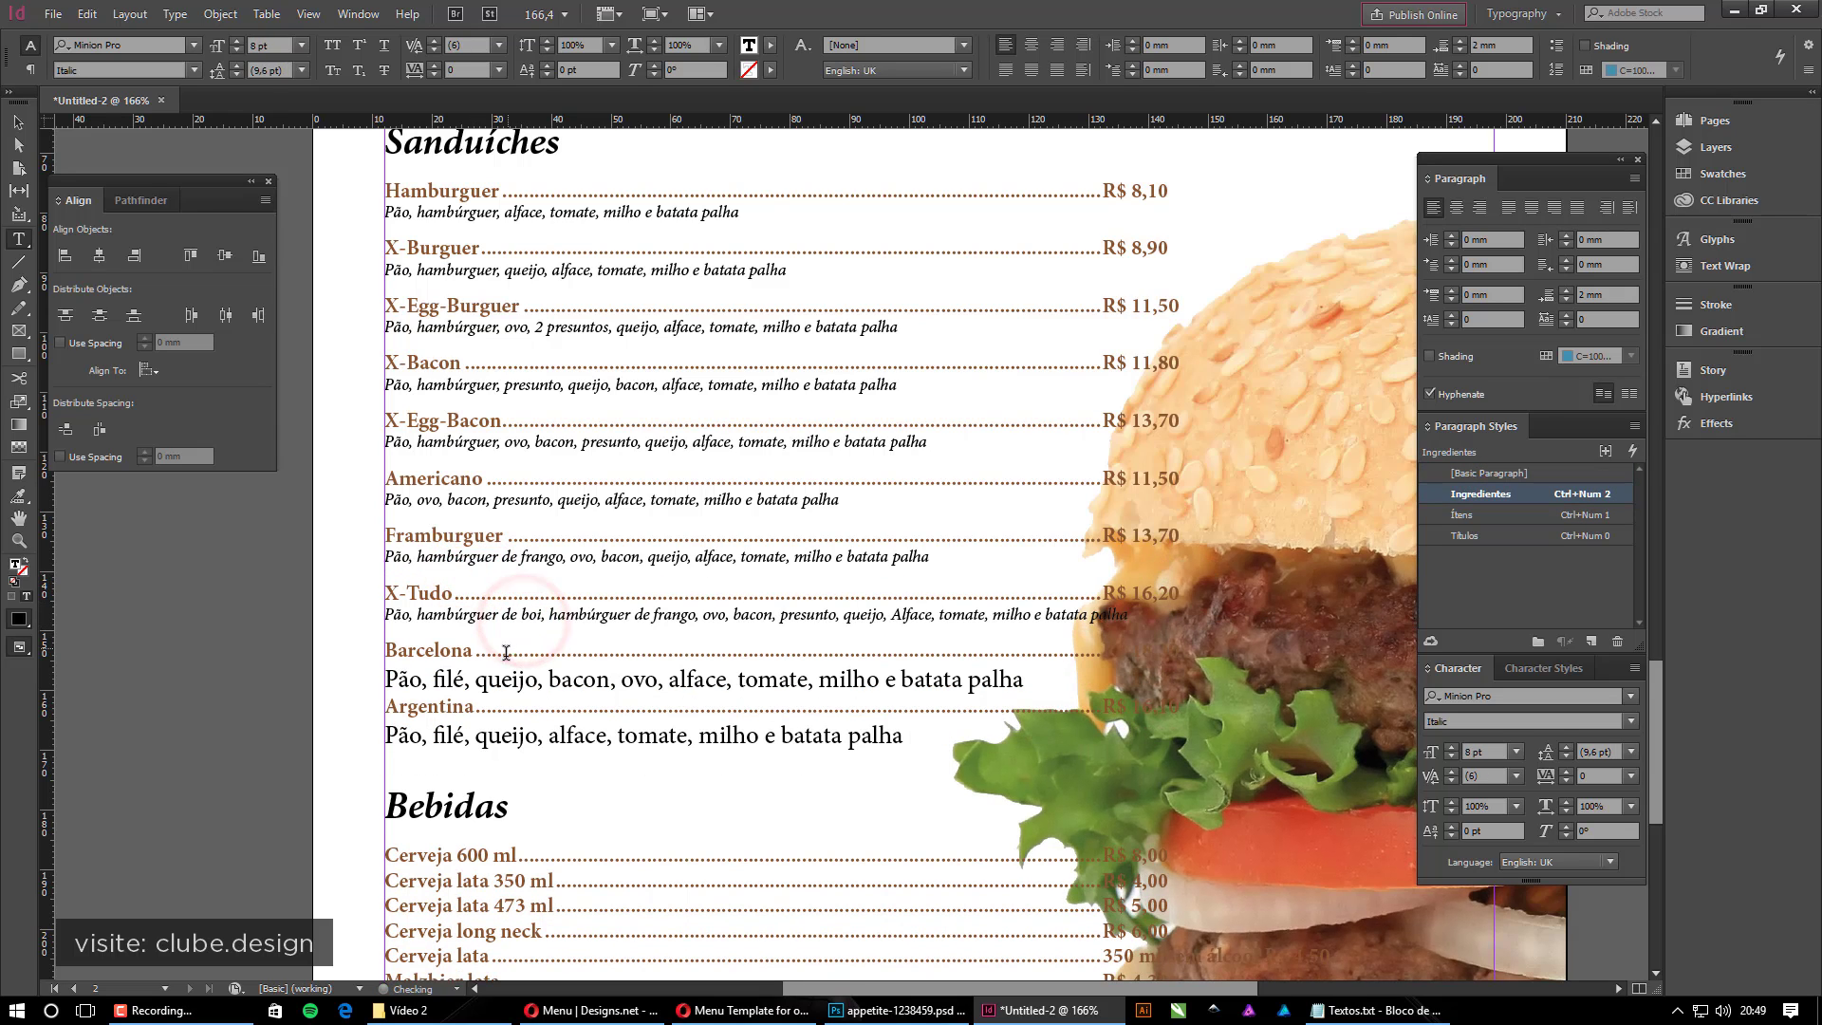
left_click(486, 691)
left_click(486, 689)
key("ctrl+KP_2")
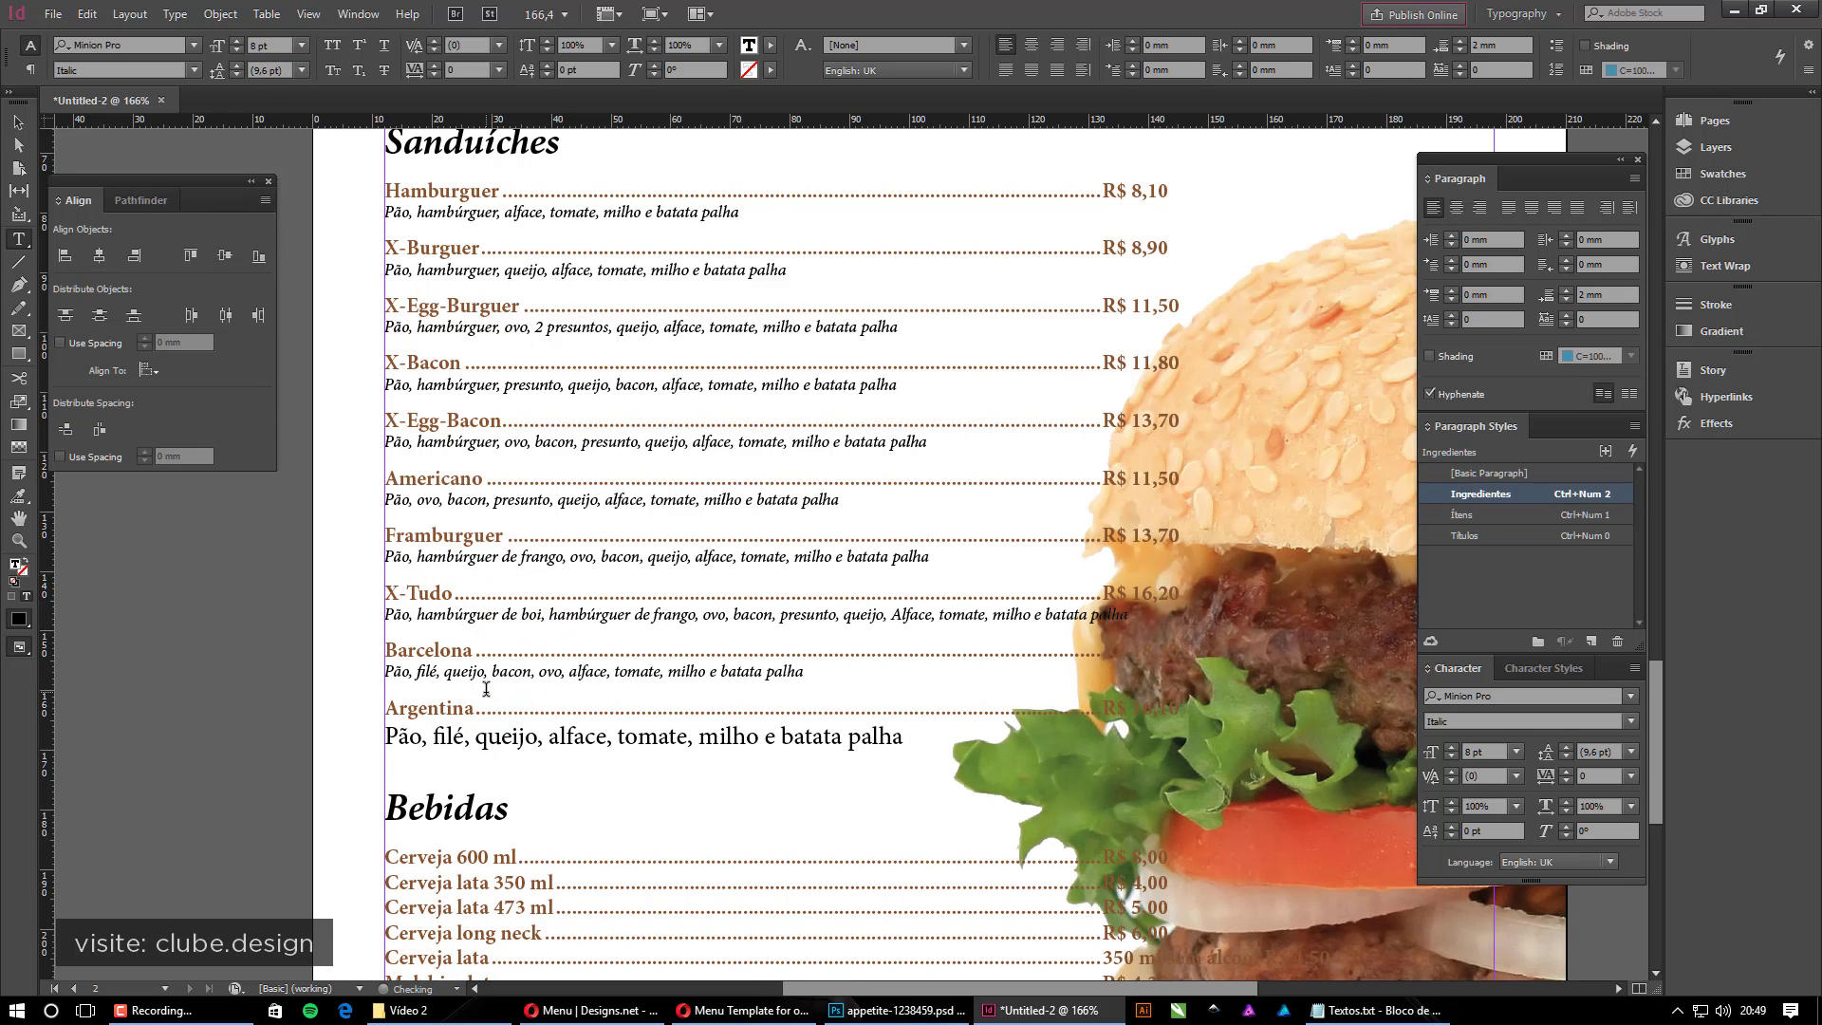
left_click(459, 729)
key("ctrl+KP_2")
scroll(510, 465, "down", 4)
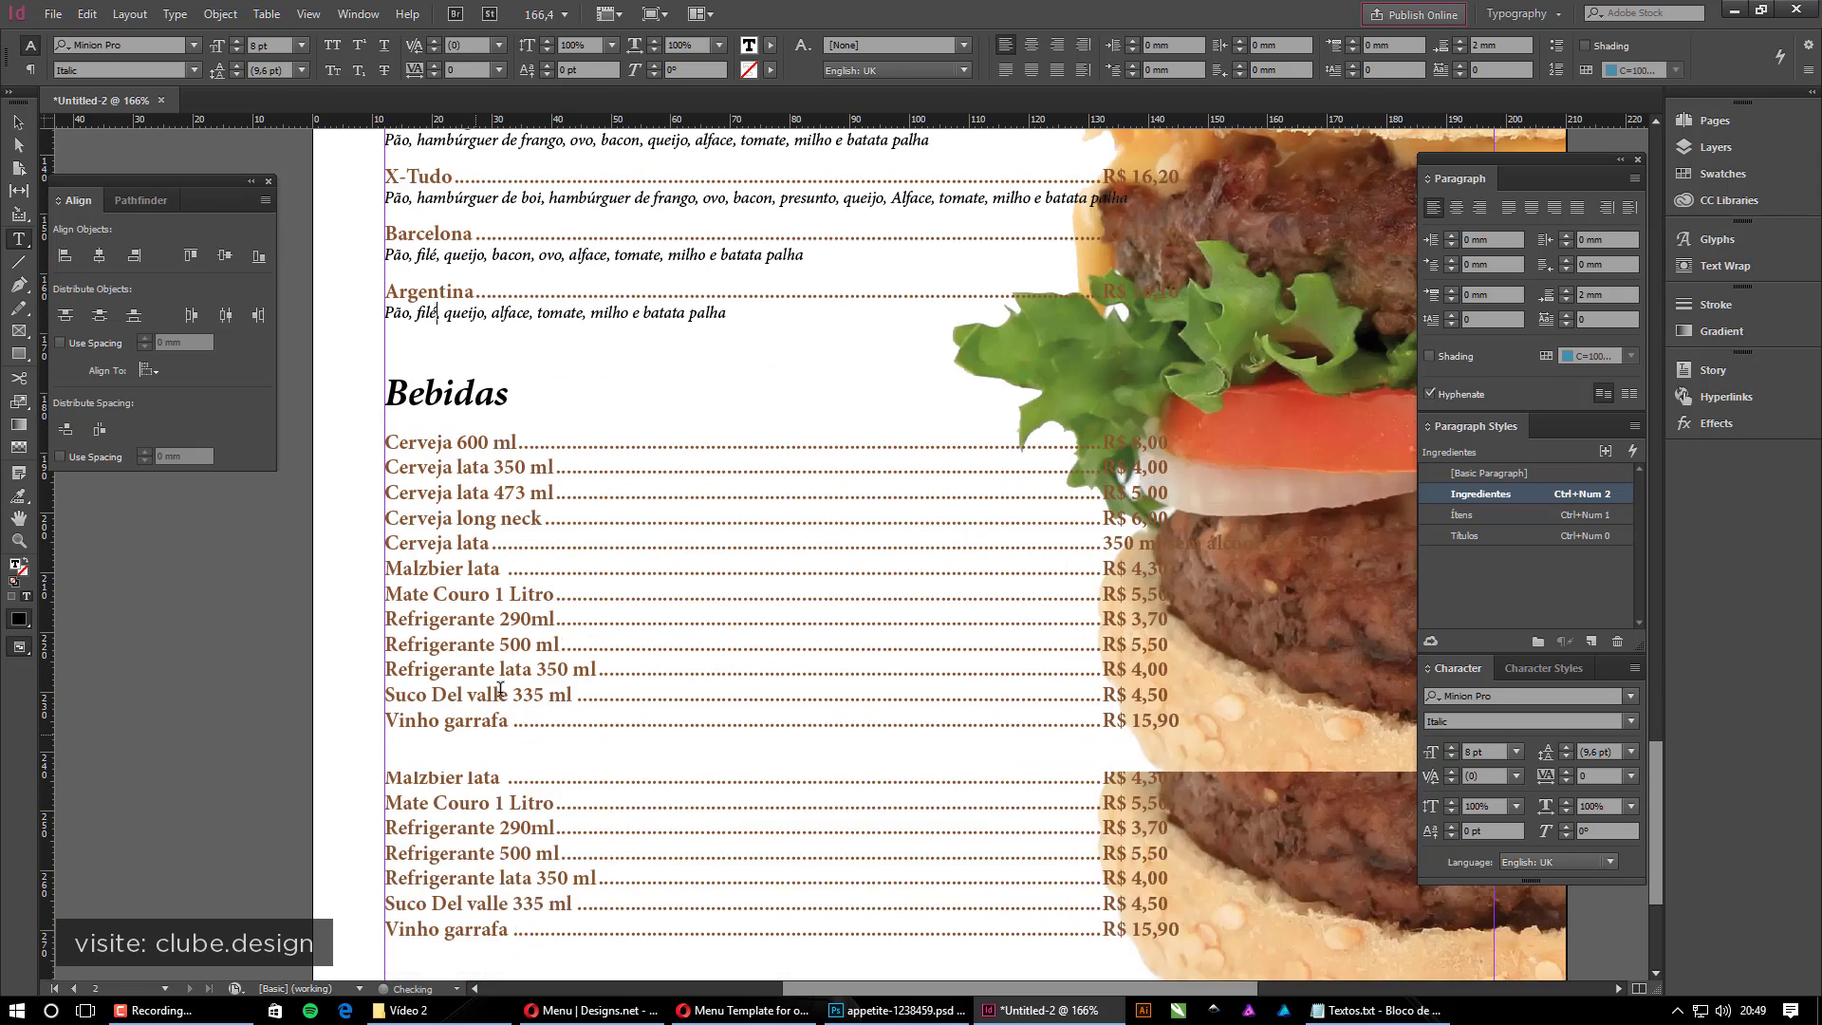
left_click(18, 123)
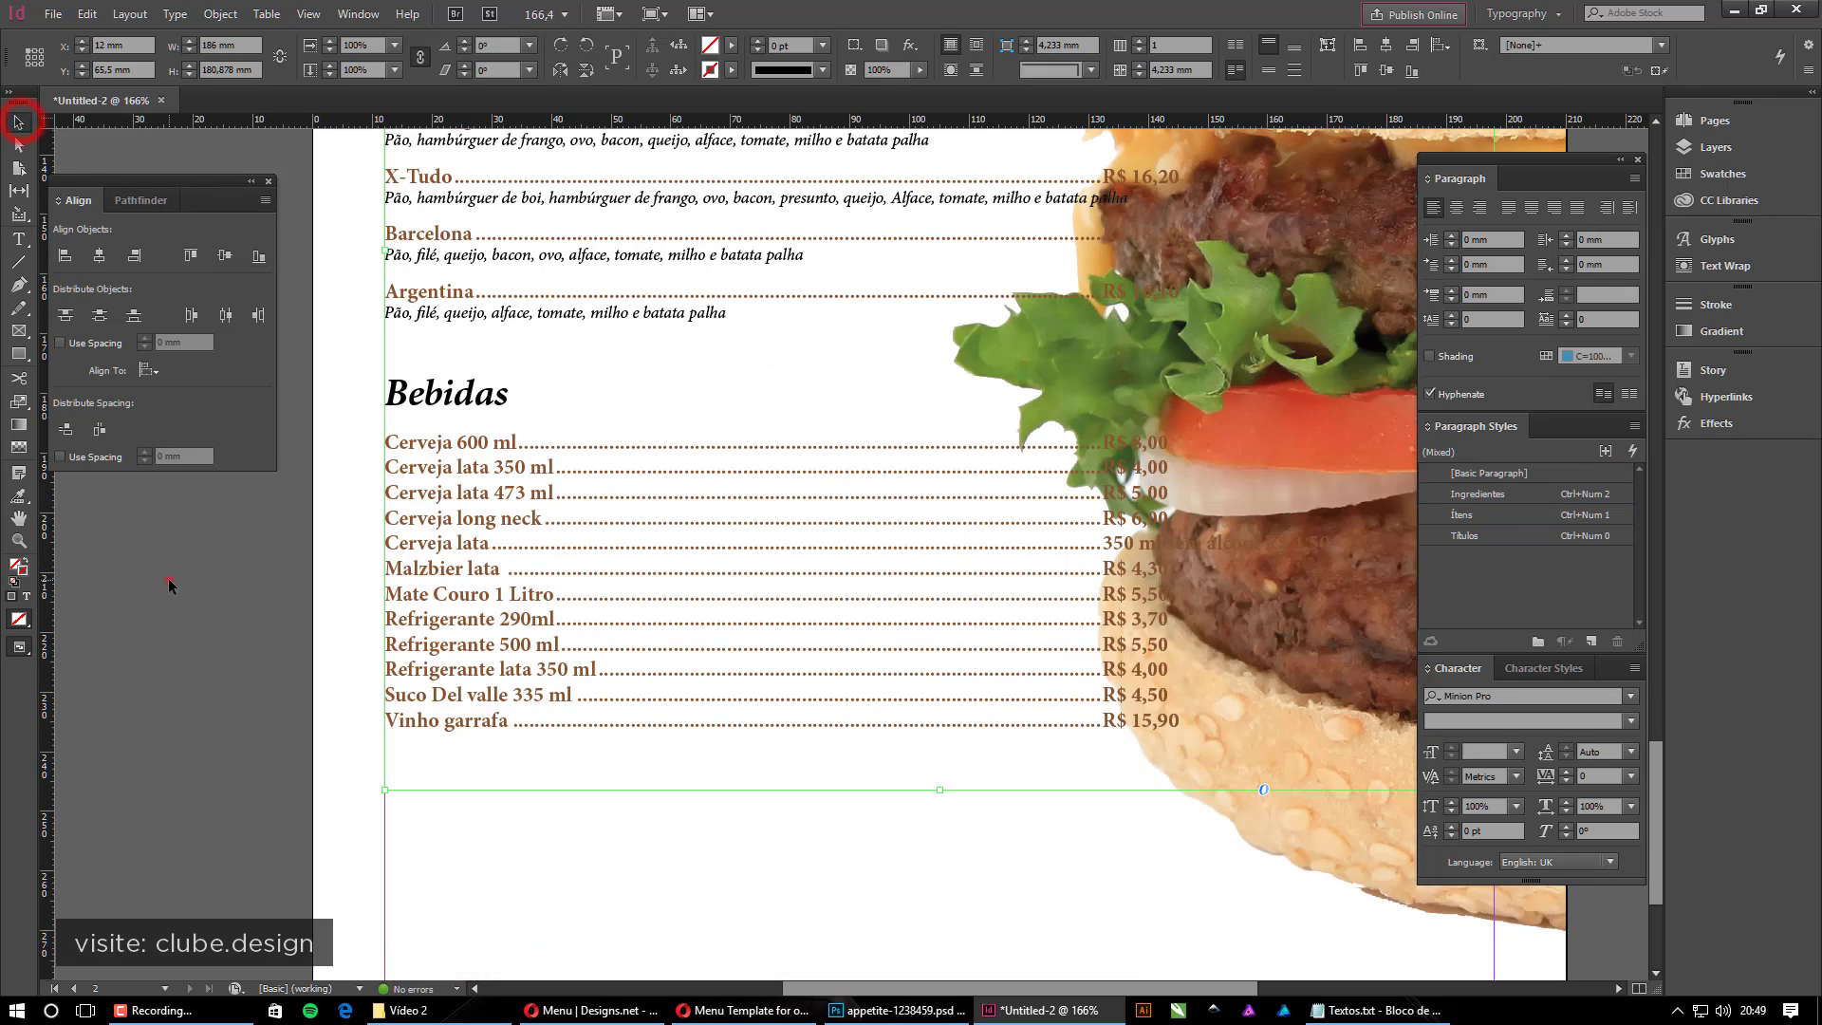
Narrow the menu text frame to about 149 mm wide, keeping its left edge on the page margin
left_click(169, 580)
left_click(773, 489, "ctrl+alt")
left_click_drag(773, 489, 694, 669)
left_click(777, 582, "ctrl+alt")
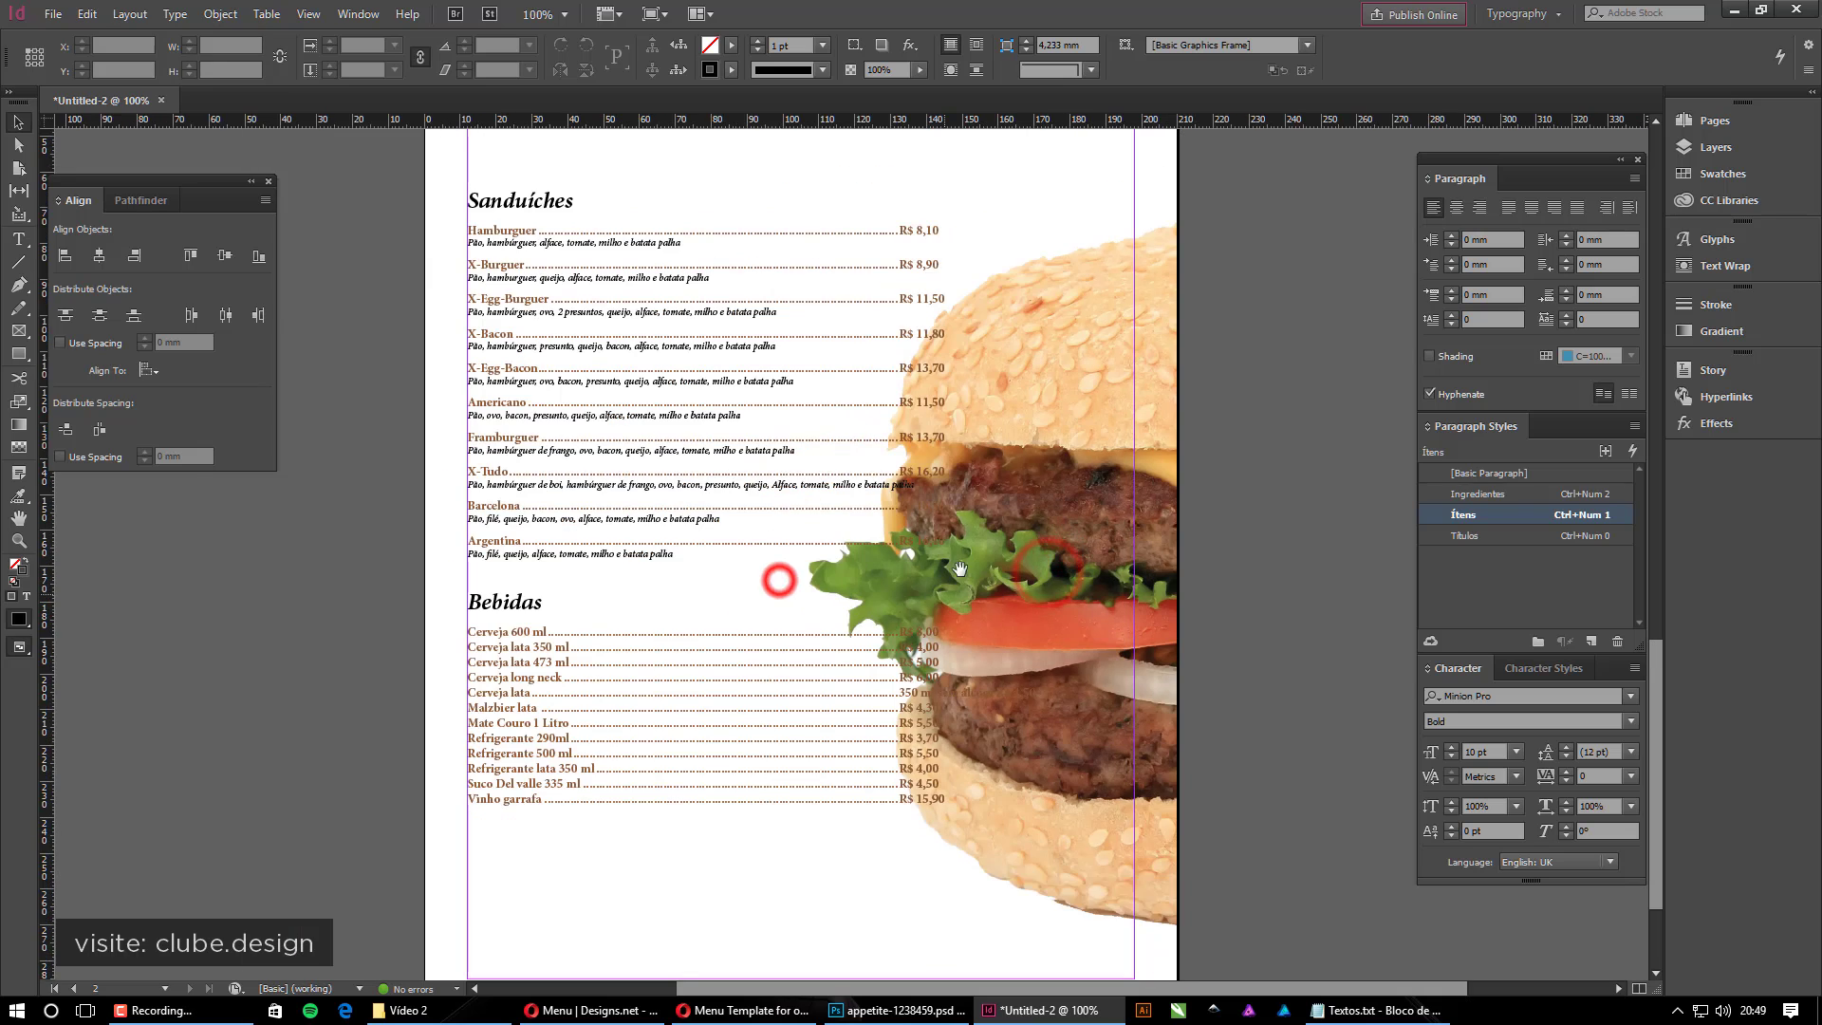
left_click_drag(963, 549, 927, 659)
left_click(777, 560, "ctrl+alt")
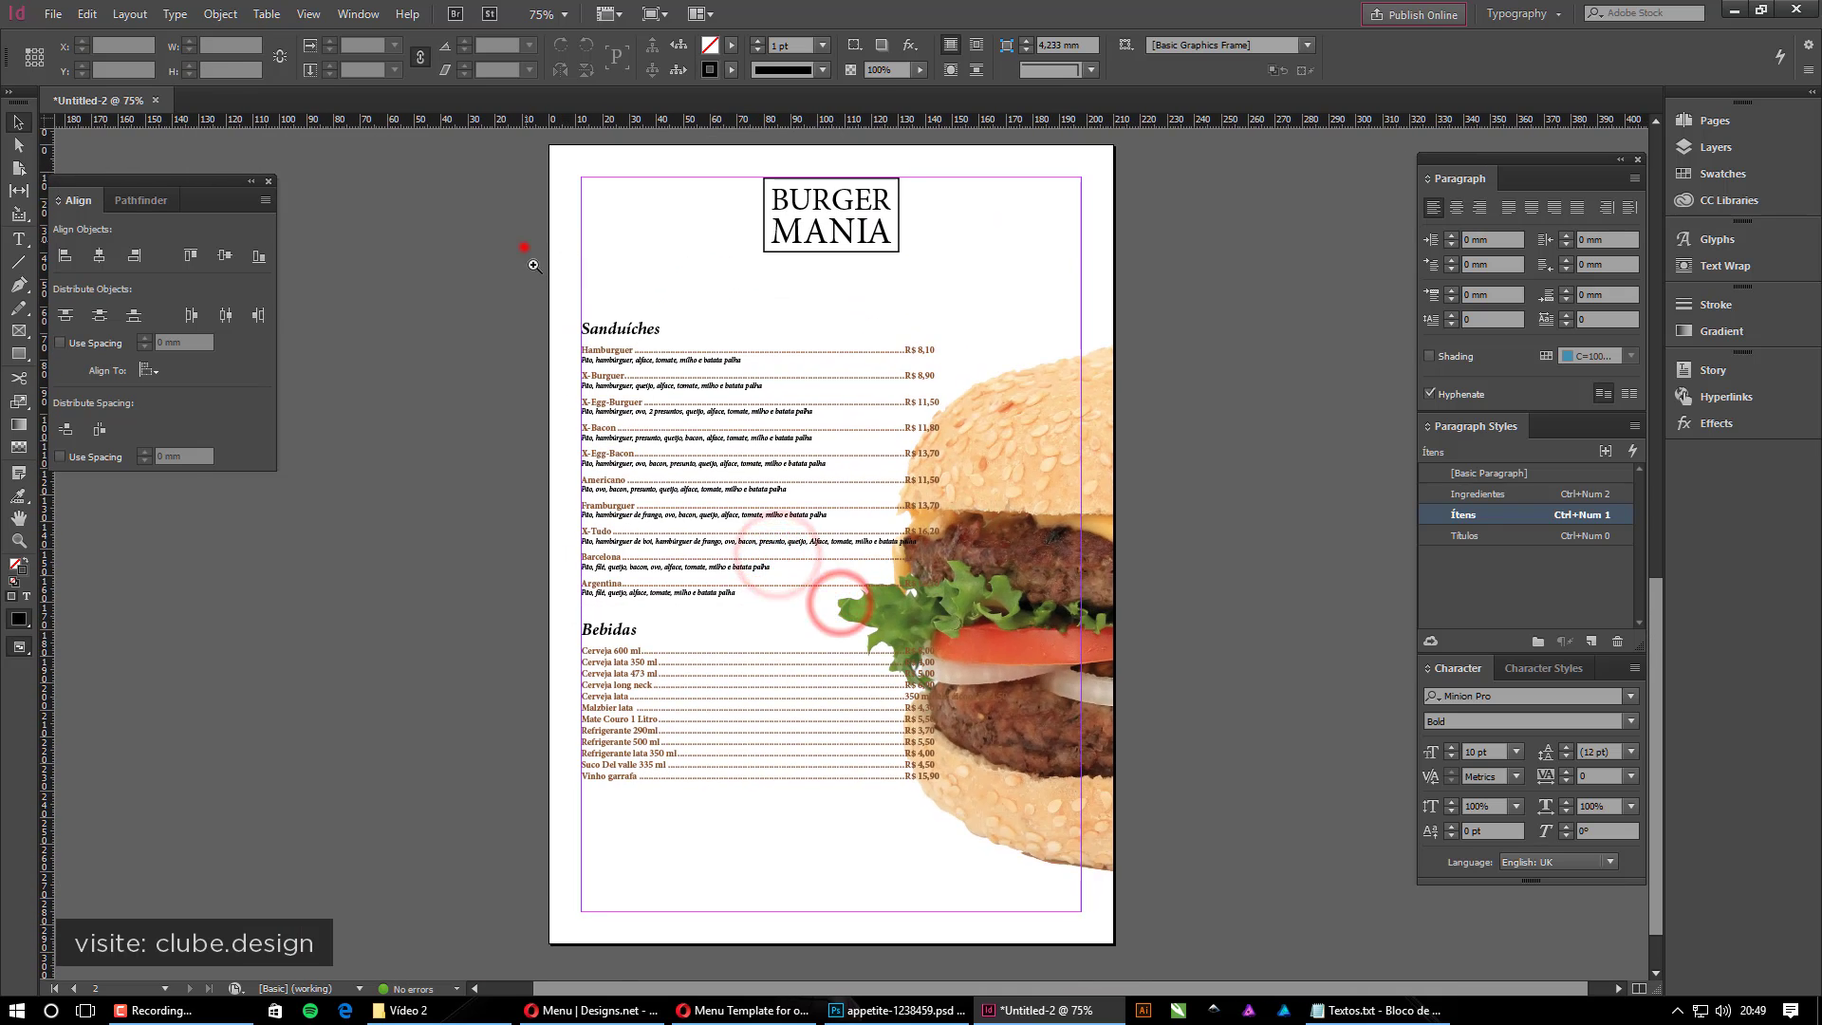
left_click_drag(531, 244, 1096, 515)
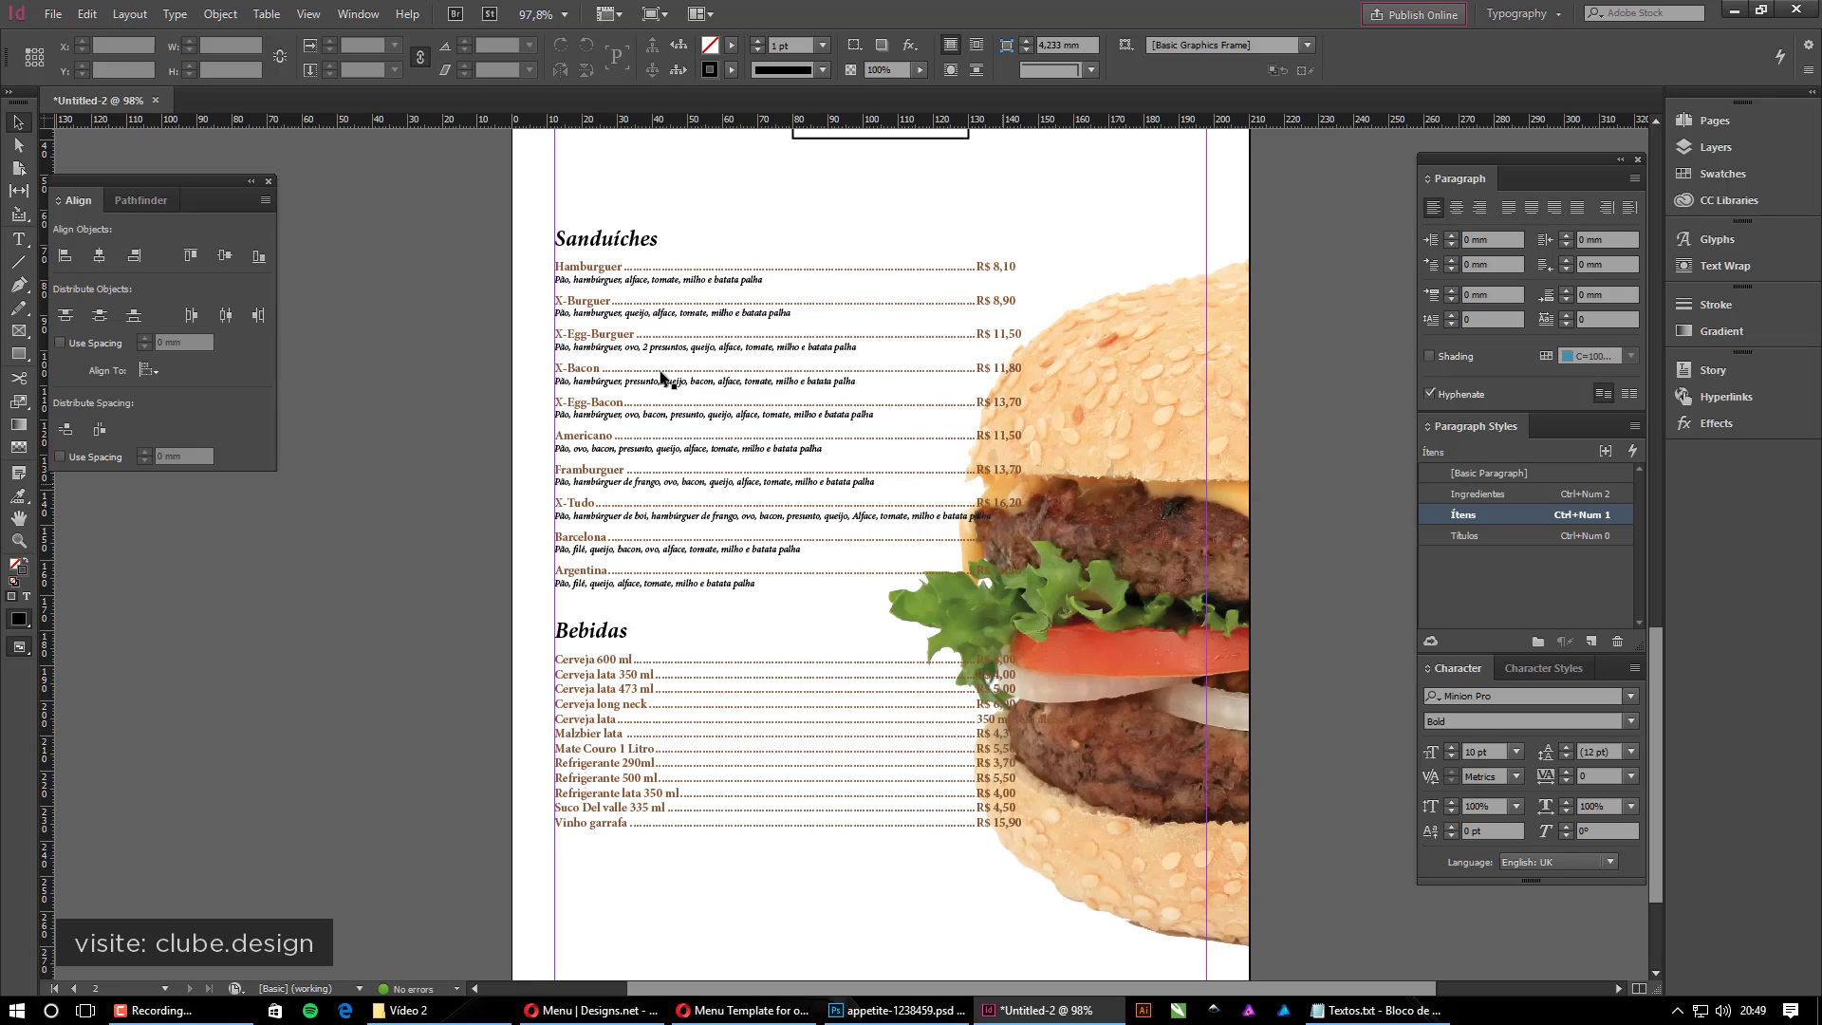
left_click(1133, 443)
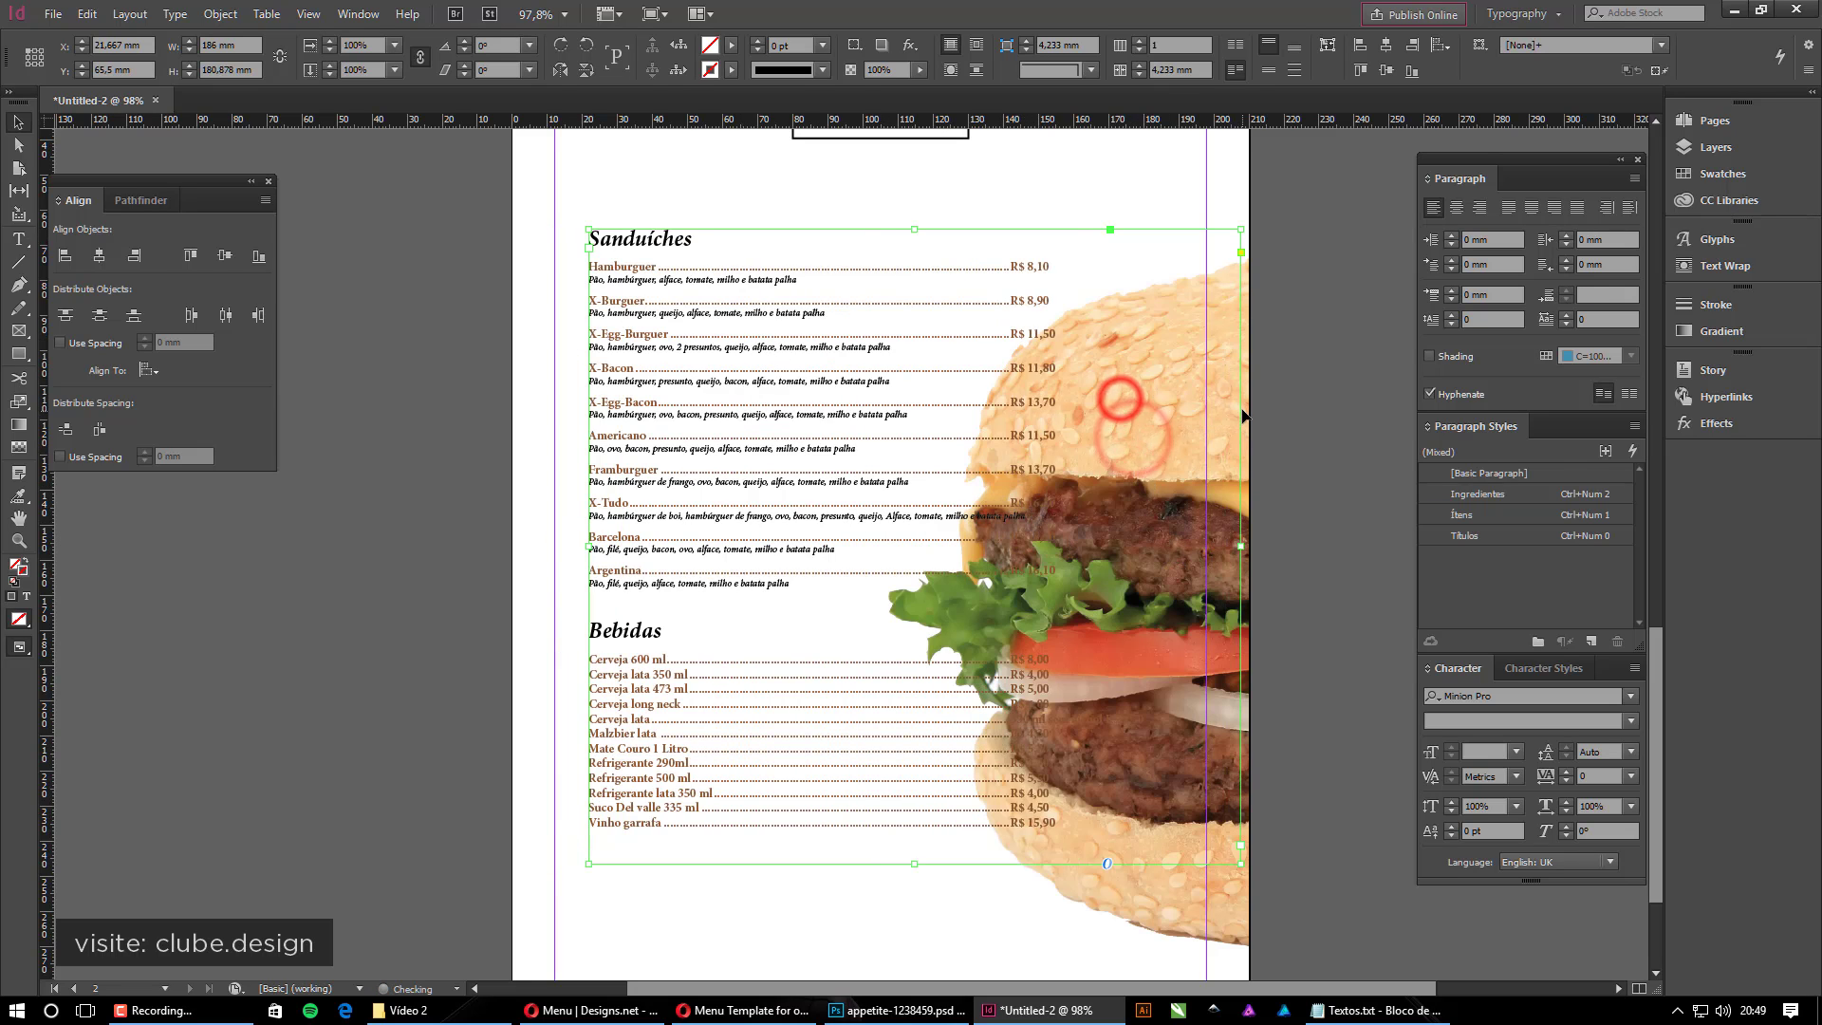
left_click_drag(1200, 547, 1079, 545)
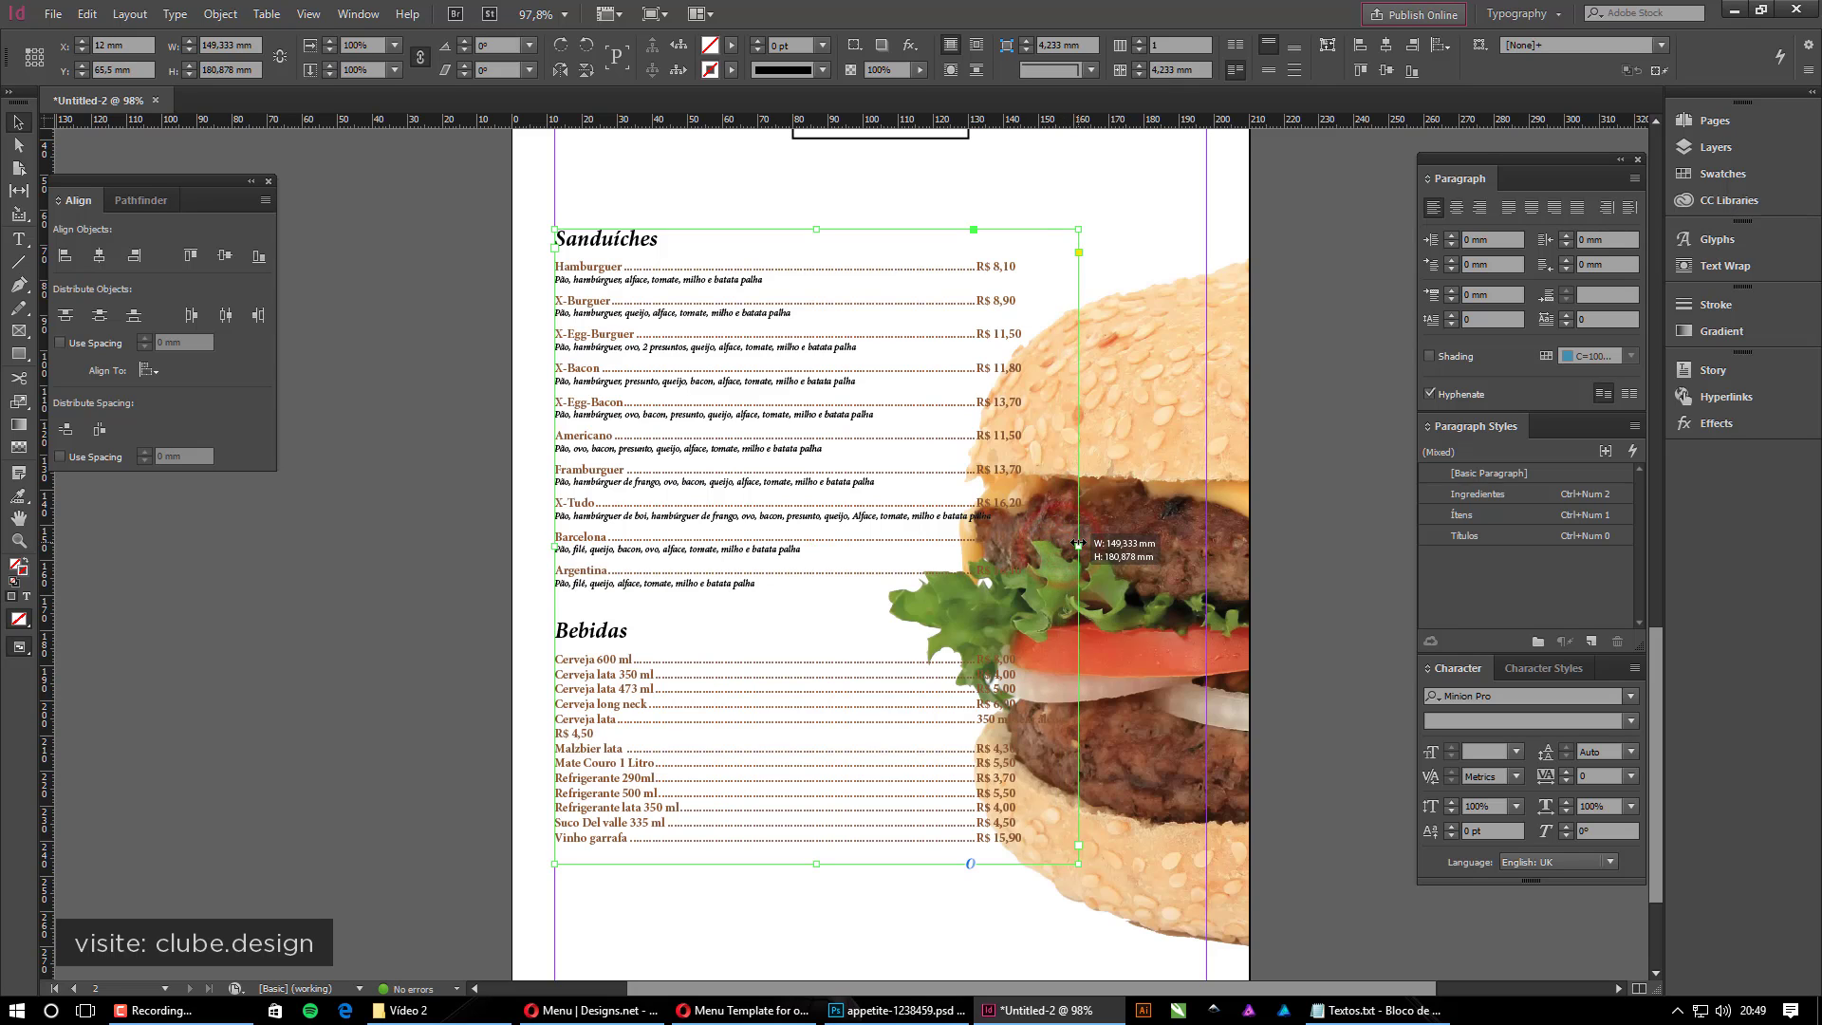
Fix the Cerveja lata line by removing the tab before "350 ml sem álcool" and inserting one before its price
double_click(978, 723)
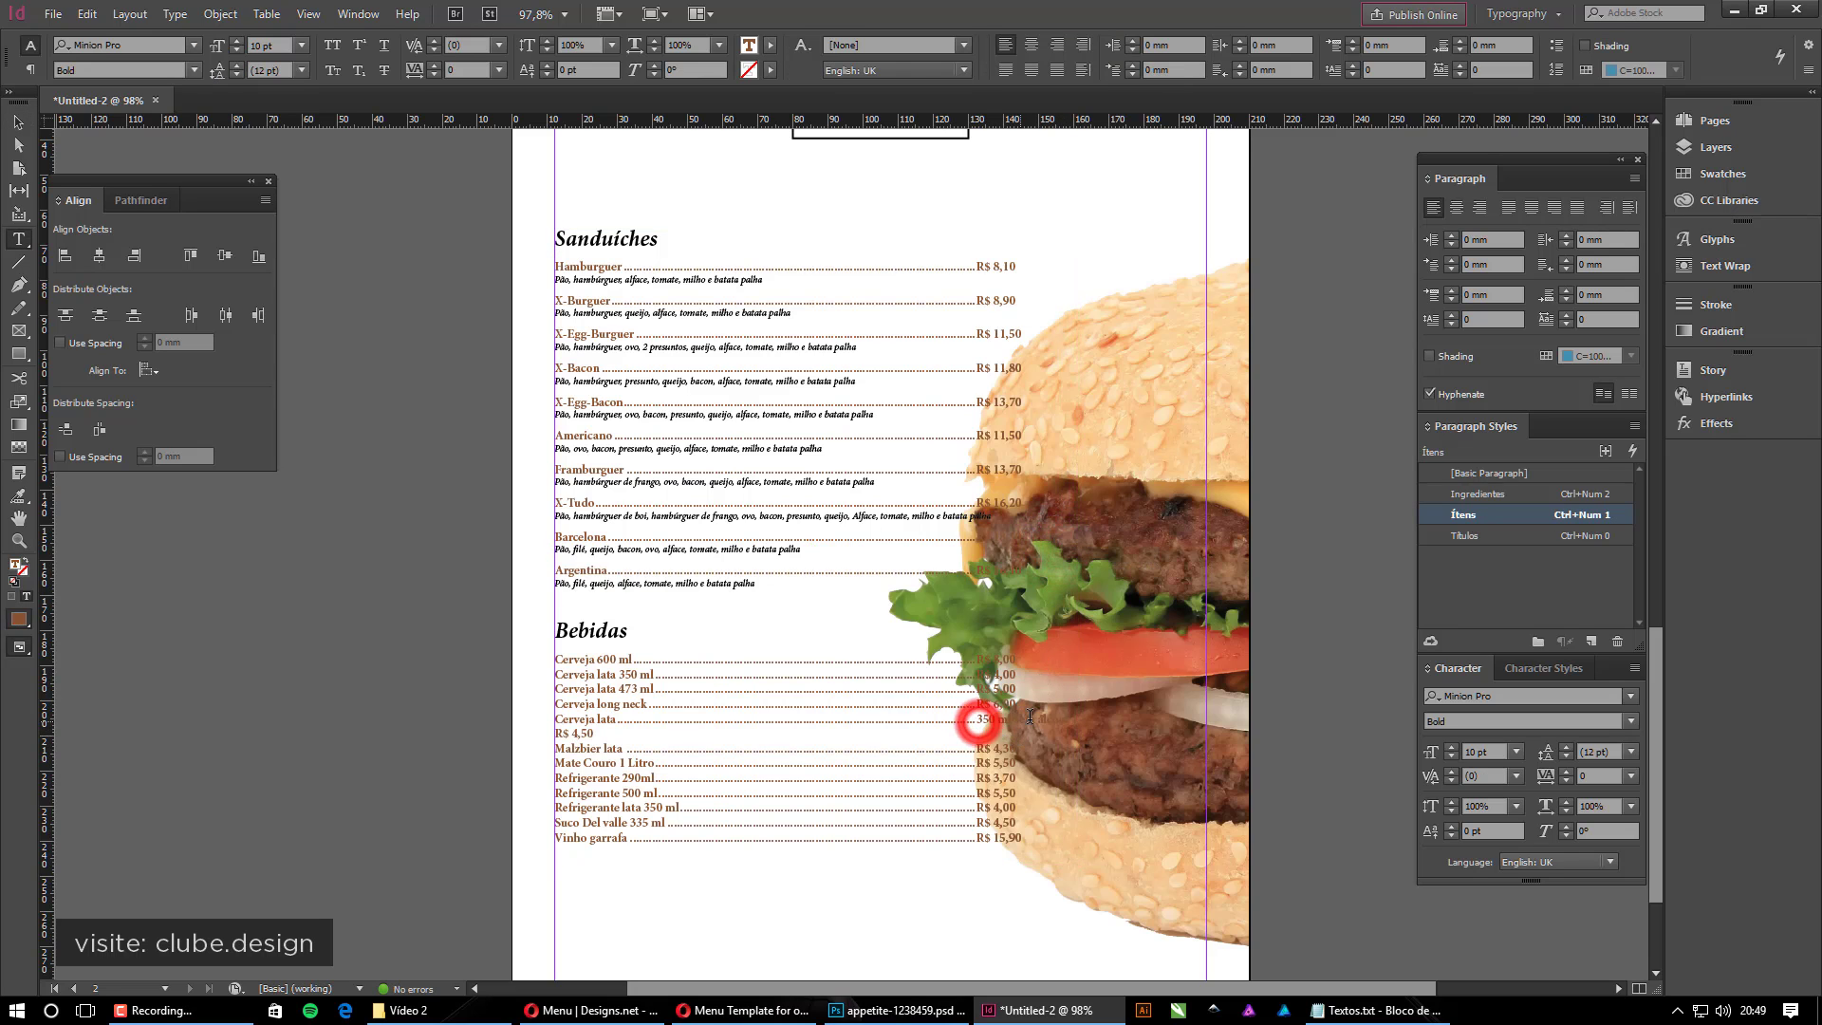
key("BackSpace")
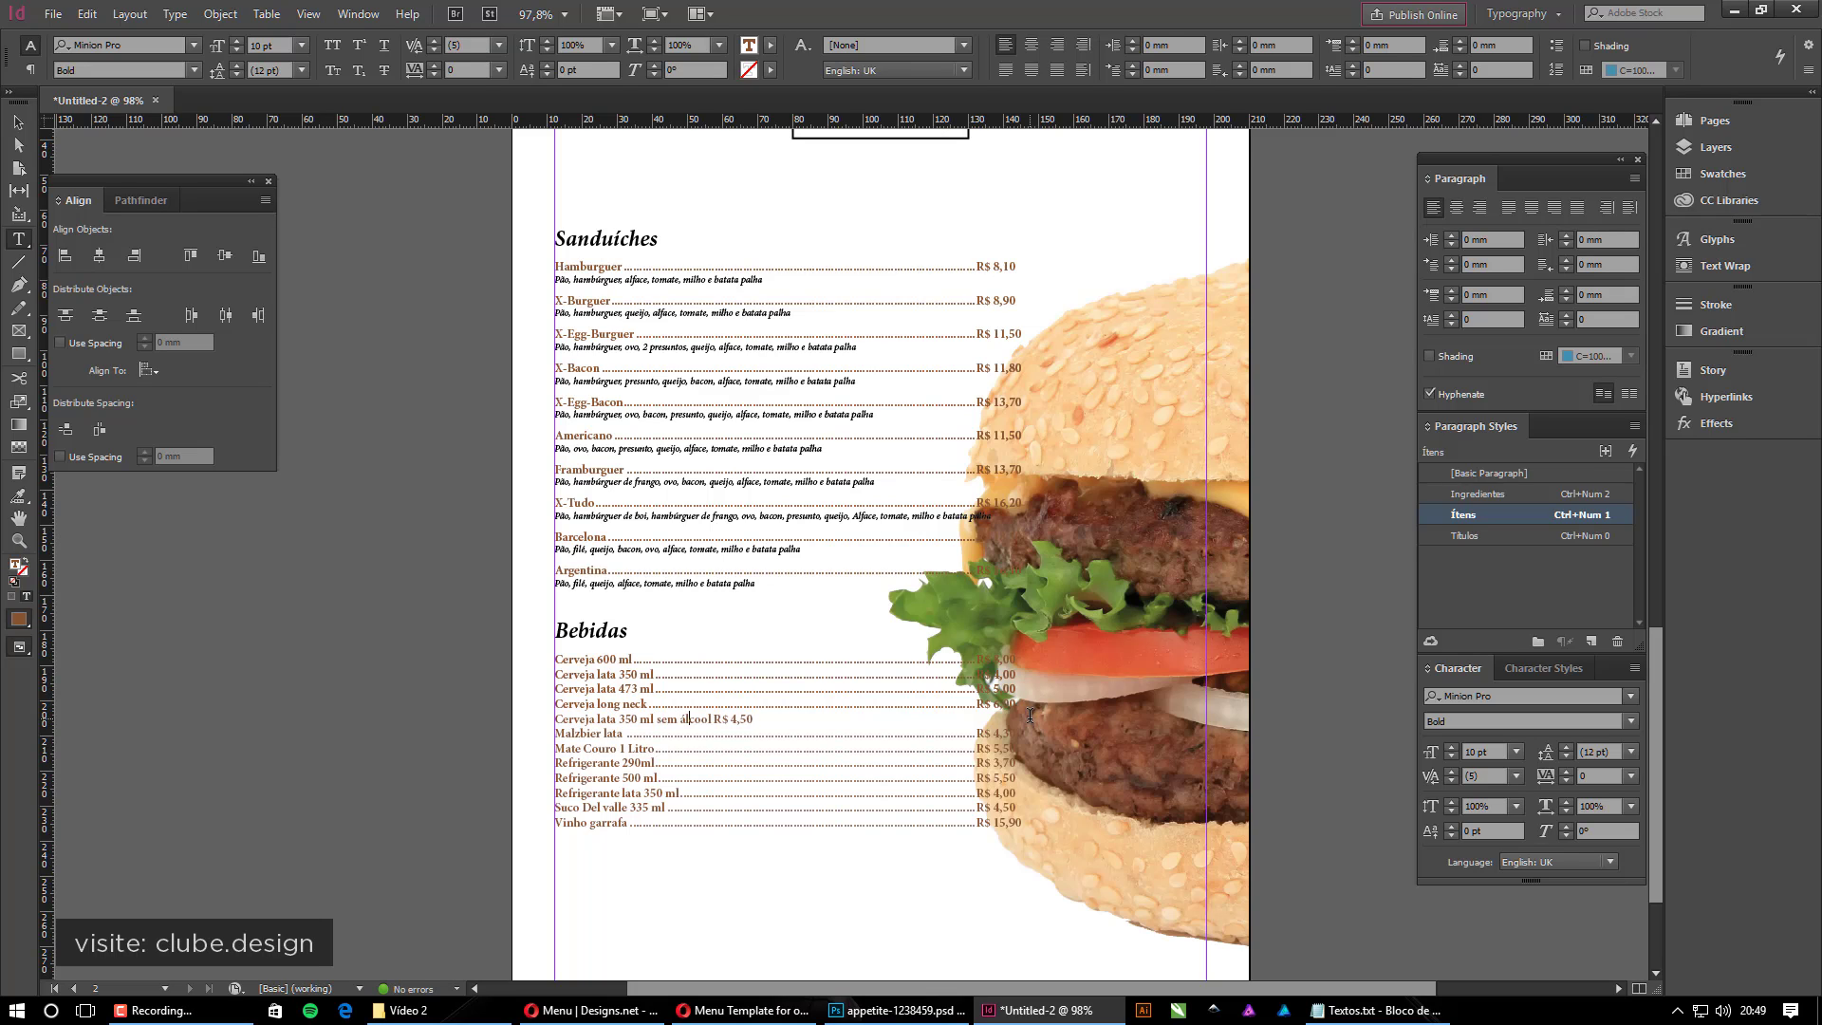
key("Tab")
left_click(18, 121)
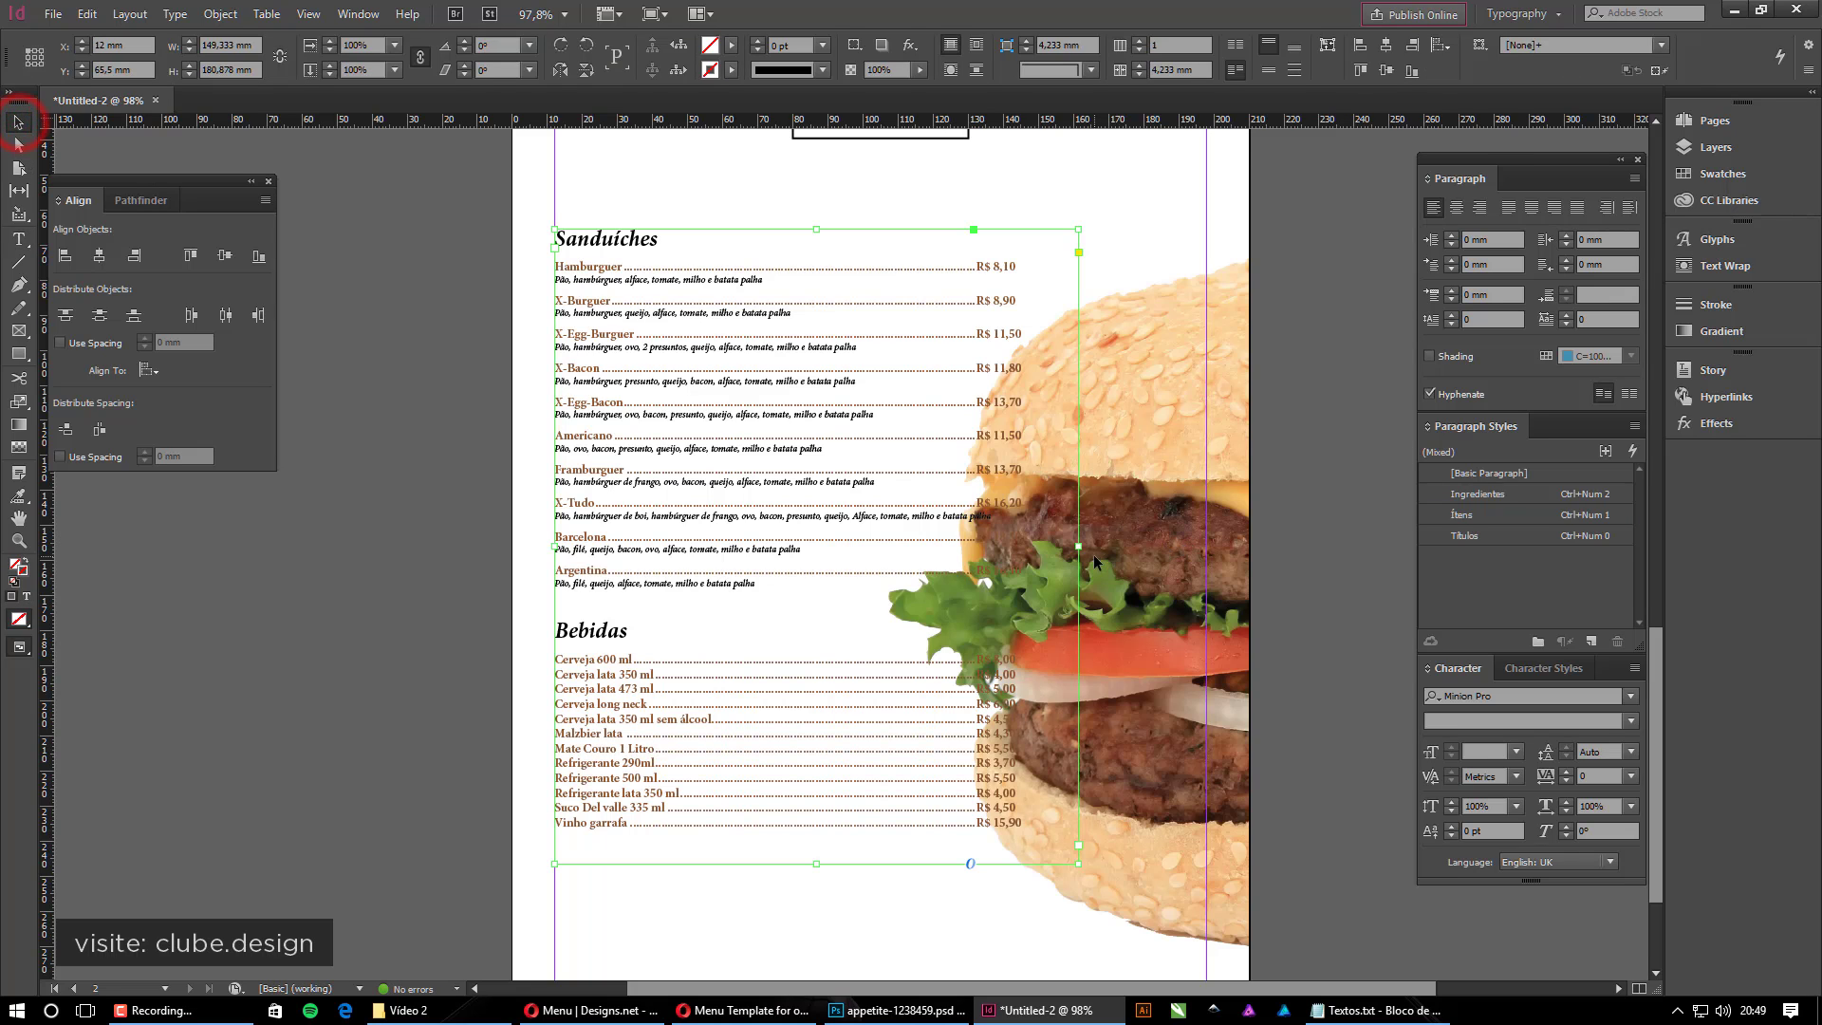
Resize the menu text frame to 139 mm wide and extend it down to the page's bottom margin, 219,5 mm high
left_click_drag(1078, 555, 1042, 550)
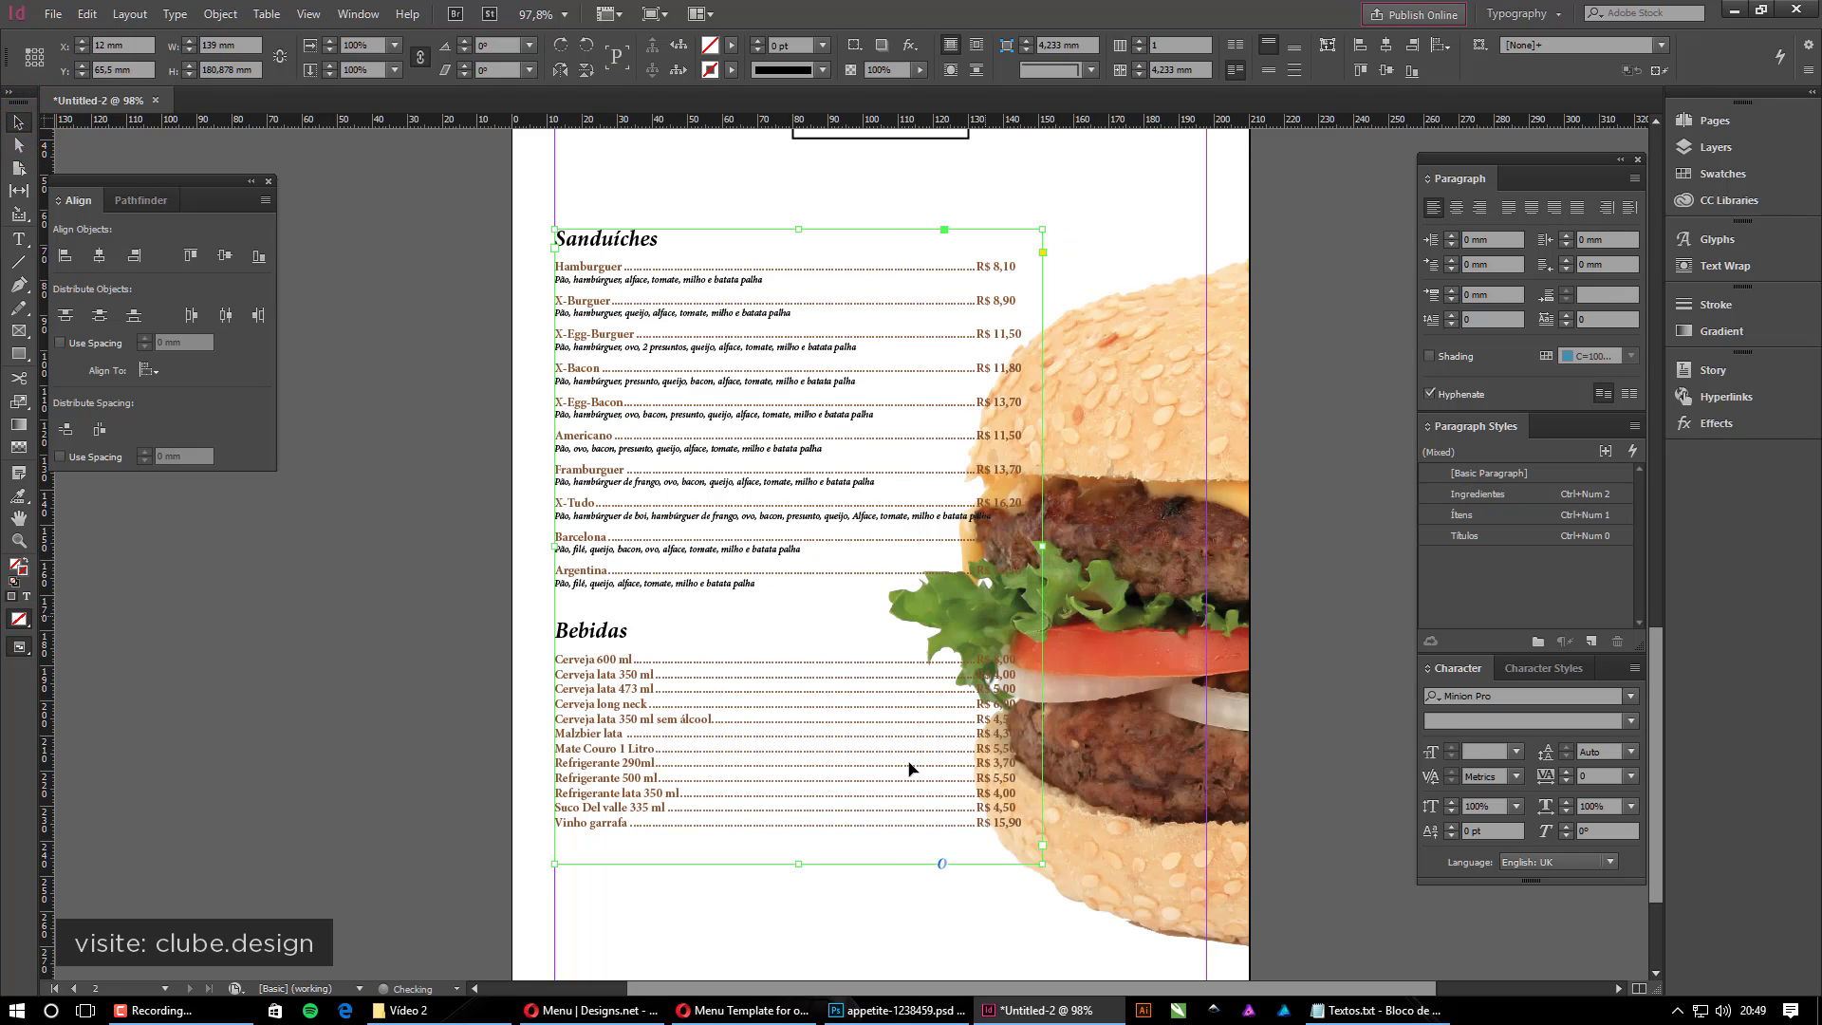
scroll(877, 739, "down", 3)
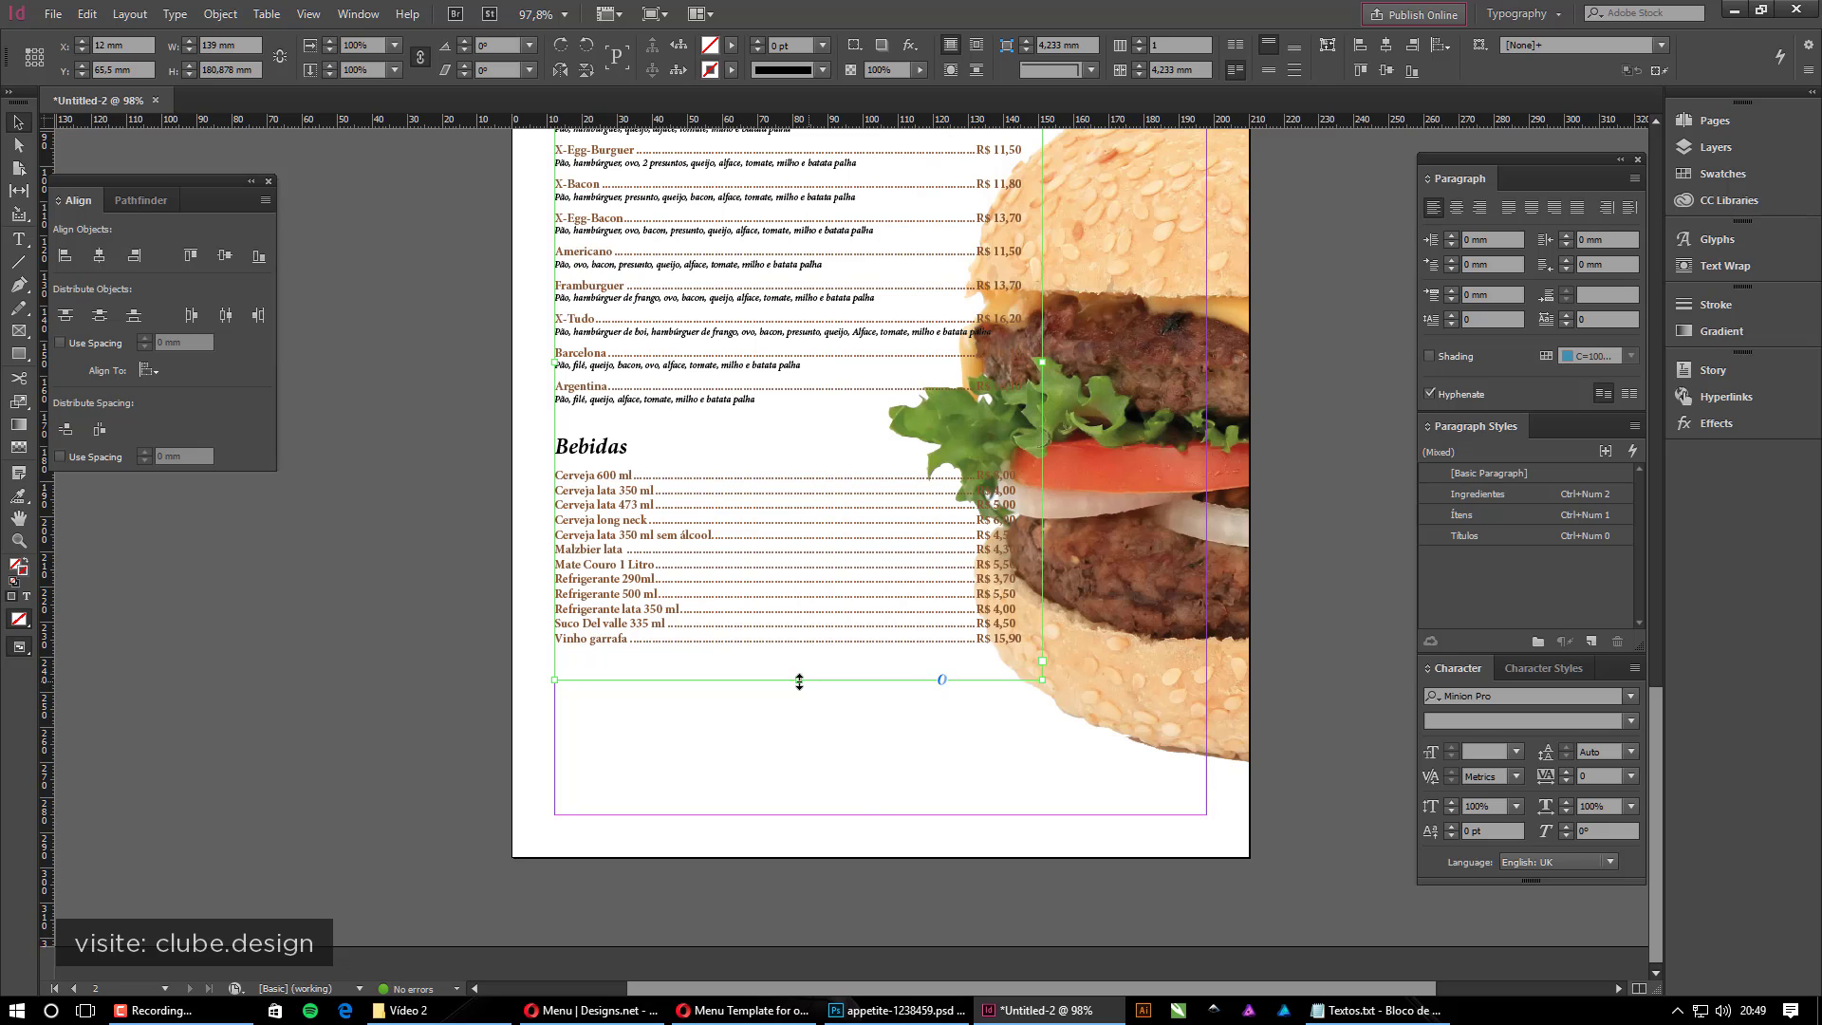
left_click_drag(799, 681, 799, 814)
scroll(767, 646, "up", 2)
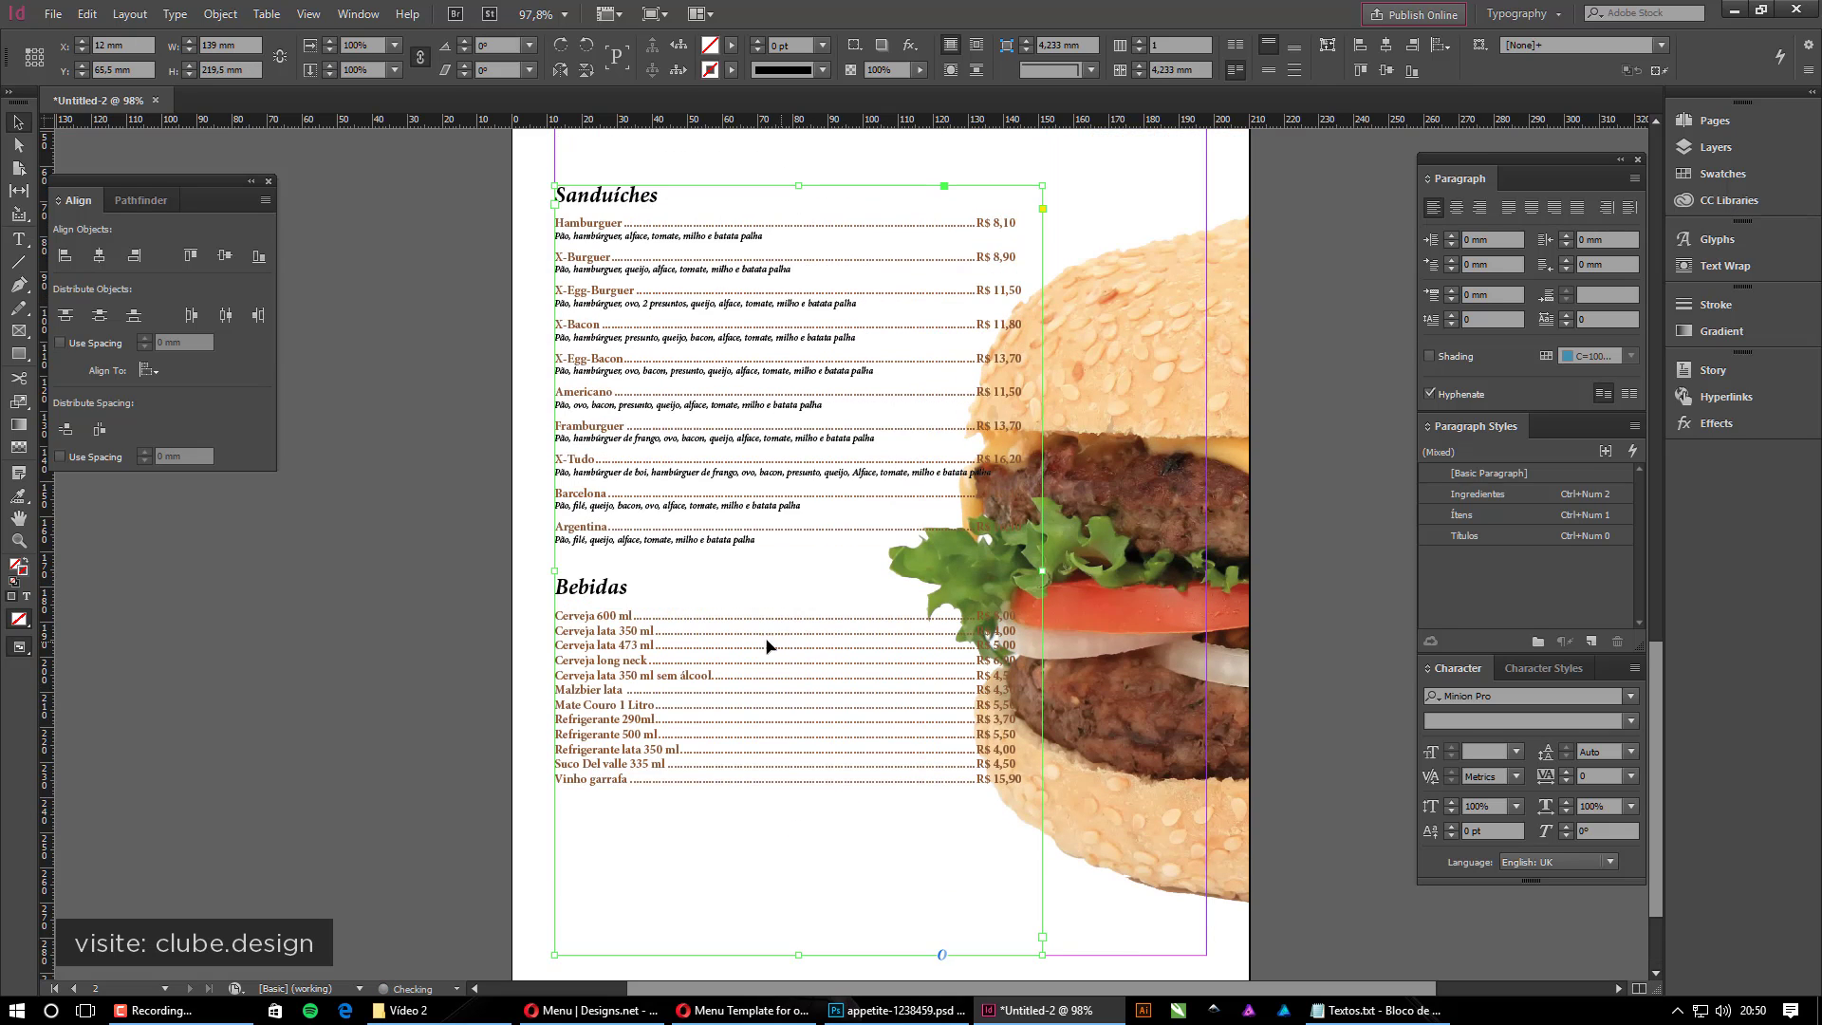
scroll(902, 522, "up", 1)
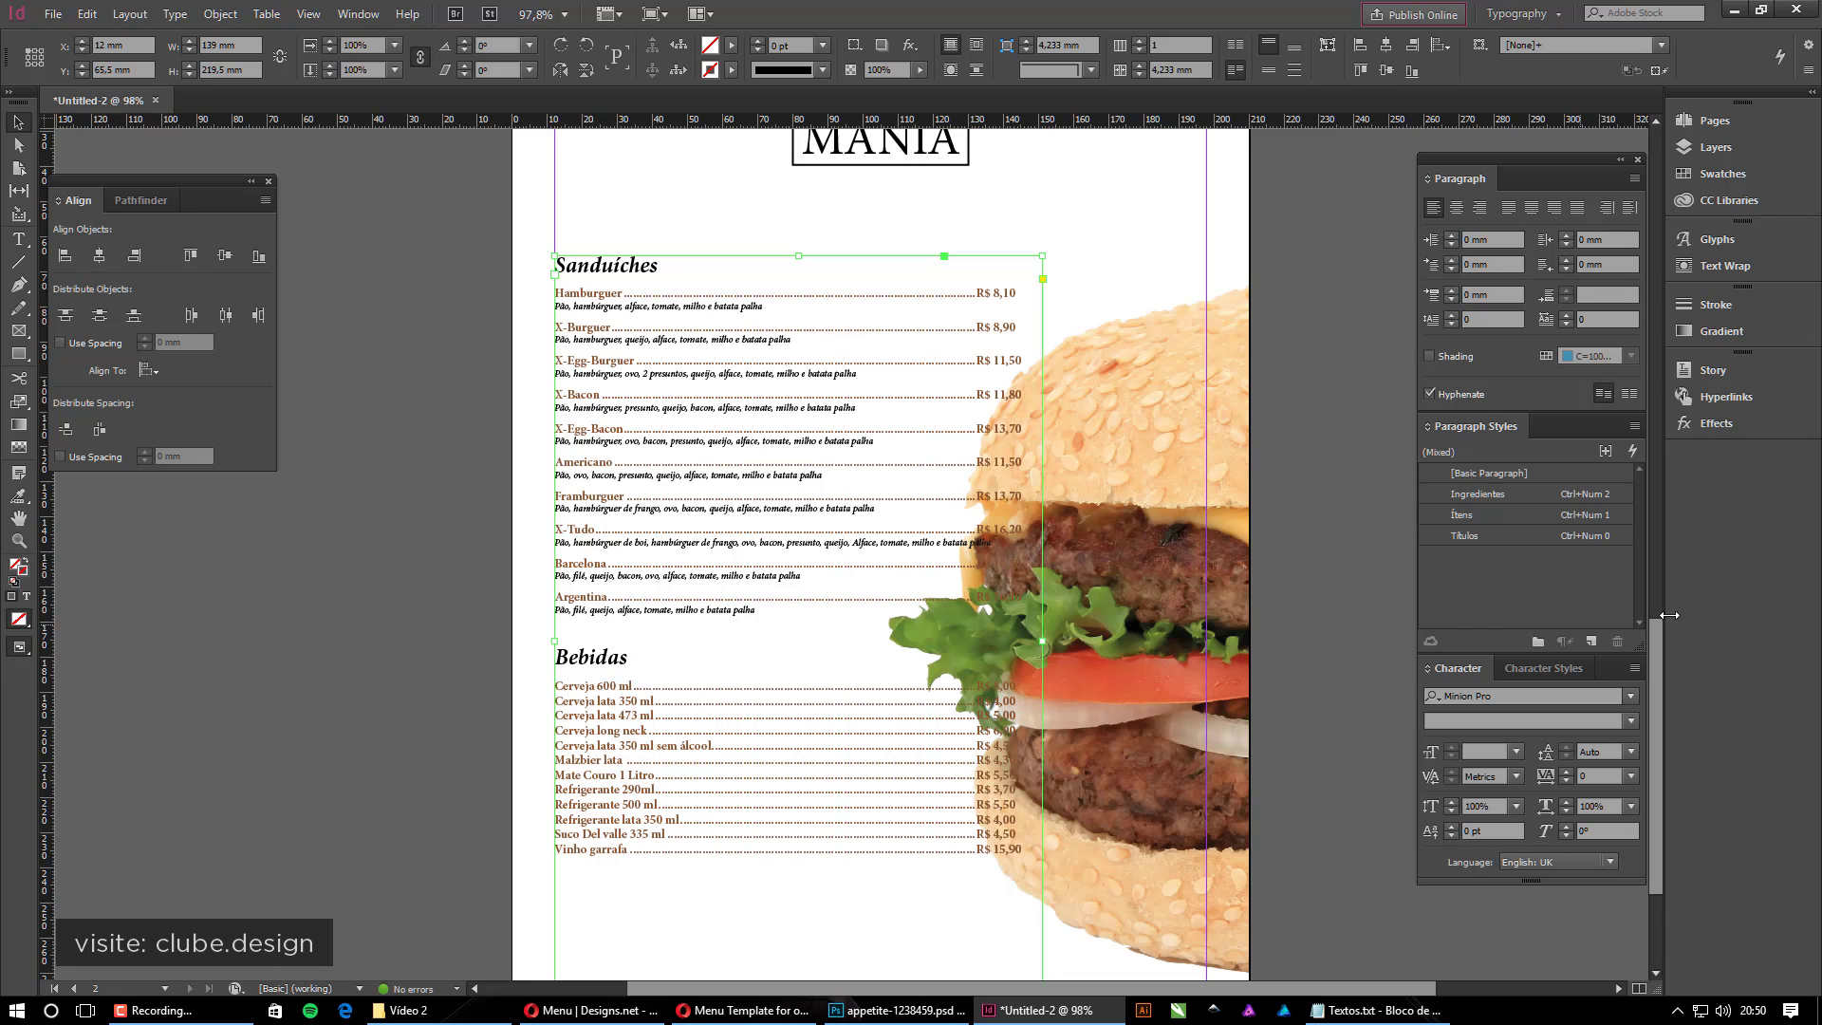
double_click(1618, 515)
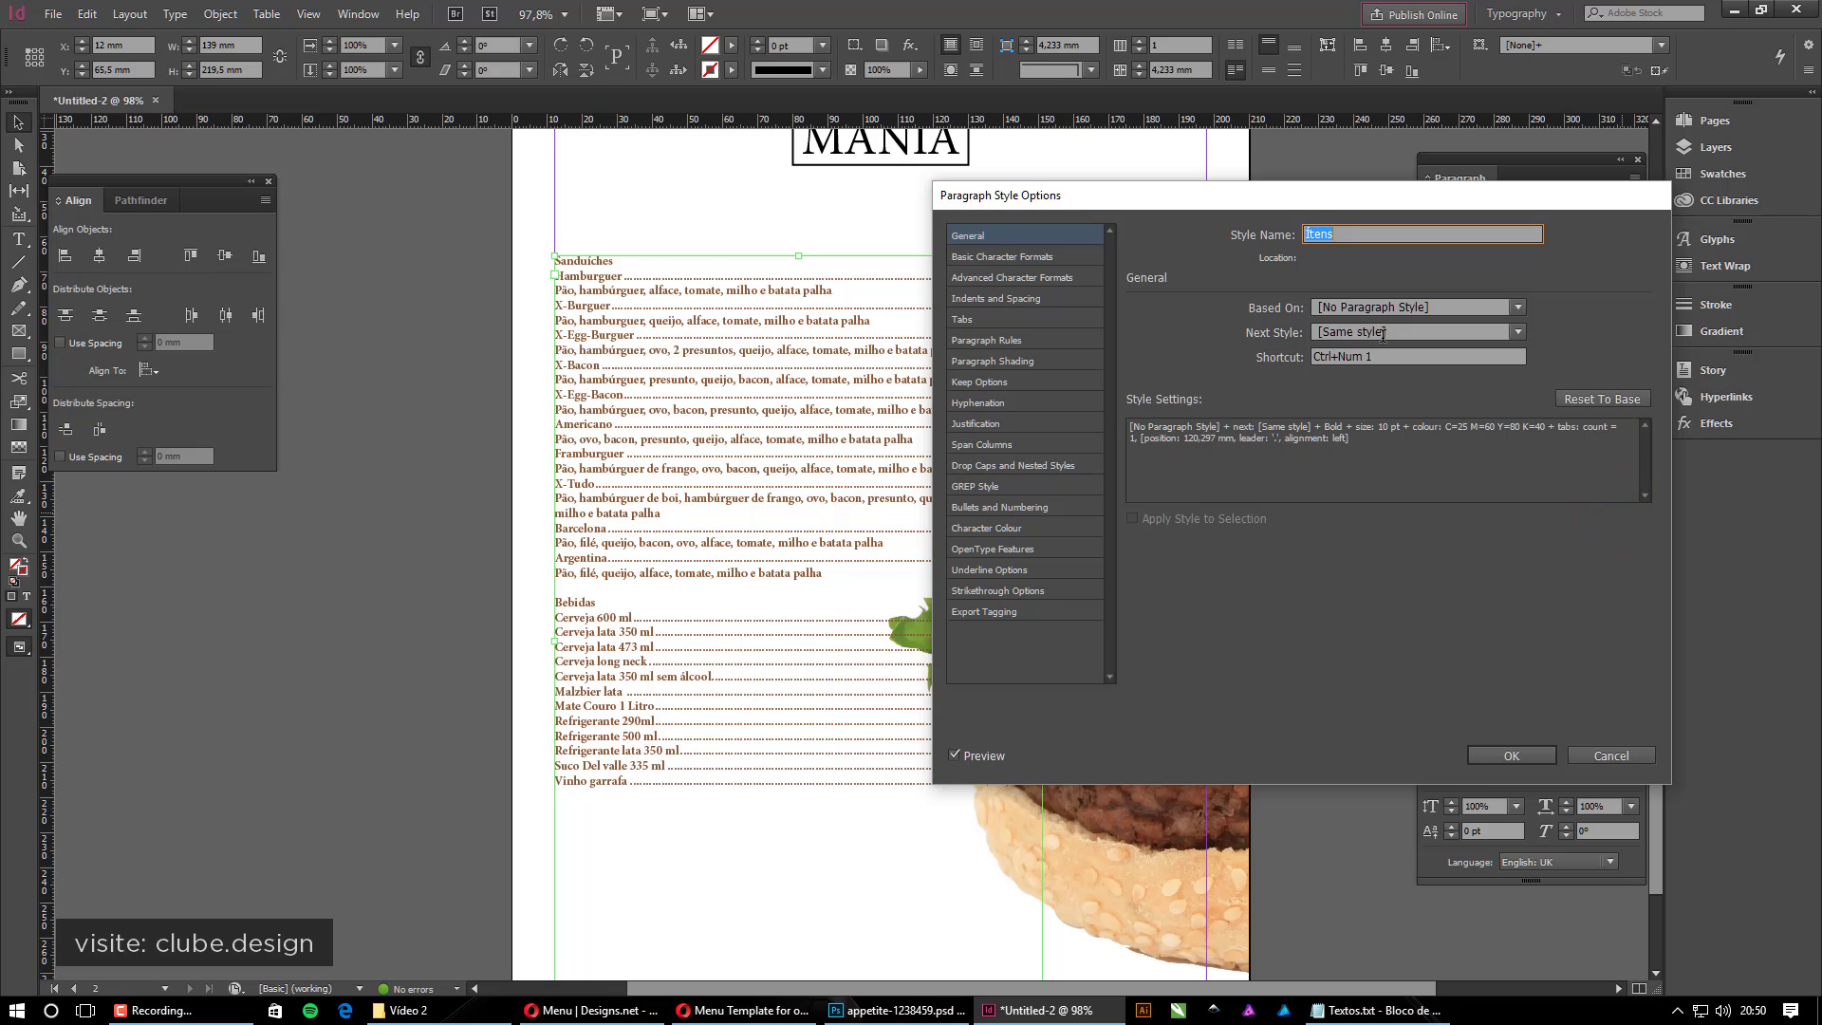
left_click(1607, 751)
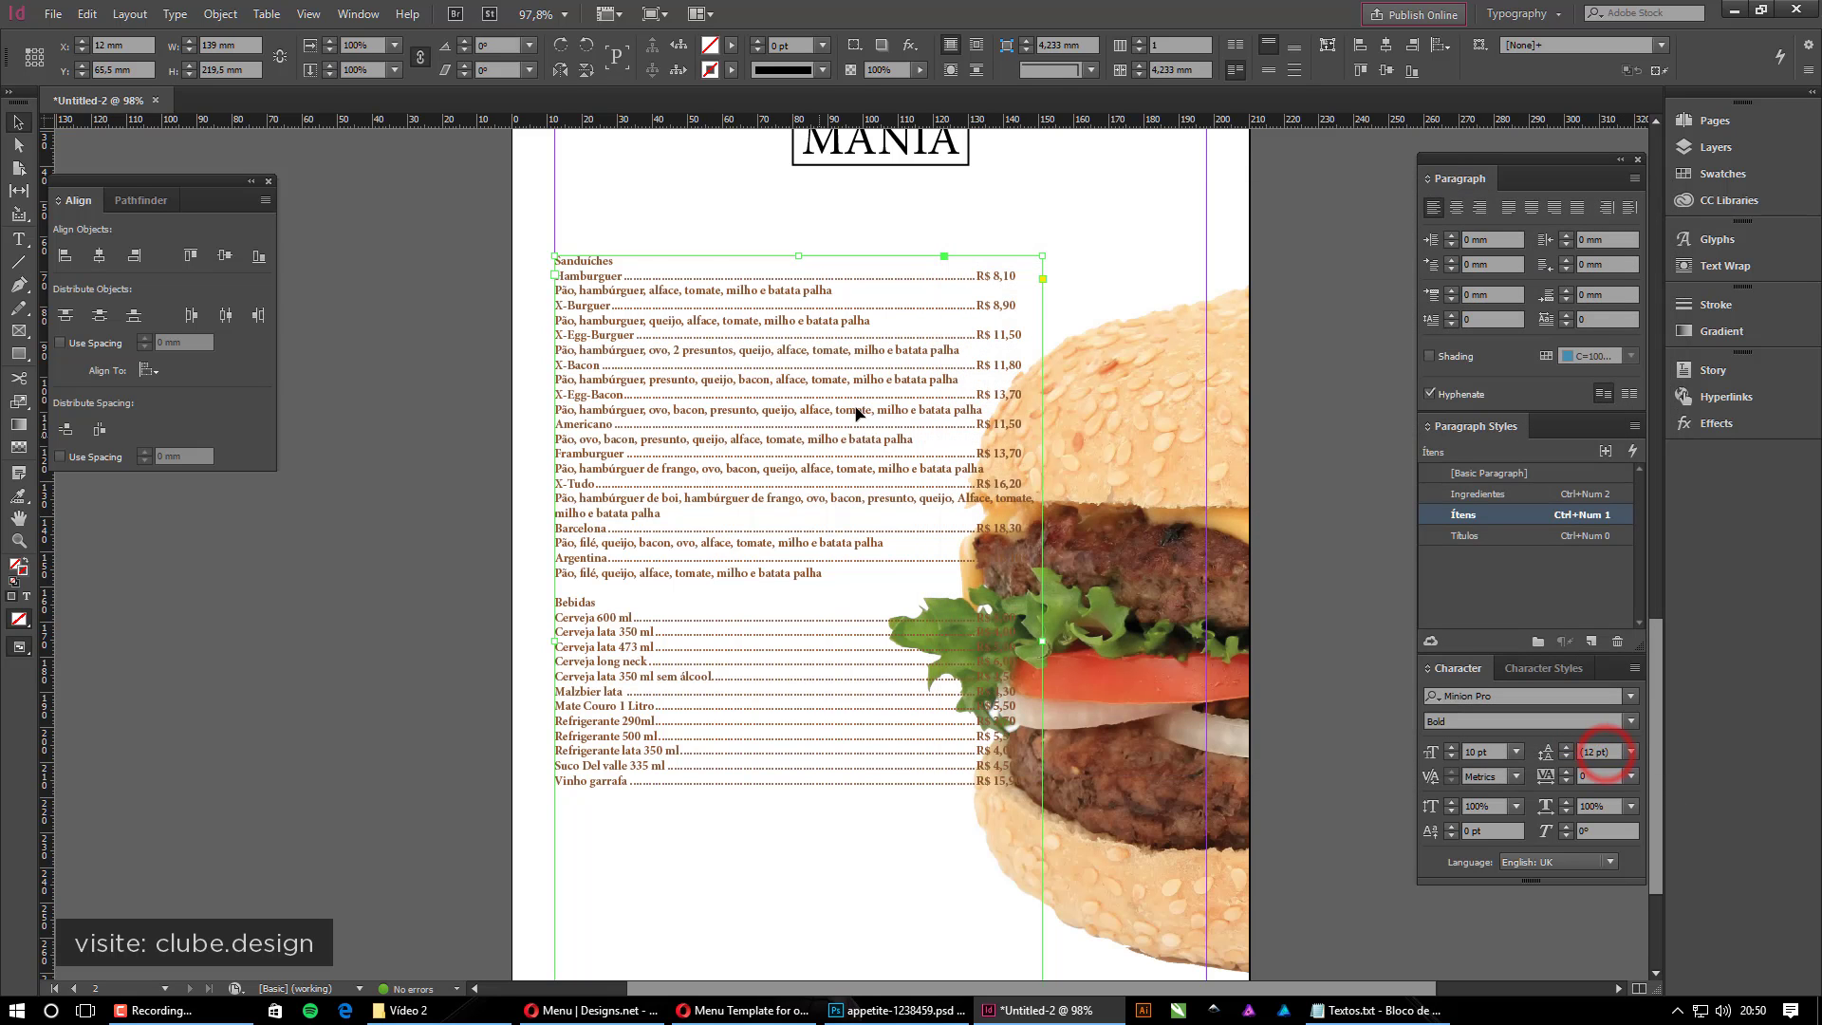
left_click(408, 471)
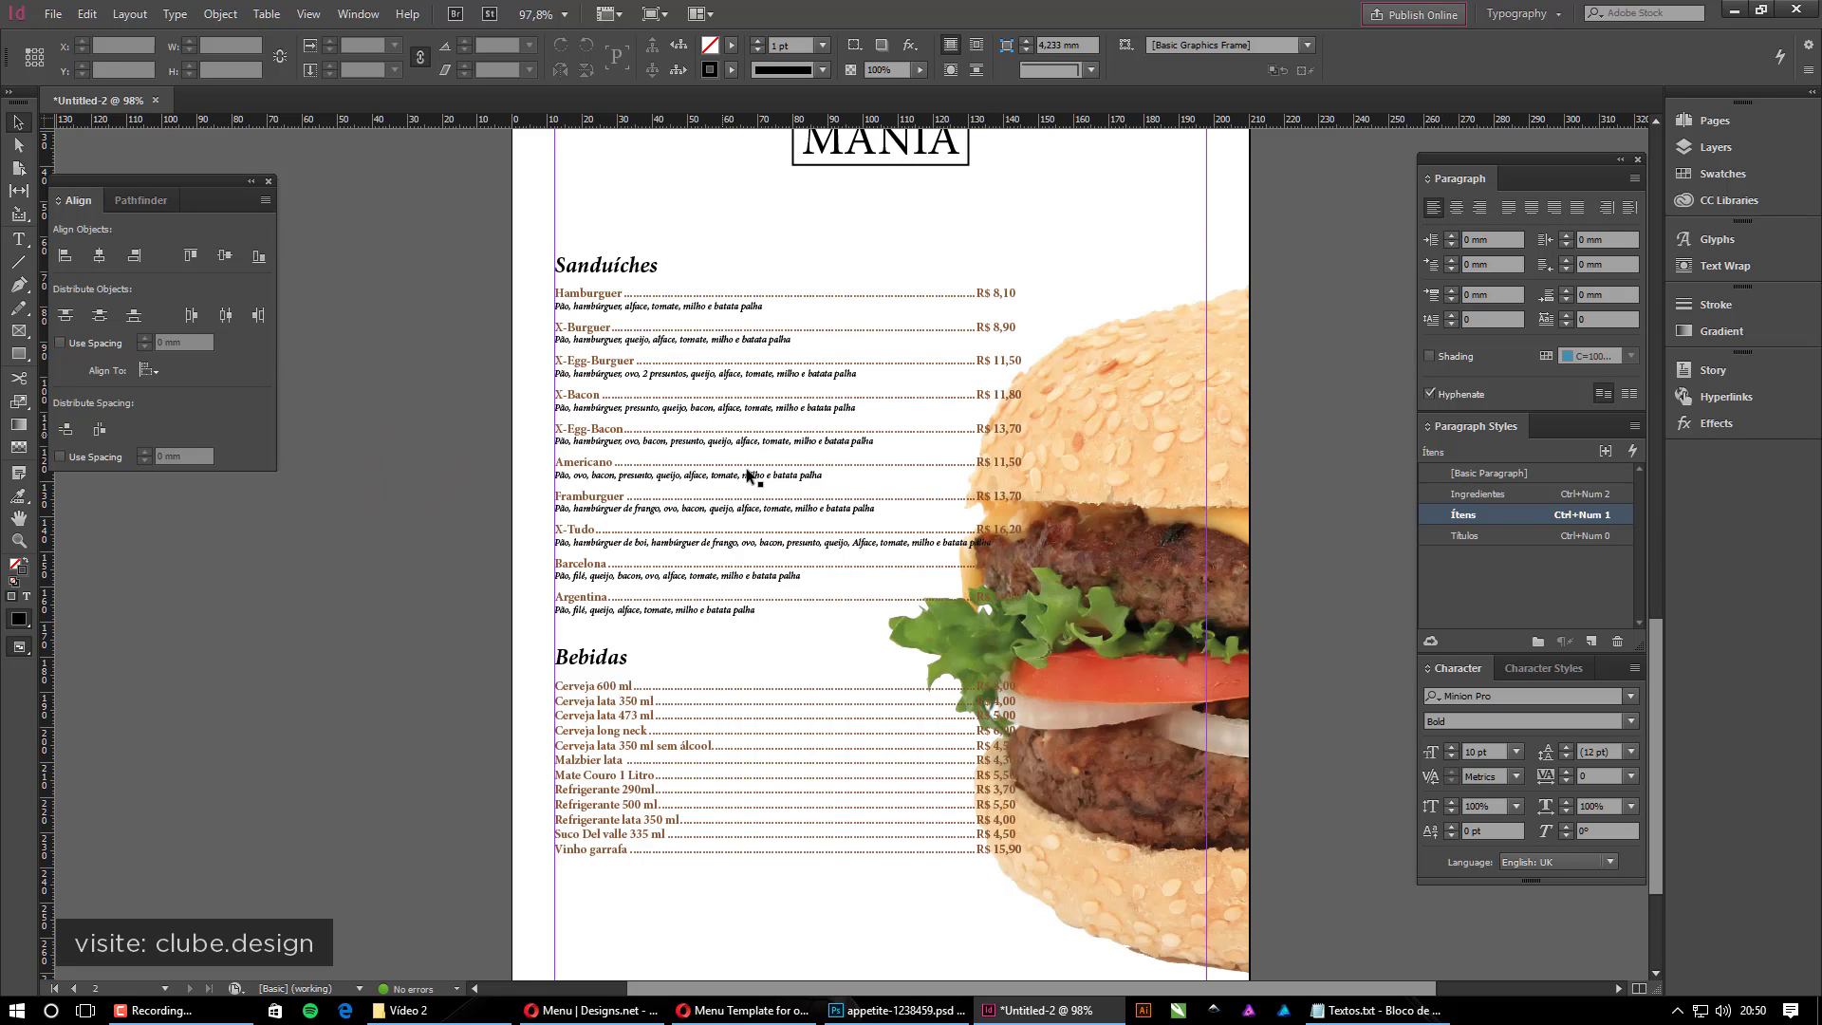
Move the price tab stop in the Ítens paragraph style to about 90,3 mm, keeping the dot leader
double_click(1619, 517)
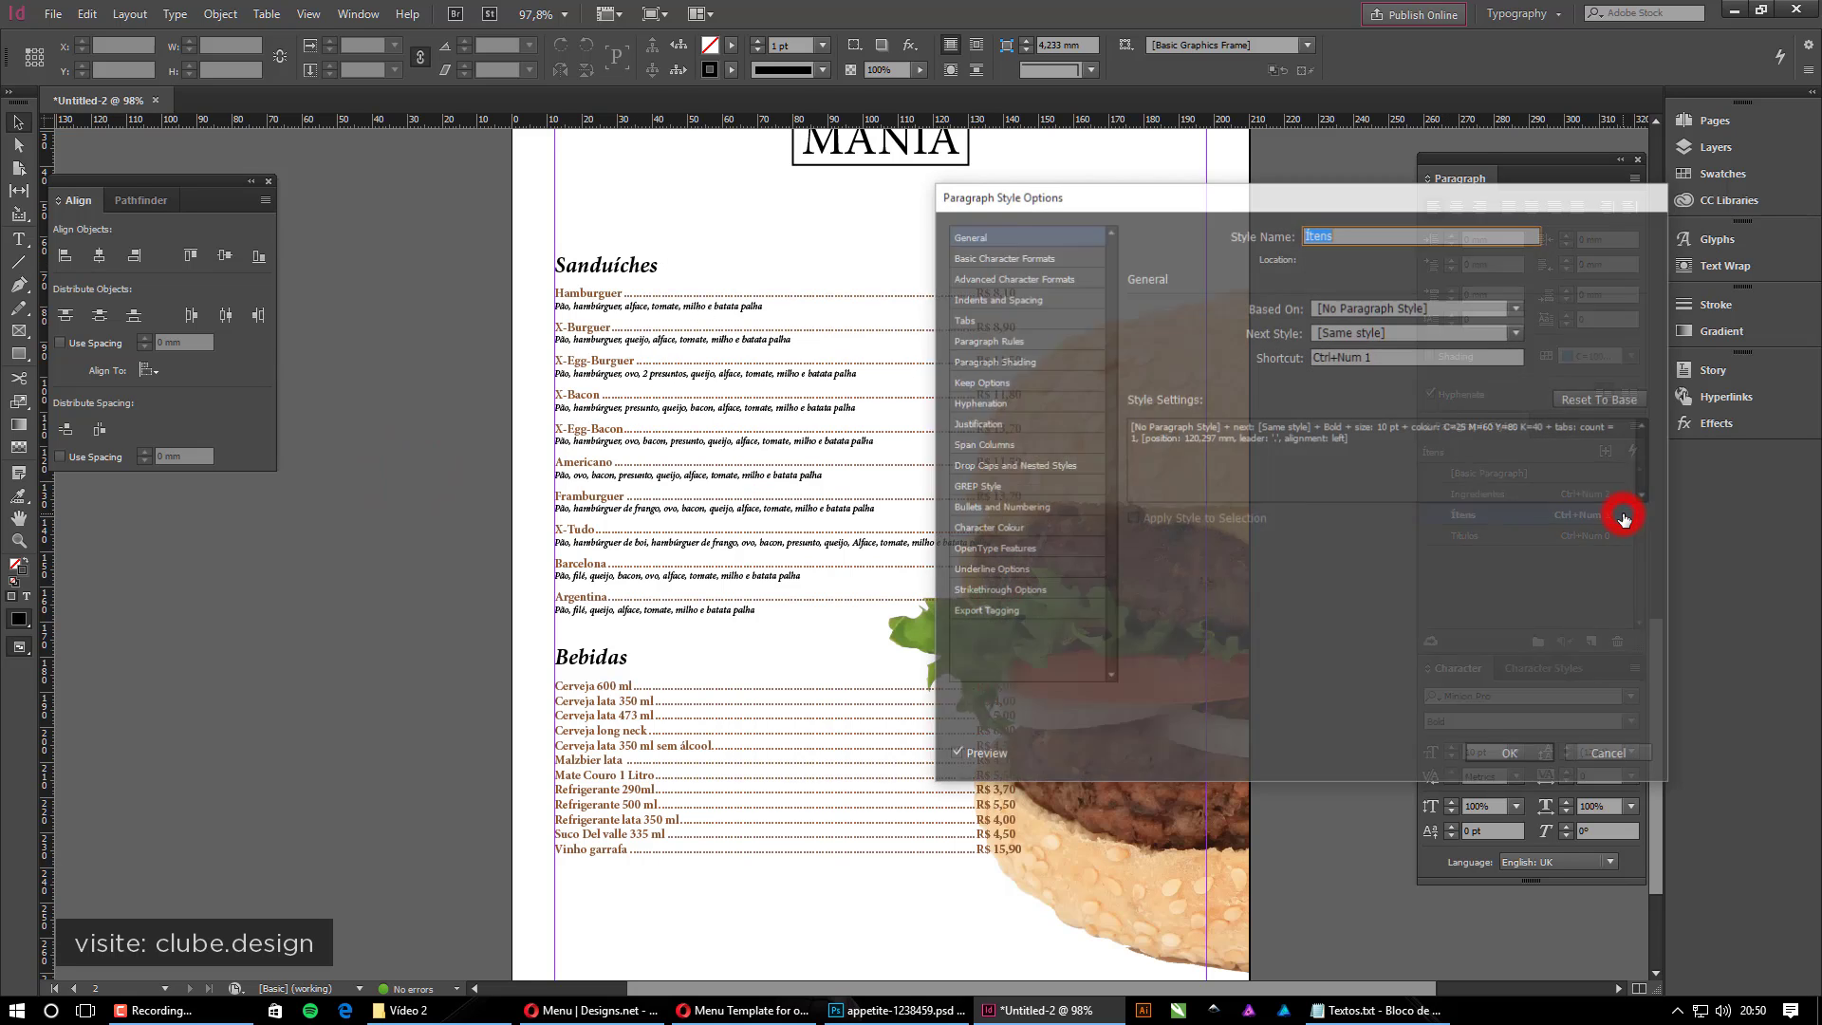
left_click(1049, 317)
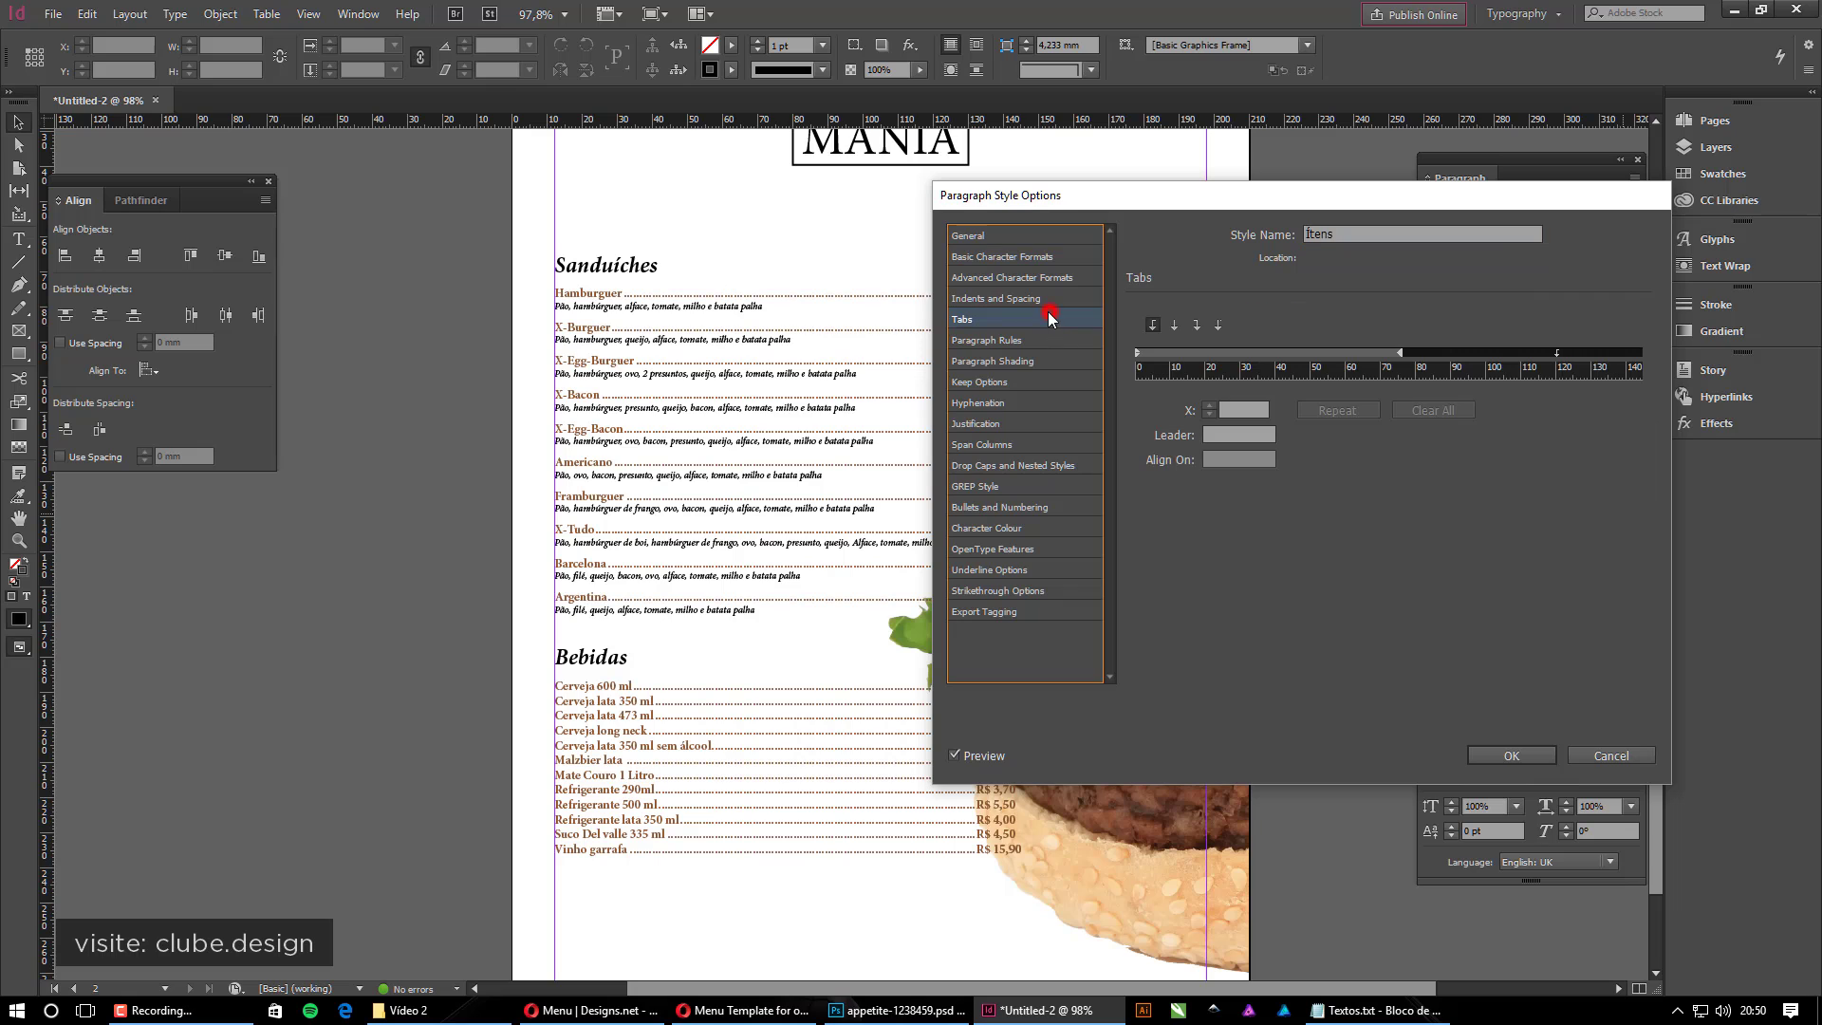
left_click_drag(1368, 195, 1469, 184)
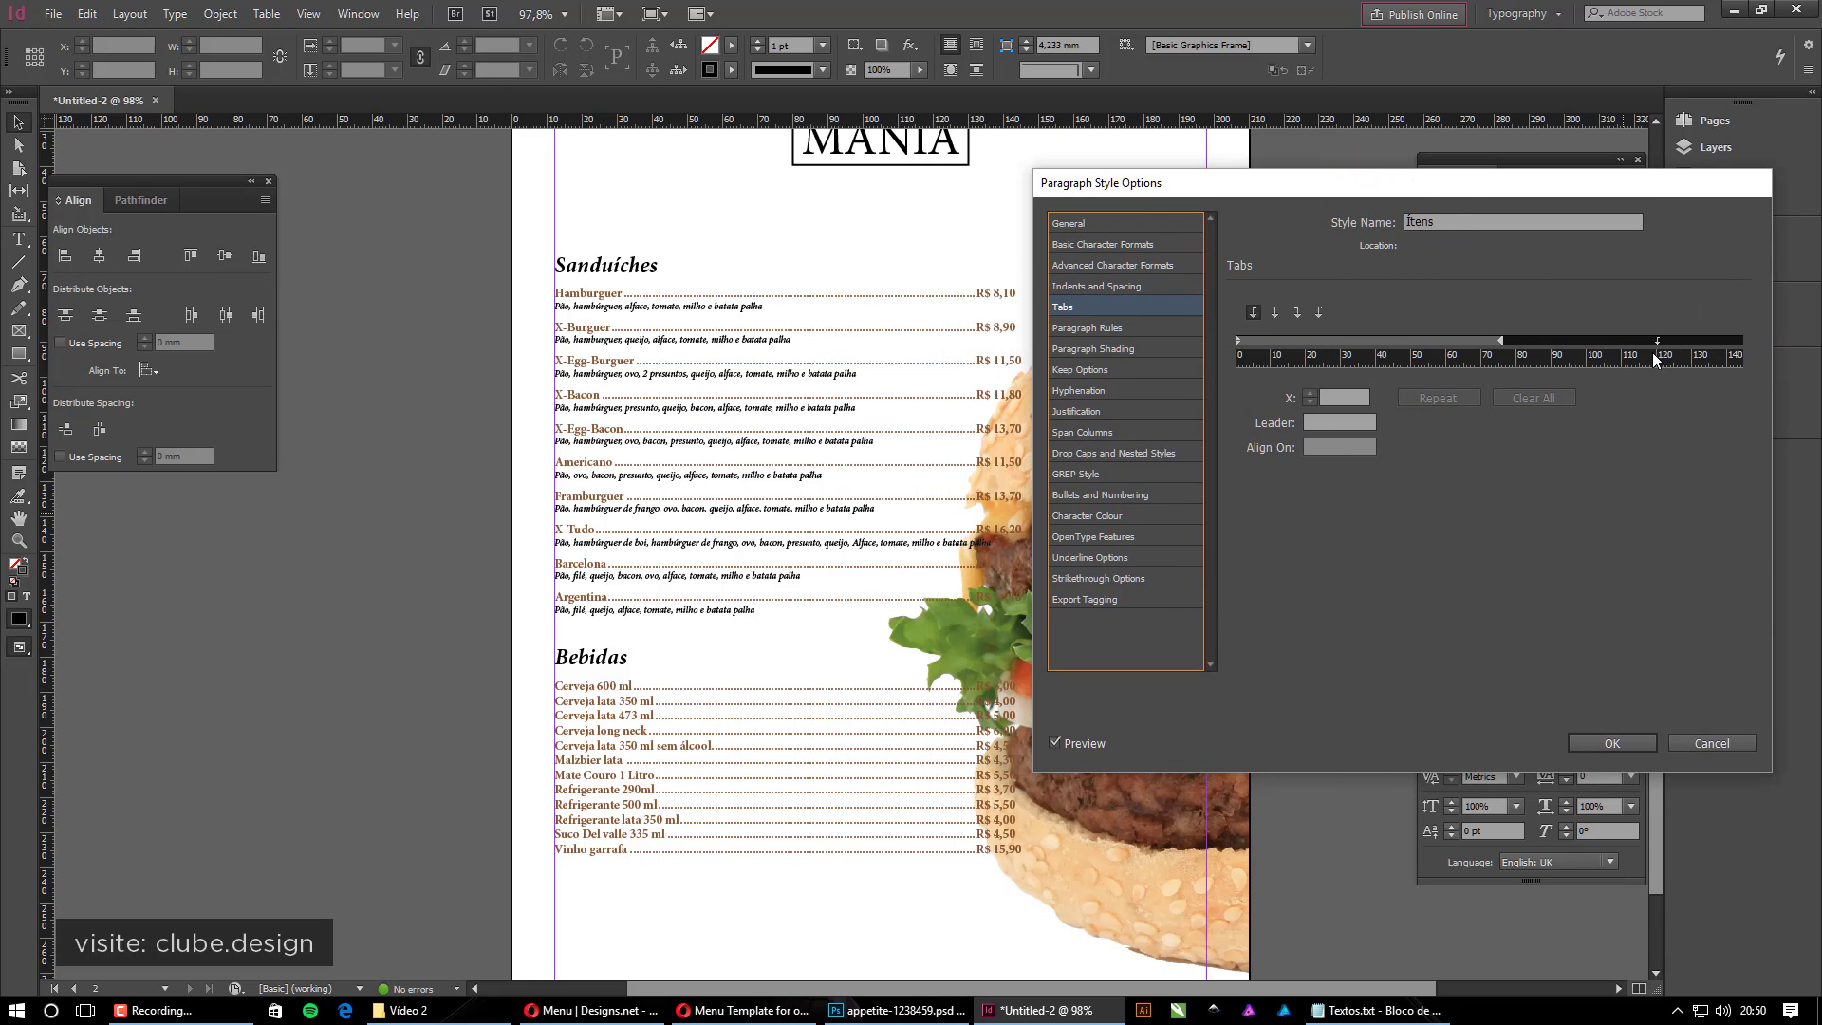
left_click_drag(1657, 347, 1631, 349)
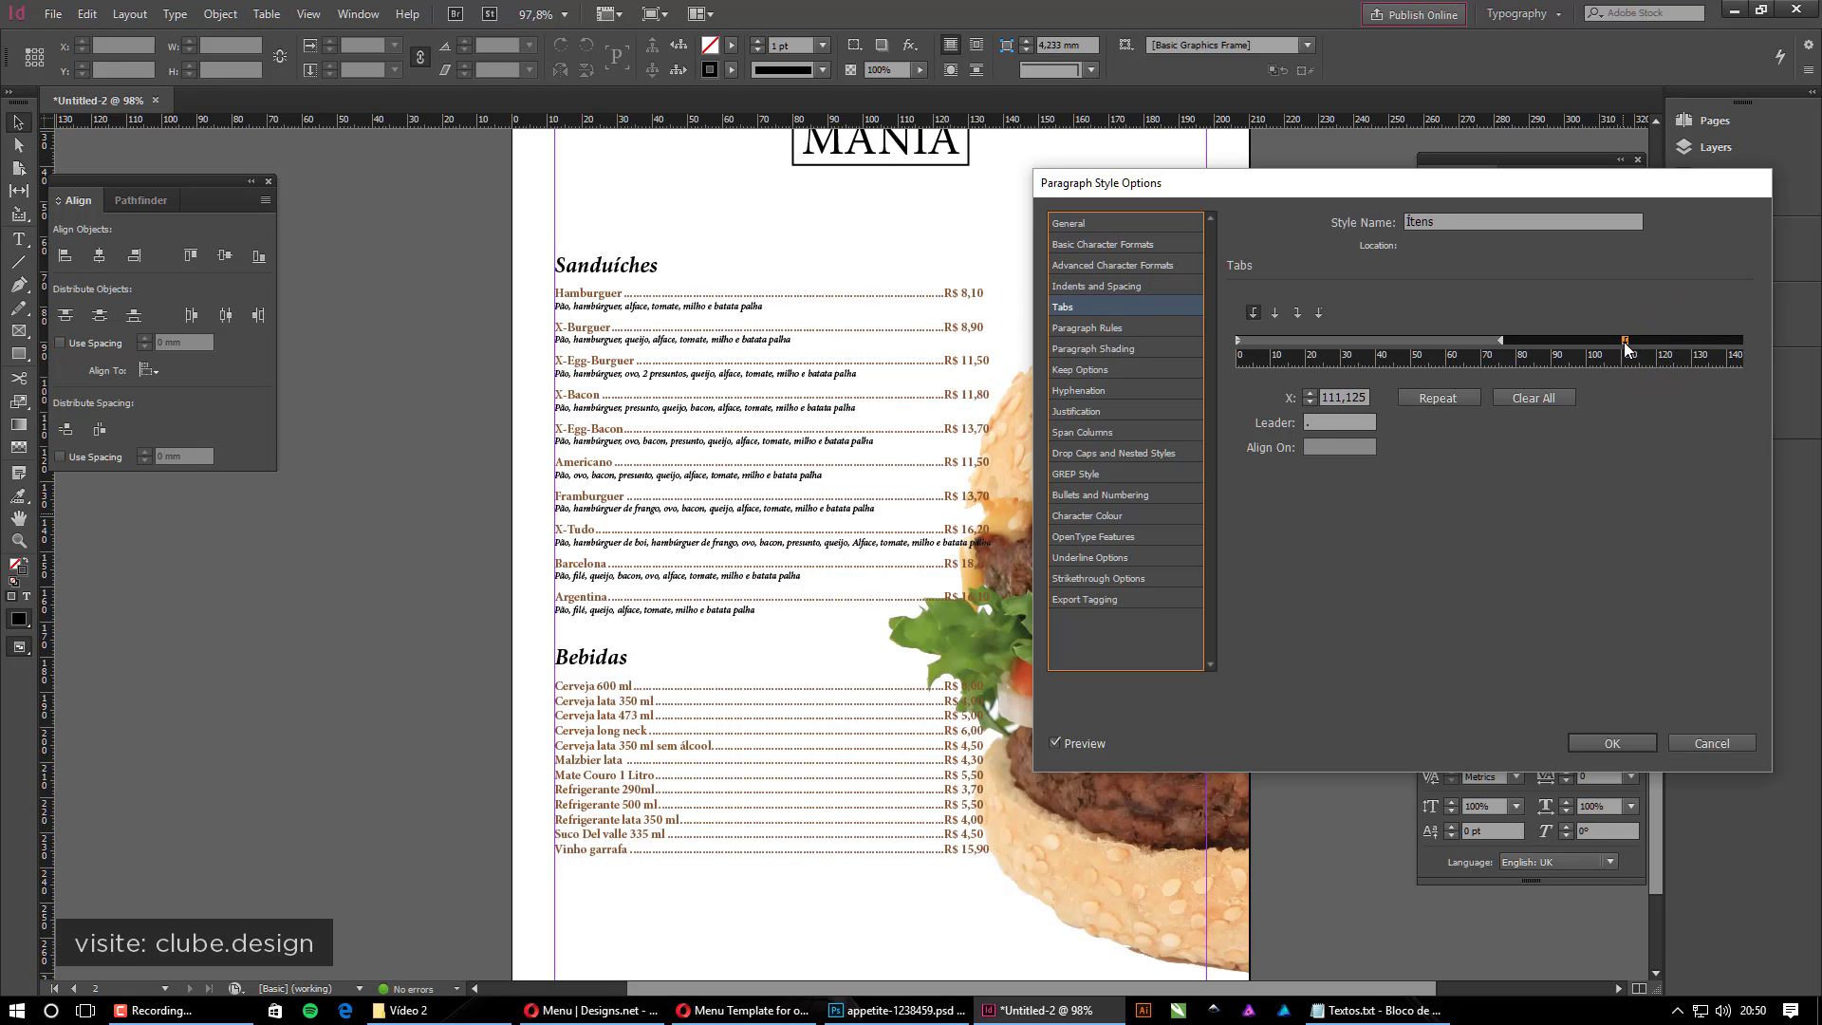
left_click_drag(1625, 348, 1589, 347)
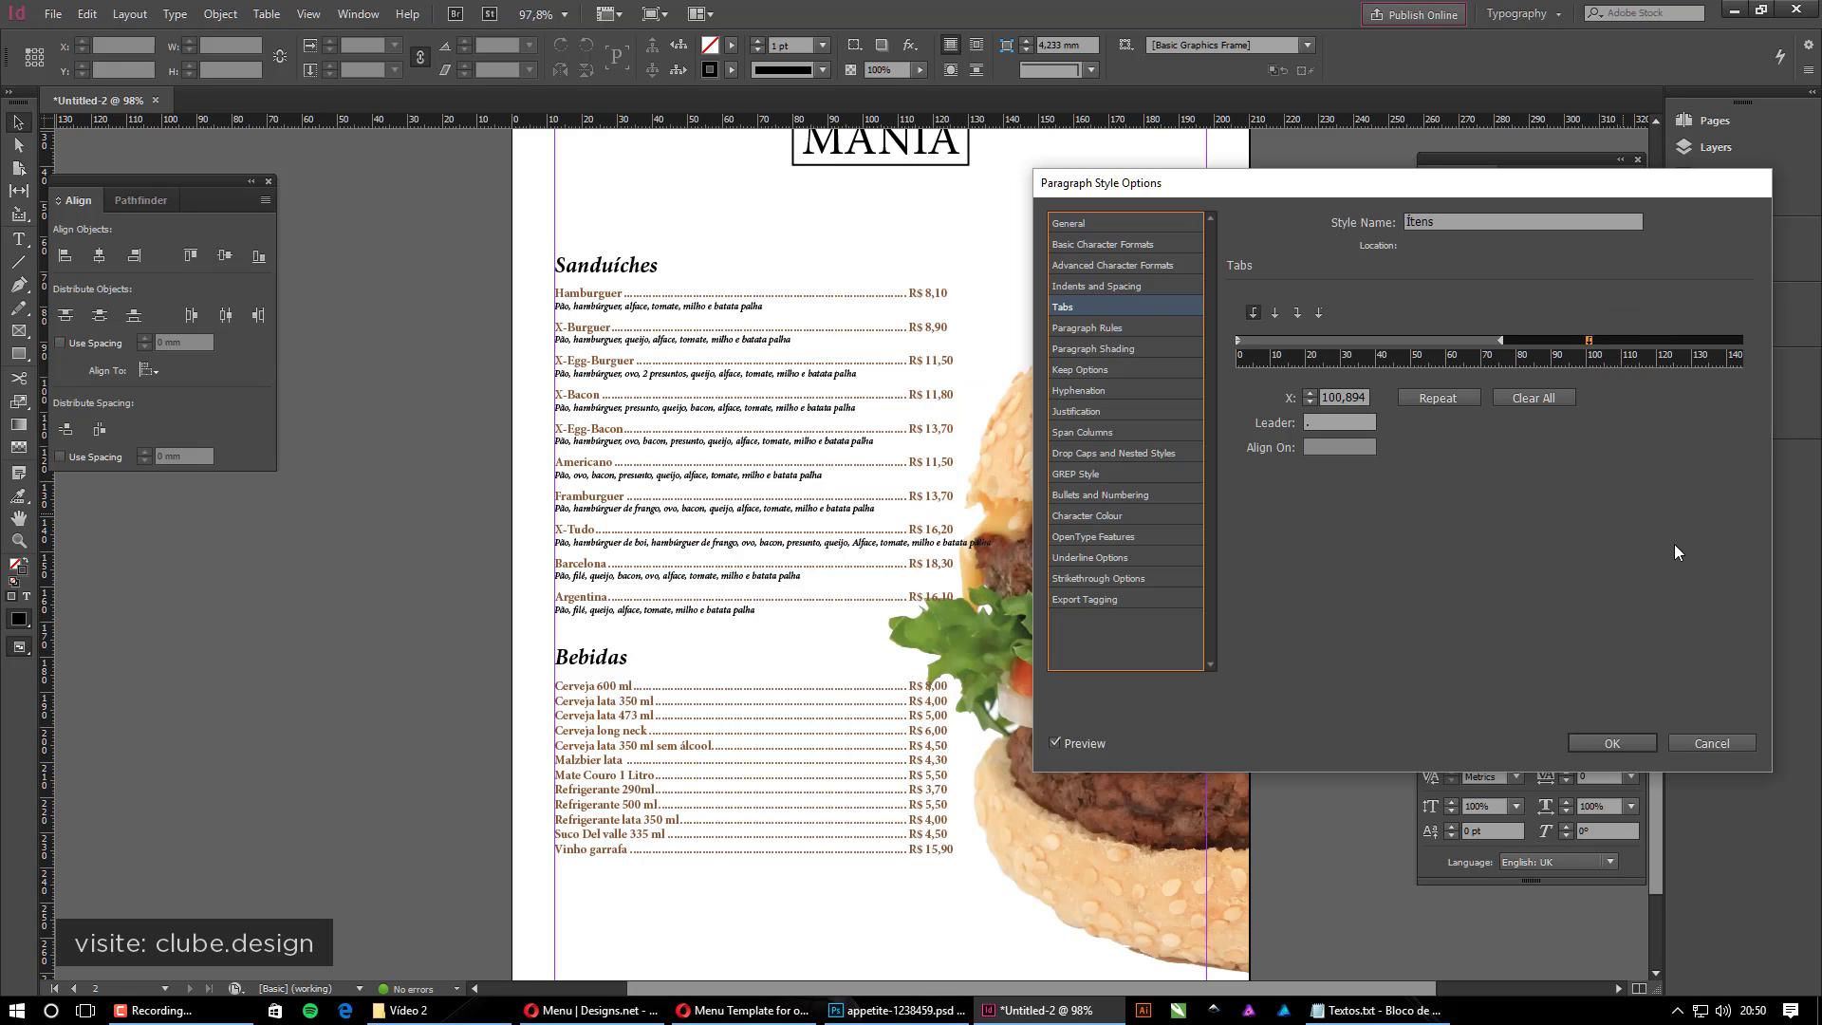
left_click_drag(1592, 347, 1426, 347)
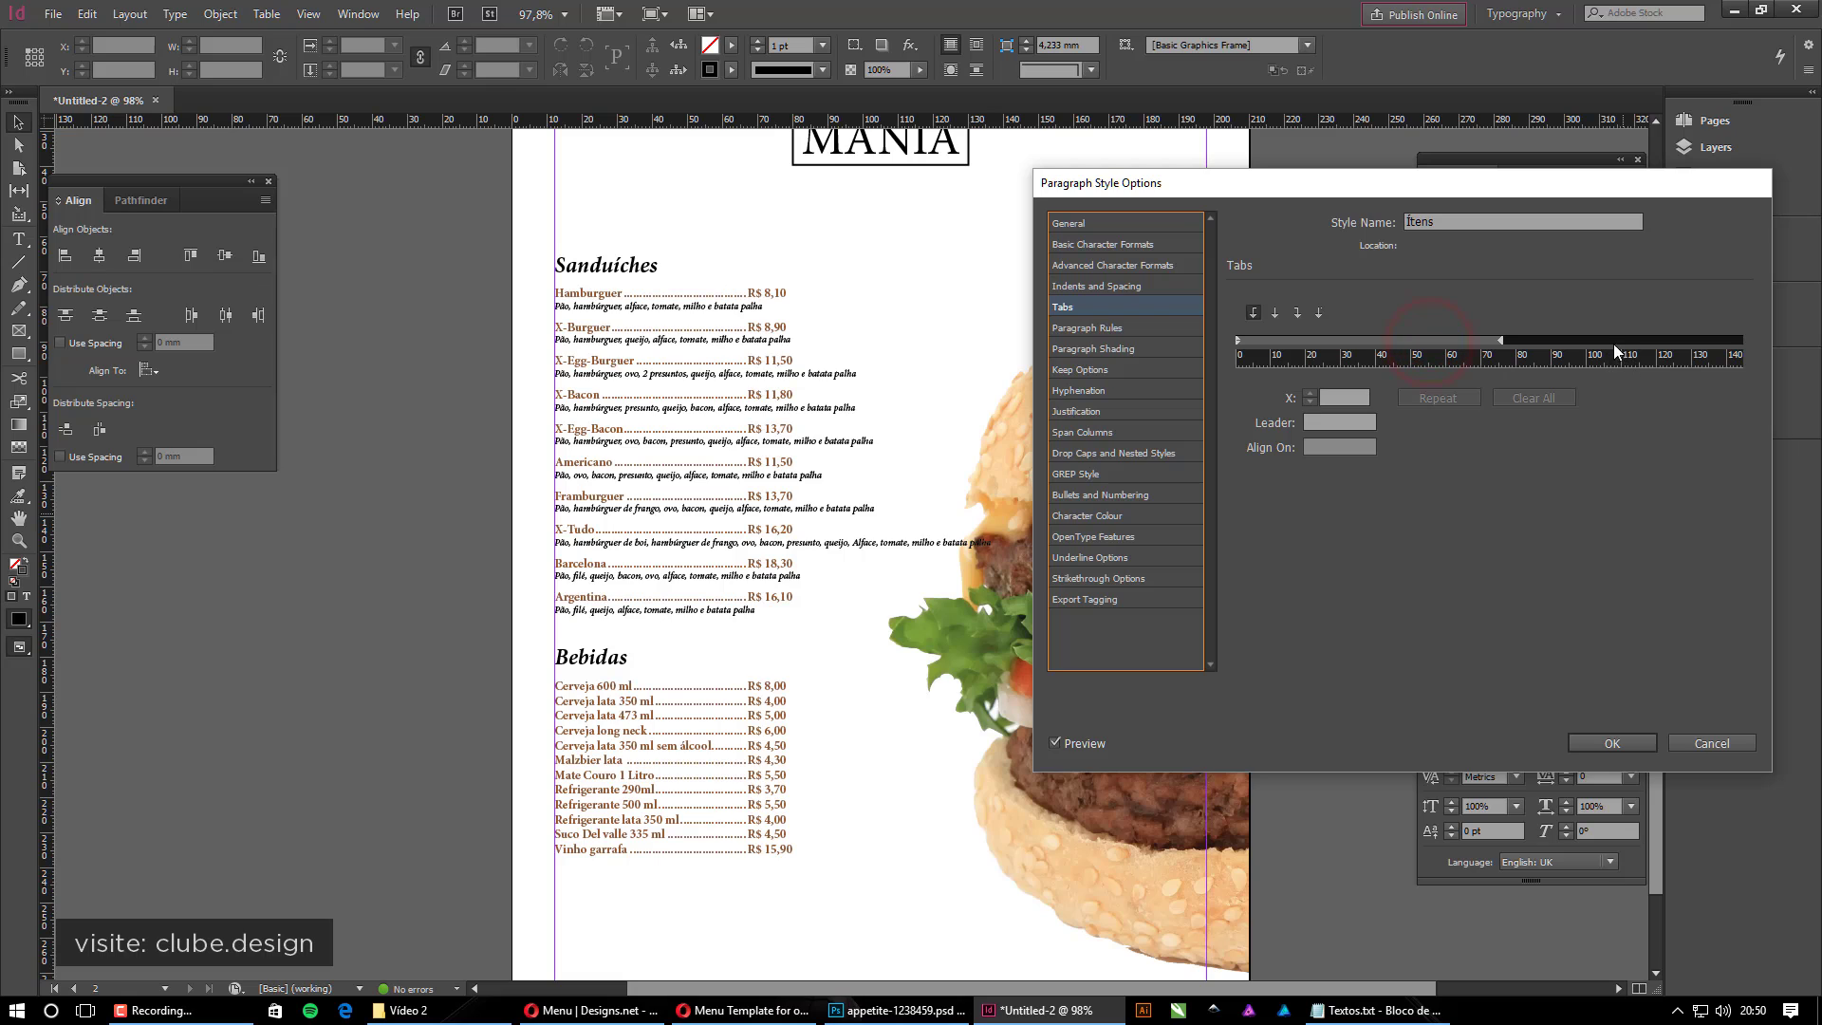
left_click_drag(1630, 344, 1553, 345)
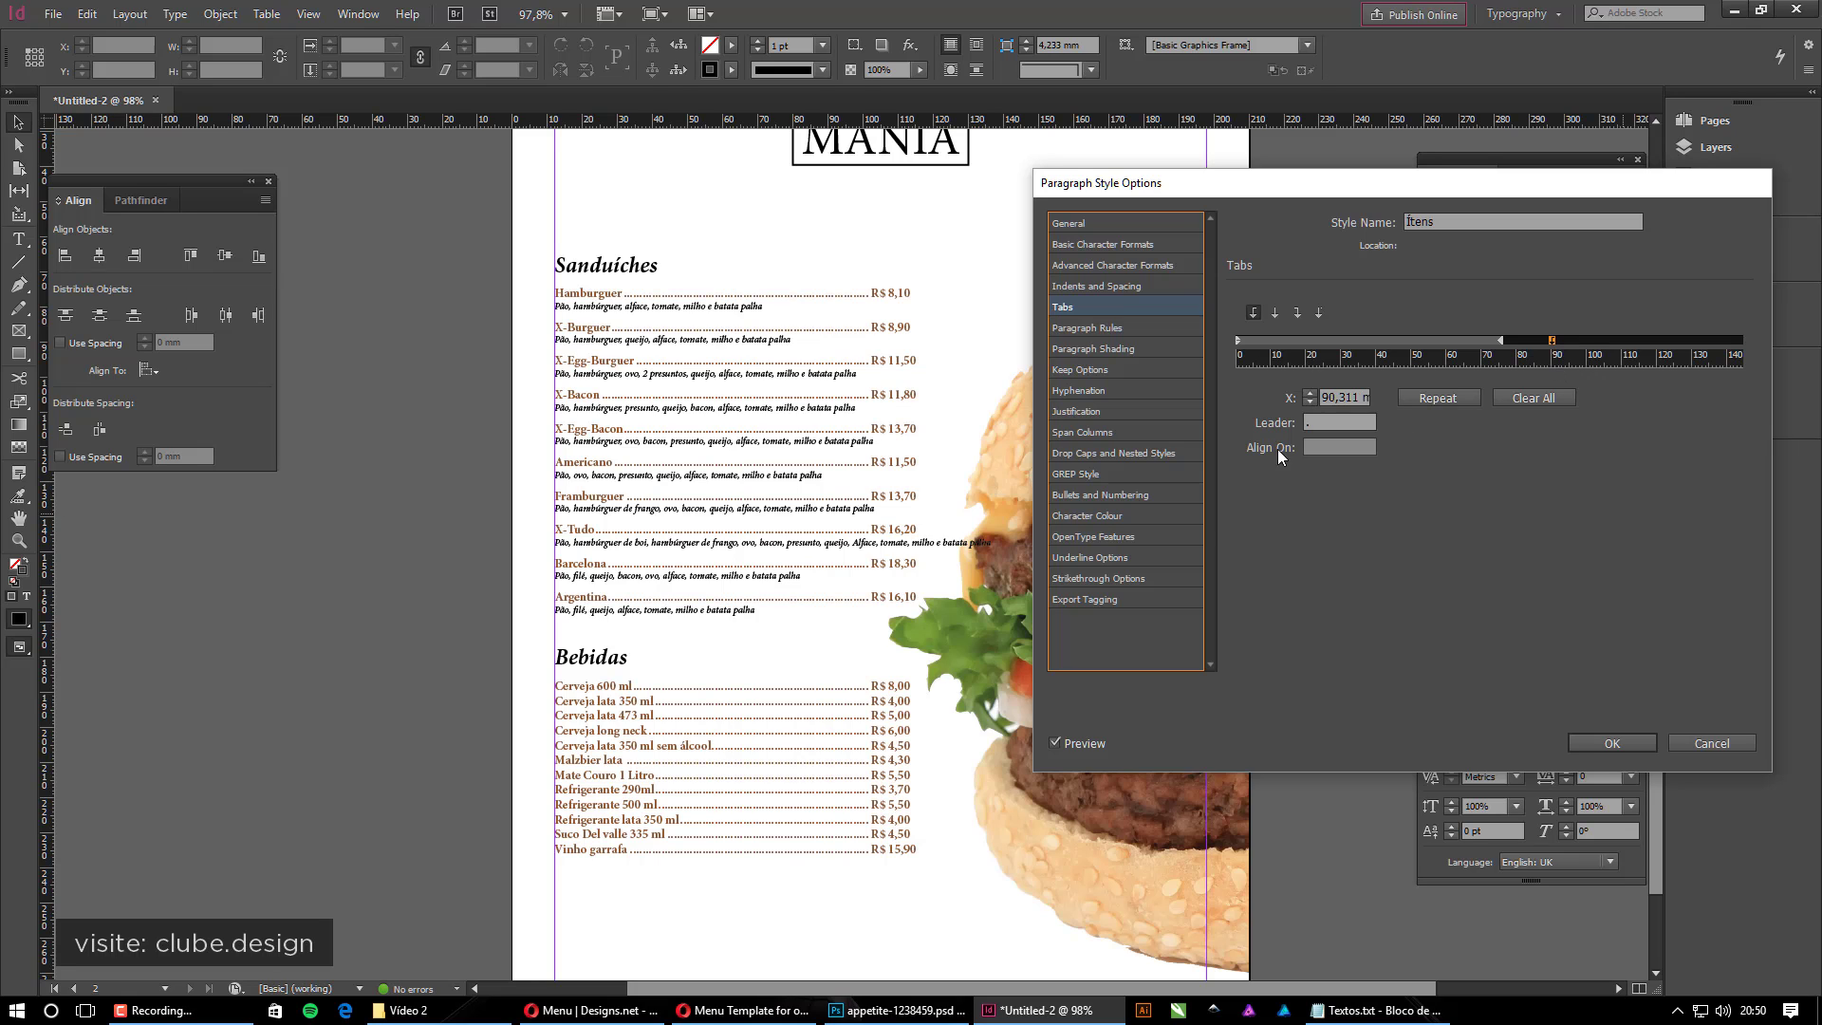
left_click(1611, 742)
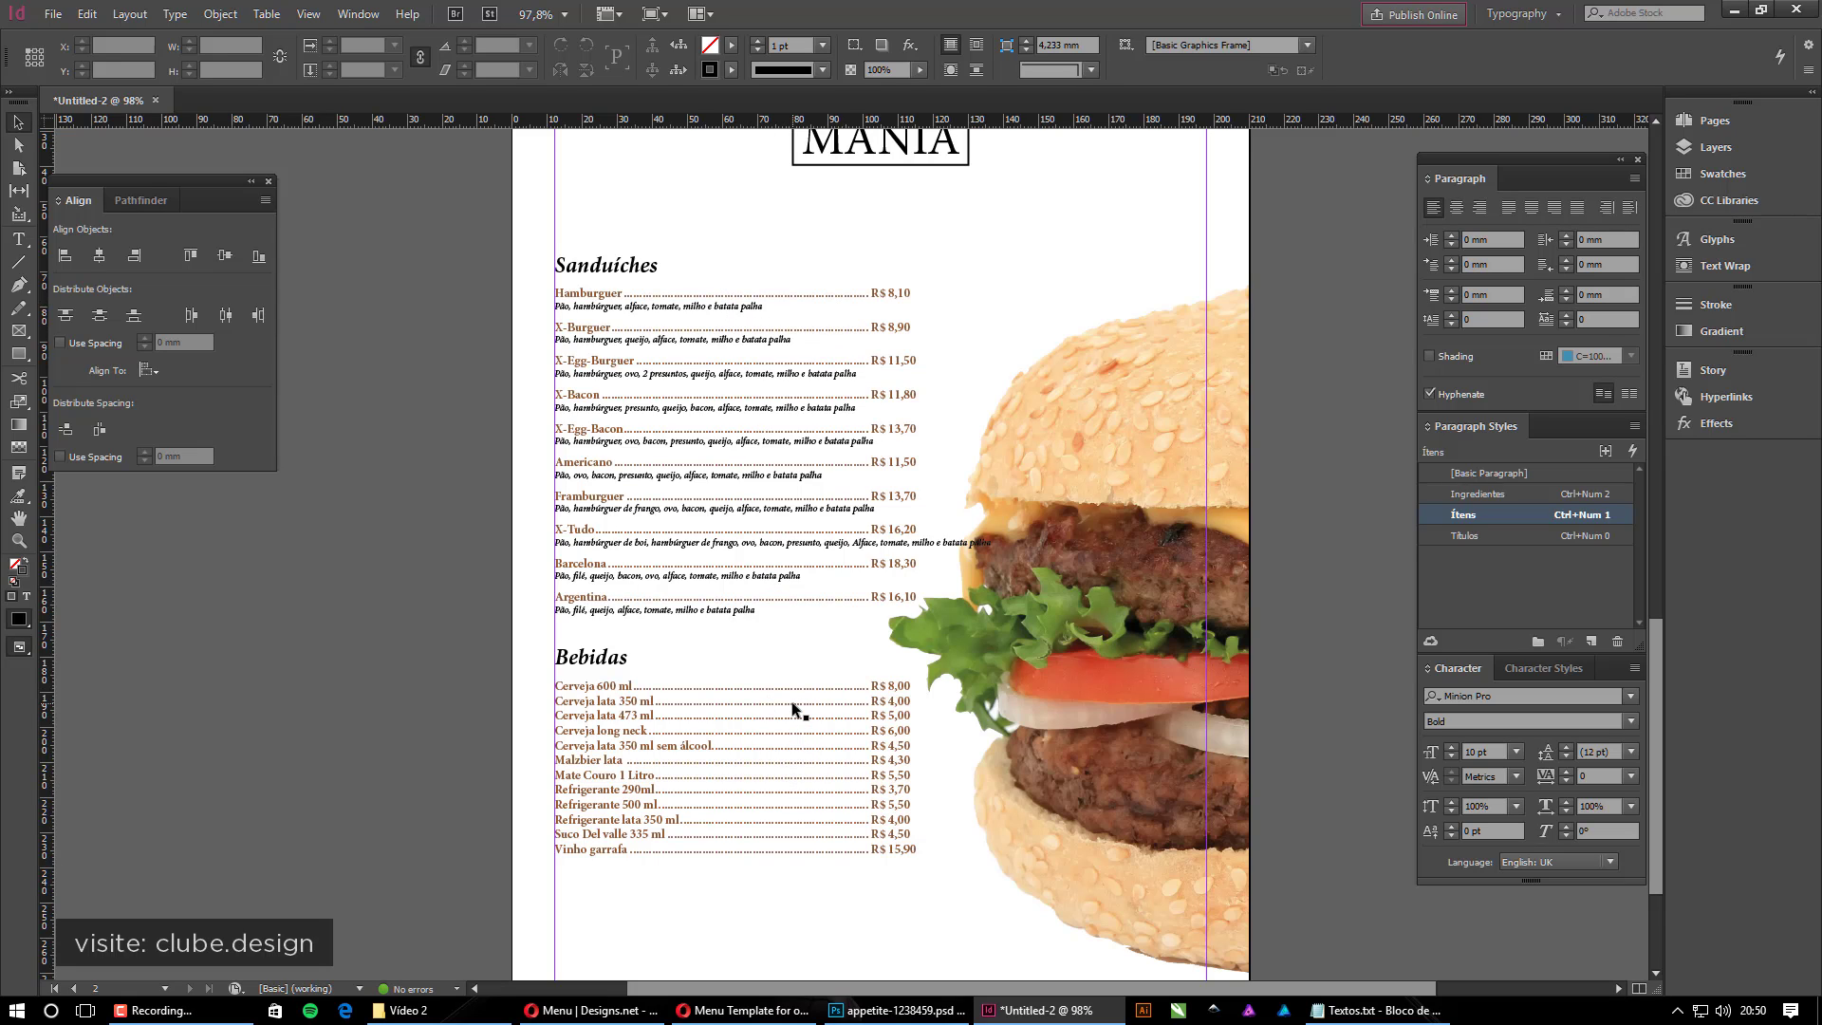
Try the Bold Italic font style on the Ítens paragraph style, set it back to Bold and close the style options
left_click(735, 376)
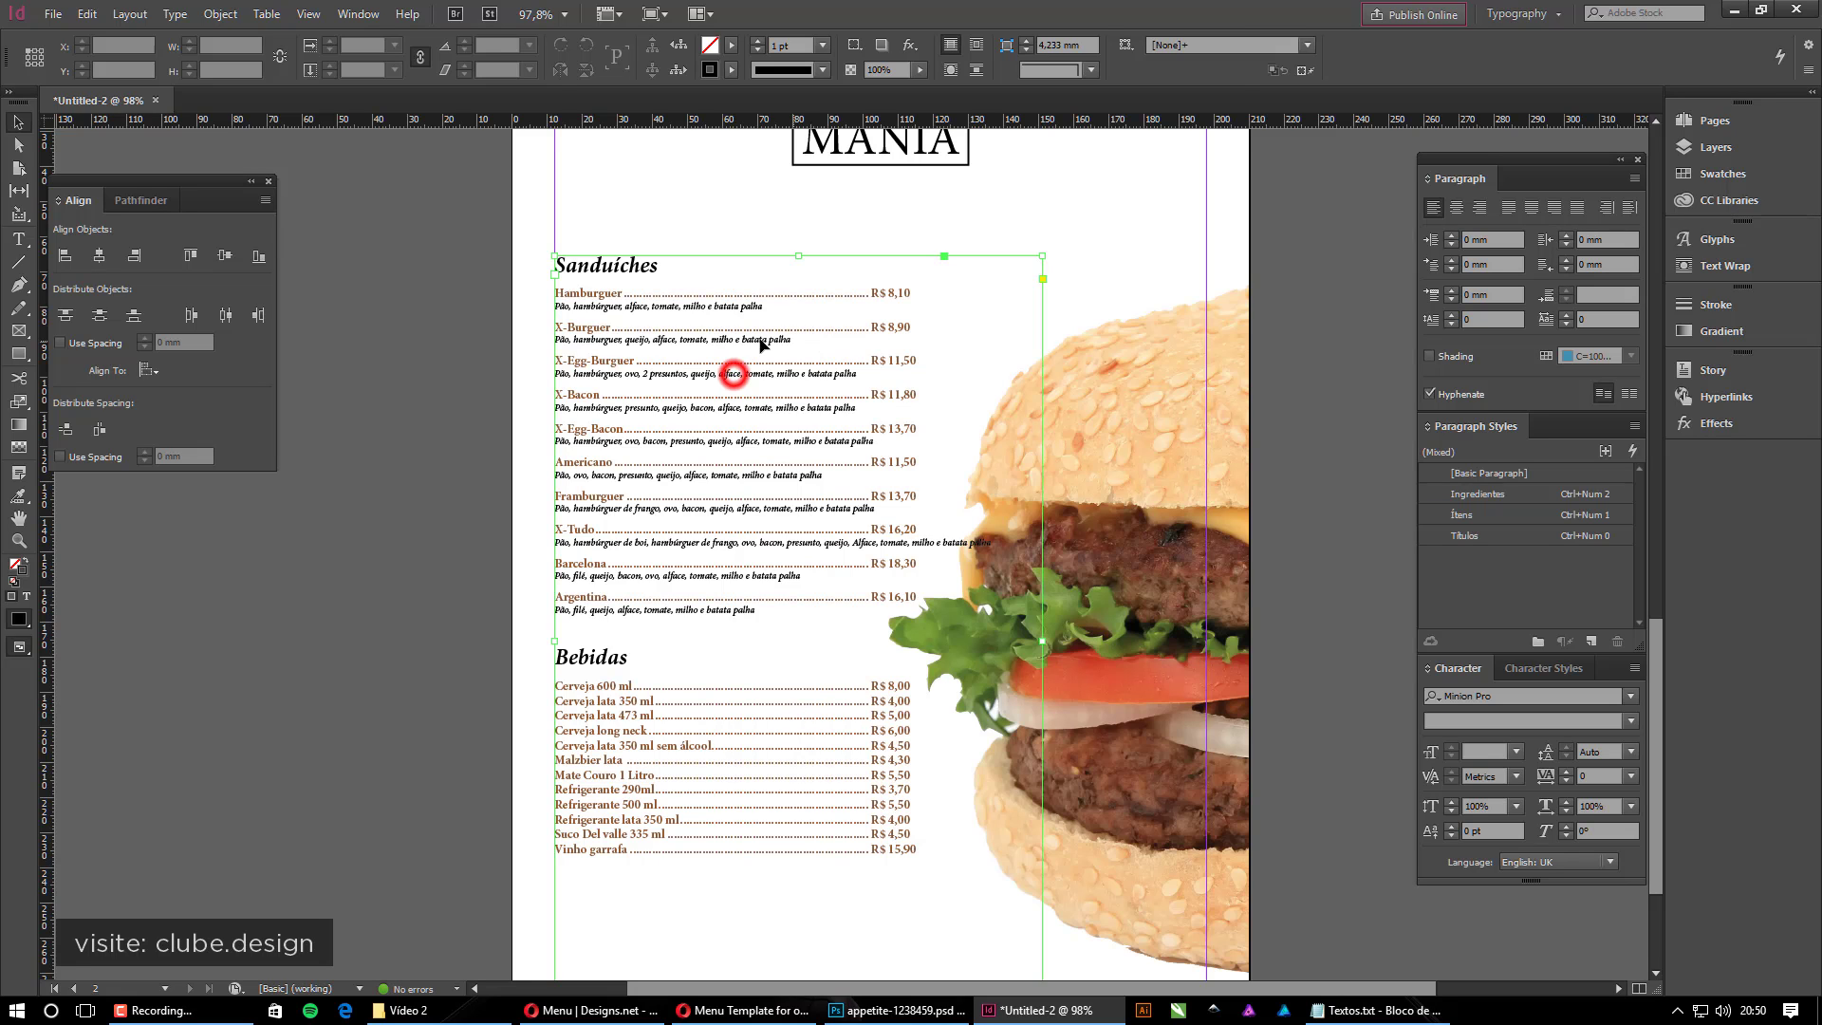
left_click(414, 346)
double_click(1617, 514)
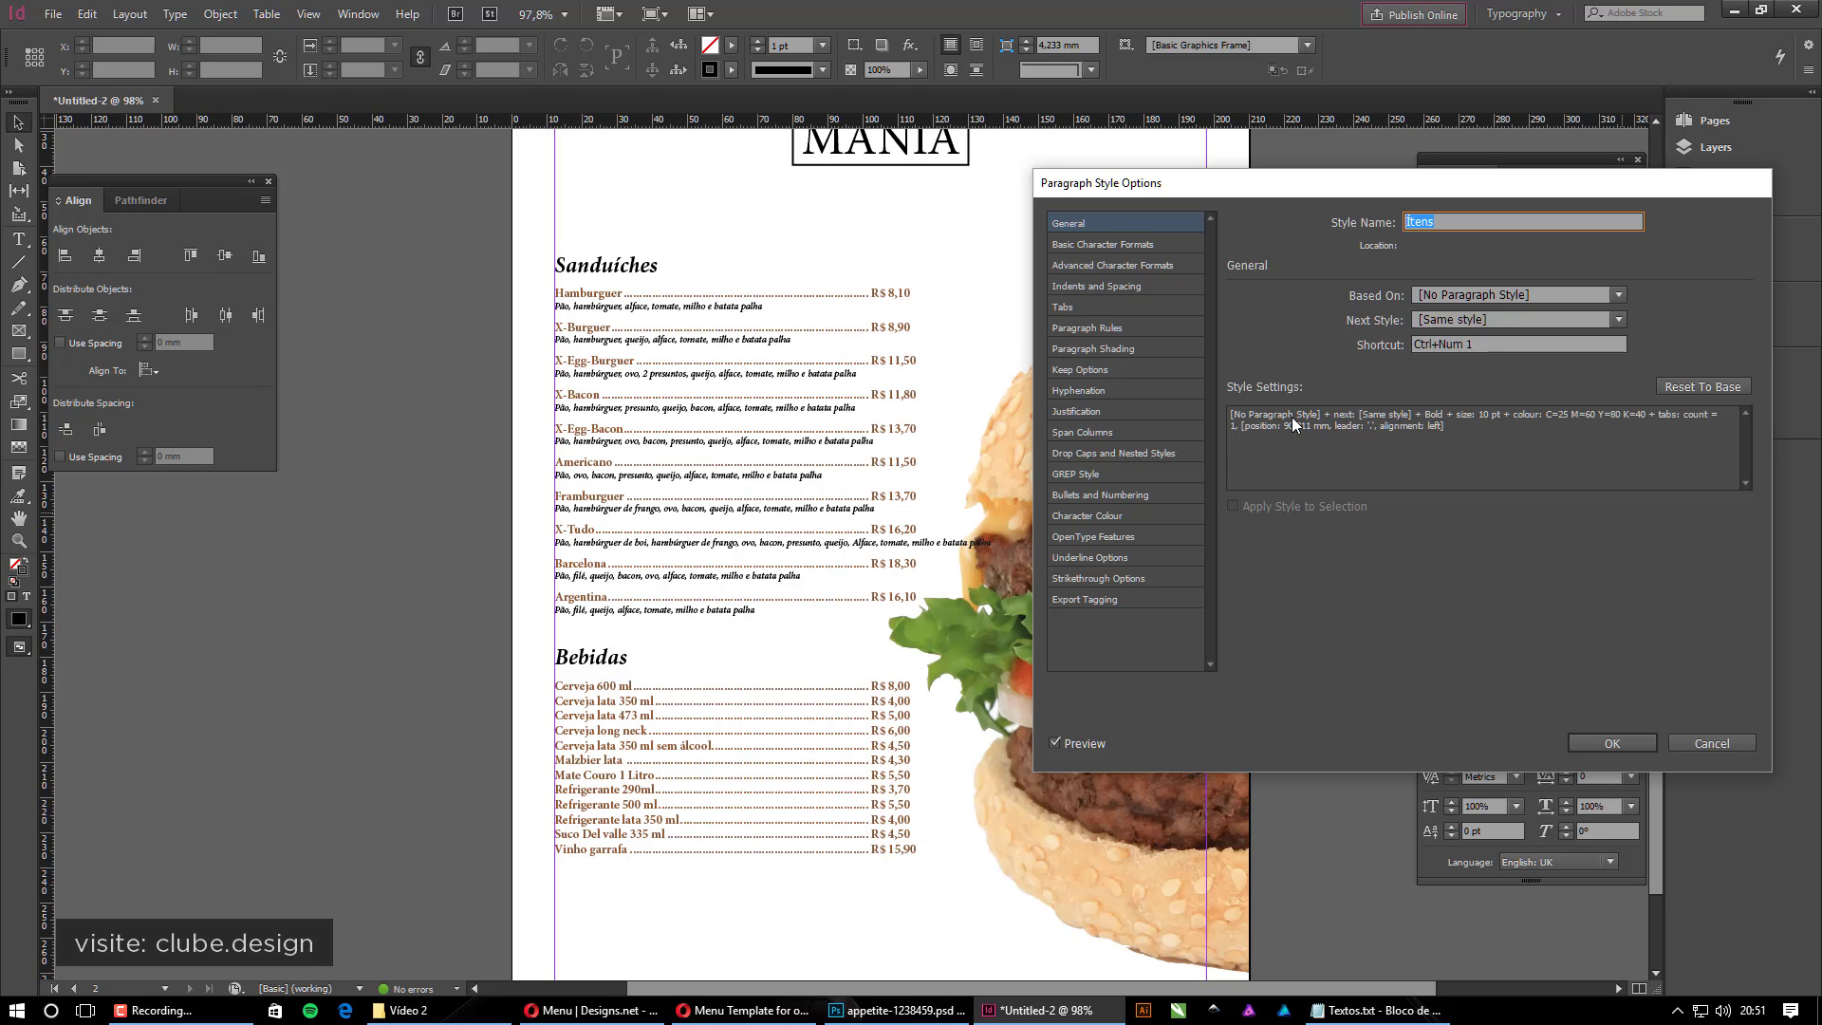
left_click(1126, 246)
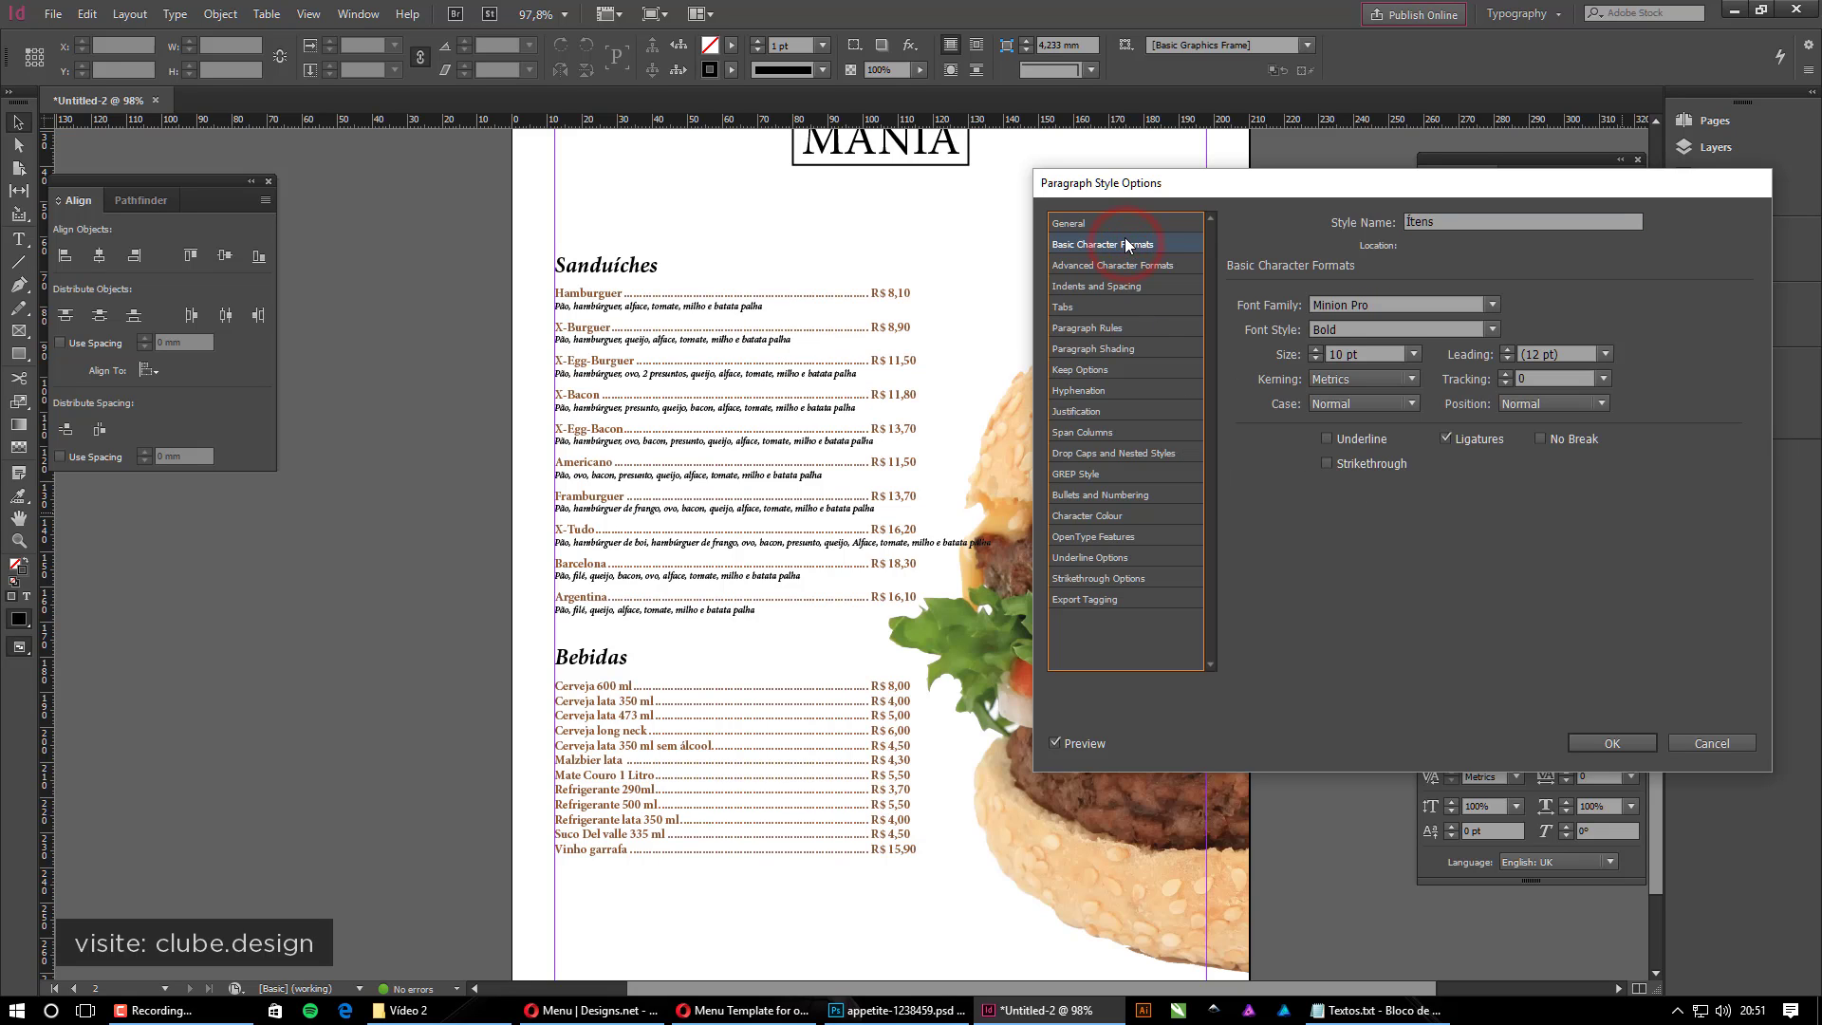
left_click(1491, 329)
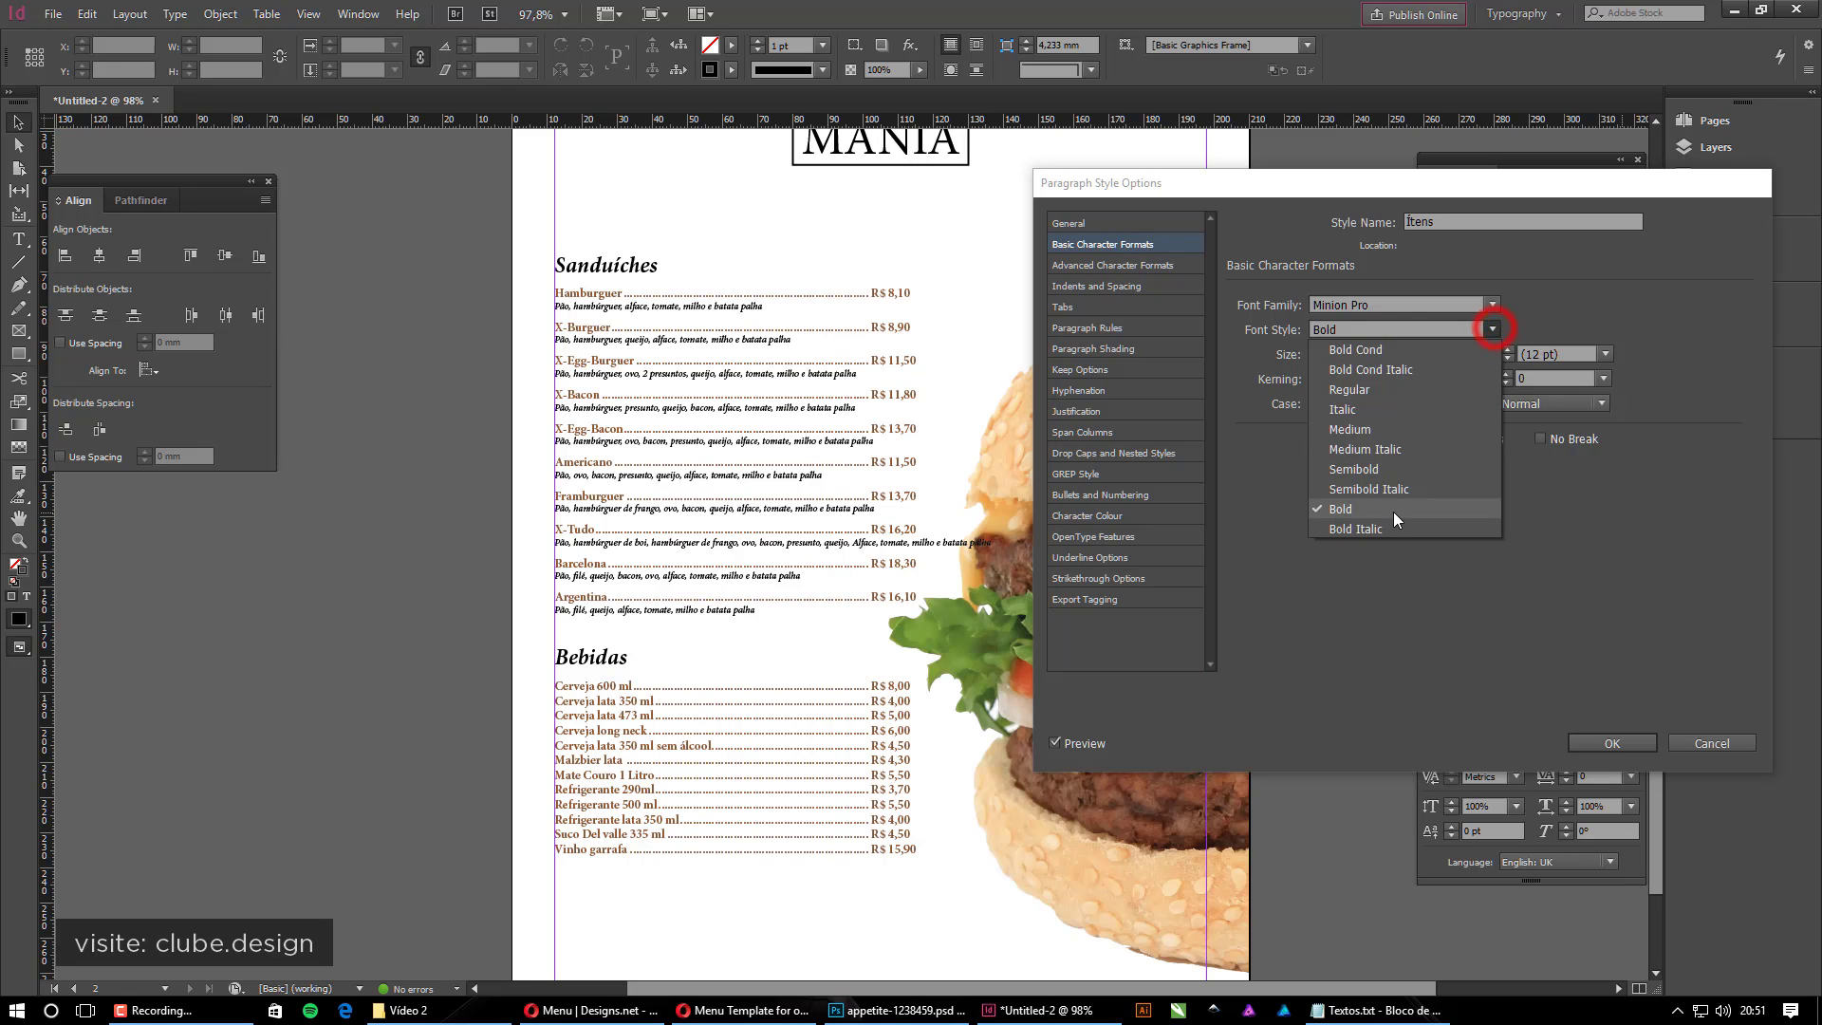
left_click(1387, 524)
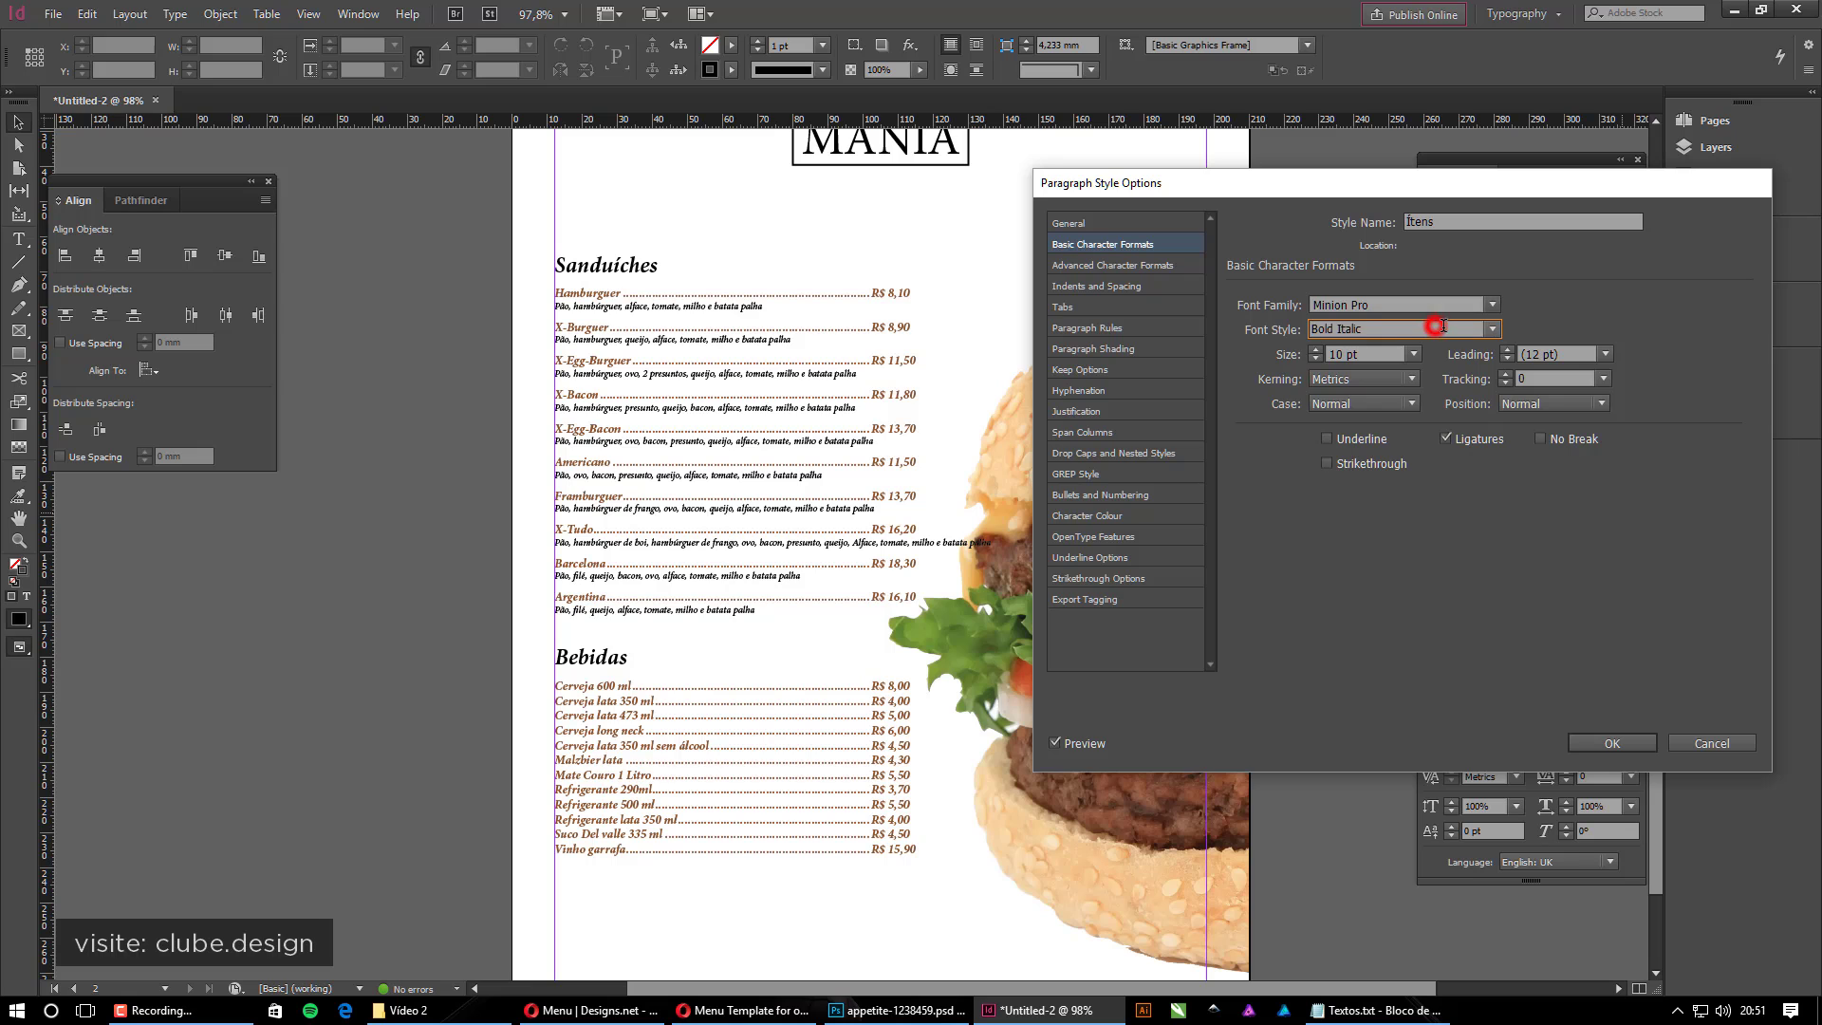
left_click(1489, 330)
left_click(1340, 509)
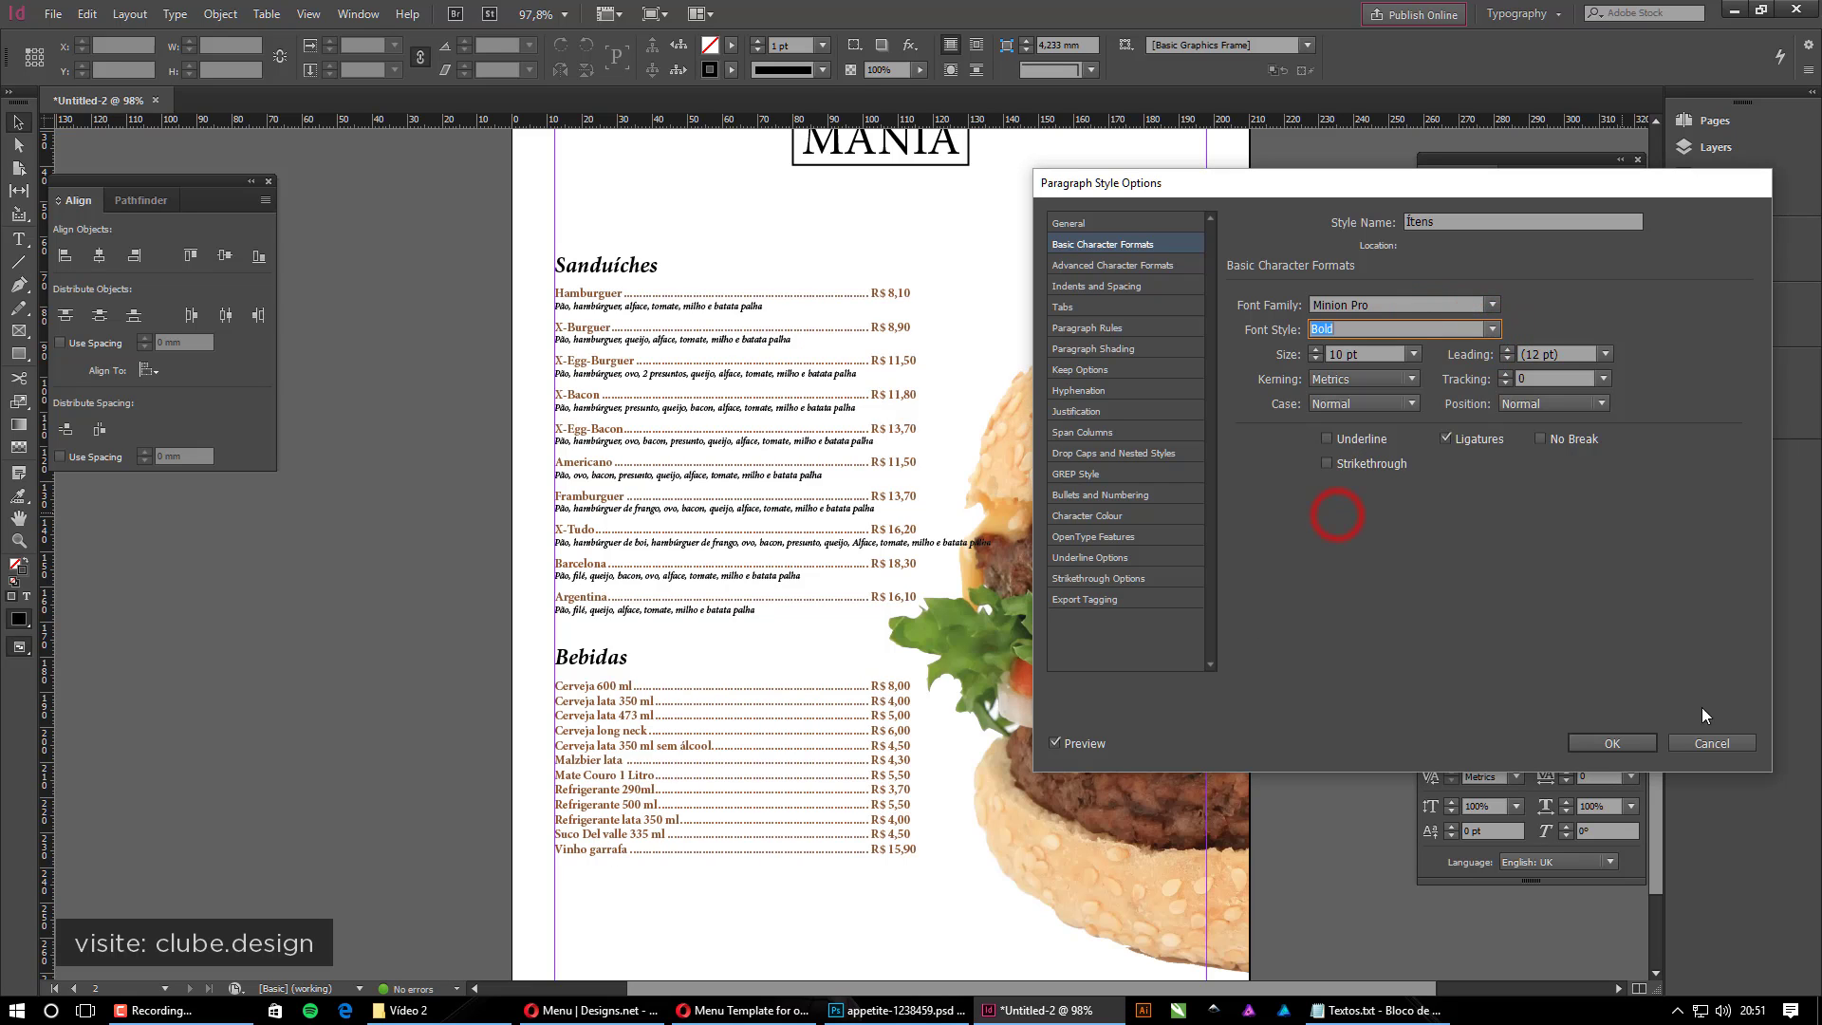
left_click(1636, 744)
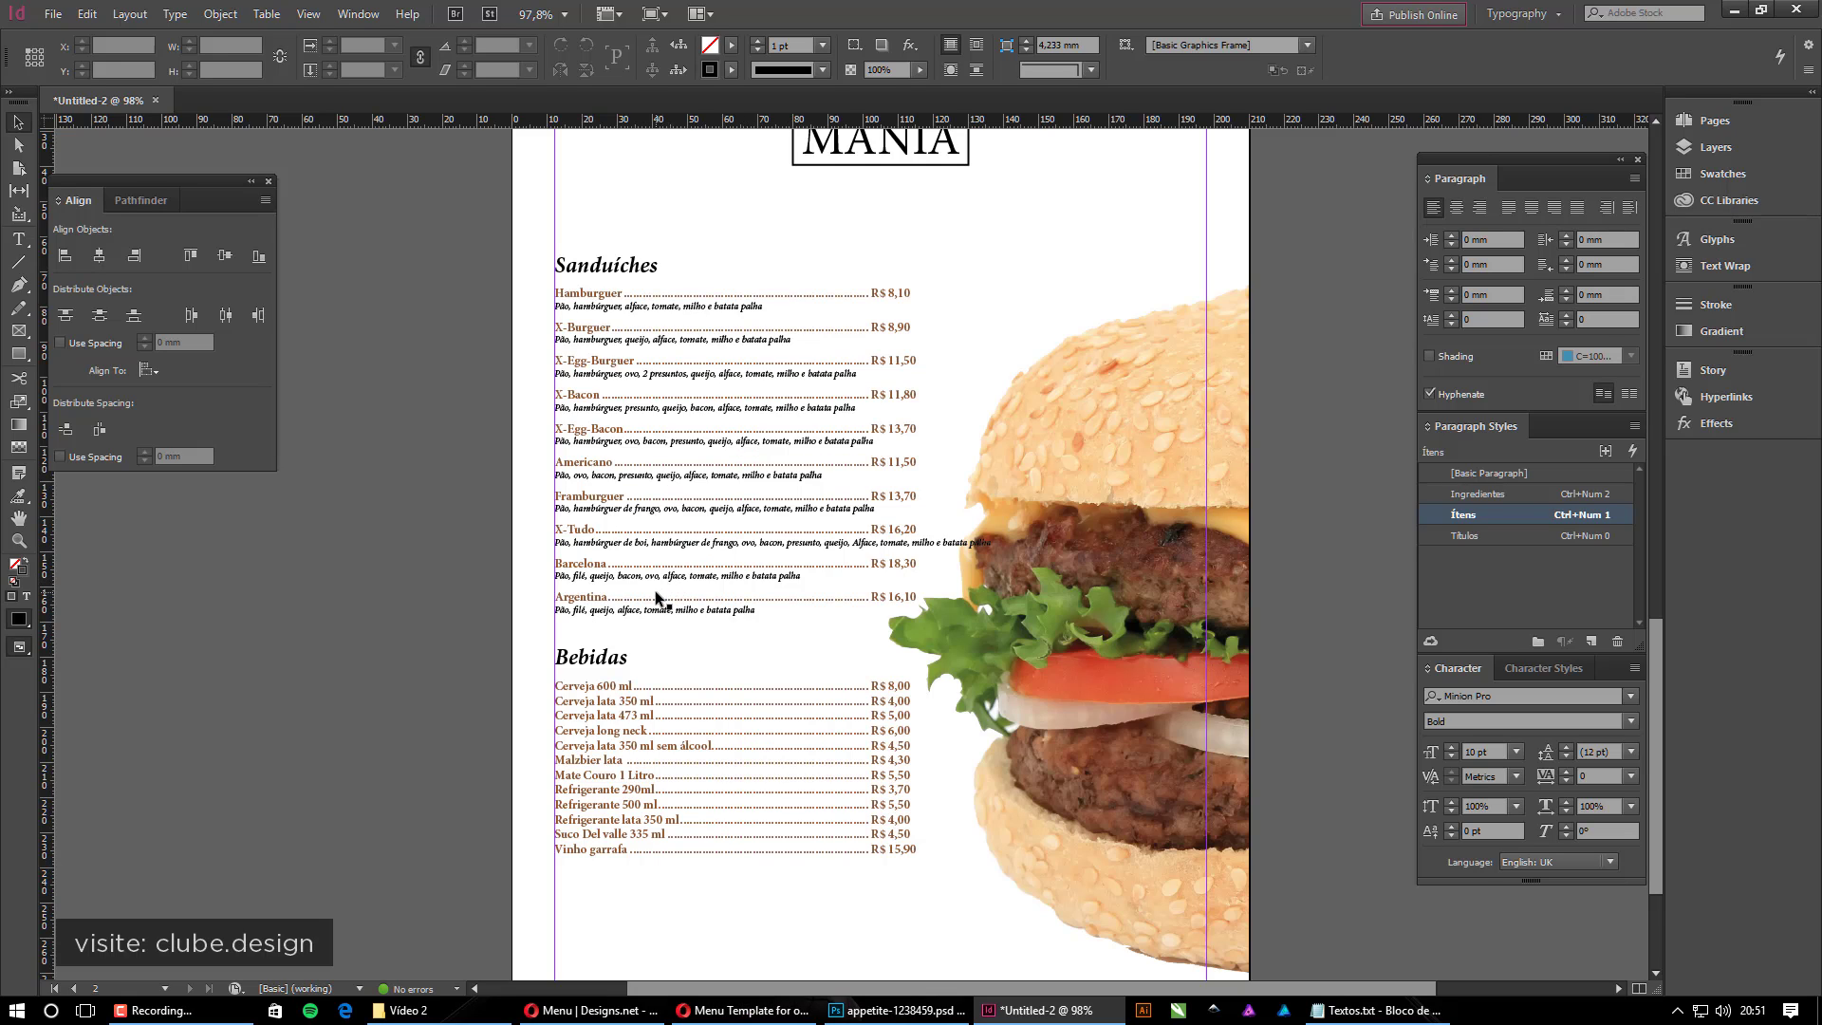
Recolour the Hamburguer item line, including its dot leader and price, with the magenta swatch C=0 M=100 Y=0 K=0
left_click(474, 205)
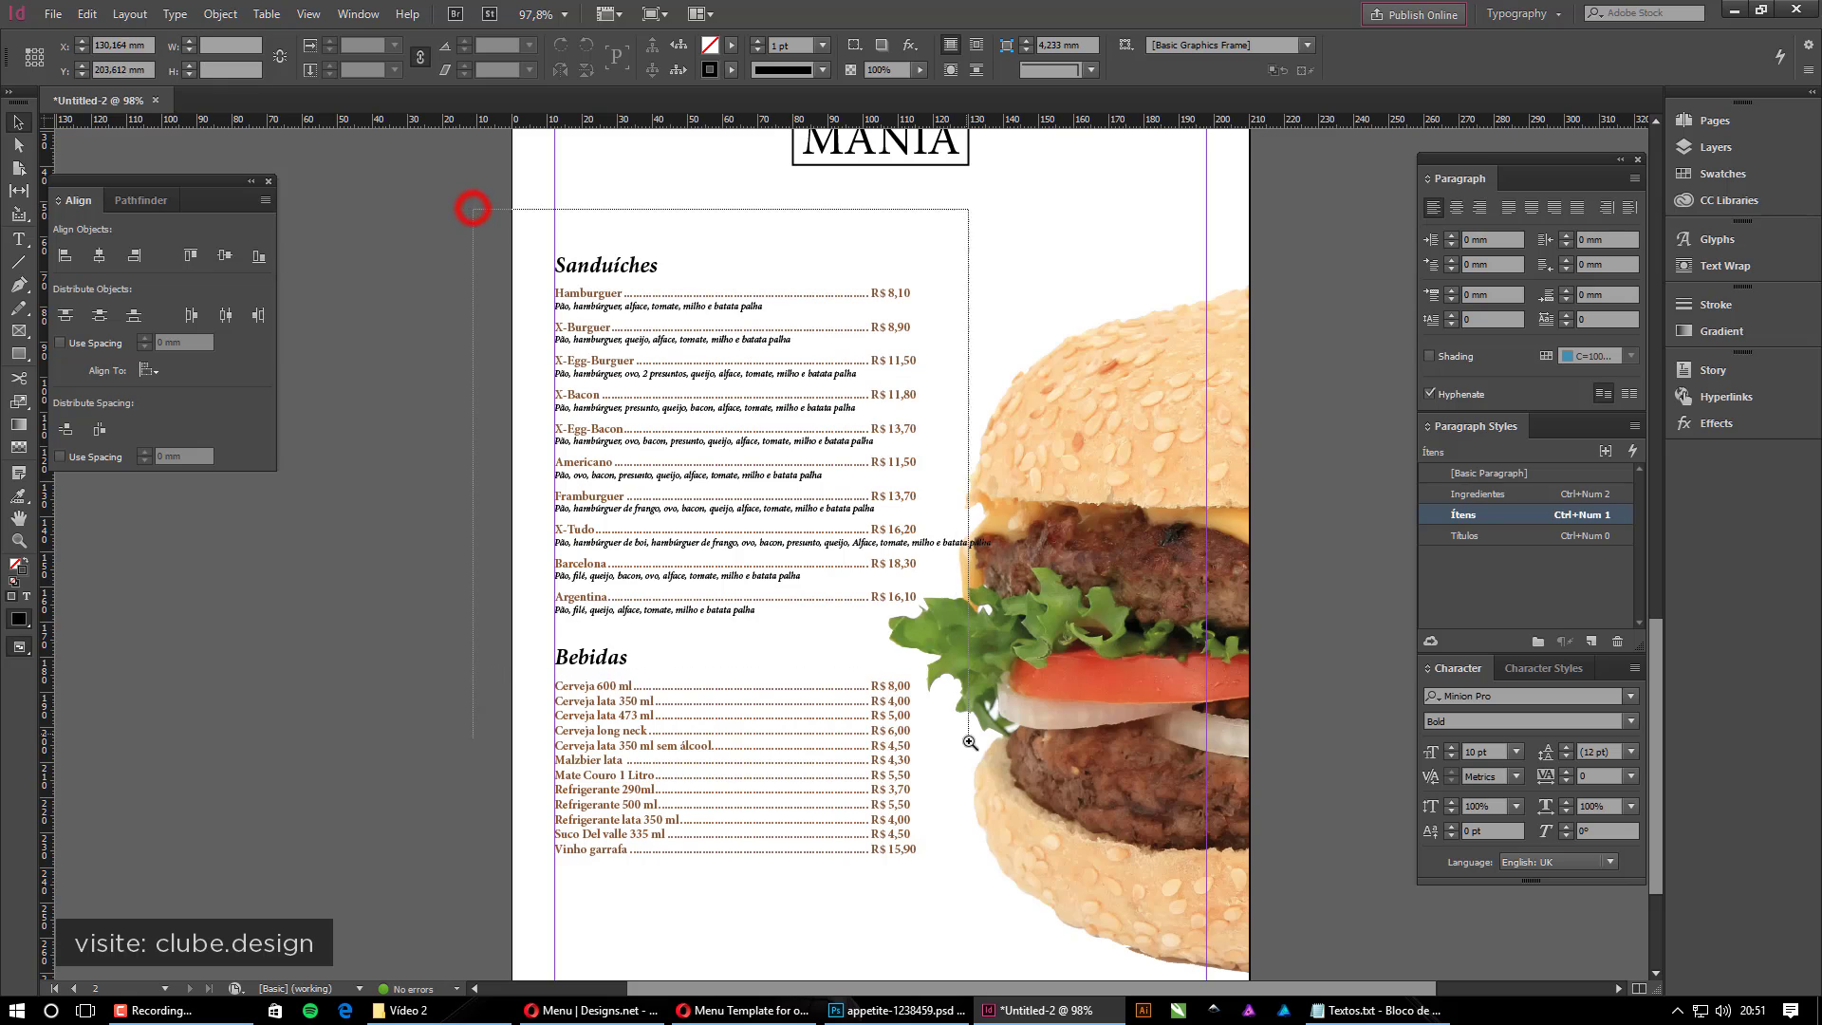
left_click(806, 459)
left_click_drag(453, 256, 1210, 827)
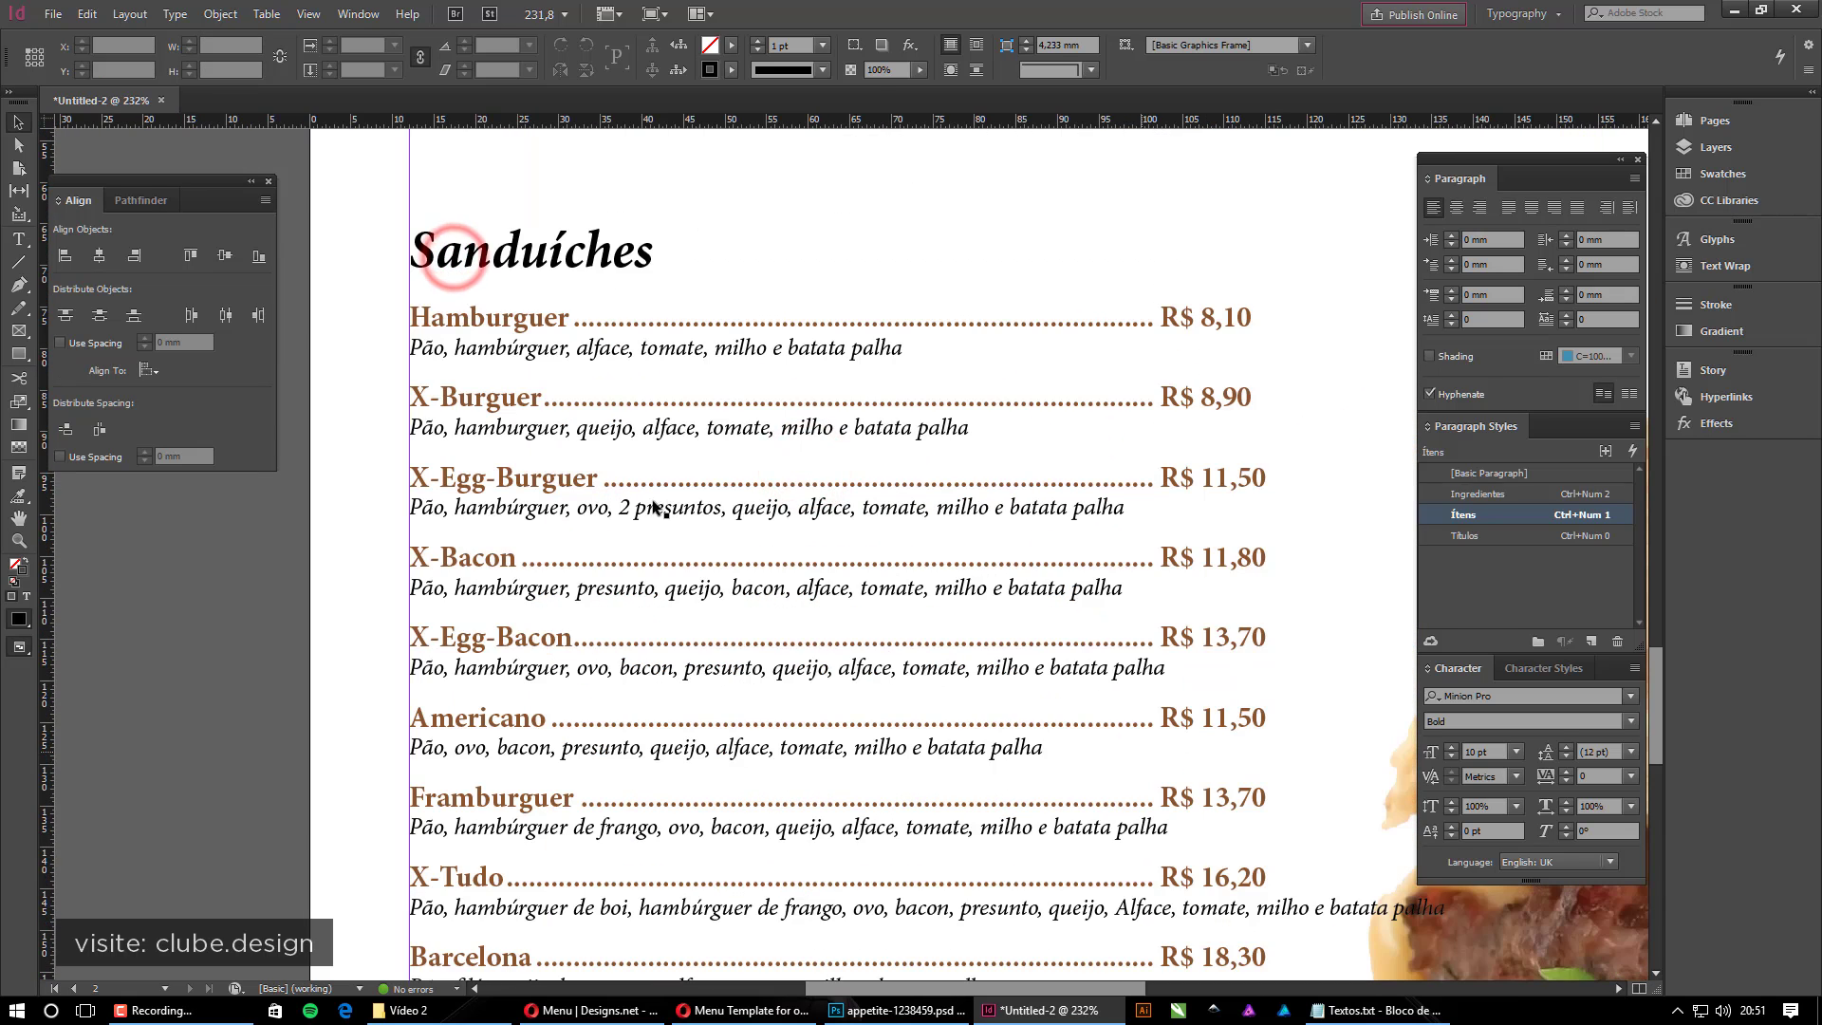
double_click(604, 384)
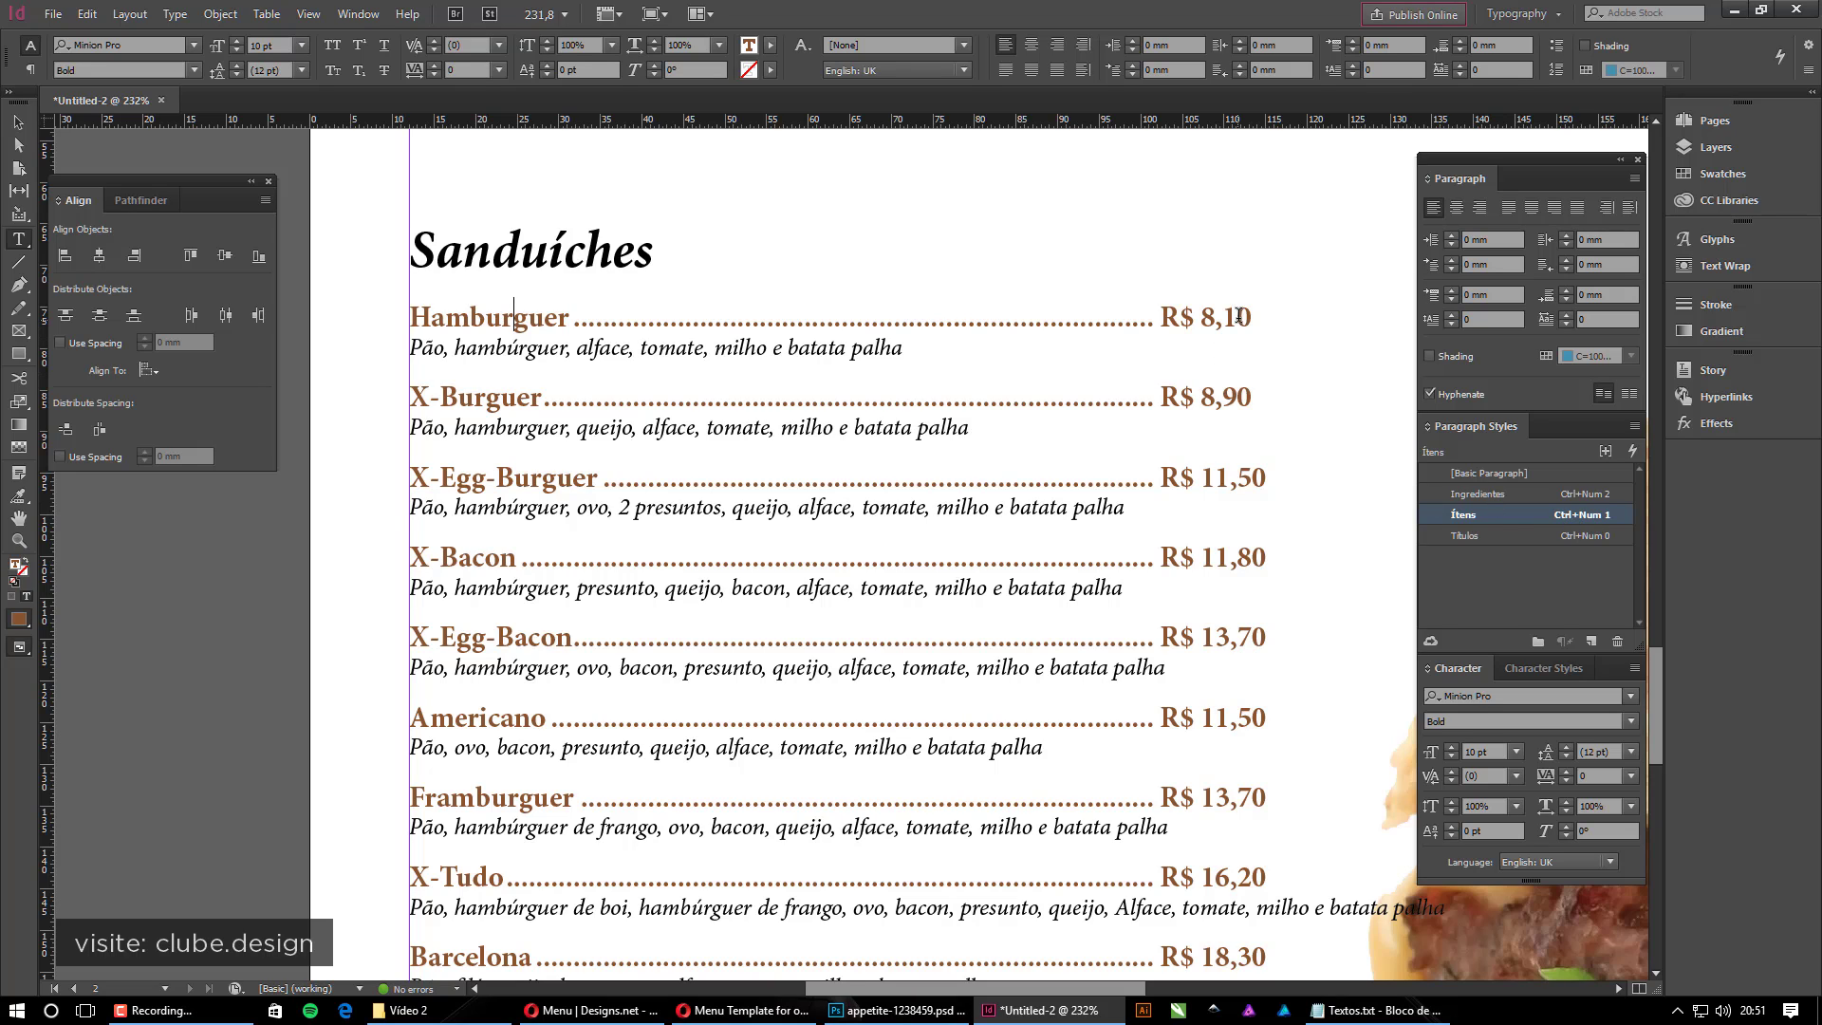
left_click_drag(1252, 315, 393, 301)
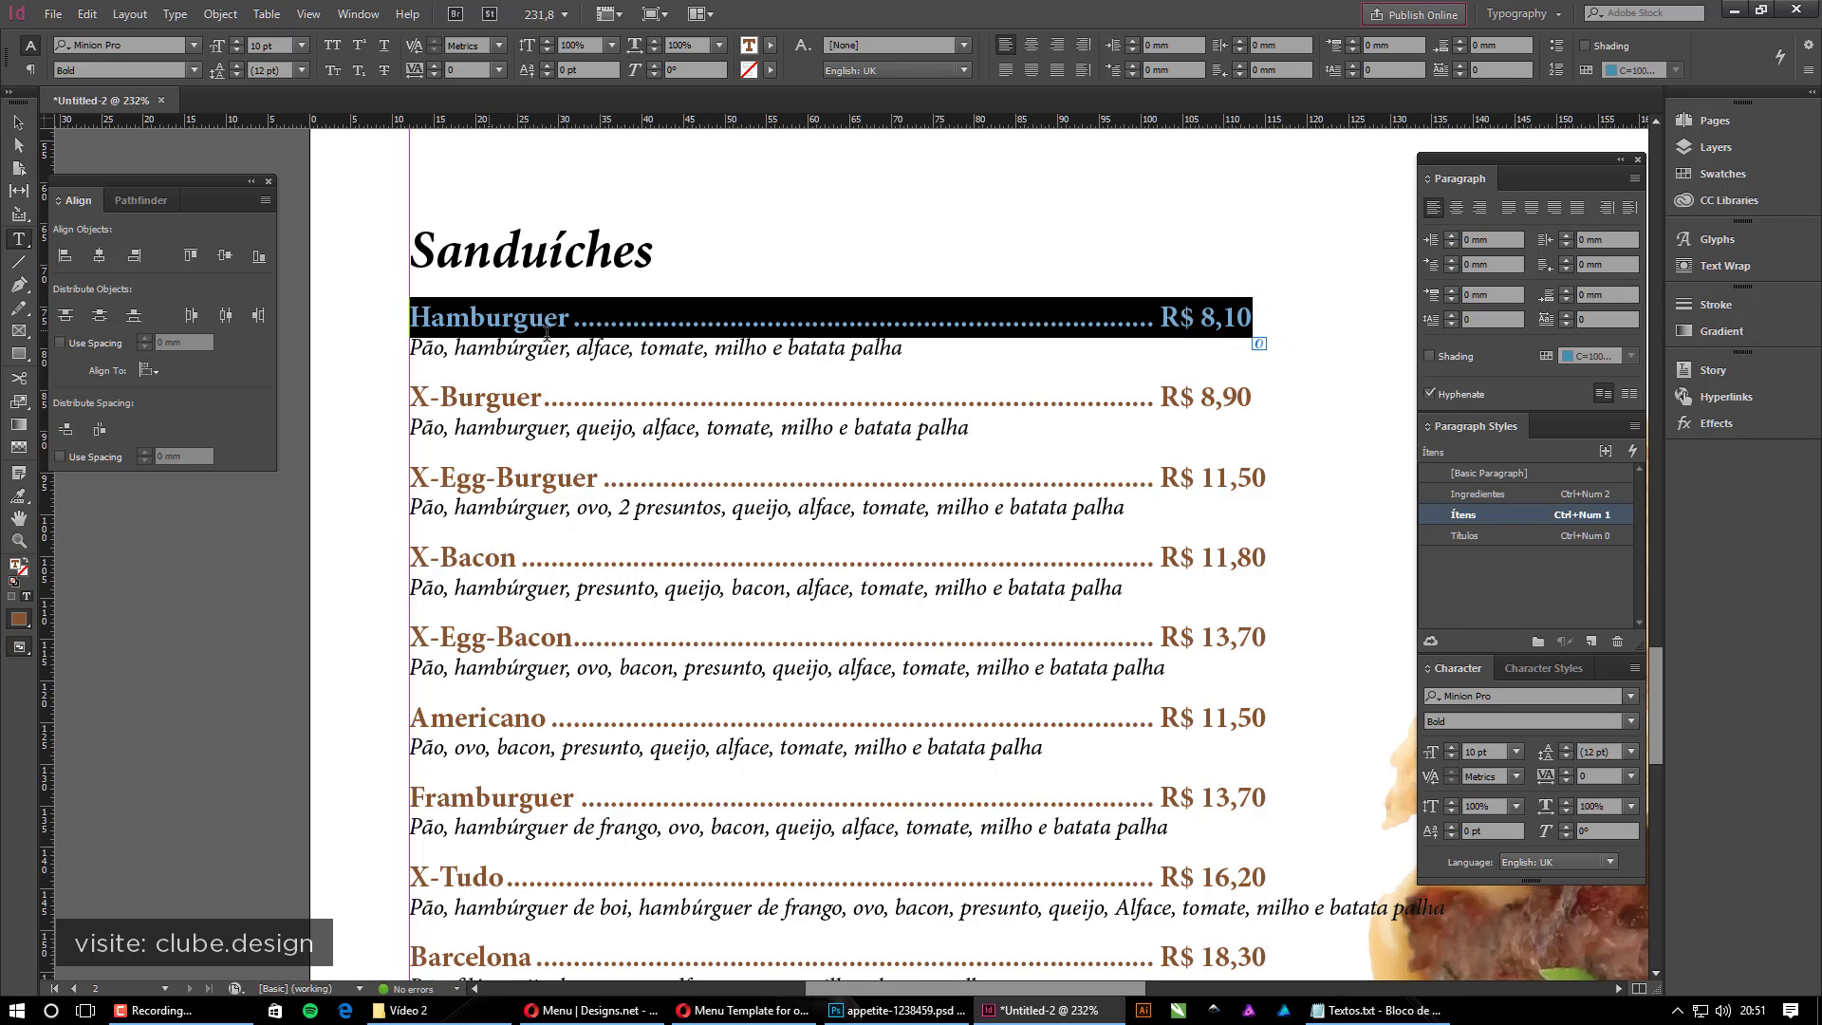
left_click(1719, 174)
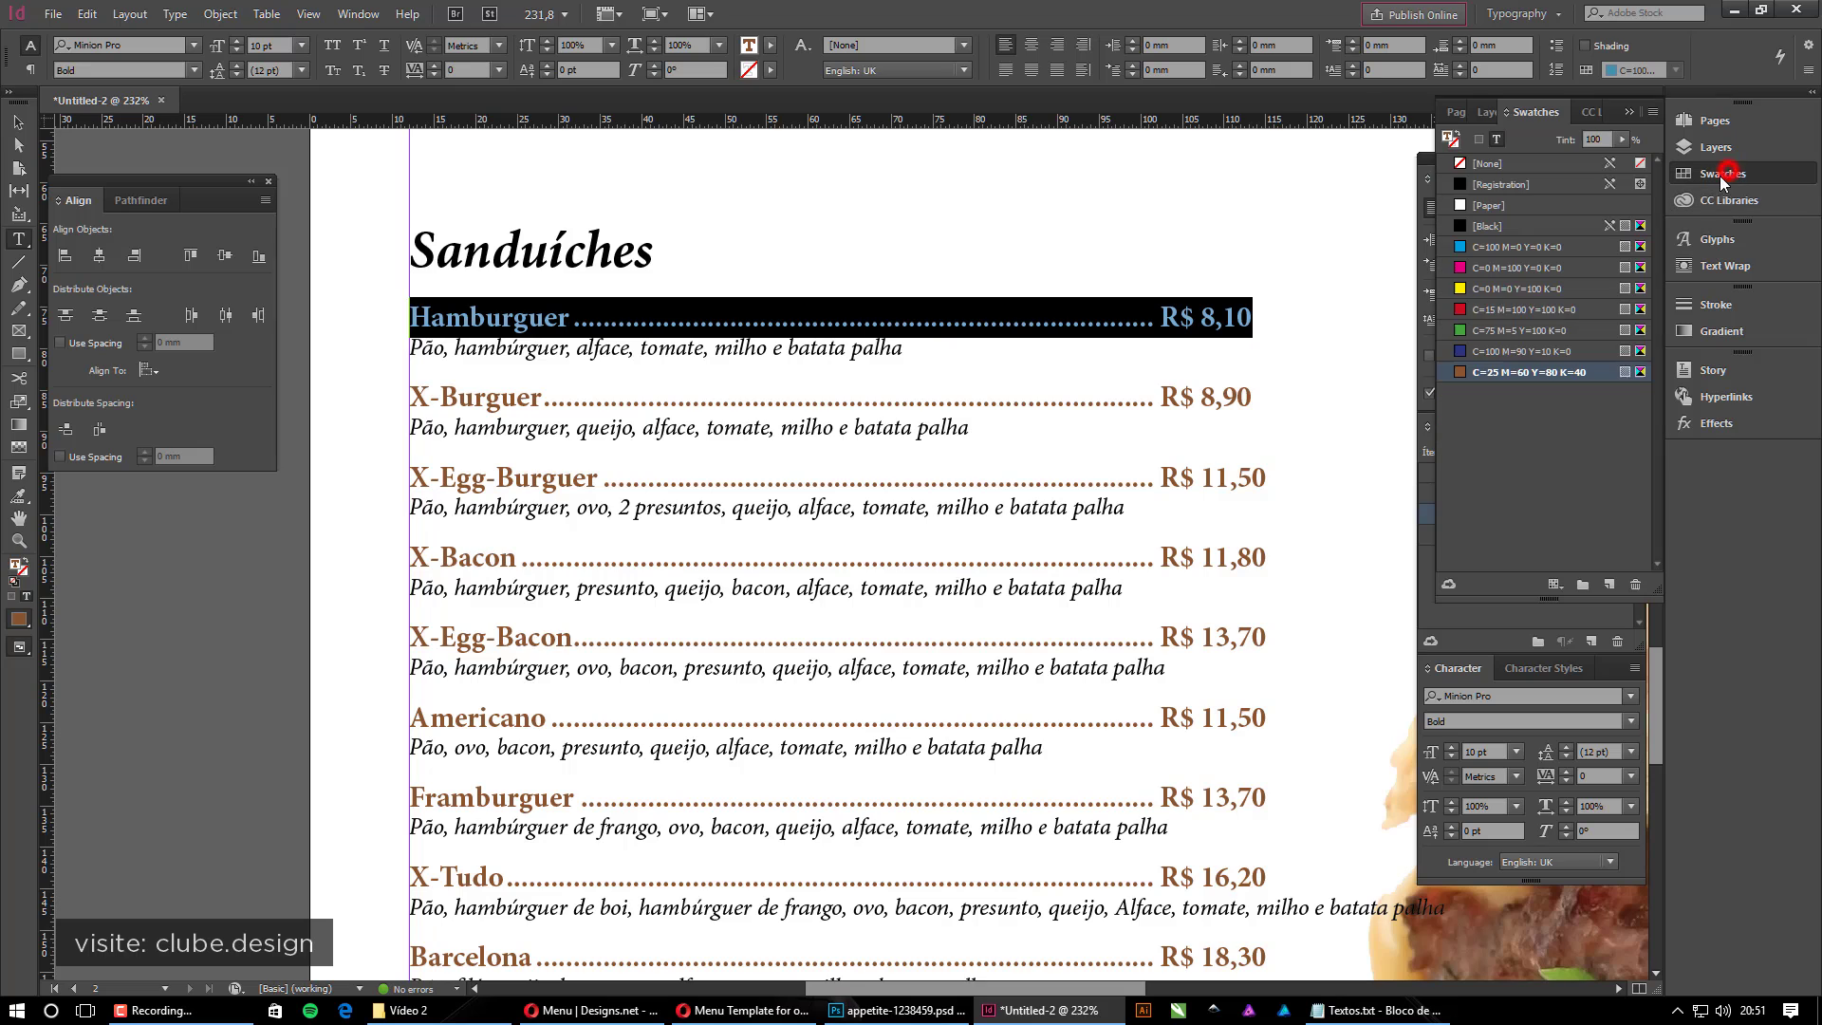
left_click(1448, 136)
left_click(1518, 267)
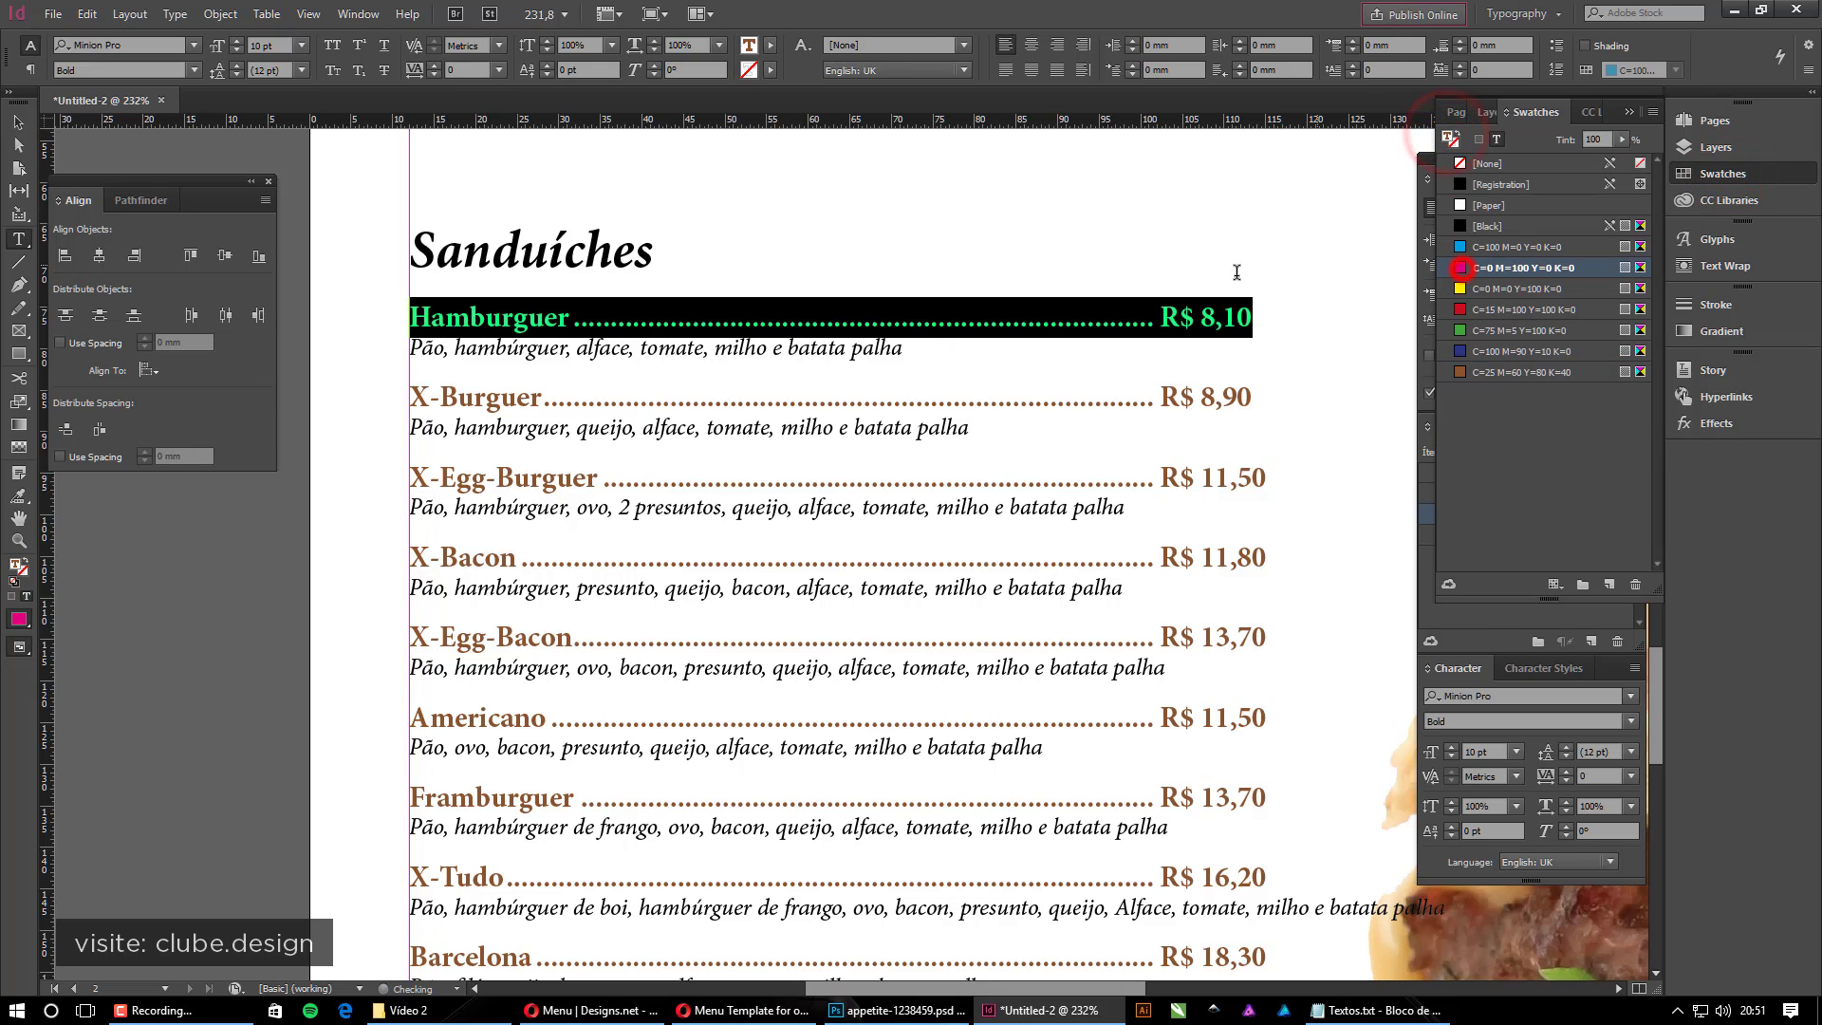
left_click(1626, 112)
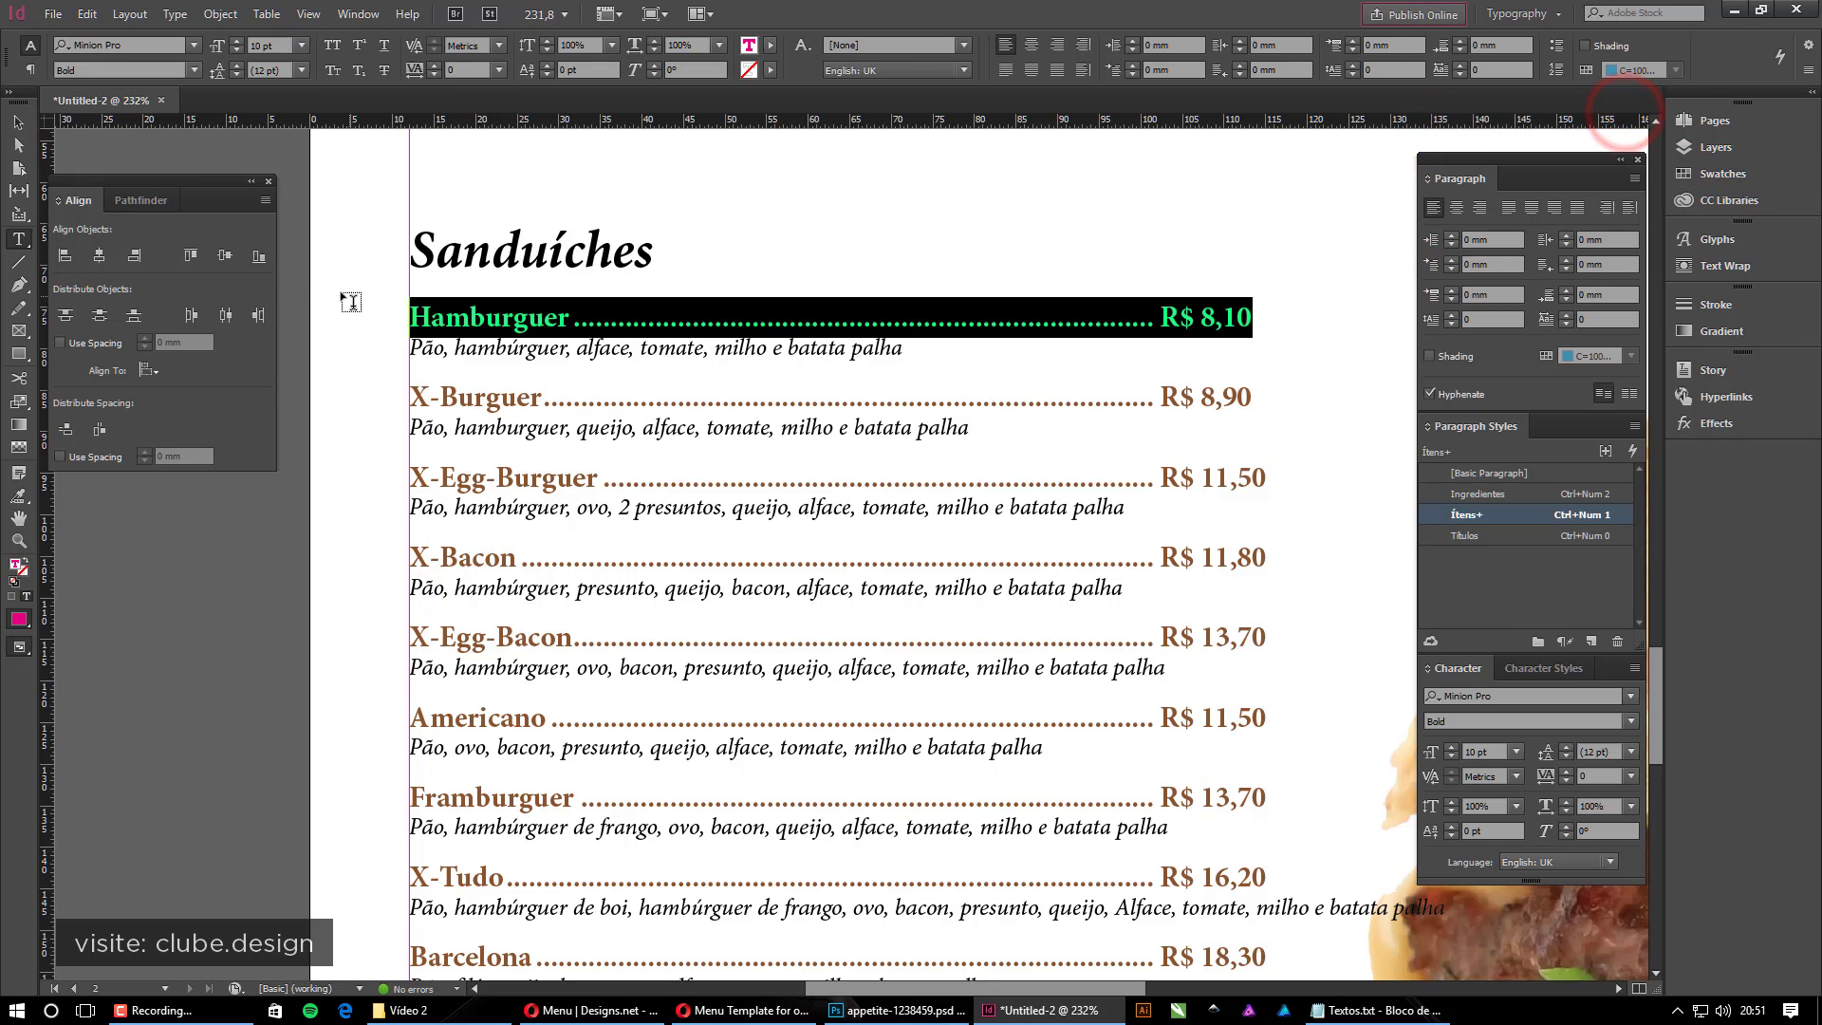
left_click(19, 122)
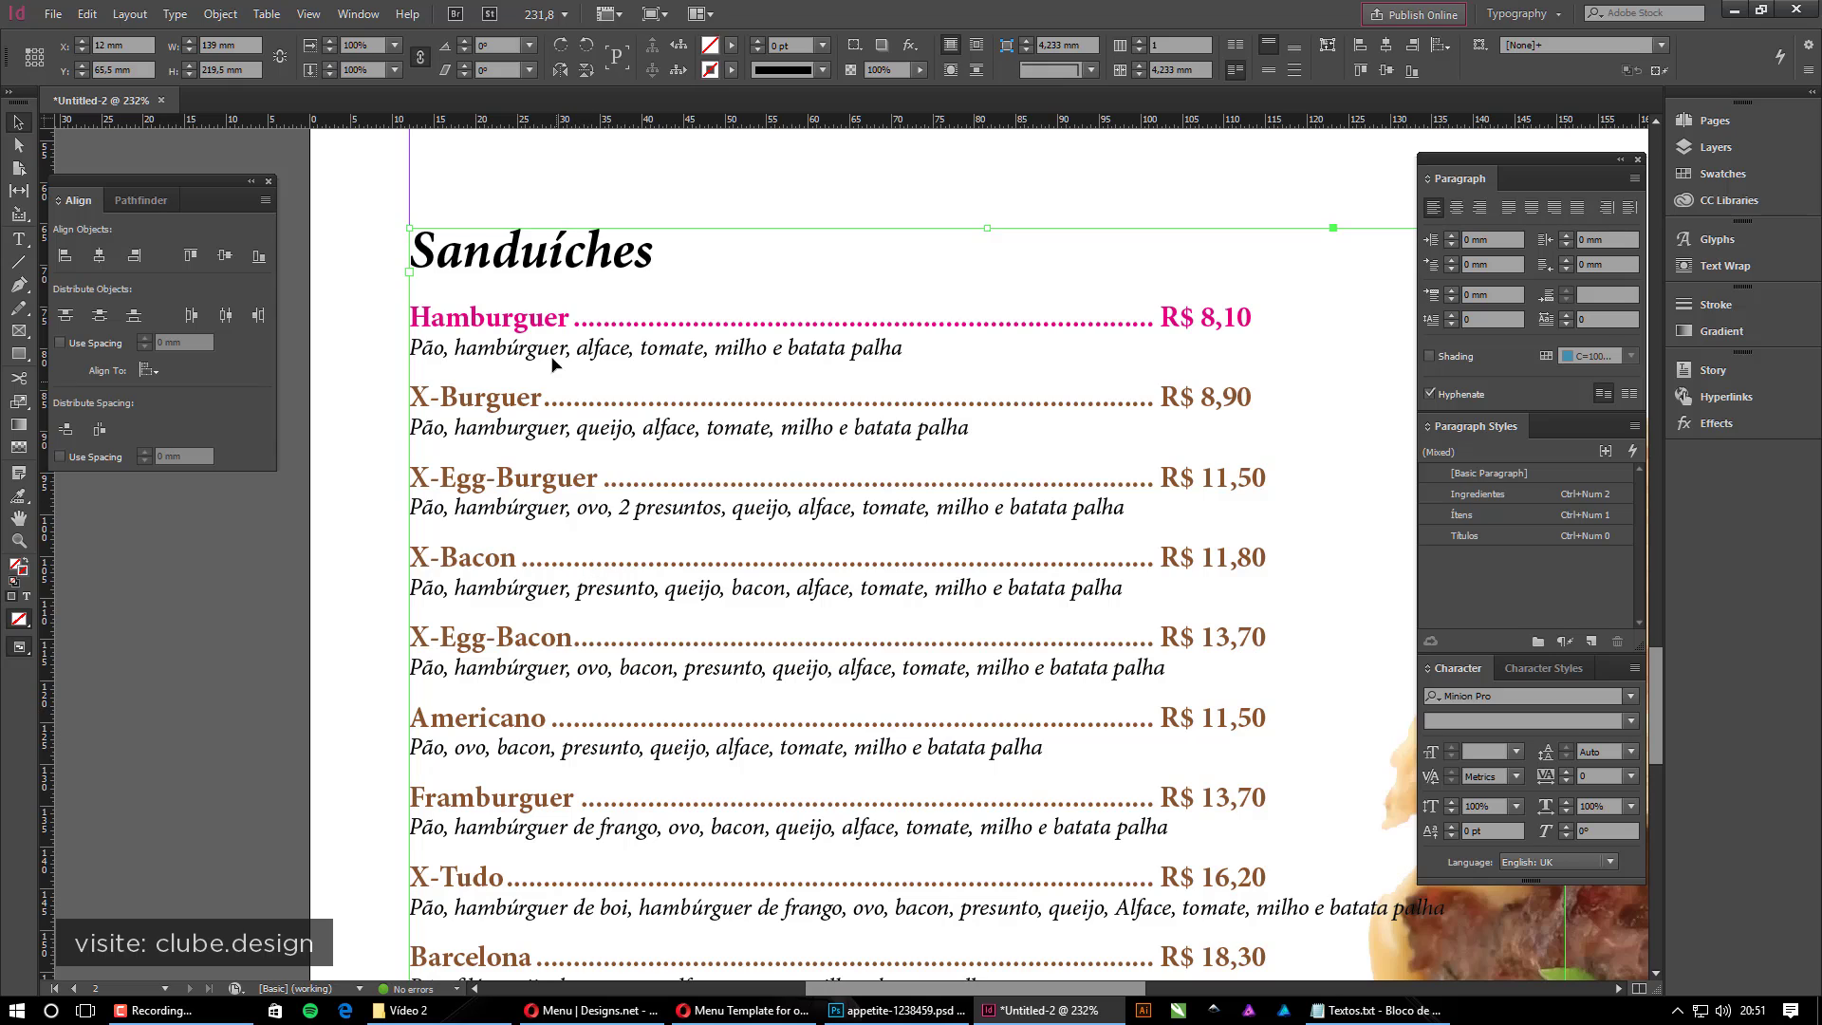
Clear the colour override on the Hamburguer line to restore the Ítens paragraph style, and deselect the text
double_click(558, 317)
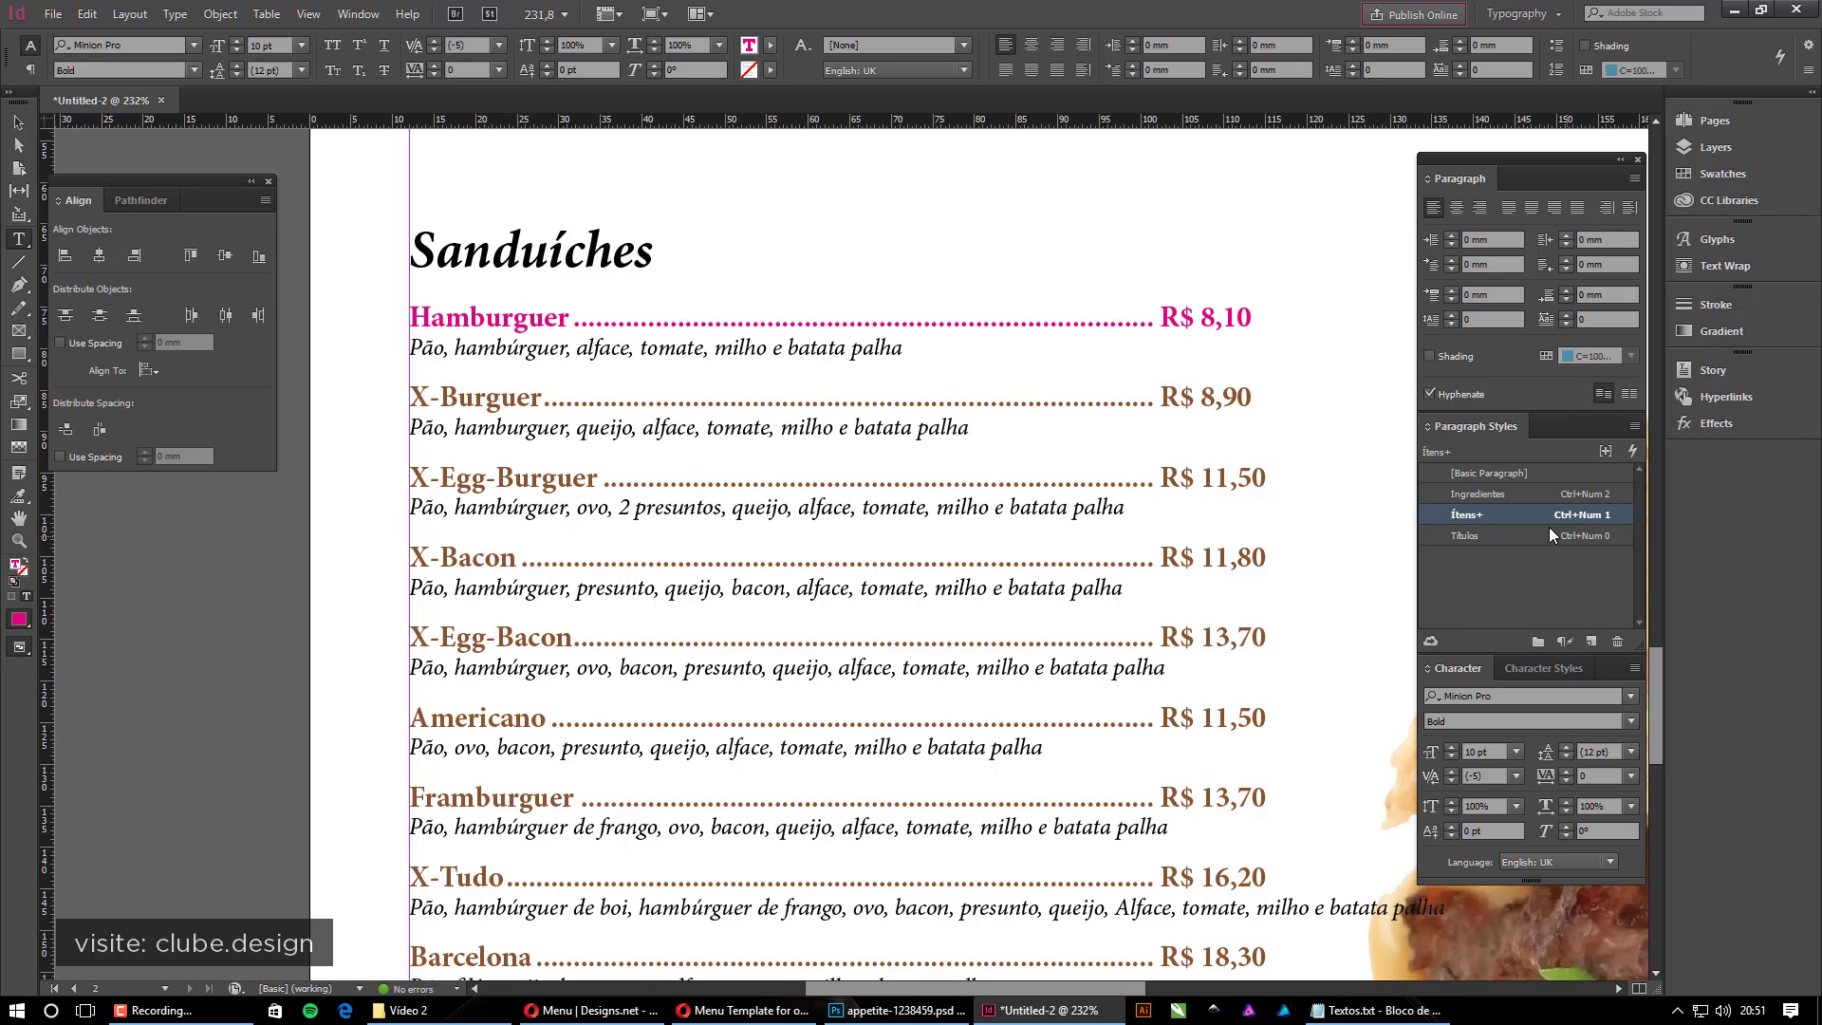
left_click(546, 313)
left_click(1565, 644)
left_click(488, 396)
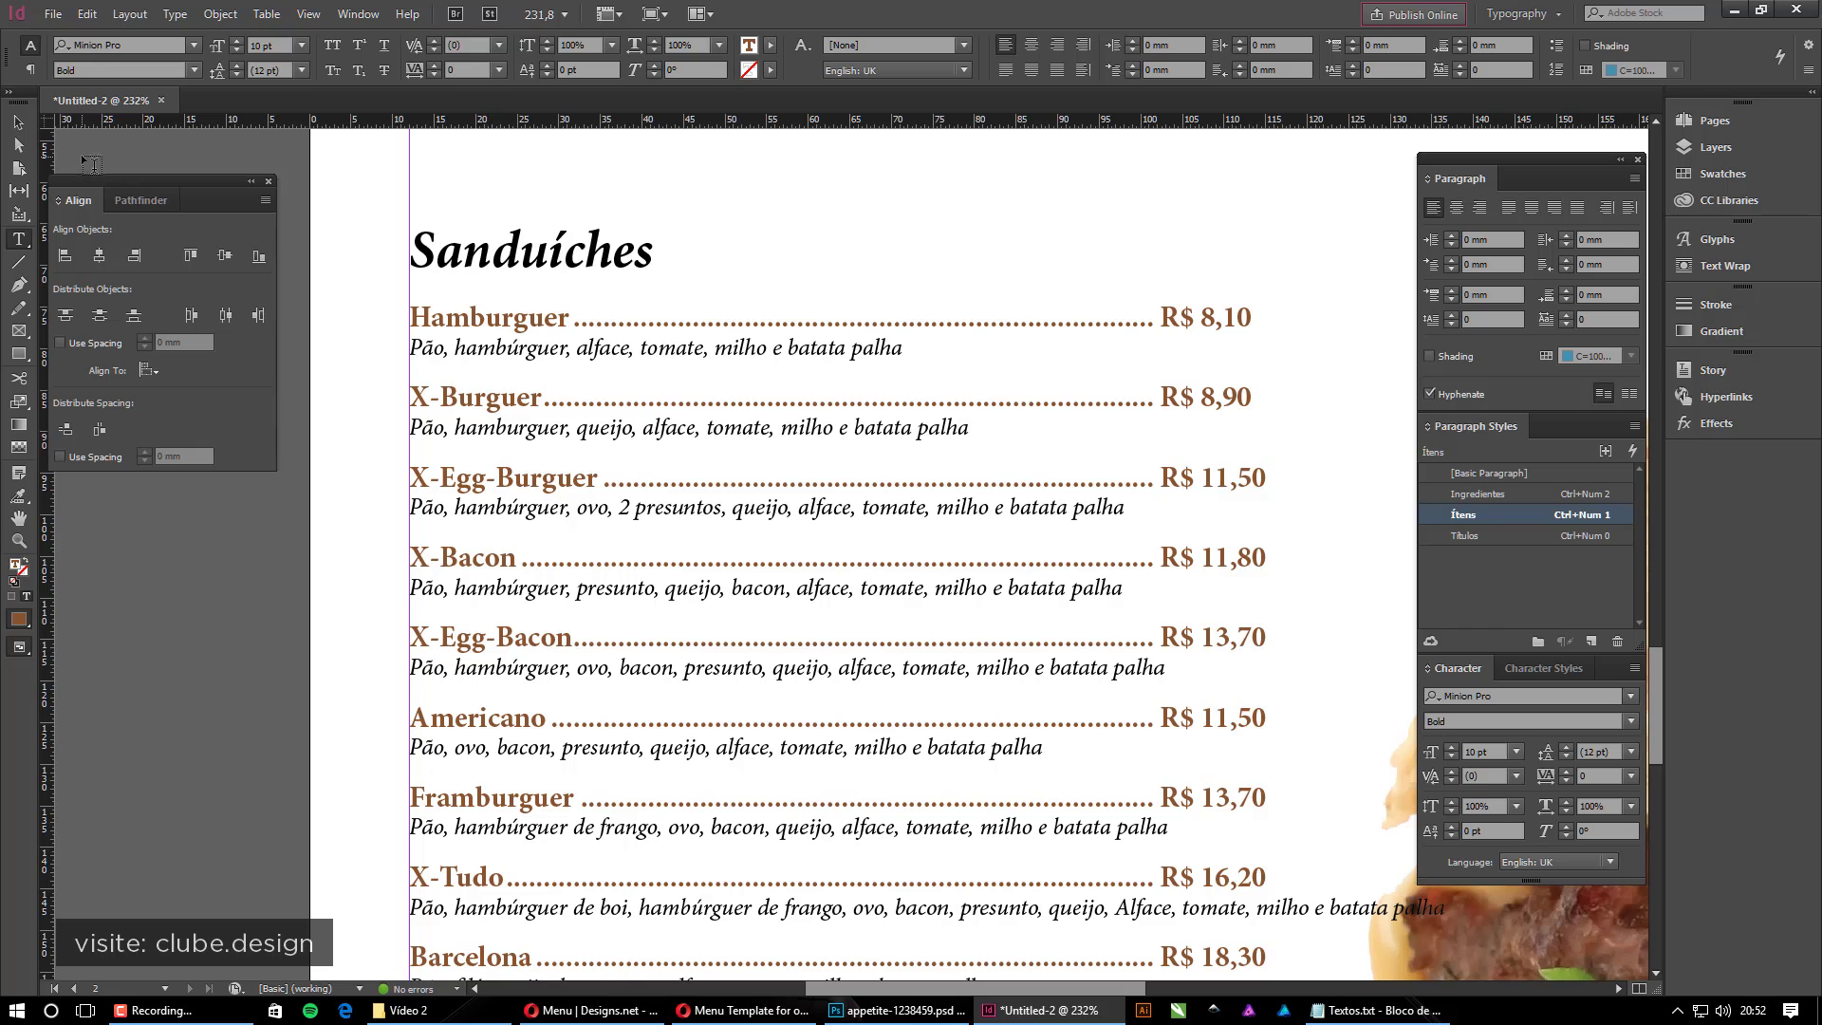
left_click(18, 121)
left_click(145, 567)
Set the leading of the Ítens paragraph style to 16 pt
left_click(902, 447, "ctrl+alt")
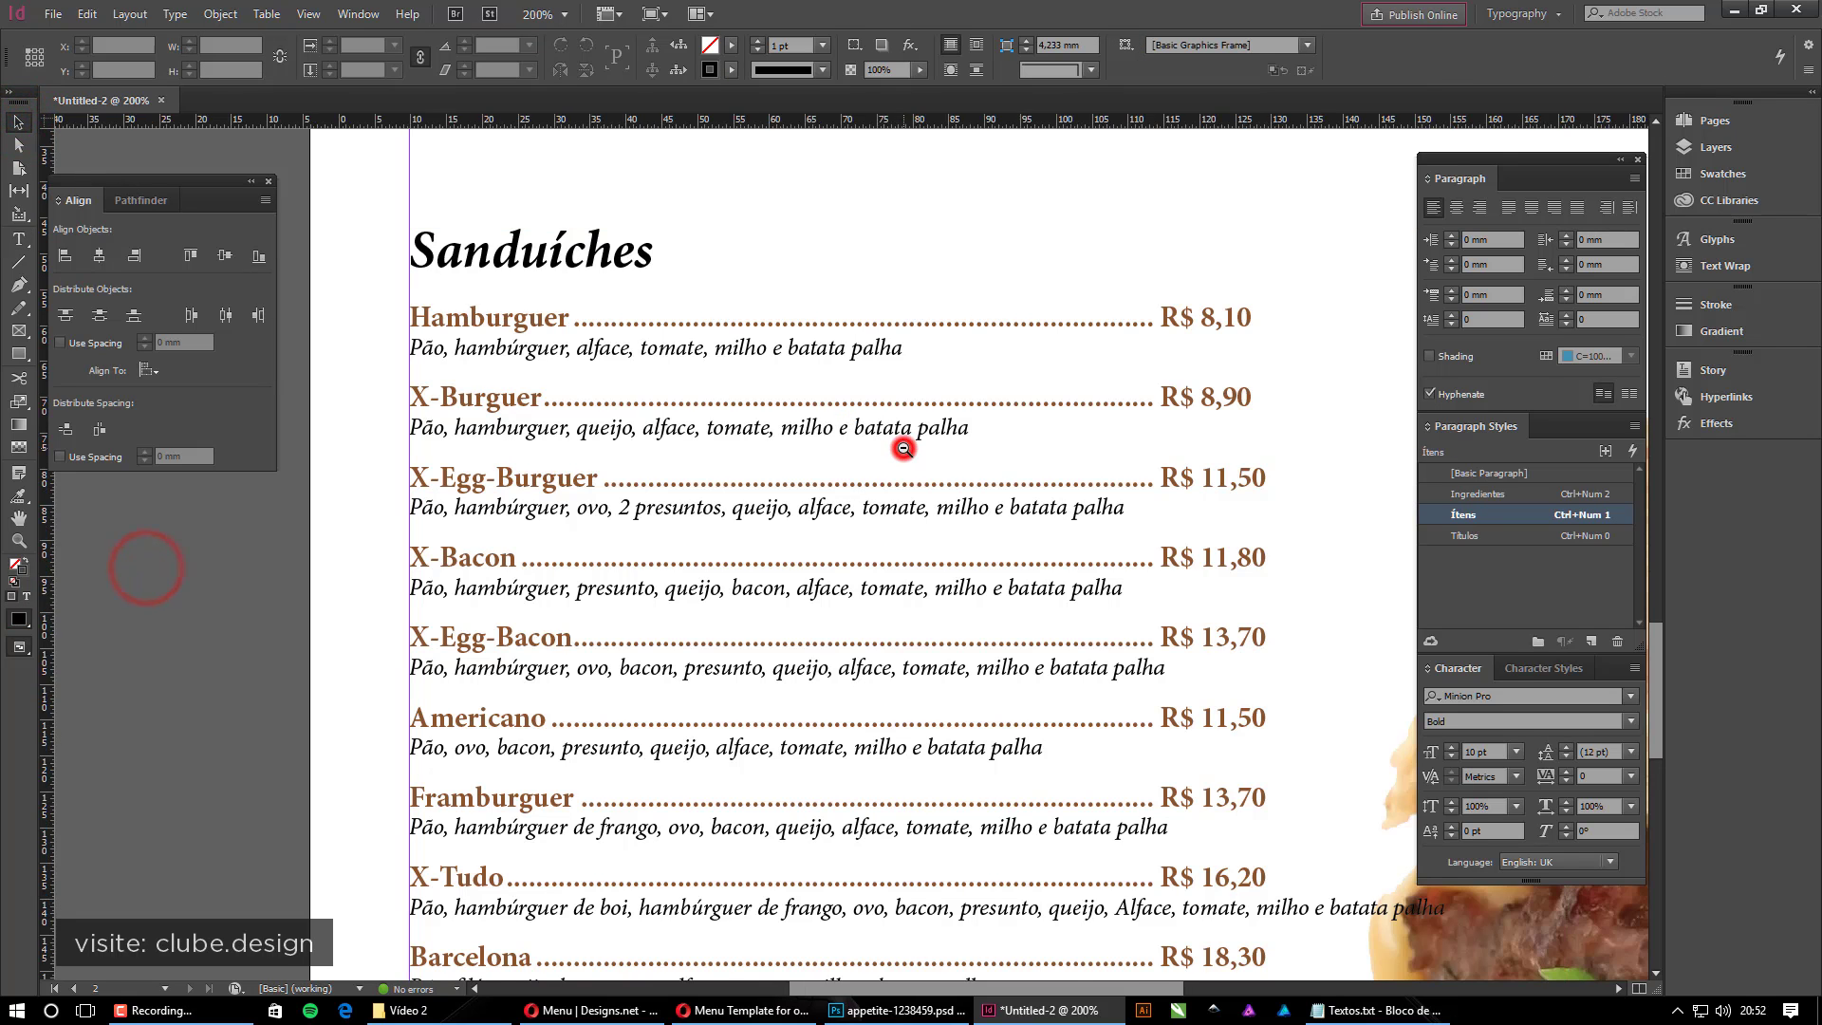
left_click(902, 447, "ctrl+alt")
left_click_drag(1029, 724, 993, 365)
left_click(891, 545, "ctrl+alt")
left_click_drag(891, 621, 890, 438)
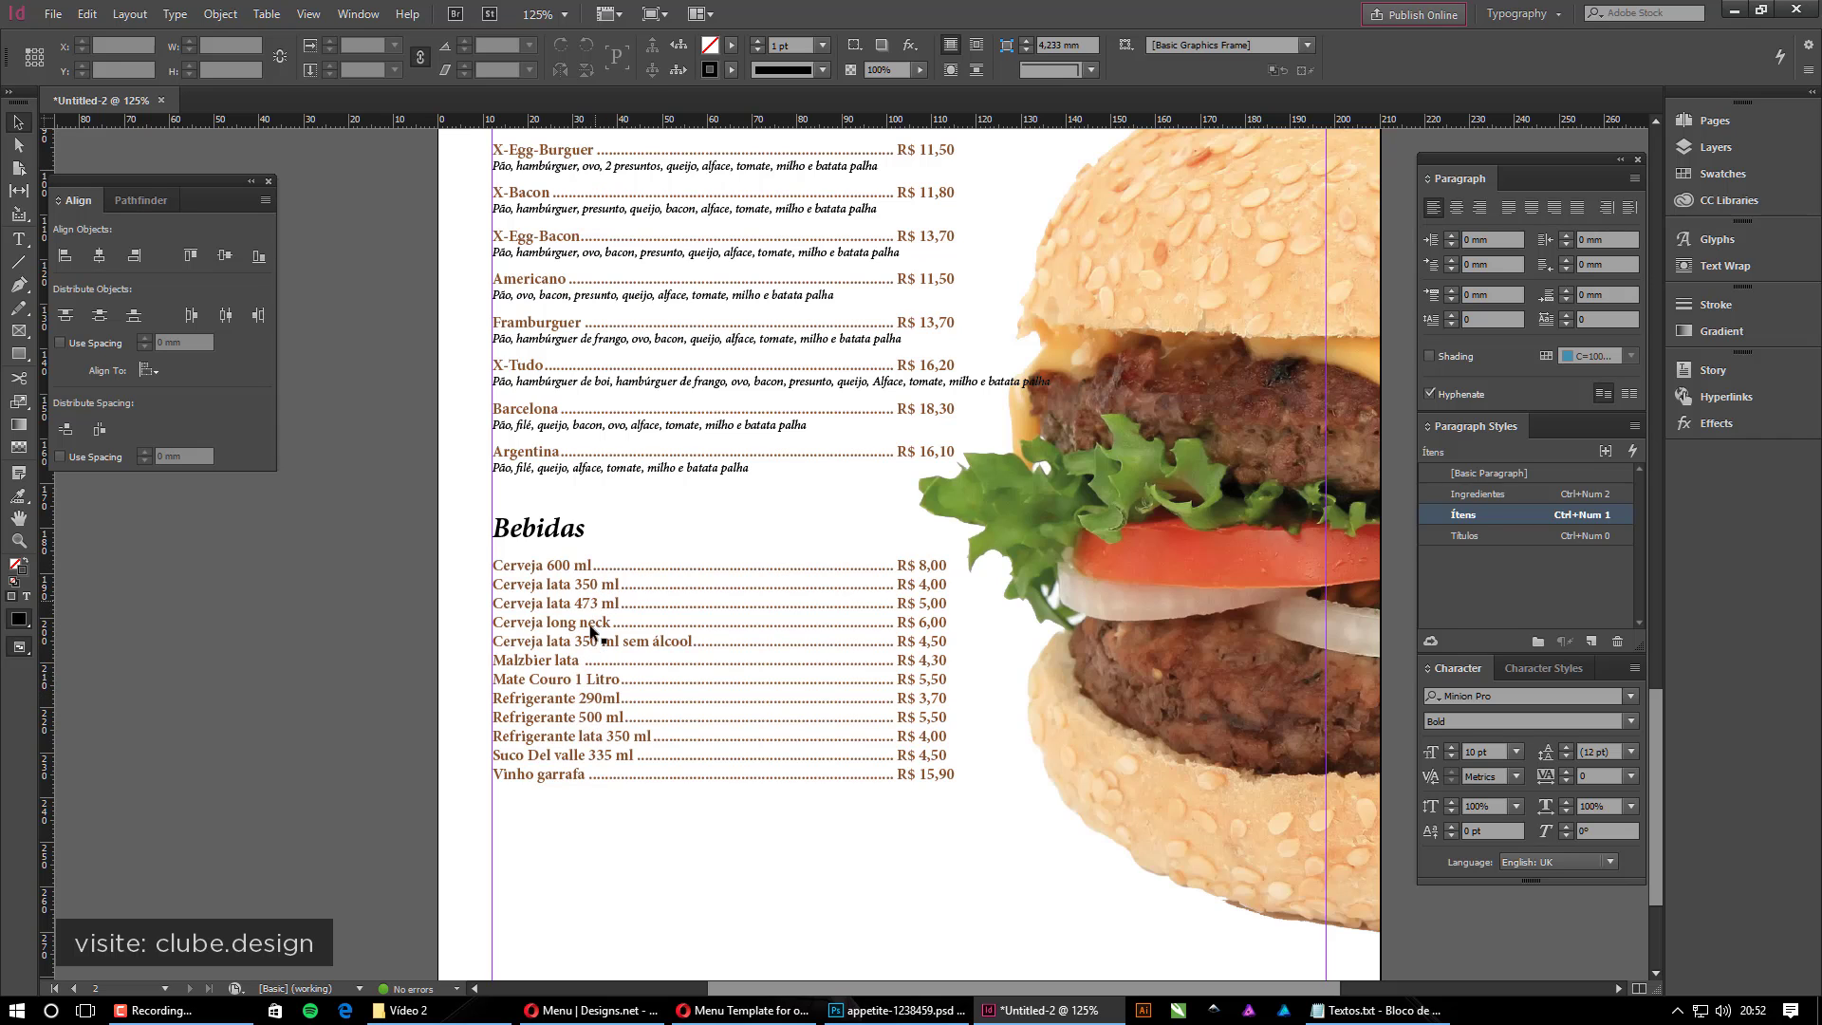
left_click_drag(794, 540, 775, 632)
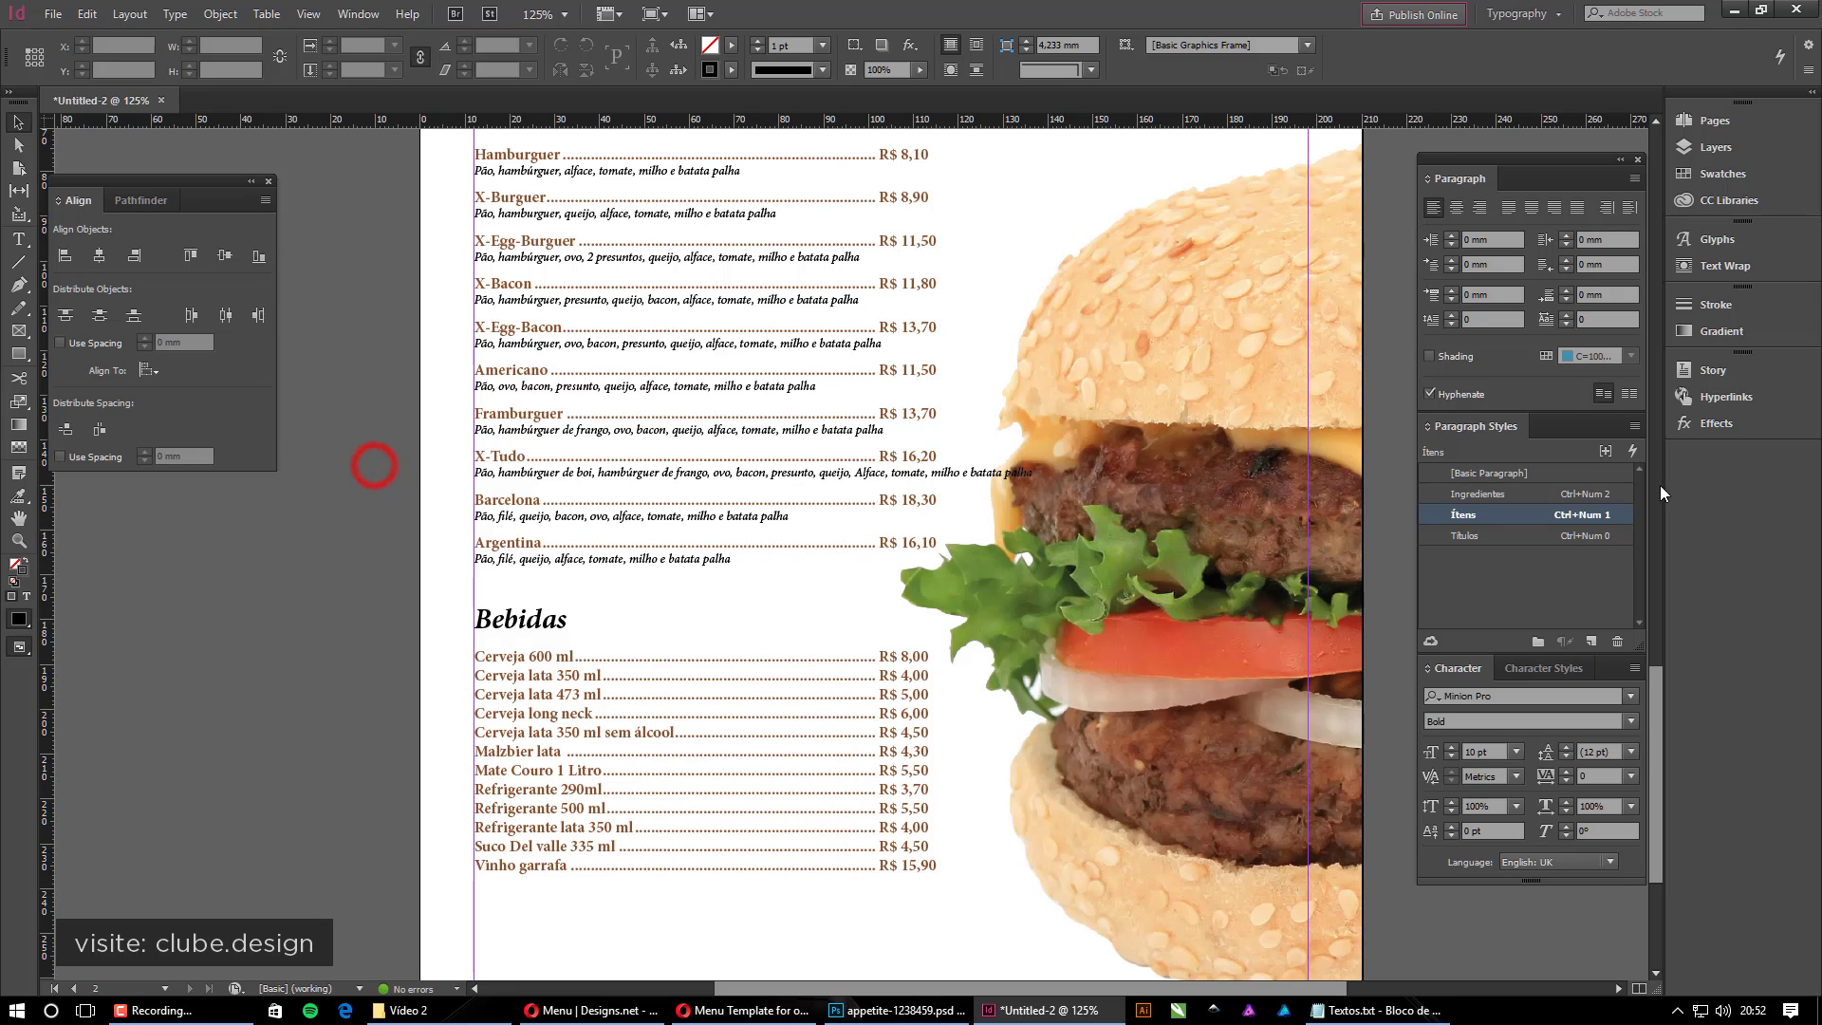
double_click(1619, 515)
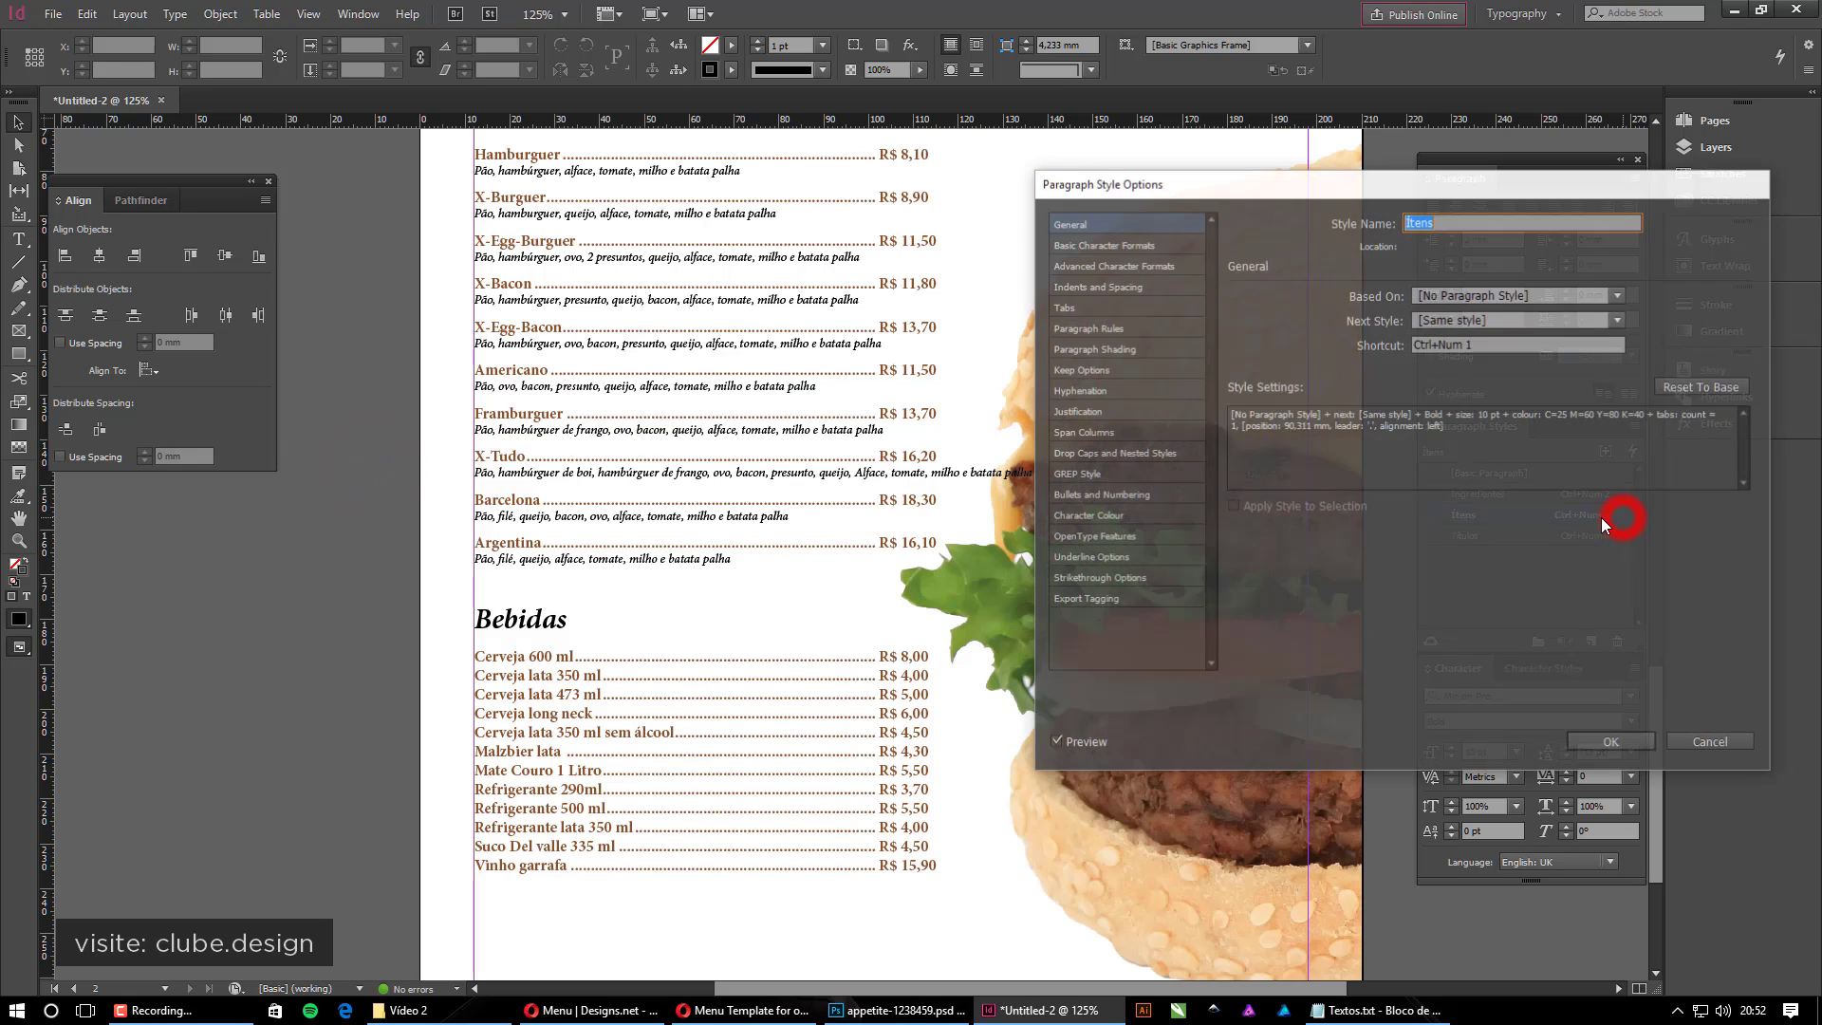
left_click(1110, 245)
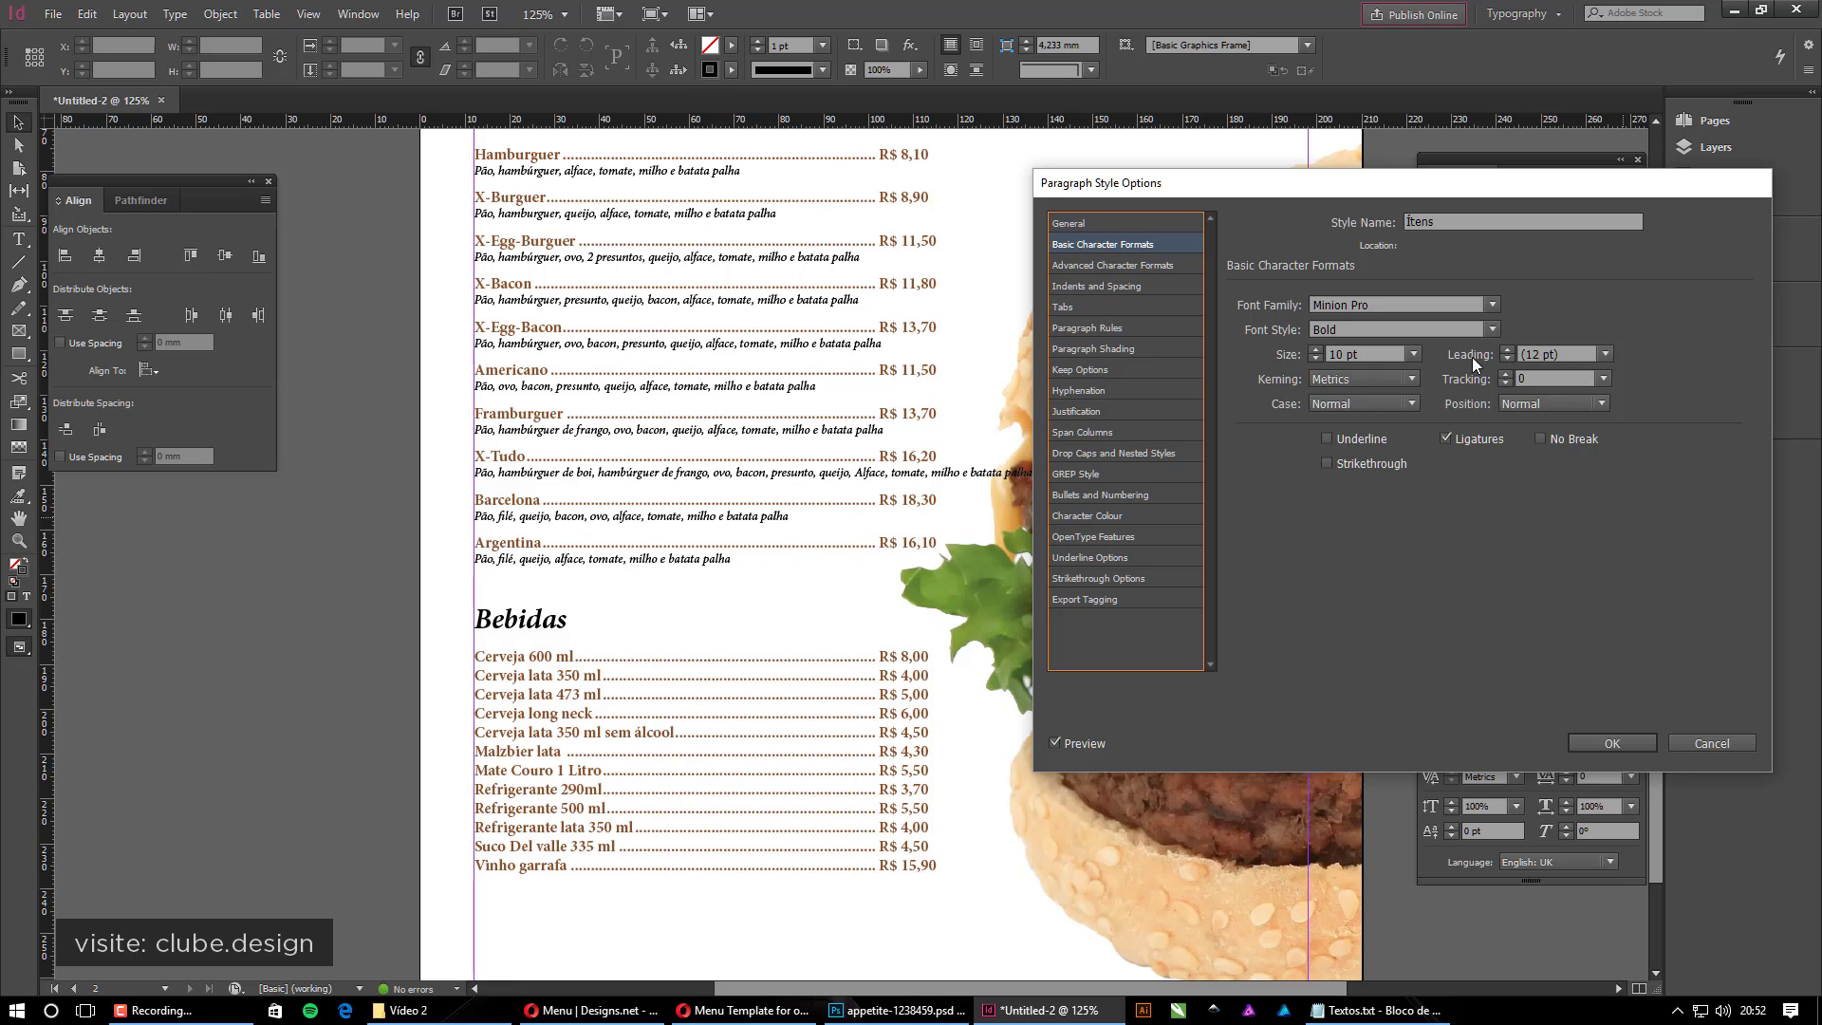
left_click(1507, 350)
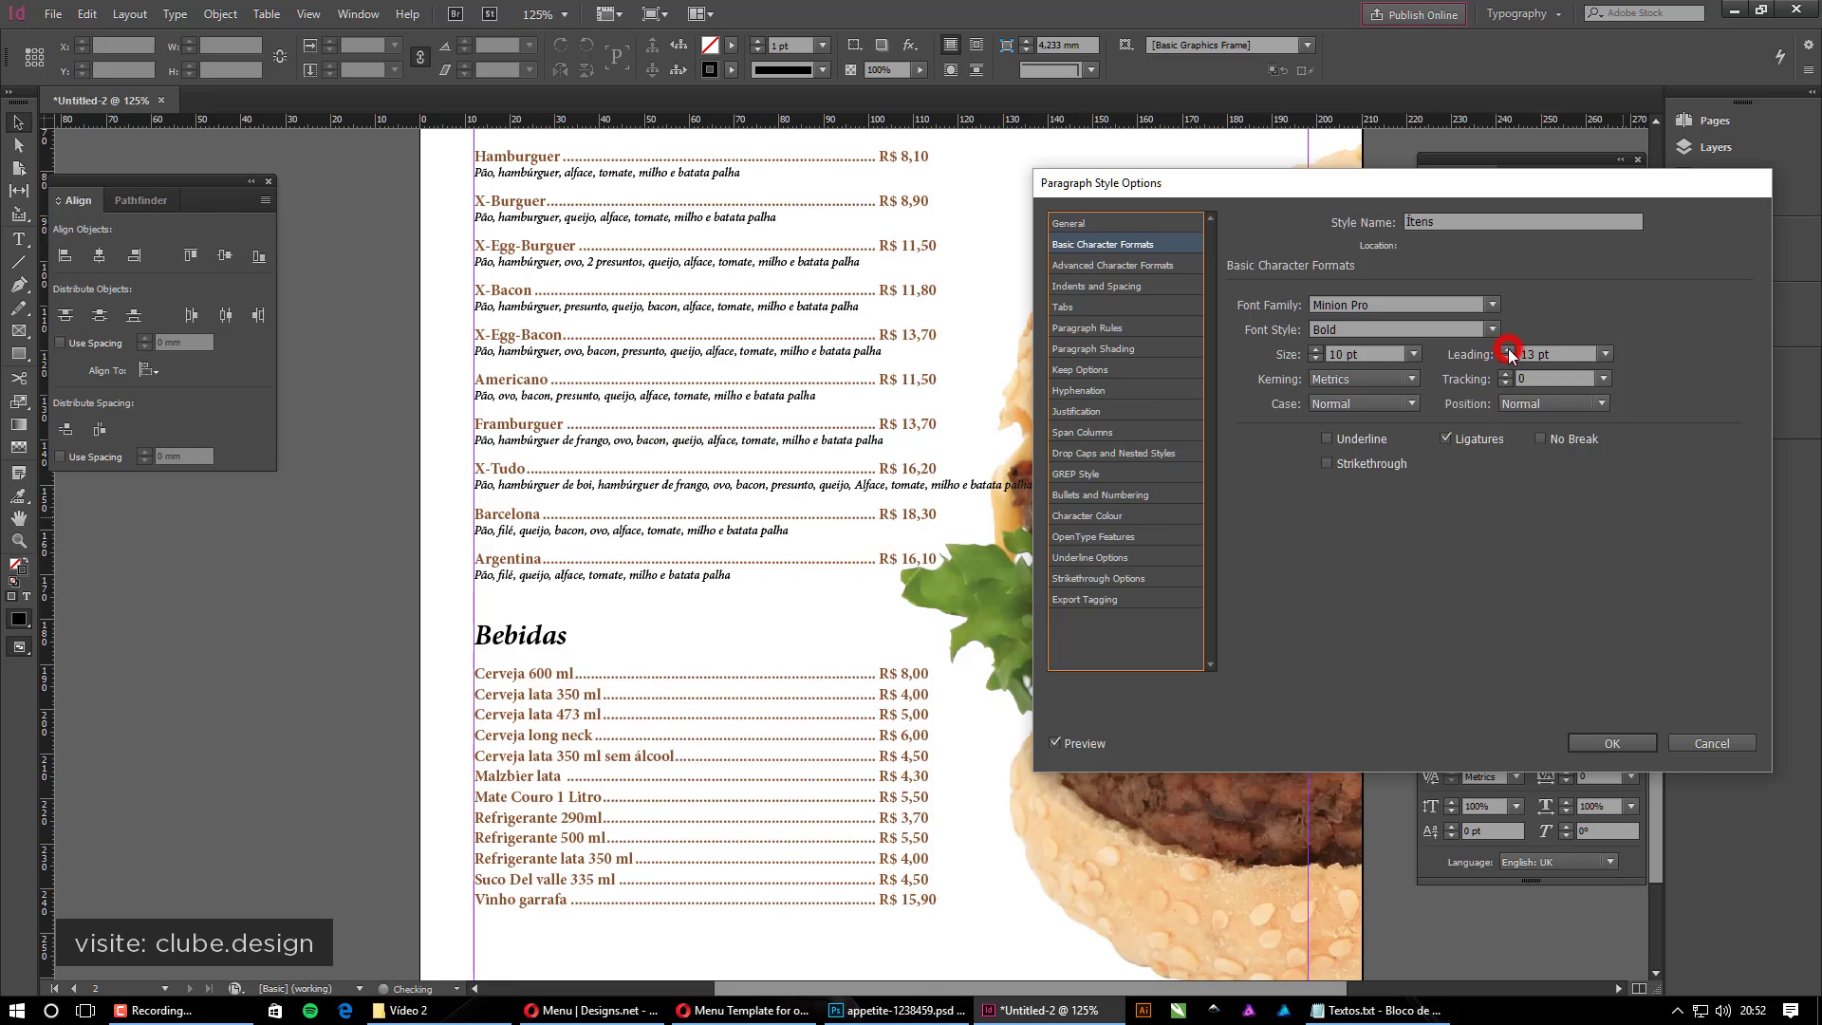
left_click(1507, 350)
left_click(1508, 350)
left_click(1508, 351)
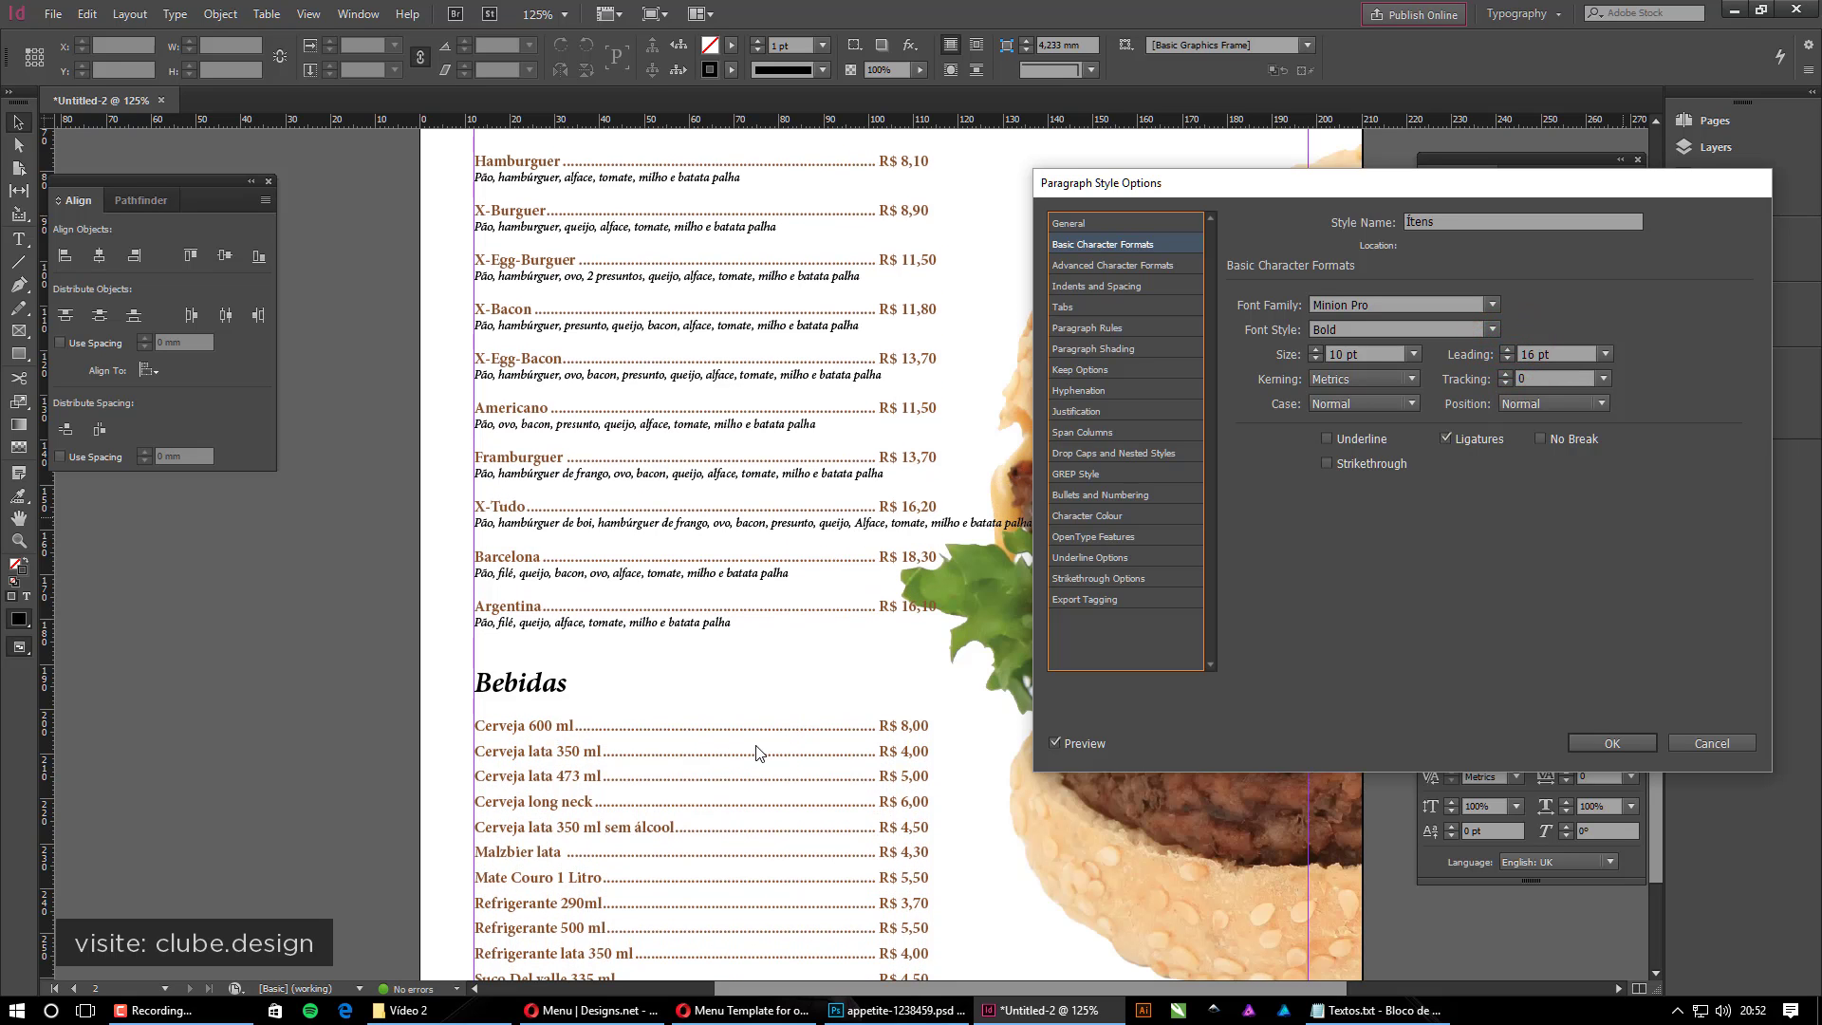
left_click(1612, 743)
Increase the leading of the Ítens paragraph style to 18 pt
left_click(863, 776)
left_click(761, 646, "alt")
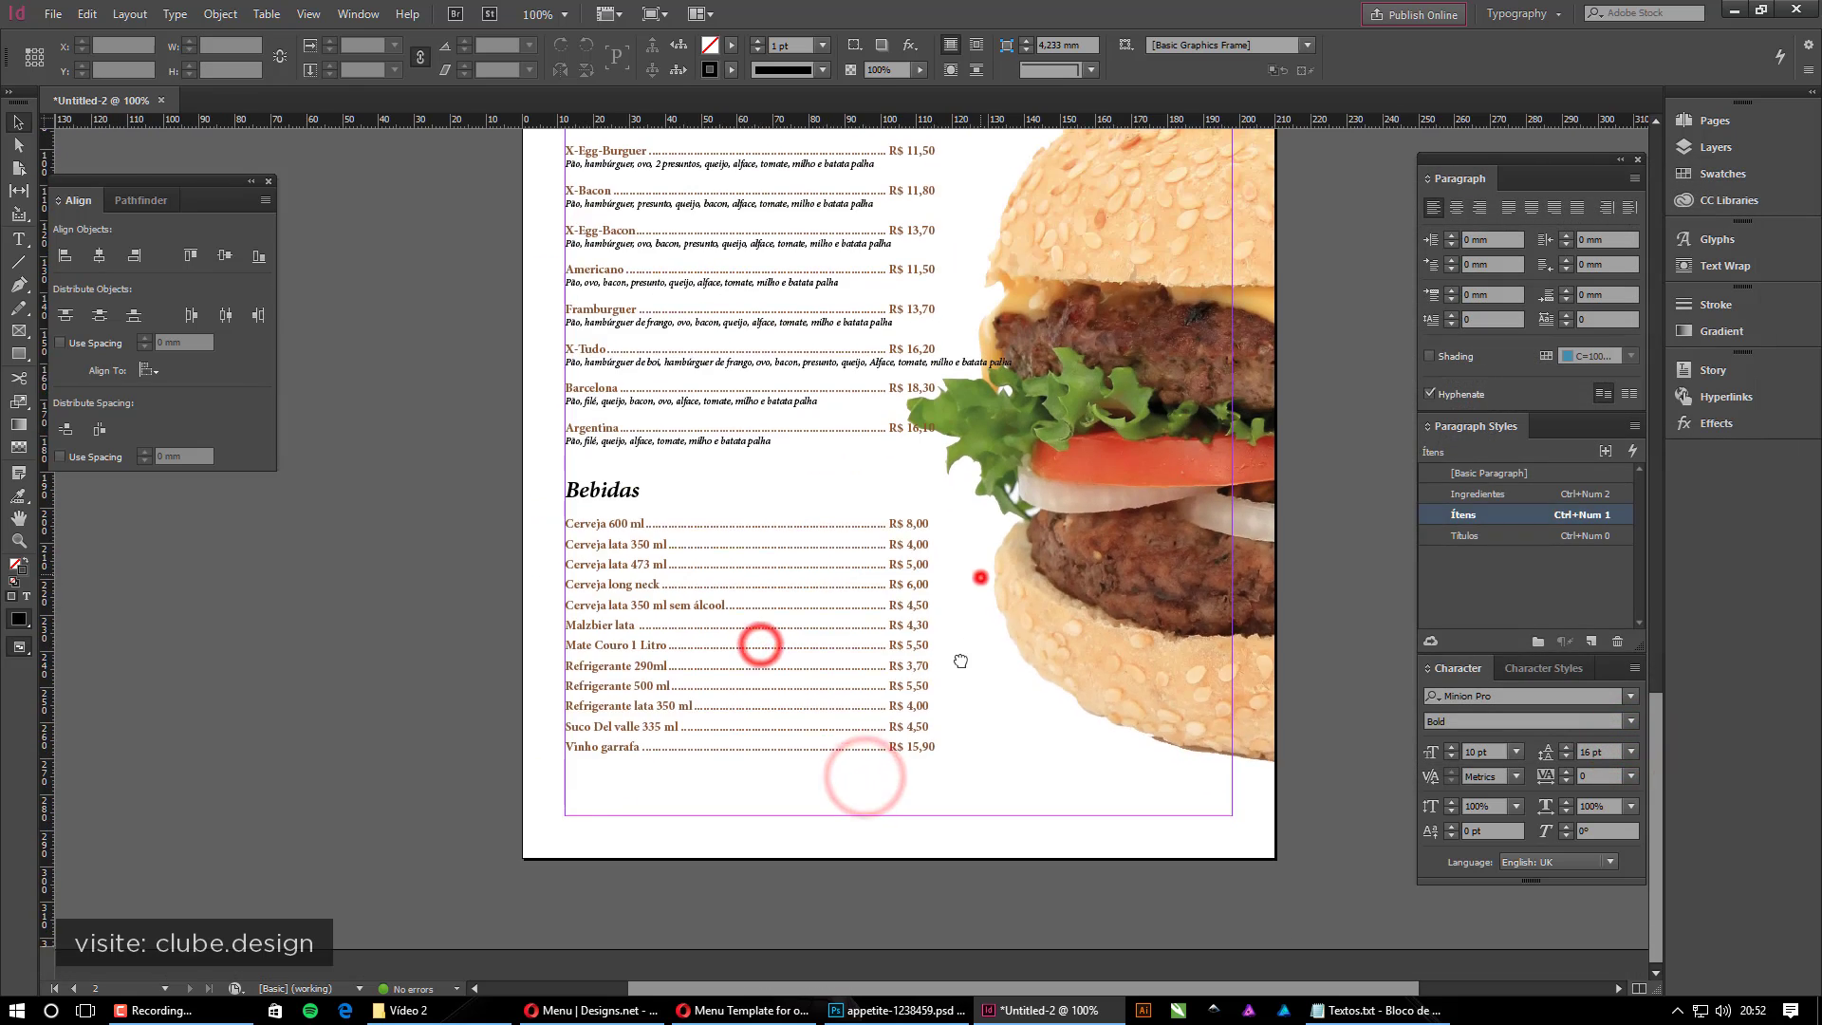
left_click(918, 538, "alt")
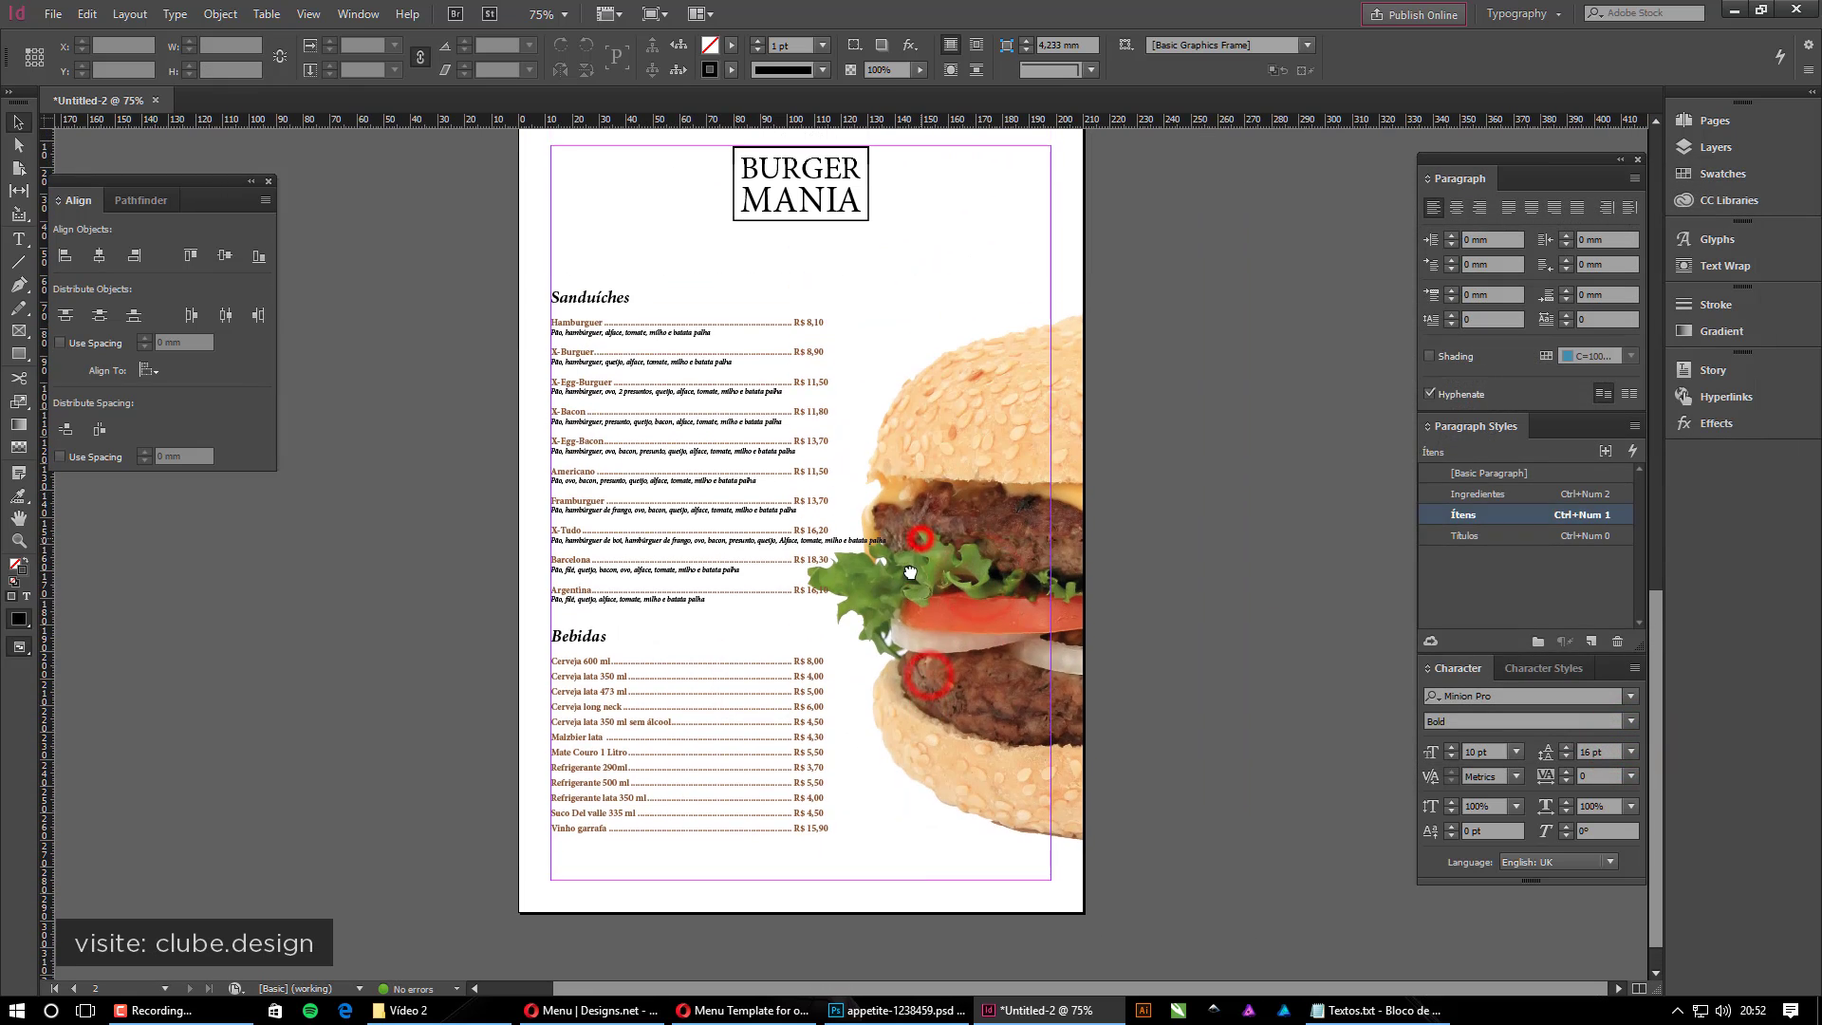
double_click(1626, 514)
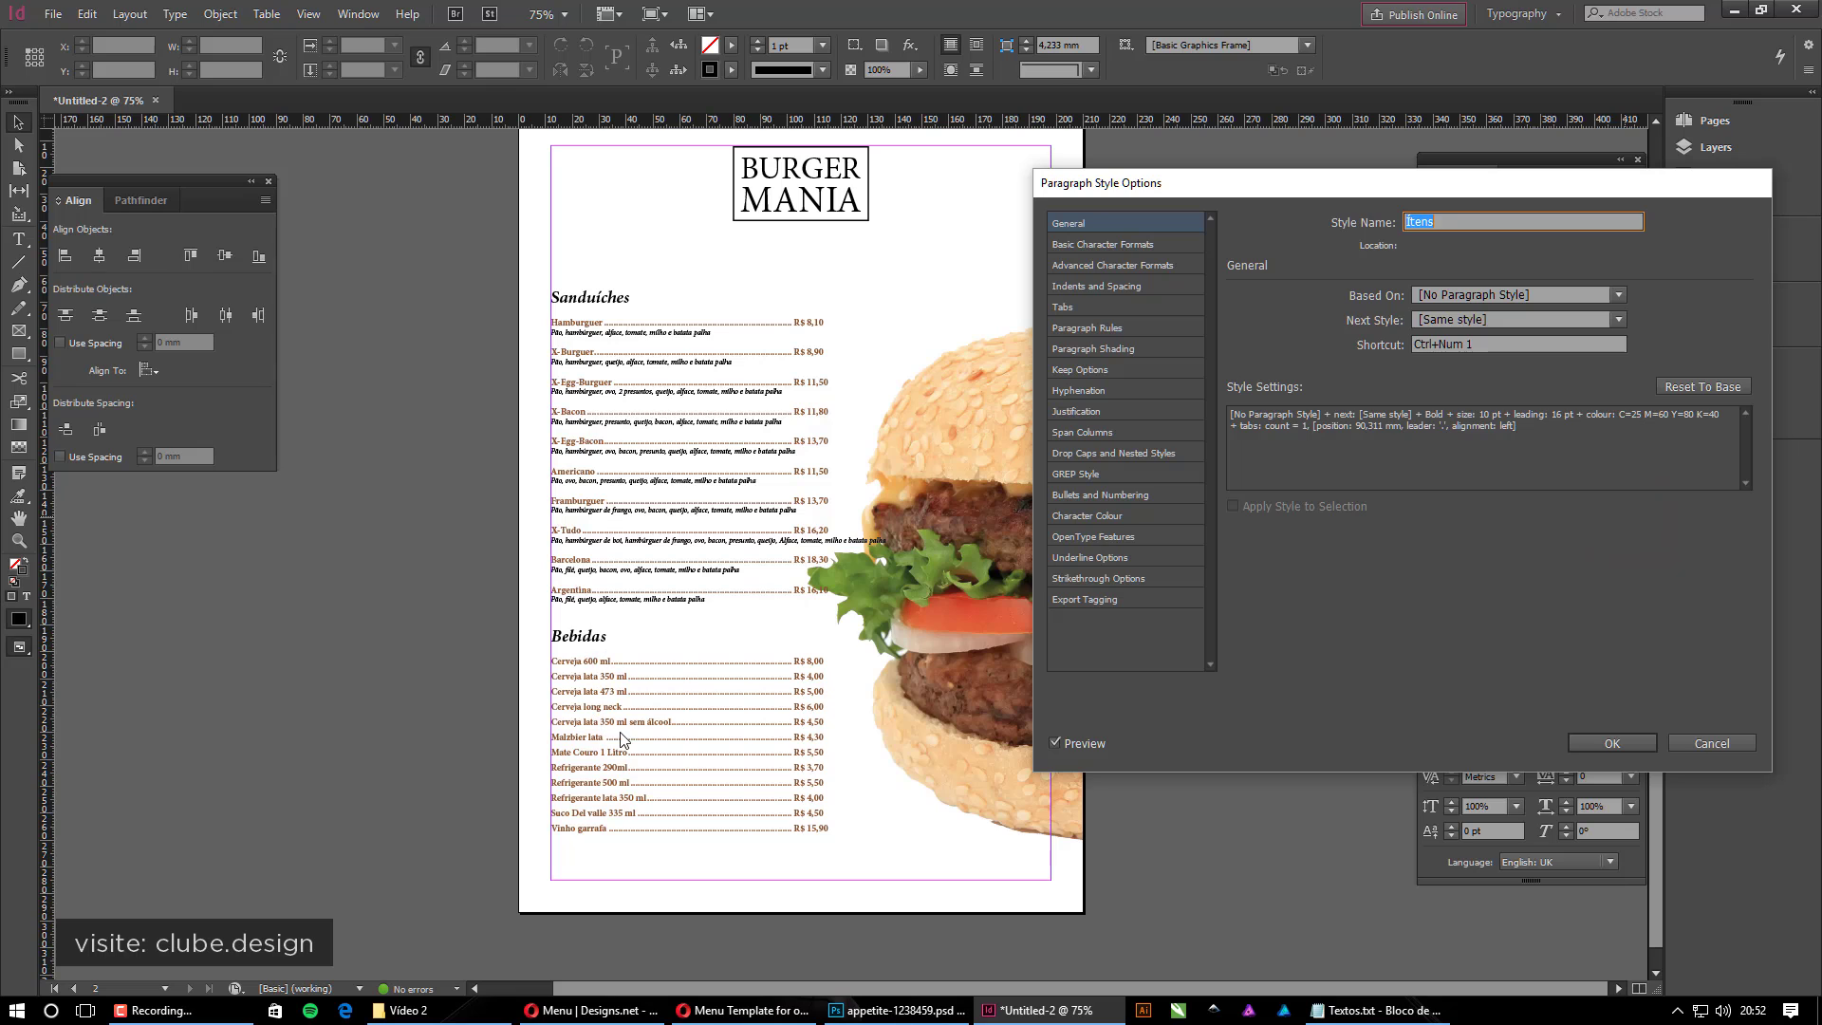
left_click(1115, 245)
left_click(1507, 350)
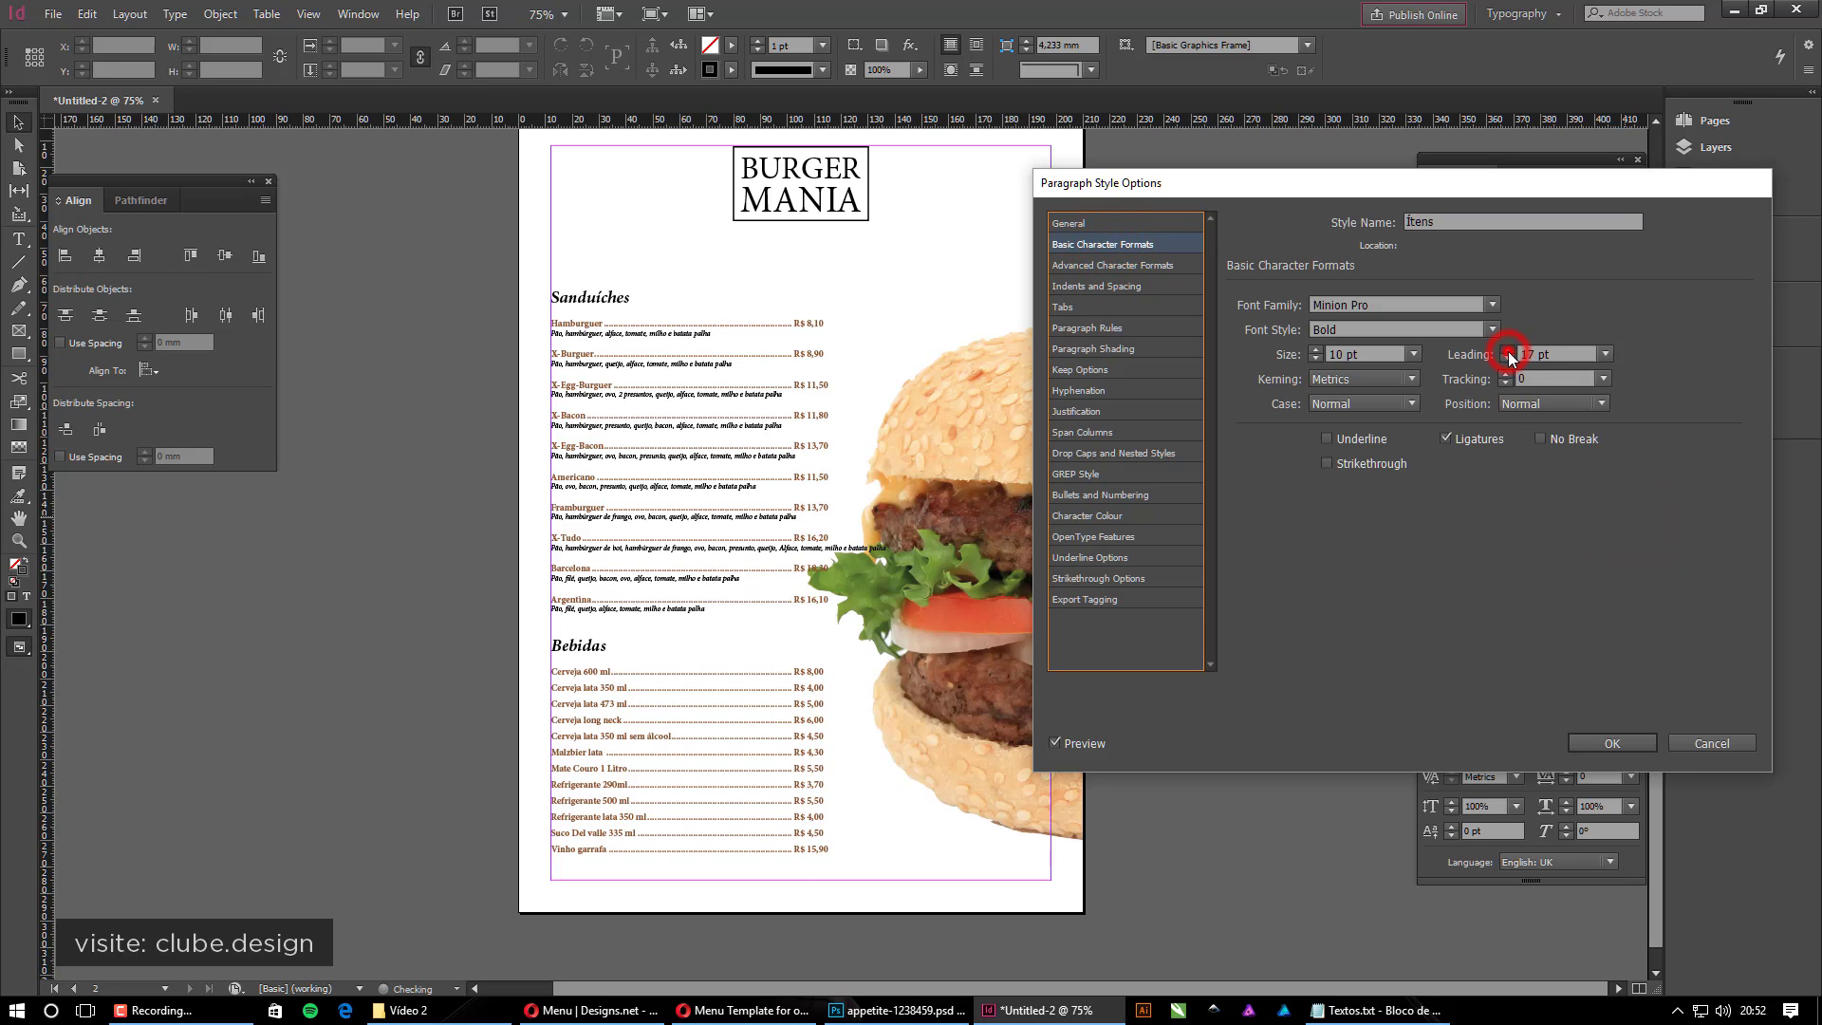
left_click(1507, 349)
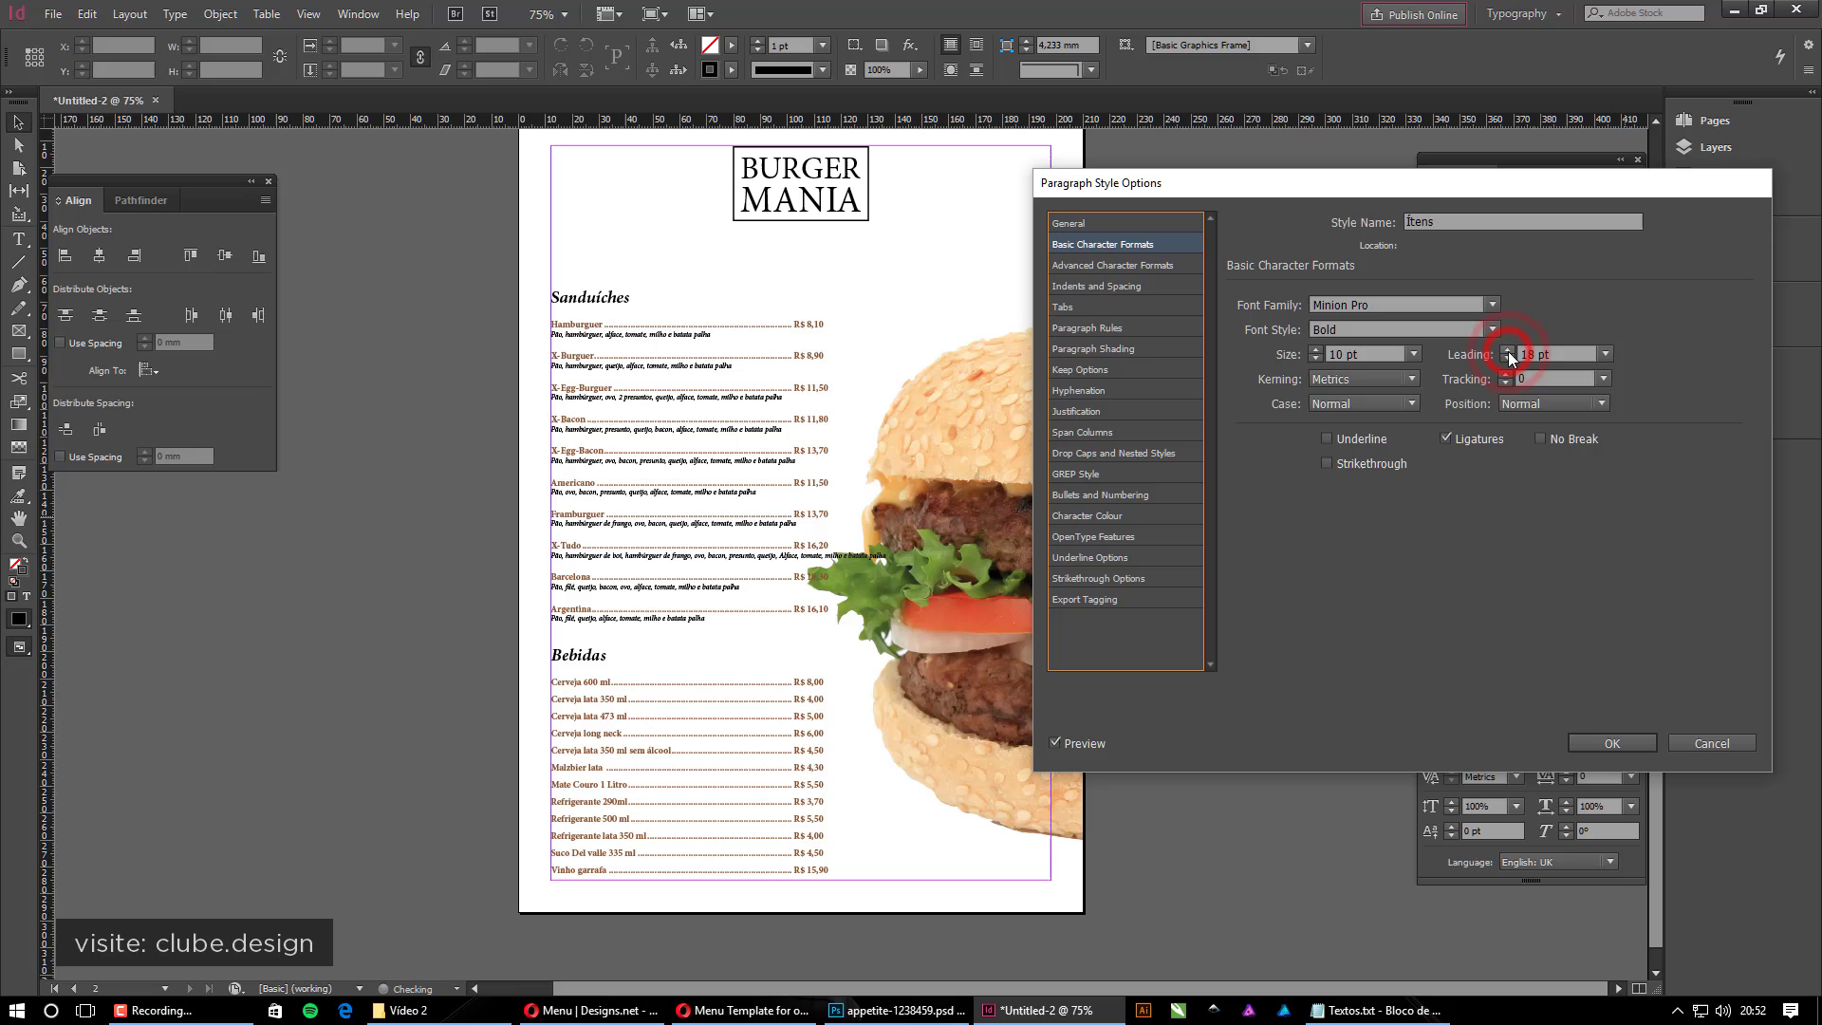
left_click(1613, 744)
Switch to preview mode without guides and compare the menu page's spacing and look with the cover page
left_click(1178, 647)
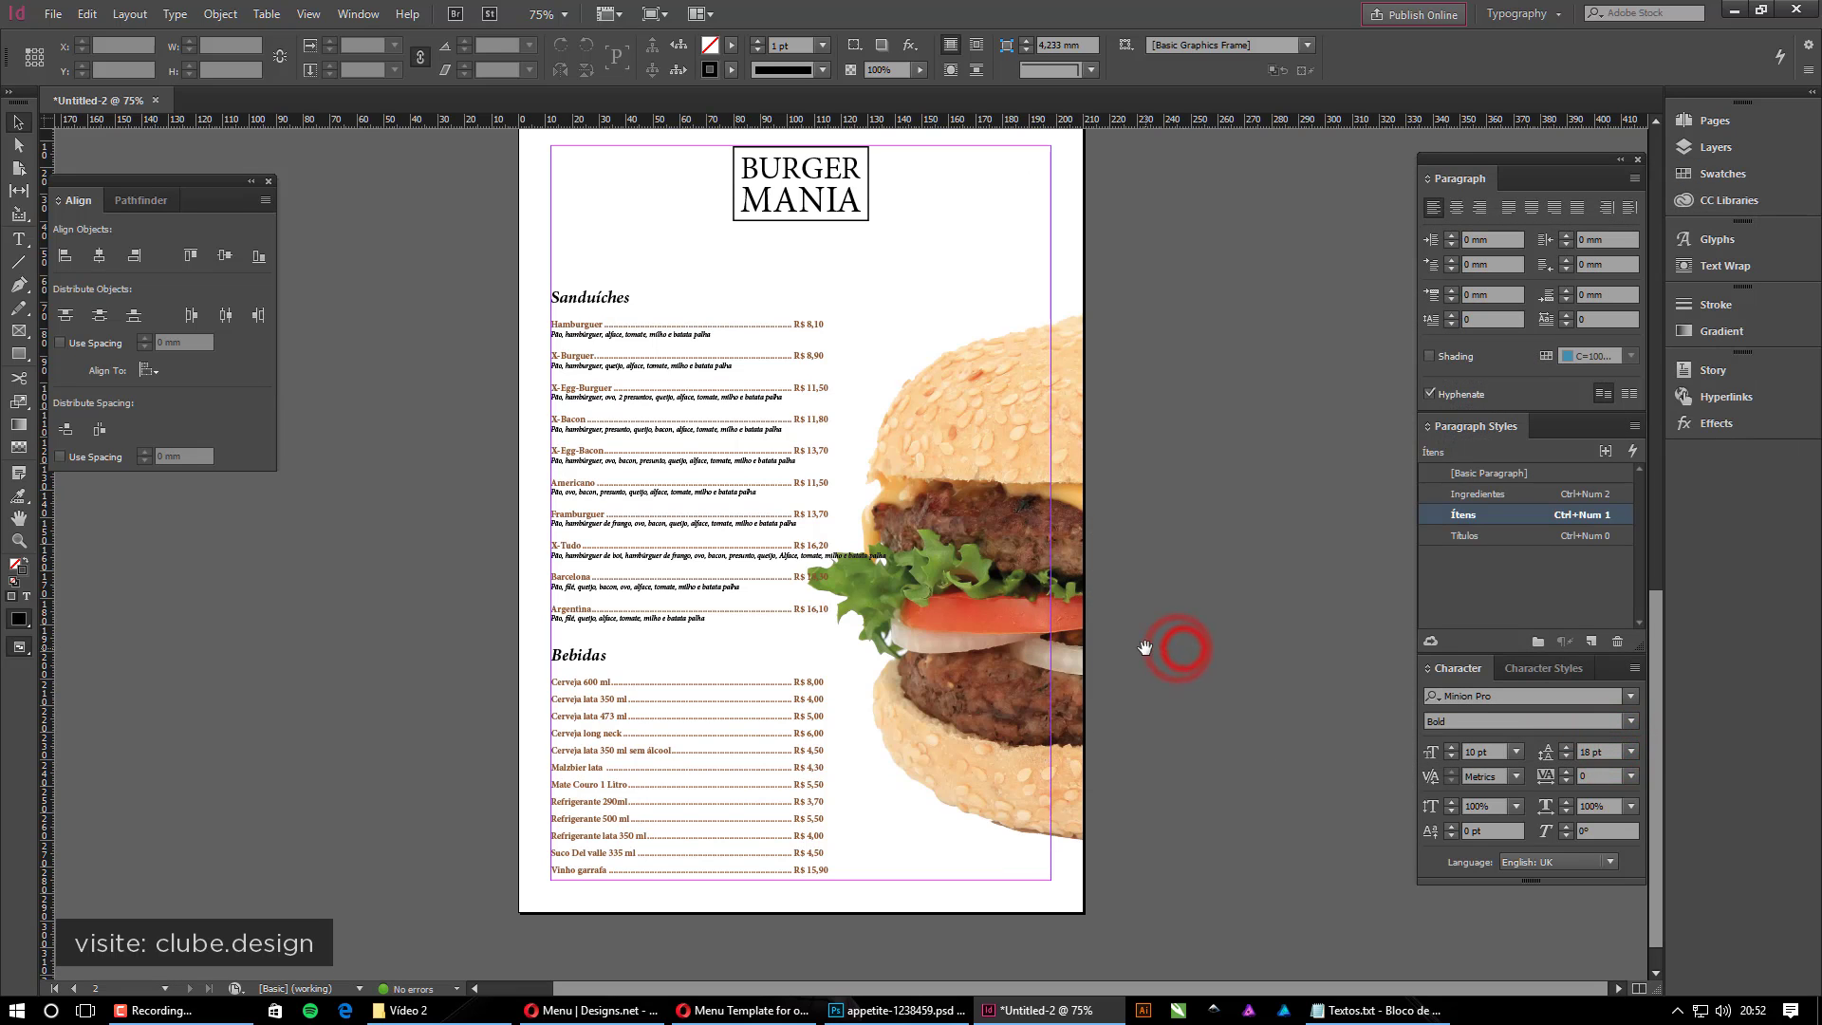
left_click_drag(1165, 559, 1162, 600)
key("w")
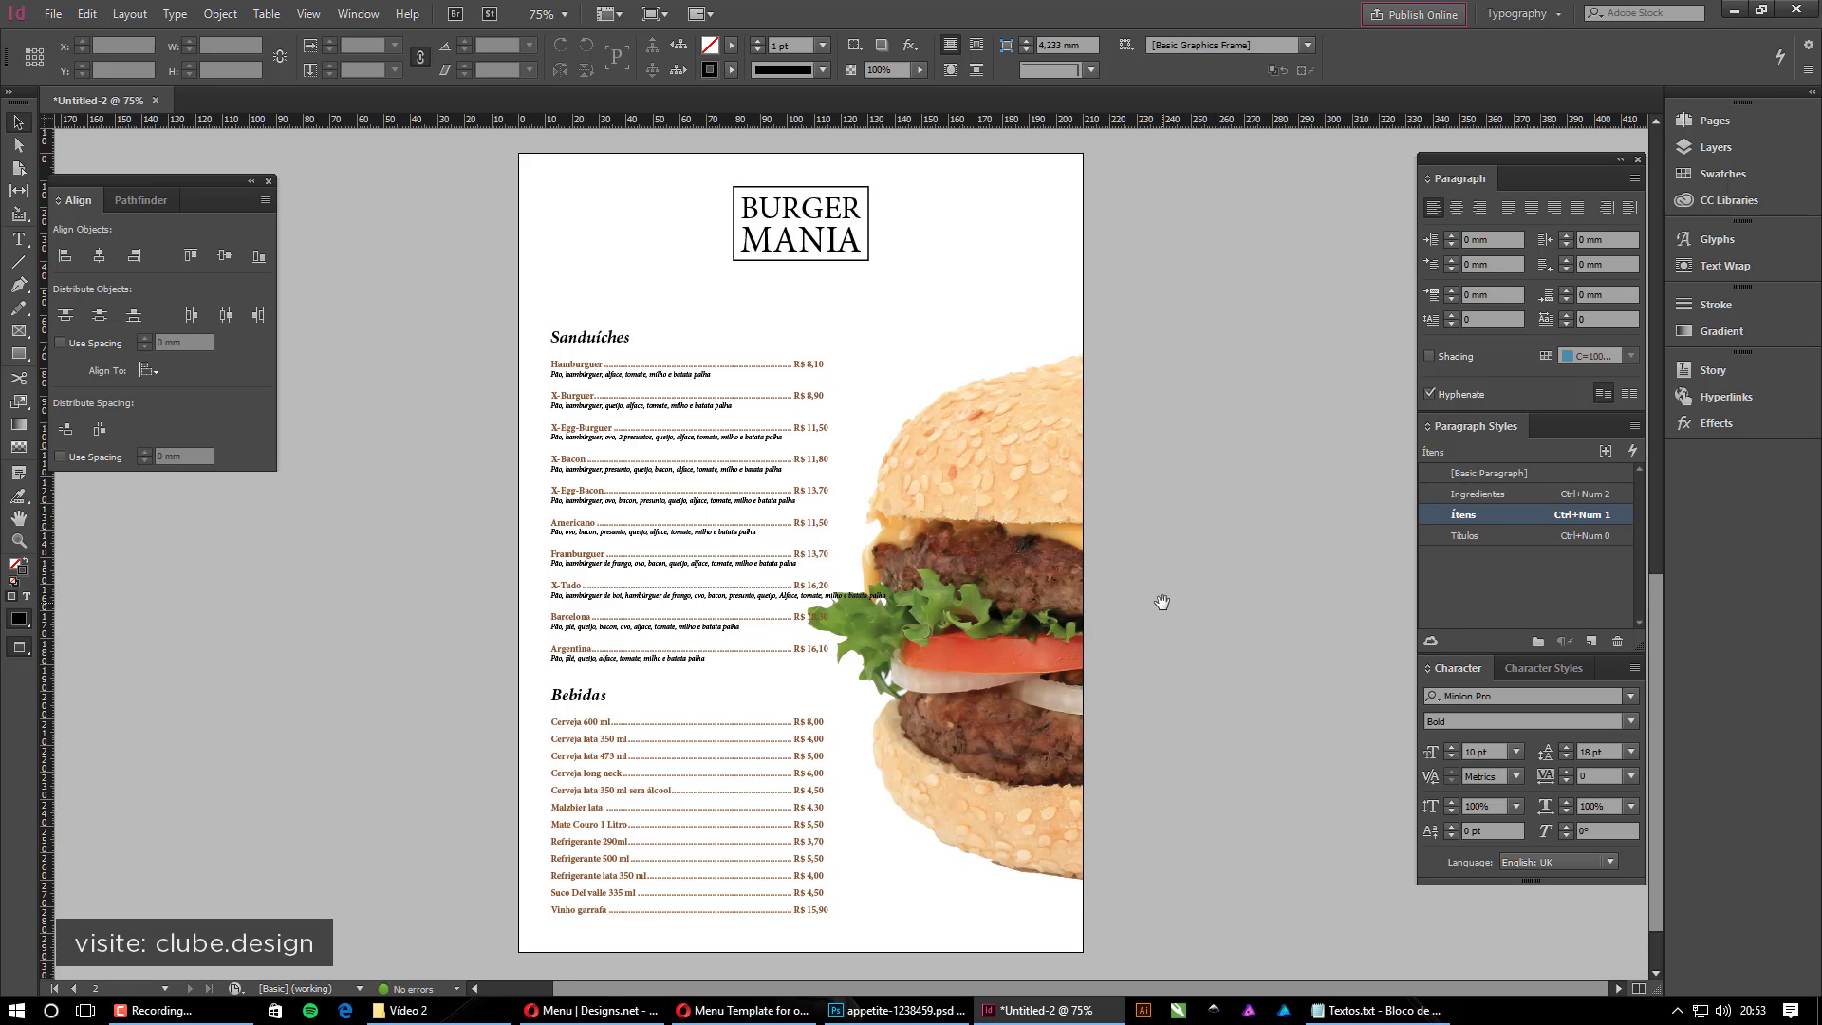
left_click_drag(500, 293, 956, 944)
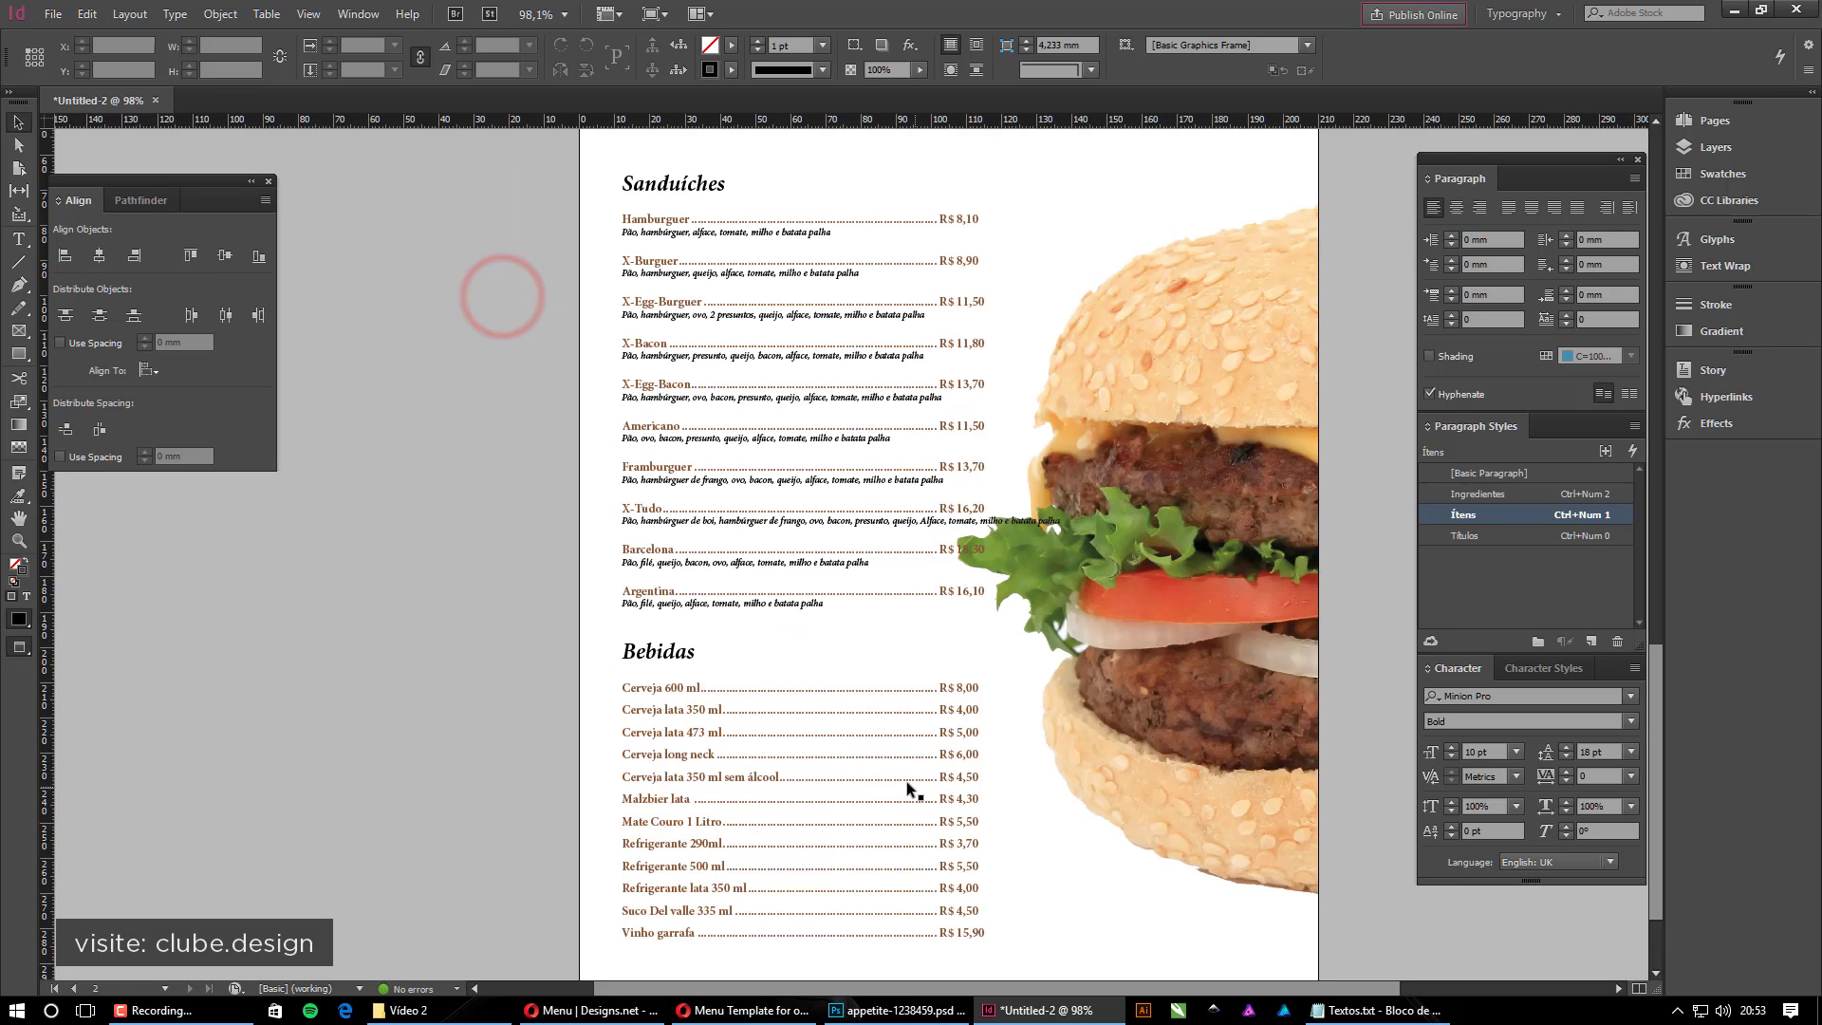
scroll(1062, 761, "up", 10)
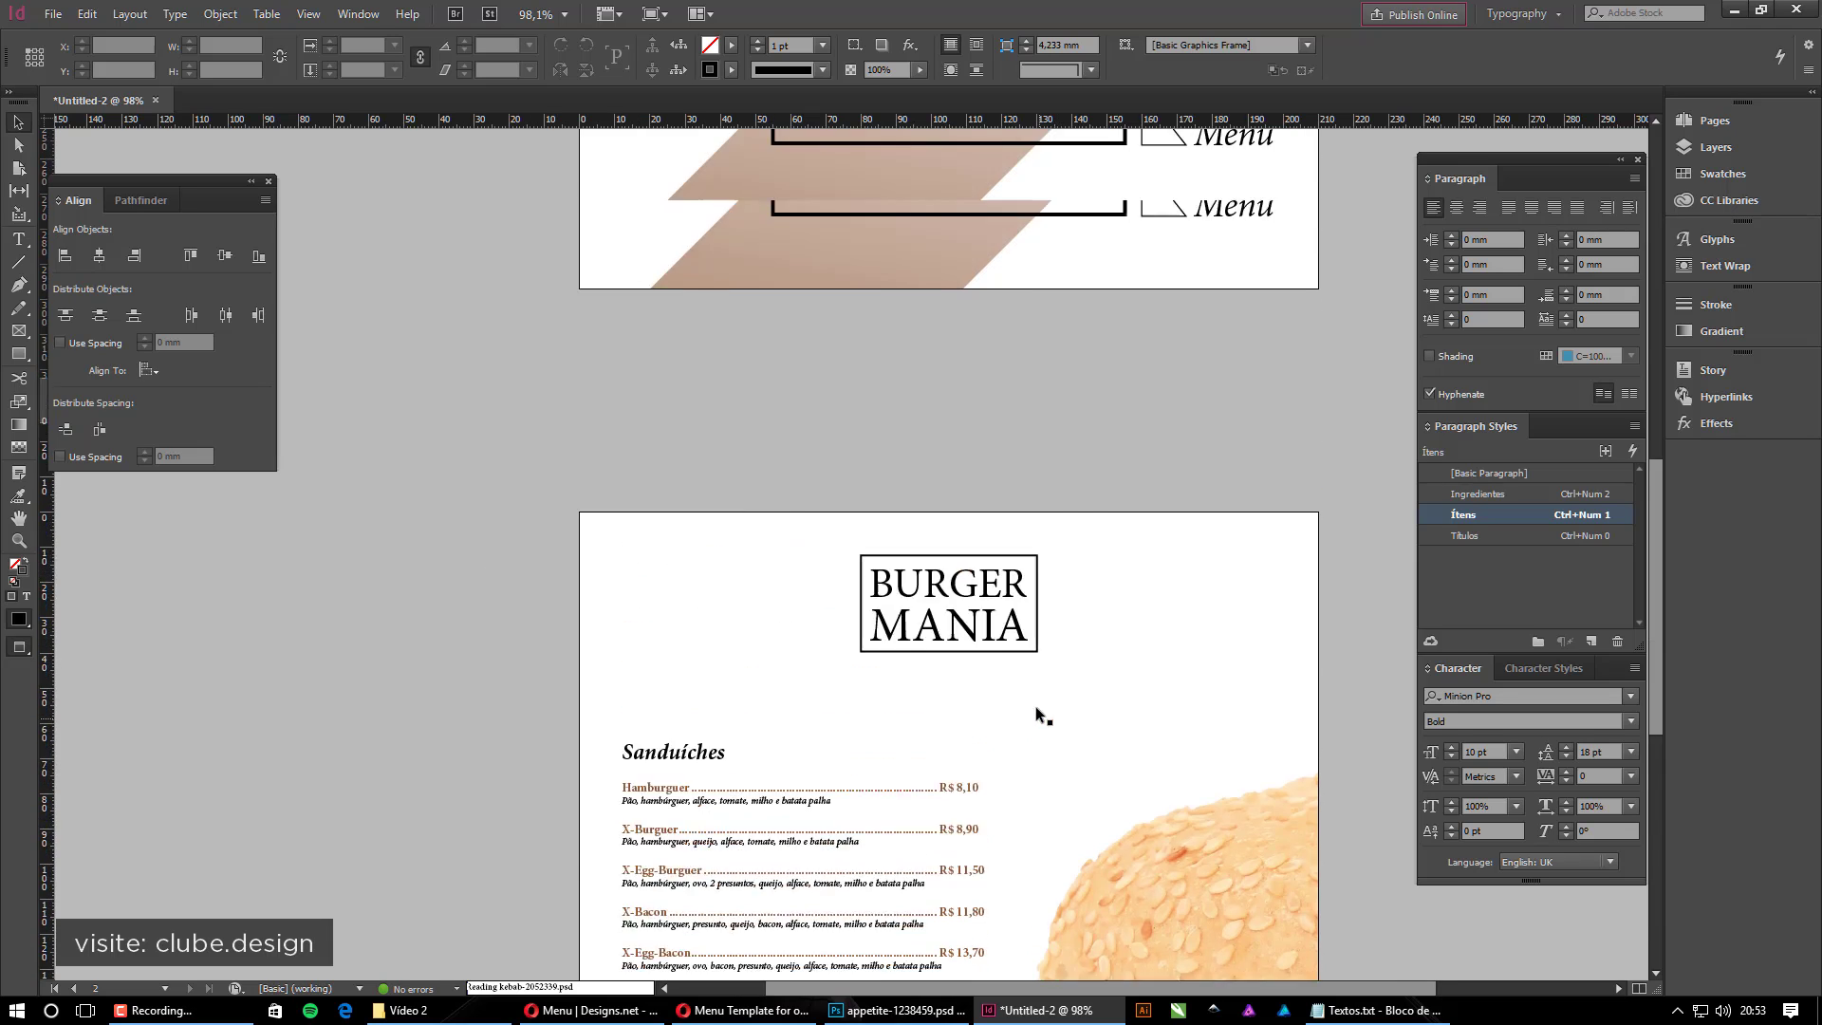
scroll(1026, 697, "down", 13)
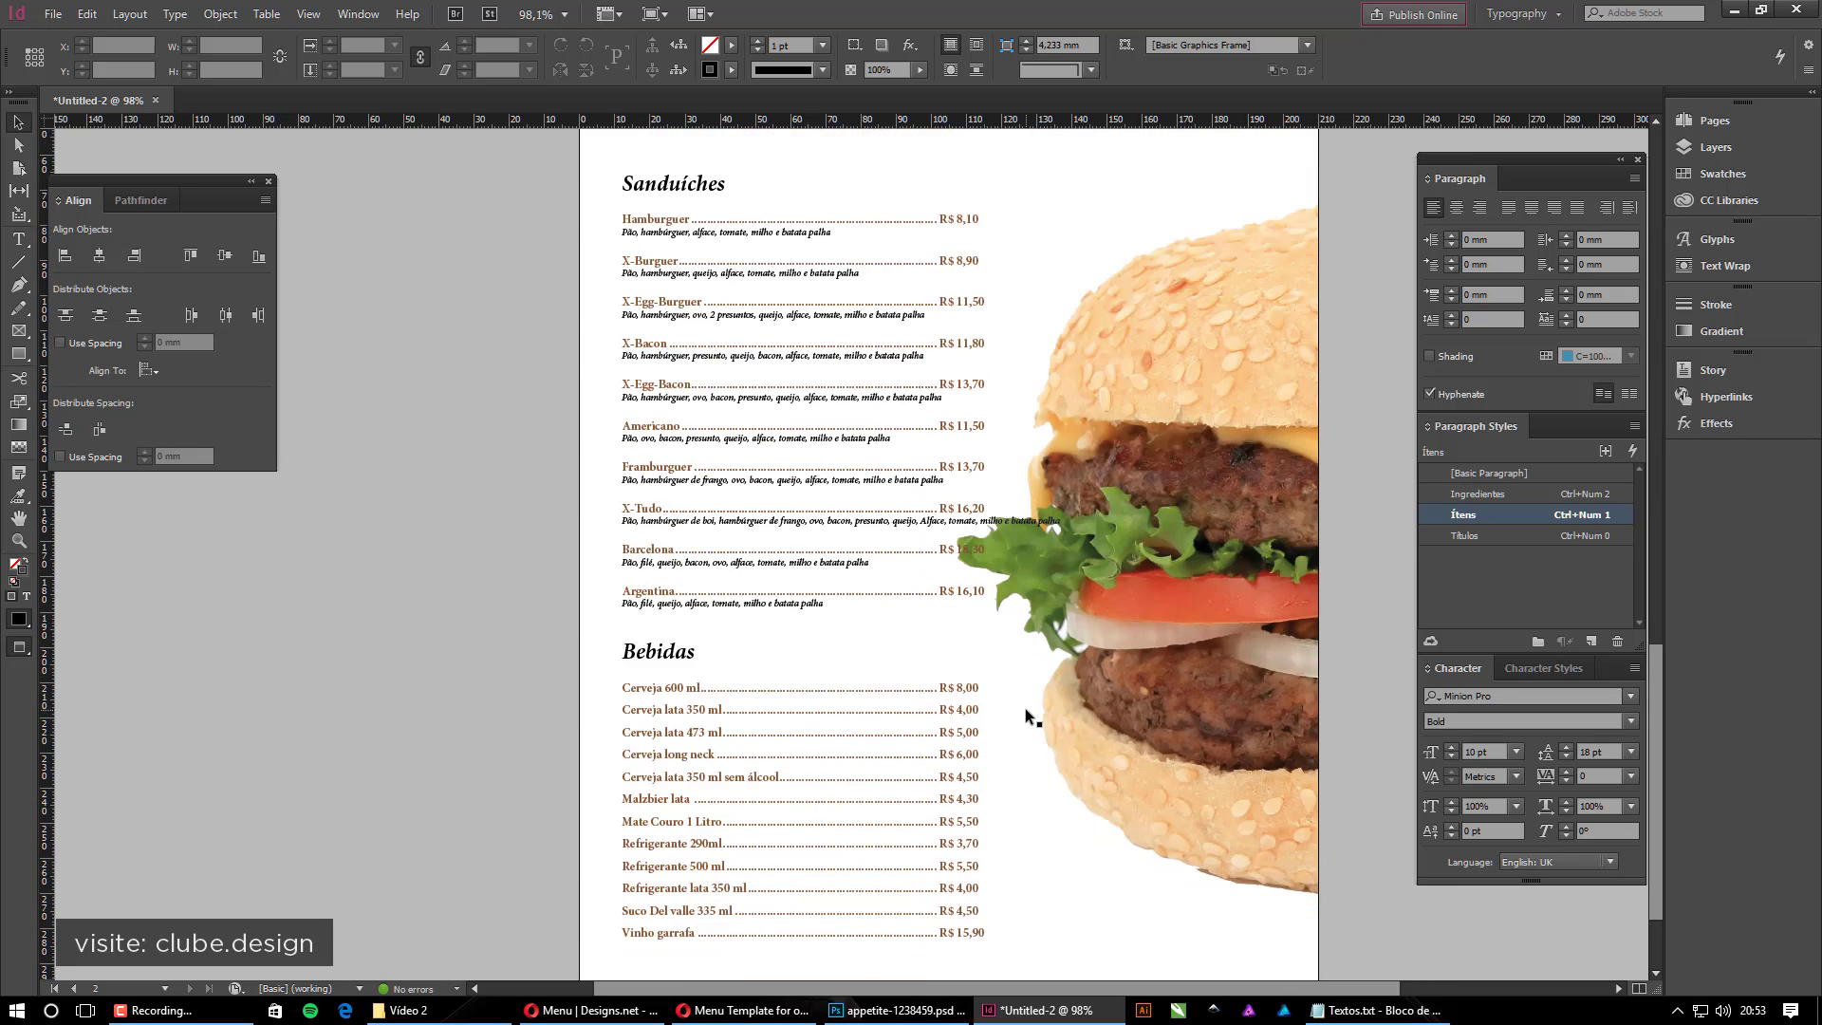
scroll(1025, 707, "up", 3)
scroll(1017, 704, "up", 8)
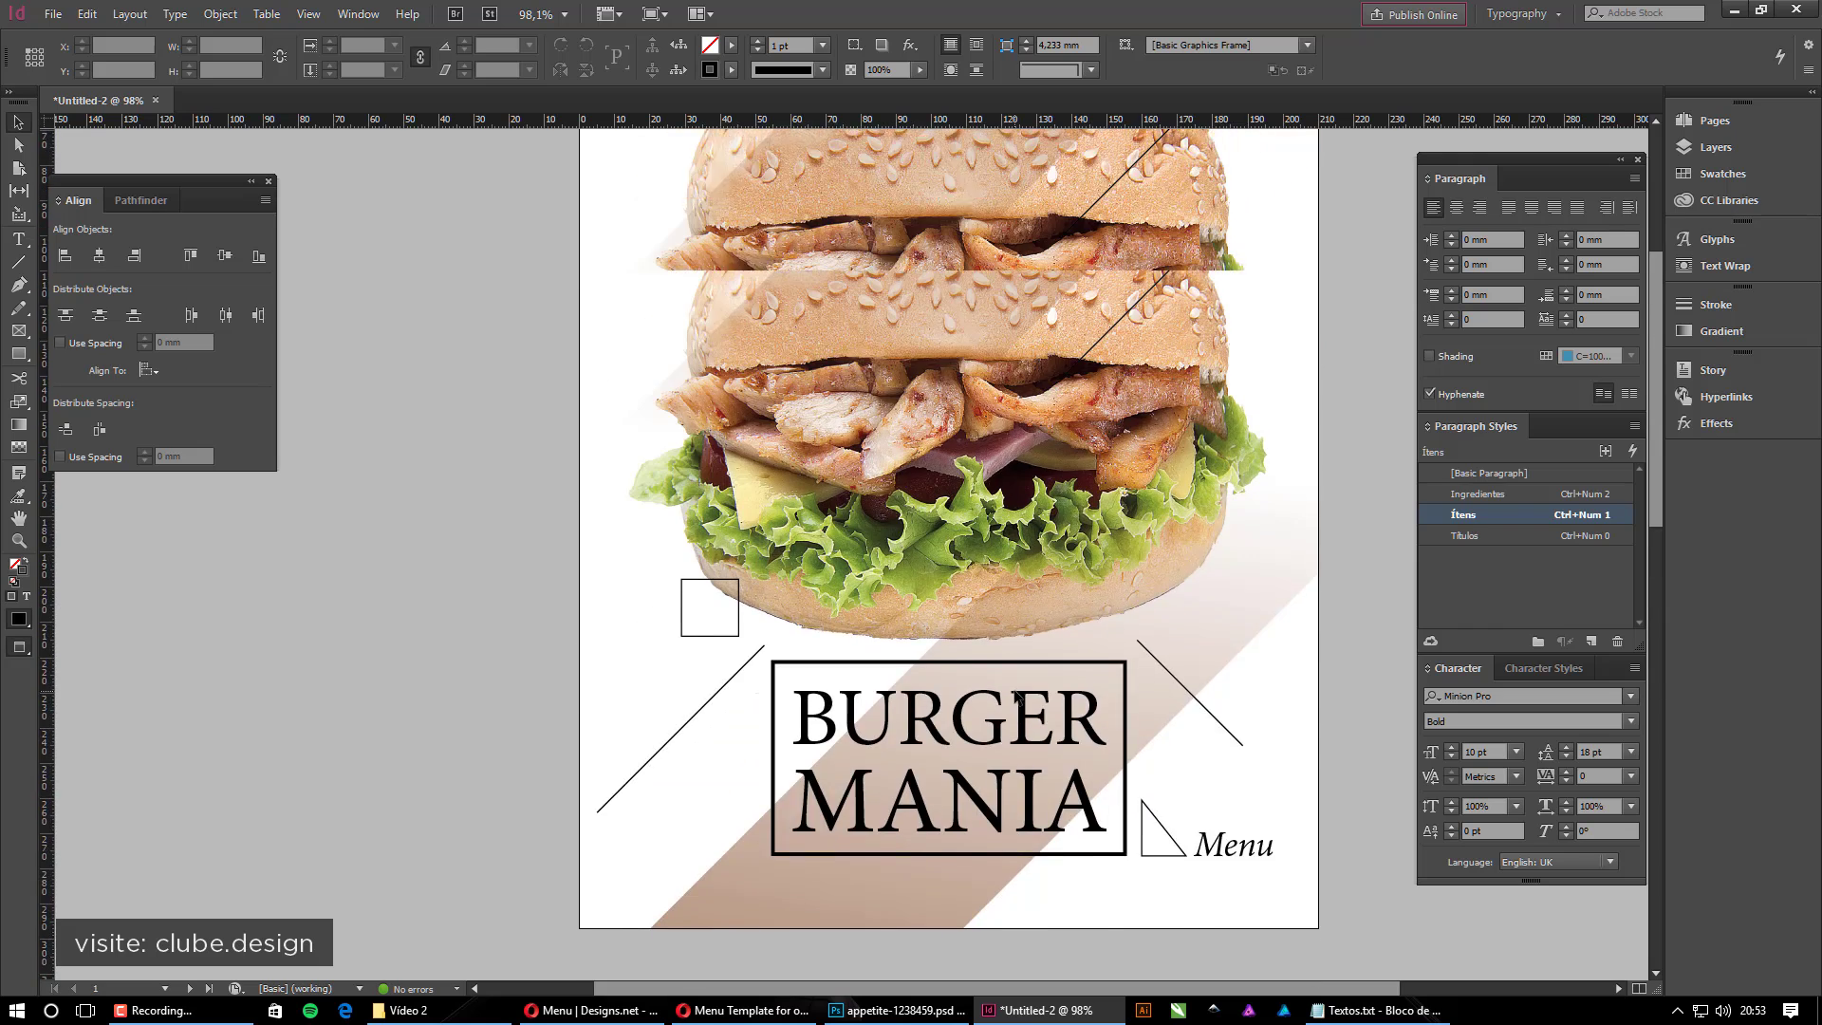
scroll(1011, 703, "down", 5)
scroll(1012, 704, "down", 5)
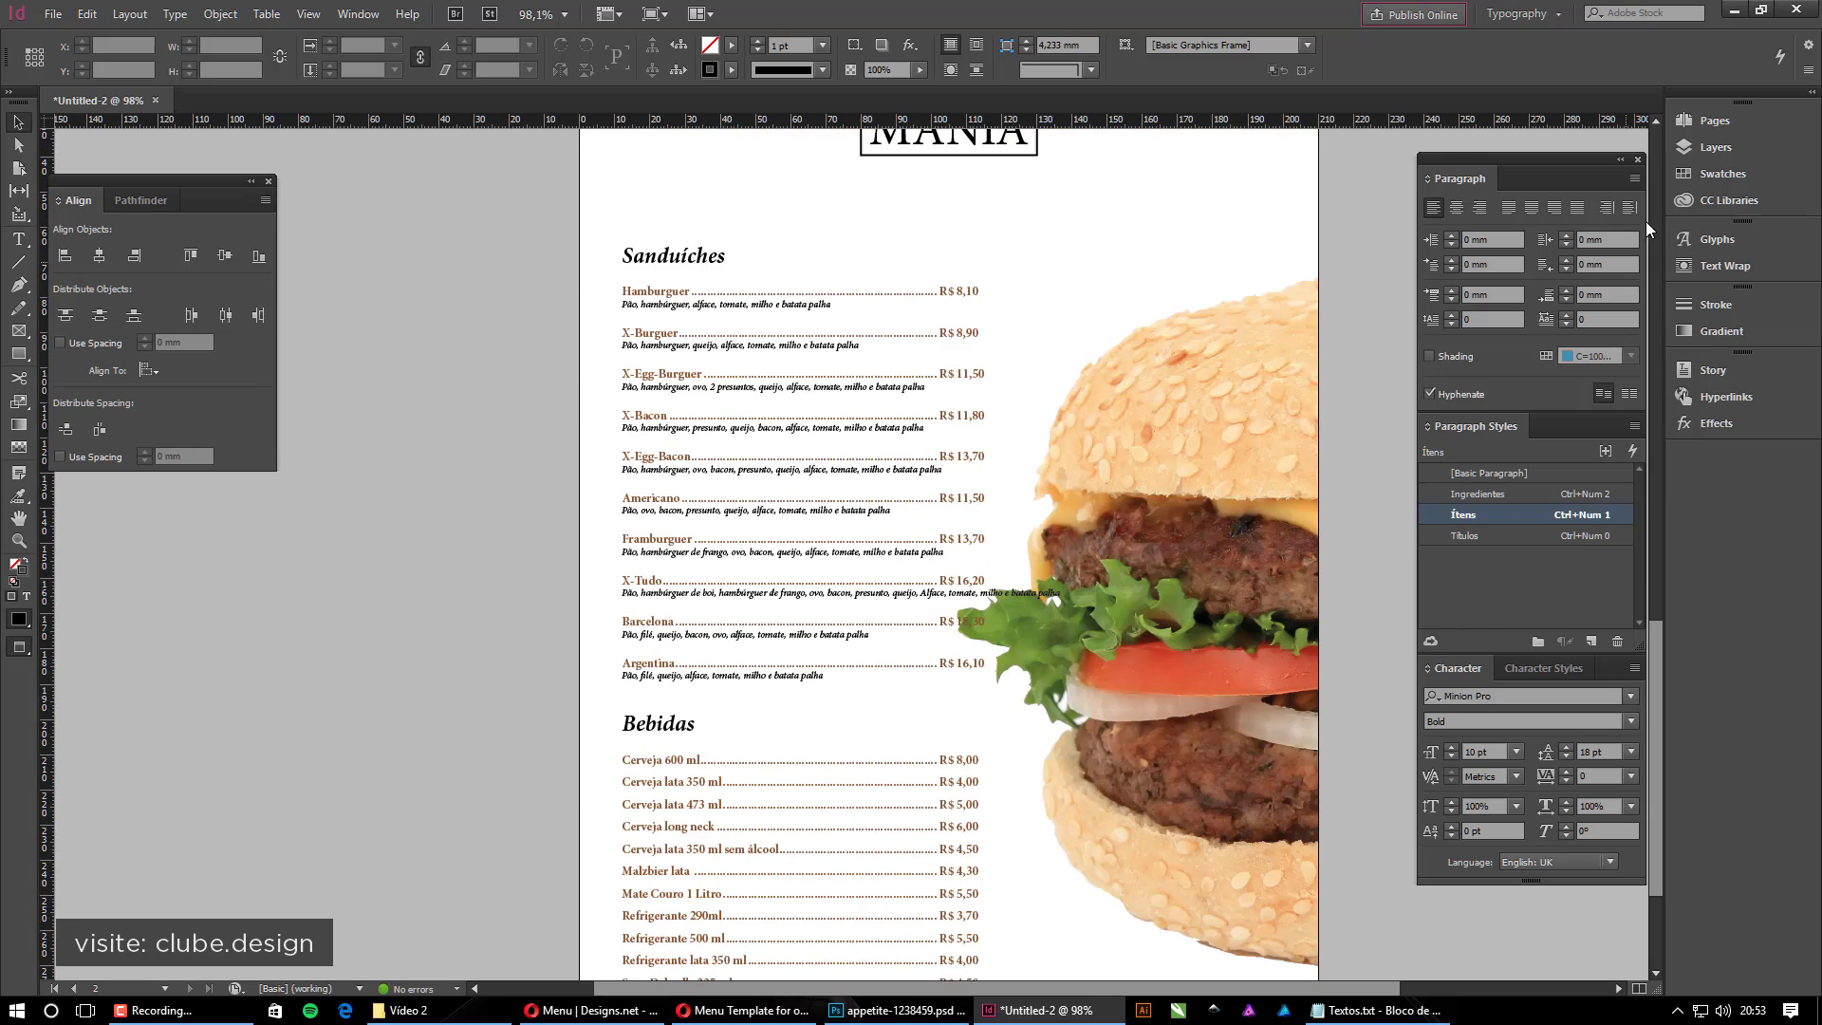
Bring up the colour swatches and examine where the brown swatch is used on the cover and menu pages
left_click(1713, 174)
scroll(1043, 497, "up", 16)
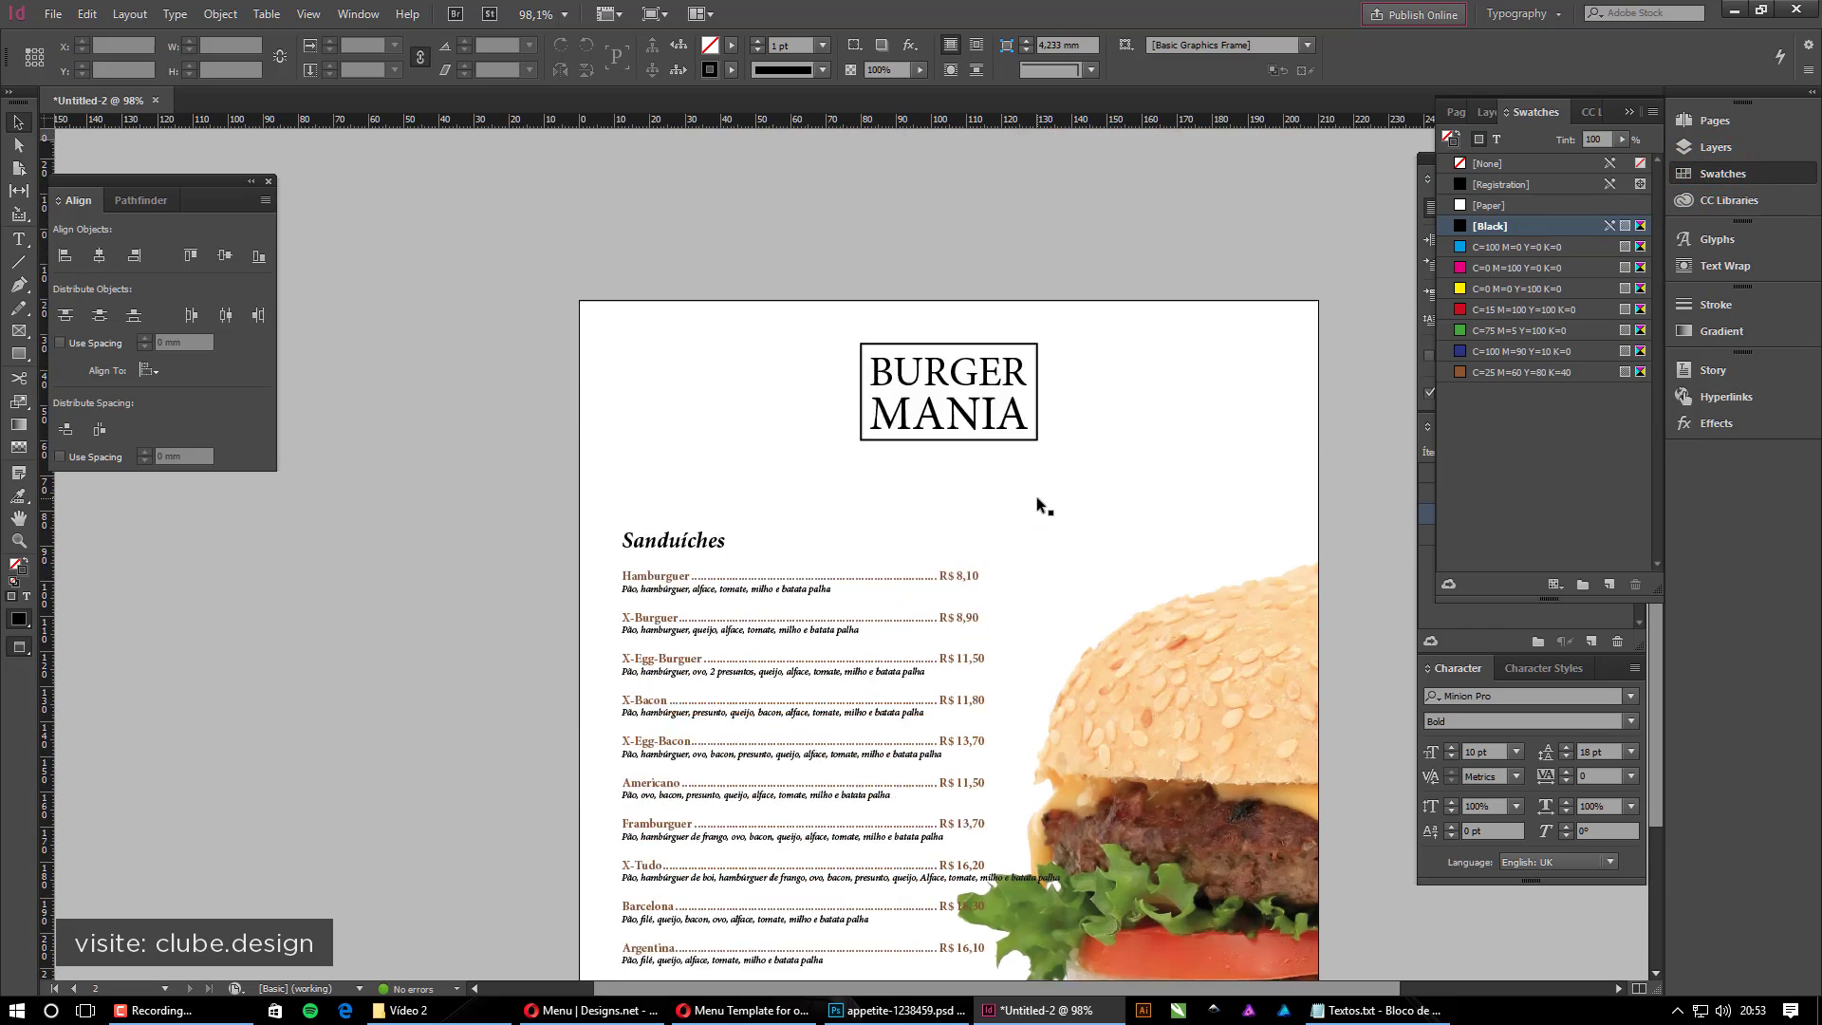
left_click_drag(1117, 478, 934, 586)
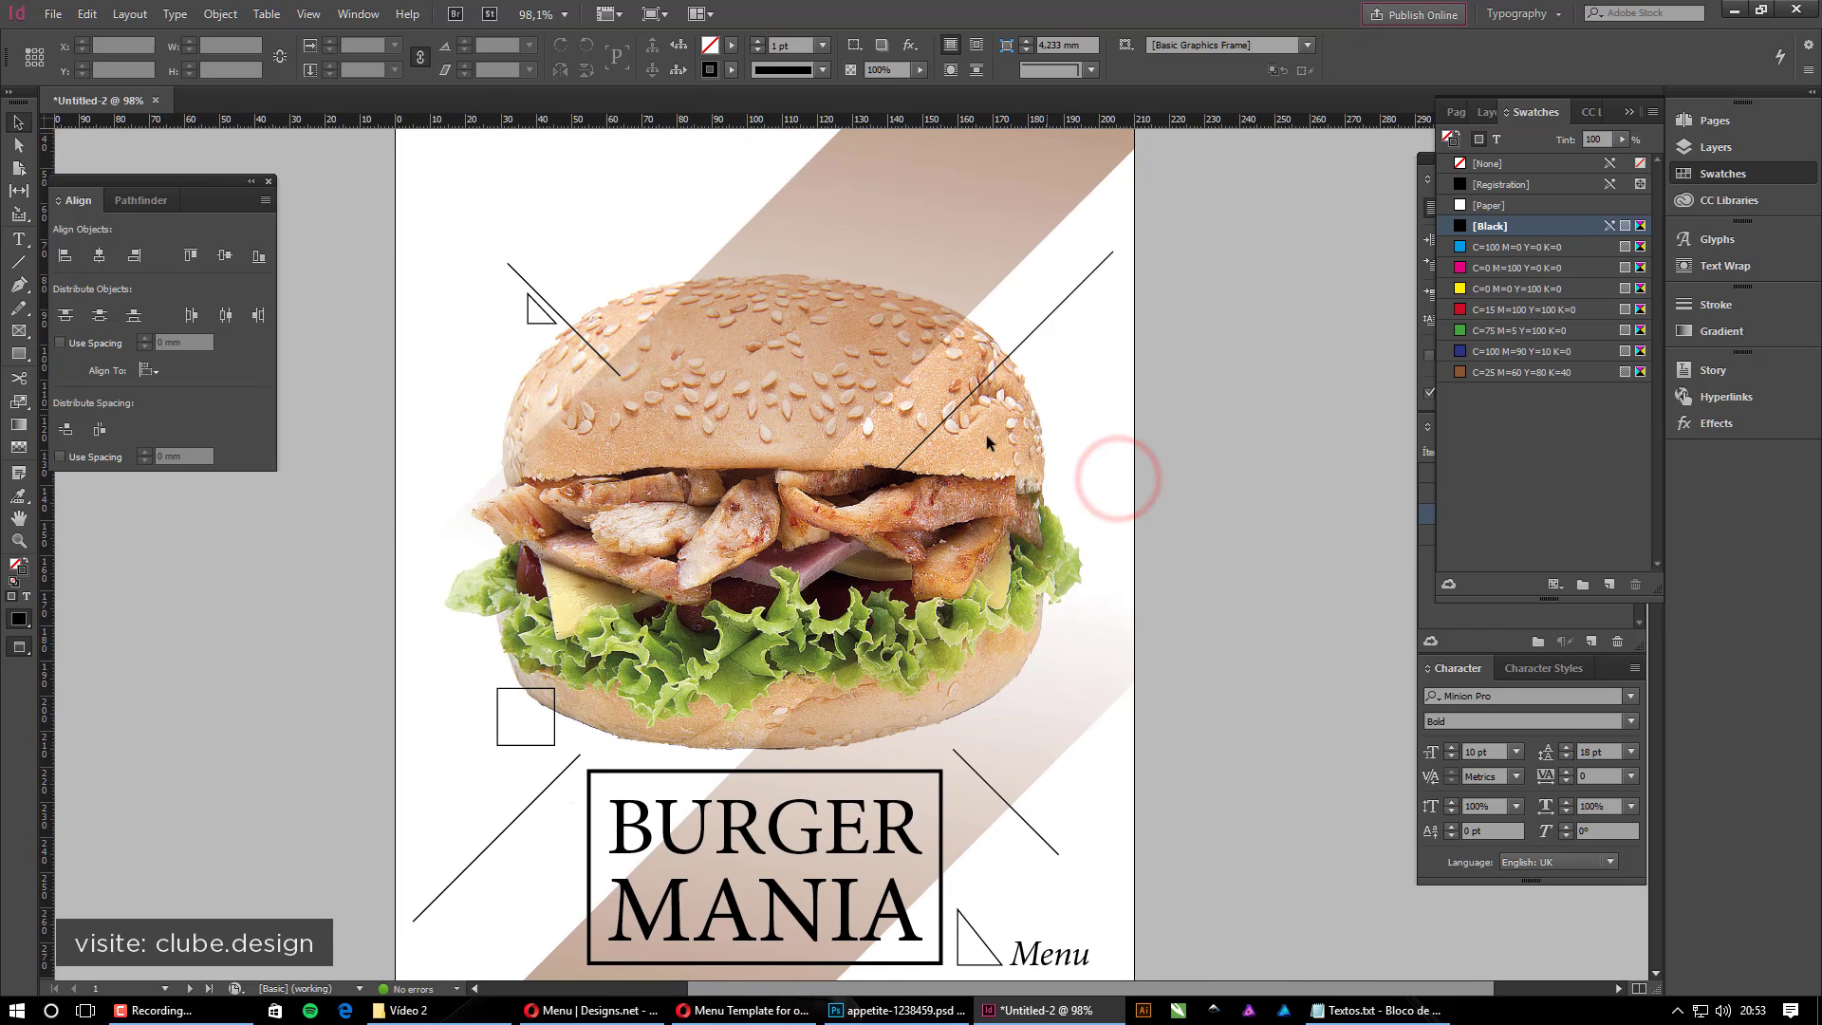
left_click(1219, 360)
left_click(1317, 298)
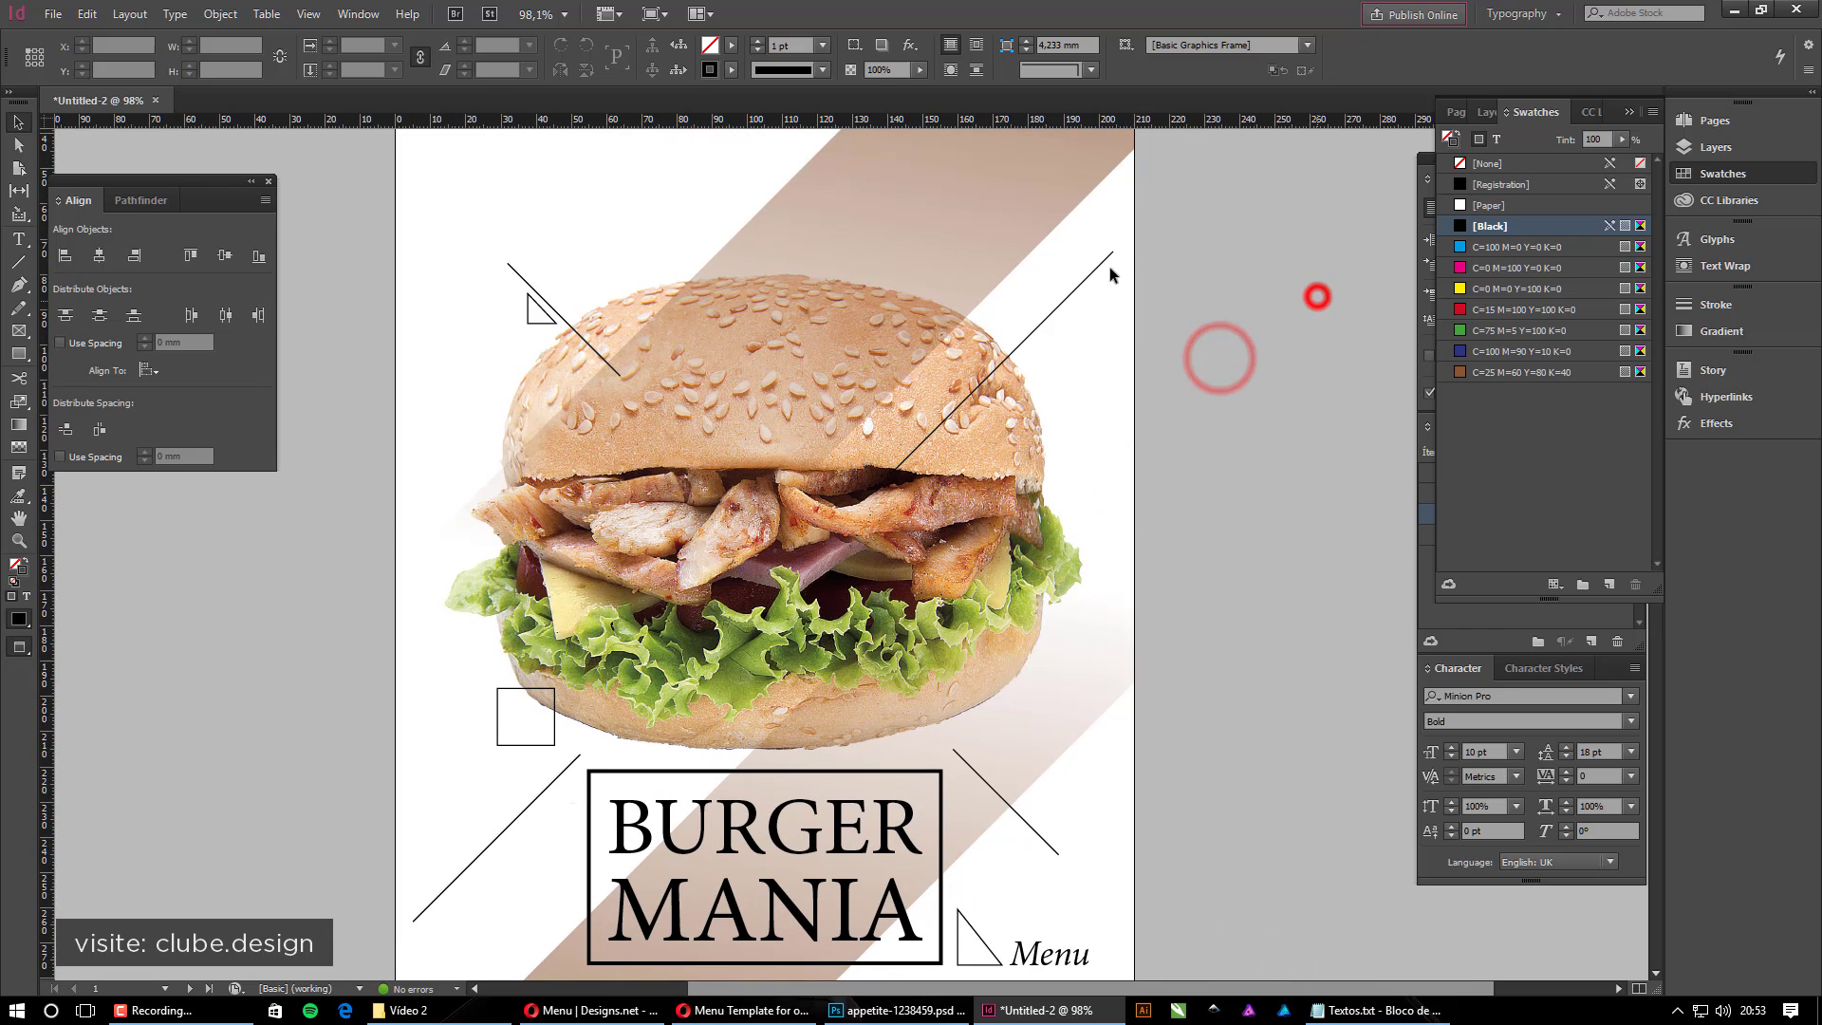
left_click_drag(793, 607, 882, 114)
left_click_drag(825, 687, 858, 124)
left_click_drag(854, 447, 825, 123)
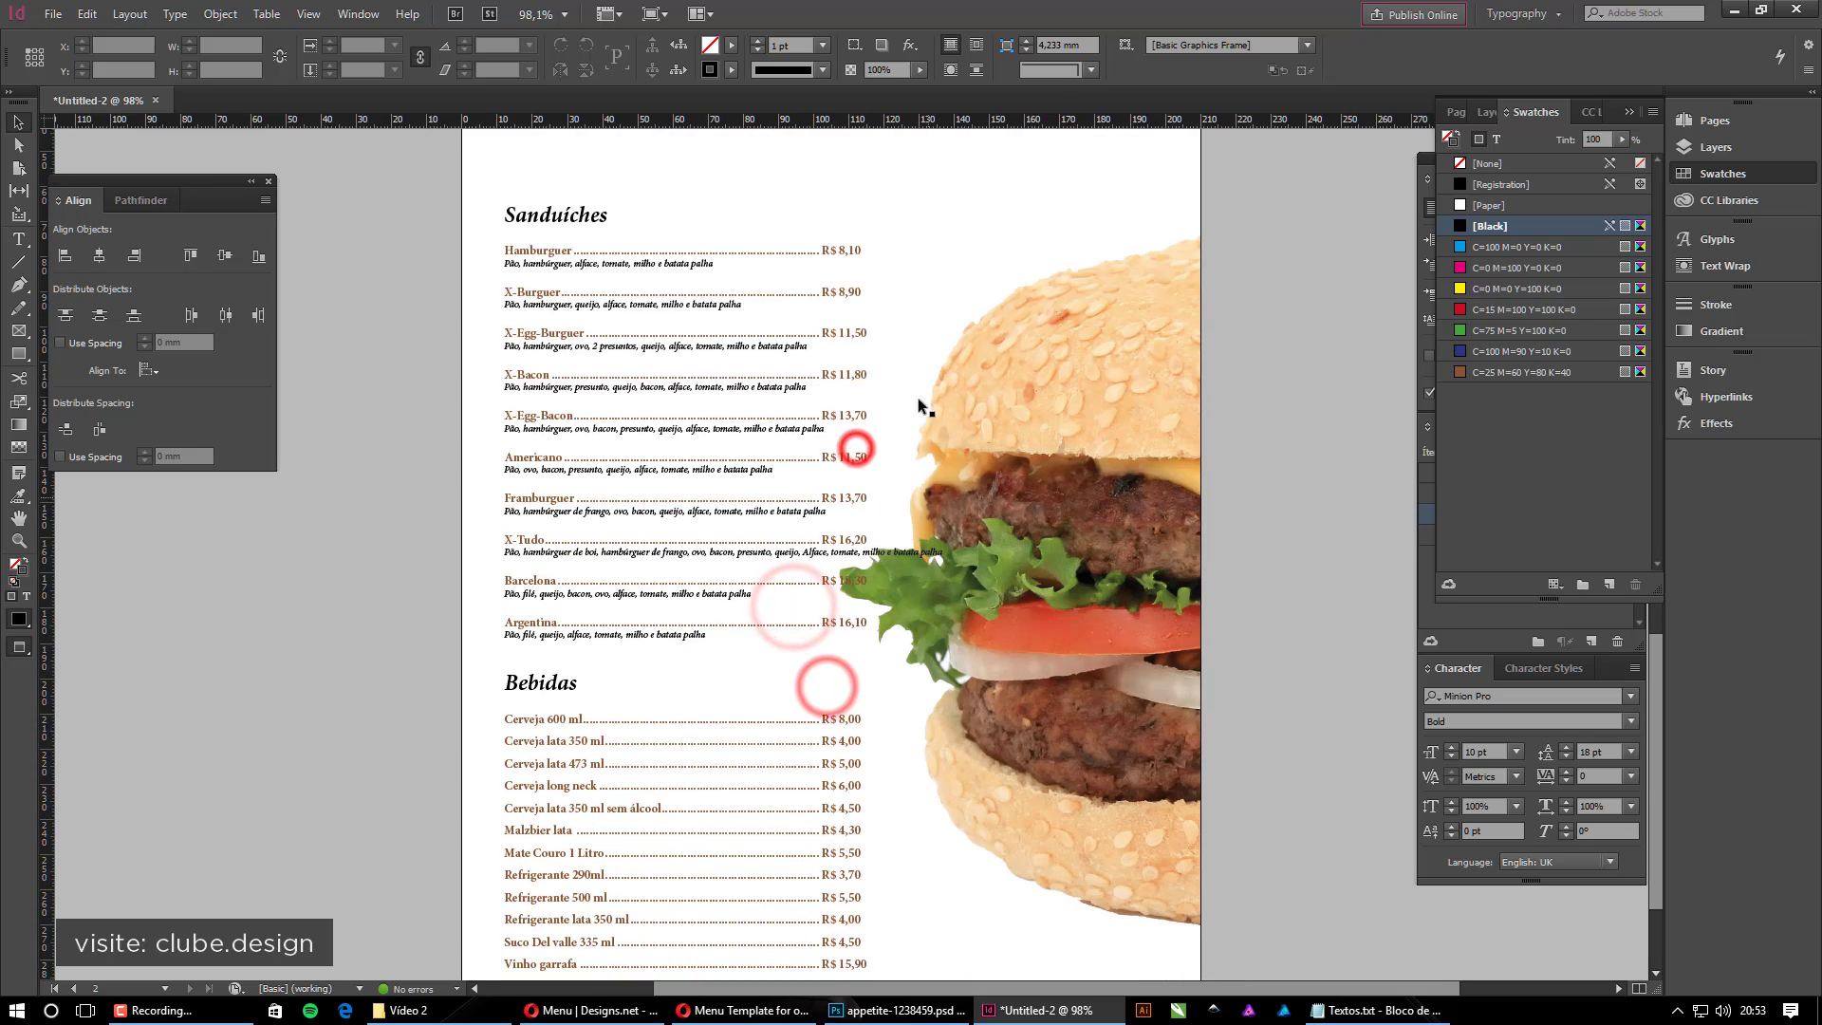
left_click(400, 340)
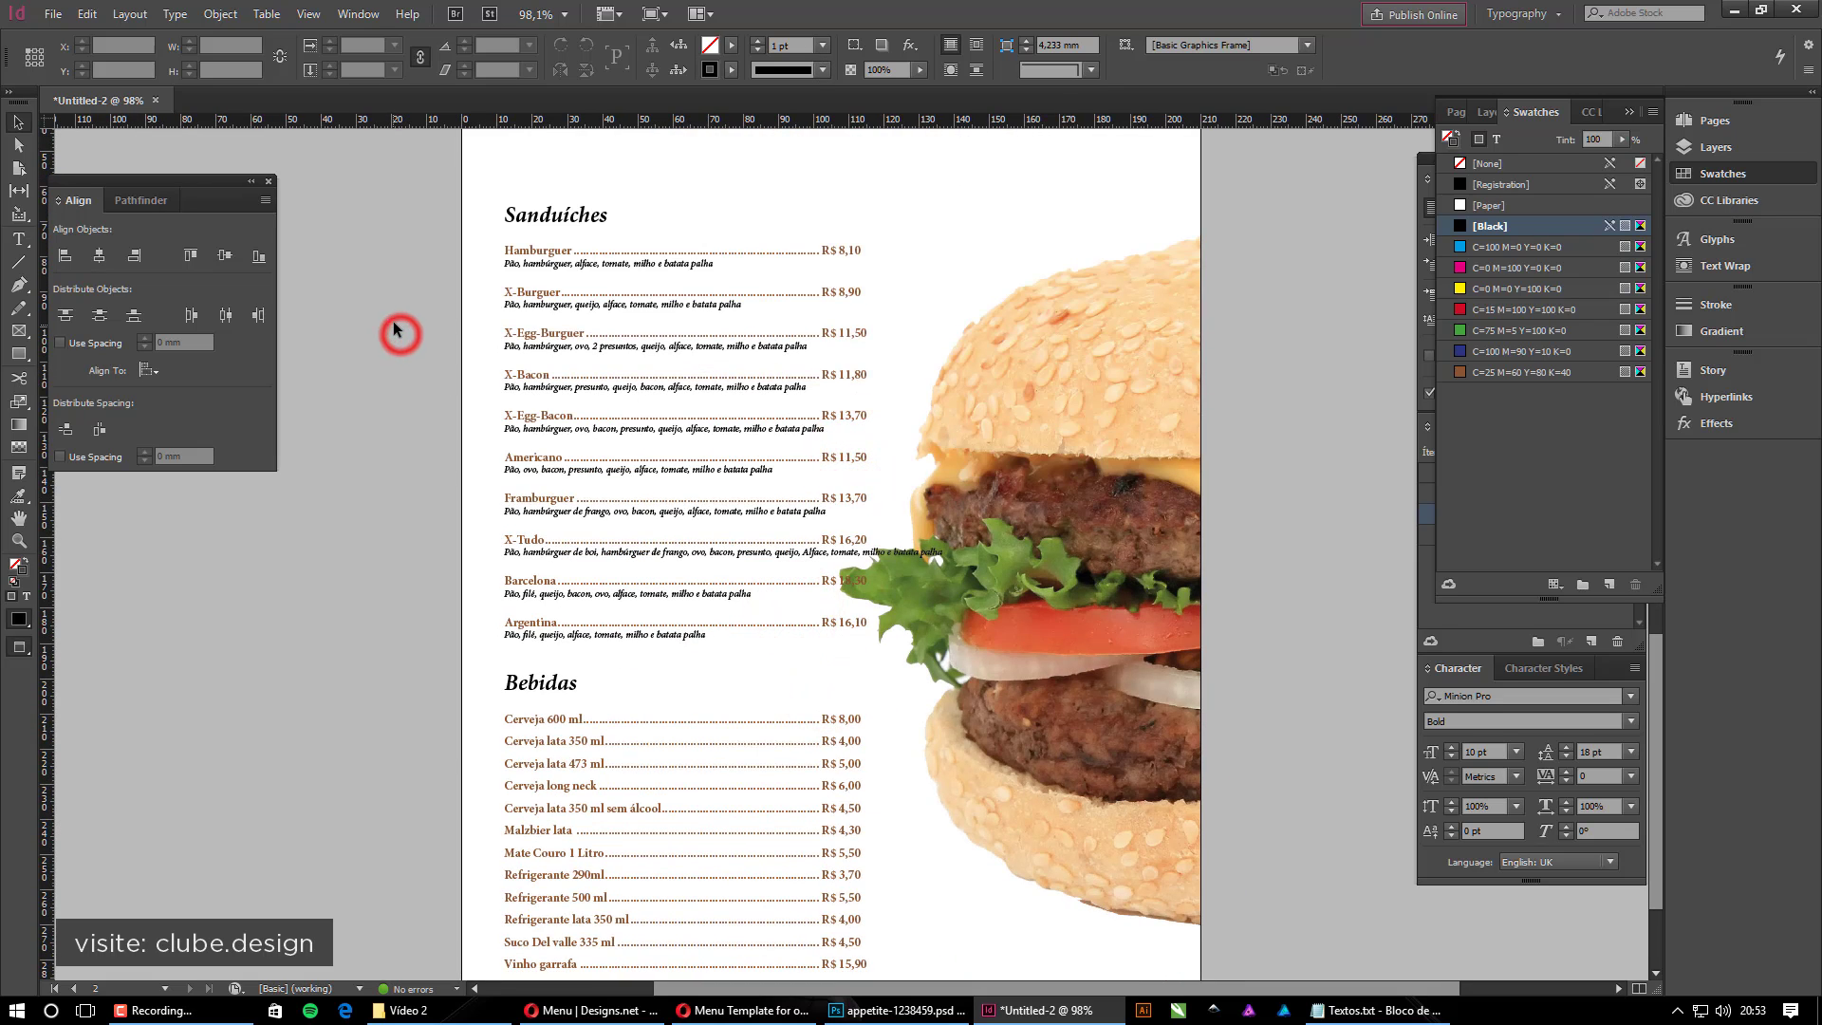
Try redefining the brown swatch as magenta and finally as C=100 M=0 Y=0 K=0, with the preview on
double_click(1459, 372)
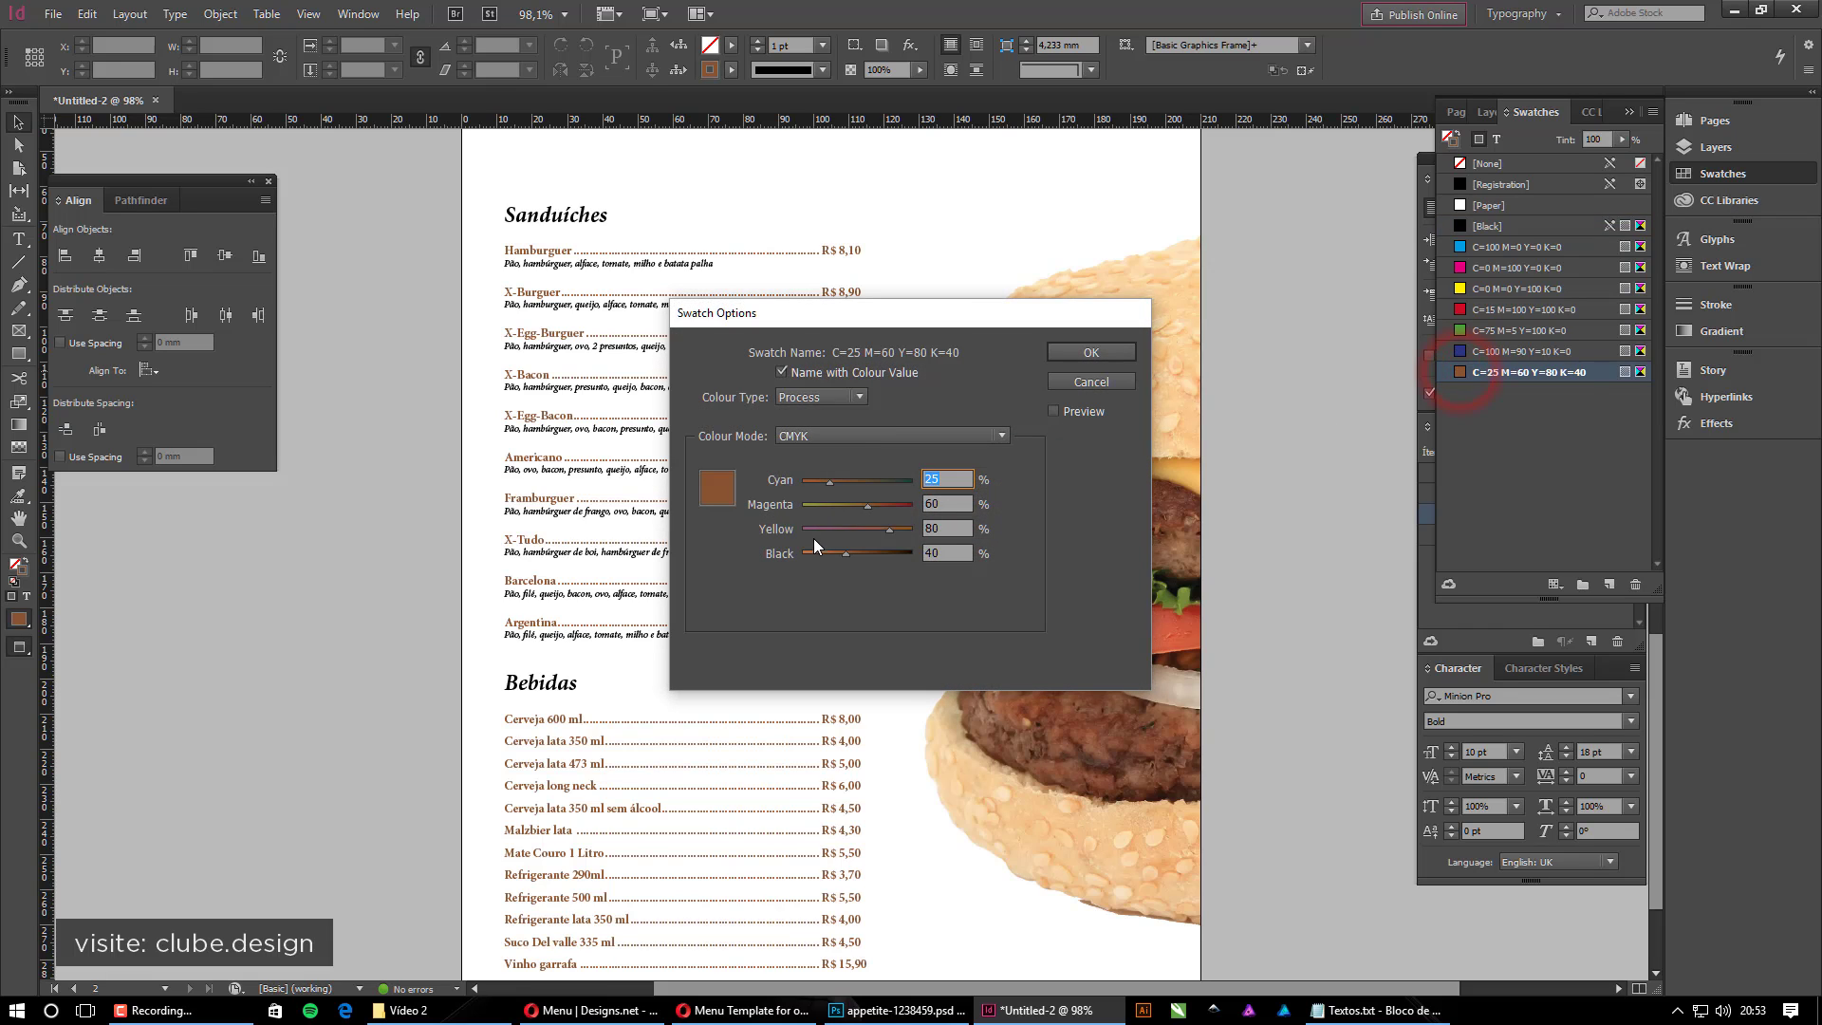
left_click(1053, 412)
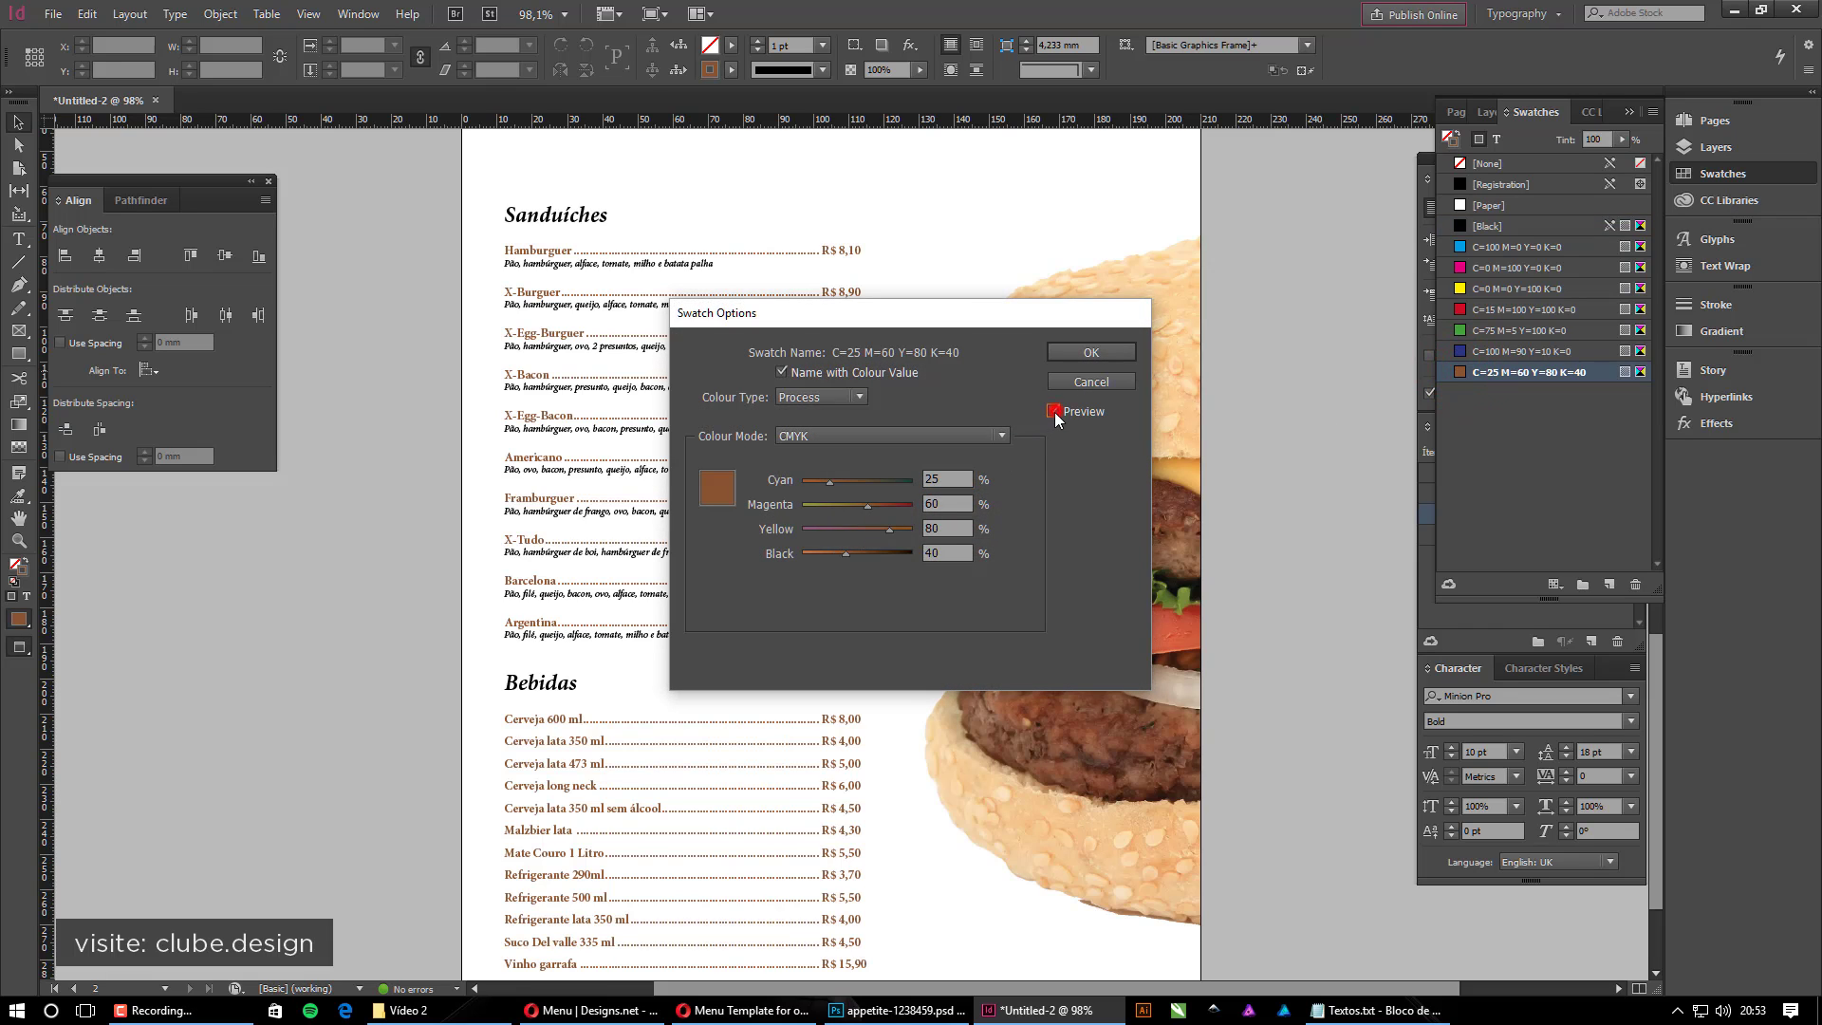
left_click_drag(868, 506, 802, 553)
left_click_drag(900, 482, 914, 481)
left_click_drag(889, 528, 825, 529)
left_click_drag(909, 481, 692, 457)
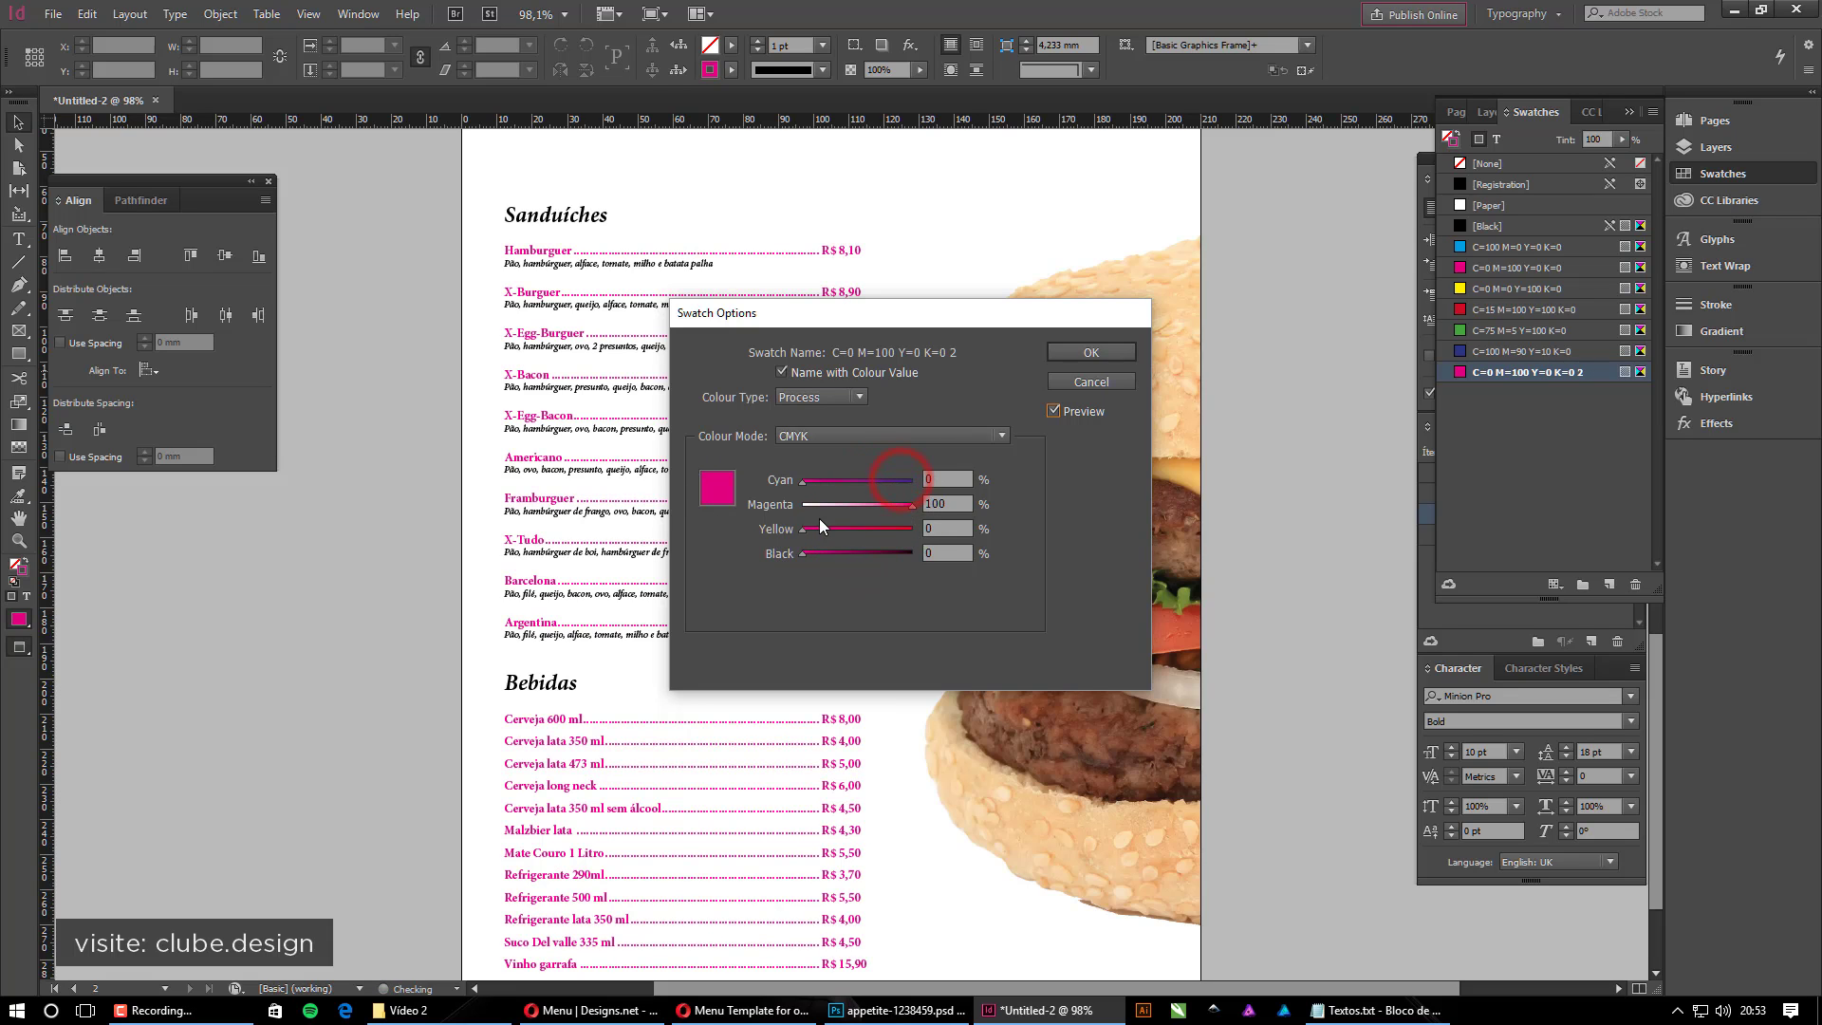
mouse_move(803, 481)
left_mouse_down()
mouse_move(914, 481)
mouse_move(802, 504)
left_mouse_up()
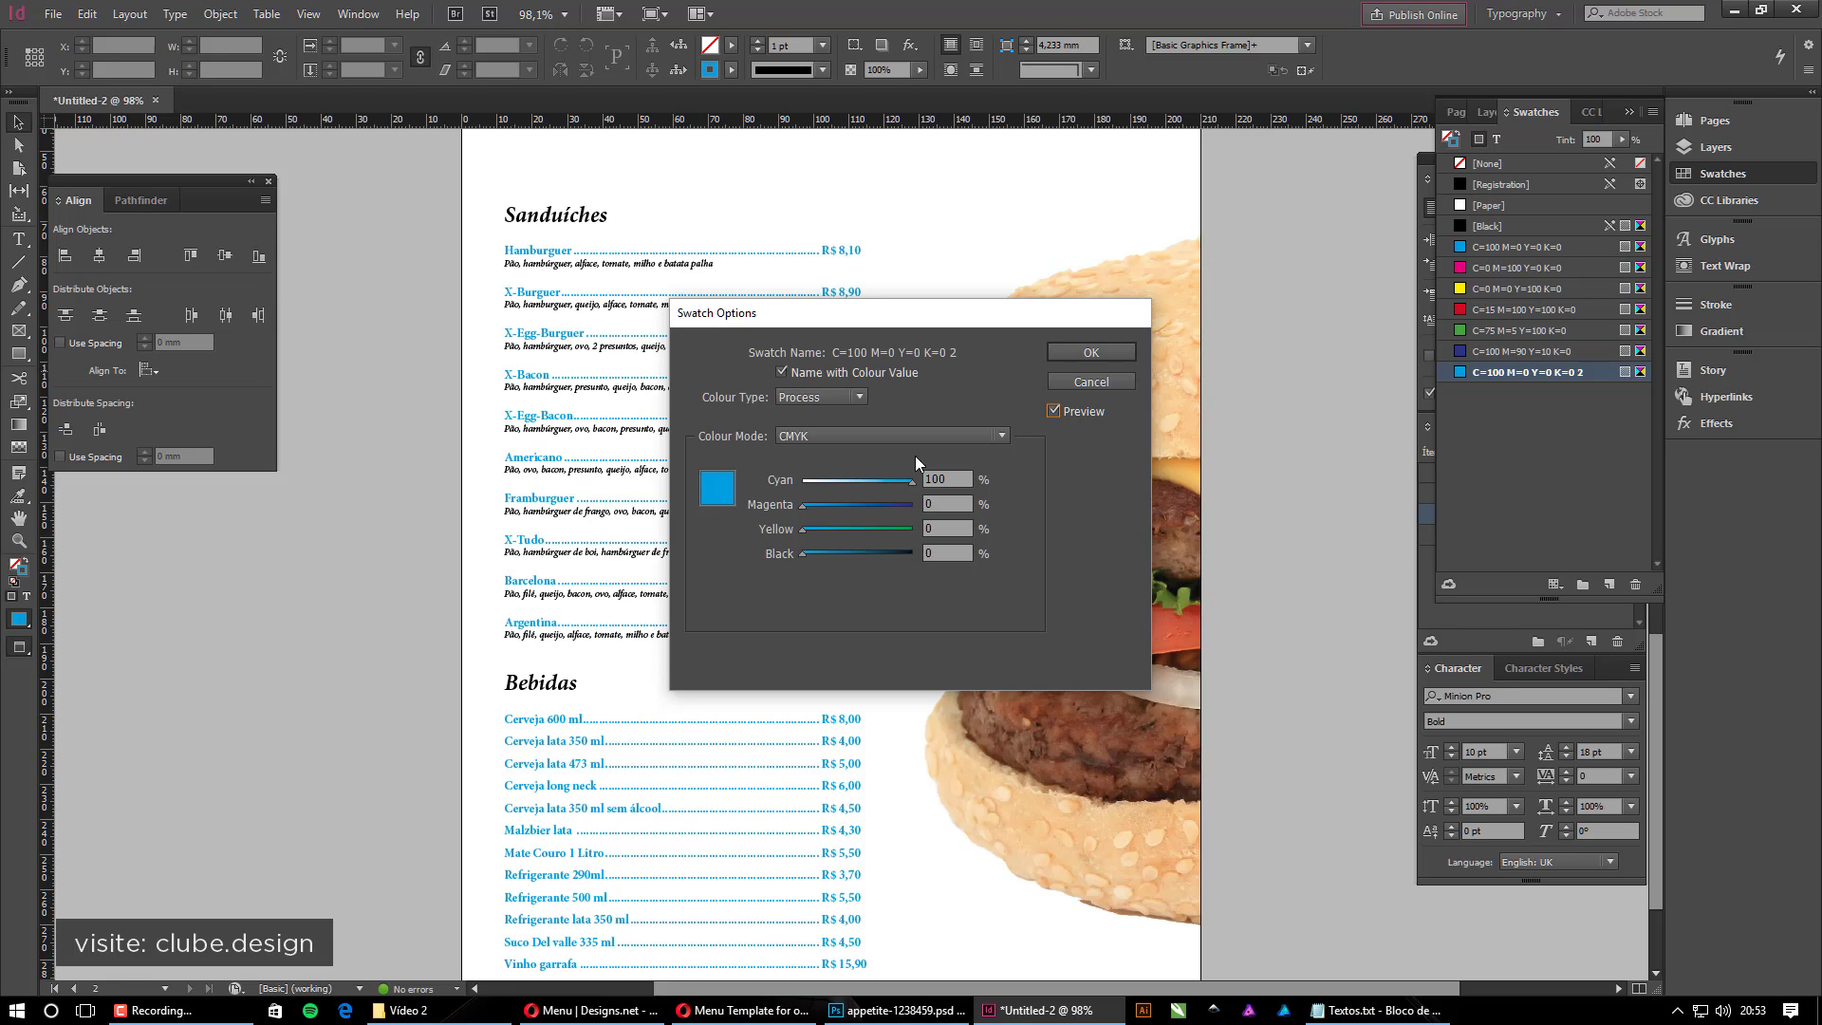
left_click(1091, 354)
Examine how the redefined cyan swatch affects the cover's diagonal stripes and the menu items
scroll(909, 754, "down", 3)
scroll(909, 754, "up", 15)
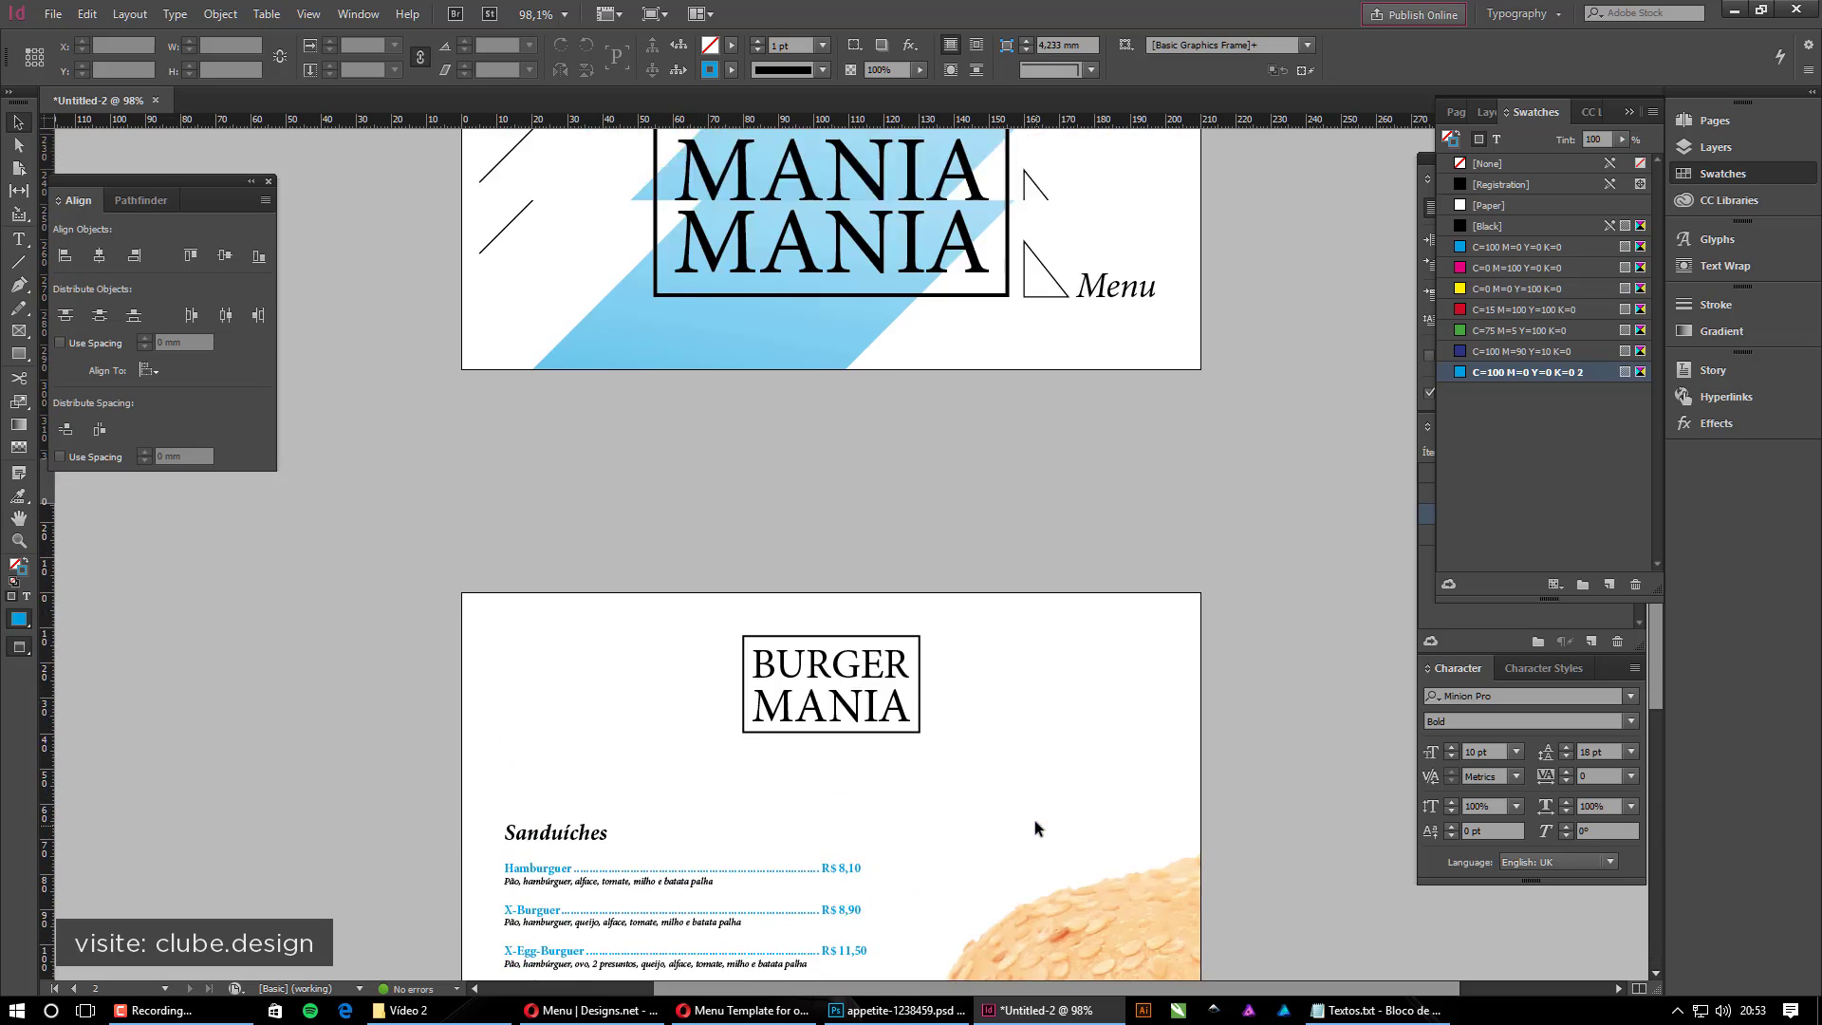
scroll(978, 711, "down", 15)
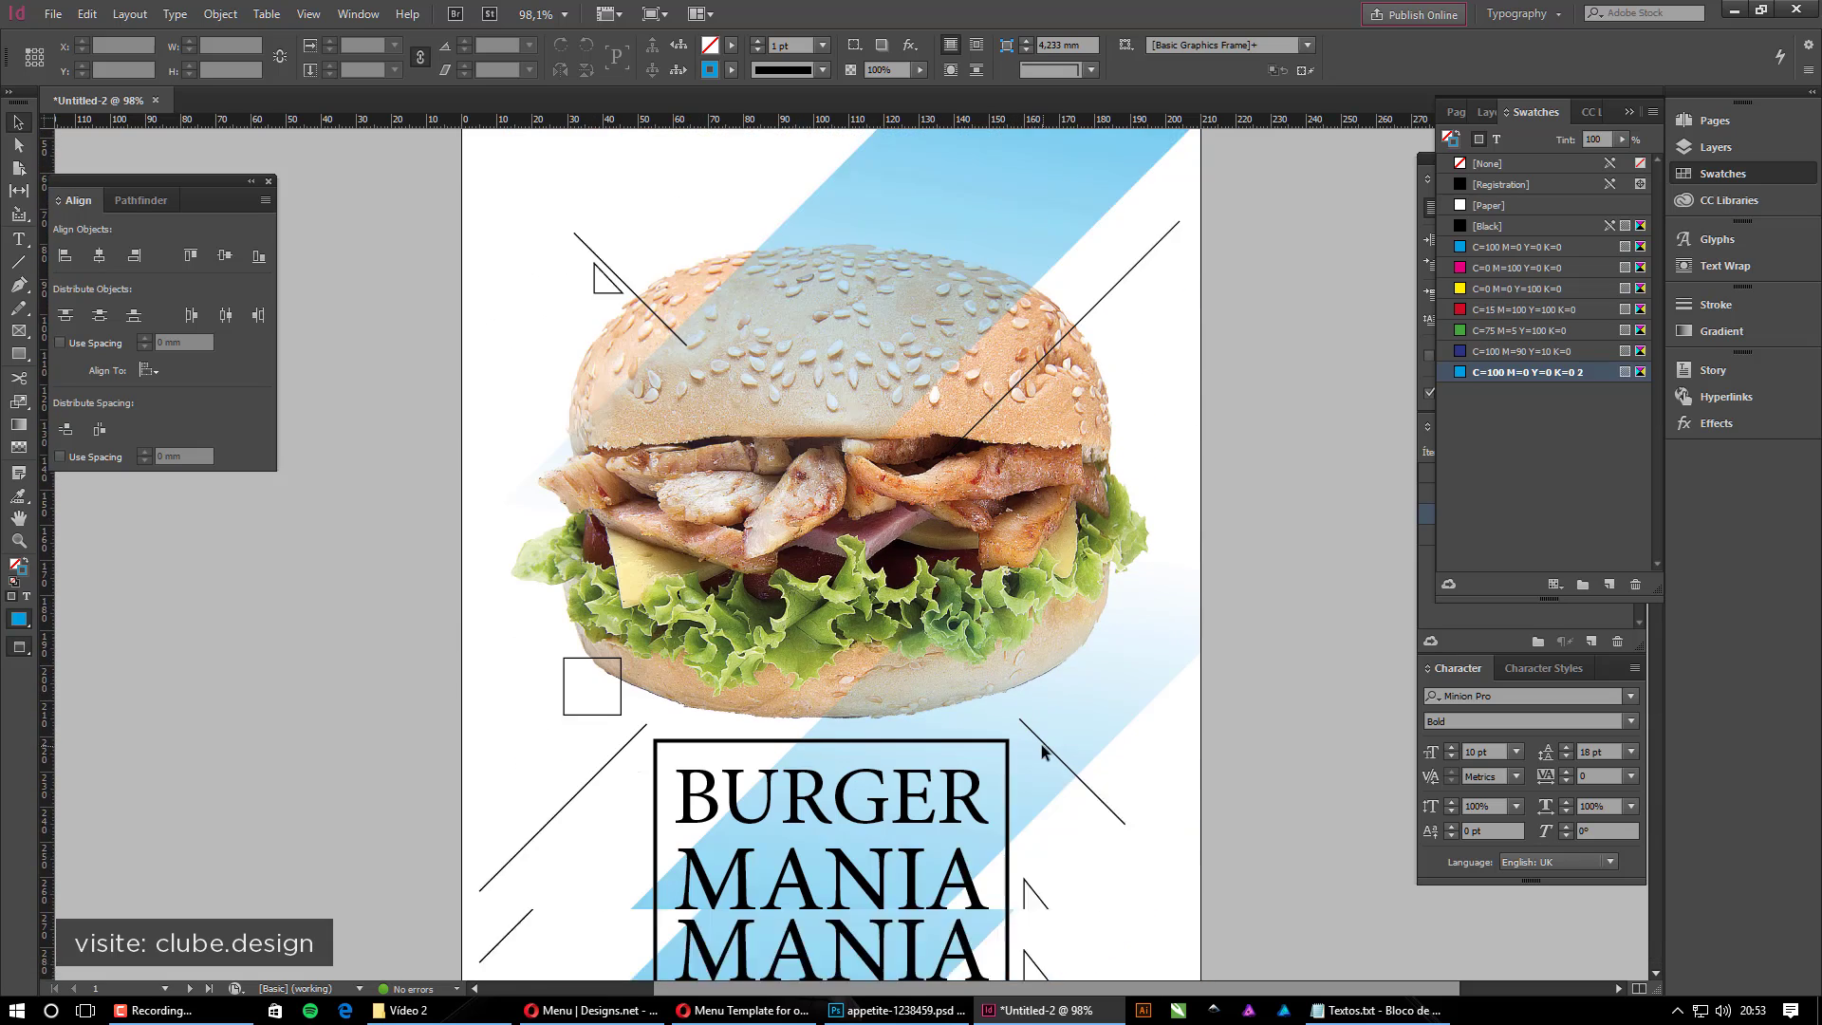
scroll(766, 546, "up", 10)
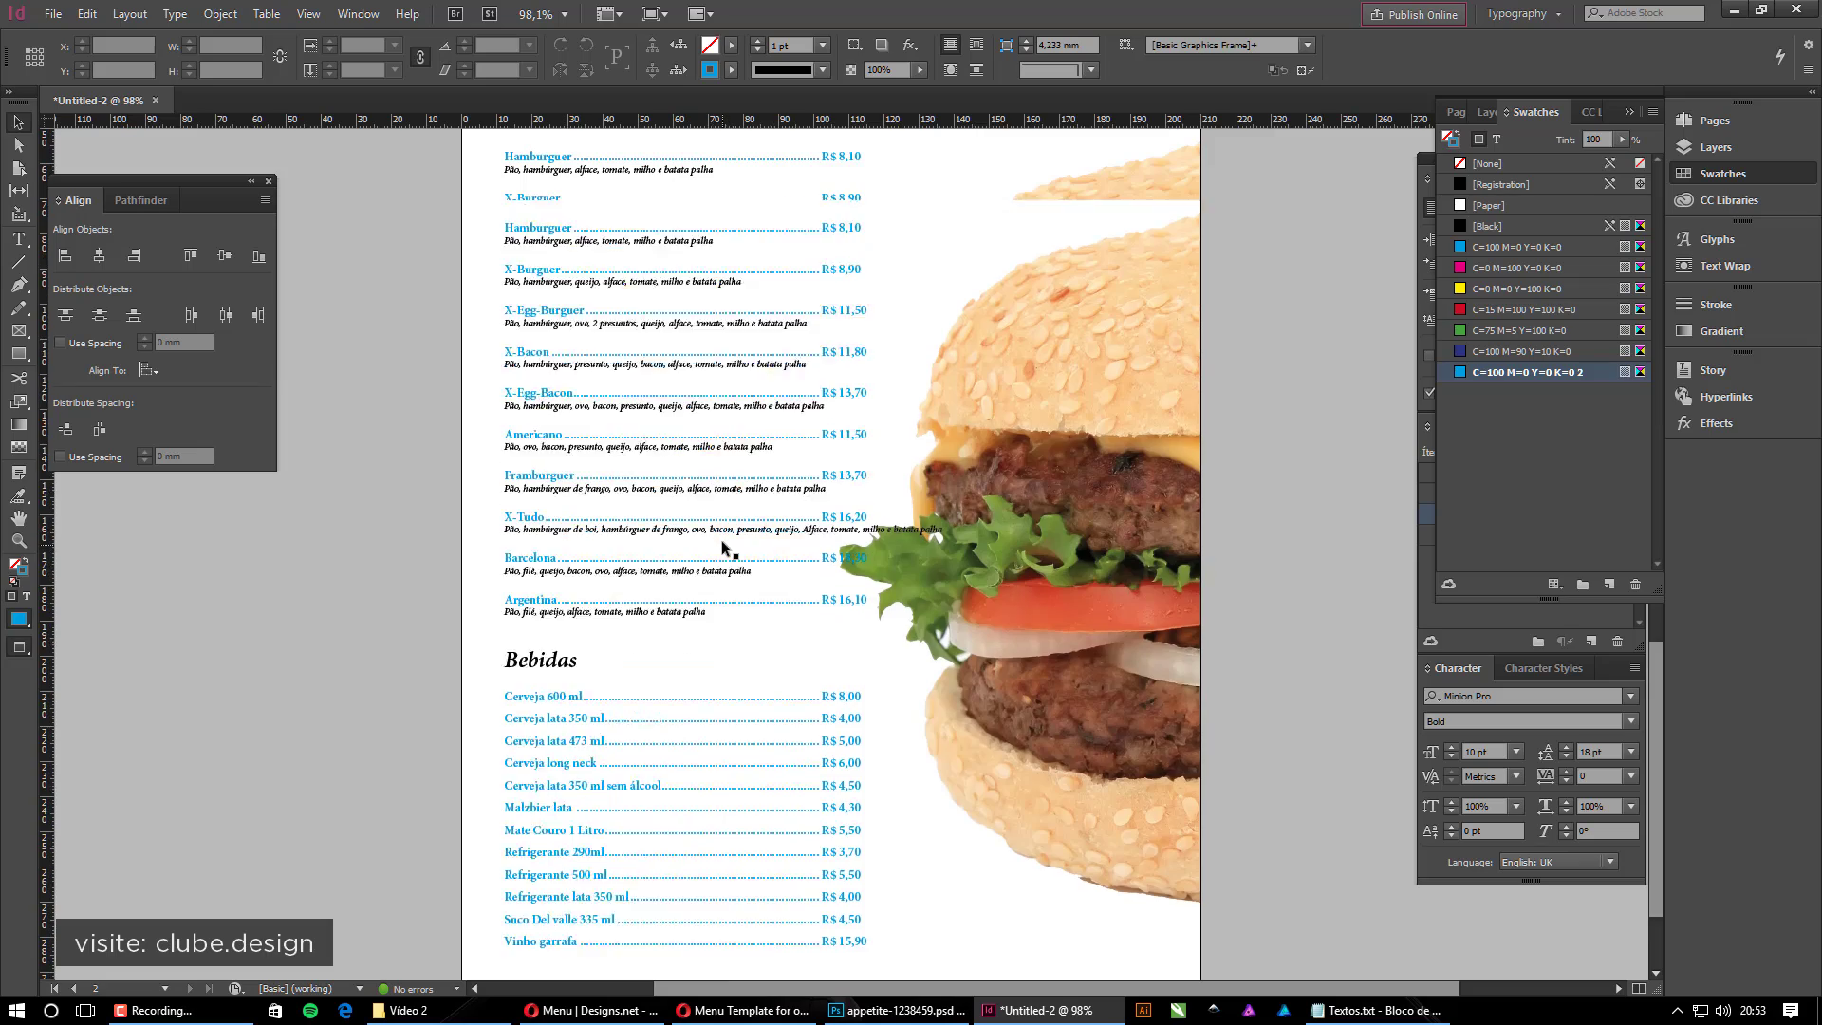
scroll(765, 555, "down", 3)
scroll(806, 570, "up", 8)
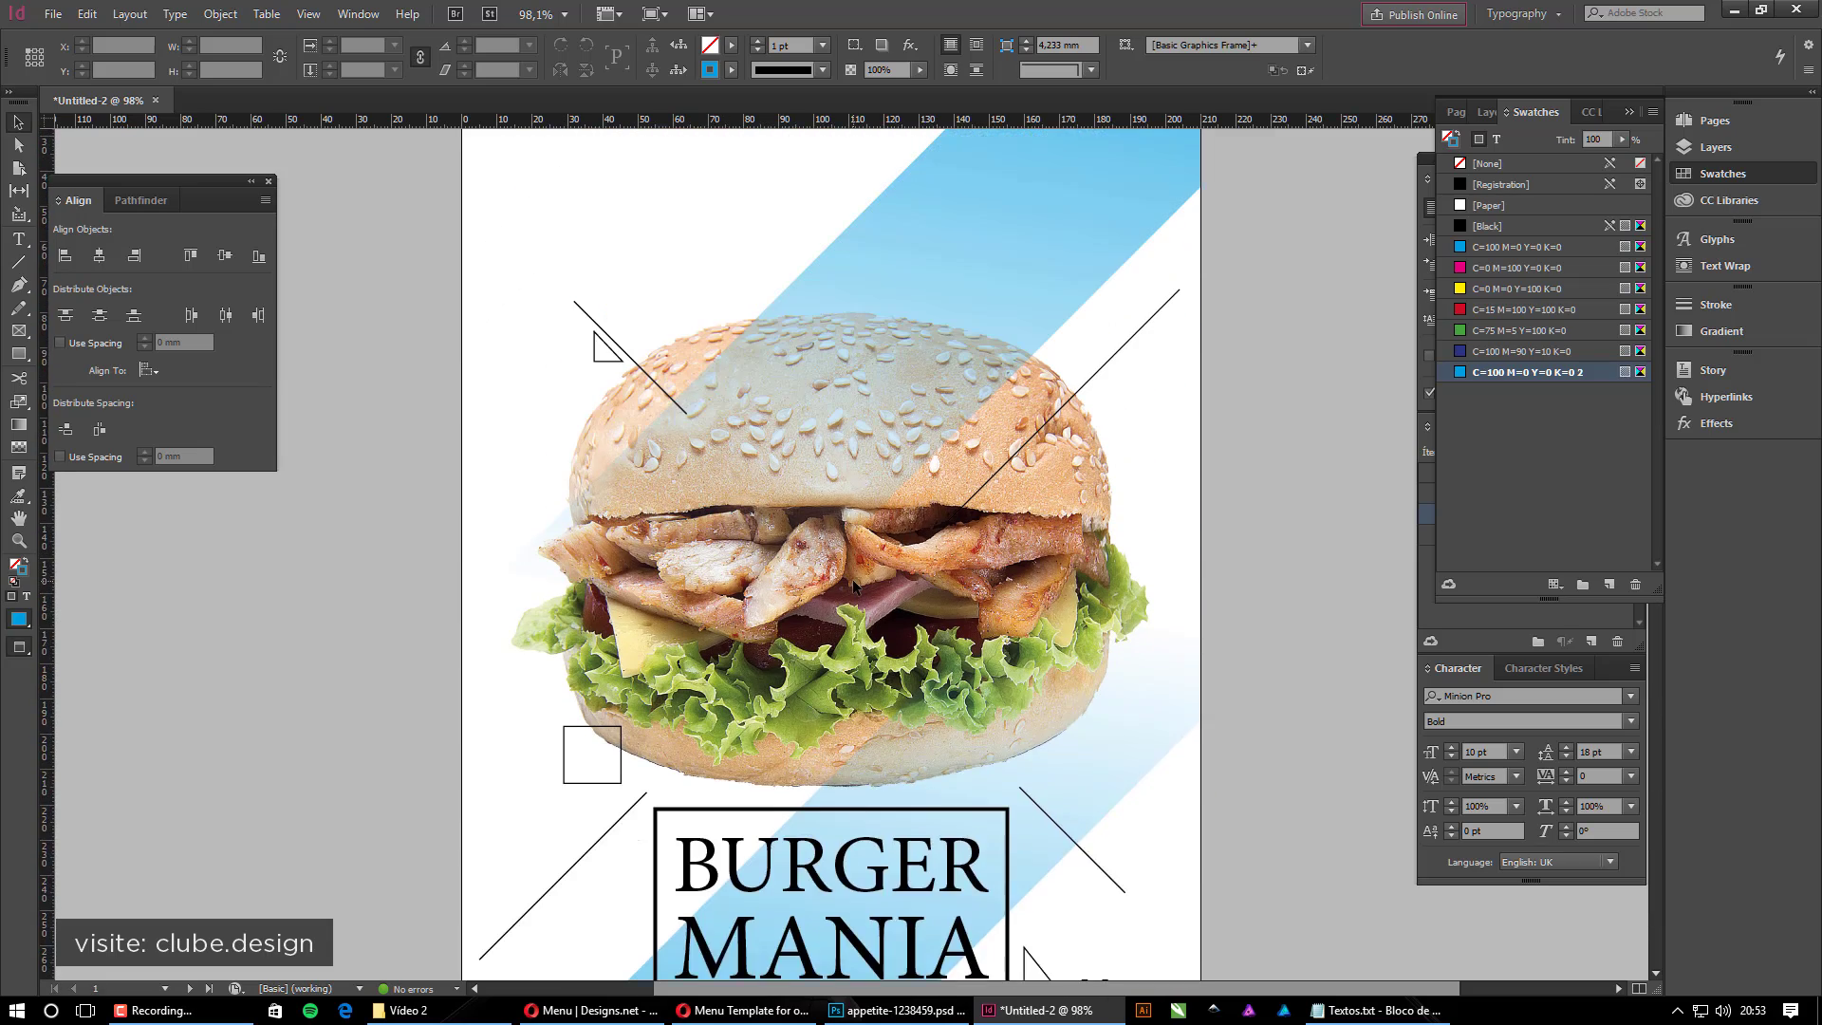
scroll(964, 447, "down", 15)
scroll(779, 570, "up", 7)
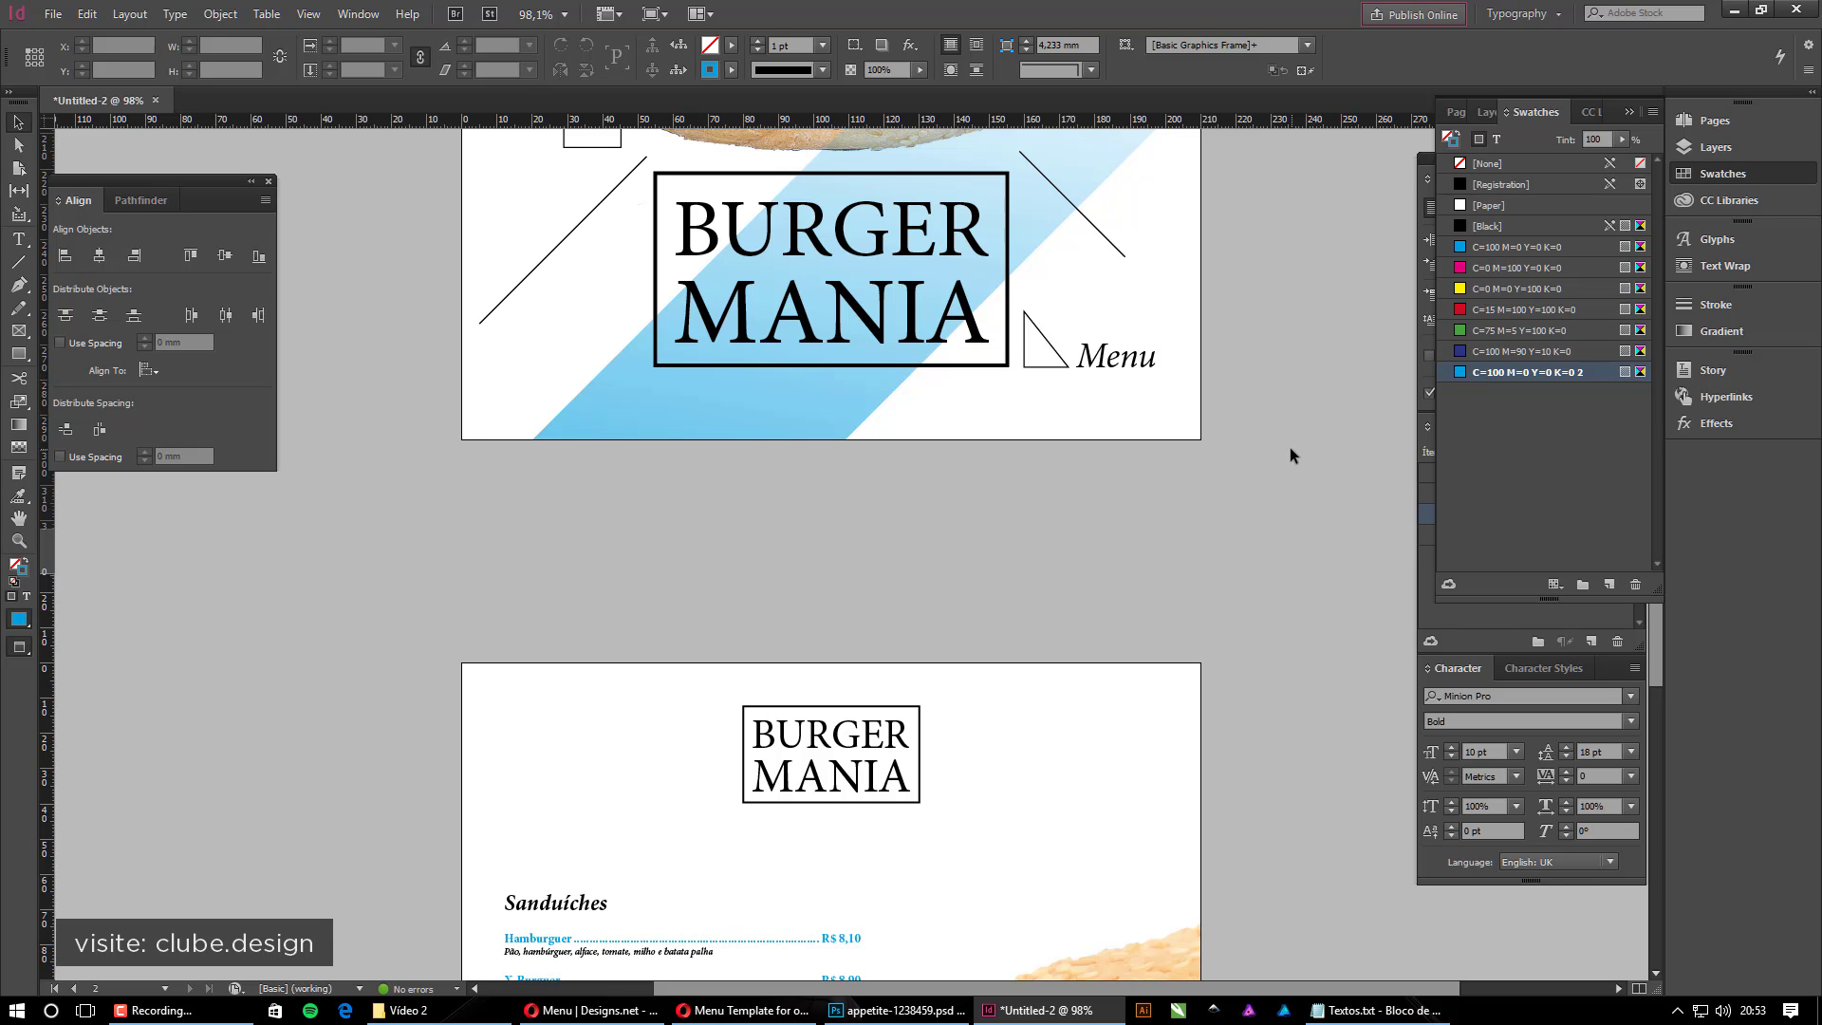
Undo the swatch redefinition and check the colours on the cover and menu pages
key("ctrl+z")
scroll(1239, 397, "up", 7)
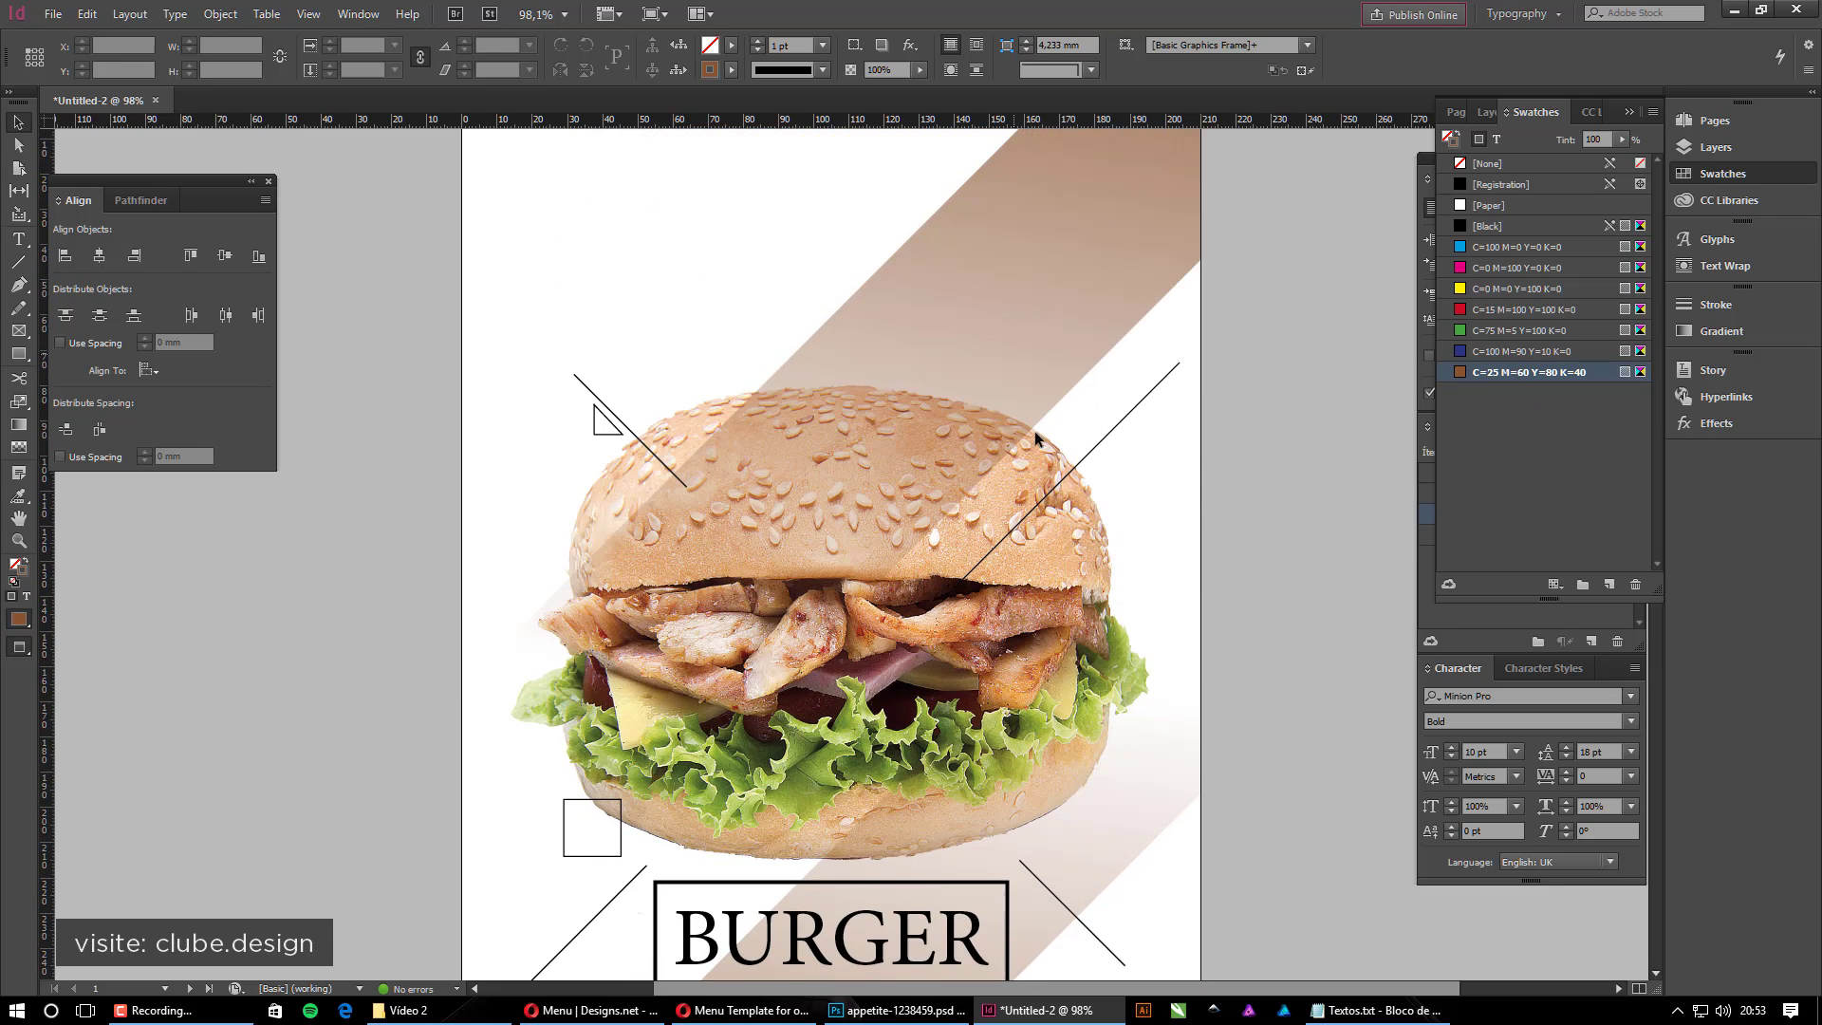
scroll(1034, 431, "down", 10)
scroll(911, 455, "down", 4)
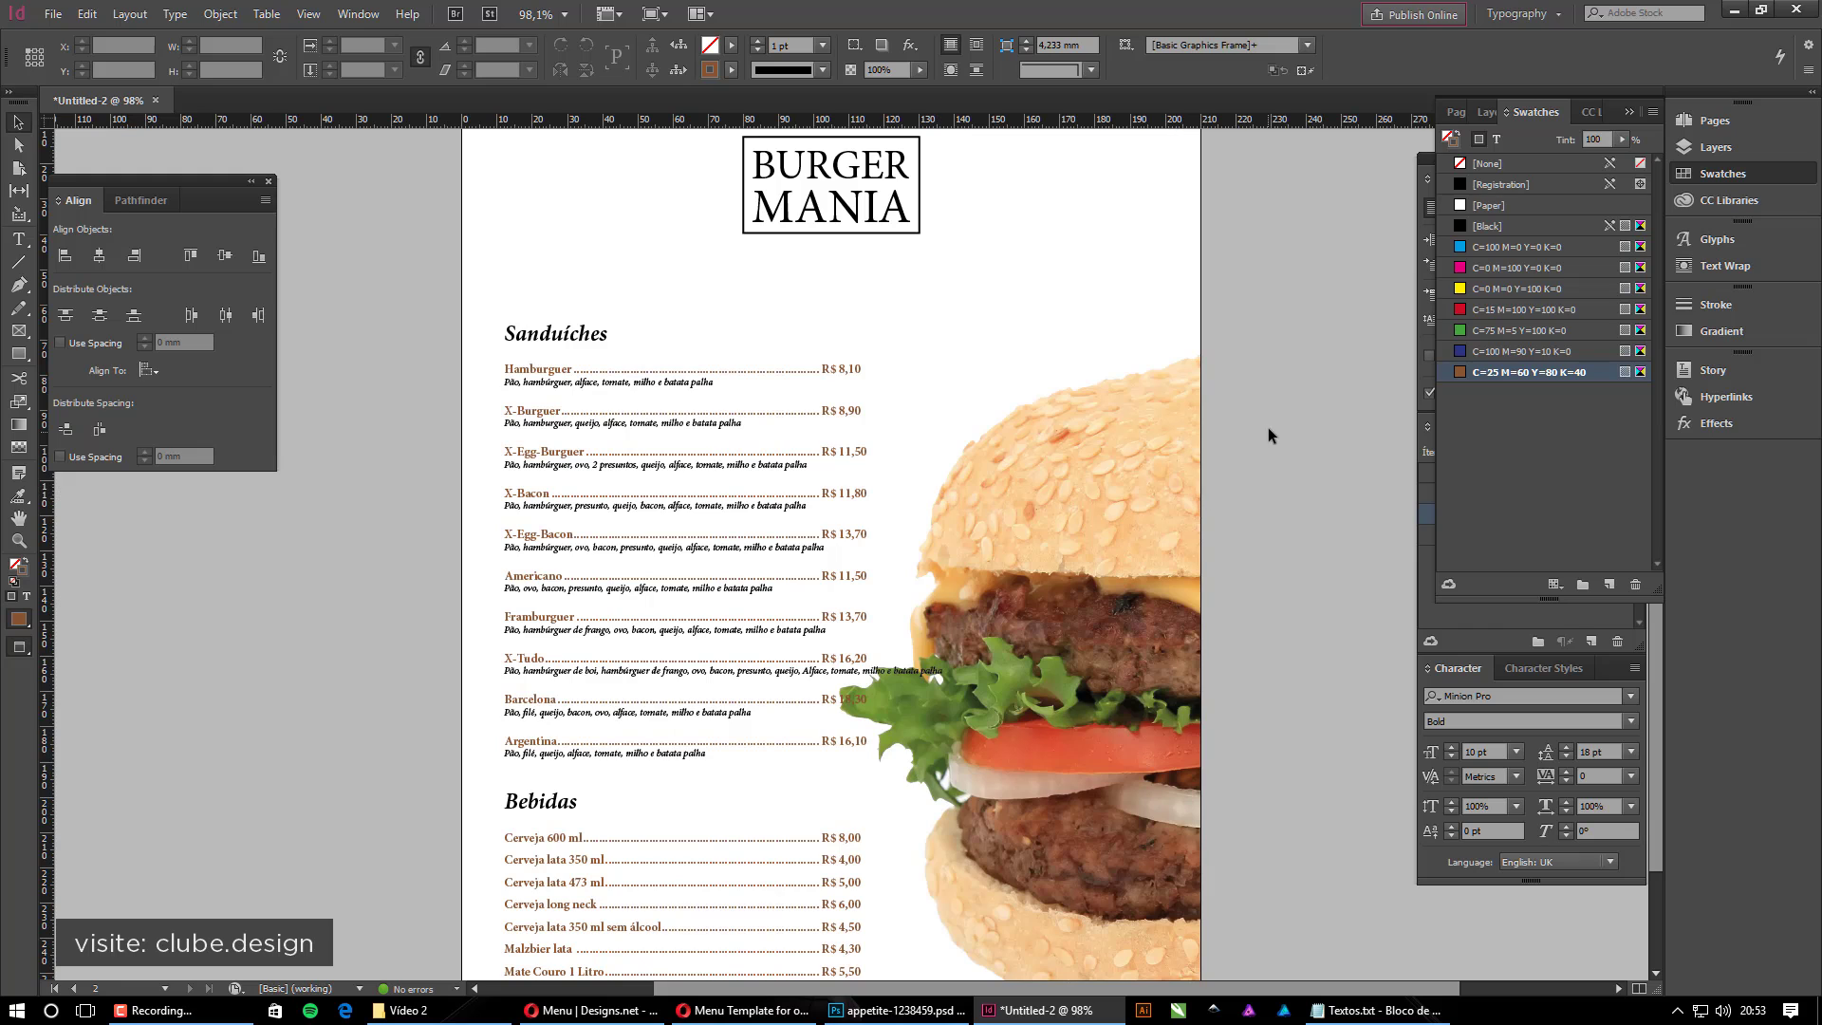
scroll(730, 436, "down", 3)
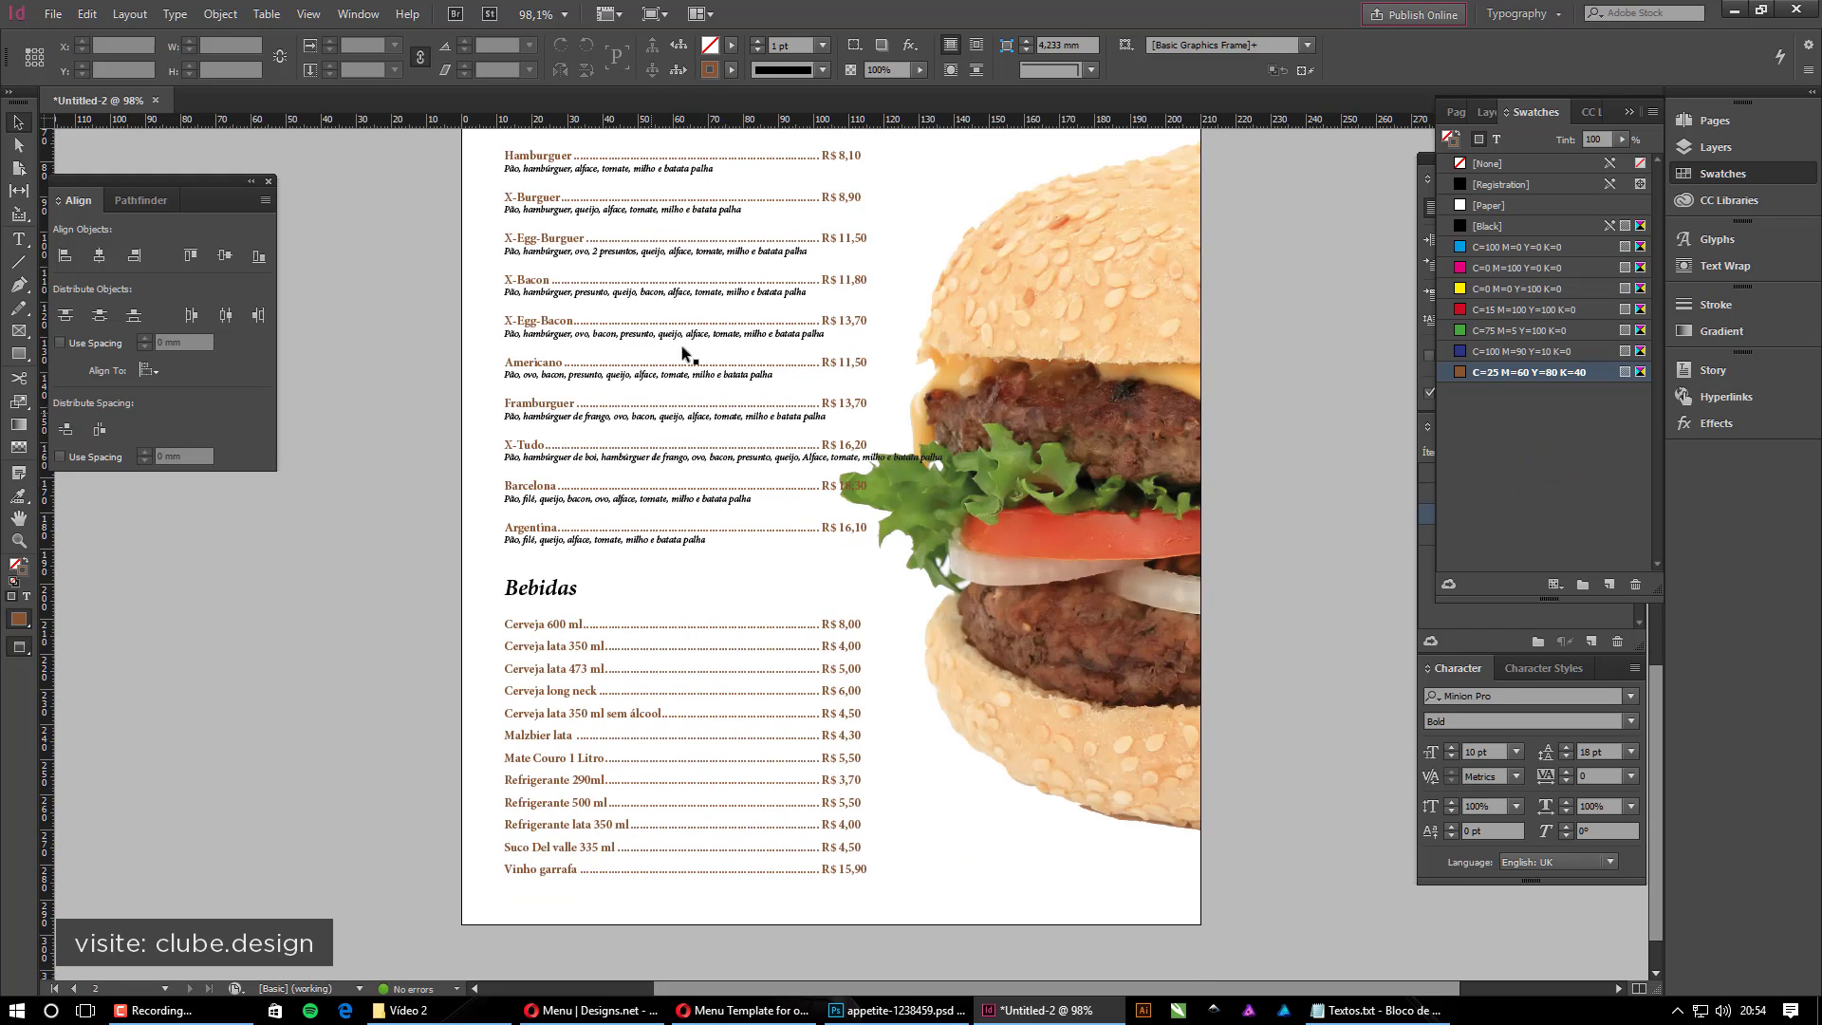
scroll(692, 354, "up", 2)
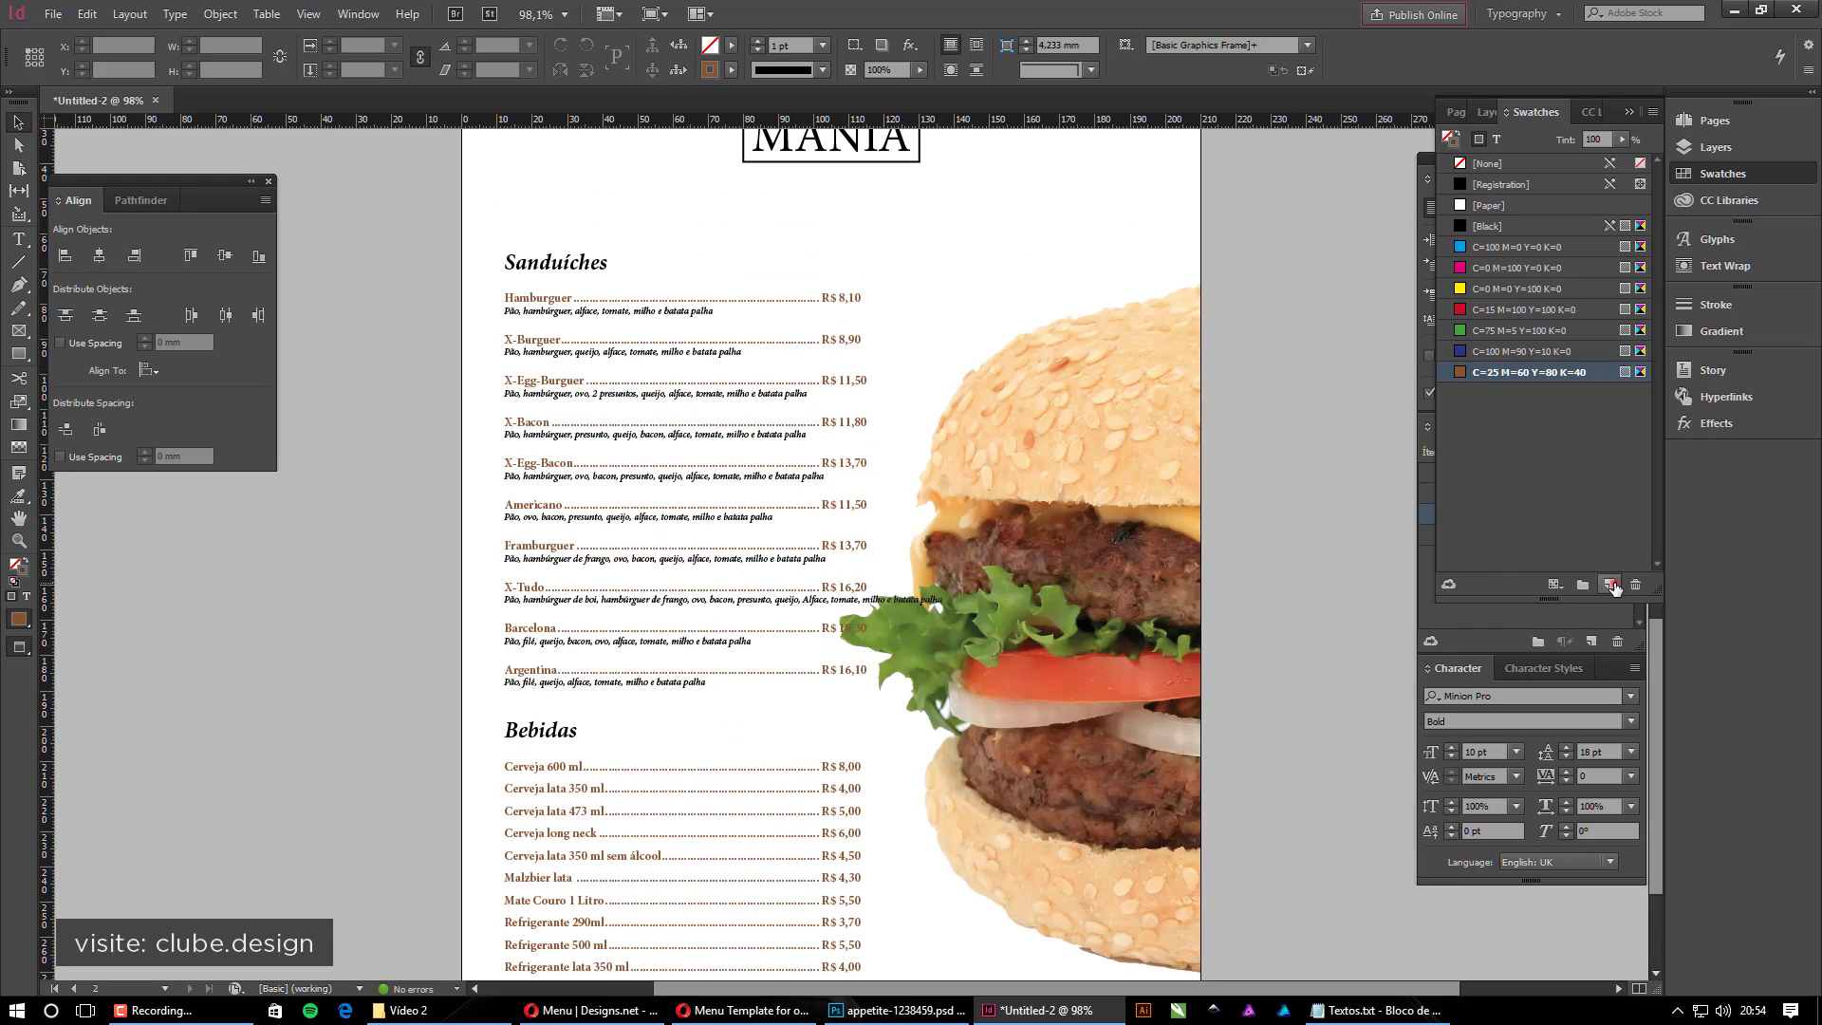
Duplicate the brown swatch and redefine the copy as a blue with C=100 M=61 Y=0 K=0
left_click(1611, 586)
double_click(1457, 397)
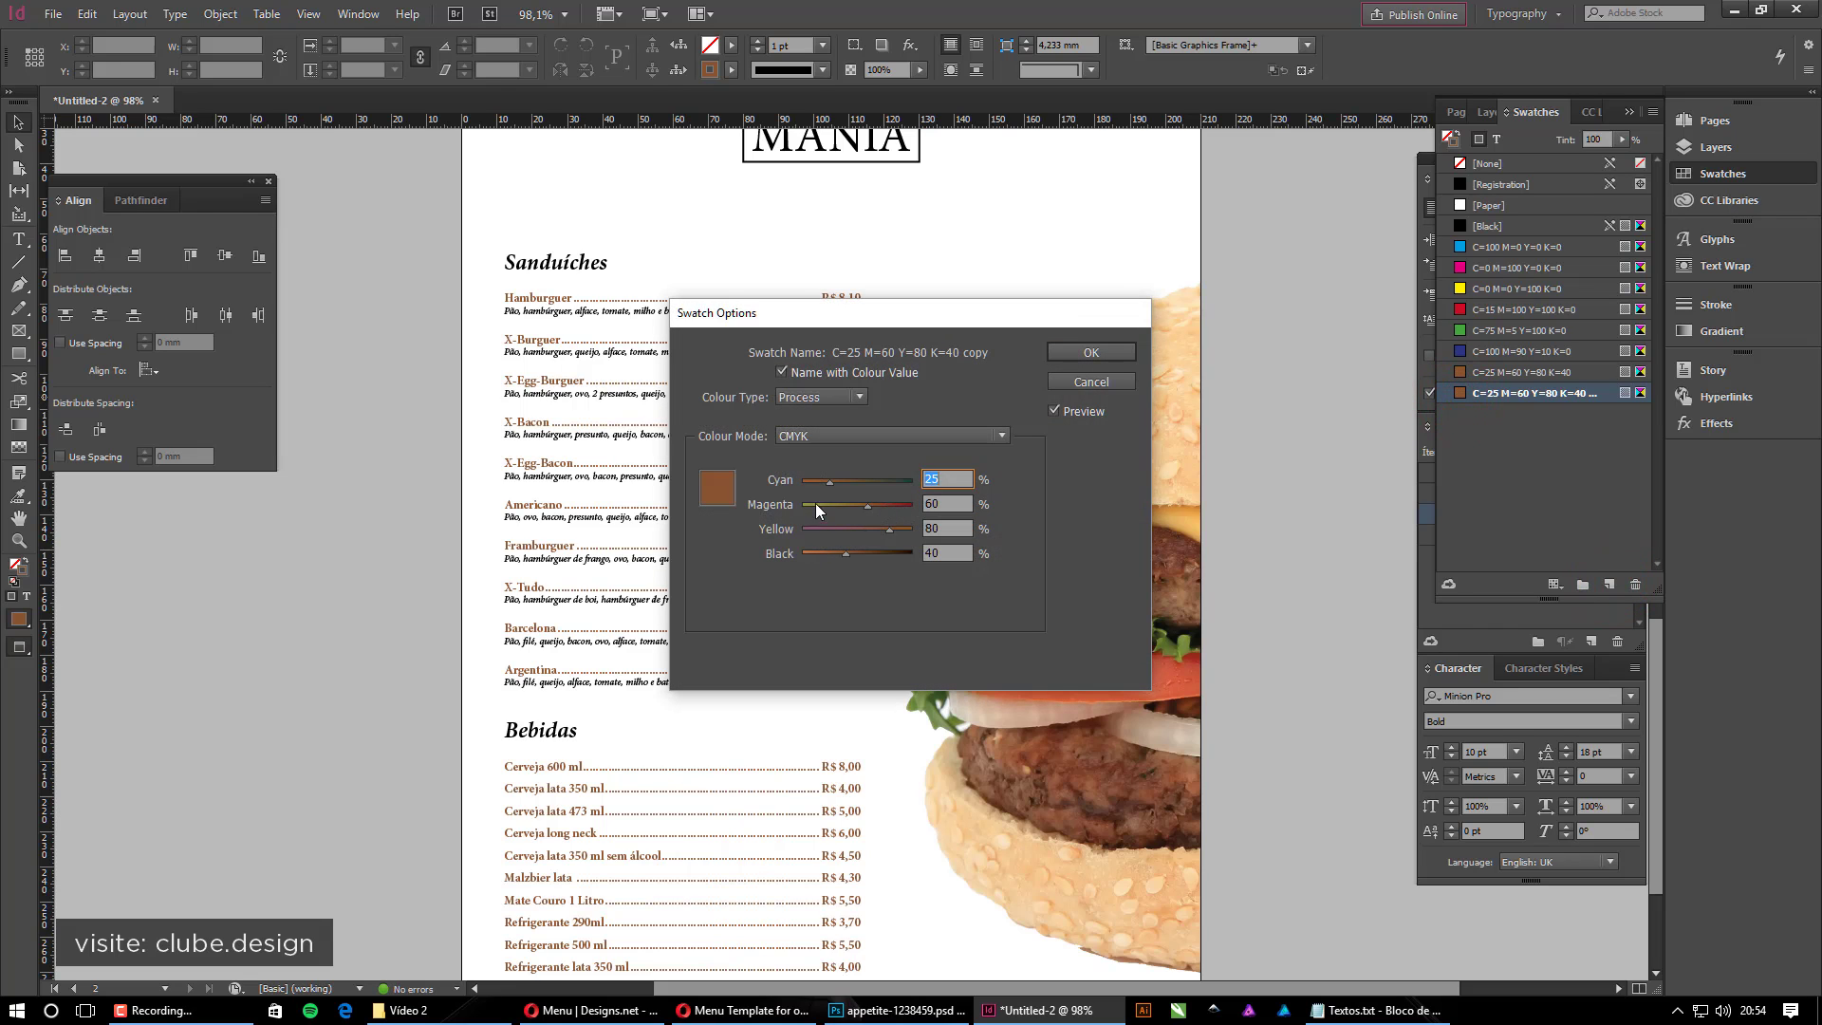
left_click_drag(835, 481, 913, 483)
mouse_move(812, 528)
left_mouse_down()
mouse_move(773, 512)
mouse_move(833, 555)
mouse_move(798, 552)
mouse_move(869, 506)
left_mouse_up()
left_click(838, 504)
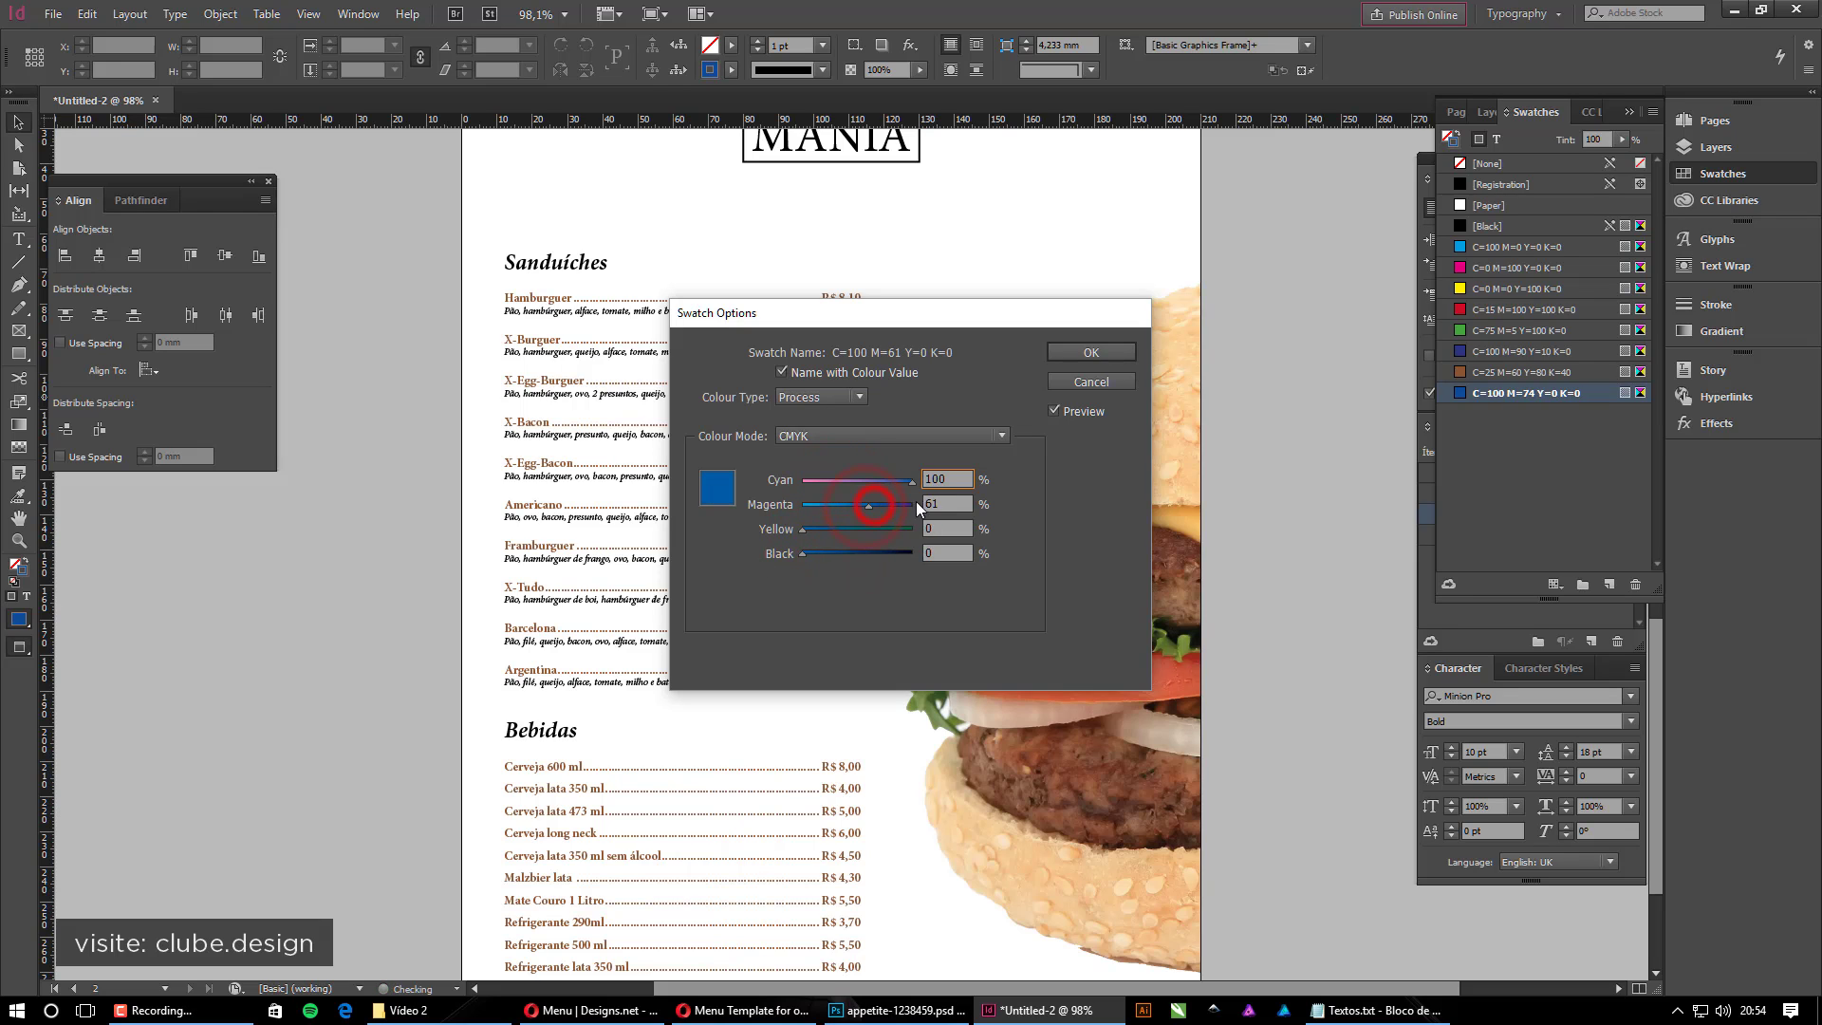
left_click(1070, 364)
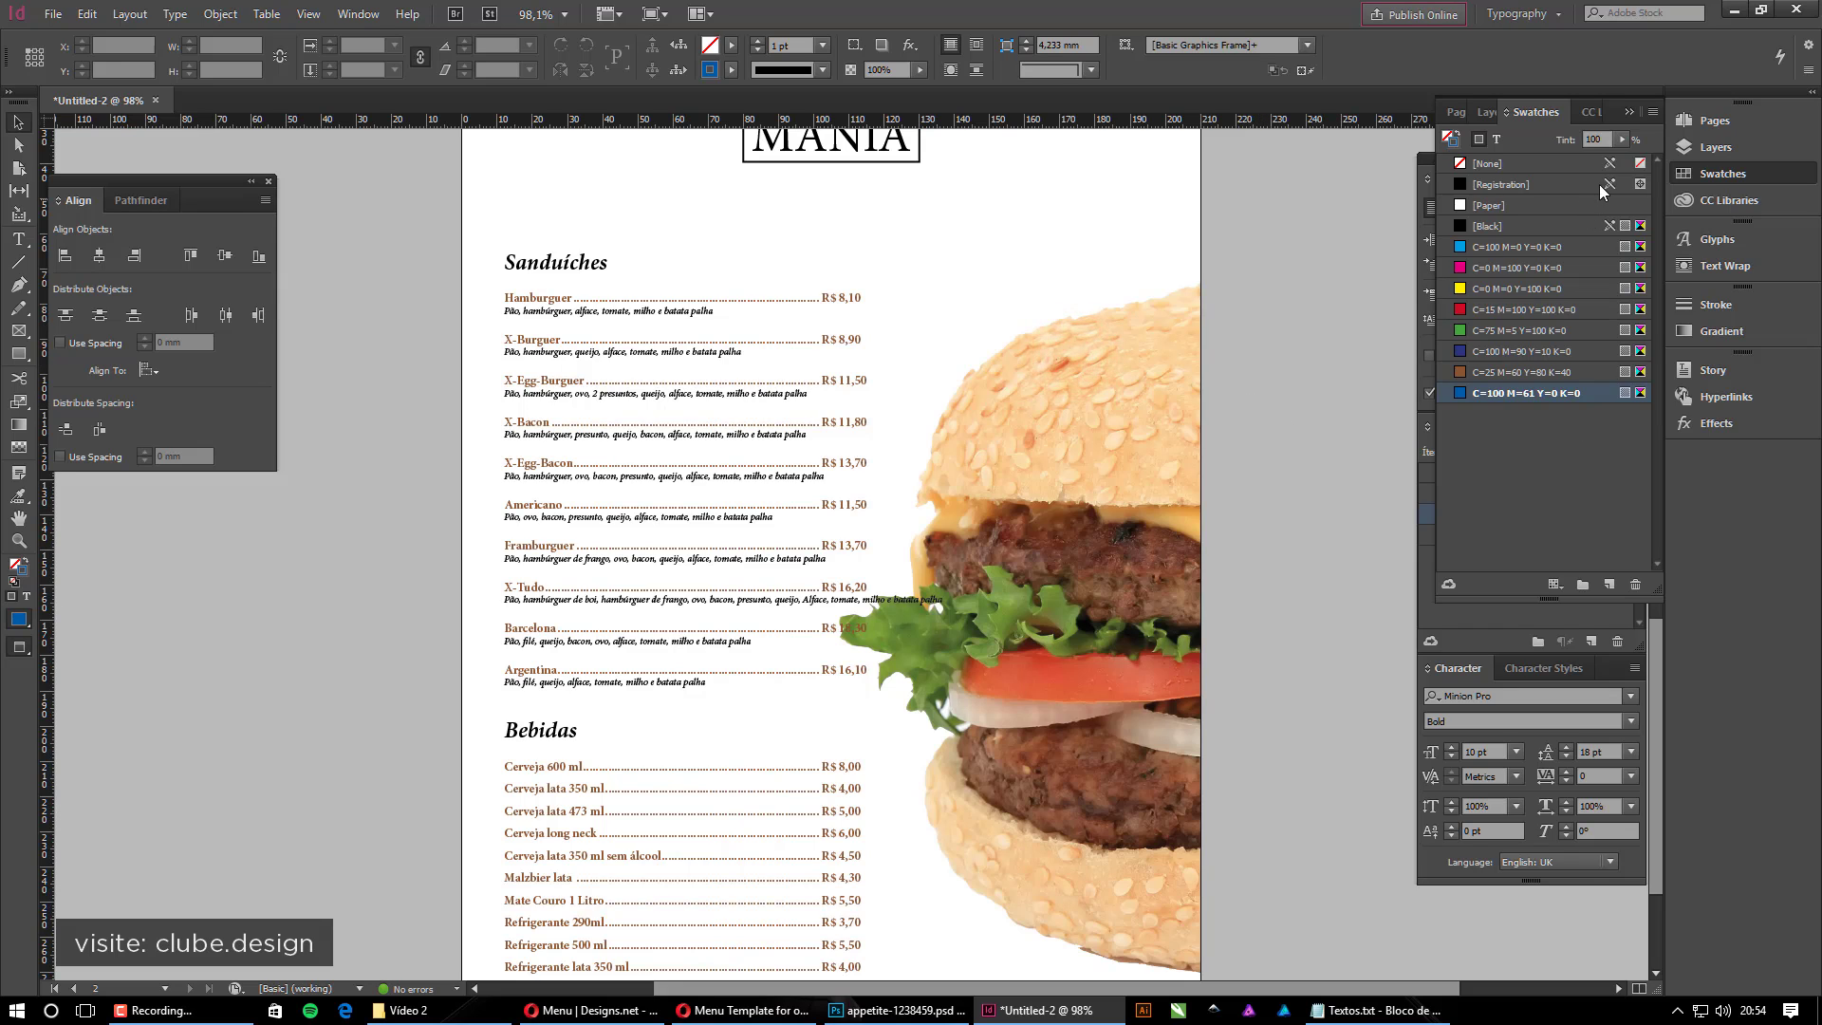
left_click(1628, 112)
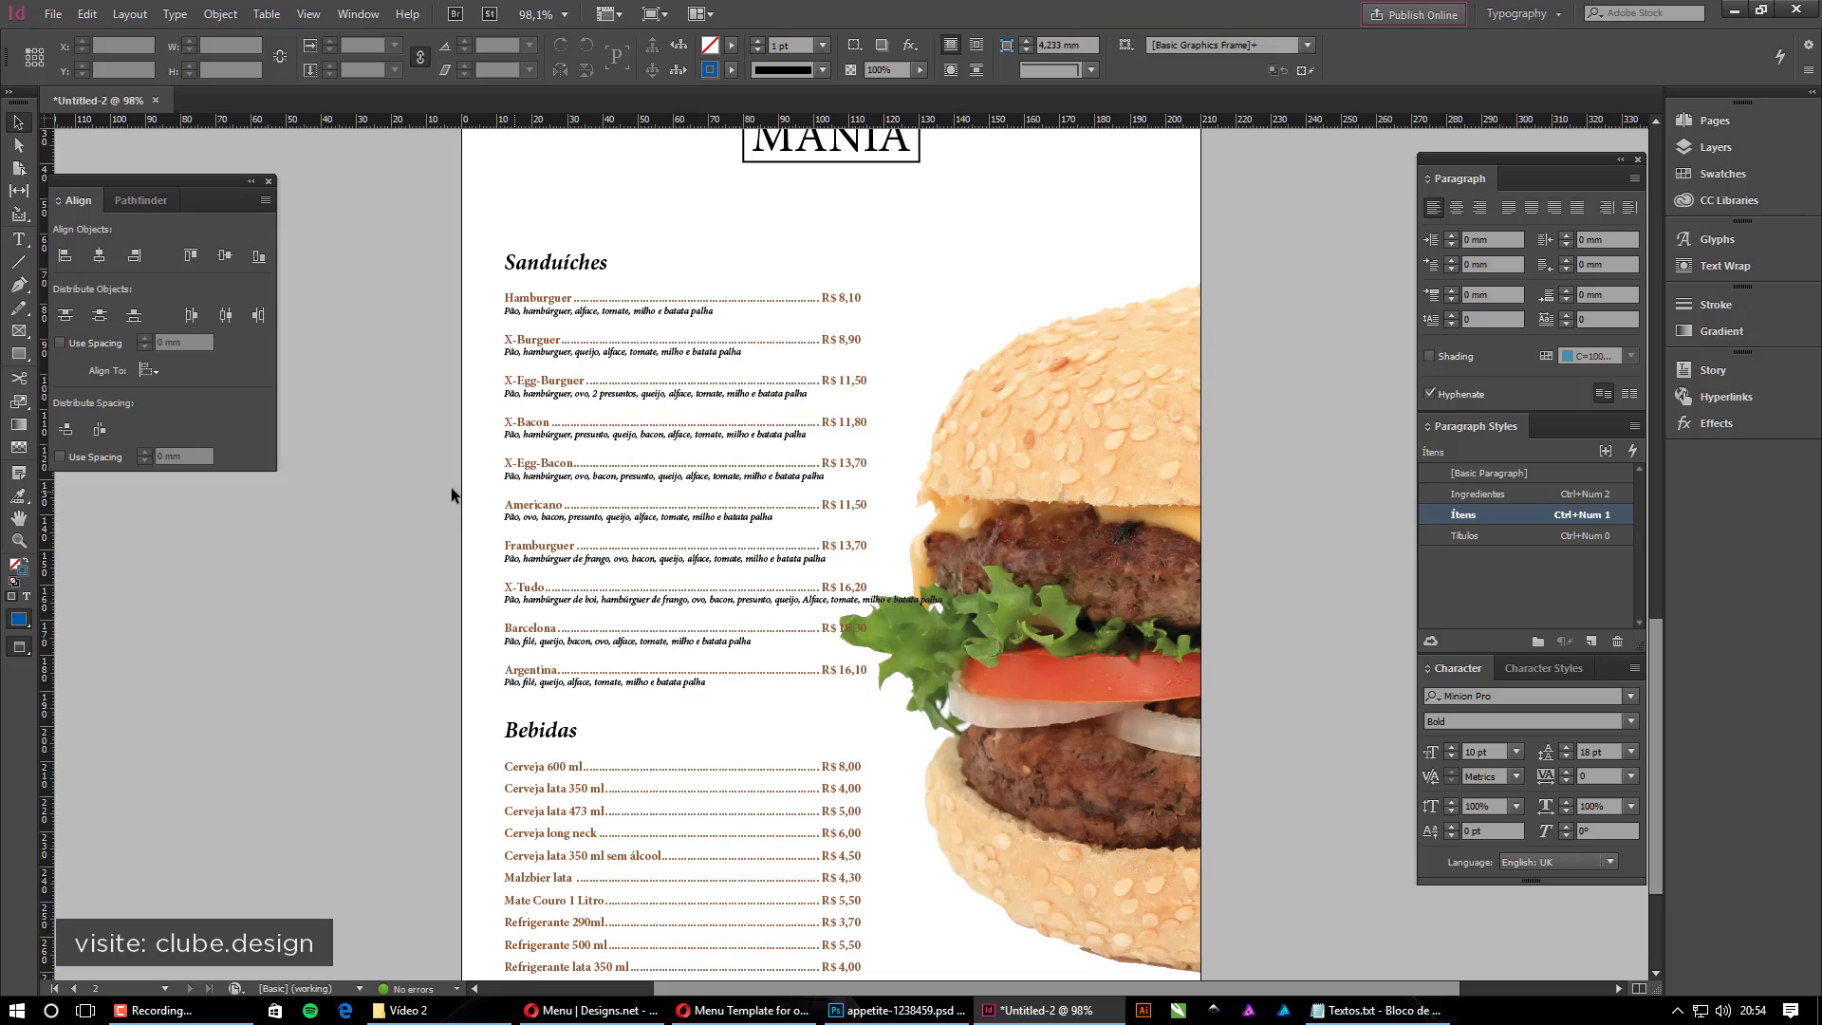
Set the character colour of the Ítens paragraph style to C=100 M=61 Y=0 K=0 and review both pages
double_click(1626, 513)
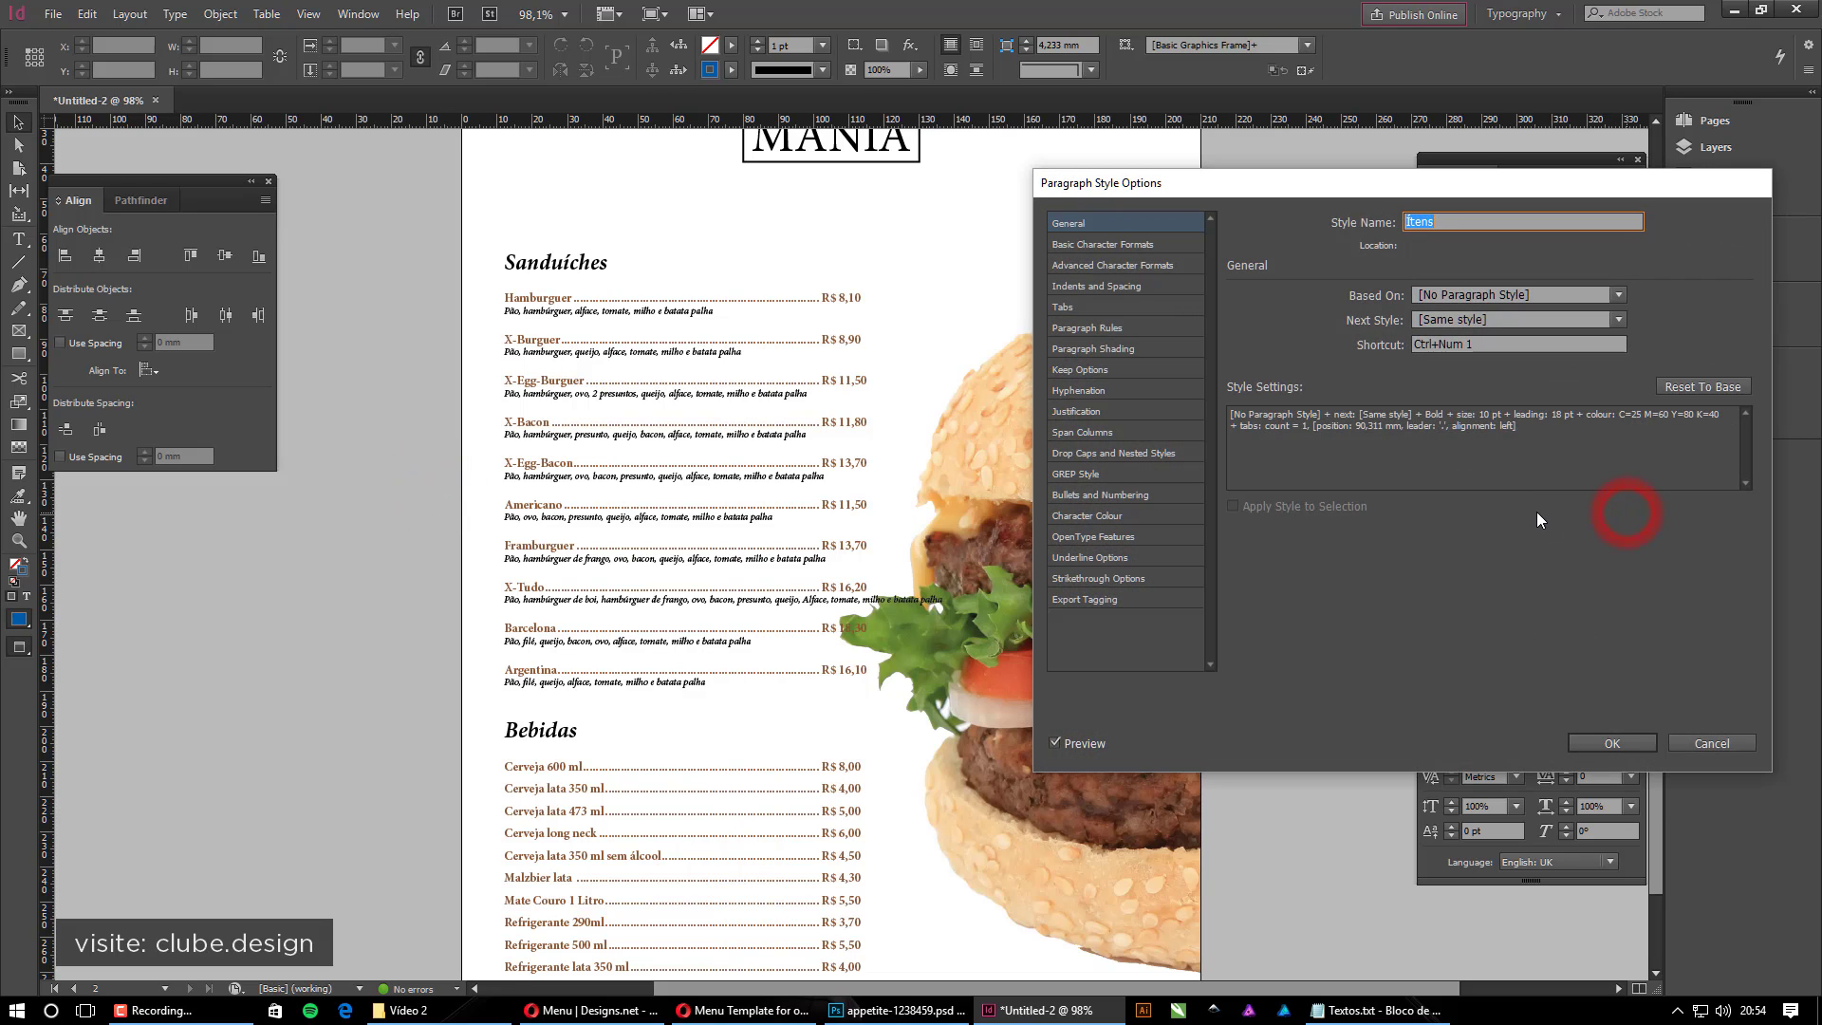
left_click(1075, 518)
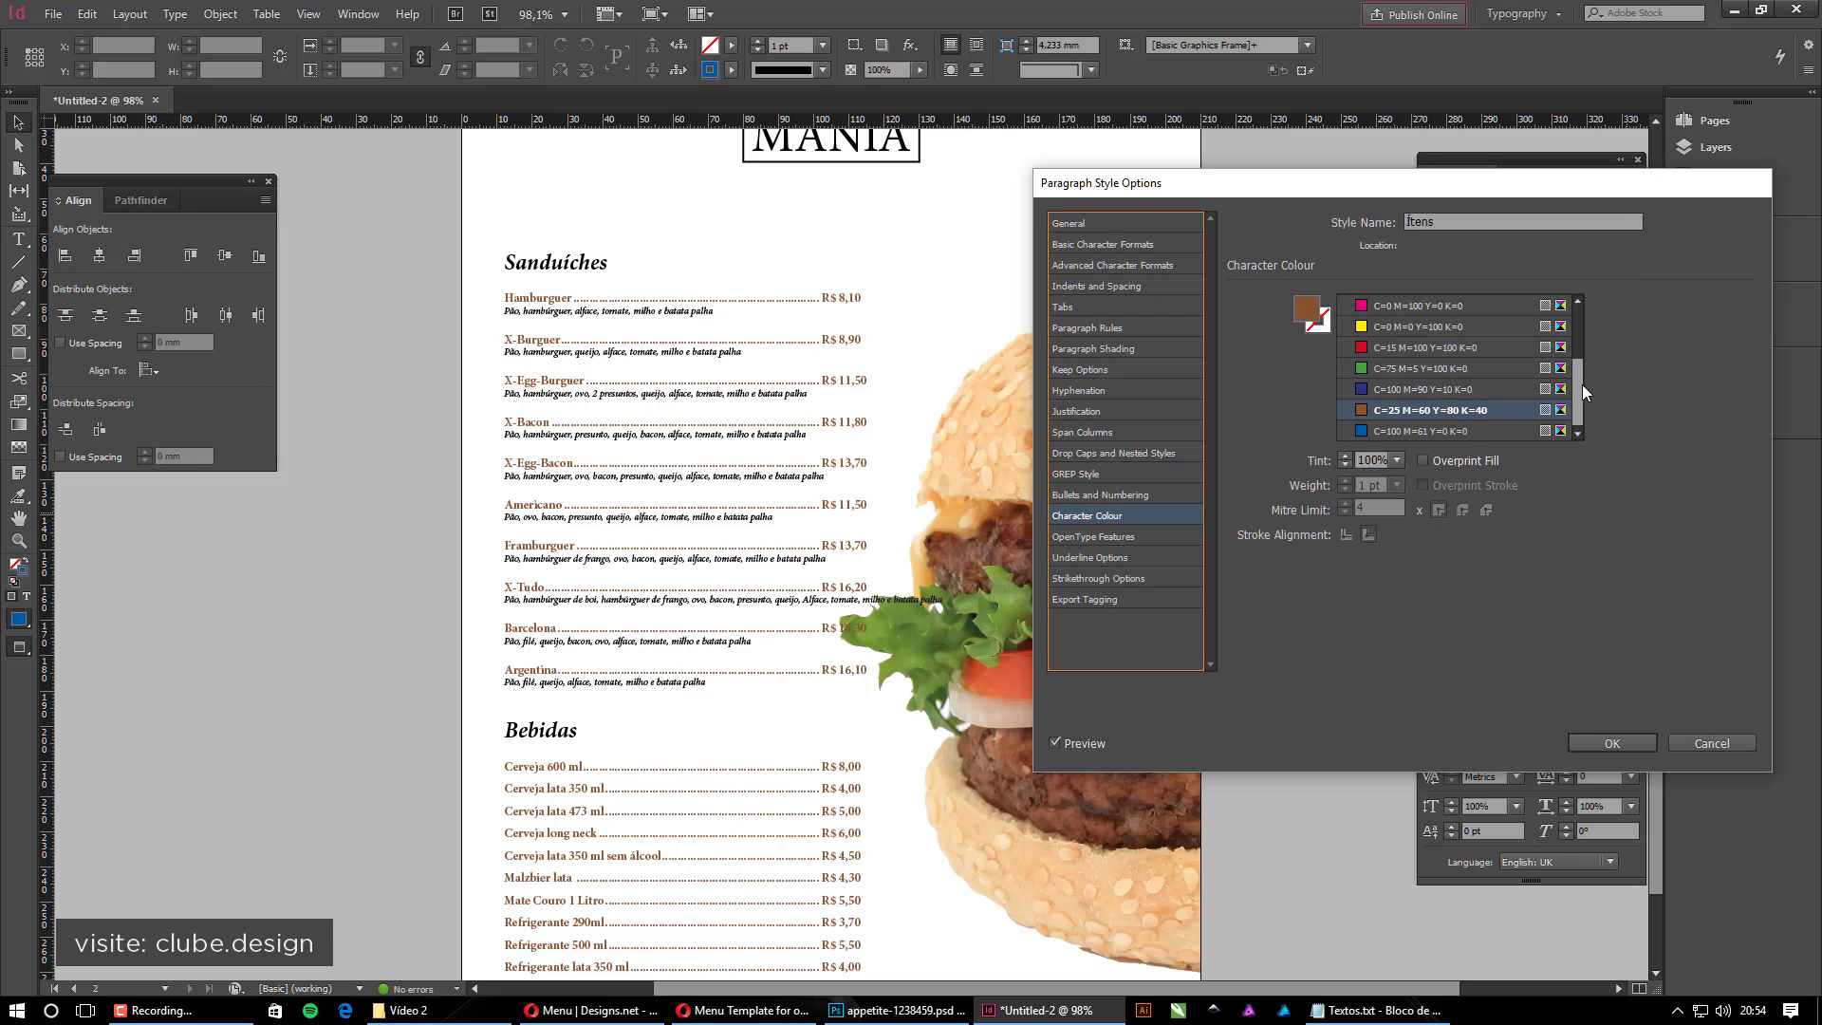
left_click(1363, 433)
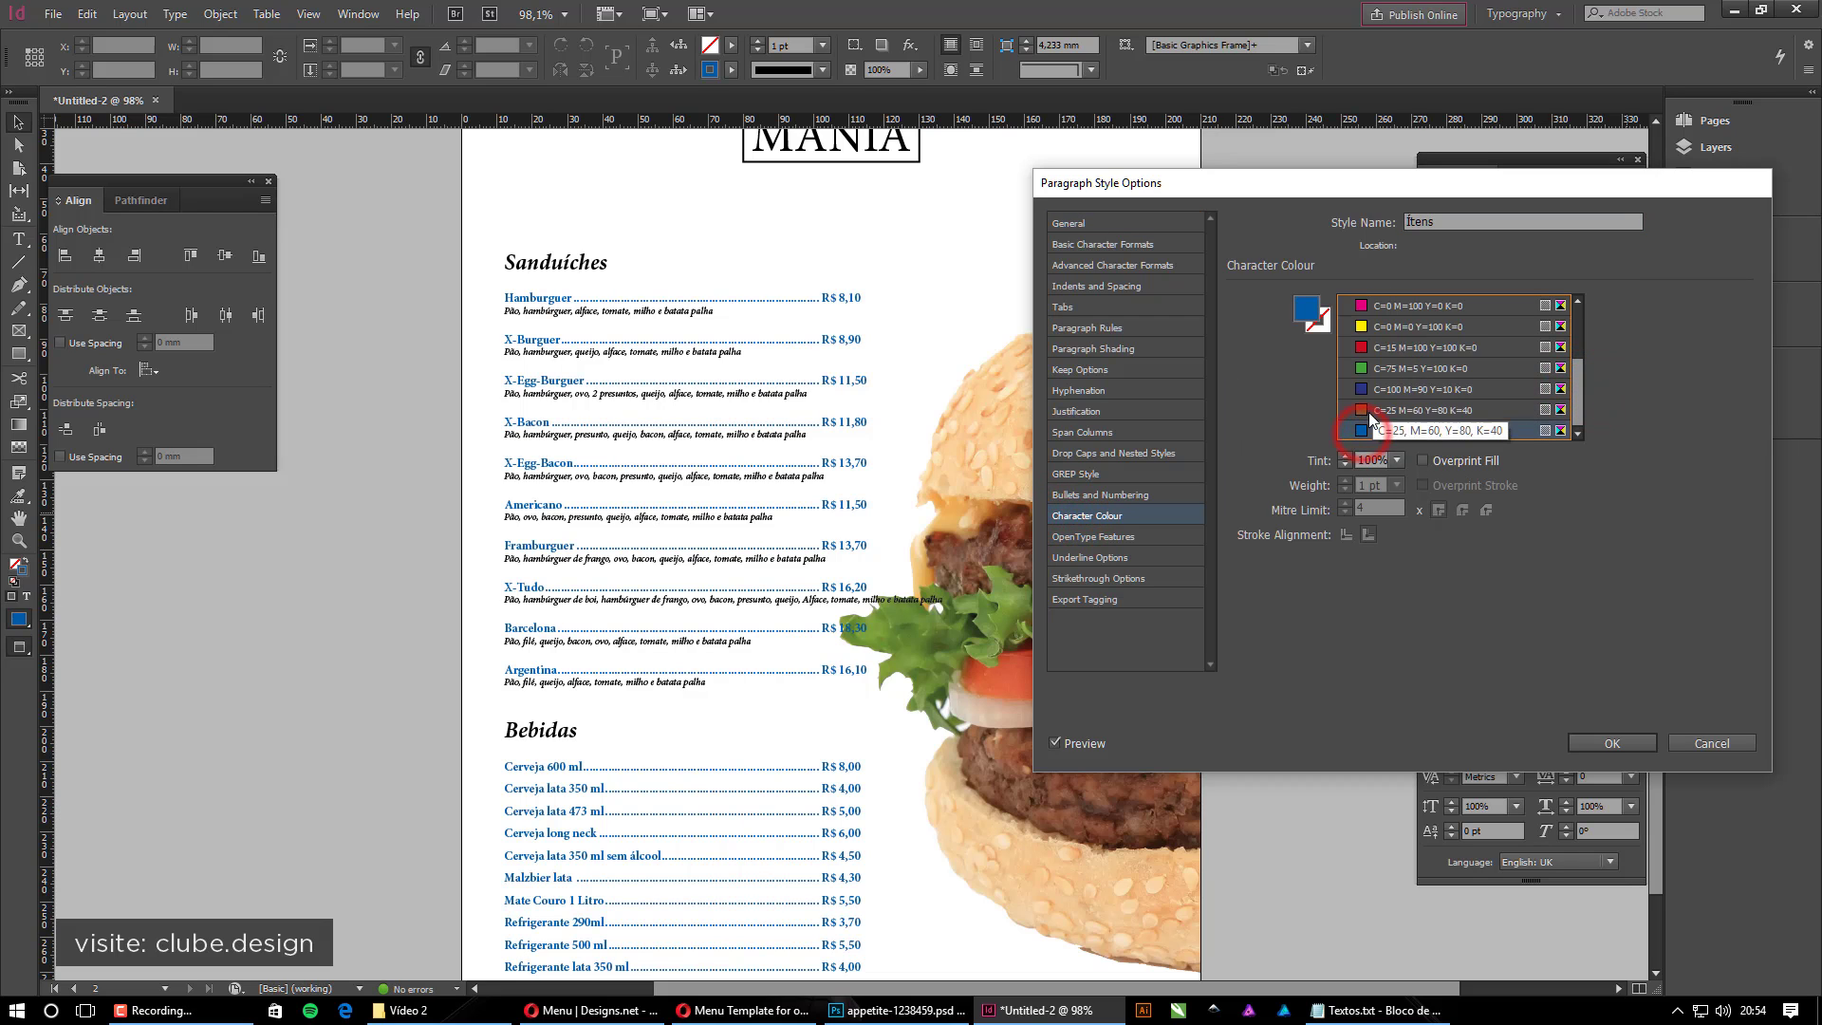
left_click(1610, 742)
scroll(759, 569, "up", 10)
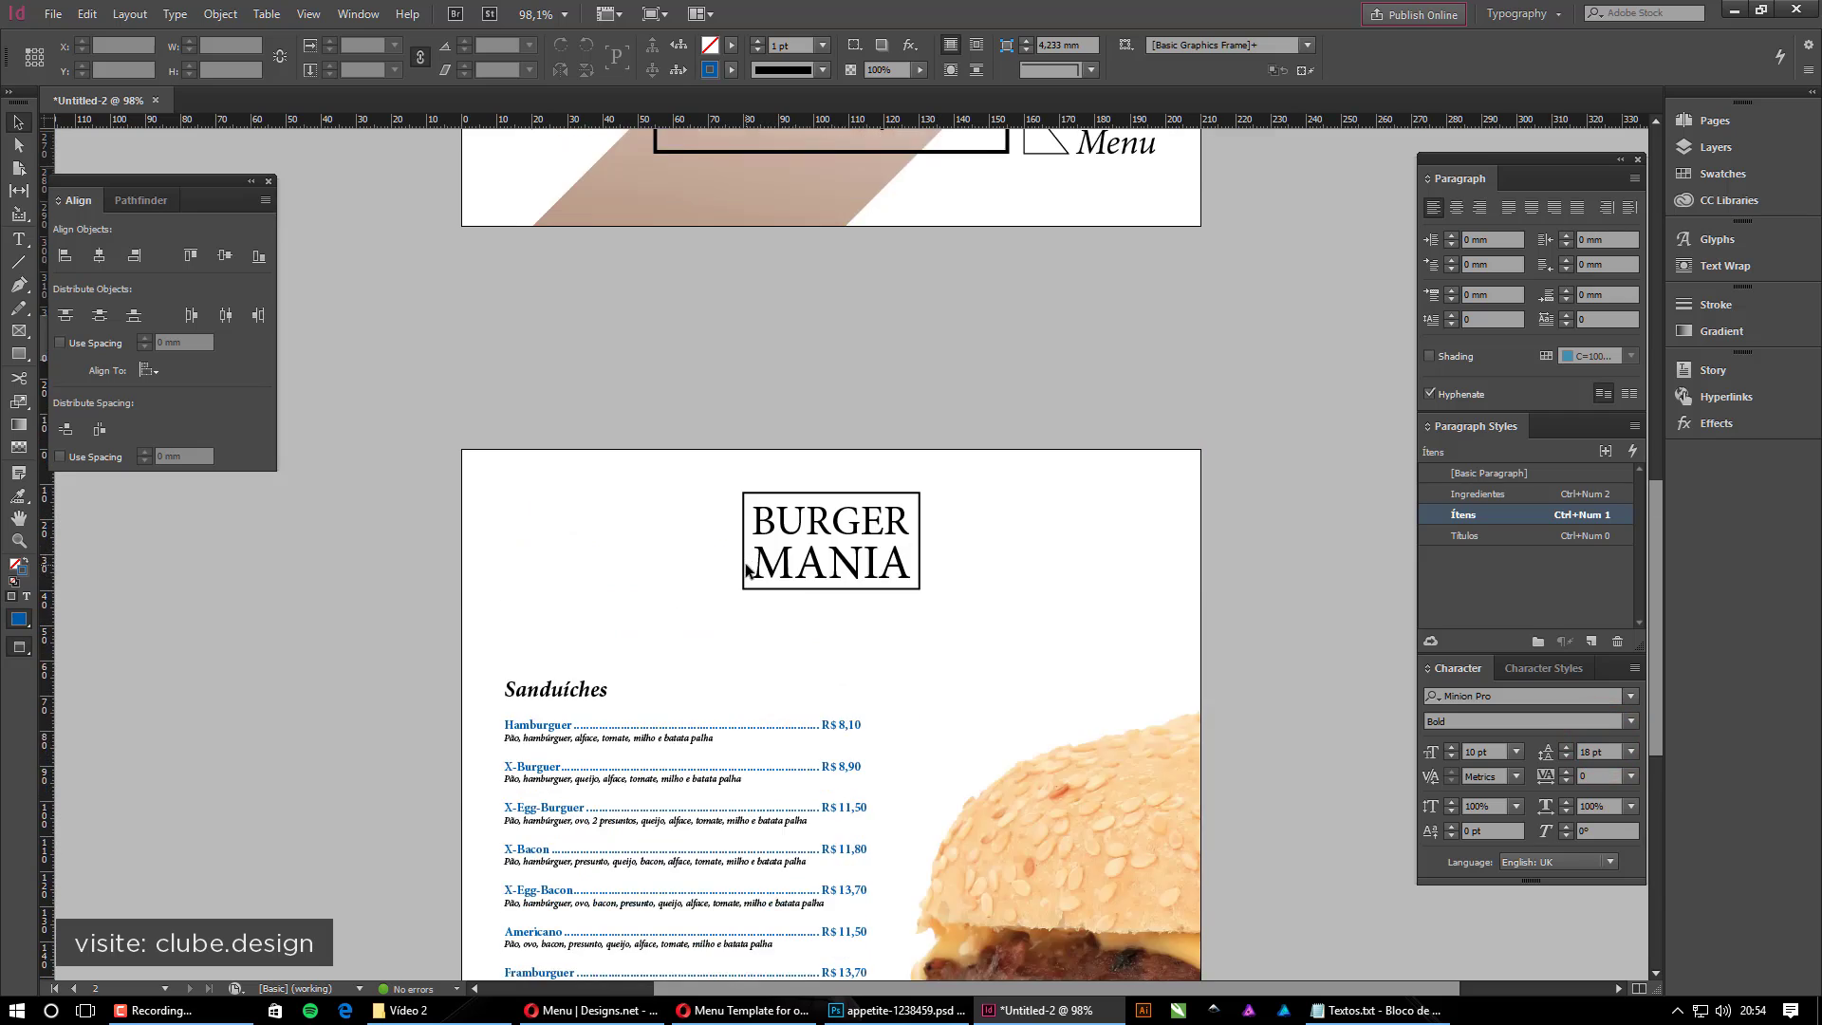
scroll(972, 304, "down", 10)
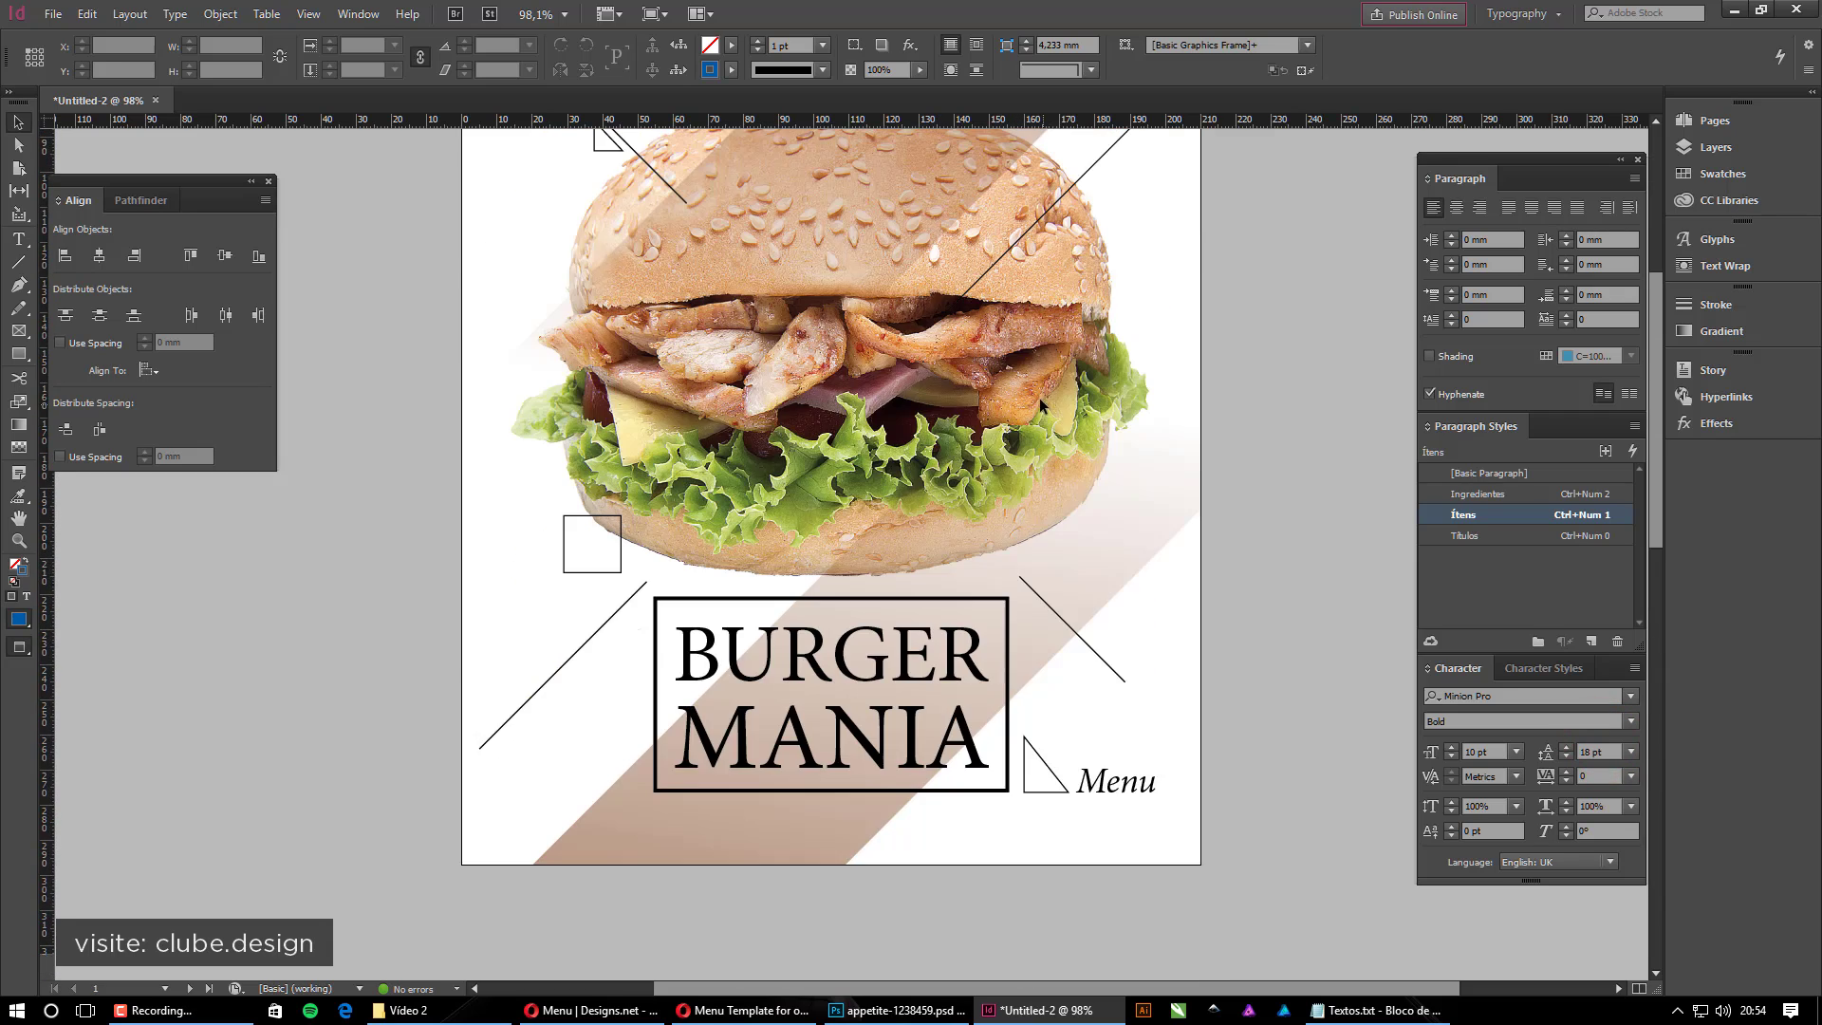
scroll(948, 484, "down", 3)
scroll(1011, 505, "up", 3)
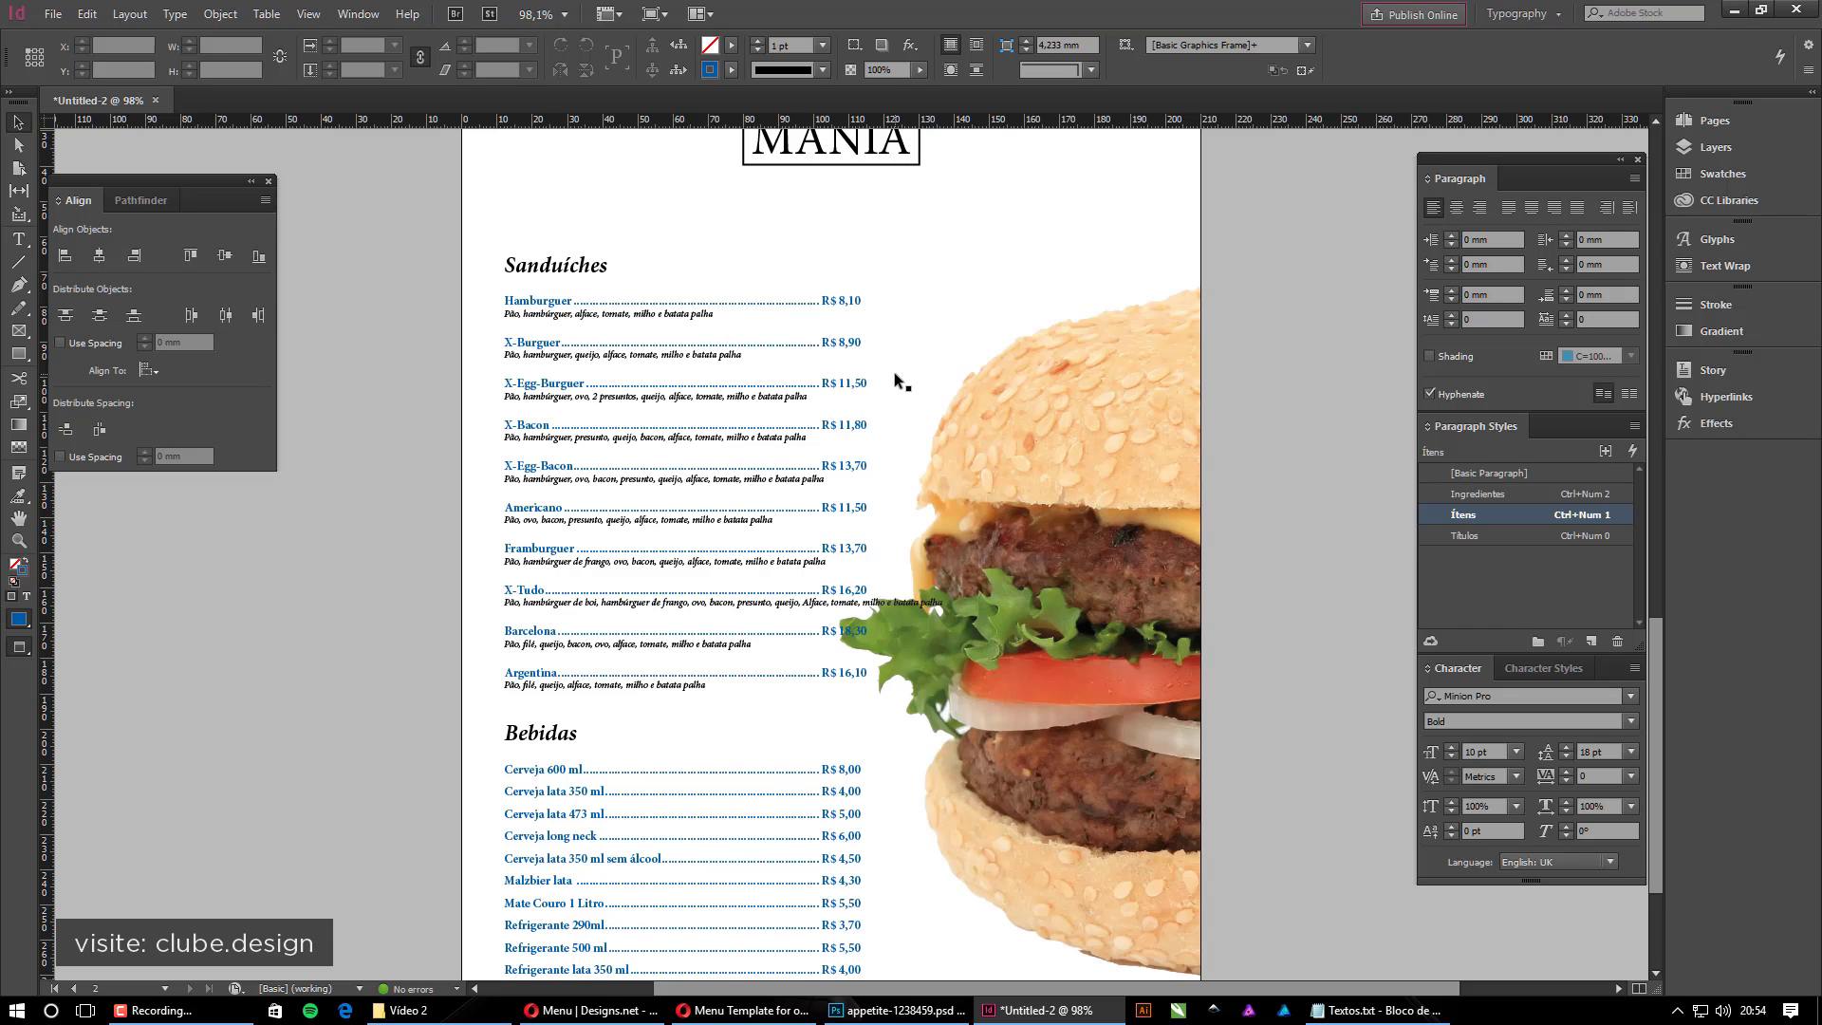
Set the character colour of the Títulos paragraph style to C=25 M=60 Y=80 K=40 and review both pages
double_click(1621, 536)
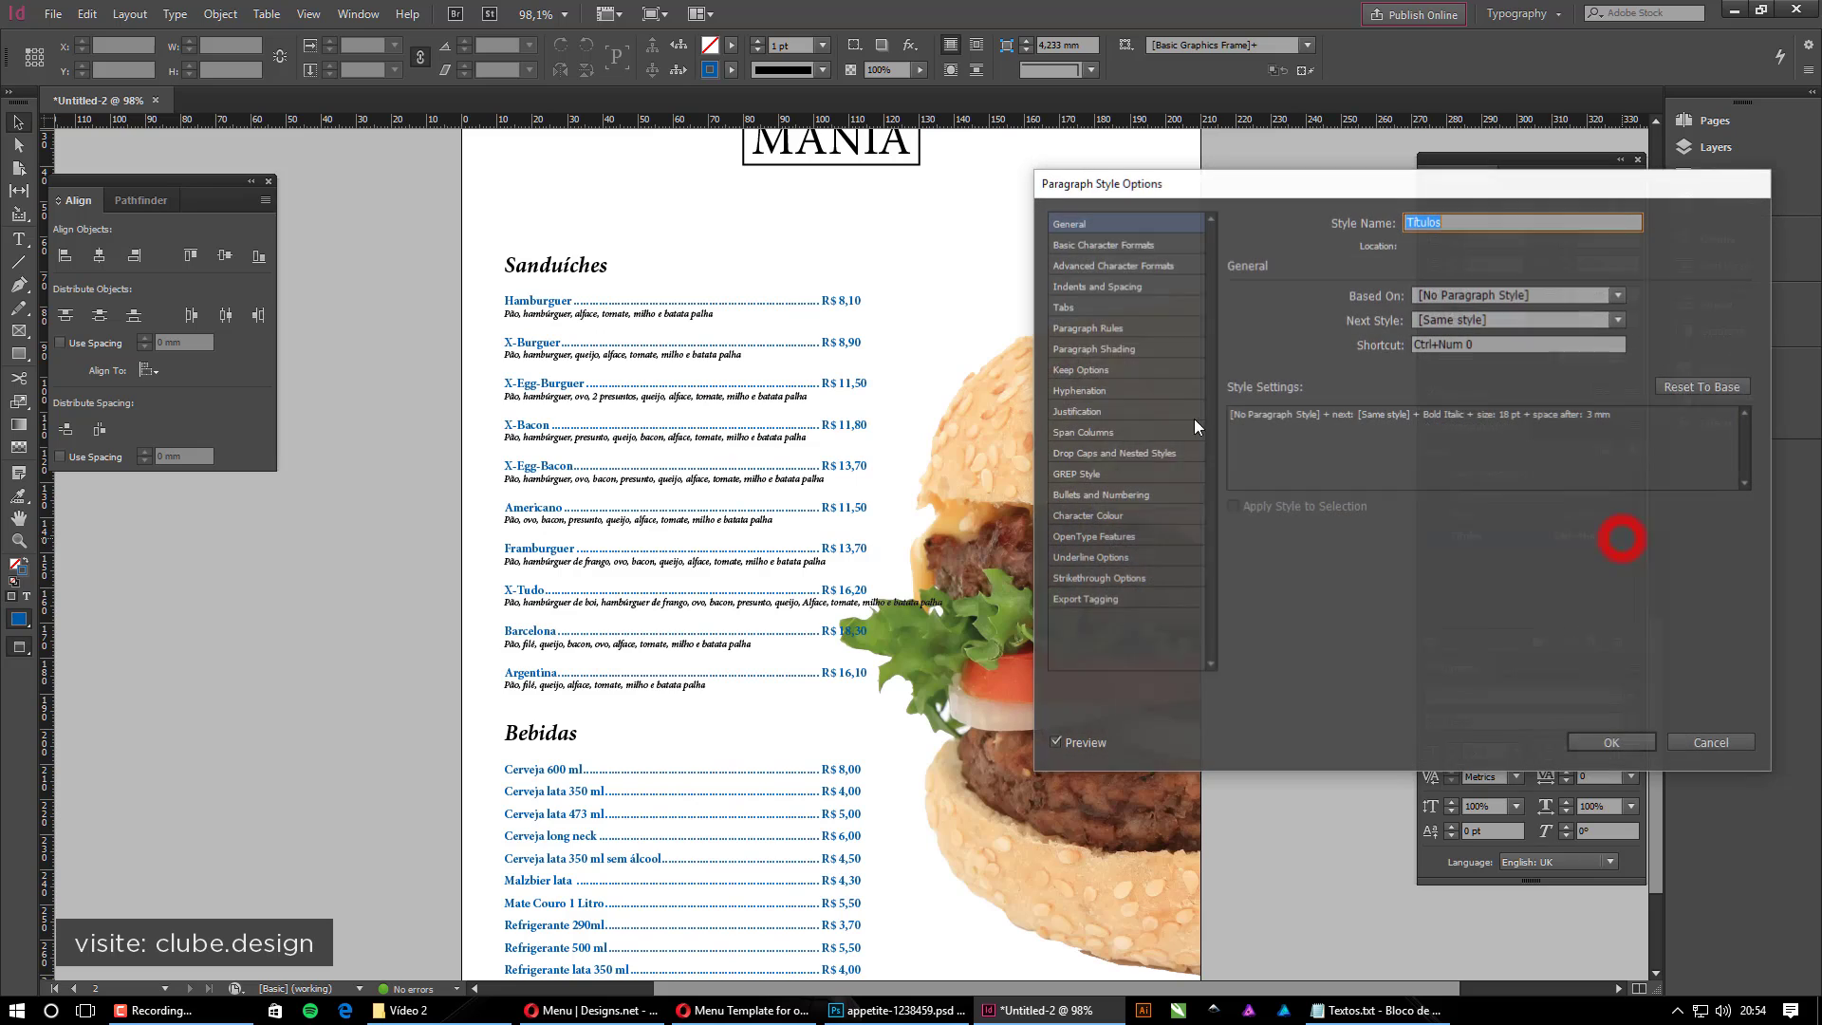
left_click(1106, 517)
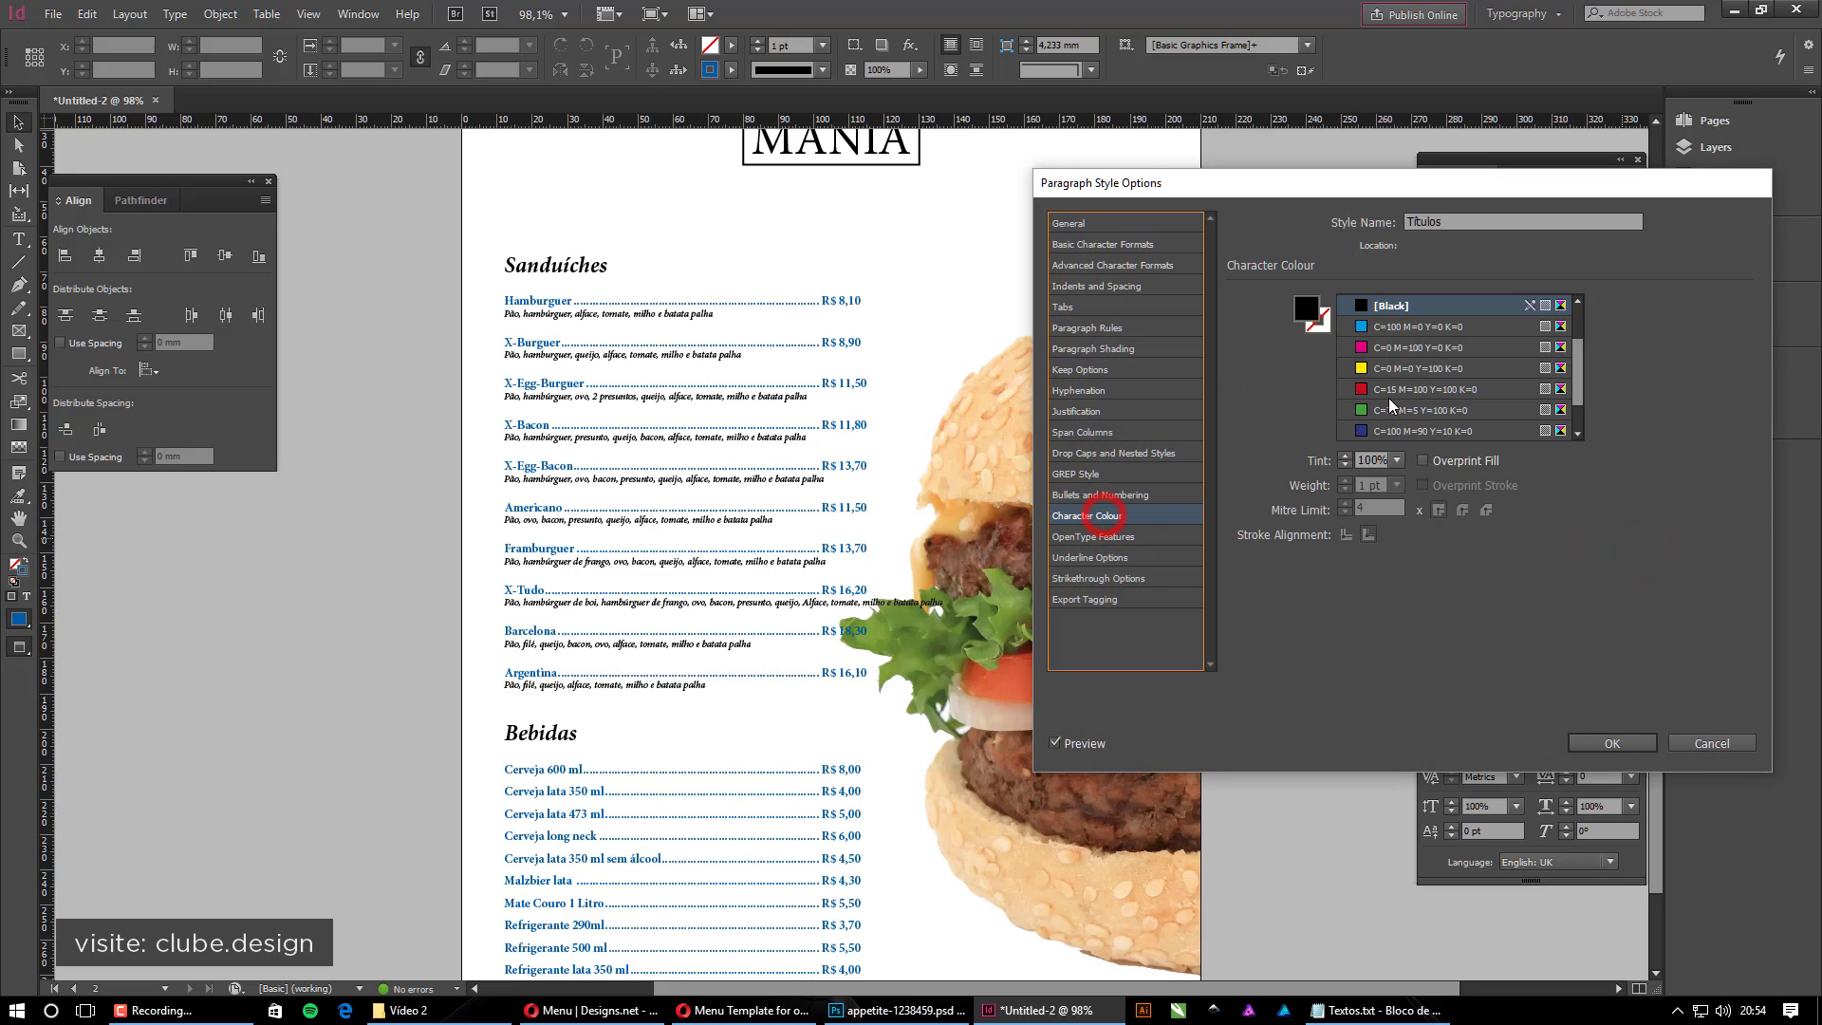
left_click(1577, 353)
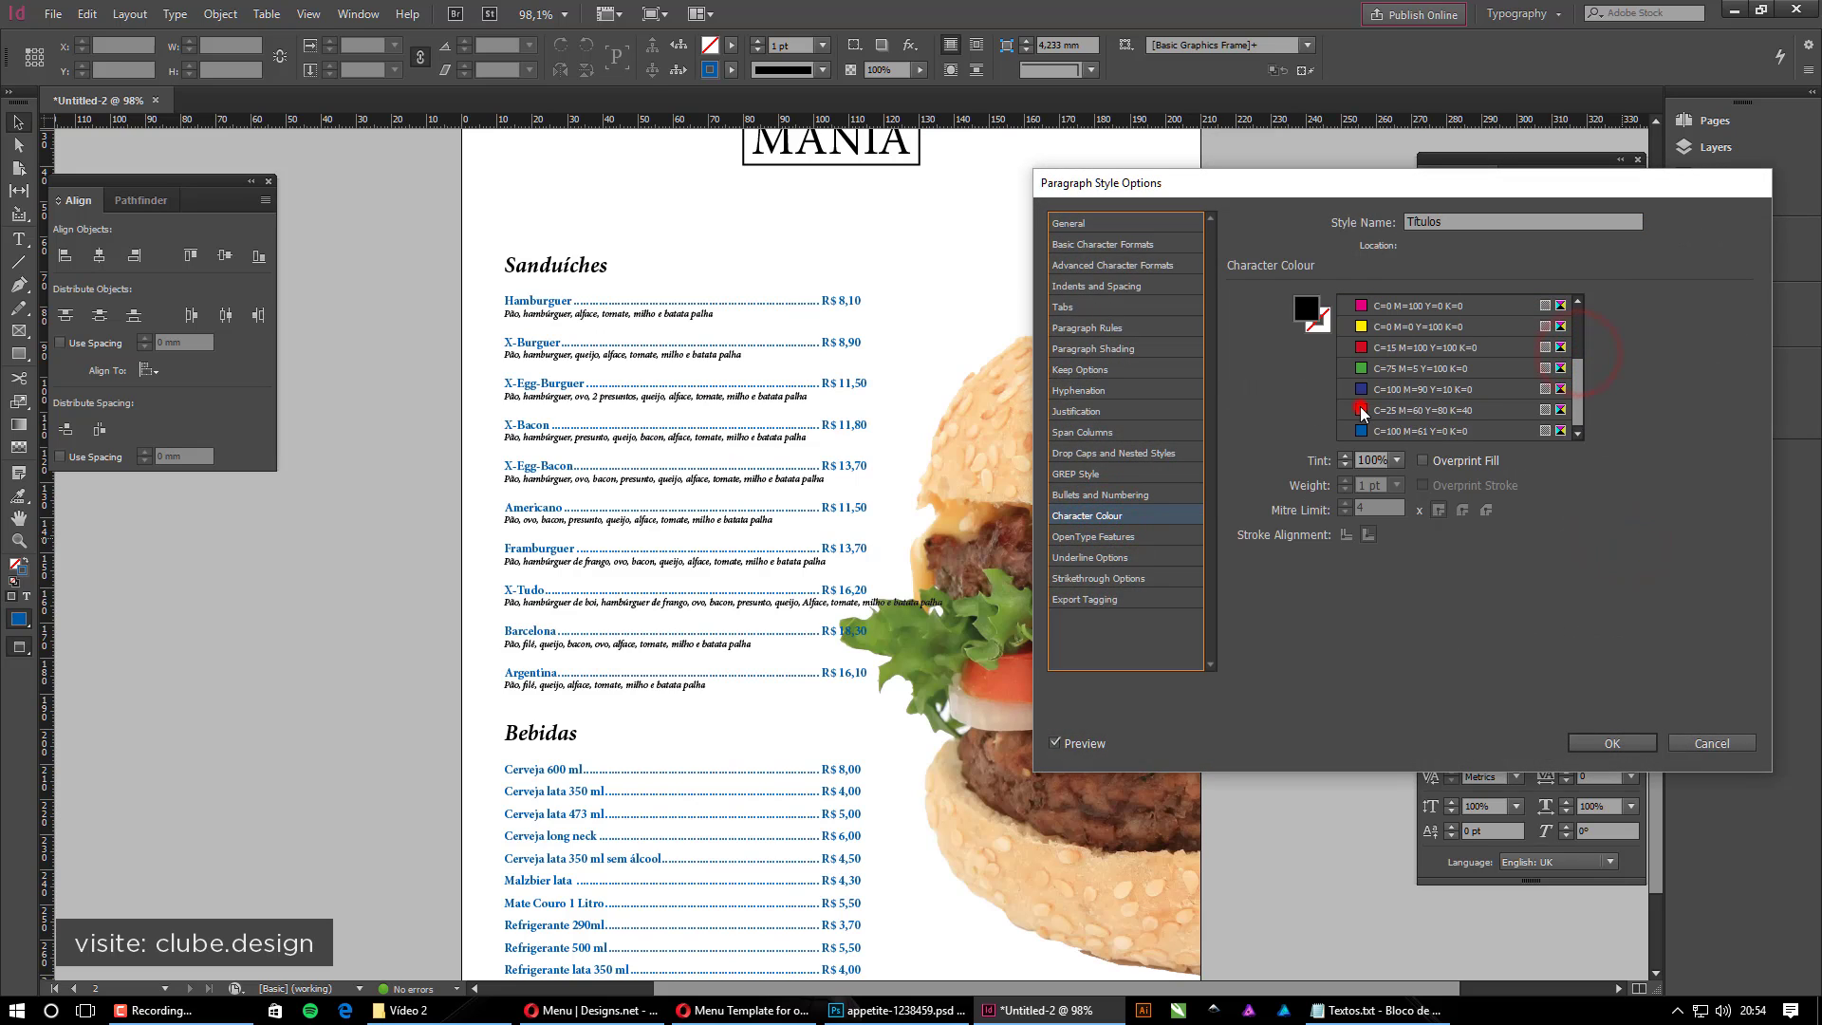
left_click(1397, 411)
left_click(1612, 743)
left_click(361, 470)
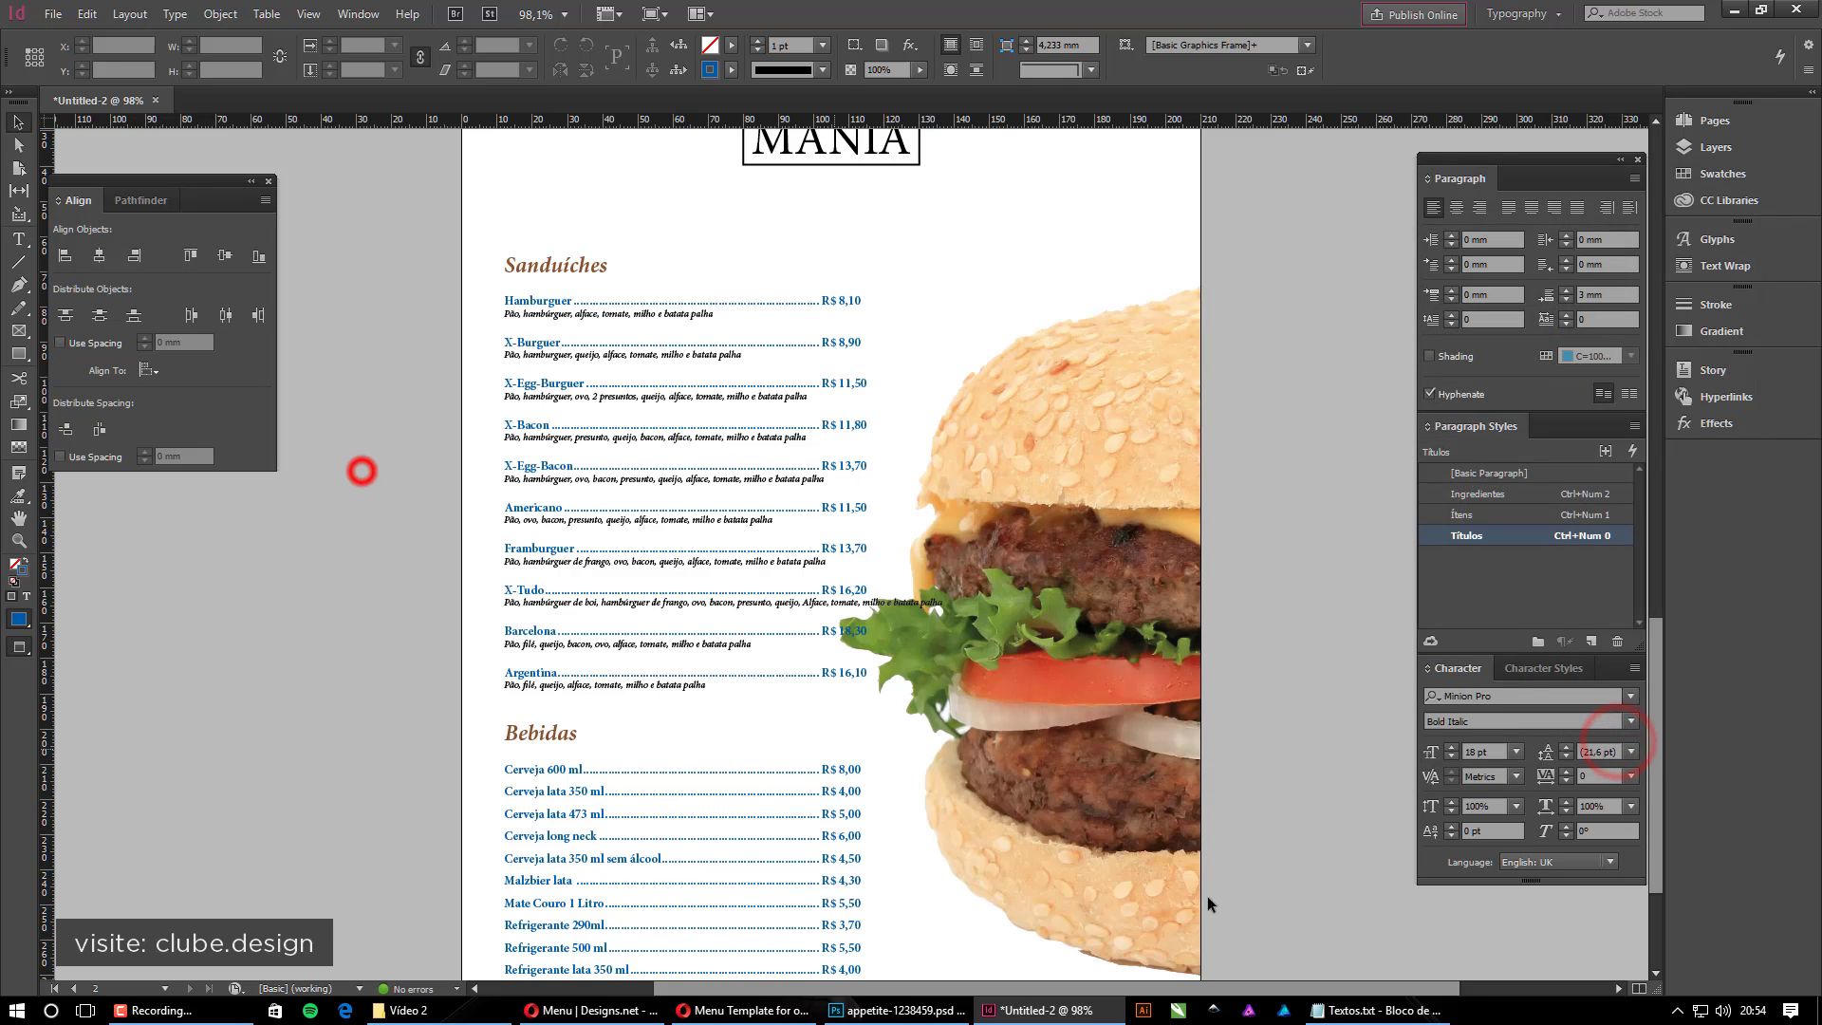
scroll(1097, 812, "down", 3)
scroll(912, 797, "up", 11)
scroll(911, 797, "up", 5)
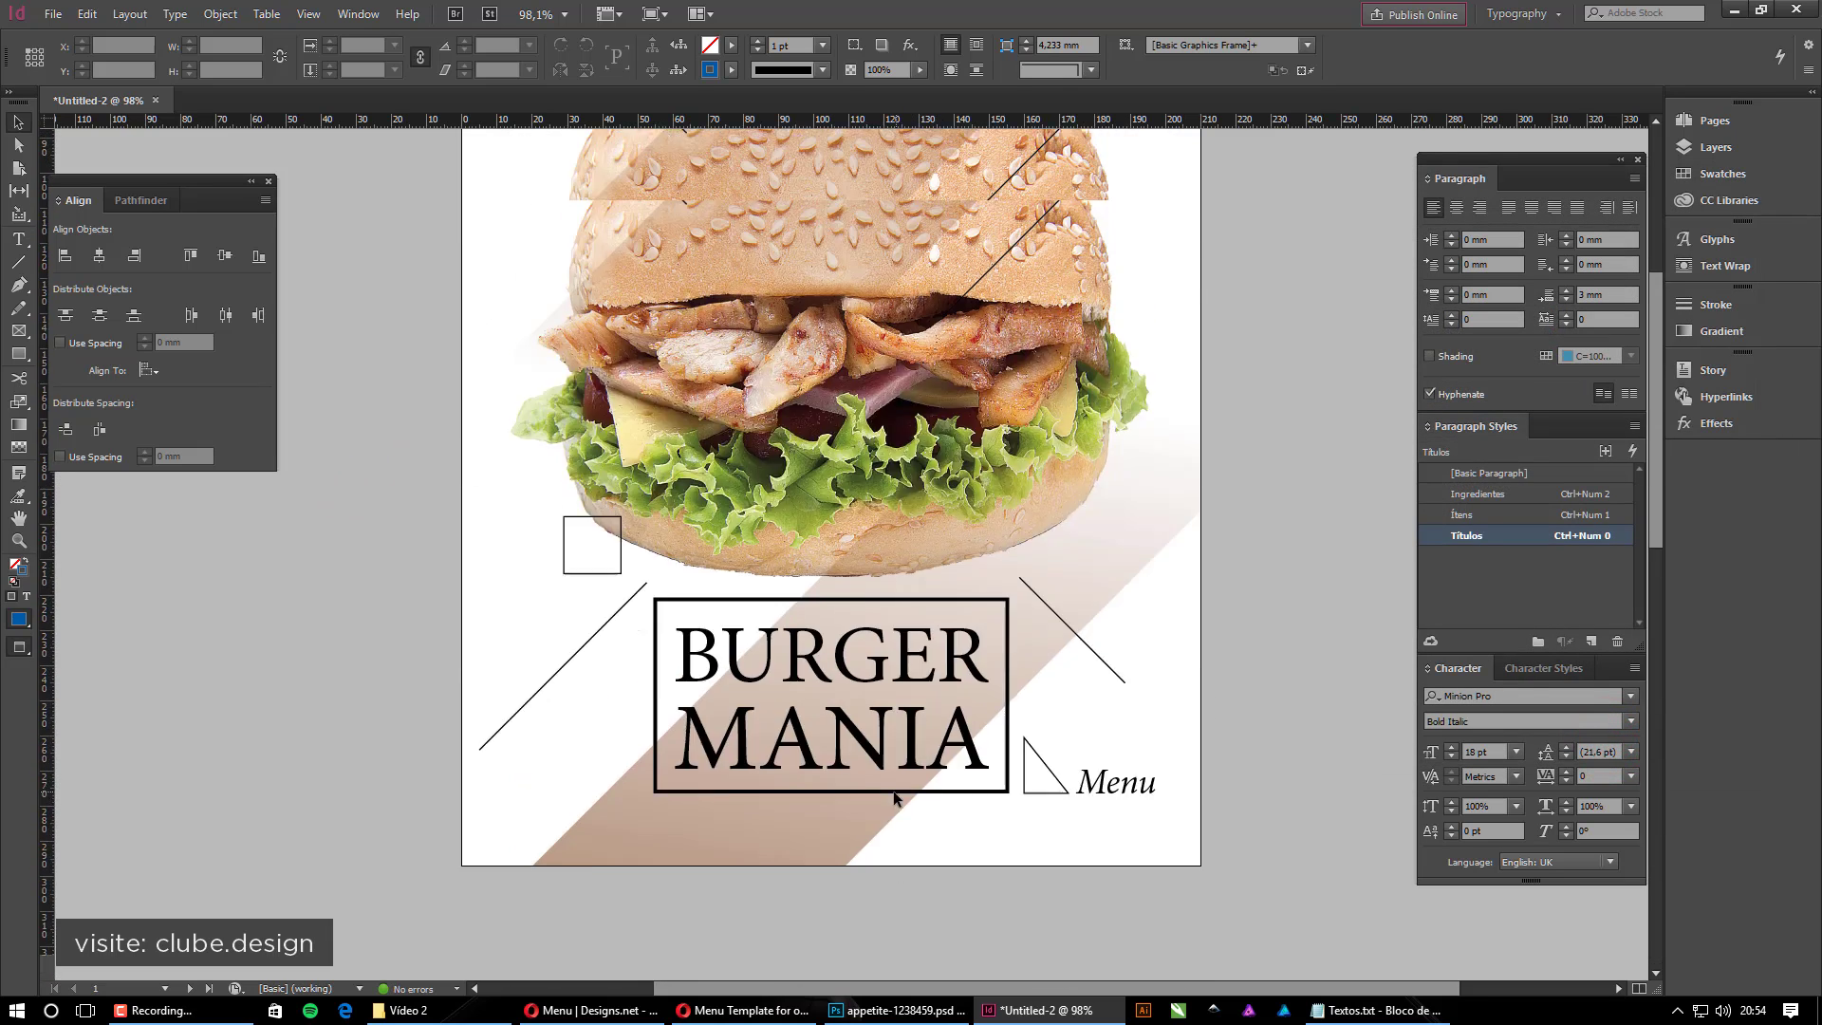
scroll(886, 802, "down", 10)
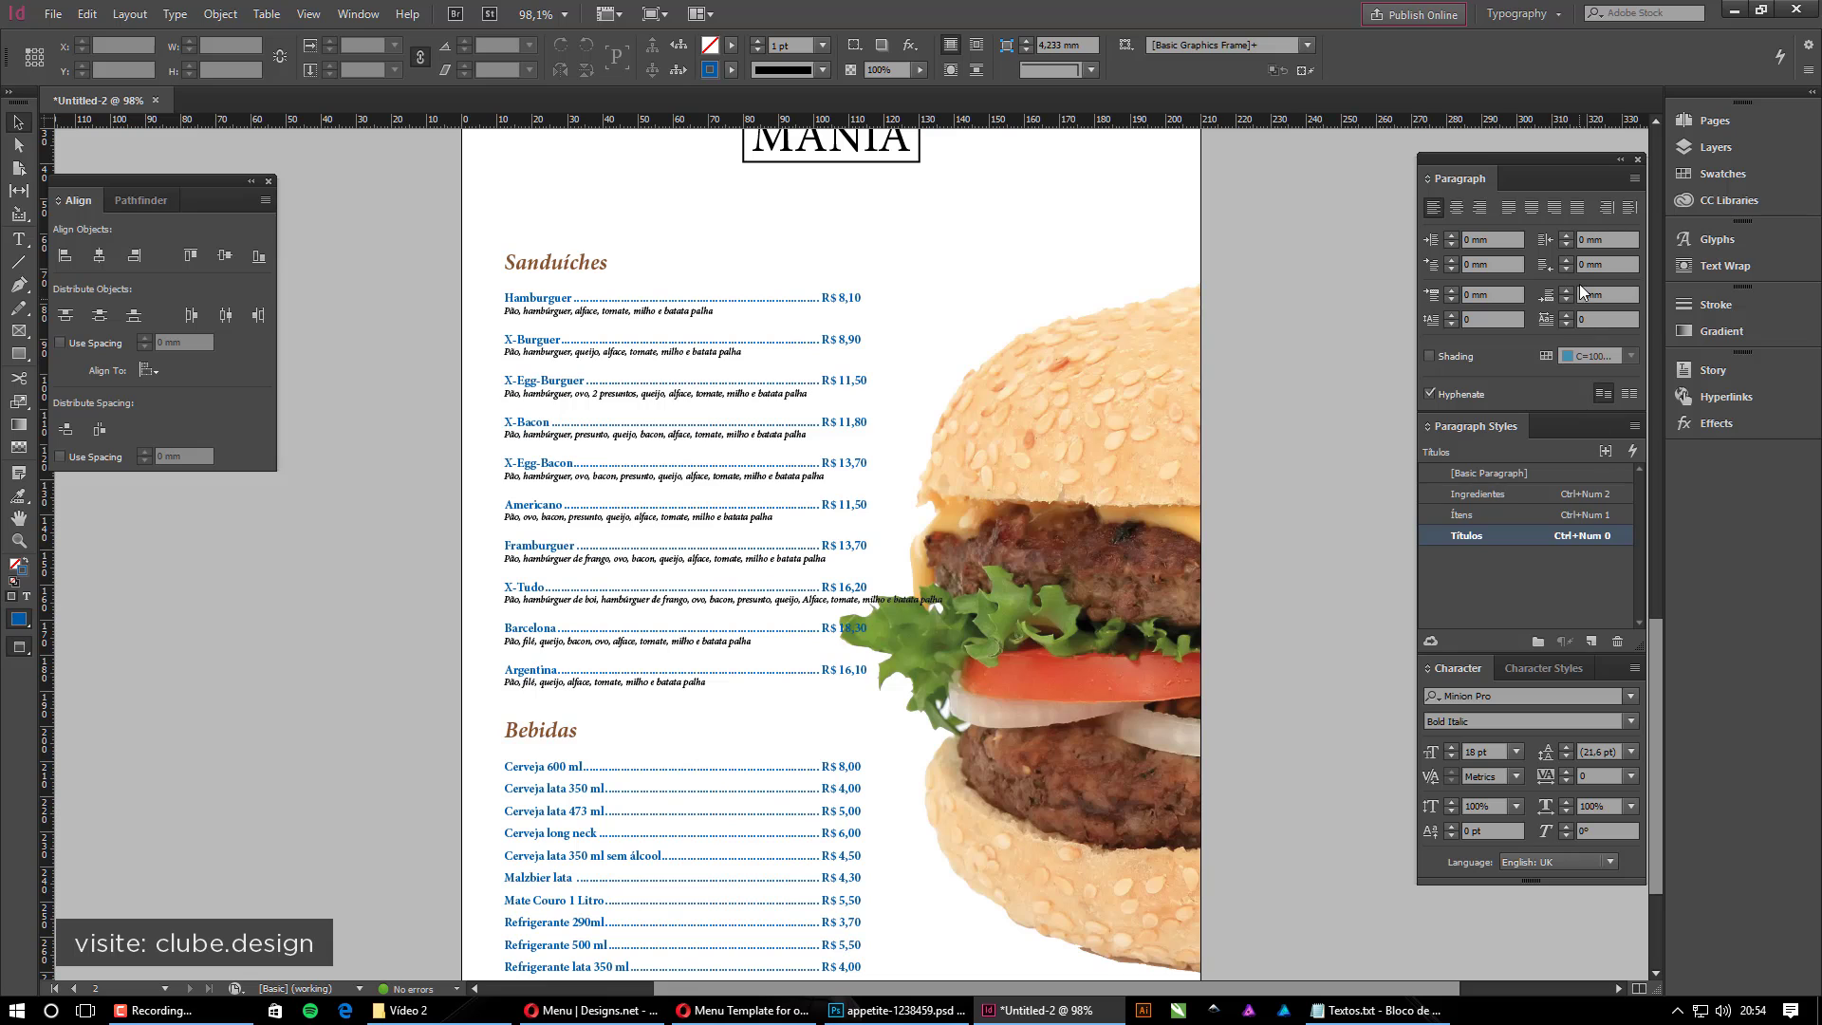
Set the character colour of the Ítens paragraph style to [Black]
double_click(1613, 517)
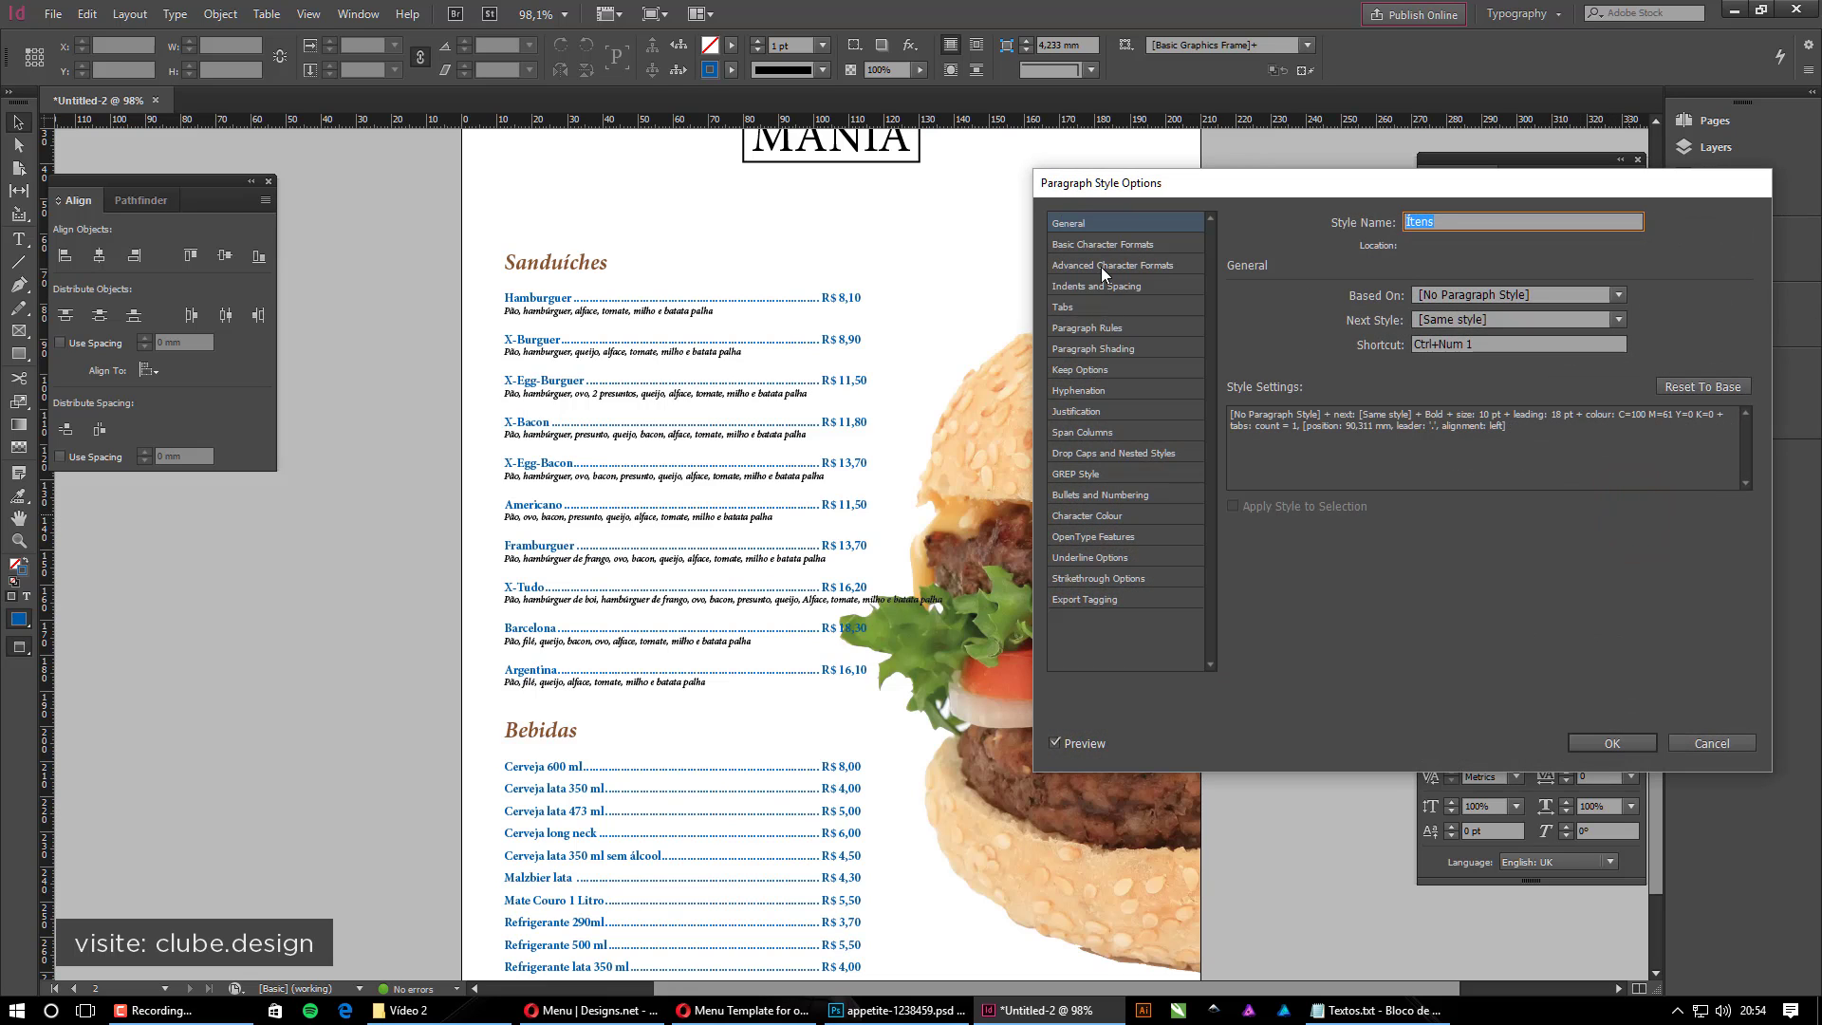
left_click(1087, 517)
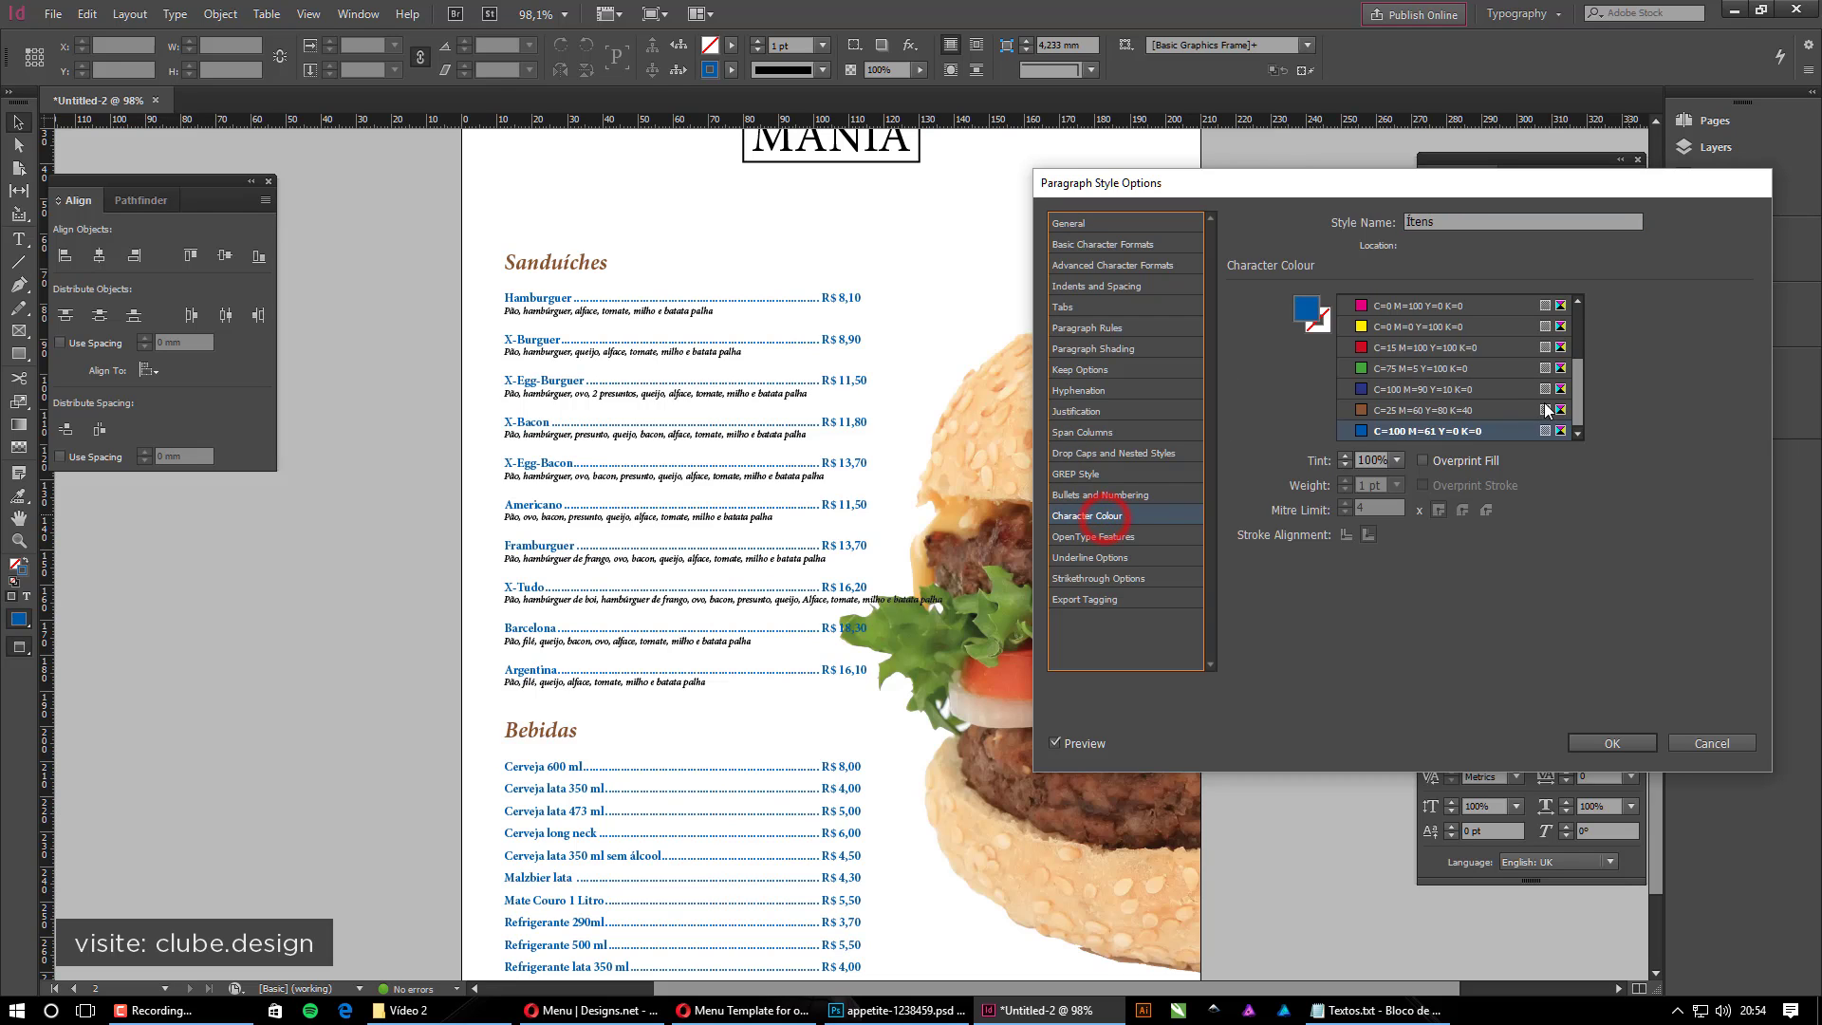
left_click(1580, 378)
left_click(1357, 368)
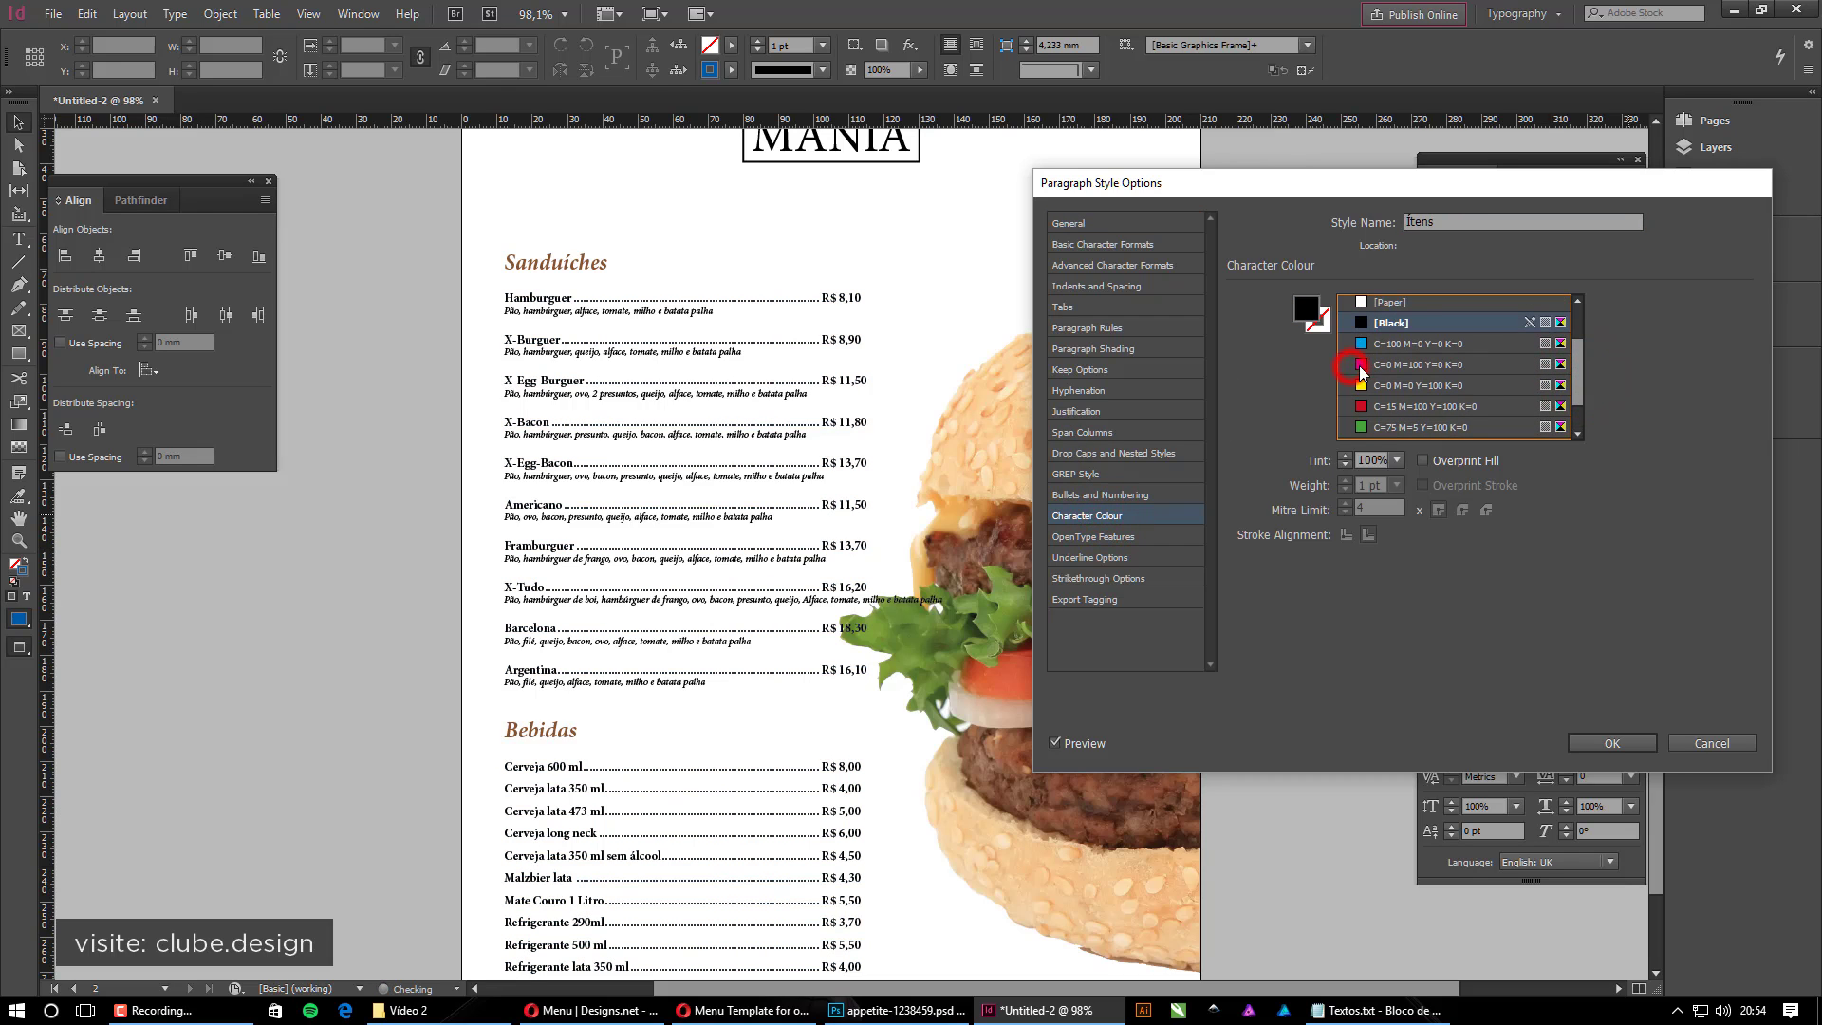
left_click(1611, 742)
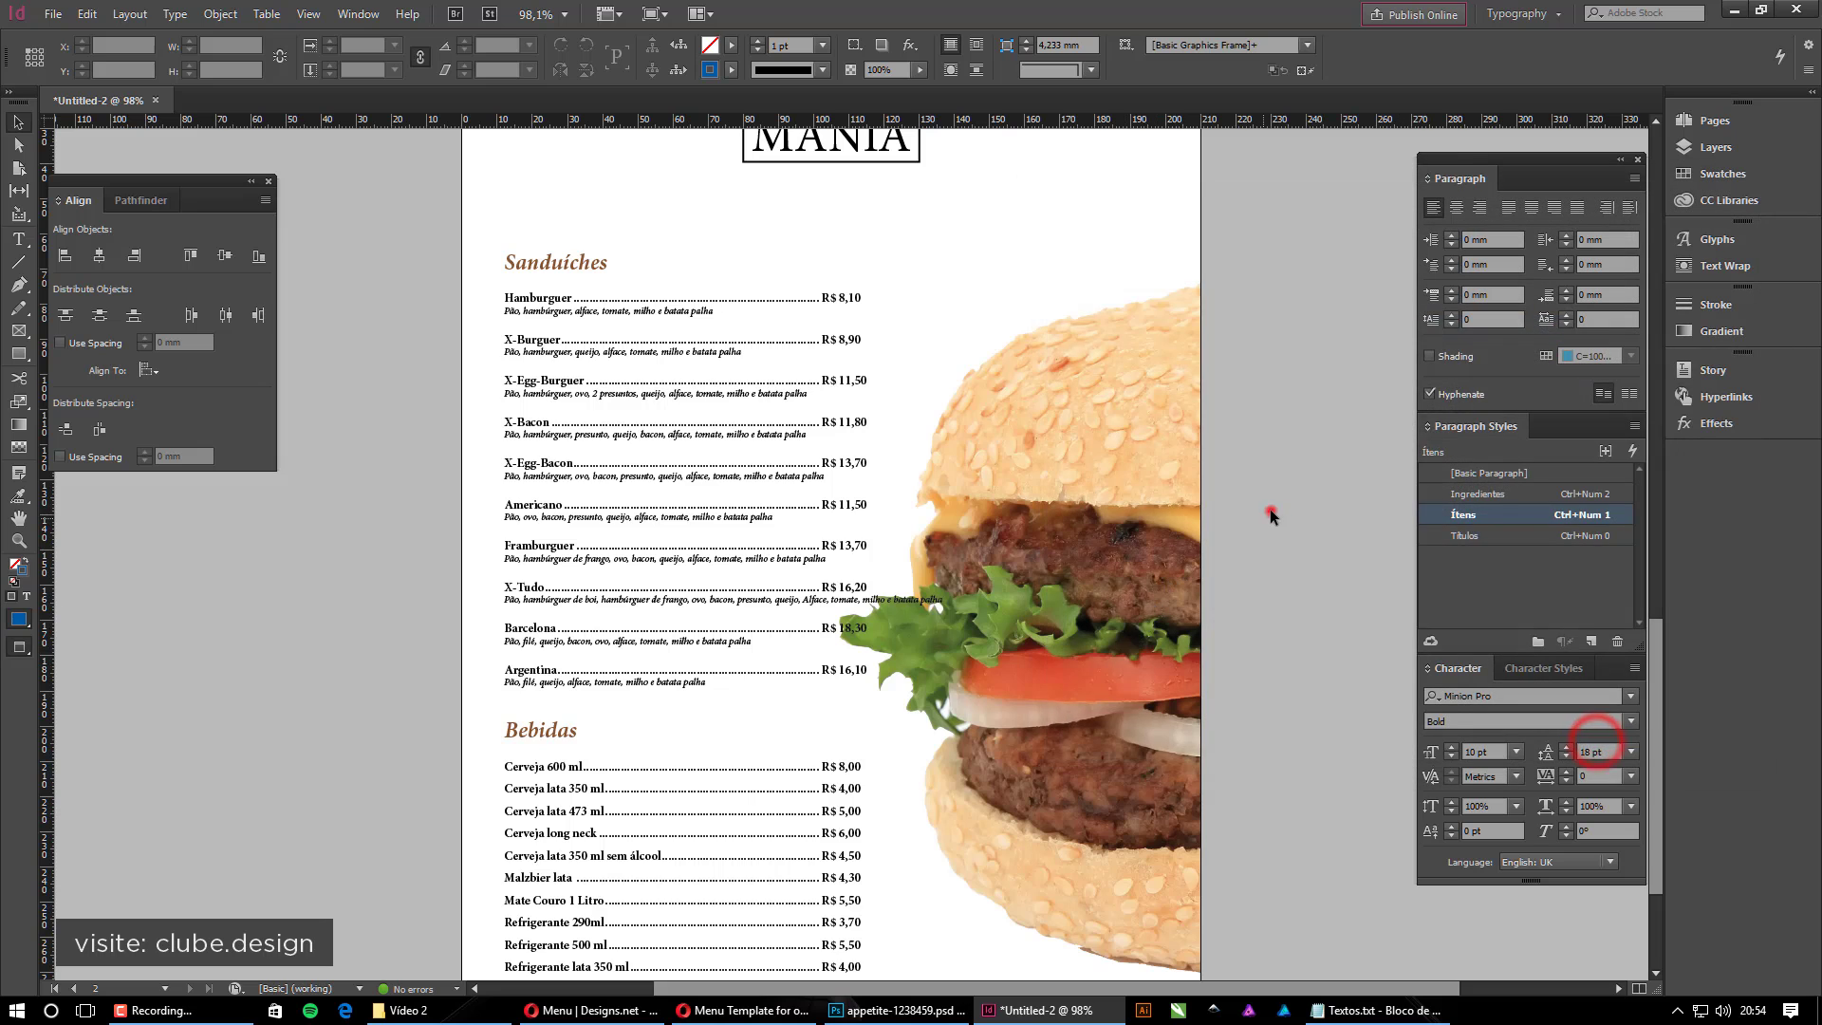
left_click(1271, 510)
scroll(732, 496, "down", 3)
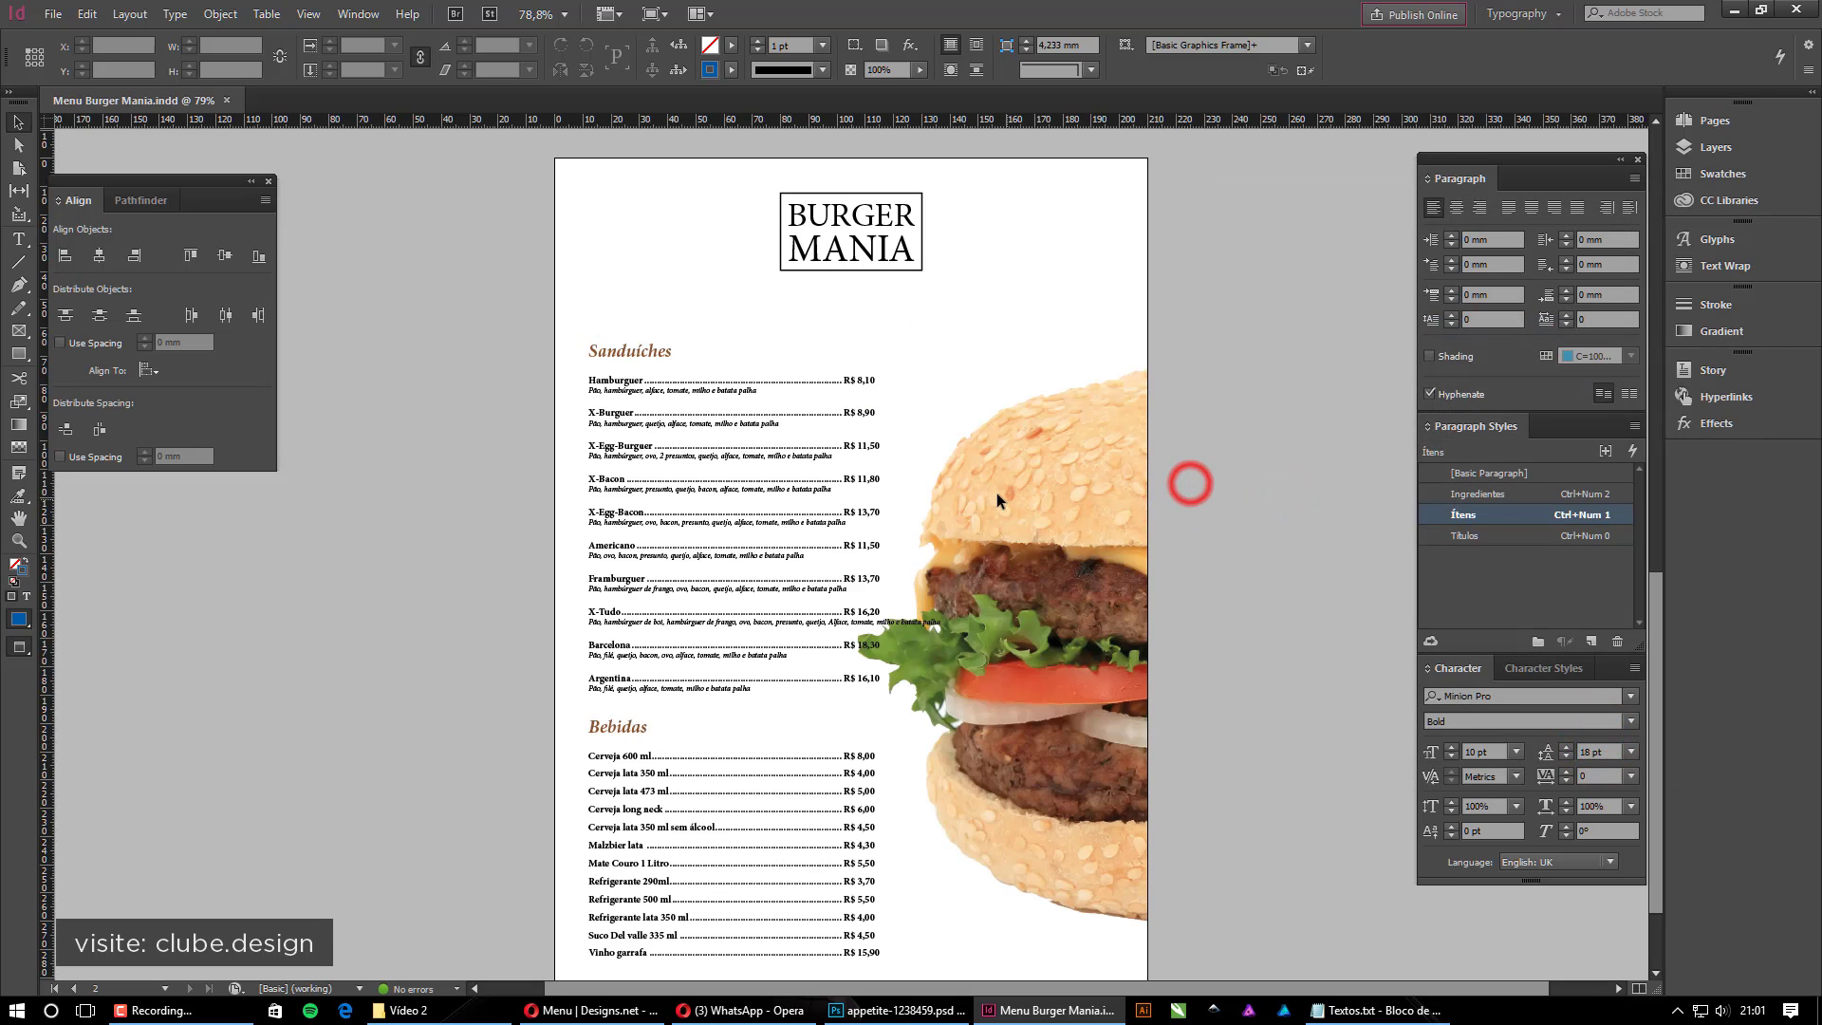
Add a text frame about 48 × 24 mm in the space below and beside the logo, containing "Contatos:" and two phone numbers on separate lines
left_click(992, 491)
left_click_drag(763, 250, 1167, 571)
left_click_drag(1085, 508, 955, 468)
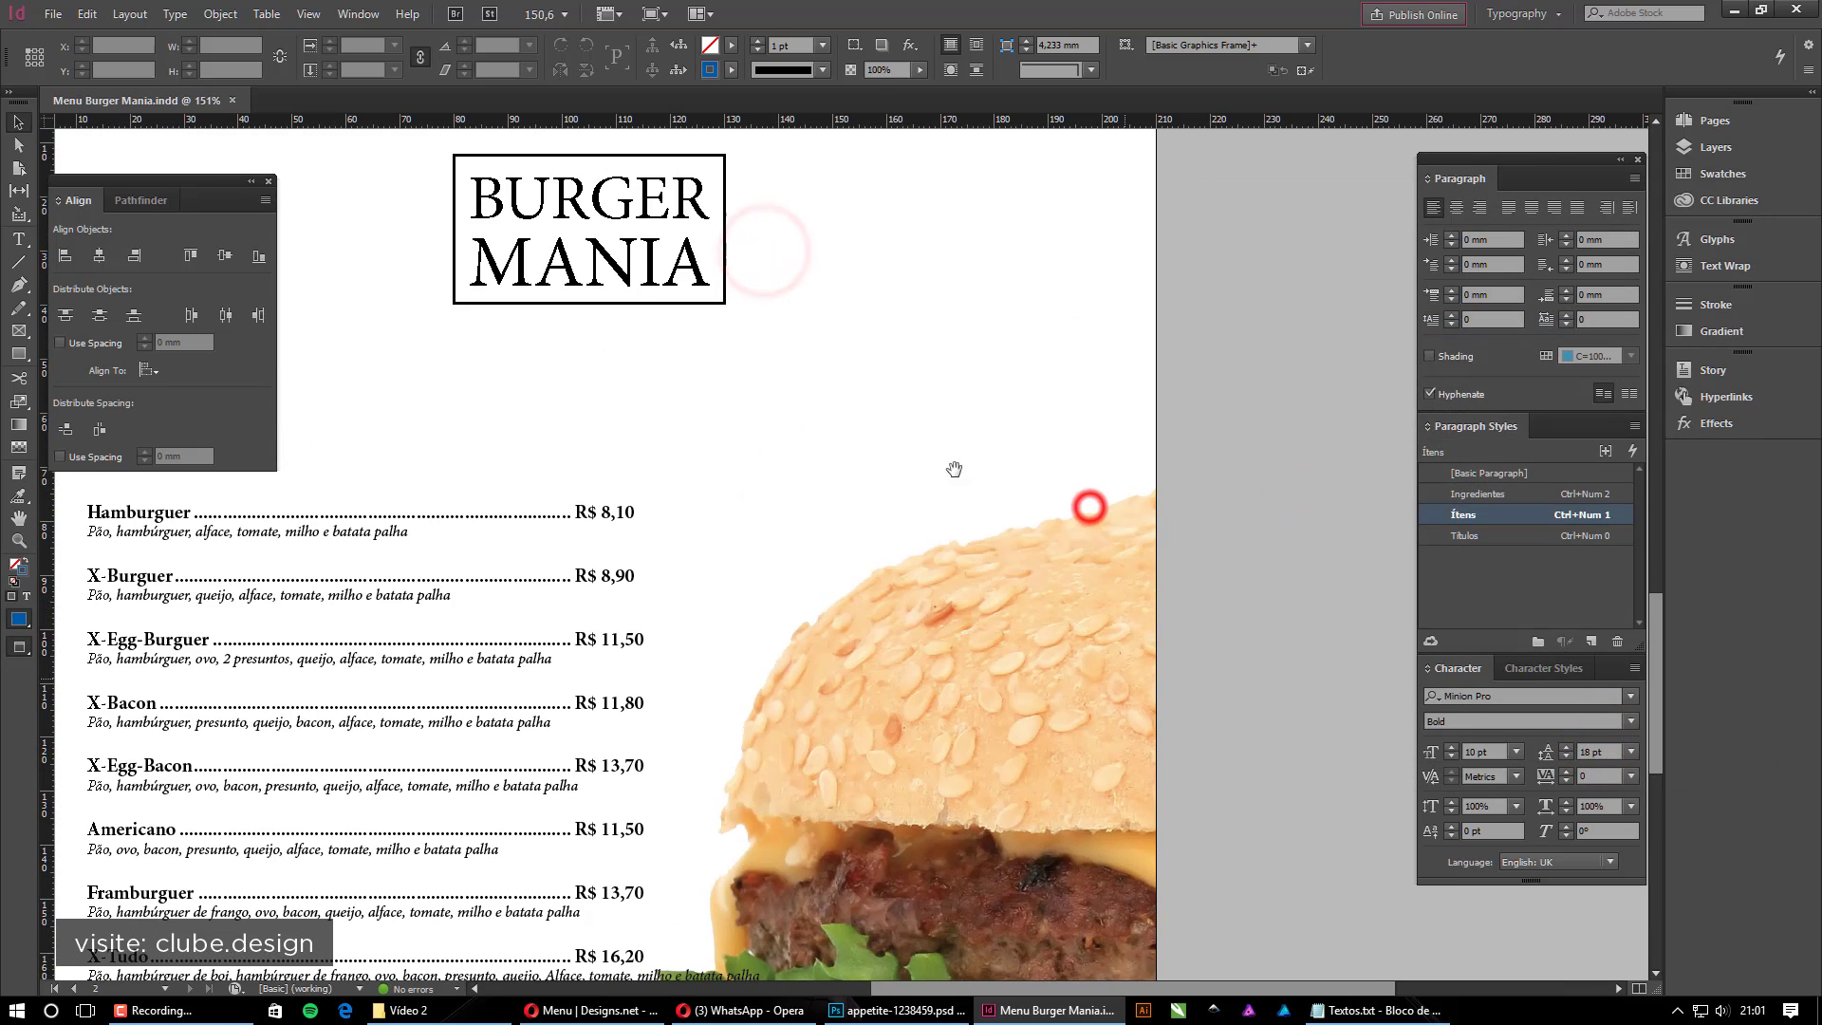
left_click_drag(889, 542, 898, 506)
key("t")
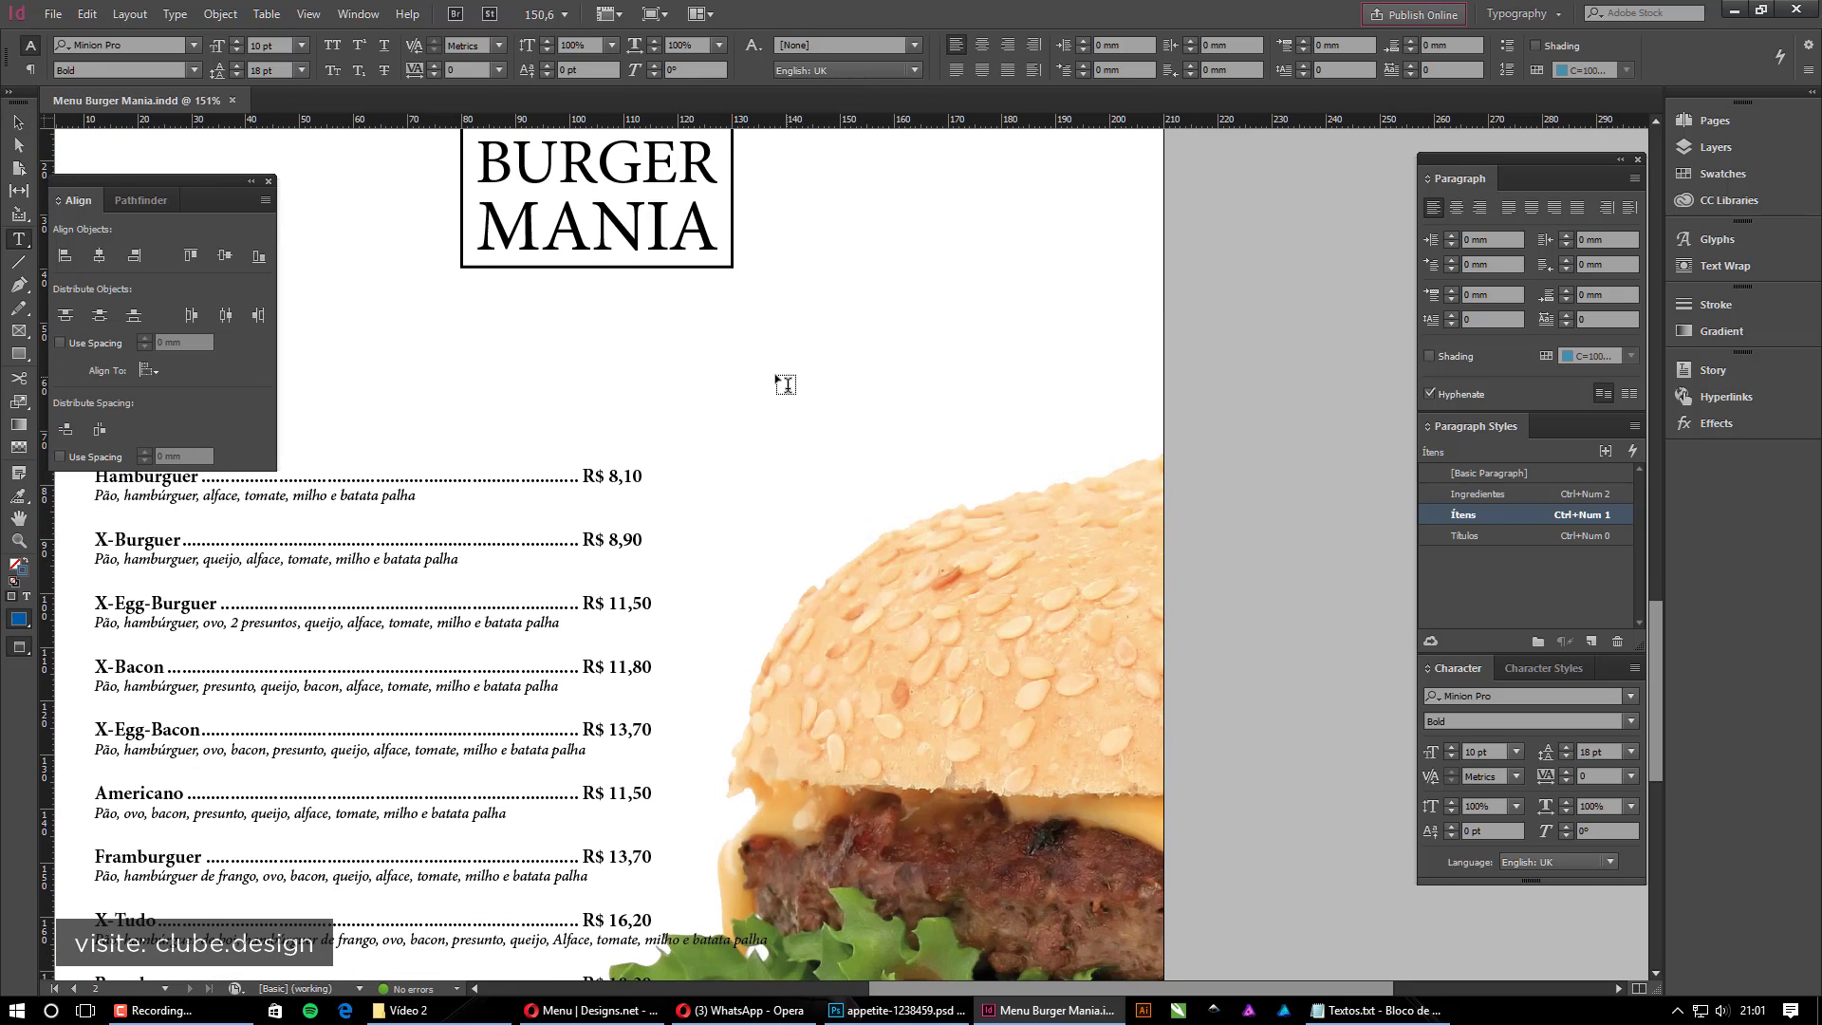
left_click_drag(742, 343, 1002, 459)
type("Contatos")
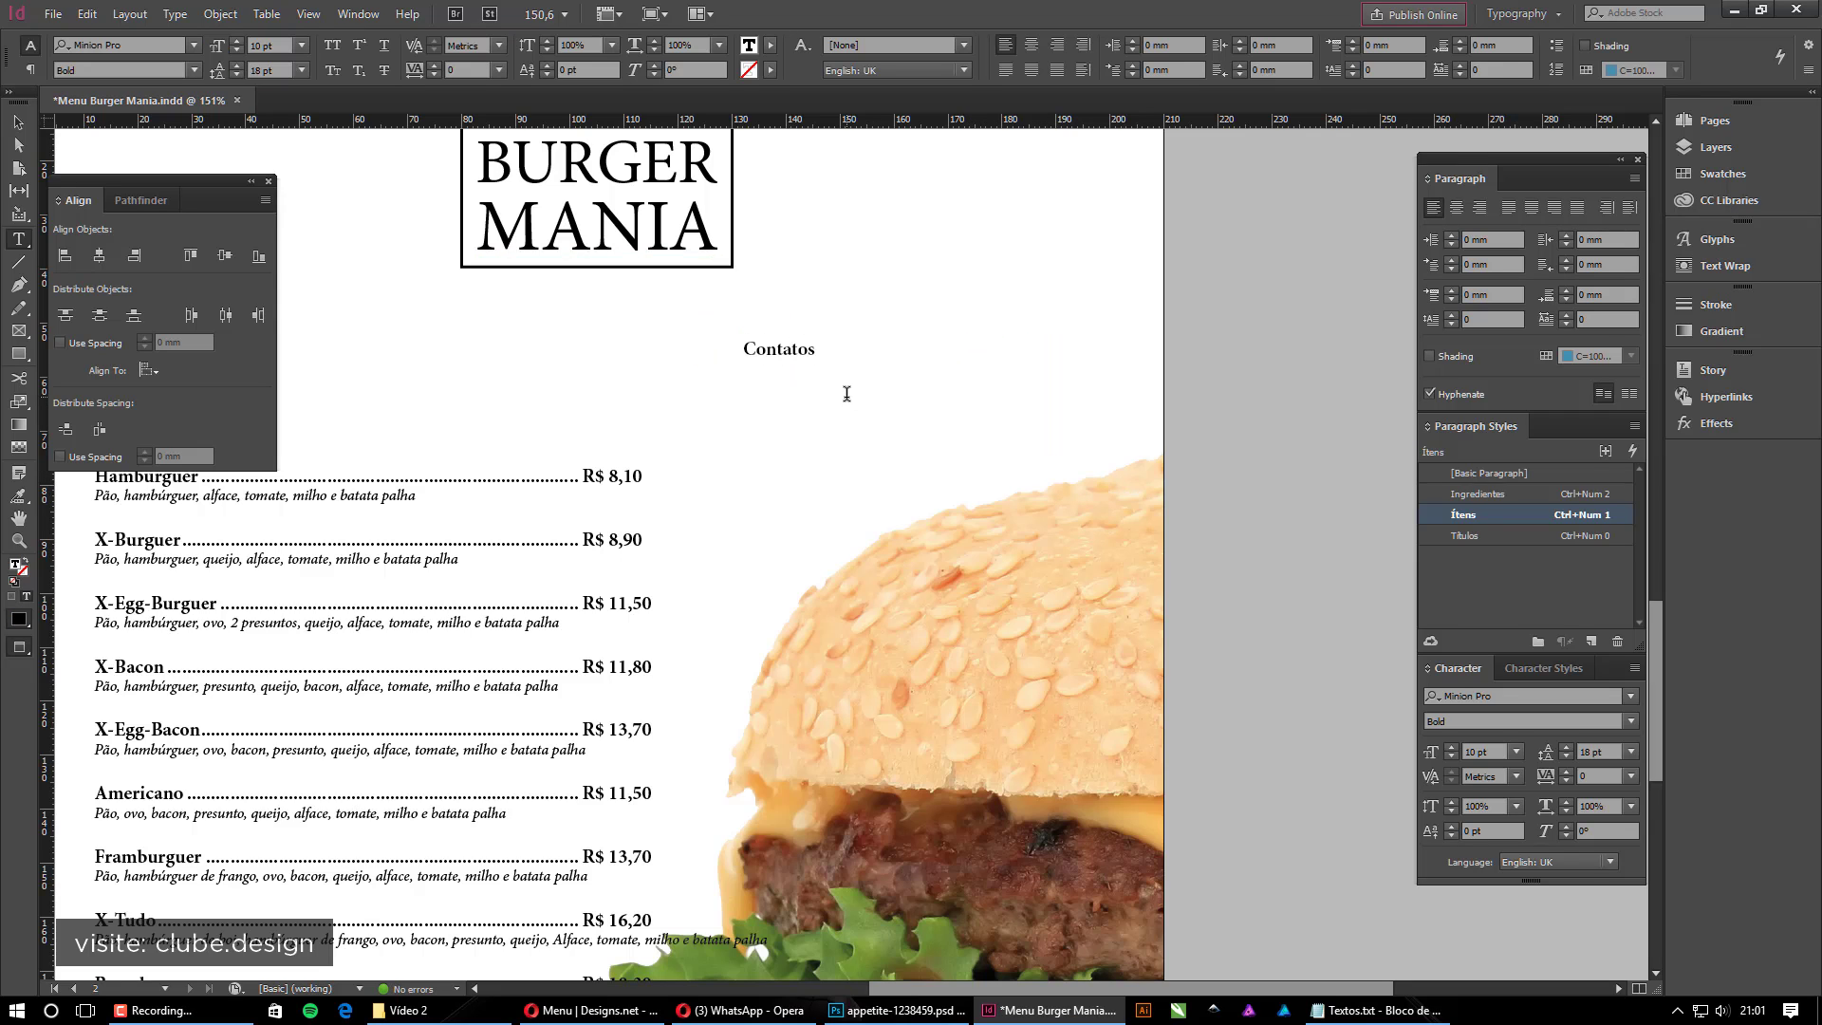
type(": 91")
key("BackSpace")
key("BackSpace")
key("Left")
key("Left")
key("Left")
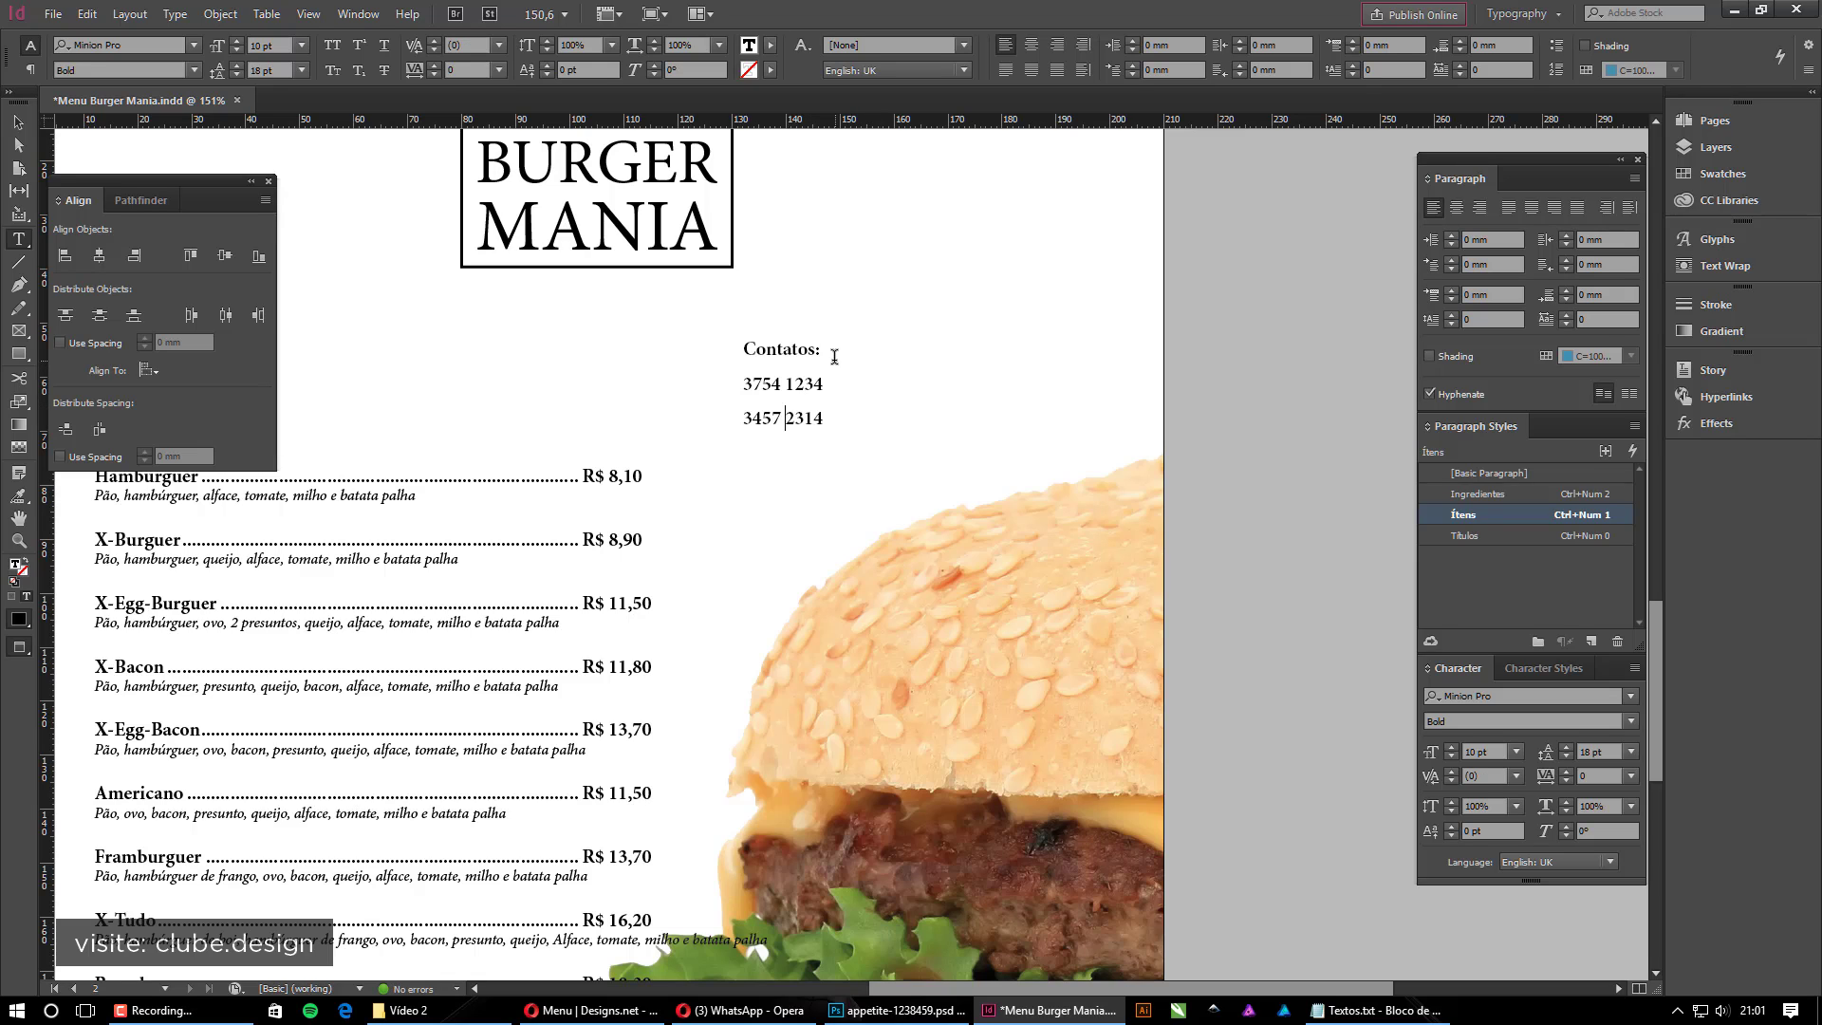
Apply the Títulos style to the "Contatos:" line and the Ítens style to the two phone number lines
triple_click(827, 349)
left_click(1523, 536)
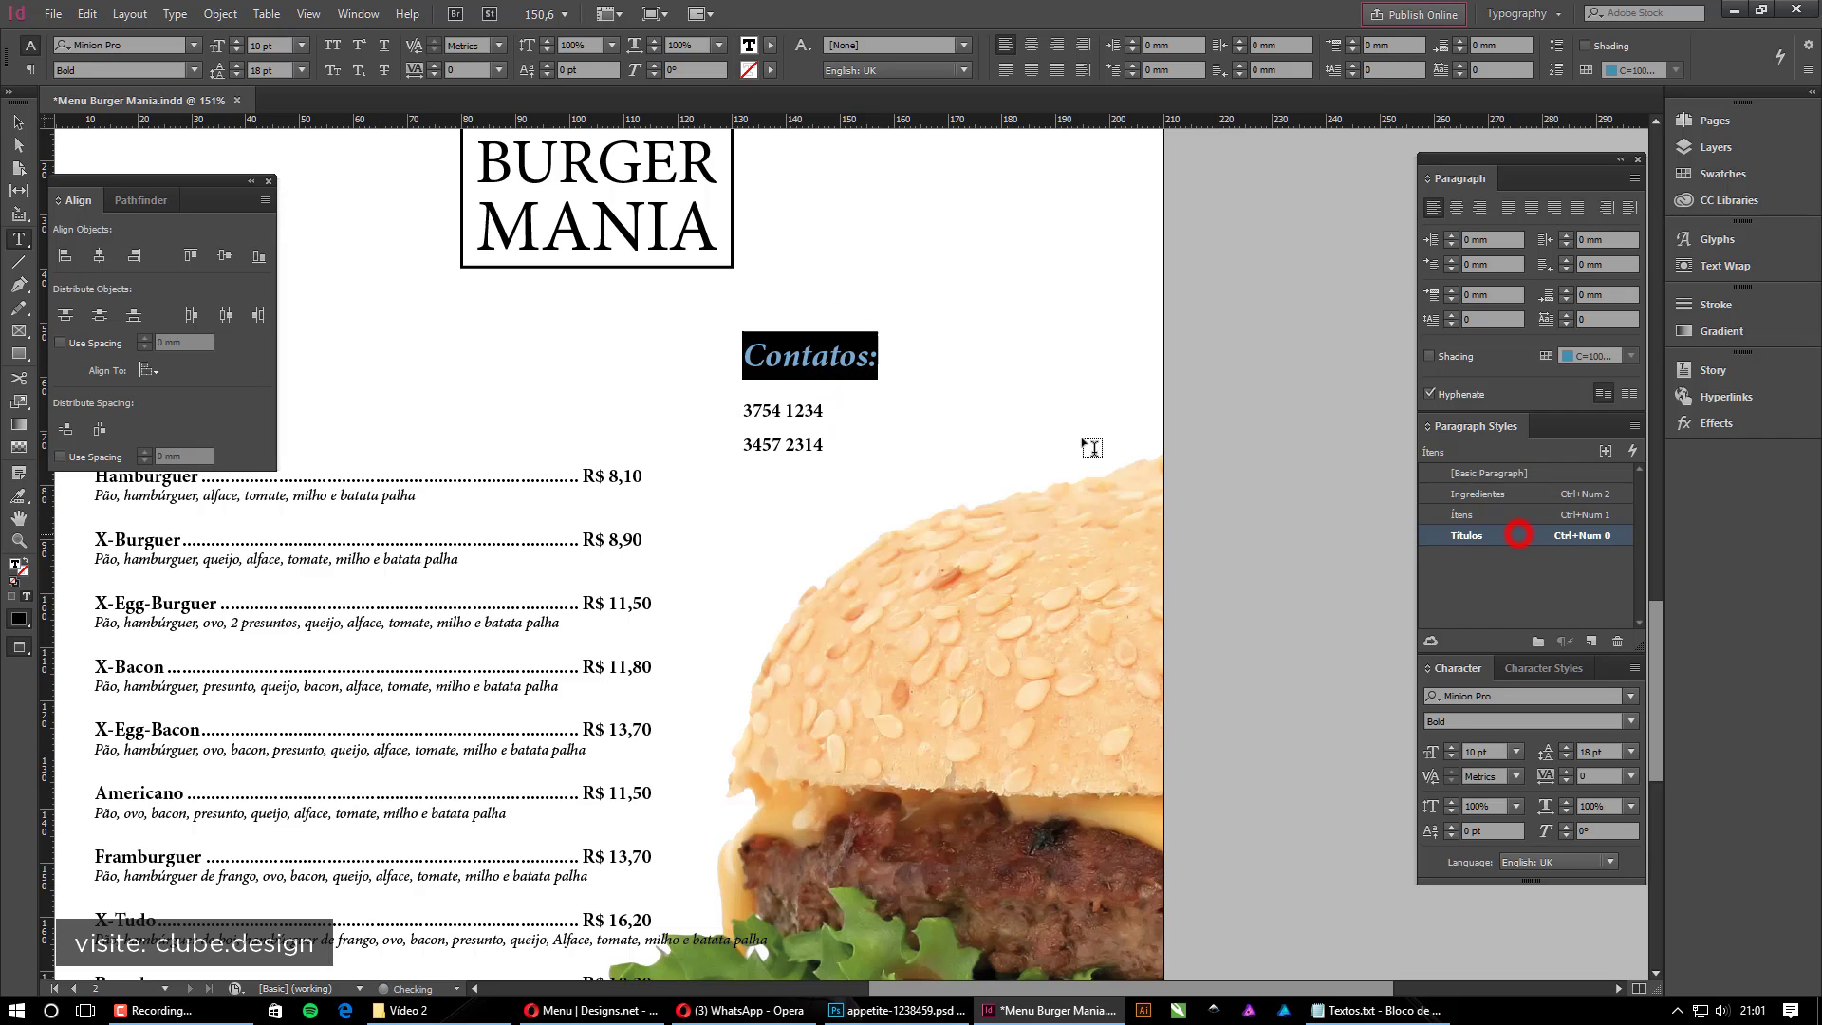
left_click(771, 415)
left_click_drag(740, 410, 823, 452)
left_click(1528, 519)
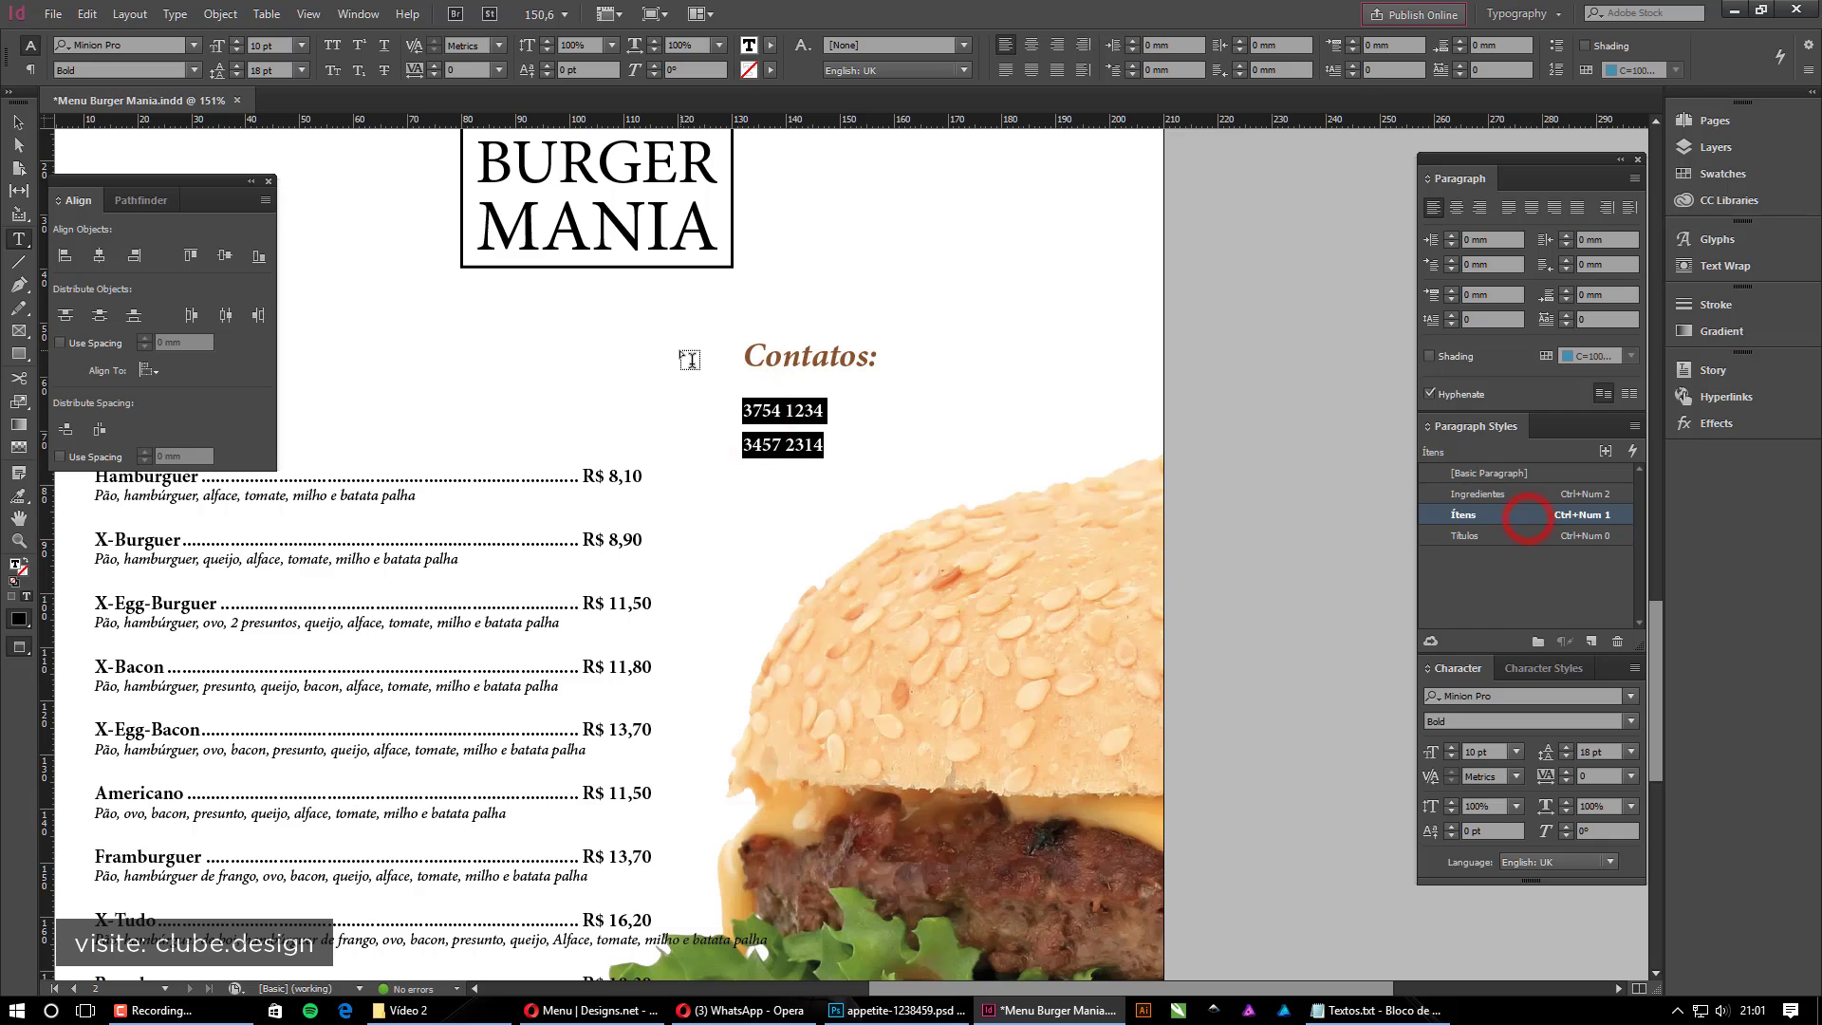
Shrink the contact text frame to about 25 × 20 mm so it fits closely around its text
left_click(18, 121)
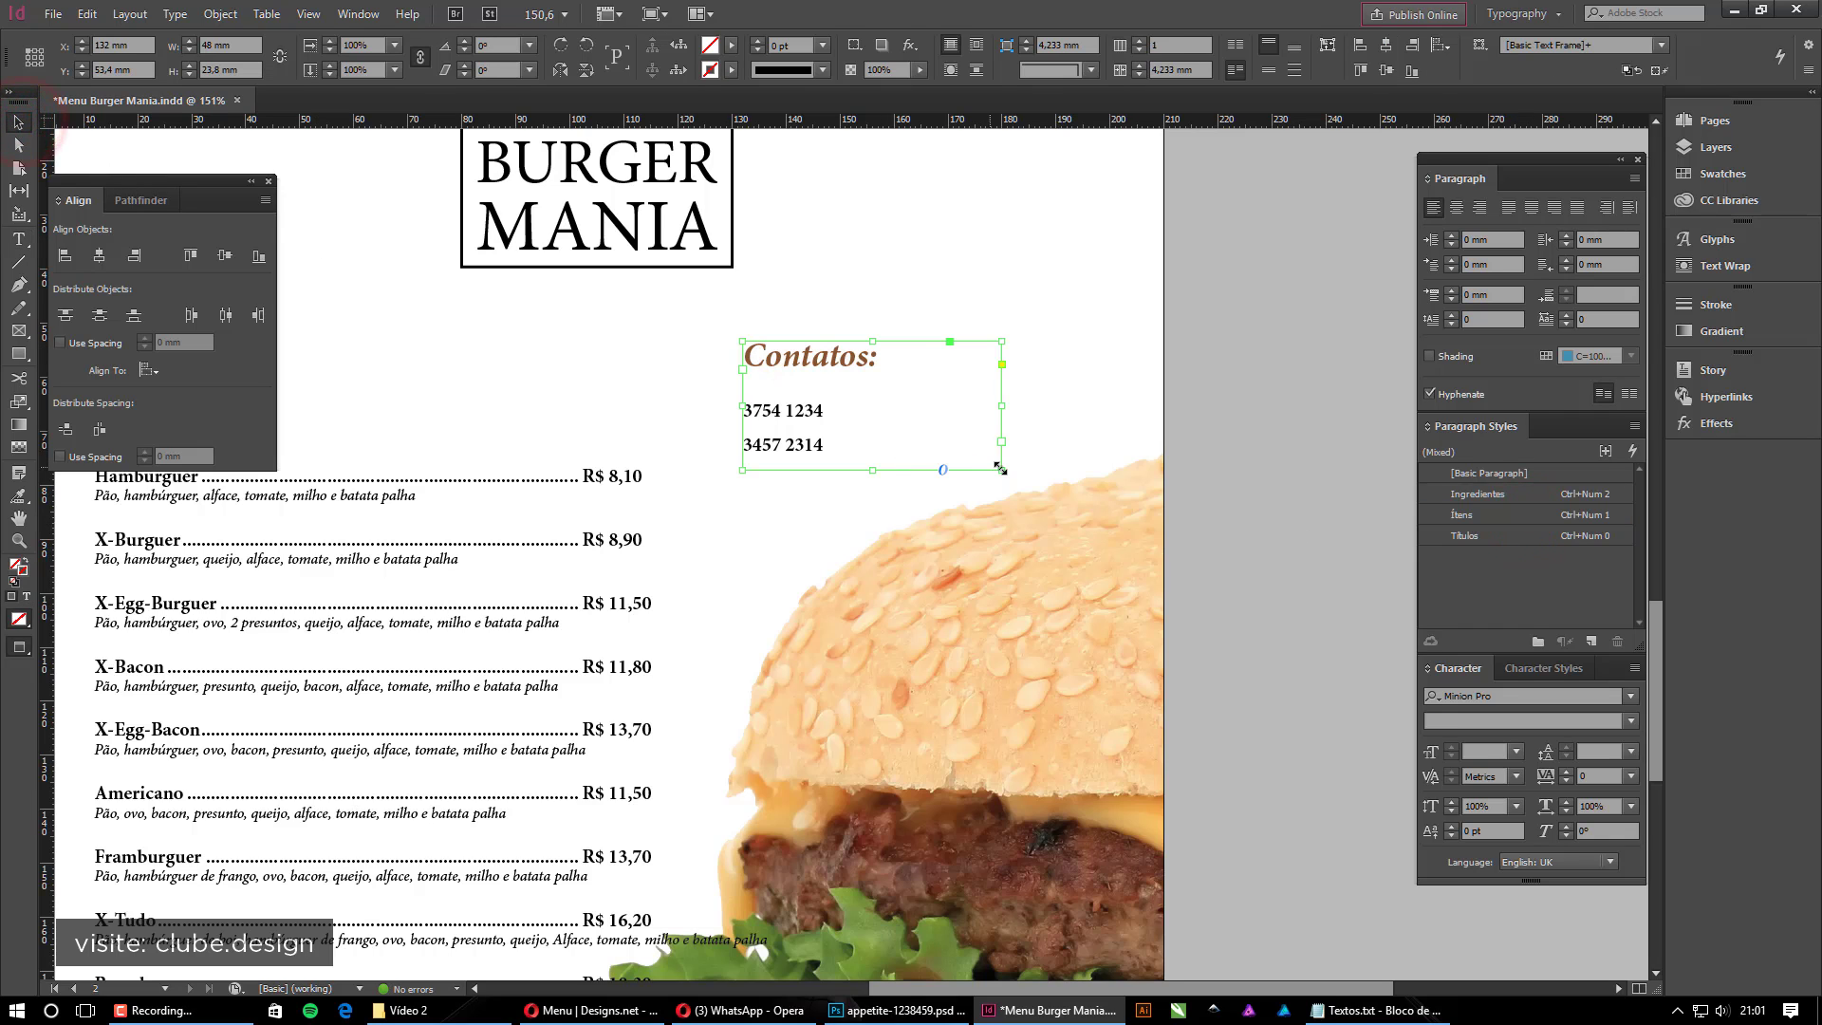
left_click_drag(1001, 469, 964, 450)
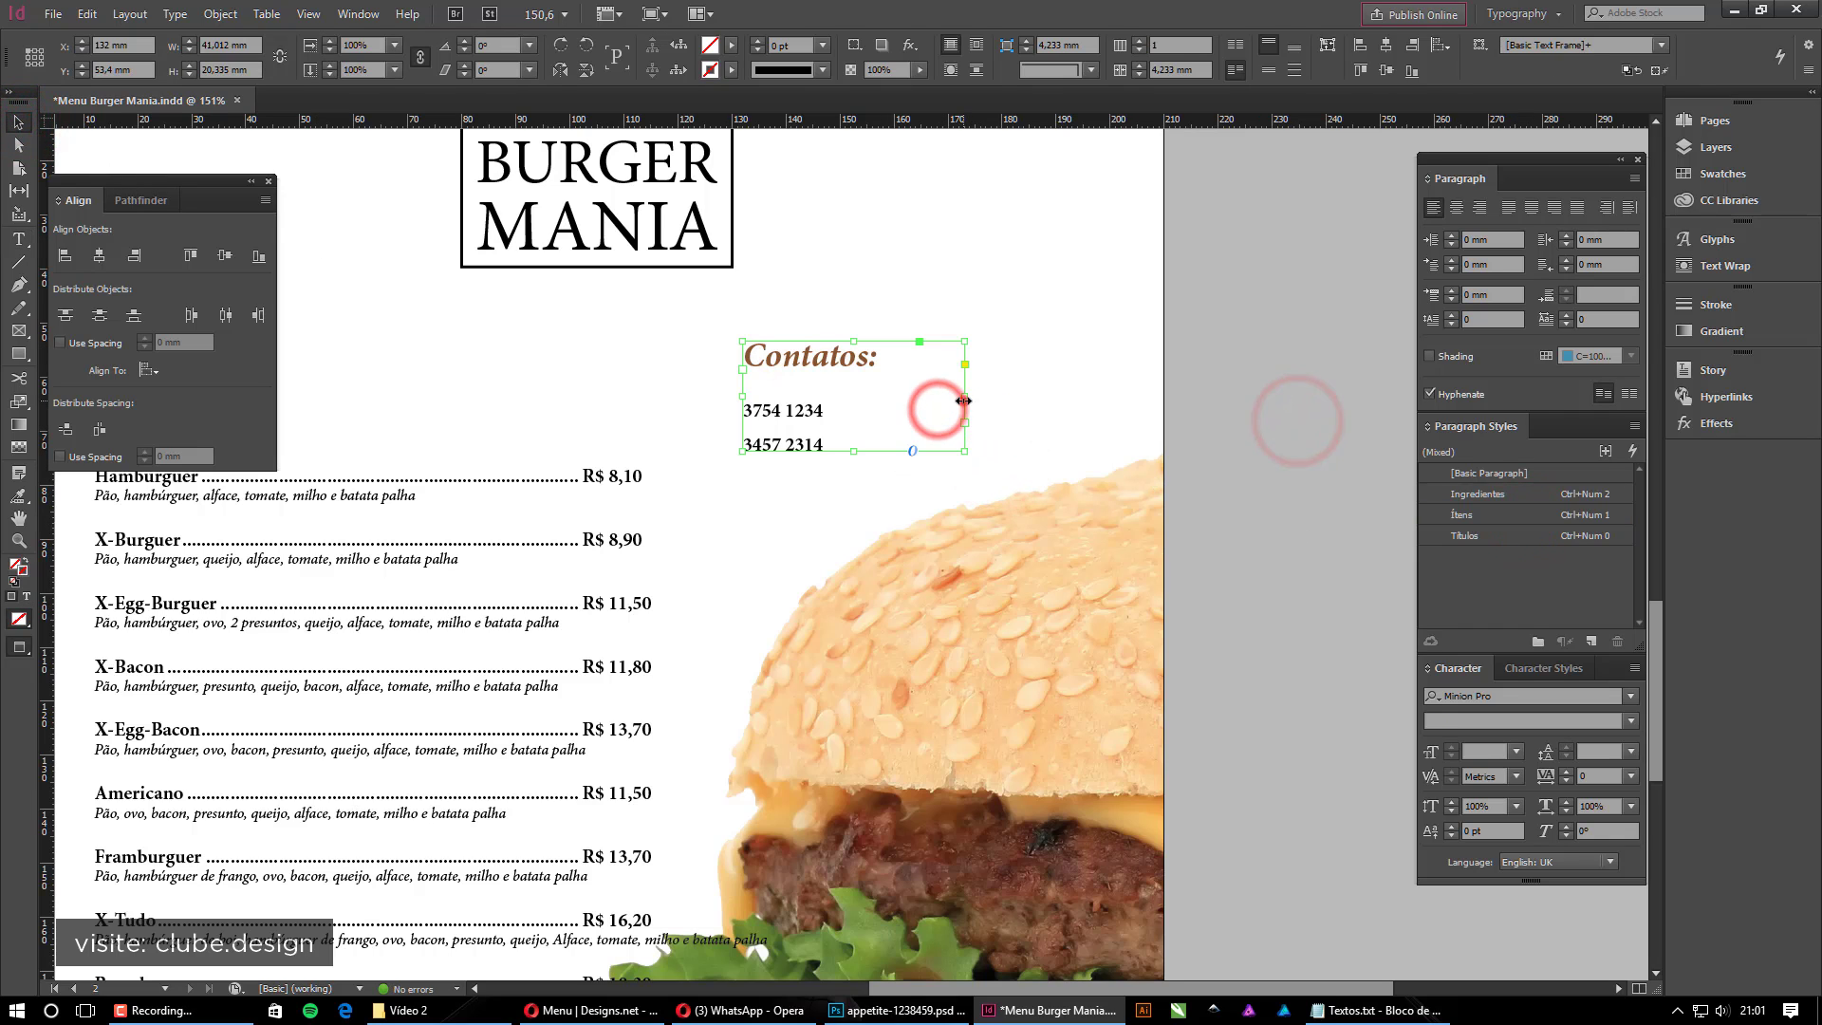
left_click(1227, 418)
left_click(835, 396)
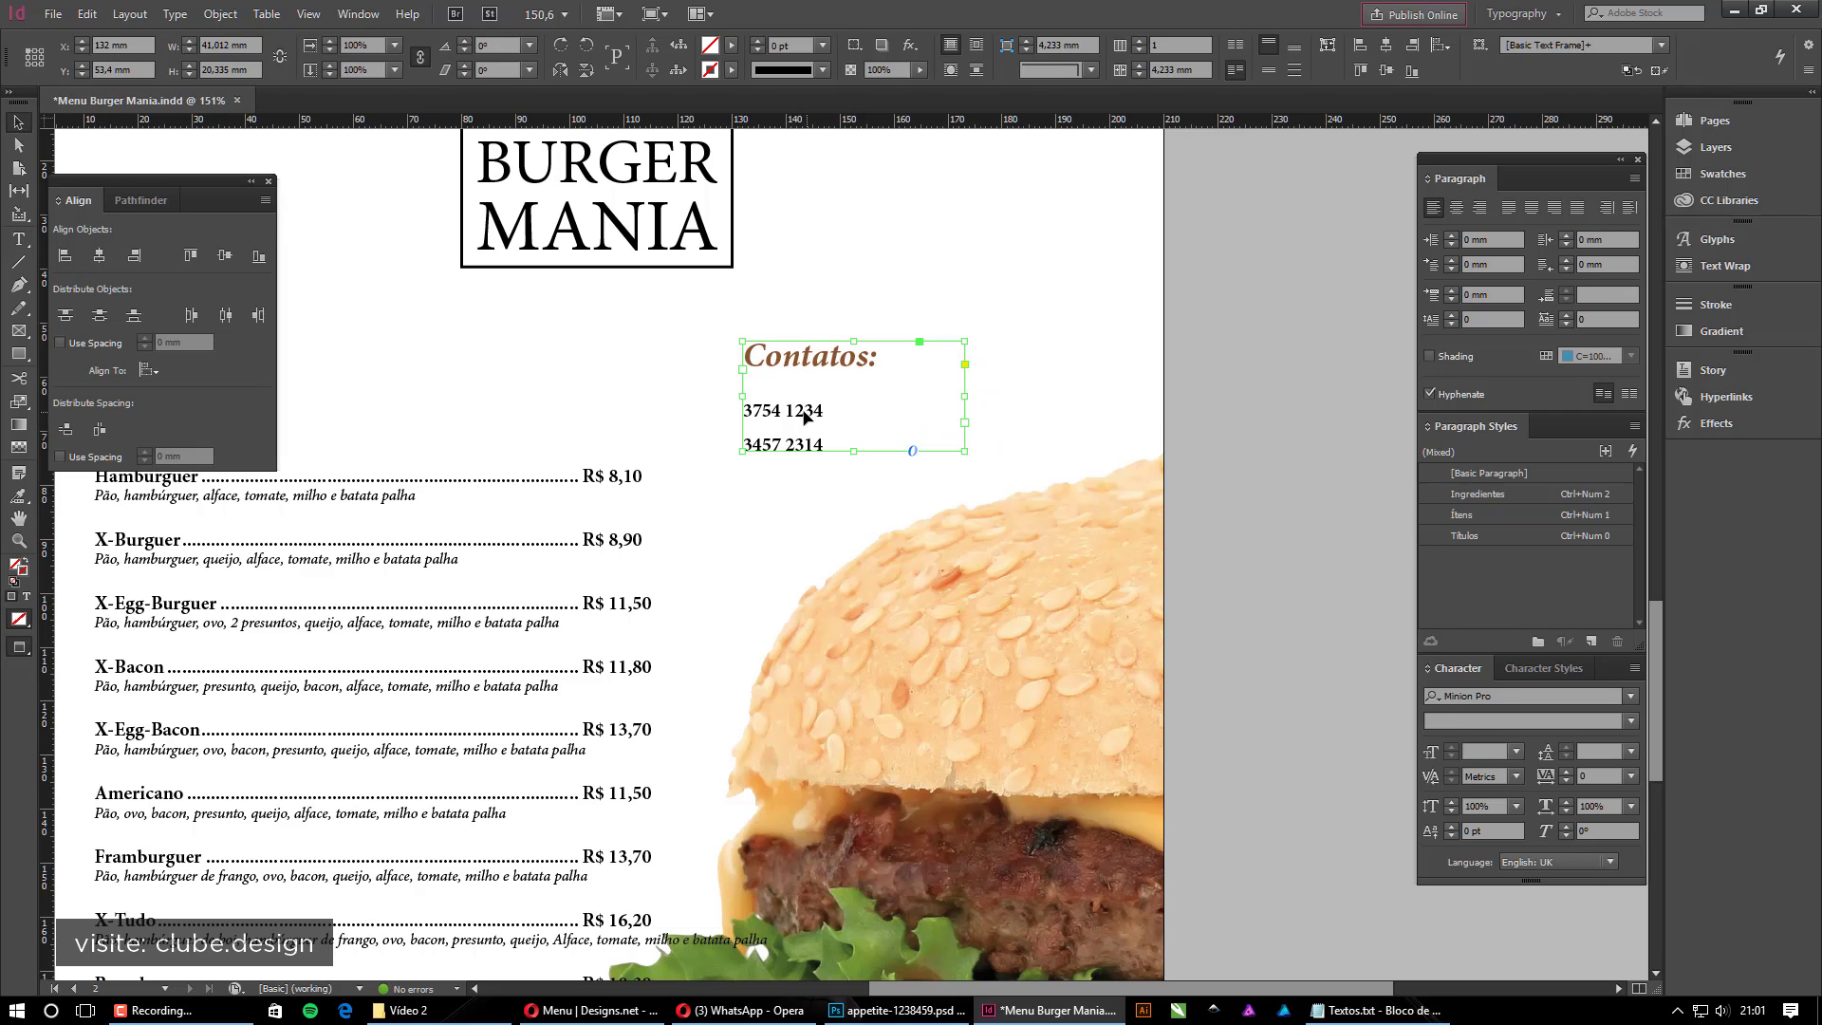
key("w")
left_click(743, 396)
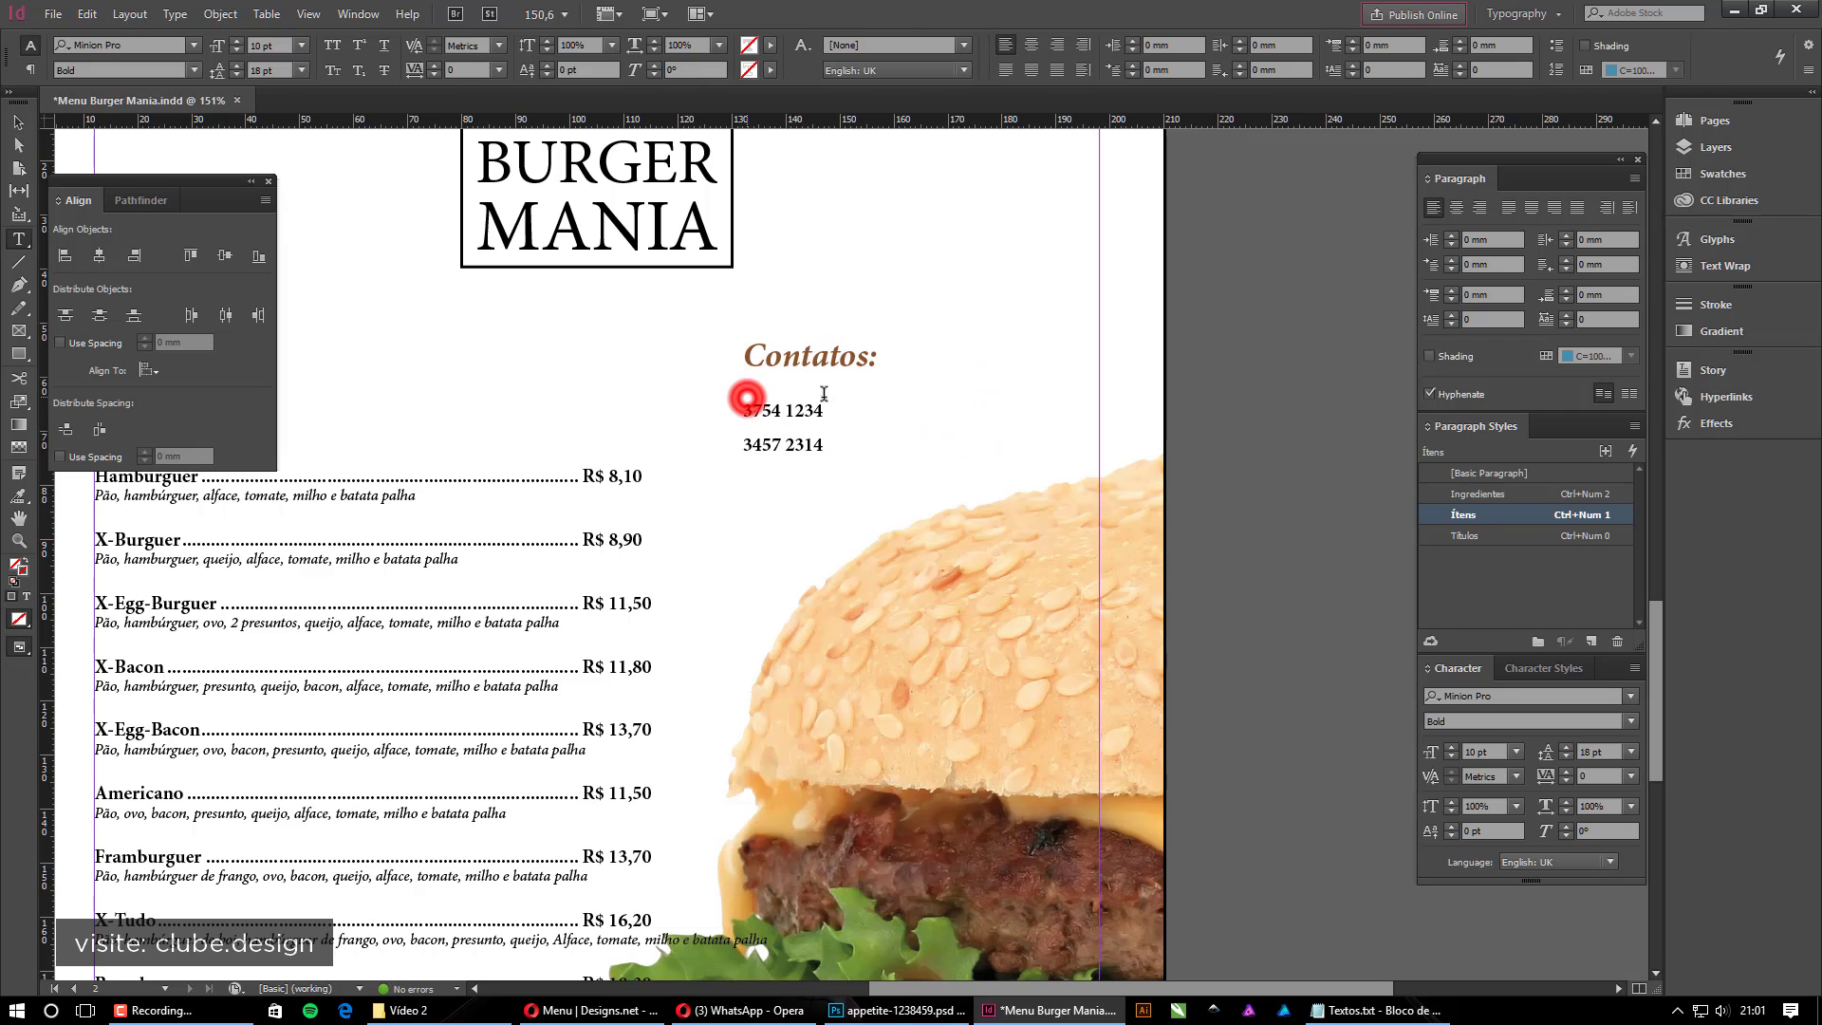
double_click(741, 397)
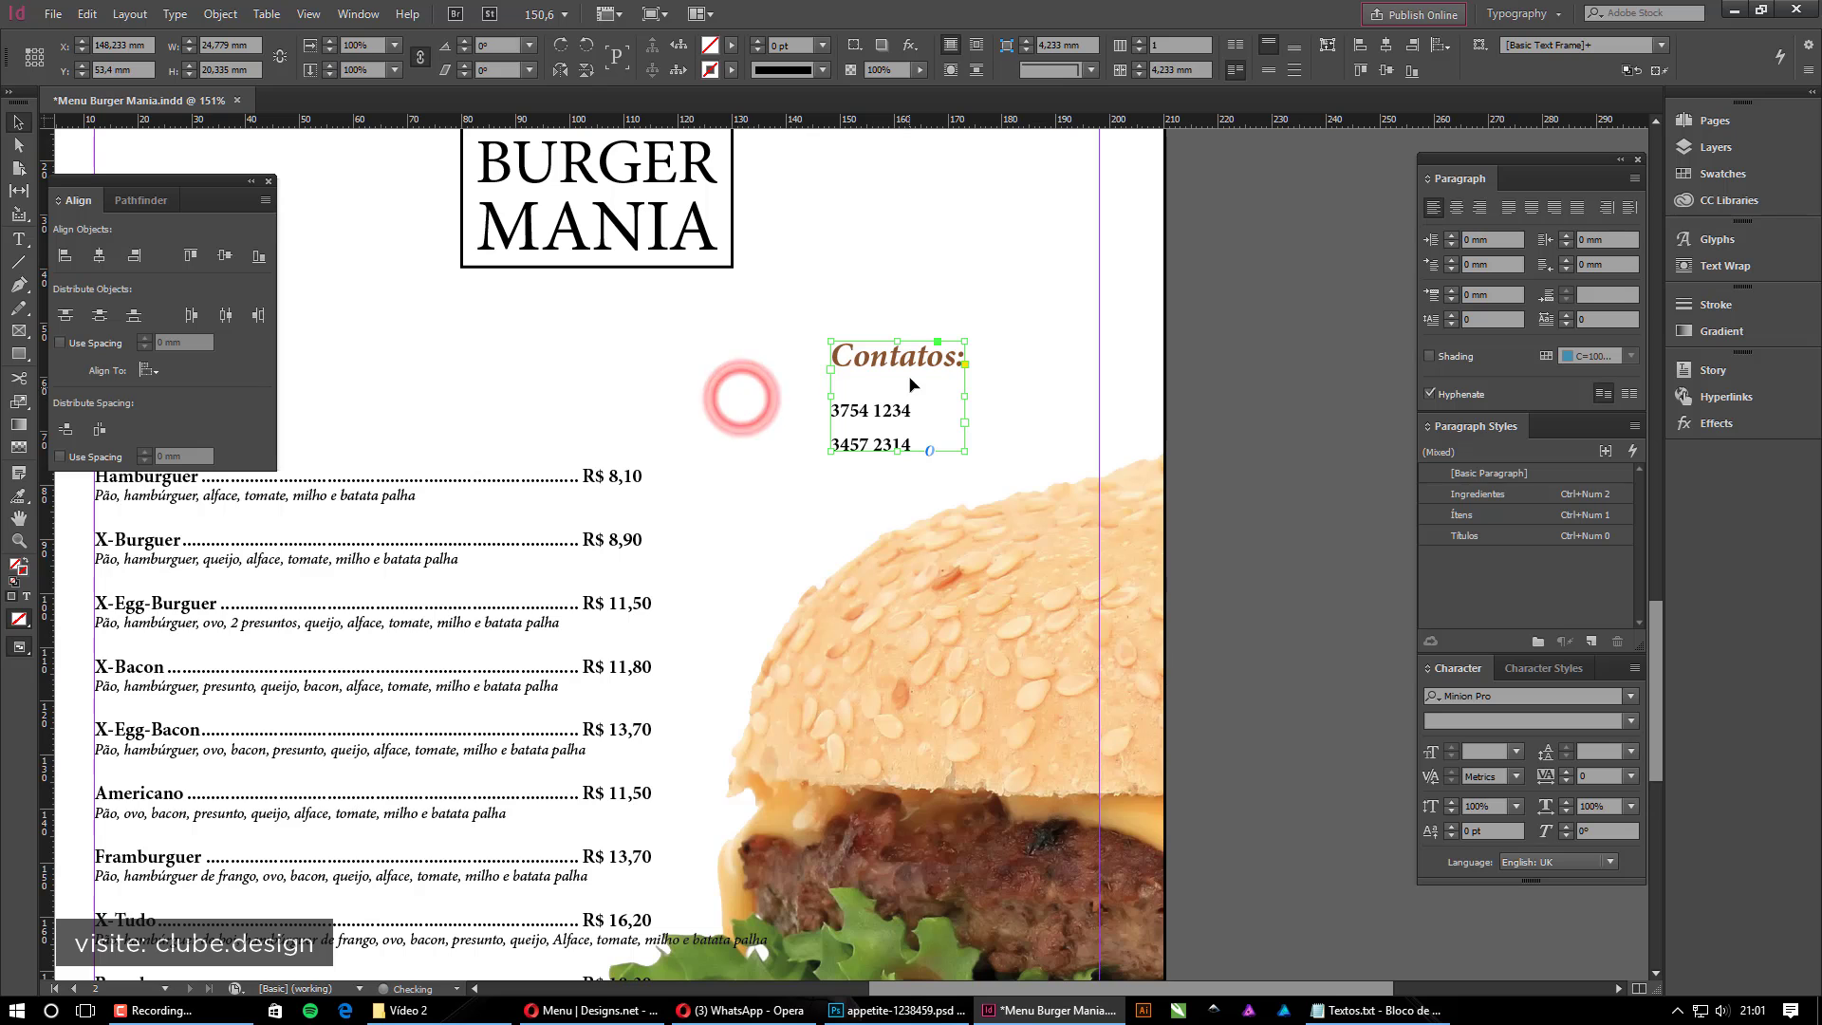
Move the contact text frame above the burger photo, level with the Sanduíches heading
left_click_drag(915, 370, 841, 394)
left_click(1261, 411)
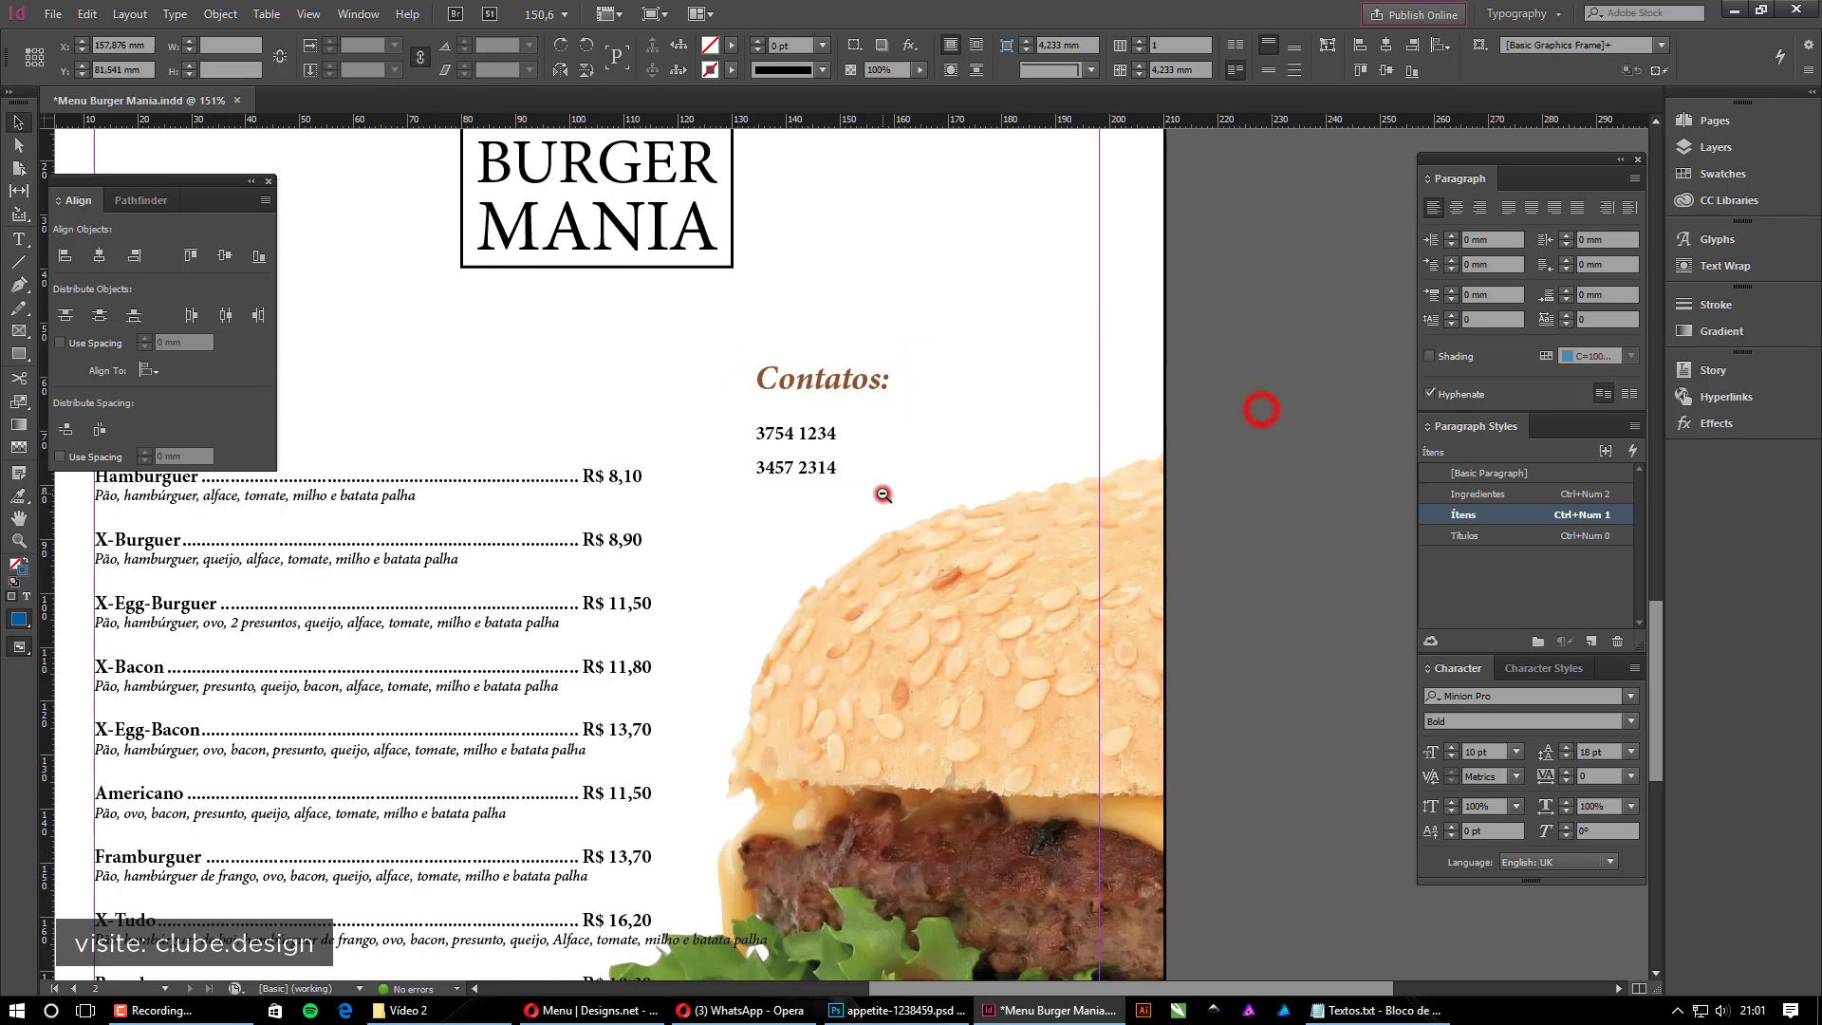
left_click(883, 492, "ctrl+alt")
left_click(882, 492, "ctrl+alt")
left_click(883, 492, "ctrl+alt")
left_click_drag(671, 600, 959, 430)
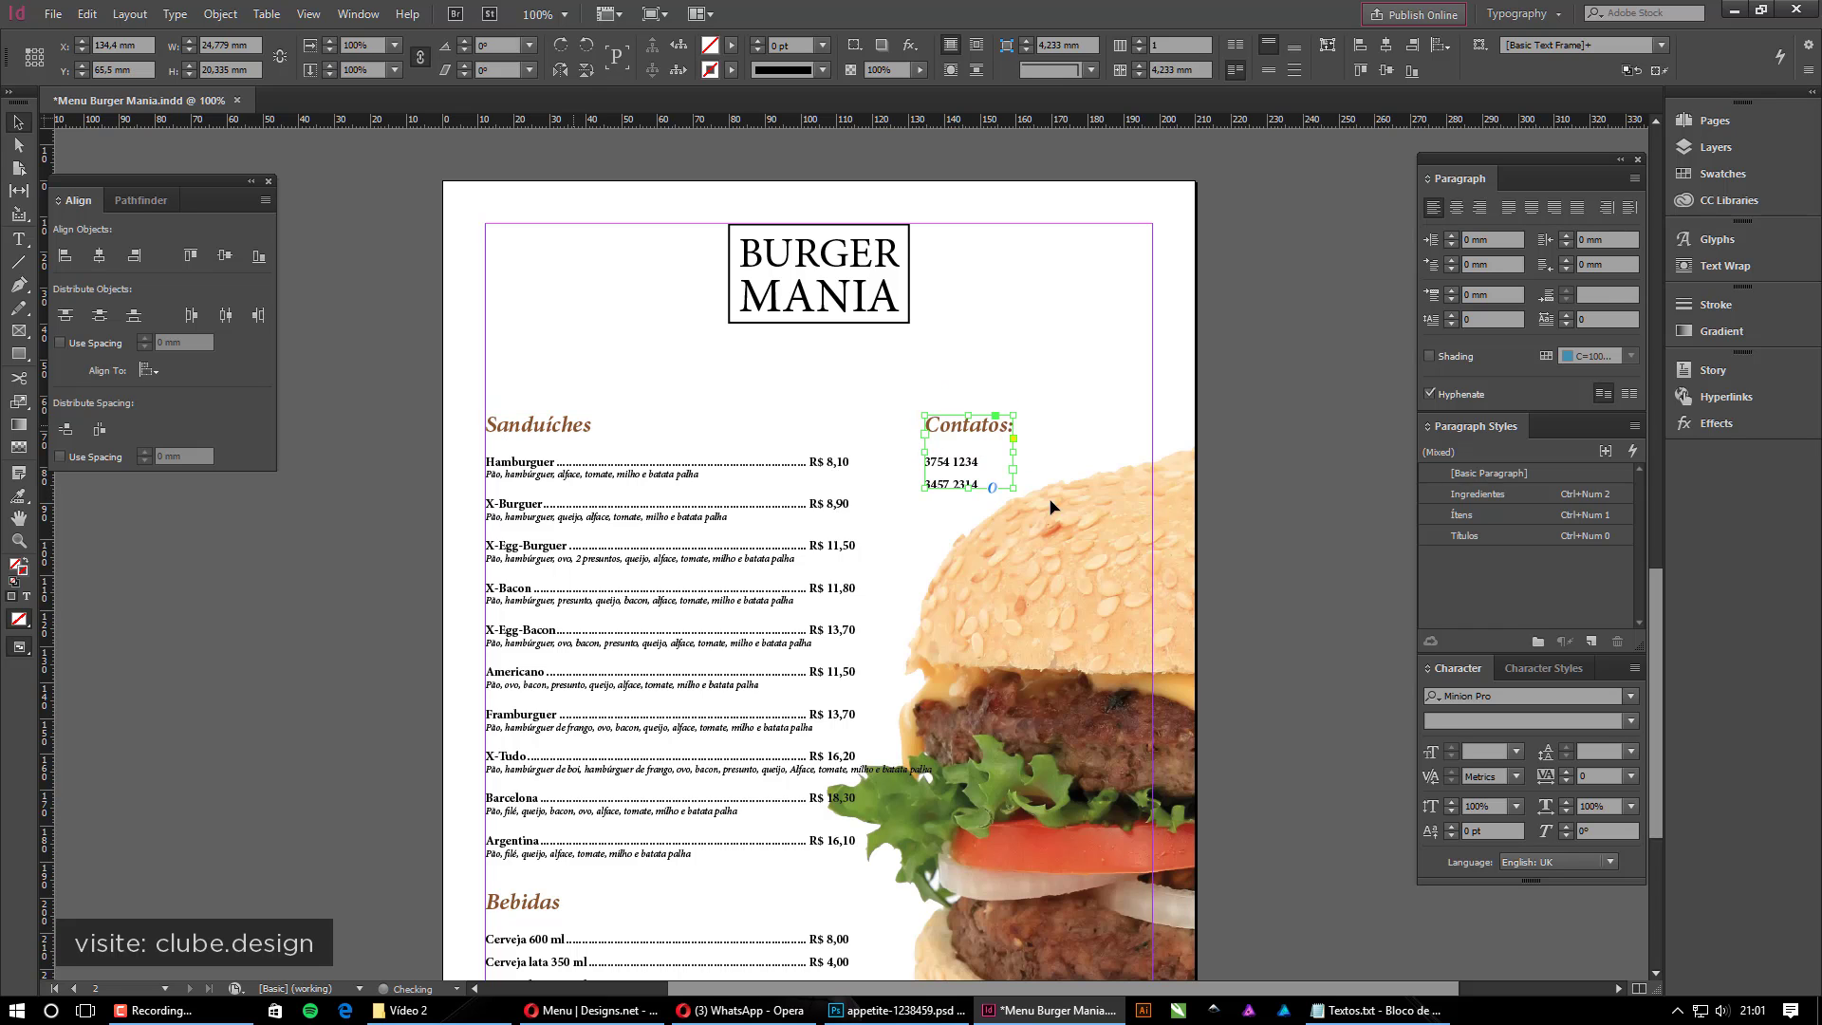
left_click(1260, 408)
left_click(1041, 573, "ctrl+alt")
left_click_drag(916, 685, 901, 567)
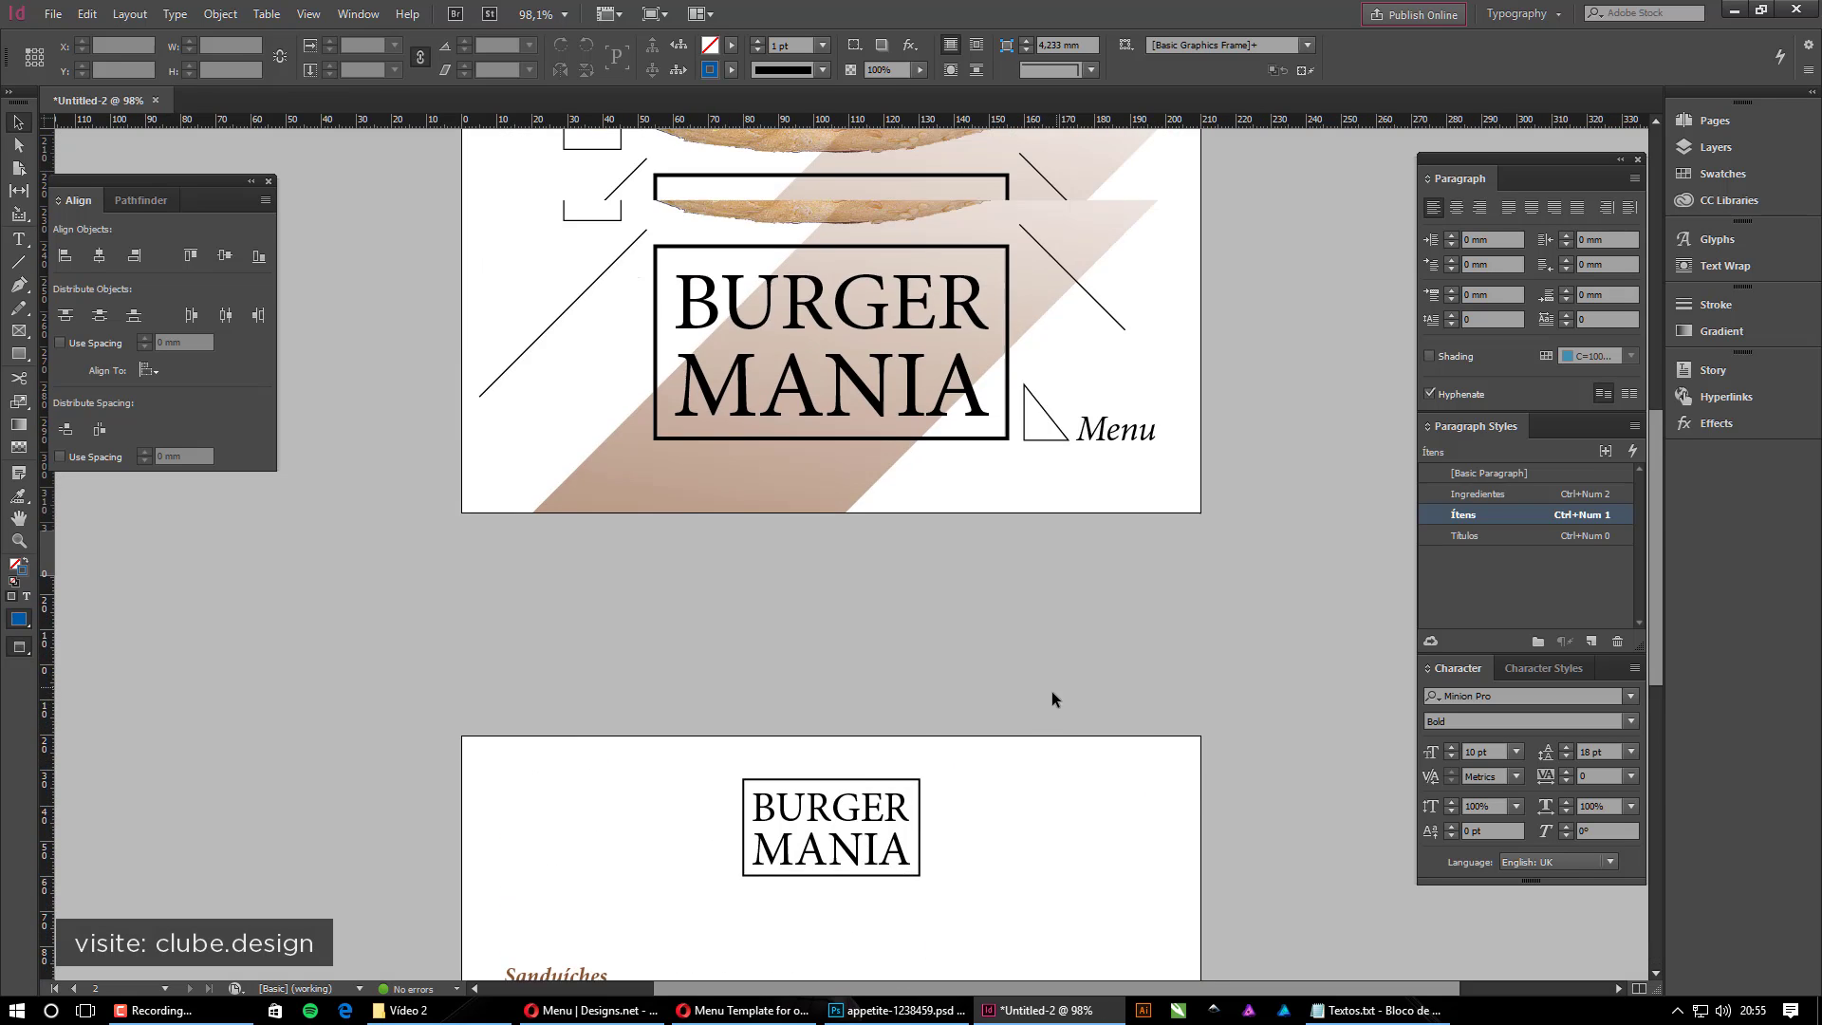
Save the document as Menu Burger Mania in the Vídeo 2 folder
scroll(1040, 685, "down", 2)
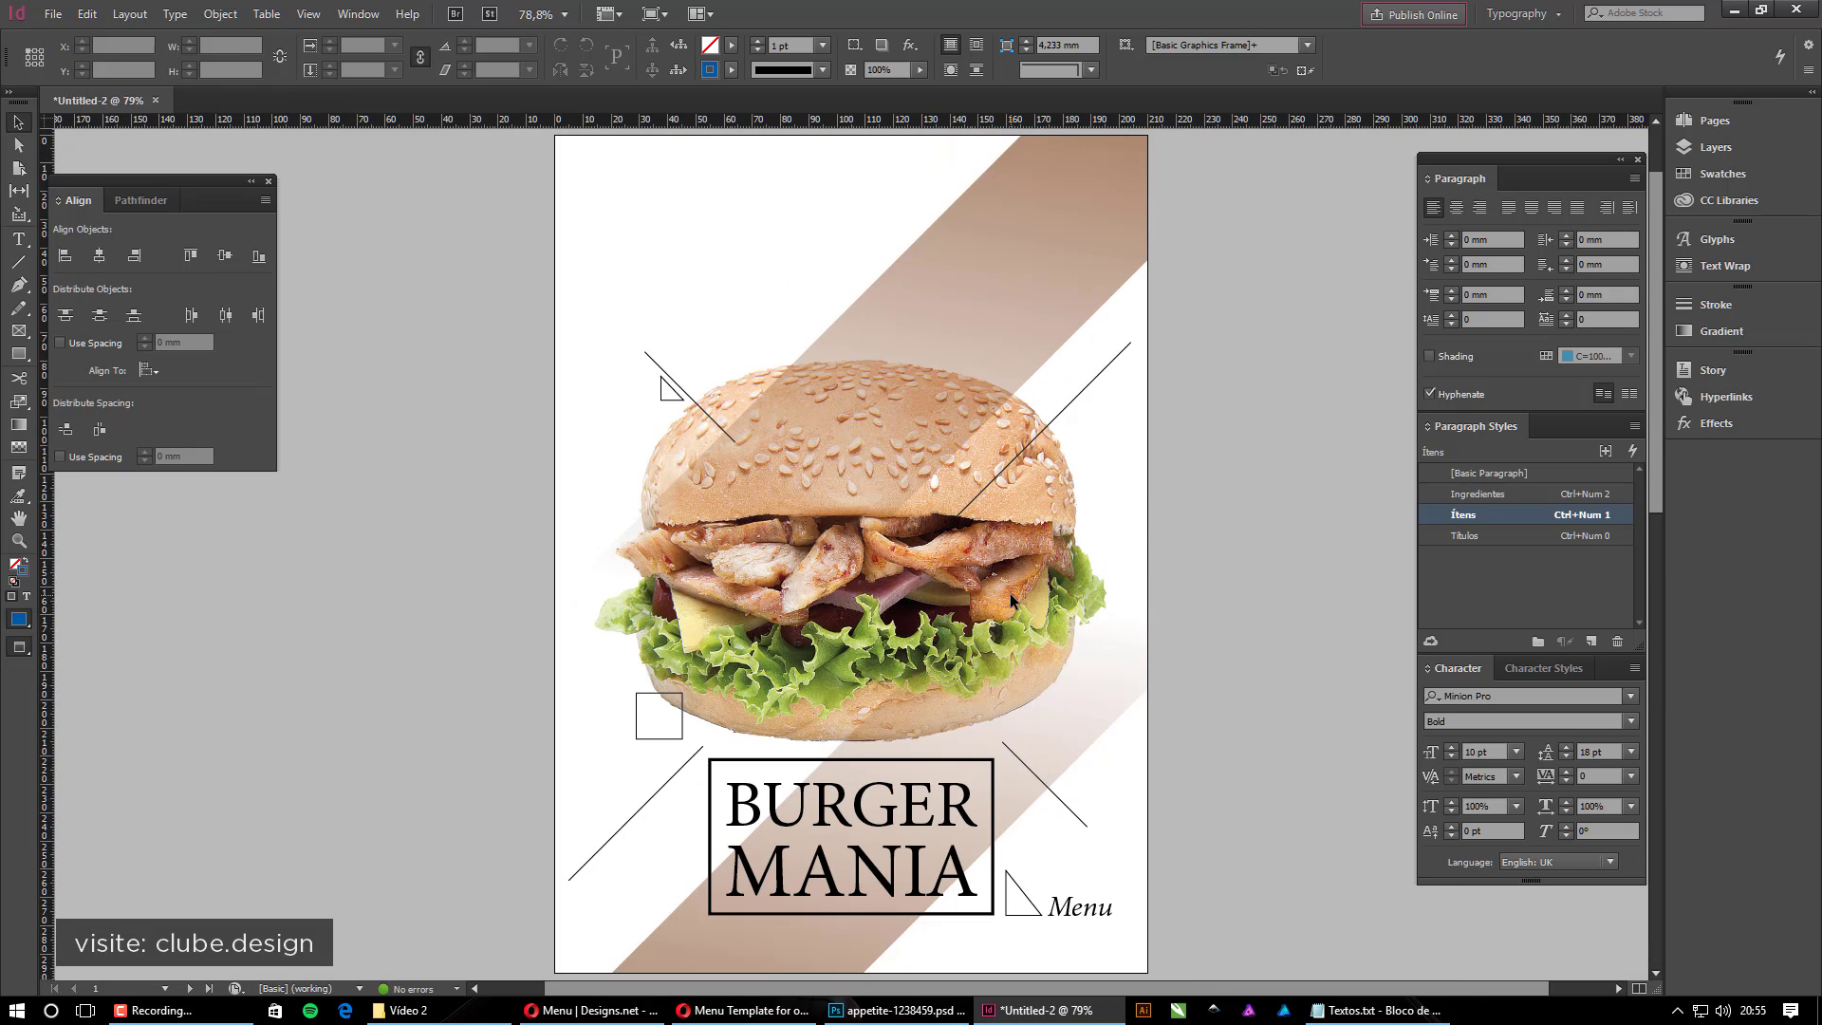
scroll(987, 604, "down", 8)
key("ctrl+s")
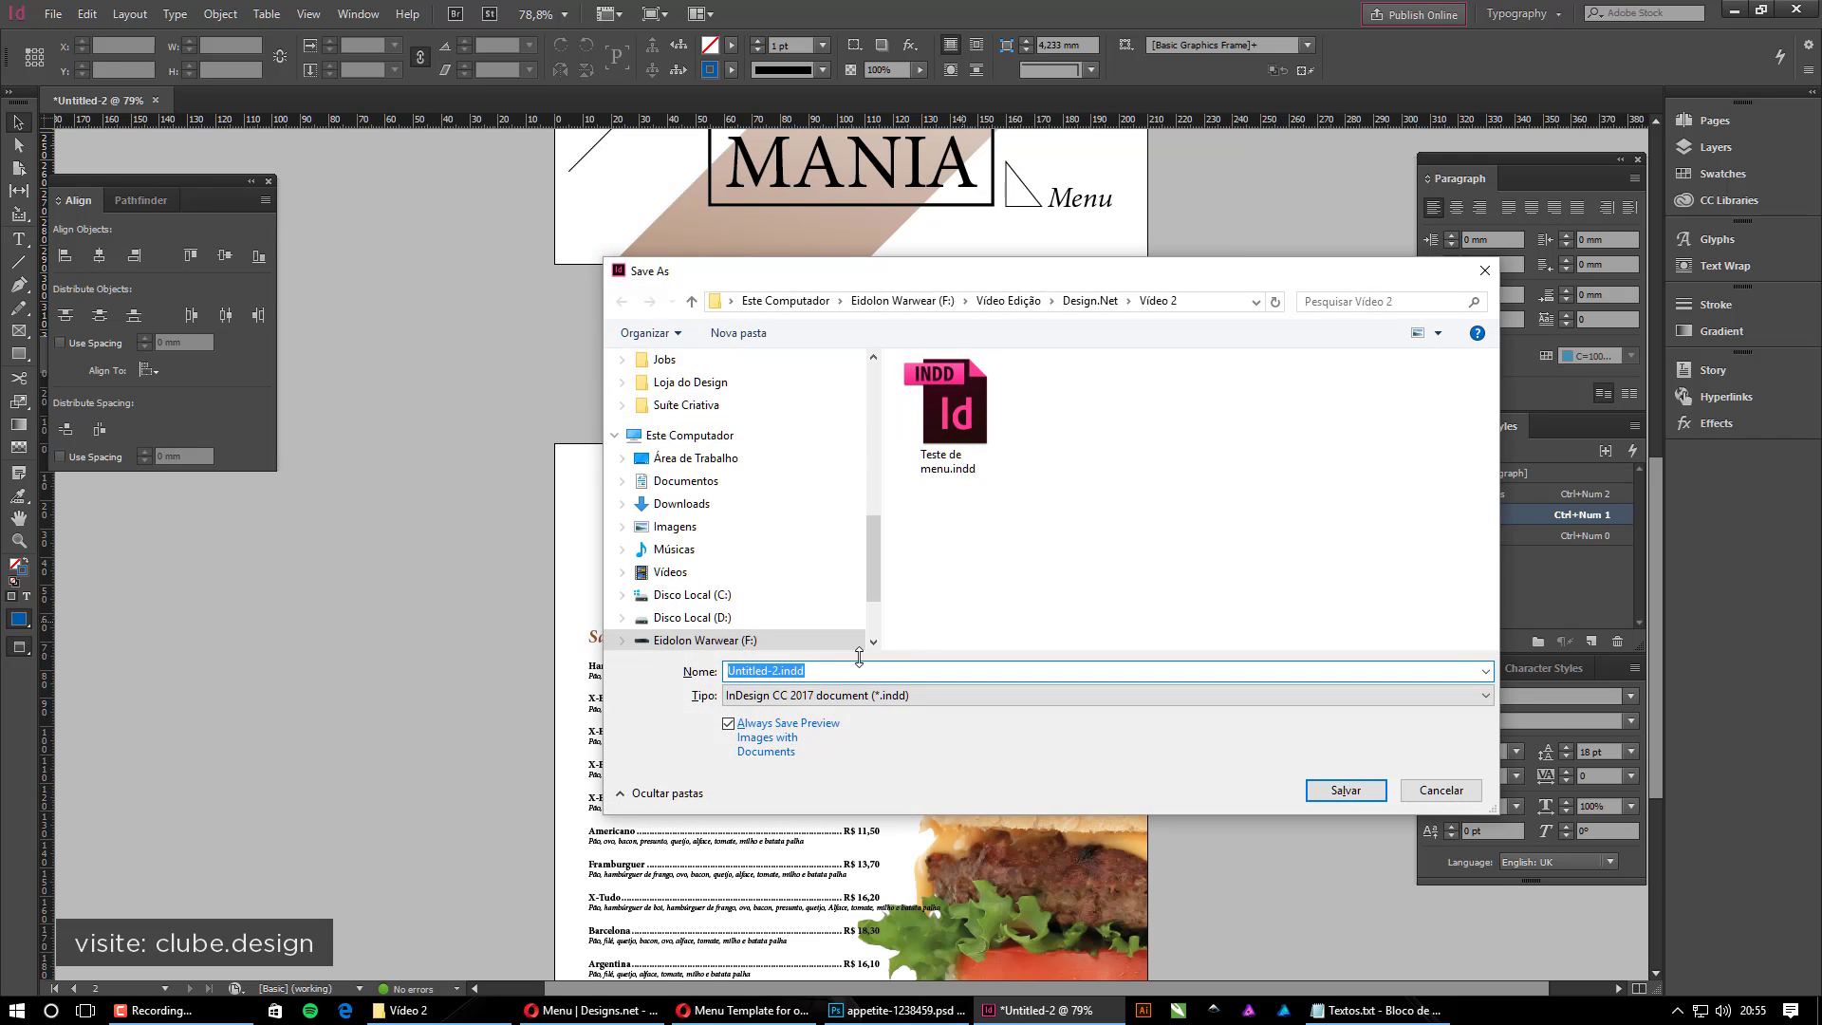
type("Menu Burger Mania")
left_click(1345, 789)
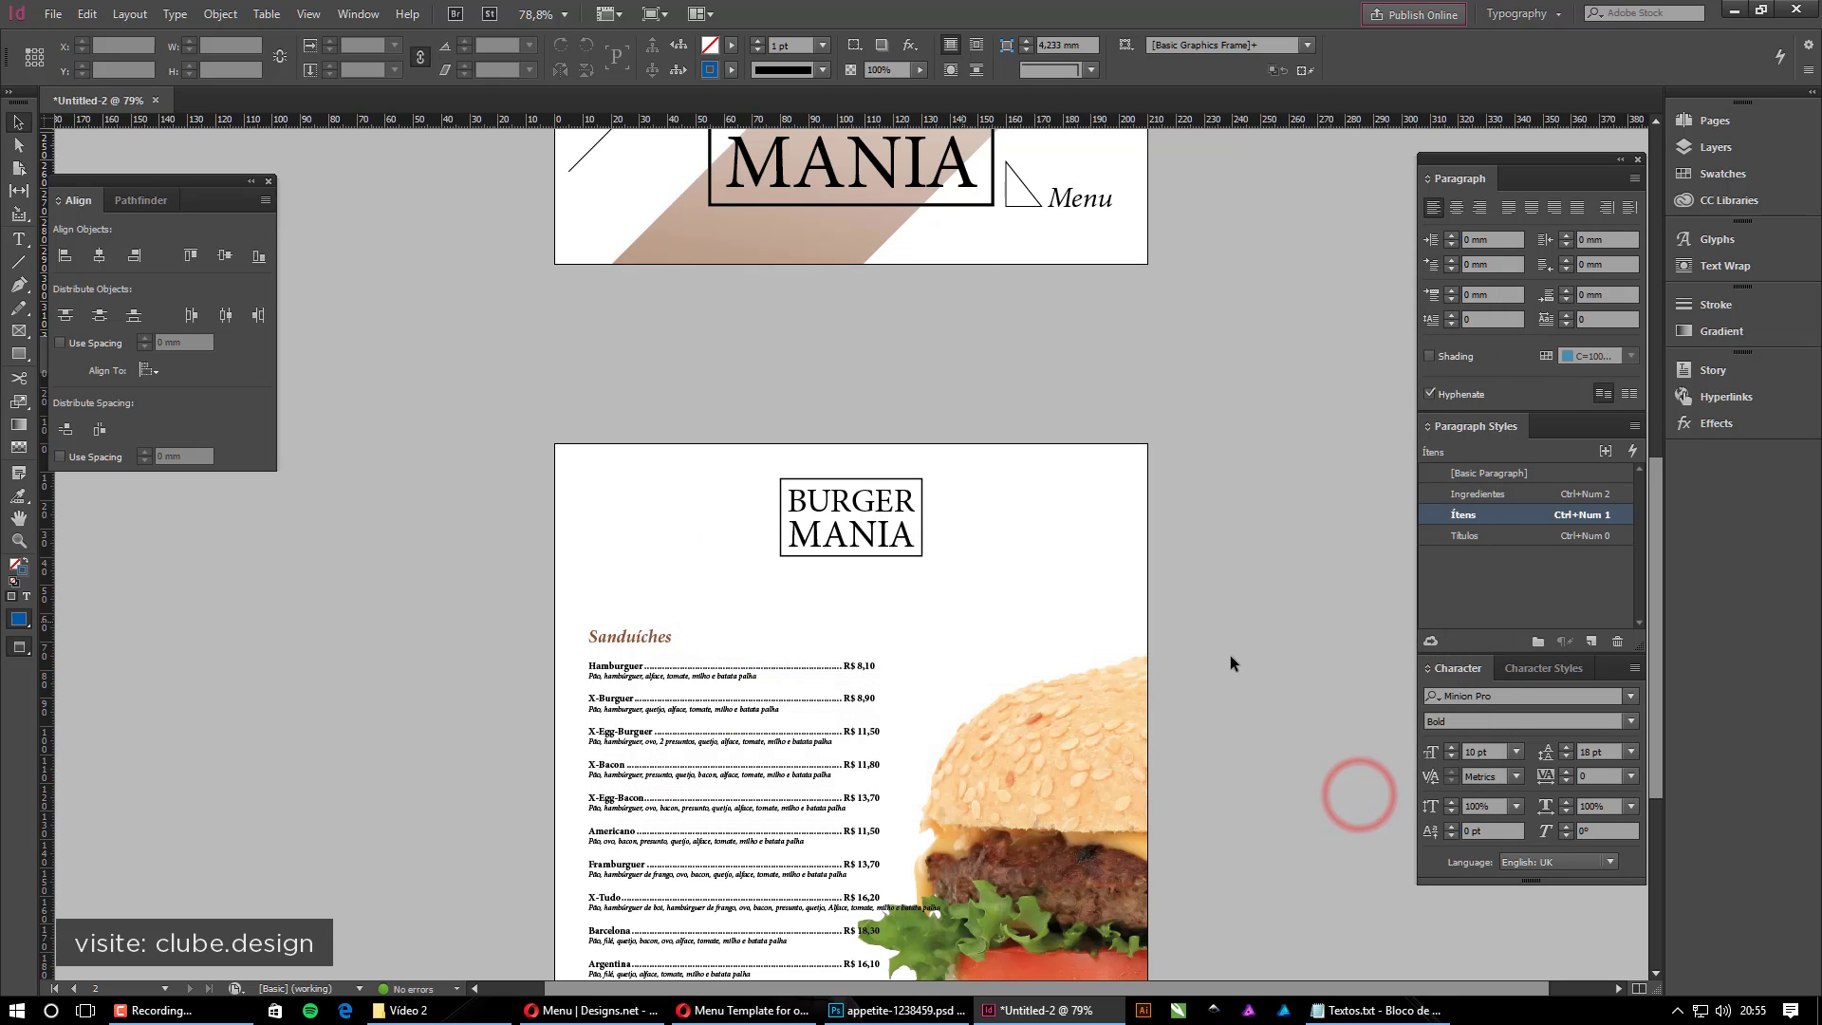
Start exporting the menu as Menu Burger Mania.pdf in Adobe PDF (Print) format
scroll(1070, 506, "up", 5)
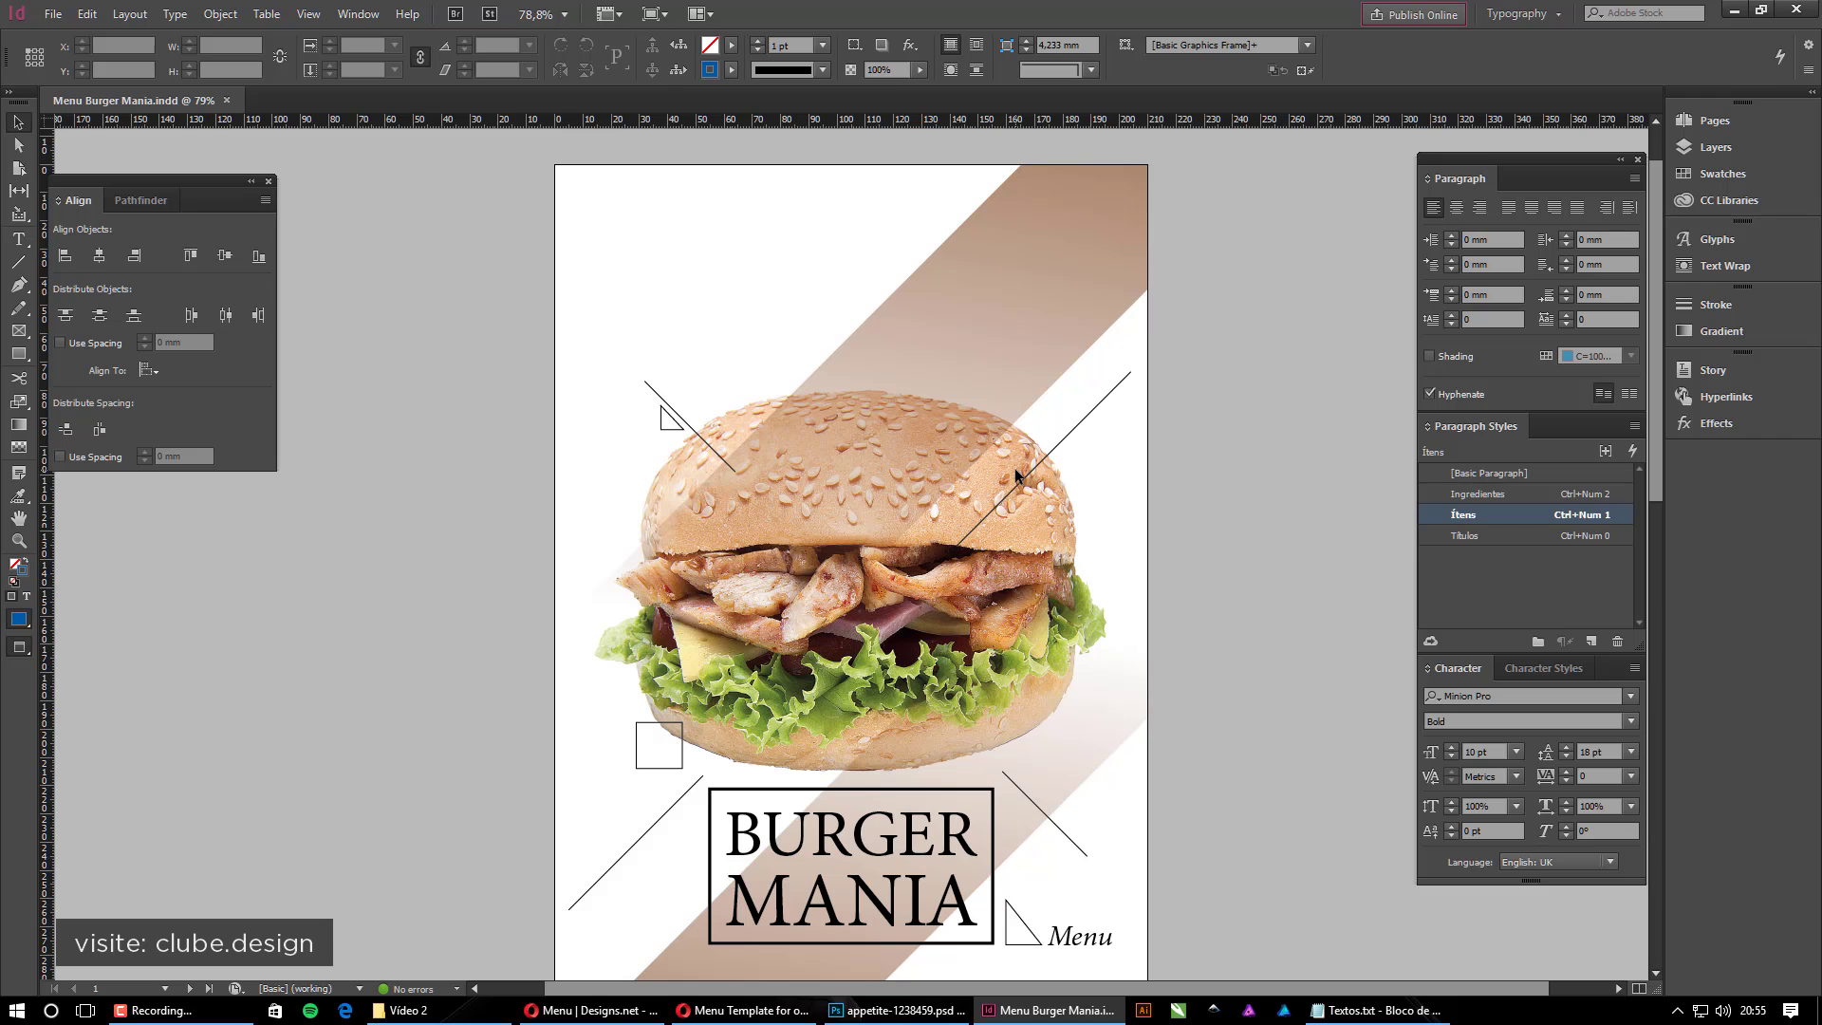
key("ctrl+e")
key("Escape")
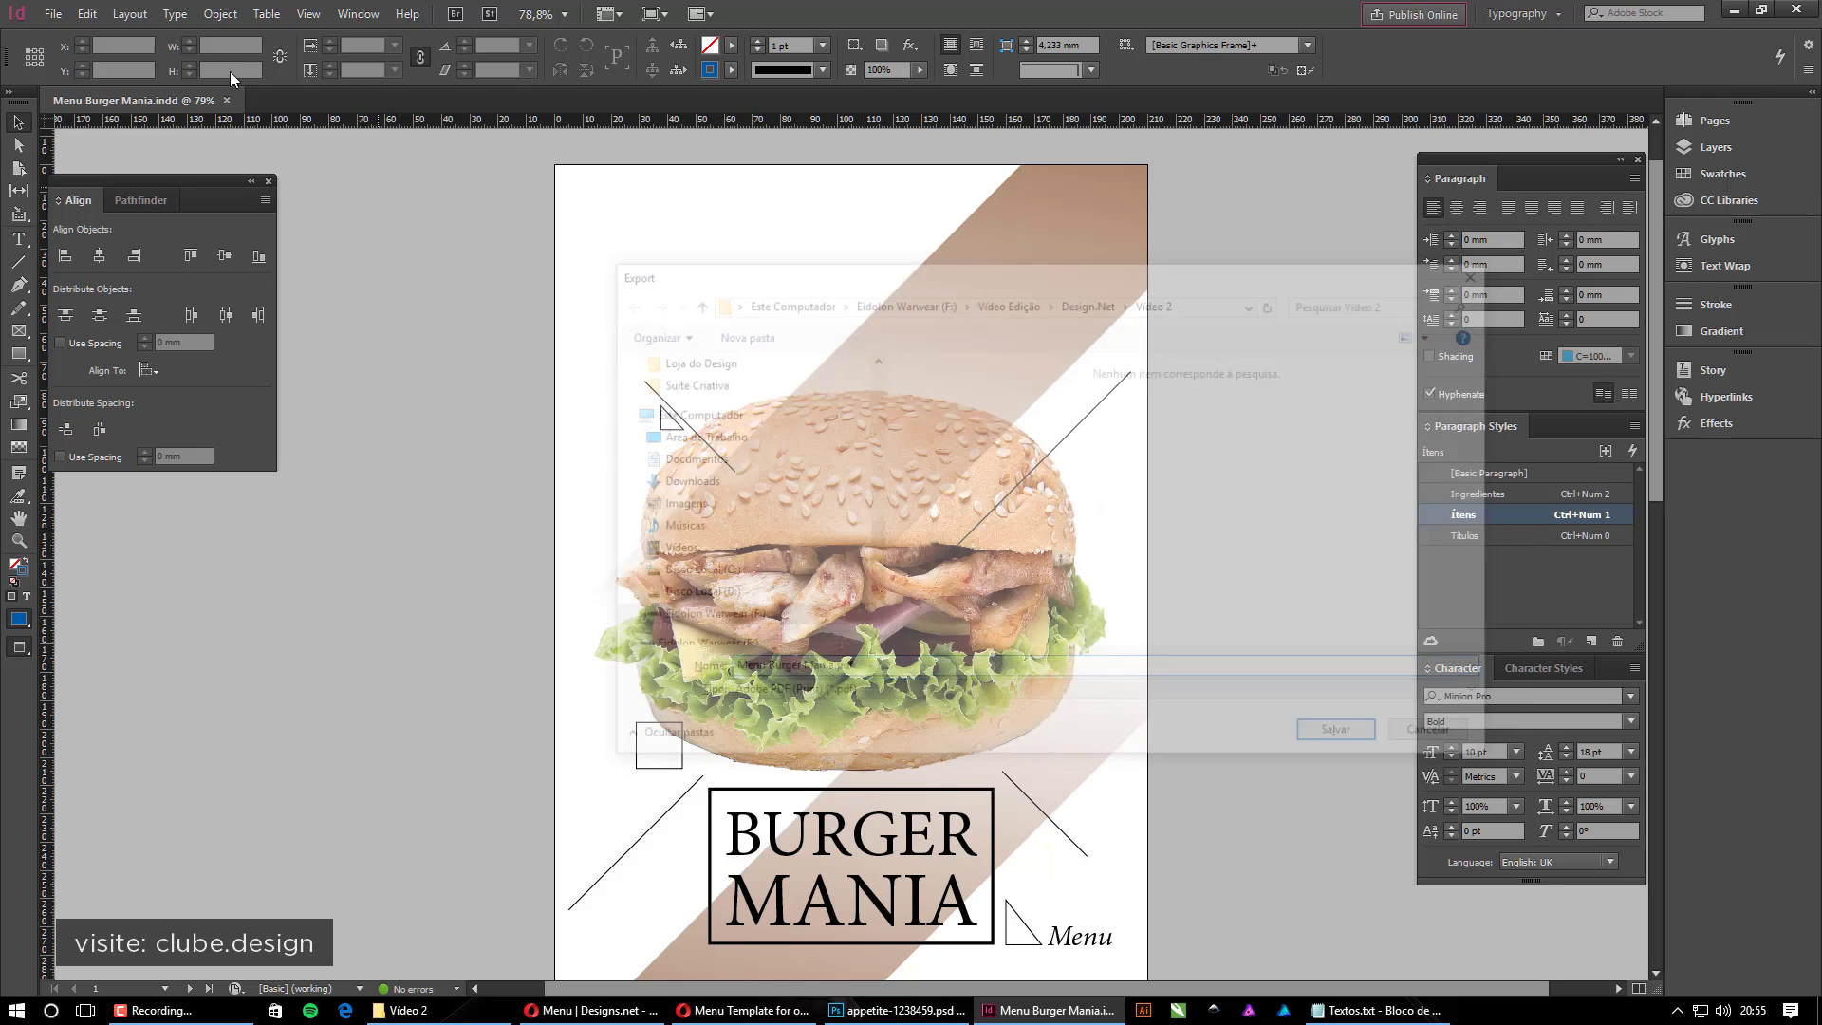
left_click(55, 13)
left_click(122, 367)
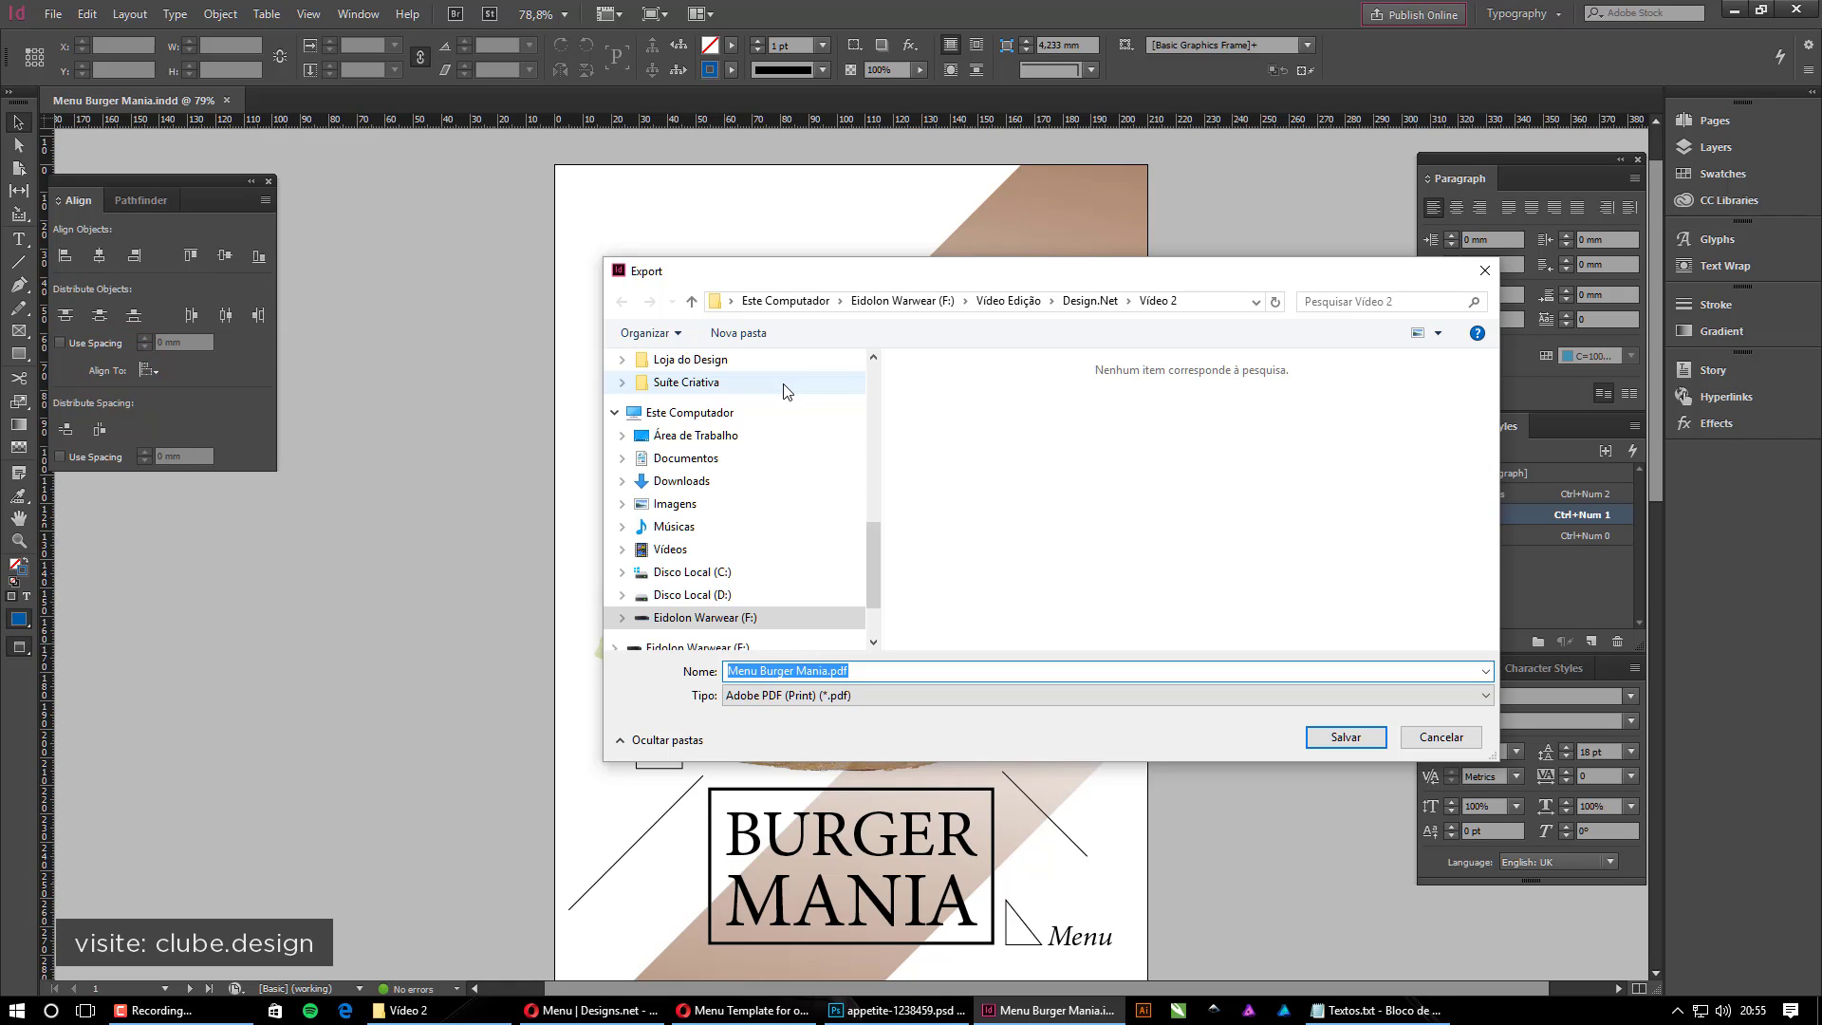
left_click(795, 707)
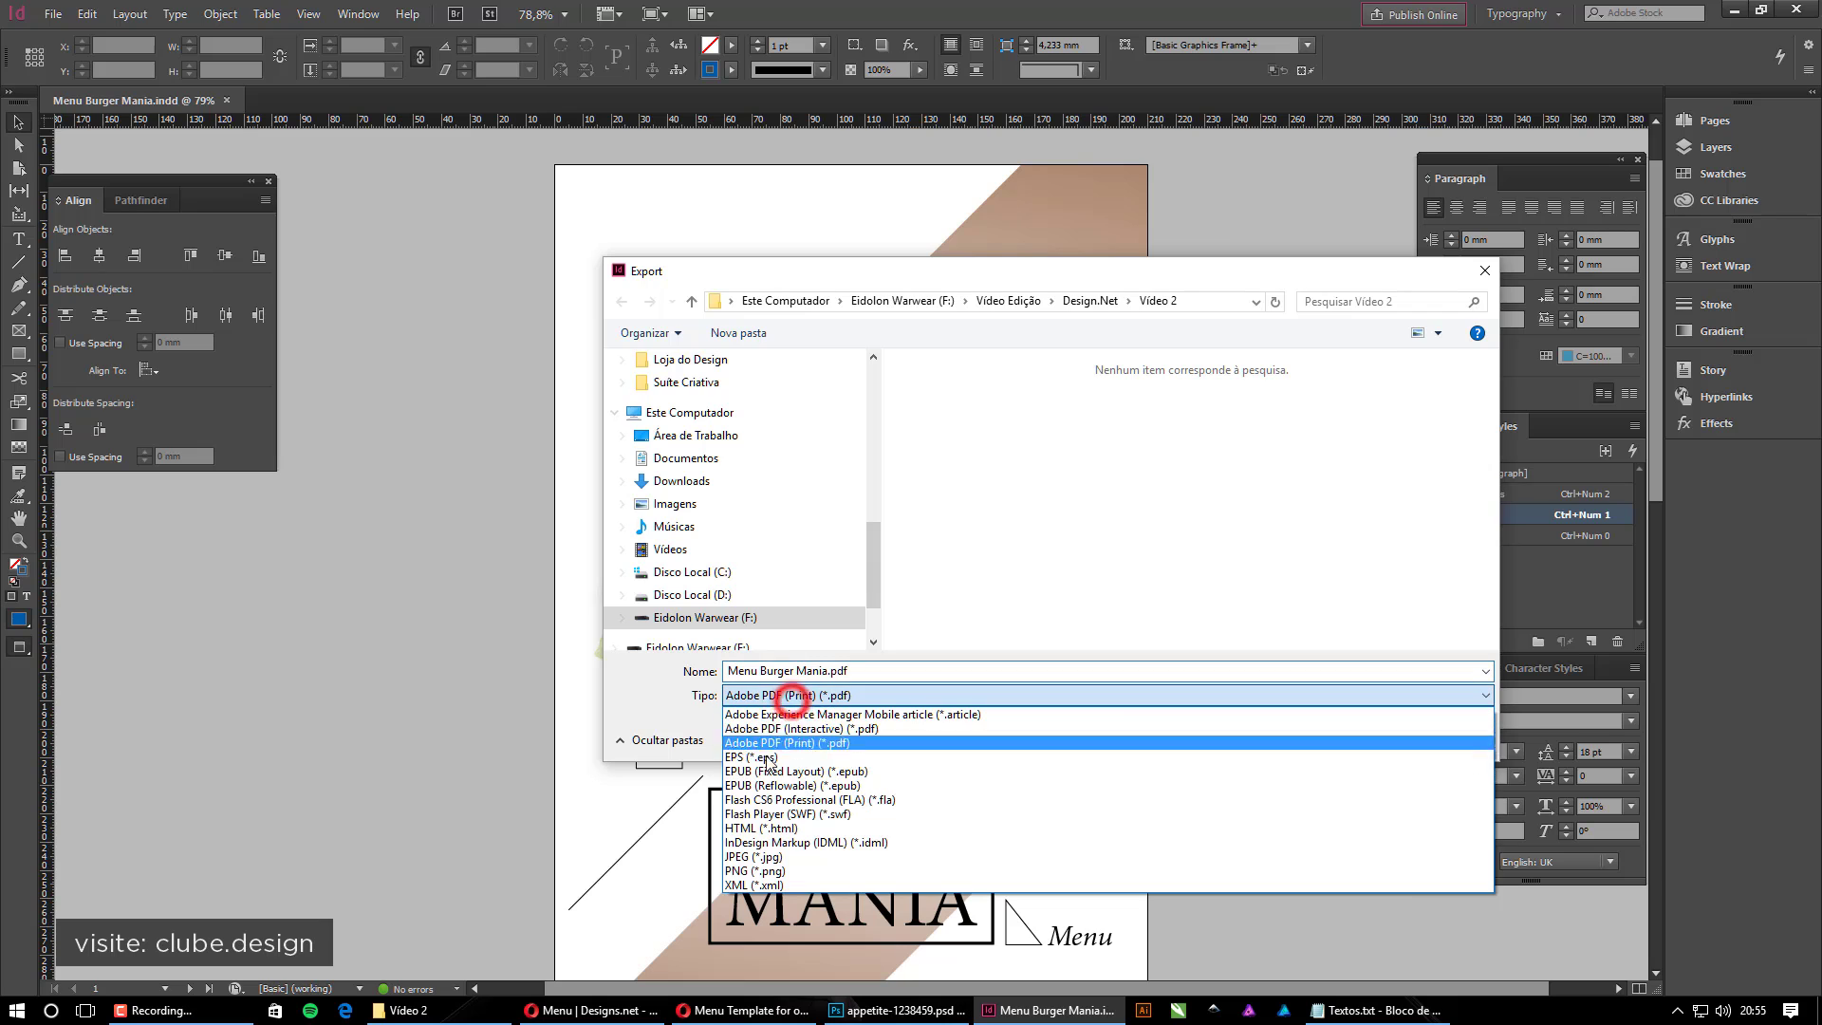
left_click(827, 743)
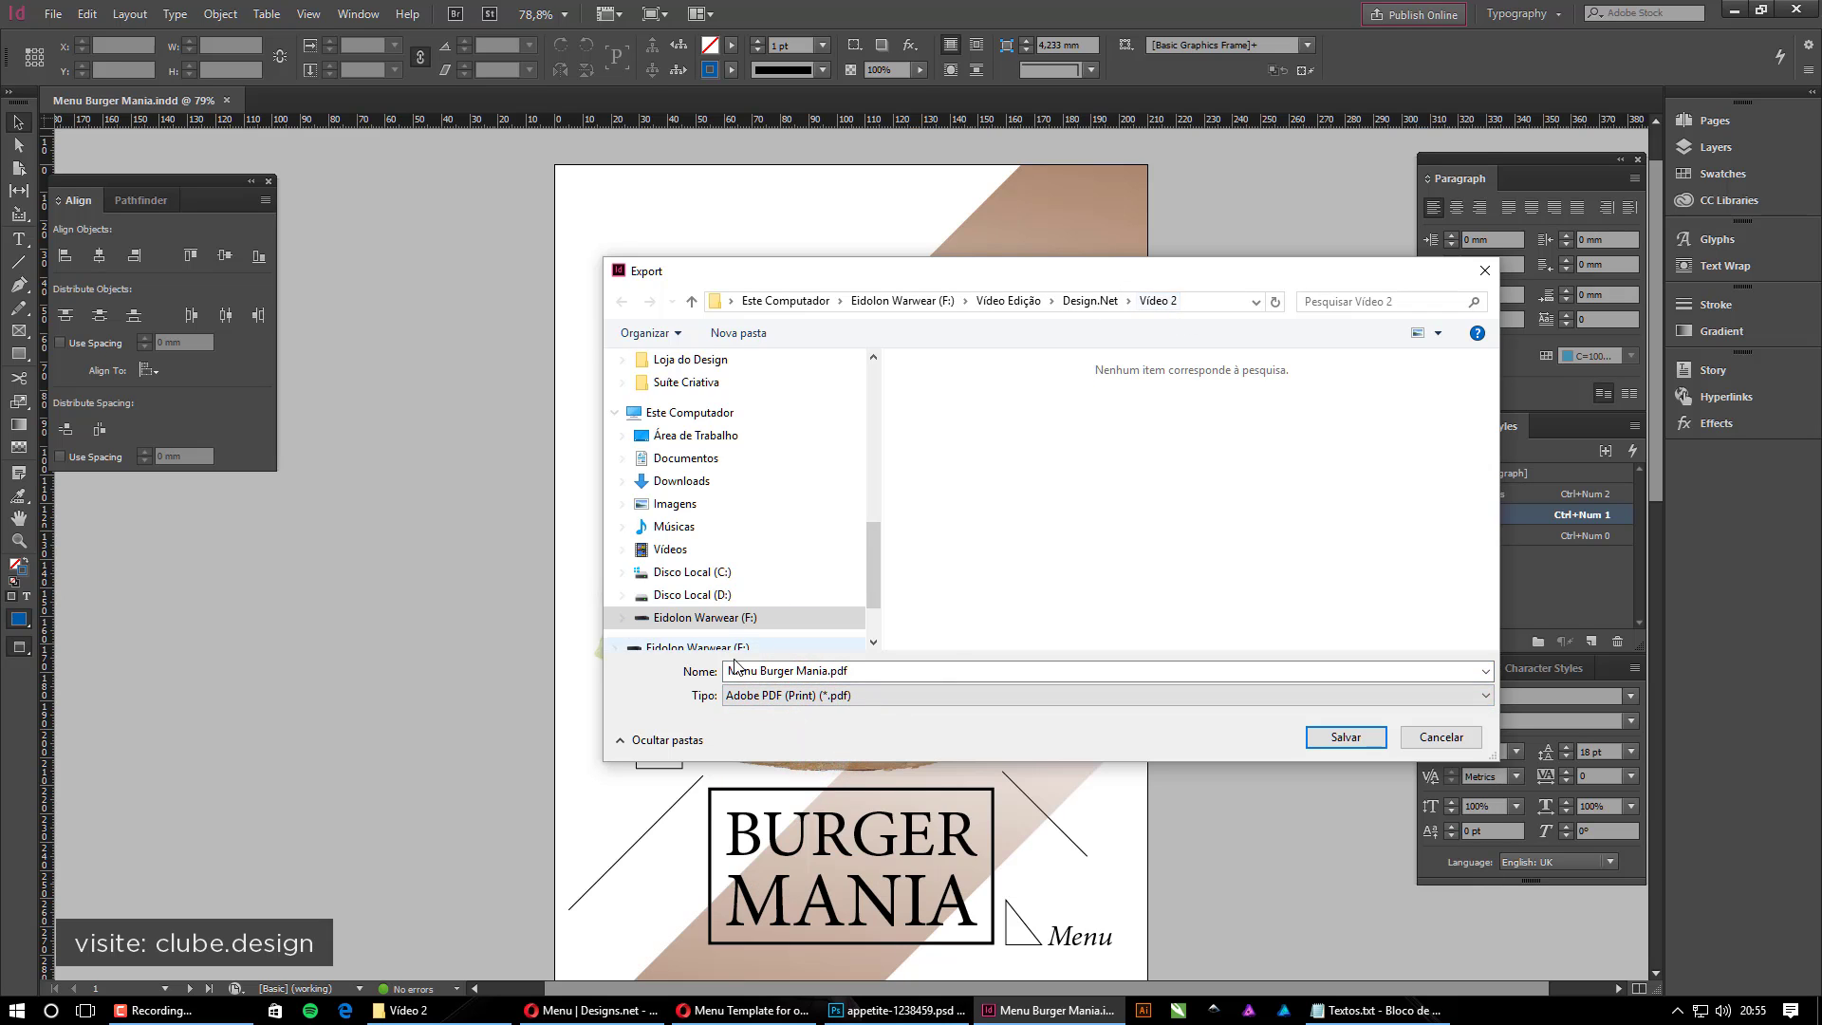
left_click(1327, 736)
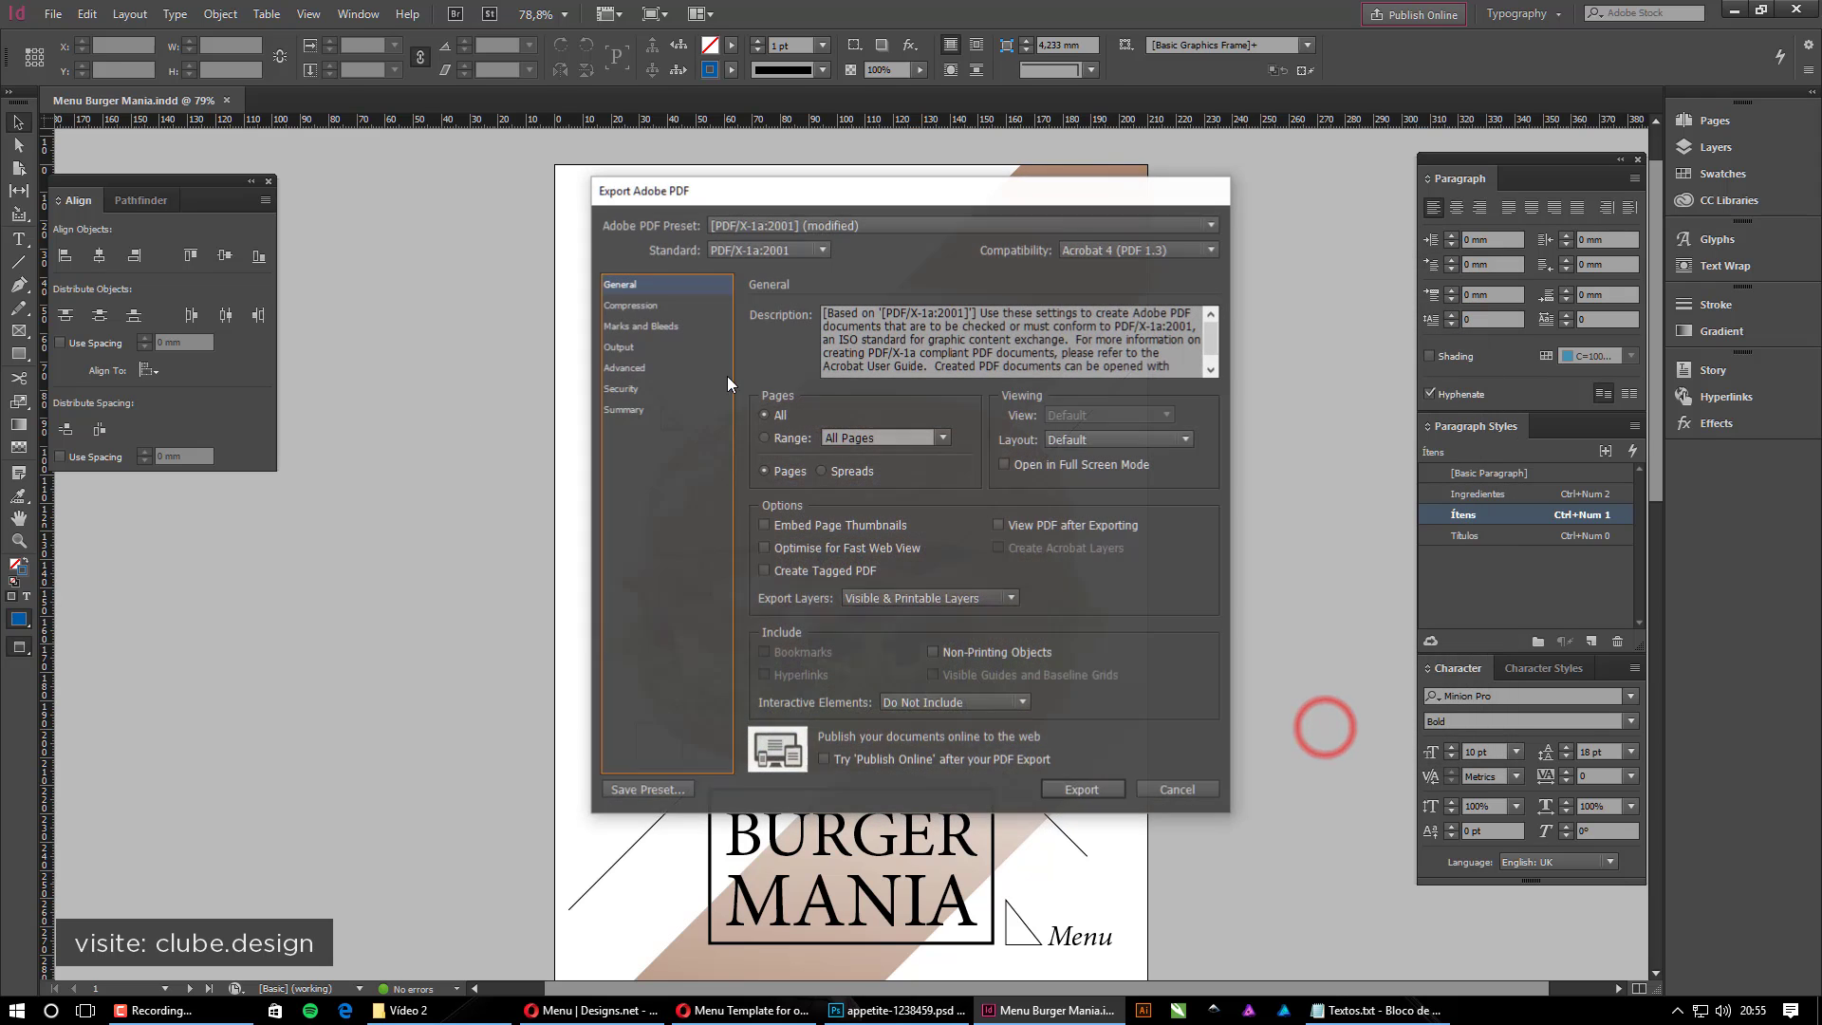
Export the PDF with the PDF/X-1a:2001 preset, crop marks and the document bleed settings, and dismiss the Publish Online notice
left_click(761, 224)
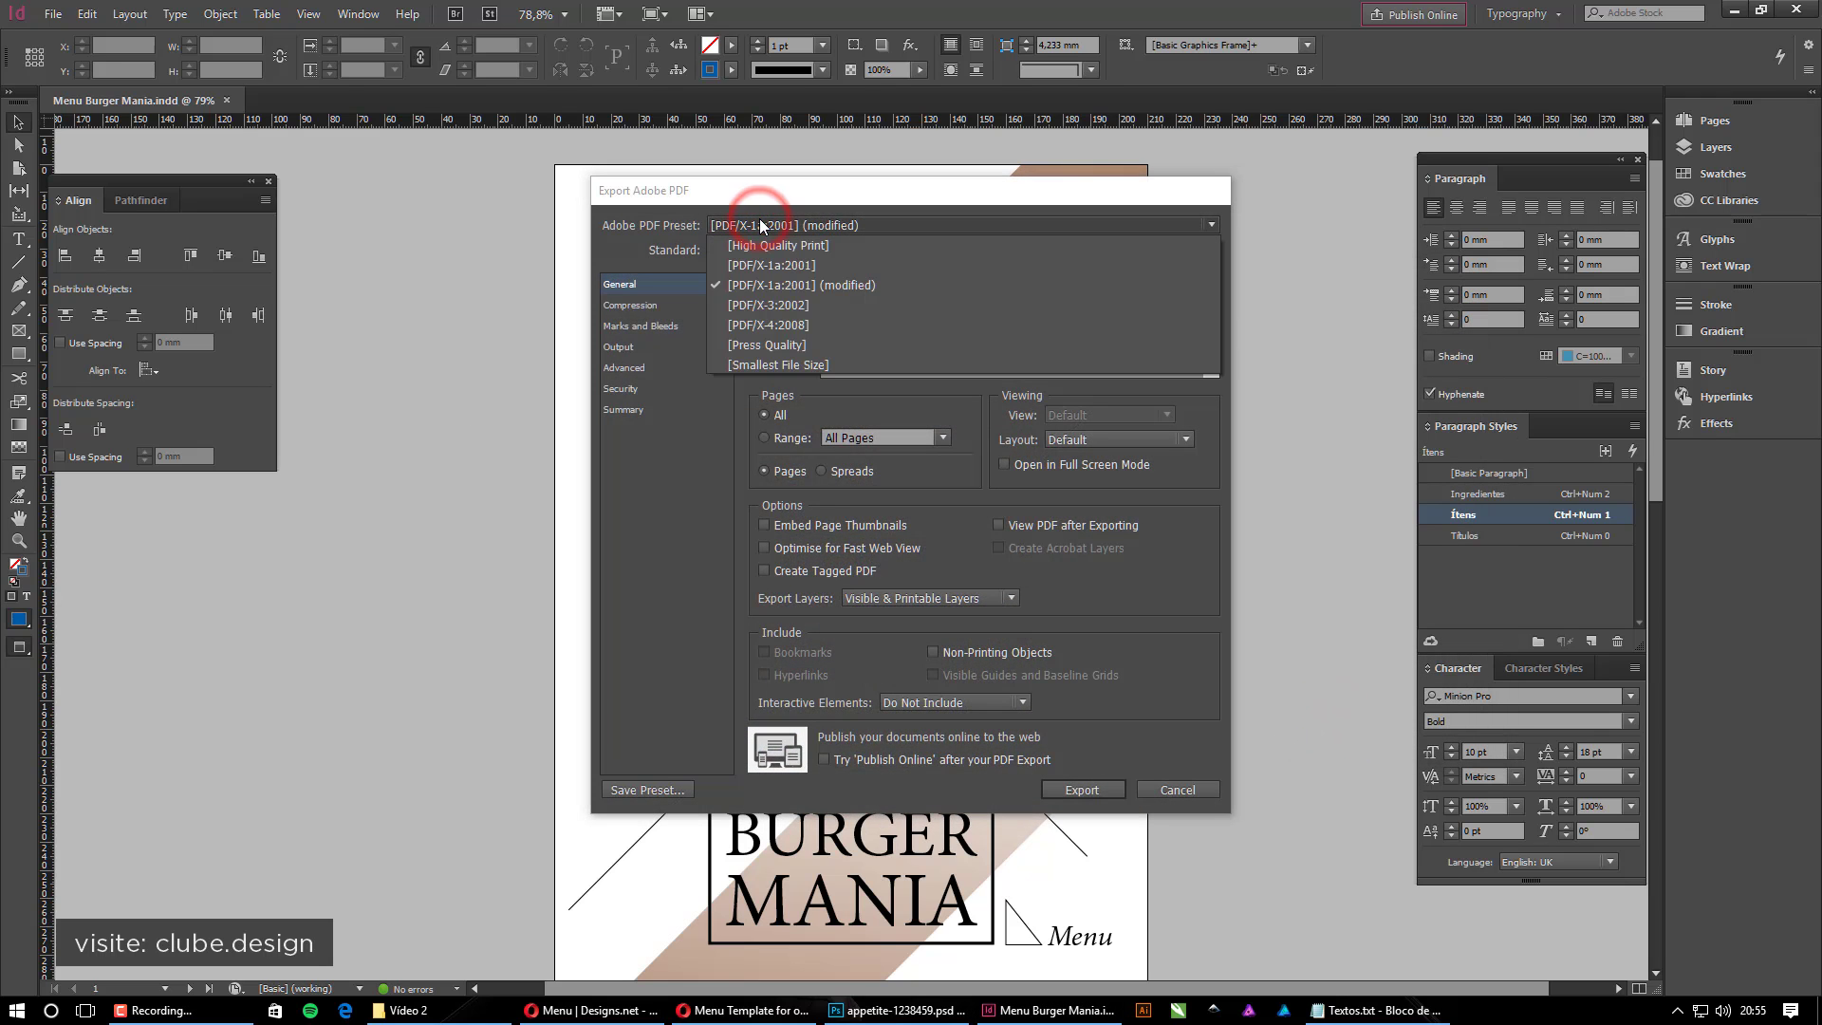
left_click(787, 265)
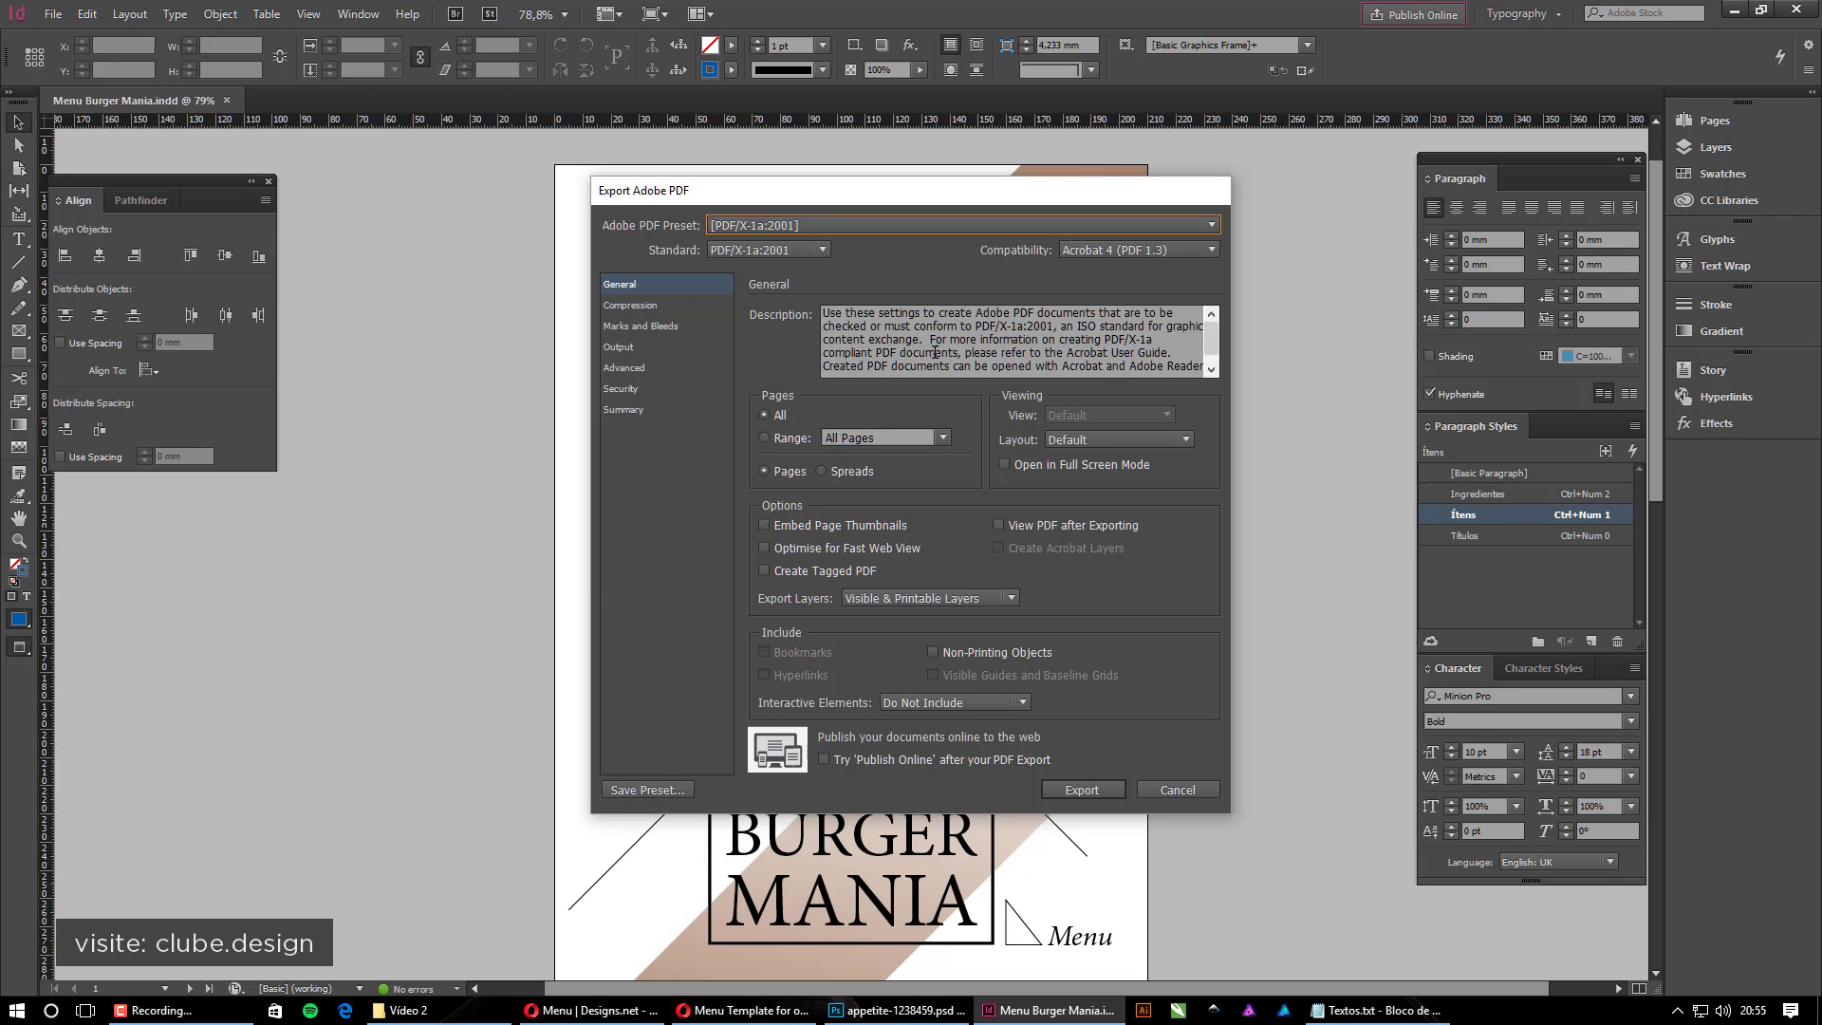
left_click(681, 327)
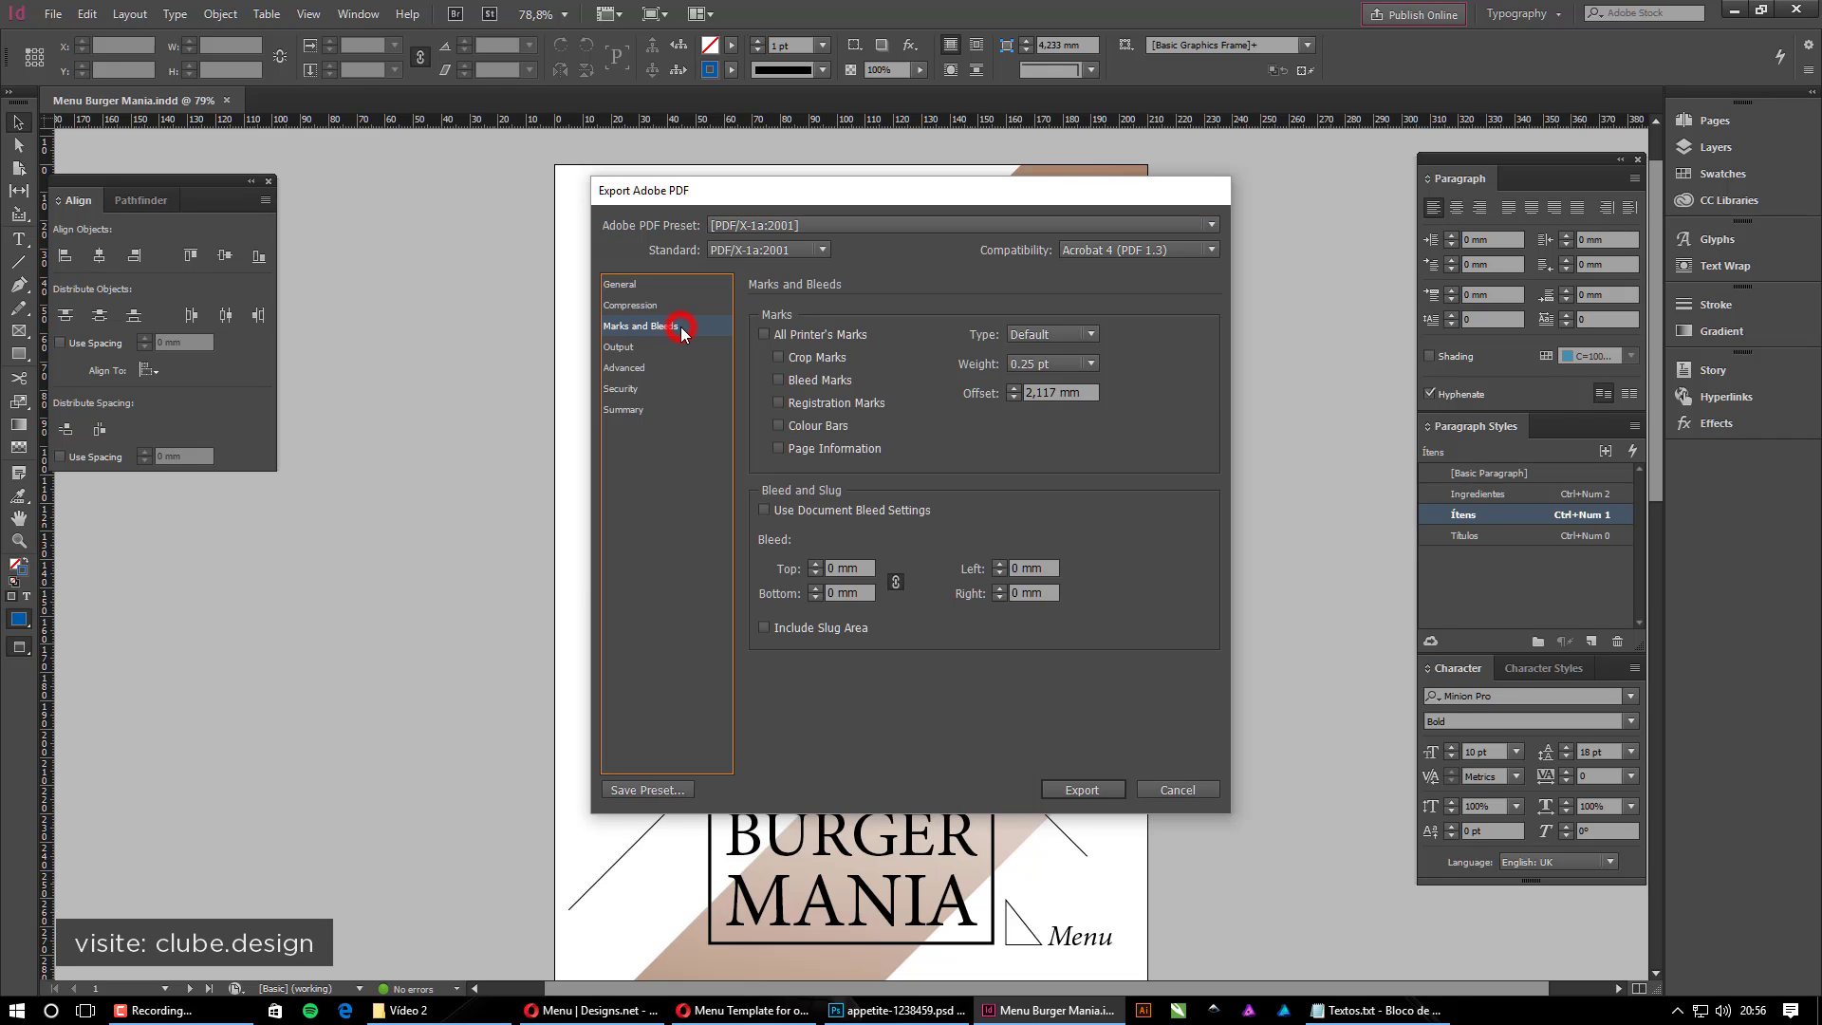
left_click(804, 356)
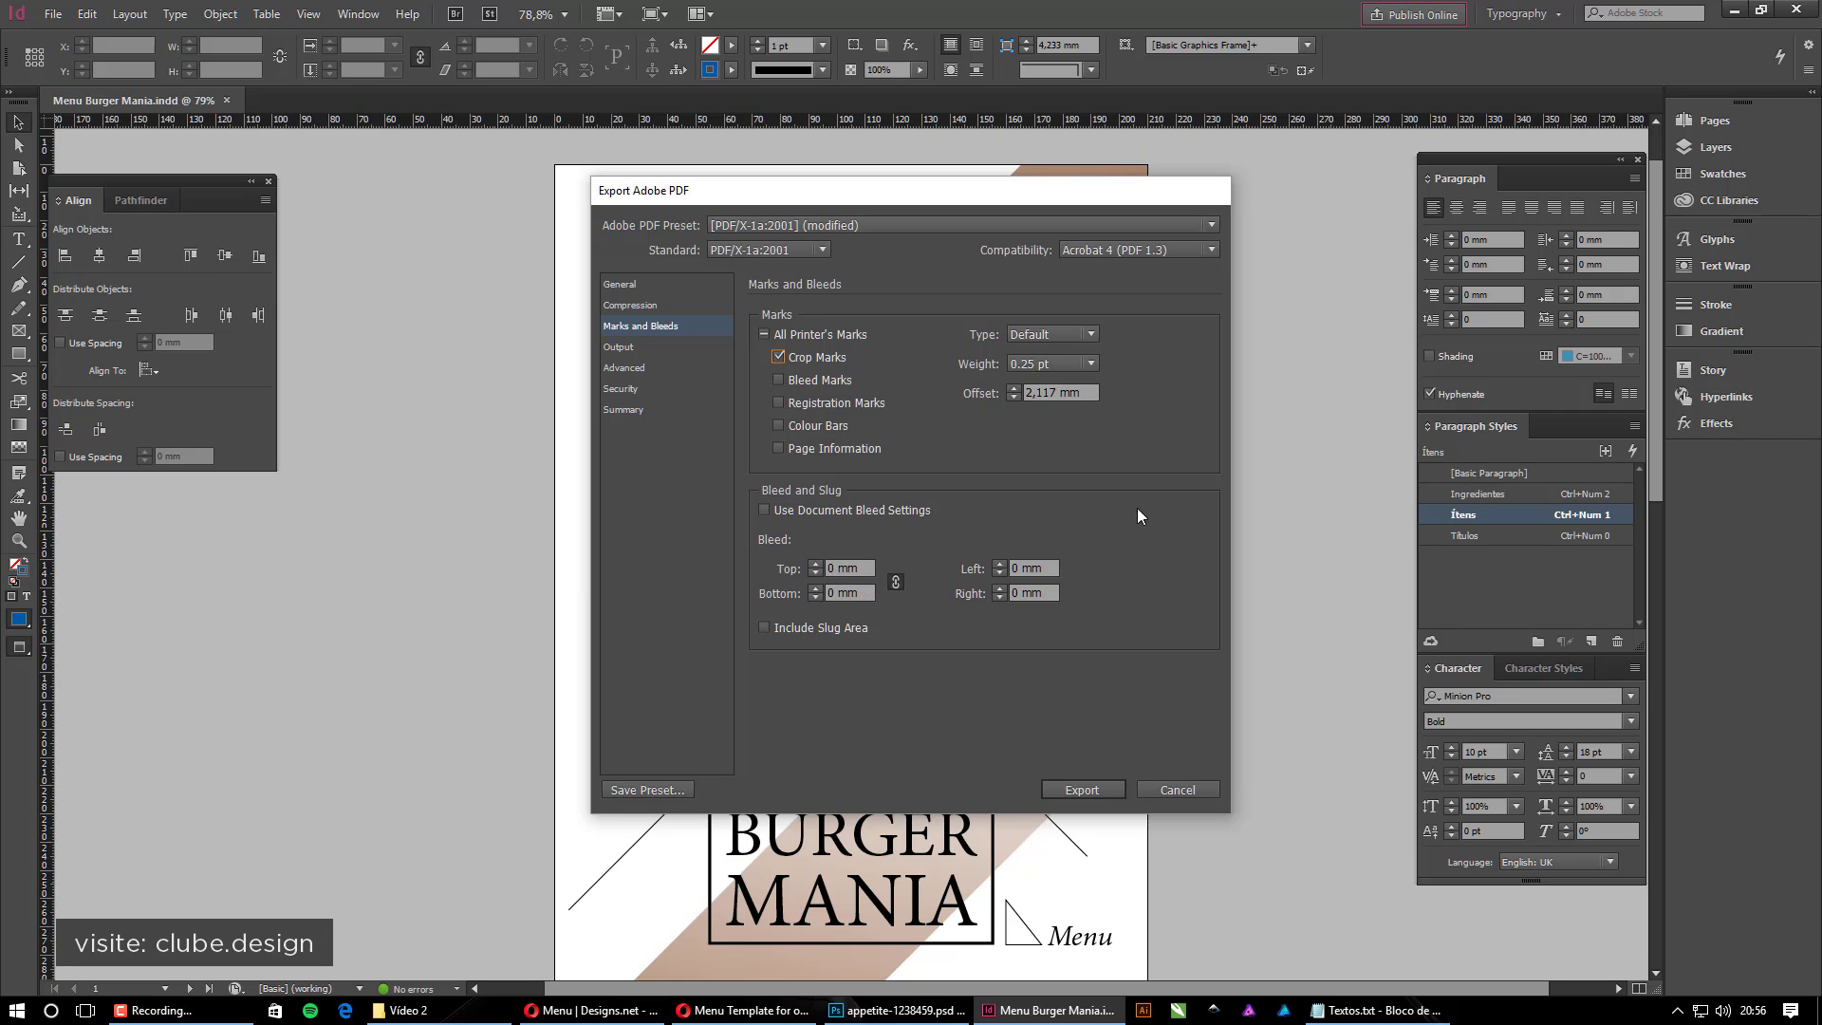
left_click(853, 511)
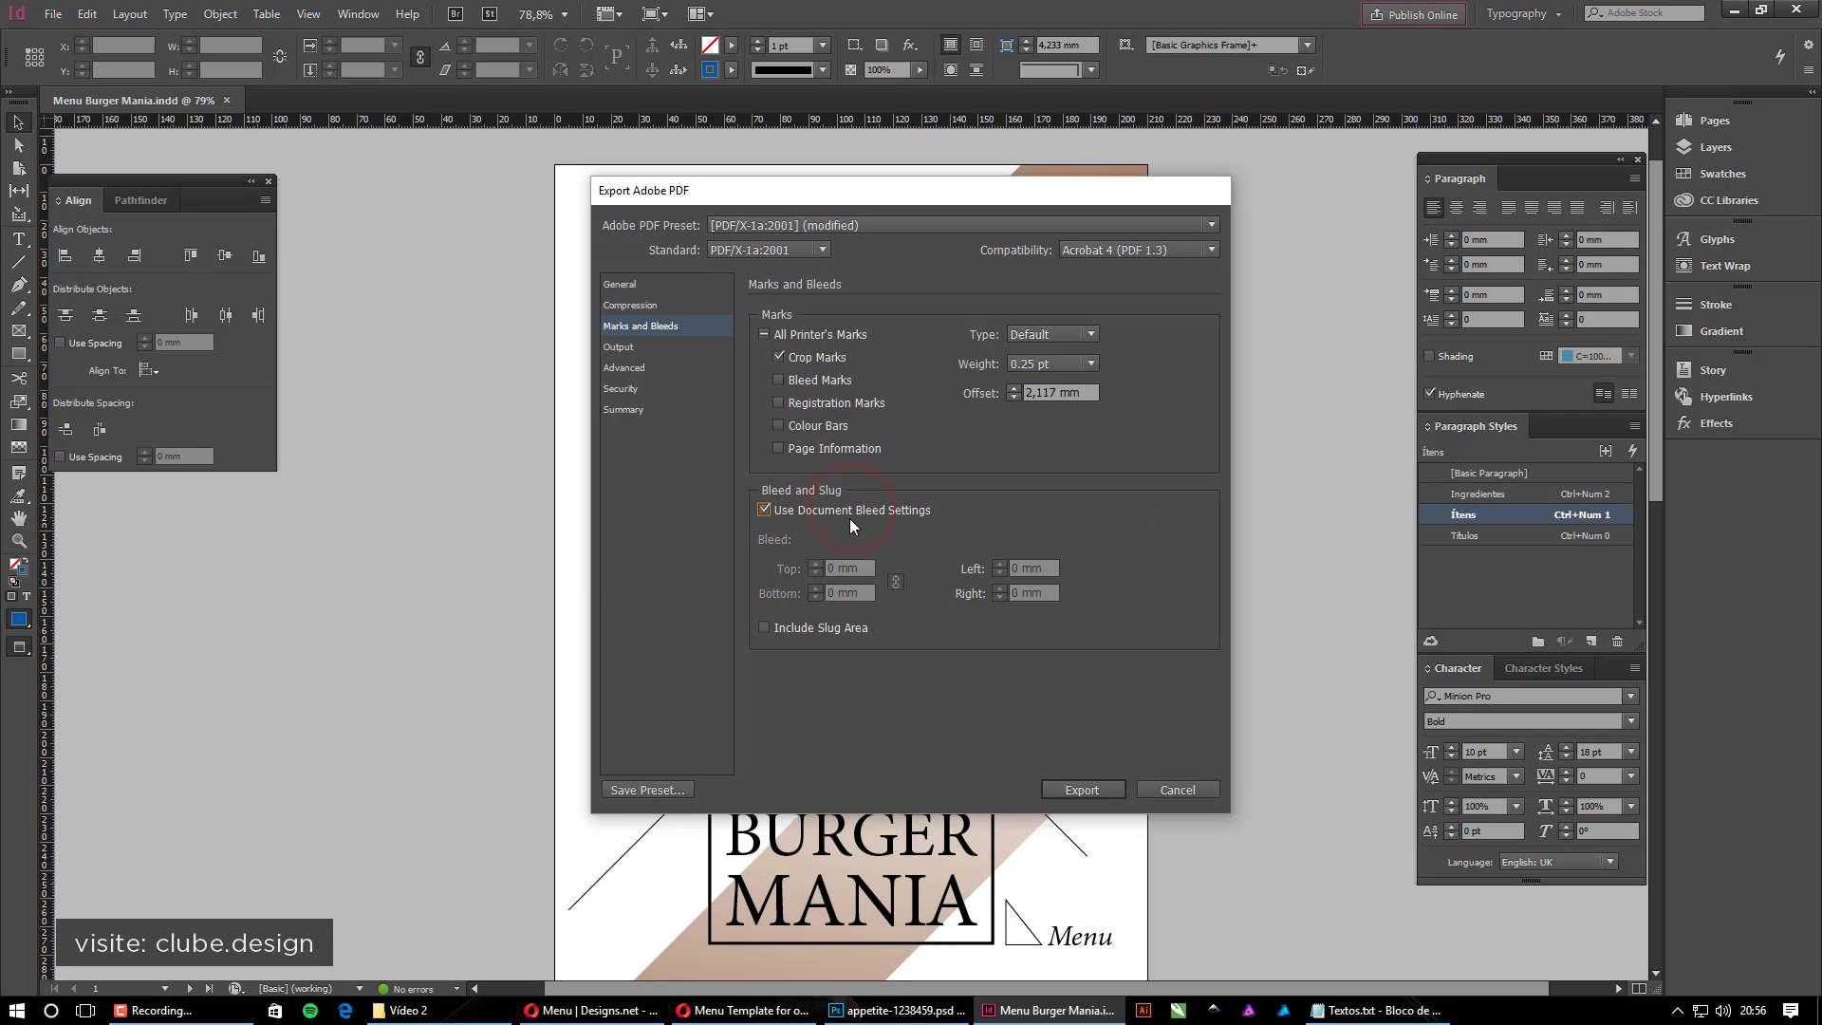
left_click(1065, 791)
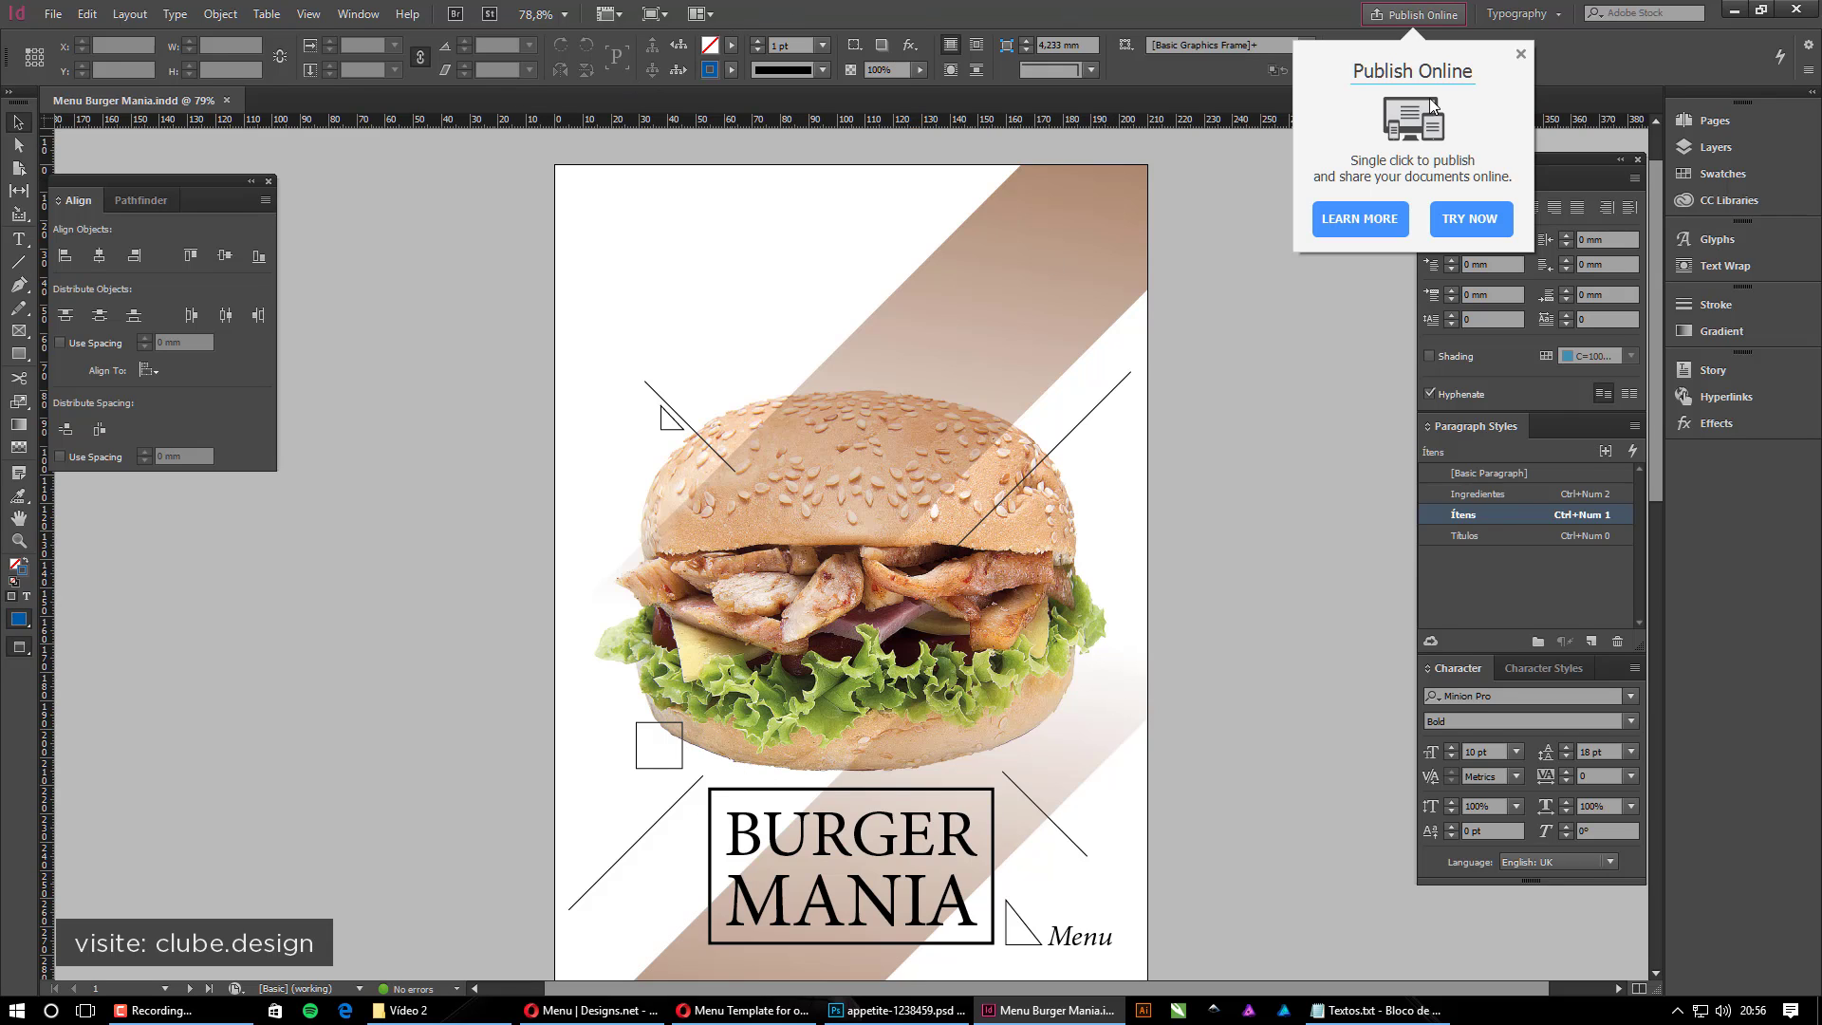
left_click(1520, 55)
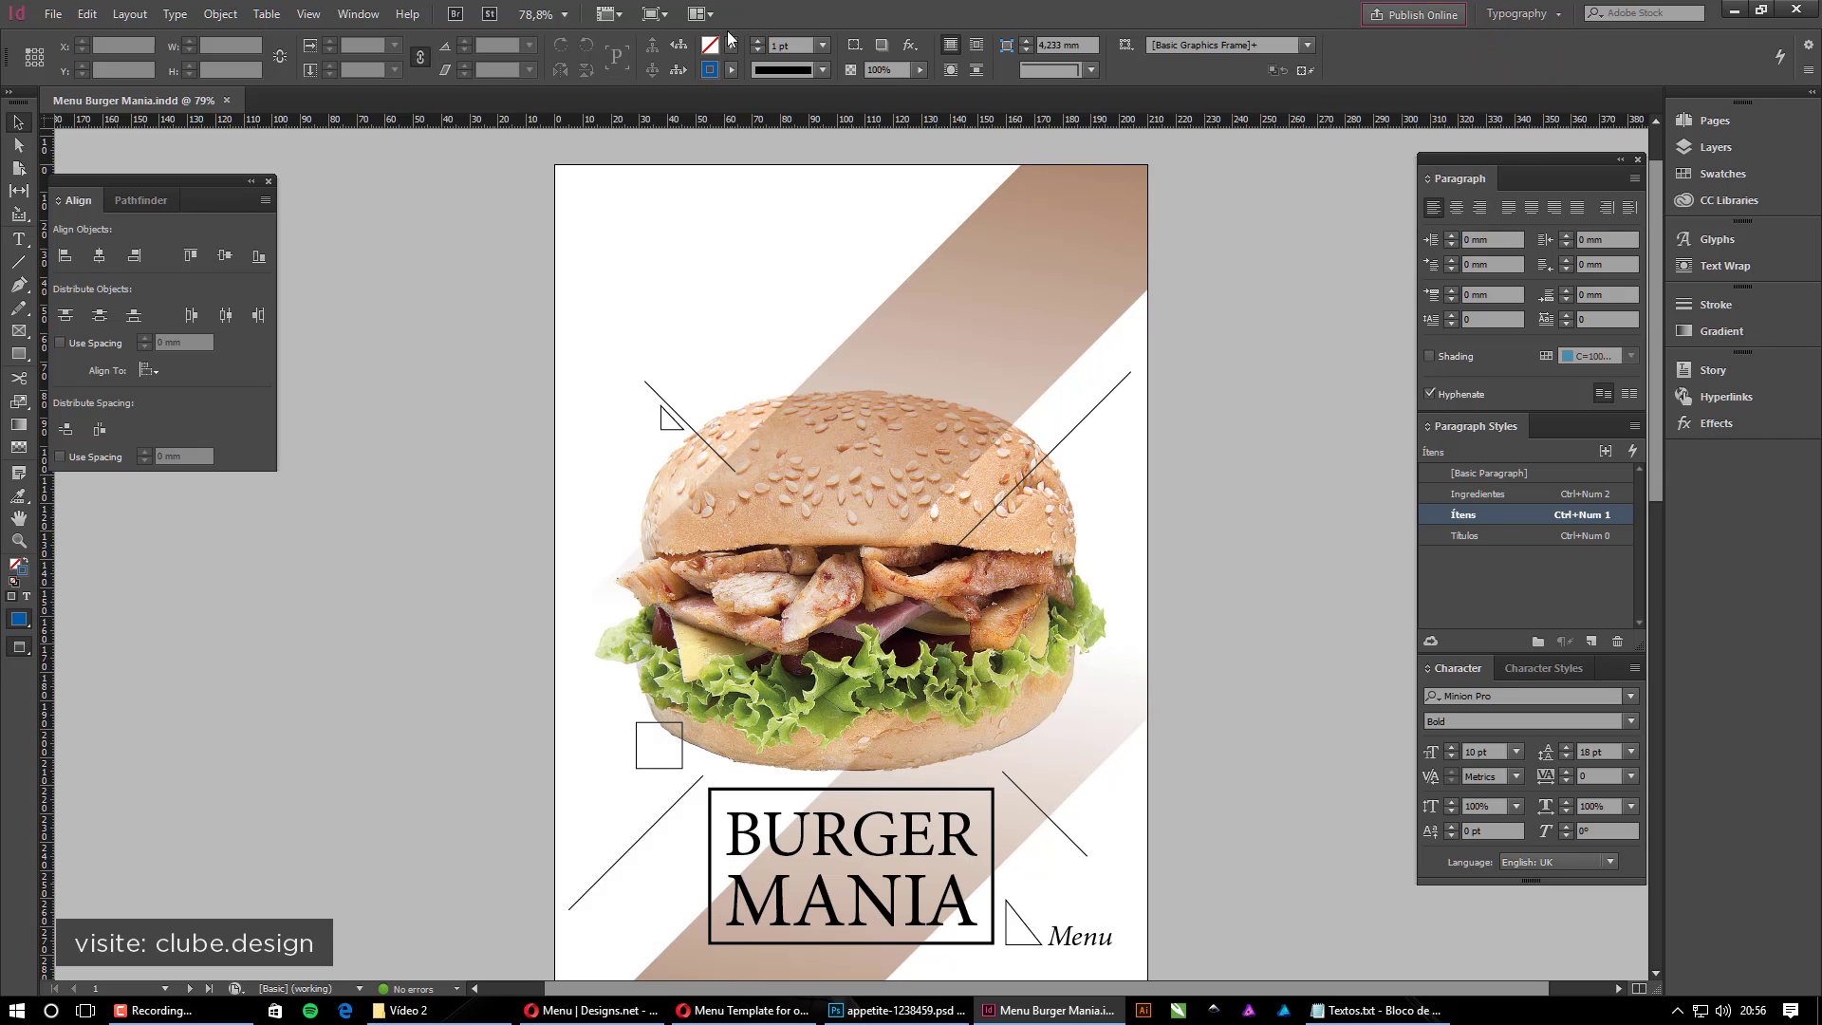
Switch to the Vídeo 2 folder, open Menu Burger Mania.pdf in Acrobat and inspect the crop marks and bleed on both pages
left_click(464, 1020)
left_click(1244, 778)
left_click(971, 862)
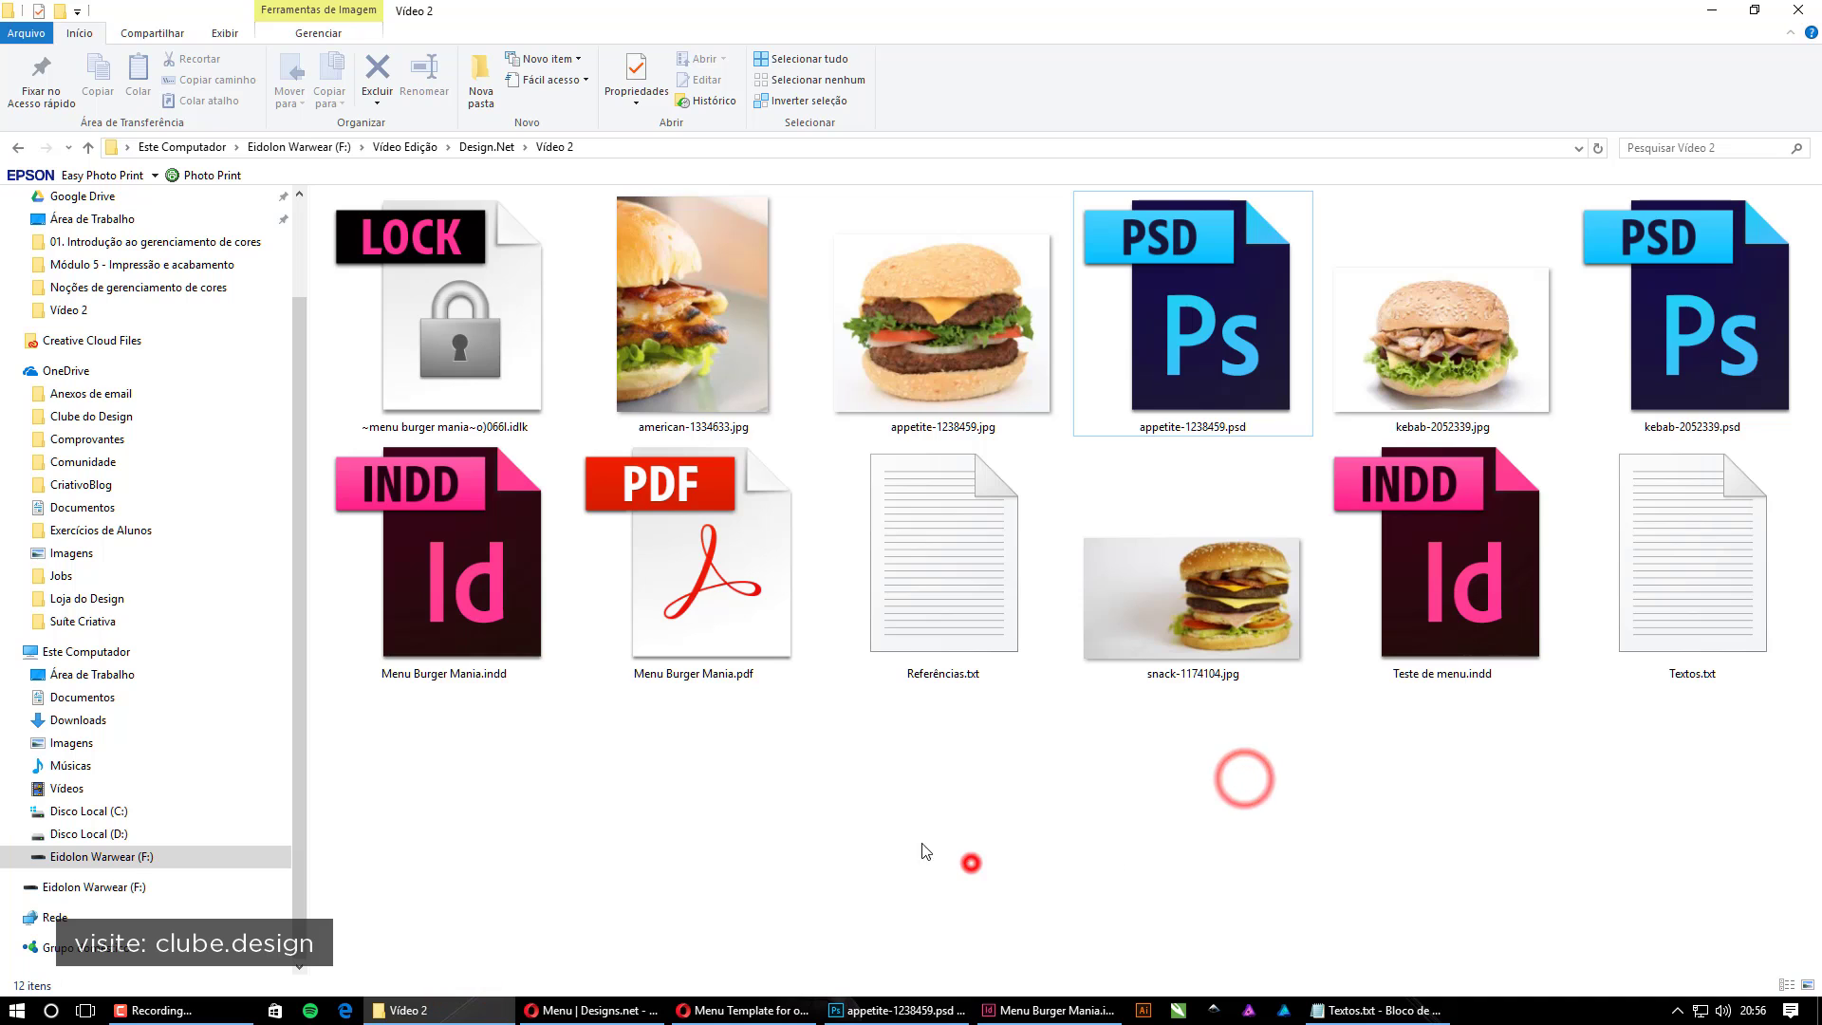
double_click(700, 569)
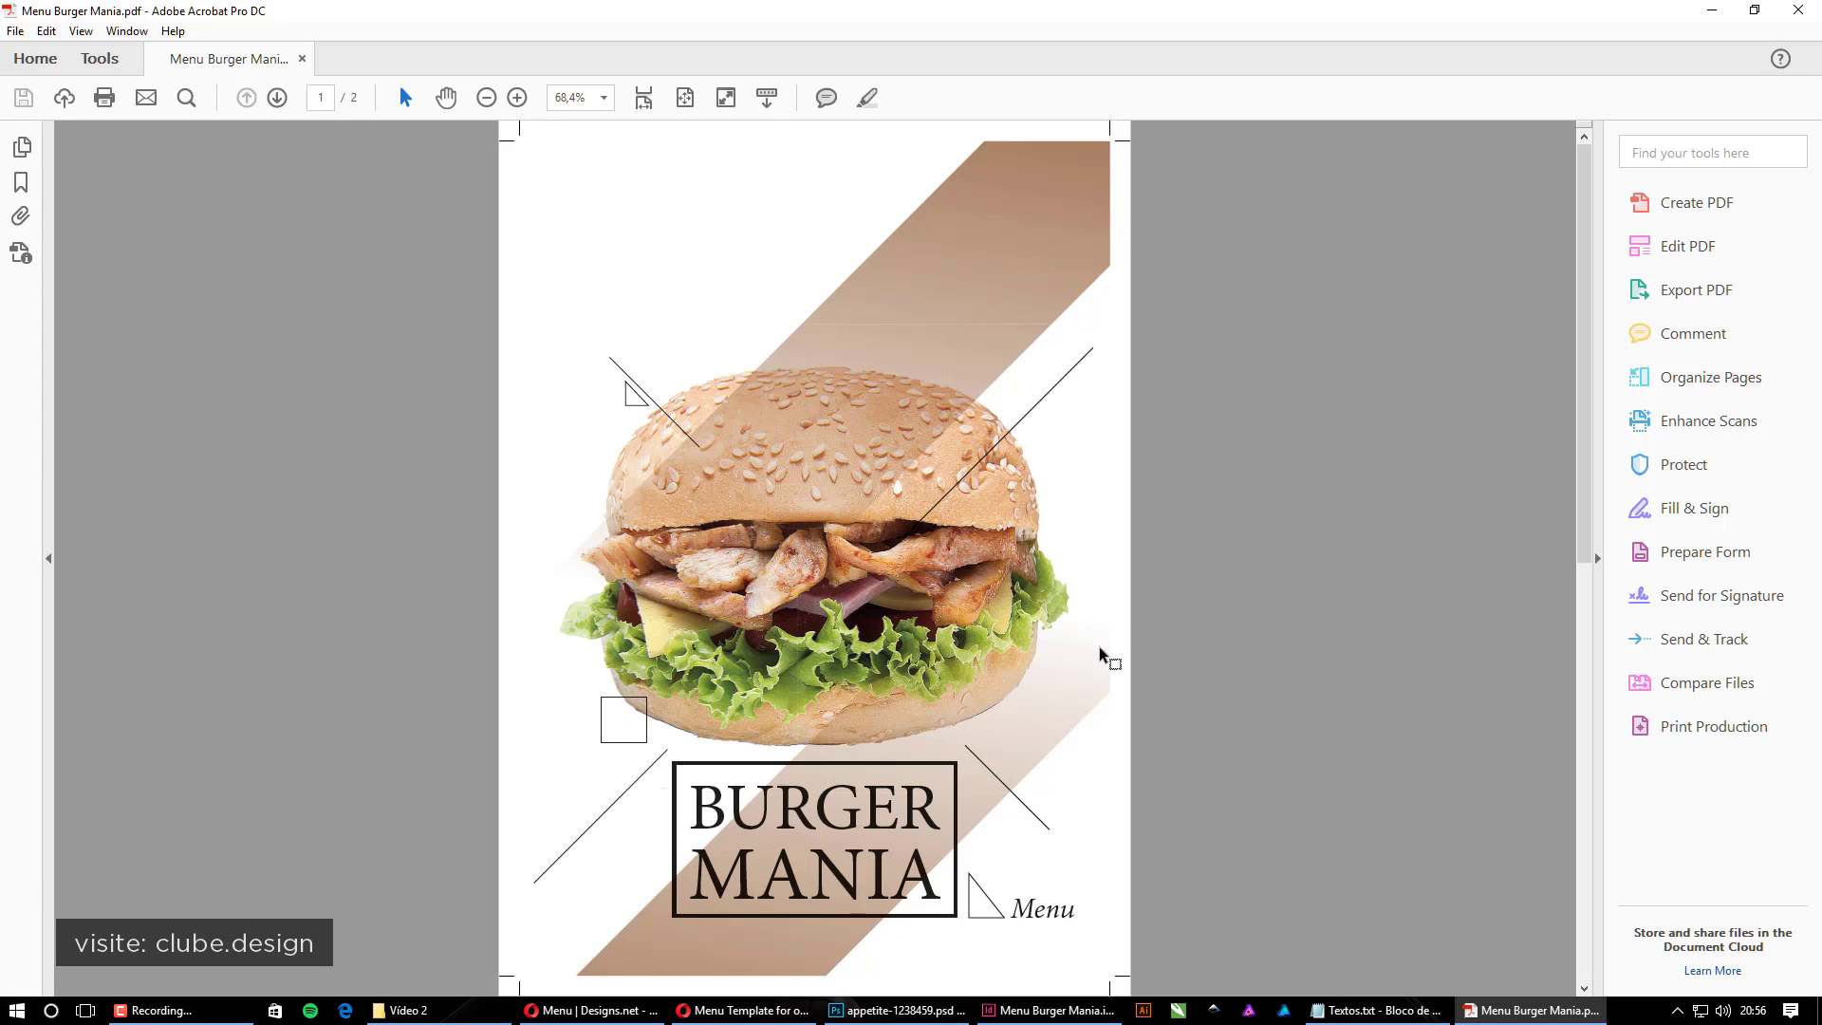
left_click(1349, 631)
left_click(1582, 439)
left_click(1158, 447)
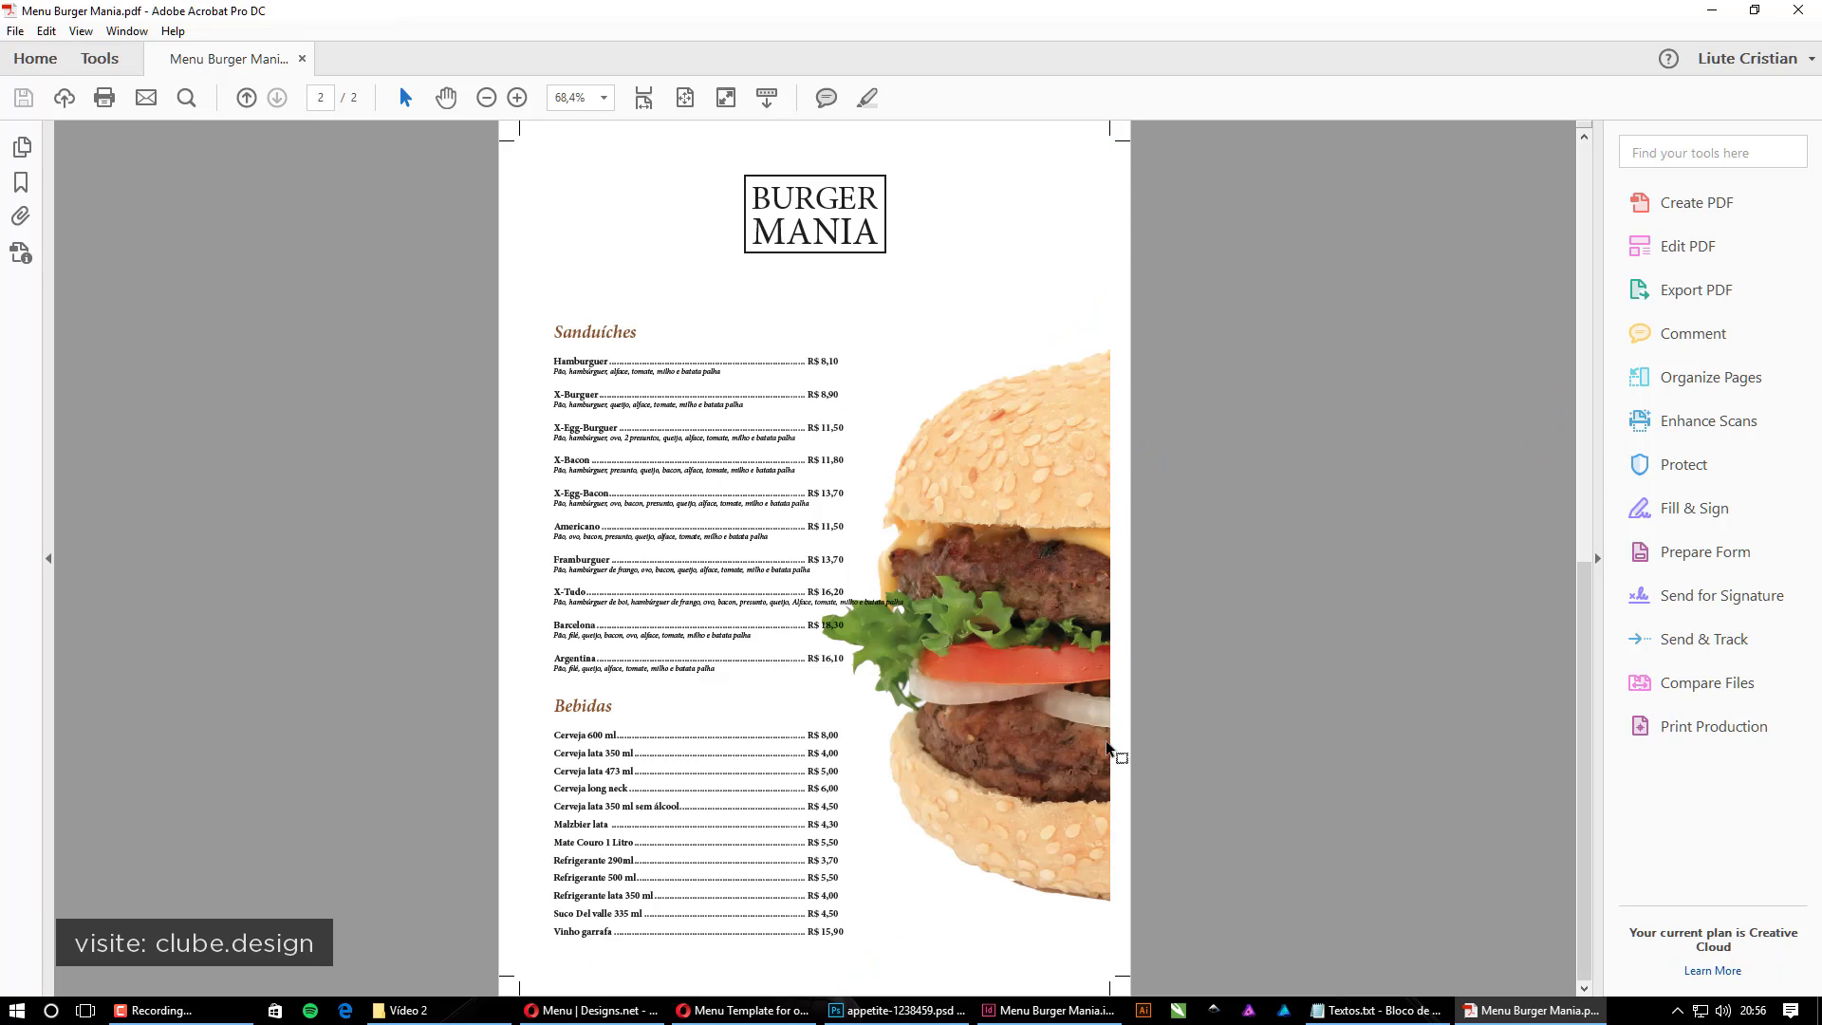
scroll(1002, 759, "up", 1)
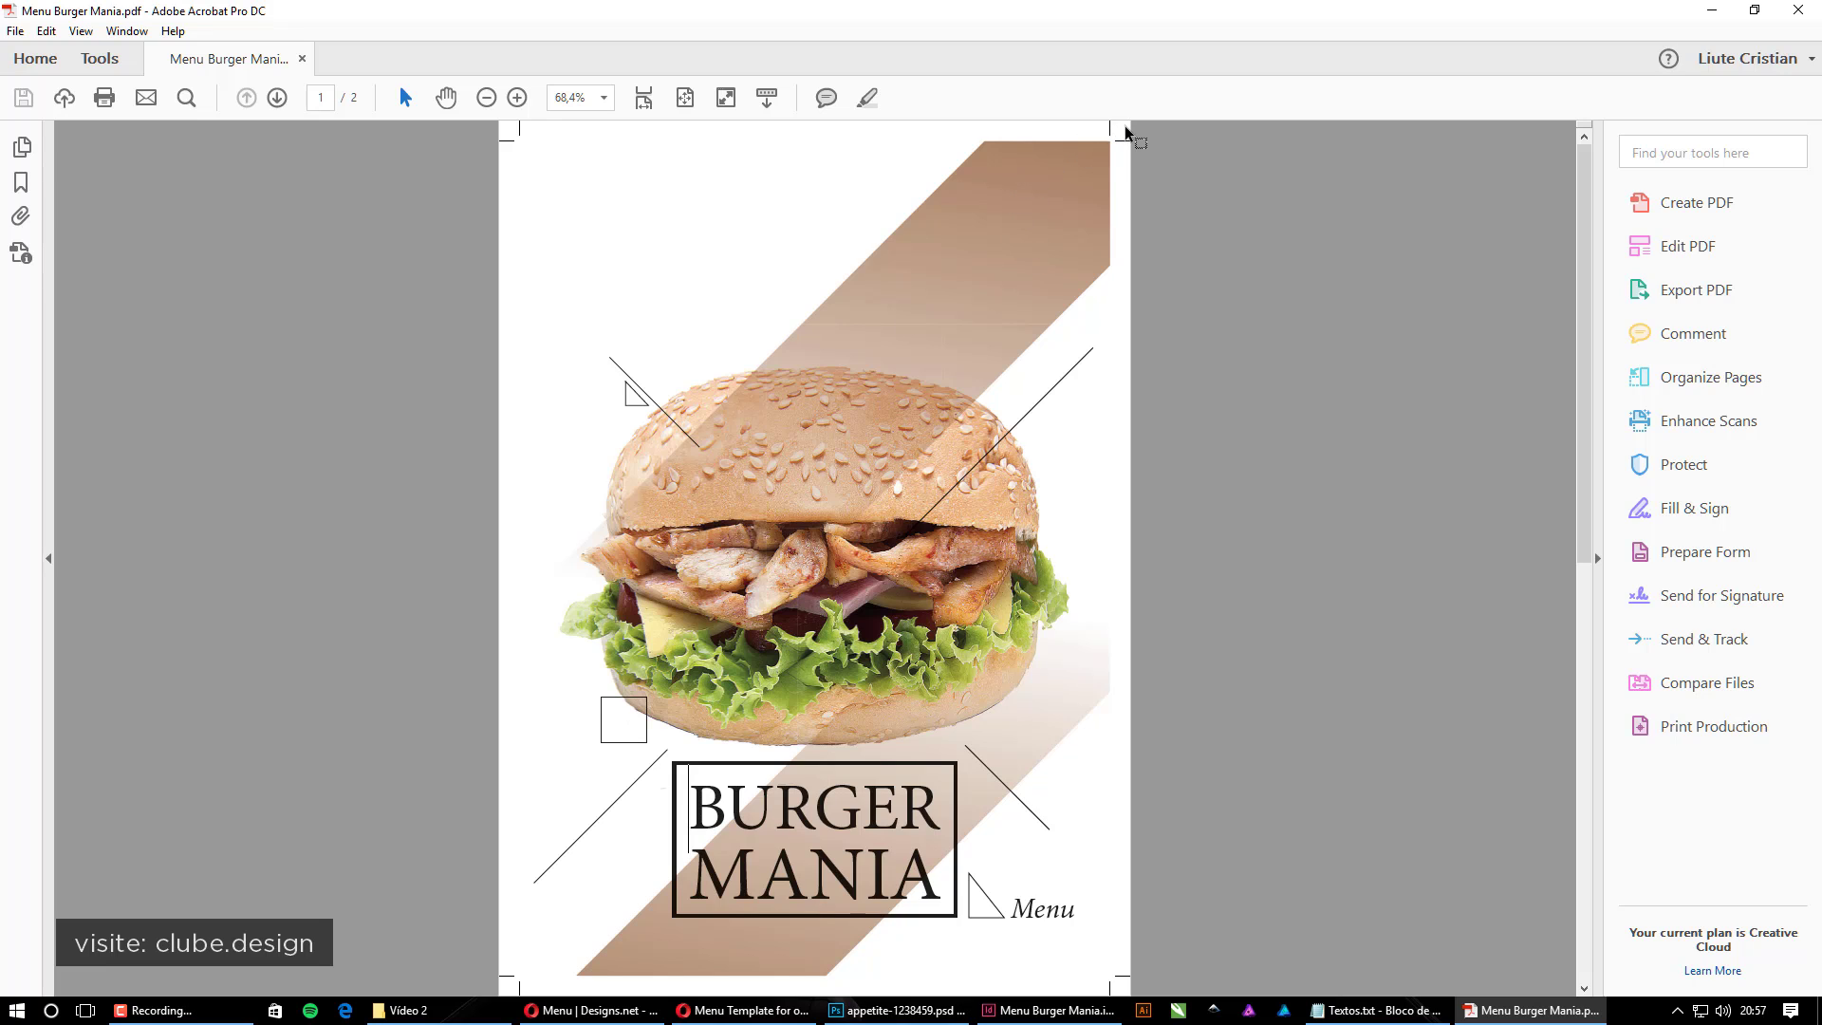
scroll(1039, 397, "down", 1)
scroll(1028, 505, "up", 1)
Check the page size in the PDF's document properties, dismiss the dialog and close Acrobat
left_click(15, 30)
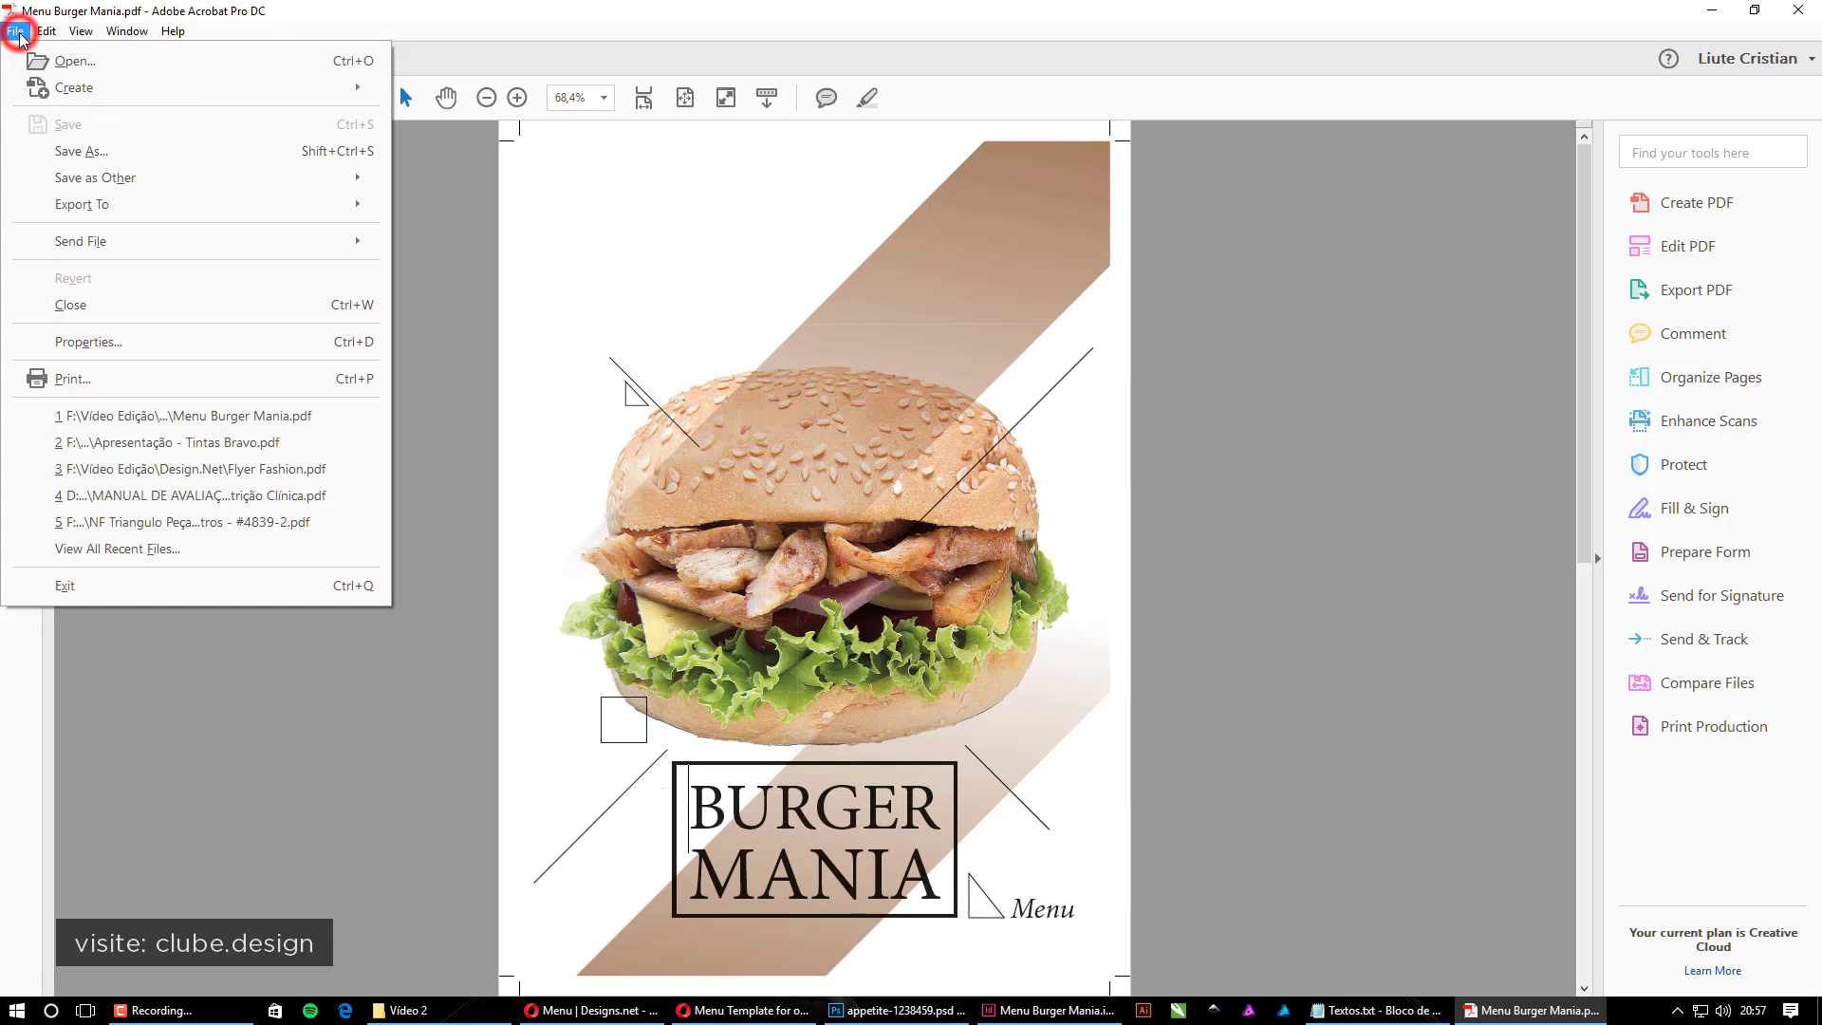
left_click(91, 343)
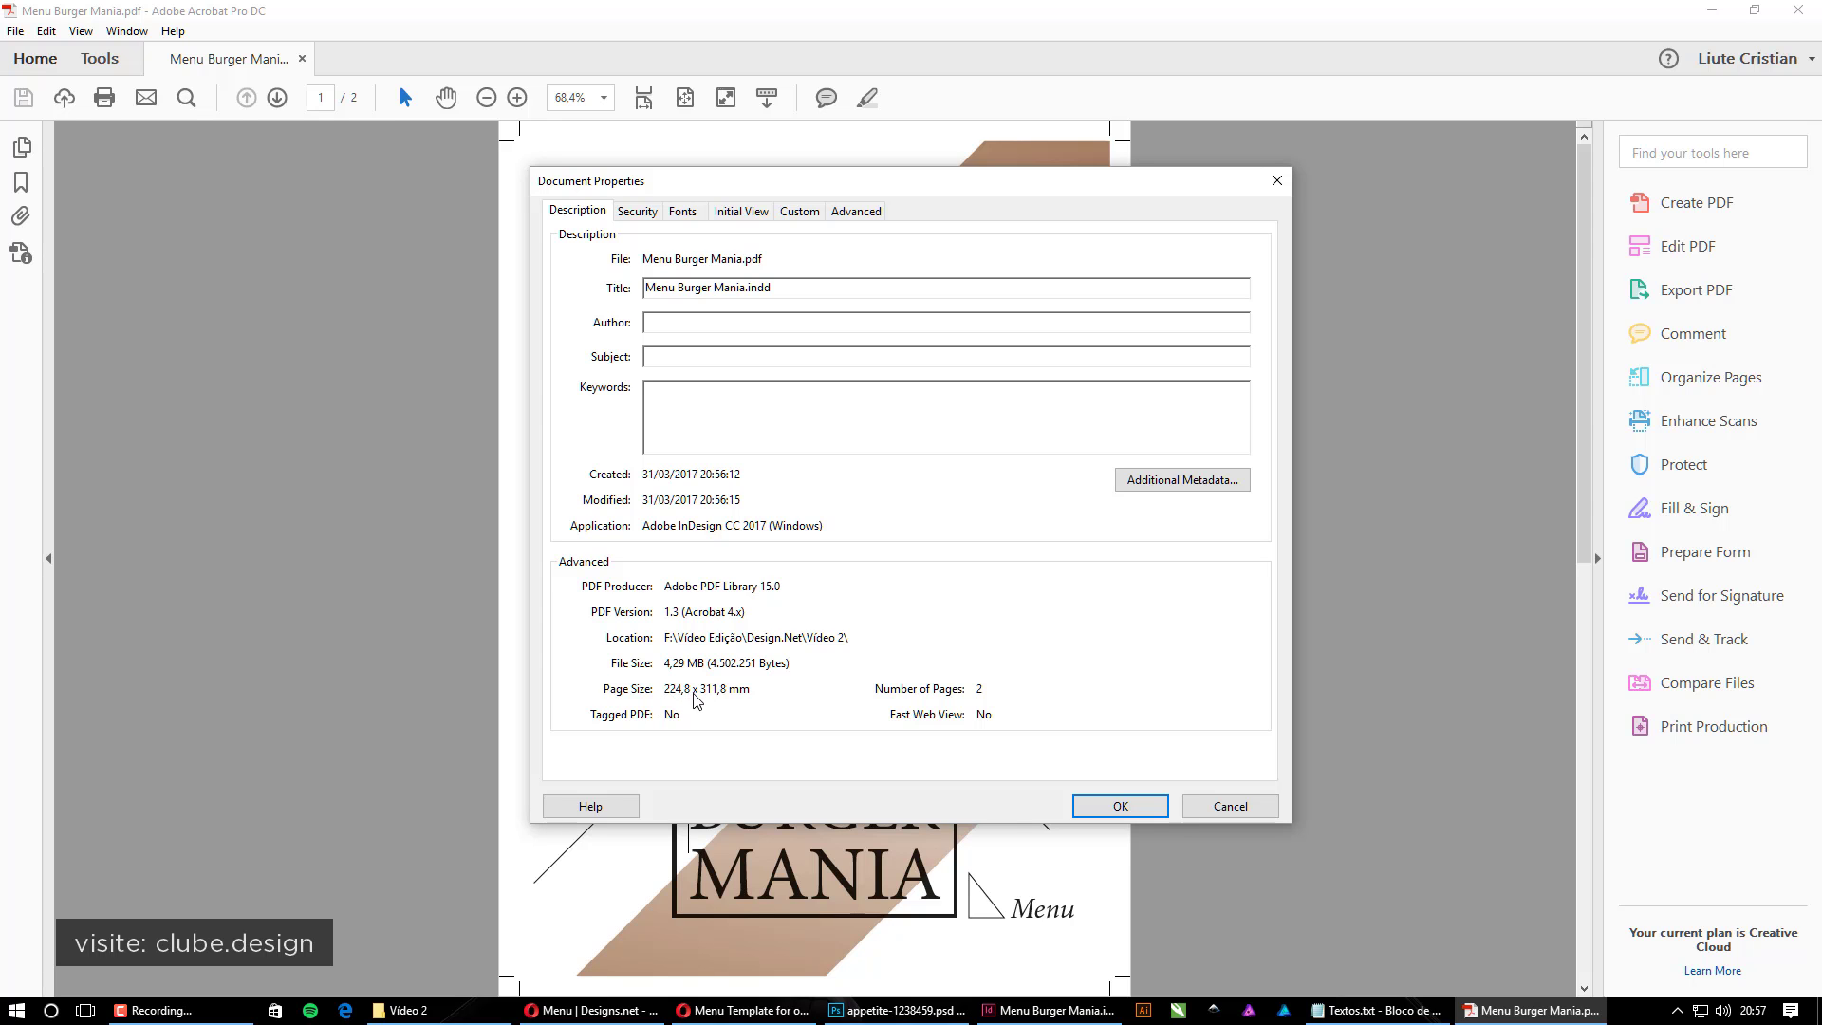
left_click(1261, 810)
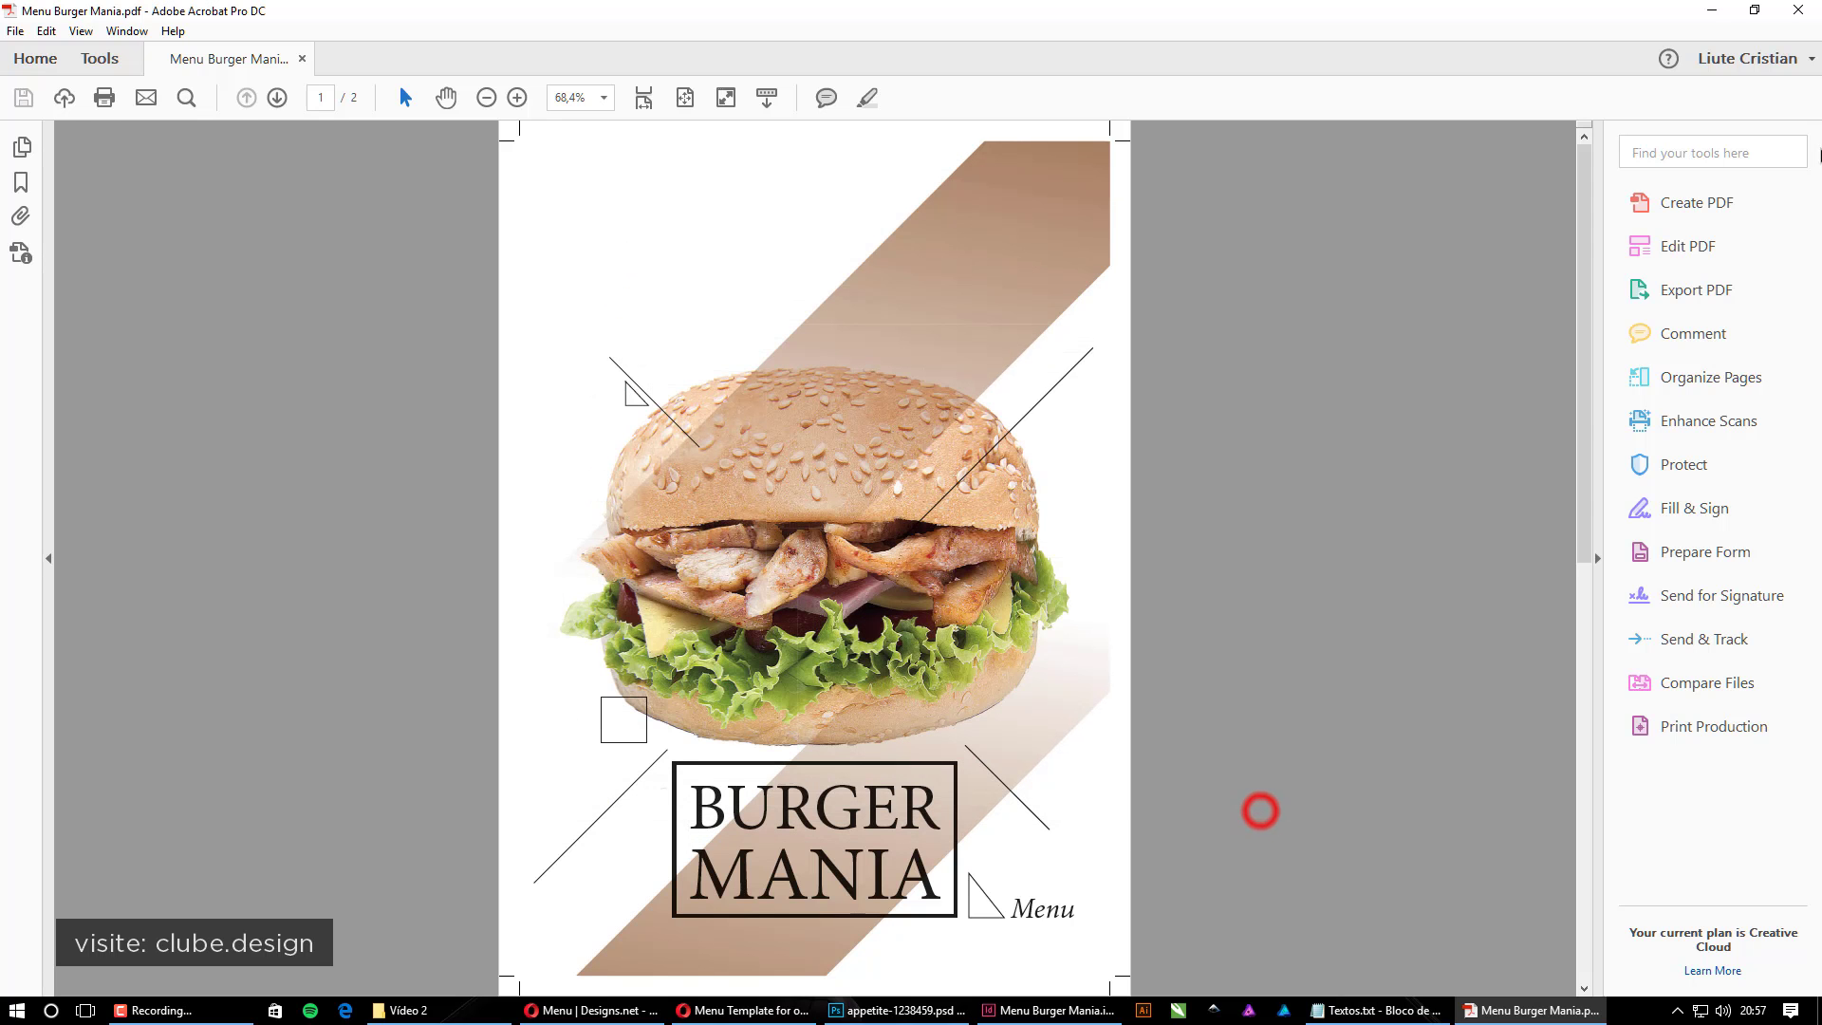
left_click(1798, 9)
Switch back to InDesign and start a new Adobe PDF (Print) export that replaces the existing Menu Burger Mania.pdf
left_click(1049, 1009)
left_click(1269, 487)
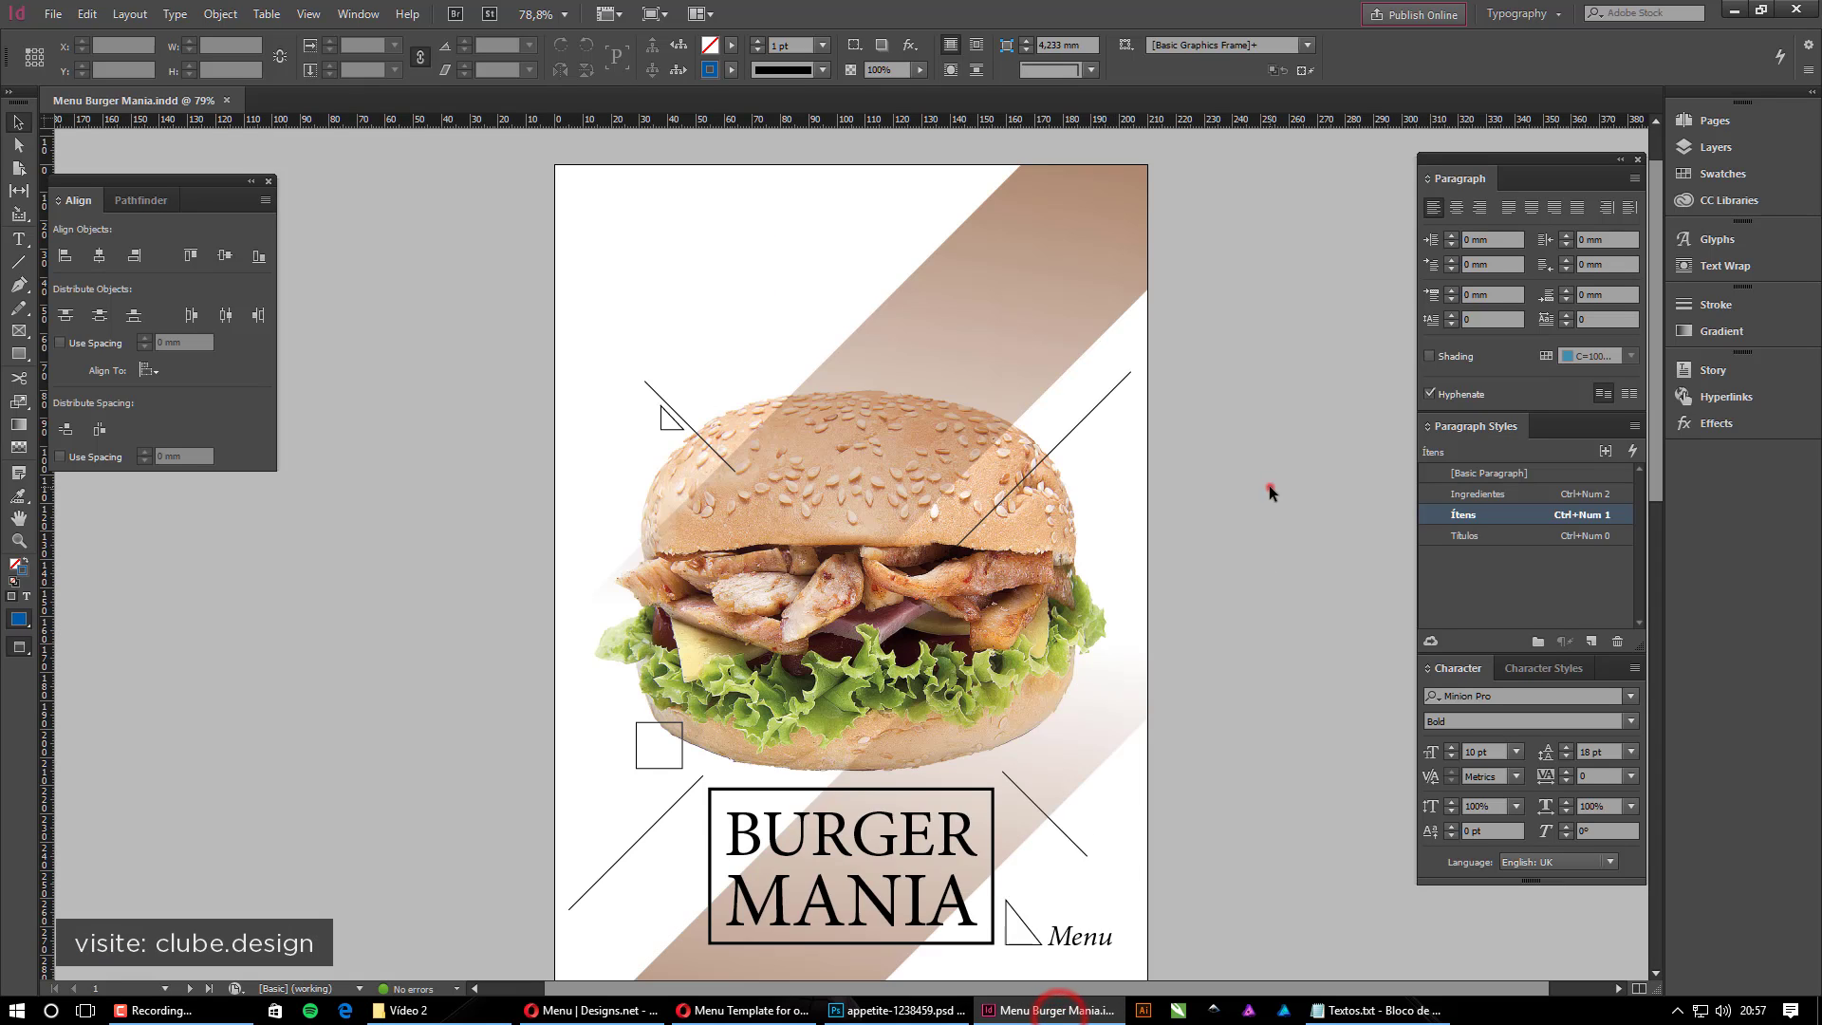
scroll(855, 446, "down", 3)
scroll(978, 480, "up", 3)
key("ctrl+e")
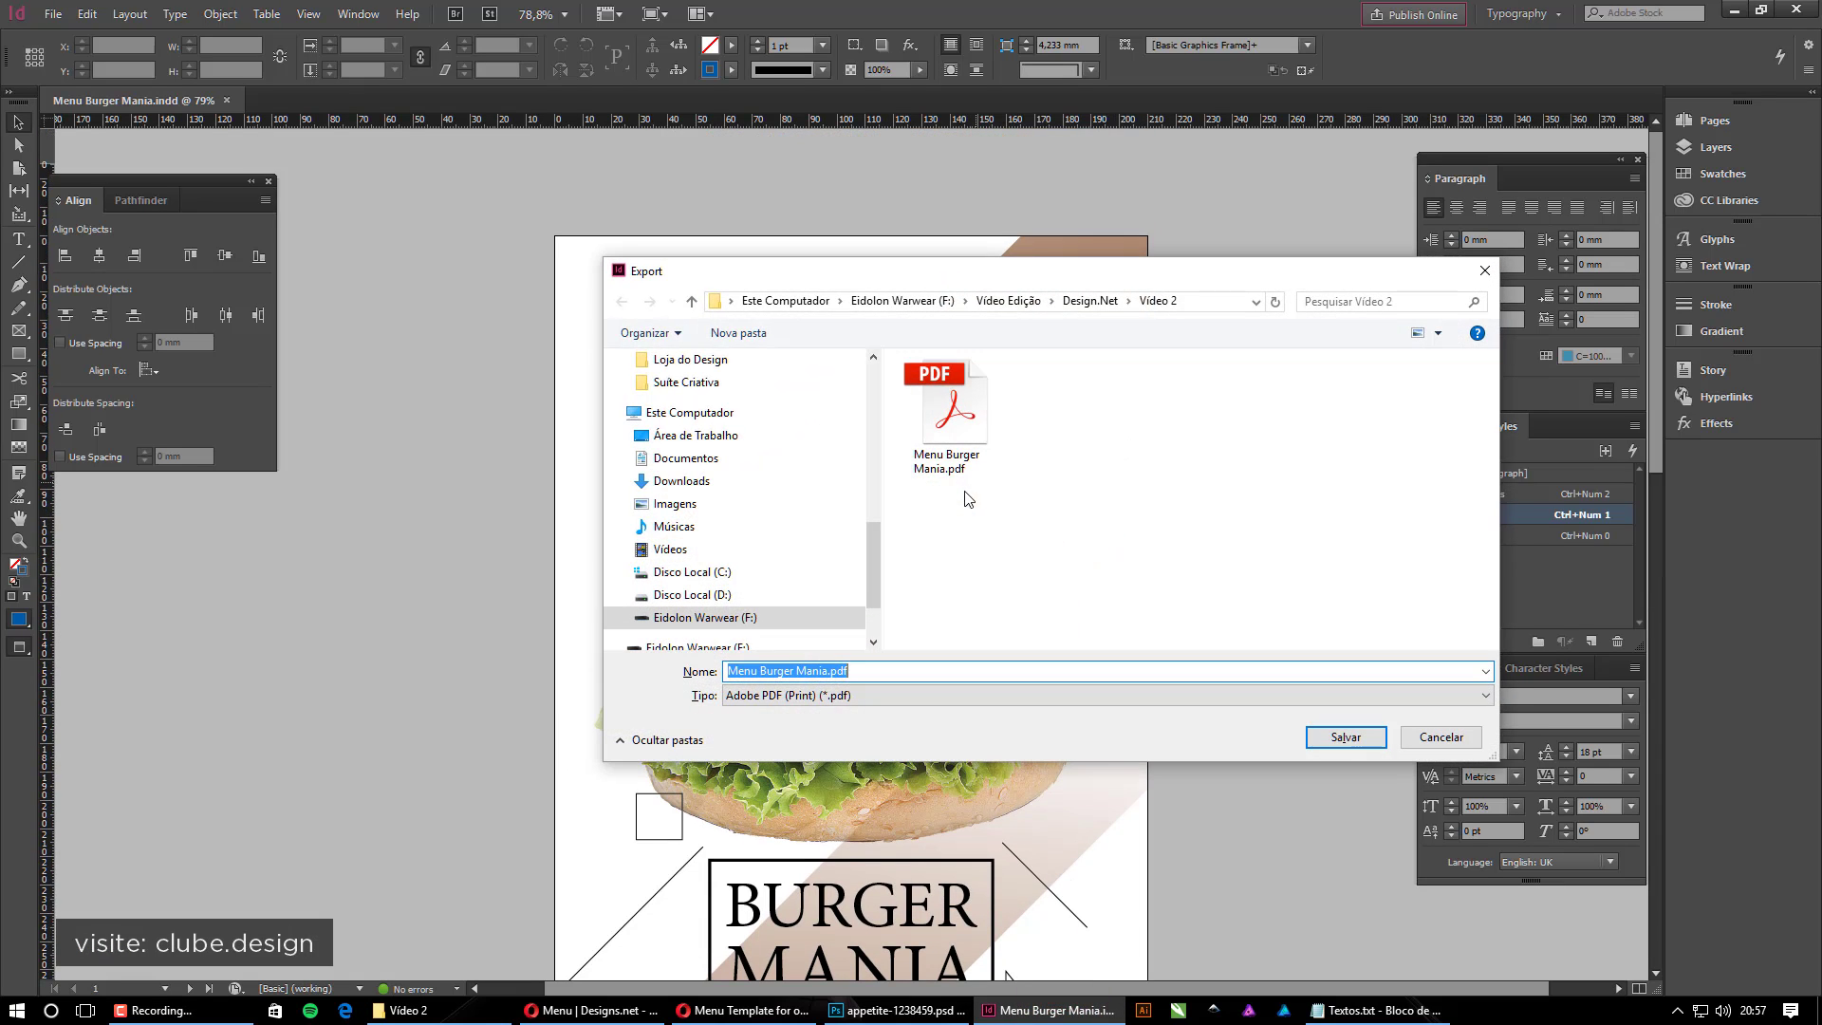
left_click(1345, 737)
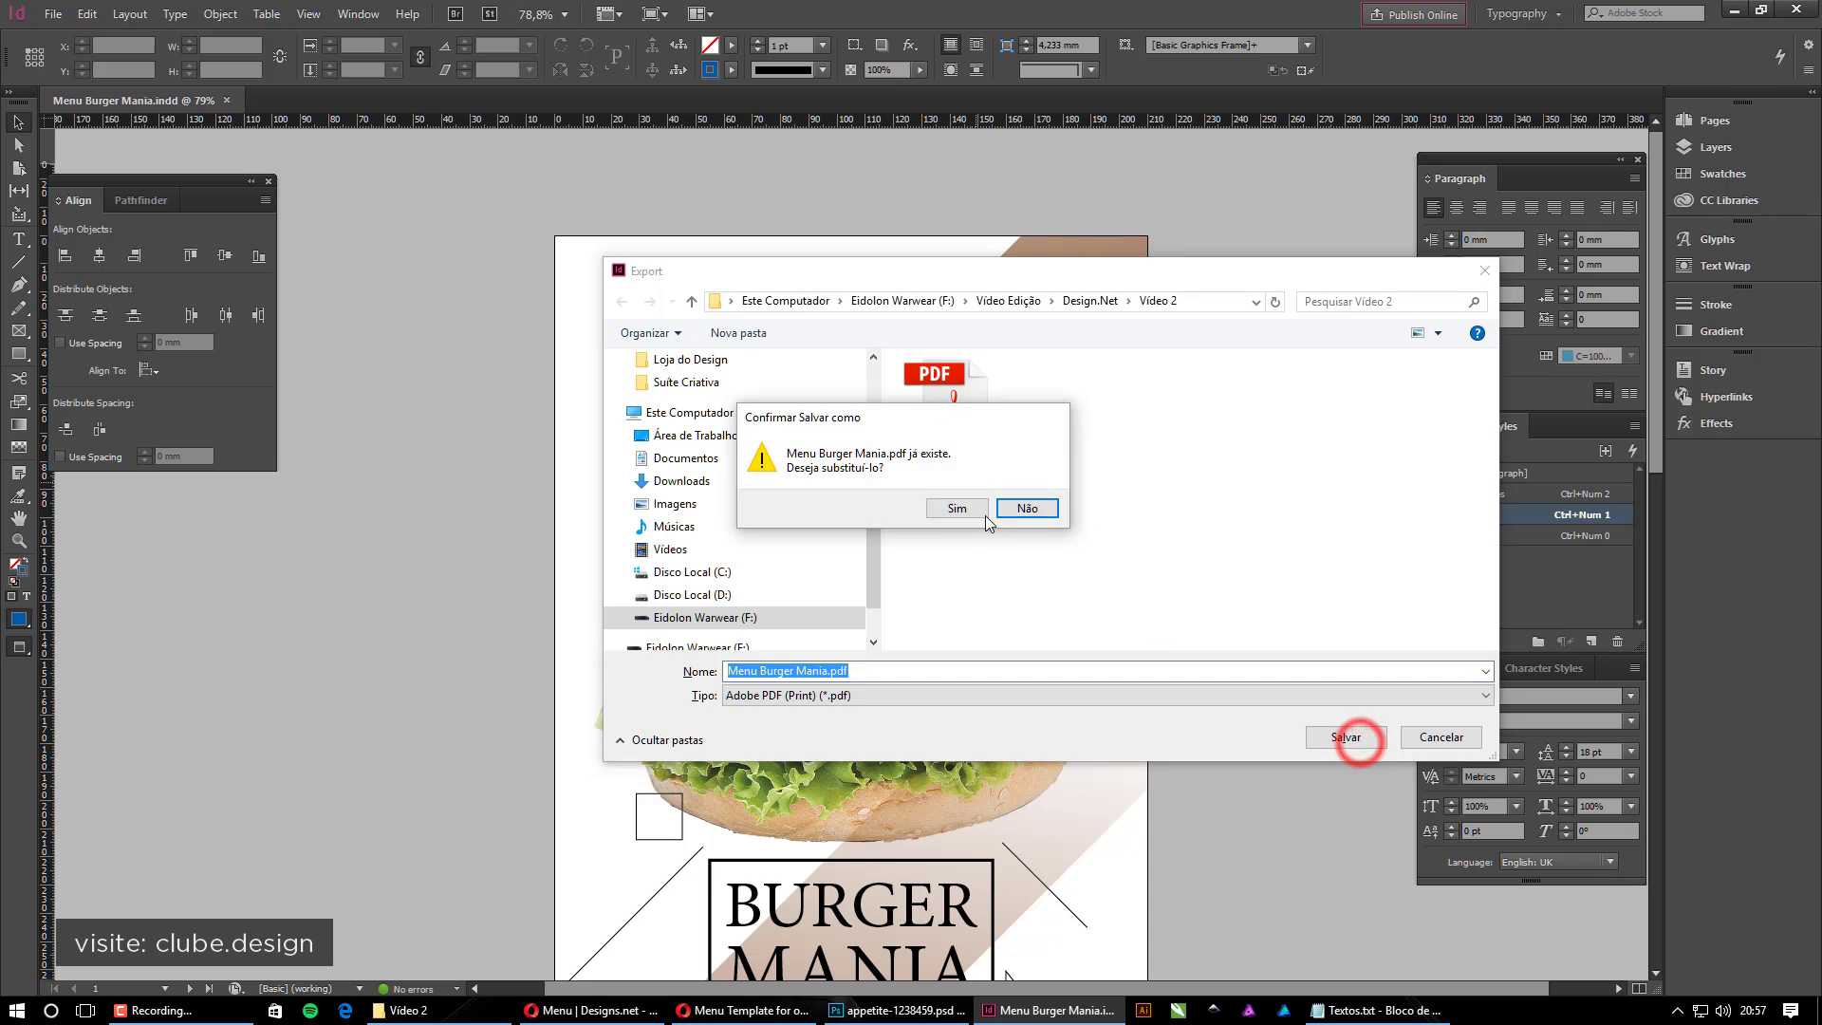
left_click(948, 502)
Export the PDF with the unmodified PDF/X-1a:2001 preset, leaving out printer's marks and document bleed
left_click(754, 224)
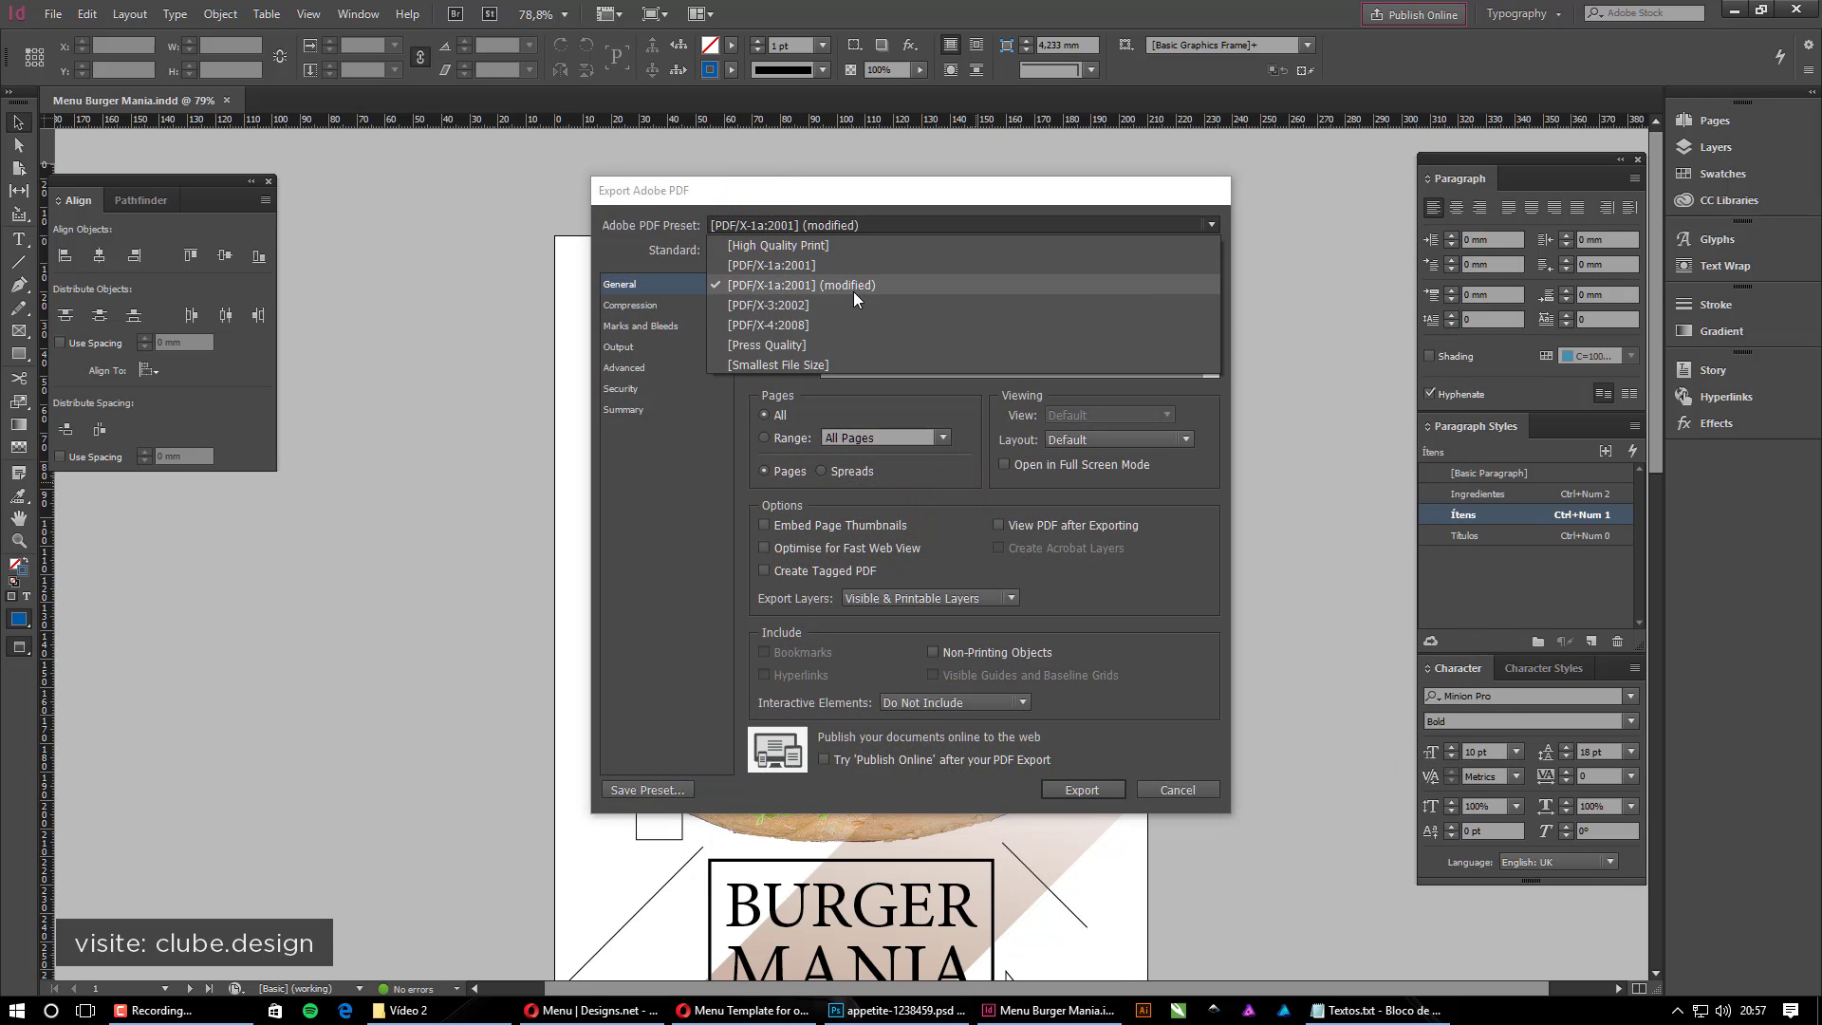
left_click(799, 267)
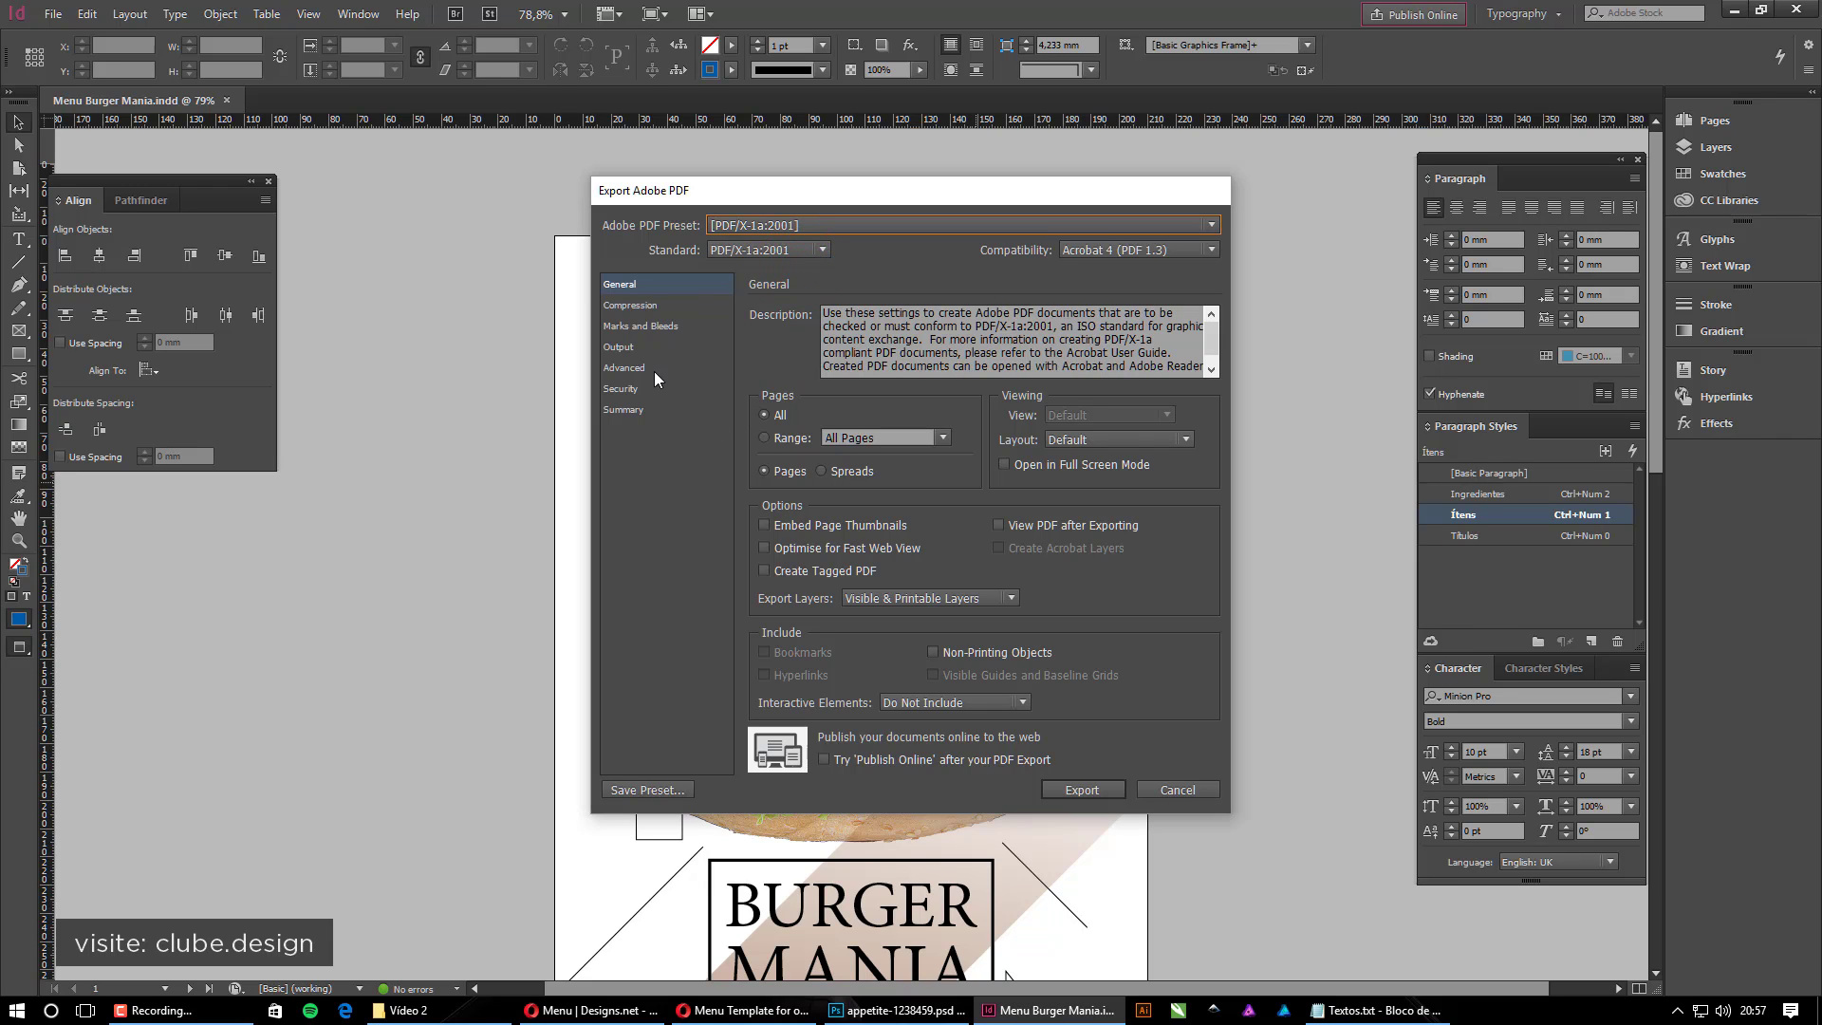
left_click(640, 348)
left_click(642, 326)
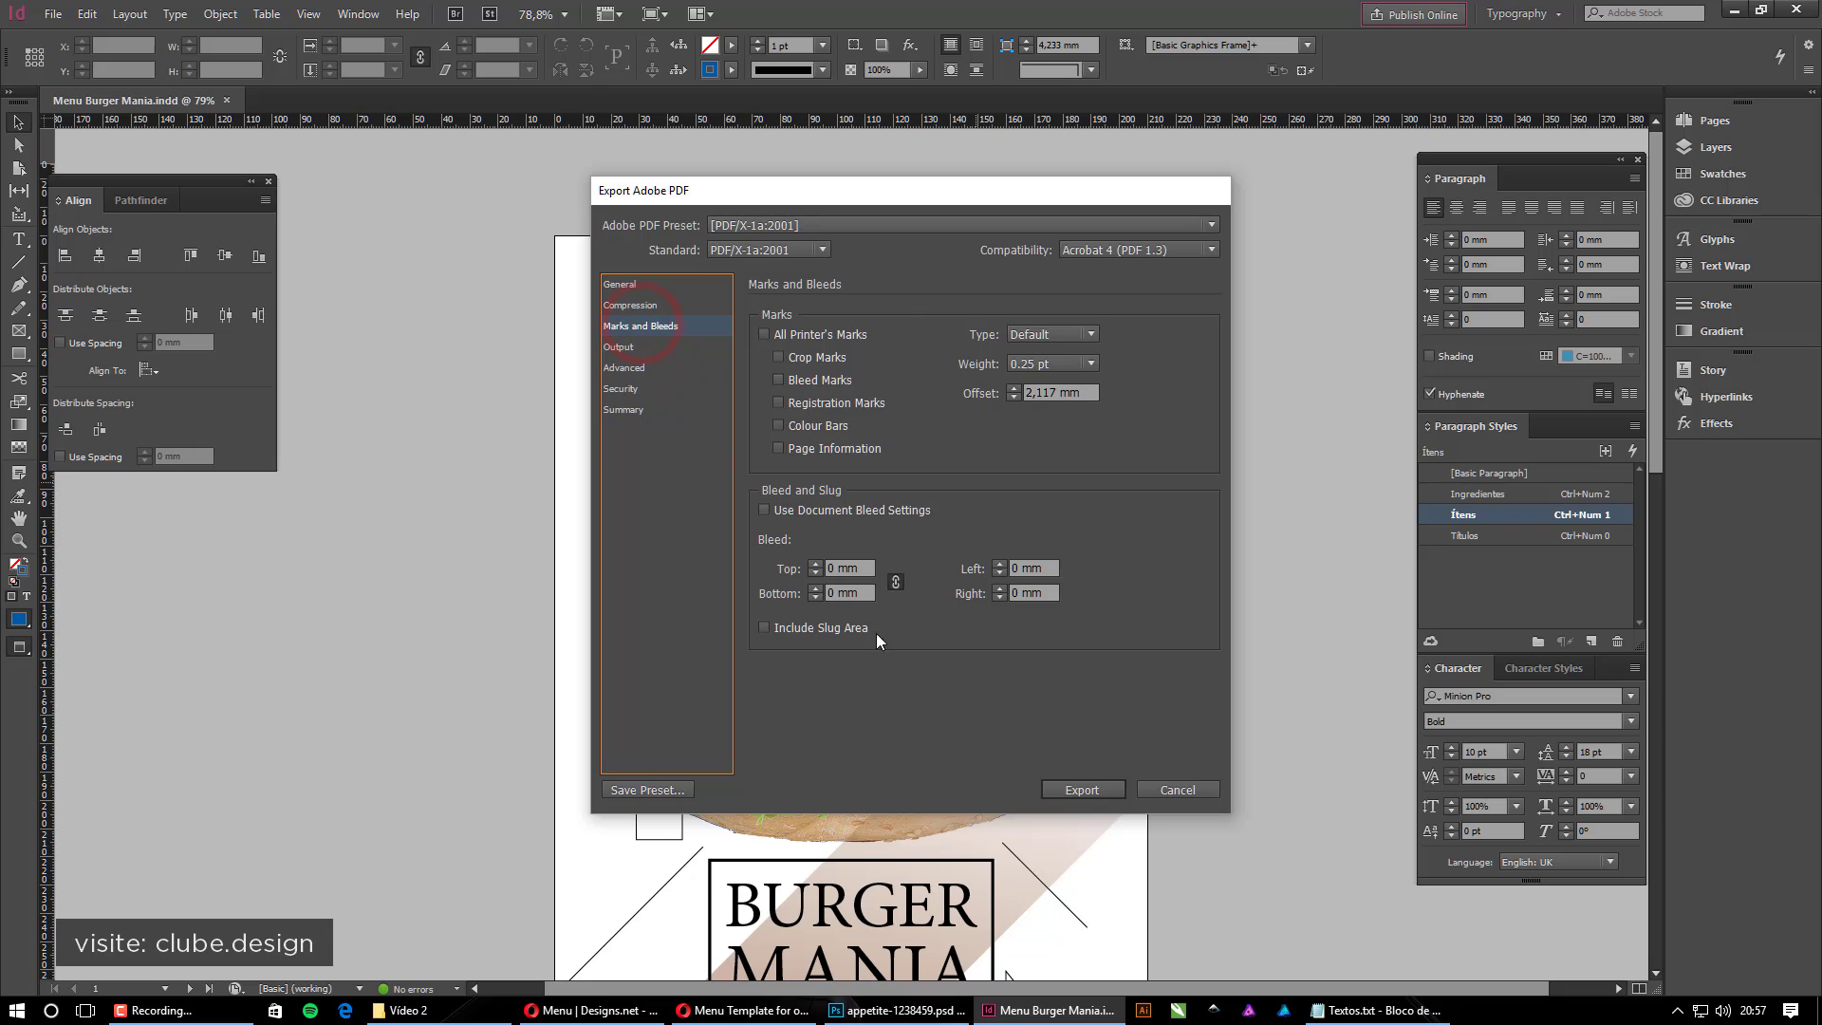
left_click(1074, 791)
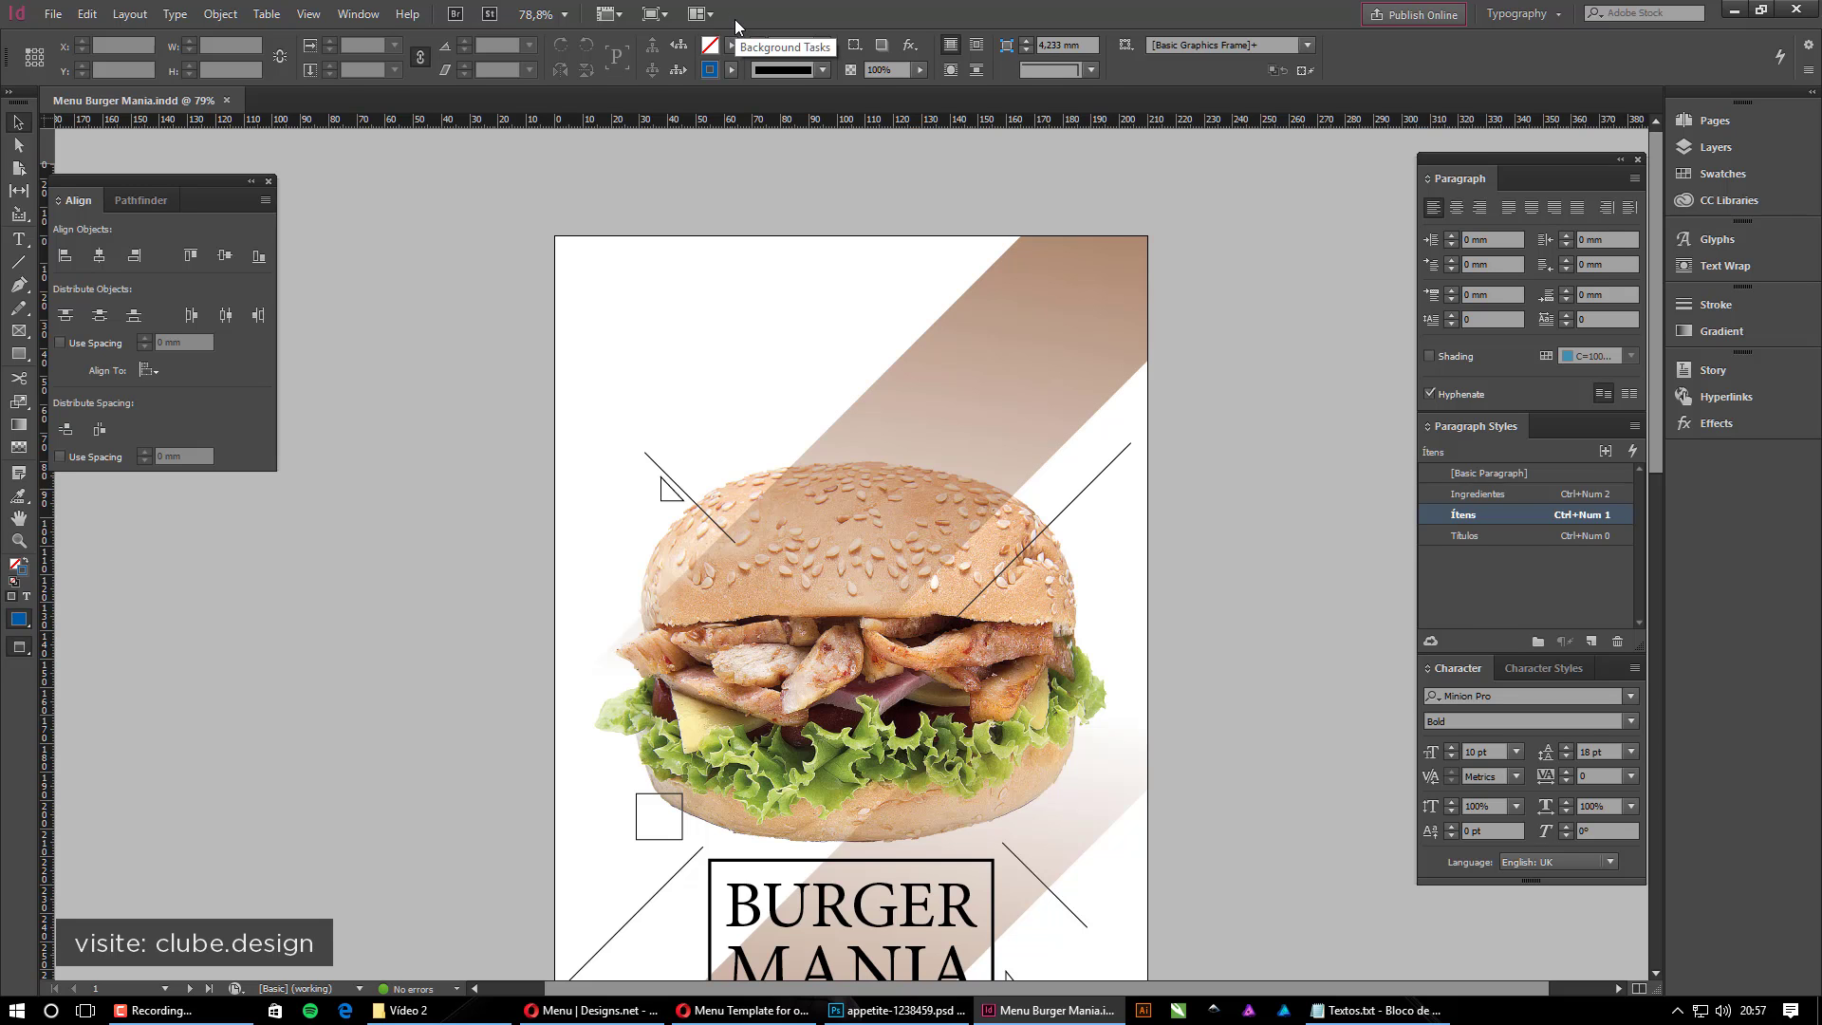
Open the re-exported Menu Burger Mania.pdf from the Vídeo 2 folder, examine its cover page edges and close it
left_click(420, 1015)
left_click(927, 788)
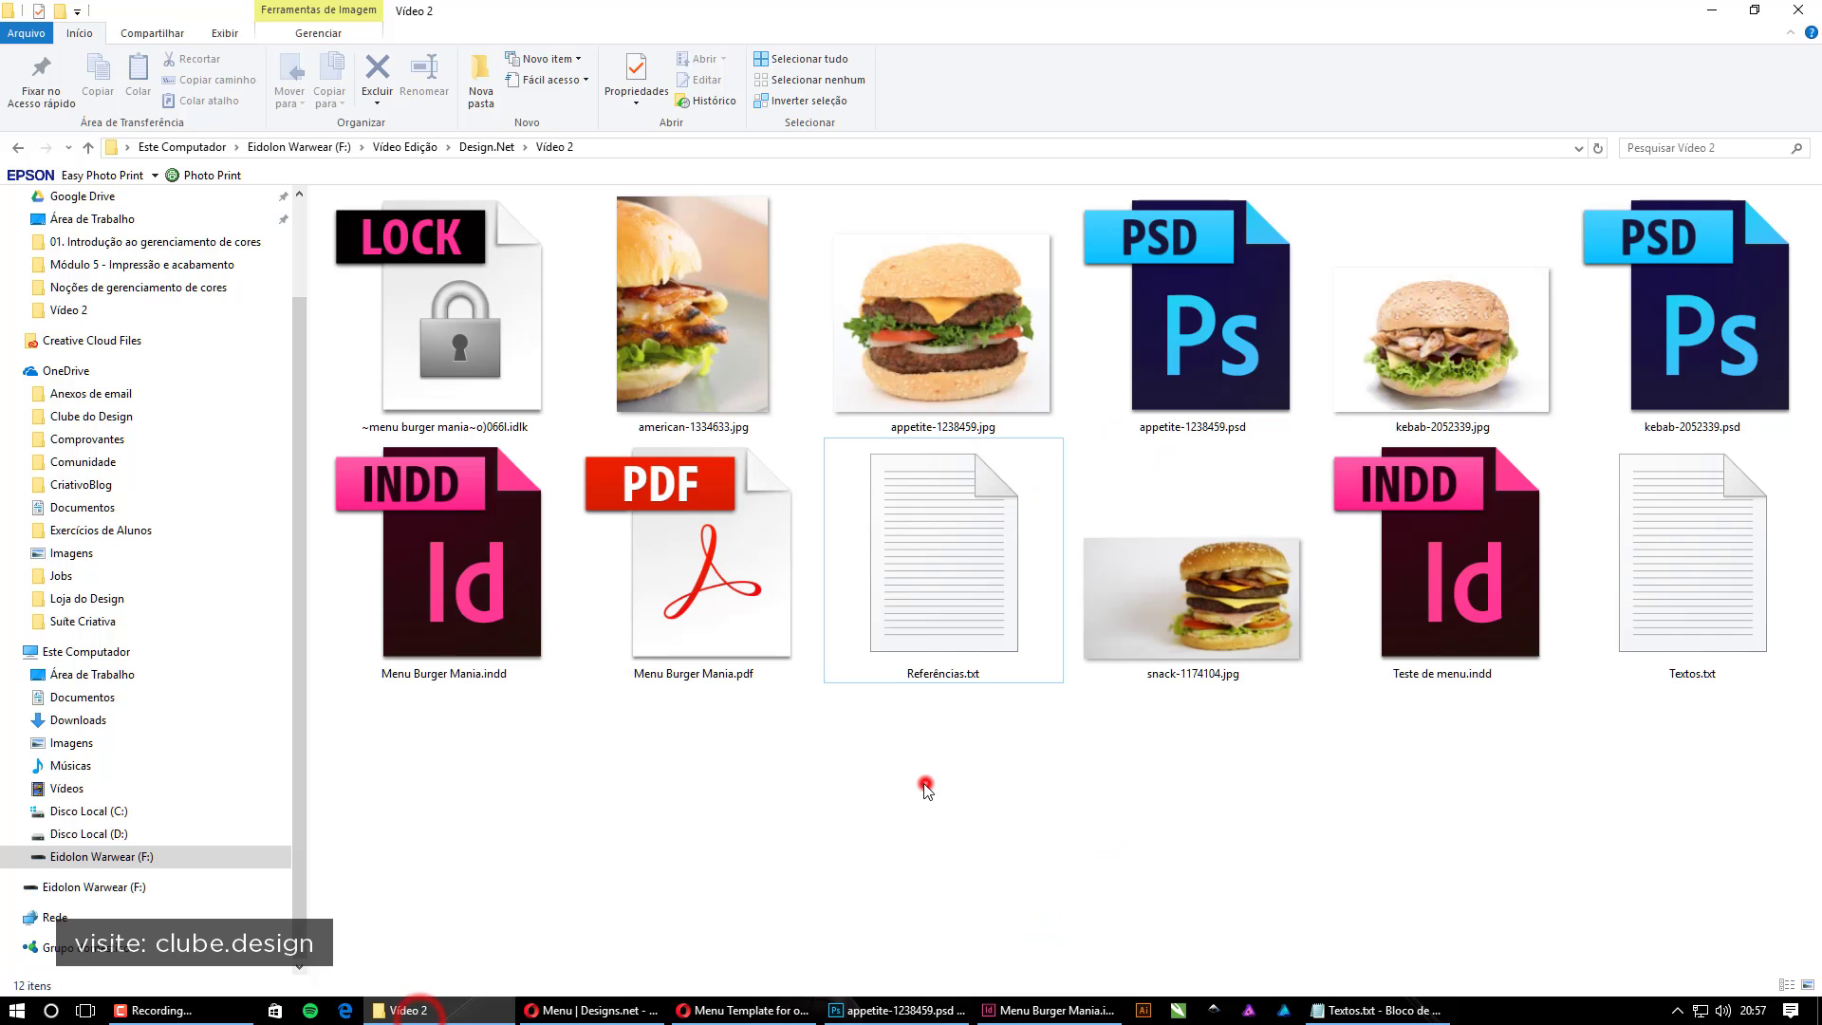
double_click(730, 560)
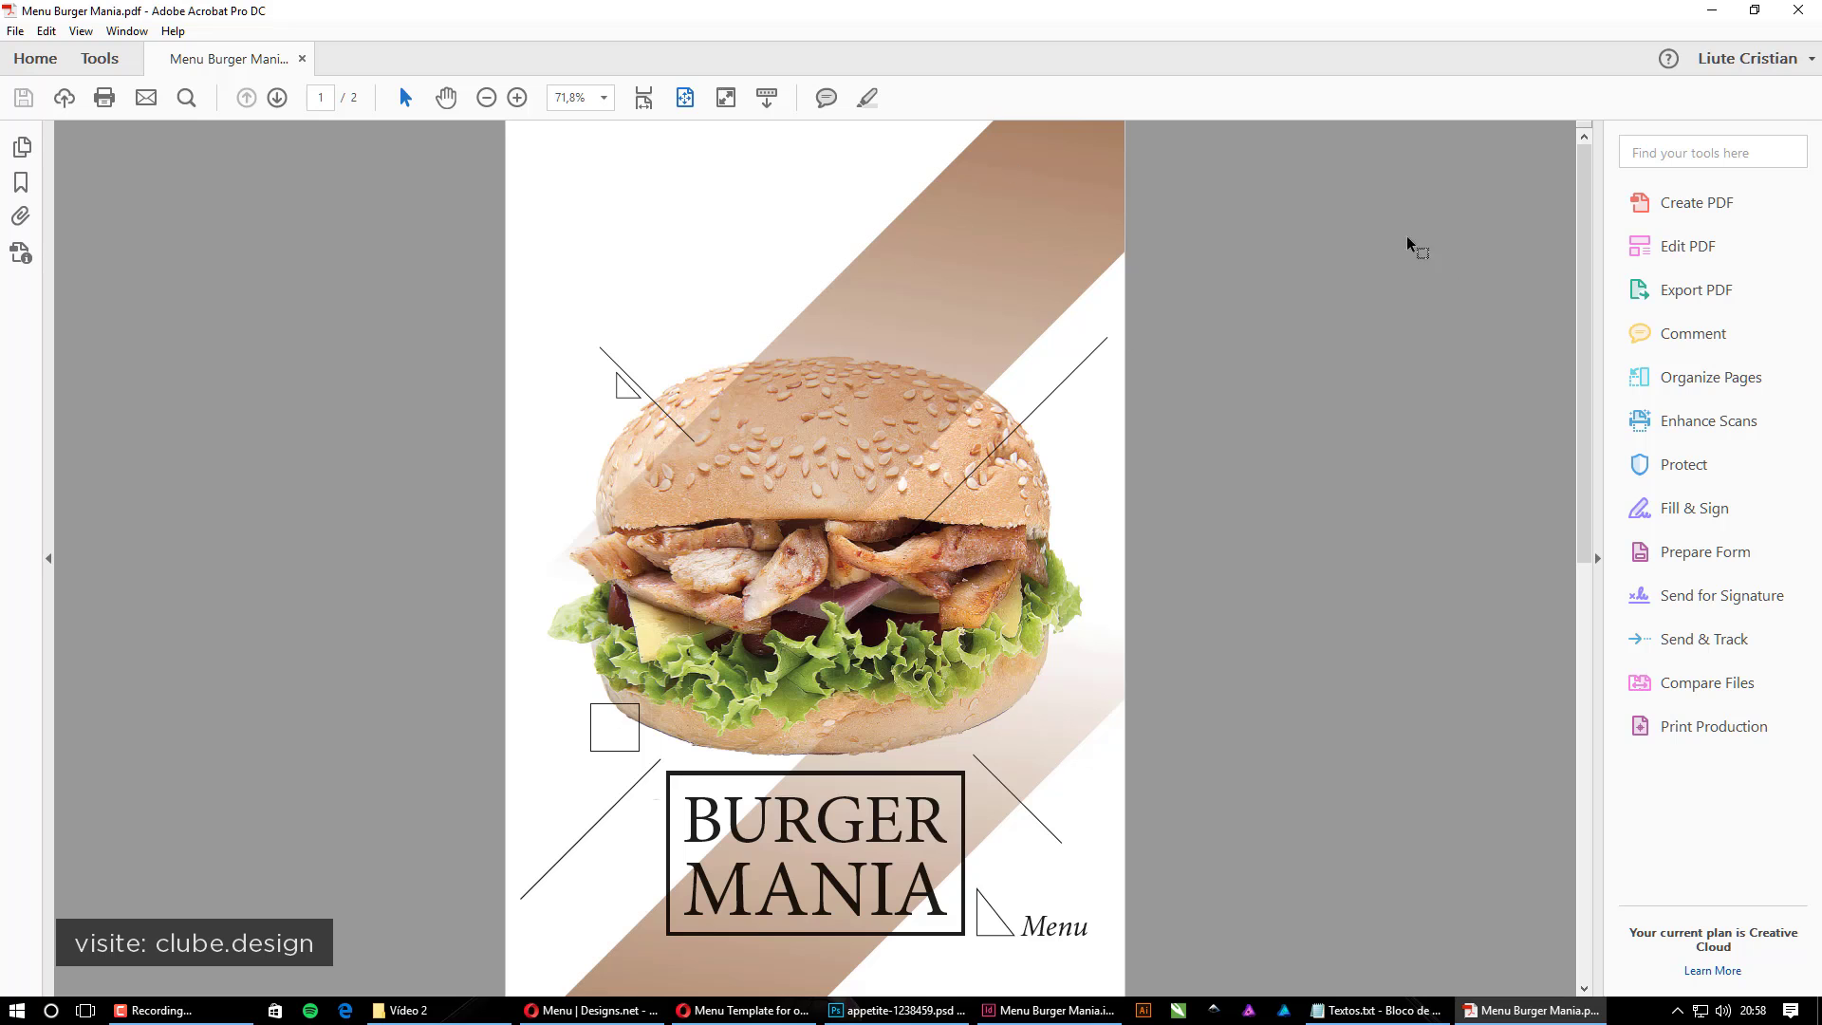
left_click(1796, 12)
left_click(1100, 854)
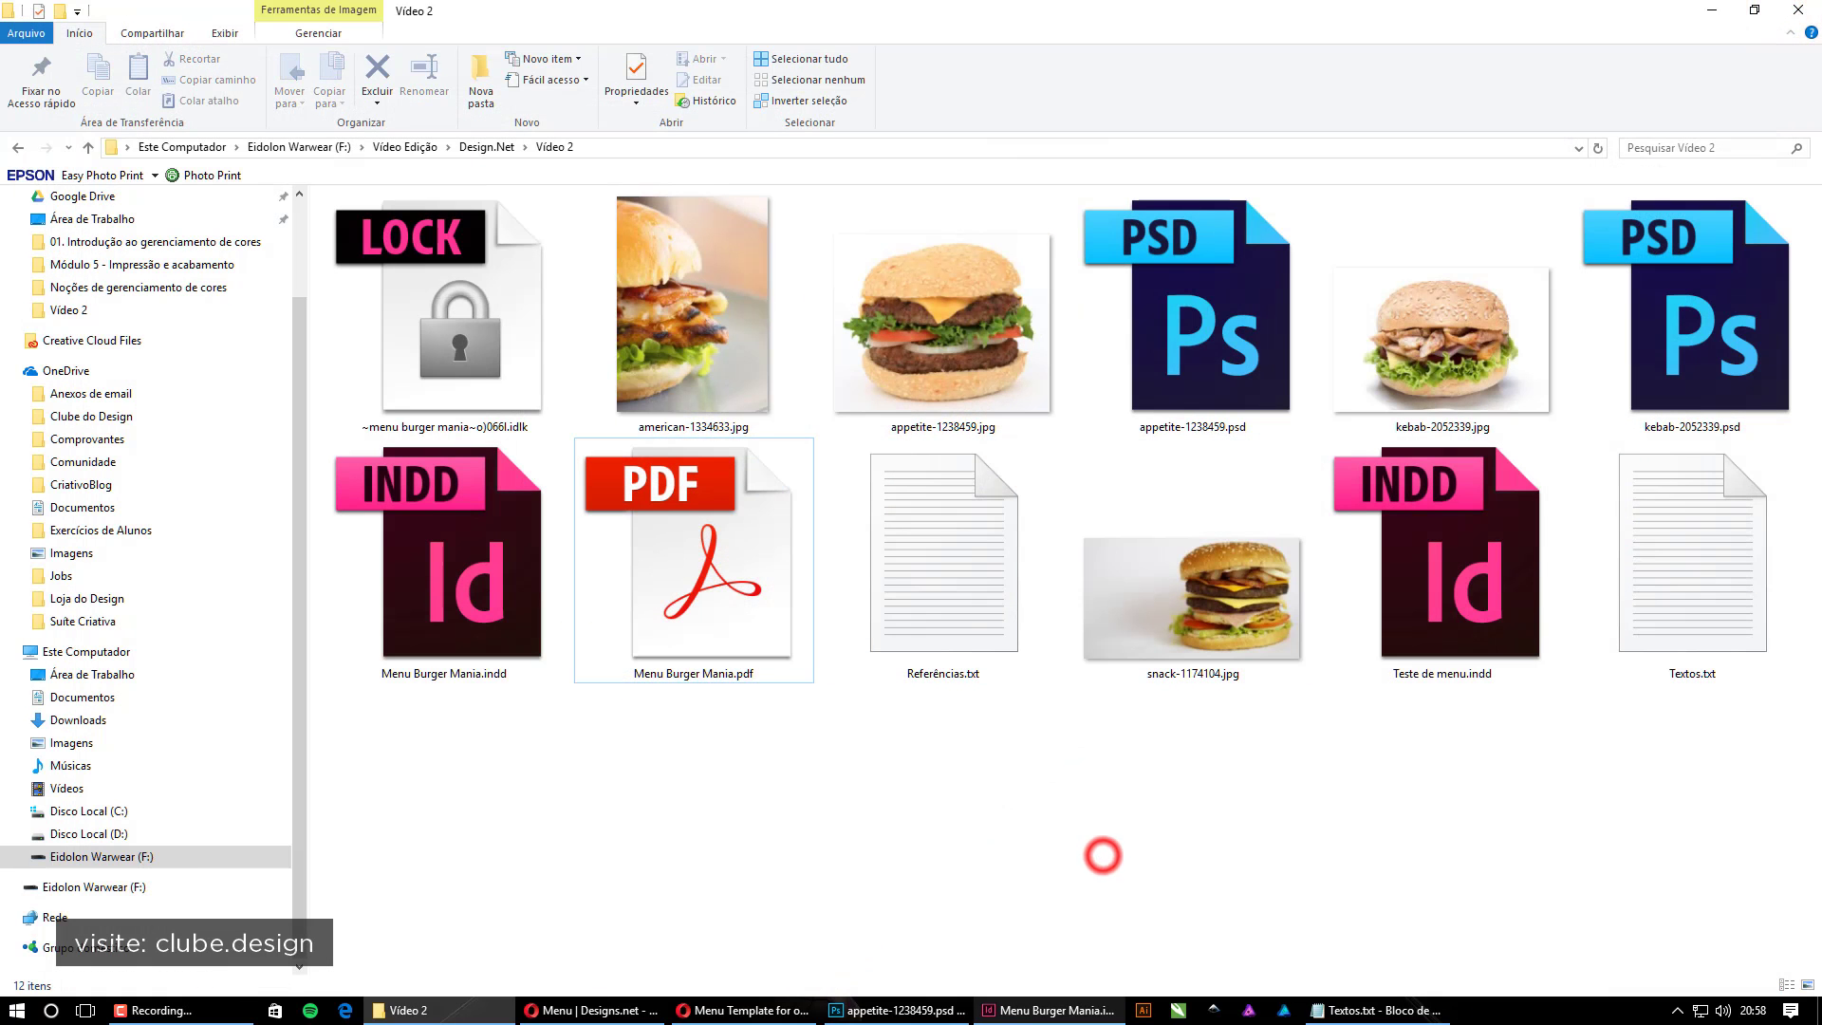
Switch back to the menu document in InDesign and view the whole cover page
left_click(1032, 1011)
left_click(1212, 429)
scroll(1213, 429, "down", 2)
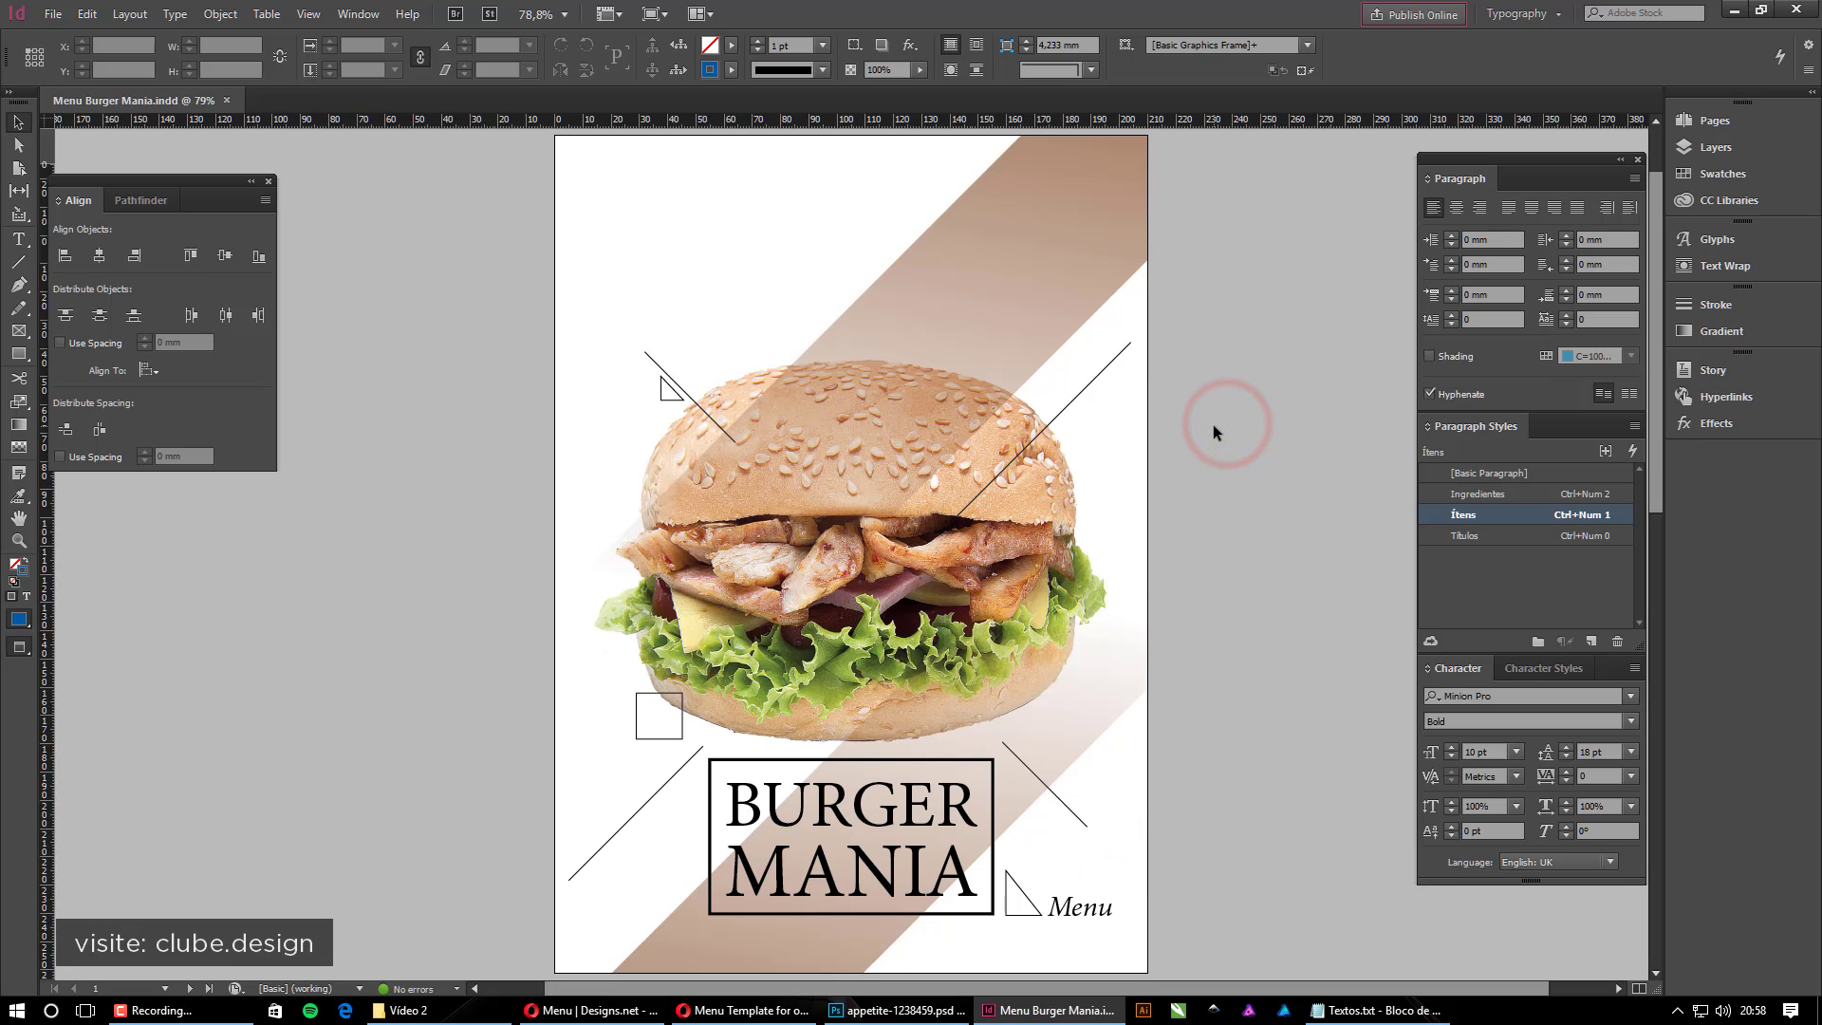